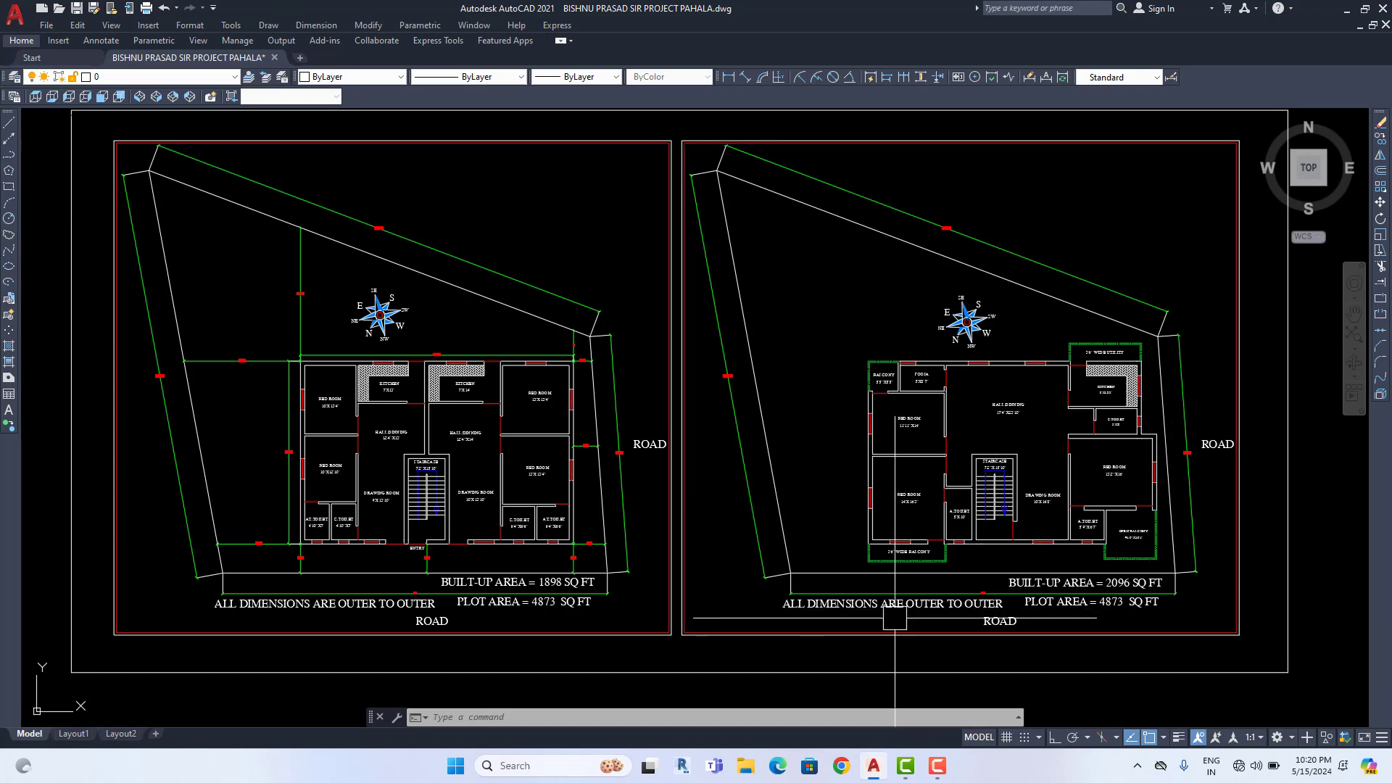
Examine the room layouts of both floor plans, the 1898 sq ft plan and the 2096 sq ft plan
scroll(1101, 355, up, 4)
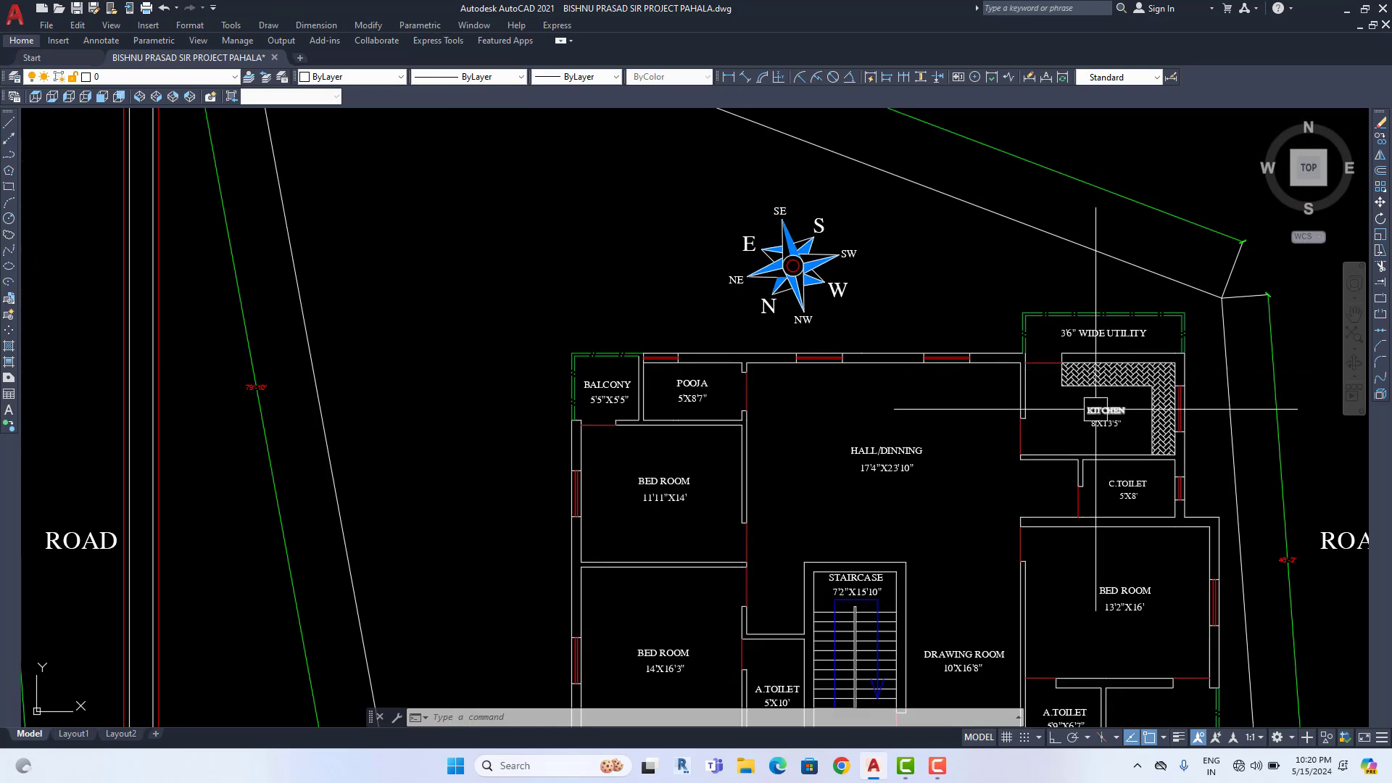
scroll(1077, 464, down, 4)
scroll(1076, 482, up, 2)
scroll(1075, 496, down, 3)
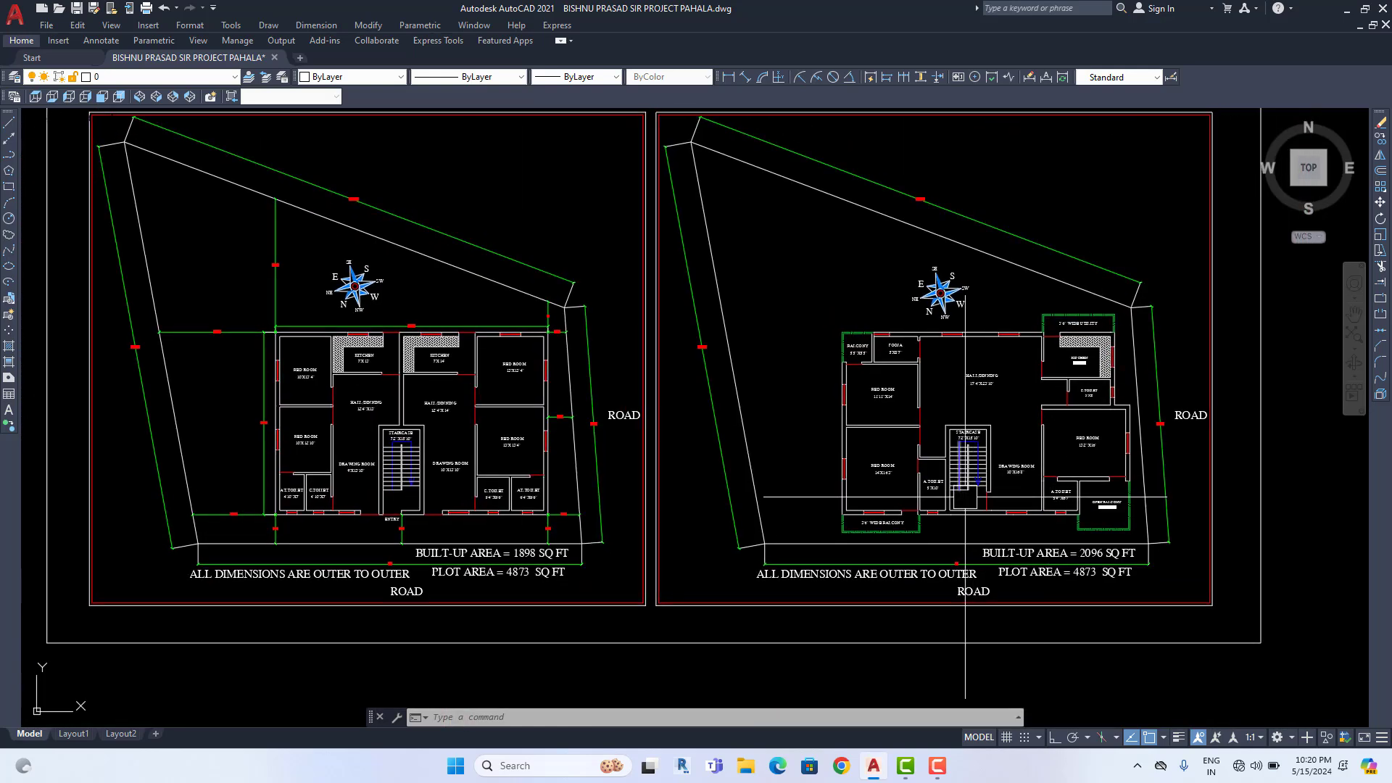
middle_drag(992, 504, 976, 514)
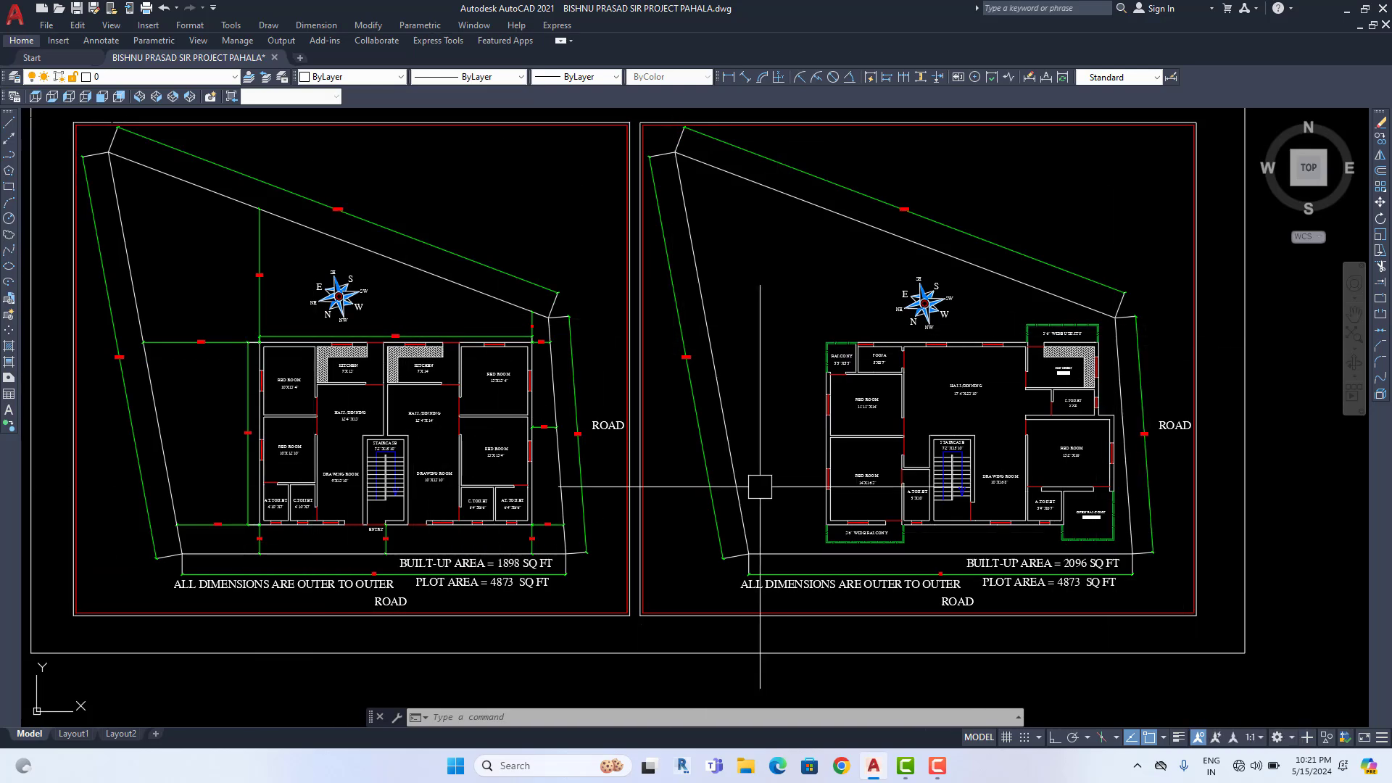
scroll(760, 487, up, 4)
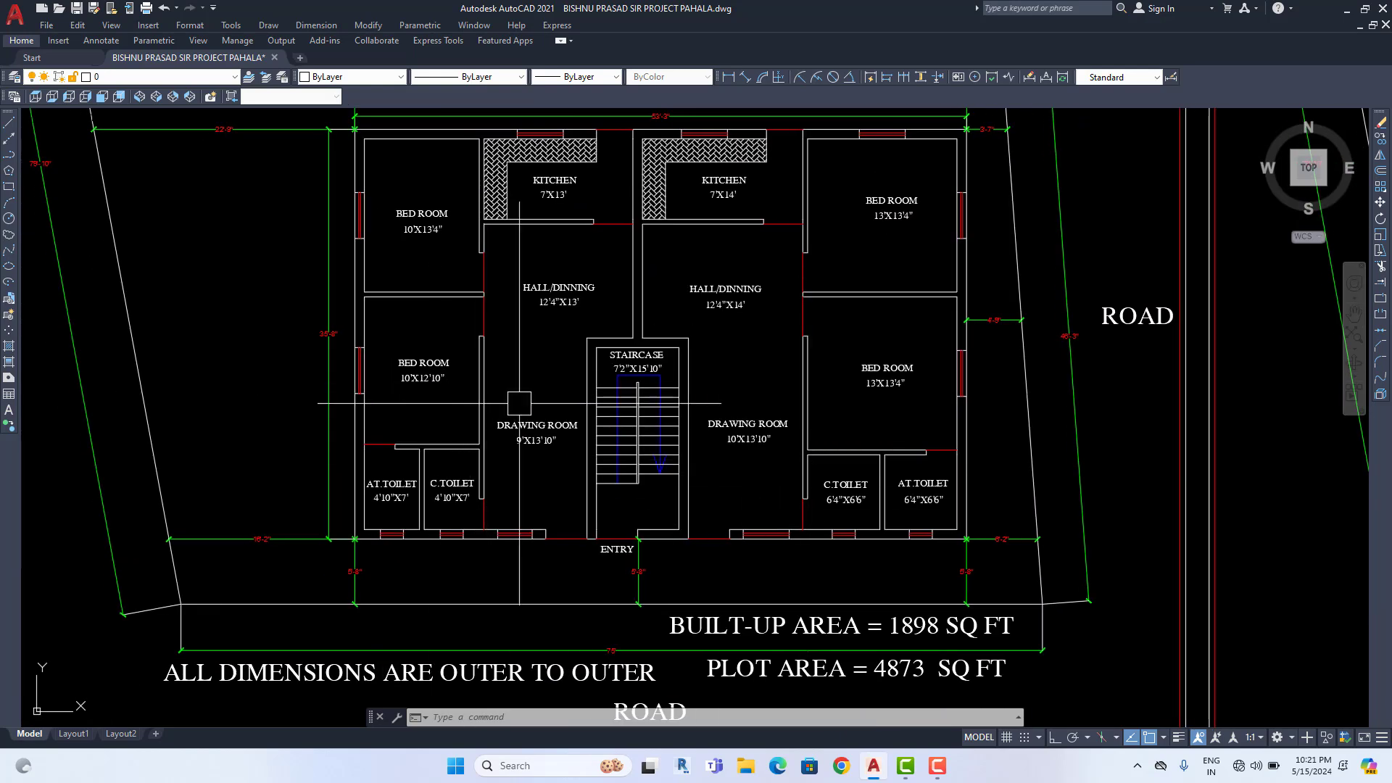
scroll(508, 431, down, 3)
scroll(314, 267, up, 3)
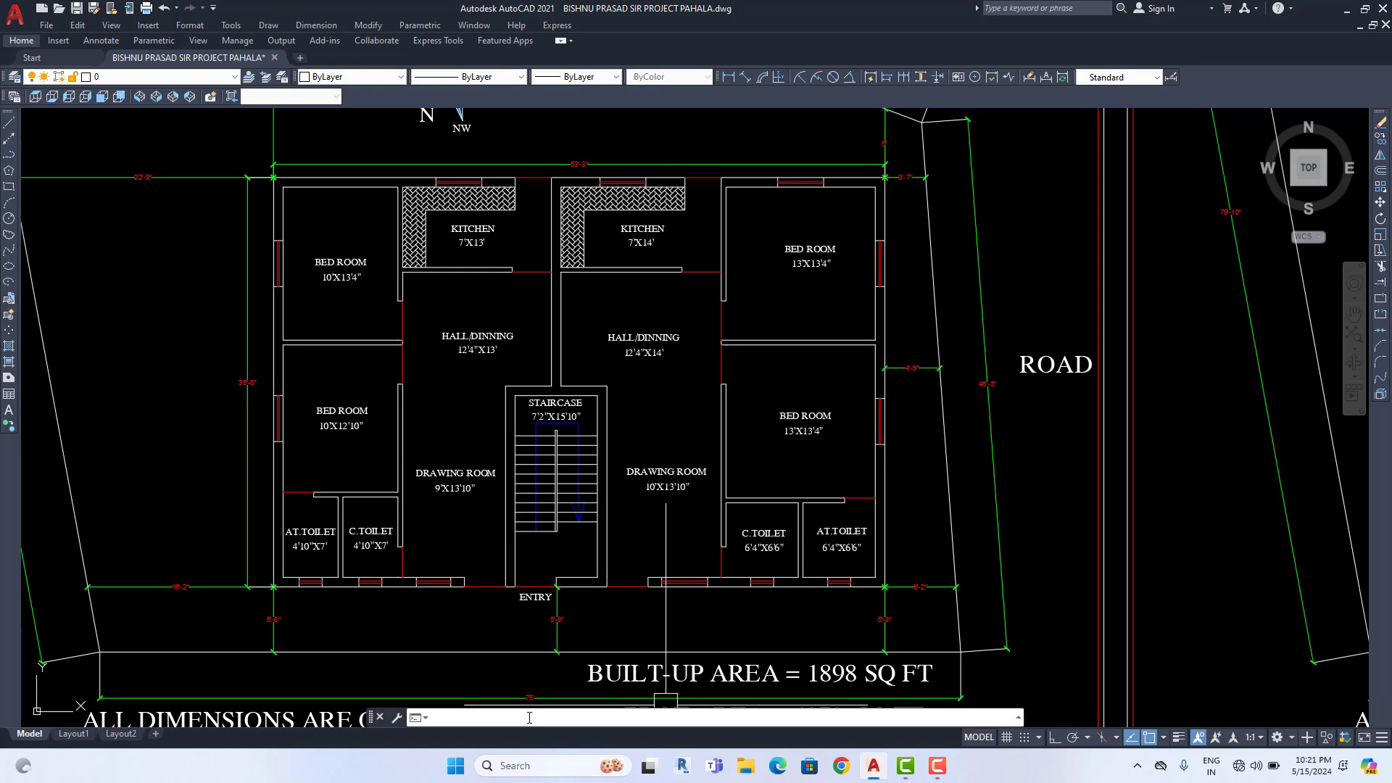
Create a new layer named COLUMN, give it the magenta colour, and make it the current layer
text(a)
key(Return)
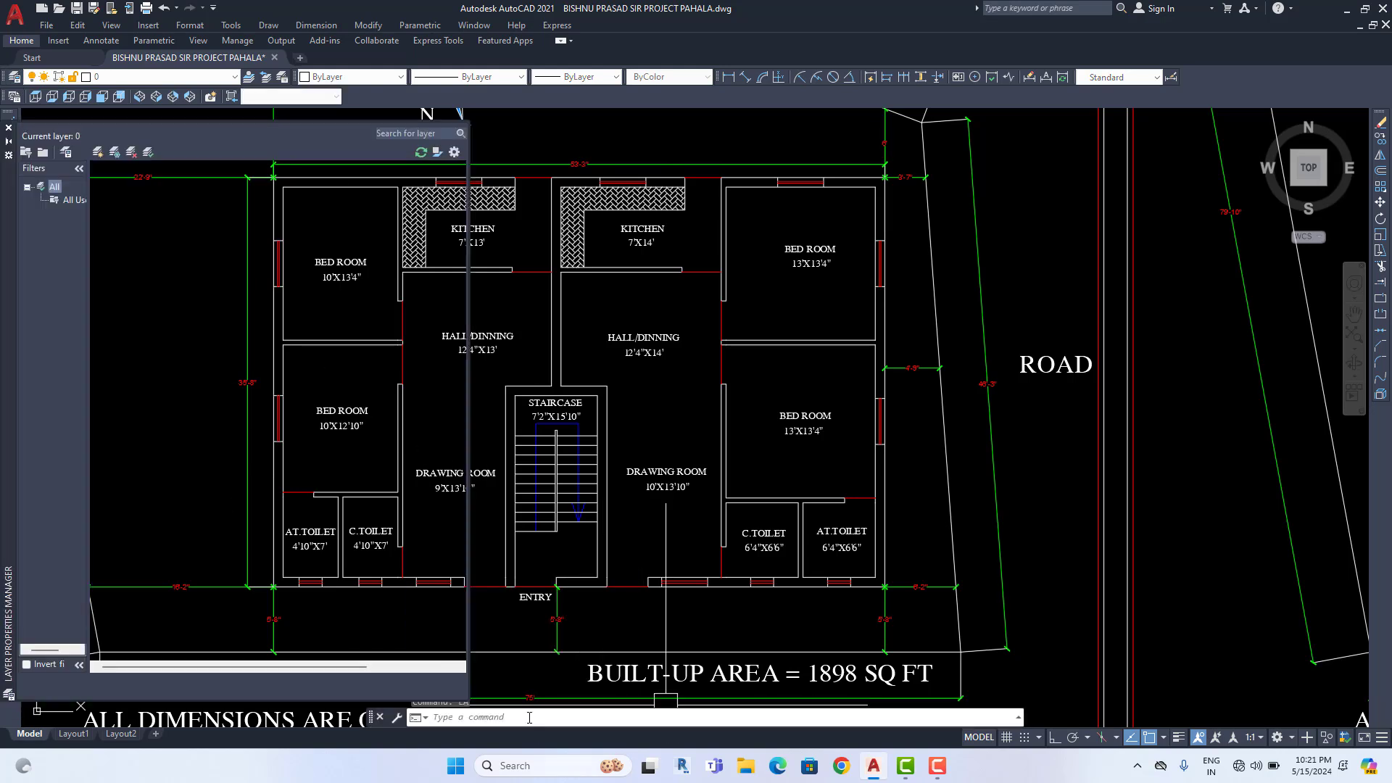
click(99, 154)
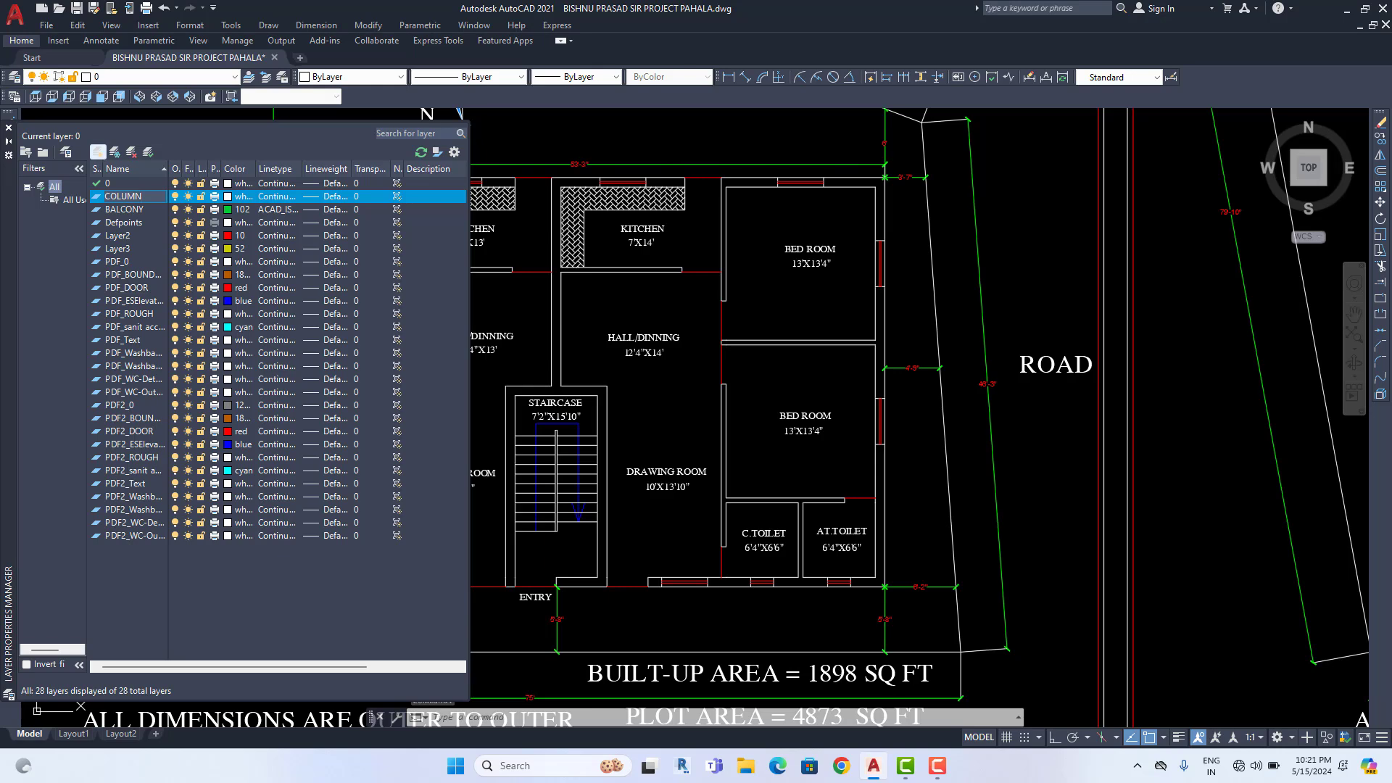
click(229, 197)
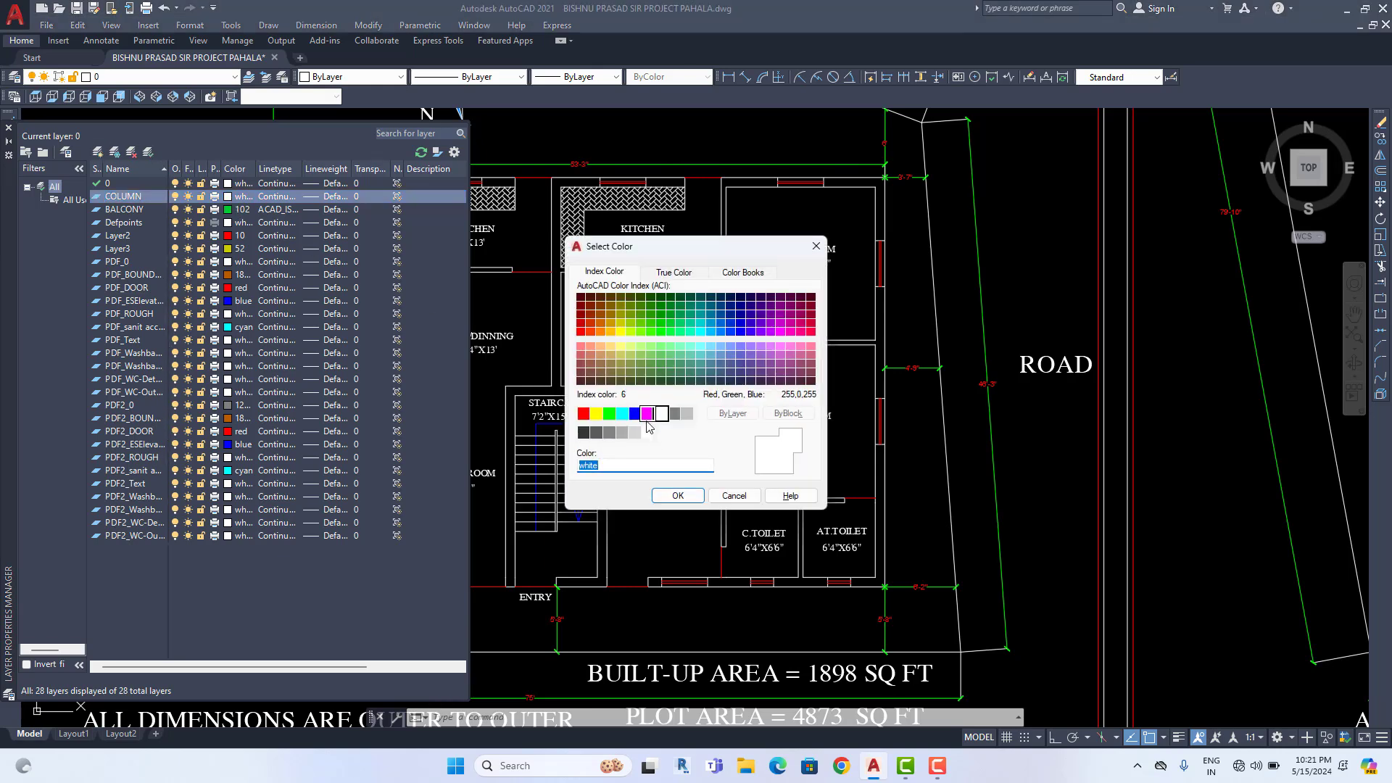
click(678, 498)
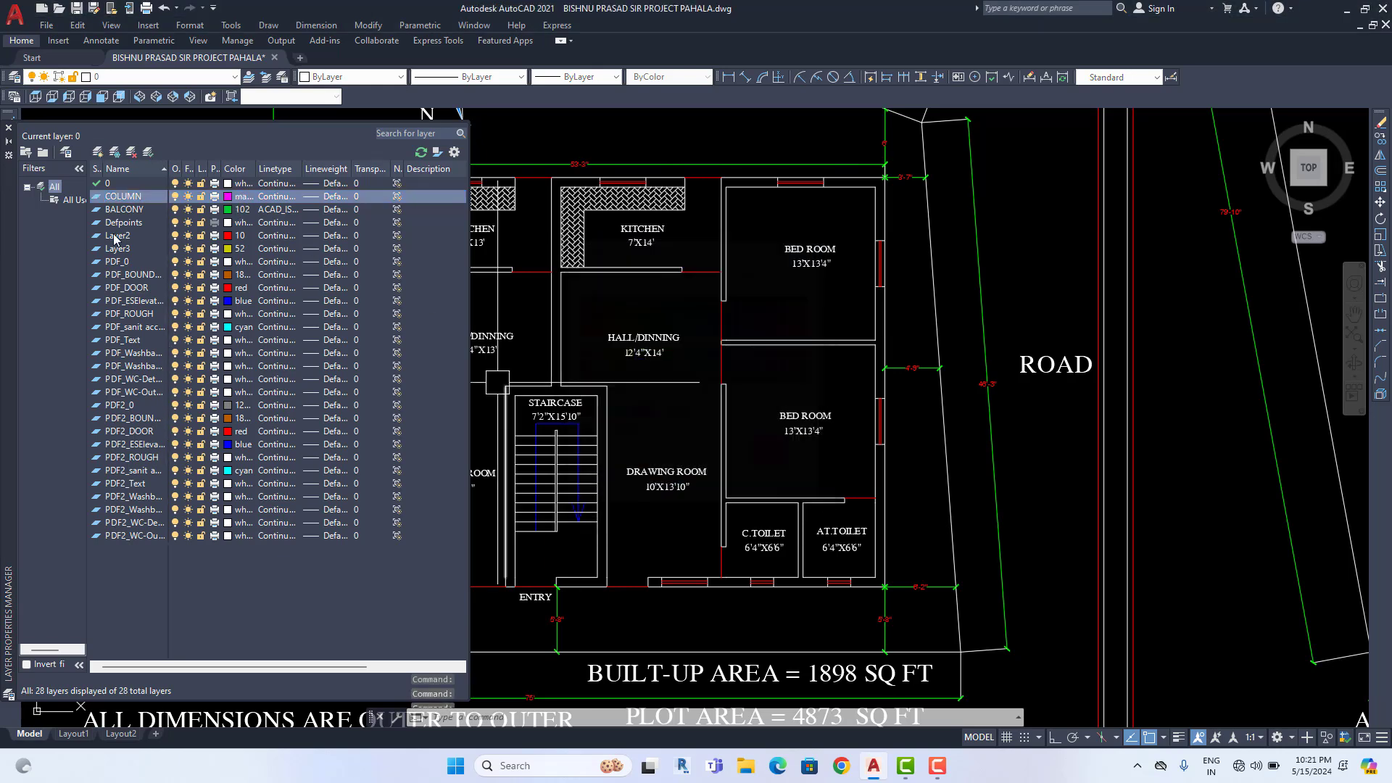
click(8, 128)
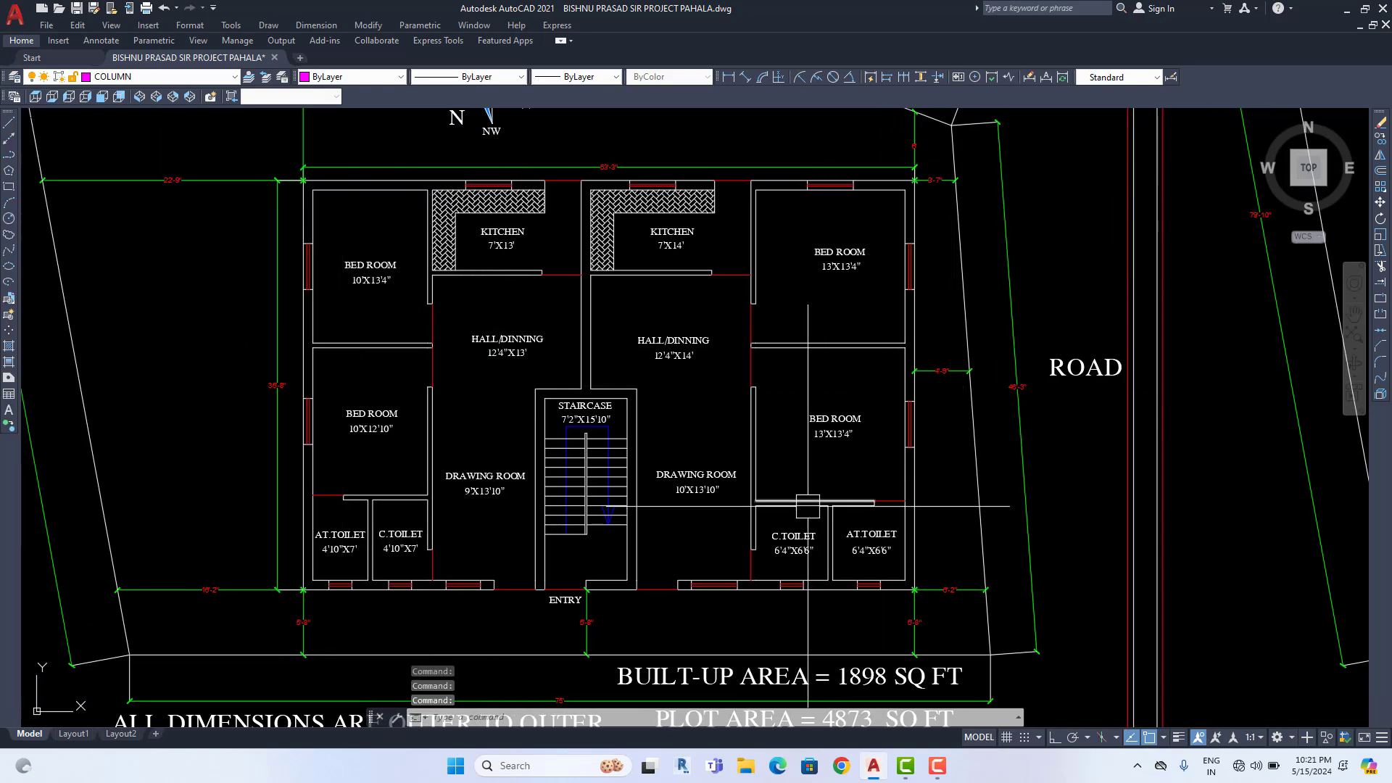
middle_drag(421, 391, 485, 394)
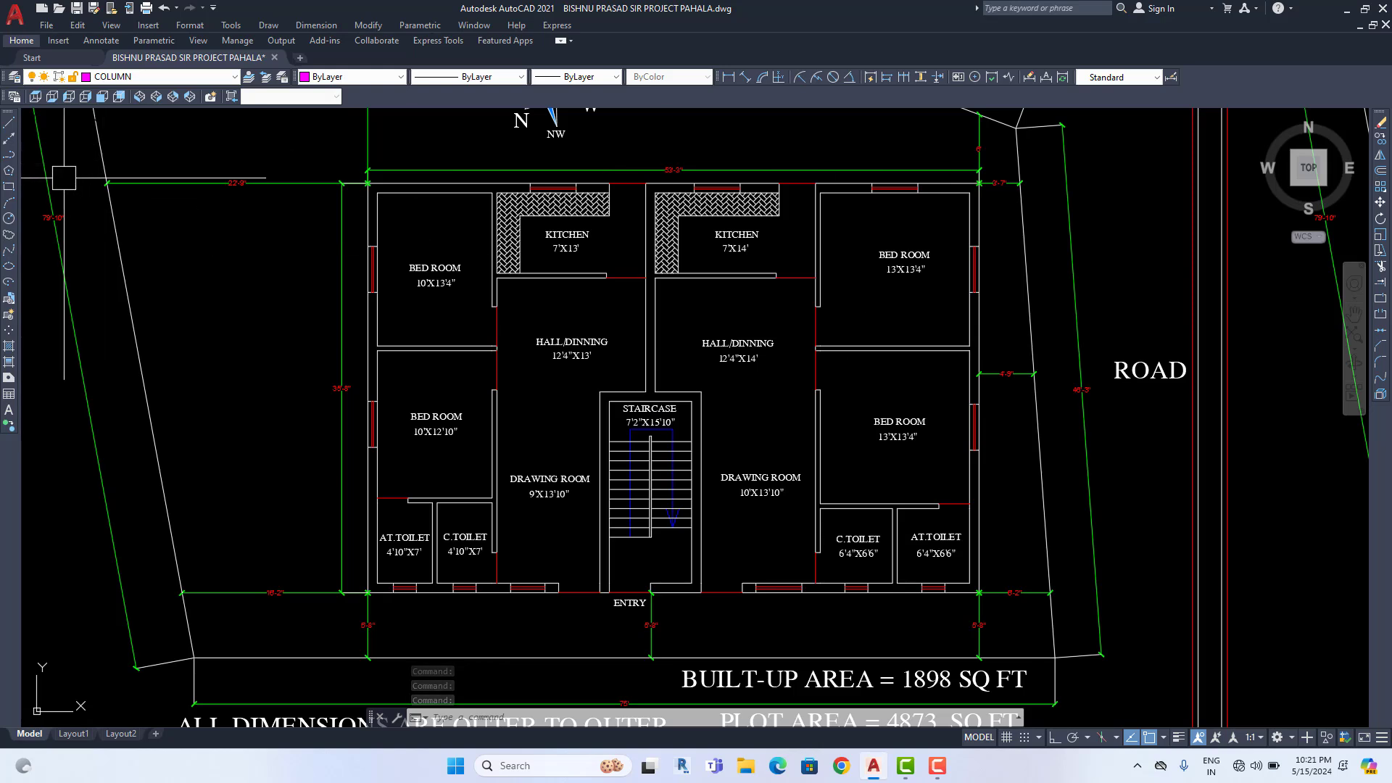
click(9, 186)
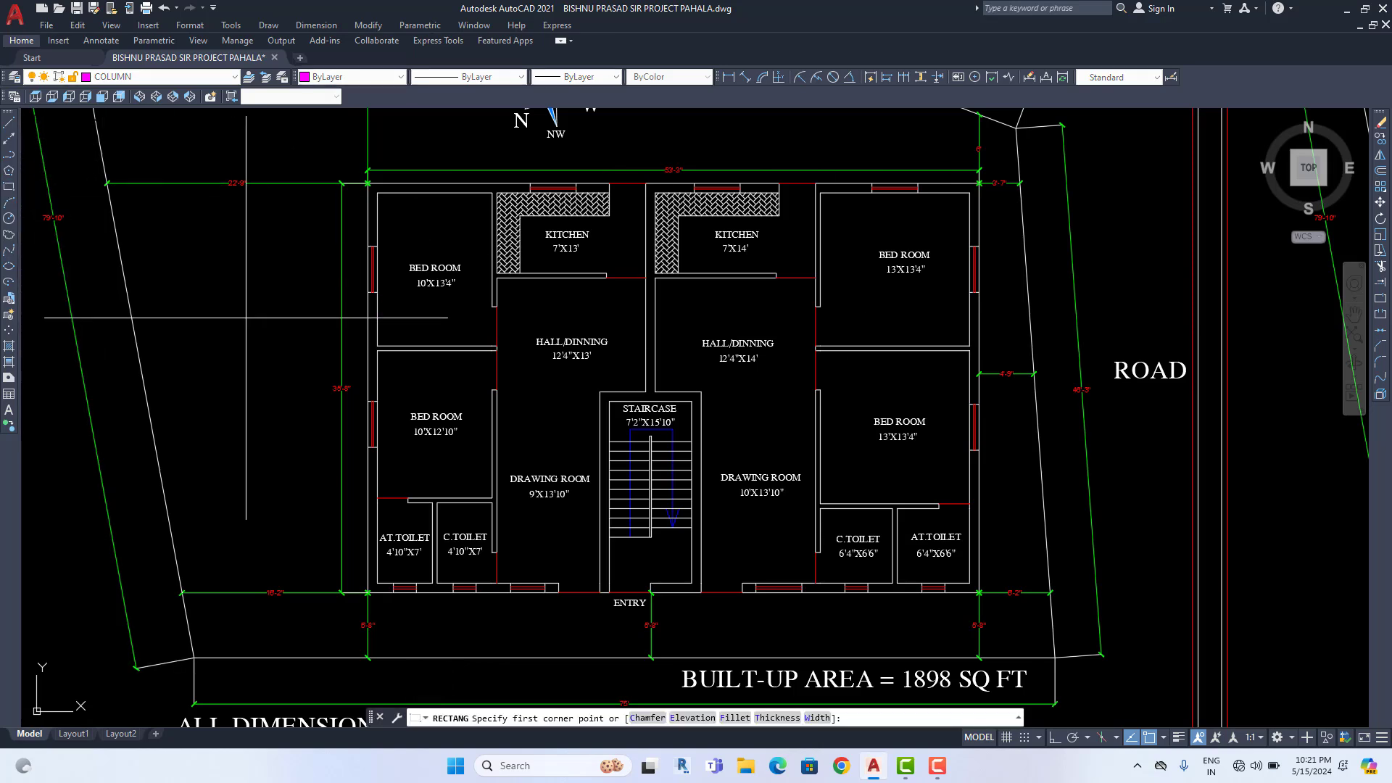
click(218, 346)
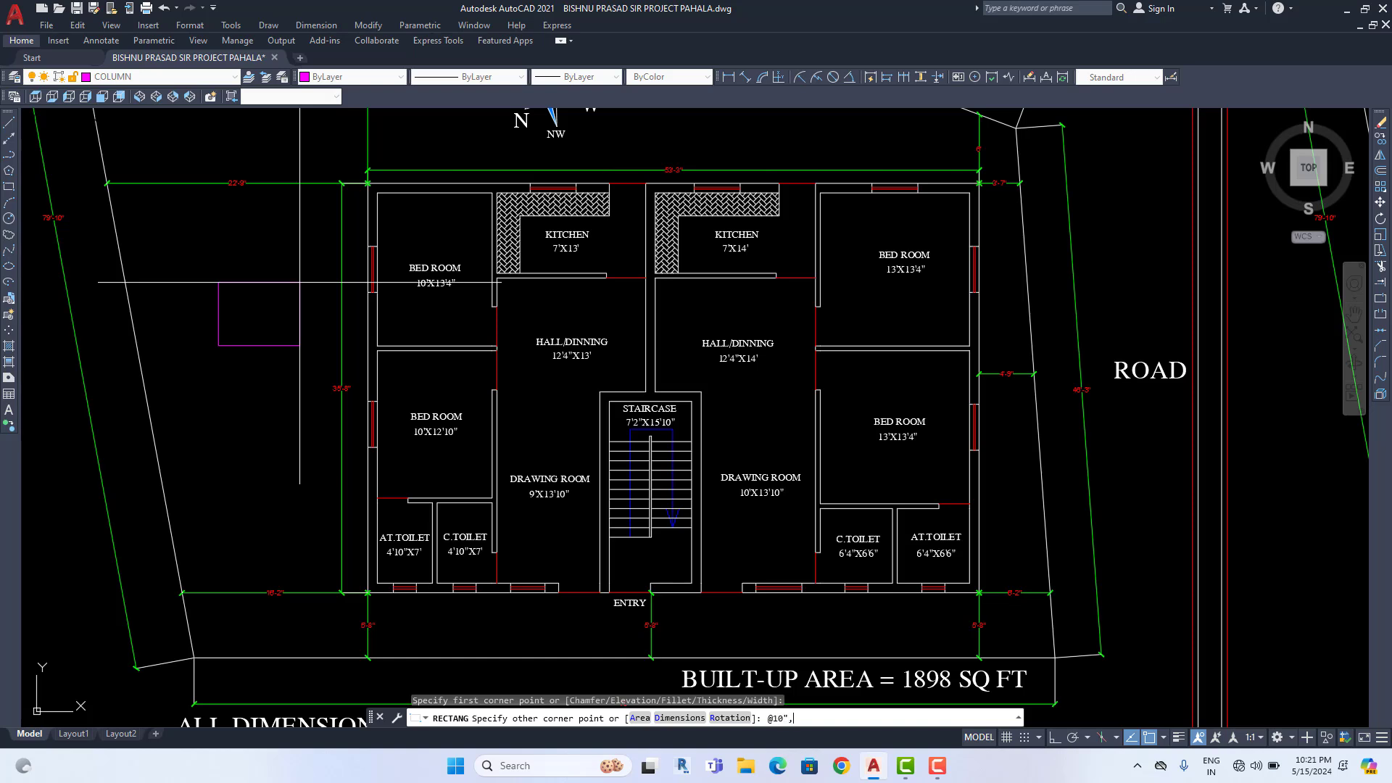
text(@10",12")
key(Return)
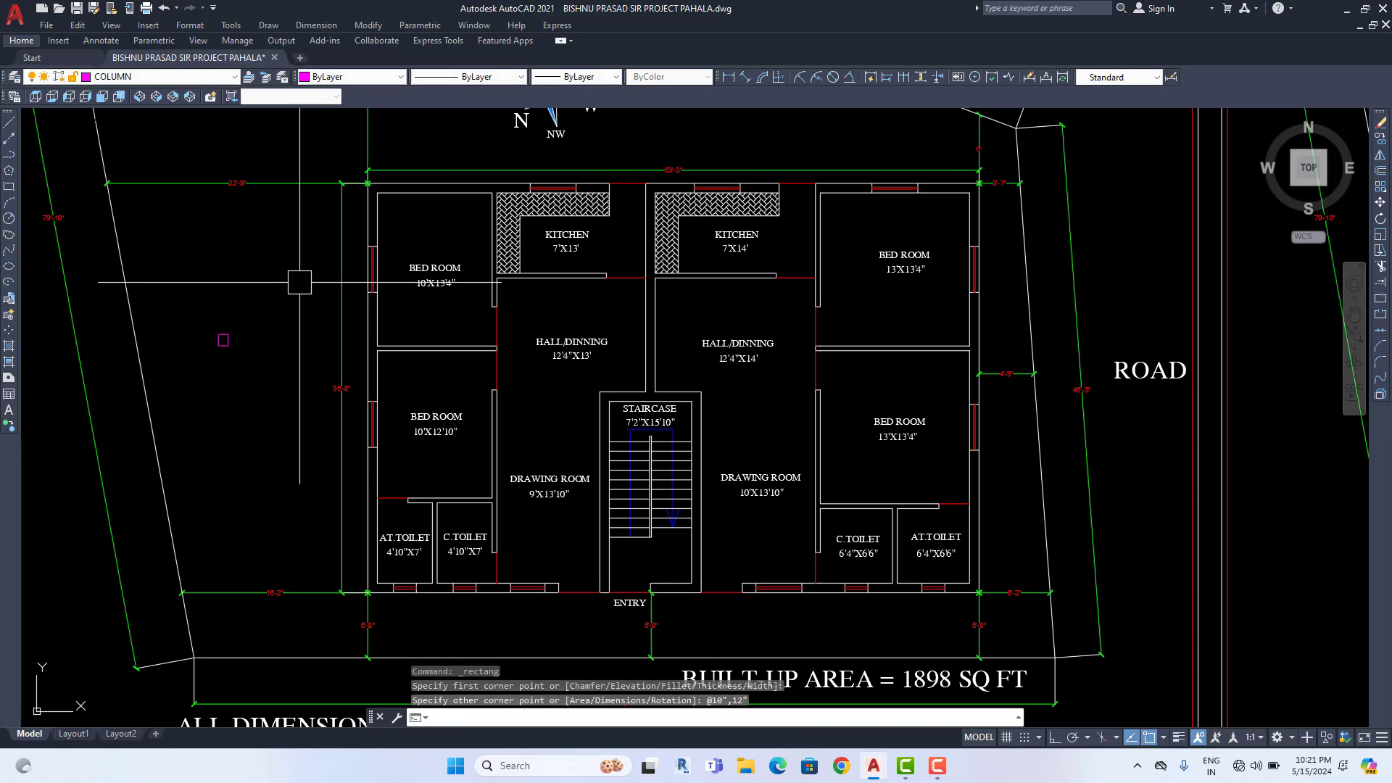
Draw two diagonal lines across the column rectangle, joining its opposite corners
scroll(207, 326, up, 5)
text(l)
key(Return)
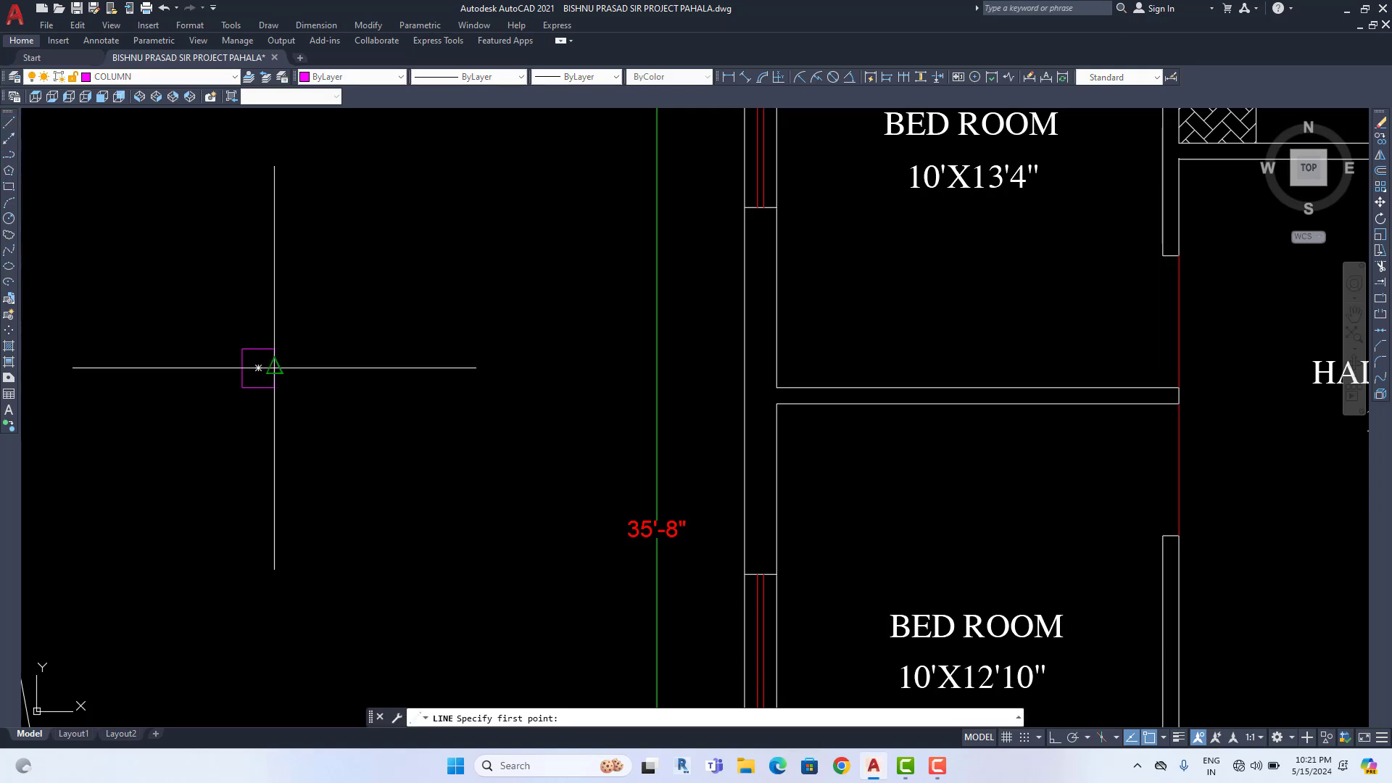
click(242, 349)
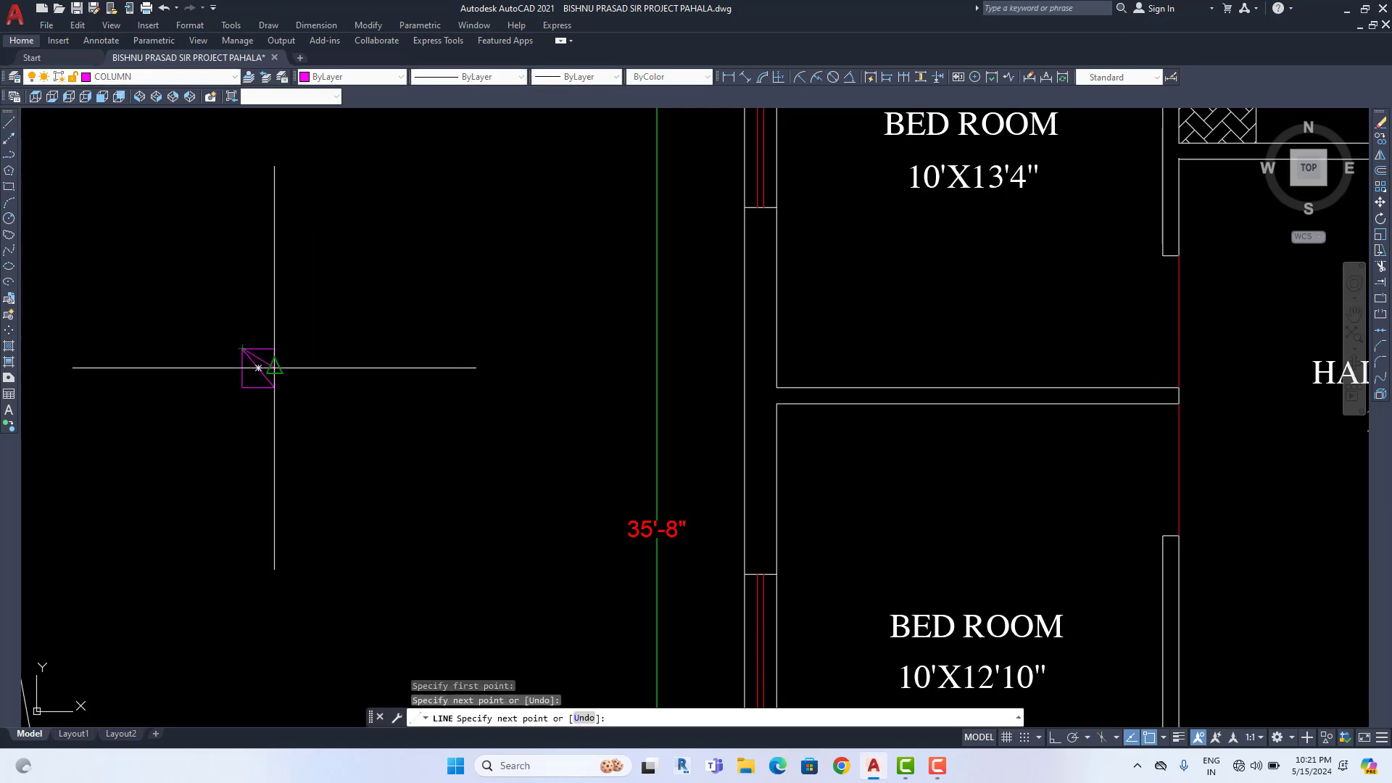
key(Return)
key(Return)
click(242, 387)
click(274, 349)
key(Escape)
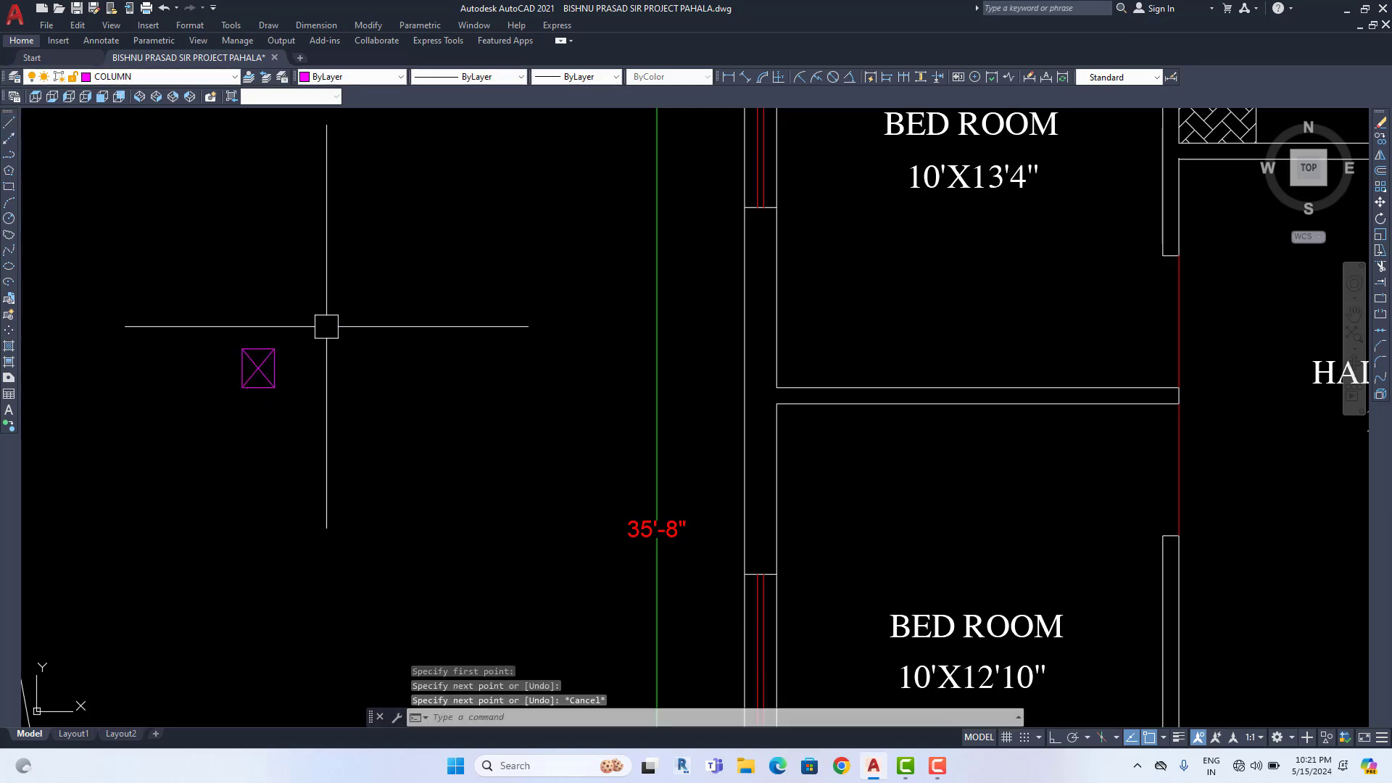
Group the column rectangle and its two diagonals into one object
click(326, 326)
click(189, 457)
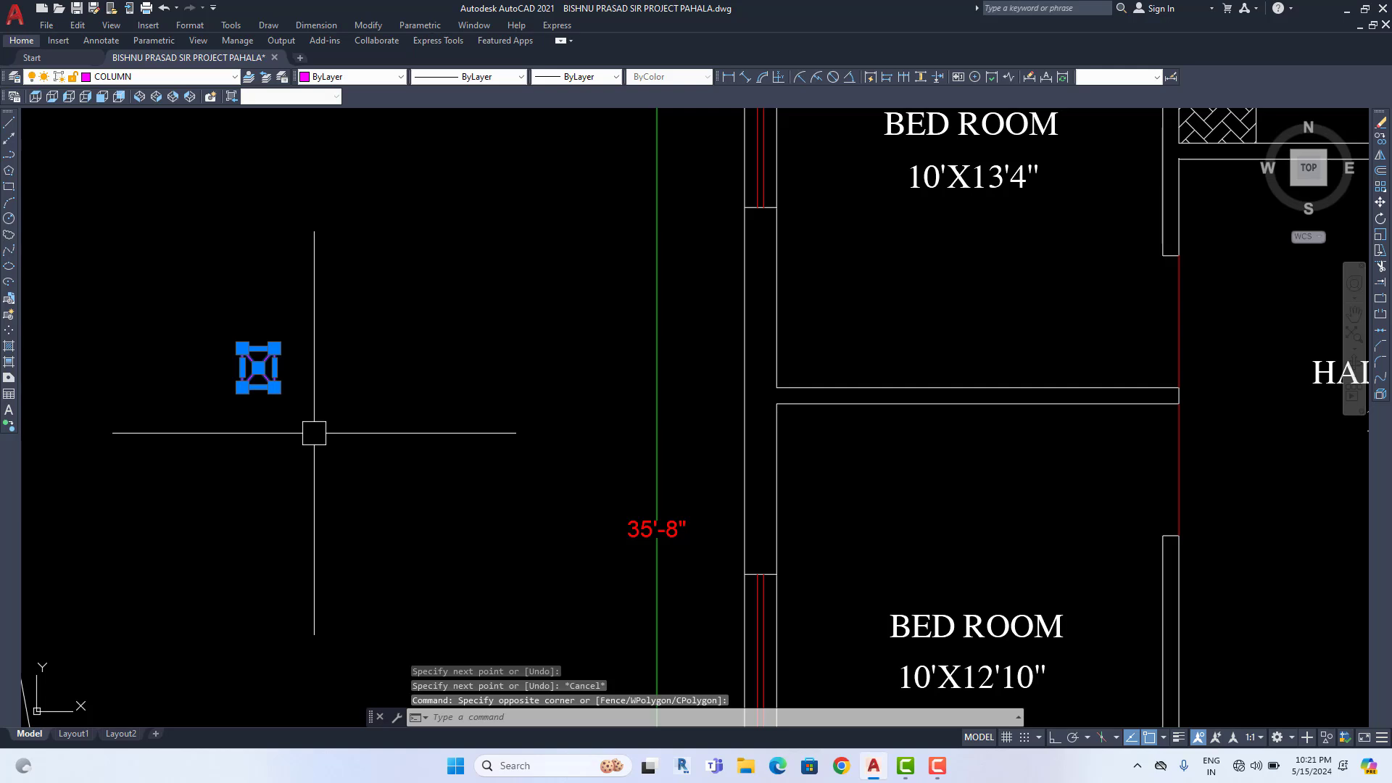
text(g)
key(Return)
Move the column group by its upper-left corner onto the upper-left outer wall corner of the 10'X13'4" bedroom in the 1898 sq ft plan
scroll(291, 441, down, 2)
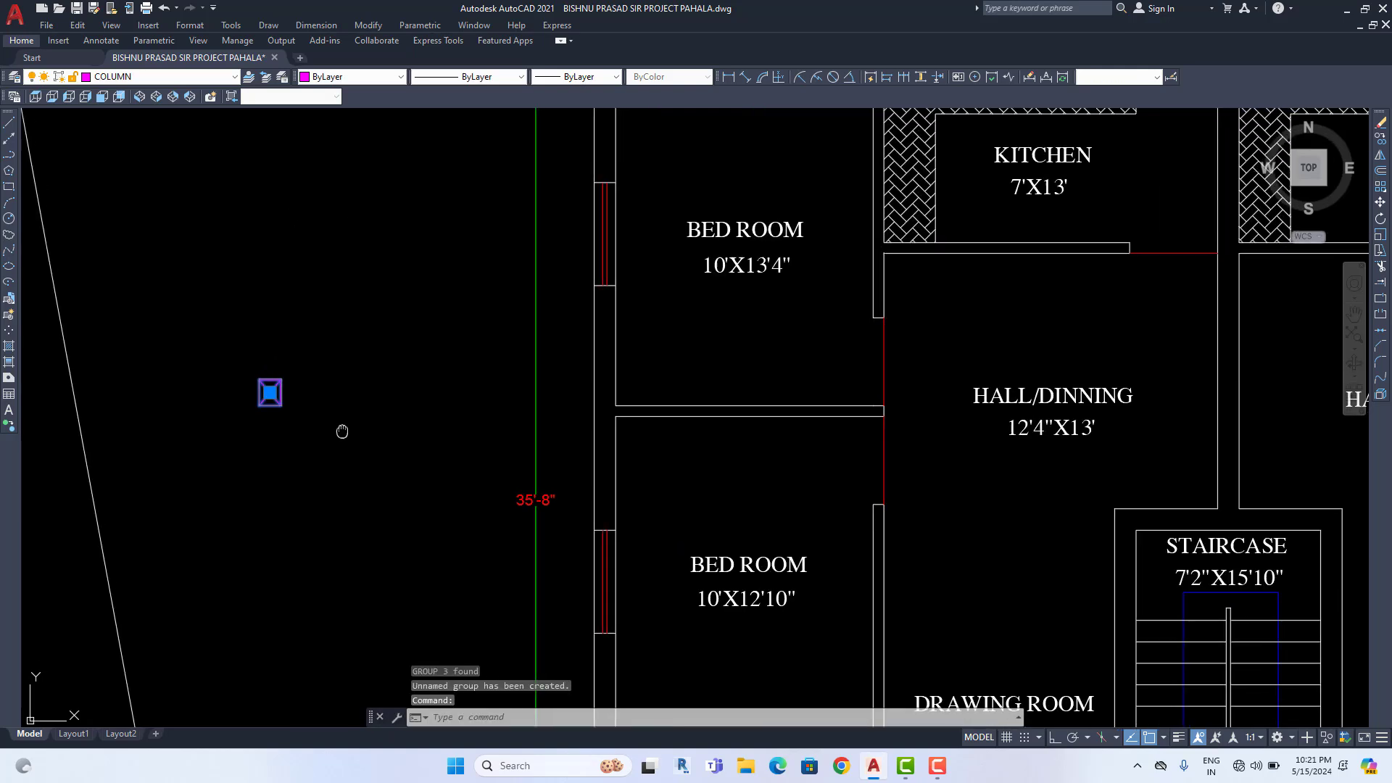
middle_drag(342, 431, 334, 440)
click(1381, 201)
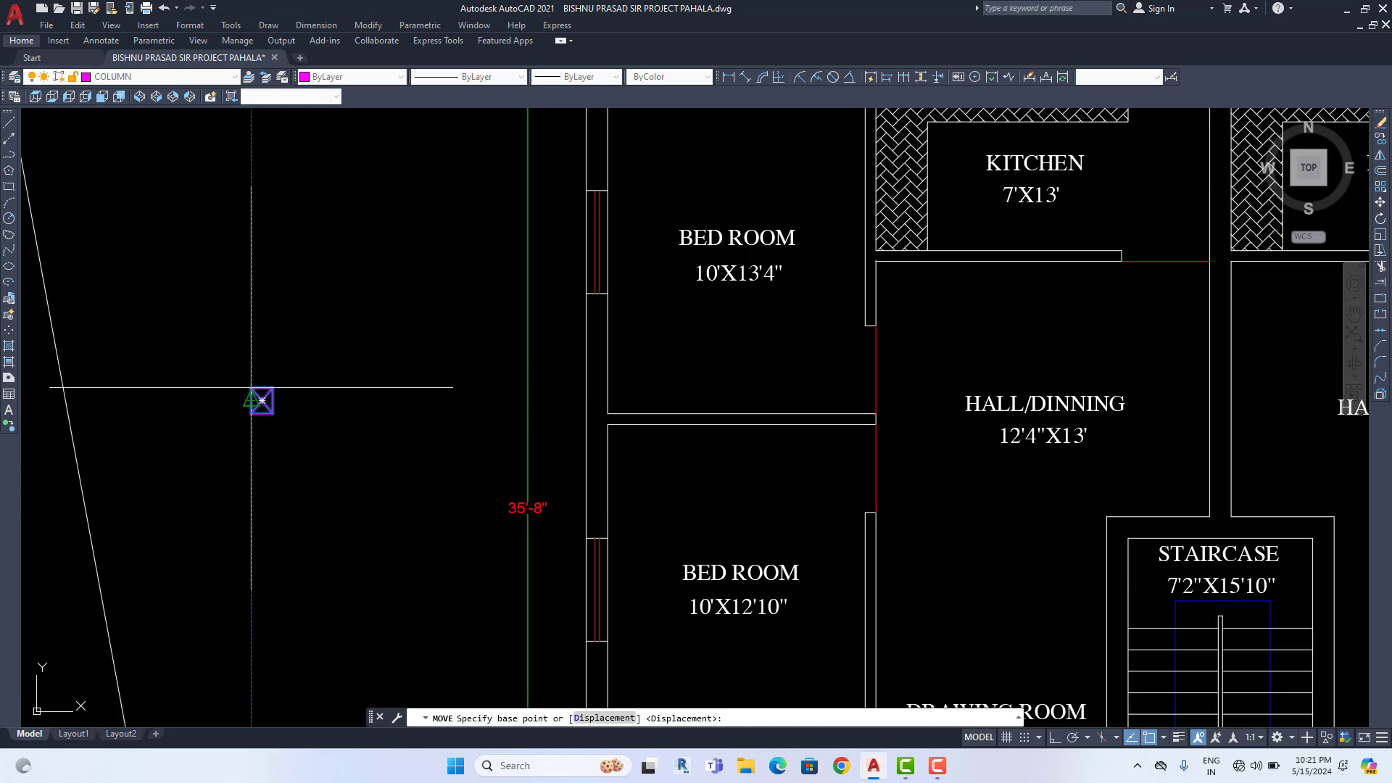
click(261, 401)
scroll(335, 348, down, 3)
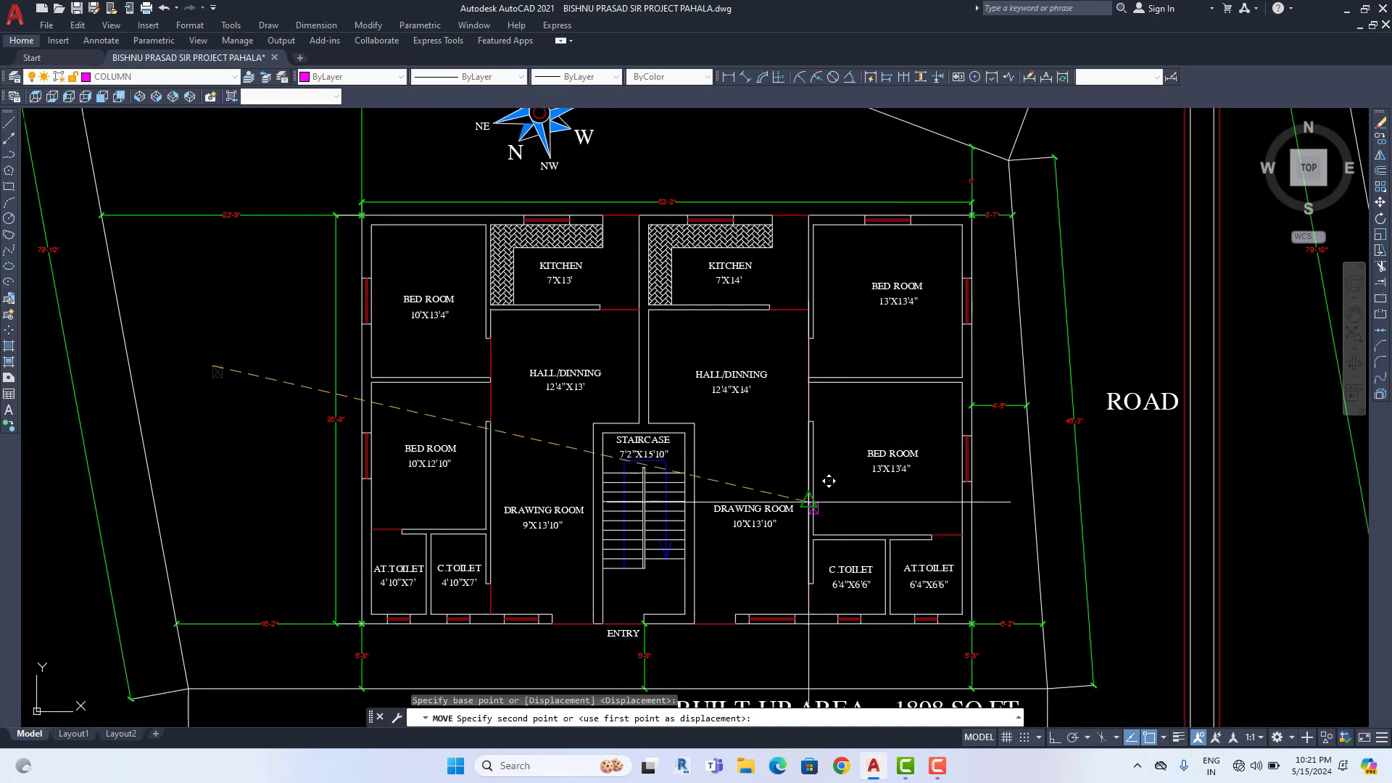
middle_drag(808, 501, 544, 475)
scroll(618, 476, down, 4)
middle_drag(825, 477, 417, 491)
scroll(681, 485, up, 4)
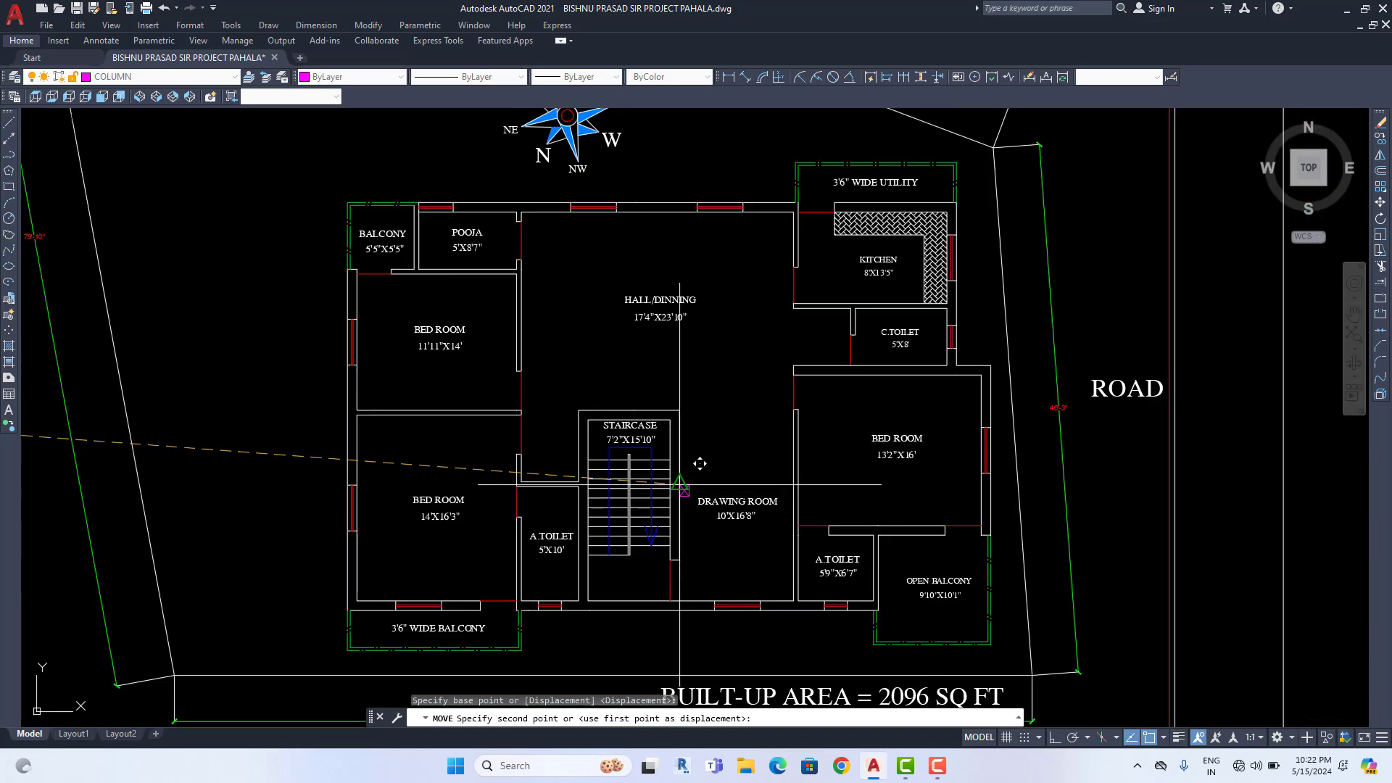
scroll(688, 496, down, 4)
middle_drag(673, 498, 612, 494)
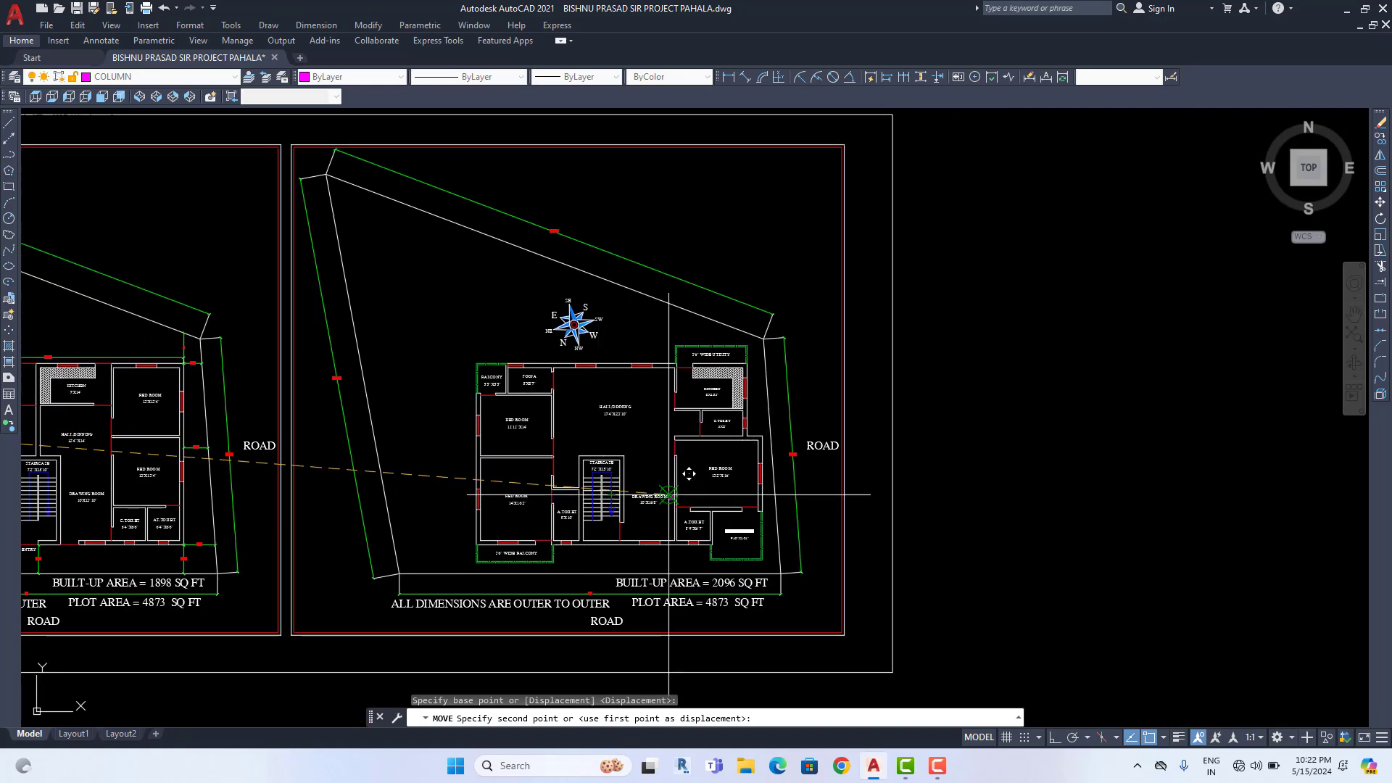
scroll(669, 495, down, 3)
middle_drag(185, 464, 461, 459)
scroll(460, 460, up, 7)
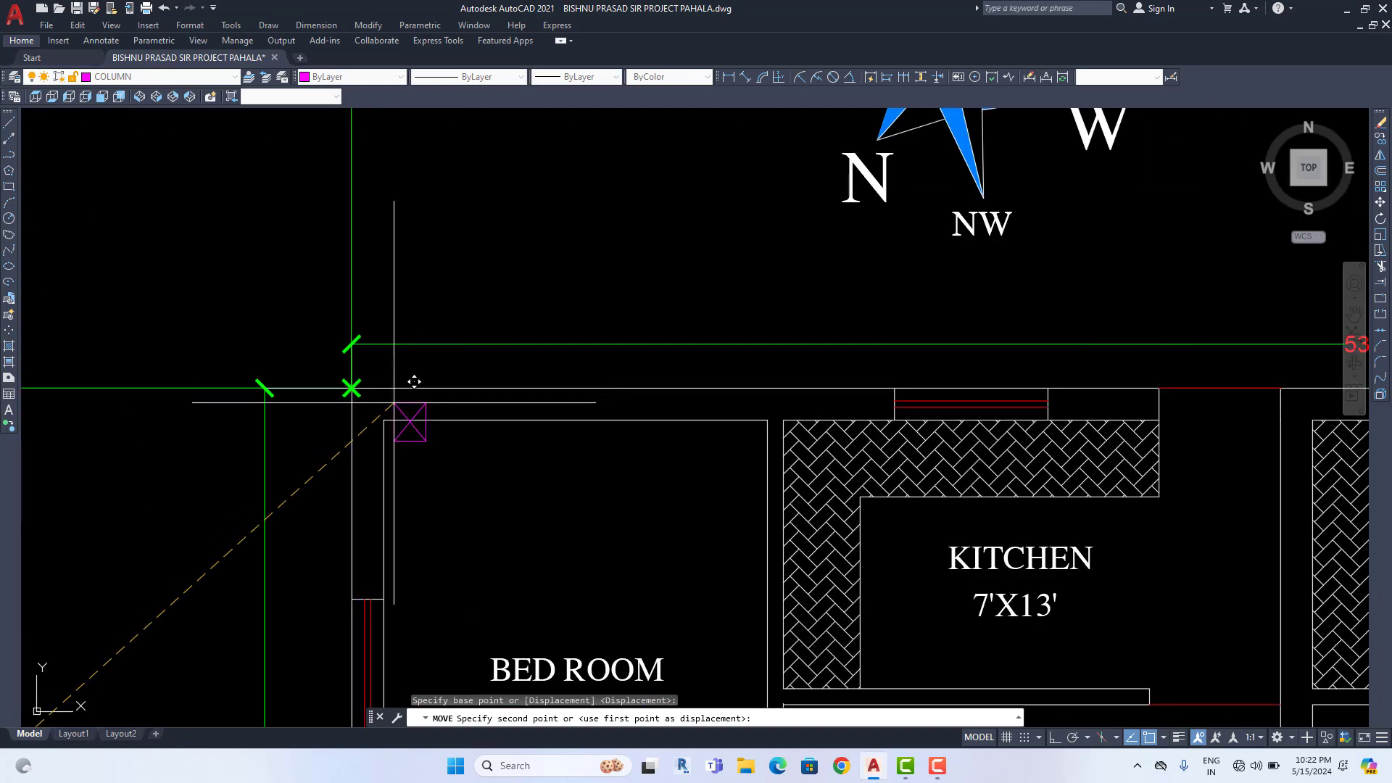
scroll(352, 406, up, 5)
click(348, 351)
scroll(394, 398, down, 5)
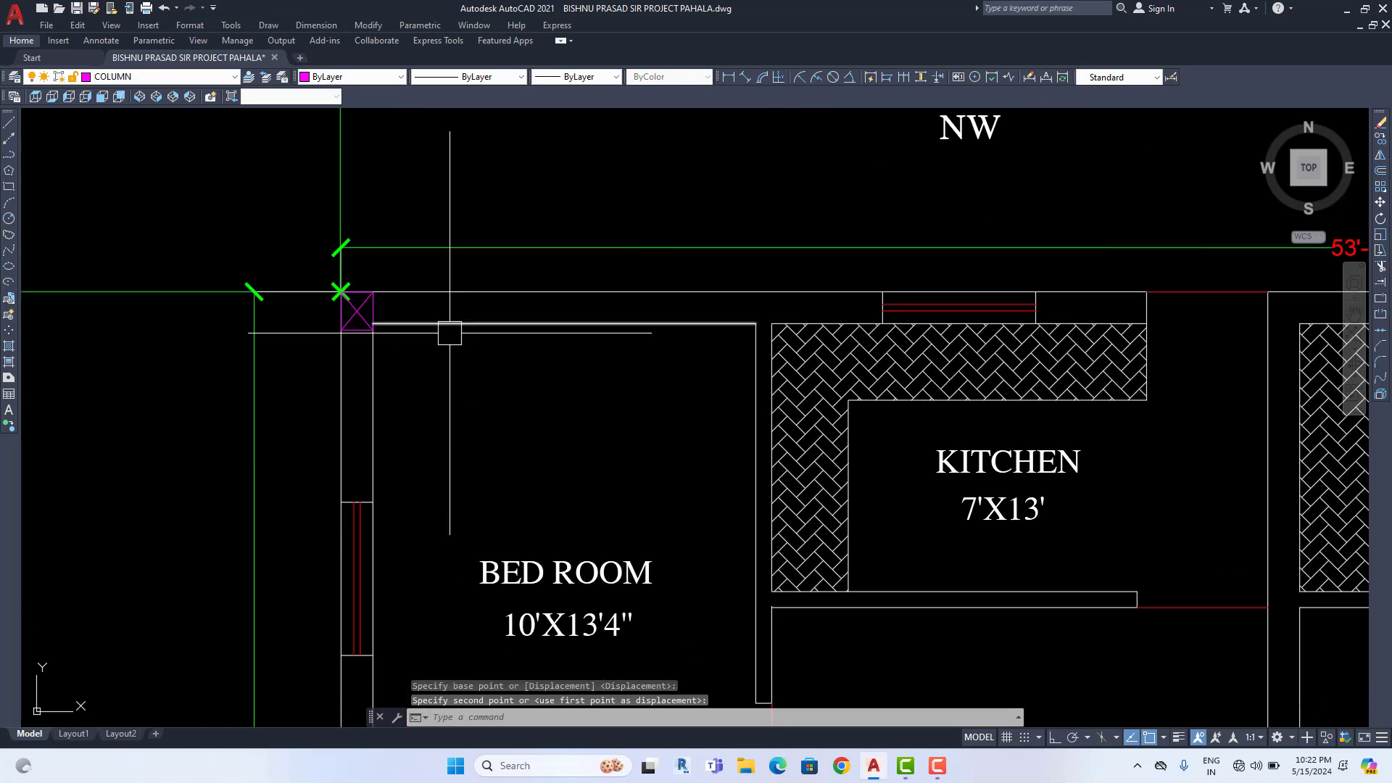
Copy the corner column by its upper-right corner along the upper outer wall to the junction between the 10'X13'4" bedroom and the 7'X13' kitchen
scroll(449, 335, down, 2)
scroll(433, 331, up, 2)
click(384, 314)
scroll(401, 324, down, 1)
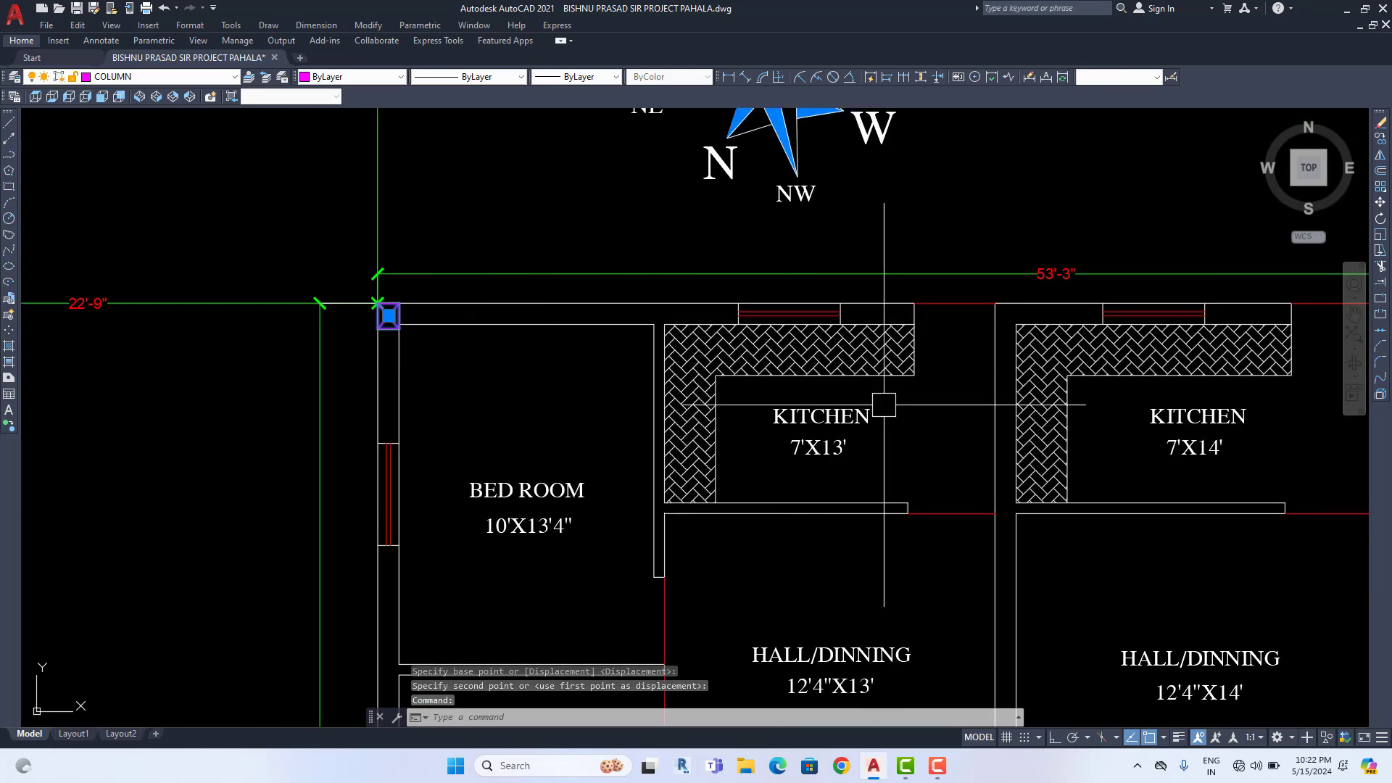
scroll(884, 405, down, 5)
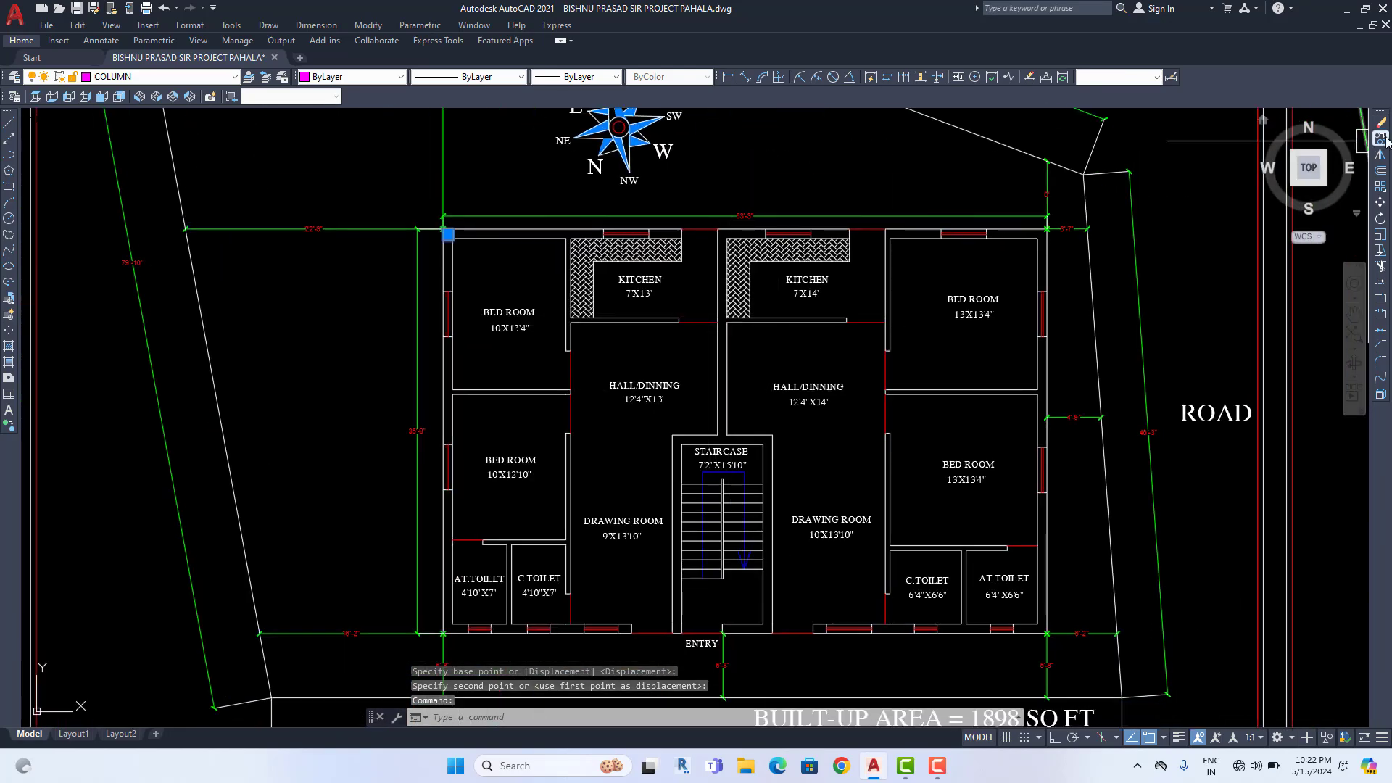
click(1381, 138)
scroll(461, 232, up, 4)
click(431, 237)
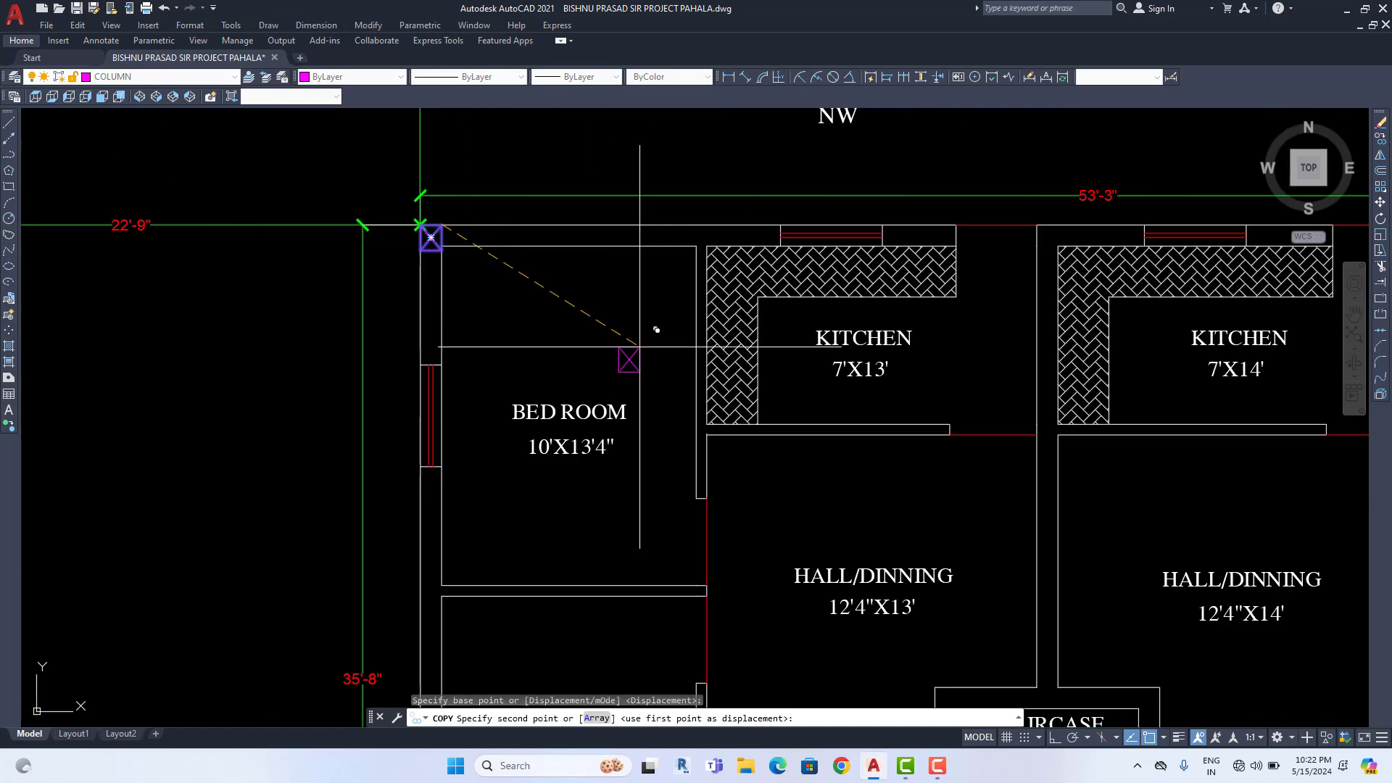
scroll(733, 214, up, 5)
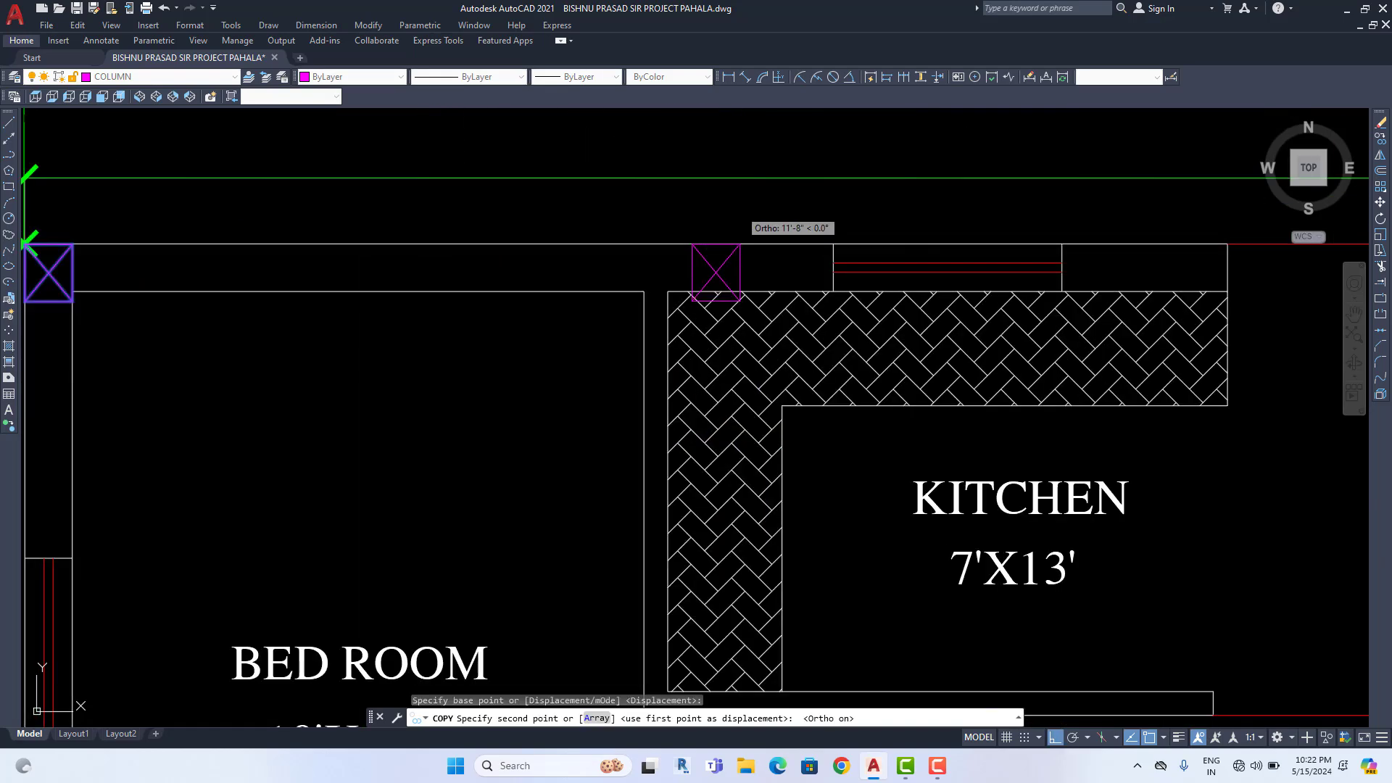
click(697, 237)
scroll(650, 288, down, 3)
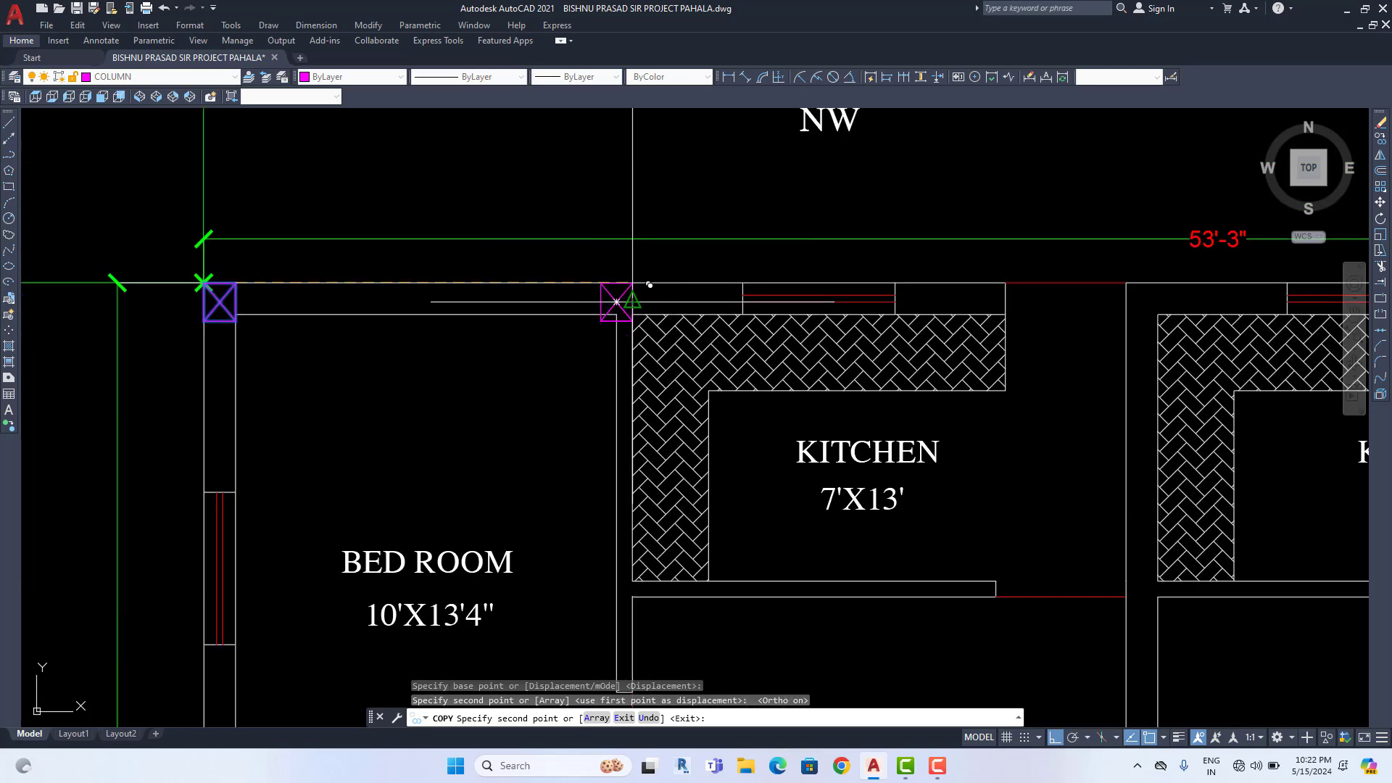
Place two more column copies on the upper outer wall, at the wall between the kitchens and between the 7'X14' kitchen and the bedroom
middle_drag(822, 326, 654, 317)
scroll(786, 315, up, 2)
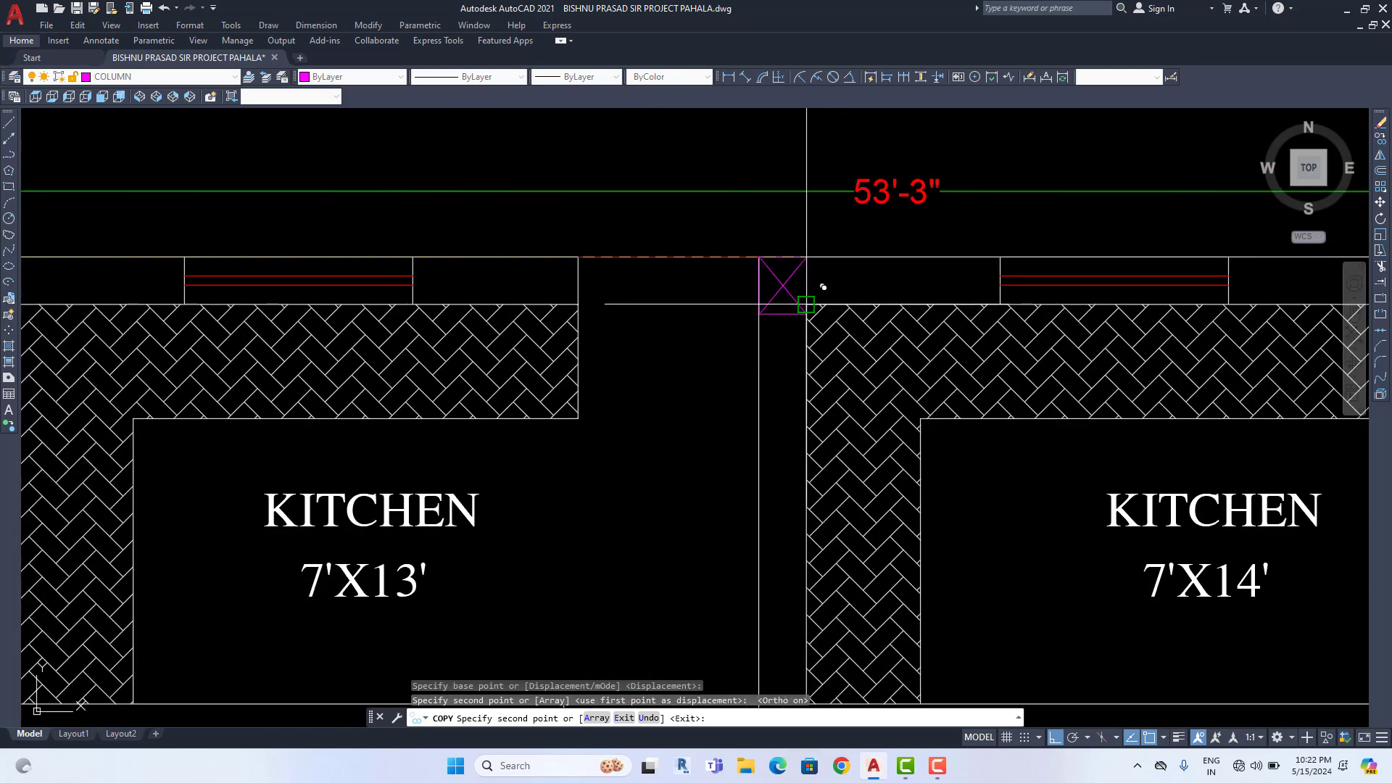
click(811, 280)
scroll(810, 279, down, 4)
scroll(740, 274, up, 4)
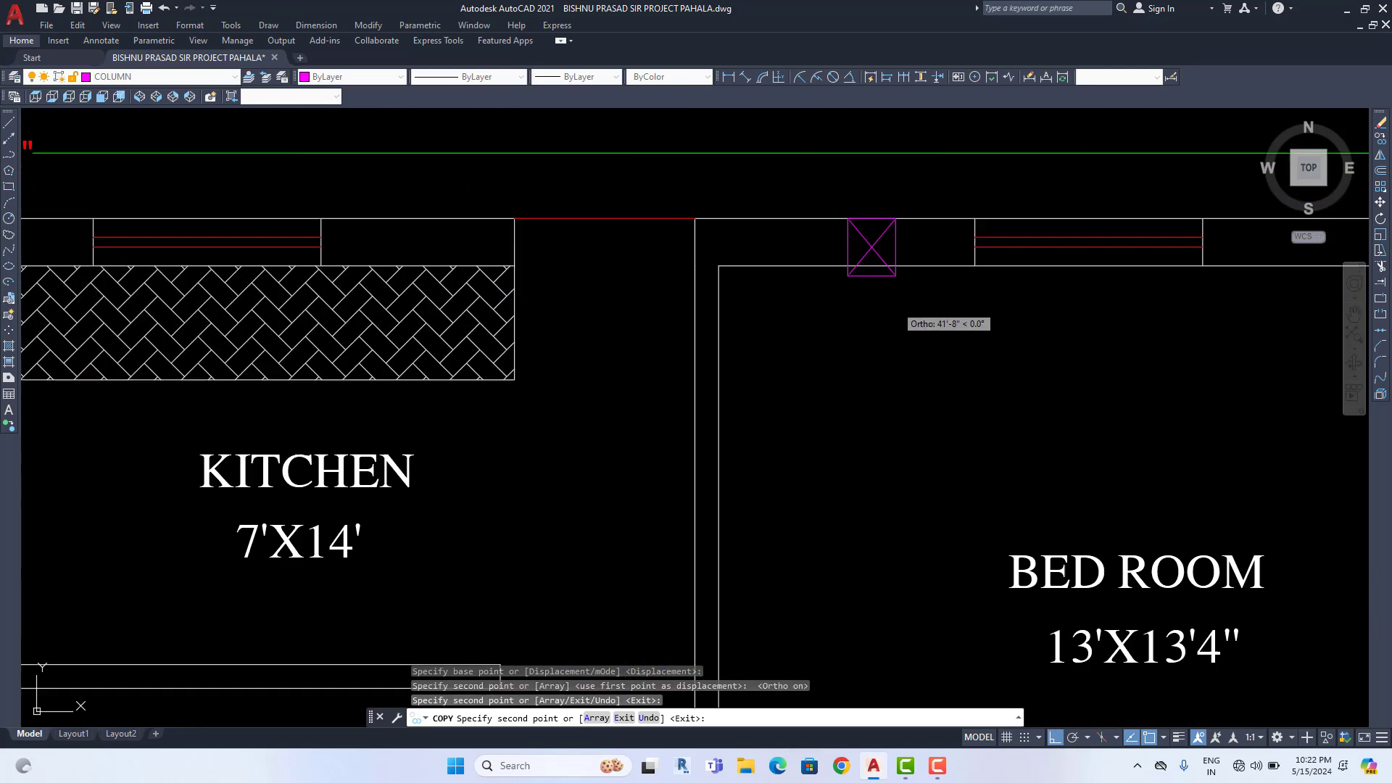
click(718, 219)
Place another column copy at the upper-right outer wall corner of the 13'X13'4" bedroom
scroll(725, 250, down, 4)
scroll(1059, 279, up, 4)
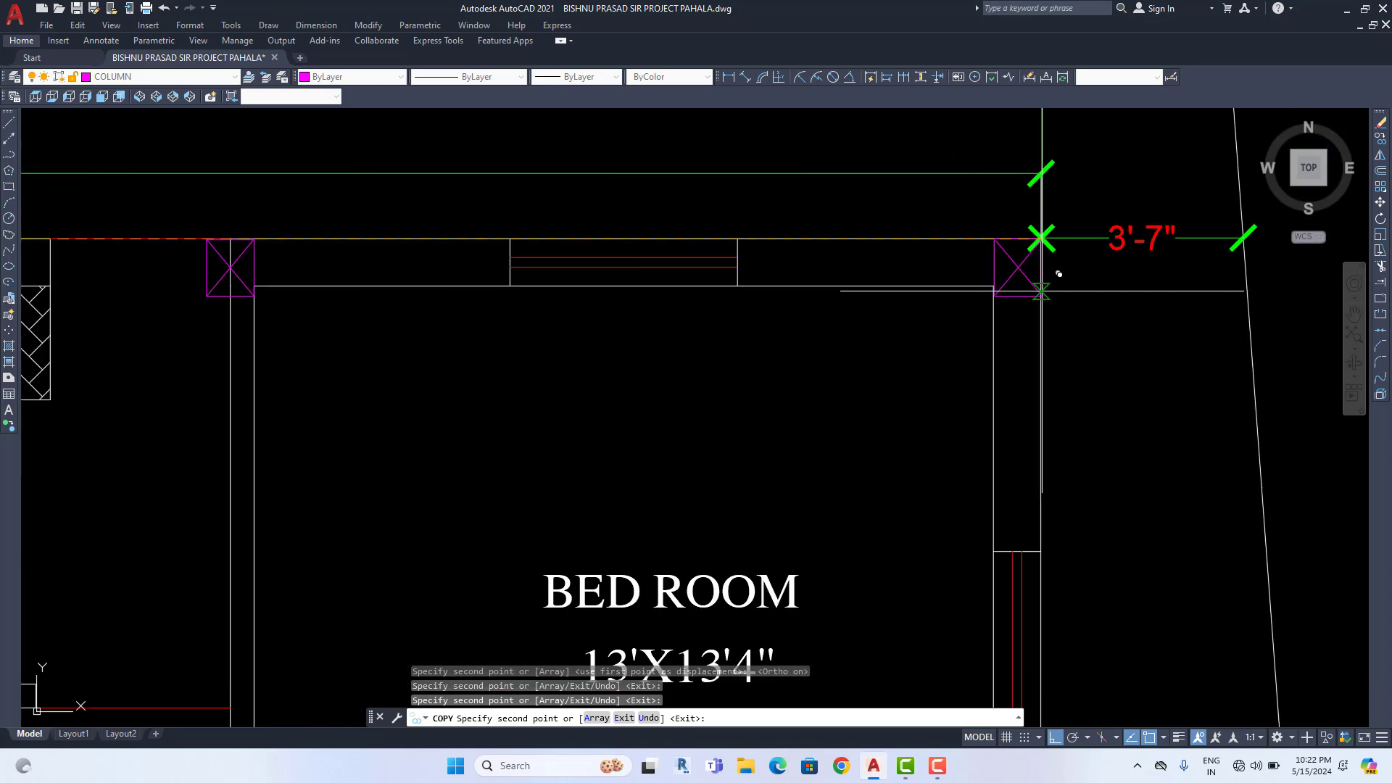
scroll(1046, 285, up, 5)
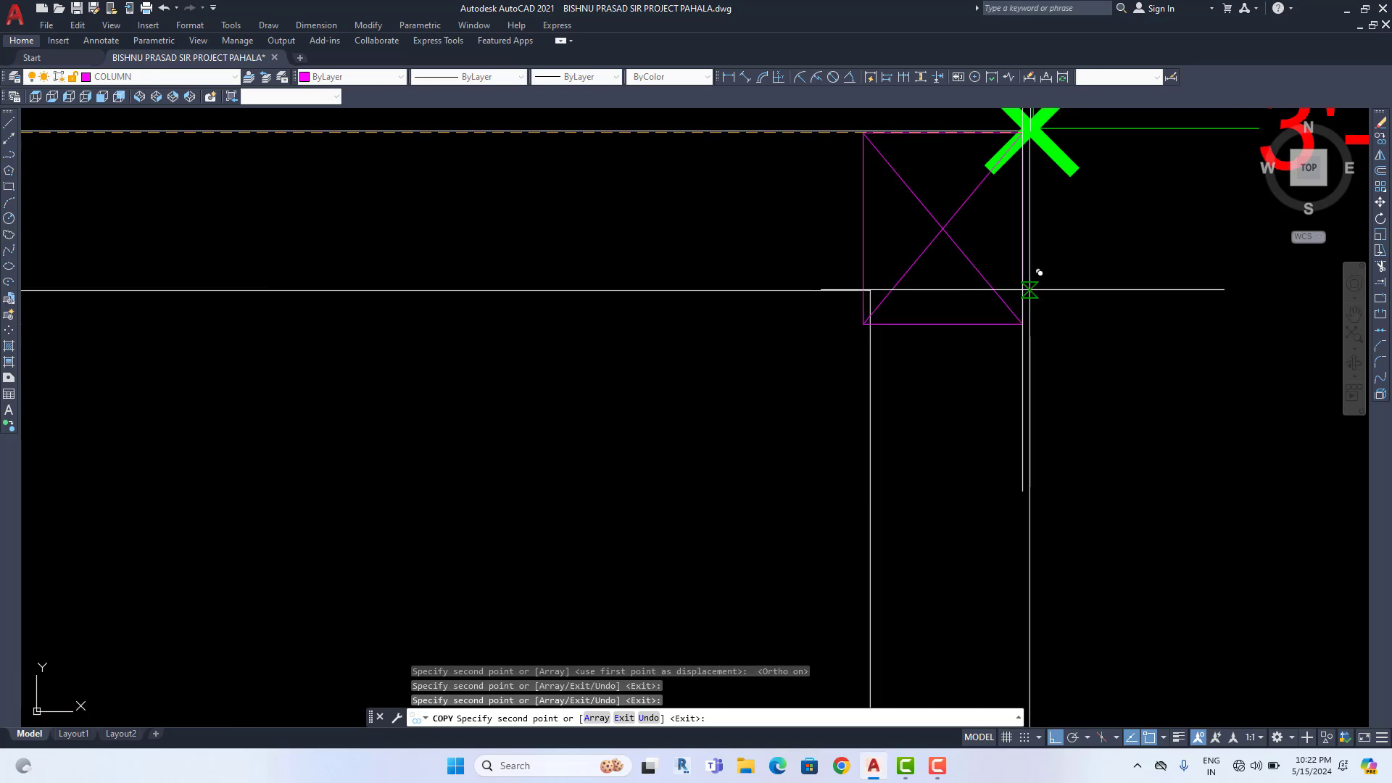
click(982, 308)
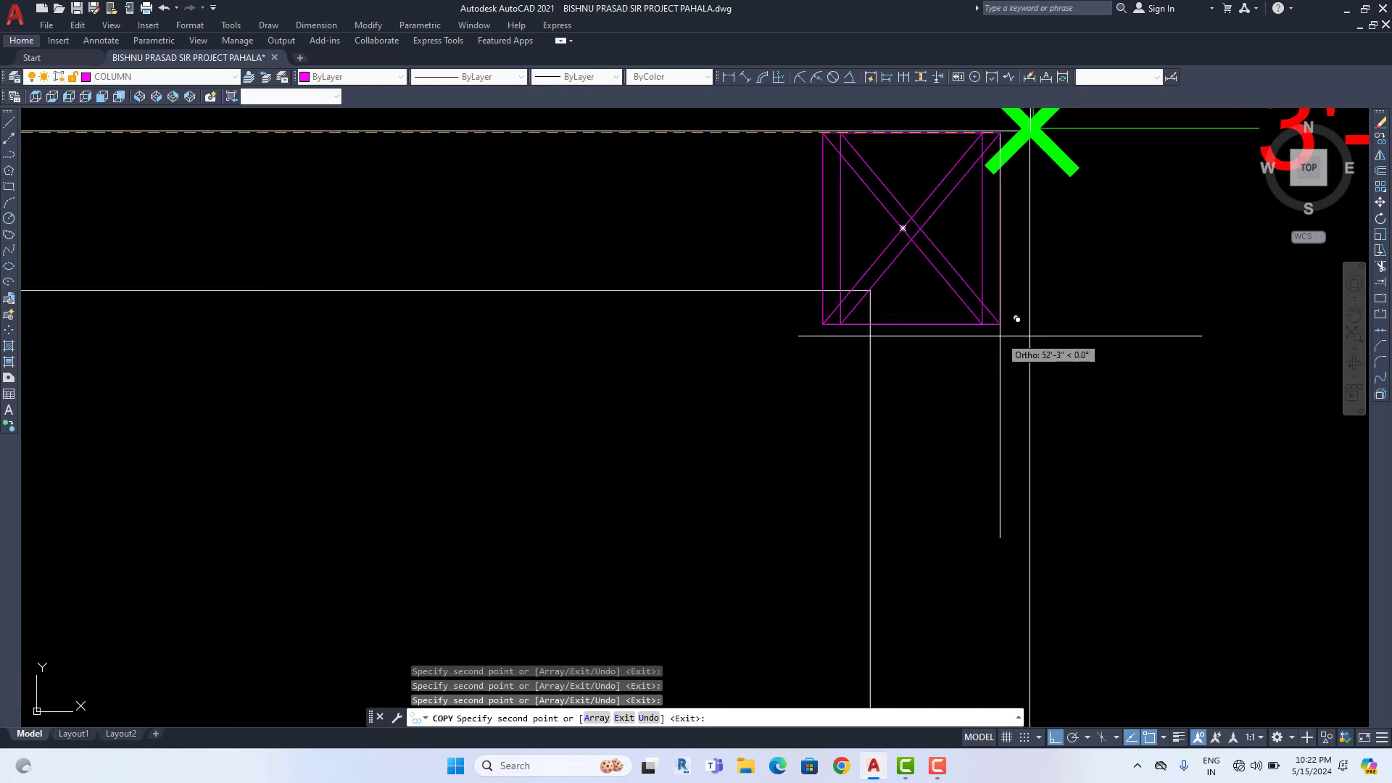
Move the column at the 13'X13'4" bedroom's upper-right corner by its lower-right corner onto the outer face of the right wall
key(Escape)
click(974, 325)
click(1380, 203)
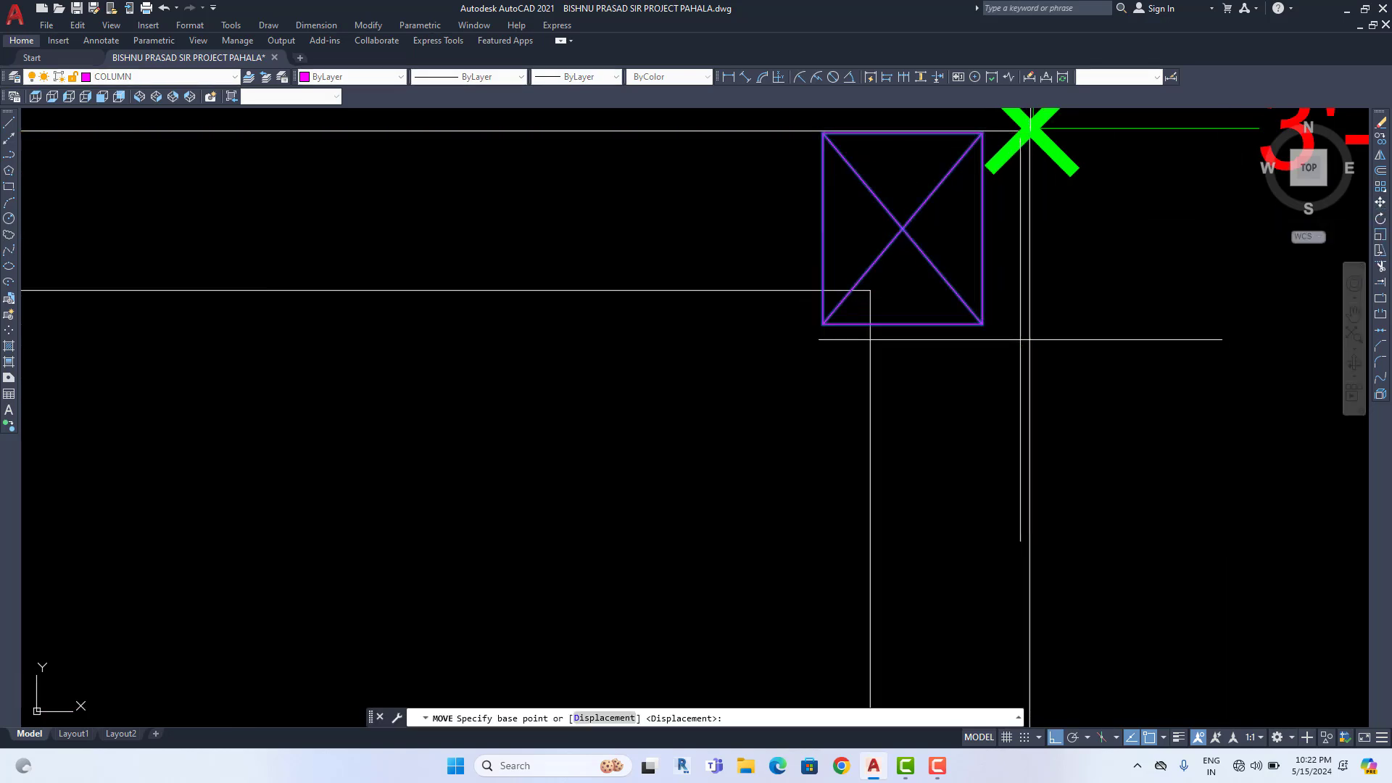
click(984, 325)
click(1030, 326)
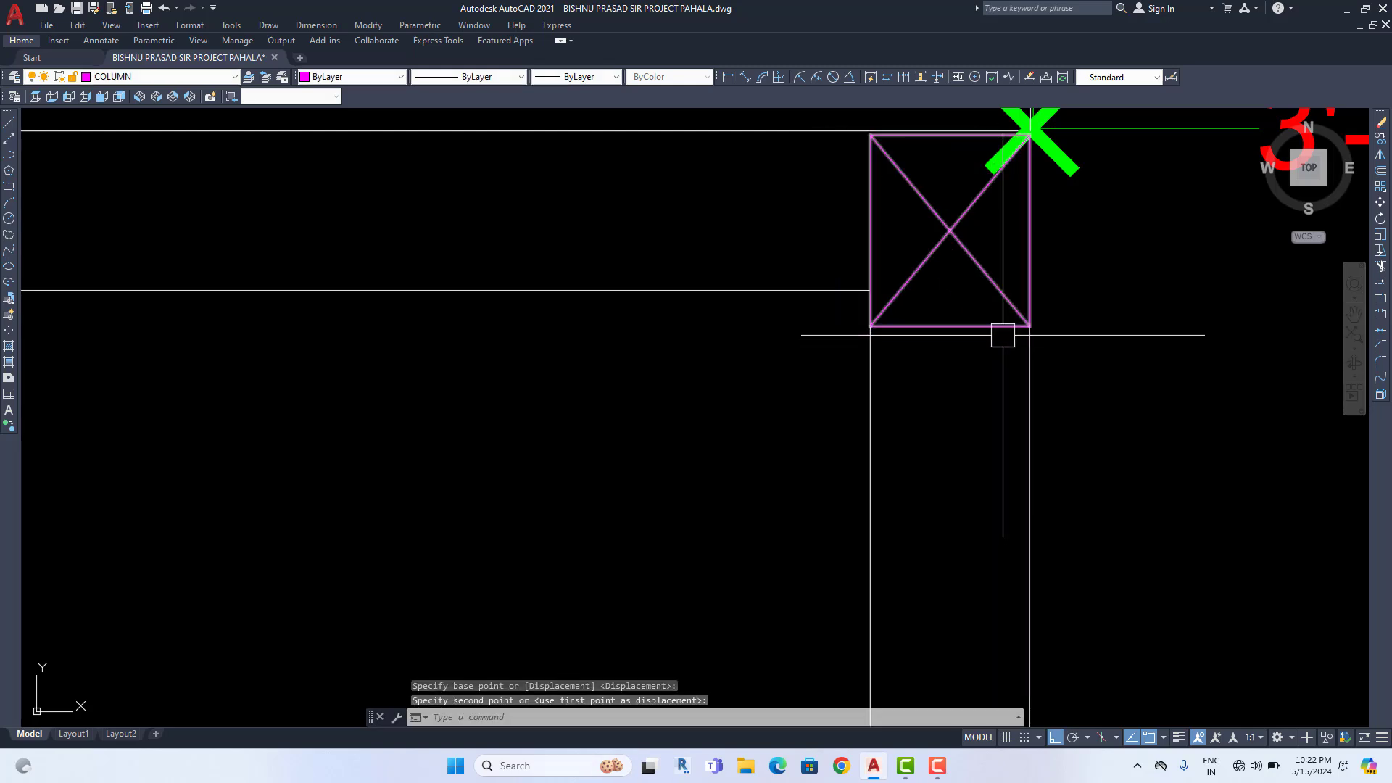
Move the same corner column by its upper-left corner straight up onto the outer face of the upper outer wall
click(880, 154)
scroll(863, 305, up, 8)
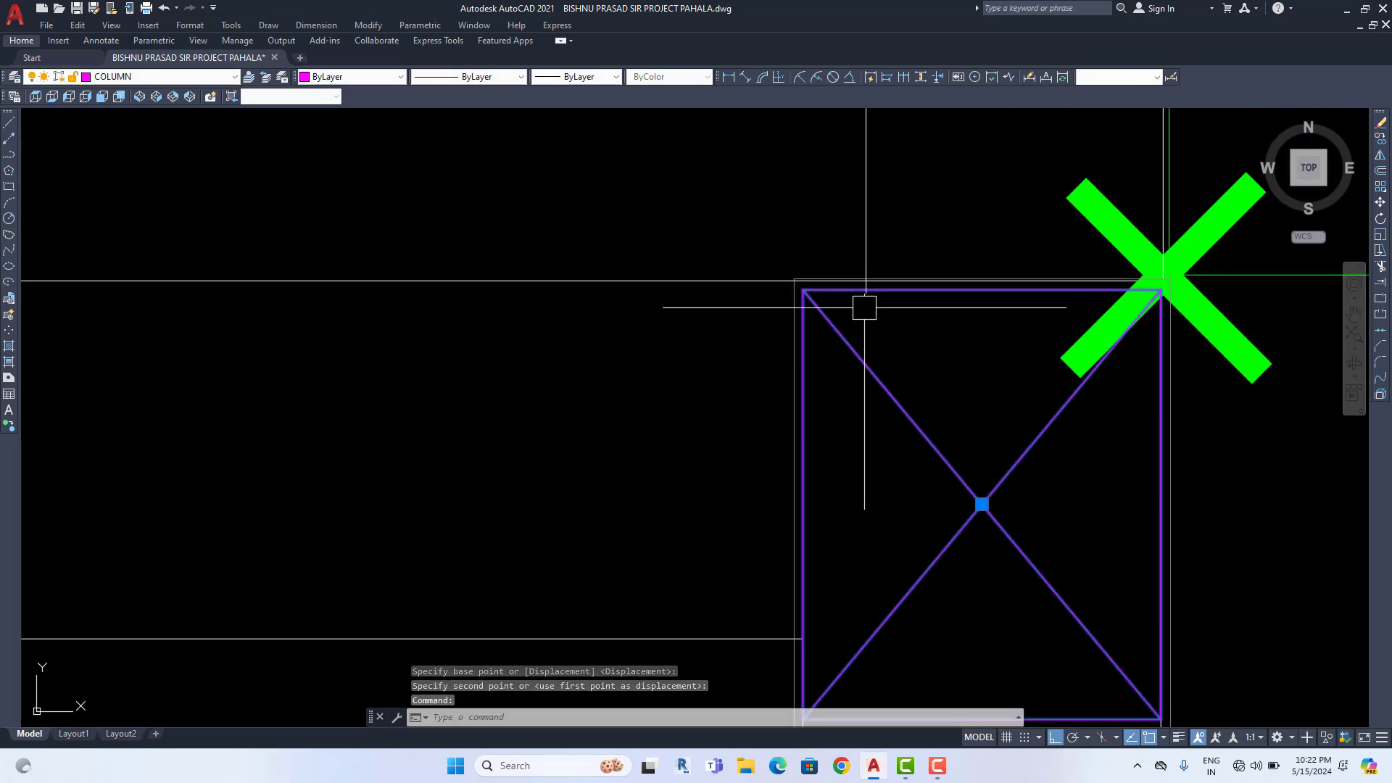
key(space)
click(768, 289)
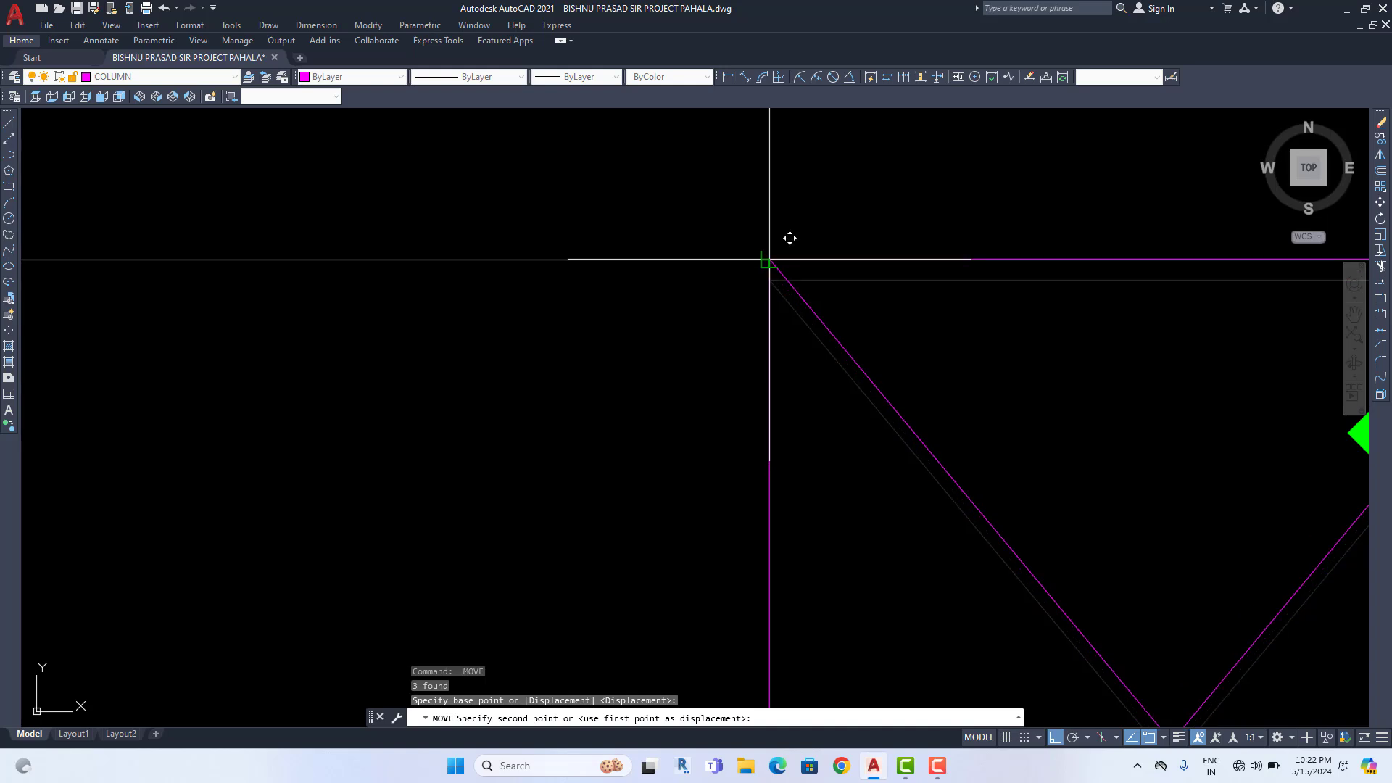
click(769, 259)
Move the column between the 7'X14' kitchen and the 13'X13'4" bedroom by its upper-left corner to the wall's upper-left corner
scroll(780, 342, down, 5)
middle_drag(780, 342, 969, 316)
middle_drag(72, 335, 771, 304)
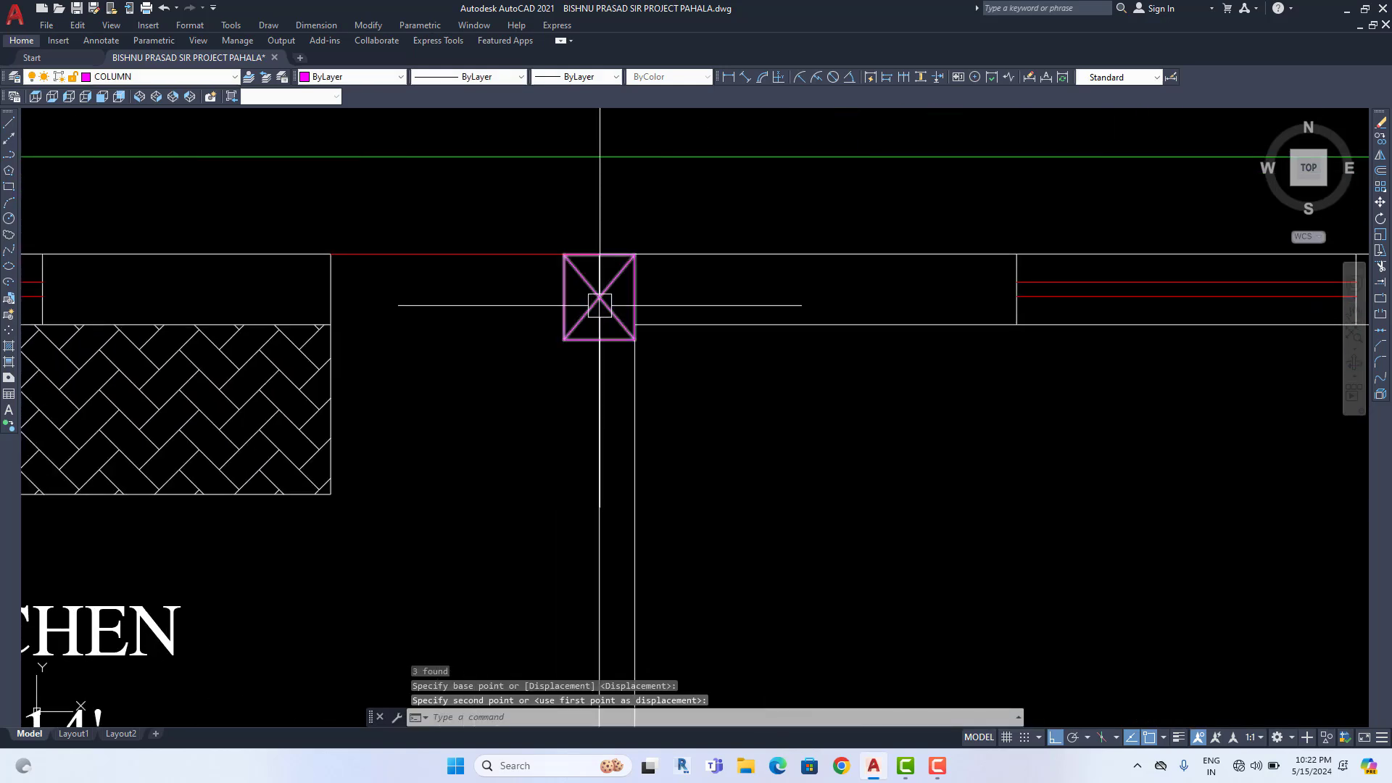
scroll(599, 304, up, 4)
click(621, 271)
click(1382, 204)
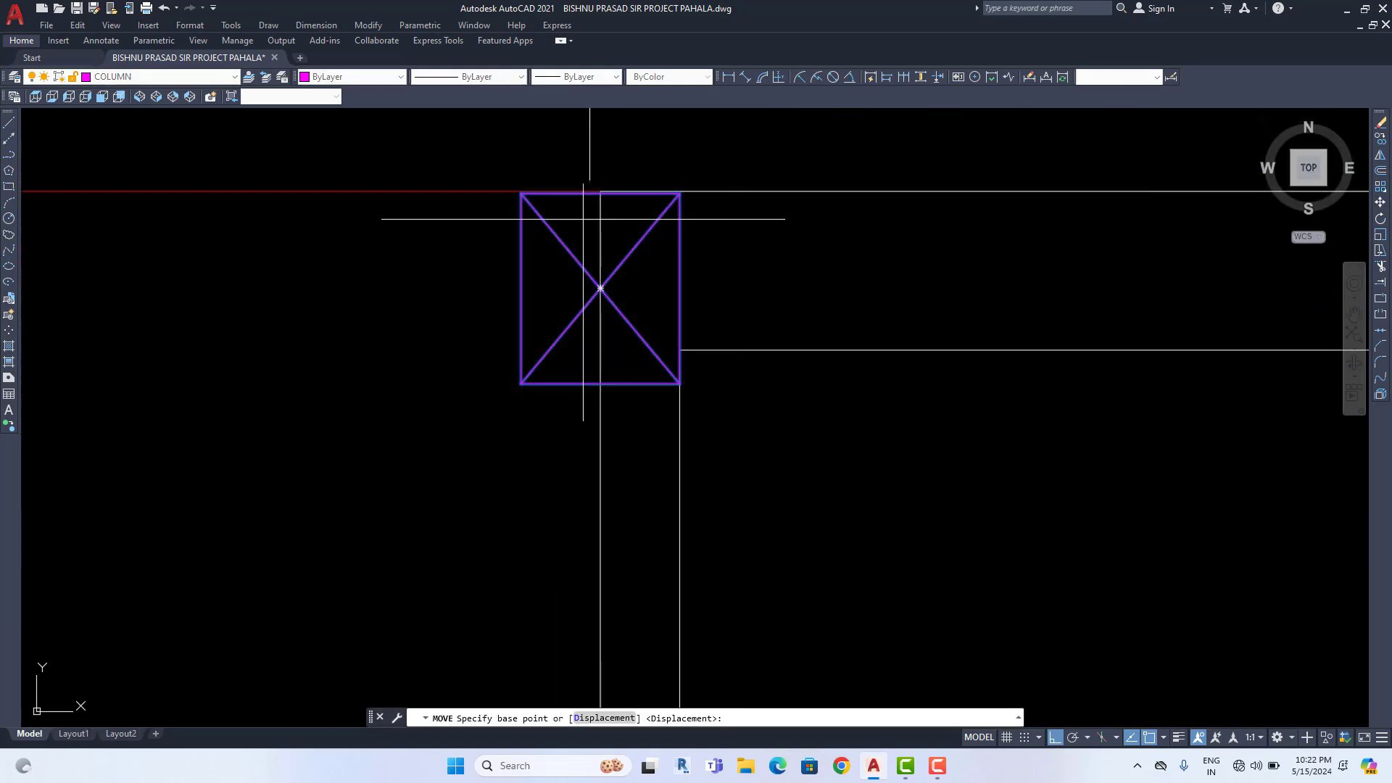
click(521, 192)
scroll(609, 203, up, 3)
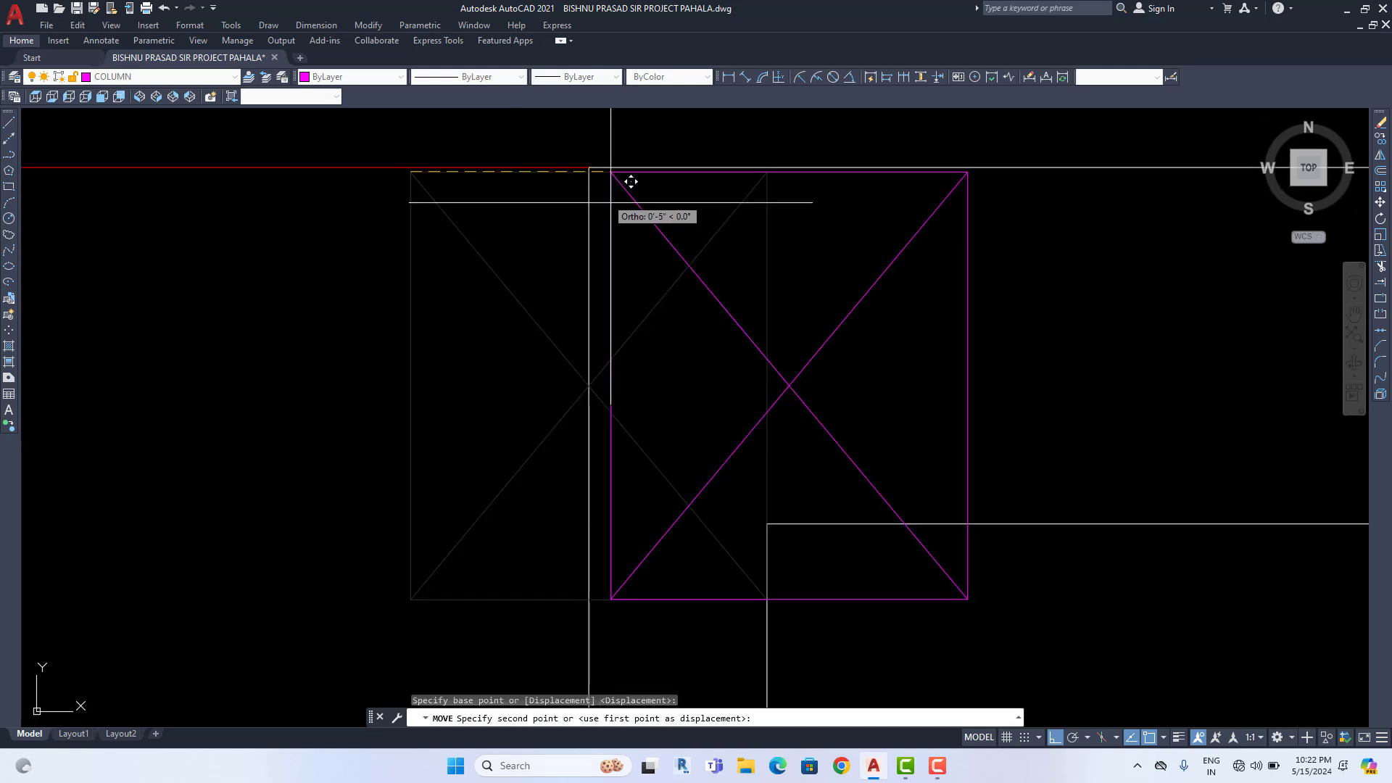
click(589, 167)
Copy the five columns of the upper outer wall straight down onto the line of the walls separating the bedrooms
scroll(622, 261, down, 10)
middle_drag(624, 283, 789, 221)
middle_drag(702, 250, 702, 254)
scroll(165, 184, up, 3)
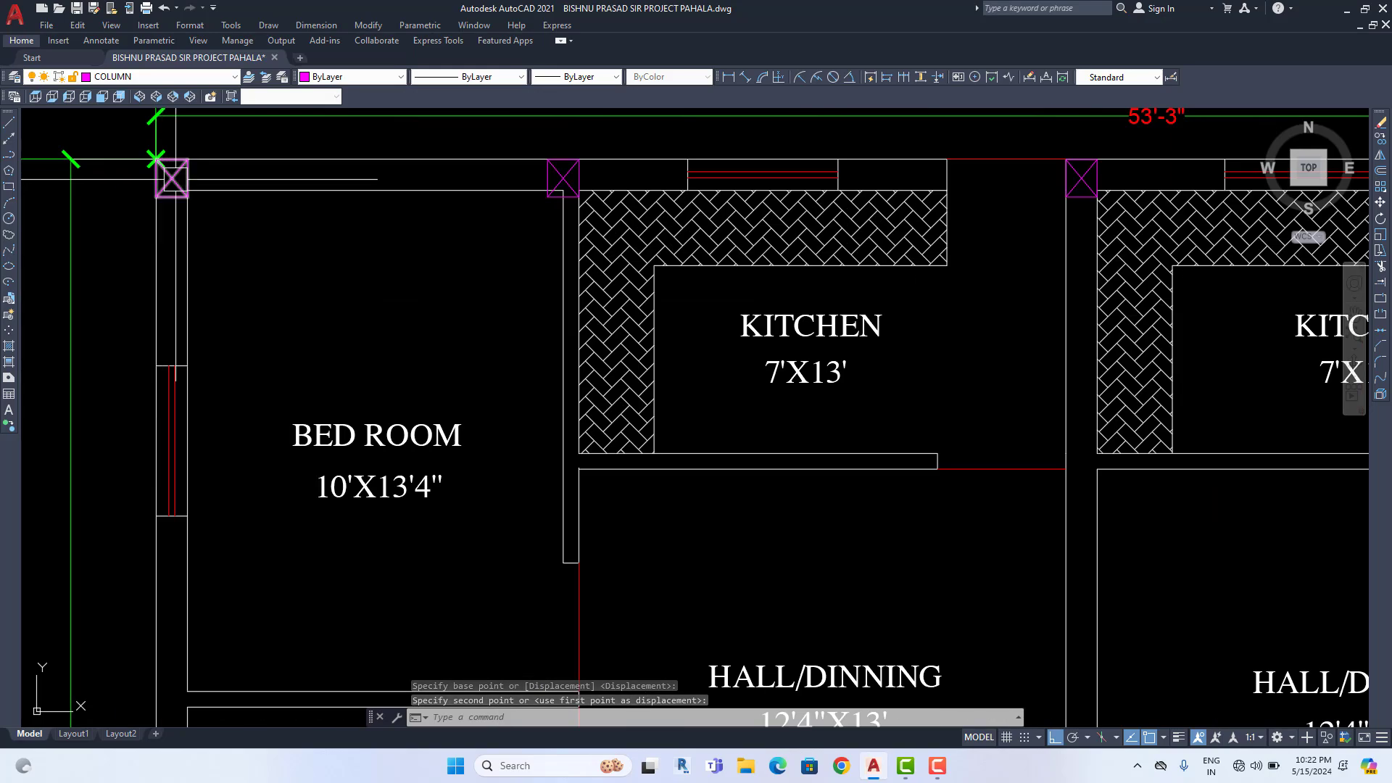
click(171, 178)
scroll(652, 254, down, 6)
scroll(449, 196, up, 3)
right_click(519, 451)
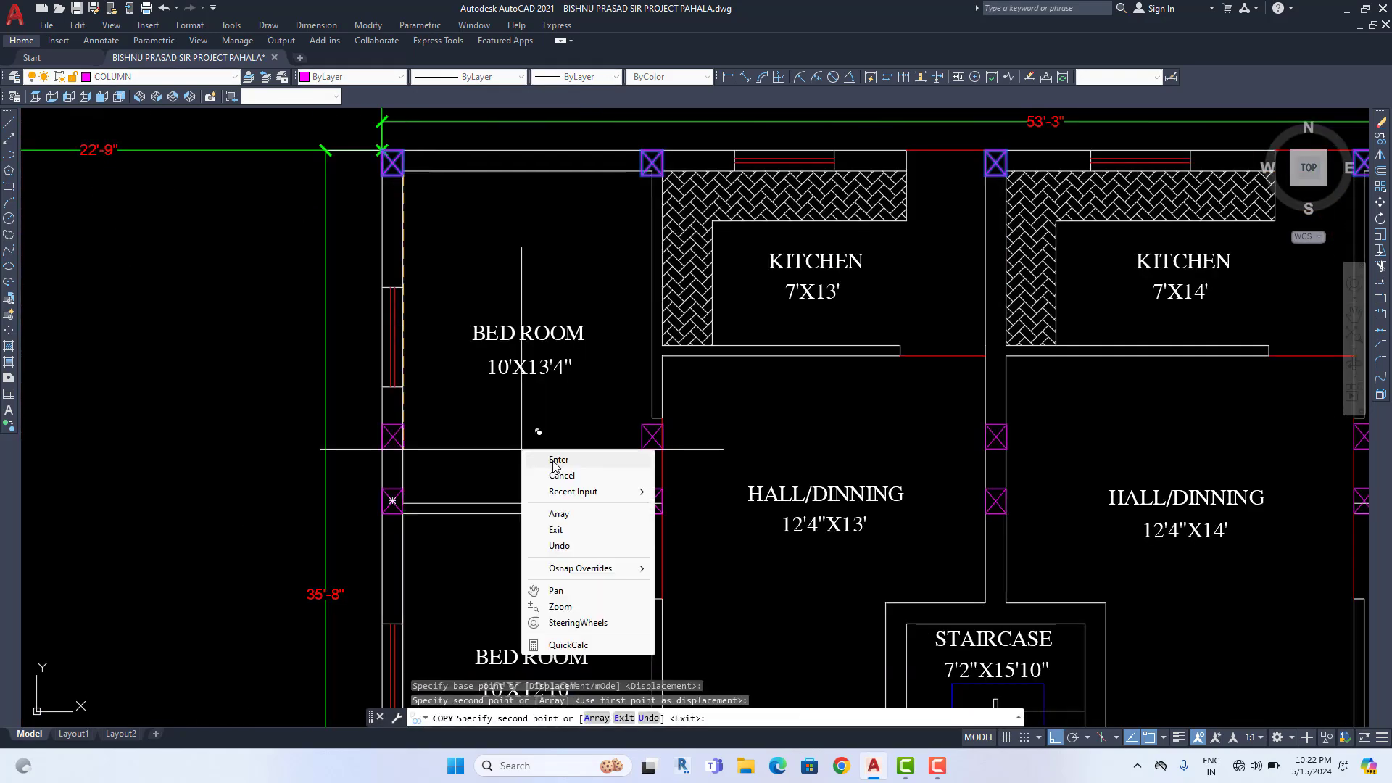
key(Escape)
Copy the row of five columns on the bedroom partition line straight down onto the lower outer wall
scroll(519, 451, down, 2)
scroll(870, 362, up, 2)
scroll(978, 259, up, 2)
click(977, 260)
scroll(725, 250, down, 4)
click(1381, 139)
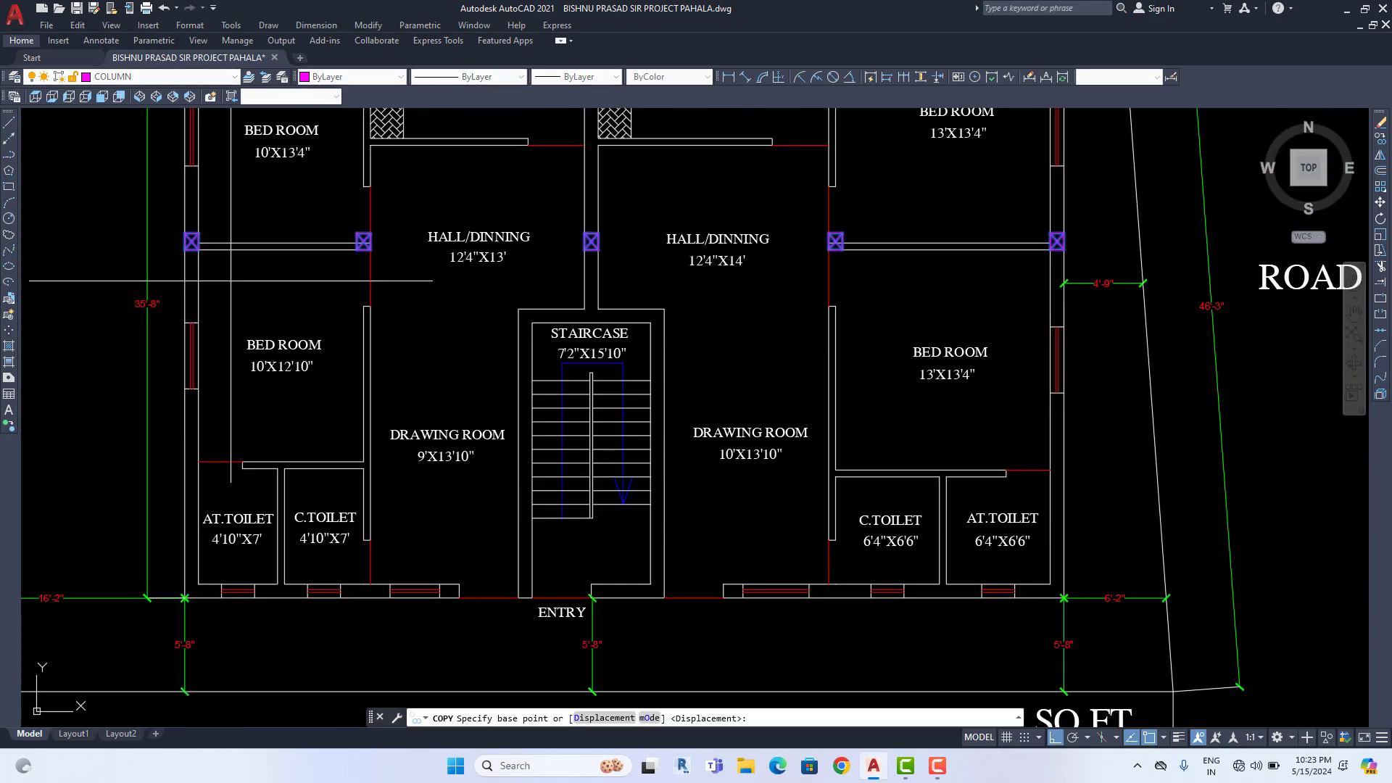
click(195, 248)
click(183, 515)
key(Escape)
Copy the entry column from the staircase's right wall to its left wall, and delete the column between the two hall/dinning rooms
middle_drag(537, 519, 317, 538)
click(569, 528)
click(1381, 139)
scroll(680, 458, up, 4)
click(628, 581)
click(195, 580)
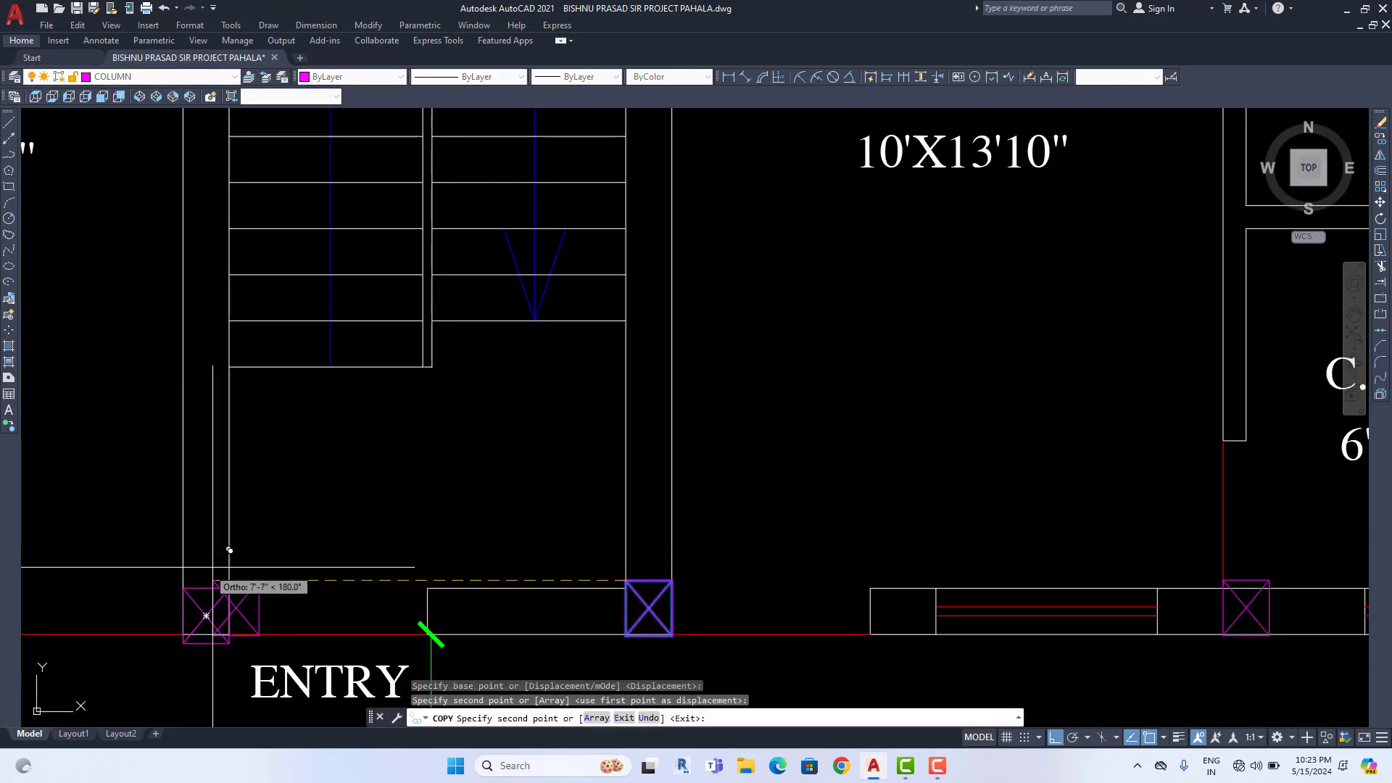
key(Escape)
click(460, 538)
key(Delete)
Copy the column at the staircase's upper-left corner by its upper-right corner to the staircase's upper-right outer corner
scroll(488, 538, down, 6)
click(446, 452)
click(1380, 138)
click(454, 437)
click(746, 438)
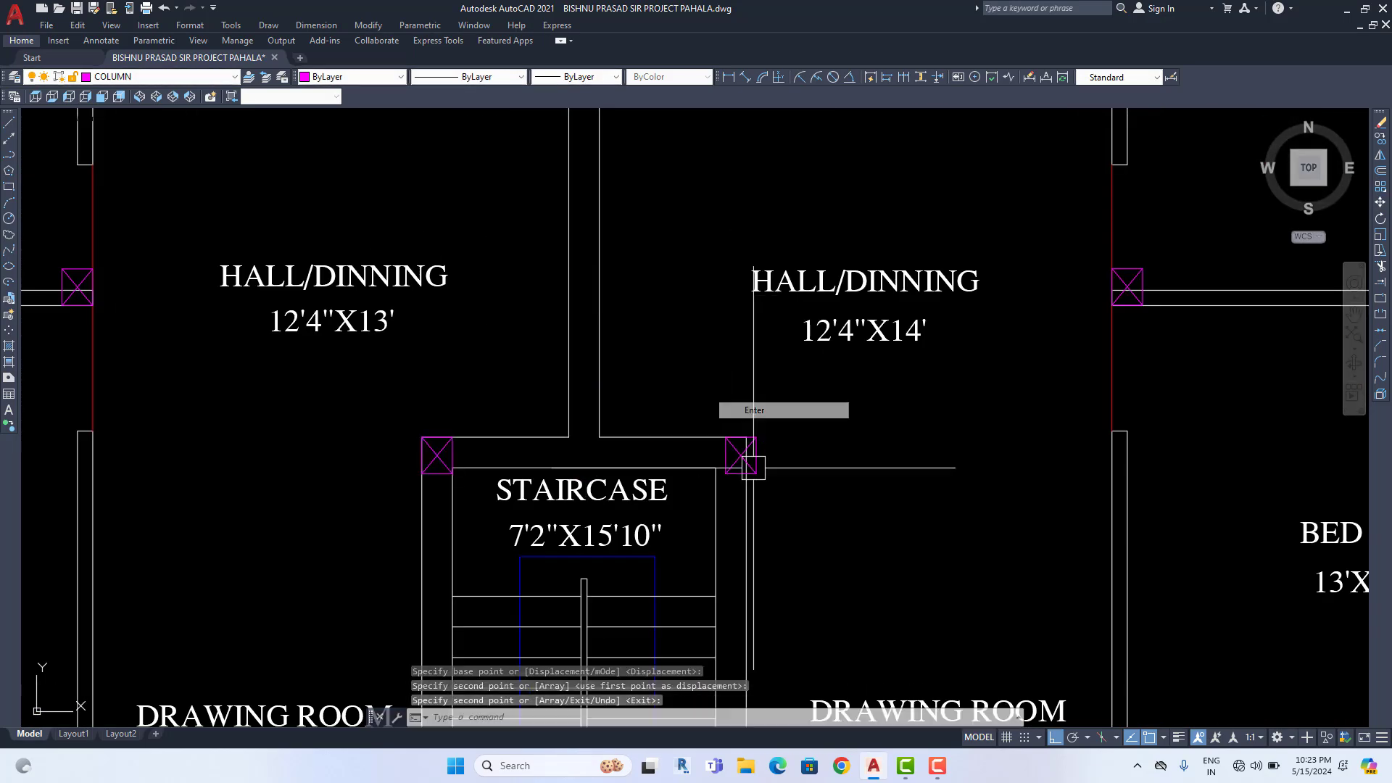
scroll(675, 293, down, 6)
middle_drag(827, 376, 787, 385)
click(728, 77)
scroll(489, 345, up, 4)
key(Escape)
Examine the column positions along the outer walls, the bedroom partitions and the staircase of the 1898 sq ft plan
scroll(416, 235, down, 5)
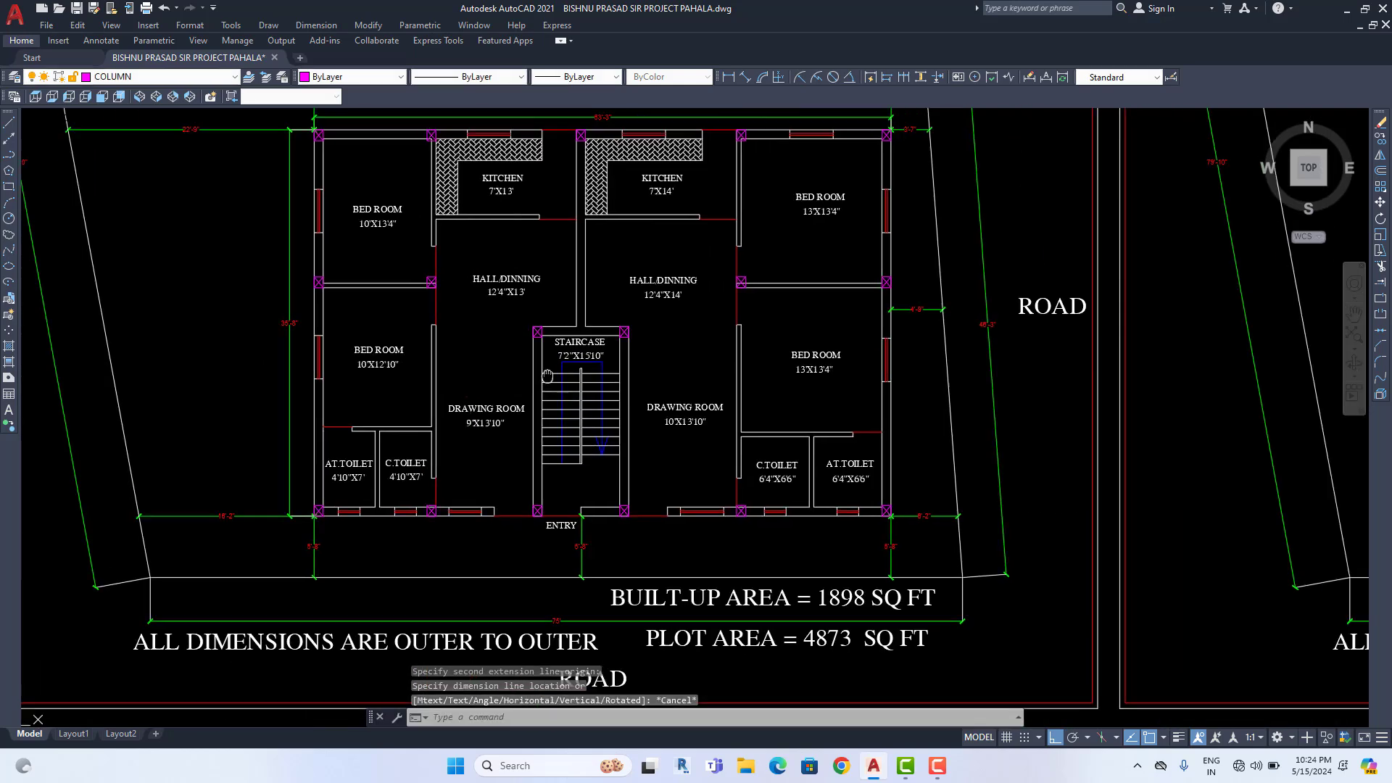
scroll(507, 482, up, 3)
scroll(507, 481, down, 2)
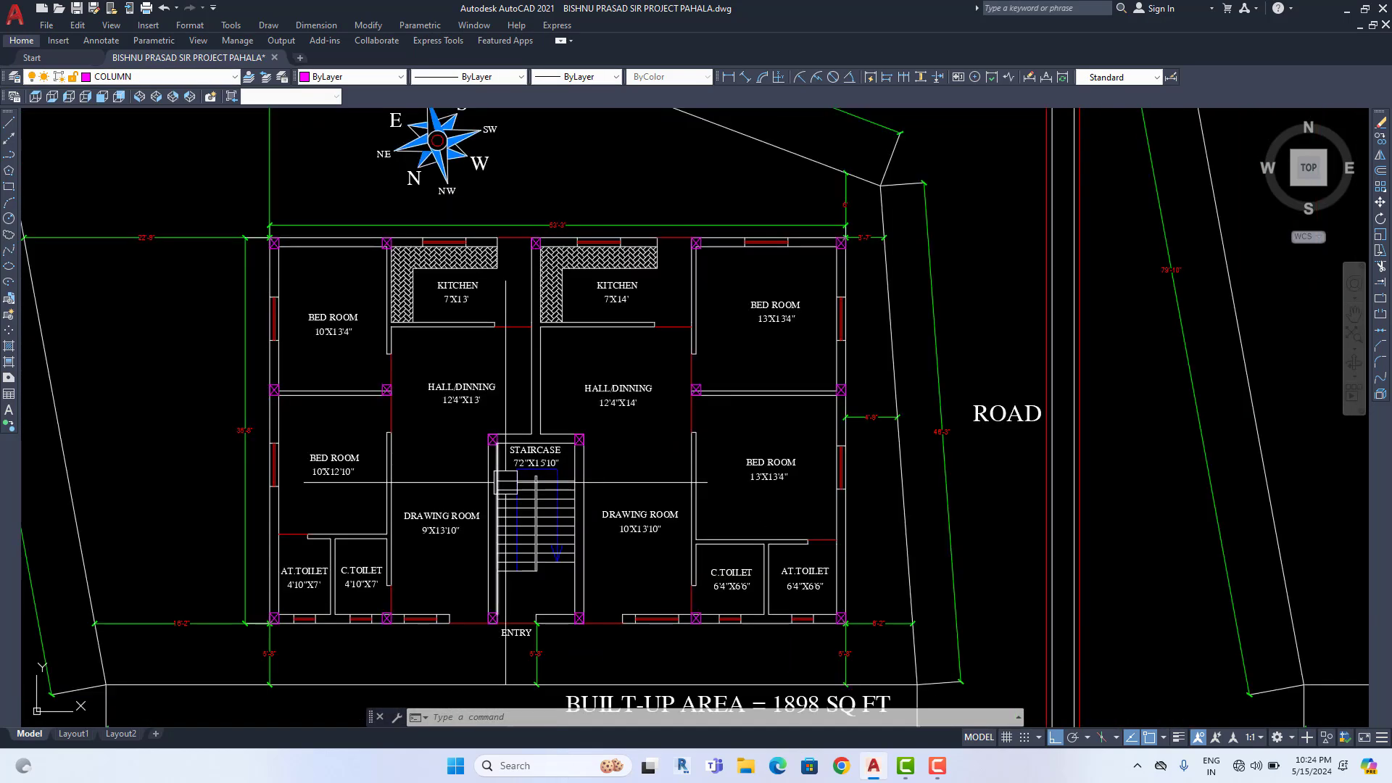
scroll(459, 242, up, 2)
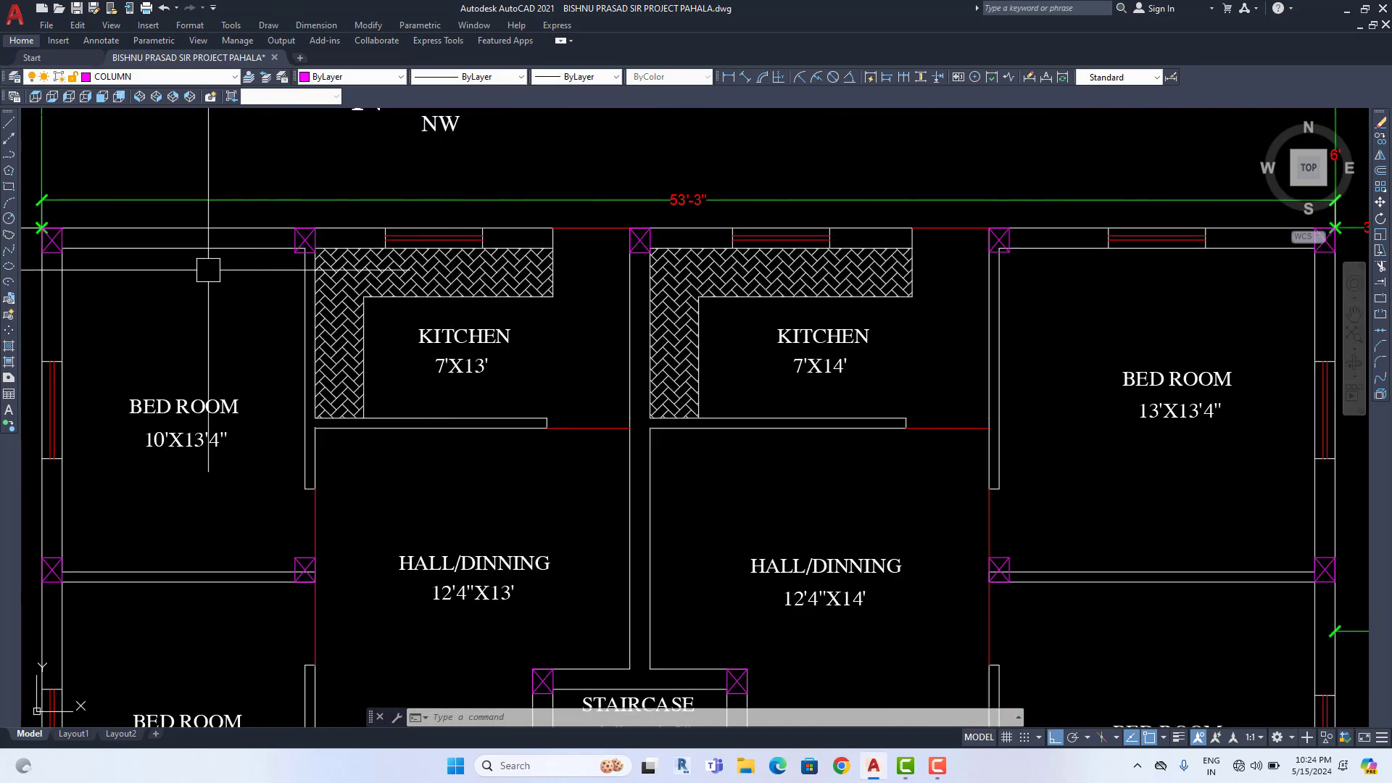
scroll(216, 277, down, 1)
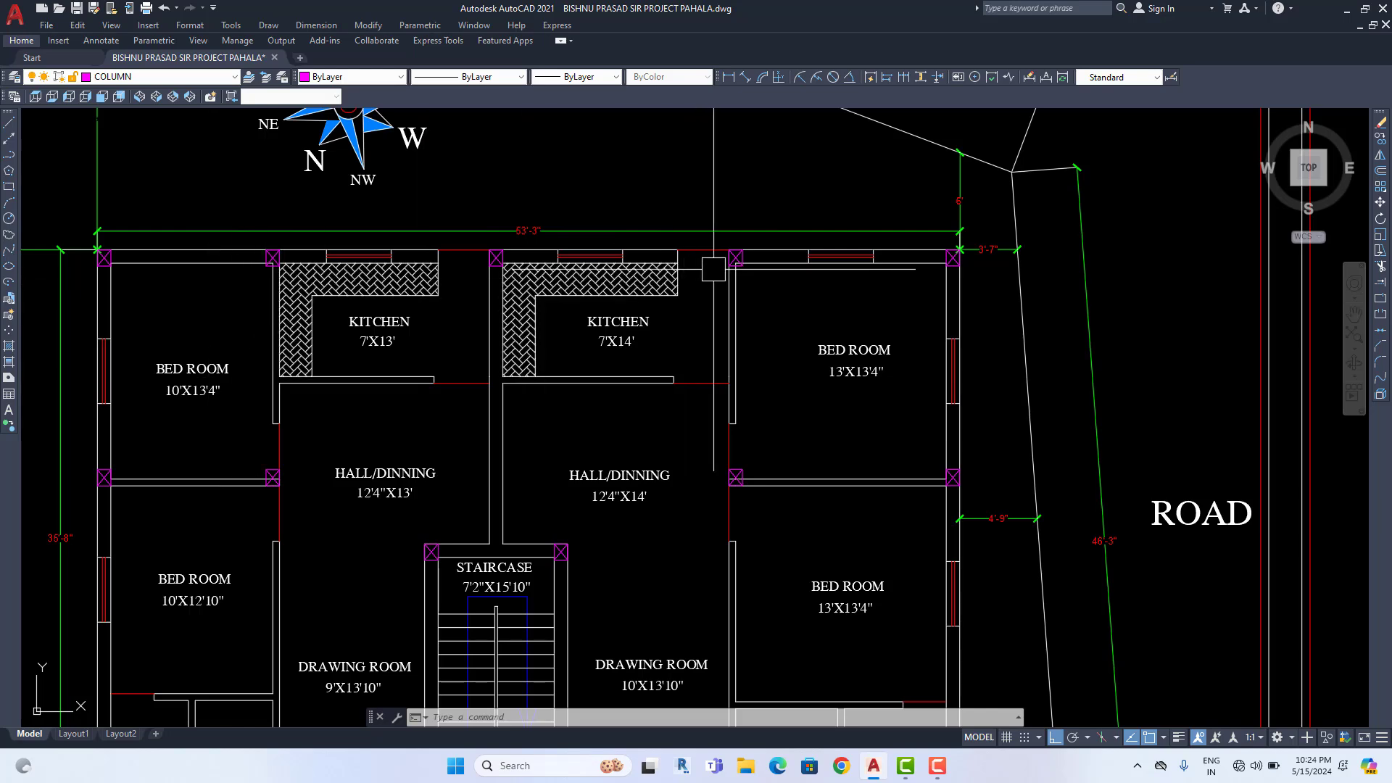
middle_drag(693, 373, 732, 216)
scroll(550, 332, down, 2)
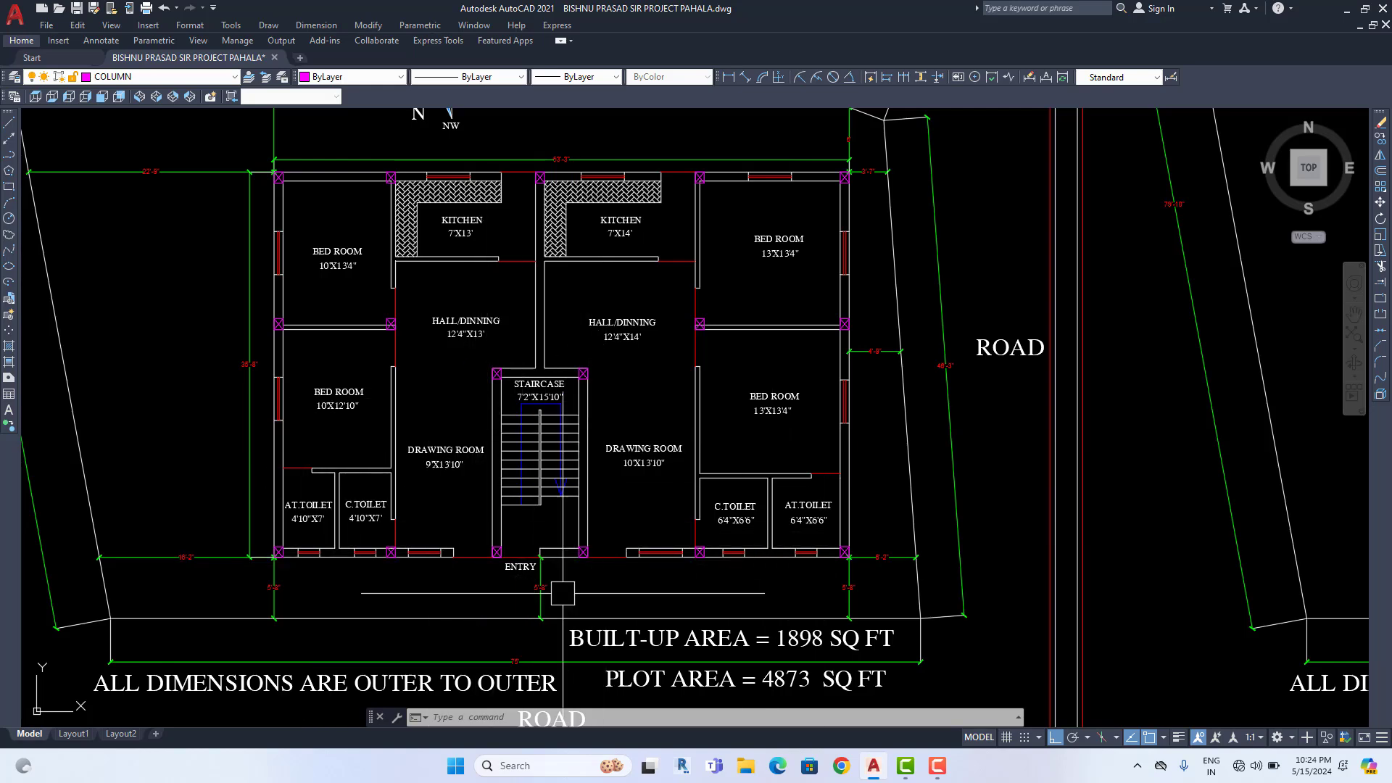
Dimension the centre-to-centre distance between the lower-left corner column and the column beside the 4'10"X7' C.TOILET, below the outer wall
middle_drag(419, 580, 489, 570)
scroll(482, 565, up, 3)
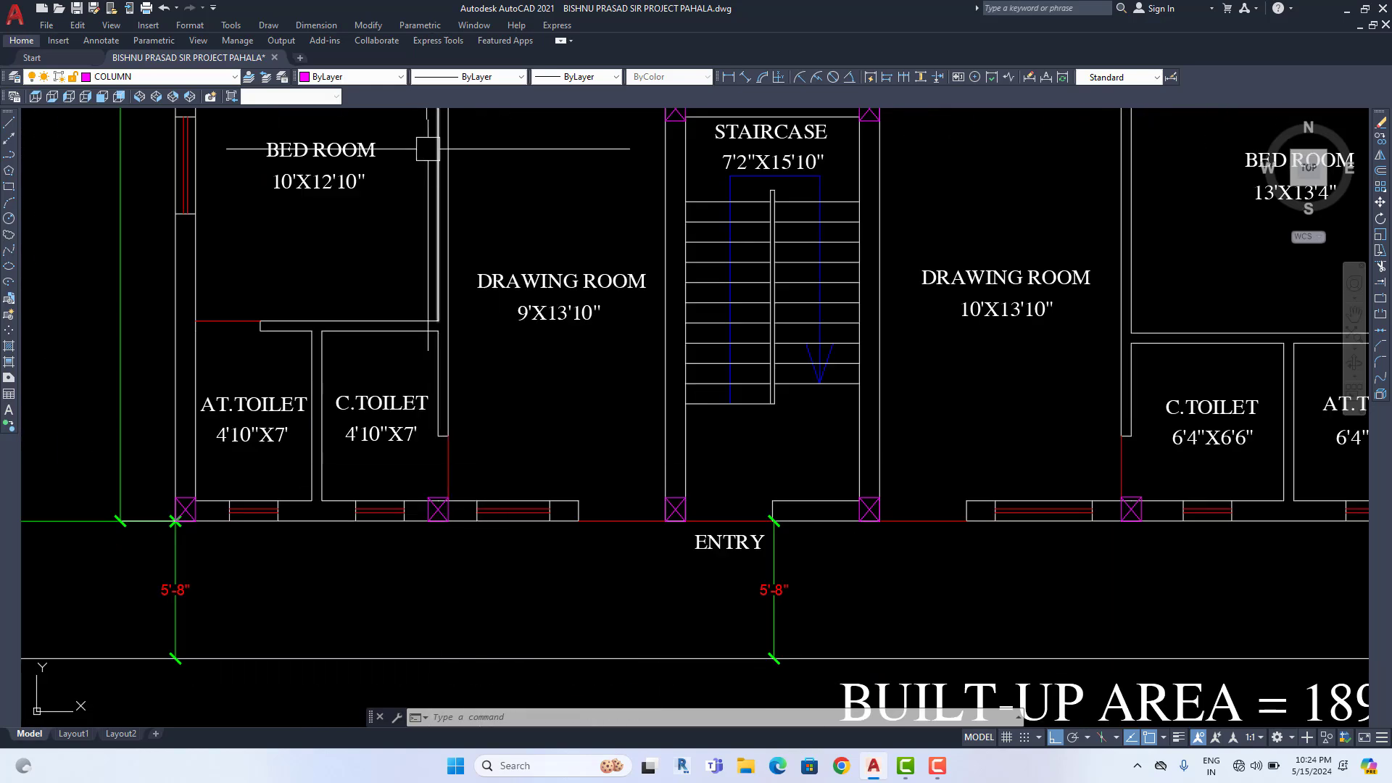
click(728, 77)
scroll(224, 496, up, 2)
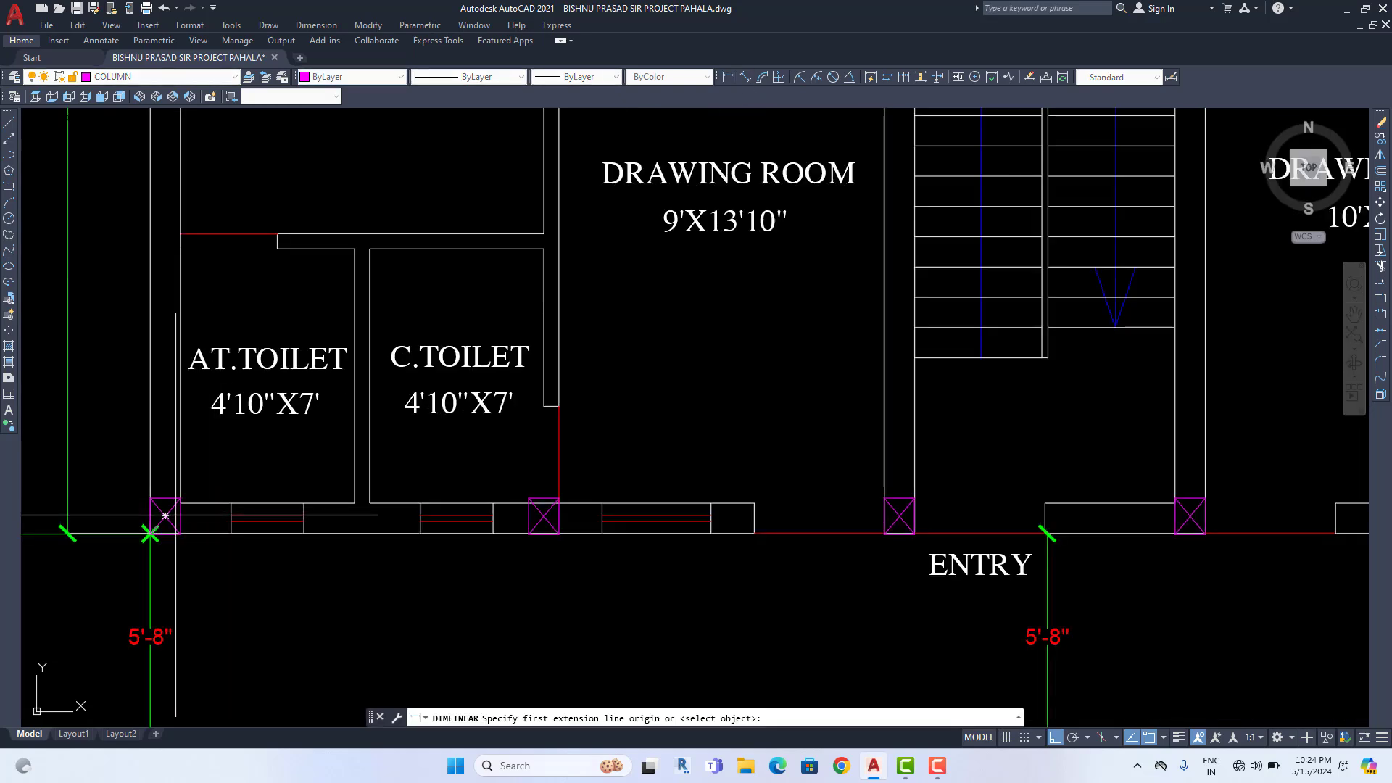
click(165, 516)
click(544, 515)
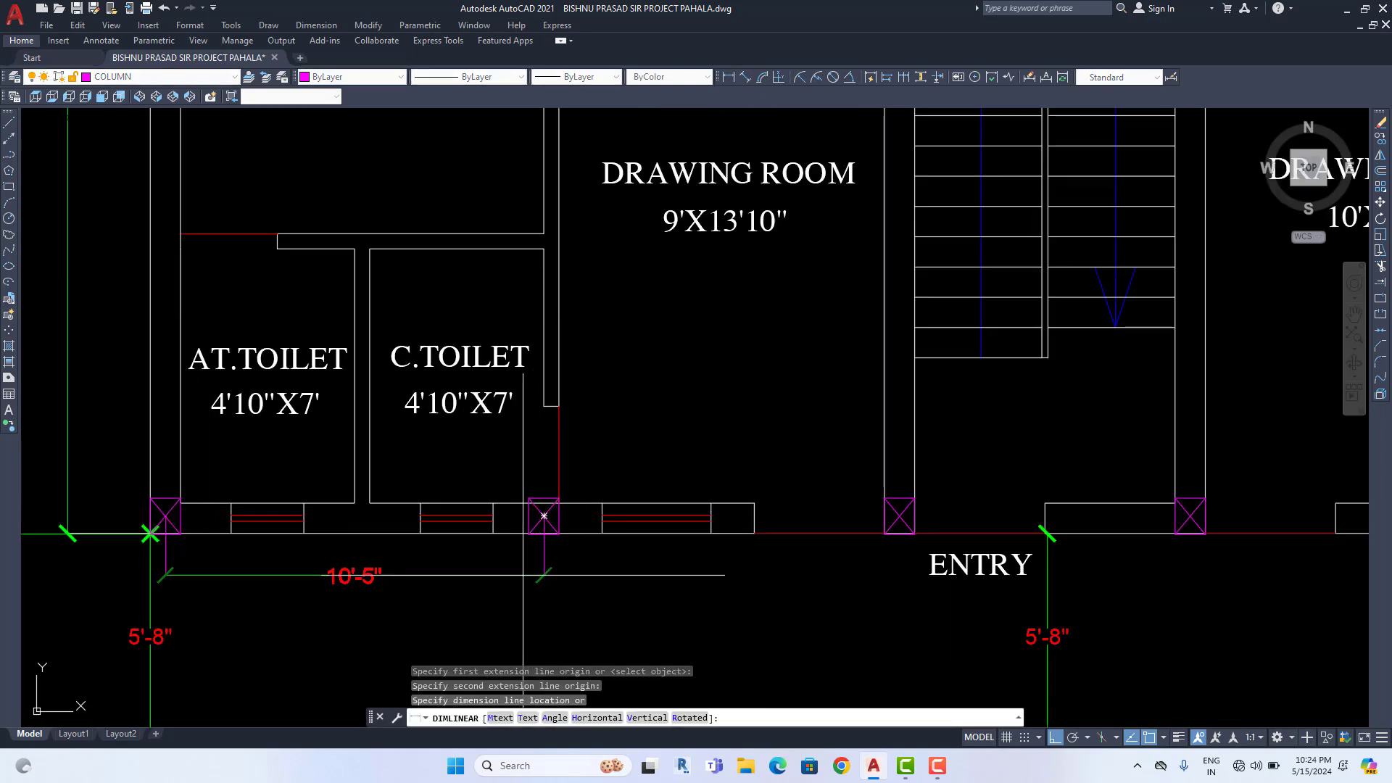
click(642, 576)
Dimension the centre-to-centre distance from the column beside the C.TOILET to the staircase's left column at the entry
middle_drag(646, 571, 614, 569)
key(Return)
click(493, 517)
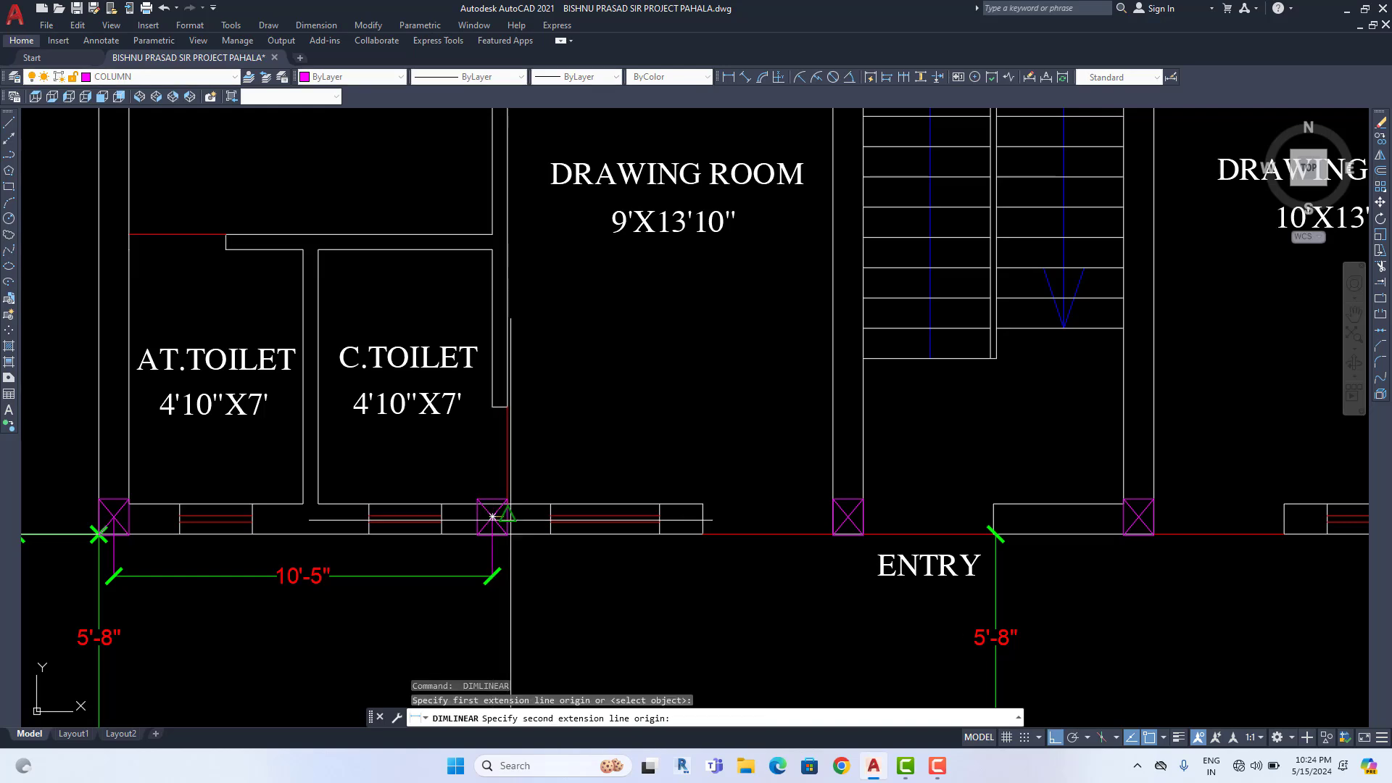
click(848, 516)
click(820, 578)
Delete the two centre-to-centre column dimensions below the toilets and the 9'X13'10" drawing room
scroll(718, 596, down, 2)
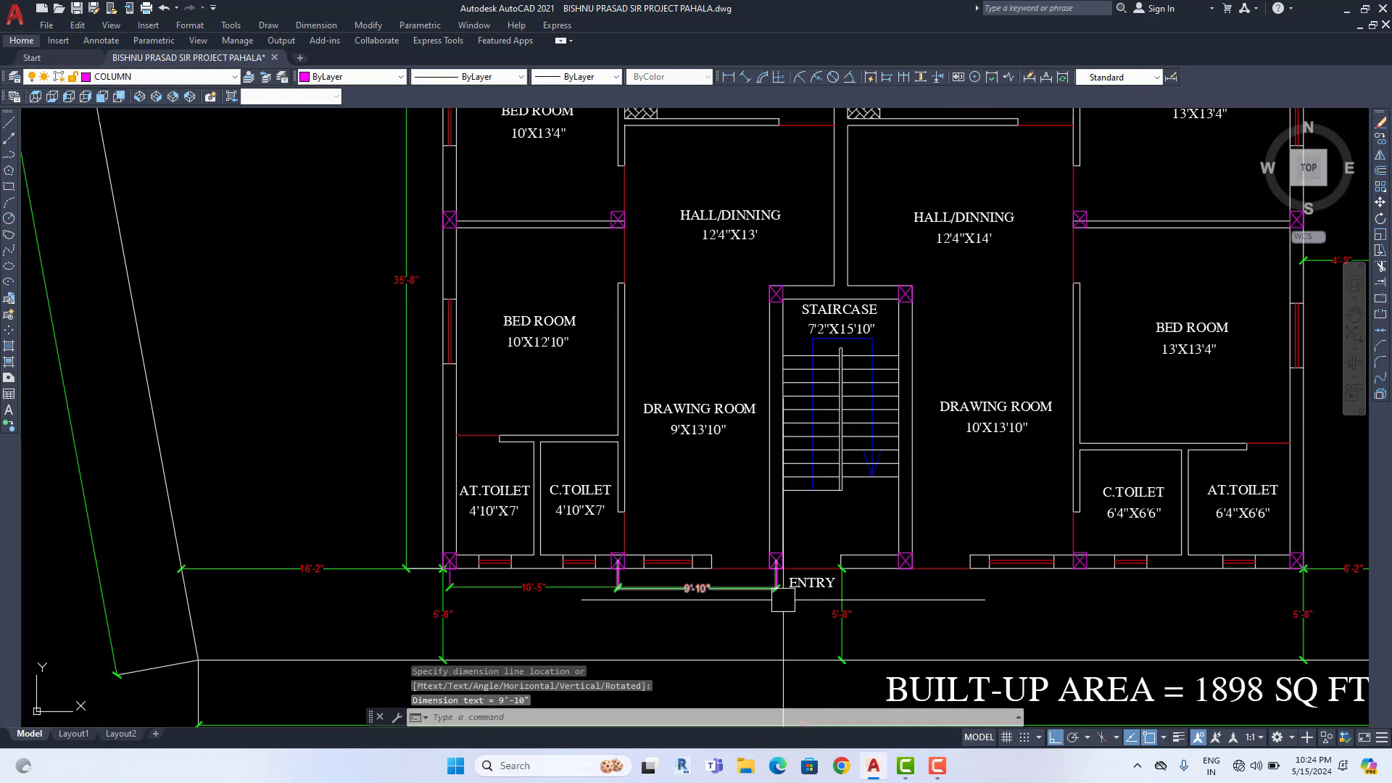
middle_drag(783, 600, 685, 577)
scroll(652, 580, up, 2)
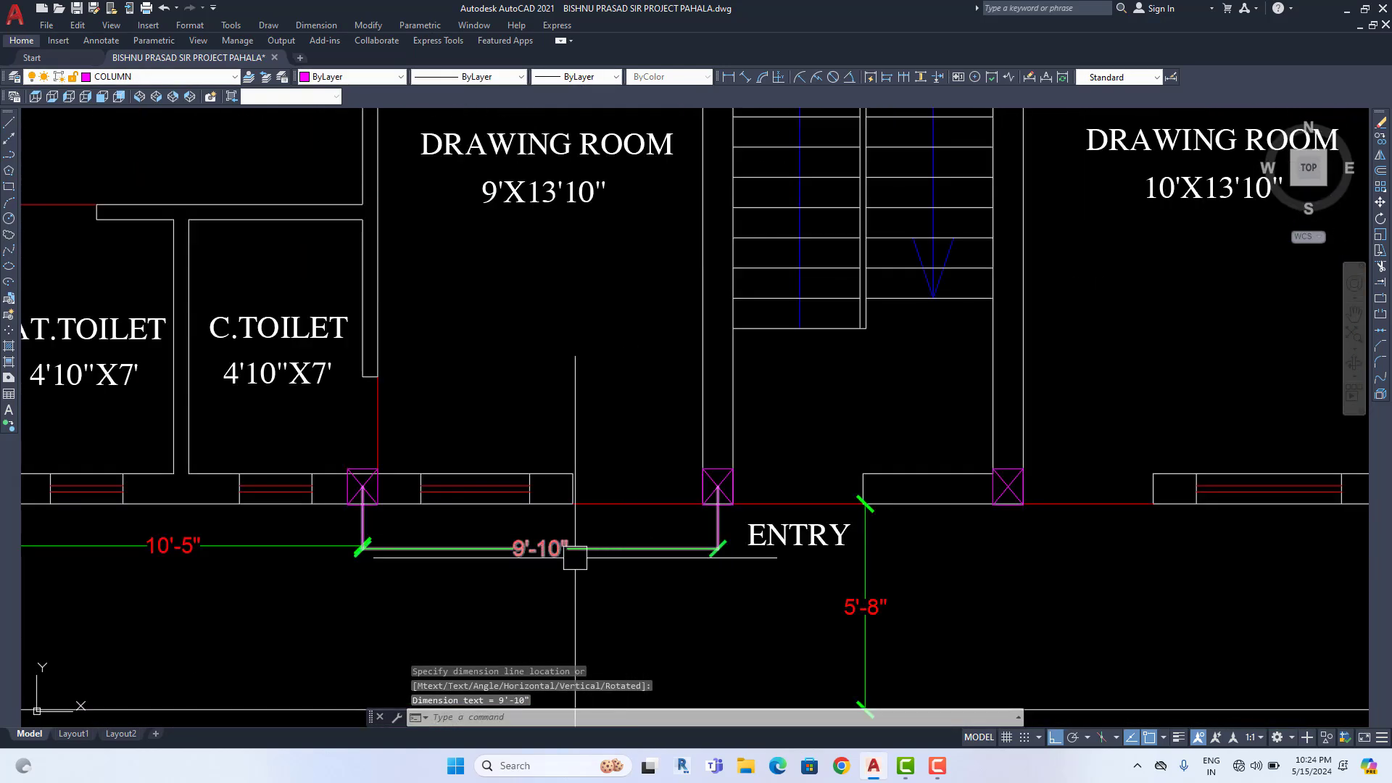
mouse_move(573, 559)
middle_down()
mouse_move(651, 562)
mouse_move(631, 560)
middle_up()
scroll(652, 562, down, 1)
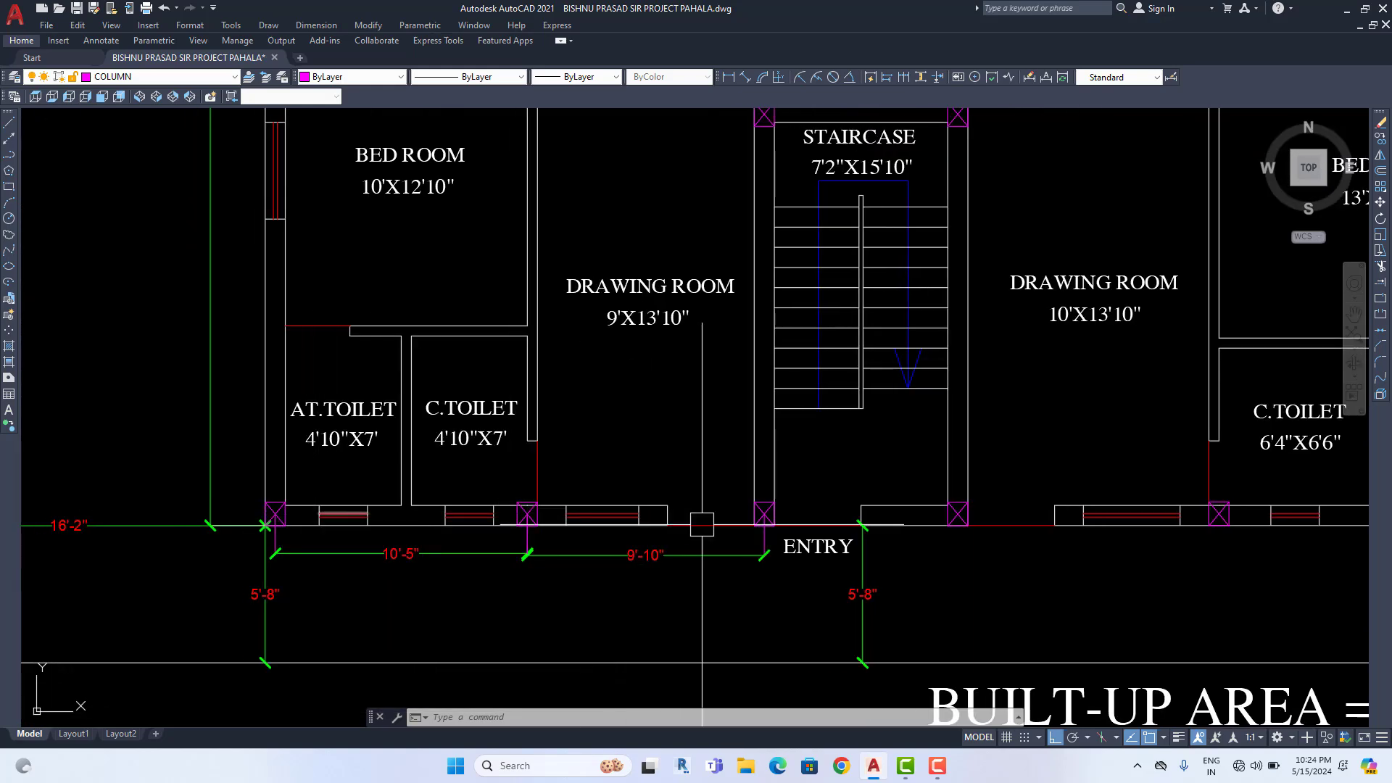
scroll(756, 514, down, 2)
scroll(756, 514, up, 1)
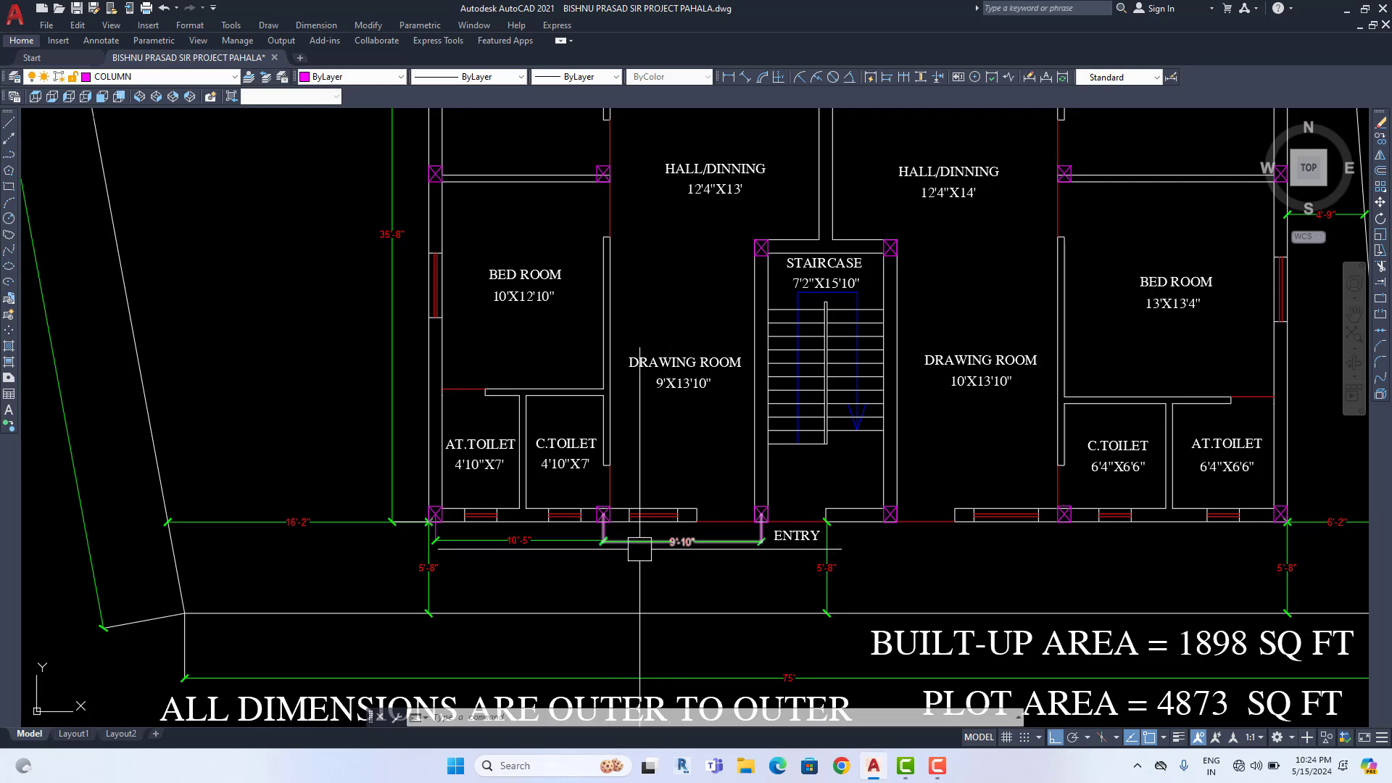
click(556, 551)
key(Delete)
Measure the vertical distance from the column at the bedroom partition beside the 12'4"X13' hall to the lower column beside the C.TOILET
scroll(652, 551, down, 2)
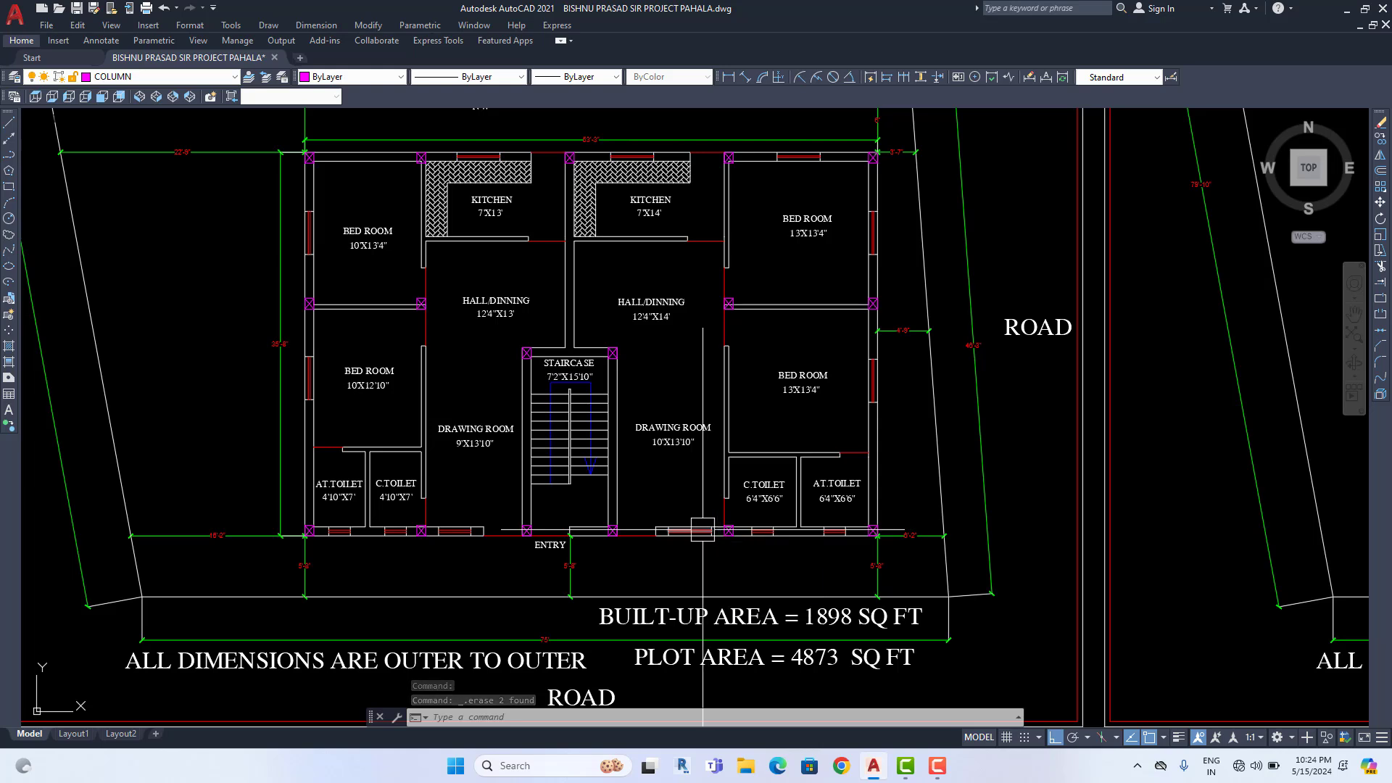
middle_drag(653, 414, 651, 435)
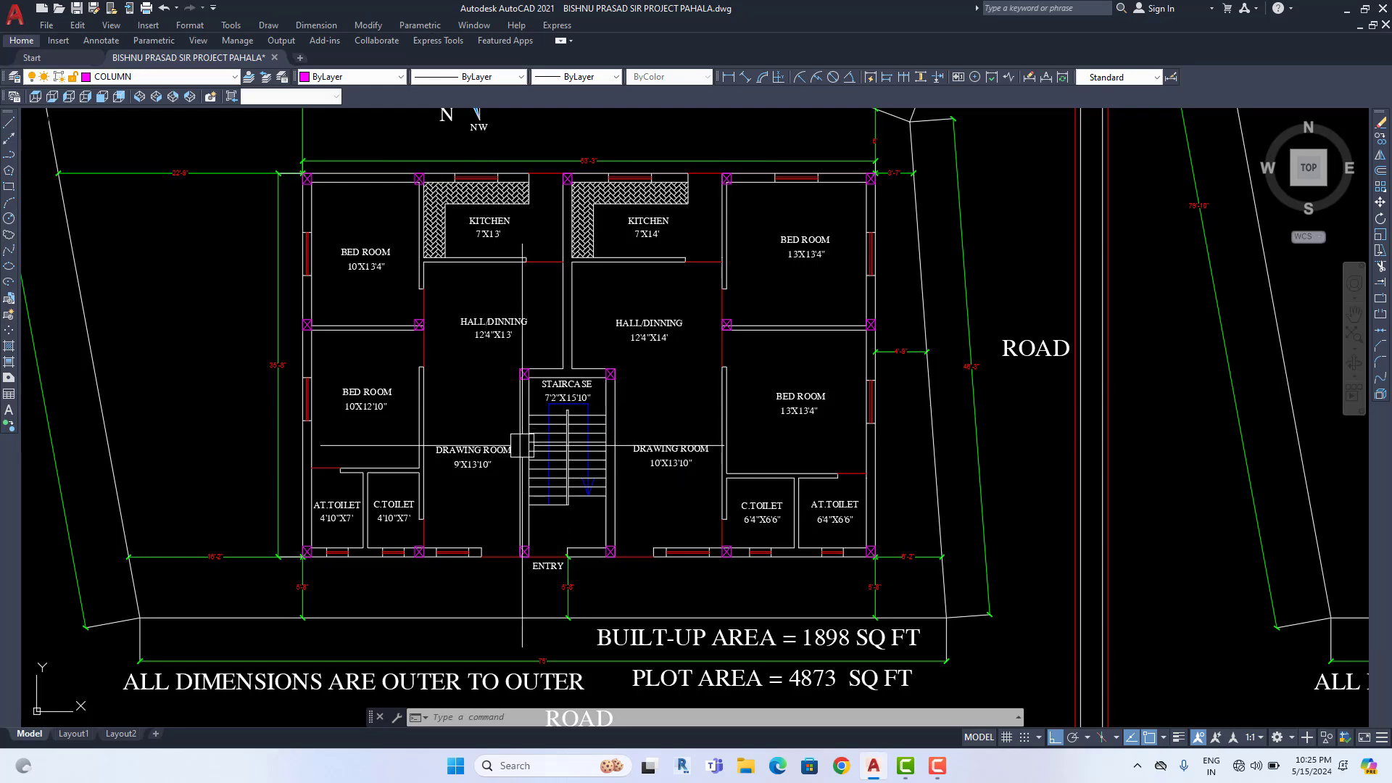
middle_drag(567, 390, 609, 309)
click(729, 77)
scroll(482, 246, up, 4)
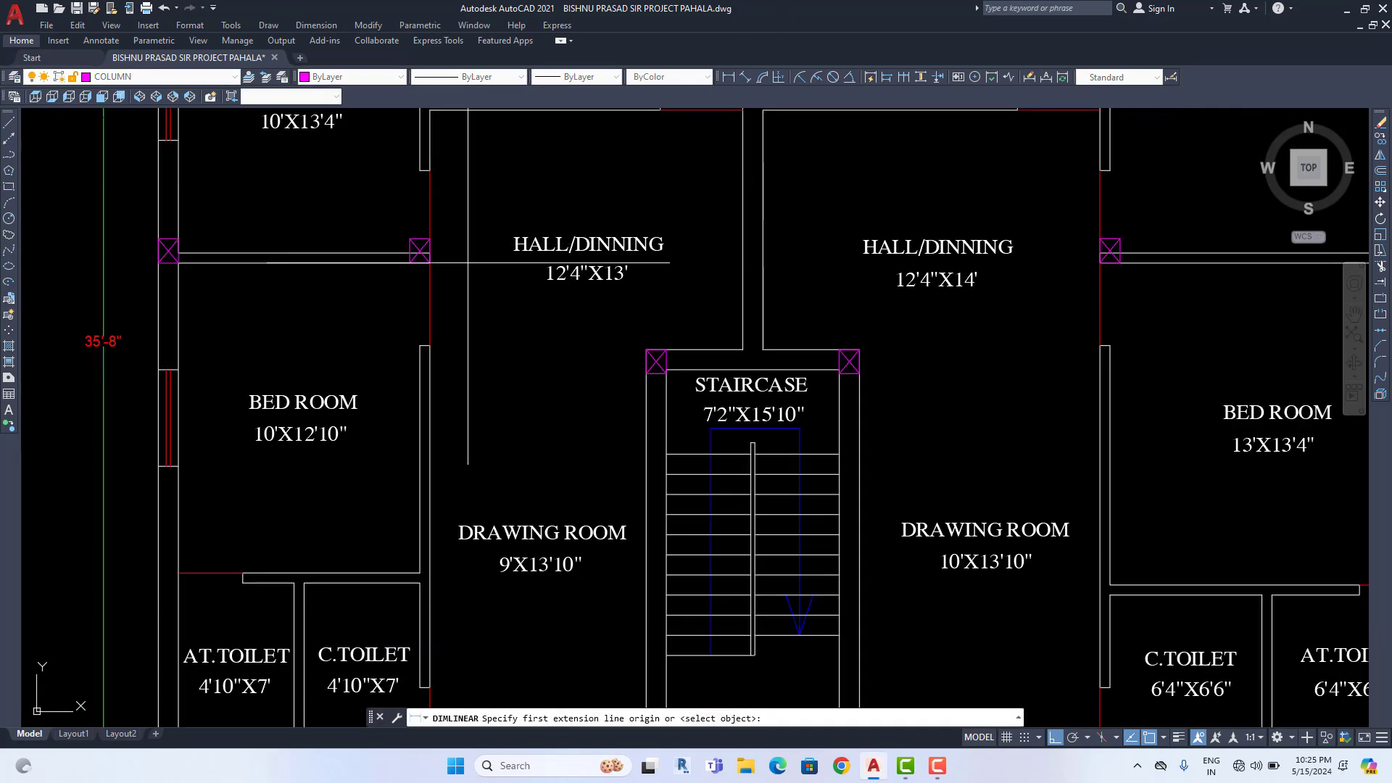
click(430, 253)
middle_drag(491, 693, 506, 439)
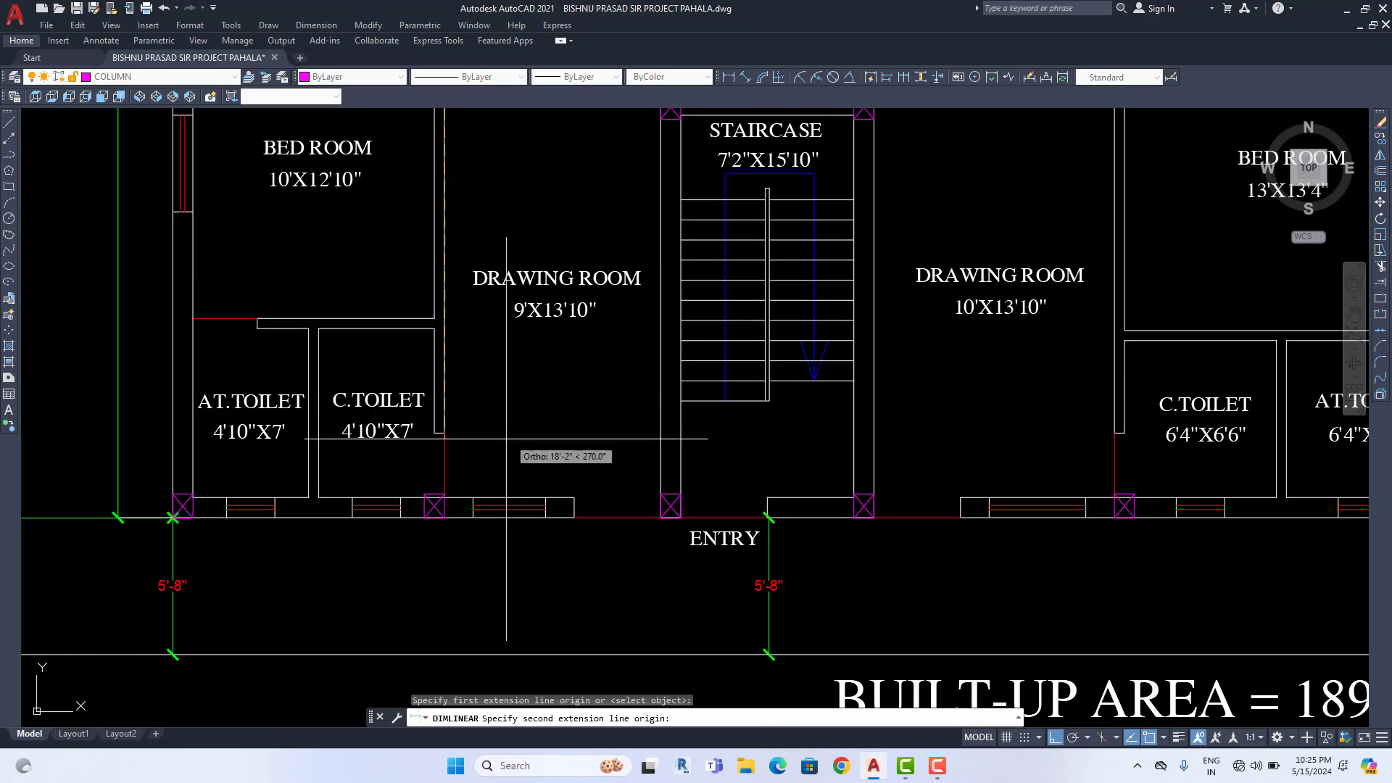
click(453, 506)
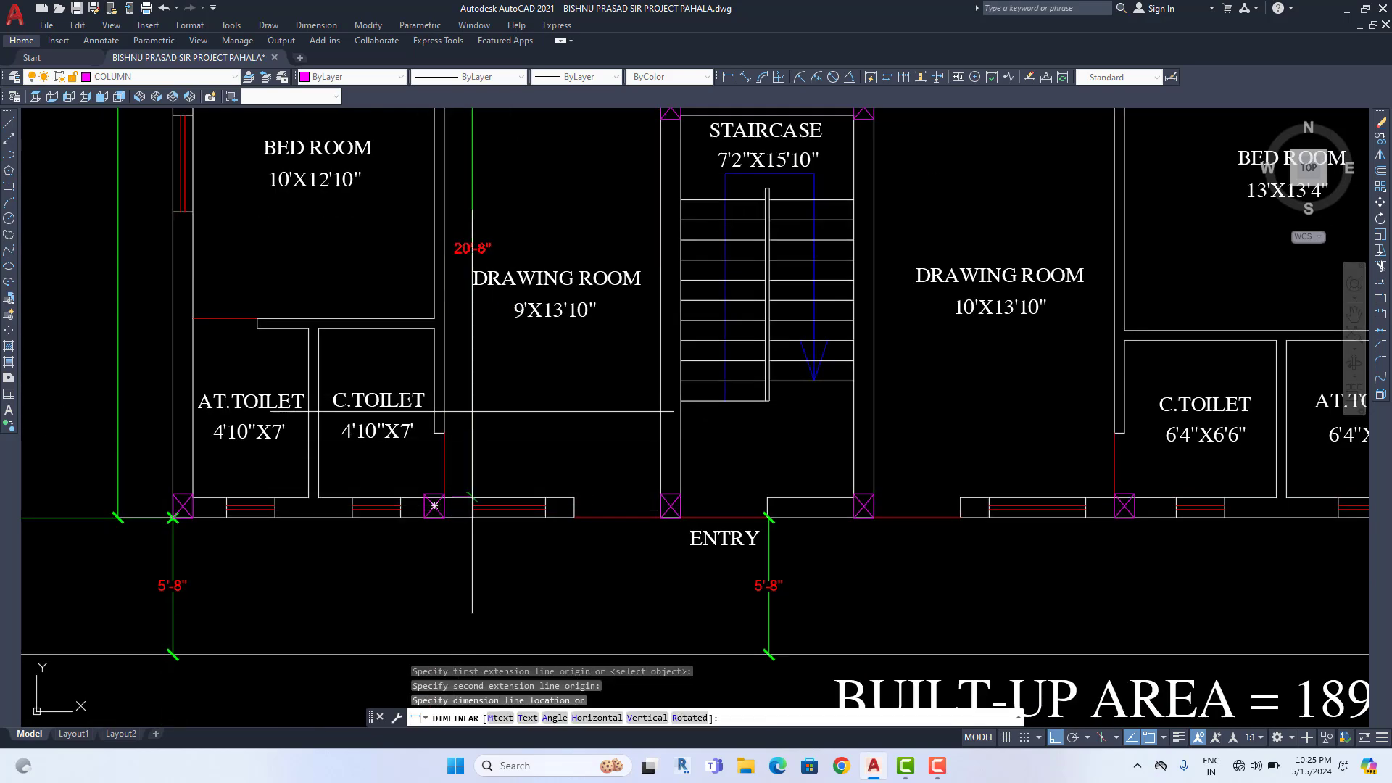
key(Escape)
Select the columns along the plan's upper outer wall, from the 10'X13'4" bedroom corner to the far 13'X13'4" bedroom corner
scroll(439, 464, down, 5)
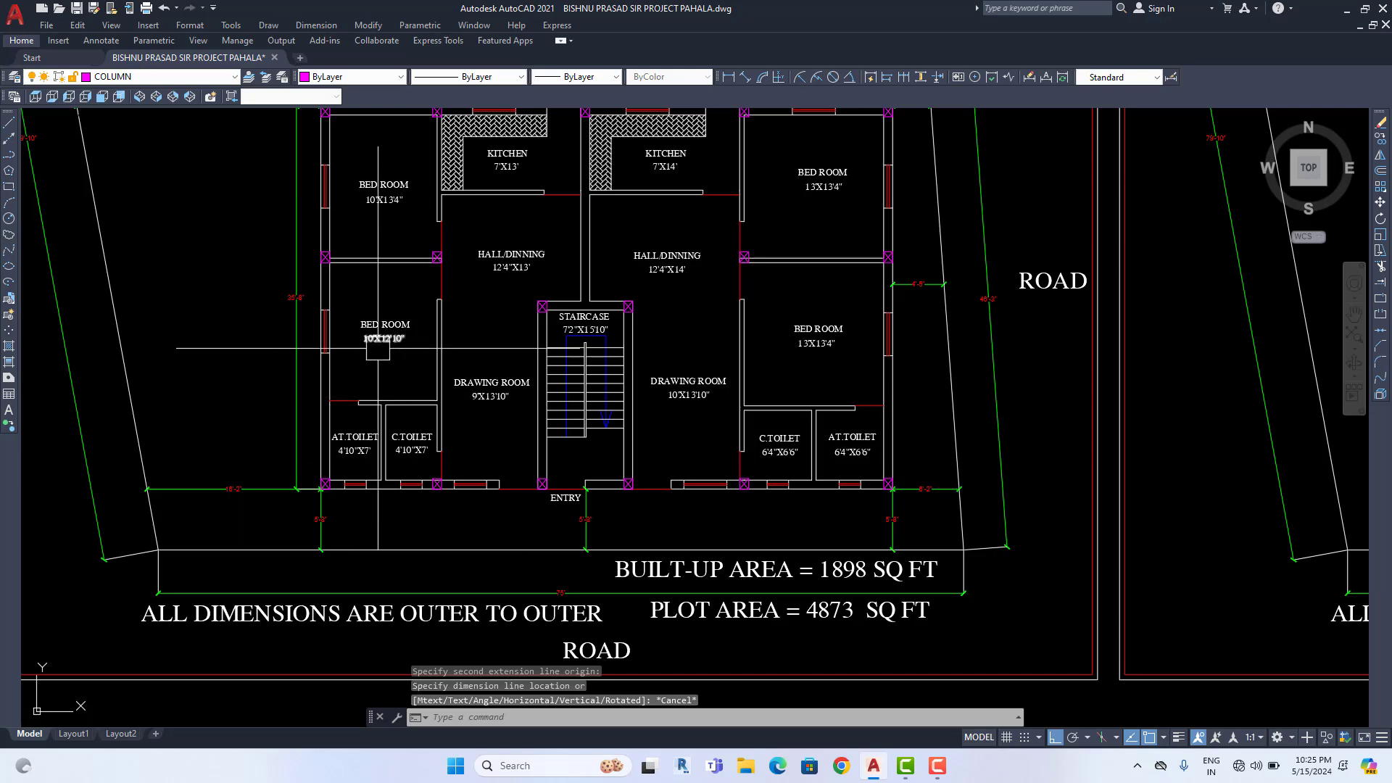
mouse_move(490, 476)
middle_down()
mouse_move(400, 506)
mouse_move(384, 529)
middle_up()
scroll(203, 165, up, 5)
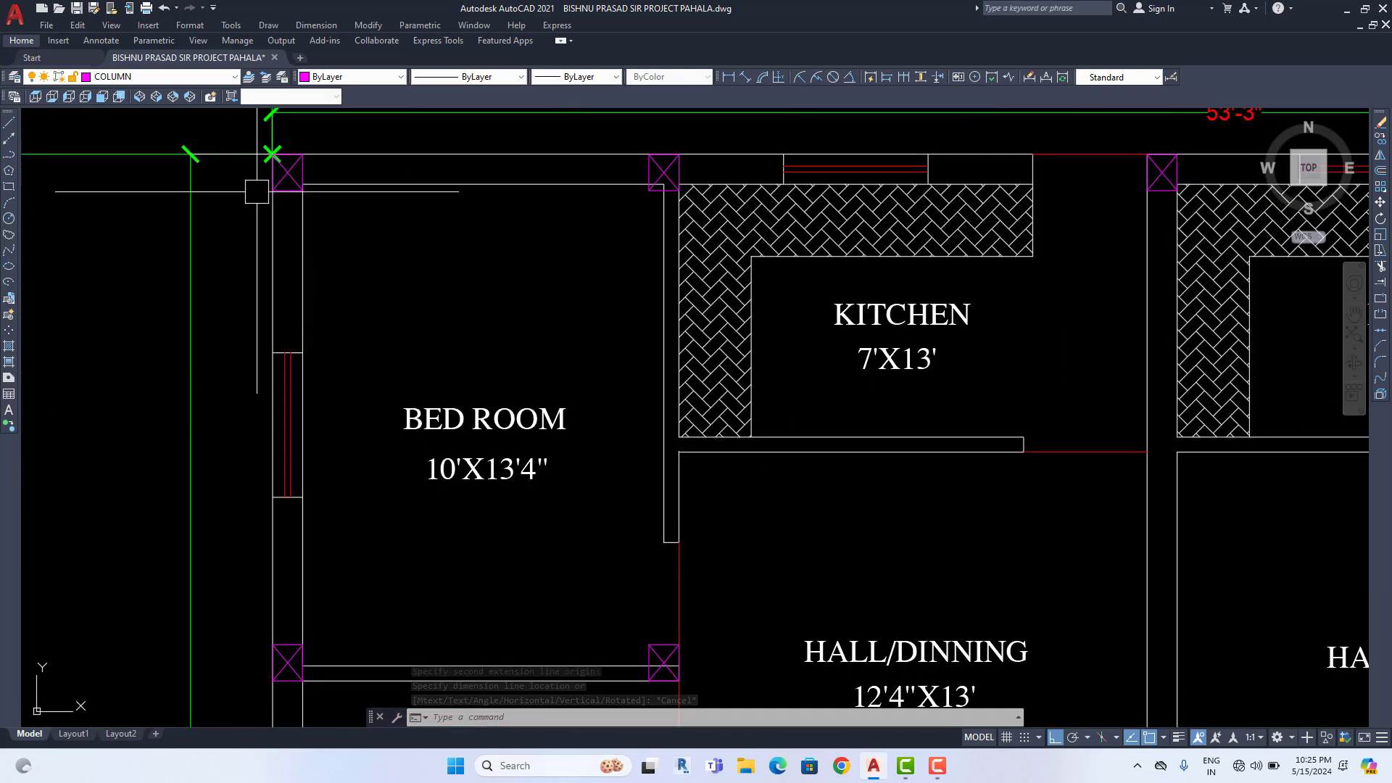
click(313, 176)
scroll(406, 239, down, 2)
middle_drag(542, 256, 450, 265)
scroll(638, 192, up, 2)
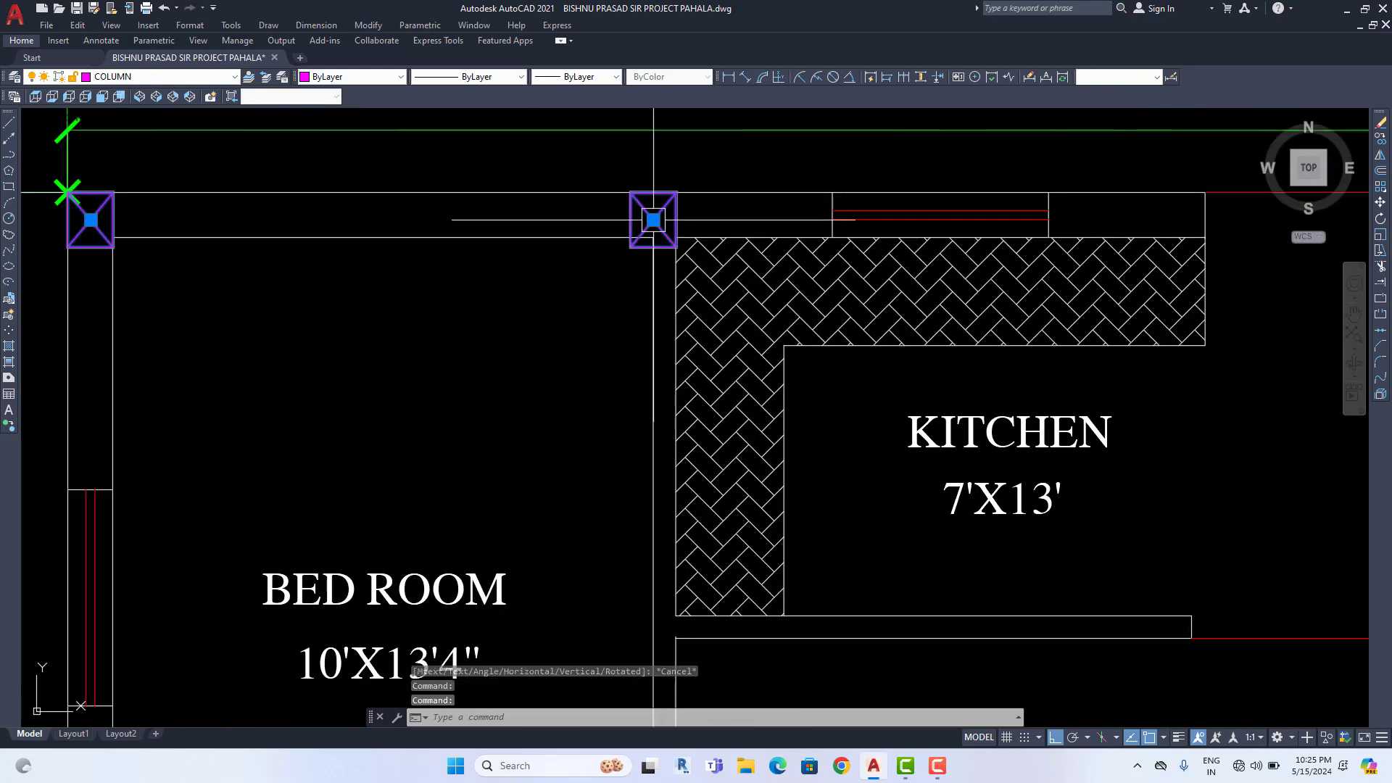
scroll(653, 203, down, 4)
scroll(621, 237, up, 4)
click(593, 233)
scroll(593, 236, down, 2)
middle_drag(1103, 254, 768, 271)
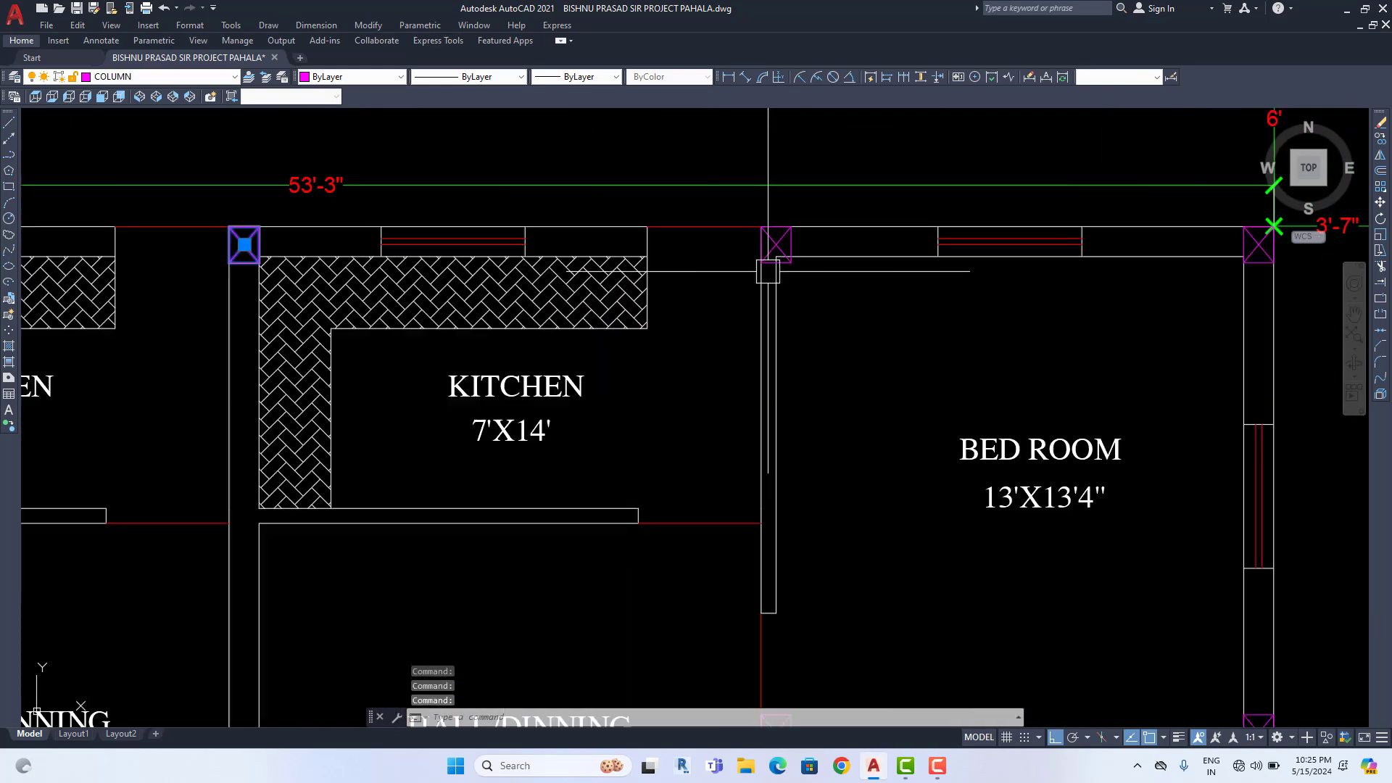
scroll(768, 269, up, 2)
click(790, 231)
middle_drag(936, 267, 611, 305)
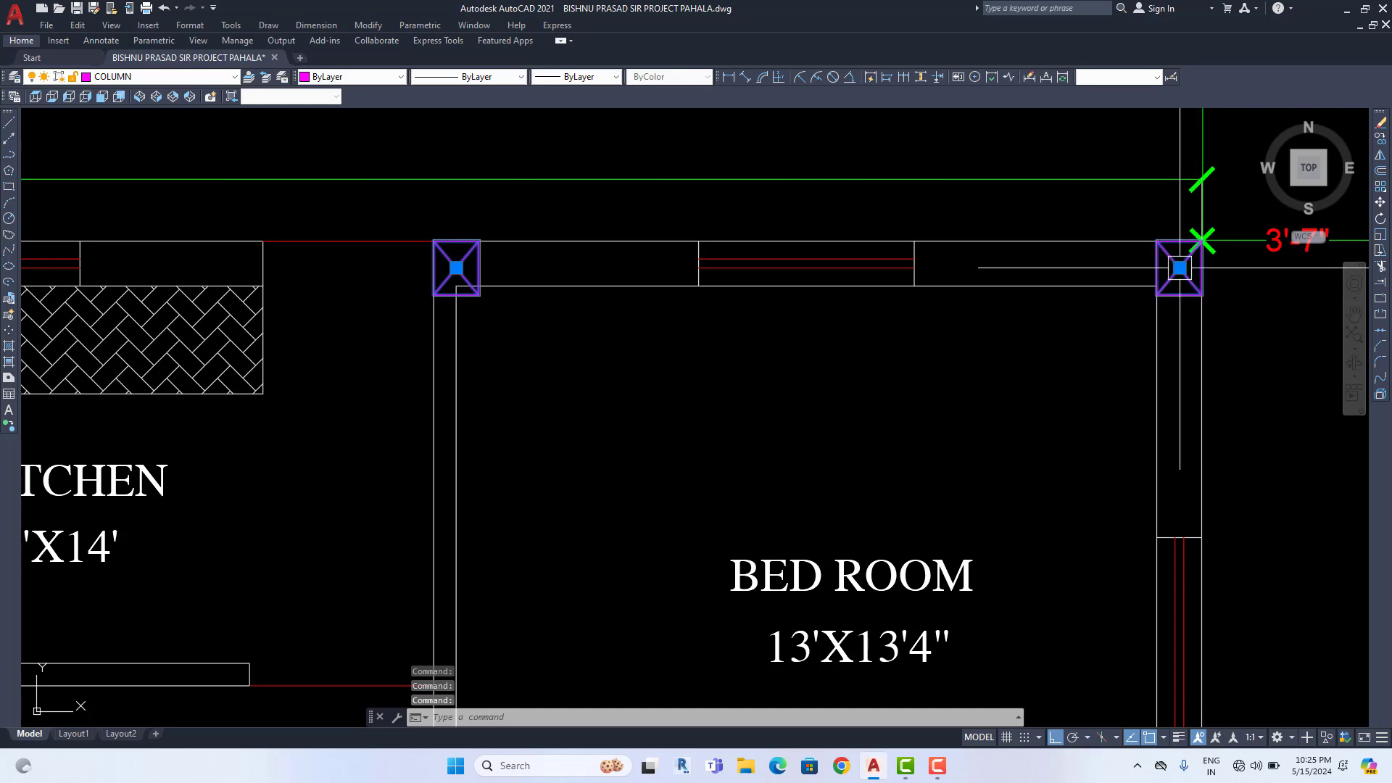
Add the four columns at the bedroom partition walls and the two columns at the staircase's upper corners to the selection
scroll(1180, 268, down, 3)
scroll(525, 406, up, 3)
middle_drag(510, 404, 673, 354)
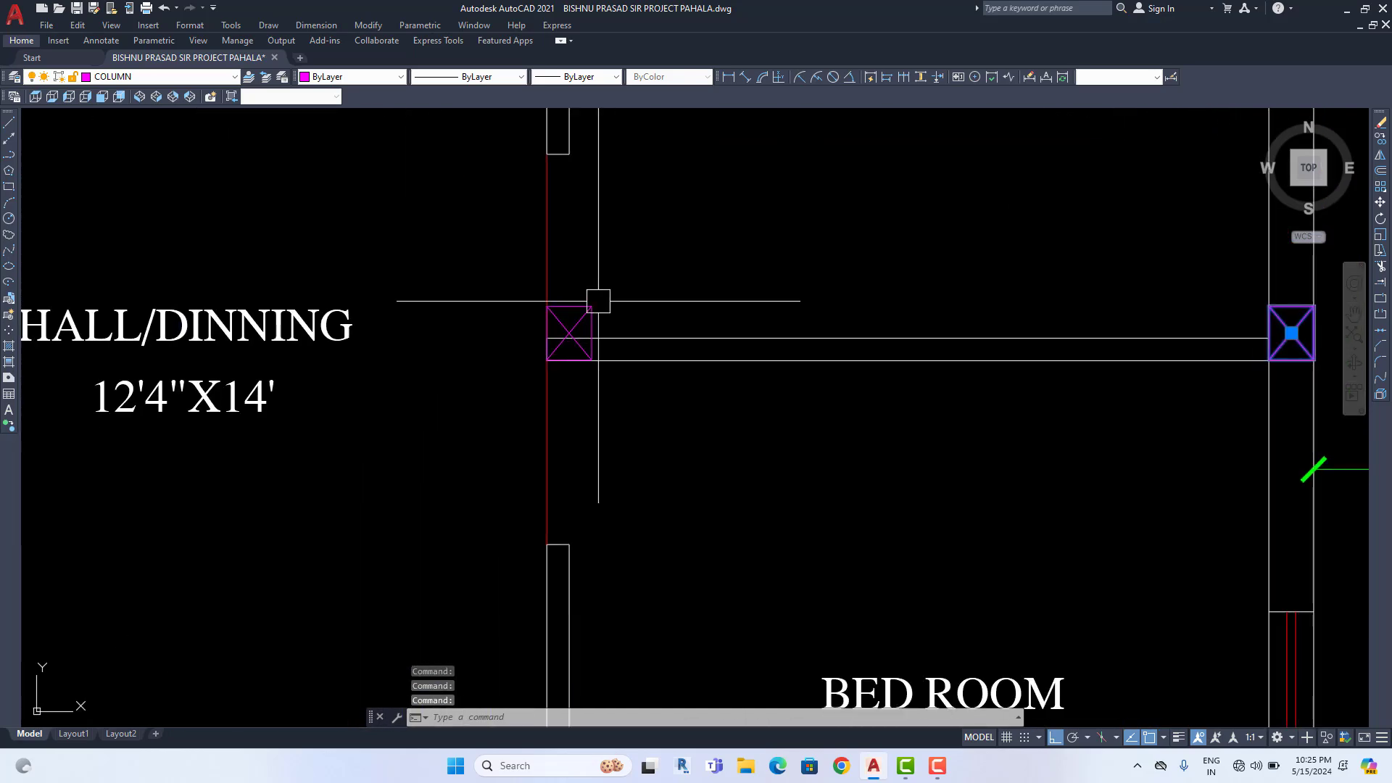
middle_drag(594, 337, 600, 420)
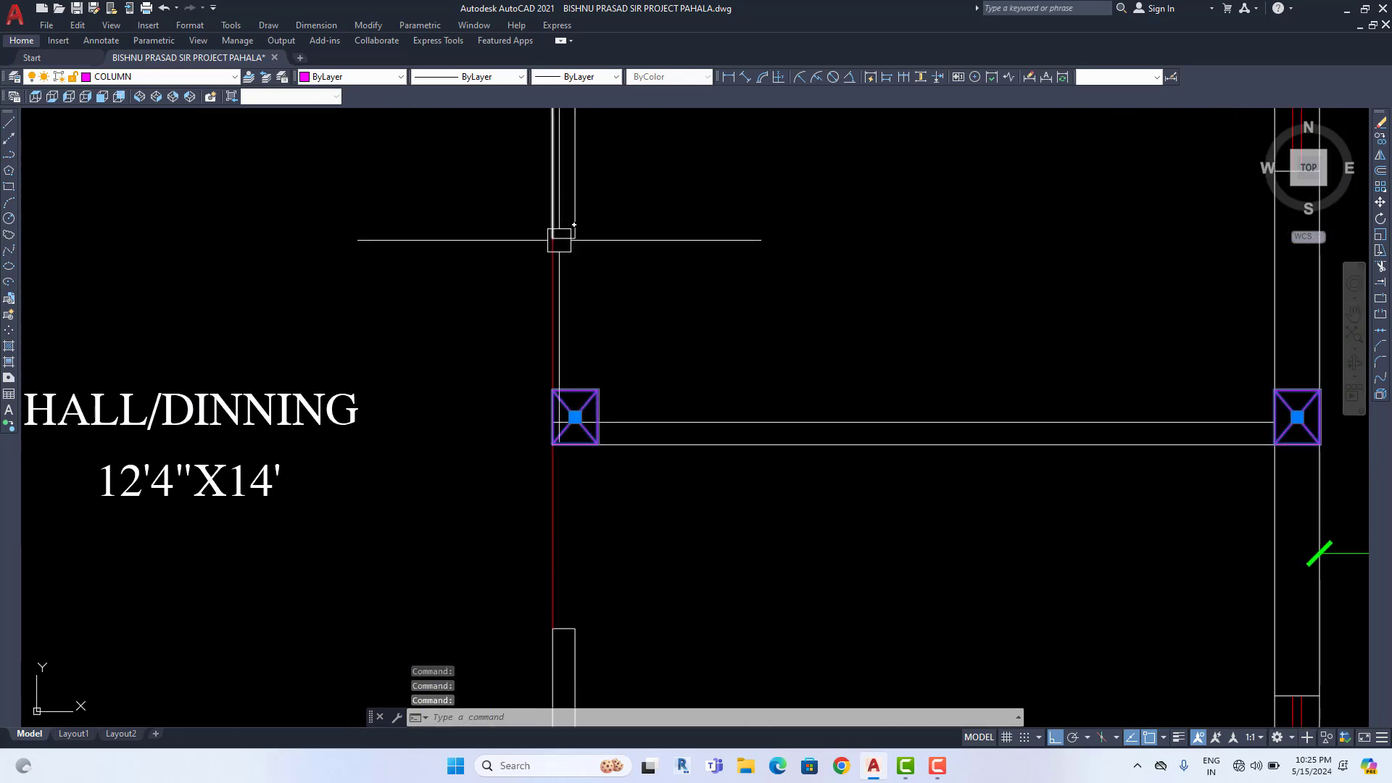
scroll(559, 240, down, 5)
scroll(406, 268, up, 5)
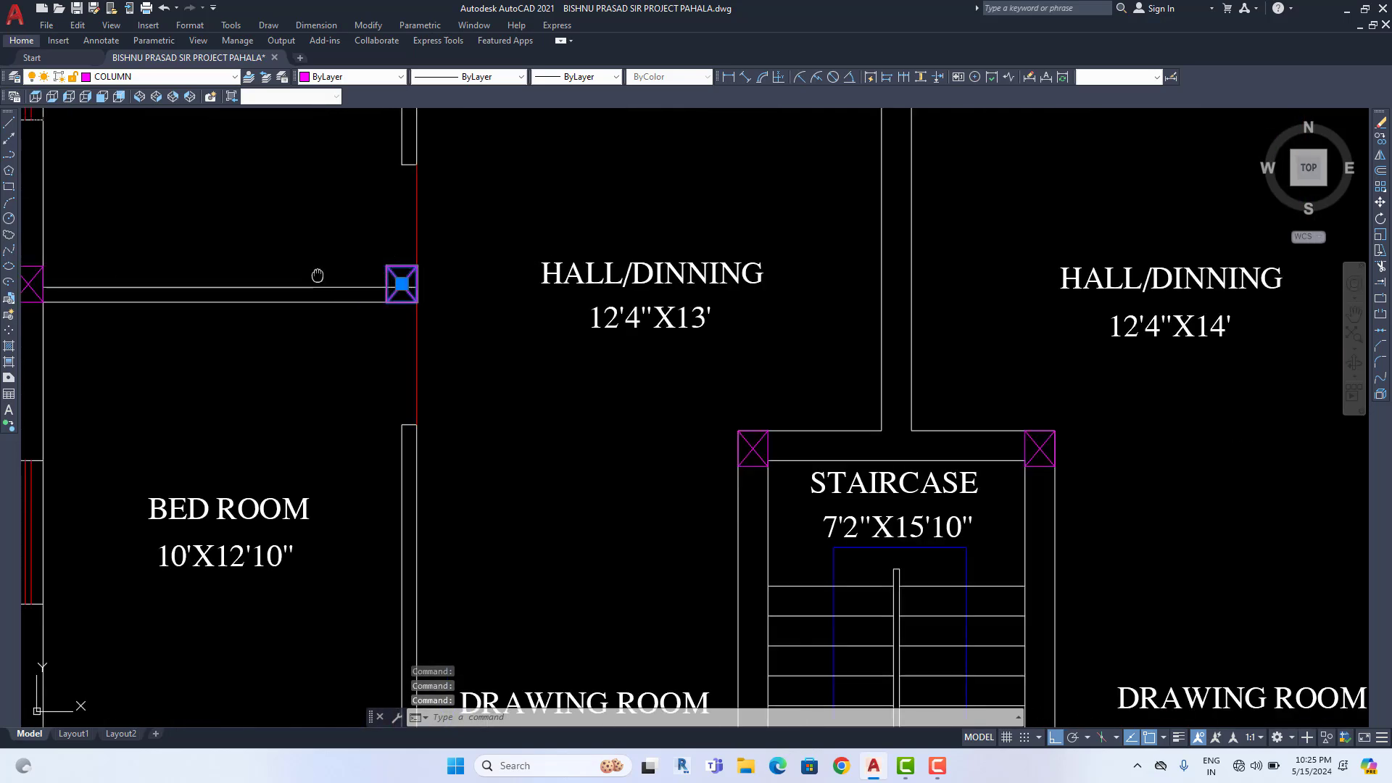
middle_drag(318, 276, 546, 242)
scroll(247, 245, up, 2)
click(253, 246)
scroll(269, 266, down, 3)
middle_drag(753, 396, 311, 322)
scroll(634, 248, up, 3)
click(311, 274)
click(740, 273)
scroll(751, 441, down, 4)
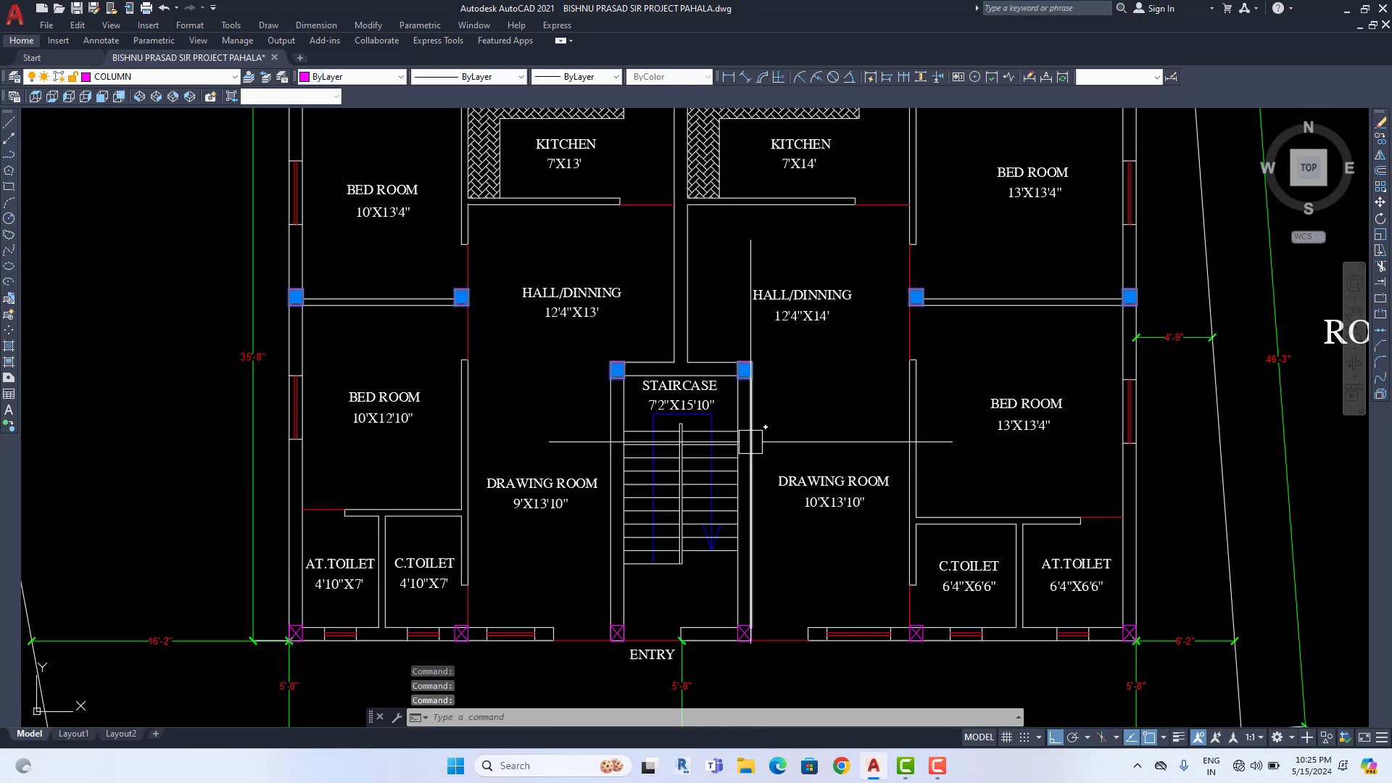
Add the columns along the lower outer wall, beside the entry and the toilets and at both corners, to the selection
scroll(750, 441, down, 2)
scroll(616, 559, up, 6)
click(626, 472)
middle_drag(1070, 495, 905, 509)
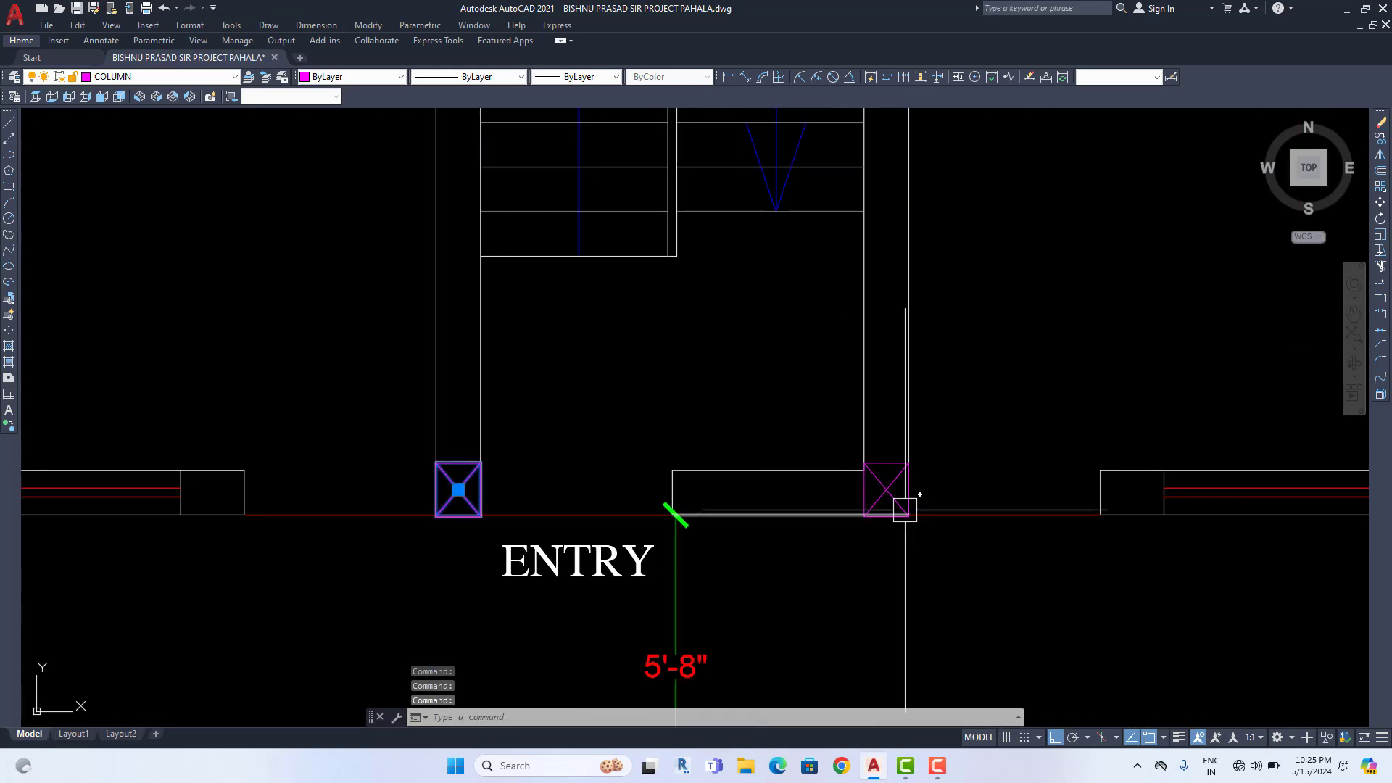
click(892, 496)
scroll(891, 501, up, 3)
scroll(893, 515, up, 3)
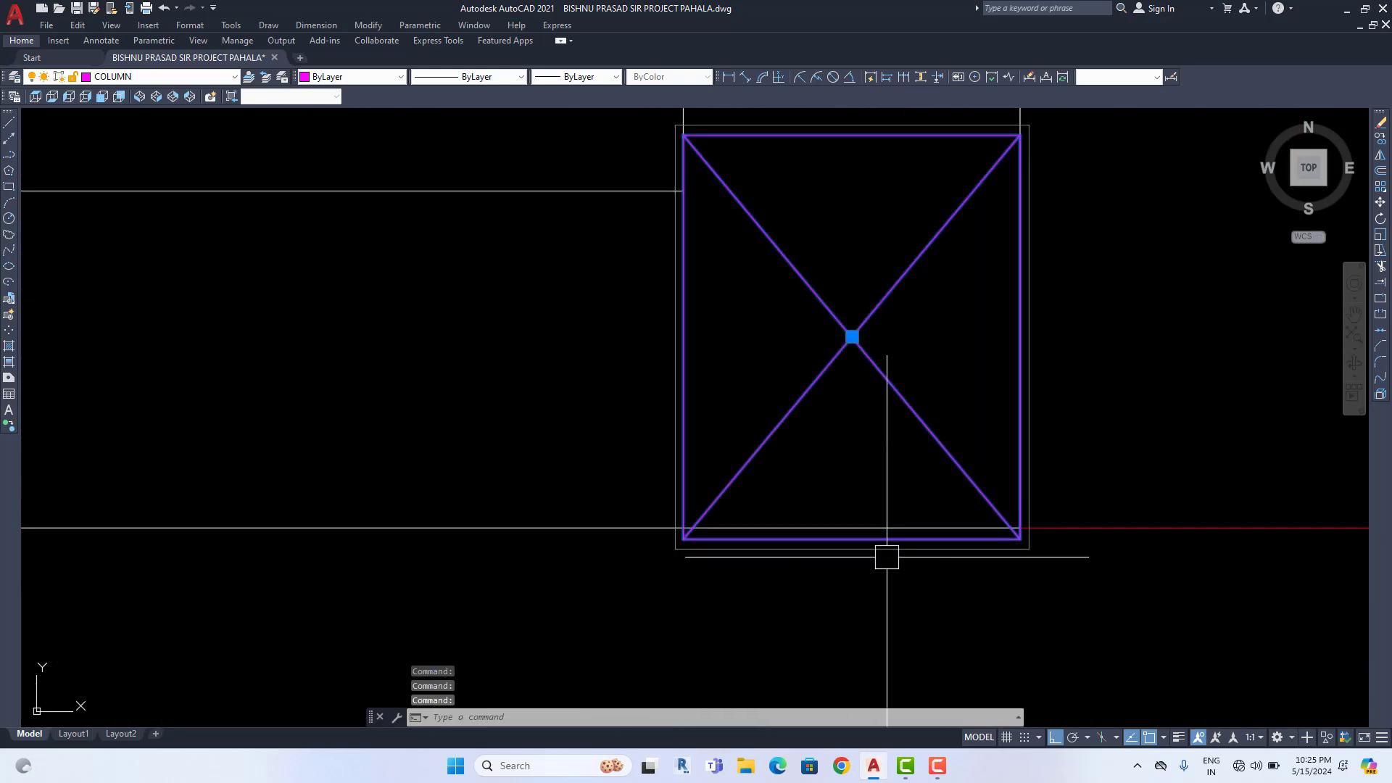
scroll(885, 559, down, 9)
scroll(659, 507, up, 5)
scroll(659, 507, down, 7)
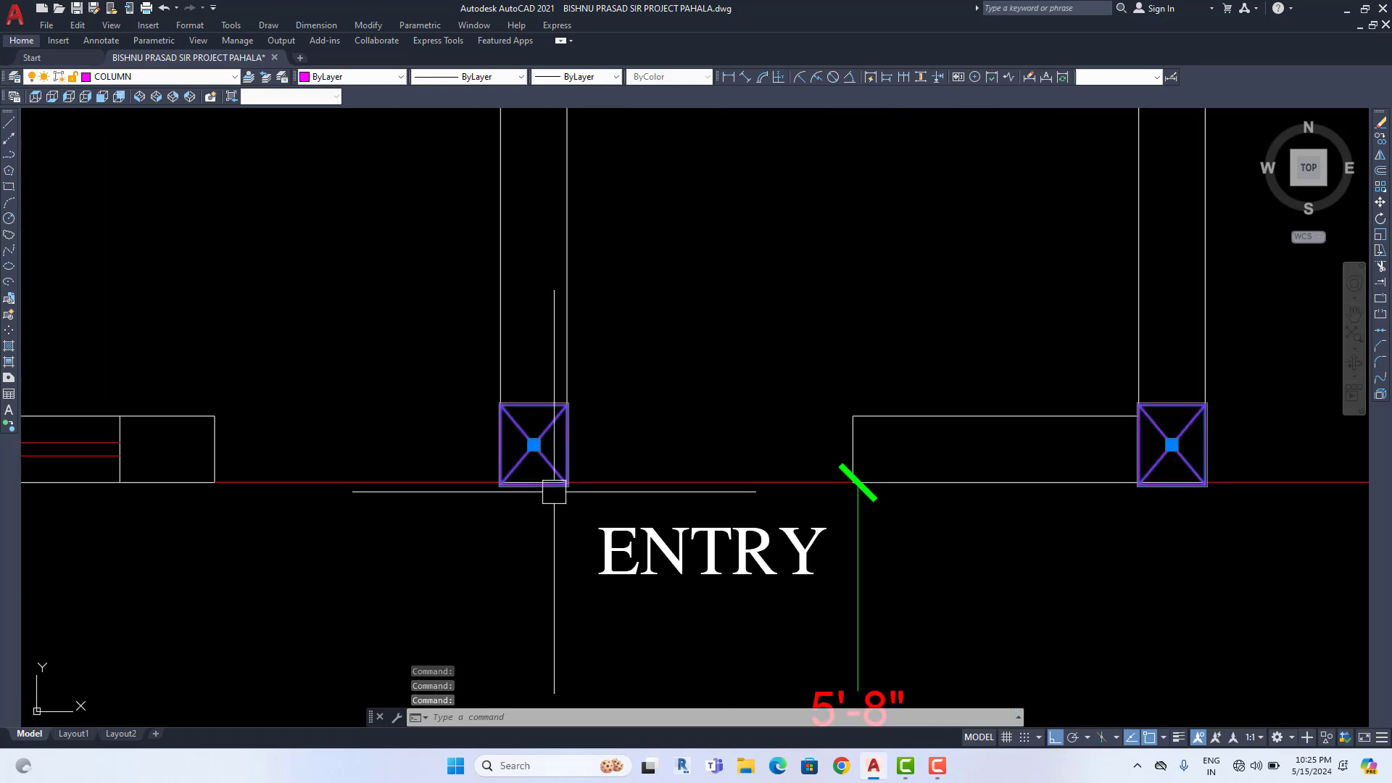
scroll(506, 477, up, 3)
click(507, 477)
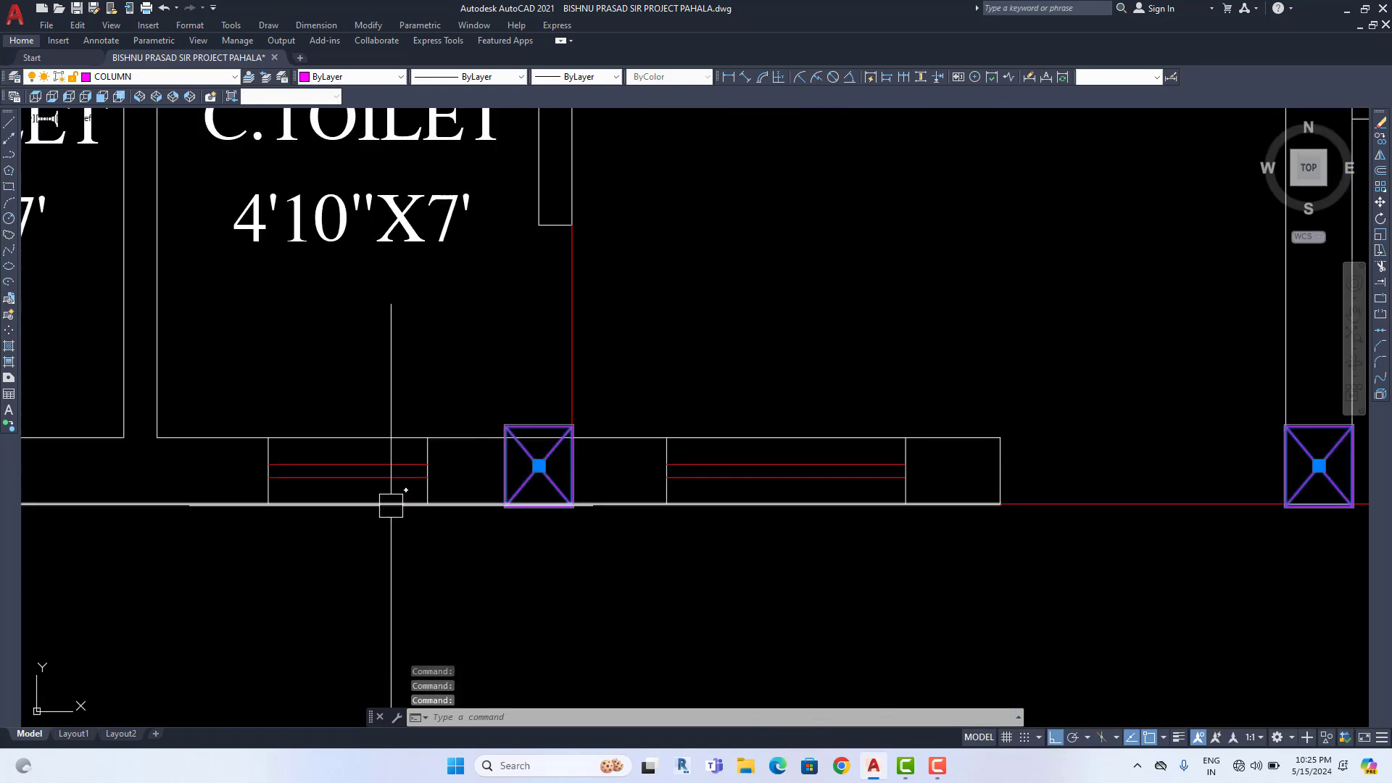
middle_drag(371, 504, 877, 477)
click(219, 453)
scroll(291, 487, down, 6)
middle_drag(1217, 484, 643, 481)
scroll(932, 487, up, 3)
click(601, 475)
middle_drag(1304, 480, 981, 500)
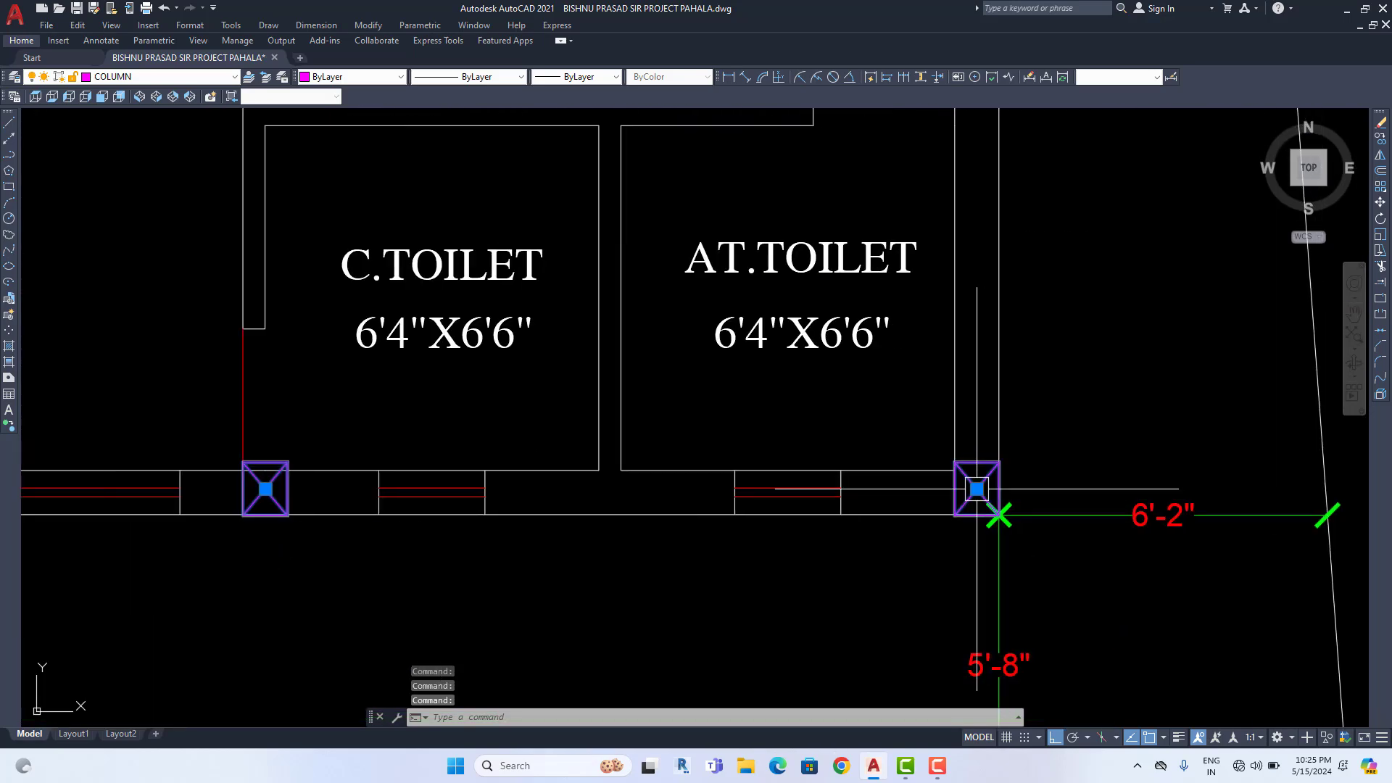
Convert all selected columns into one block named SGFGFDG, with the block unit in feet and exploding allowed
scroll(862, 479, down, 5)
middle_drag(864, 464, 866, 587)
scroll(876, 596, down, 4)
middle_drag(858, 493, 811, 367)
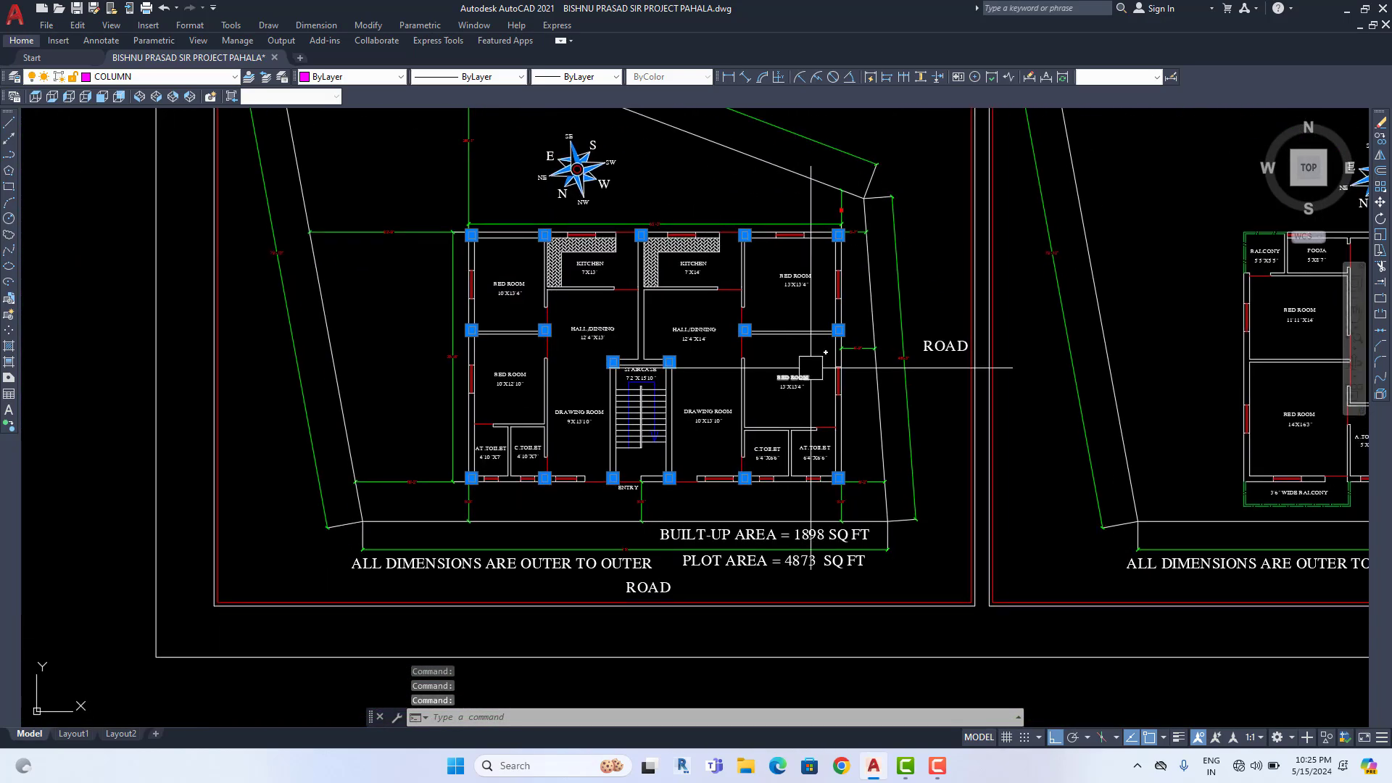
scroll(811, 368, up, 5)
scroll(810, 368, down, 3)
text(b)
key(Return)
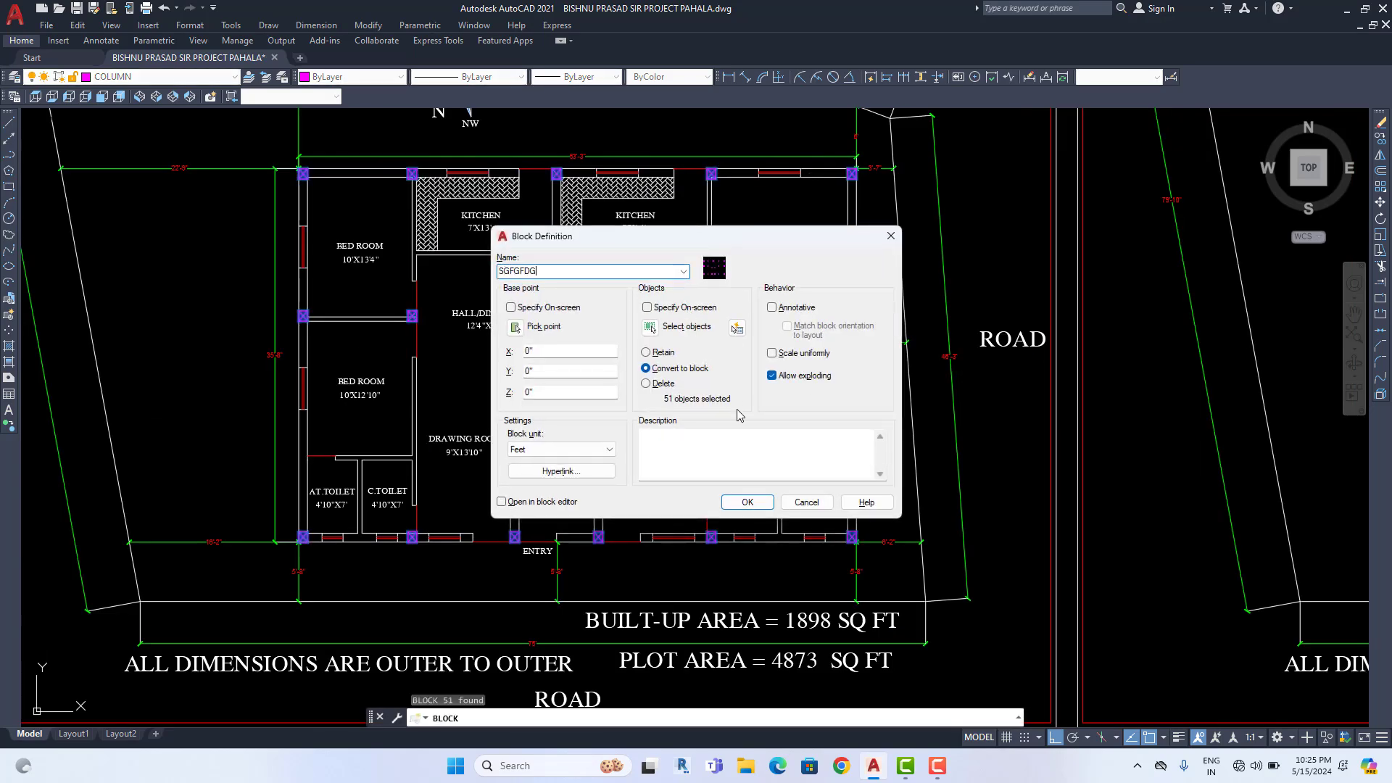
click(747, 502)
Open the SGFGFDG column block for in-place editing with all nested objects selected automatically
scroll(729, 488, up, 3)
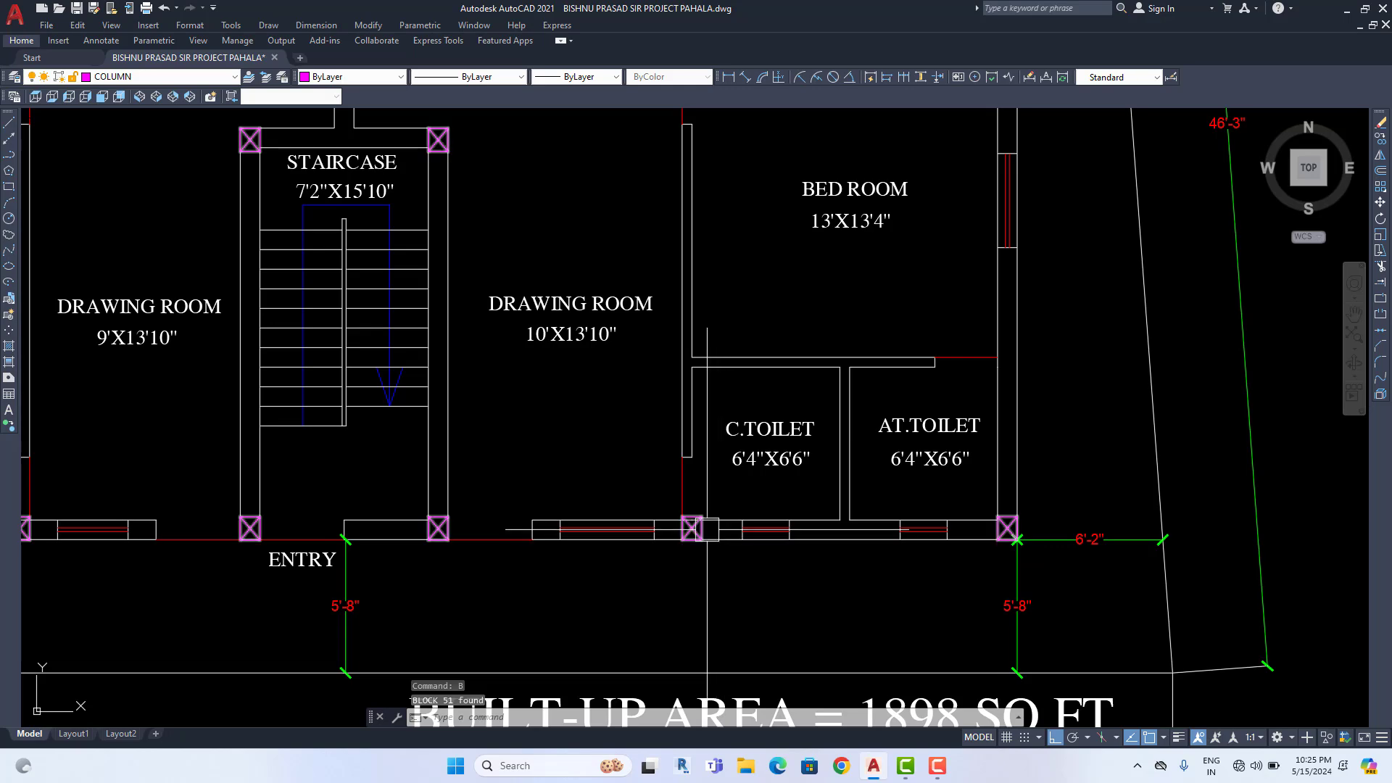
scroll(728, 488, down, 1)
scroll(729, 488, down, 3)
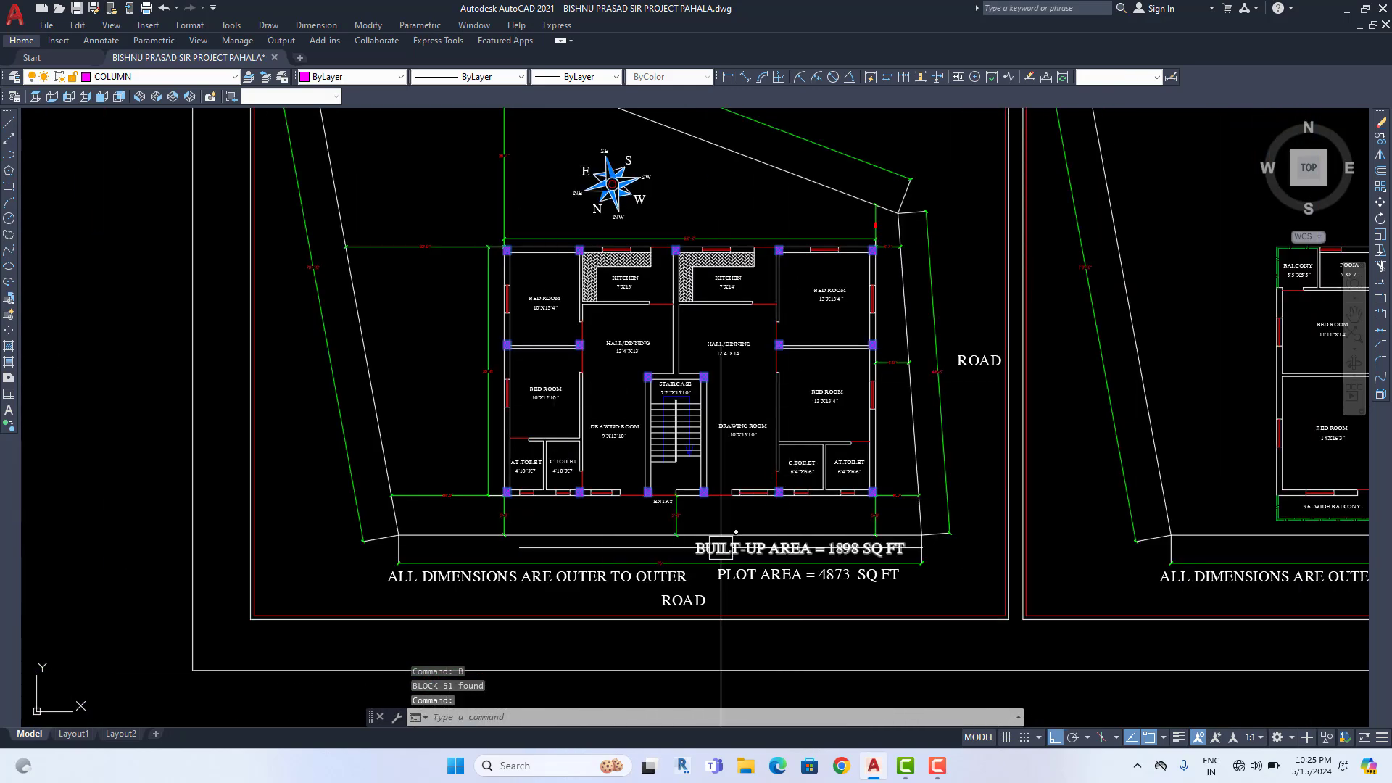
scroll(721, 548, up, 12)
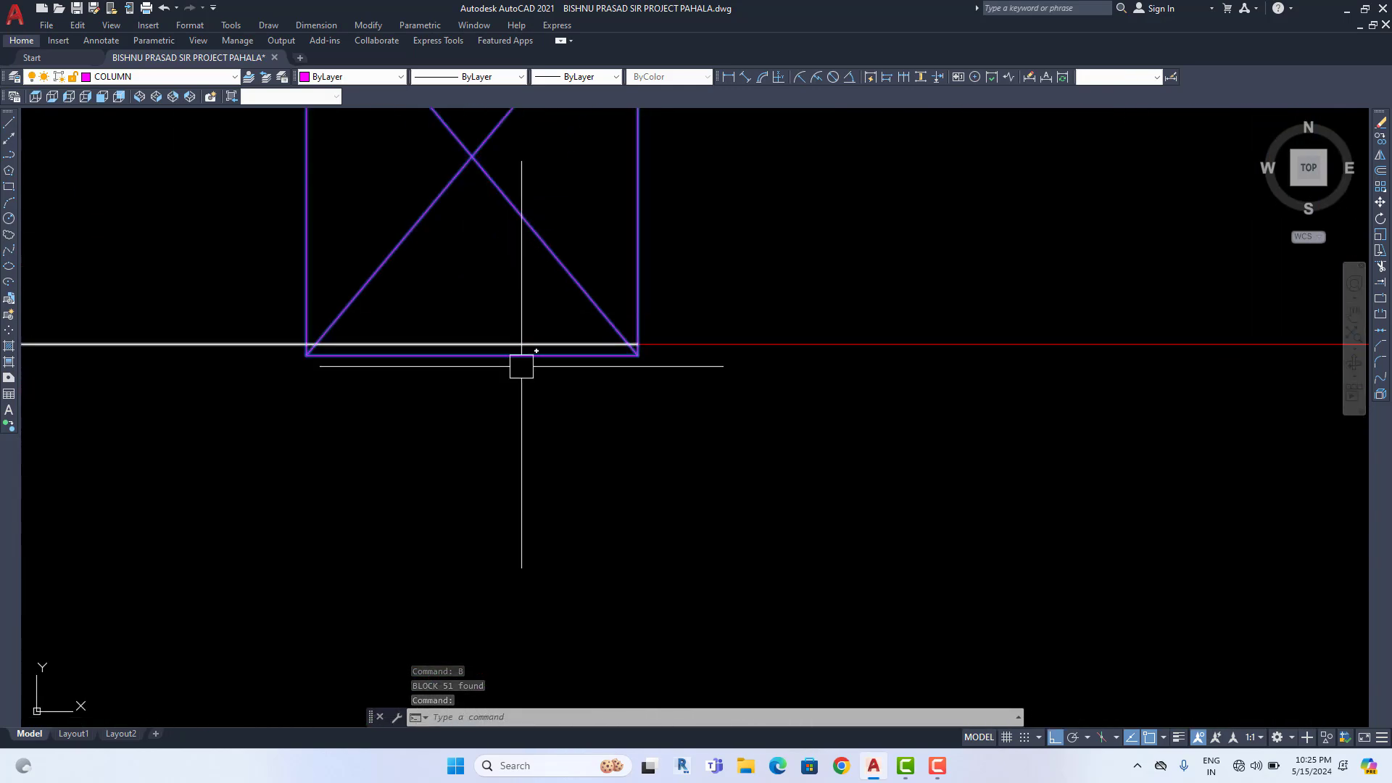
scroll(522, 366, down, 8)
scroll(722, 442, down, 4)
middle_drag(984, 435, 895, 560)
scroll(941, 449, down, 2)
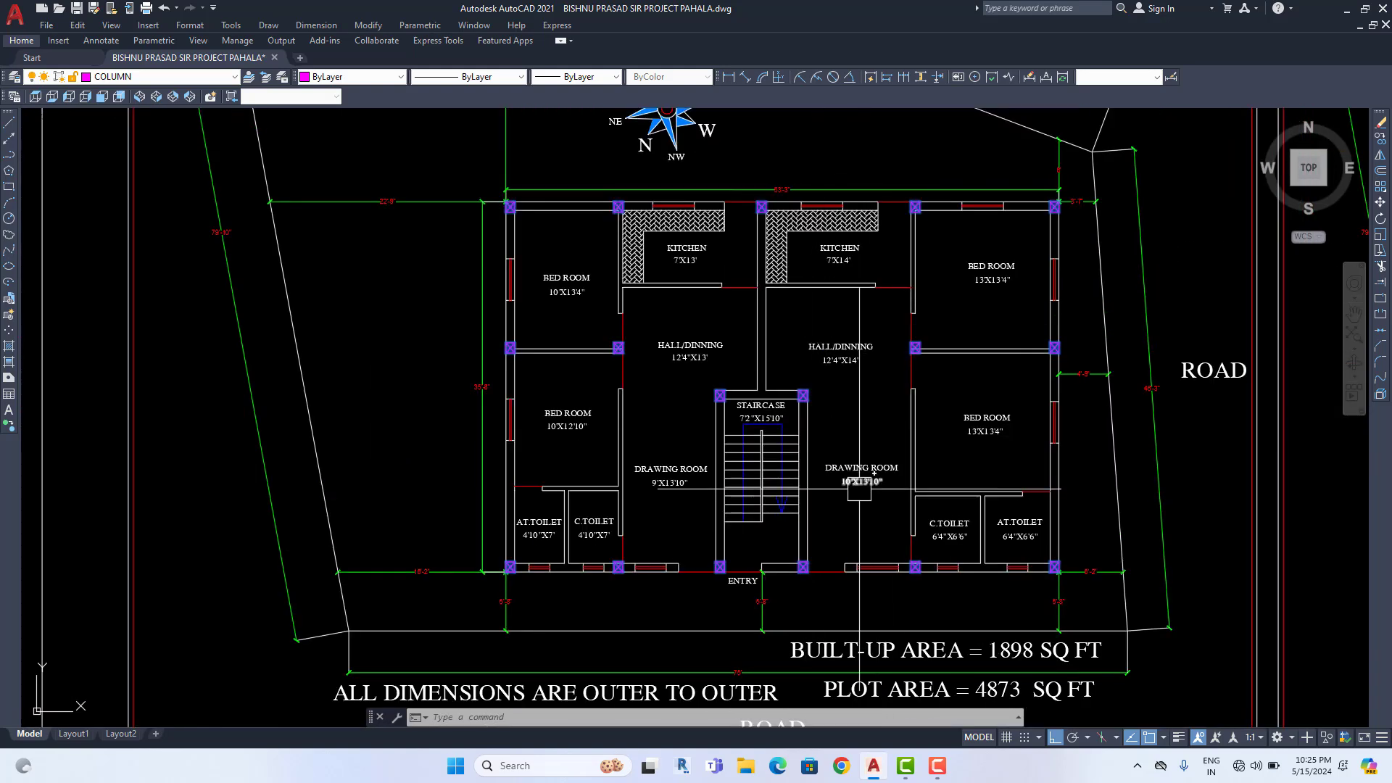
right_click(873, 417)
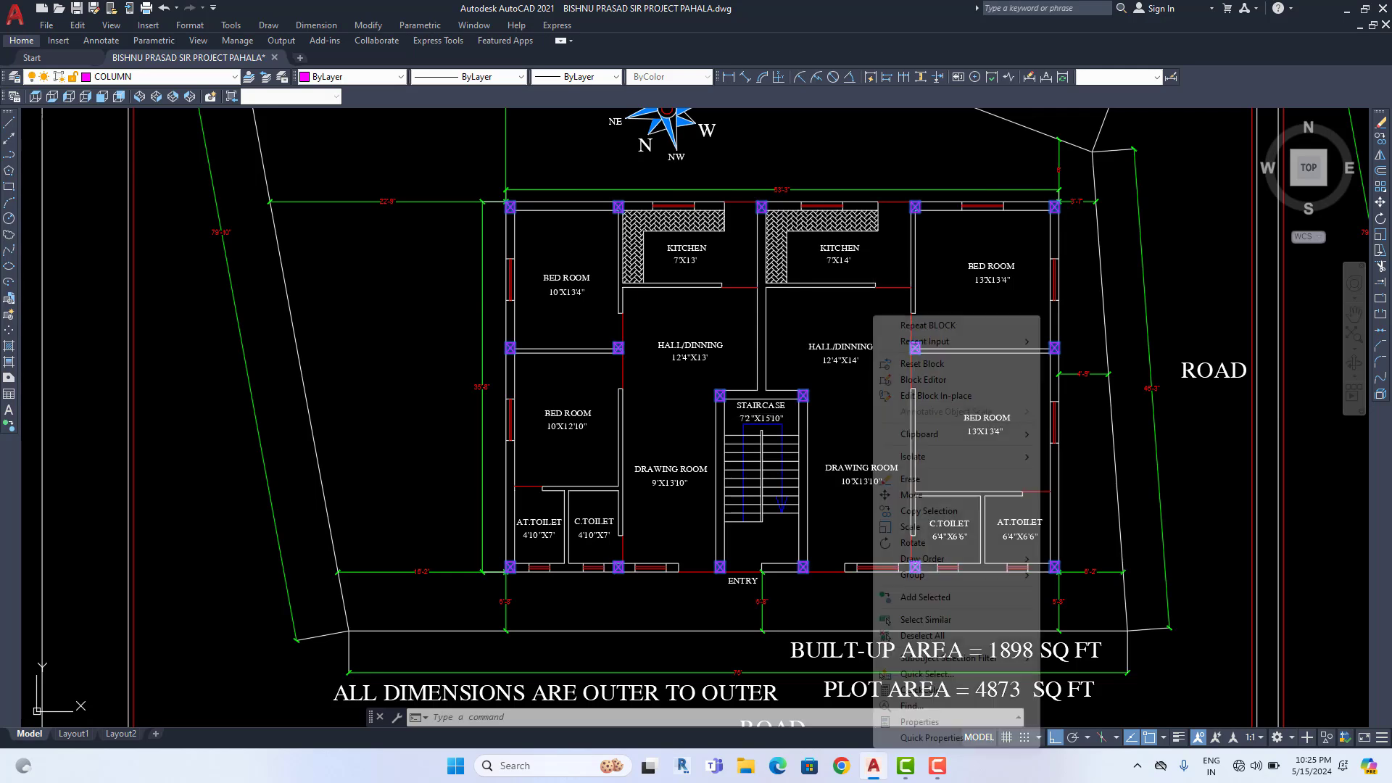
click(938, 396)
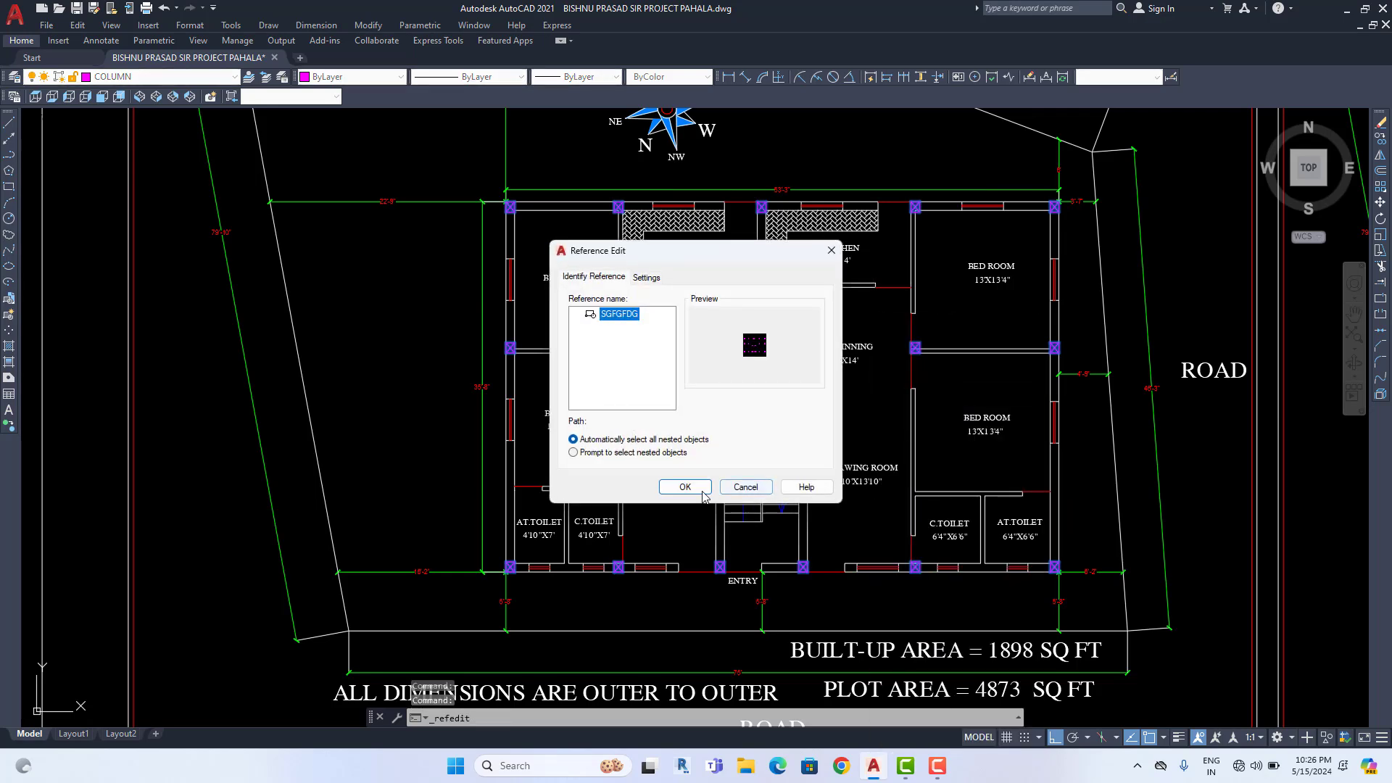
click(747, 485)
Move the block's lower row of columns up so their lower edges line up with the outer face of the wall
click(445, 537)
scroll(905, 585, up, 8)
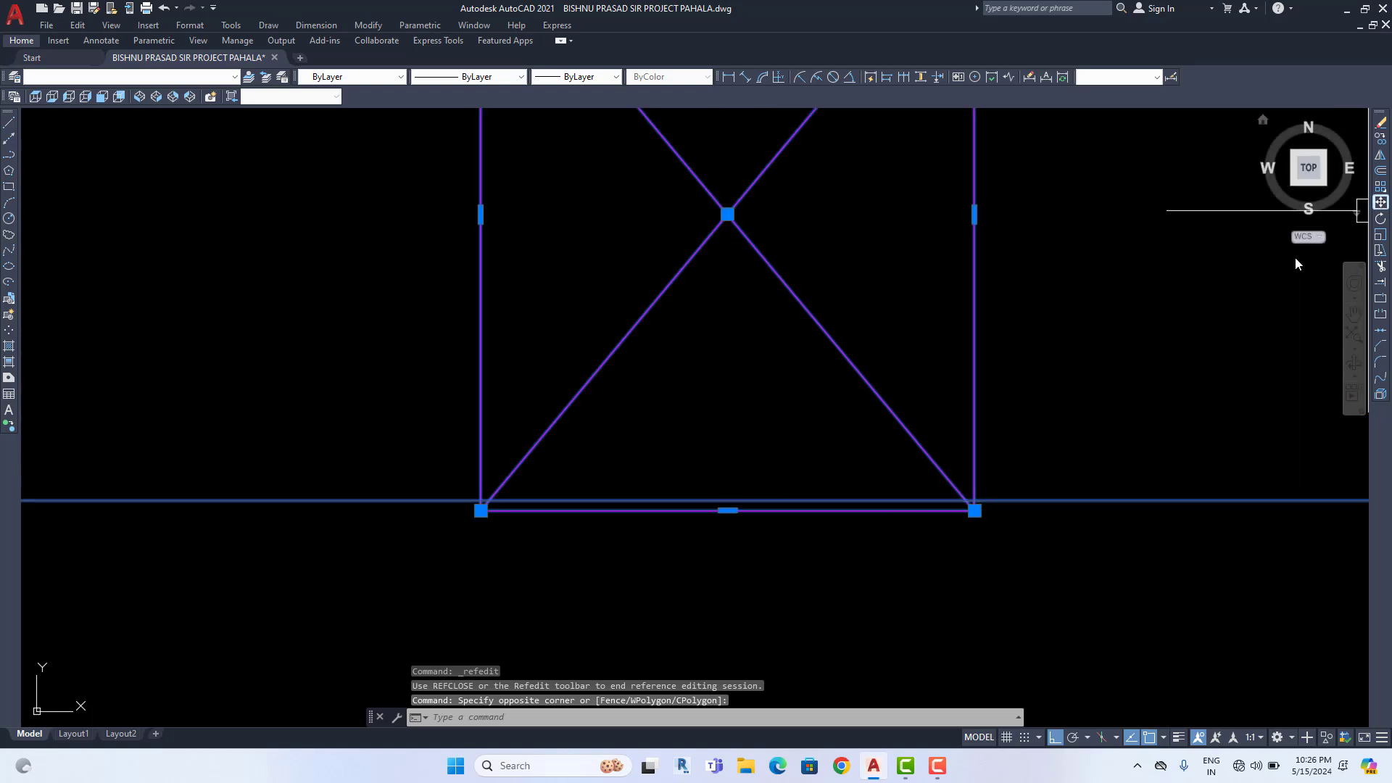
scroll(1023, 454, up, 4)
click(836, 584)
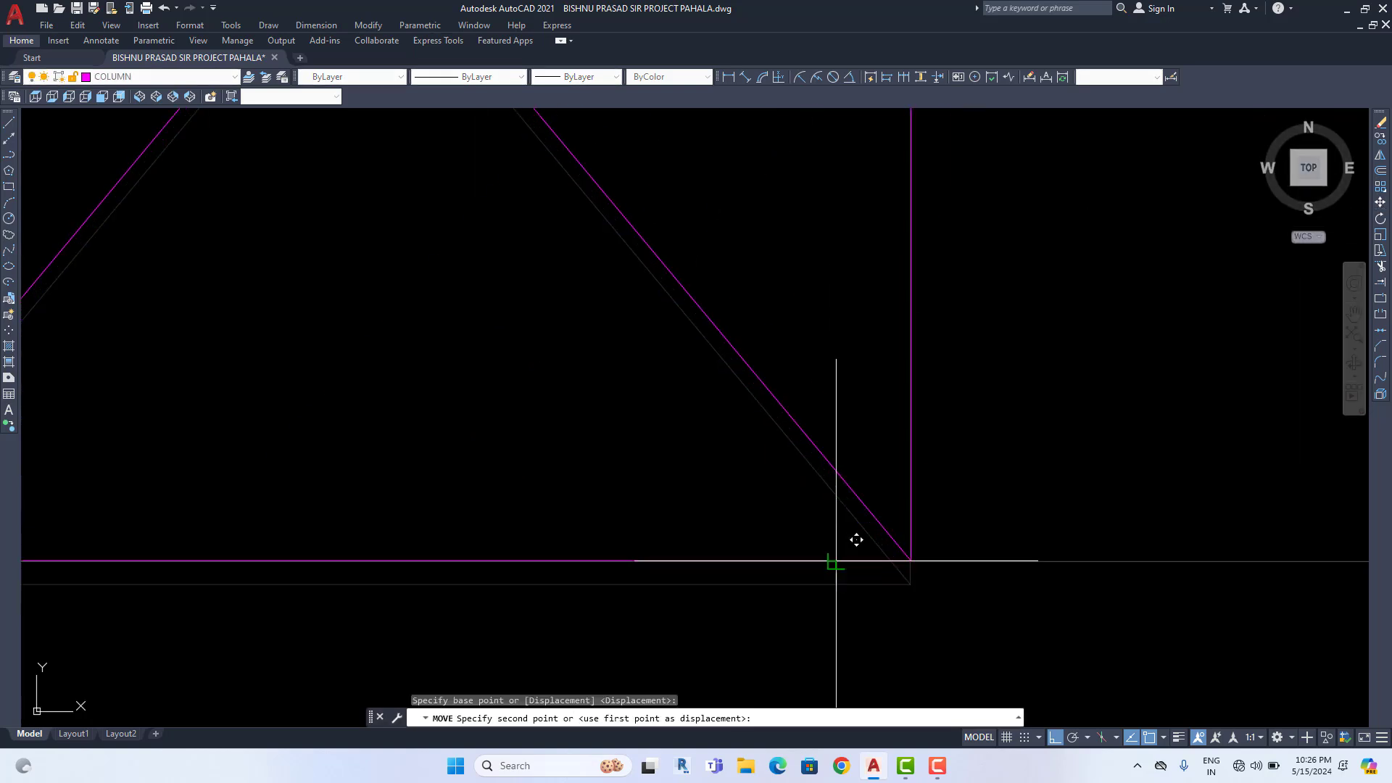
click(855, 537)
Check the columns' alignment with the walls along the entry side, the upper outer wall and across the whole plan
scroll(873, 559, down, 10)
scroll(824, 532, up, 5)
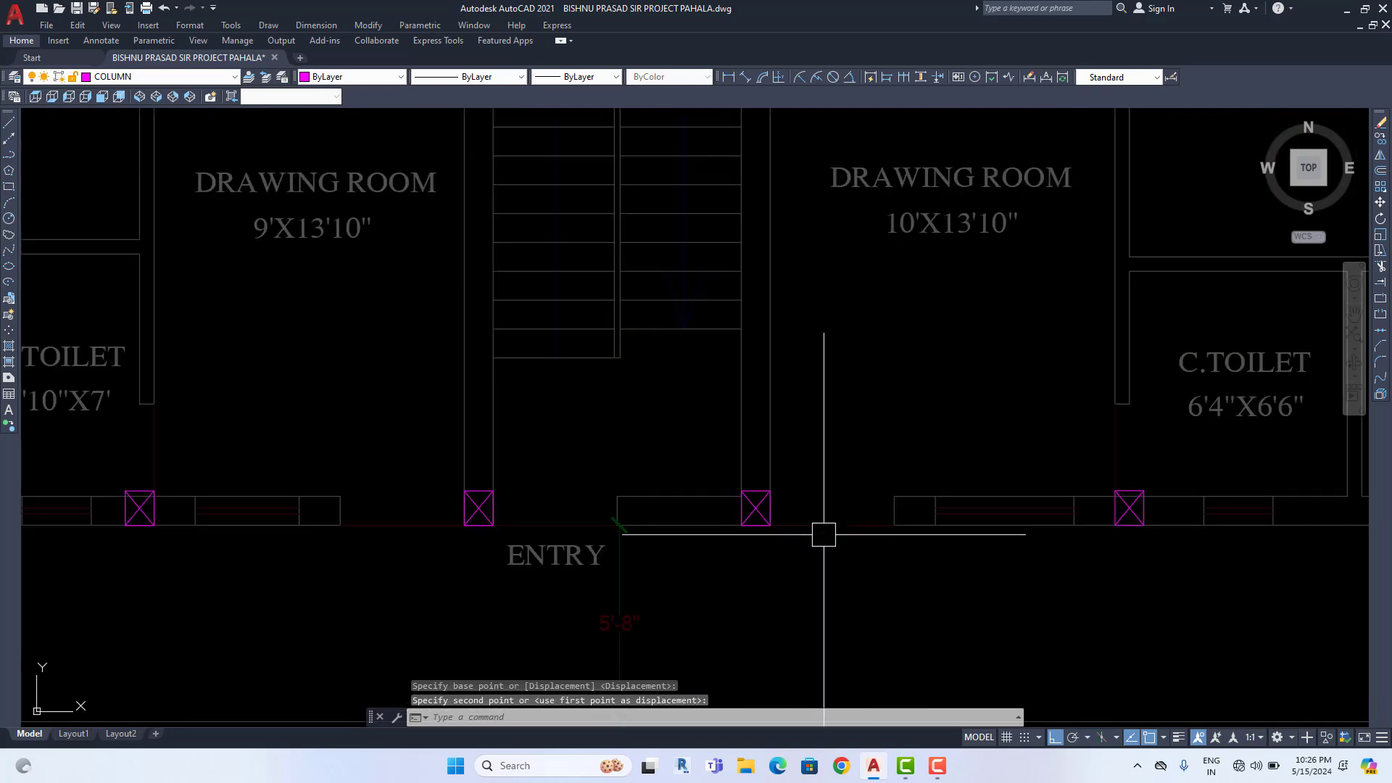
scroll(824, 535, down, 3)
middle_drag(716, 517, 859, 534)
scroll(562, 553, up, 4)
scroll(591, 544, down, 4)
middle_drag(701, 433, 665, 730)
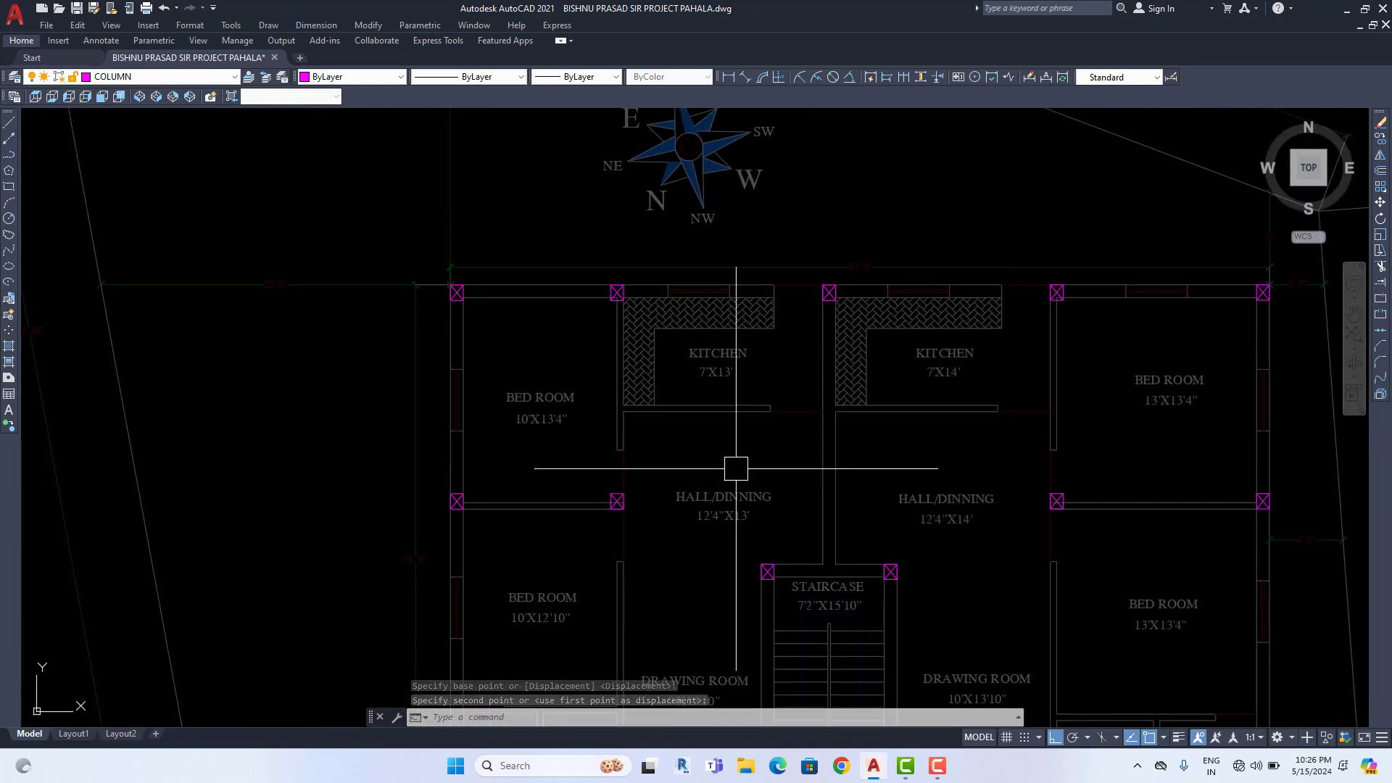
scroll(774, 390, up, 1)
scroll(574, 286, up, 2)
scroll(587, 326, down, 4)
middle_drag(804, 428, 720, 271)
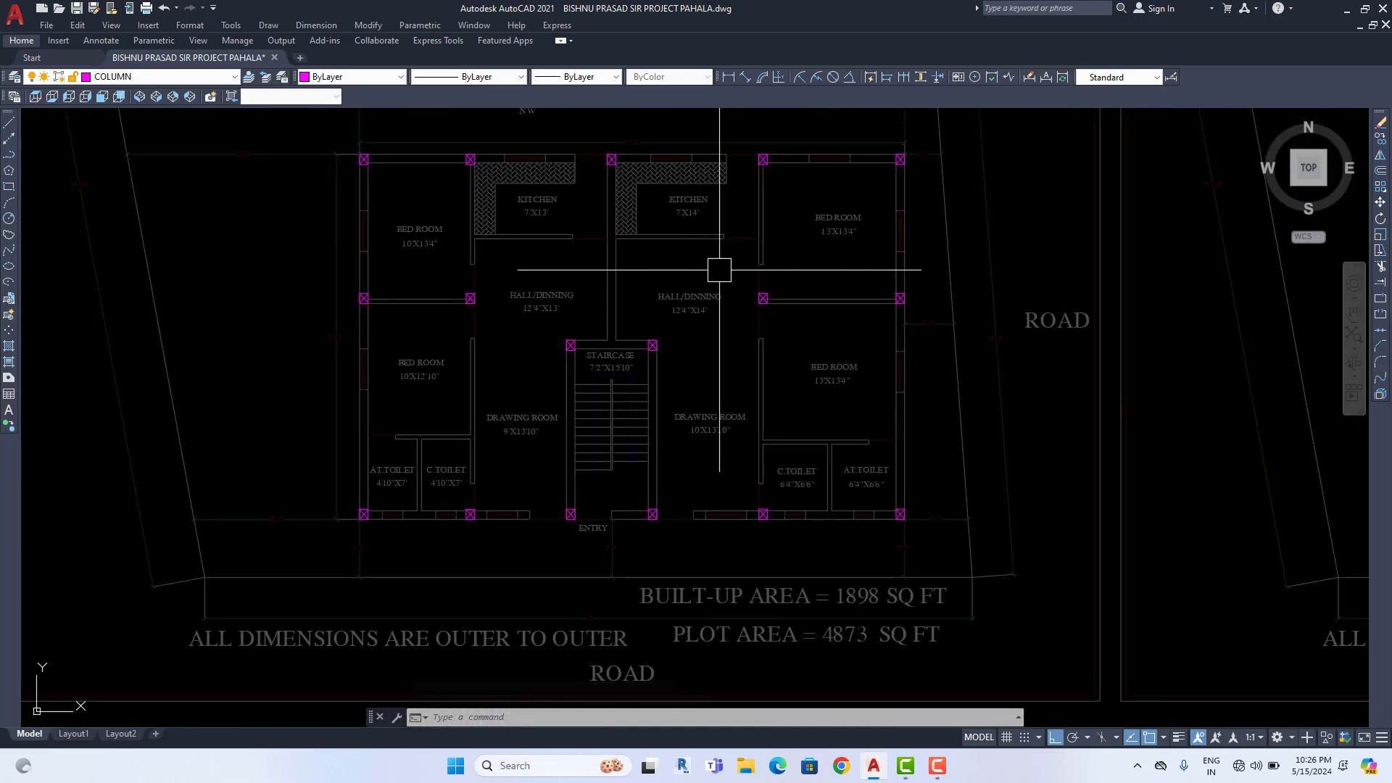
Close the reference editing session and save the changes to the column block
scroll(690, 345, up, 4)
right_click(705, 319)
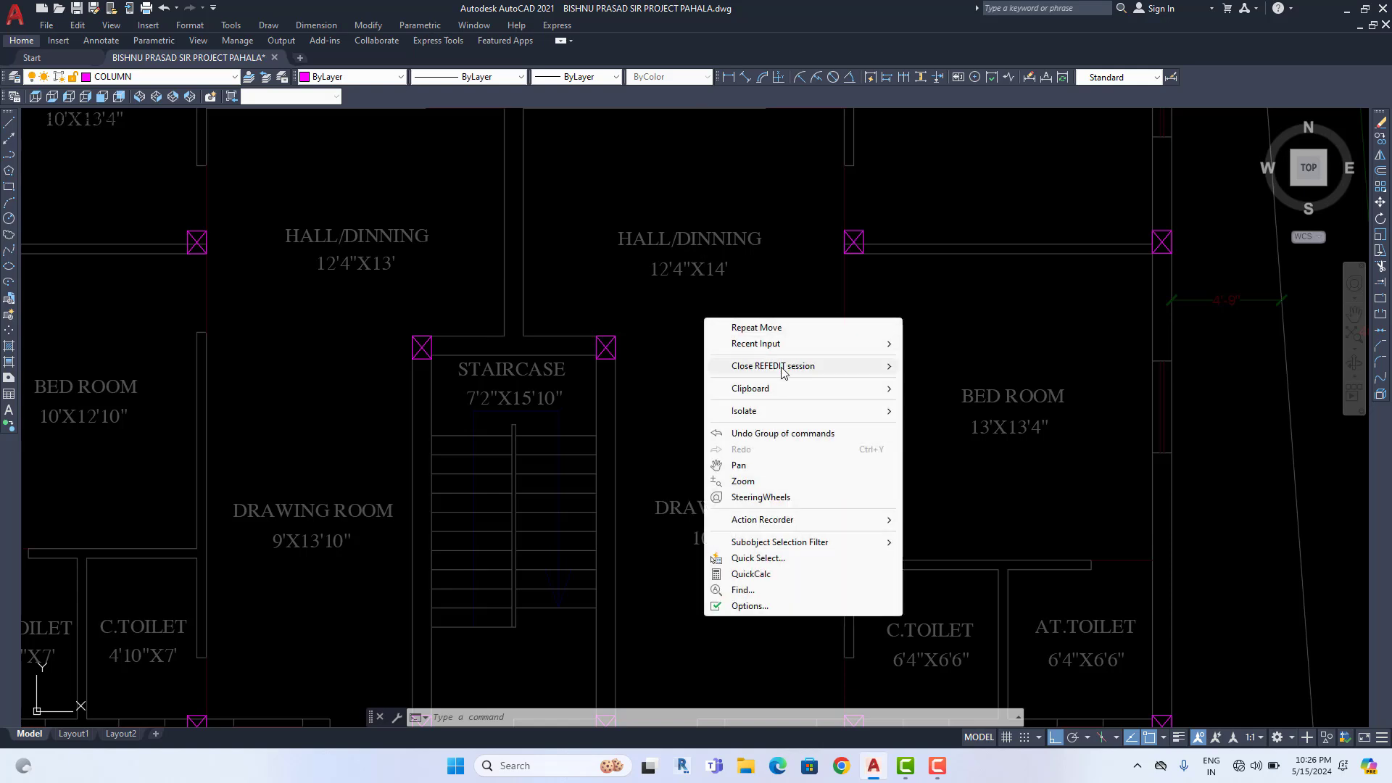
mouse_move(783, 366)
click(957, 367)
click(696, 415)
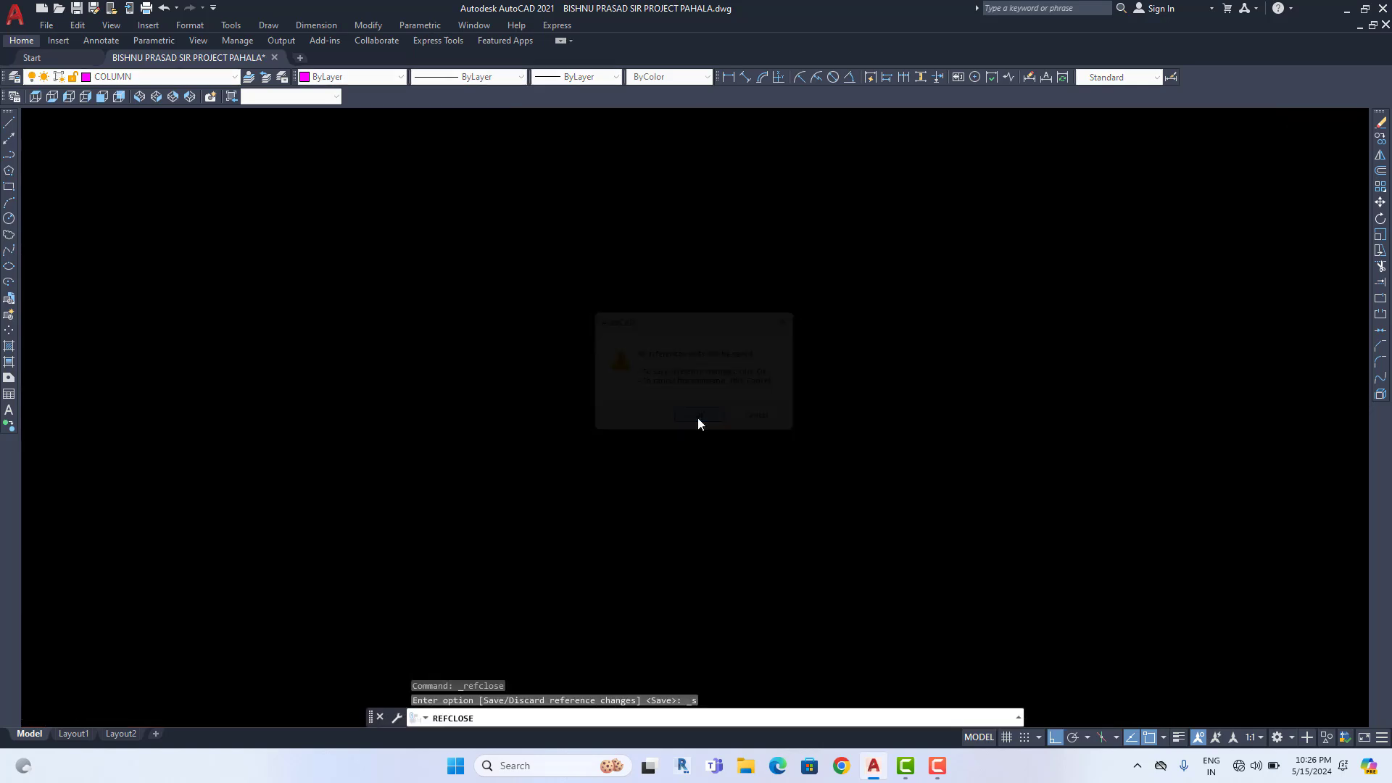
Copy the column block to the 2096 SQ FT plan, matching it at the staircase's upper-left corner
mouse_move(766, 401)
middle_down()
mouse_move(720, 434)
mouse_move(728, 398)
middle_up()
click(1381, 142)
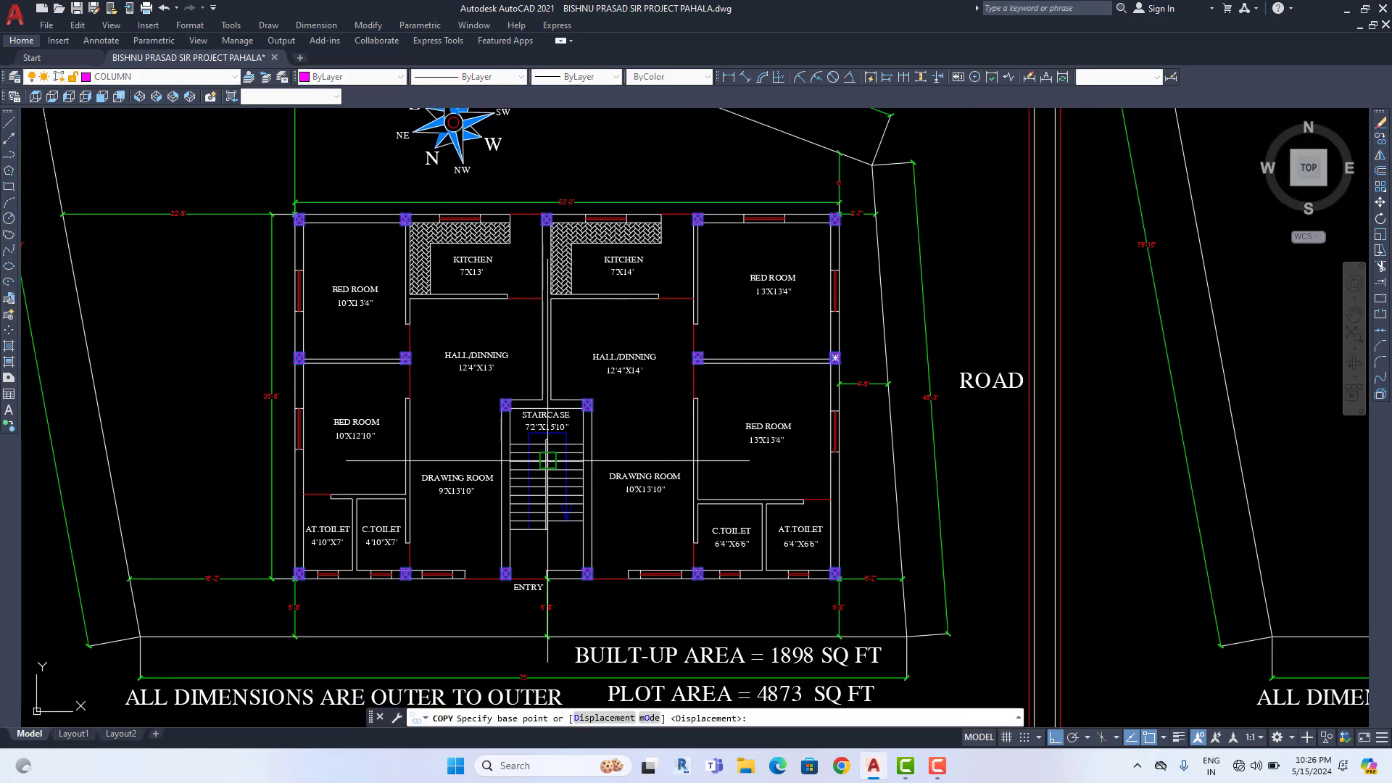
scroll(548, 461, up, 7)
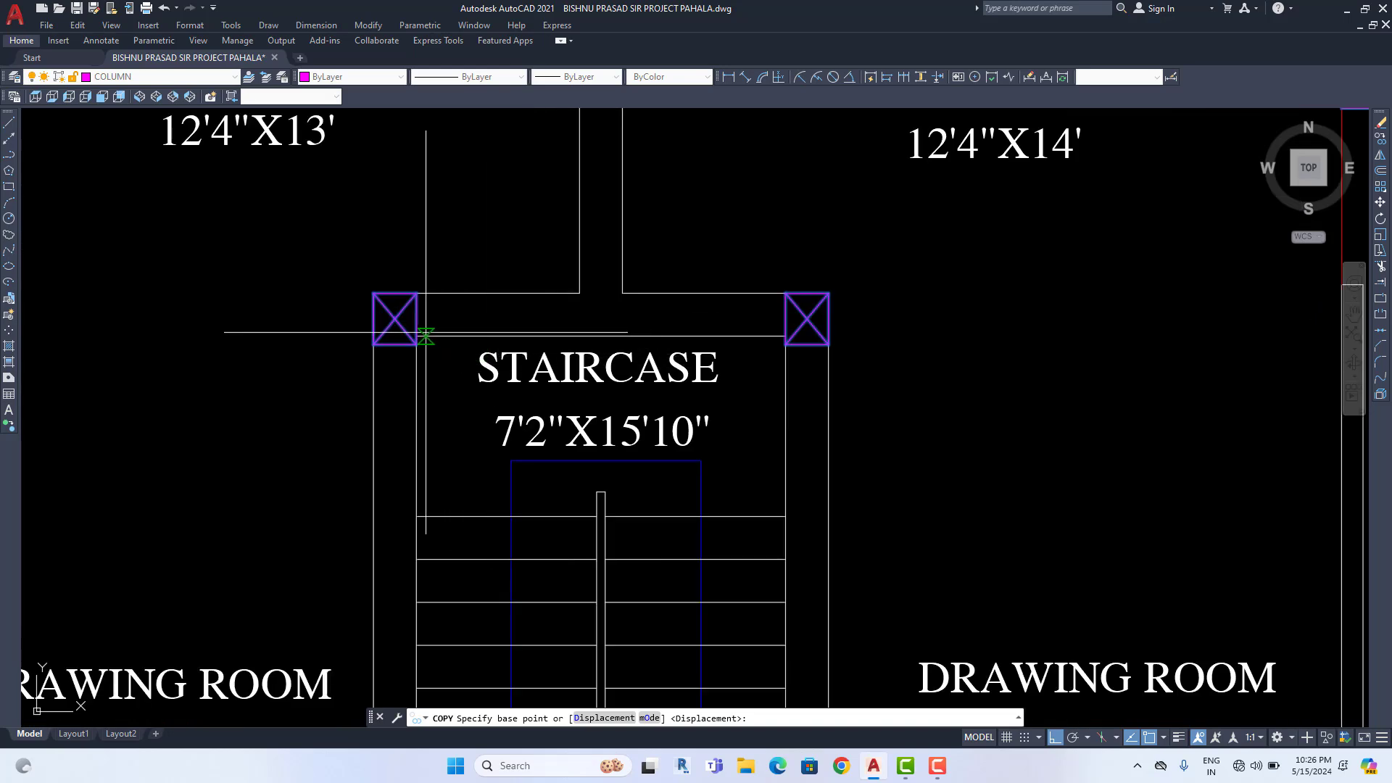
click(395, 319)
scroll(394, 319, down, 7)
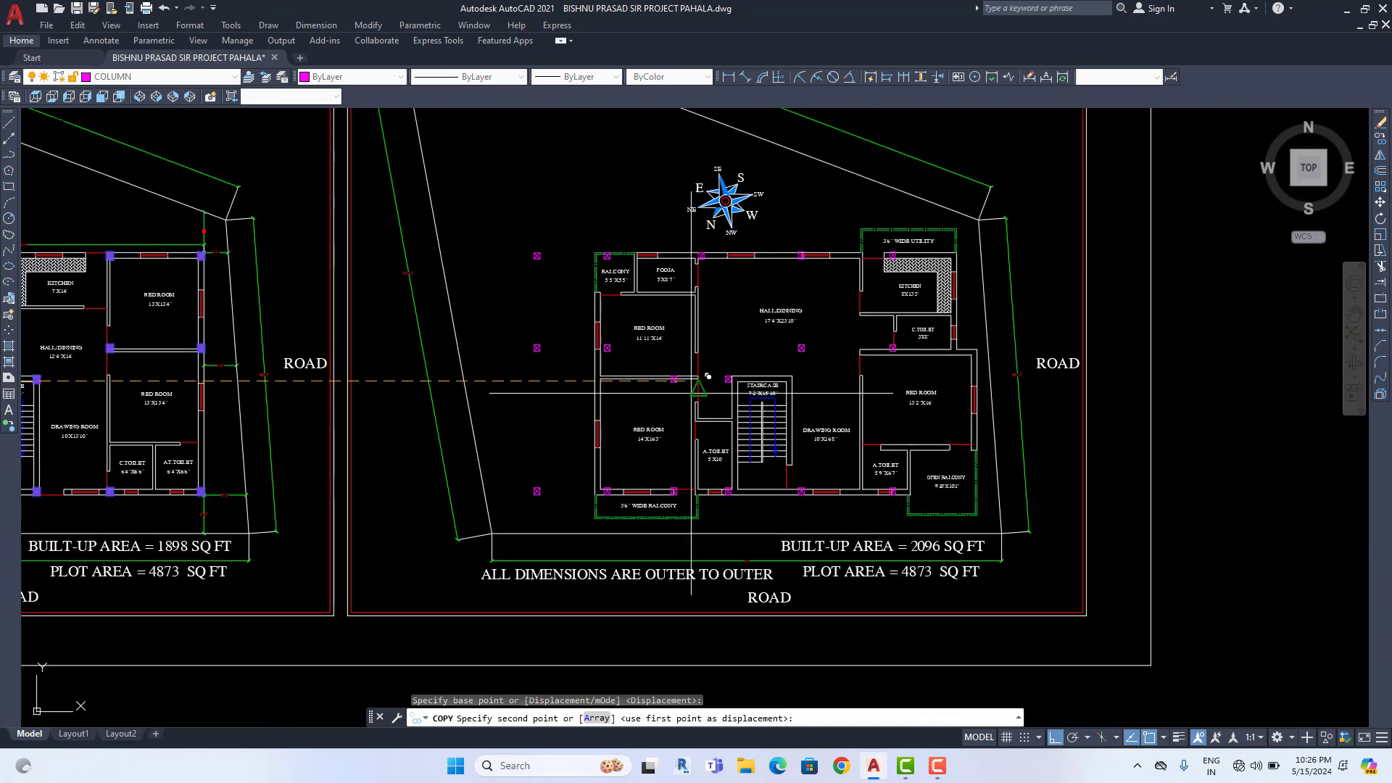
scroll(755, 353, up, 7)
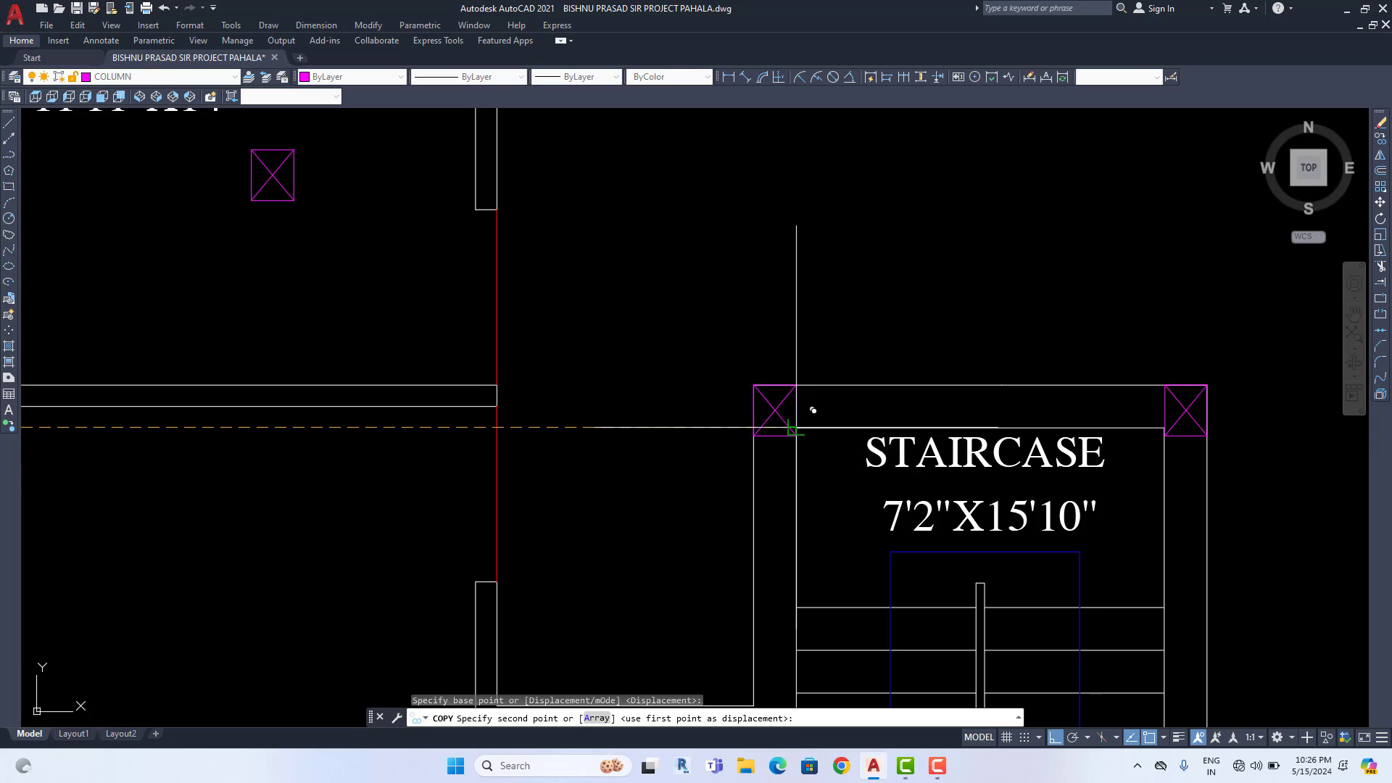
click(808, 406)
right_click(776, 327)
click(797, 335)
scroll(787, 375, down, 7)
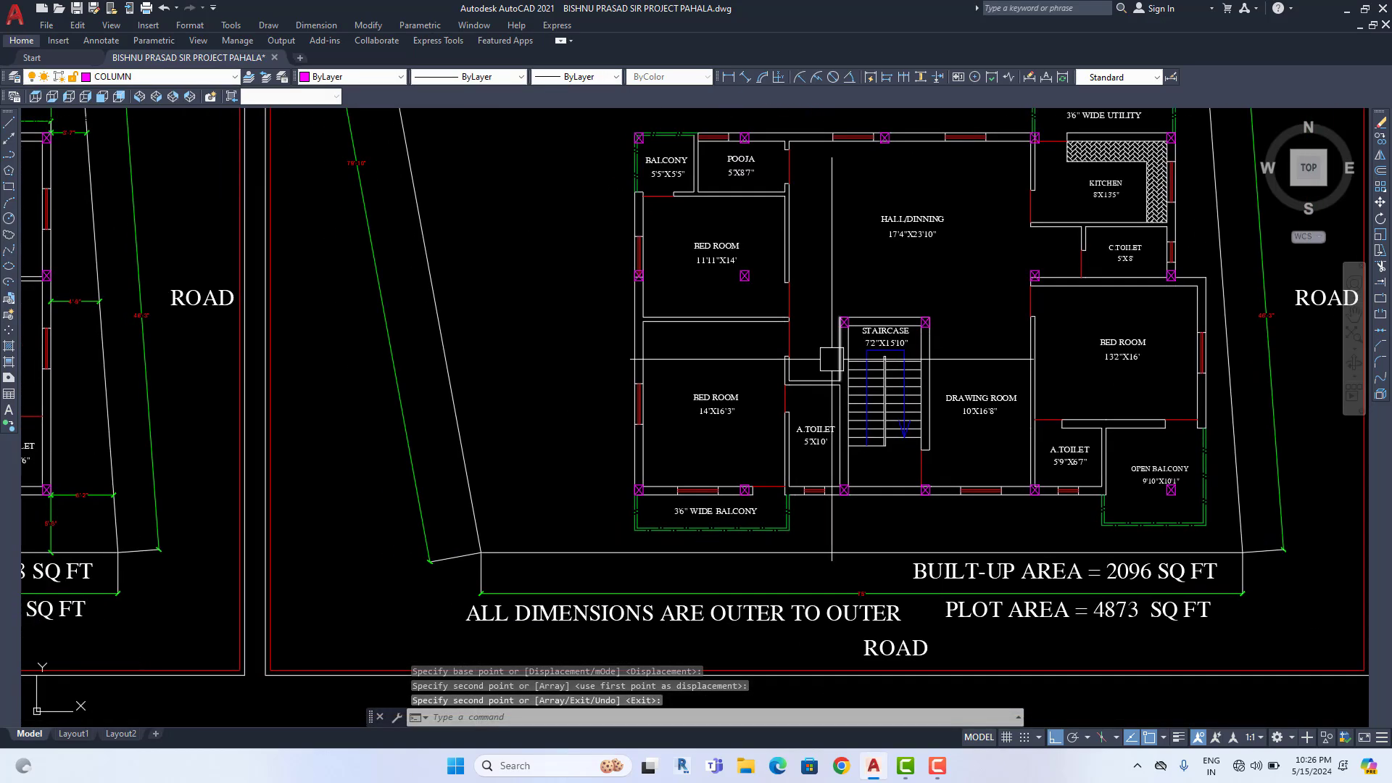
scroll(769, 403, down, 3)
scroll(406, 347, up, 3)
middle_drag(1299, 375, 743, 413)
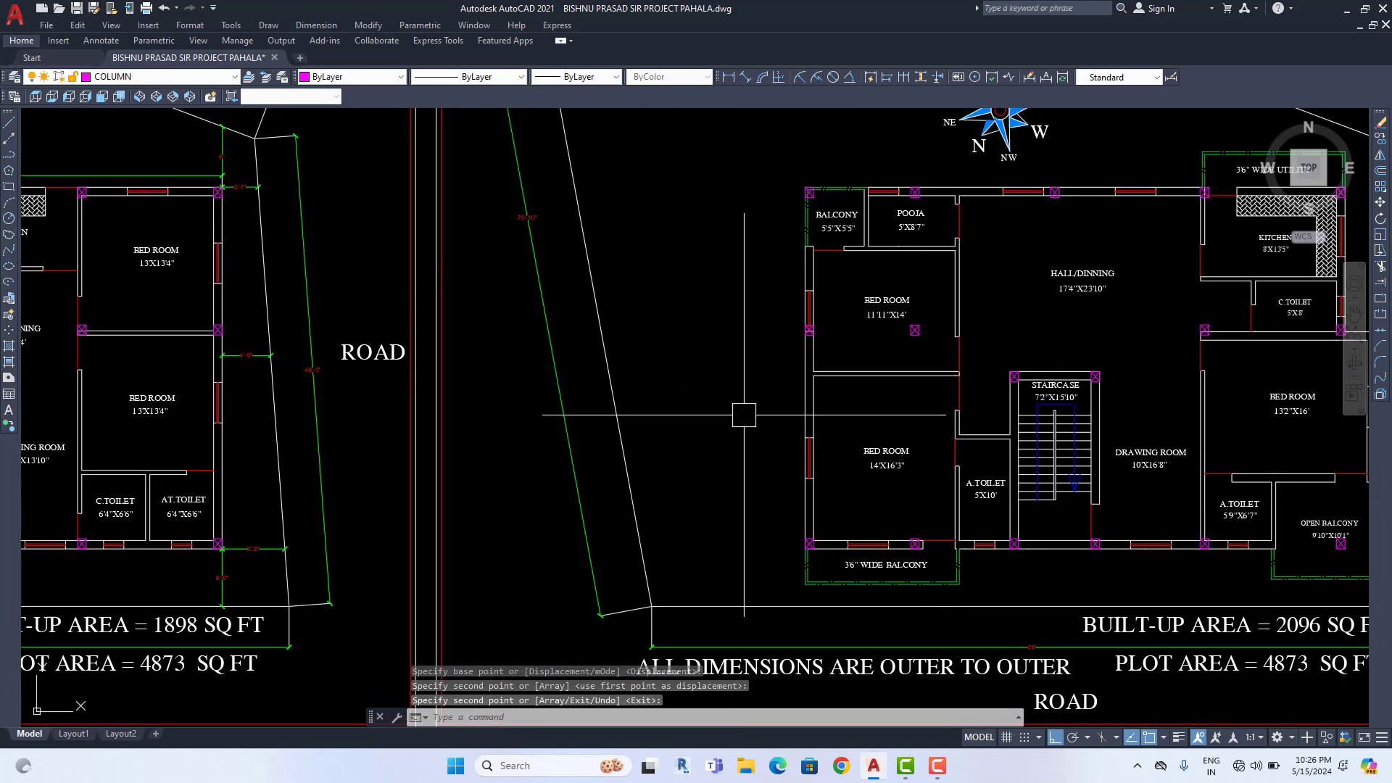
Check how the copied columns sit against the walls, rooms and balconies across the 2096 SQ FT plan
middle_drag(895, 245, 602, 252)
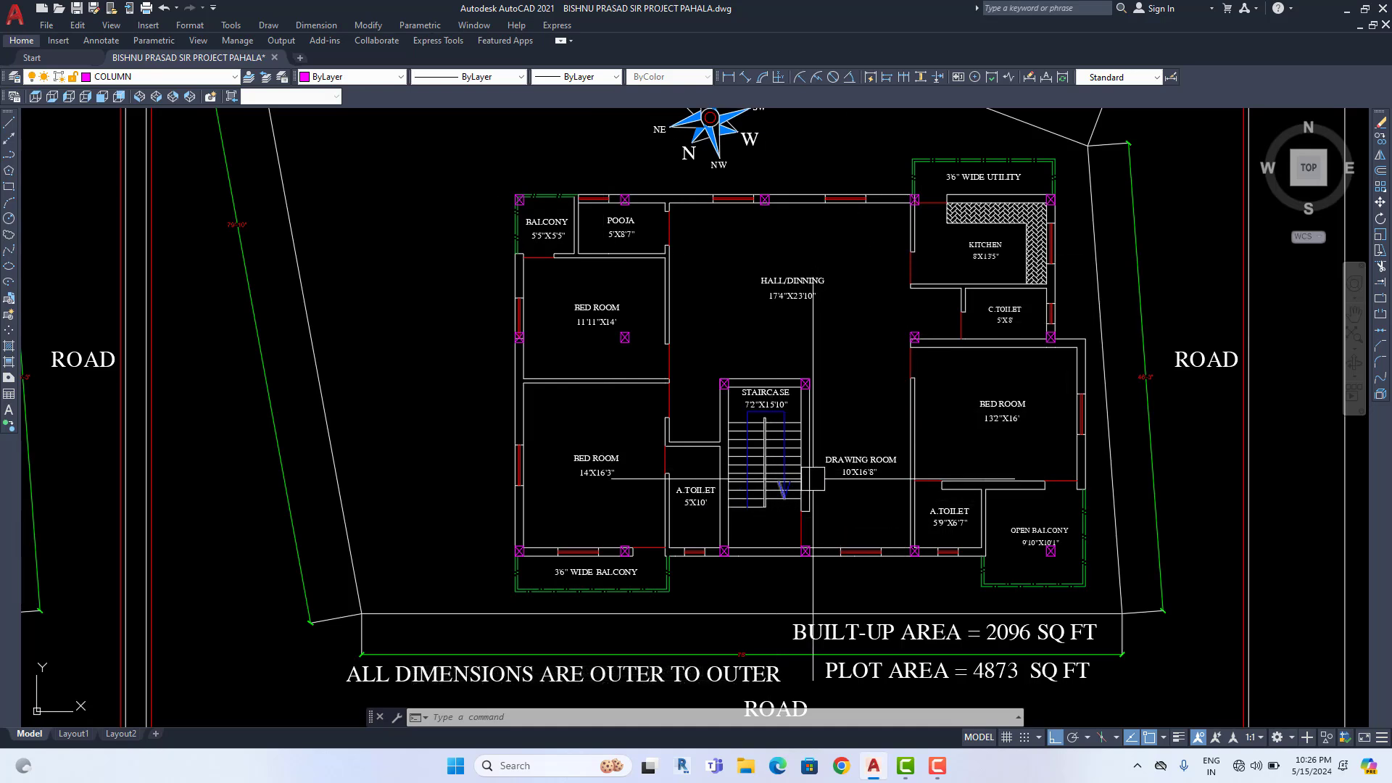
middle_drag(819, 463, 722, 465)
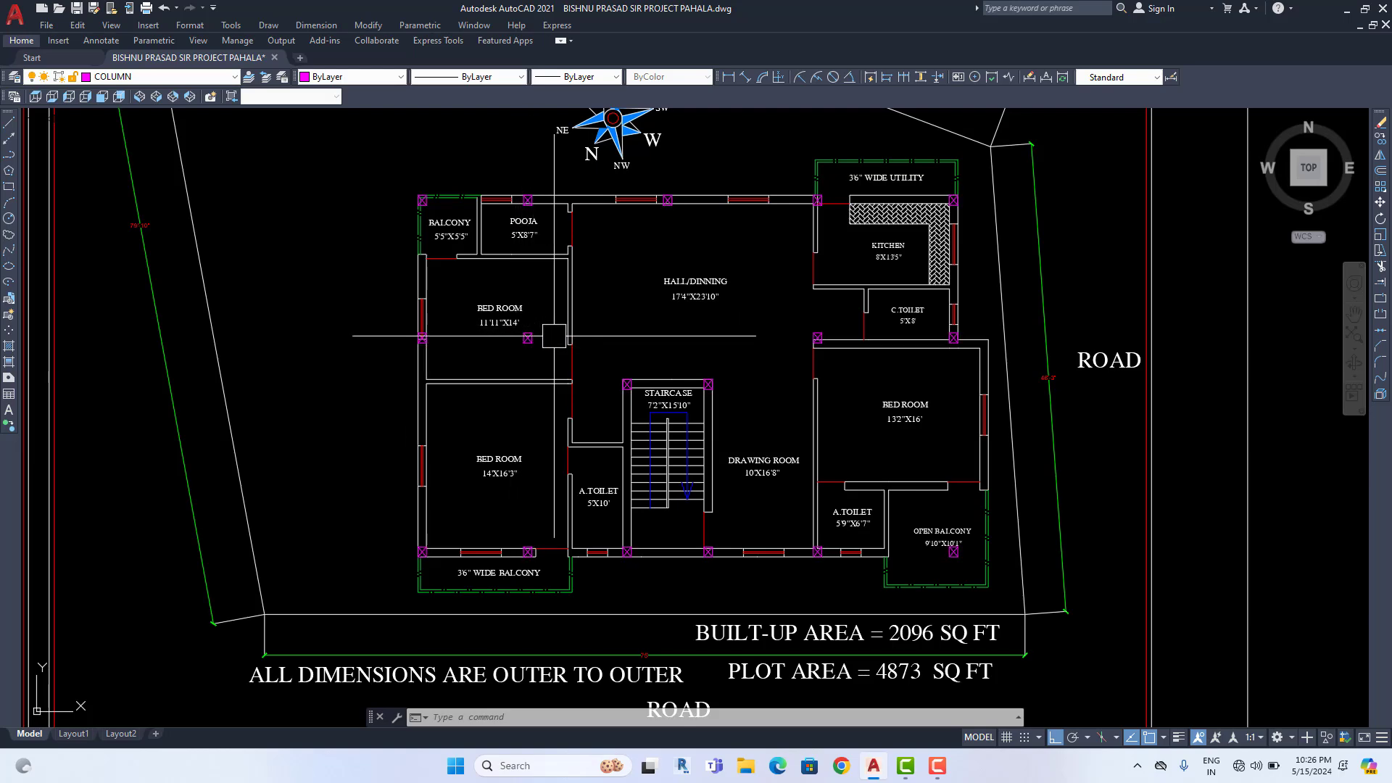
scroll(942, 335, up, 5)
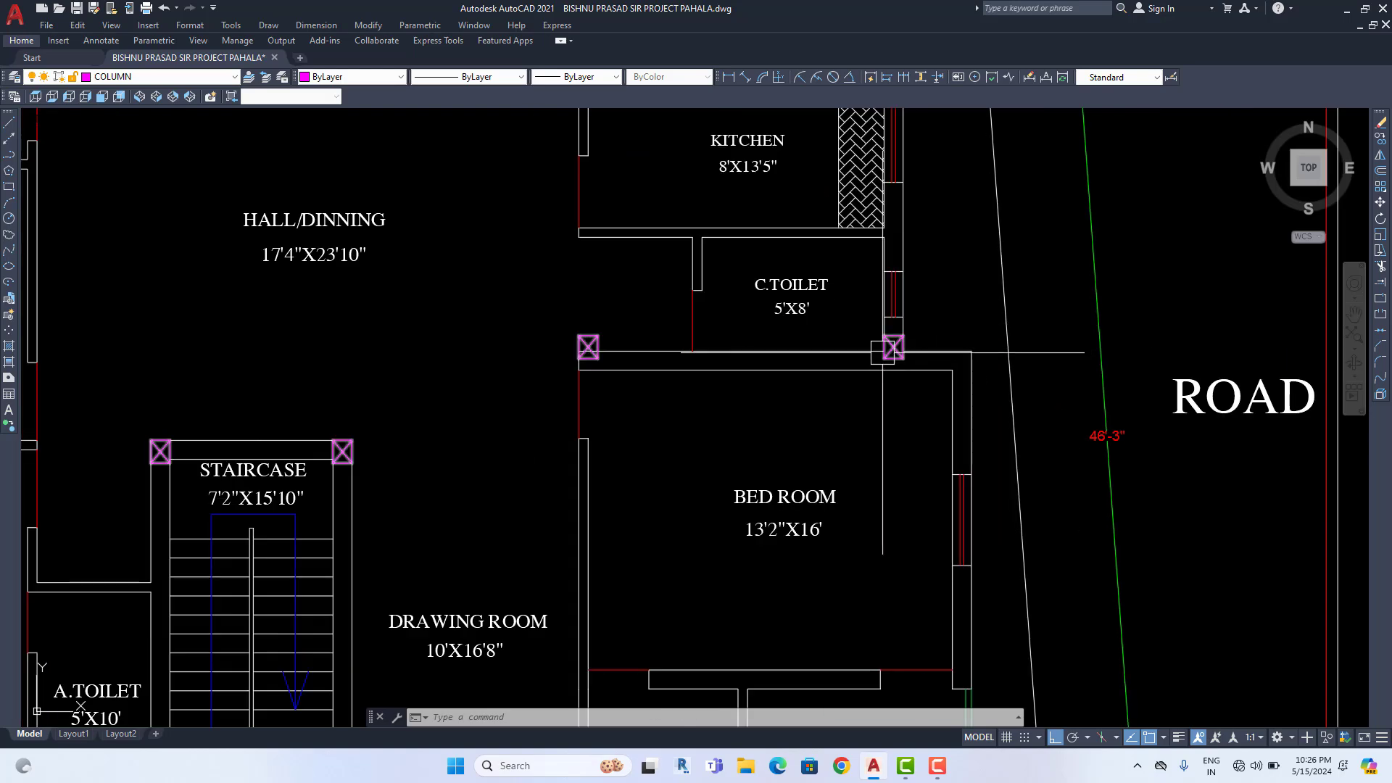
scroll(466, 358, down, 5)
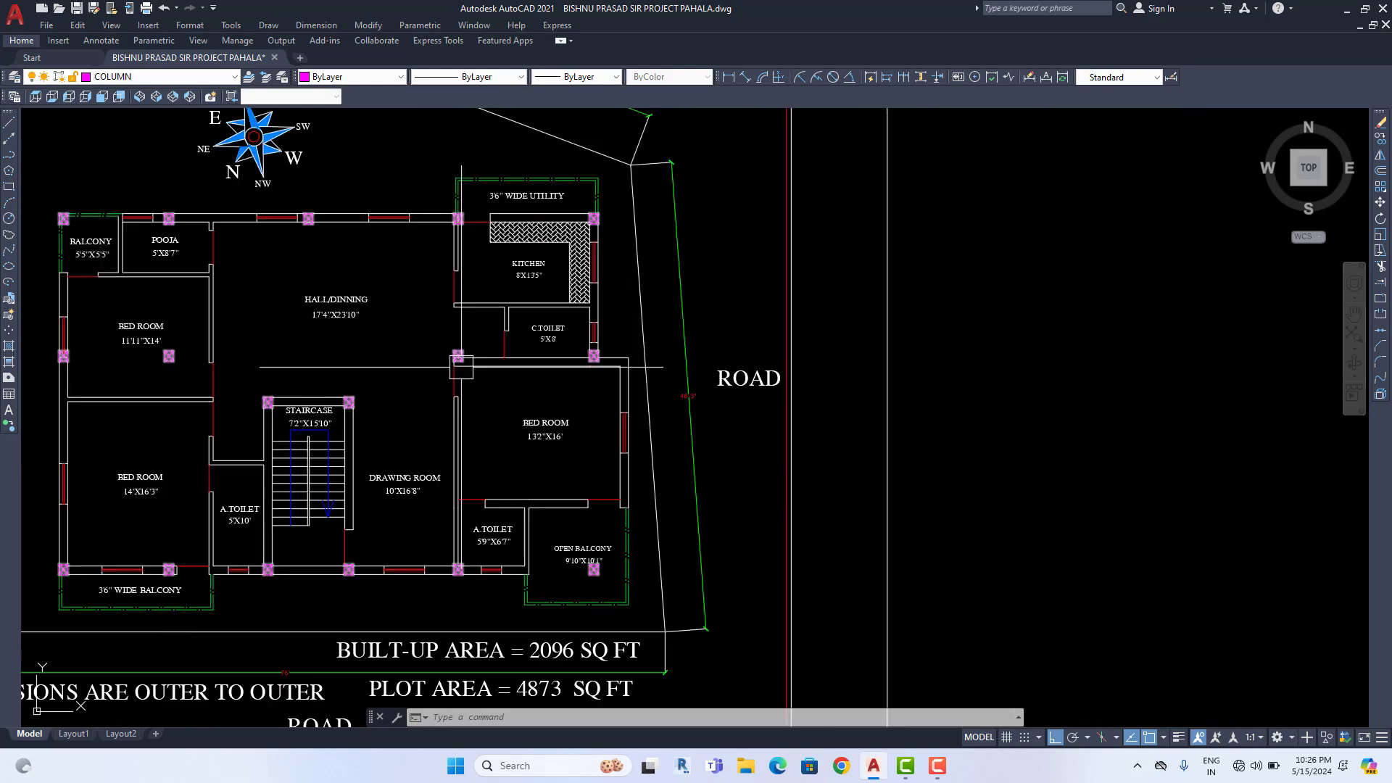
middle_drag(47, 376, 569, 355)
middle_drag(1005, 323, 838, 324)
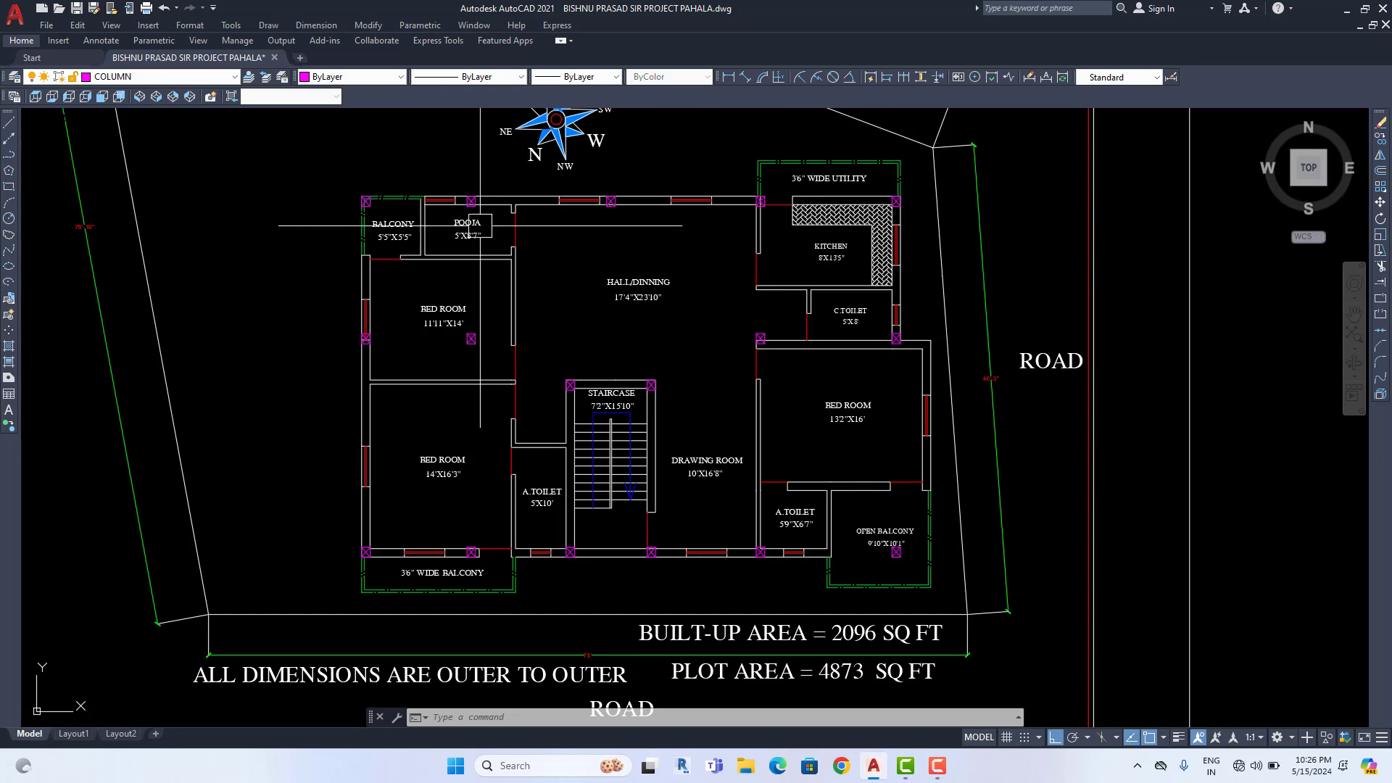
scroll(506, 385, down, 4)
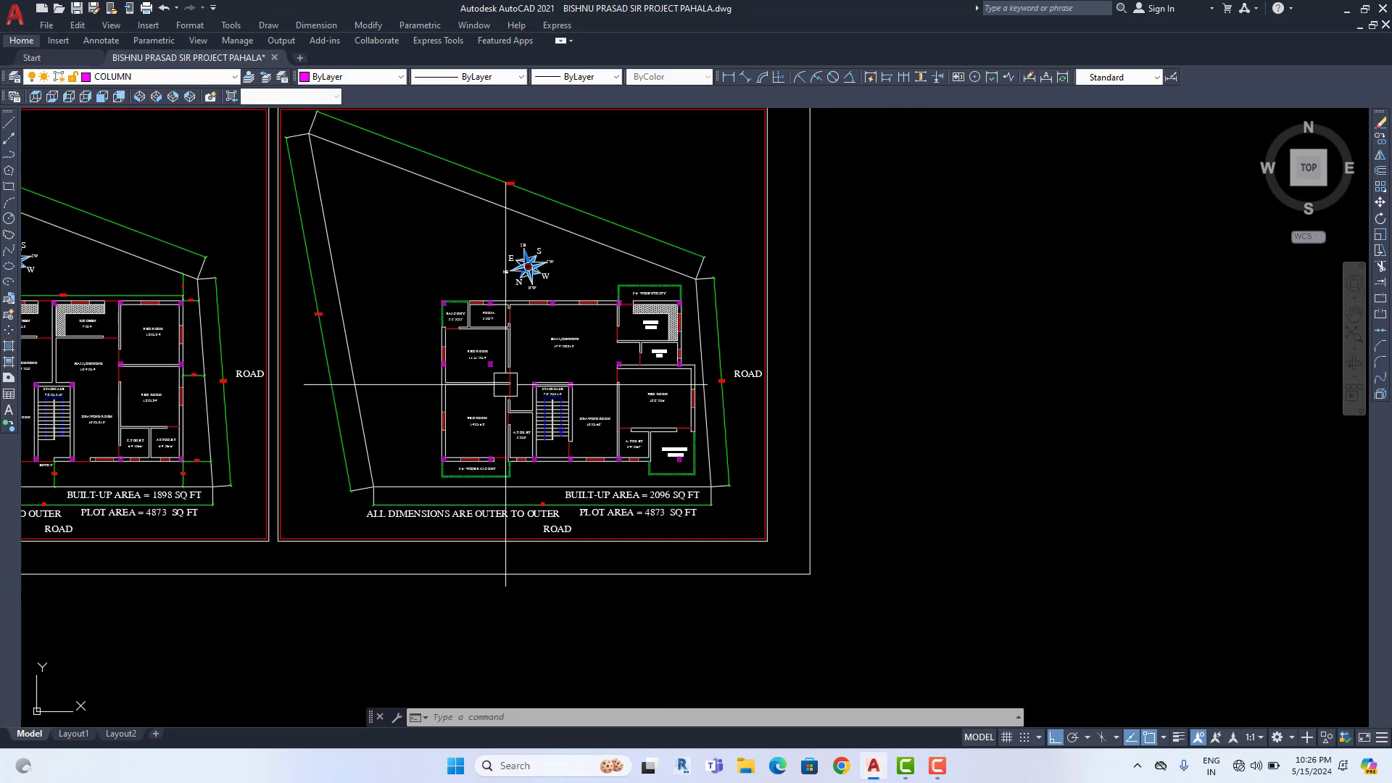
middle_drag(327, 387, 490, 388)
scroll(630, 376, up, 4)
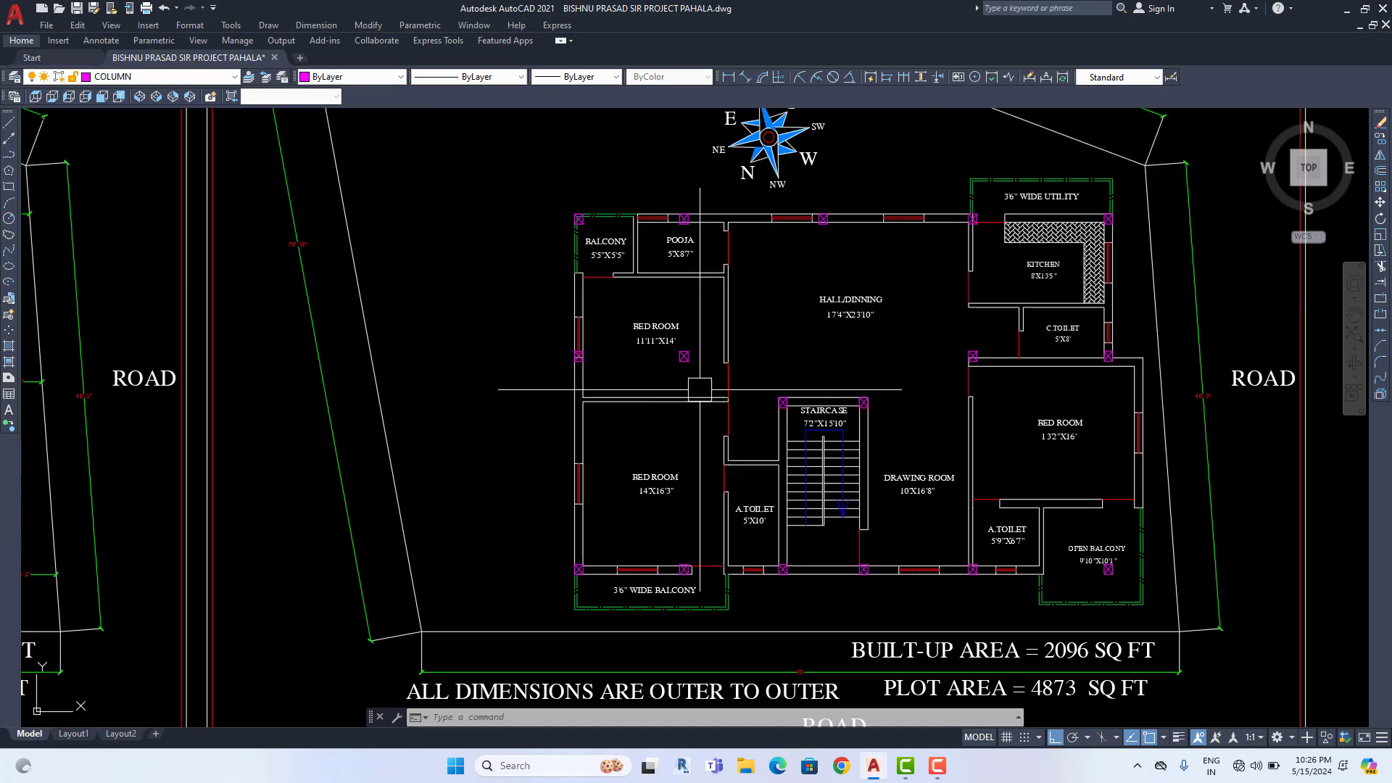
middle_drag(699, 386, 646, 342)
Open the column block on the 2096 SQ FT plan for in-place reference editing, with all nested objects selected automatically
click(644, 321)
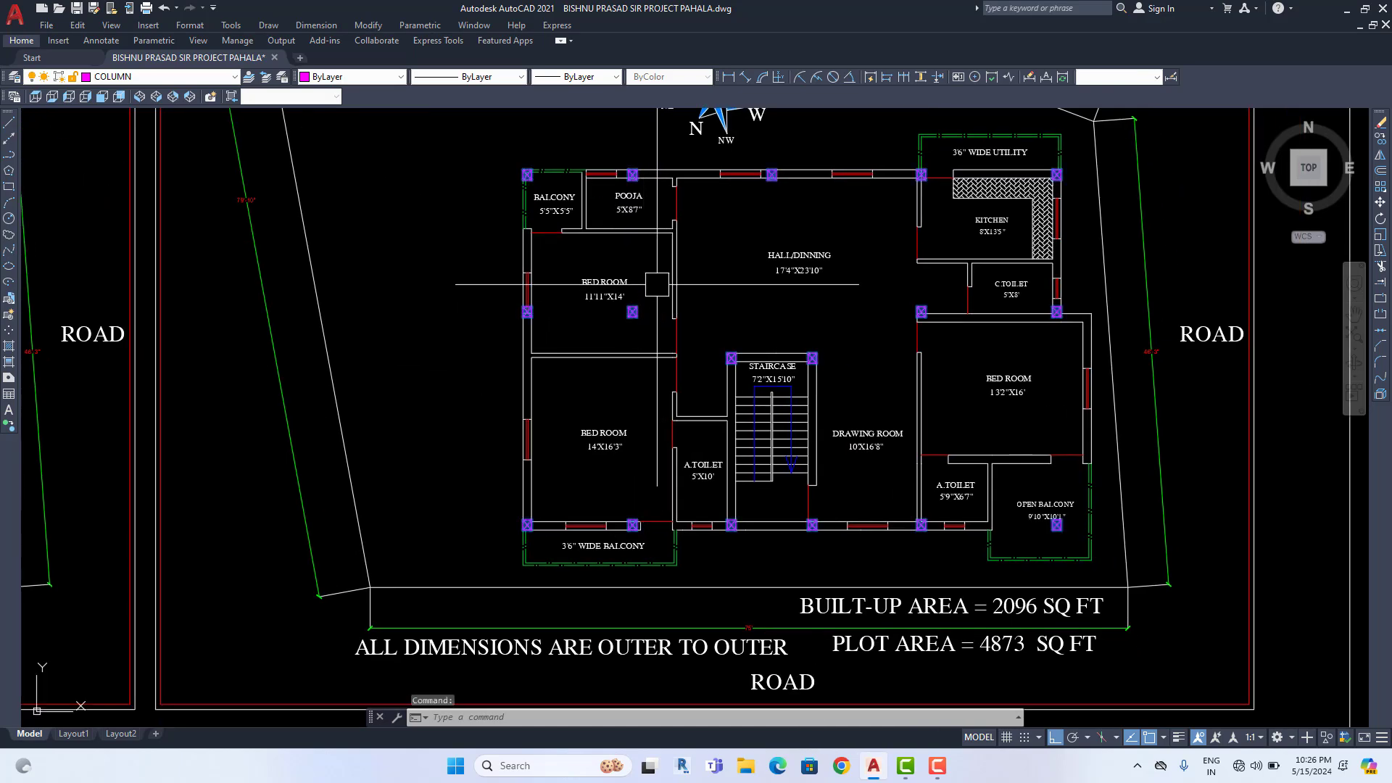
scroll(759, 345, down, 8)
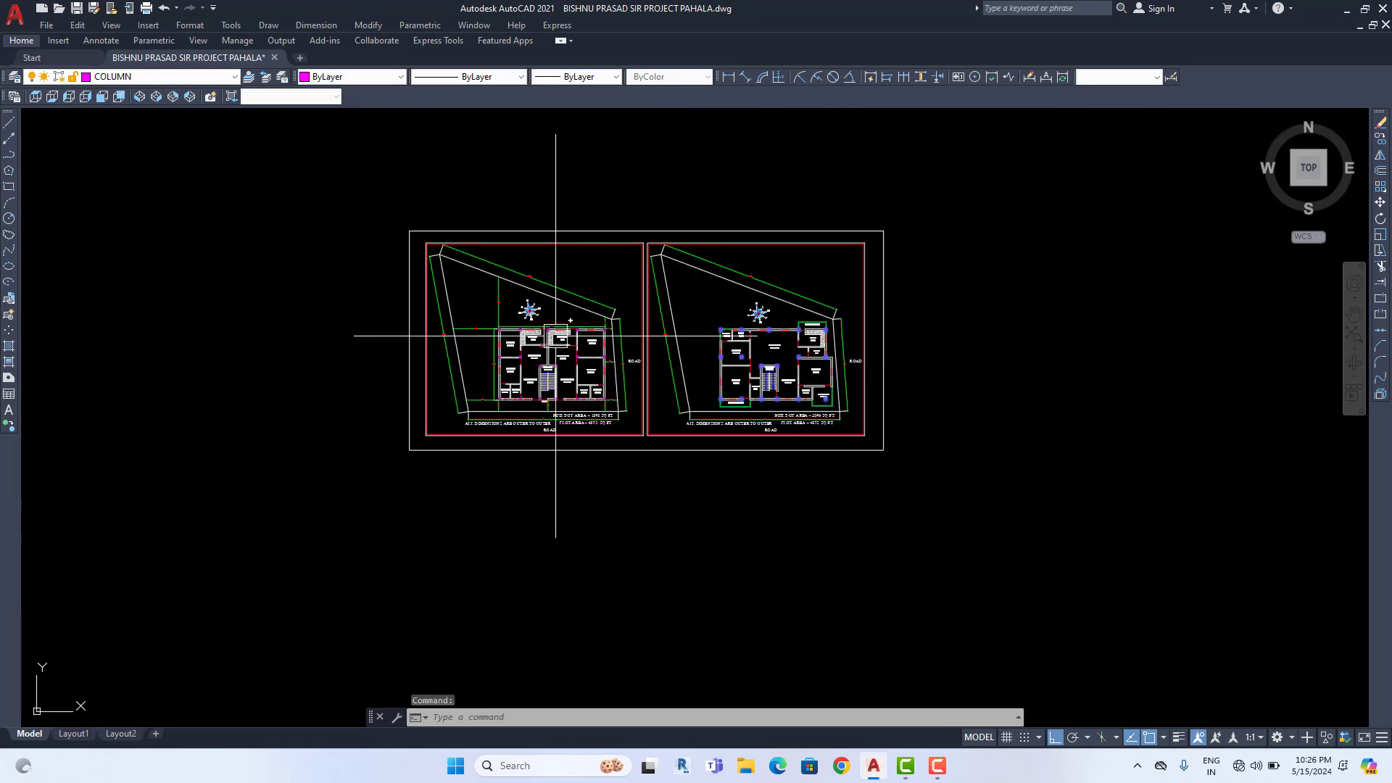
scroll(702, 341, up, 4)
mouse_move(772, 388)
middle_down()
mouse_move(628, 335)
mouse_move(567, 340)
middle_up()
scroll(640, 348, up, 4)
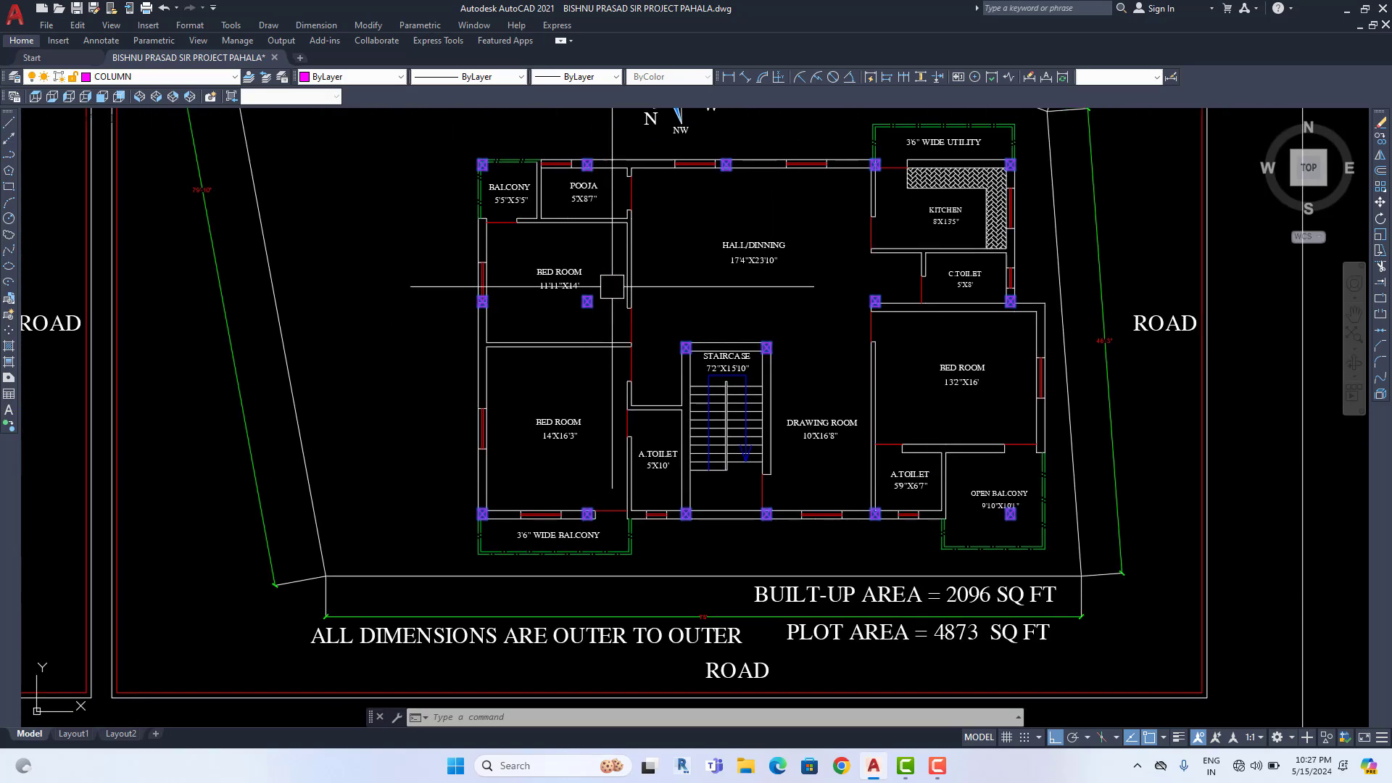
right_click(621, 279)
click(675, 351)
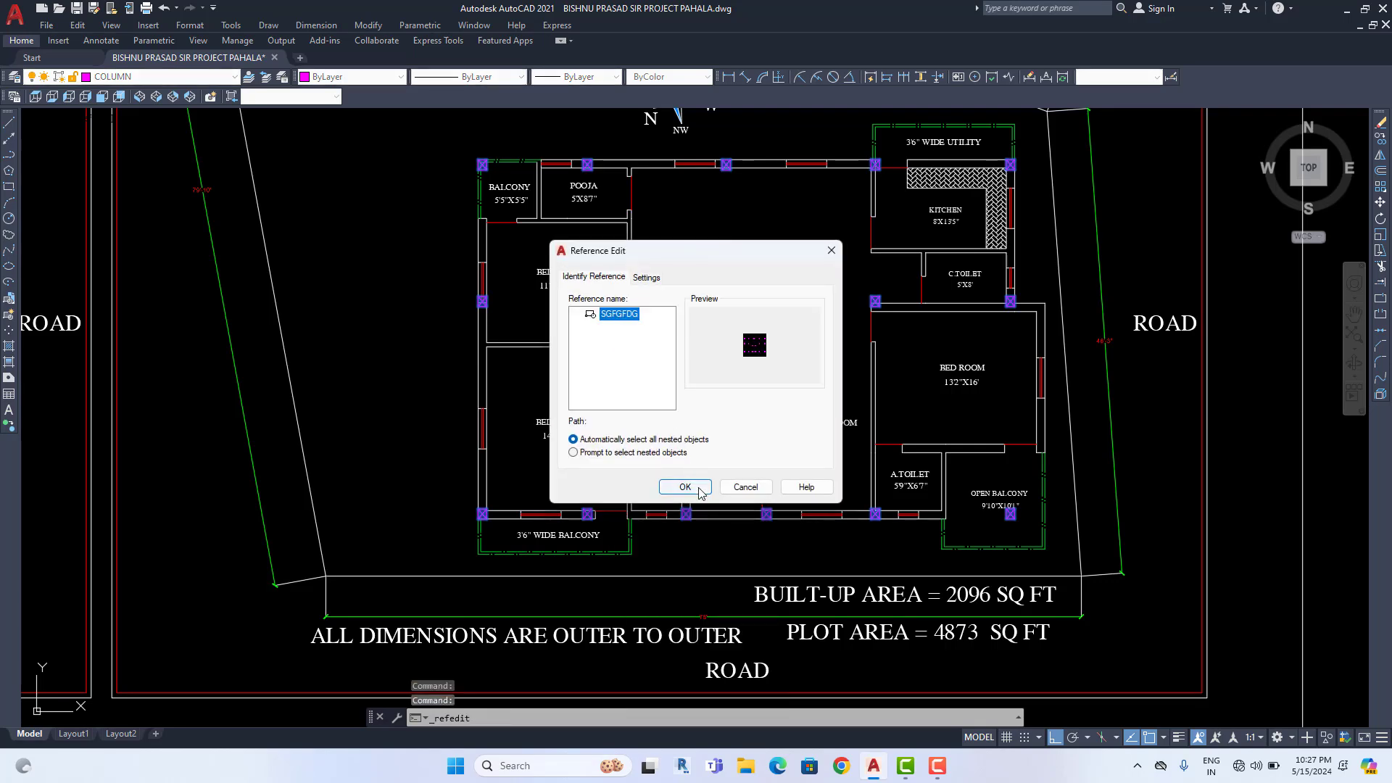
click(689, 486)
Move the three columns in line with the pooja room horizontally so their edges align with the hall-side face of the bedroom wall
click(558, 148)
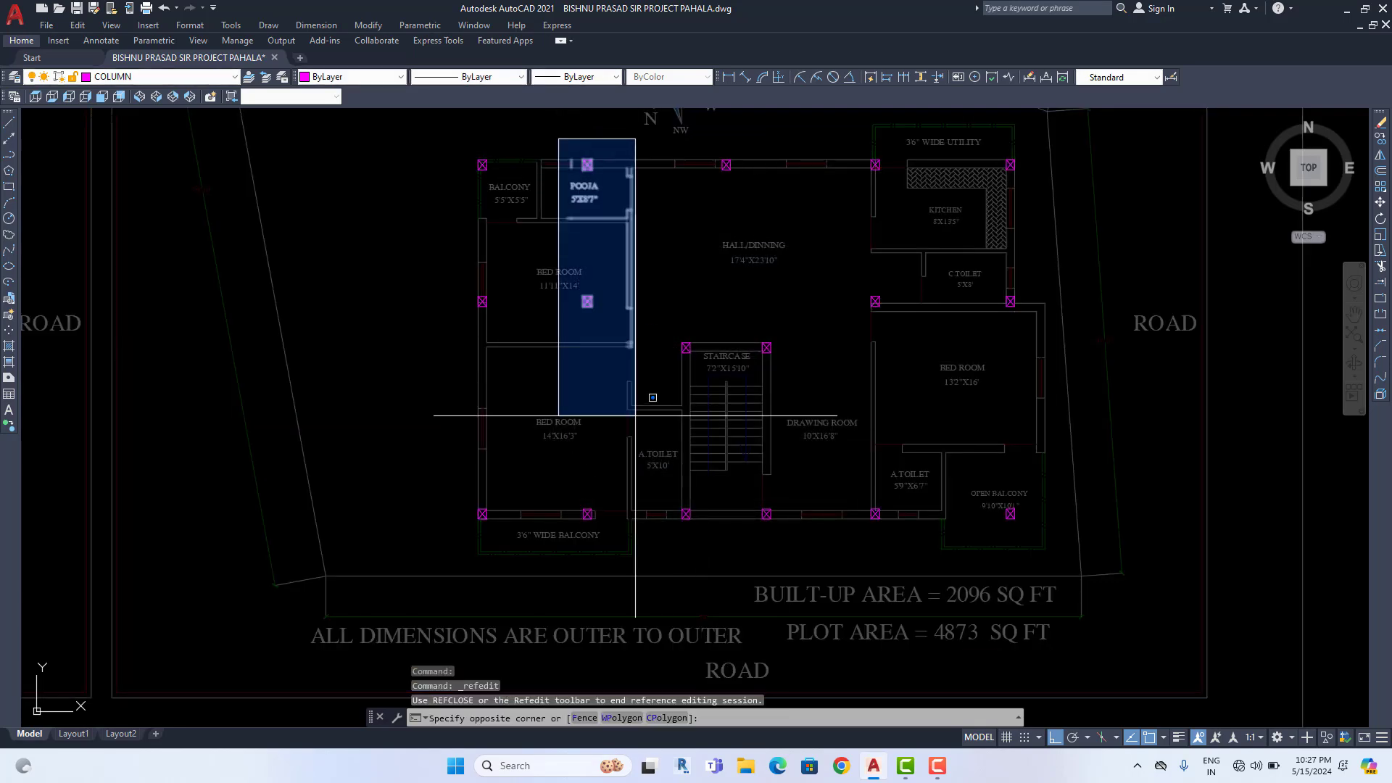
click(638, 551)
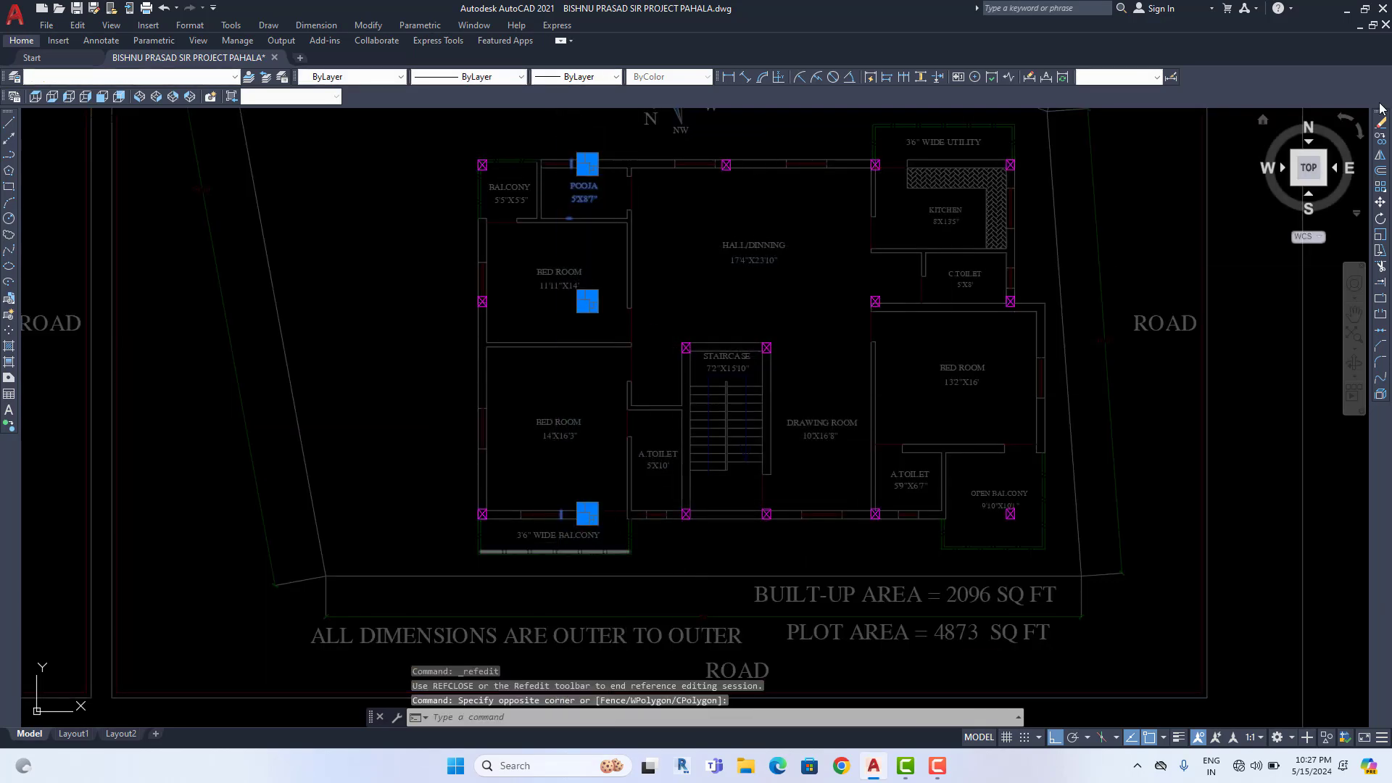
click(1379, 203)
scroll(580, 299, up, 5)
click(629, 294)
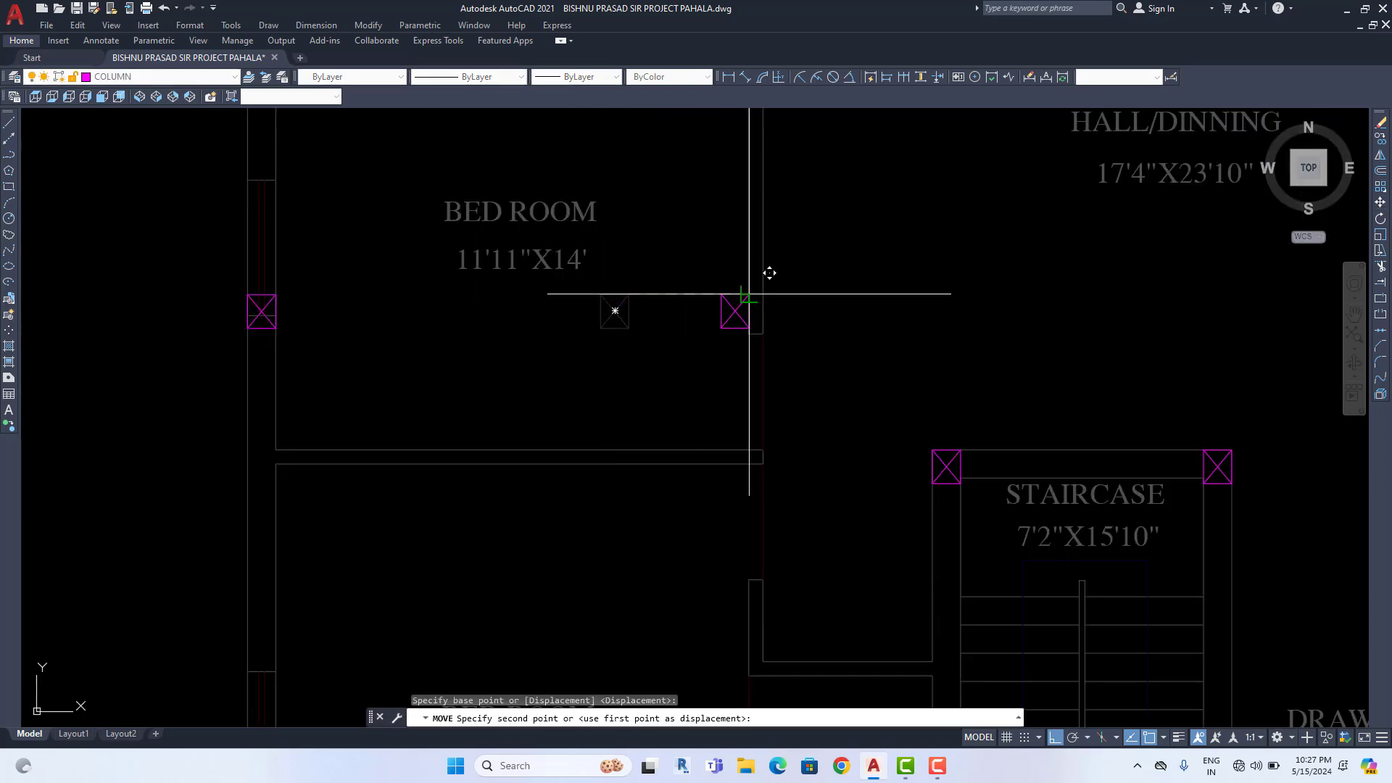
click(763, 293)
Move the two columns of the 11'11"X14' bedroom down so their lower edges align with the lower face of the wall between the bedrooms
scroll(640, 341, down, 5)
scroll(671, 363, up, 2)
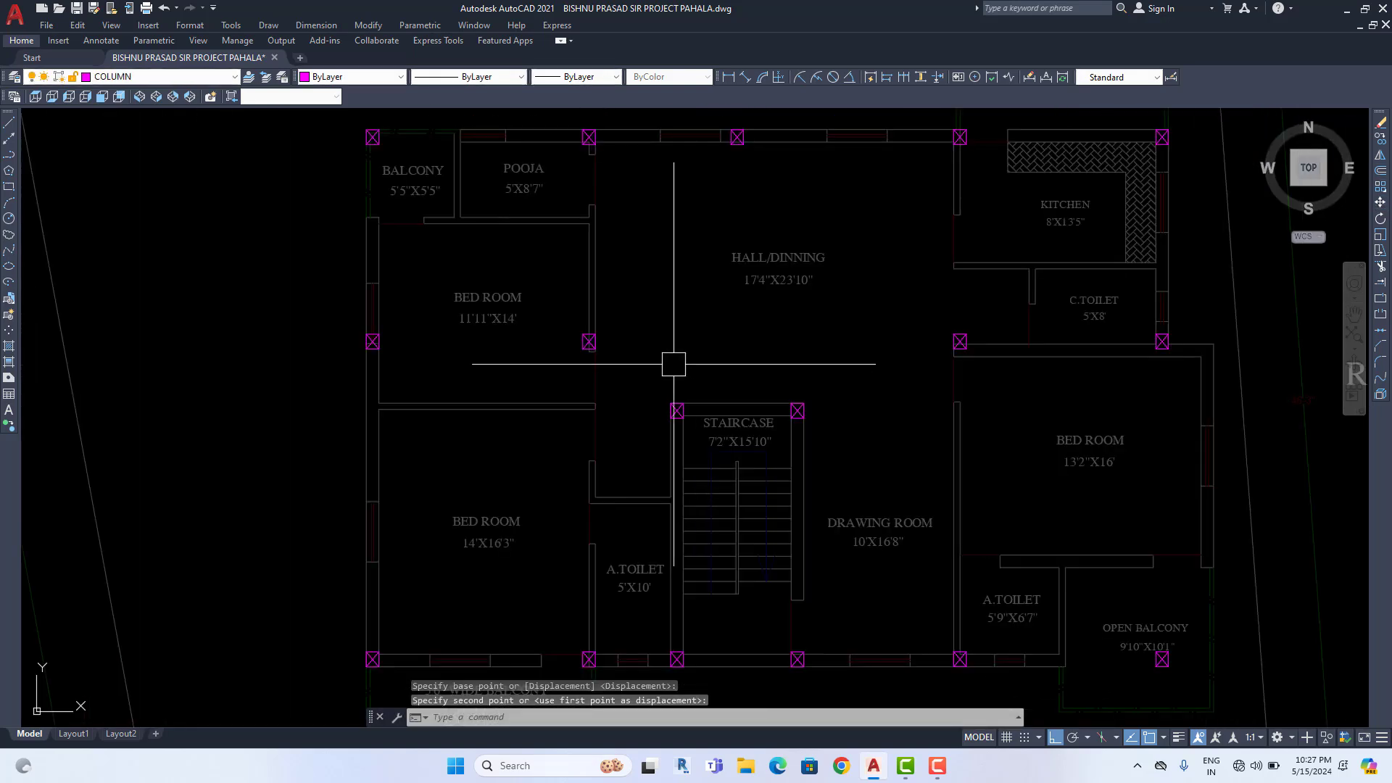
scroll(566, 365, down, 1)
click(375, 318)
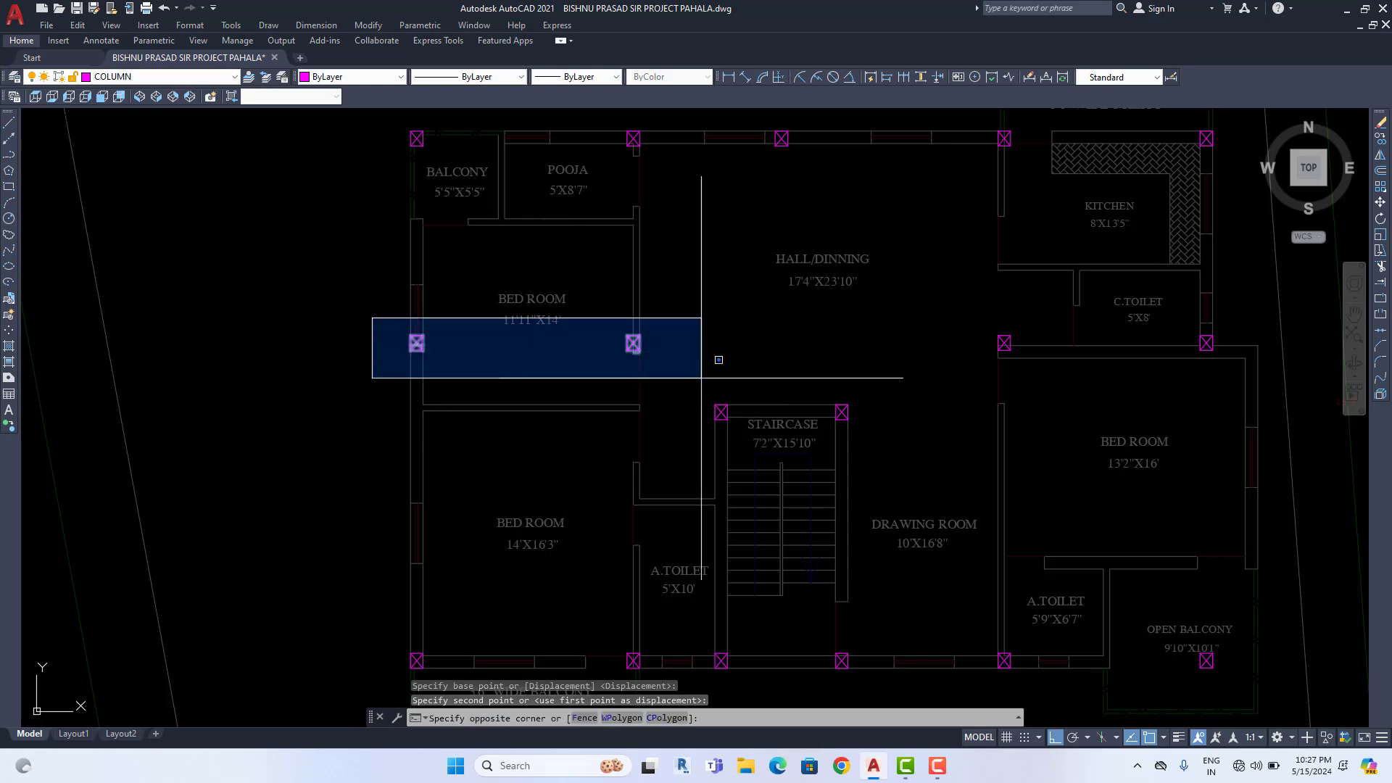
click(715, 375)
click(1381, 202)
scroll(641, 410, up, 4)
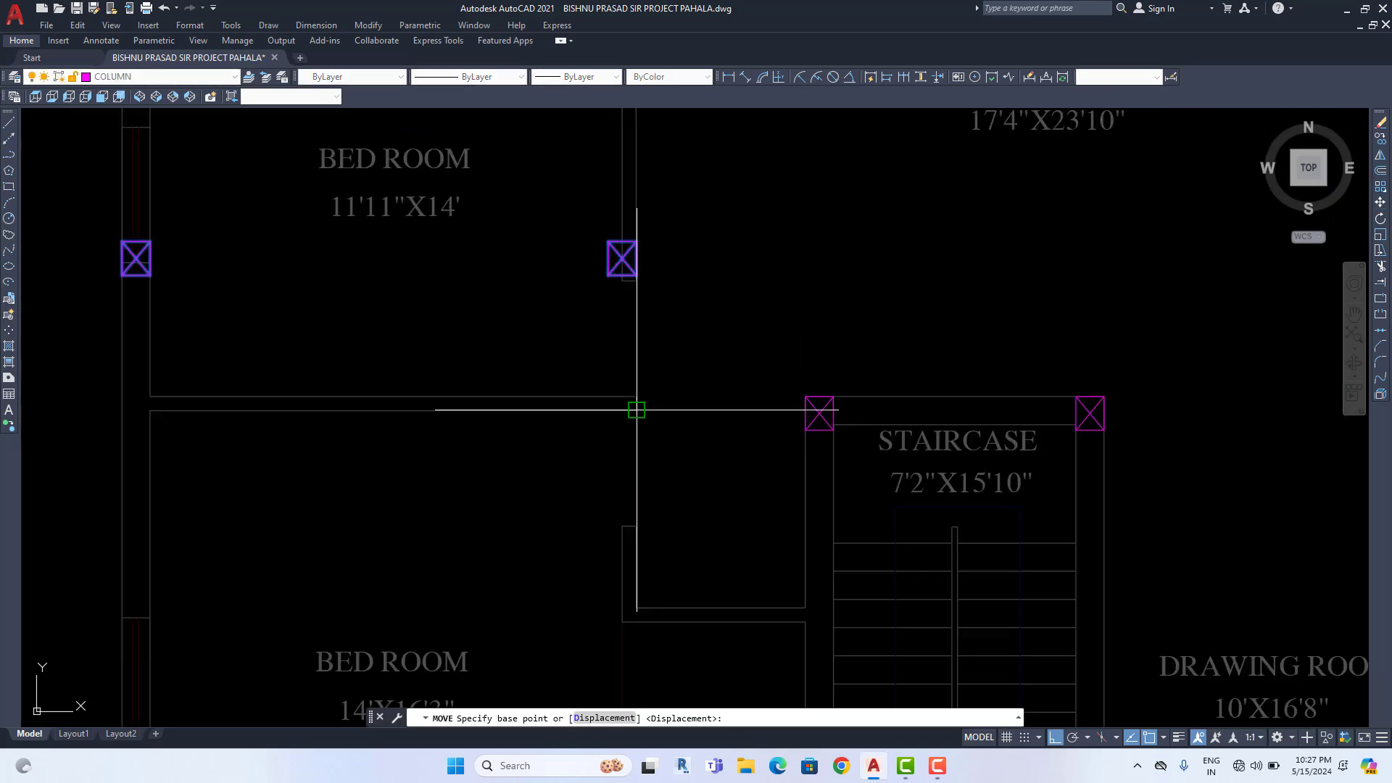
click(637, 274)
scroll(667, 384, up, 3)
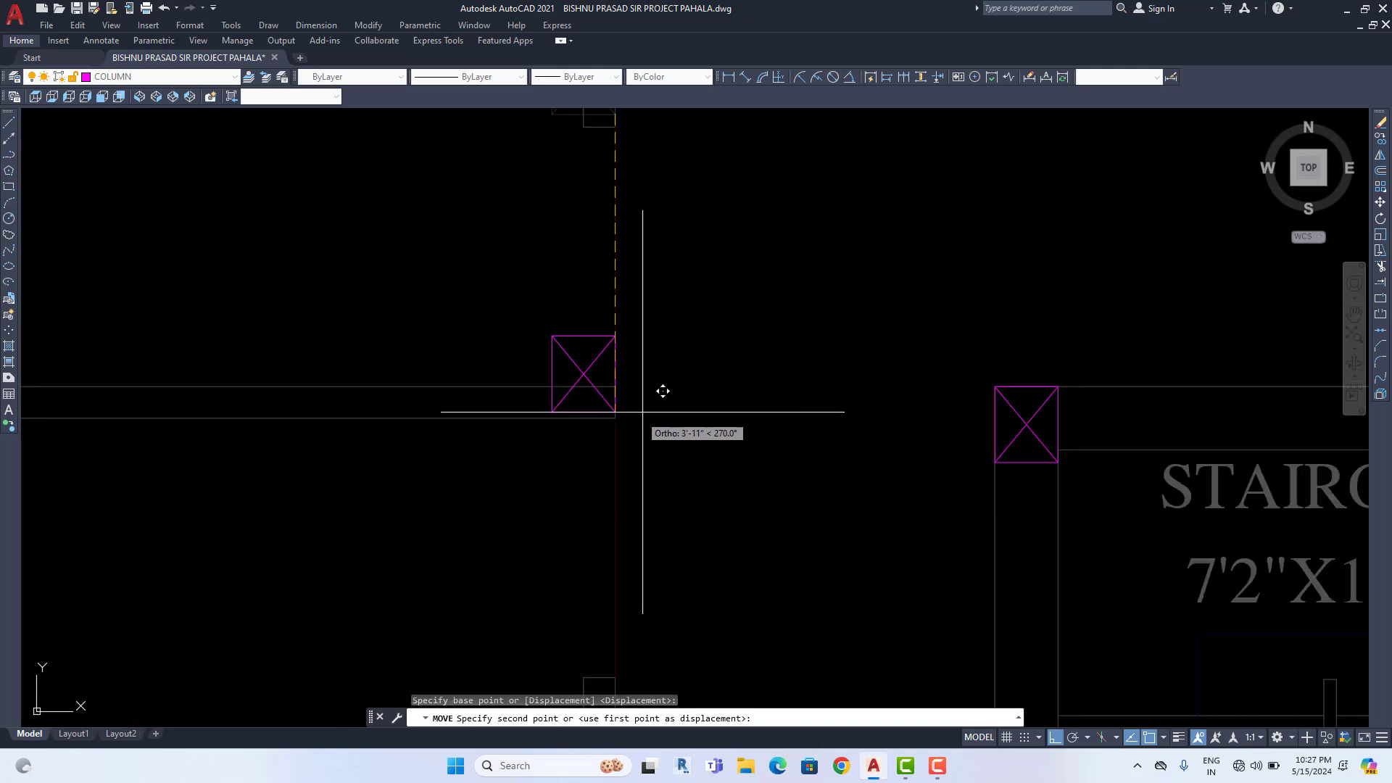
click(637, 398)
right_click(655, 361)
click(677, 333)
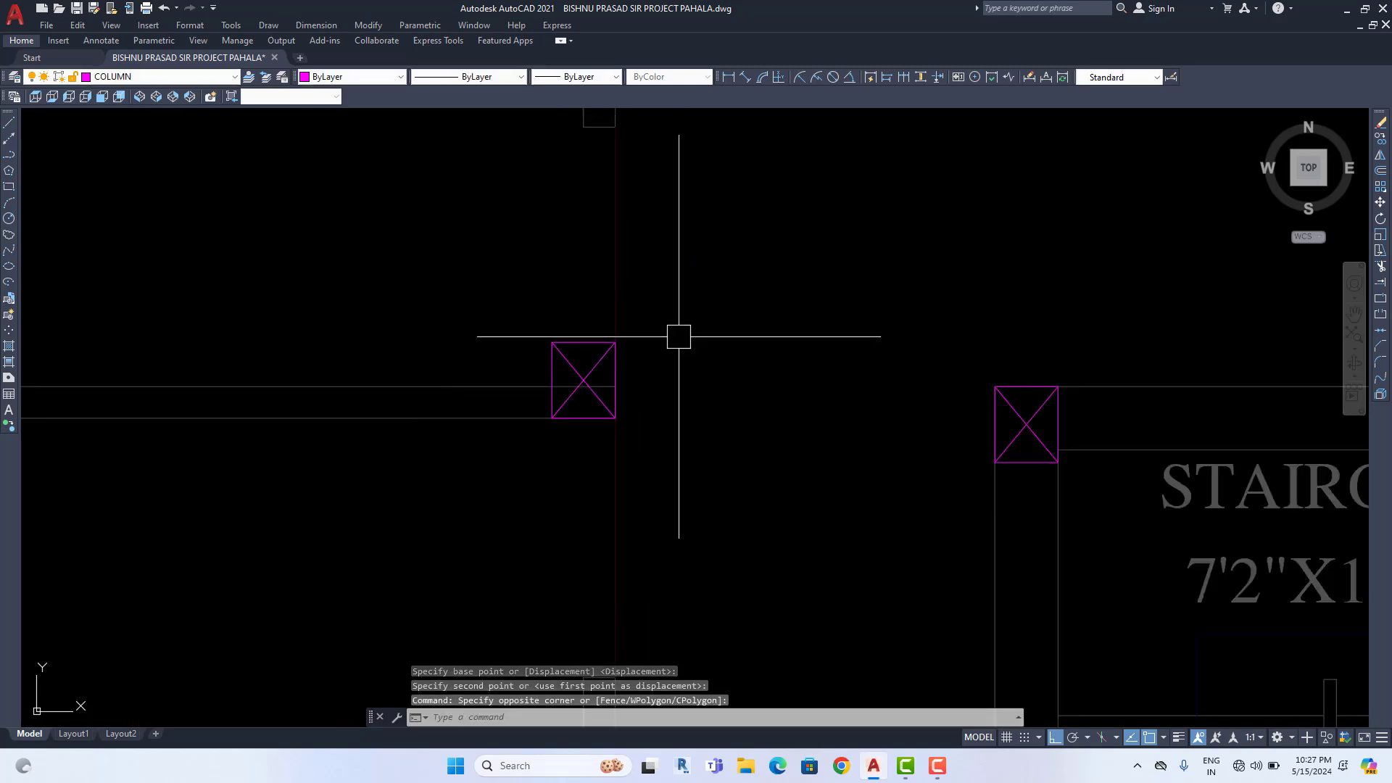
Move the two columns beside the C.Toilet down so their upper edges align with the upper face of the 13'2"X16' bedroom wall
scroll(662, 279, down, 7)
scroll(725, 348, up, 5)
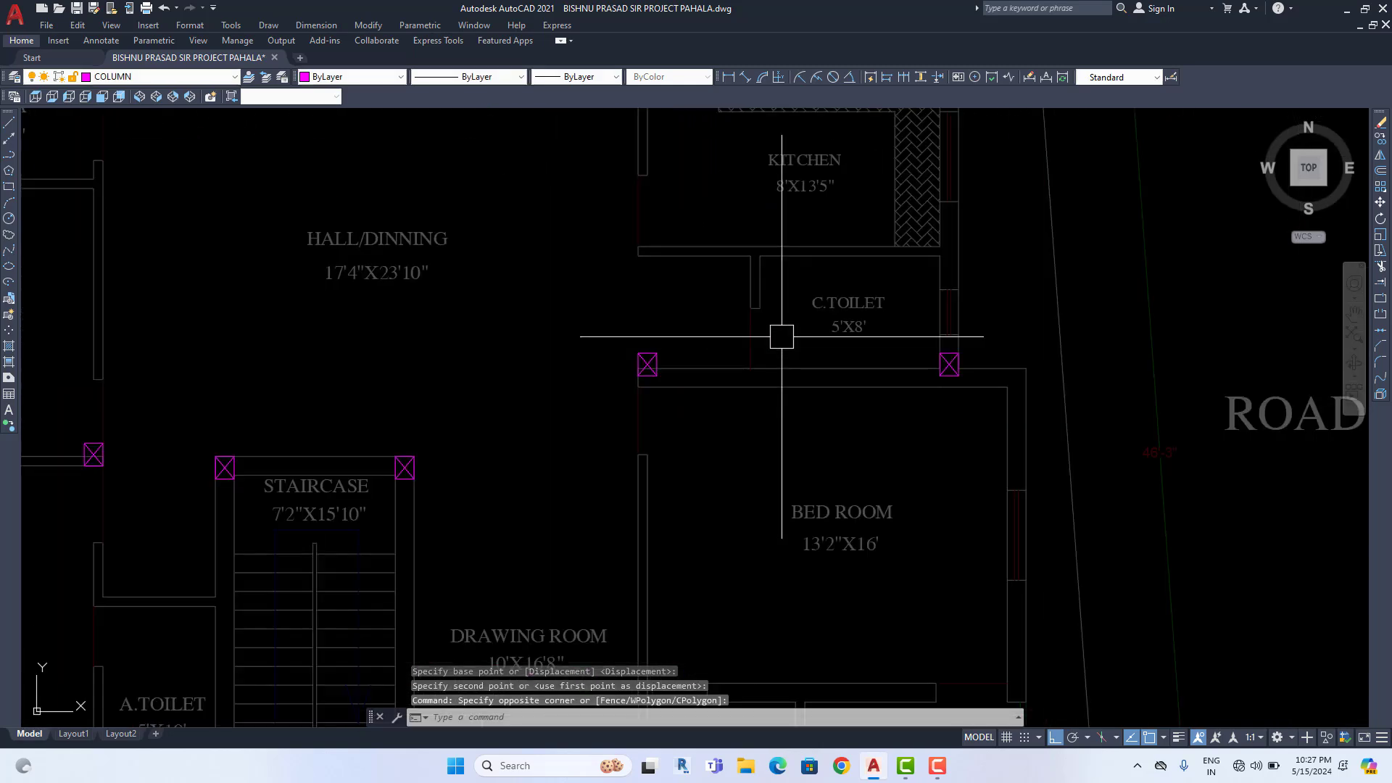
click(634, 311)
click(1103, 377)
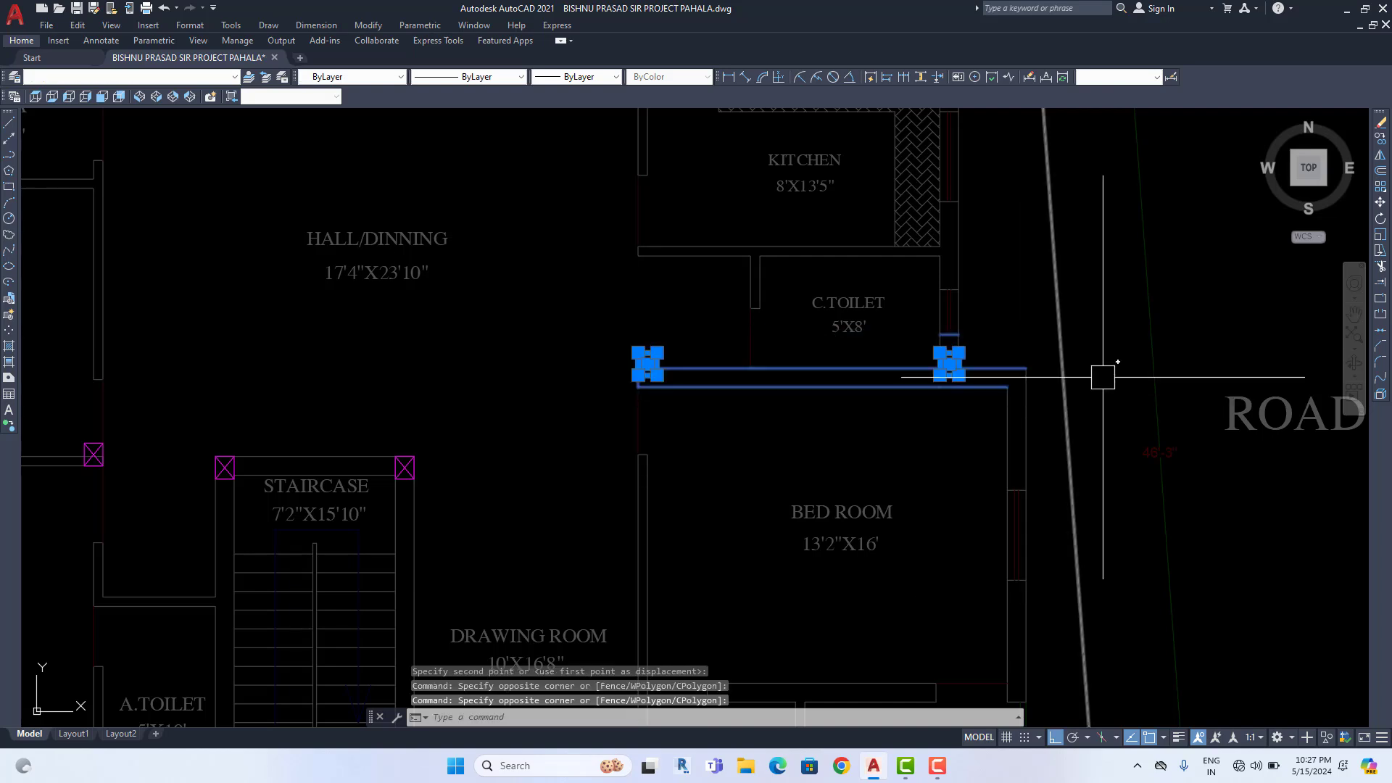
click(1380, 203)
scroll(950, 359, up, 5)
click(918, 350)
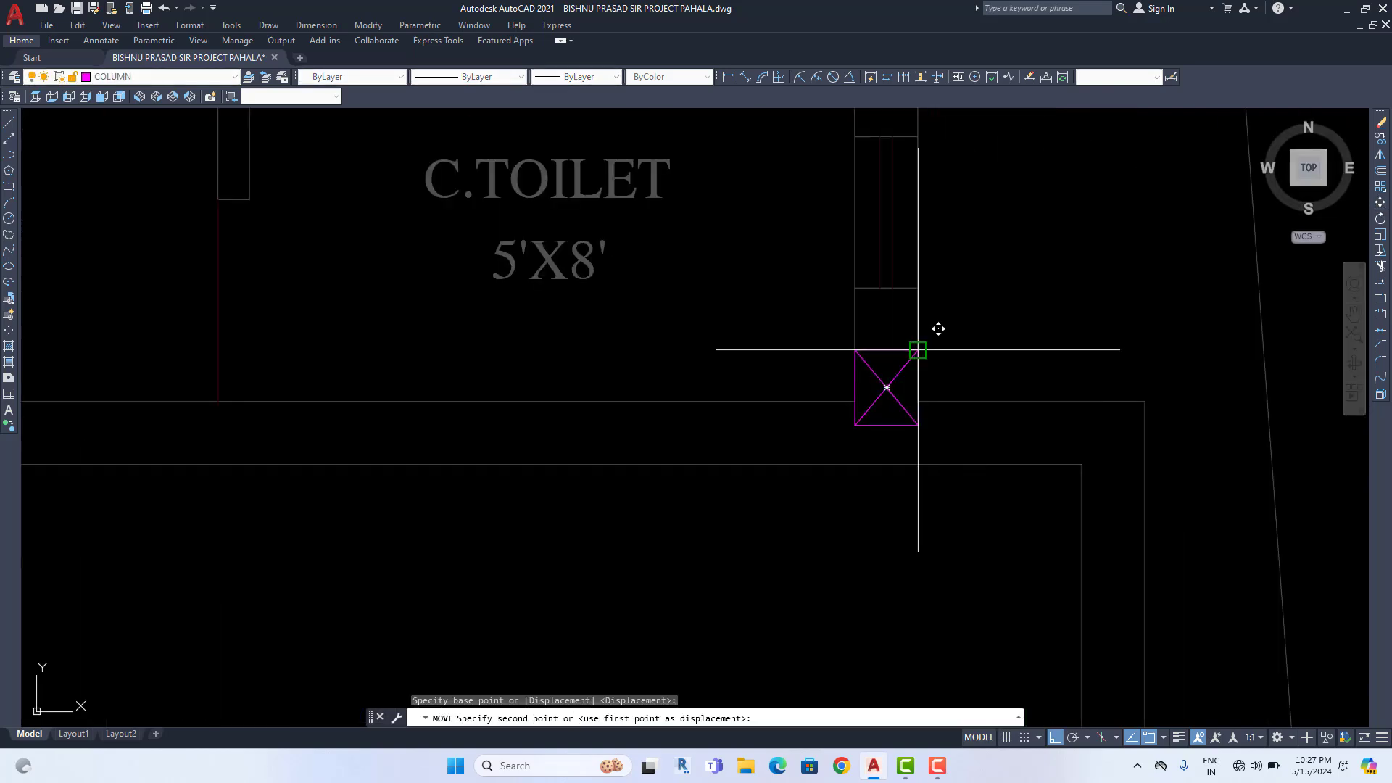
click(918, 401)
Move the open balcony's column to the lower outer corner of the 13'2"X16' bedroom's exterior wall
scroll(935, 406, down, 10)
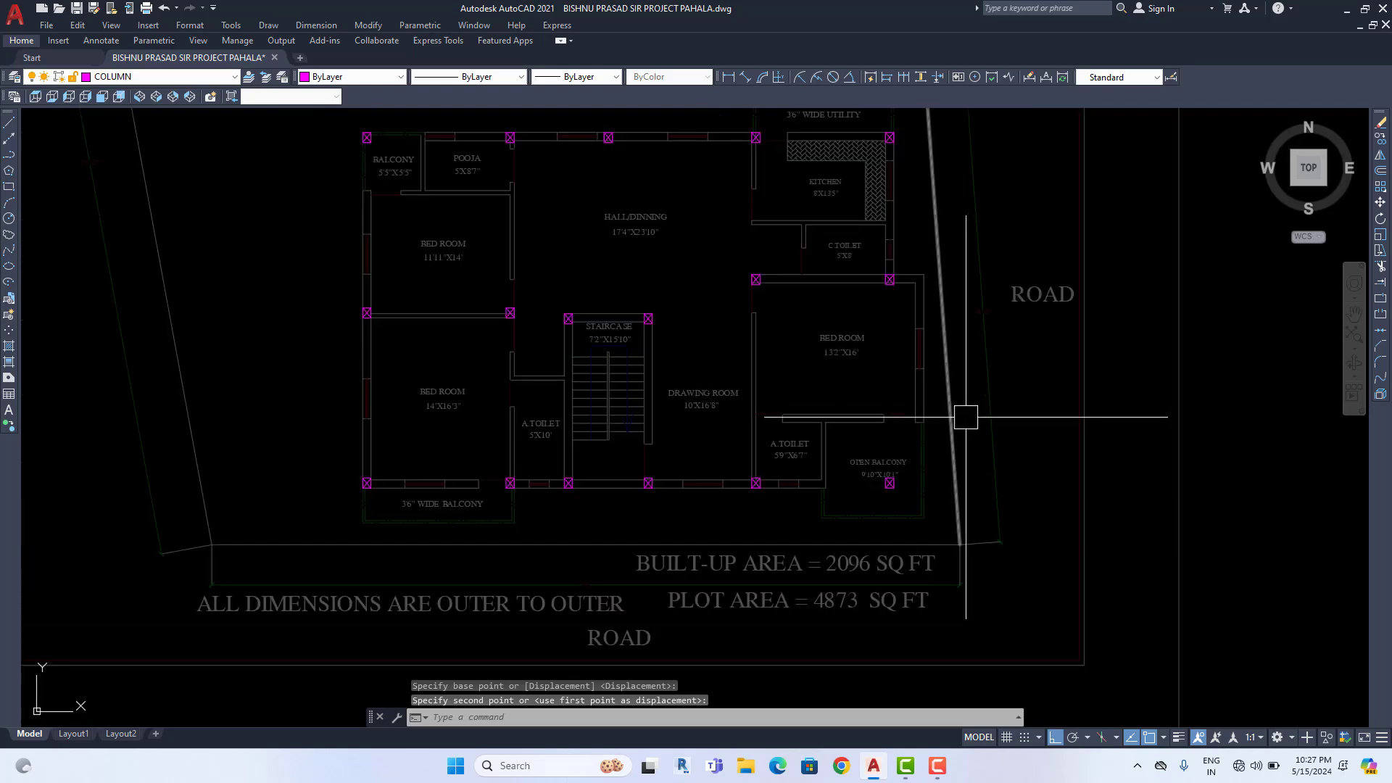
scroll(892, 457, up, 4)
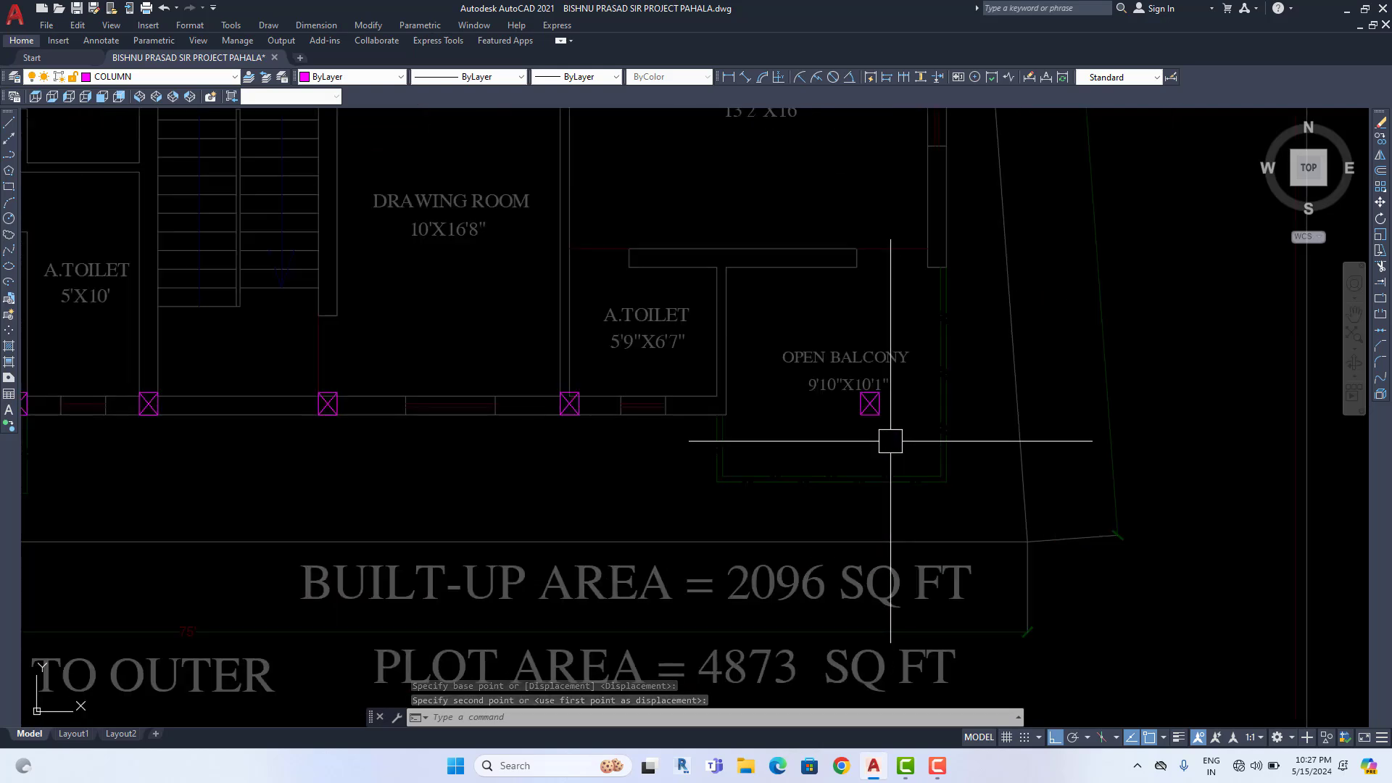
middle_drag(891, 440, 843, 483)
click(832, 467)
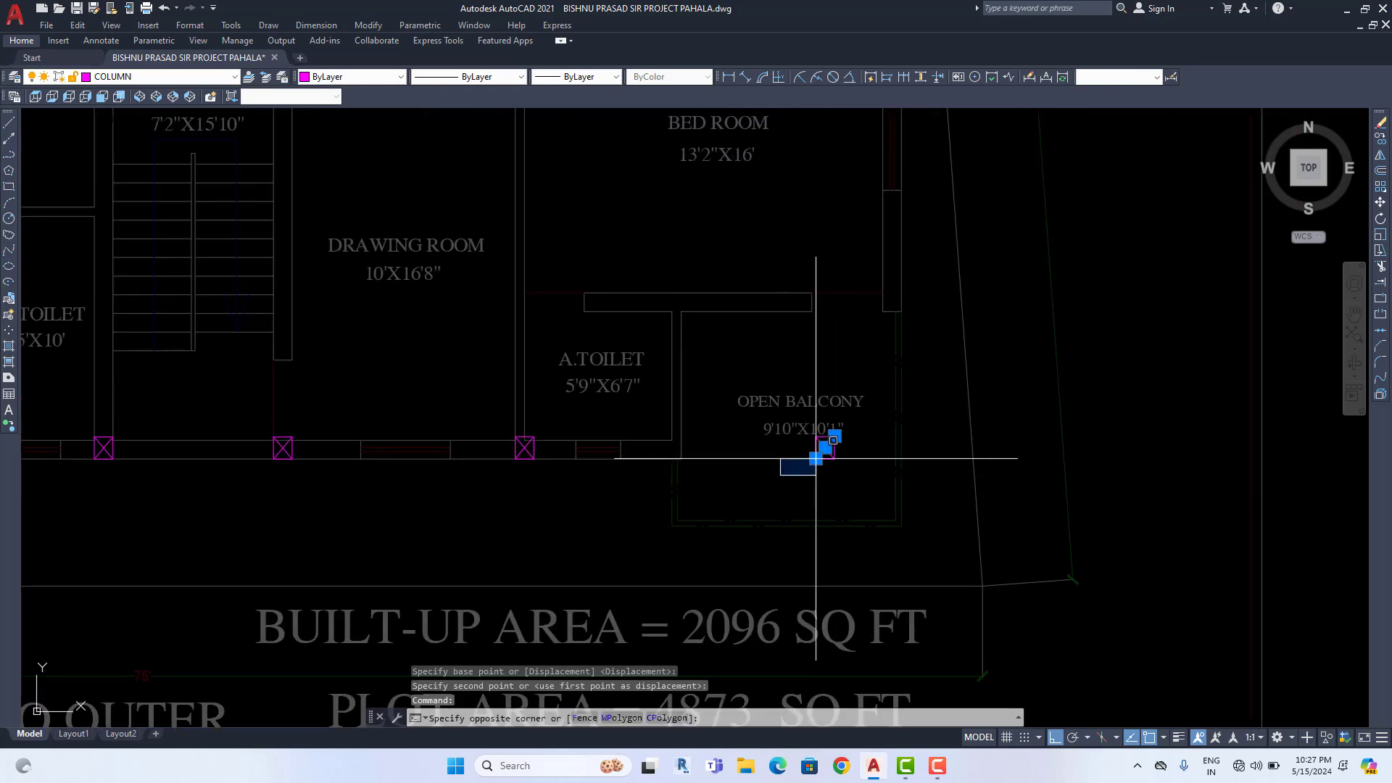
click(817, 459)
click(1380, 202)
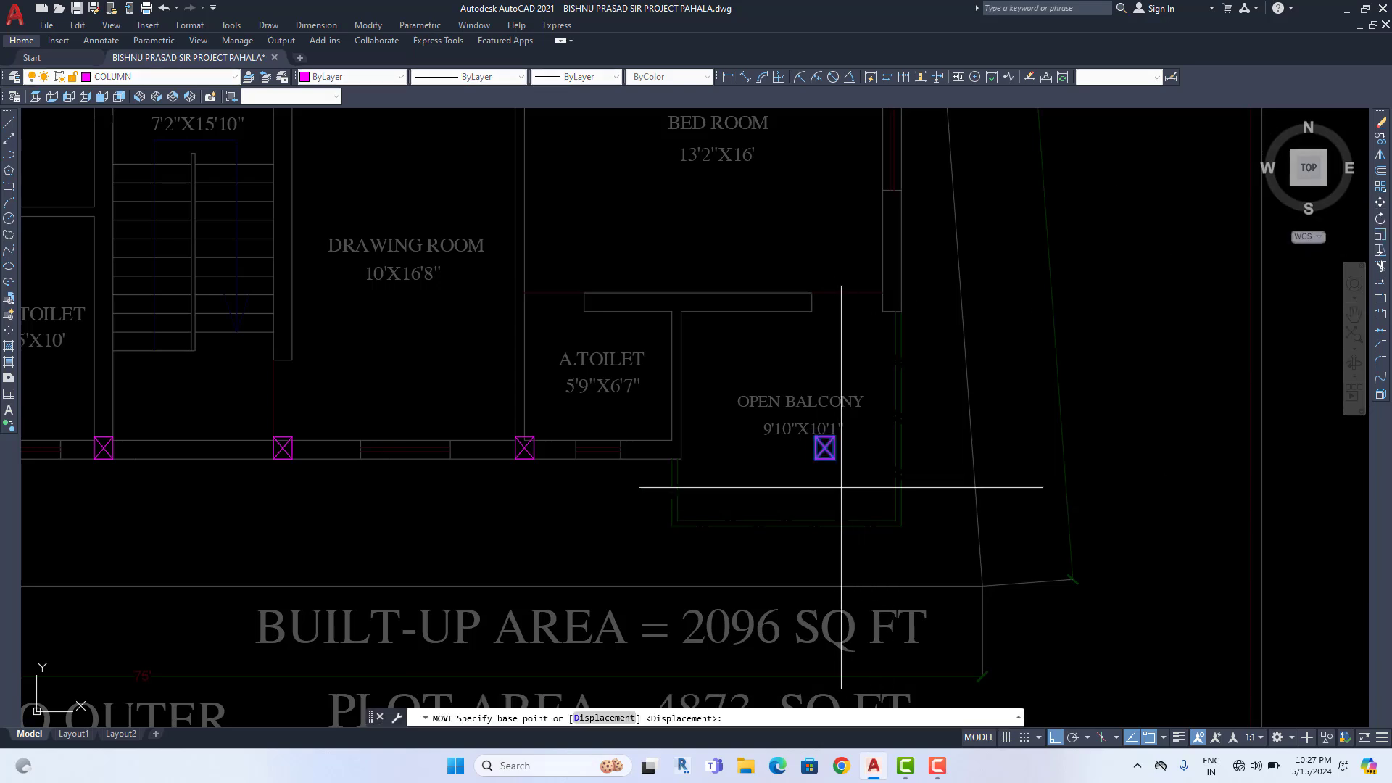
click(834, 459)
scroll(917, 354, up, 2)
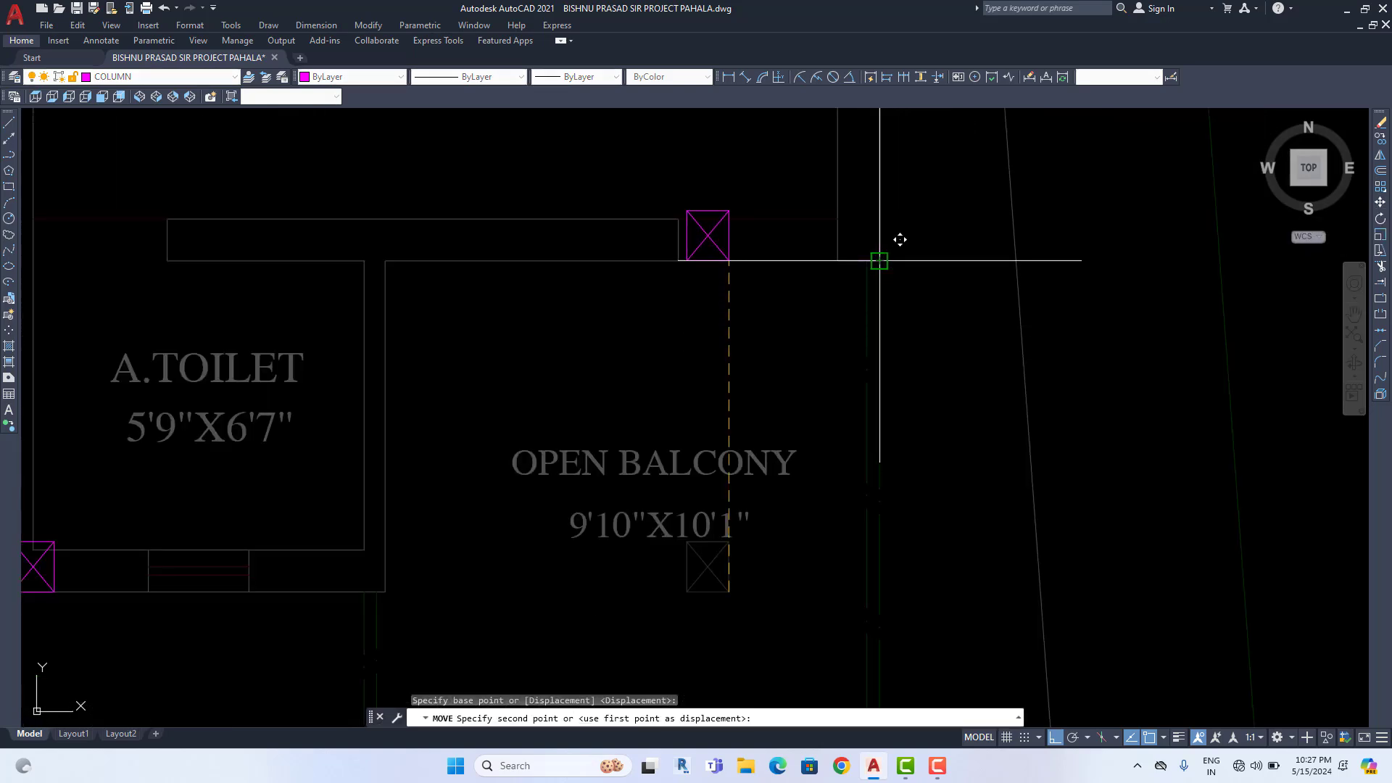
click(881, 259)
Check the open balcony column's new position and compare the column layout with the 1898 SQ FT plan
scroll(881, 340, down, 2)
scroll(895, 343, down, 6)
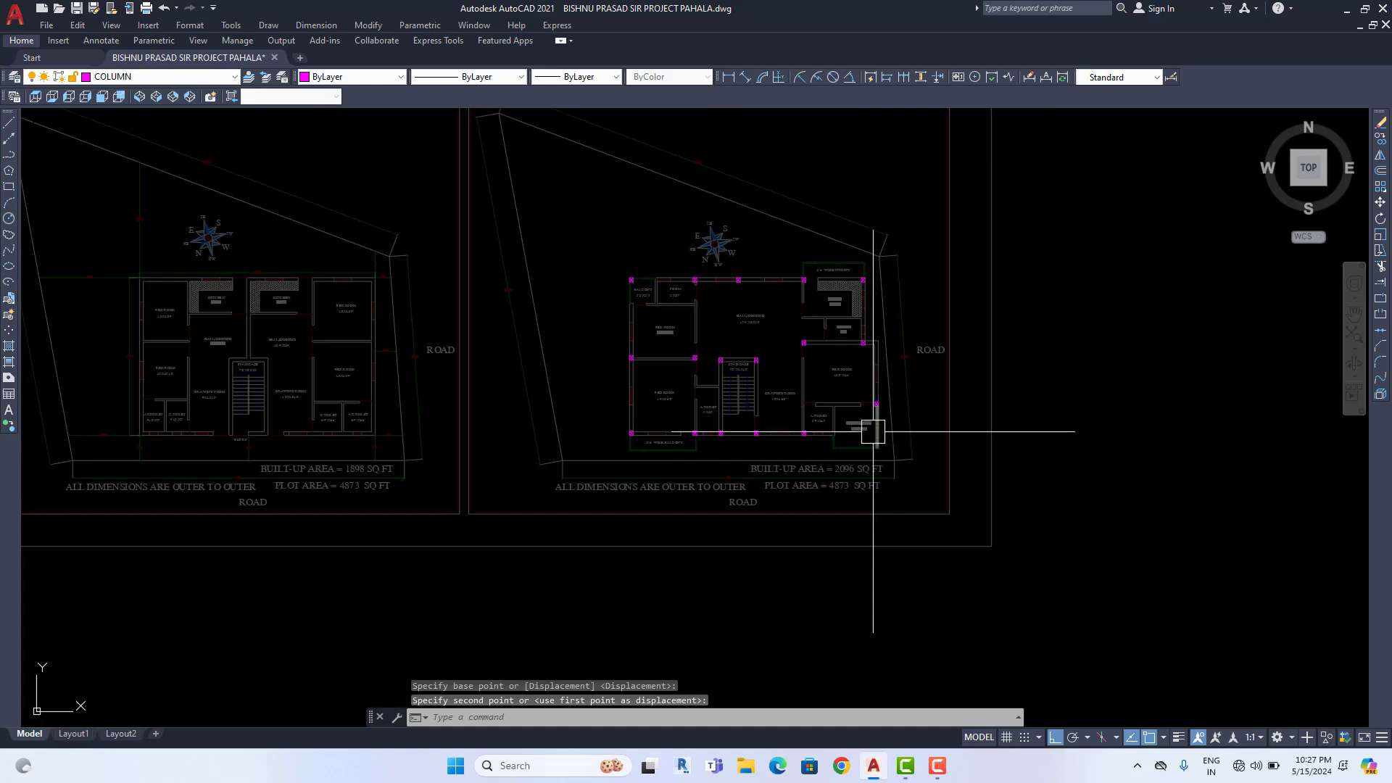
scroll(877, 418, up, 5)
click(821, 328)
click(938, 432)
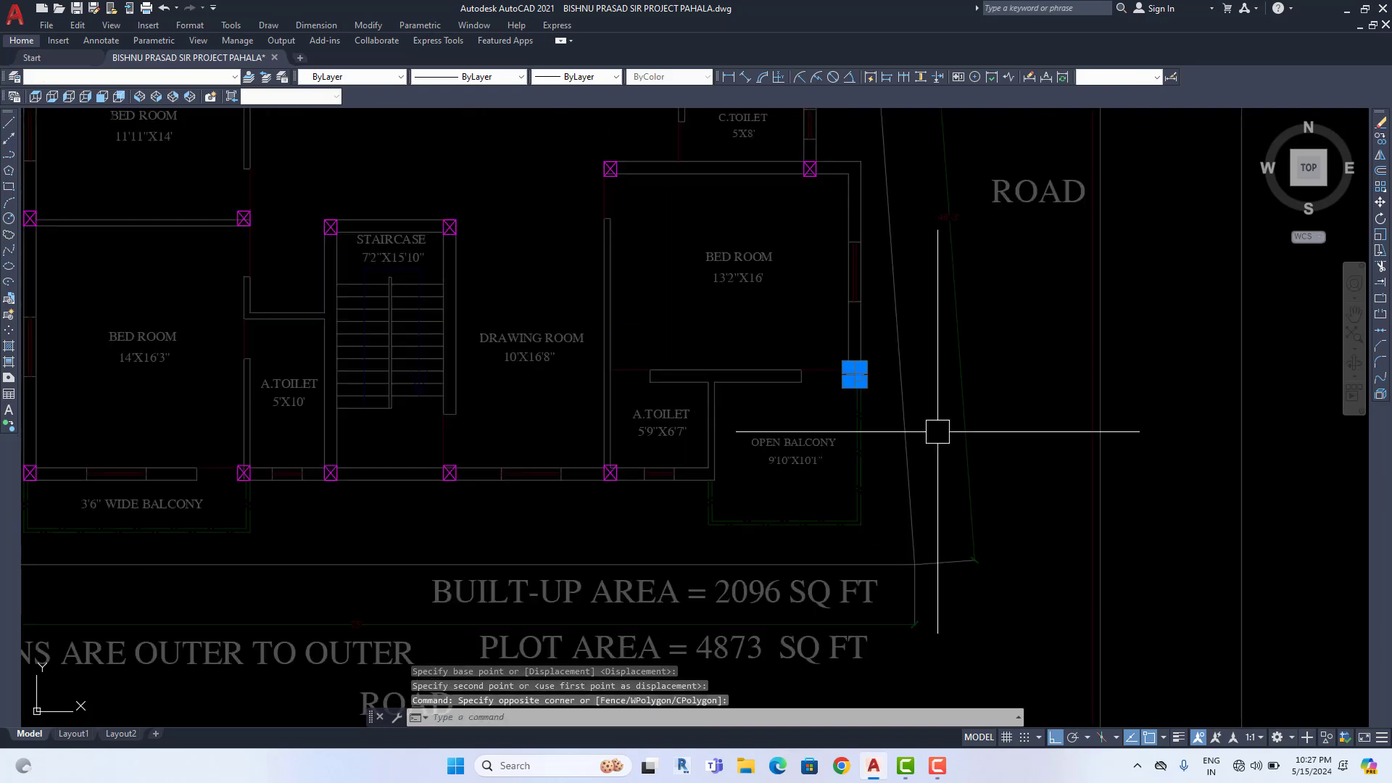
scroll(991, 356, down, 4)
middle_drag(933, 366, 1005, 368)
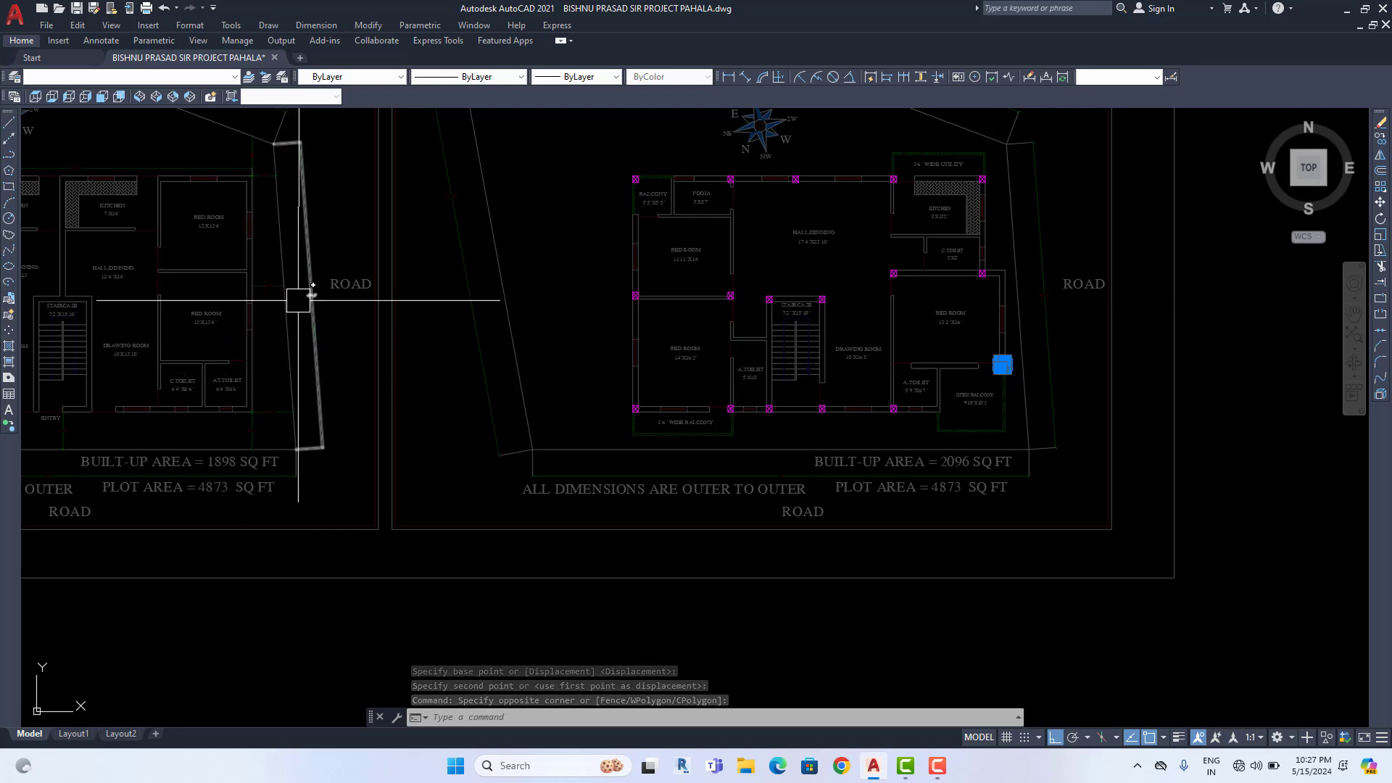
middle_drag(298, 298, 342, 303)
scroll(1025, 367, up, 4)
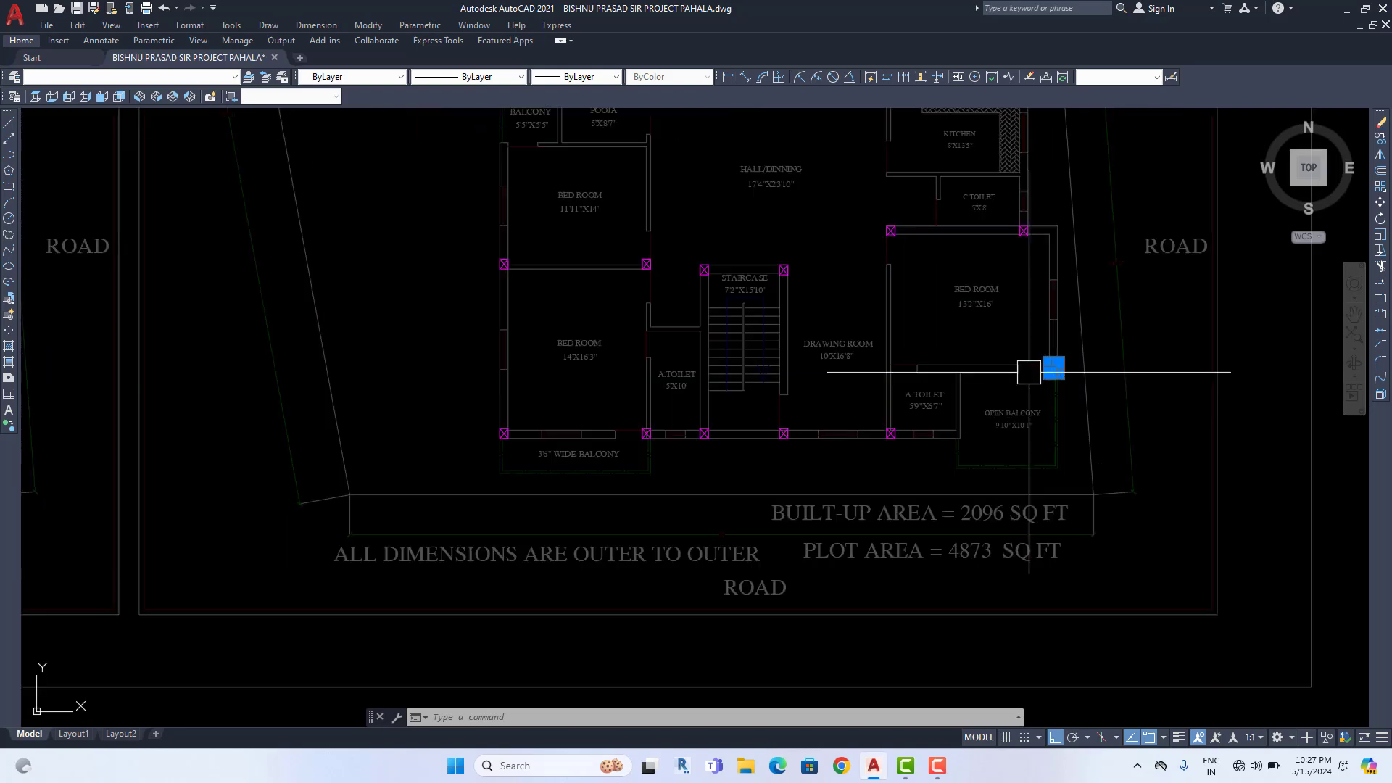
scroll(995, 390, down, 4)
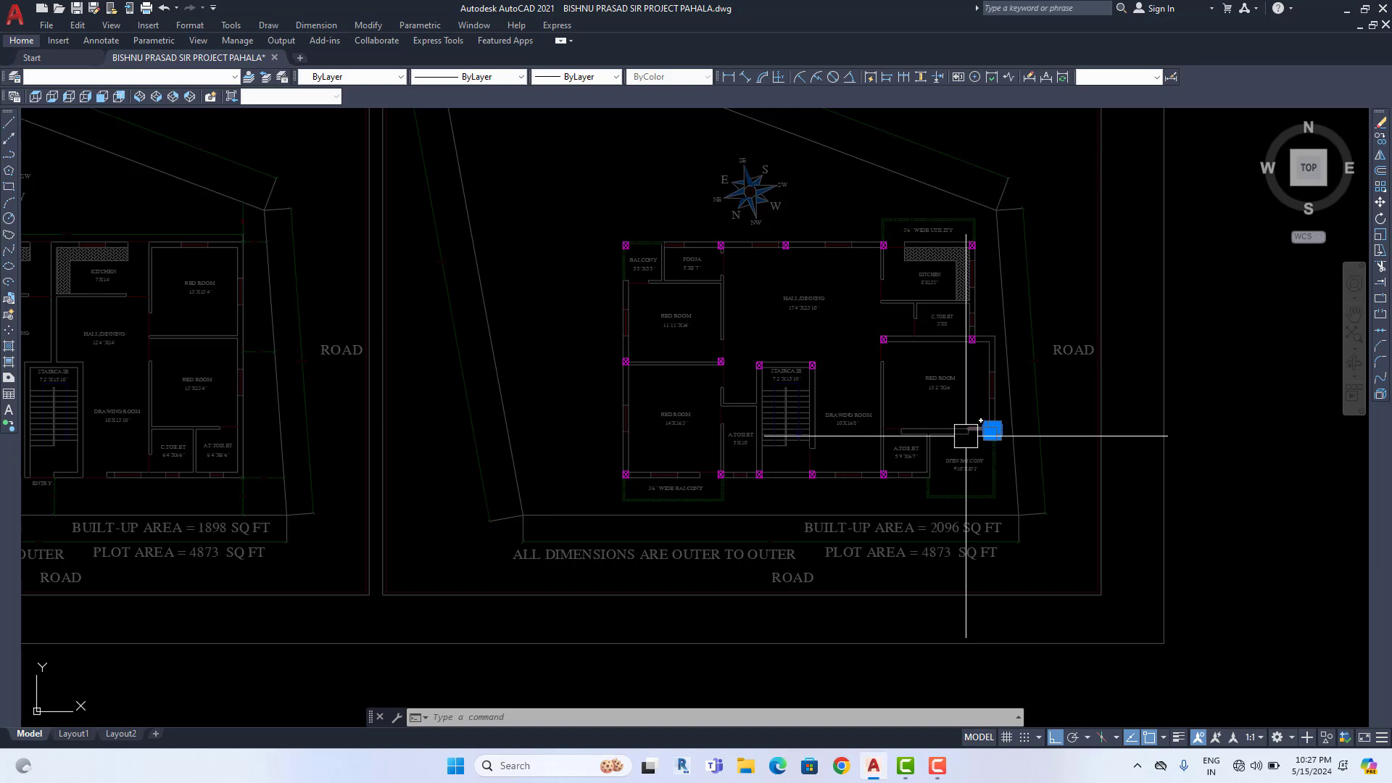
click(966, 436)
Close the reference editing session, save the column block changes, and view both floor plans
right_click(827, 324)
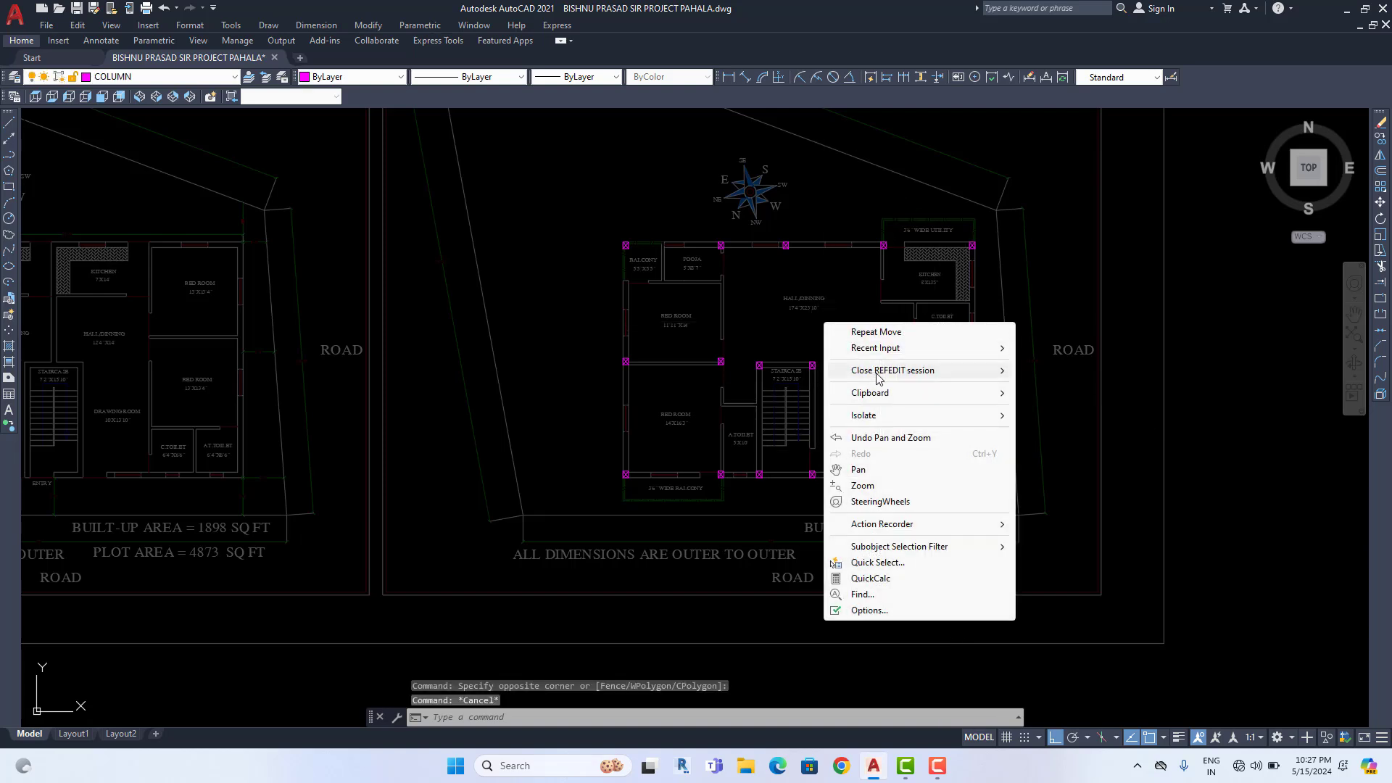
click(1031, 374)
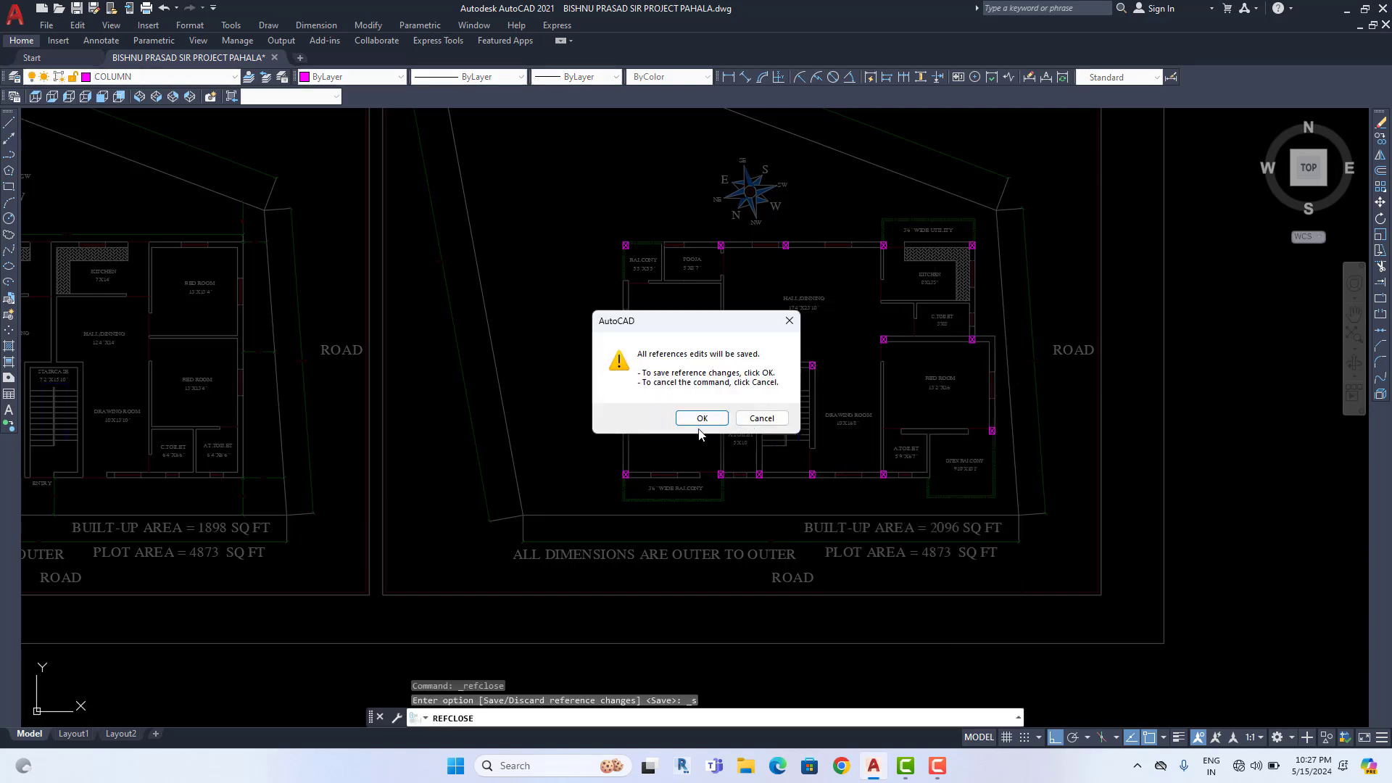
click(703, 416)
middle_drag(912, 432, 917, 431)
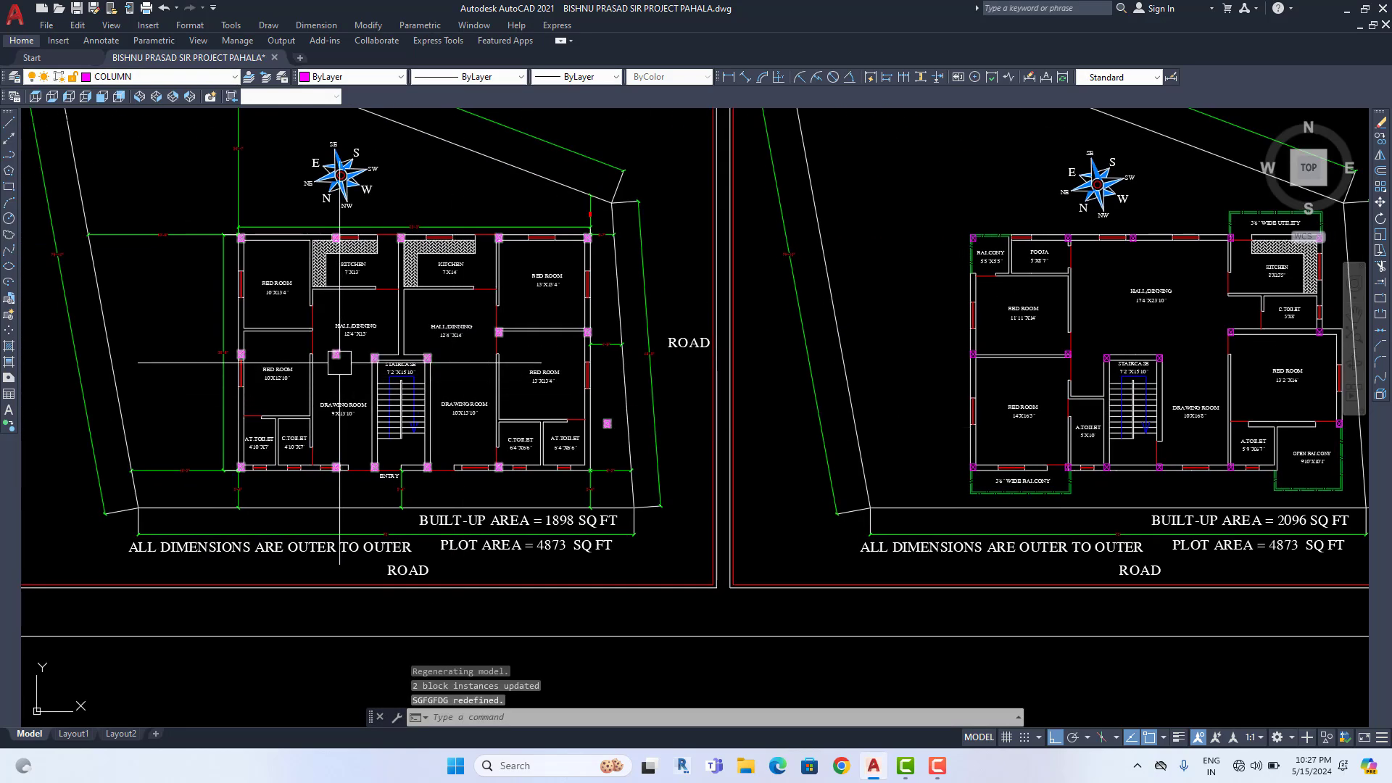
Open the column block for in-place editing from the column outside the 1898 SQ FT plan's exterior wall
scroll(340, 362, up, 2)
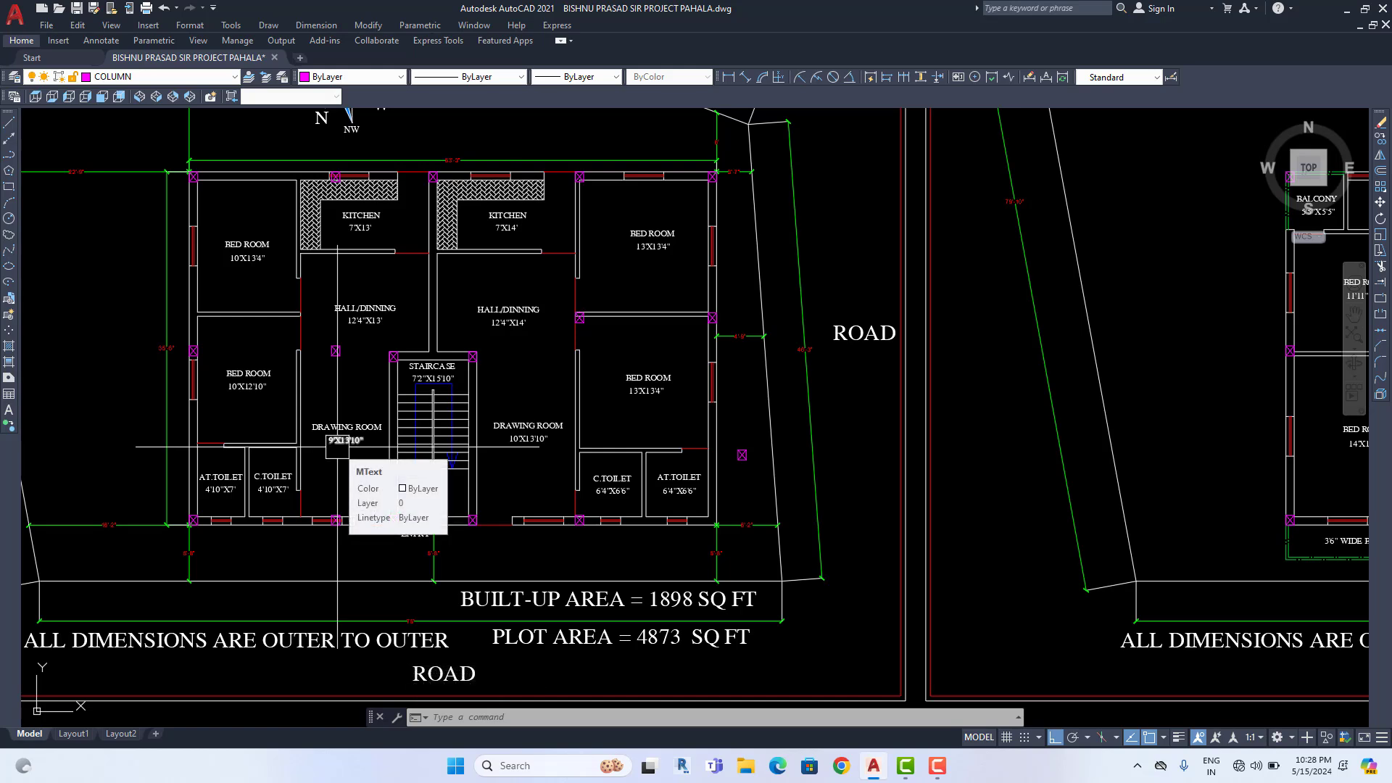
mouse_move(361, 424)
middle_down()
mouse_move(414, 422)
mouse_move(361, 444)
middle_up()
middle_drag(739, 475, 472, 453)
click(472, 452)
right_click(478, 457)
click(516, 202)
scroll(419, 464, up, 3)
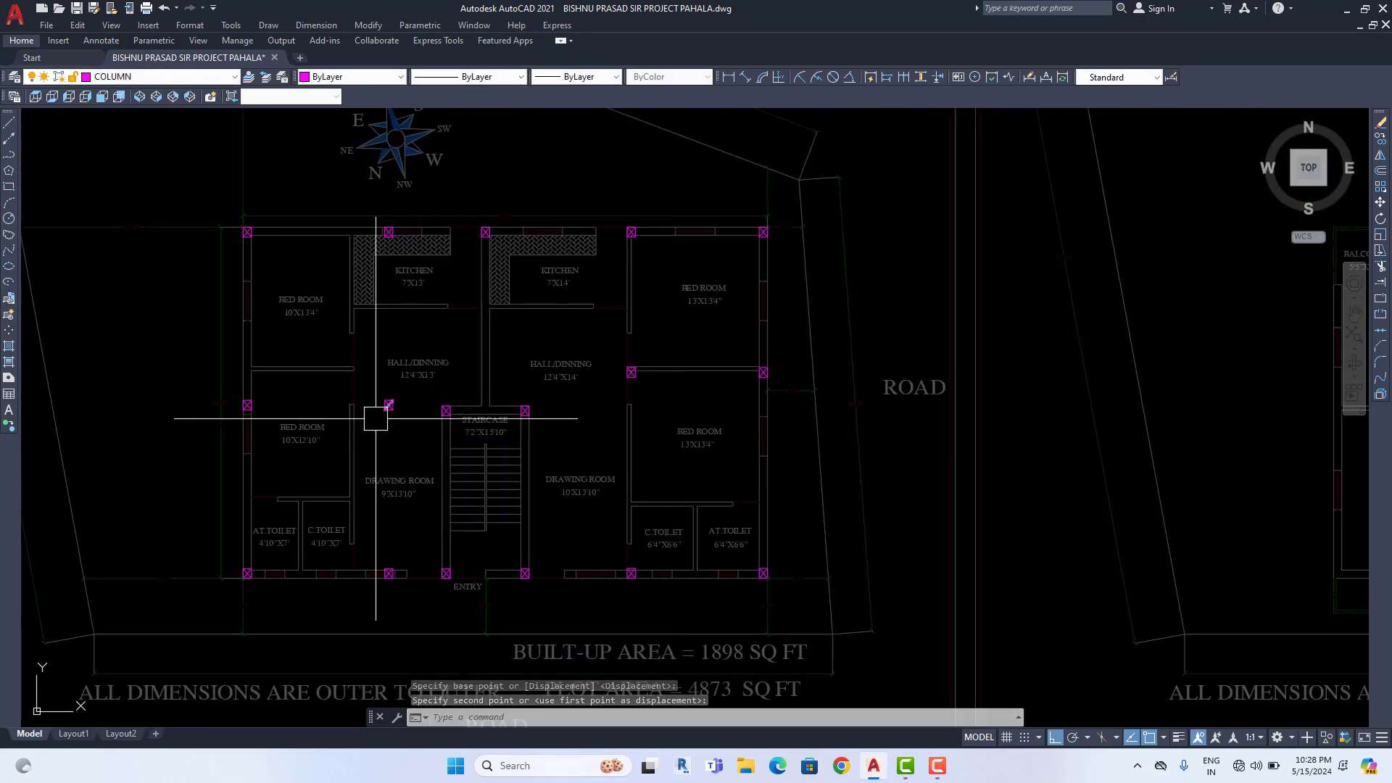
scroll(479, 450, up, 3)
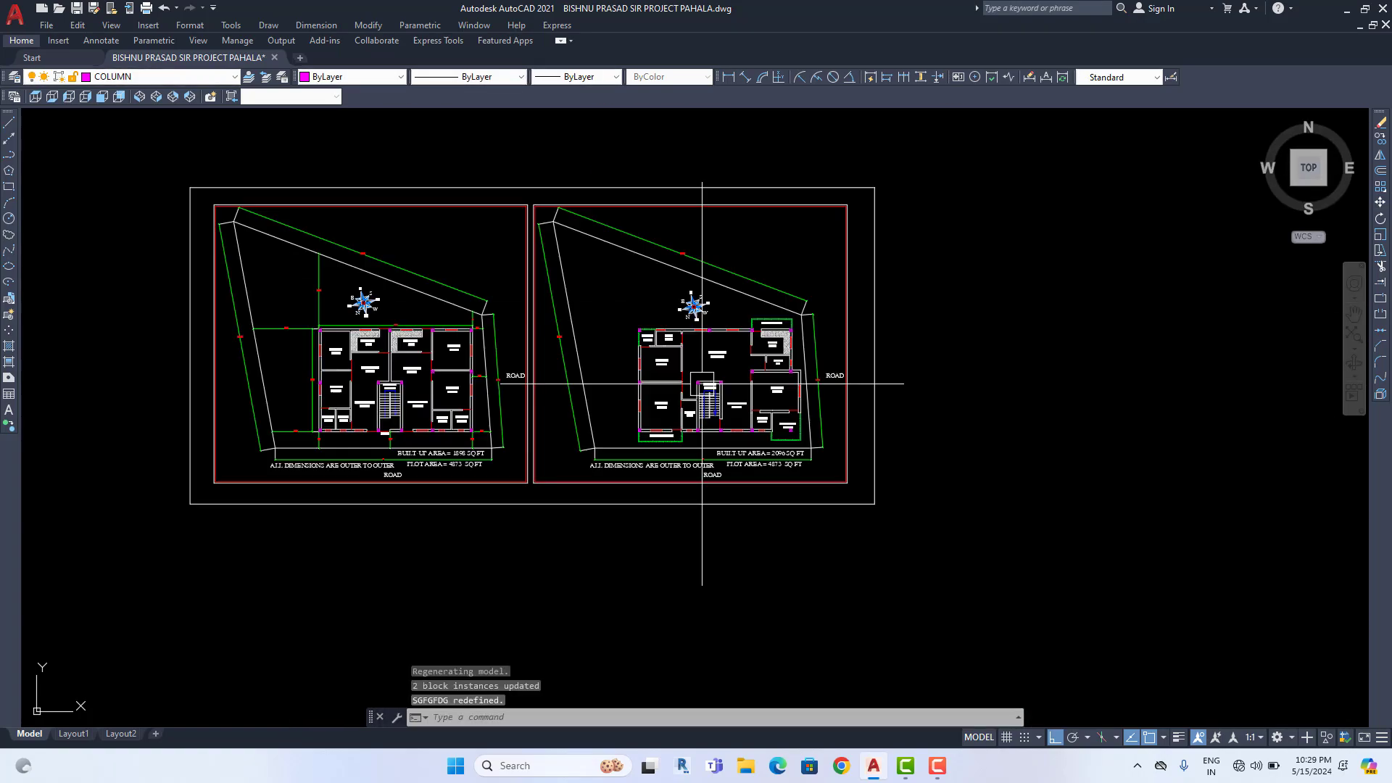
Move the open balcony column by its lower outer corner onto the lower outer corner of the 13'2"X16' bedroom's wall
scroll(689, 145, up, 6)
scroll(780, 261, up, 5)
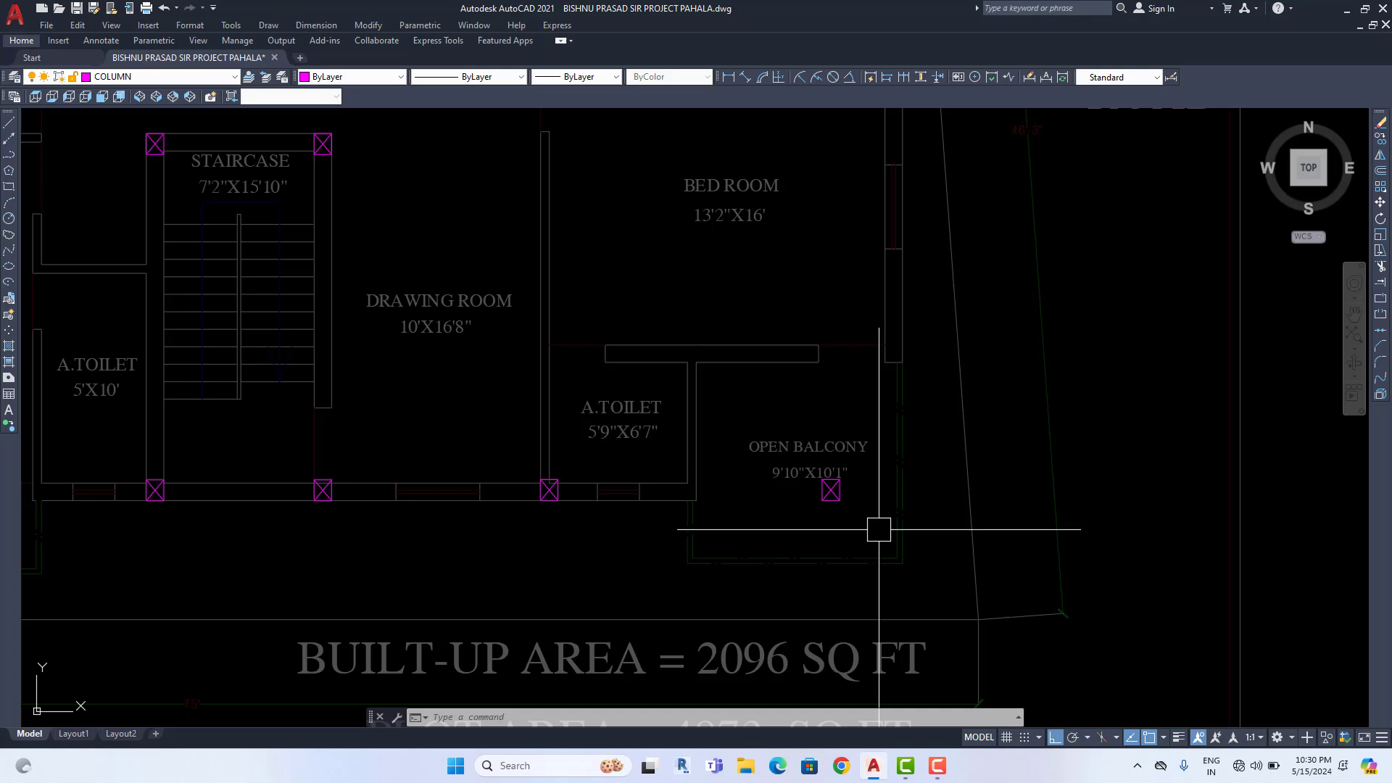
scroll(864, 513, up, 2)
click(826, 491)
key(m)
key(Return)
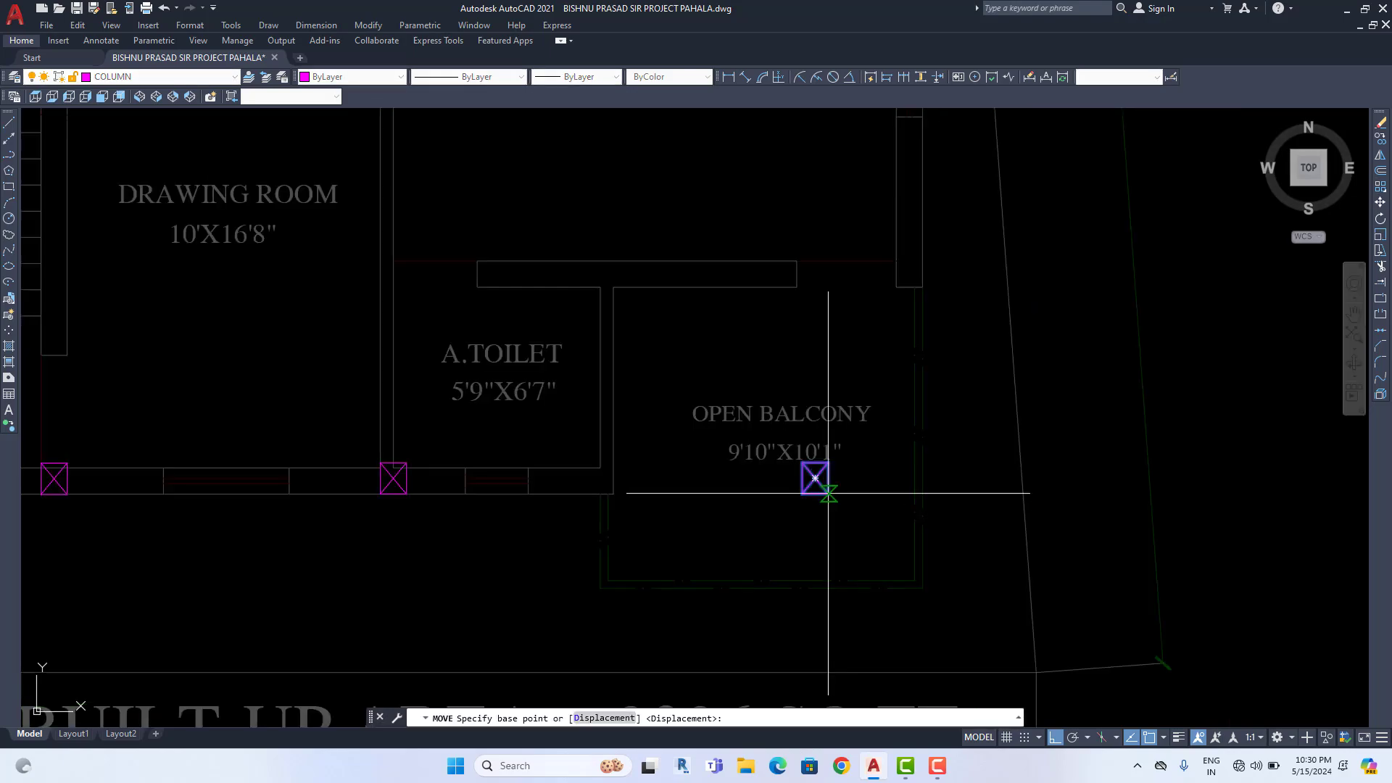
click(827, 493)
click(921, 287)
scroll(921, 501, down, 6)
click(702, 417)
scroll(1201, 401, down, 4)
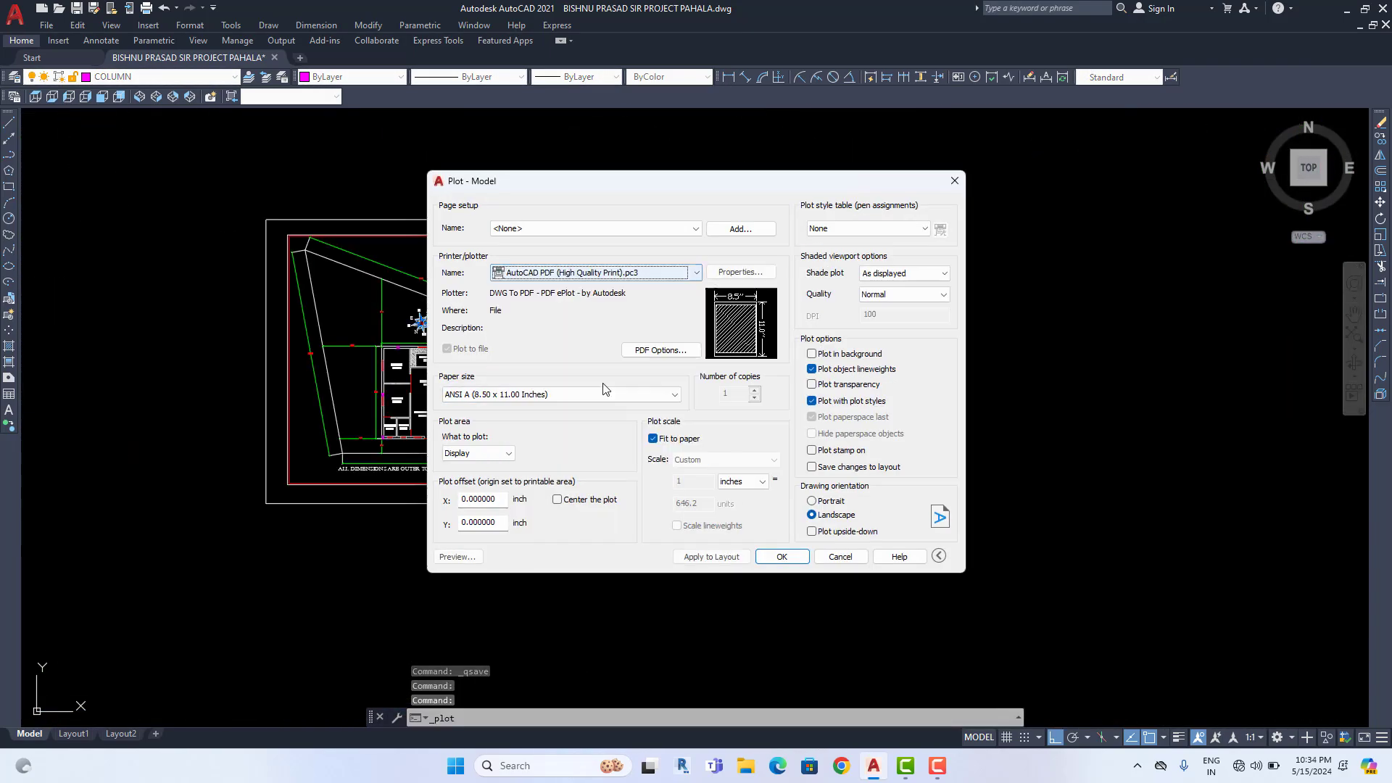
Open the paper size choices for the PDF plot of the model
click(603, 391)
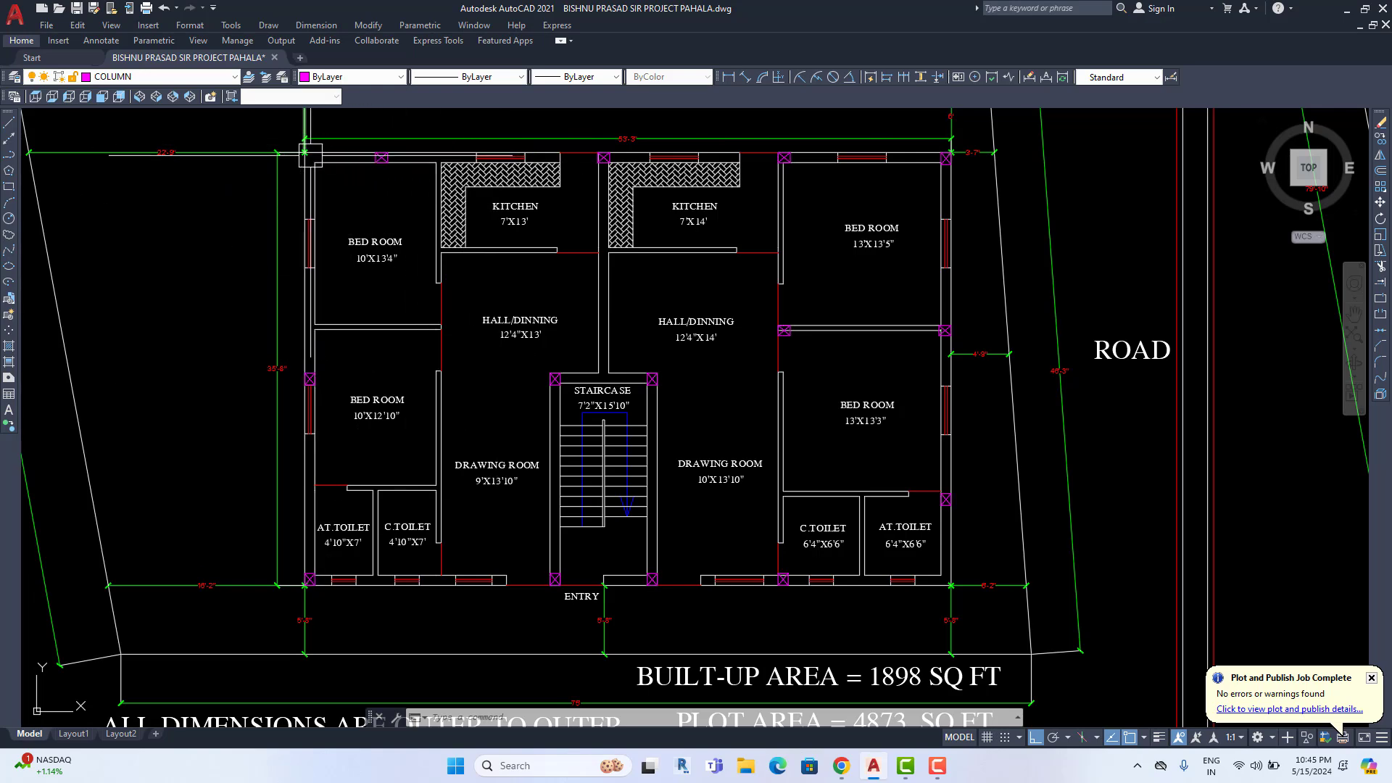
Examine the column positions across the 1898 SQ FT plan and the upper rooms of the 2096 SQ FT plan
scroll(310, 154, up, 2)
scroll(377, 188, down, 3)
scroll(439, 214, up, 2)
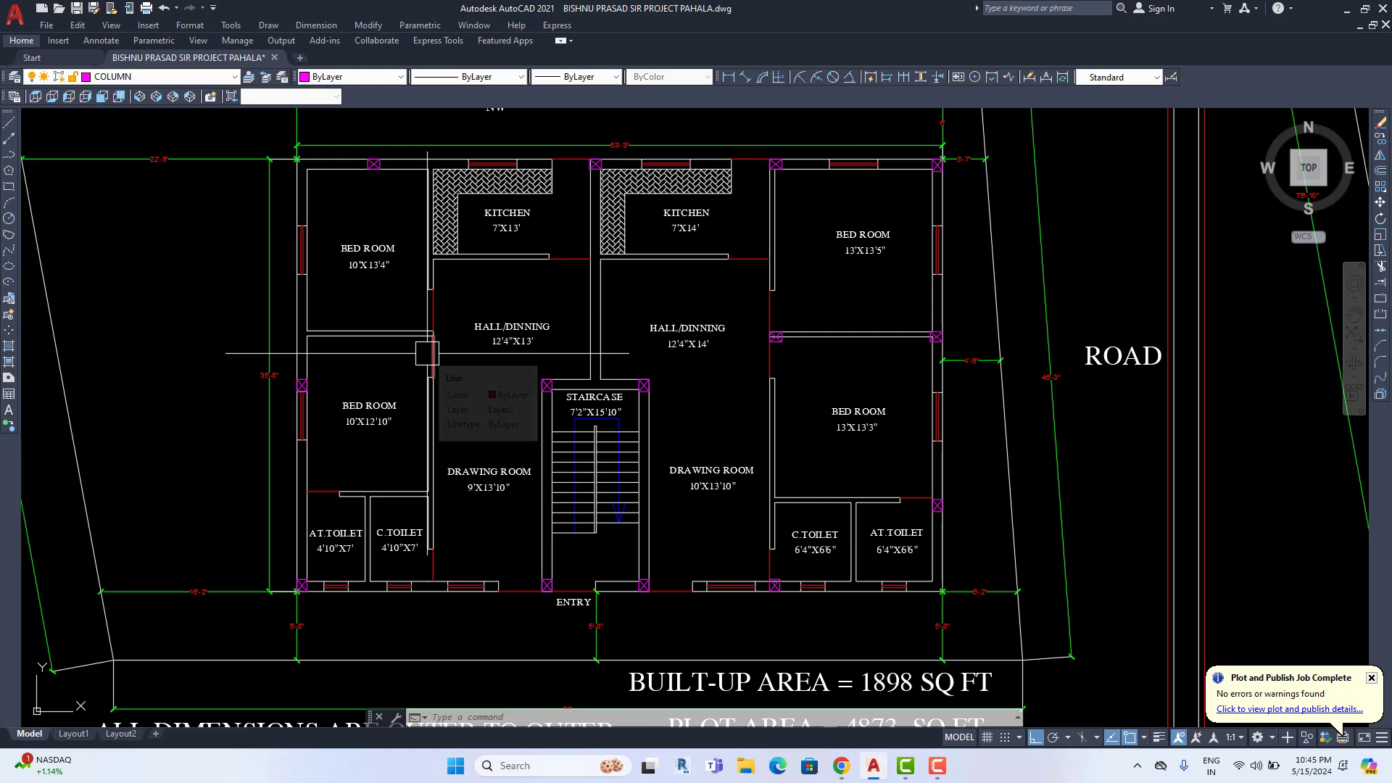
middle_drag(550, 382, 525, 396)
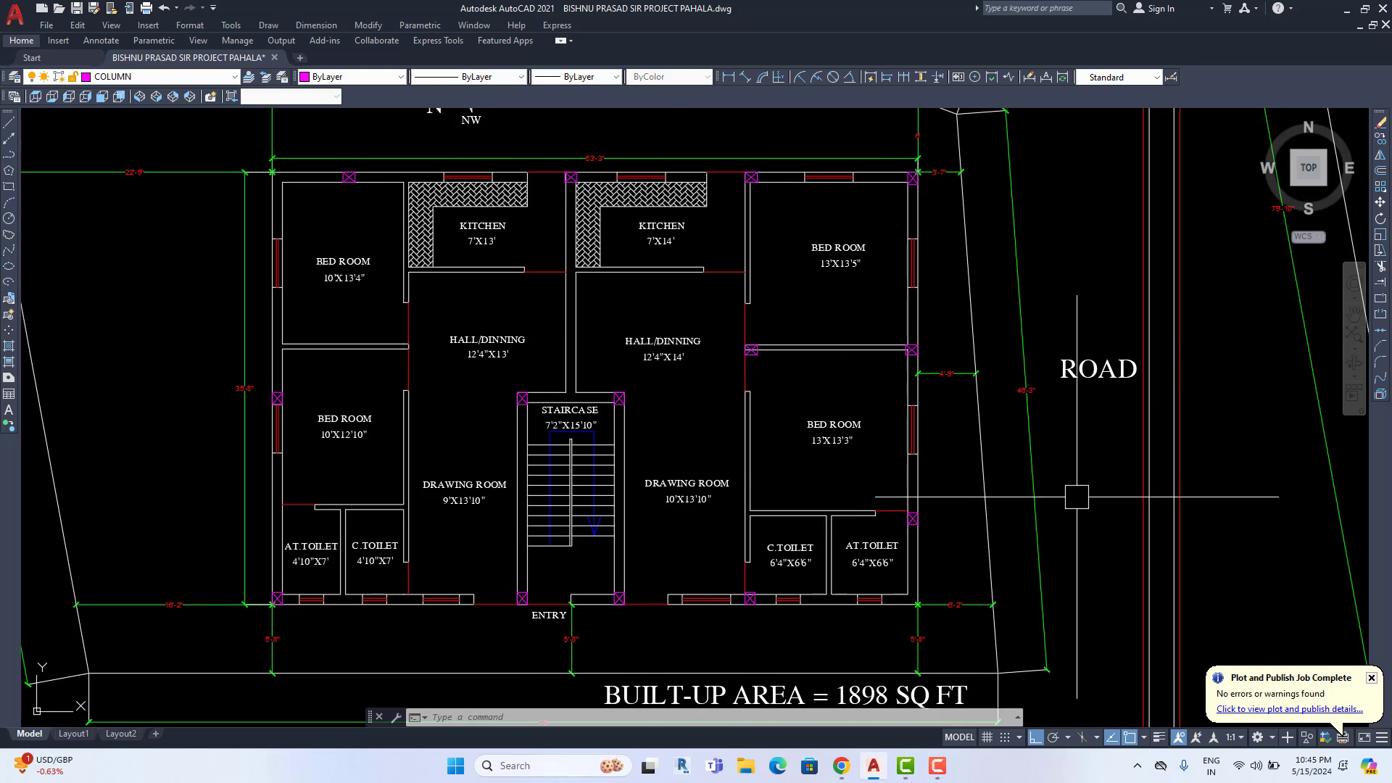
middle_drag(1077, 497, 145, 495)
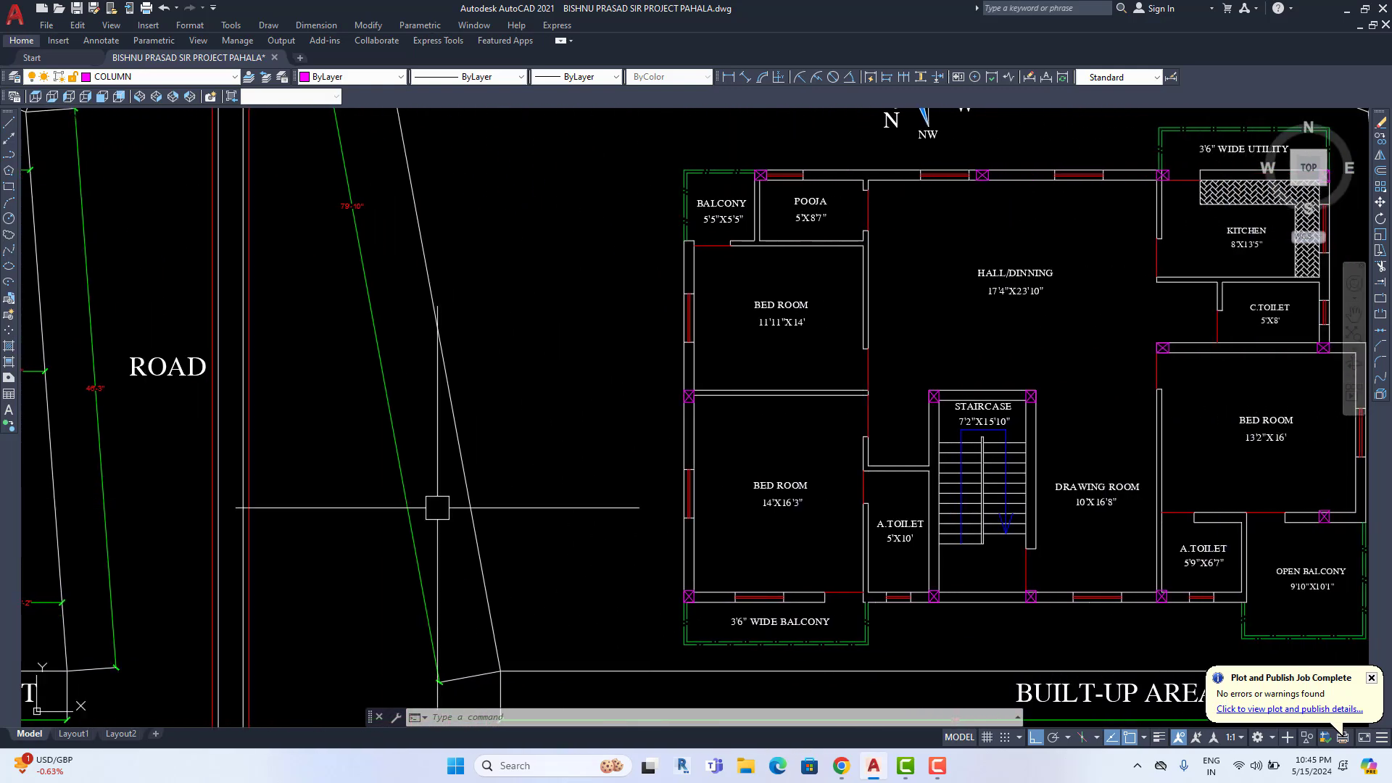
middle_drag(437, 508, 169, 508)
scroll(462, 153, up, 3)
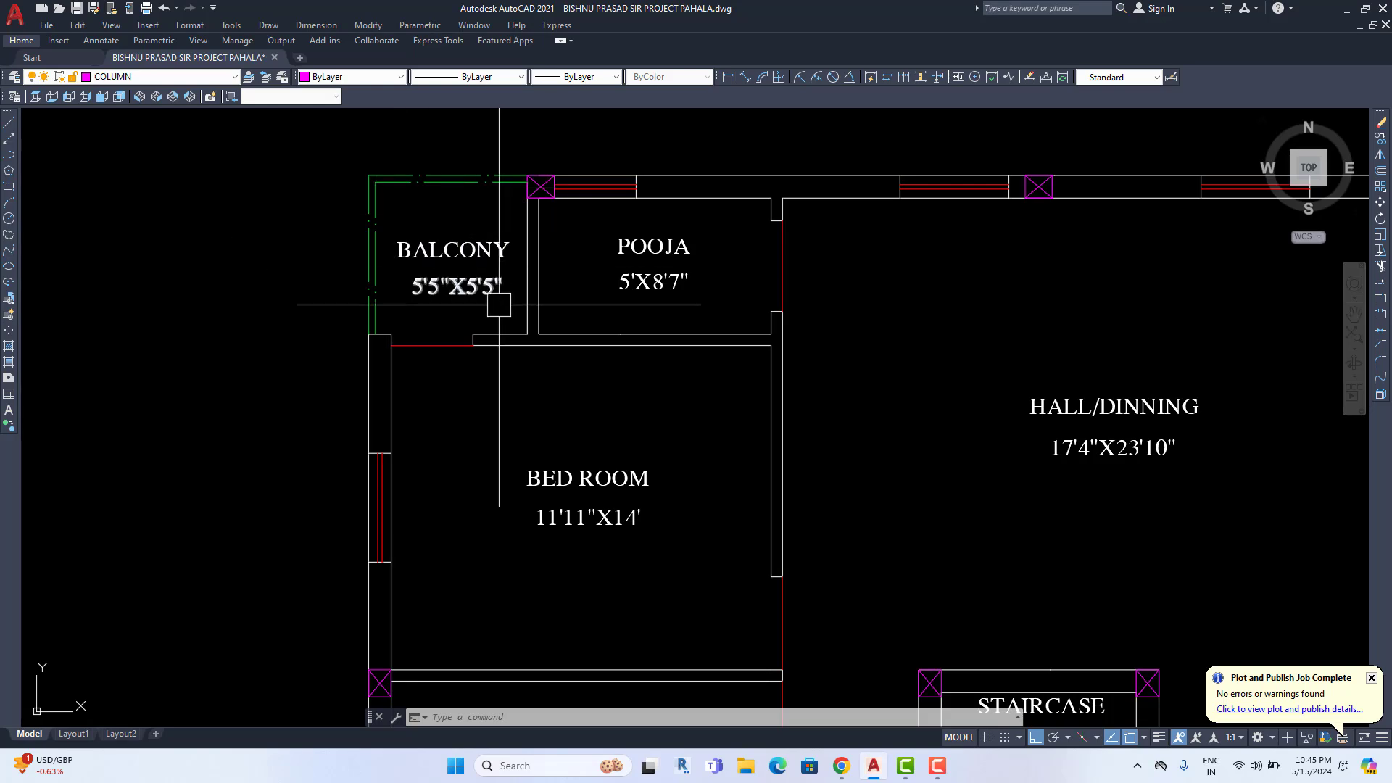
scroll(554, 196, down, 2)
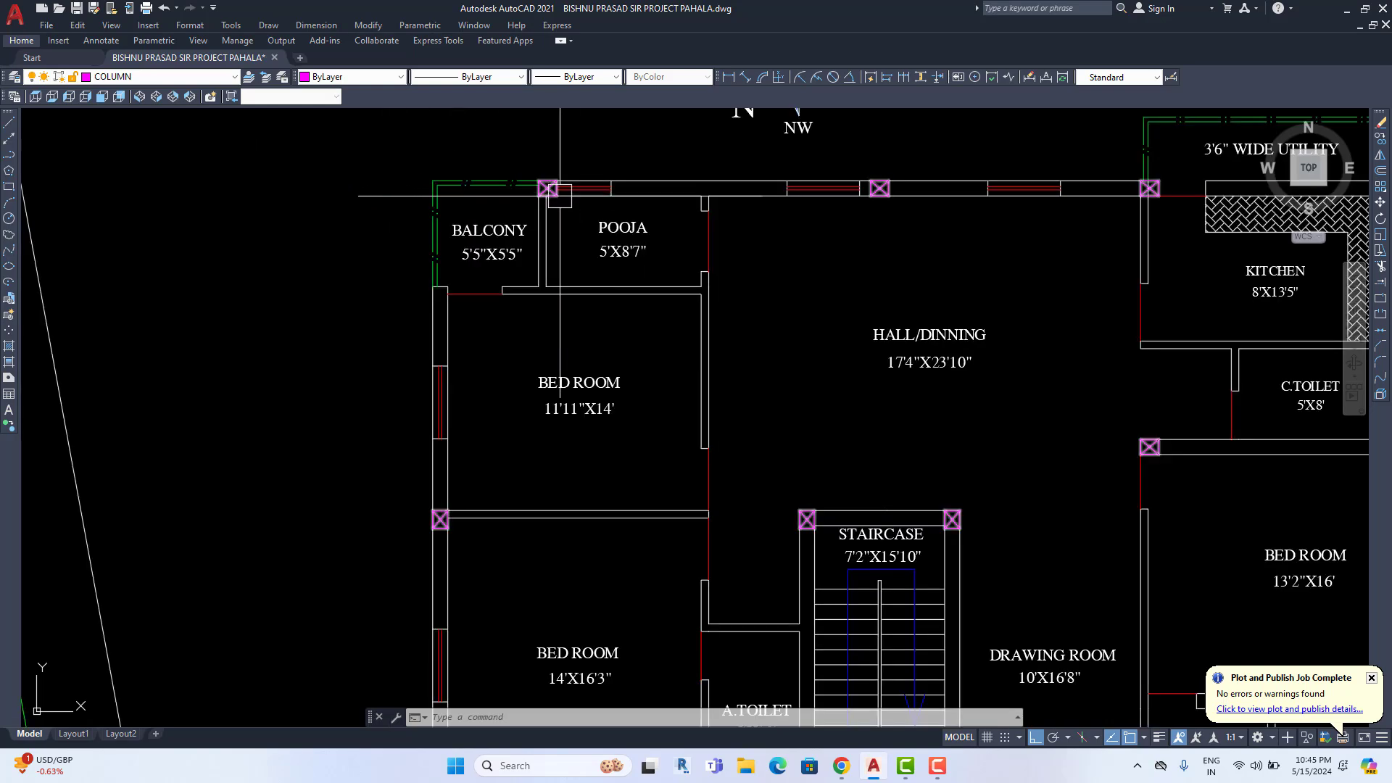
scroll(507, 261, down, 3)
scroll(588, 299, up, 2)
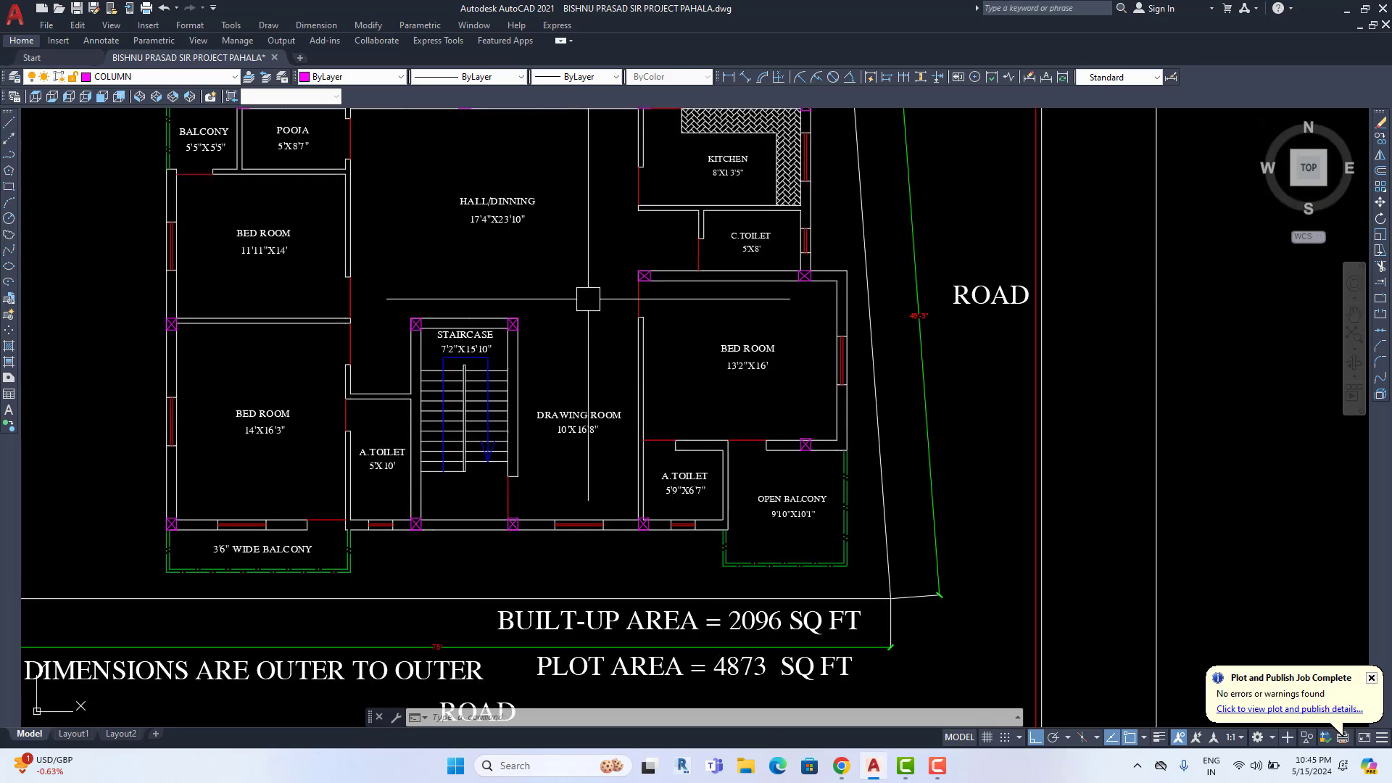
Compare the columns around the 2096 SQ FT plan's open balcony with those near the 1898 SQ FT plan's 6'4"X6'6" AT.TOILET
scroll(850, 497, up, 2)
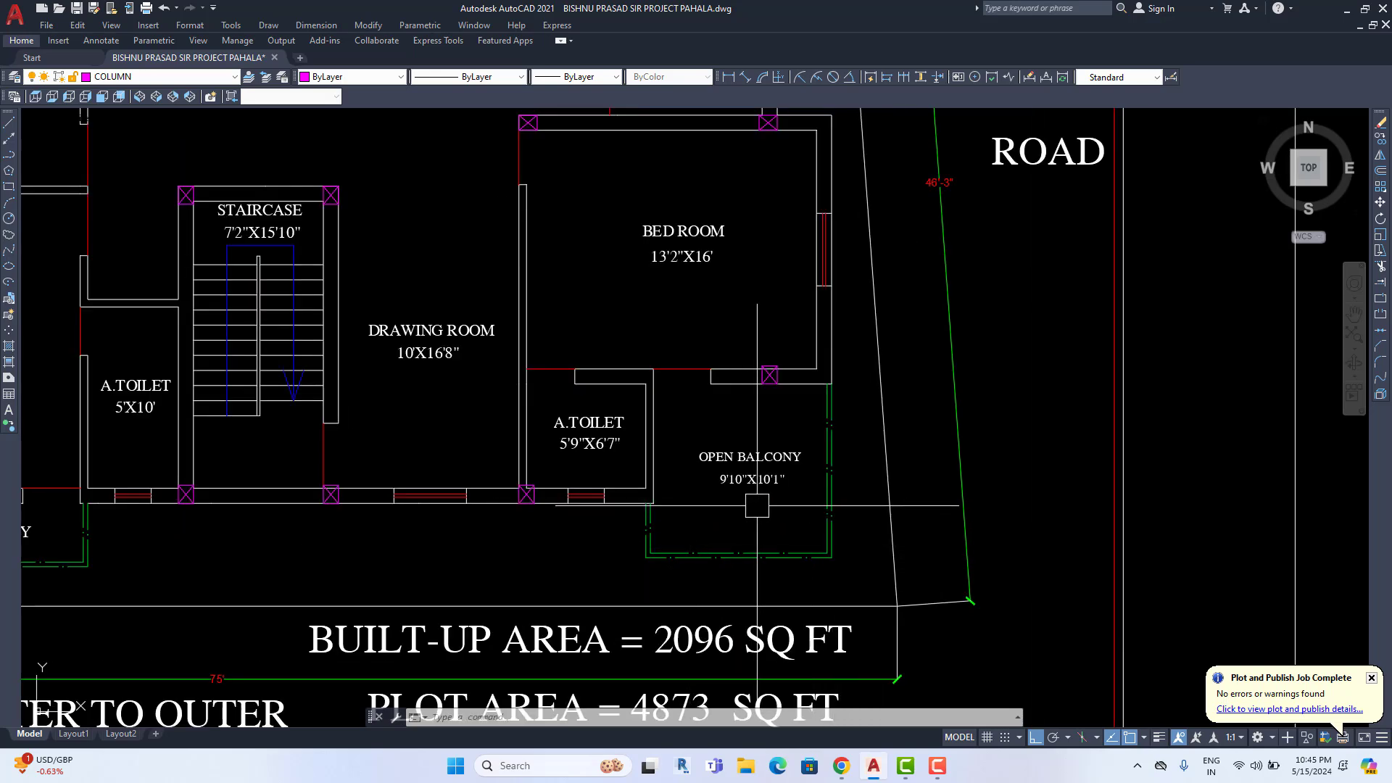
scroll(844, 491, up, 2)
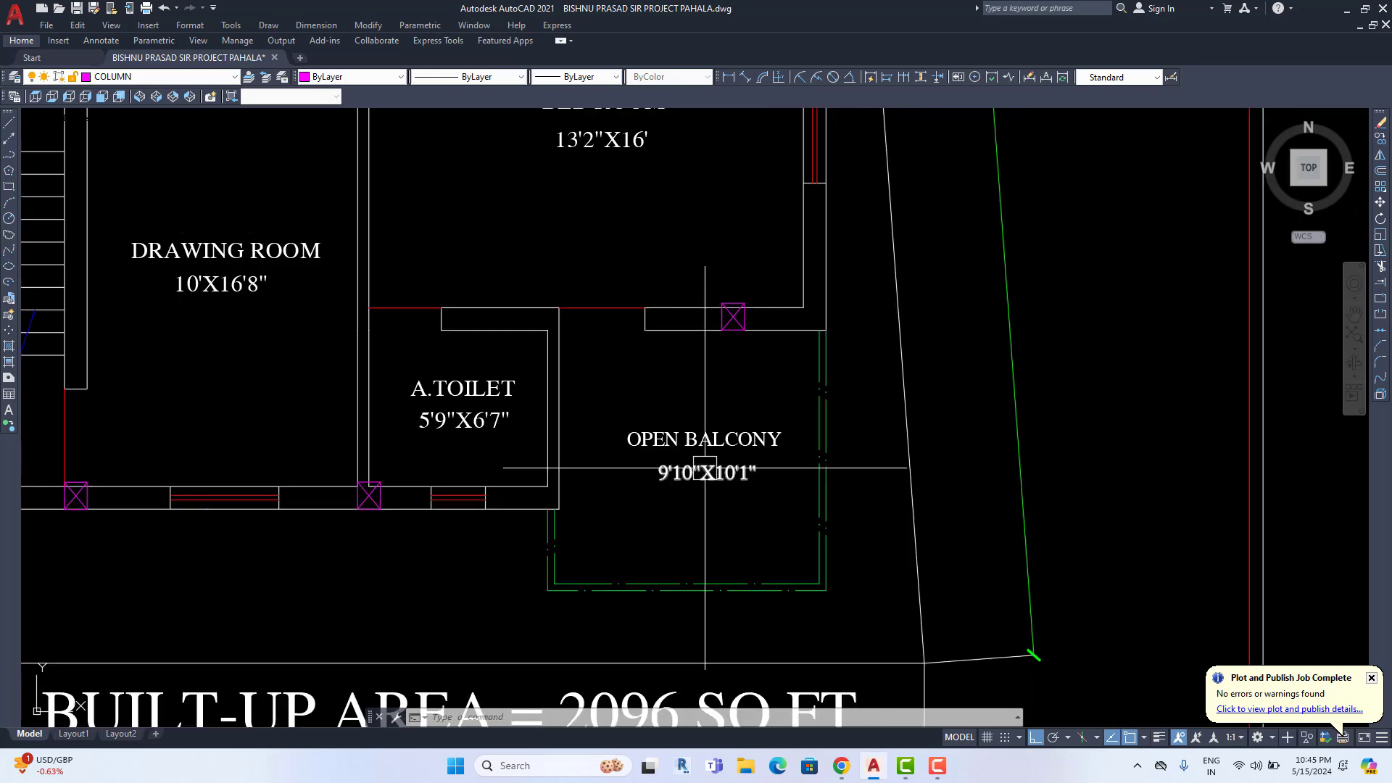
scroll(705, 467, down, 5)
scroll(640, 463, up, 4)
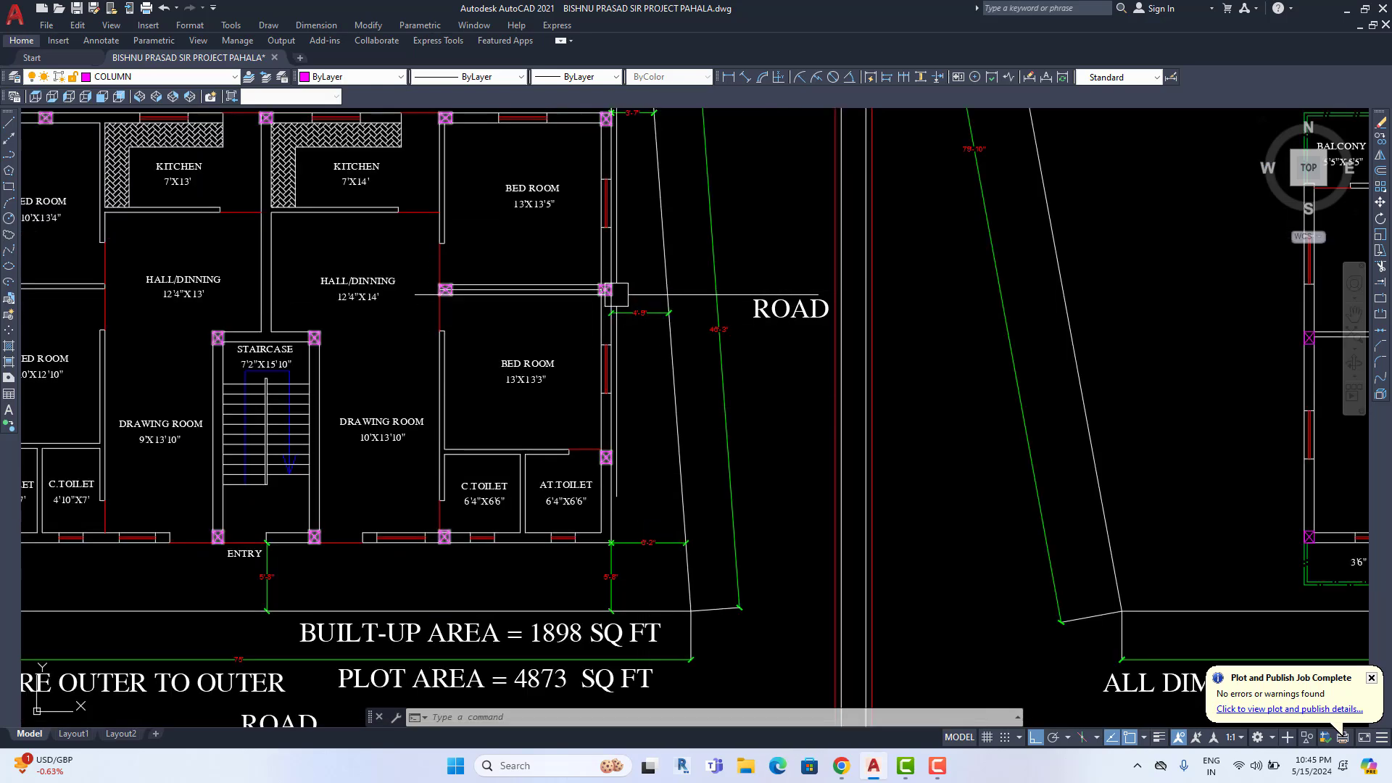
scroll(614, 288, down, 5)
scroll(843, 392, up, 4)
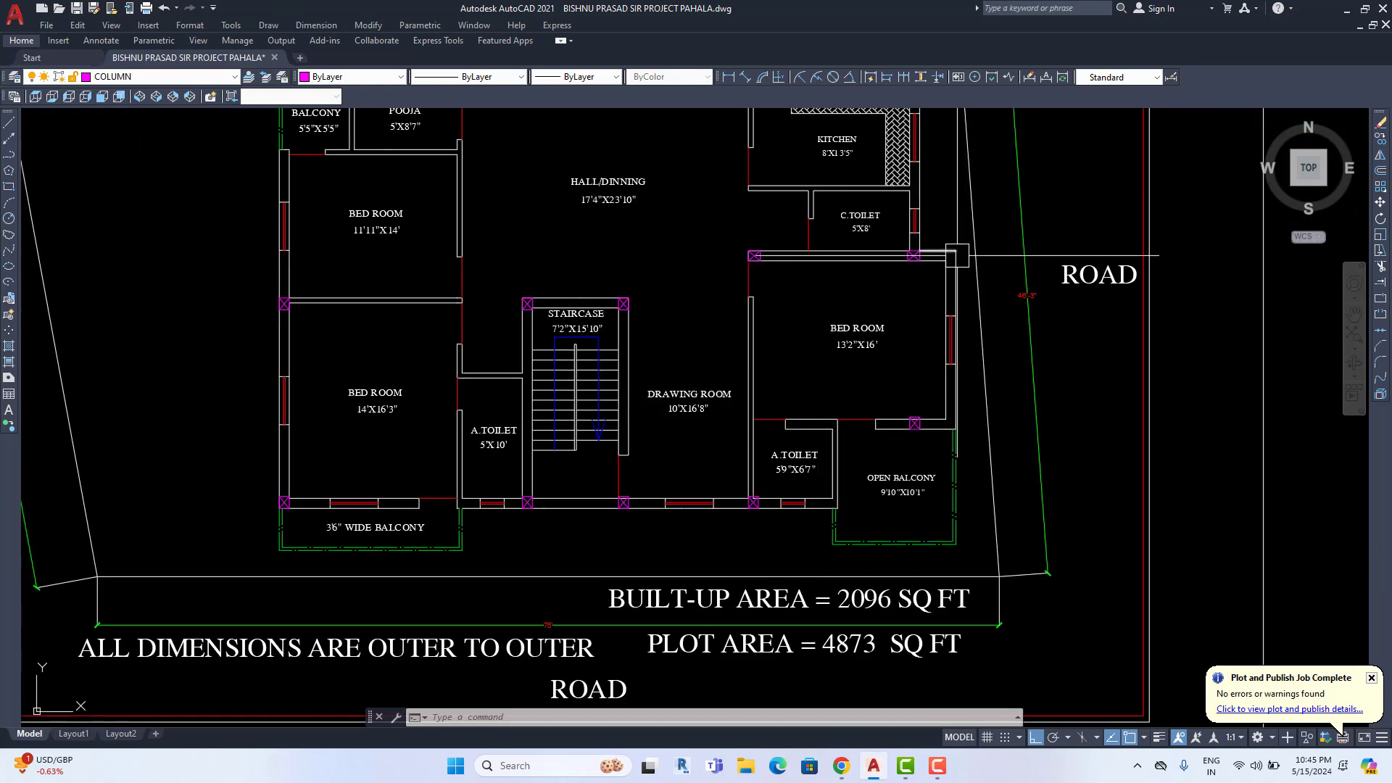
scroll(968, 429, down, 5)
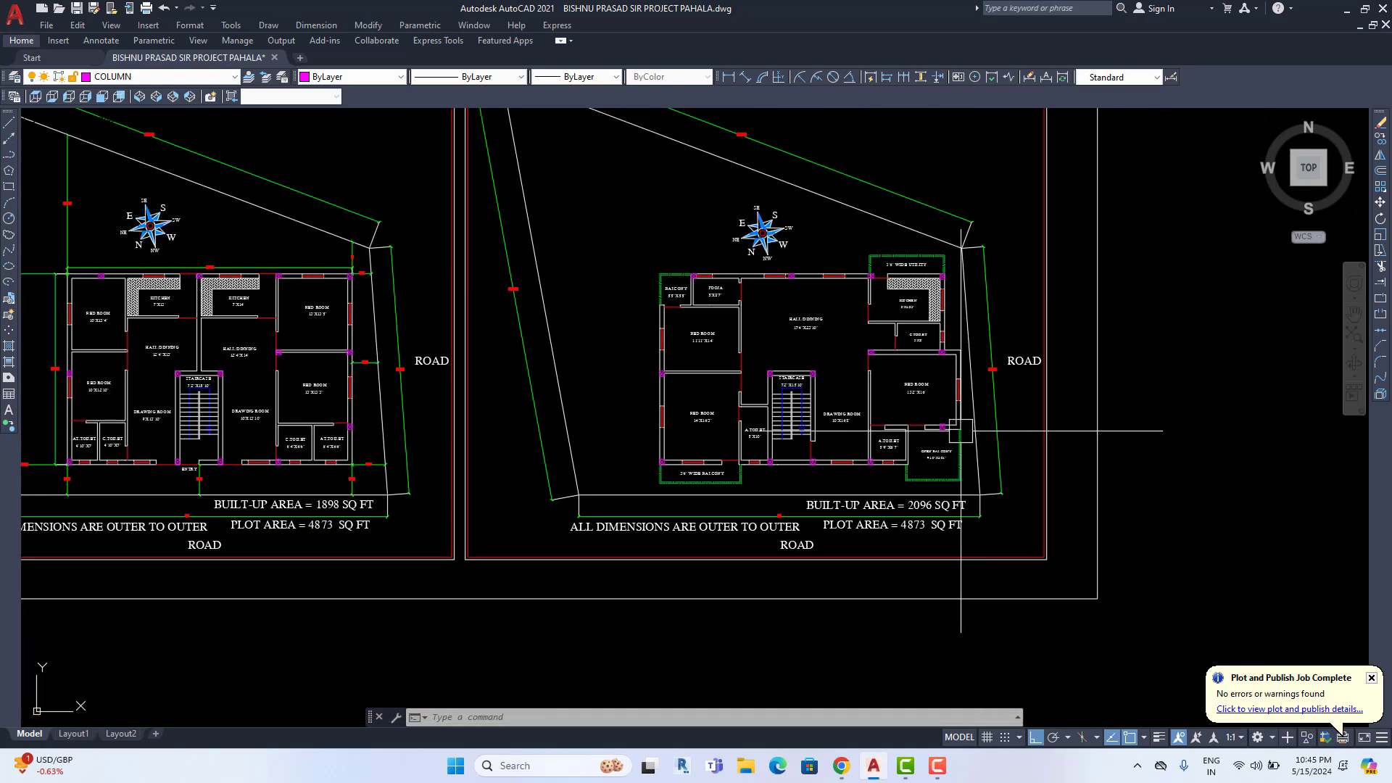
scroll(400, 424, up, 4)
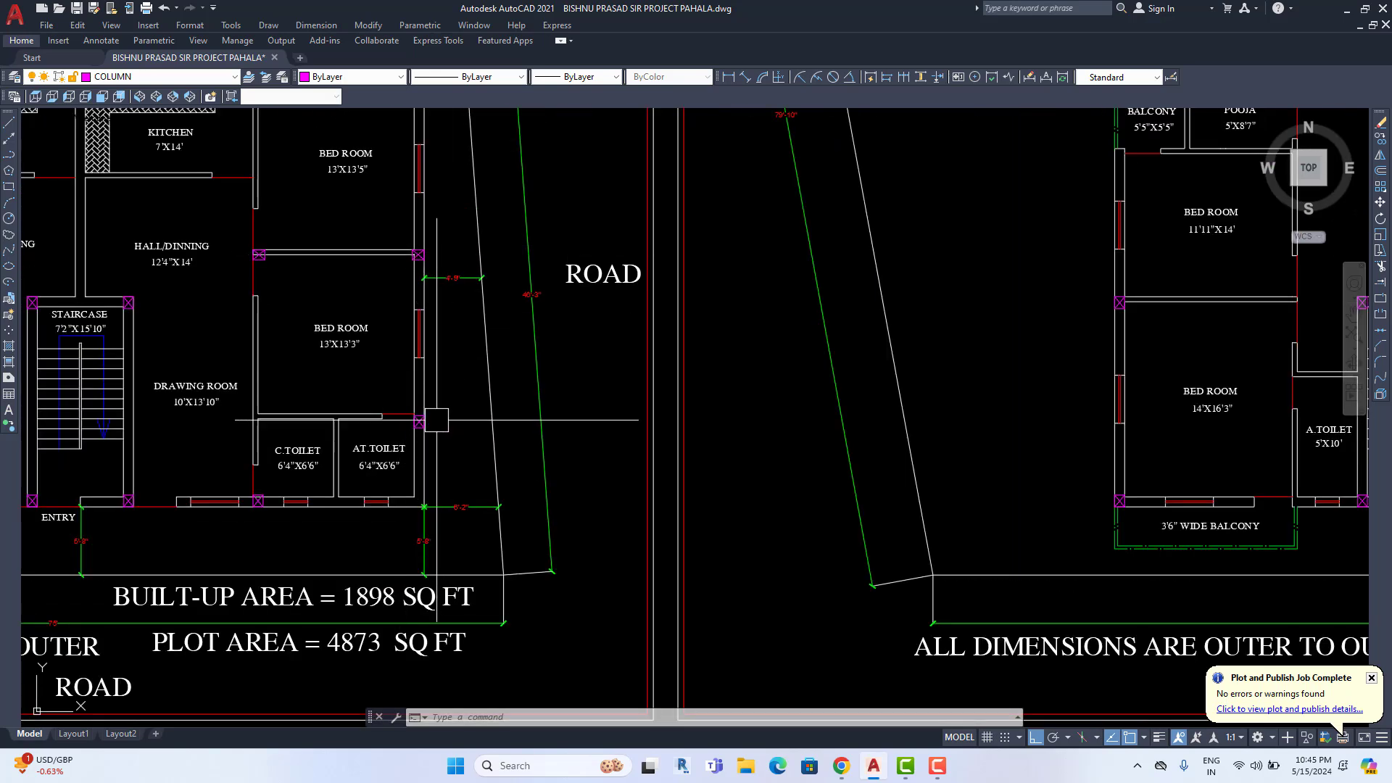
scroll(467, 425, down, 4)
scroll(467, 425, up, 4)
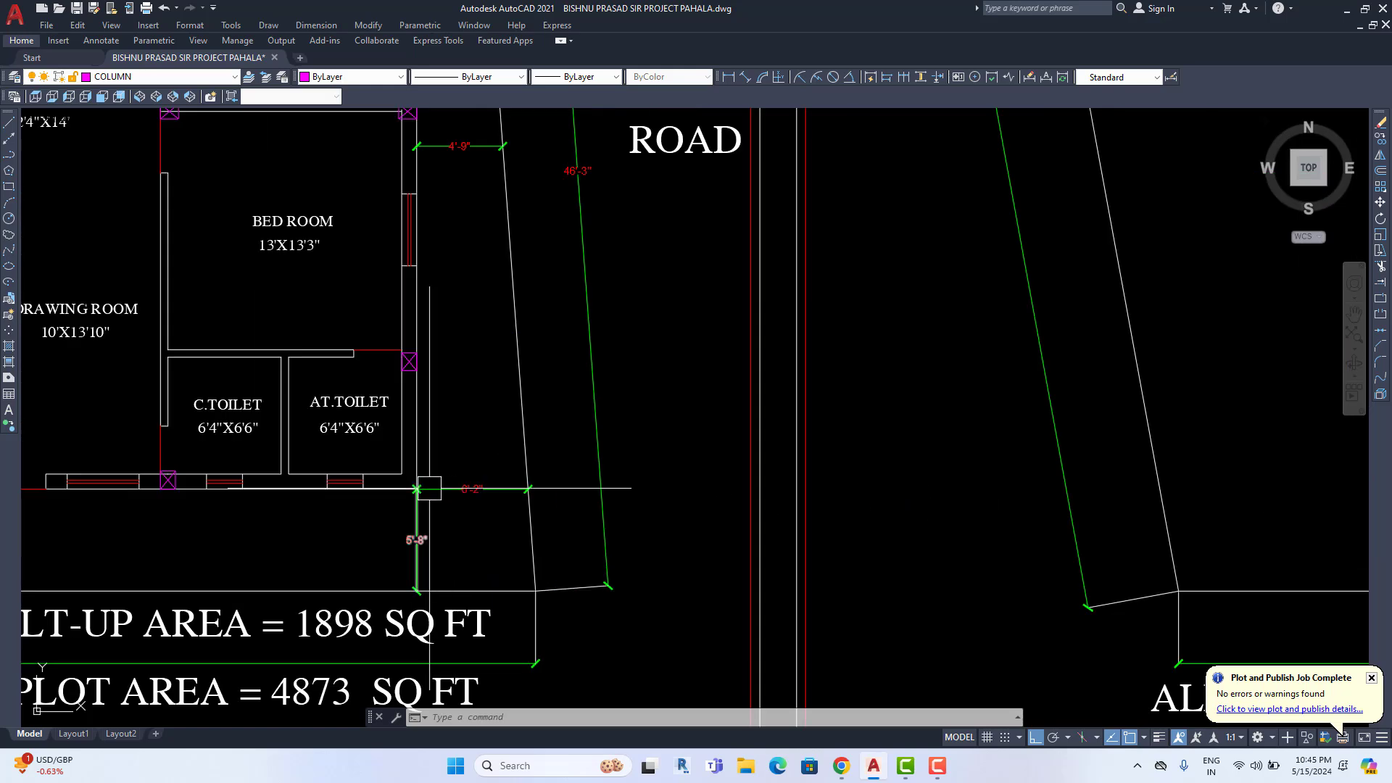
scroll(837, 429, down, 4)
scroll(837, 428, up, 3)
scroll(786, 443, up, 3)
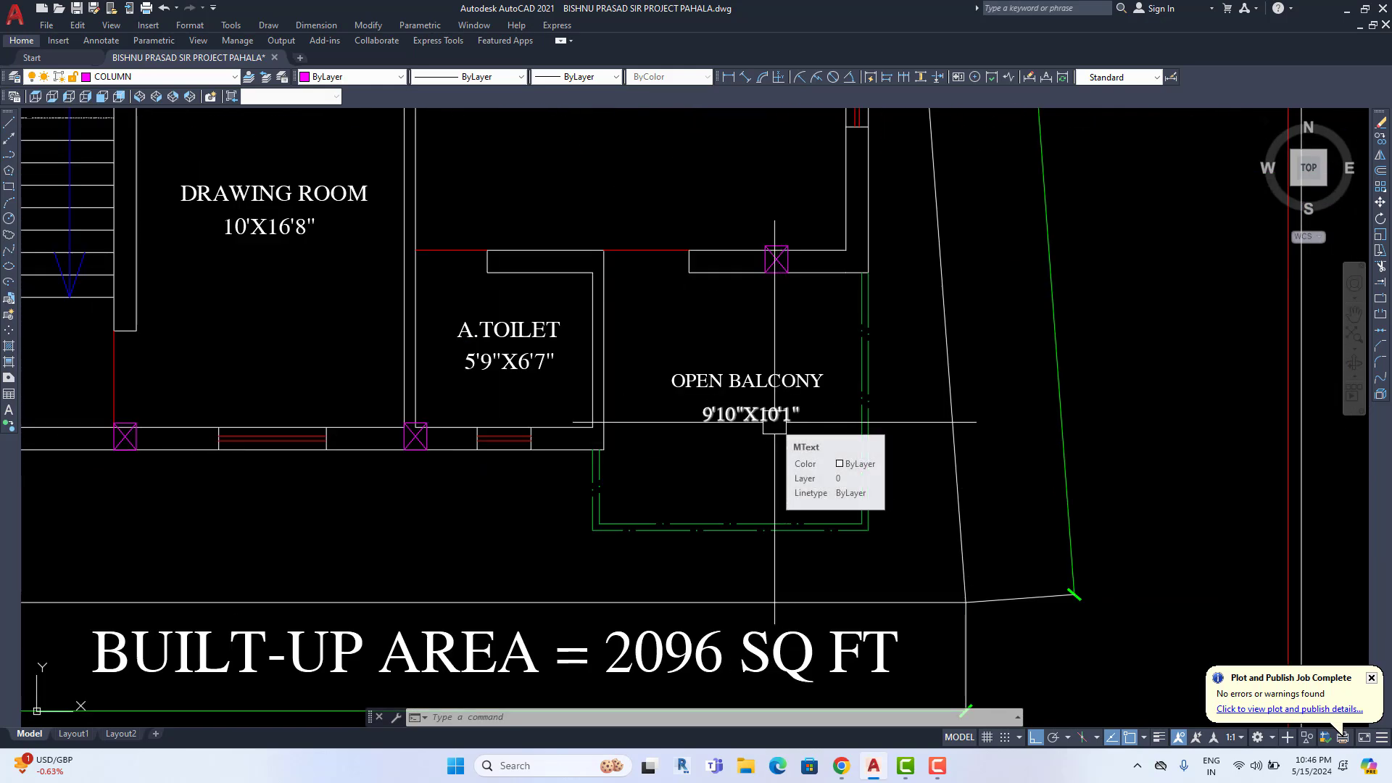
scroll(687, 181, down, 5)
scroll(729, 451, up, 3)
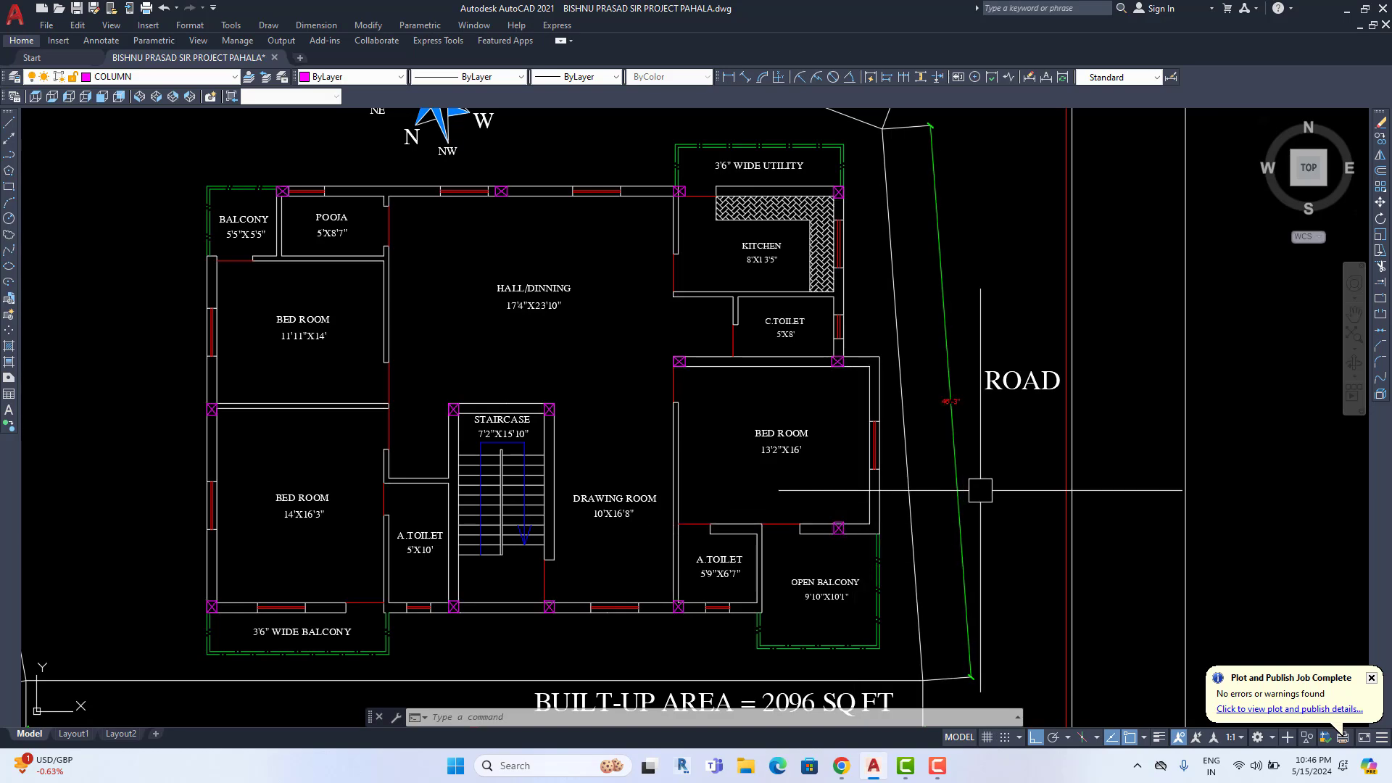
Inspect the exterior wall column beside the 1898 SQ FT plan's 6'4"X6'6" AT.TOILET and its offset from the door opening
middle_drag(403, 557, 907, 547)
middle_drag(327, 558, 873, 550)
middle_drag(544, 507, 644, 513)
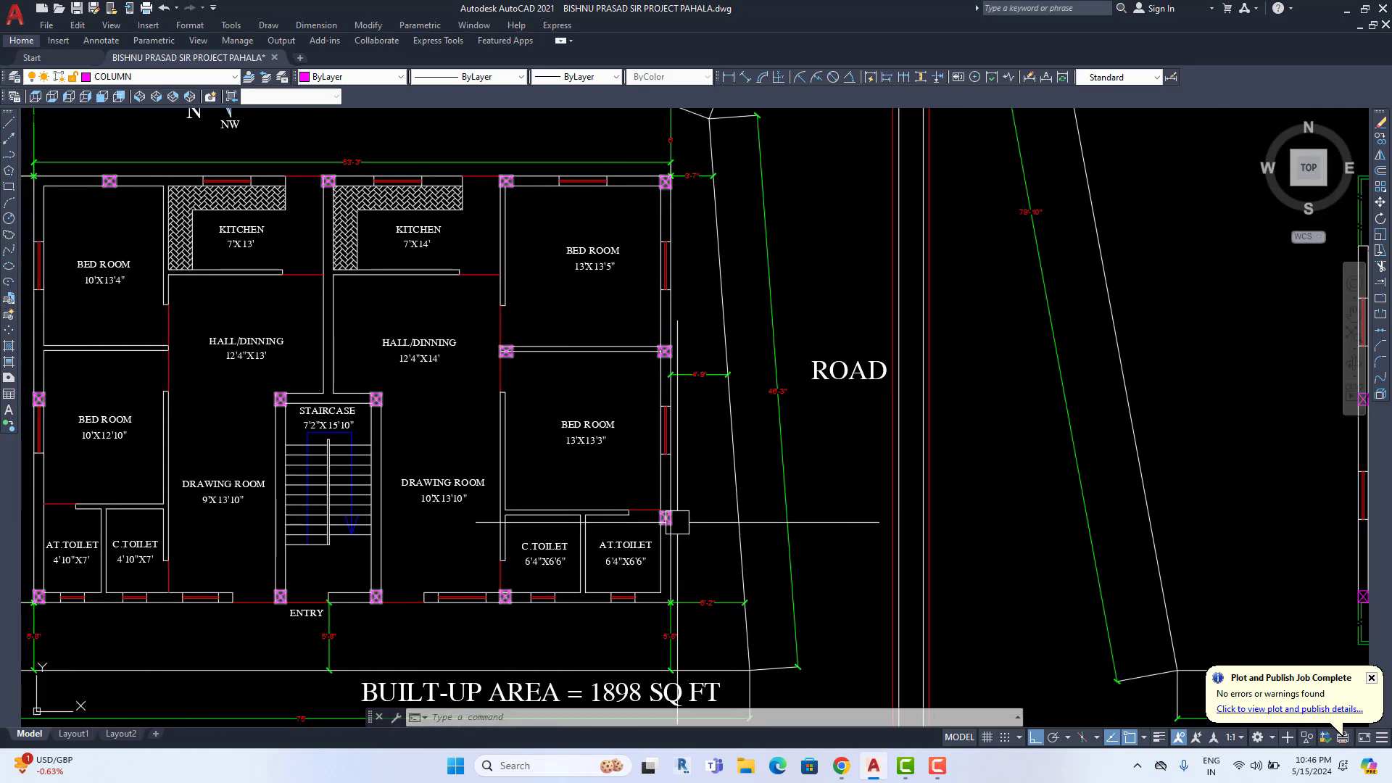
scroll(665, 520, up, 8)
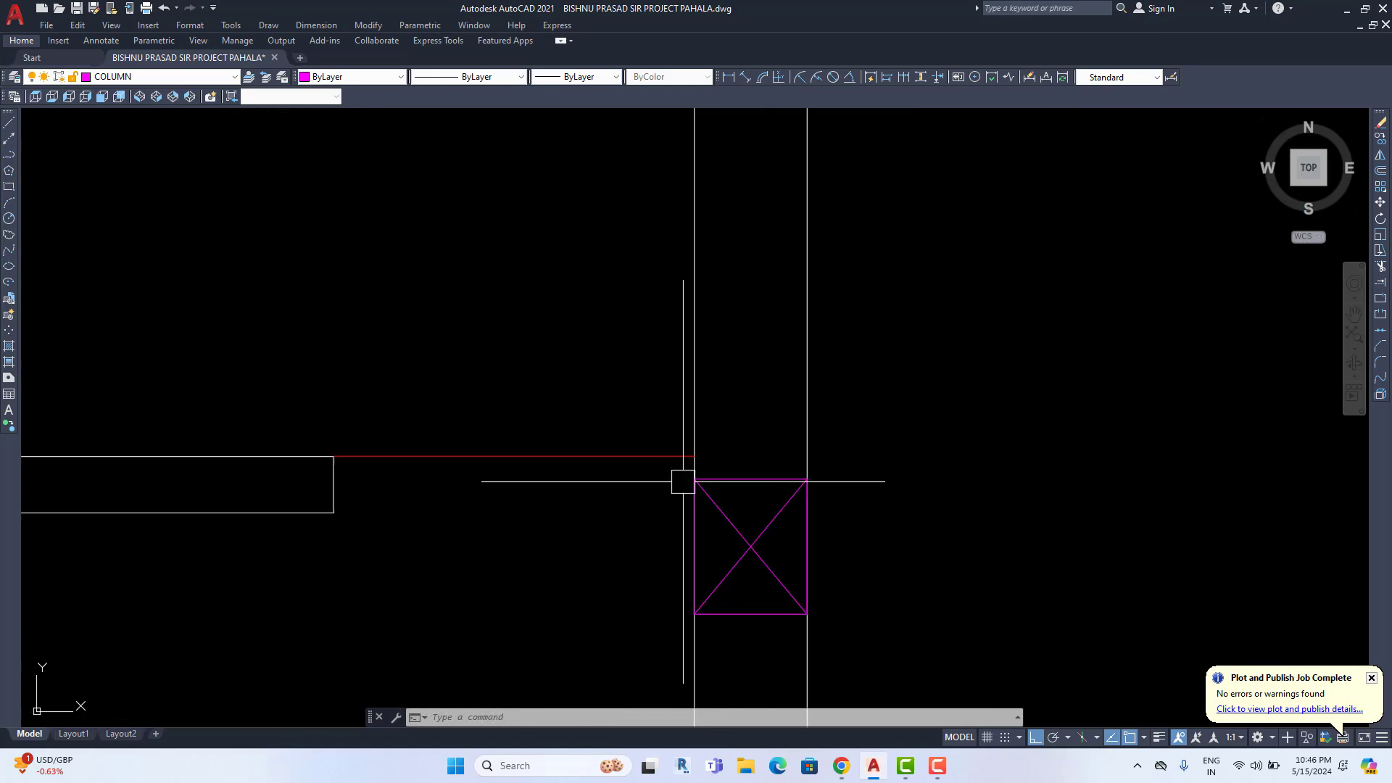
scroll(692, 480, down, 3)
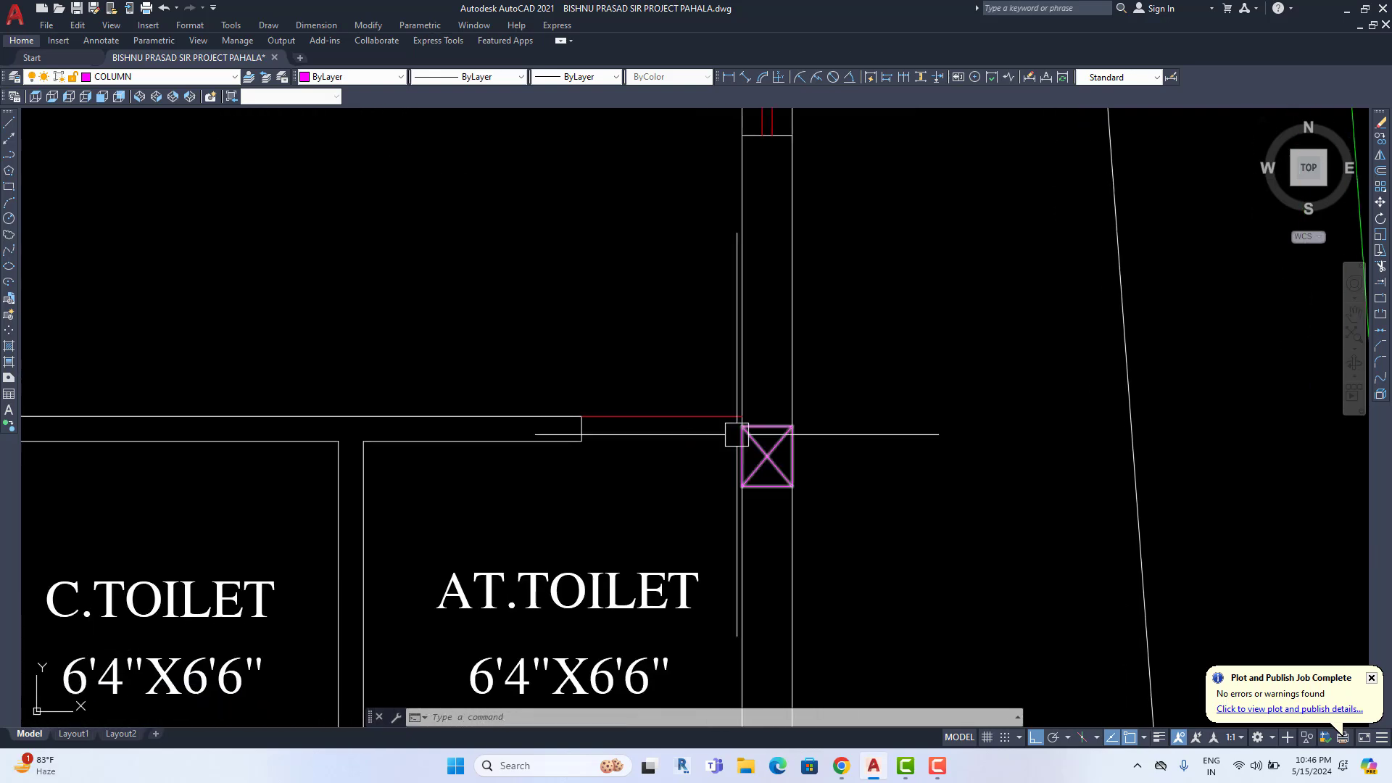
scroll(718, 437, down, 2)
scroll(733, 423, up, 5)
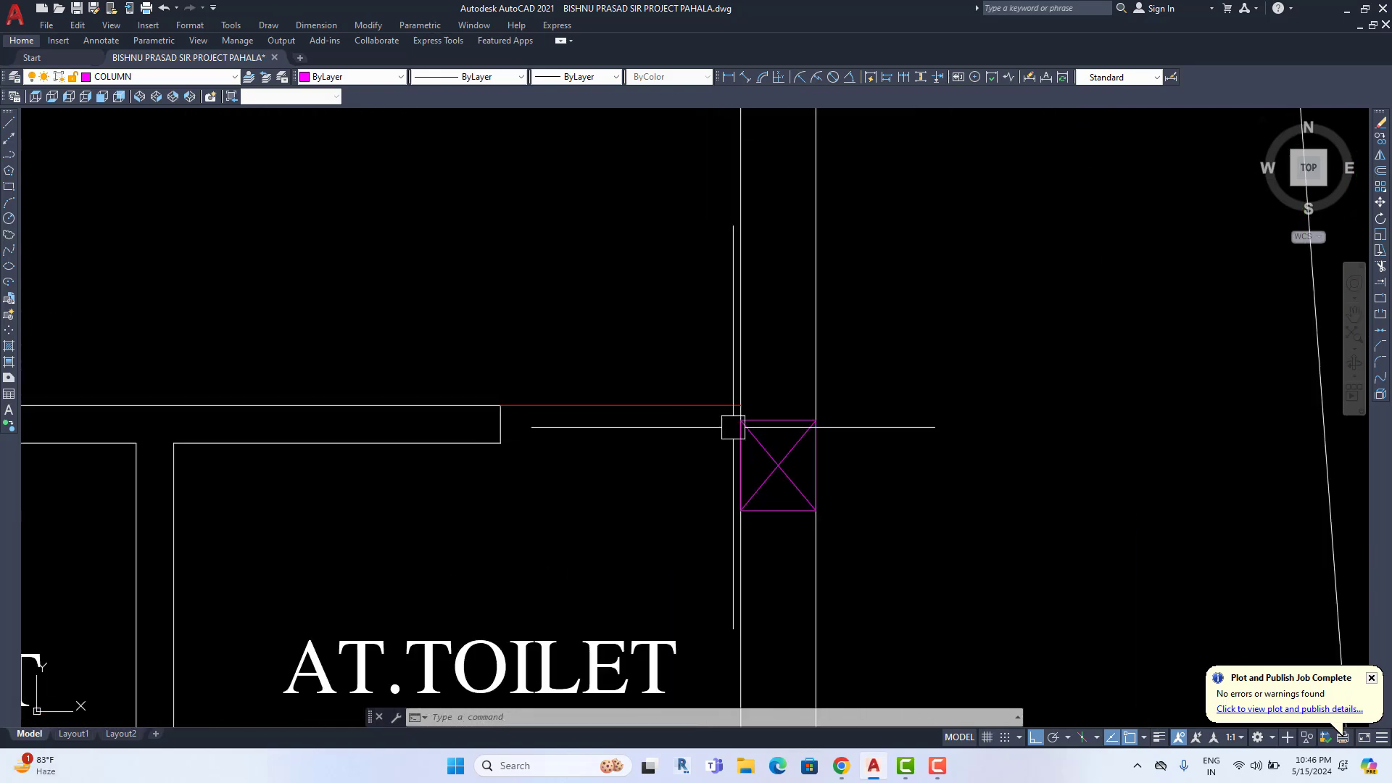
scroll(745, 417, down, 3)
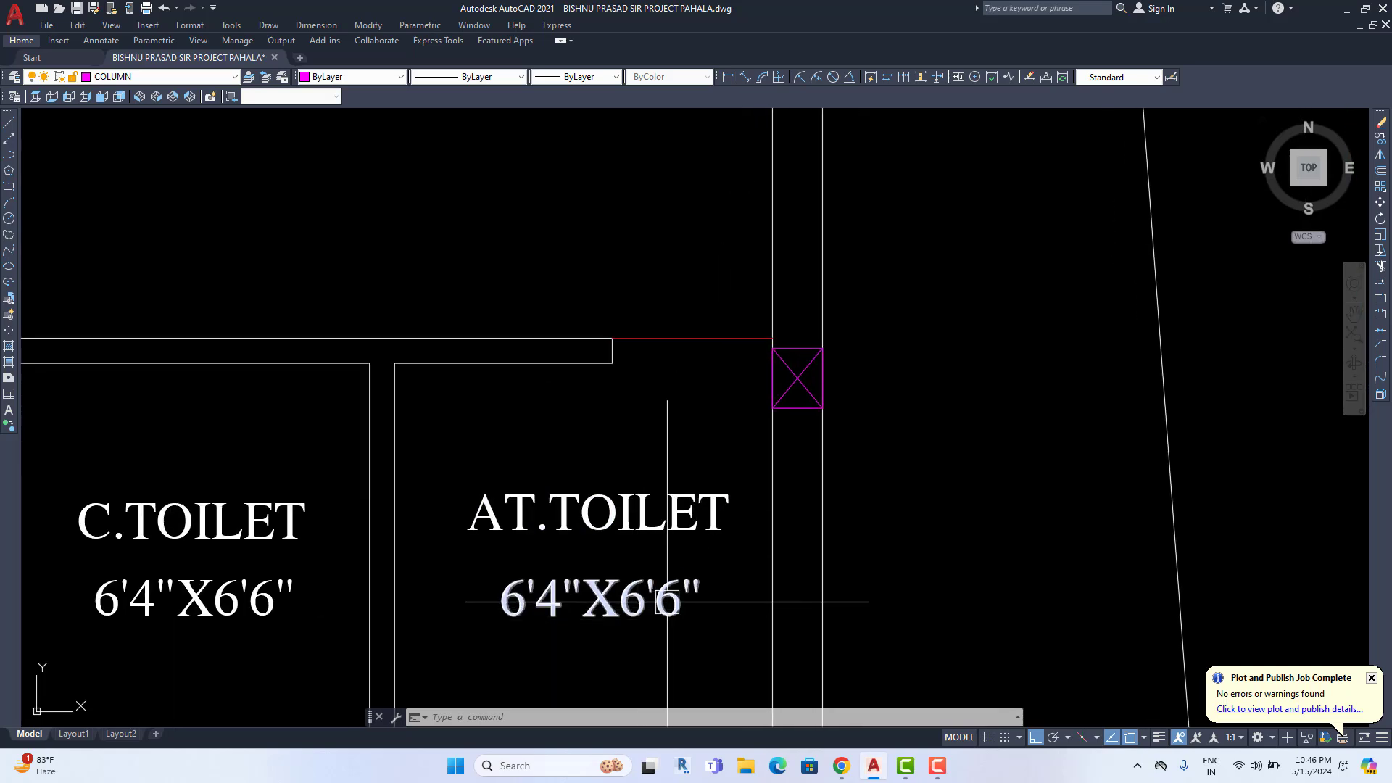
scroll(667, 601, down, 3)
scroll(760, 415, up, 2)
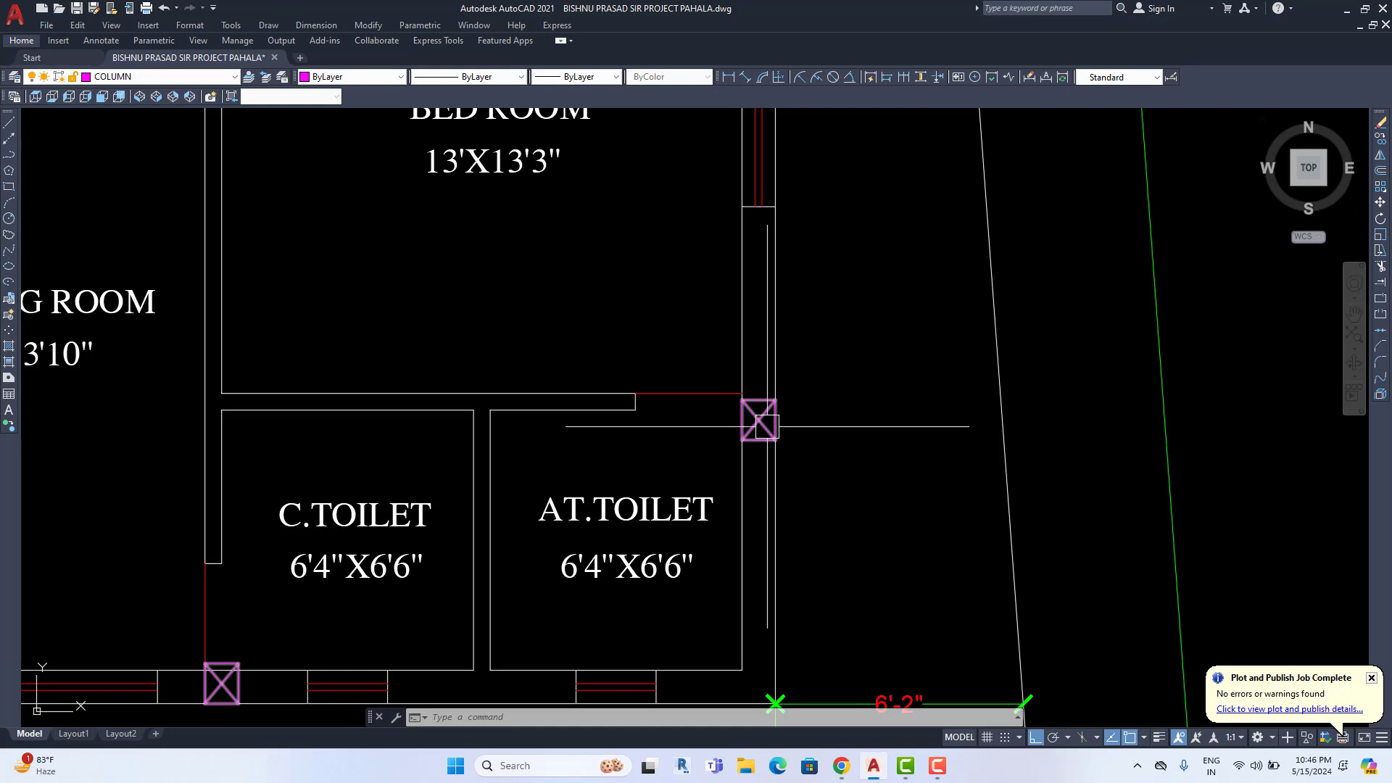
scroll(765, 424, up, 2)
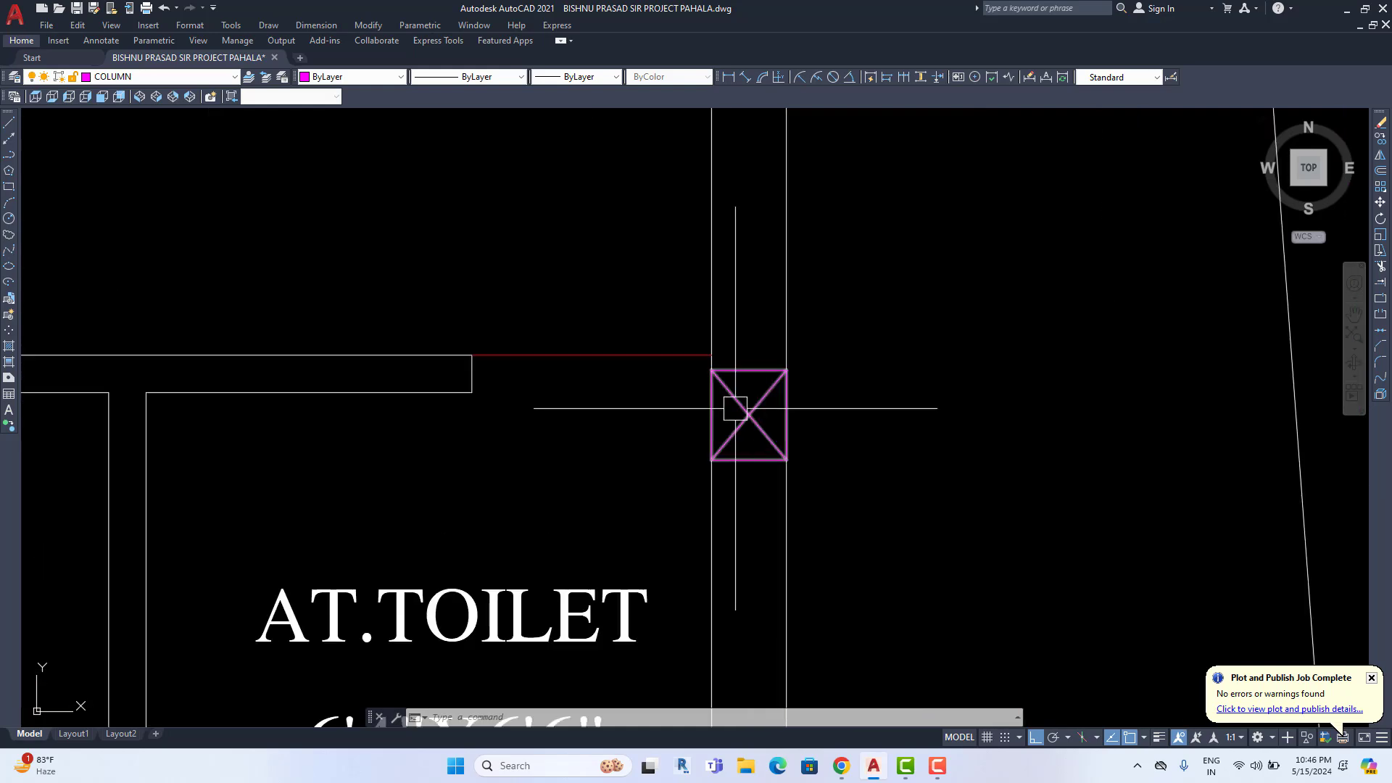
scroll(730, 298, down, 5)
scroll(798, 419, up, 2)
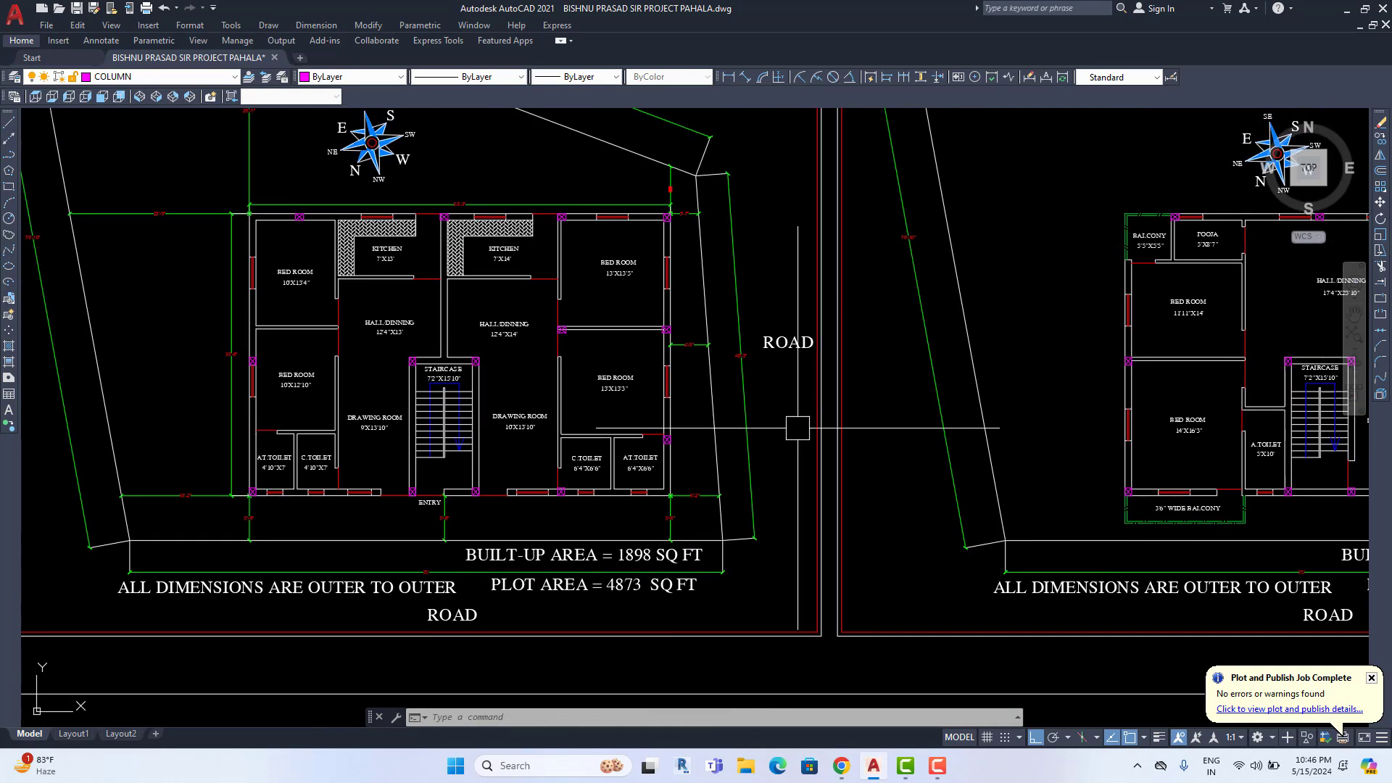
Compare the overall column layout of both floor plans, including the columns around the staircase
middle_drag(857, 435, 740, 430)
middle_drag(574, 427, 806, 426)
middle_drag(493, 419, 568, 420)
mouse_move(445, 401)
middle_down()
mouse_move(465, 401)
mouse_move(468, 445)
middle_up()
scroll(461, 402, up, 2)
scroll(466, 449, down, 4)
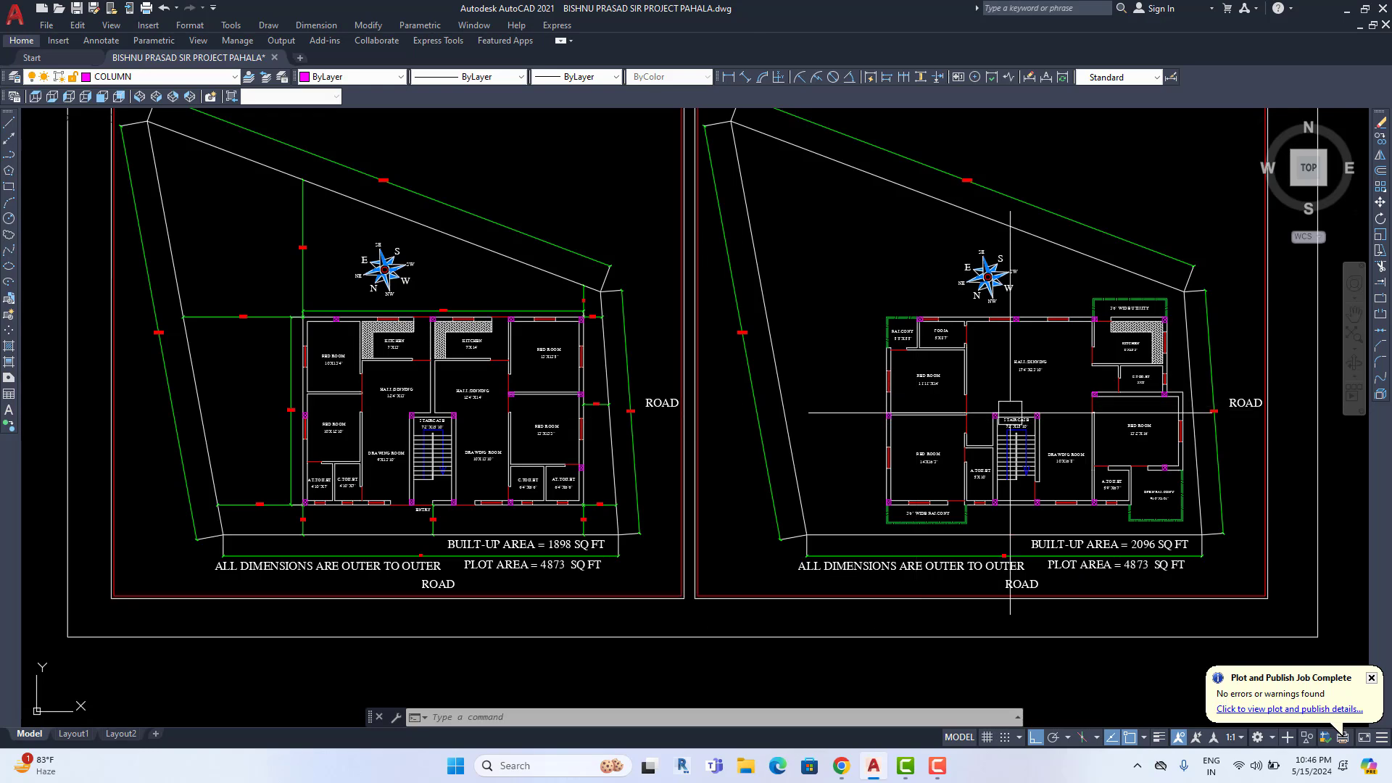
scroll(1094, 403, up, 4)
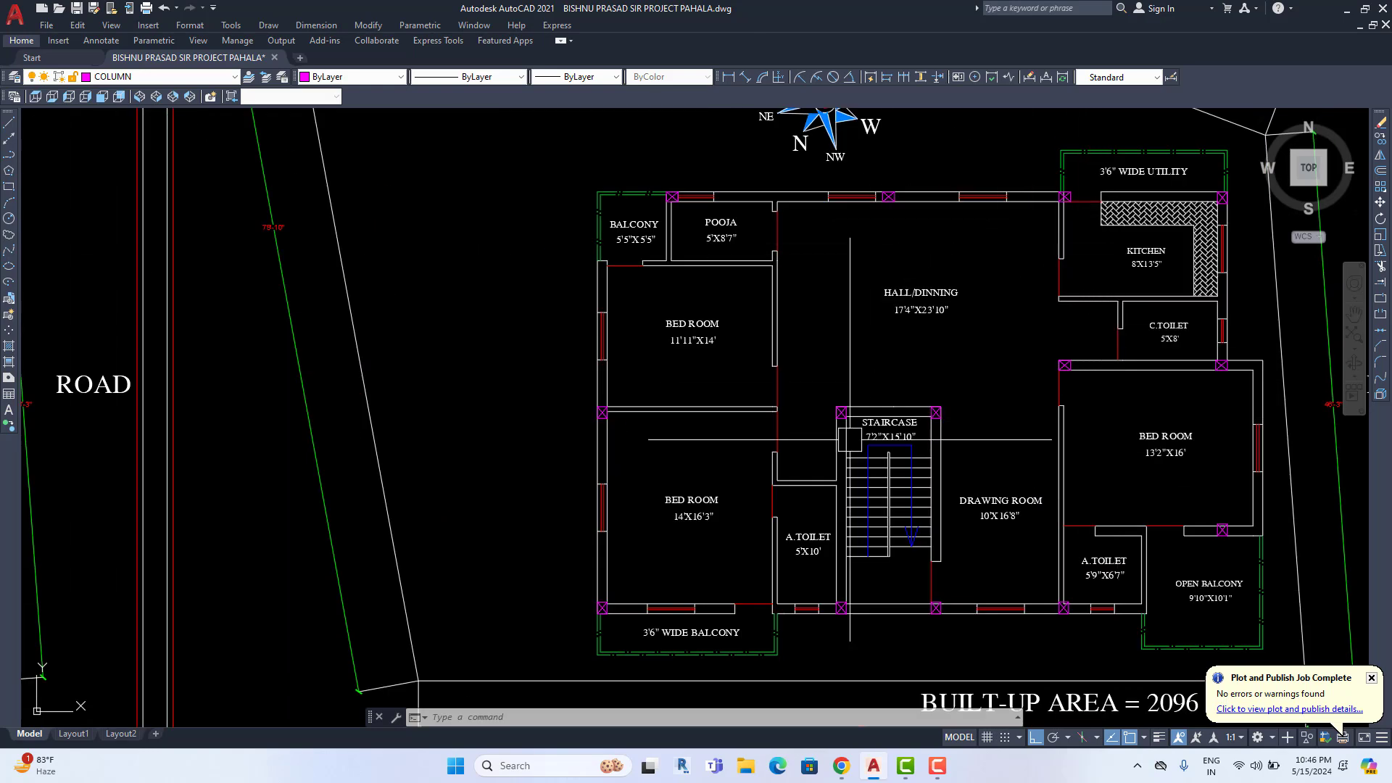
scroll(958, 530, down, 3)
middle_drag(733, 496, 994, 450)
scroll(899, 432, up, 4)
middle_drag(899, 433, 932, 382)
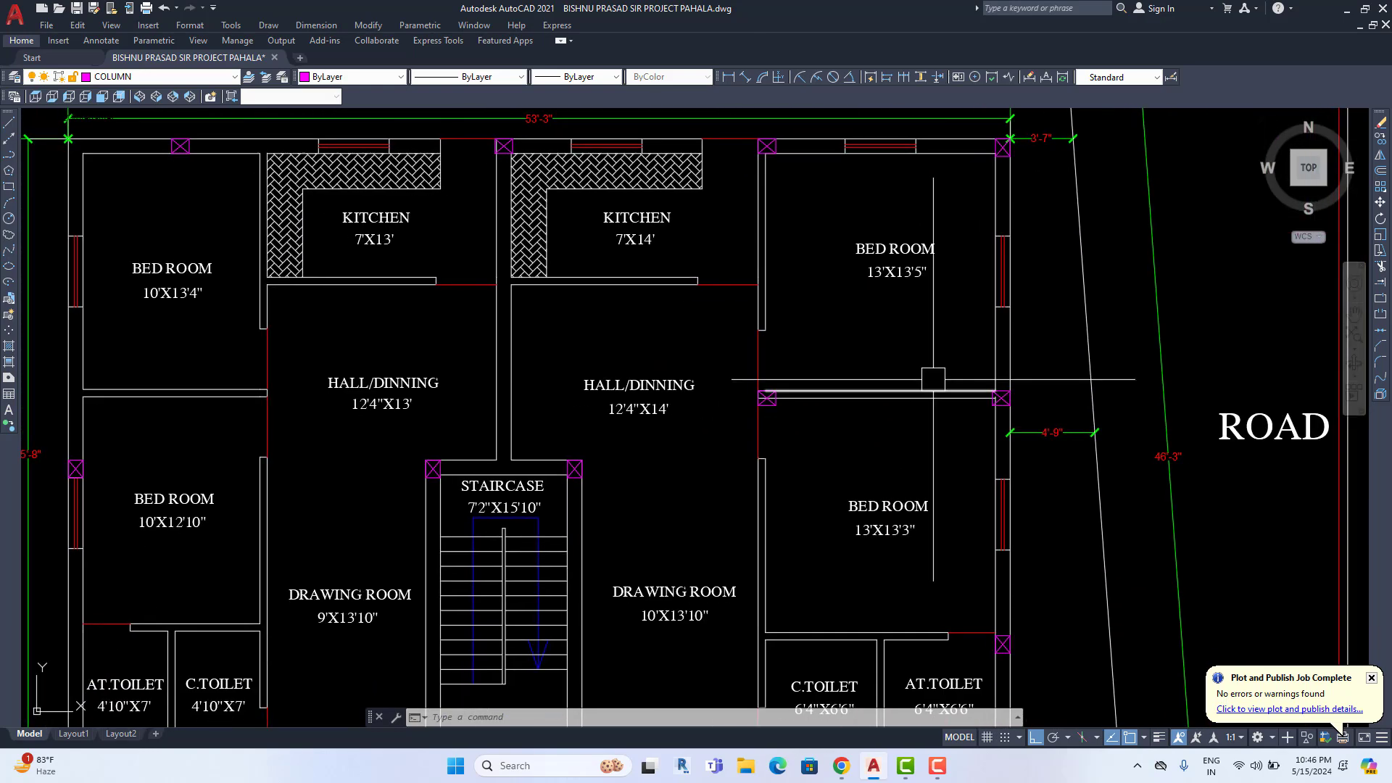
Create a new layer named CL, set its colour to yellow and make it current
scroll(930, 383, down, 1)
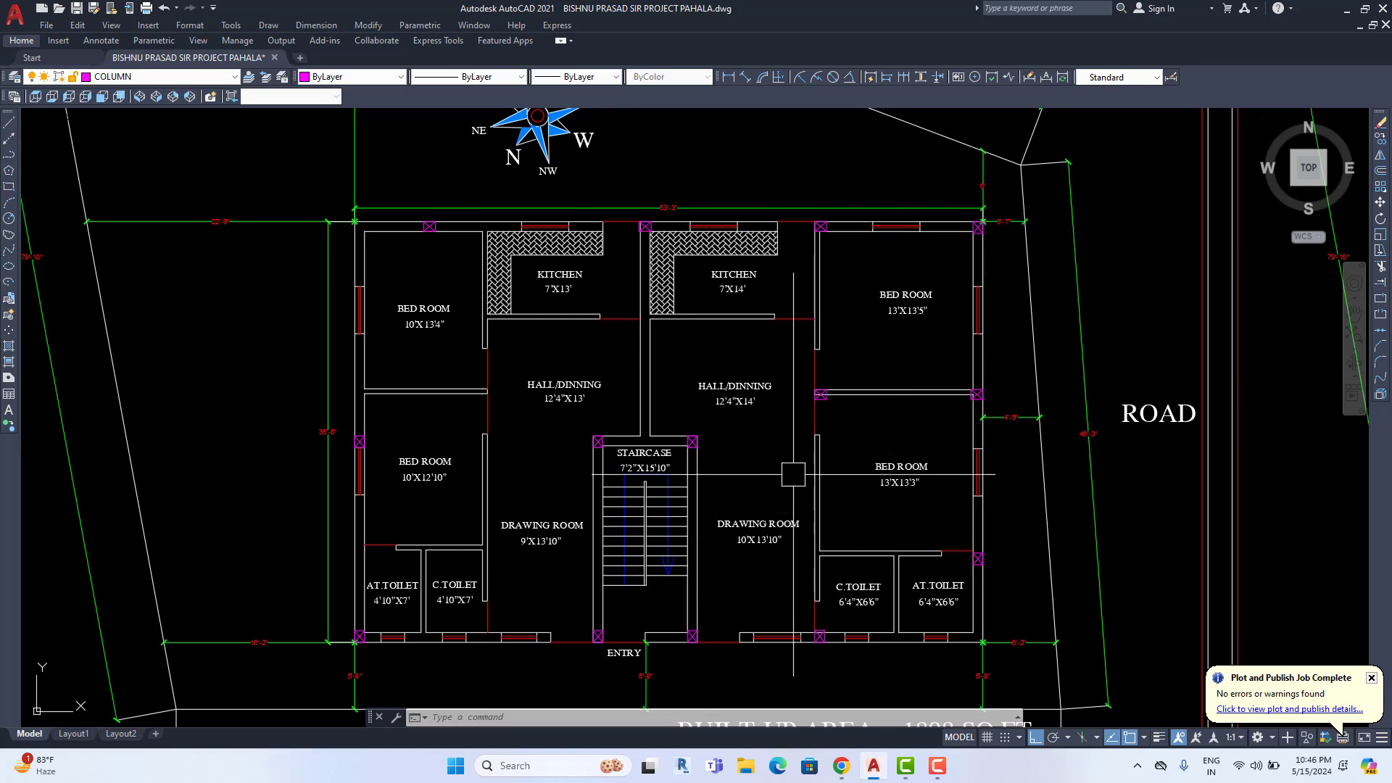
text(la)
key(Return)
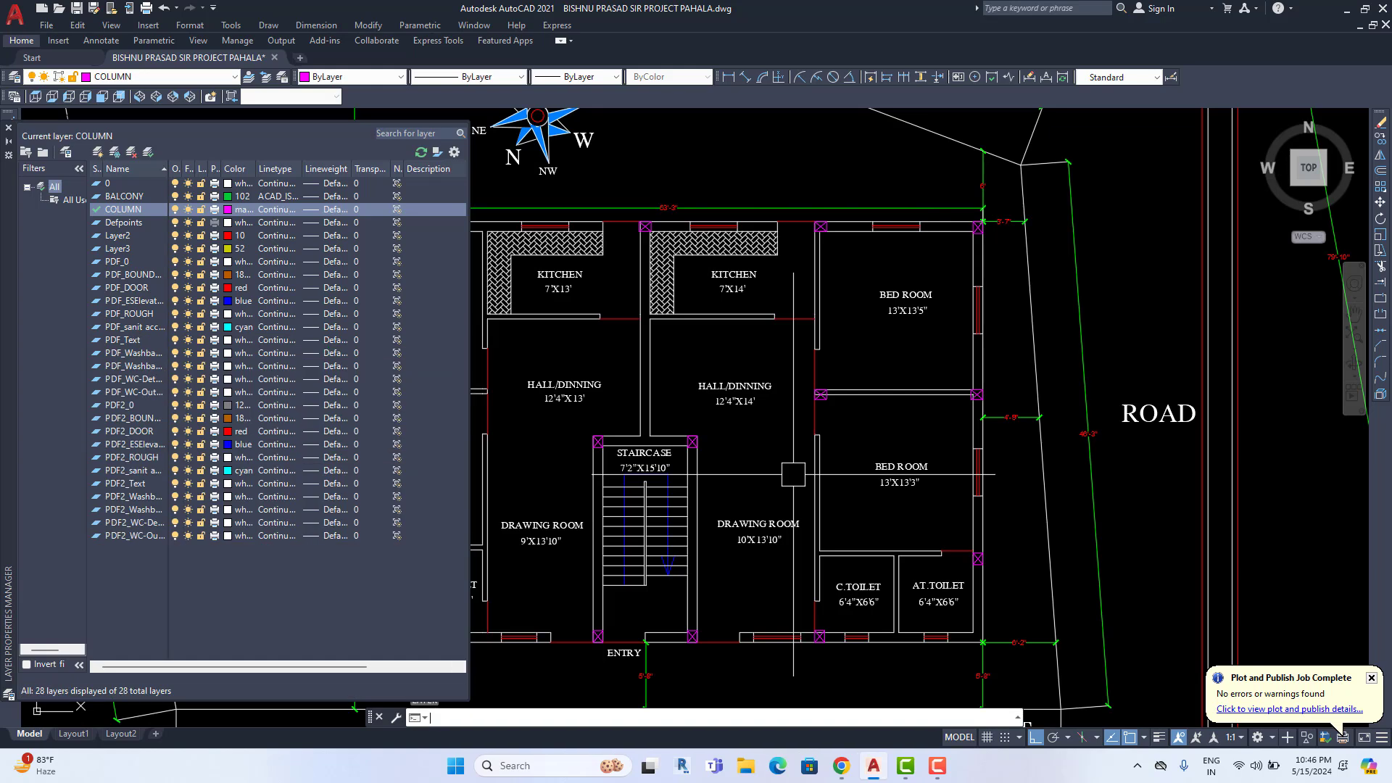
click(99, 153)
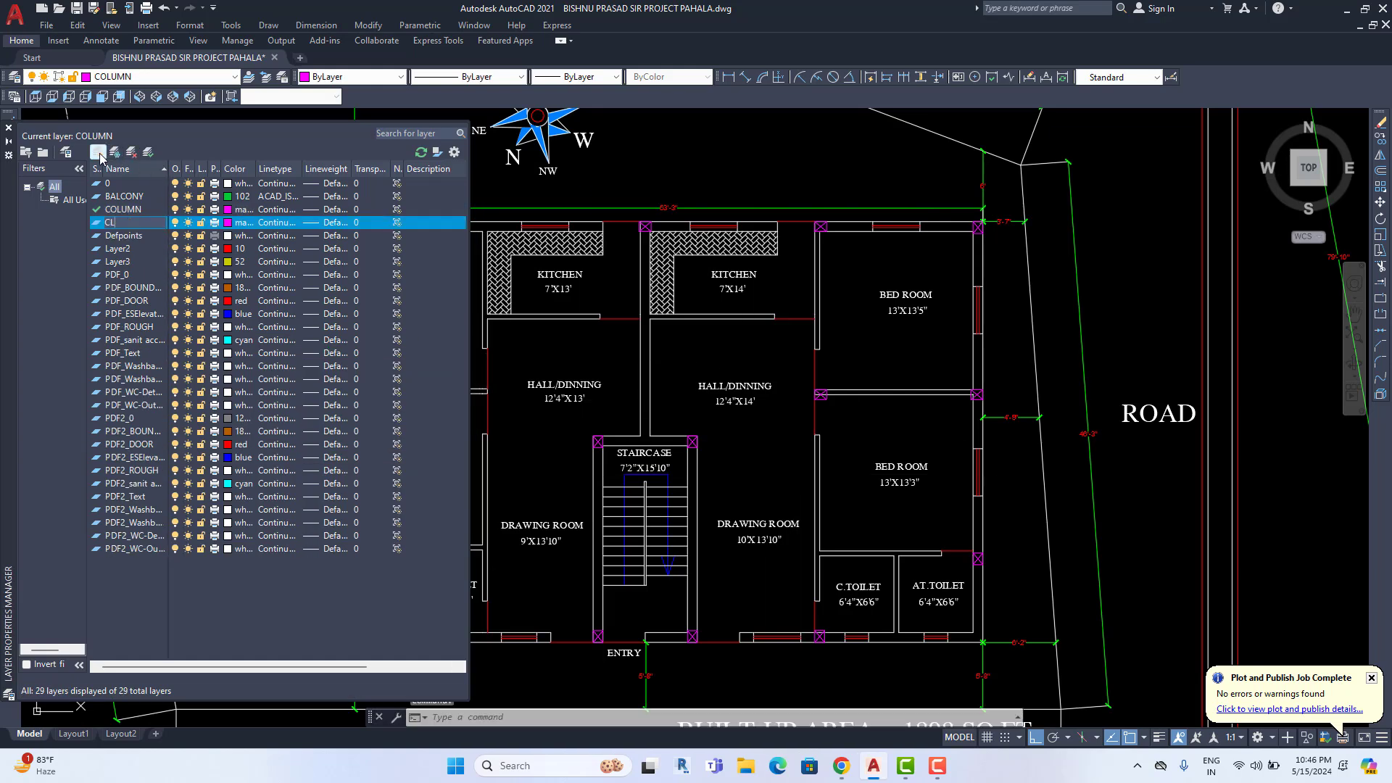
click(241, 220)
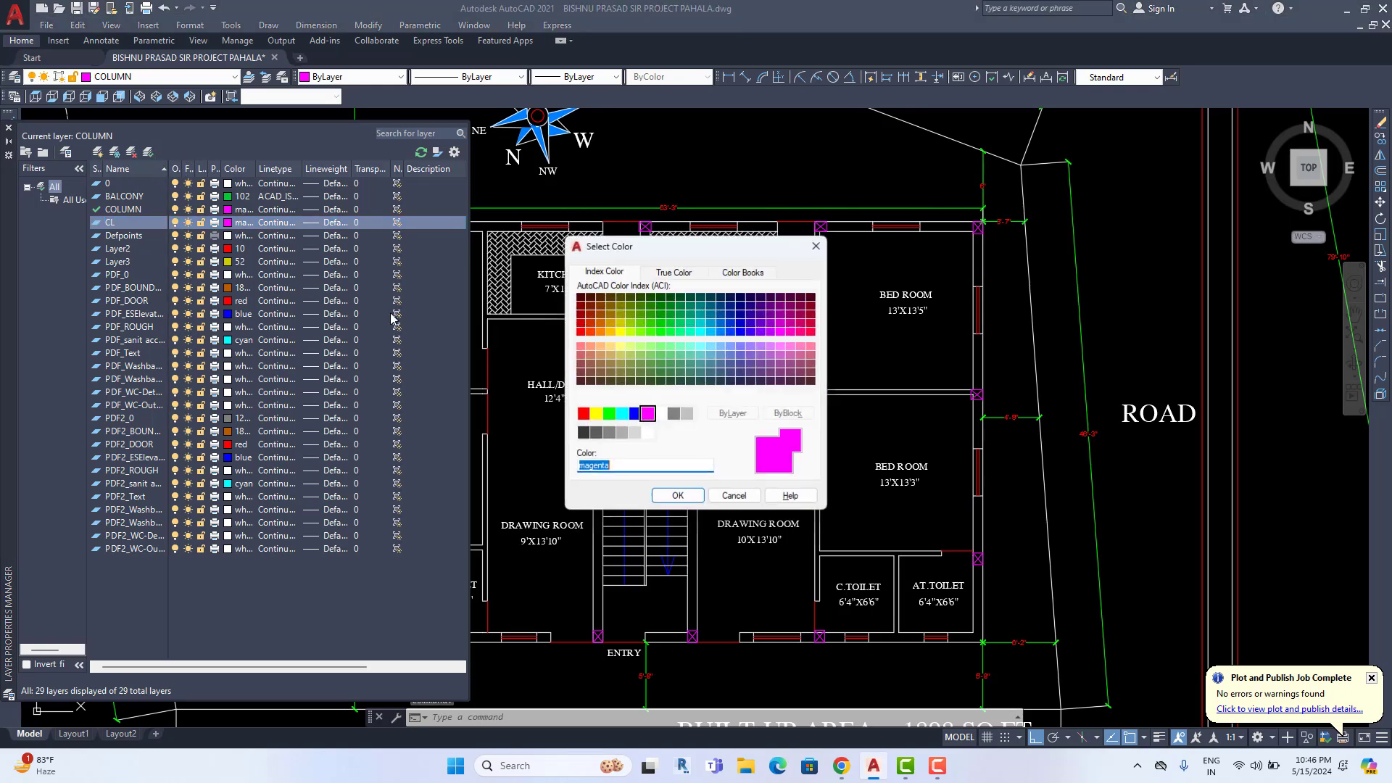
click(596, 414)
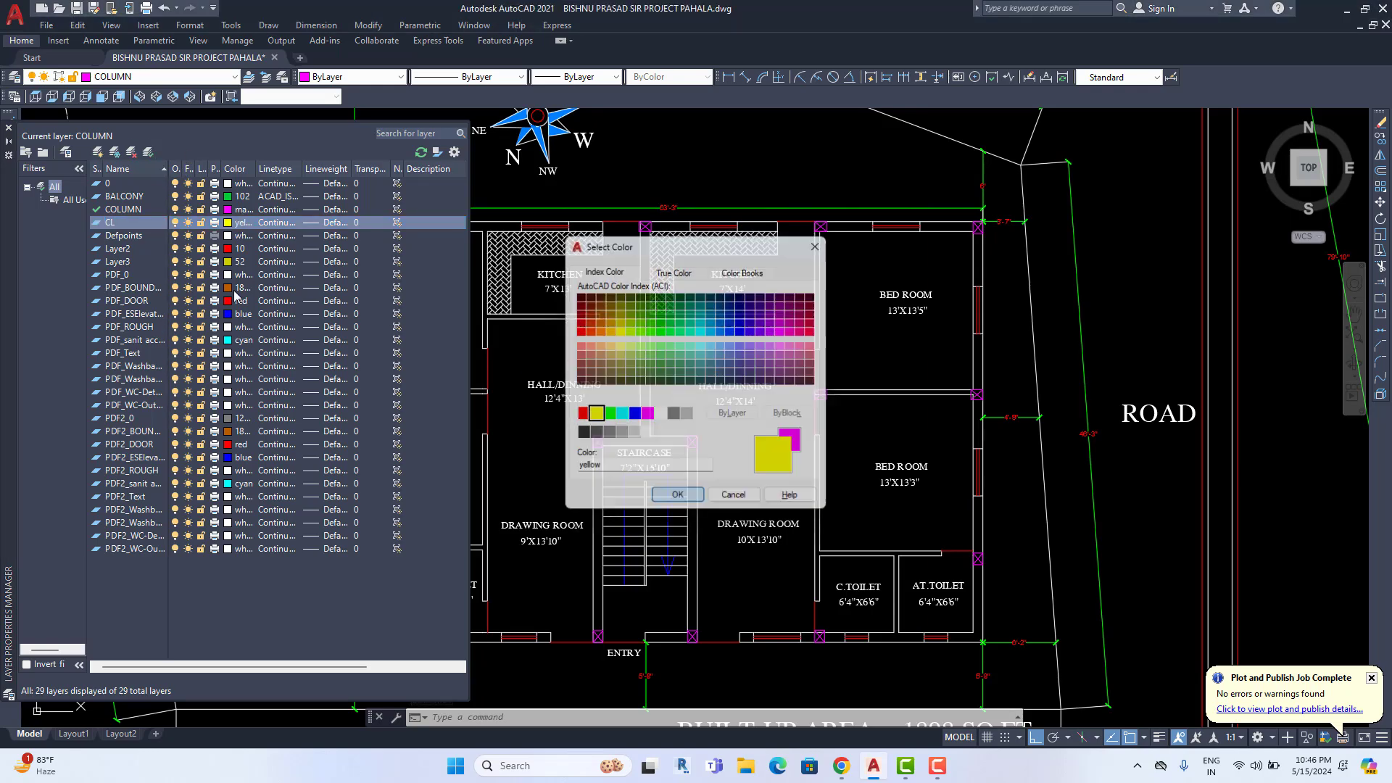
click(678, 495)
double_click(100, 223)
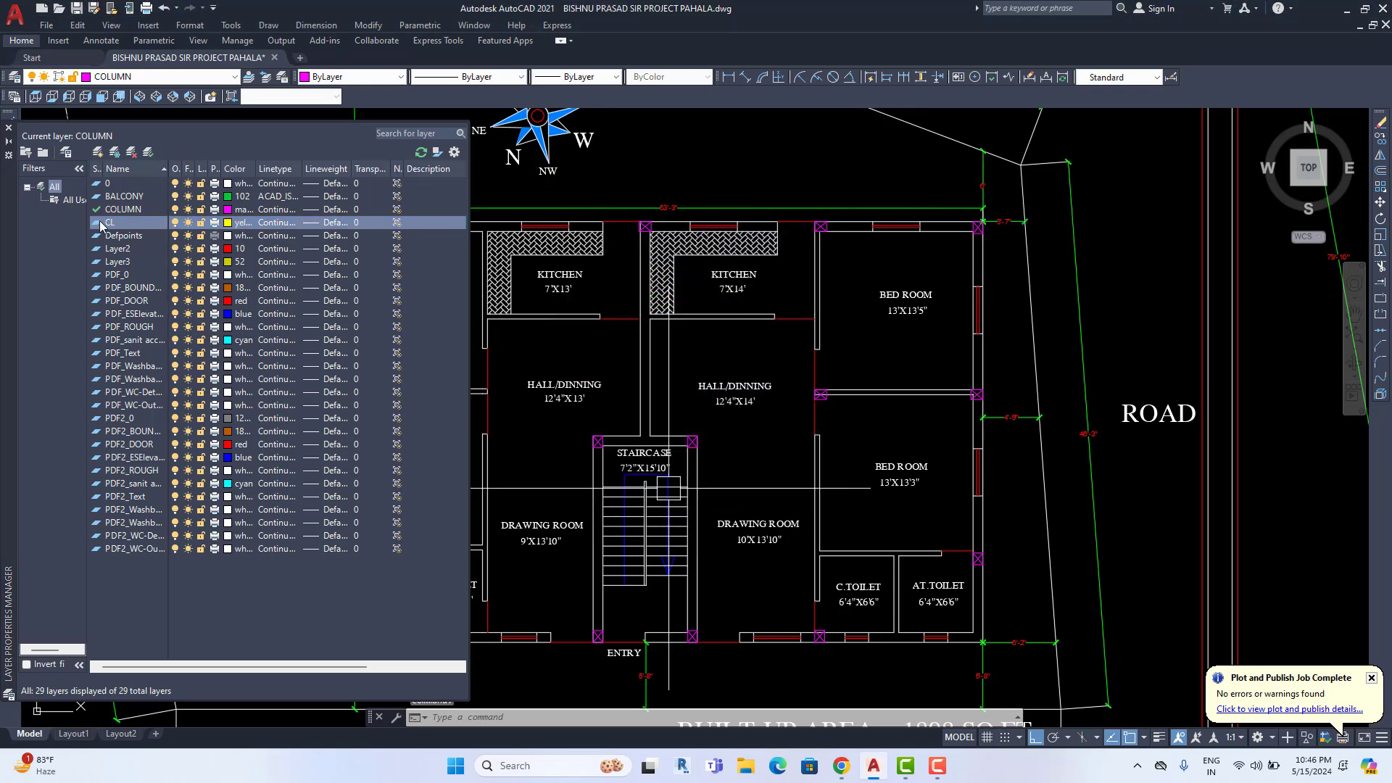
click(9, 130)
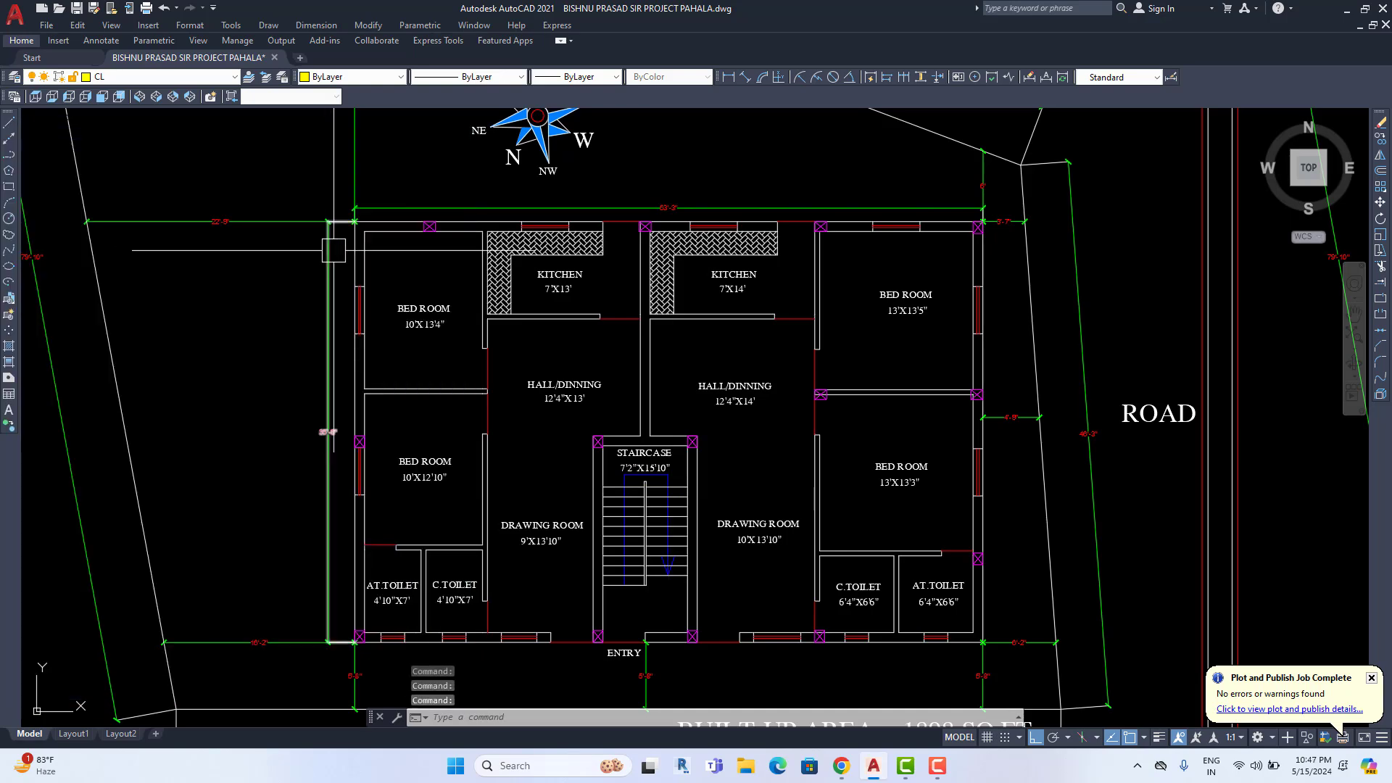
Draw a centre line from the column above the 1898 SQ FT plan's 10'X13'4" BED ROOM to the 13'X13'5" BED ROOM's outer corner column
click(9, 122)
scroll(392, 201, up, 4)
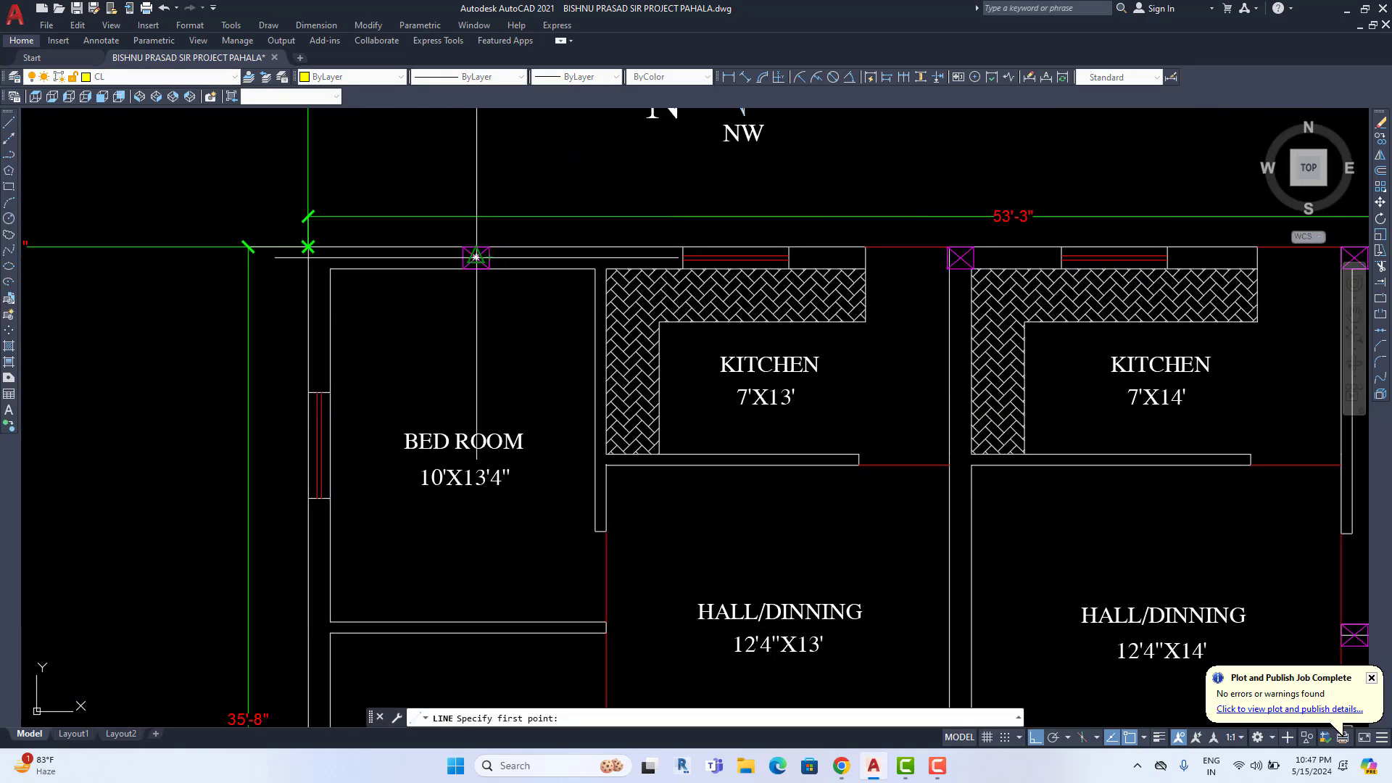
click(476, 257)
scroll(476, 256, down, 5)
scroll(832, 210, up, 8)
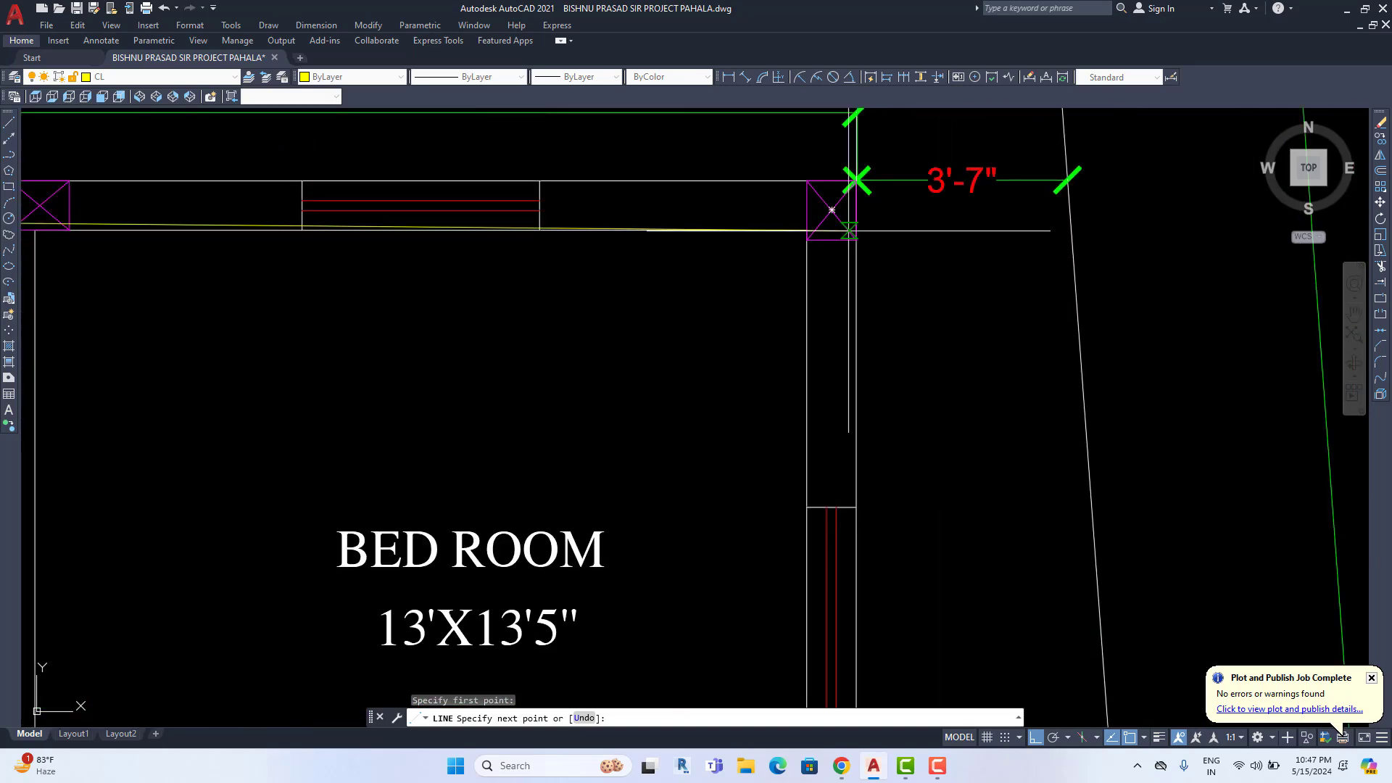
scroll(831, 209, up, 8)
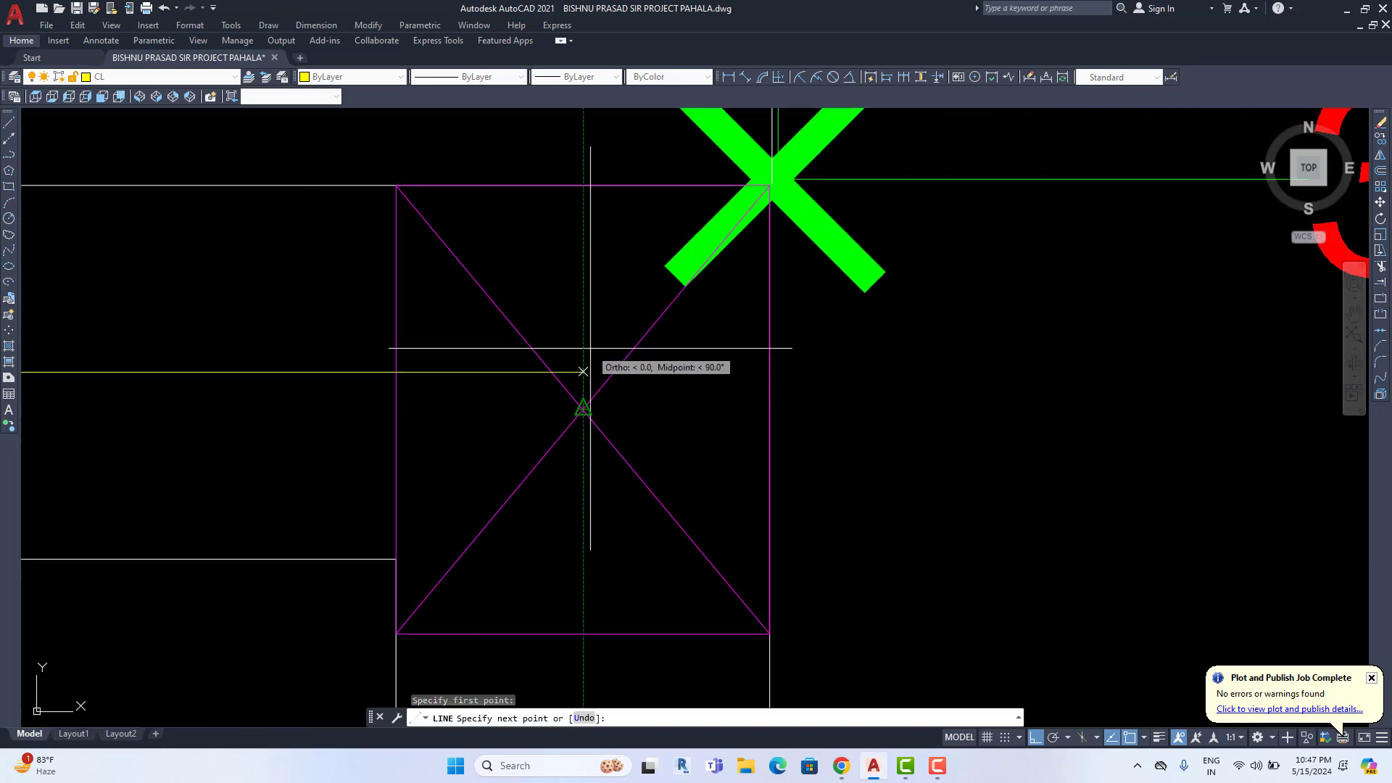
click(583, 371)
Continue the centre line down the road-side wall to the mid-wall point at the 6'4"X6'6" AT.TOILET's outer corner
scroll(644, 312, down, 5)
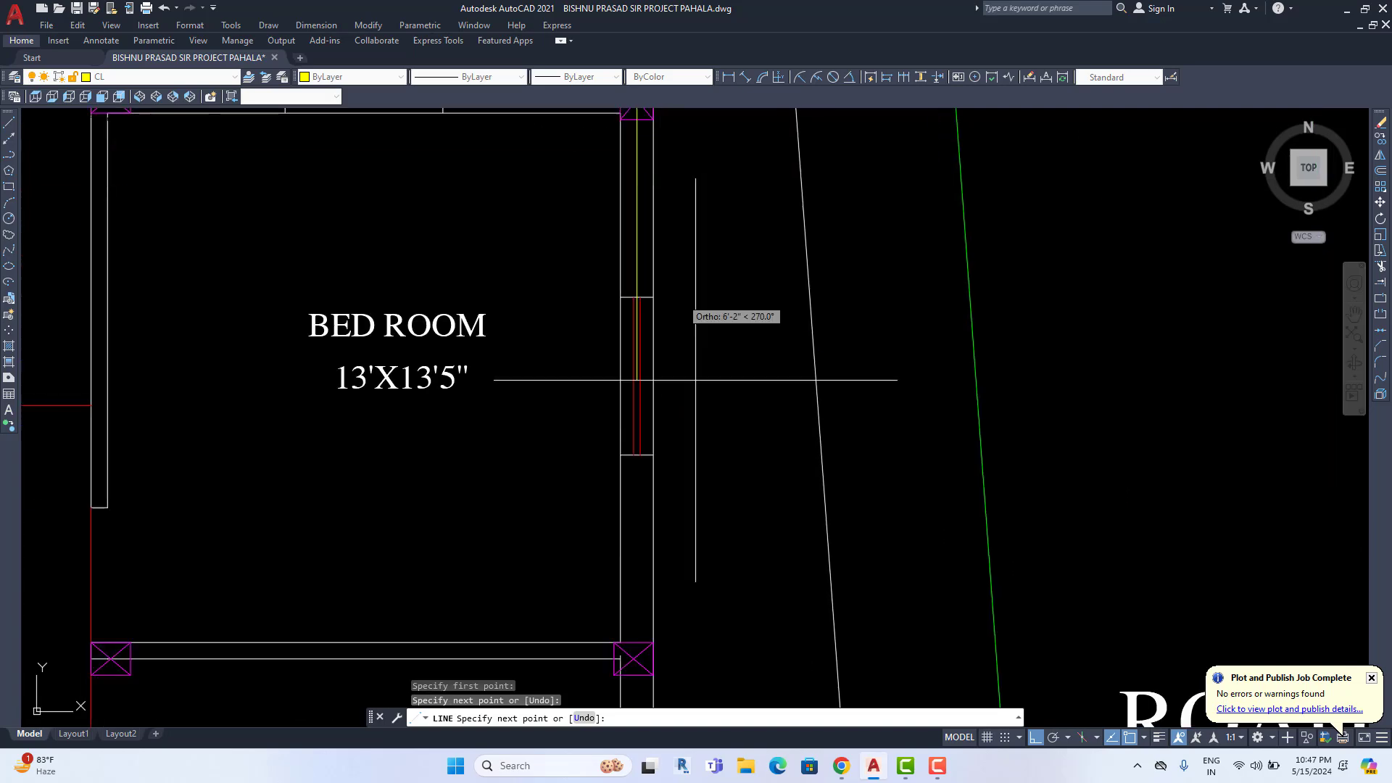
scroll(723, 554, down, 6)
middle_drag(729, 552, 729, 366)
scroll(687, 472, up, 6)
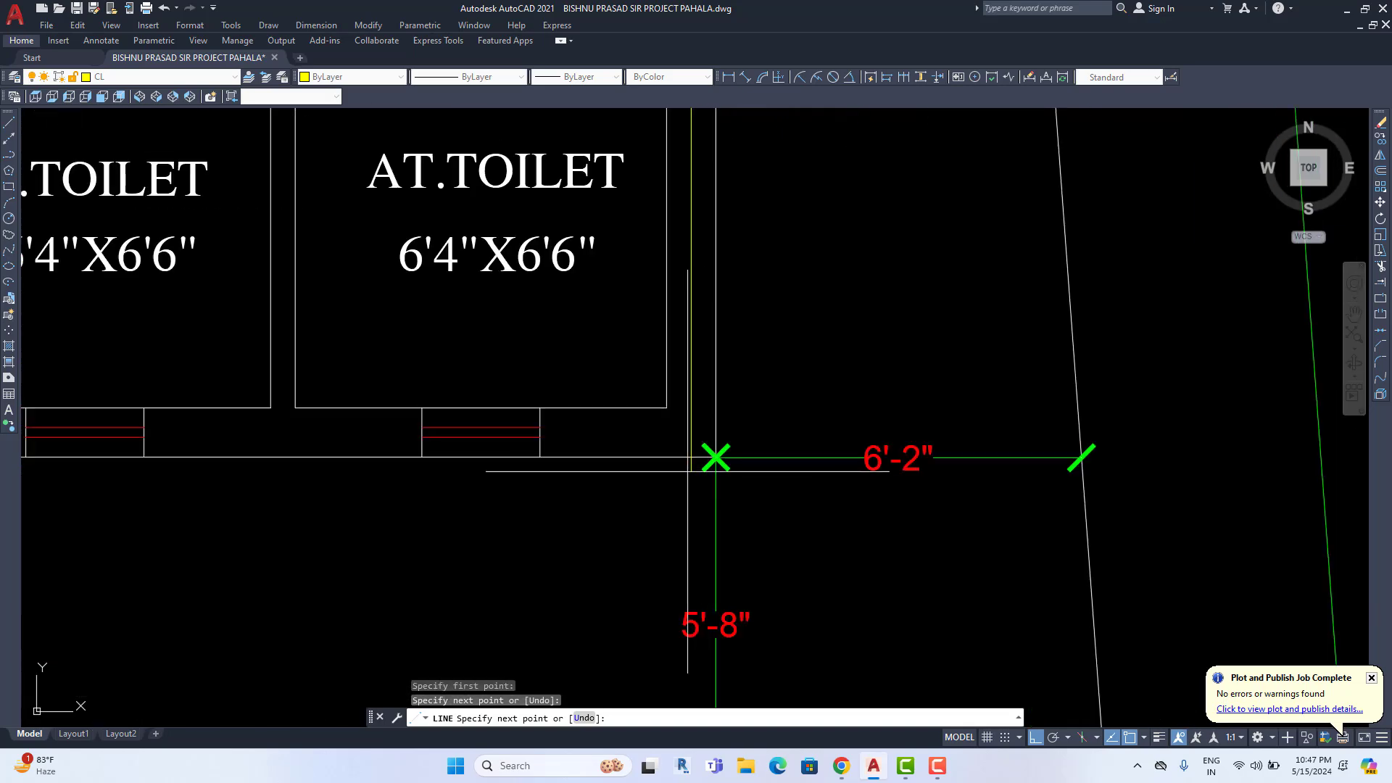
scroll(553, 435, up, 2)
click(755, 433)
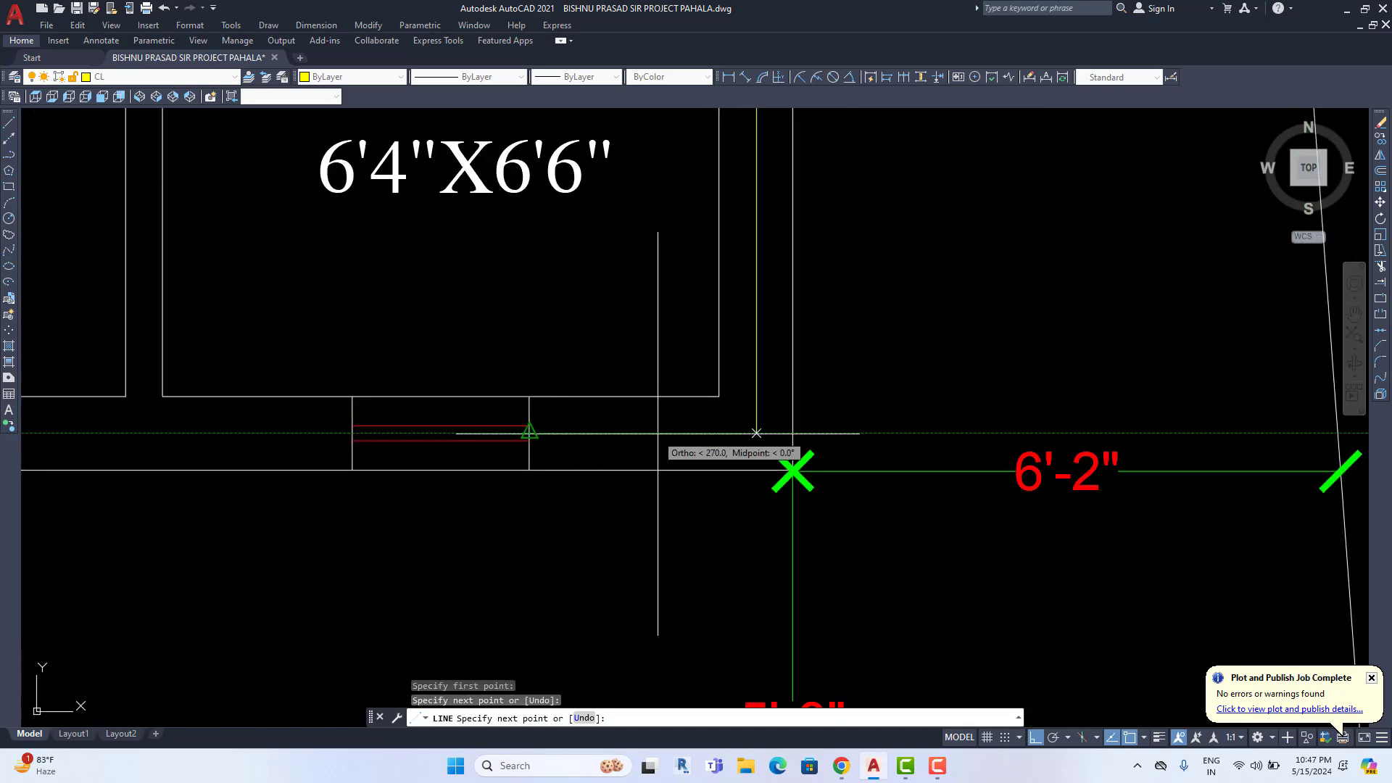
Continue the centre line along the entry wall to the corner column beside the 4'10"X7' AT.TOILET
scroll(755, 436, down, 5)
scroll(510, 441, up, 5)
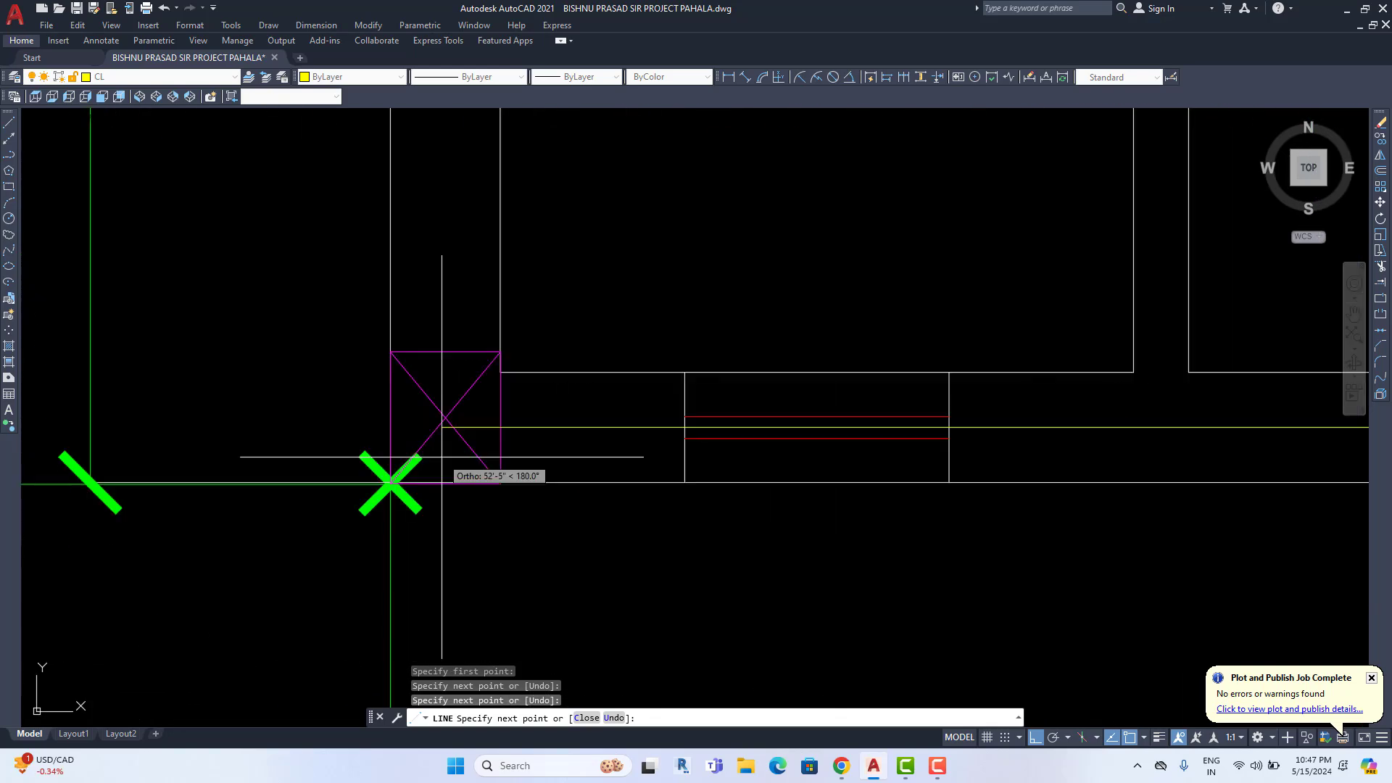
scroll(445, 458, up, 4)
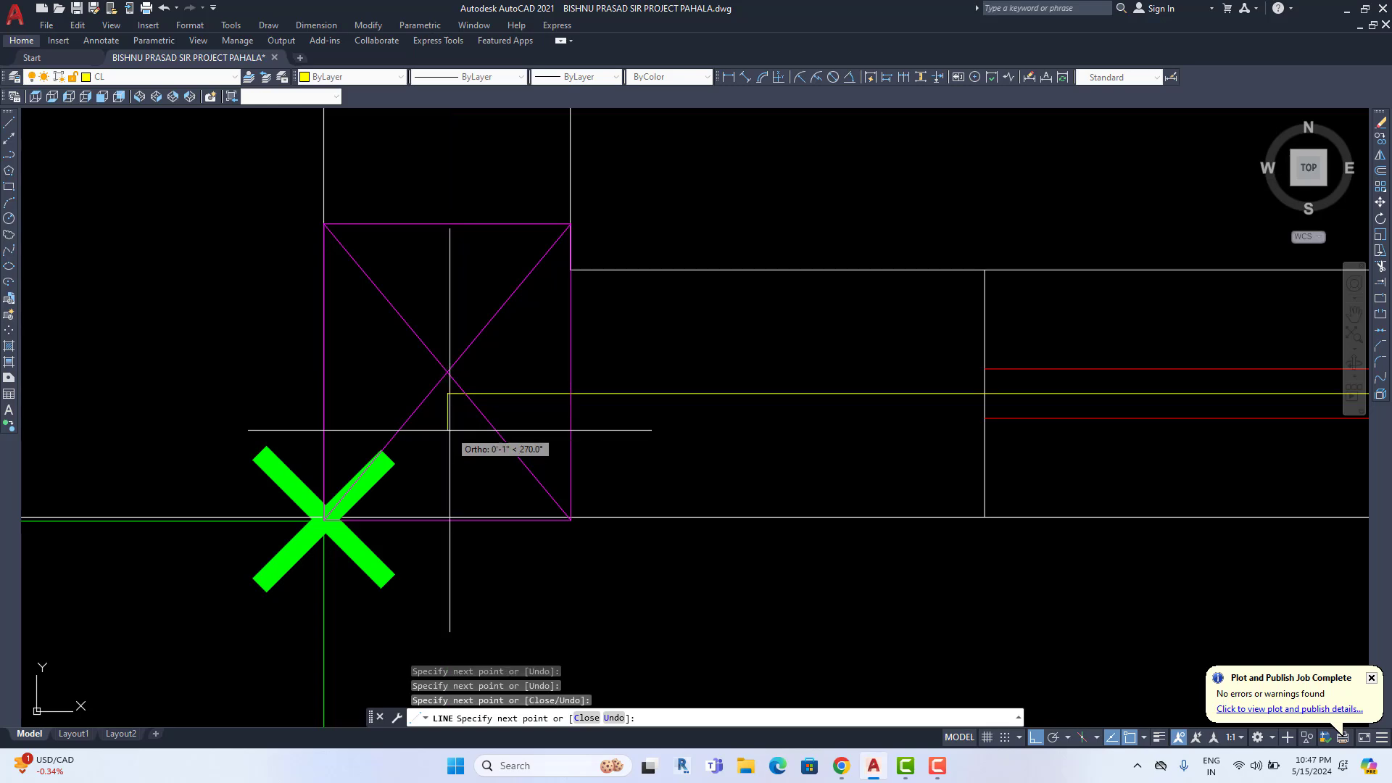
Run the centre line up the bedrooms' outer wall and back to its starting column above the 10'X13'4" BED ROOM
scroll(473, 353, down, 5)
middle_drag(473, 276, 387, 572)
scroll(386, 571, down, 3)
middle_drag(450, 174, 420, 425)
middle_drag(383, 116, 297, 507)
middle_drag(303, 211, 263, 708)
scroll(264, 455, up, 4)
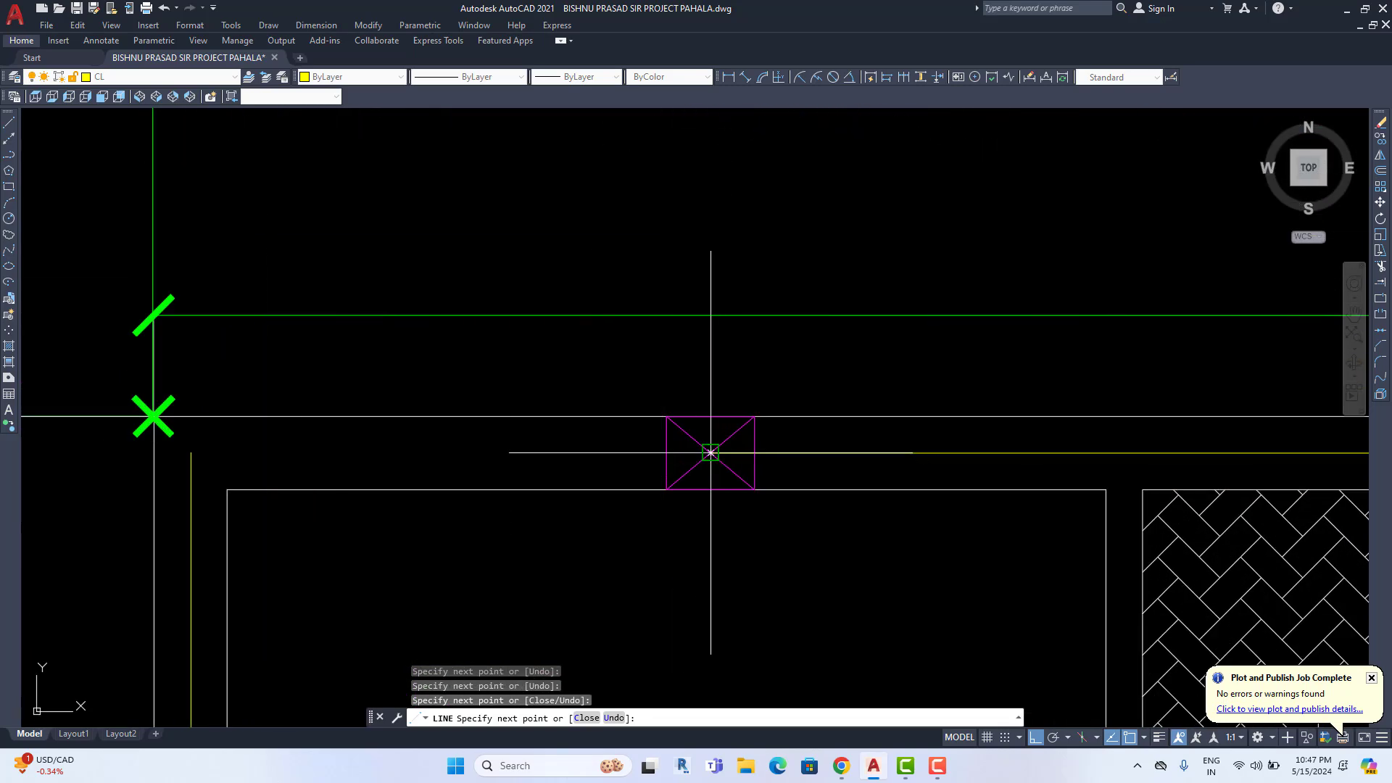
scroll(711, 452, down, 10)
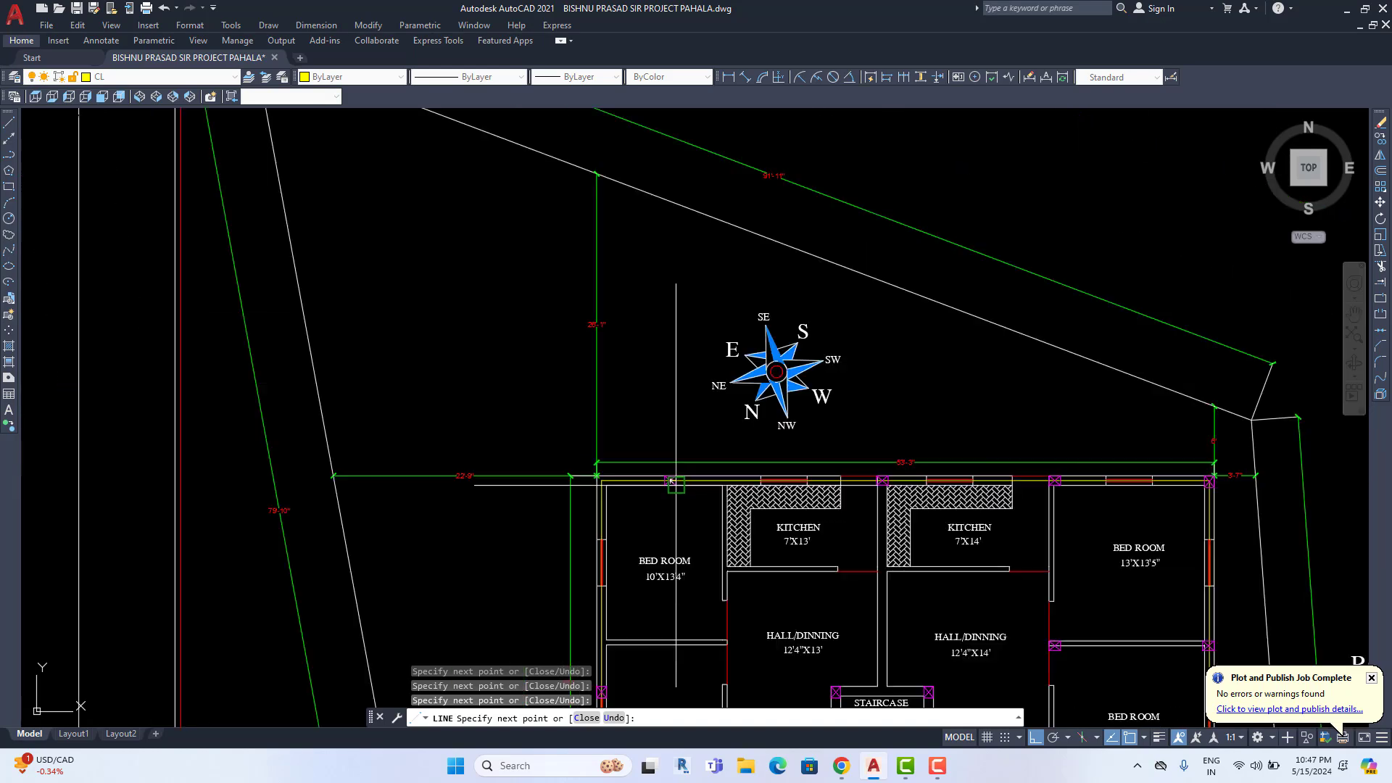
scroll(645, 454, up, 2)
key(Escape)
Open the SGFGFDG column block of the 1898 SQ FT plan for in-place editing at the AT.TOILET corner column
middle_drag(747, 429, 587, 428)
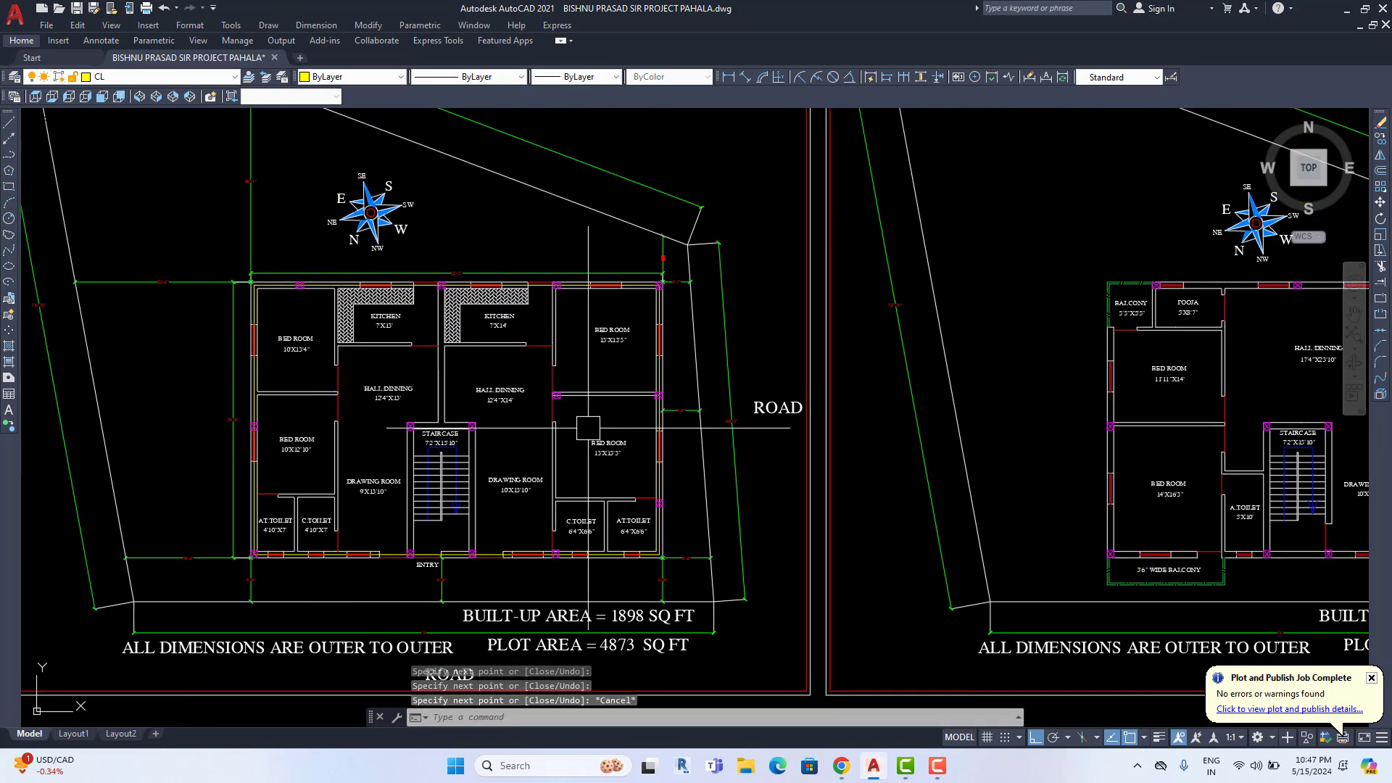
middle_drag(1145, 362, 901, 345)
middle_drag(476, 461, 644, 470)
scroll(363, 454, up, 4)
middle_drag(349, 453, 548, 418)
scroll(160, 628, up, 14)
double_click(314, 340)
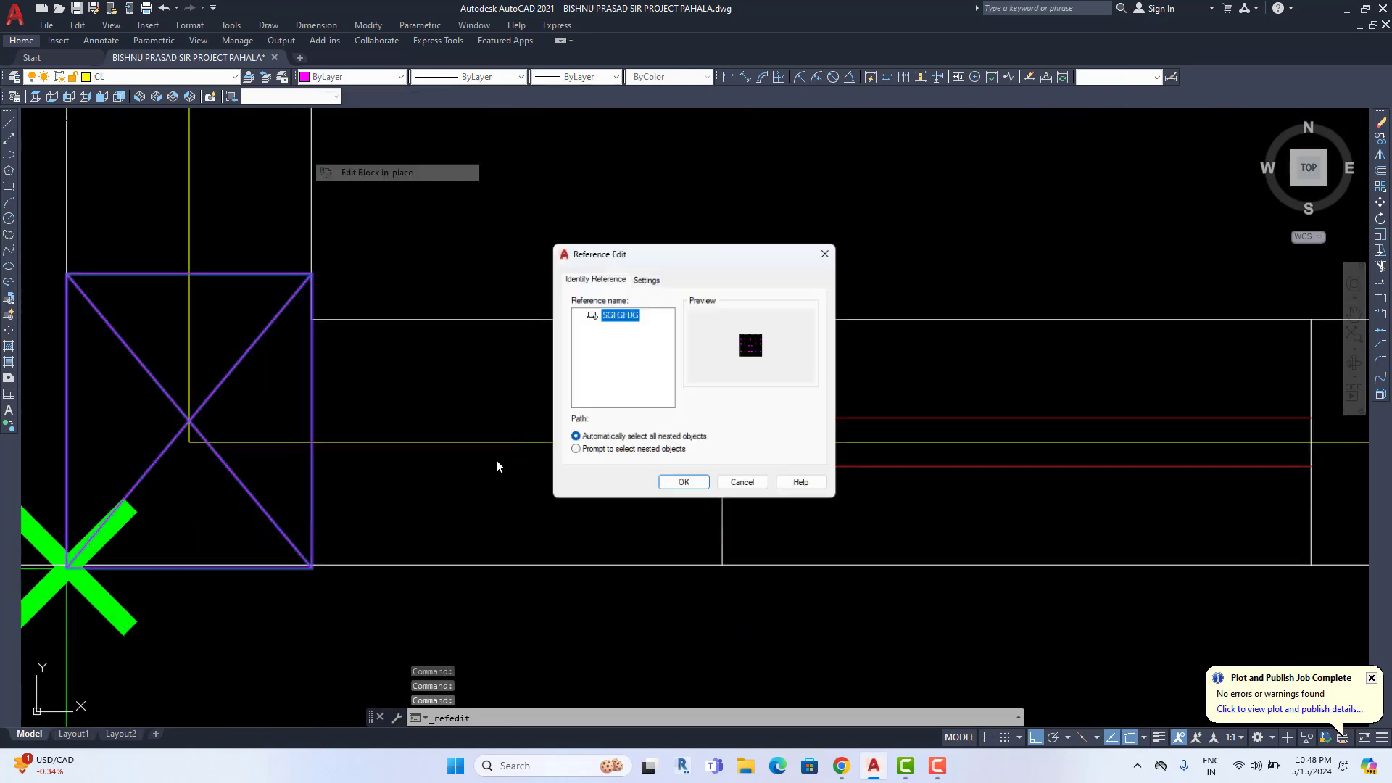
click(684, 482)
Move the corner column beside the 4'10"X7' AT.TOILET flush with the wall's outer face
middle_drag(435, 435, 564, 422)
drag(493, 232, 167, 581)
click(1380, 202)
click(196, 553)
Move the other columns along the entry wall flush with the wall's outer face
middle_drag(1088, 529, 744, 515)
scroll(744, 515, down, 1)
drag(646, 384, 935, 603)
key(space)
scroll(779, 545, up, 2)
click(779, 546)
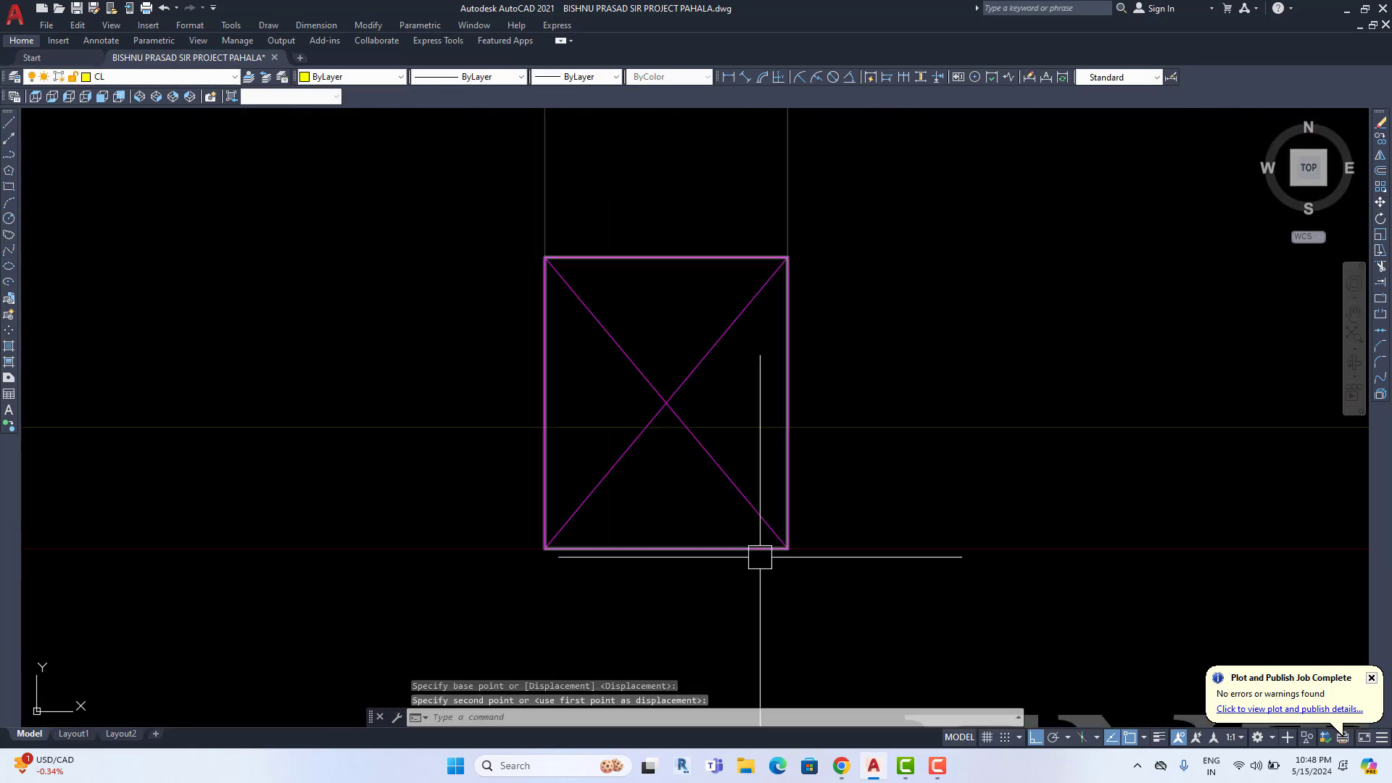
key(space)
click(1221, 547)
click(763, 425)
Save the changes to the column block and leave in-place editing
key(Escape)
key(Escape)
scroll(614, 598, down, 13)
text(refclose)
key(Return)
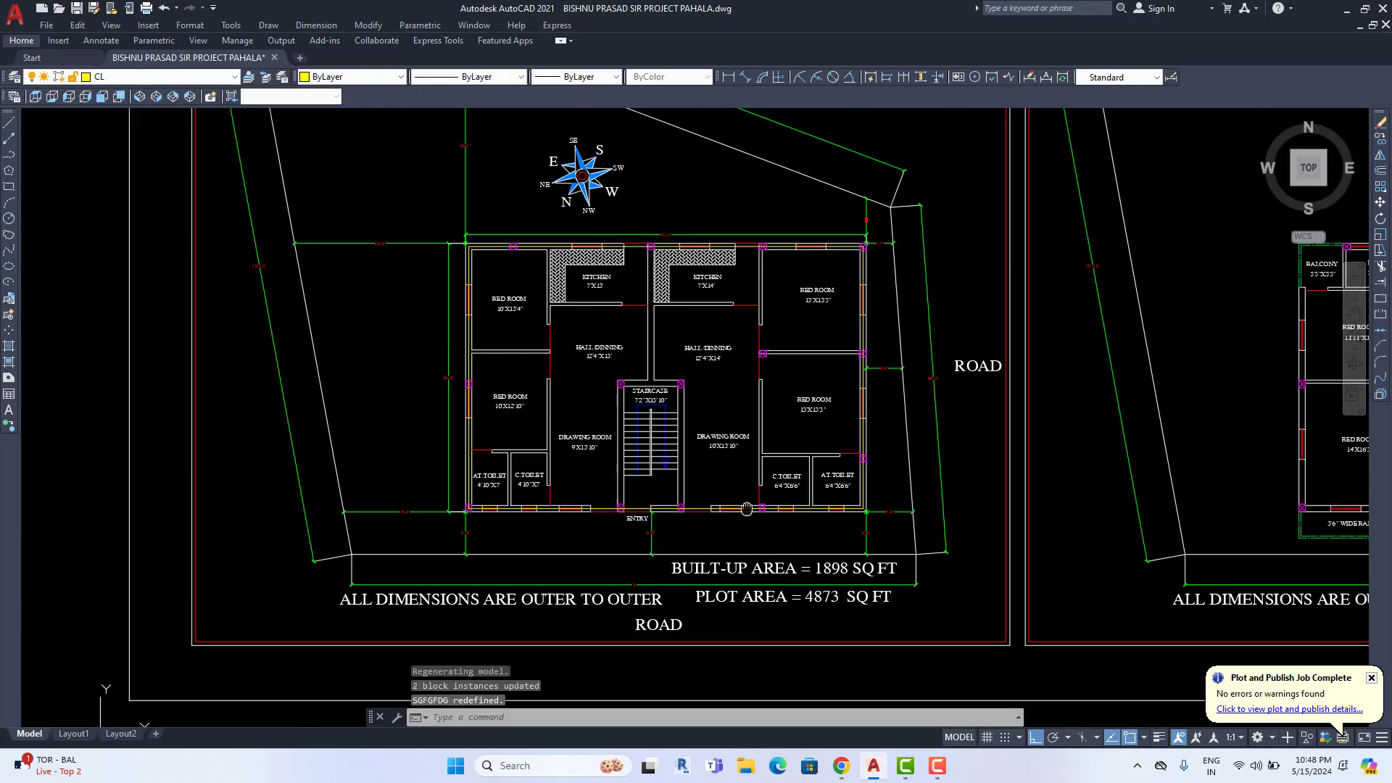
Begin another centre line in the 1898 SQ FT plan
key(l)
key(space)
scroll(507, 368, up, 4)
middle_drag(507, 368, 333, 525)
click(398, 248)
scroll(479, 493, up, 6)
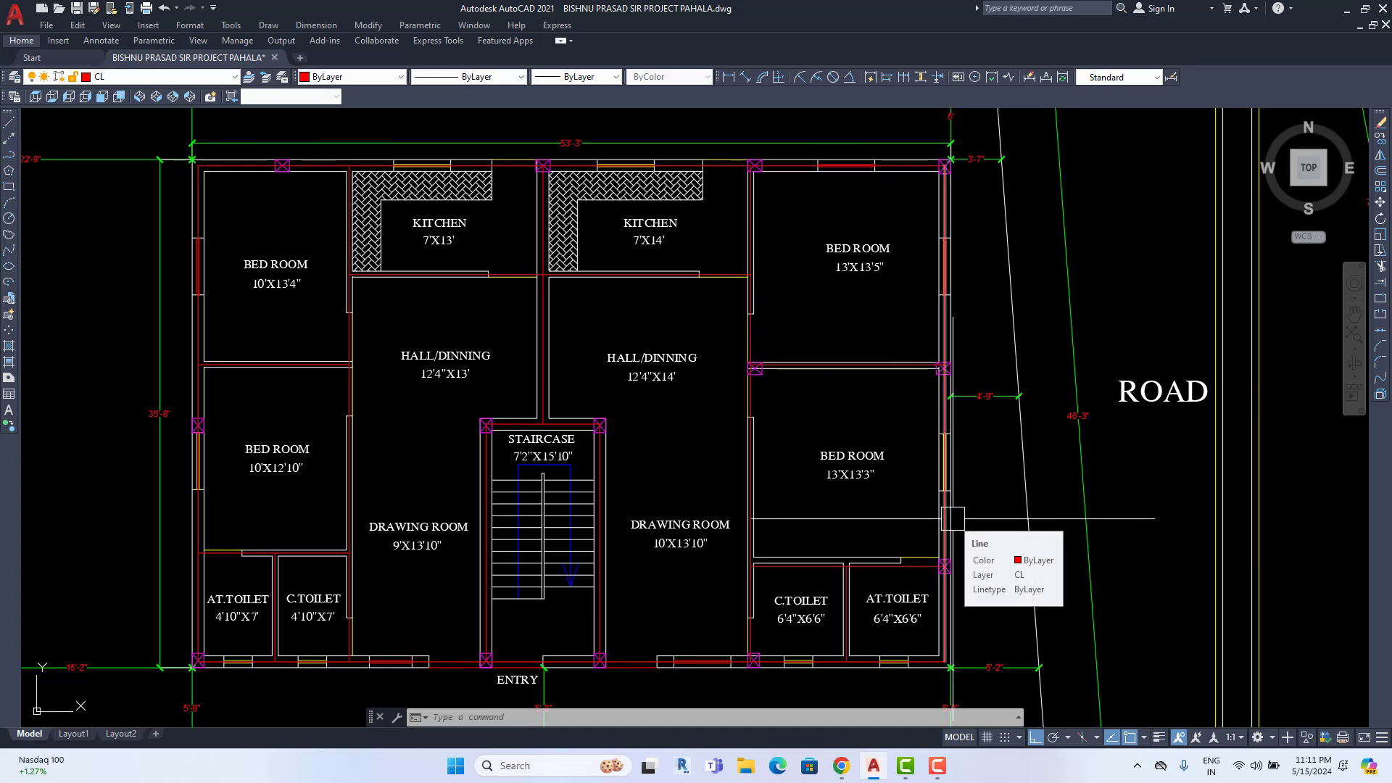
Examine the centre lines along the walls of the 1898 SQ FT plan, from the kitchens down to the toilets and entry
scroll(960, 317, up, 4)
middle_drag(960, 316, 972, 470)
scroll(819, 392, down, 4)
middle_drag(802, 414, 917, 348)
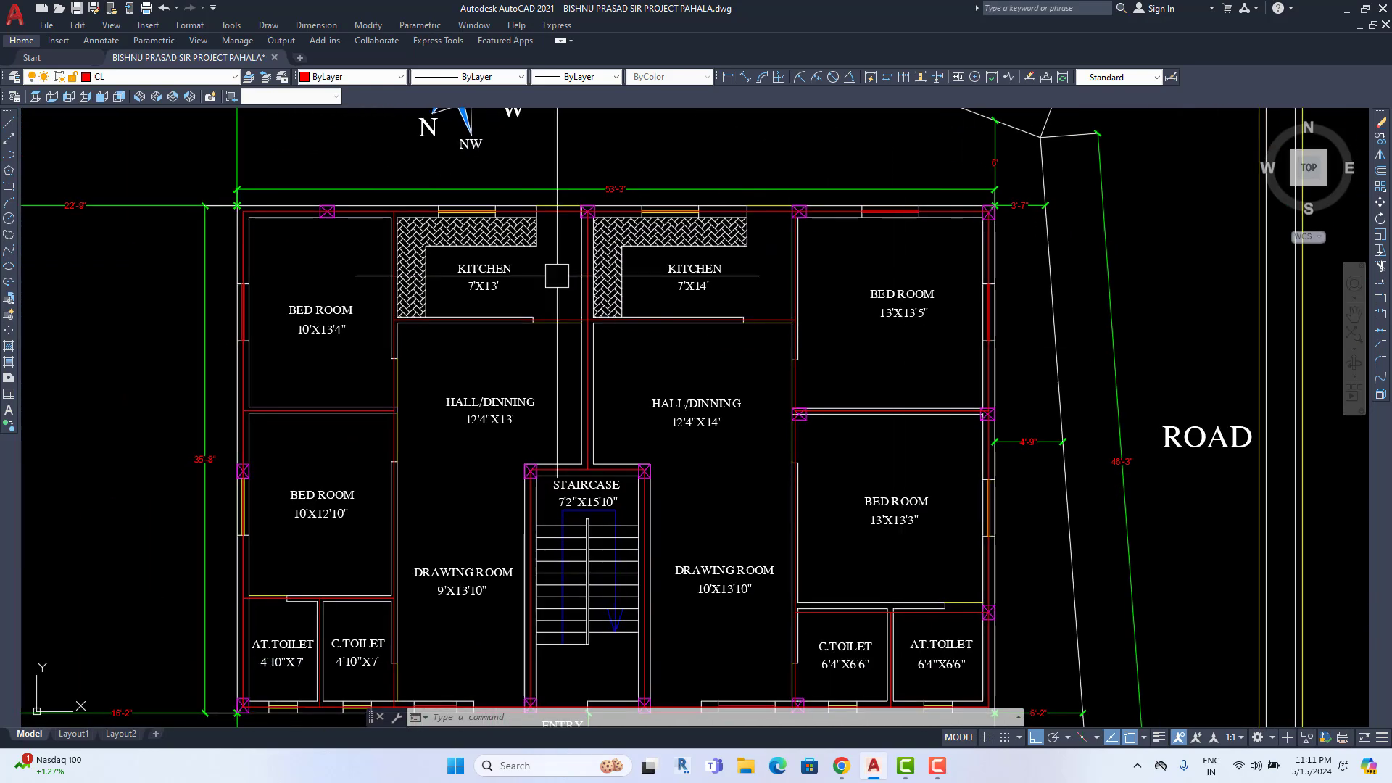
middle_drag(700, 571, 745, 345)
scroll(556, 491, up, 2)
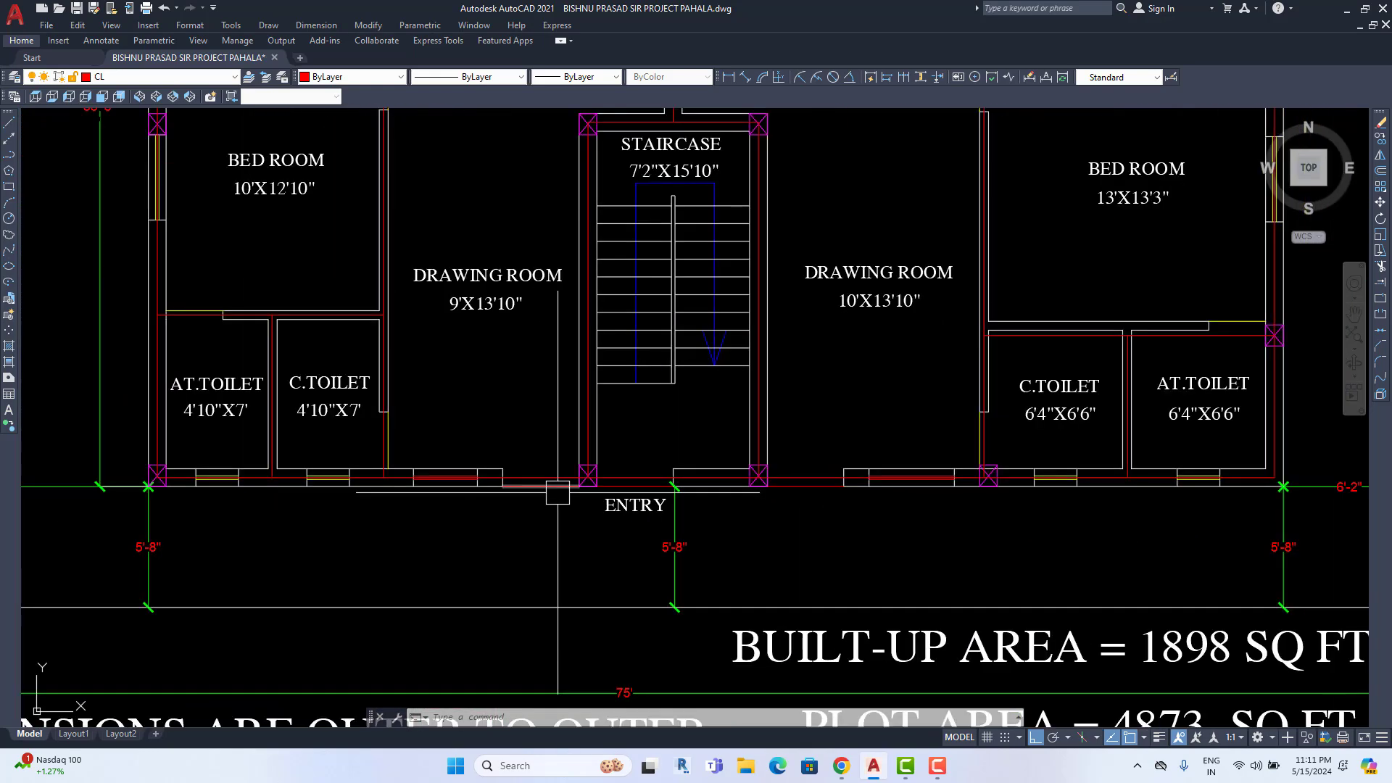
middle_drag(899, 505, 832, 662)
scroll(759, 507, down, 2)
mouse_move(797, 487)
middle_down()
mouse_move(762, 512)
mouse_move(720, 403)
middle_up()
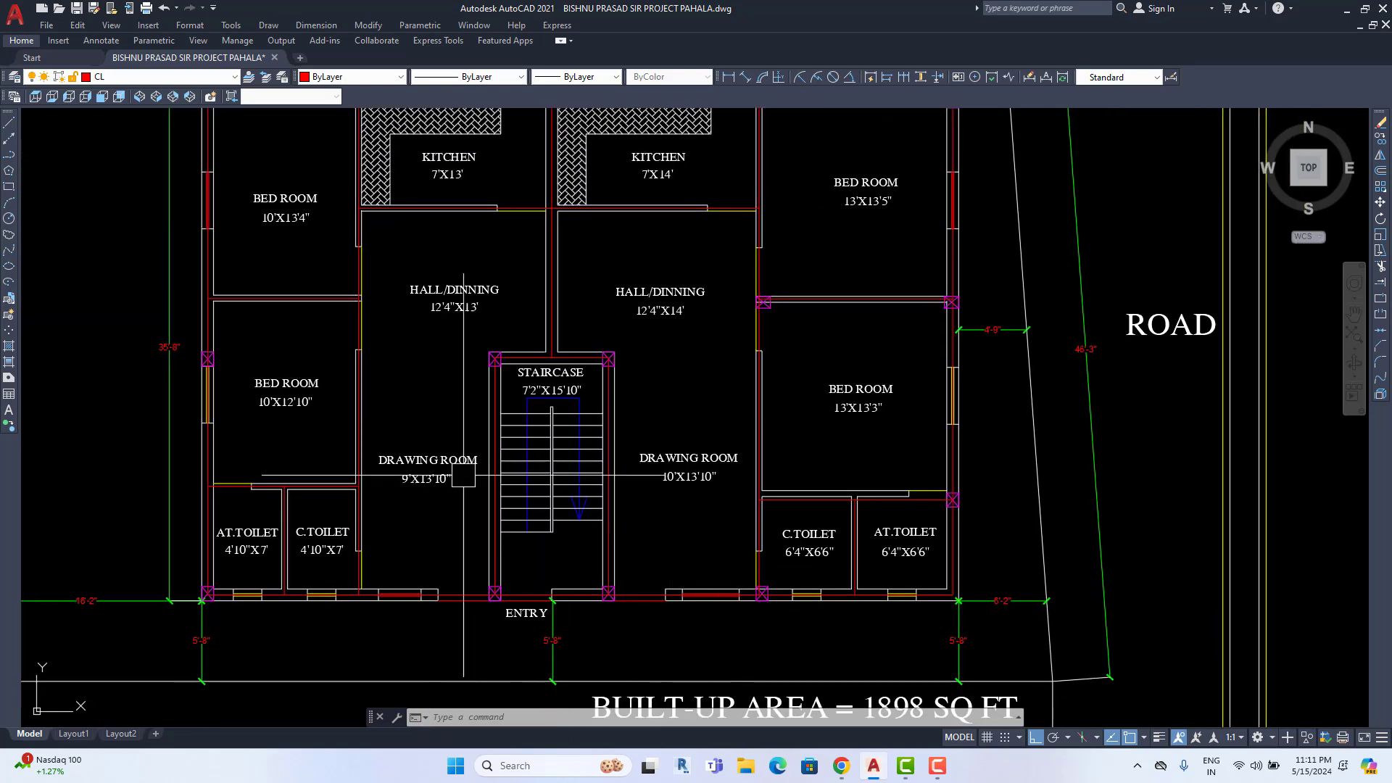
Examine the centre lines on the 2096 SQ FT plan, including those between the staircase, DRAWING ROOM and 13'2"X16' BED ROOM
middle_drag(766, 452, 719, 487)
scroll(457, 413, down, 2)
middle_drag(806, 474, 182, 449)
middle_drag(800, 475, 410, 456)
middle_drag(397, 233, 349, 287)
scroll(350, 287, up, 2)
middle_drag(797, 361, 738, 267)
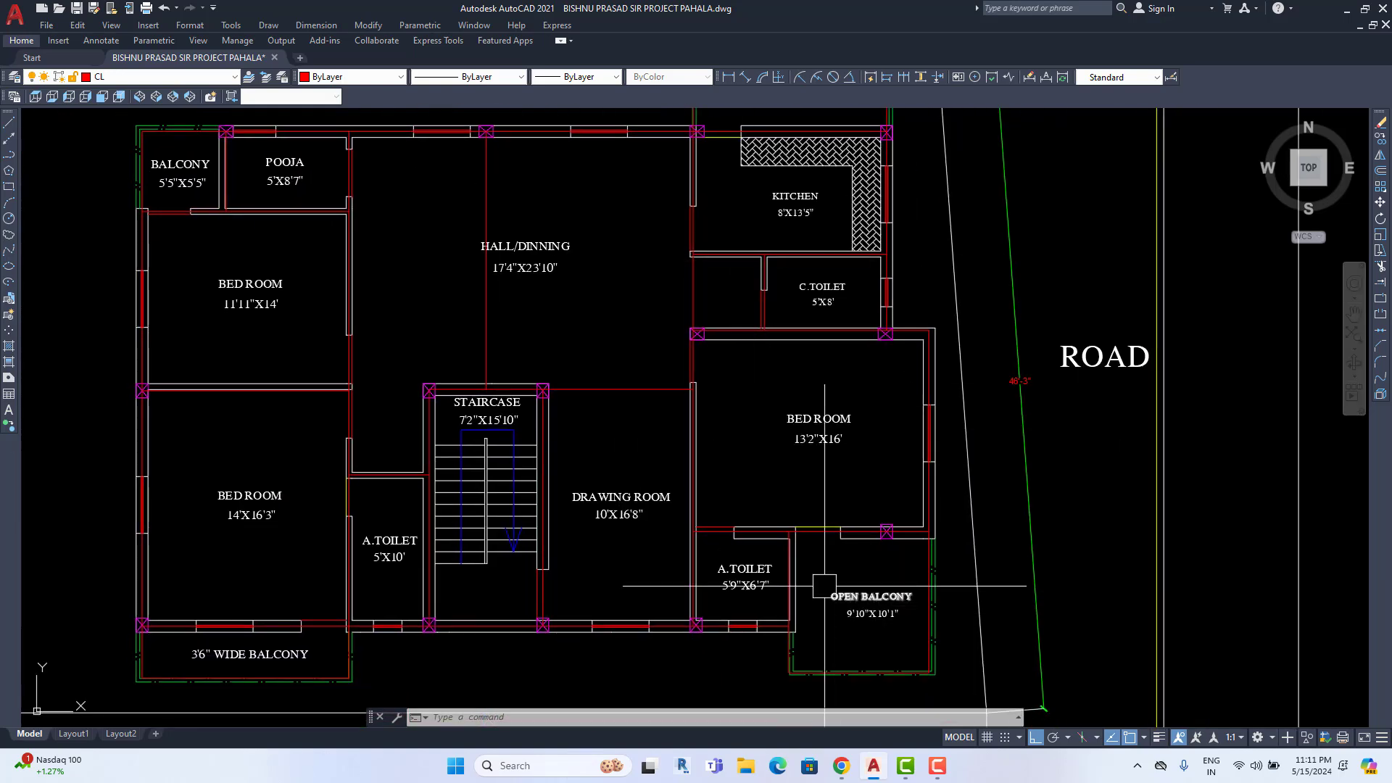
scroll(625, 404, up, 2)
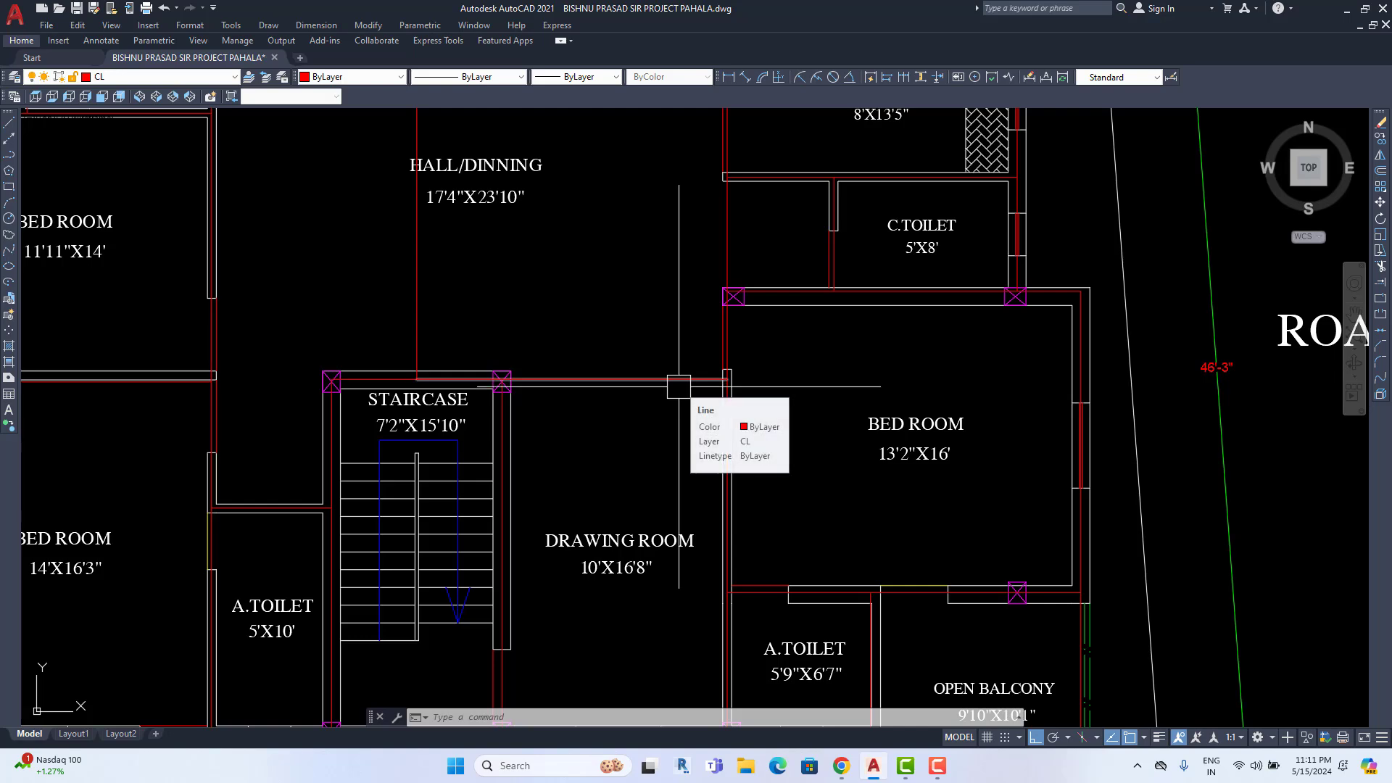
scroll(678, 387, down, 3)
scroll(630, 429, up, 3)
scroll(661, 418, down, 2)
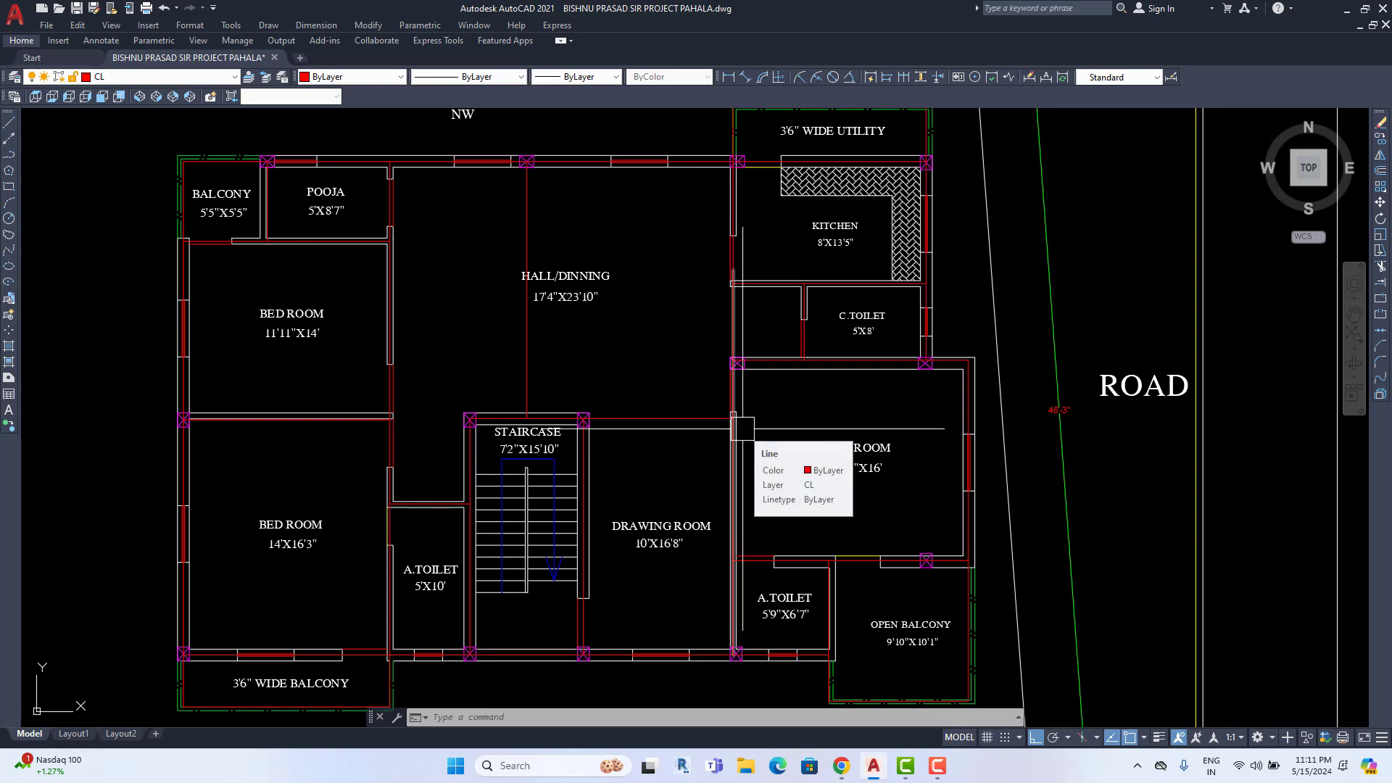
middle_drag(606, 335, 601, 386)
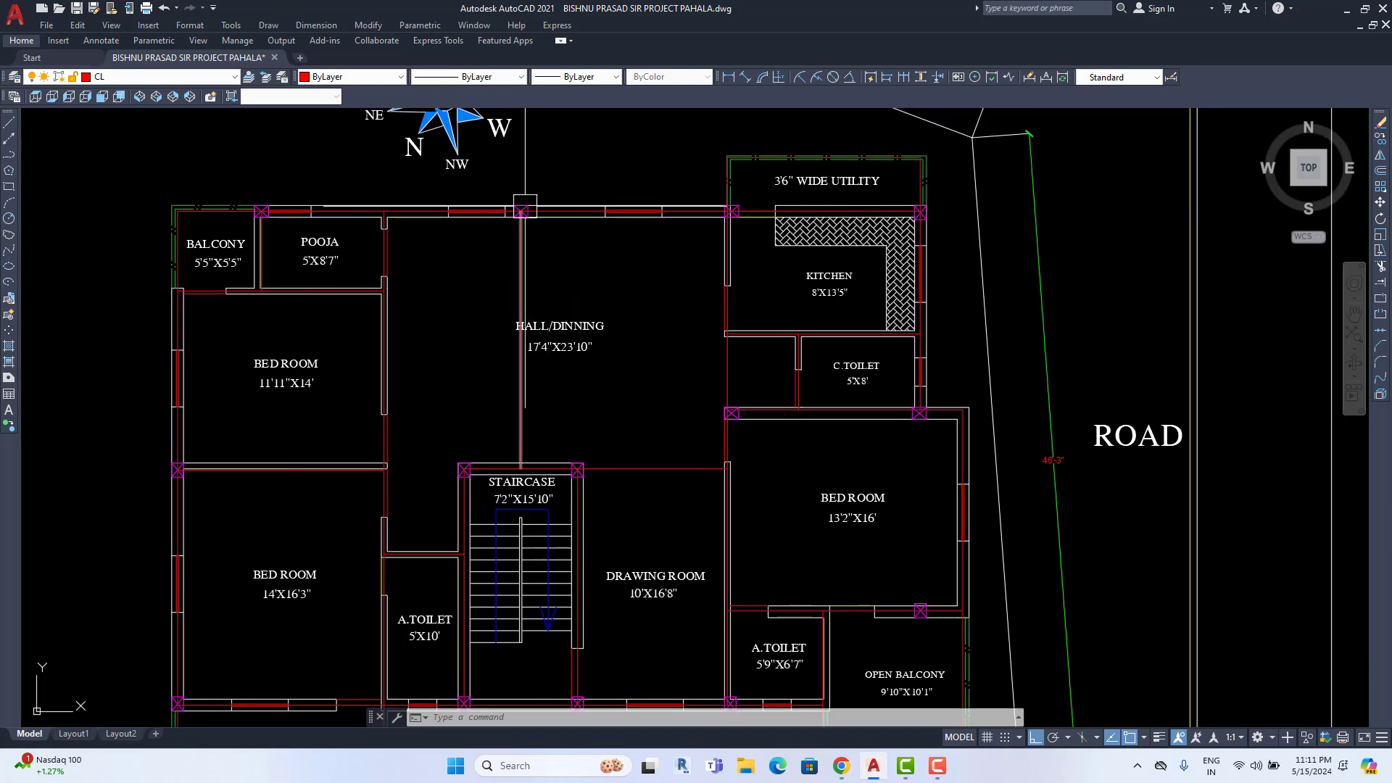
Inspect the centre line crossing the 2096 SQ FT plan's HALL/DINNING to the staircase and compare it with the 1898 SQ FT plan
click(530, 262)
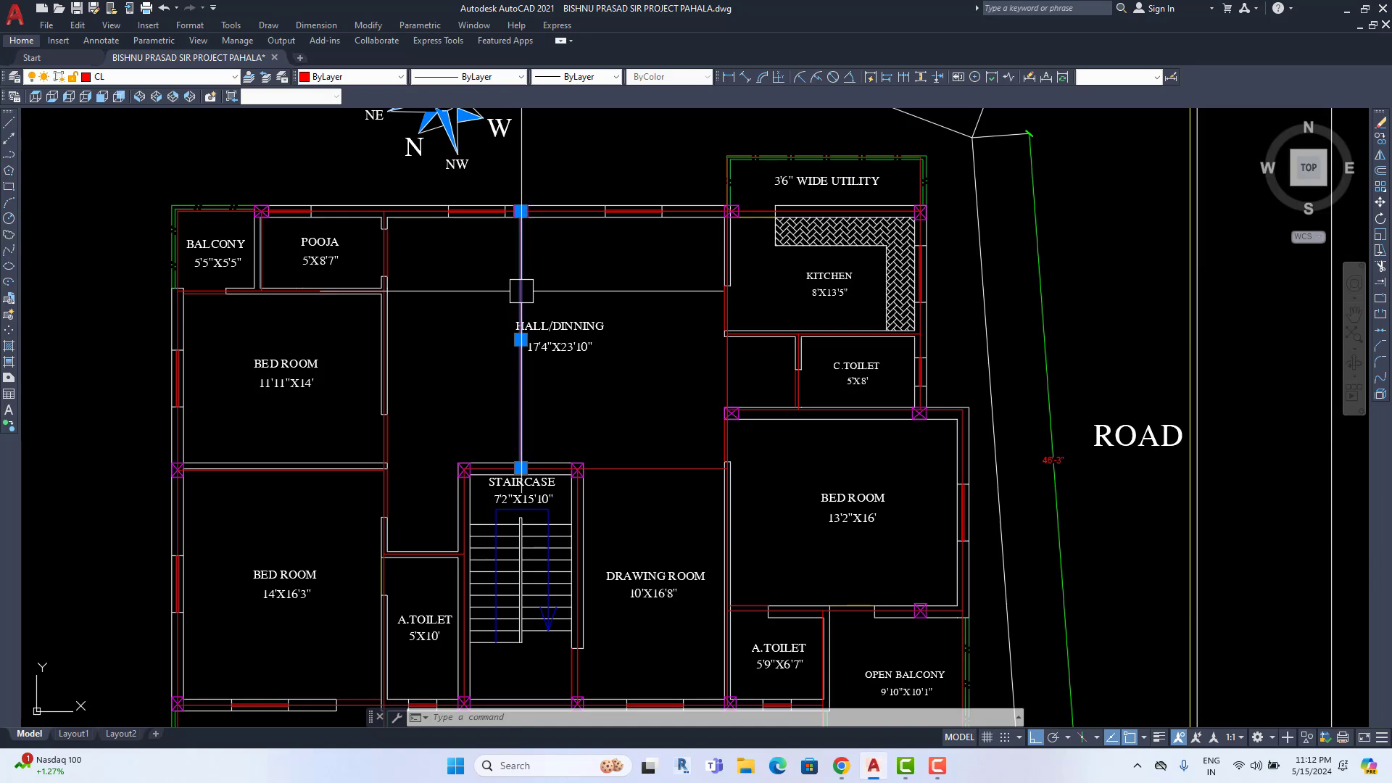
mouse_move(525, 273)
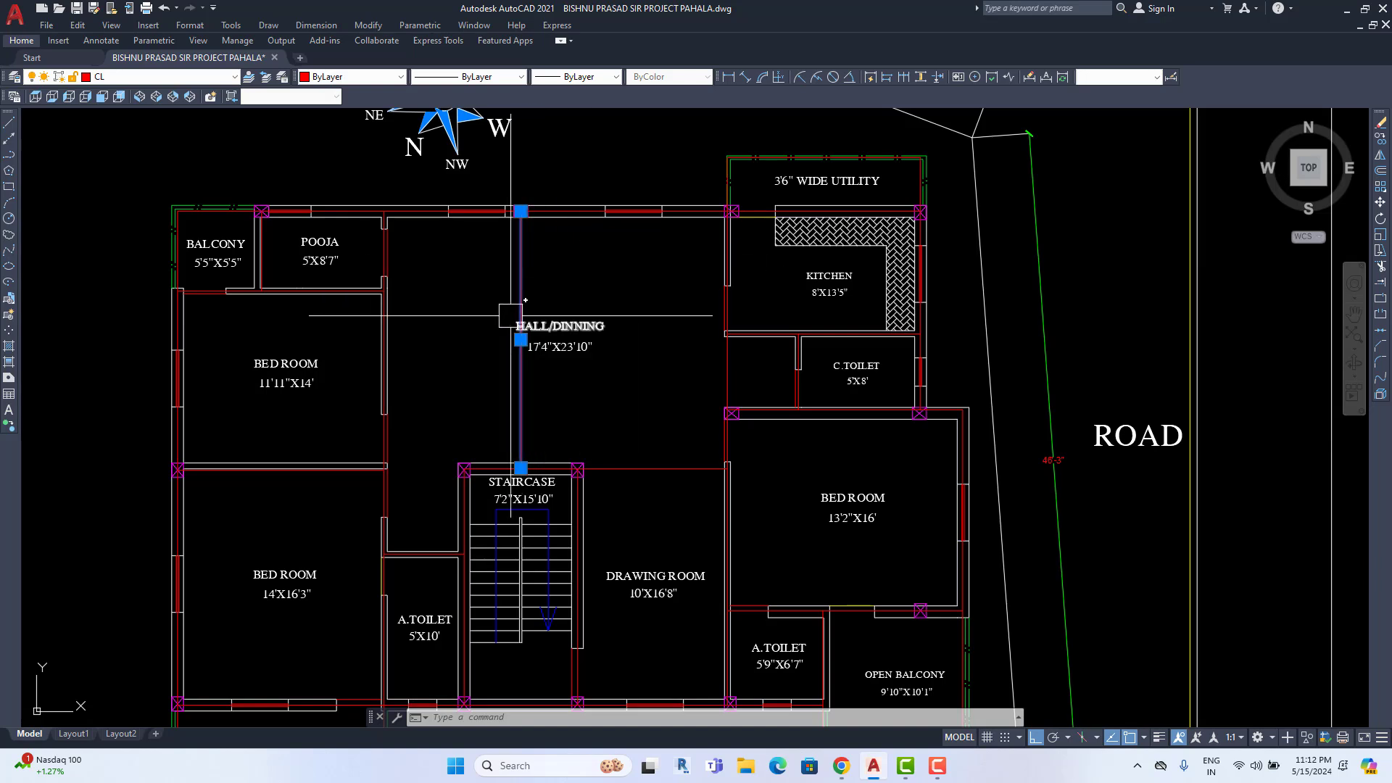
middle_drag(528, 416, 520, 379)
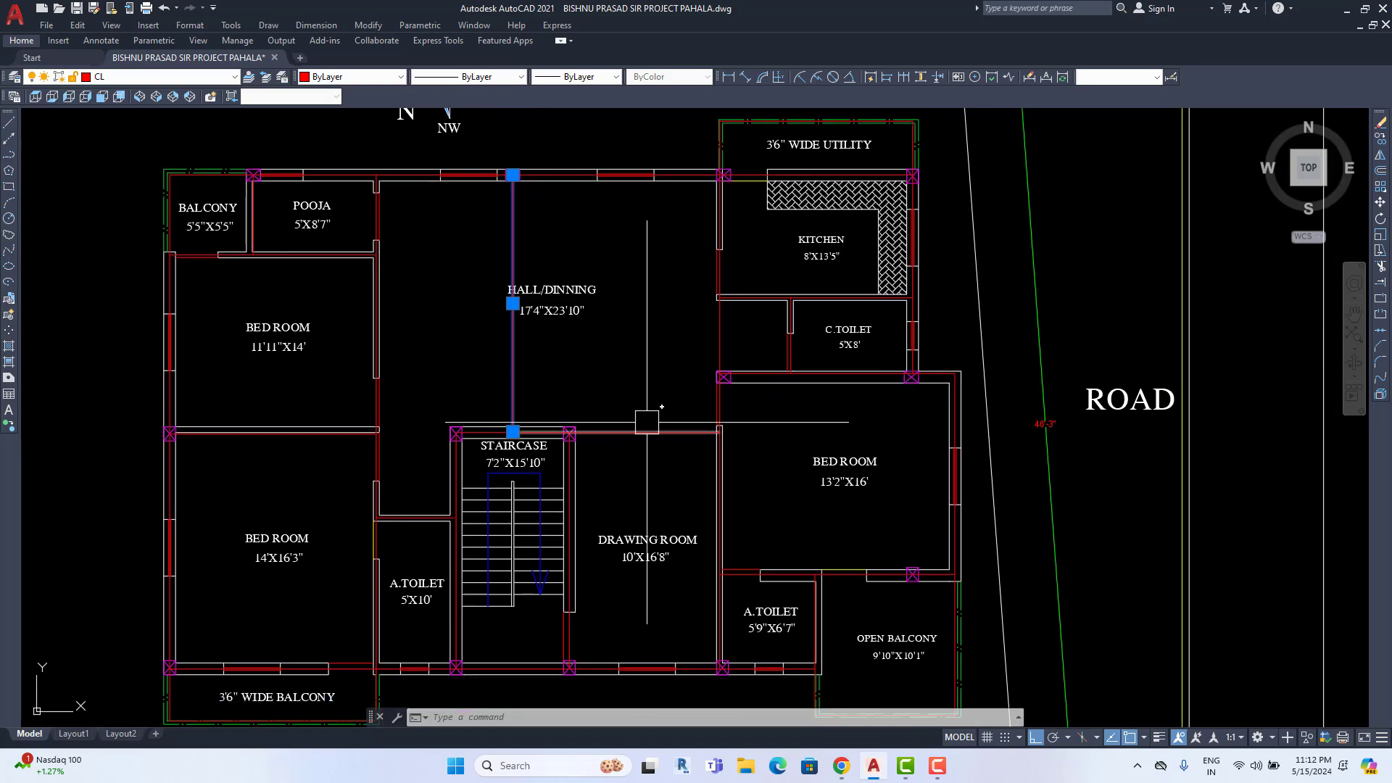
middle_drag(629, 446, 662, 436)
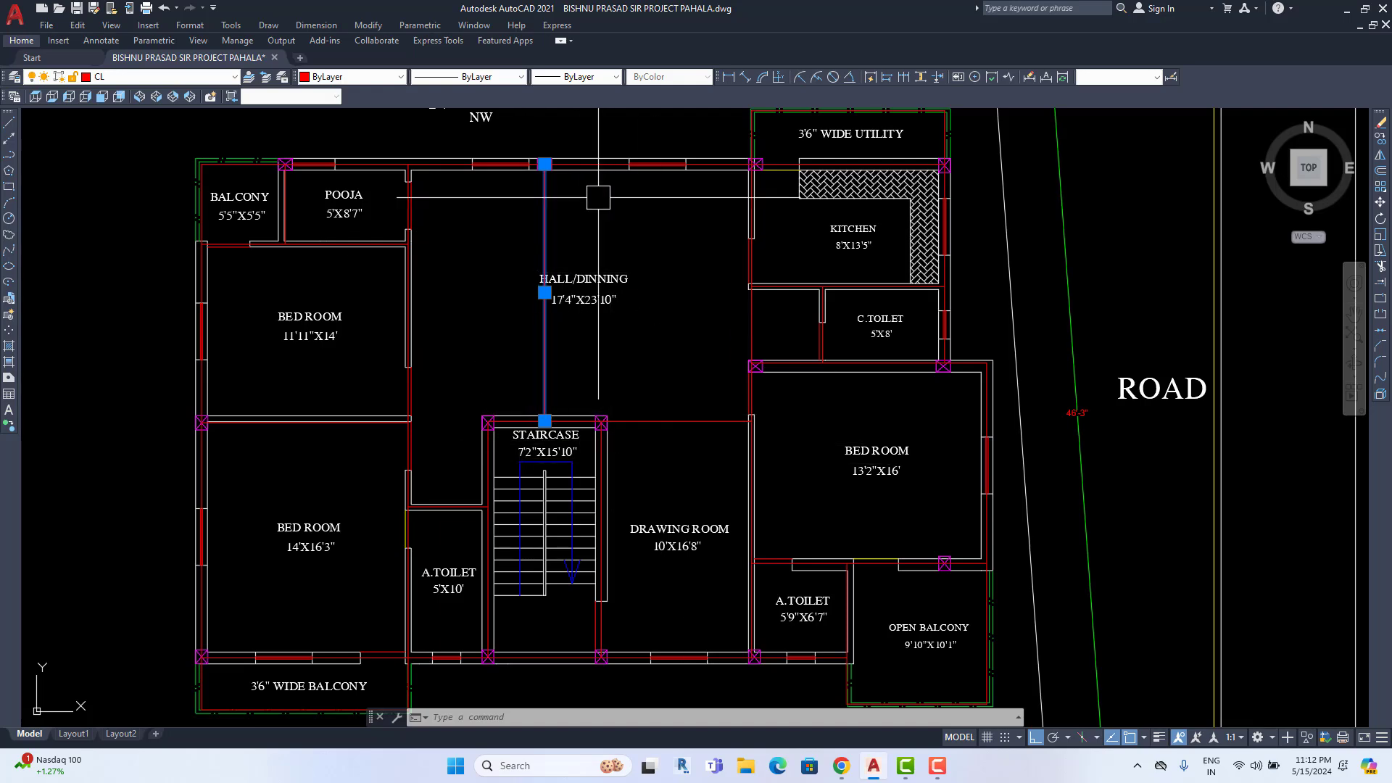
scroll(681, 472, down, 4)
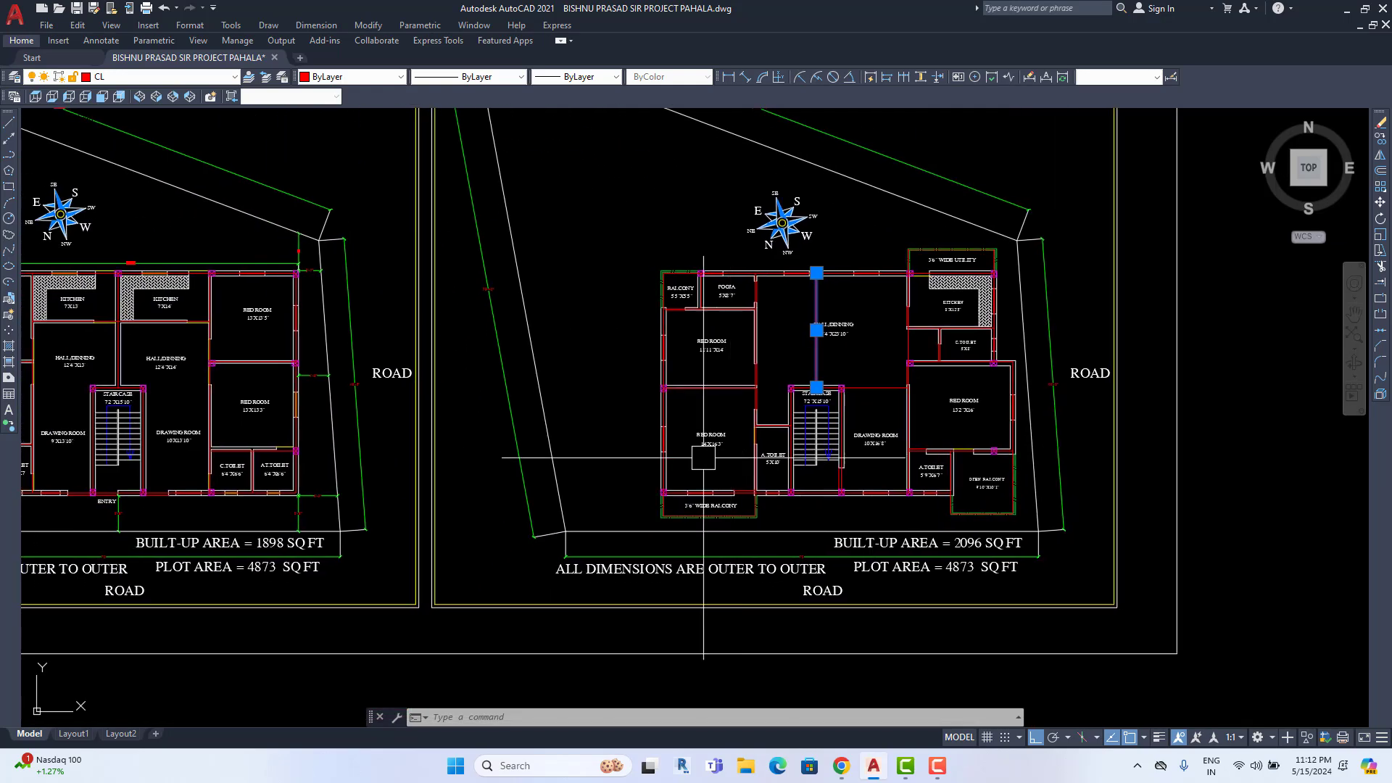
scroll(704, 457, down, 2)
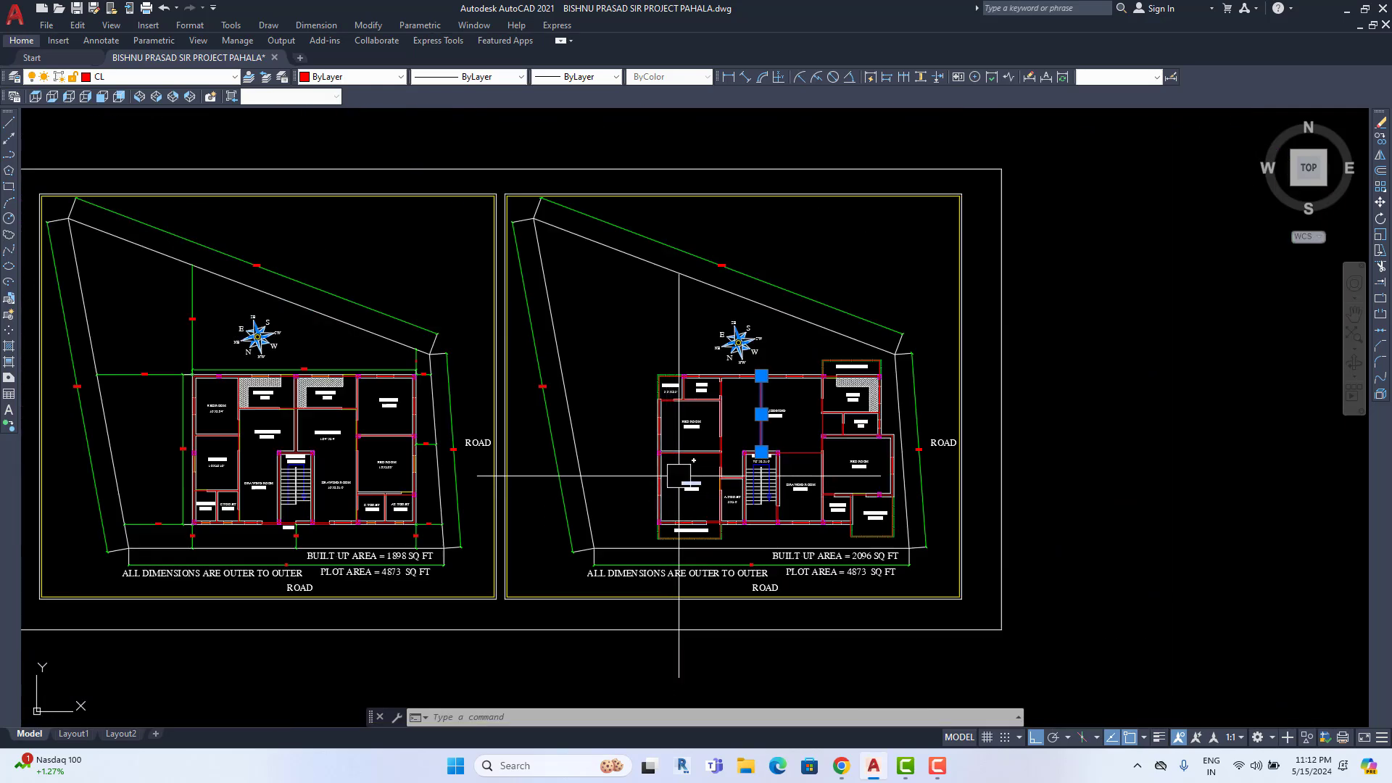
Turn off every layer in the drawing, including the current CL layer
key(Escape)
middle_drag(484, 497, 590, 469)
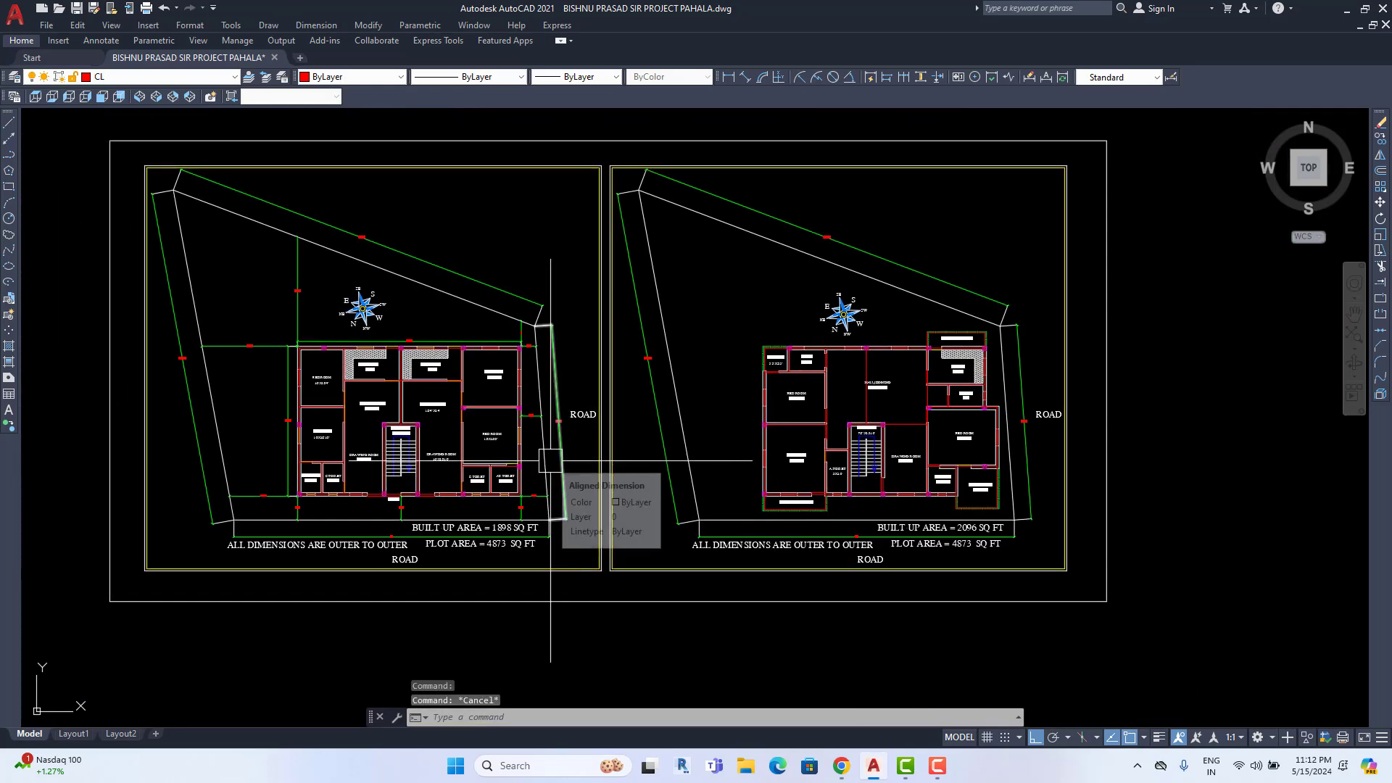
text(la)
key(Return)
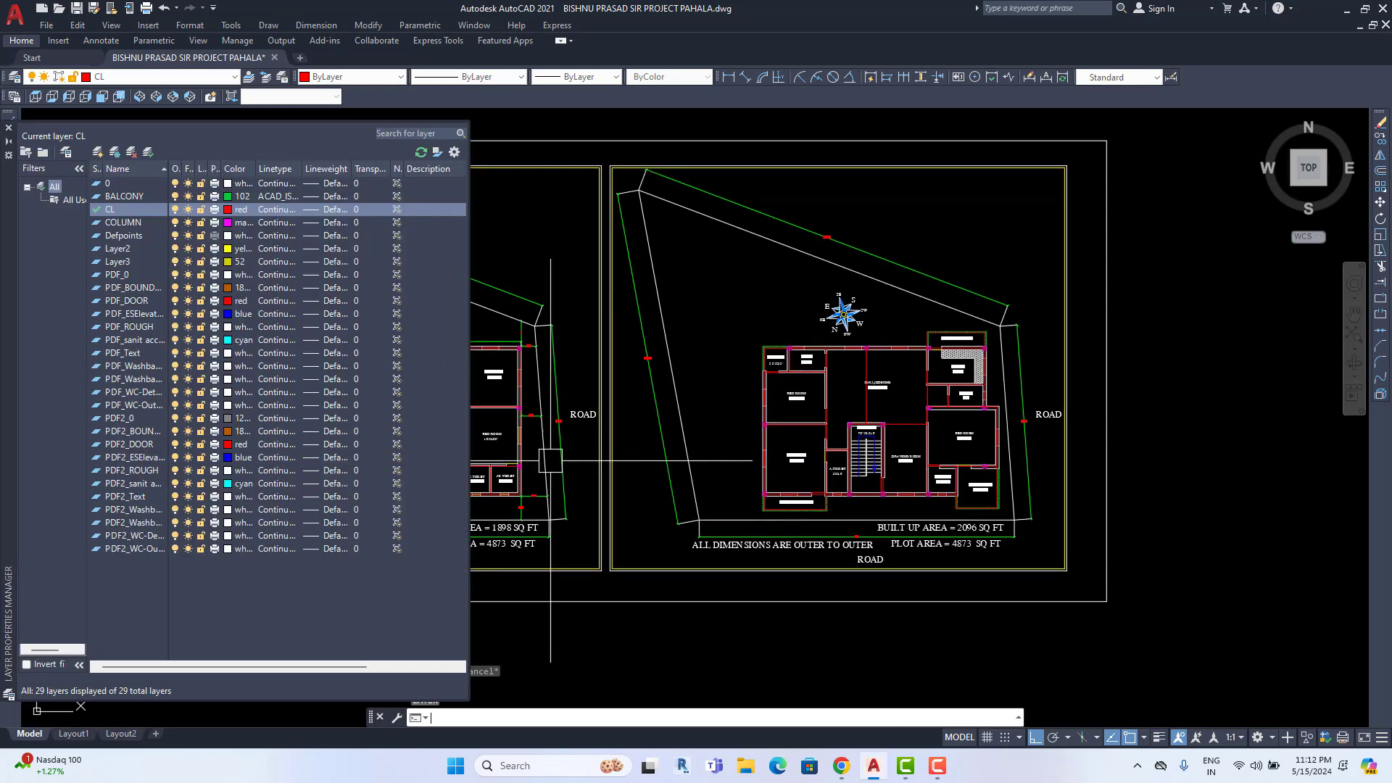
click(131, 301)
key(ctrl+a)
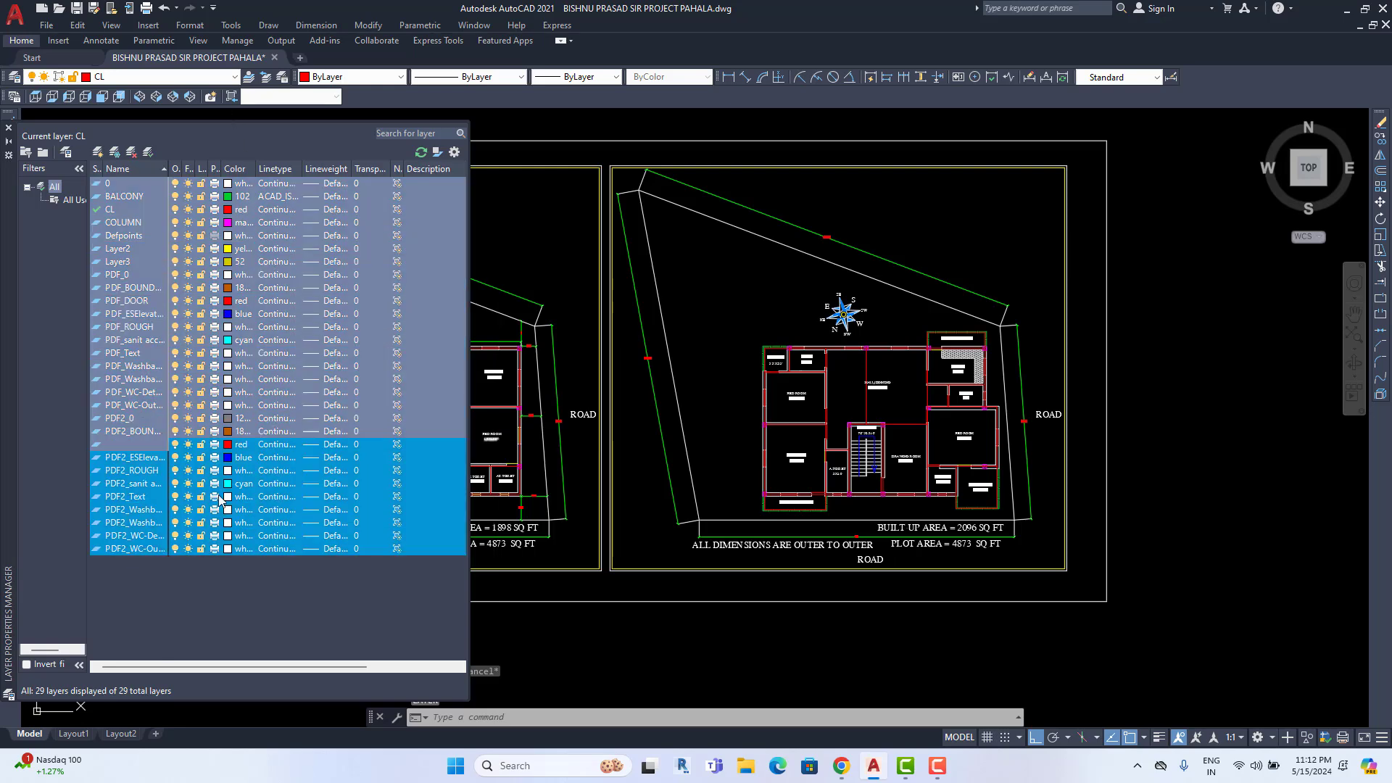
click(178, 292)
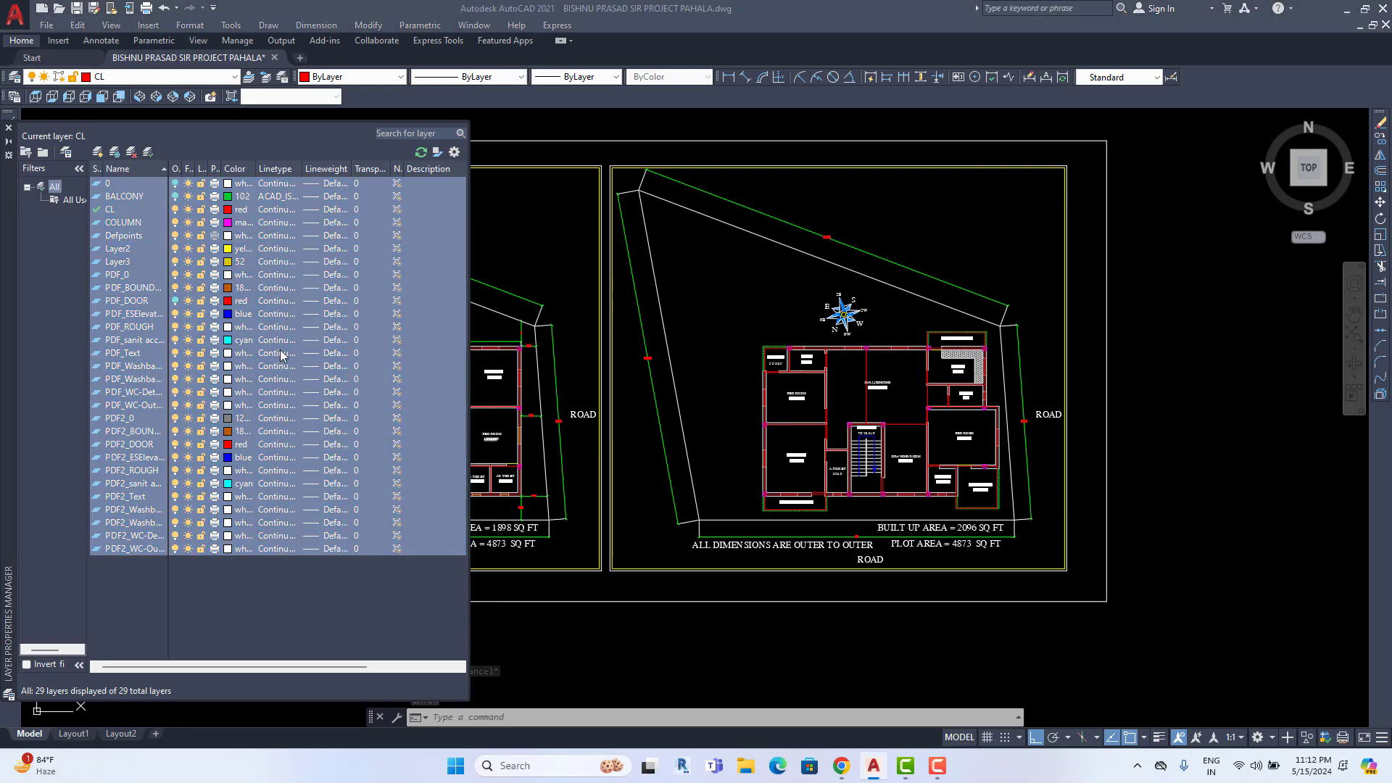
click(628, 371)
Turn on only the CL and COLUMN layers to isolate the centre lines and columns
click(124, 263)
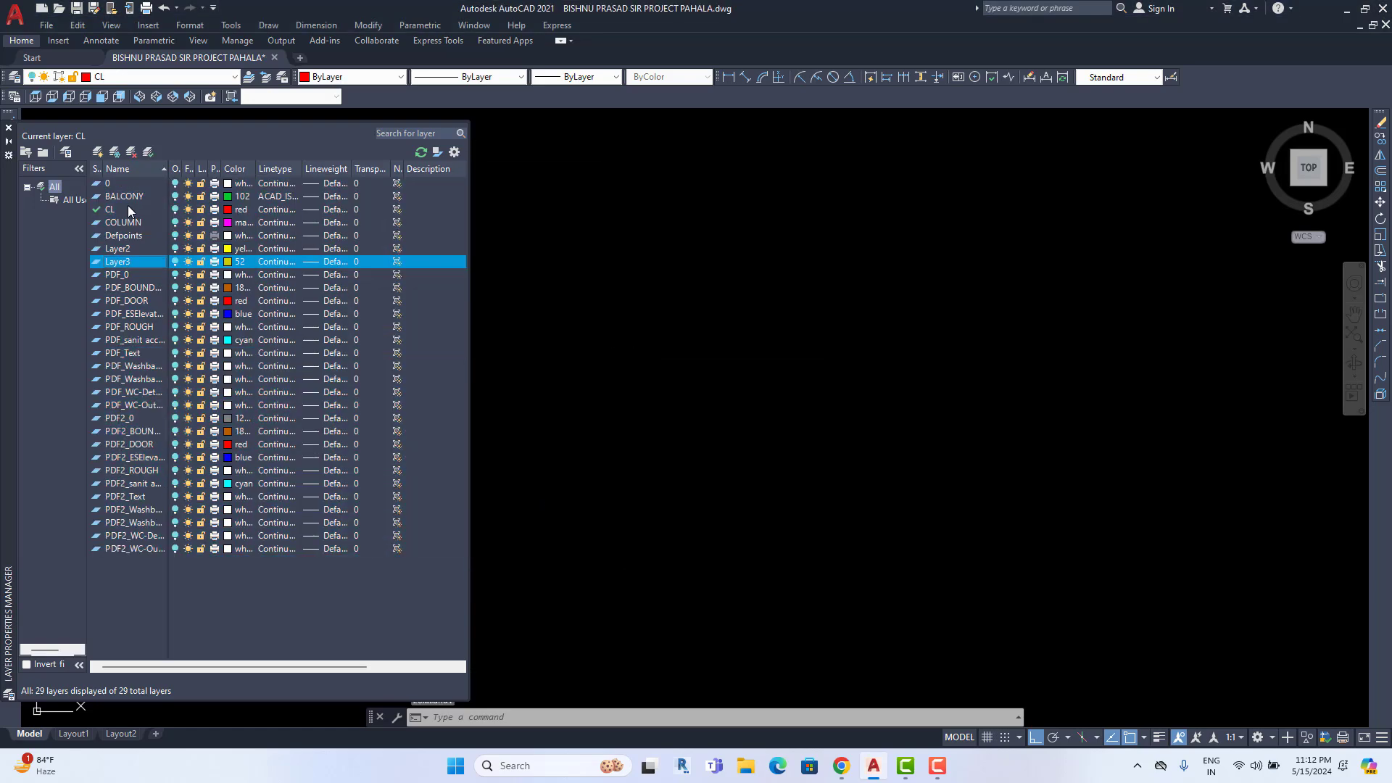
click(128, 209)
click(175, 210)
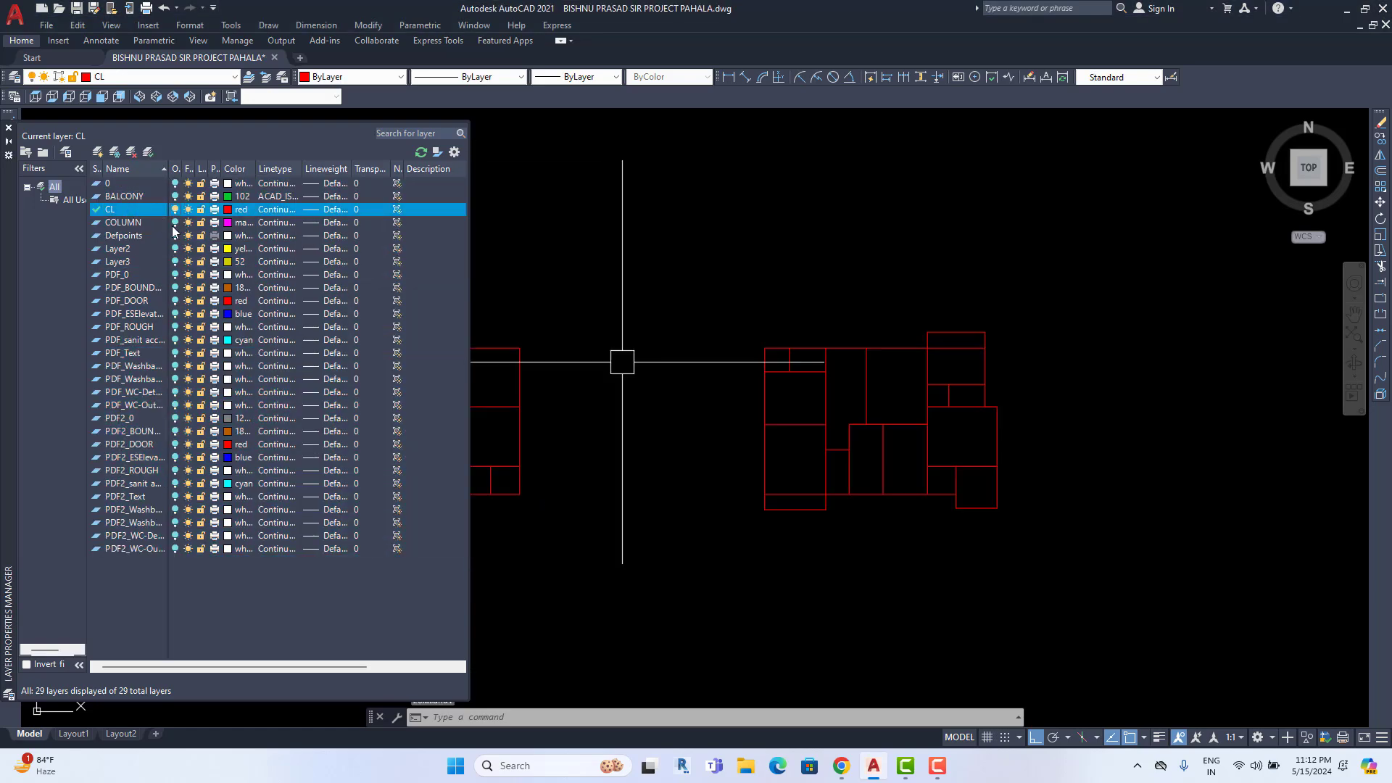
click(169, 222)
click(9, 129)
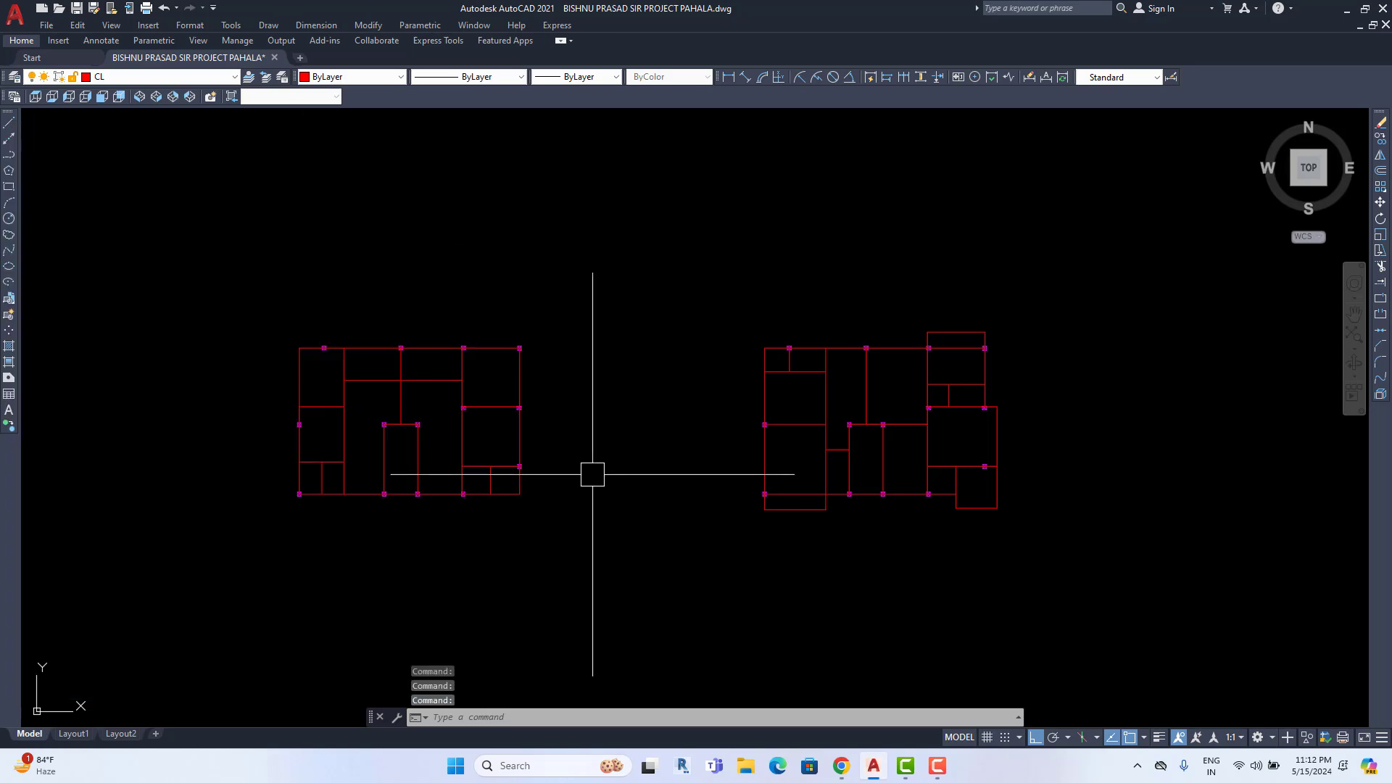
Copy the centre lines and columns of both plans horizontally to the empty area east of the originals
scroll(547, 452, up, 2)
scroll(548, 452, down, 2)
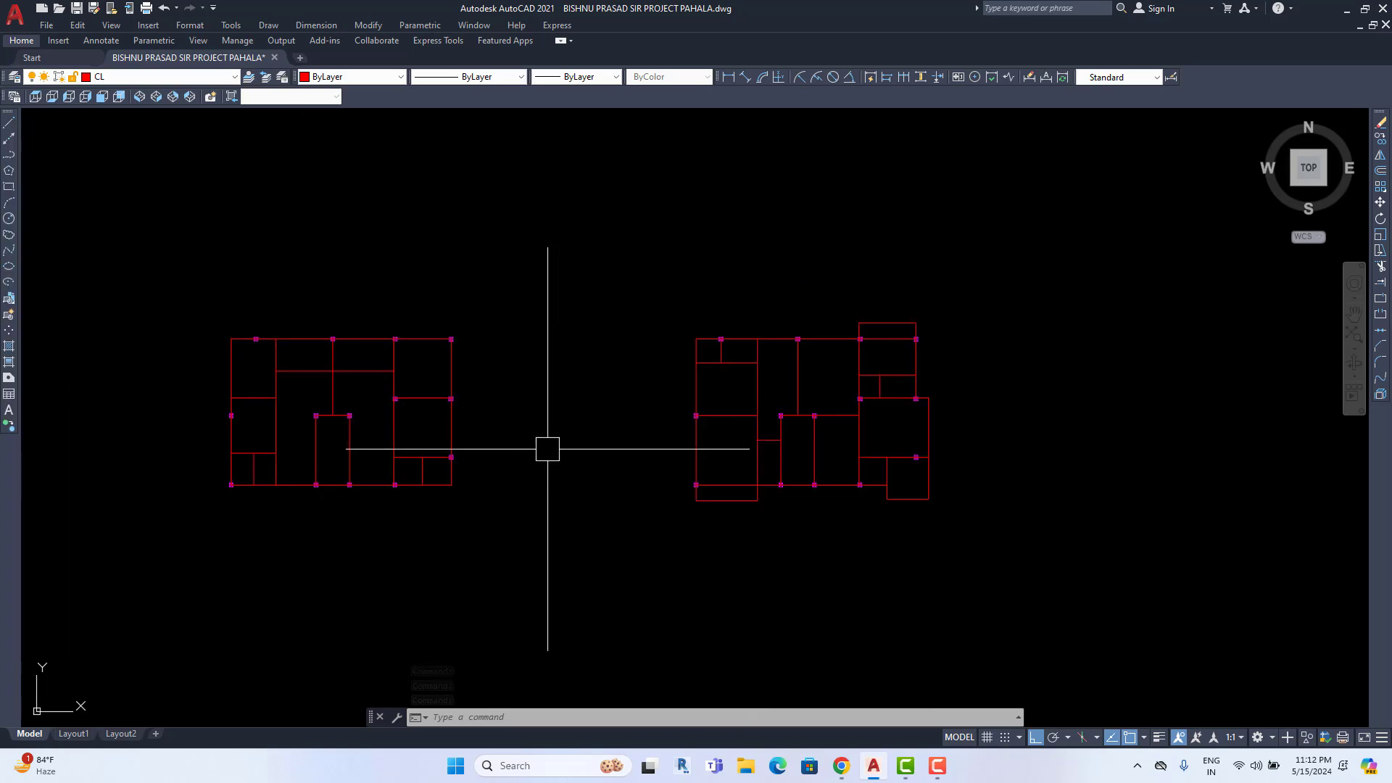
click(967, 264)
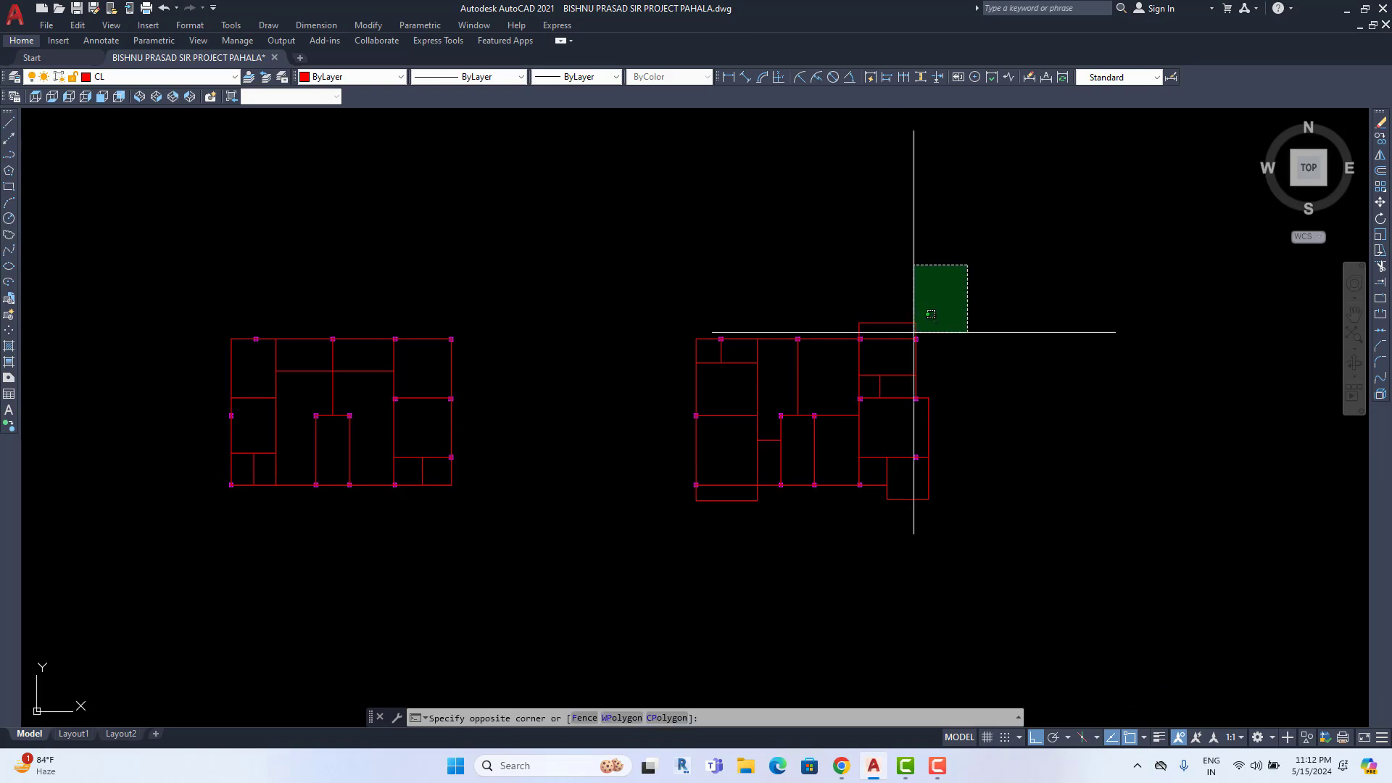
click(217, 573)
scroll(374, 583, down, 3)
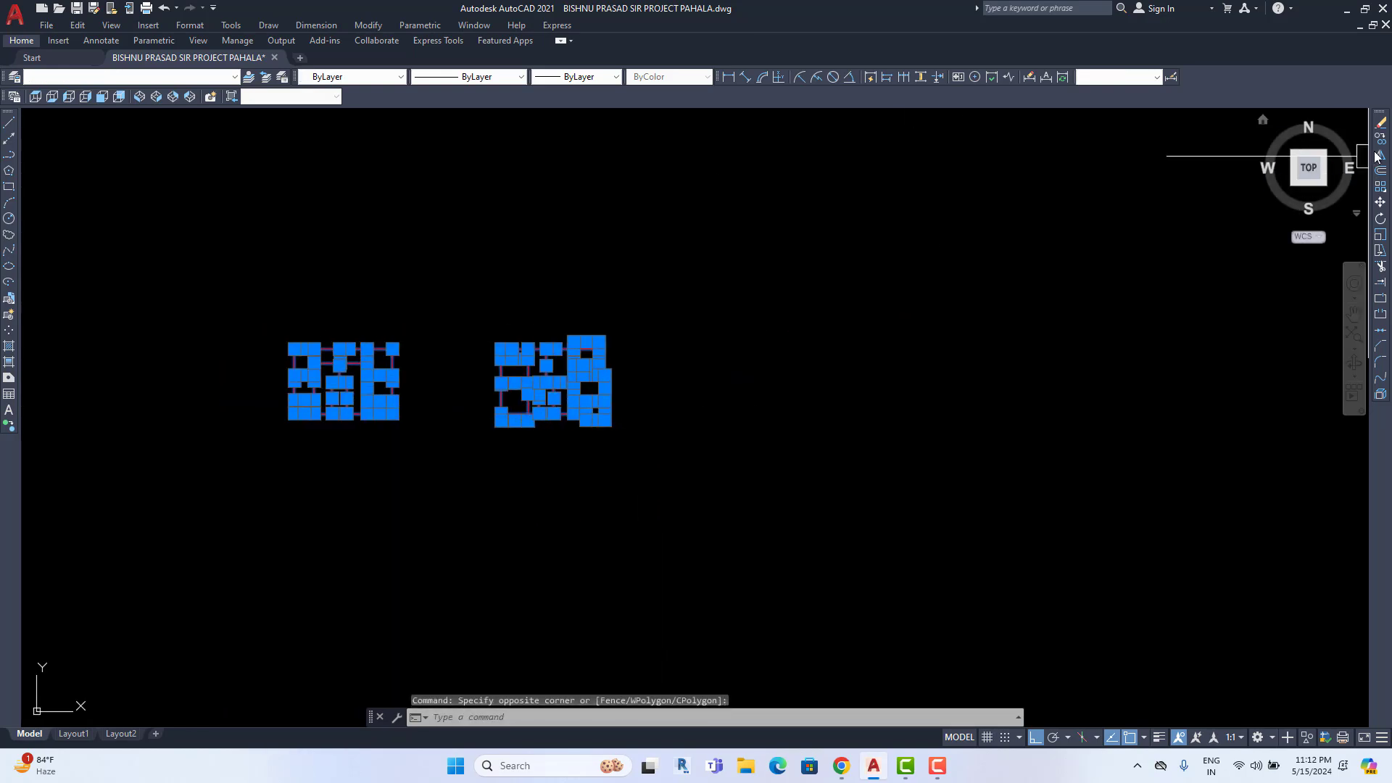
click(1380, 138)
click(464, 519)
click(983, 519)
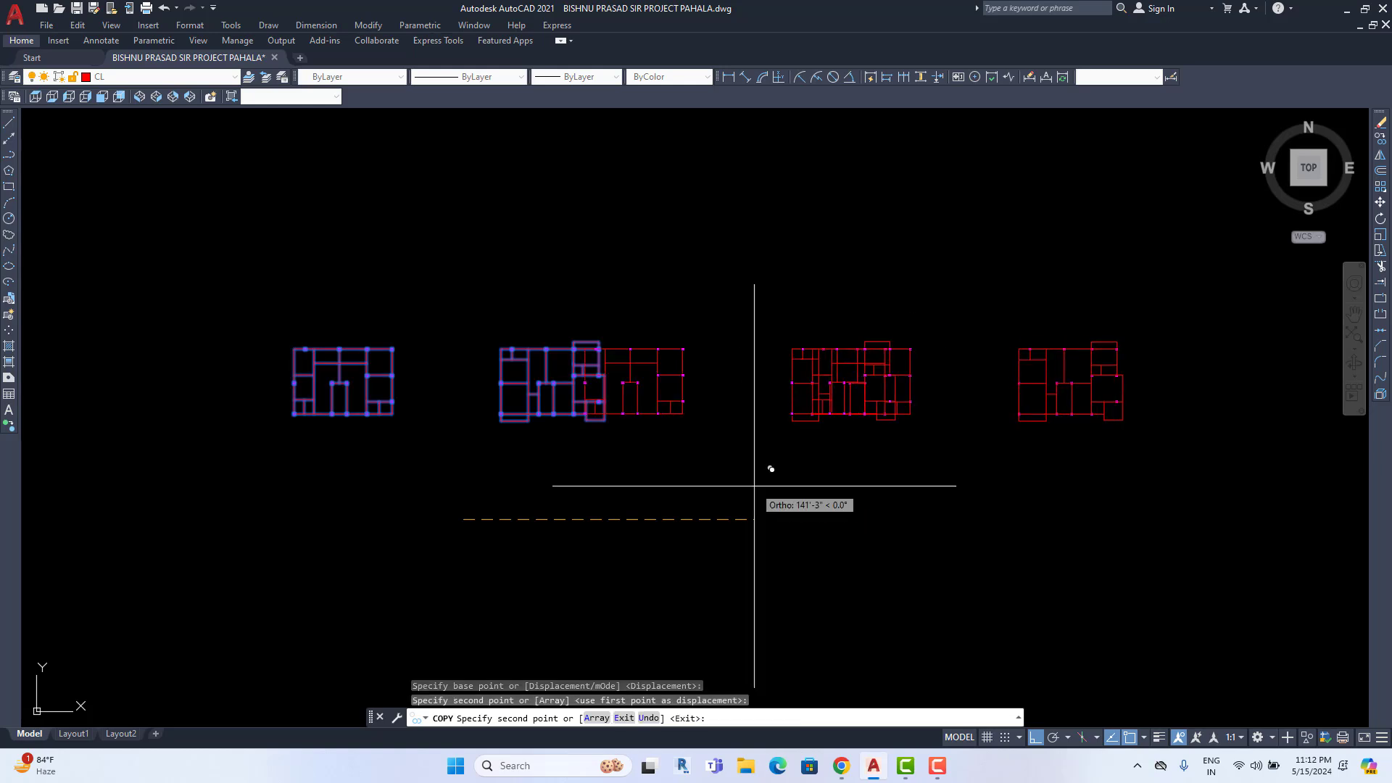
key(Escape)
Turn all layers of the drawing back on
text(la)
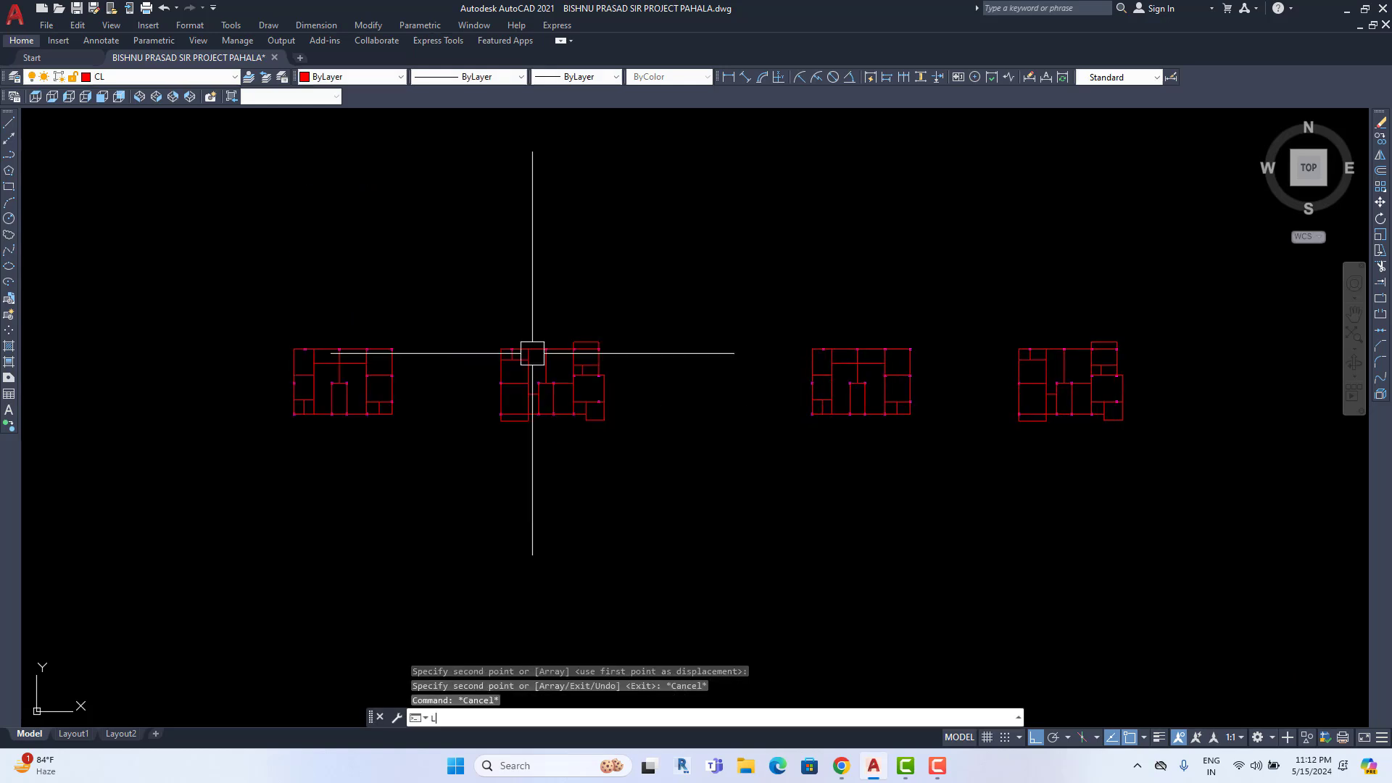
key(Return)
click(112, 290)
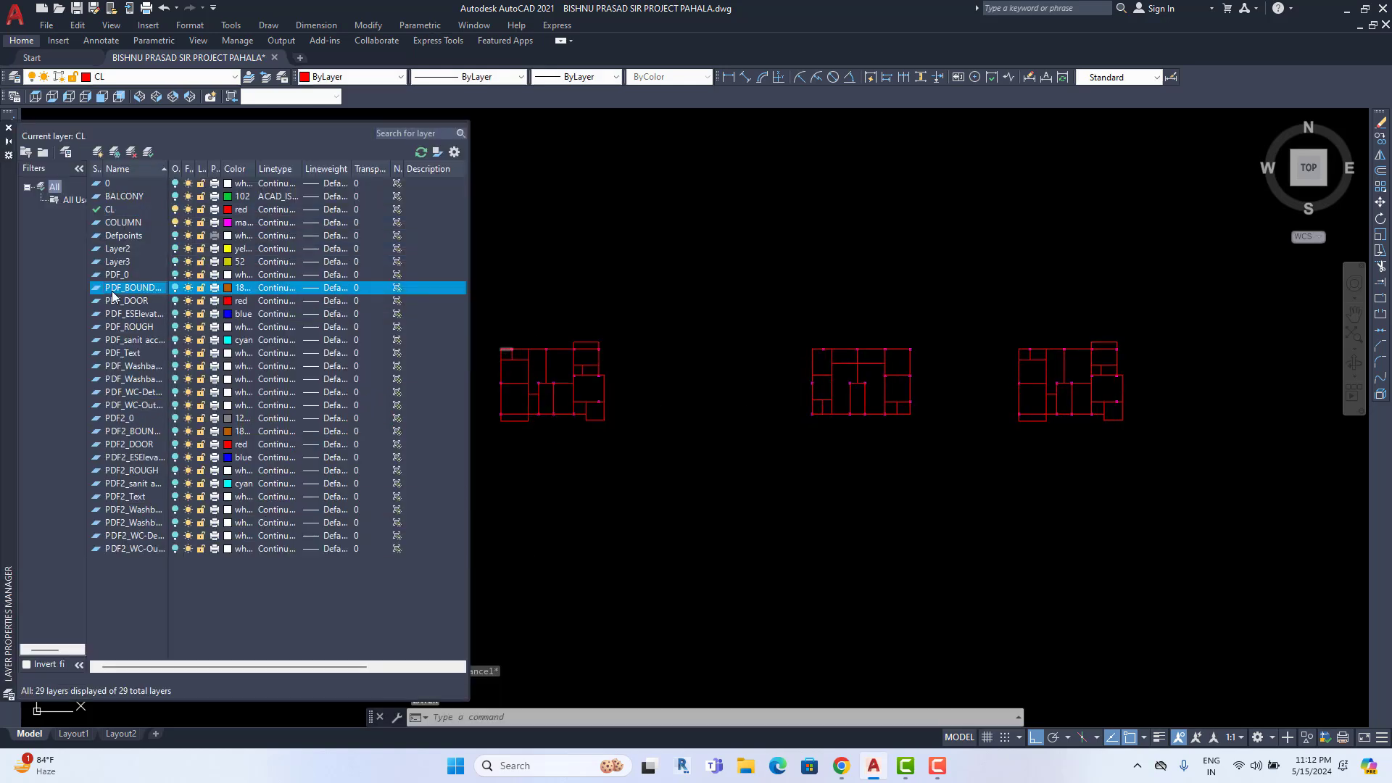
key(ctrl+a)
click(175, 262)
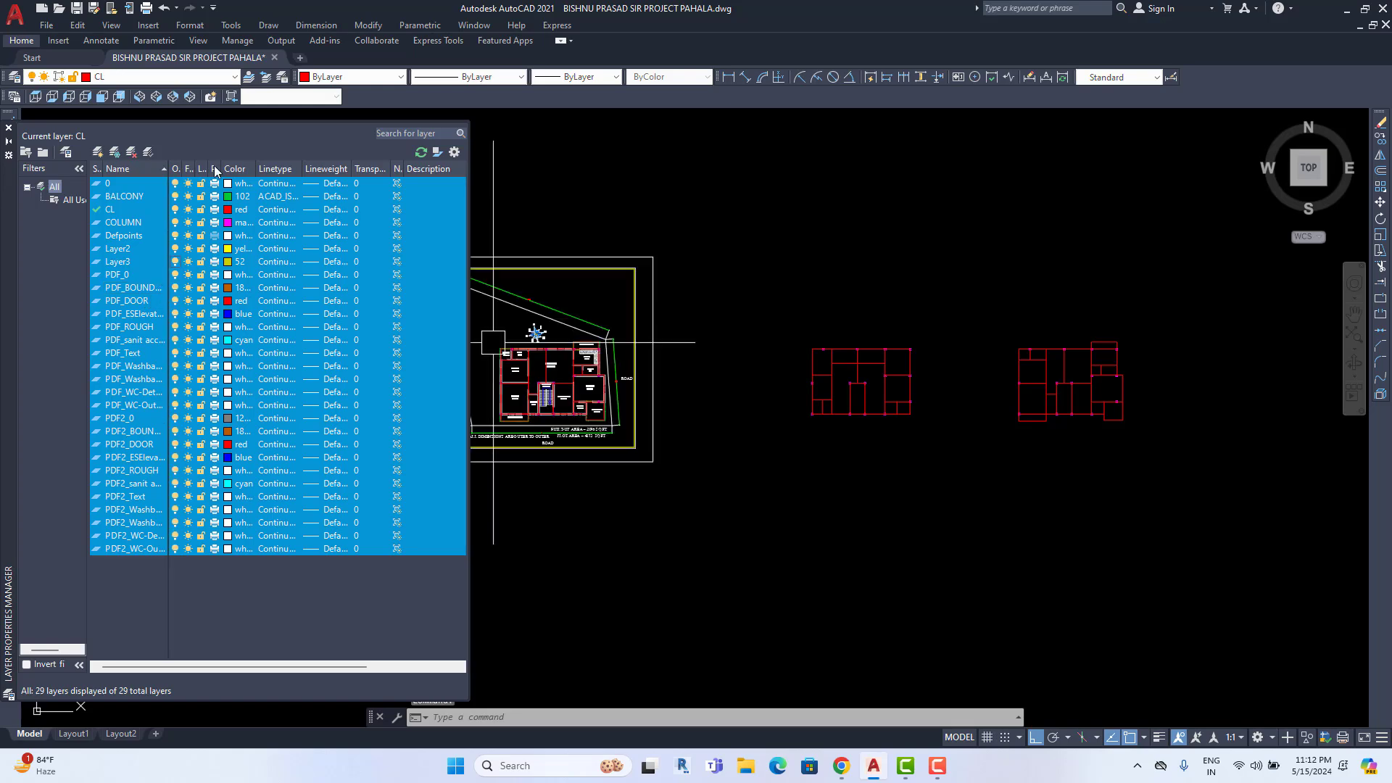
click(9, 129)
Review the two copied centre-line layouts beside the plans and select all their lines and columns
scroll(678, 451, up, 4)
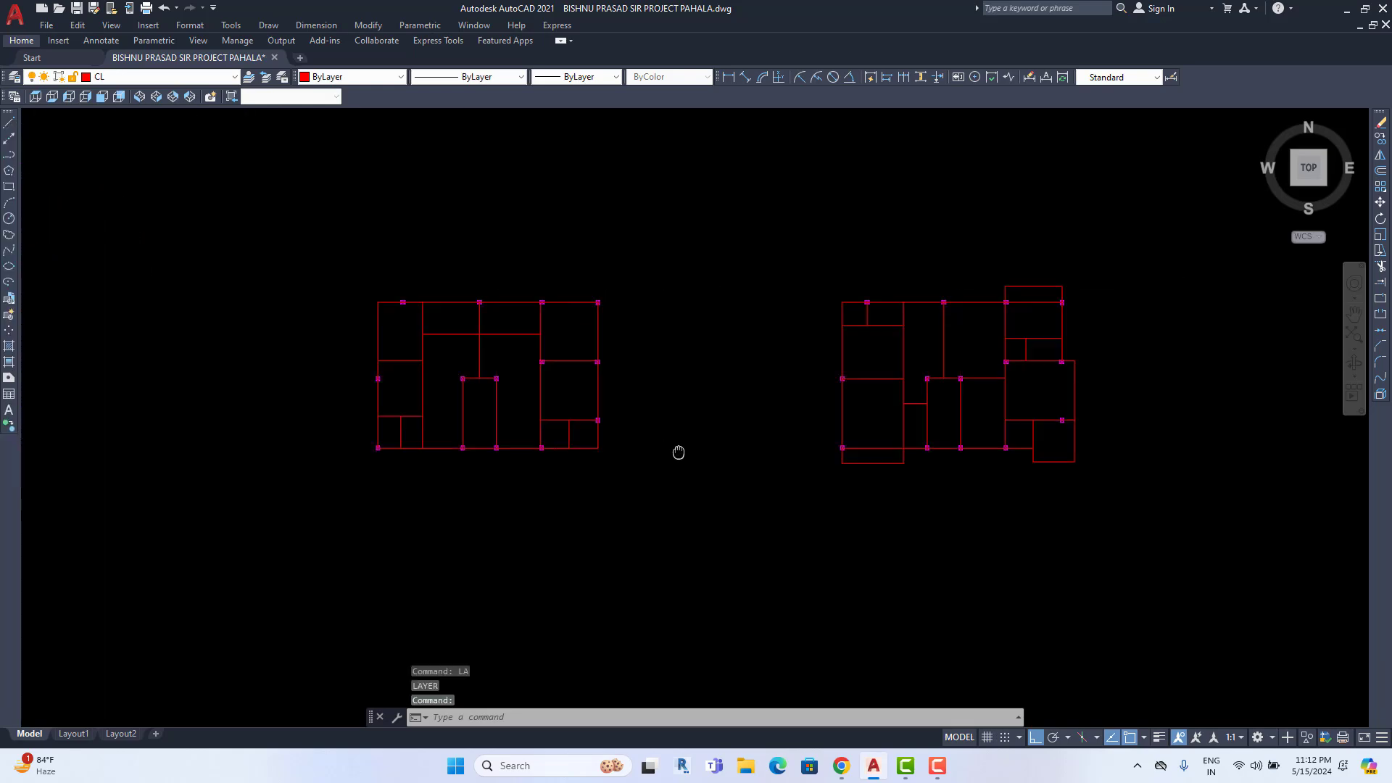
scroll(382, 389, up, 2)
middle_drag(839, 388, 678, 423)
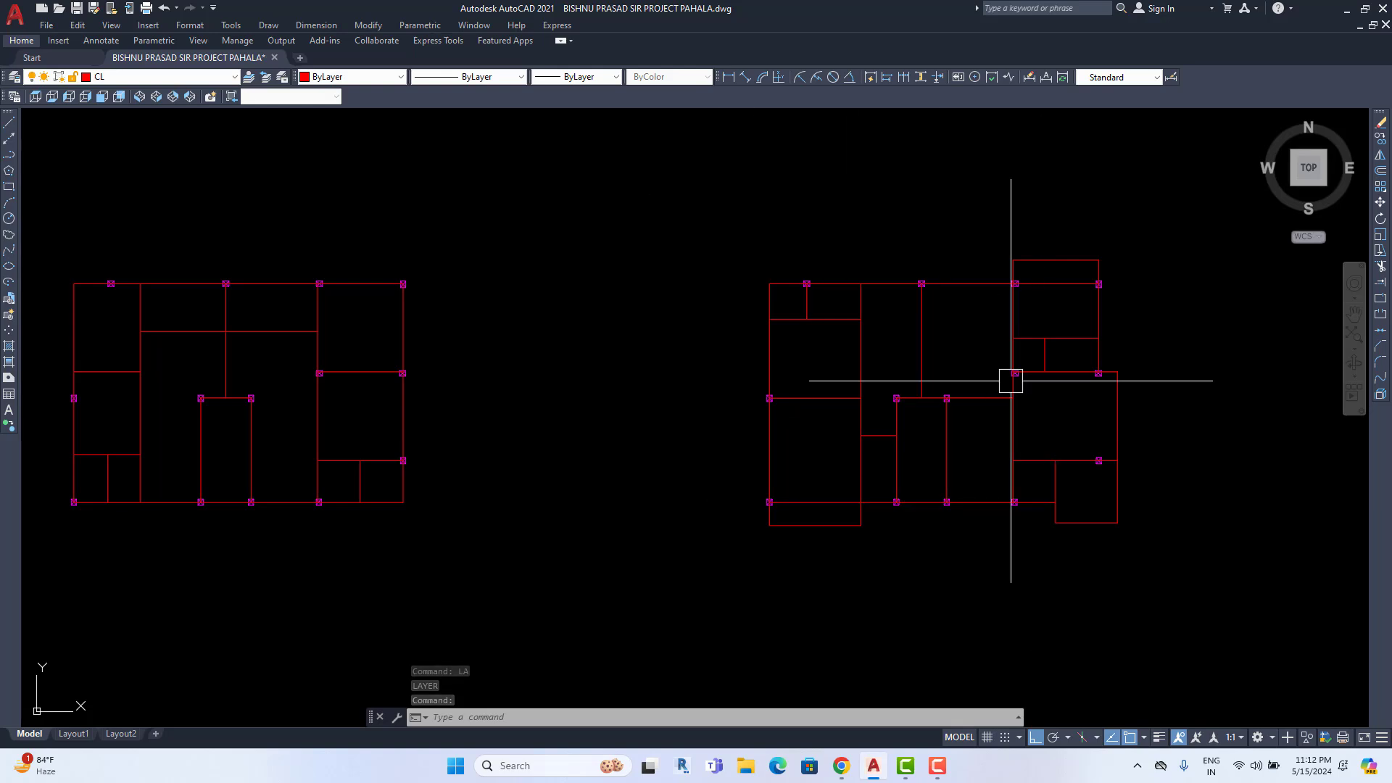
scroll(957, 405, down, 2)
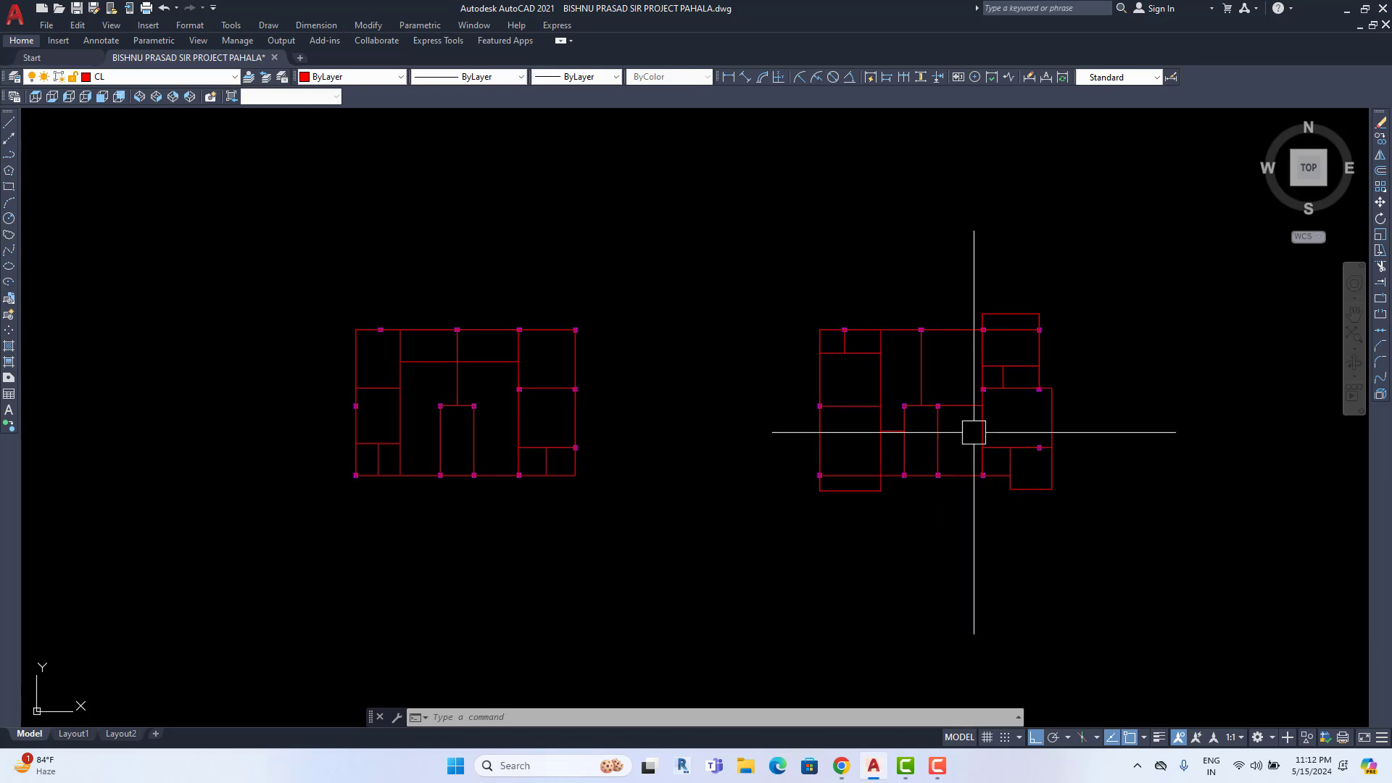
scroll(974, 432, up, 2)
middle_drag(853, 388, 852, 403)
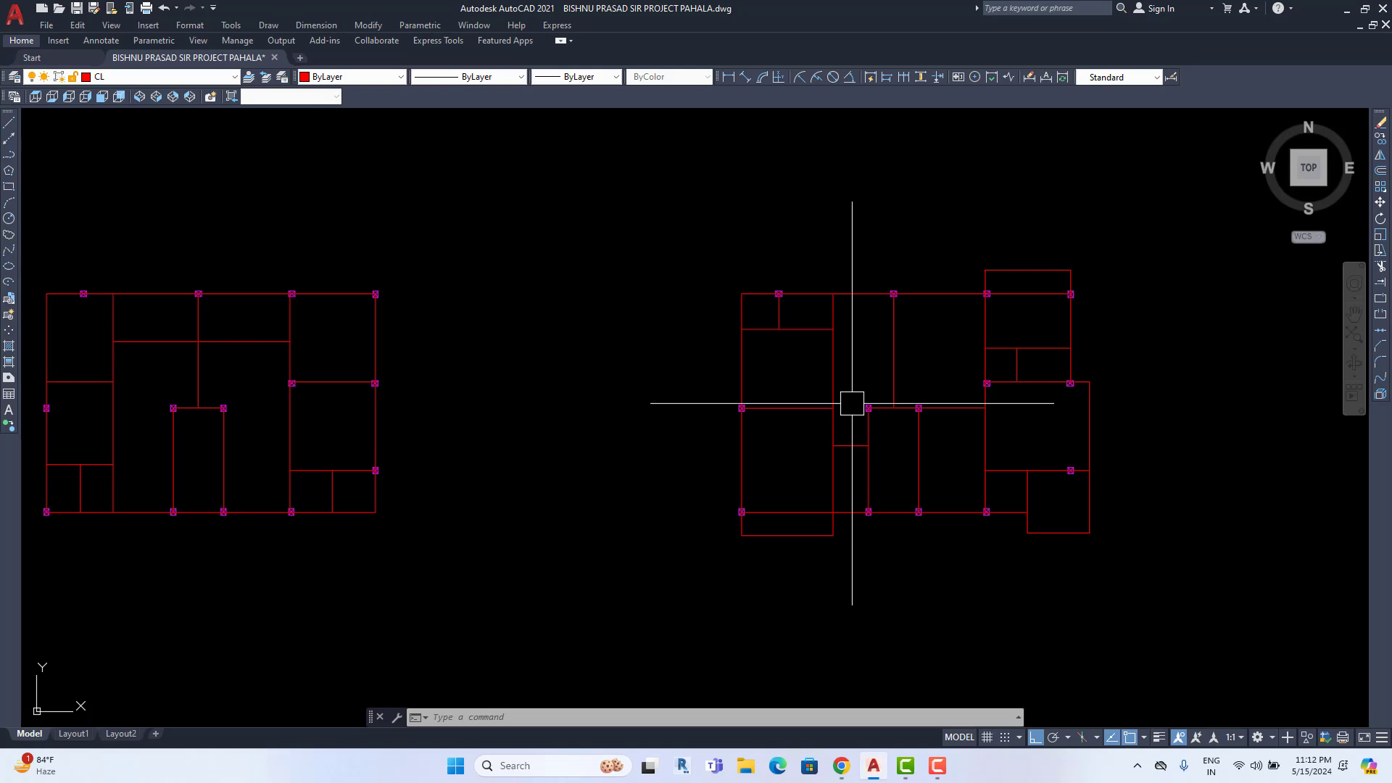
scroll(851, 403, down, 4)
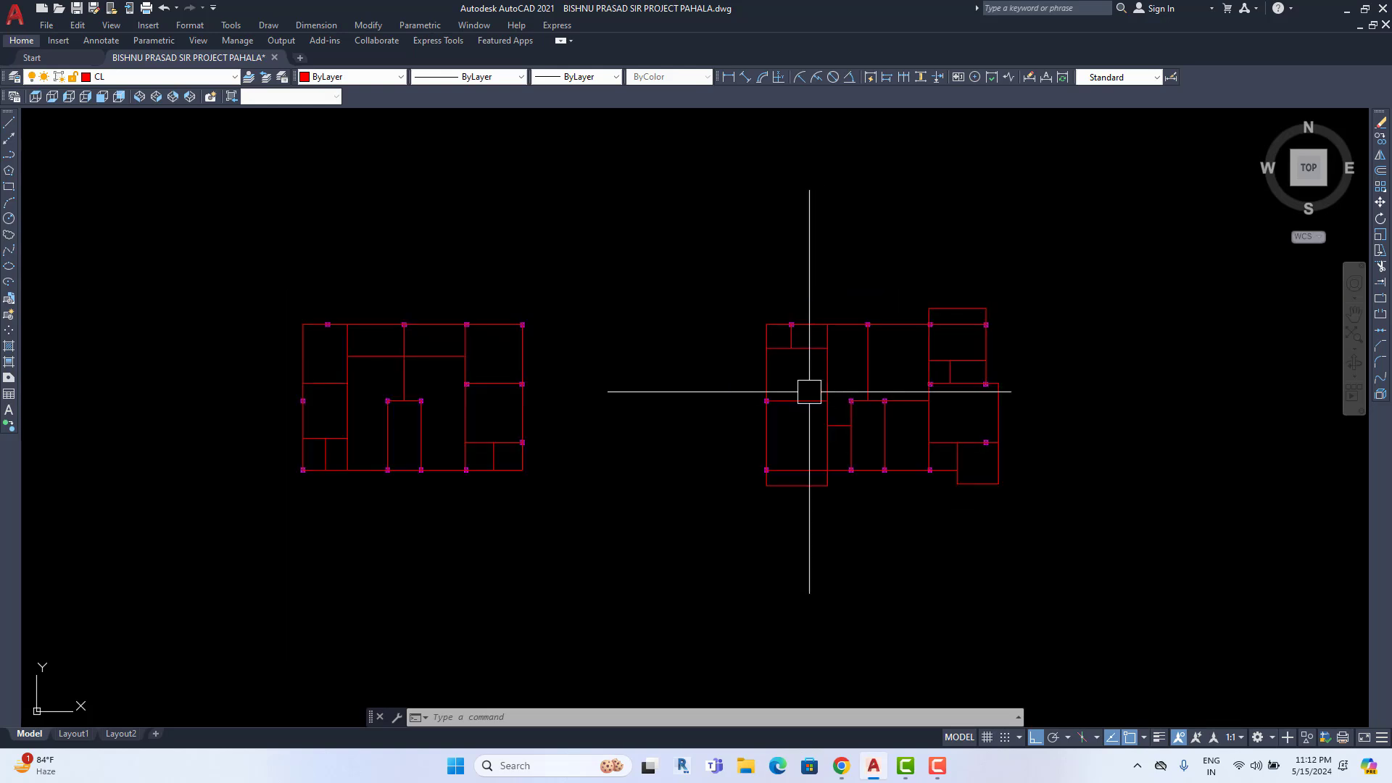
click(1023, 291)
click(580, 444)
mouse_move(580, 444)
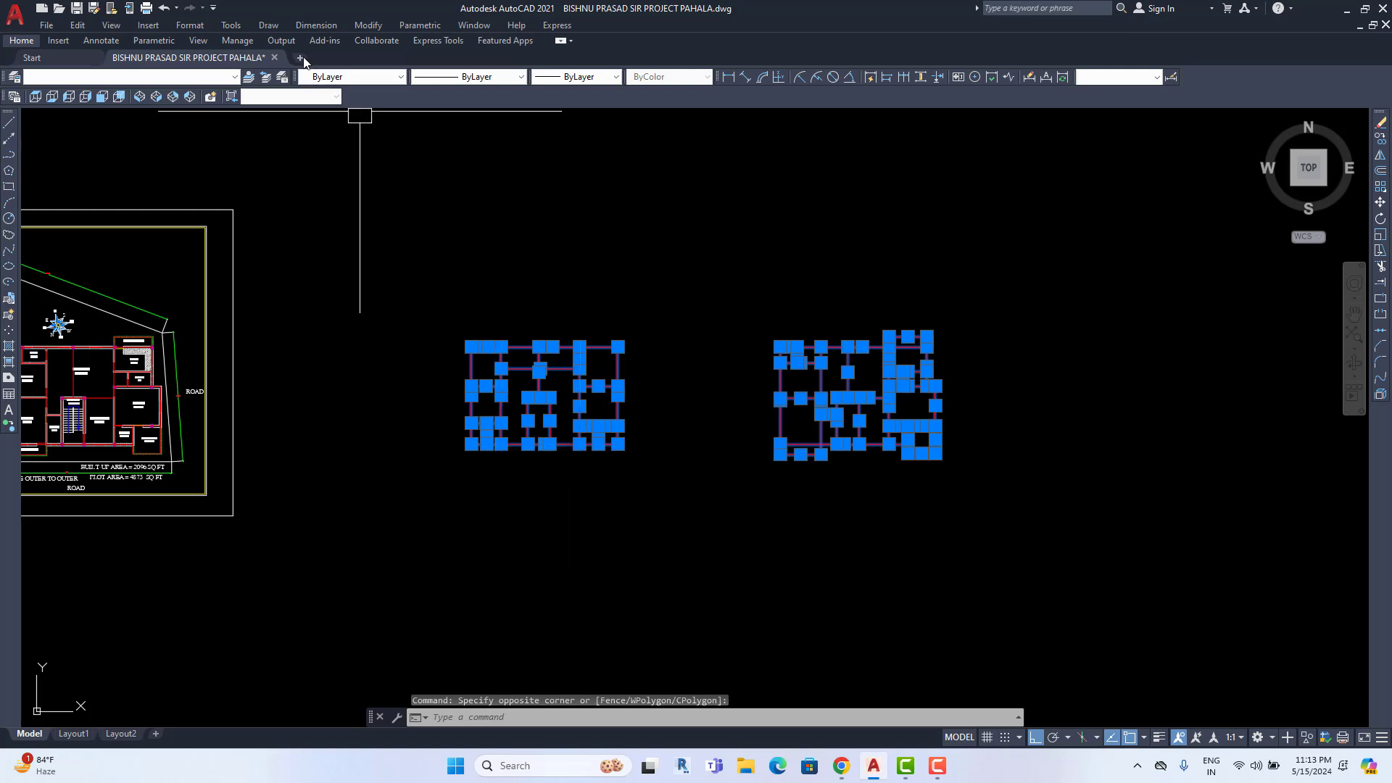
Turn the system sound volume all the way down
click(1256, 773)
click(1313, 675)
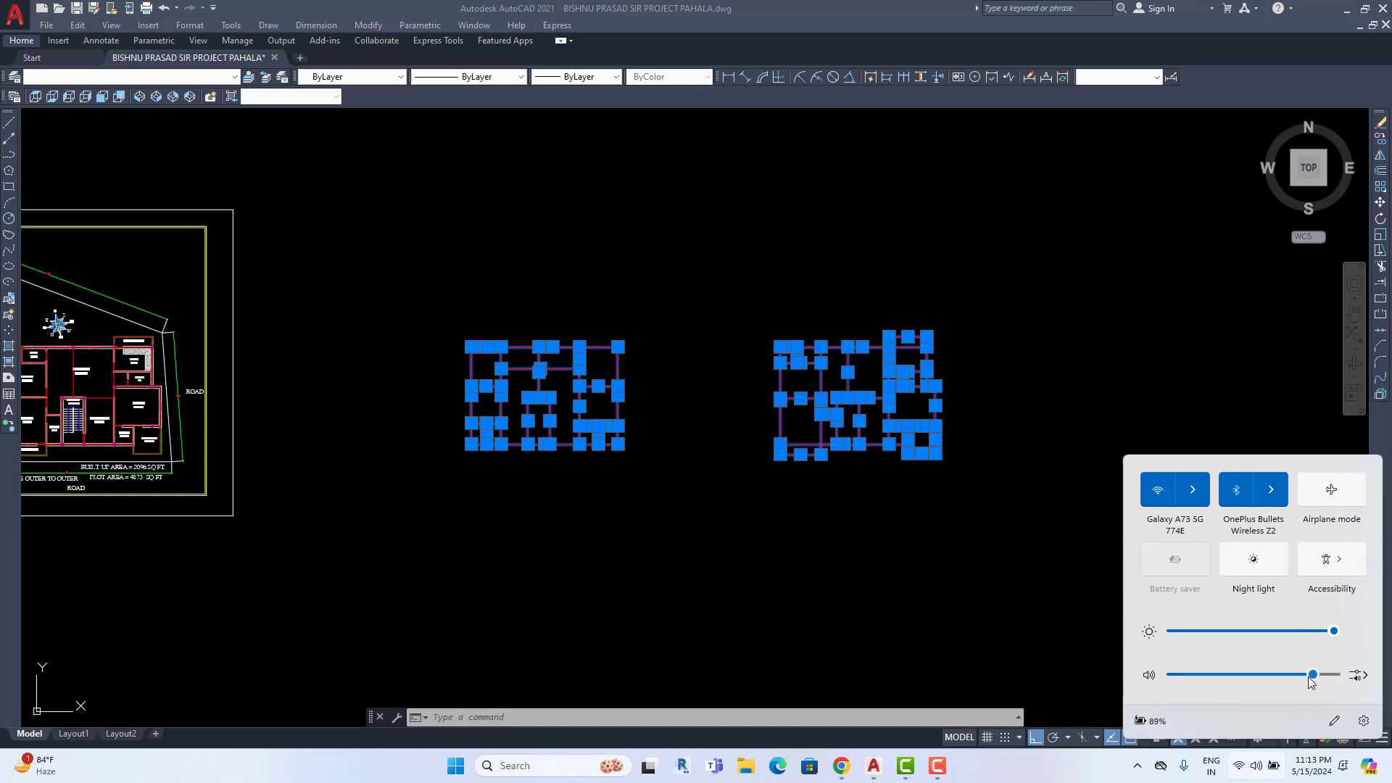
drag(1309, 678, 1086, 693)
click(805, 565)
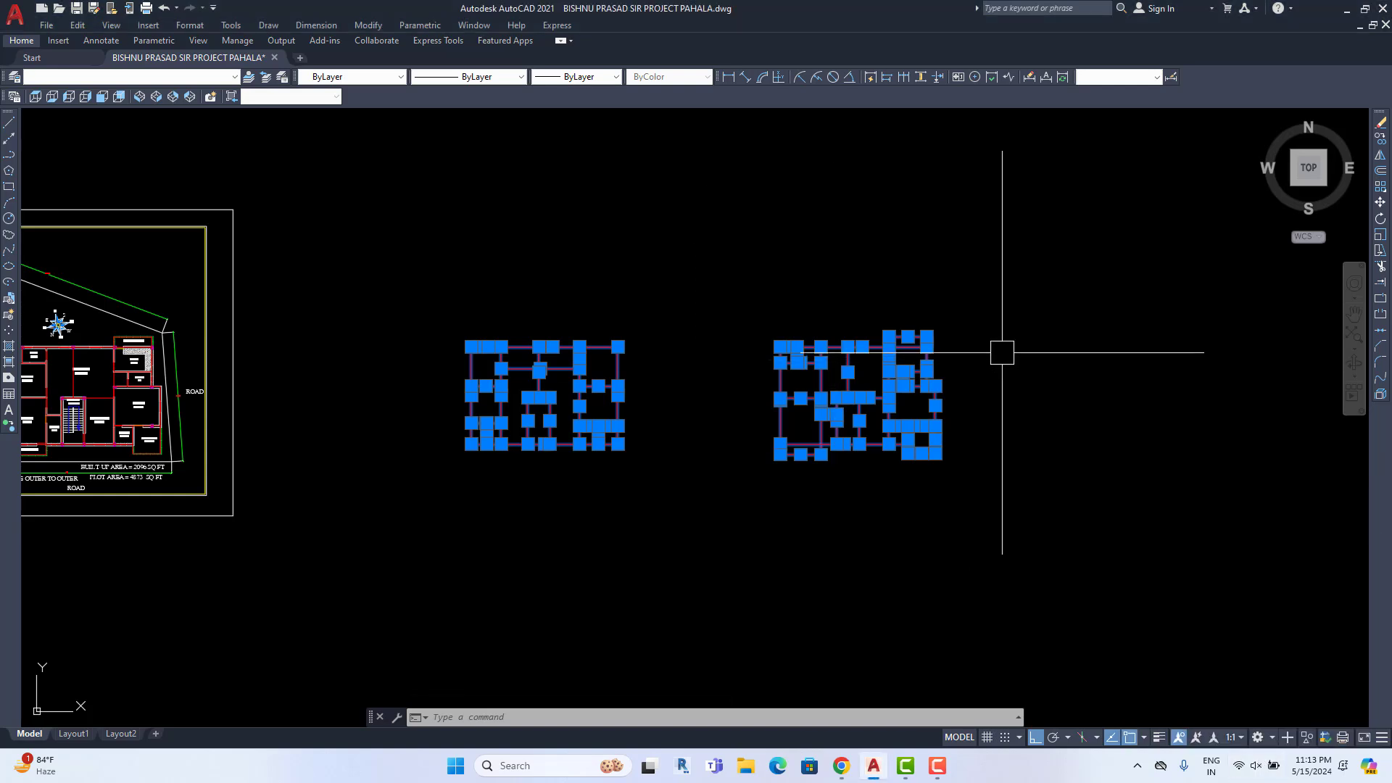
Copy the selected layouts to the clipboard and start a new drawing with the grid turned off
key(ctrl+c)
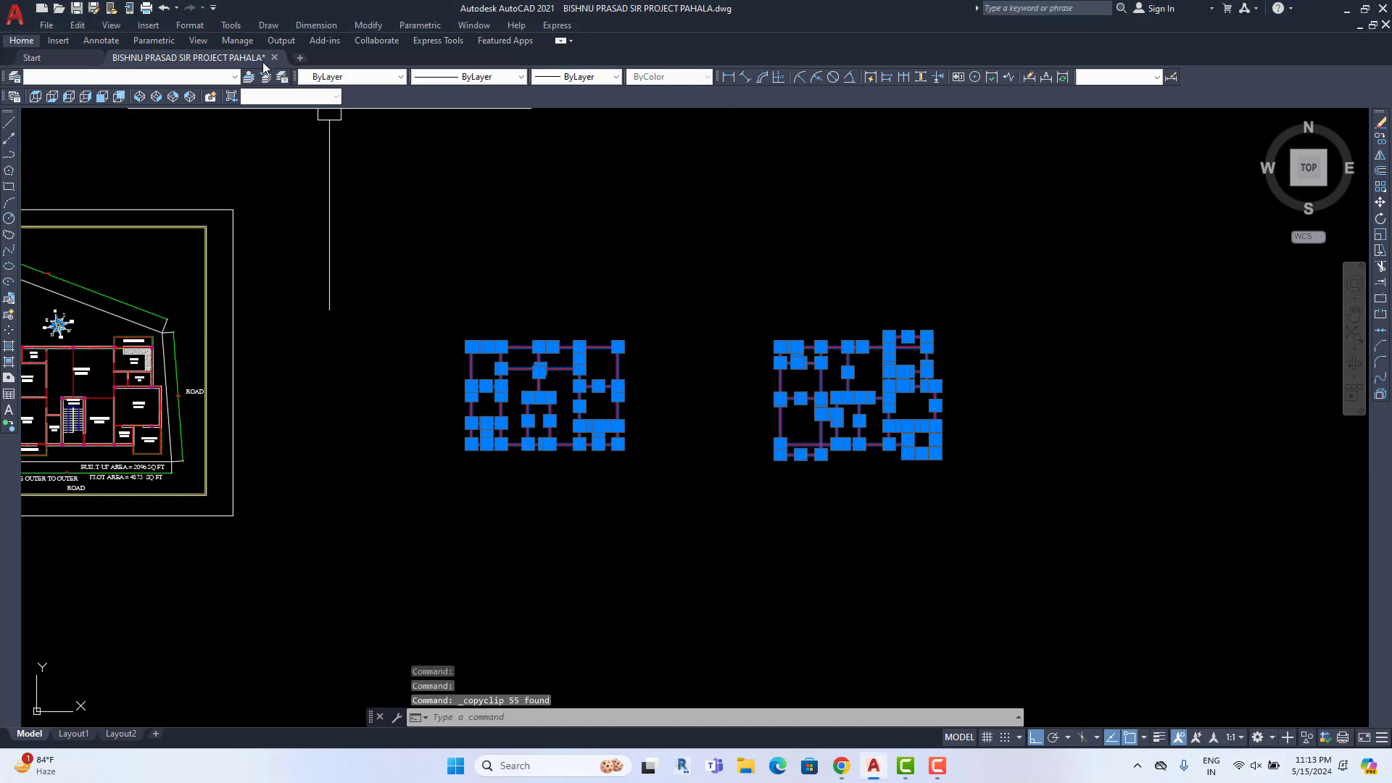
click(300, 58)
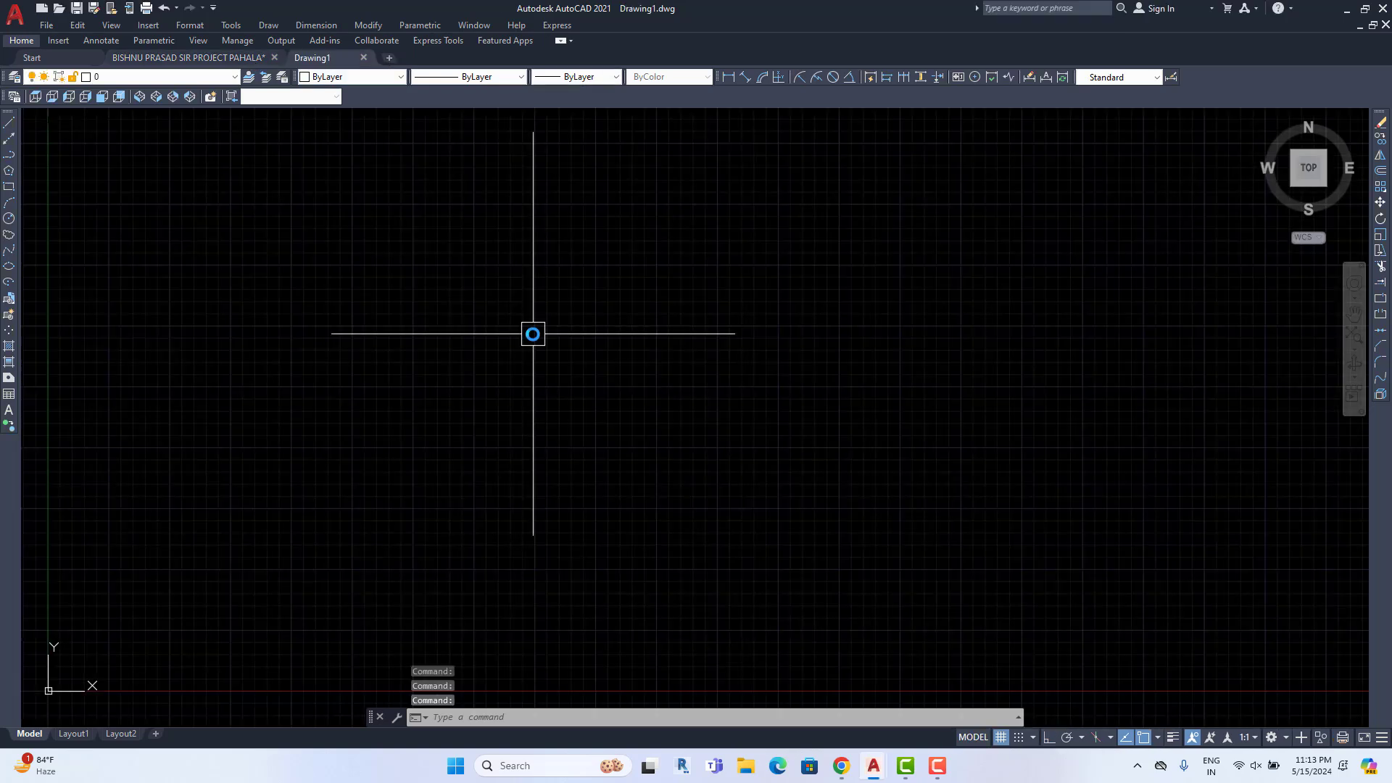
key(F7)
Set the new drawing's length units to Engineering with 0'-0" precision
key(Return)
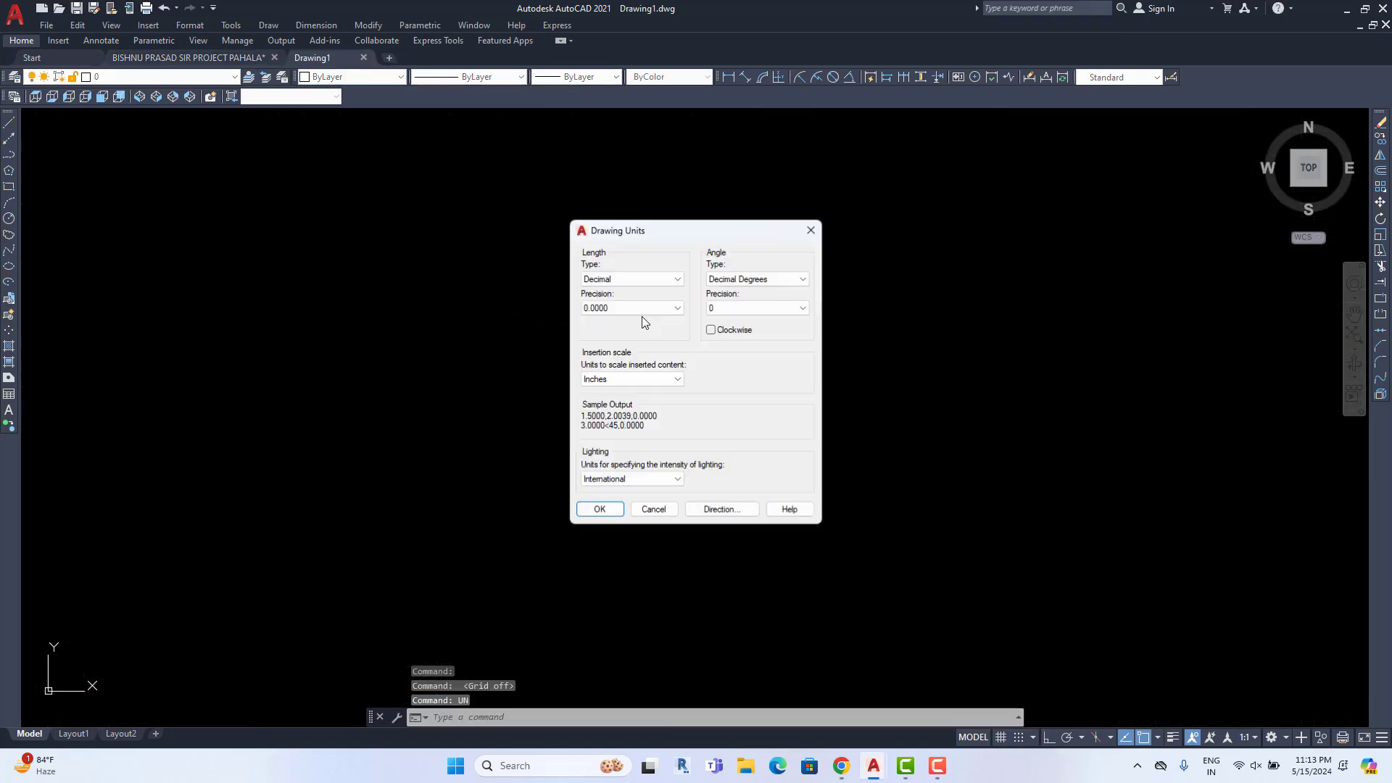
click(649, 280)
click(630, 306)
click(631, 309)
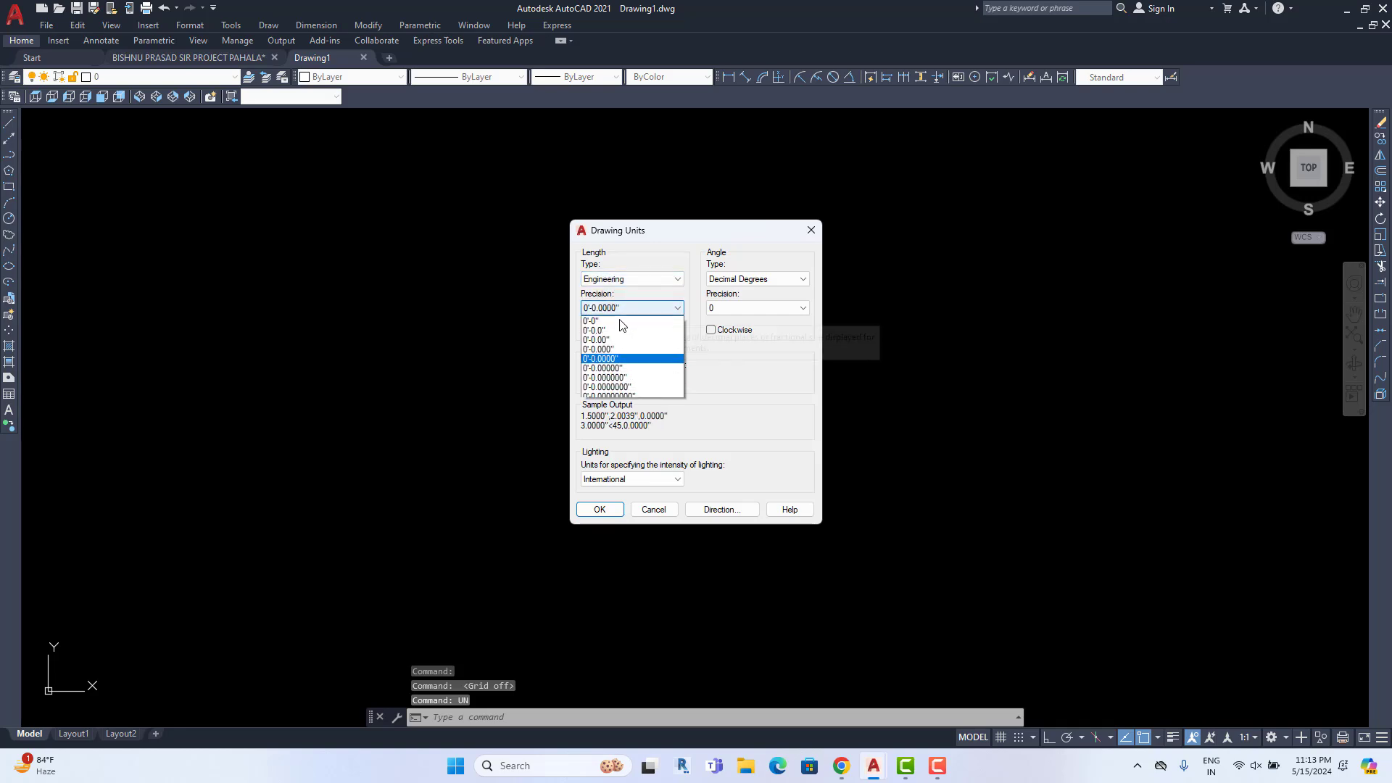
click(616, 321)
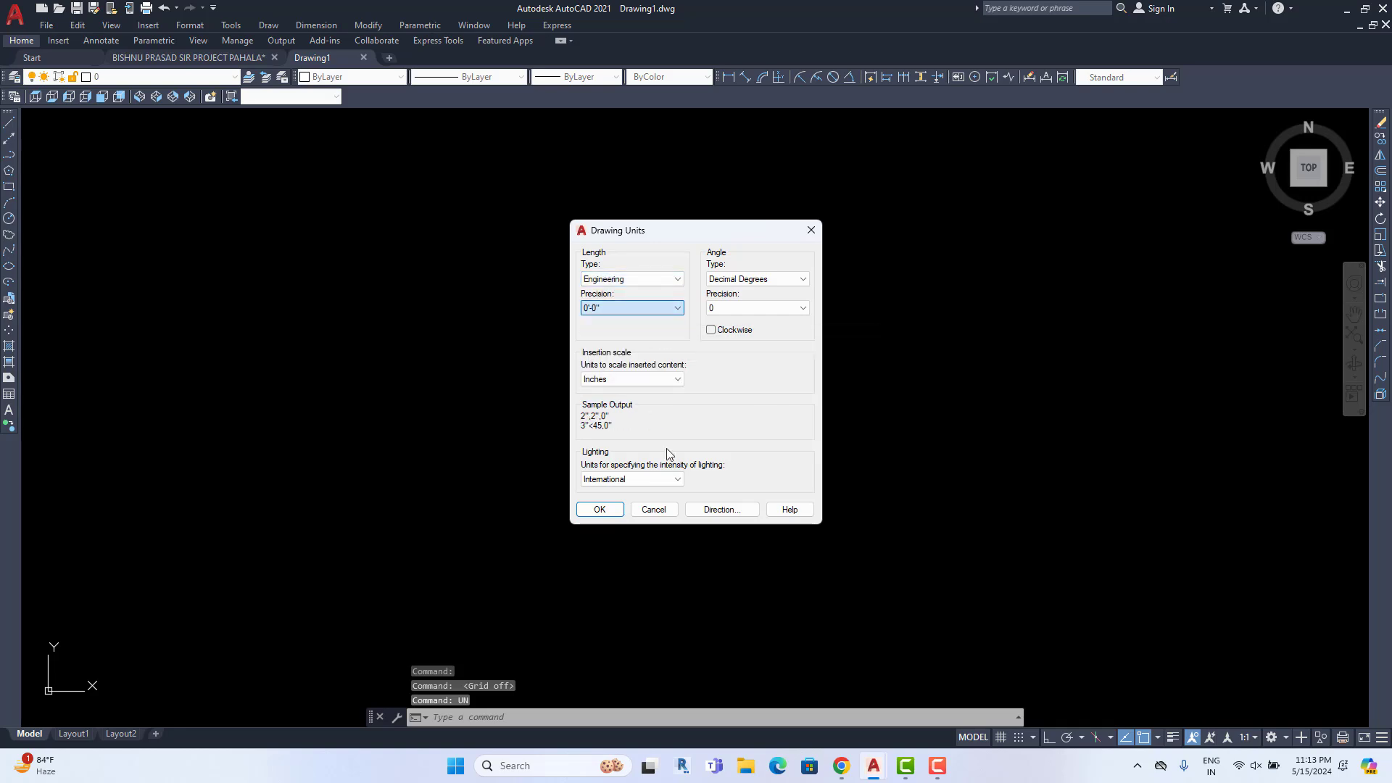
click(601, 510)
Paste both centre-line and column layouts into the new drawing and bring them fully into view
key(ctrl+v)
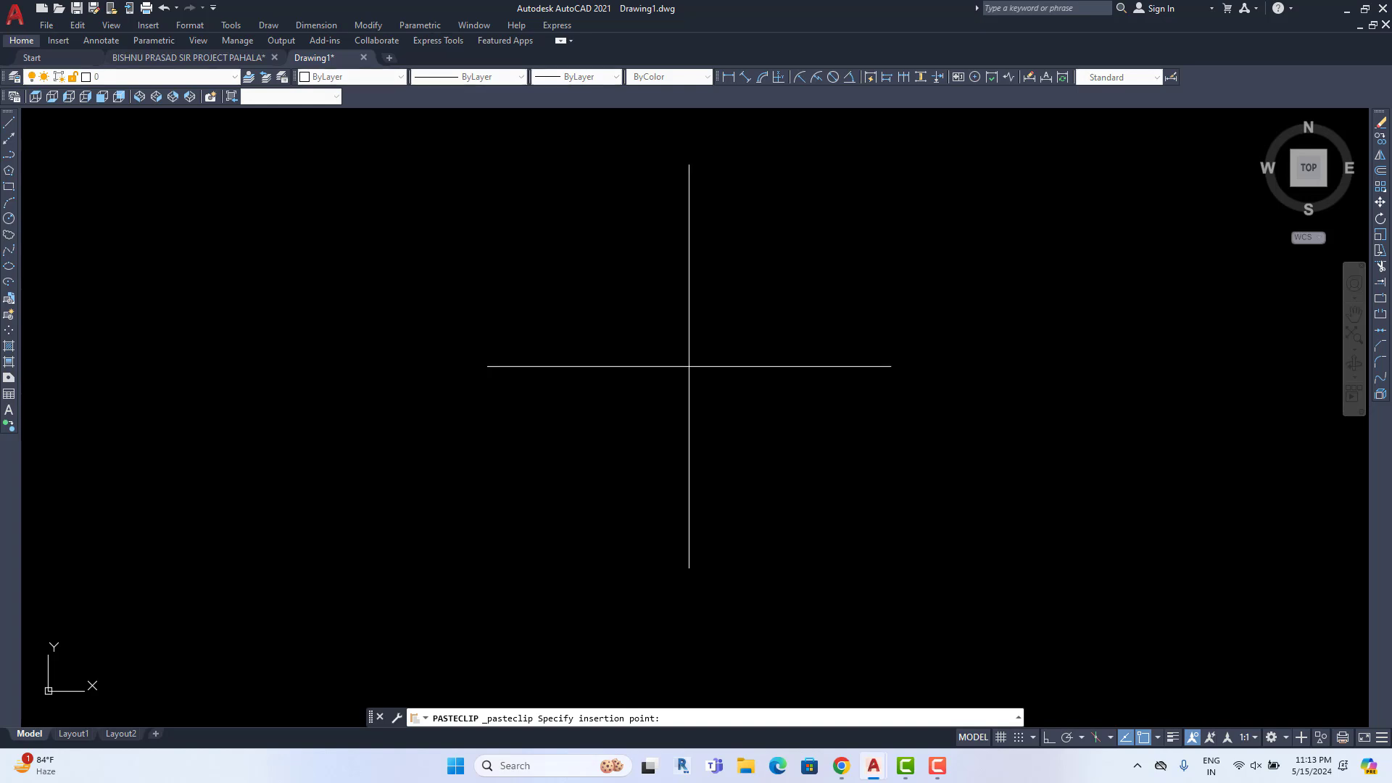
click(562, 469)
click(562, 469)
click(655, 408)
scroll(595, 432, down, 12)
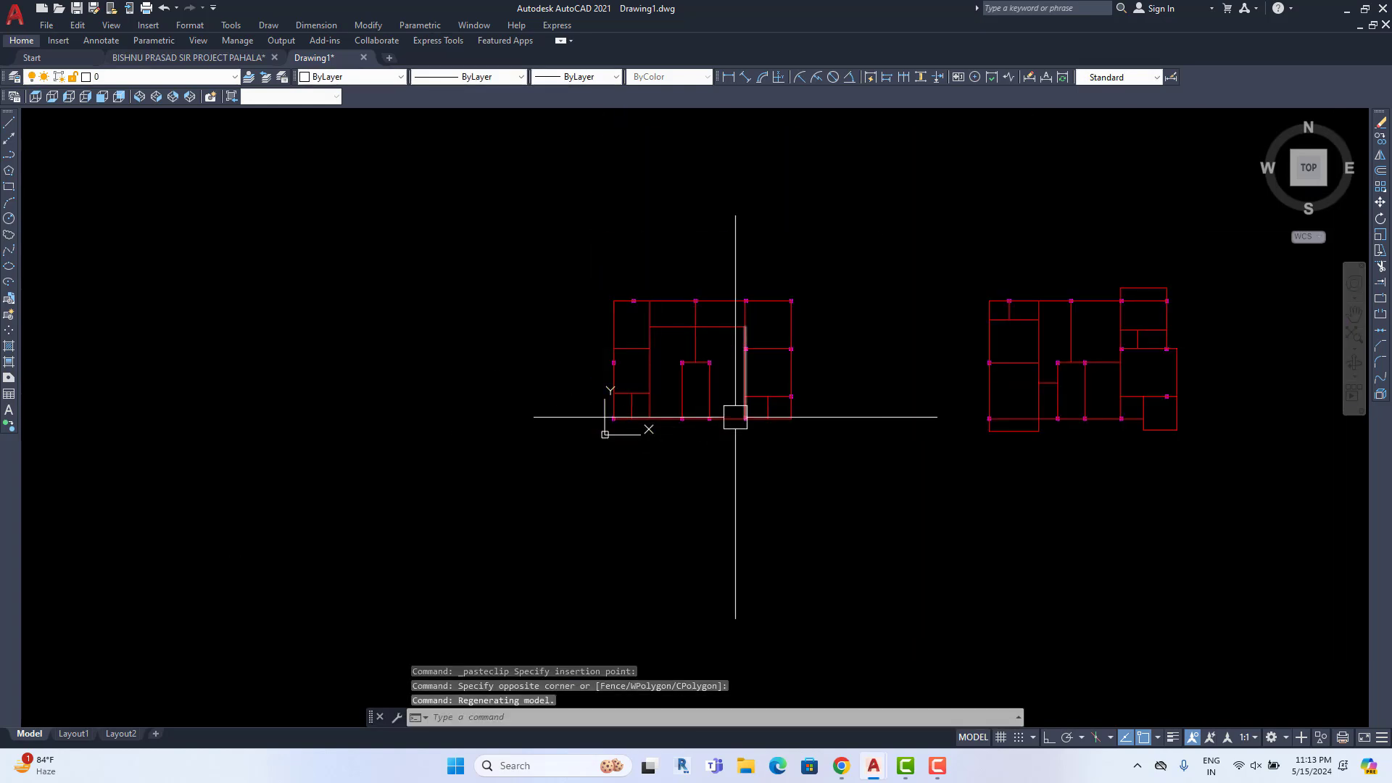
middle_drag(780, 406, 685, 451)
middle_drag(751, 421, 578, 438)
scroll(639, 429, up, 2)
Set the Standard dimension style's primary units to Engineering with 0'-0" precision
text(d)
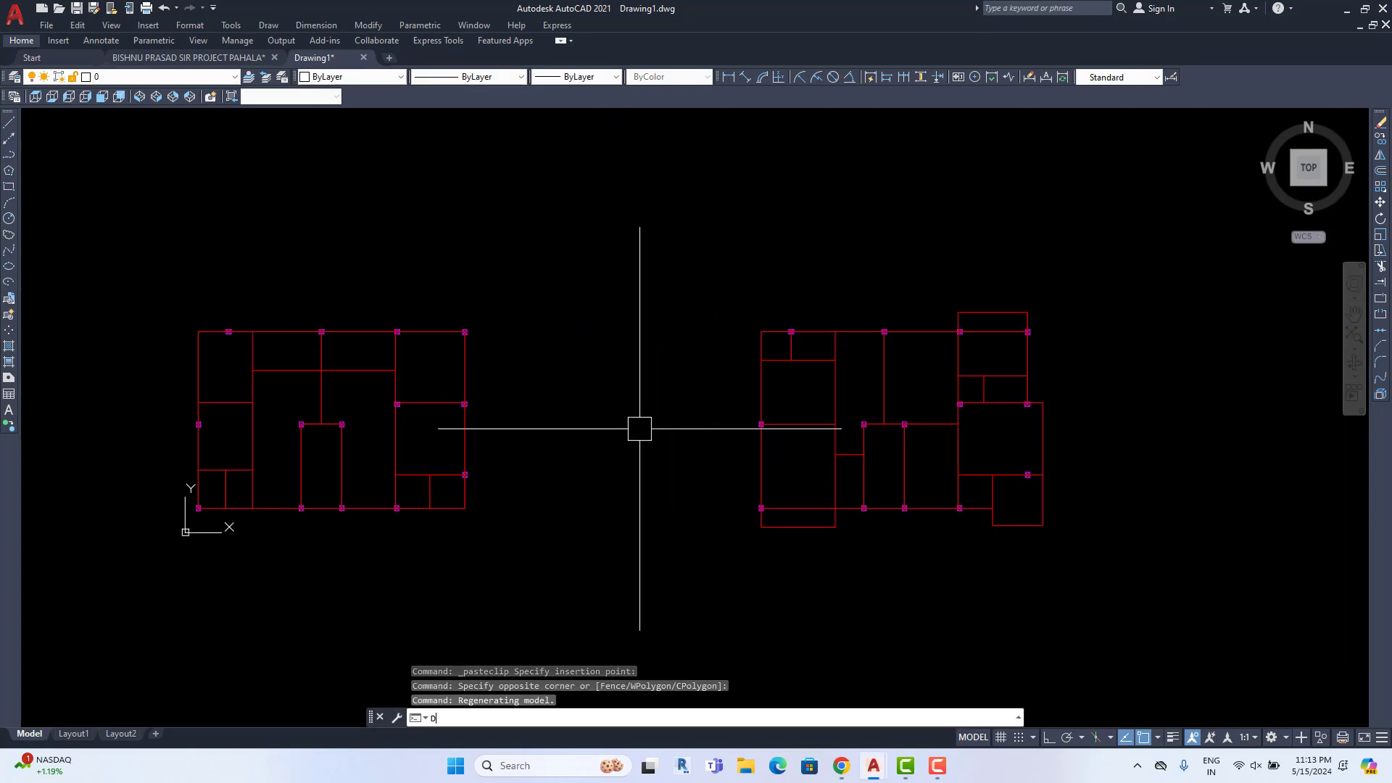
key(Return)
click(854, 353)
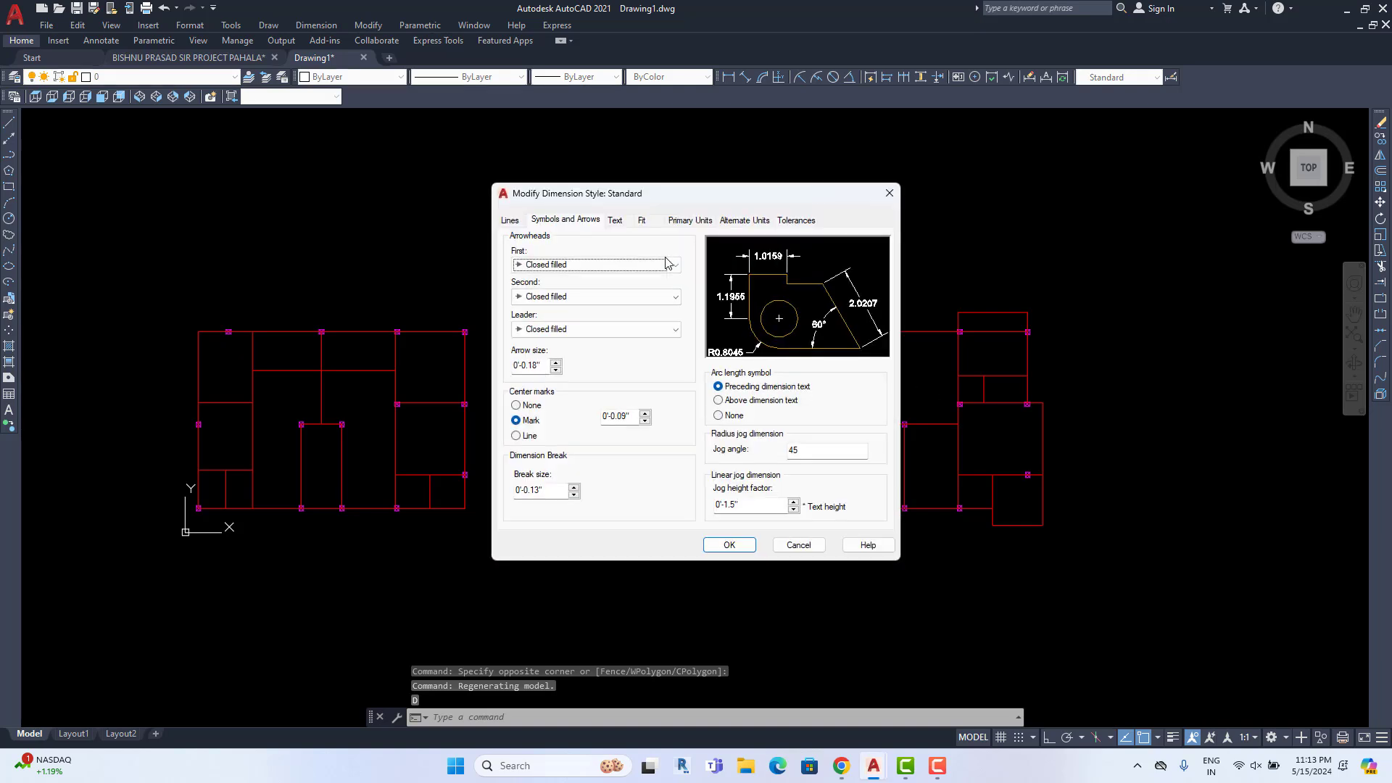
click(685, 221)
click(623, 257)
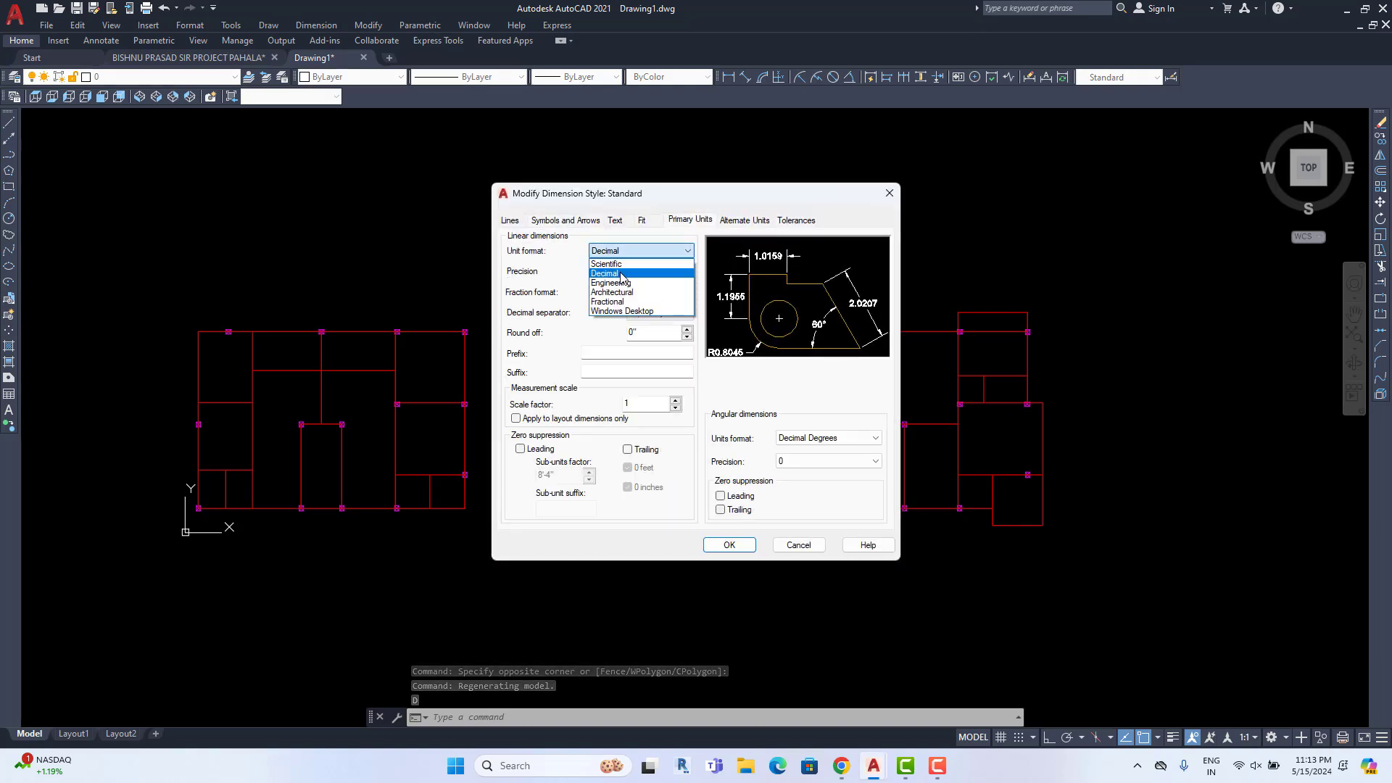
click(617, 282)
click(625, 271)
click(625, 285)
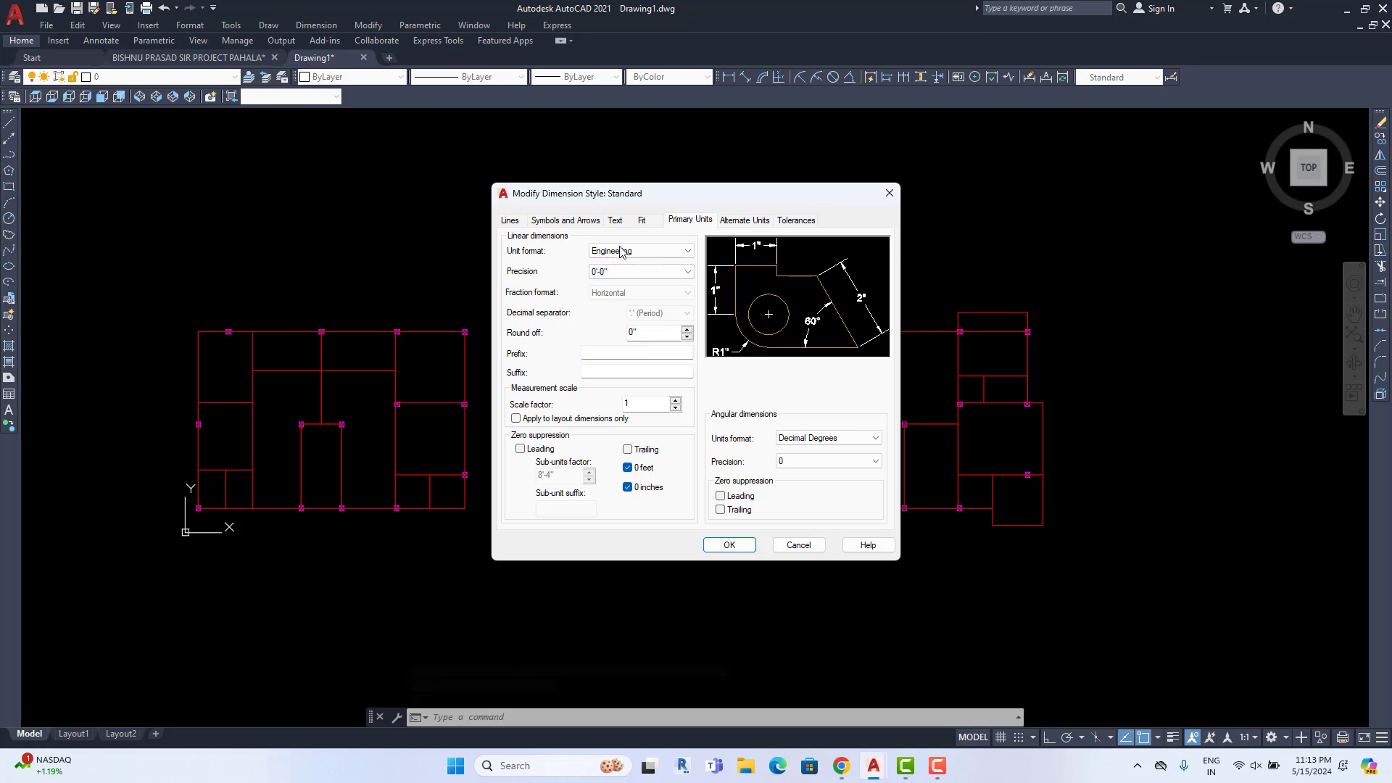
Set the Standard dimension style's text height to 10" aligned with the dimension line and its arrow size to 5"
click(614, 222)
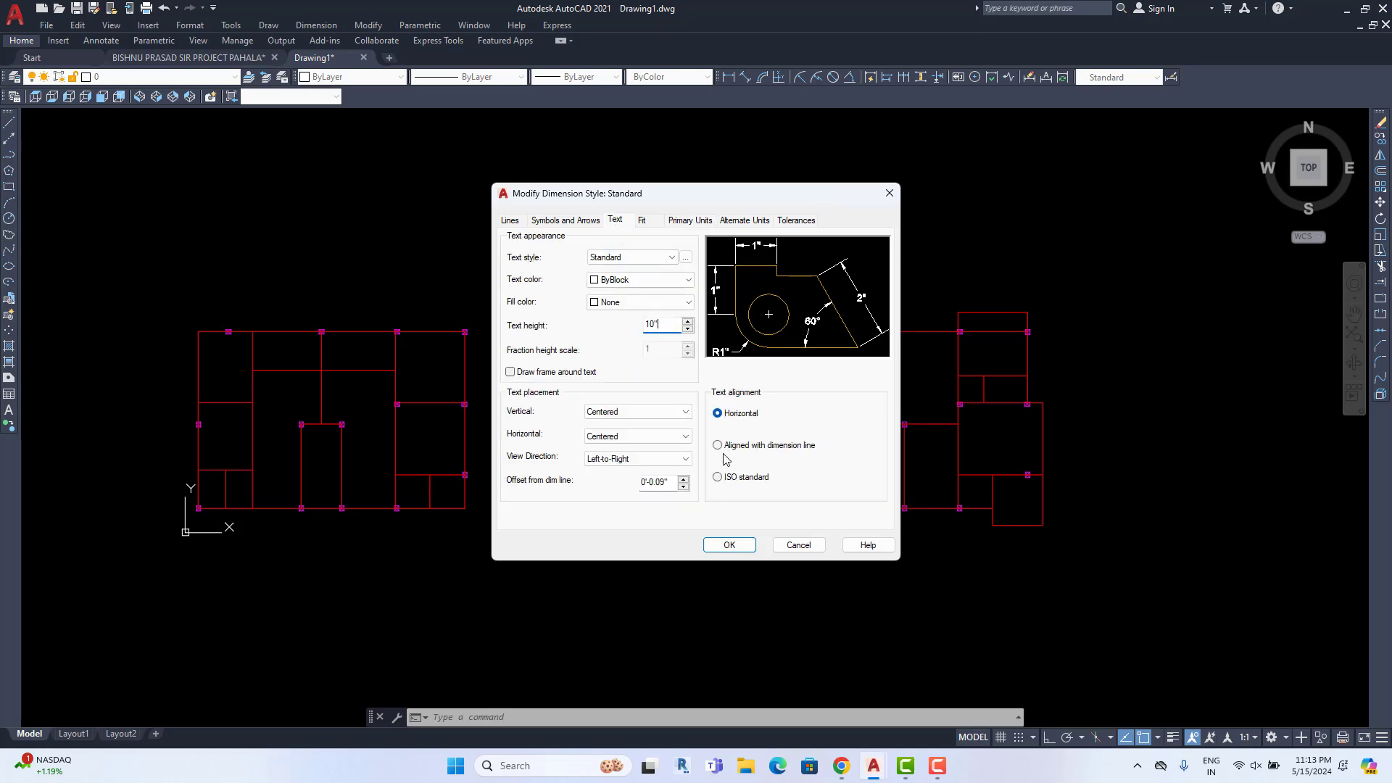
click(548, 222)
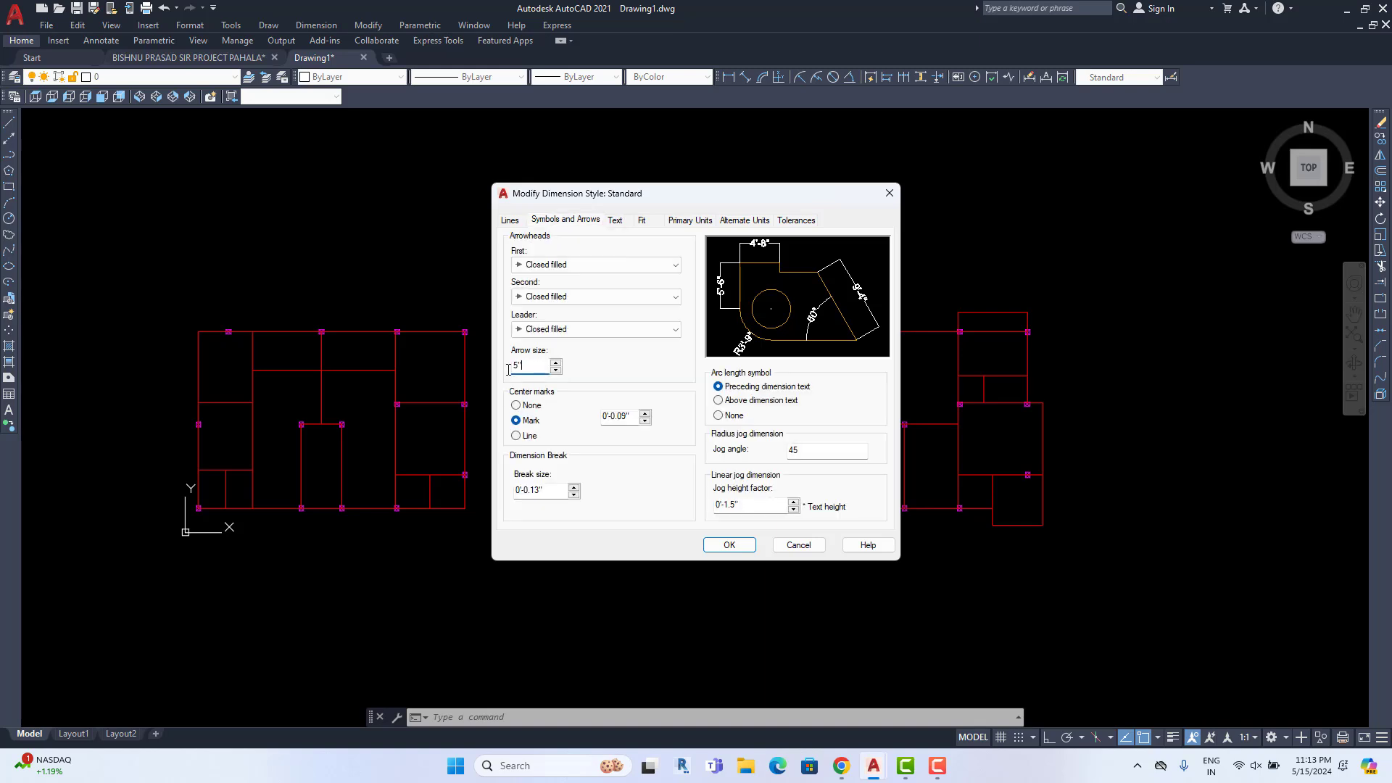
click(730, 549)
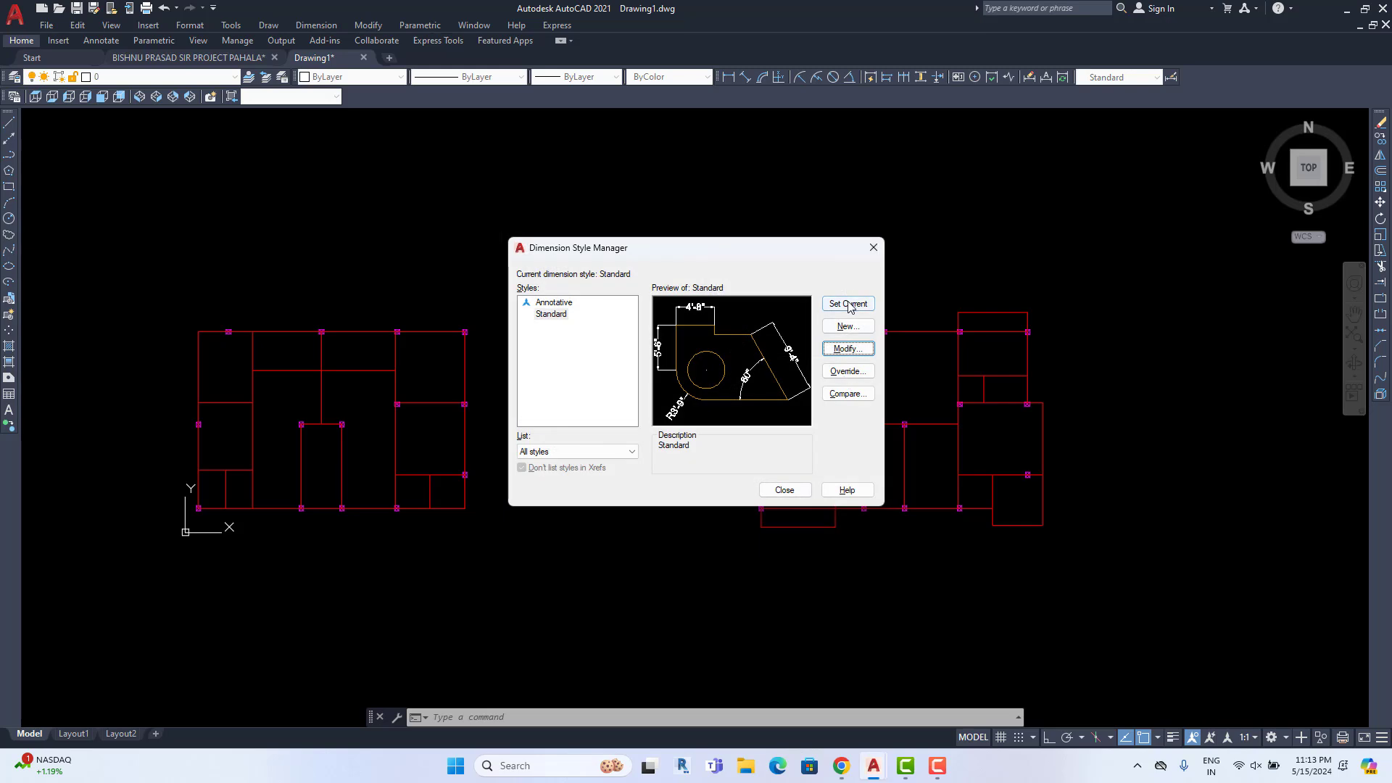
click(784, 490)
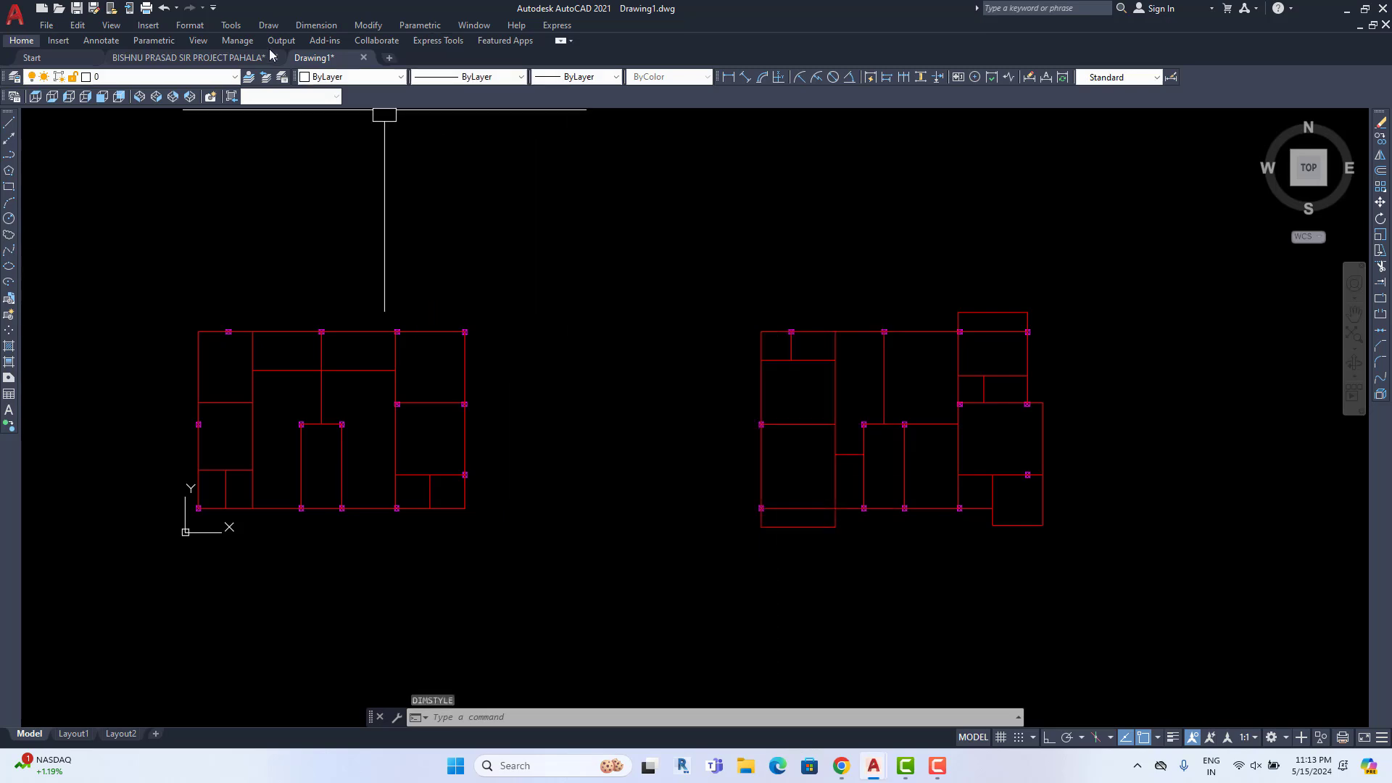
Measure the width of the upper-left room between its centre lines in the original project drawing
click(216, 58)
scroll(508, 370, up, 7)
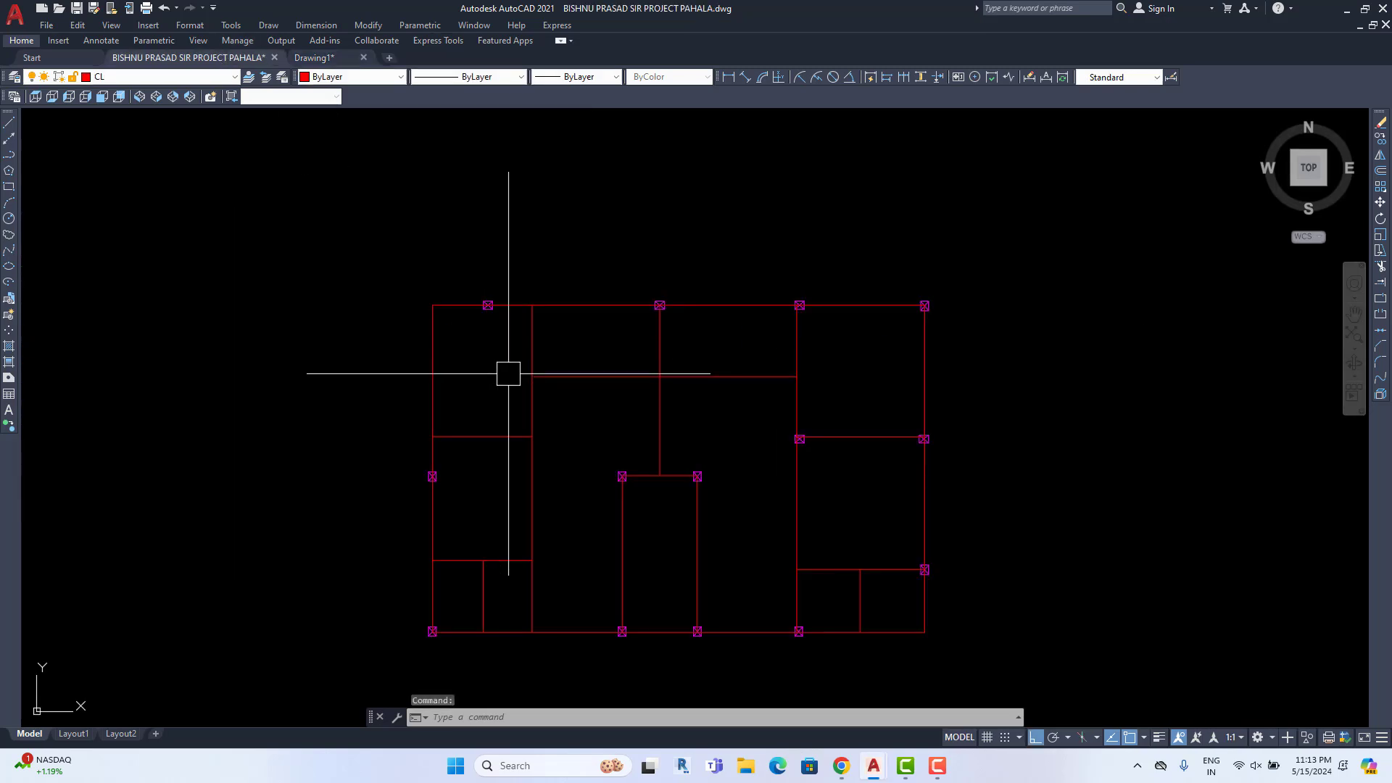
click(728, 79)
click(372, 340)
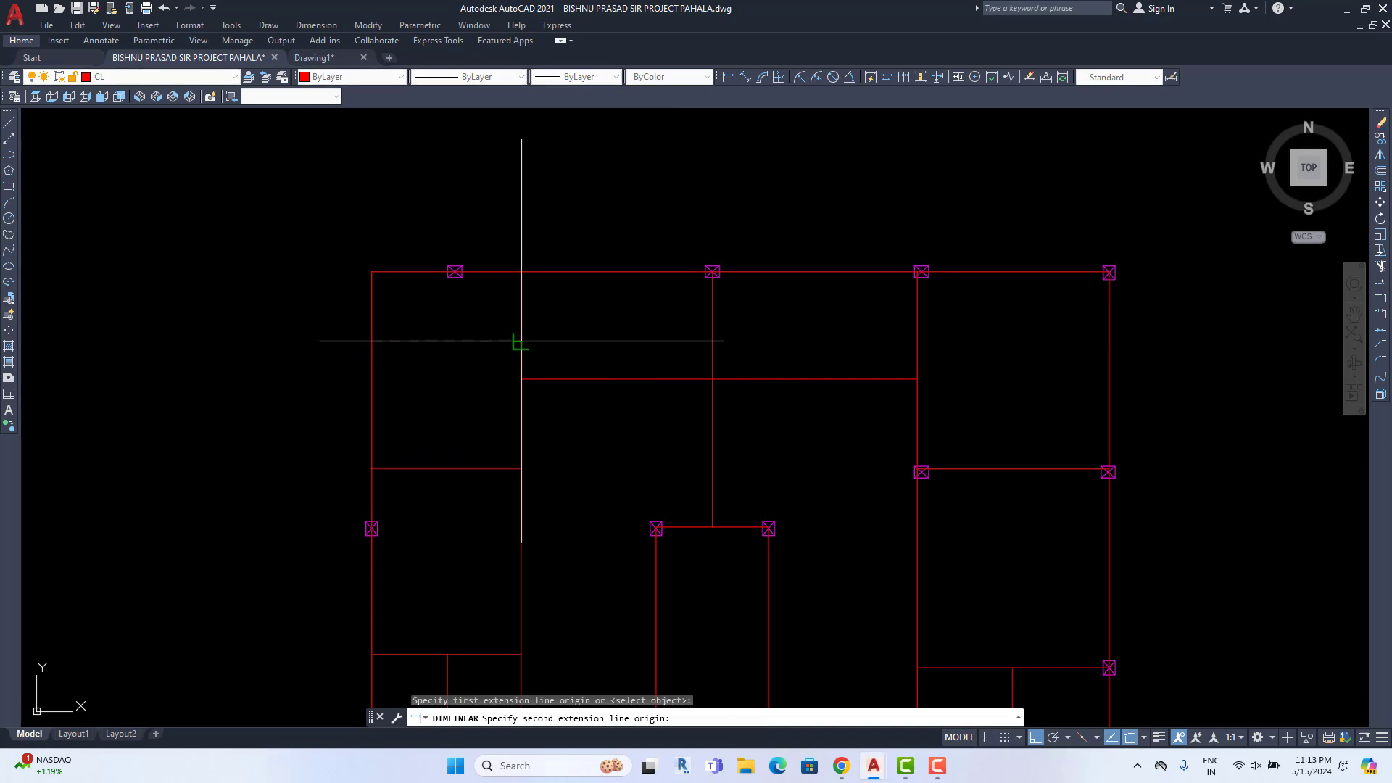
click(521, 340)
scroll(473, 346, up, 5)
scroll(473, 346, down, 5)
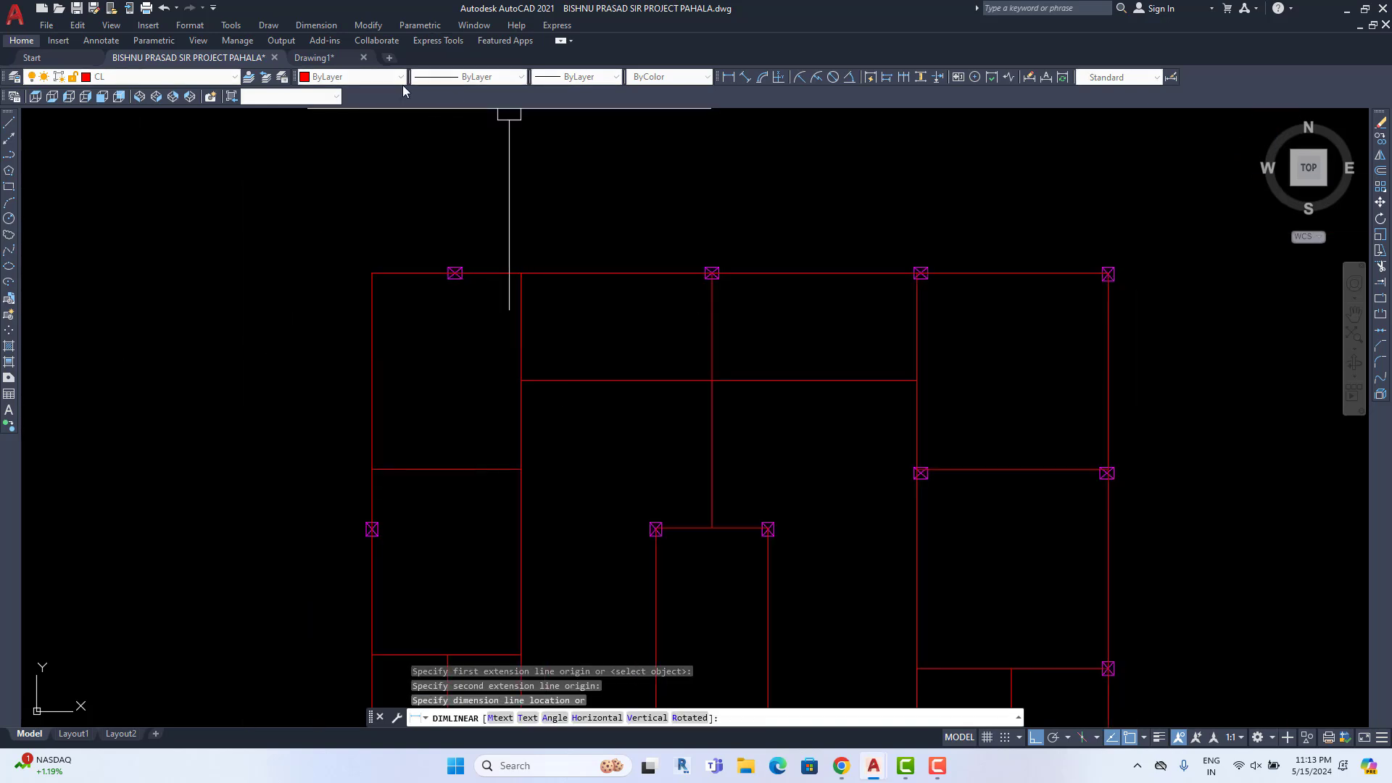
key(Escape)
Measure the width of the same upper-left room of the first layout in Drawing1 for comparison
click(314, 58)
scroll(426, 320, up, 4)
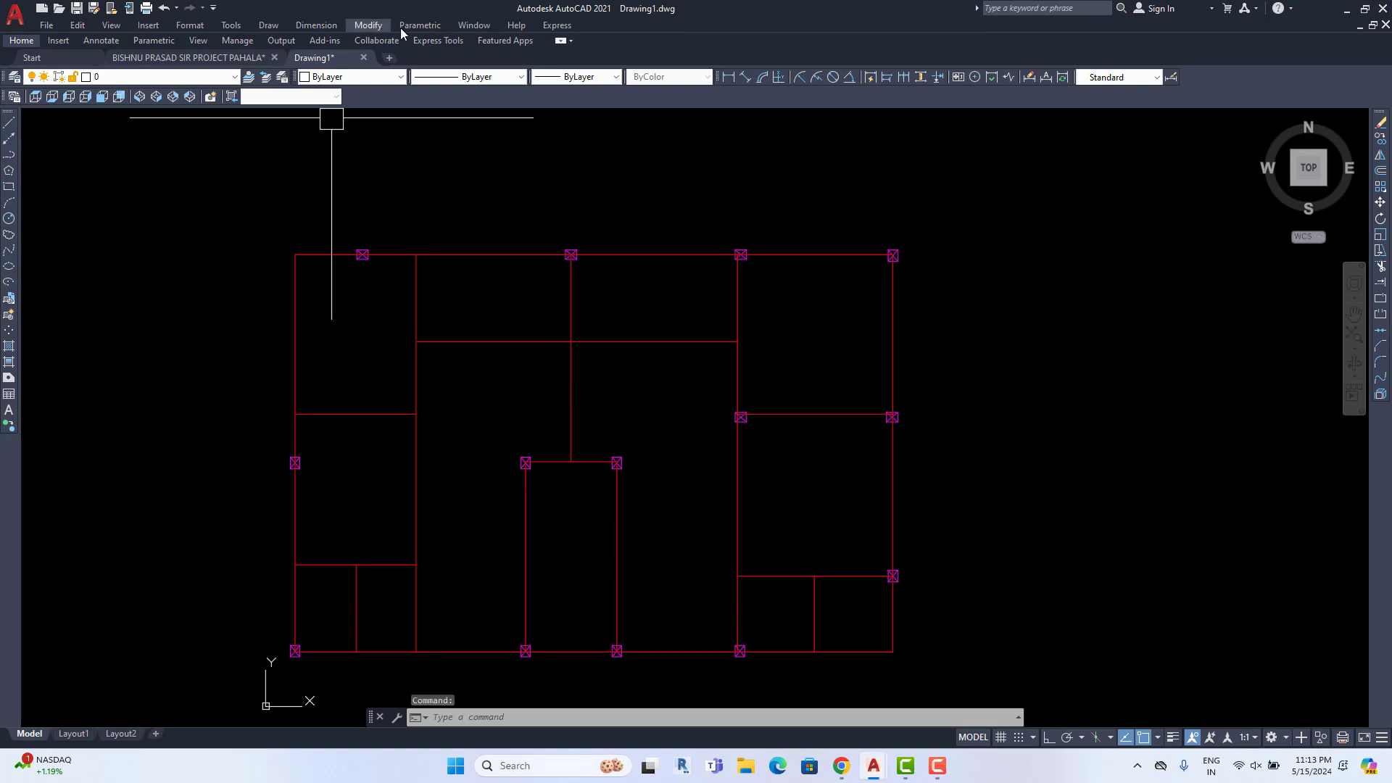
click(728, 76)
click(295, 303)
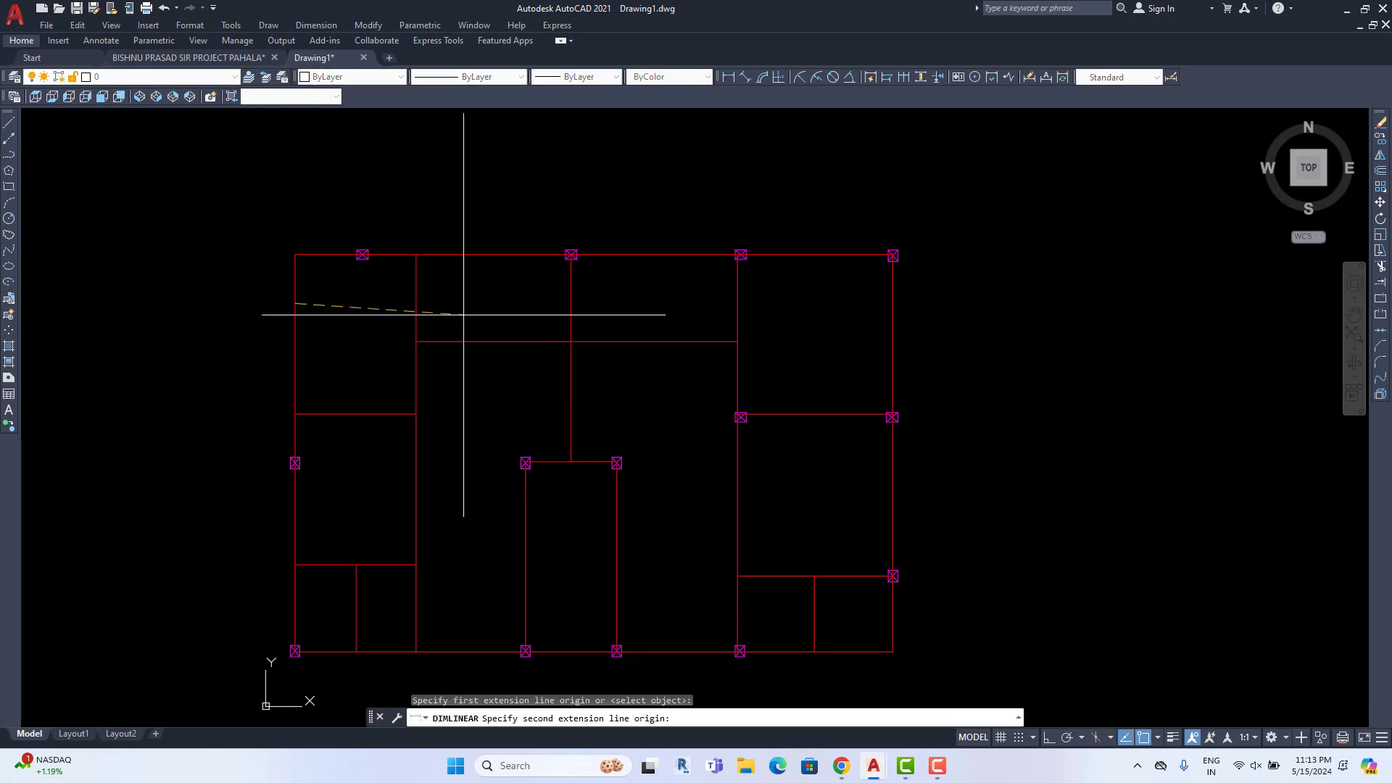
click(416, 304)
scroll(416, 304, up, 3)
scroll(416, 304, down, 8)
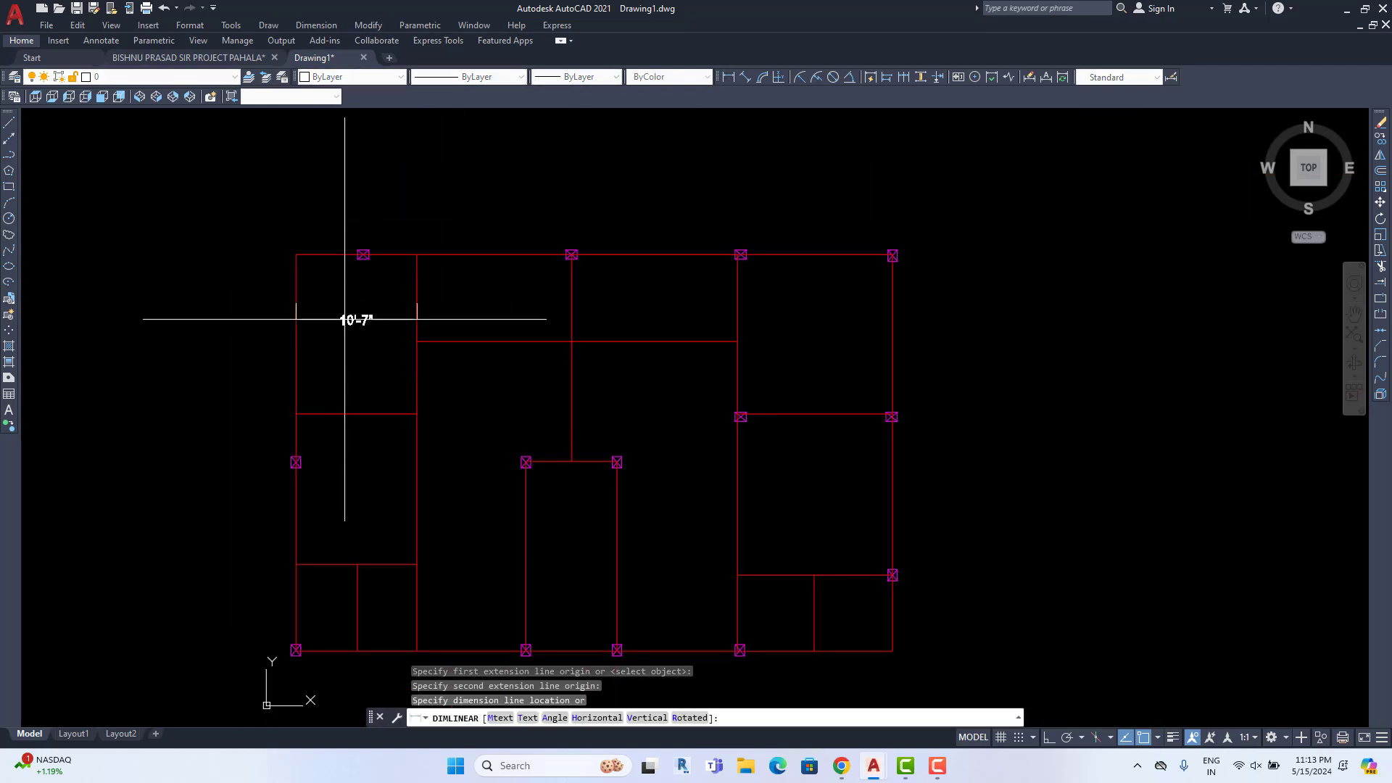
key(Escape)
middle_drag(430, 348, 421, 348)
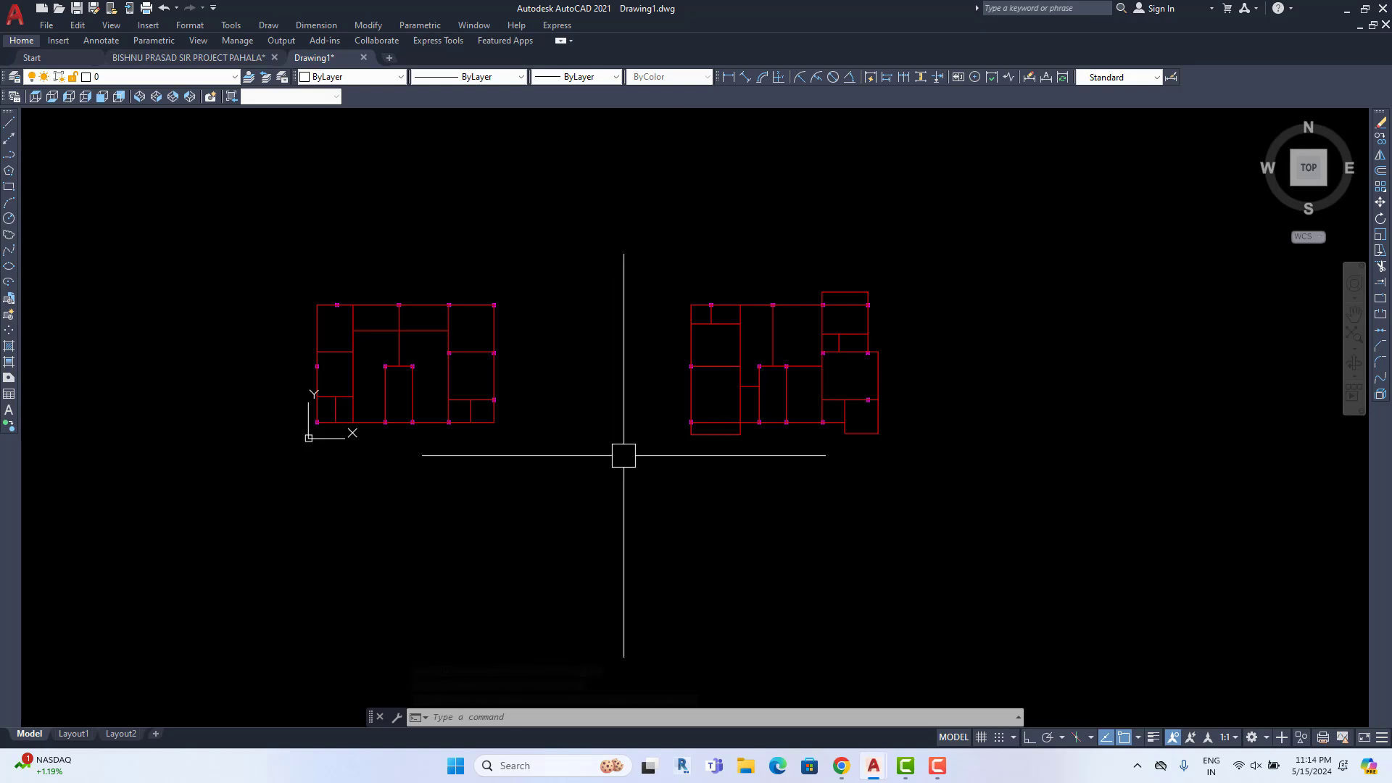
Switch Drawing1 to the southwest isometric view and bring the first layout's outer corner into close view
click(140, 97)
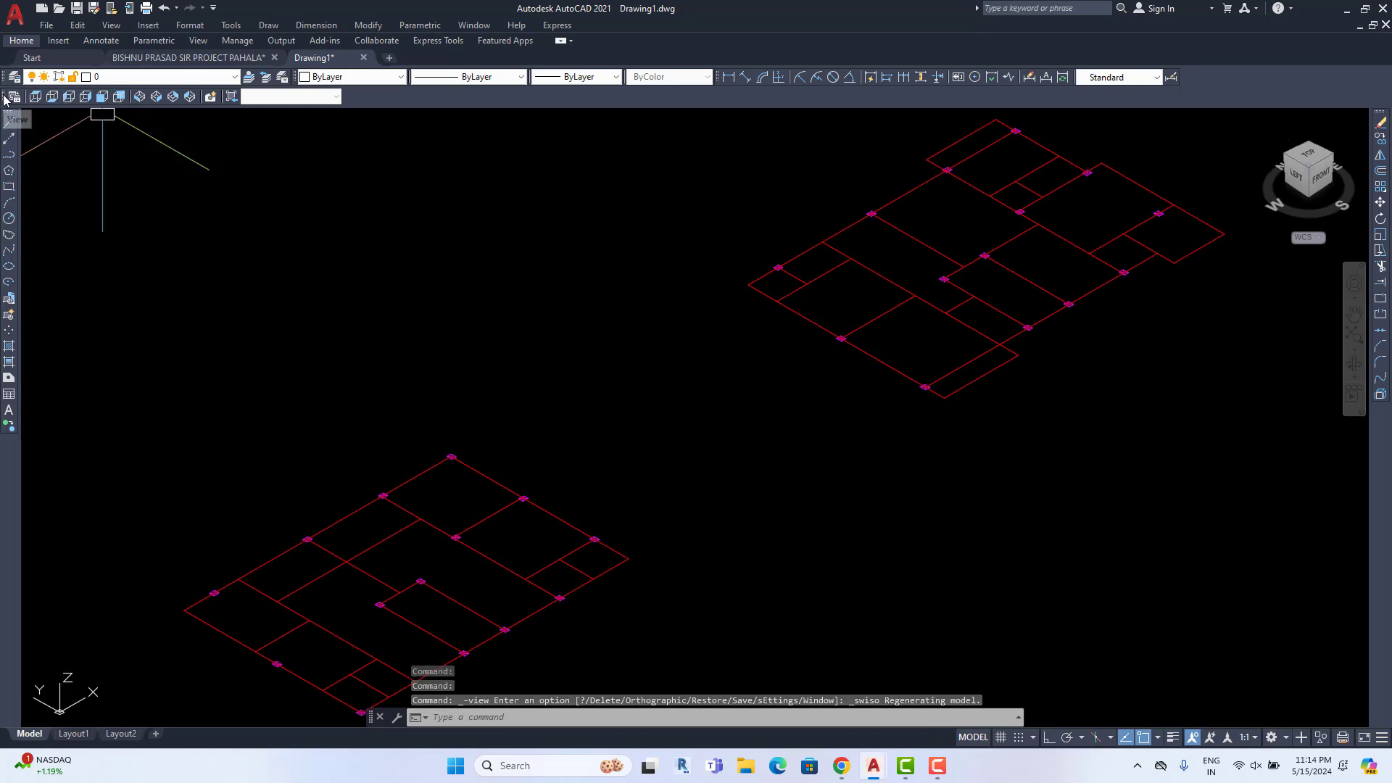
scroll(456, 479, down, 2)
middle_drag(454, 484, 513, 441)
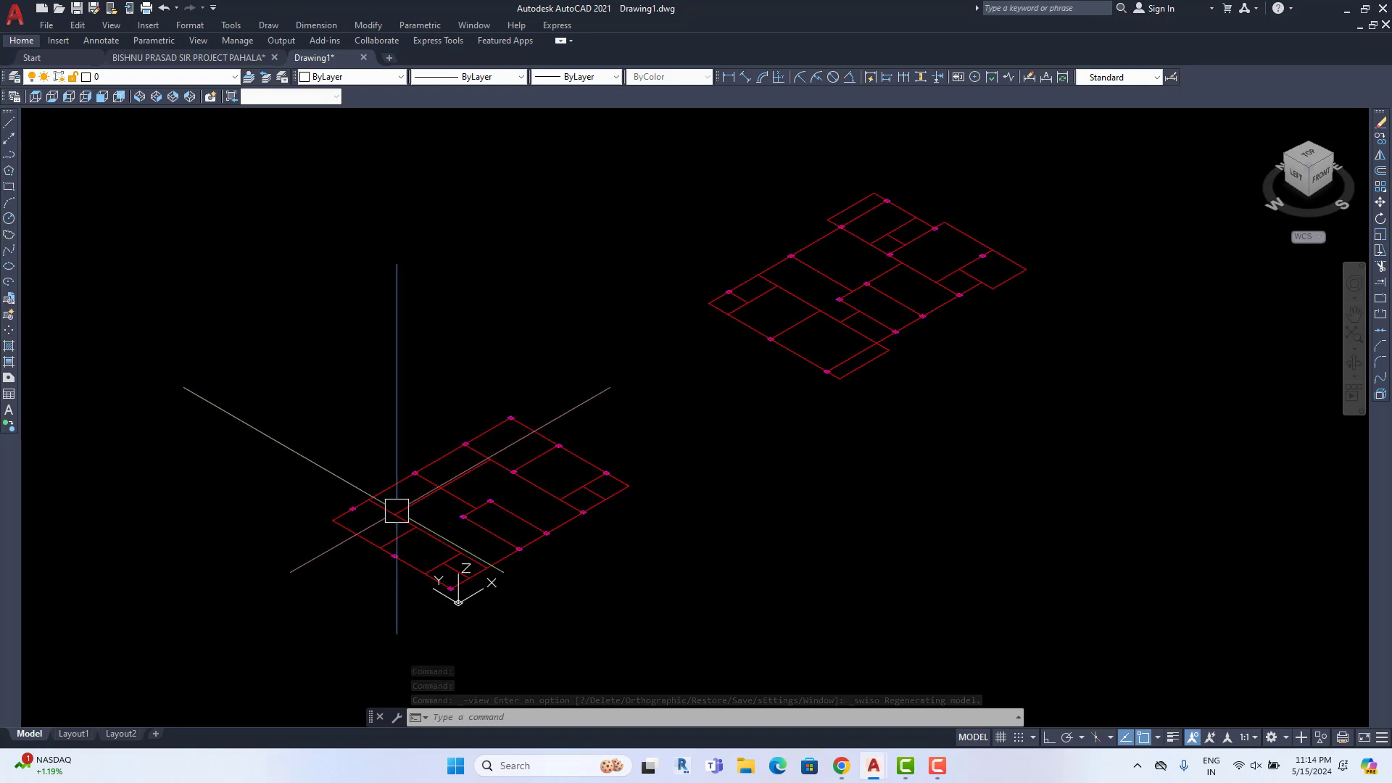
scroll(386, 479, up, 2)
scroll(383, 498, up, 3)
middle_drag(361, 433, 353, 378)
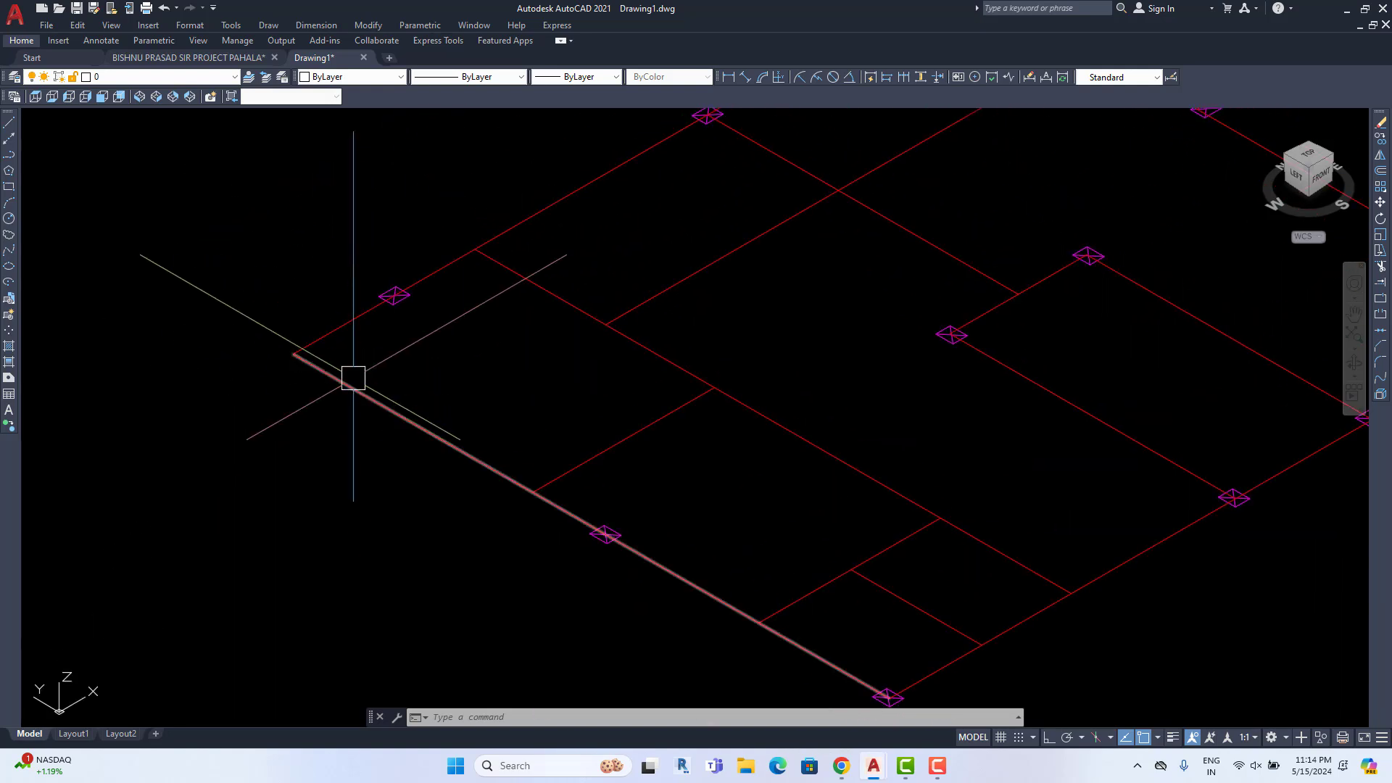
With ortho mode on, draw a 10' line straight up in Z from the first layout's upper-left plan corner
click(8, 122)
click(293, 354)
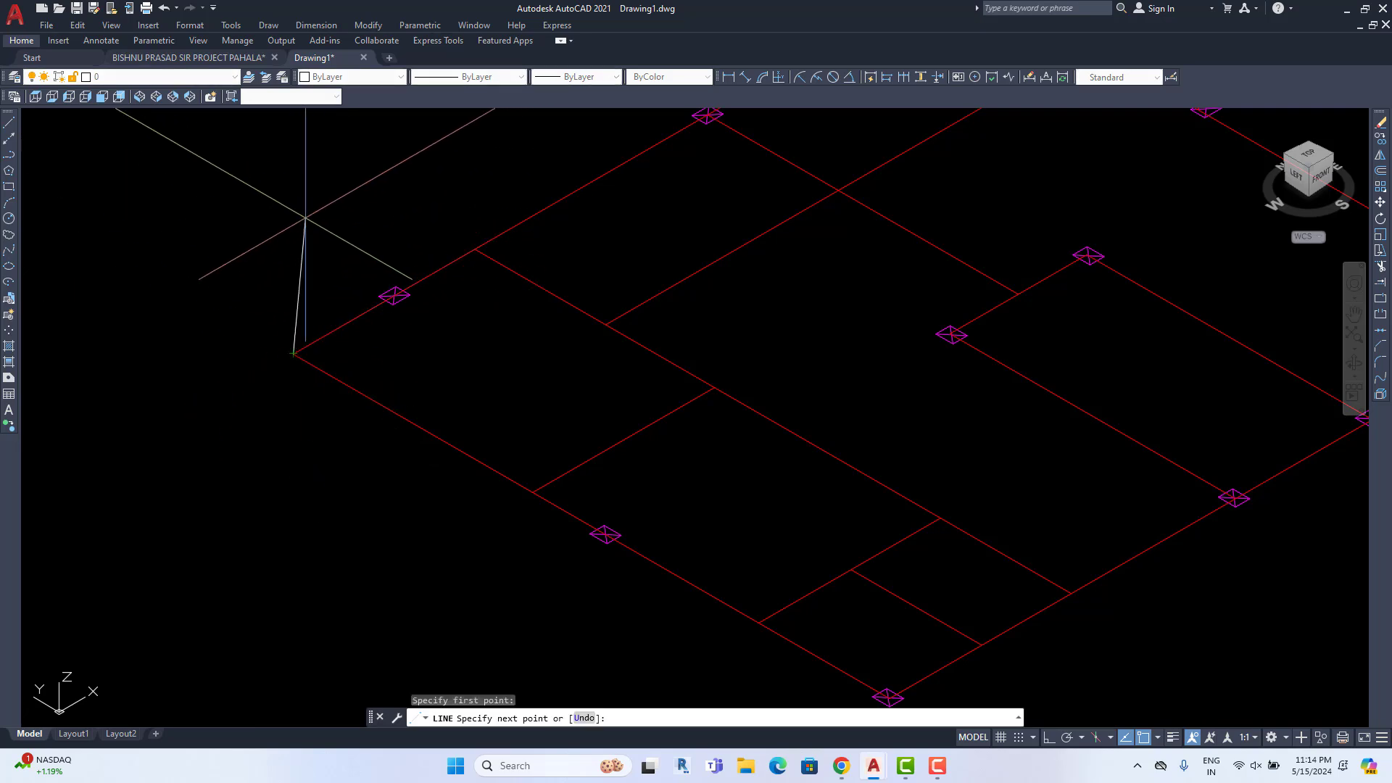
click(1051, 738)
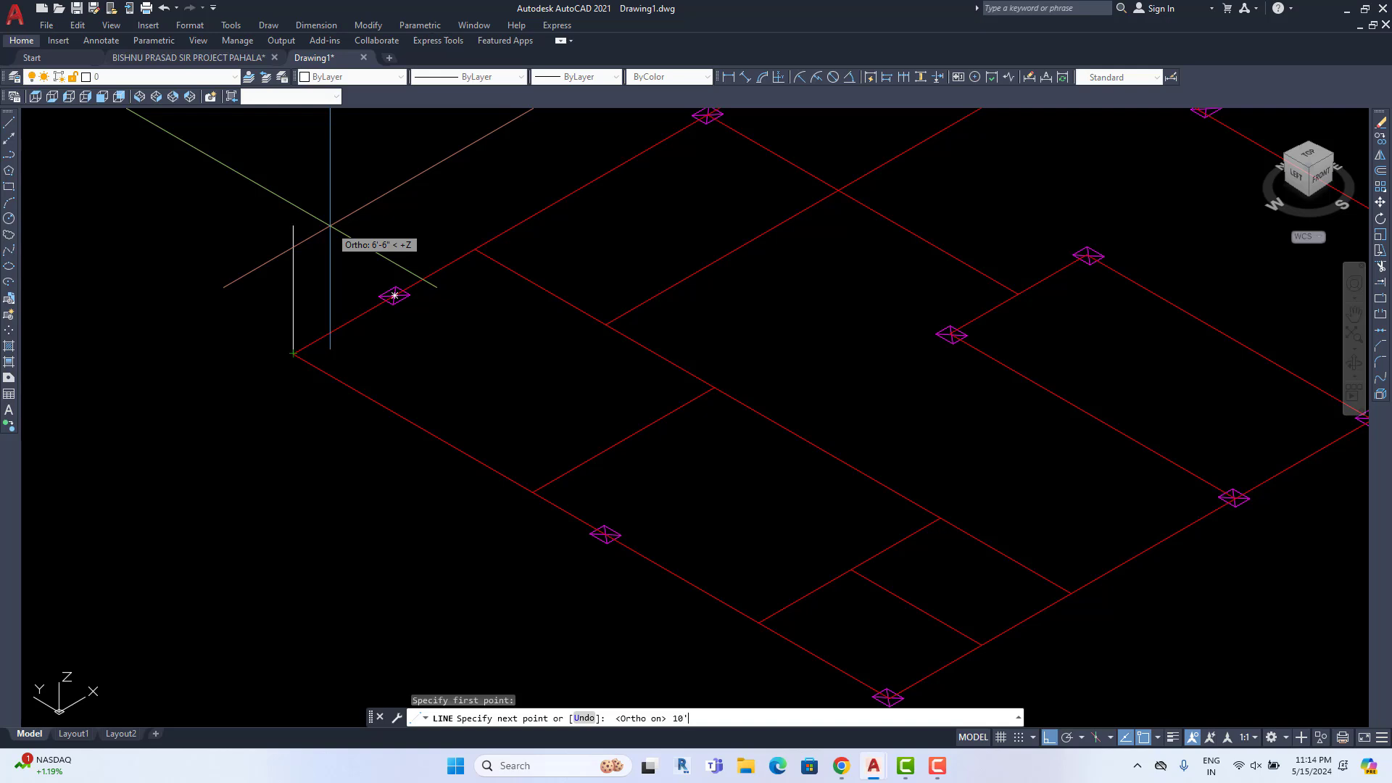
text(10')
key(Return)
key(Escape)
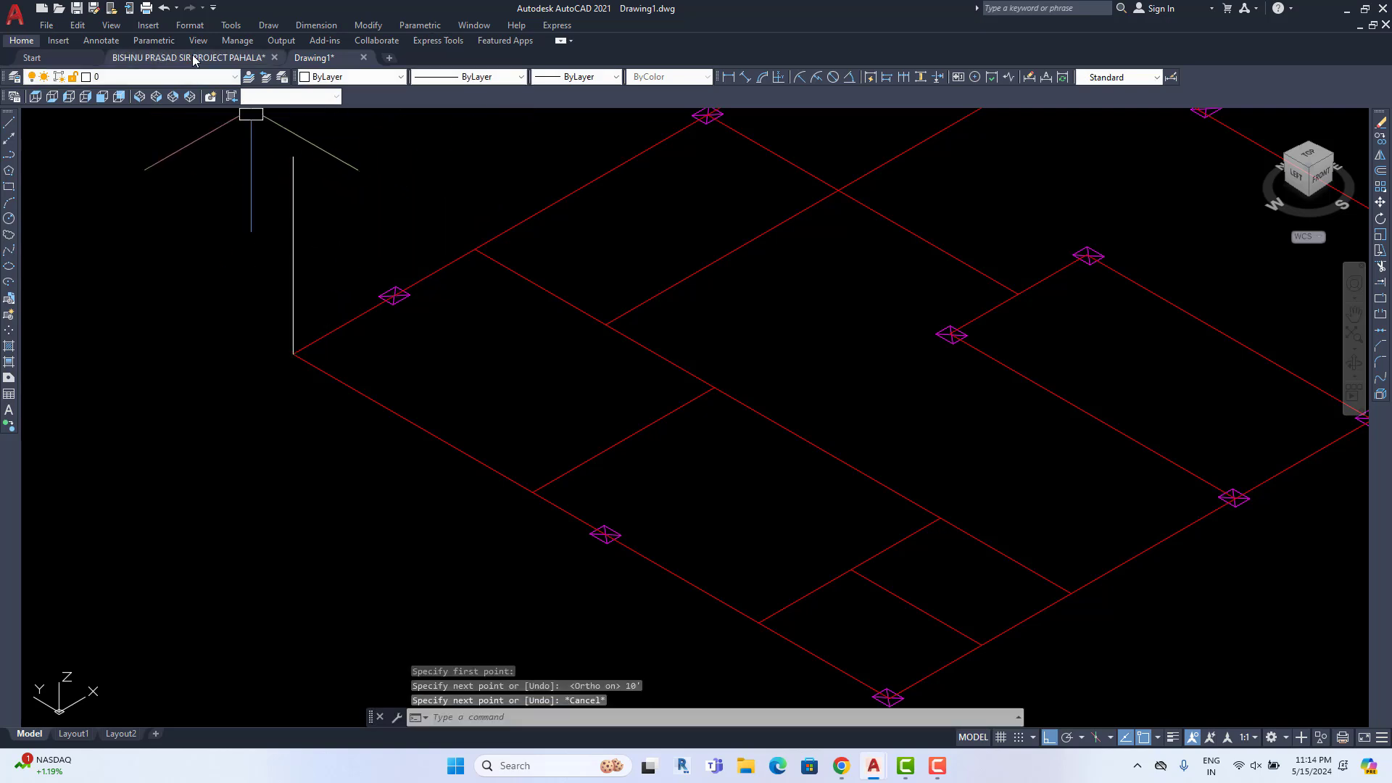
Examine the staircase in the original drawing's 2096 sq ft plan and return to Drawing1
click(211, 57)
scroll(374, 342, up, 8)
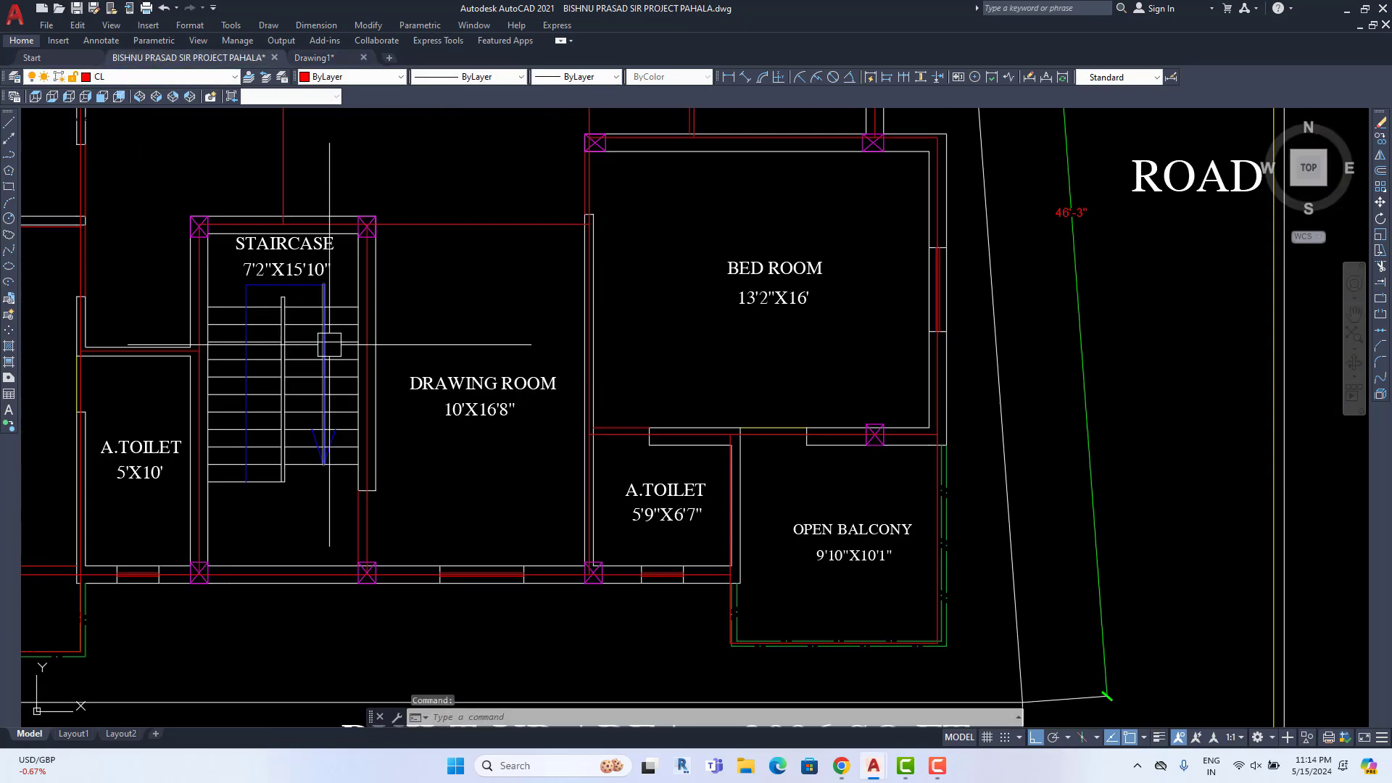
scroll(454, 489, down, 2)
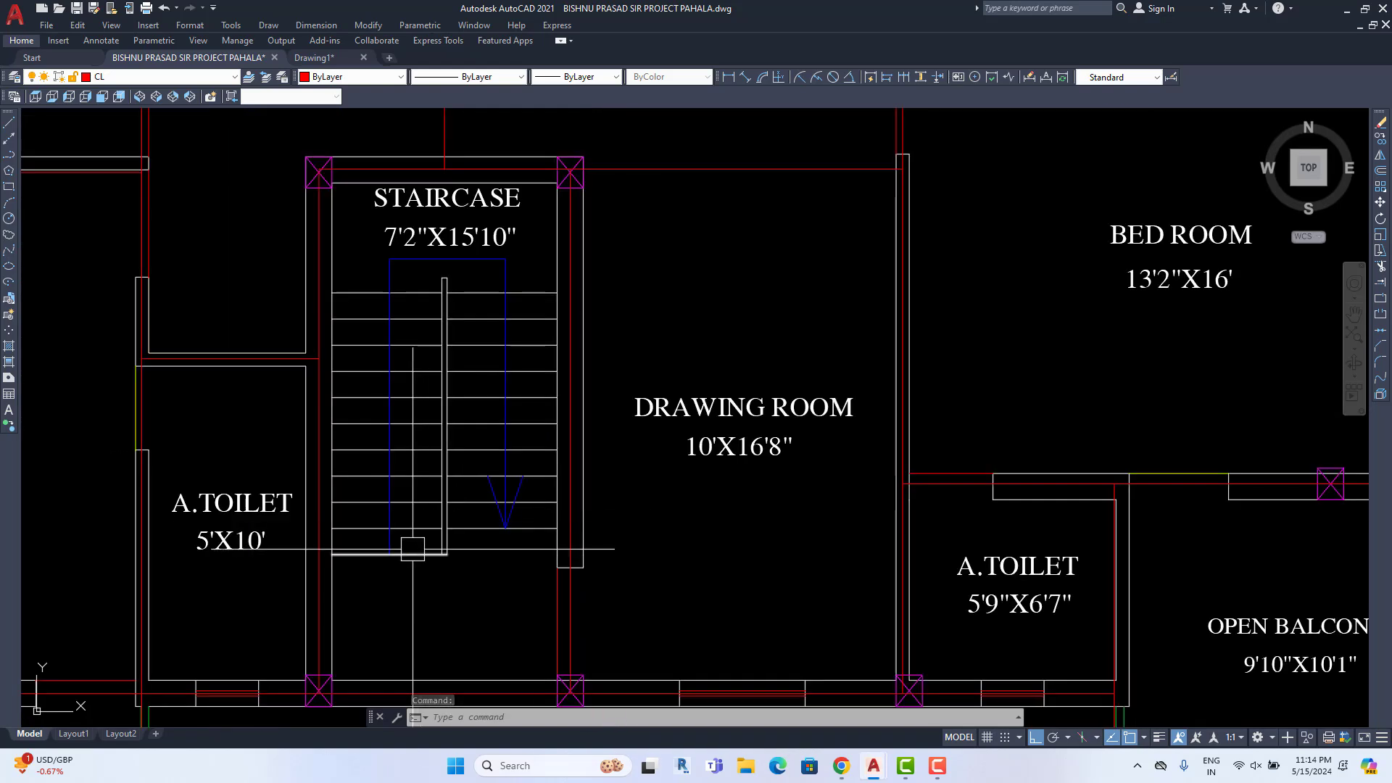
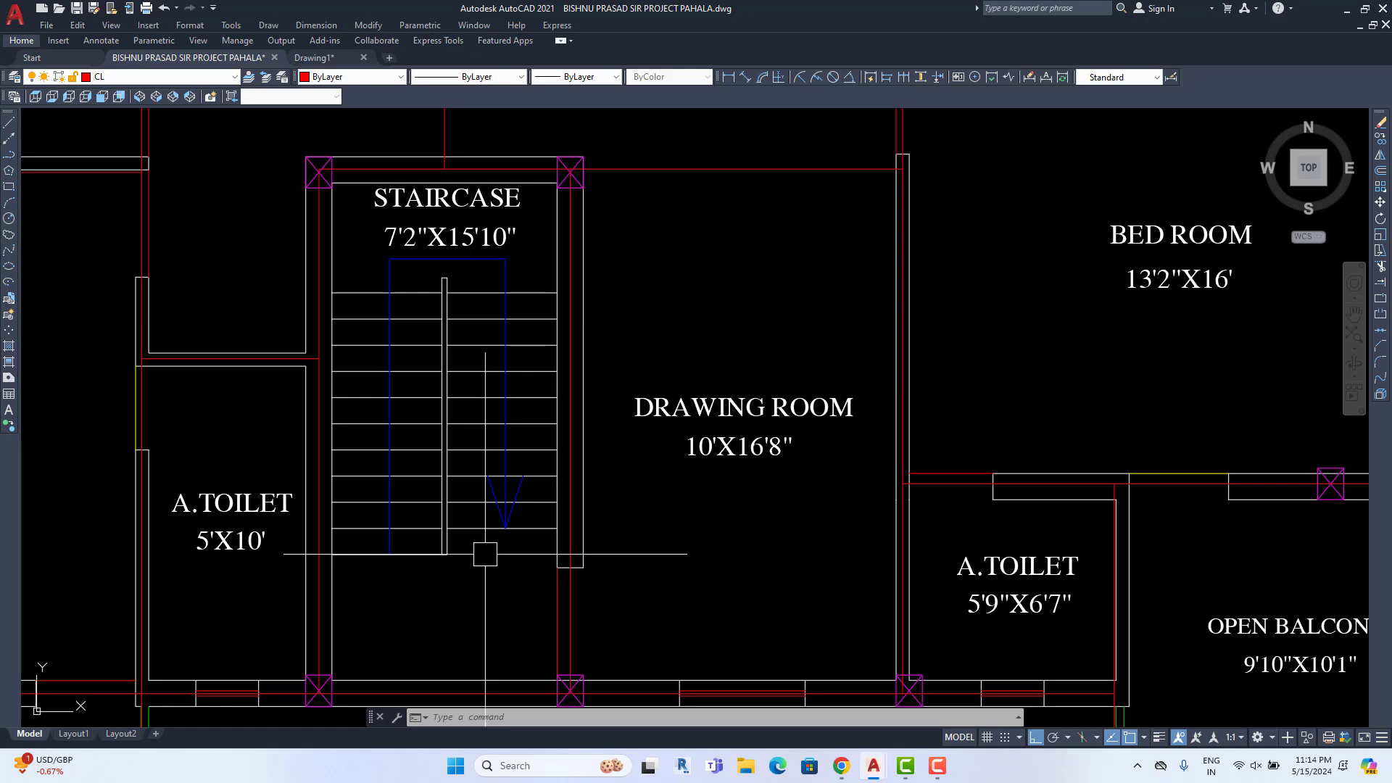
click(319, 58)
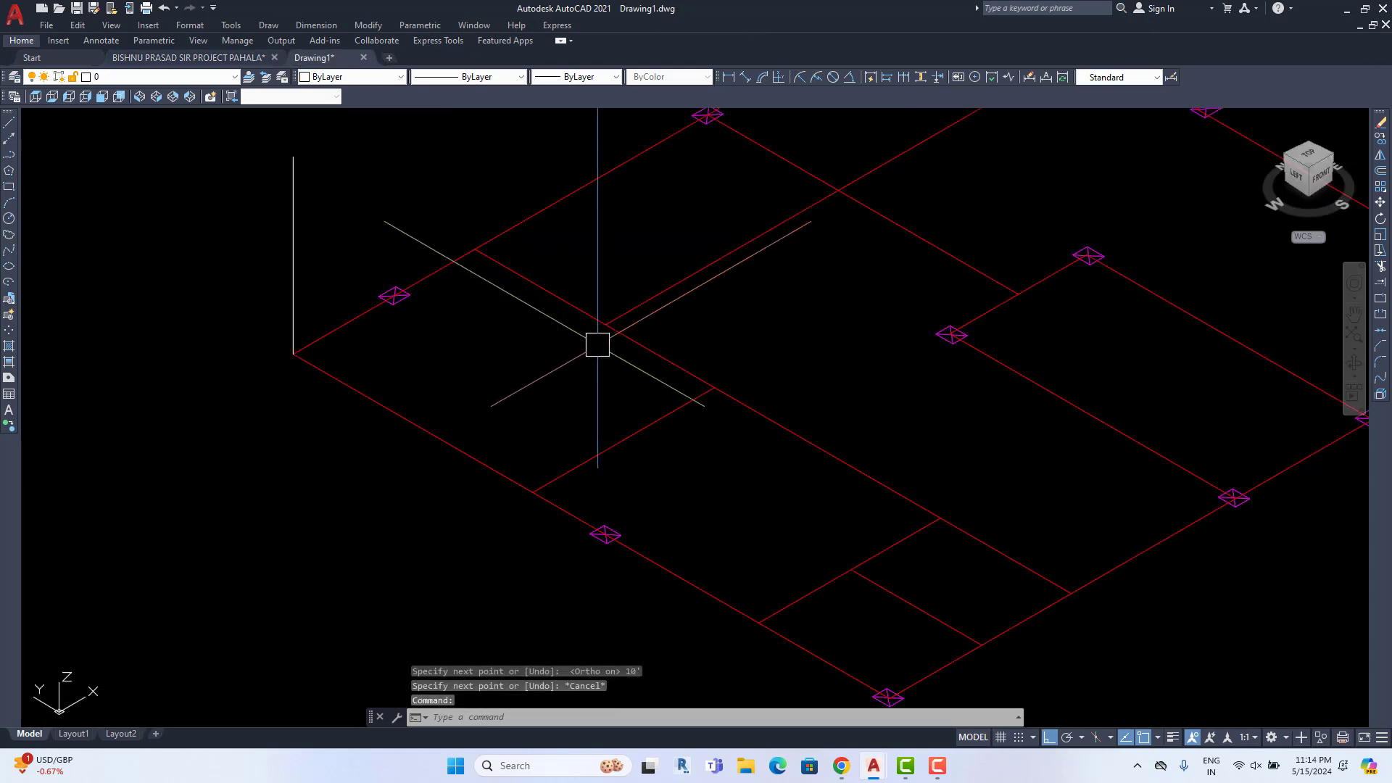
Erase the 10' vertical line at the first layout's corner
click(385, 237)
click(341, 275)
key(Delete)
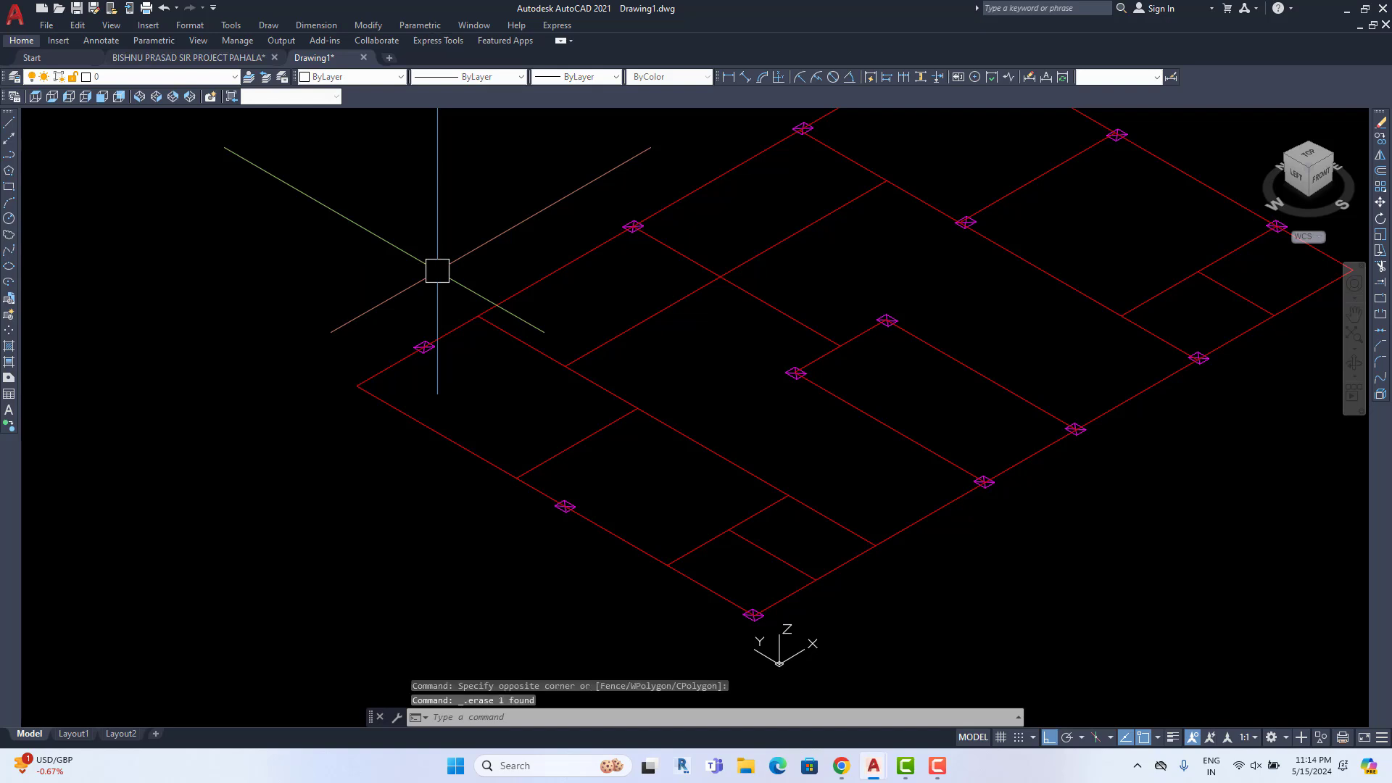
Draw a 10'6" line straight up in Z from the first layout's upper-left plan corner
text(l)
key(Return)
click(356, 385)
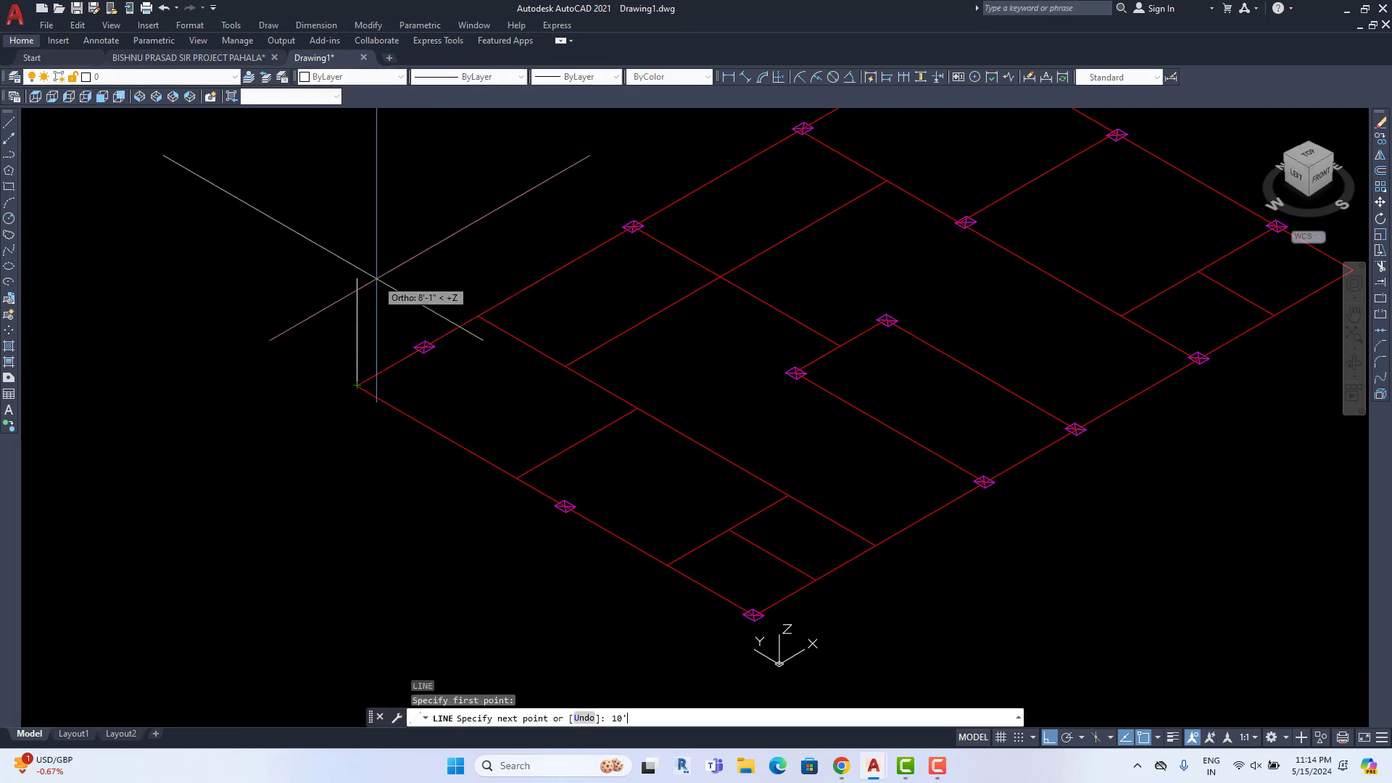
text(10'6")
key(Return)
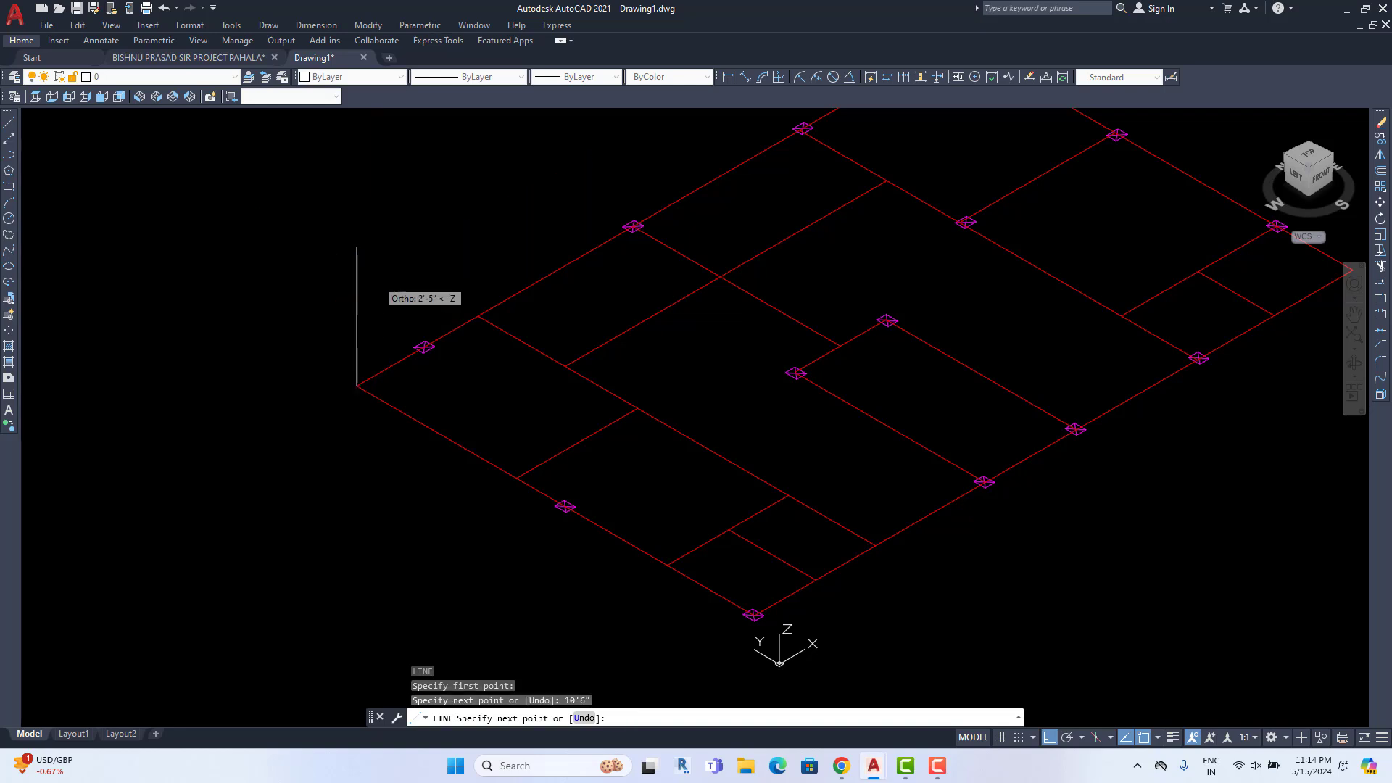
key(Escape)
Move the 2096 sq ft layout by its matching corner to the top of the 10'6" vertical line and erase the line
scroll(357, 279, down, 5)
middle_drag(689, 241, 556, 446)
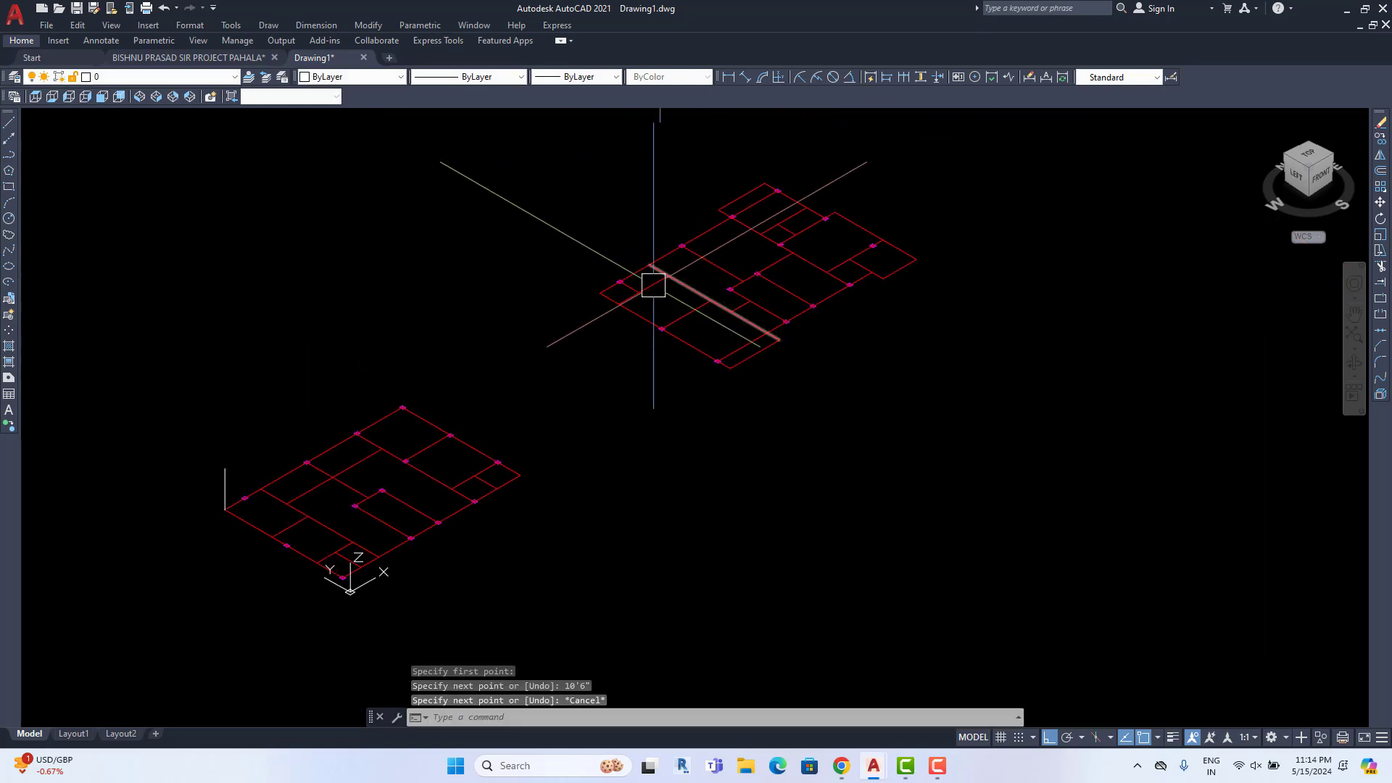
click(952, 175)
click(661, 388)
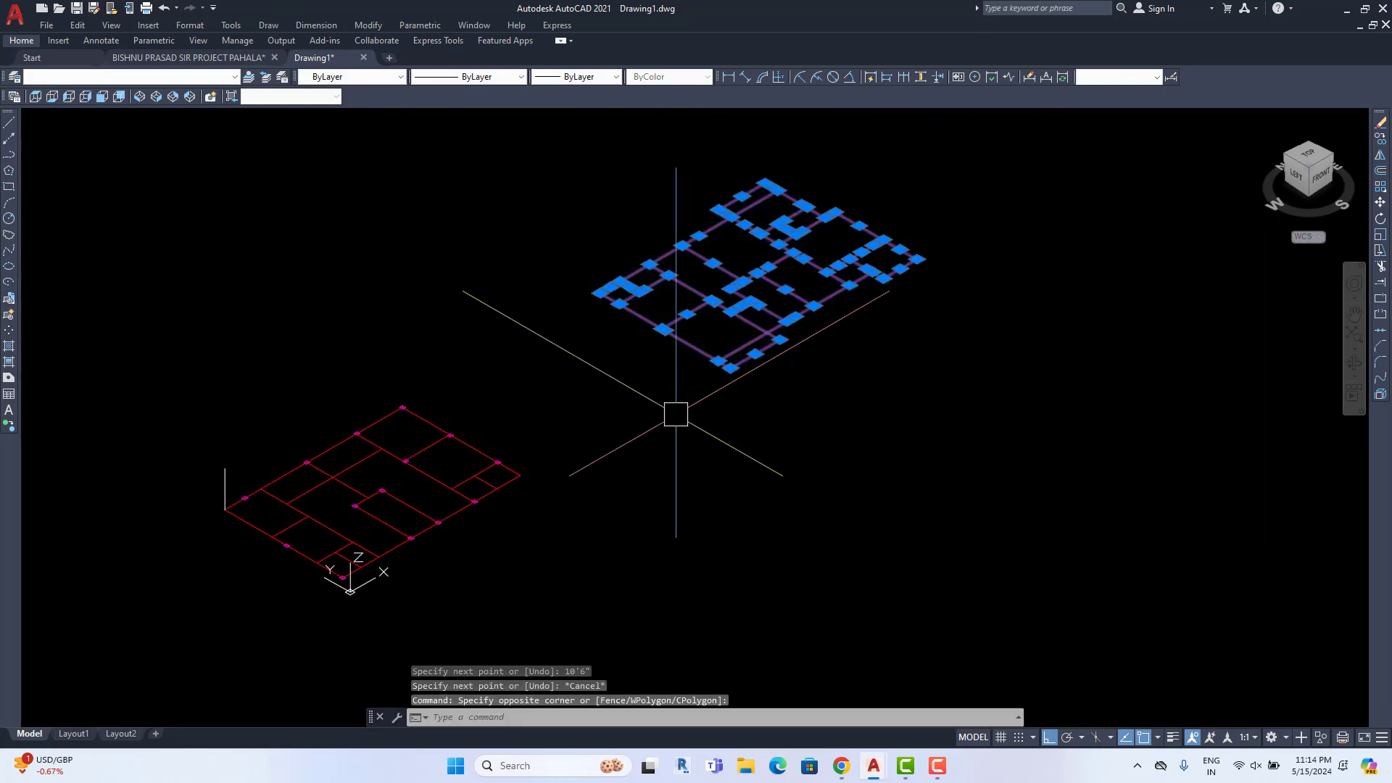
click(1381, 203)
click(596, 292)
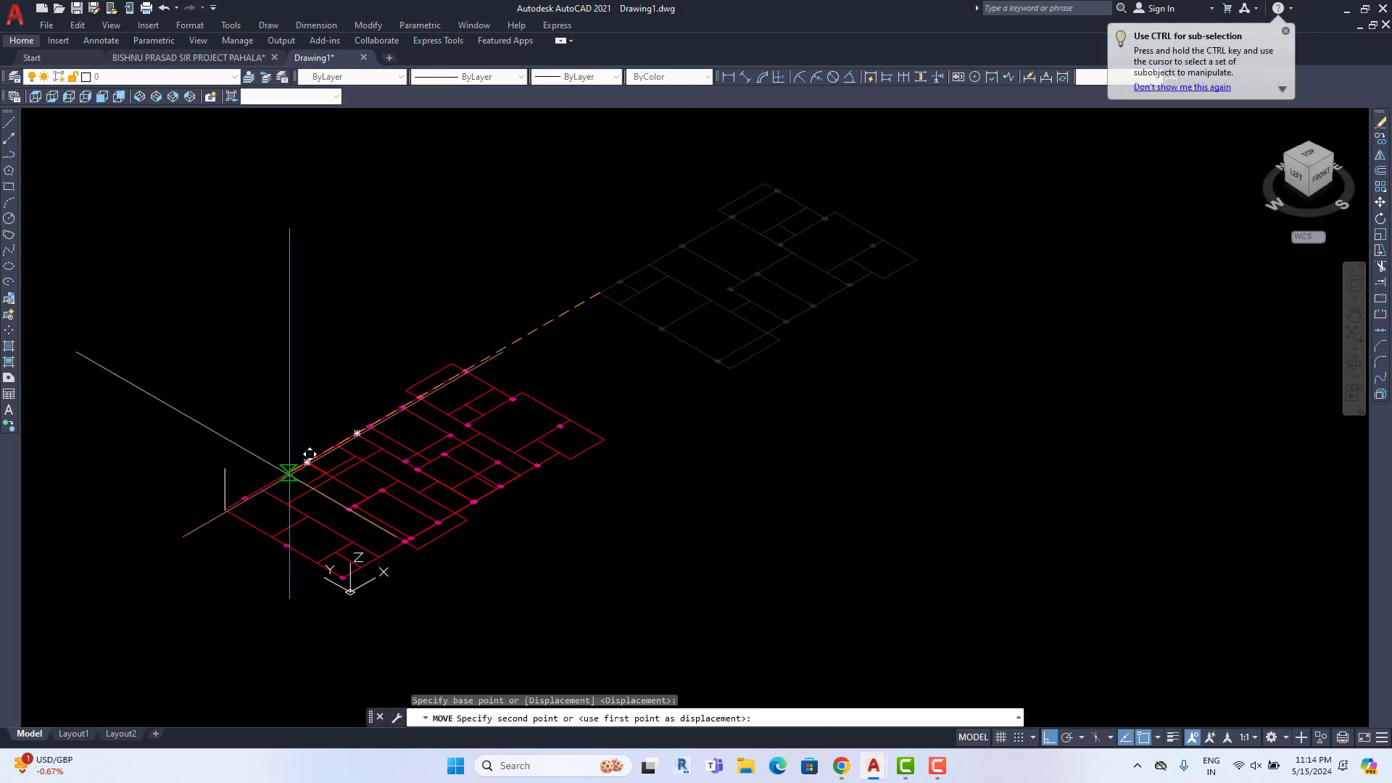
click(226, 468)
click(224, 496)
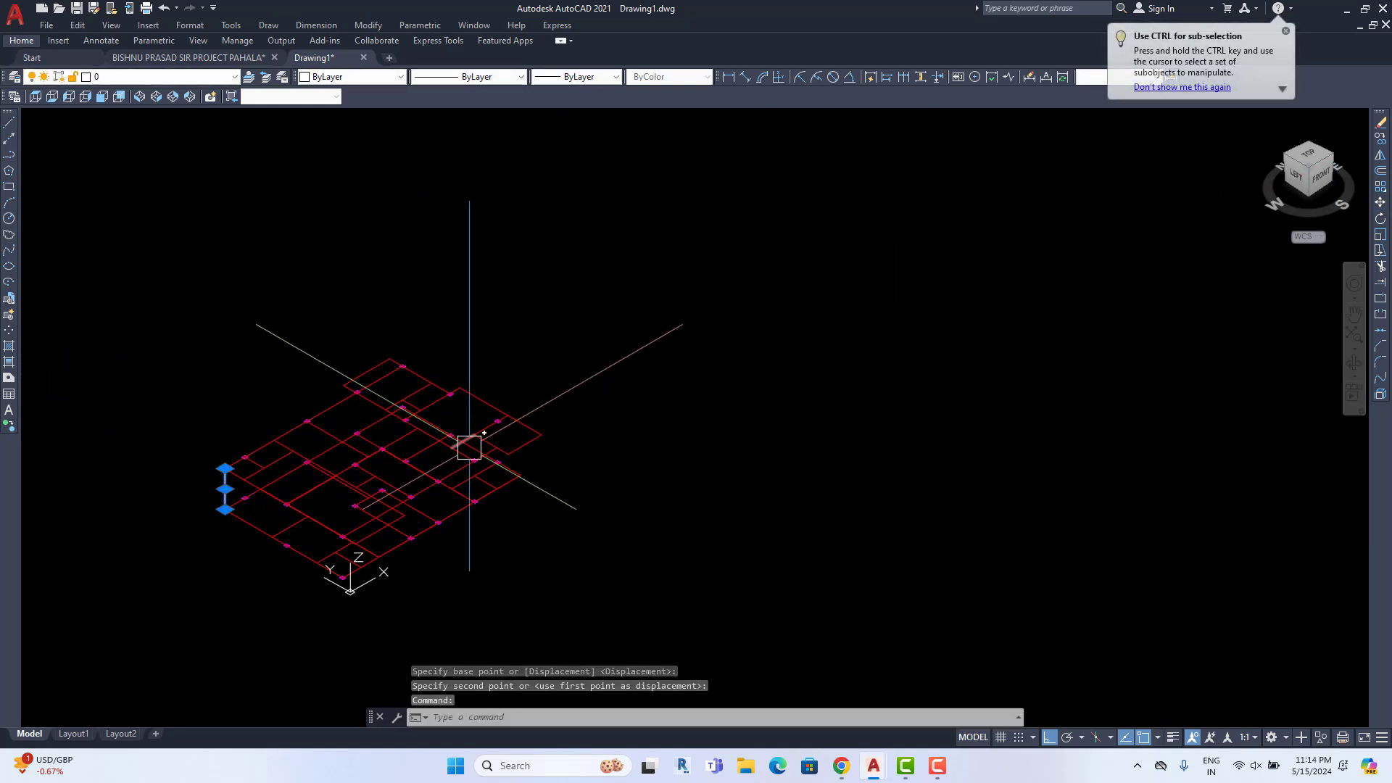
key(Delete)
Copy the raised 2096 sq ft layout 10'6" straight up in Z to form another floor level
mouse_move(529, 435)
shift+middle_down()
mouse_move(388, 388)
mouse_move(555, 453)
shift+middle_up()
shift+middle_drag(544, 454, 598, 524)
scroll(516, 451, up, 2)
click(877, 306)
click(141, 466)
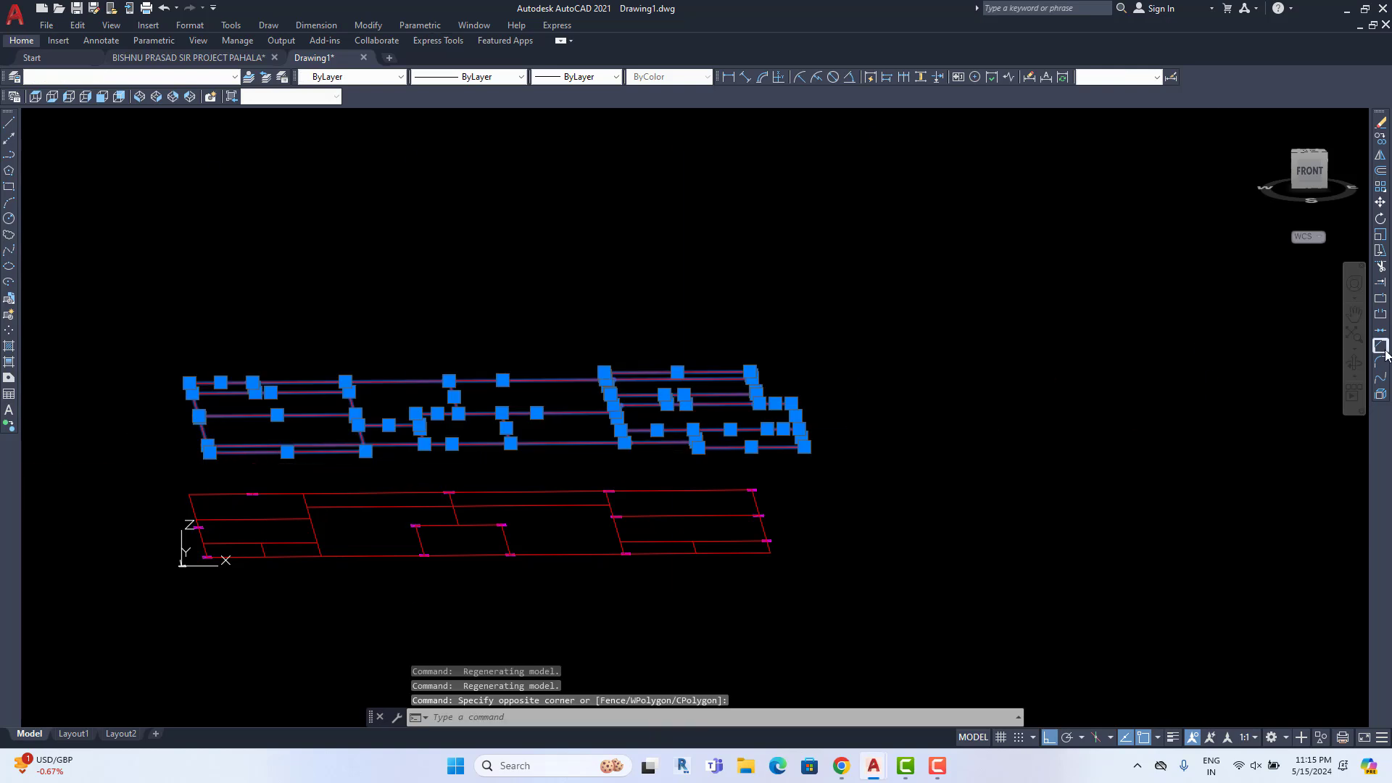
click(1379, 171)
click(967, 528)
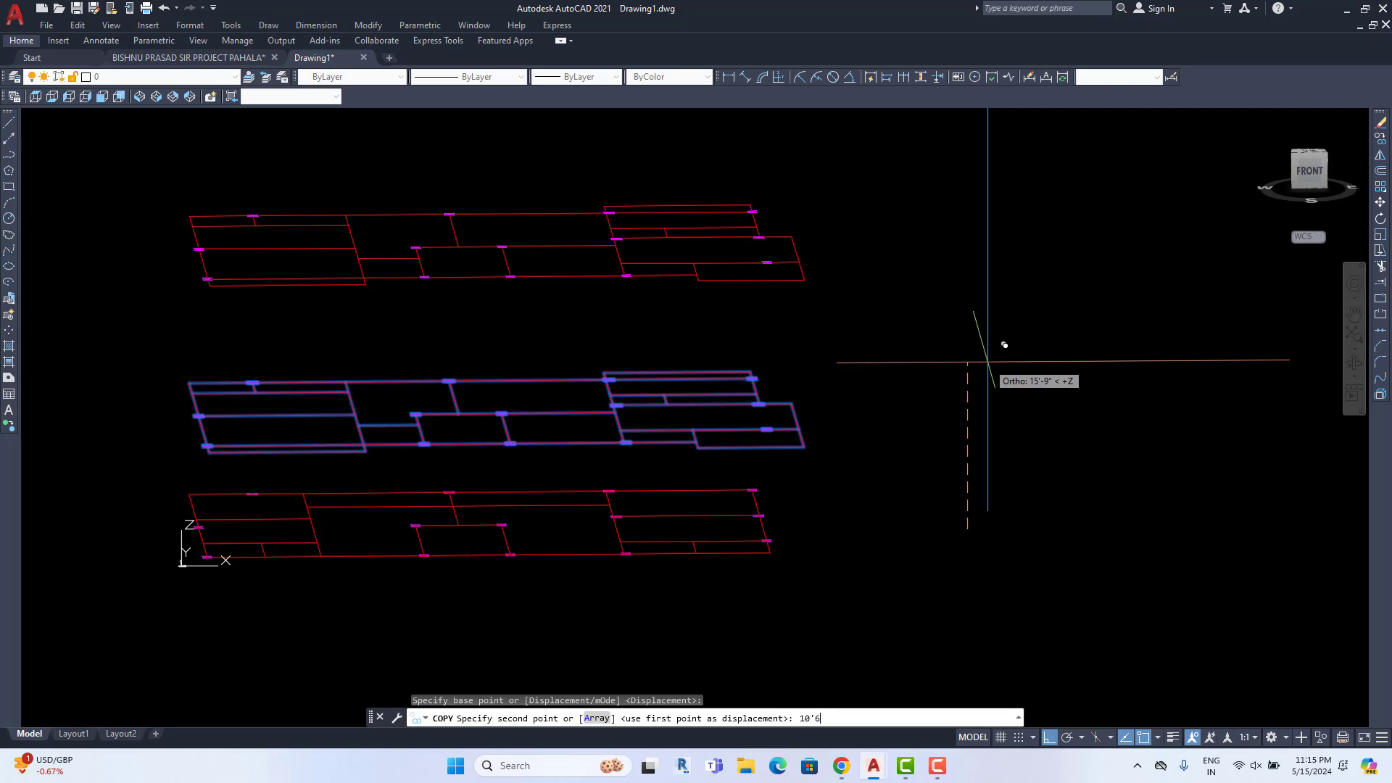
key(Return)
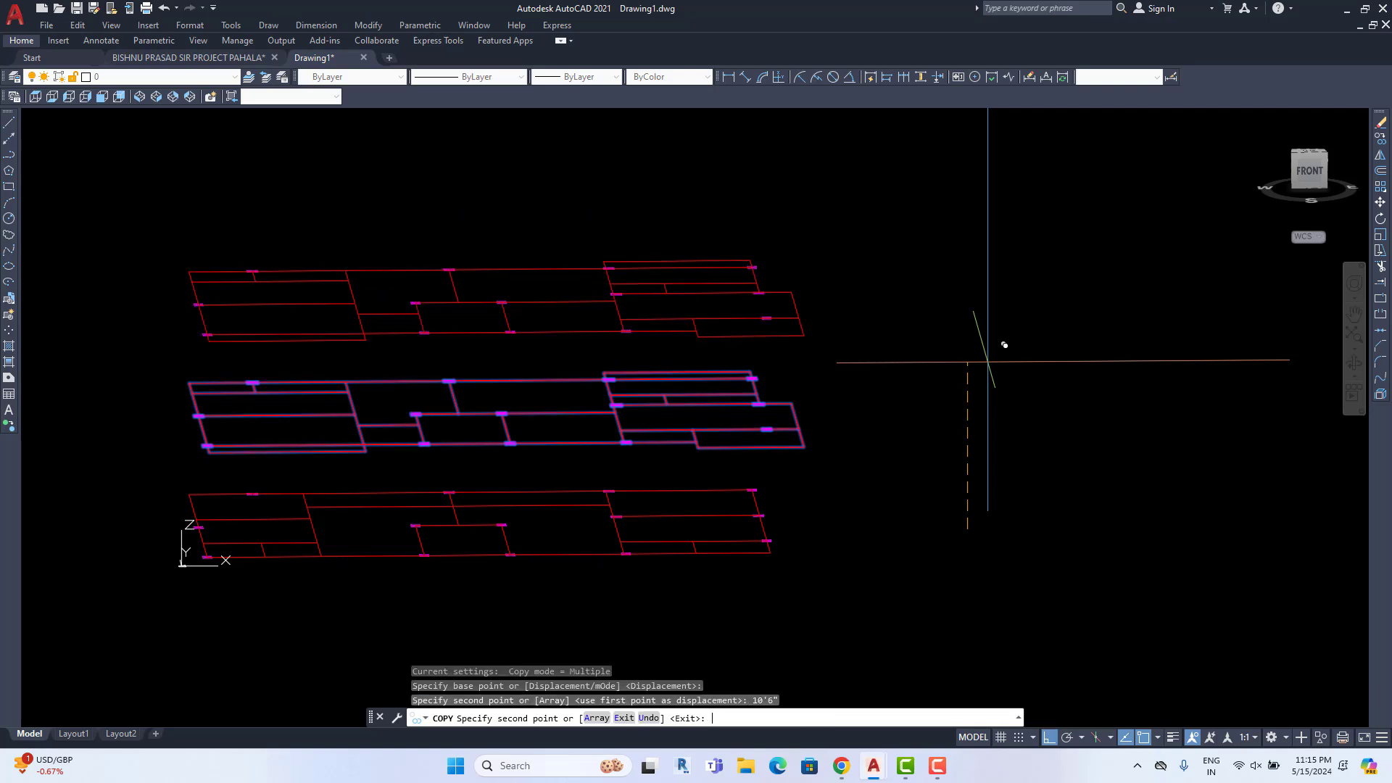
scroll(987, 361, down, 4)
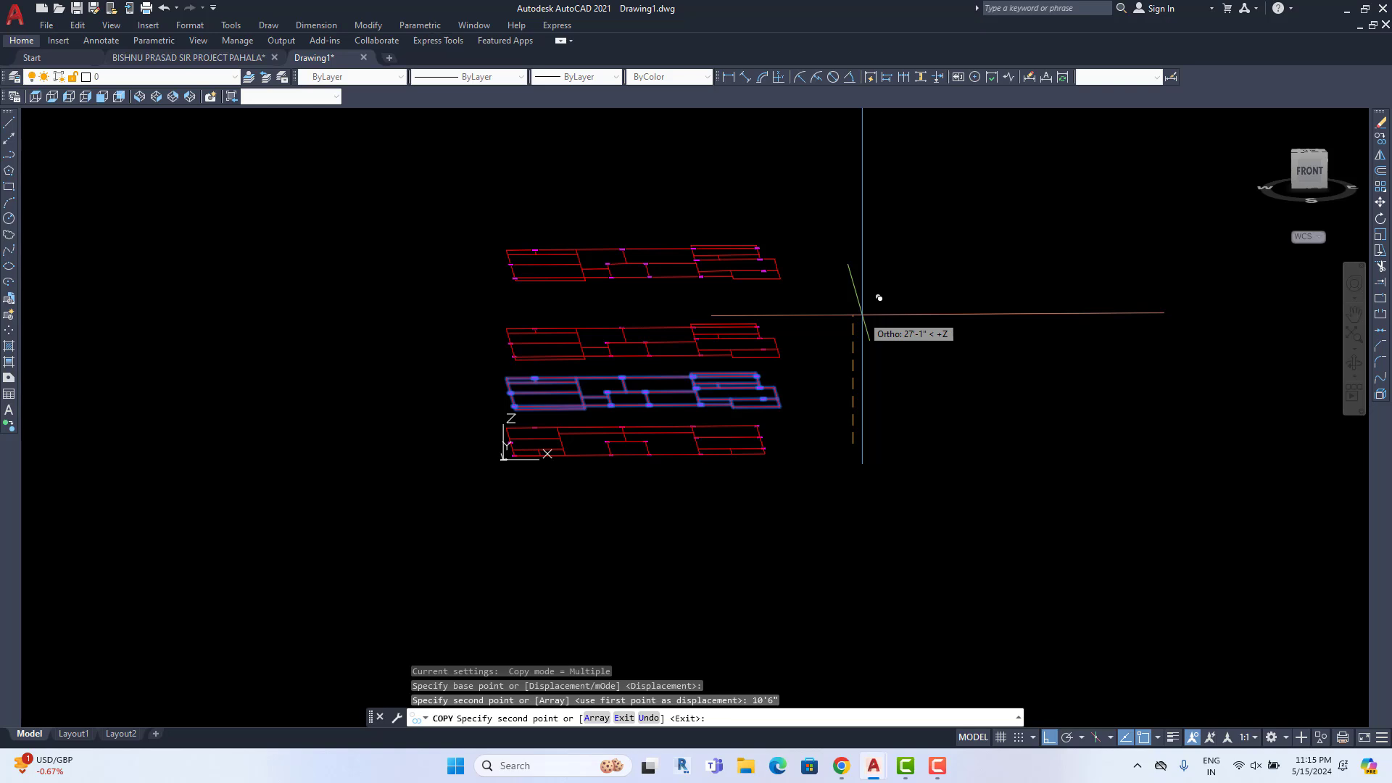
key(Escape)
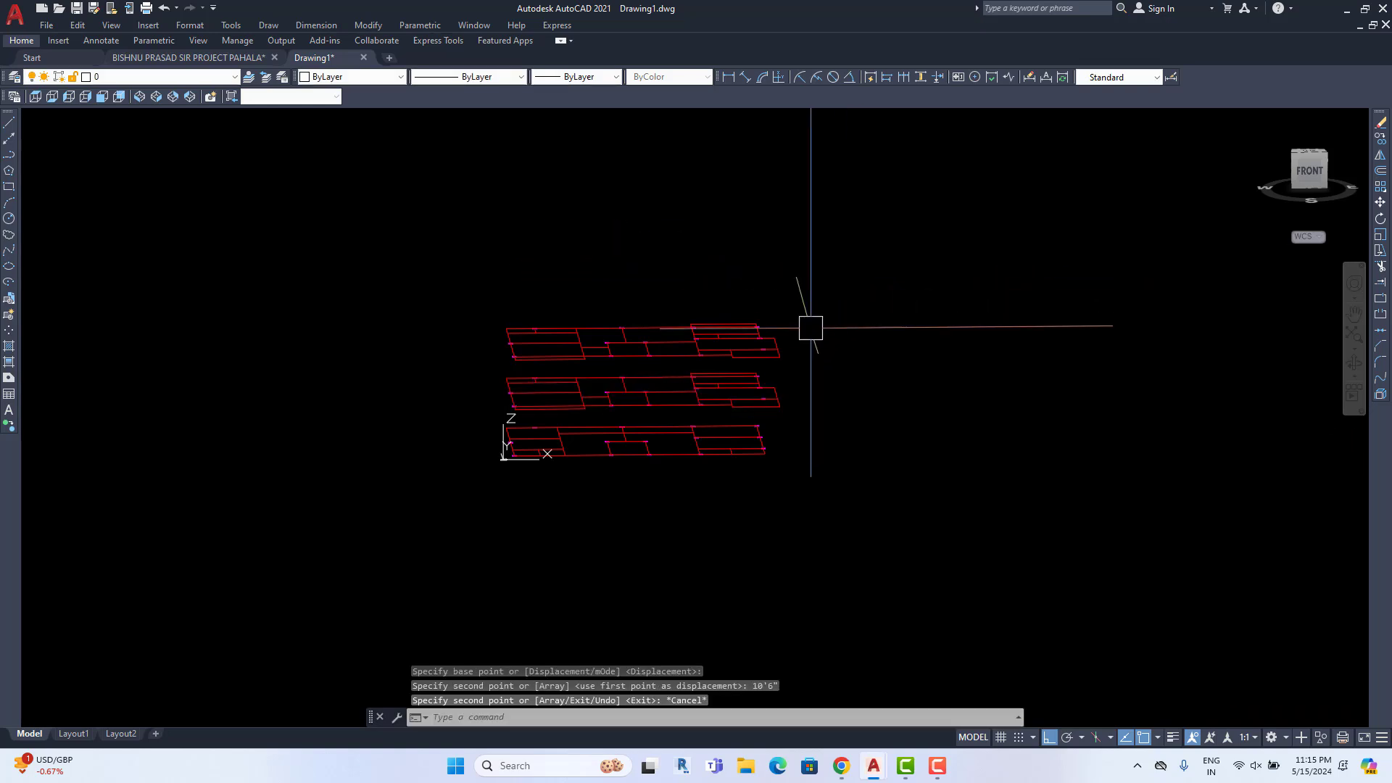
Copy the topmost 2096 sq ft layout 10'6" straight up in Z to form a fourth level
shift+middle_drag(811, 328, 720, 407)
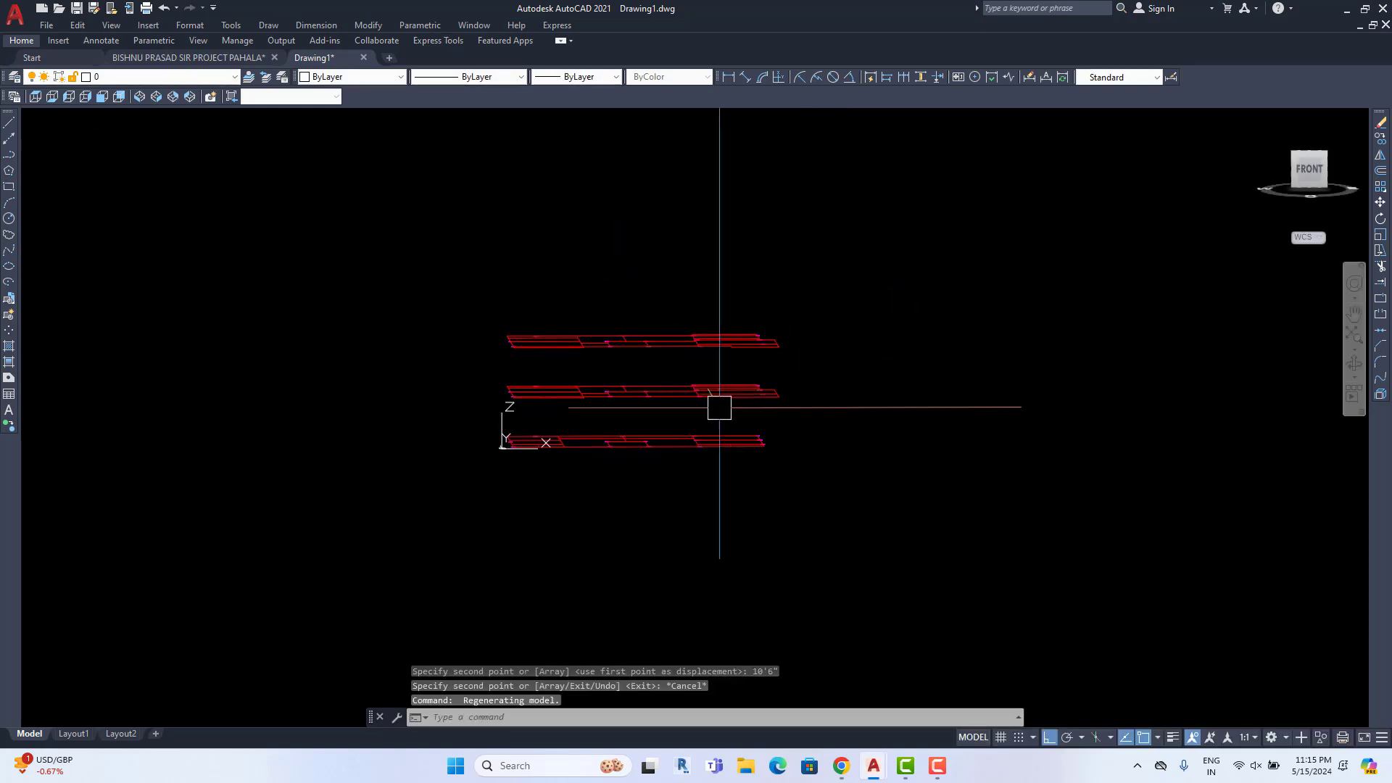
click(806, 290)
click(497, 350)
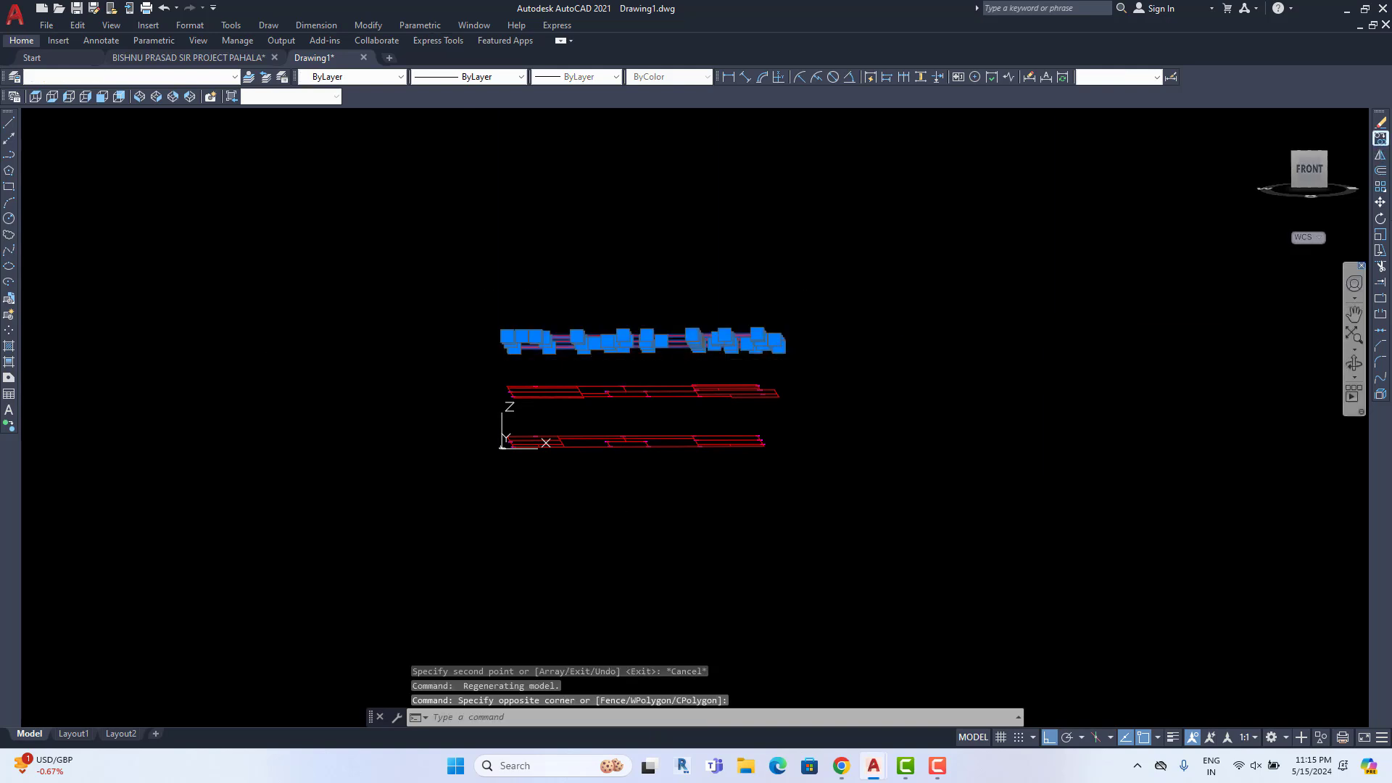
click(1381, 138)
click(972, 514)
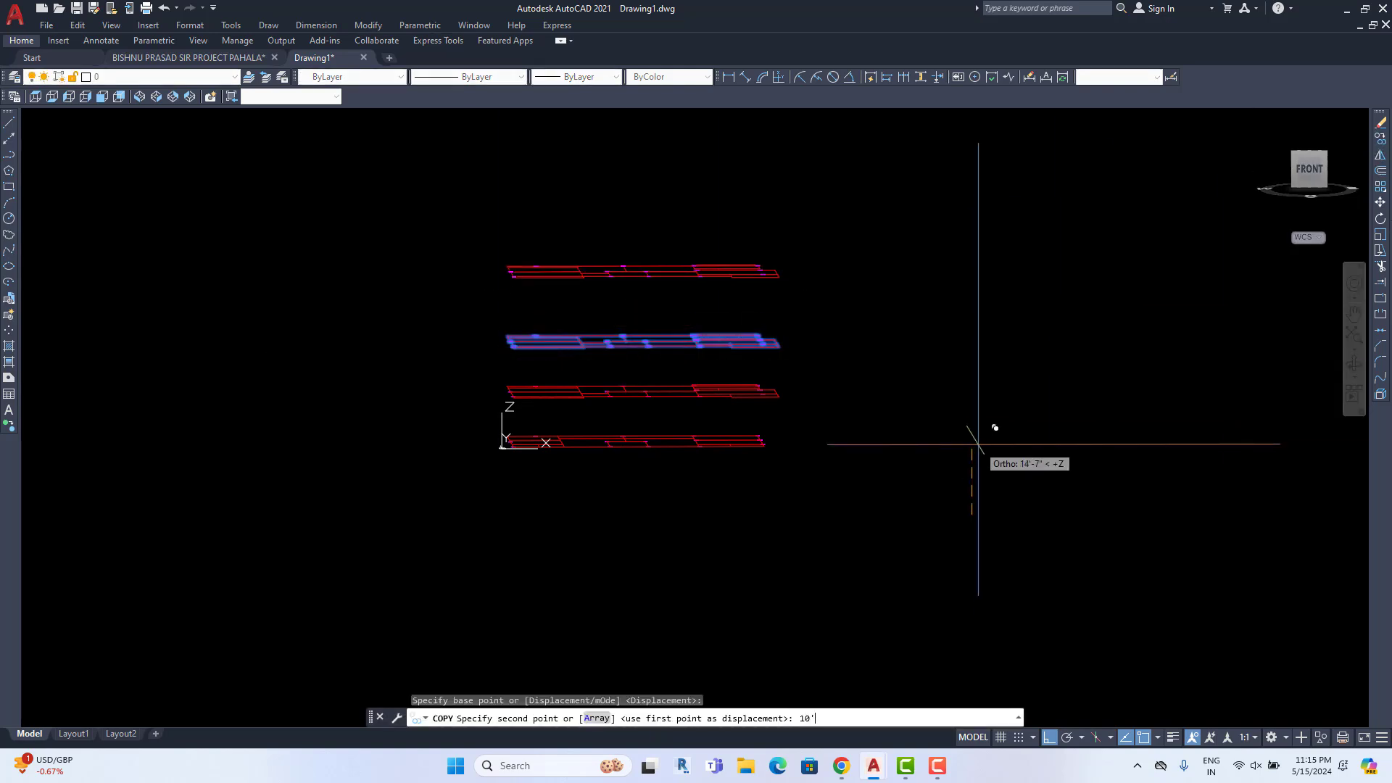
text(10'6")
key(Return)
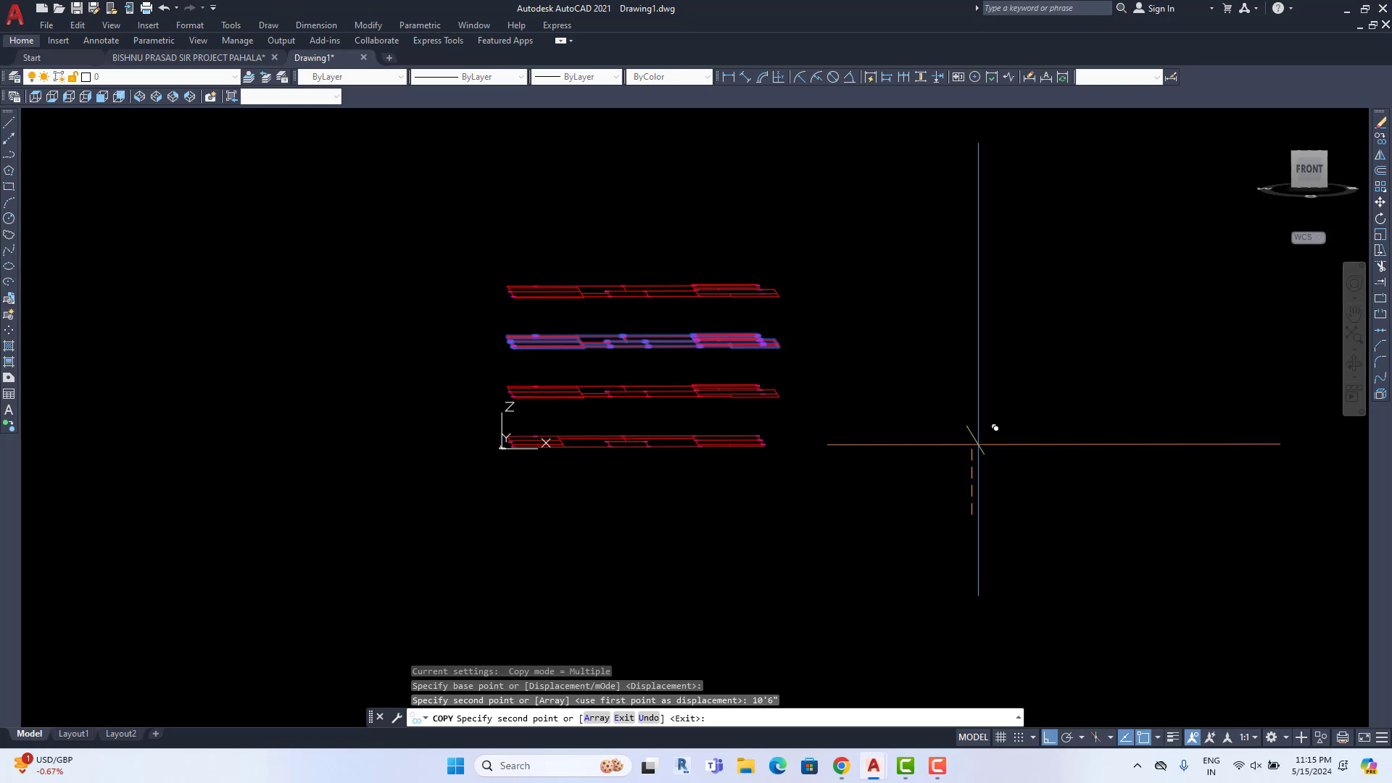
key(Escape)
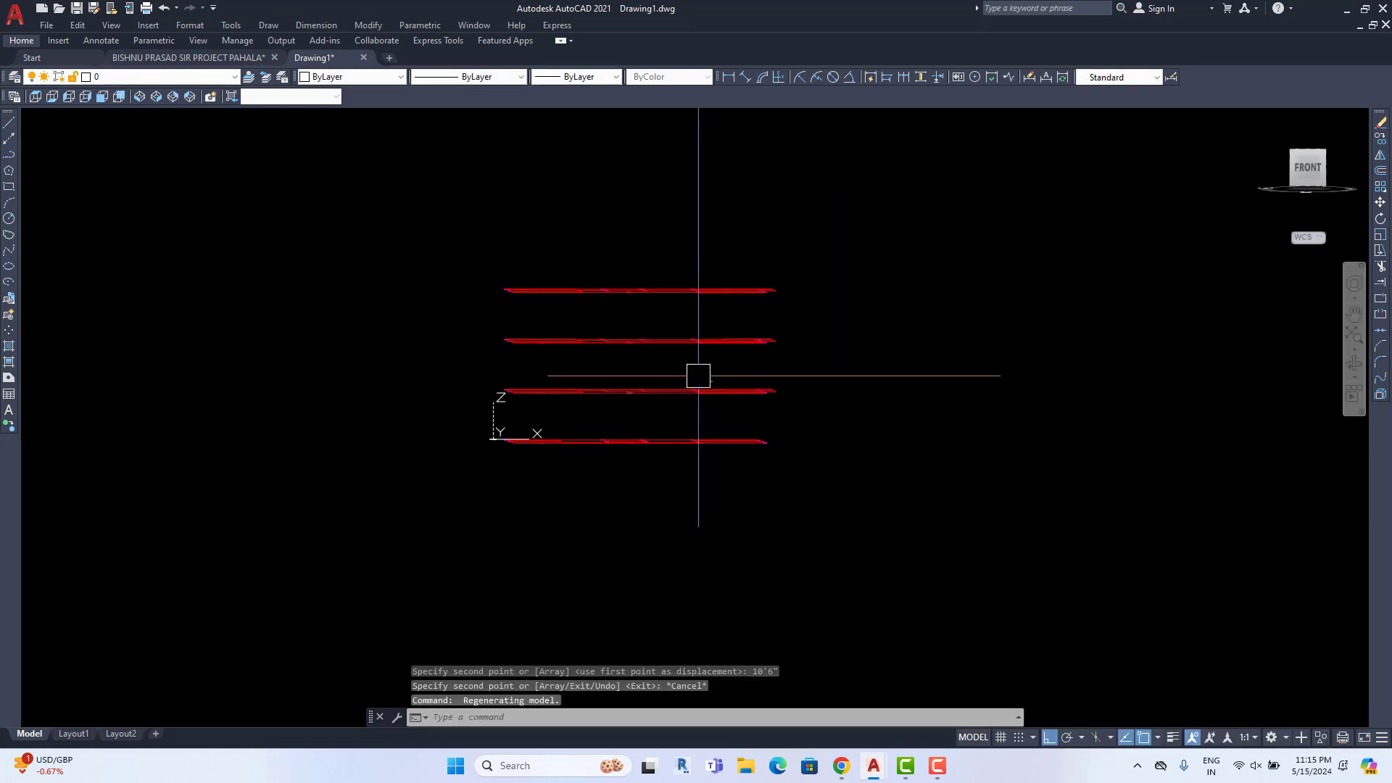
Move the topmost layout 100' along positive X, clear of the stacked levels
scroll(678, 472, up, 2)
scroll(628, 422, up, 2)
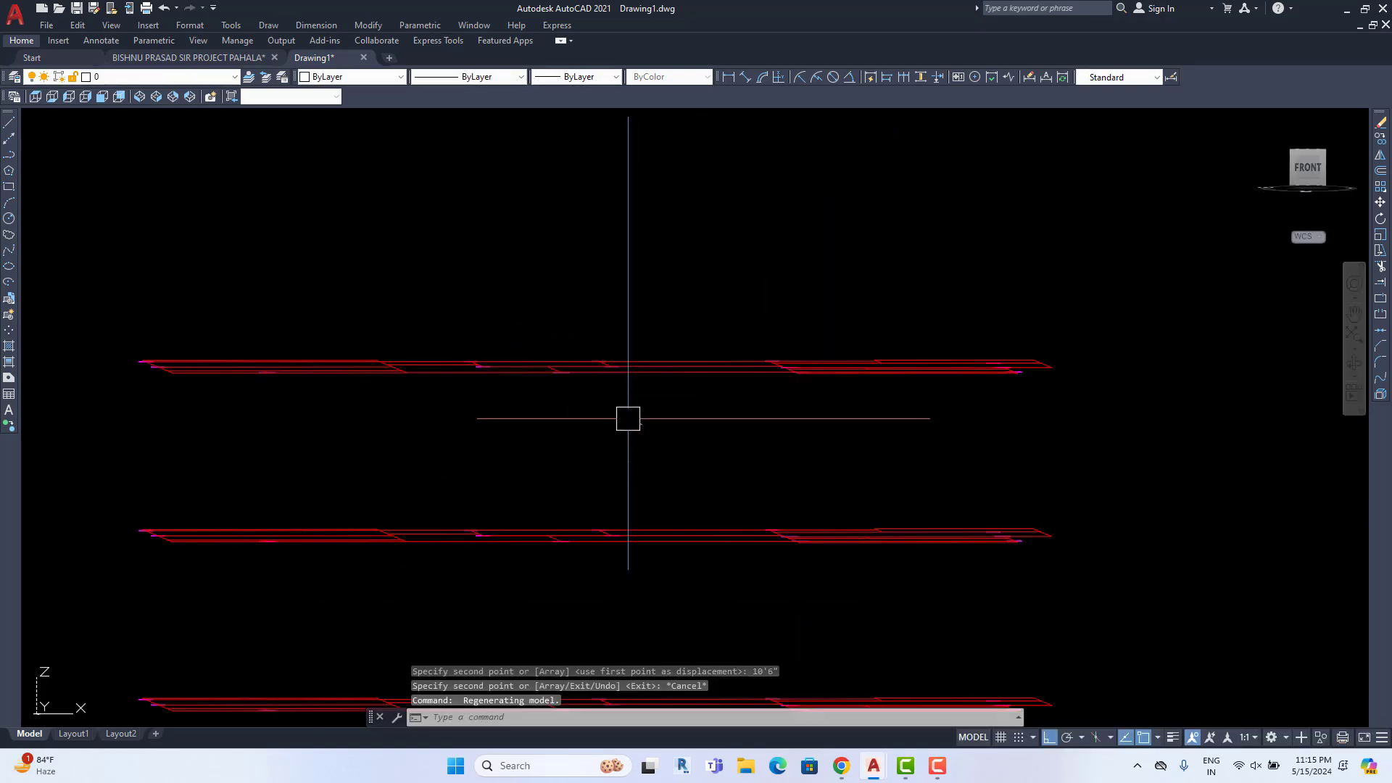
shift+middle_drag(645, 434, 487, 431)
scroll(967, 379, up, 5)
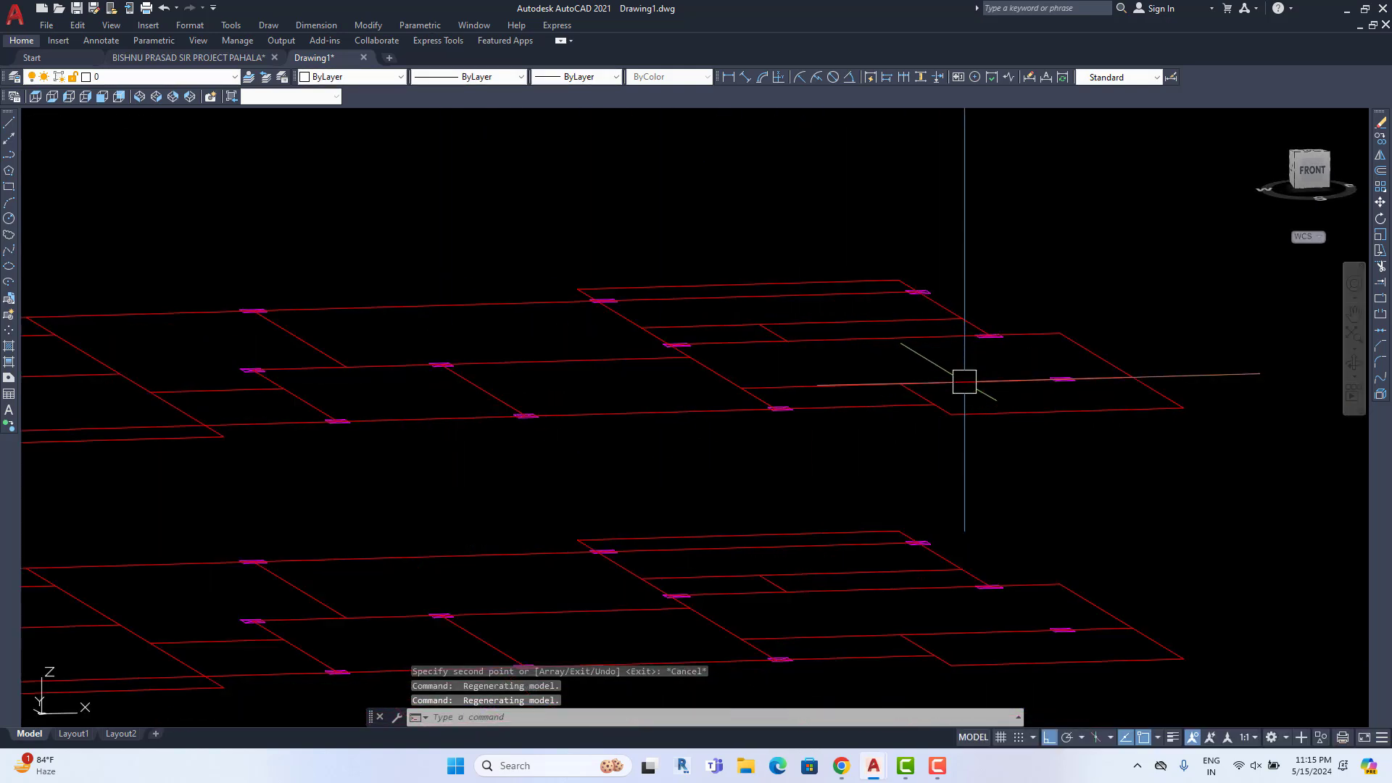
scroll(940, 408, down, 3)
mouse_move(920, 406)
shift+middle_down()
mouse_move(942, 463)
mouse_move(938, 405)
mouse_move(823, 407)
mouse_move(923, 407)
shift+middle_up()
scroll(908, 390, down, 1)
click(942, 333)
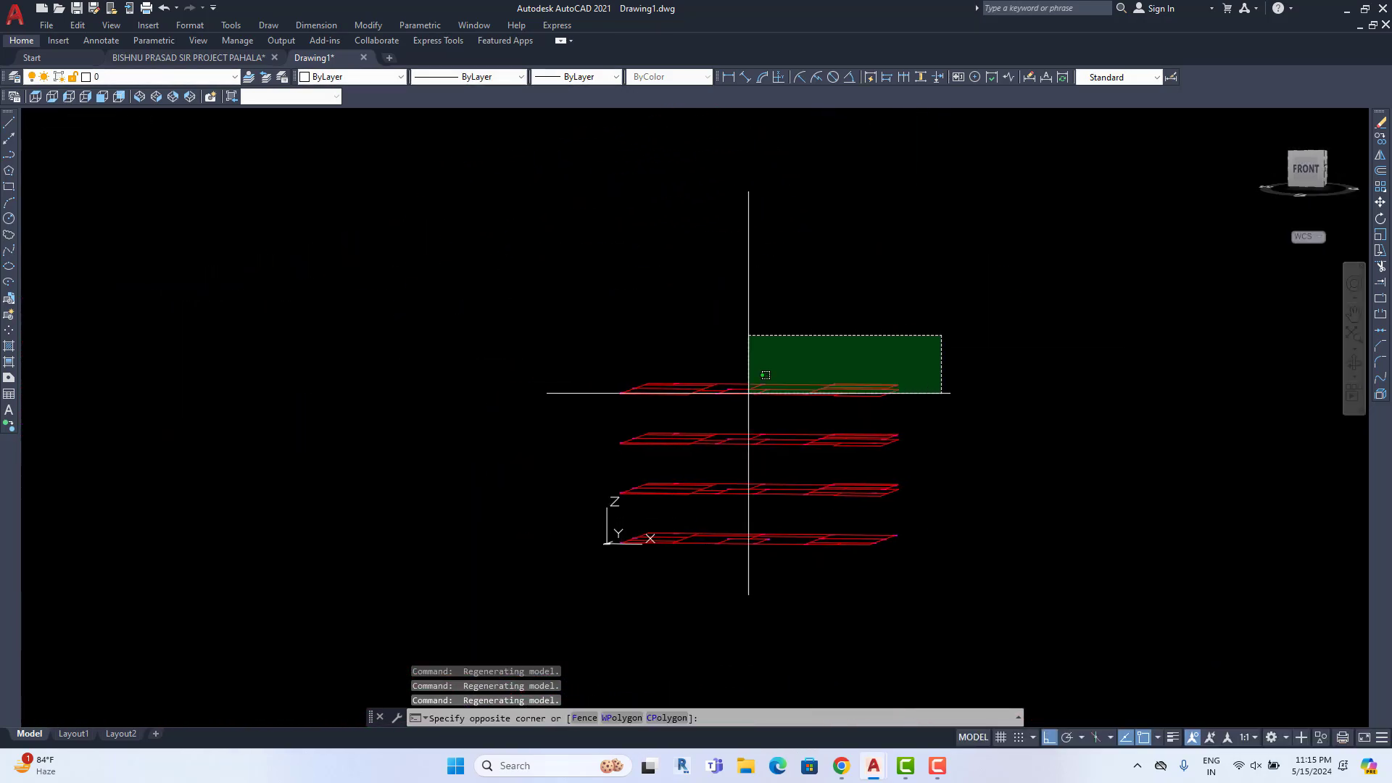
click(576, 408)
click(1380, 203)
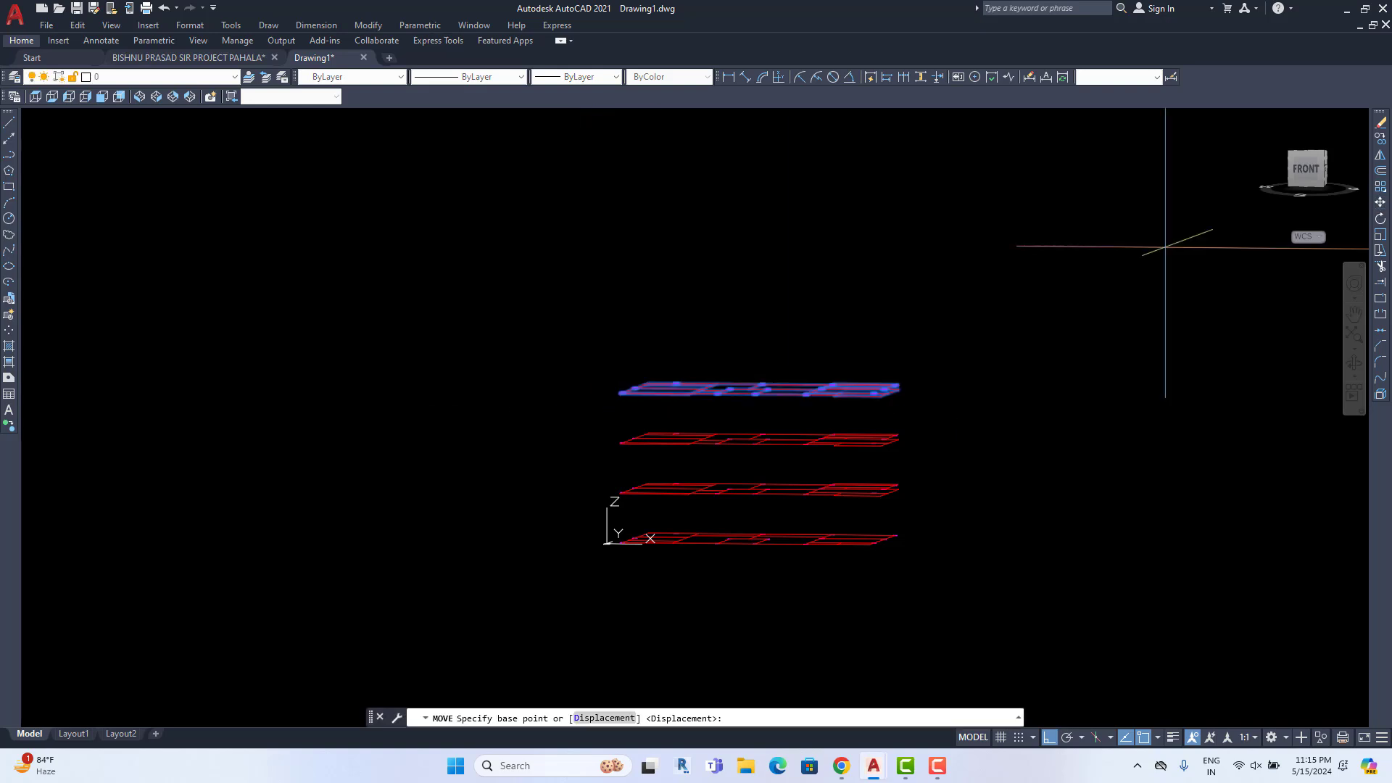
click(551, 292)
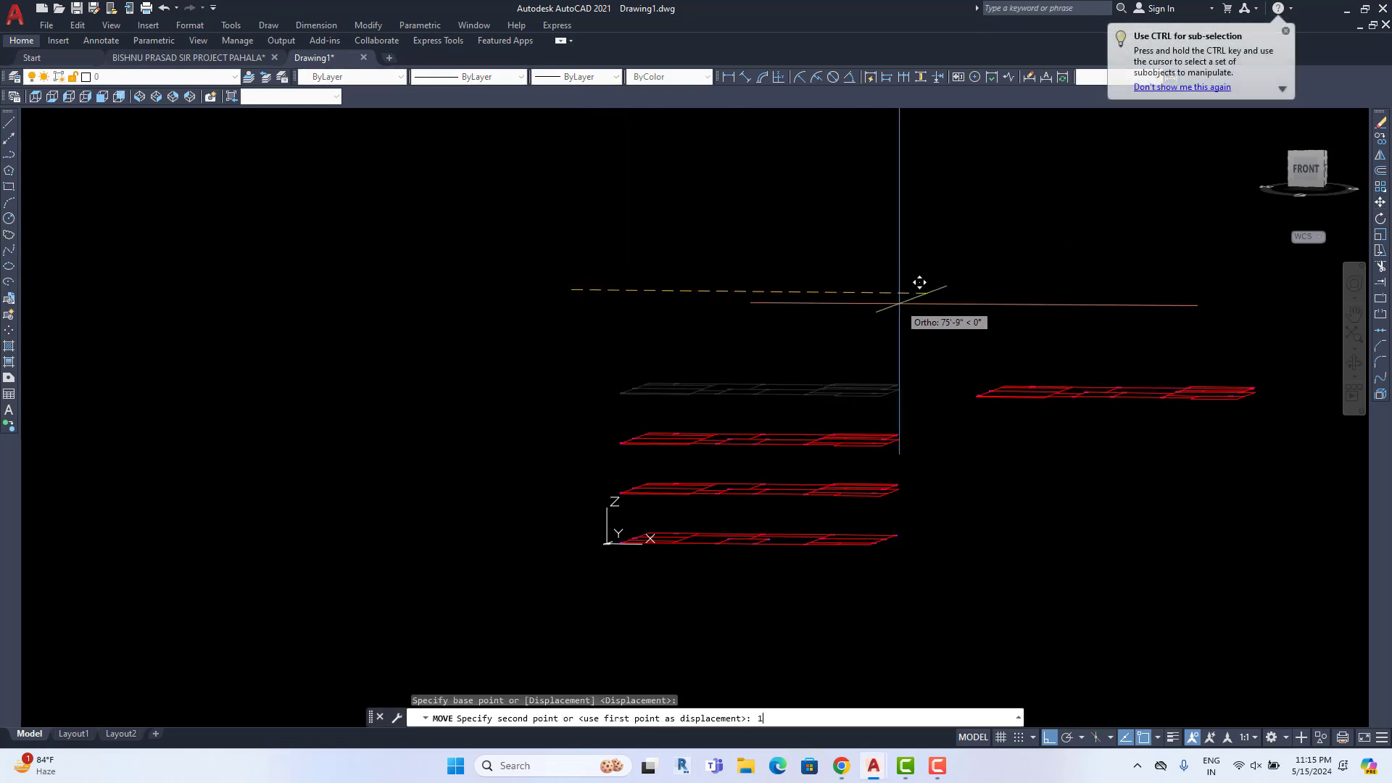
text(100')
key(Return)
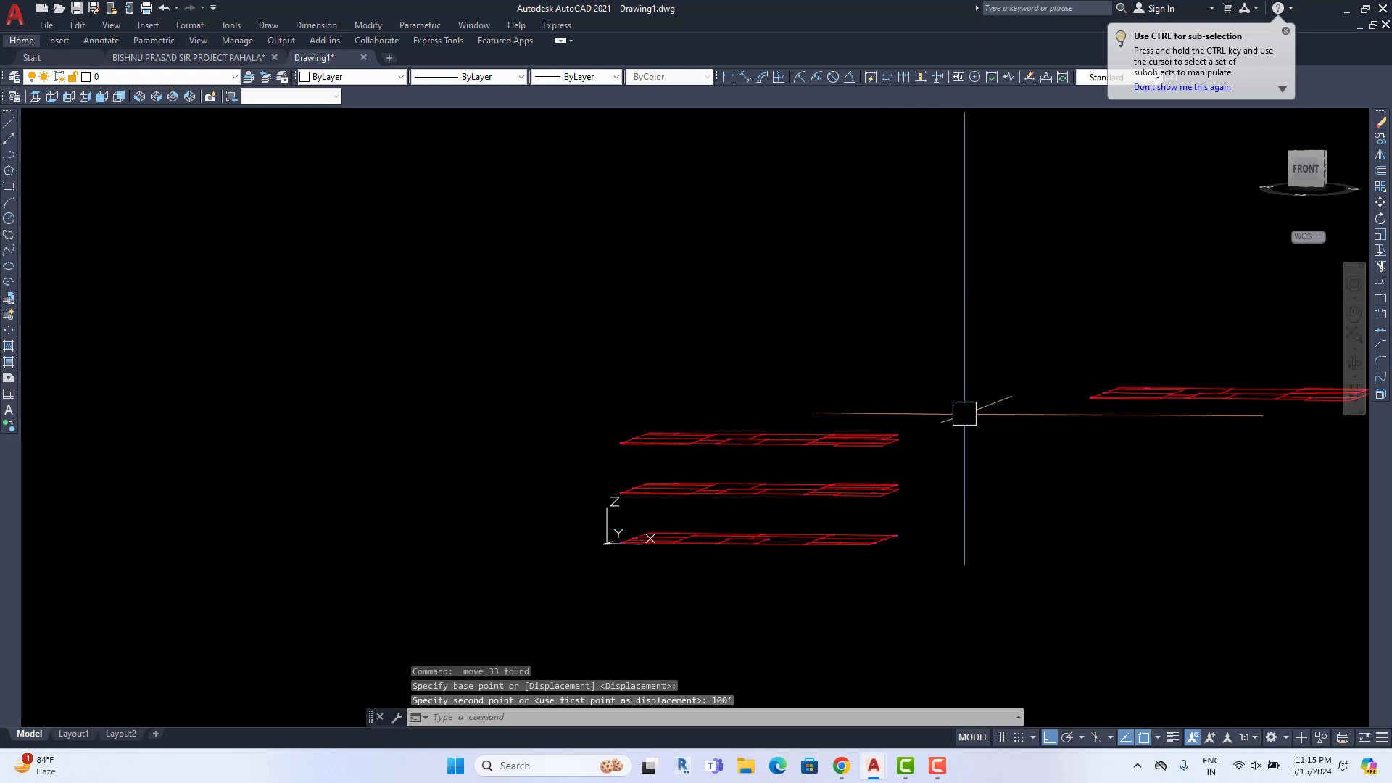
In plan view, erase the horizontal centre line and its short vertical partition in the separated layout's upper-right room
middle_drag(1028, 426, 687, 434)
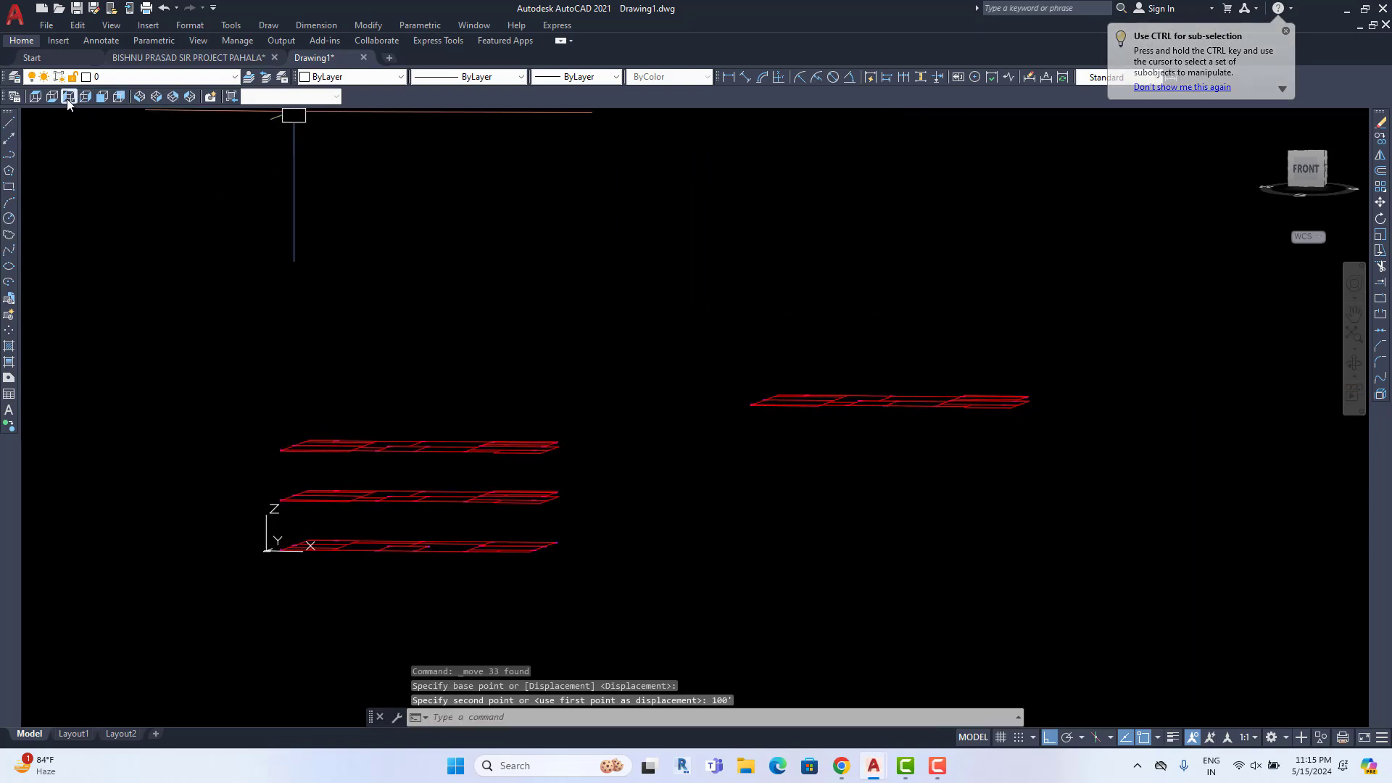
click(35, 96)
scroll(911, 463, up, 4)
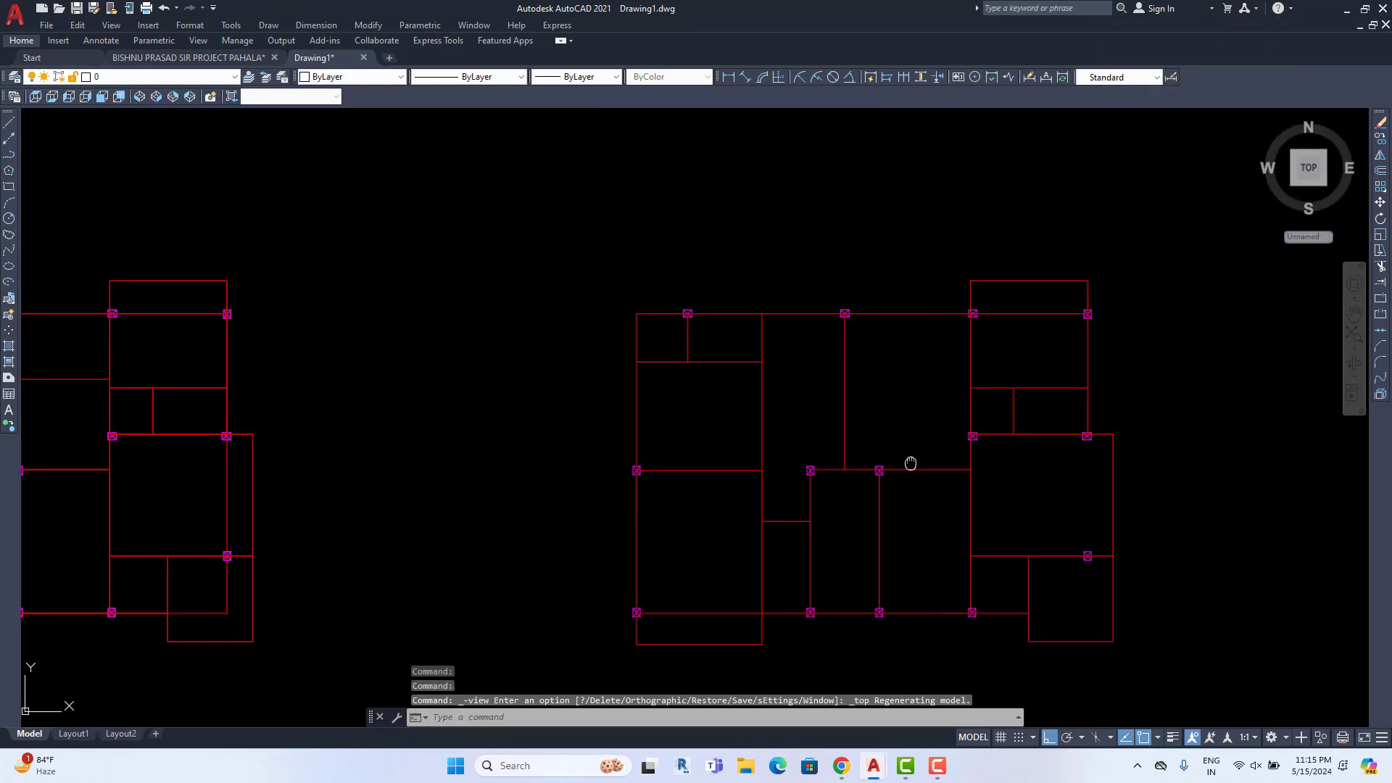
middle_drag(911, 463, 770, 407)
scroll(610, 415, down, 4)
scroll(666, 422, up, 4)
scroll(707, 335, up, 2)
click(752, 286)
click(711, 335)
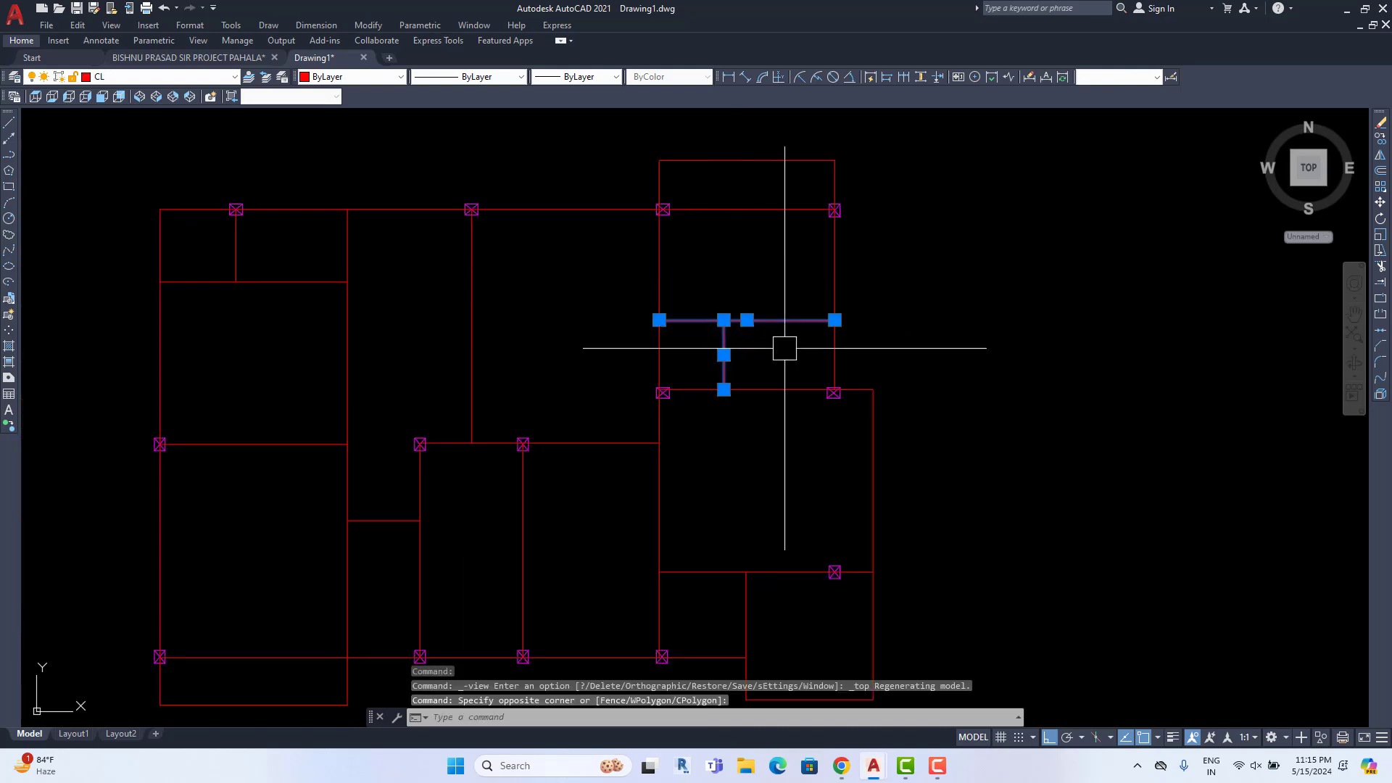
key(Delete)
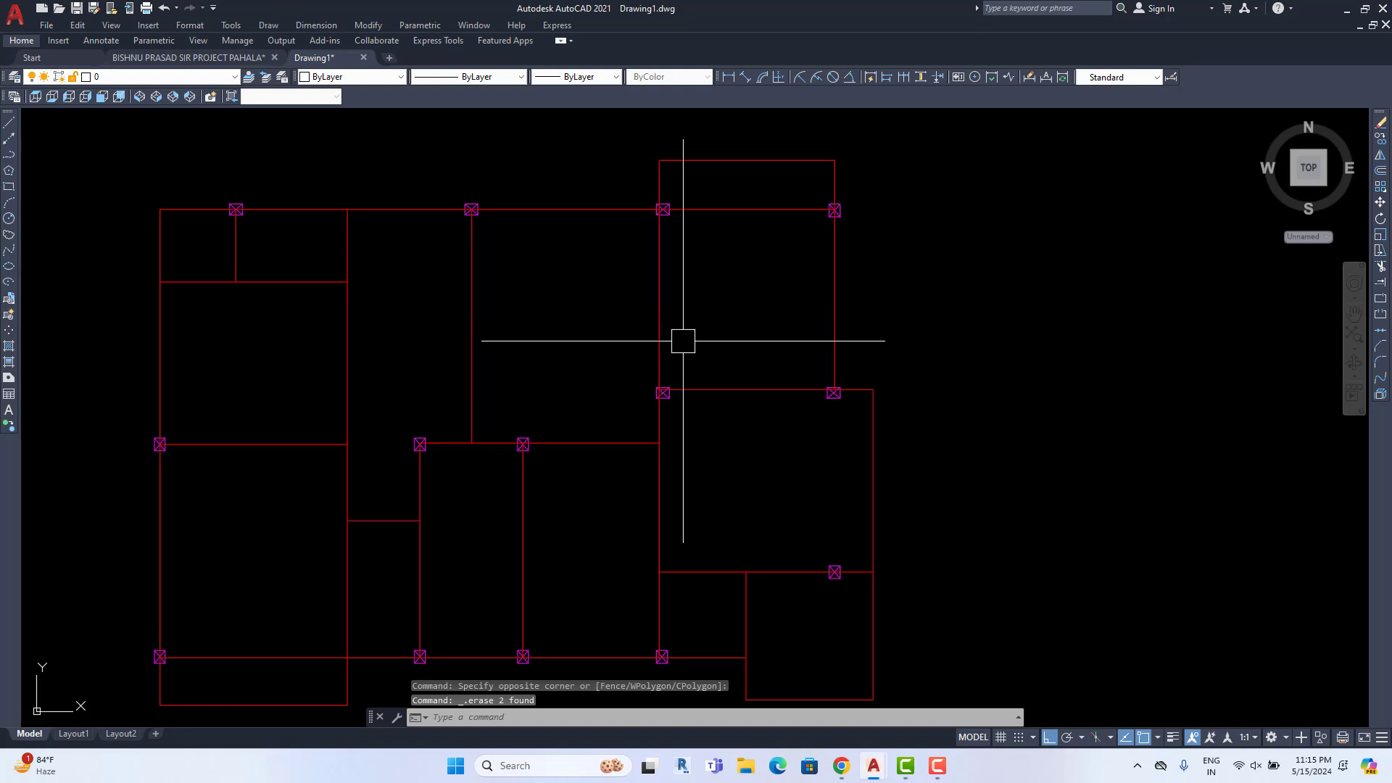
Join the two collinear vertical centre-line segments along the west side of the upper-right room
click(675, 286)
click(641, 337)
text(j)
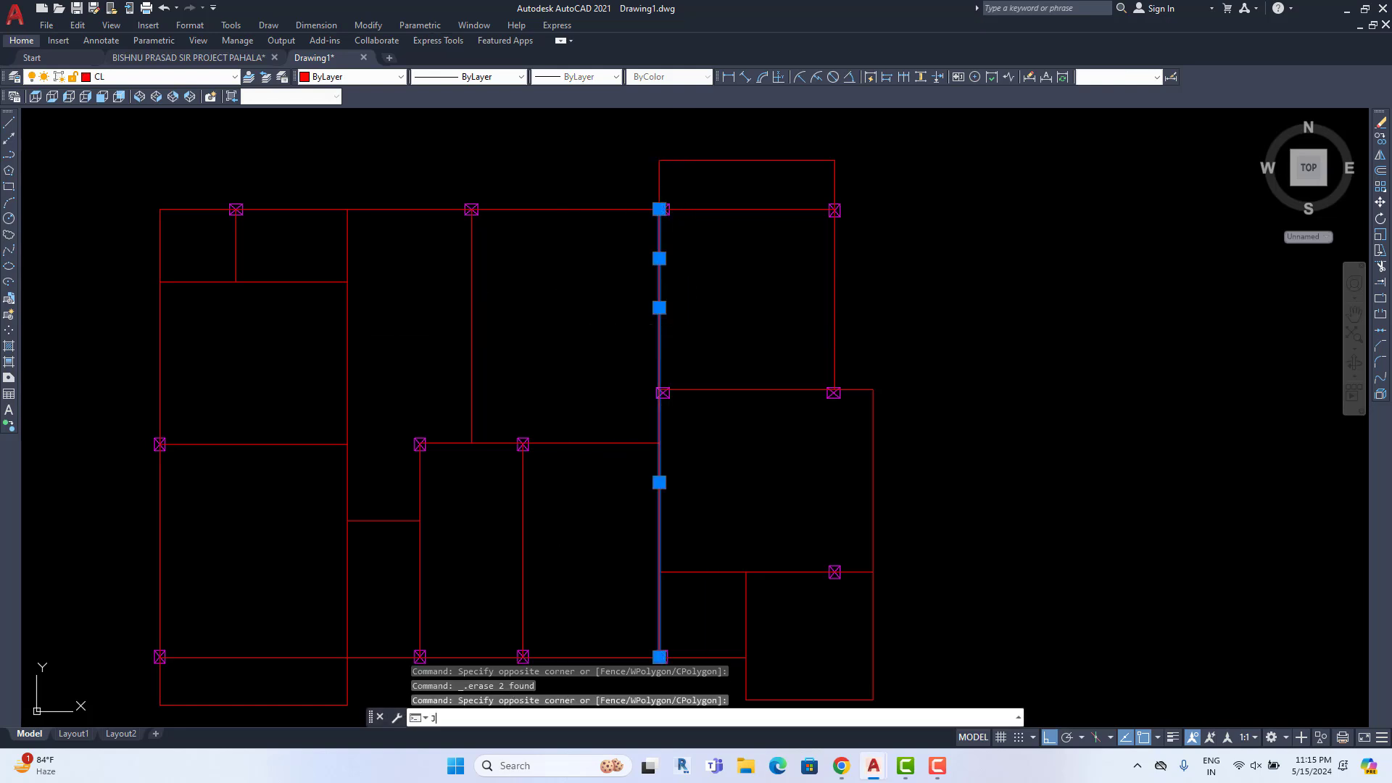
key(Return)
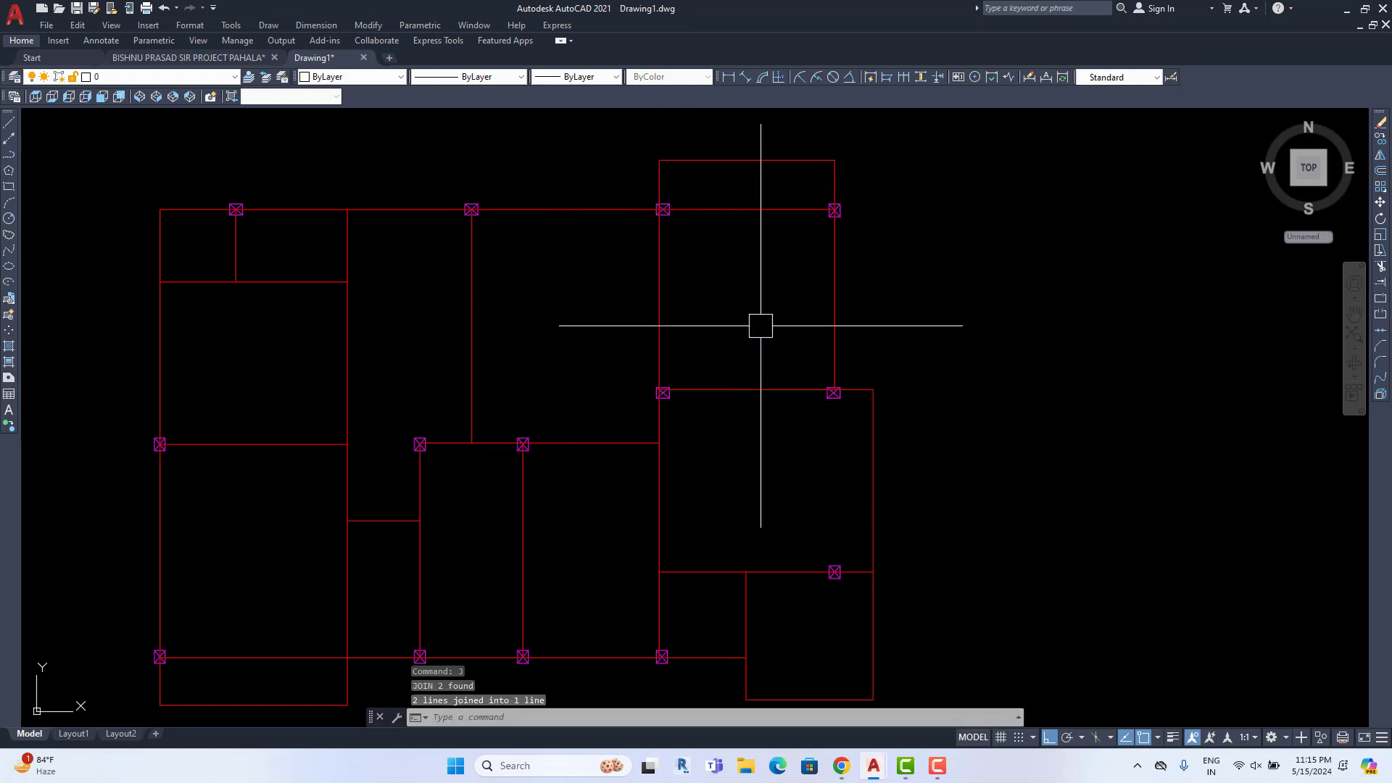
Erase the two partition centre lines in the upper-left room and the short horizontal line beside the staircase bay
middle_drag(761, 325, 831, 320)
click(358, 249)
click(295, 289)
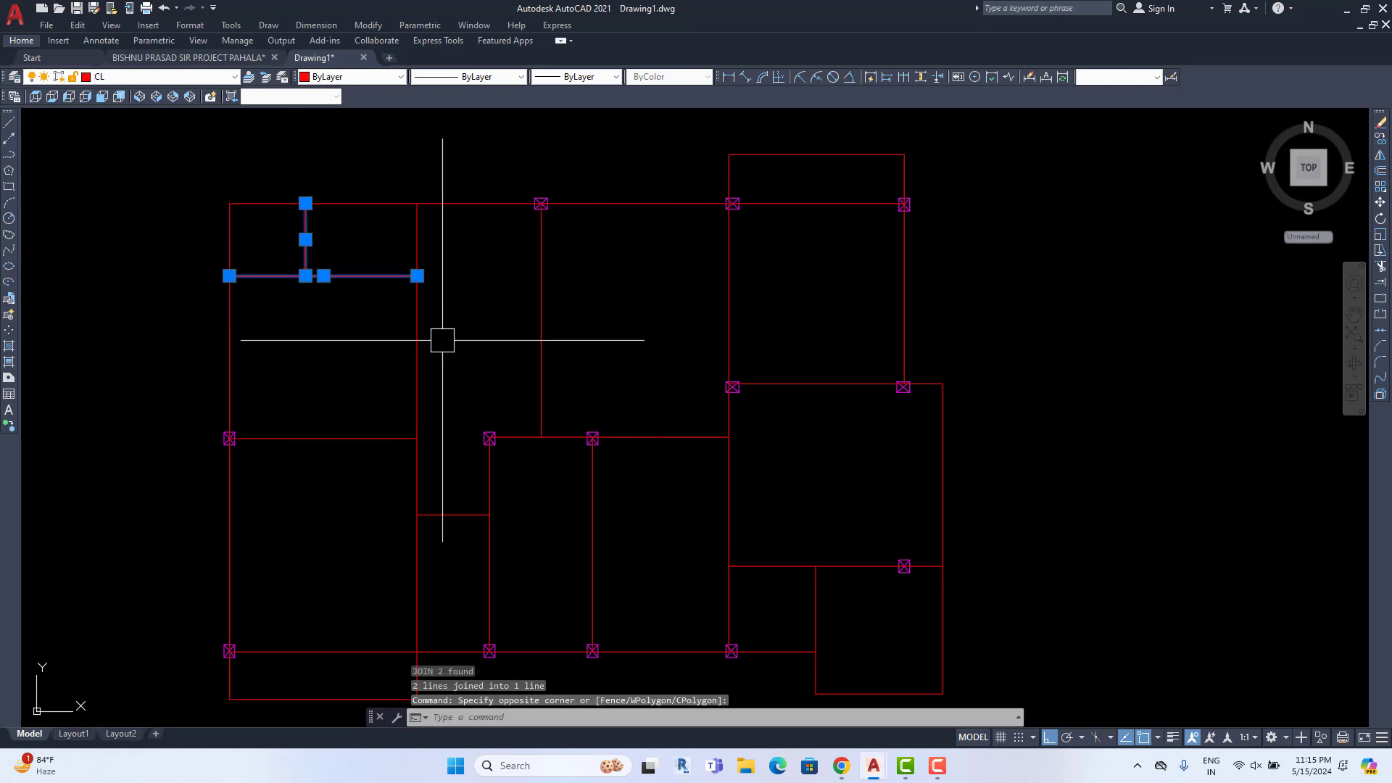
key(Delete)
middle_drag(442, 339, 457, 257)
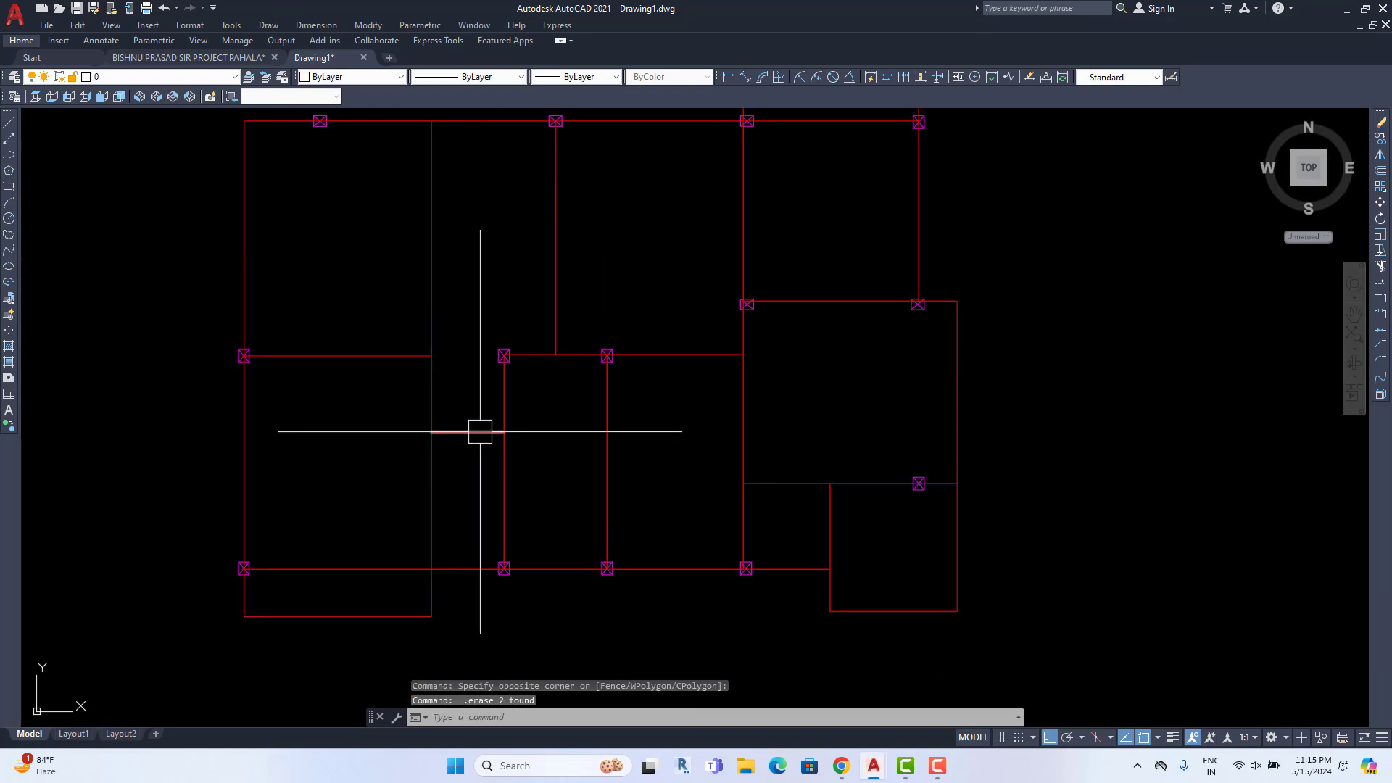
click(480, 431)
key(Delete)
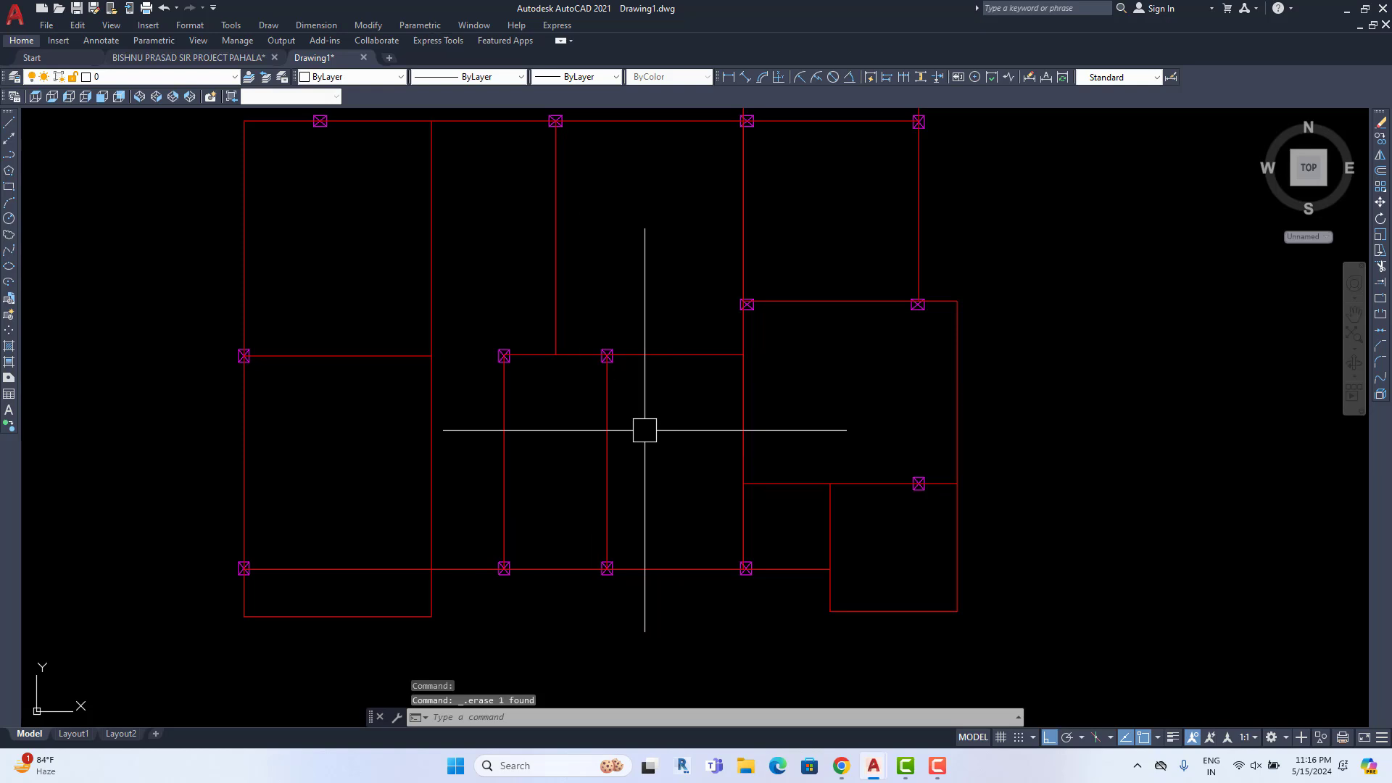
click(530, 354)
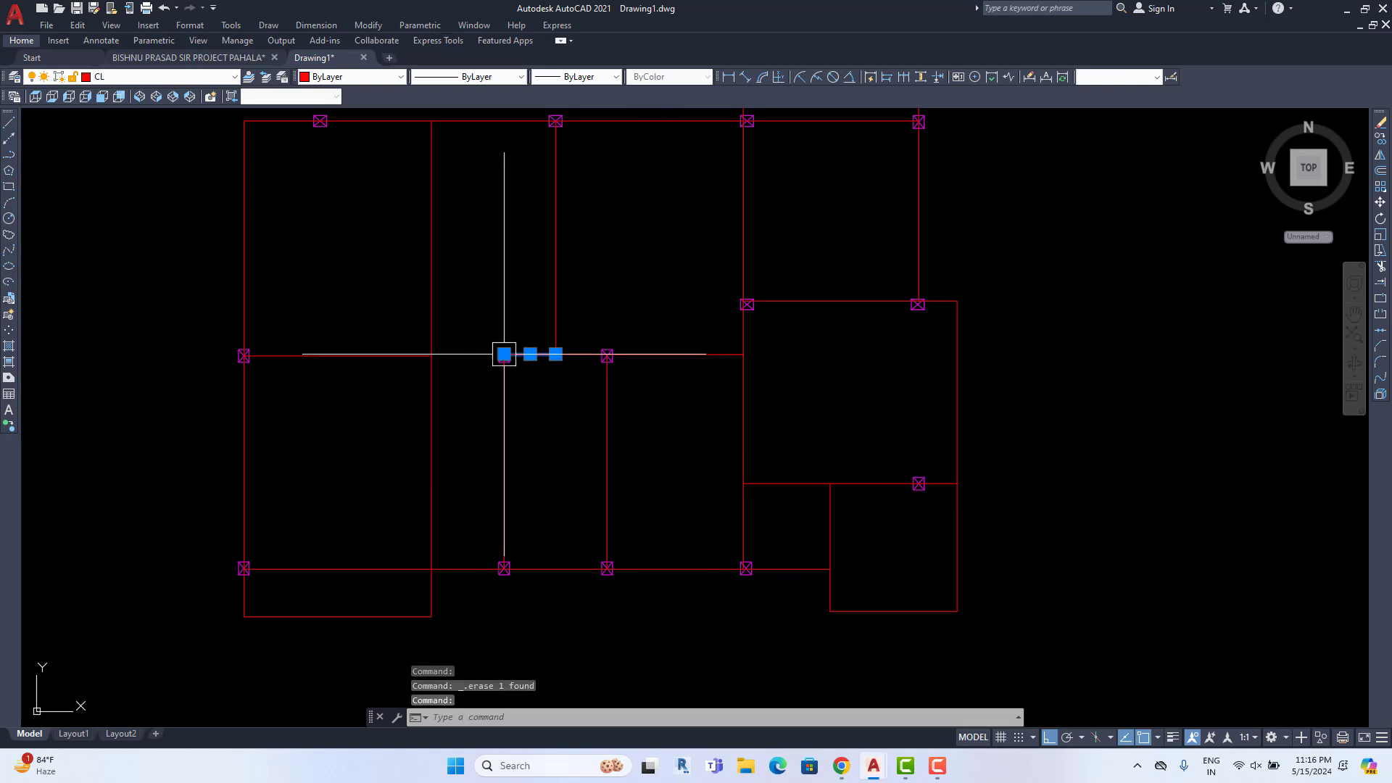
click(504, 354)
scroll(438, 352, up, 7)
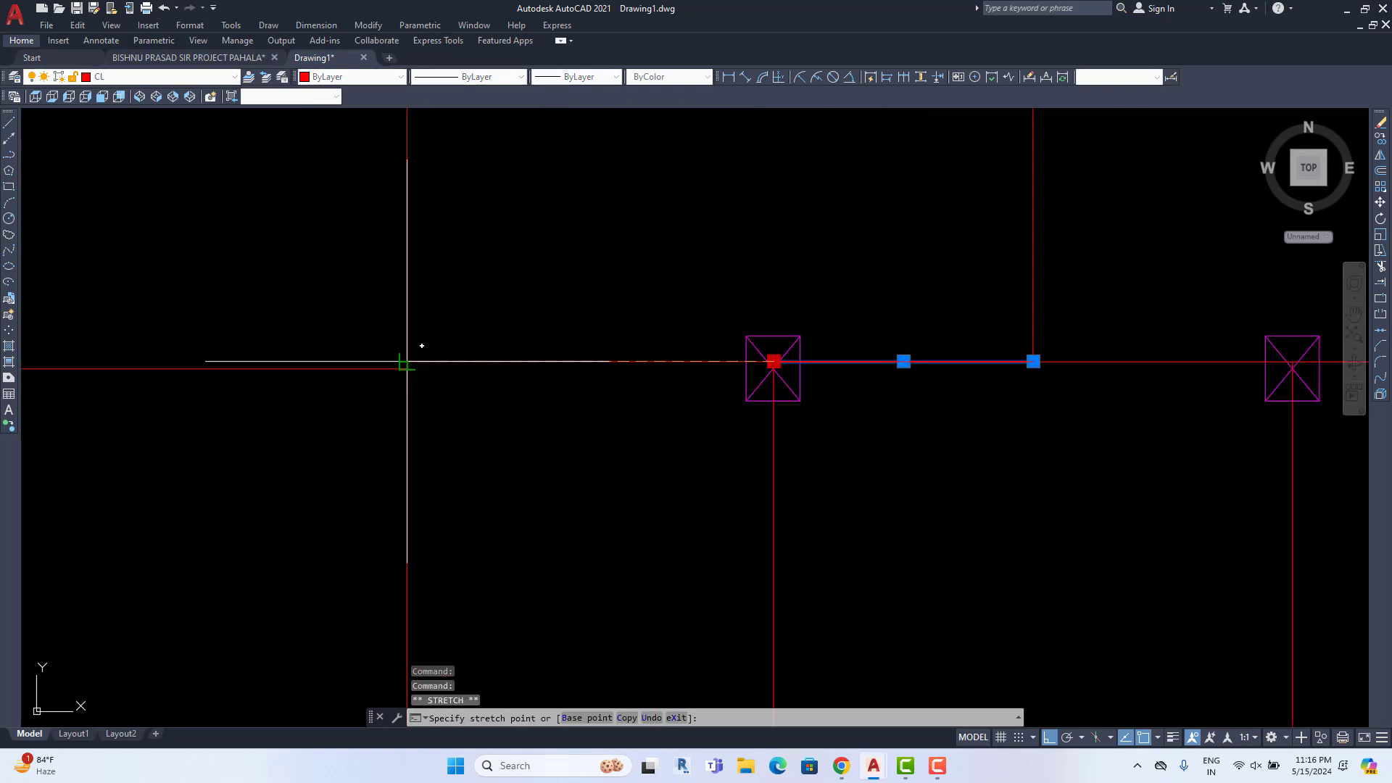
scroll(406, 361, down, 4)
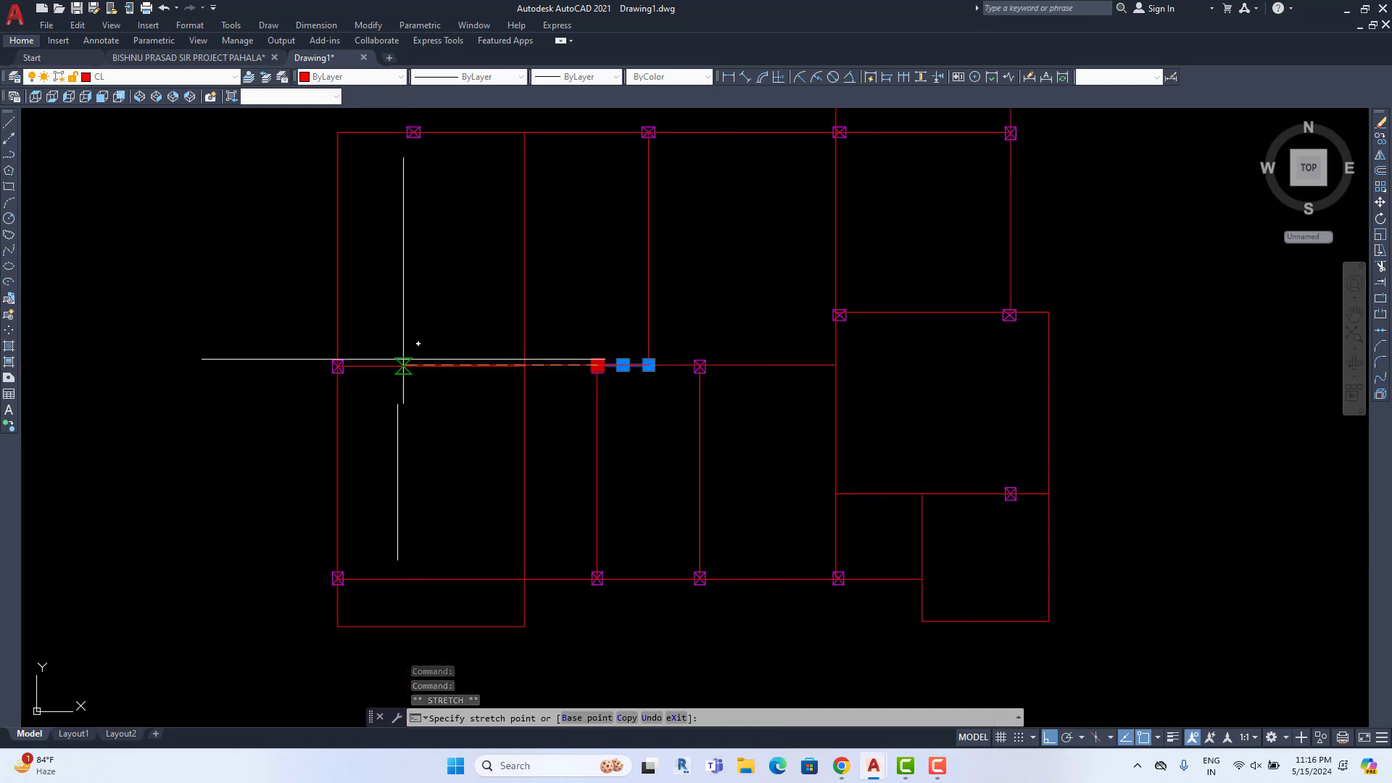
scroll(297, 374, up, 9)
scroll(312, 403, down, 8)
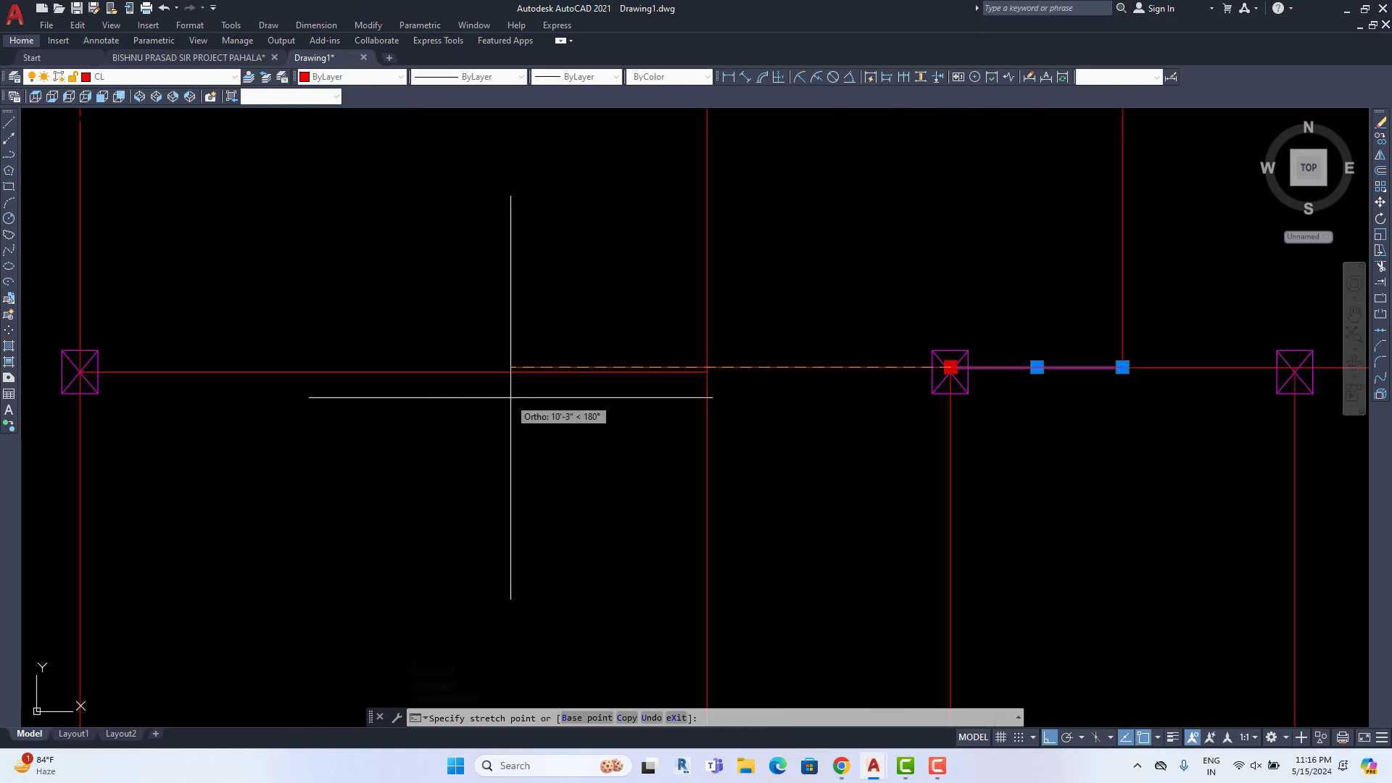
scroll(517, 397, down, 6)
key(Escape)
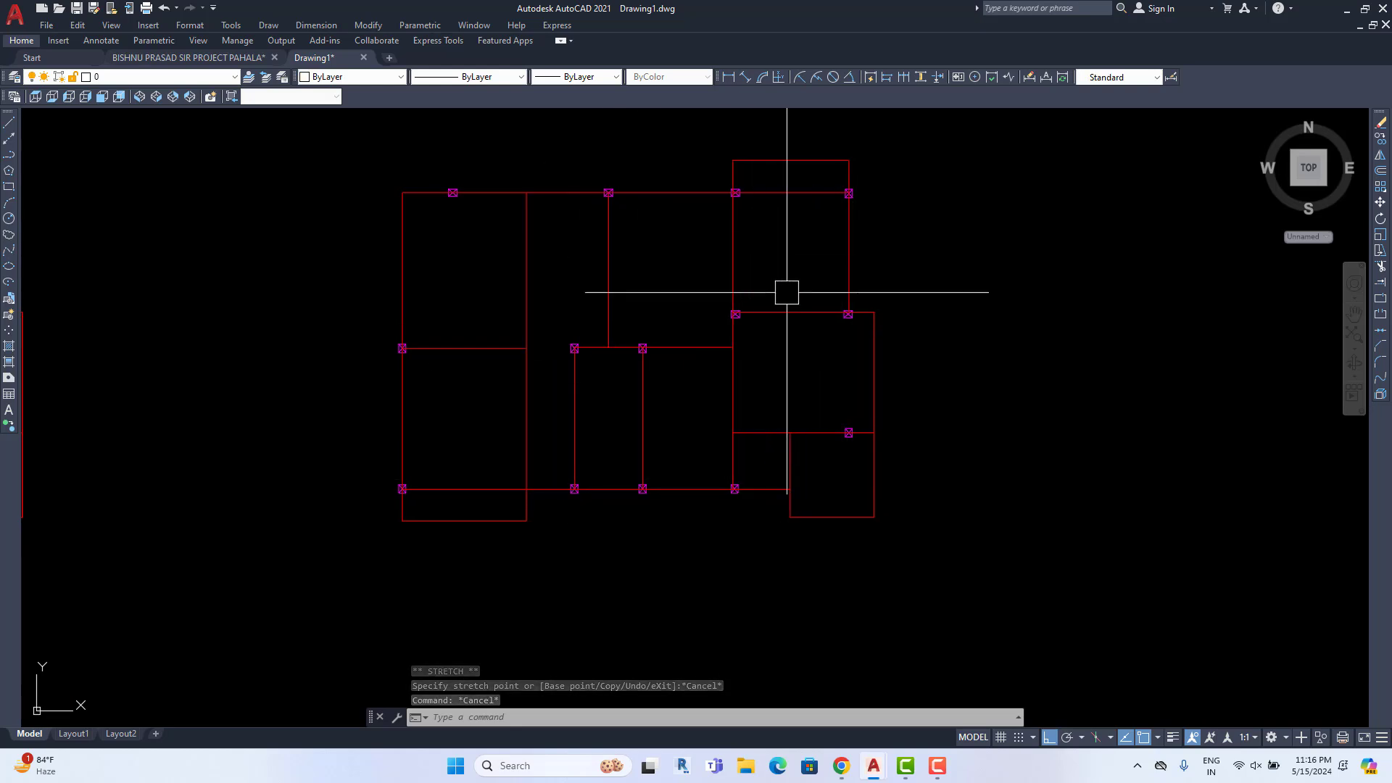
Move the simplified layout 100' along negative X, back over the stacked levels
middle_drag(793, 432, 819, 484)
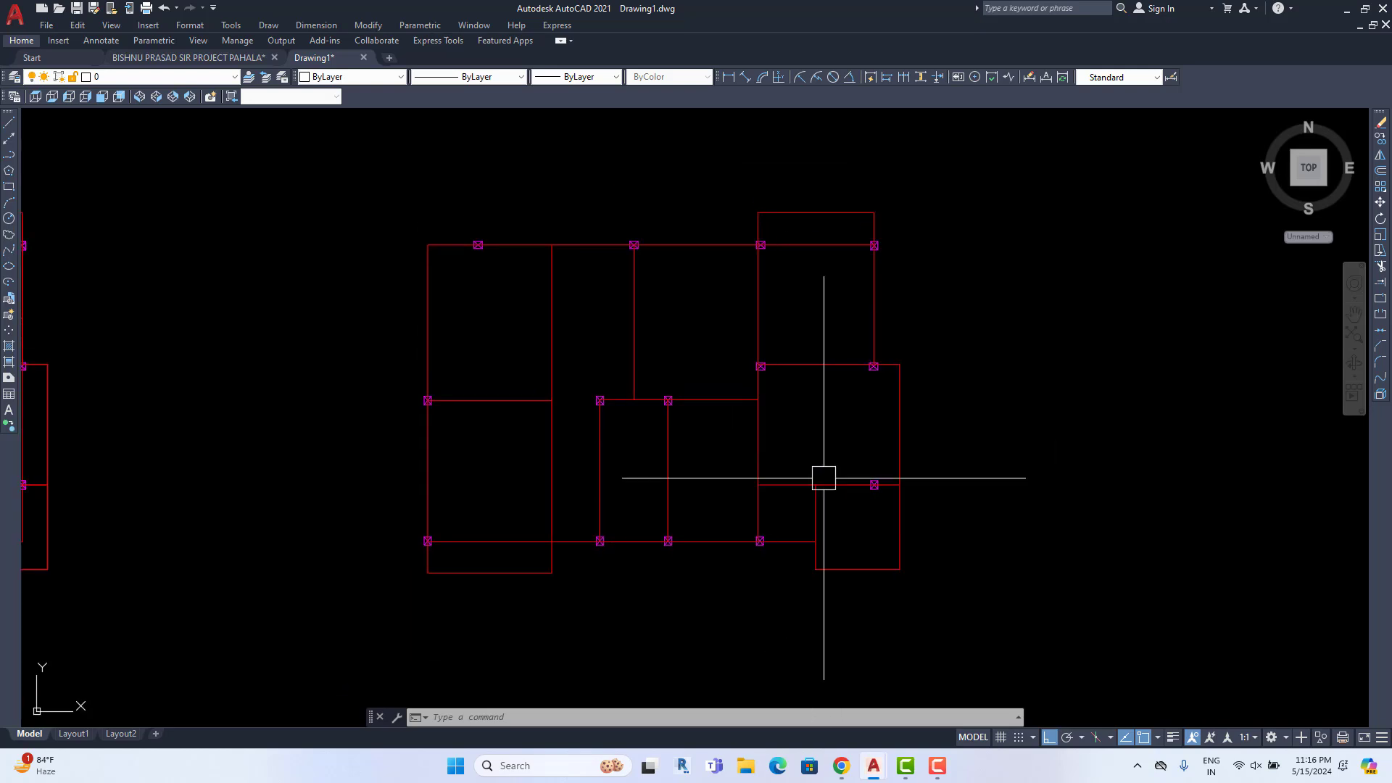
scroll(731, 414, down, 4)
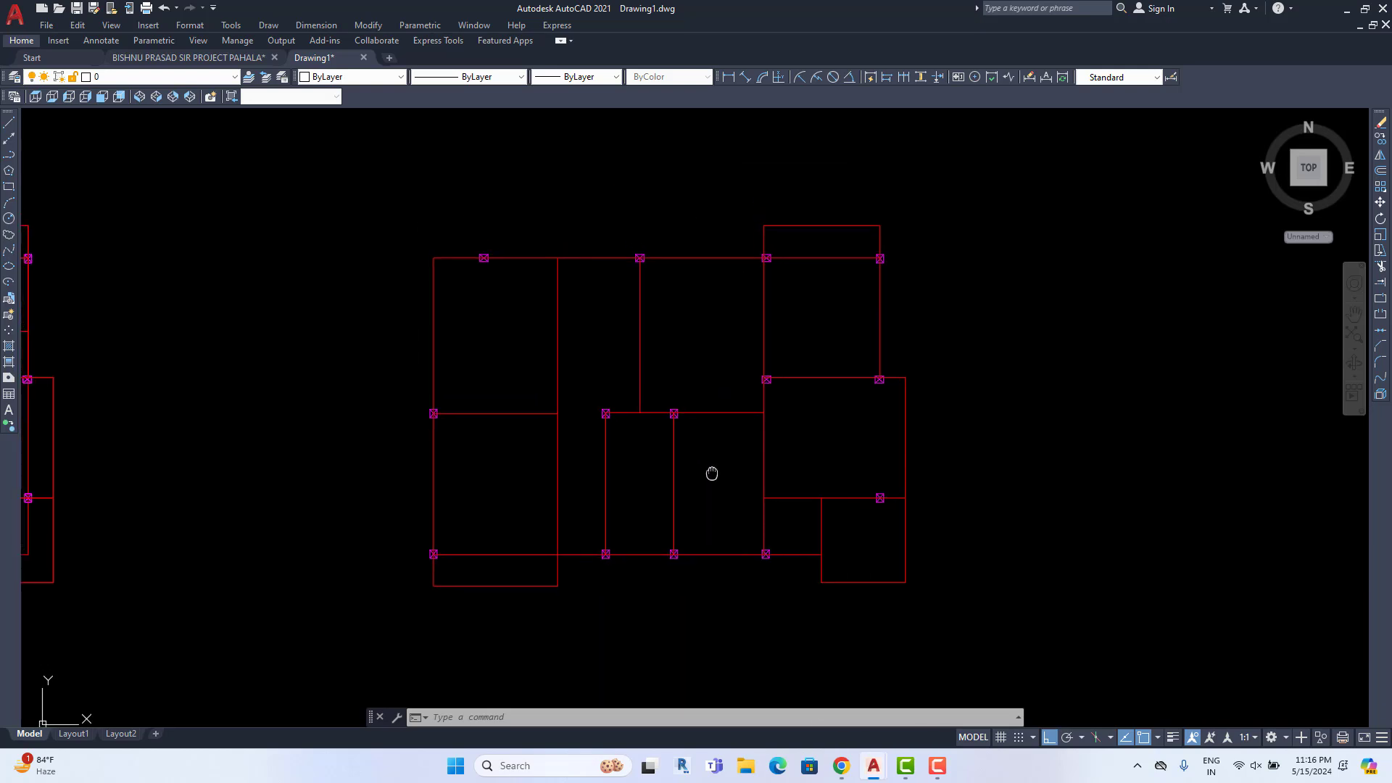
click(891, 288)
click(551, 520)
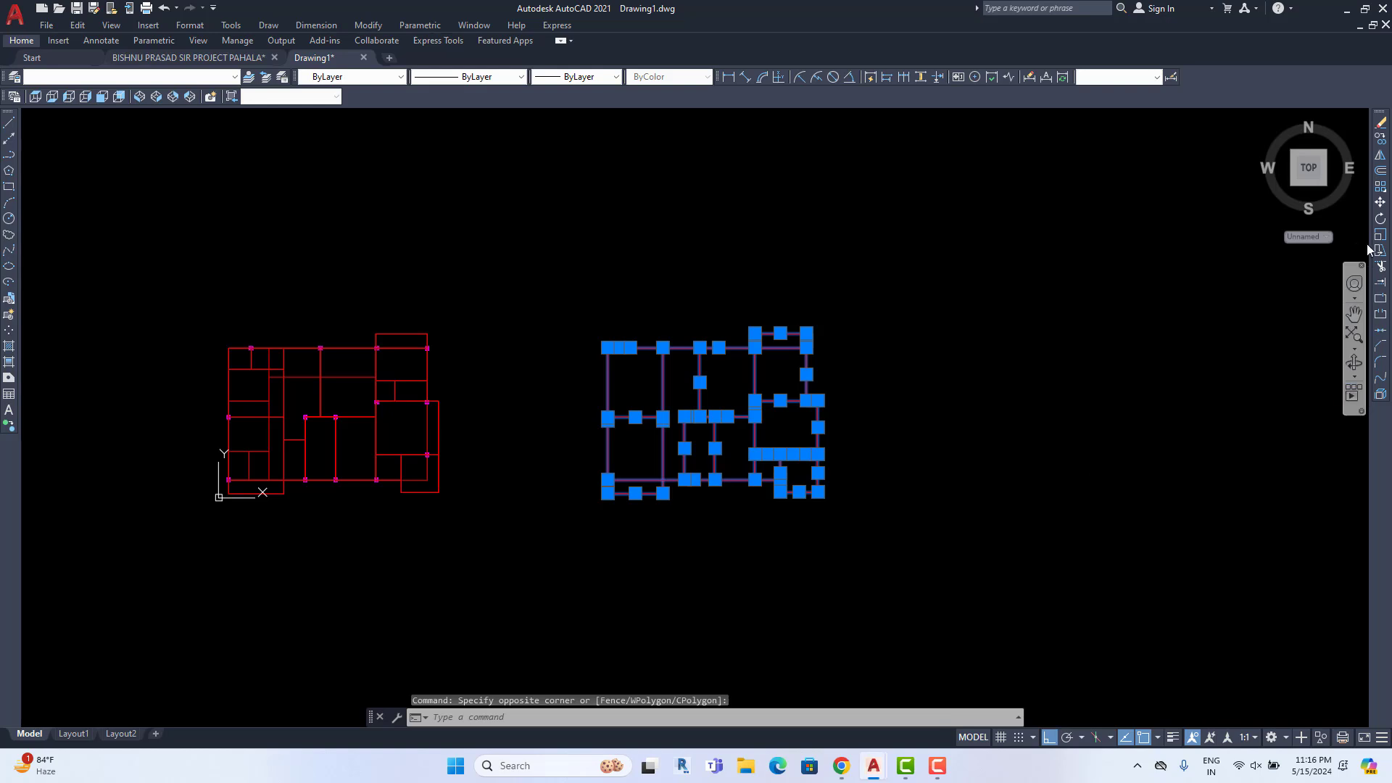
click(1381, 203)
click(1240, 337)
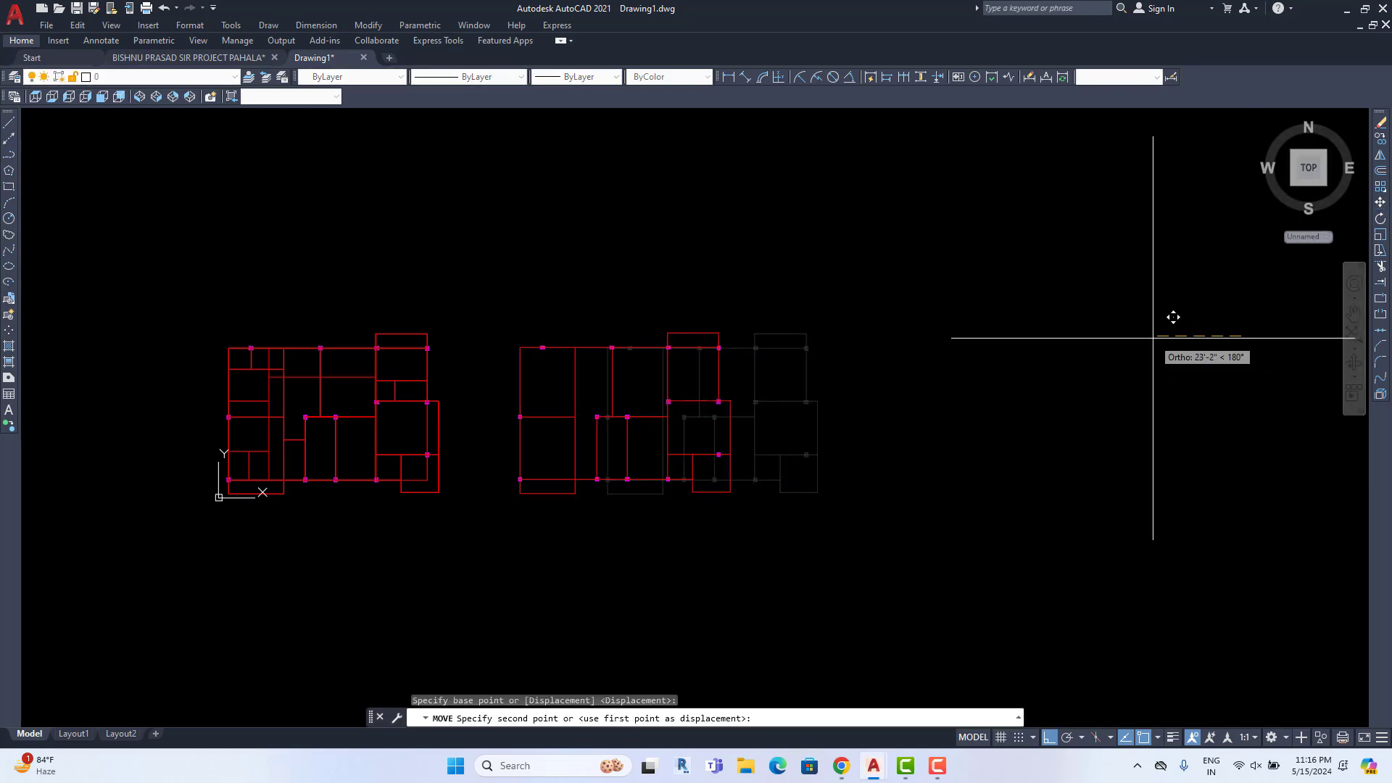
text(100')
key(Return)
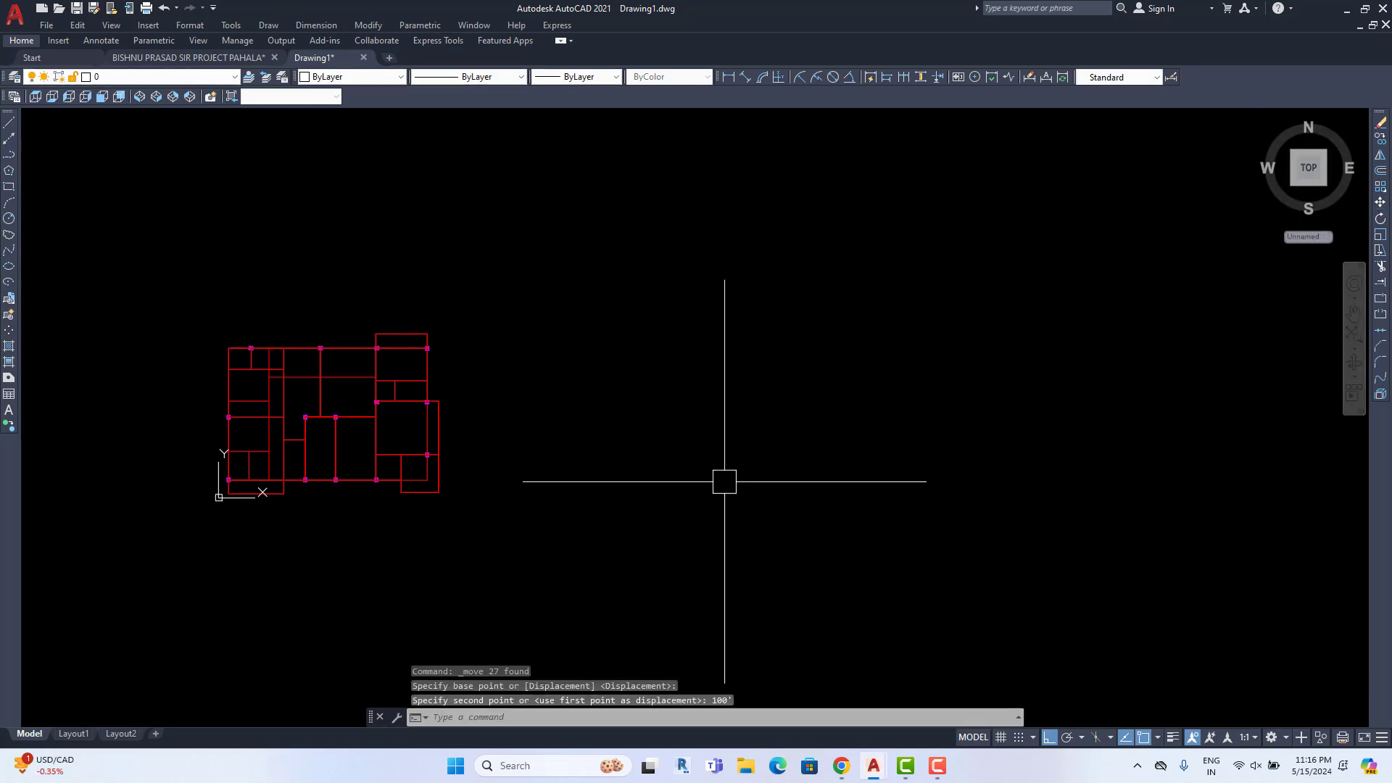
Inspect the alignment and spacing of the four stacked floor levels in a 3D view
shift+middle_drag(566, 463, 483, 386)
scroll(451, 344, up, 2)
scroll(469, 506, up, 3)
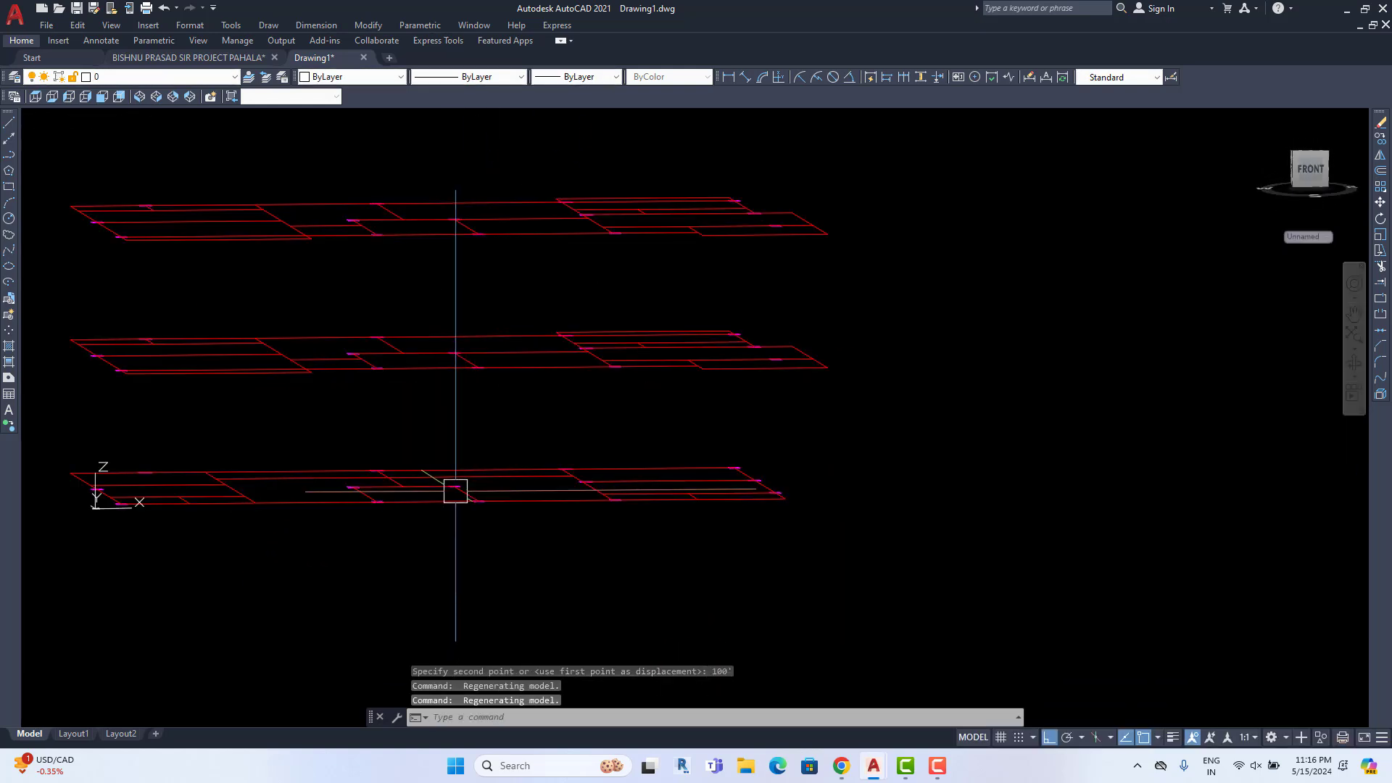
middle_drag(454, 488, 465, 526)
middle_drag(470, 404, 470, 488)
middle_drag(469, 351, 468, 407)
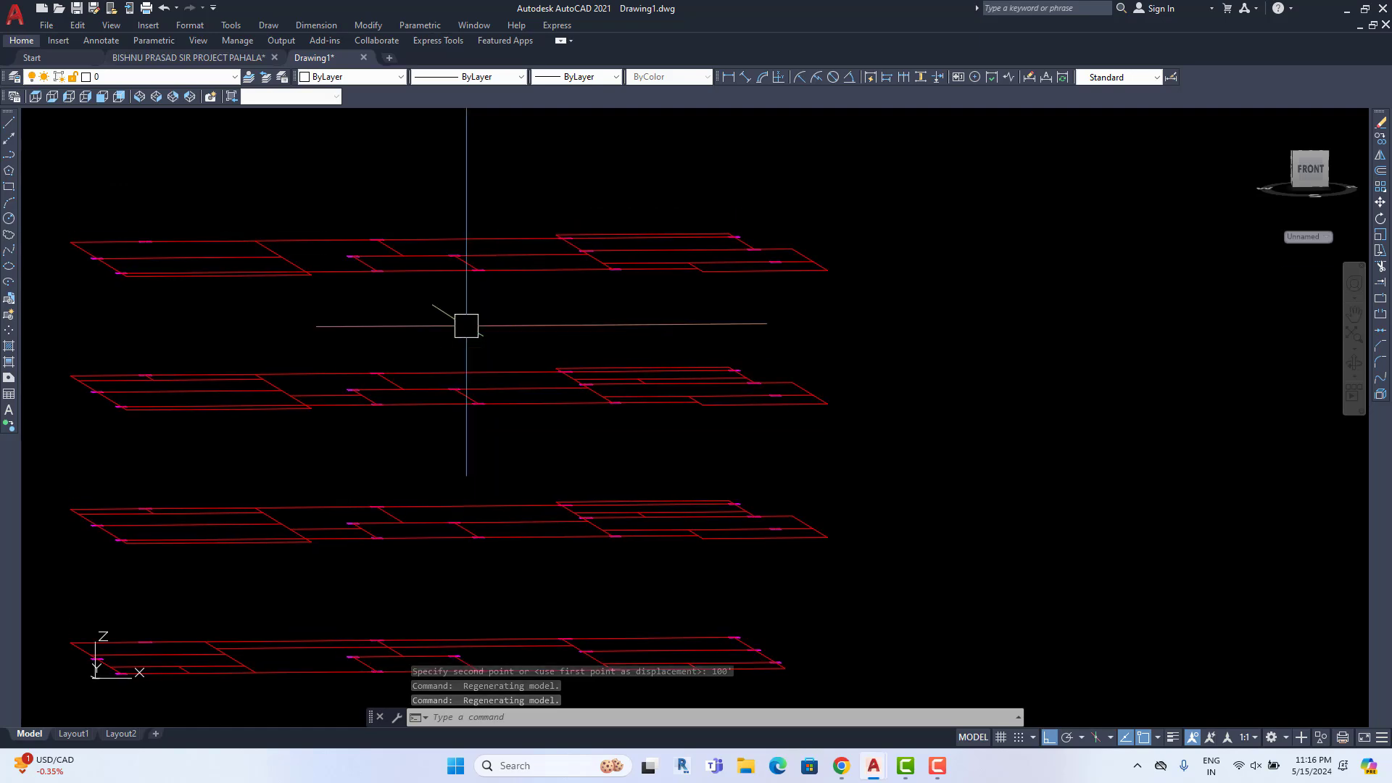
scroll(459, 258, down, 2)
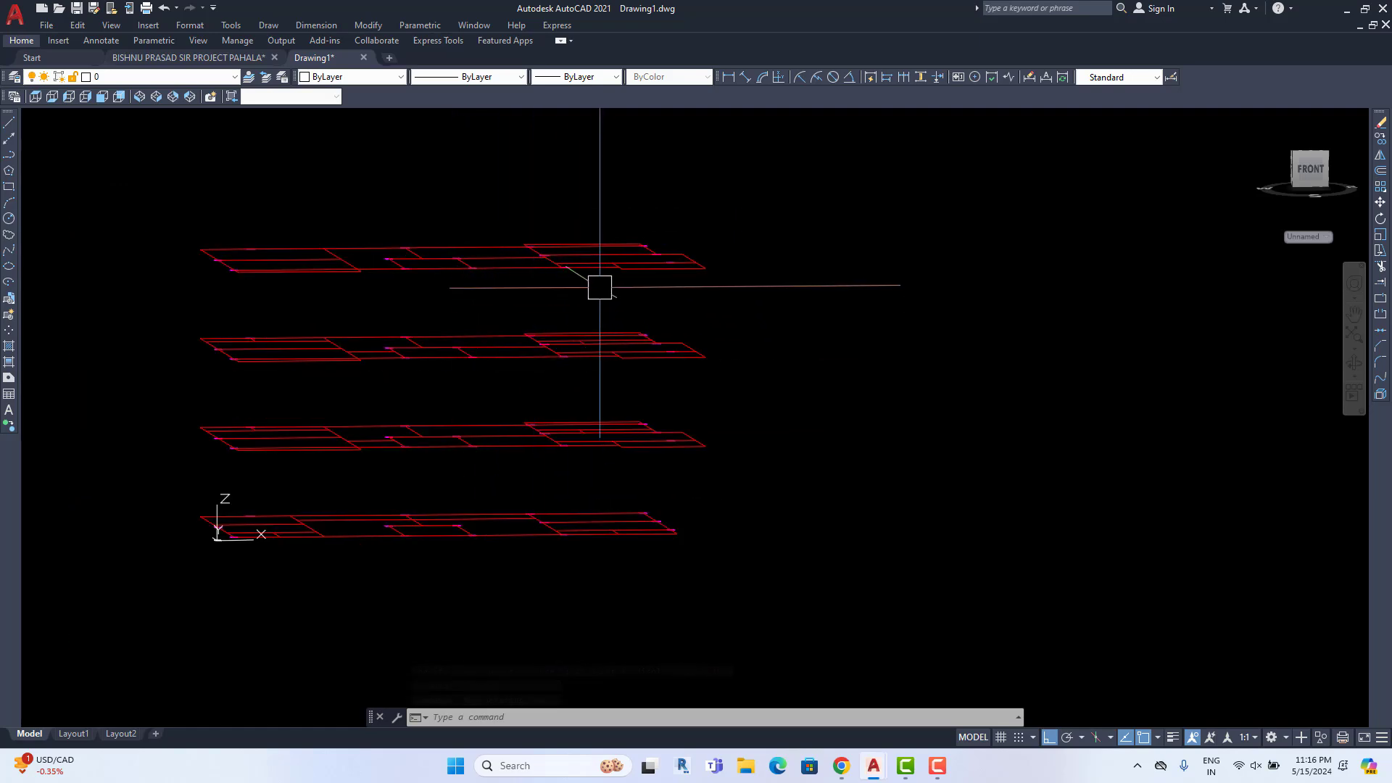
shift+middle_drag(600, 286, 628, 317)
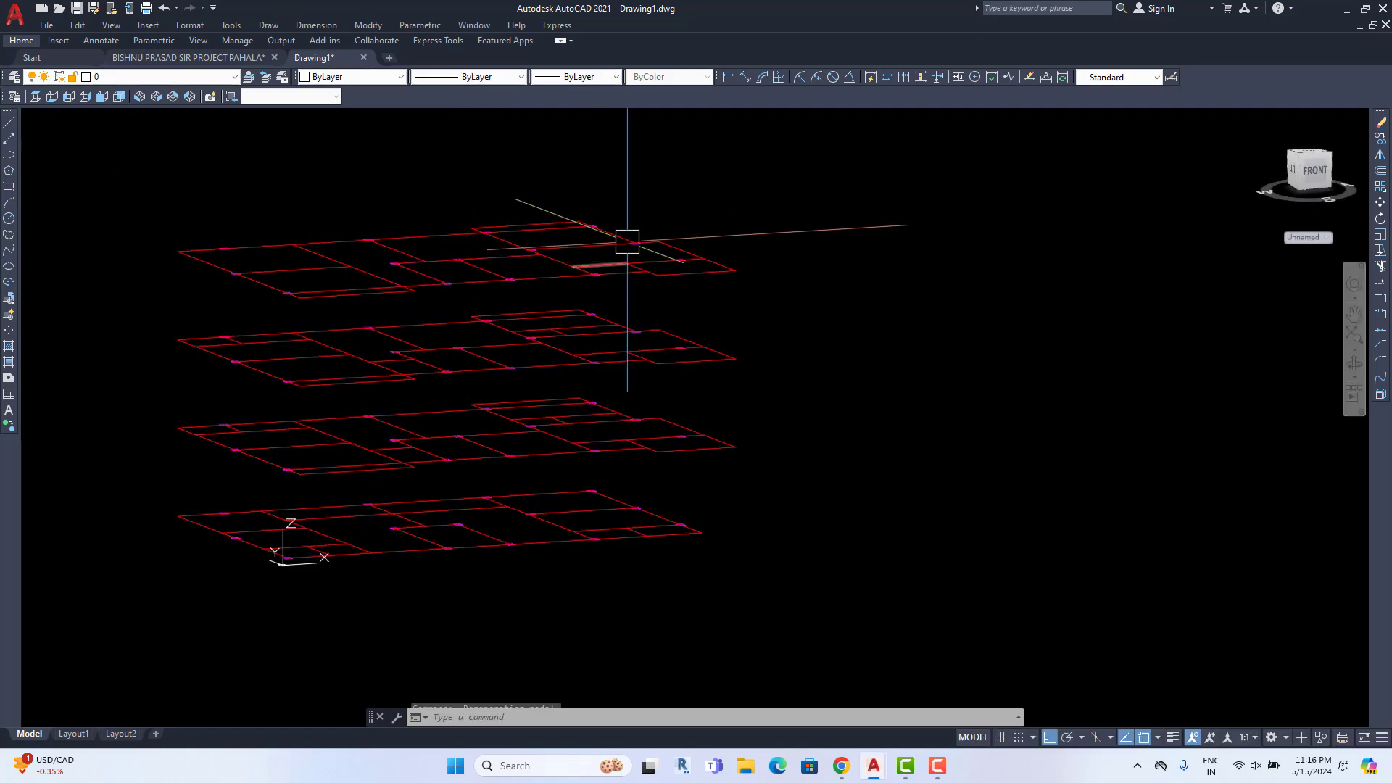
scroll(661, 239, up, 2)
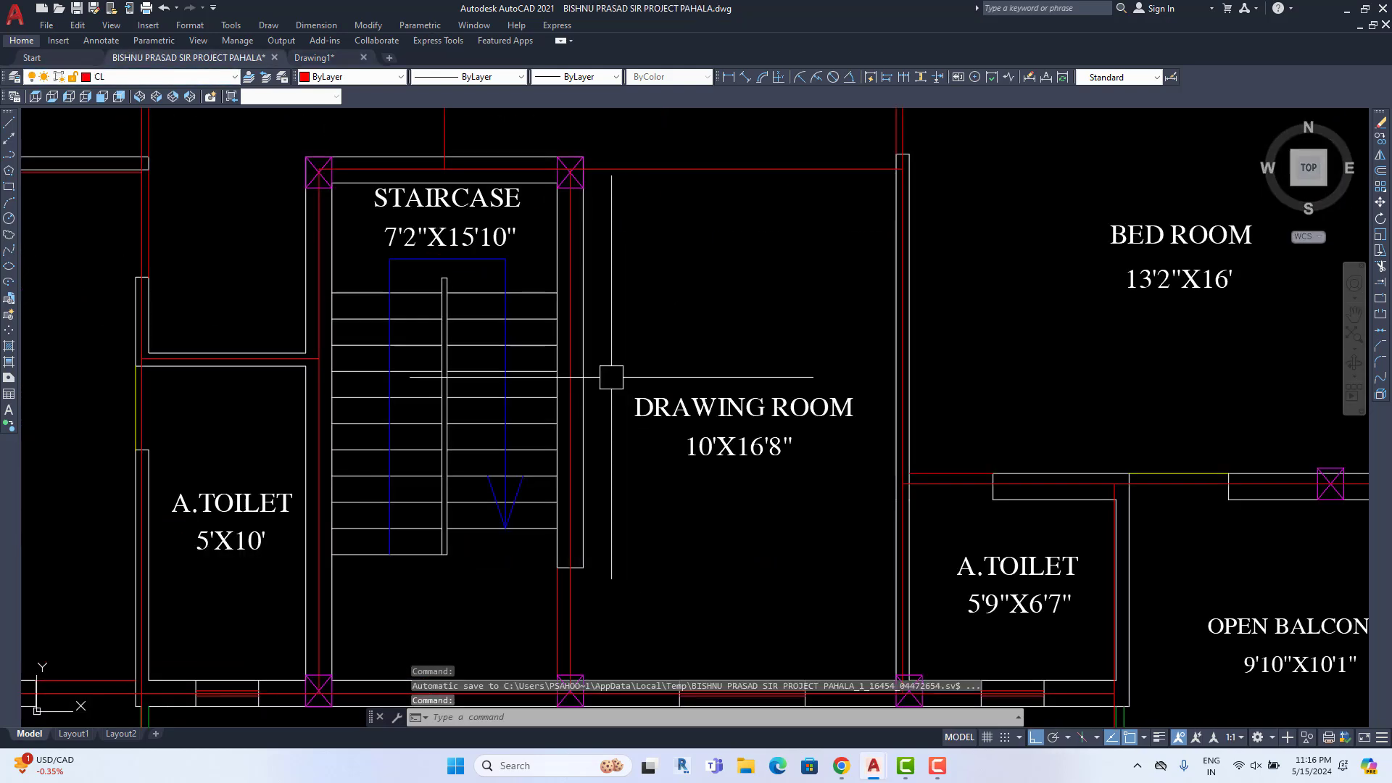
Check the staircase bay in the floor plan and return to the stacked levels in Drawing1
scroll(612, 376, down, 3)
scroll(604, 430, up, 1)
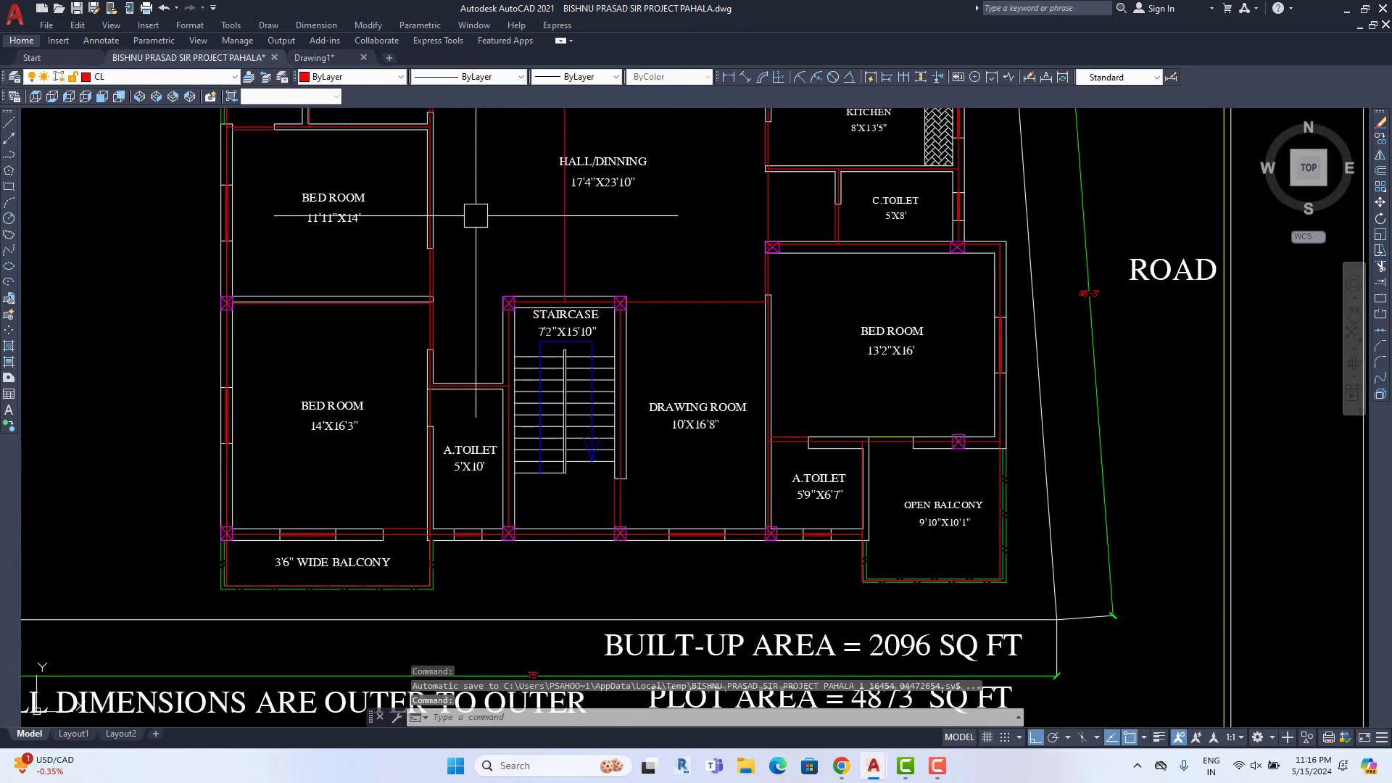
click(312, 57)
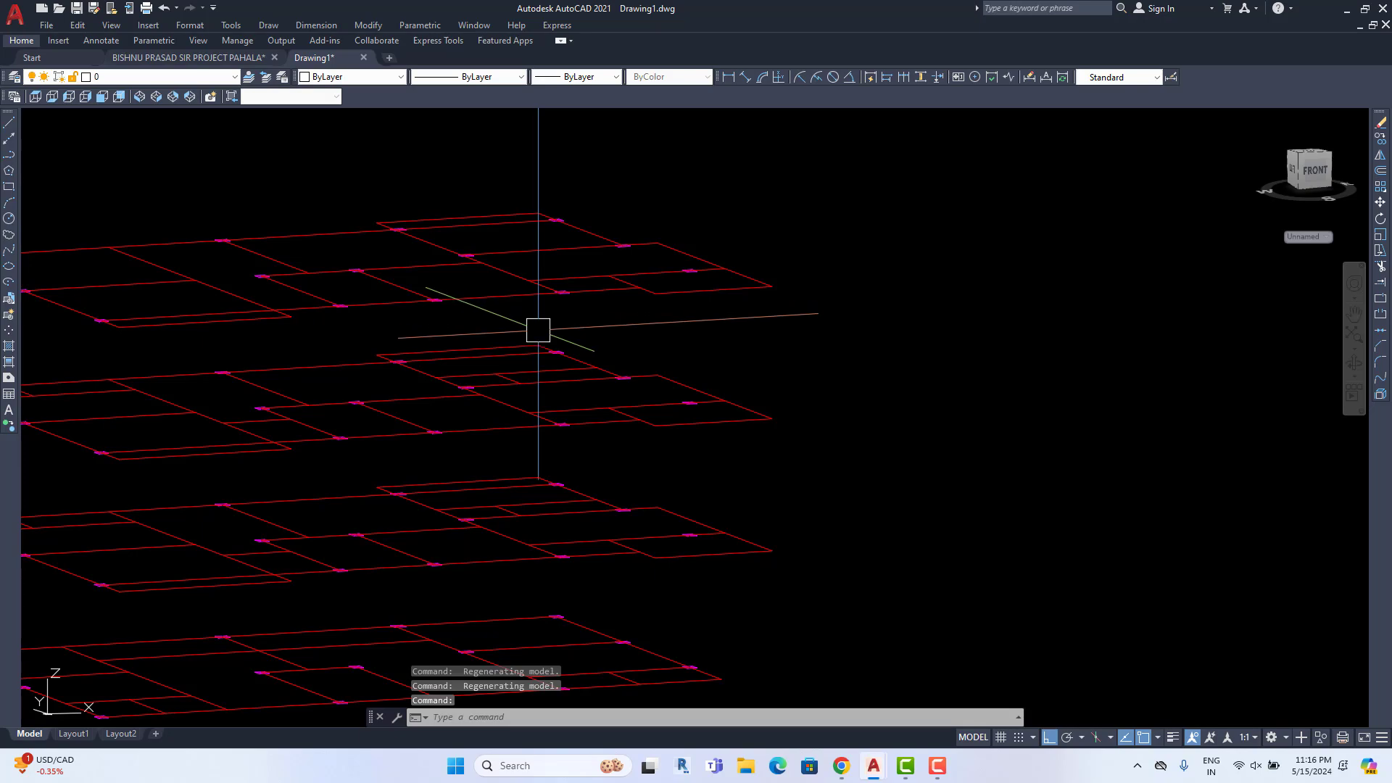
Copy the centre lines around the staircase bay from the top floor level 8' straight up along Z
shift+middle_drag(538, 329, 582, 351)
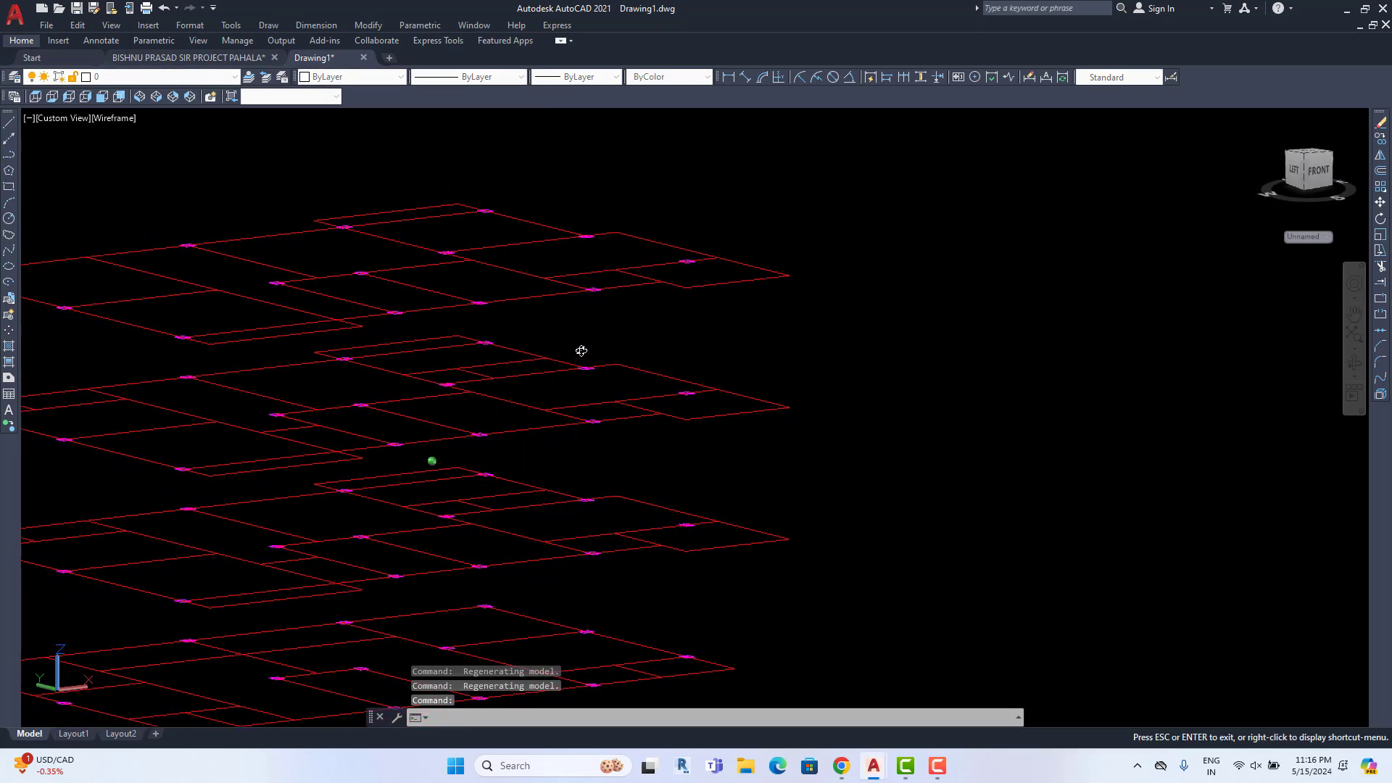
scroll(459, 294, up, 4)
click(421, 294)
middle_drag(423, 298, 584, 305)
click(583, 329)
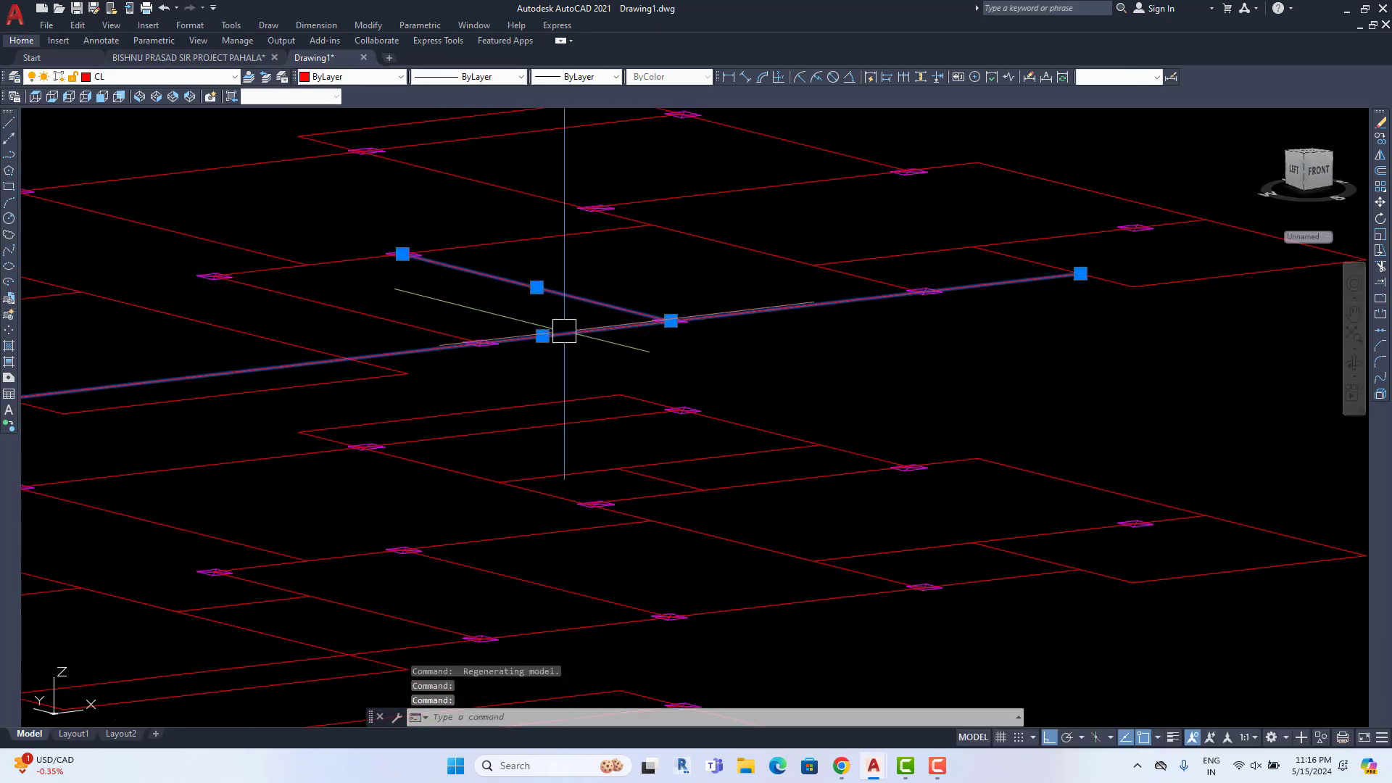
click(424, 327)
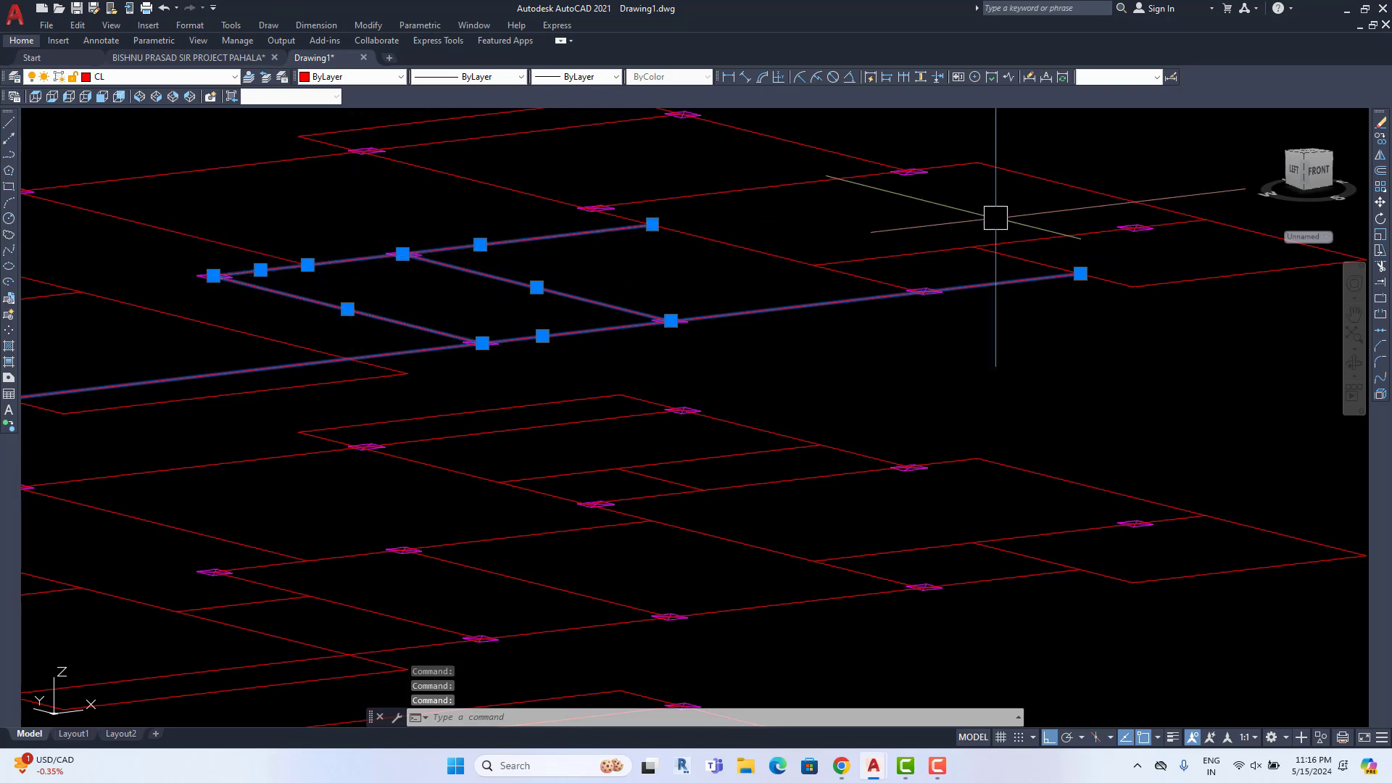
scroll(645, 381, down, 3)
click(1380, 138)
click(1070, 460)
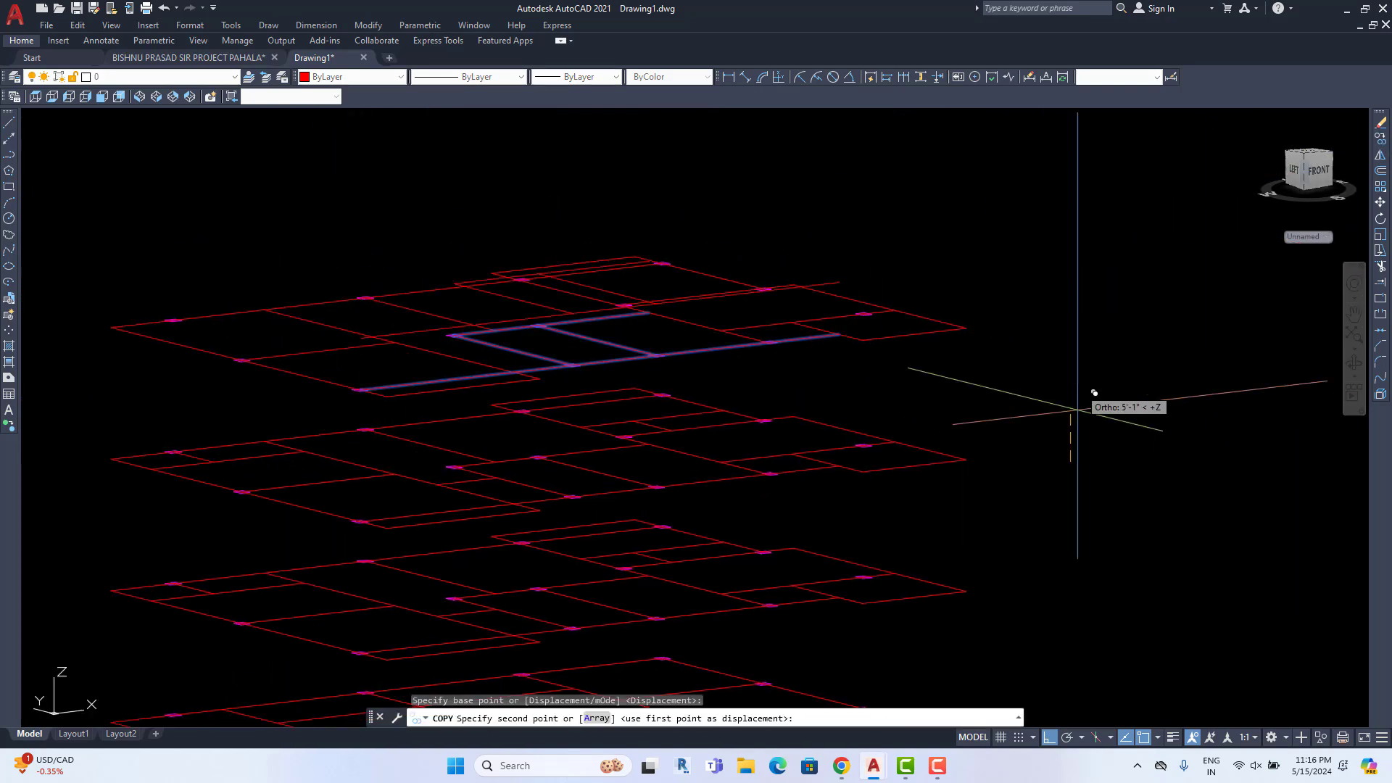
text(8')
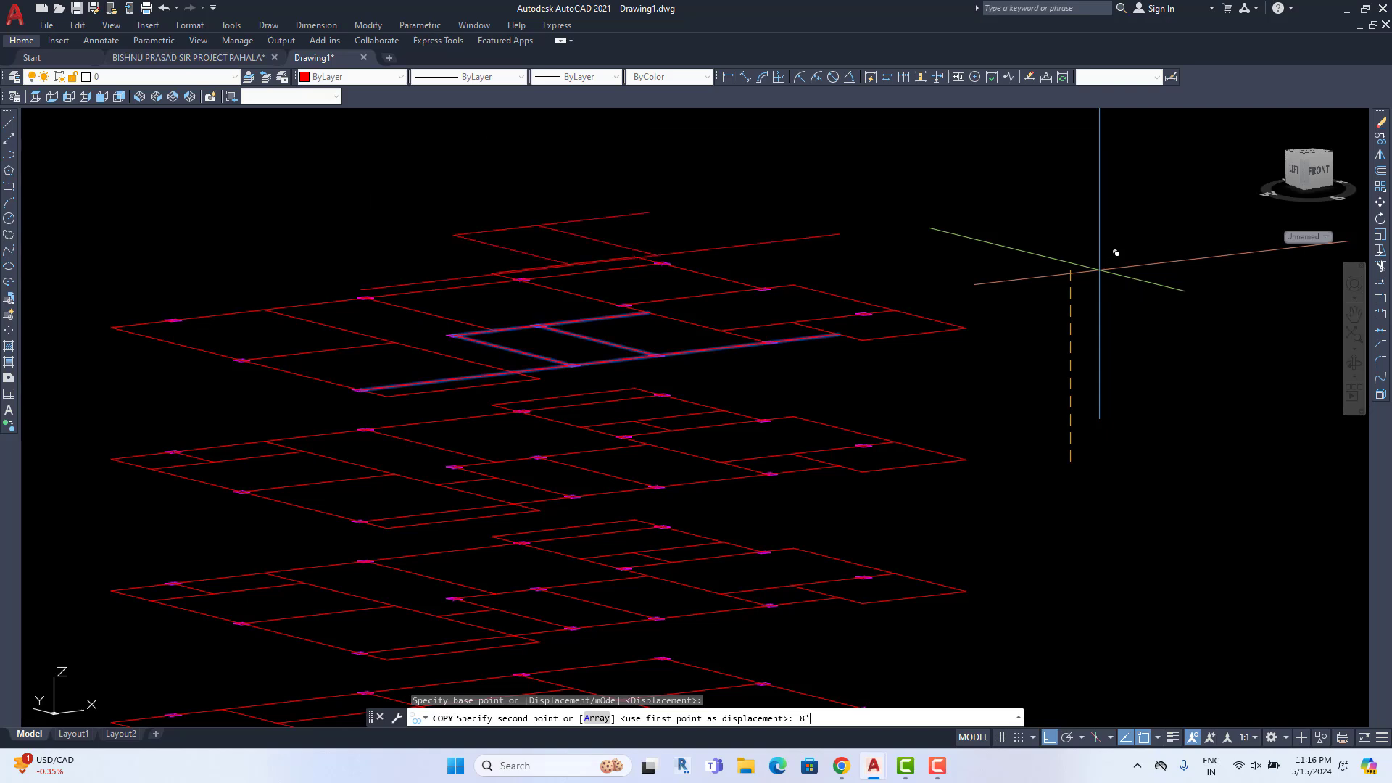
key(Return)
shift+middle_drag(1072, 273, 913, 321)
key(Escape)
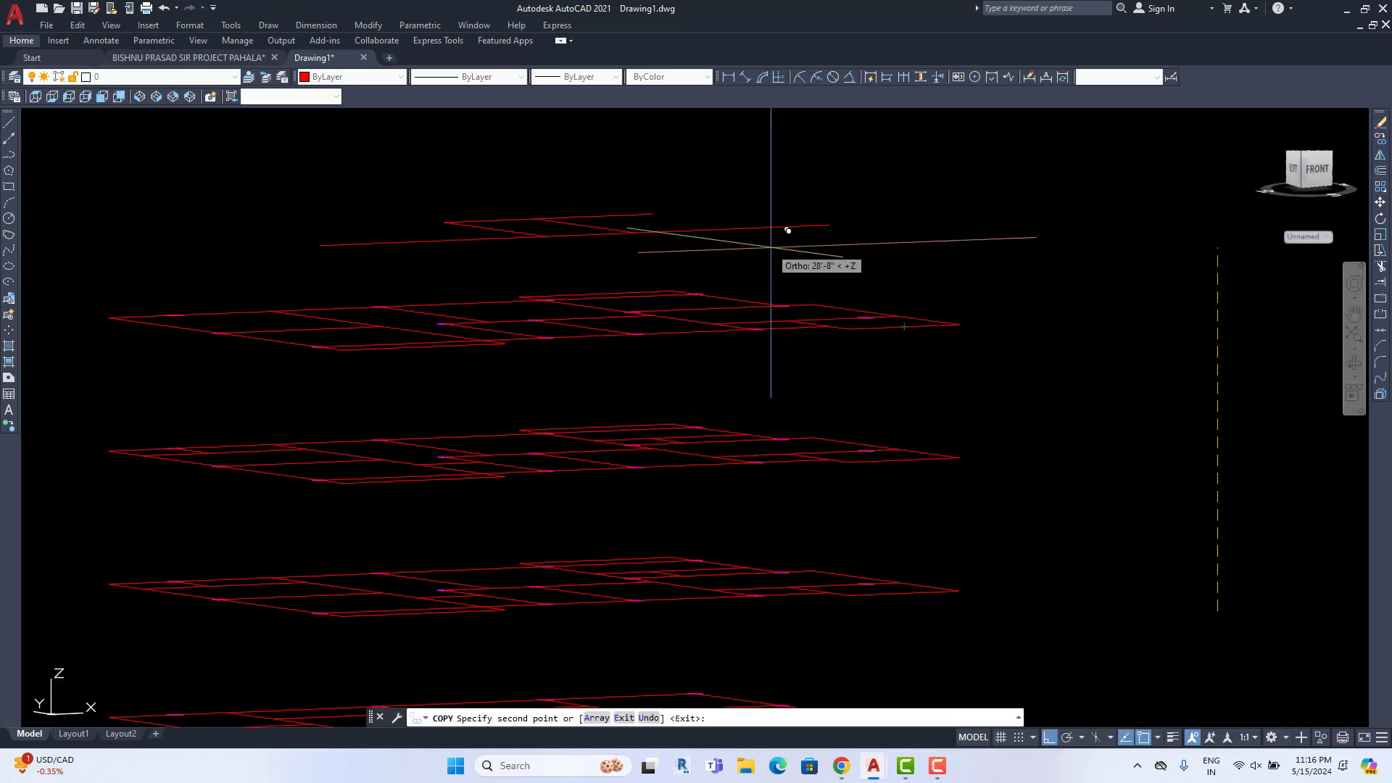
scroll(770, 233, up, 5)
key(Escape)
Trim the raised staircase outline's front and back lines where they run past its east side
text(tr)
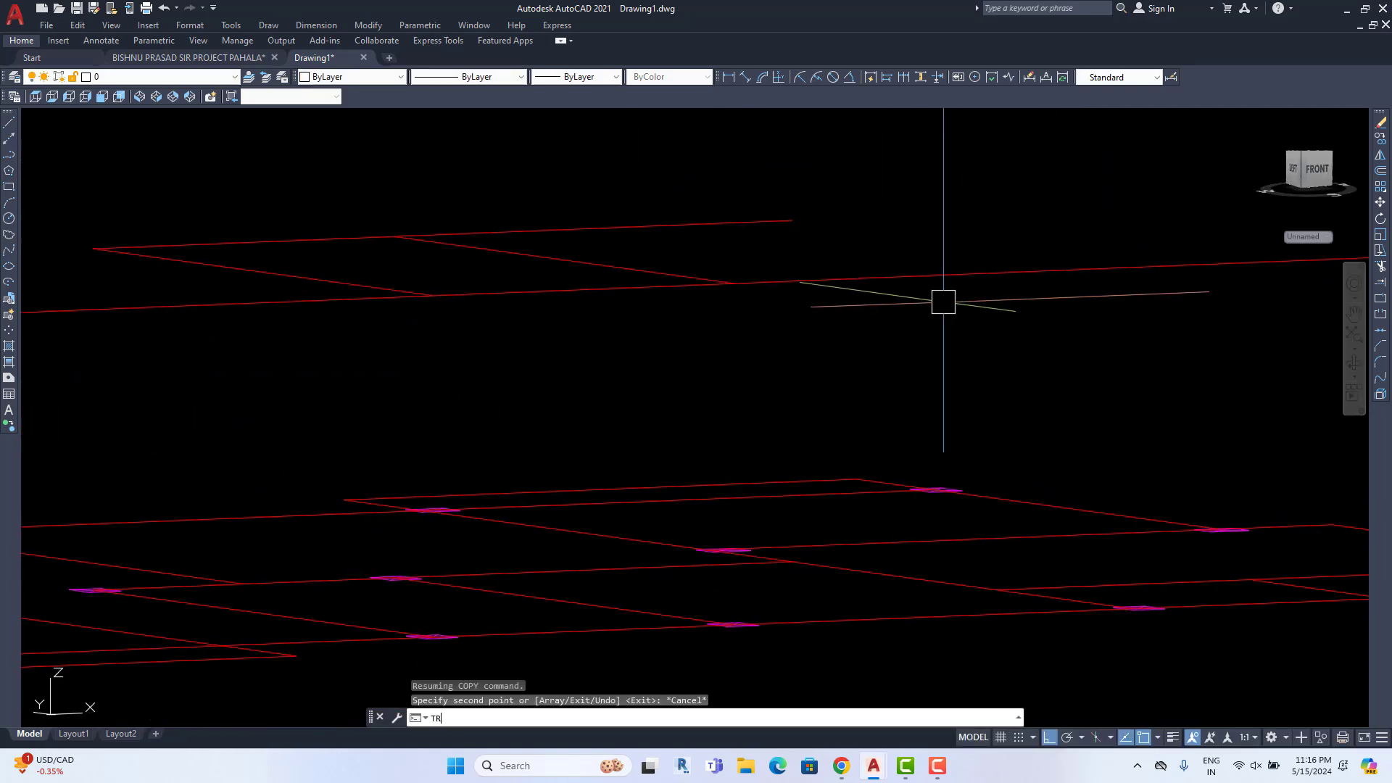
key(Return)
scroll(907, 276, down, 2)
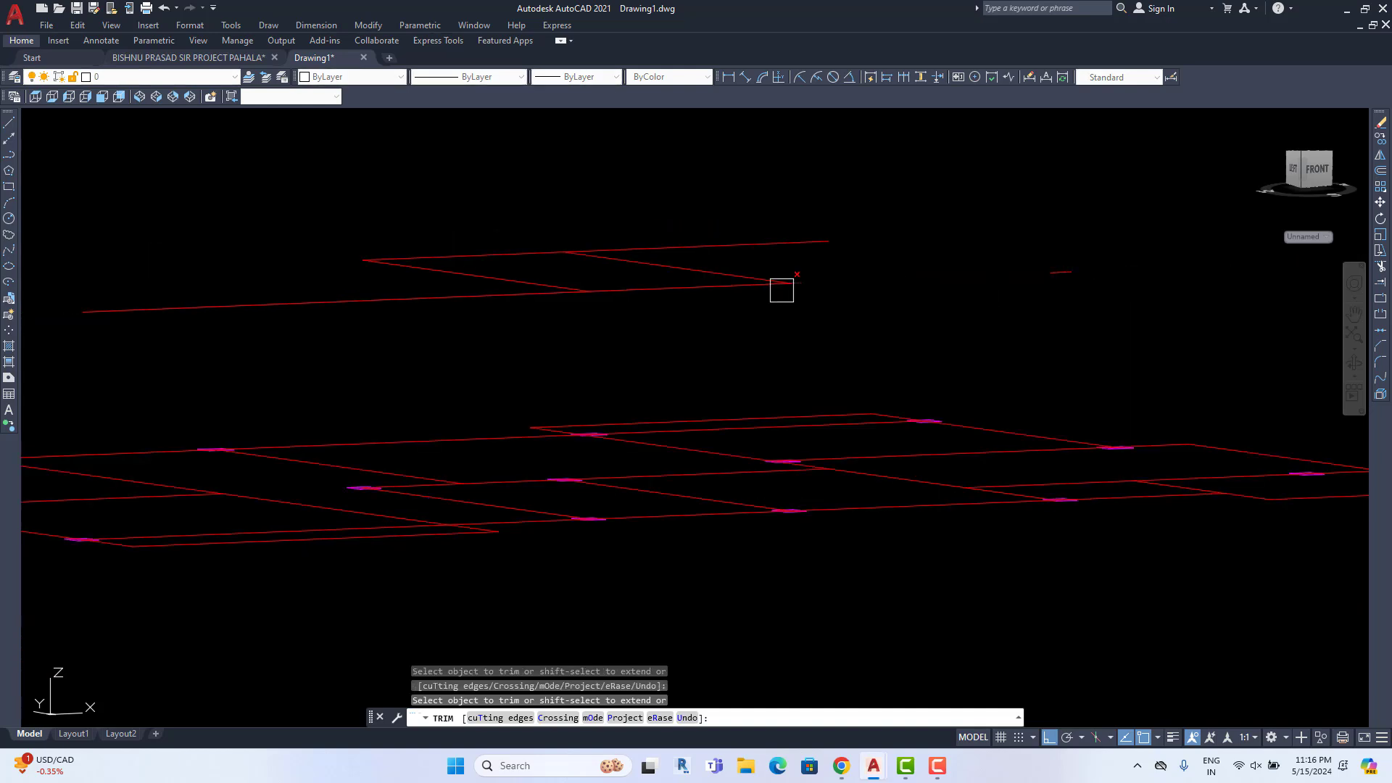
scroll(782, 290, up, 2)
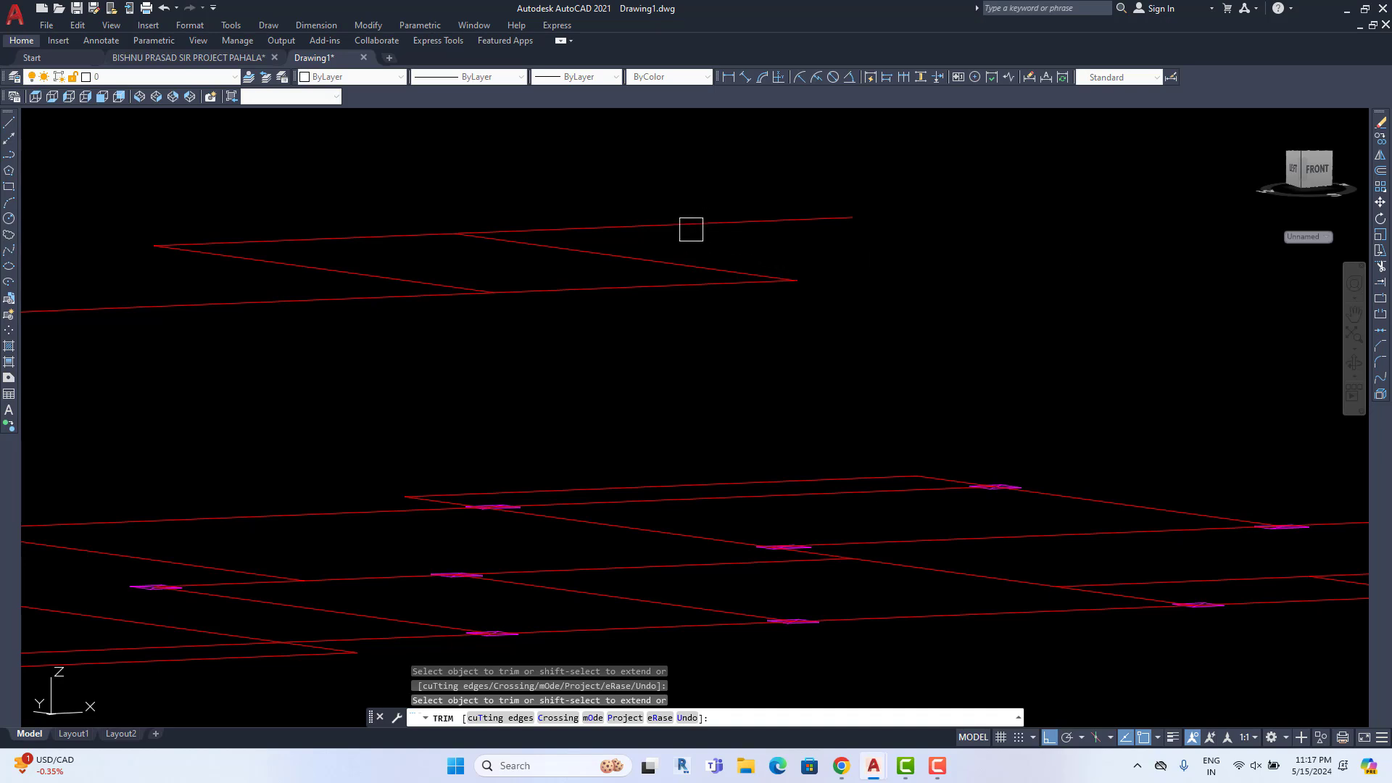
scroll(457, 228, up, 3)
shift+middle_drag(484, 269, 461, 284)
click(554, 209)
scroll(723, 230, down, 3)
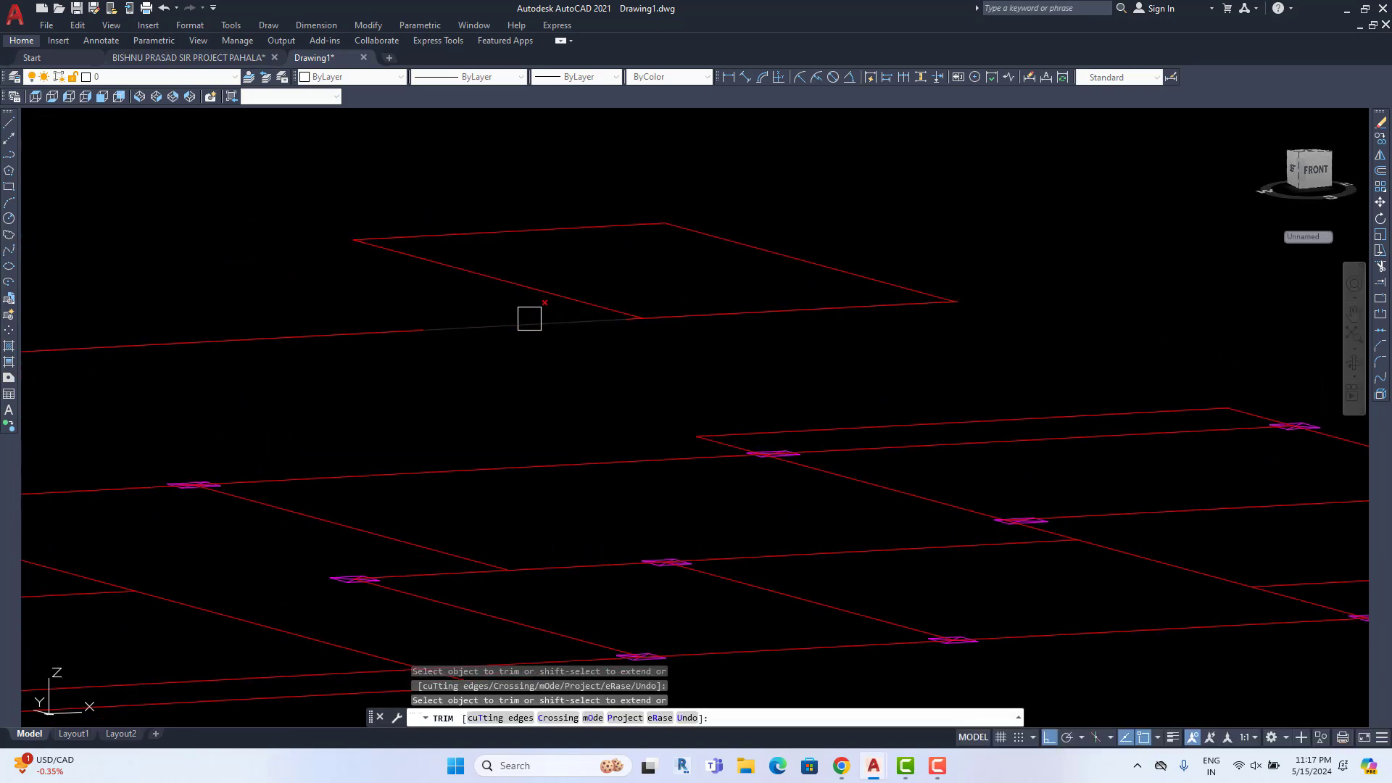
Trim away the part of the raised front line beyond the outline's west side, including the leftover detached segment
scroll(612, 322, up, 4)
scroll(654, 325, down, 4)
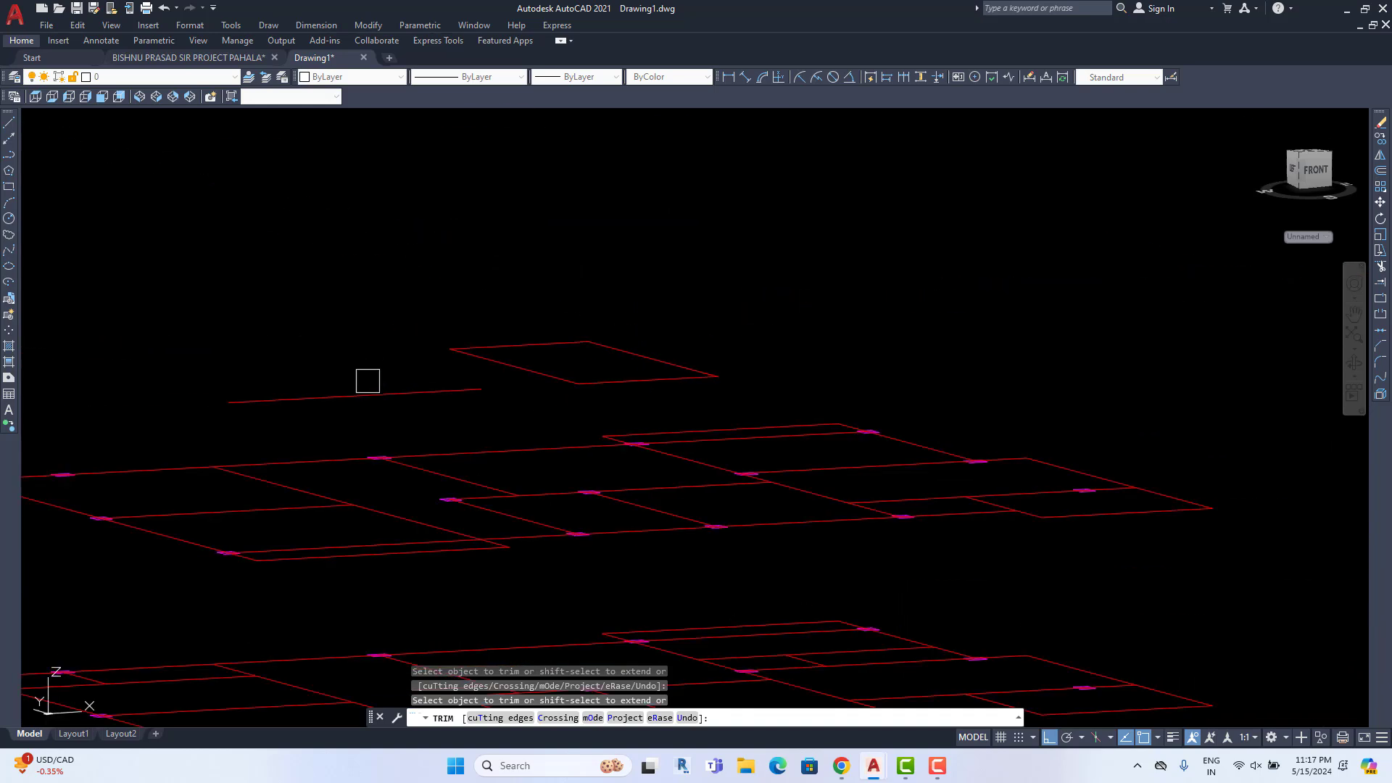
scroll(228, 406, up, 5)
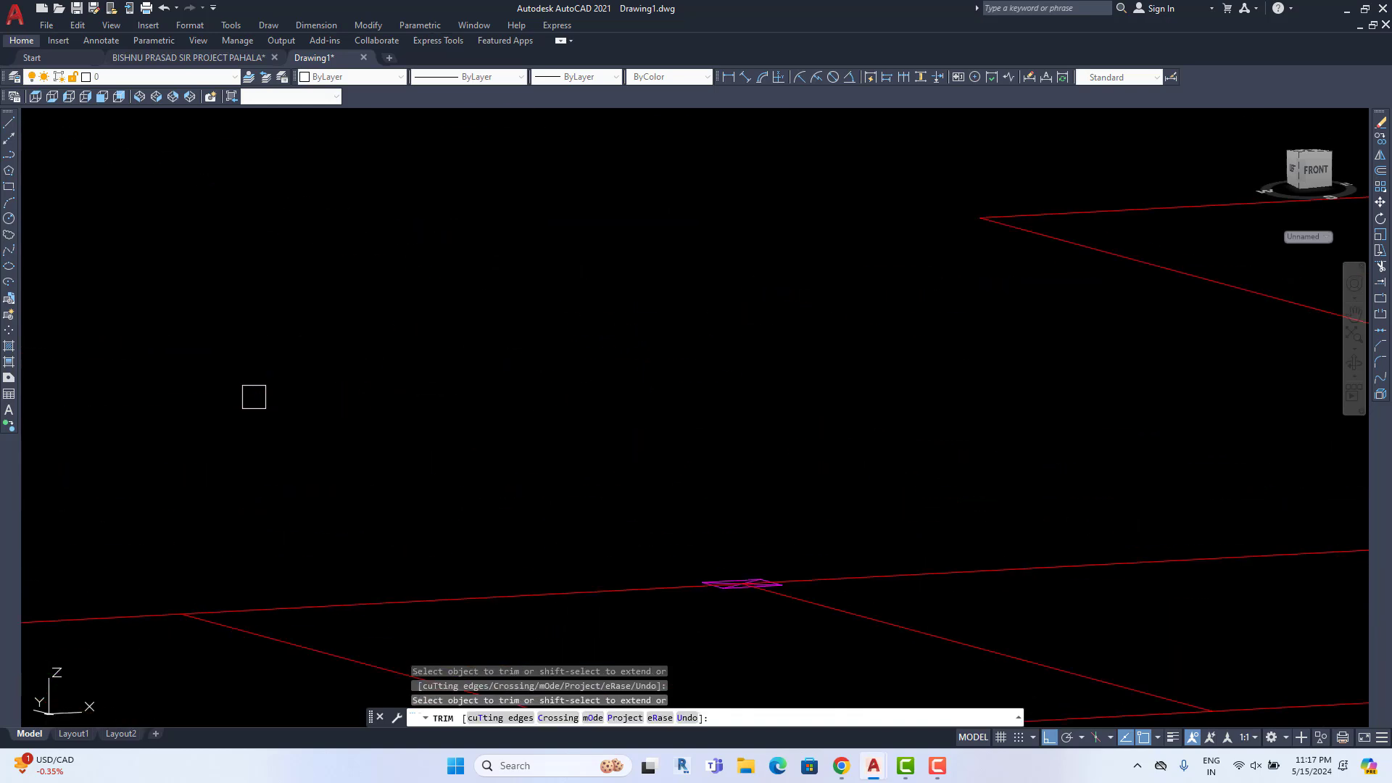
scroll(537, 373, down, 4)
scroll(591, 349, up, 4)
key(Escape)
Join the two collinear segments along the back edge of the raised staircase outline
click(531, 383)
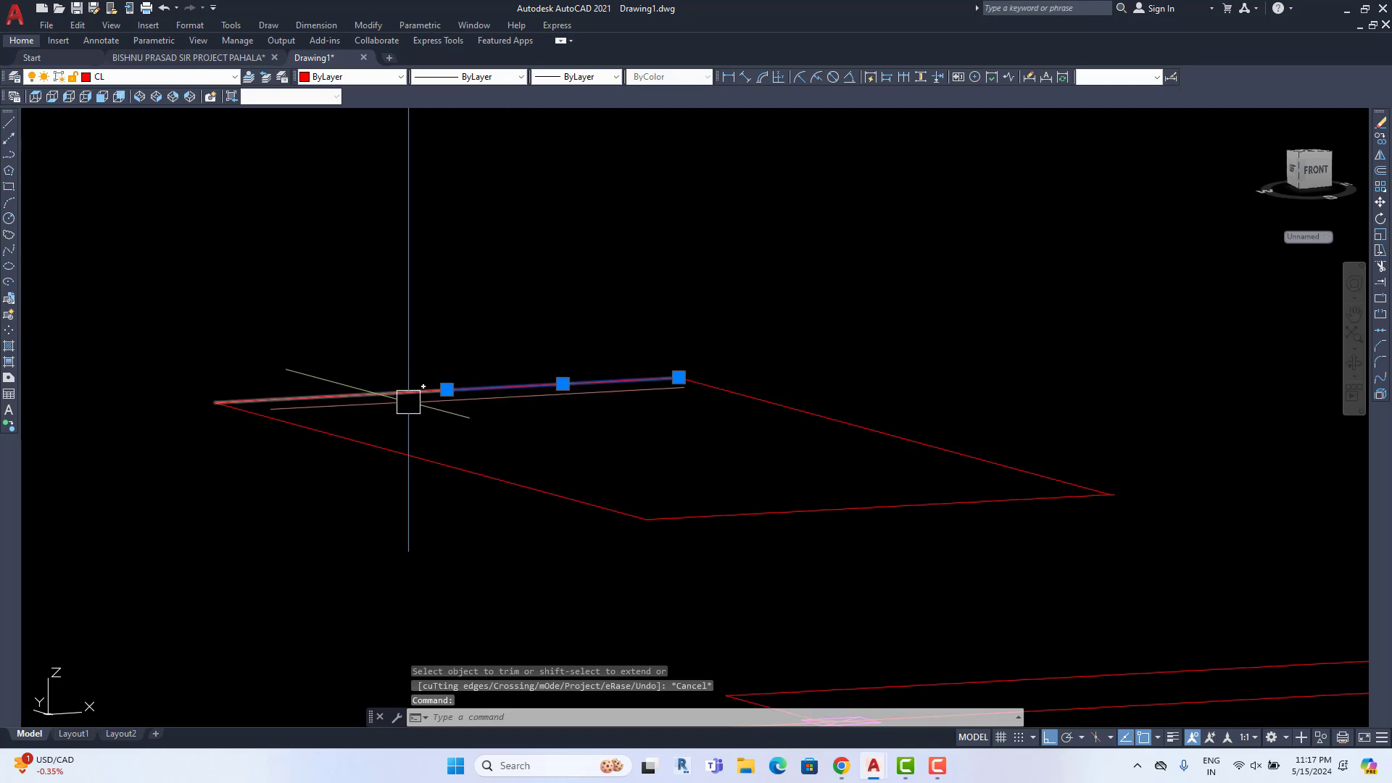
click(409, 402)
text(j)
key(Return)
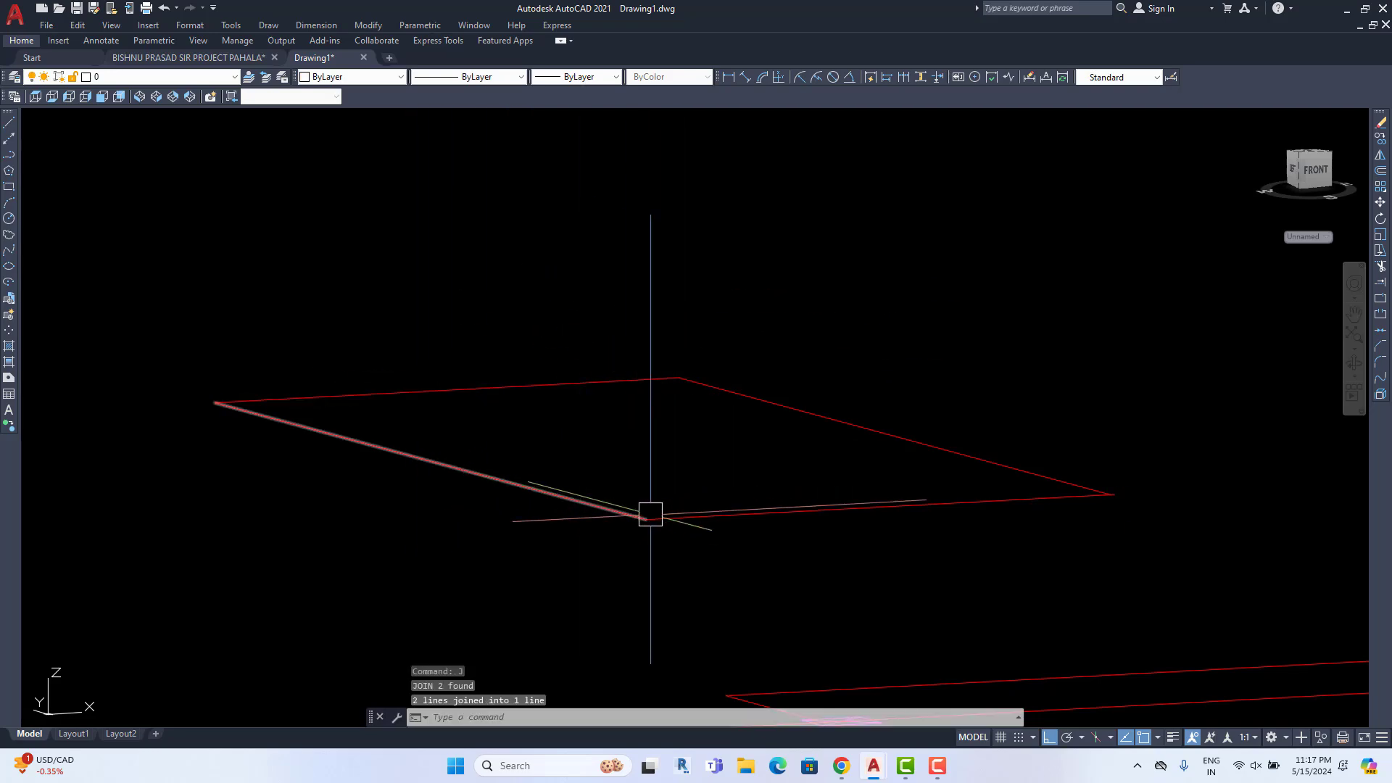
Draw a vertical line from the north-west column centre on the top floor level down to the same column on the lowest level
scroll(687, 261, down, 5)
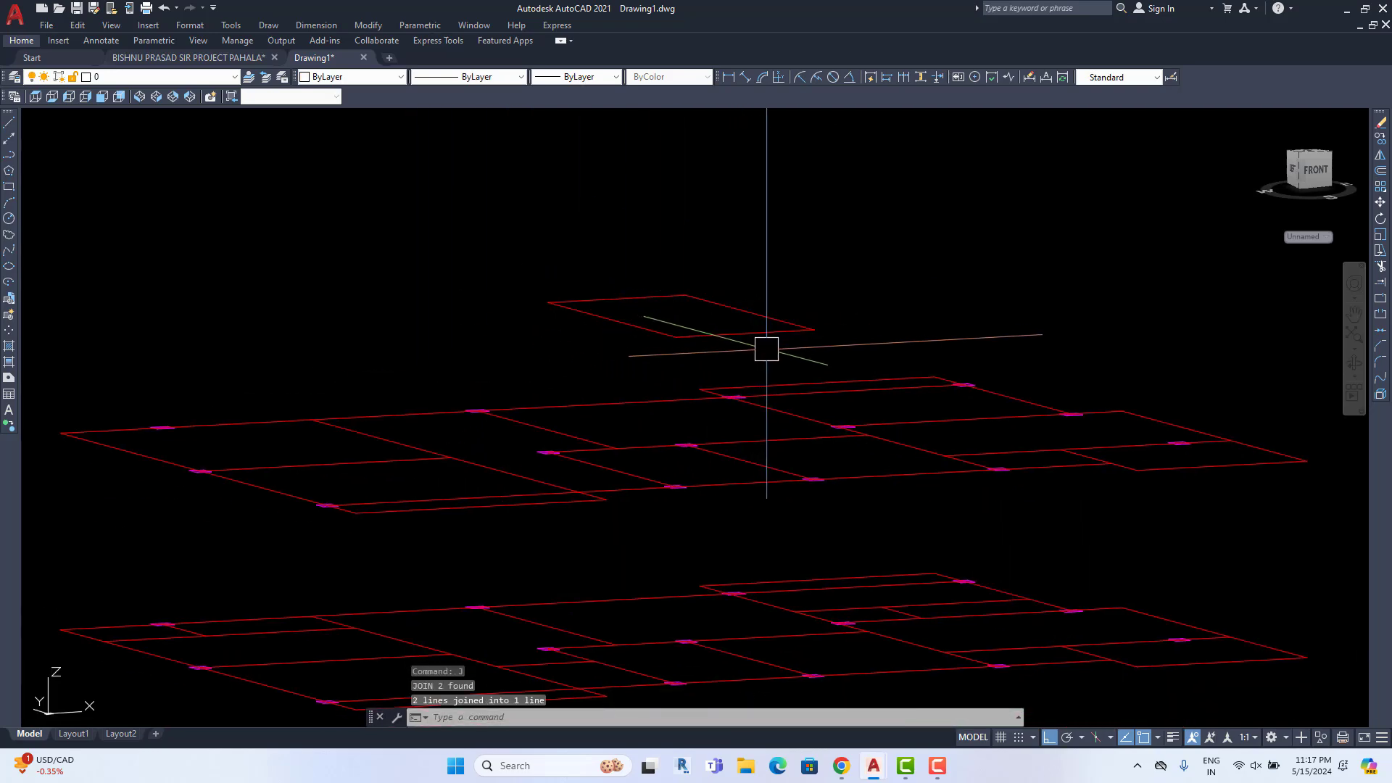
scroll(767, 349, down, 5)
shift+middle_drag(718, 535, 774, 286)
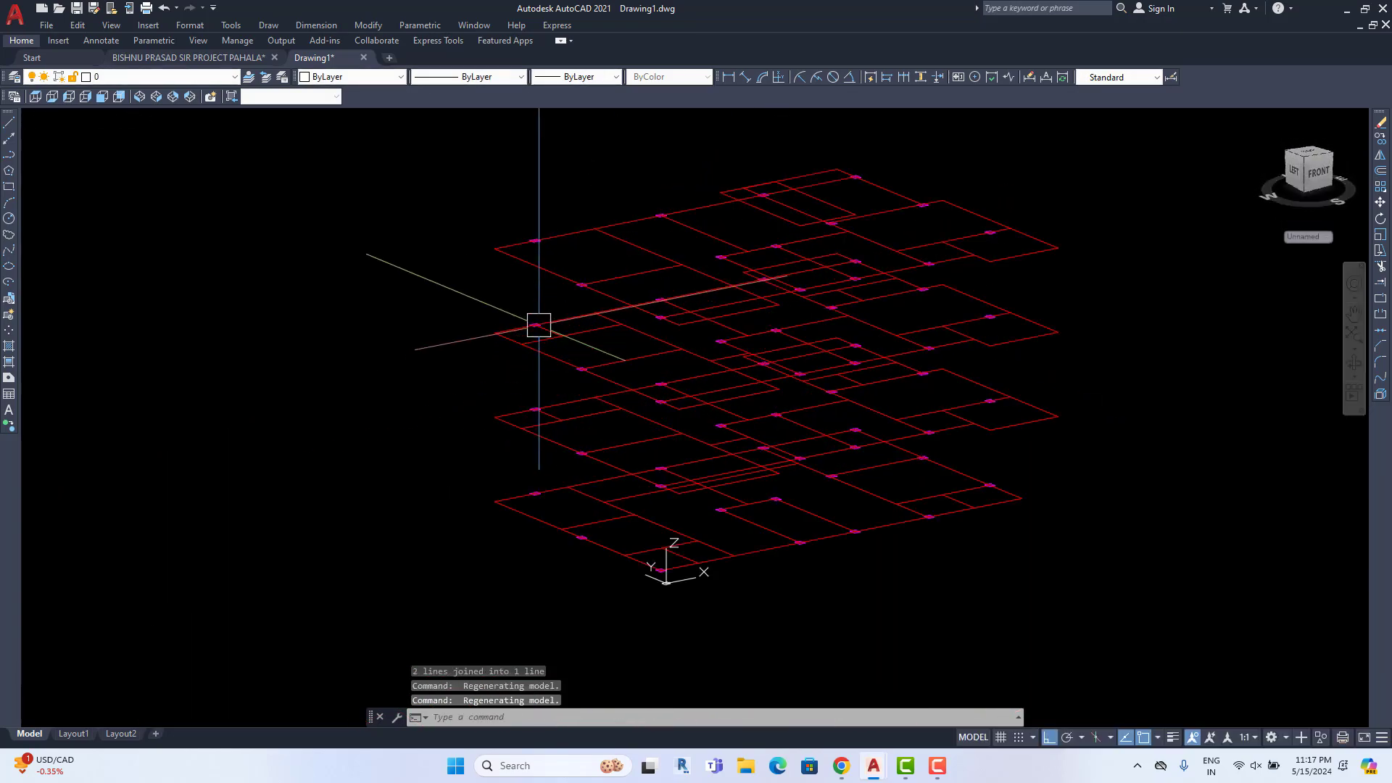
scroll(566, 340, up, 3)
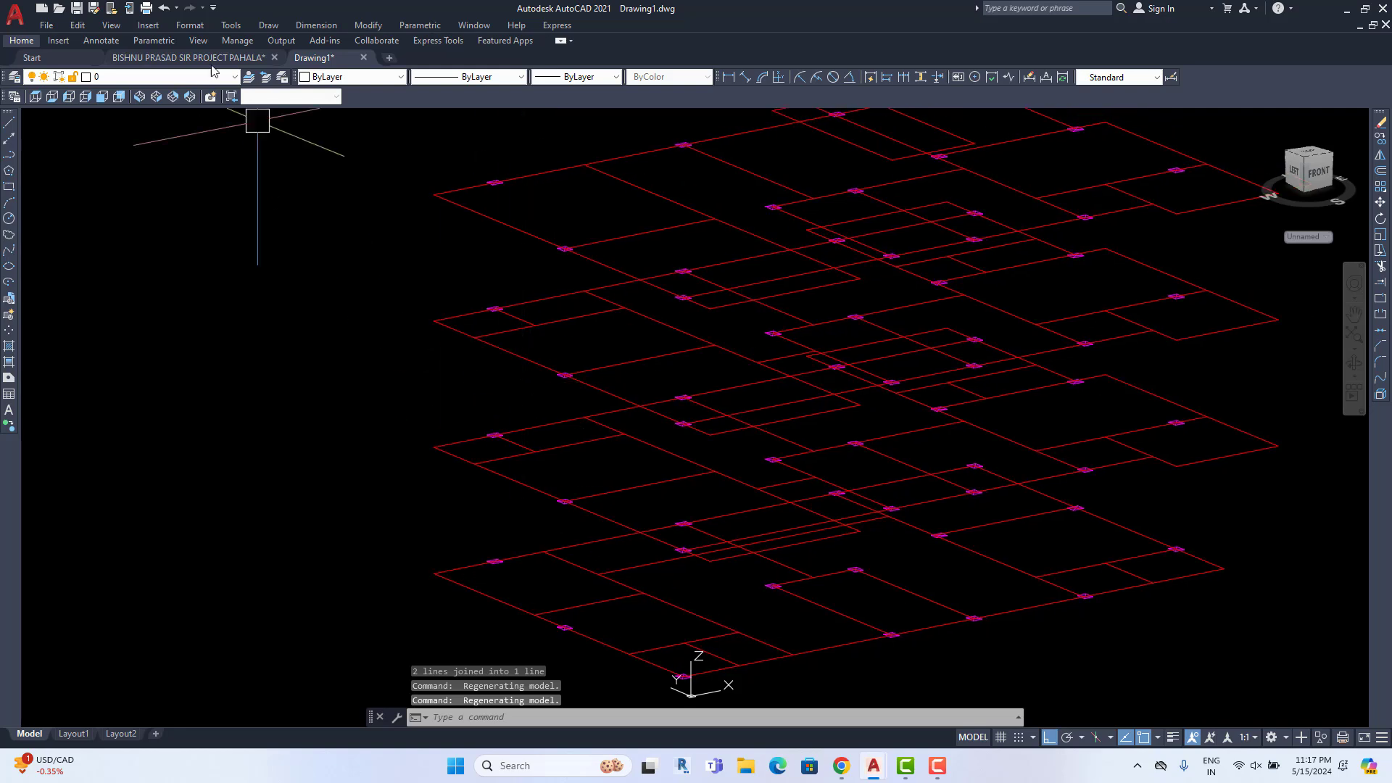
click(10, 123)
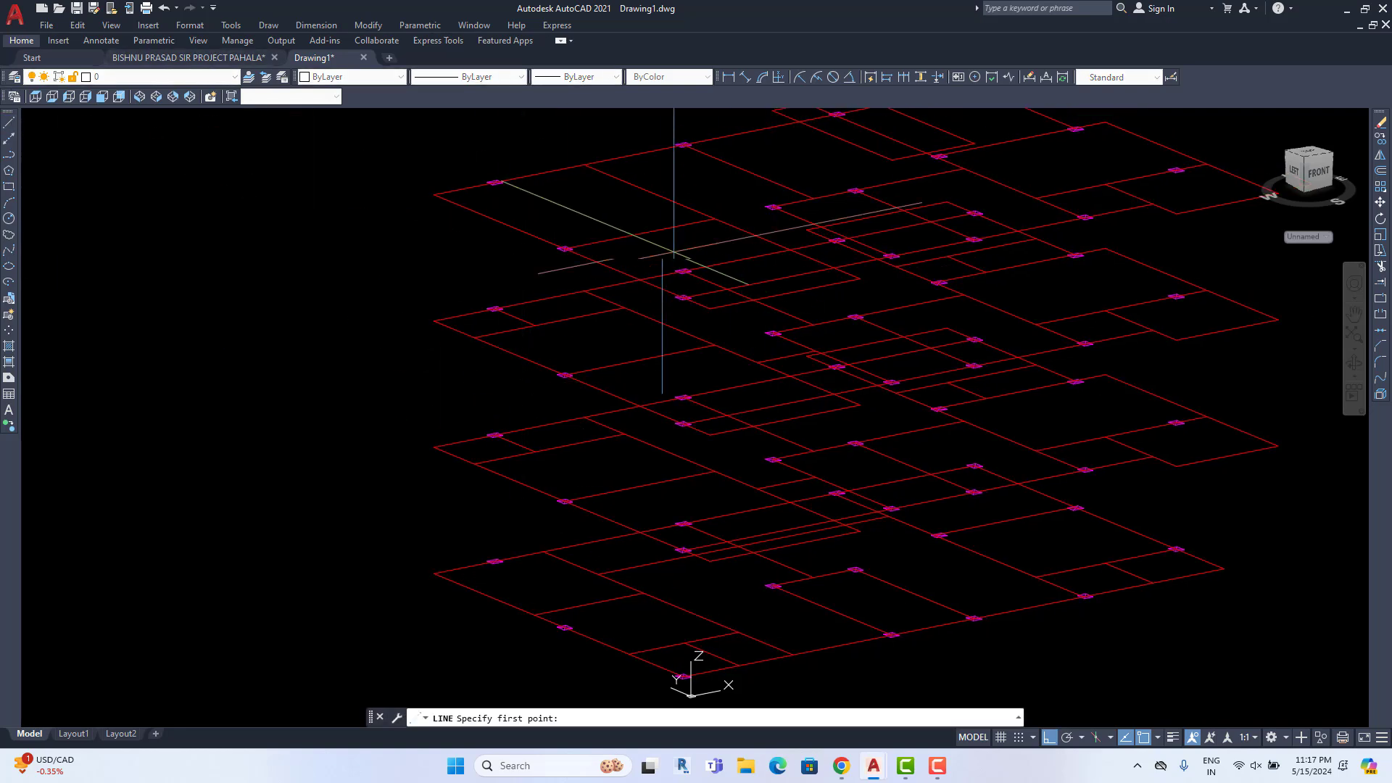
scroll(673, 255, up, 10)
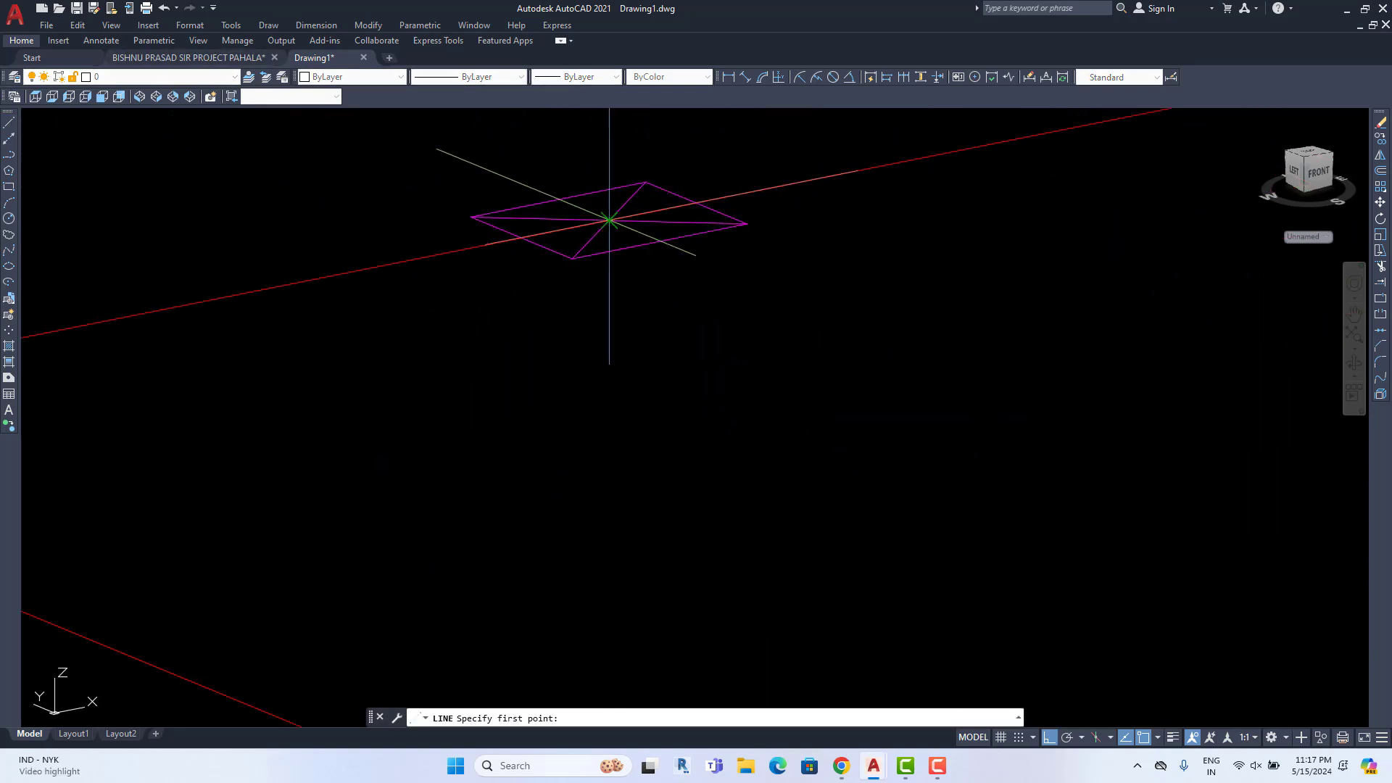
click(609, 219)
scroll(634, 479, down, 6)
scroll(658, 319, up, 6)
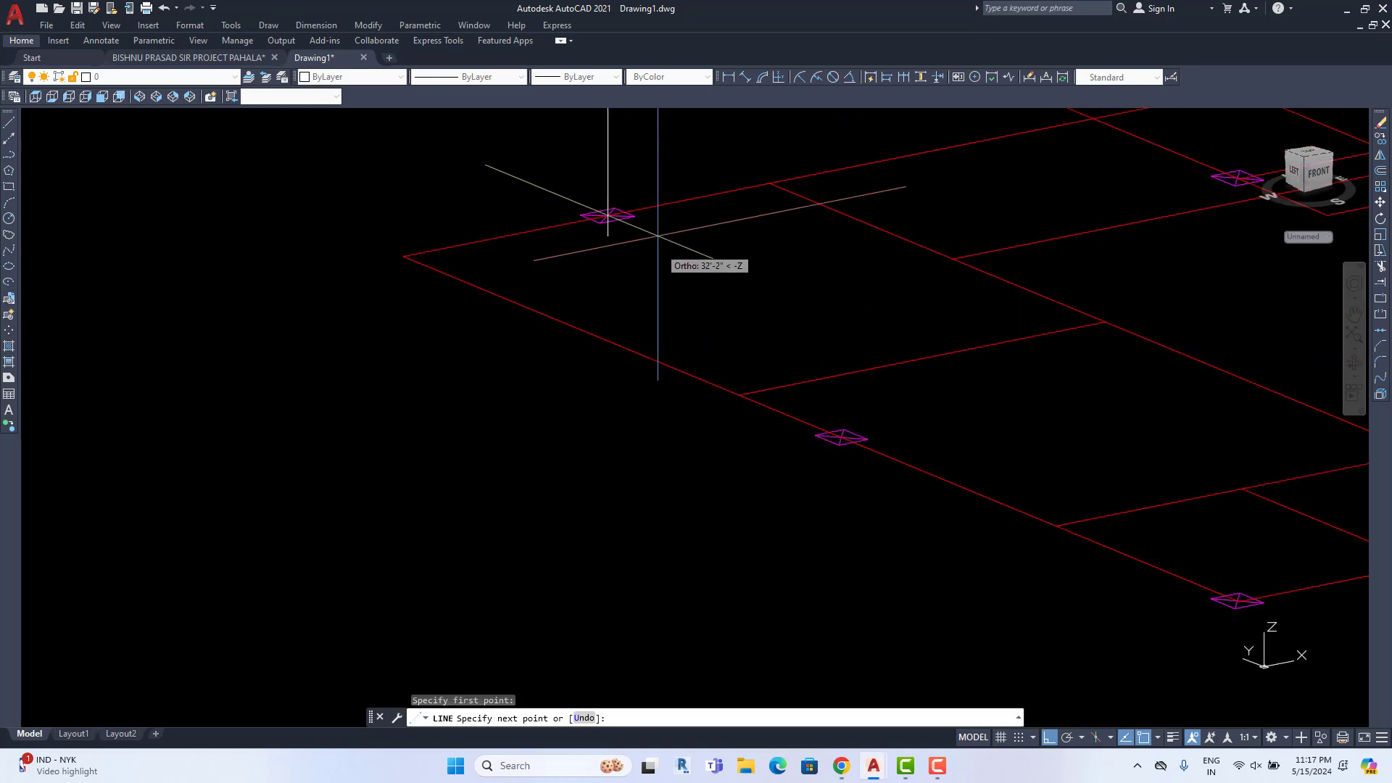
scroll(657, 236, up, 8)
click(552, 185)
Continue the north-west column line 5' straight down below the lowest level and end the line
scroll(590, 319, down, 6)
middle_drag(611, 362, 614, 249)
scroll(590, 348, down, 4)
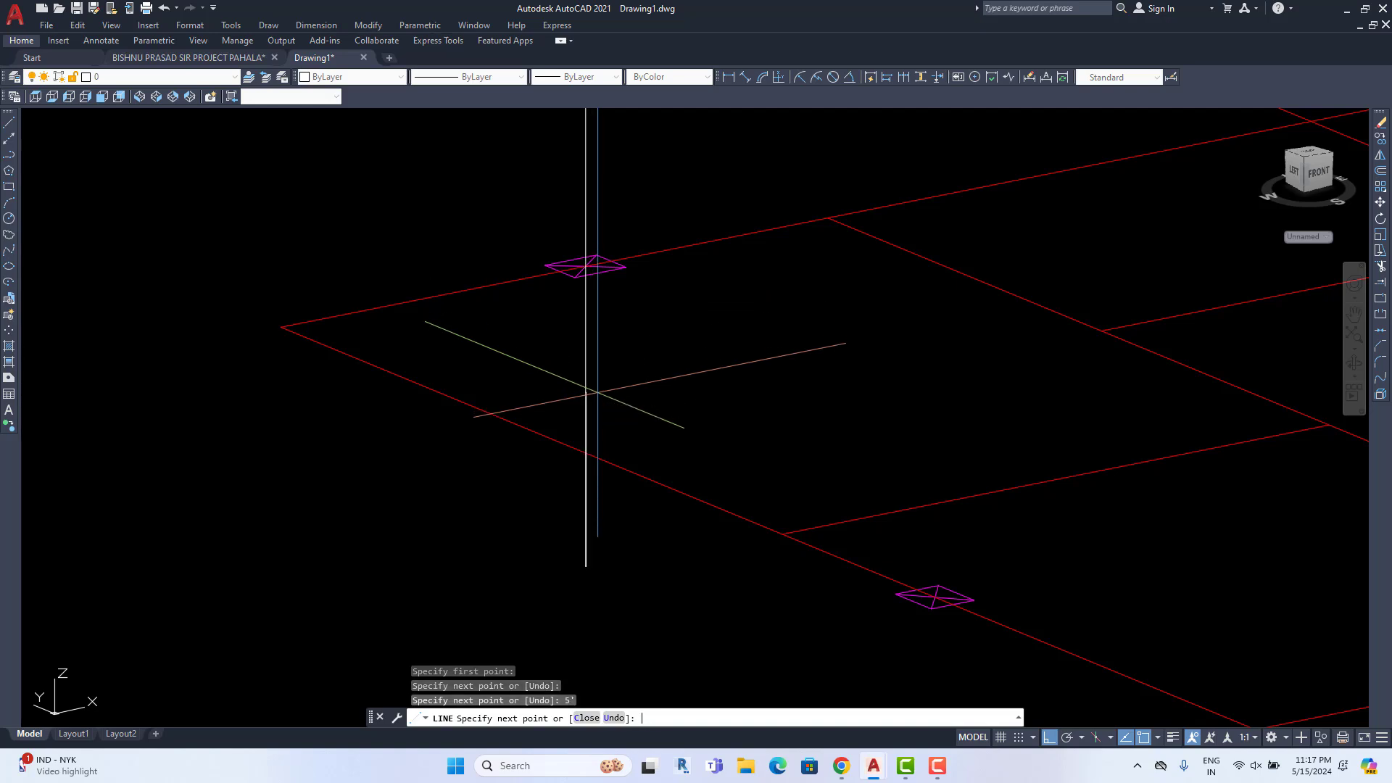
scroll(596, 392, down, 3)
key(Escape)
middle_drag(600, 394, 583, 407)
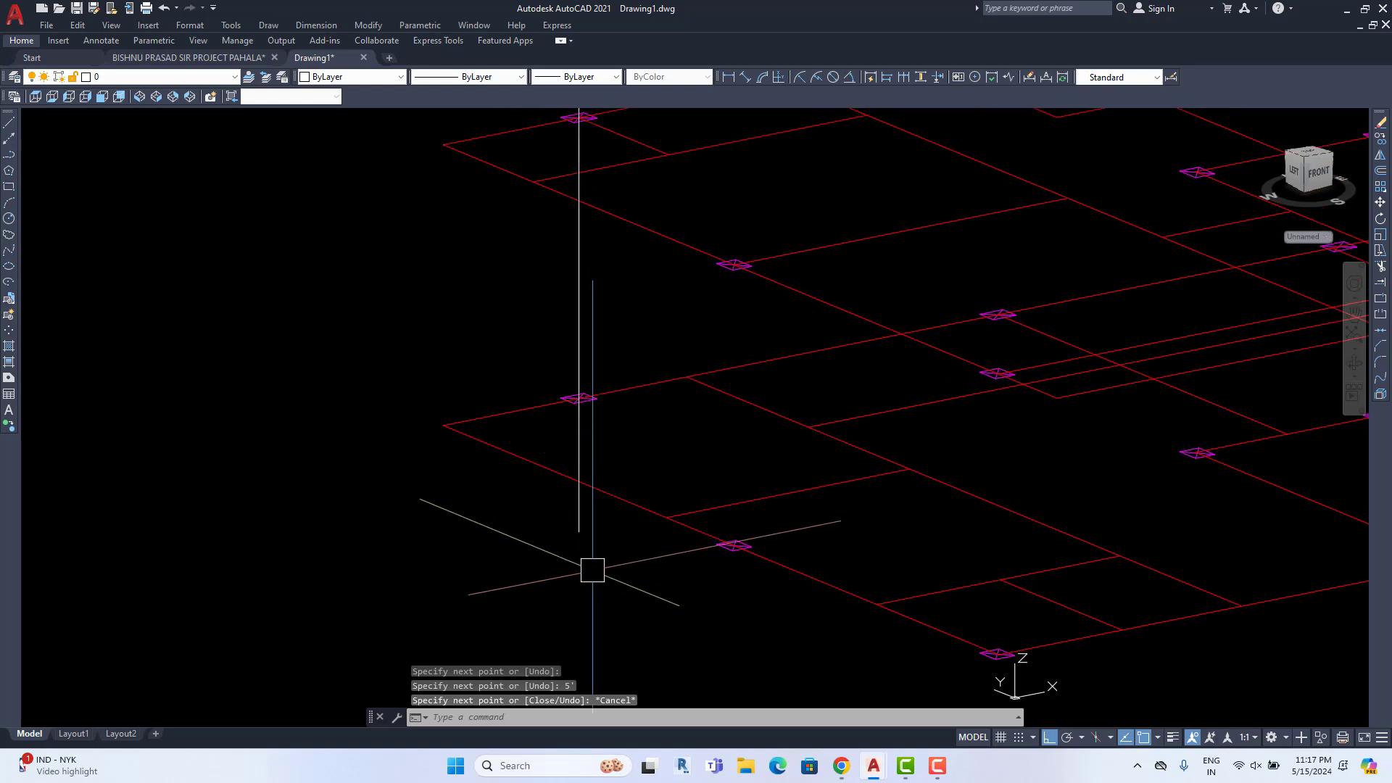
Select both segments of the vertical line at the north-west column
click(579, 518)
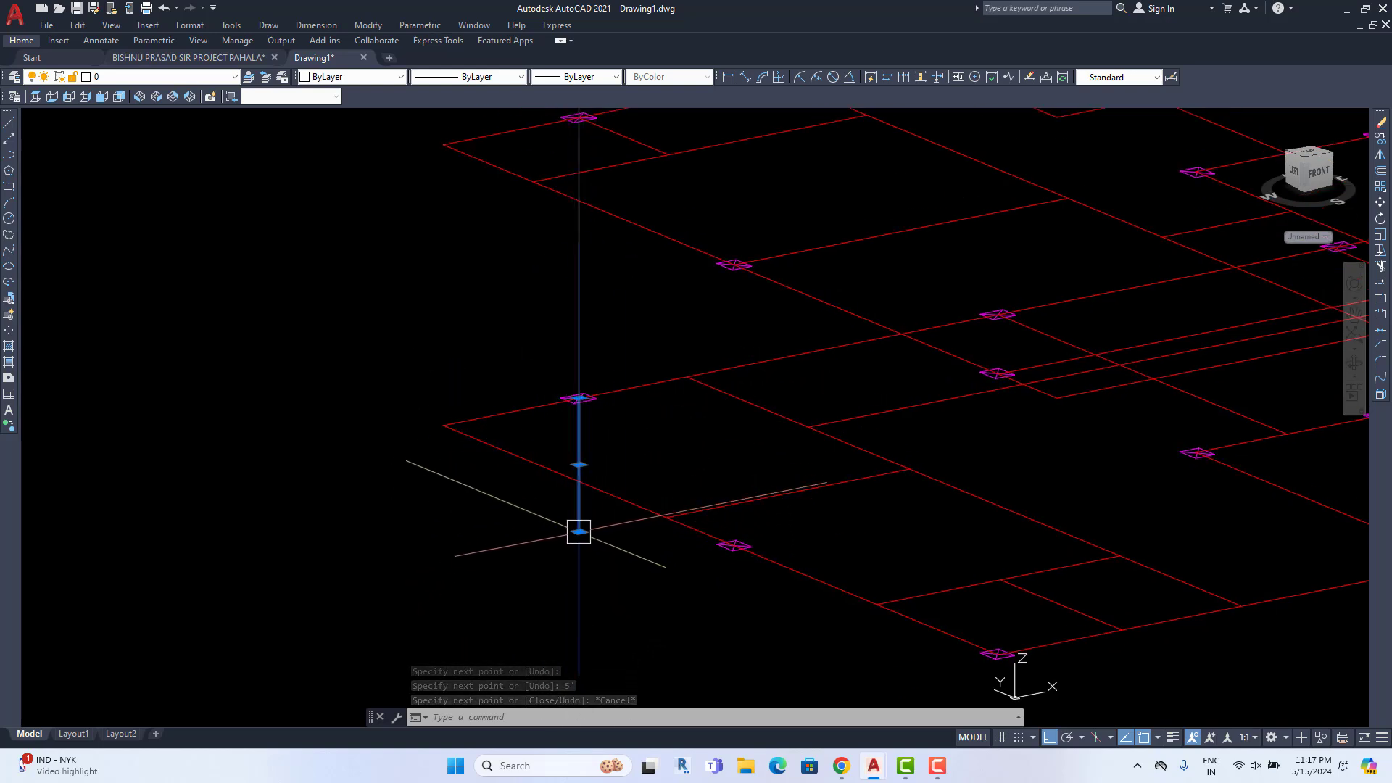
scroll(580, 388, down, 5)
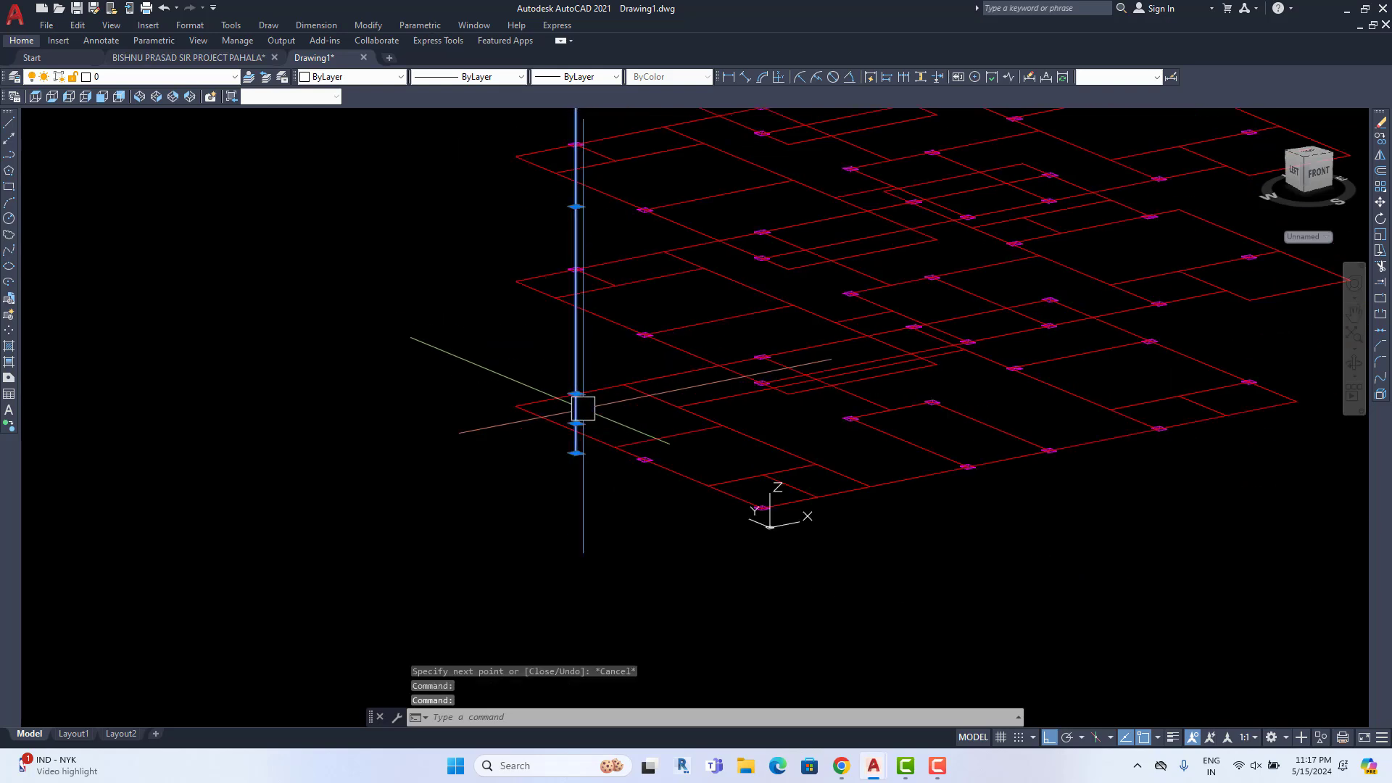
Copy the vertical column line from its base-floor marker centre to the neighbouring column marker
click(1380, 138)
scroll(483, 404, up, 10)
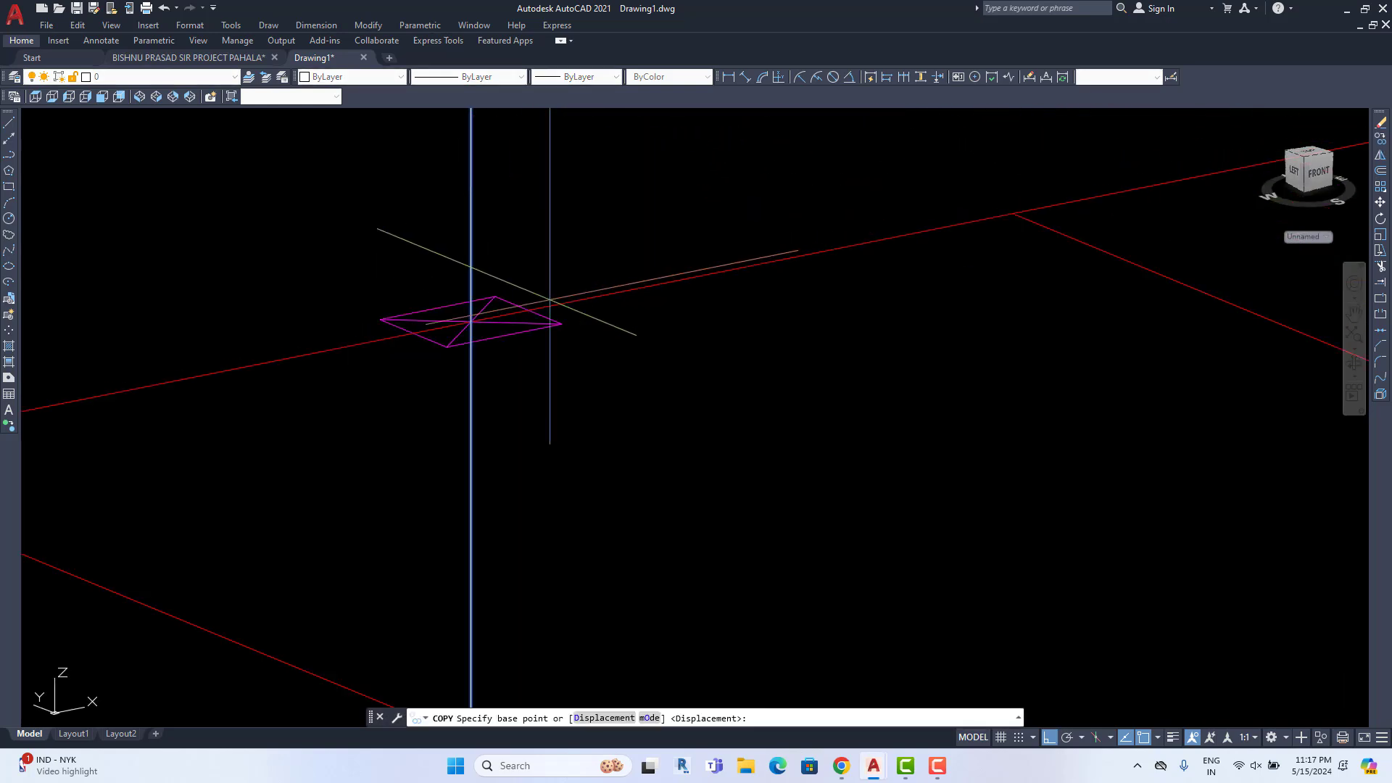
click(370, 348)
scroll(506, 398, down, 8)
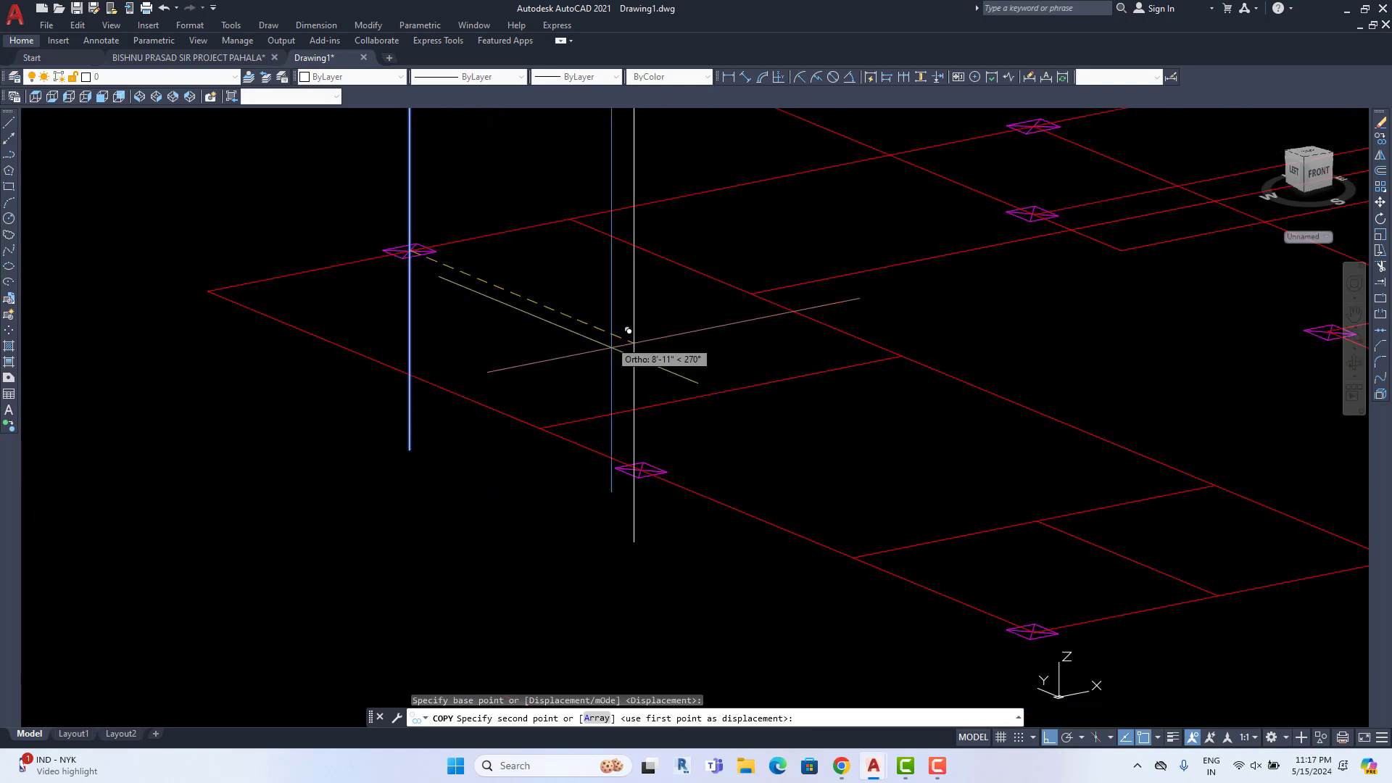
scroll(590, 460, up, 8)
click(695, 460)
scroll(767, 507, down, 5)
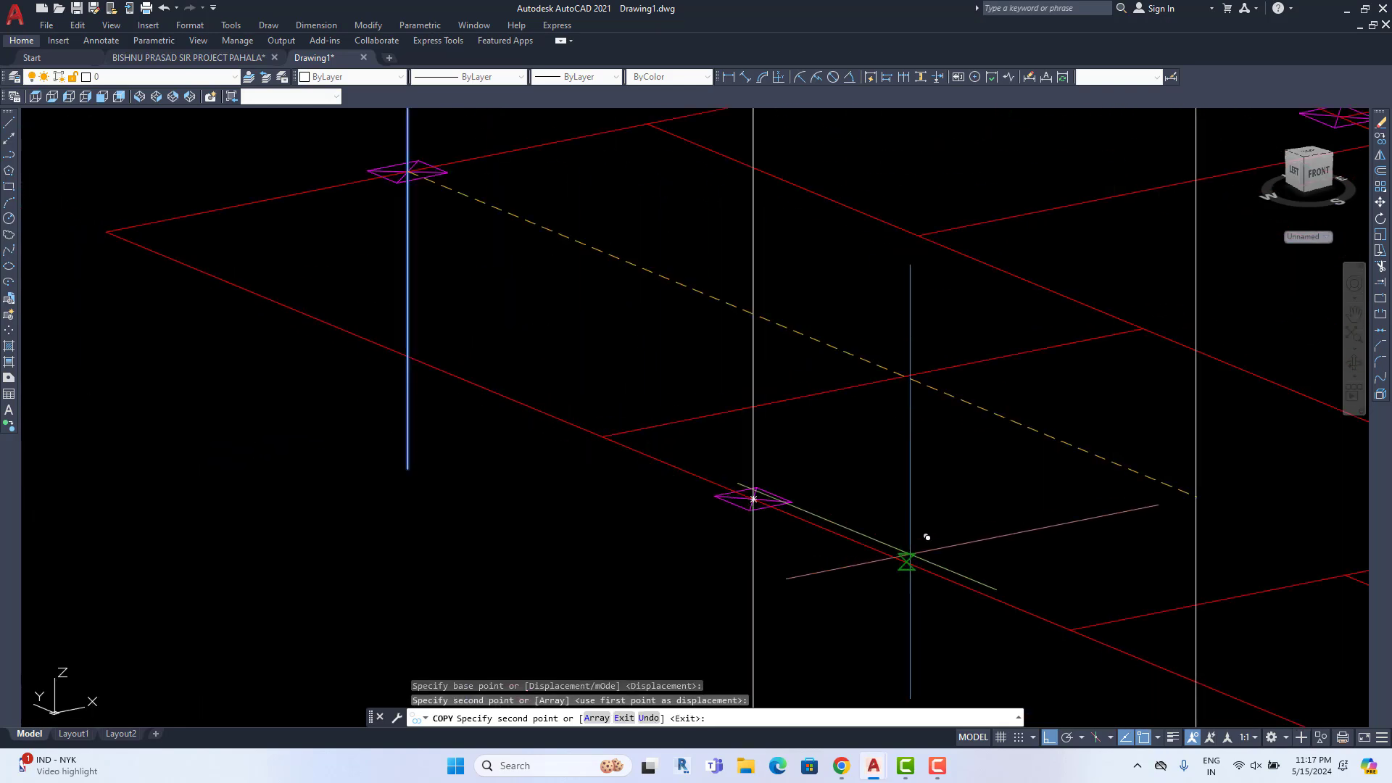
Place another copy of the column line at the centreline intersection of the front corner column
middle_drag(910, 555, 857, 507)
scroll(857, 508, down, 5)
middle_drag(868, 442, 838, 433)
scroll(855, 414, up, 10)
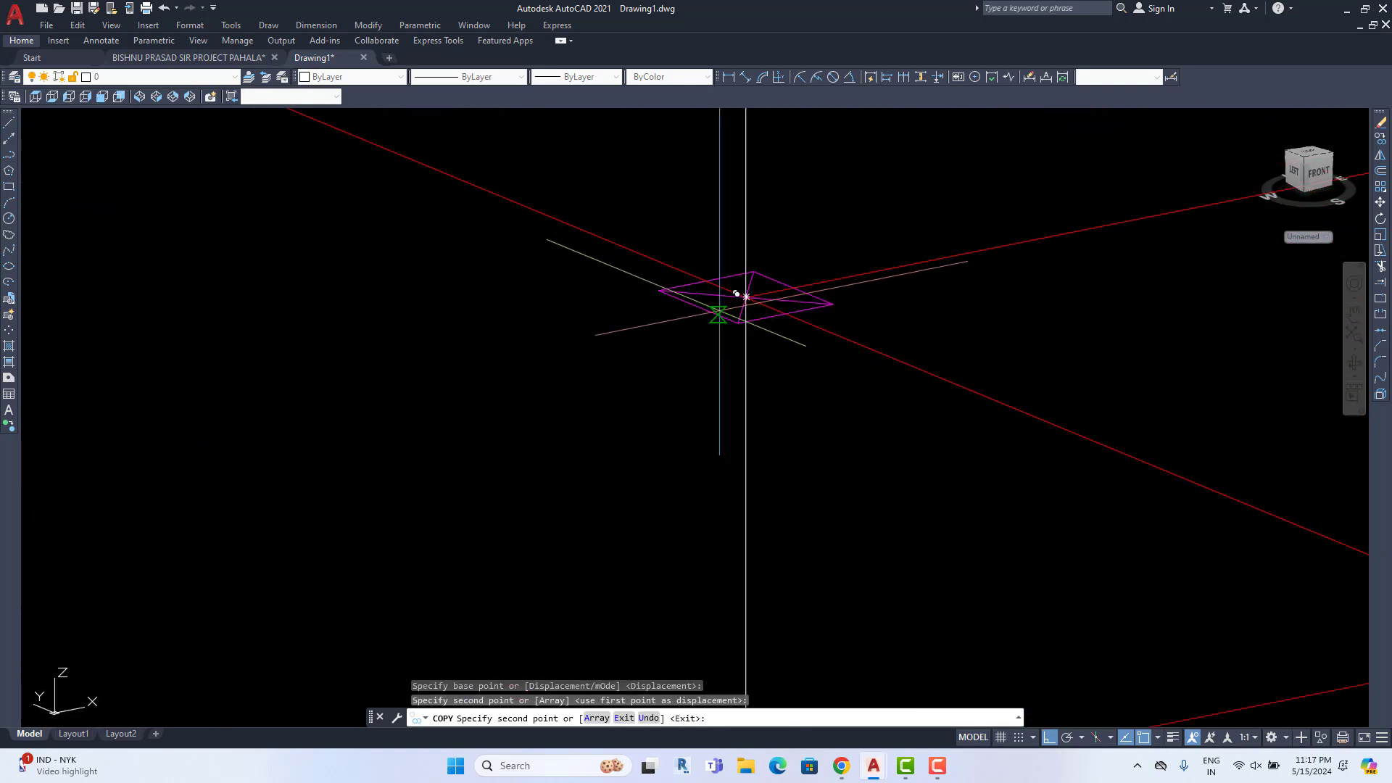
scroll(790, 404, down, 12)
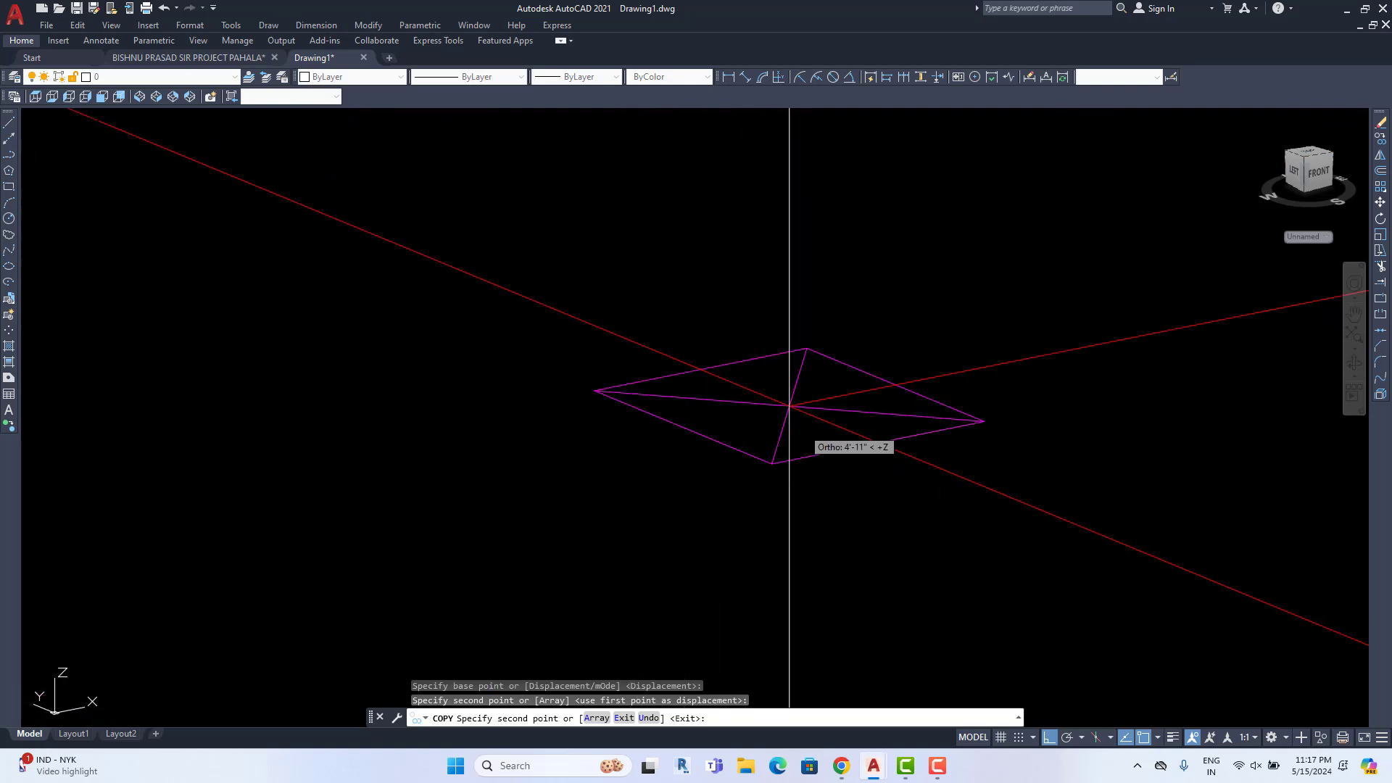
scroll(809, 349, up, 6)
scroll(701, 429, up, 5)
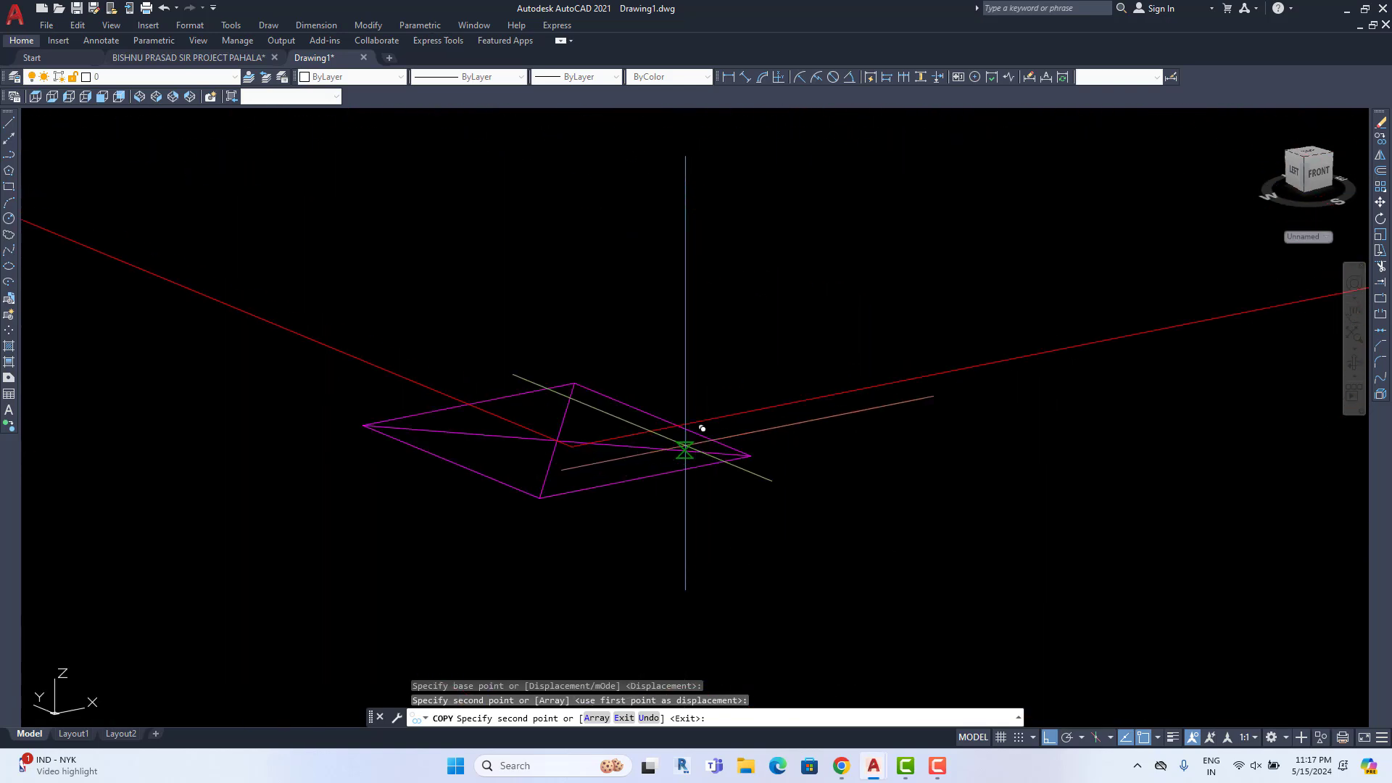
scroll(600, 440, up, 4)
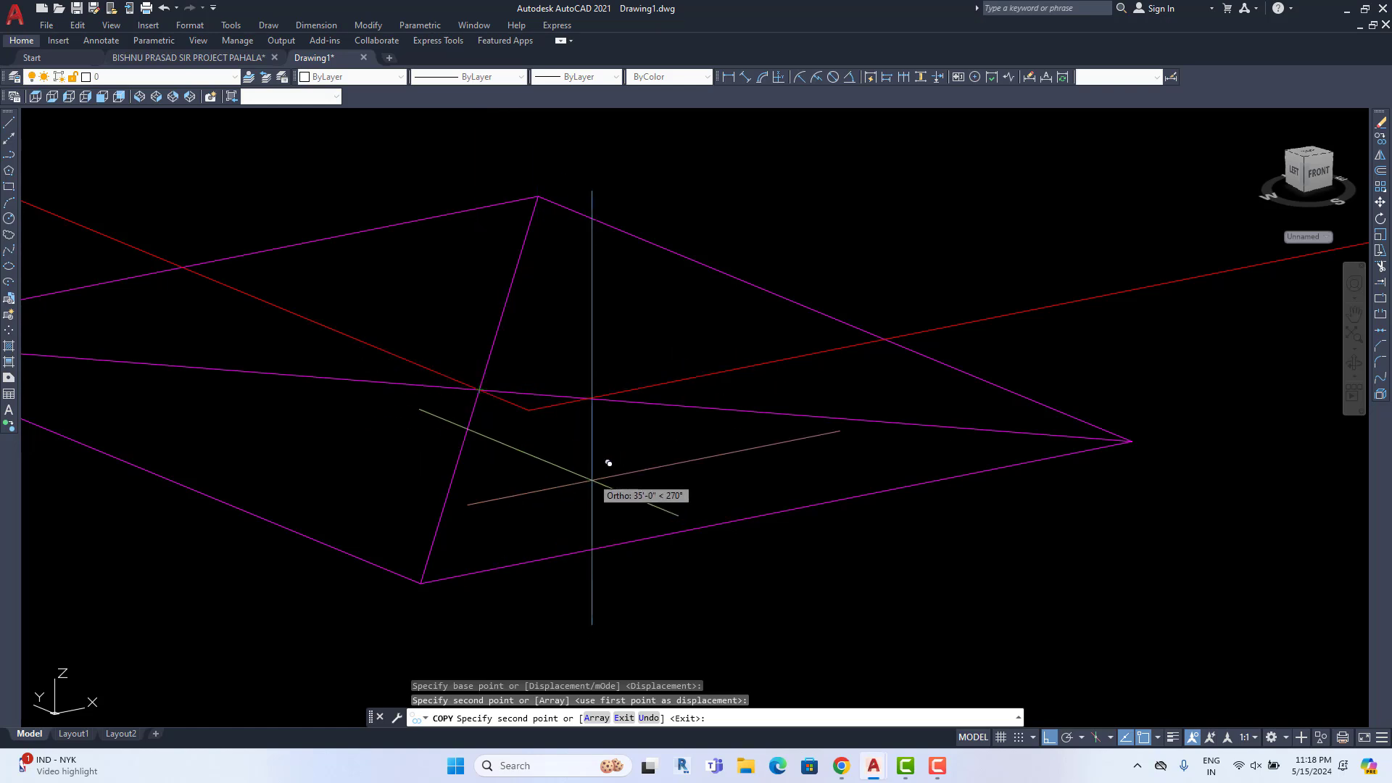
click(529, 410)
scroll(648, 507, down, 15)
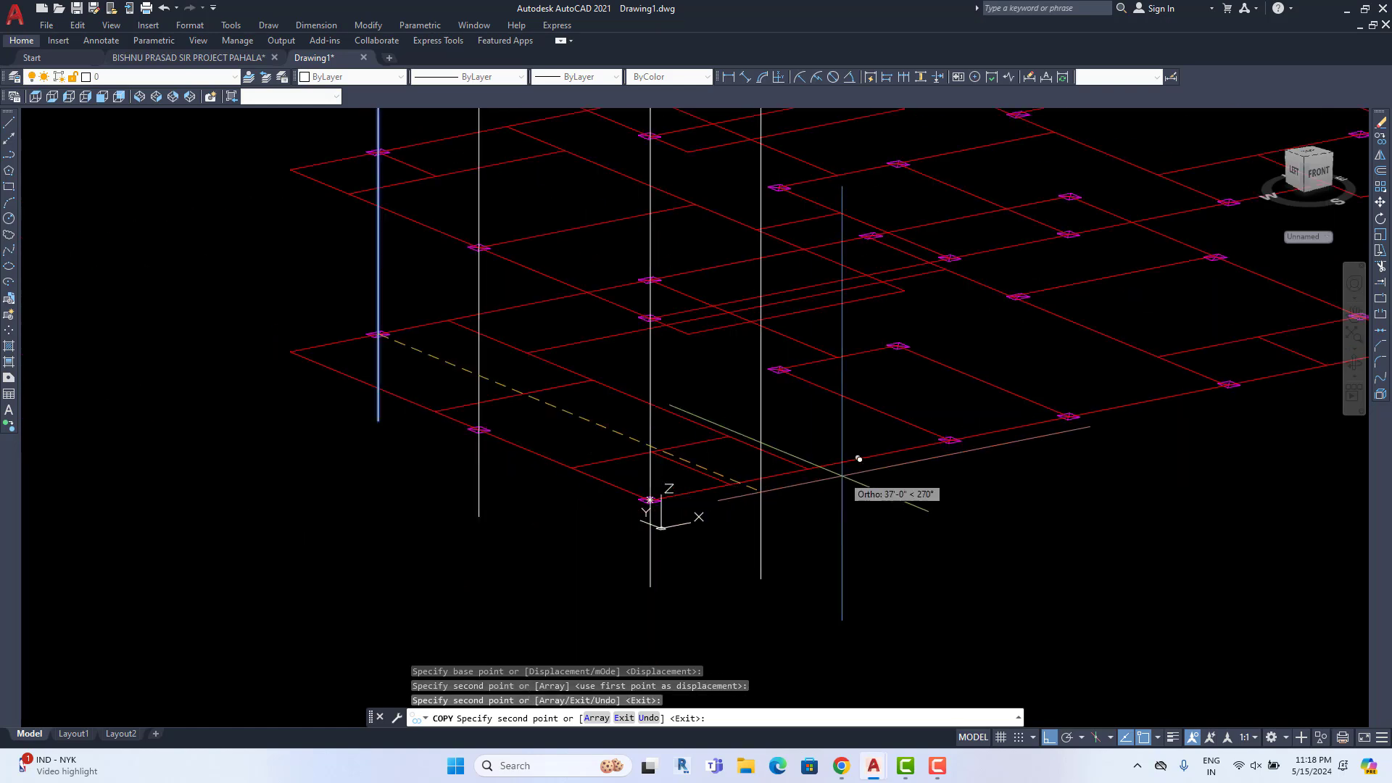
Place two more copies of the column line on the next column markers along the front centreline
scroll(945, 422, up, 2)
middle_drag(946, 422, 756, 447)
scroll(760, 473, up, 10)
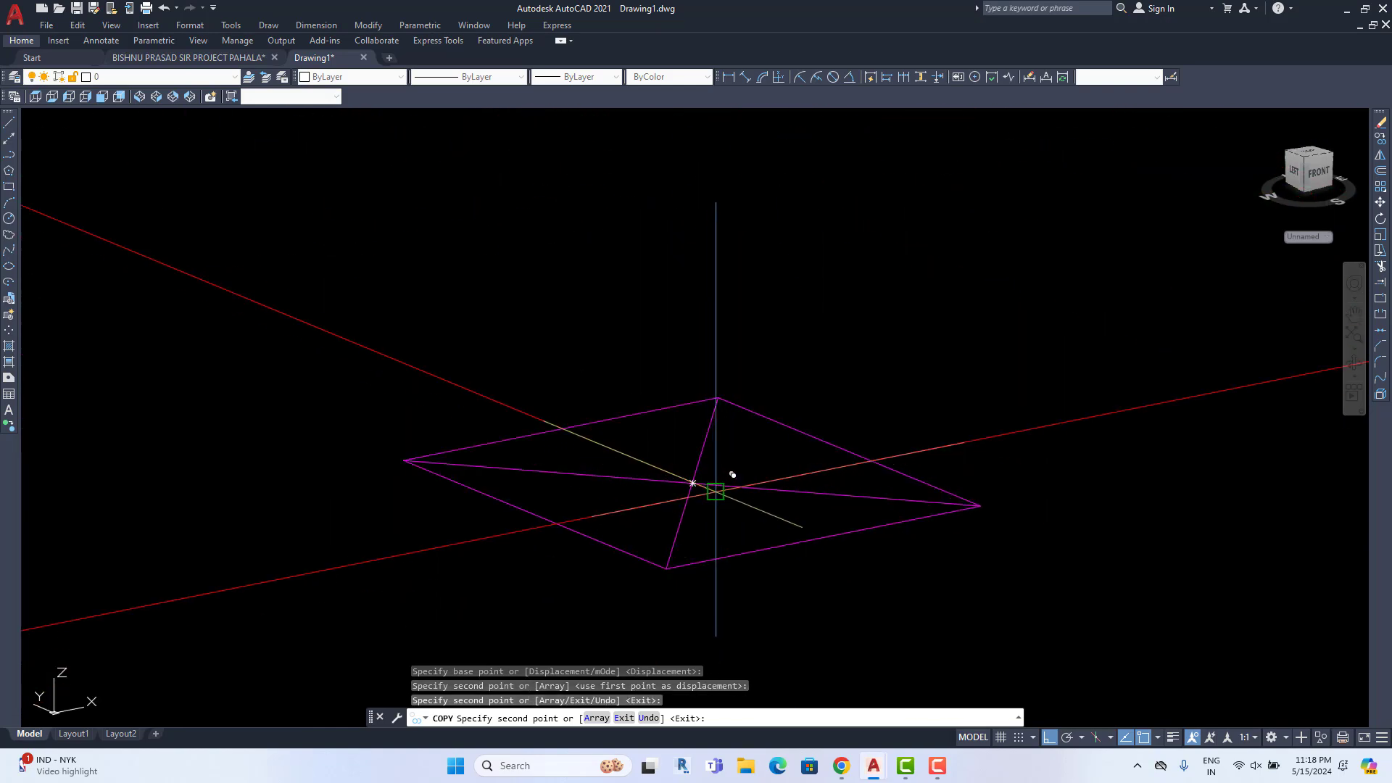
scroll(754, 515, up, 3)
scroll(737, 498, down, 8)
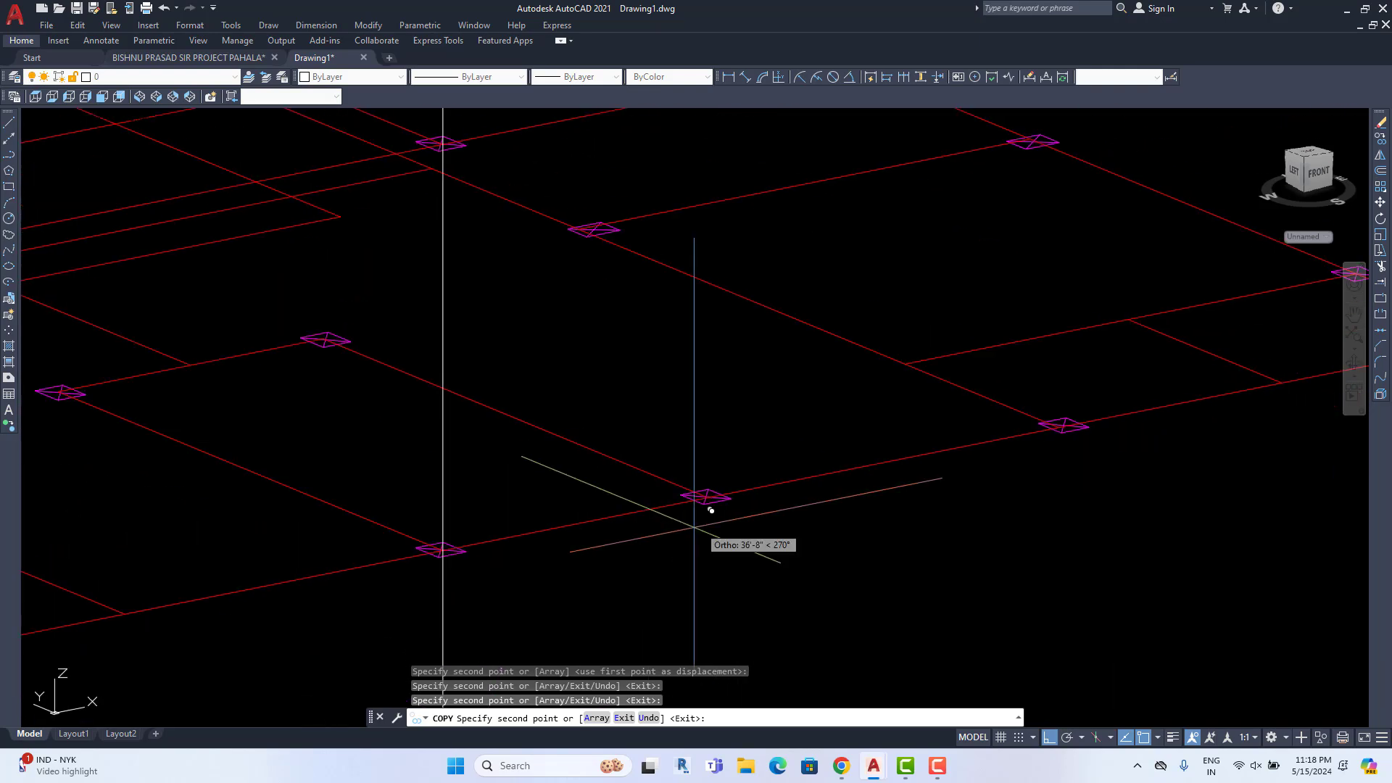
scroll(681, 482, up, 6)
scroll(498, 417, up, 5)
scroll(607, 494, down, 10)
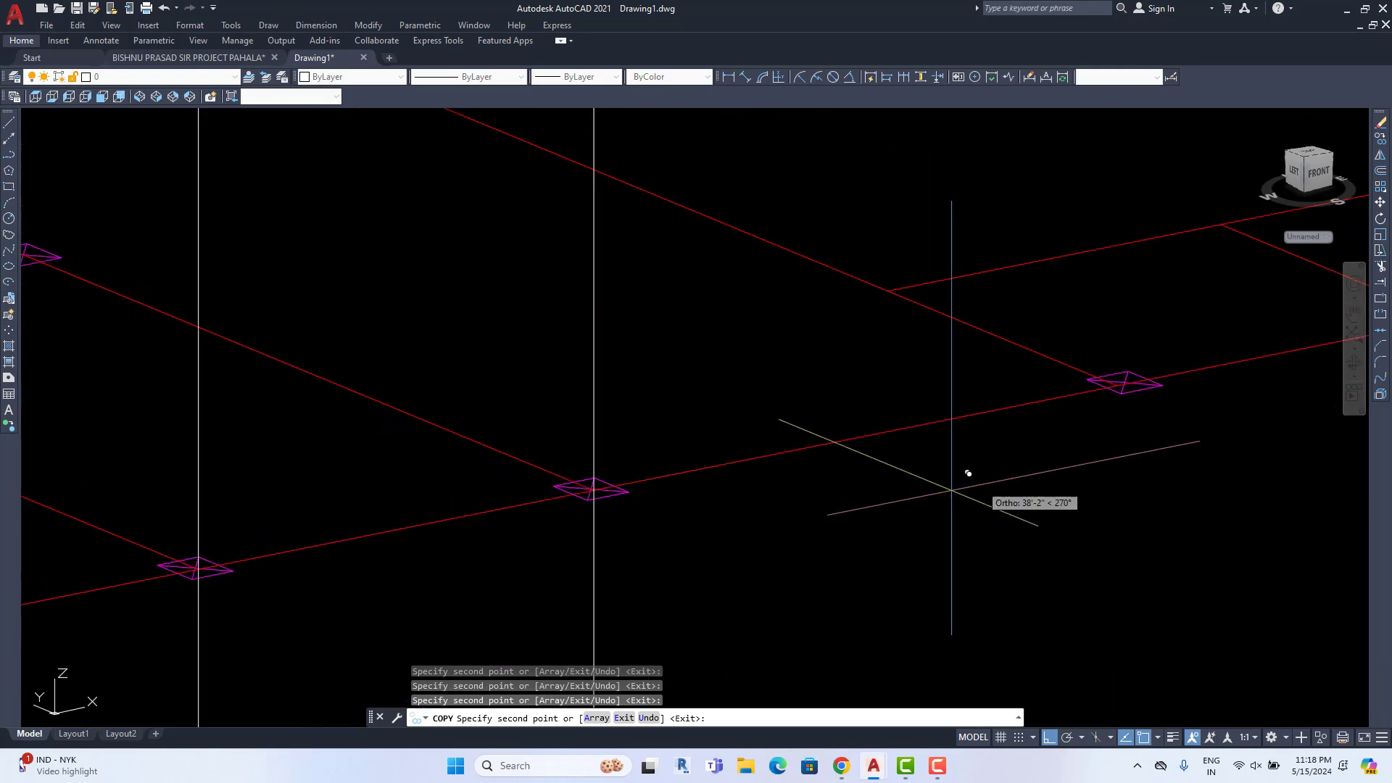
Place copies of the column line on the remaining column markers and finish copying
scroll(1184, 403, up, 8)
shift+middle_drag(689, 335, 743, 338)
scroll(408, 382, up, 2)
click(407, 382)
scroll(408, 382, down, 10)
shift+middle_drag(950, 490, 779, 456)
scroll(769, 435, down, 5)
scroll(814, 297, up, 10)
click(429, 423)
scroll(429, 423, down, 10)
key(Escape)
Draw a vertical line from the top-floor column marker up to the raised roof outline above it
scroll(738, 145, up, 8)
text(l)
click(696, 543)
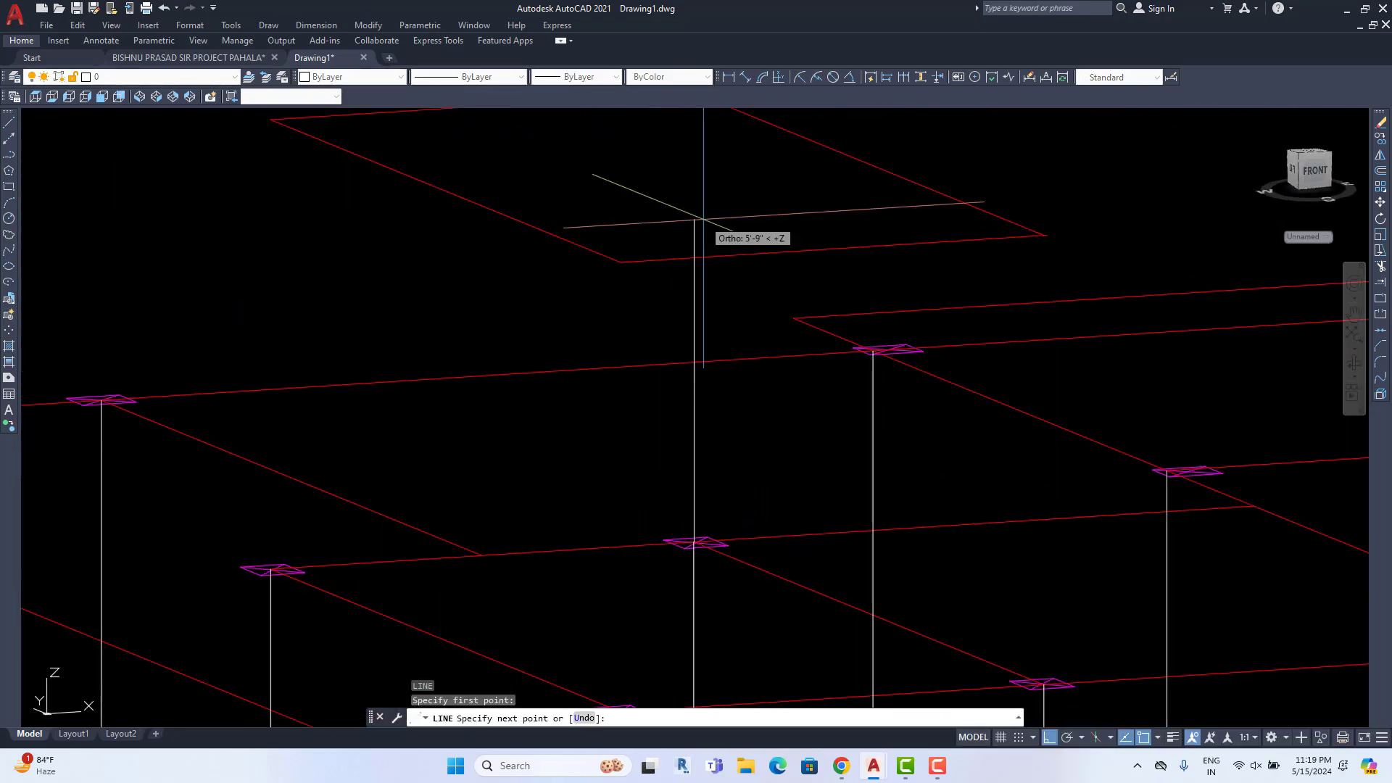
mouse_move(523, 305)
shift+middle_down()
mouse_move(612, 363)
mouse_move(594, 348)
shift+middle_up()
click(612, 364)
key(Return)
Draw vertical column lines at two further corners of the raised roof outline, joining them to the columns below
key(Return)
click(759, 223)
click(754, 505)
key(Return)
key(Return)
scroll(758, 223, up, 4)
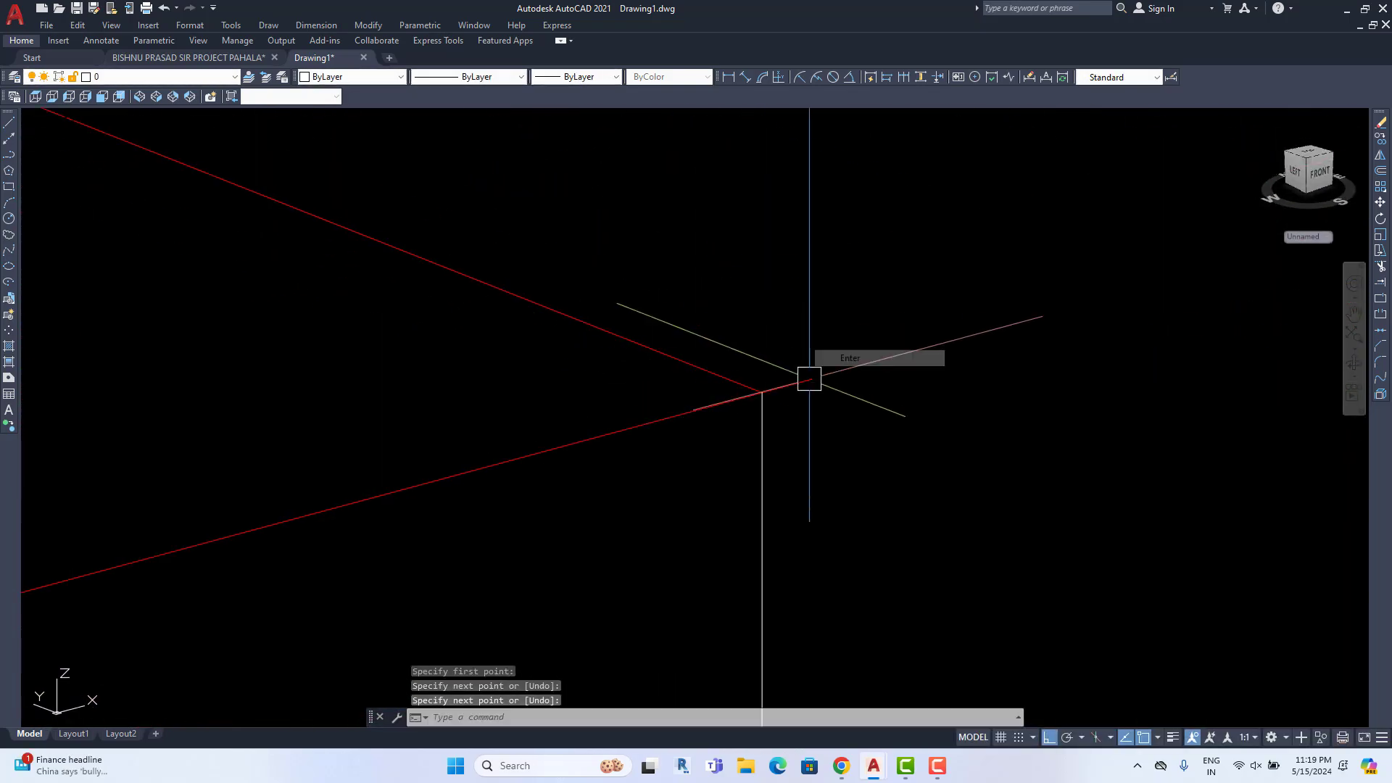
click(764, 391)
click(516, 512)
Examine the column lines on all floors of the frame from several directions
scroll(516, 513, down, 10)
shift+right_click(674, 423)
shift+middle_drag(769, 551, 780, 496)
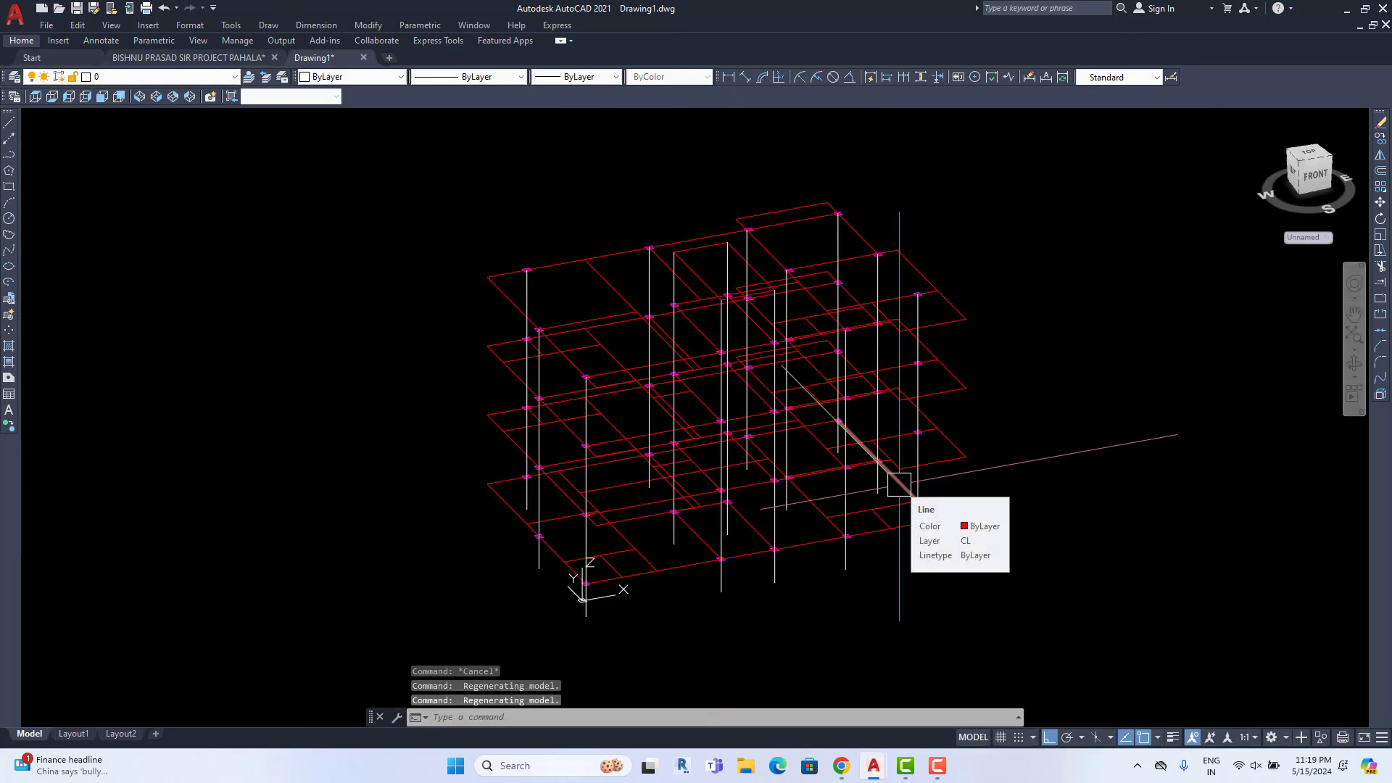
shift+middle_drag(880, 488, 840, 414)
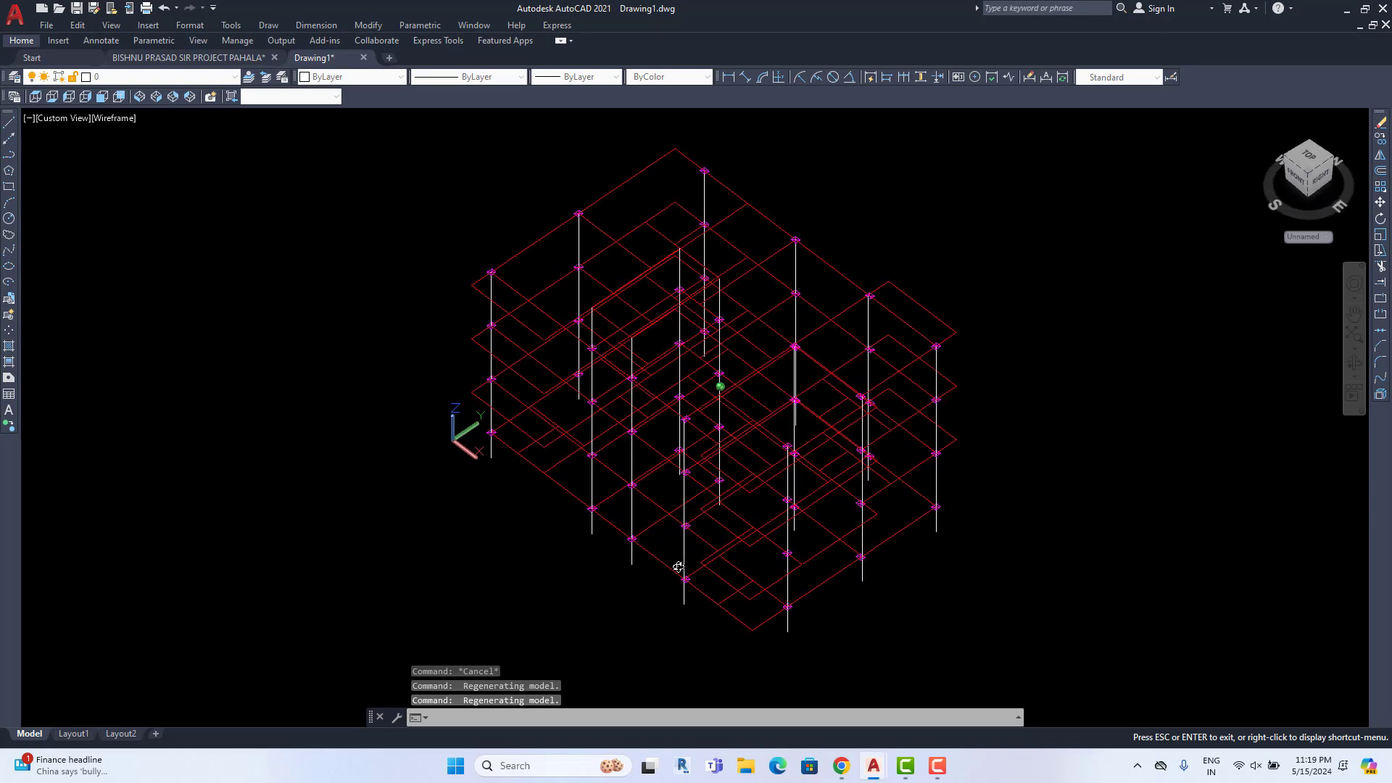
shift+middle_drag(678, 567, 766, 626)
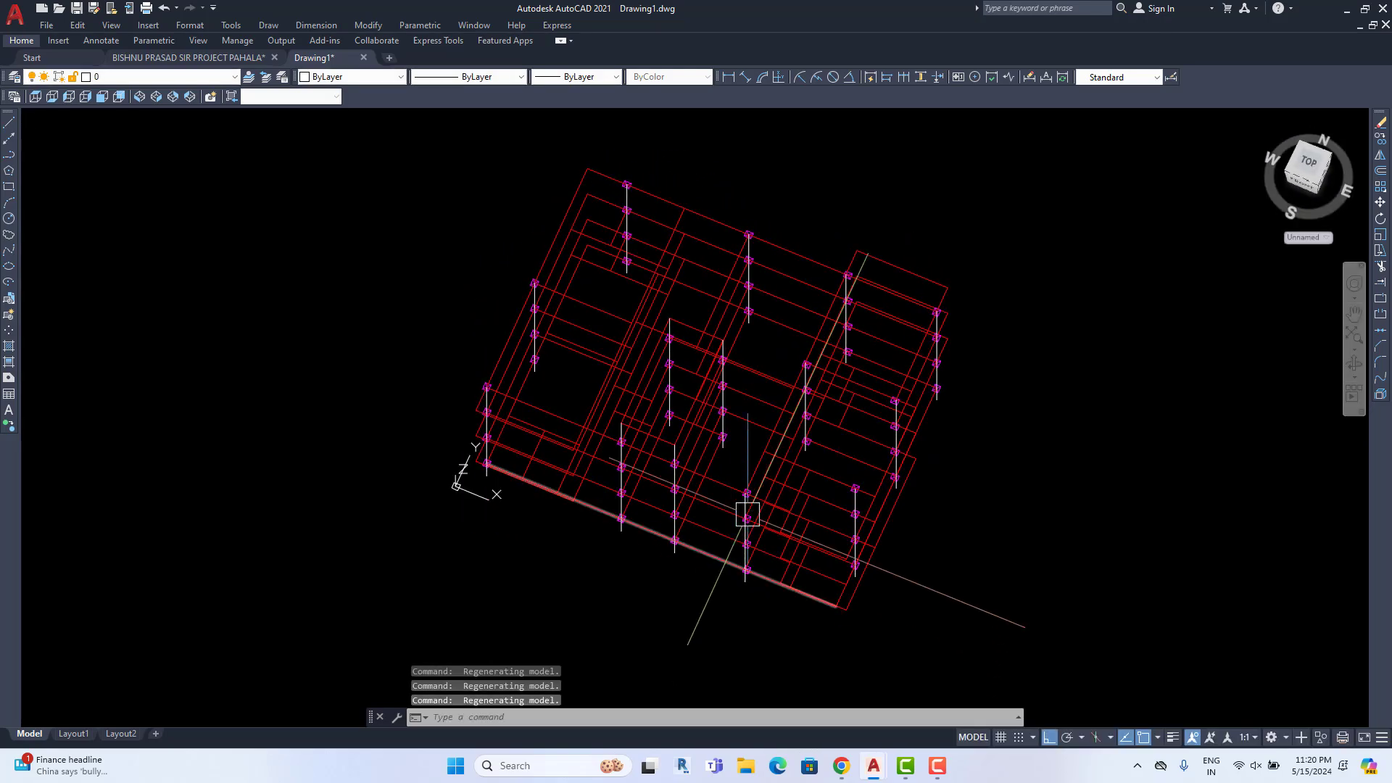
scroll(746, 511, up, 2)
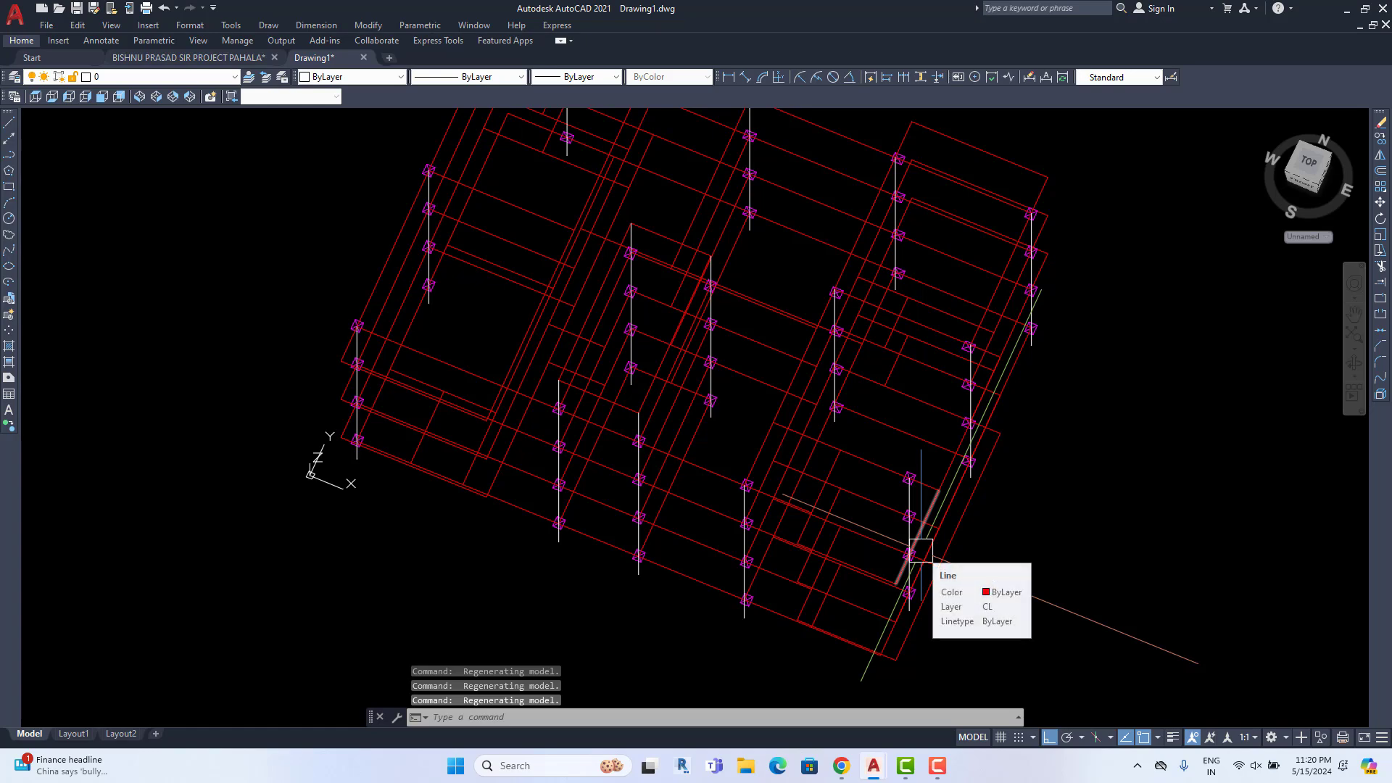
scroll(921, 551, down, 3)
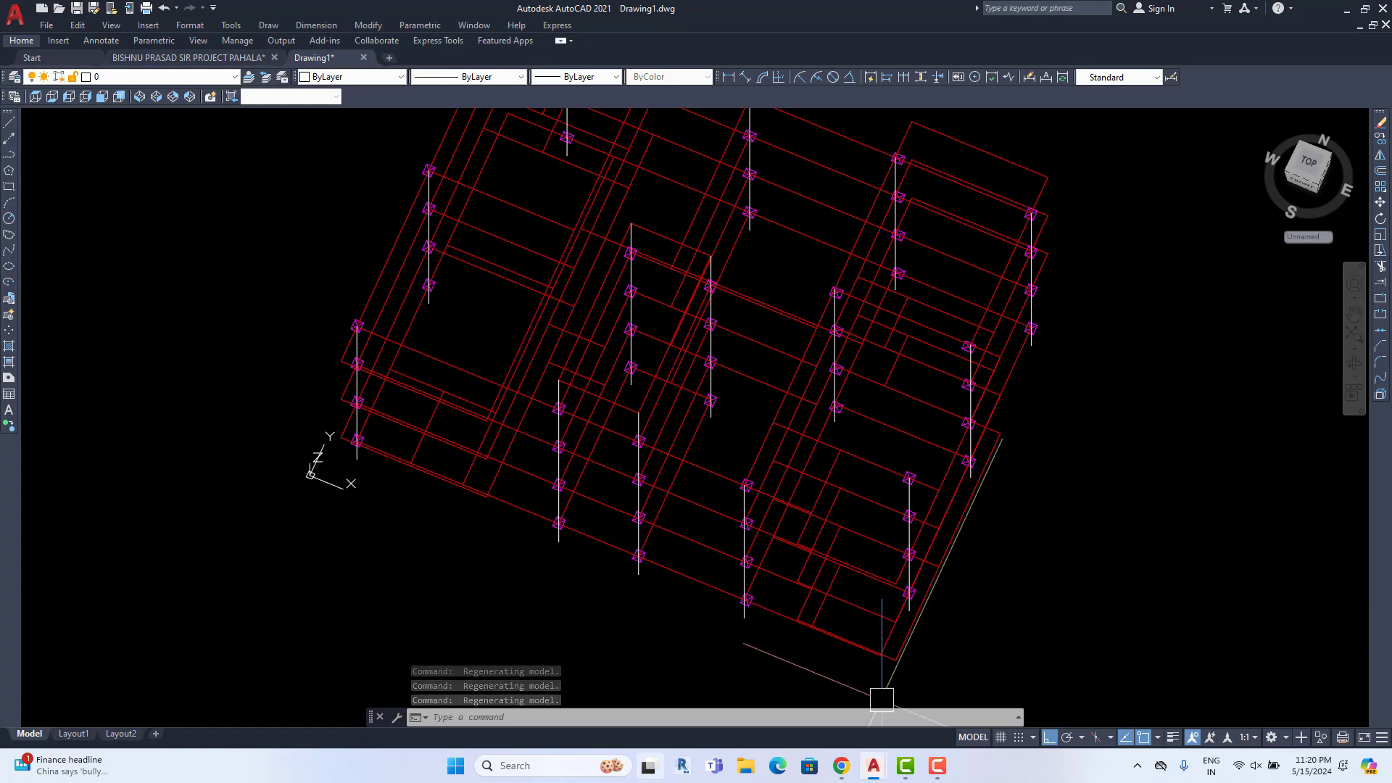
scroll(712, 351, down, 3)
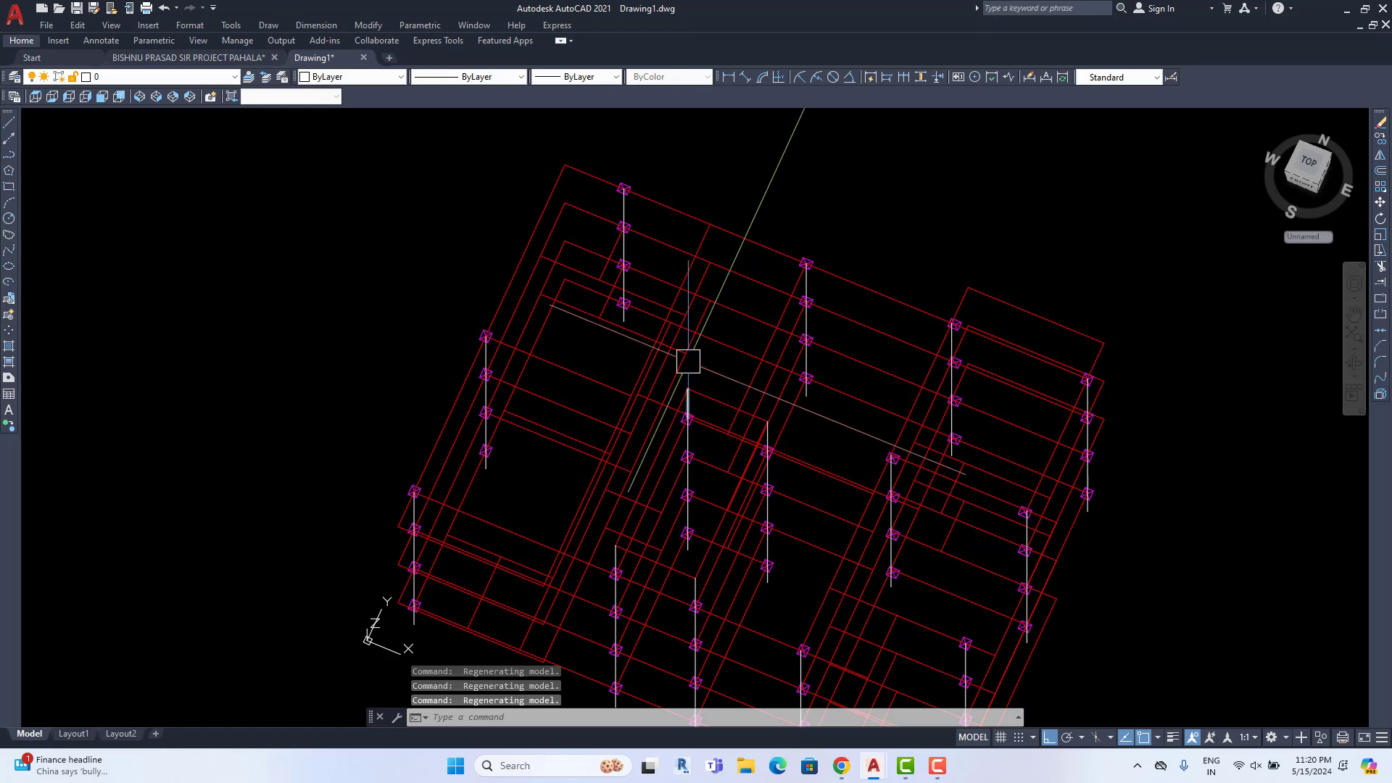
Erase the magenta column marker outlines stacked on the COLUMN layer, keeping the centrelines and vertical column lines
shift+middle_drag(690, 289, 712, 504)
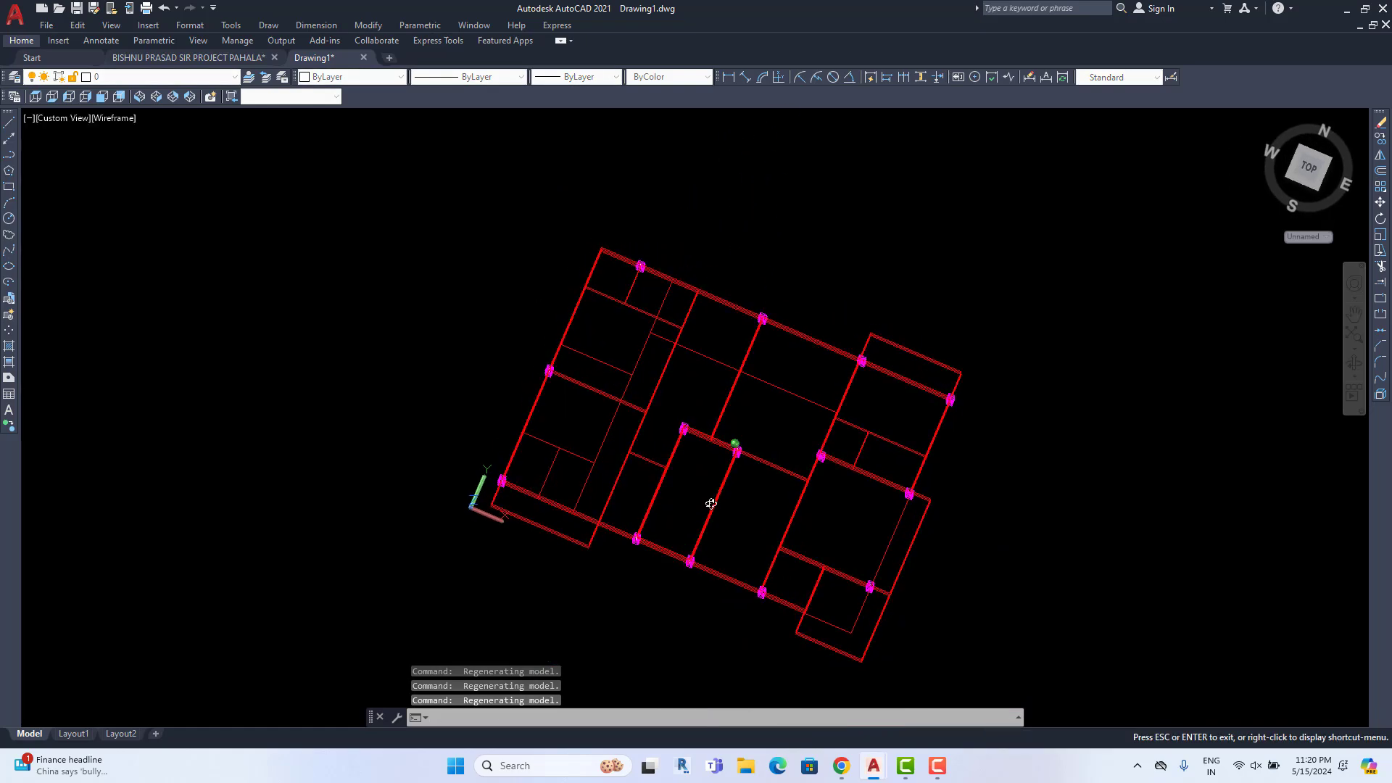
scroll(715, 497, up, 10)
click(623, 253)
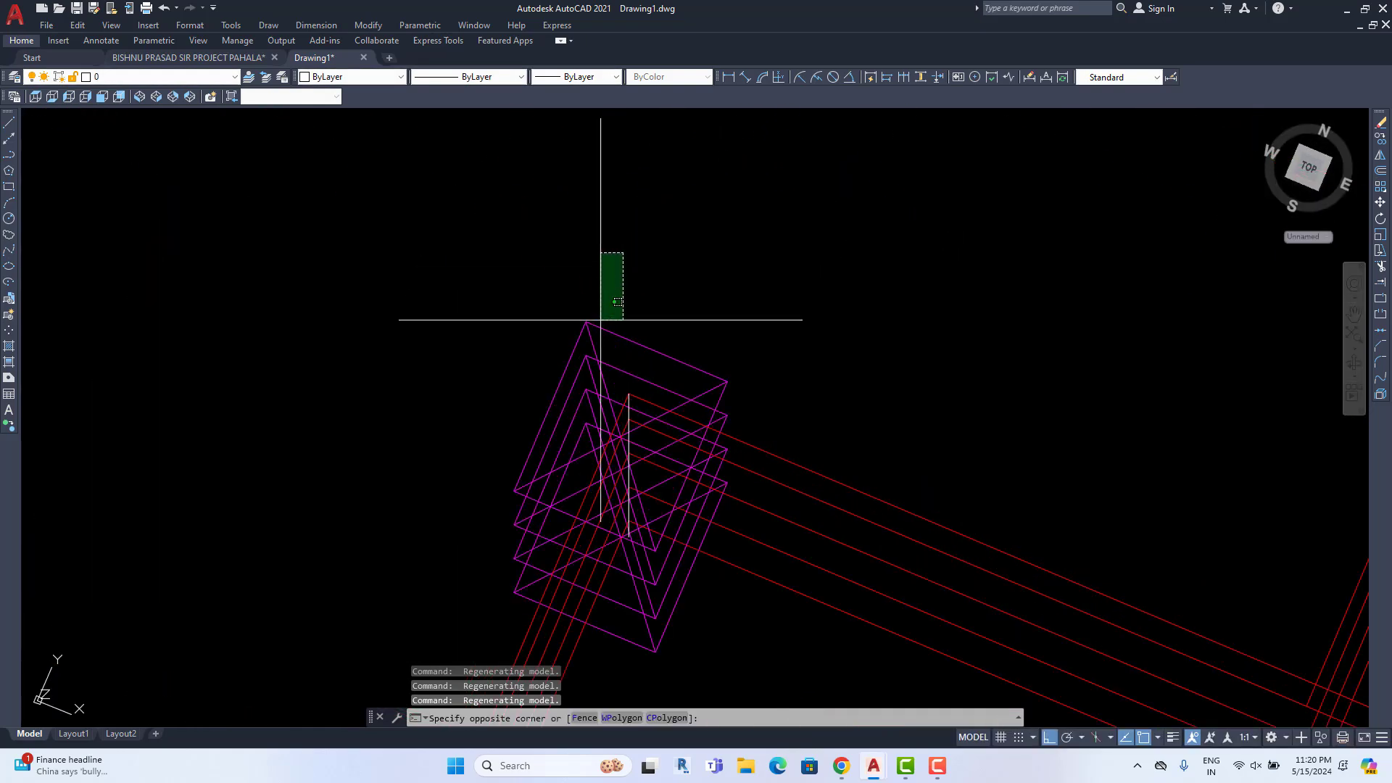
click(573, 392)
scroll(572, 426, up, 4)
scroll(588, 453, down, 4)
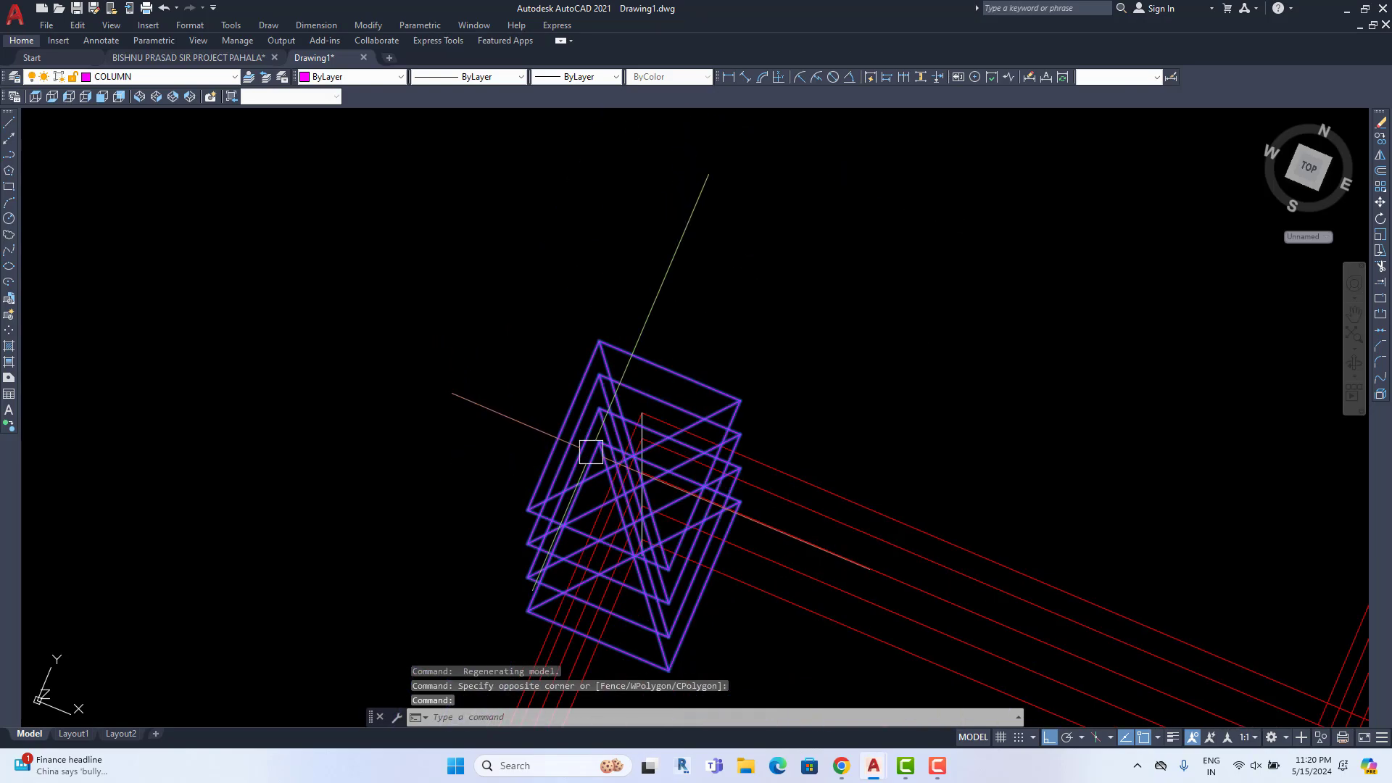
scroll(628, 261, down, 4)
key(Delete)
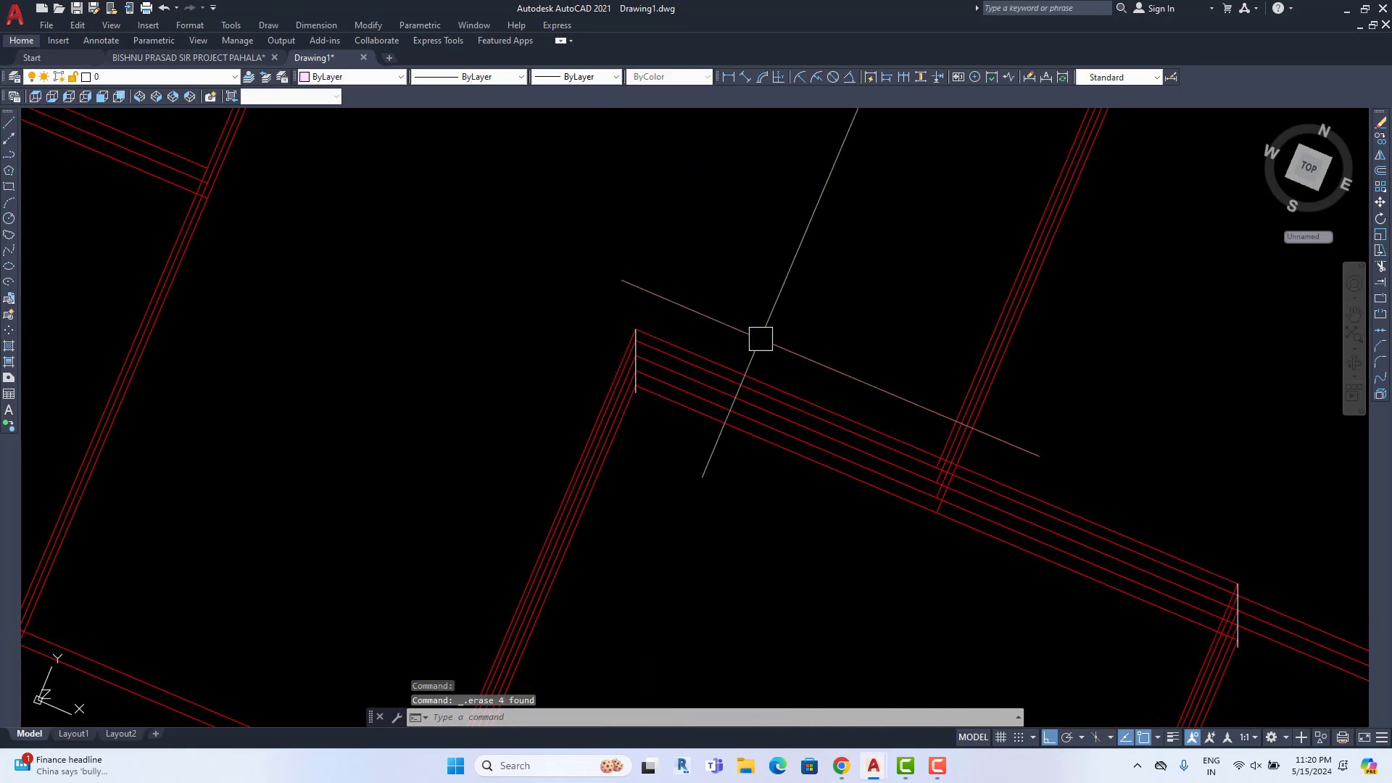
mouse_move(761, 335)
shift+middle_down()
mouse_move(731, 333)
mouse_move(723, 356)
shift+middle_up()
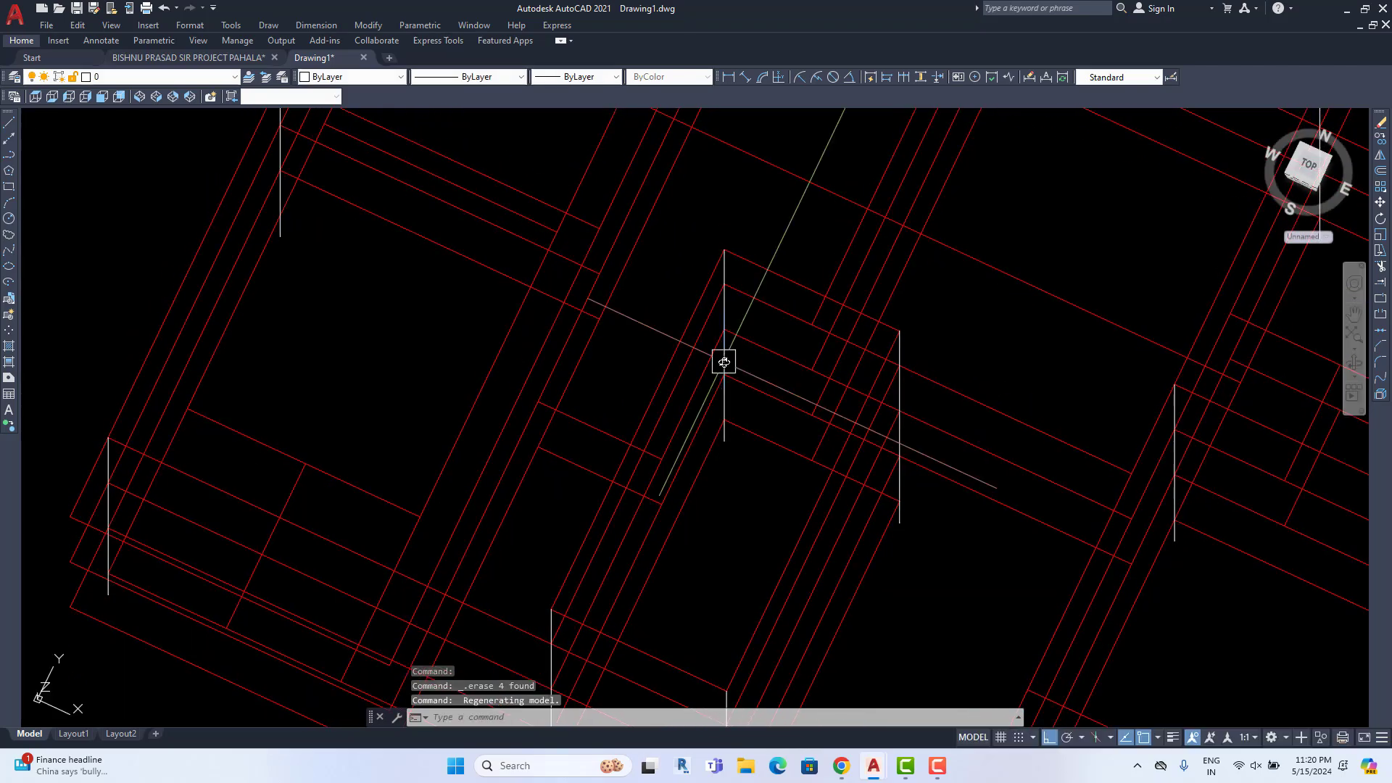
scroll(761, 366, down, 5)
scroll(754, 366, up, 4)
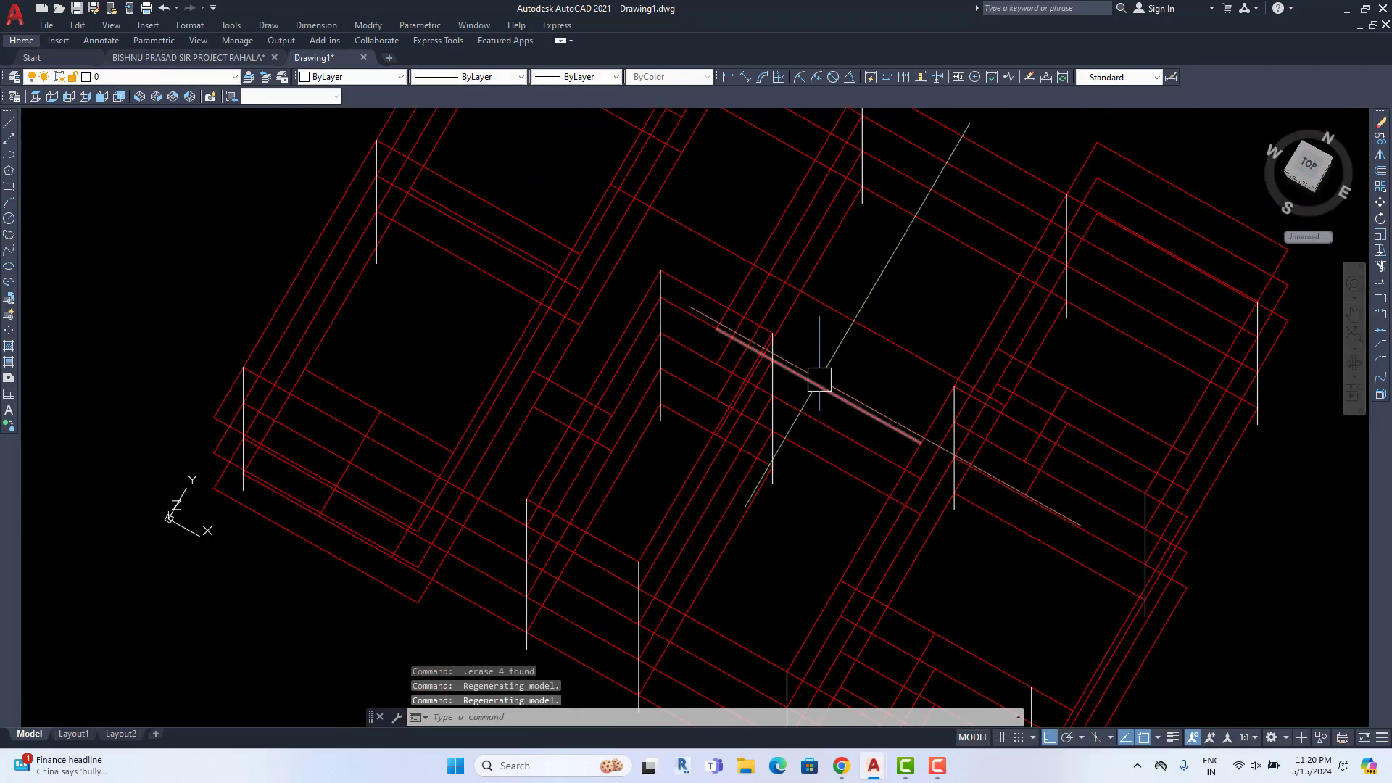
scroll(805, 411, down, 4)
scroll(798, 403, up, 2)
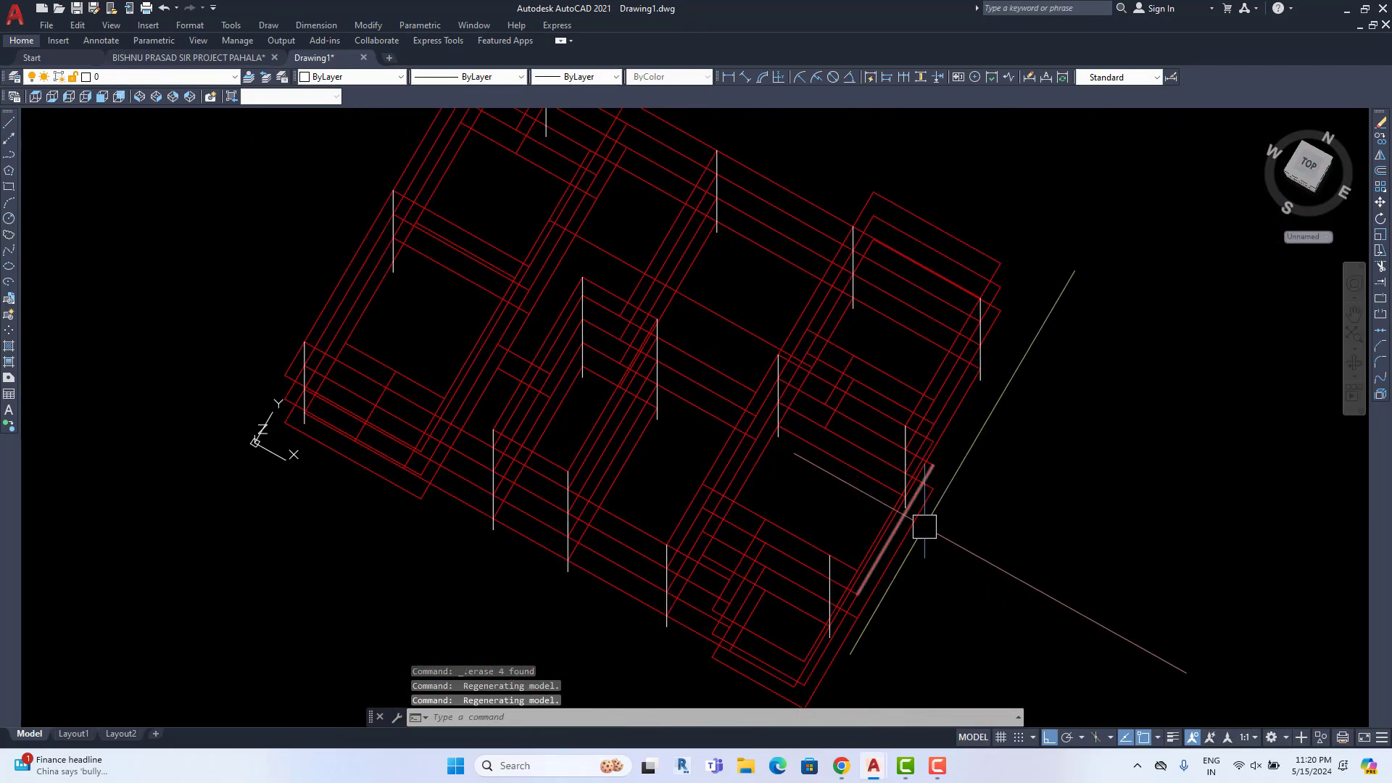
Switch to the floor-plan project drawing and erase the two red centreline layouts beside the framed plans
click(208, 61)
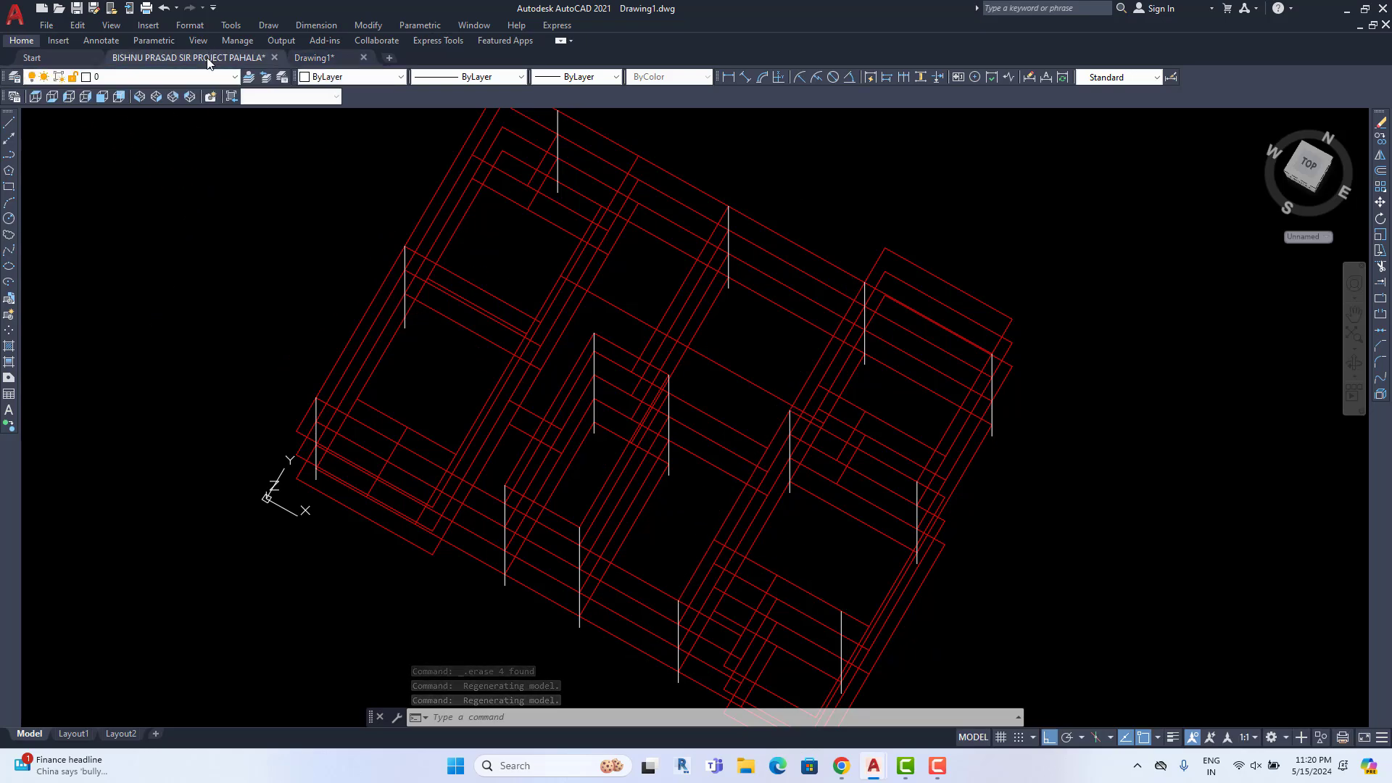
scroll(697, 464, down, 6)
middle_drag(538, 393, 801, 391)
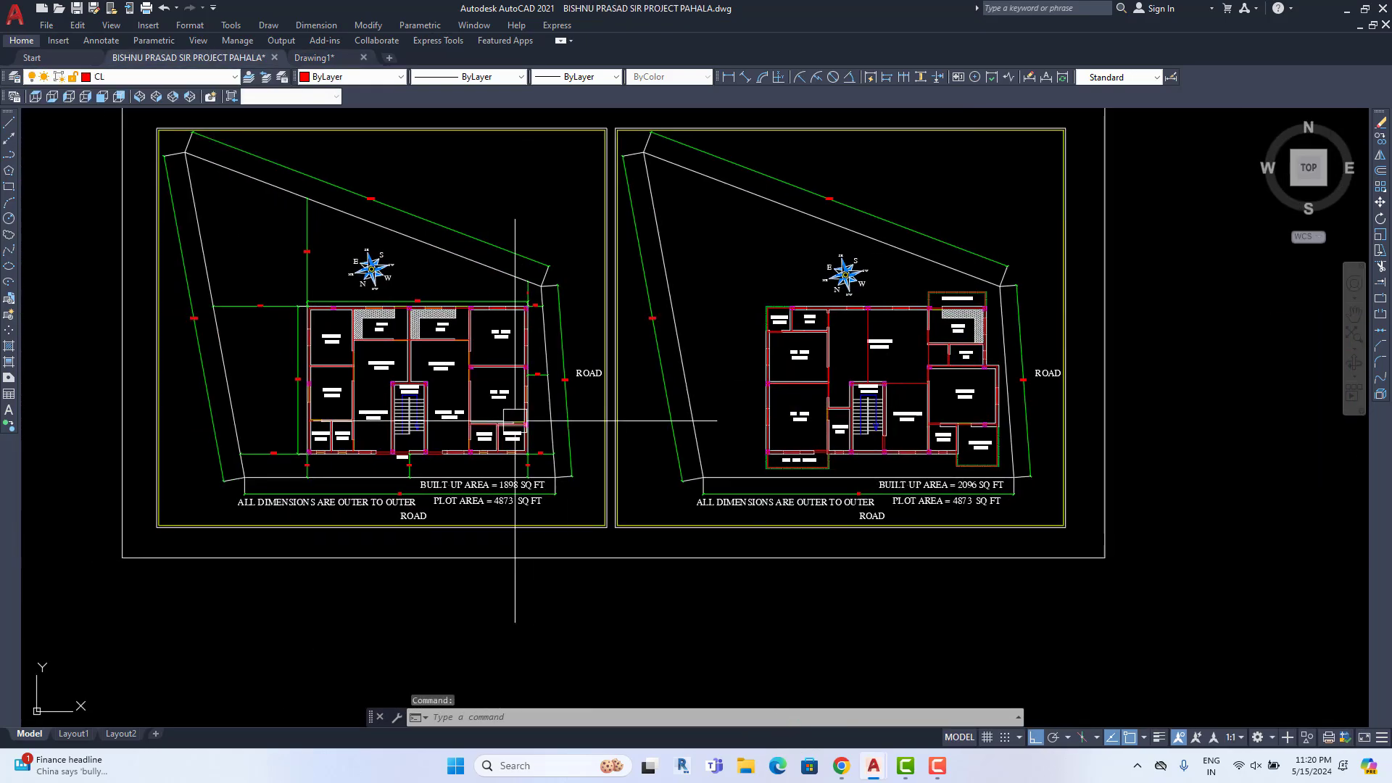
scroll(450, 377, up, 2)
scroll(500, 385, down, 2)
middle_drag(972, 411, 787, 410)
scroll(787, 411, down, 4)
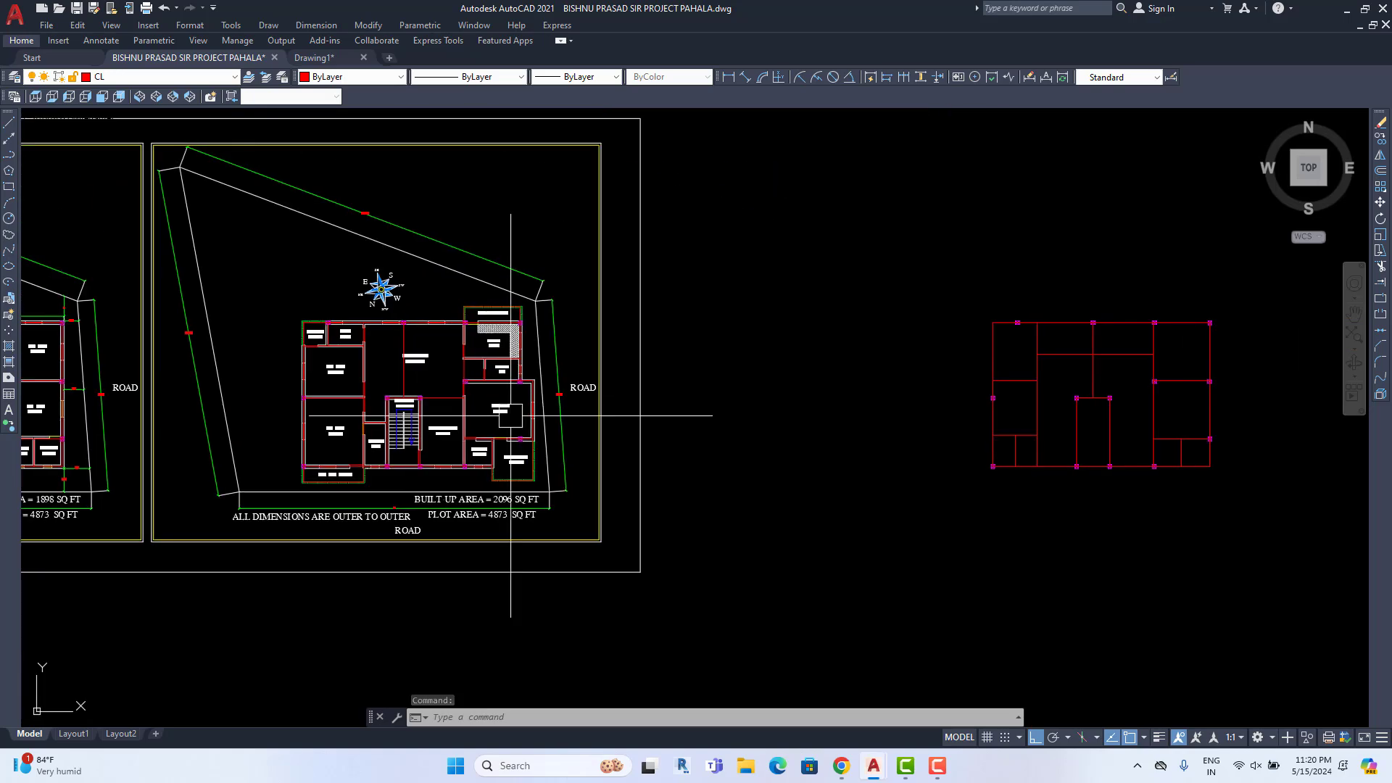
middle_drag(1134, 511, 1041, 534)
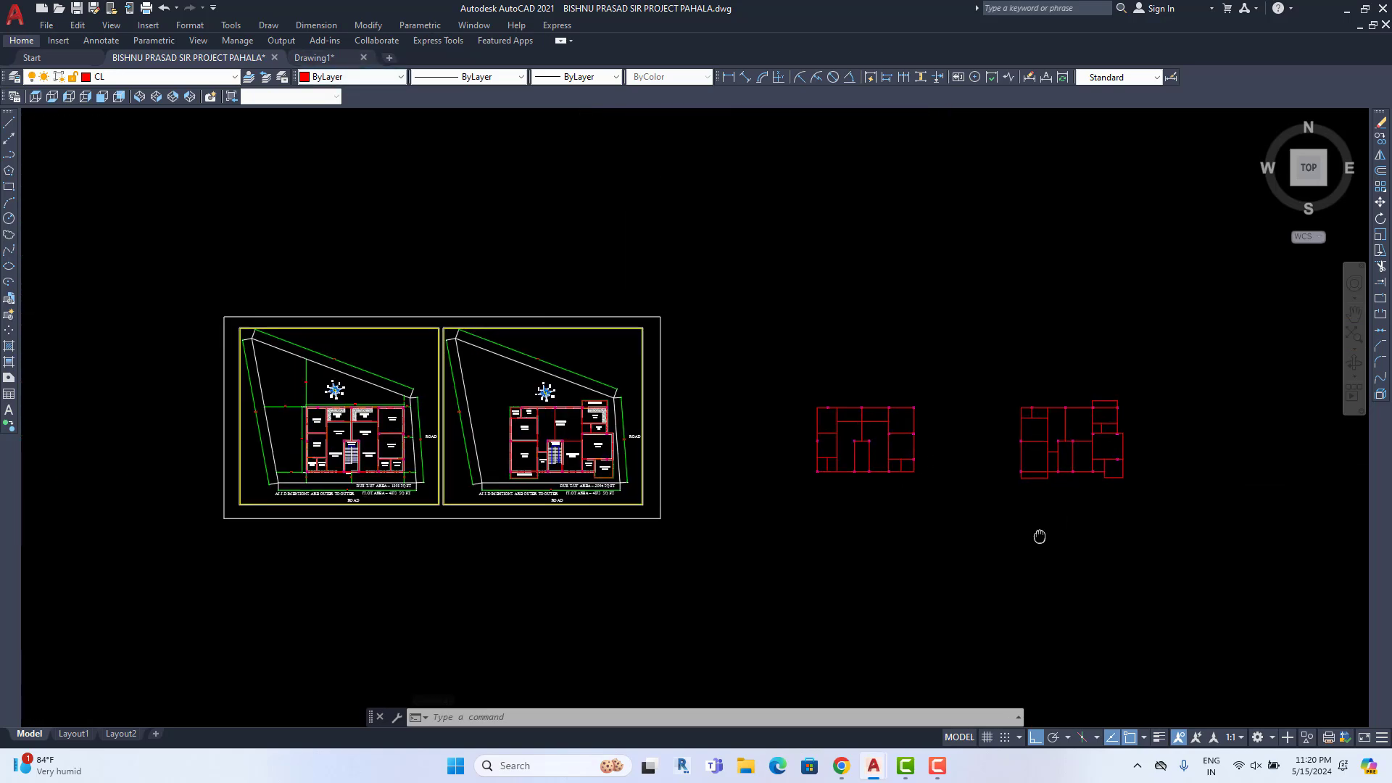
click(1156, 372)
click(789, 568)
key(Delete)
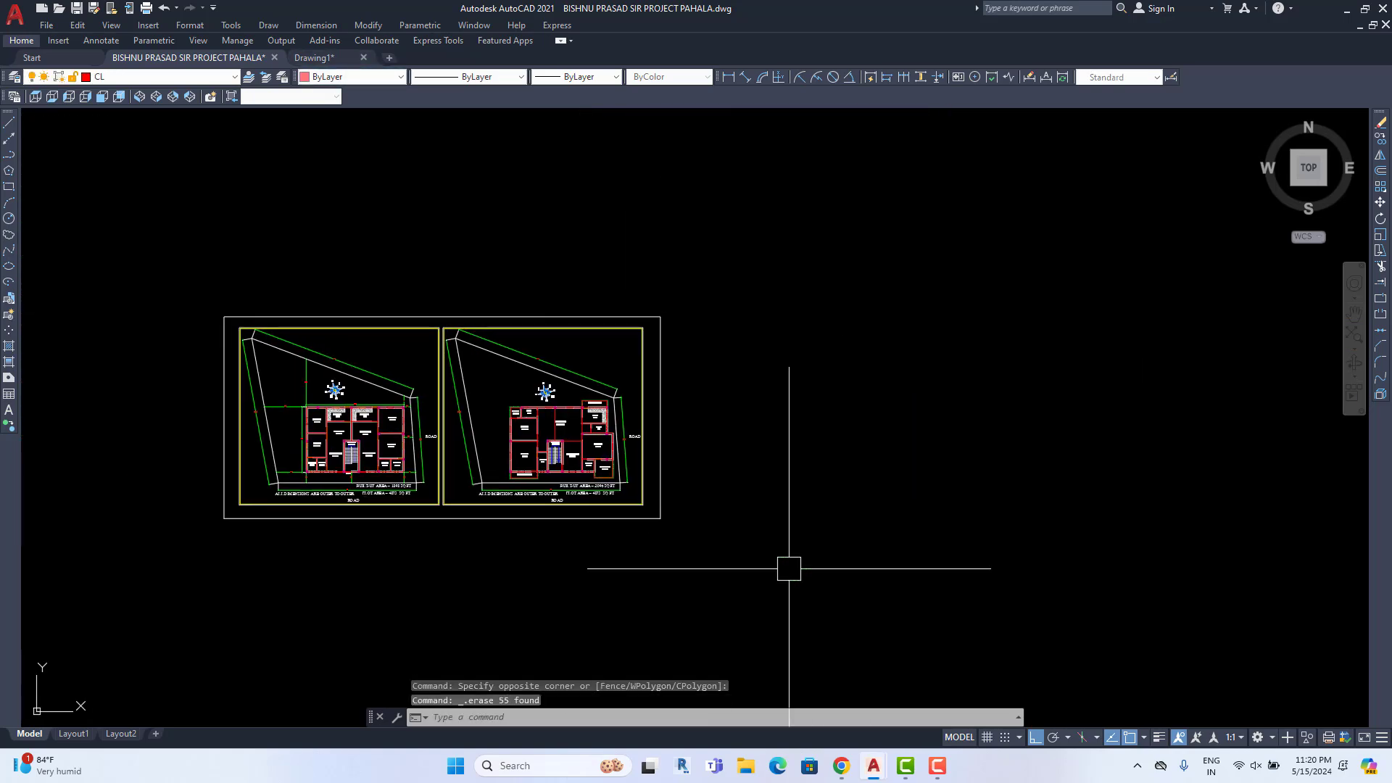
Return to the Drawing1 file with the 3D frame model
scroll(507, 464, up, 4)
middle_drag(519, 389, 628, 449)
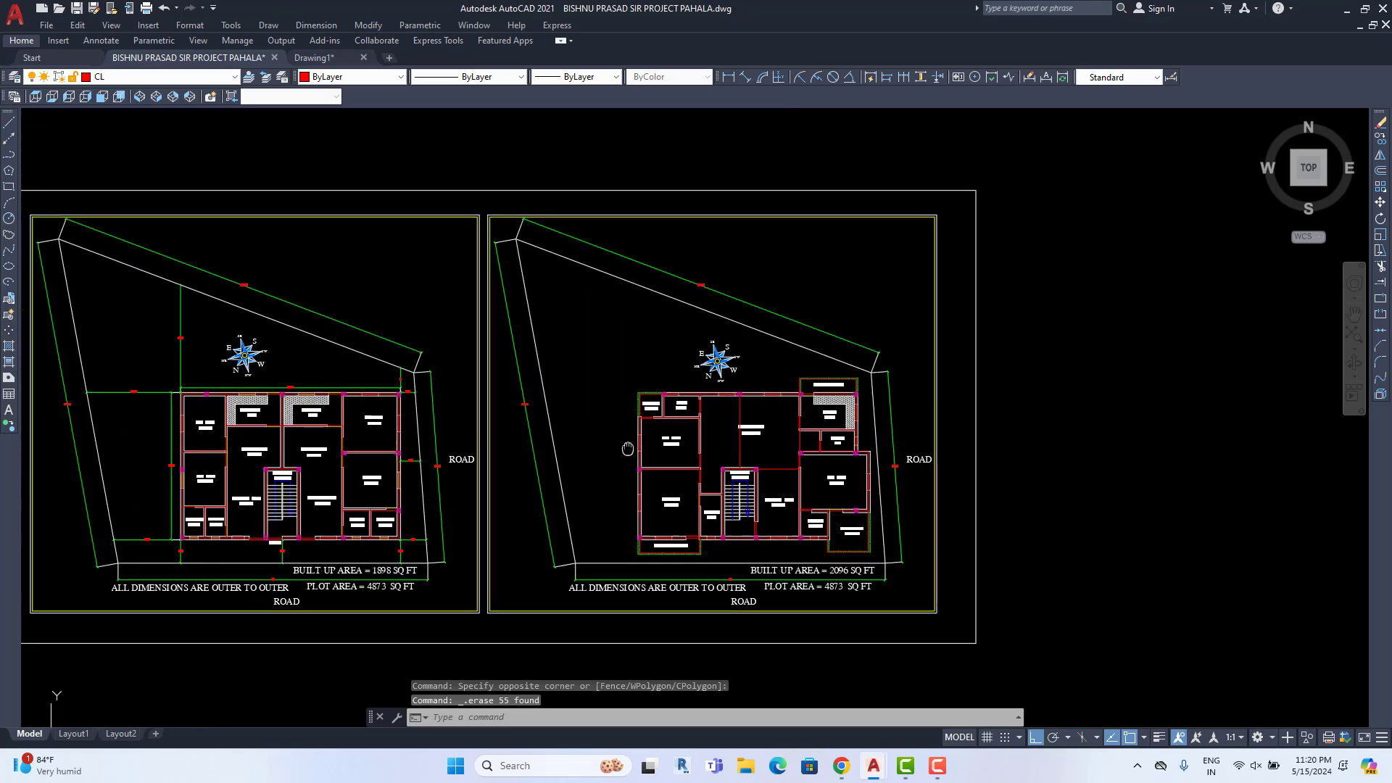
click(312, 57)
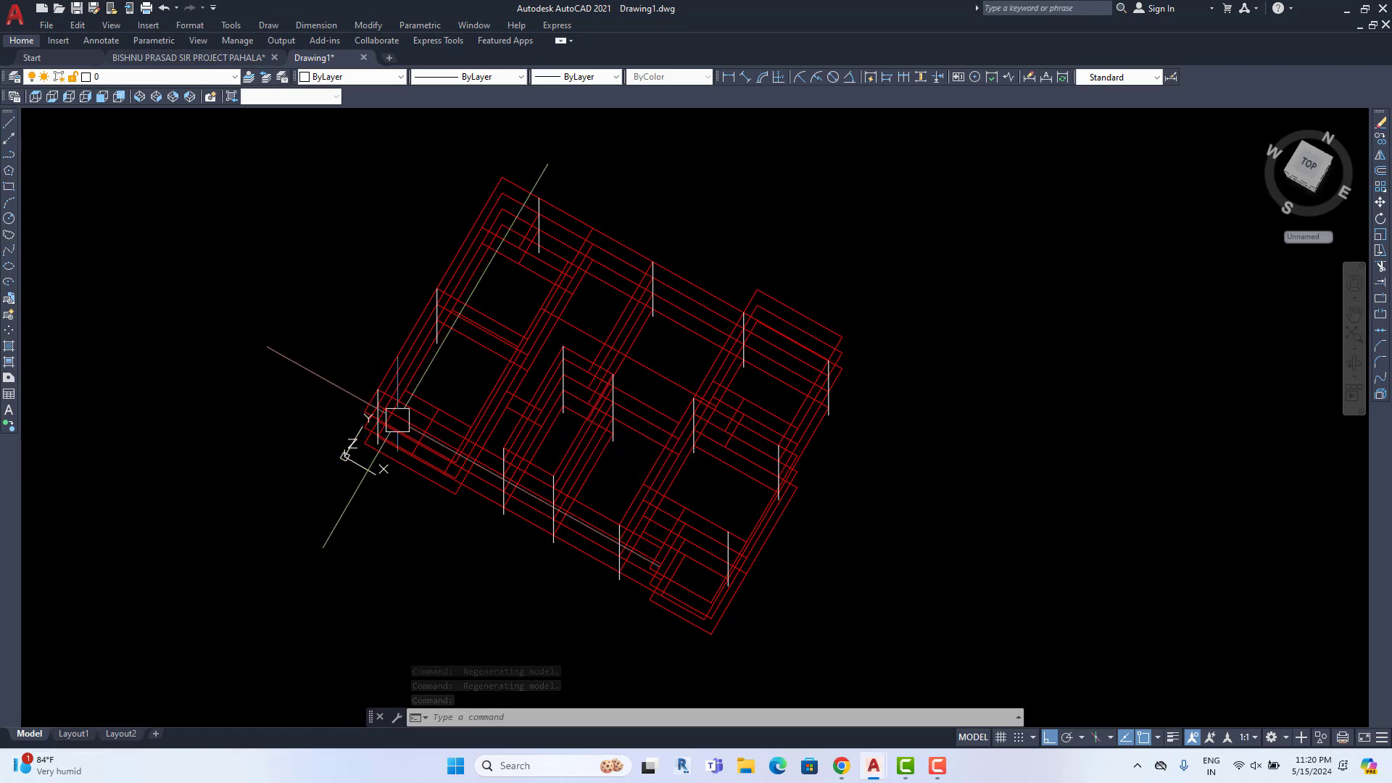
scroll(711, 364, up, 2)
scroll(761, 323, up, 2)
scroll(755, 342, down, 1)
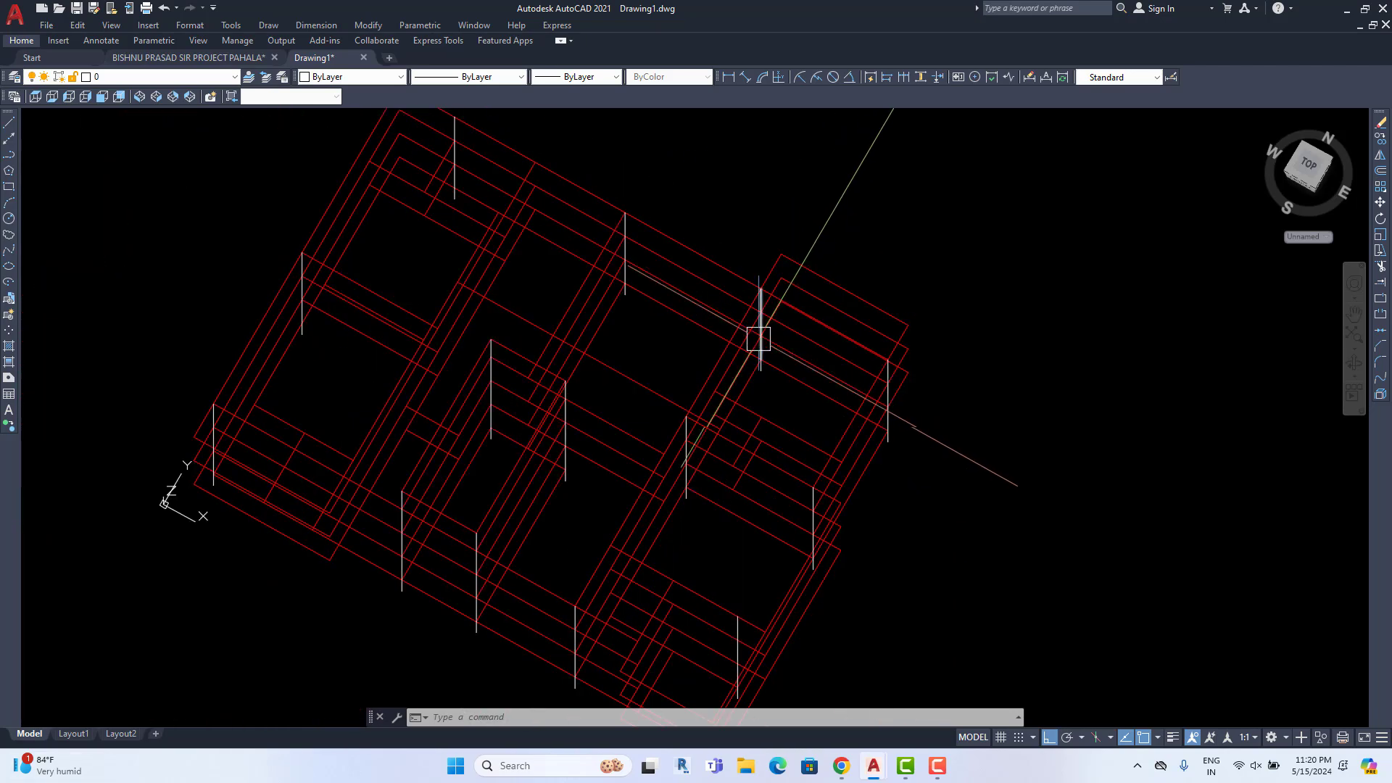
scroll(749, 324, down, 1)
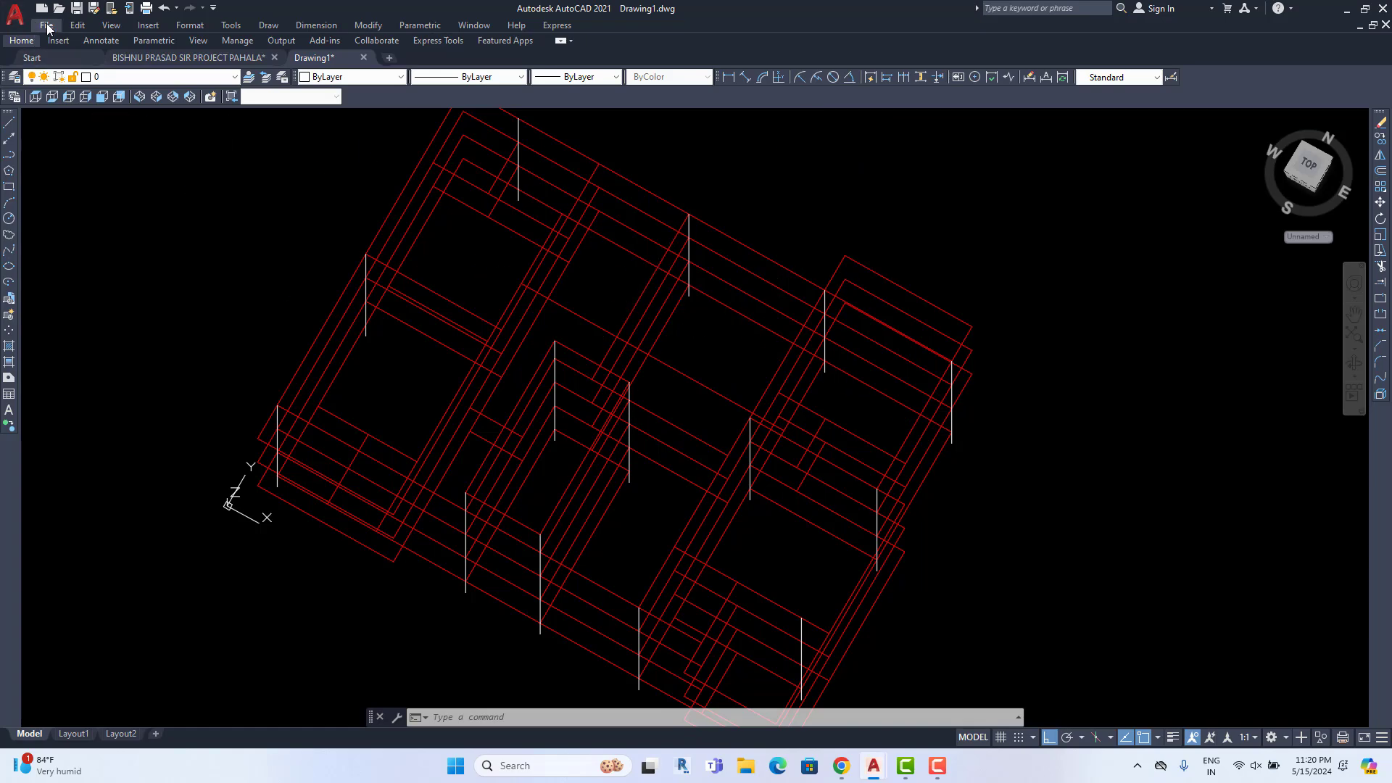
Purge all unused named items from the Drawing1 file, including the empty COLUMN layer
click(46, 24)
mouse_move(135, 451)
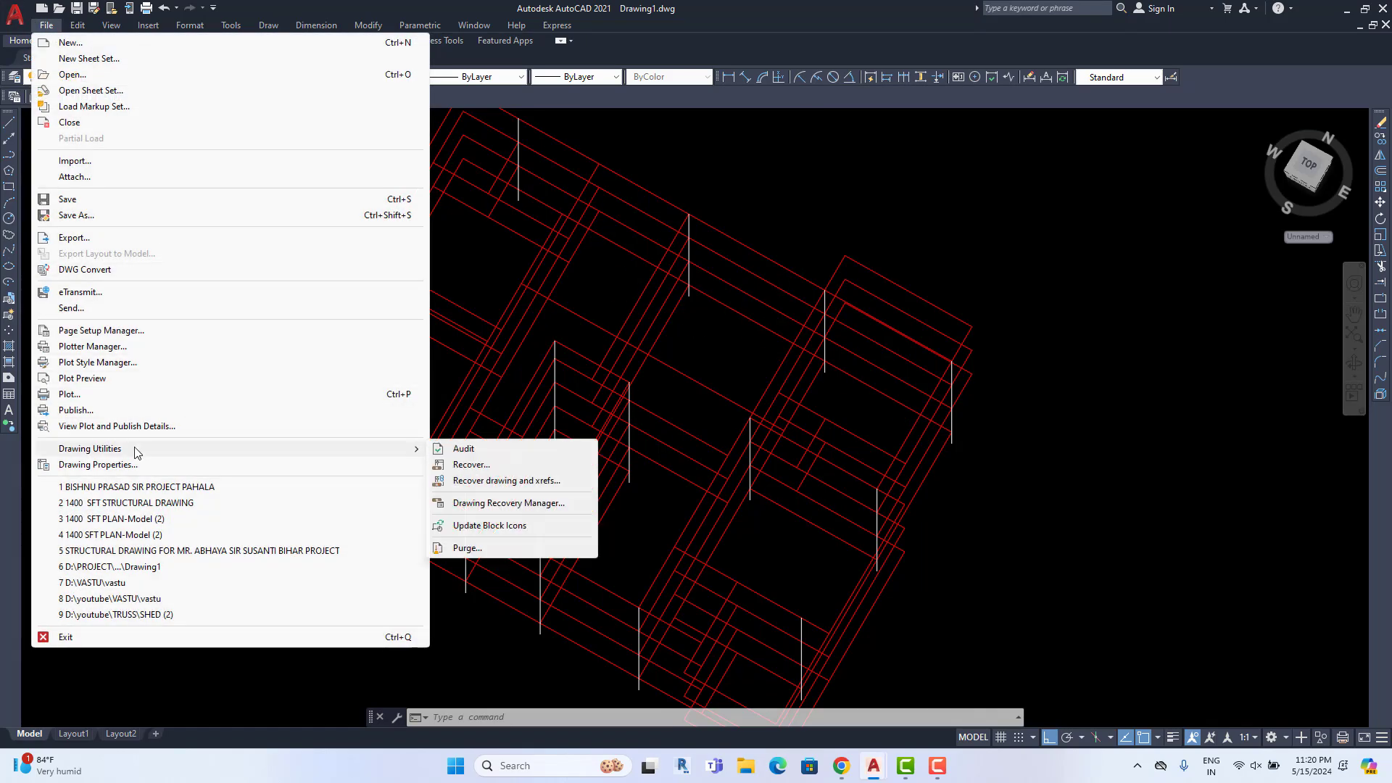
click(482, 546)
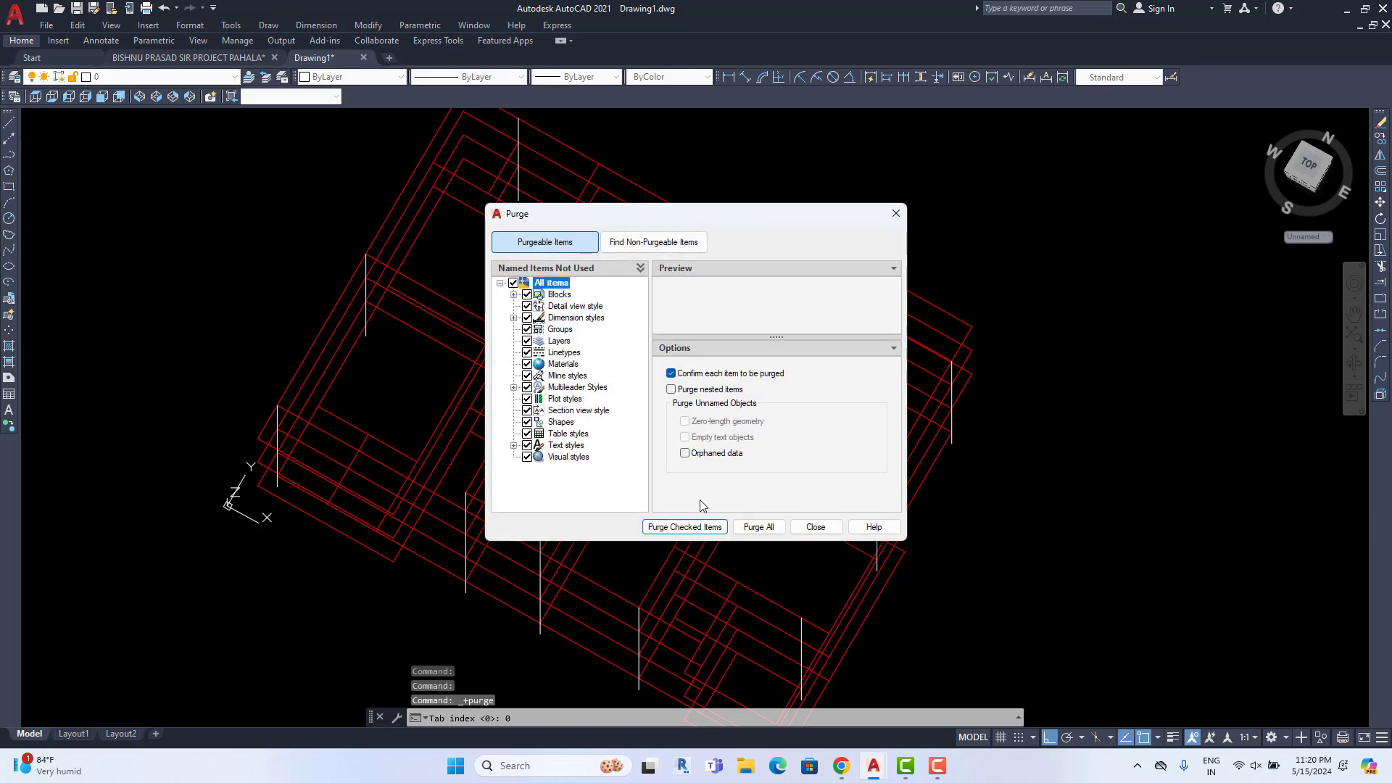
click(759, 527)
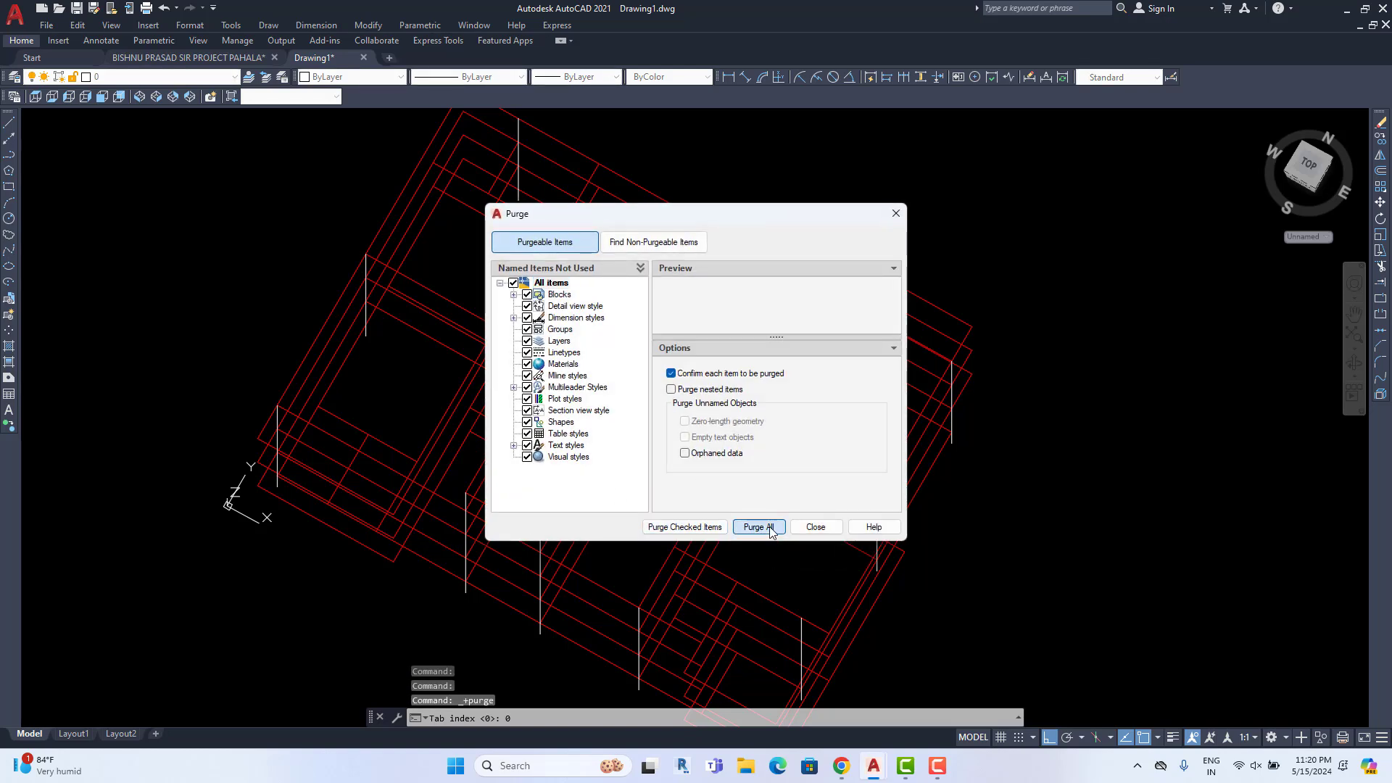
click(676, 365)
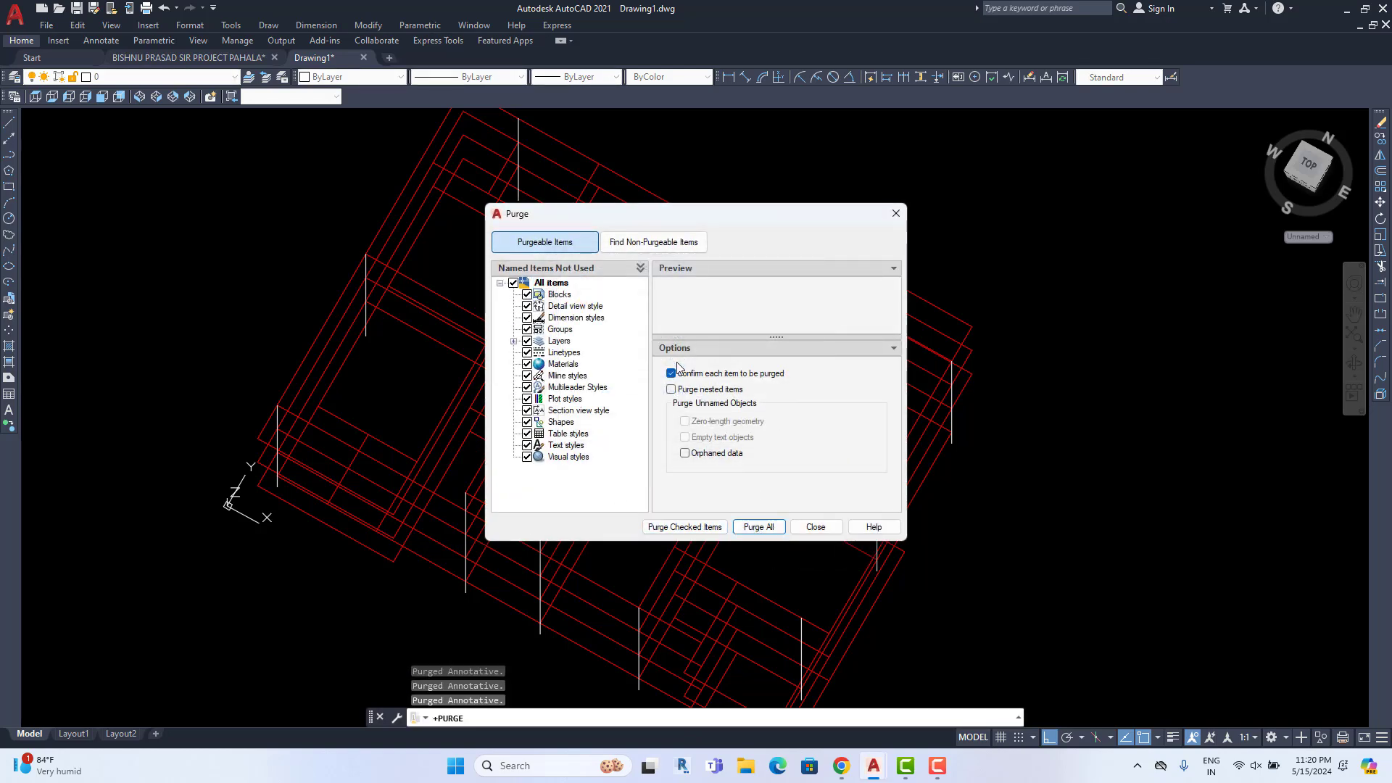
click(767, 532)
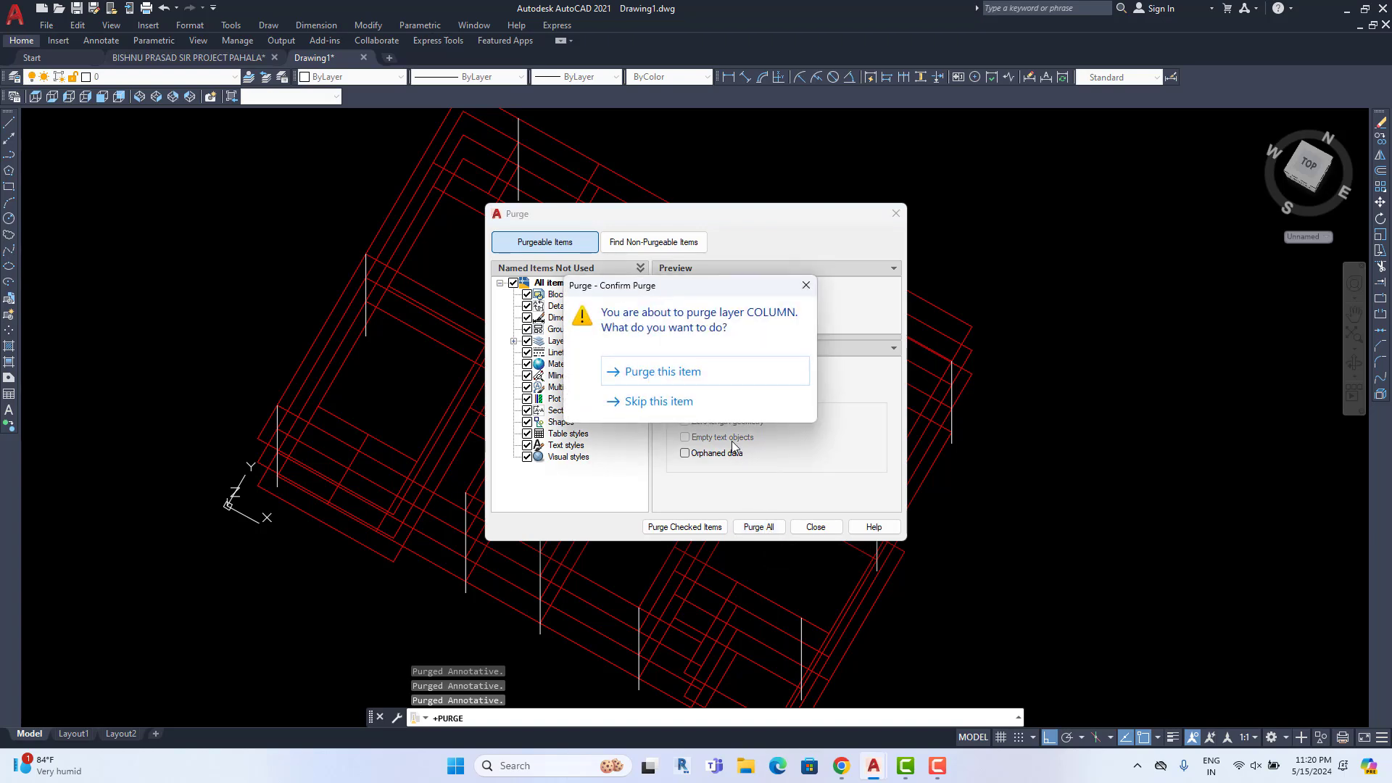
click(691, 374)
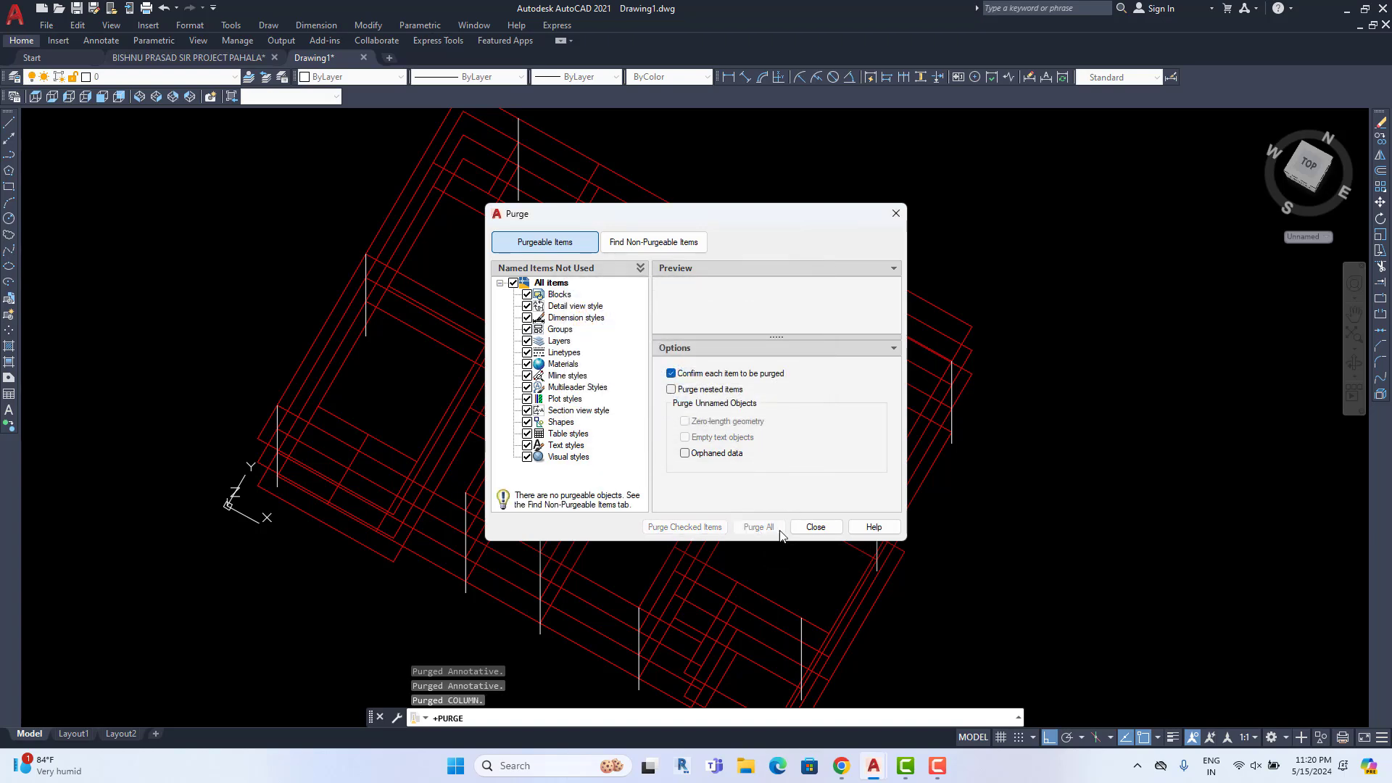
click(814, 527)
Check the Drawing1 file once more for any remaining purgeable items
click(46, 25)
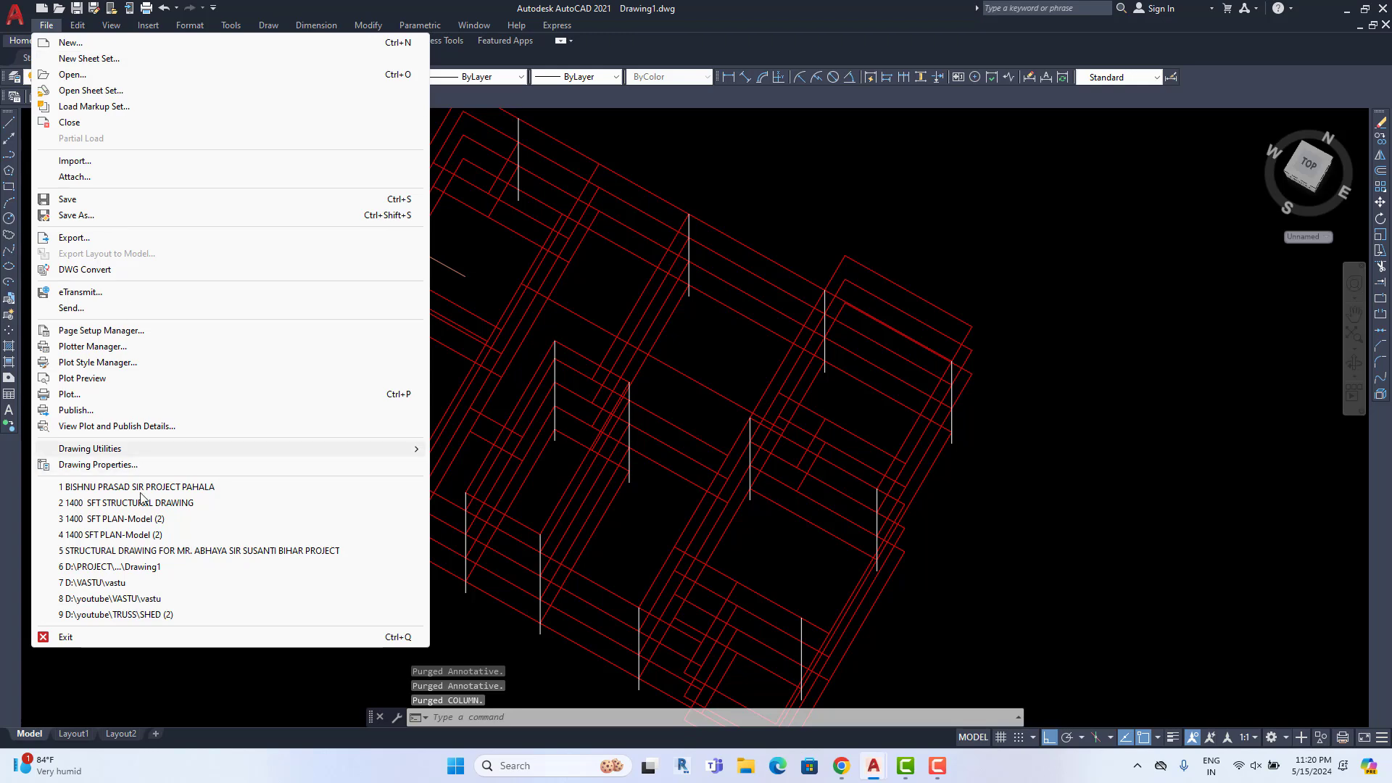
mouse_move(108, 449)
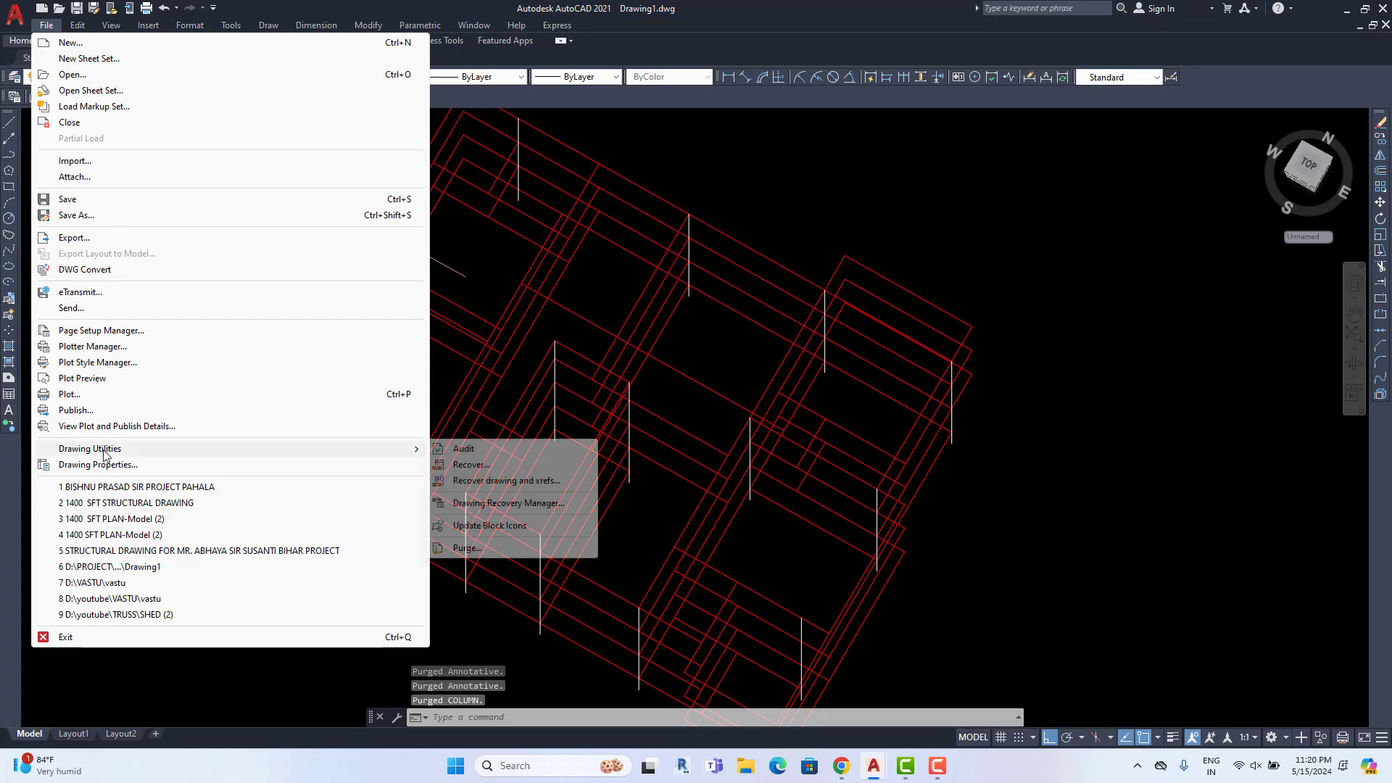
click(466, 548)
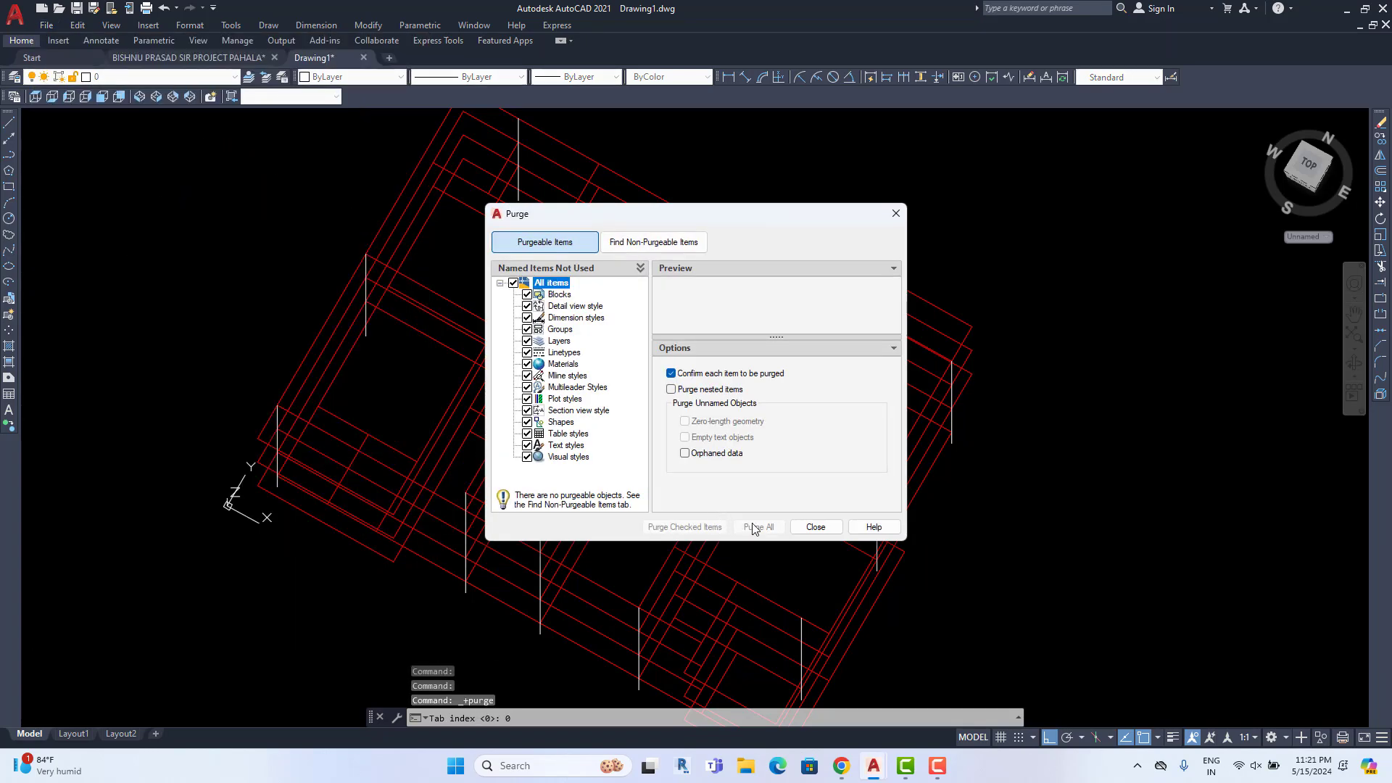
click(815, 527)
Save the 3D frame model as Drawing1 in AutoCAD 2018 DXF format in the client's project folder
scroll(757, 462, down, 4)
scroll(757, 462, up, 2)
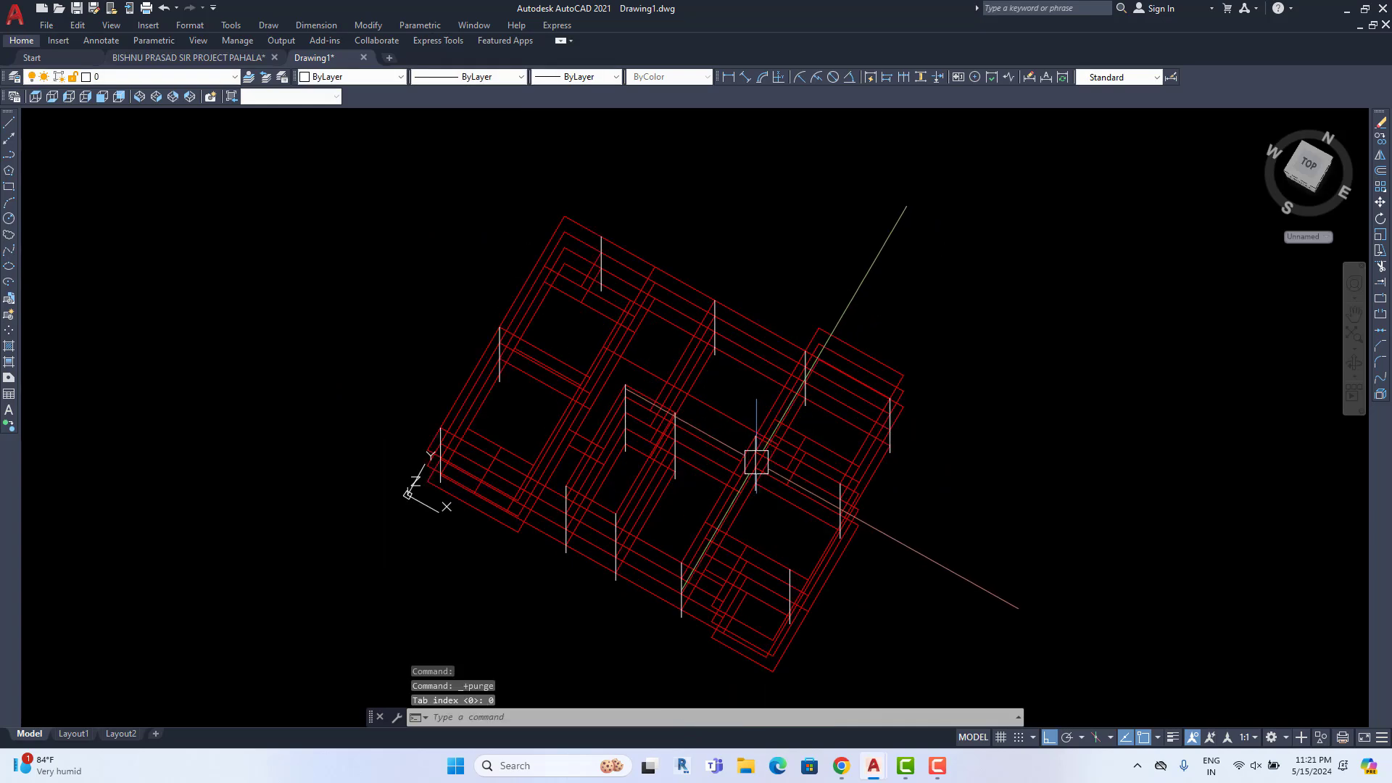
click(46, 25)
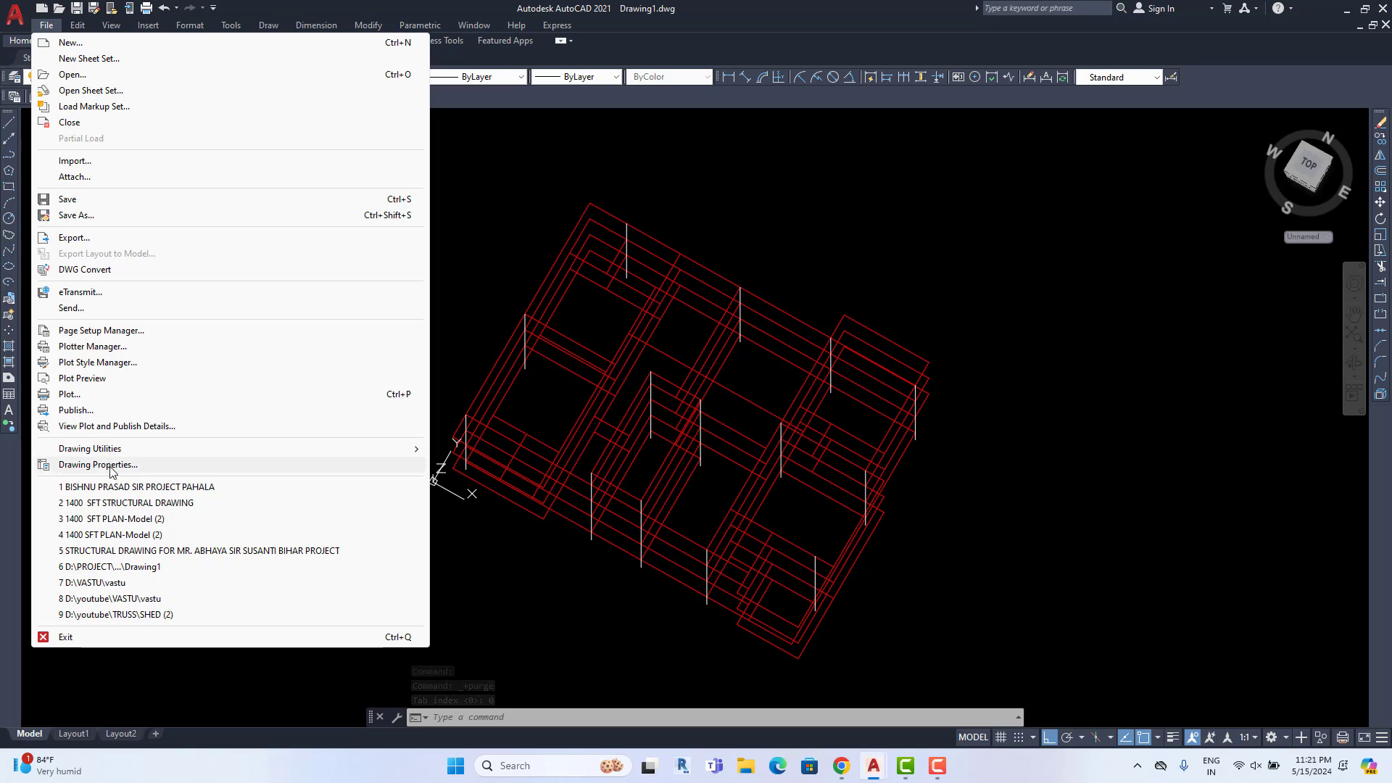
click(98, 216)
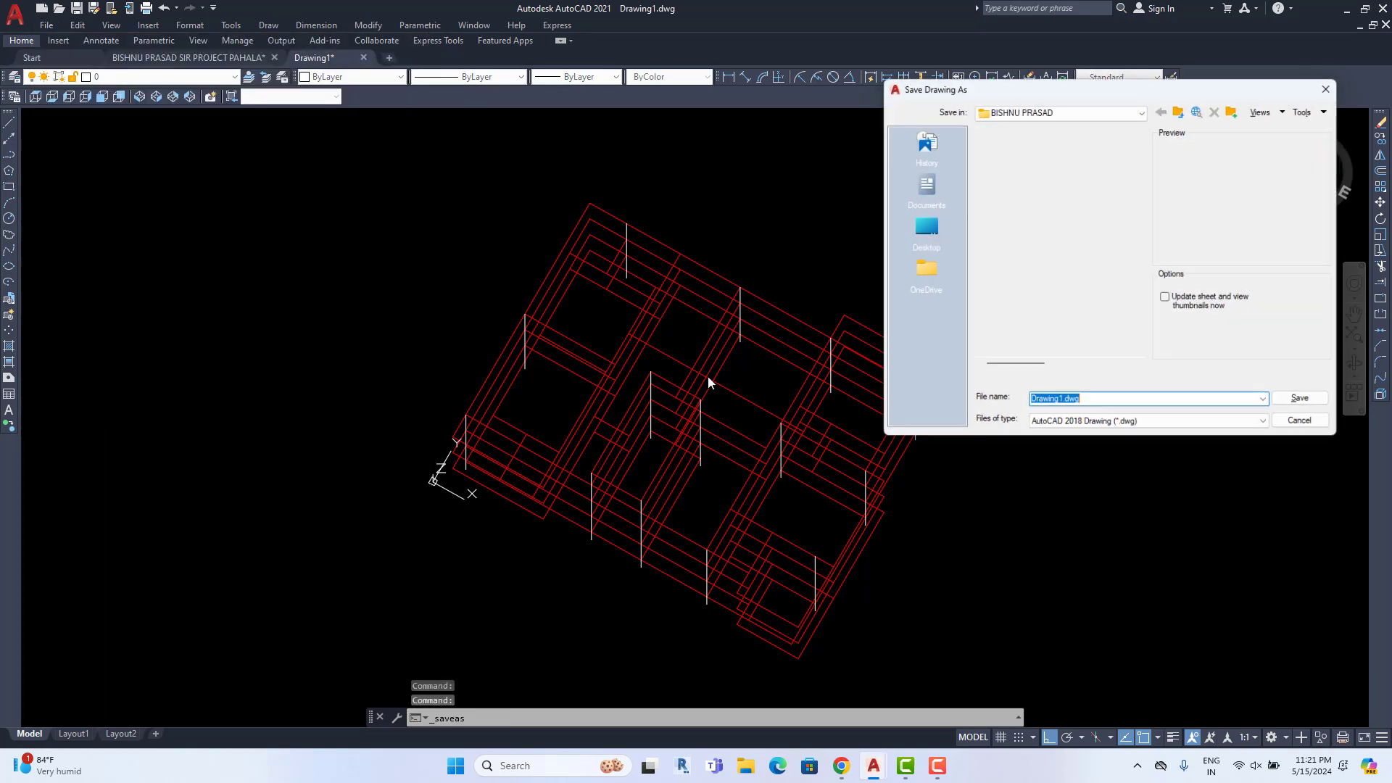
click(1098, 427)
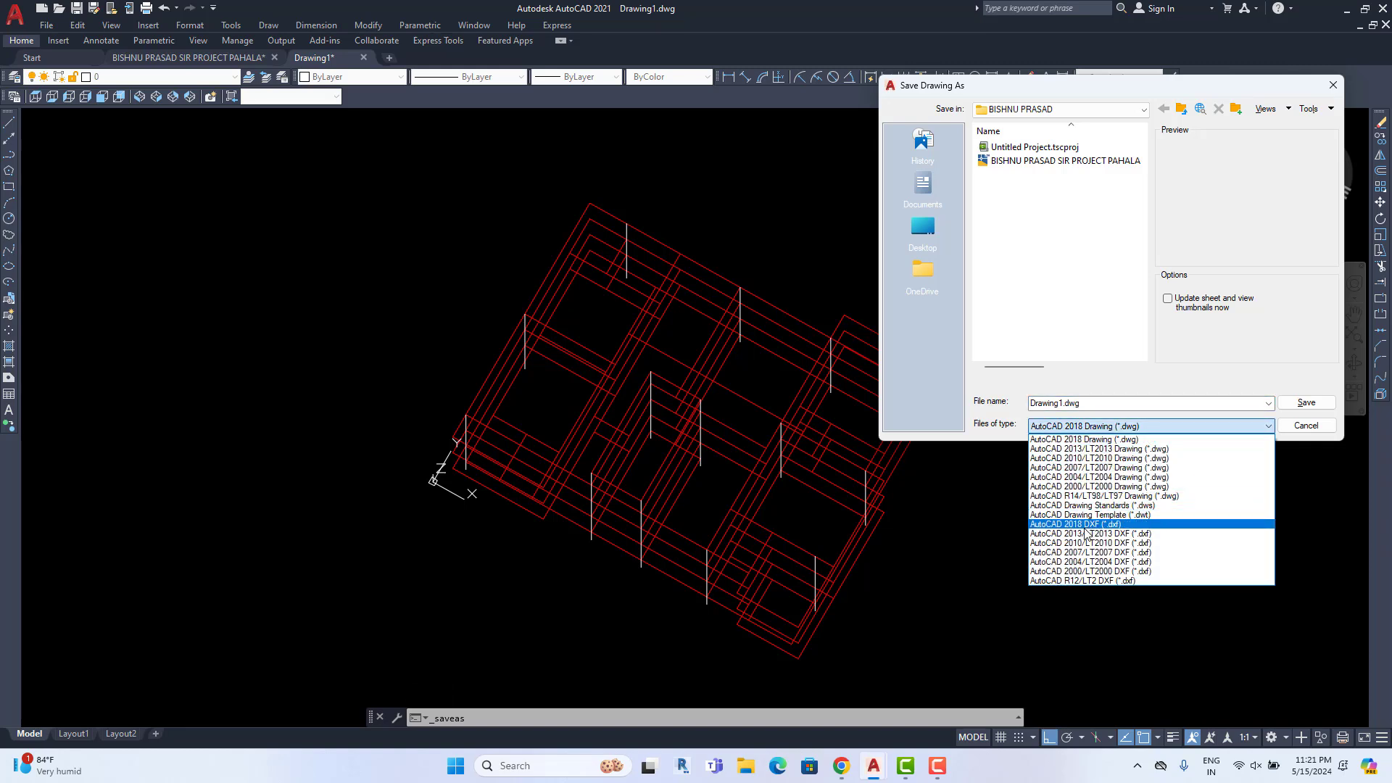
click(1085, 525)
click(1306, 402)
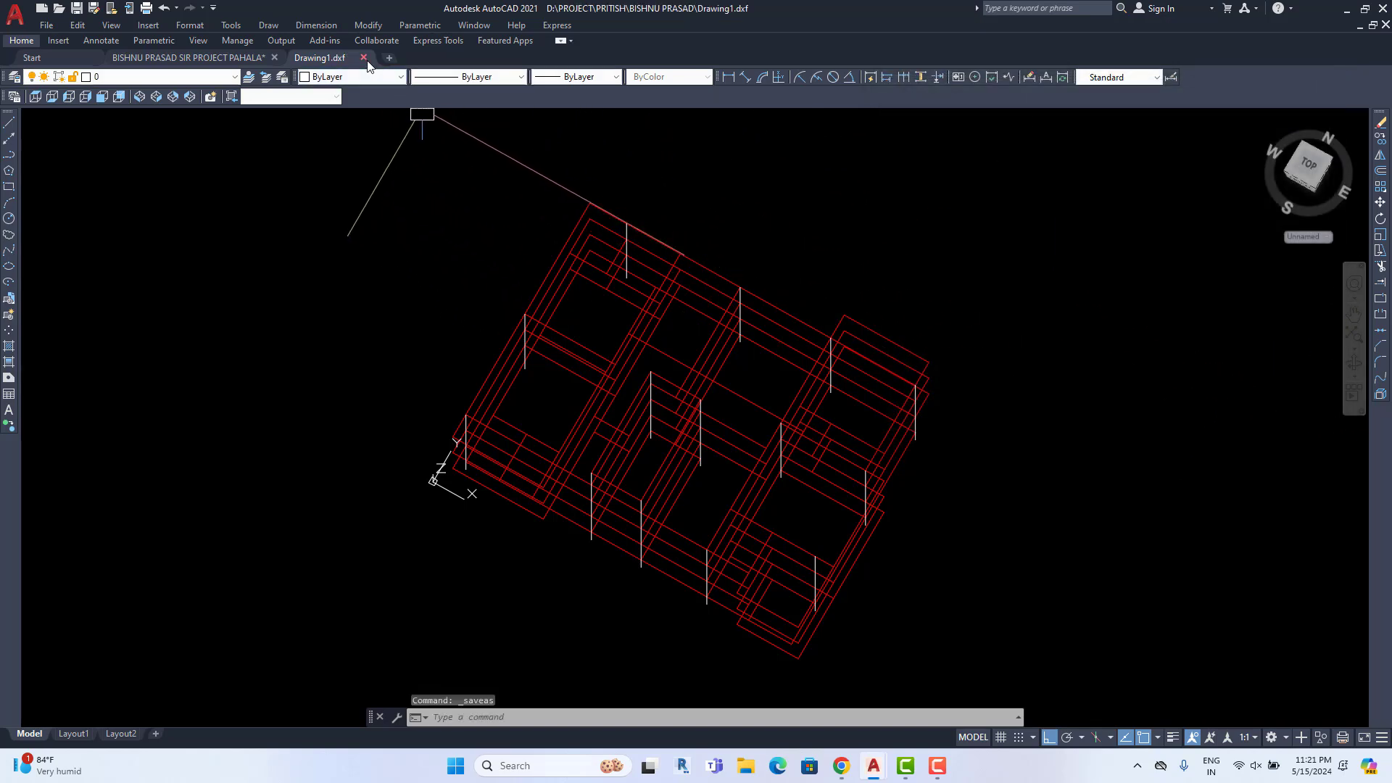
Save the Drawing1 DXF file and return to the floor-plan project drawing
key(ctrl+s)
click(747, 413)
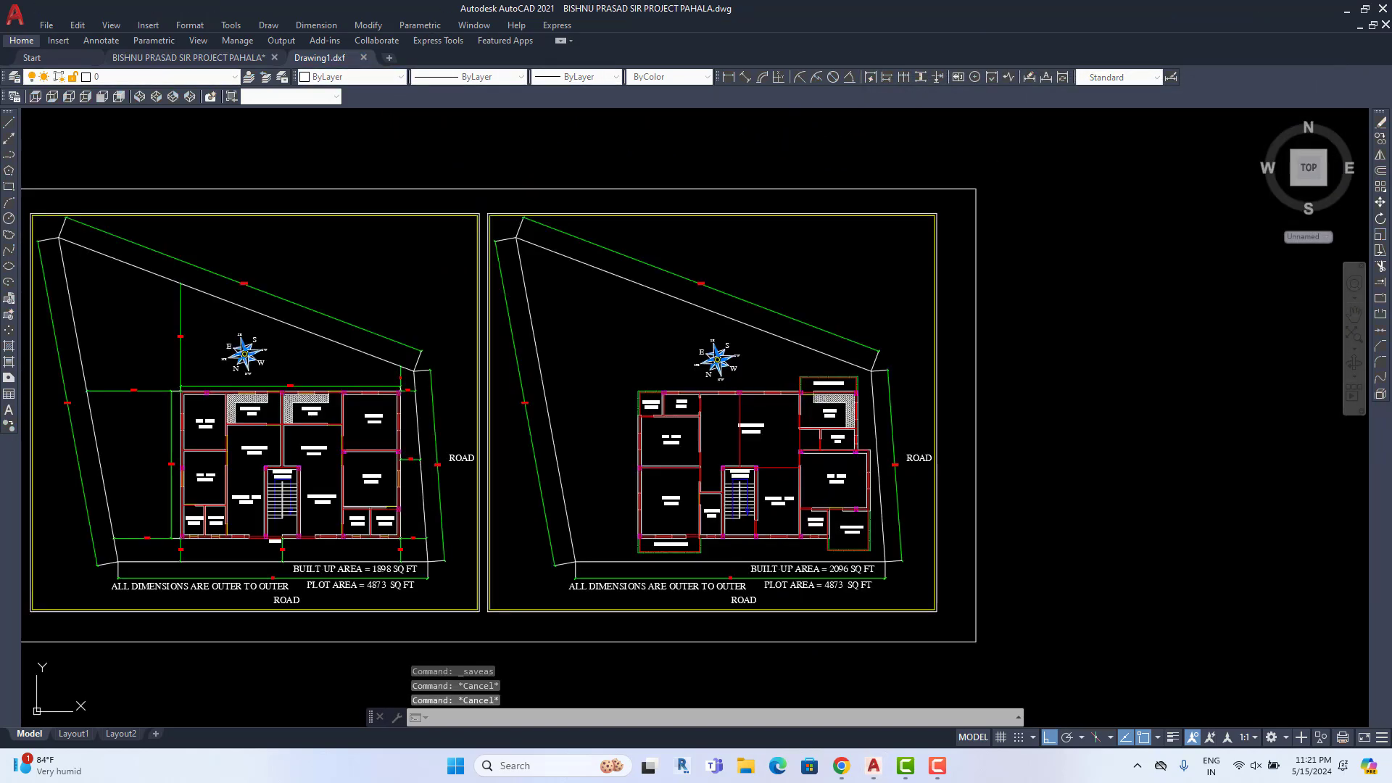
middle_drag(535, 319, 624, 304)
middle_drag(487, 386, 523, 367)
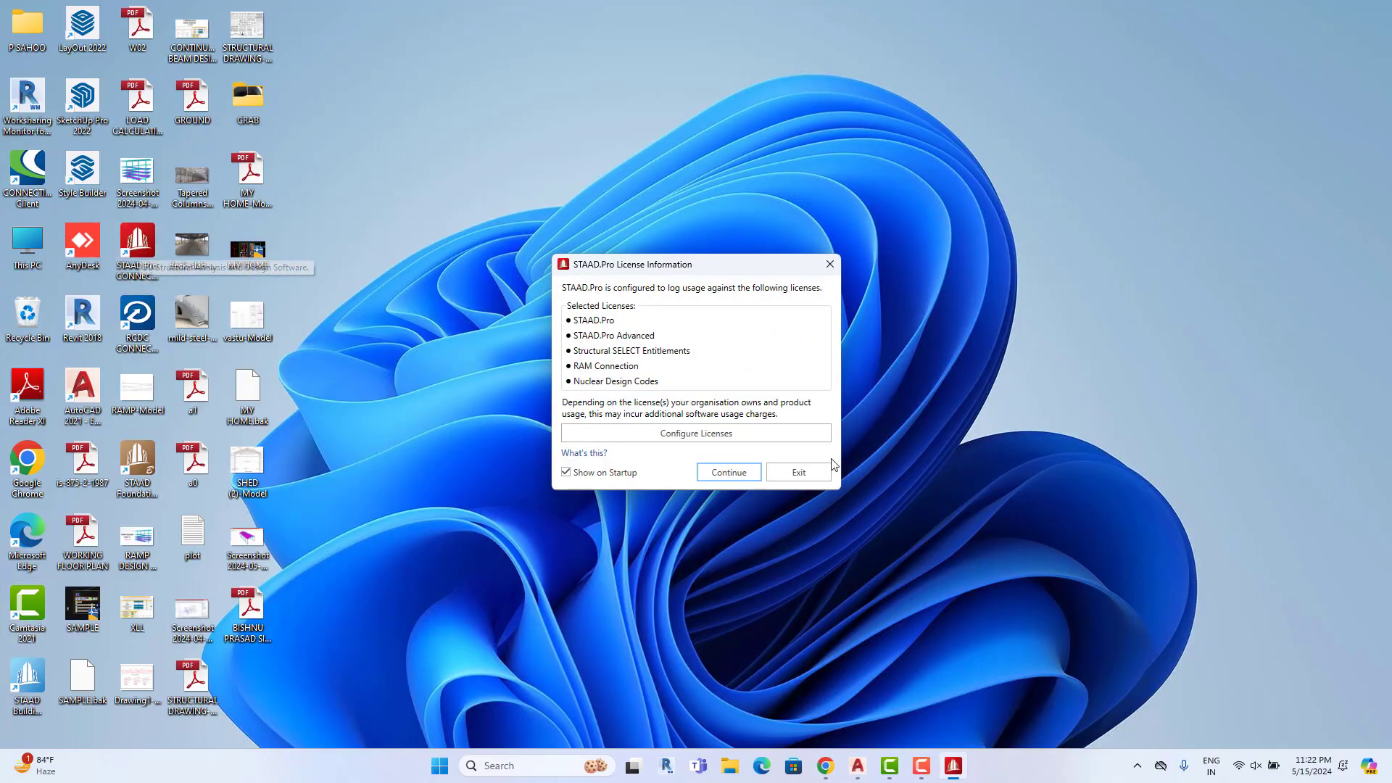
Switch to STAAD.Pro and create the analytical model Structure1 with English units and Y up, stored in the client project's STAAD folder
click(724, 473)
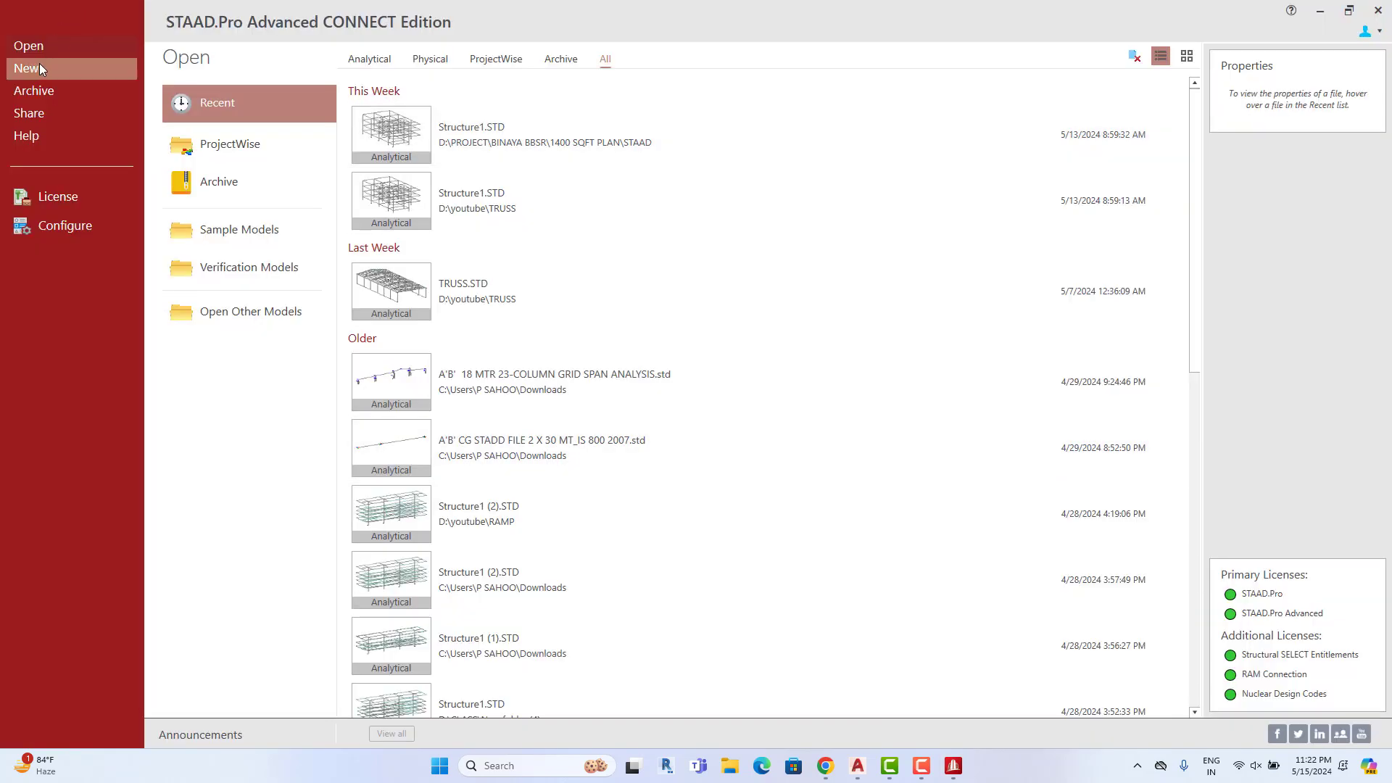
click(38, 65)
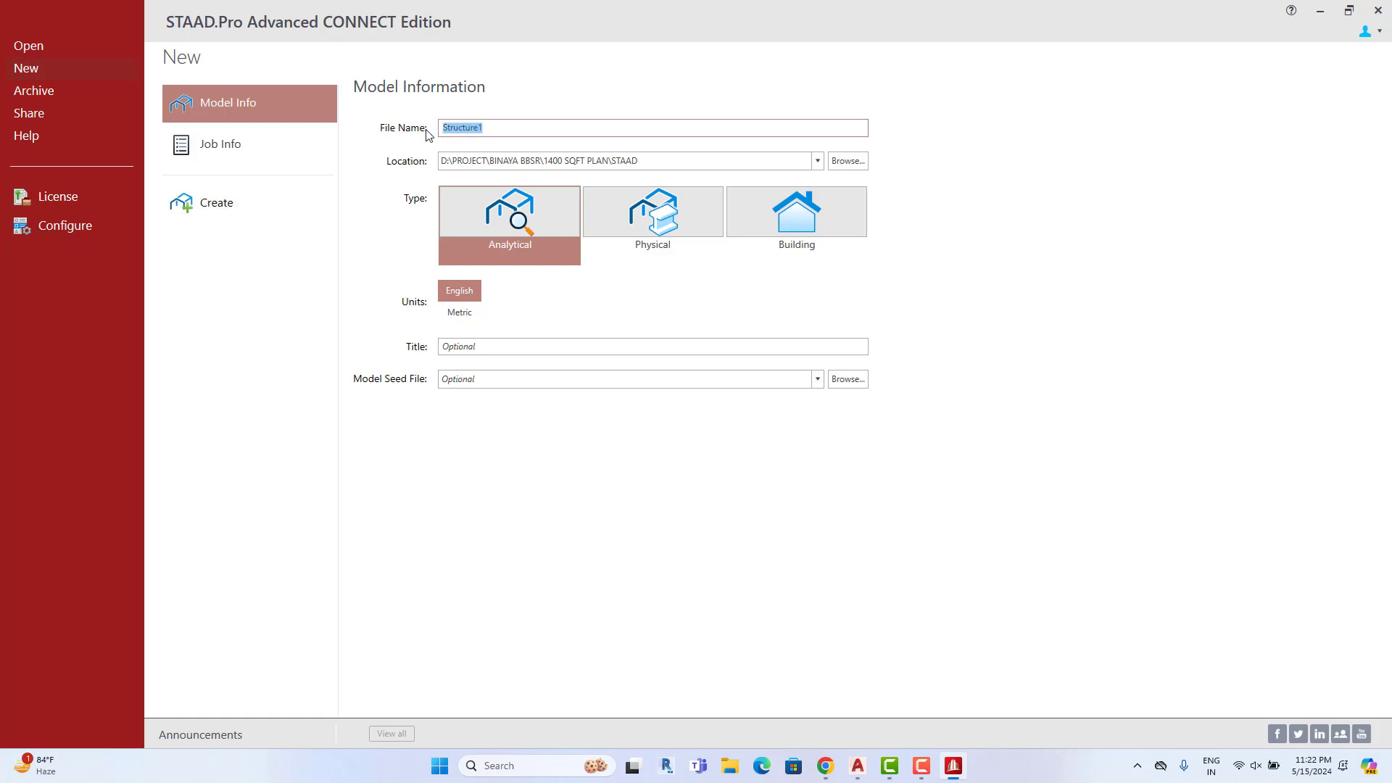
click(849, 161)
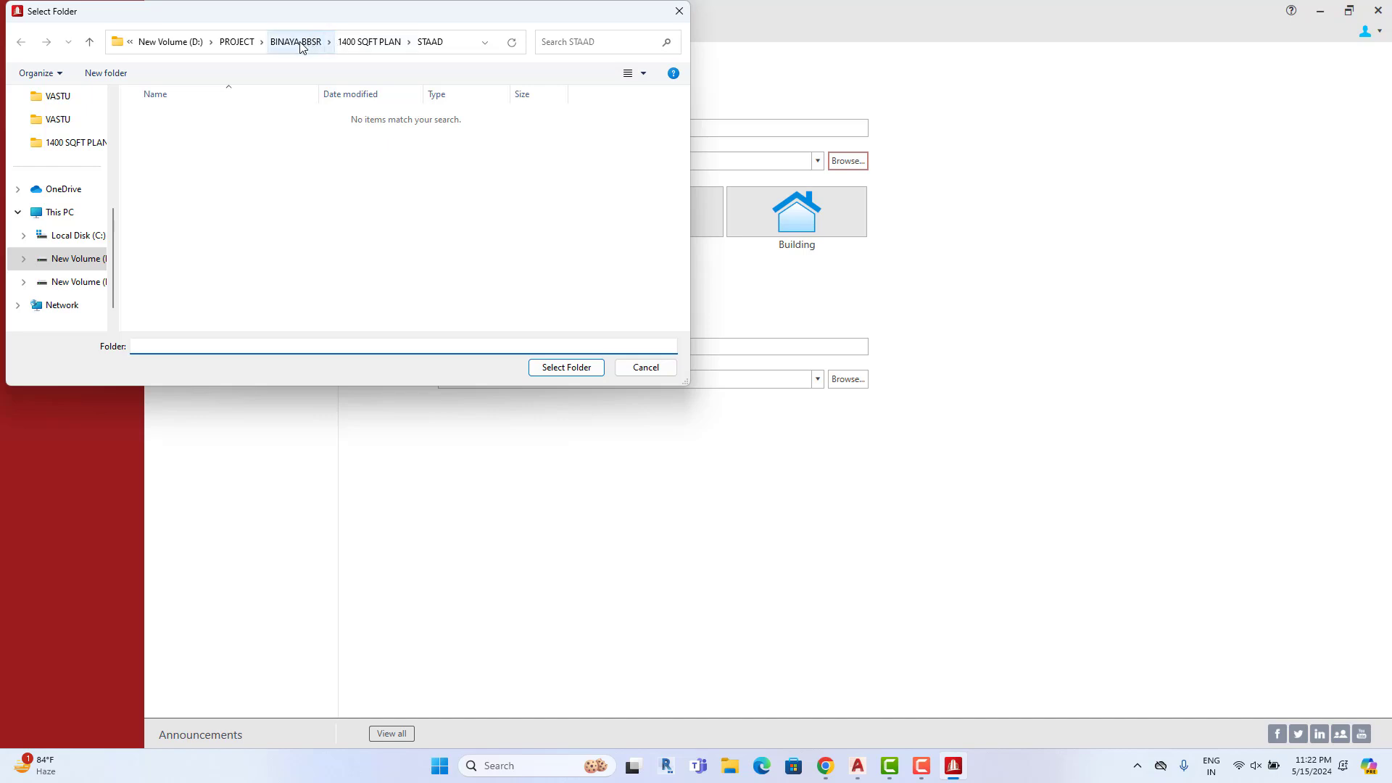
click(244, 45)
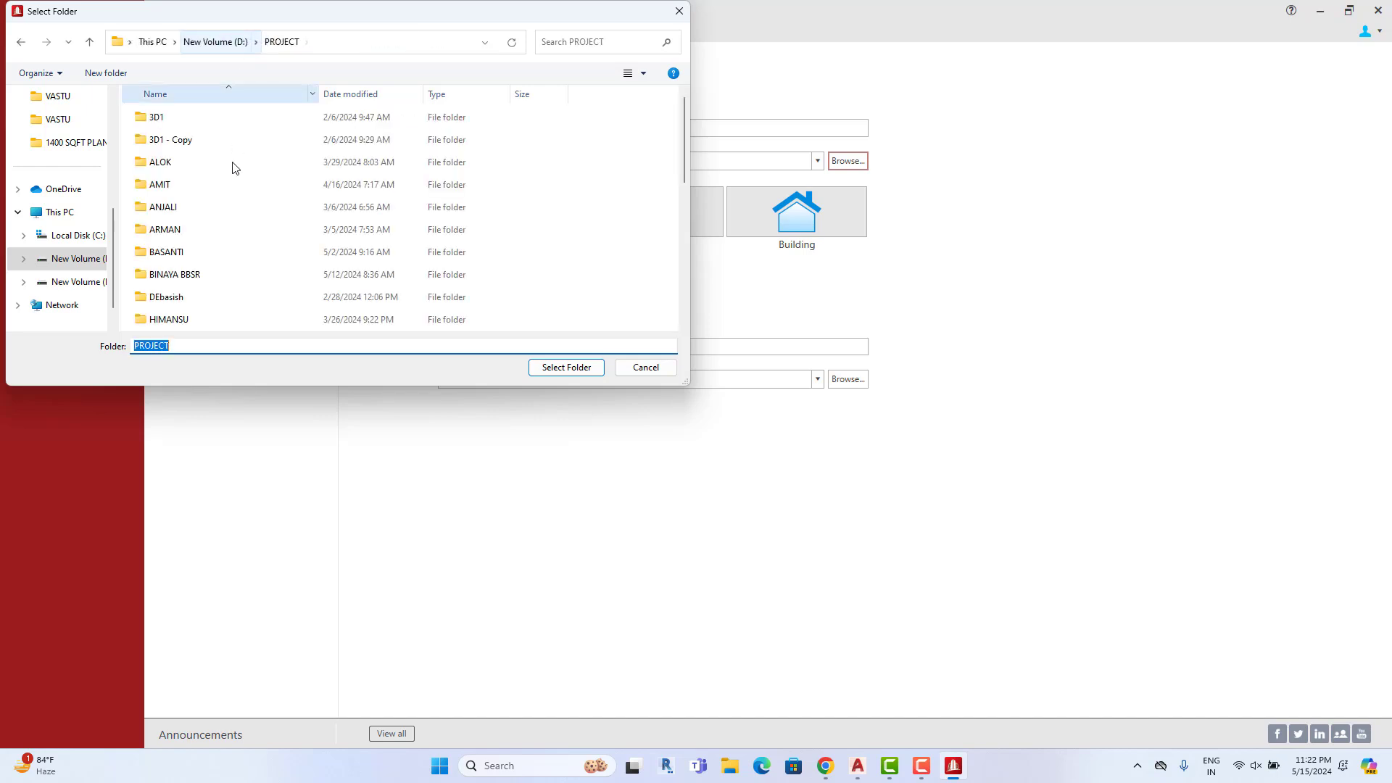
double_click(208, 276)
click(204, 128)
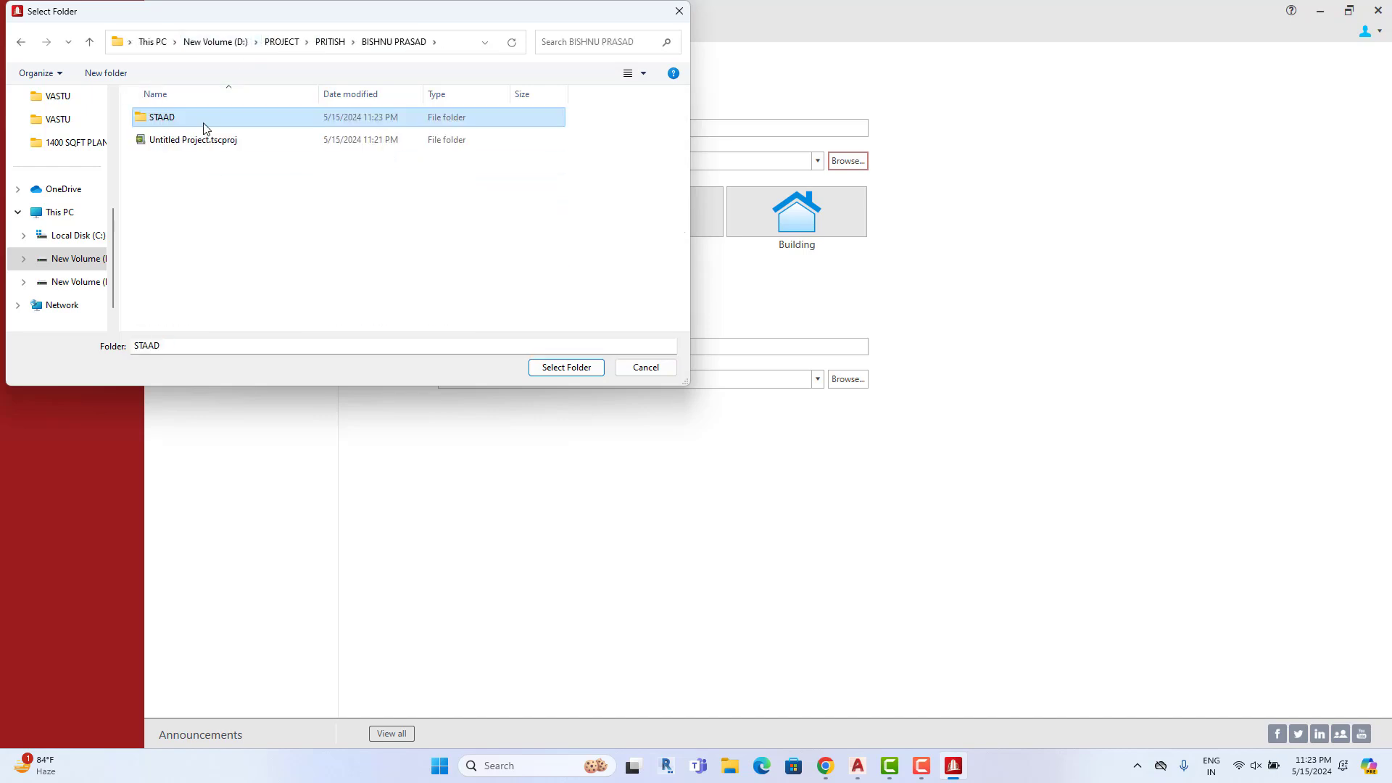
click(565, 368)
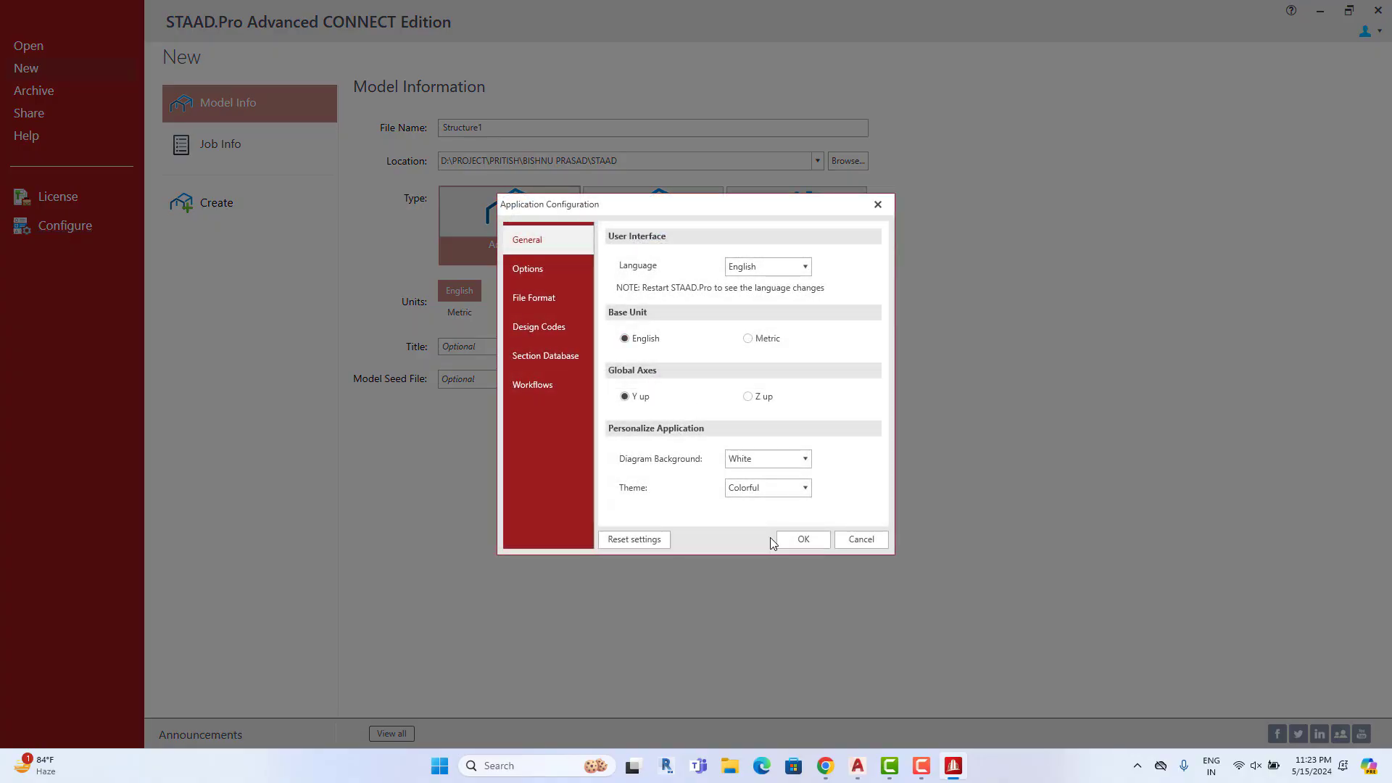
click(802, 539)
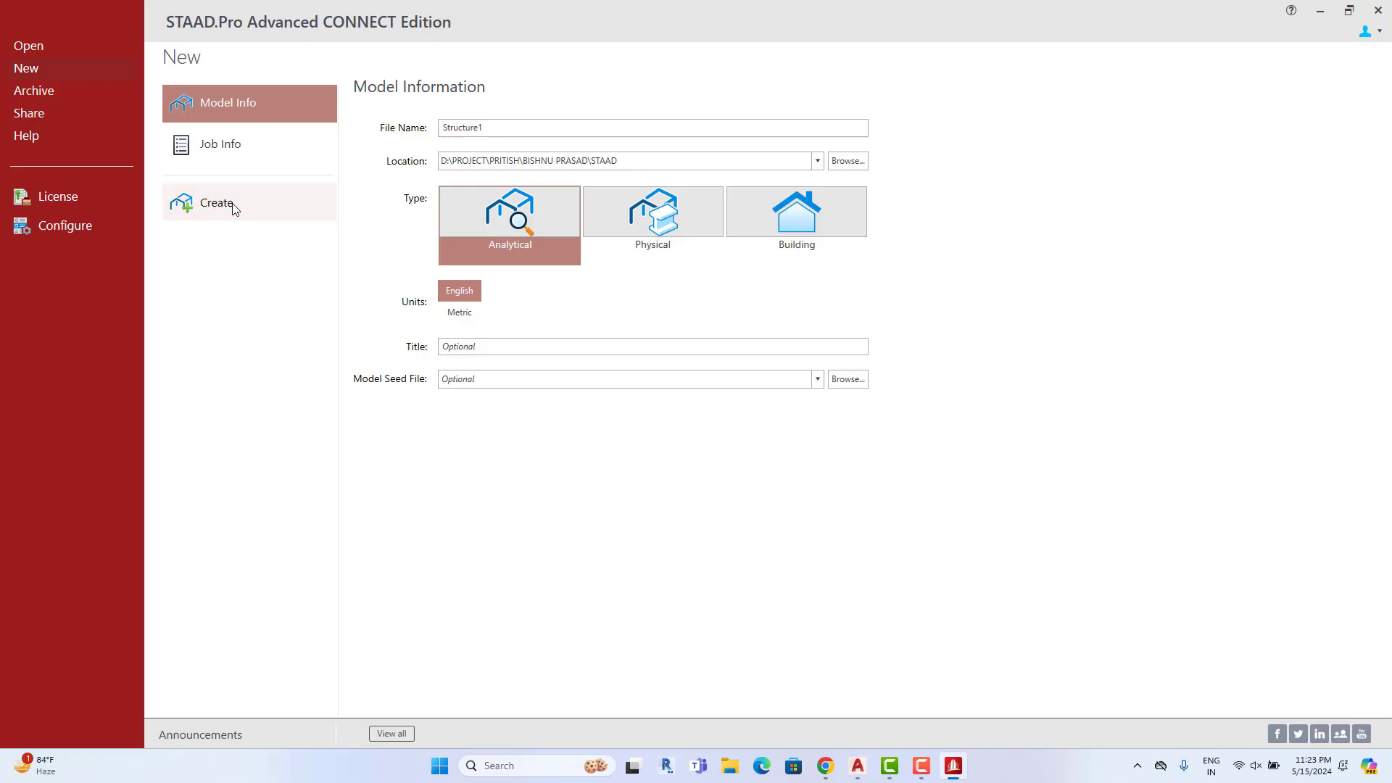
click(232, 203)
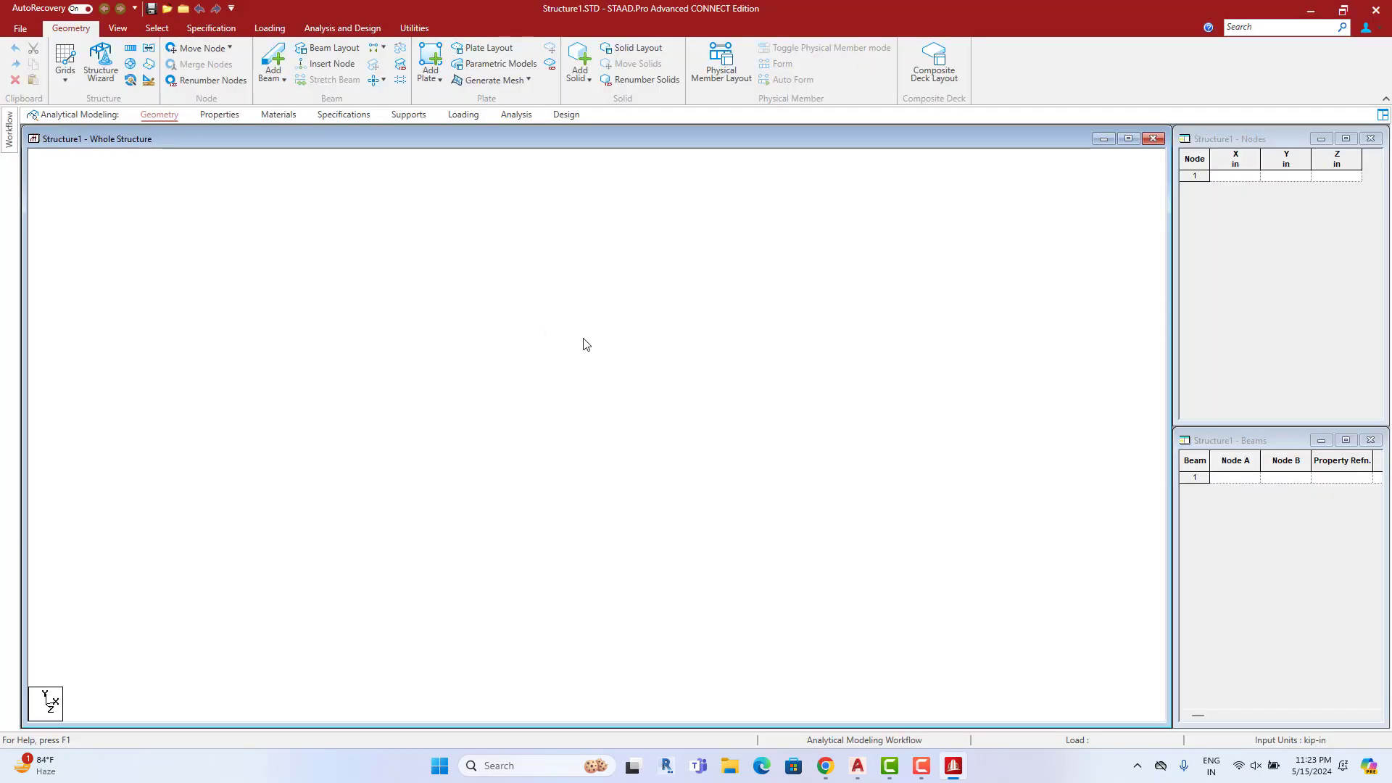
Import the Drawing1 DXF file from the client's project folder with the Y Up structure convention and Inch as length unit
click(23, 28)
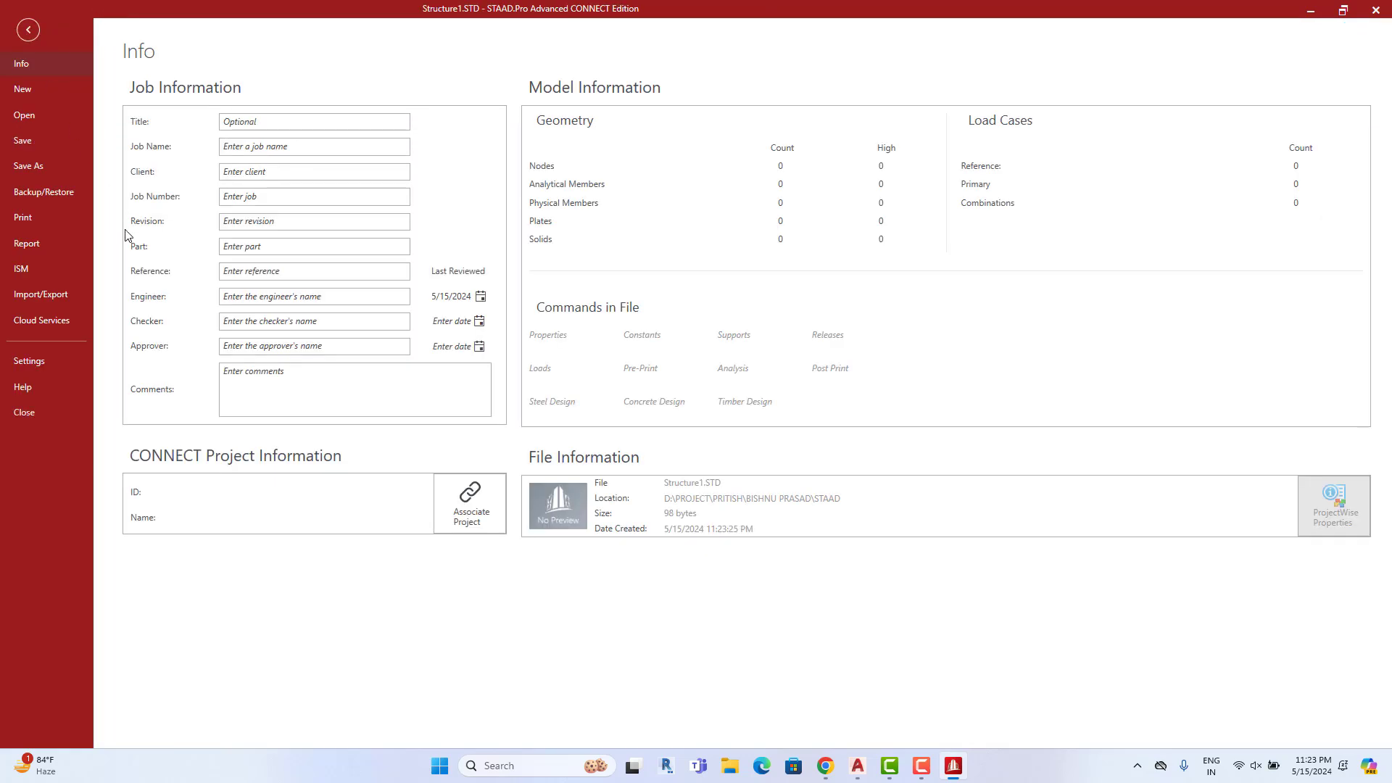
click(63, 293)
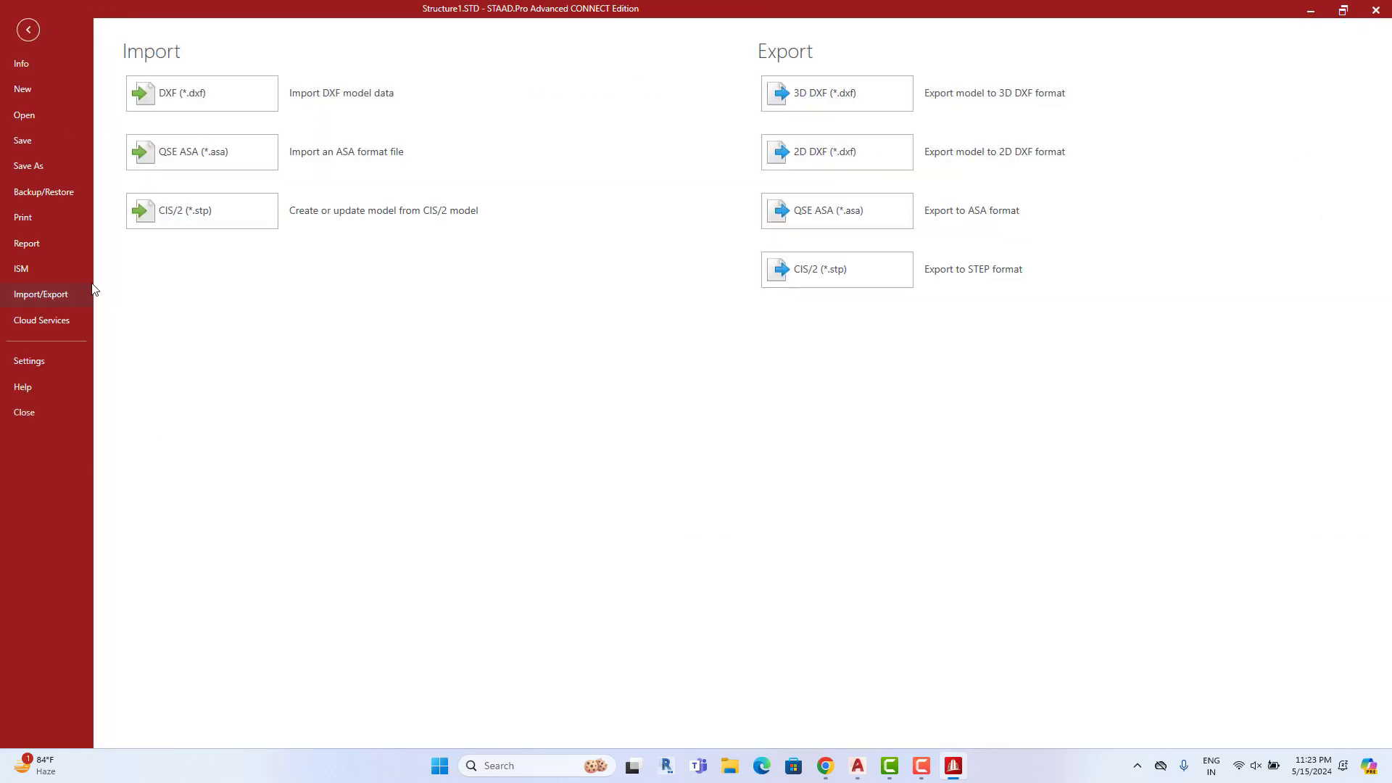
click(193, 95)
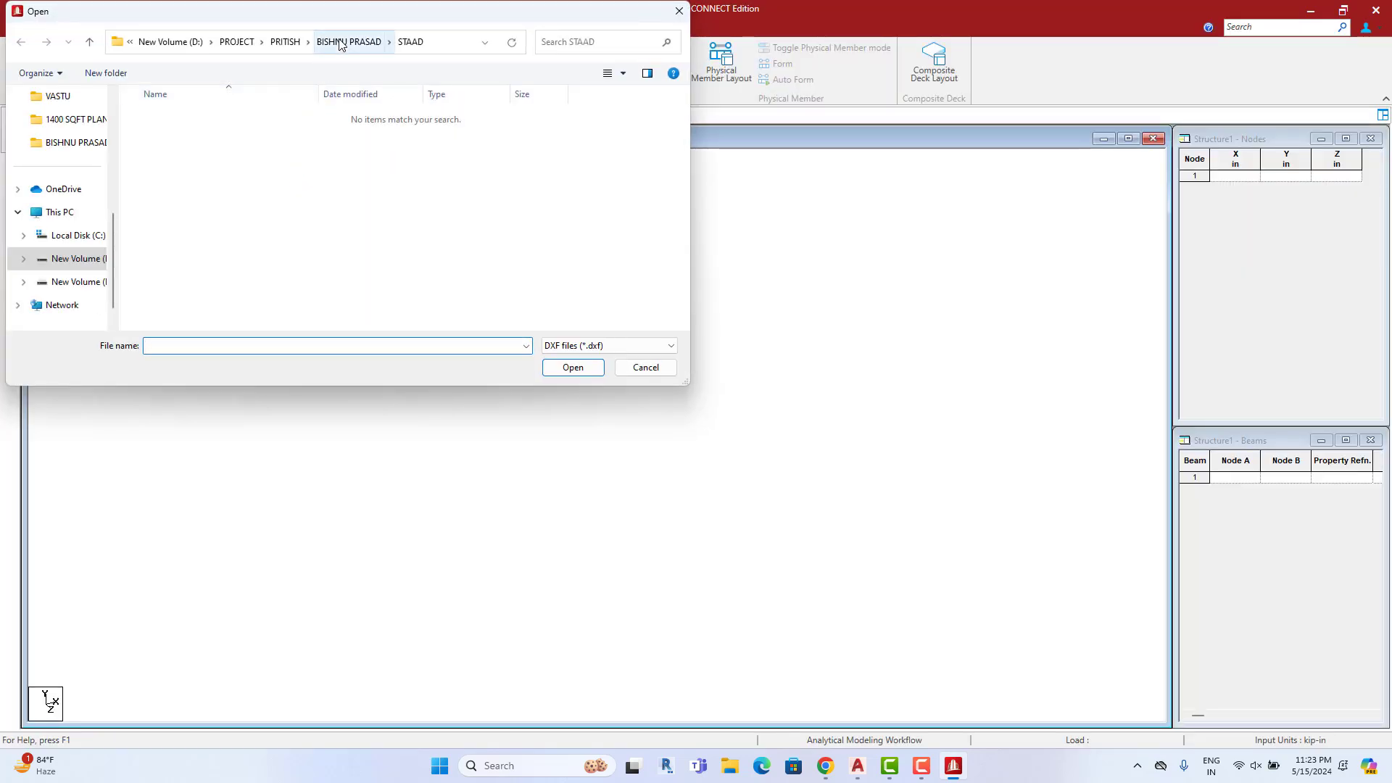
click(331, 44)
click(226, 166)
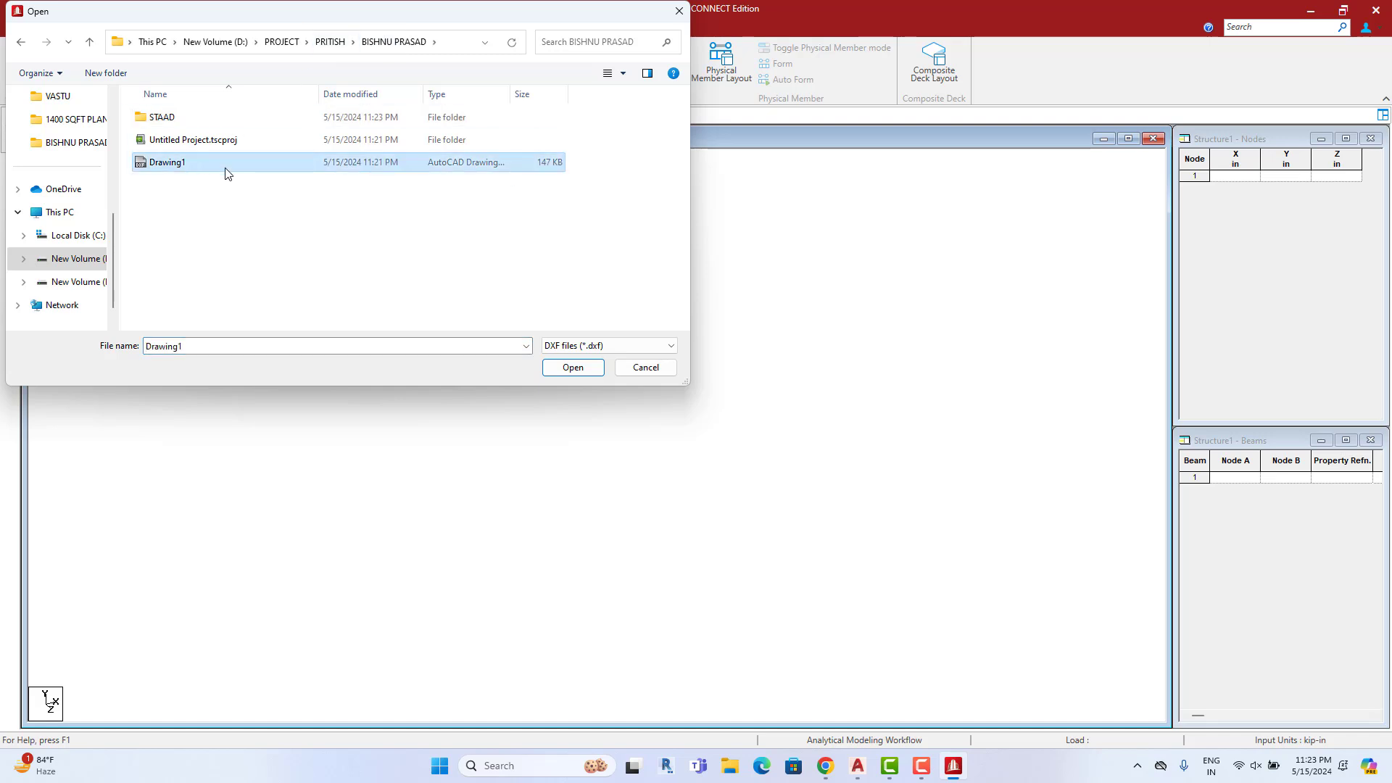
click(573, 369)
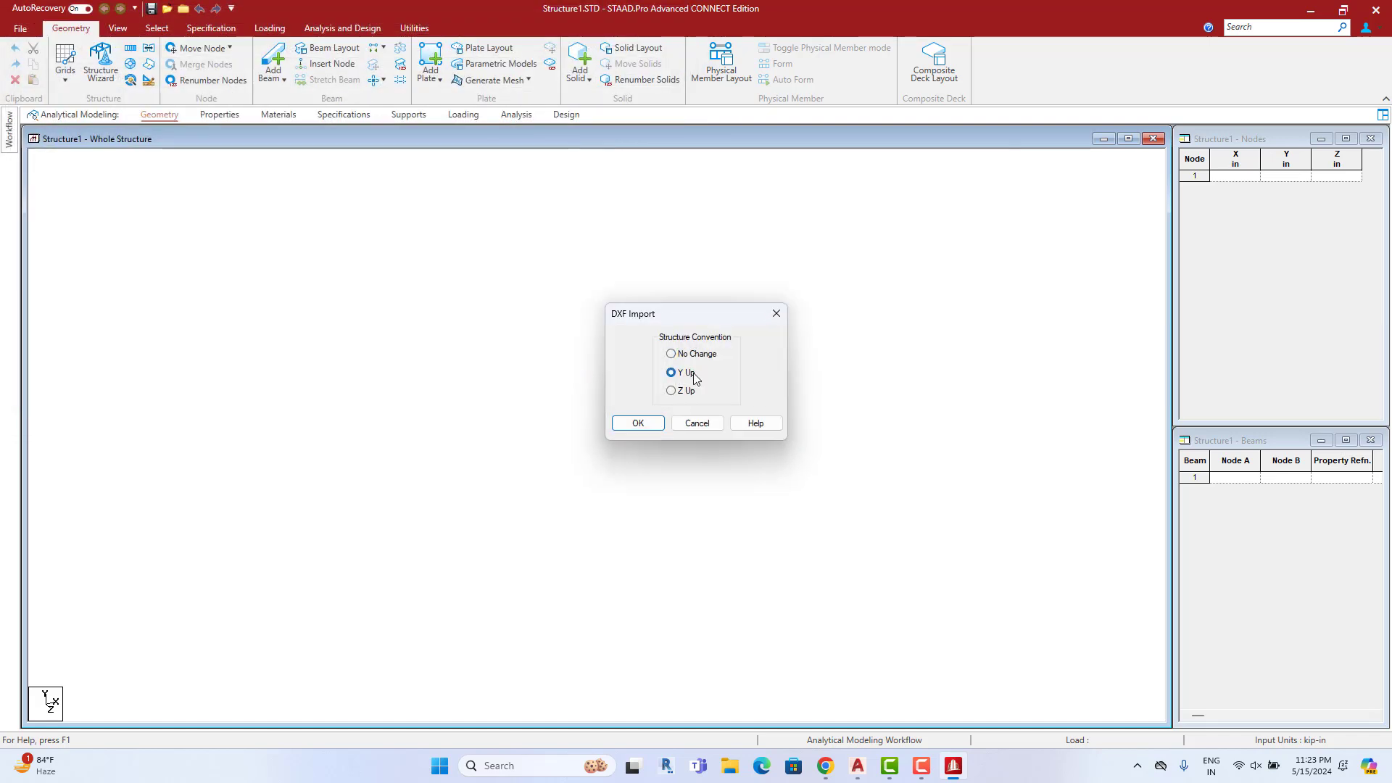
click(651, 431)
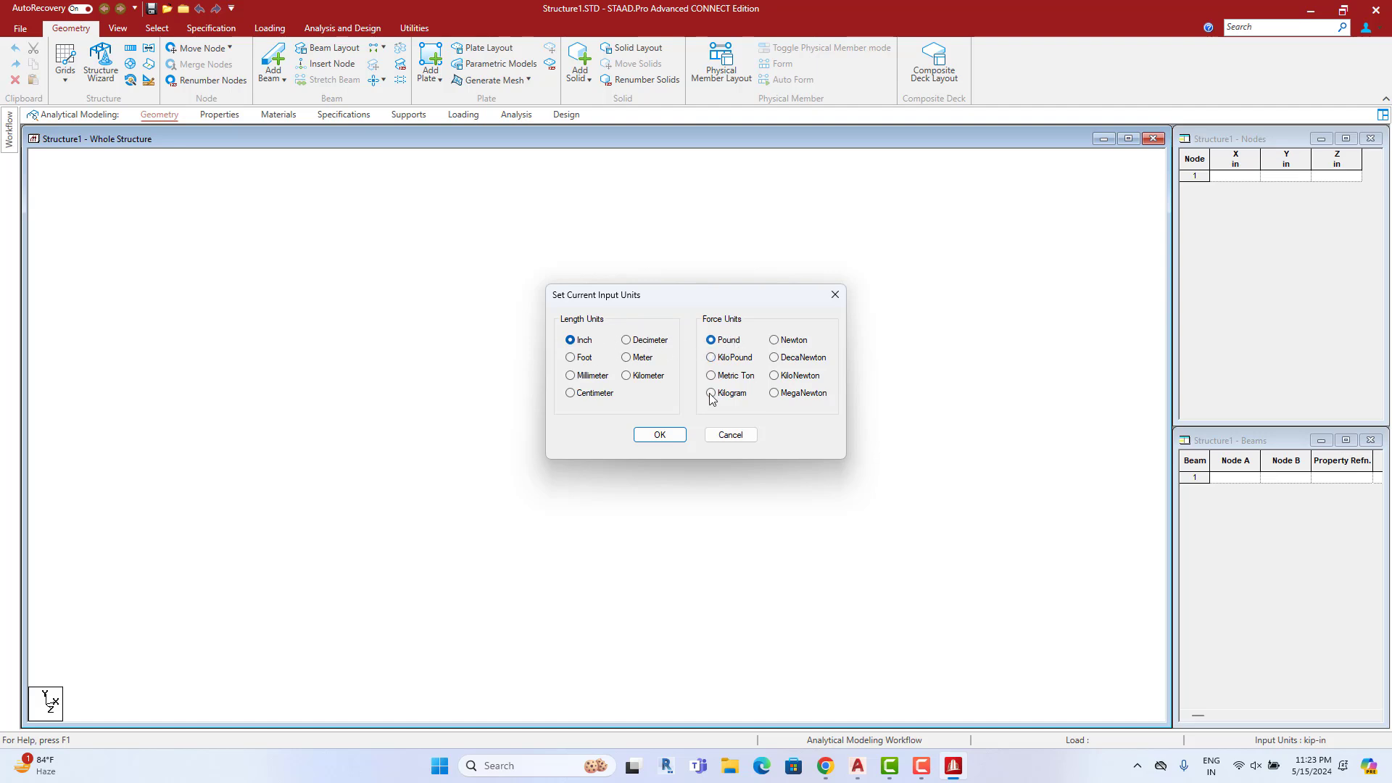
click(660, 434)
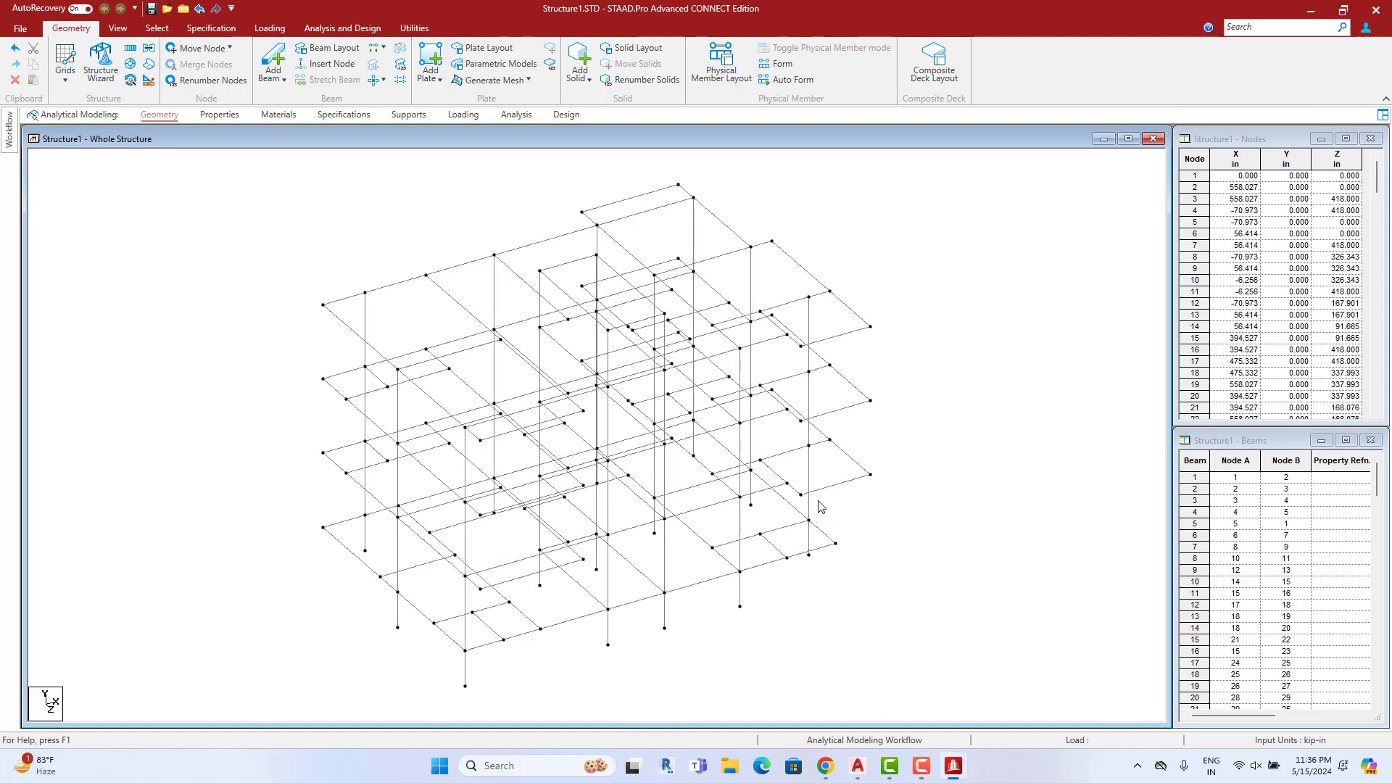
Select individual columns and beams of the imported frame to check how far each member runs between nodes
click(808, 398)
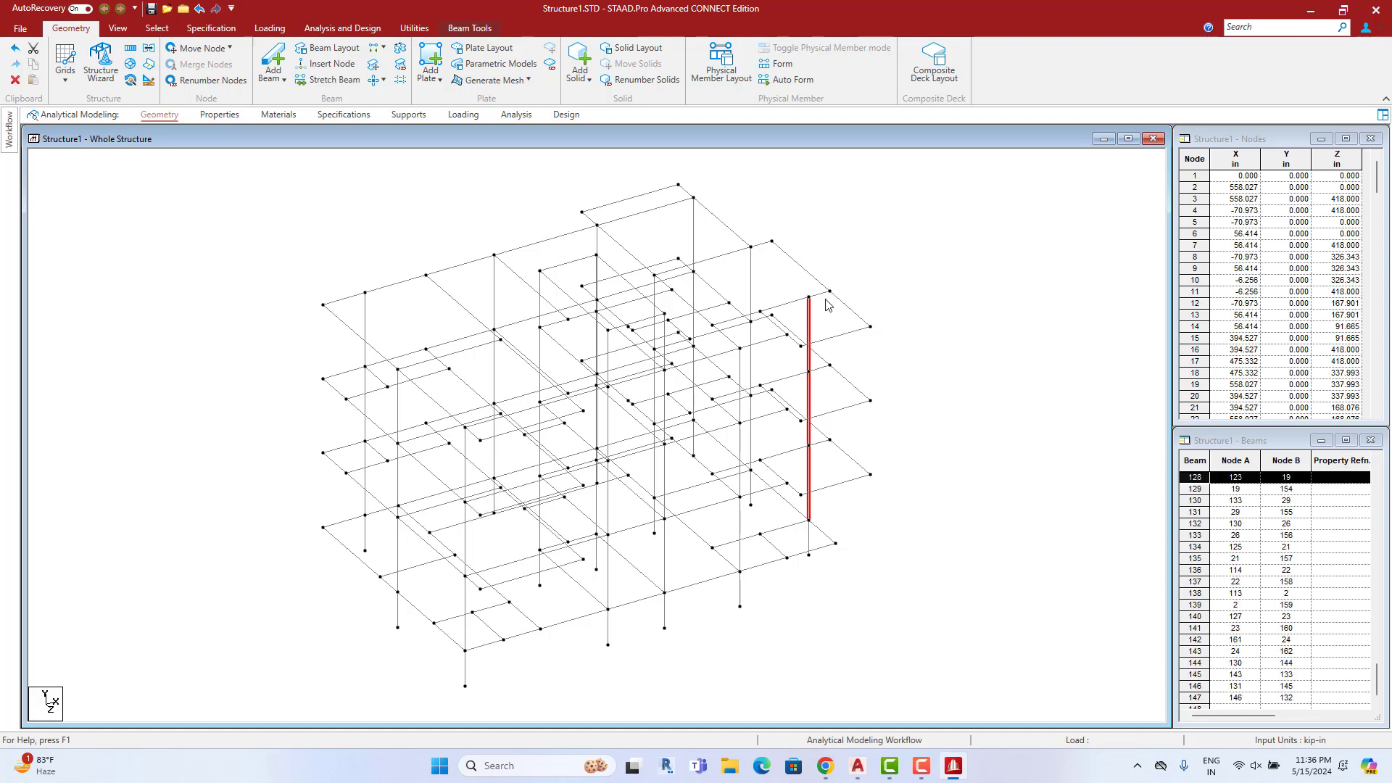
click(908, 500)
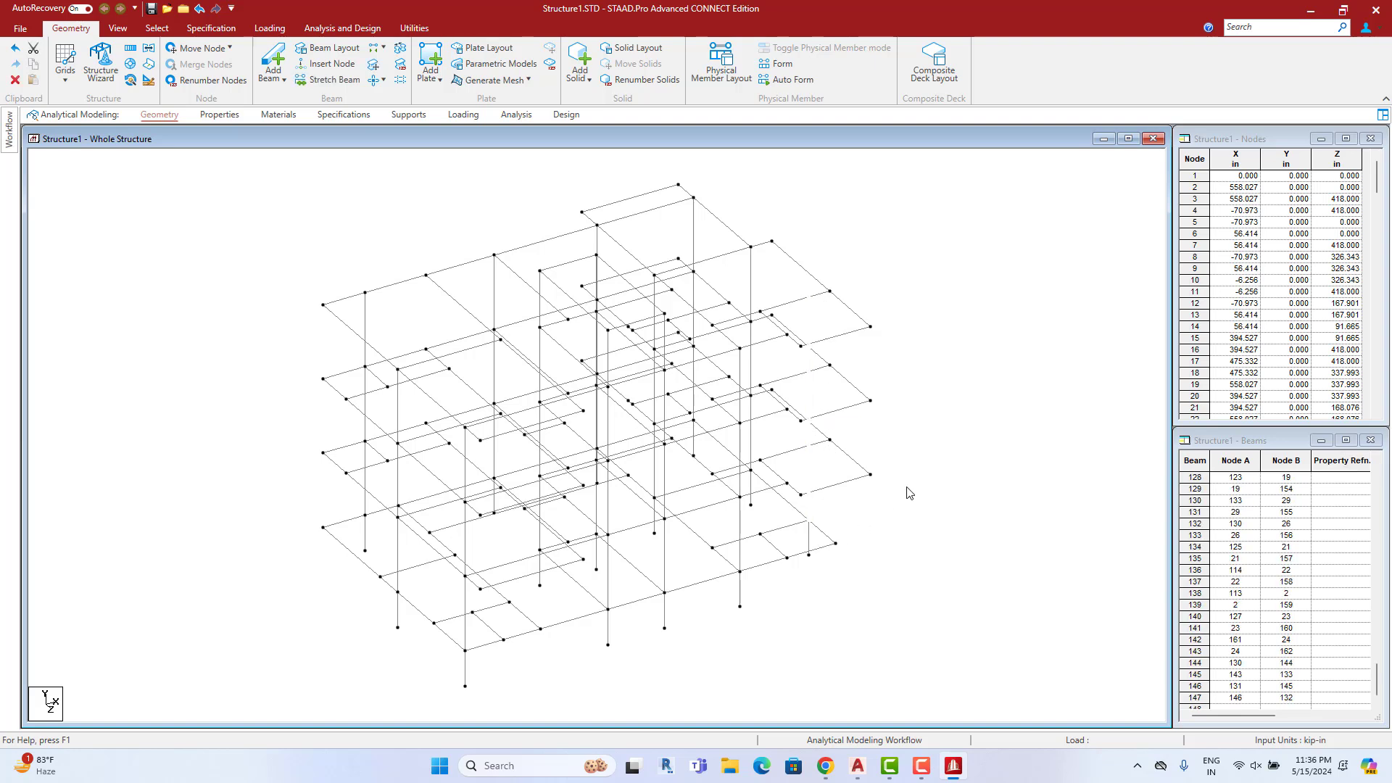
click(467, 264)
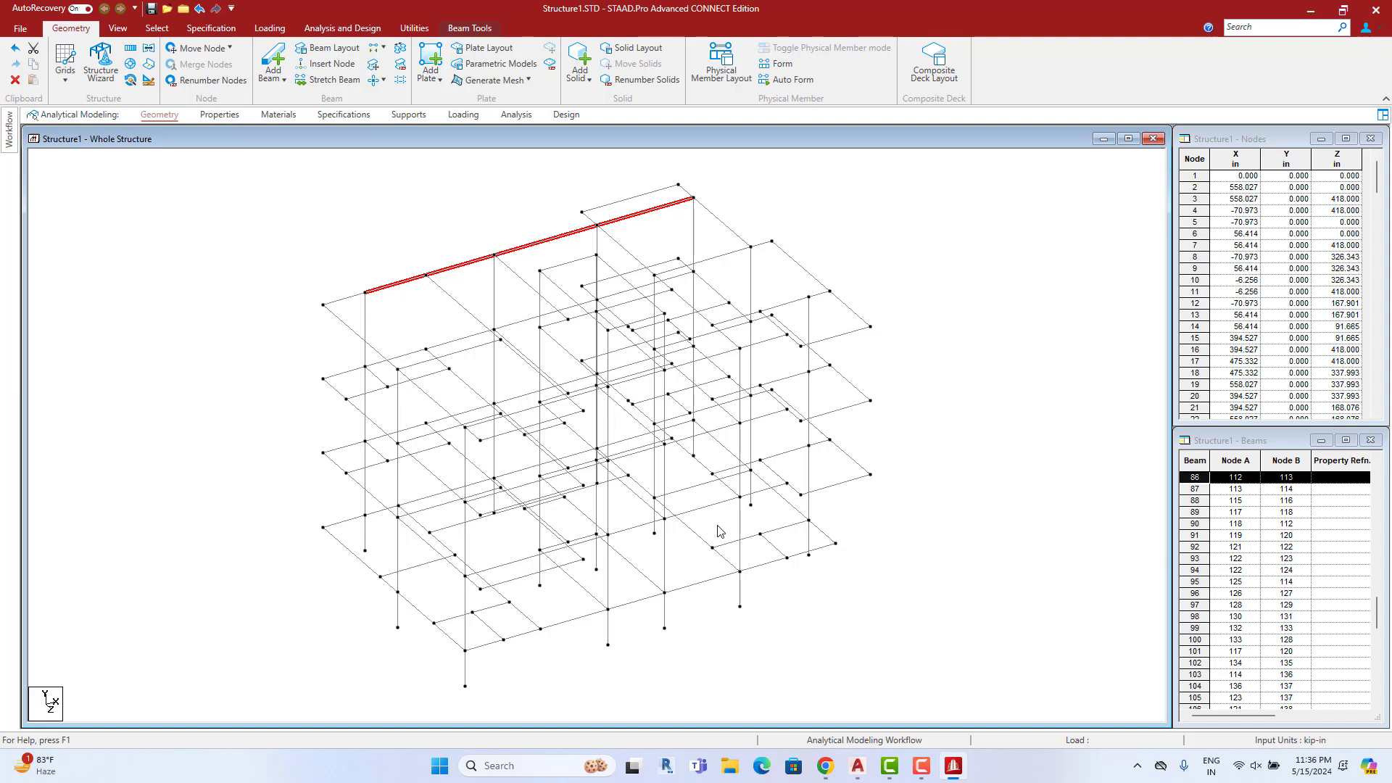
click(741, 527)
click(607, 371)
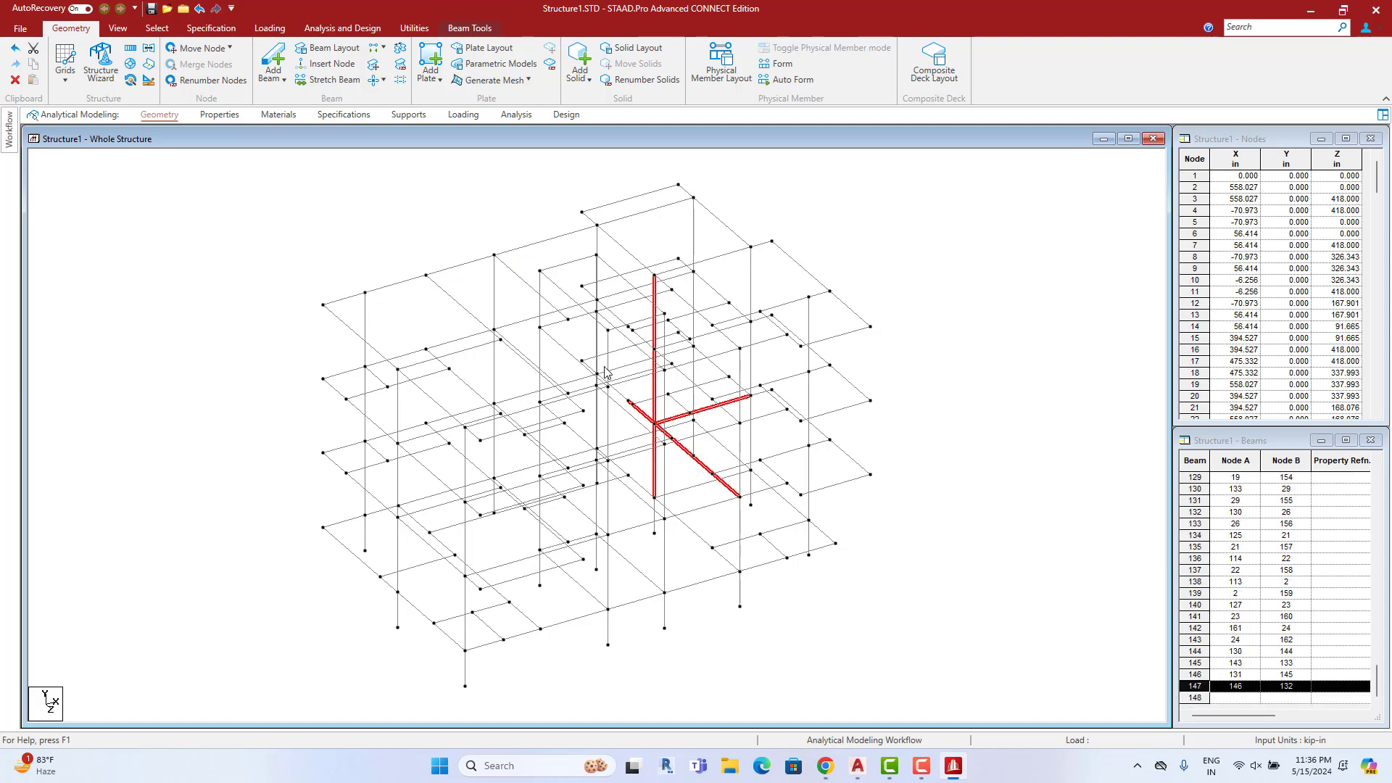
Select individual beams on the upper floors to check whether they are split at the columns
click(595, 344)
click(518, 321)
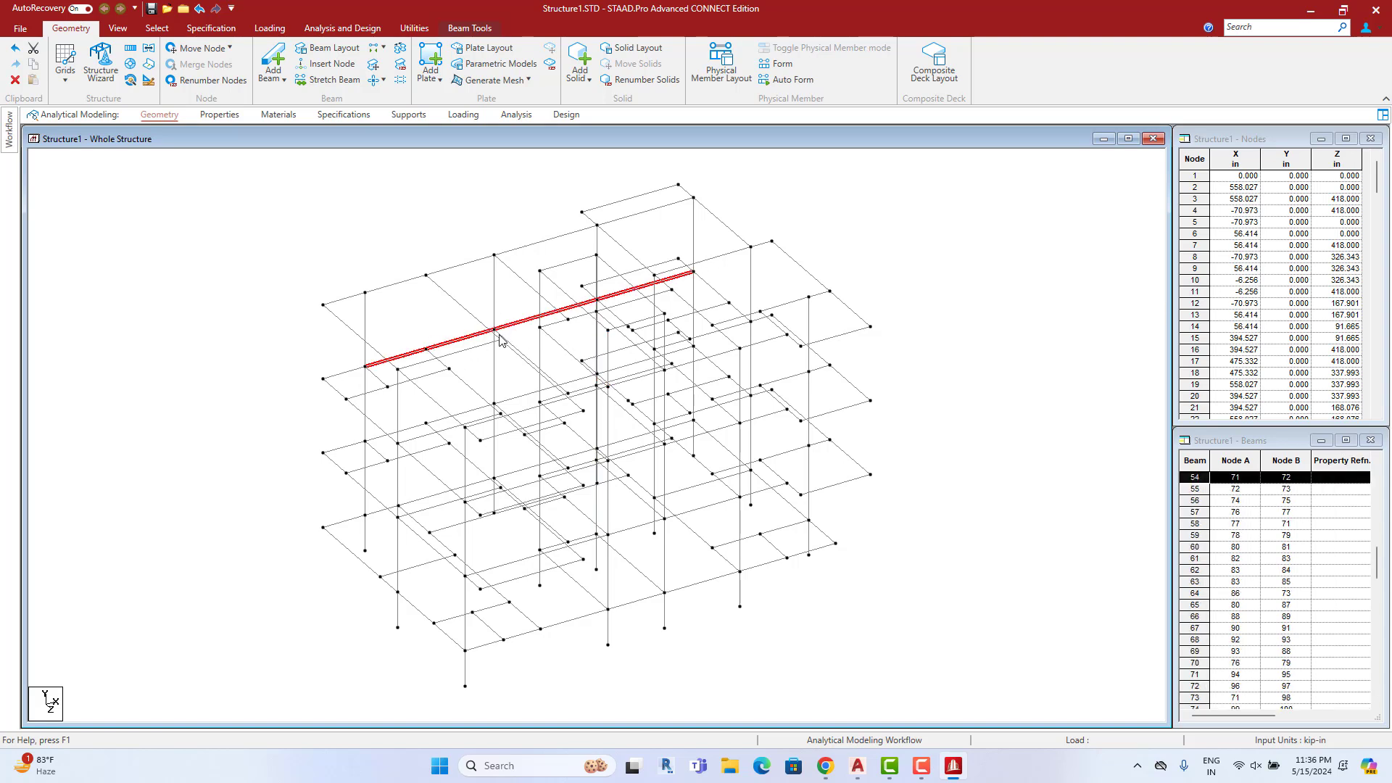
scroll(589, 311, up, 1)
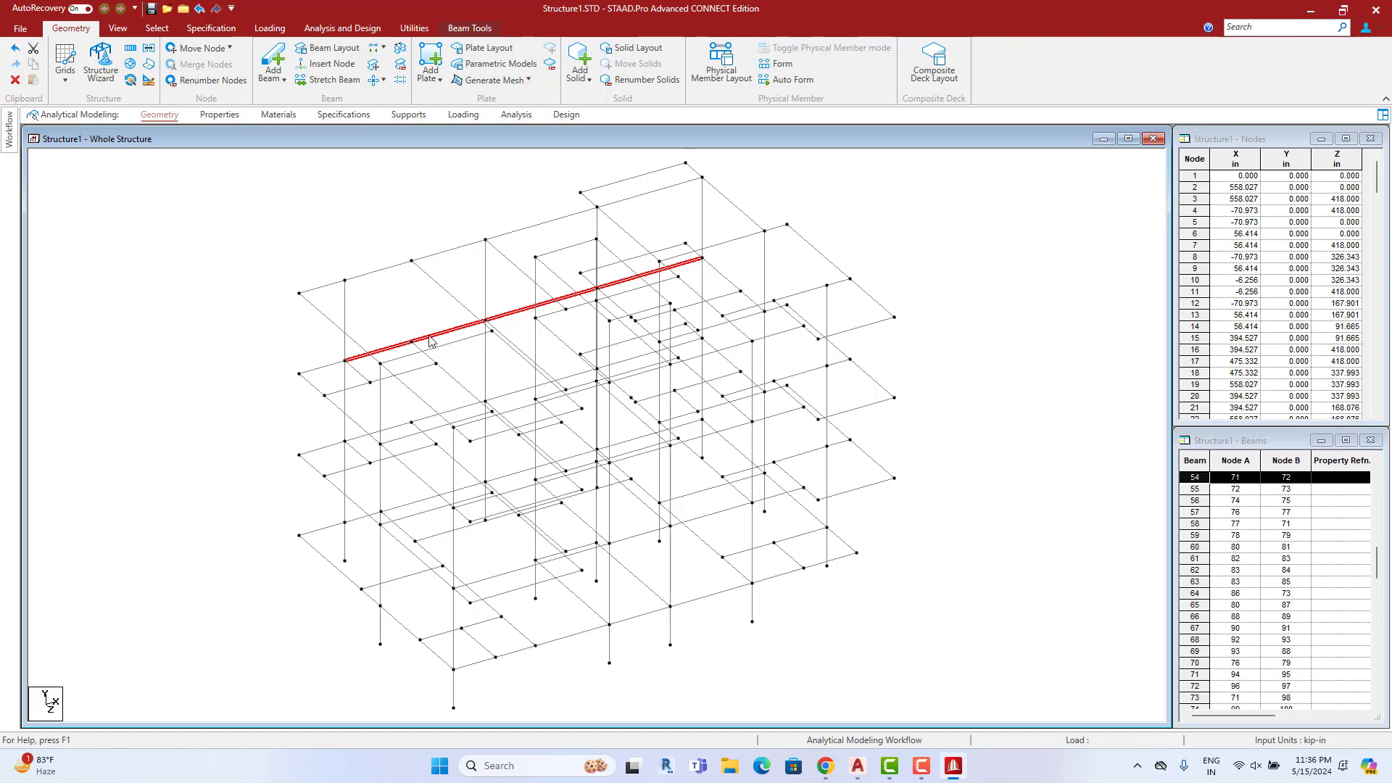
scroll(558, 297, down, 1)
click(878, 234)
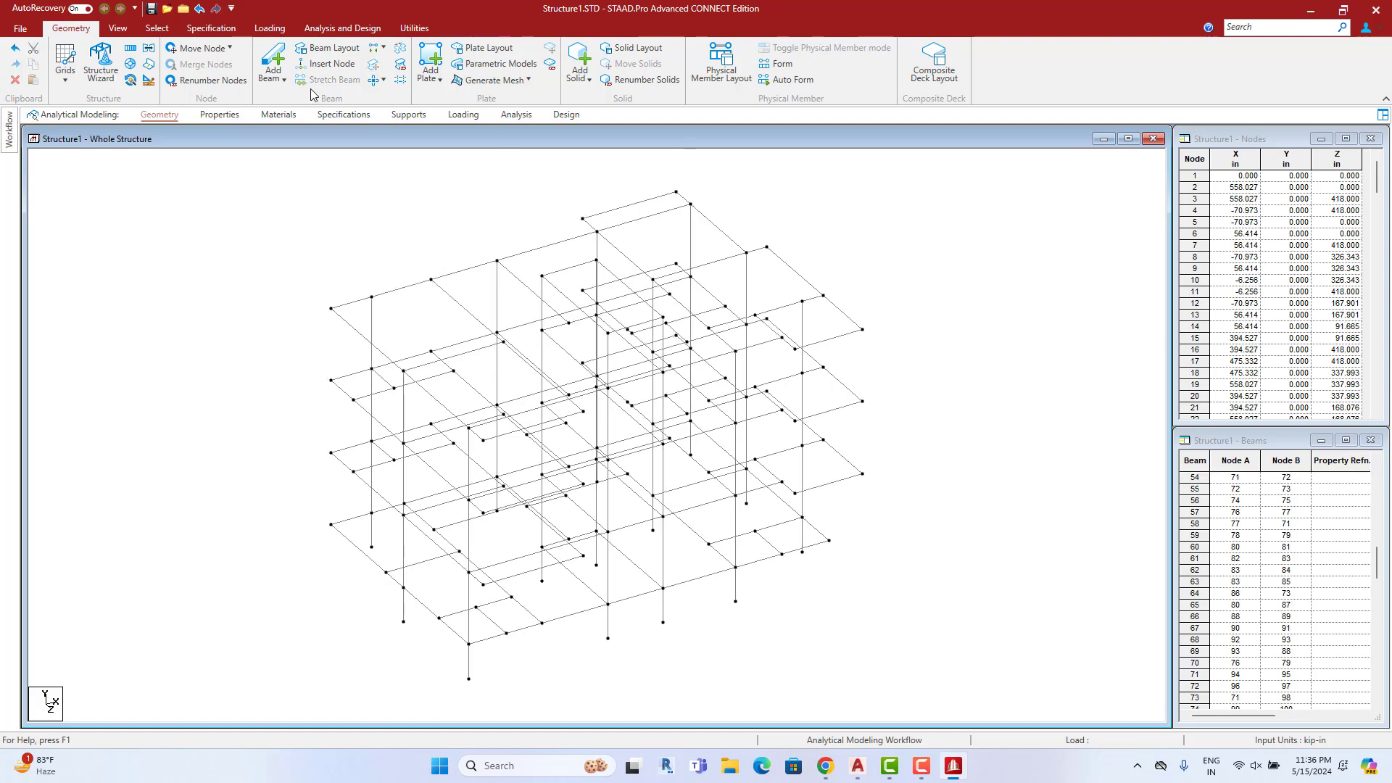
Switch to an elevation view, select all members of the frame and intersect the selected beams
click(118, 28)
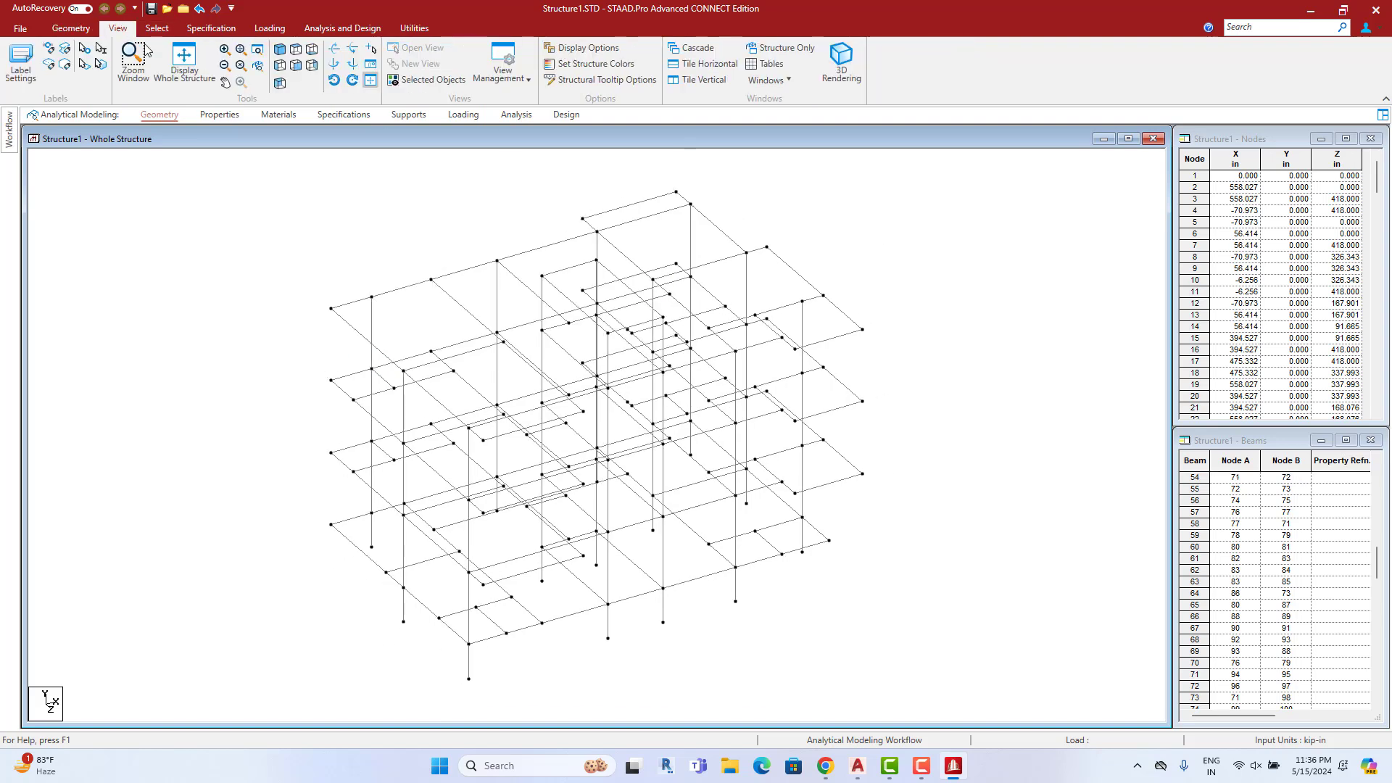
click(299, 71)
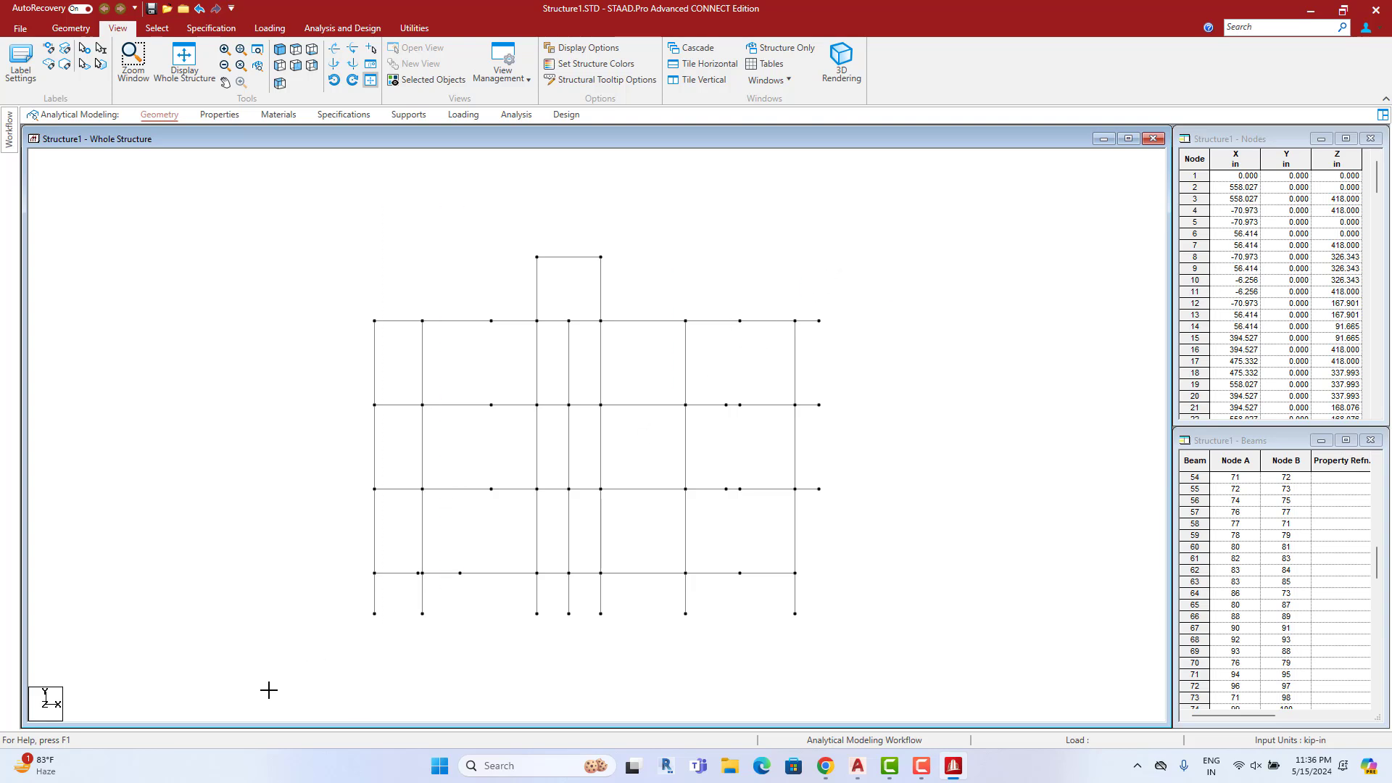
key(ctrl+a)
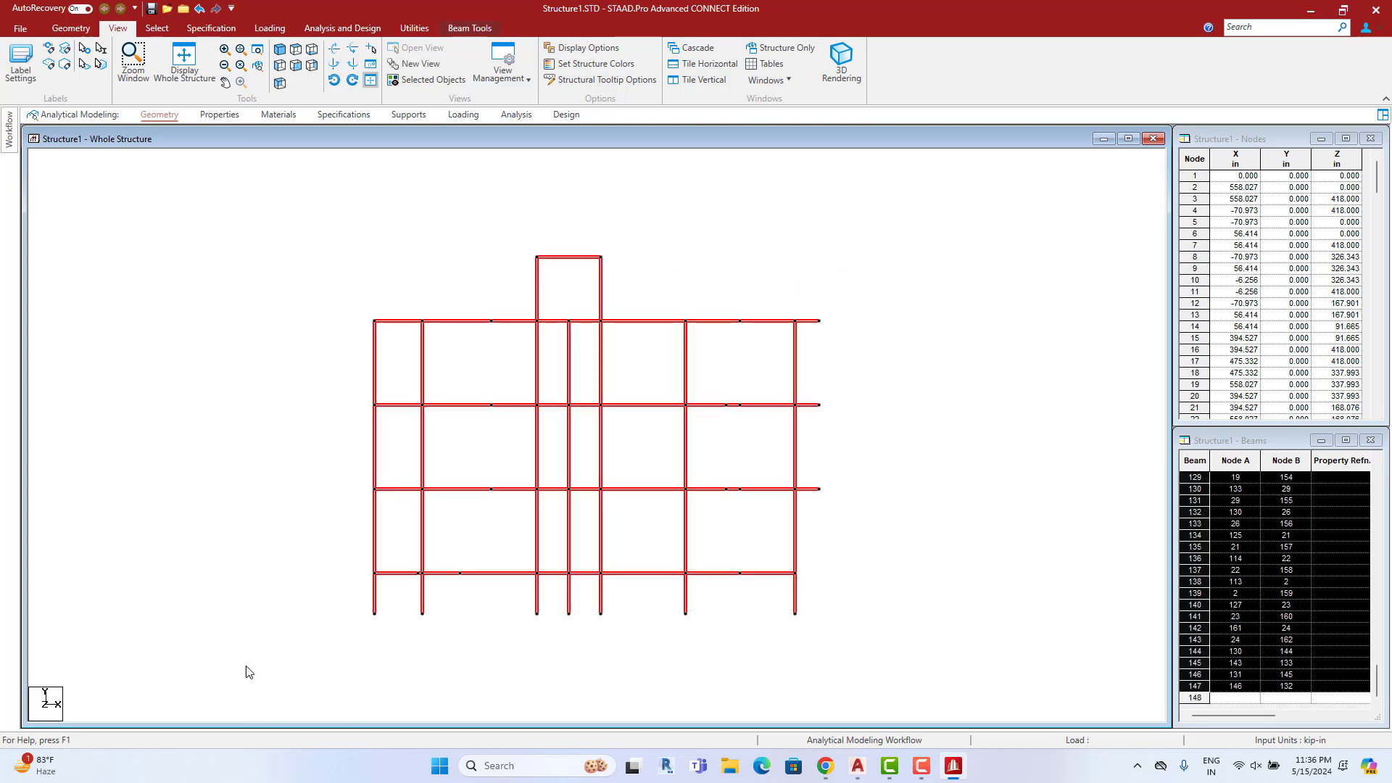
click(72, 29)
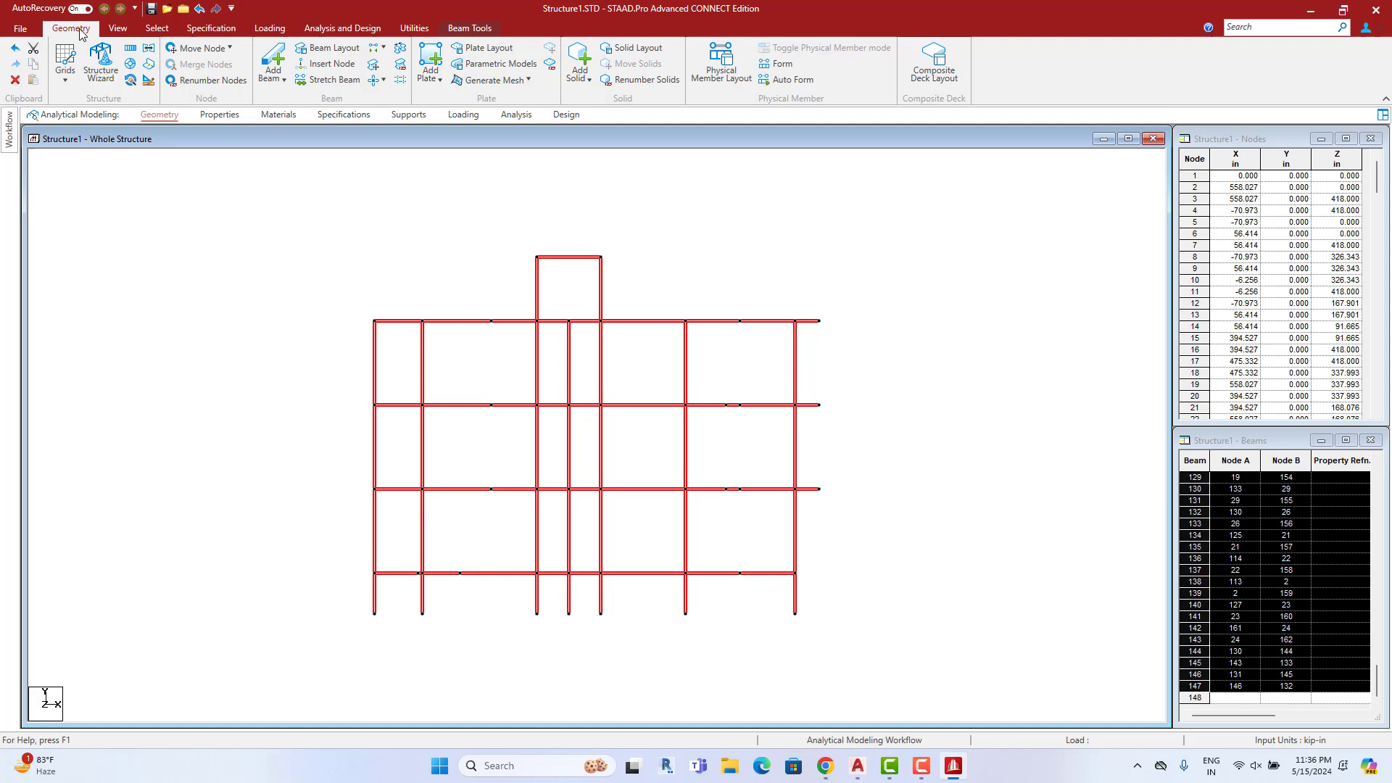
click(385, 81)
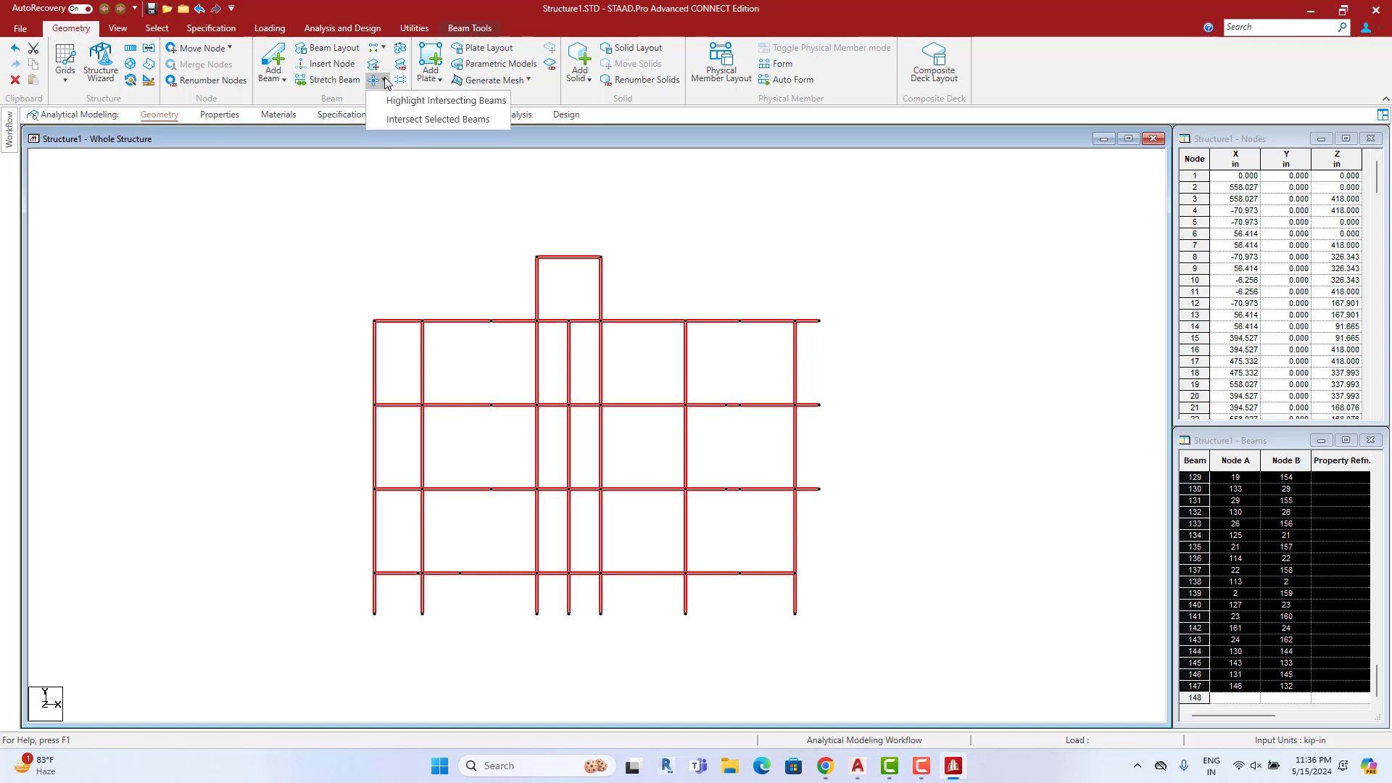
click(406, 120)
click(637, 407)
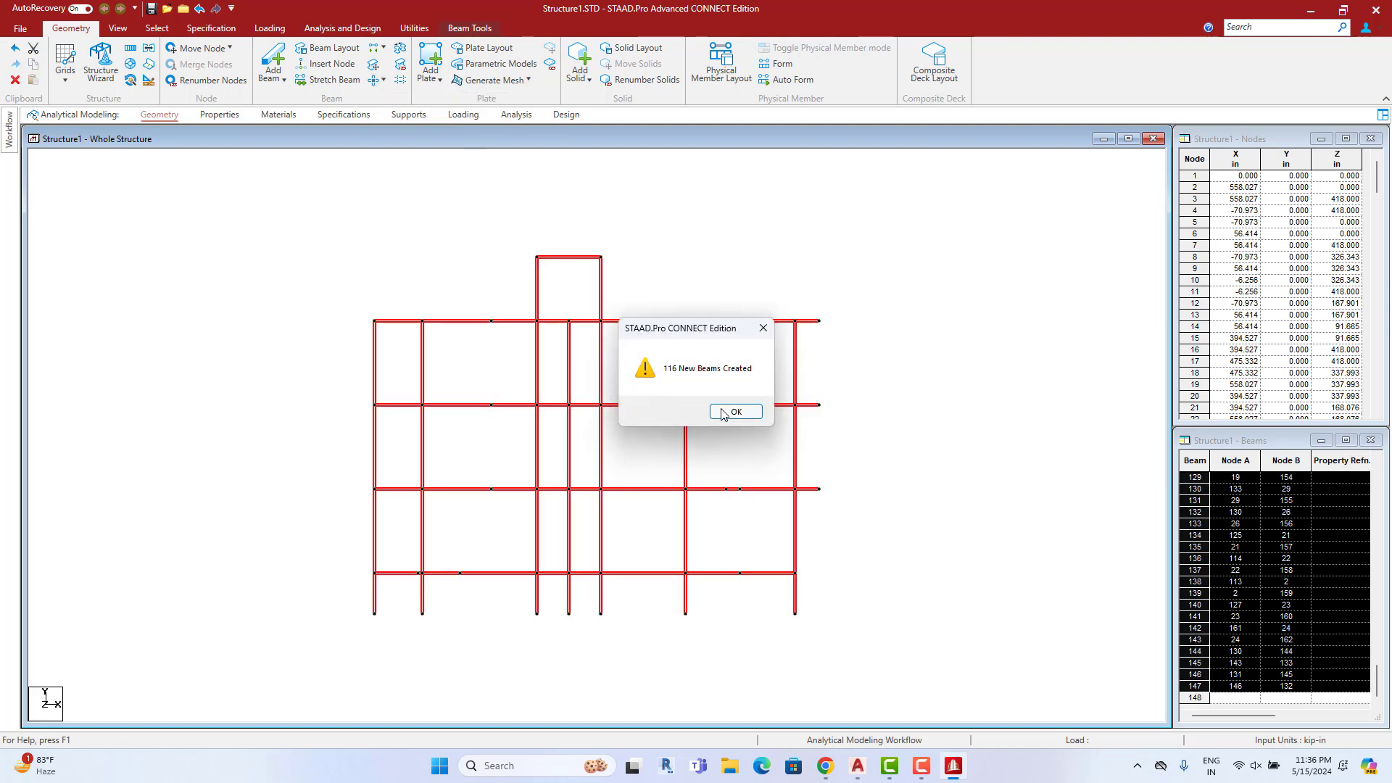
click(730, 419)
click(709, 305)
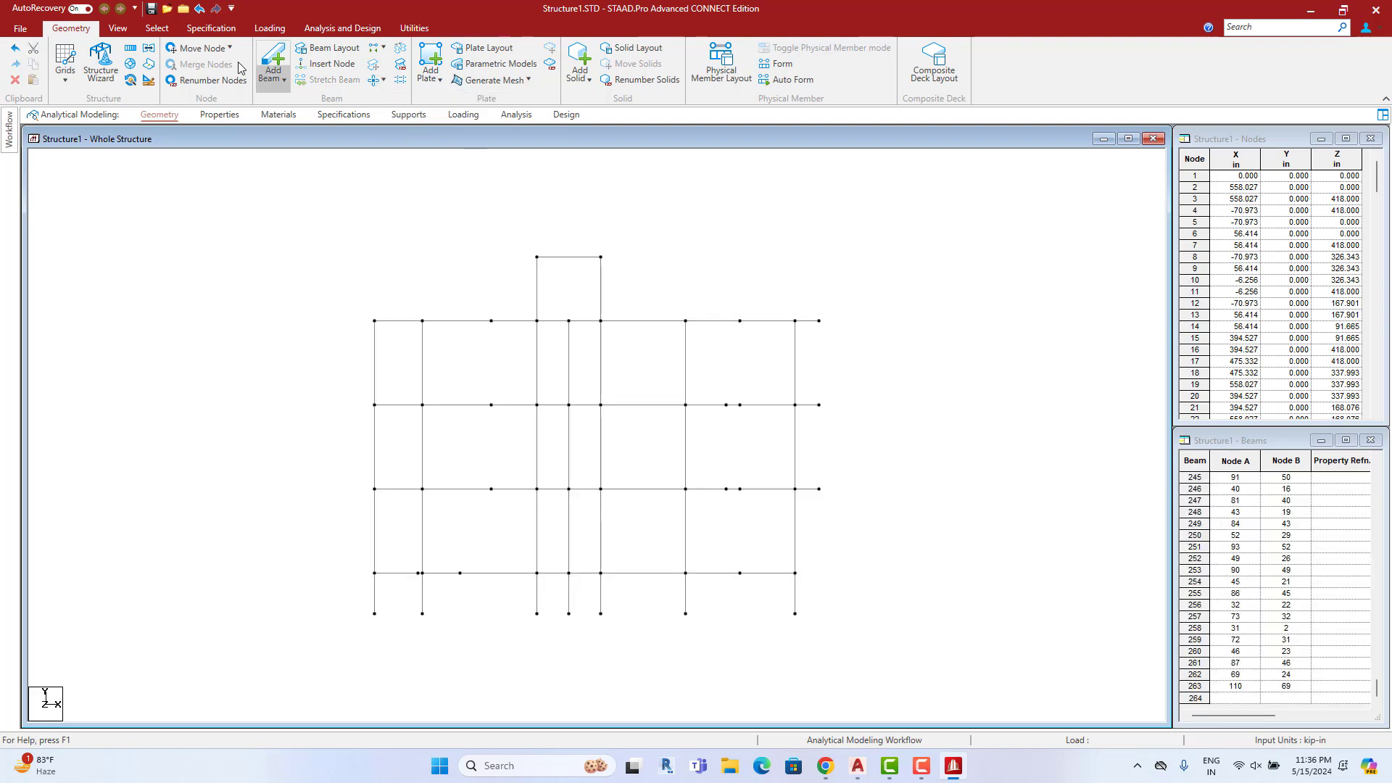
Return to the isometric view and select individual columns and beams to check how they are divided at the nodes
click(118, 28)
click(280, 51)
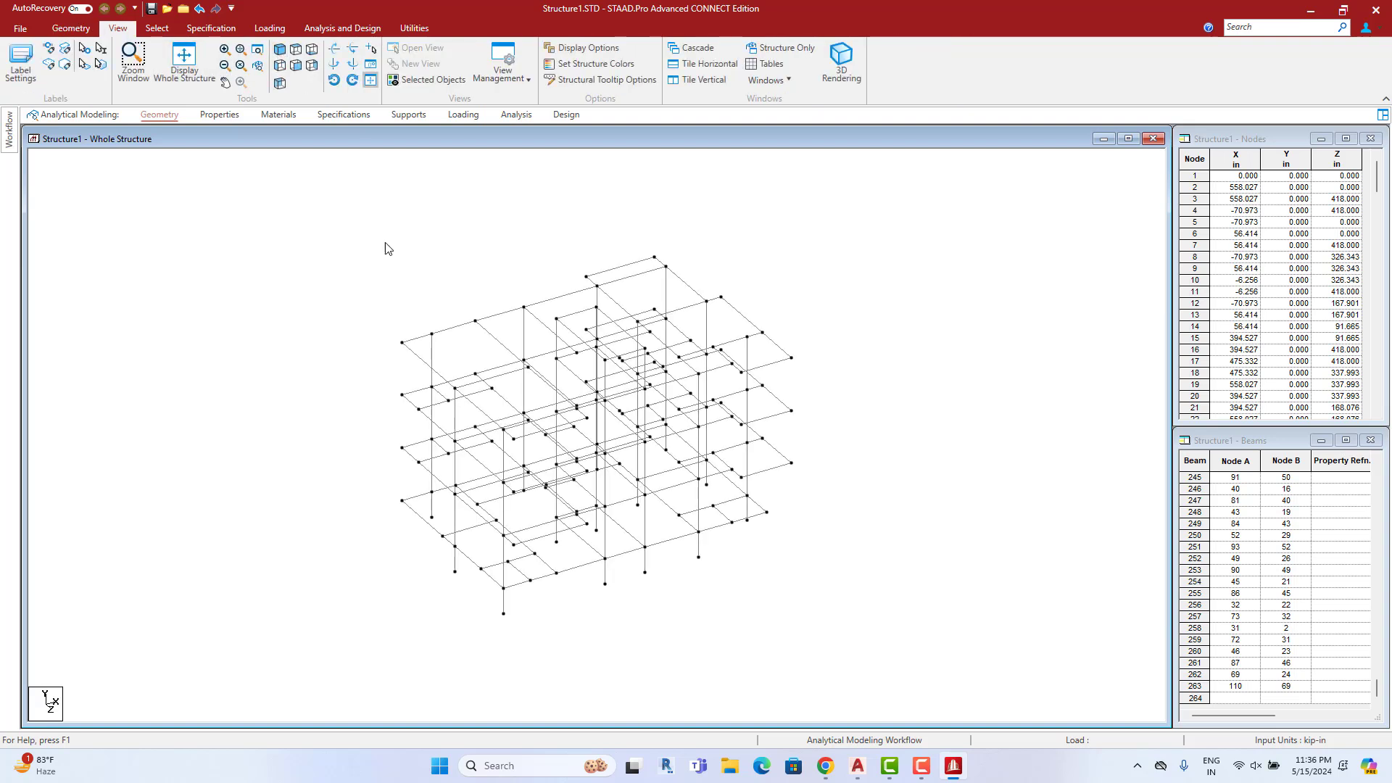
click(434, 370)
click(432, 416)
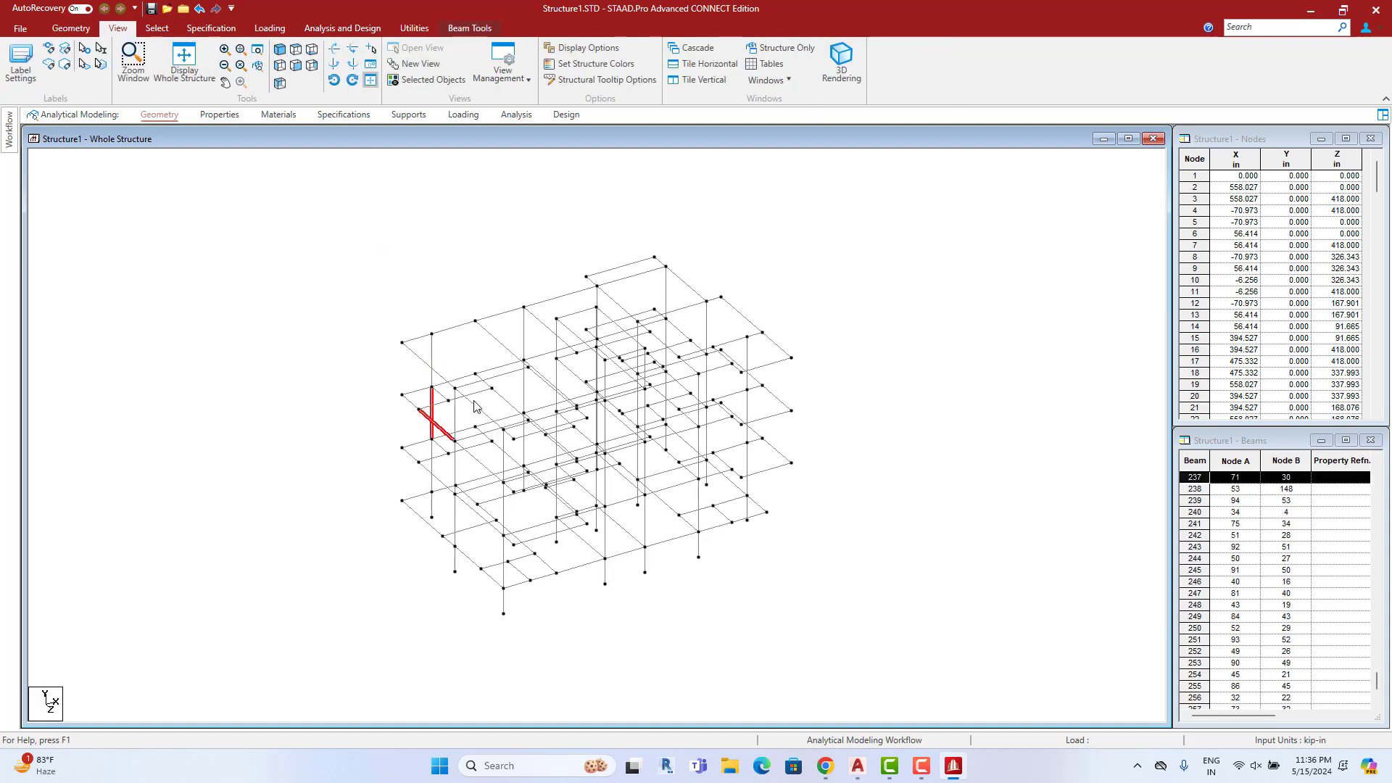
click(479, 382)
click(495, 313)
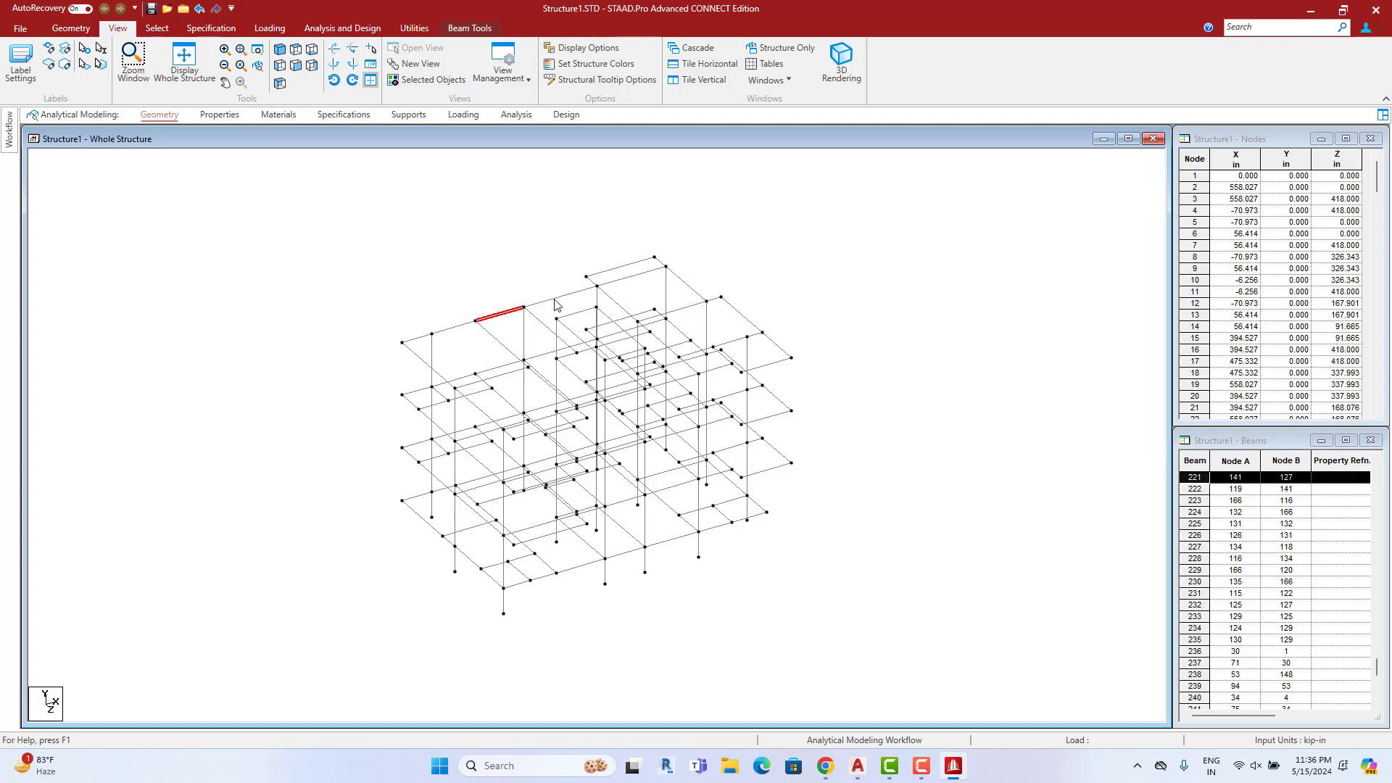
click(562, 296)
click(653, 271)
click(641, 401)
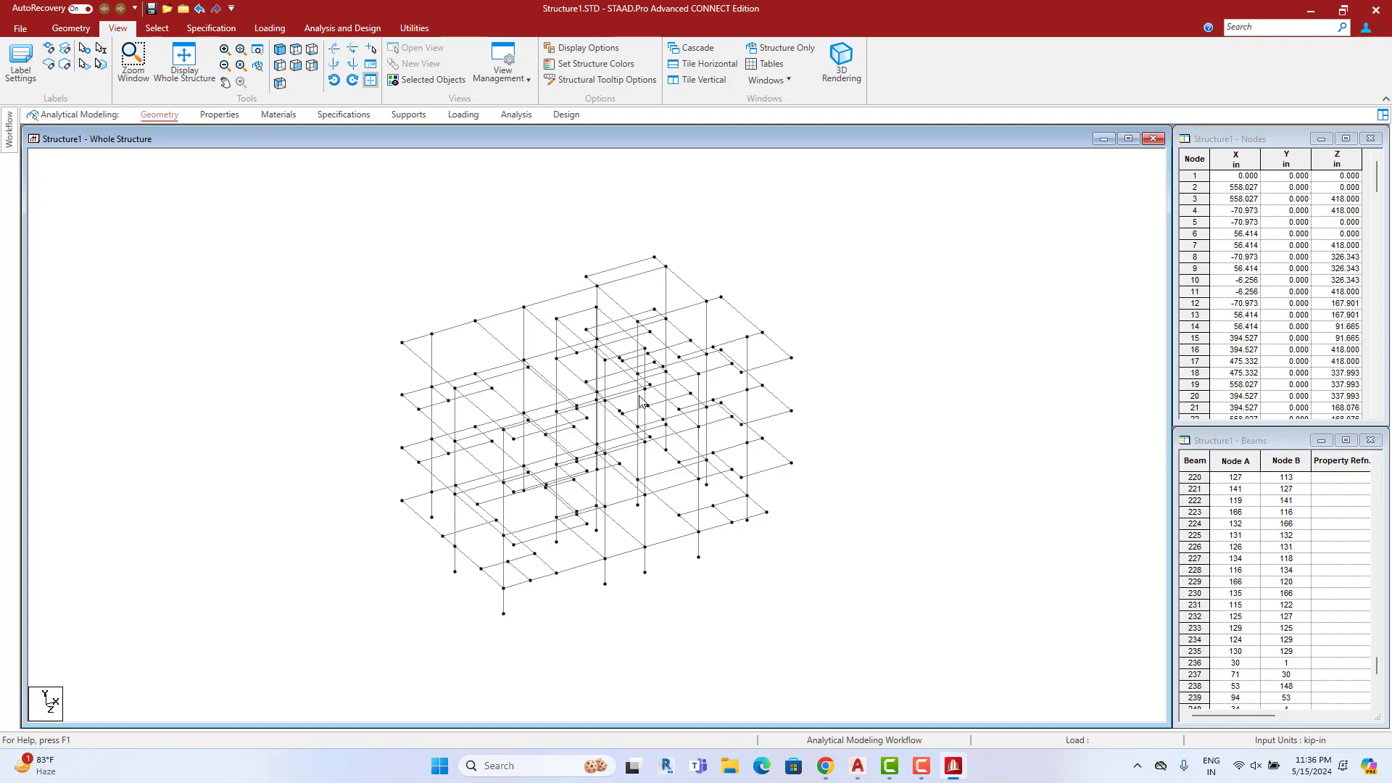
click(615, 451)
click(560, 426)
click(544, 406)
click(542, 399)
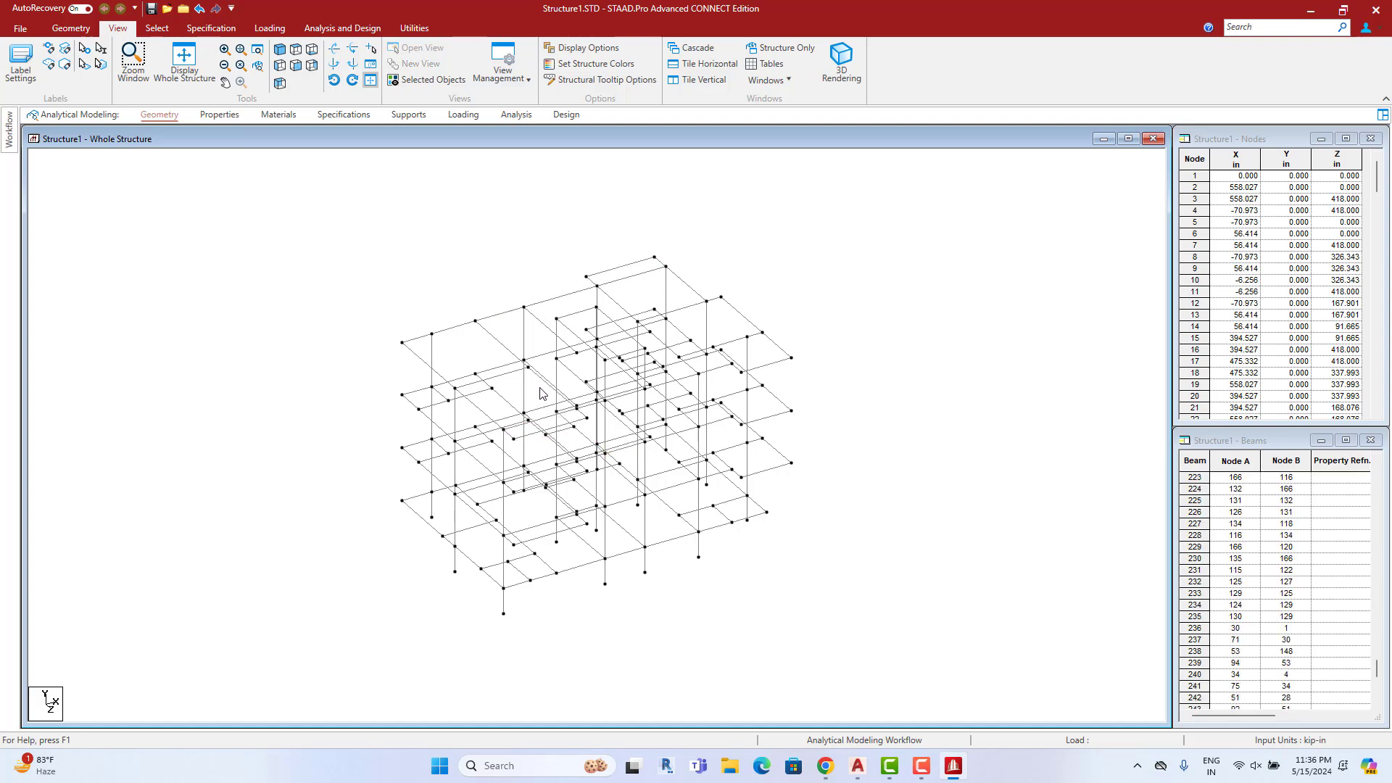
Select every node of the frame with the Nodes Cursor and break the beams at the selected nodes
right_click(398, 266)
mouse_move(500, 366)
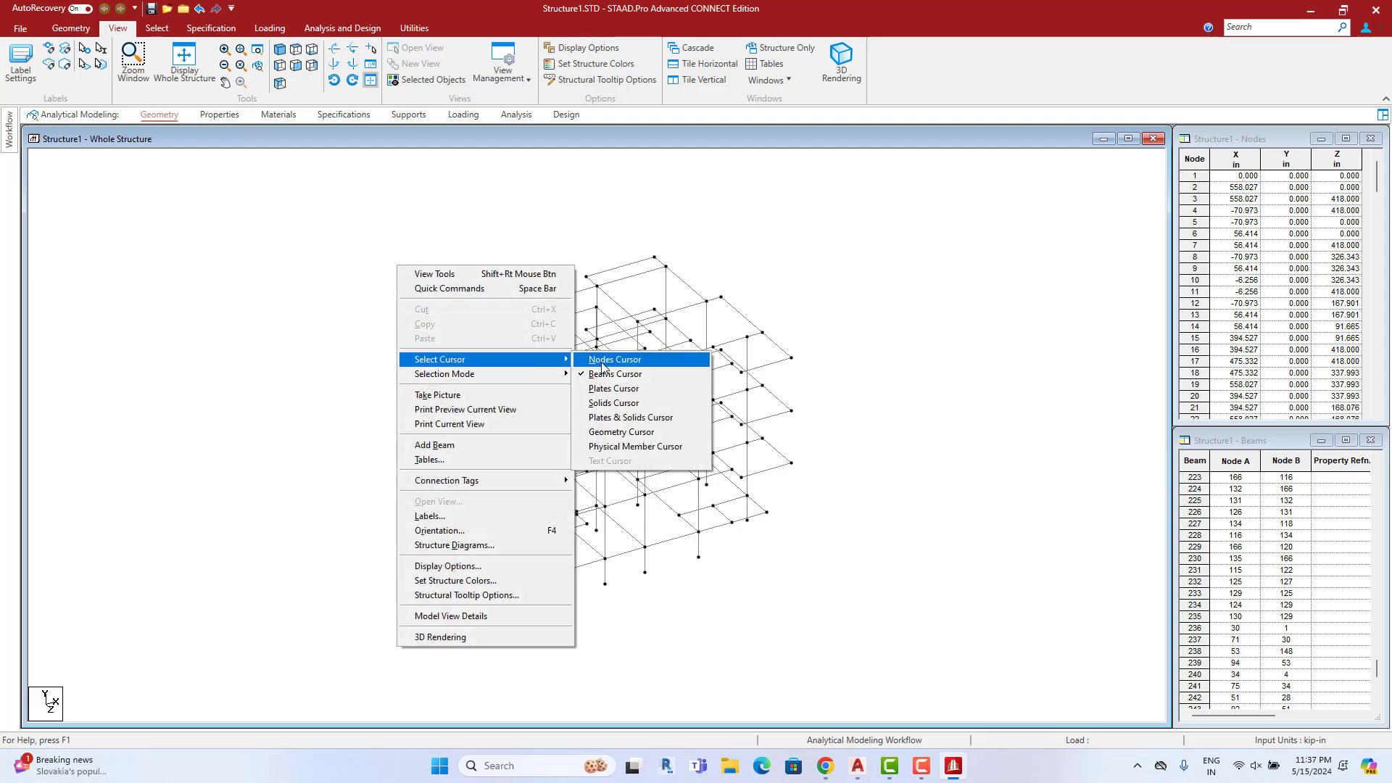
click(613, 359)
drag(863, 211, 451, 544)
key(ctrl+a)
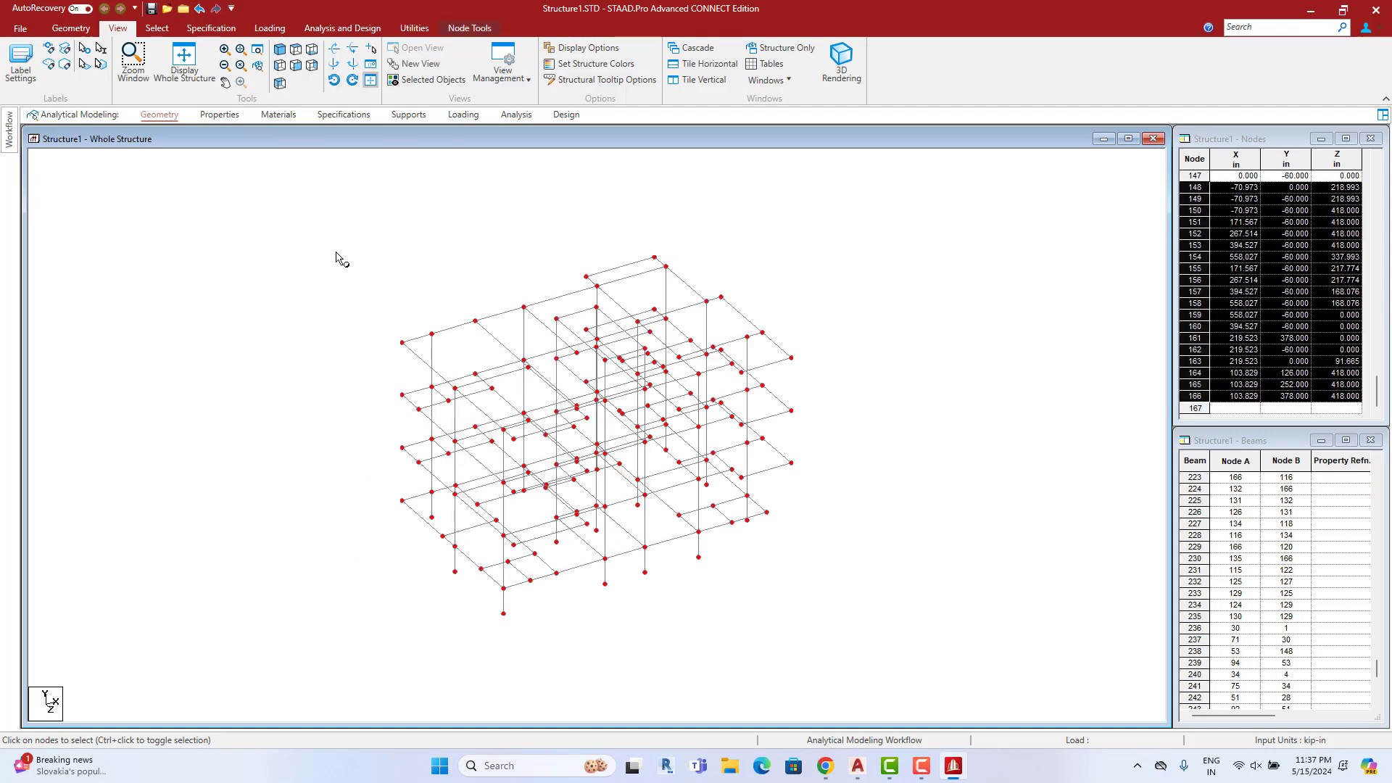
click(70, 28)
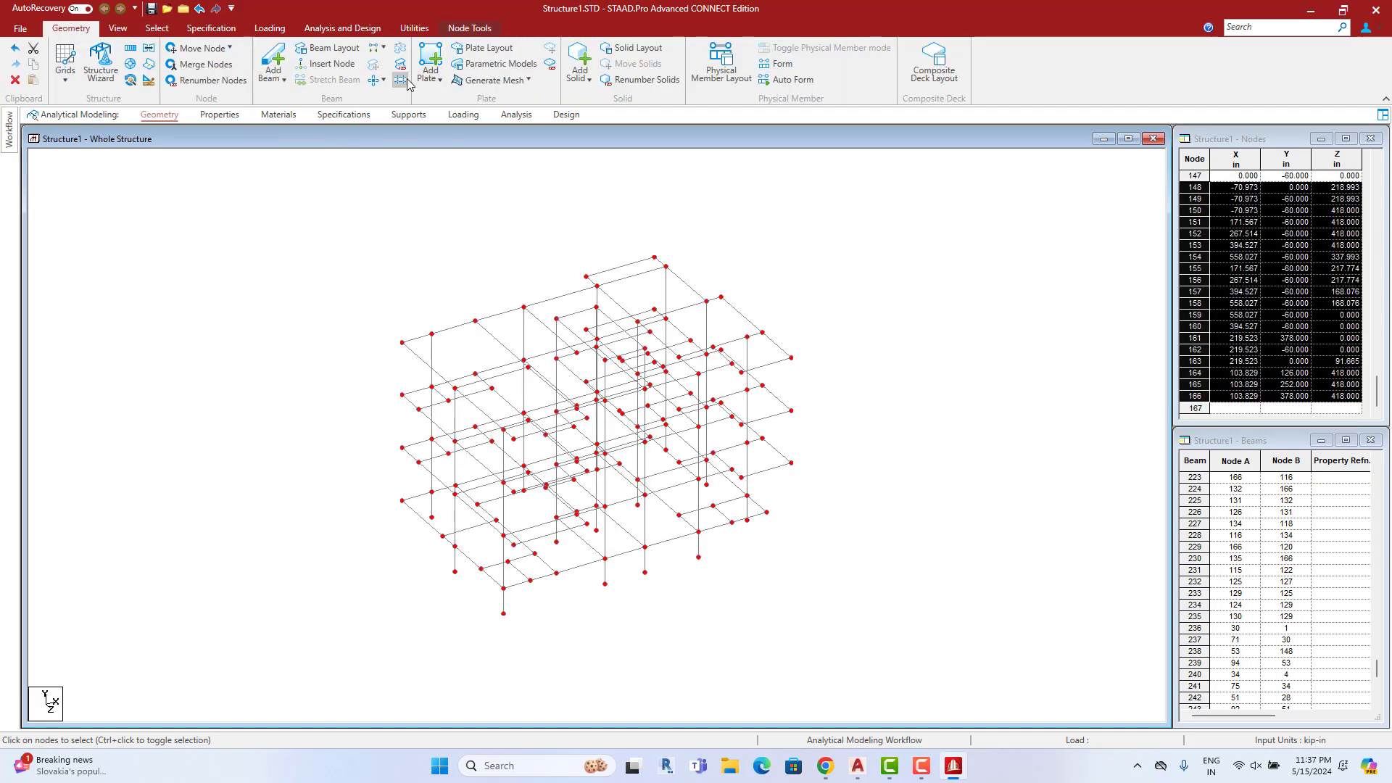
click(400, 80)
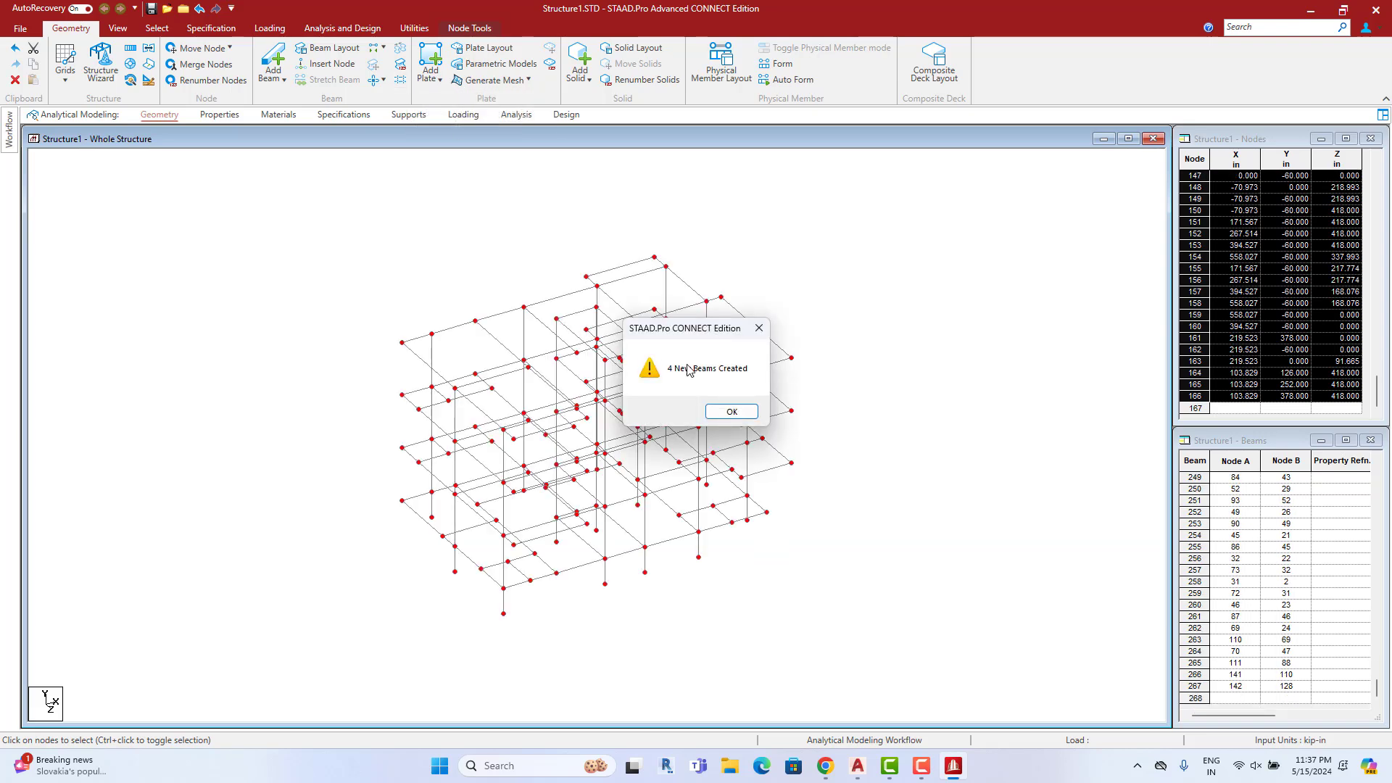
click(734, 411)
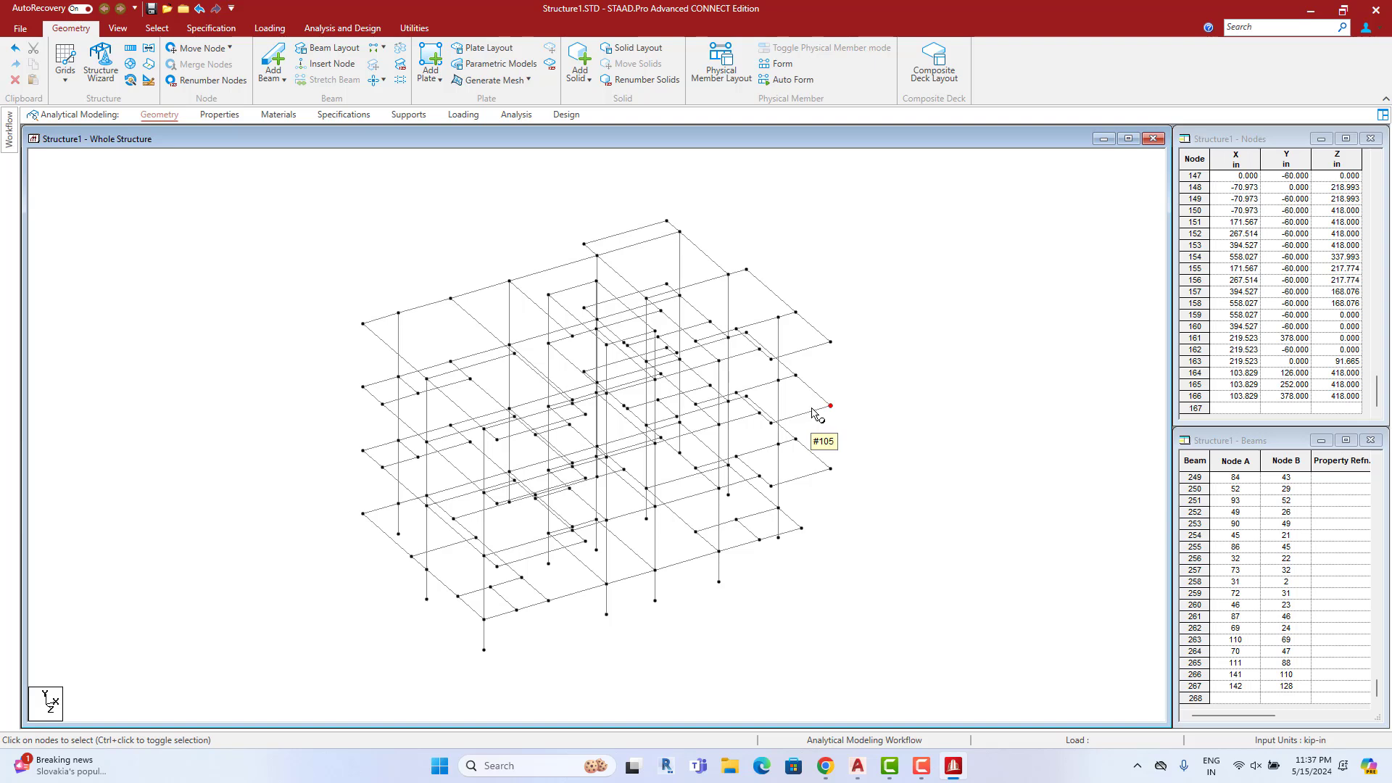
Inspect the beams throughout the frame again to check that each one runs only from node to node
click(813, 348)
click(739, 410)
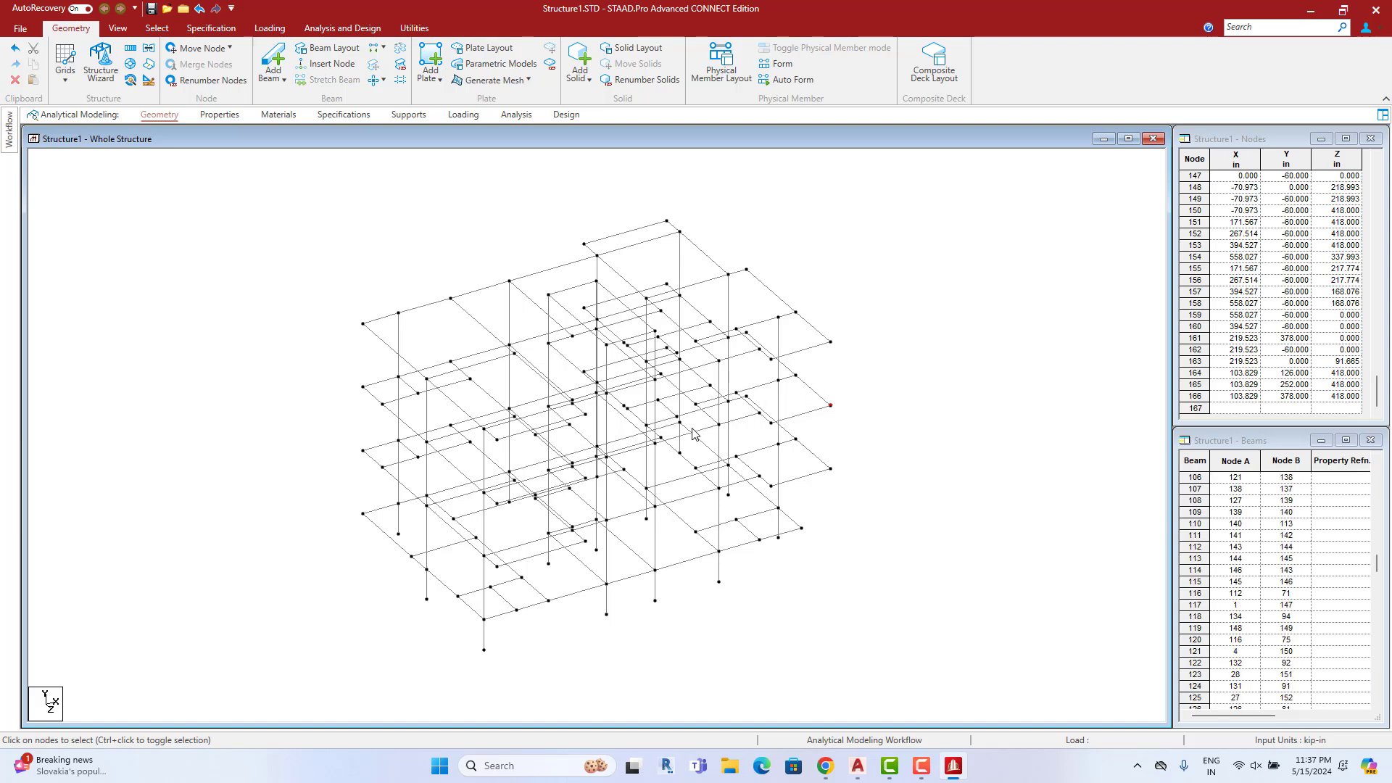
click(605, 428)
click(585, 387)
click(845, 369)
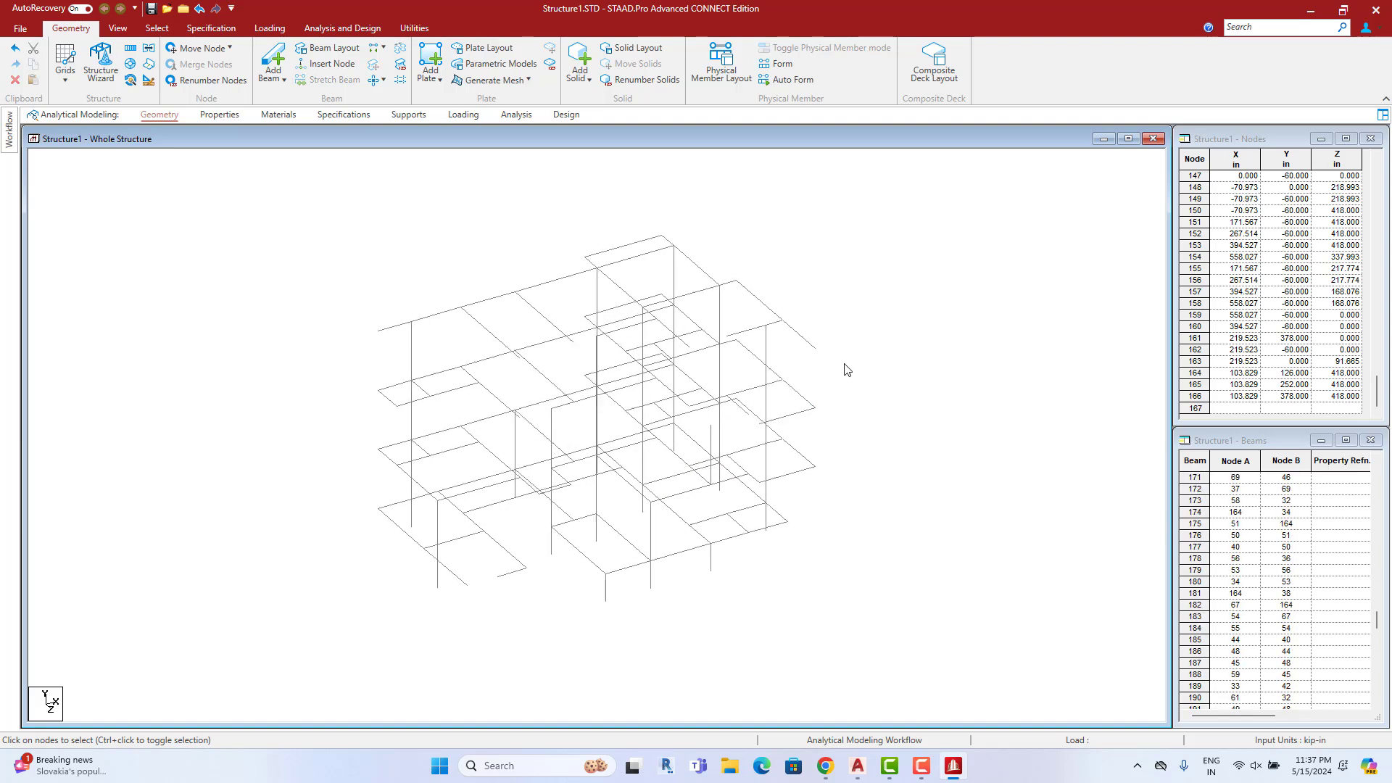
click(500, 290)
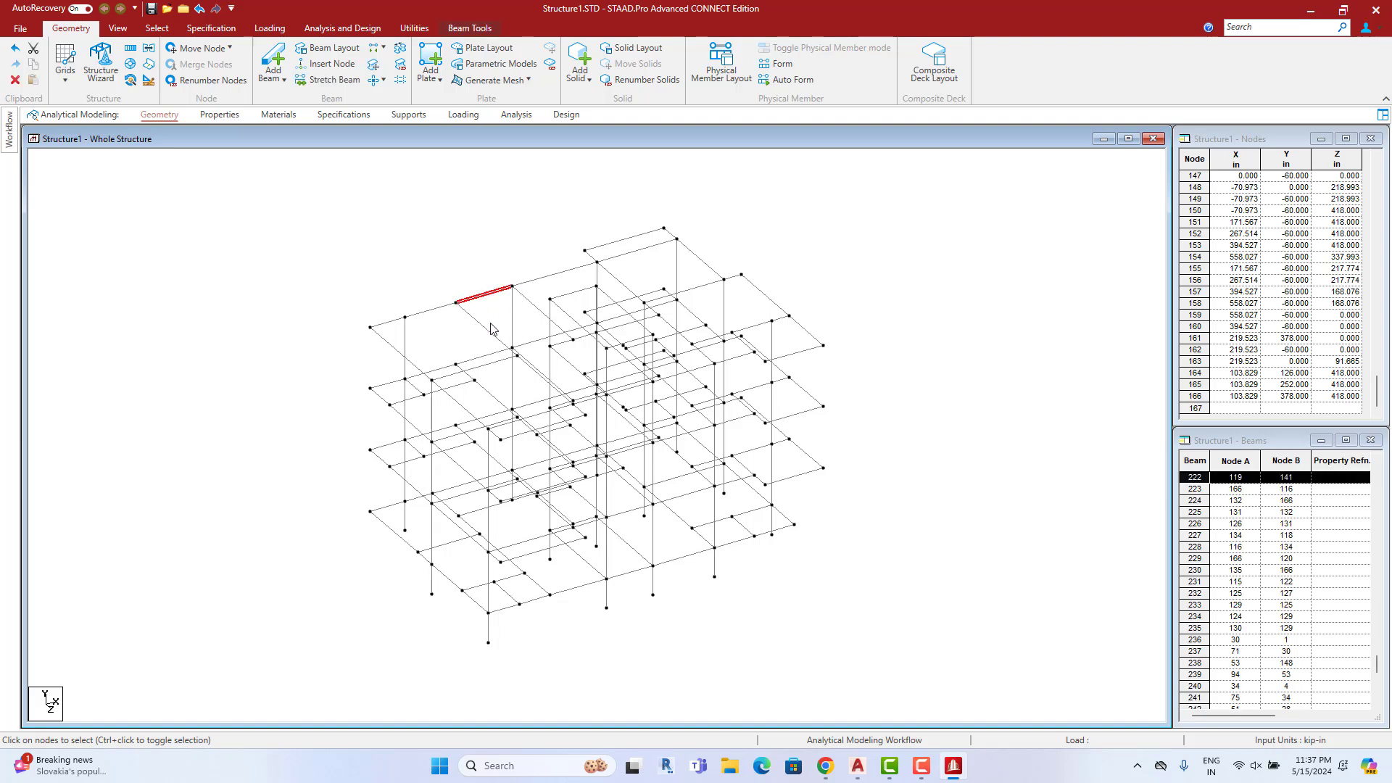
scroll(498, 357, down, 1)
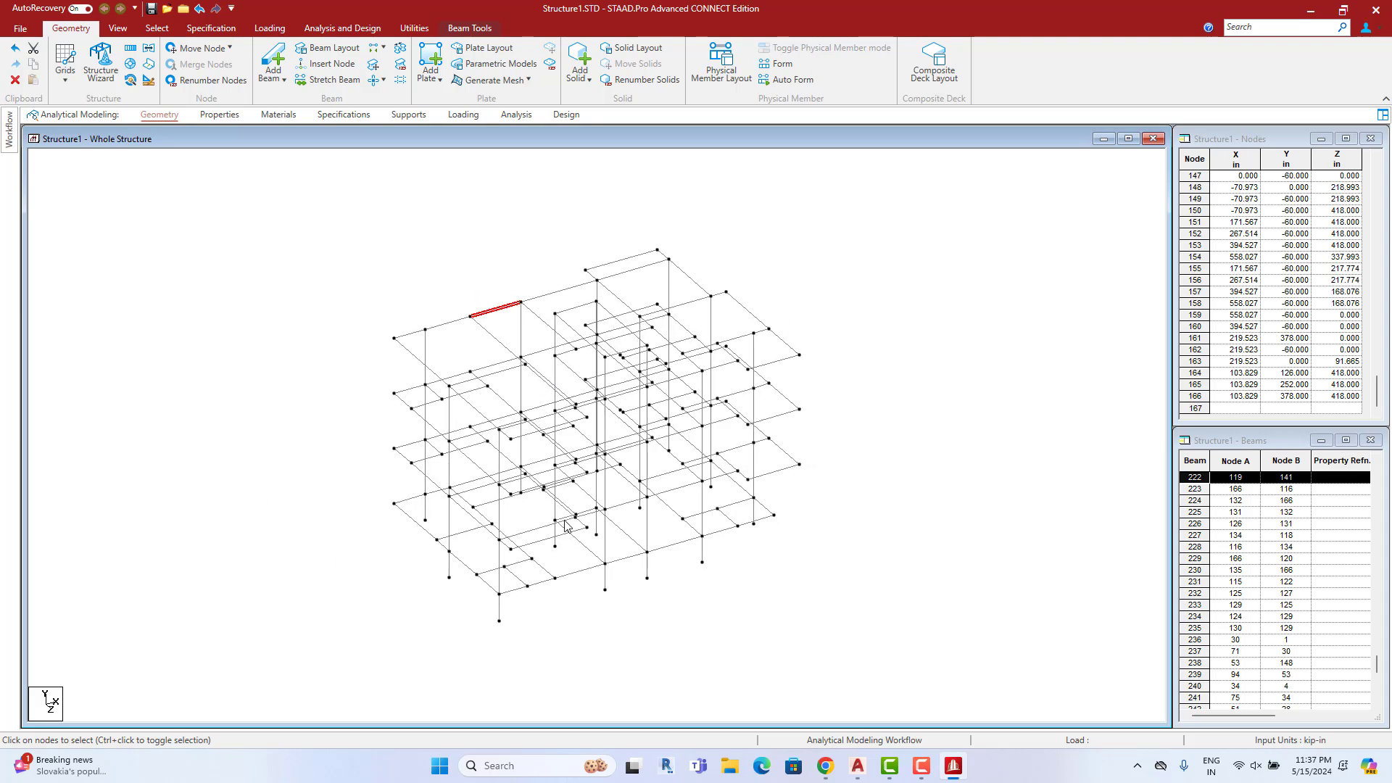
click(882, 386)
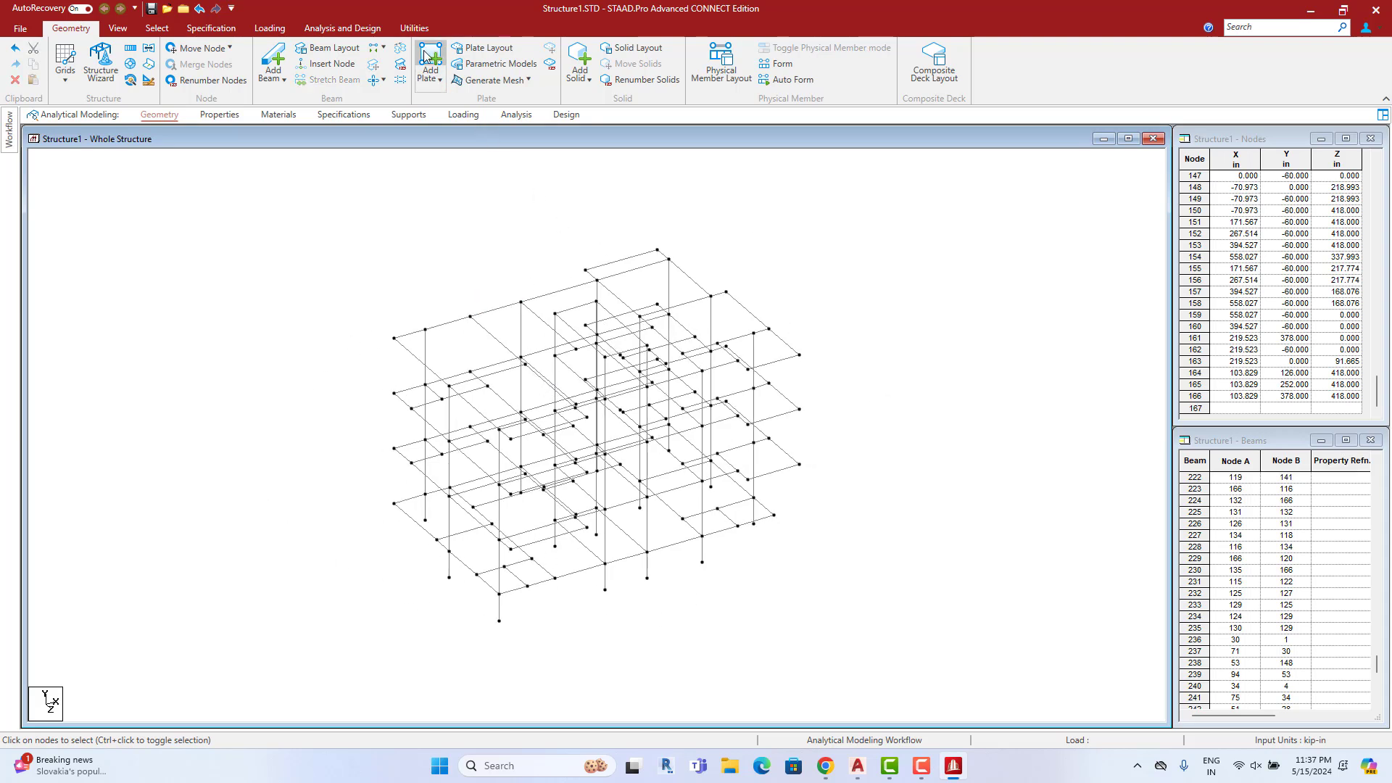
Find duplicate nodes with a tolerance of 0.03937 in and remove all duplicates
click(414, 27)
click(65, 68)
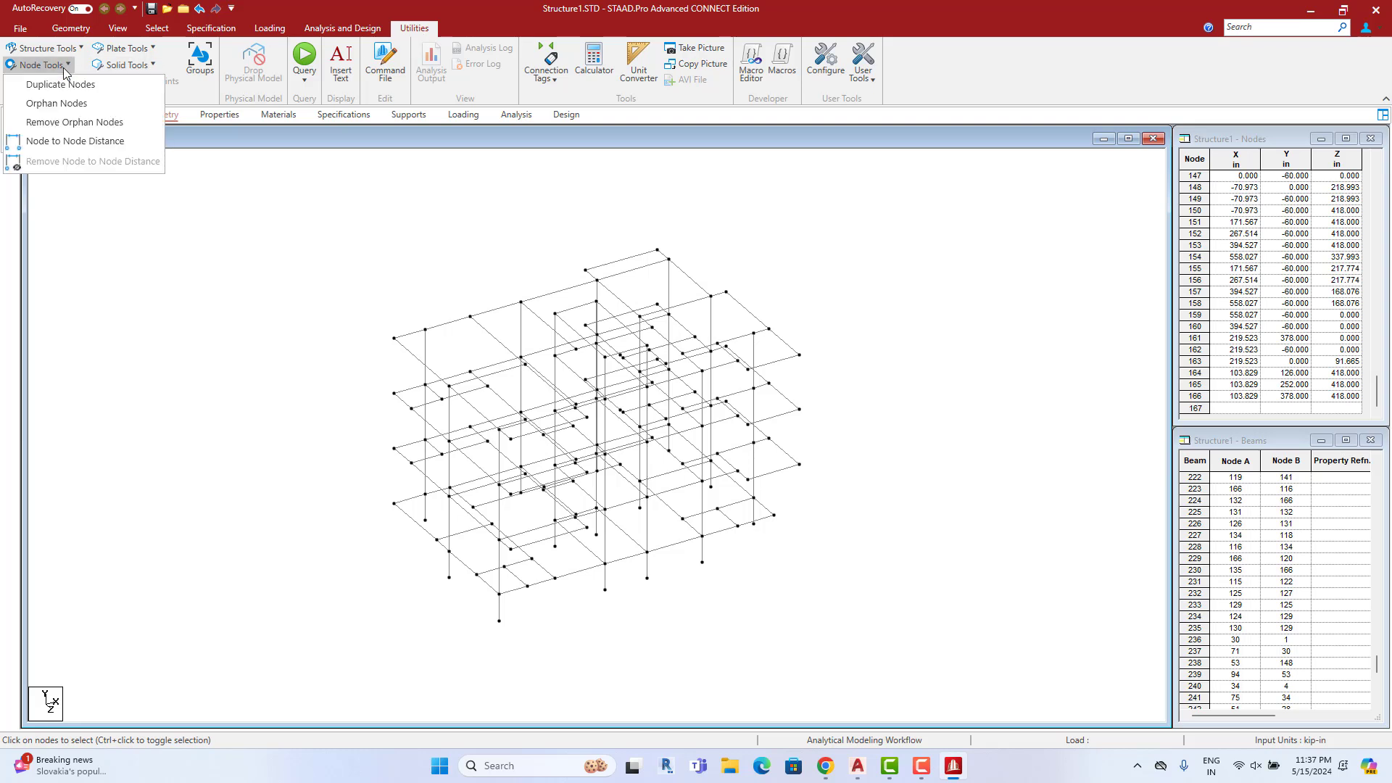
click(64, 86)
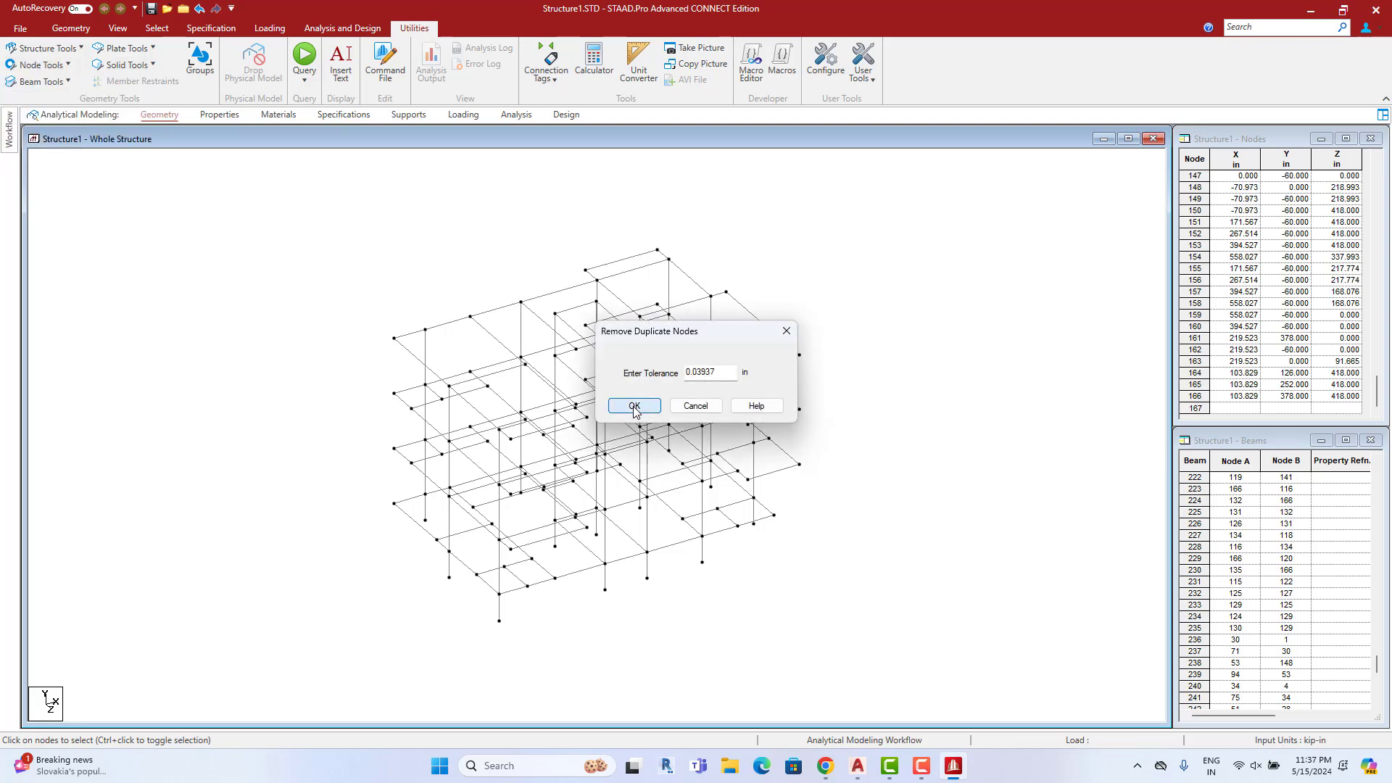
click(636, 401)
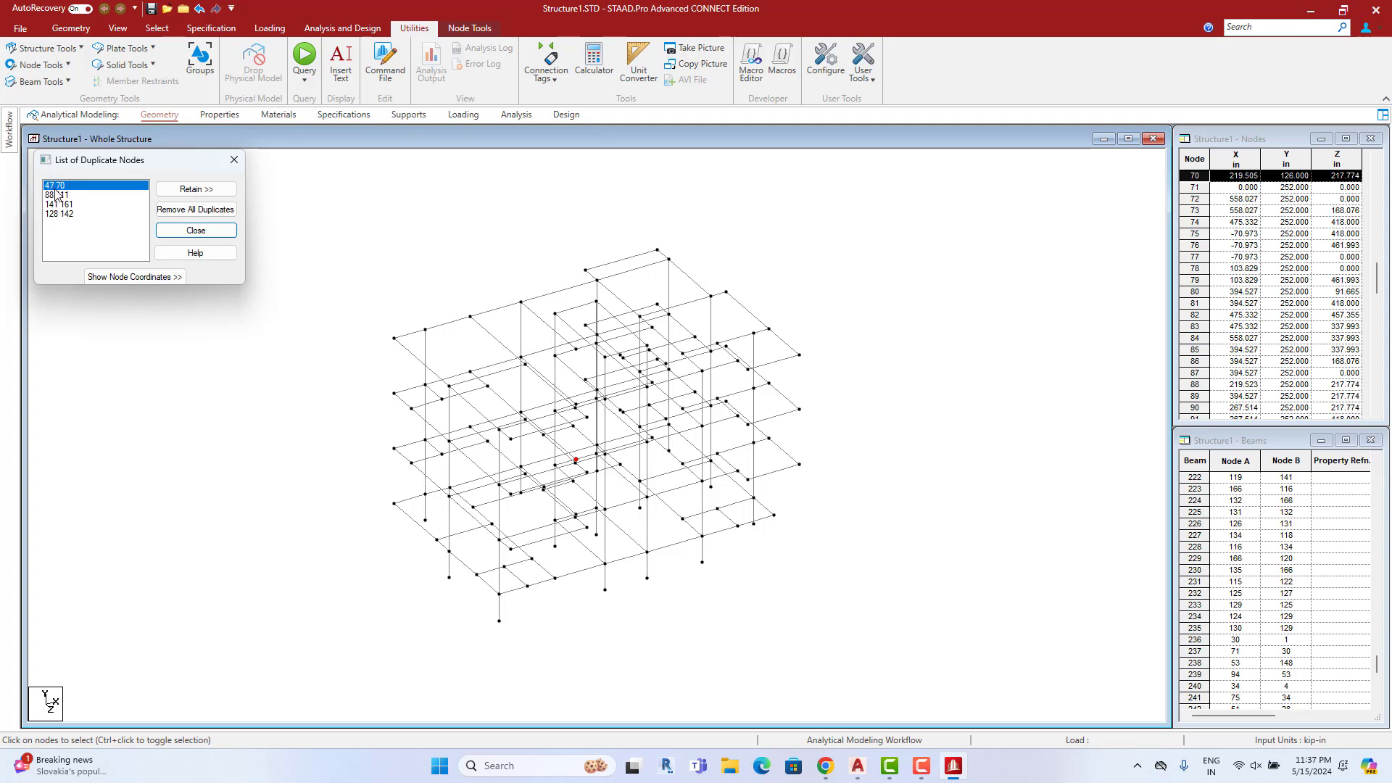
click(179, 218)
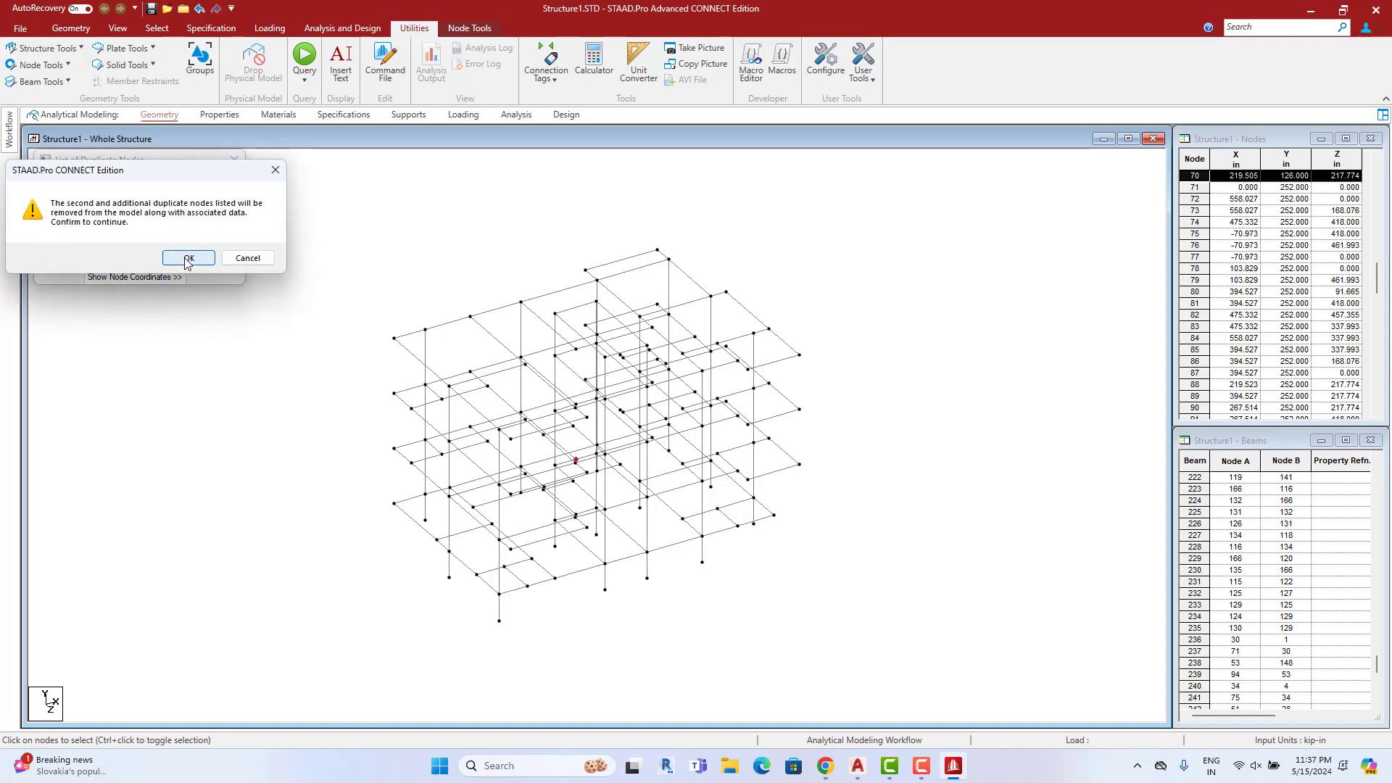
click(192, 256)
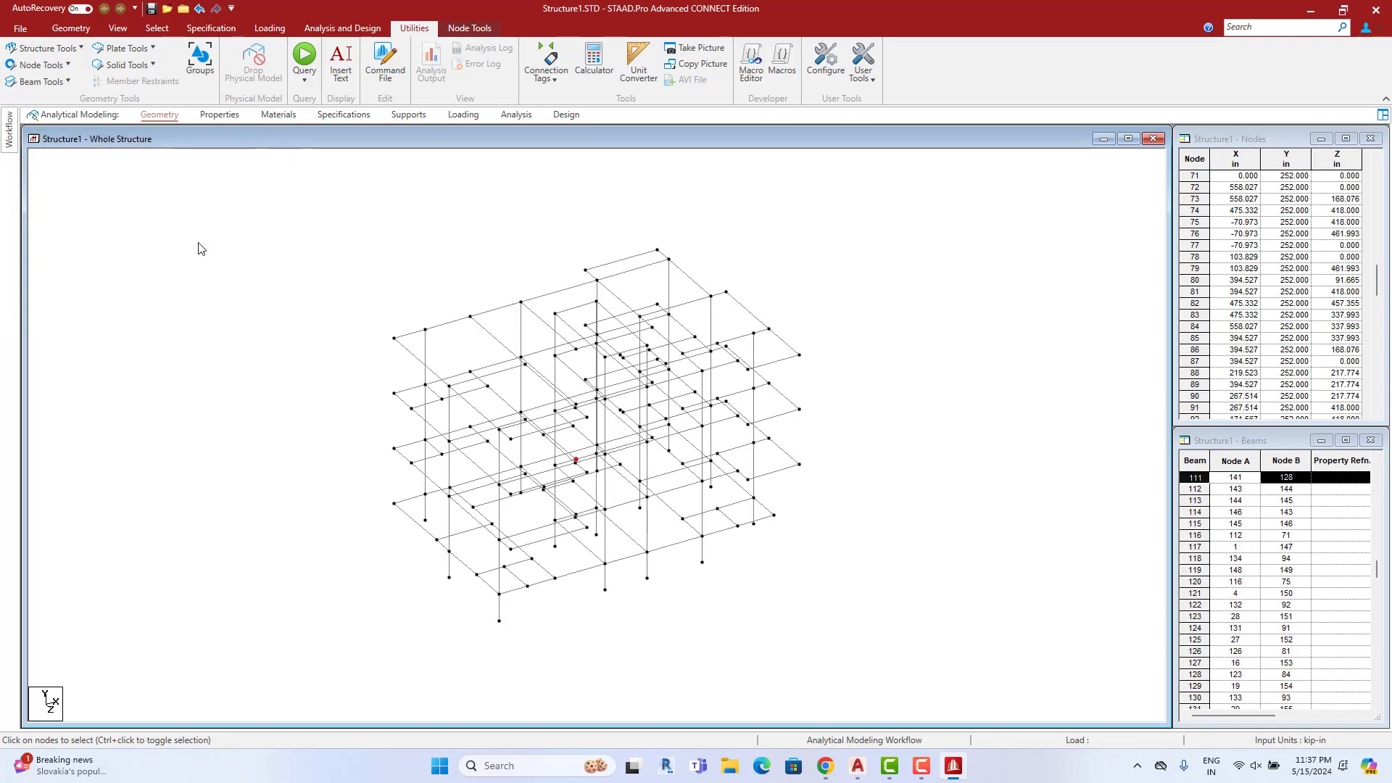
Recheck the model for duplicate nodes at 0.03937 in tolerance and for duplicate members
click(42, 65)
click(64, 90)
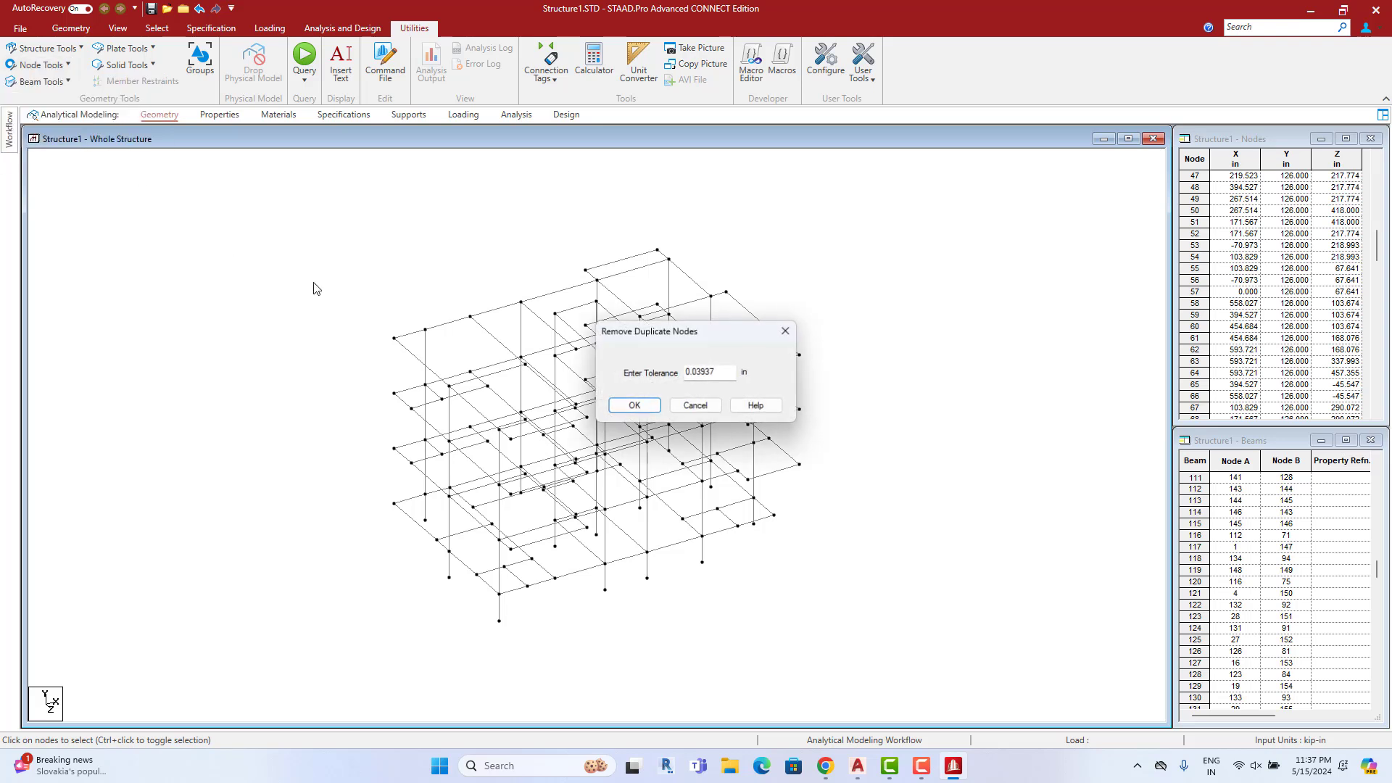
click(637, 410)
click(741, 411)
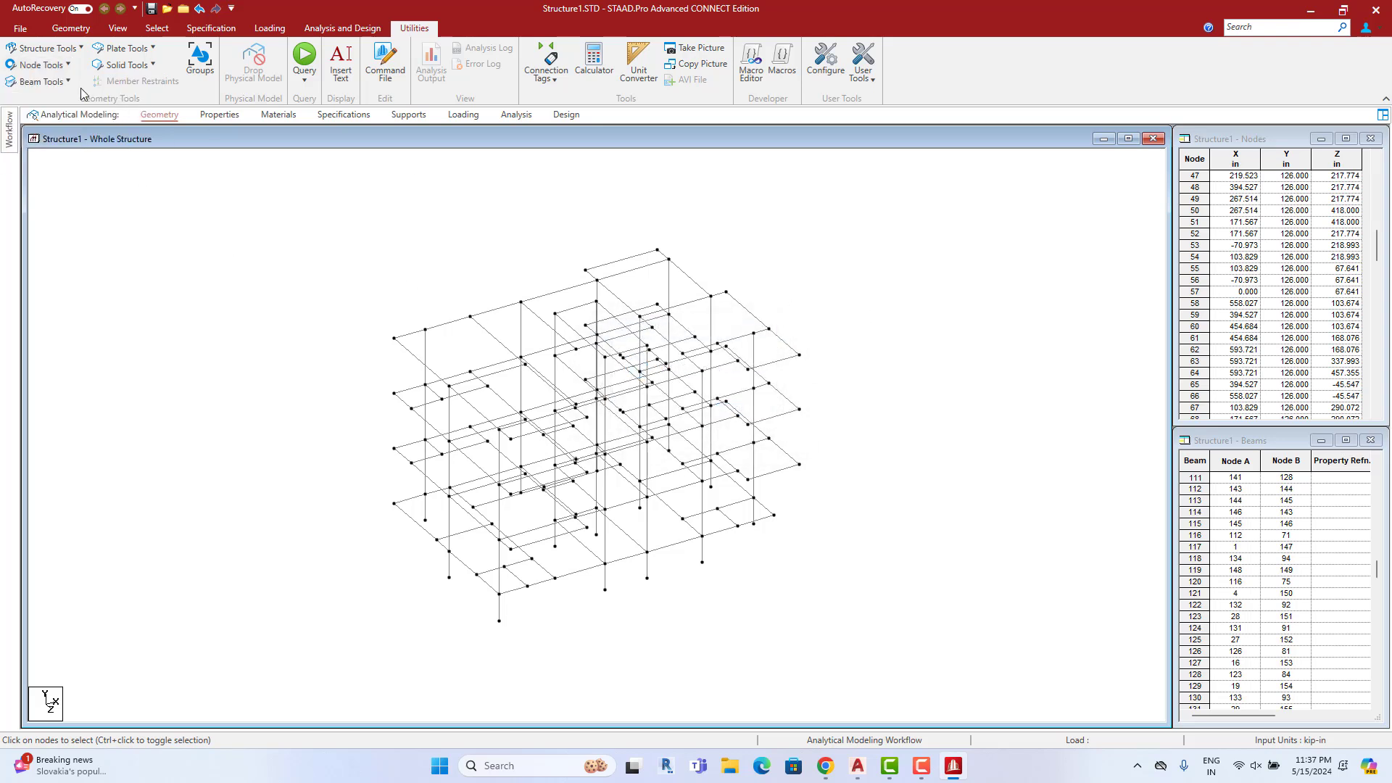
click(49, 82)
click(59, 101)
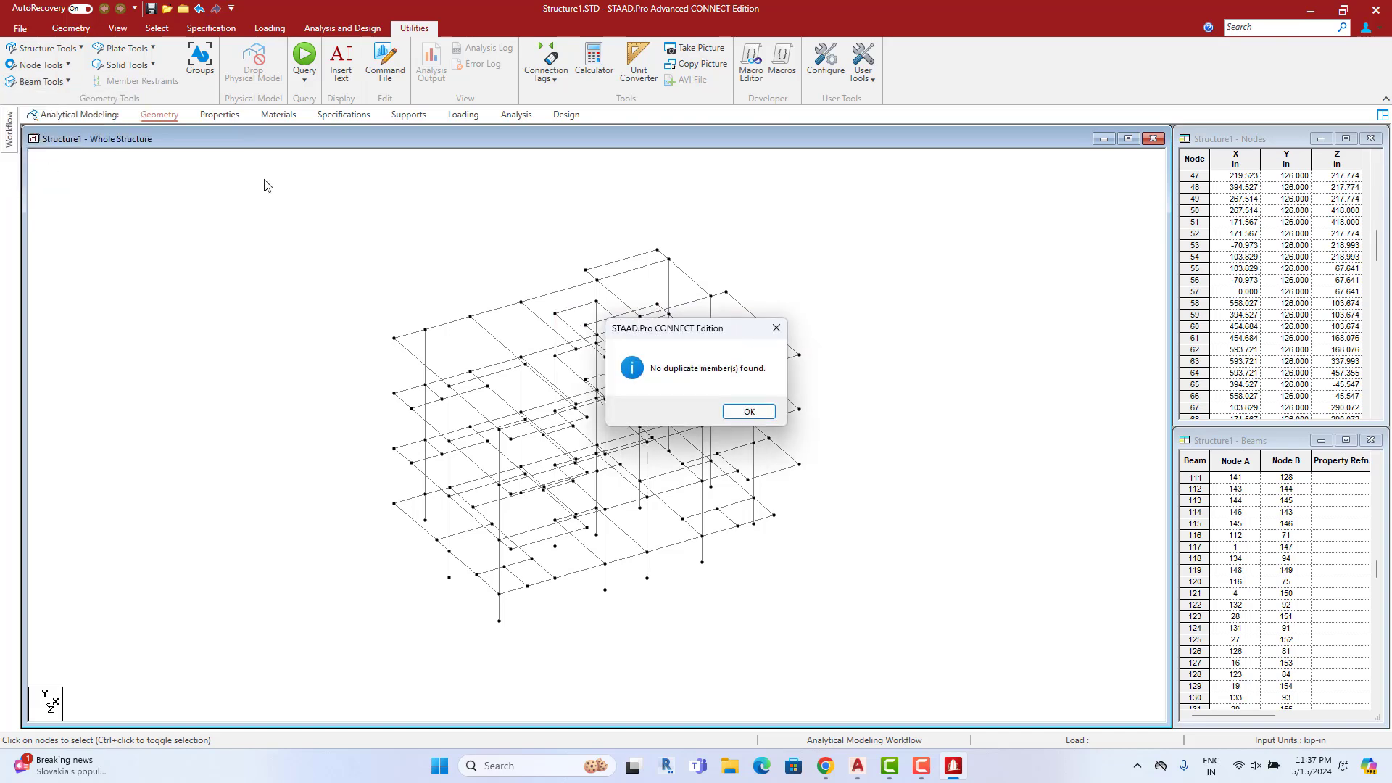
click(749, 412)
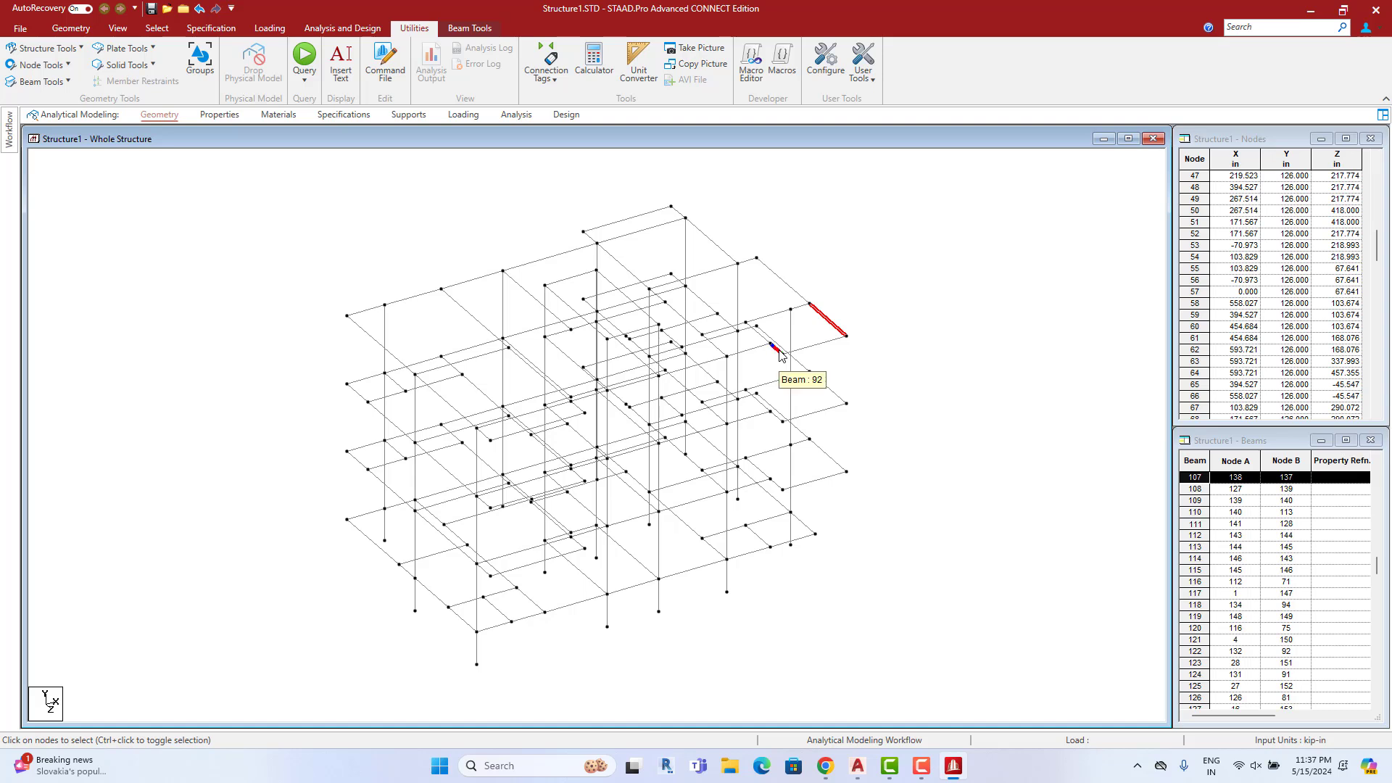
click(910, 299)
scroll(748, 335, up, 3)
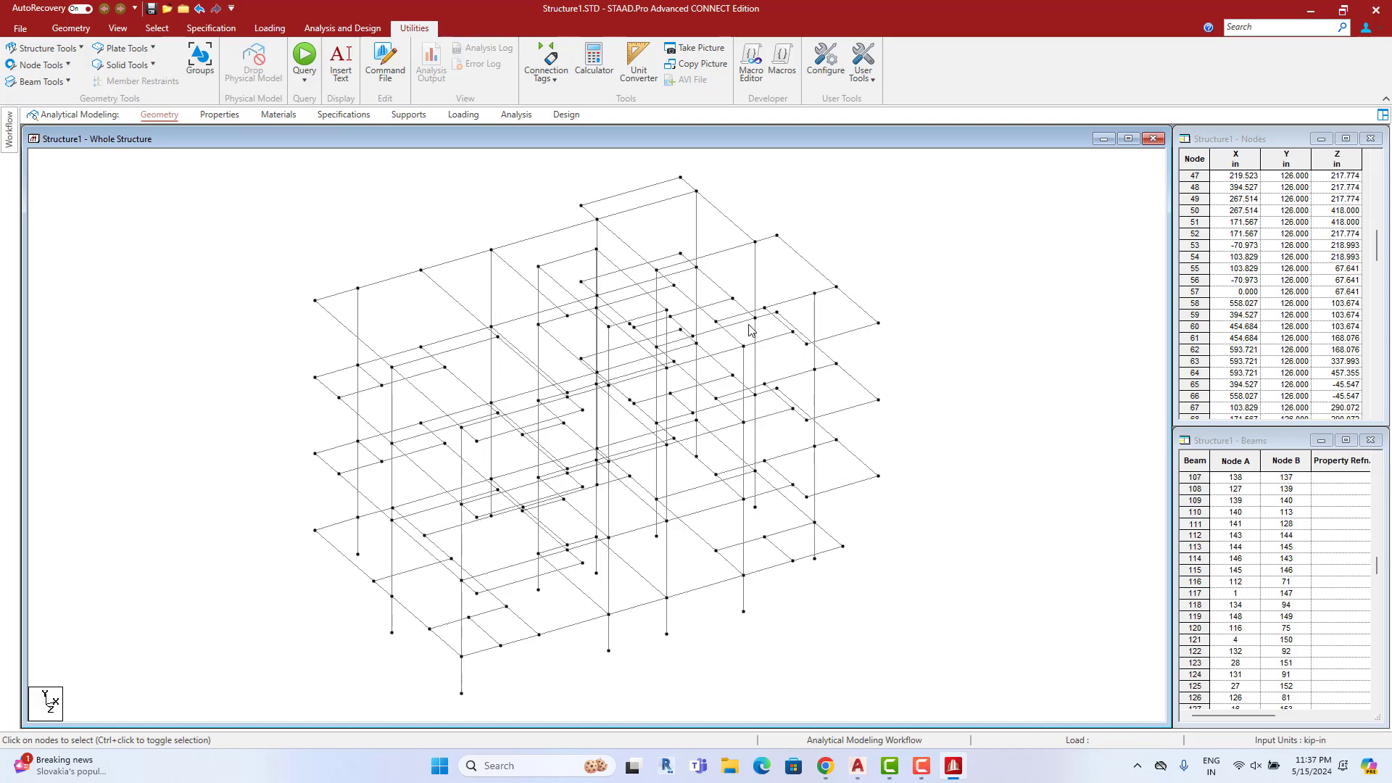
View the frame in side elevation and create a fixed support with all translations and rotations restrained
click(118, 28)
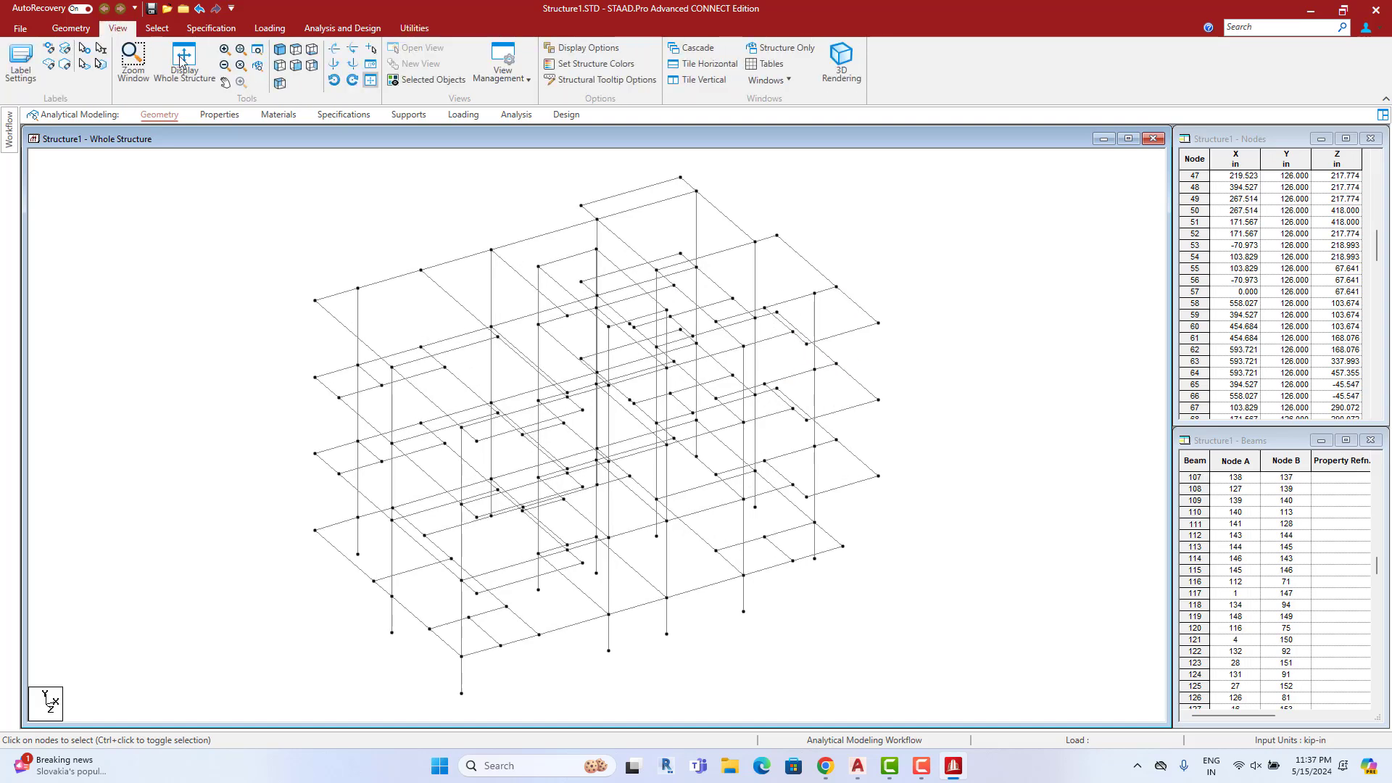
click(287, 66)
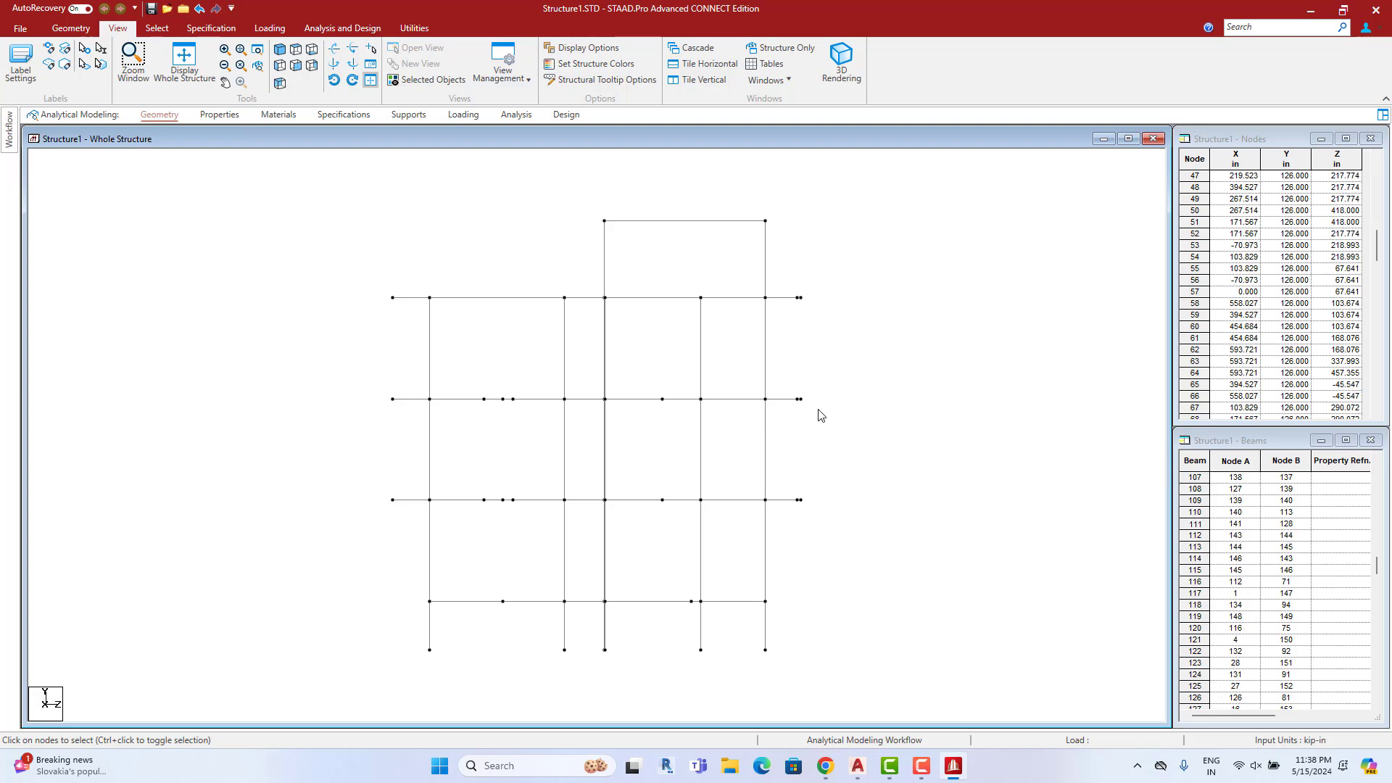
key(Right)
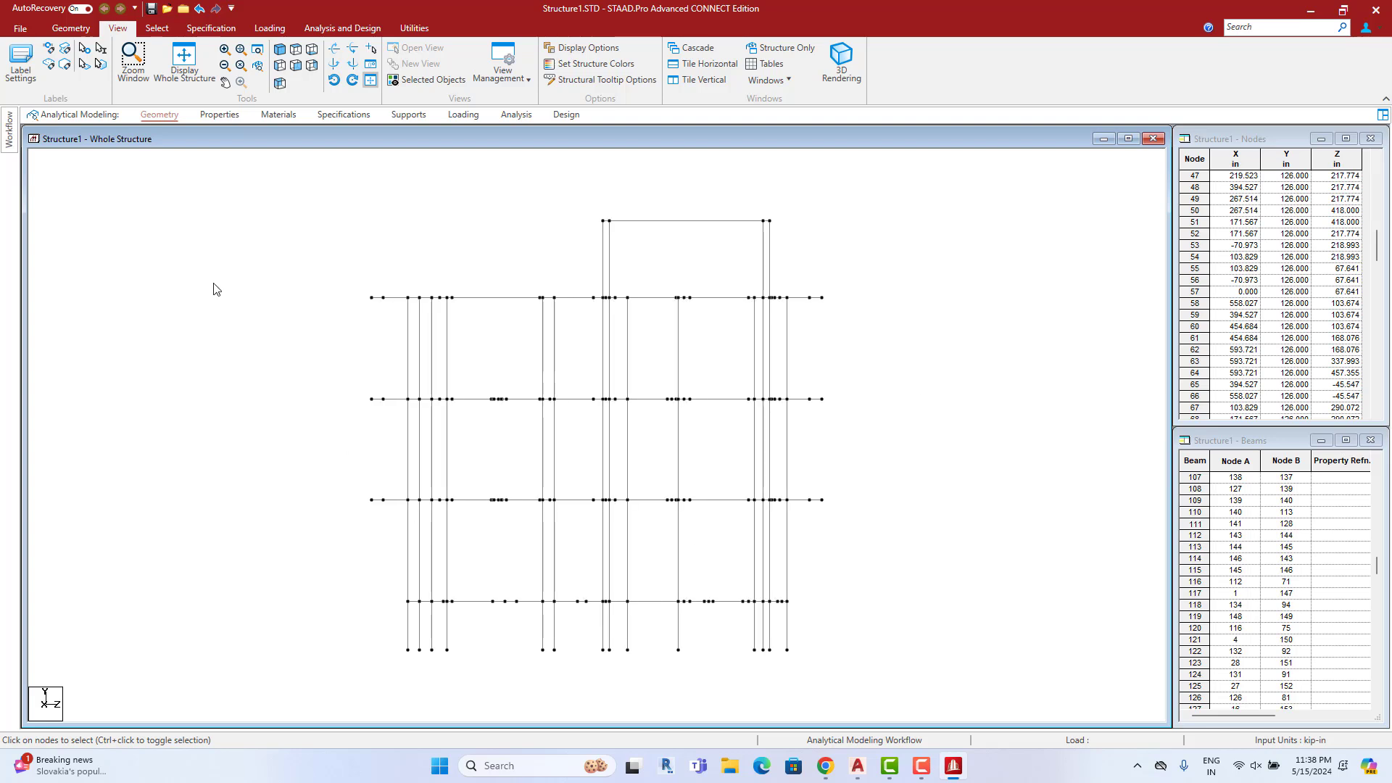
click(409, 116)
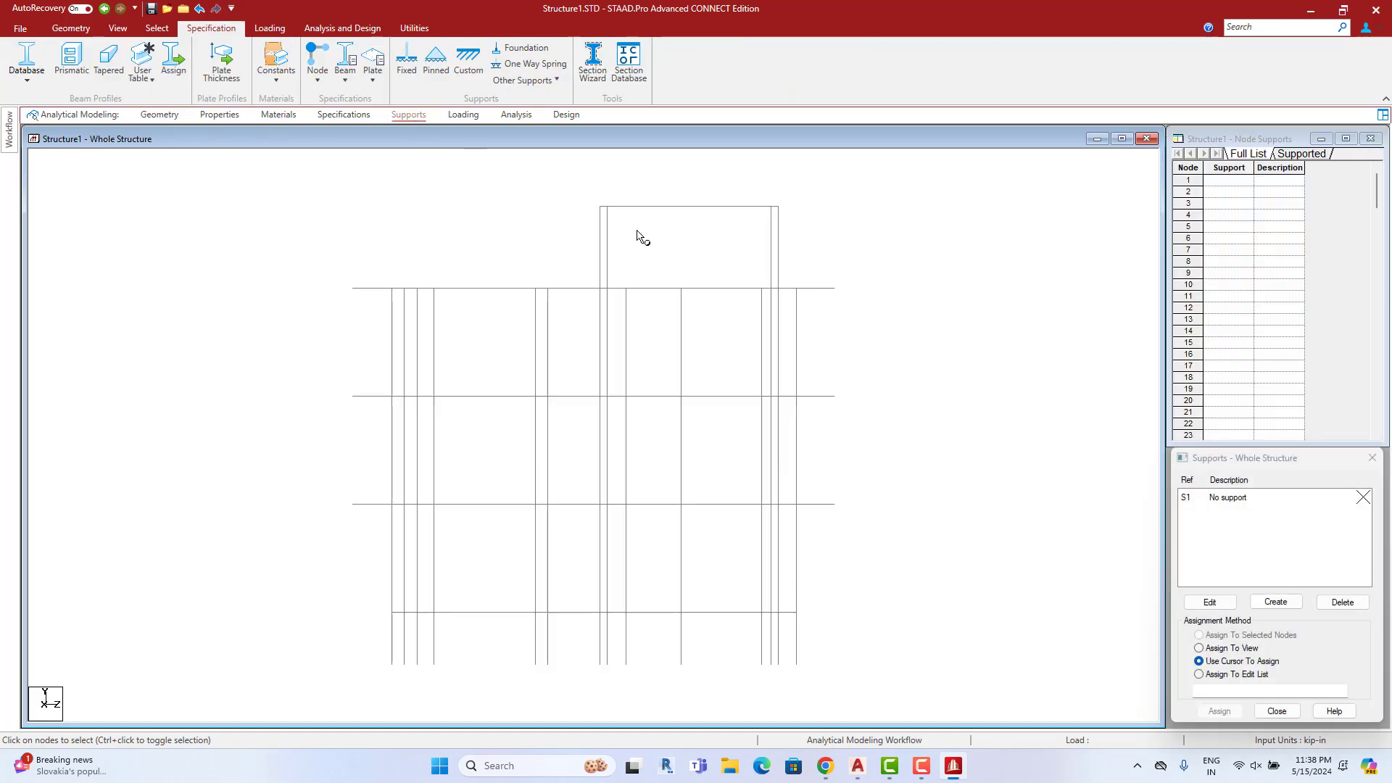
click(1277, 602)
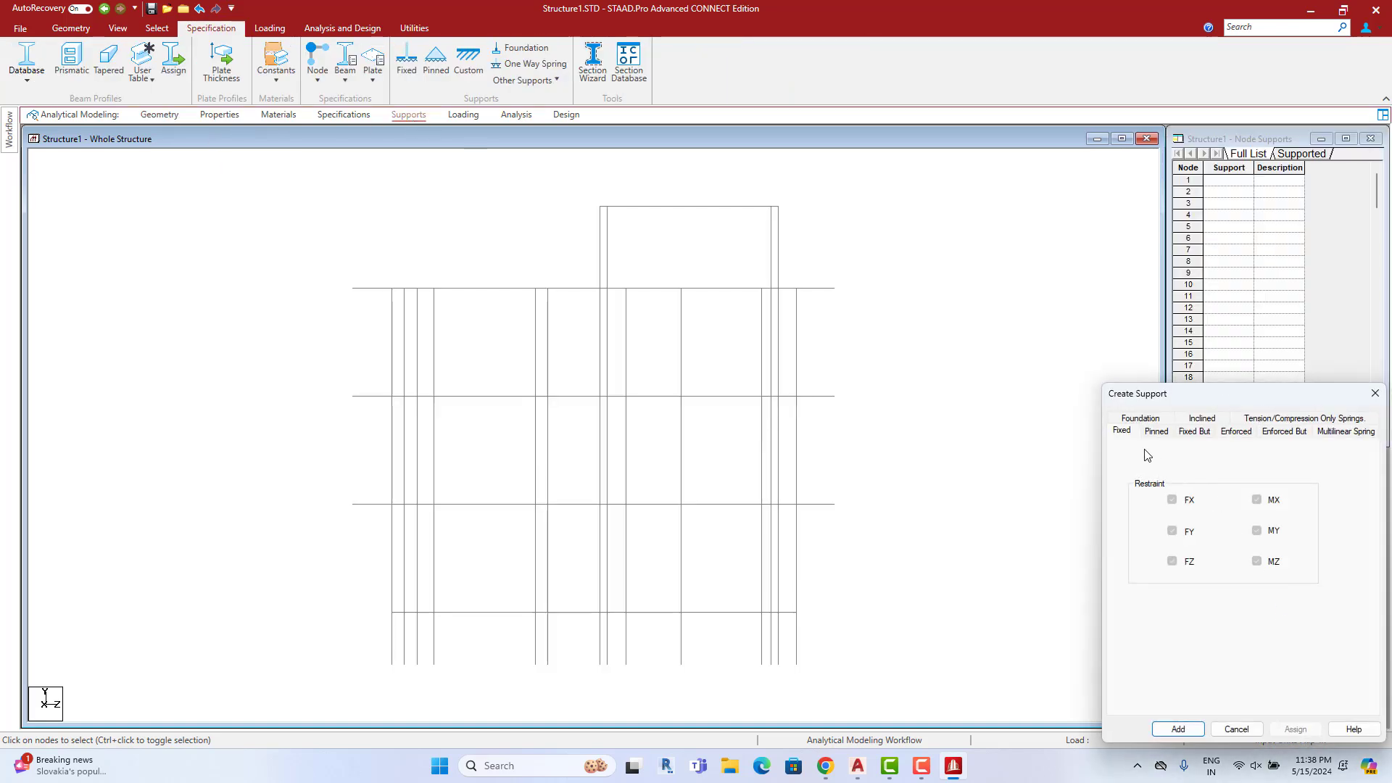
click(1178, 729)
click(1231, 520)
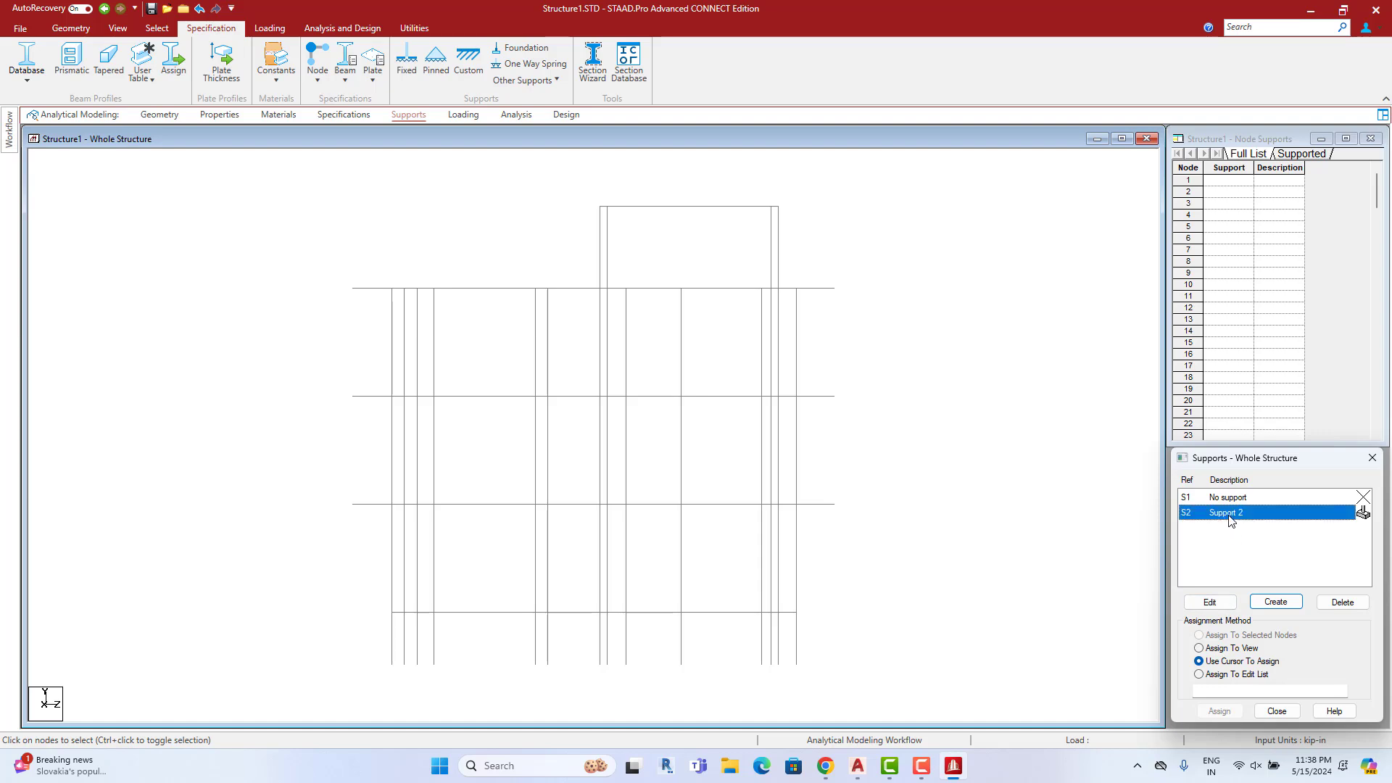
Assign the fixed support to all the bottom nodes of the foundation-level columns
drag(345, 645, 932, 728)
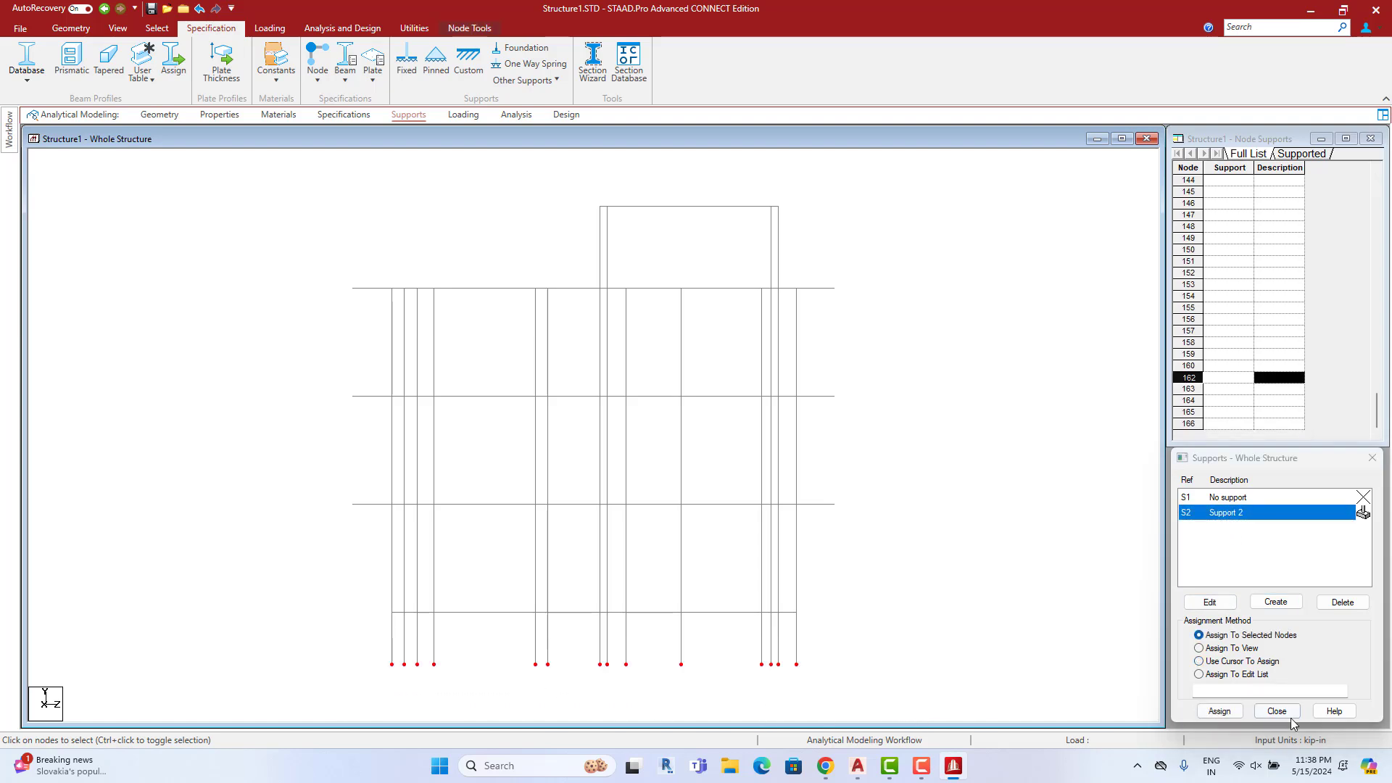
click(1221, 712)
click(1285, 625)
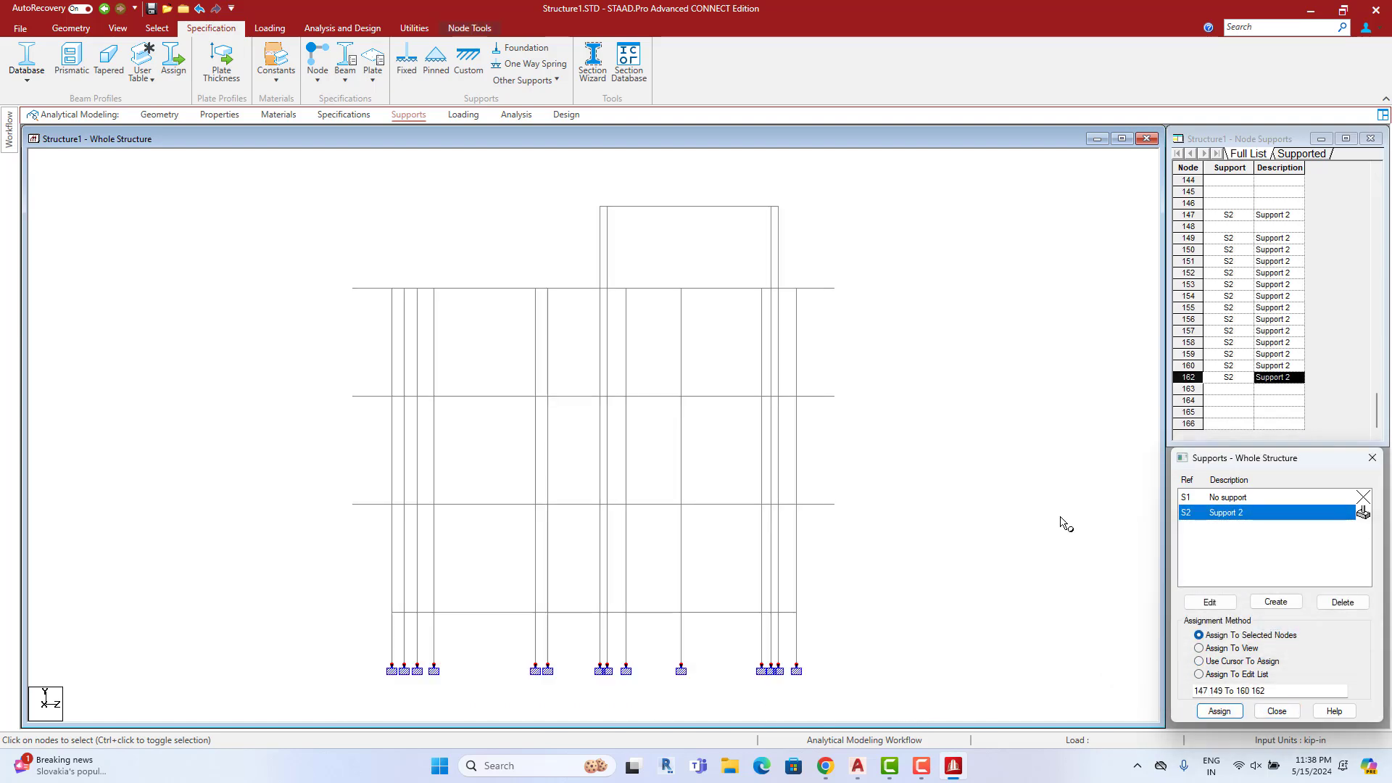
Compare the support positions in the frame's plan view with the column layout on the 1898 sq ft floor plan in AutoCAD
click(117, 28)
click(173, 64)
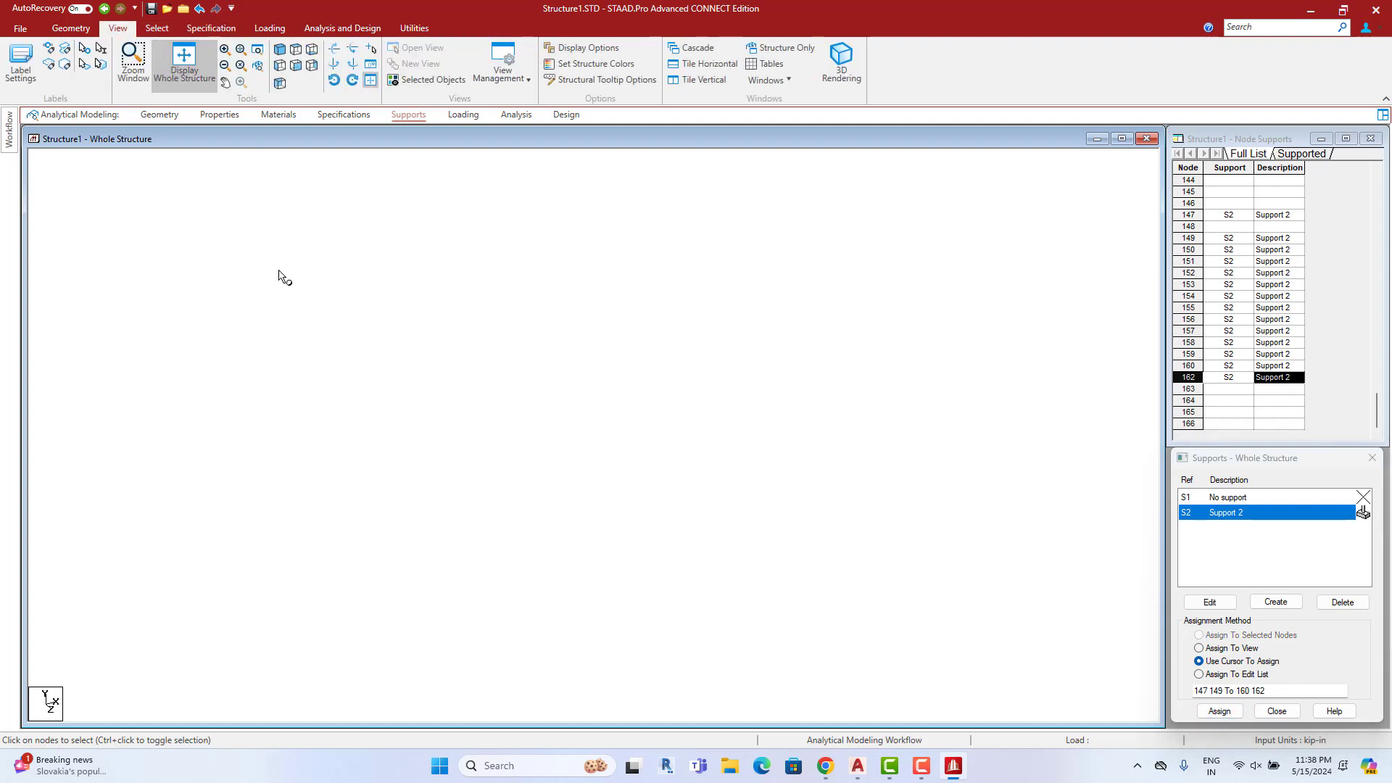
click(296, 51)
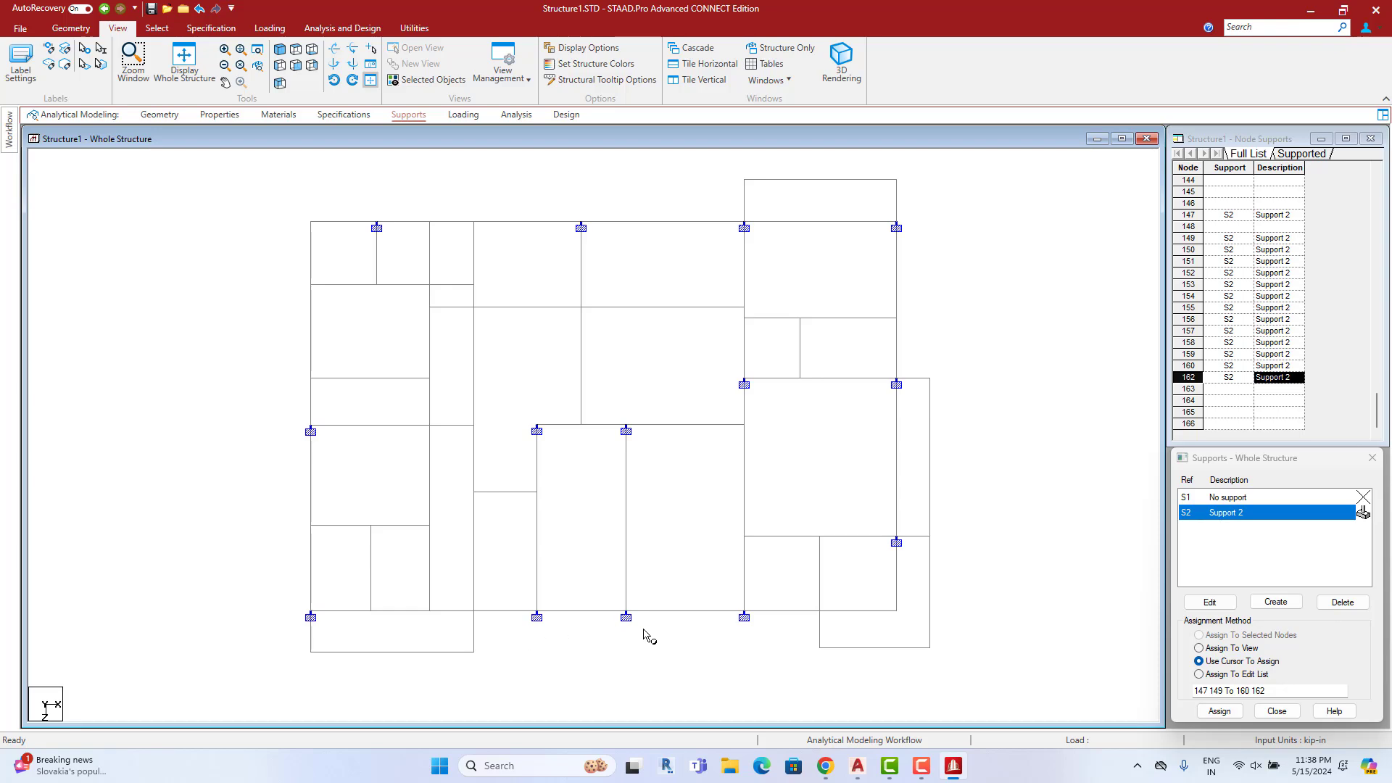
click(858, 765)
scroll(559, 358, up, 5)
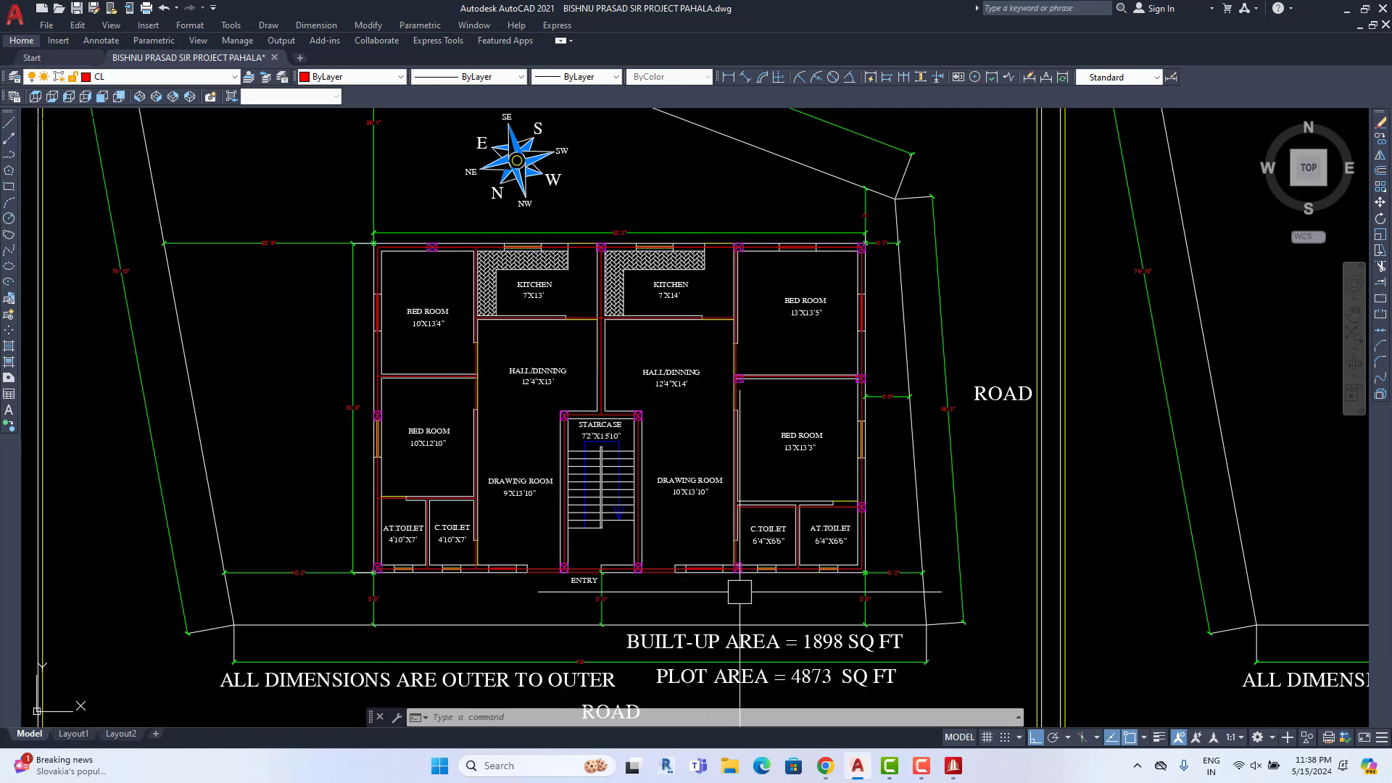
click(1341, 11)
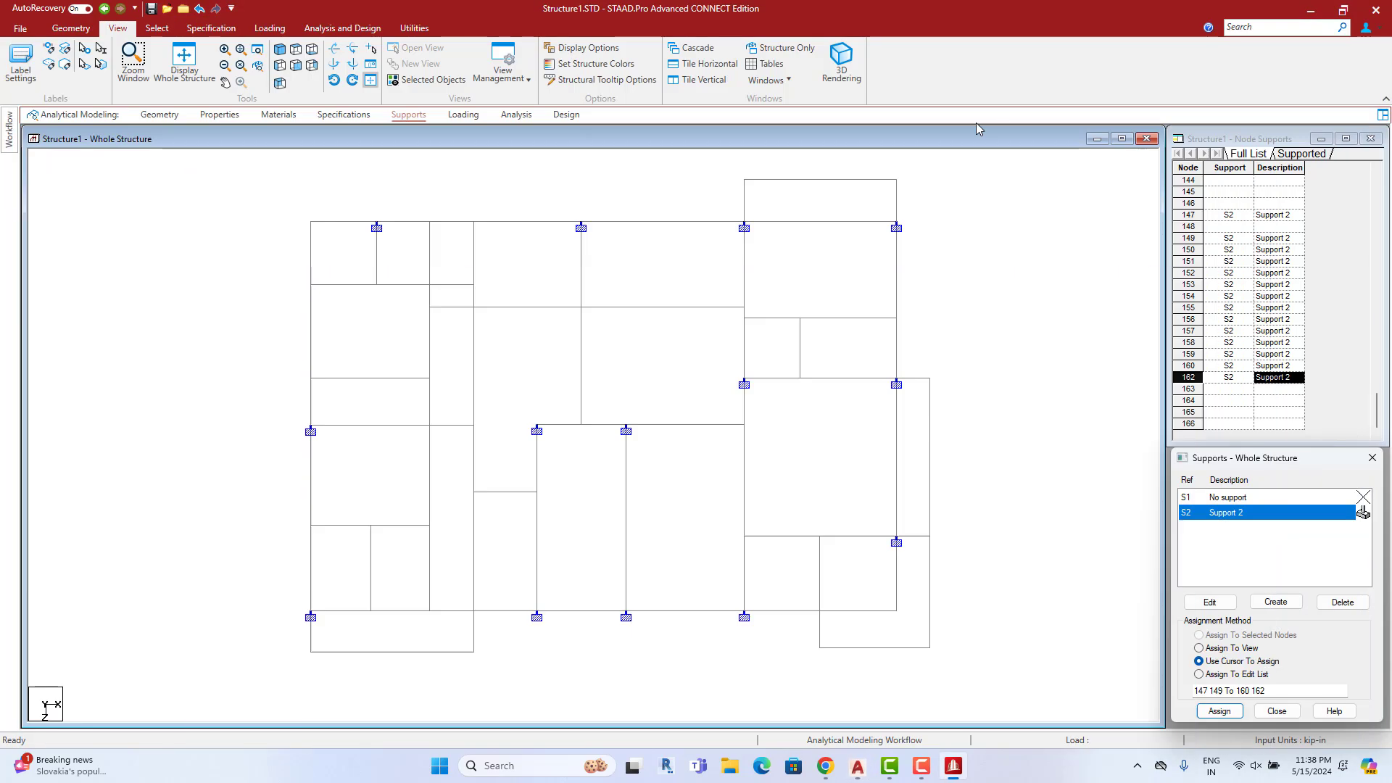
click(283, 52)
Switch to AutoCAD and examine the centreline between the two bedrooms on the 2096 sq ft plan and its alignment with the staircase columns
click(857, 766)
scroll(522, 460, down, 4)
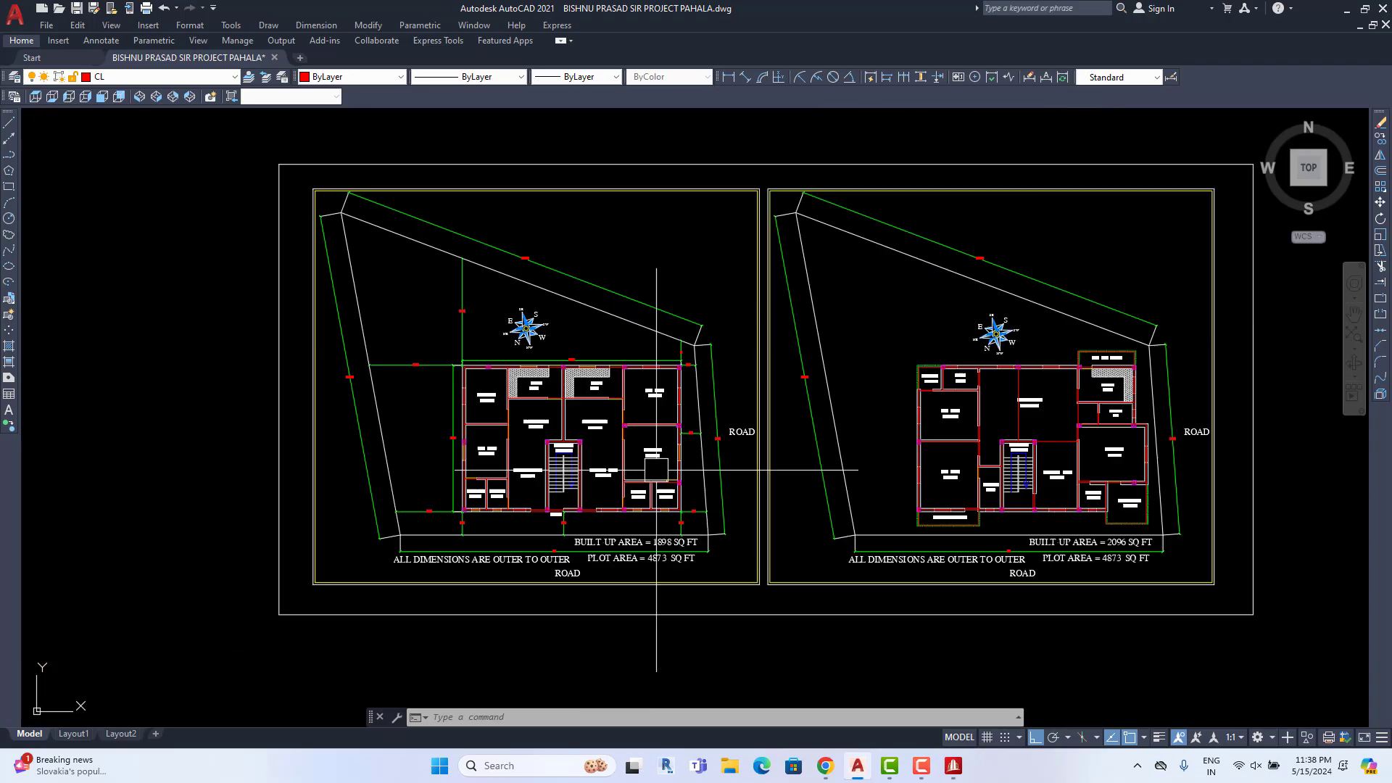
middle_drag(656, 469, 128, 462)
scroll(449, 449, up, 5)
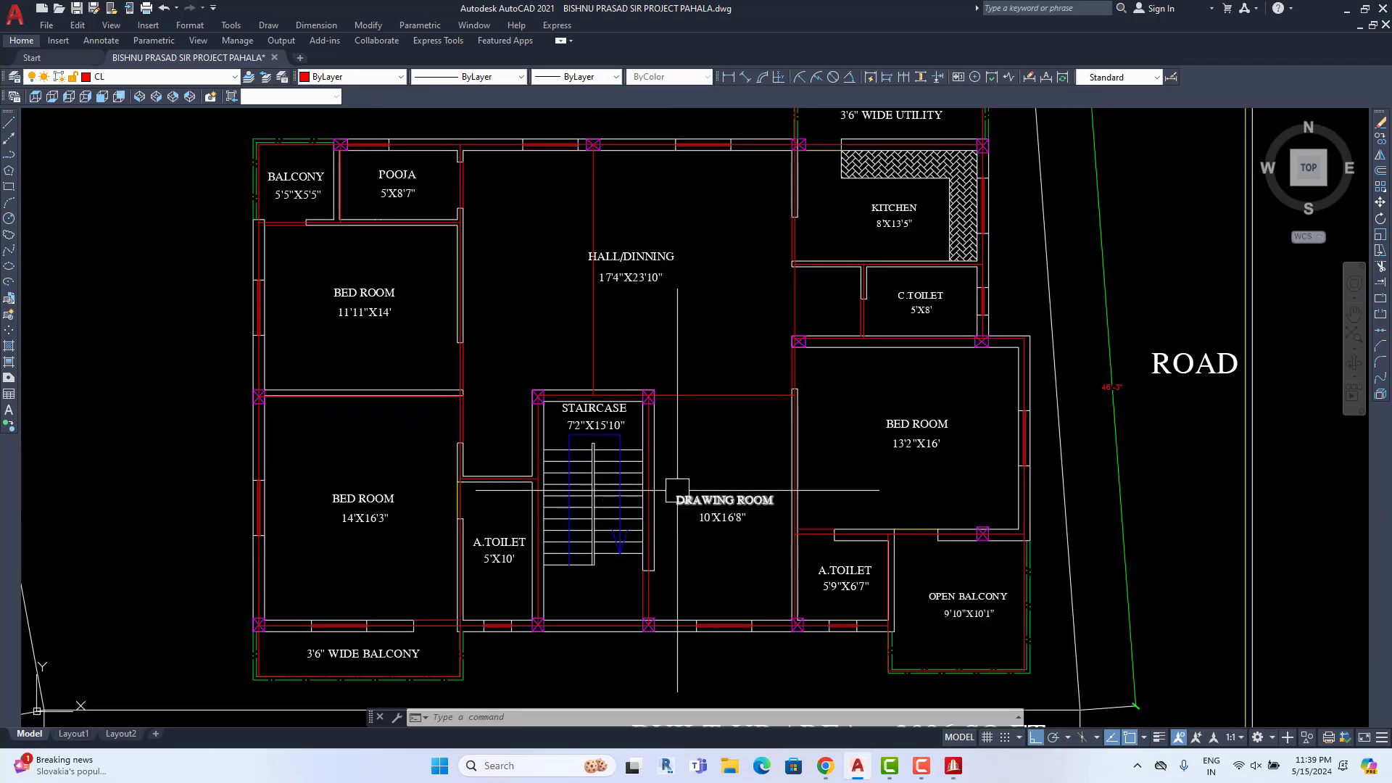
scroll(464, 408, up, 2)
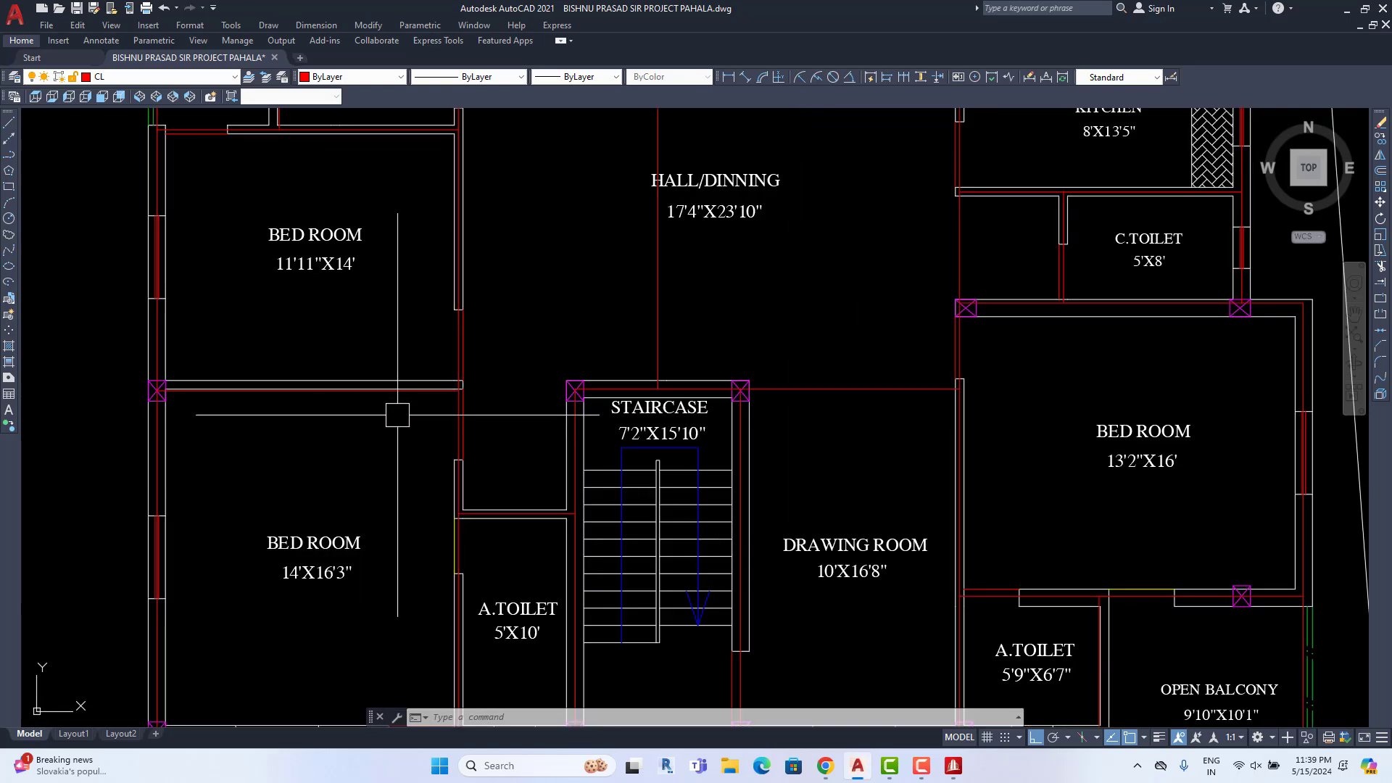
click(294, 392)
scroll(333, 444, down, 3)
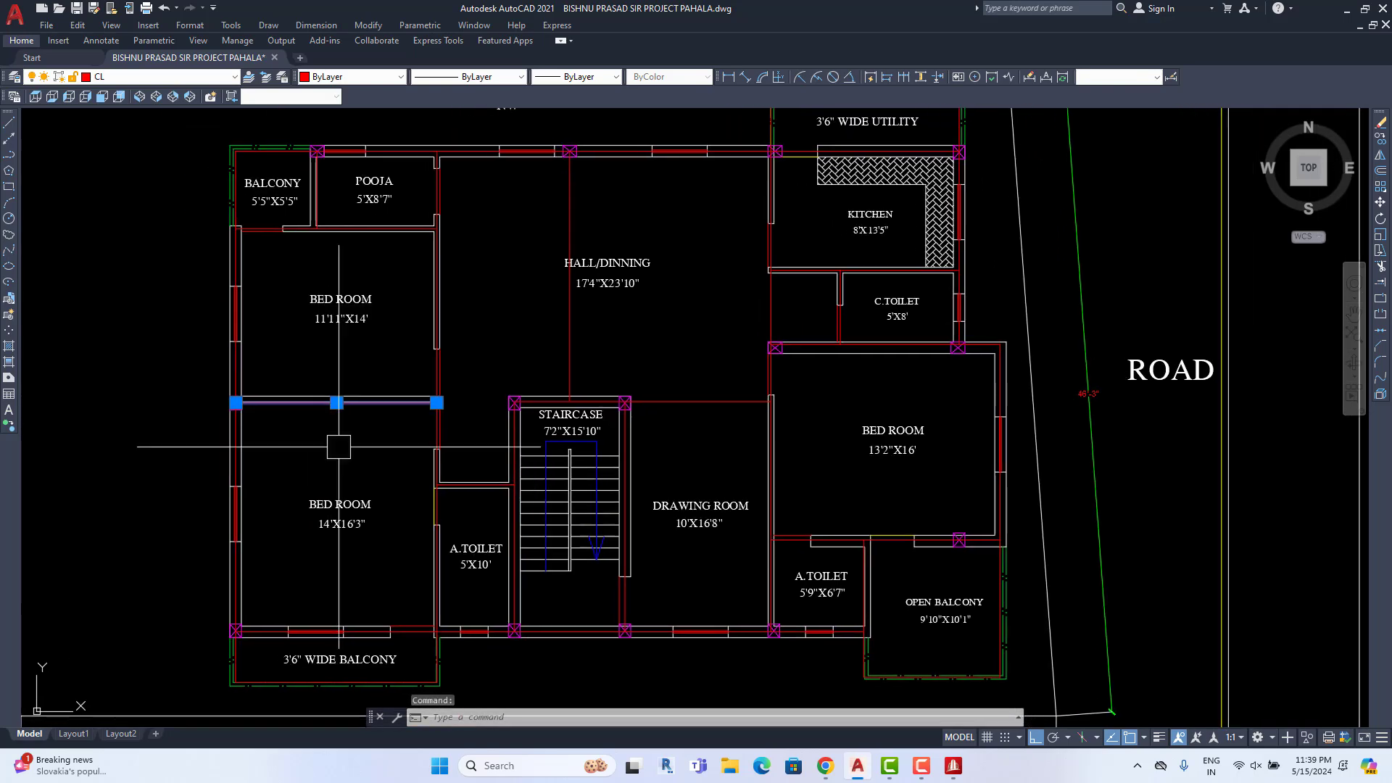
scroll(453, 421, up, 3)
scroll(471, 409, down, 4)
scroll(482, 406, up, 2)
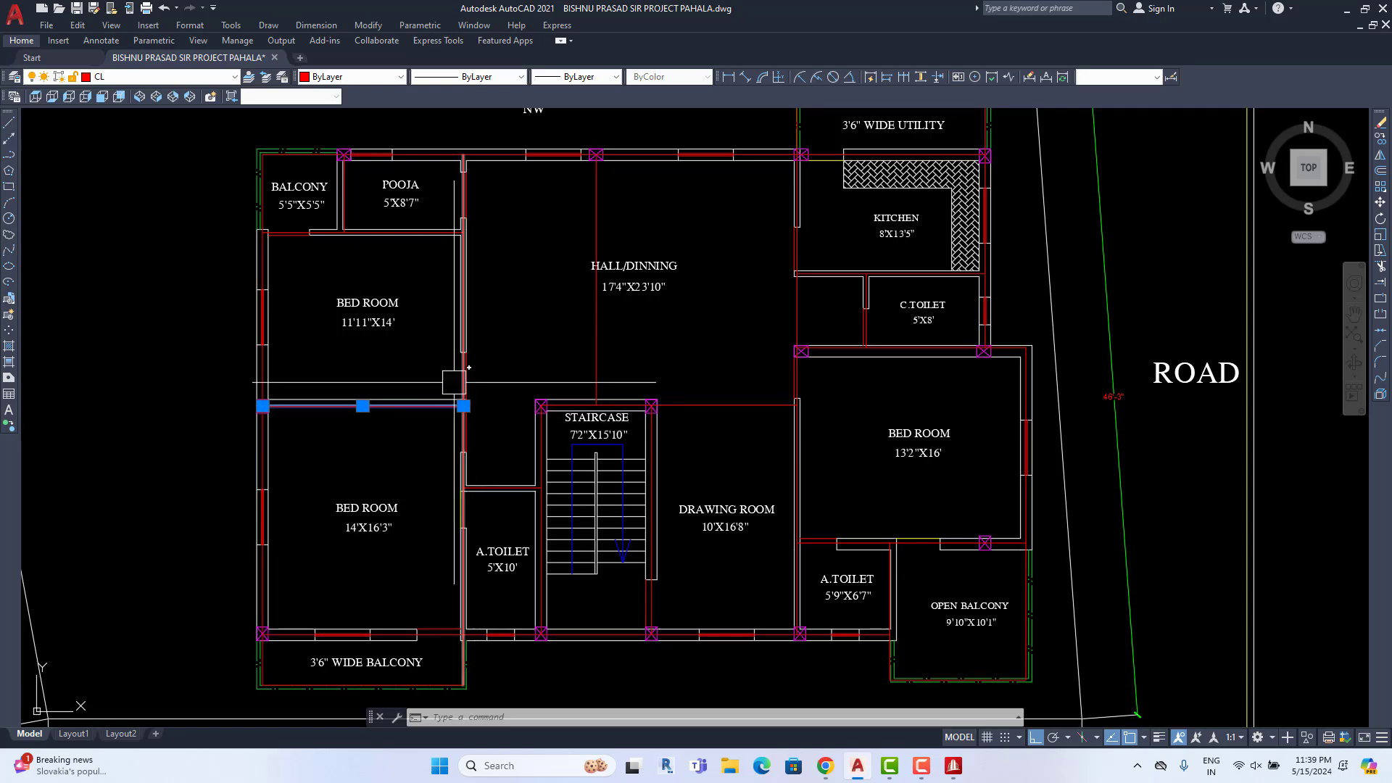
scroll(780, 415, down, 4)
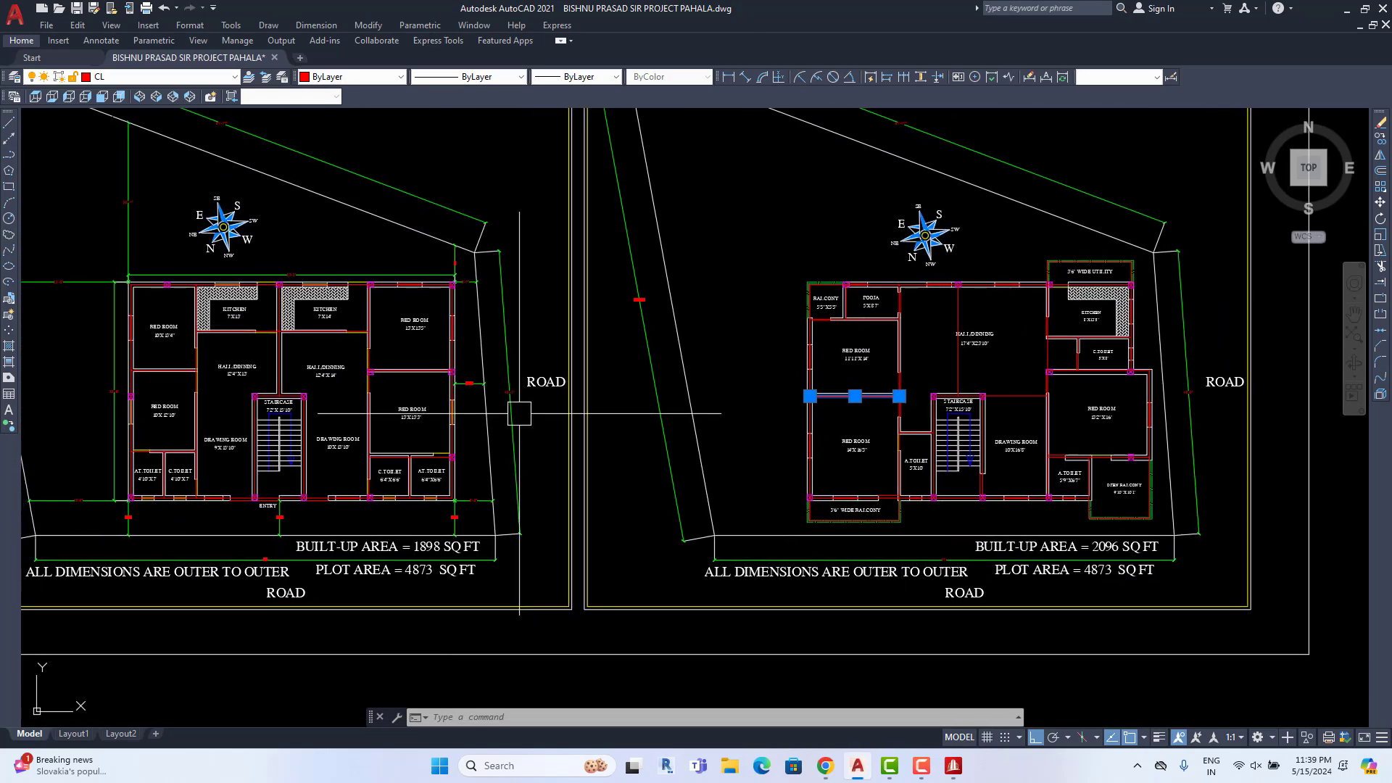
scroll(780, 415, up, 5)
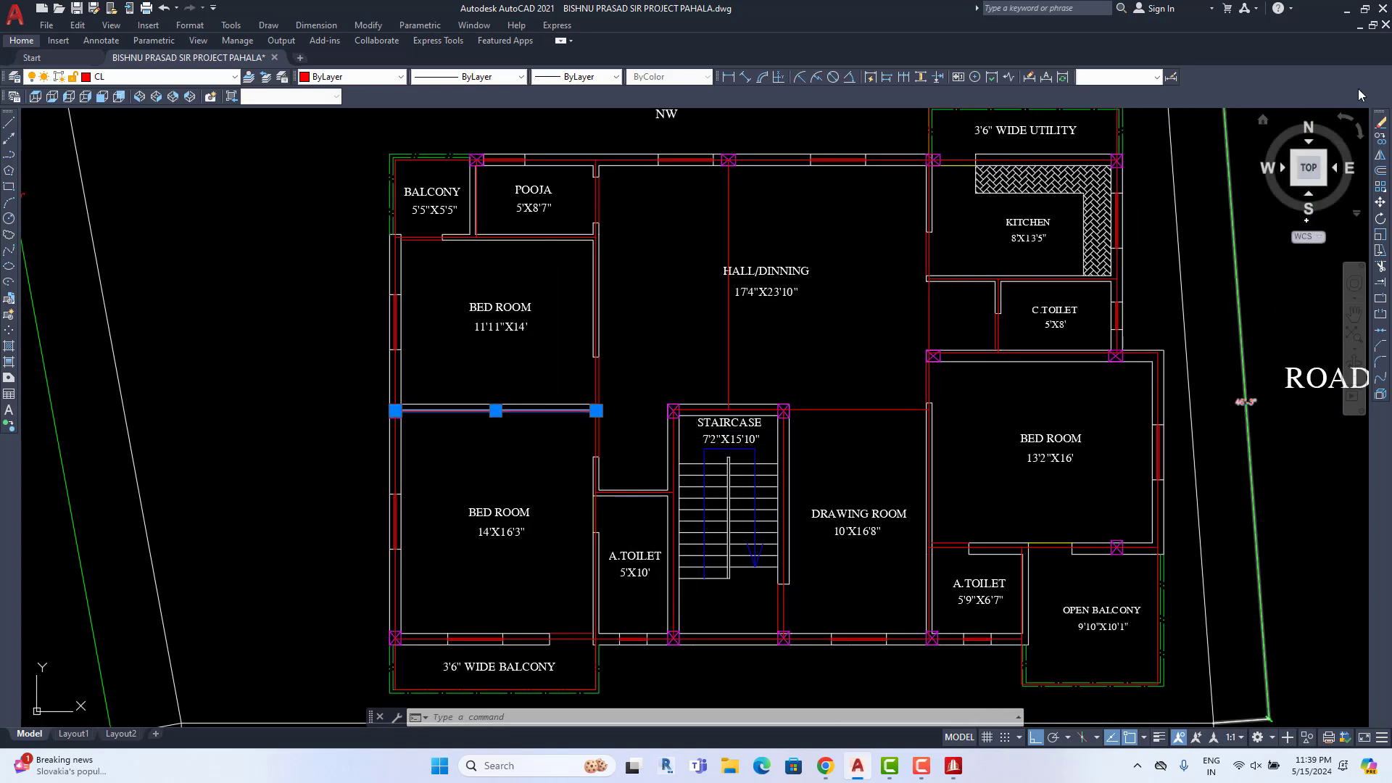
Switch back to STAAD.Pro and add a beam extending the bedroom dividing beam to the nearest staircase column at the uppermost full floor
click(1345, 11)
scroll(491, 444, up, 1)
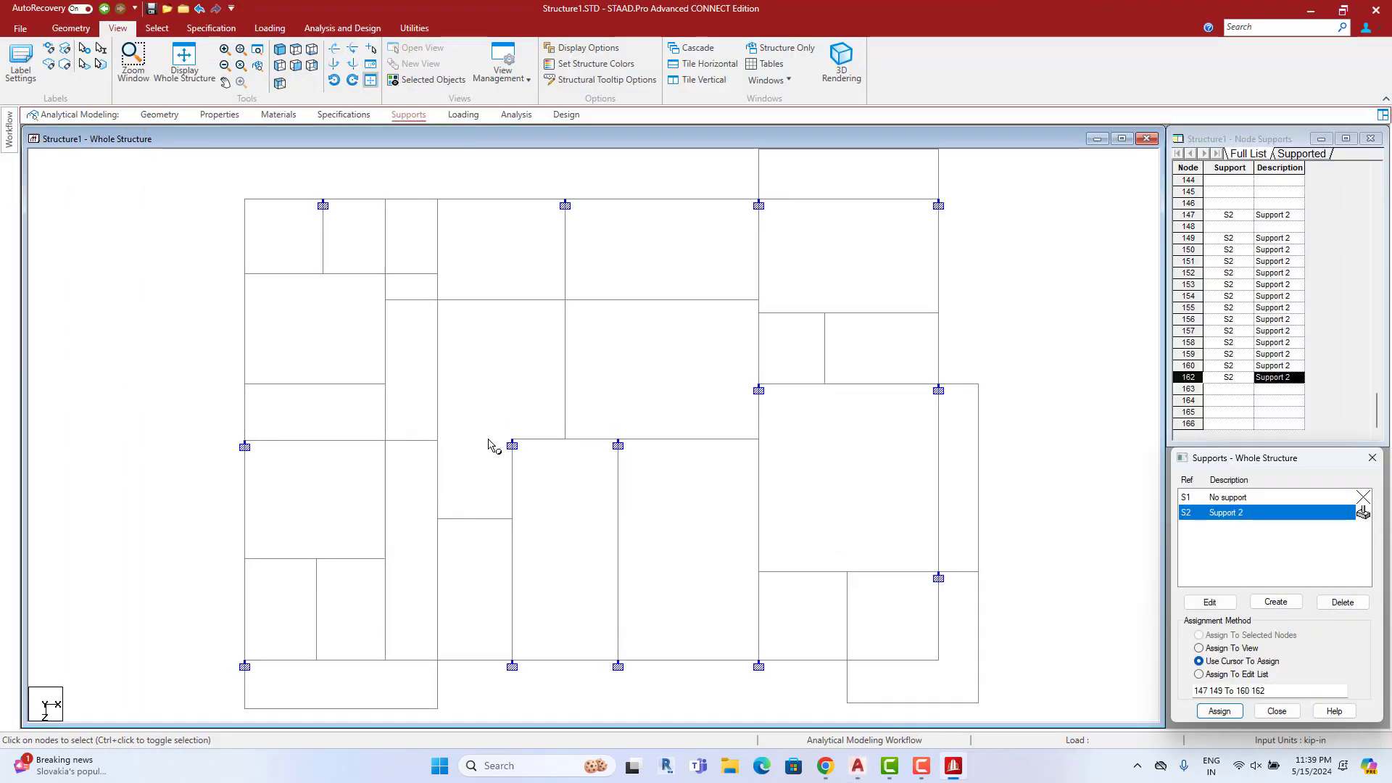
scroll(508, 445, up, 1)
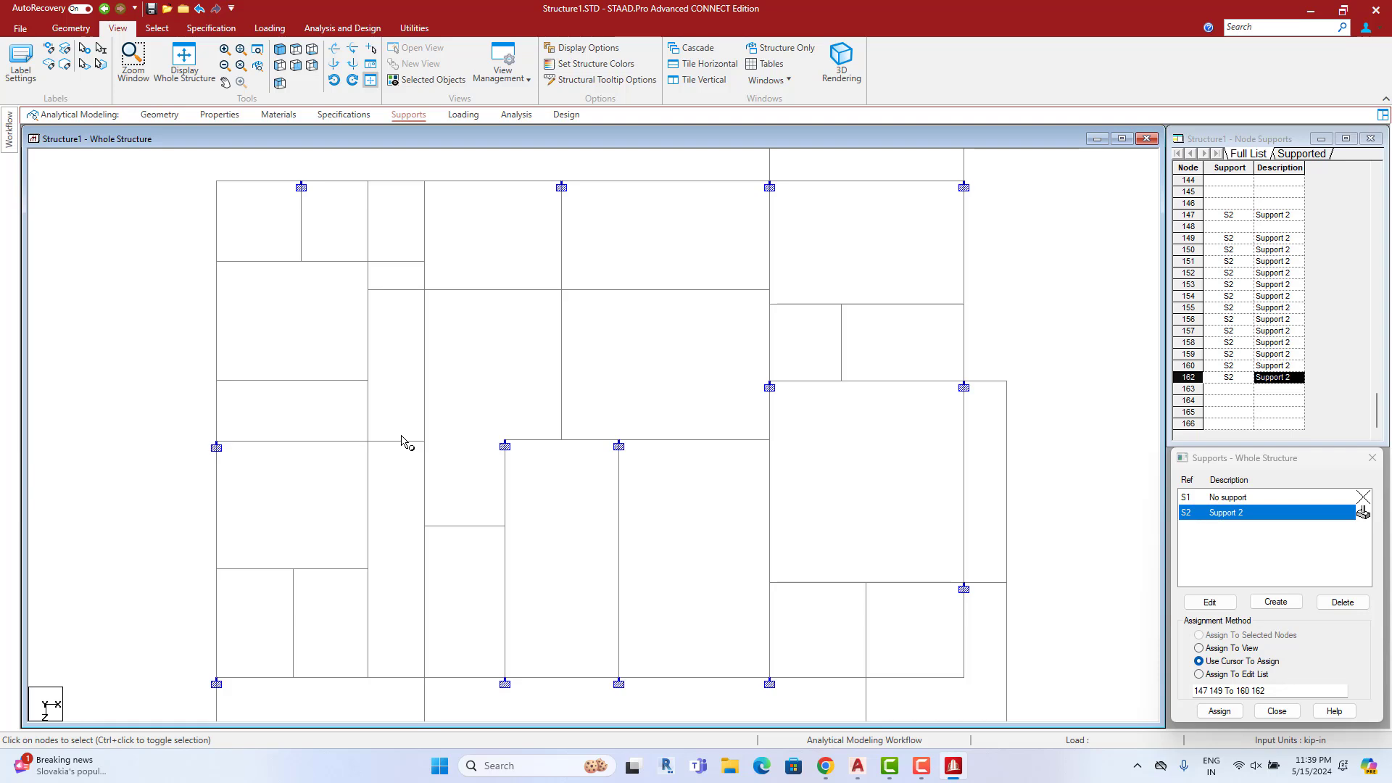
scroll(399, 454, down, 1)
middle_drag(399, 453, 536, 441)
scroll(509, 437, up, 1)
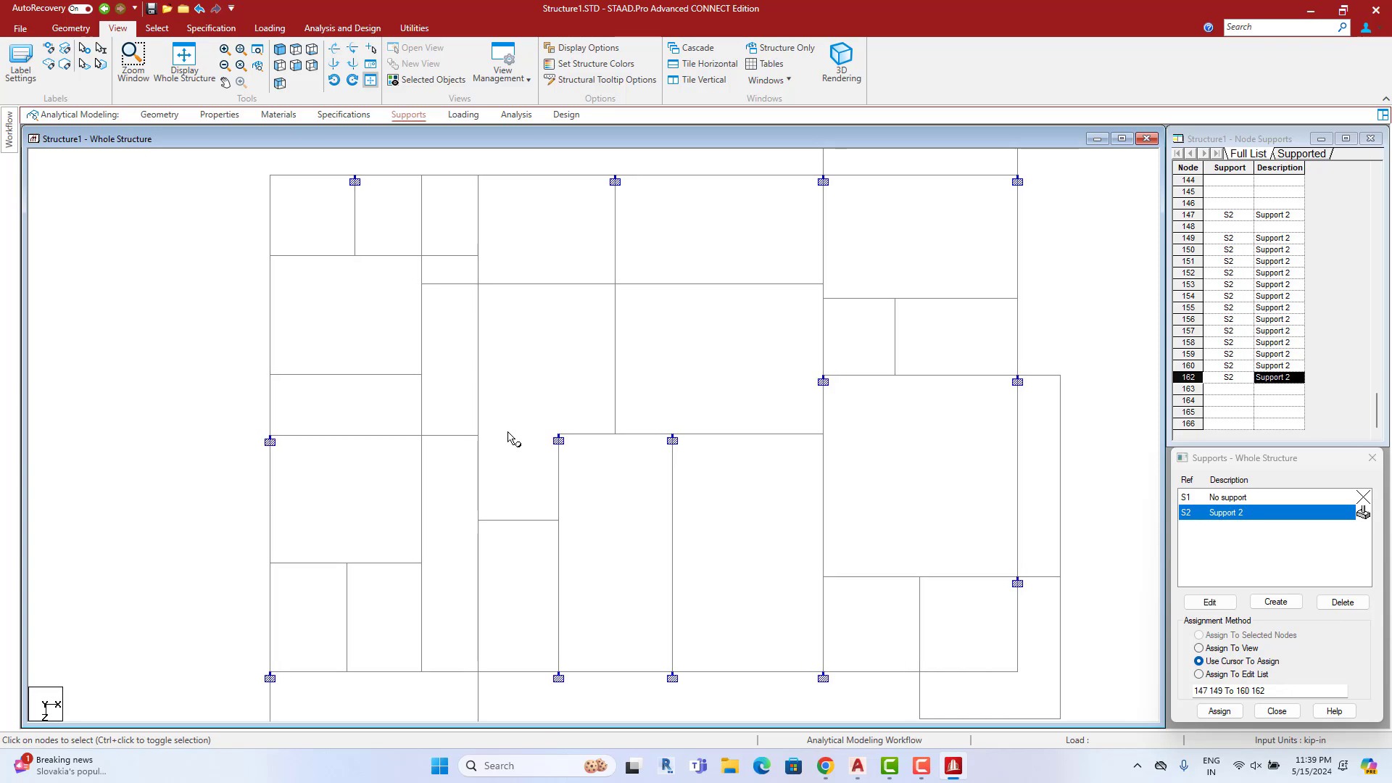
key(Up)
key(Right)
key(Right)
click(174, 116)
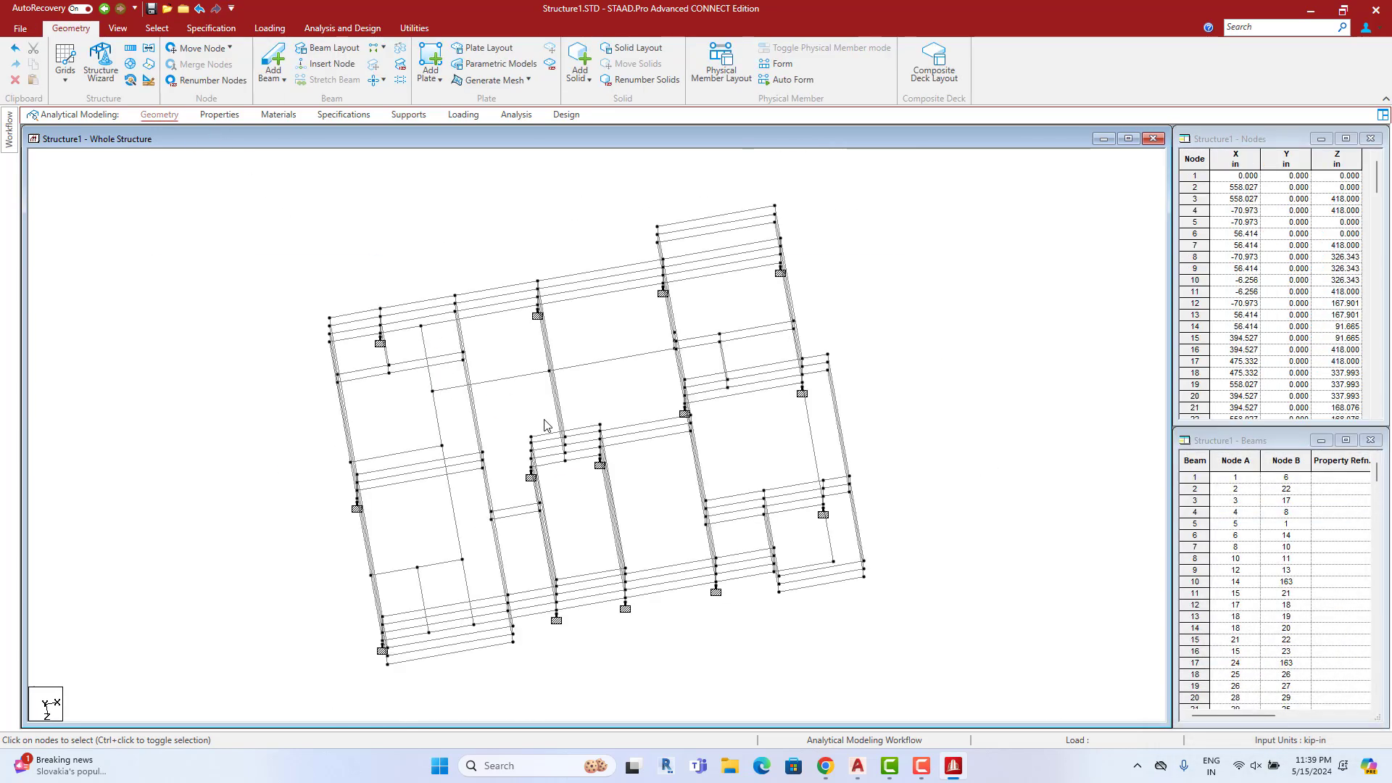
click(276, 61)
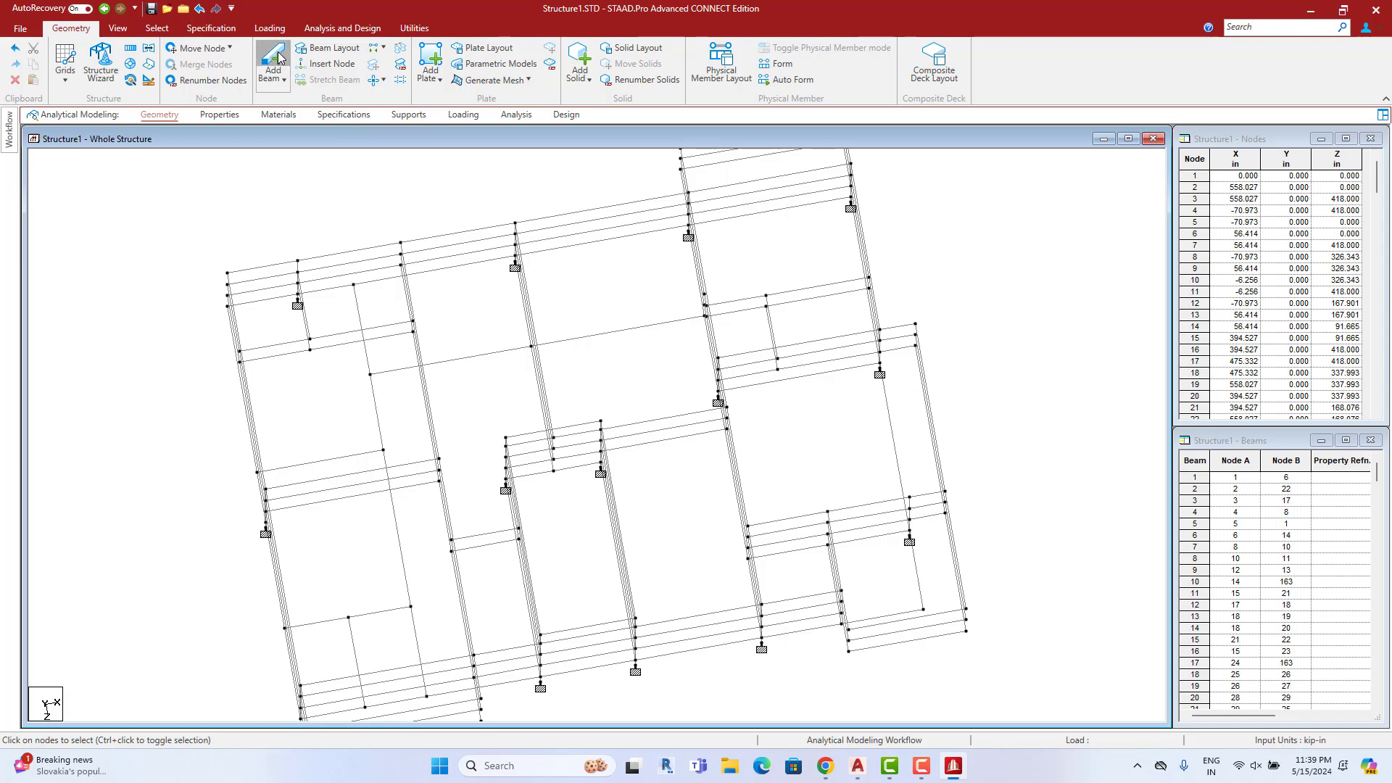
click(430, 461)
scroll(505, 465, up, 1)
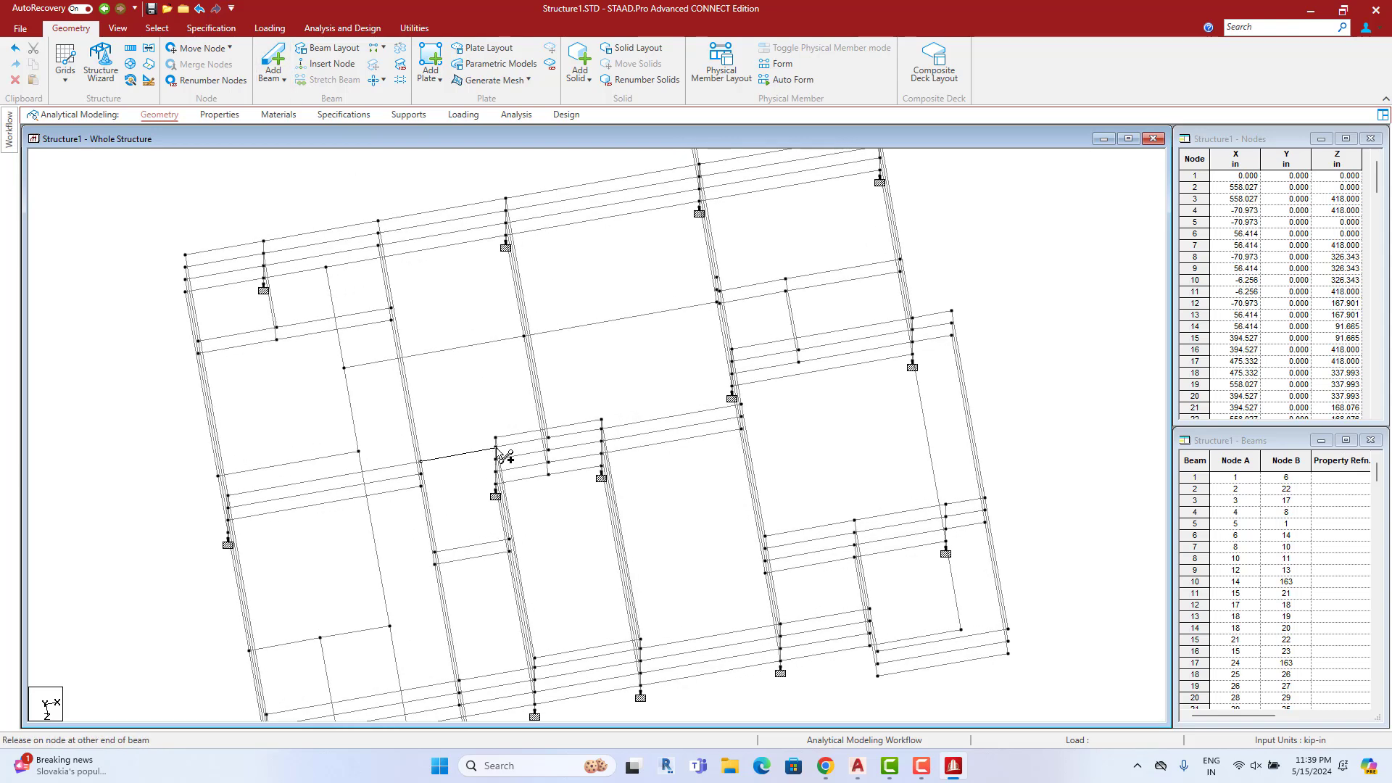
click(496, 448)
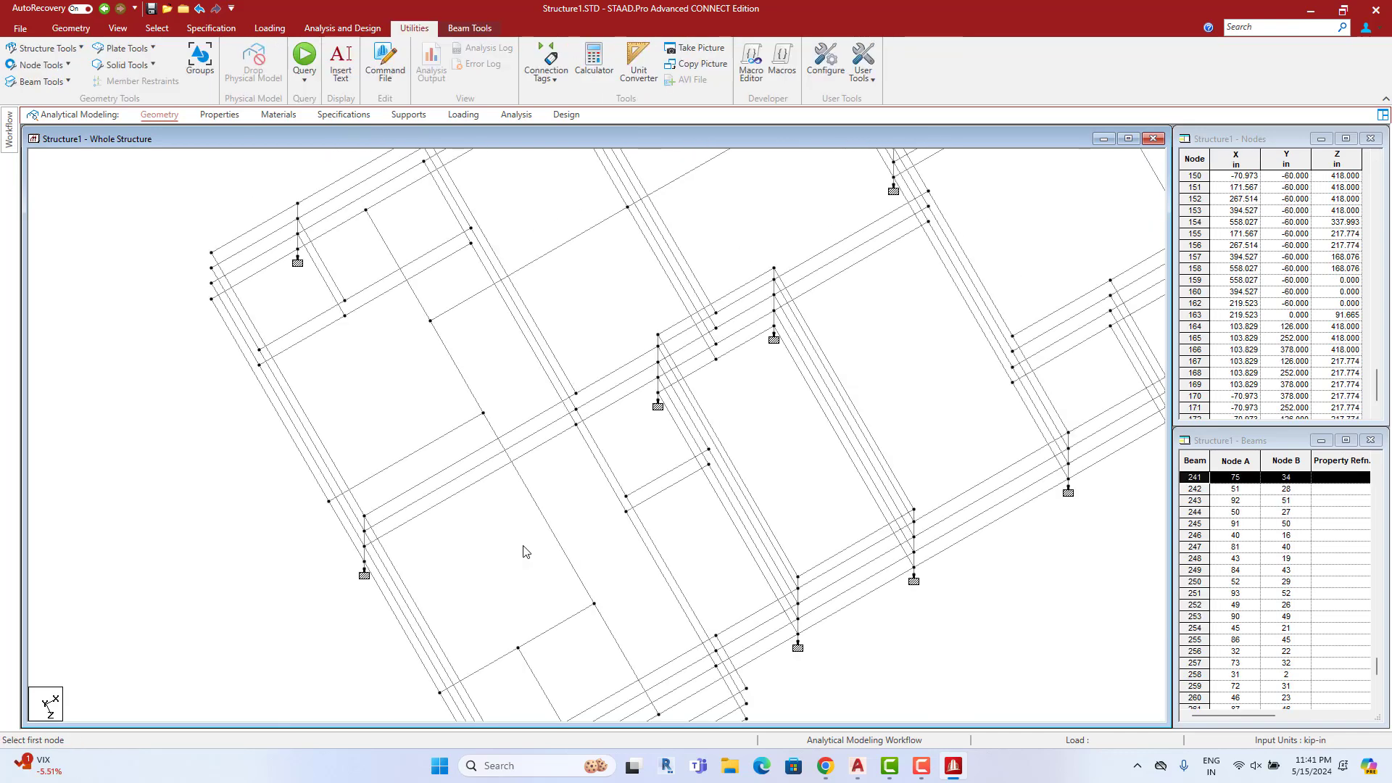
Inspect the supported frame and its connecting beams in front, plan and isometric views, clearing the column selection
scroll(596, 475, down, 1)
middle_drag(625, 487, 541, 547)
scroll(541, 547, down, 2)
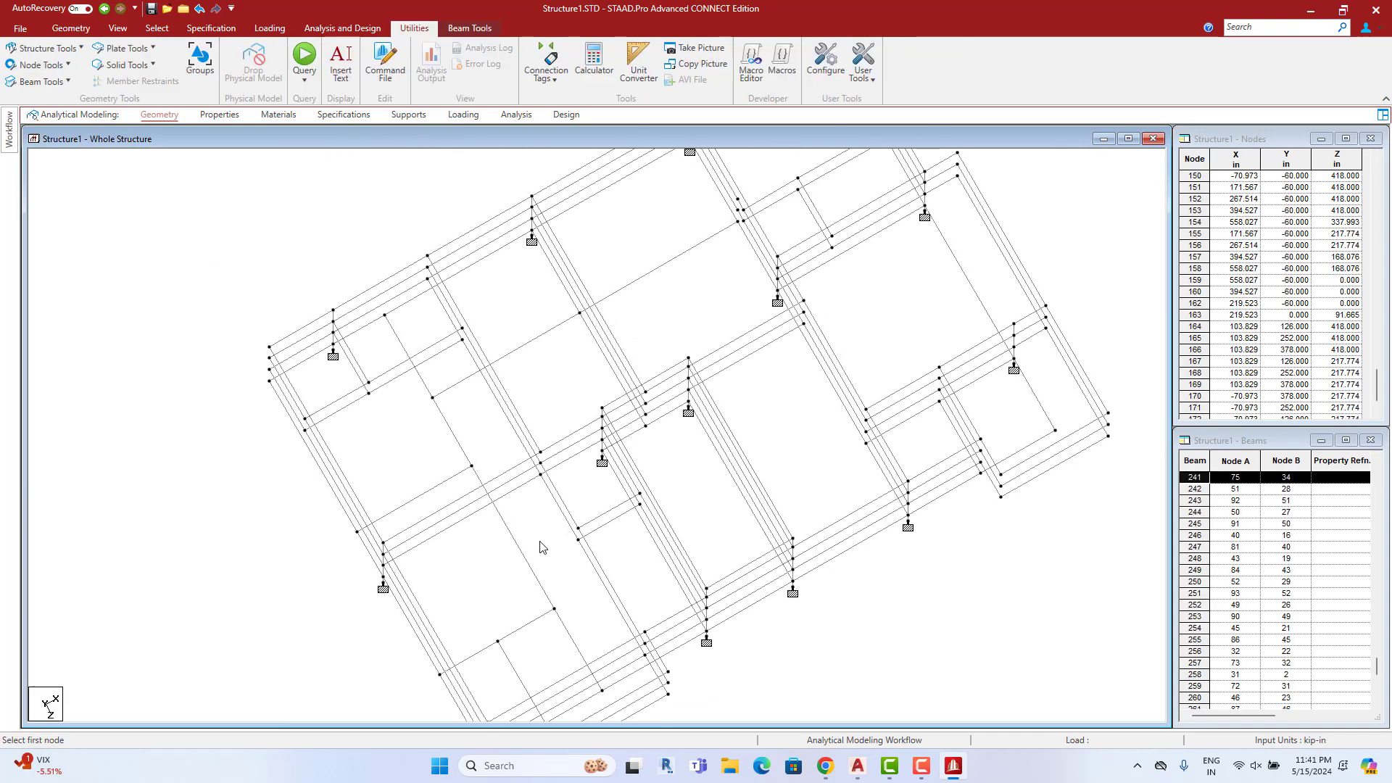
middle_drag(587, 496, 484, 484)
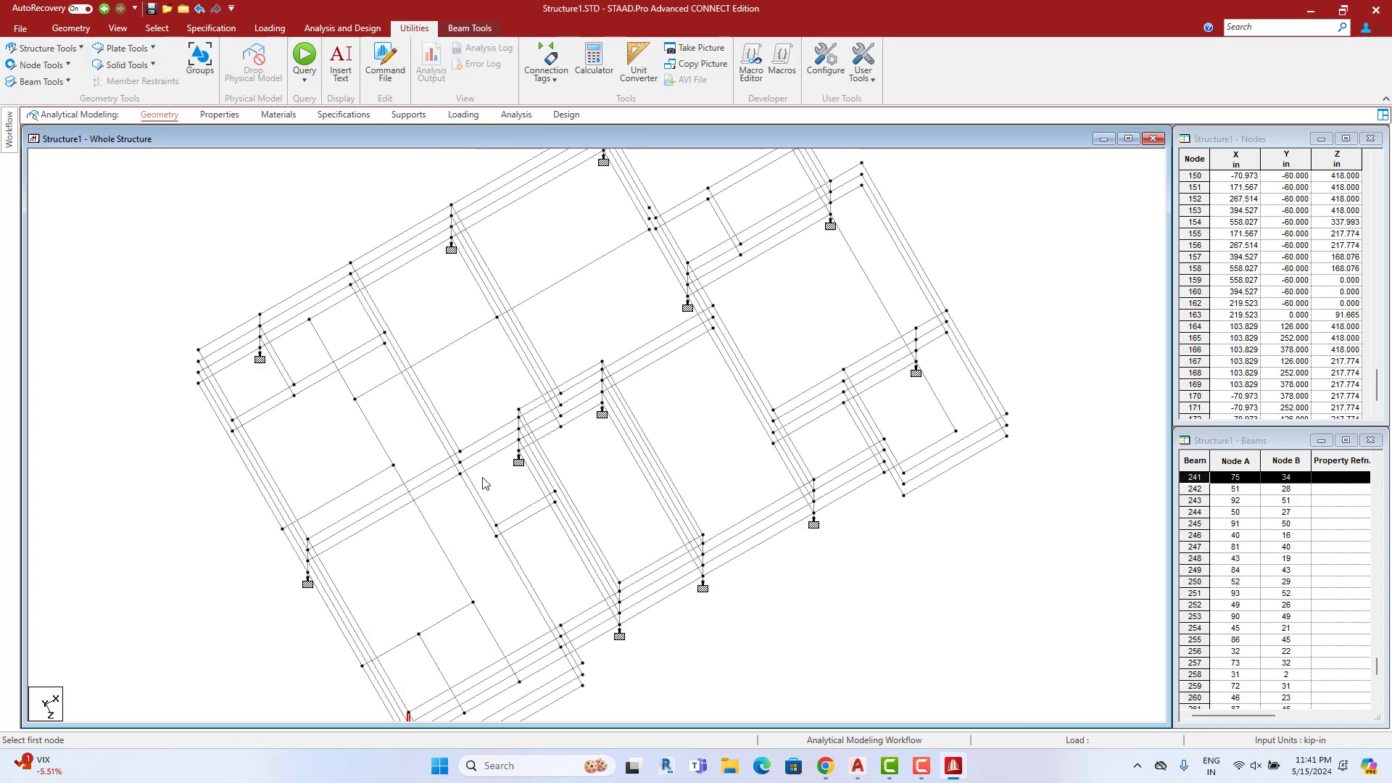
scroll(525, 476, down, 2)
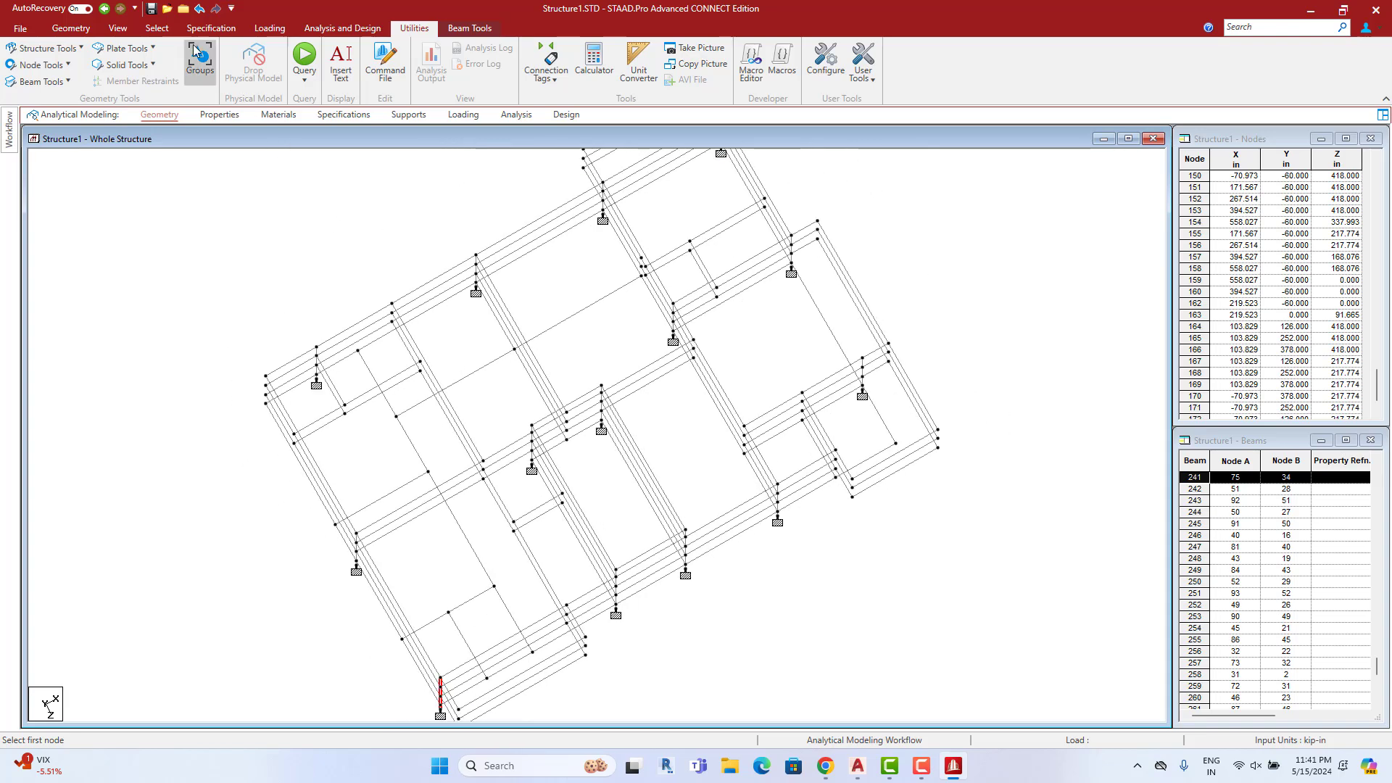
click(119, 29)
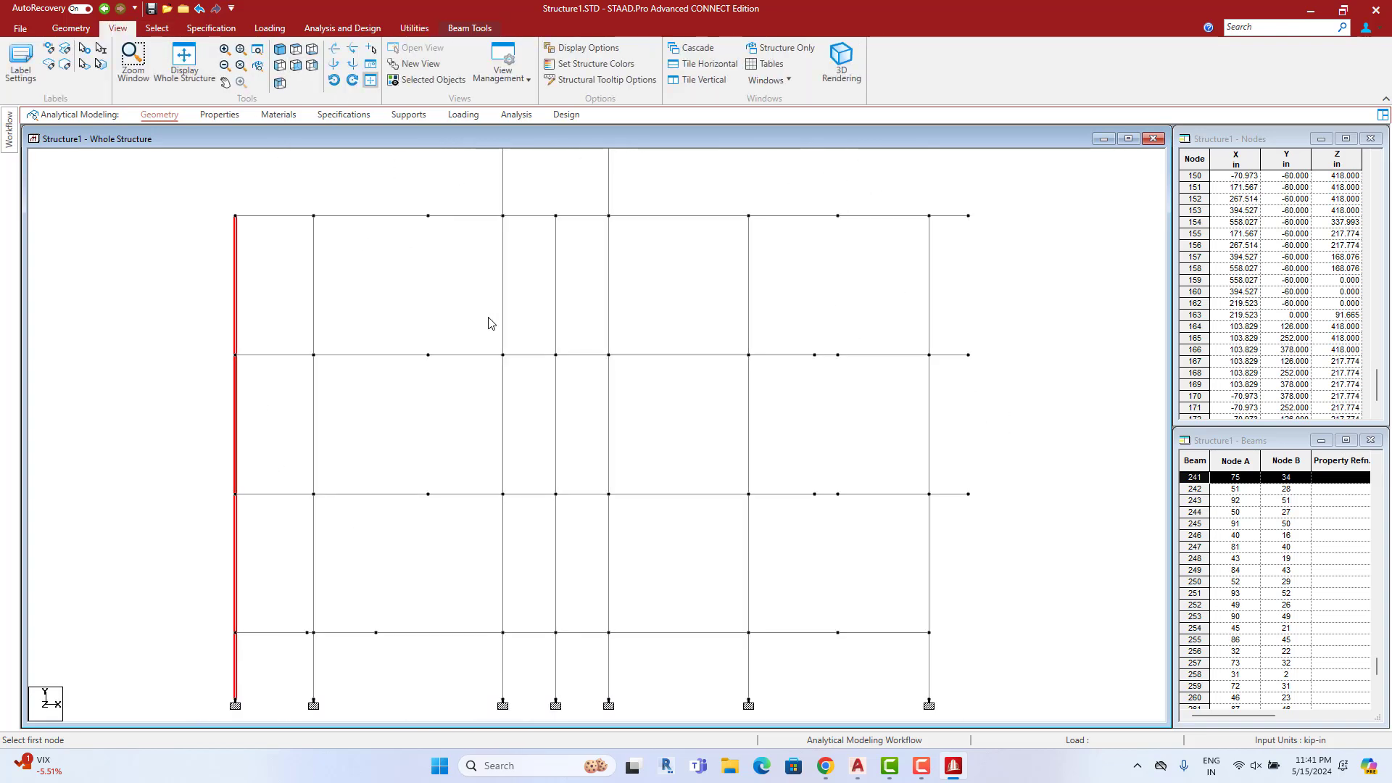
click(345, 226)
click(279, 53)
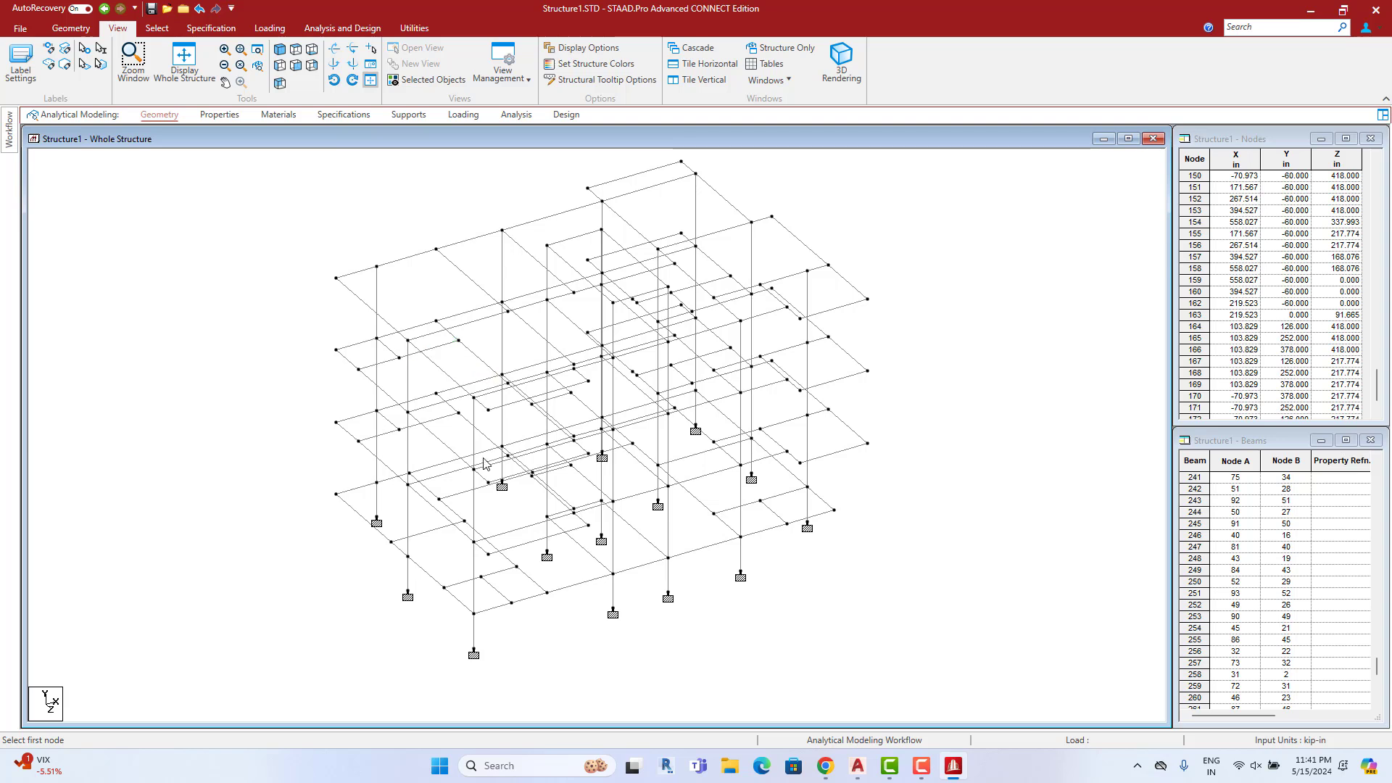
scroll(503, 390, up, 1)
click(297, 53)
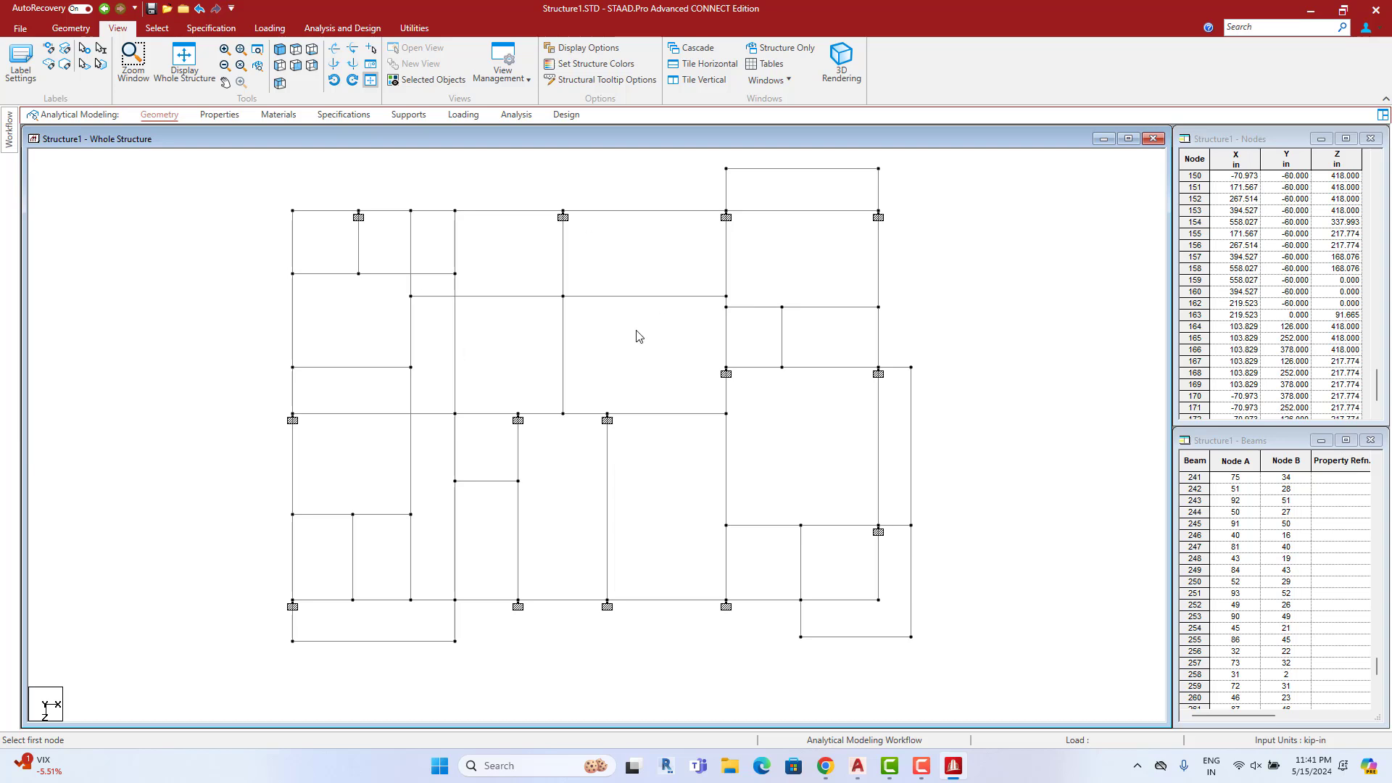
click(279, 51)
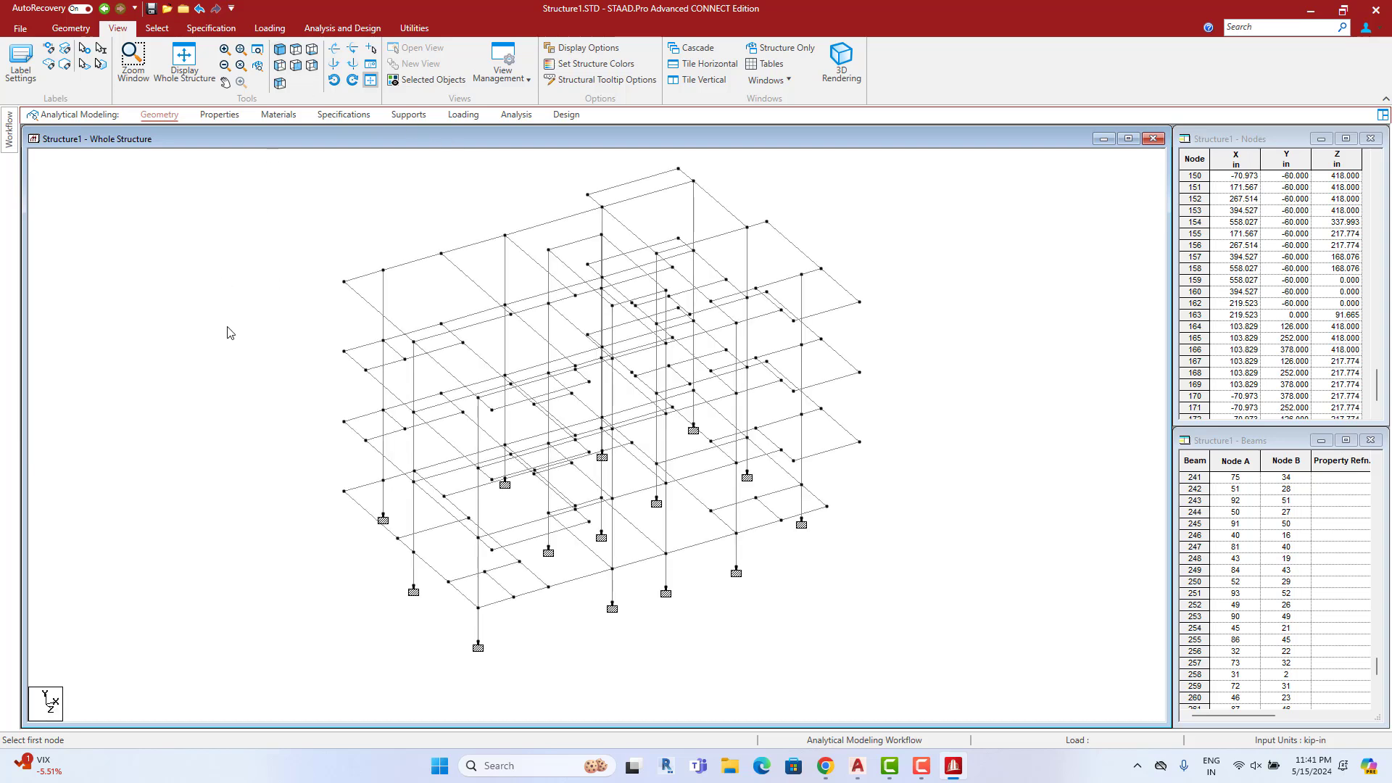
Define a rectangular concrete section with YD 10 in and ZD 12 in
click(219, 115)
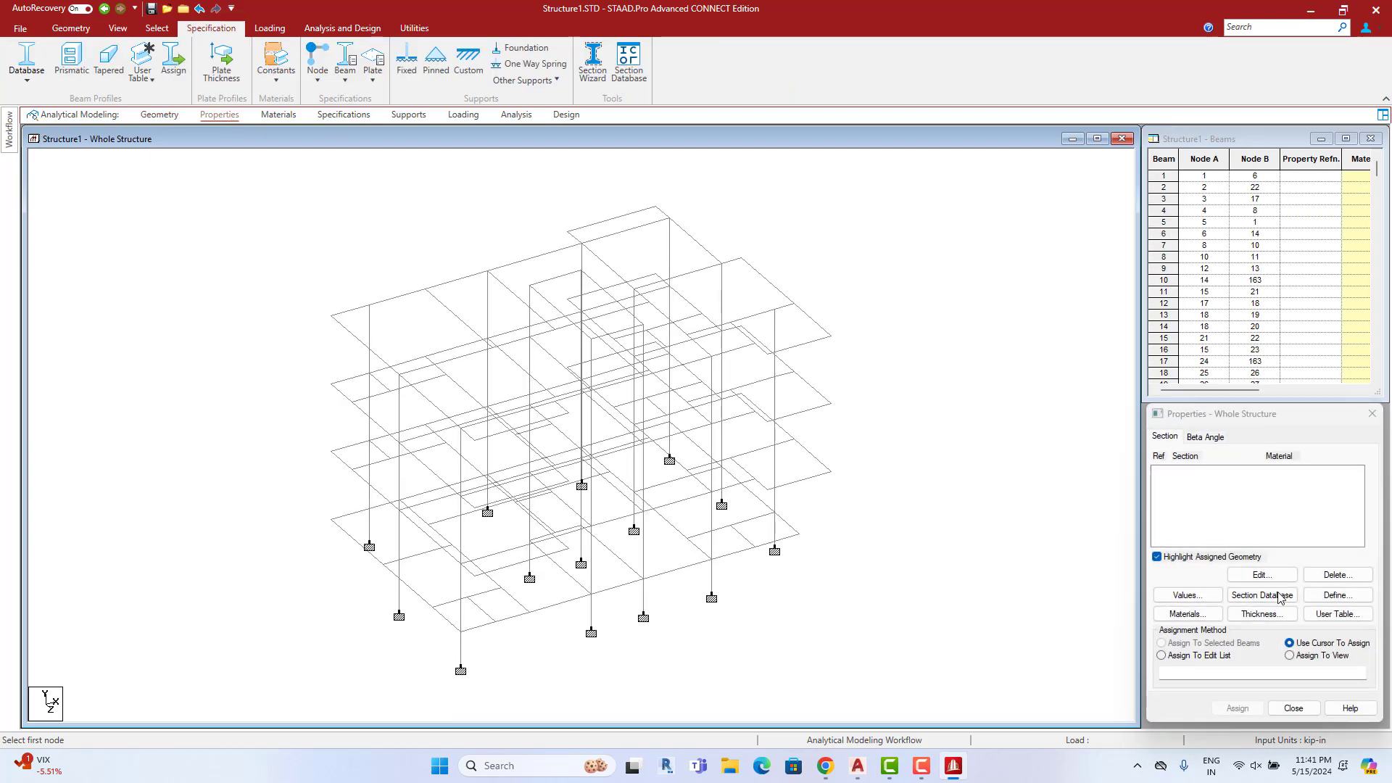
click(1338, 596)
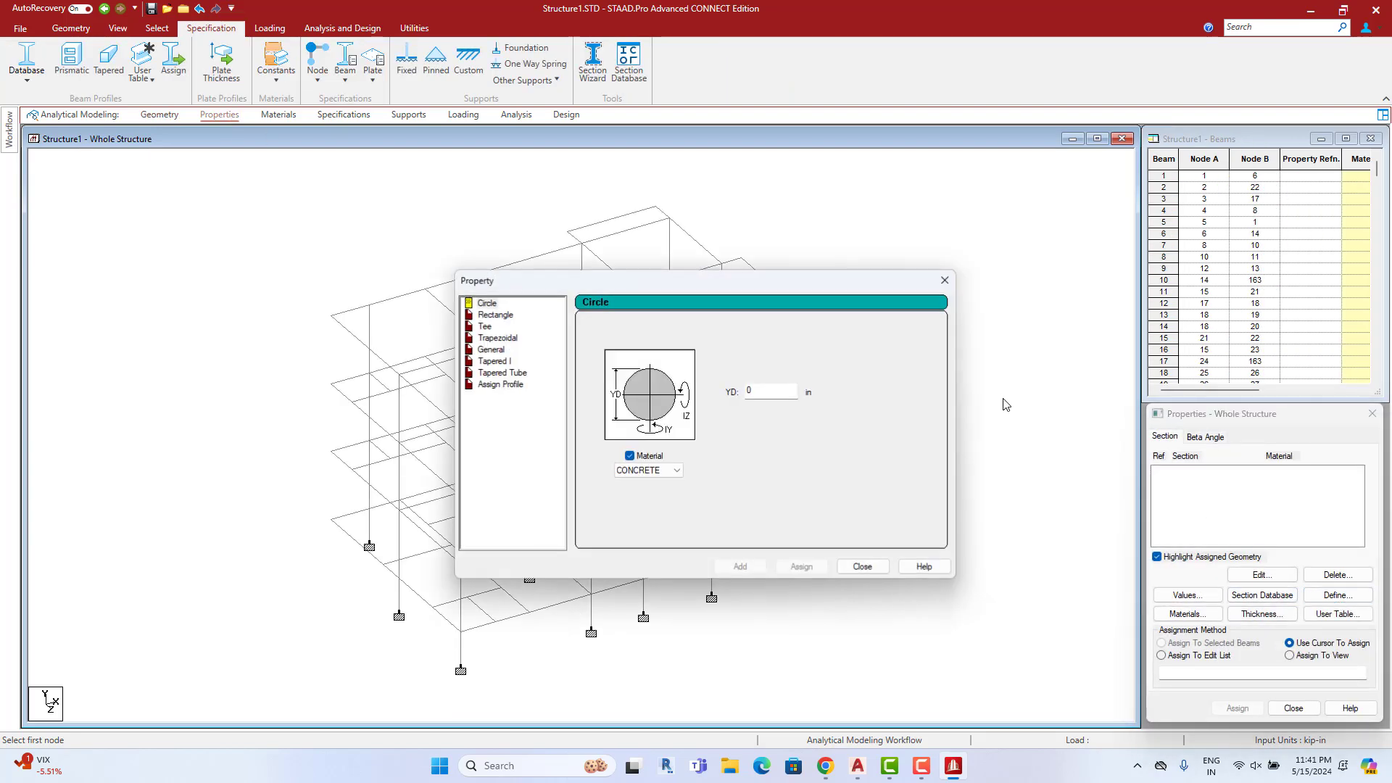
click(494, 315)
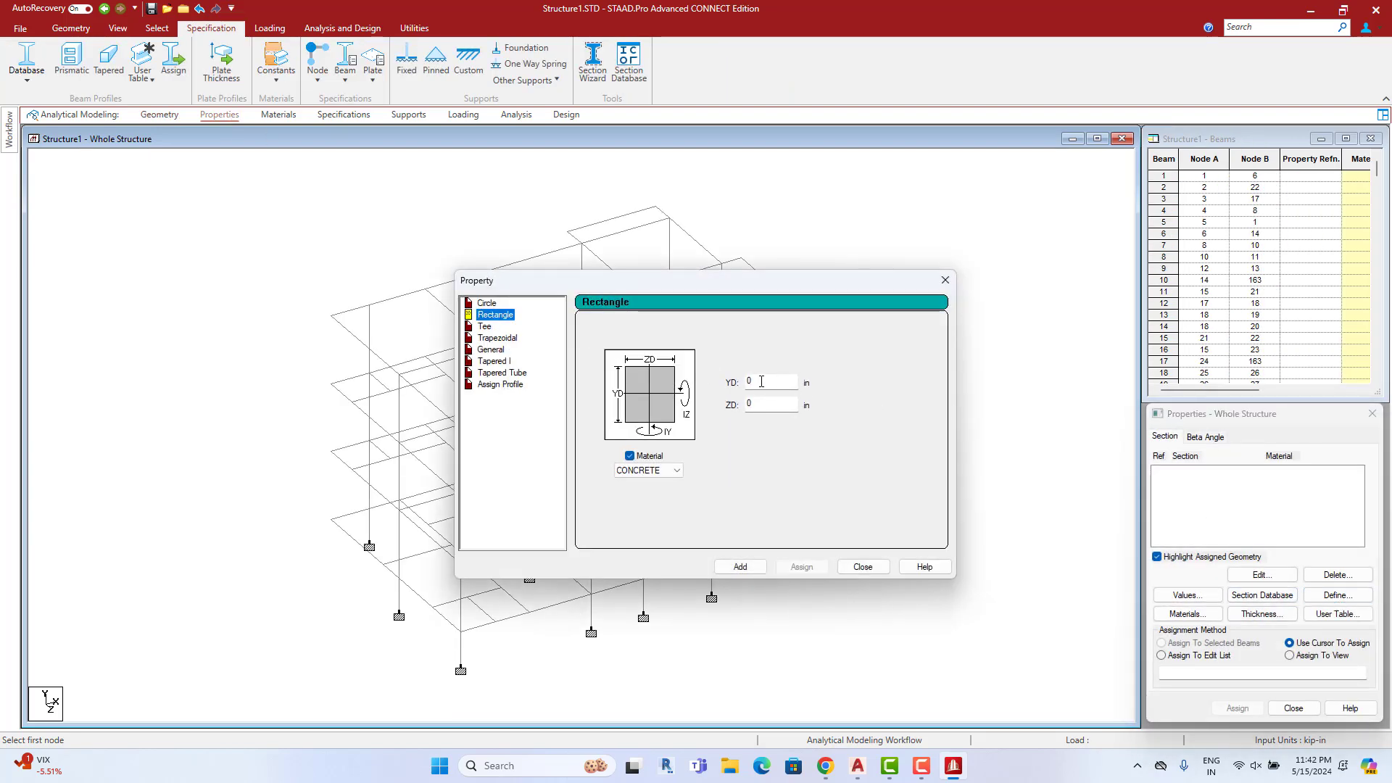
double_click(761, 382)
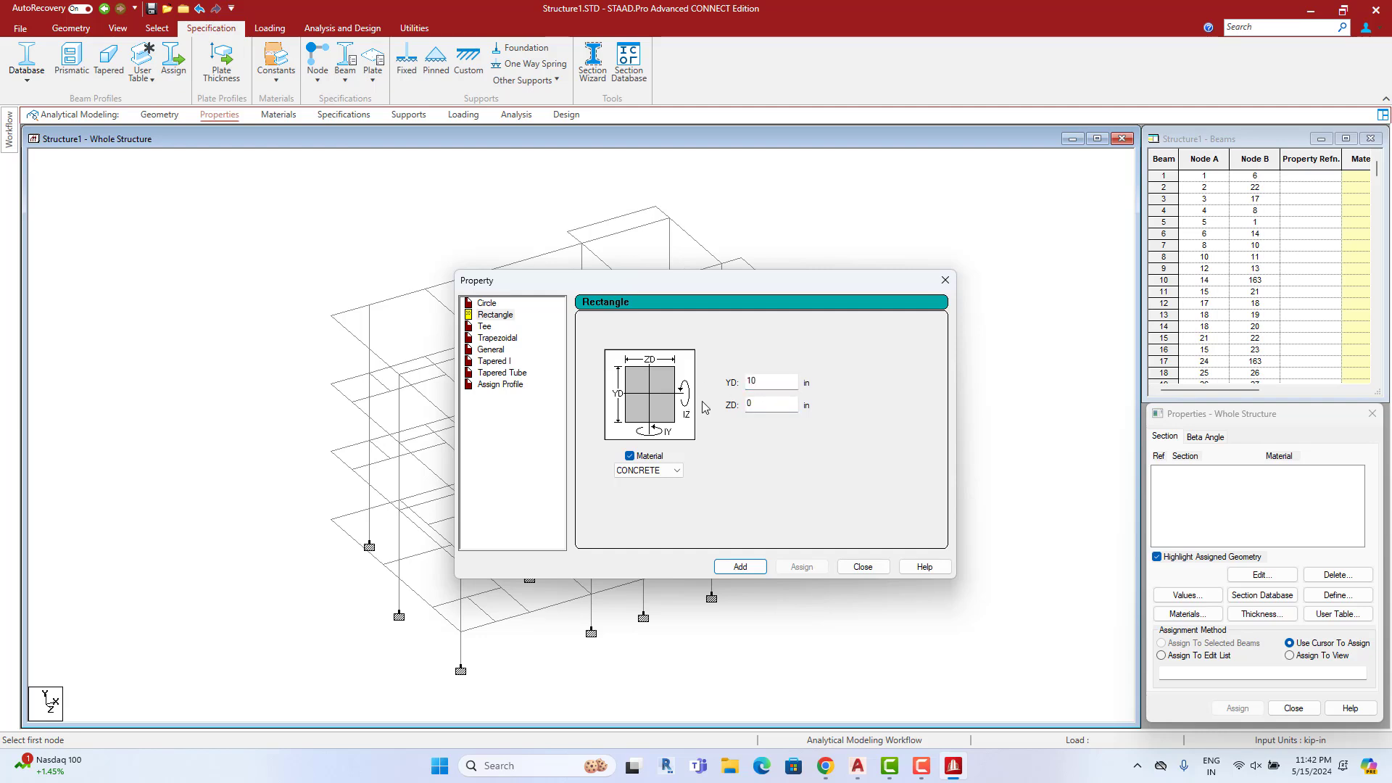
text(12)
click(740, 567)
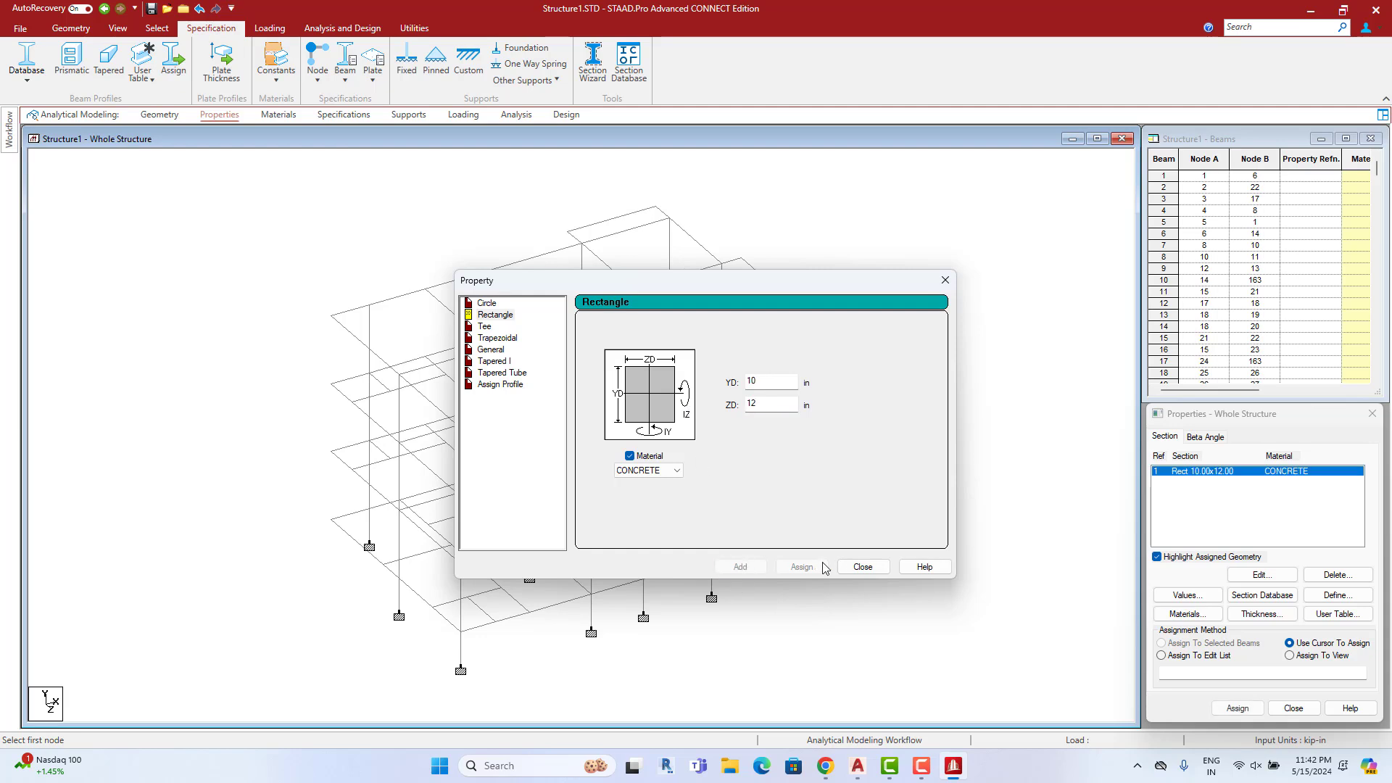
click(863, 566)
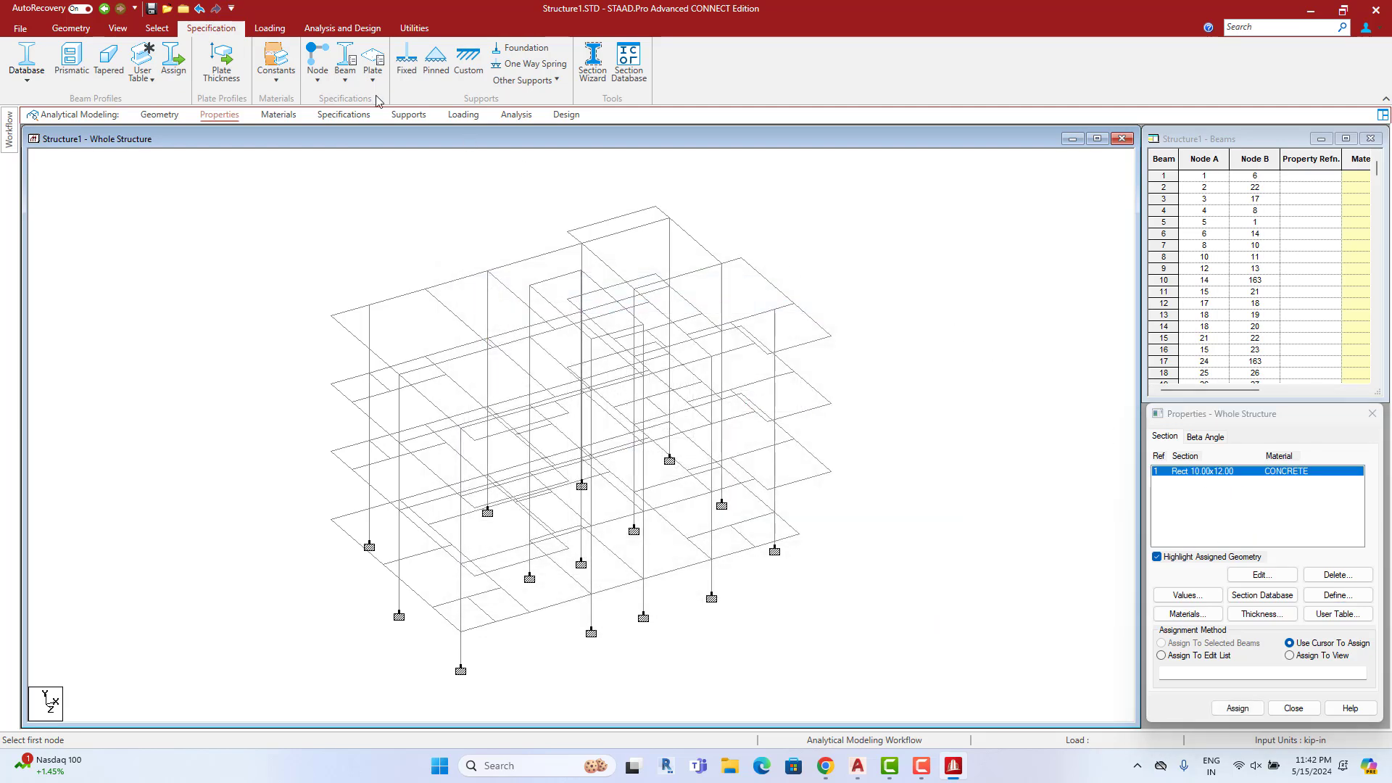
Select all columns parallel to Y, including the segments missing from two columns, and assign them the 10x12 concrete section
scroll(916, 279, up, 1)
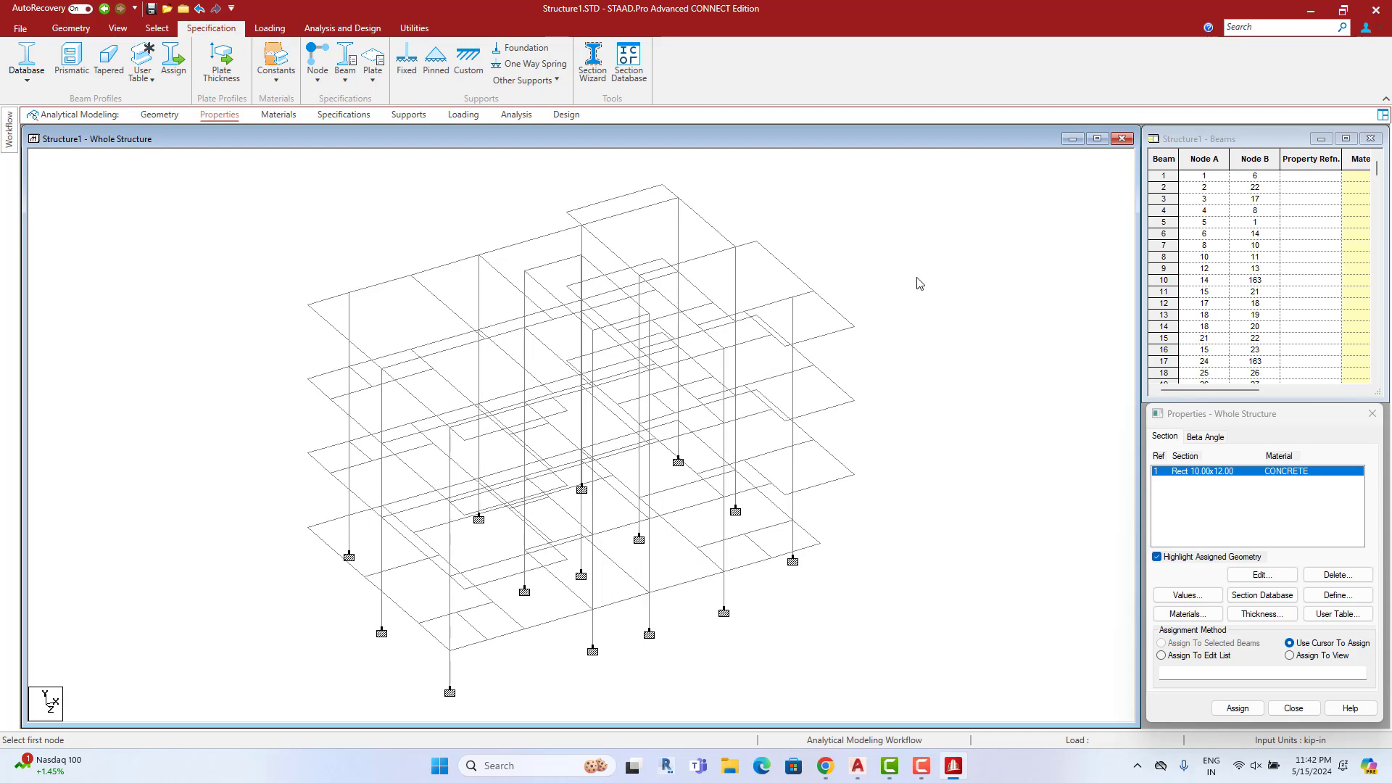
click(156, 29)
click(575, 48)
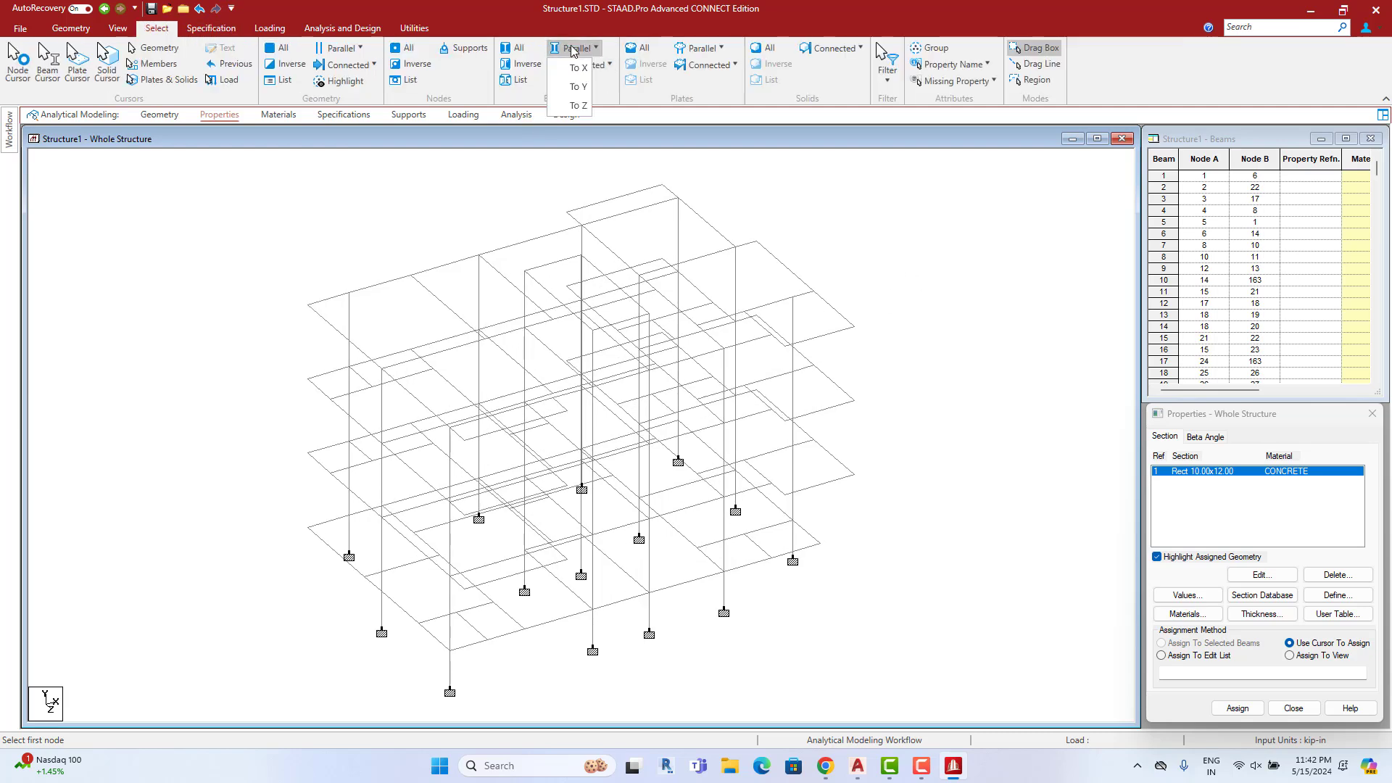
click(574, 87)
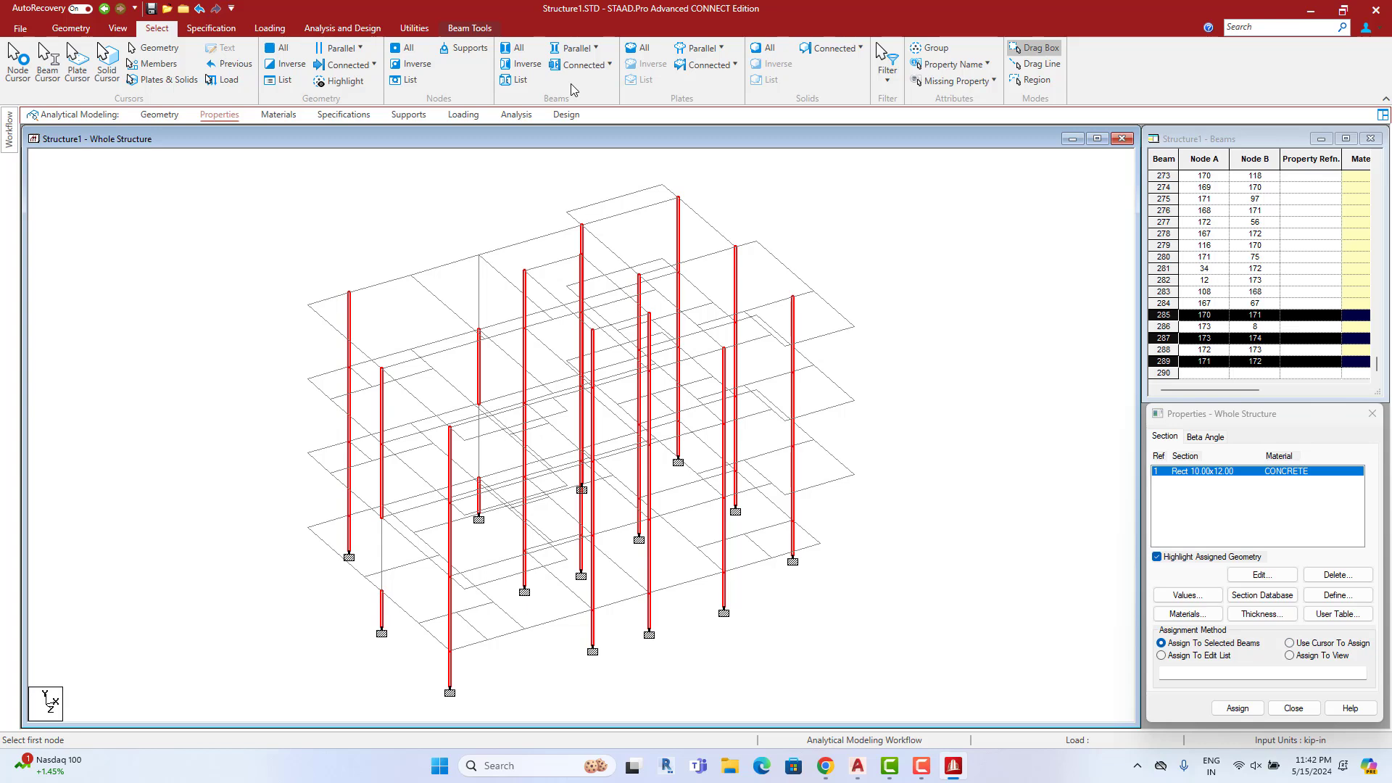
scroll(580, 439, up, 2)
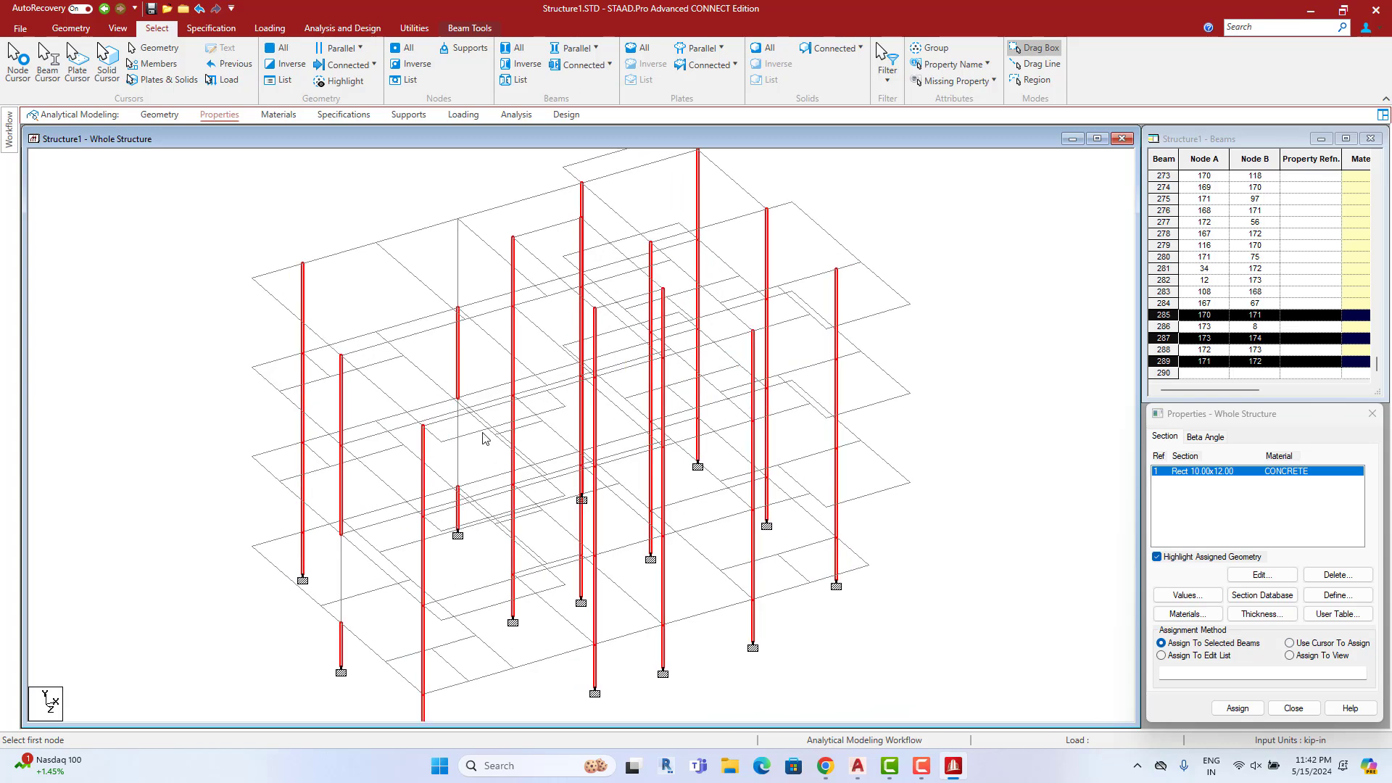
ctrl+click(462, 462)
ctrl+click(459, 274)
ctrl+click(342, 578)
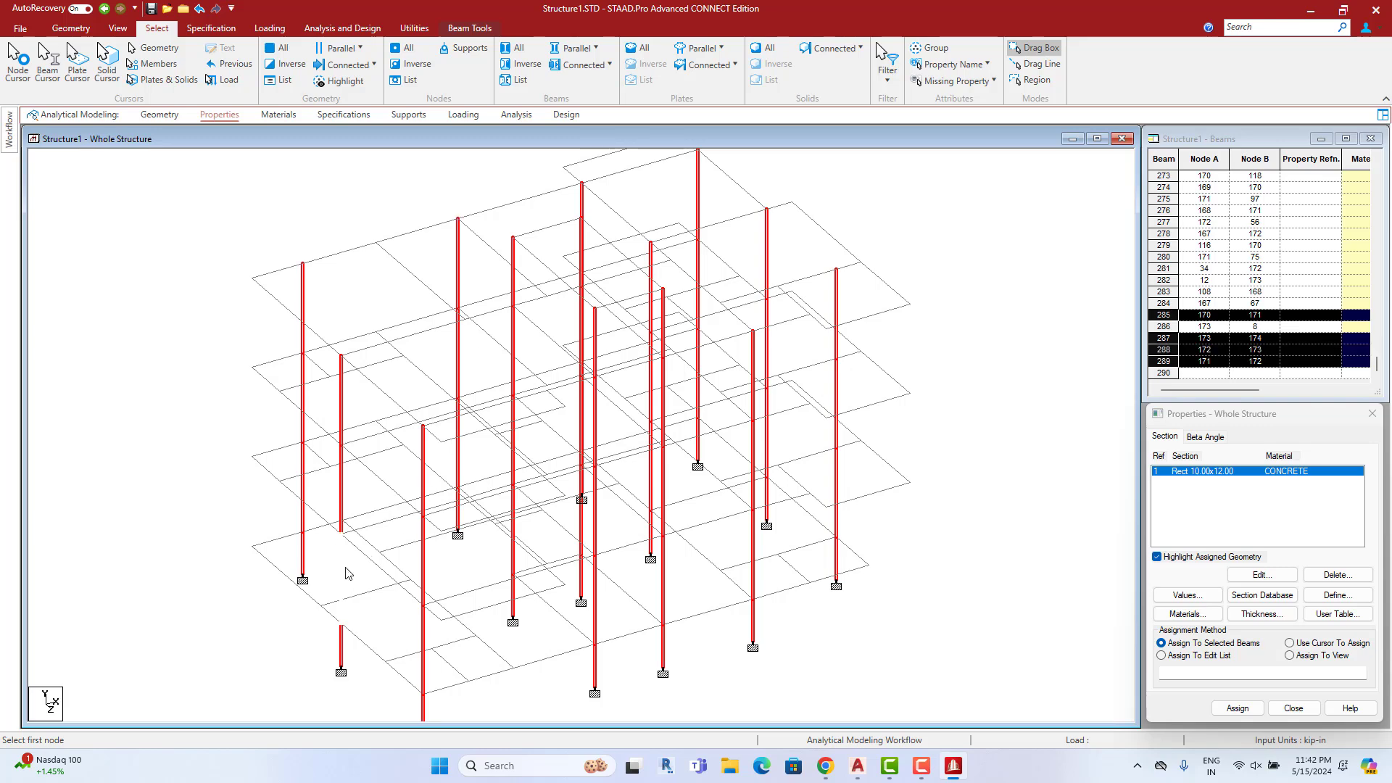
scroll(442, 537, down, 2)
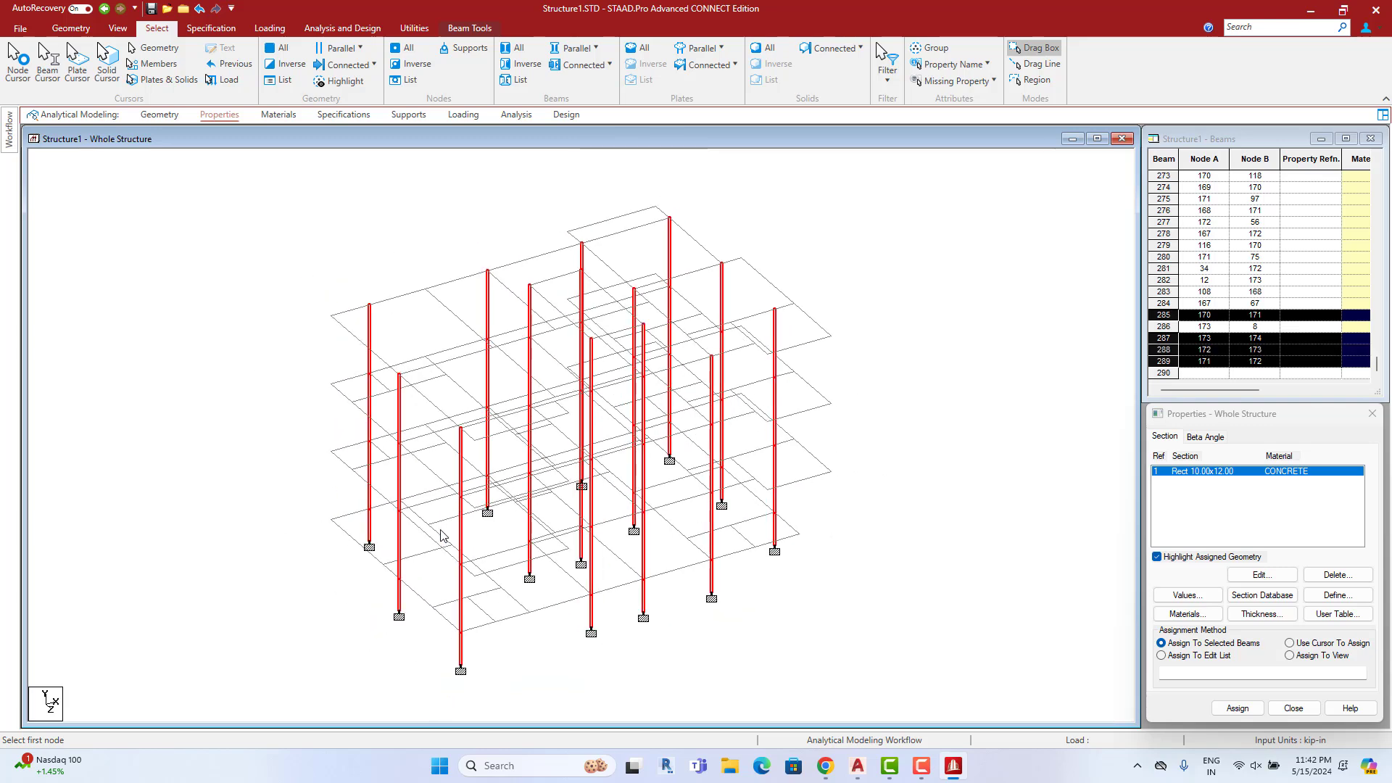
scroll(441, 535, up, 1)
click(1237, 709)
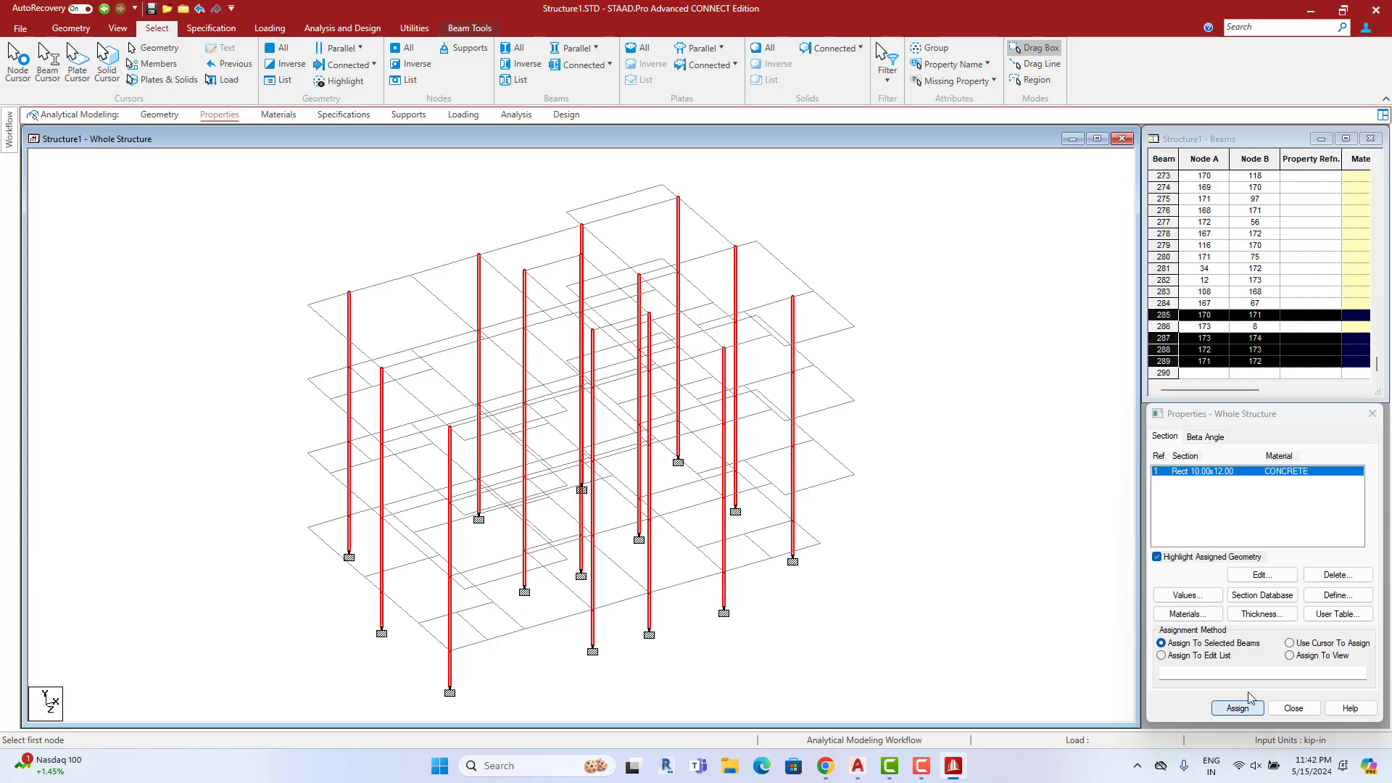
click(1300, 603)
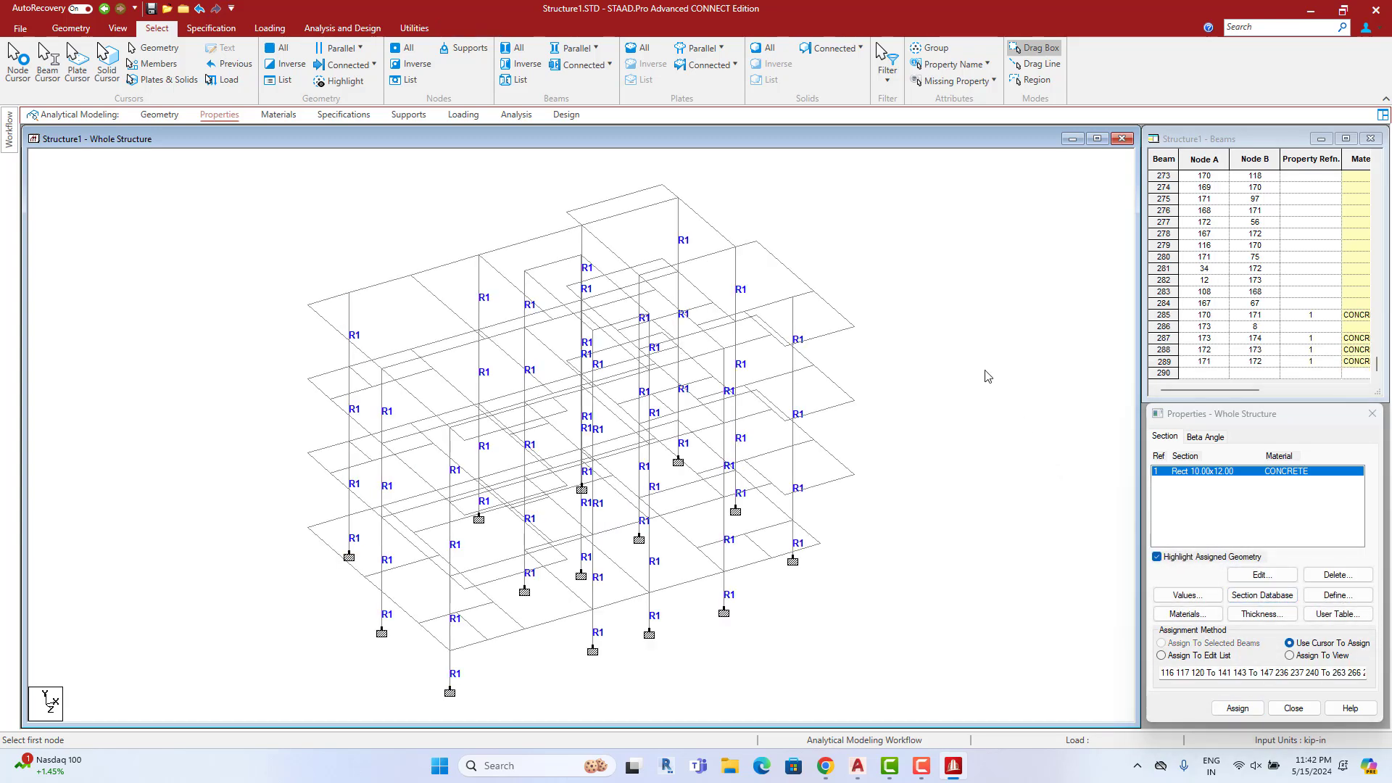
Inspect the columns in a 3D rendering from several angles and return to the frame geometry
right_click(974, 352)
click(1055, 724)
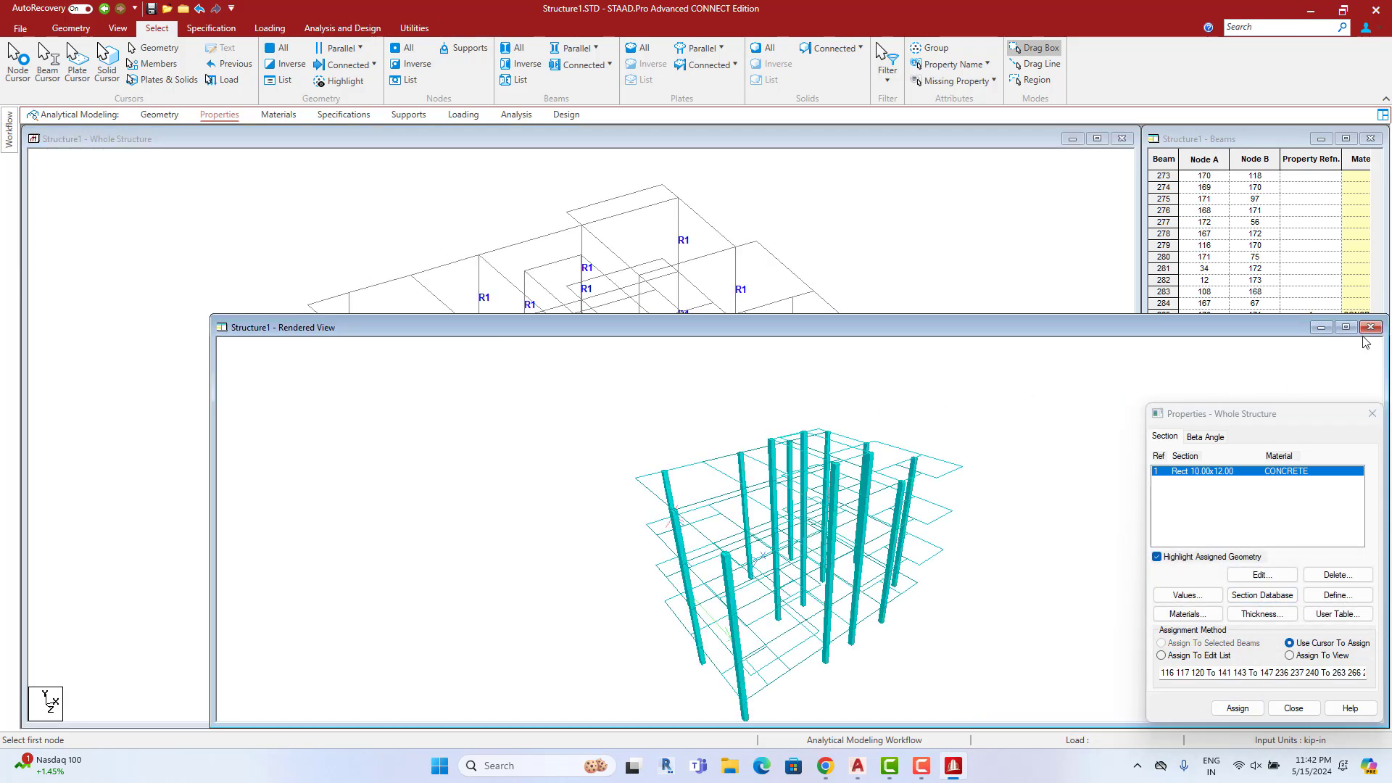
drag(846, 439, 260, 235)
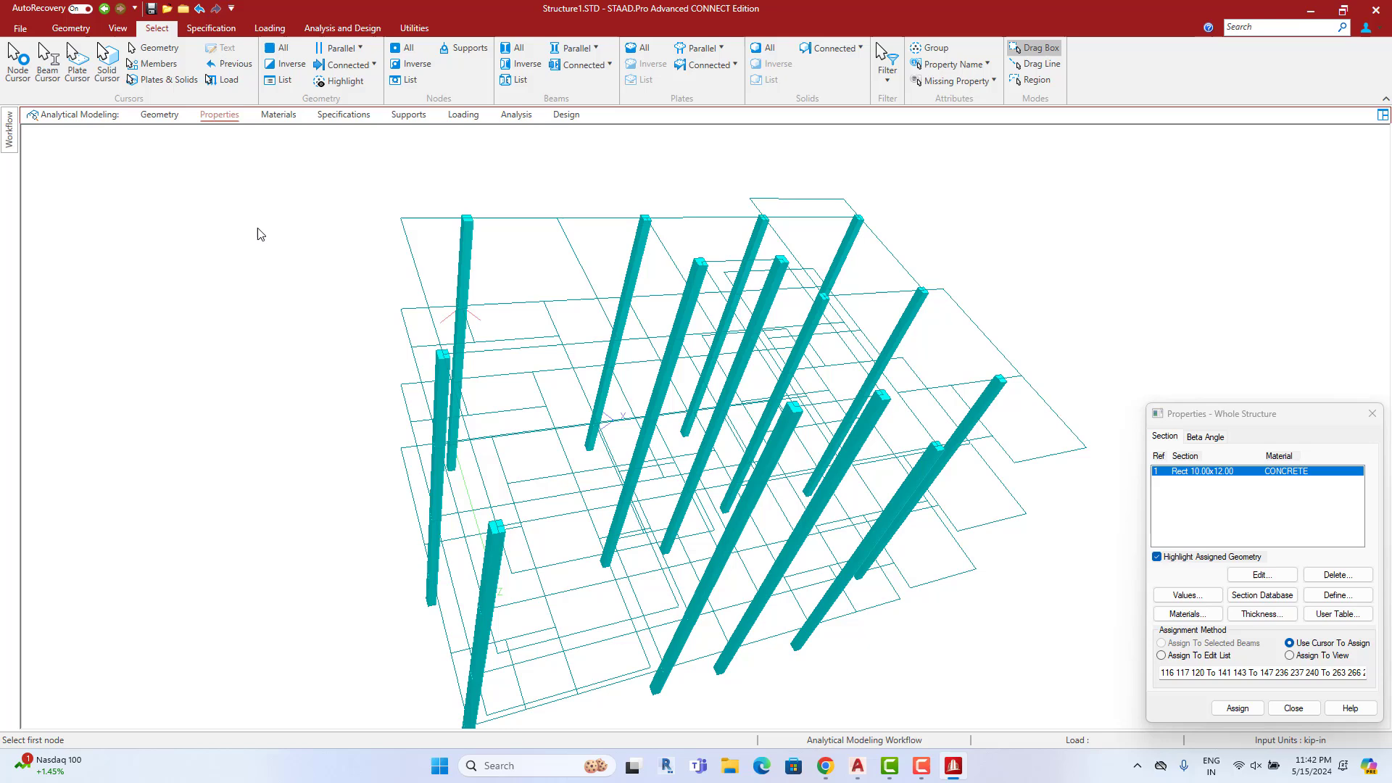
click(159, 115)
Define a second rectangular concrete section with YD 12 in and ZD 10 in
click(219, 115)
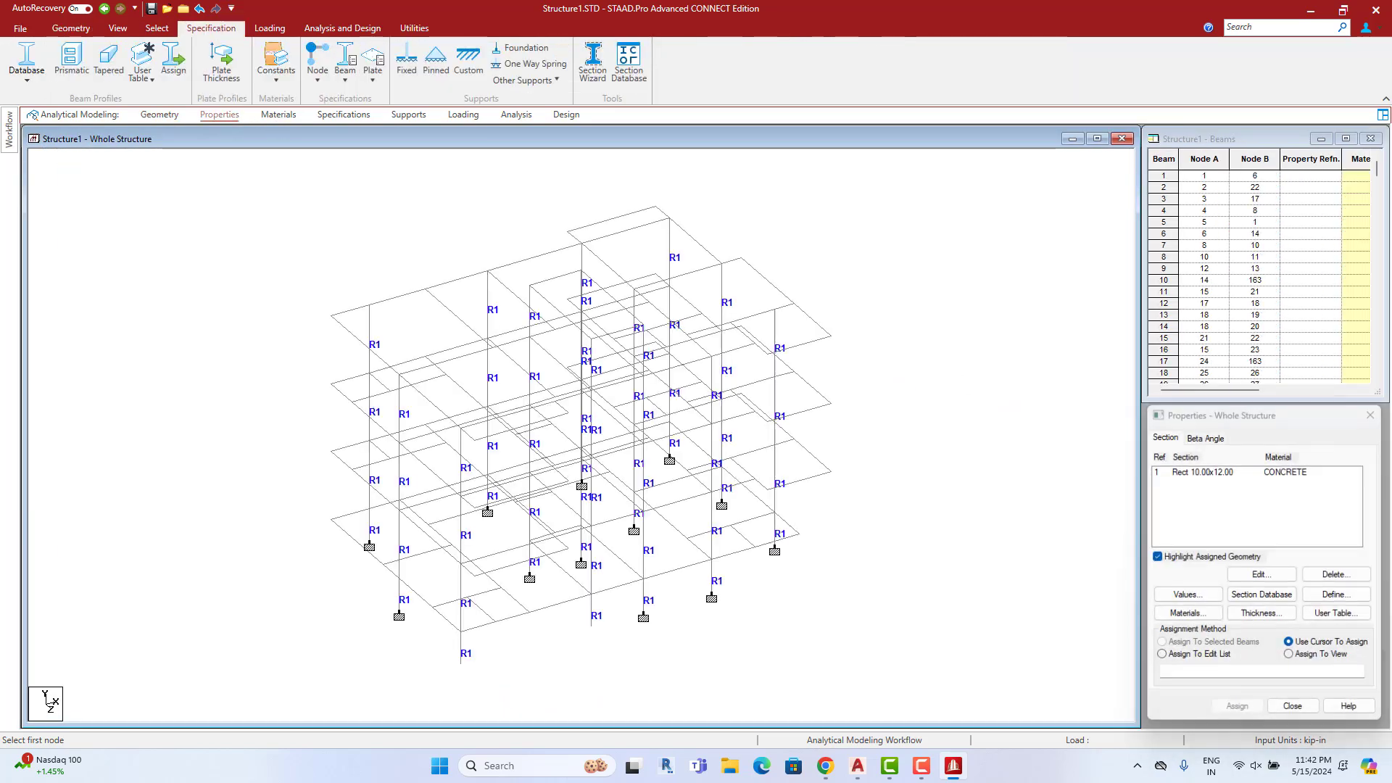
click(1338, 595)
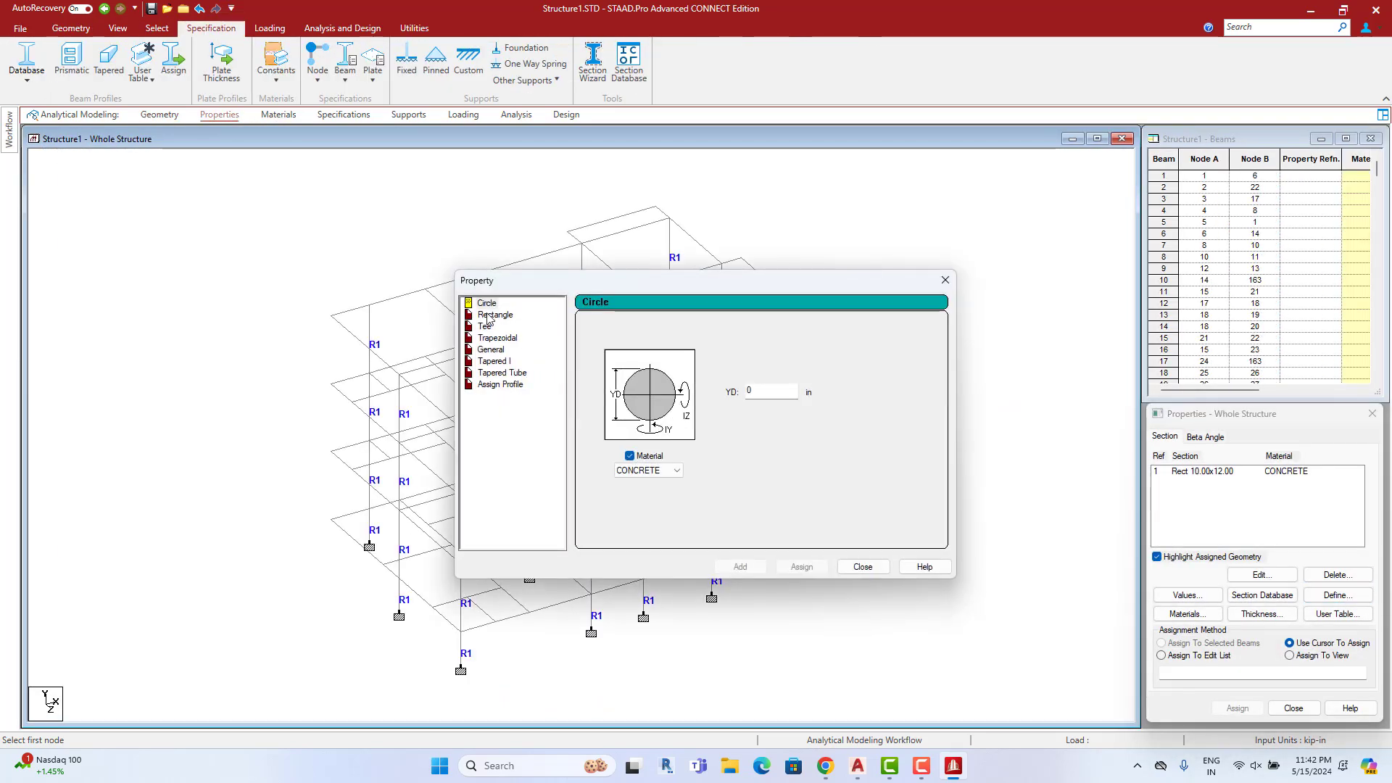
click(489, 315)
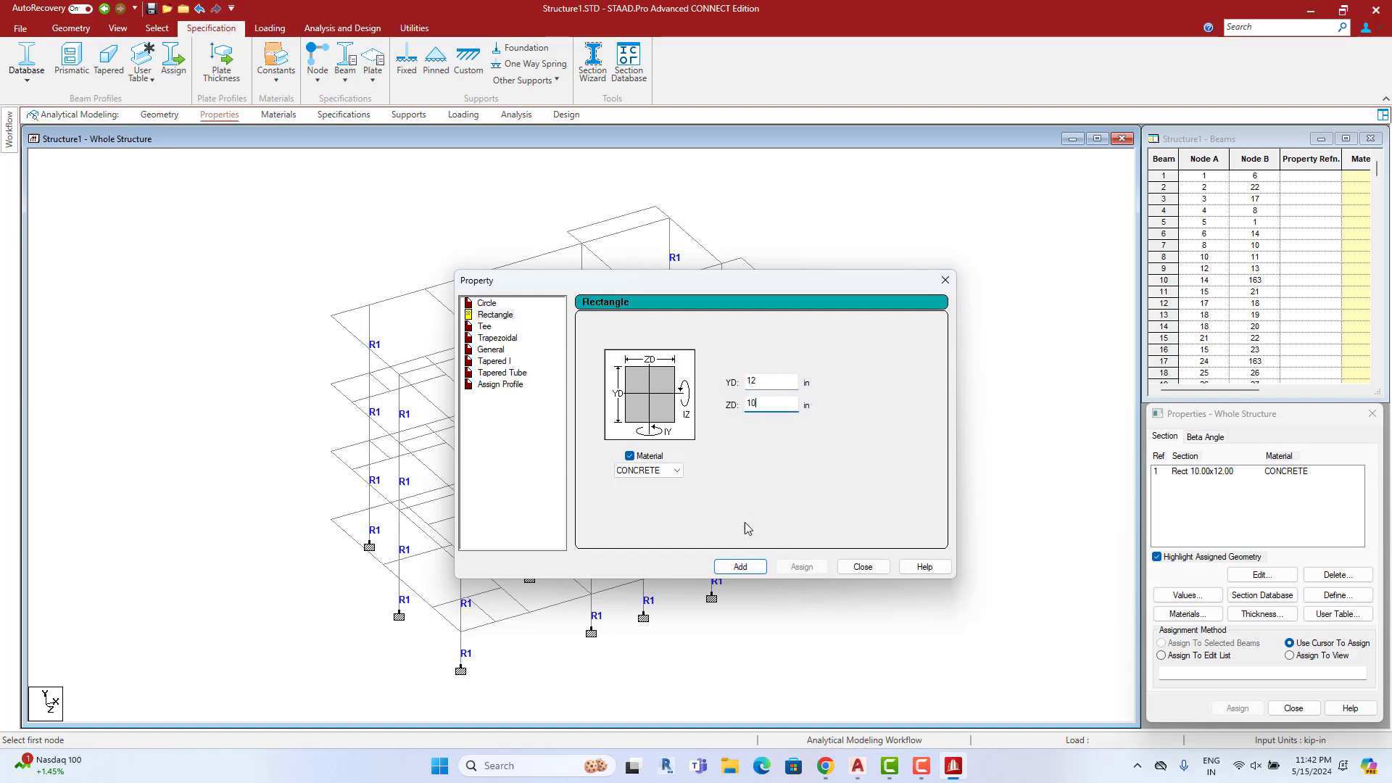
click(741, 566)
click(862, 567)
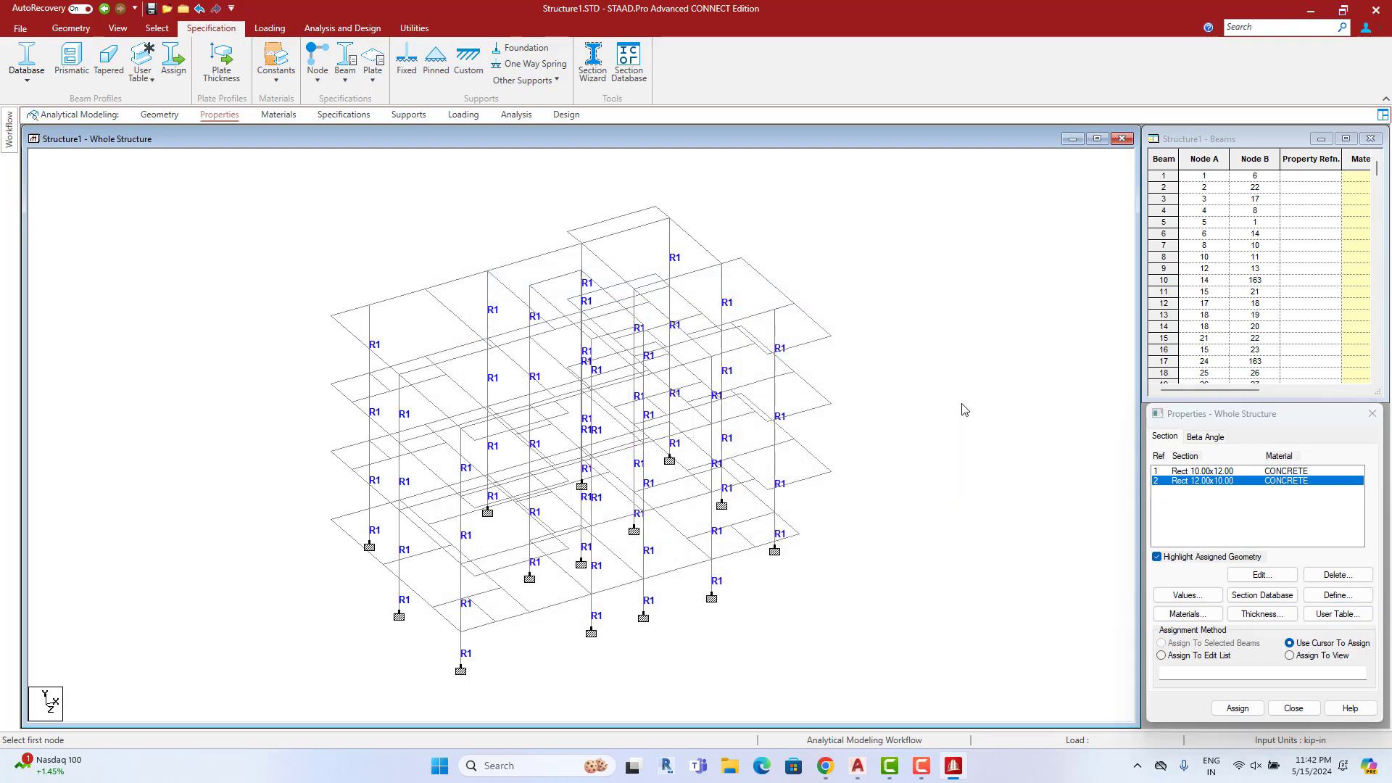
click(157, 28)
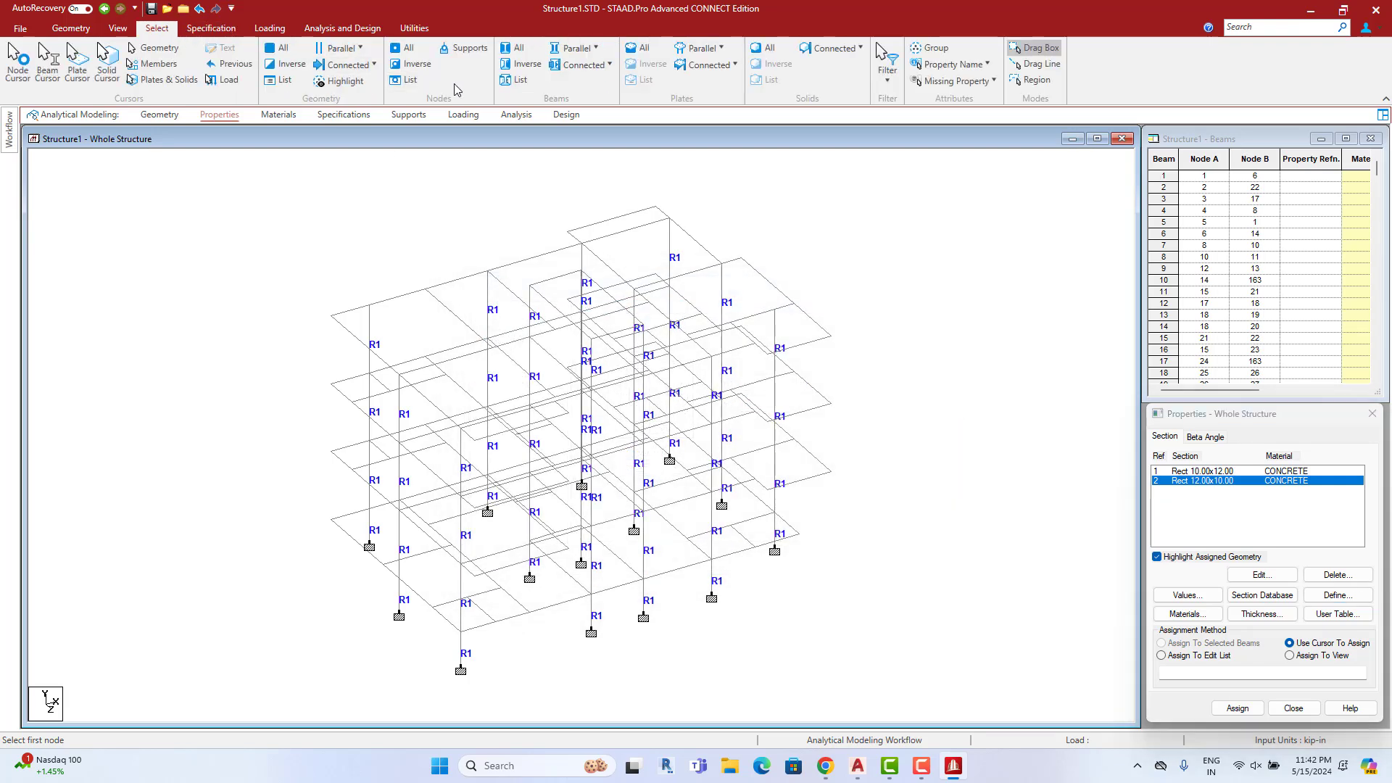
click(580, 49)
click(578, 68)
click(580, 50)
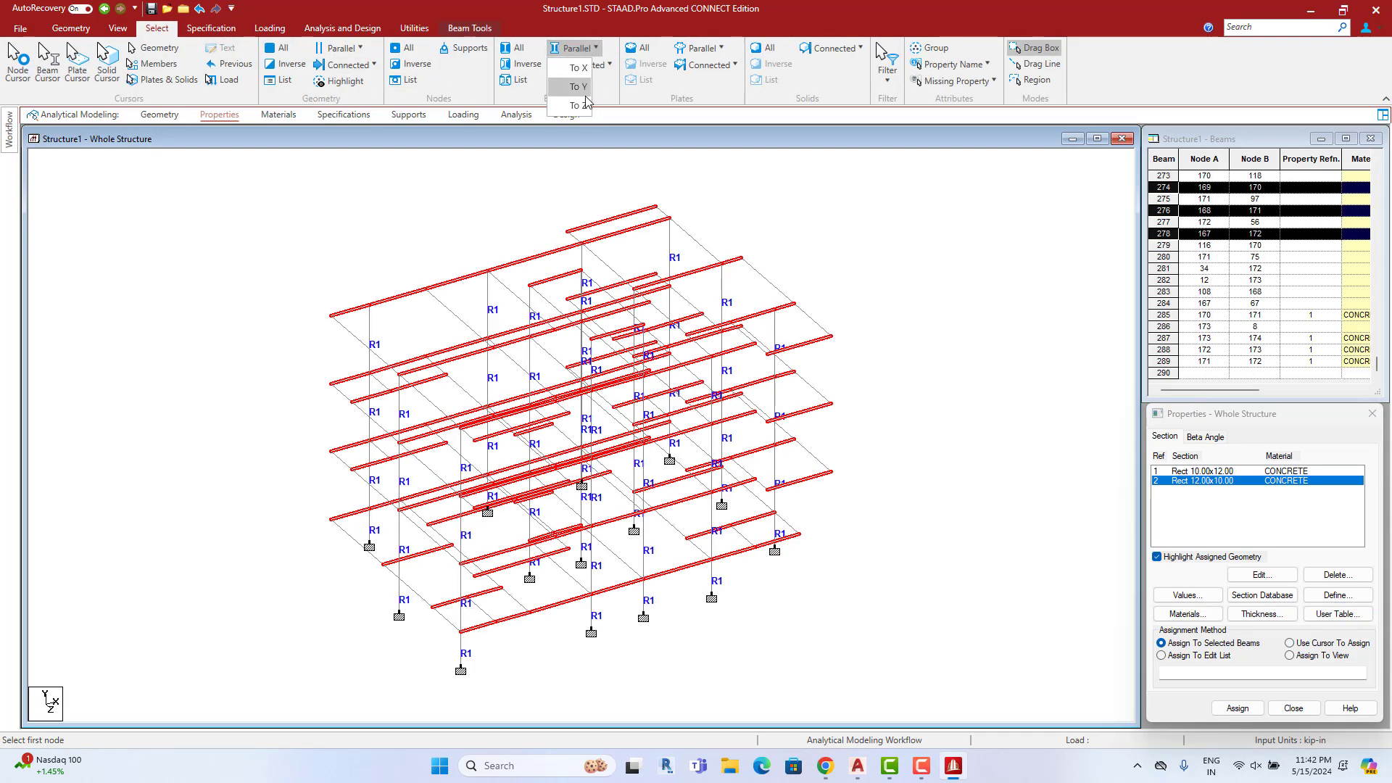
click(586, 103)
click(501, 216)
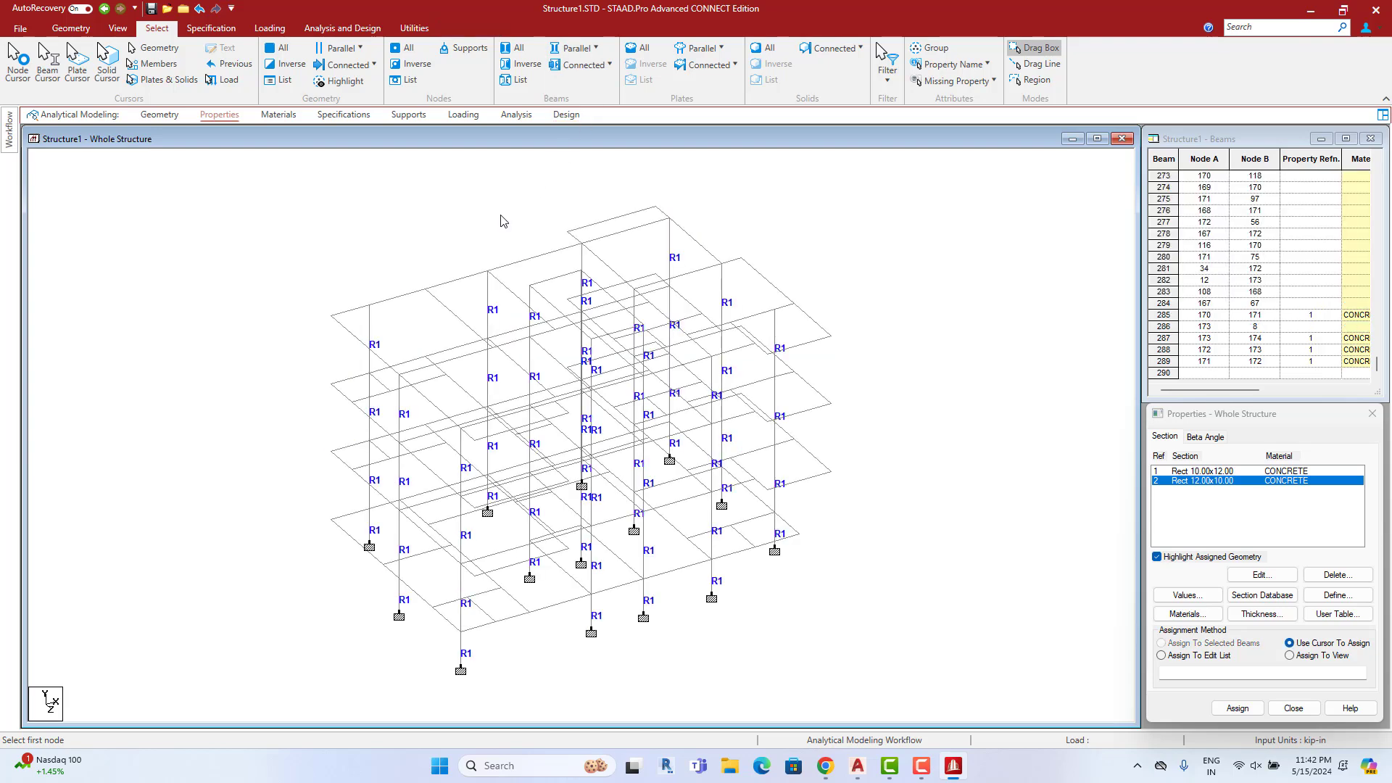
Select all members with a missing property and assign them the 12x10 concrete section
click(978, 82)
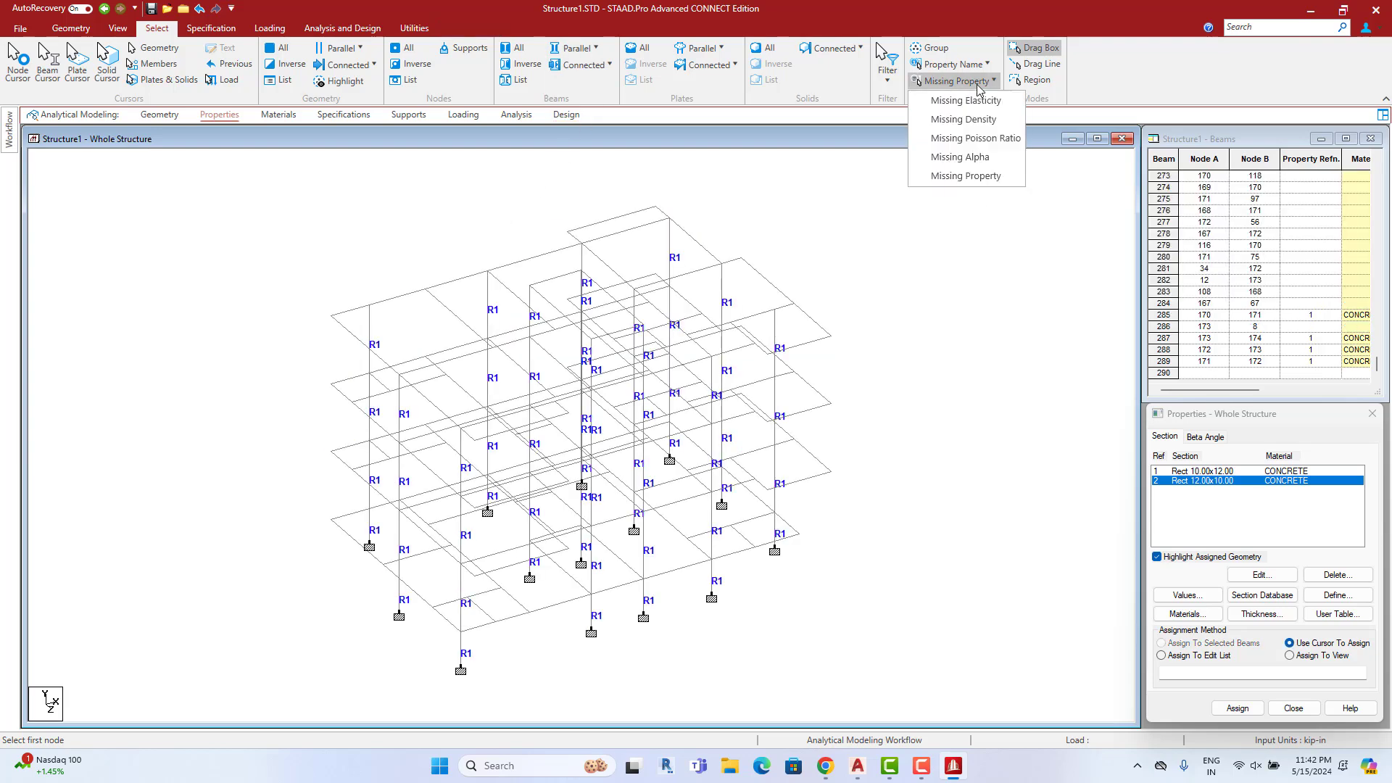
click(955, 176)
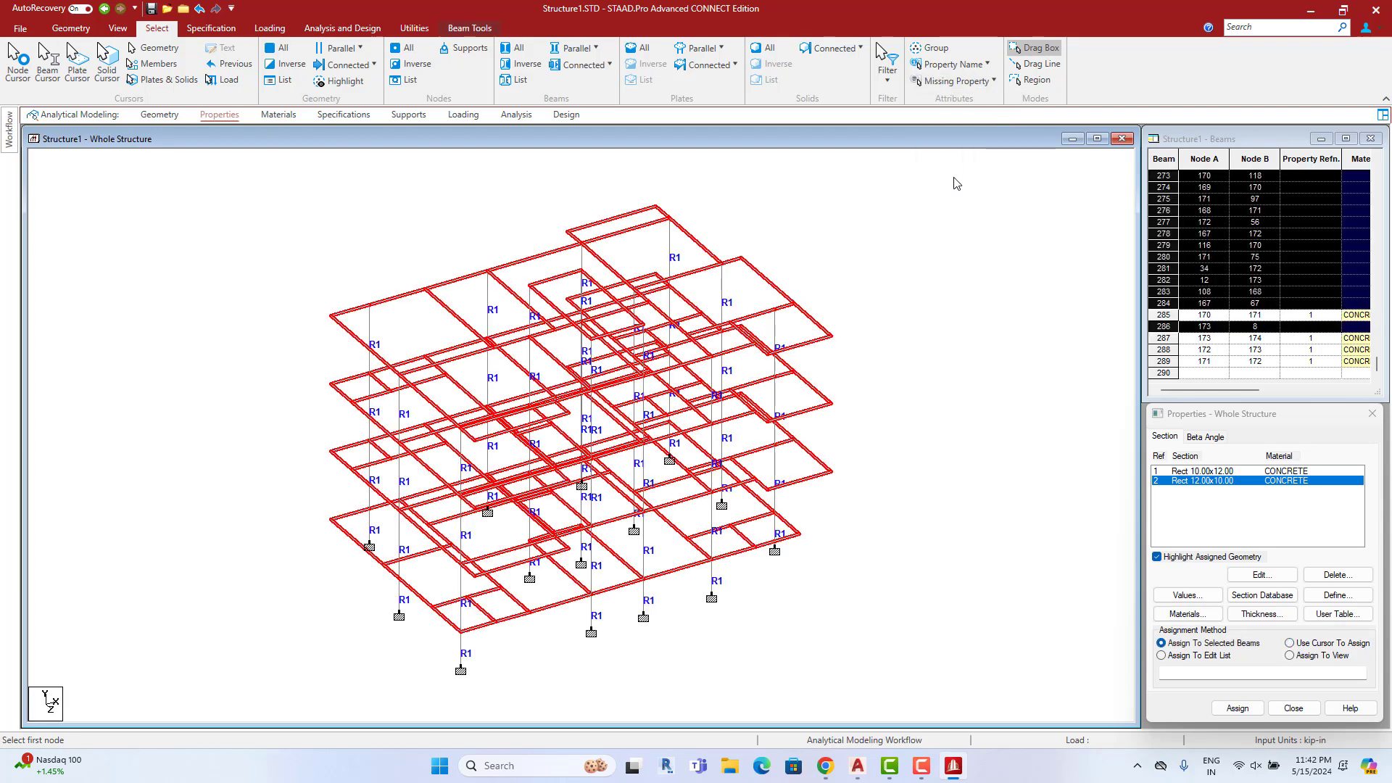
click(1237, 708)
click(1240, 638)
Open a 3D rendering of the frame and orbit it to examine the beams and columns
right_click(892, 292)
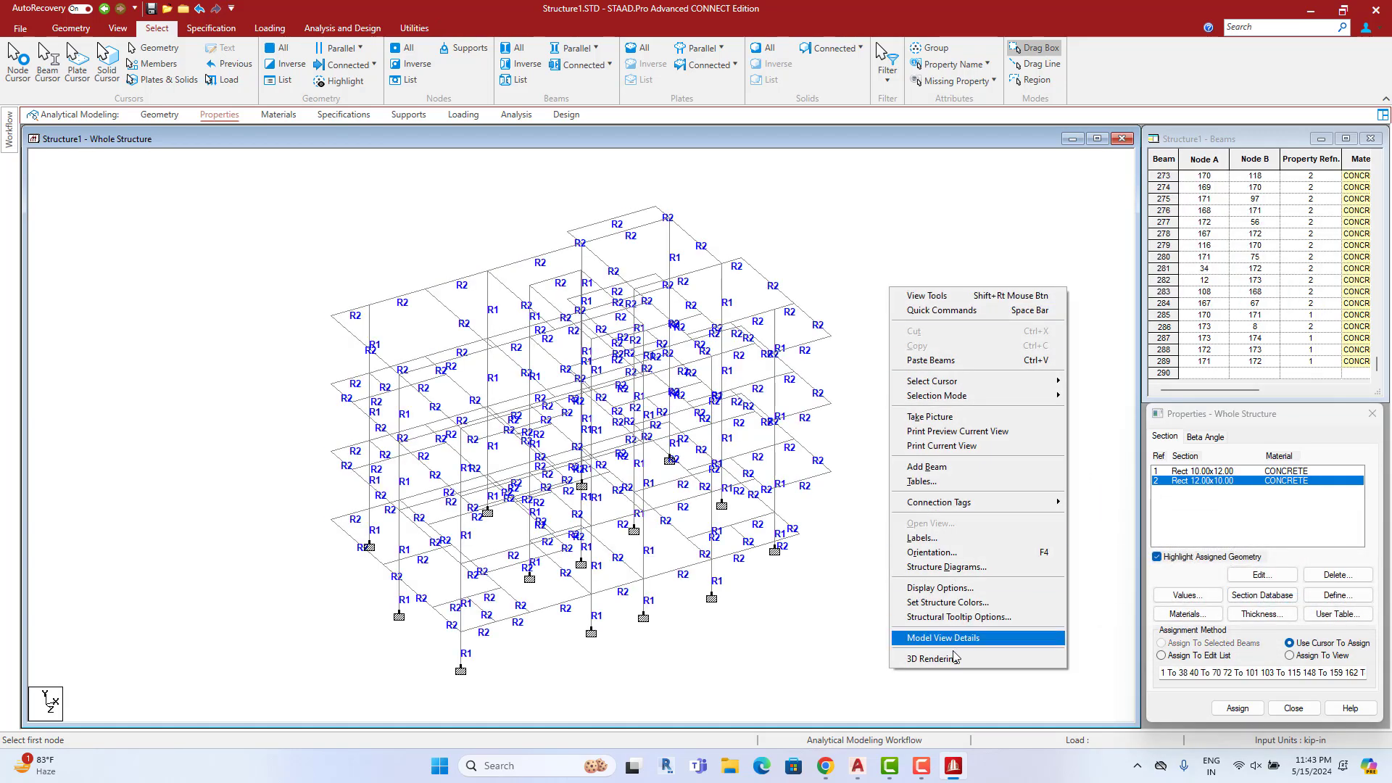
click(934, 659)
click(1214, 194)
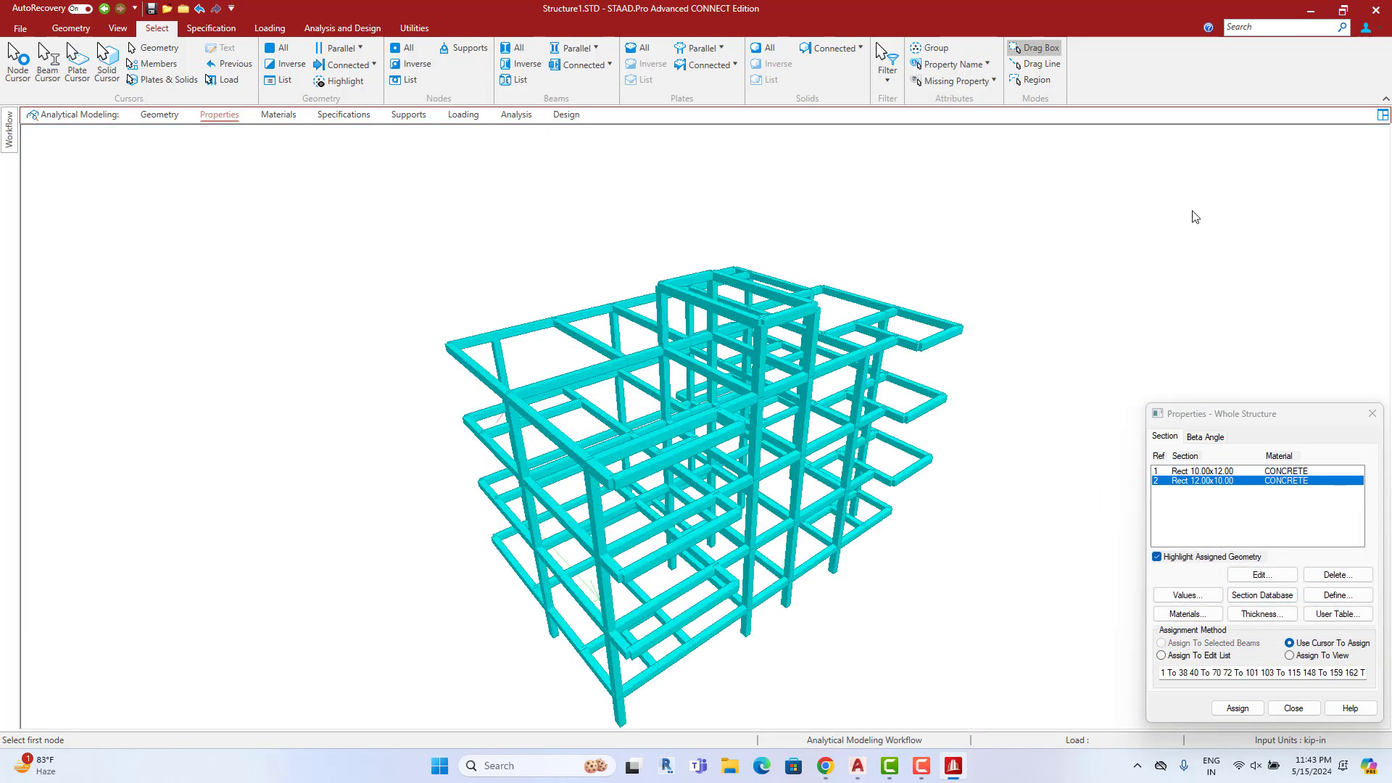
mouse_move(877, 350)
mouse_down()
mouse_move(834, 406)
mouse_move(760, 449)
mouse_move(725, 451)
mouse_up()
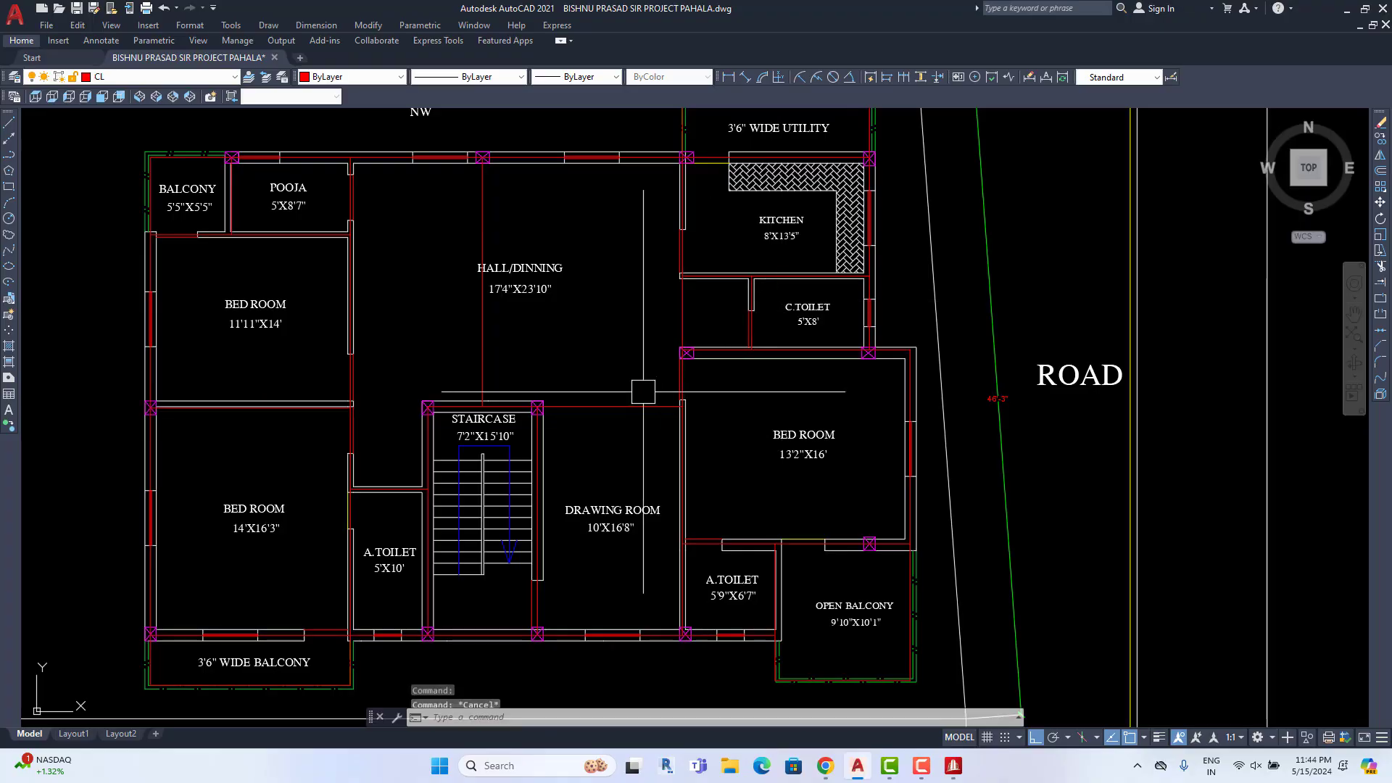
Compare the rendered frame with the 2096 sq ft floor plan in AutoCAD and return to the wireframe model in STAAD.Pro
scroll(610, 406, down, 4)
middle_drag(594, 427, 631, 423)
click(962, 771)
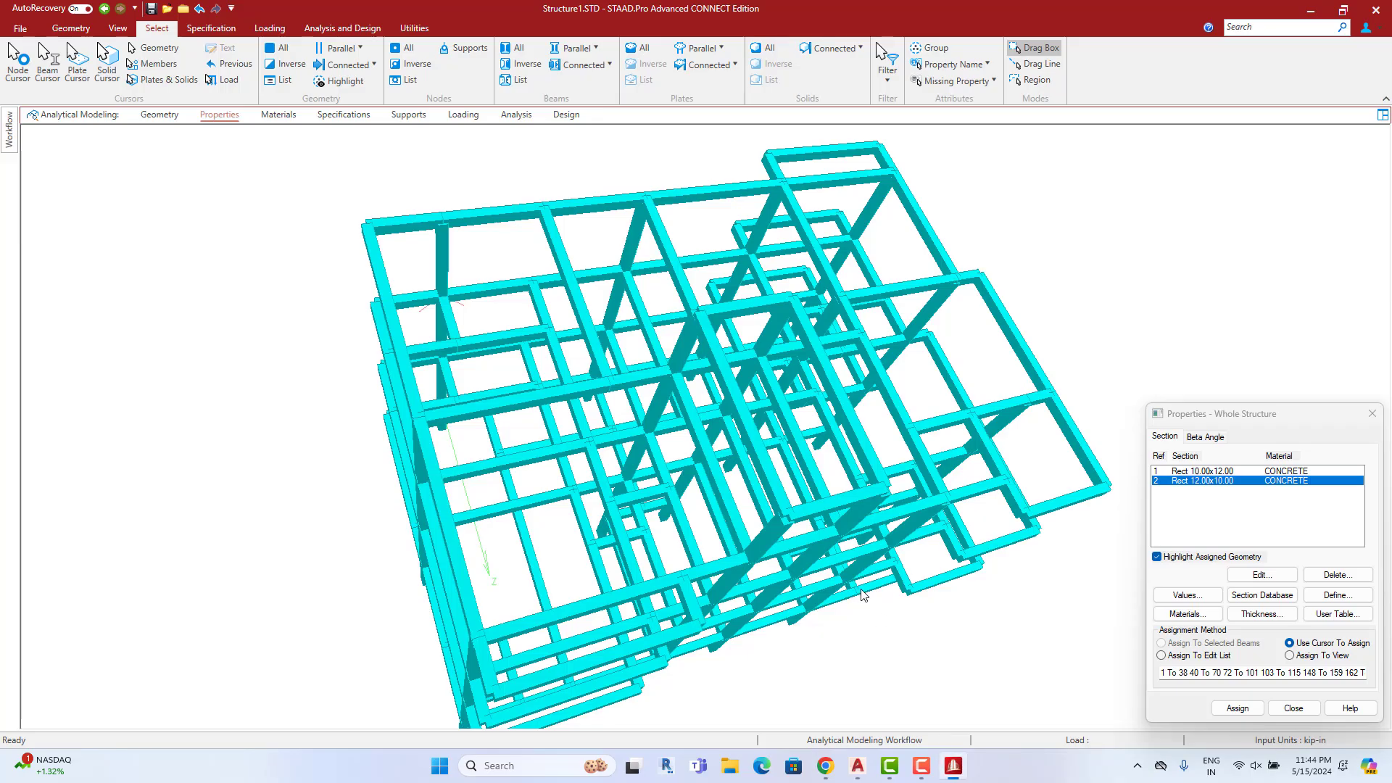
drag(860, 586, 847, 403)
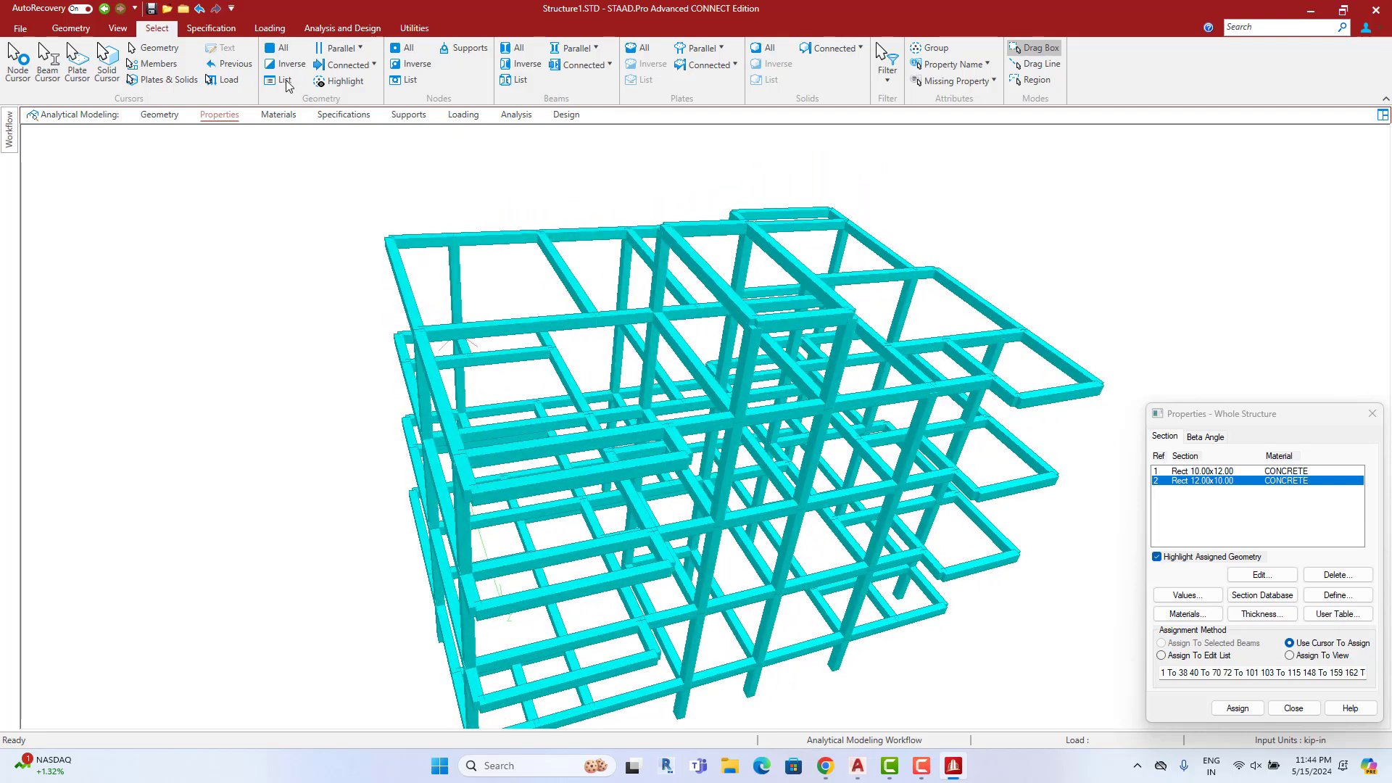
click(169, 121)
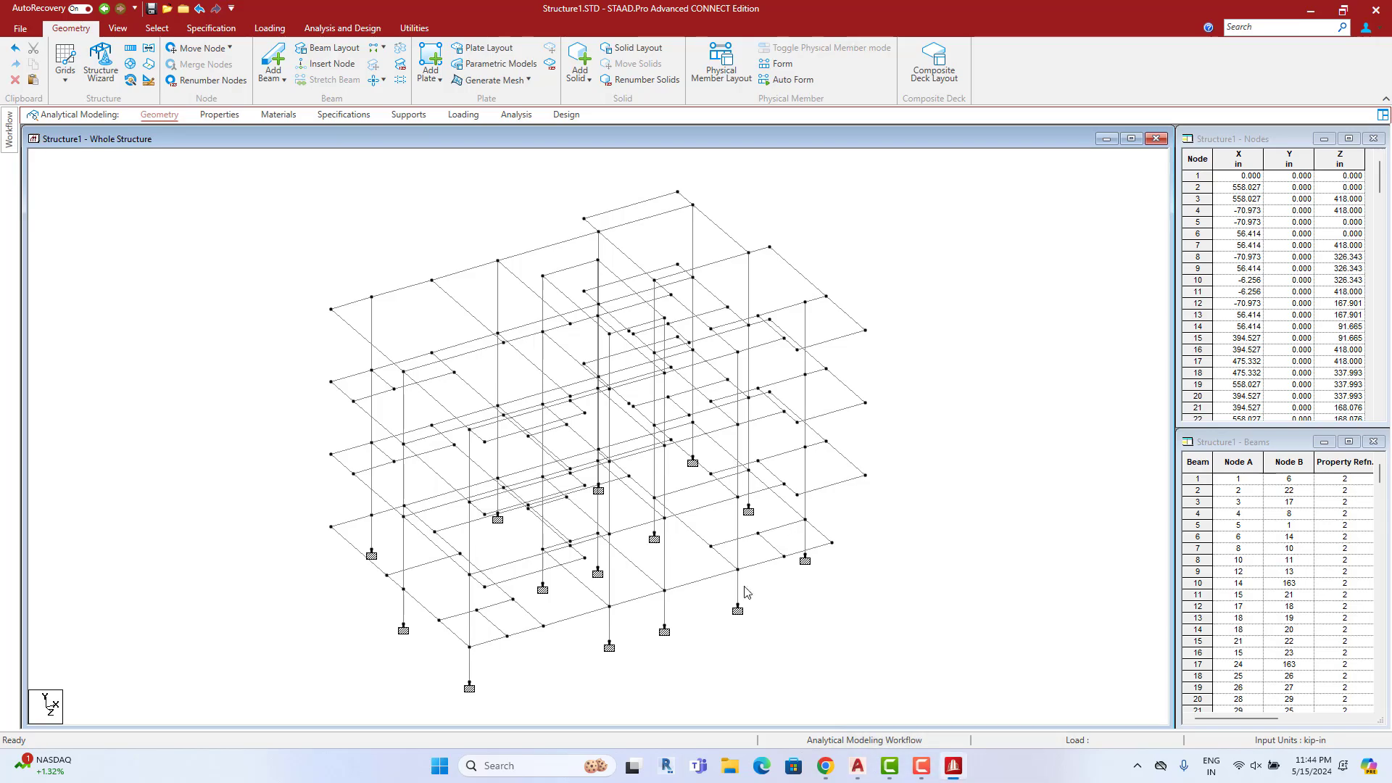
click(858, 766)
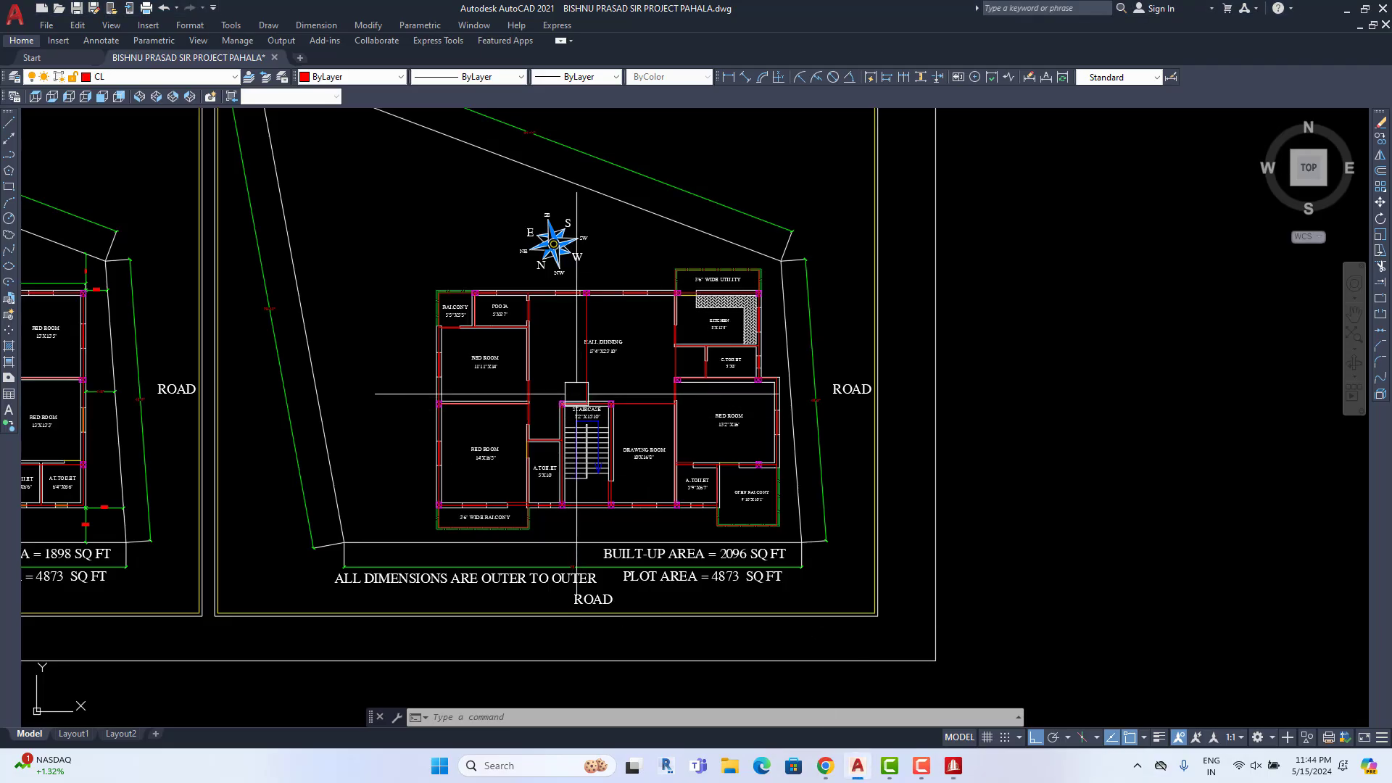
click(1349, 8)
Define a third rectangular concrete section with YD 5 in and ZD 15 in
click(218, 115)
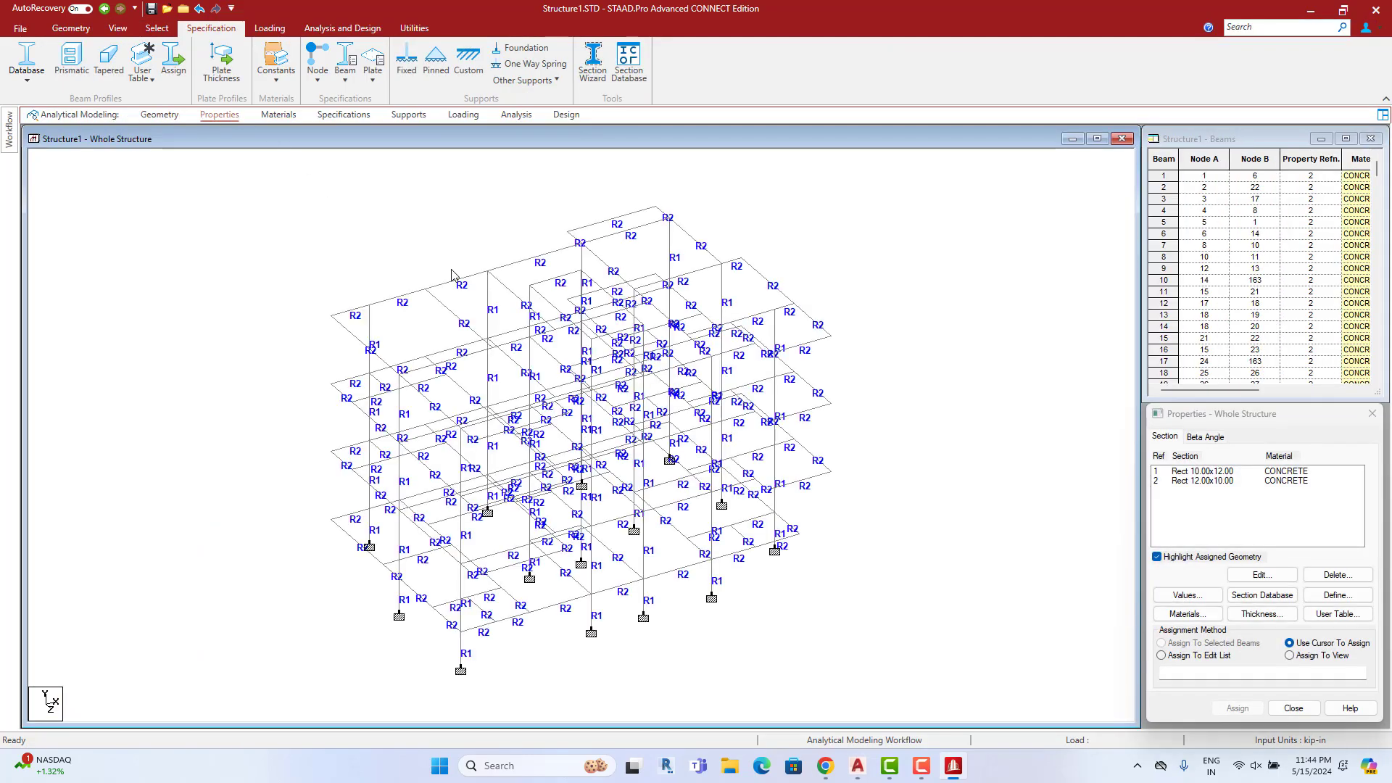
click(1309, 596)
click(495, 314)
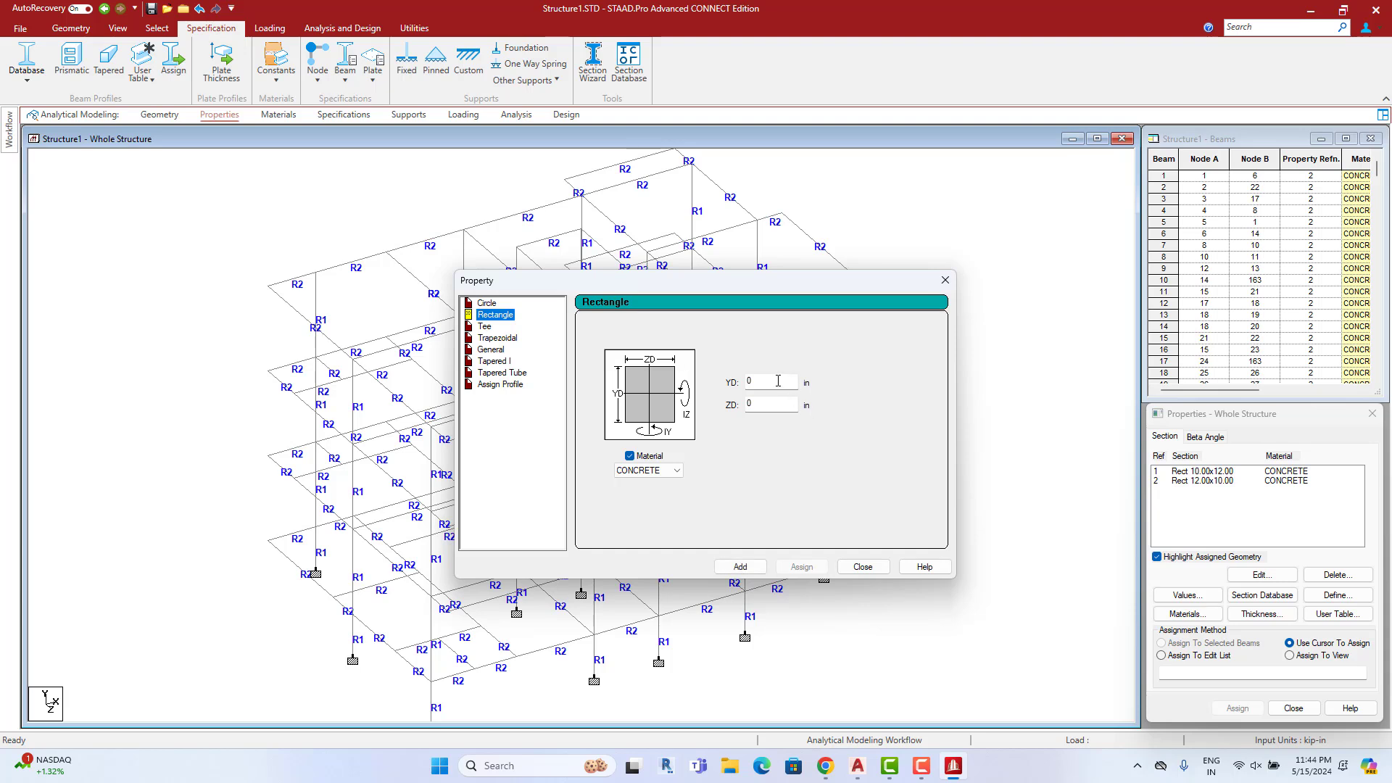
key(Tab)
text(15)
click(747, 571)
click(863, 567)
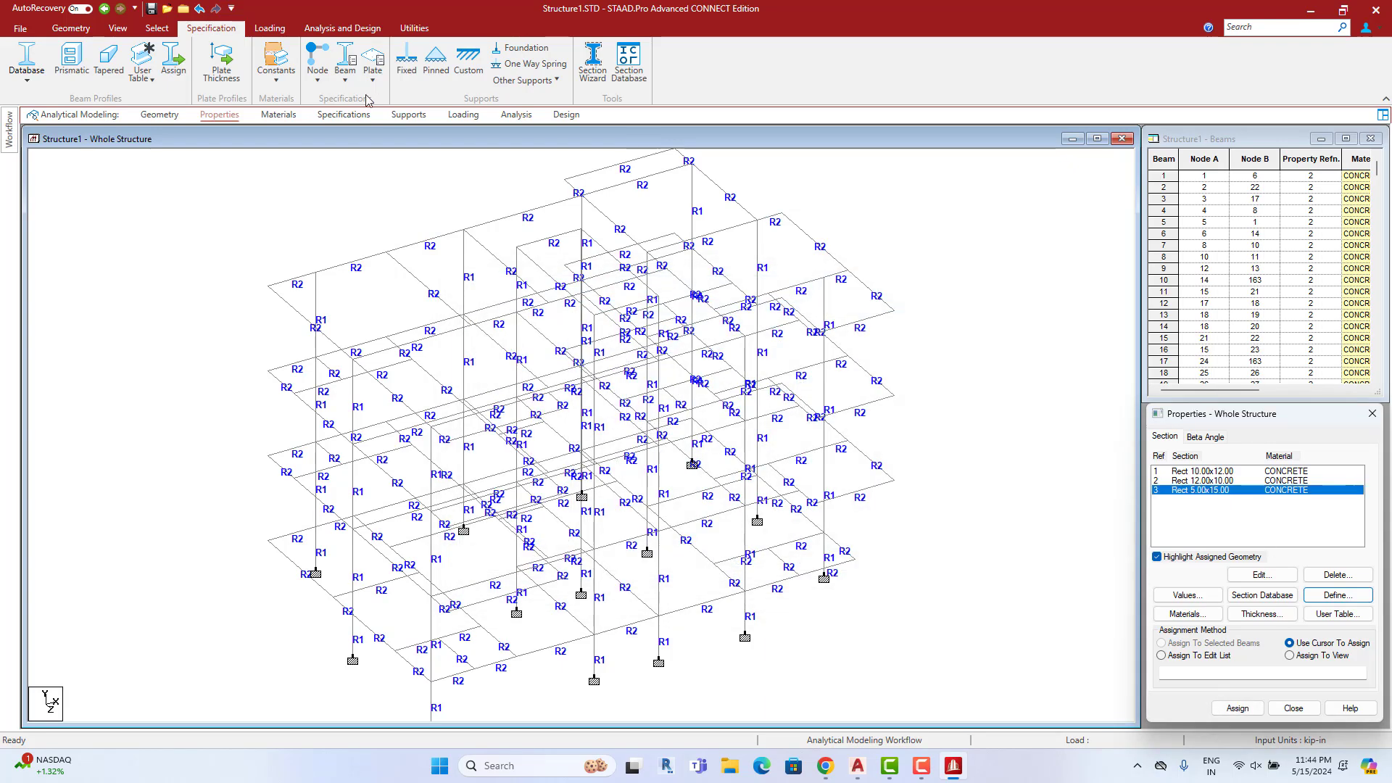
Show the frame in top view and select the beam line crossing the hall from the upper column to the staircase beam
click(118, 29)
click(295, 49)
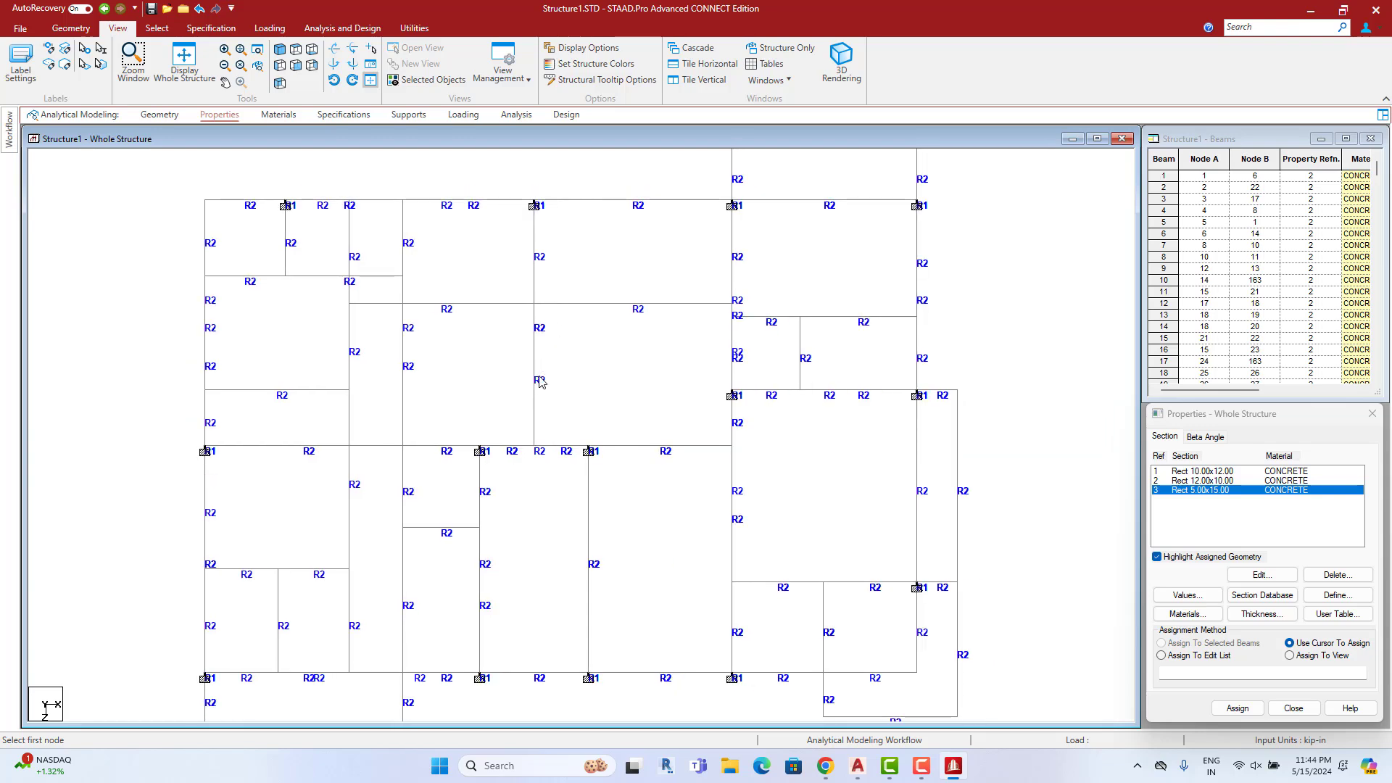
drag(478, 402, 470, 411)
ctrl+drag(591, 233, 481, 295)
Switch to AutoCAD to examine the hall/dining and staircase area of the floor plan, and return to the STAAD.Pro model
click(858, 766)
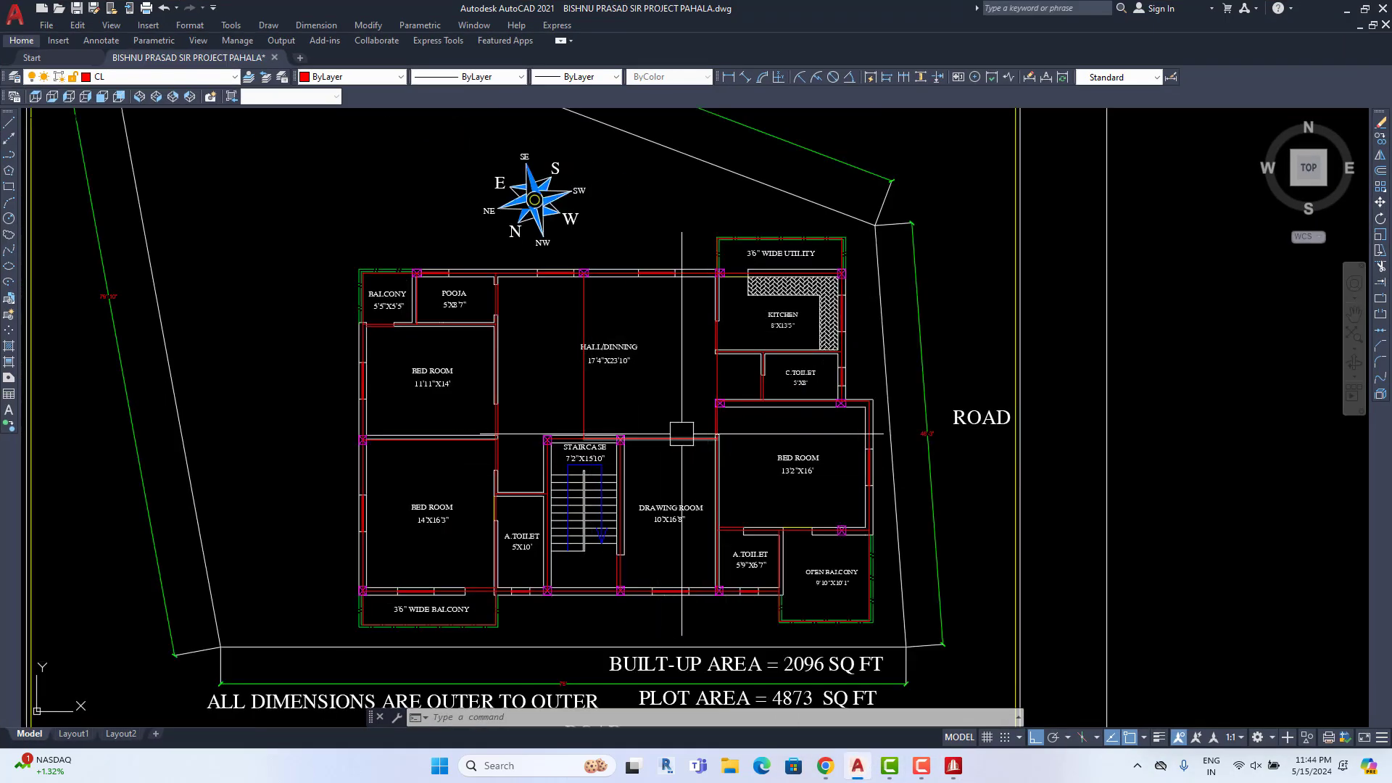
scroll(701, 435, up, 2)
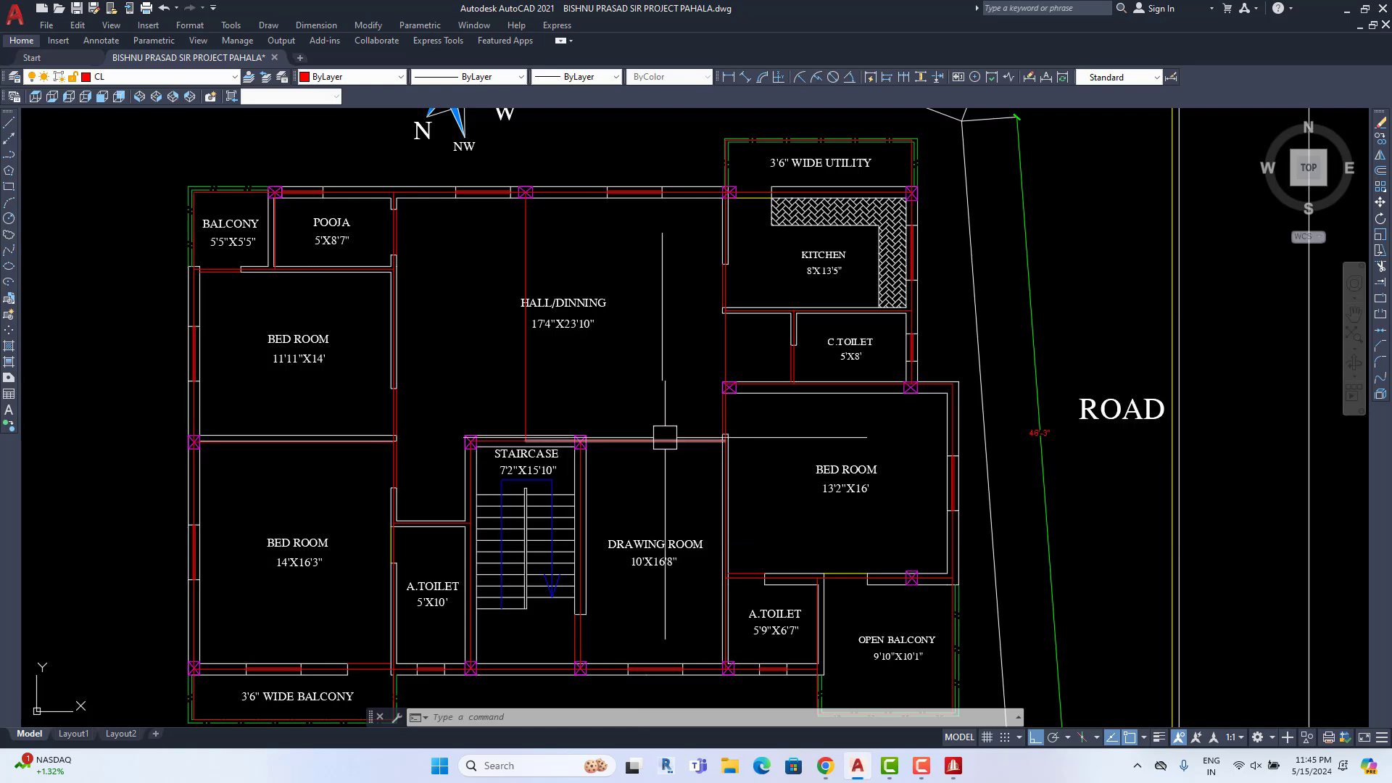
scroll(474, 441, down, 2)
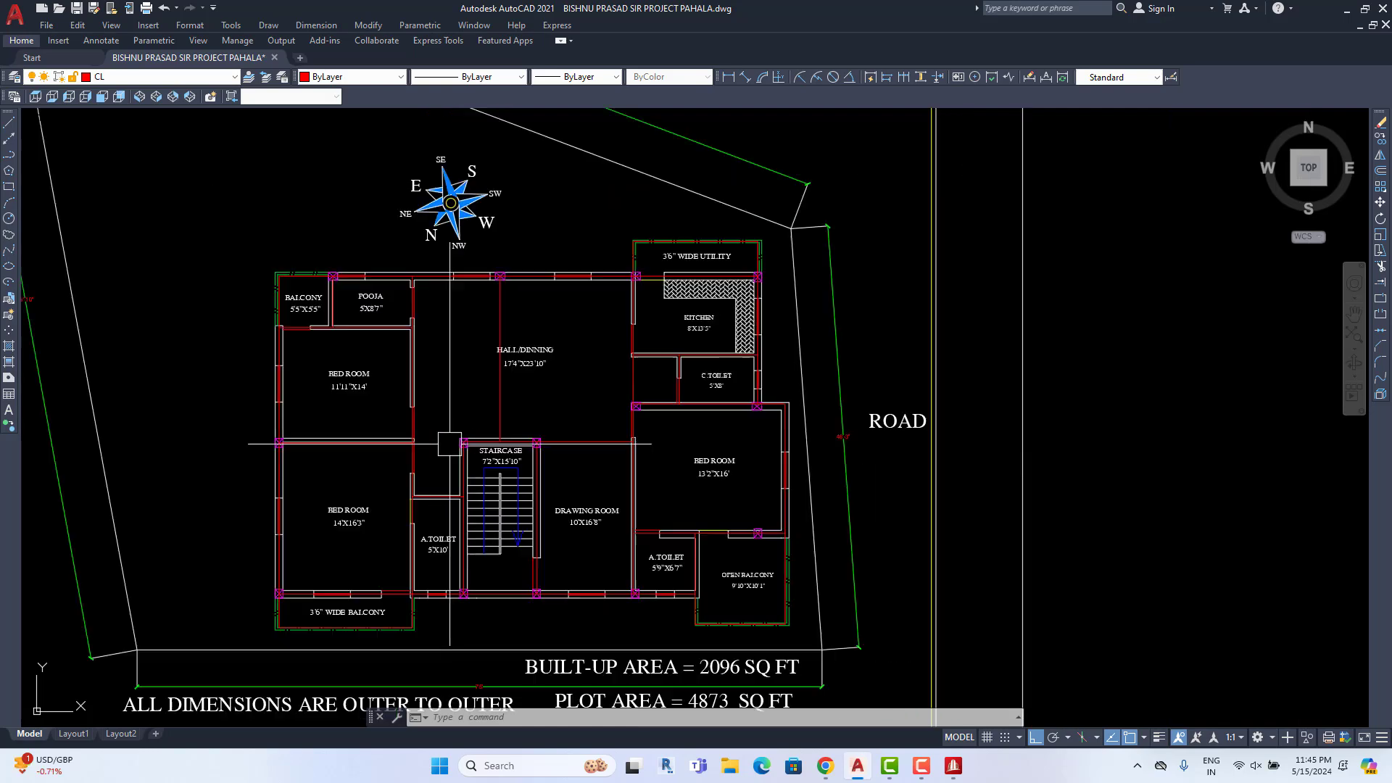
scroll(475, 441, up, 4)
scroll(460, 441, down, 2)
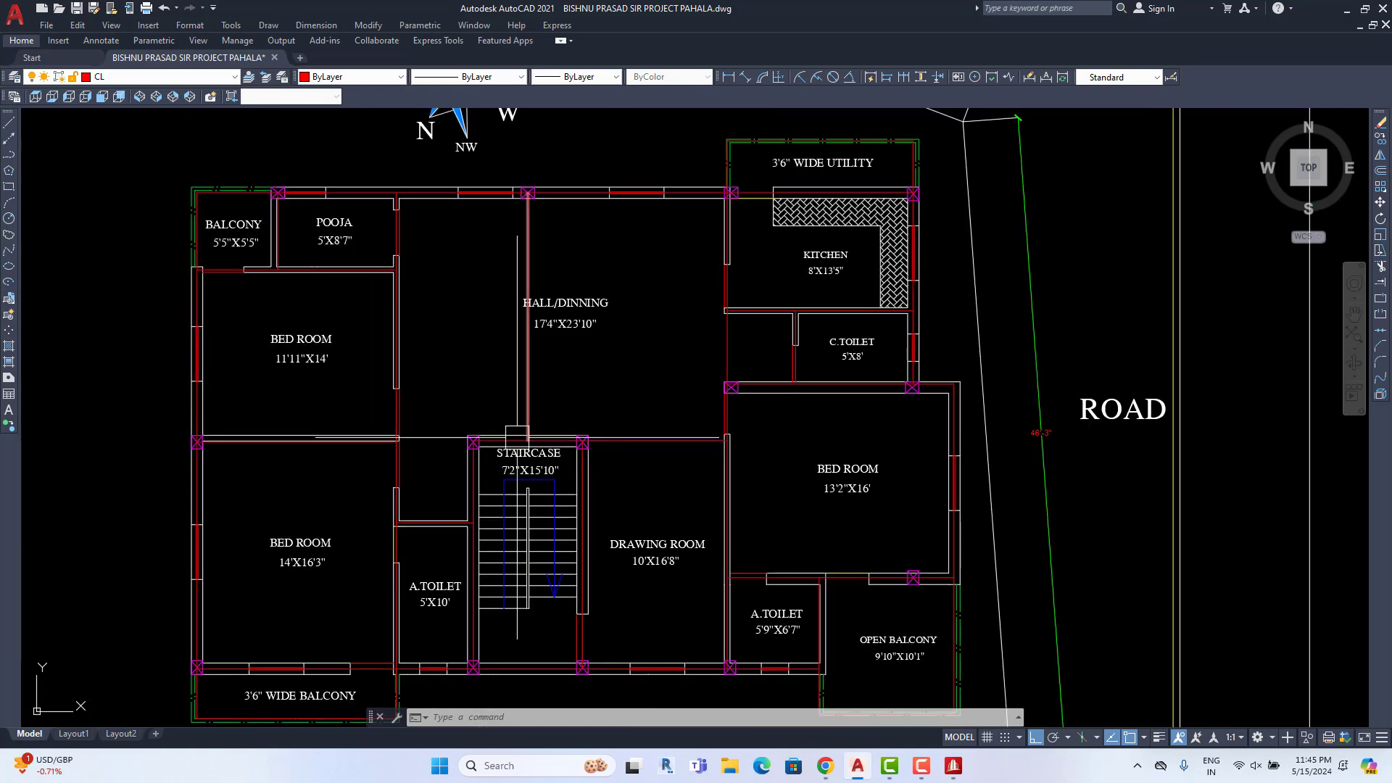
click(1351, 10)
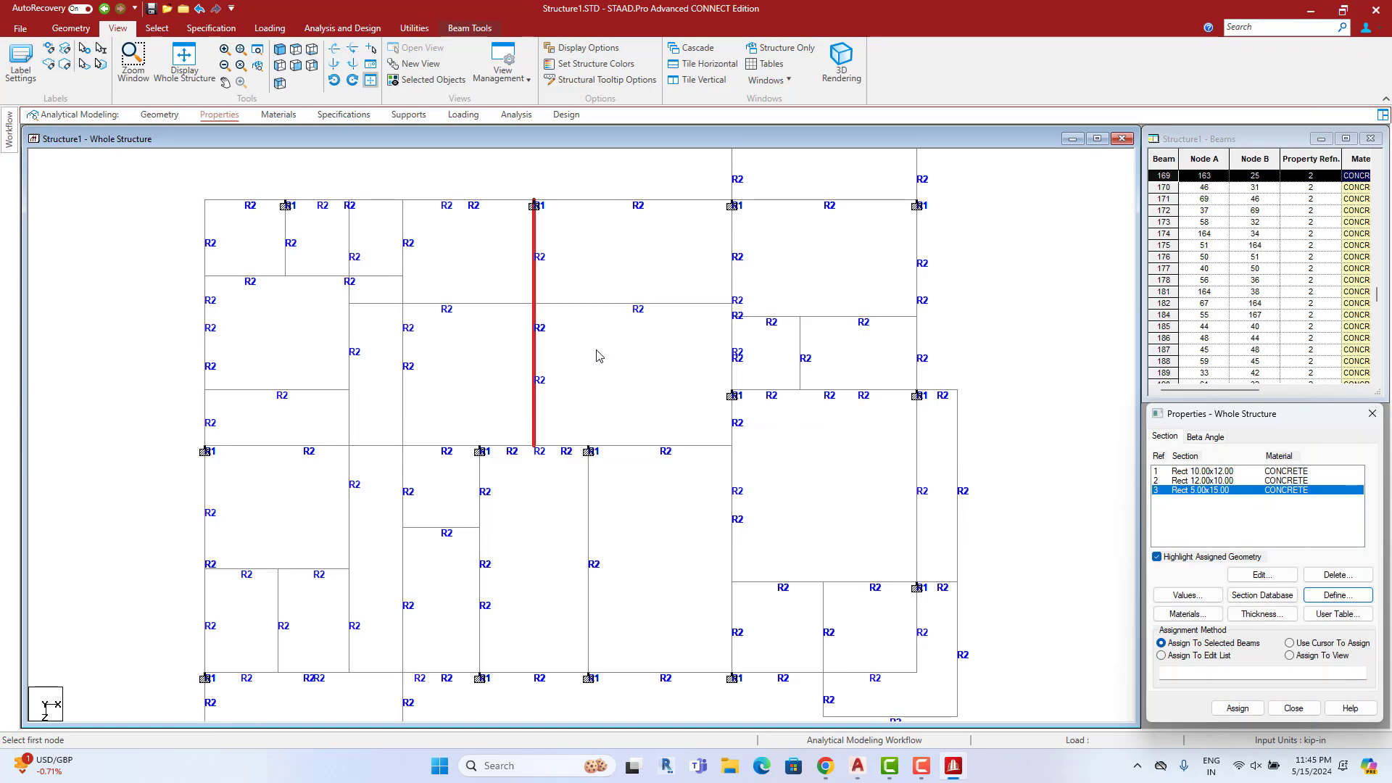
Rotate the frame into an isometric view to examine the selected hall beam across the storeys, and clear the selection
key(Down)
key(Down)
key(Right)
key(Right)
key(Right)
key(Right)
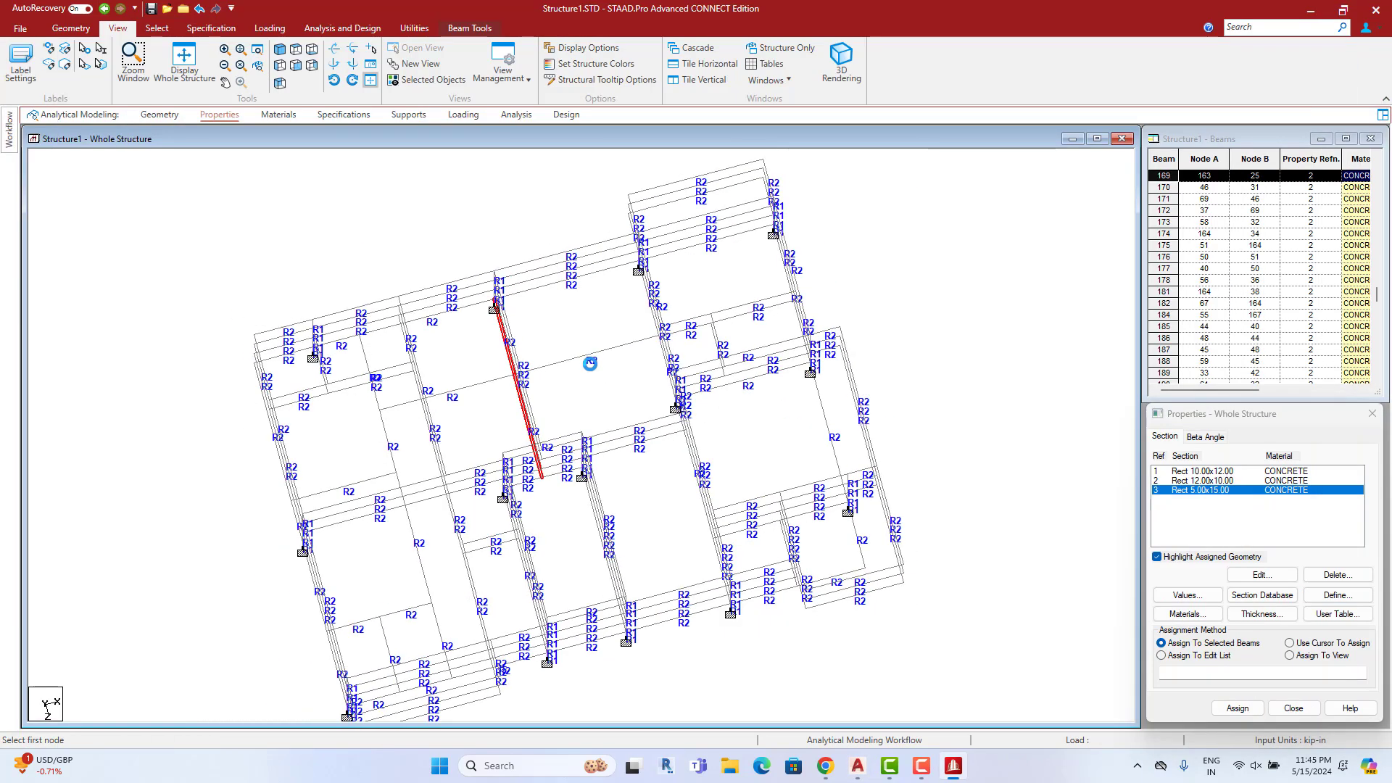
key(Up)
key(Up)
key(Up)
key(Right)
key(Right)
key(Right)
key(Right)
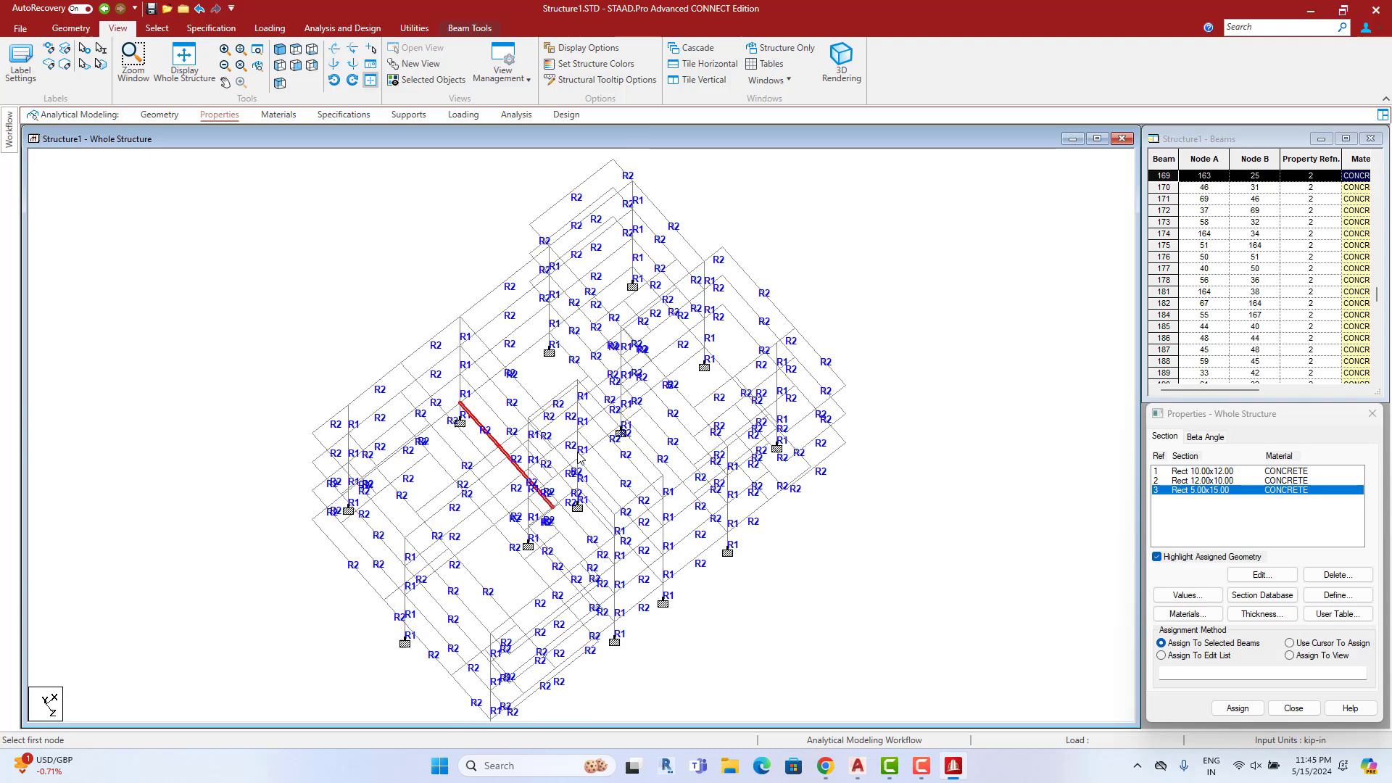
key(Down)
scroll(491, 448, up, 1)
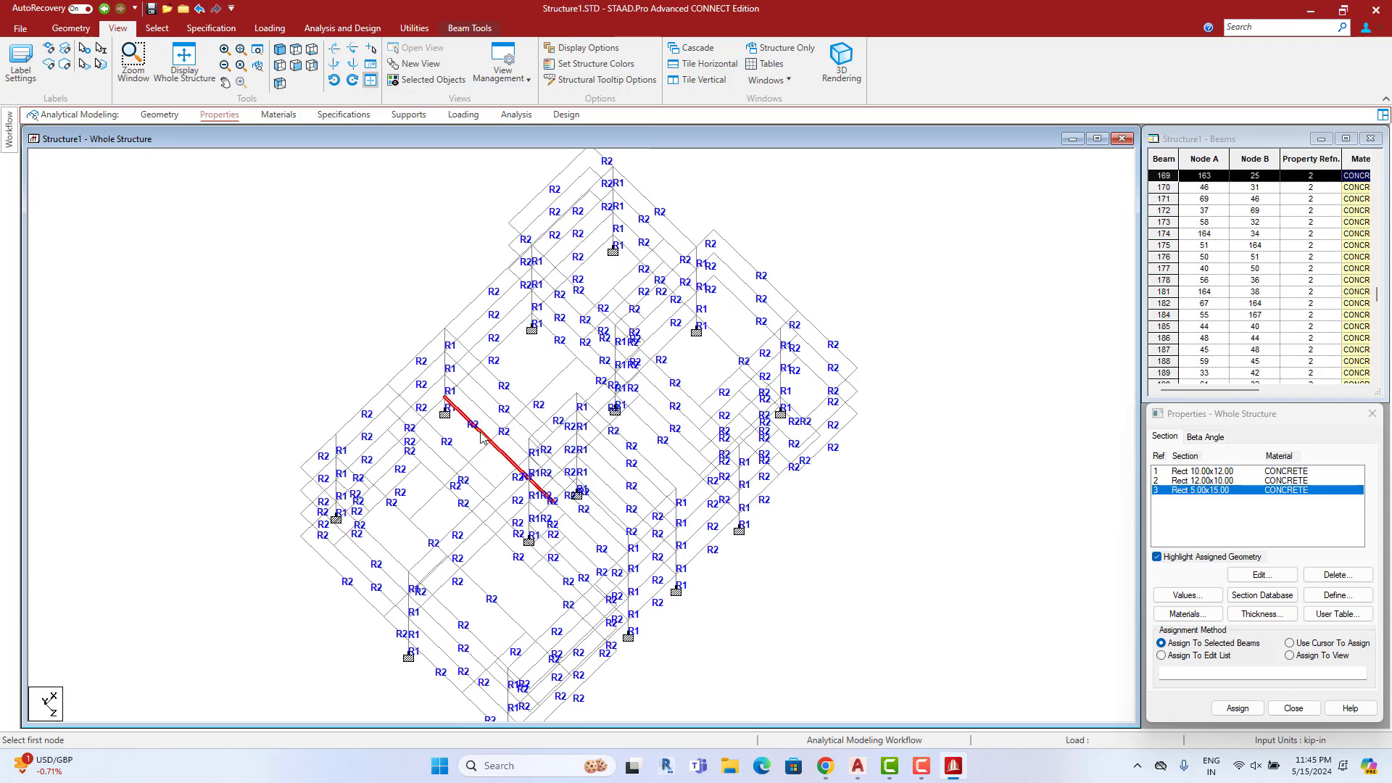
click(512, 467)
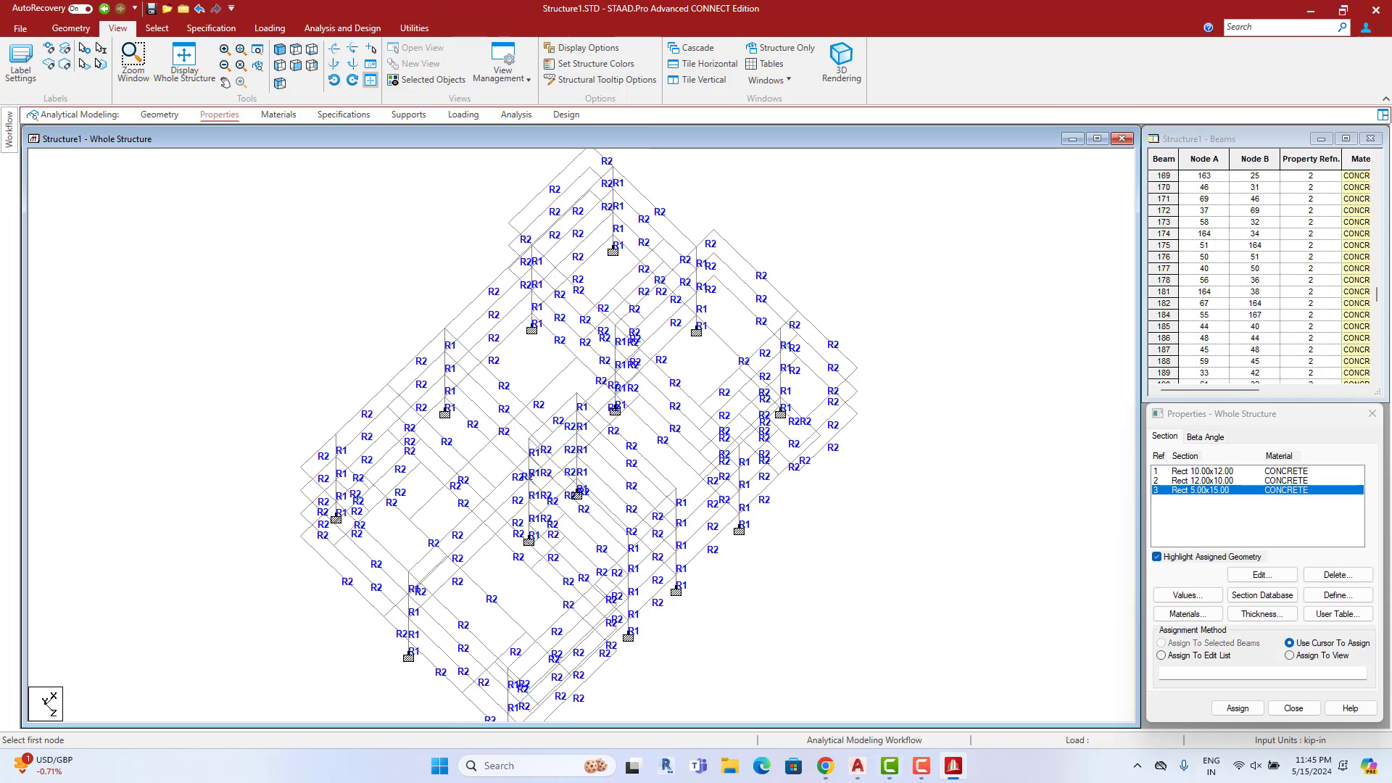
Switch to AutoCAD to check the two floor plans side by side, and return to the STAAD.Pro model
click(857, 765)
scroll(738, 406, down, 6)
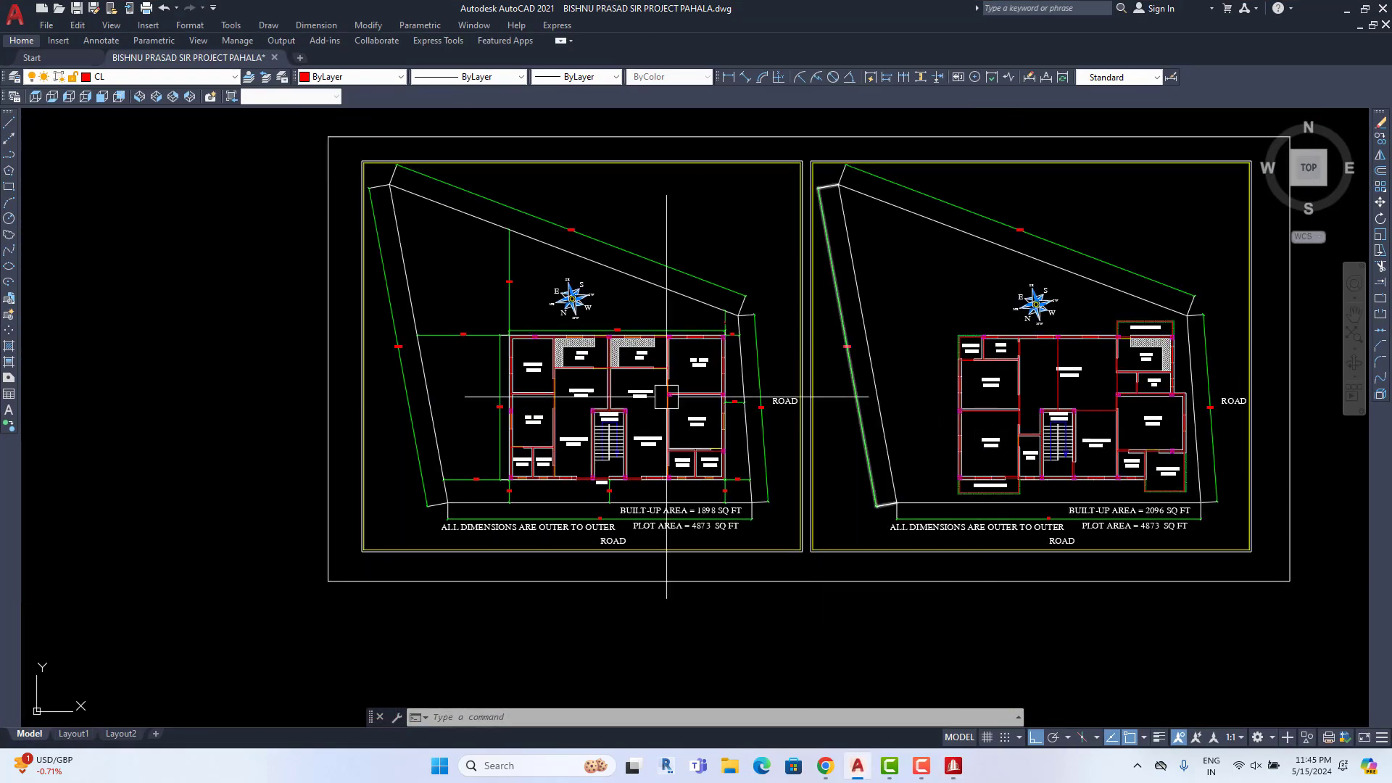
scroll(667, 348, up, 3)
click(1345, 9)
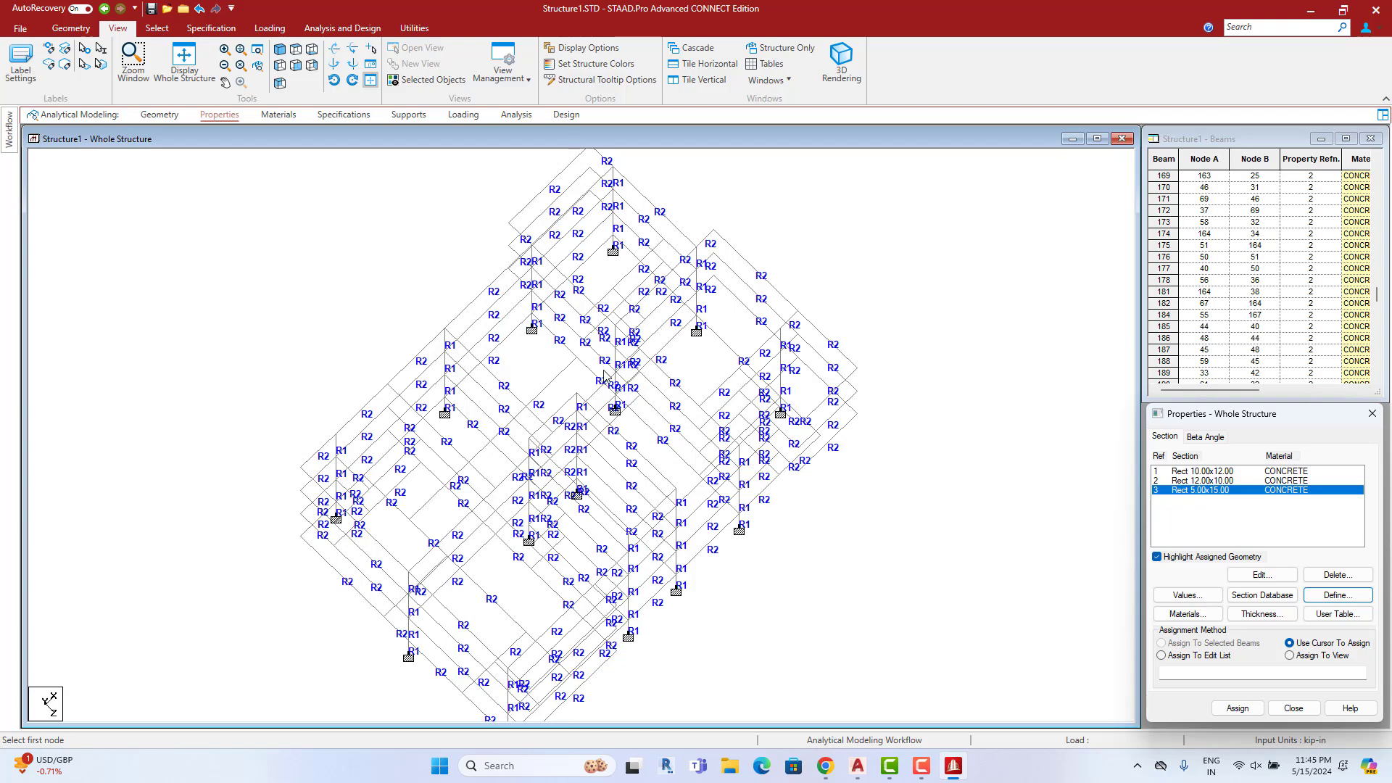
Assign the 5x15 concrete section to the three hall beams stacked above one another on the upper storeys
scroll(505, 388, up, 3)
click(505, 388)
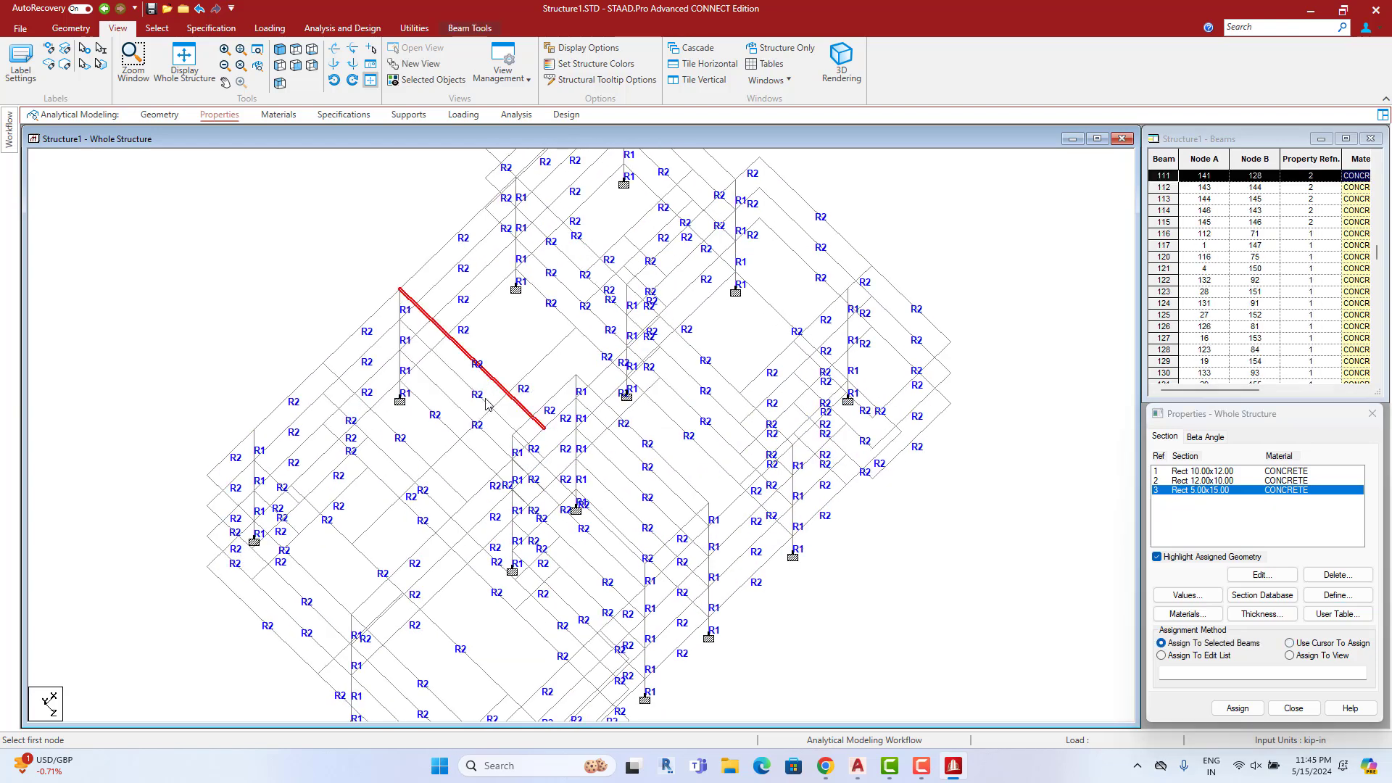
ctrl+click(453, 399)
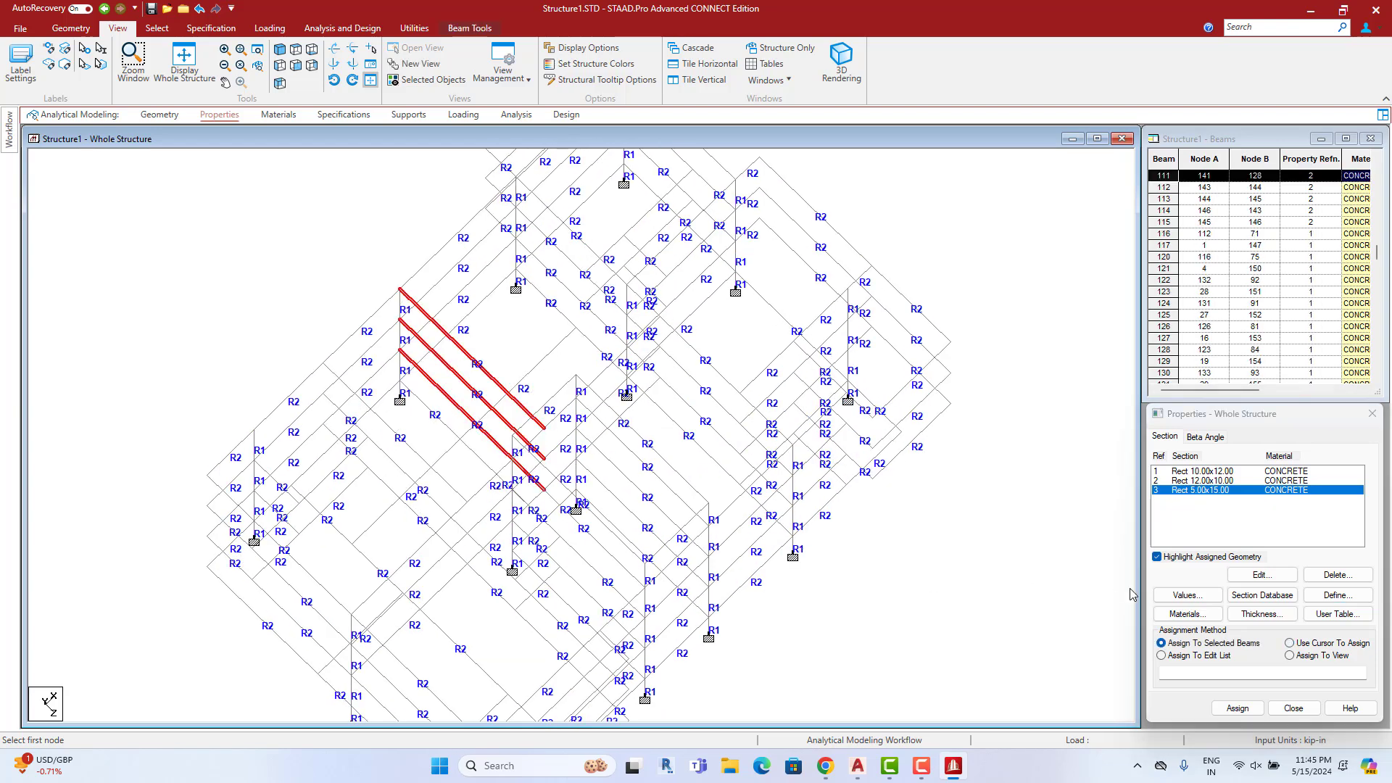
click(1238, 709)
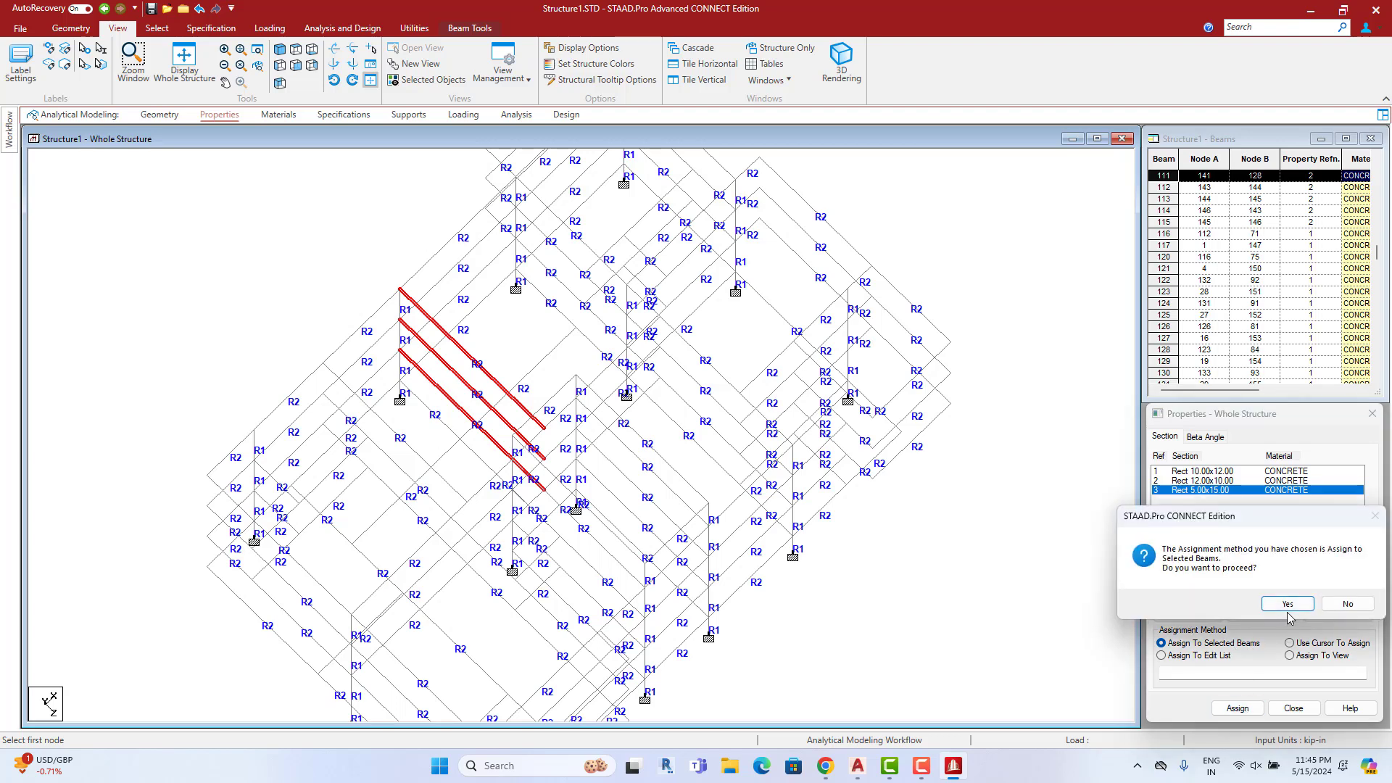
click(1288, 605)
Open a 3D rendering of the frame and orbit in closer to examine the hall beams with their assigned section
right_click(891, 478)
click(943, 463)
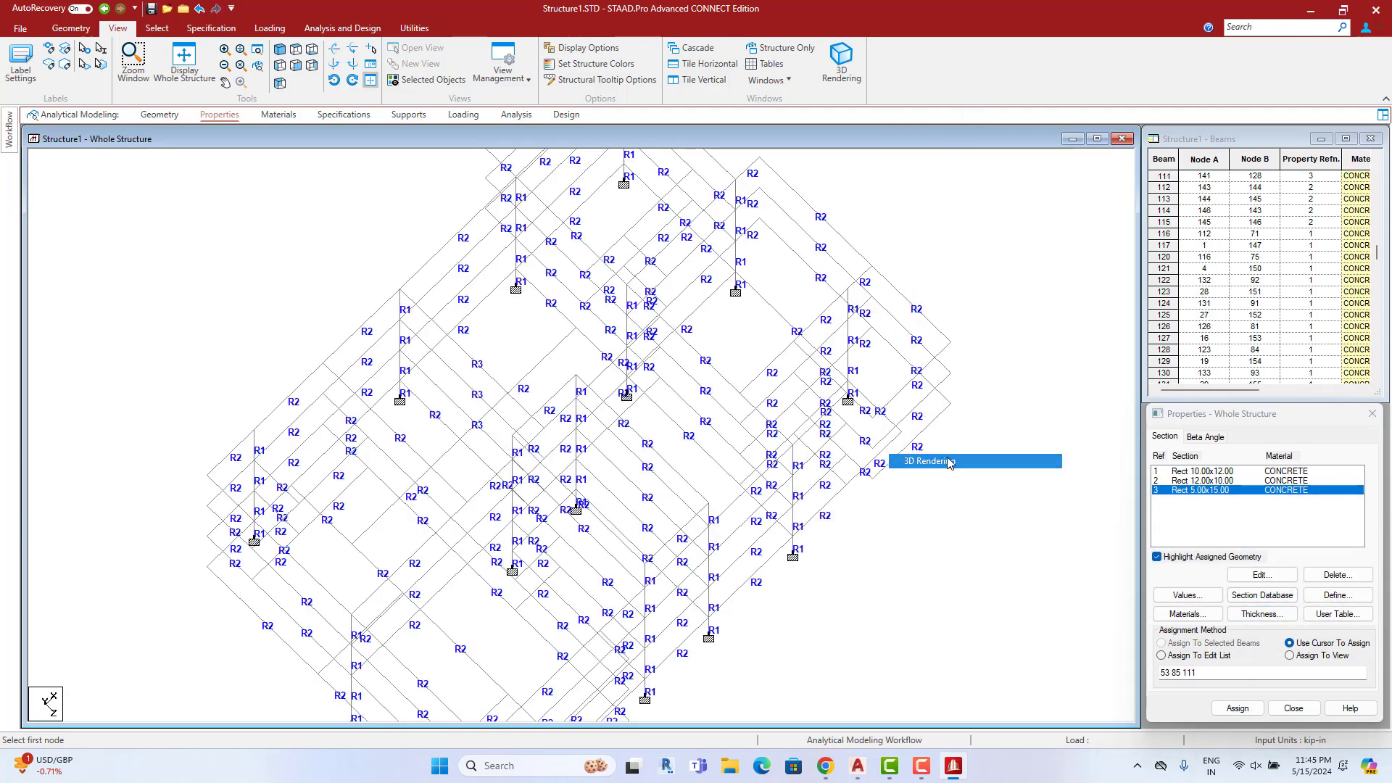
click(1289, 271)
drag(709, 401, 674, 276)
scroll(685, 361, up, 5)
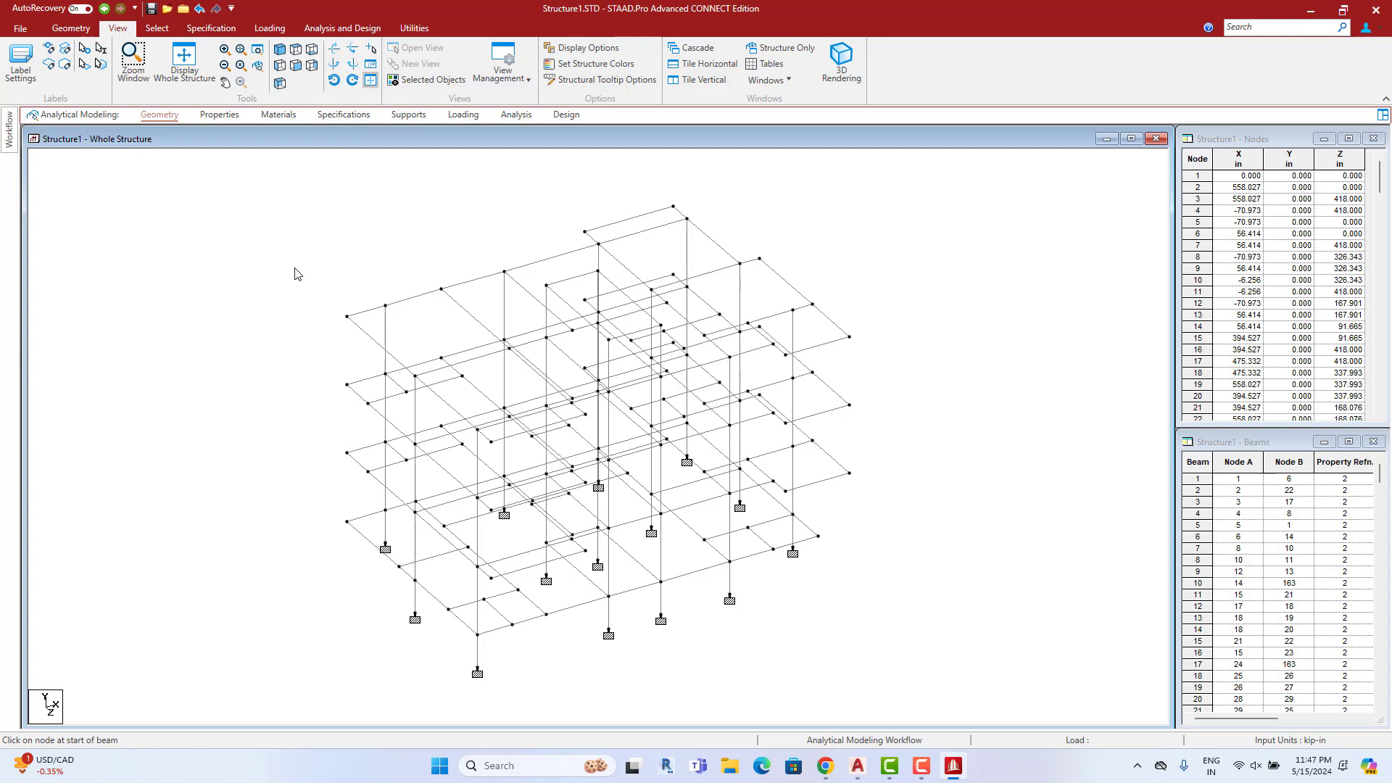
Set the model's input units to metric, with meter for length and kilonewton for force
click(220, 120)
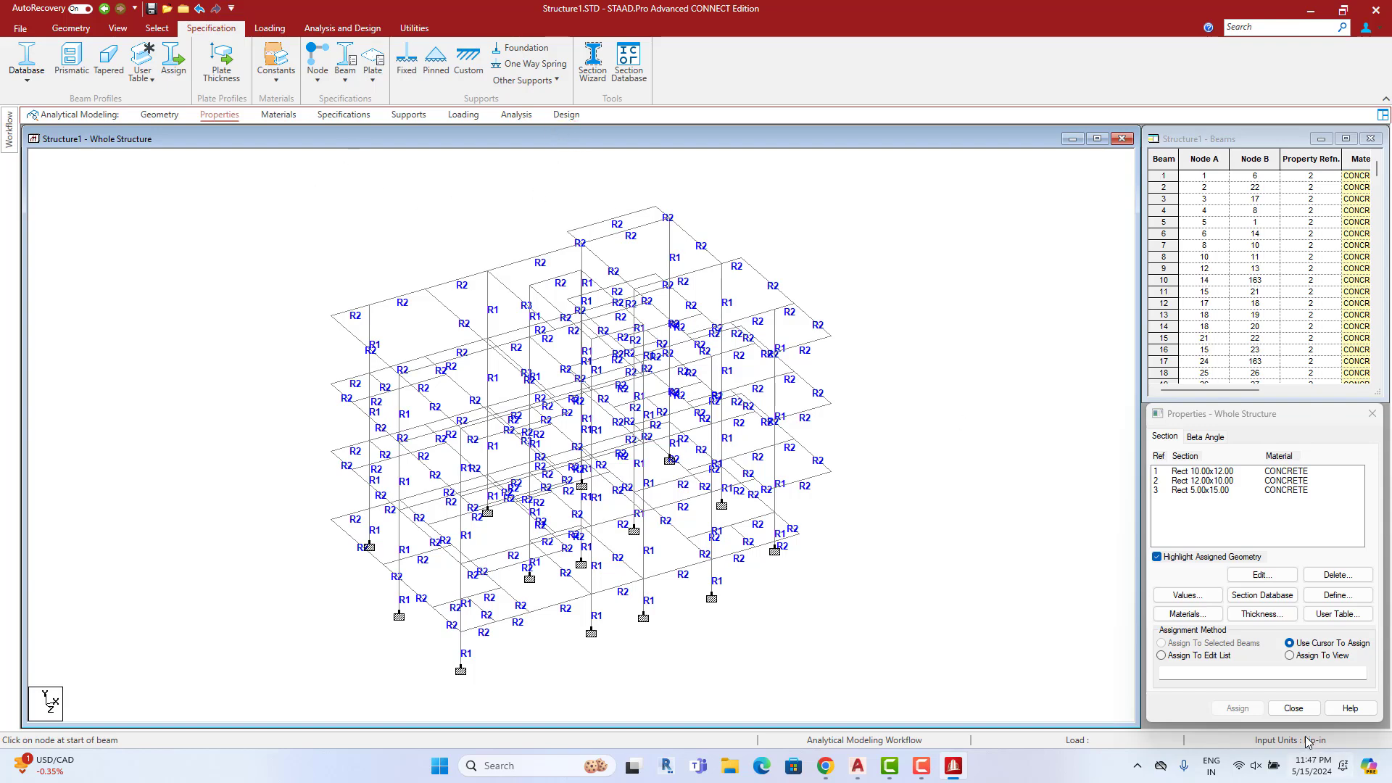
click(70, 28)
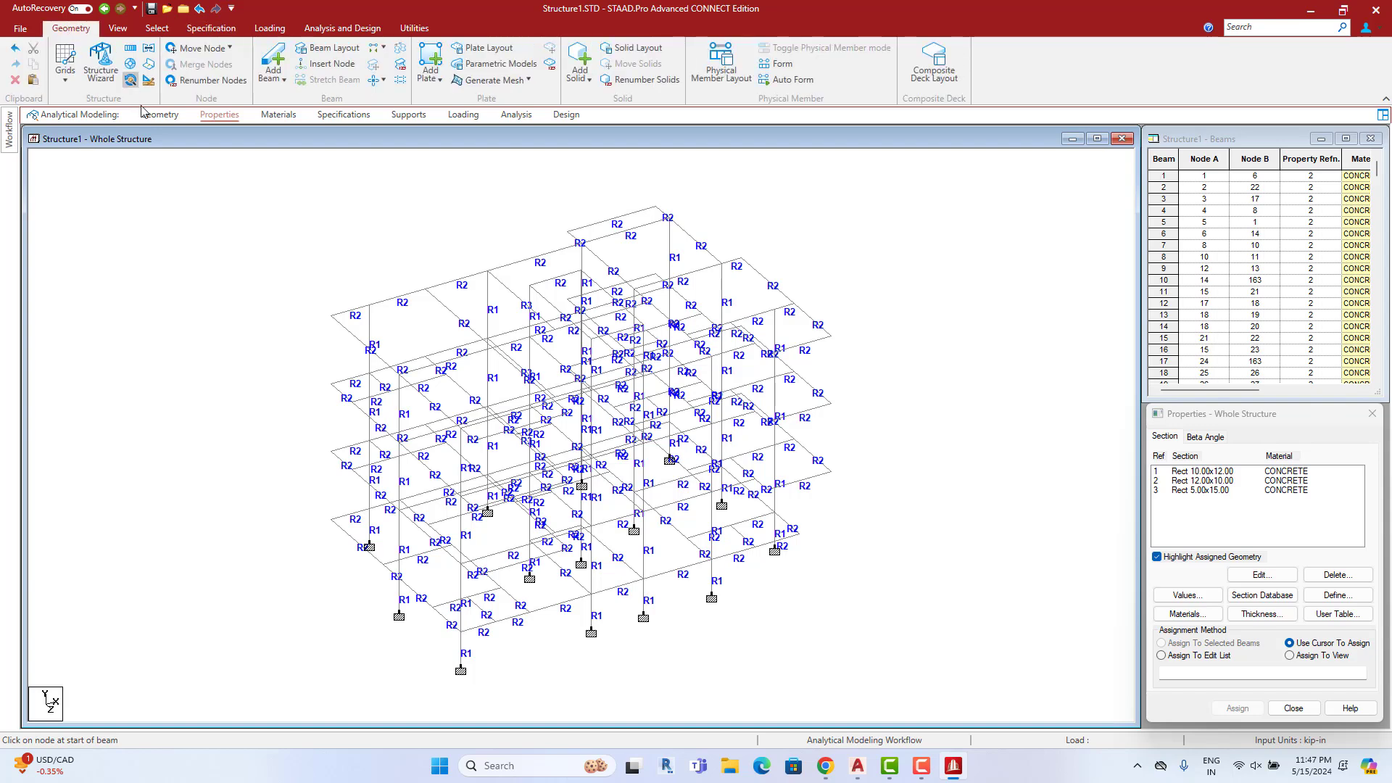
click(151, 84)
click(226, 113)
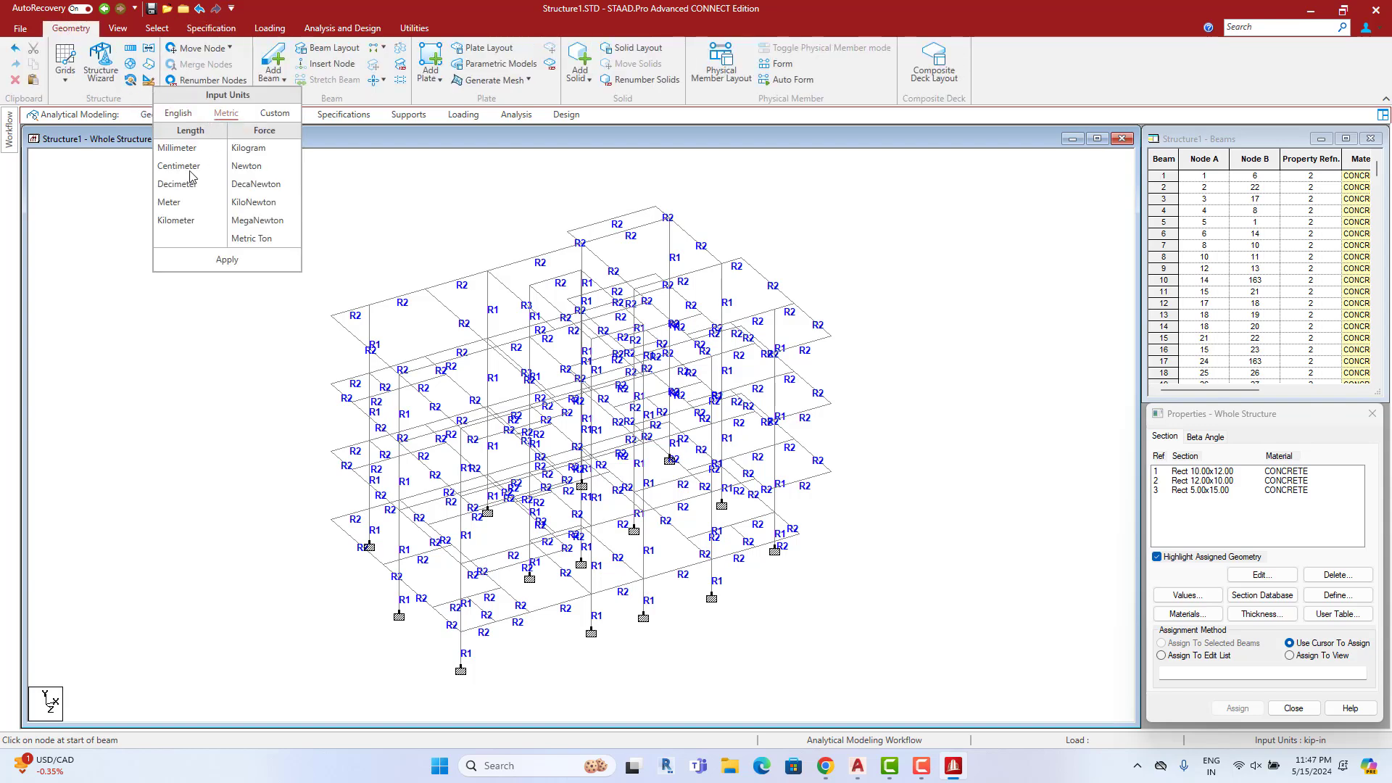
click(169, 201)
click(254, 202)
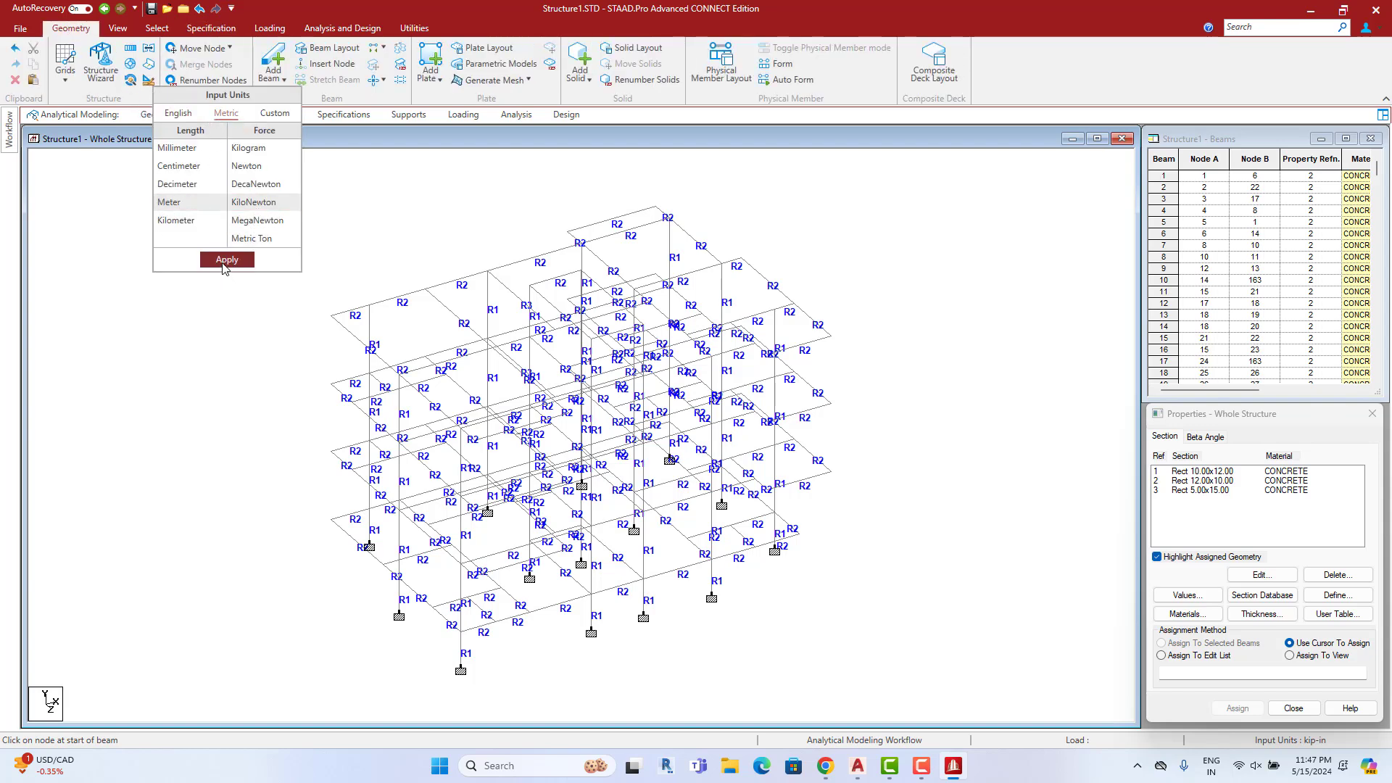
click(227, 260)
Add wind definition type 1, WIND 1, using the IS 875 (Part 3):2015 code
click(461, 116)
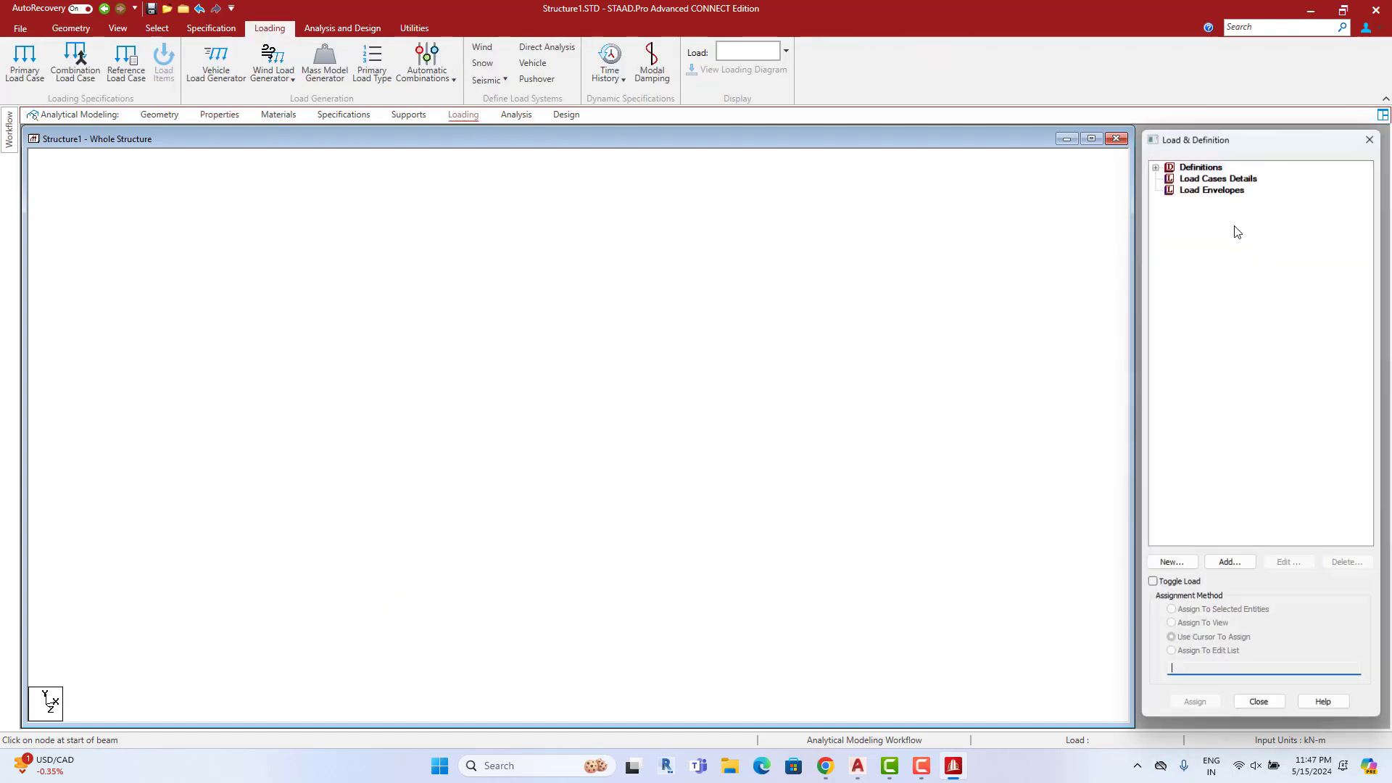
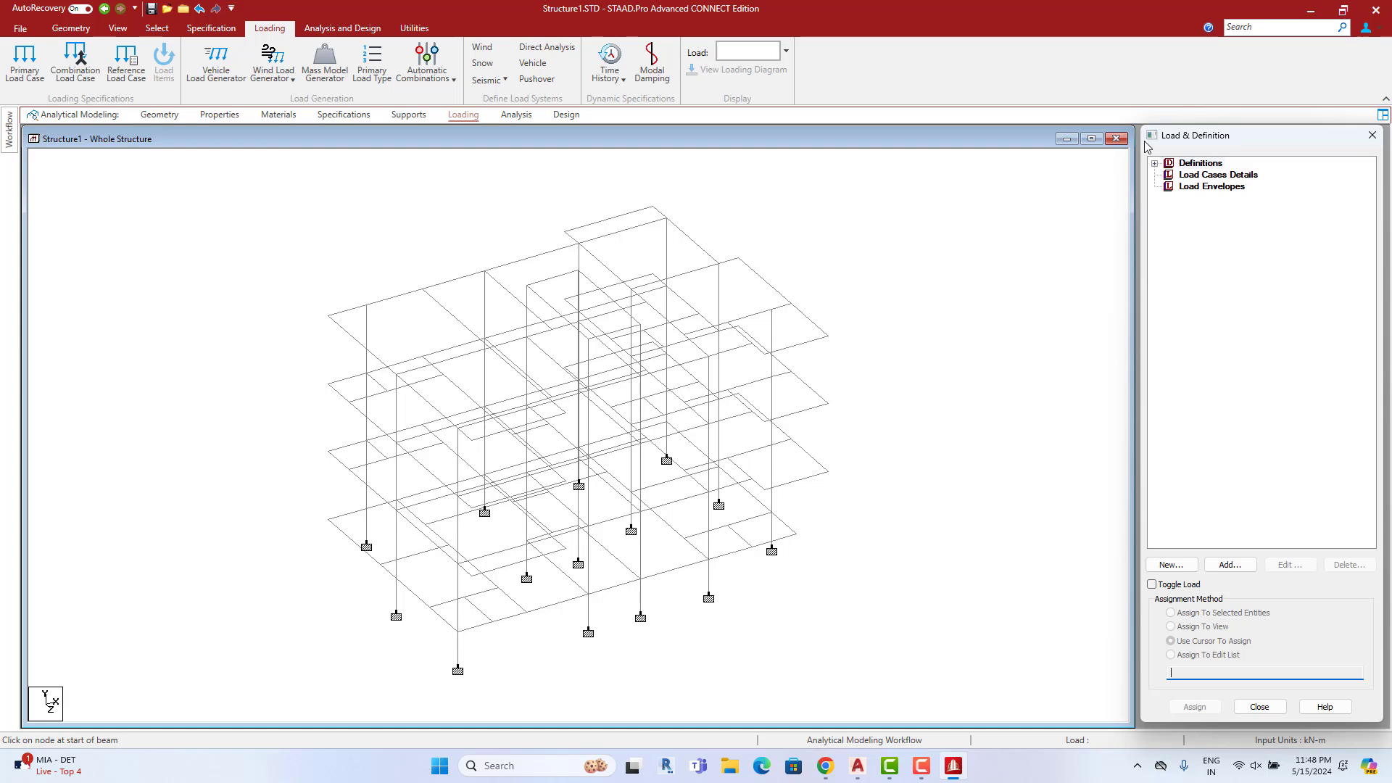
click(942, 295)
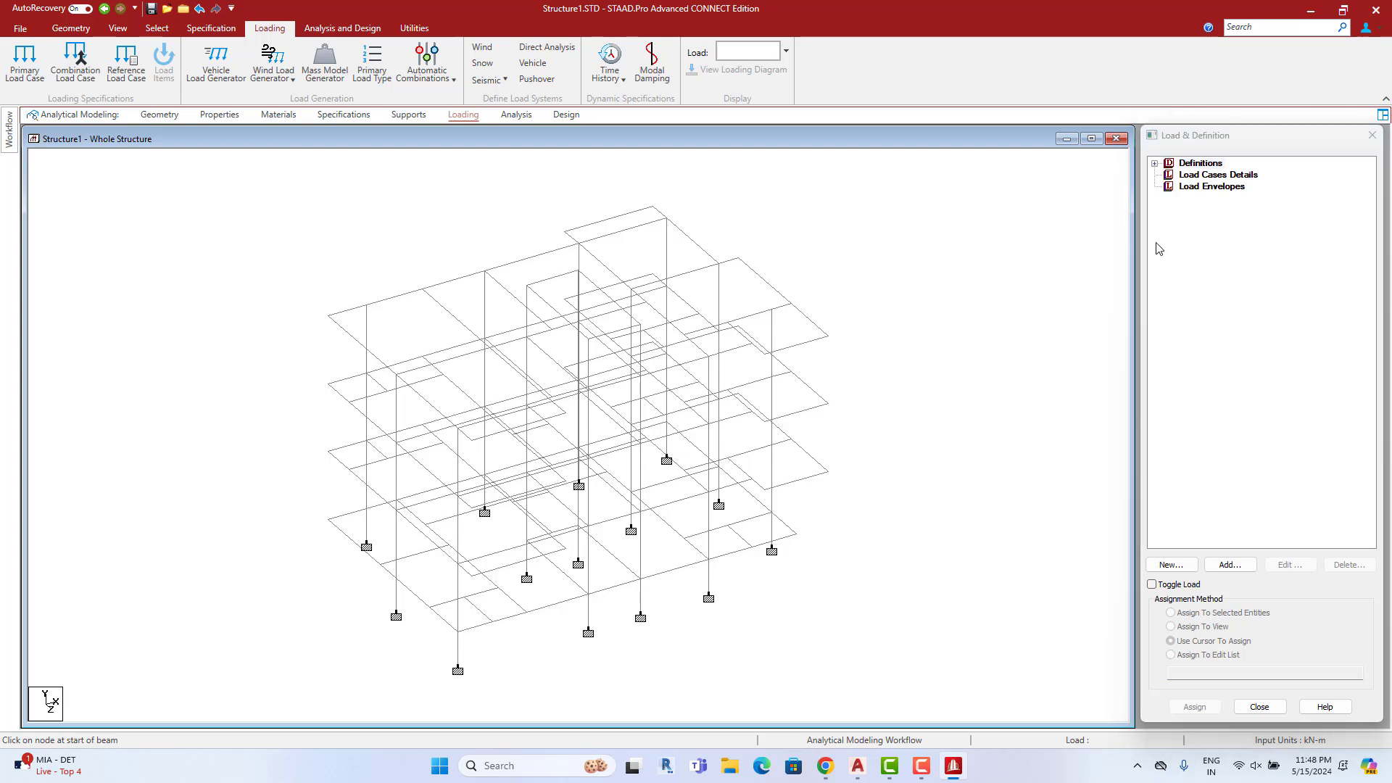
click(1156, 164)
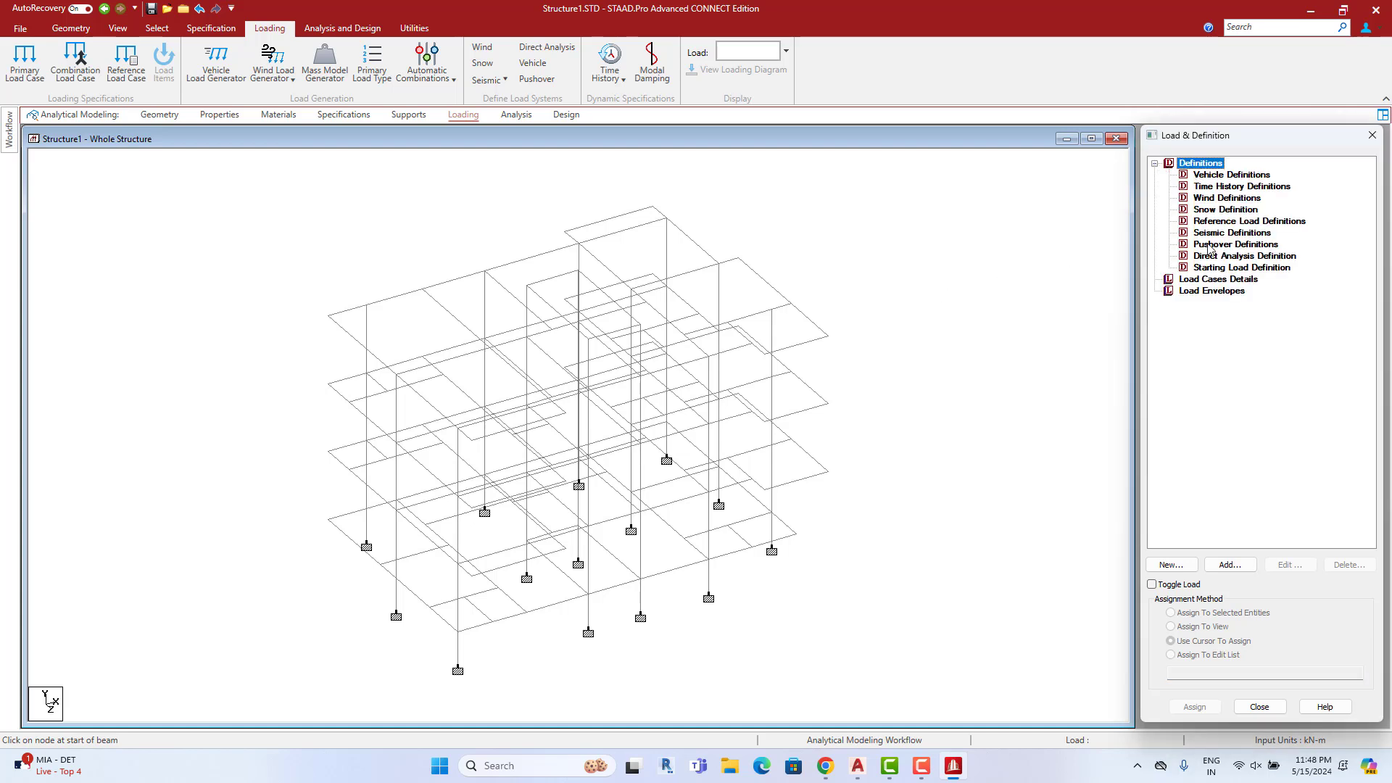
click(1221, 203)
click(1231, 565)
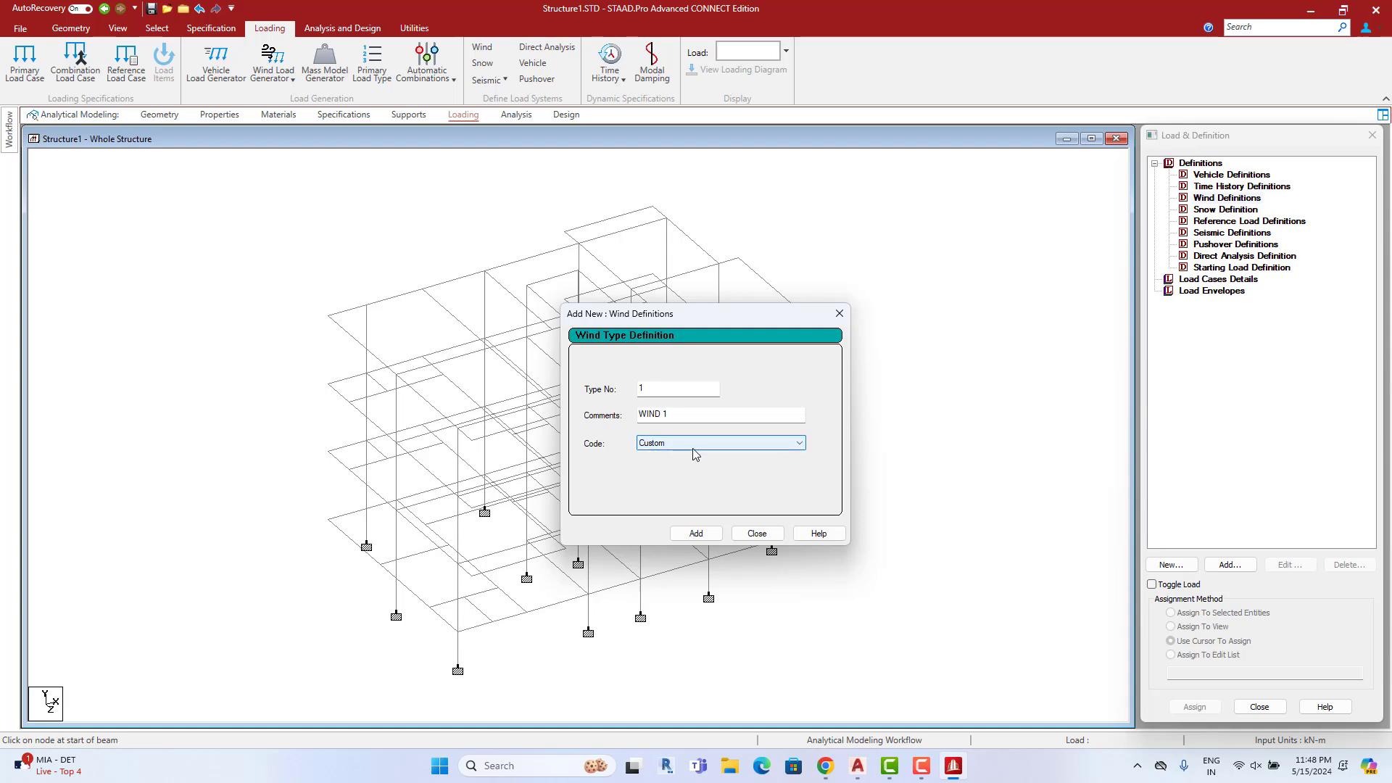
click(679, 448)
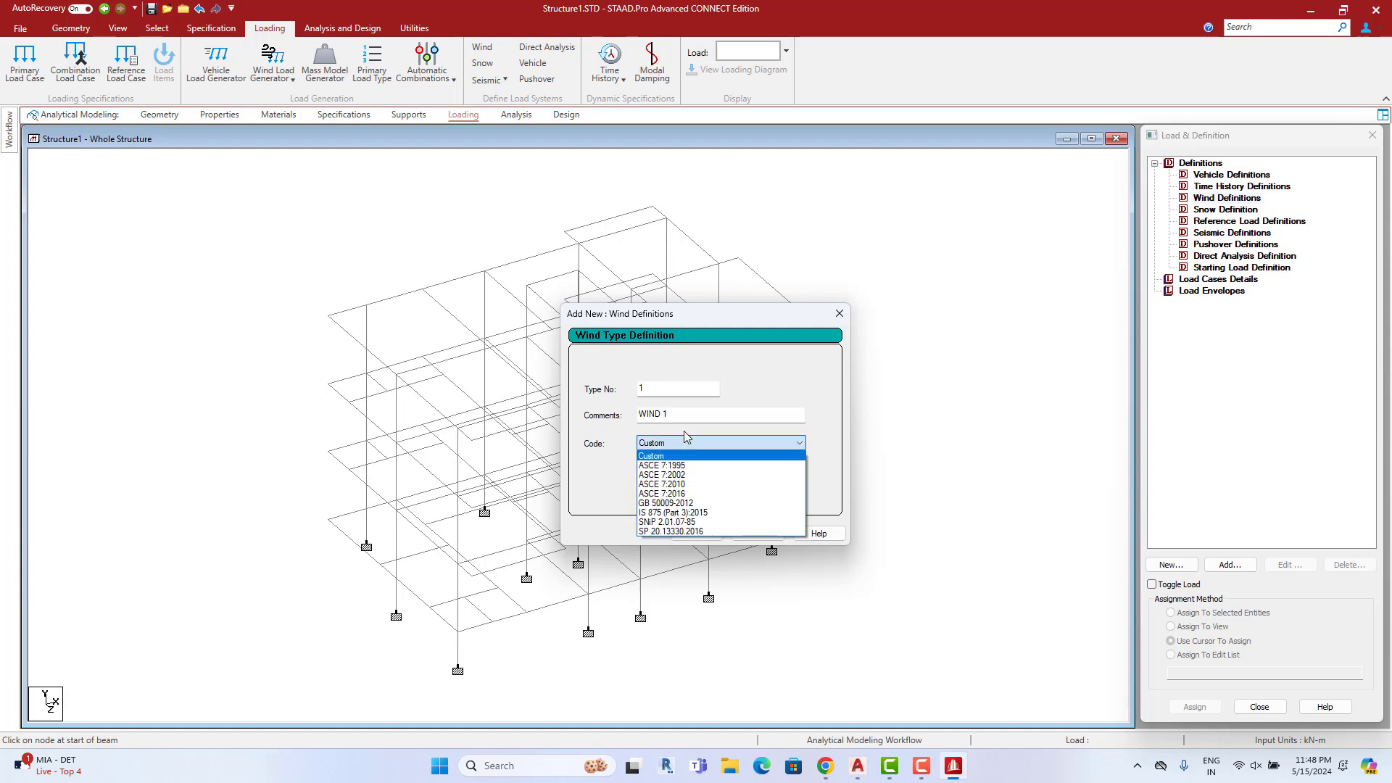
click(679, 512)
click(696, 533)
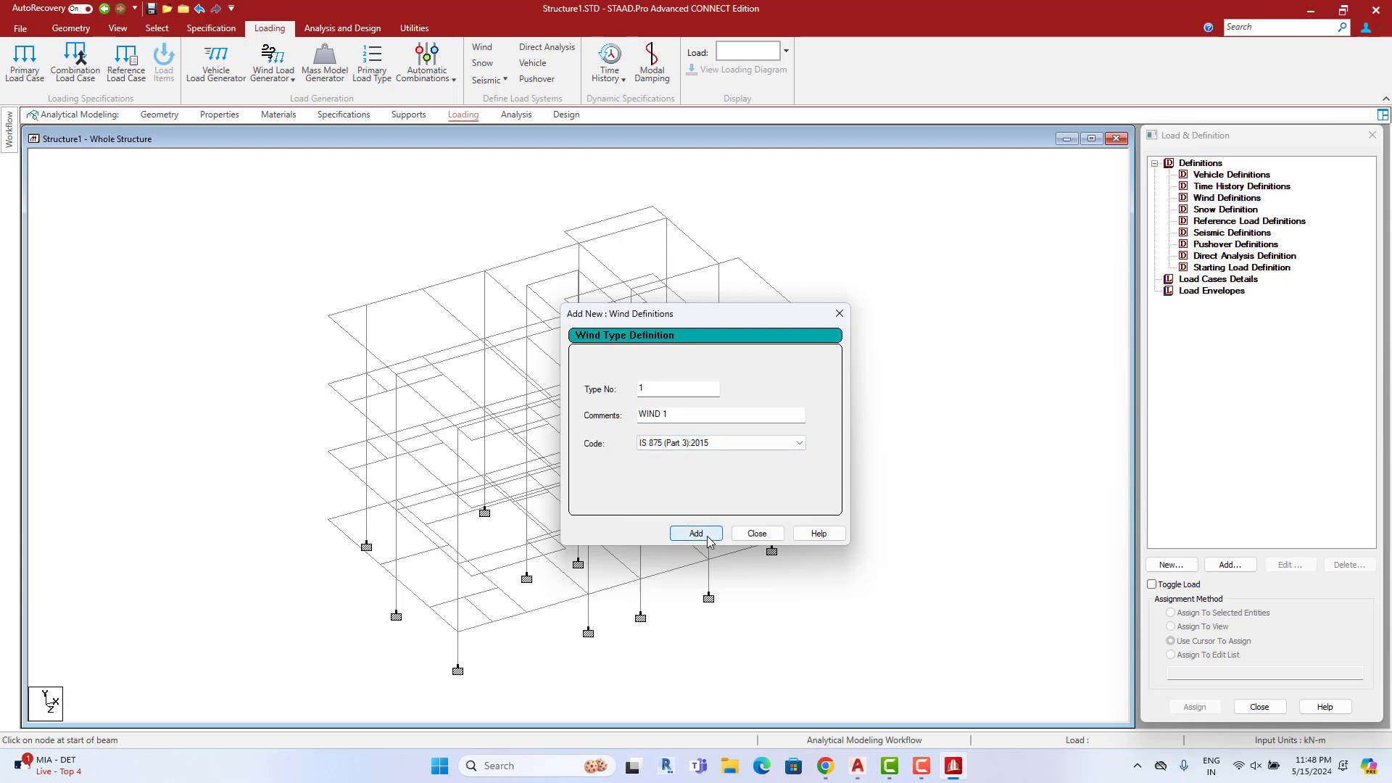
click(757, 533)
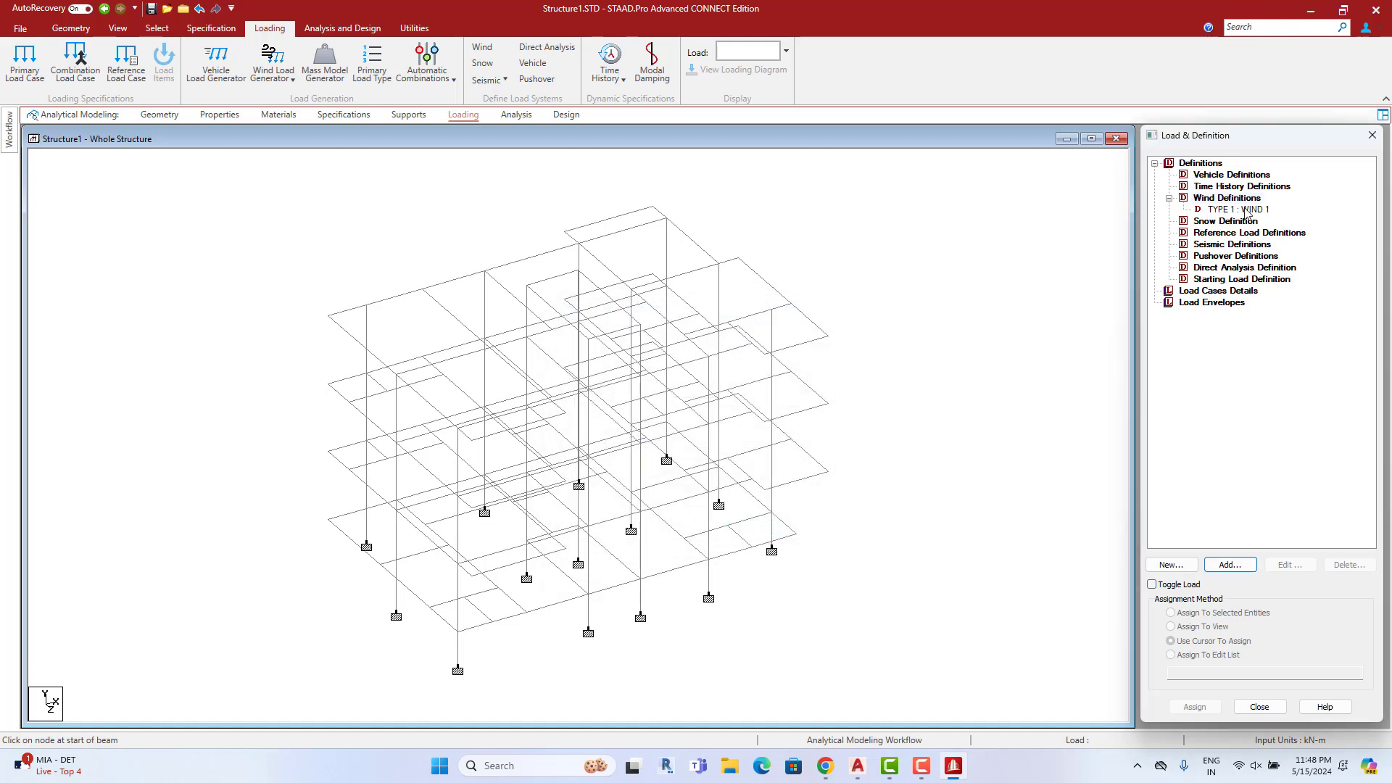
Set up the intensity generation for WIND 1 with Bhubaneshwar as the city and Terrain Category 3
click(1229, 565)
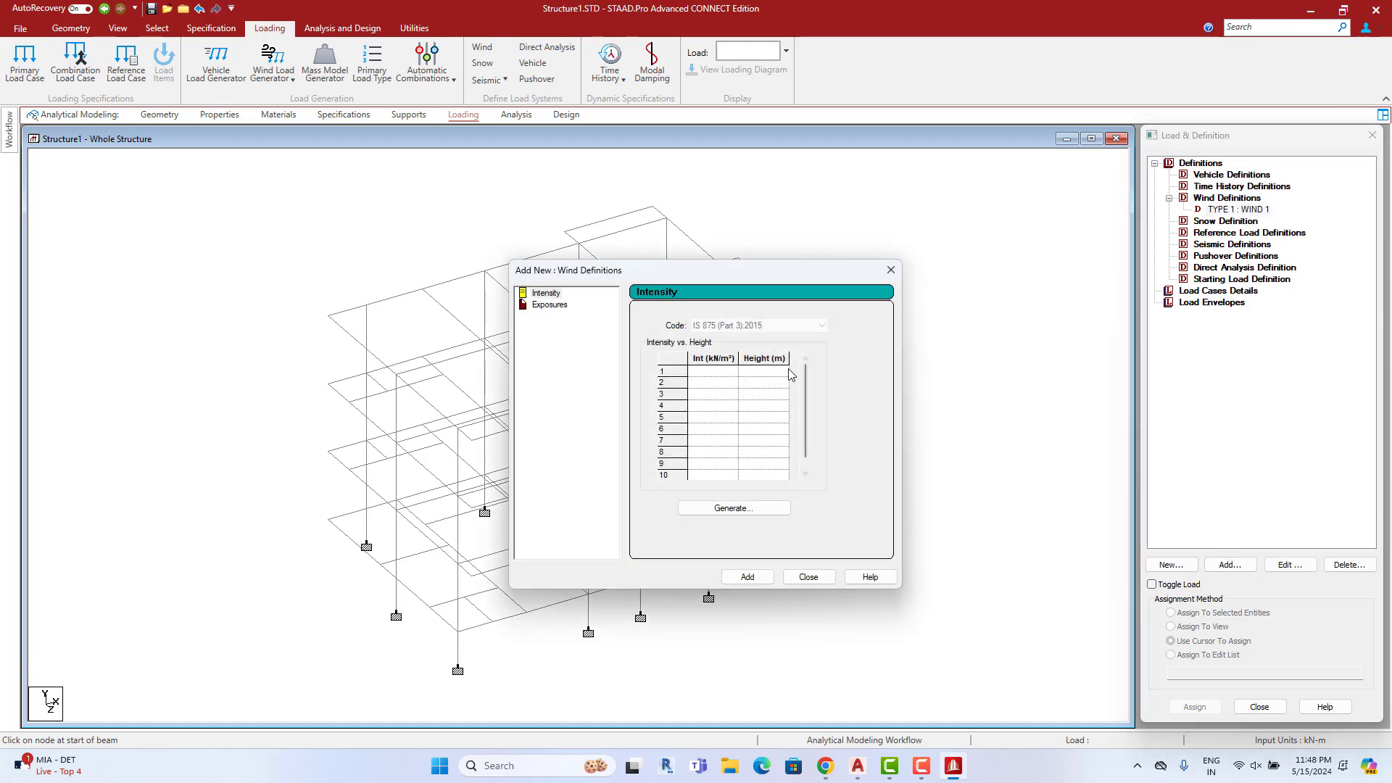
click(730, 511)
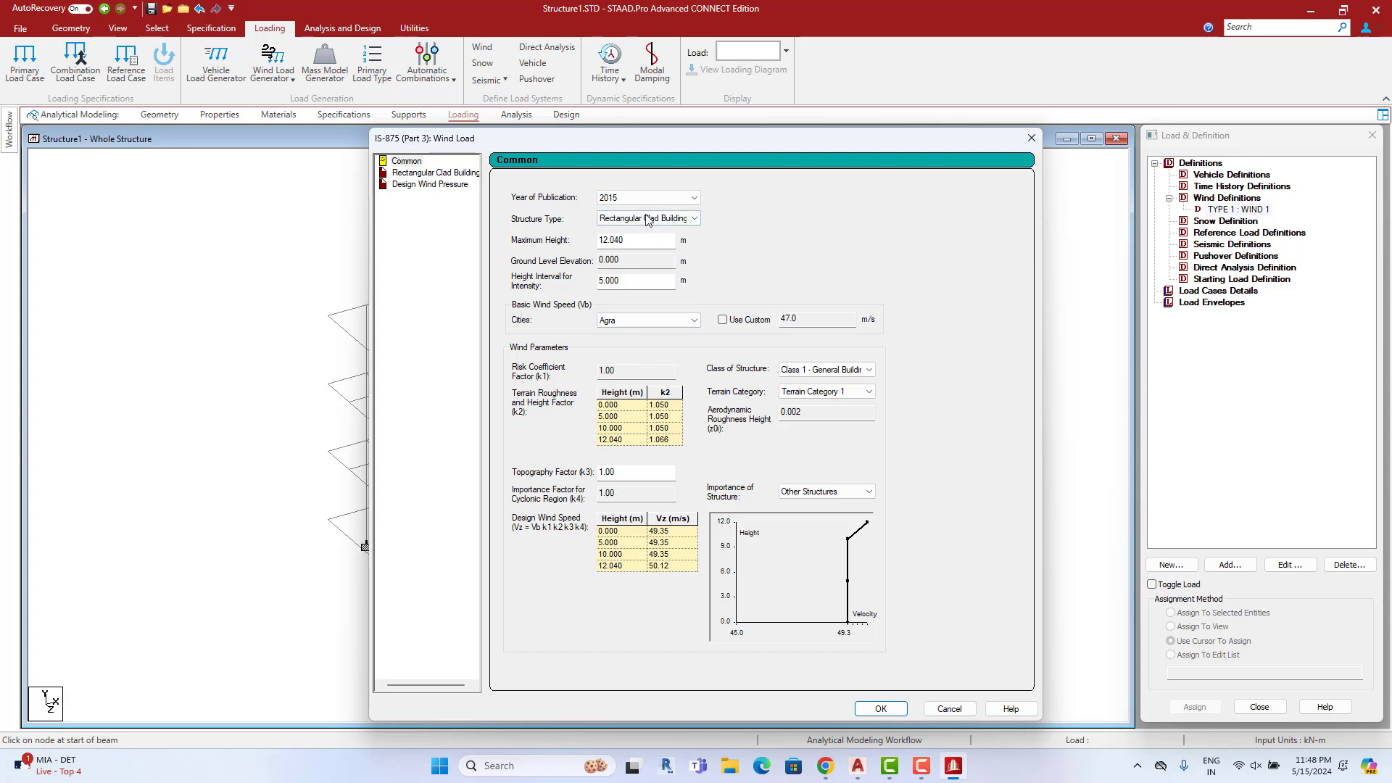
click(658, 320)
click(647, 468)
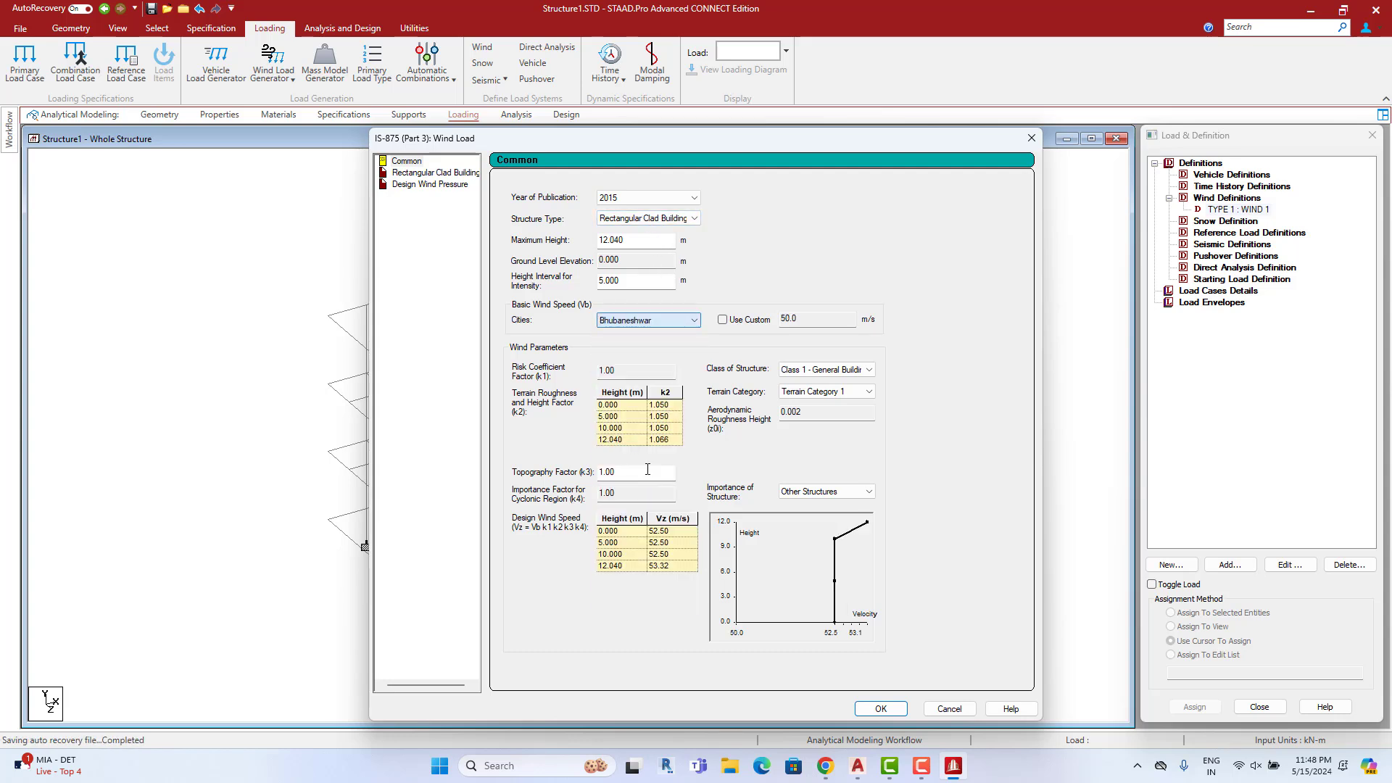
click(841, 395)
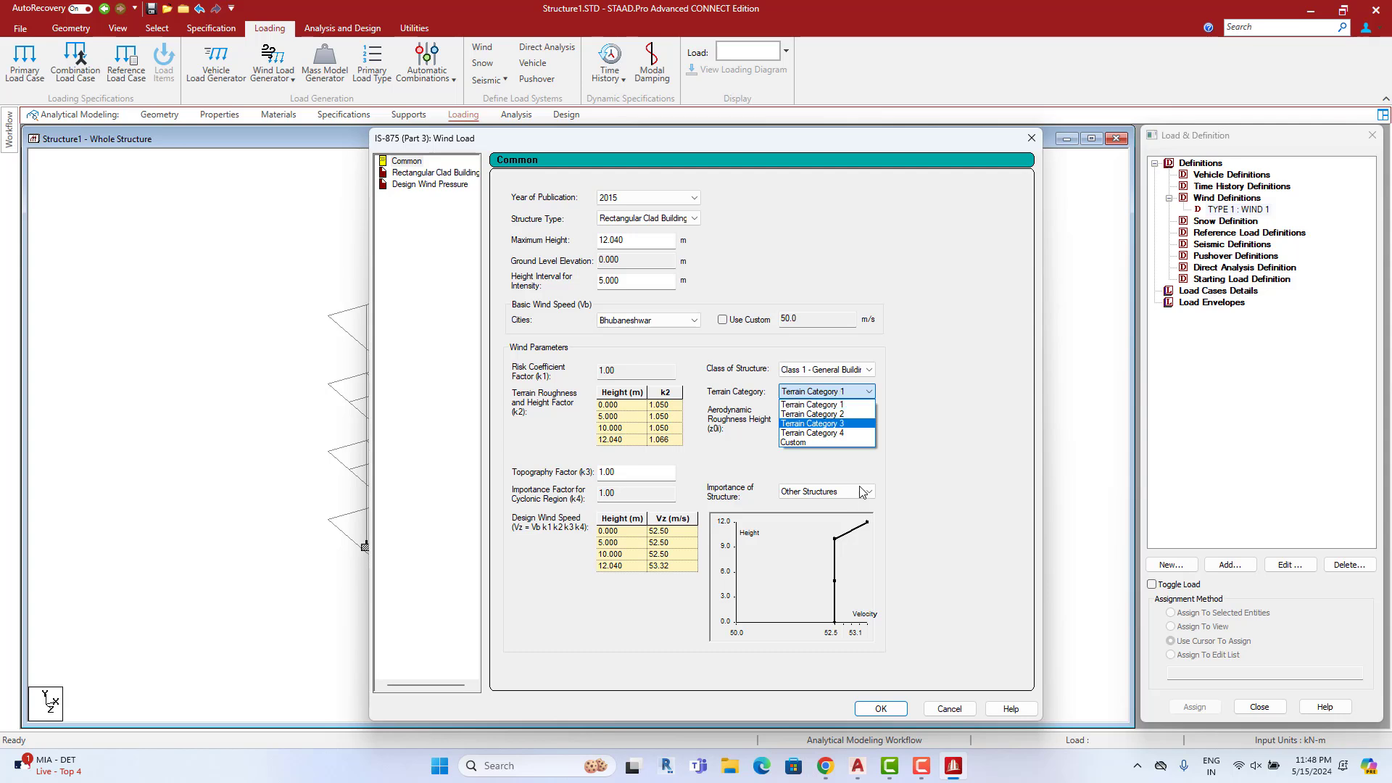
click(847, 425)
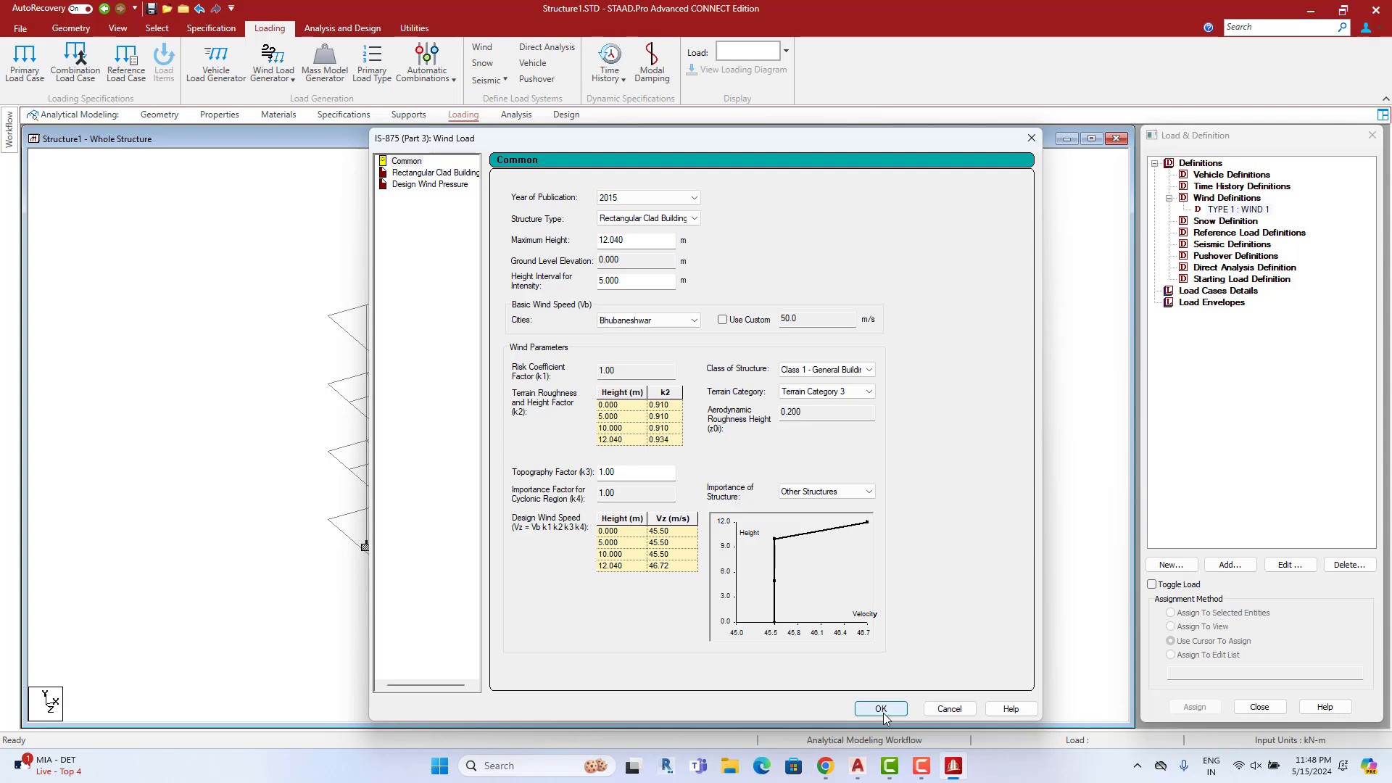
Set the height interval for intensity to 3 m and add the generated intensity-versus-height table to WIND 1
drag(623, 280, 589, 281)
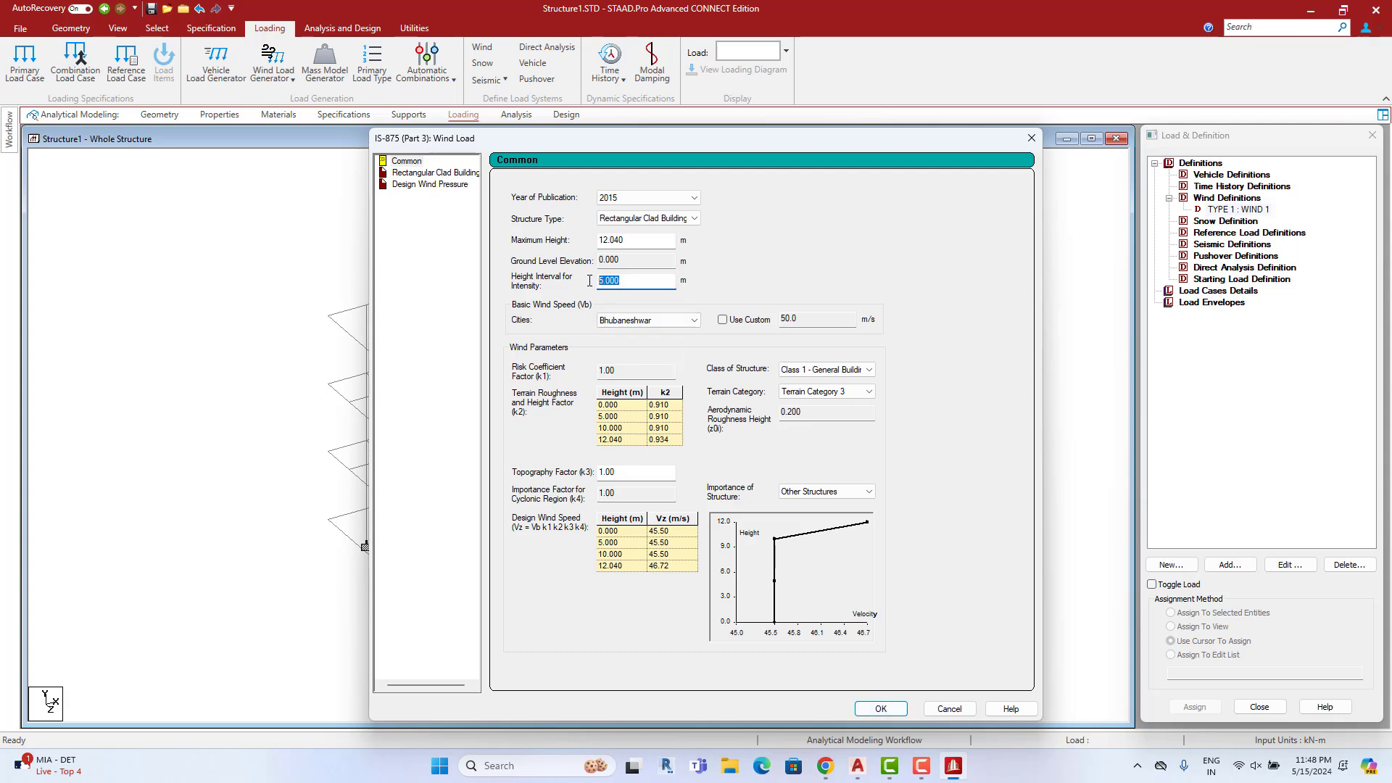
text(3)
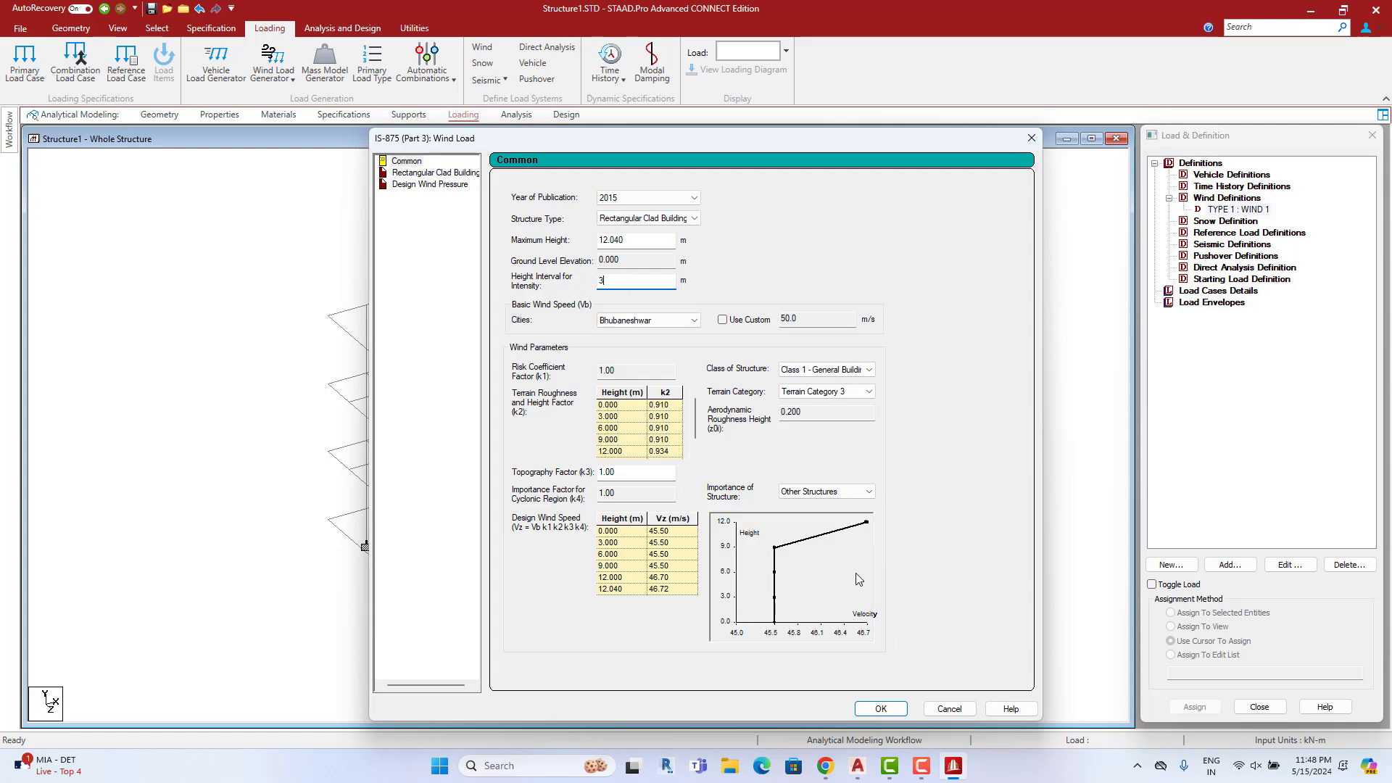
click(893, 712)
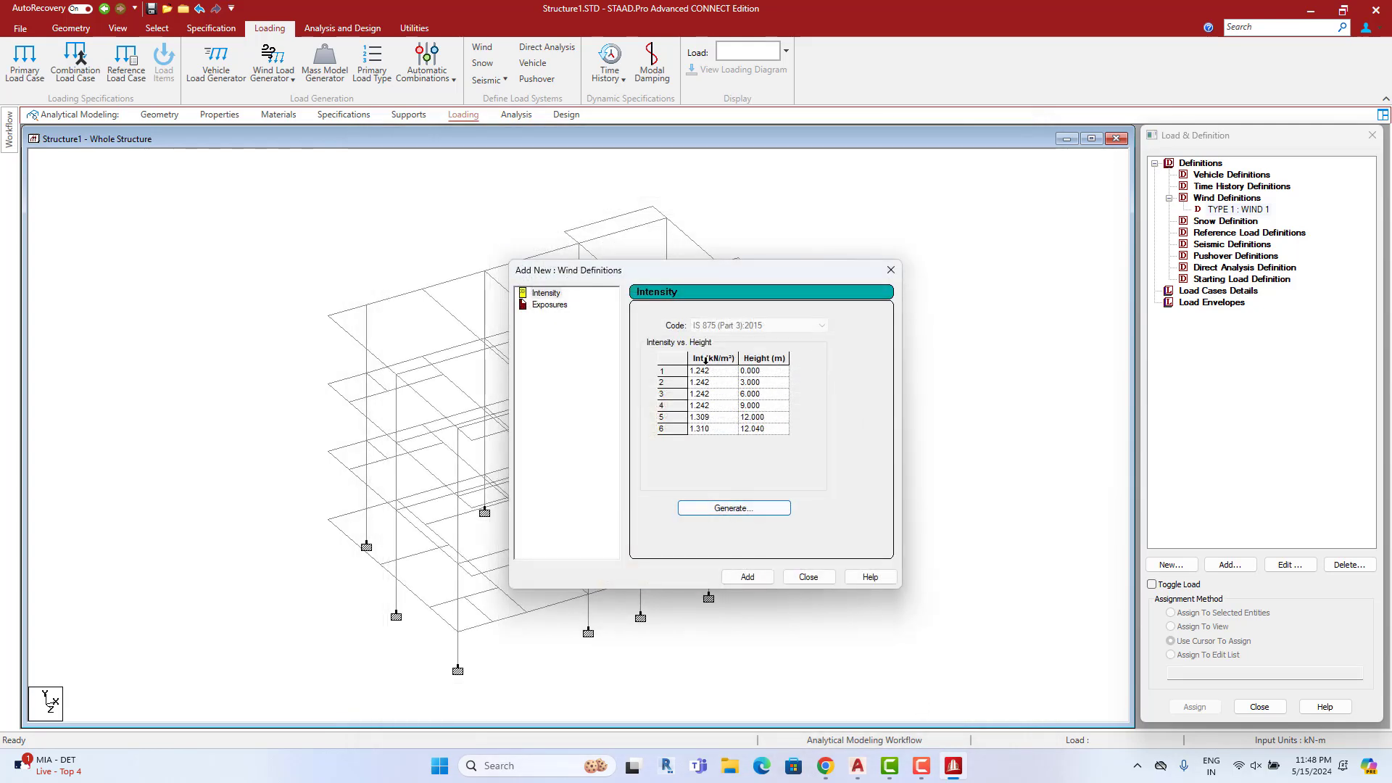
click(748, 579)
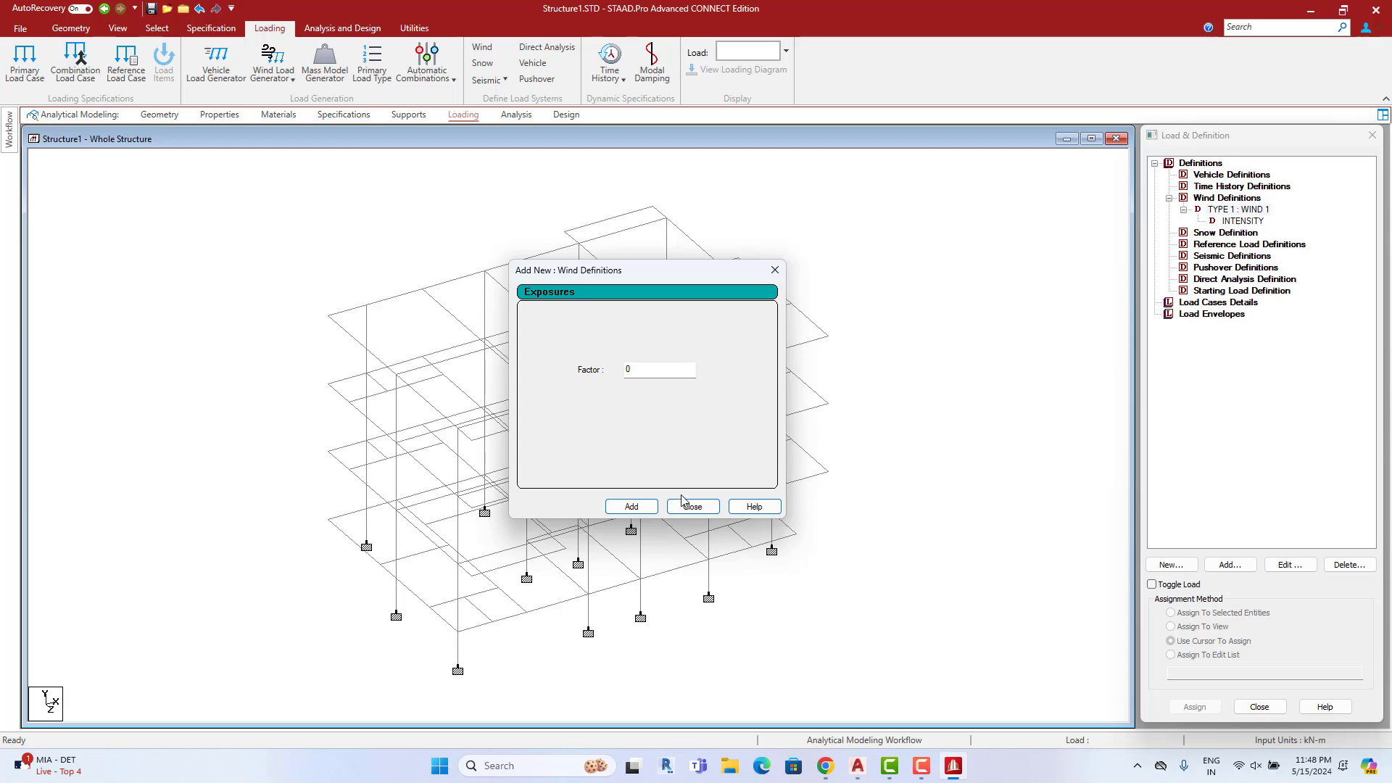
Add an exposure with a factor of 1 to WIND 1 and assign it to the whole structure in view
drag(646, 369, 621, 373)
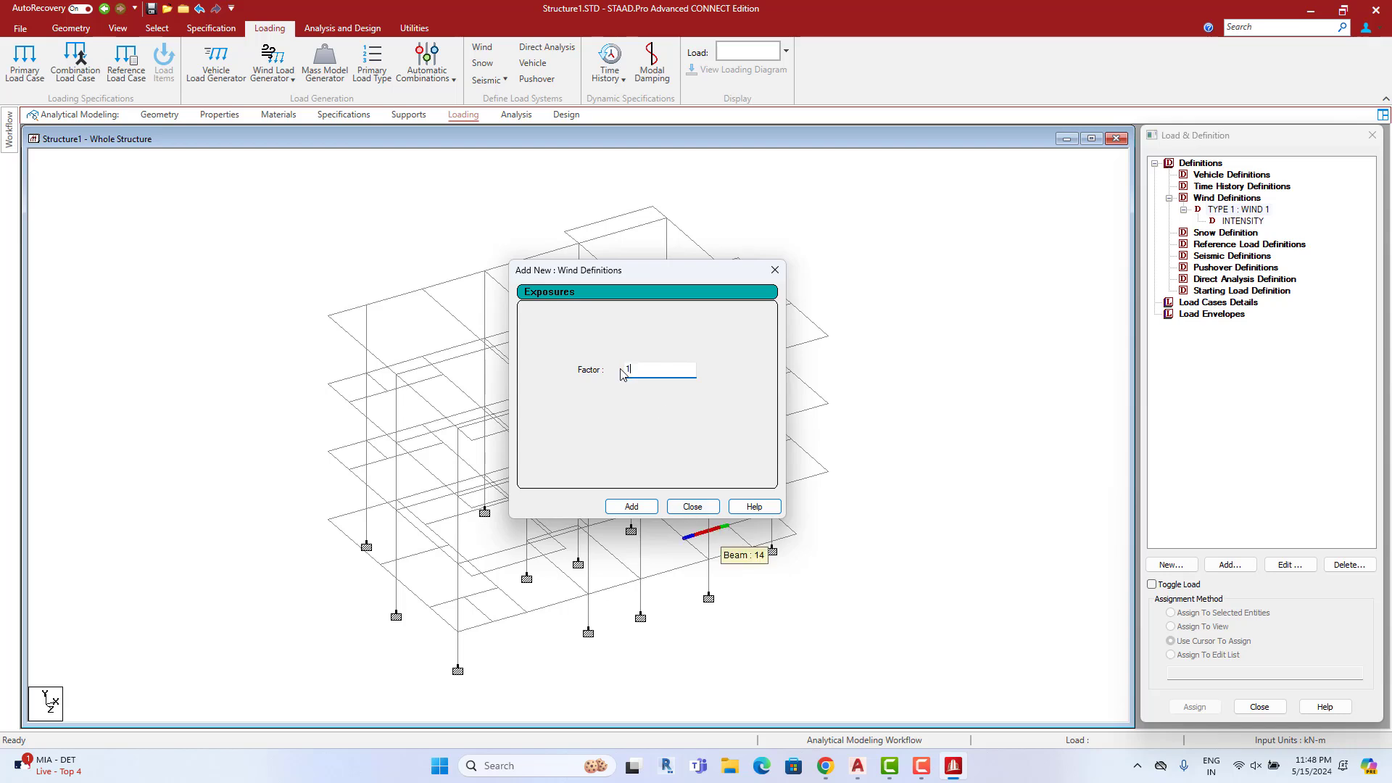
click(631, 506)
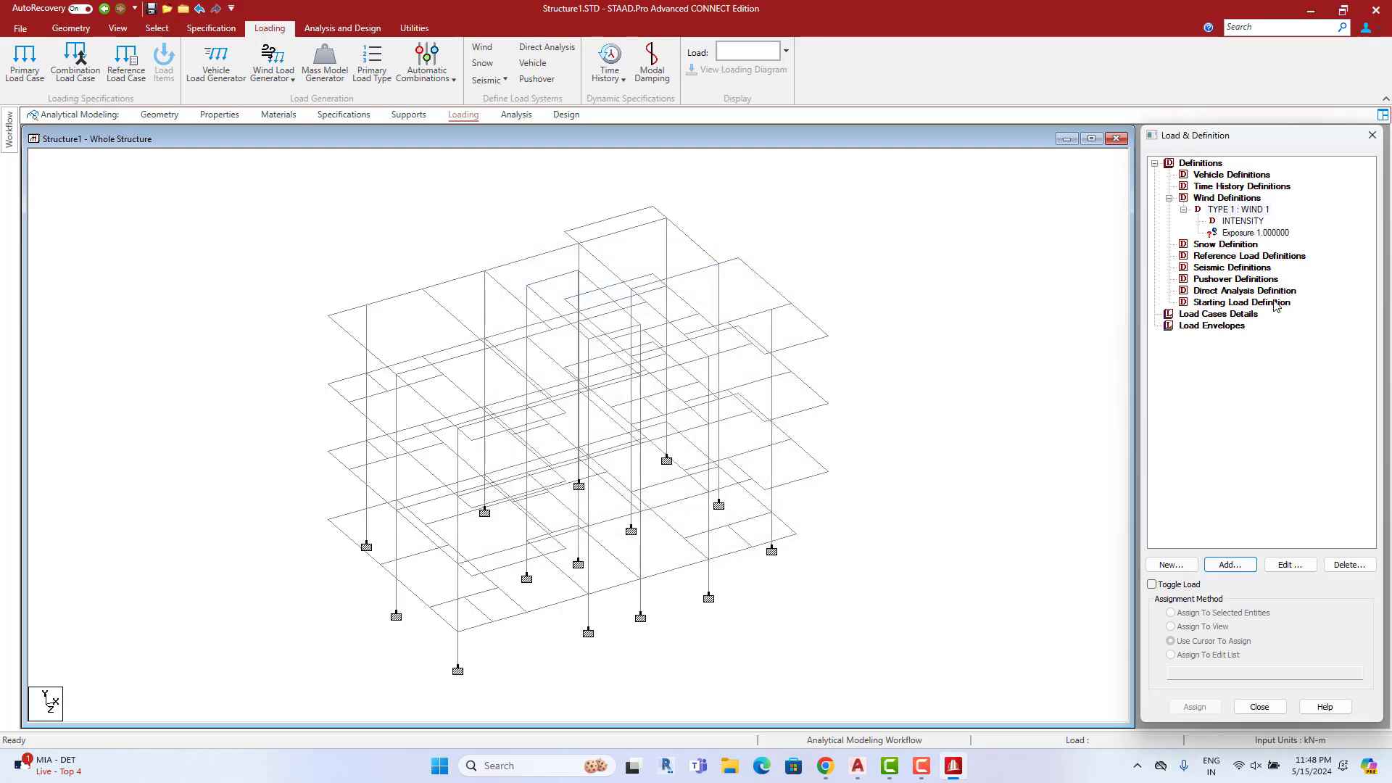
click(1262, 233)
click(1196, 627)
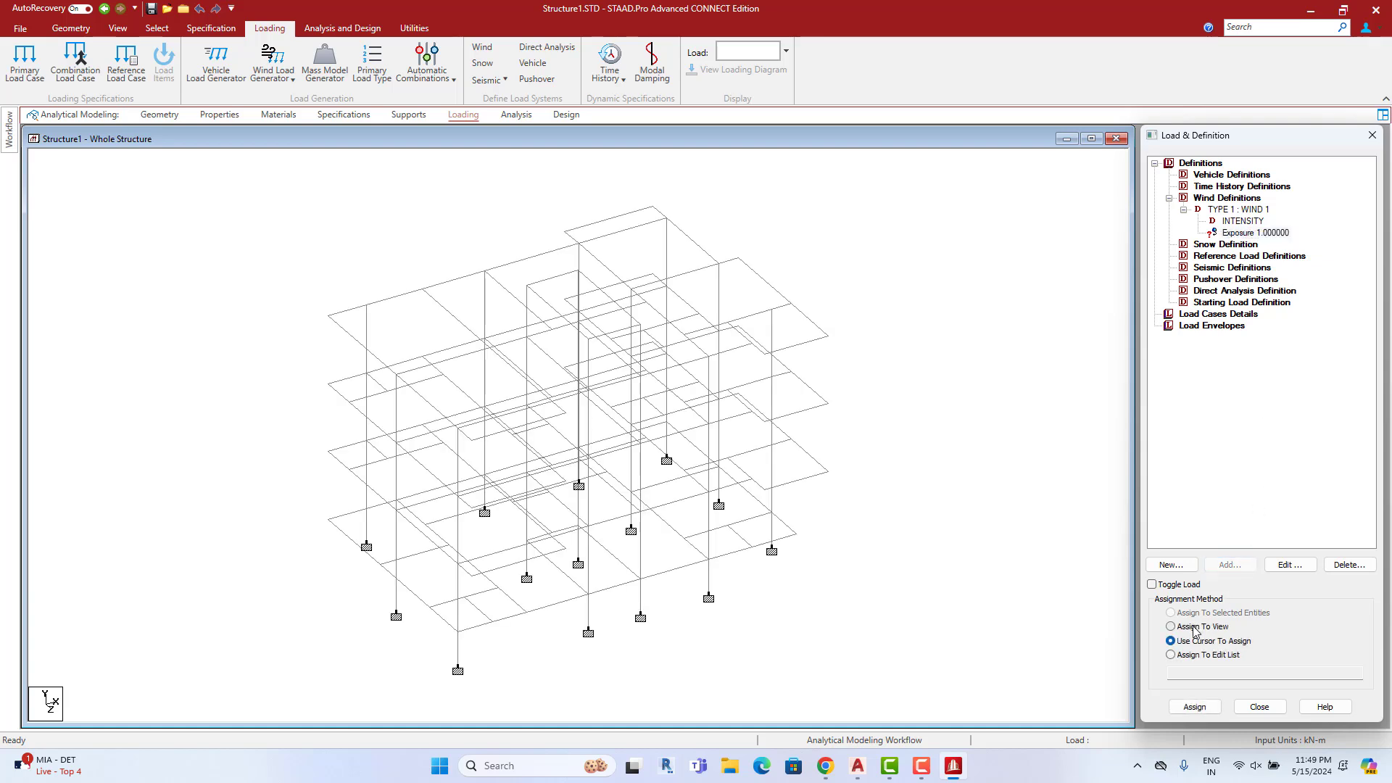
click(1195, 707)
click(1287, 463)
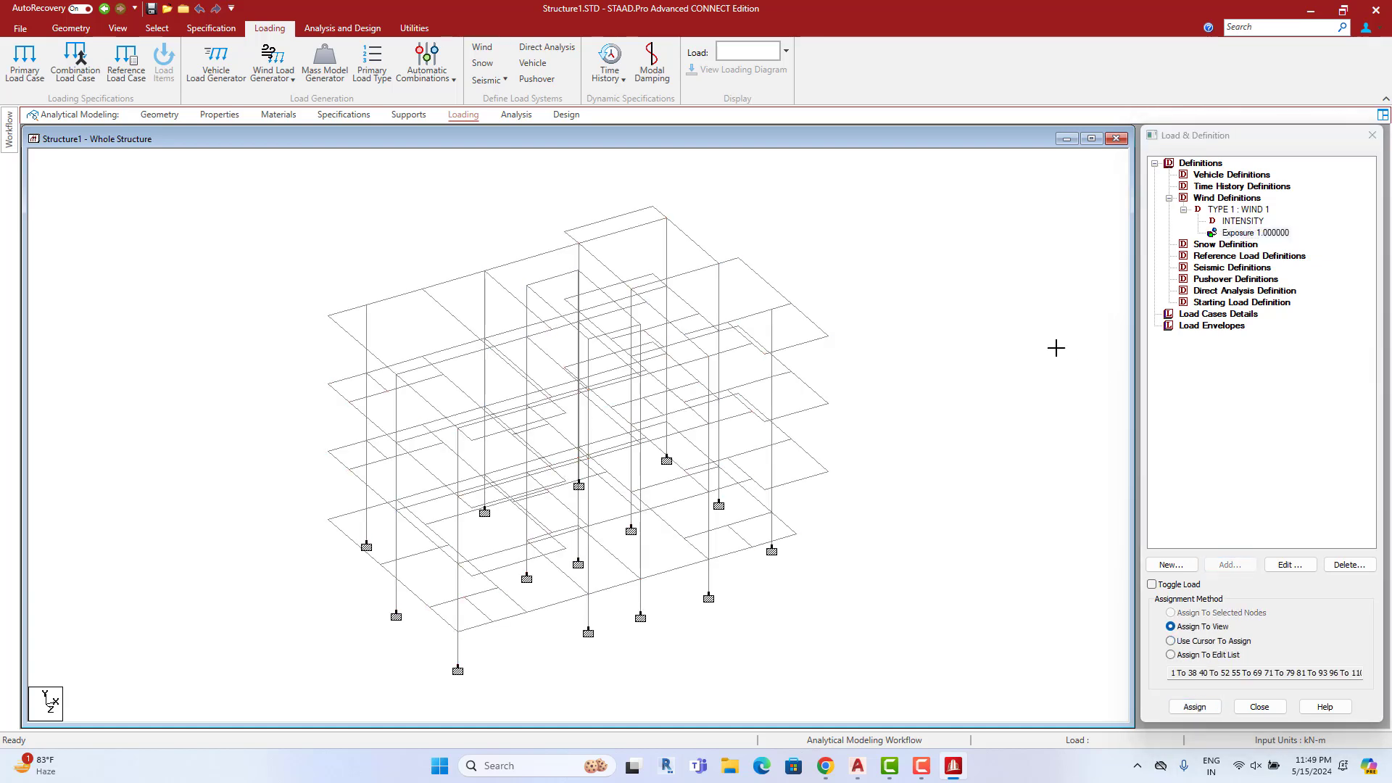
Create primary load case 1 with loading type Wind and the title X+
click(1251, 316)
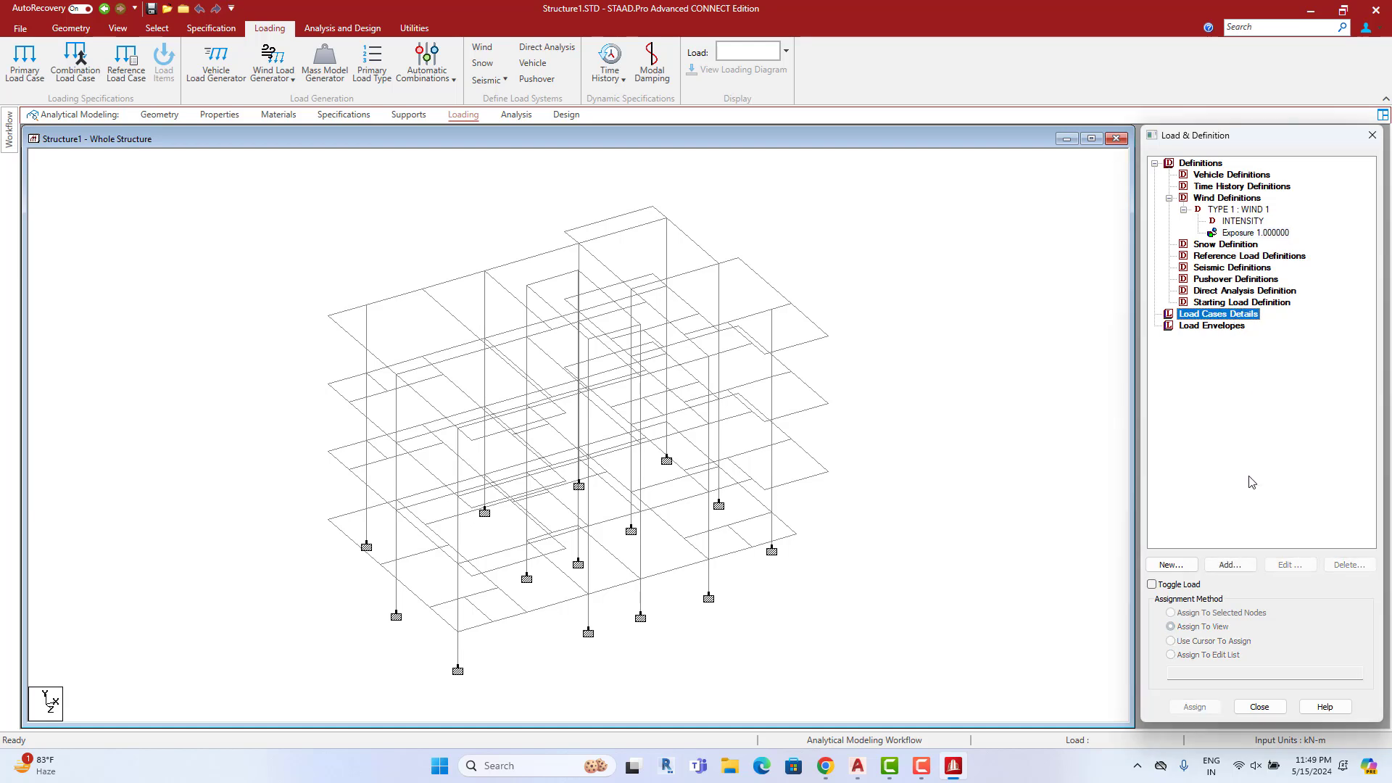
click(1230, 565)
click(773, 302)
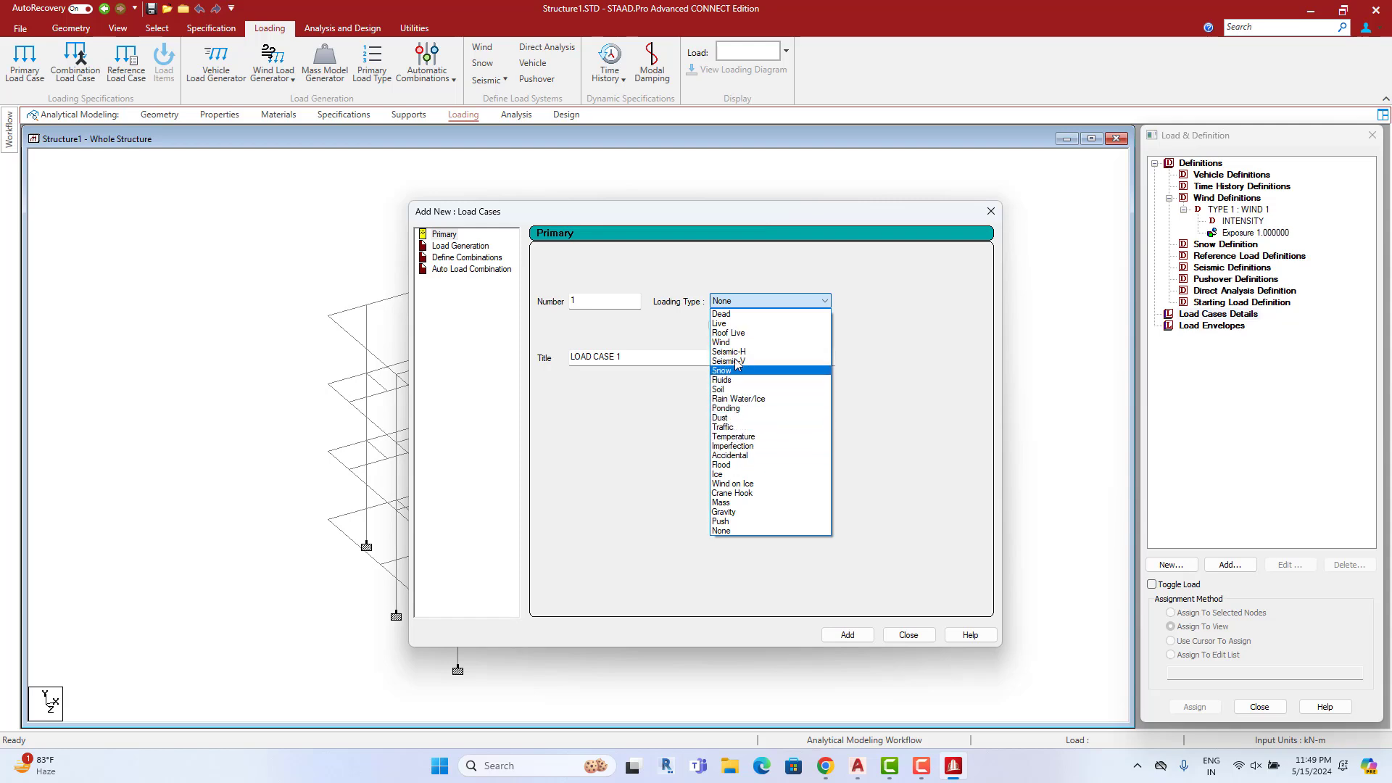
click(722, 342)
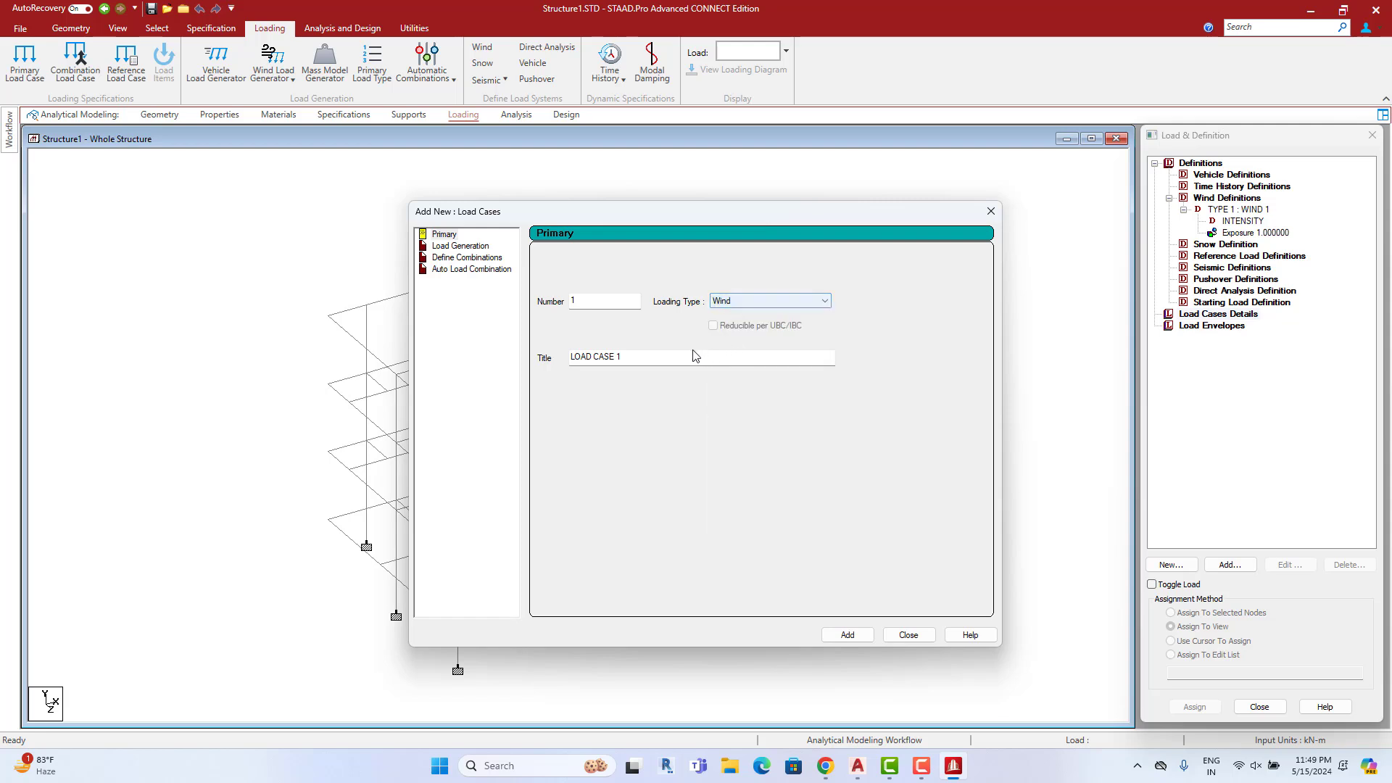
key(Tab)
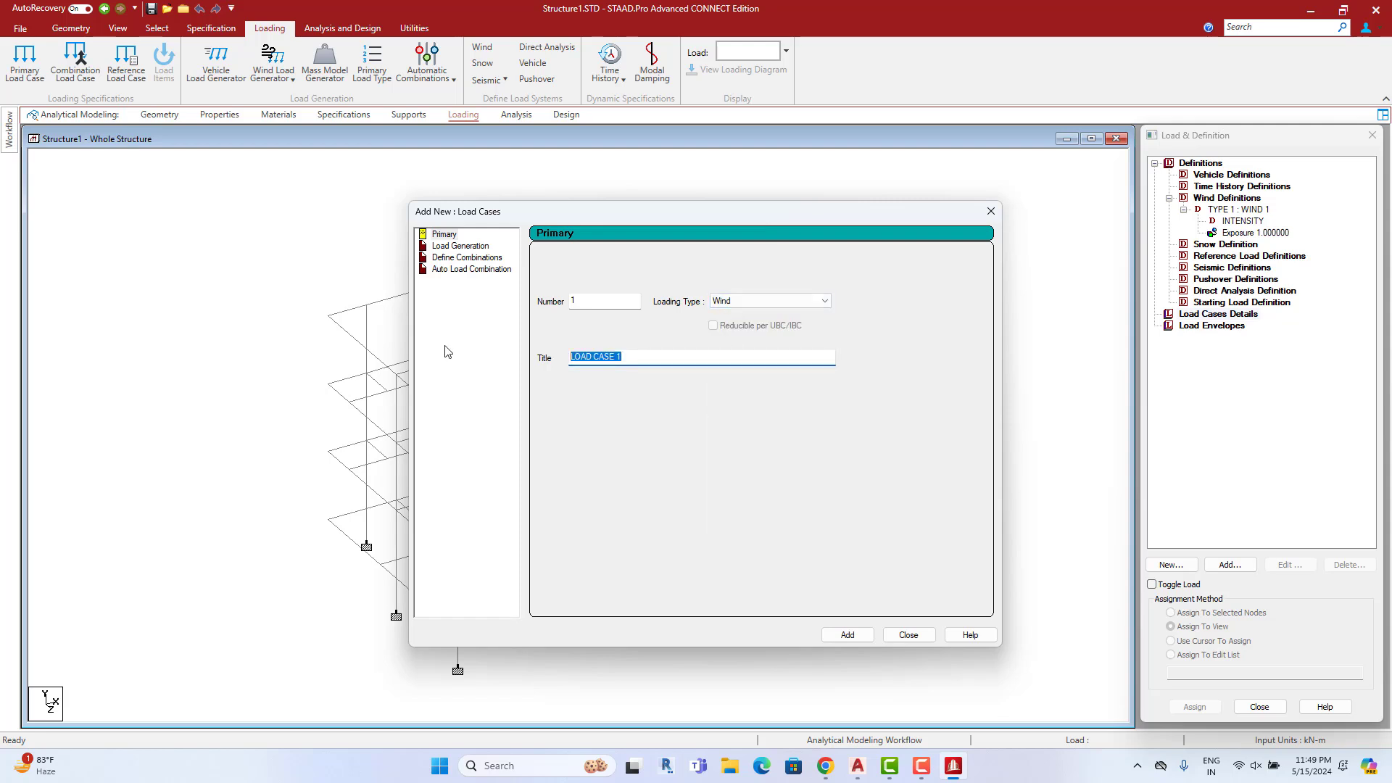
text(W)
key(BackSpace)
text(X+)
click(848, 634)
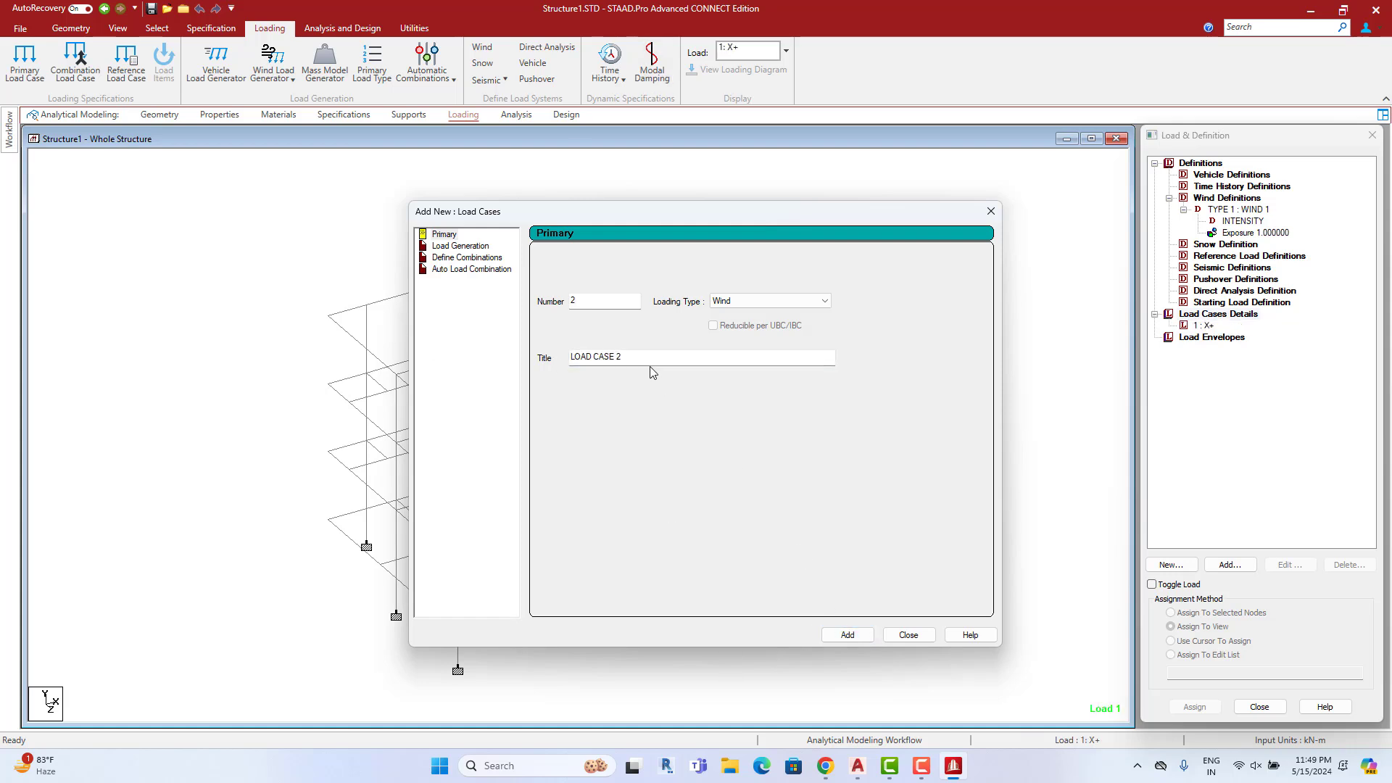
Add primary load case 2 of type Wind with the title X-
drag(625, 358, 489, 363)
text(X)
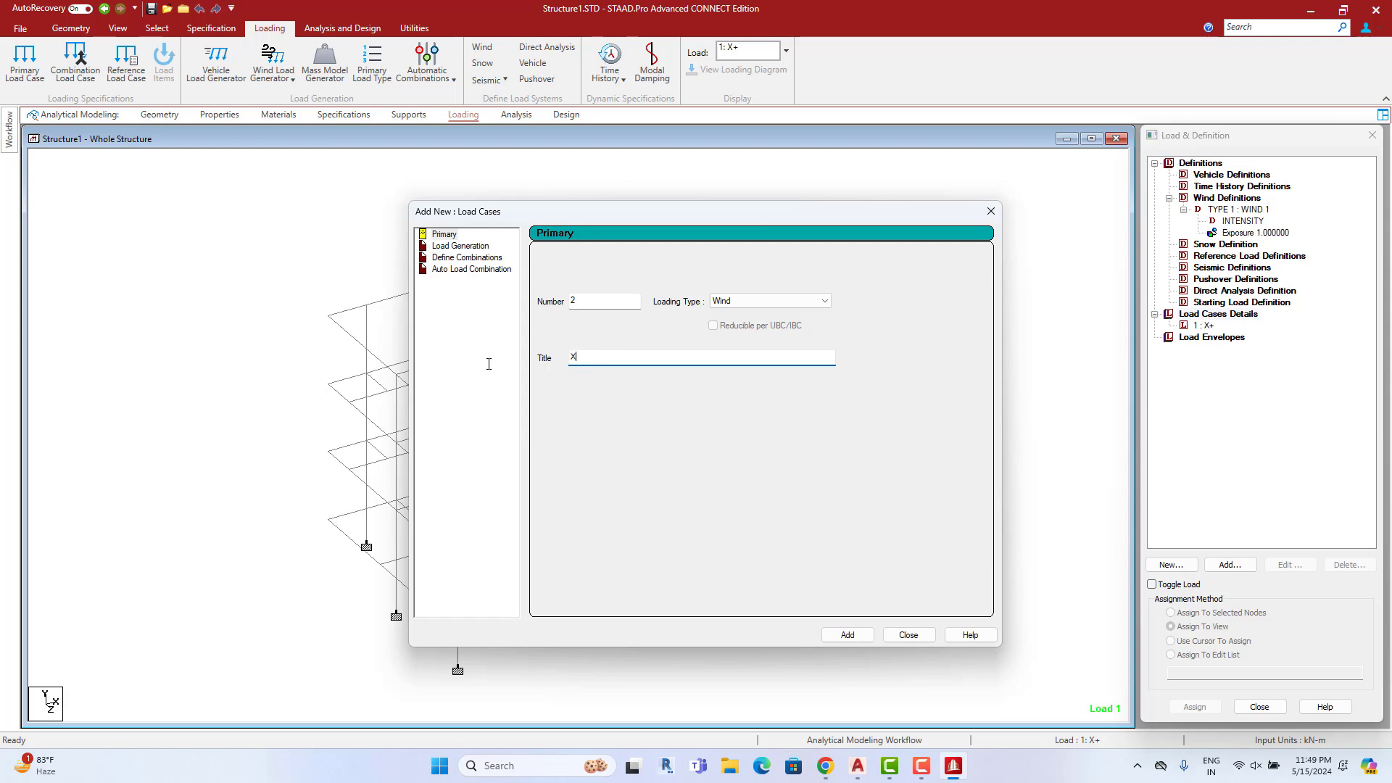
text(-)
click(852, 640)
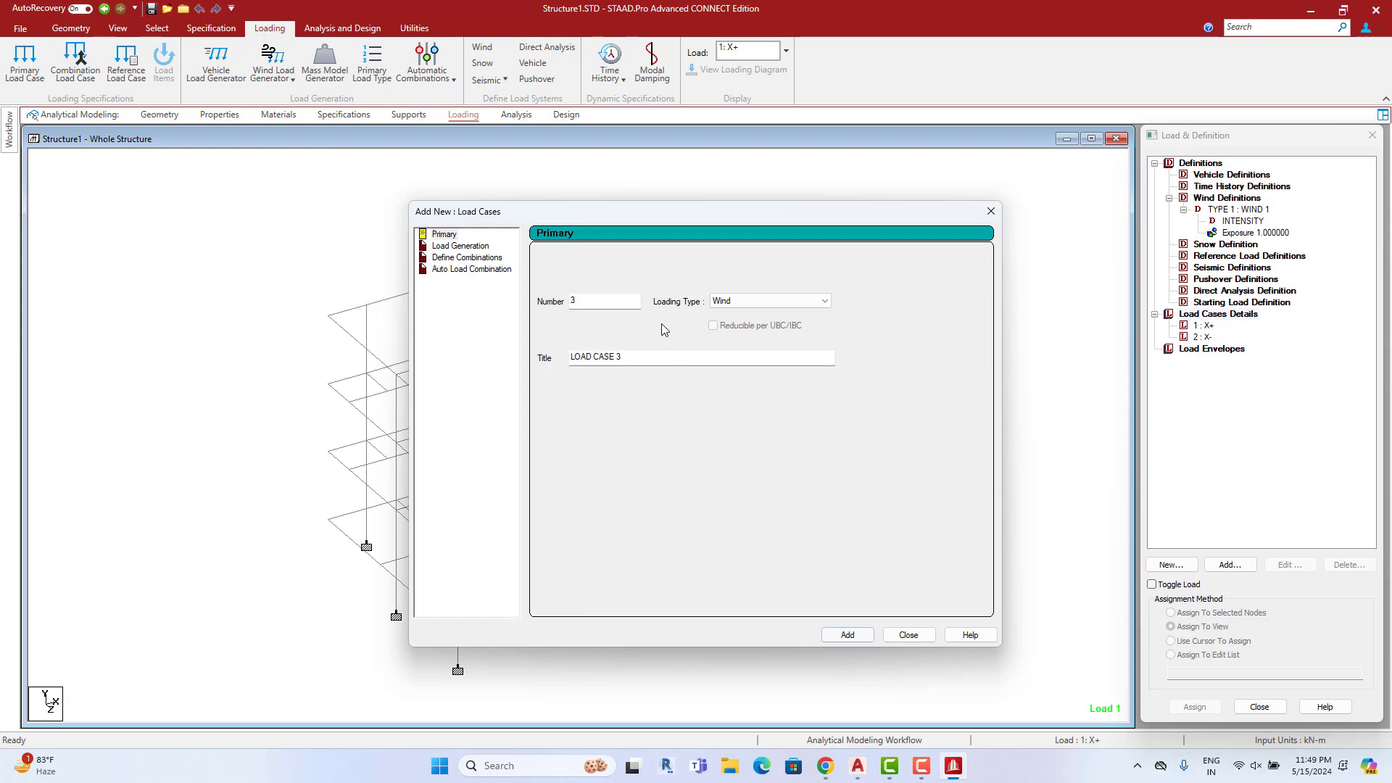
Add Wind load cases 3 and 4, titled Z+ and Z-, and finish adding load cases
drag(631, 360, 482, 366)
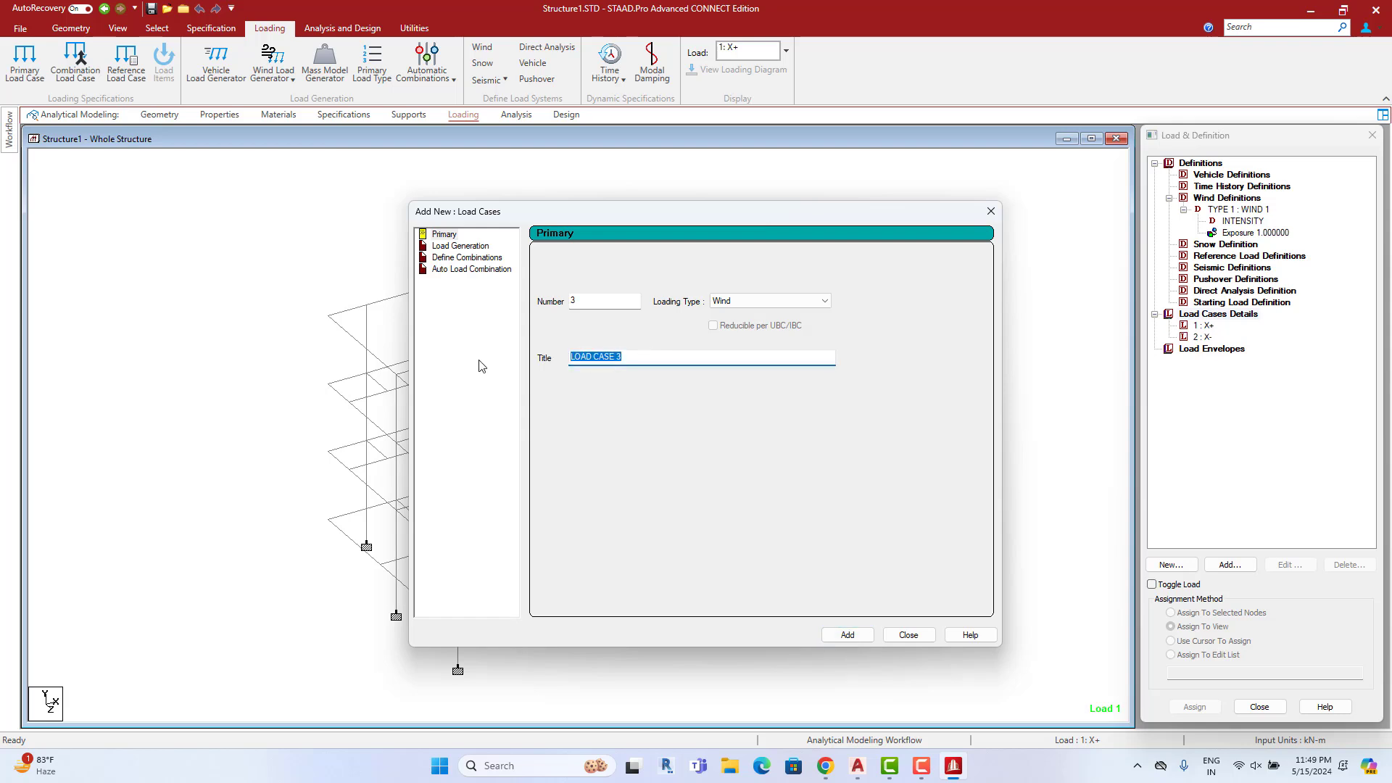
text(Z+)
click(847, 635)
drag(641, 361, 522, 364)
text(Z)
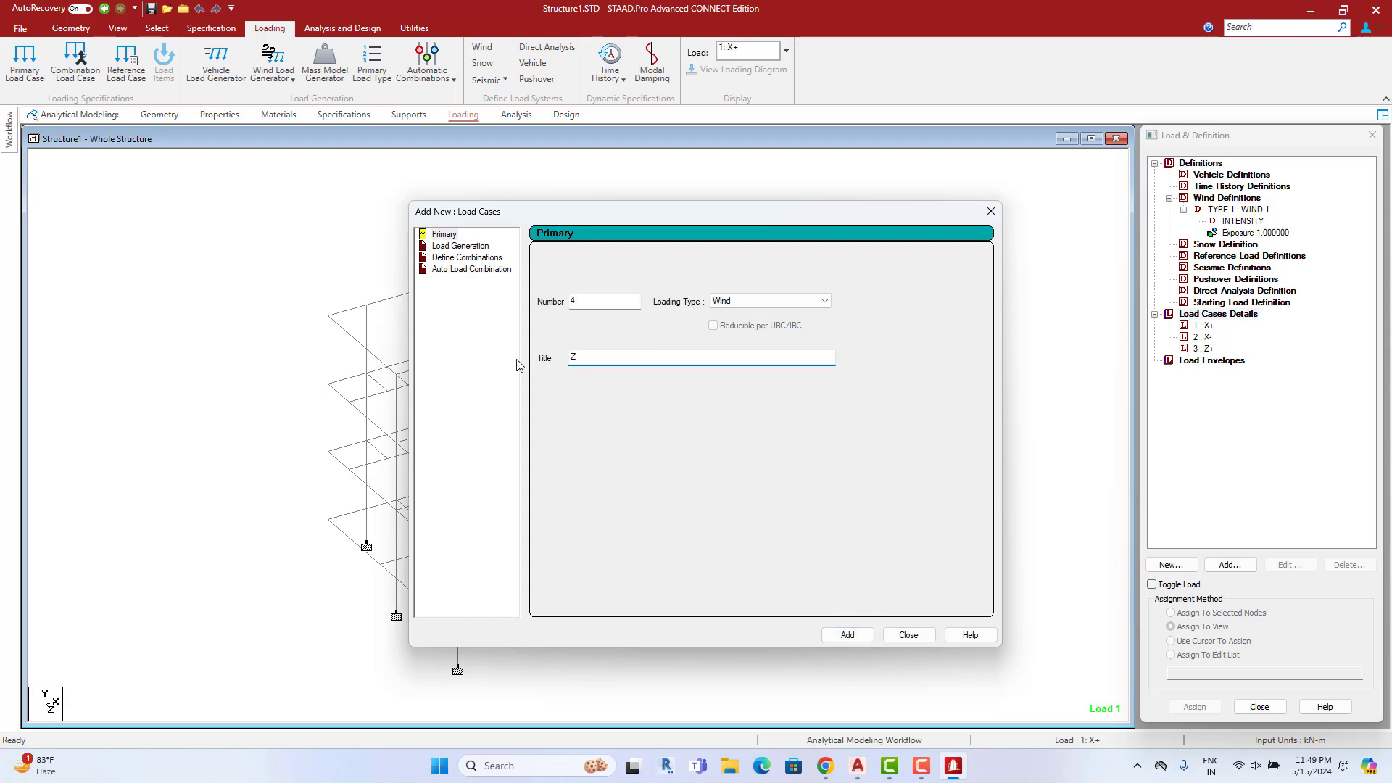
text(-)
click(847, 636)
click(909, 635)
Add a type 1 wind load on the X windward face with factor 1 to load case X+
click(1205, 326)
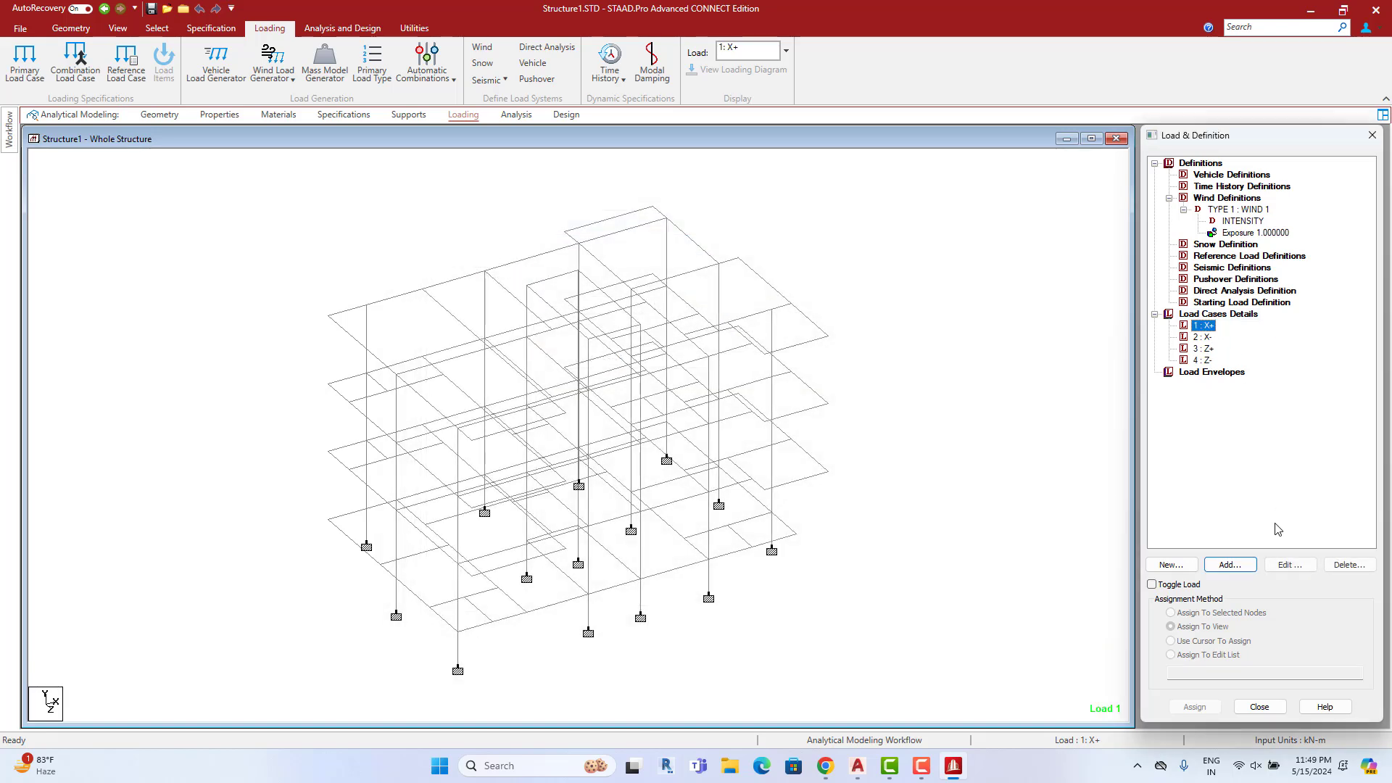
click(1231, 565)
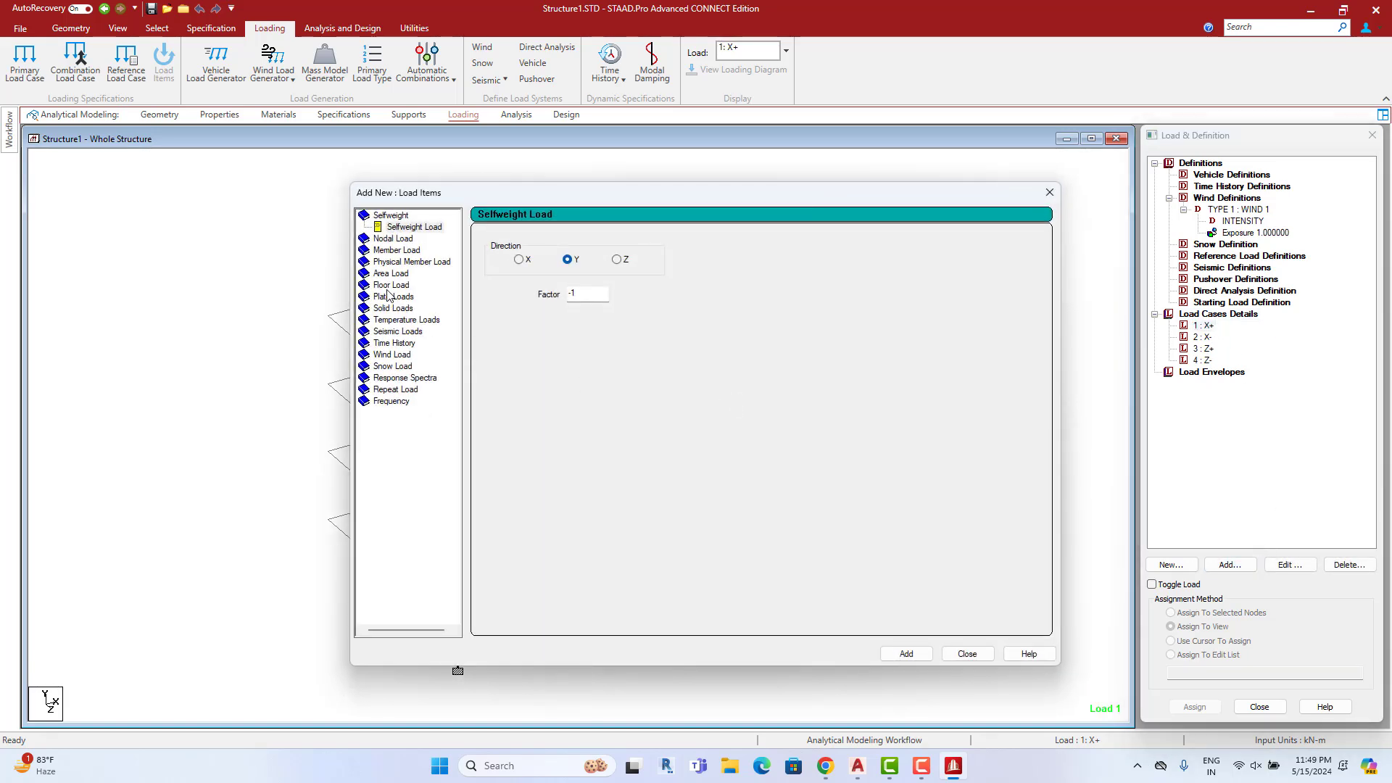
click(392, 354)
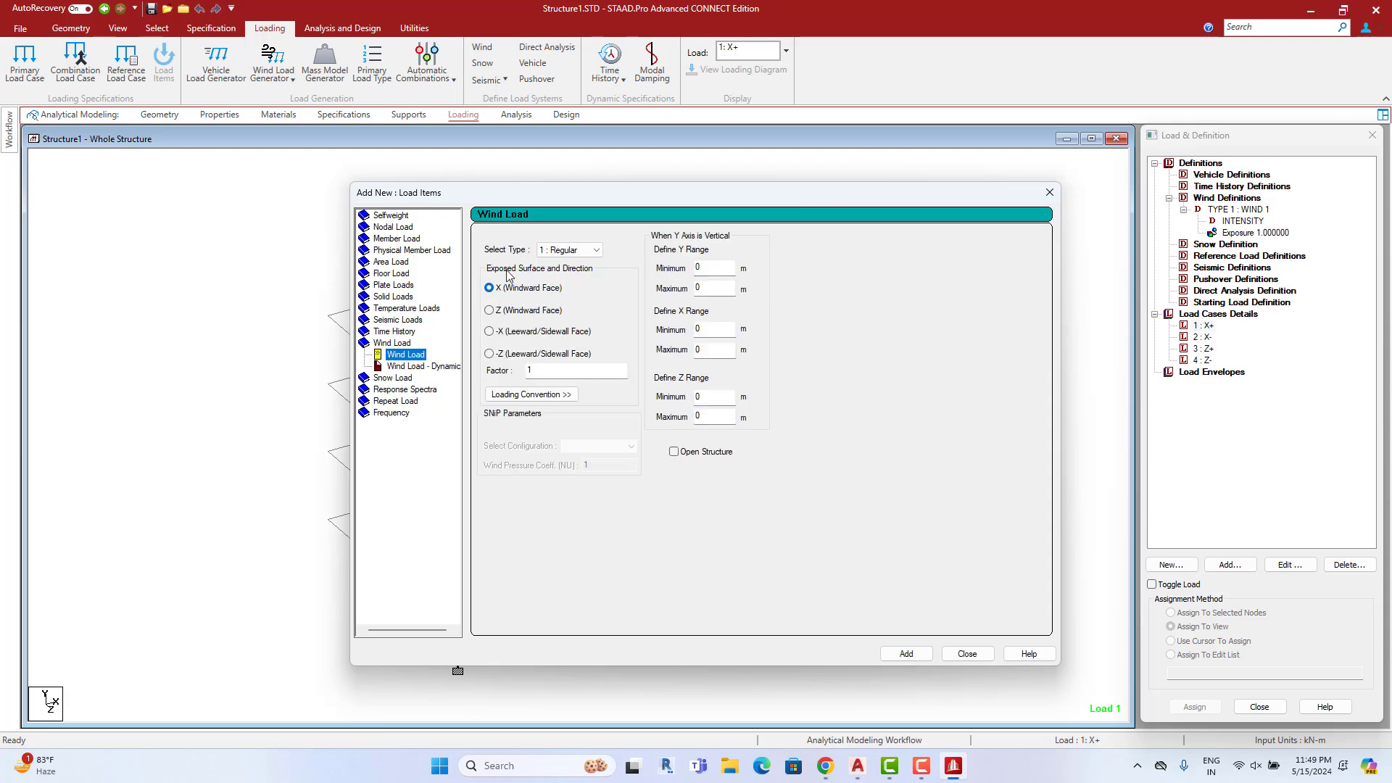
click(907, 653)
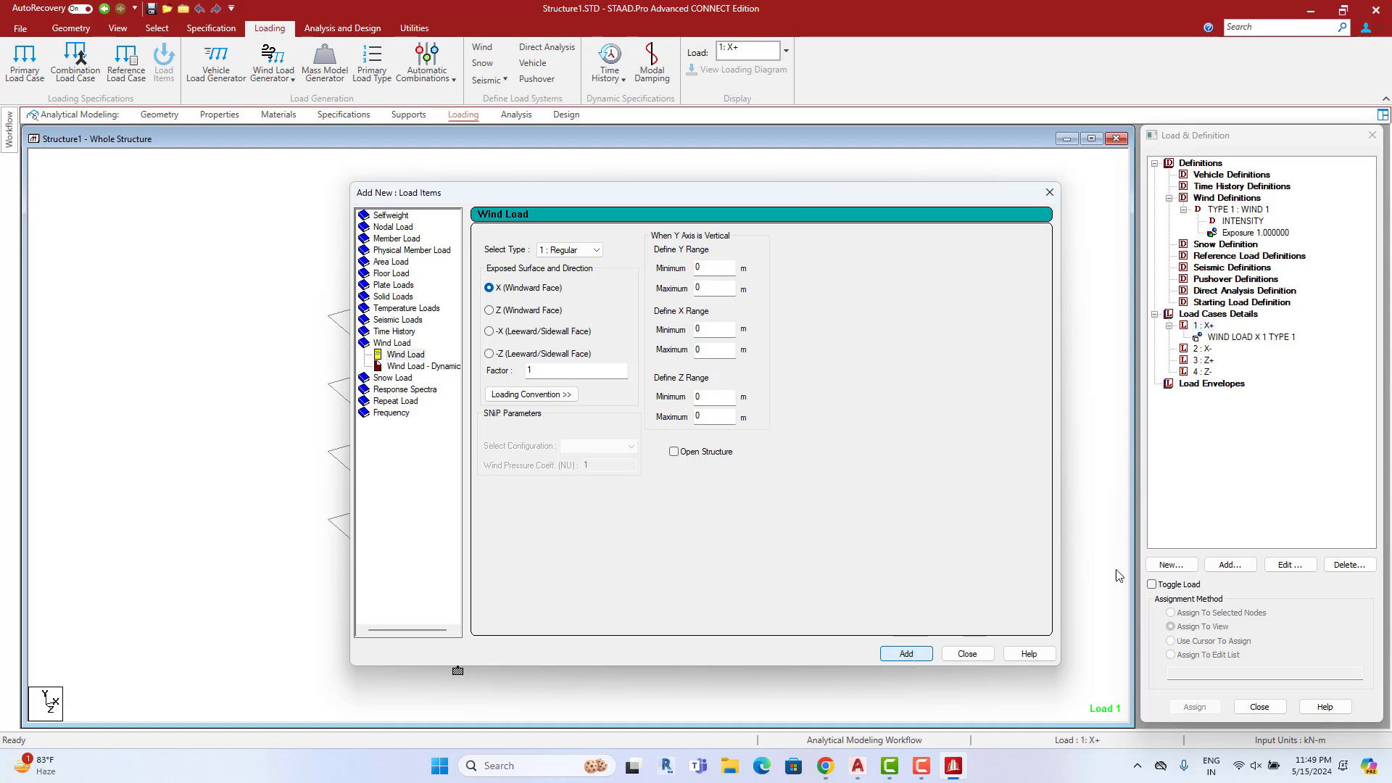
Add a type 1 wind load on the X windward face with factor -1 to load case X-
click(1205, 349)
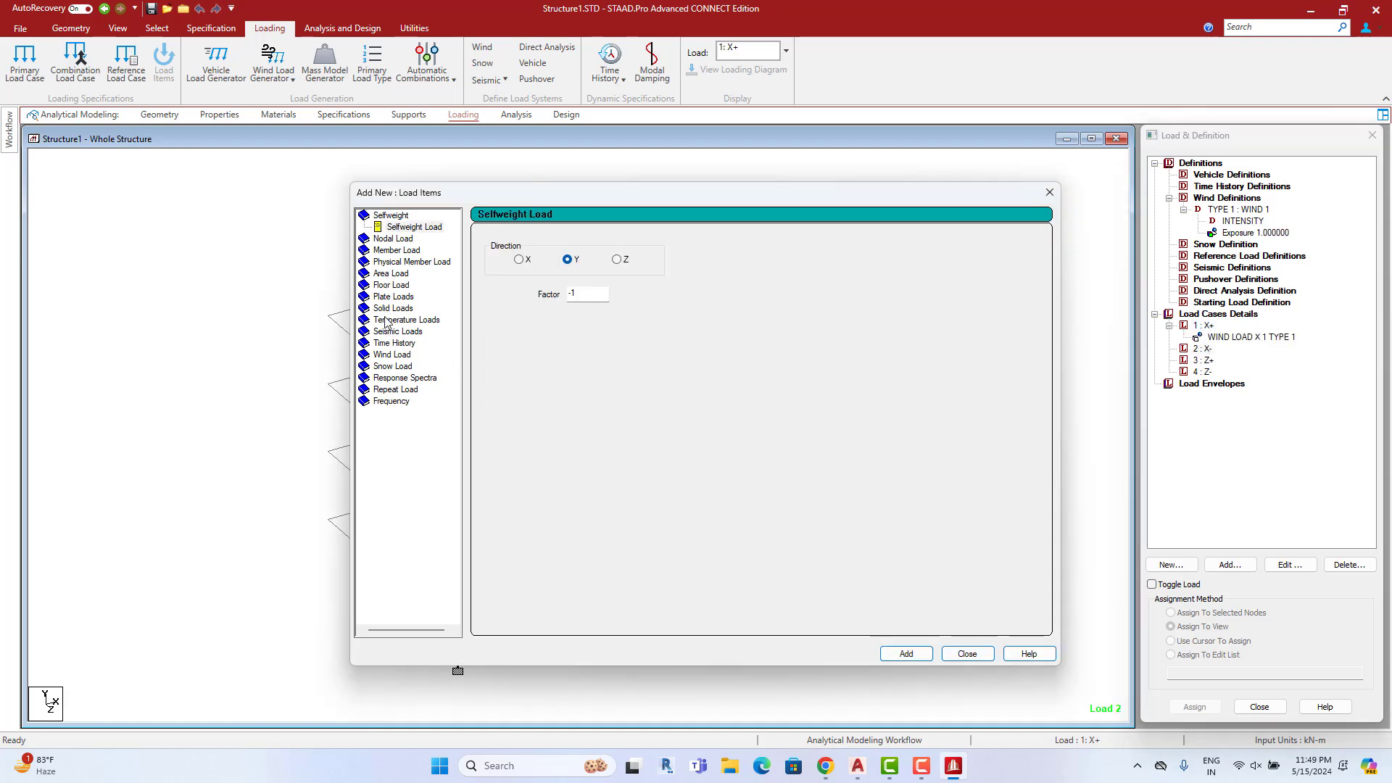
click(387, 356)
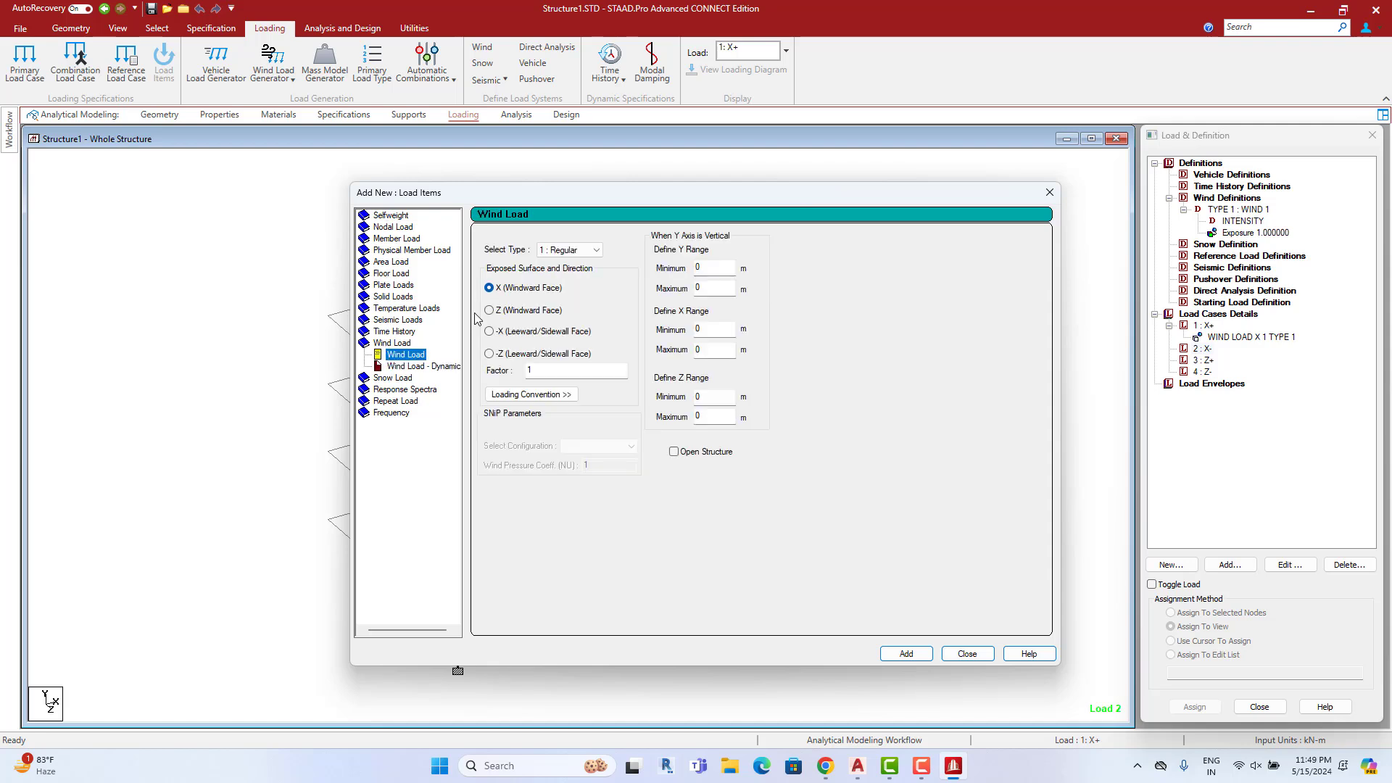
click(530, 370)
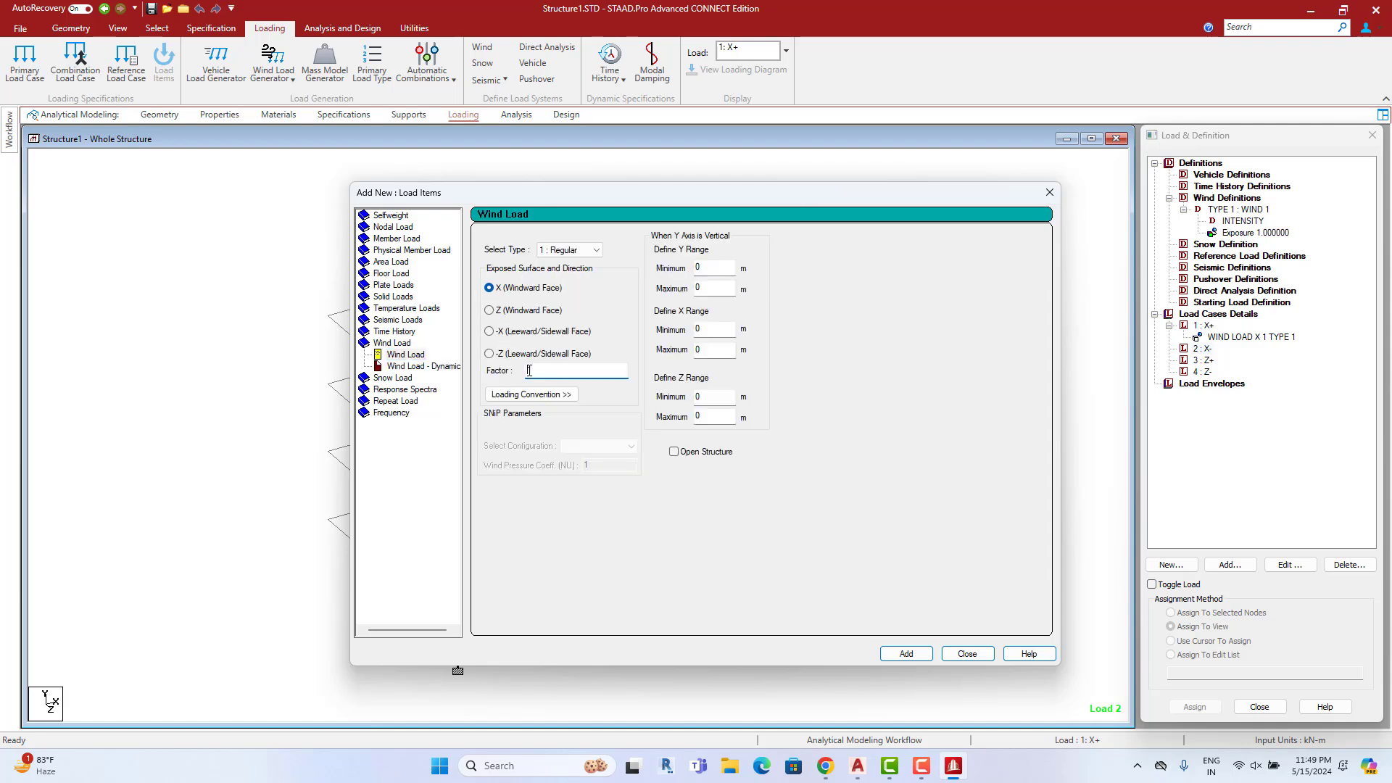
text(-1)
click(908, 657)
Add a type 1 wind load on the Z windward face with factor 1 to load case Z+
click(1200, 373)
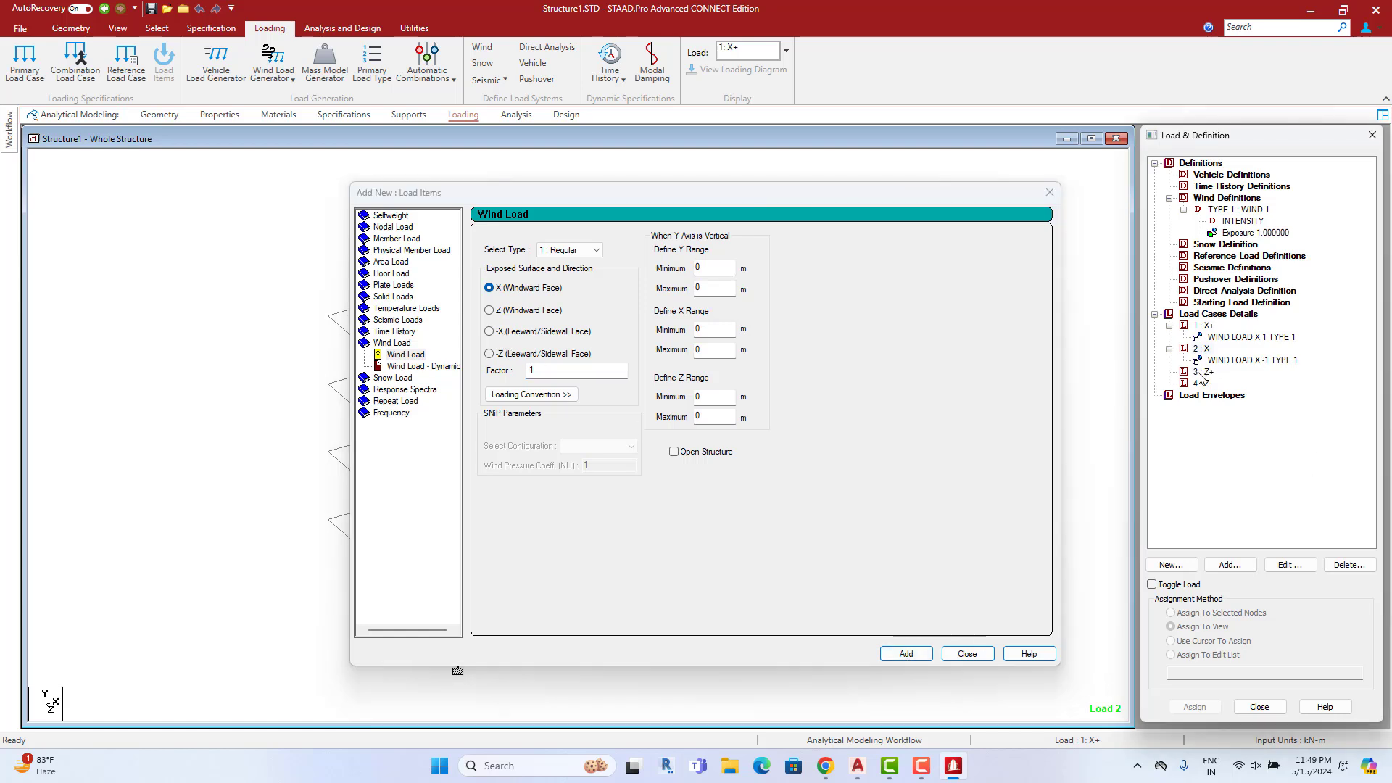
click(398, 356)
click(489, 310)
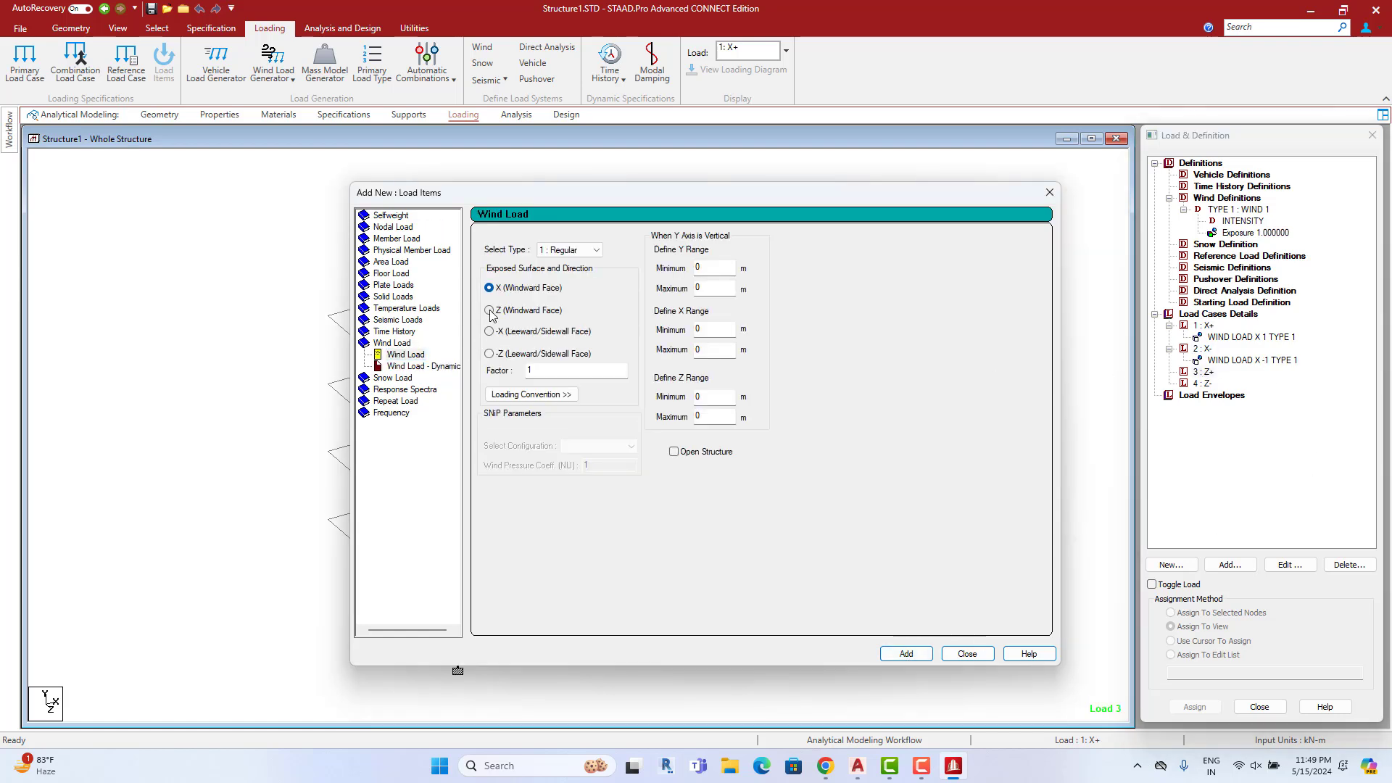
click(906, 653)
Add a type 1 wind load on the Z windward face with factor -1 to load case Z-
click(1202, 395)
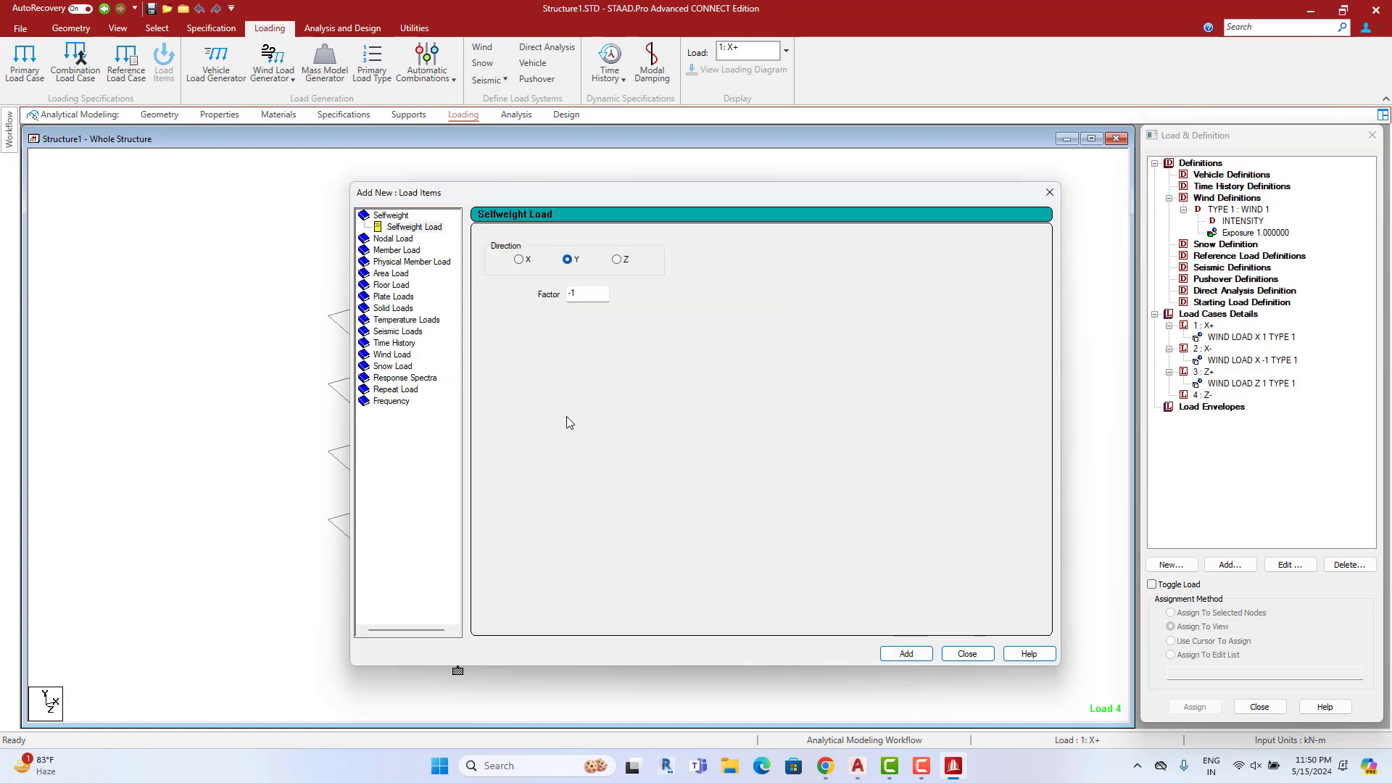
click(399, 356)
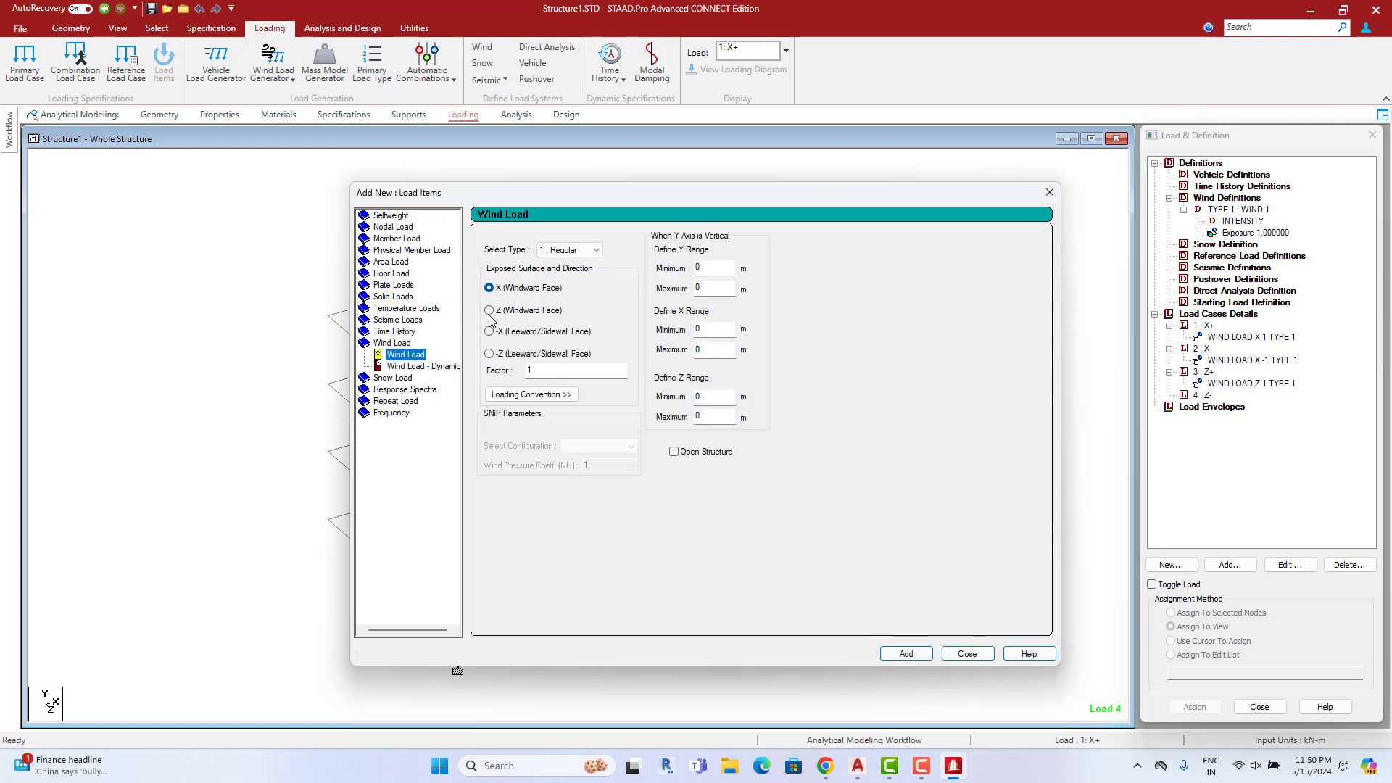
click(490, 311)
click(529, 369)
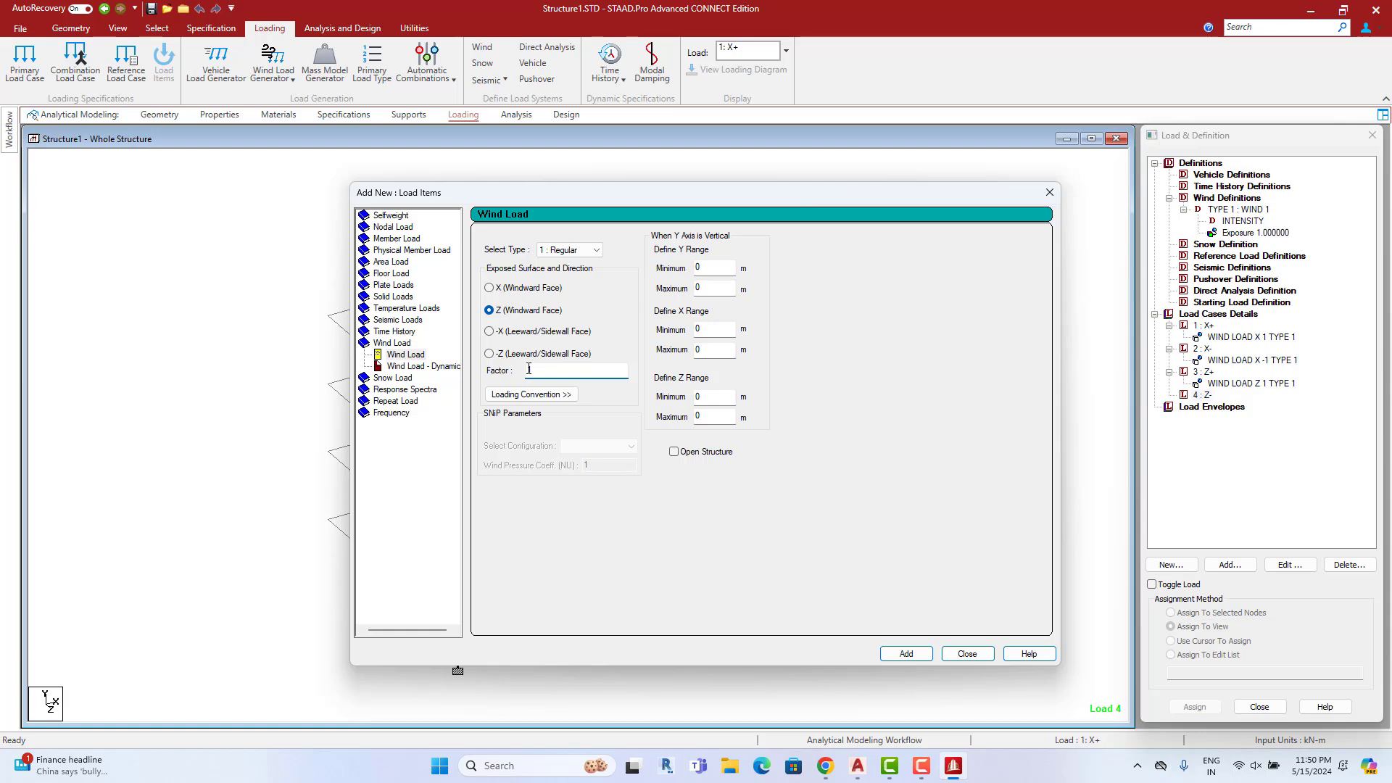
click(906, 655)
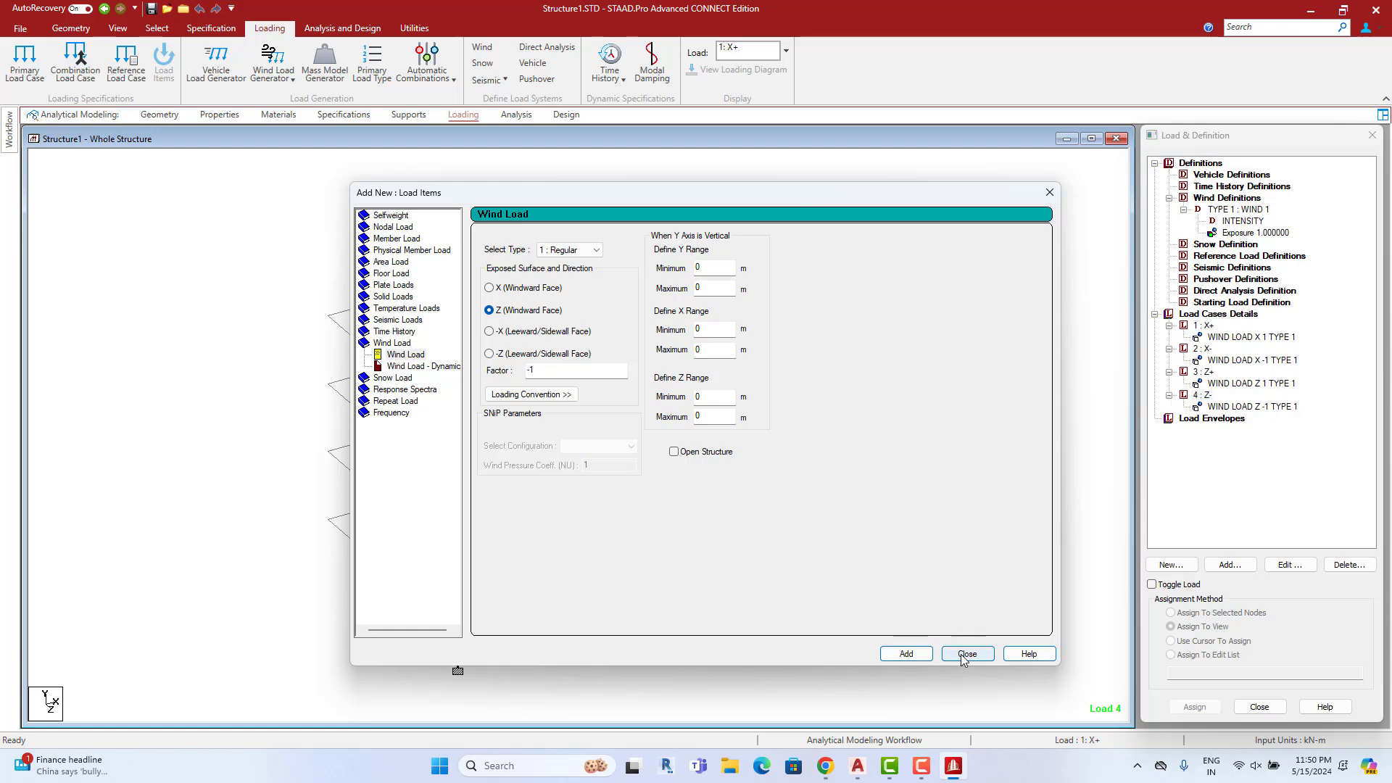
Finish adding load items and display the X+, X-, Z+ and Z- wind loads on the model one by one
click(967, 653)
click(1230, 338)
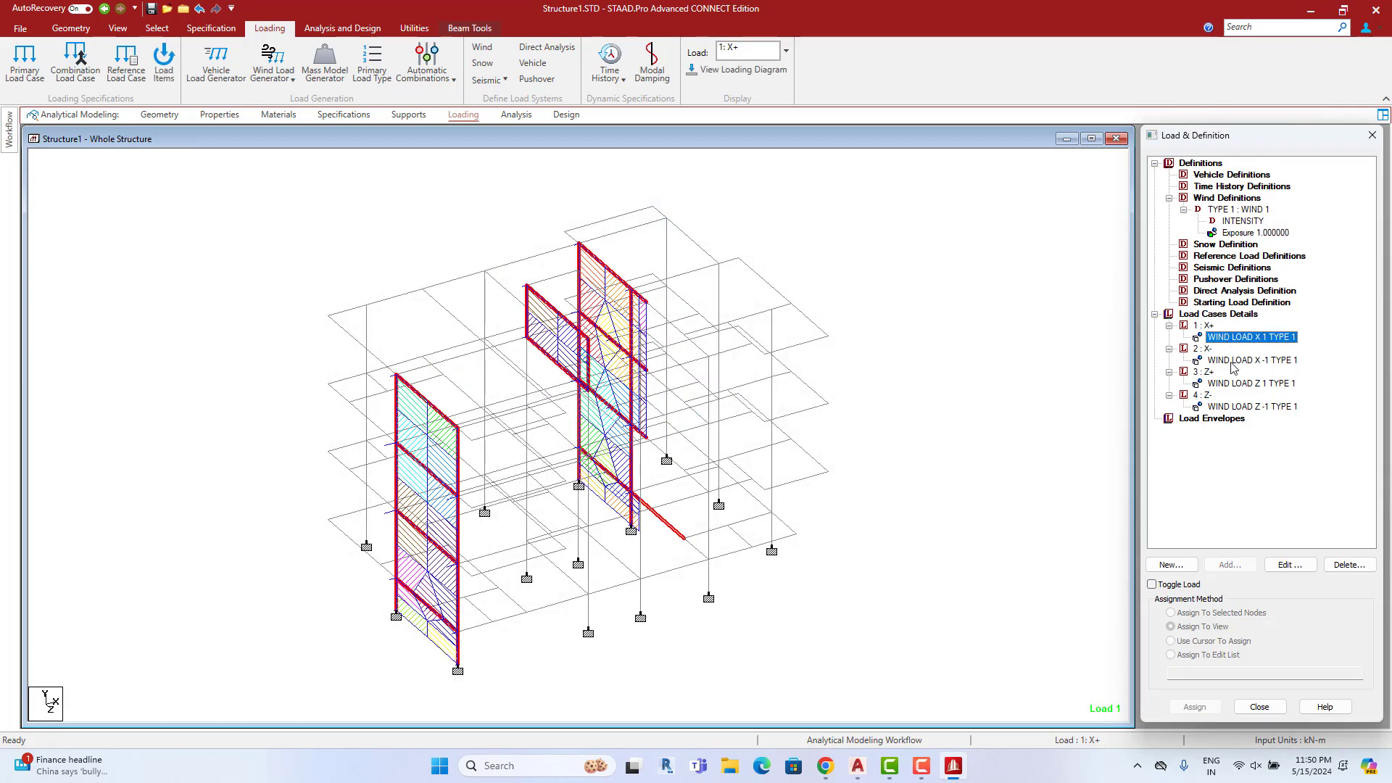
click(1233, 360)
click(1275, 383)
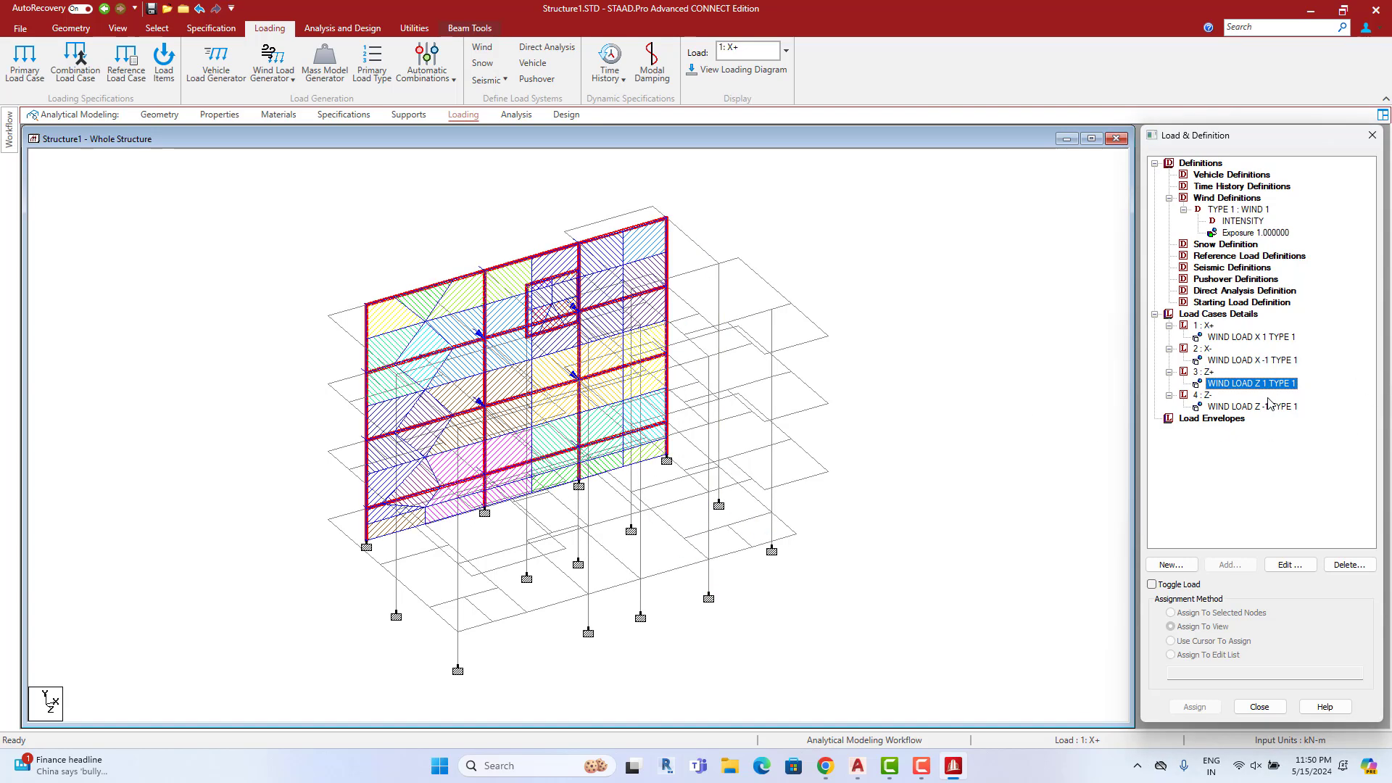
click(1269, 406)
click(1059, 371)
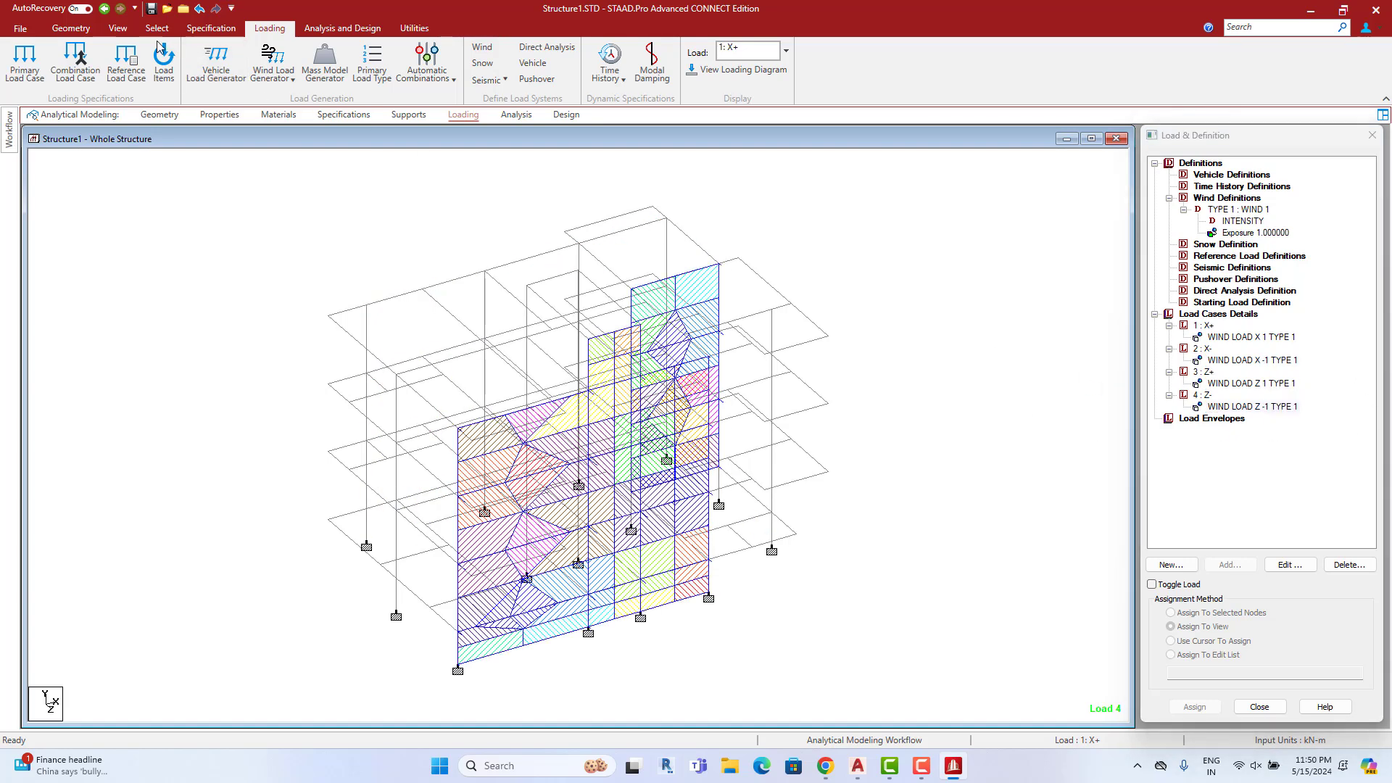
Show the structure in plan view and open the wind load of load case X+ for editing
click(117, 27)
click(296, 48)
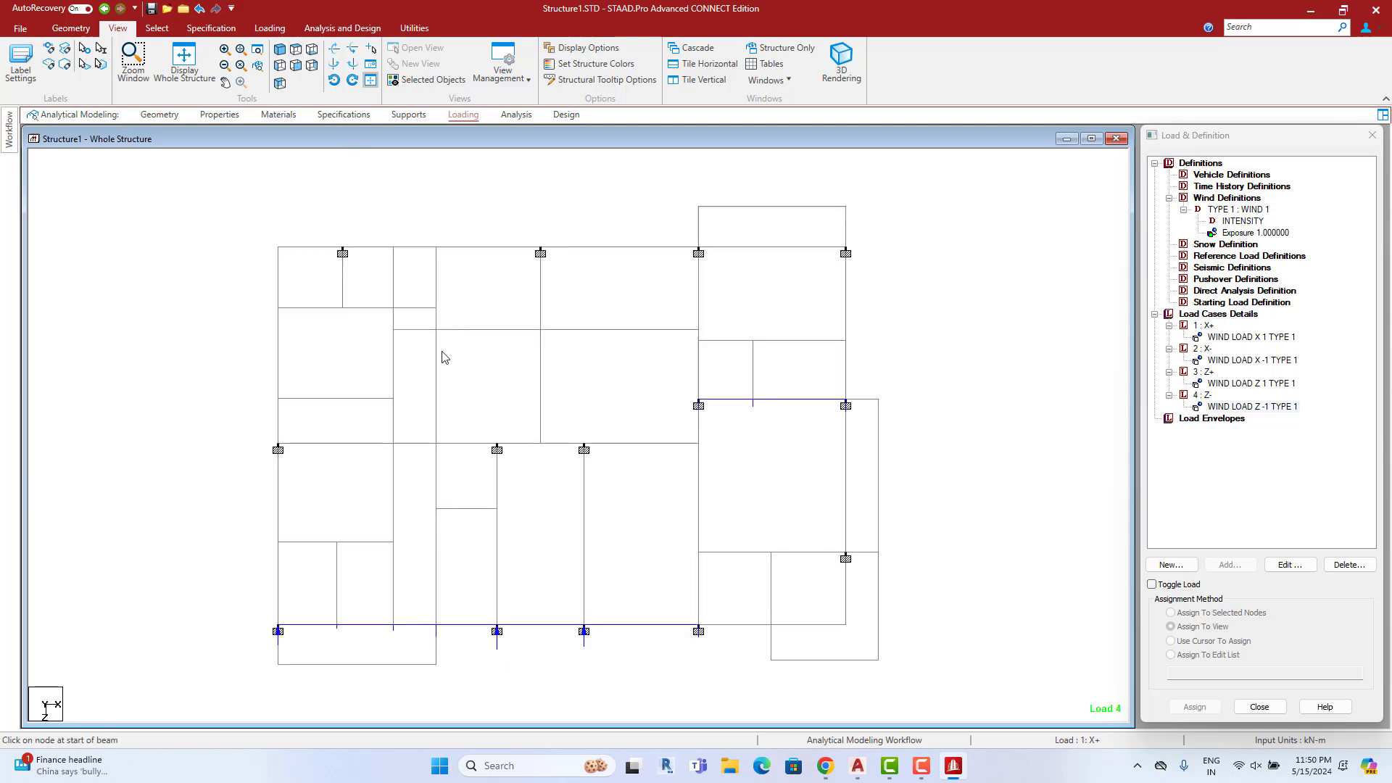
click(1240, 337)
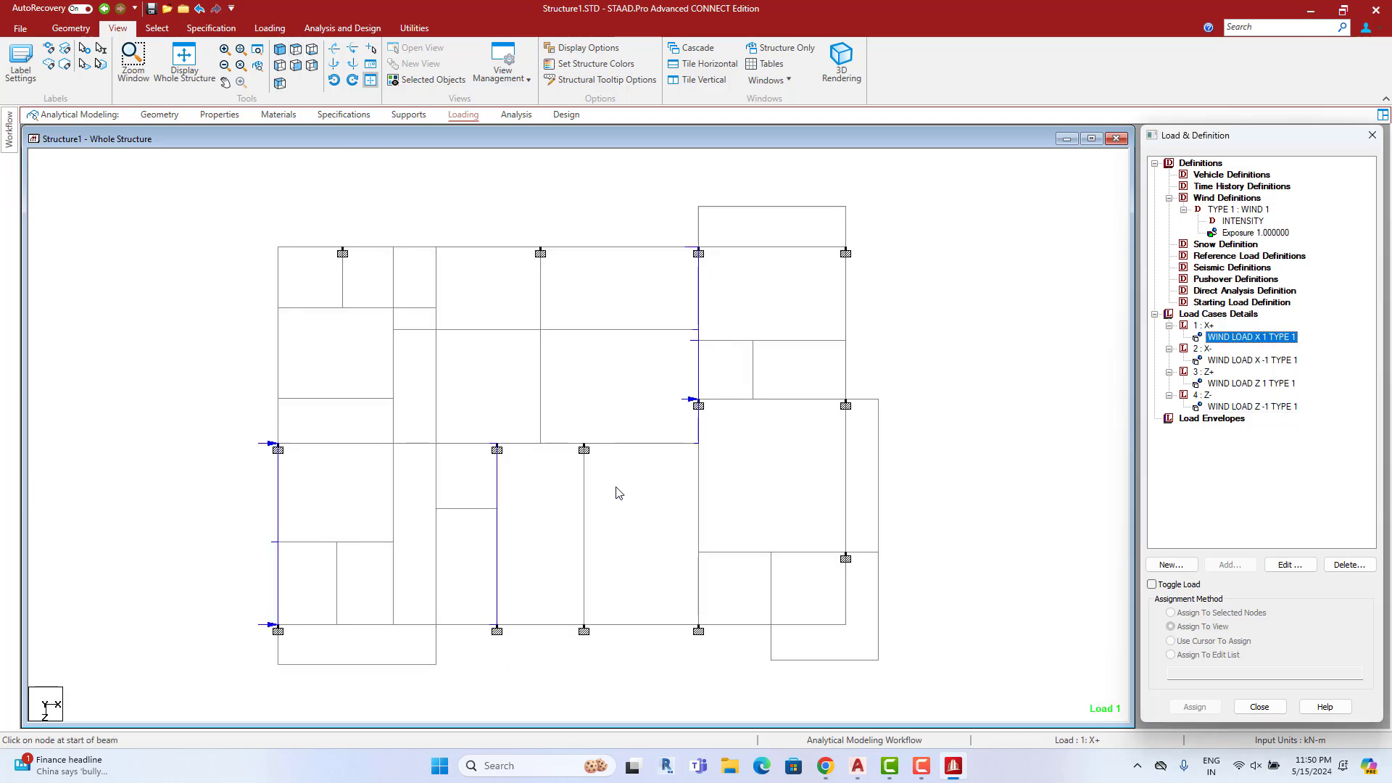
click(1290, 565)
drag(620, 249, 959, 267)
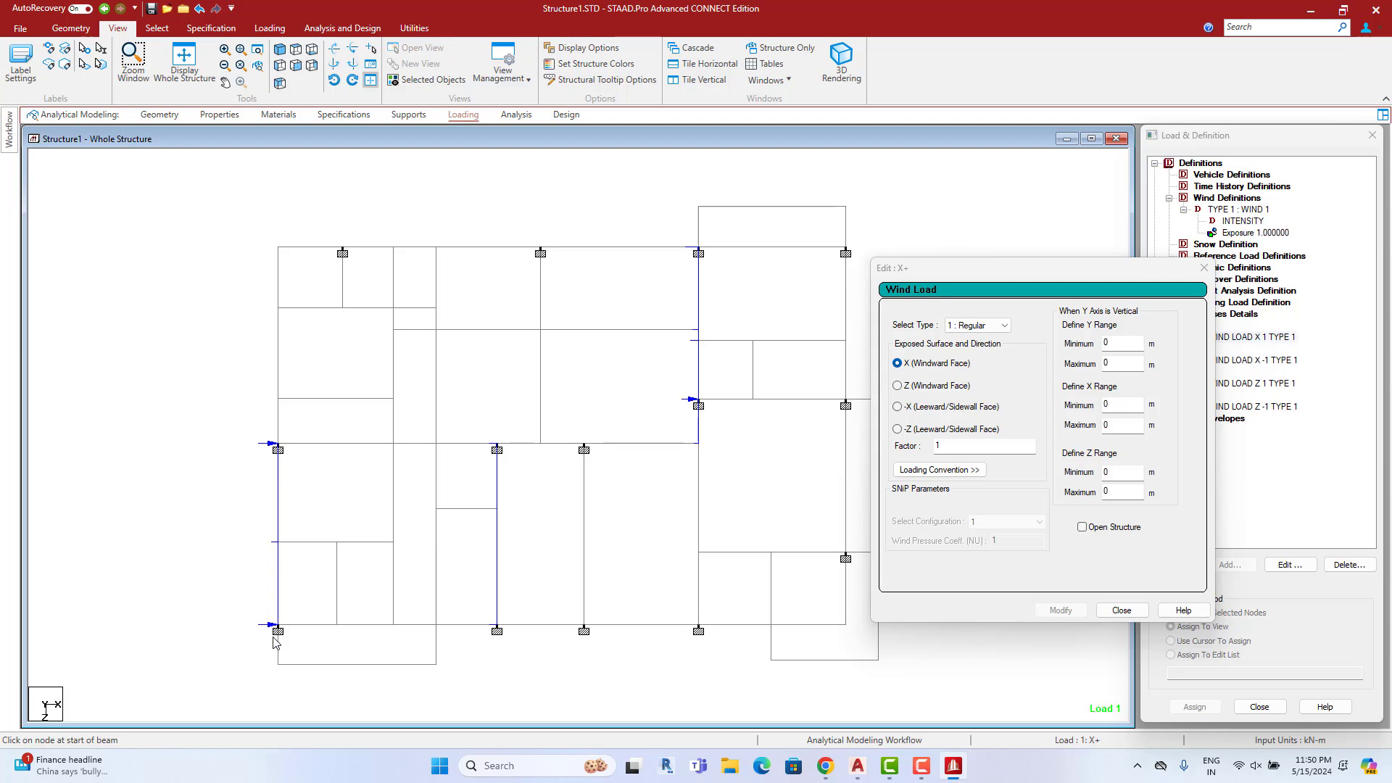
Activate the Nodes cursor and look up the coordinates of the rear corner node on the plan's X windward side
right_click(305, 205)
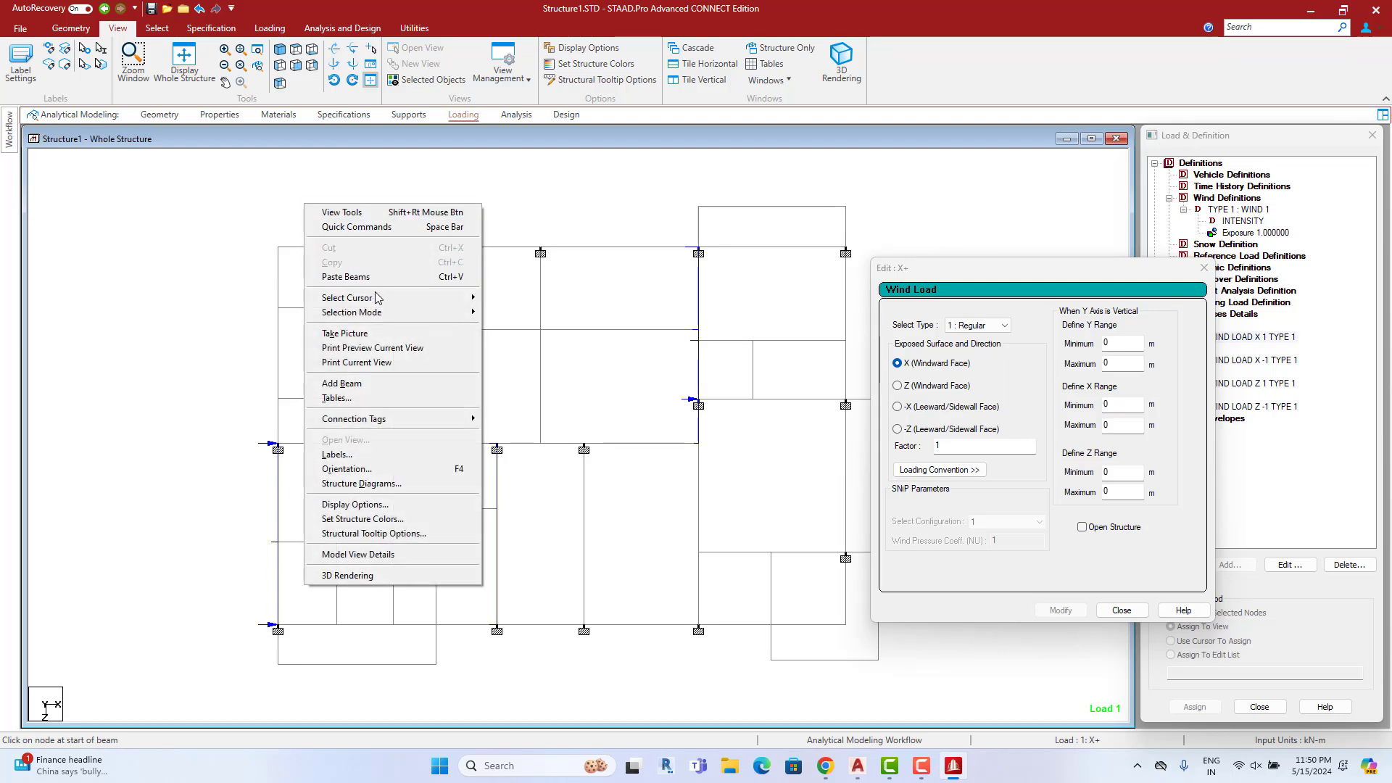
click(522, 297)
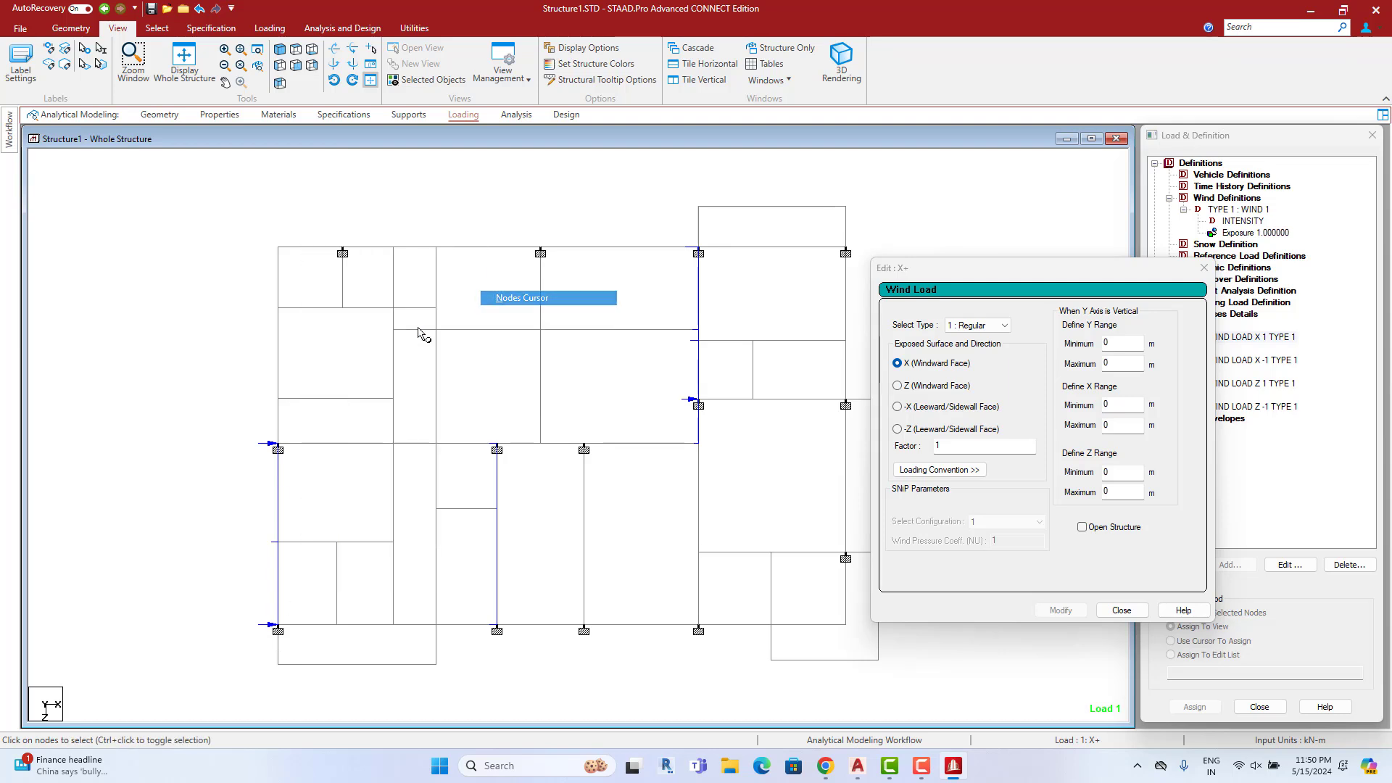
double_click(280, 251)
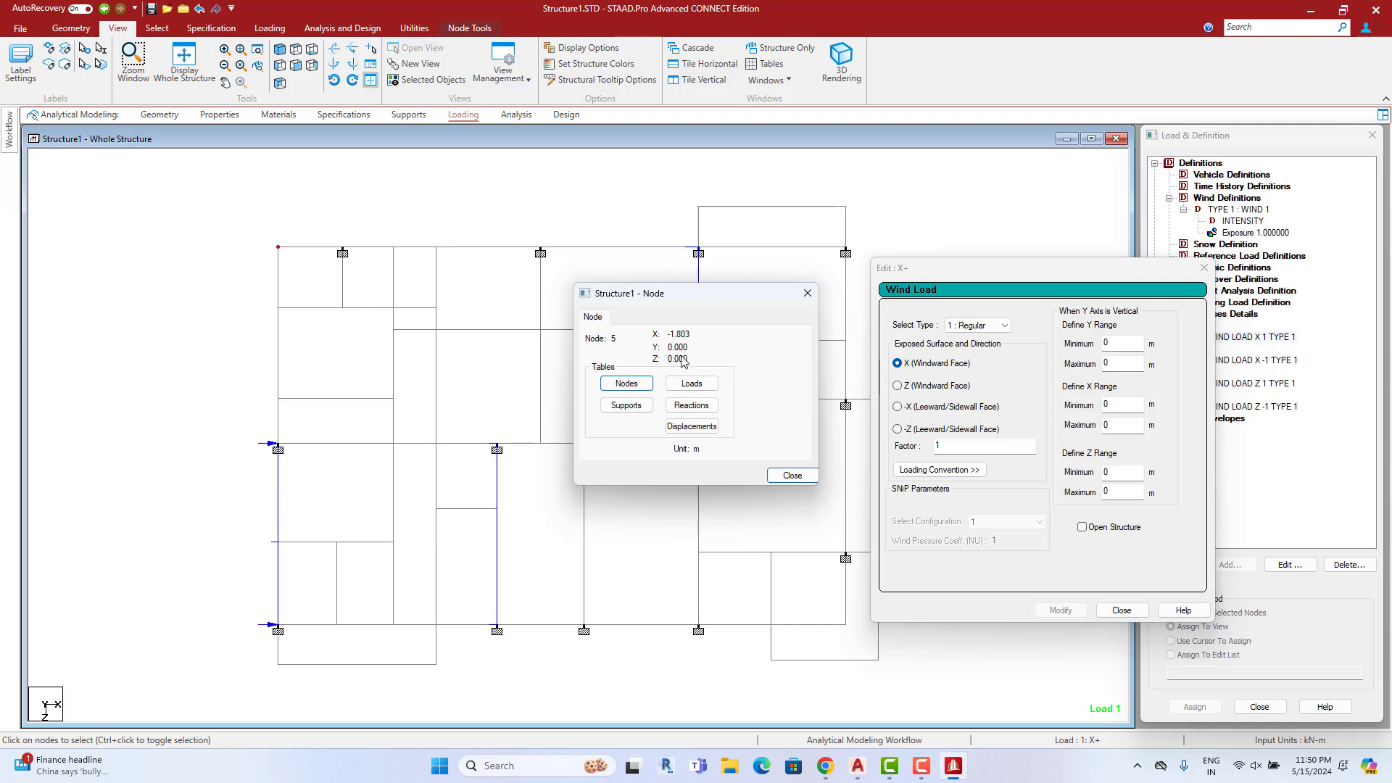
click(803, 297)
Inspect the coordinates of the roof-level node at the rear corner of the X windward side in a 3D view
click(579, 392)
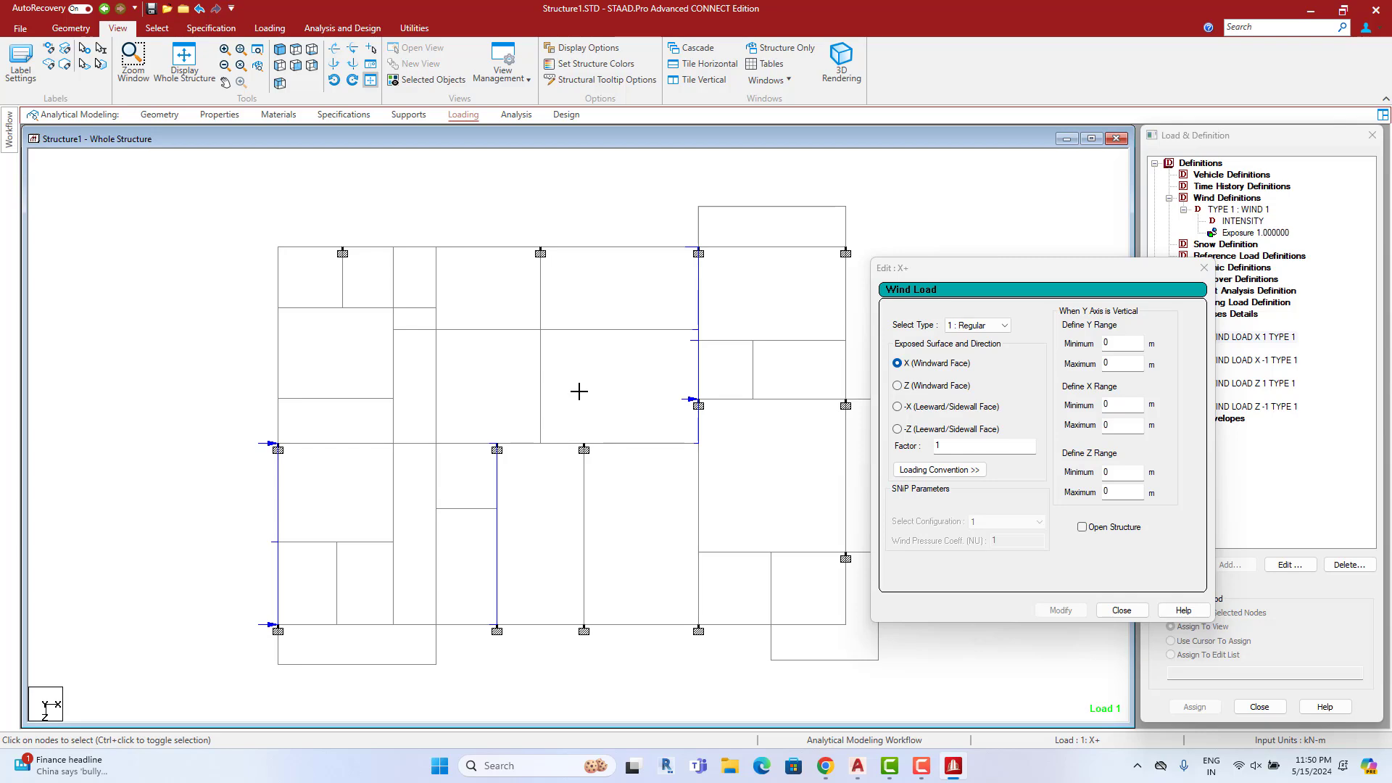
key(Up)
key(Up)
key(Right)
key(Right)
key(Right)
key(Right)
key(Right)
key(Up)
key(Up)
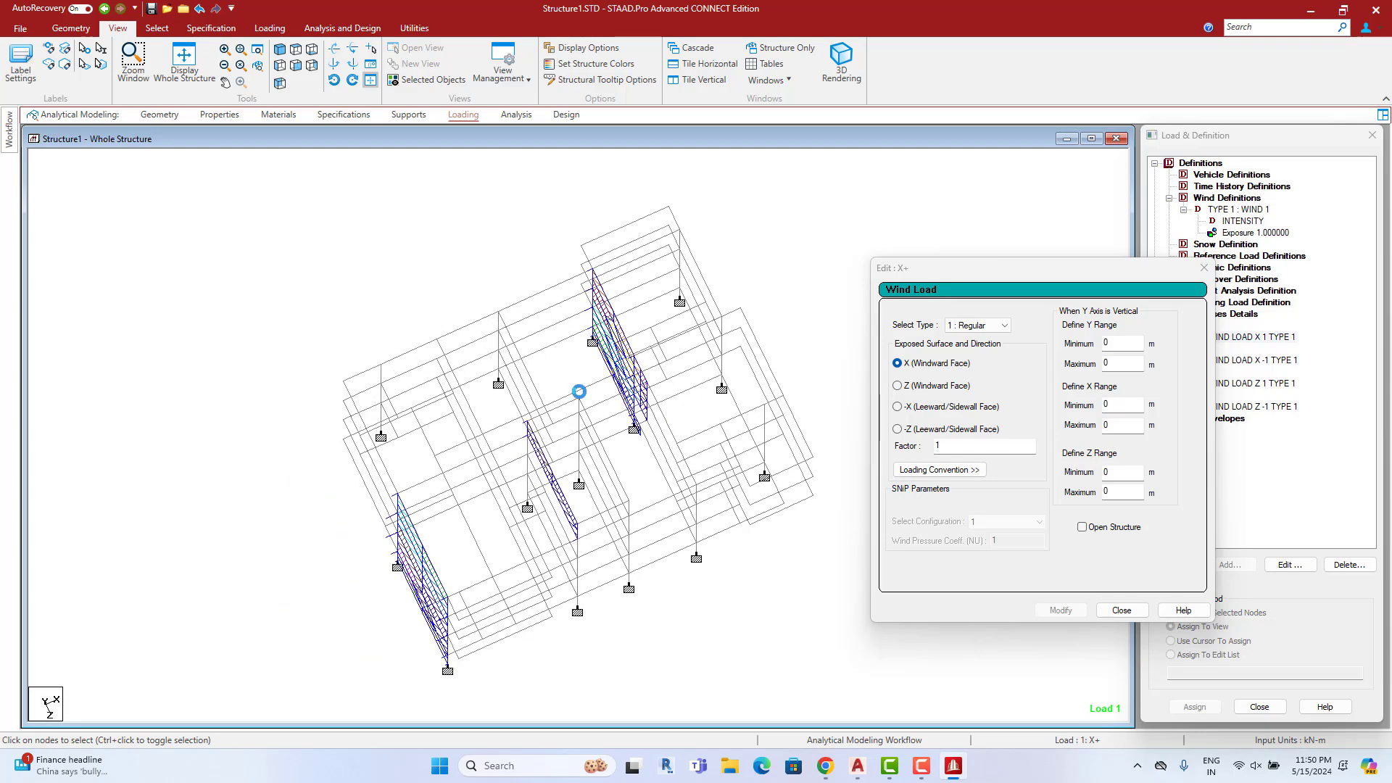
middle_drag(564, 447, 507, 368)
scroll(465, 575, up, 1)
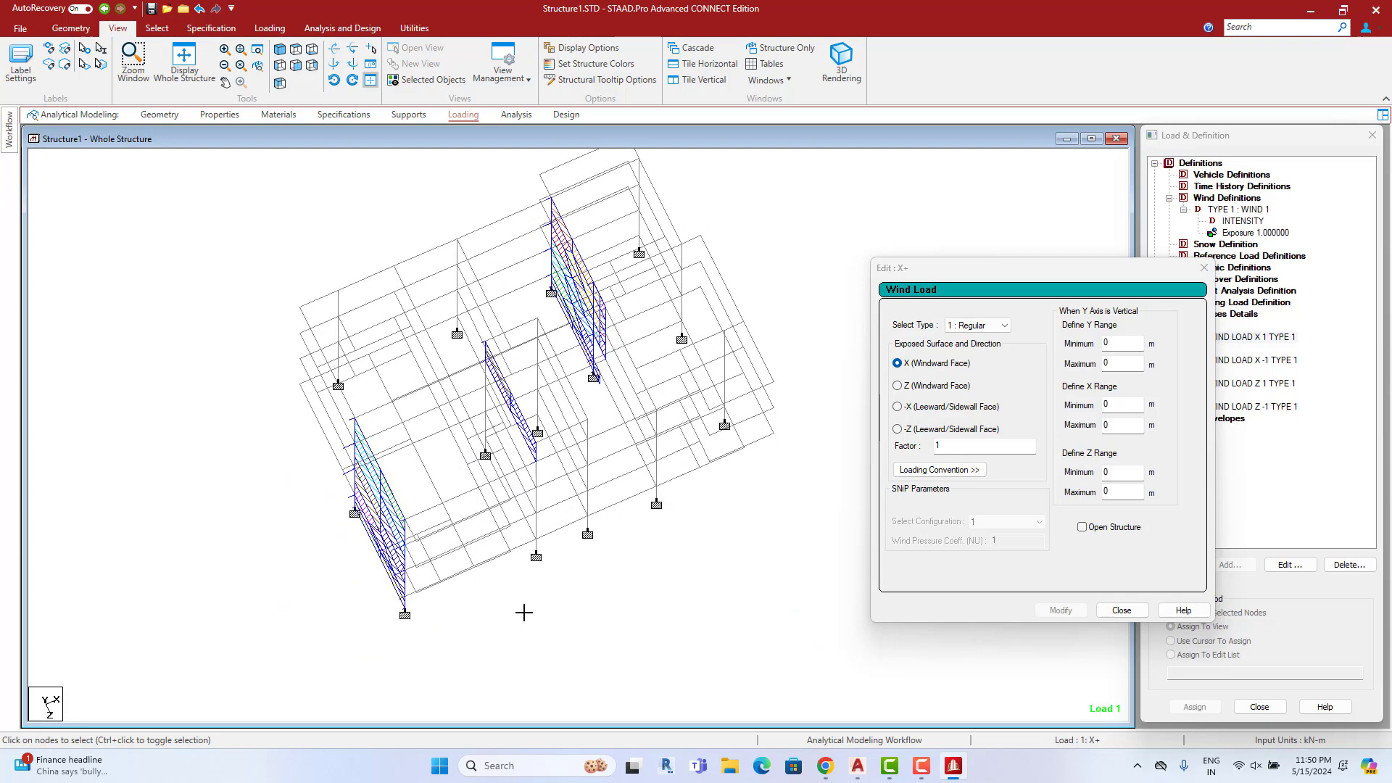
scroll(479, 620, up, 1)
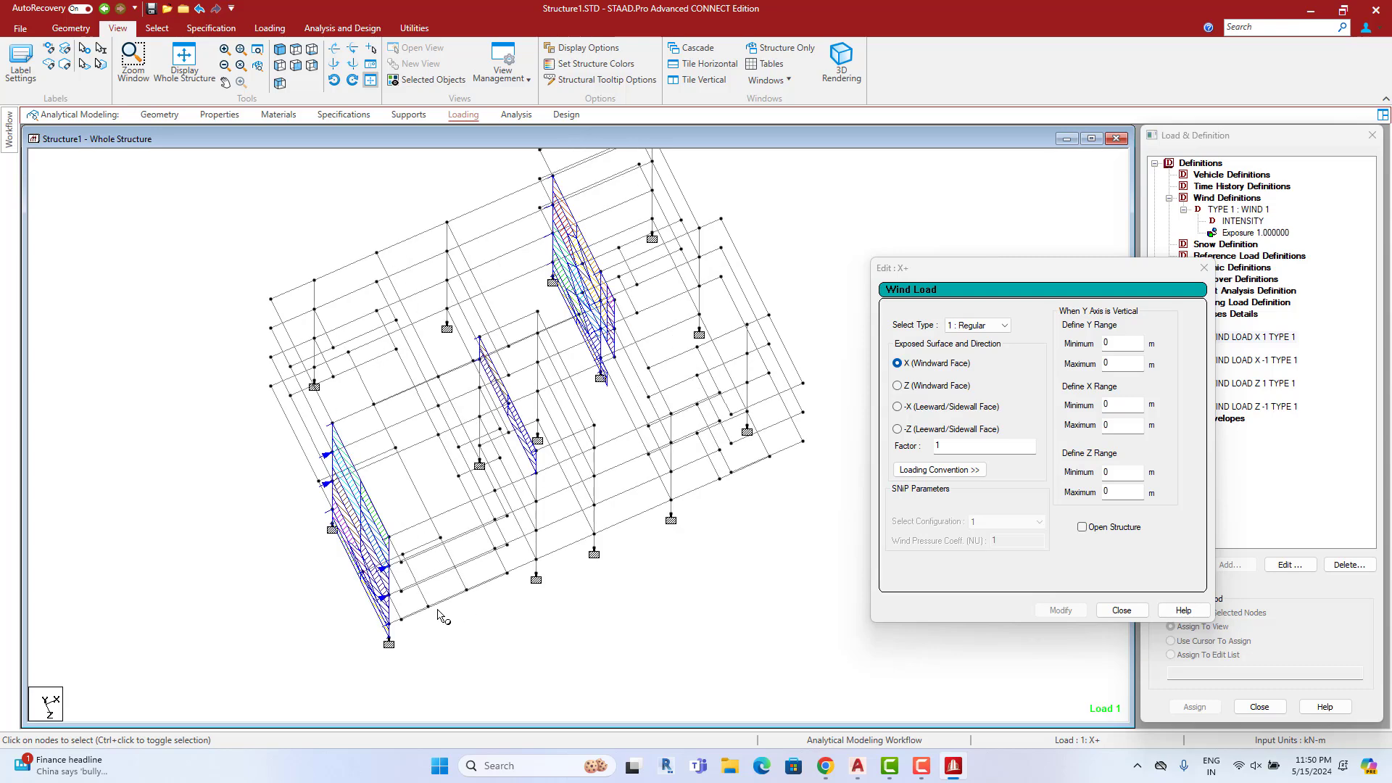
double_click(391, 626)
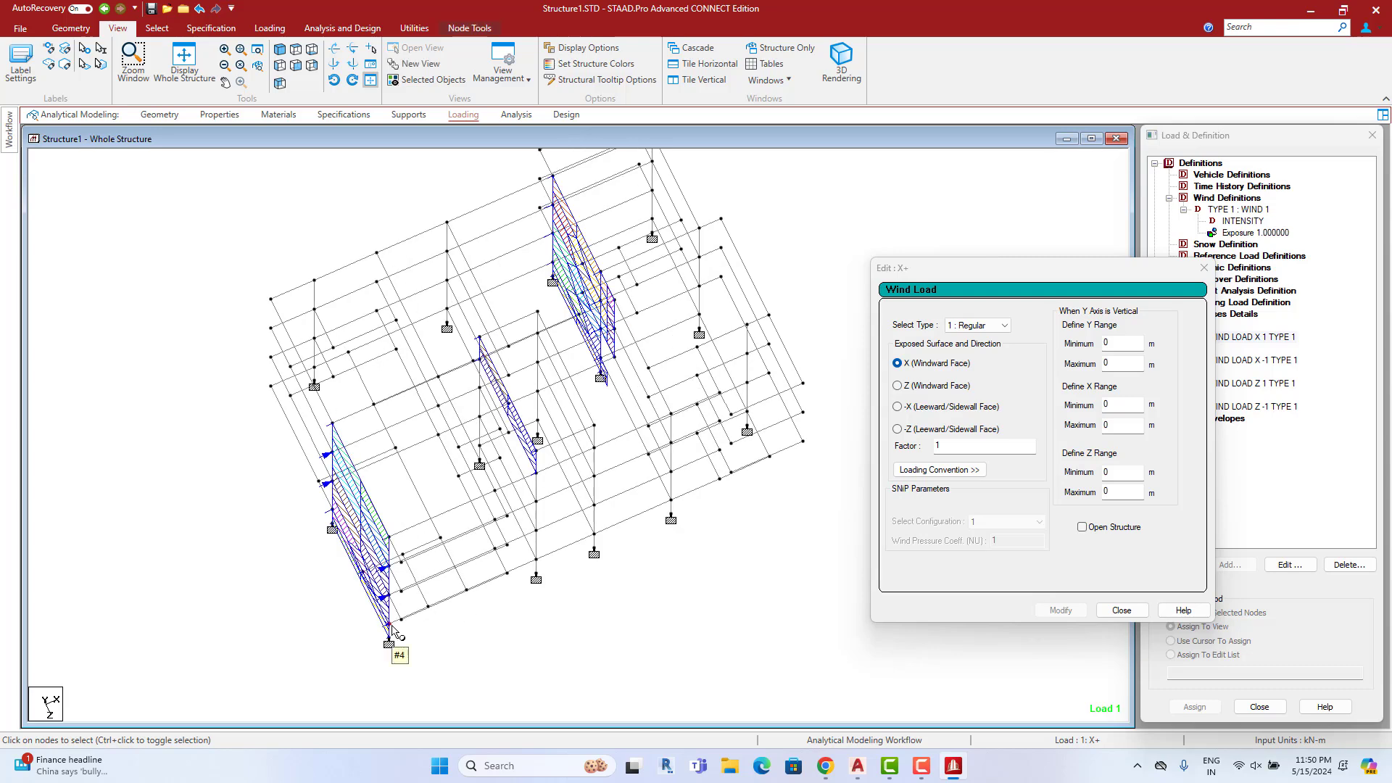
double_click(270, 299)
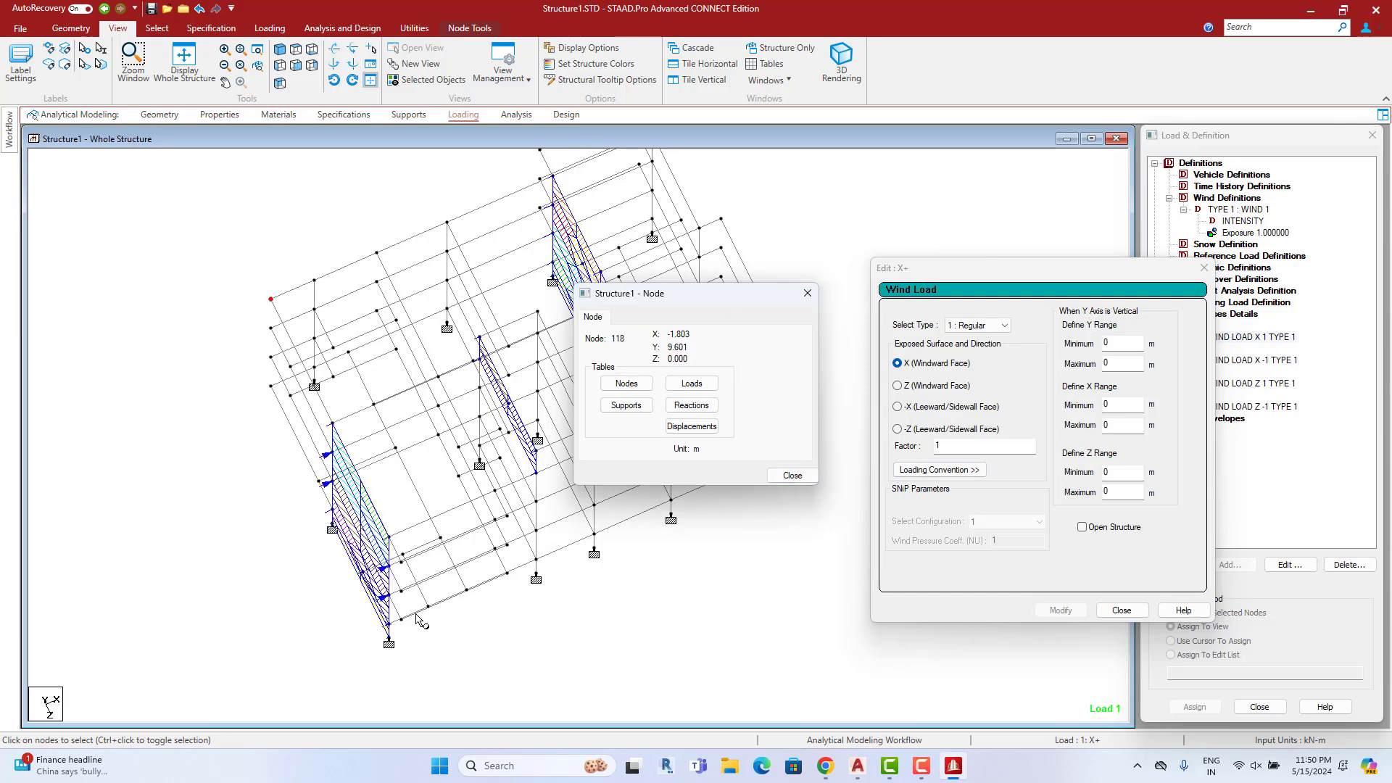
Inspect the coordinates of the lowest beam-level node at the front corner of the X windward side
click(423, 583)
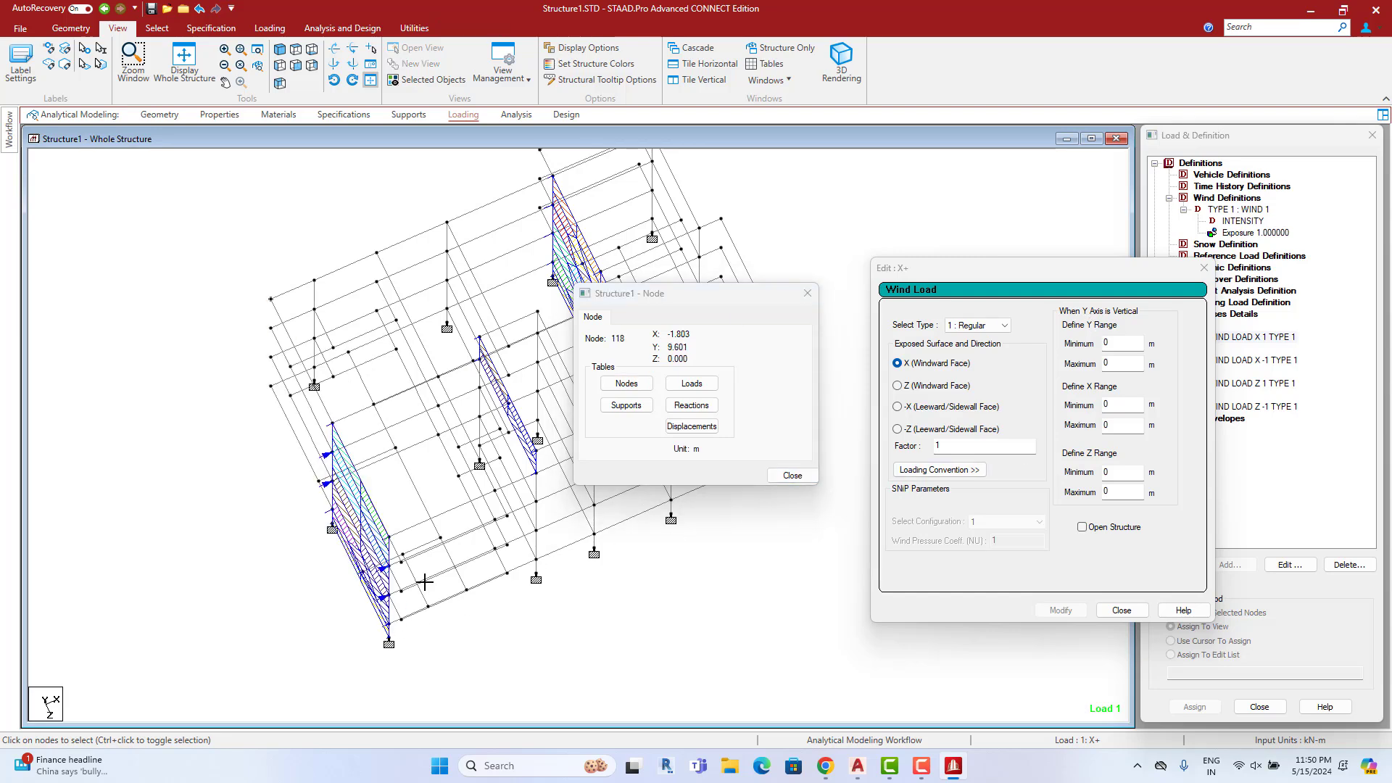
key(Up)
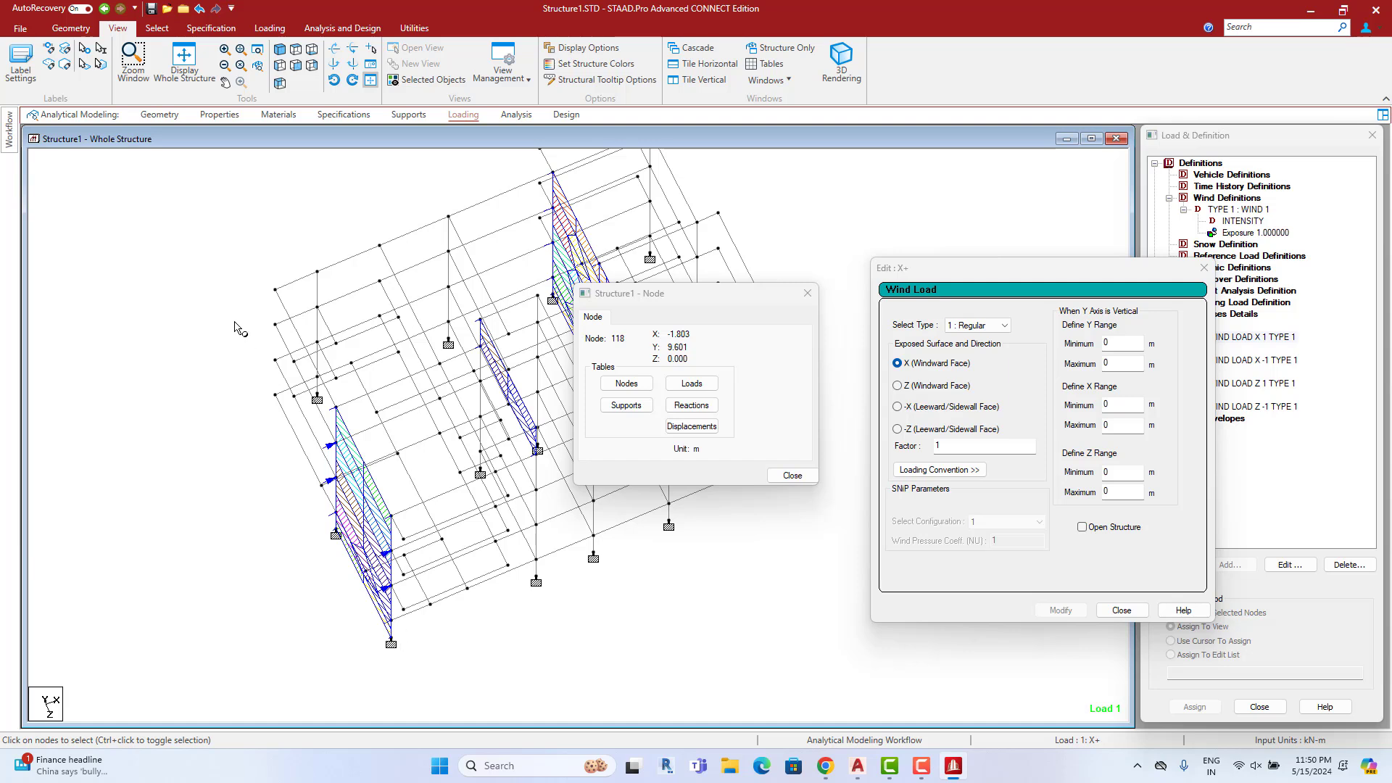
click(391, 625)
click(393, 639)
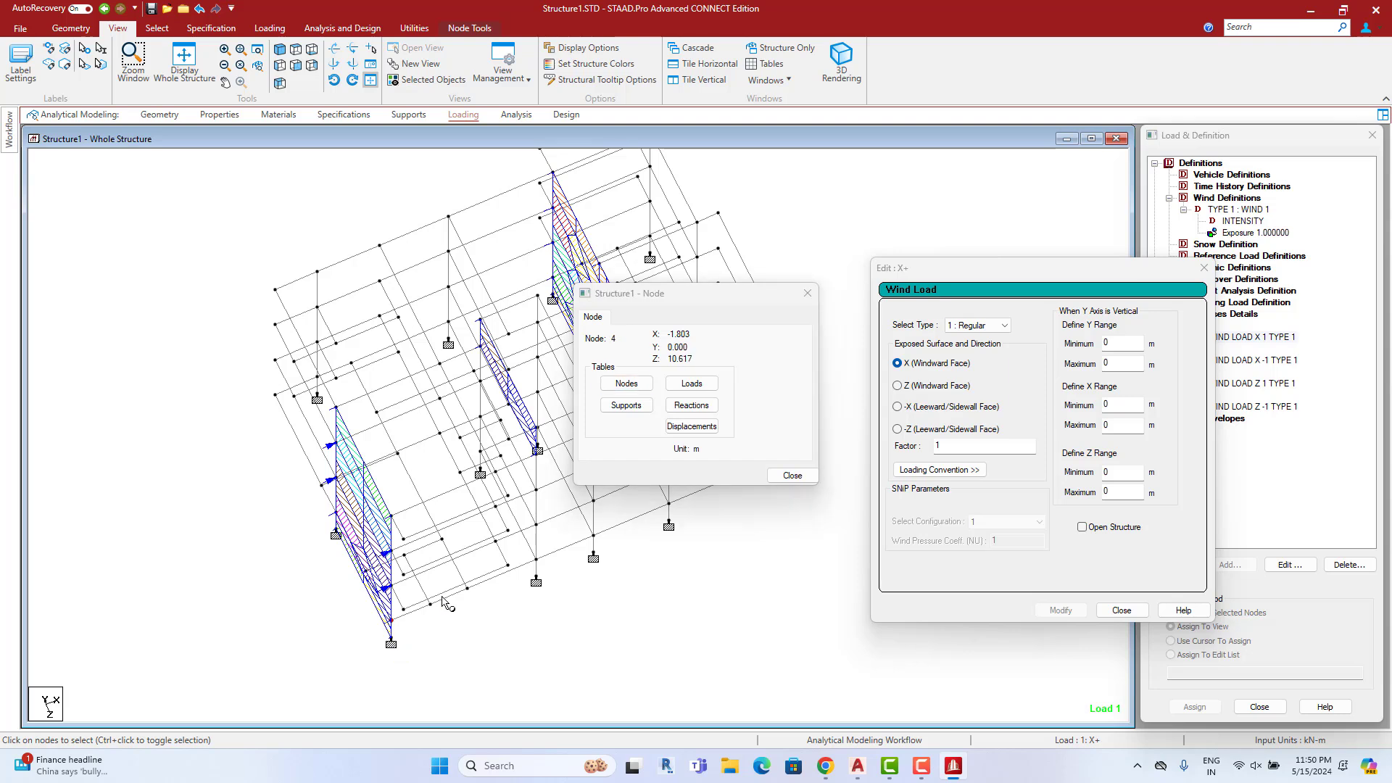
Set the X+ wind load's X range minimum to -1.803 m and Z range minimum to 10.617 m
click(1116, 404)
text(-)
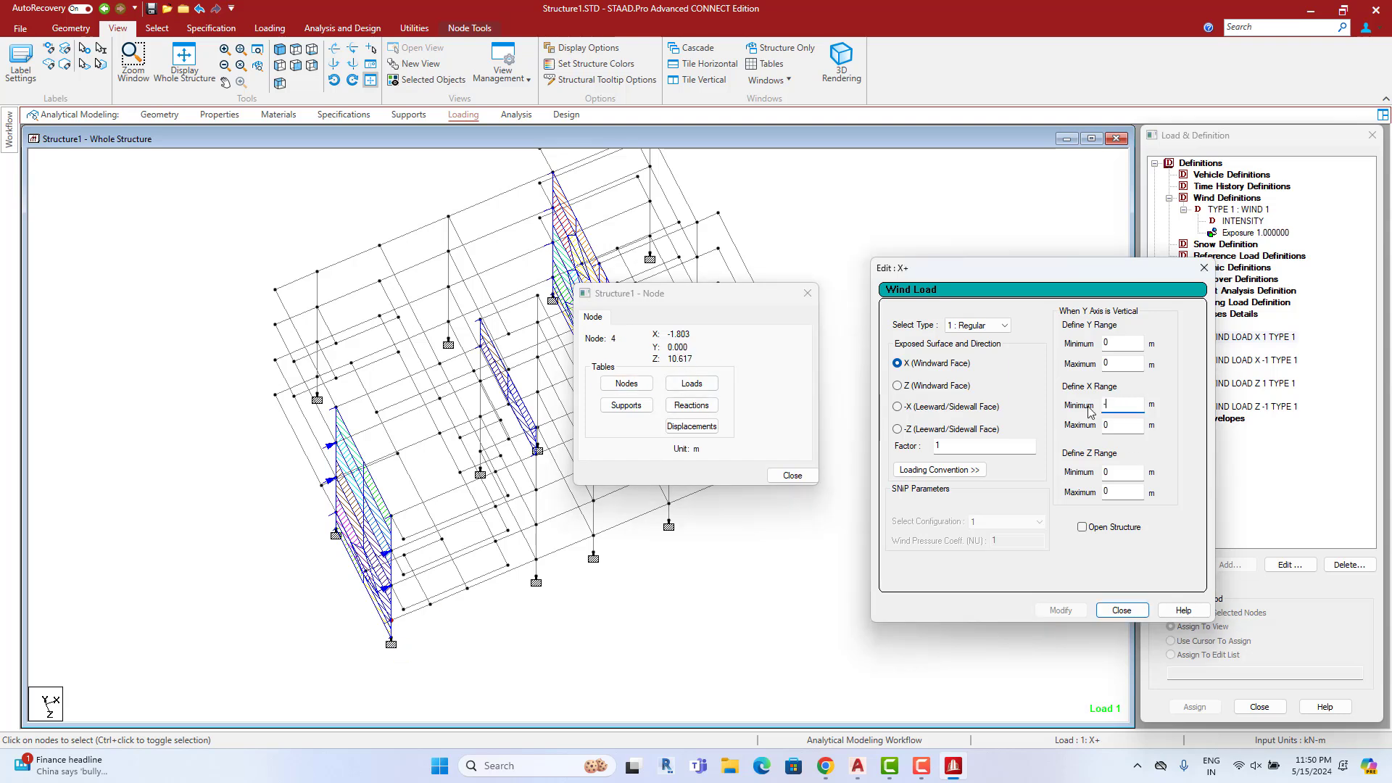
text(1.803)
click(1111, 472)
text(10.617)
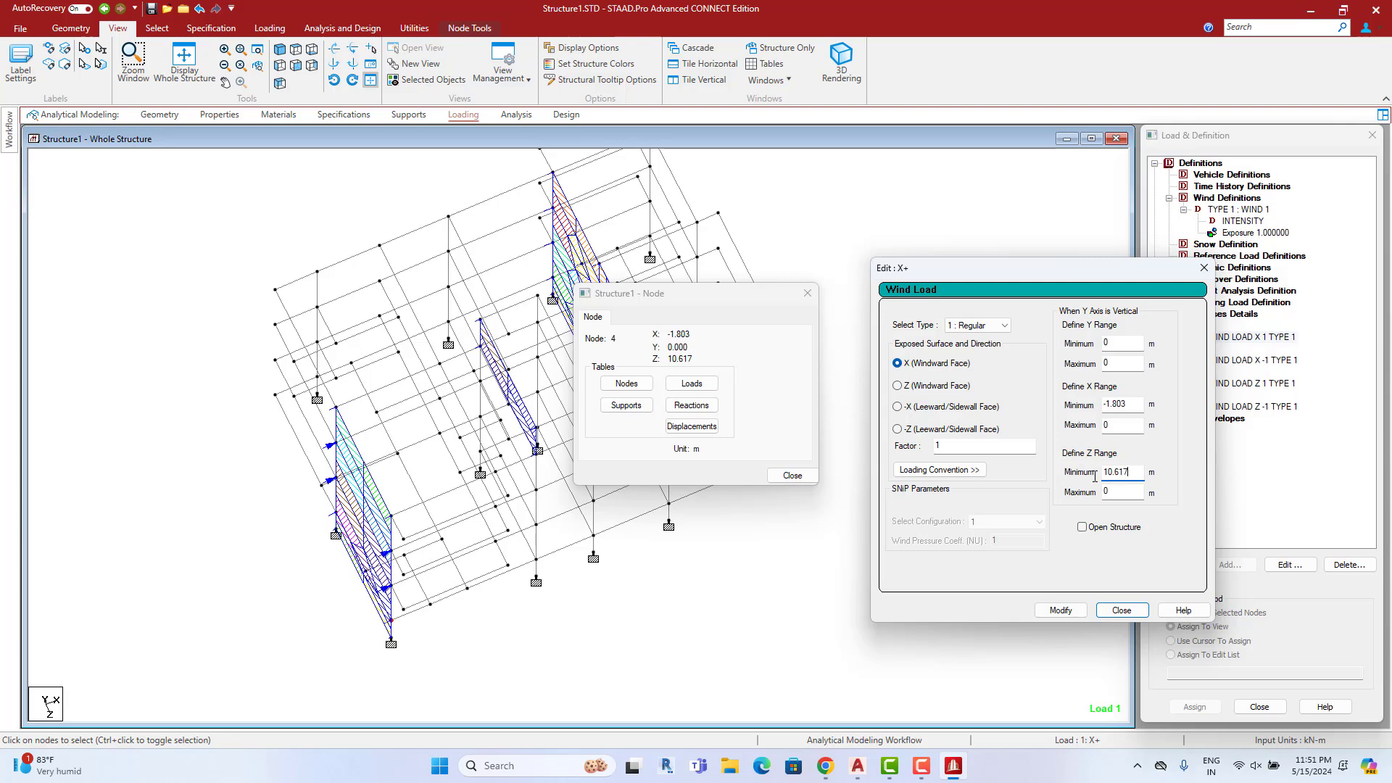
Set the X+ wind load's X range maximum to -1.803 m and Y range maximum to 9.601 m, using the roof corner node's coordinates
click(276, 290)
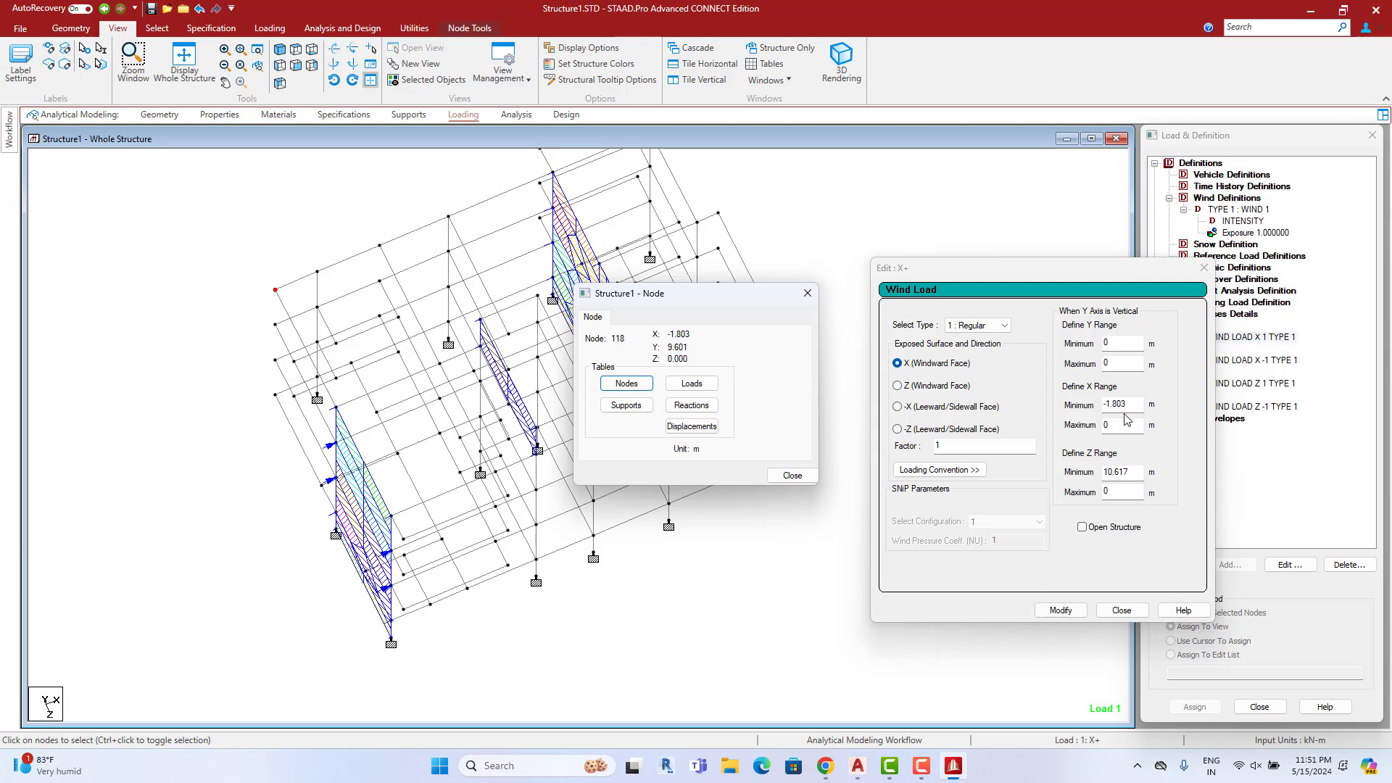
drag(1127, 404, 1105, 406)
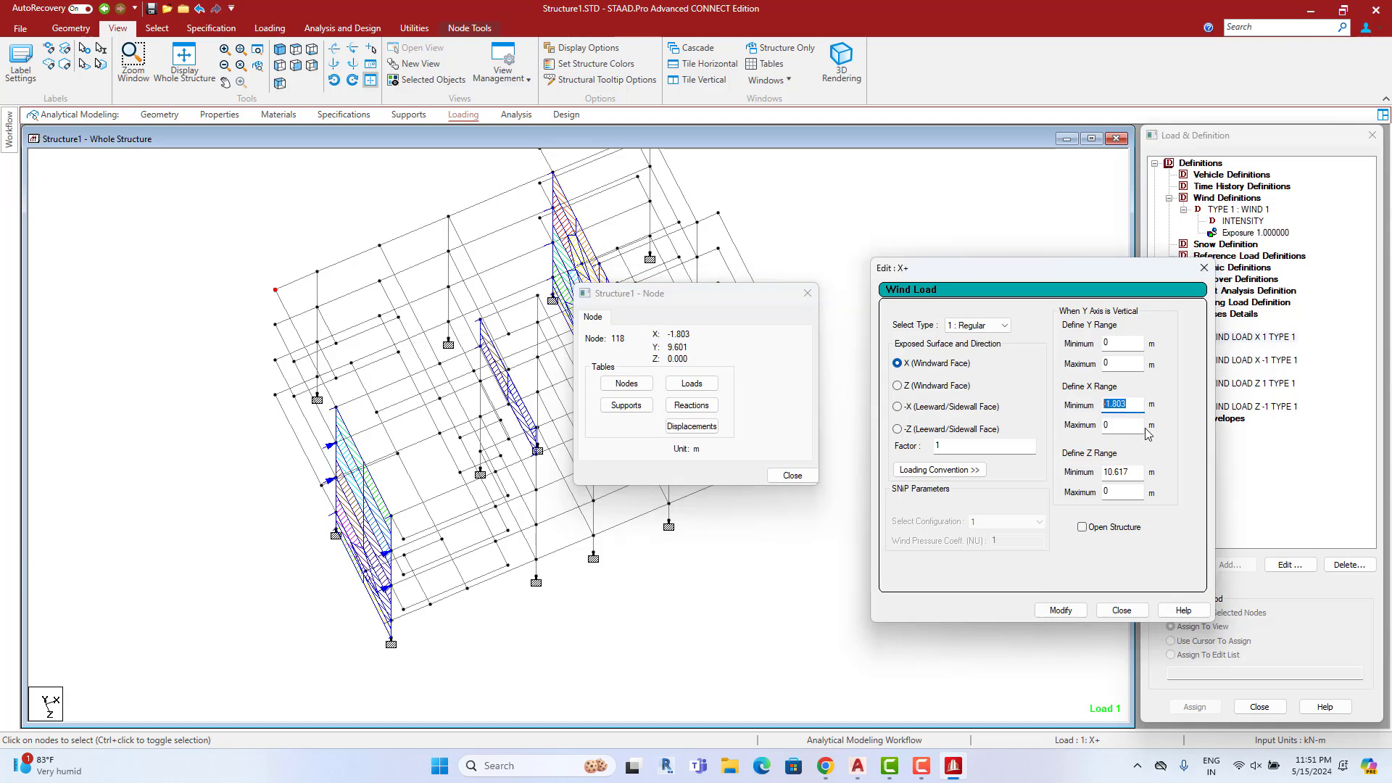
double_click(1132, 426)
text(-1.803)
drag(1122, 363, 1095, 368)
text(9.601)
Set the X+ wind load's Z range from 0 to 10.617 m, enable Open Structure and apply the modification
drag(1118, 491, 1090, 494)
key(BackSpace)
text(10.617)
key(shift+Tab)
text(0)
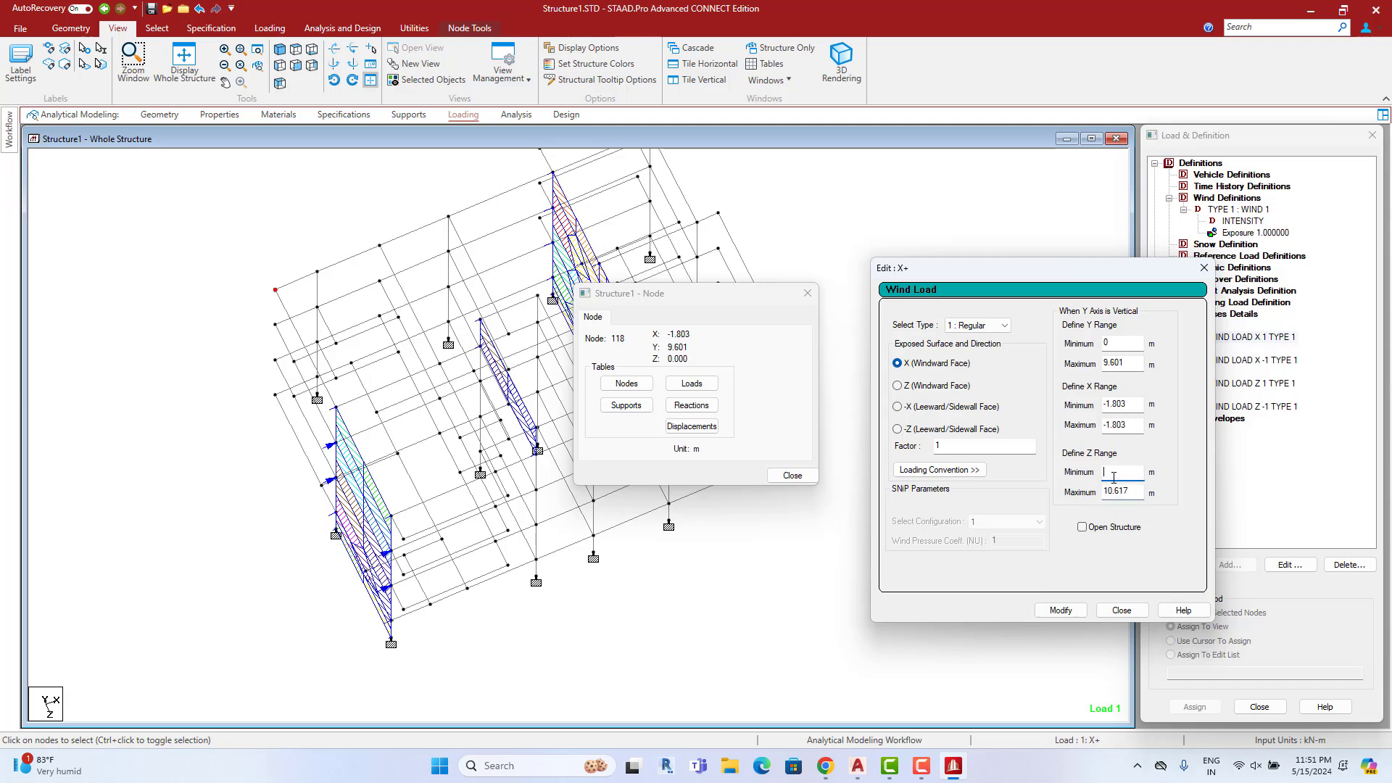
click(1083, 527)
click(1075, 611)
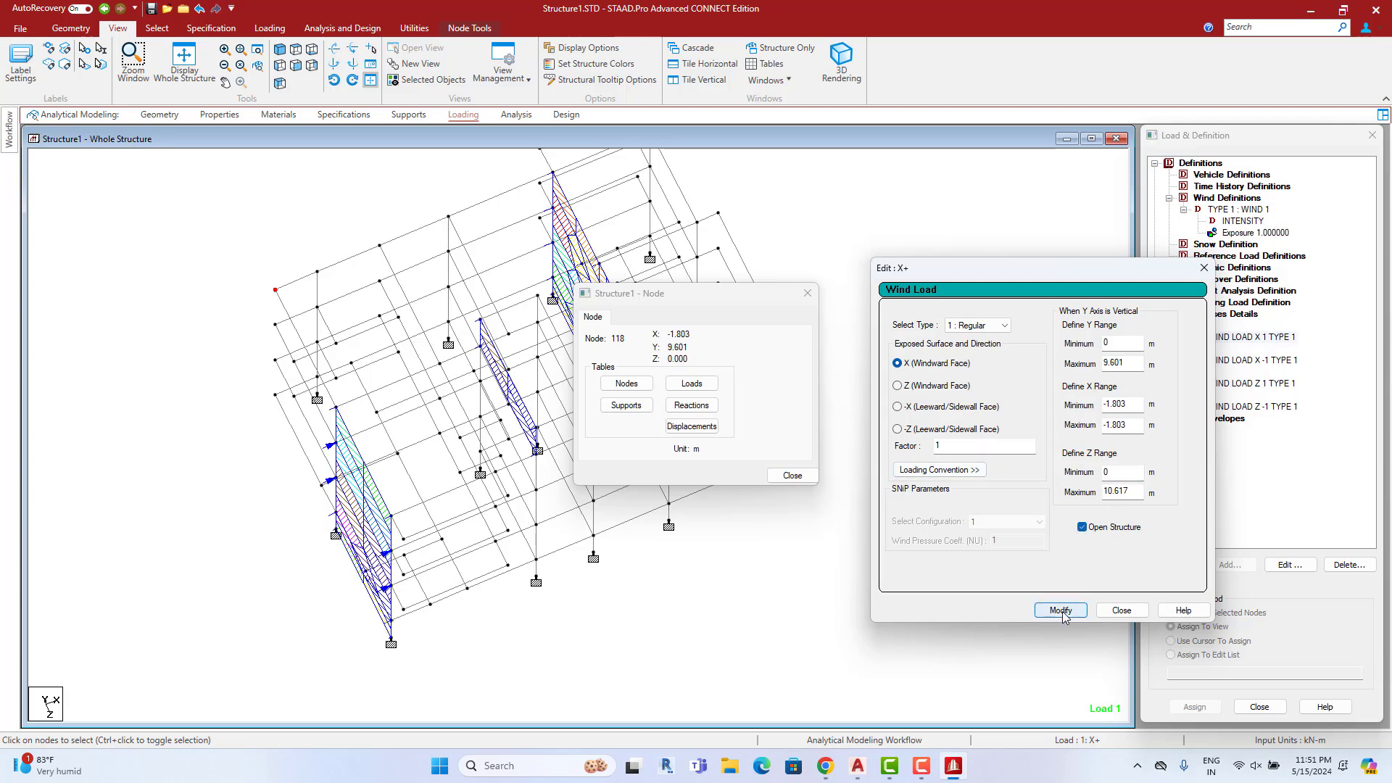
click(1121, 609)
click(792, 476)
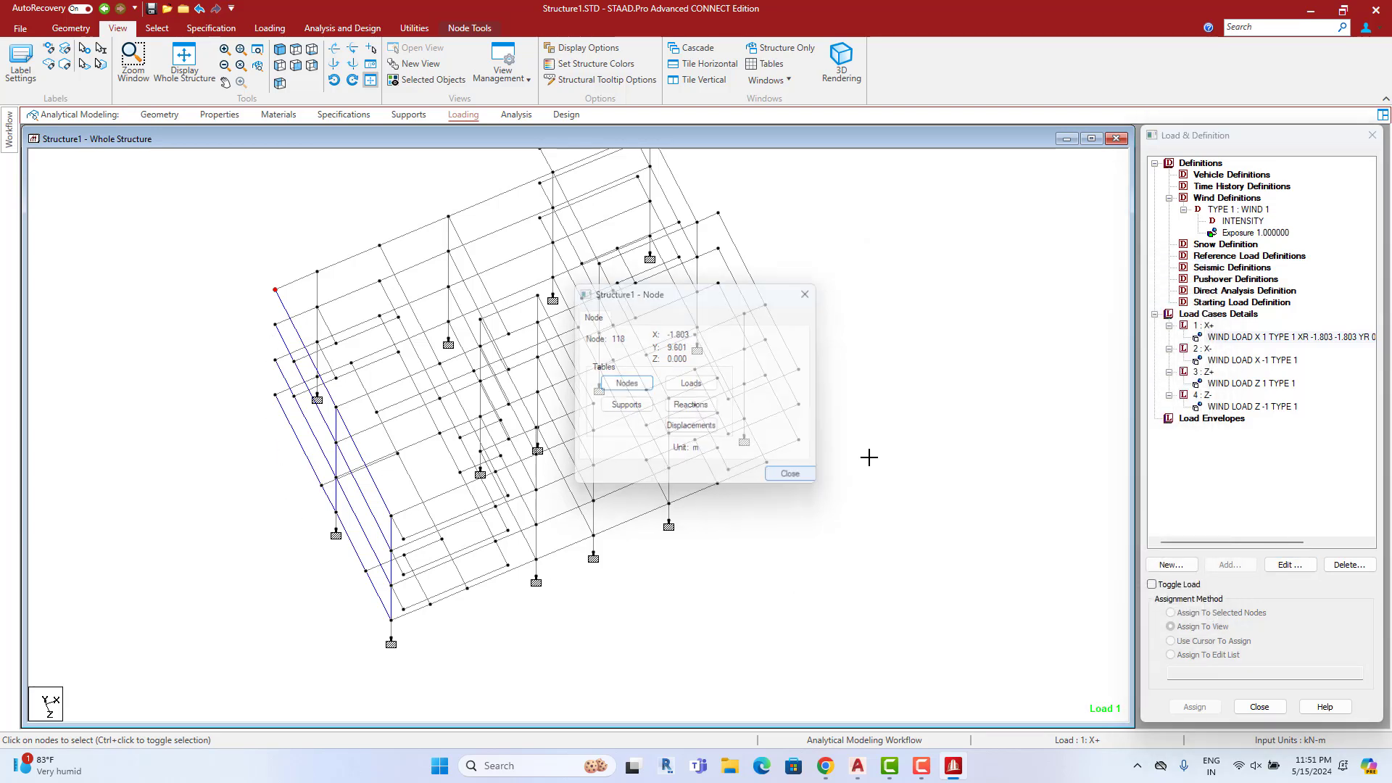
Turn on immediate application of diagram scales and lower the distributed force scale to enlarge the displayed wind load
right_click(885, 316)
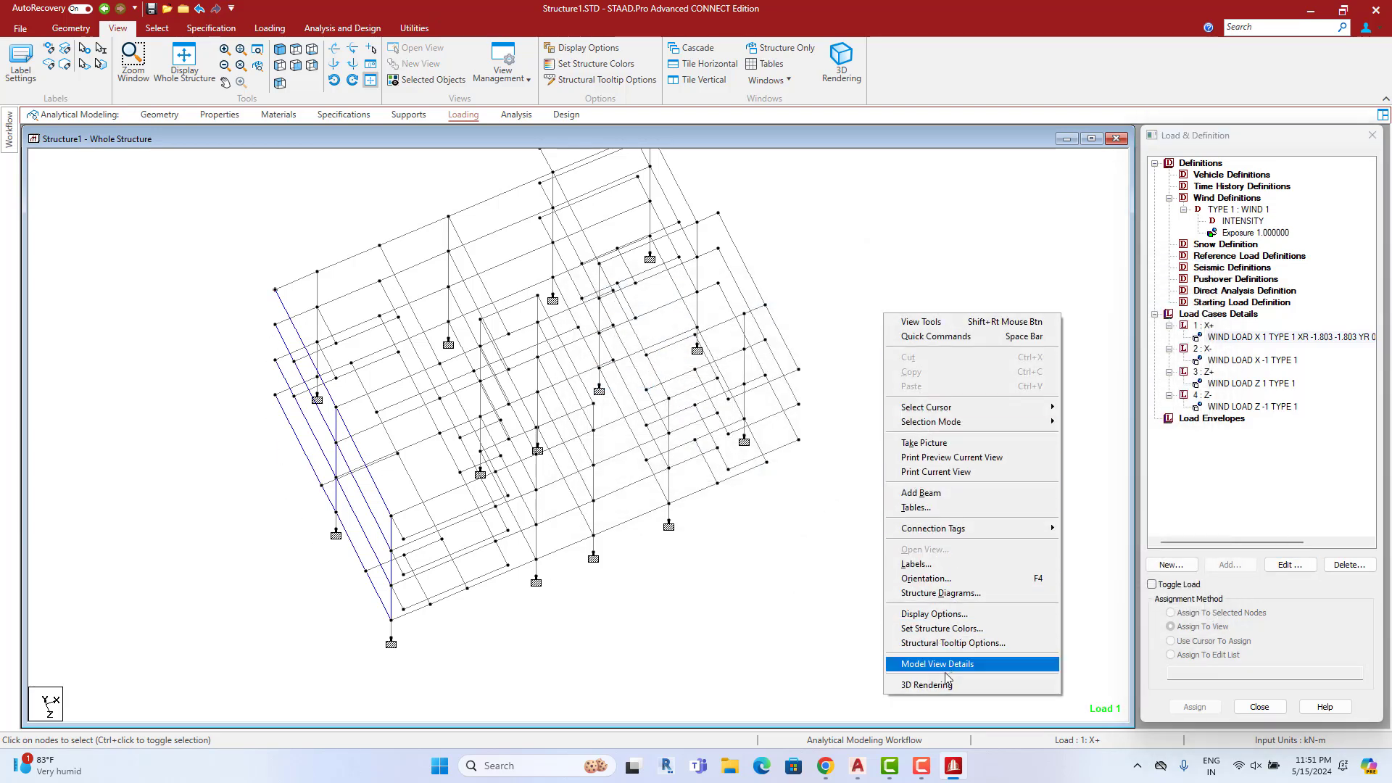
click(916, 564)
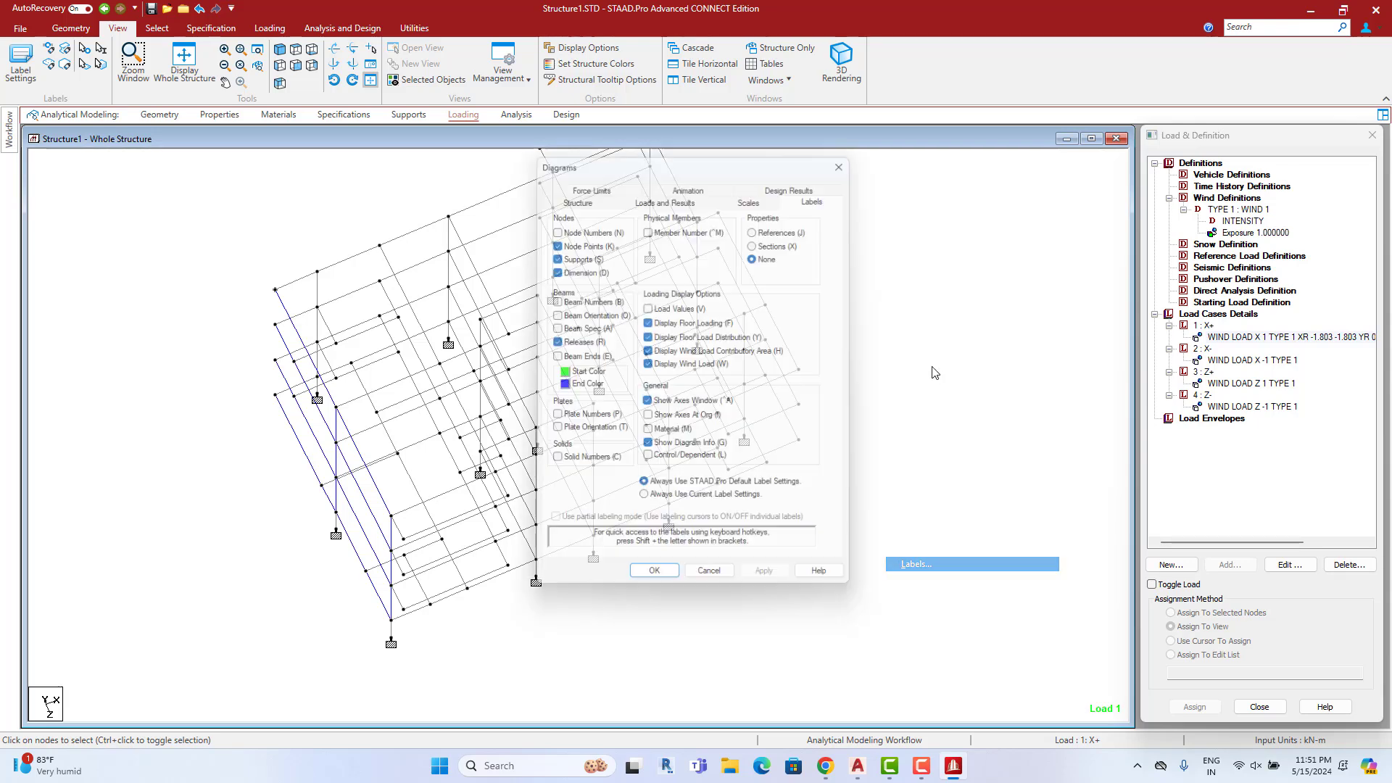
drag(744, 156, 1116, 232)
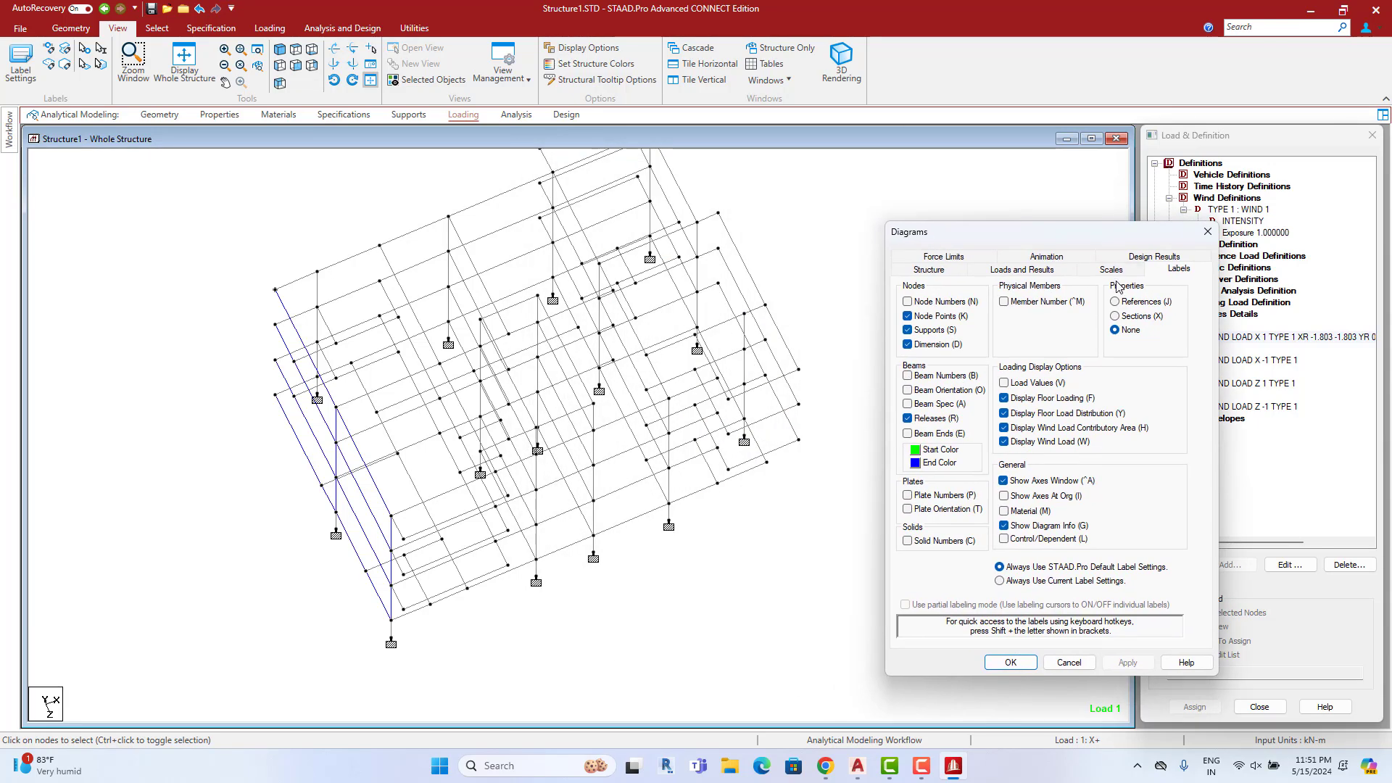
click(1112, 270)
click(1130, 295)
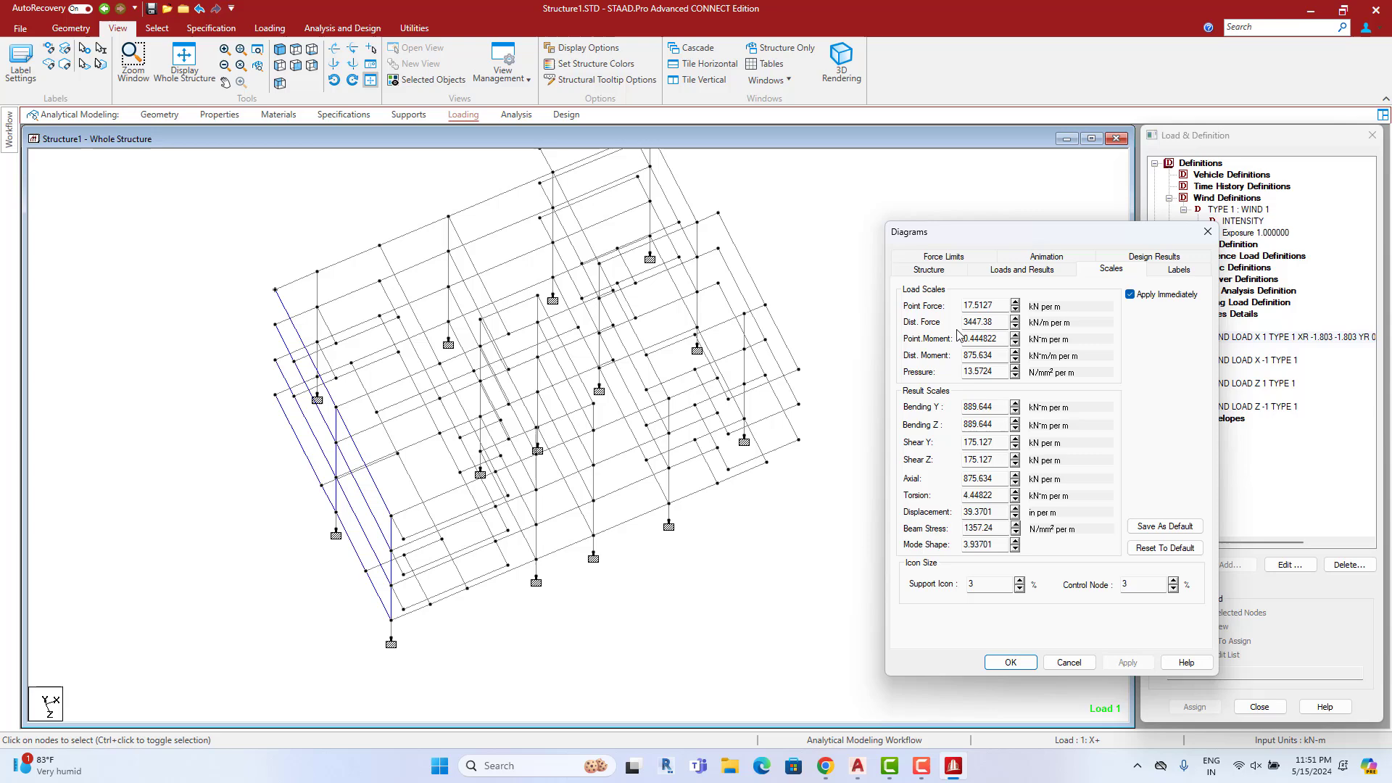
click(1016, 326)
click(1016, 326)
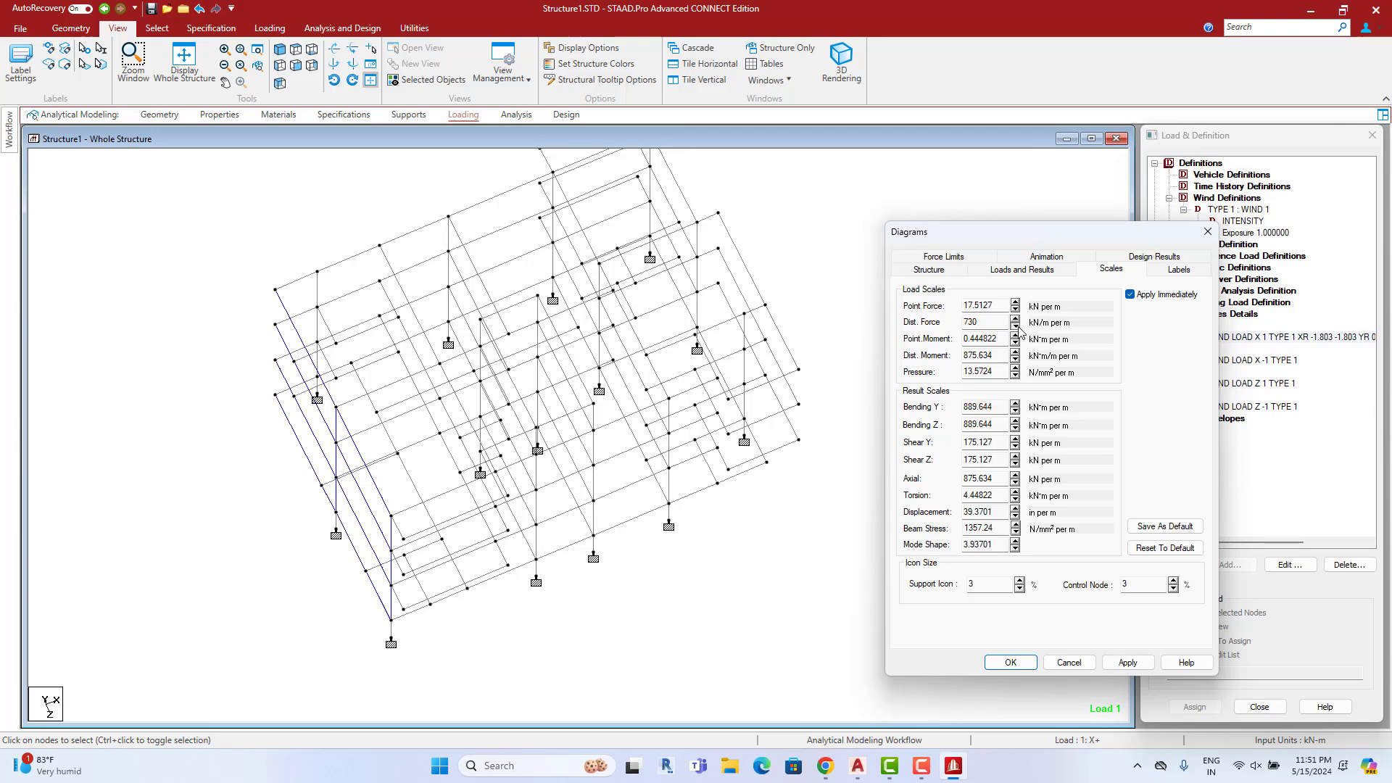
click(1016, 326)
click(1016, 326)
click(1016, 326)
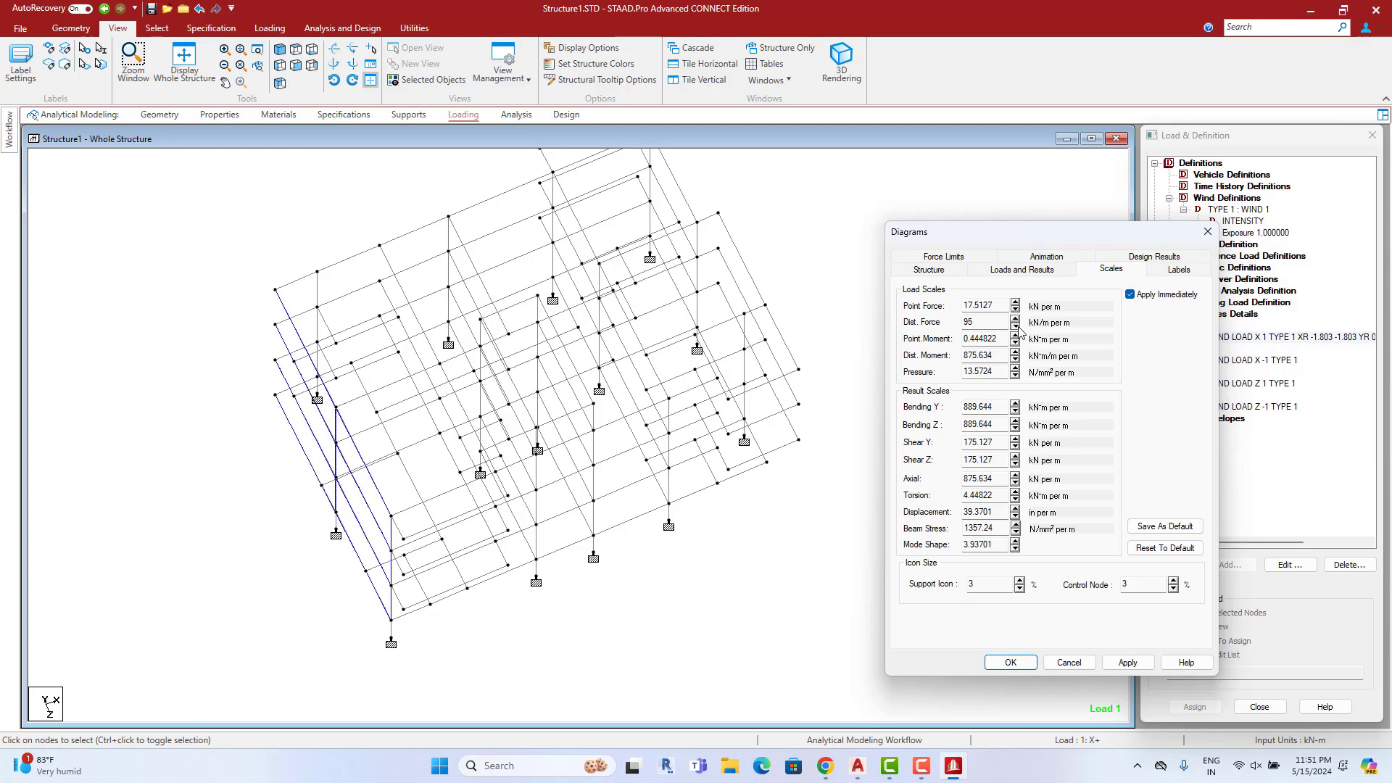
click(1016, 326)
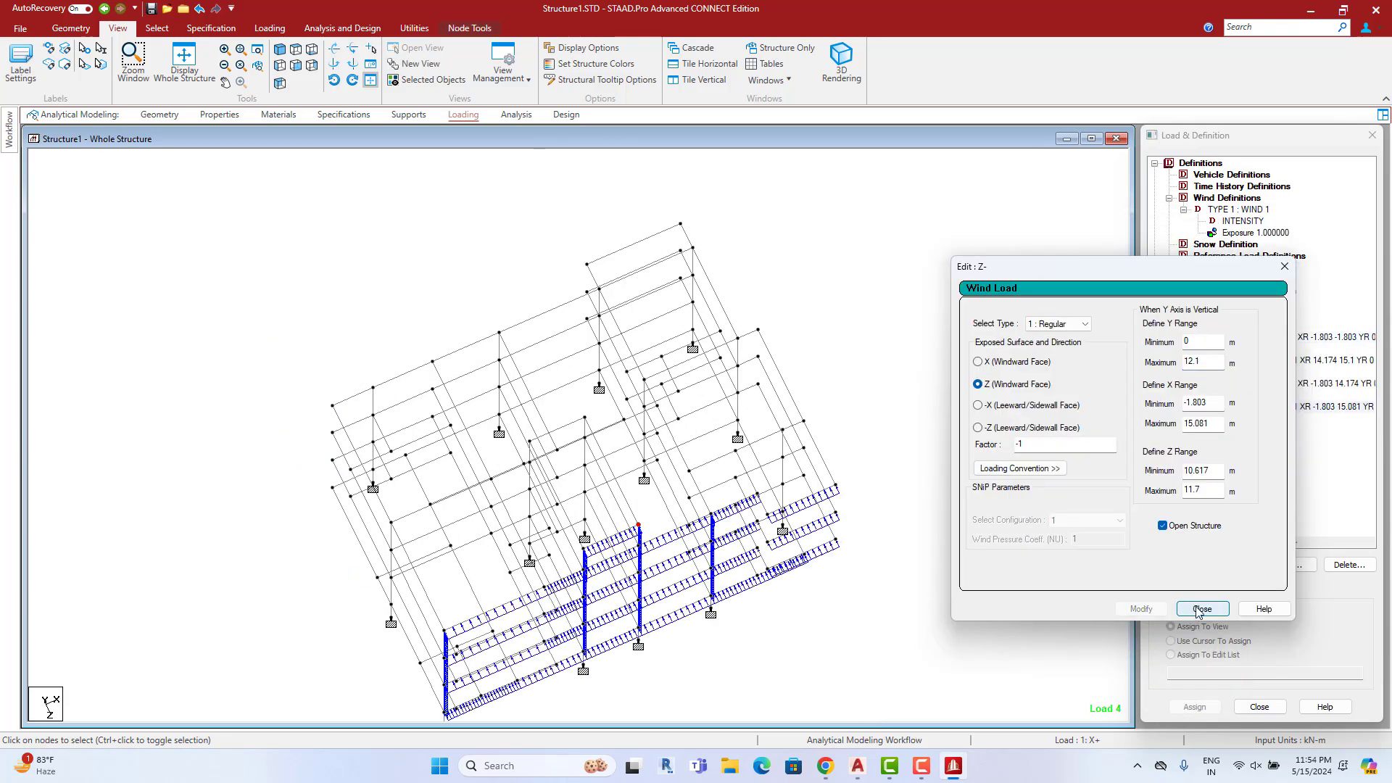
Close the Z- wind load editing and review the X+, Z+ and Z- wind loads on the model
click(1195, 610)
middle_drag(867, 530, 978, 504)
key(Up)
key(Up)
key(Up)
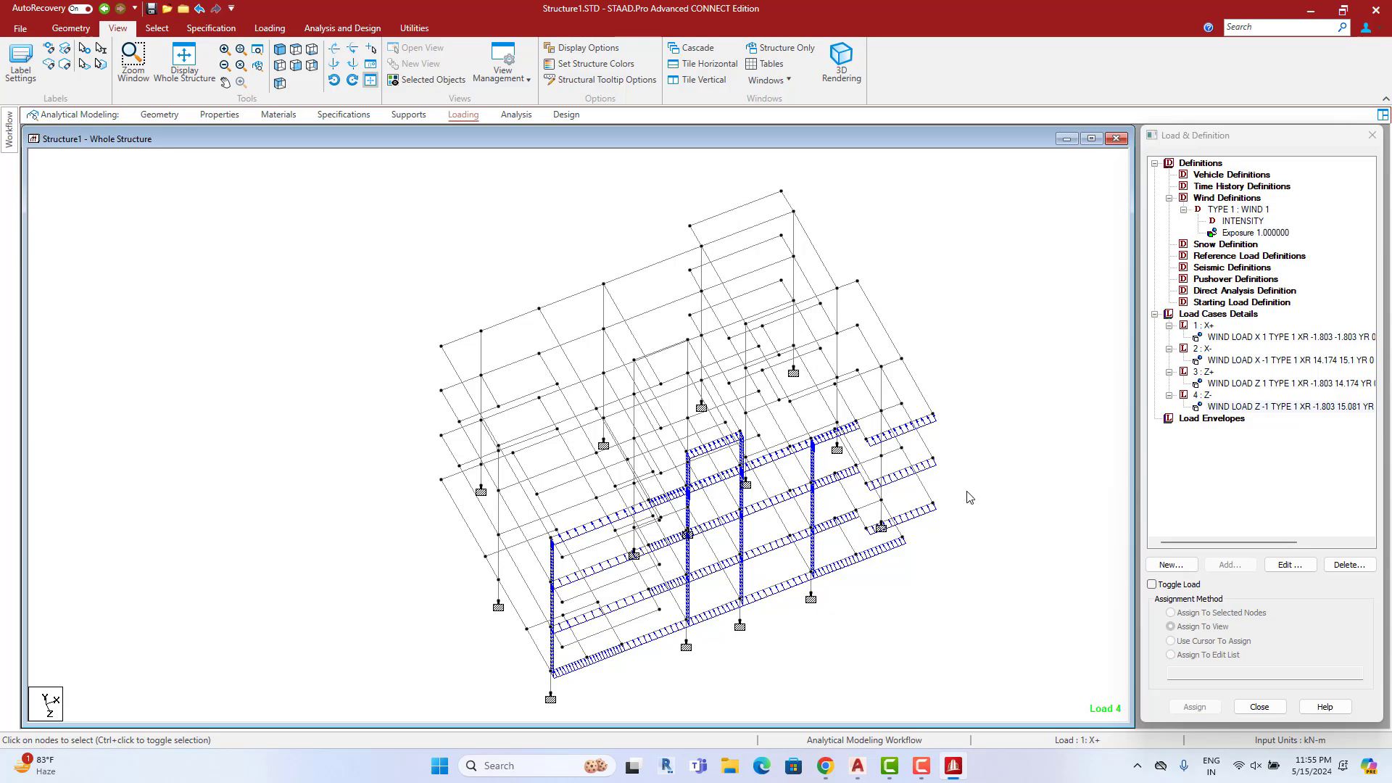
click(1284, 338)
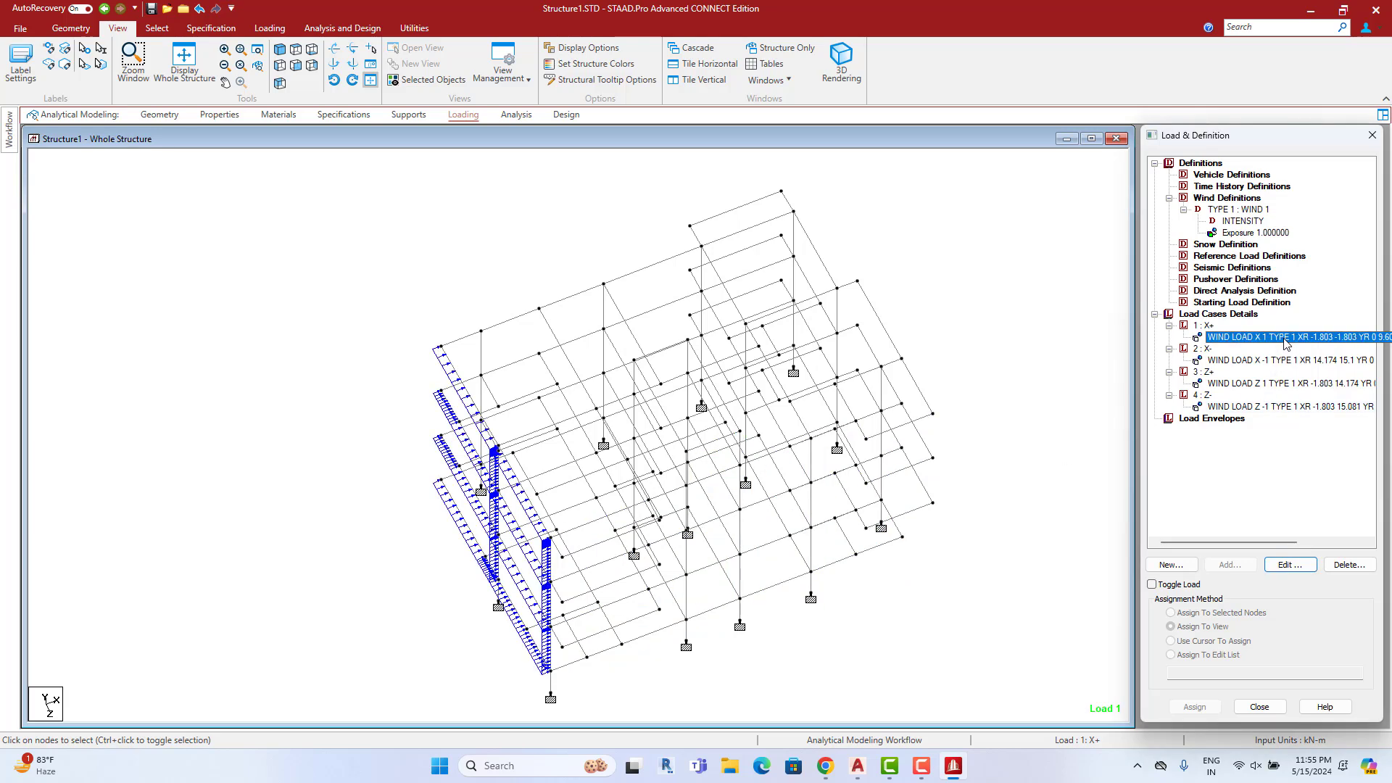
click(1288, 383)
click(1287, 408)
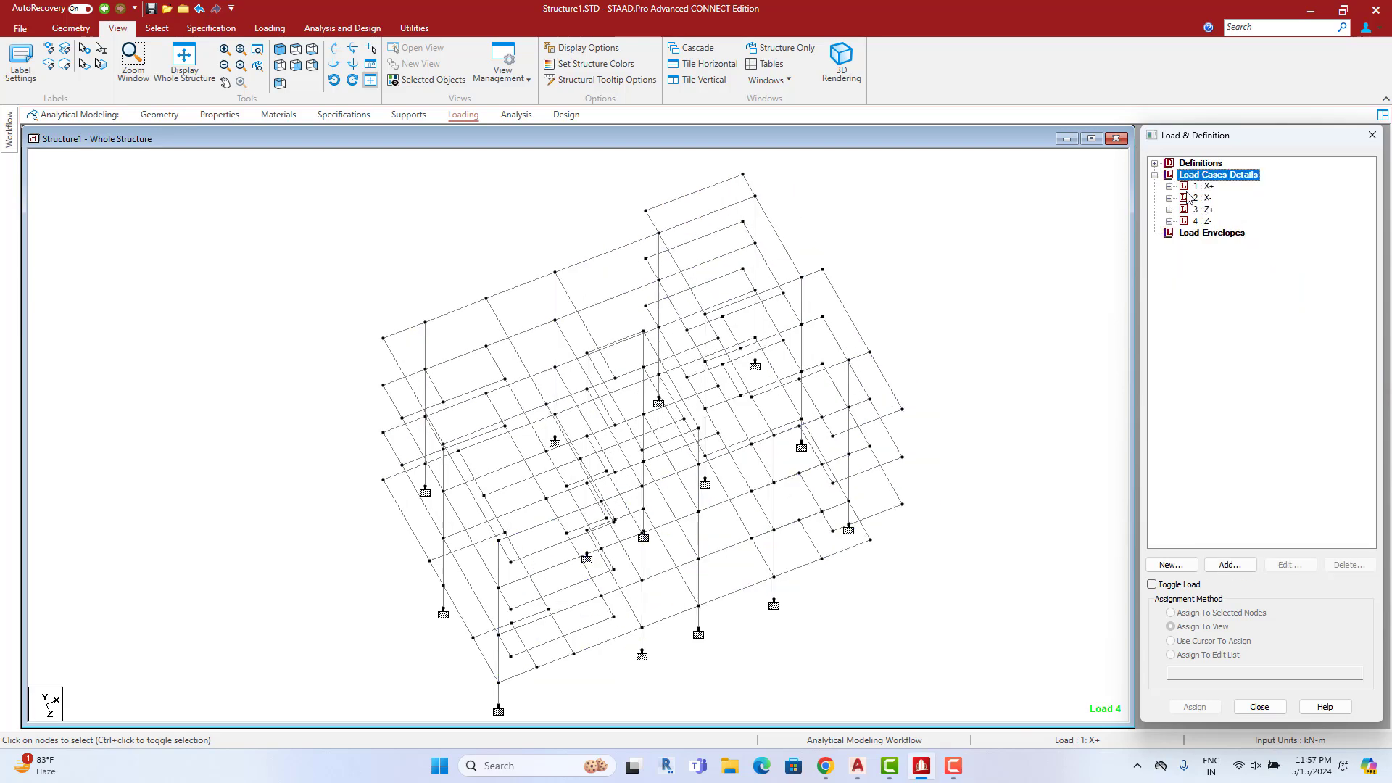
Add primary load case 5 with the Dead loading type and the title DEAD LOAD
click(1232, 566)
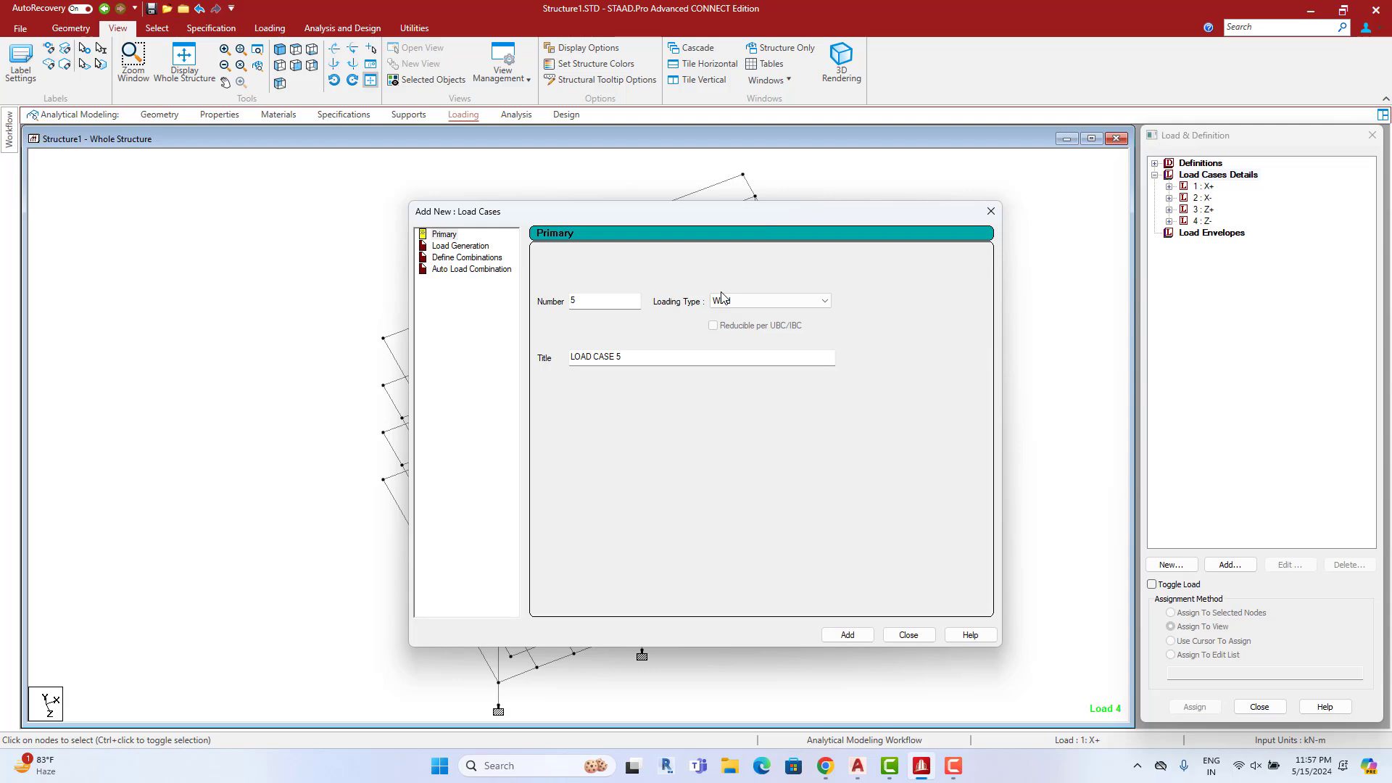
click(725, 300)
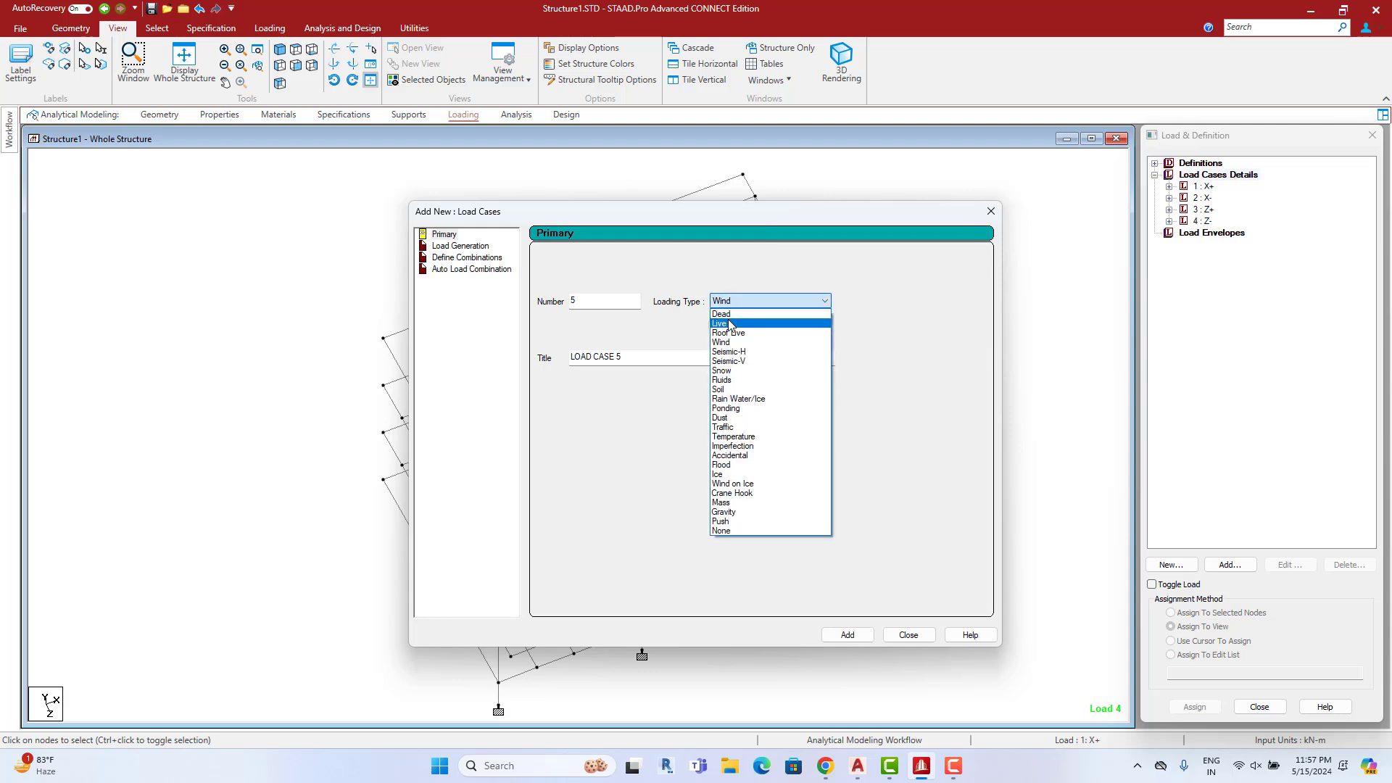
click(730, 316)
click(733, 307)
click(729, 311)
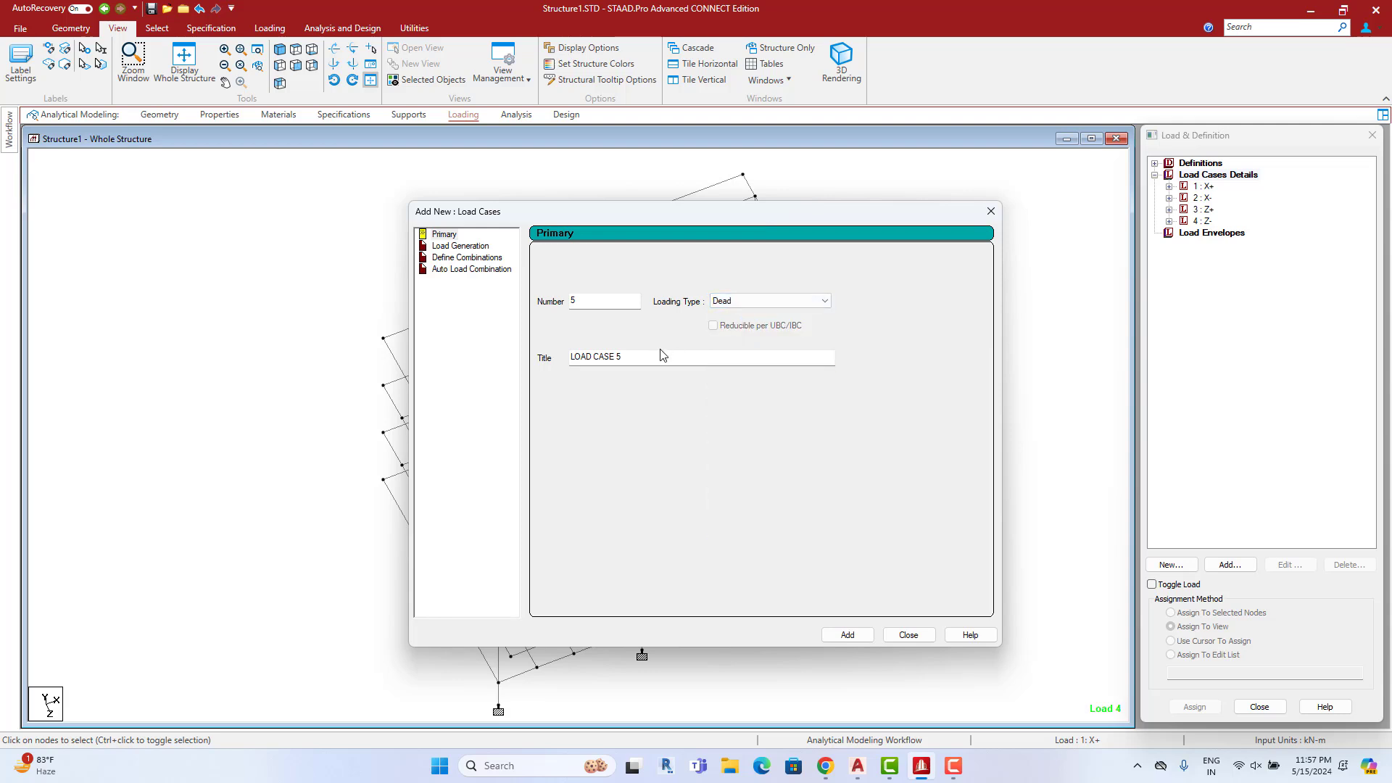
drag(702, 358, 496, 384)
text(DEAD LOAD)
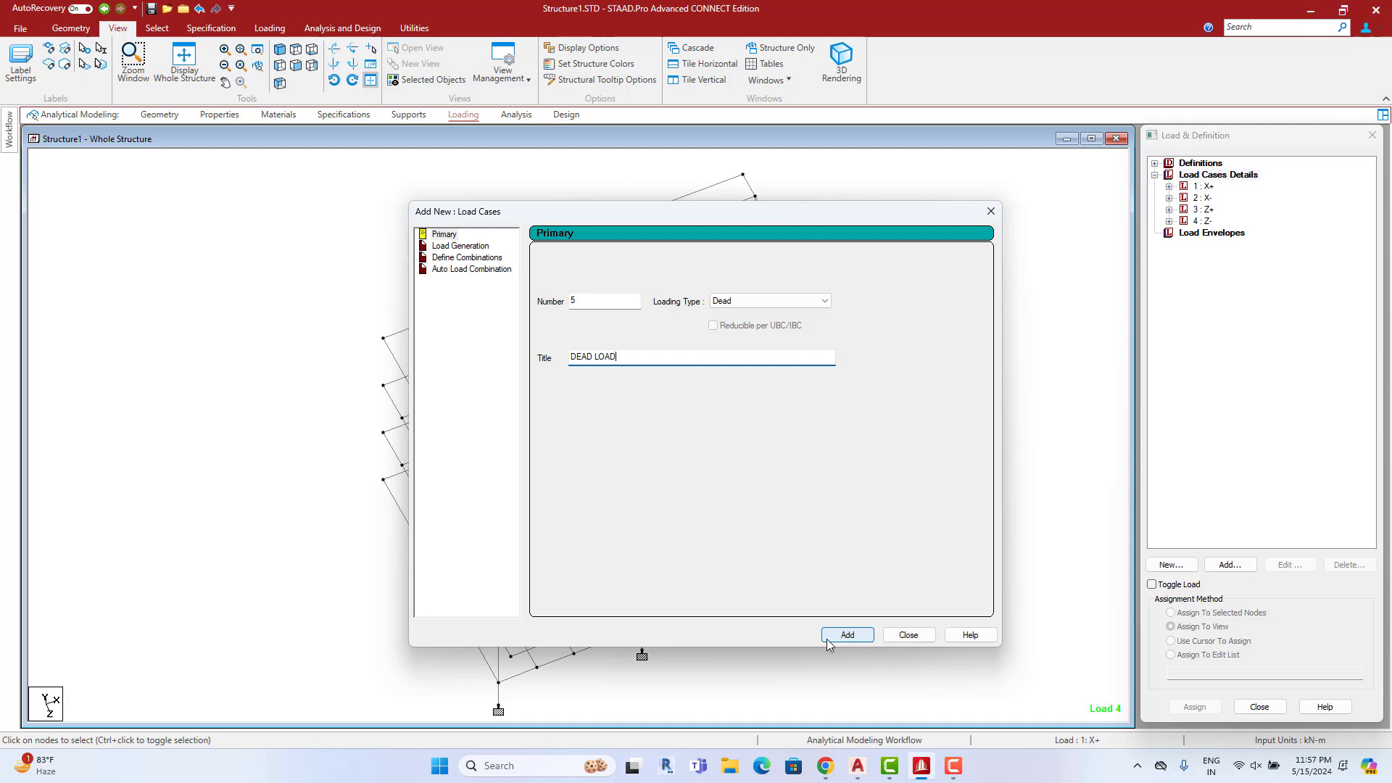
click(827, 636)
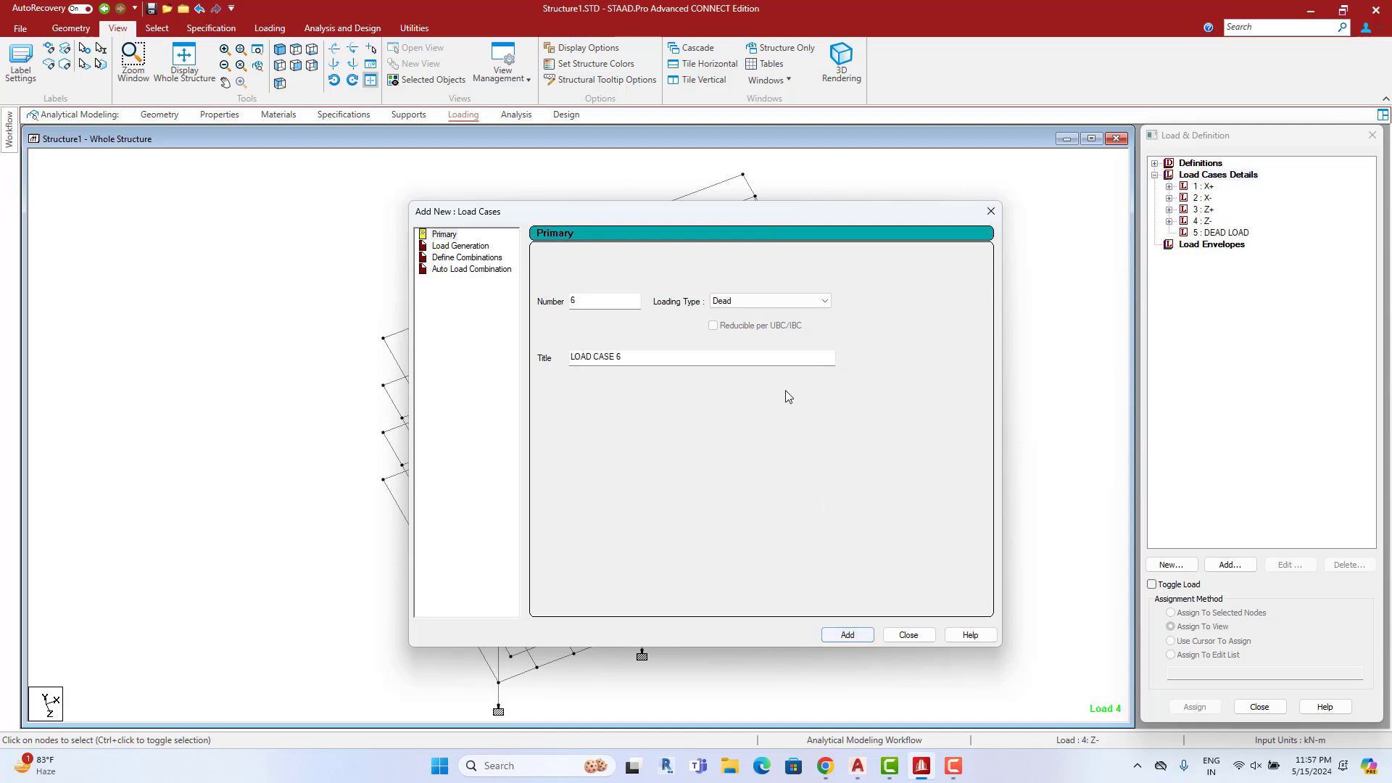
Add primary load case 6 with the Live loading type and the title LIVE LOAD, and finish adding load cases
click(758, 303)
click(744, 324)
drag(674, 359, 420, 376)
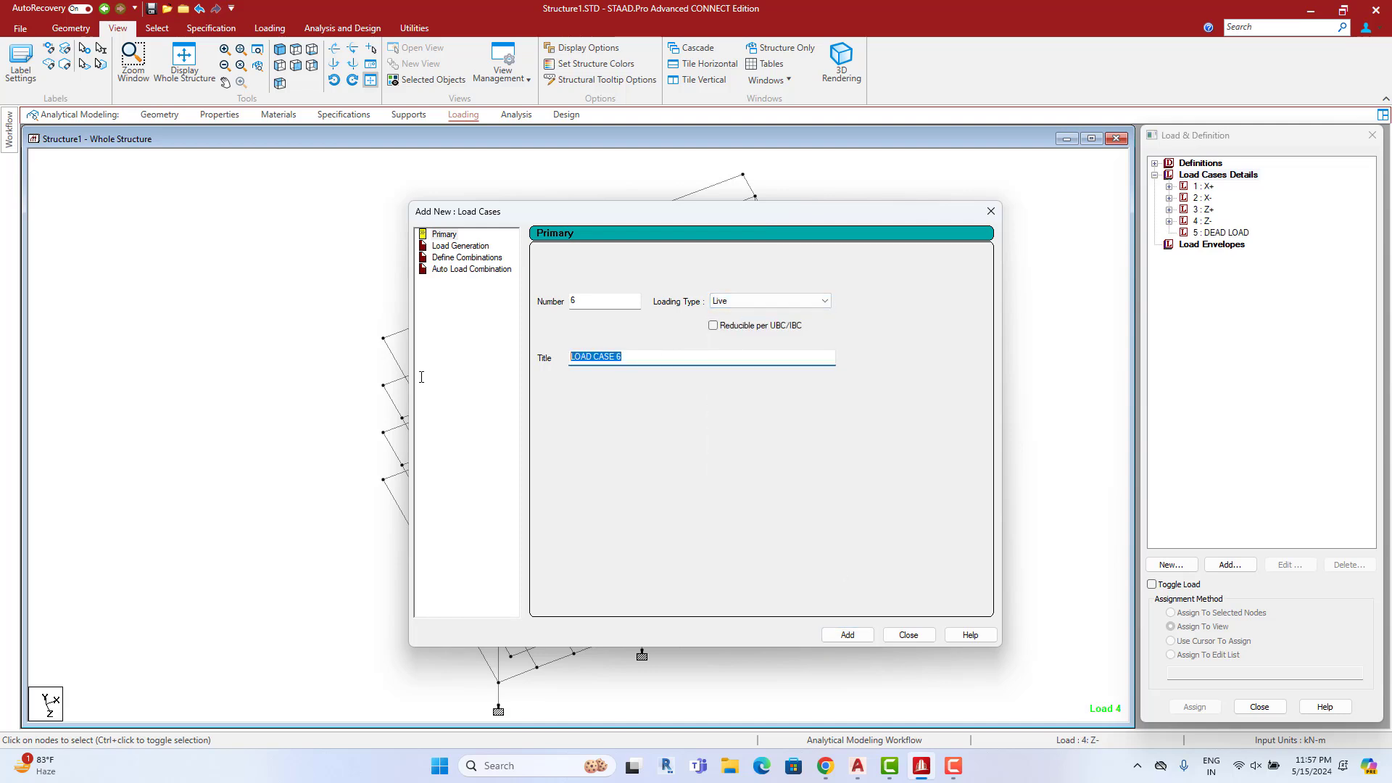
text(LIVE)
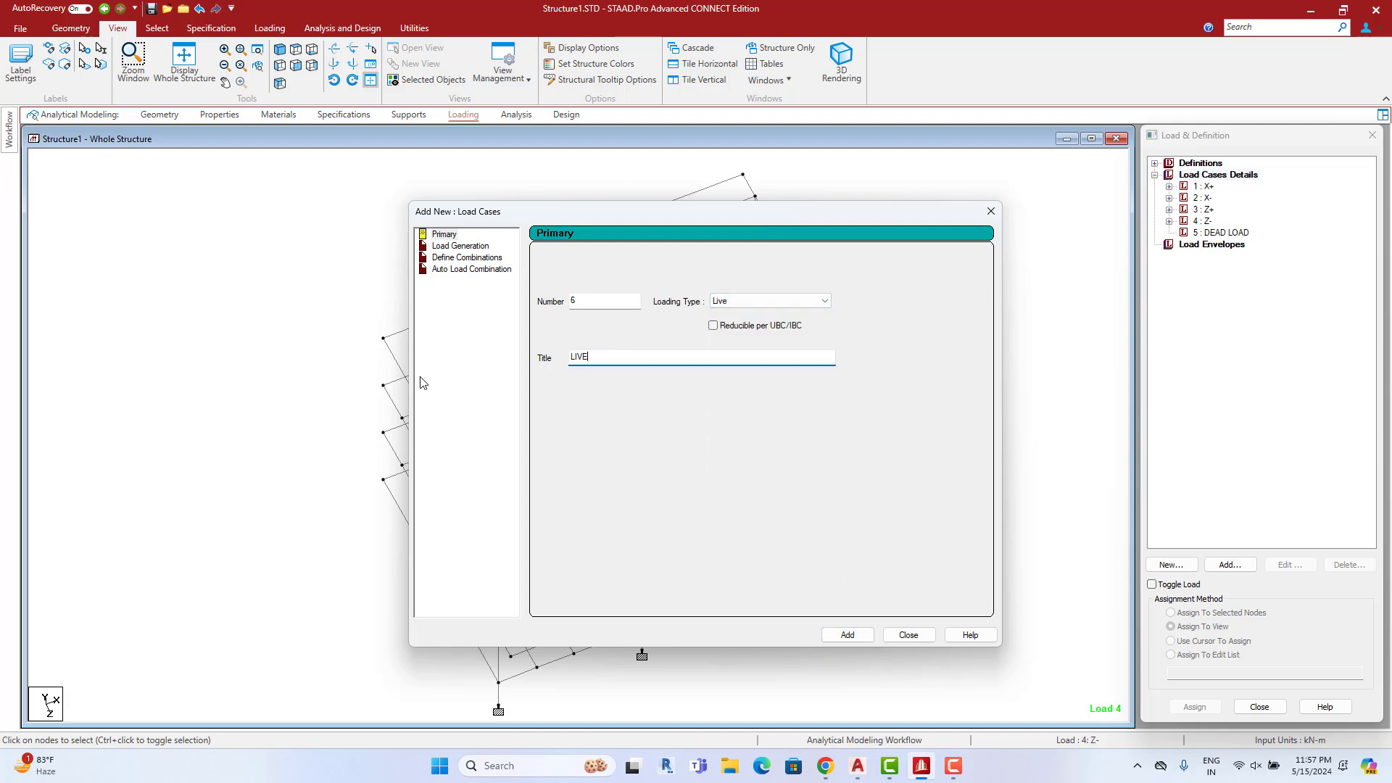
text( LOAD)
click(847, 635)
click(908, 635)
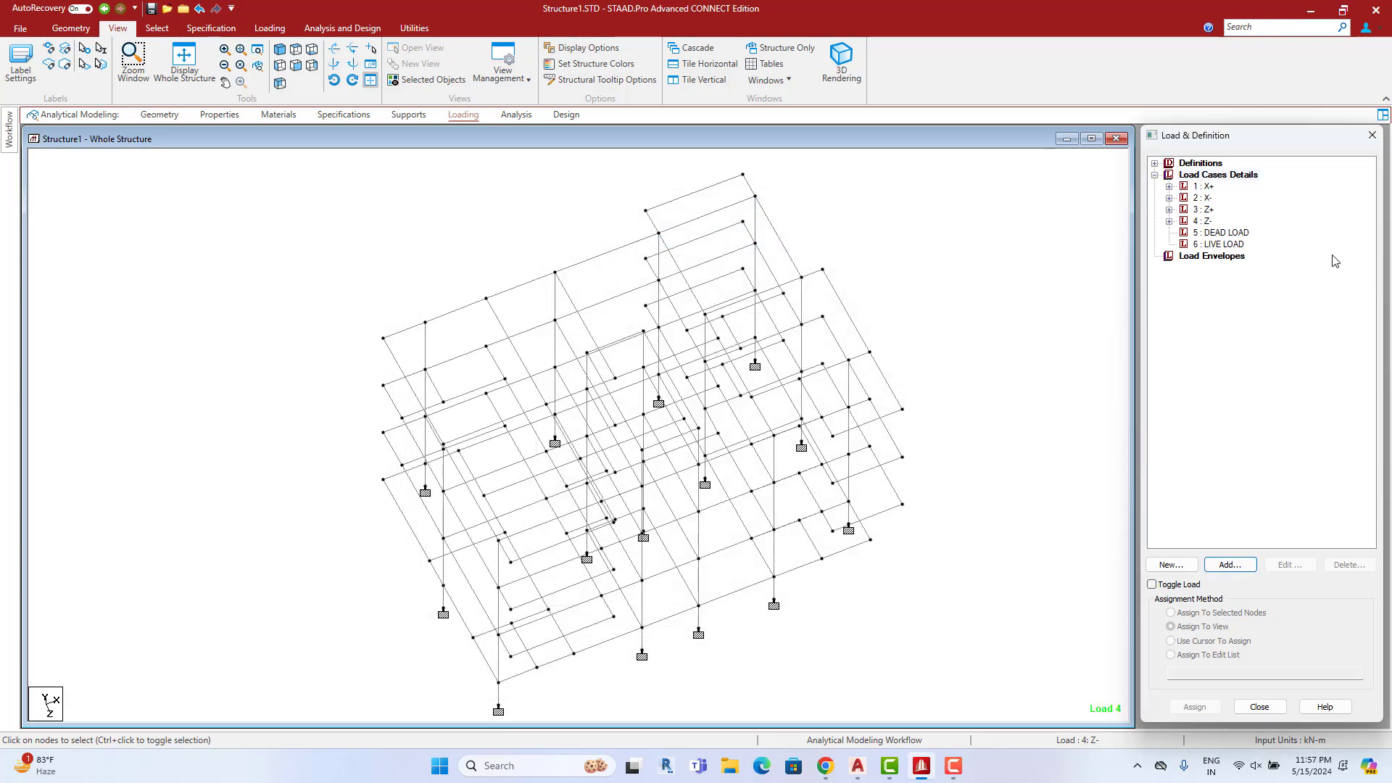
Add a selfweight load in the Y direction with factor -1 to the DEAD LOAD case
click(1239, 233)
click(1230, 565)
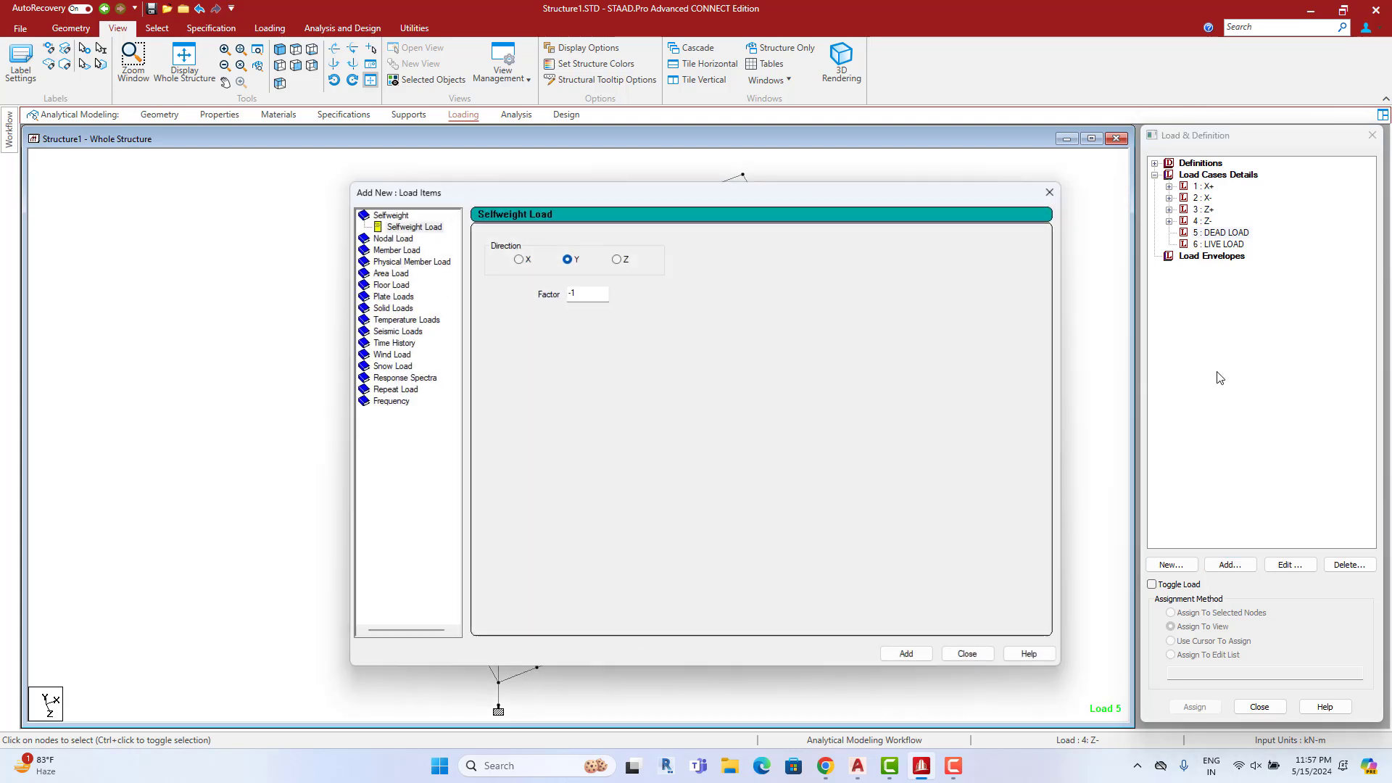
click(411, 227)
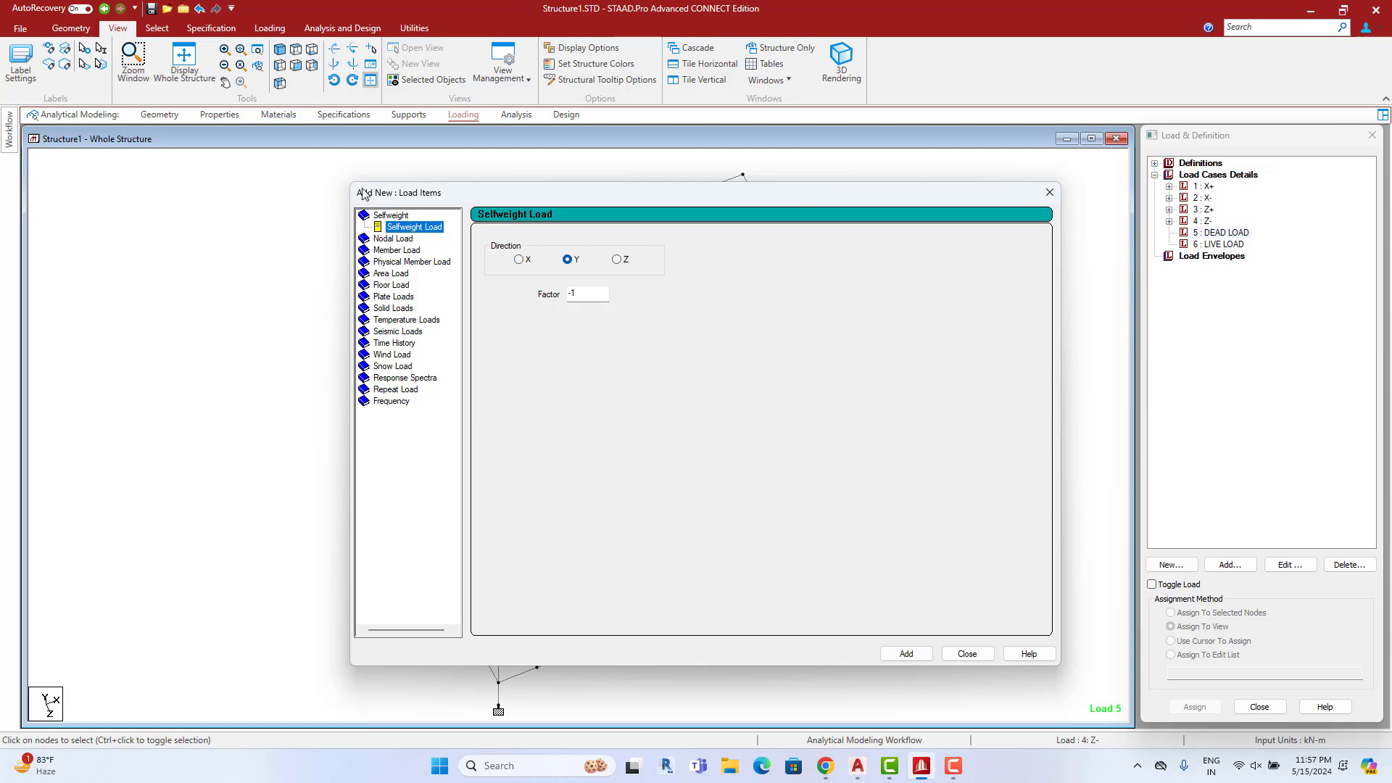
click(907, 653)
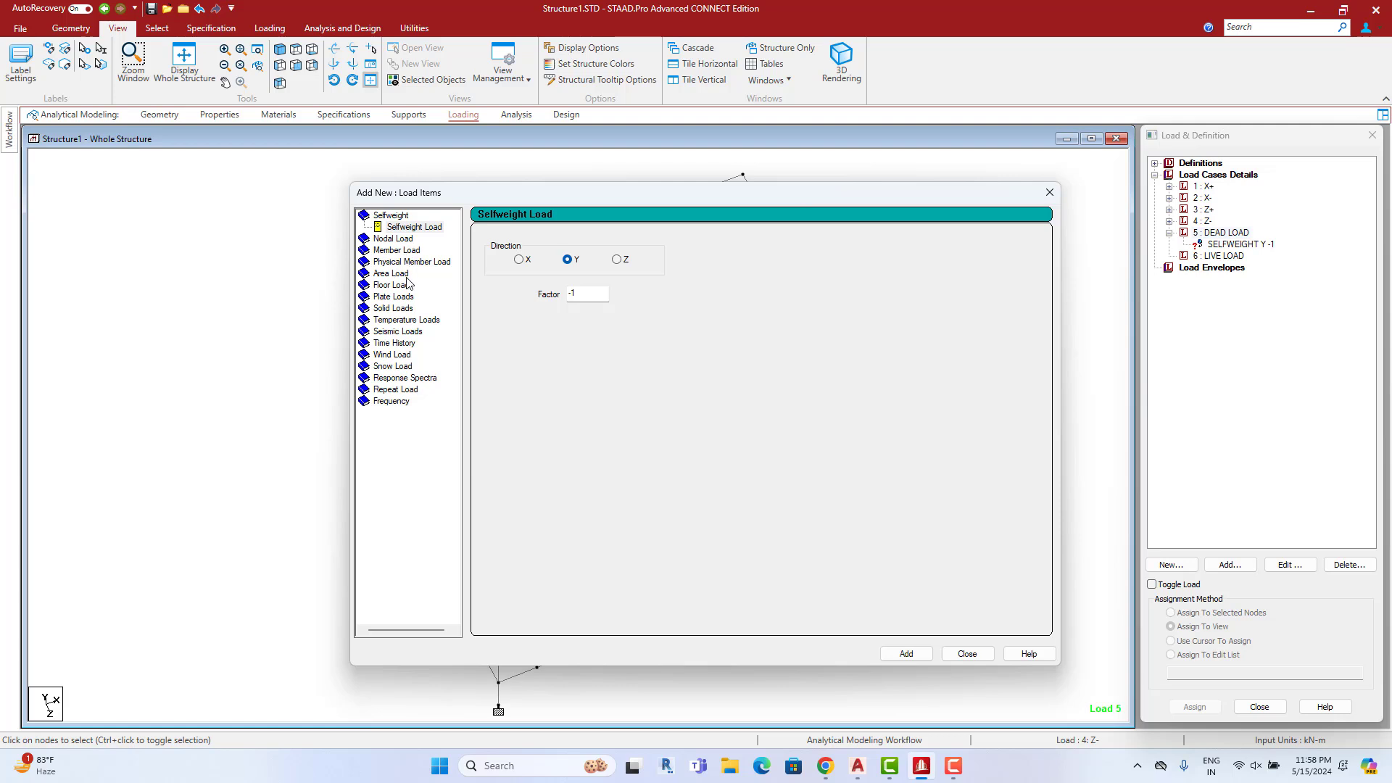
Add a uniform member force of -15 kN/m in the GY direction to the DEAD LOAD case
click(390, 252)
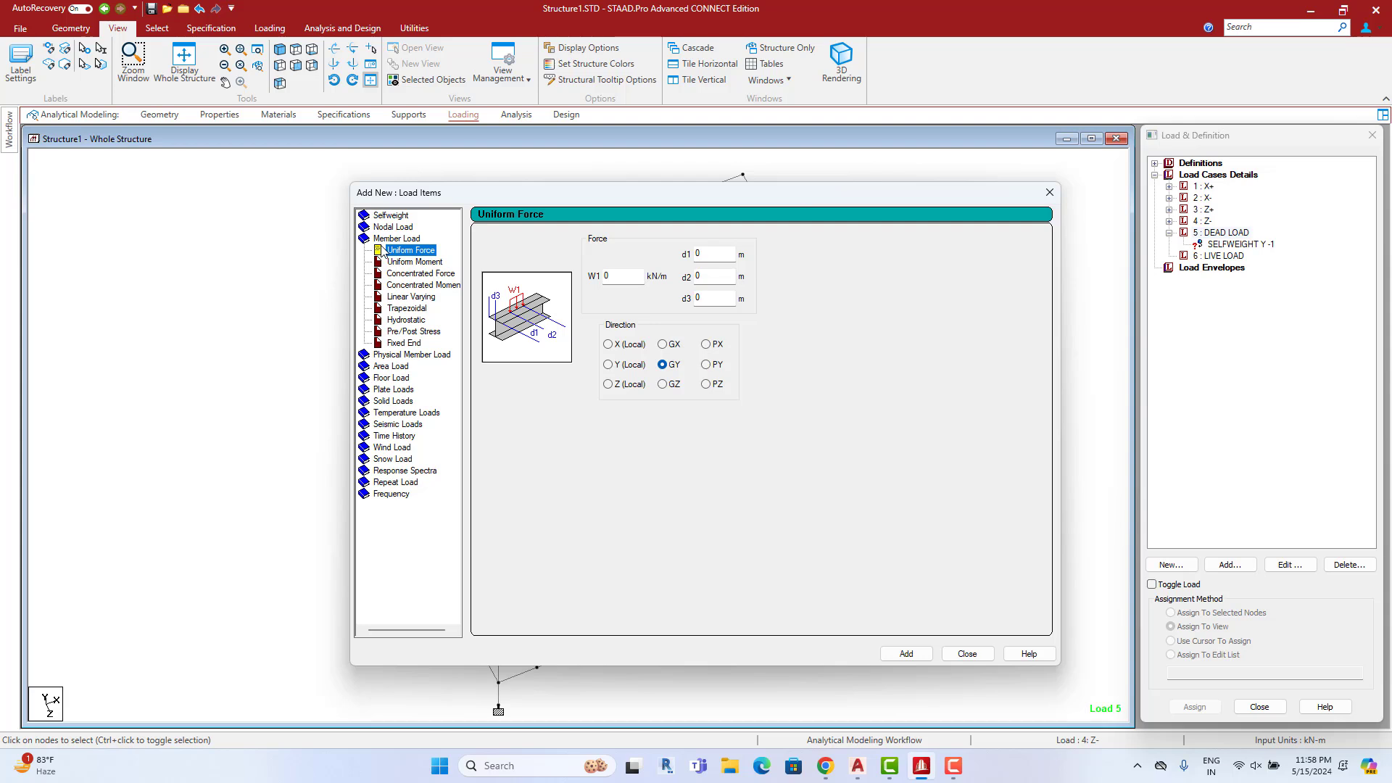
click(624, 276)
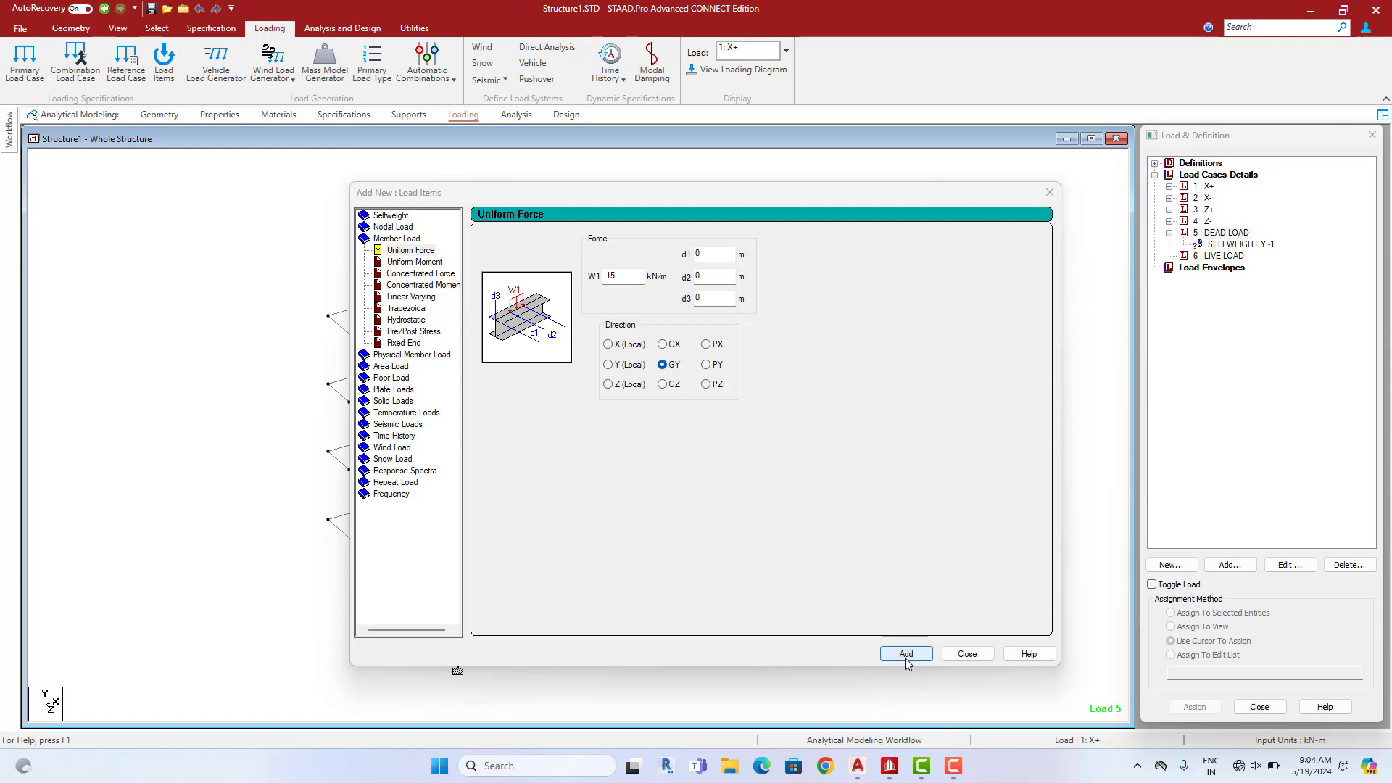
click(905, 656)
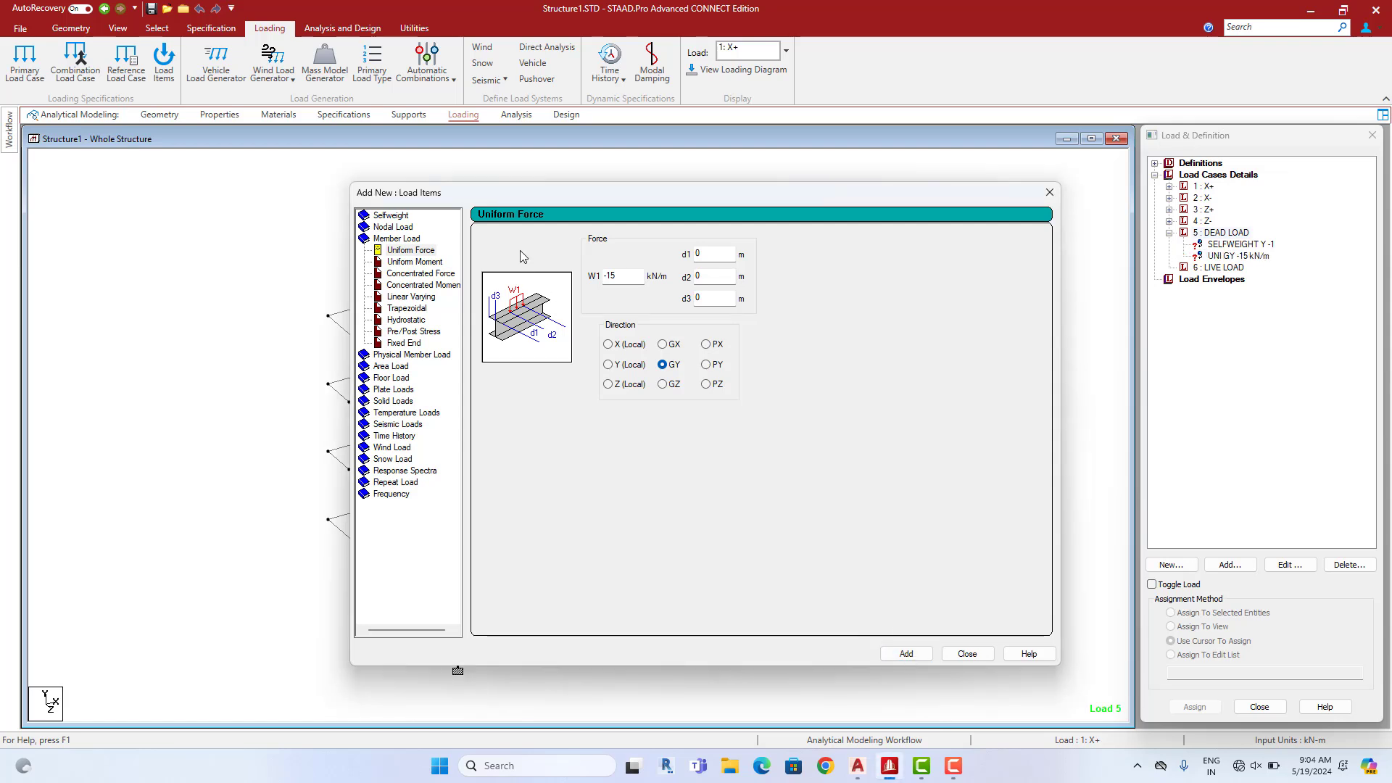
Add two more GY uniform member forces of -7.5 and -2.5 kN/m to the DEAD LOAD case and finish adding load items
drag(627, 272, 562, 274)
text(-7.)
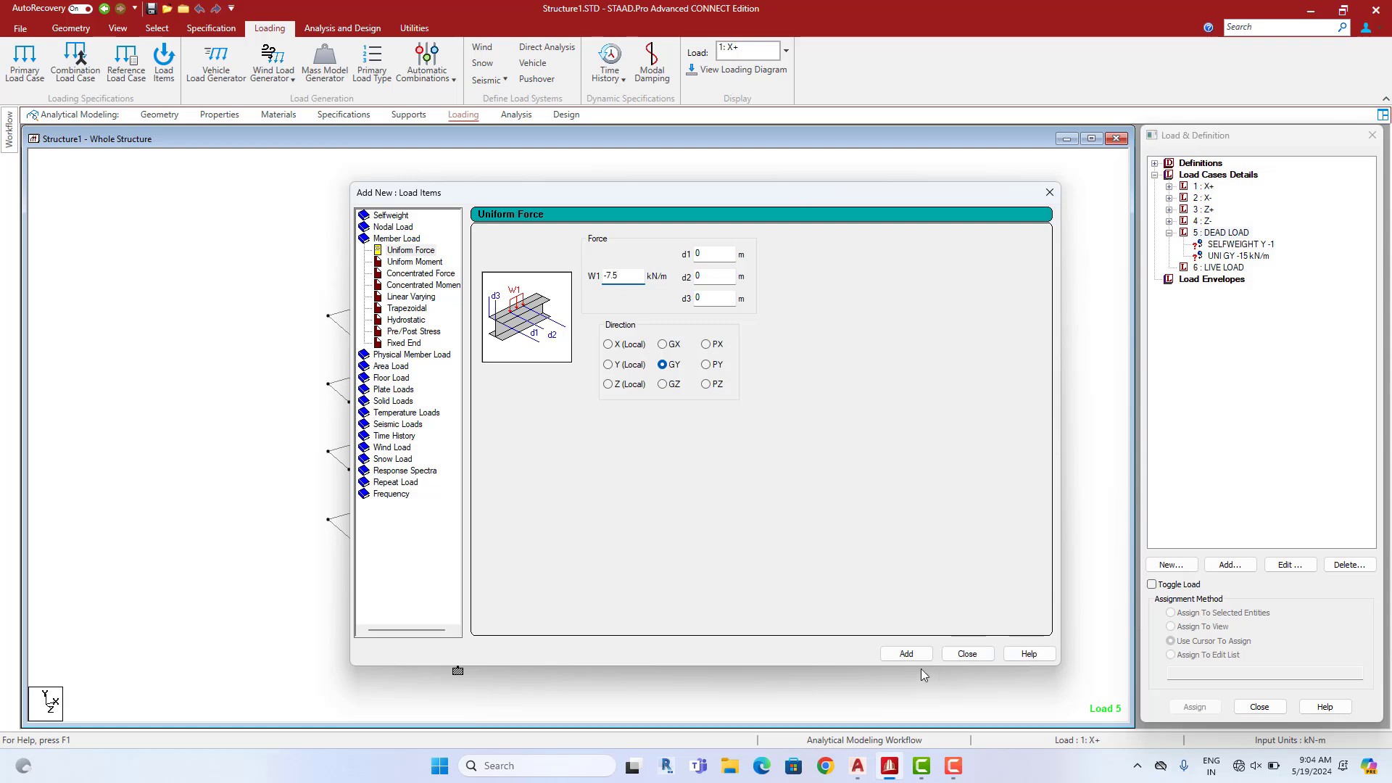
click(906, 653)
double_click(593, 277)
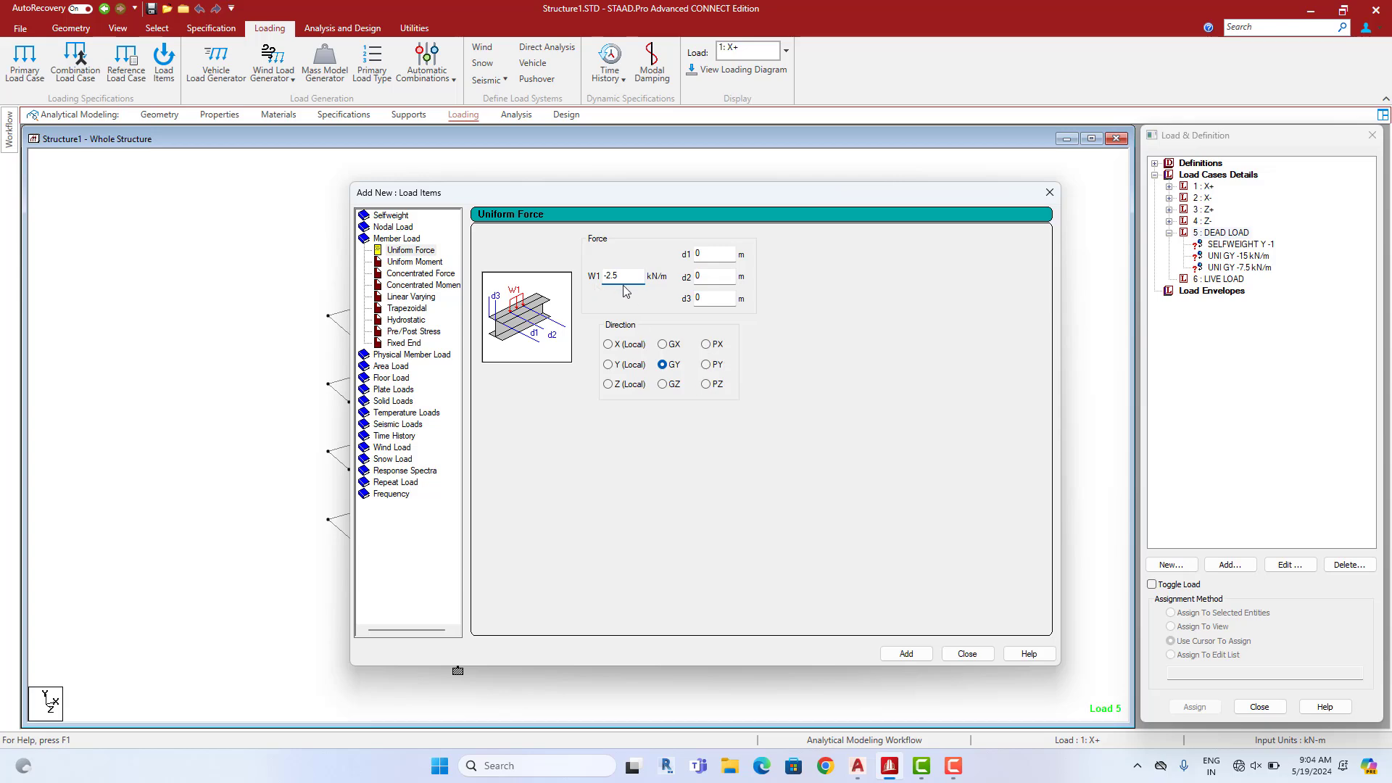
click(905, 654)
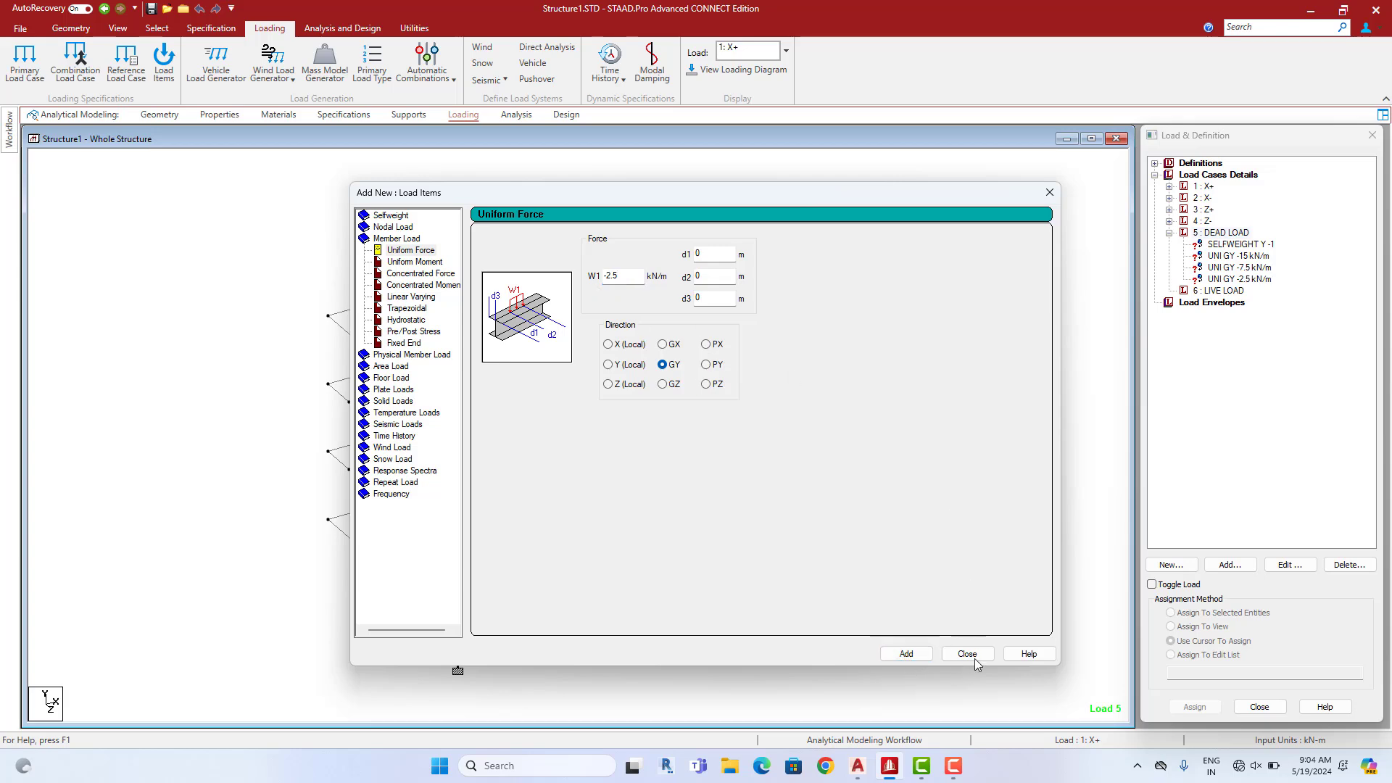
click(967, 655)
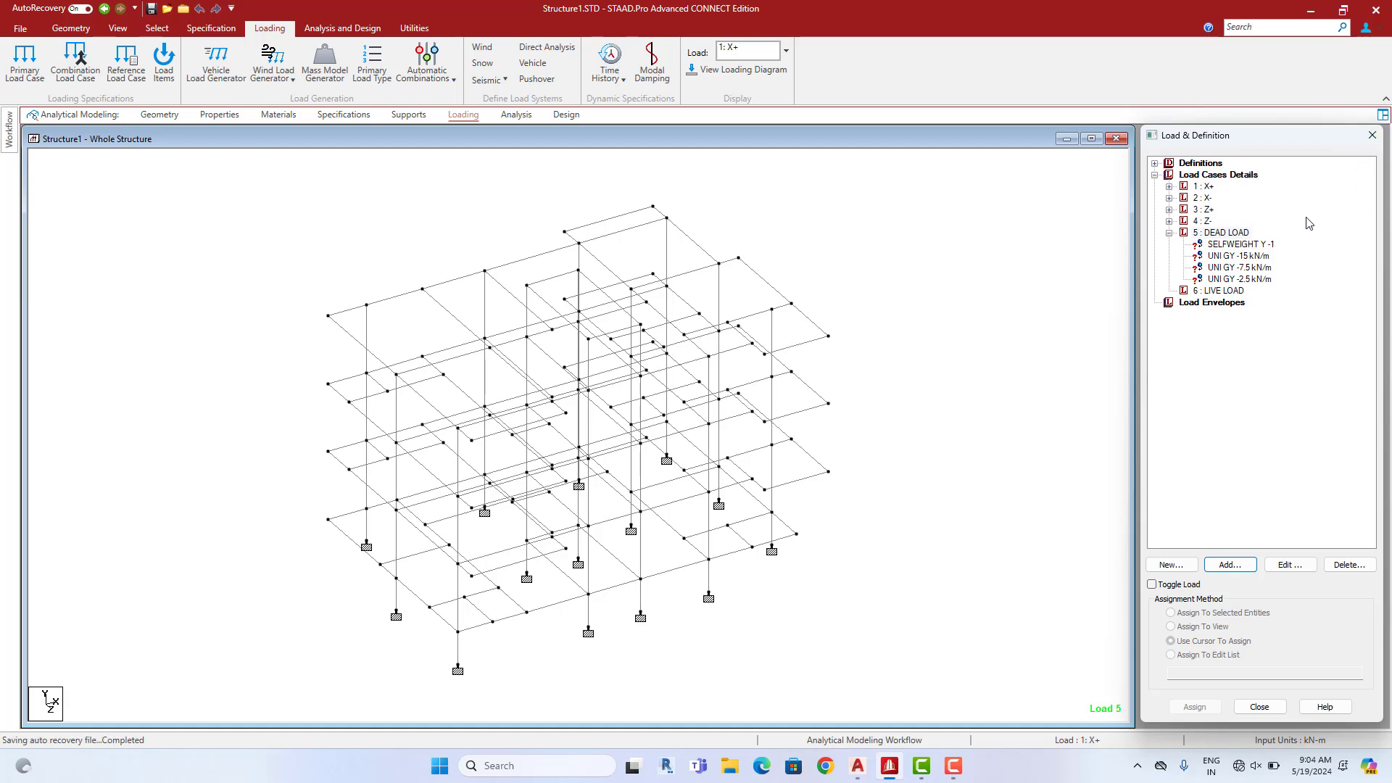
Assign the selfweight load to the whole structure with Assign To View and clear the member selection
click(1240, 245)
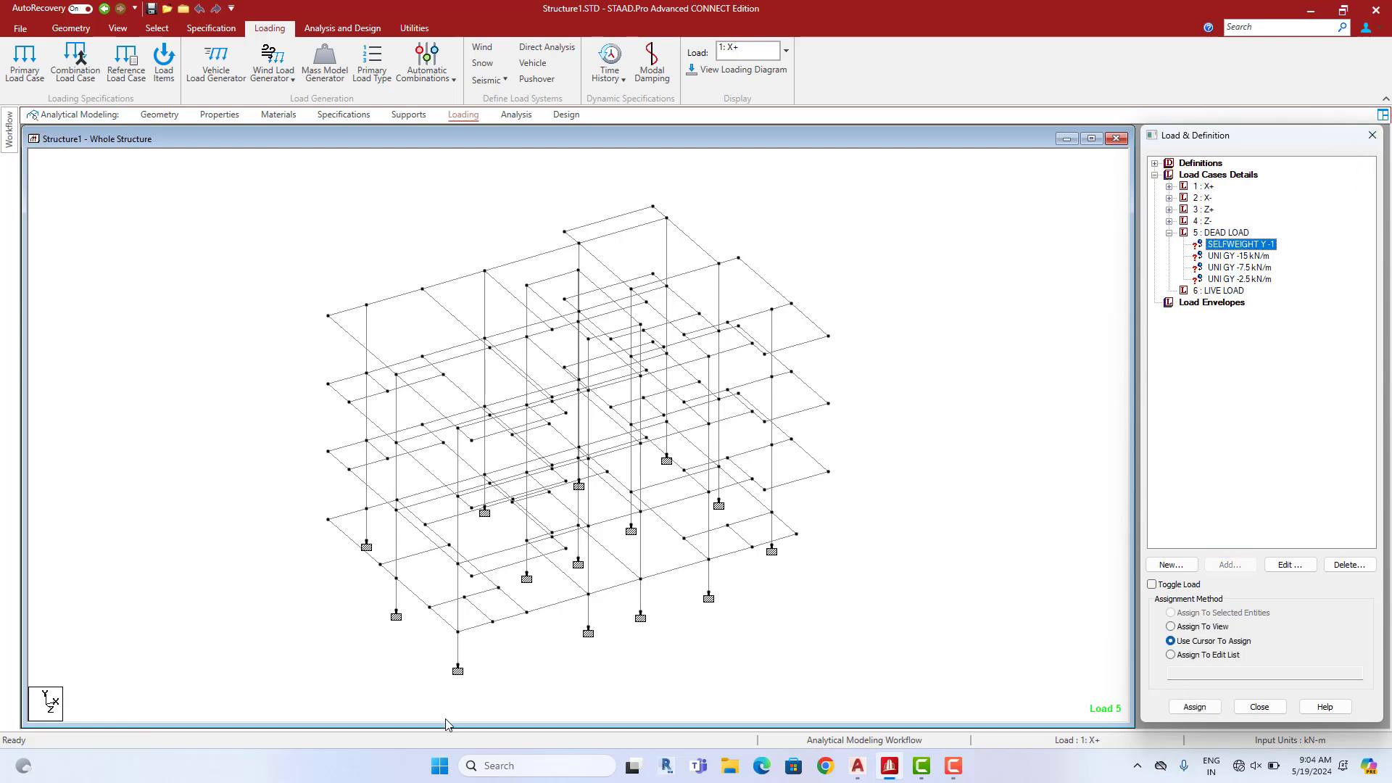
click(1171, 626)
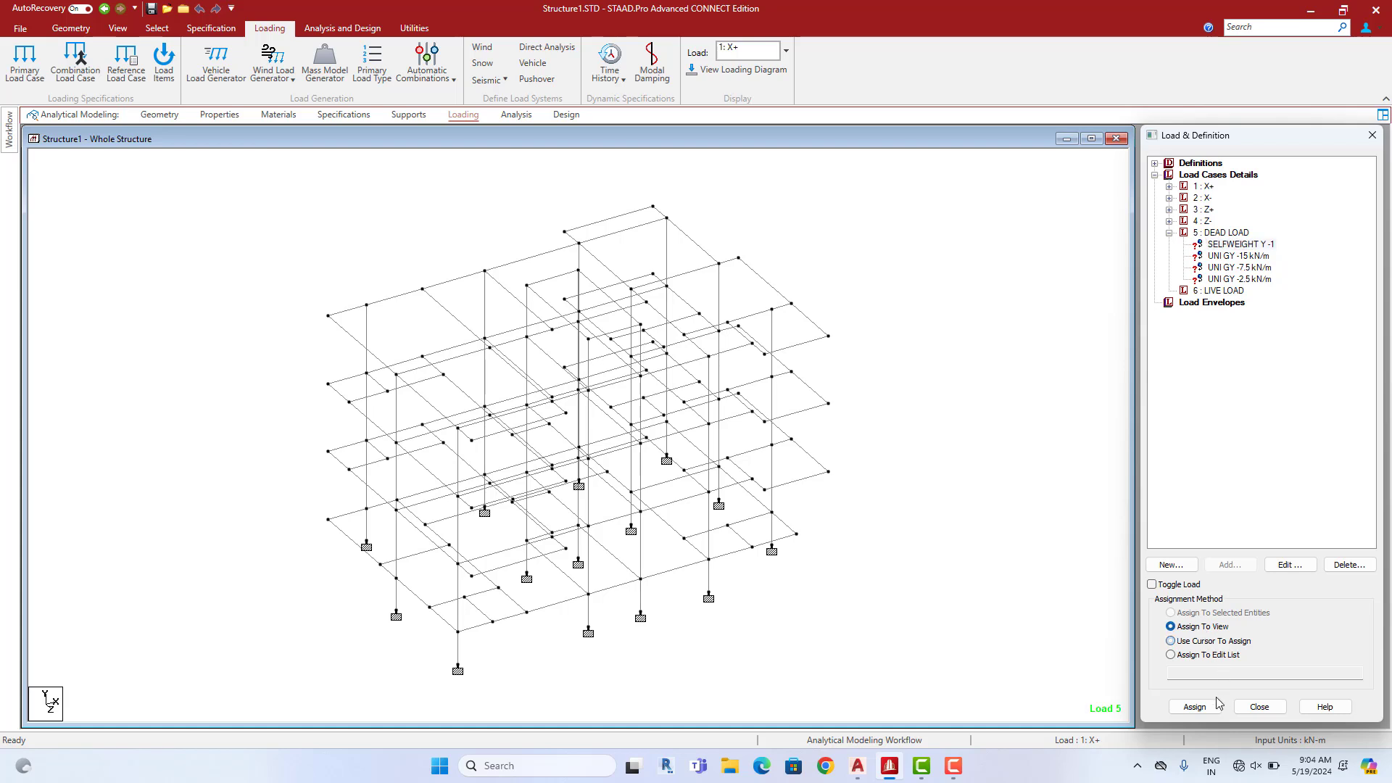
click(1195, 707)
click(1288, 463)
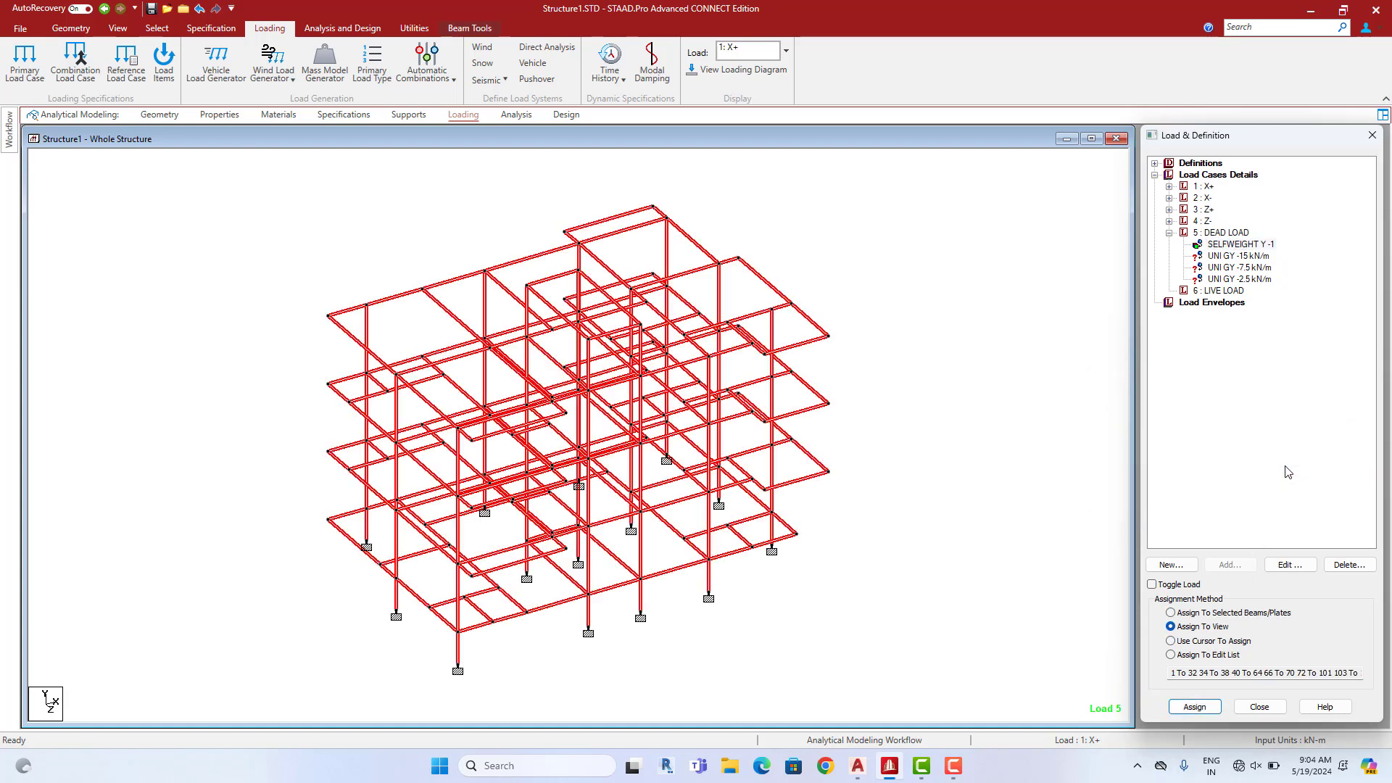
click(1066, 396)
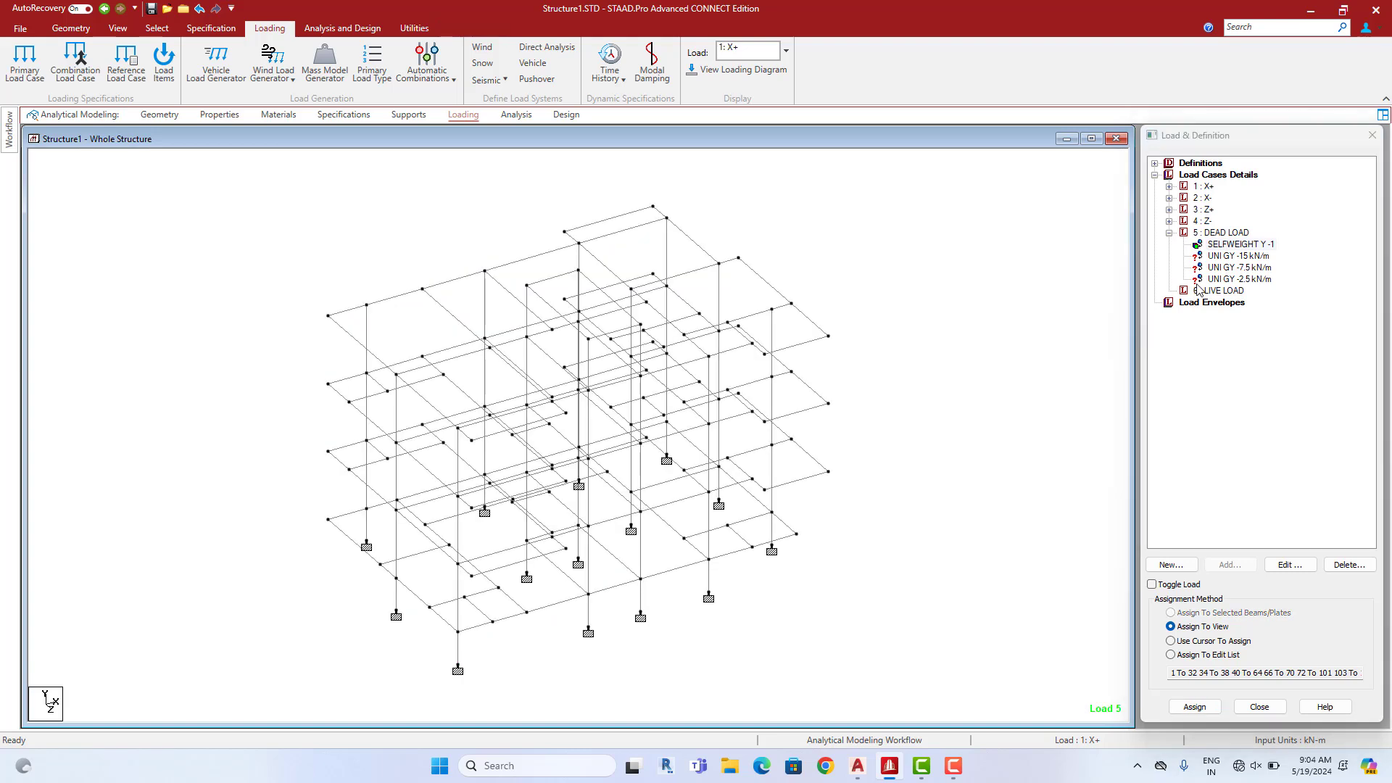
Pick the -15 kN/m uniform load, switch to AutoCAD and examine the wall layout on the two floor plans
click(1222, 258)
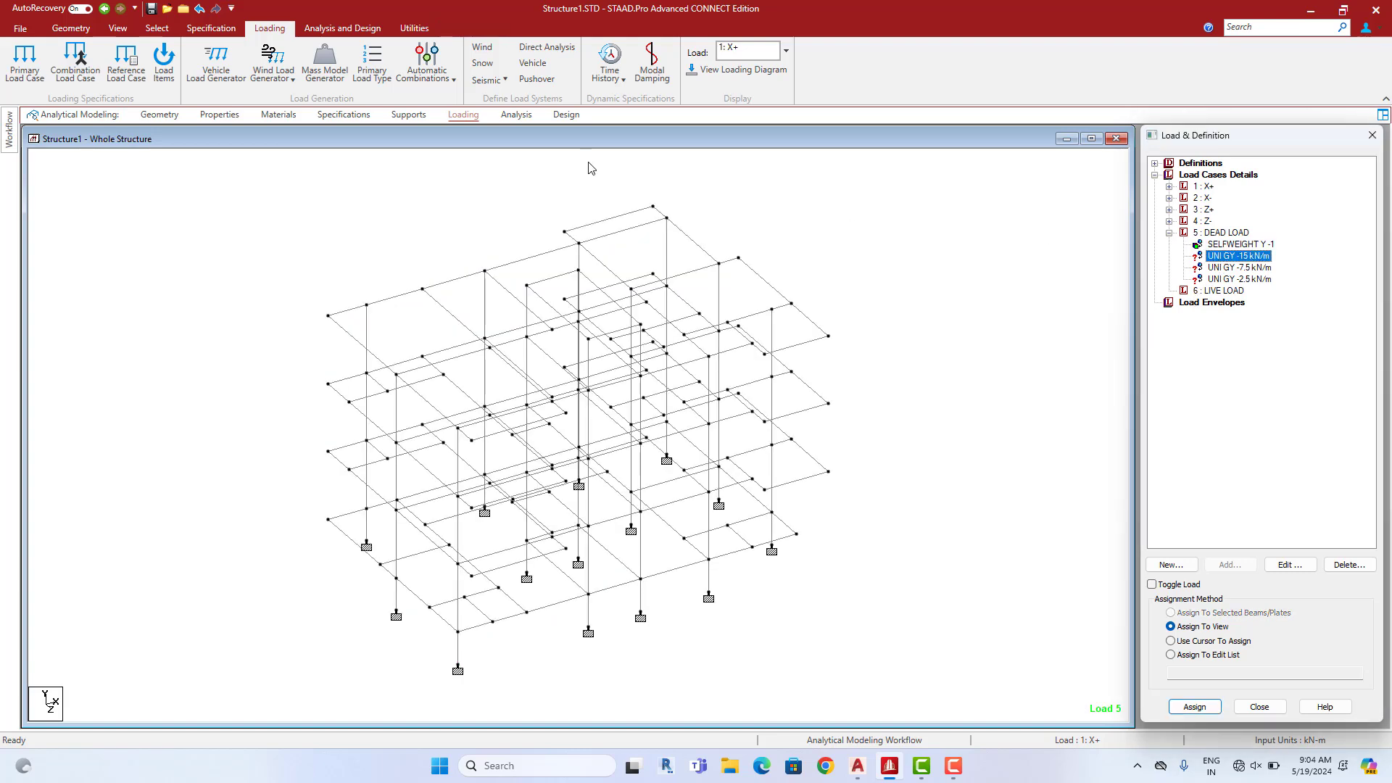
mouse_move(858, 767)
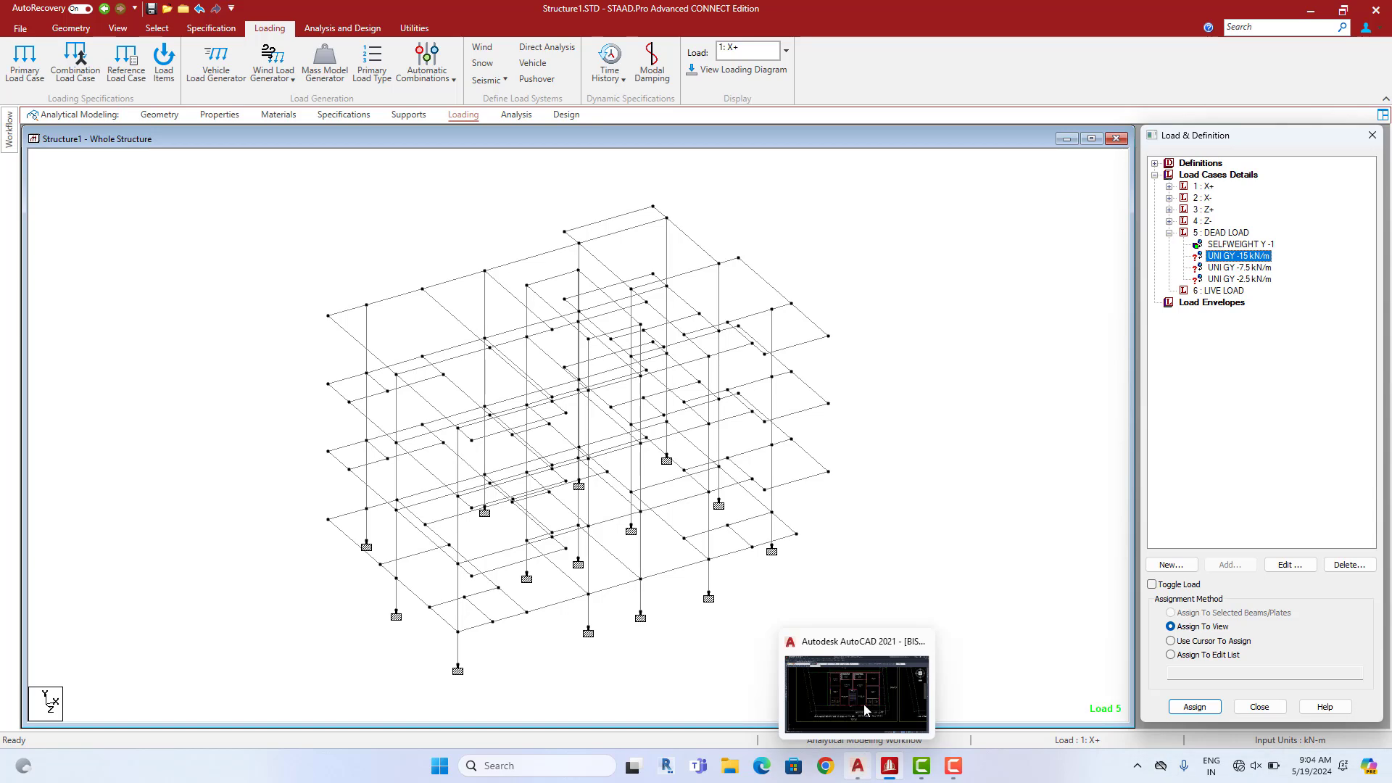
click(863, 699)
scroll(629, 239, up, 3)
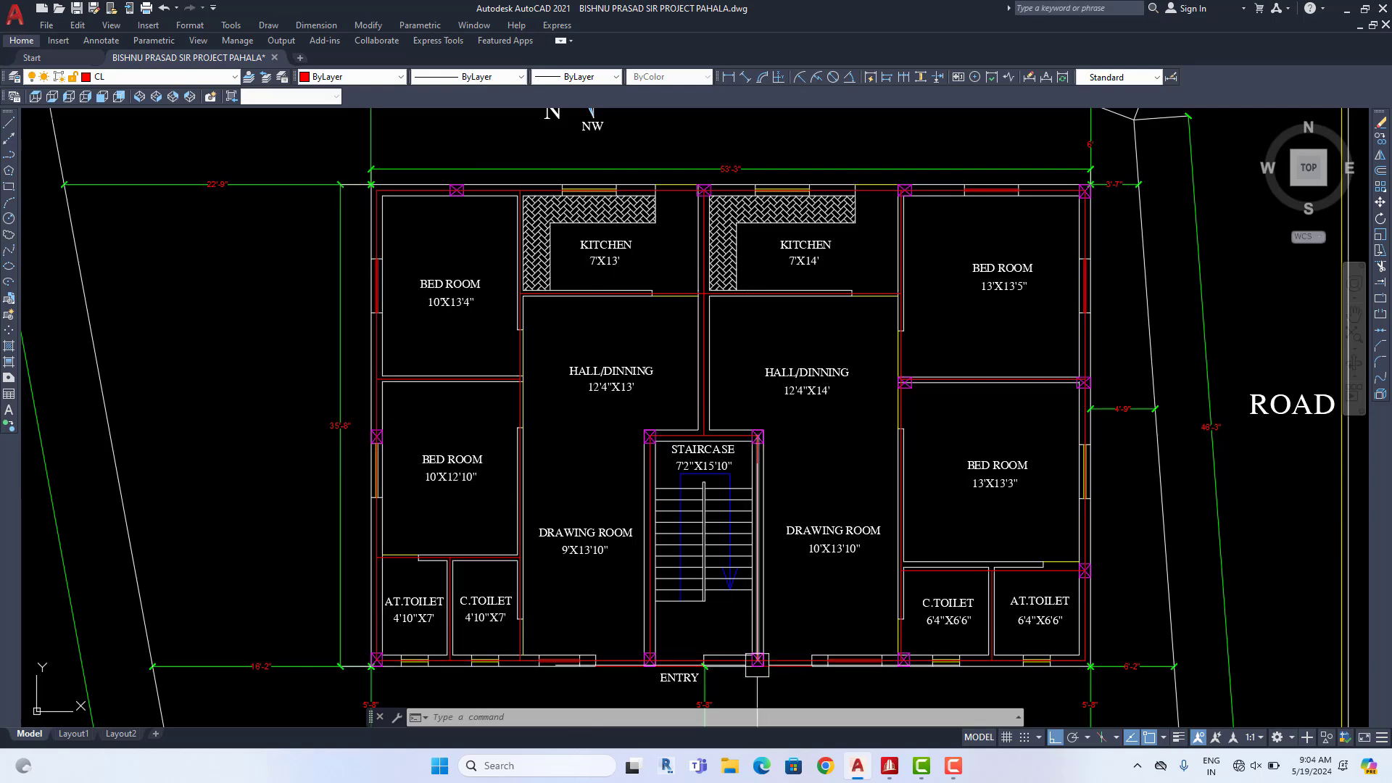
scroll(702, 392, up, 2)
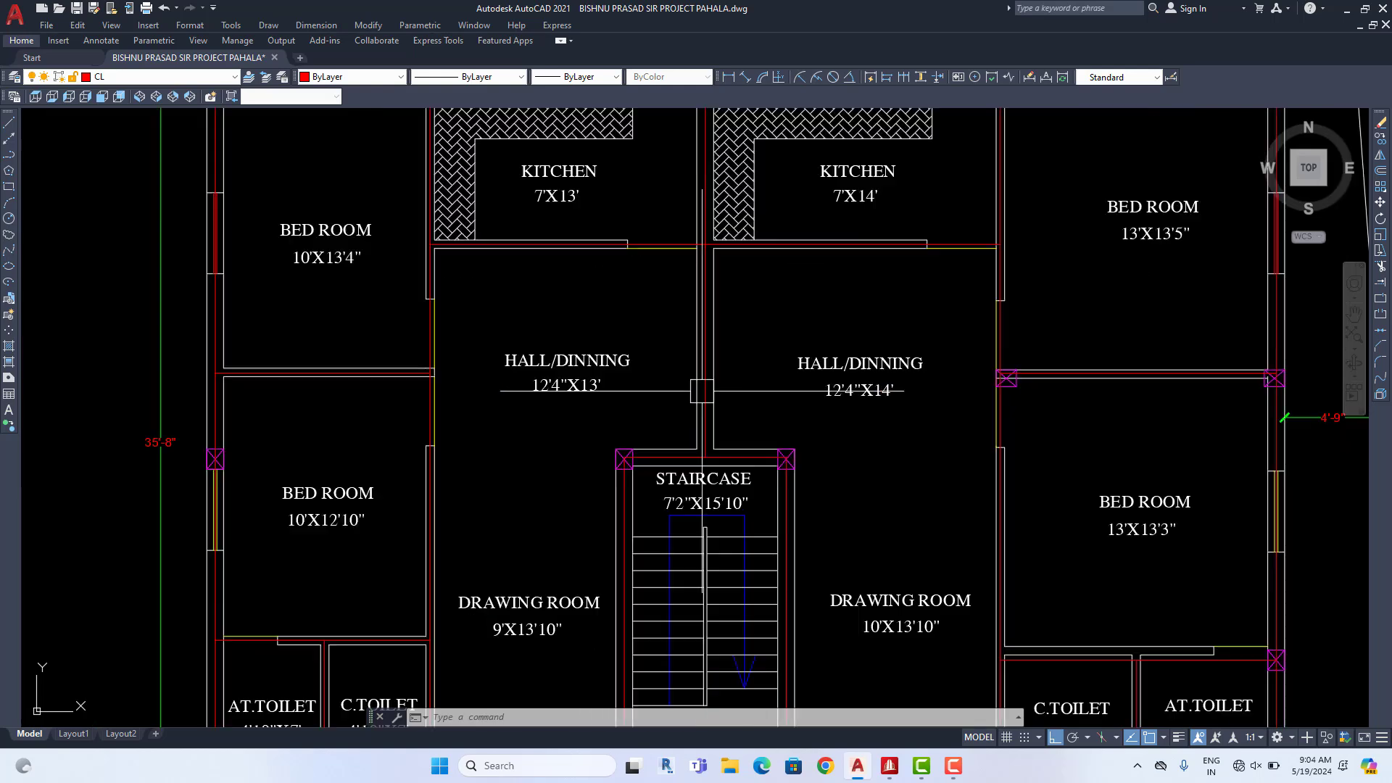
scroll(702, 391, down, 4)
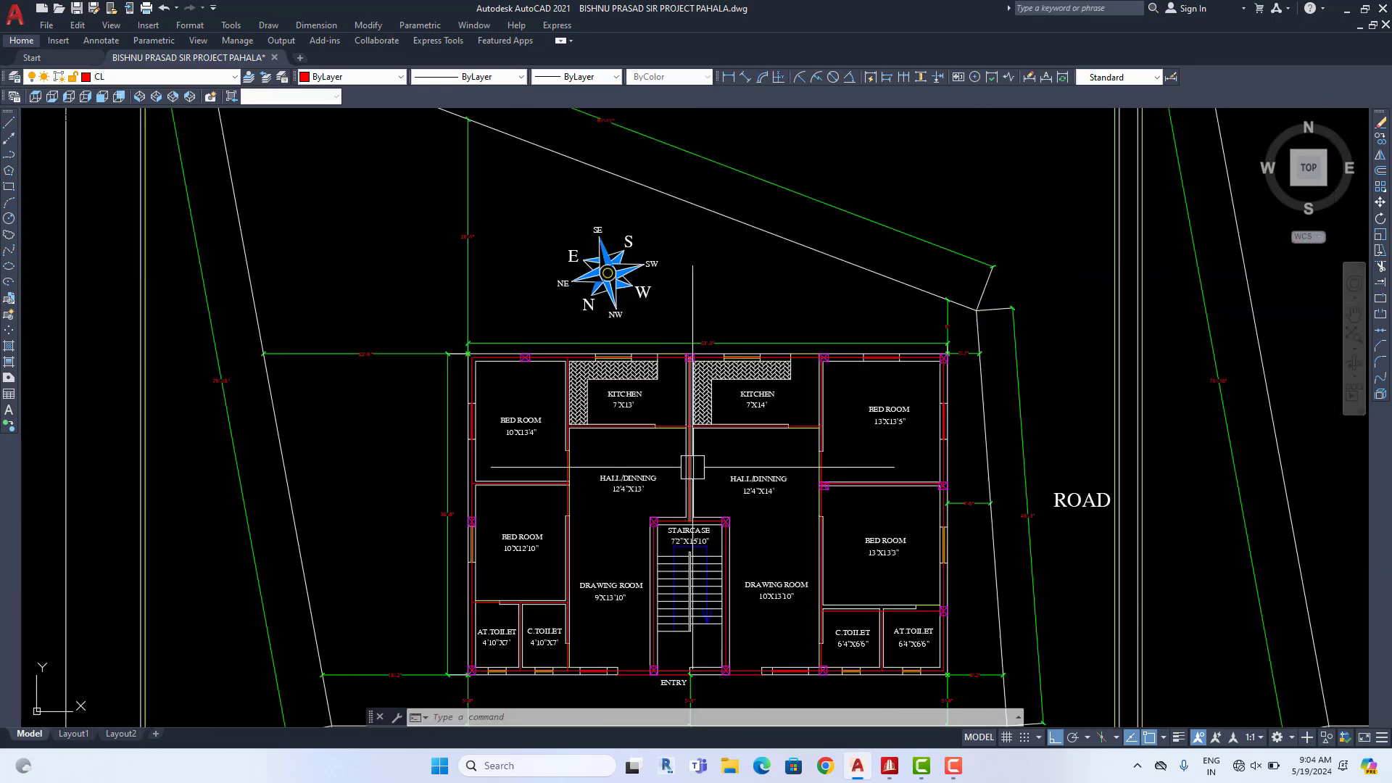
middle_drag(692, 467, 697, 359)
scroll(761, 287, up, 2)
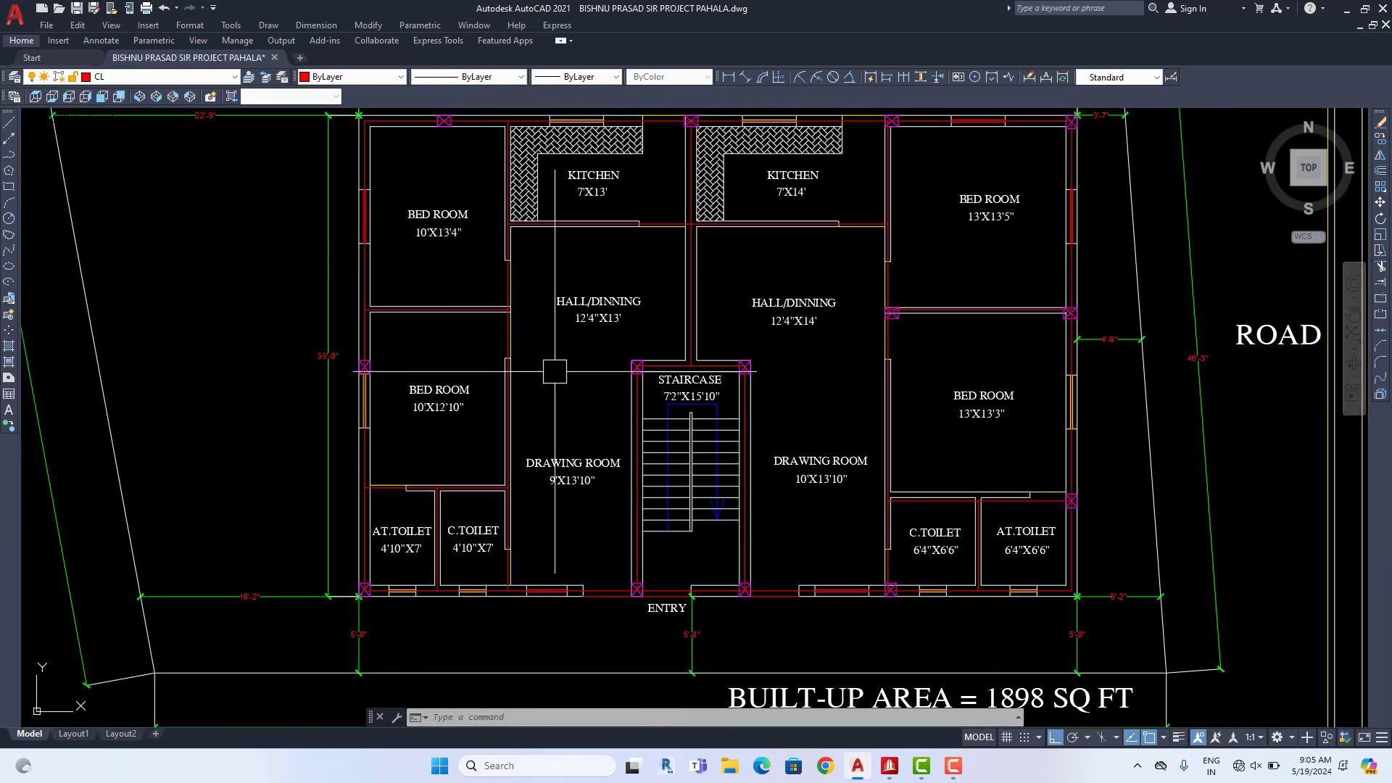
scroll(555, 371, down, 5)
middle_drag(759, 398, 438, 394)
scroll(406, 464, up, 2)
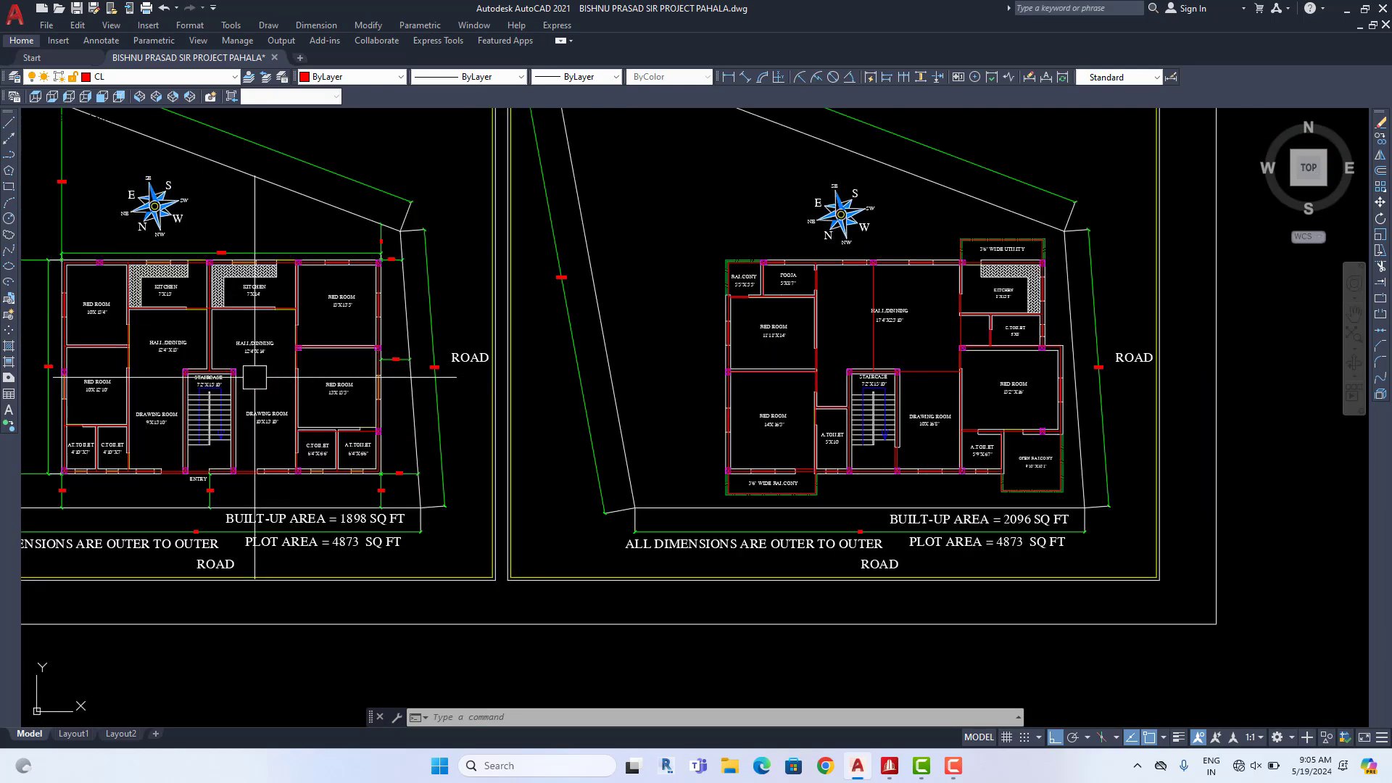
Switch to STAAD.Pro and, in an elevation view, select the supports and the lowest level of beams with the Geometry Cursor
click(890, 765)
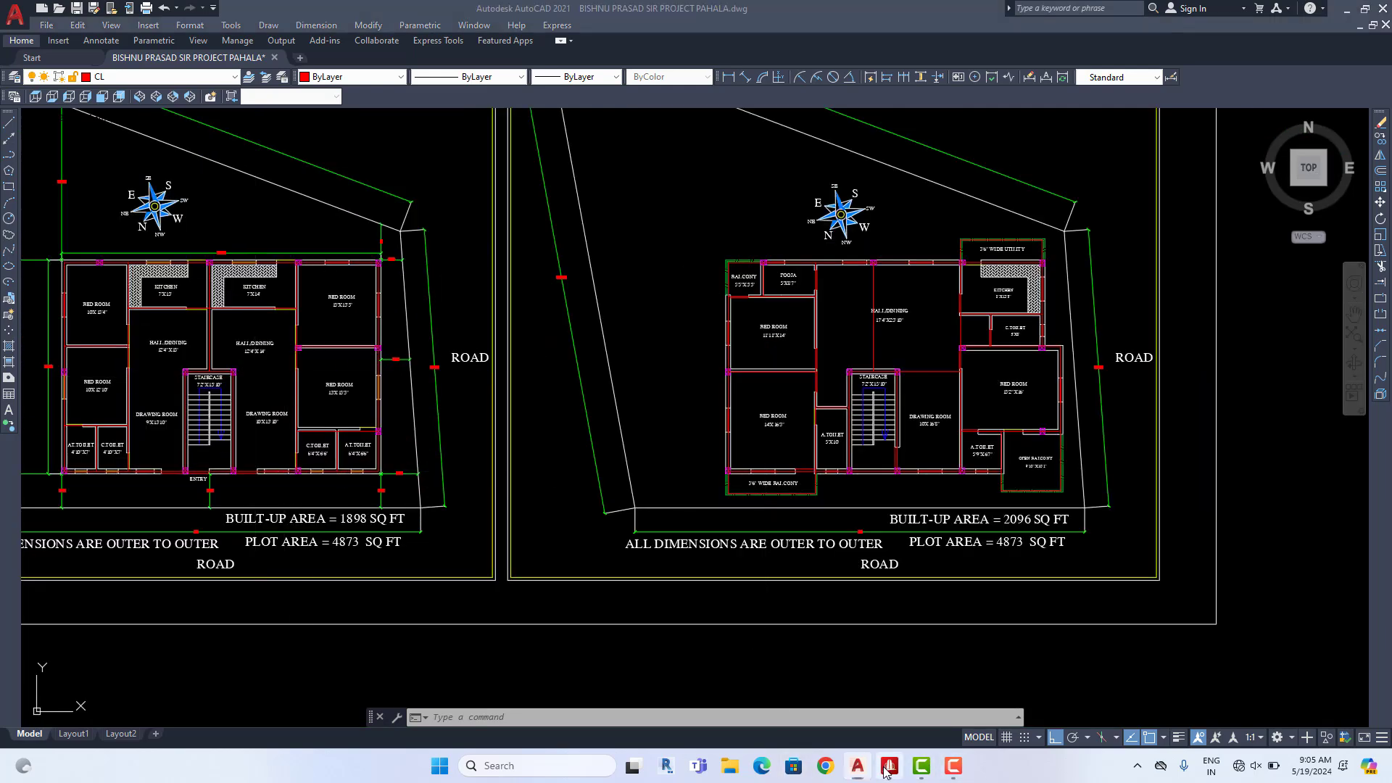
click(117, 28)
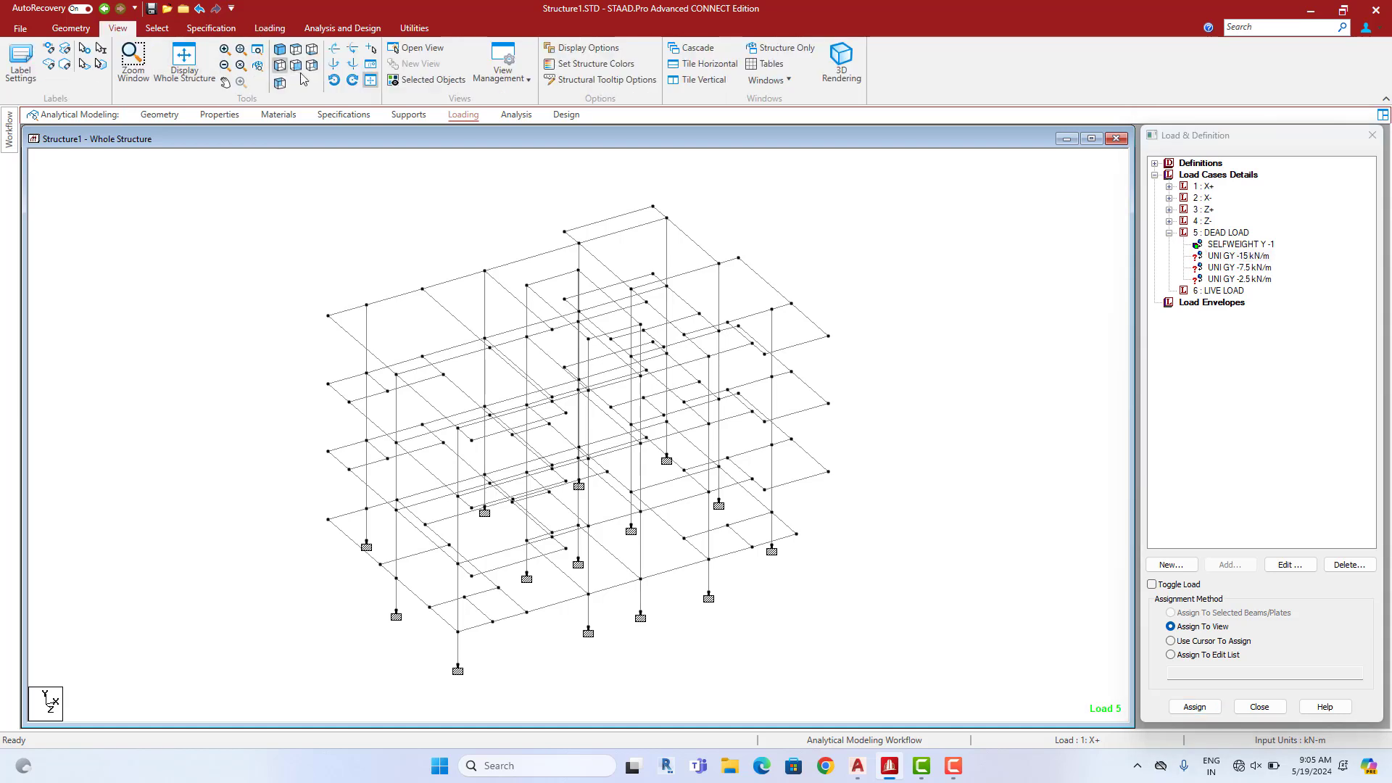
click(294, 66)
right_click(358, 230)
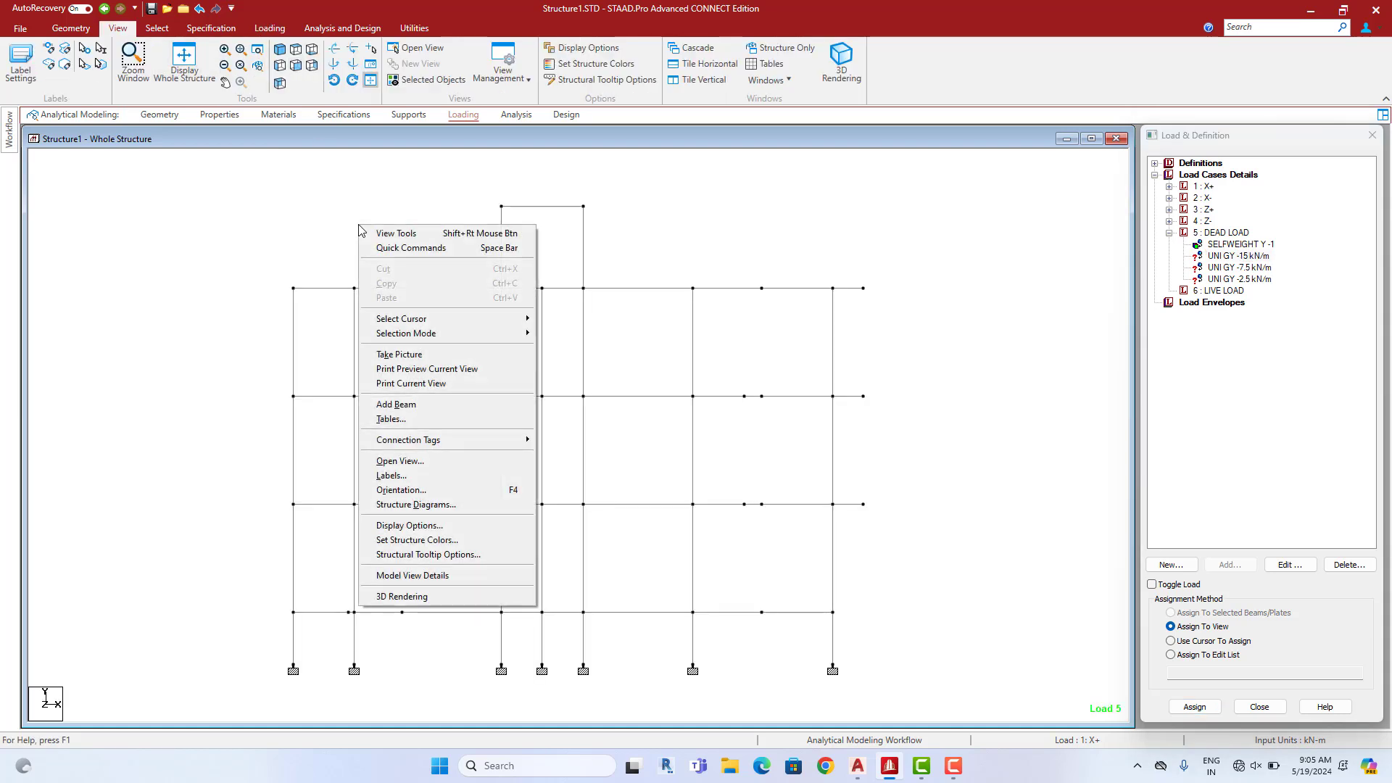
mouse_move(435, 320)
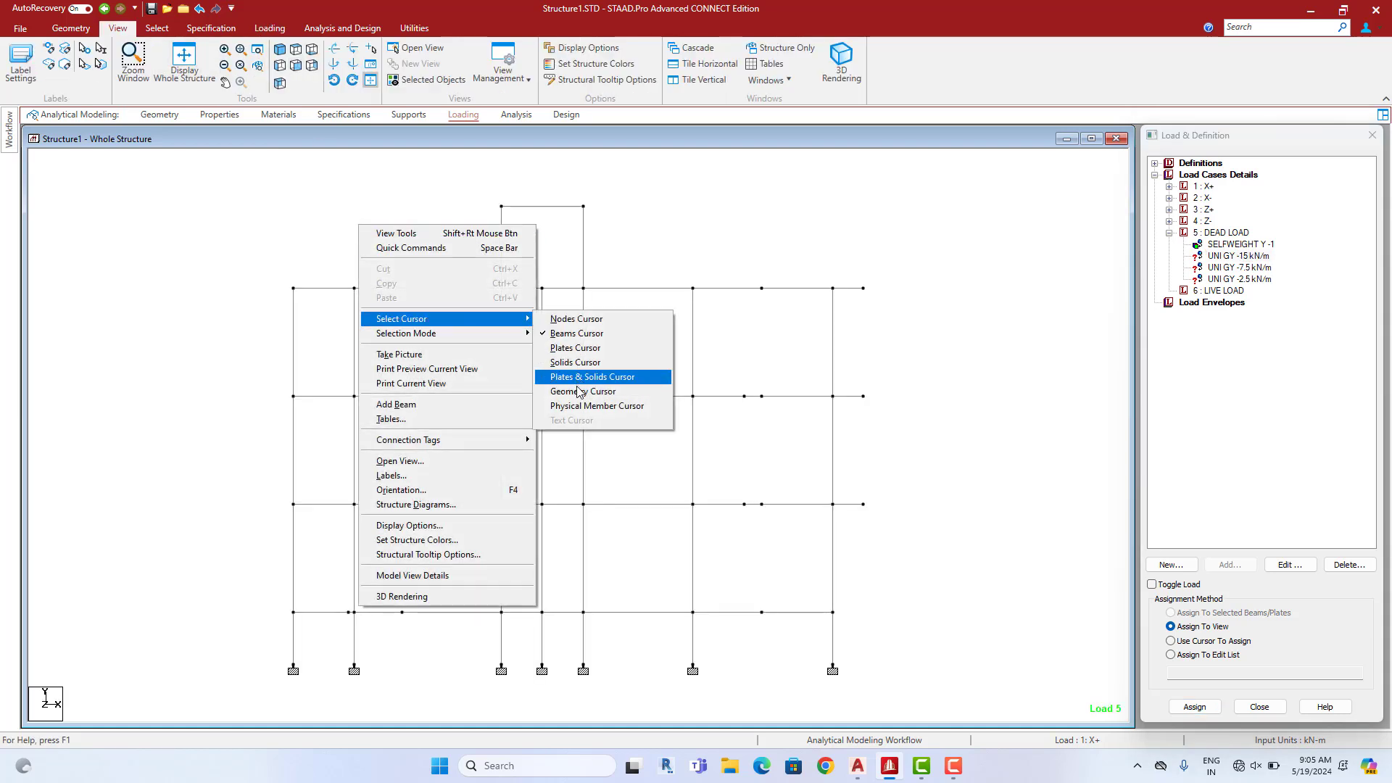
click(582, 391)
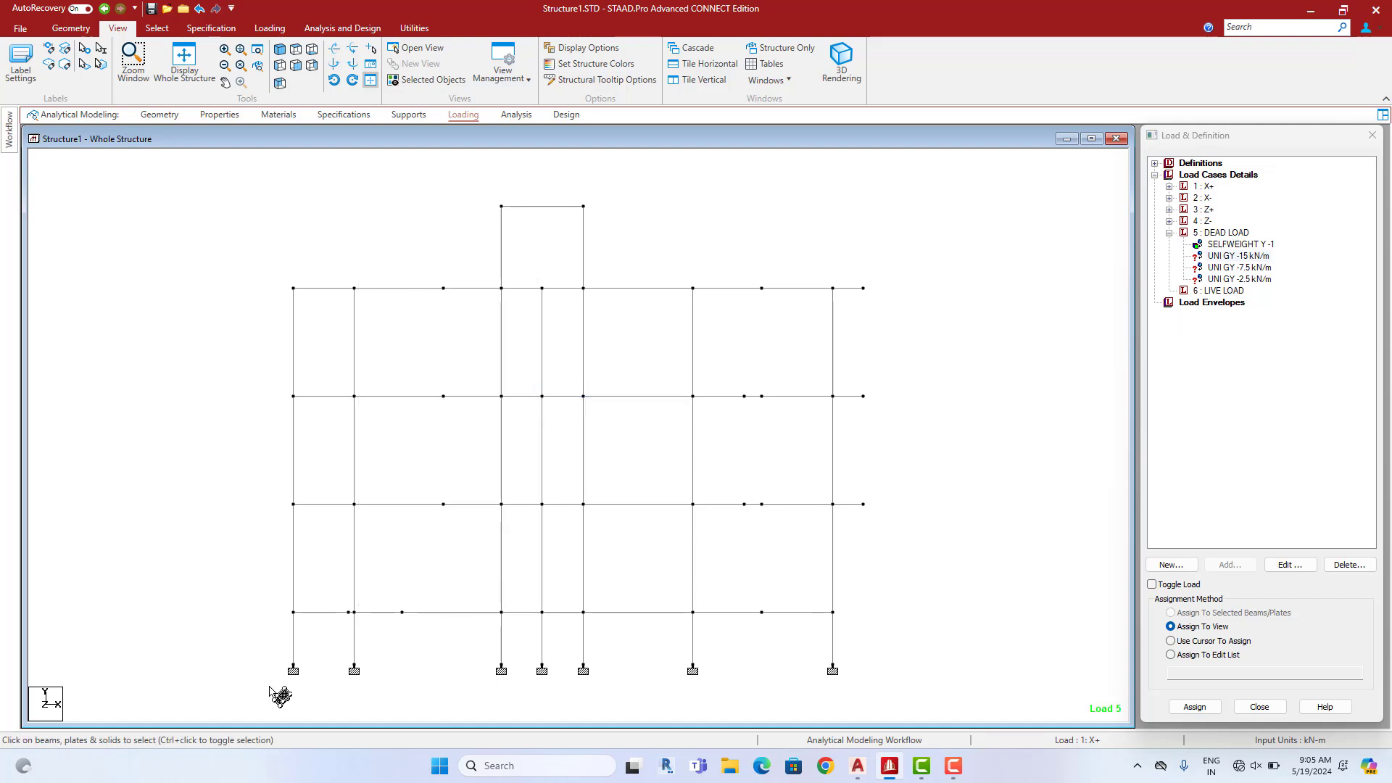
drag(268, 686, 886, 648)
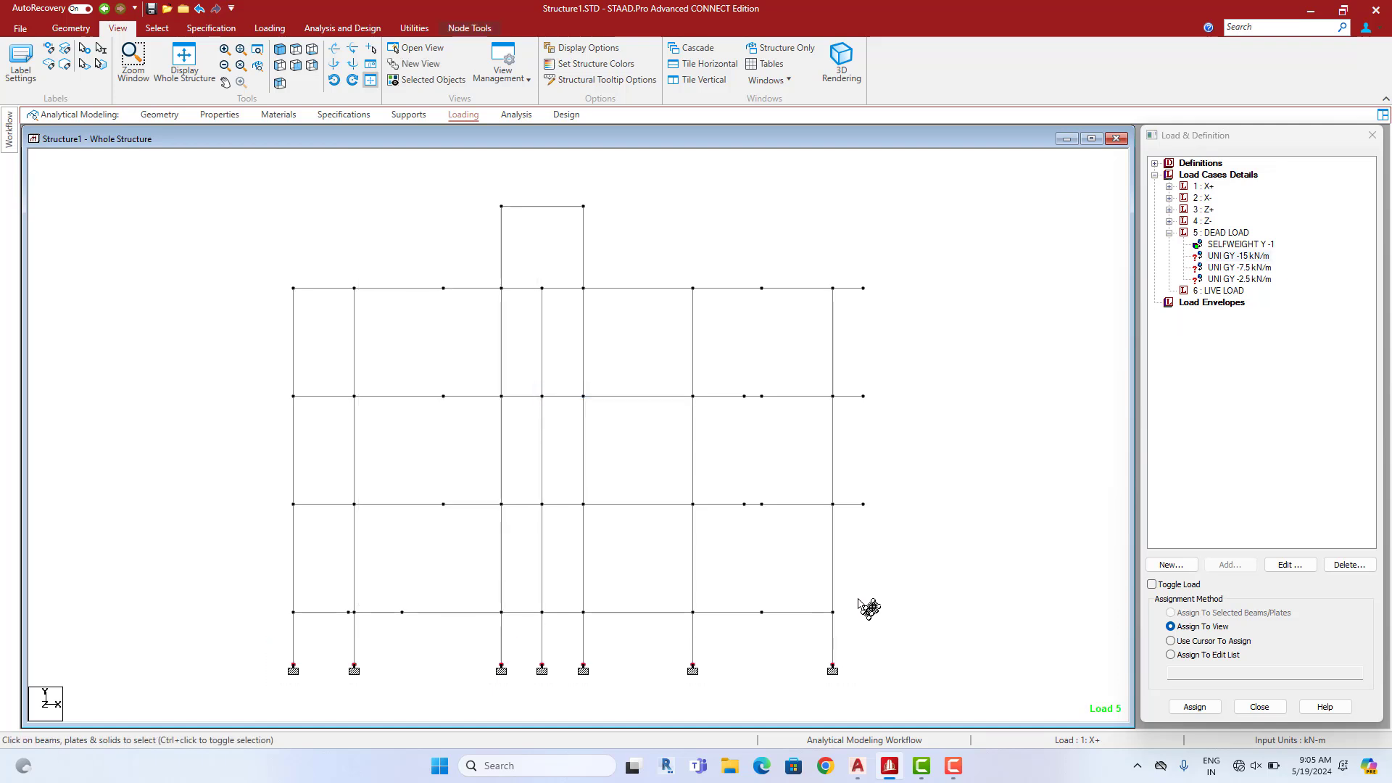
drag(857, 597, 224, 622)
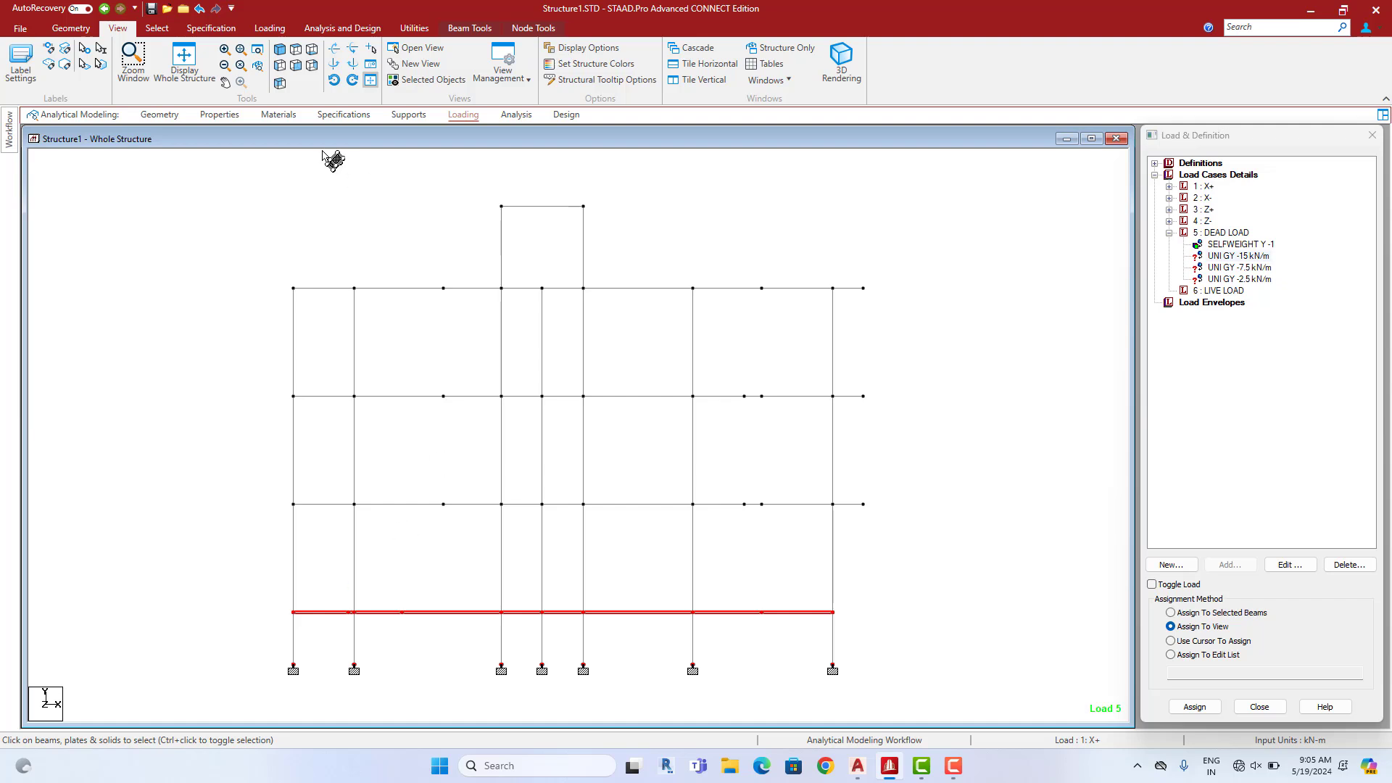
Display only the selected supports and lowest-level beams and view them in plan
click(428, 80)
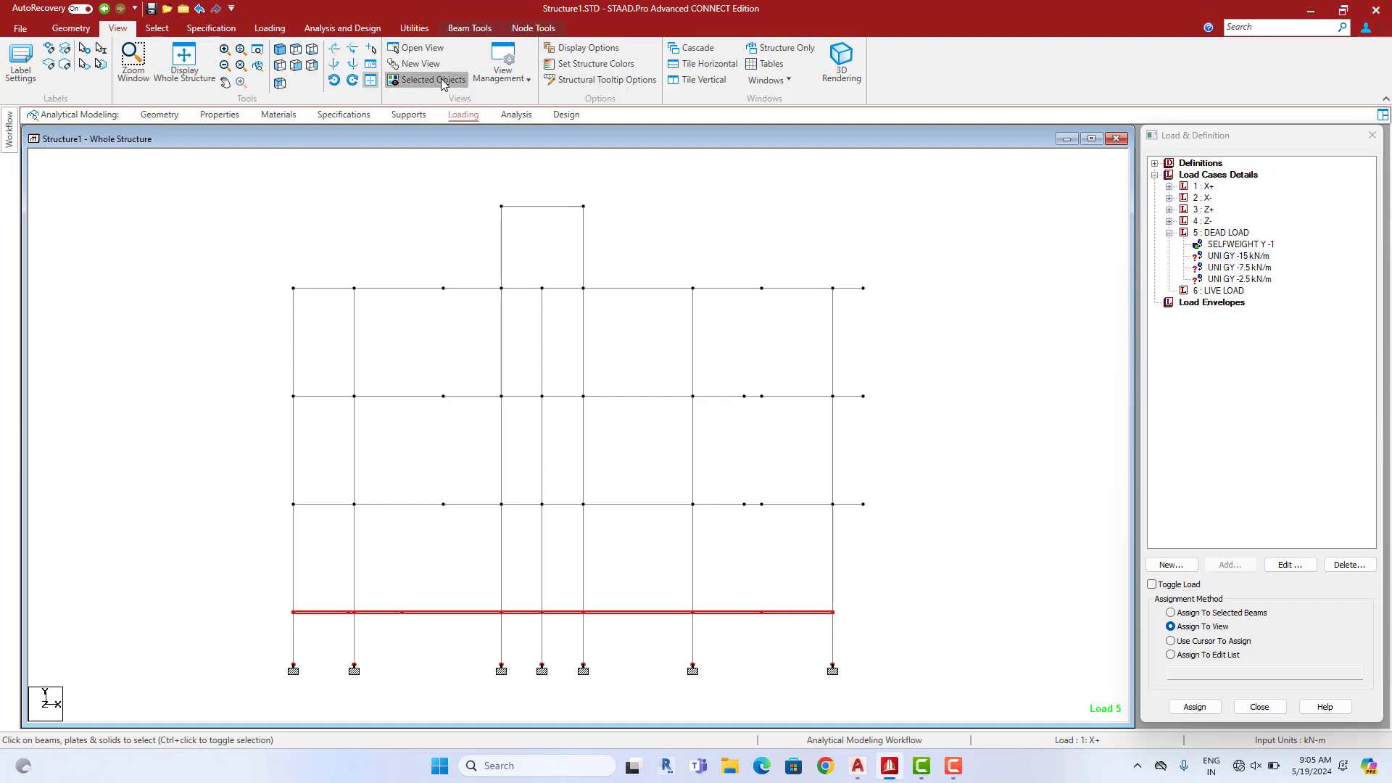
click(557, 297)
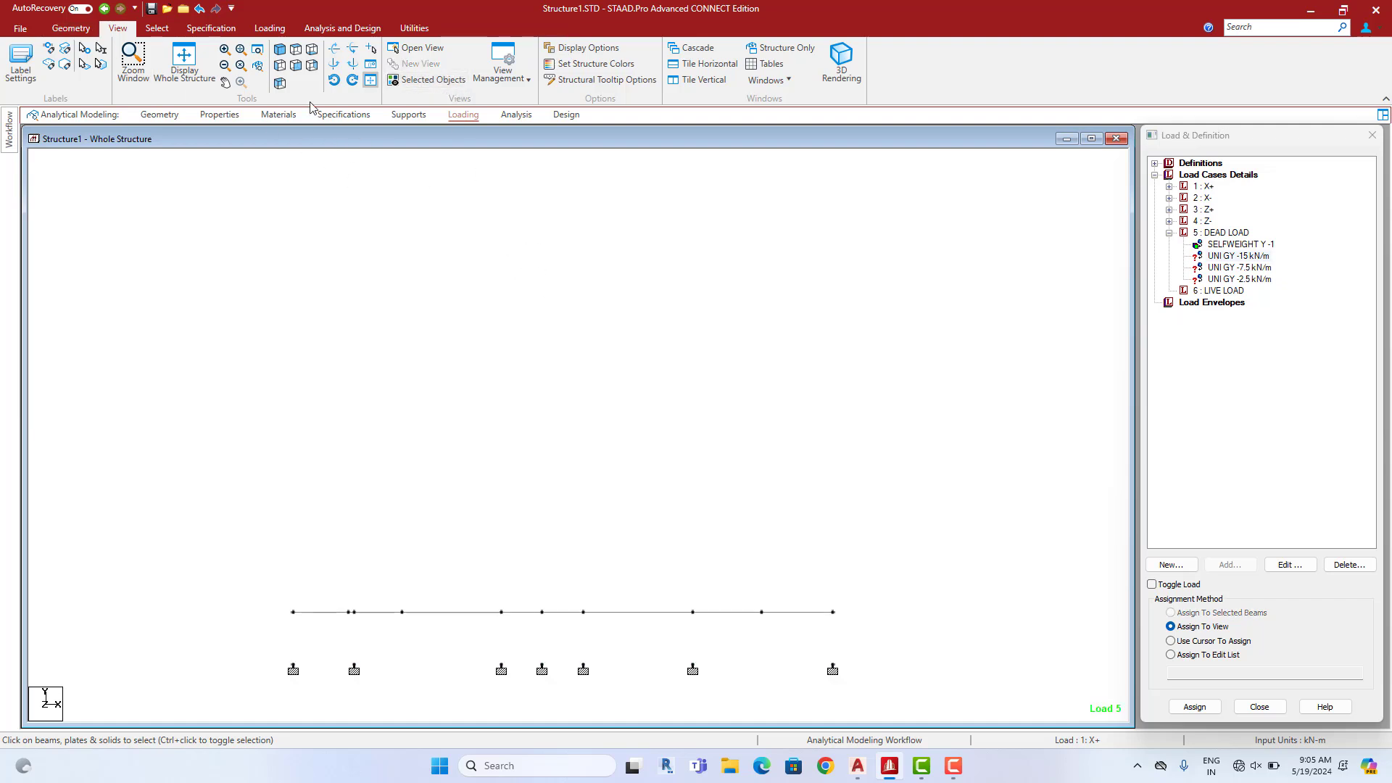
click(295, 65)
middle_drag(704, 500, 774, 490)
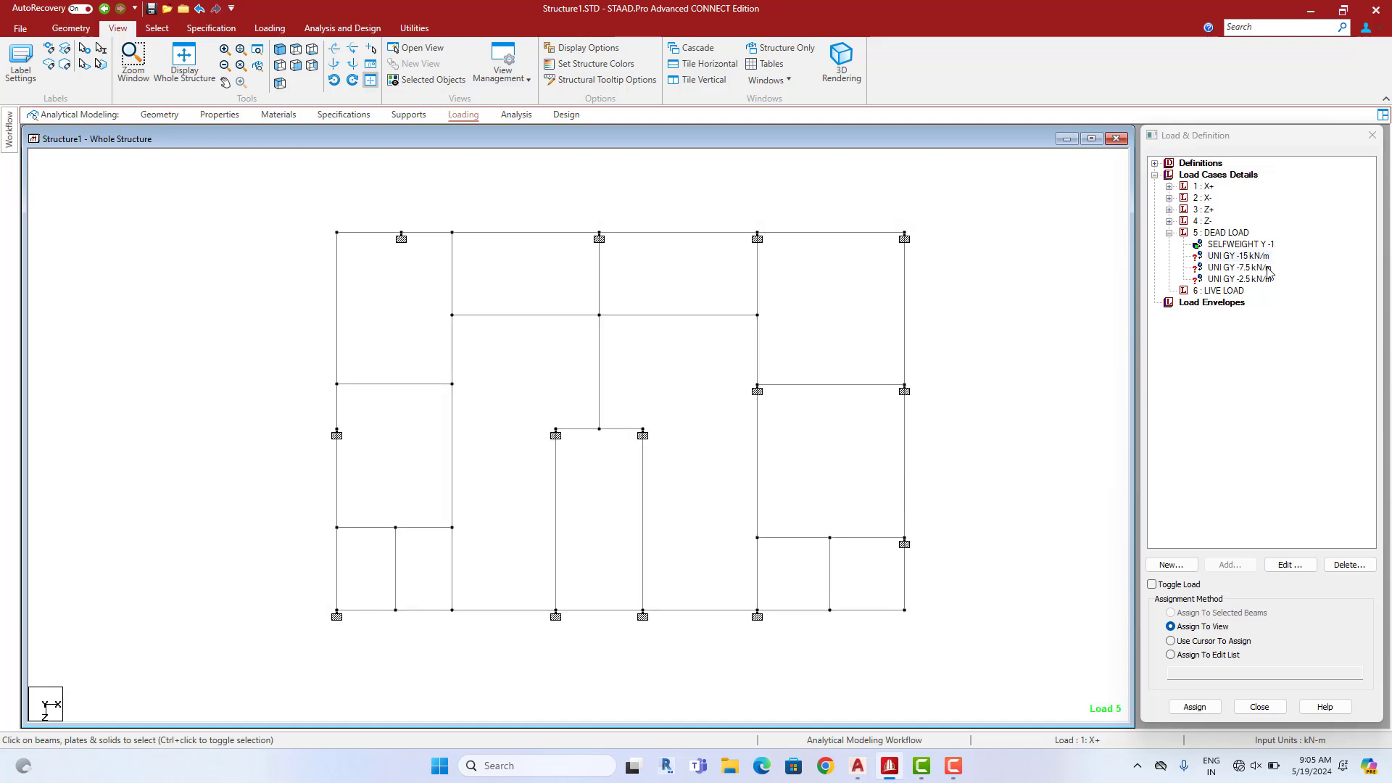
Assign the -15 kN/m uniform load to the selected perimeter, central dividing wall and staircase beams of the isolated level
click(1241, 256)
drag(978, 210, 271, 253)
mouse_move(938, 188)
mouse_down()
mouse_move(885, 621)
mouse_move(942, 623)
mouse_move(916, 615)
mouse_up()
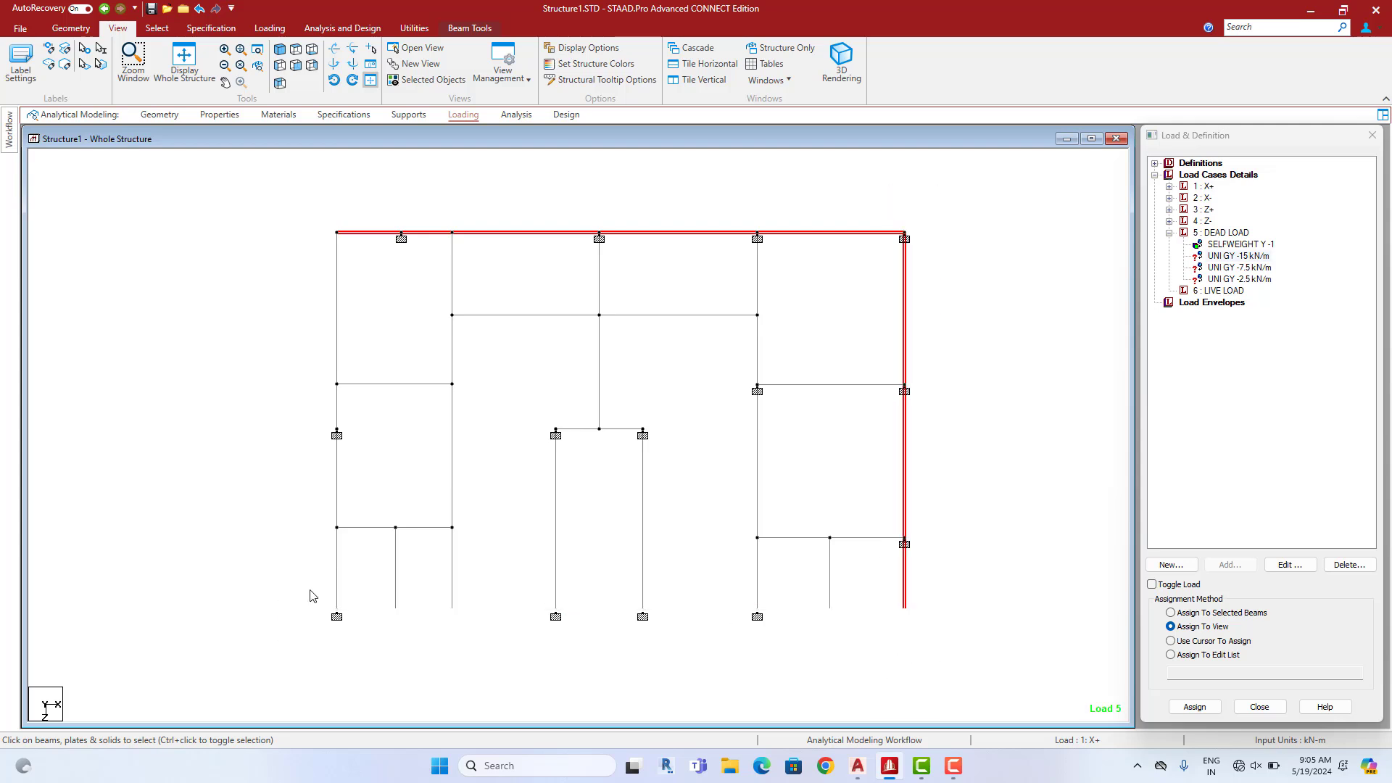
mouse_move(311, 205)
mouse_down()
mouse_move(339, 641)
mouse_move(397, 639)
mouse_up()
drag(589, 211, 613, 458)
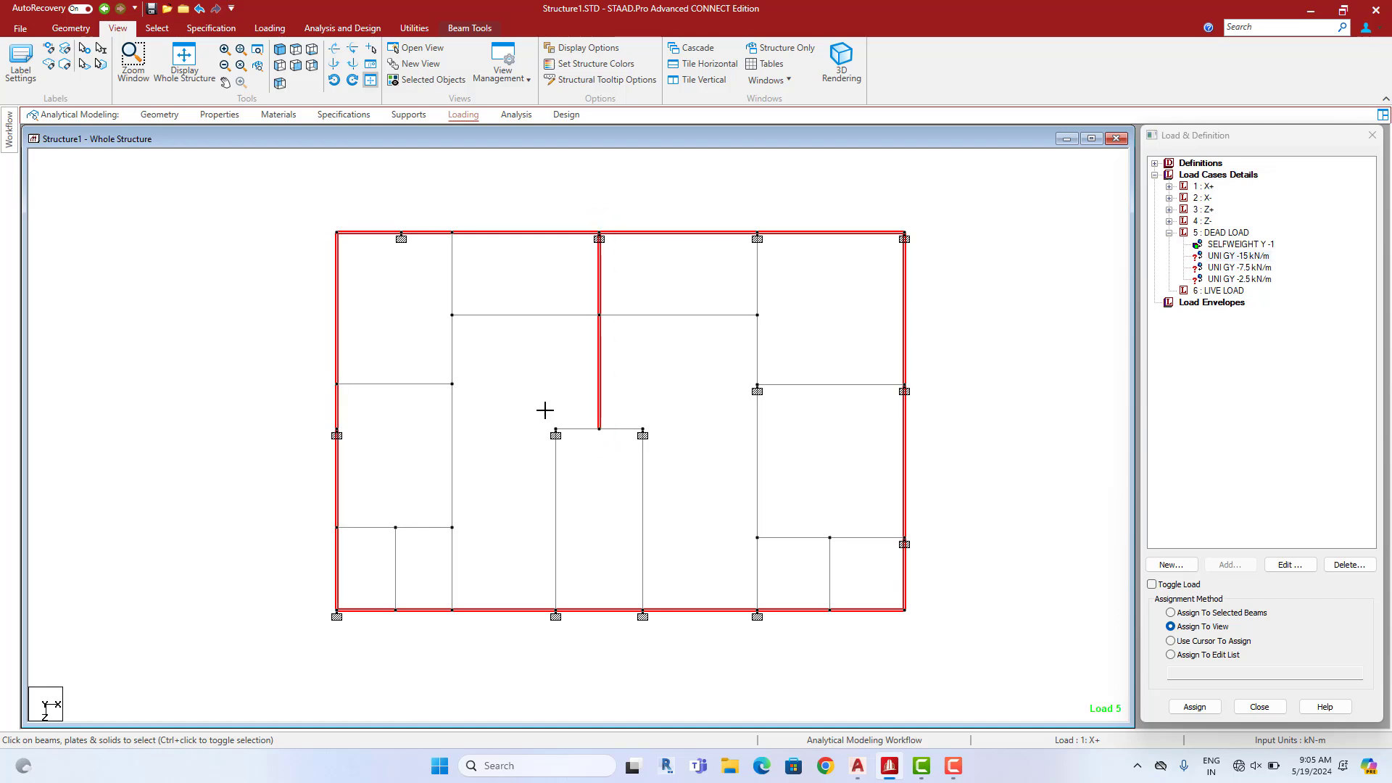
drag(538, 405, 665, 688)
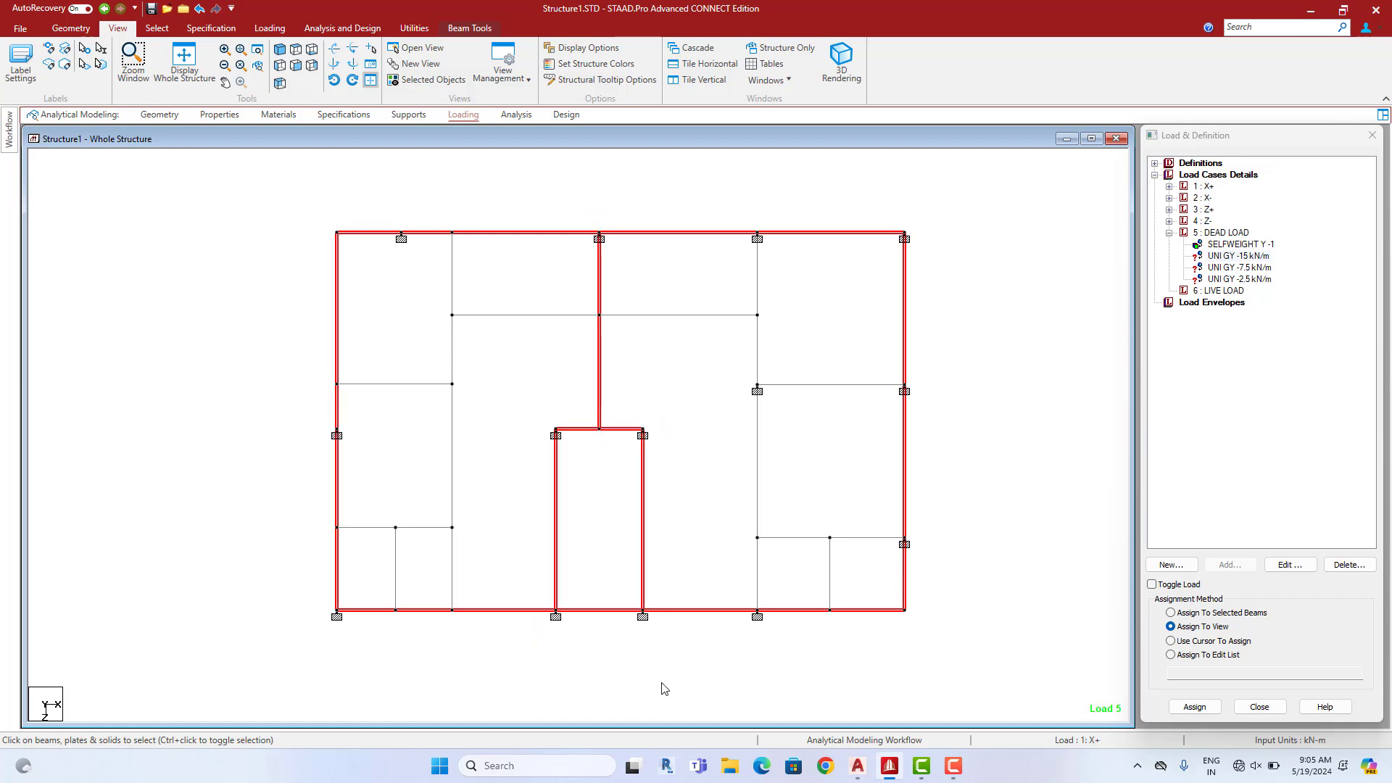
click(1237, 614)
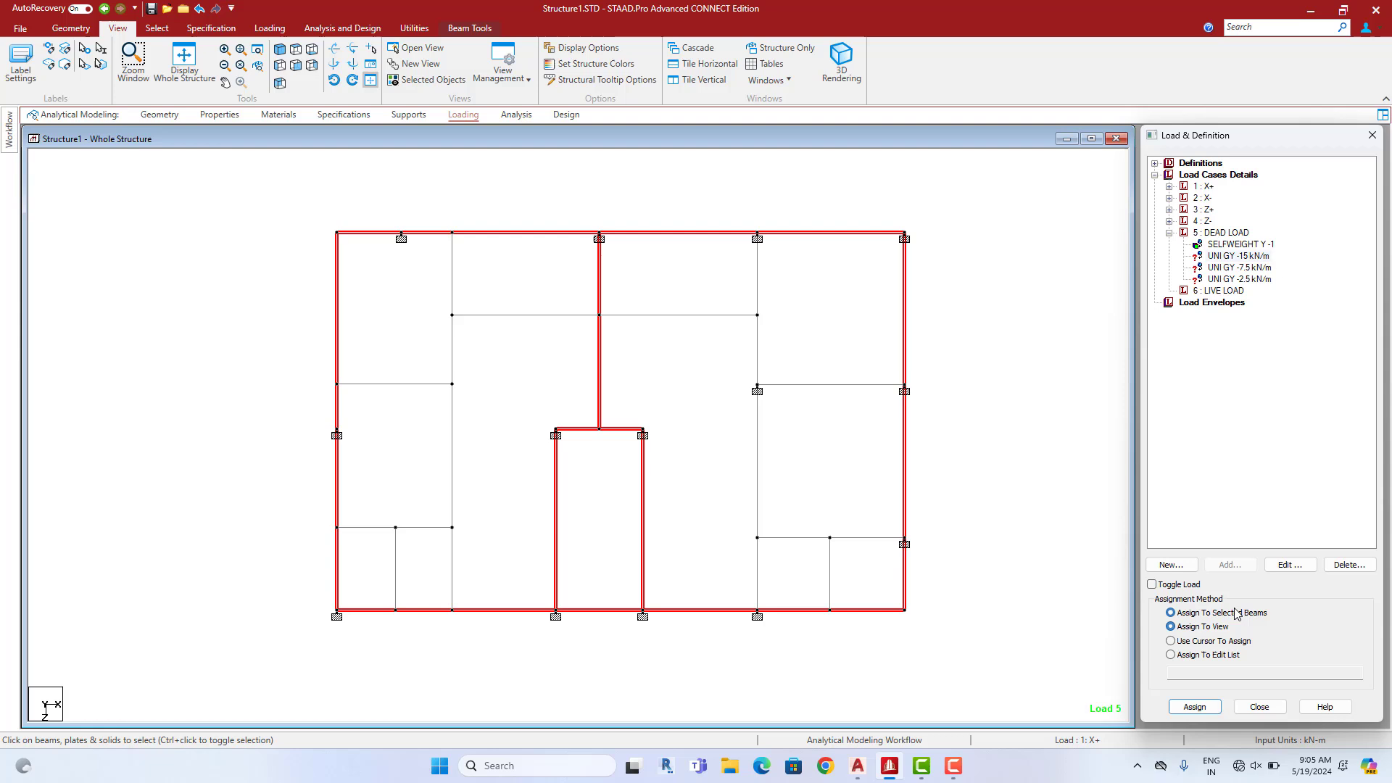
click(1195, 707)
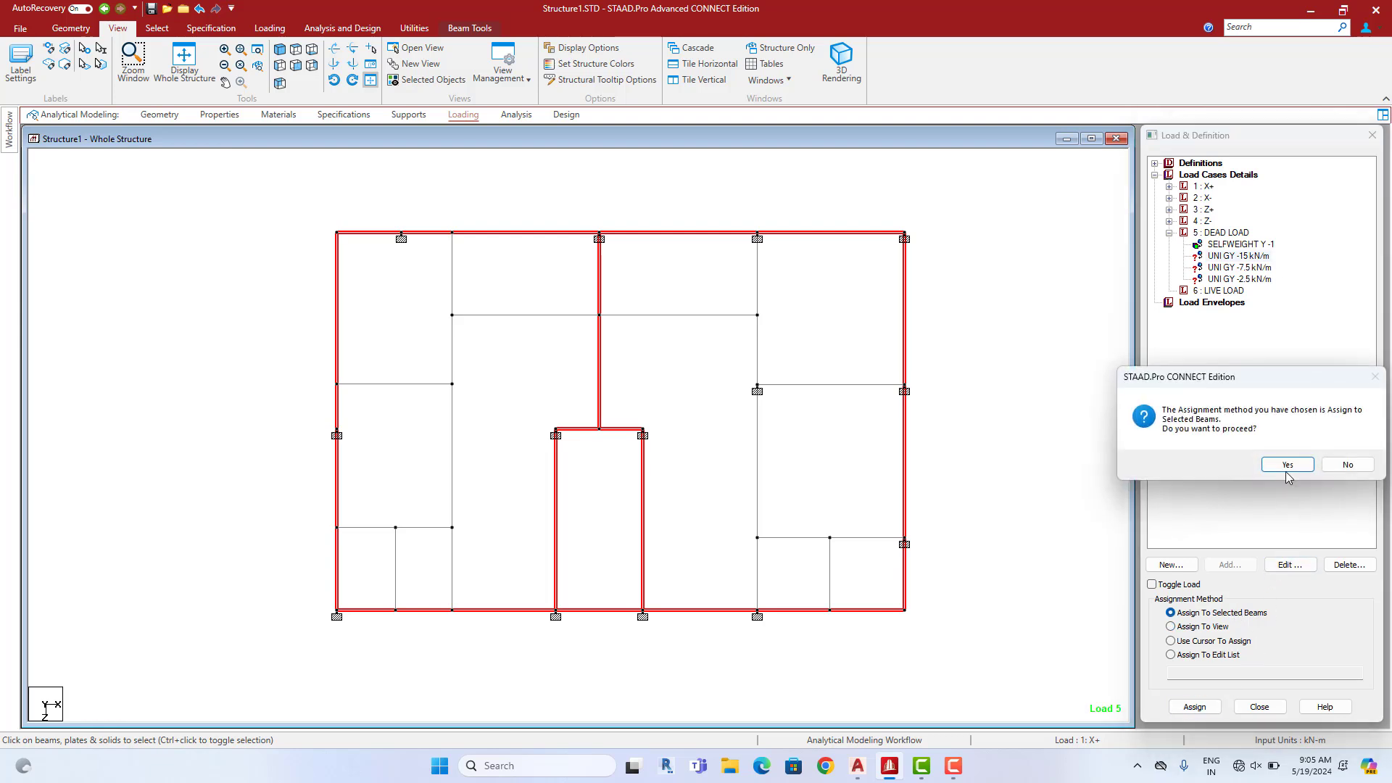
click(1288, 465)
Check the partition walls on the AutoCAD plan, and assign the -7.5 kN/m uniform load to the interior partition beams in STAAD.Pro
click(857, 766)
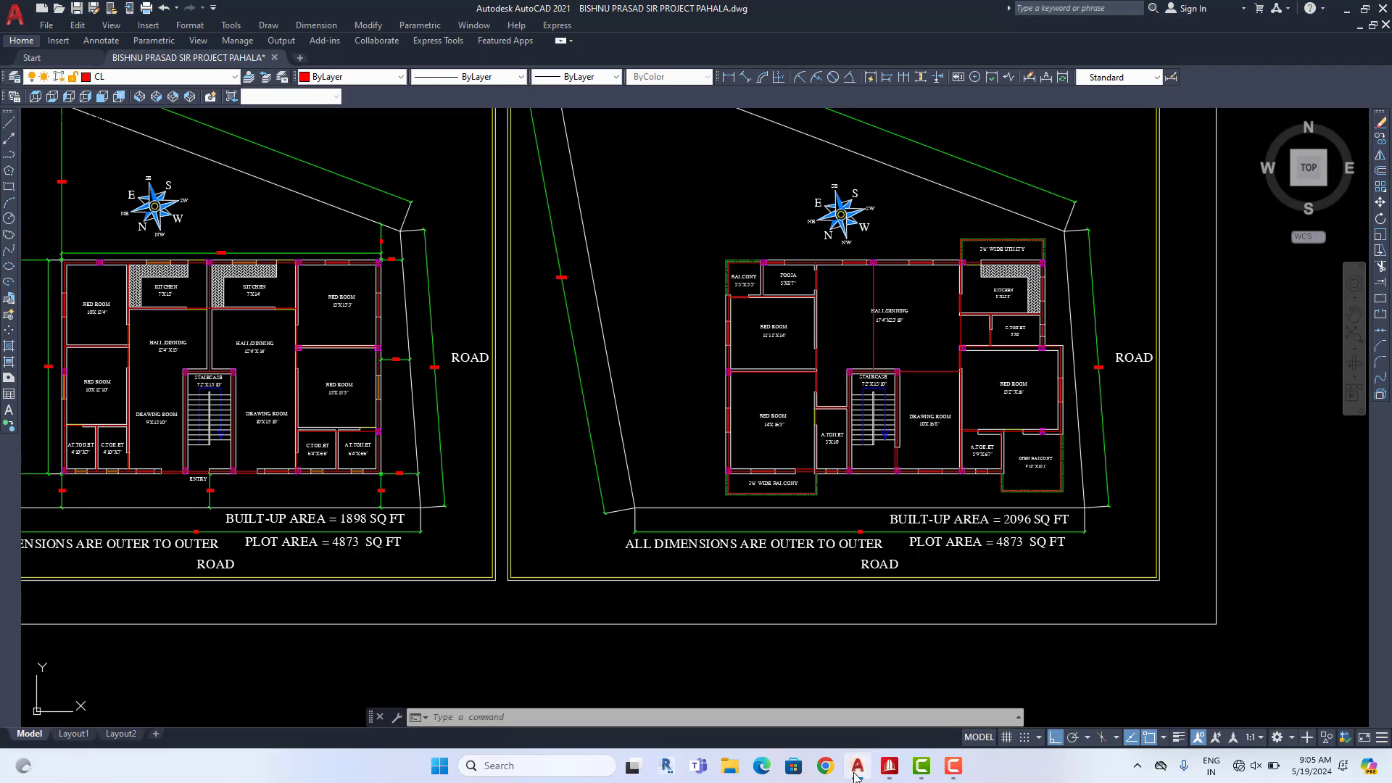
middle_drag(297, 500, 579, 508)
scroll(416, 394, up, 2)
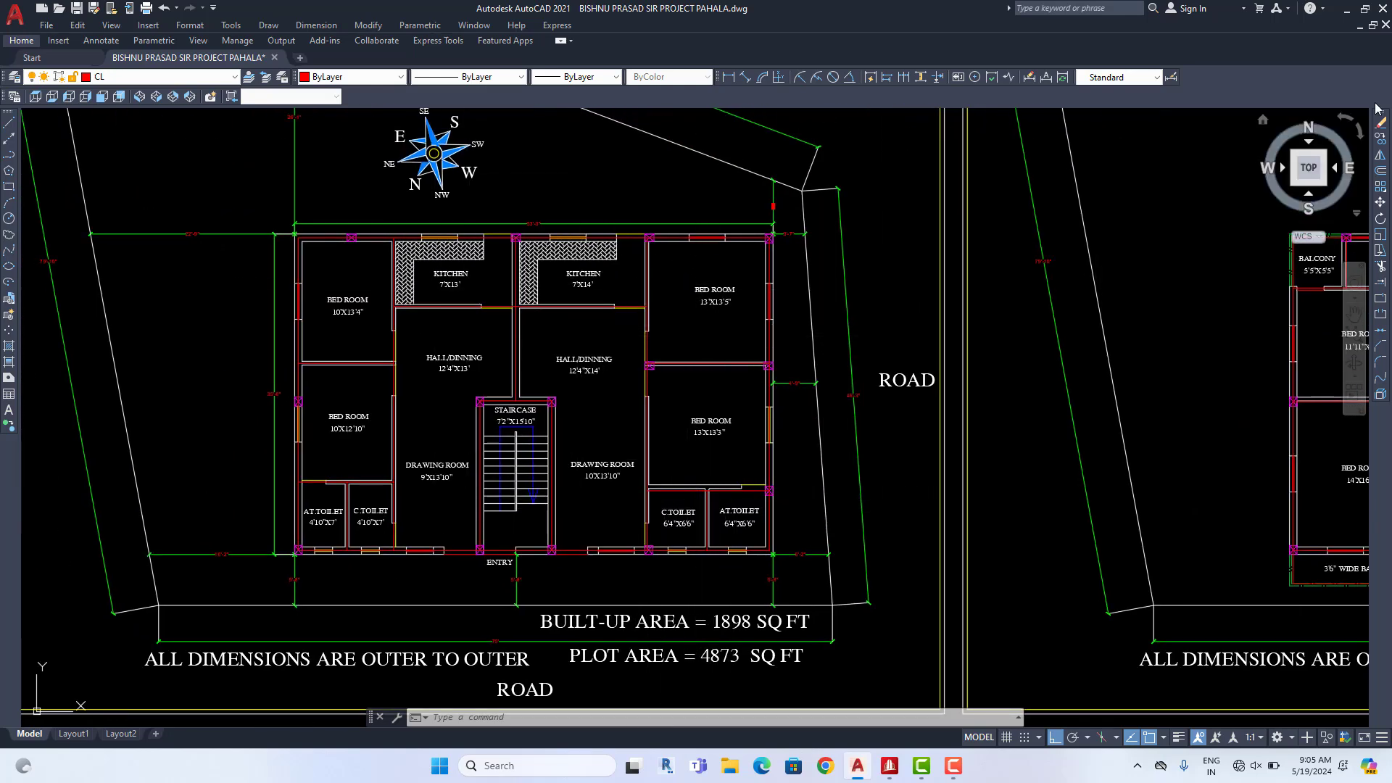
click(1347, 10)
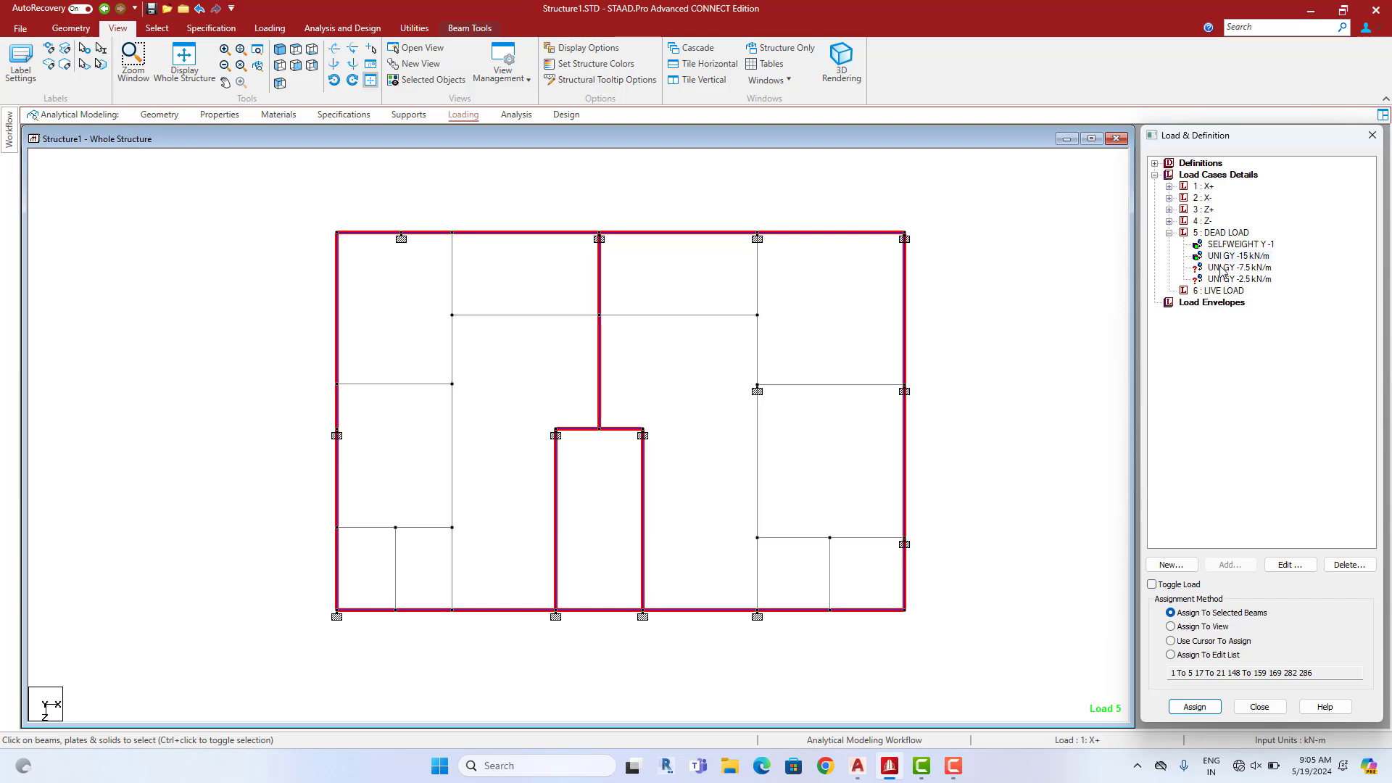
click(1220, 268)
drag(869, 266, 653, 582)
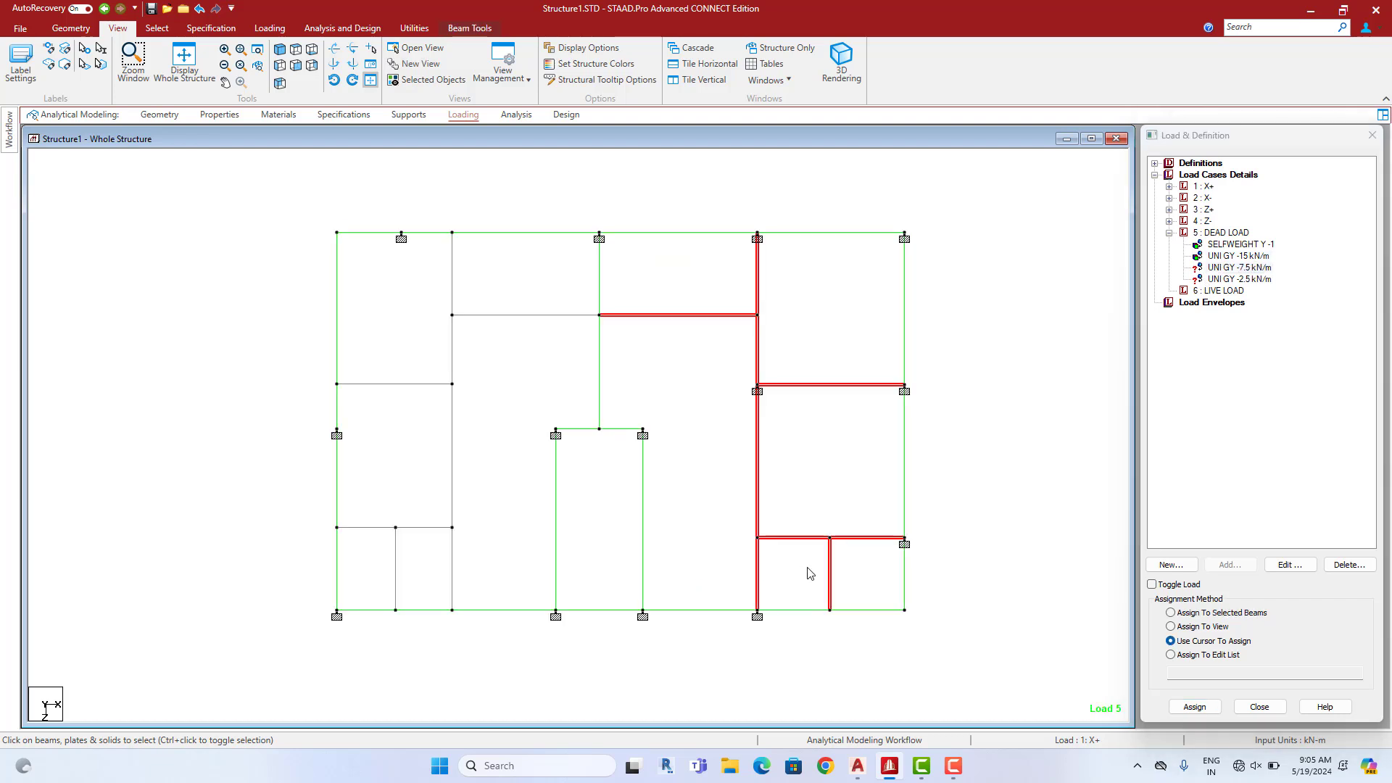
ctrl+click(486, 317)
ctrl+drag(410, 495, 351, 593)
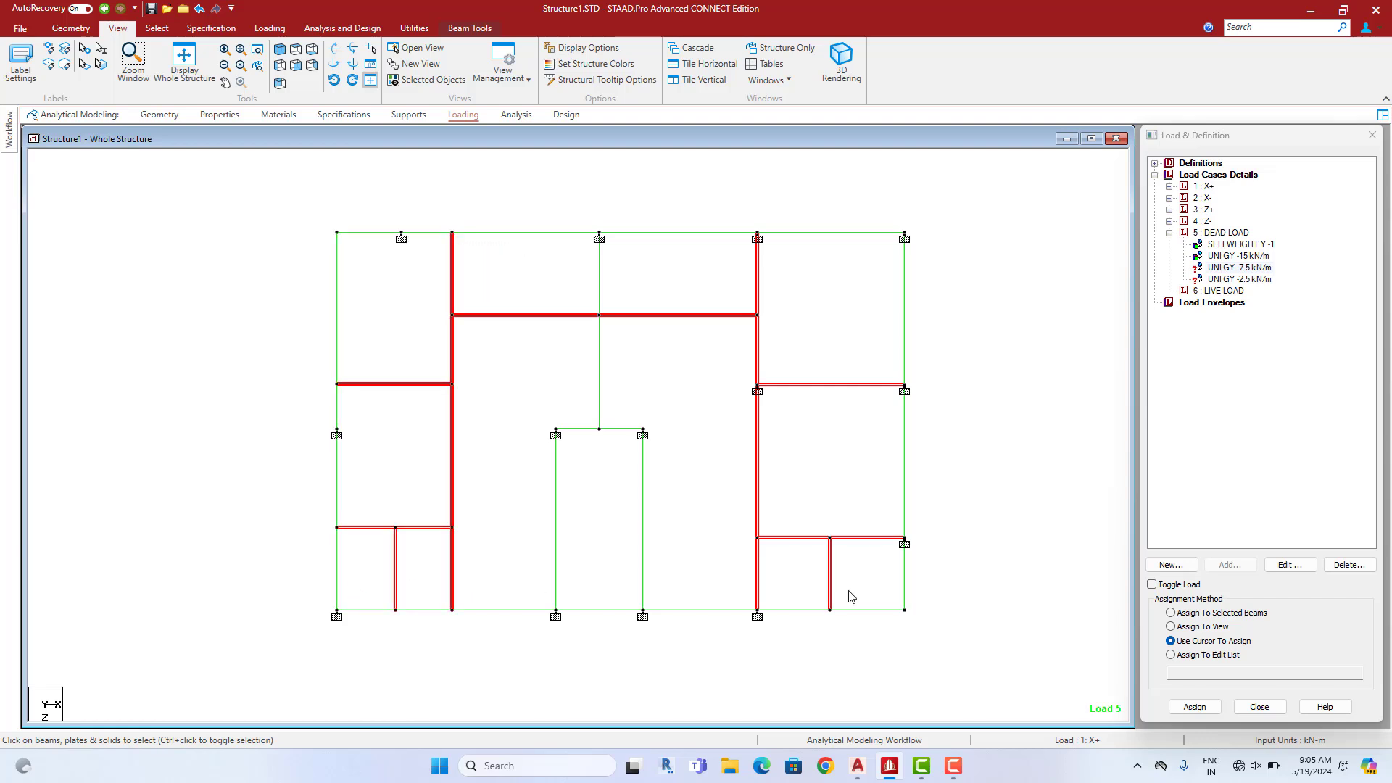
click(1172, 613)
click(1195, 707)
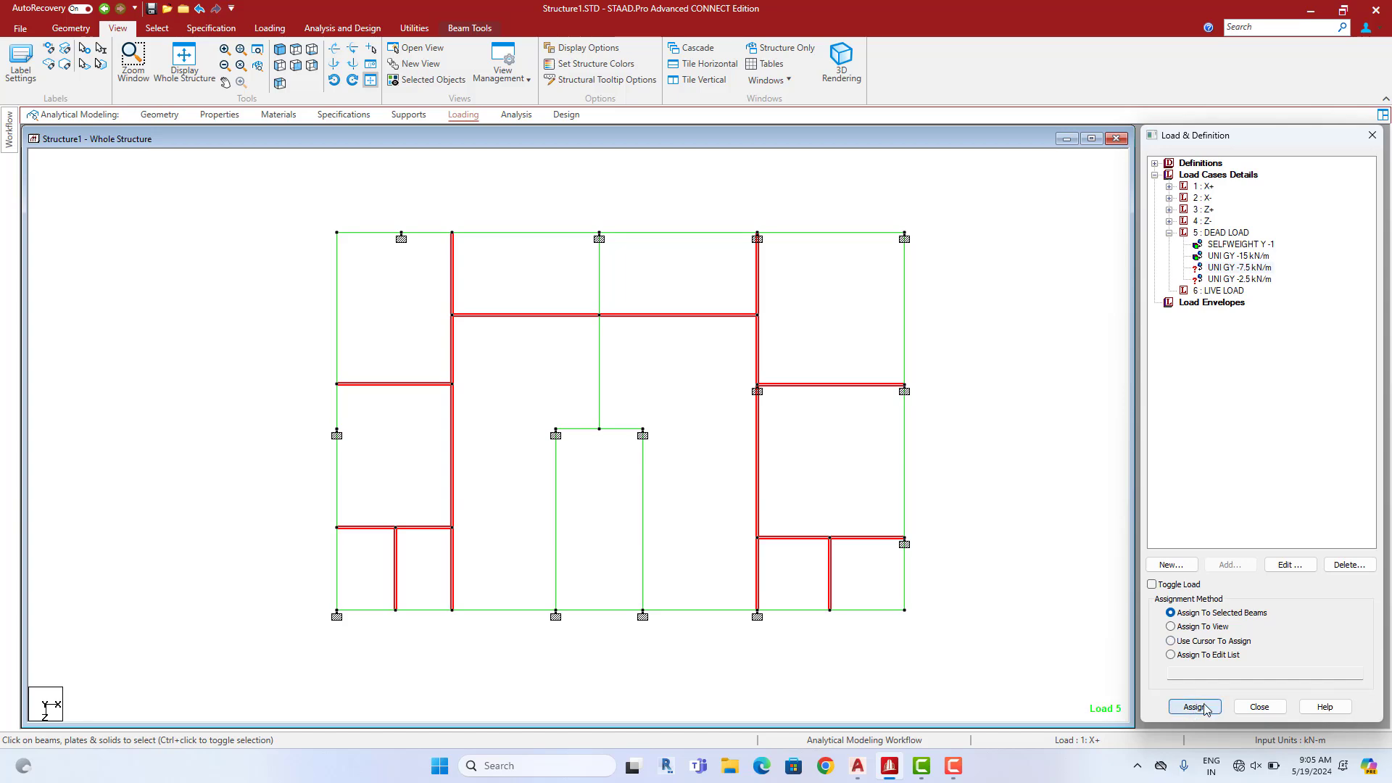
click(1284, 462)
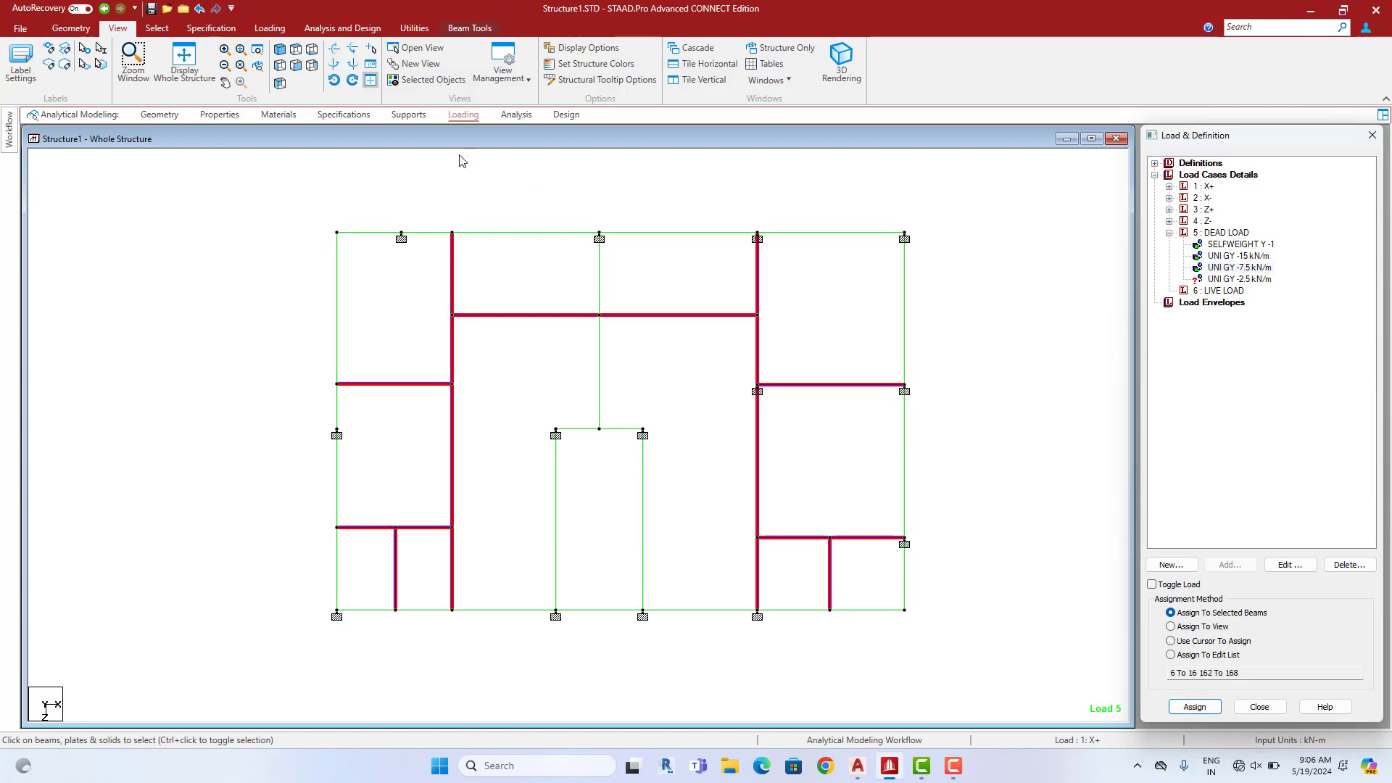
Display the whole structure again, clear the beam selection and highlight the selfweight item of the DEAD LOAD case
click(190, 64)
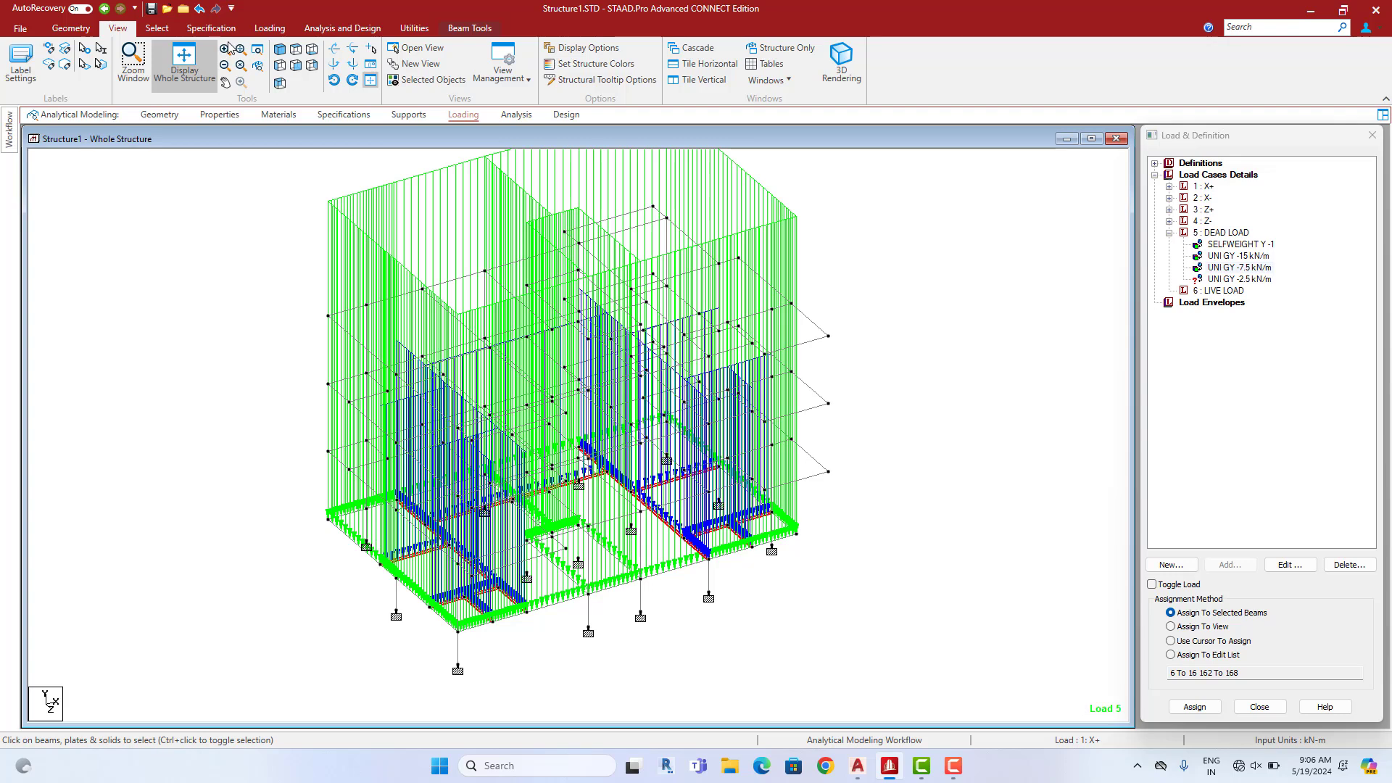
click(911, 273)
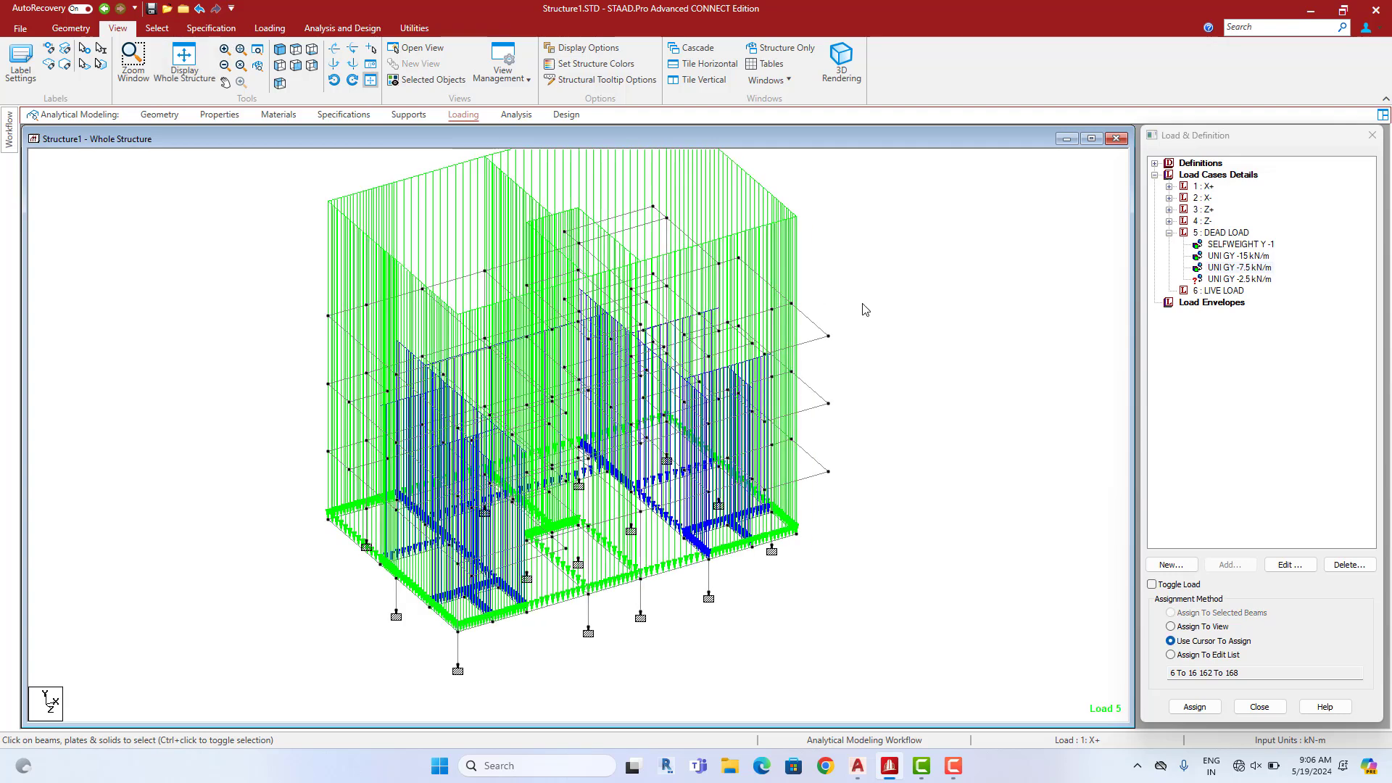
click(1236, 254)
click(1237, 245)
click(926, 216)
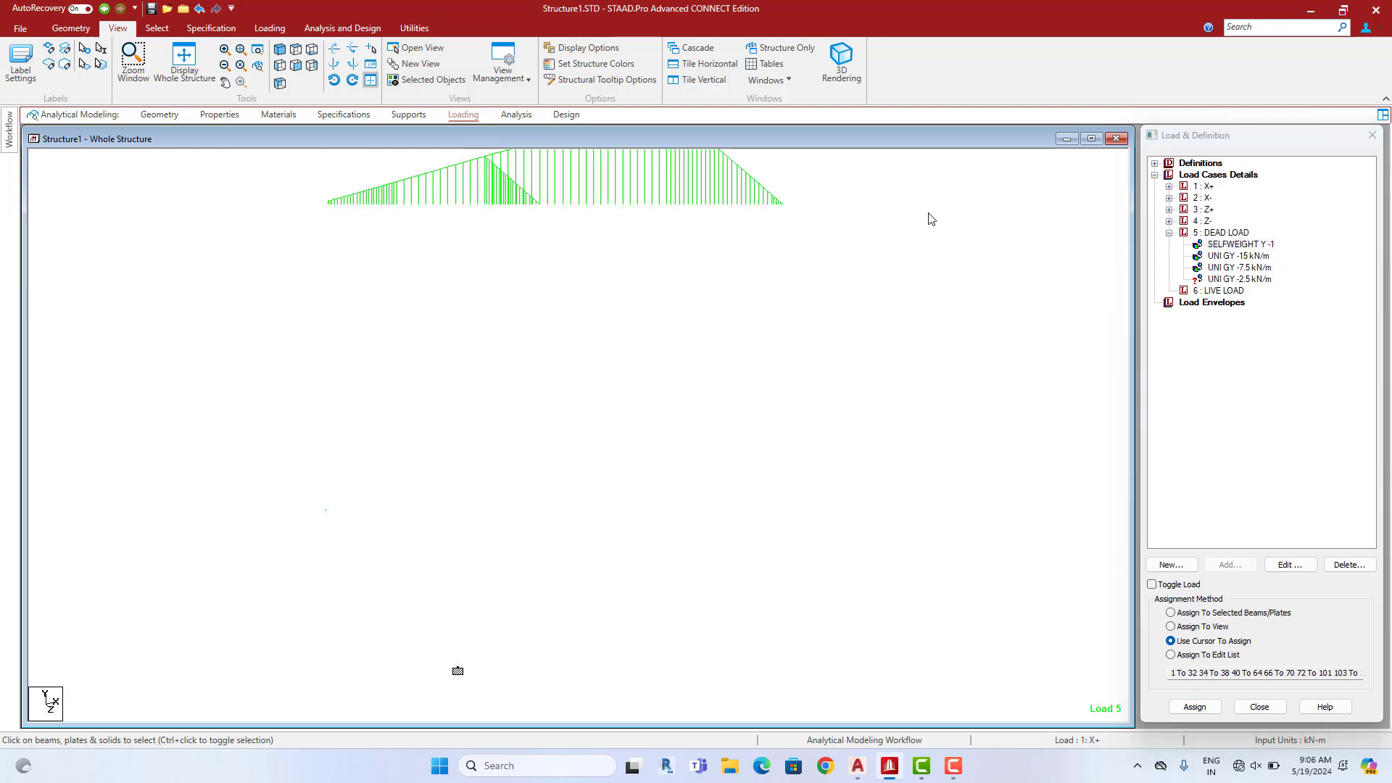
Set the distributed force diagram scale to 6 kN/m per m with Apply Immediately enabled
right_click(939, 194)
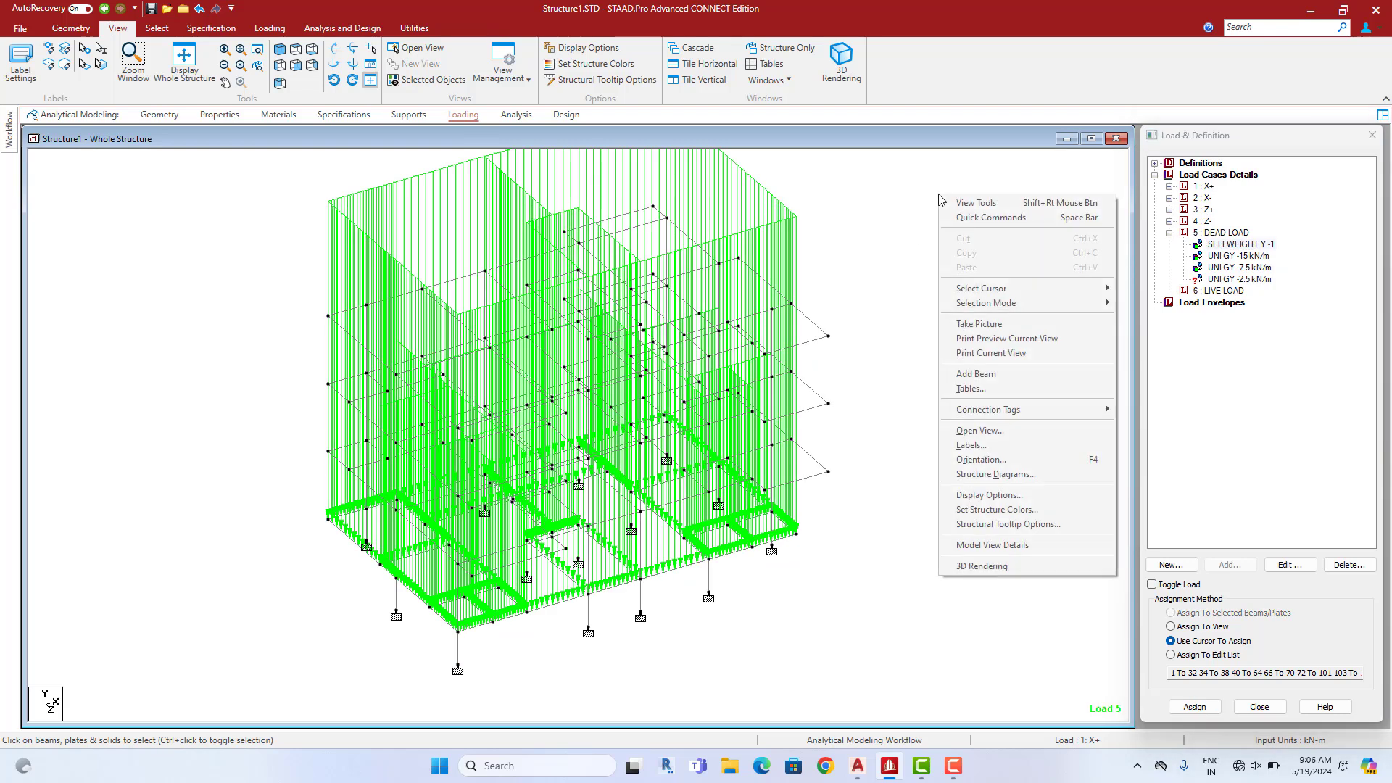
click(984, 447)
drag(768, 165, 1082, 212)
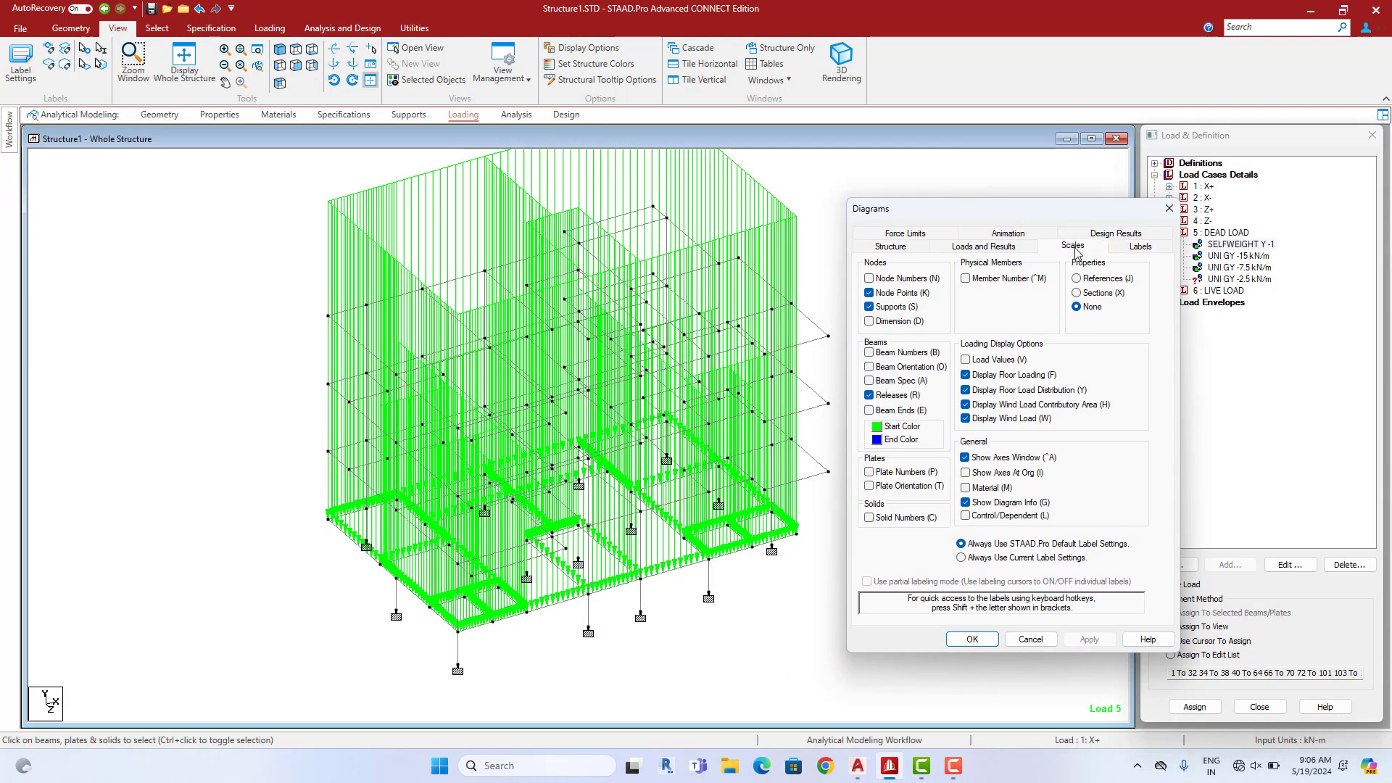
click(1073, 246)
click(1092, 271)
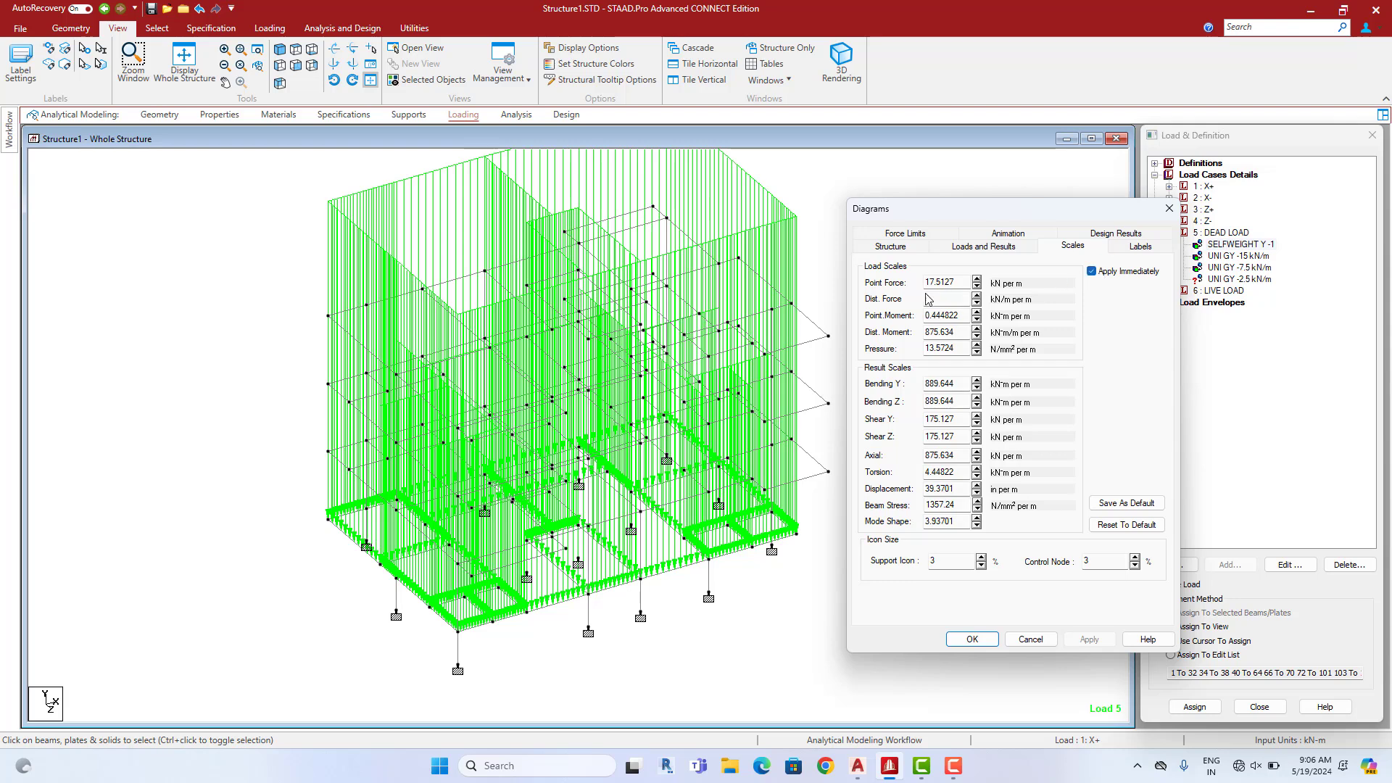
click(977, 295)
click(977, 295)
click(977, 296)
click(977, 296)
click(977, 296)
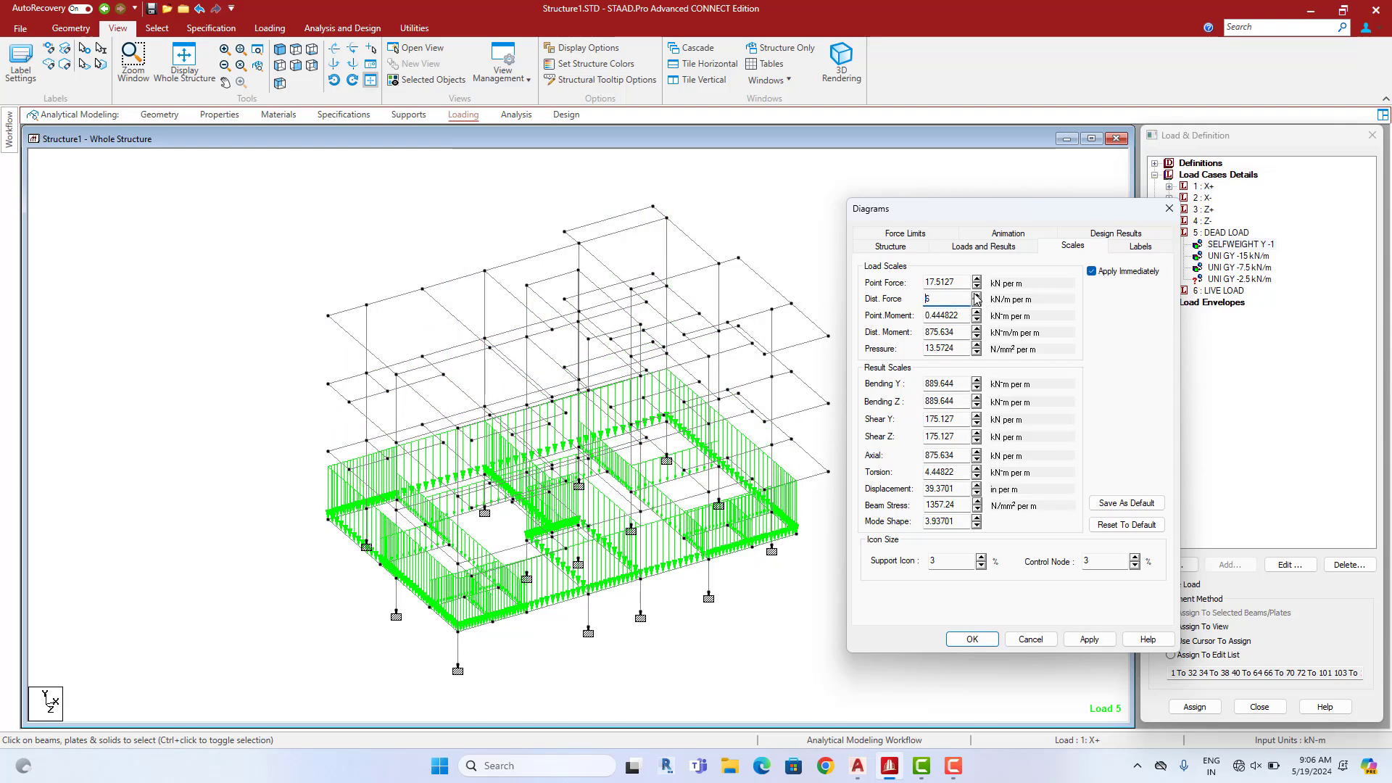
Set the distributed force diagram scale to 7 kN/m per m and highlight the UNI GY -15 and -7.5 kN/m dead loads
click(977, 296)
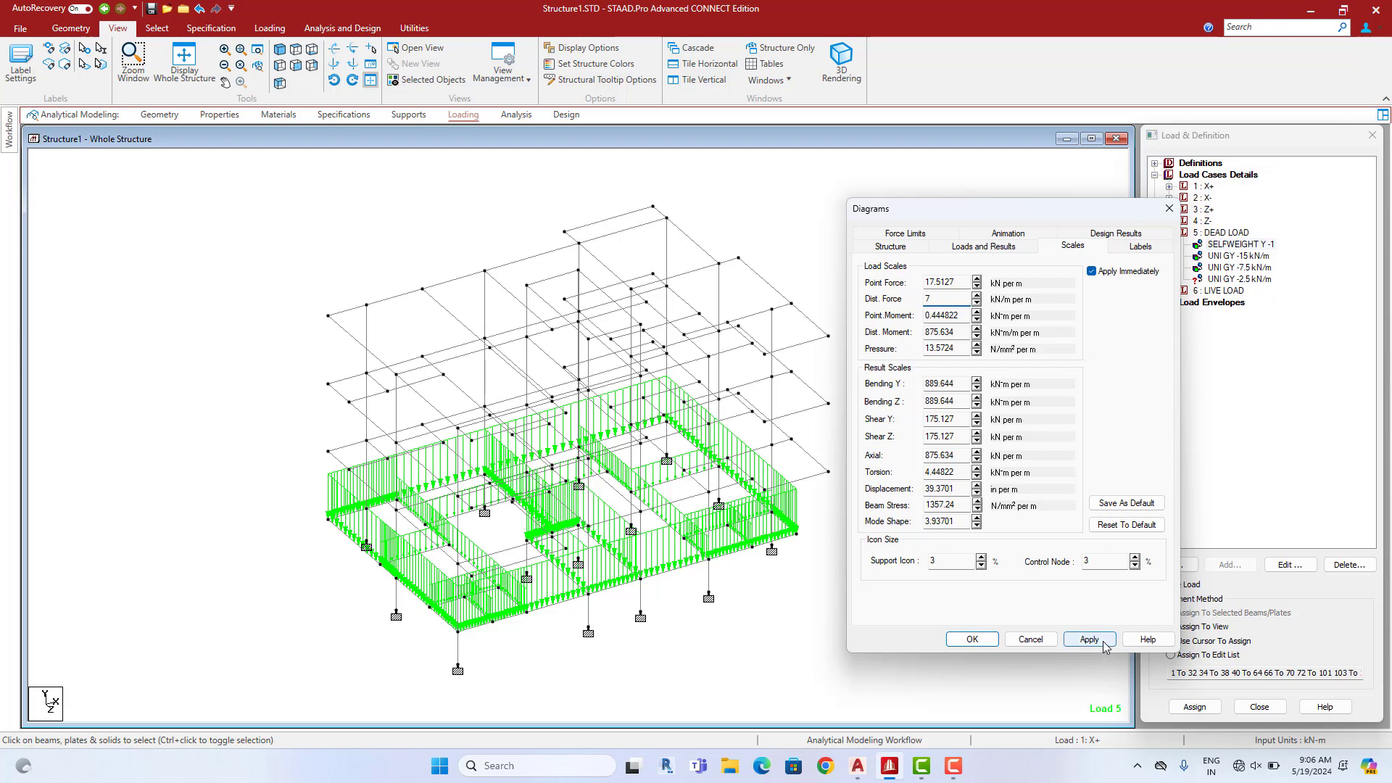
click(972, 638)
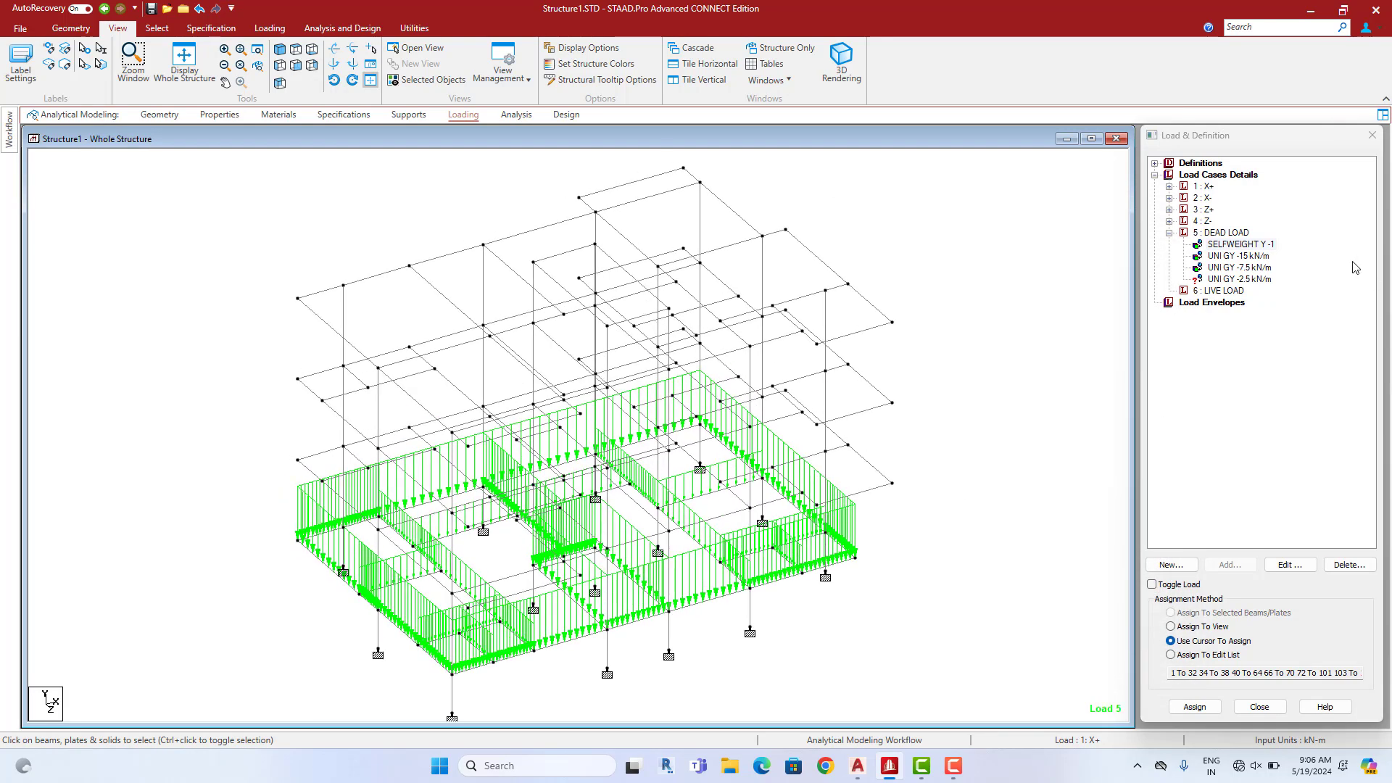
click(1240, 256)
click(1257, 268)
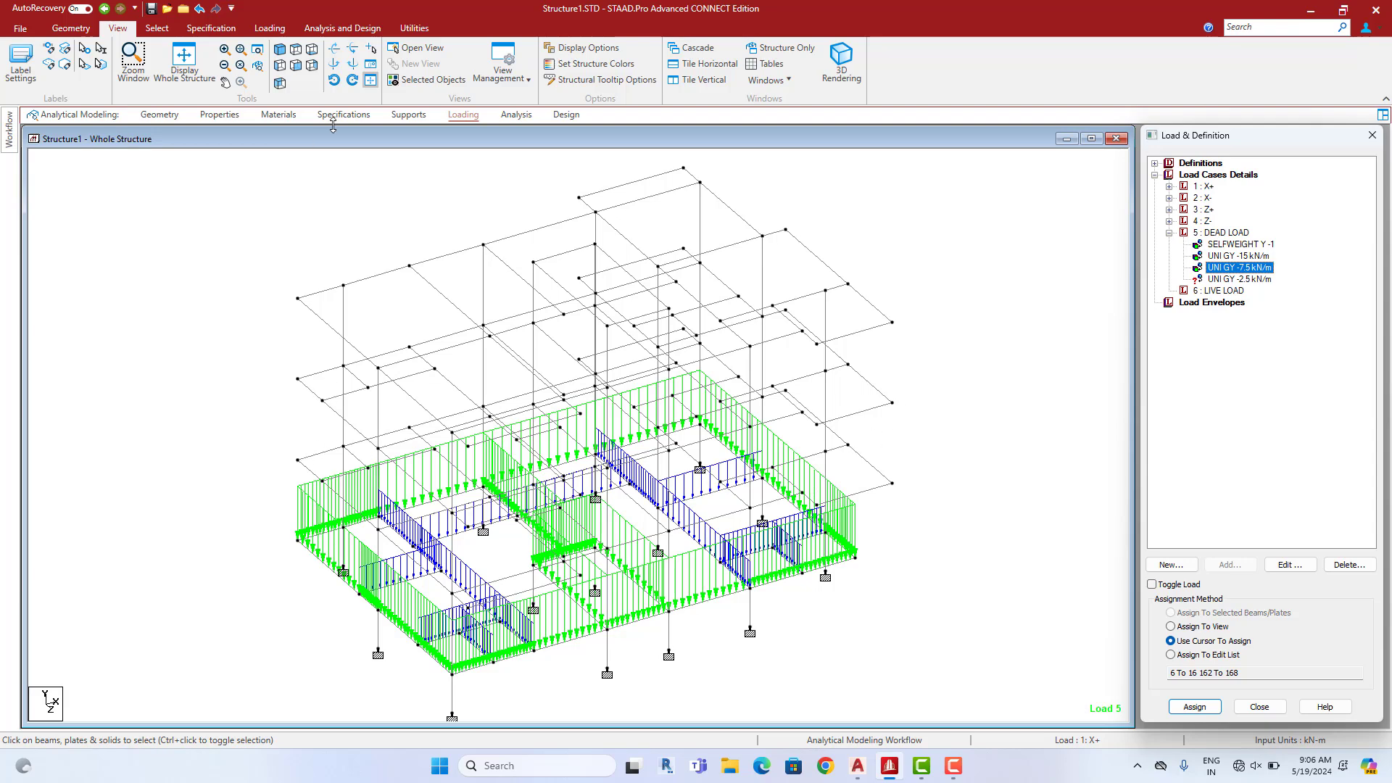
In front elevation, use the geometry cursor to select all beams on the two floor levels directly above the loaded level
click(295, 69)
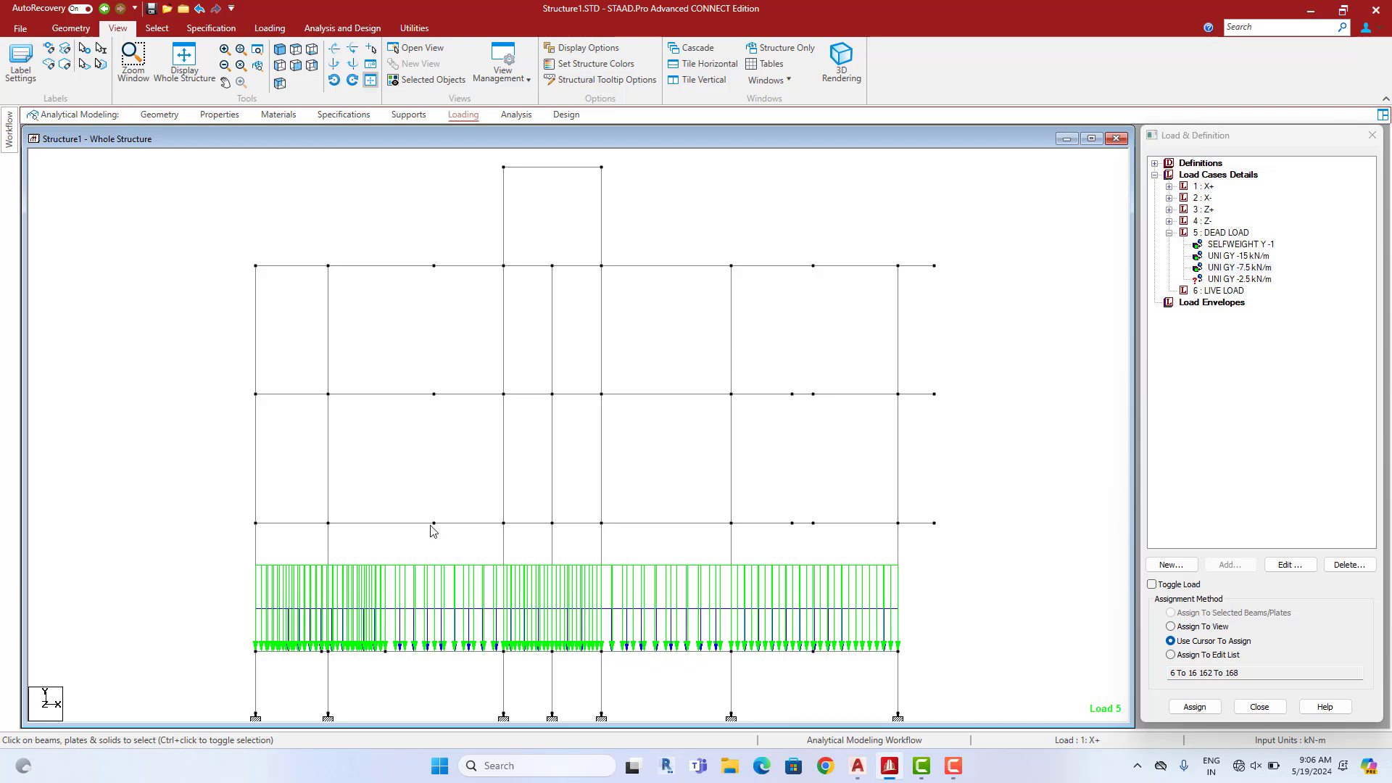
right_click(428, 295)
mouse_move(497, 388)
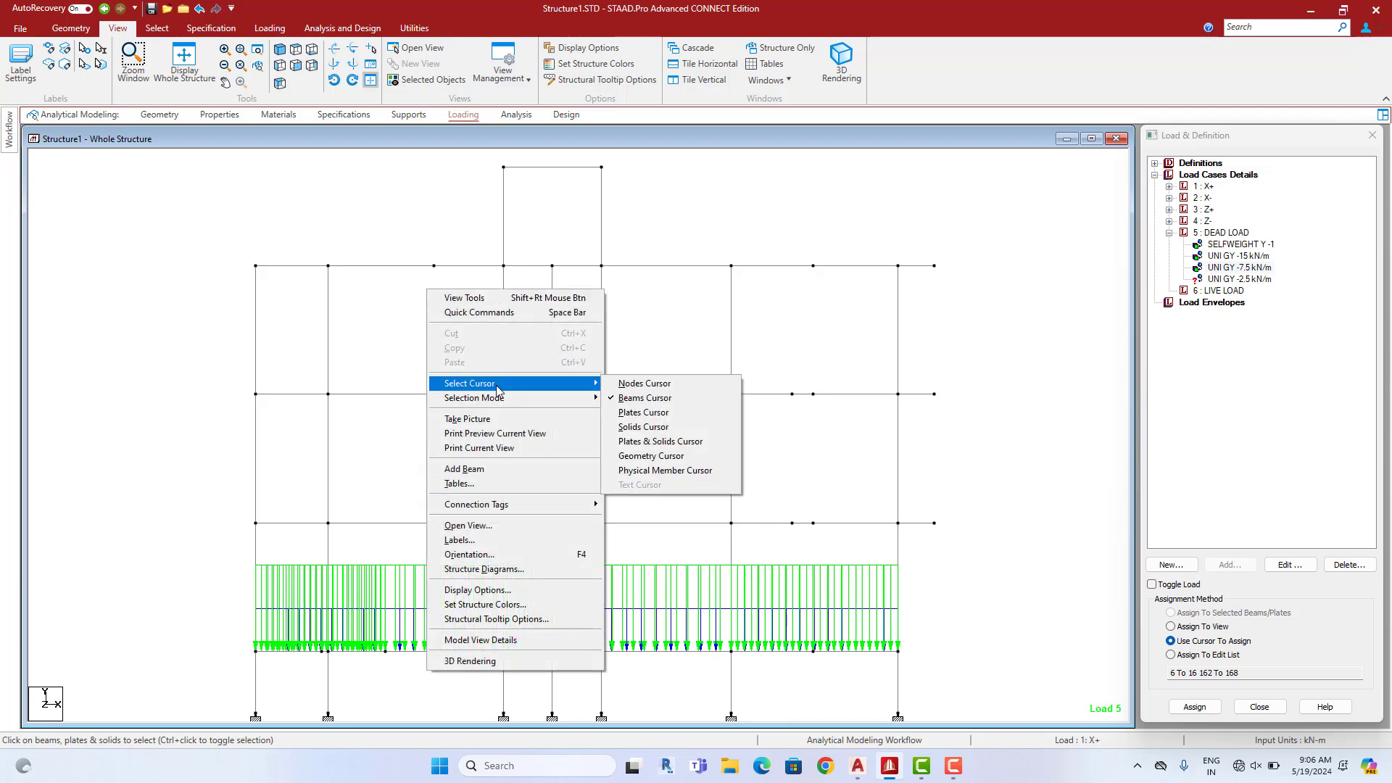
click(645, 459)
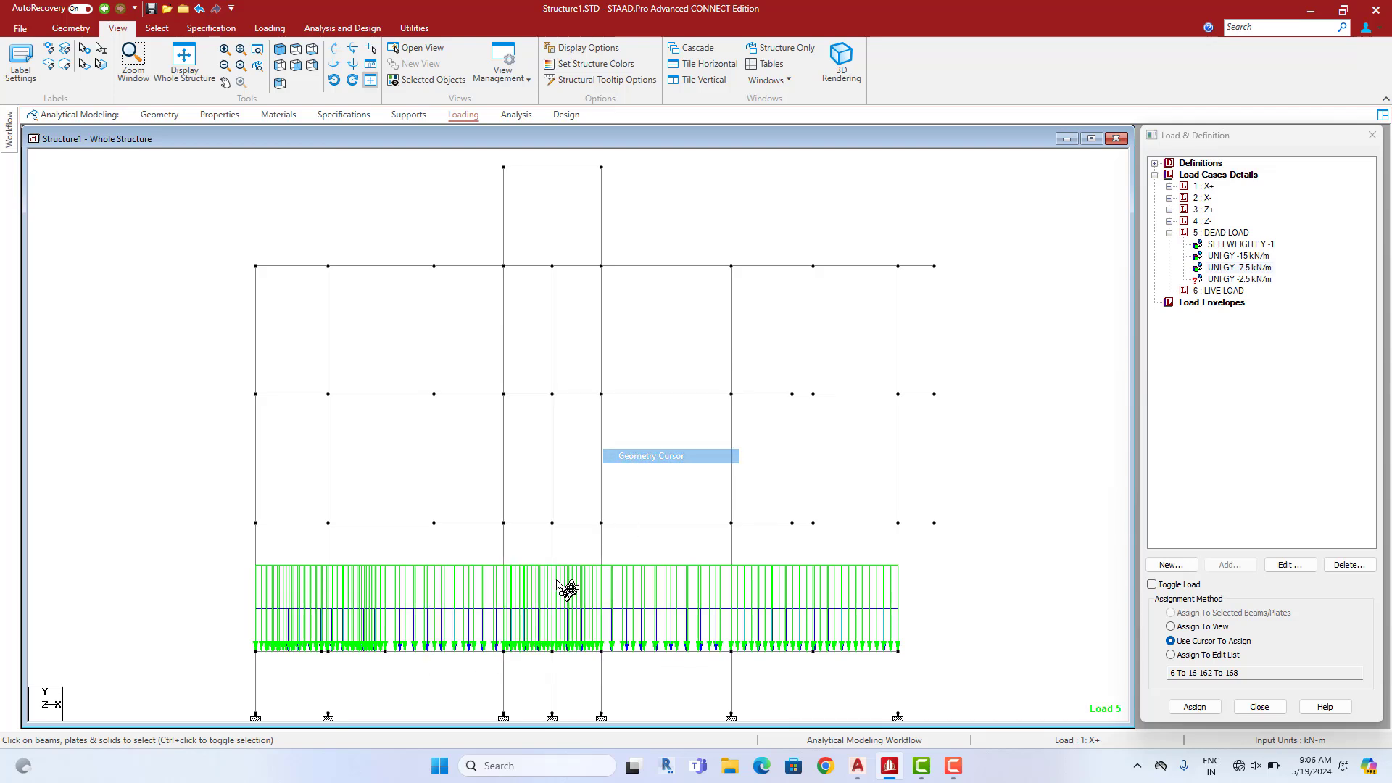
middle_drag(566, 588, 598, 434)
drag(208, 622, 976, 550)
middle_drag(925, 493, 915, 580)
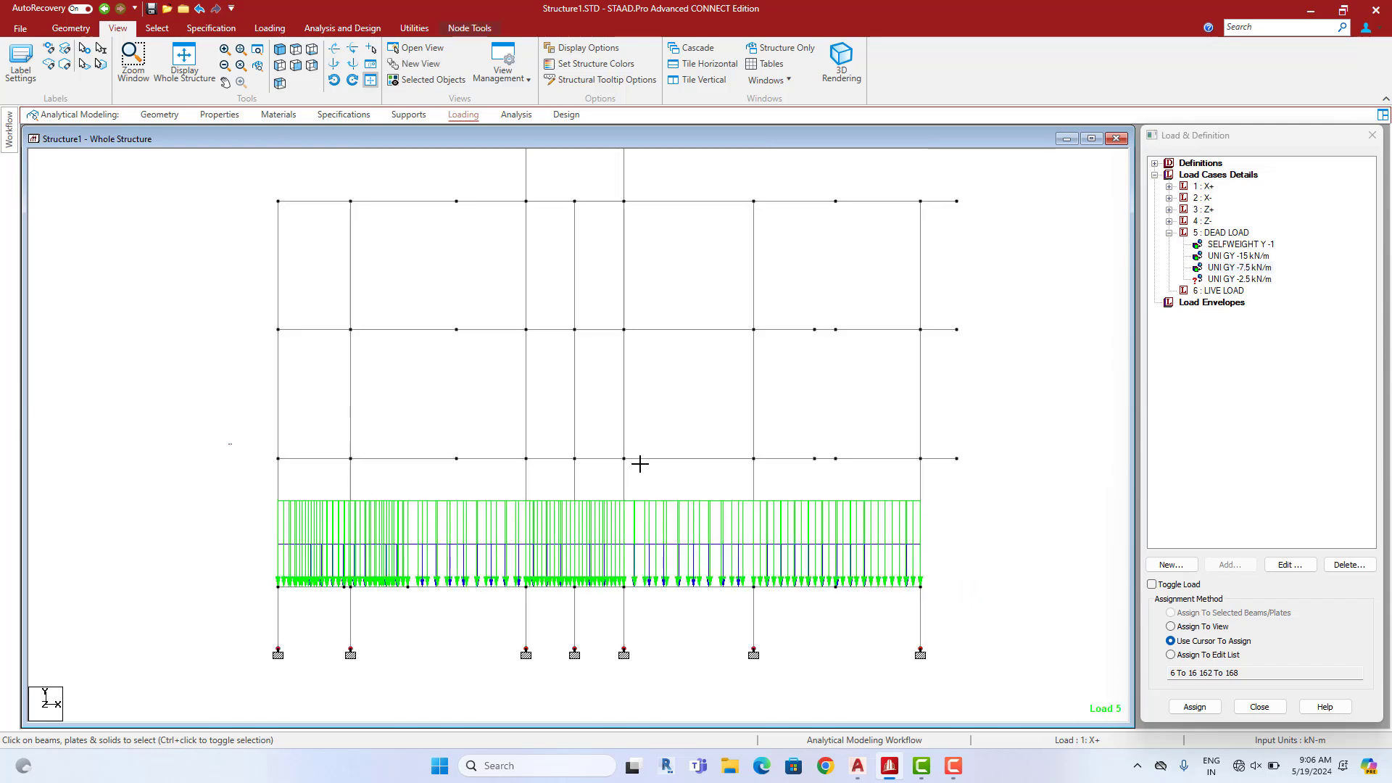
drag(640, 464, 990, 473)
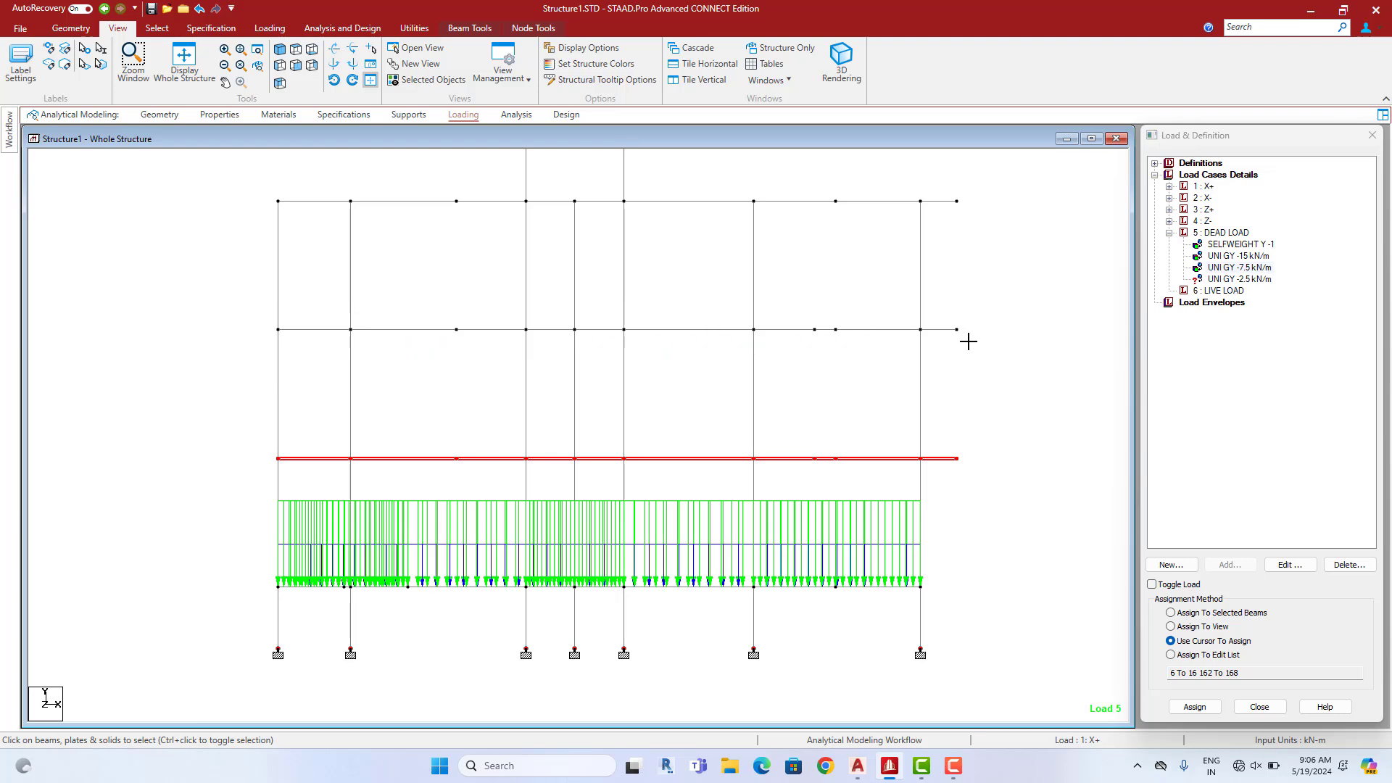
ctrl+drag(969, 342, 969, 342)
scroll(778, 384, down, 1)
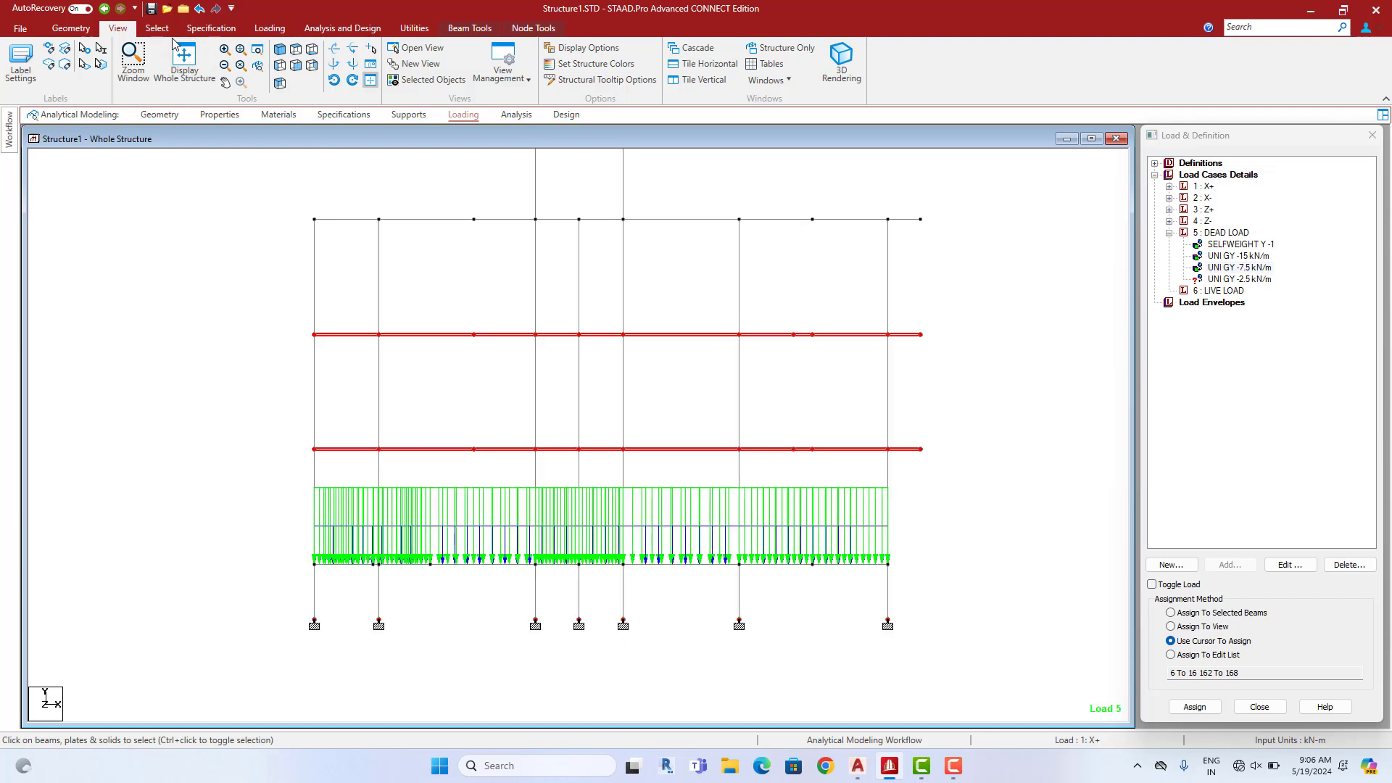
Isolate the selected floor beams, show them in plan view and clear the selection
click(428, 80)
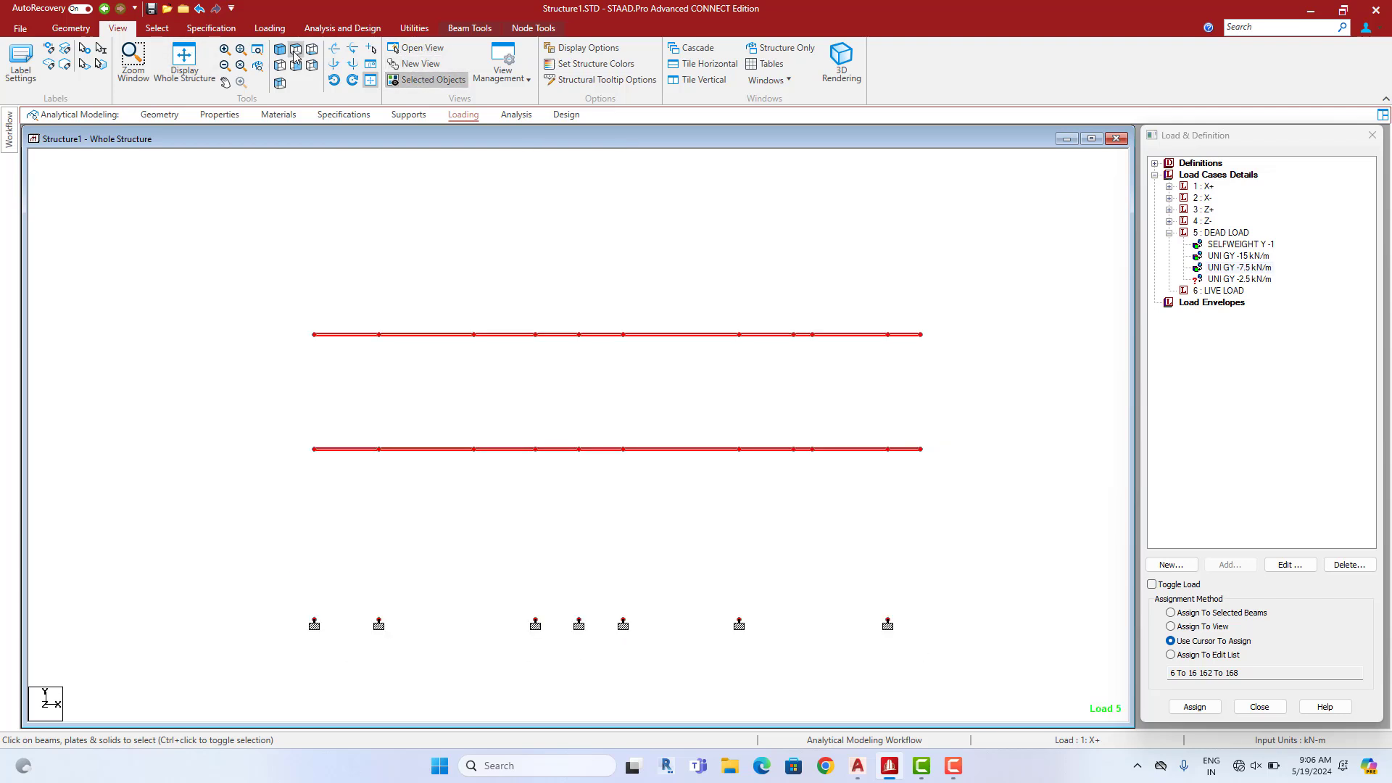
click(296, 50)
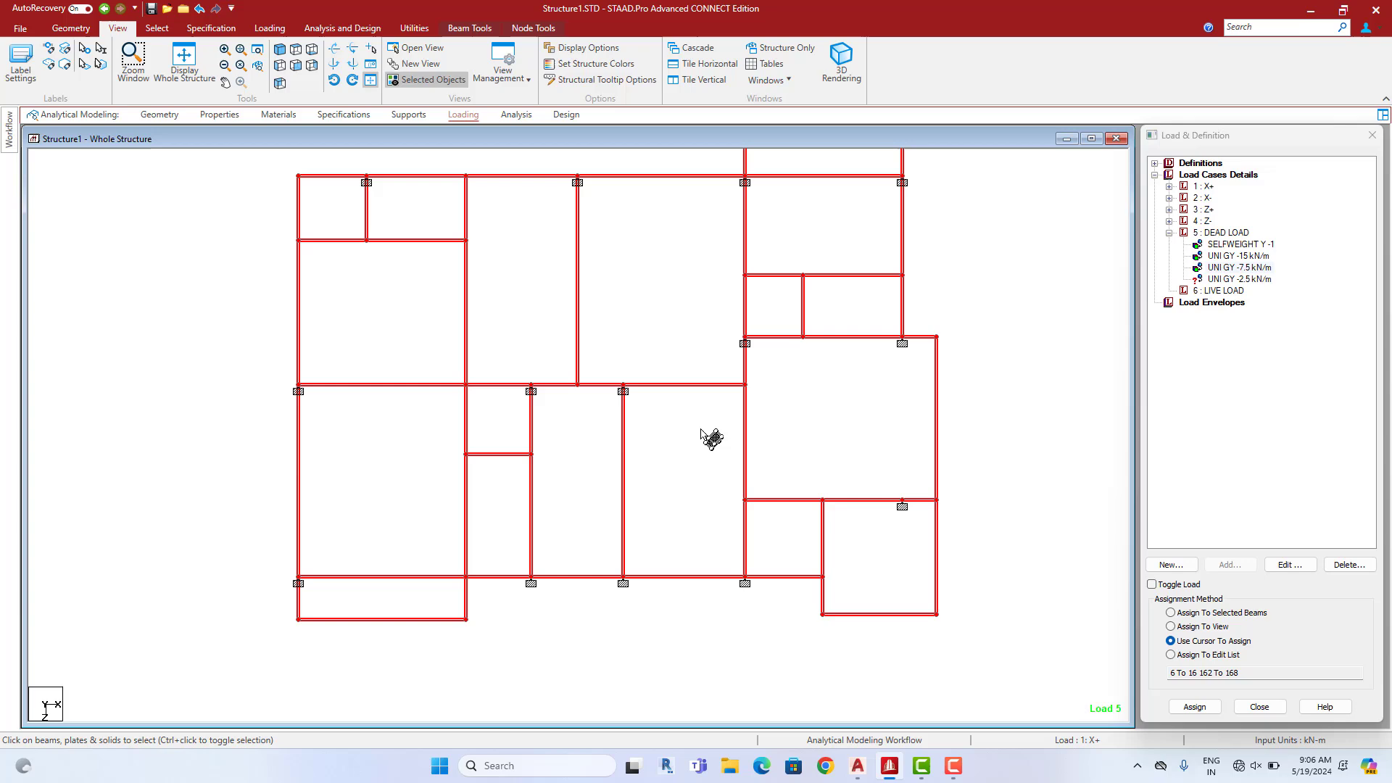
middle_drag(747, 448, 747, 464)
click(728, 454)
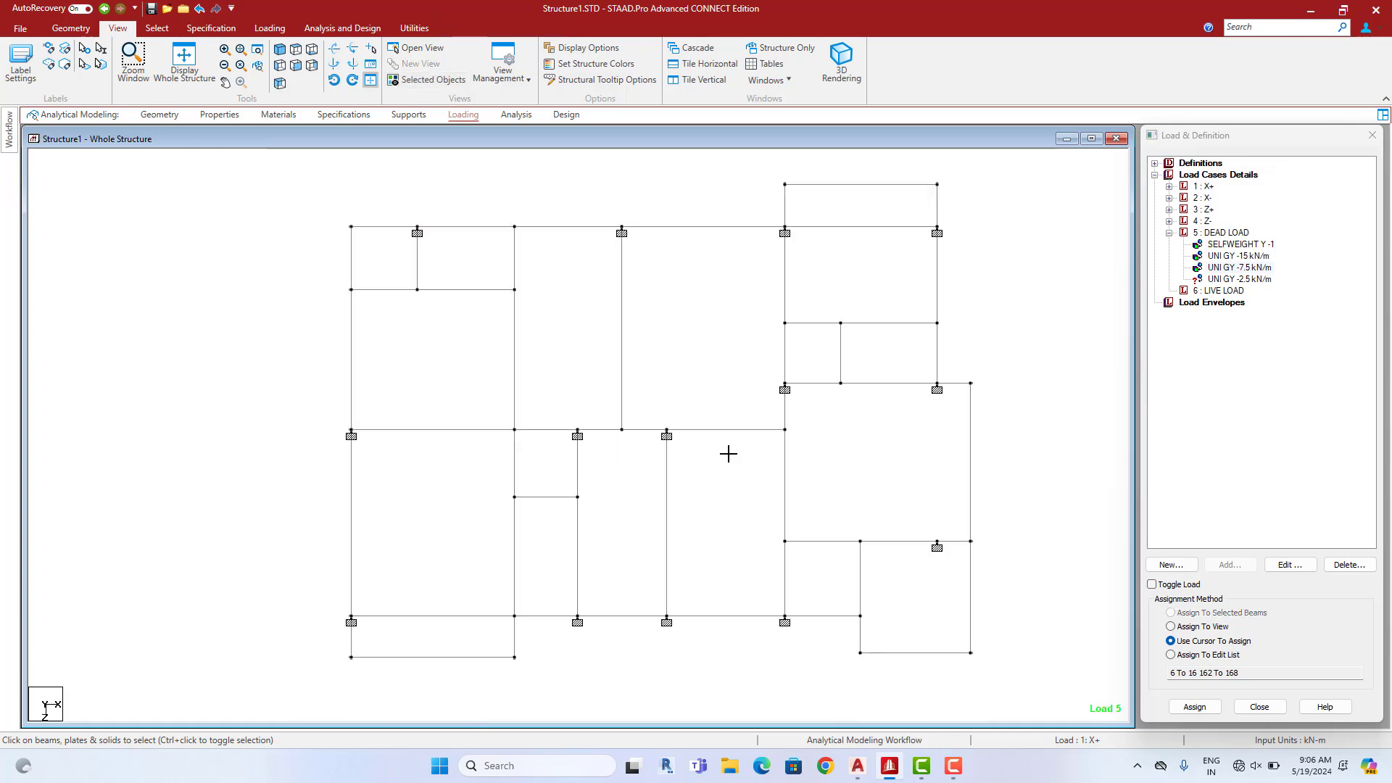
Switch to the AutoCAD floor plan and examine the wall layout, especially the walls between the attached toilet and the open balcony
click(857, 766)
scroll(808, 488, down, 3)
scroll(1160, 435, up, 3)
scroll(1363, 435, up, 2)
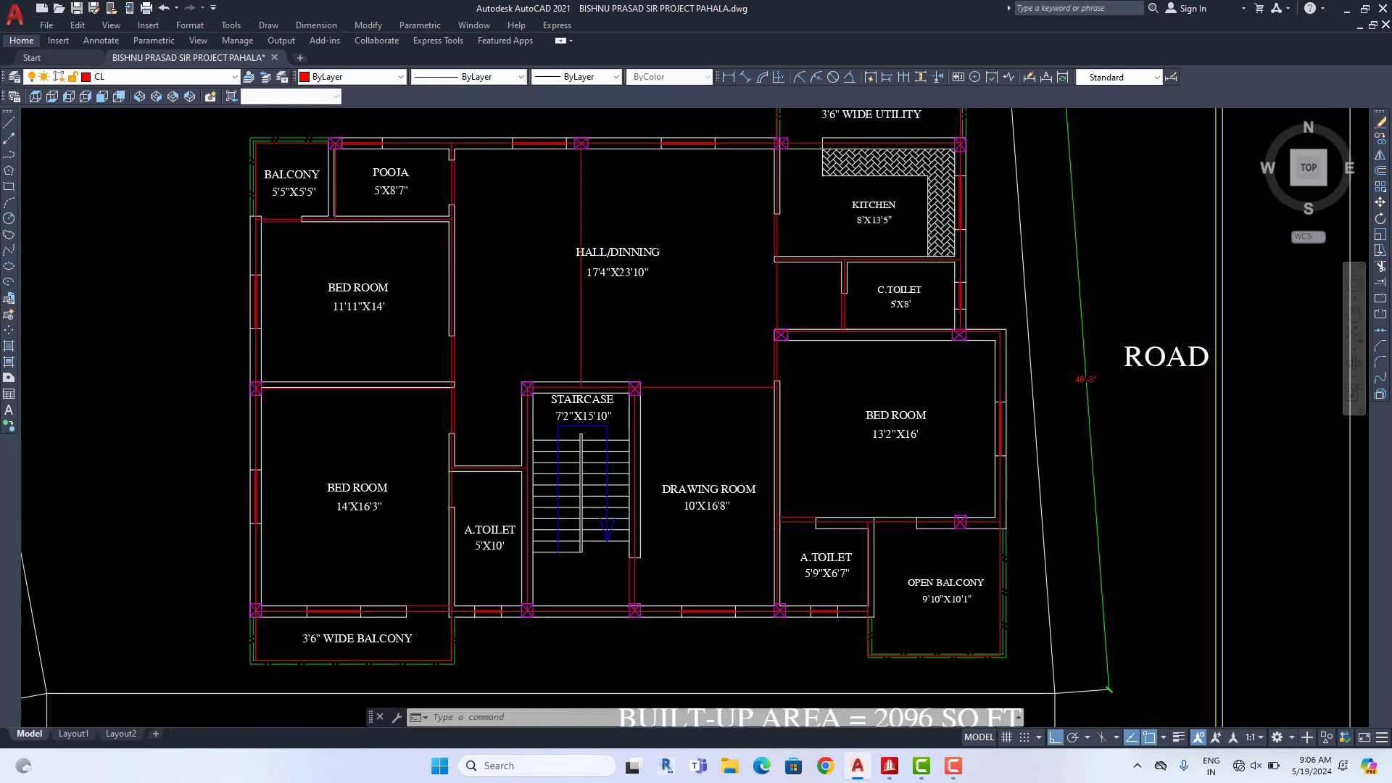
middle_drag(641, 150, 622, 176)
scroll(641, 180, down, 2)
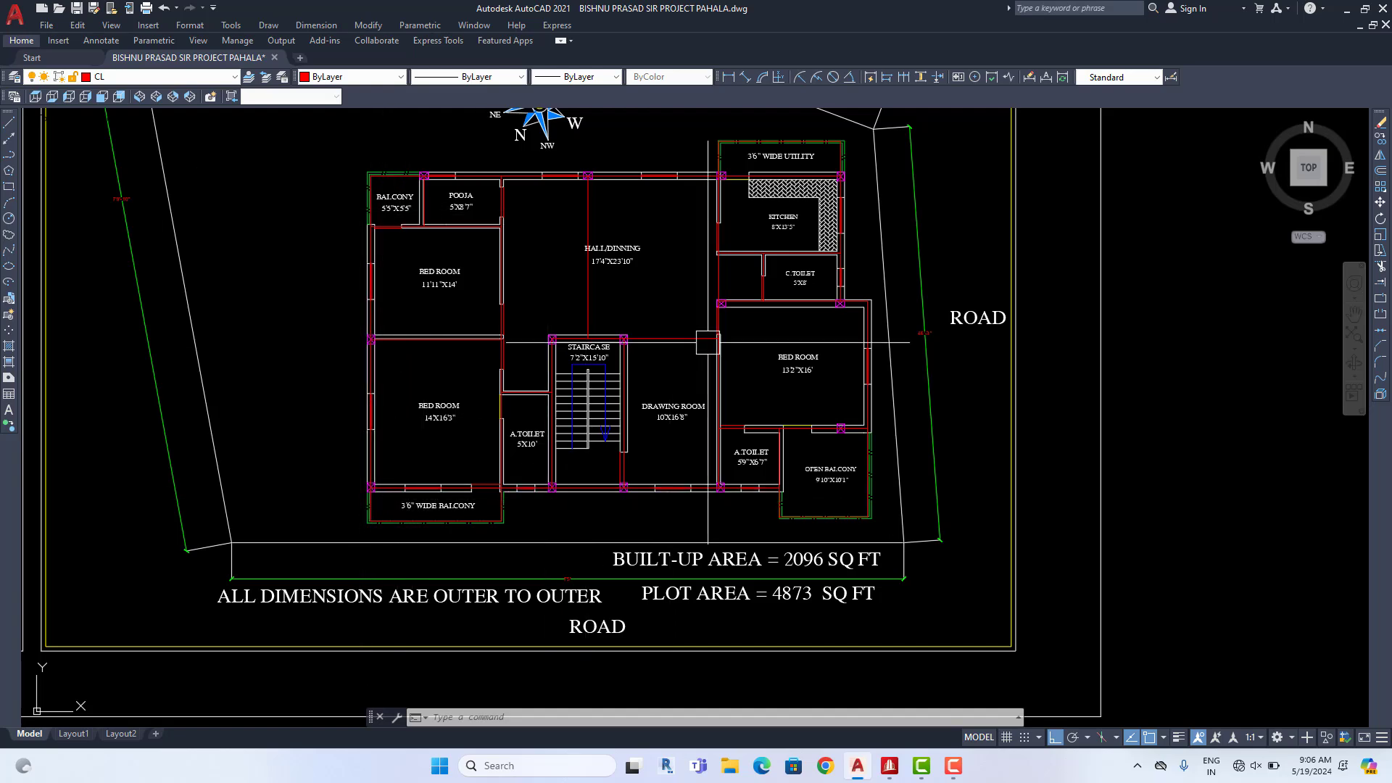
scroll(779, 466, up, 6)
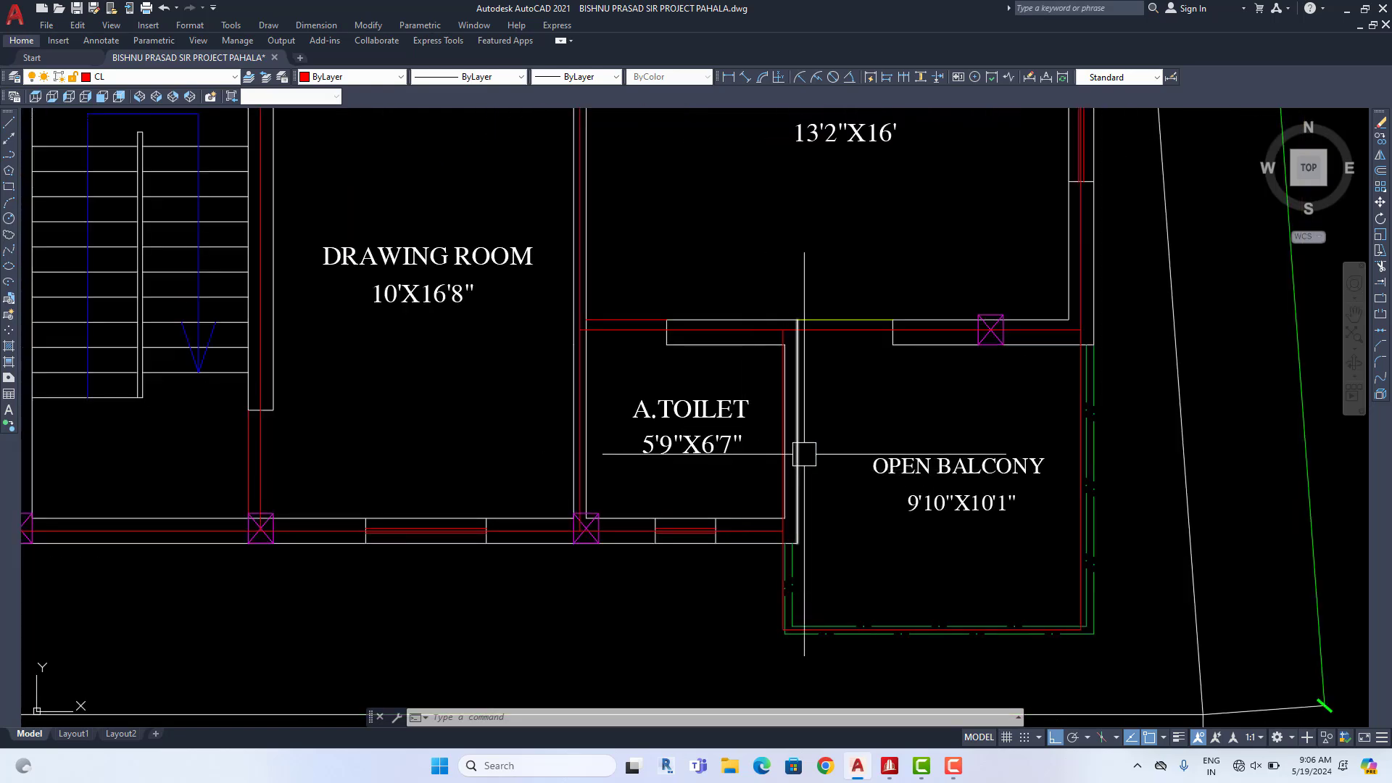
scroll(791, 454, down, 4)
scroll(787, 451, up, 2)
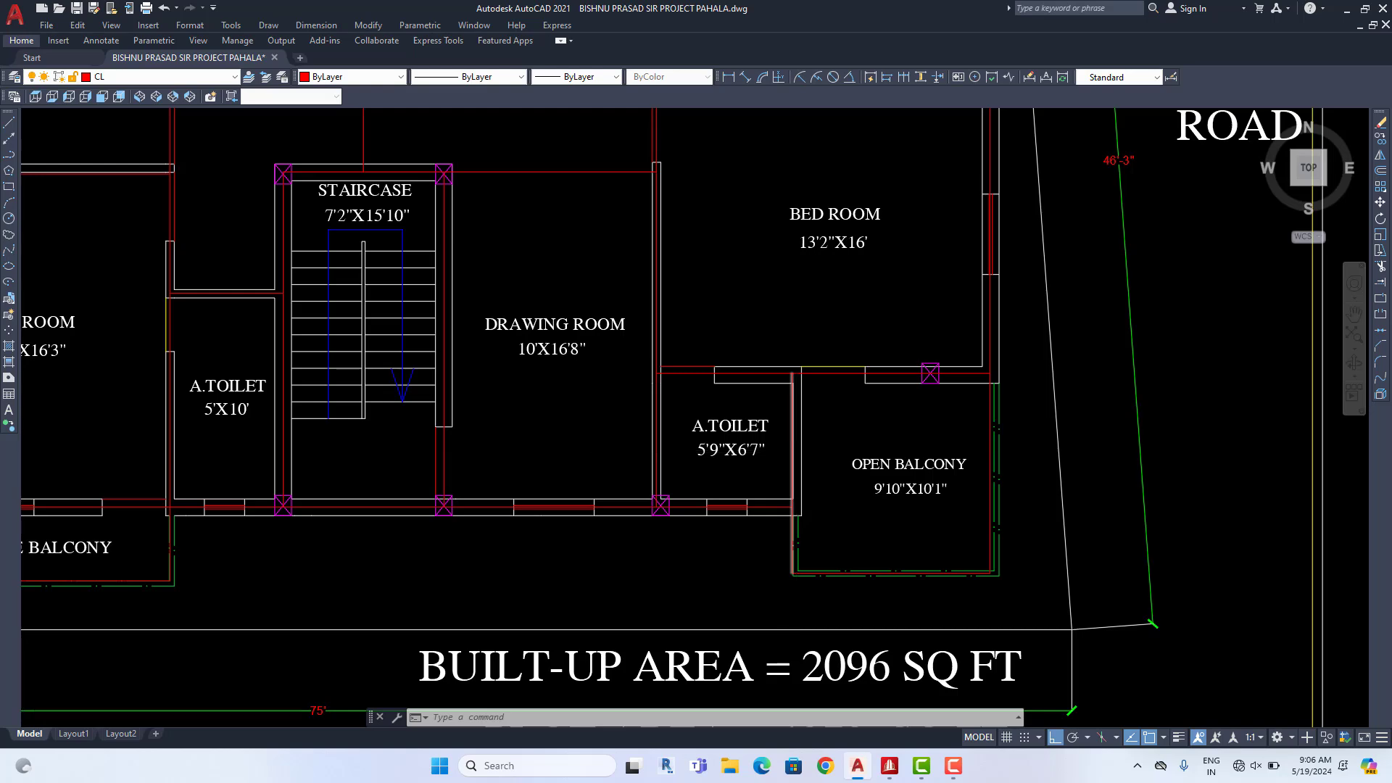
scroll(863, 461, down, 2)
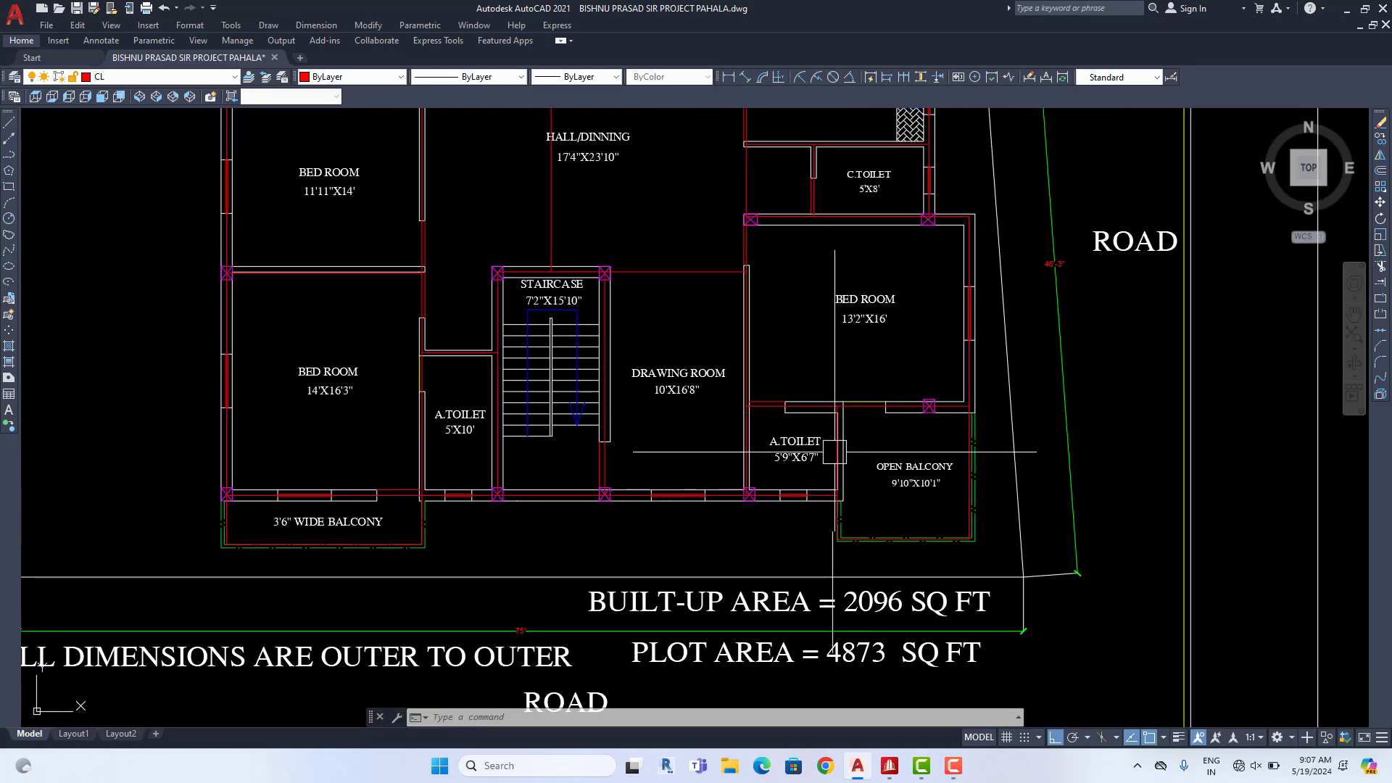
scroll(837, 443, up, 2)
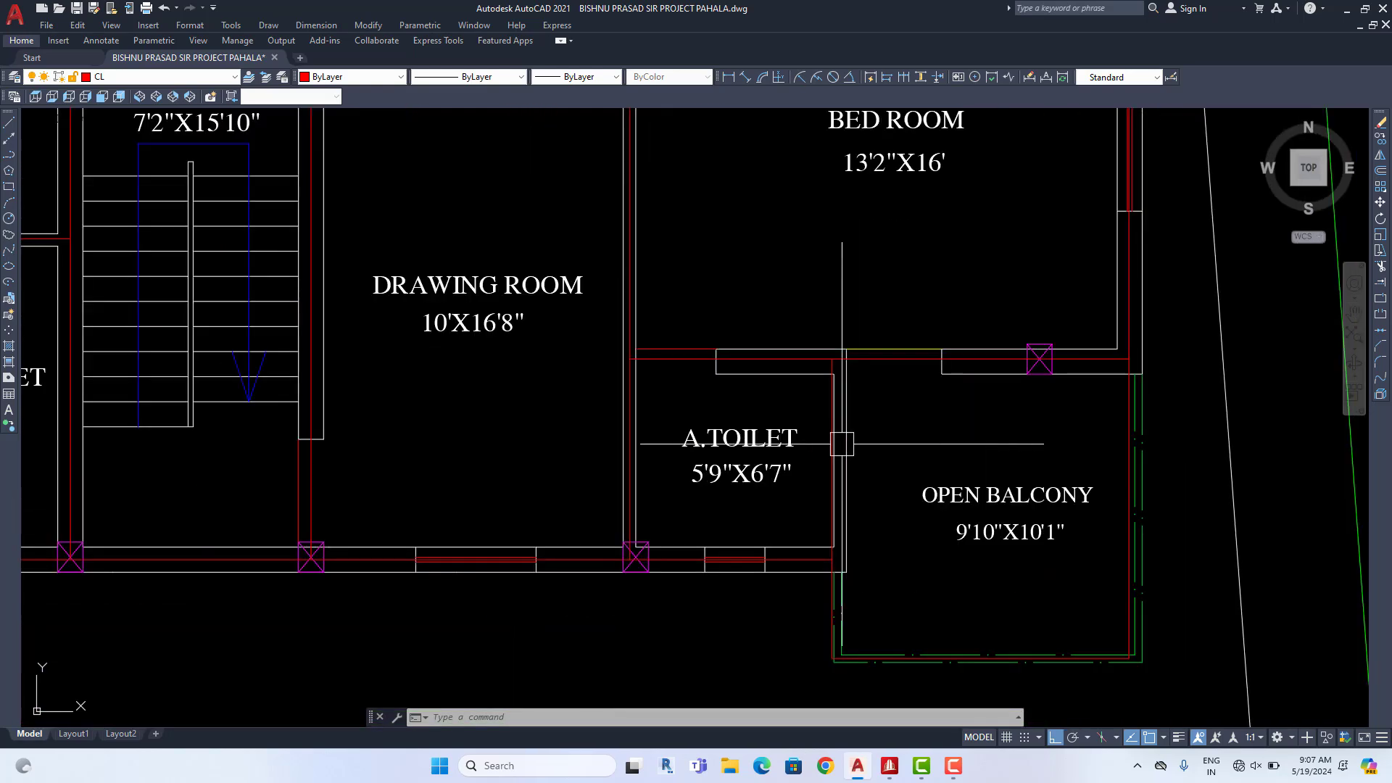
scroll(841, 443, down, 3)
middle_drag(842, 443, 856, 485)
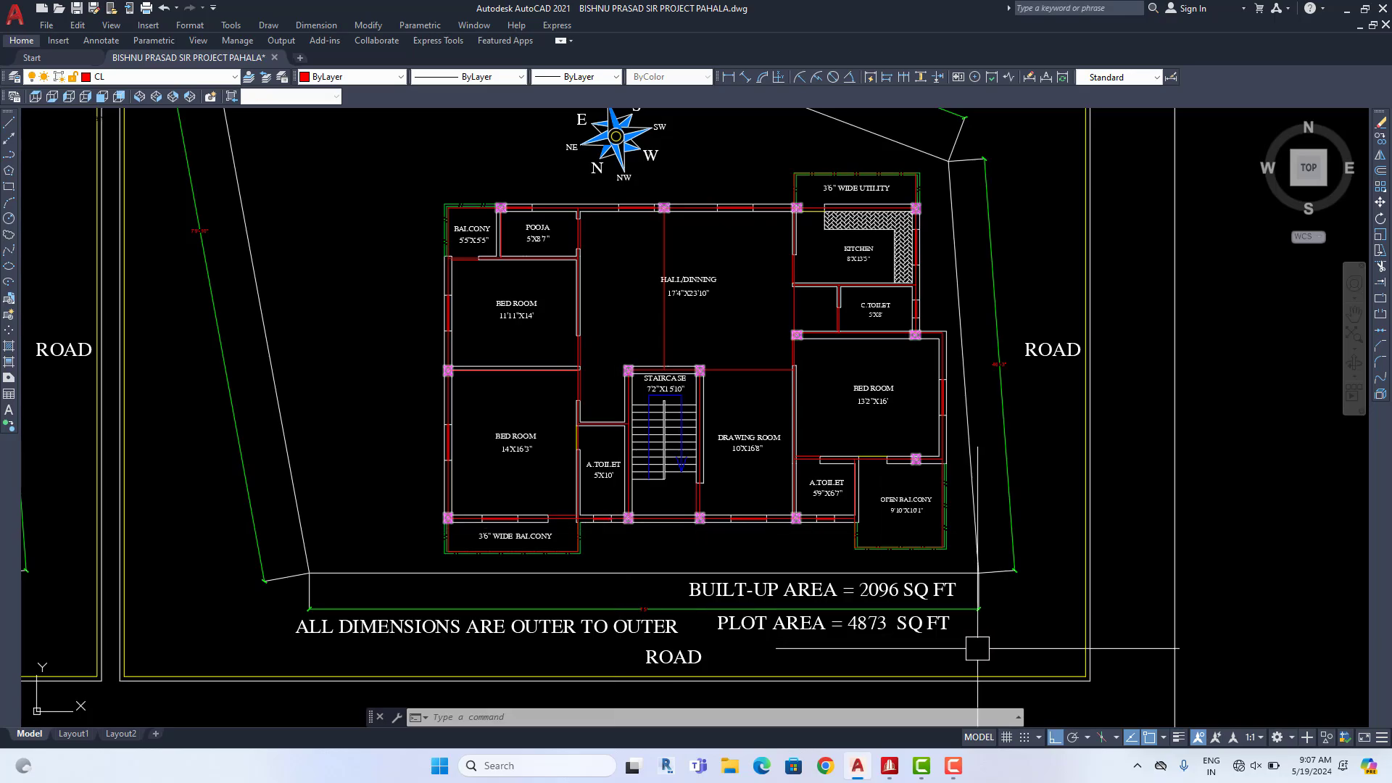
Back in STAAD.Pro, choose the UNI GY -15 kN/m dead load and select the outer-wall beams beside the small balcony, both bedrooms and the front edge
click(894, 763)
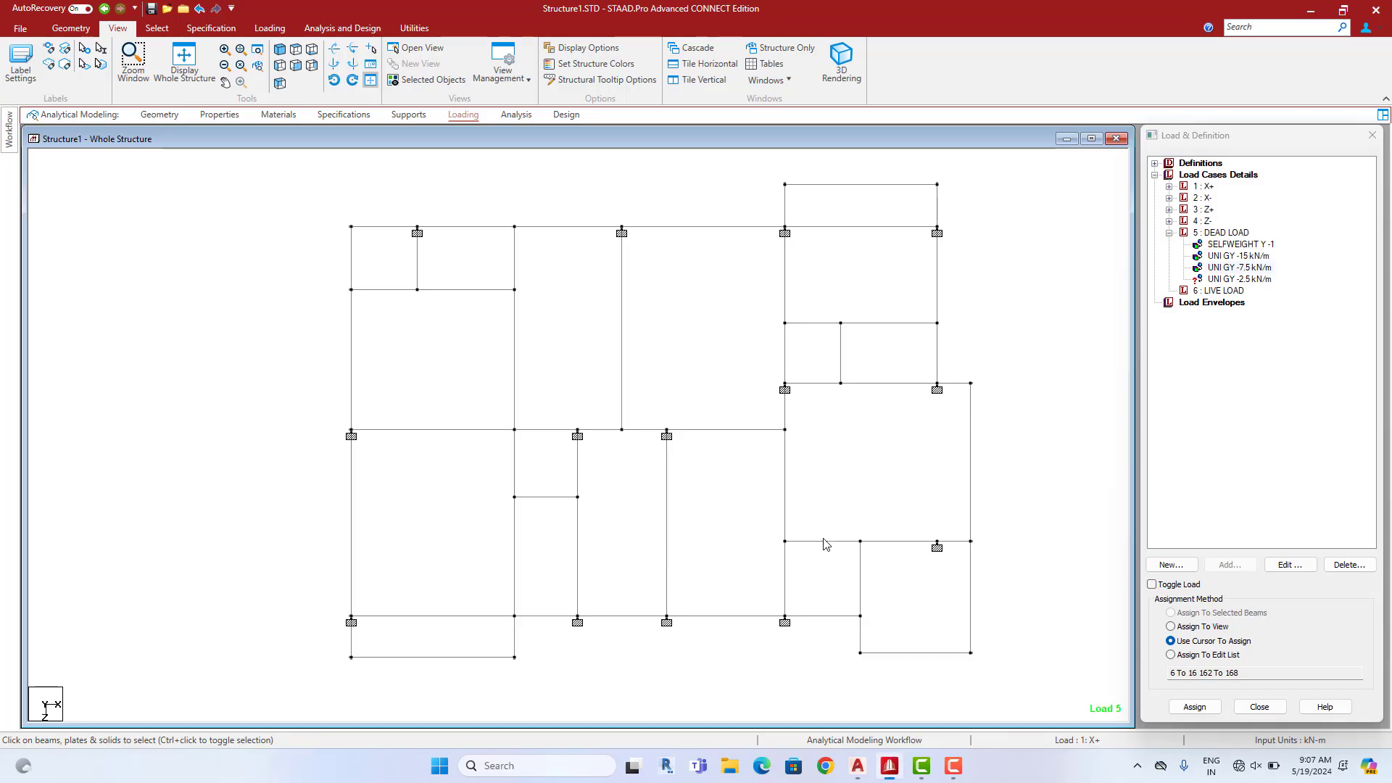
click(1233, 257)
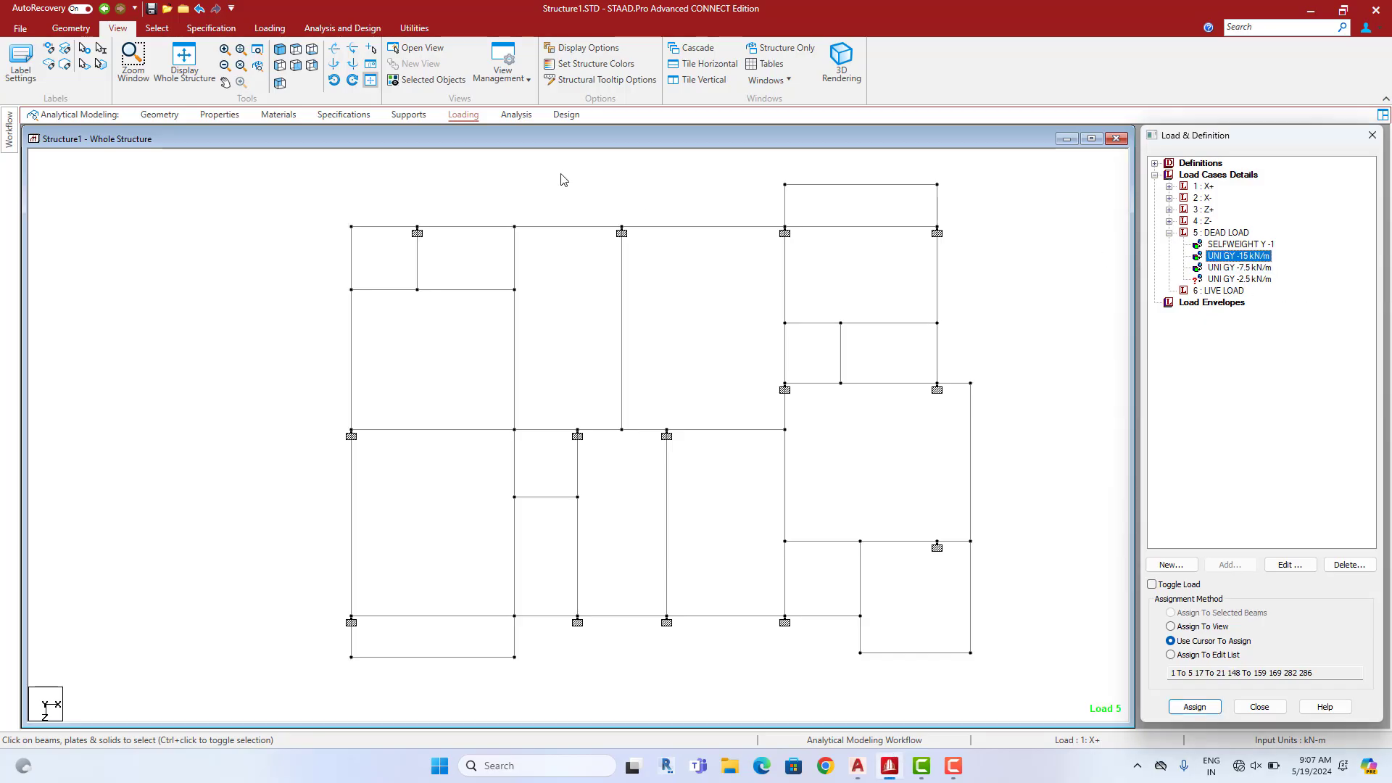
click(415, 258)
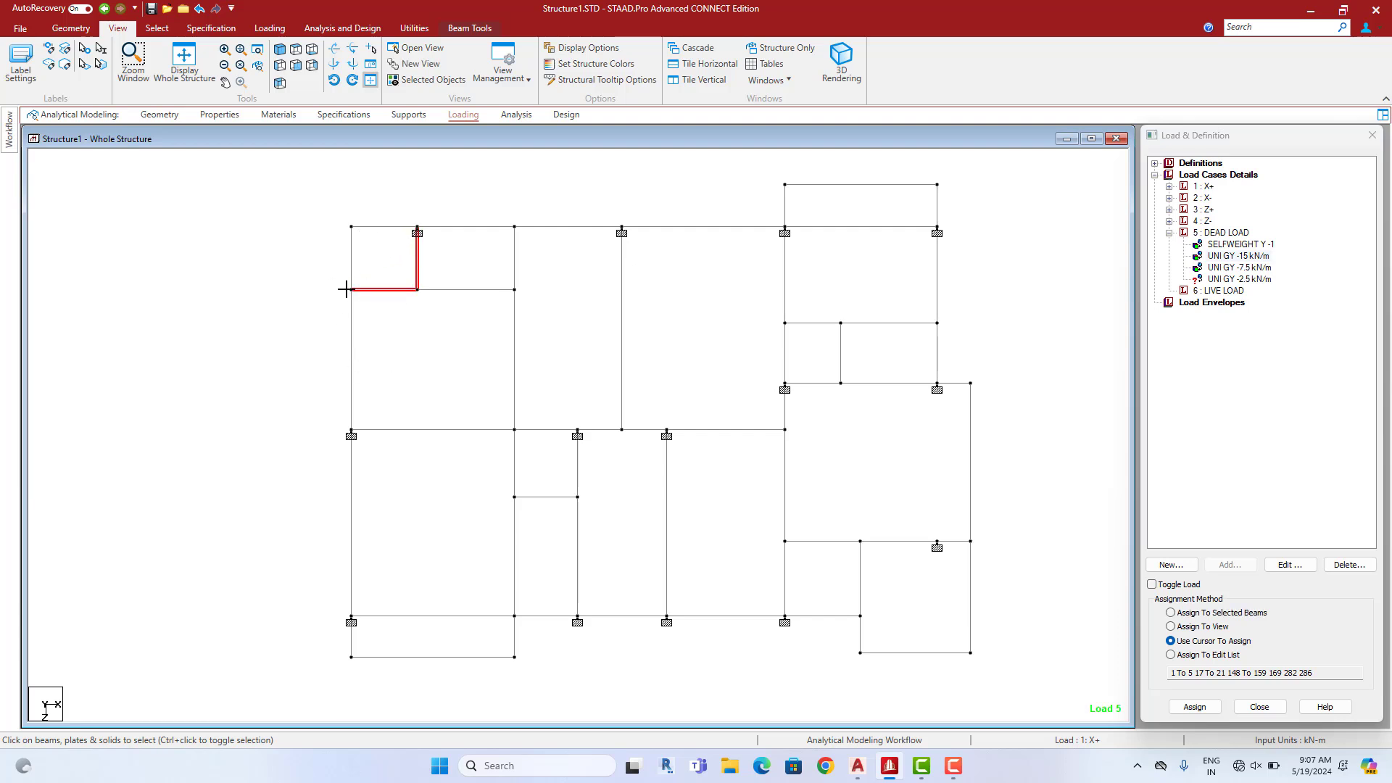
drag(335, 276, 796, 619)
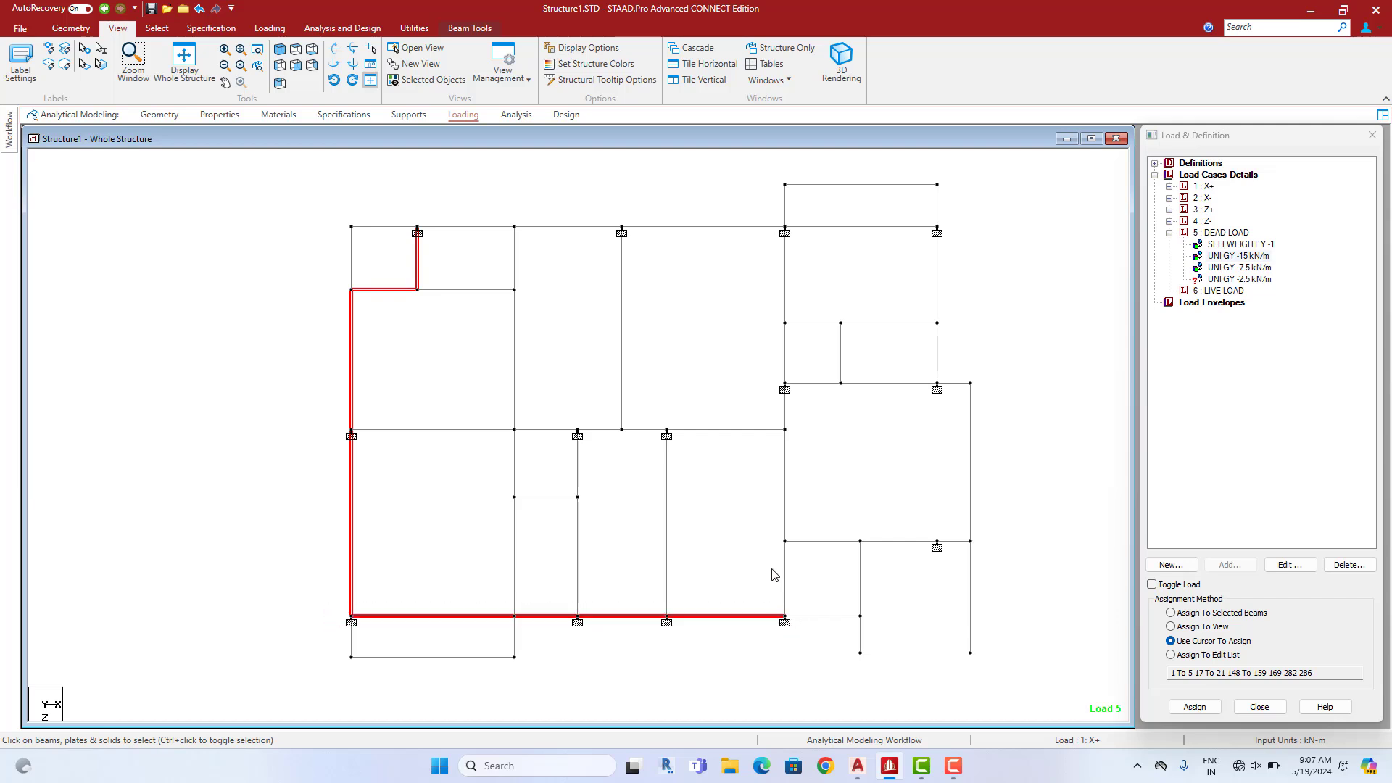
Using the AutoCAD plan as reference, add the remaining outer-wall beams around the toilet, bedroom, kitchen and rear edge to the selection
click(856, 769)
click(855, 767)
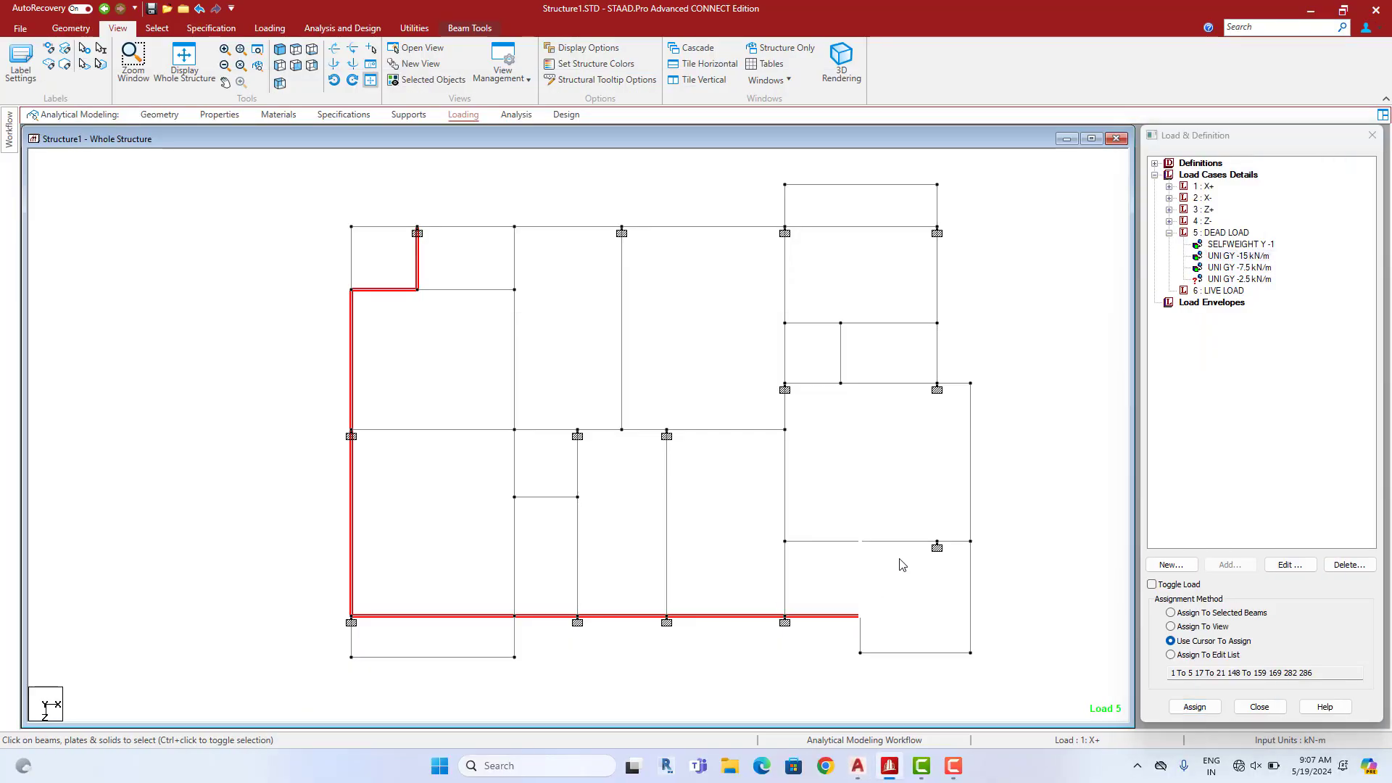
ctrl+click(960, 542)
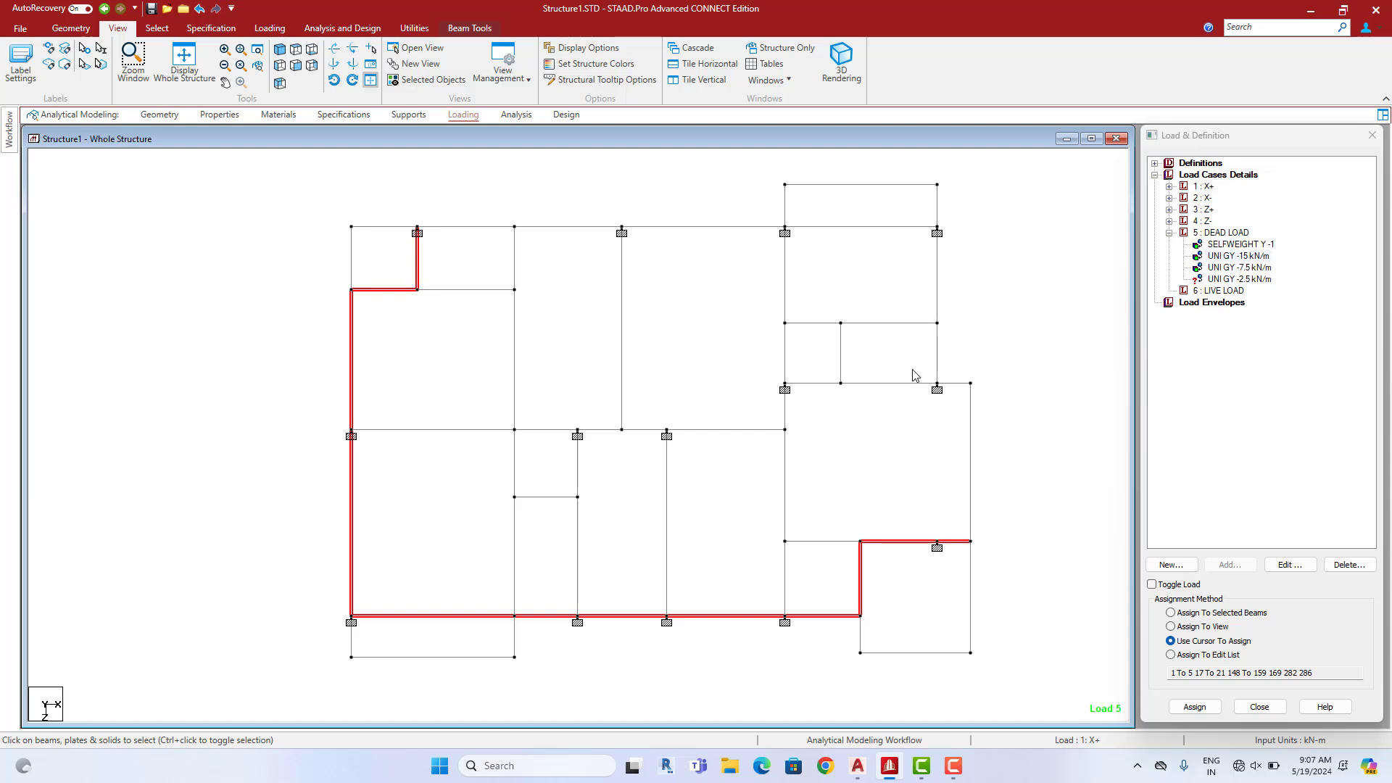
ctrl+click(971, 435)
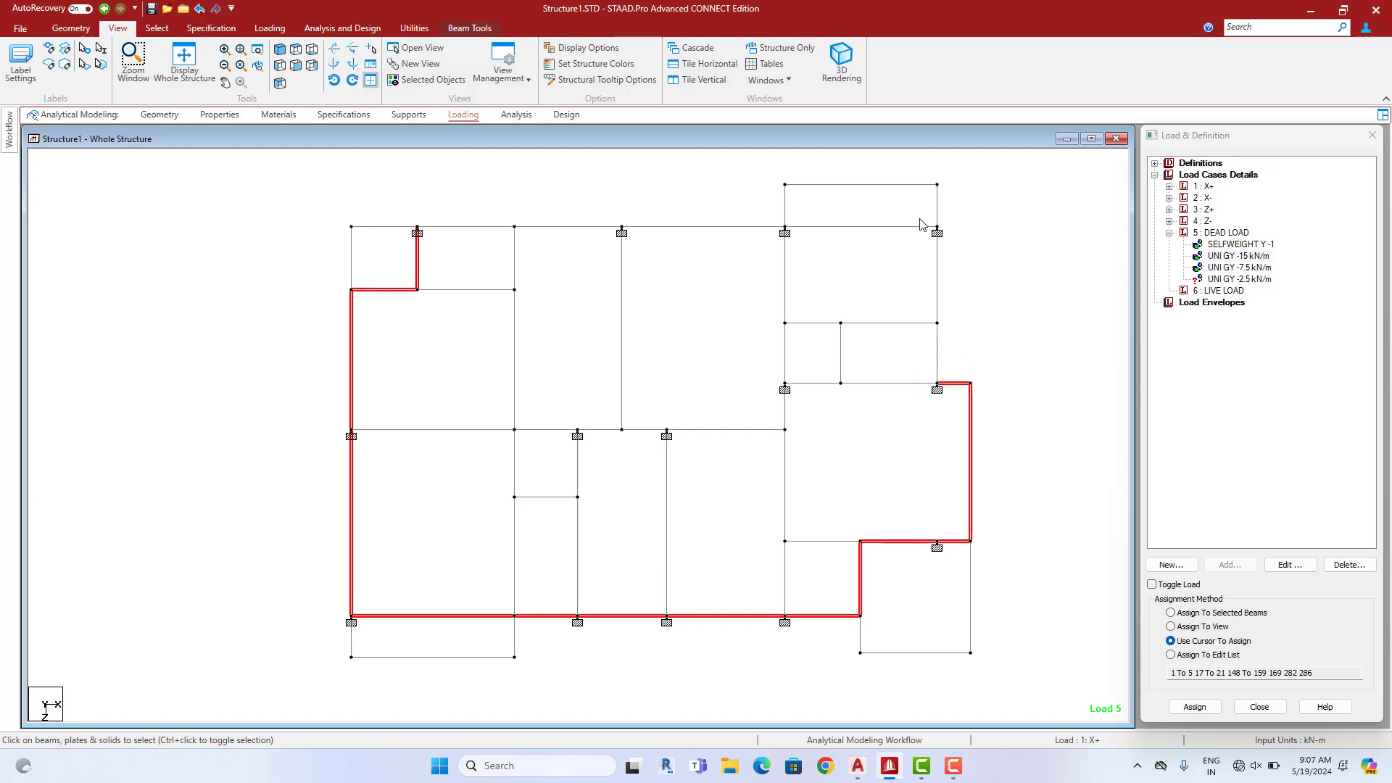
ctrl+click(939, 362)
ctrl+drag(417, 212, 970, 246)
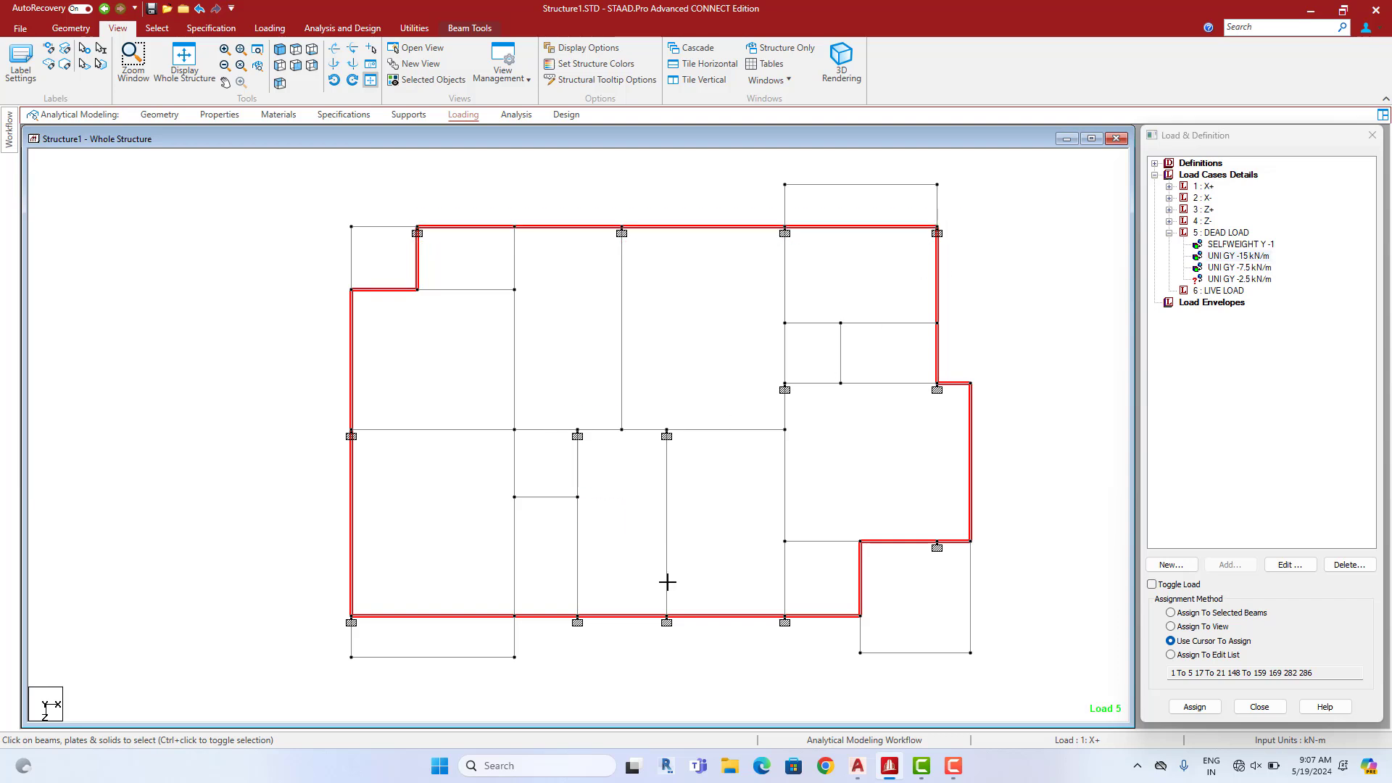
Add the staircase wall beams to the selection and assign the UNI GY -15 kN/m load to the selected beams
ctrl+drag(560, 412, 693, 643)
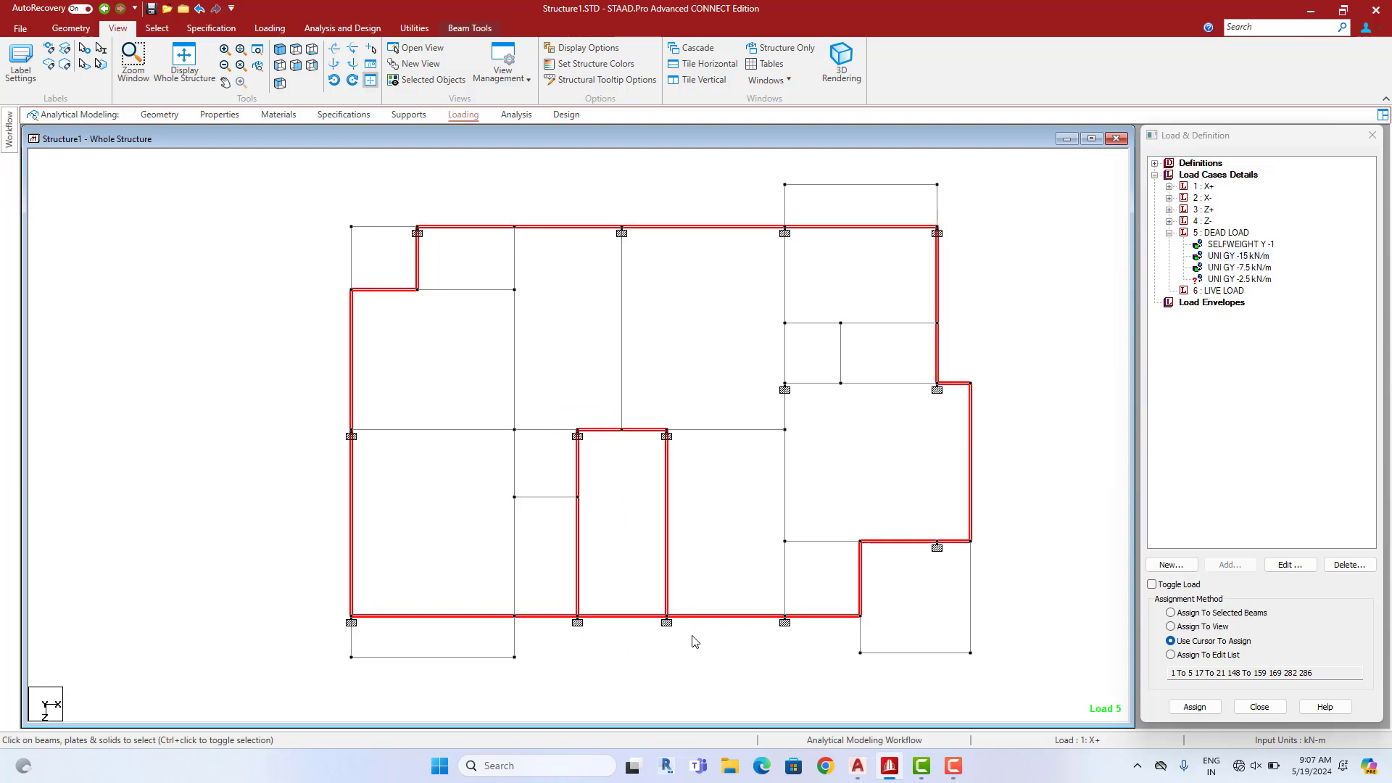
click(1208, 612)
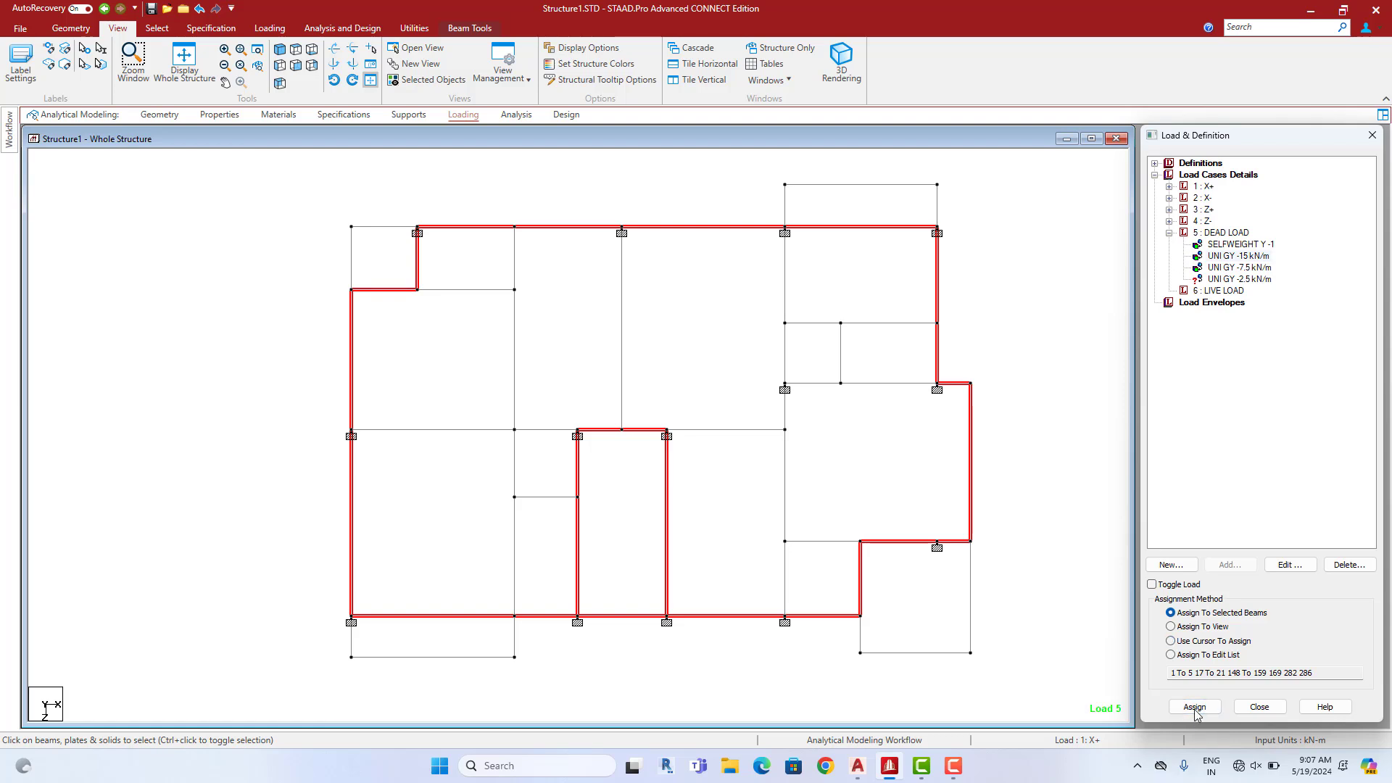
click(1195, 707)
click(1289, 464)
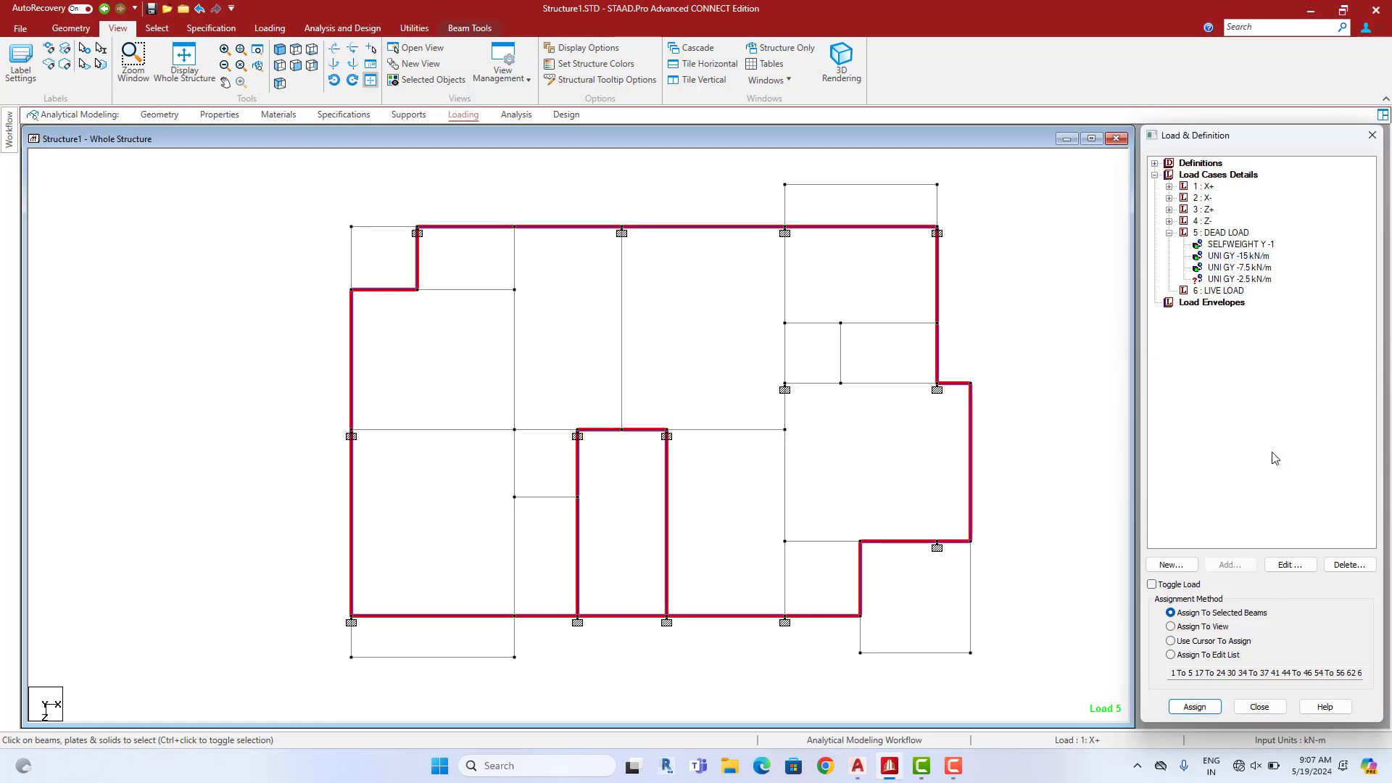
Choose the UNI GY -7.5 kN/m dead load and select the inner-wall beams around the two stacked bedrooms and pooja room, checking the AutoCAD plan
click(1236, 268)
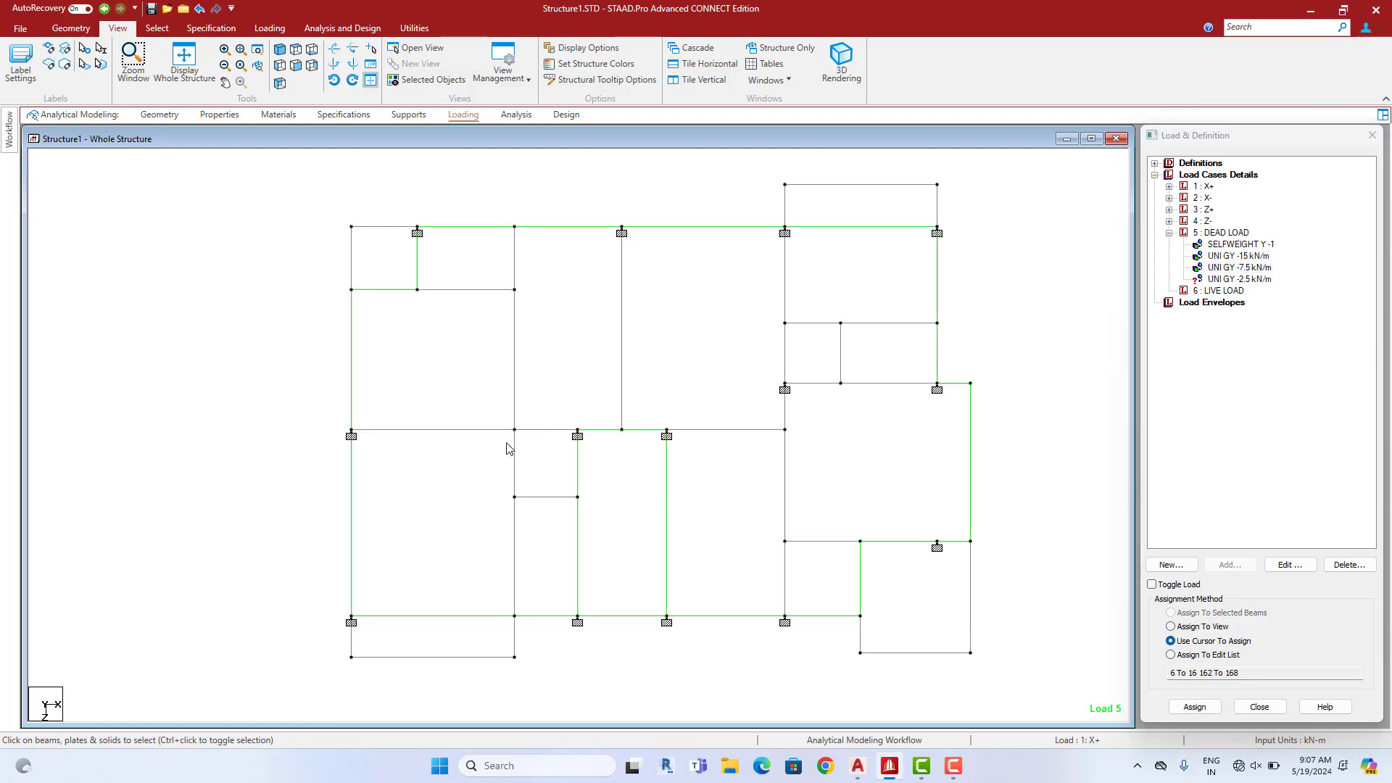
click(476, 430)
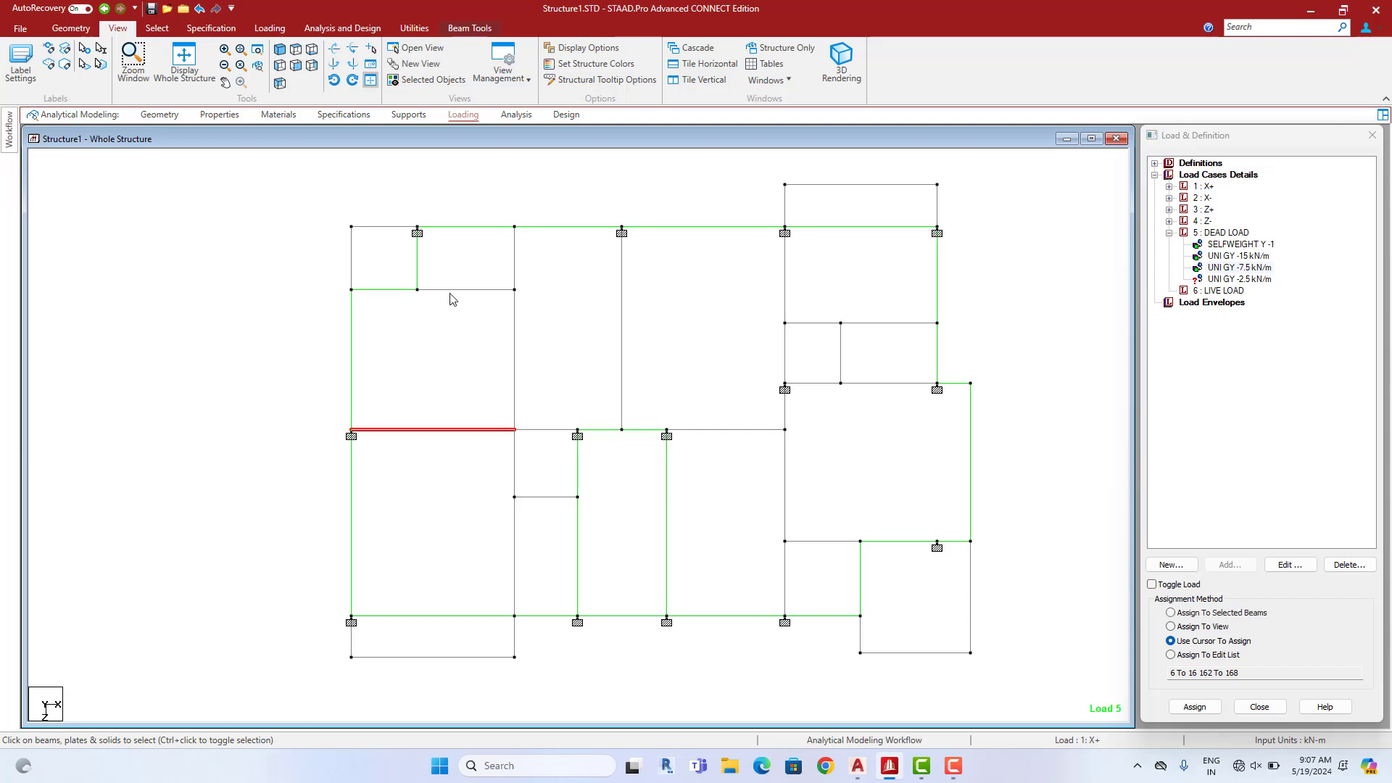
click(516, 334)
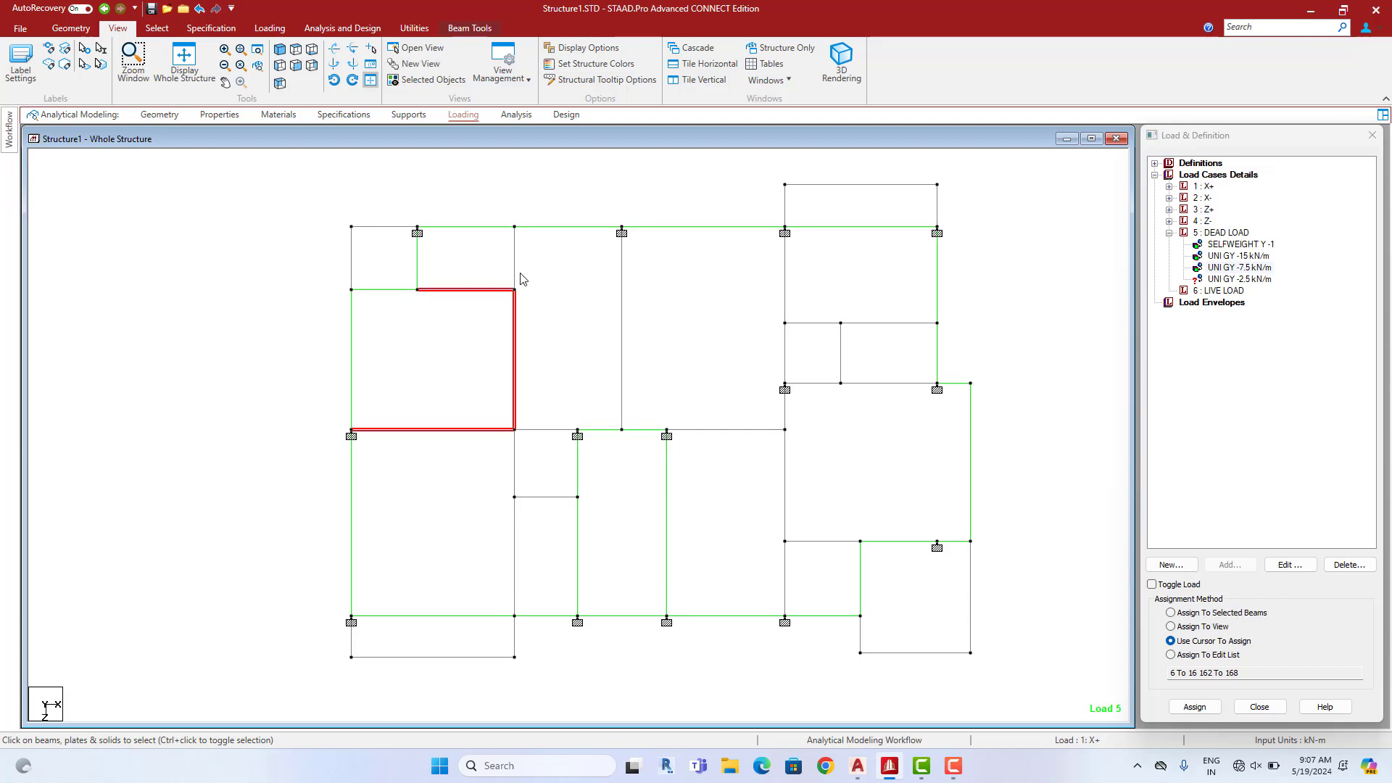
click(516, 538)
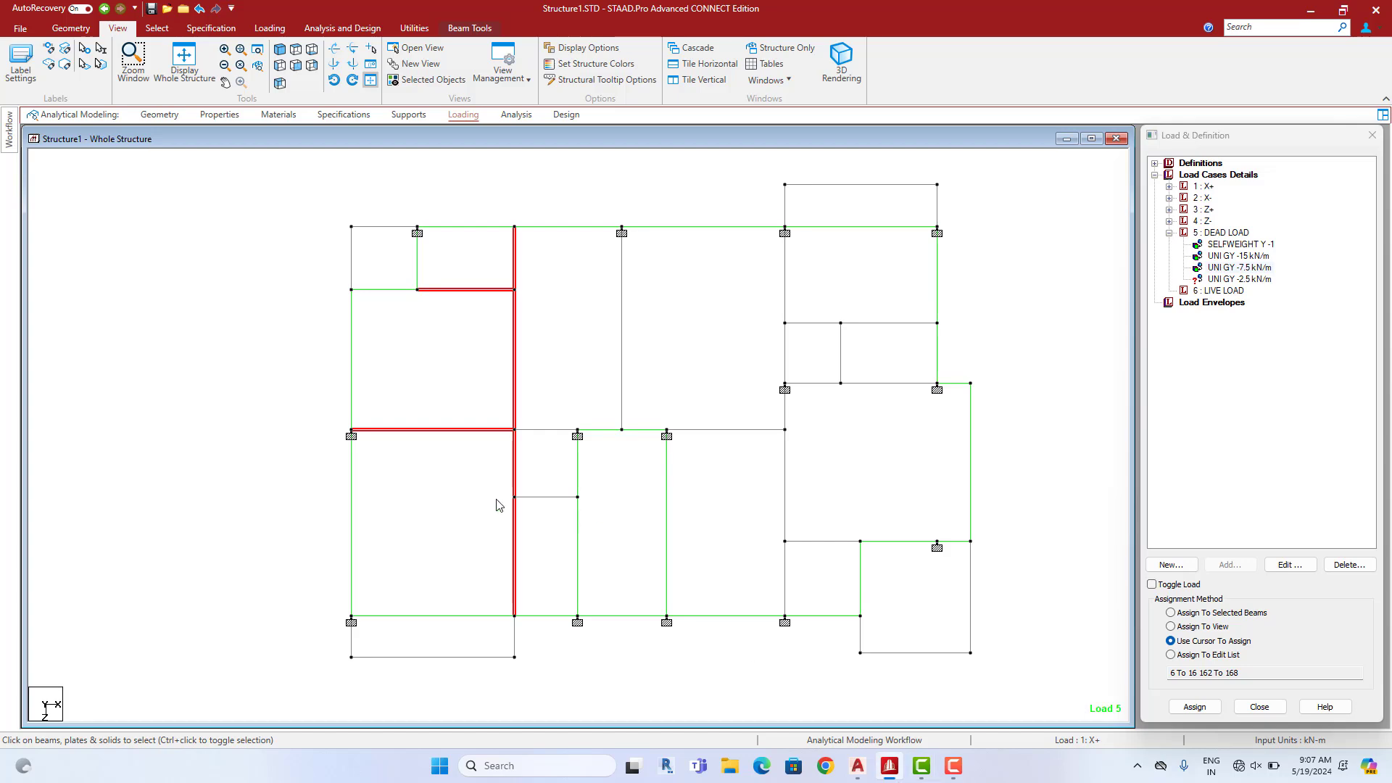
click(869, 773)
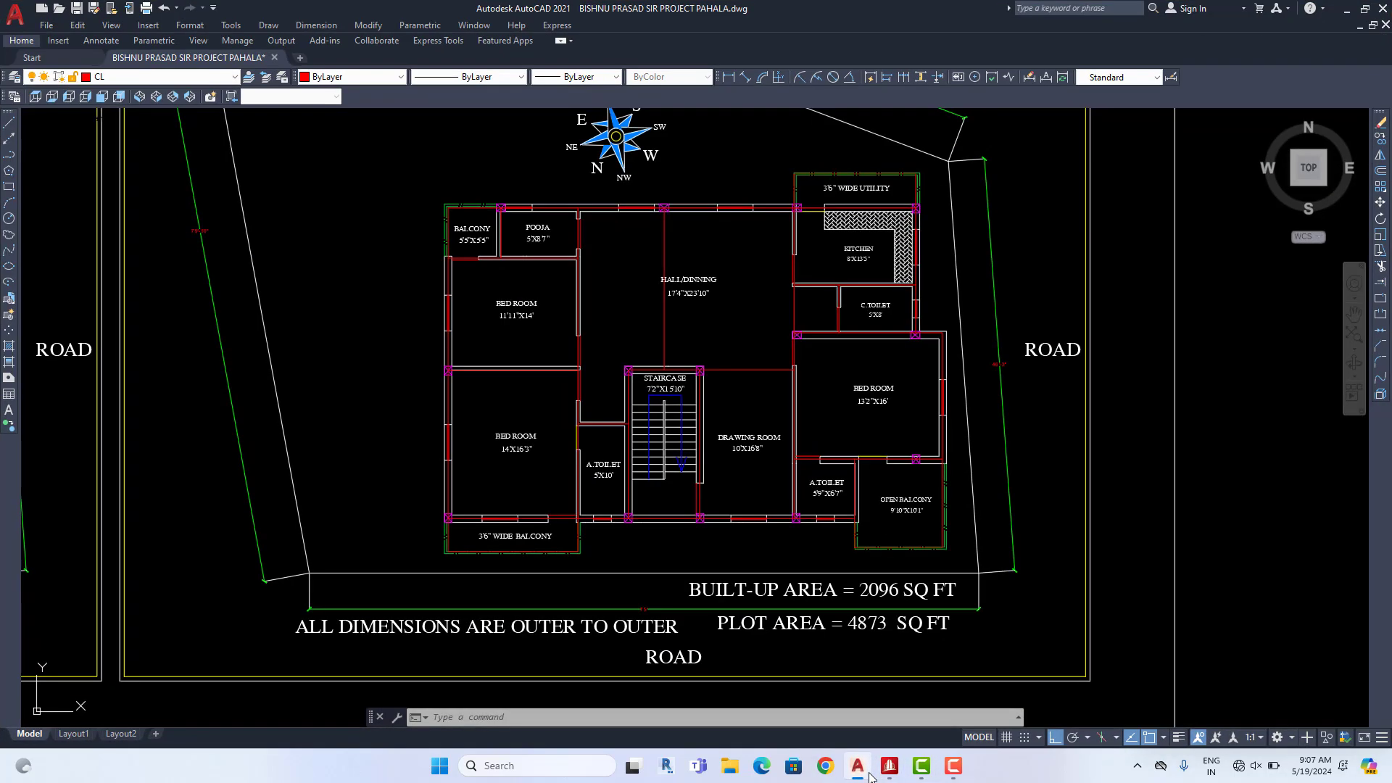
click(868, 774)
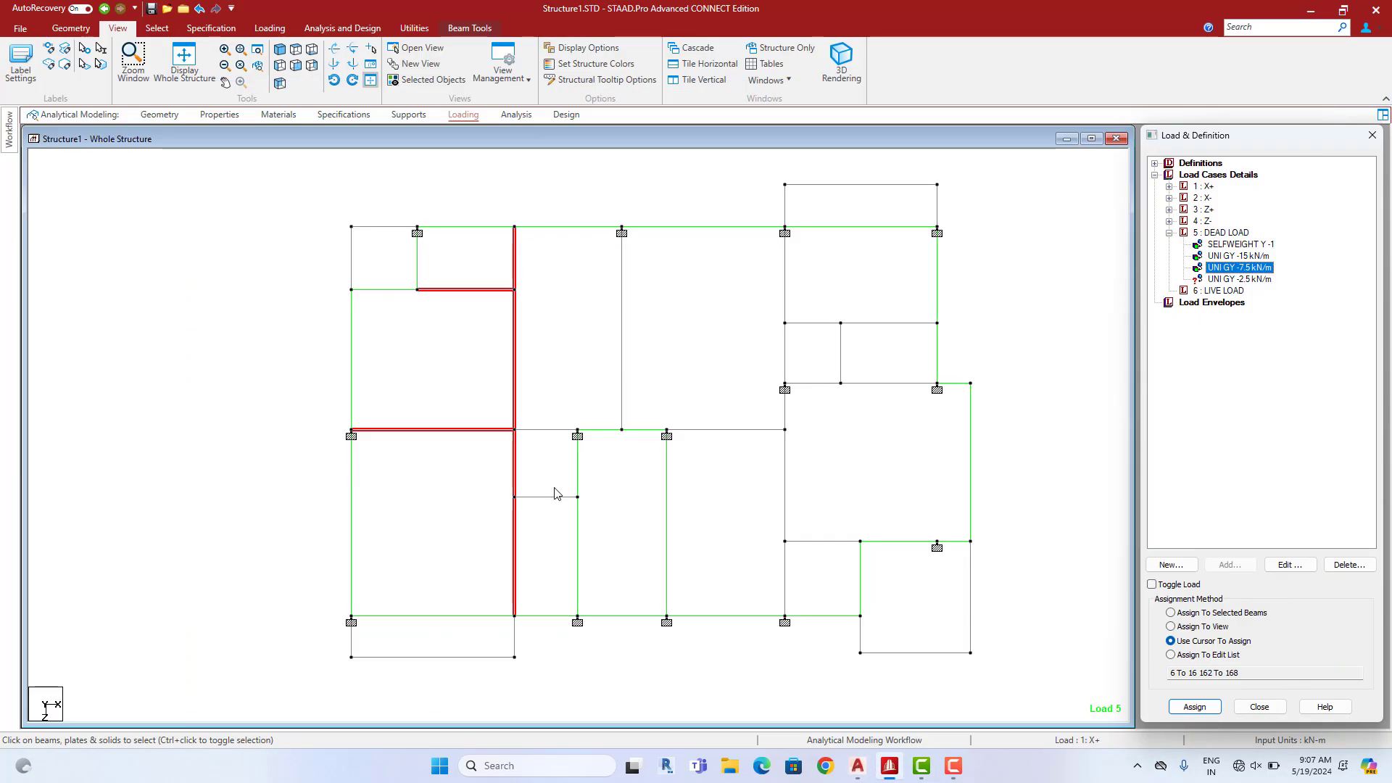
Add the inner-wall beams around both attached toilets, the common toilet, kitchen and third bedroom, and assign UNI GY -7.5 kN/m to the selected beams
click(785, 382)
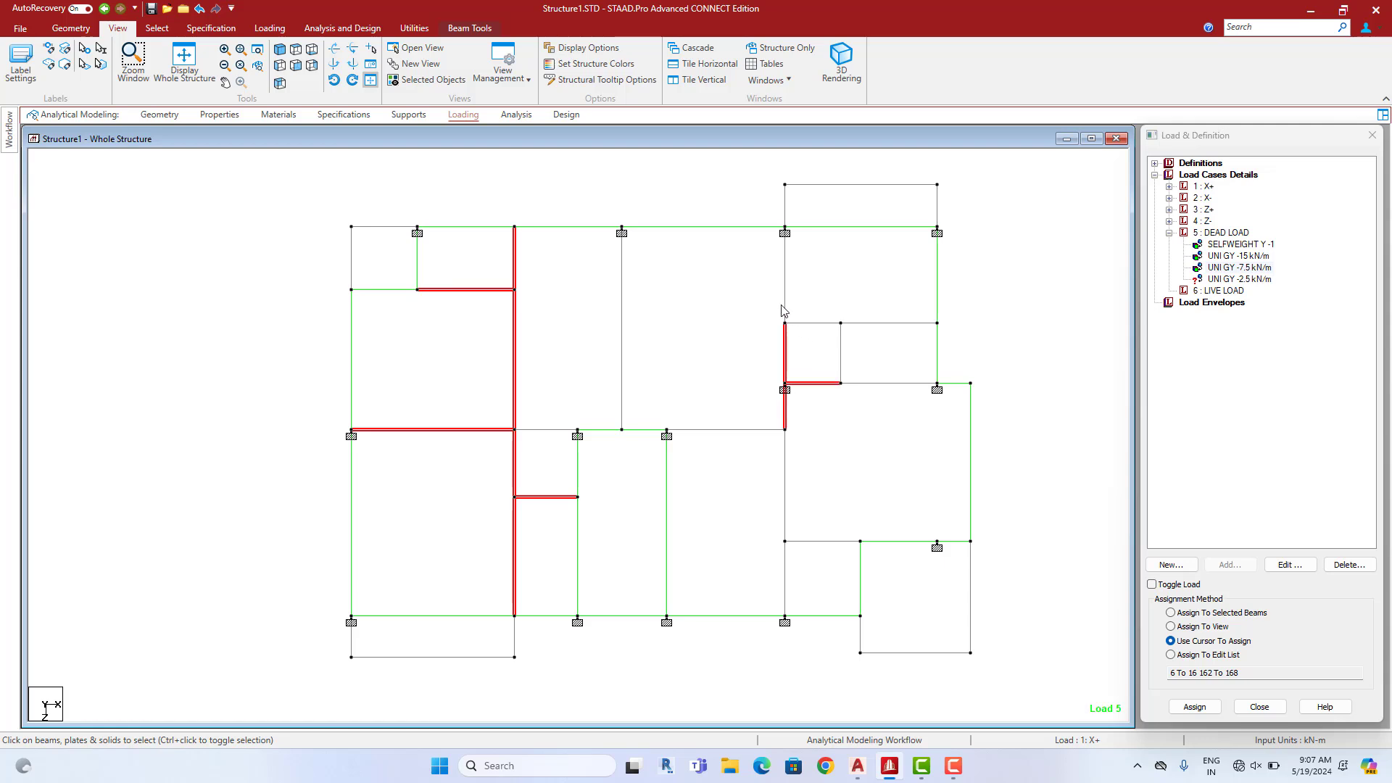
click(841, 323)
click(870, 383)
click(785, 542)
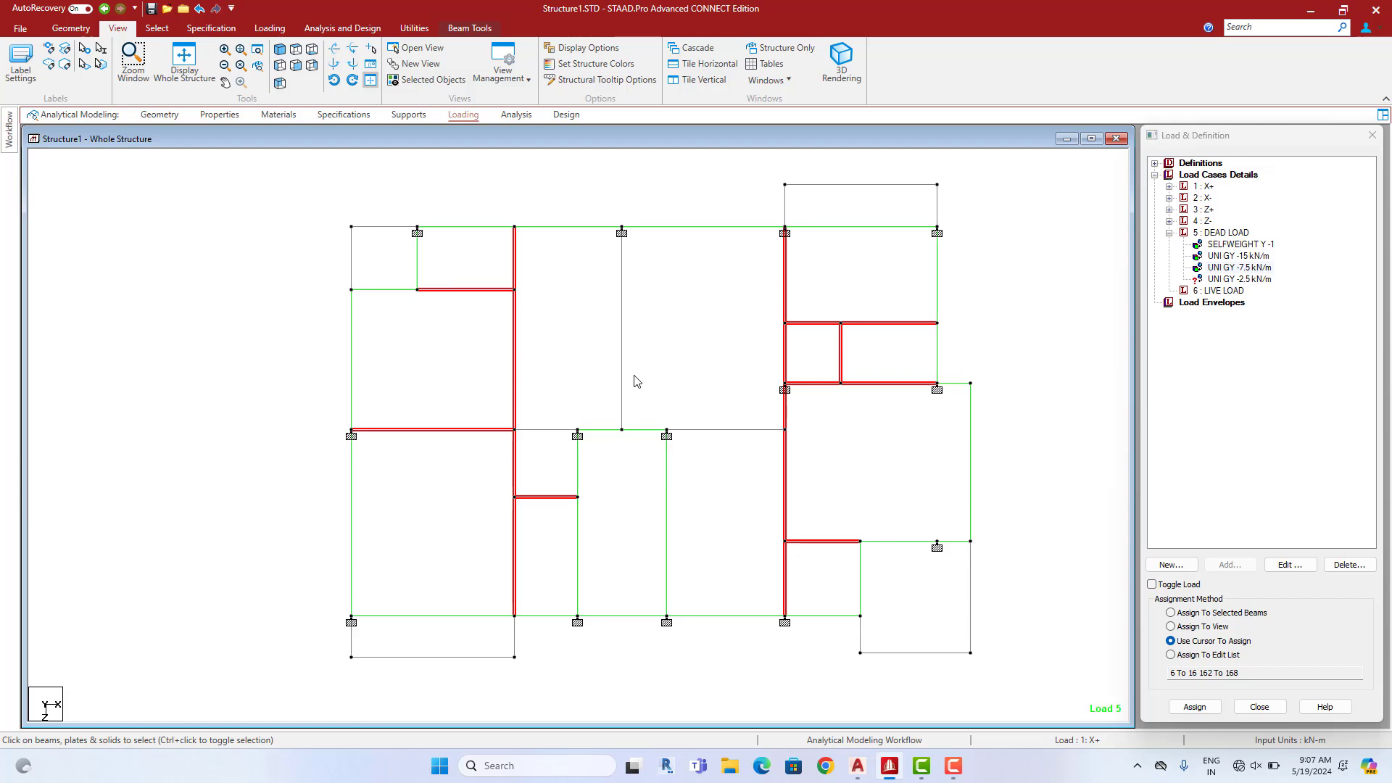
click(1224, 614)
click(1195, 707)
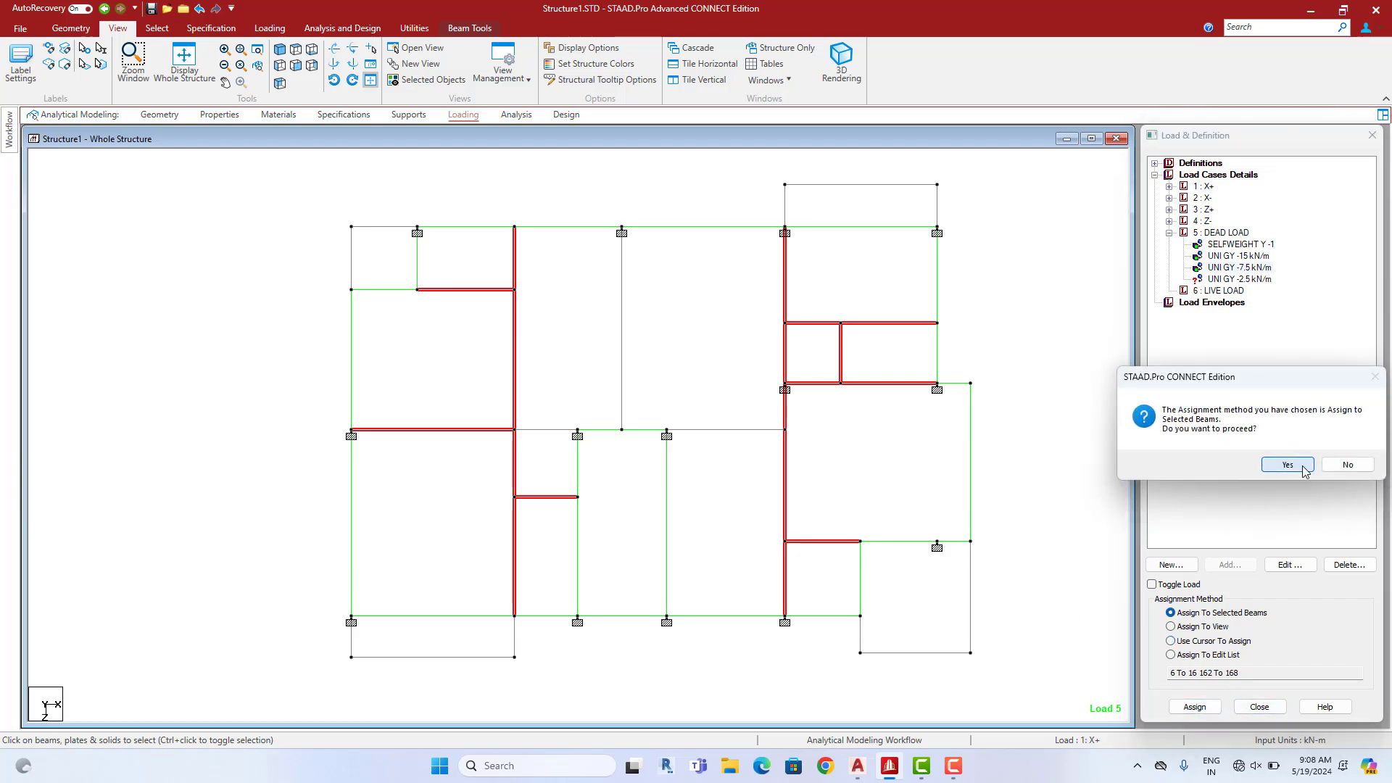
click(1289, 465)
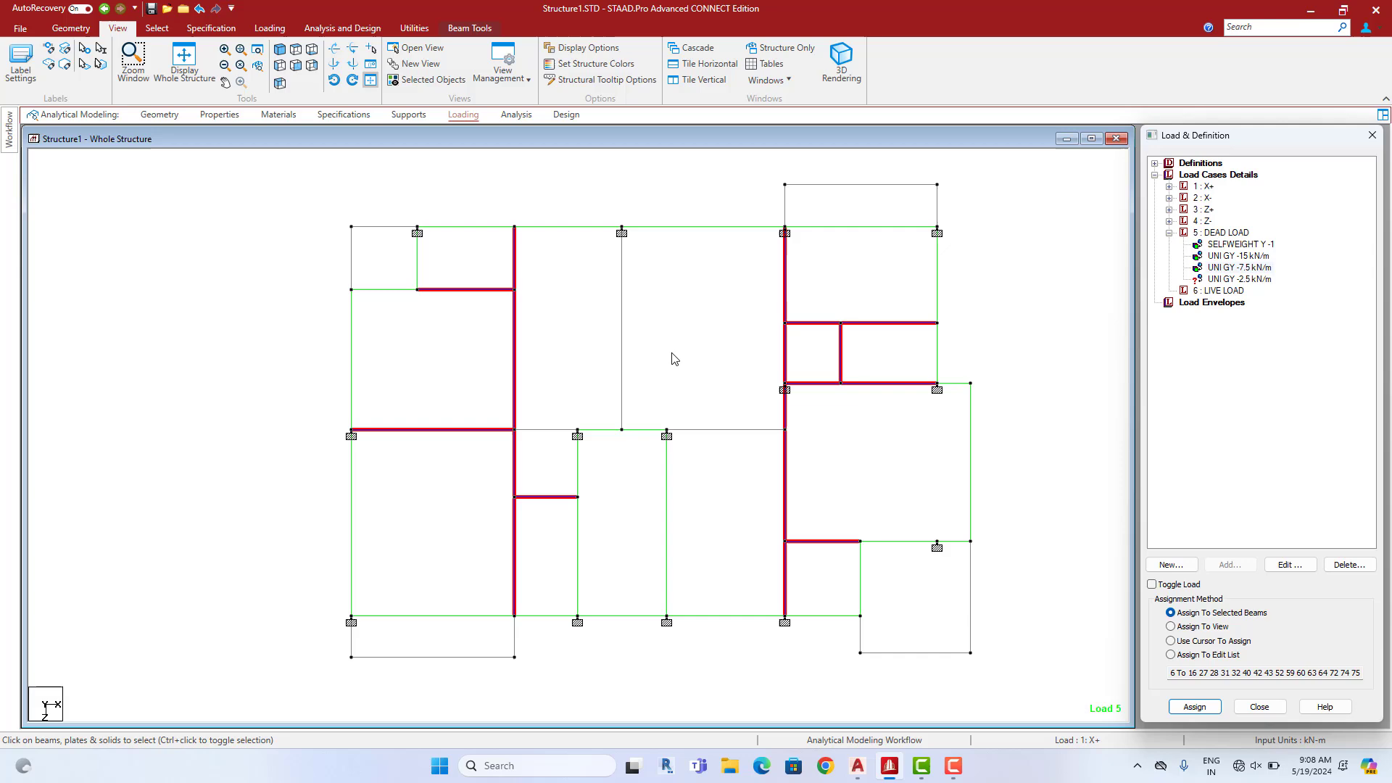
Check the walls around the staircase, hall and drawing room on the AutoCAD plan, and clear the beam selection back in STAAD.Pro
click(856, 768)
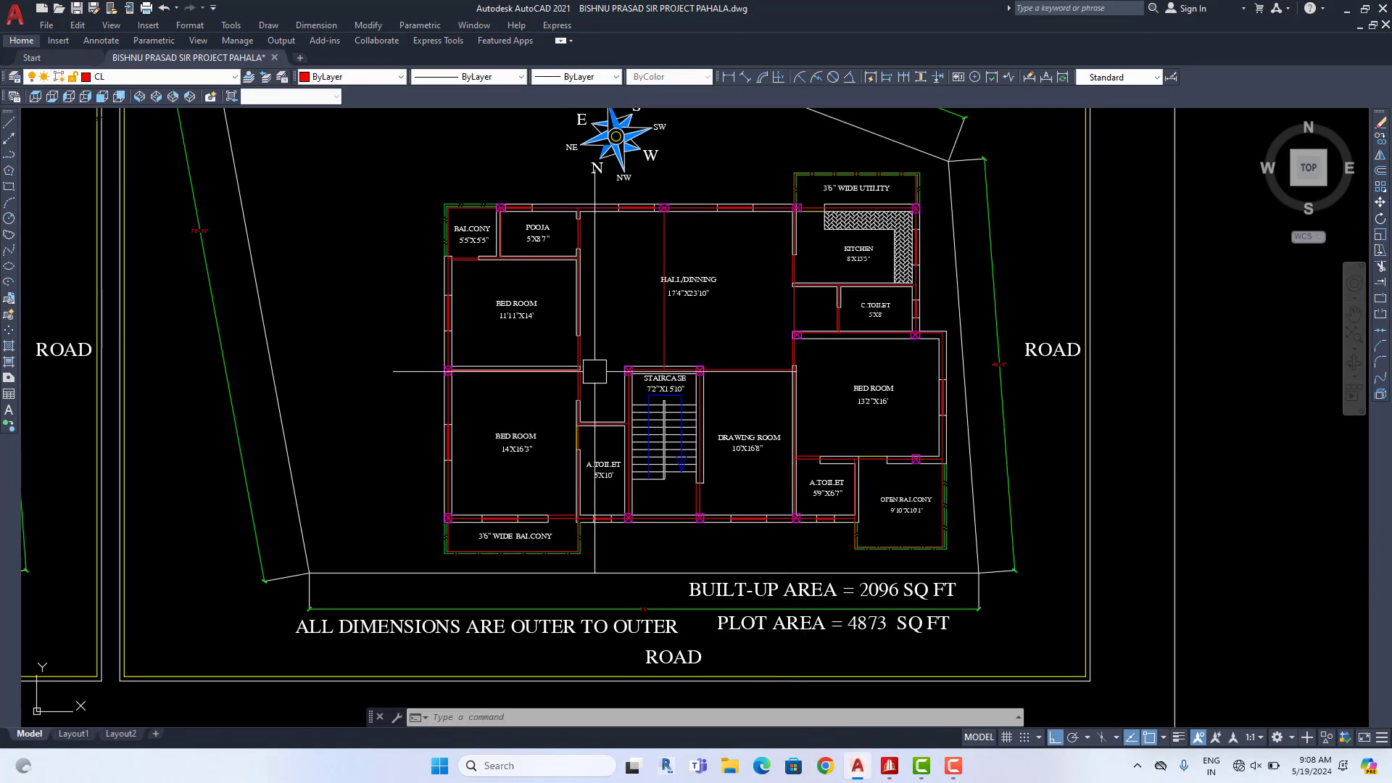
scroll(602, 384, up, 3)
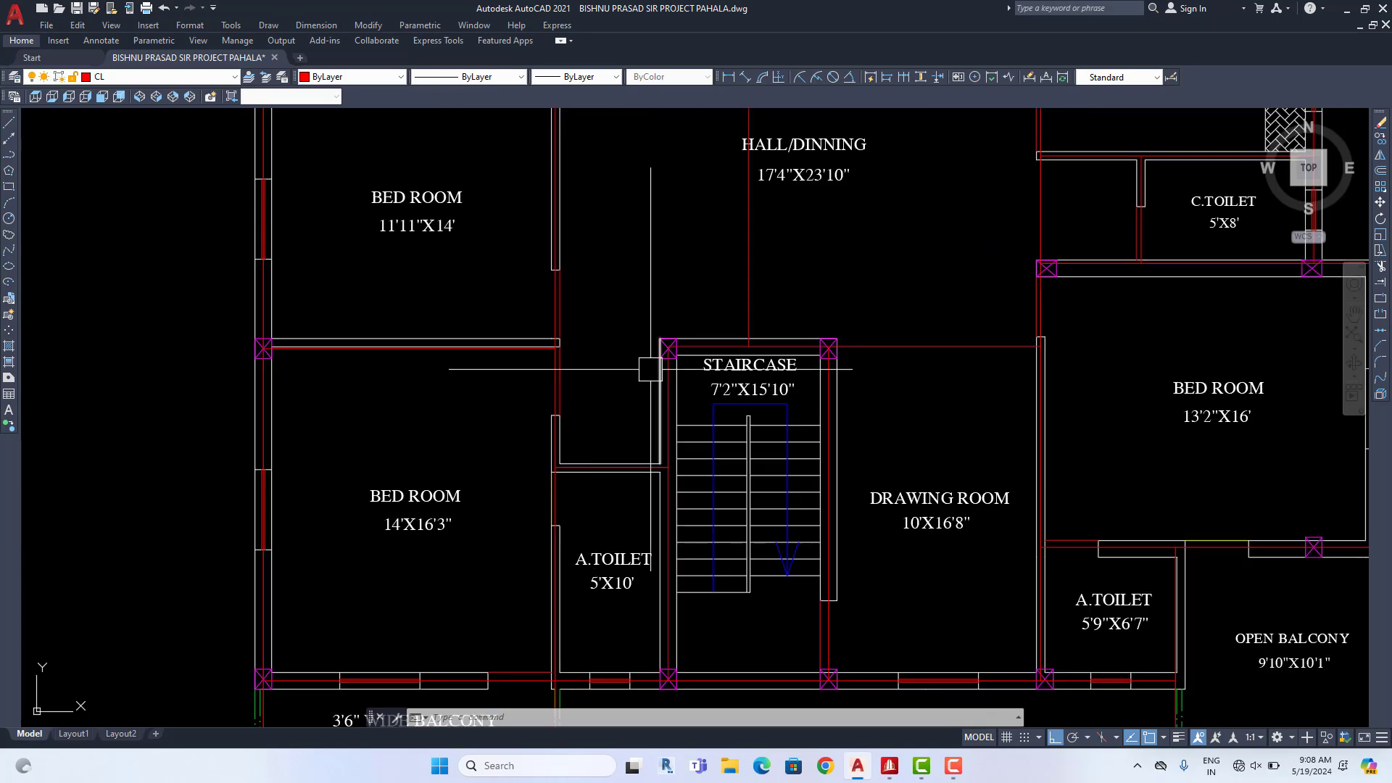
scroll(715, 341, up, 3)
scroll(681, 350, down, 3)
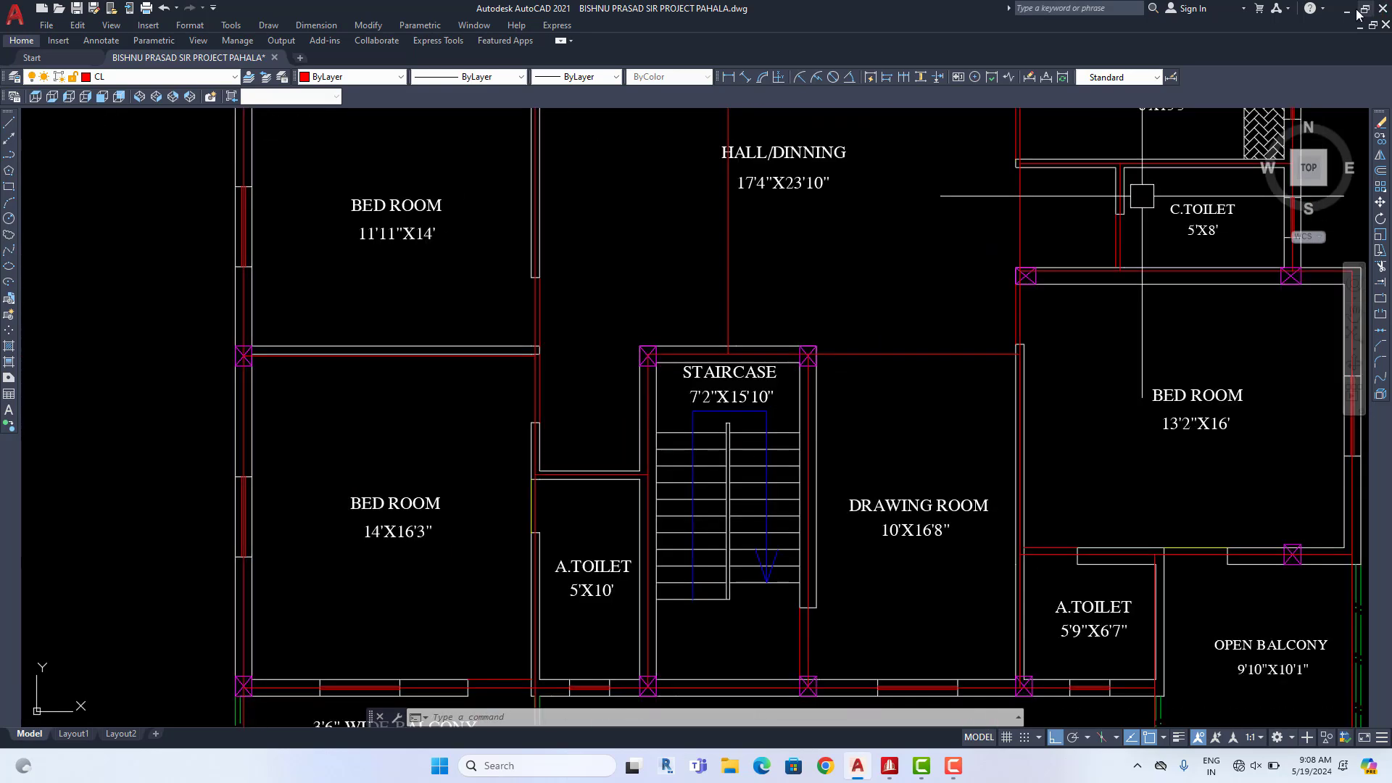
key(alt+Tab)
click(738, 480)
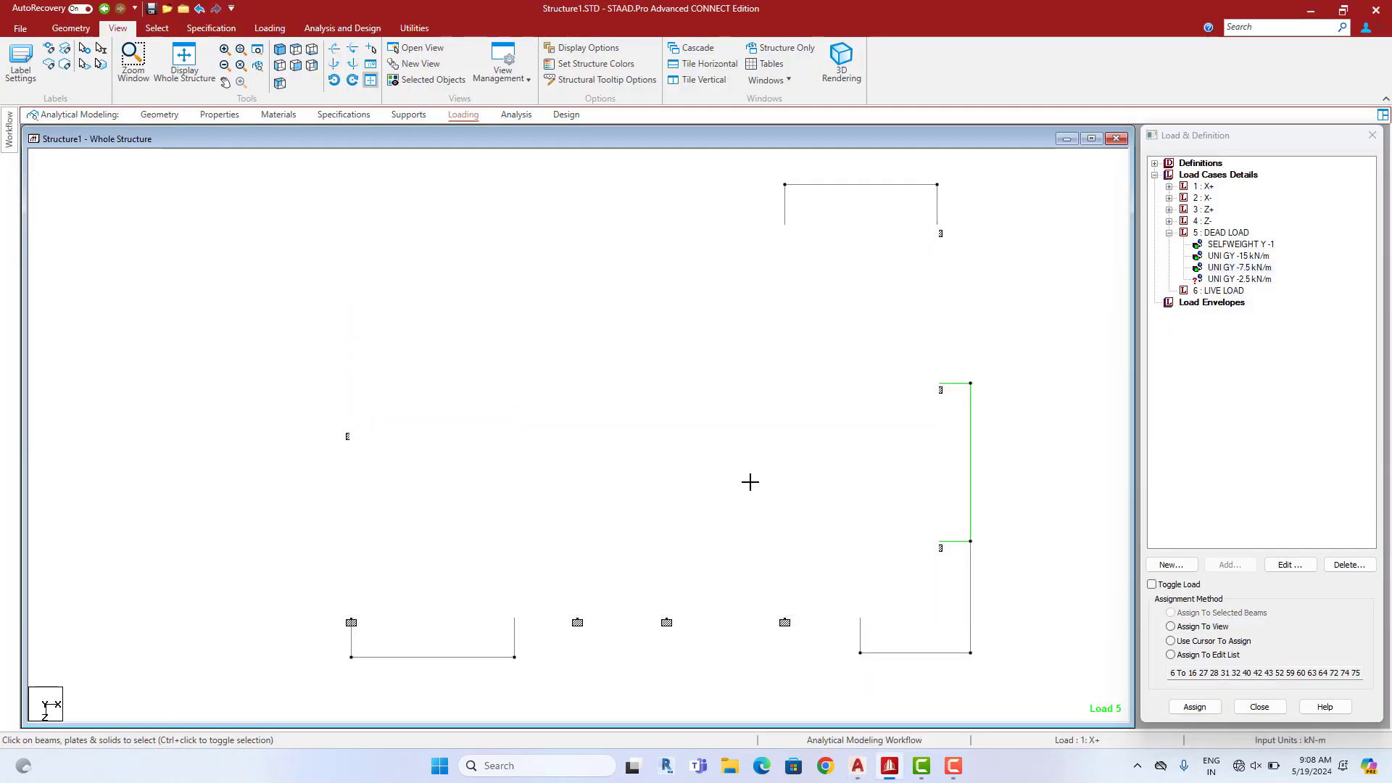
Assign the UNI GY -2.5 kN/m dead load to the outer edge beams of the utility area and the three balconies
click(1229, 280)
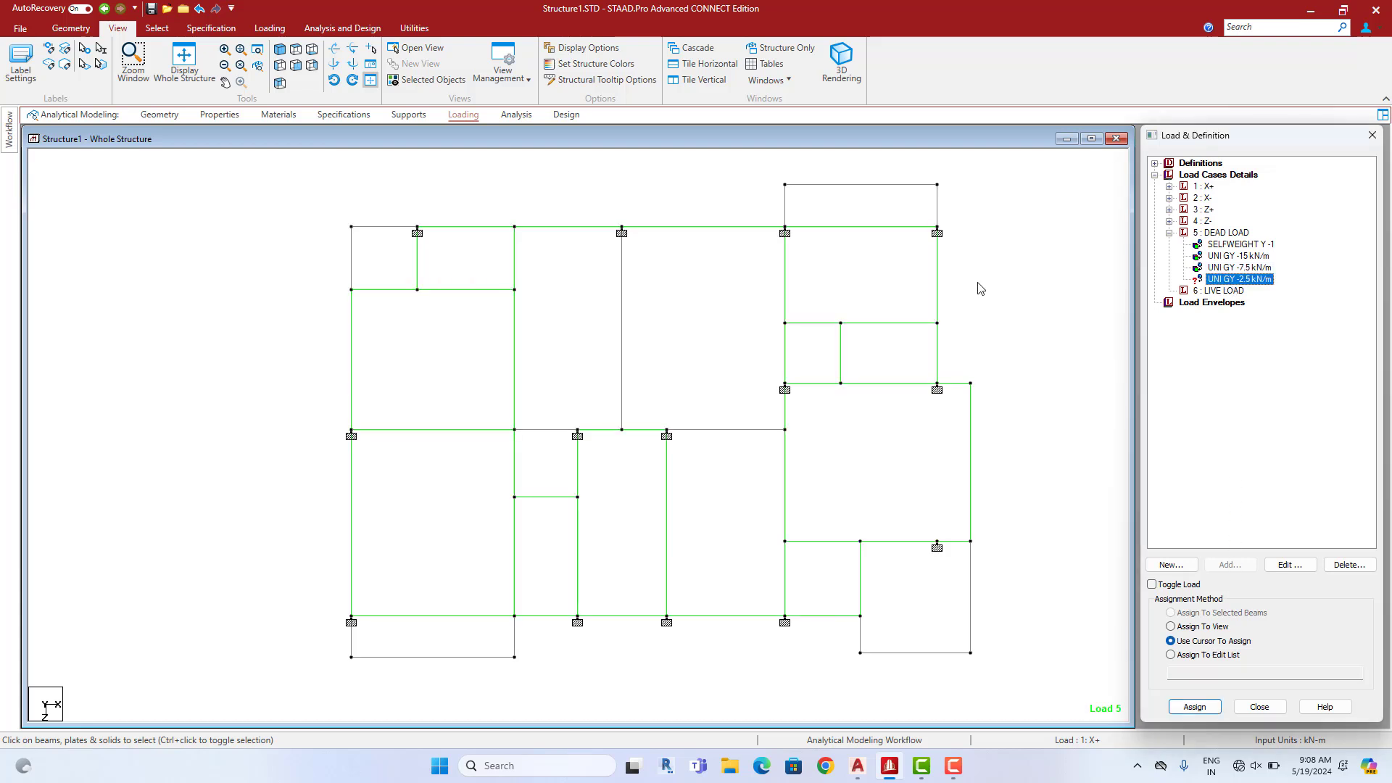
scroll(877, 277, down, 1)
middle_drag(877, 277, 861, 313)
drag(954, 198, 703, 261)
ctrl+drag(989, 546, 879, 698)
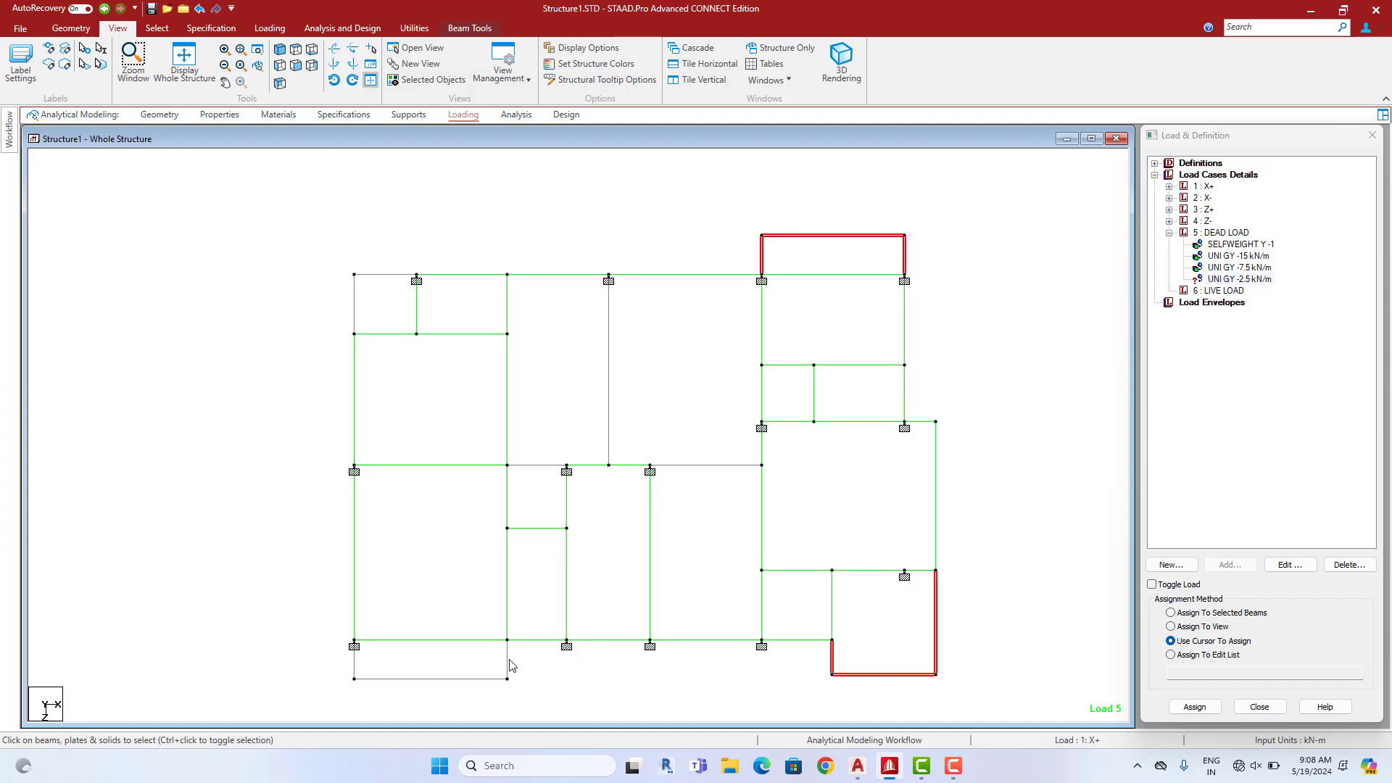
ctrl+drag(328, 693, 528, 651)
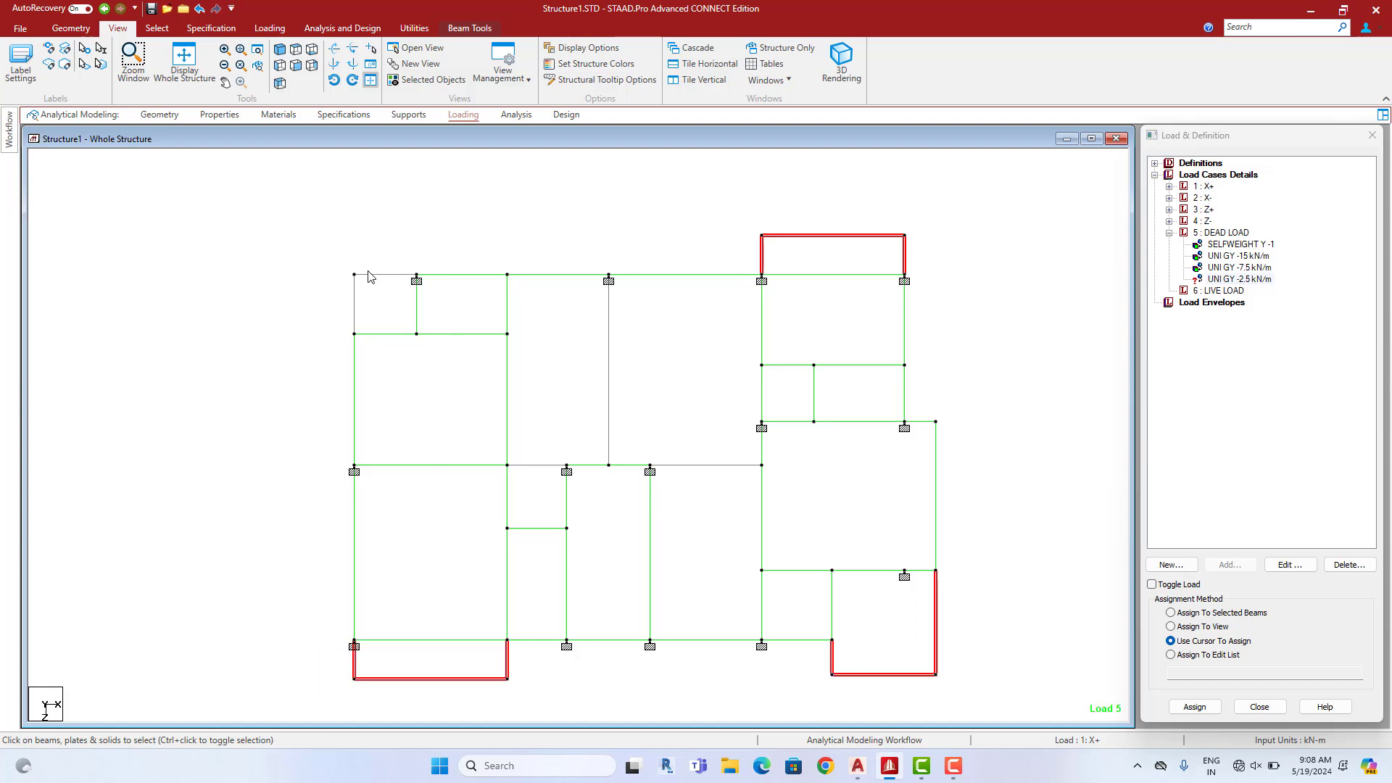
ctrl+drag(344, 264, 428, 315)
click(1239, 620)
click(1195, 707)
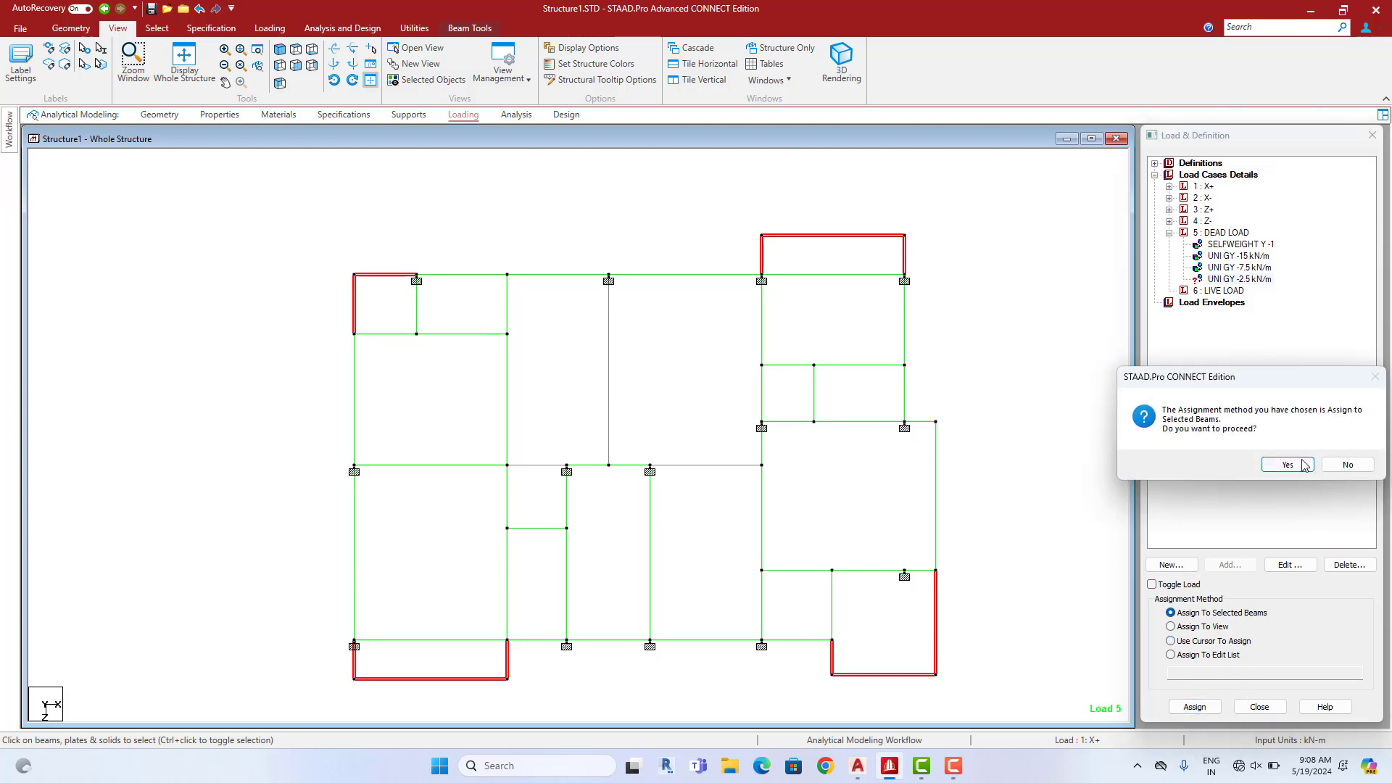
click(1305, 475)
click(462, 201)
Display the whole structure with its dead loads and set the distributed force diagram scale to 10 kN/m per m
click(209, 65)
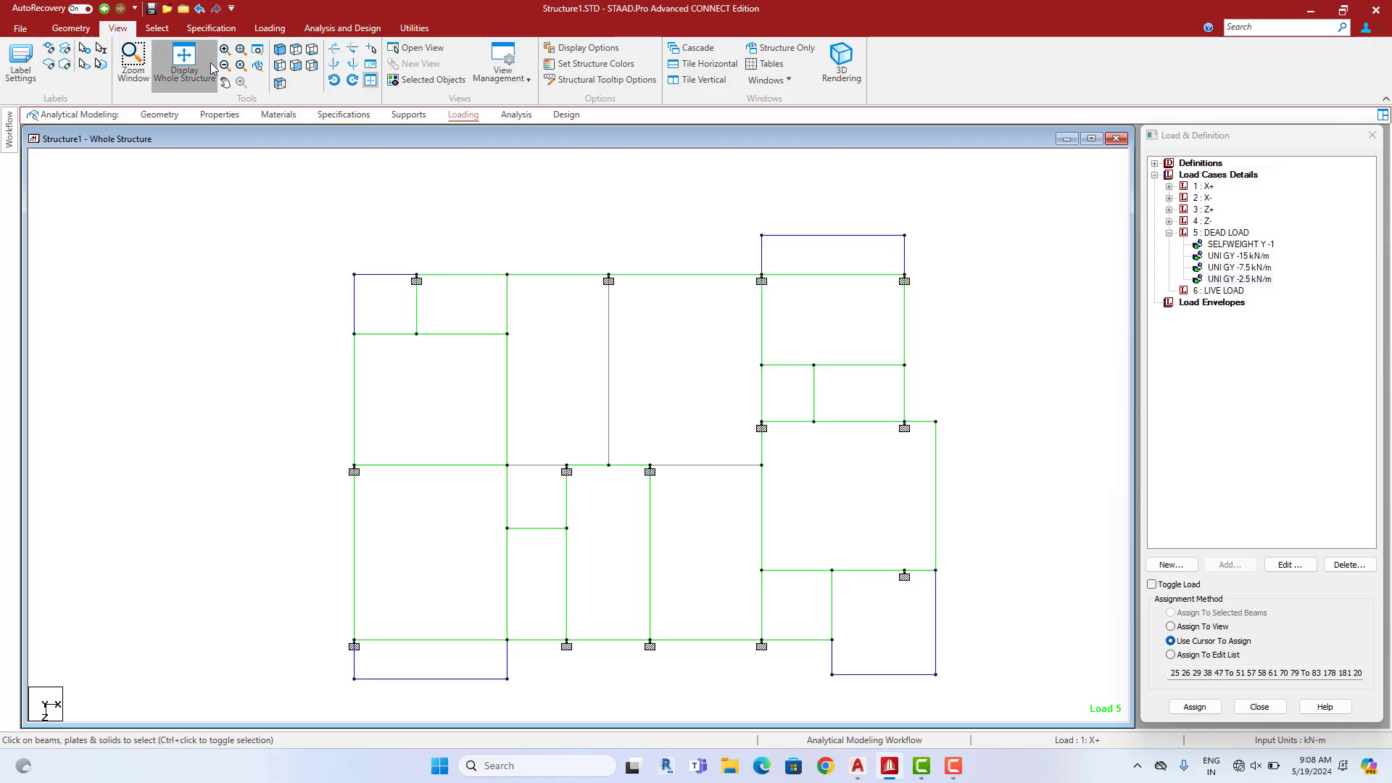
click(1265, 261)
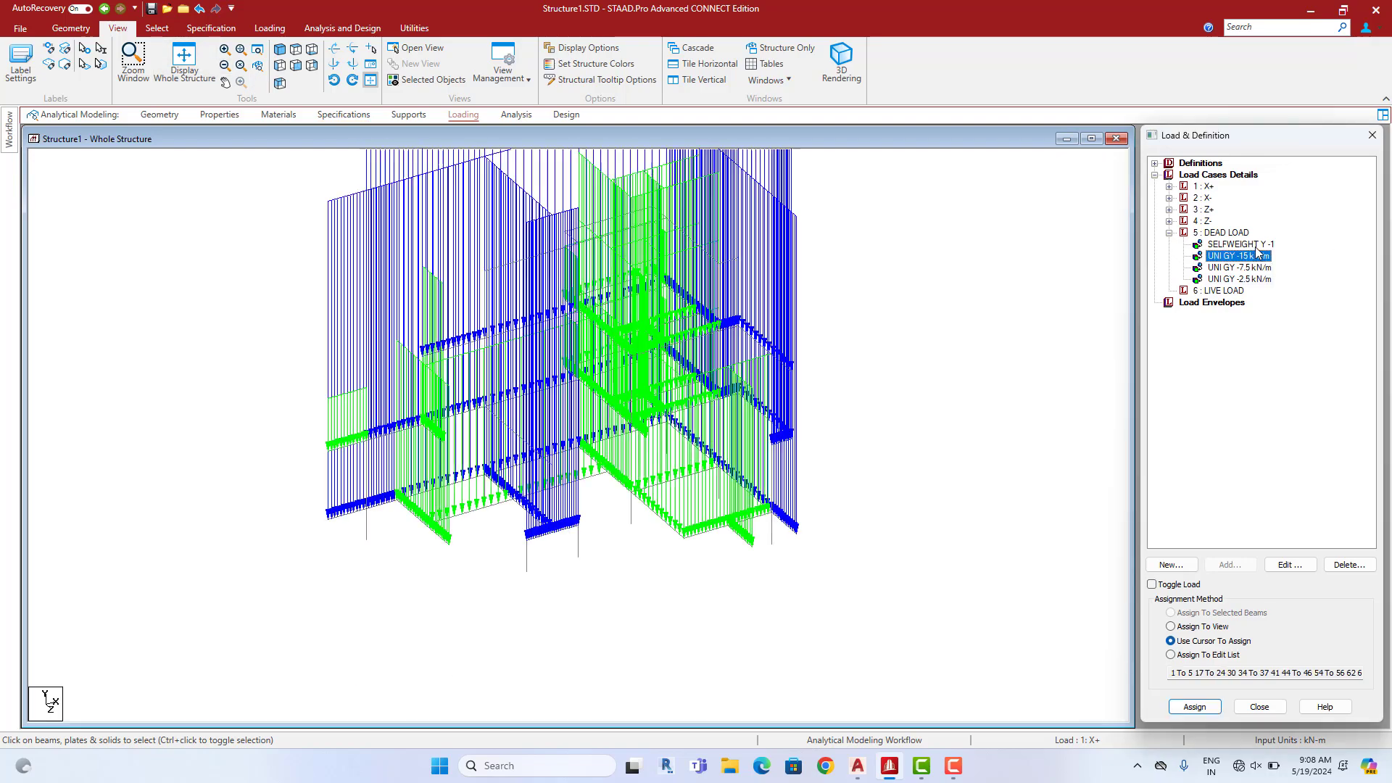
right_click(935, 306)
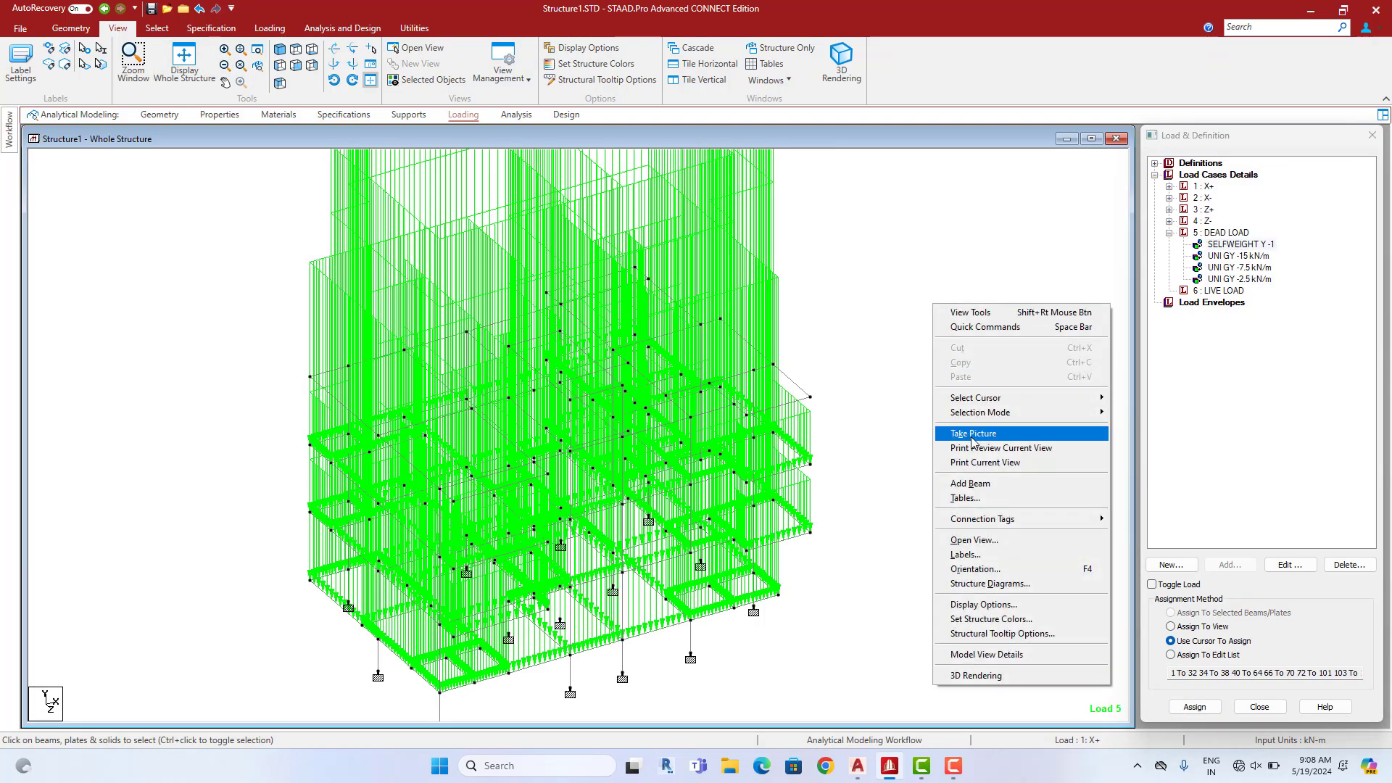
click(965, 555)
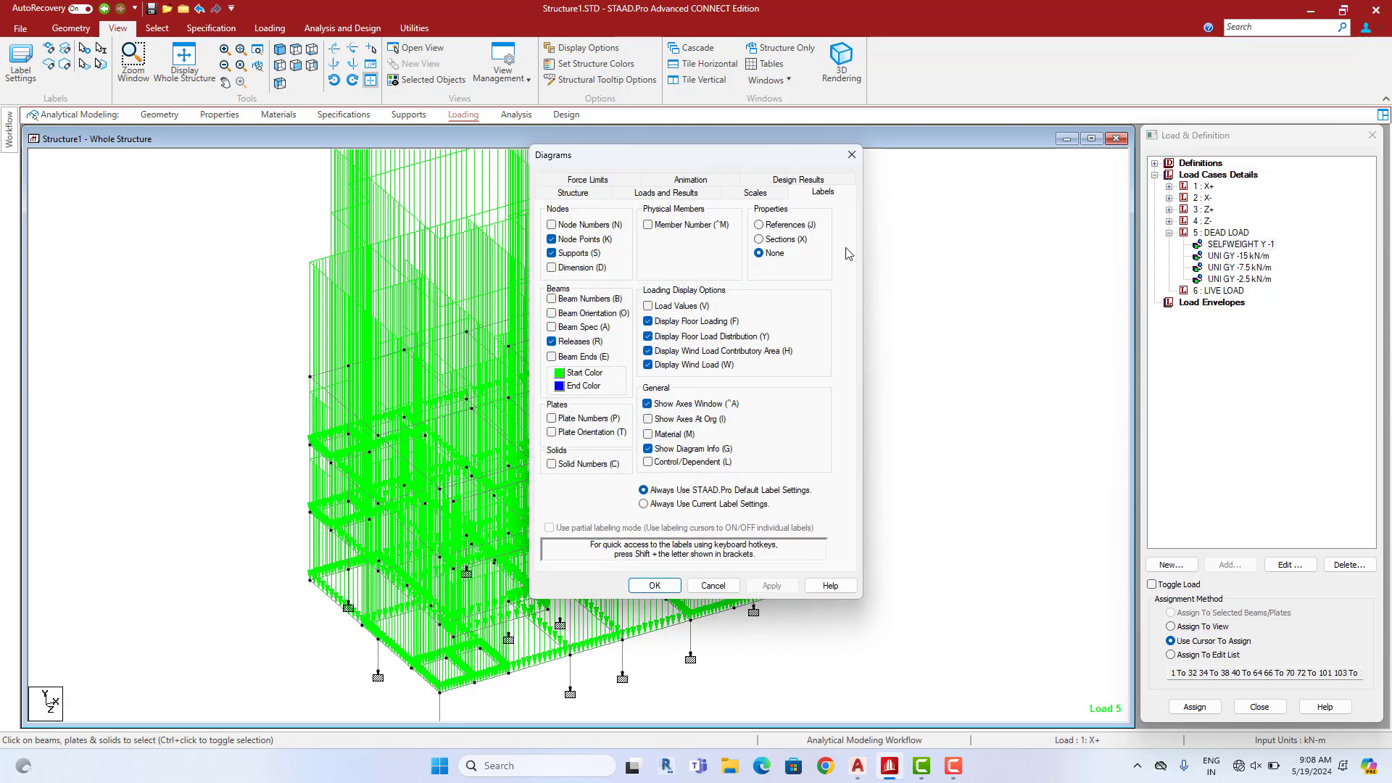
click(755, 193)
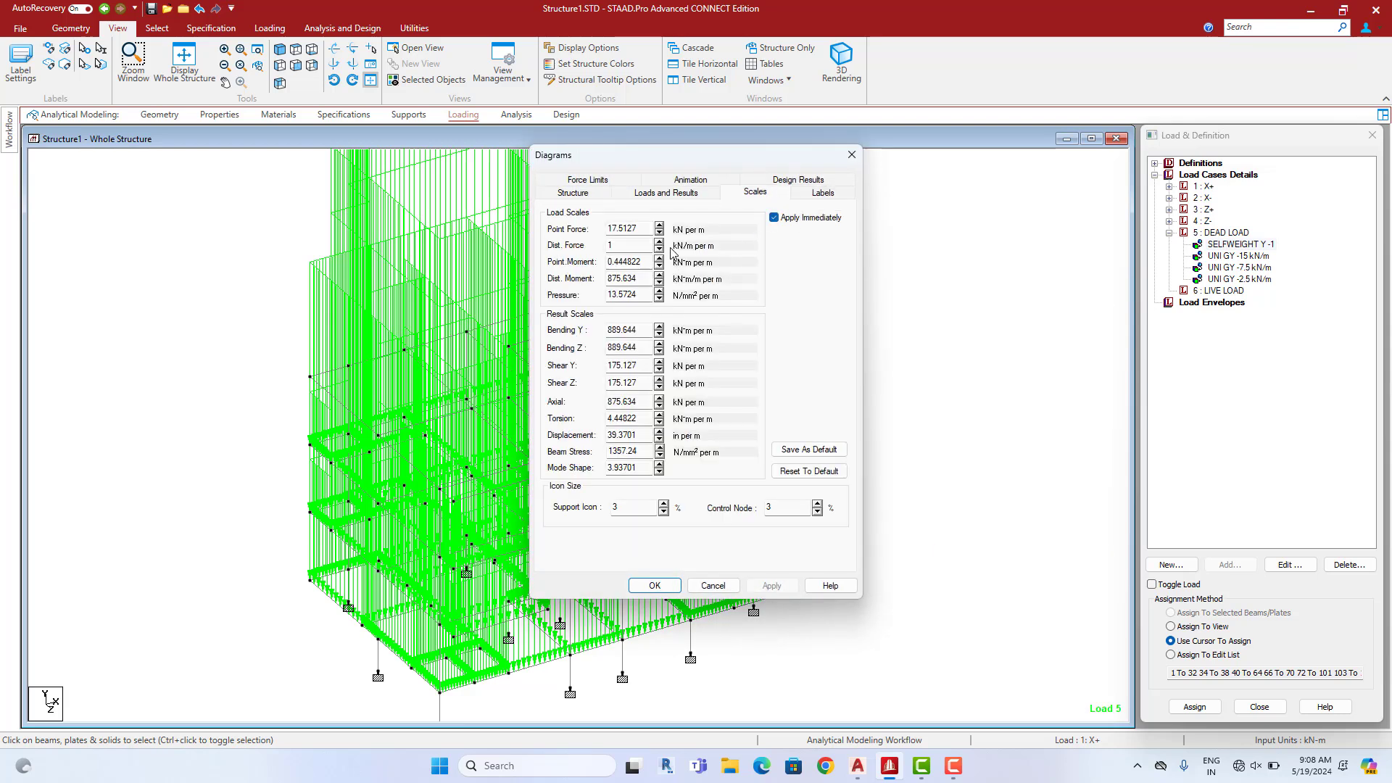
click(659, 242)
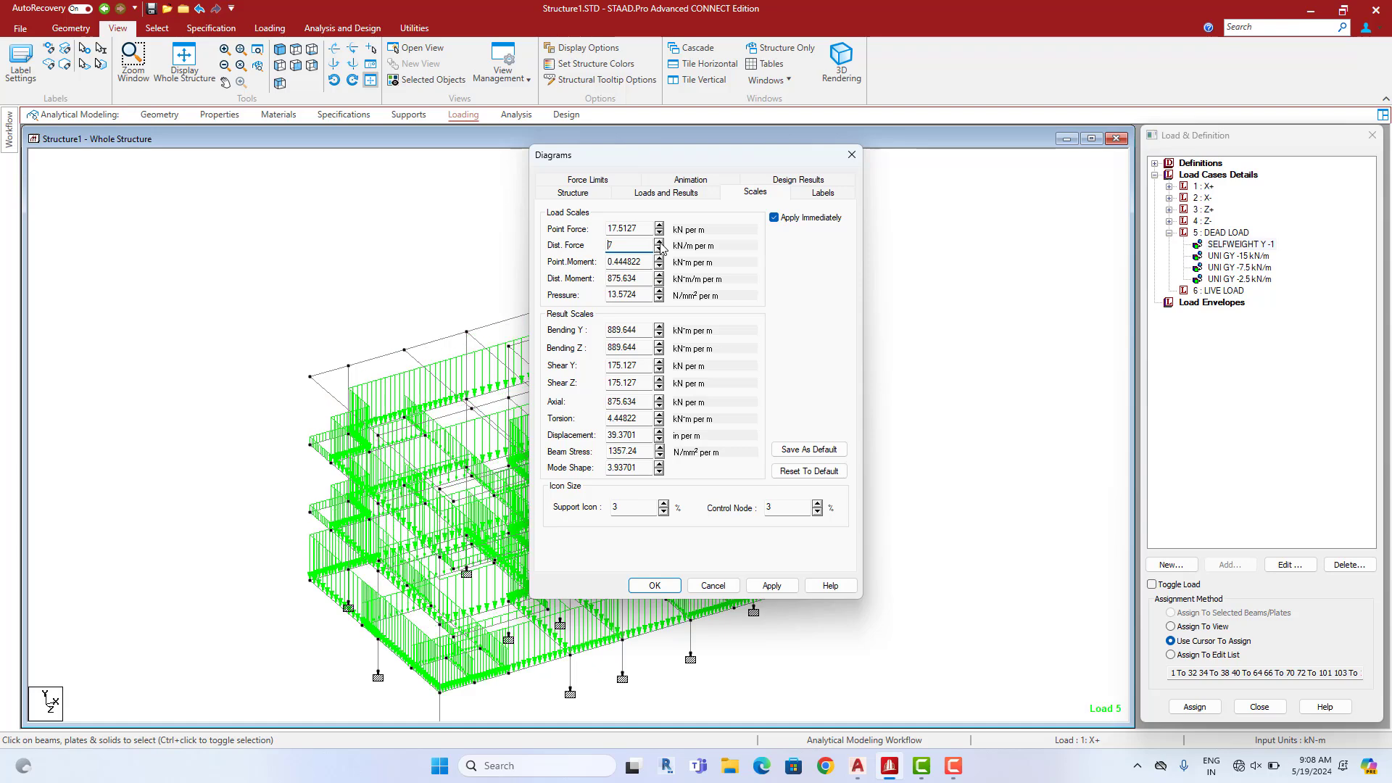
click(659, 243)
click(772, 585)
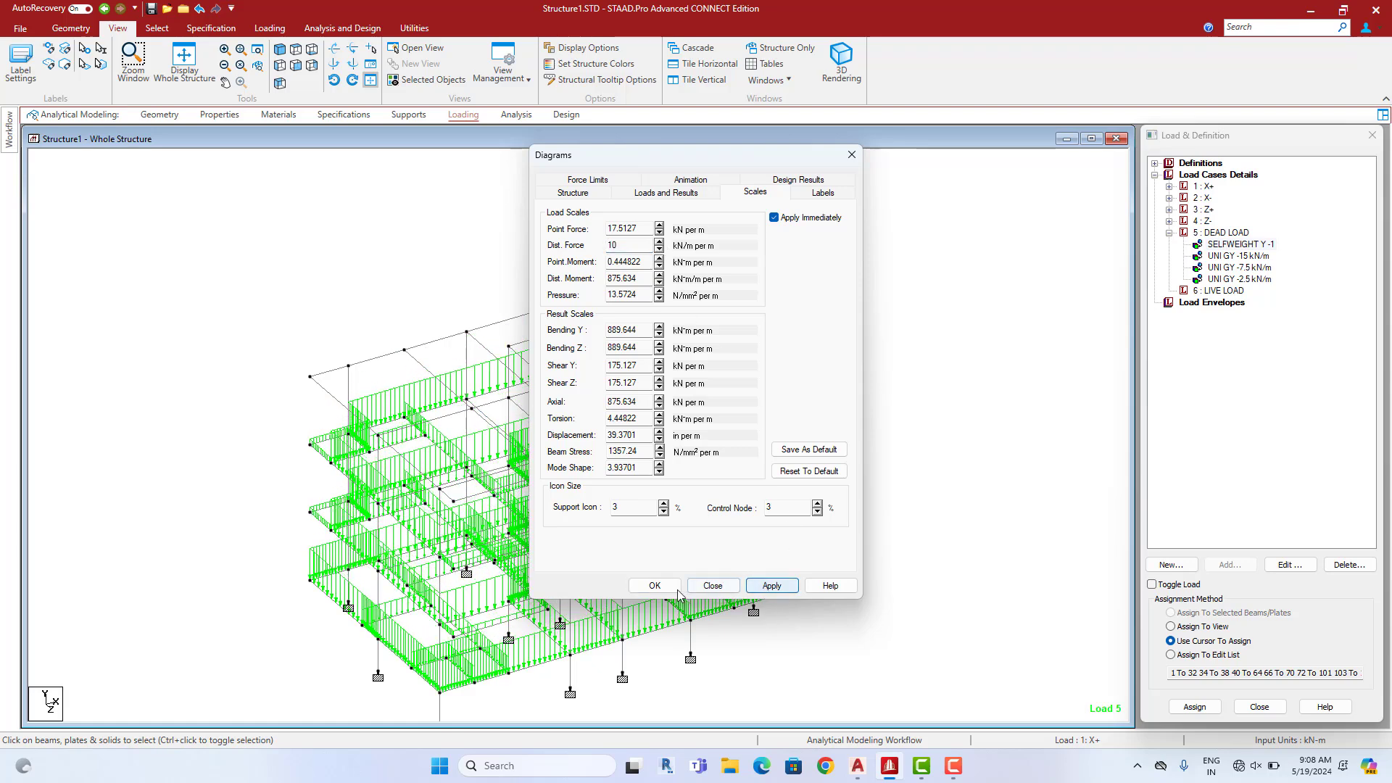
click(654, 585)
Examine in turn which beams carry the UNI GY -15, -7.5 and -2.5 kN/m loads in the isometric model
click(1253, 257)
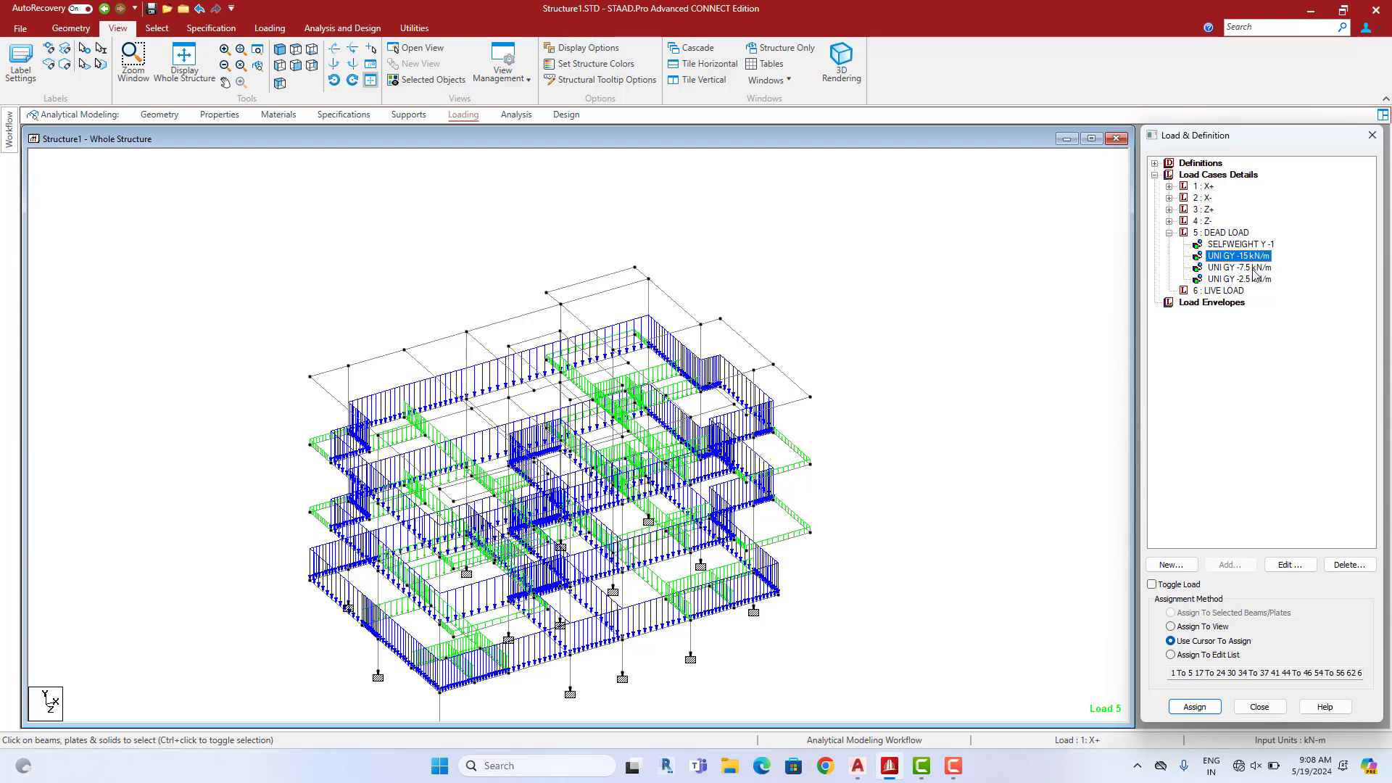
click(1253, 269)
click(1255, 281)
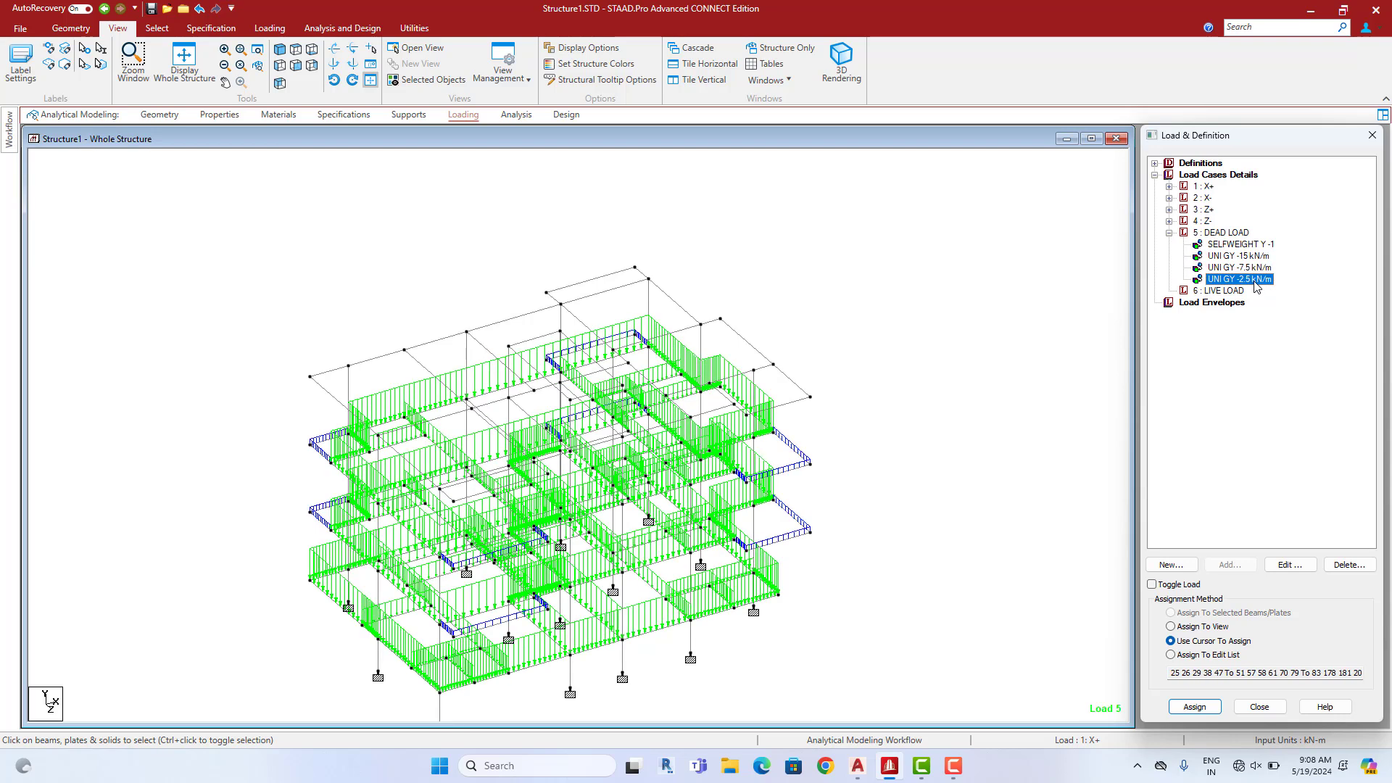
Select all beams of the unloaded main roof level in elevation, isolate them and show them in plan view
click(296, 65)
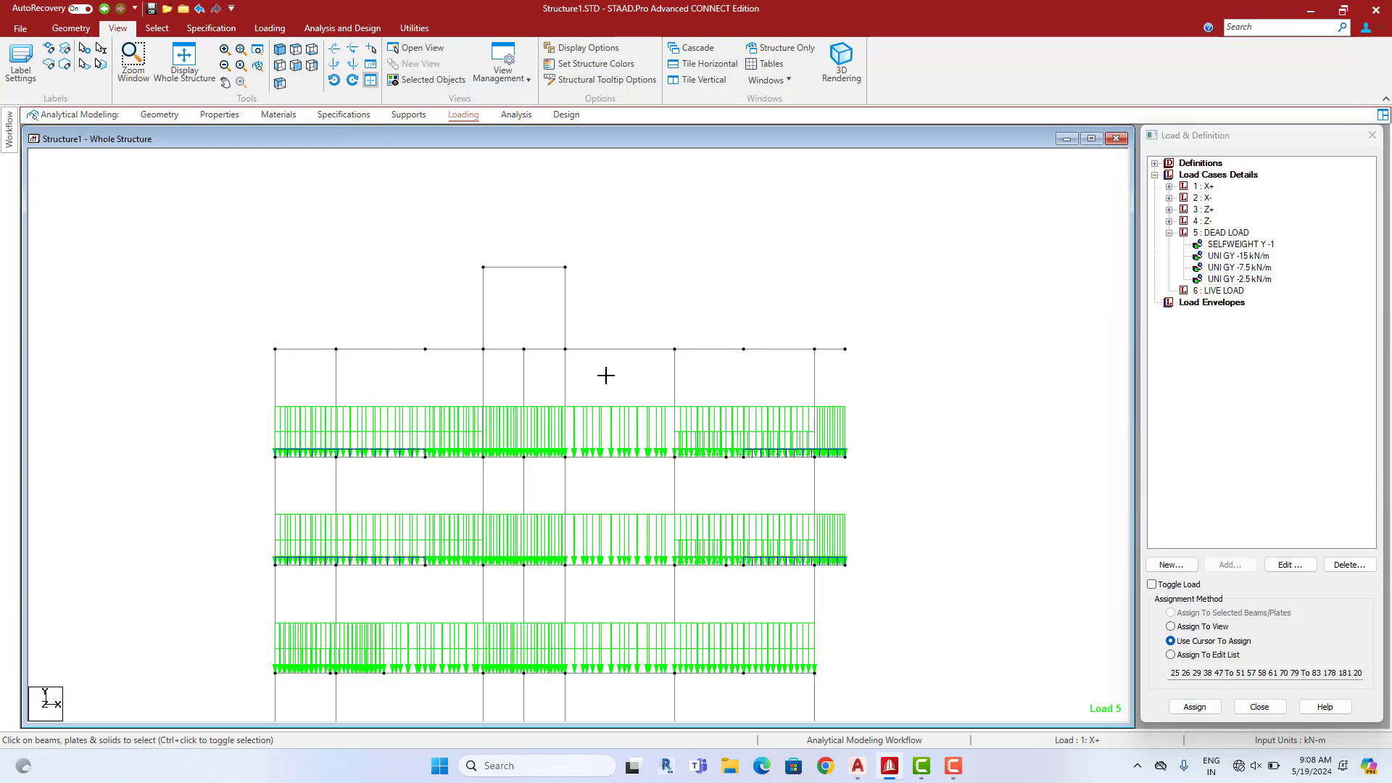
drag(891, 361, 249, 336)
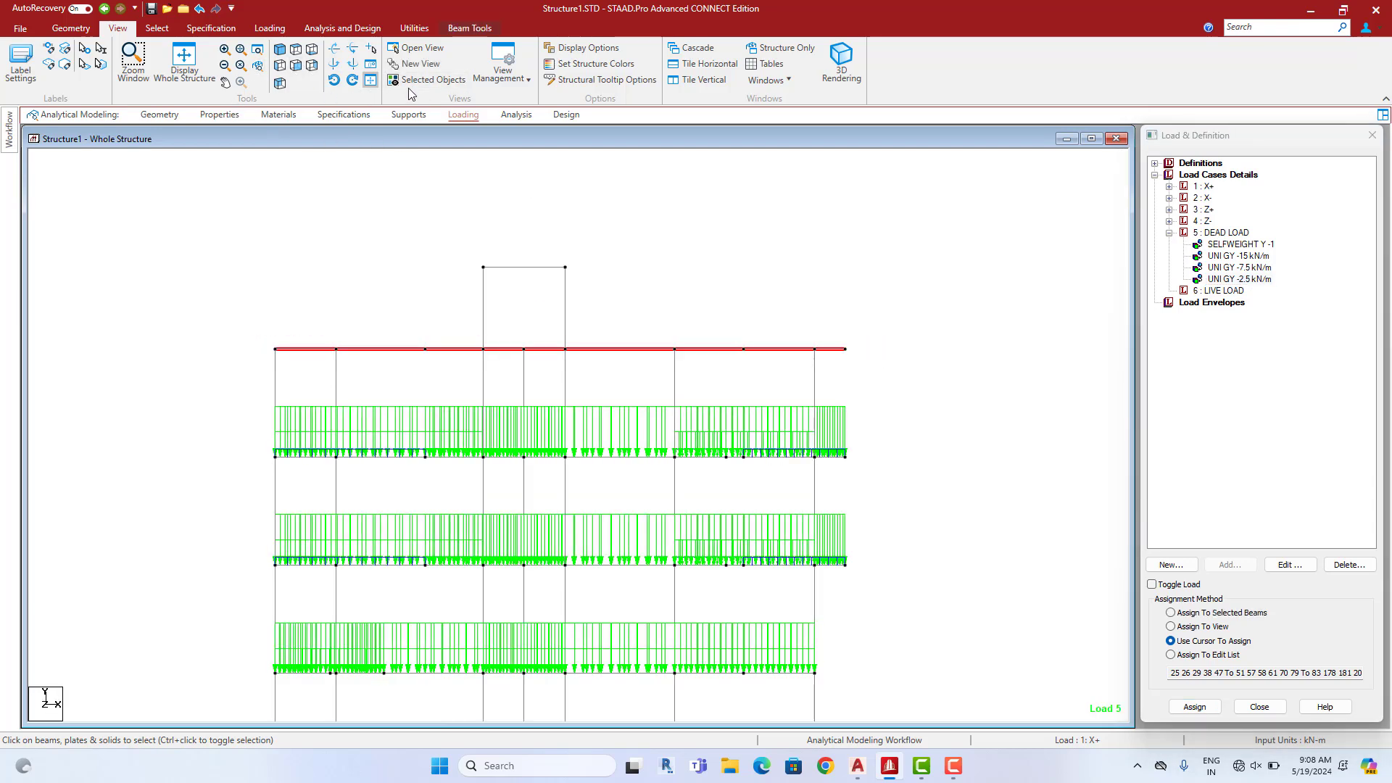
click(429, 80)
click(296, 49)
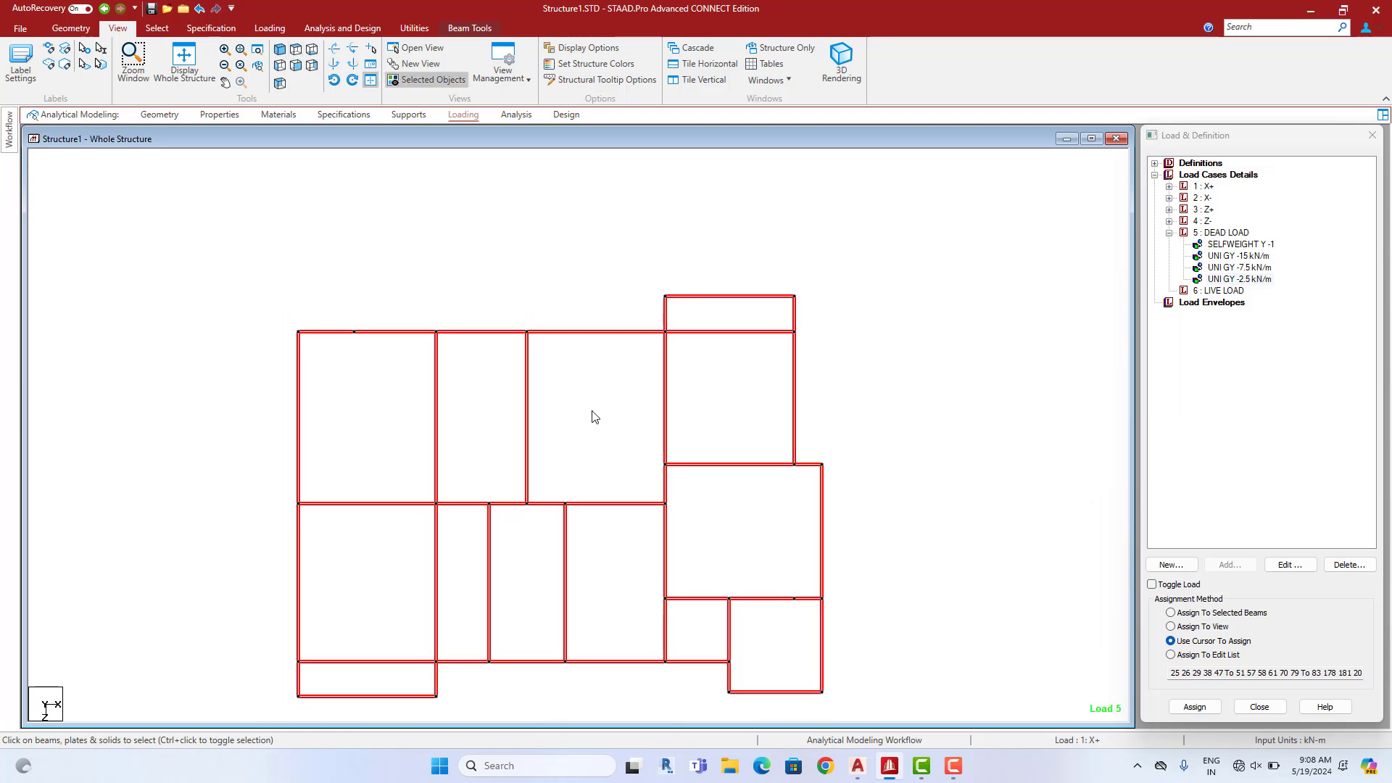
Assign the UNI GY -15 kN/m dead load to the roof-level beams enclosing the staircase
click(1238, 280)
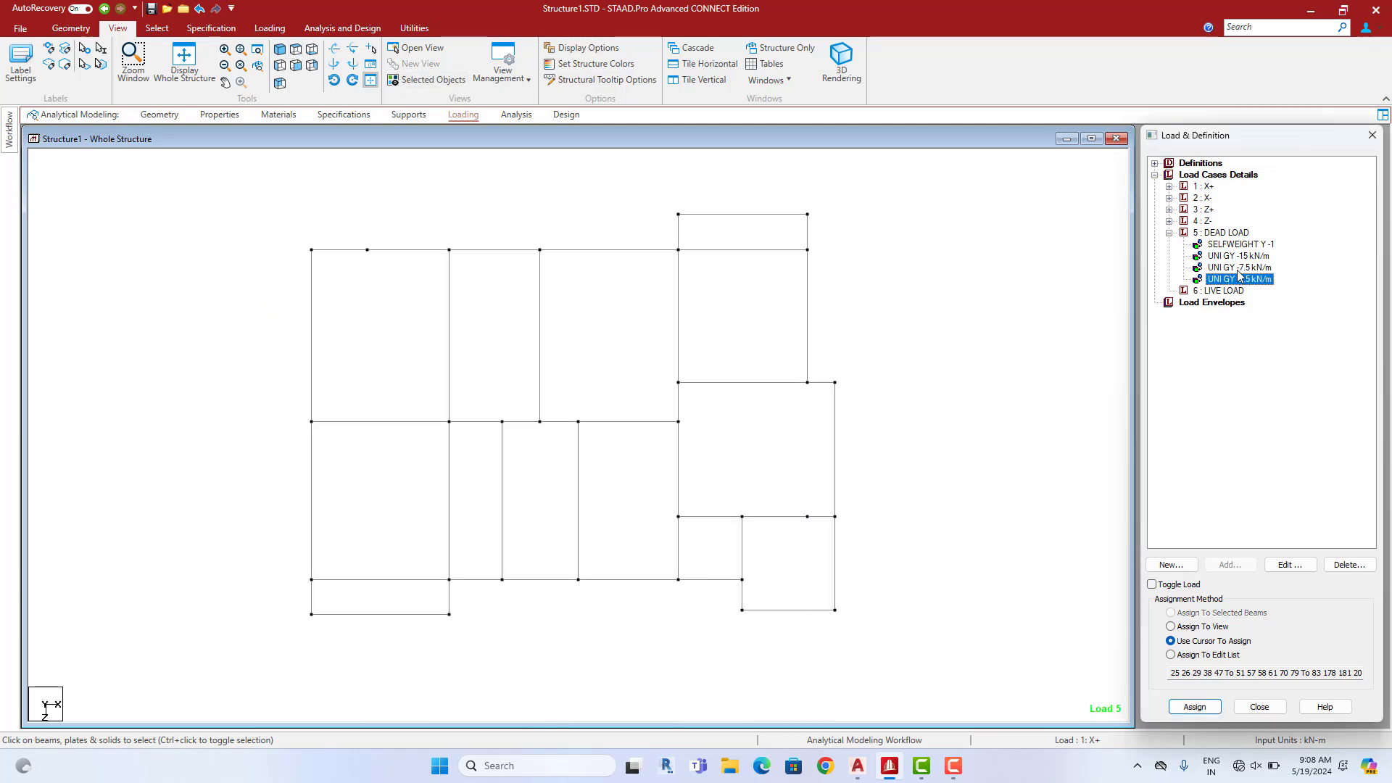
click(1241, 256)
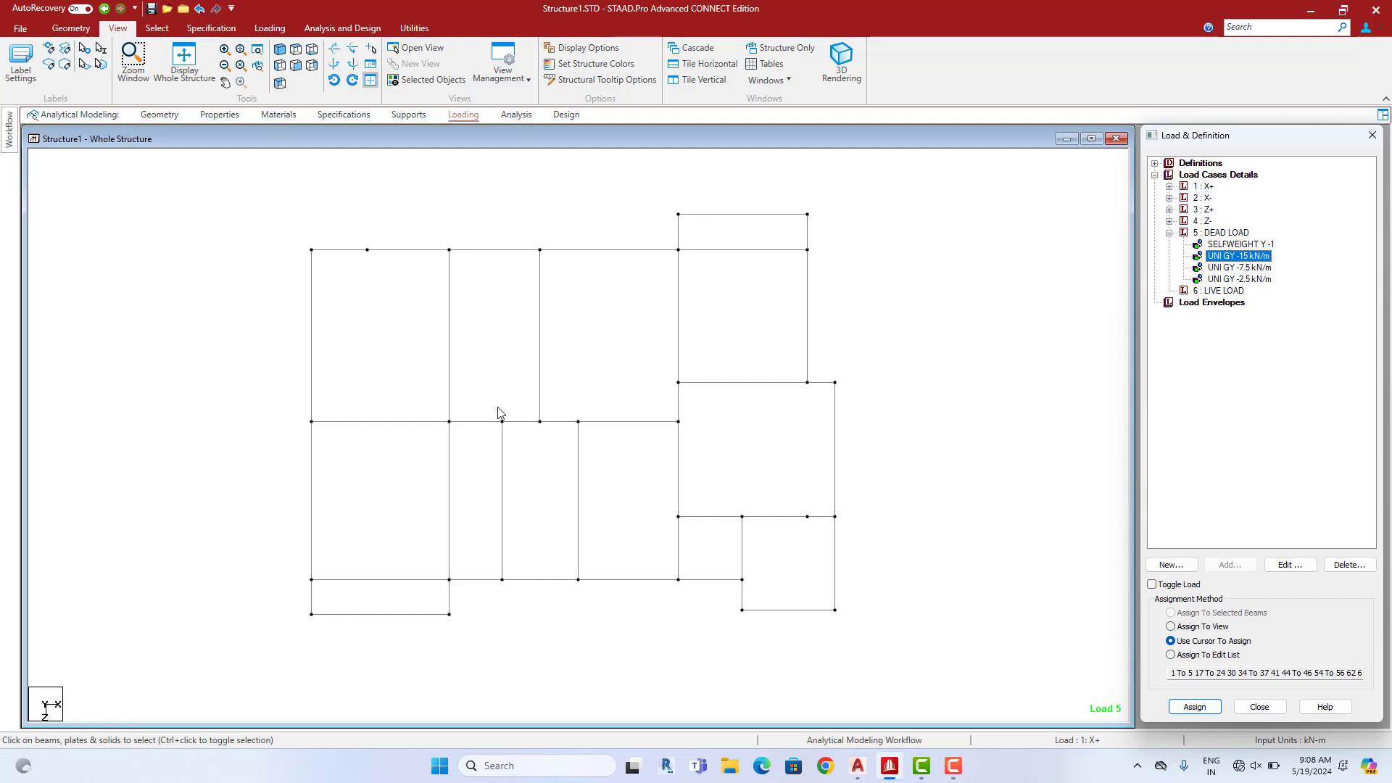
drag(494, 403, 588, 641)
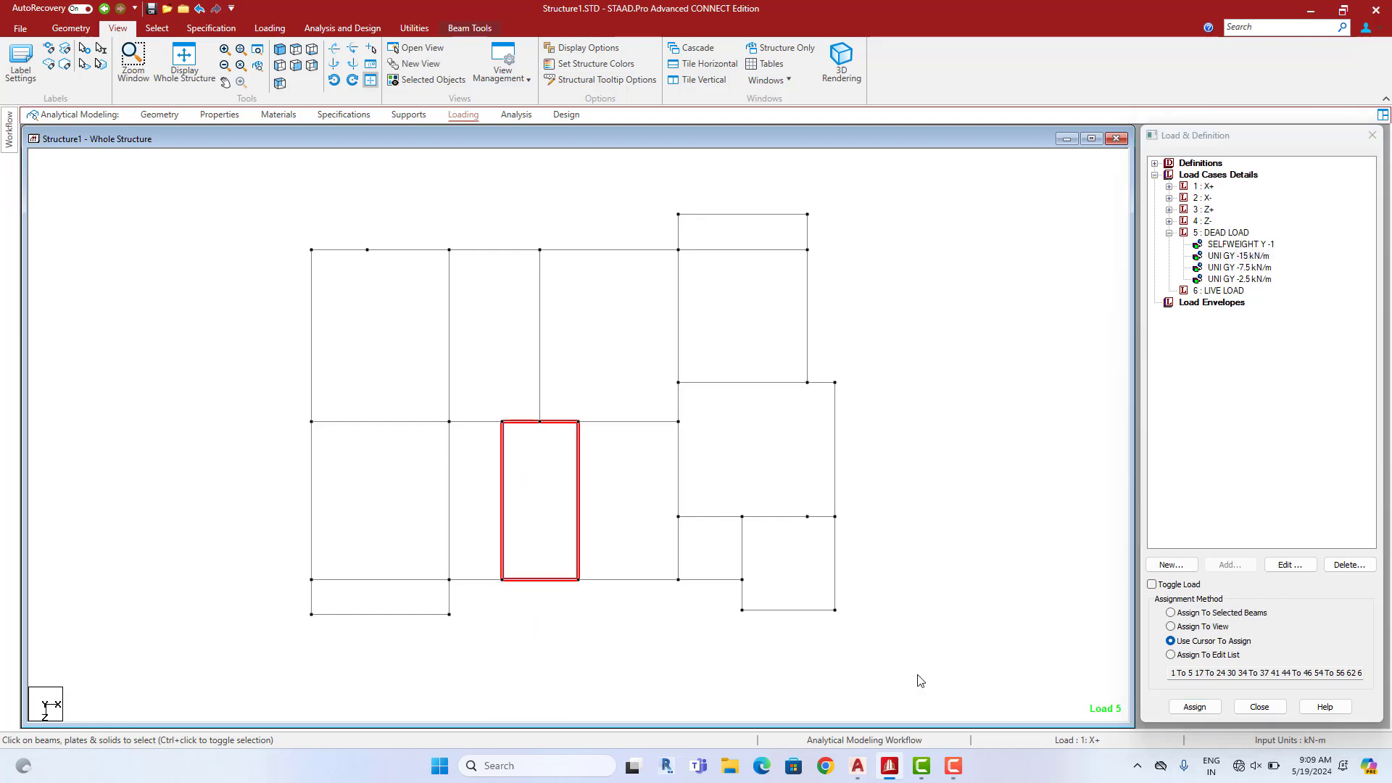
click(1203, 614)
click(1196, 708)
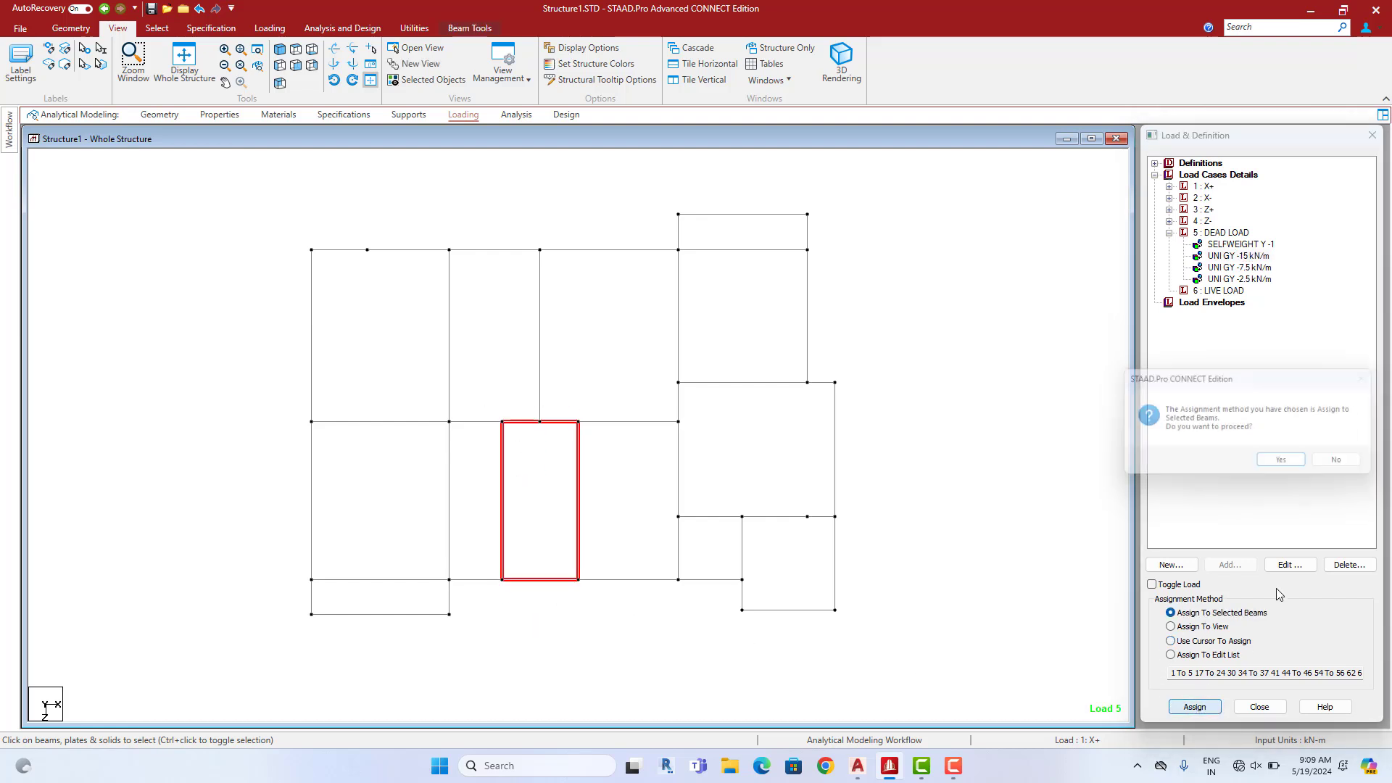
click(1288, 466)
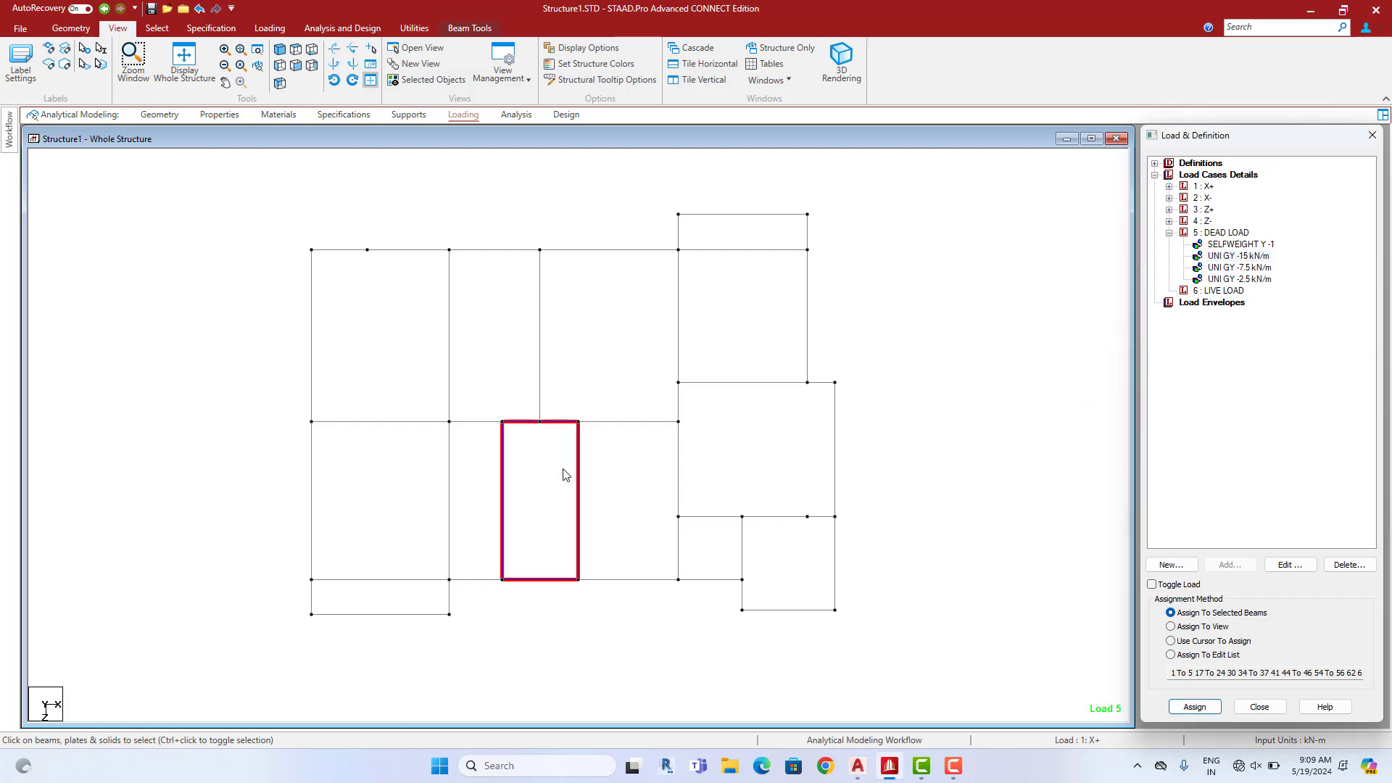
Choose the UNI GY -2.5 kN/m dead load and select the roof beams along the plan's upper and right-hand outer edges
click(1225, 280)
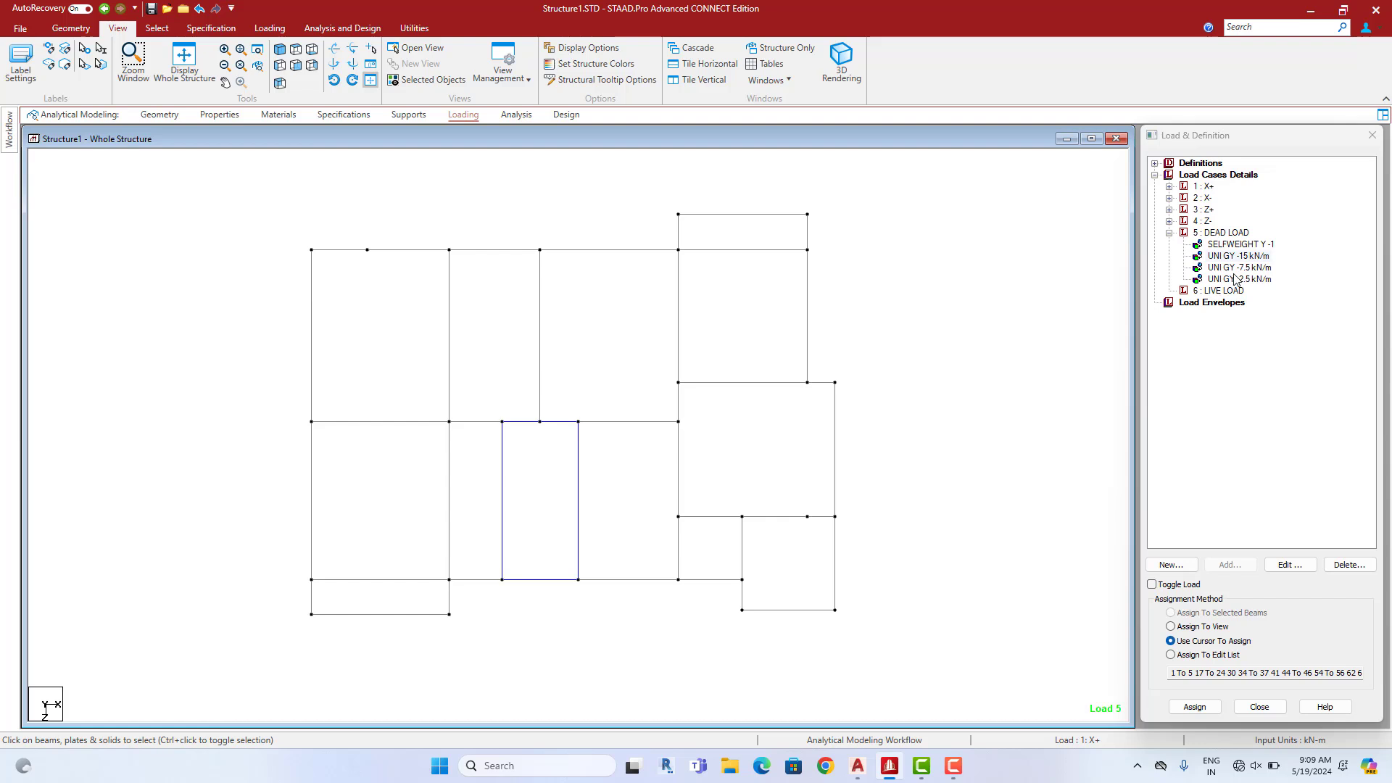
mouse_move(251, 187)
mouse_down()
mouse_move(580, 276)
mouse_move(678, 284)
mouse_up()
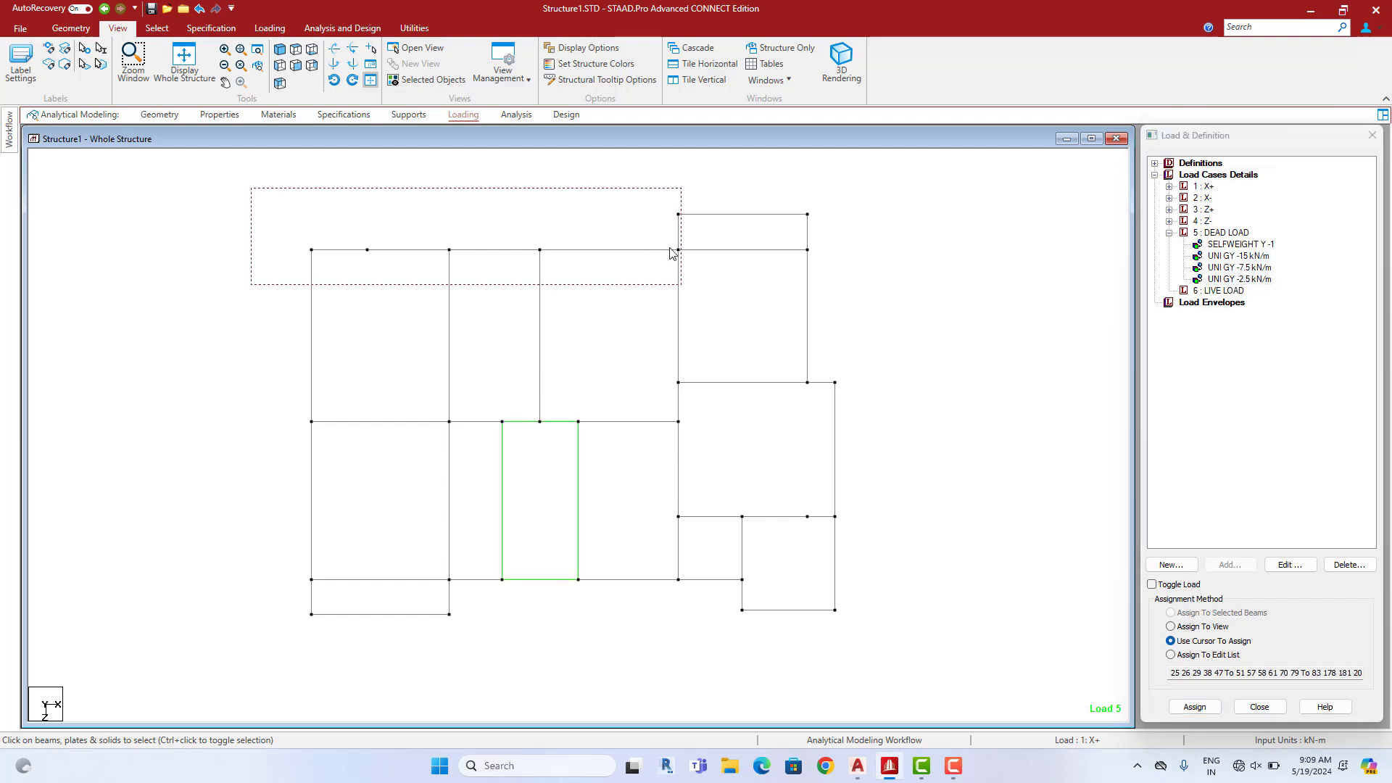
mouse_move(639, 186)
mouse_down()
mouse_move(856, 231)
mouse_move(796, 411)
mouse_up()
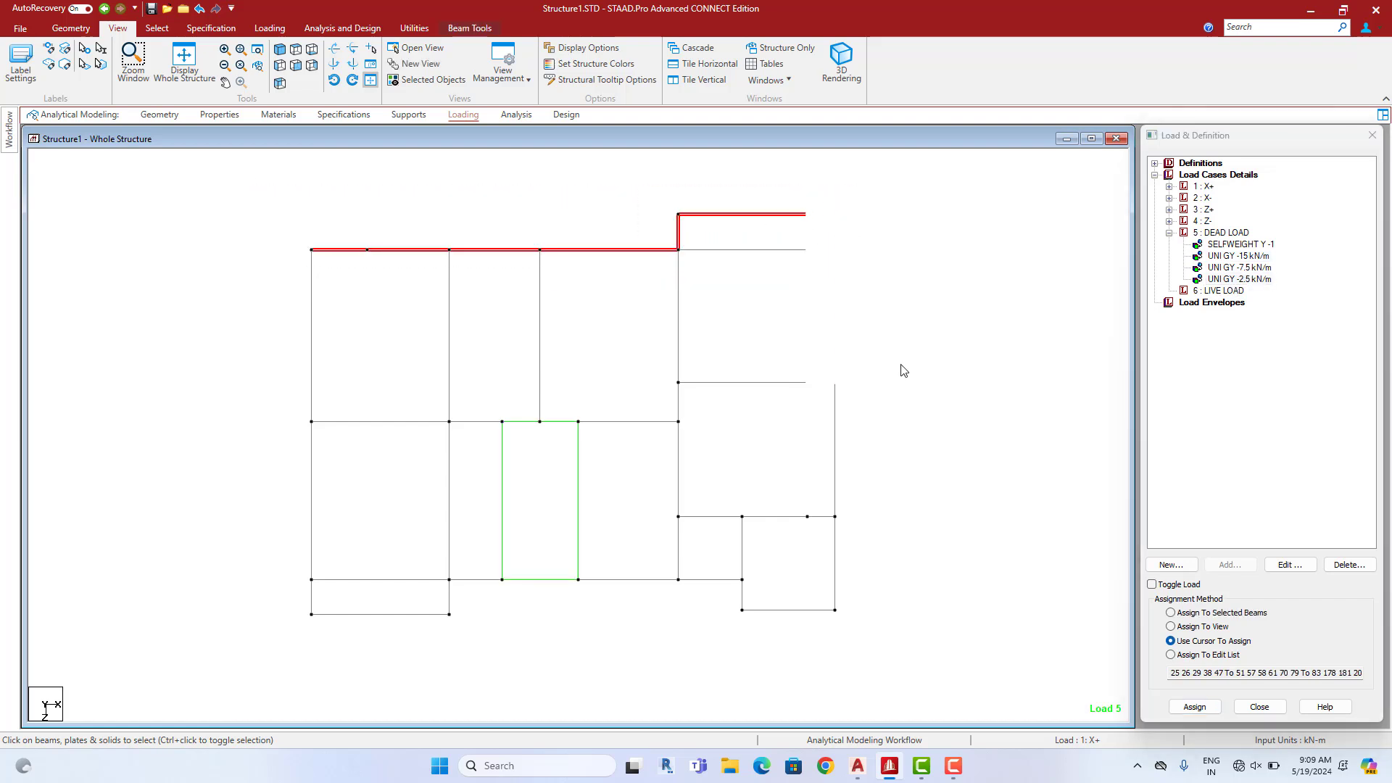
drag(903, 352, 827, 652)
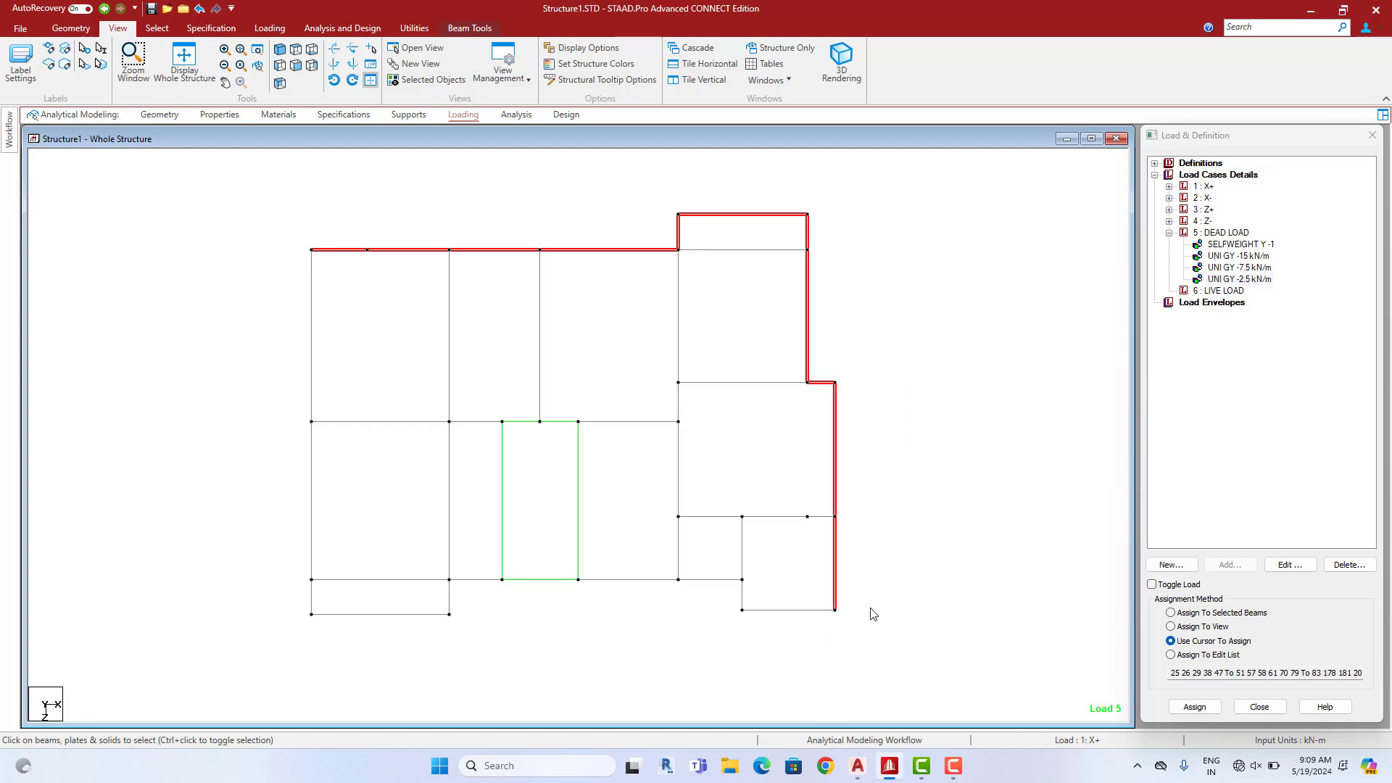
Check the open balcony in the AutoCAD plan and select the remaining perimeter roof beams, leaving out that balcony and the staircase
click(859, 765)
middle_drag(1044, 638, 871, 501)
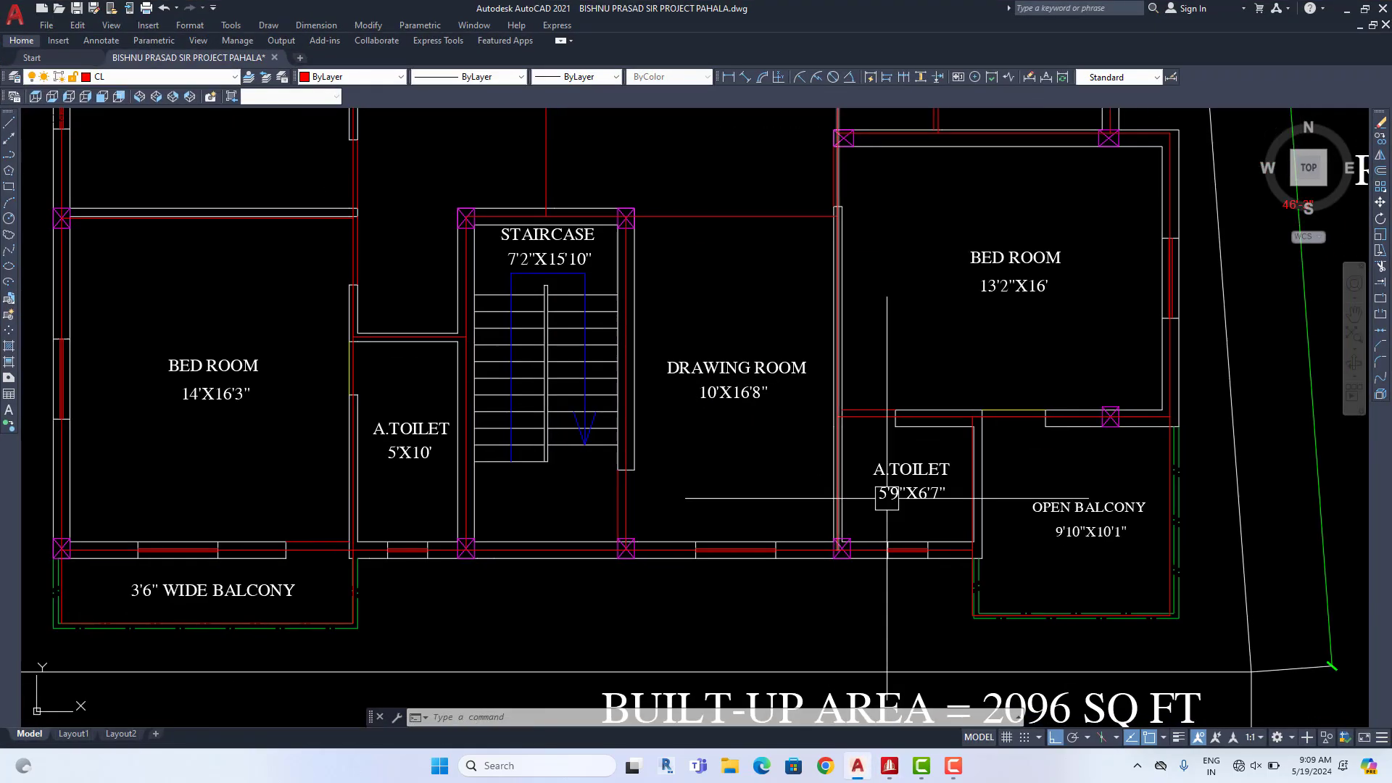
middle_drag(1082, 535, 1016, 542)
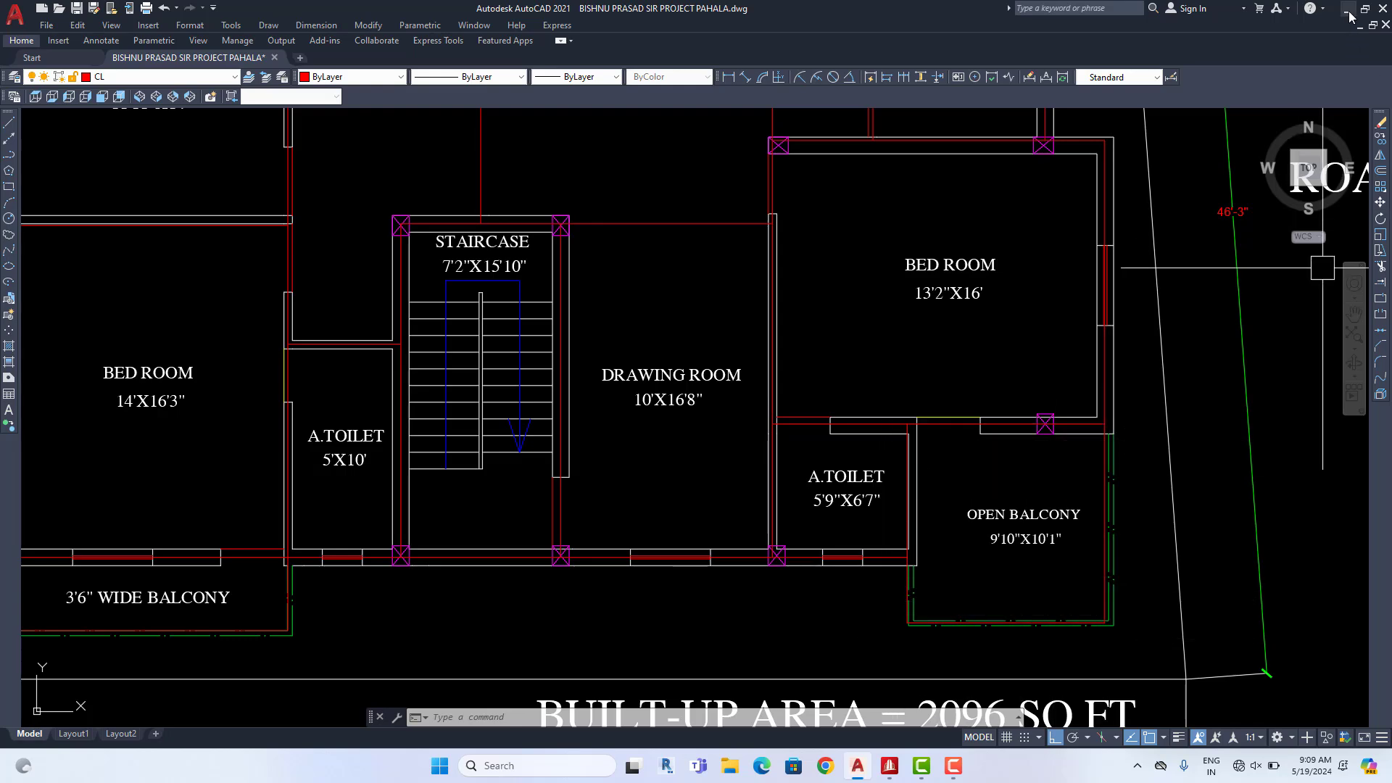
key(alt+Tab)
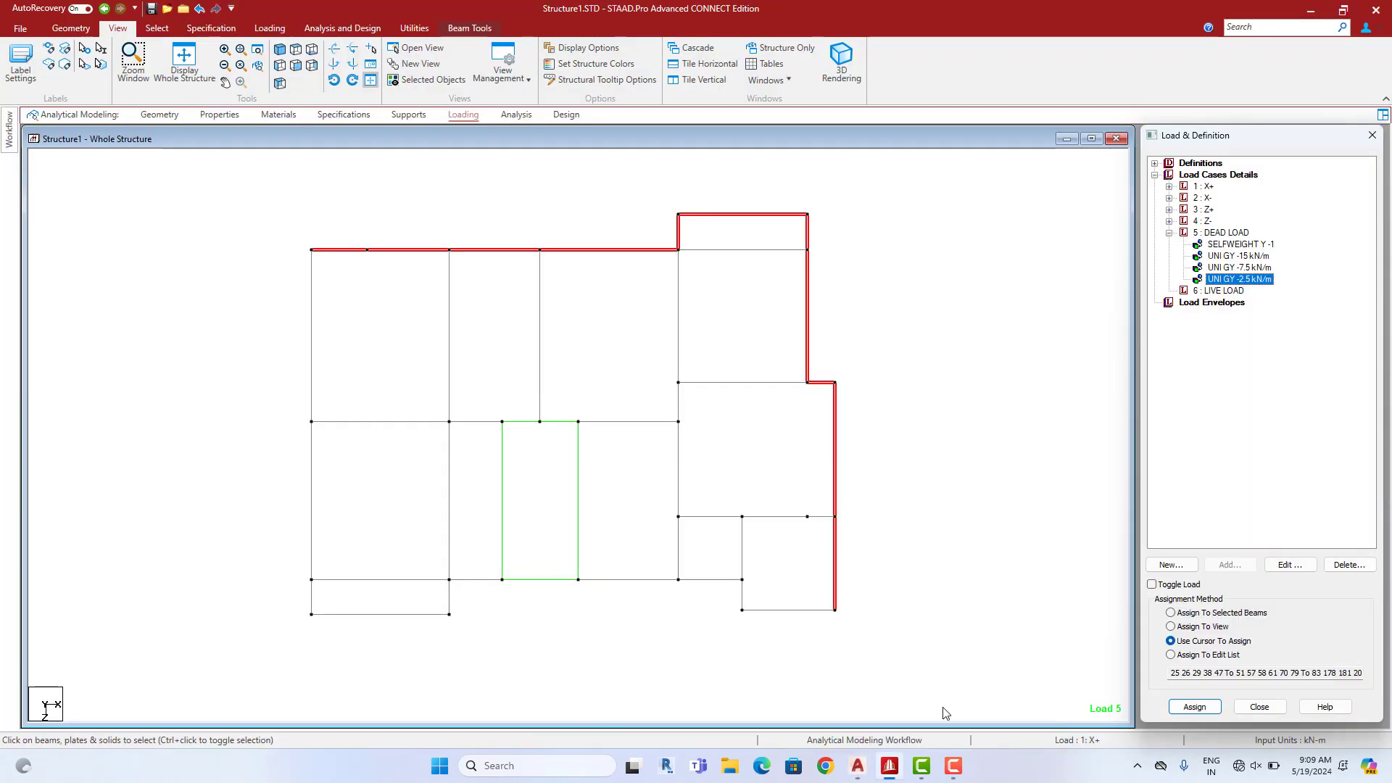
click(835, 566)
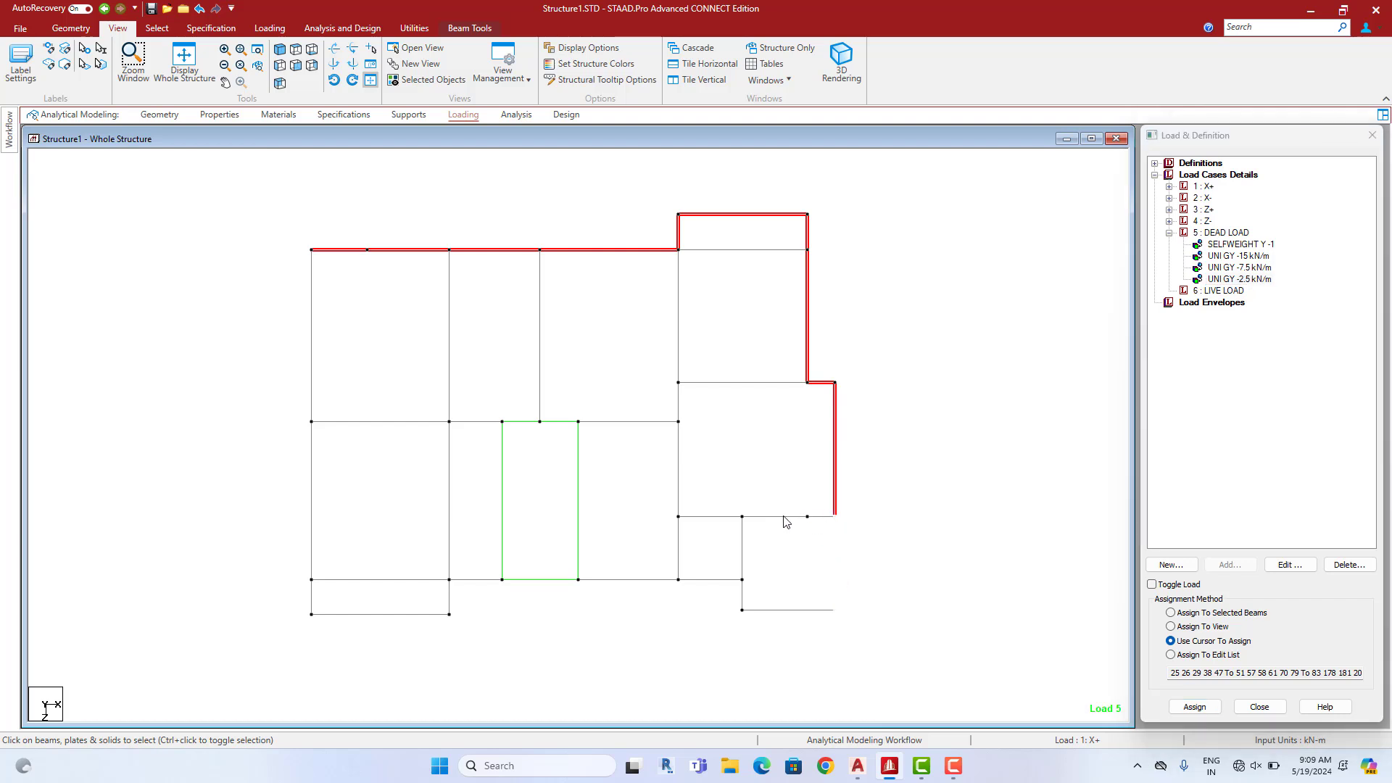
click(656, 584)
click(449, 599)
click(371, 617)
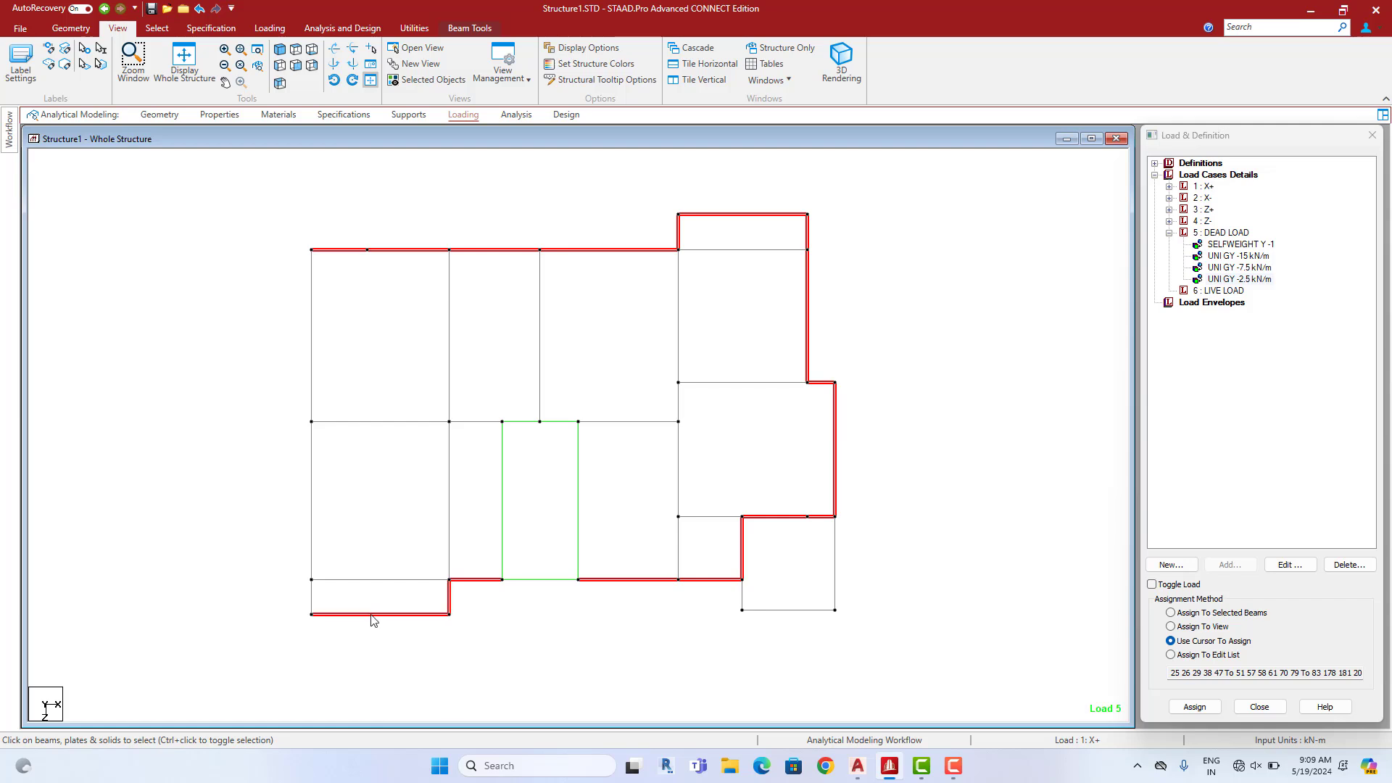
click(315, 480)
click(314, 400)
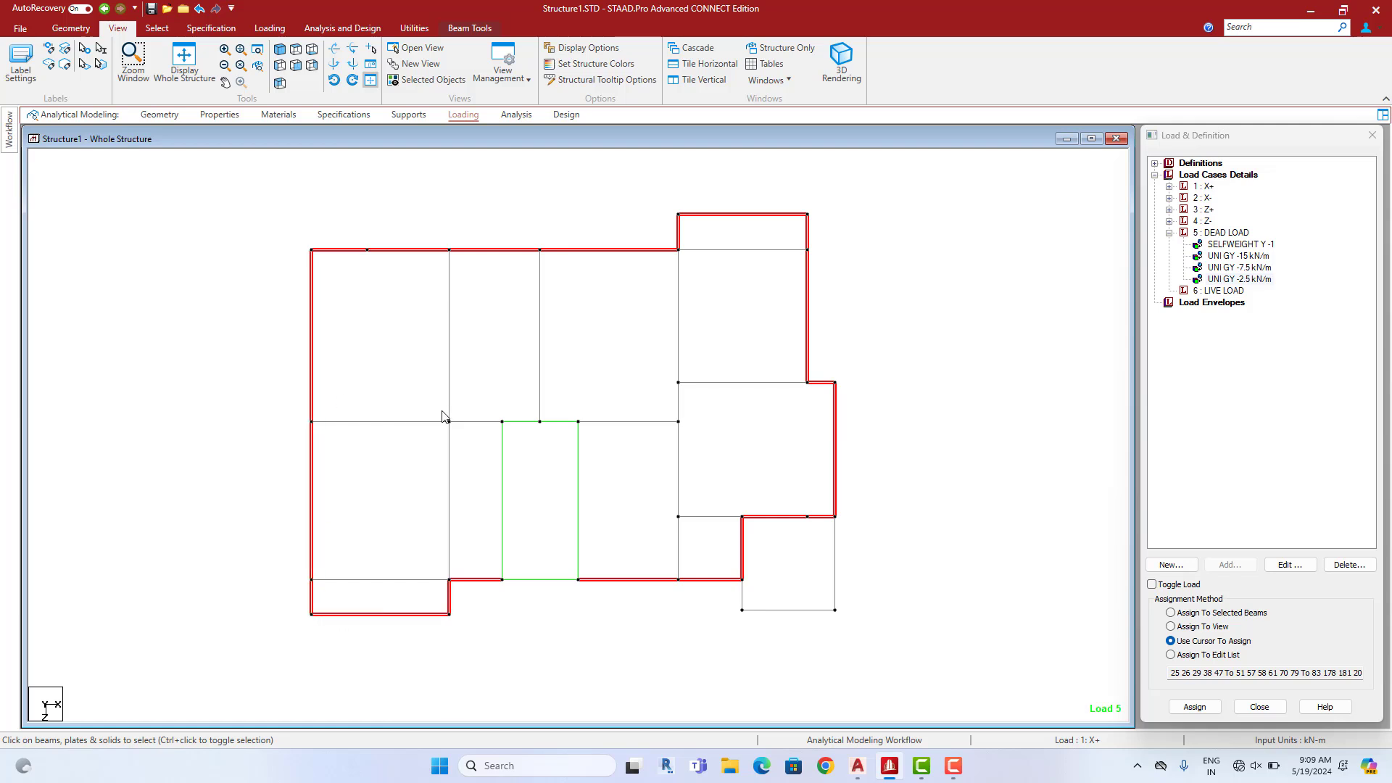
Assign the UNI GY -2.5 kN/m dead load to the selected perimeter roof beams
click(1217, 613)
click(1194, 707)
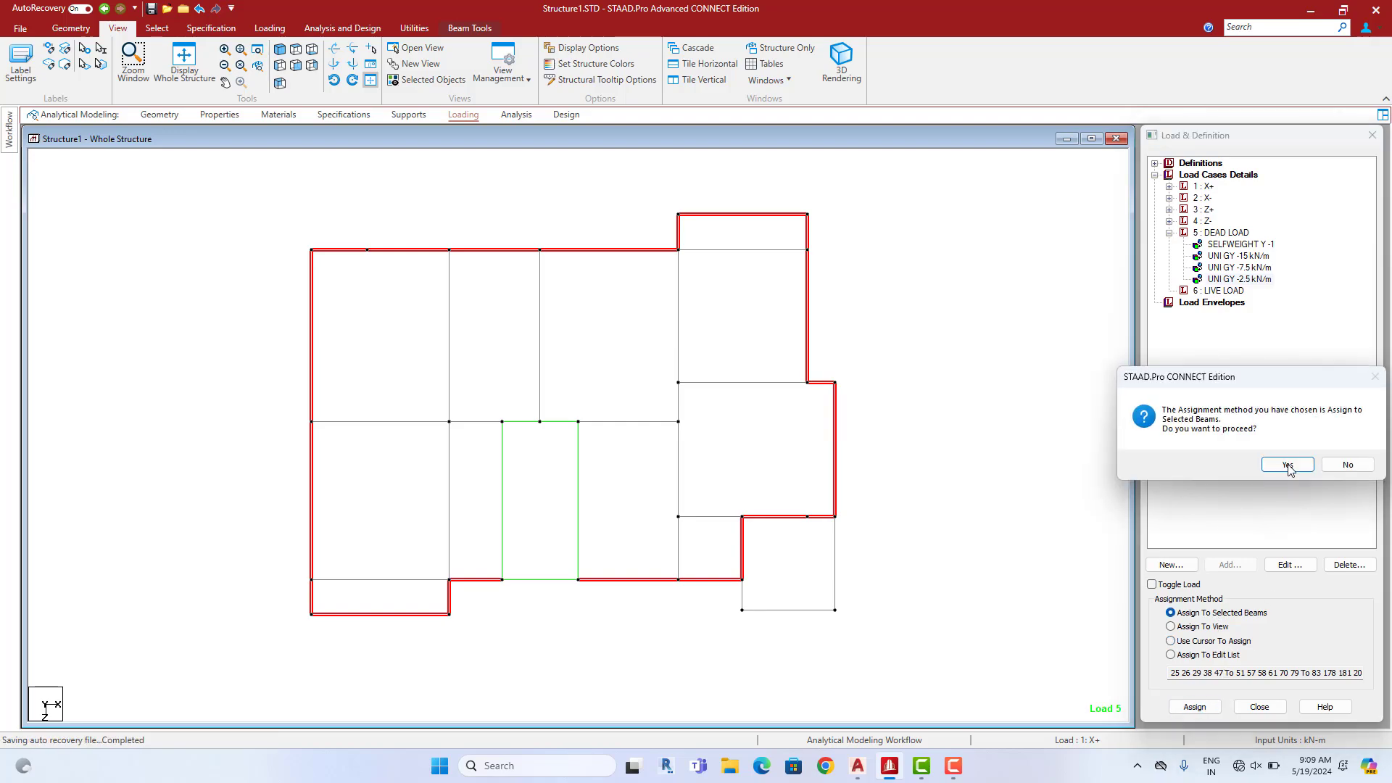
click(1287, 466)
Display the whole structure and set the distributed force diagram scale to 4 kN/m per m, applied immediately
click(189, 64)
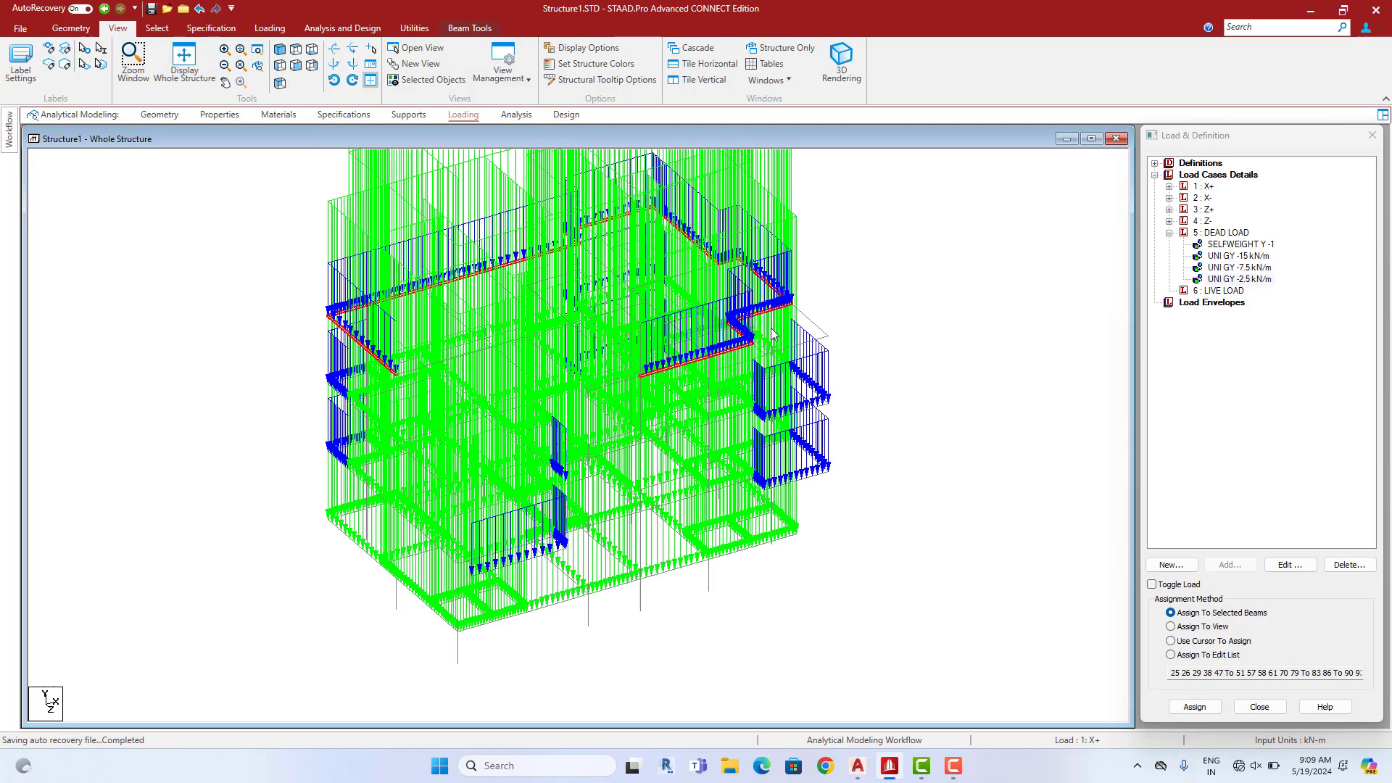
scroll(842, 413, down, 2)
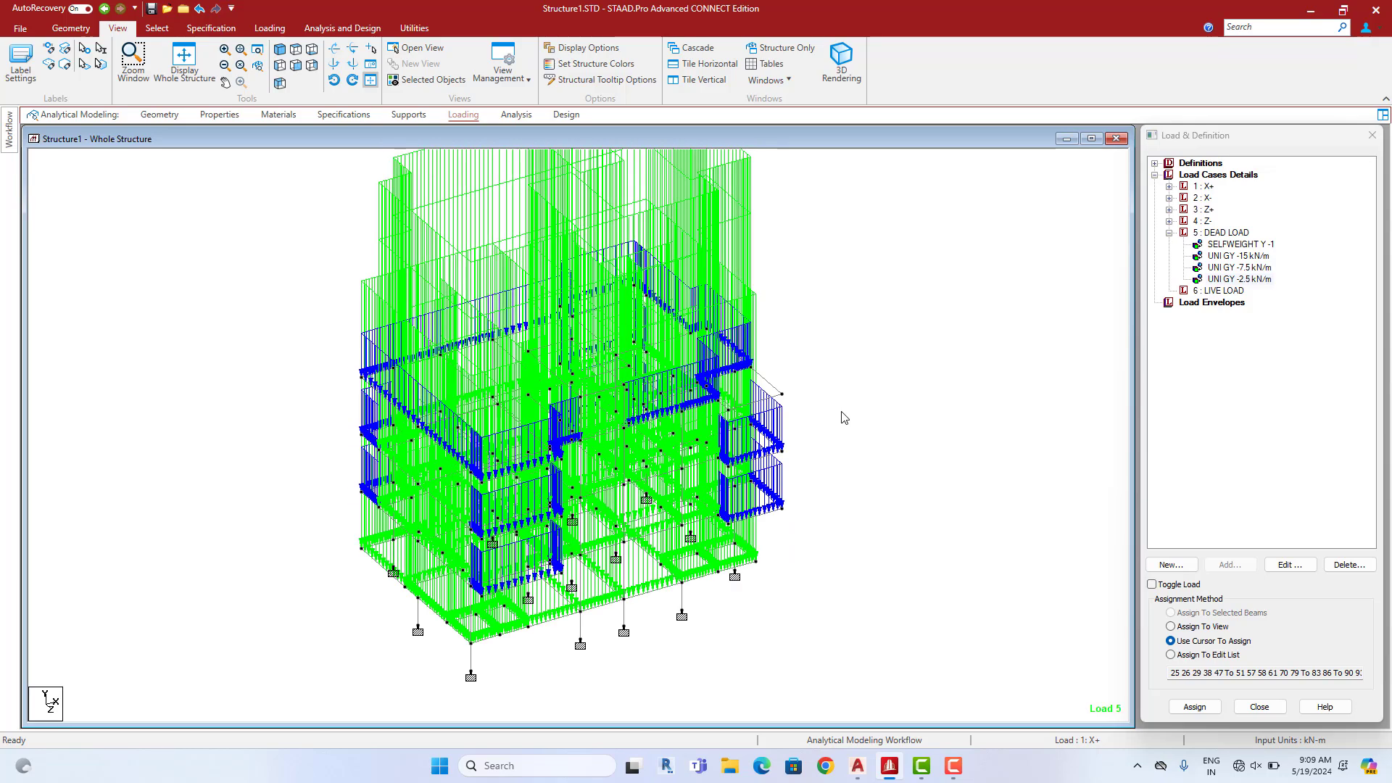
right_click(897, 319)
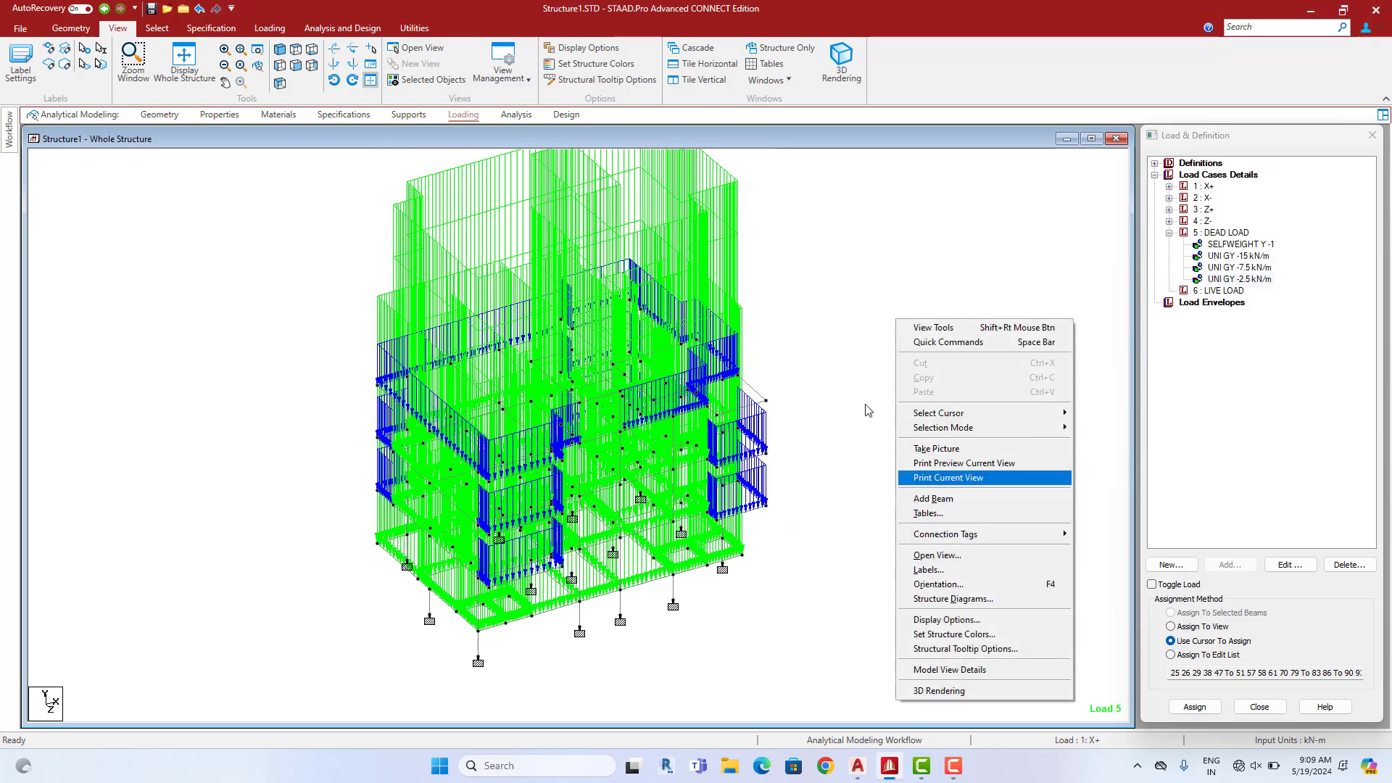
click(951, 571)
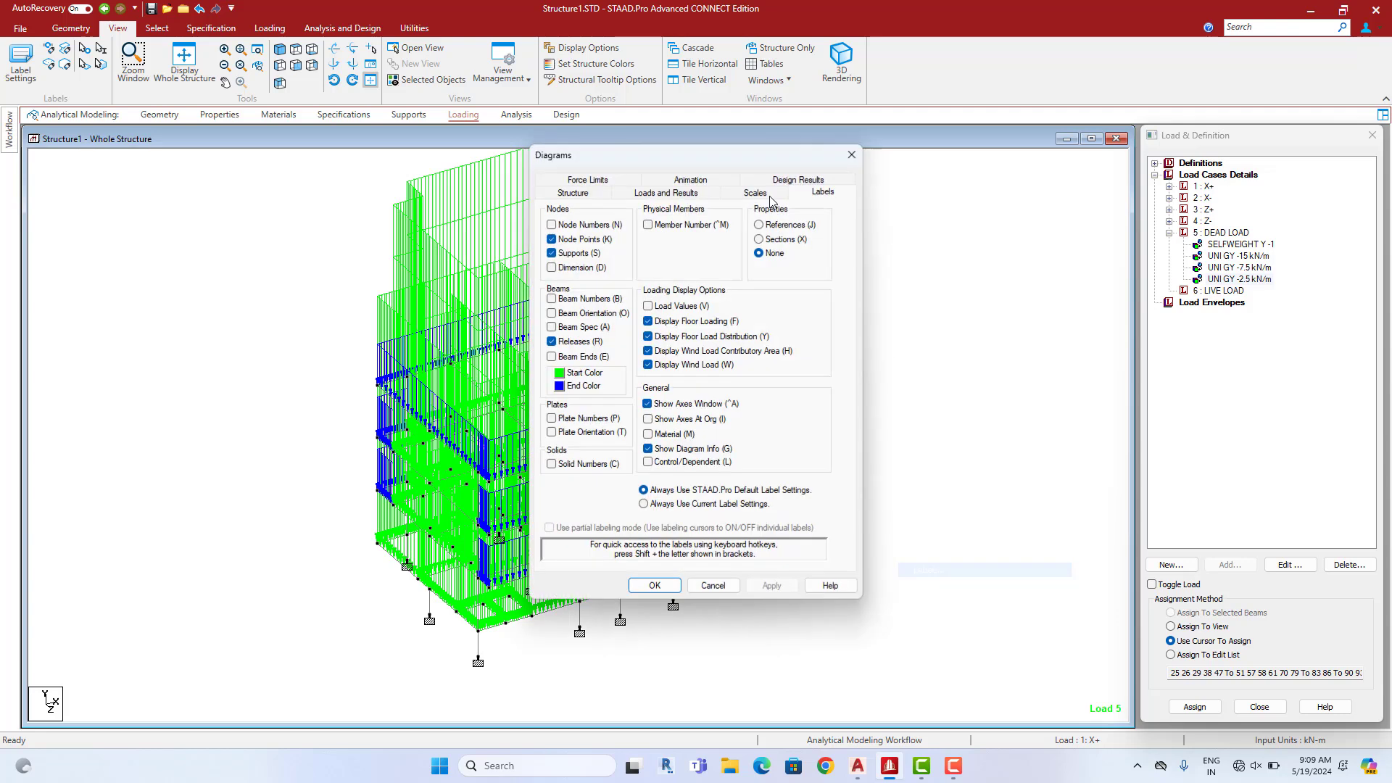
drag(785, 163, 1047, 221)
click(1008, 244)
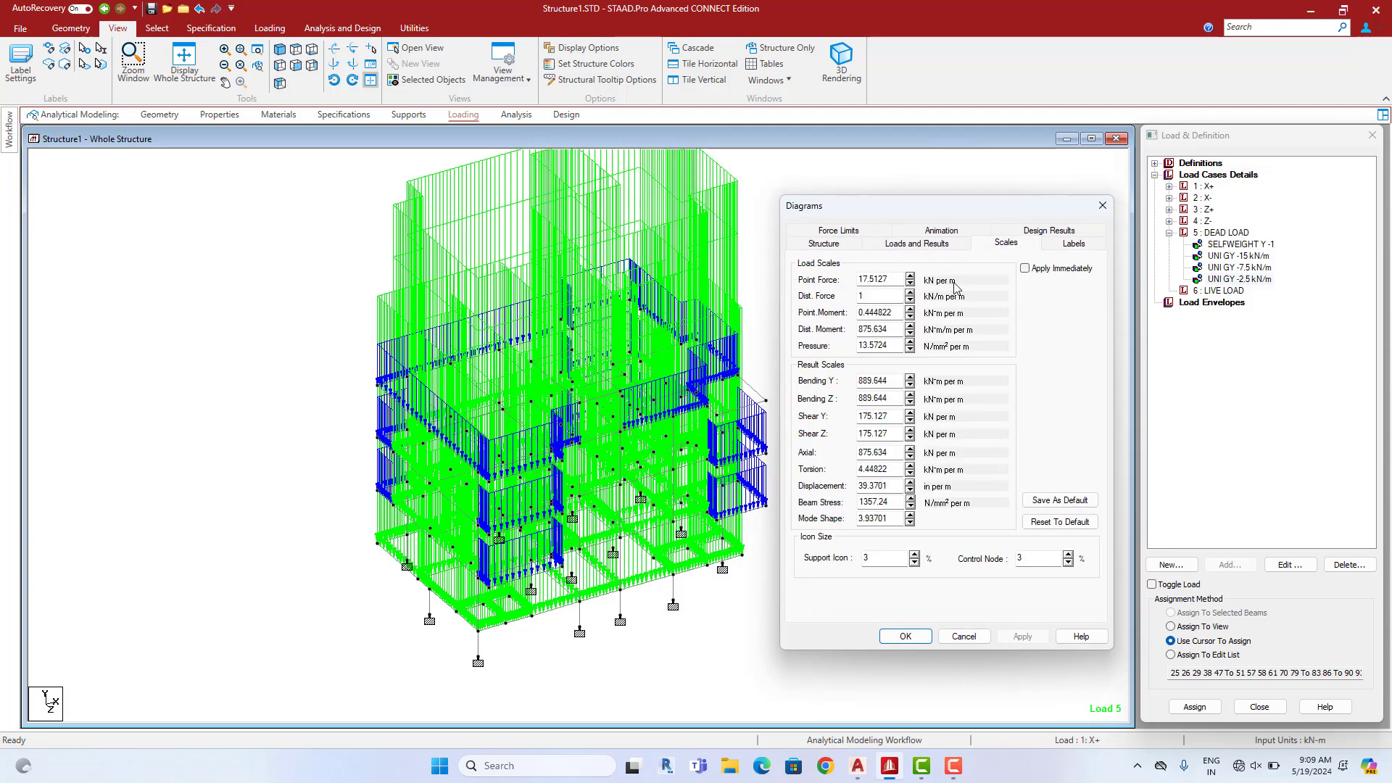
click(1025, 268)
click(910, 292)
click(910, 292)
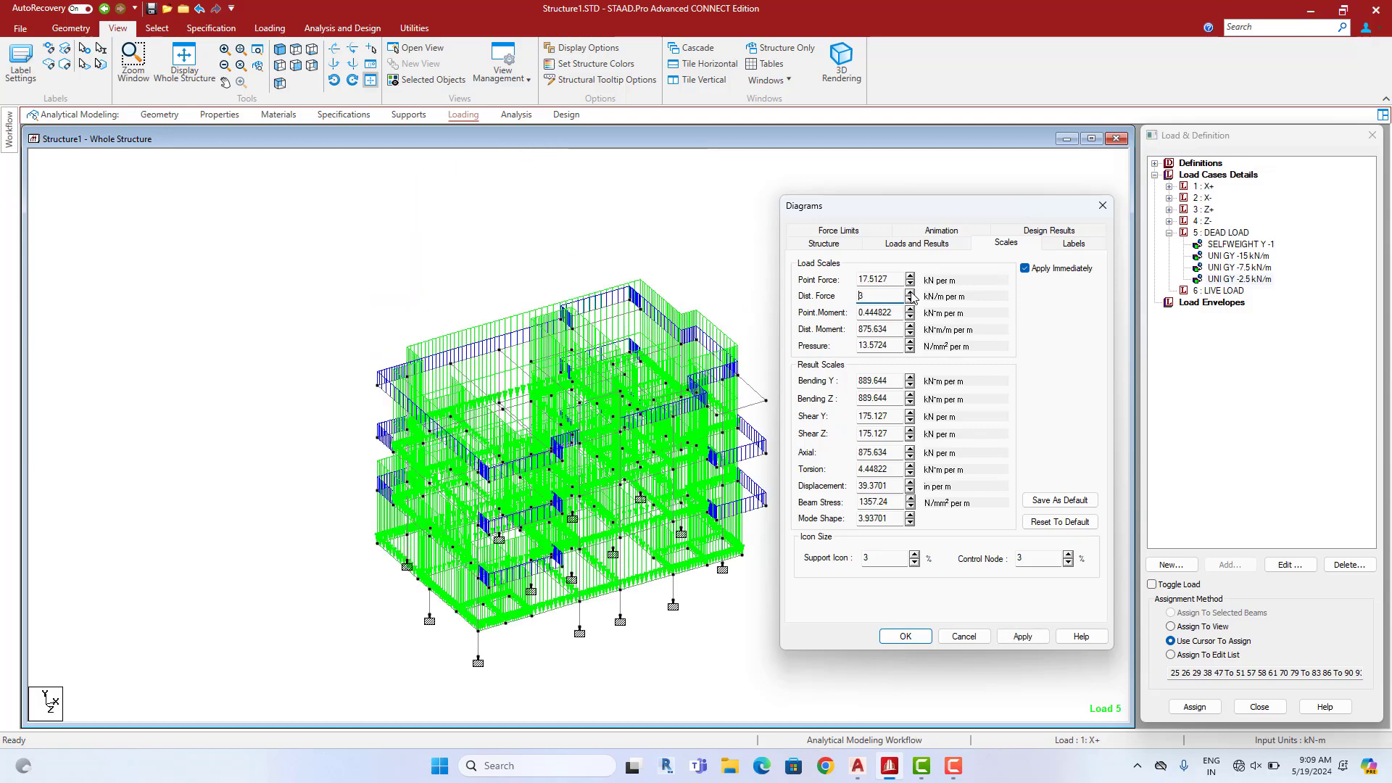
click(910, 292)
click(1022, 637)
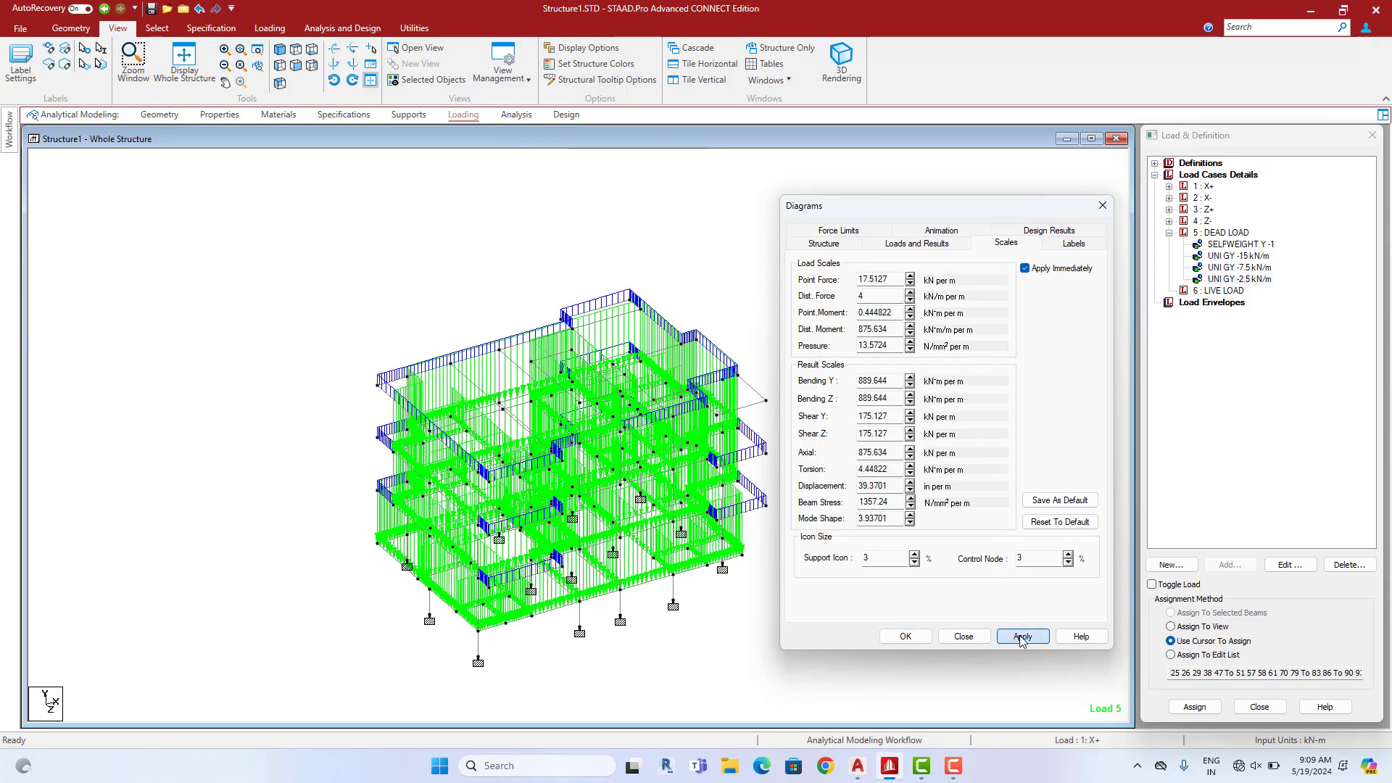
click(905, 637)
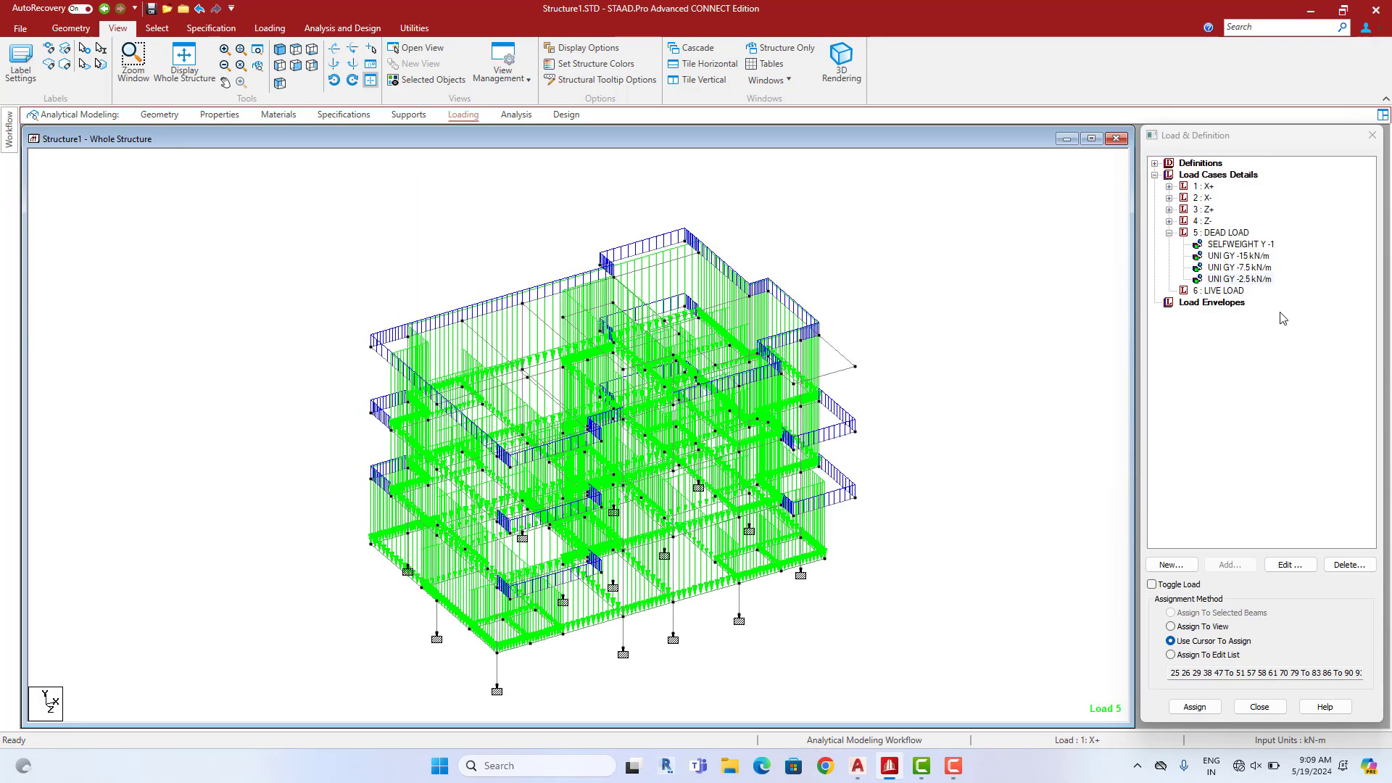
Examine in turn which members carry the UNI GY -15, -7.5 and -2.5 kN/m loads and the selfweight
click(1246, 256)
click(1252, 269)
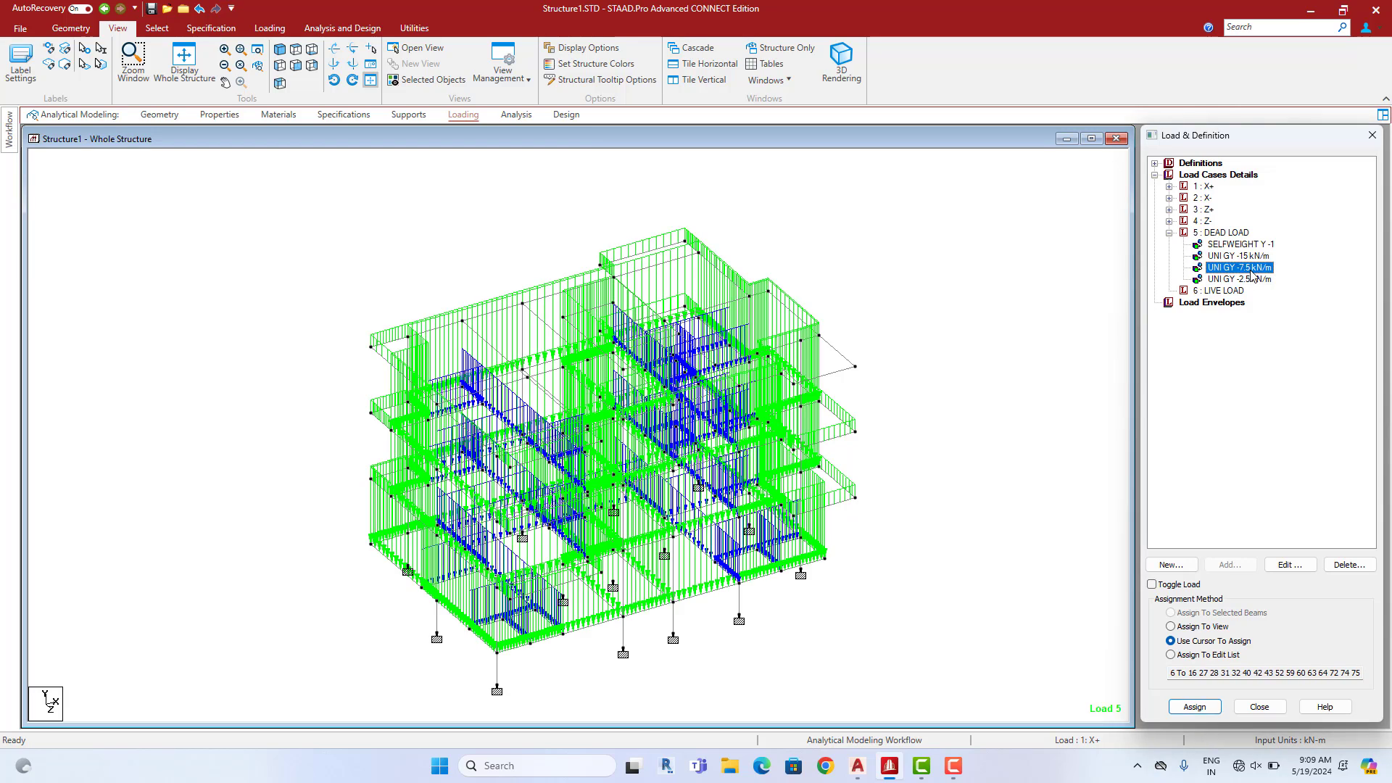
click(1252, 280)
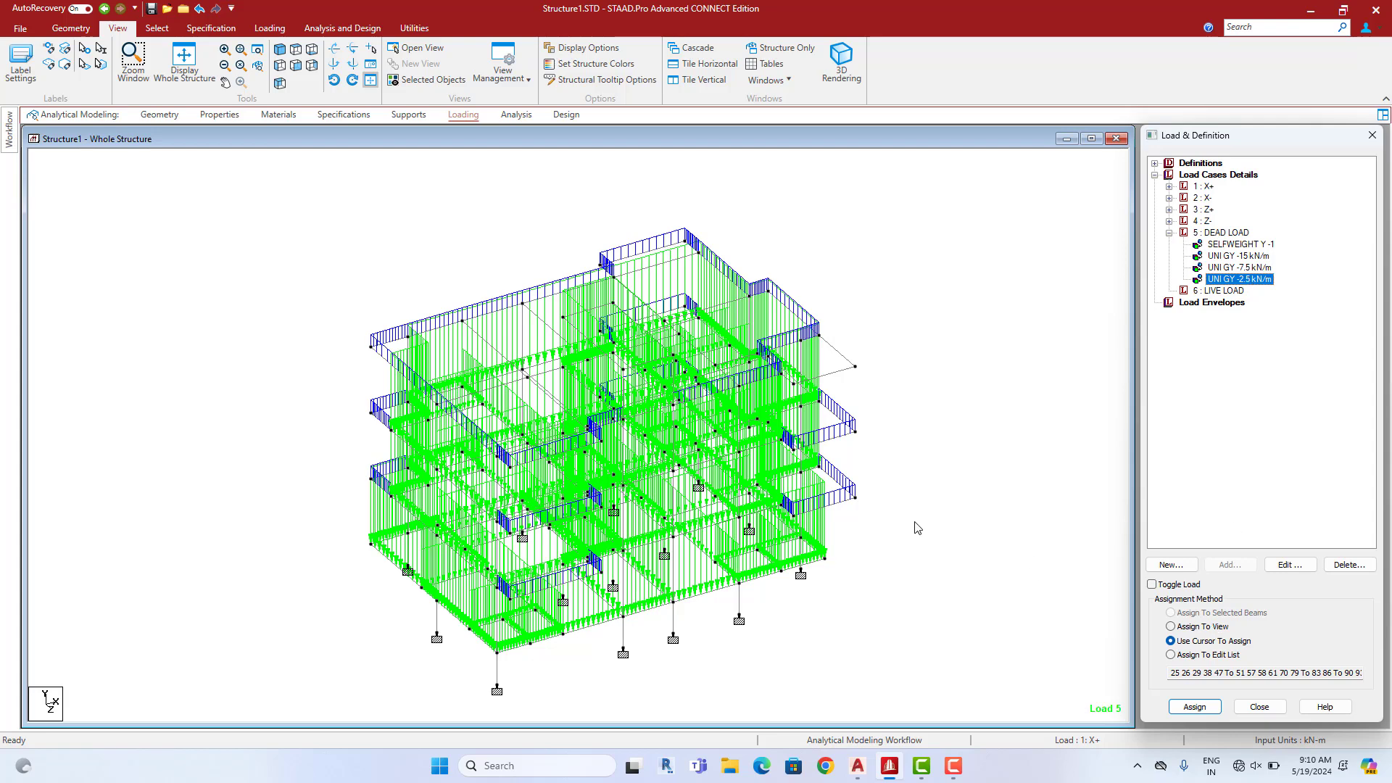
click(1238, 256)
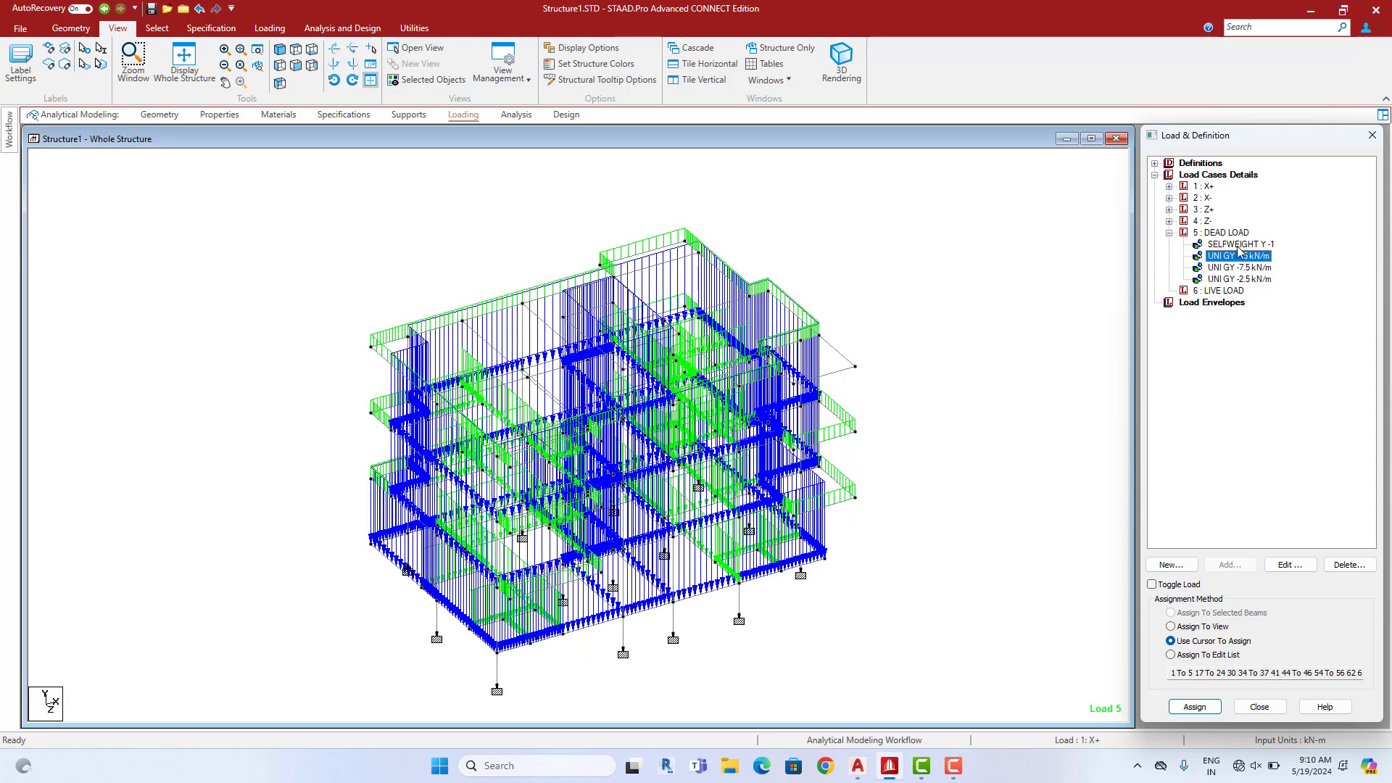
click(1239, 245)
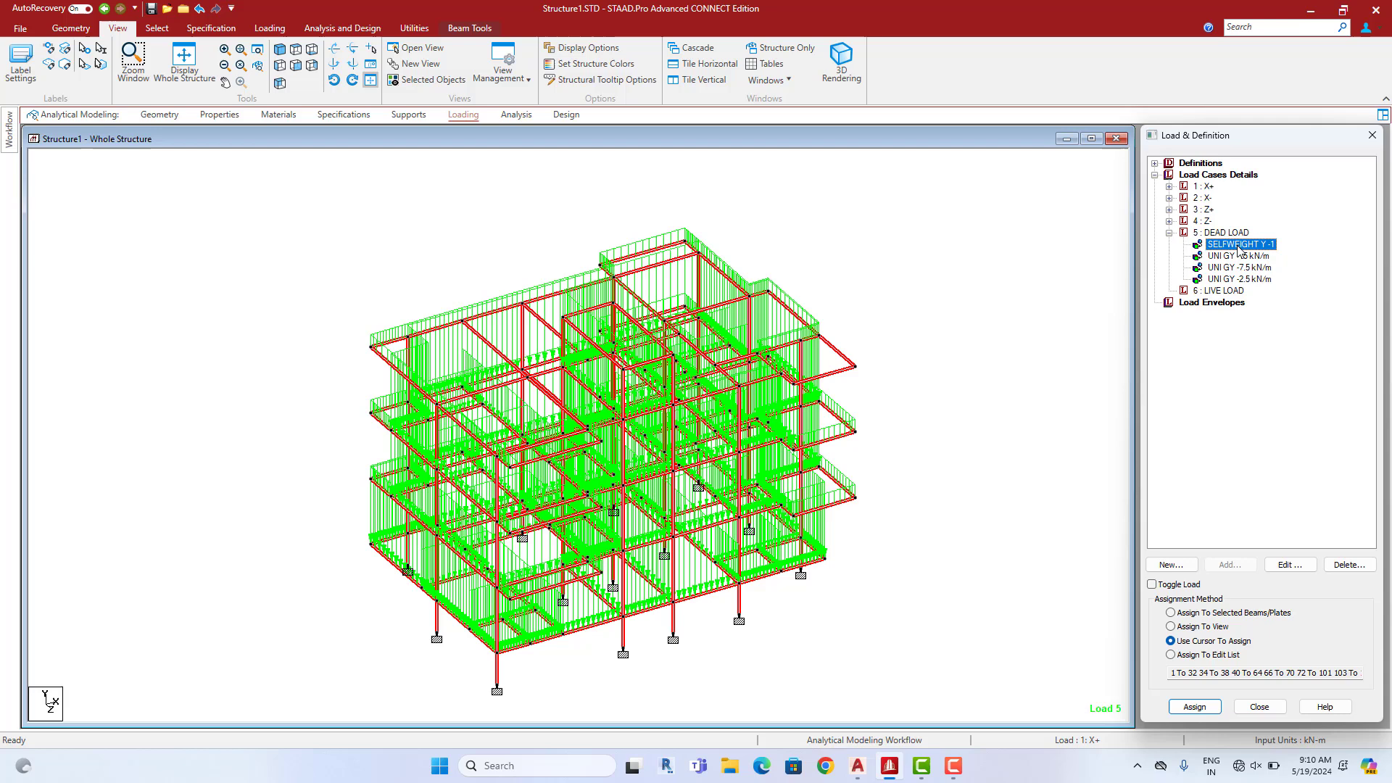
click(940, 351)
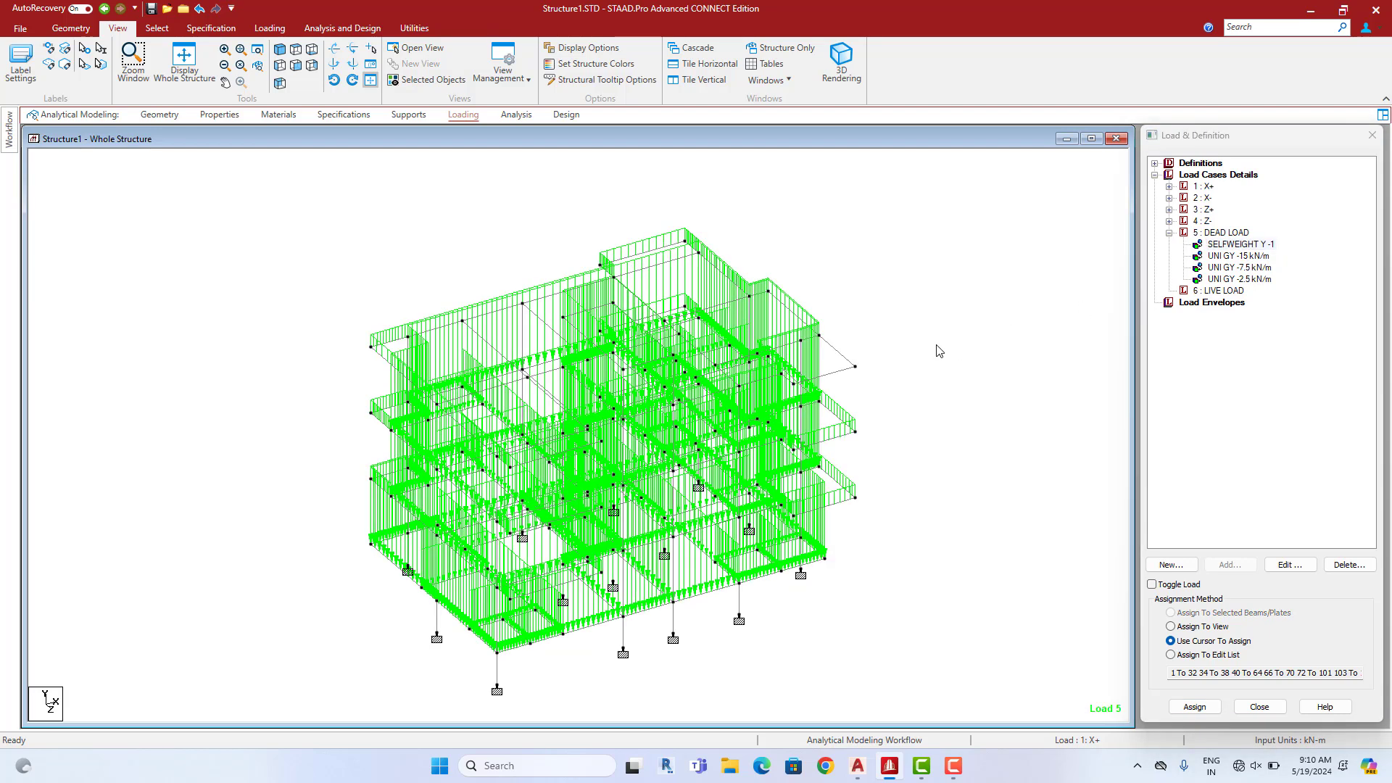
Start a new floor load item under DEAD LOAD by Y range, with a Global Y pressure of -3.5 kN/m2
click(1229, 233)
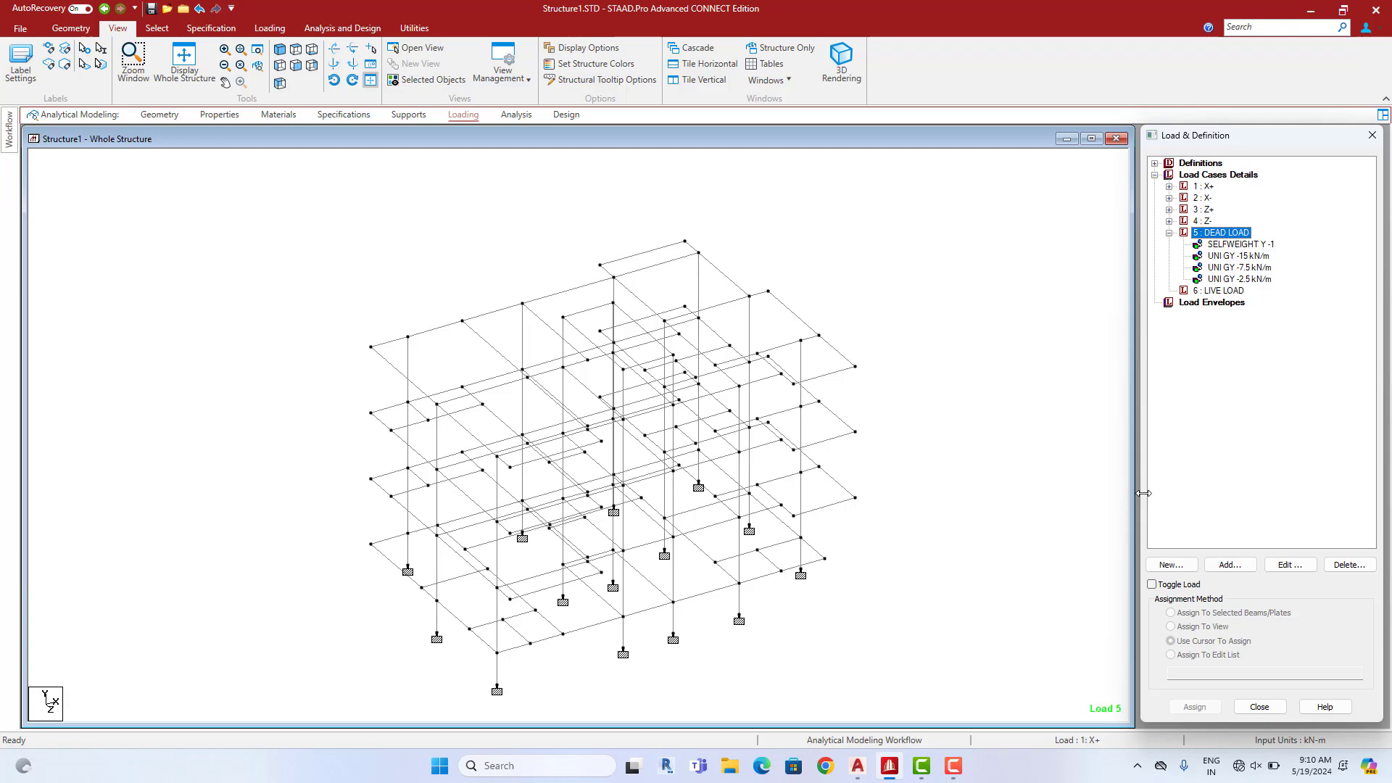
click(1230, 565)
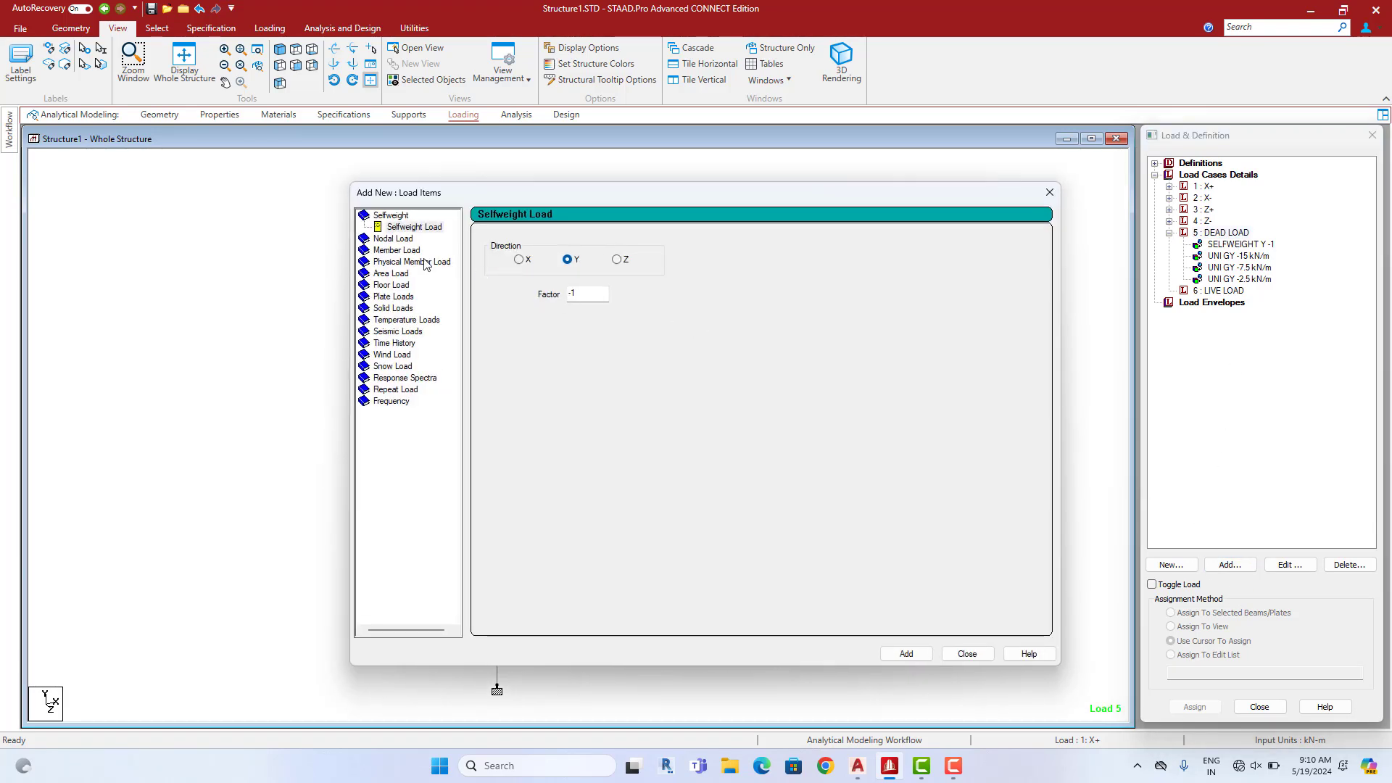
click(395, 286)
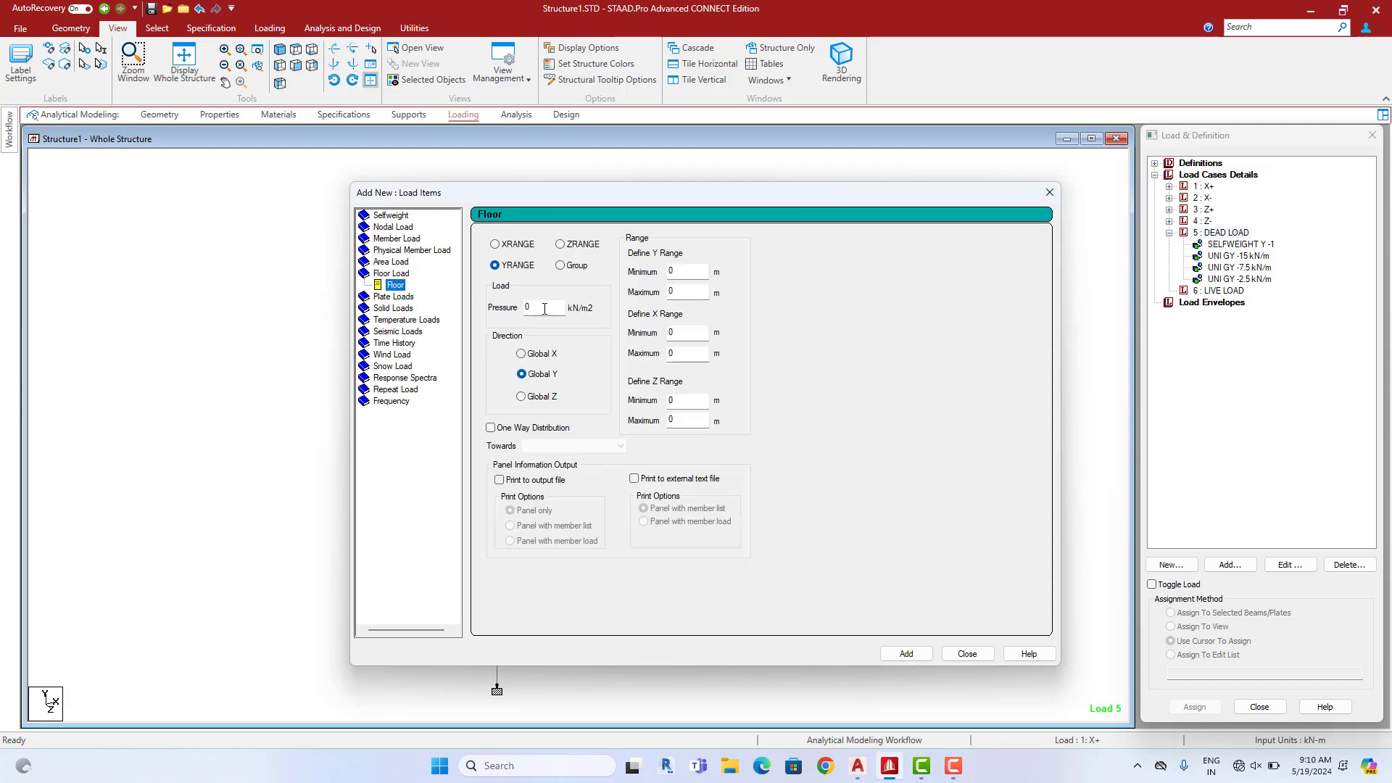
drag(544, 308, 481, 318)
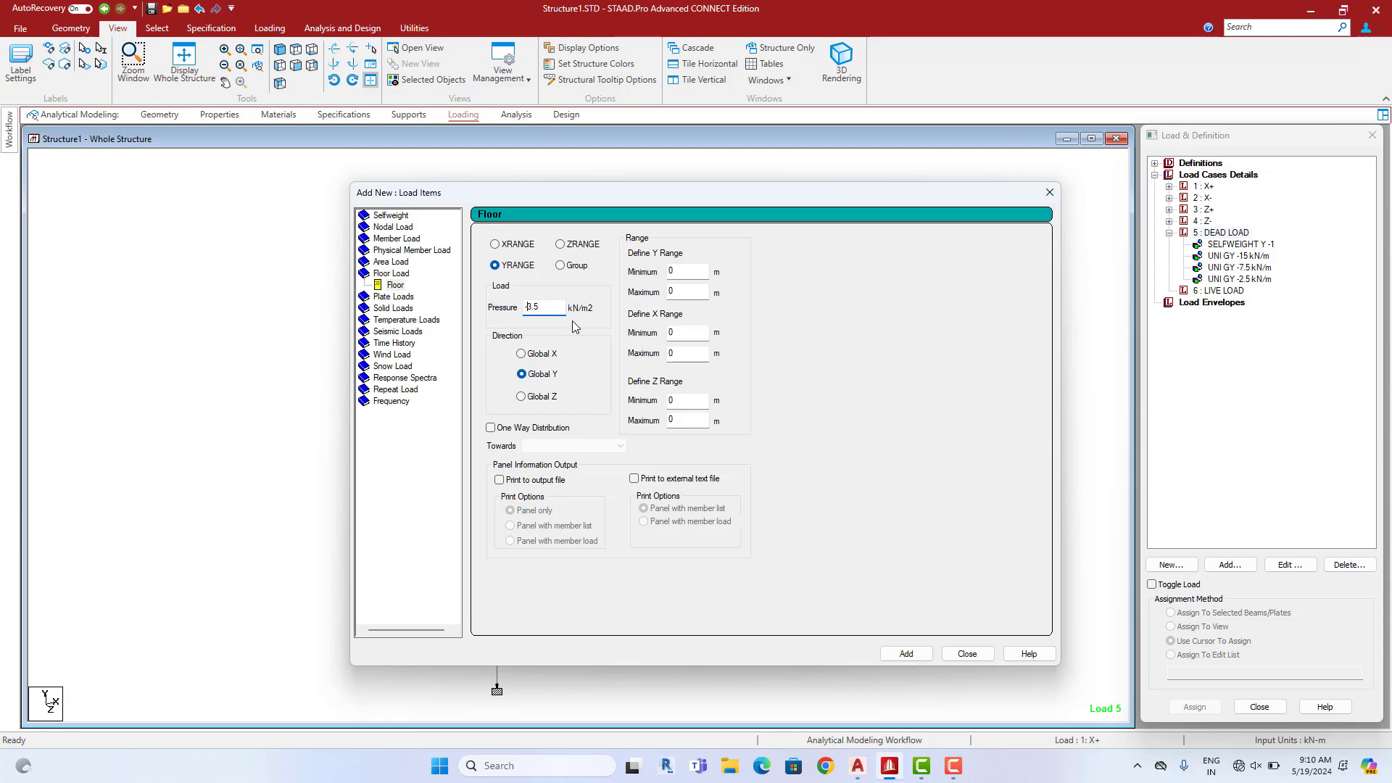
Show the model in elevation beside the floor load settings and pick out a beam at each floor, roof and staircase-roof level
drag(562, 193, 981, 156)
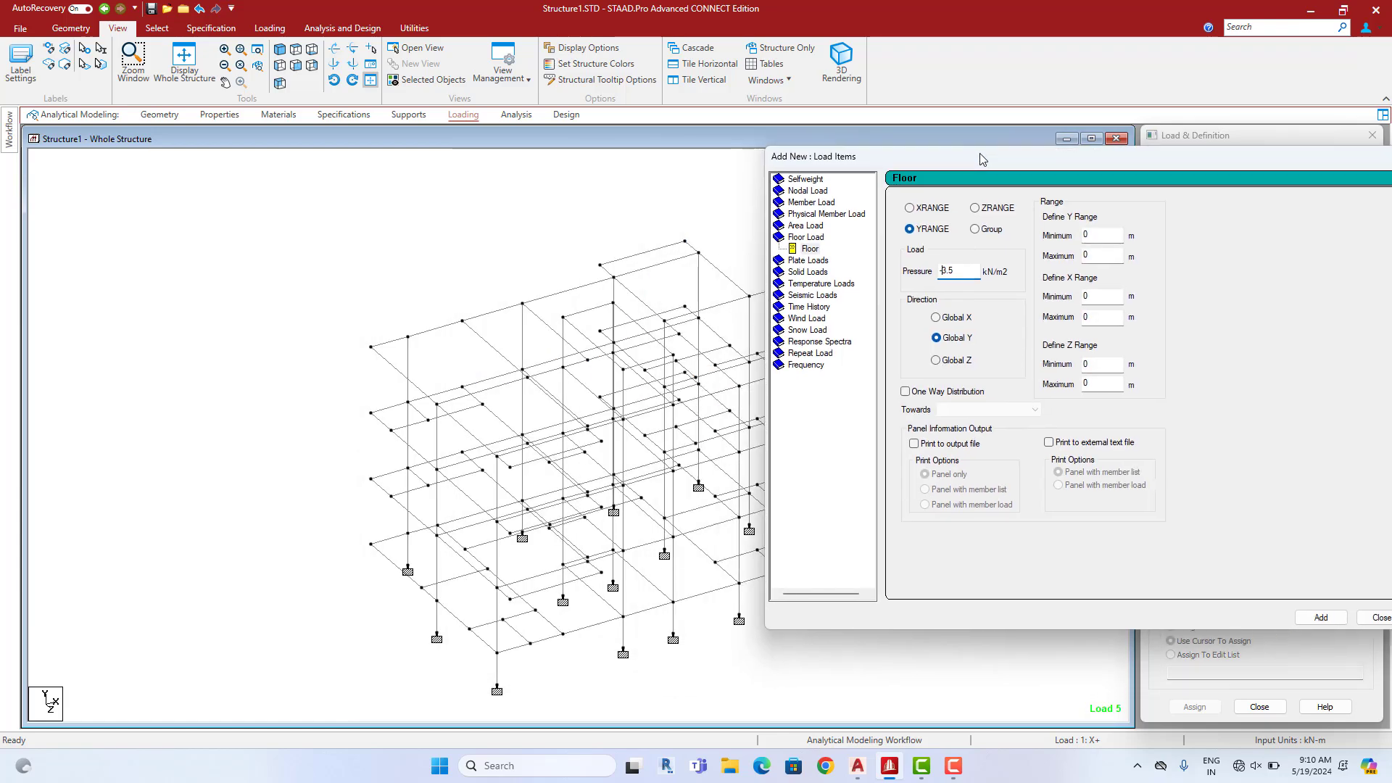
middle_drag(520, 319, 305, 294)
click(285, 54)
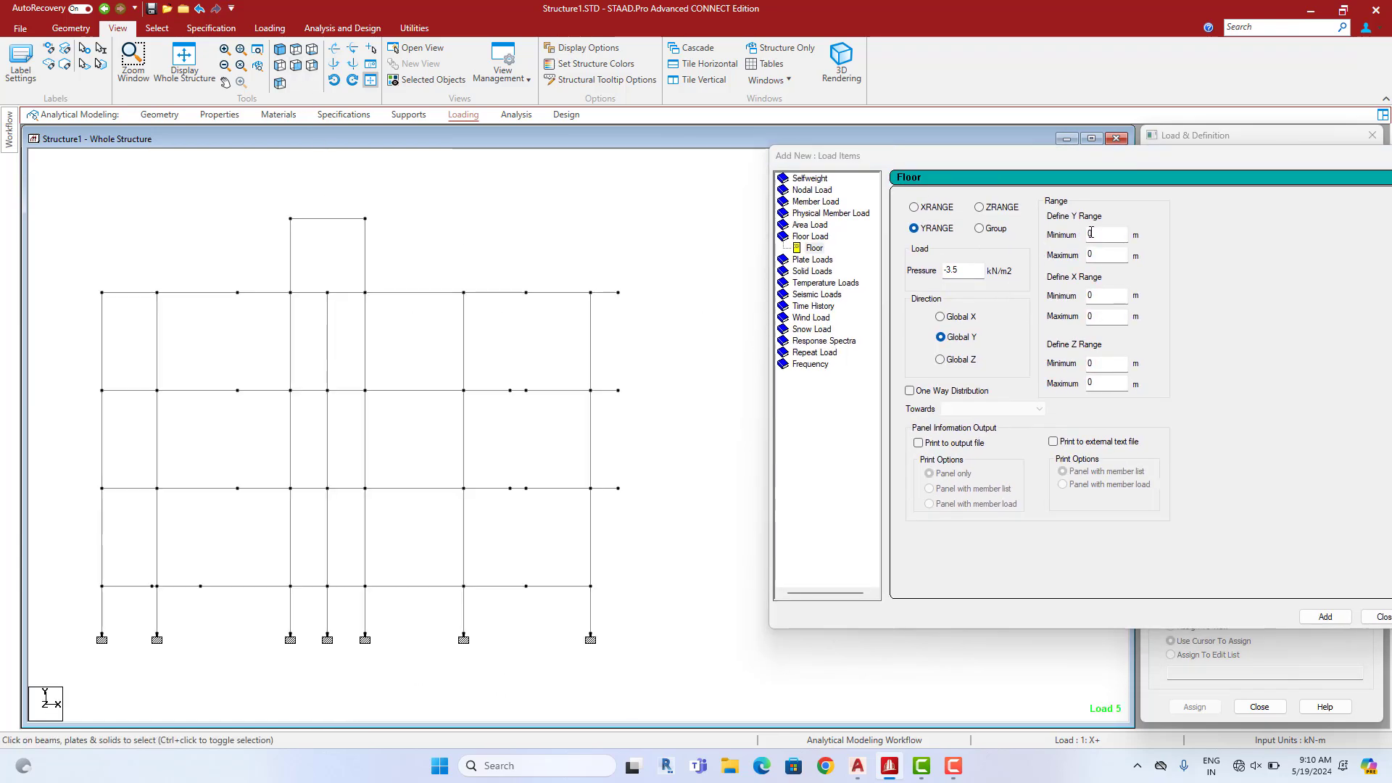
click(546, 489)
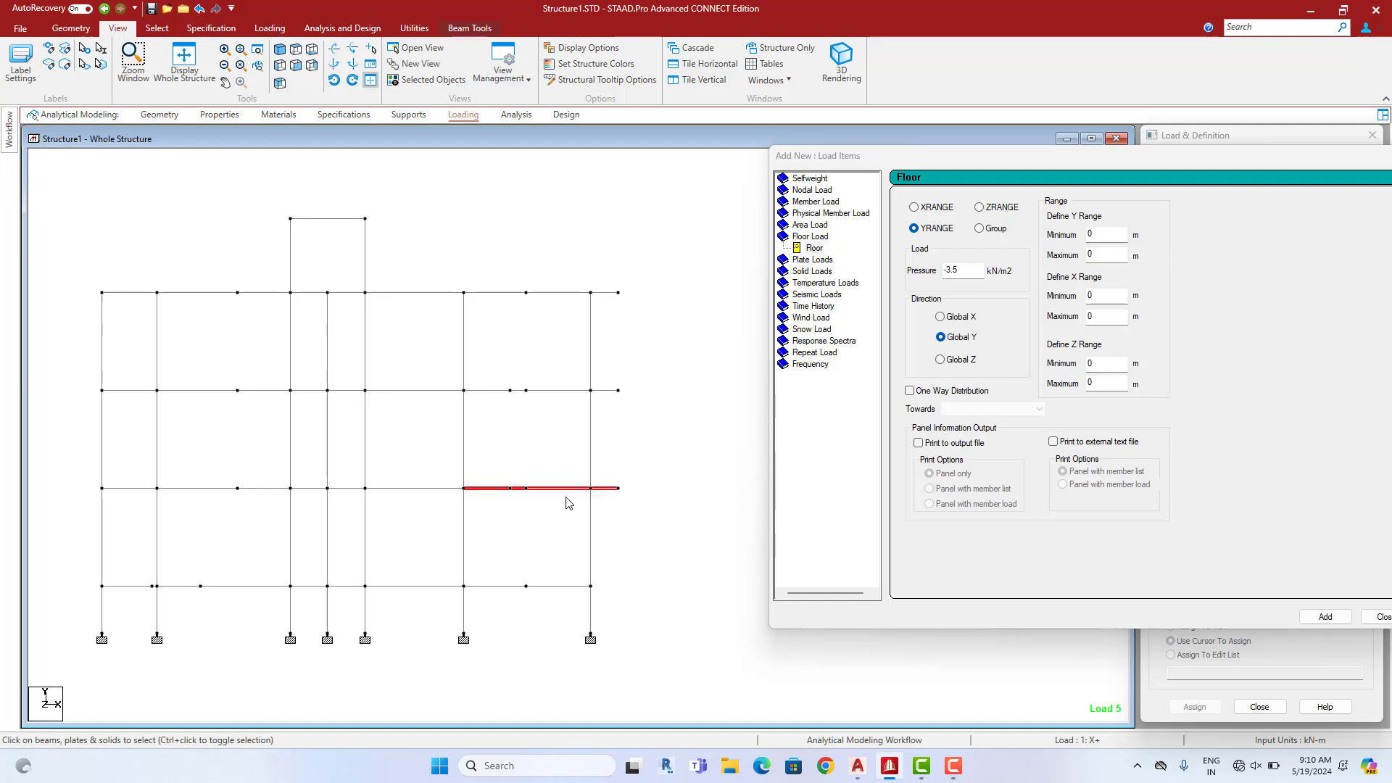
click(548, 390)
click(419, 292)
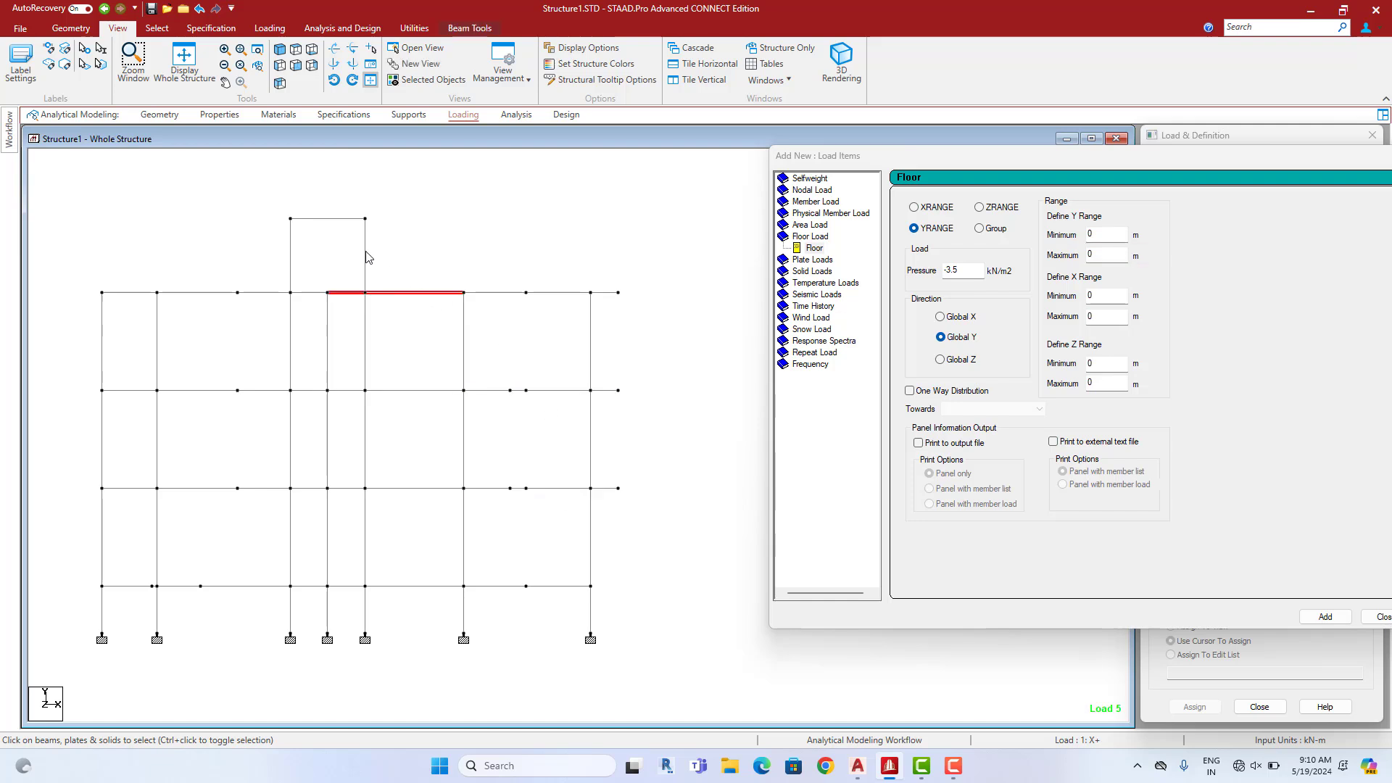
click(343, 218)
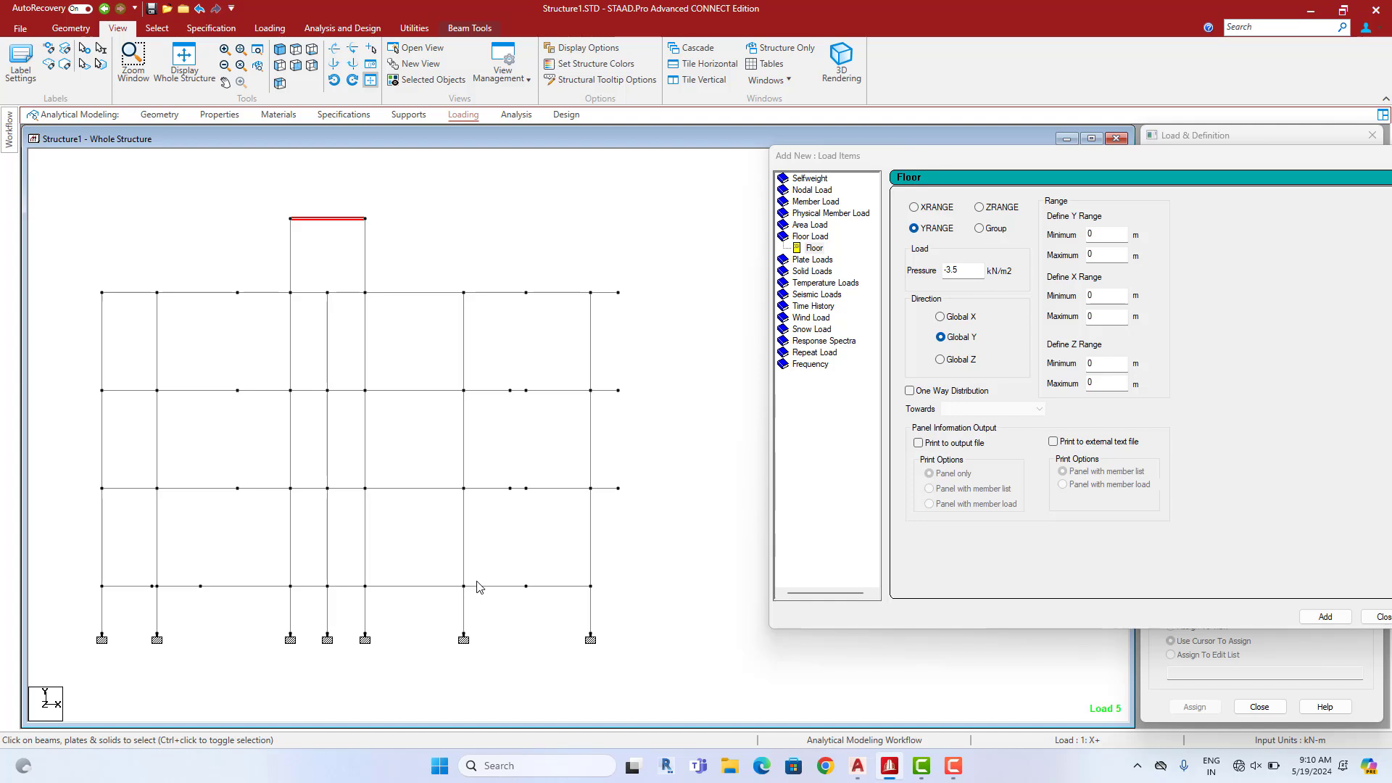
Switch to node selection and look up the coordinates of a node on the first level above the plinth beams
right_click(600, 260)
mouse_move(671, 366)
click(837, 370)
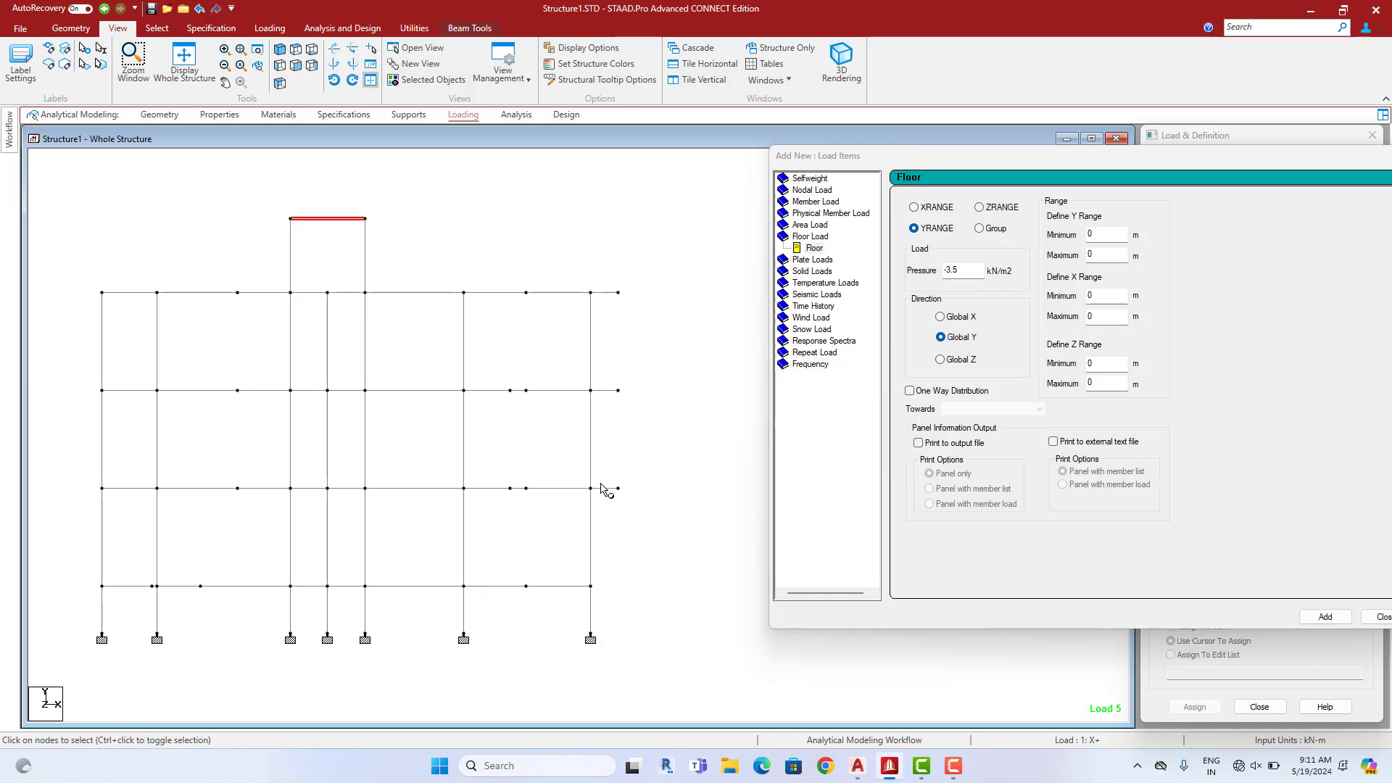
click(601, 487)
double_click(599, 490)
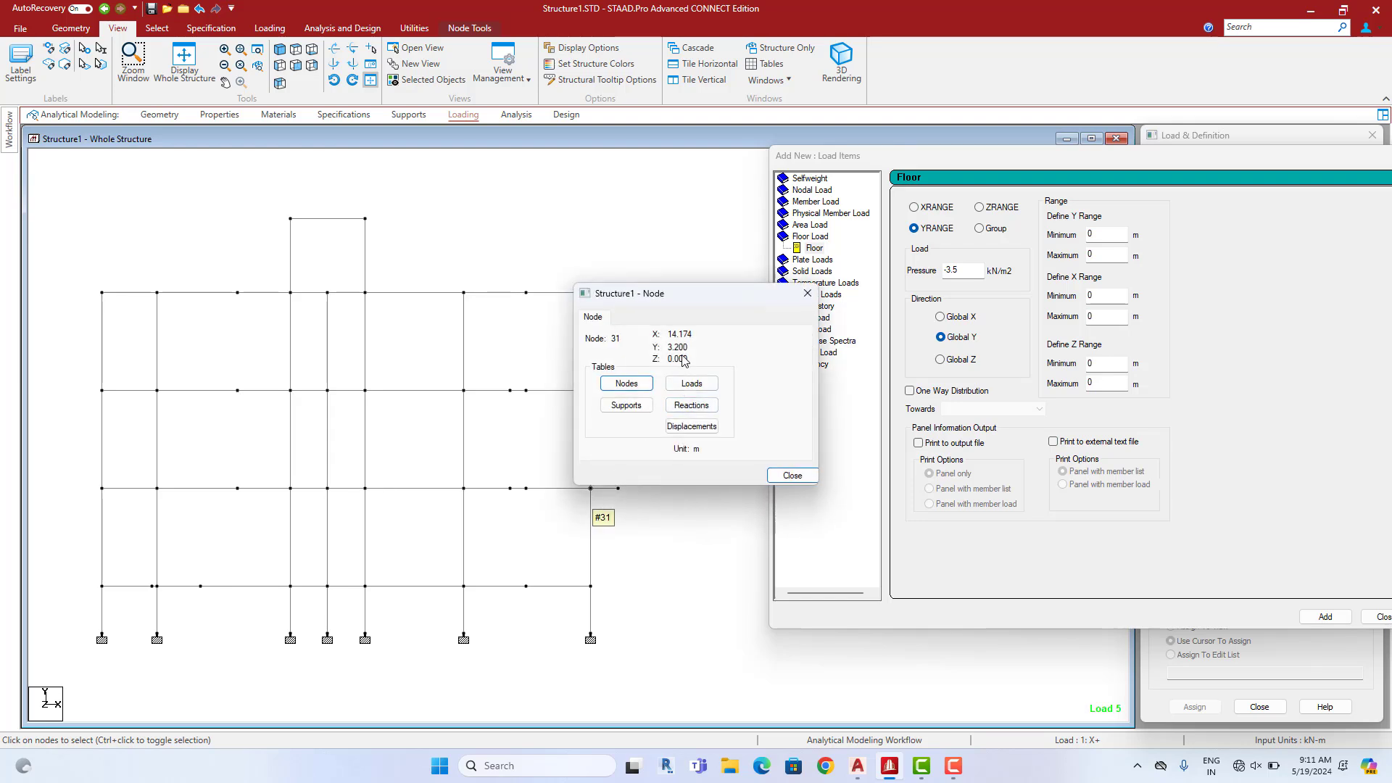
Set the dead floor load's Y range from 3.2 m to 12.04 m, looking up the height of a staircase-roof node
click(1105, 233)
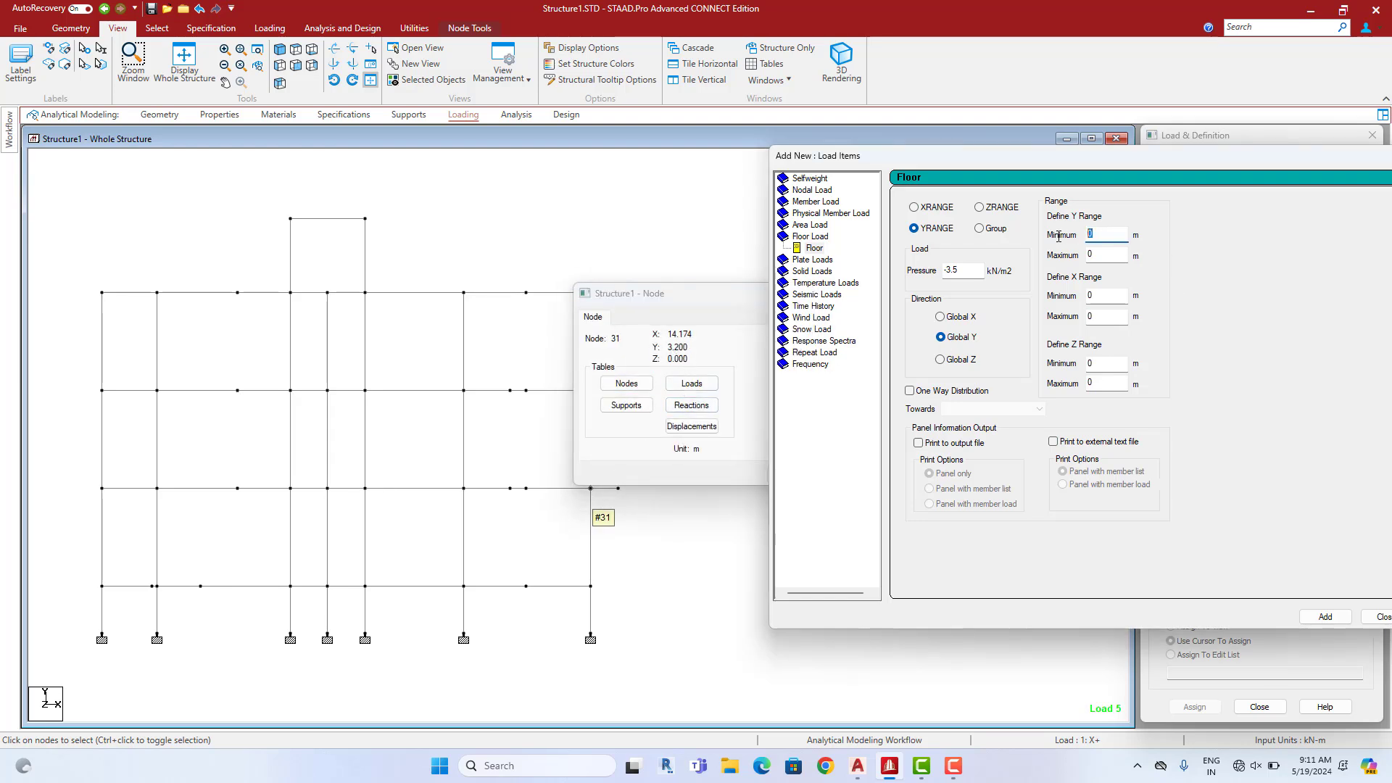
text(3.2)
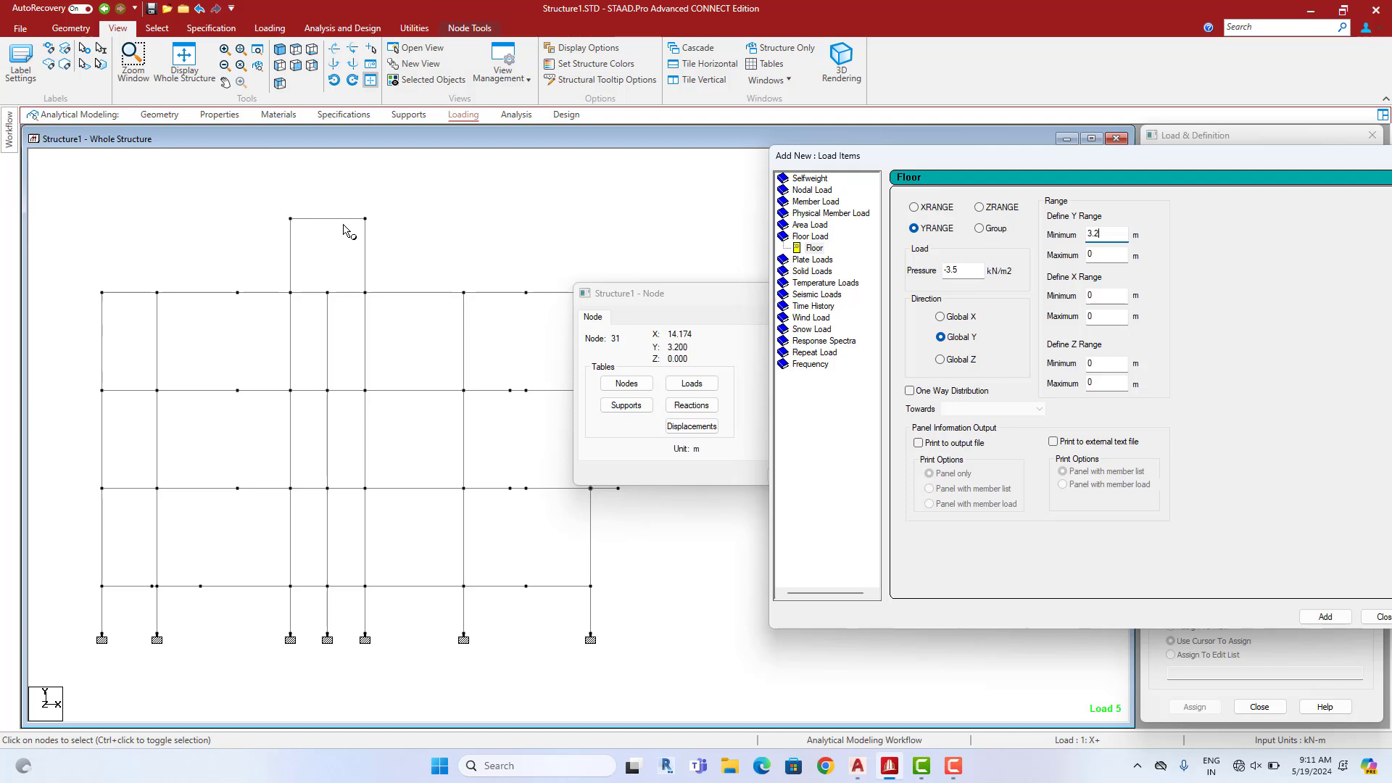
click(365, 219)
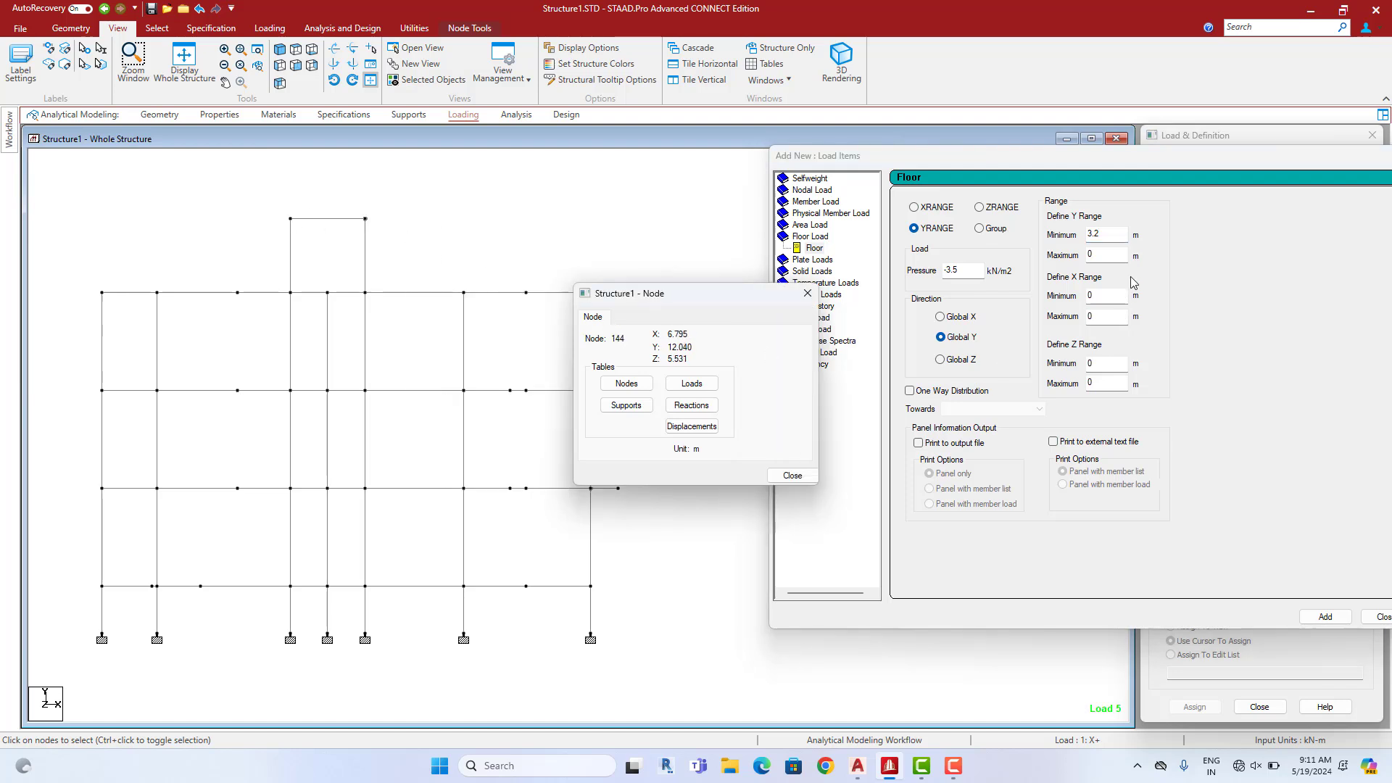
click(1106, 255)
text(12)
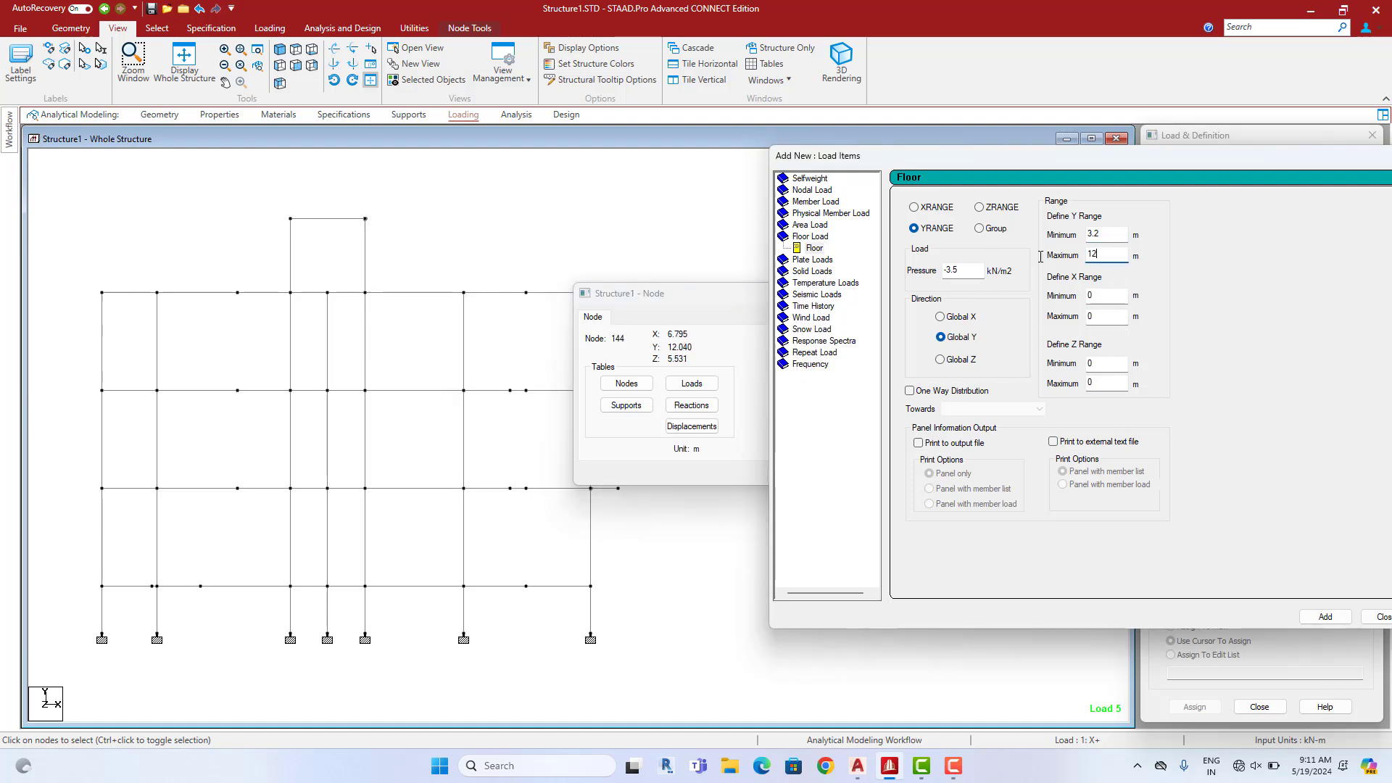
text(.04)
Add the floor load to DEAD LOAD and show its distribution on the model in elevation and isometric view
drag(1097, 156, 760, 148)
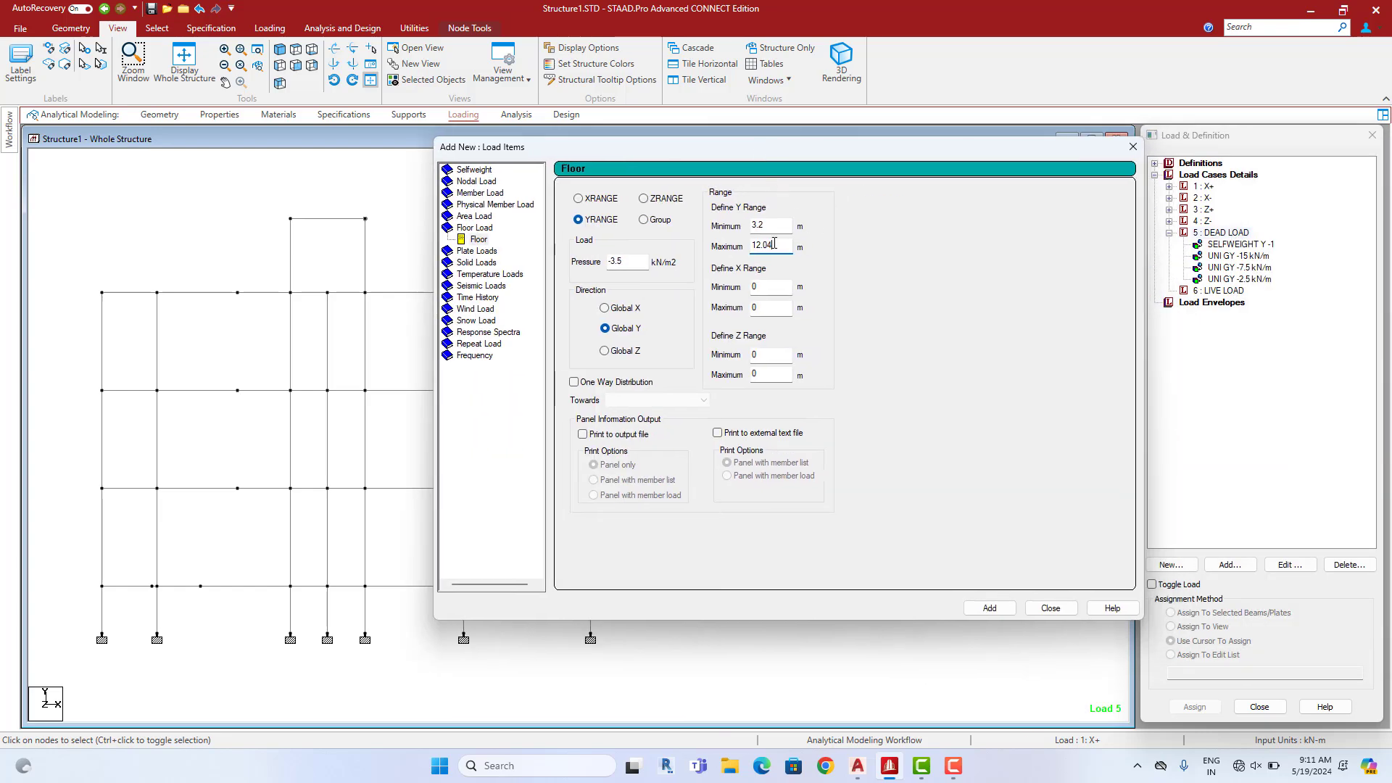
click(990, 608)
click(1050, 608)
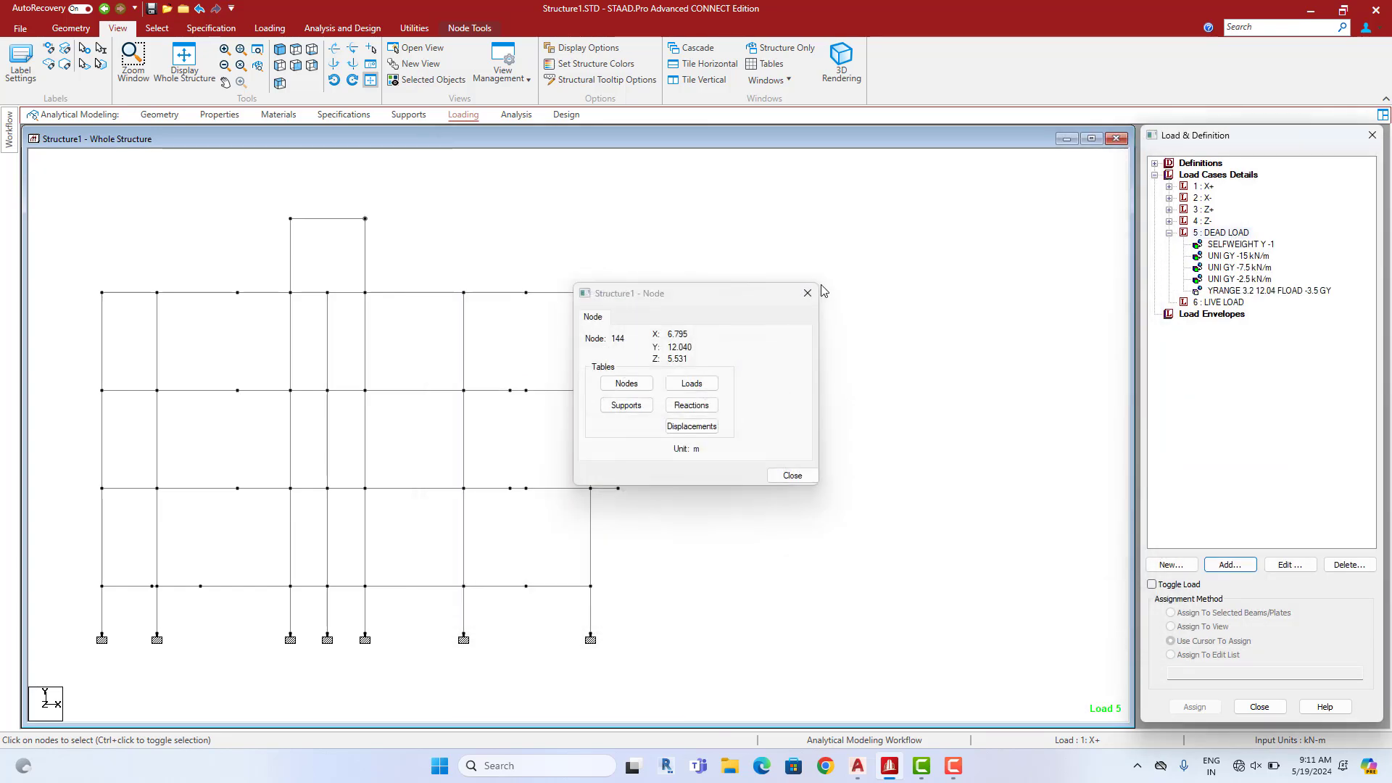
click(1247, 290)
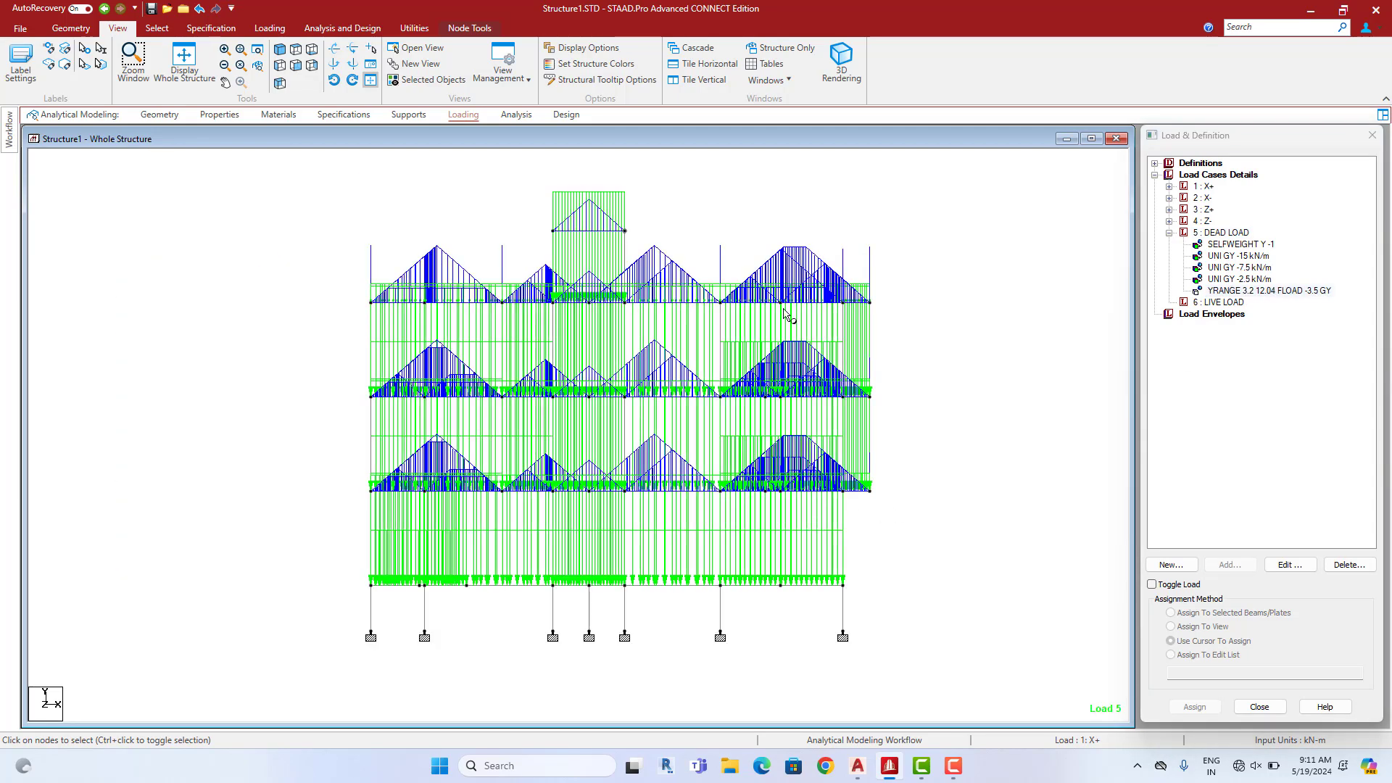
click(279, 50)
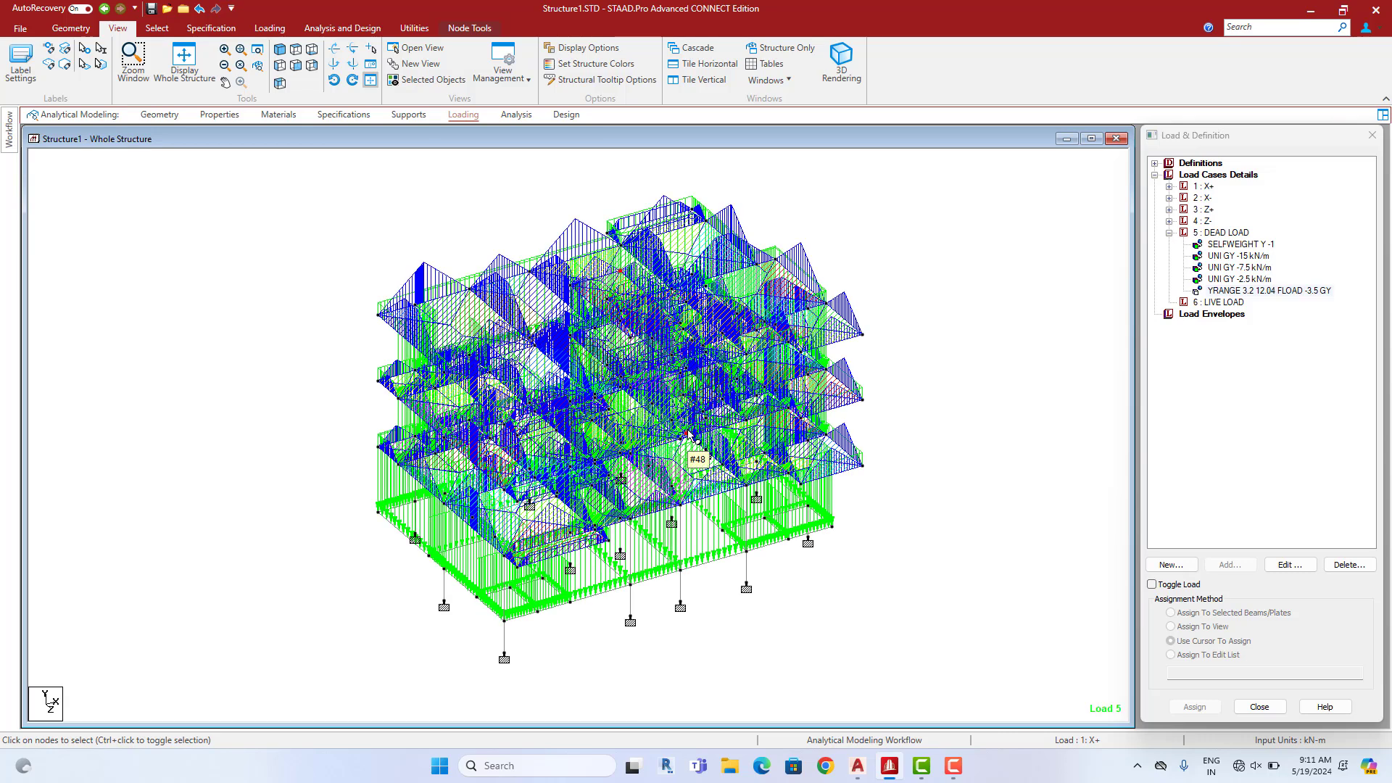
Start a new floor load item by Y range under LIVE LOAD and show the model in elevation beside its settings
click(1225, 301)
click(1230, 564)
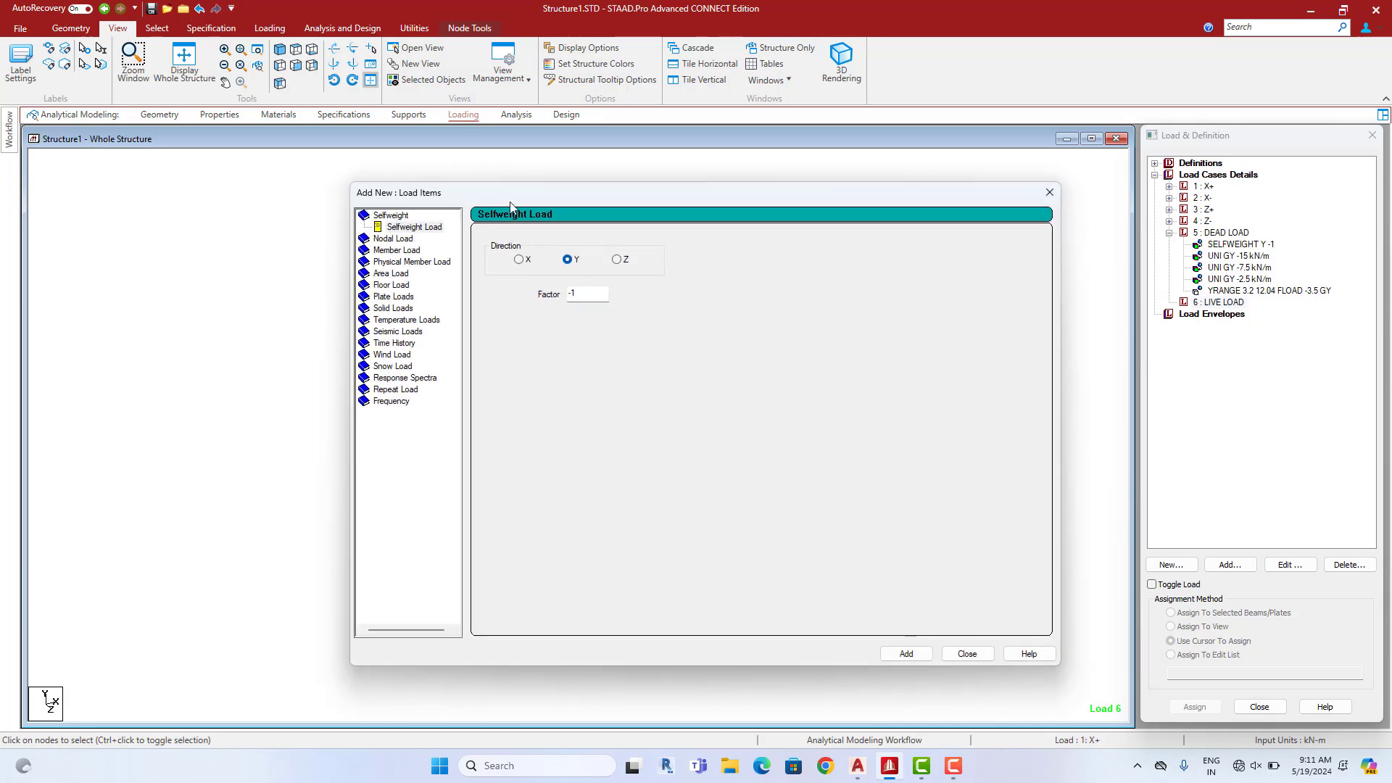
drag(510, 205, 995, 188)
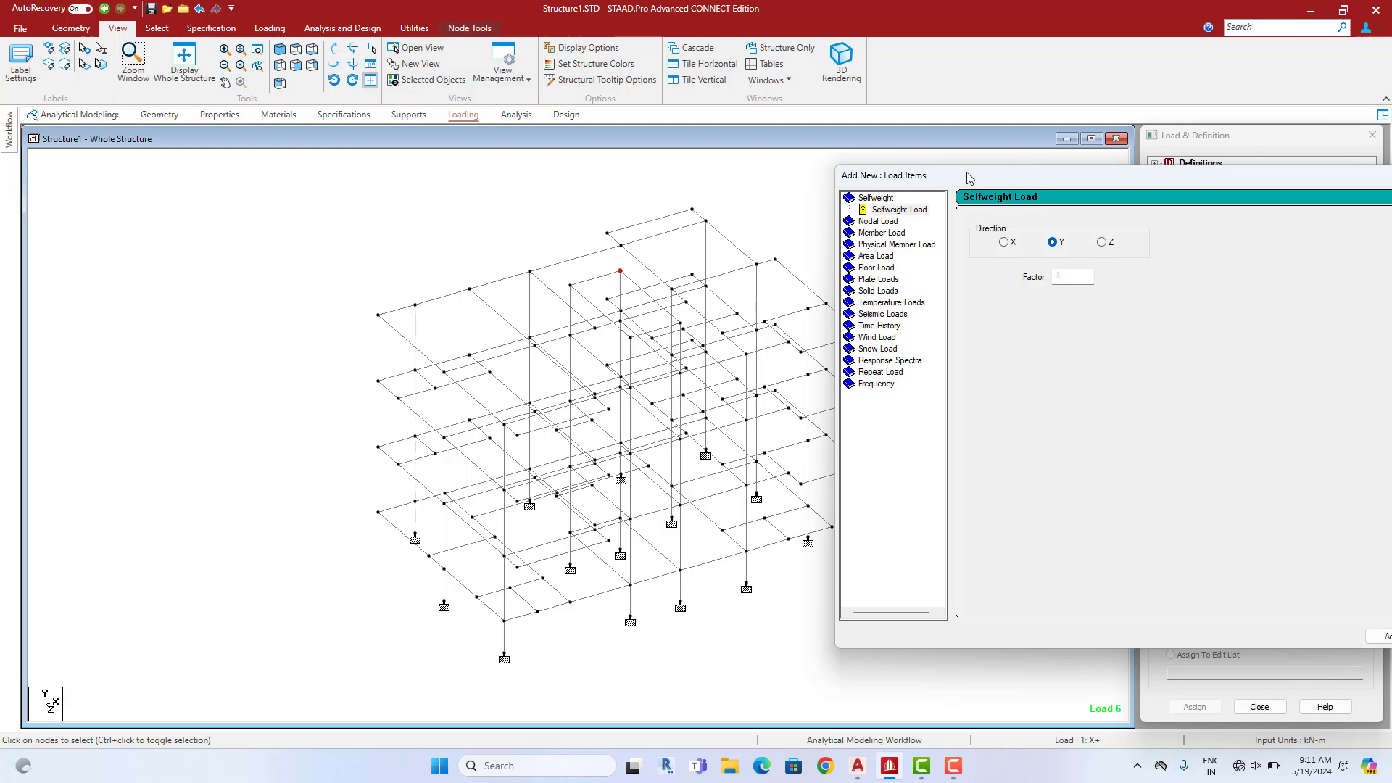
drag(969, 177, 682, 153)
click(545, 248)
click(296, 66)
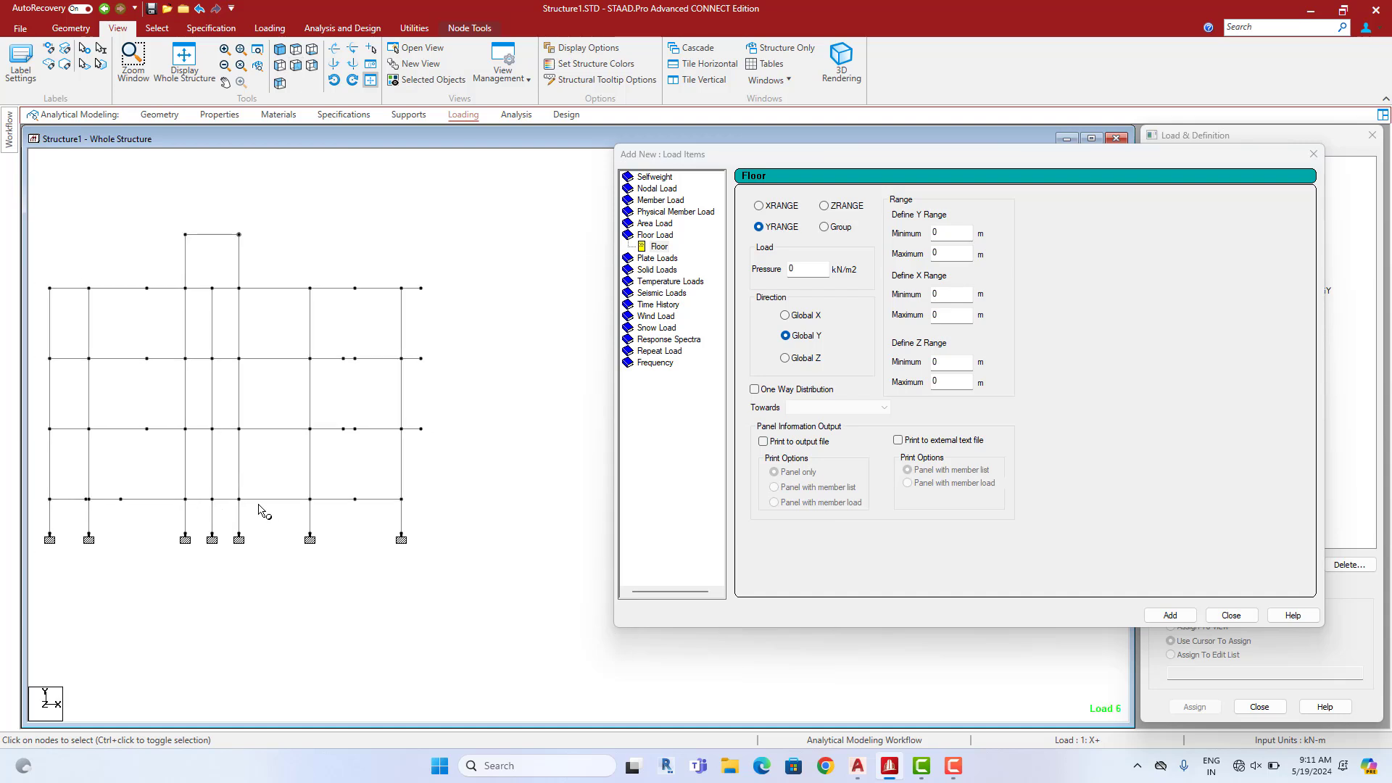
click(264, 433)
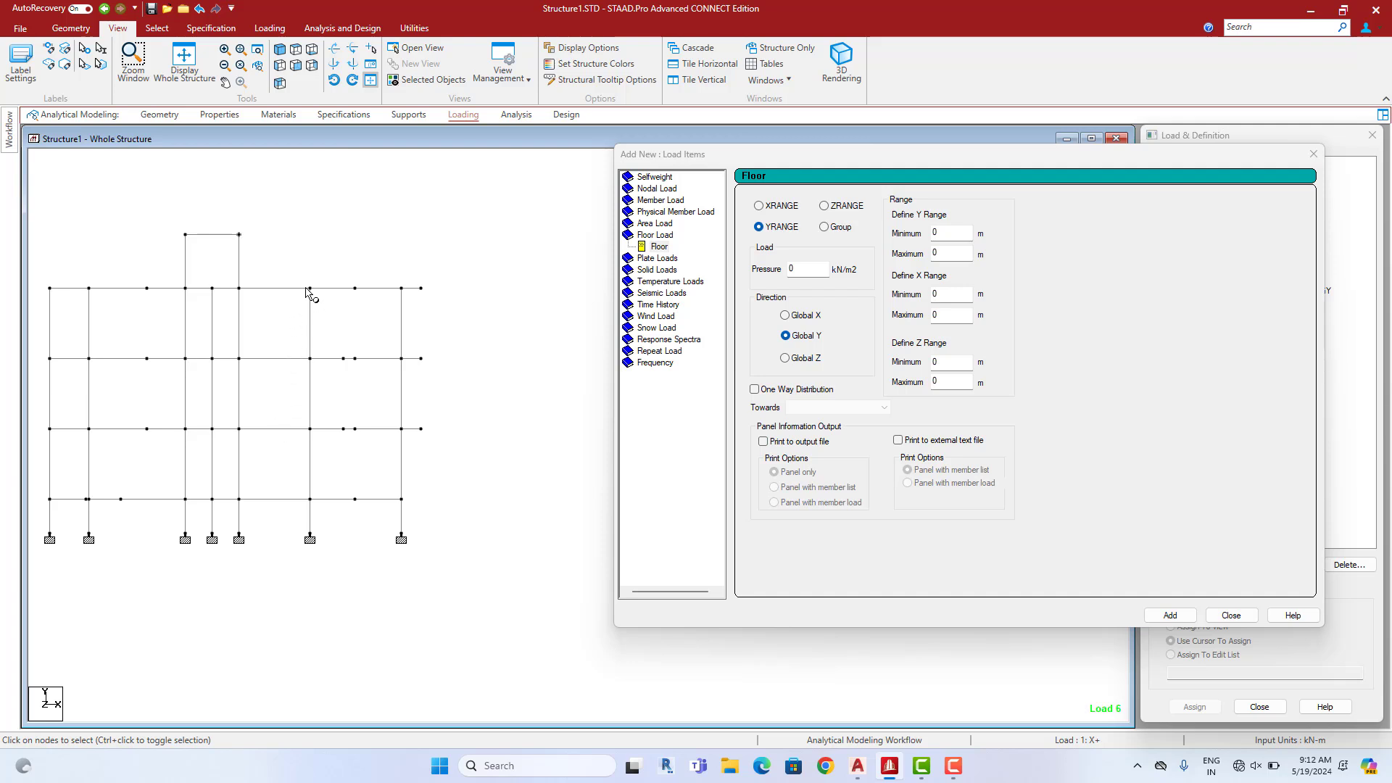
Add a live floor load of -2.5 kN/m2 in Global Y, with the Y range from 3.2 m to 6.401 m taken from the floor nodes
click(725, 269)
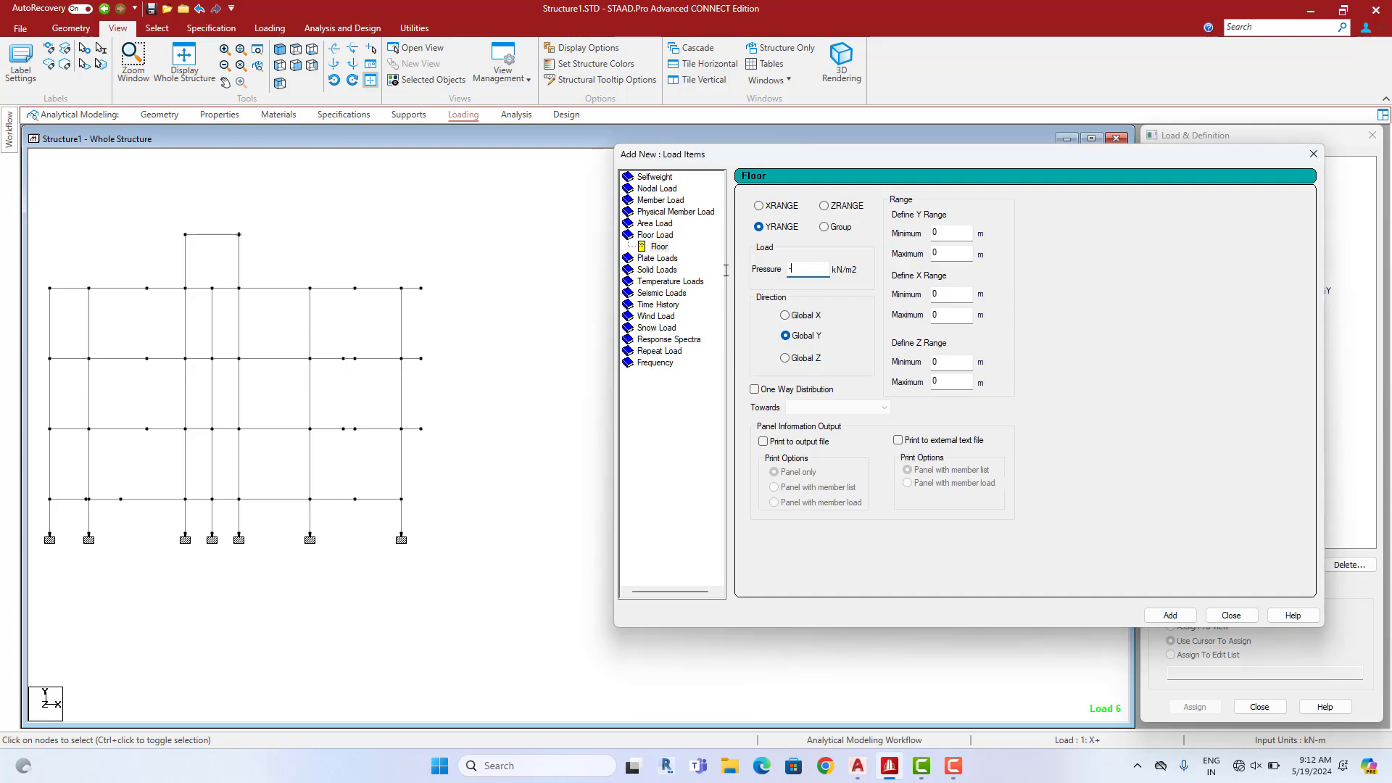
double_click(422, 429)
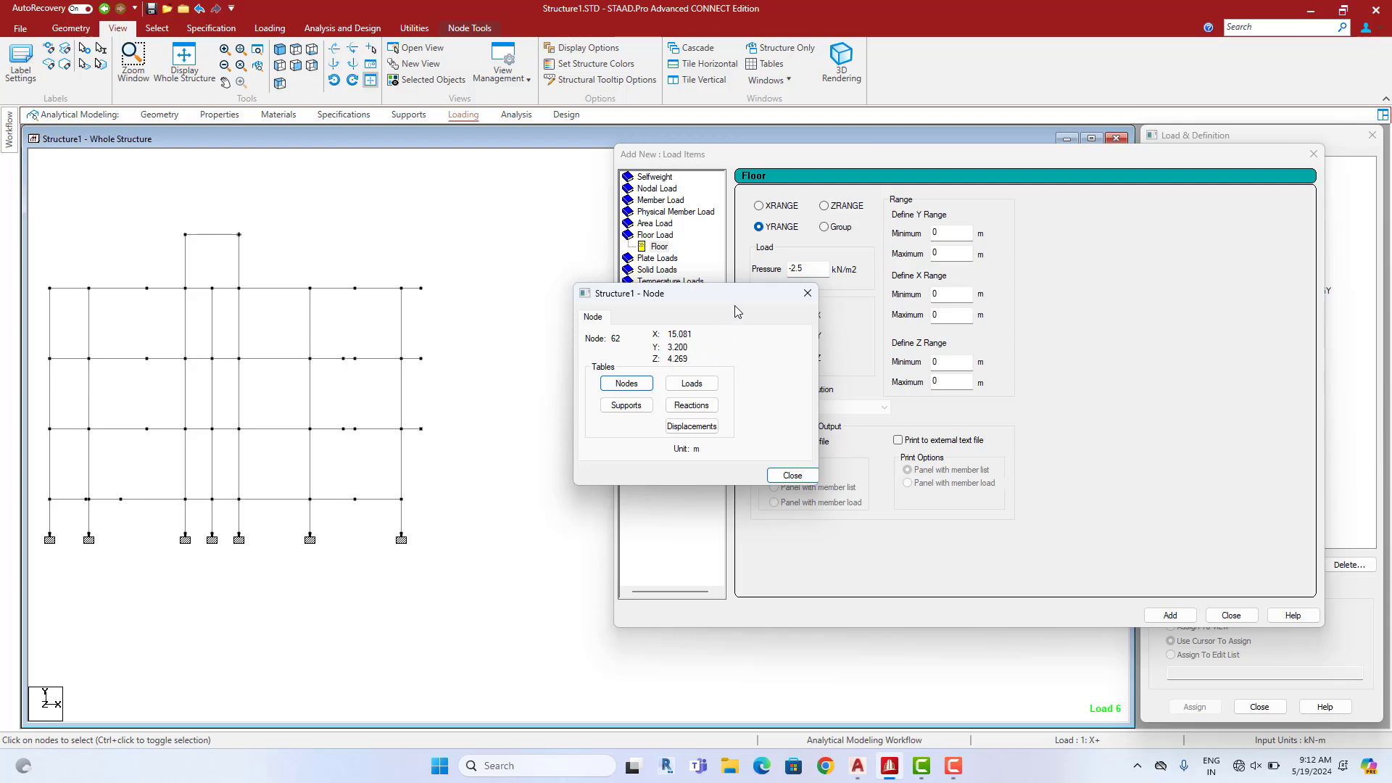
drag(734, 302, 615, 346)
click(942, 233)
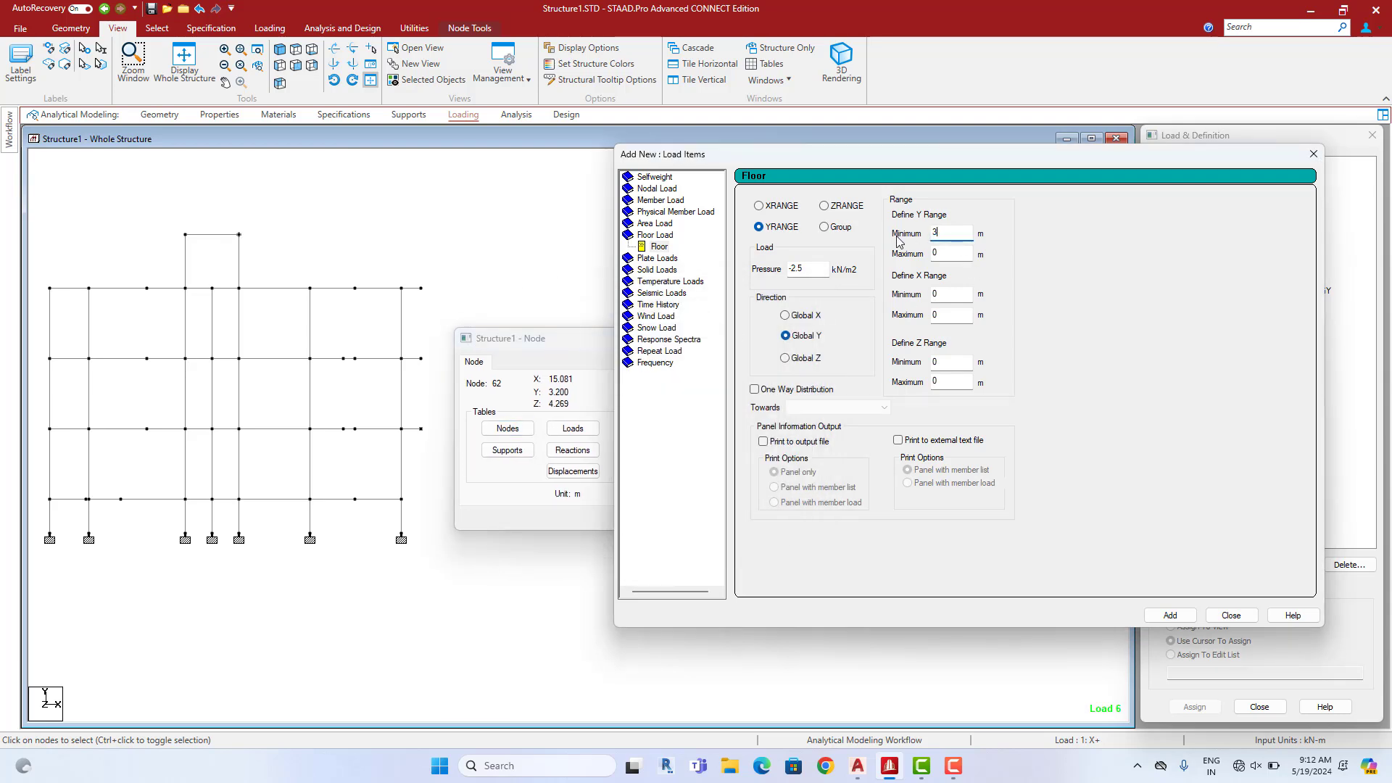
double_click(423, 358)
click(957, 253)
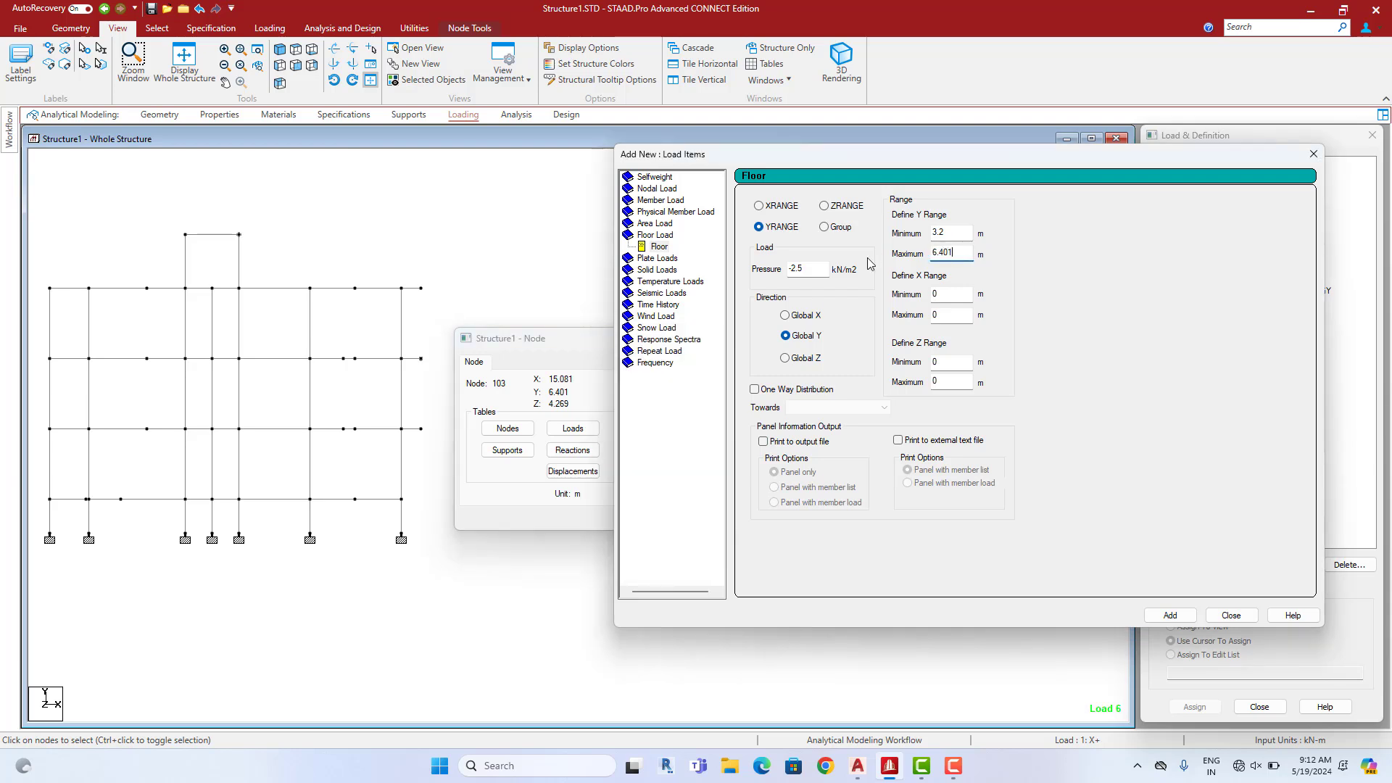
click(1171, 615)
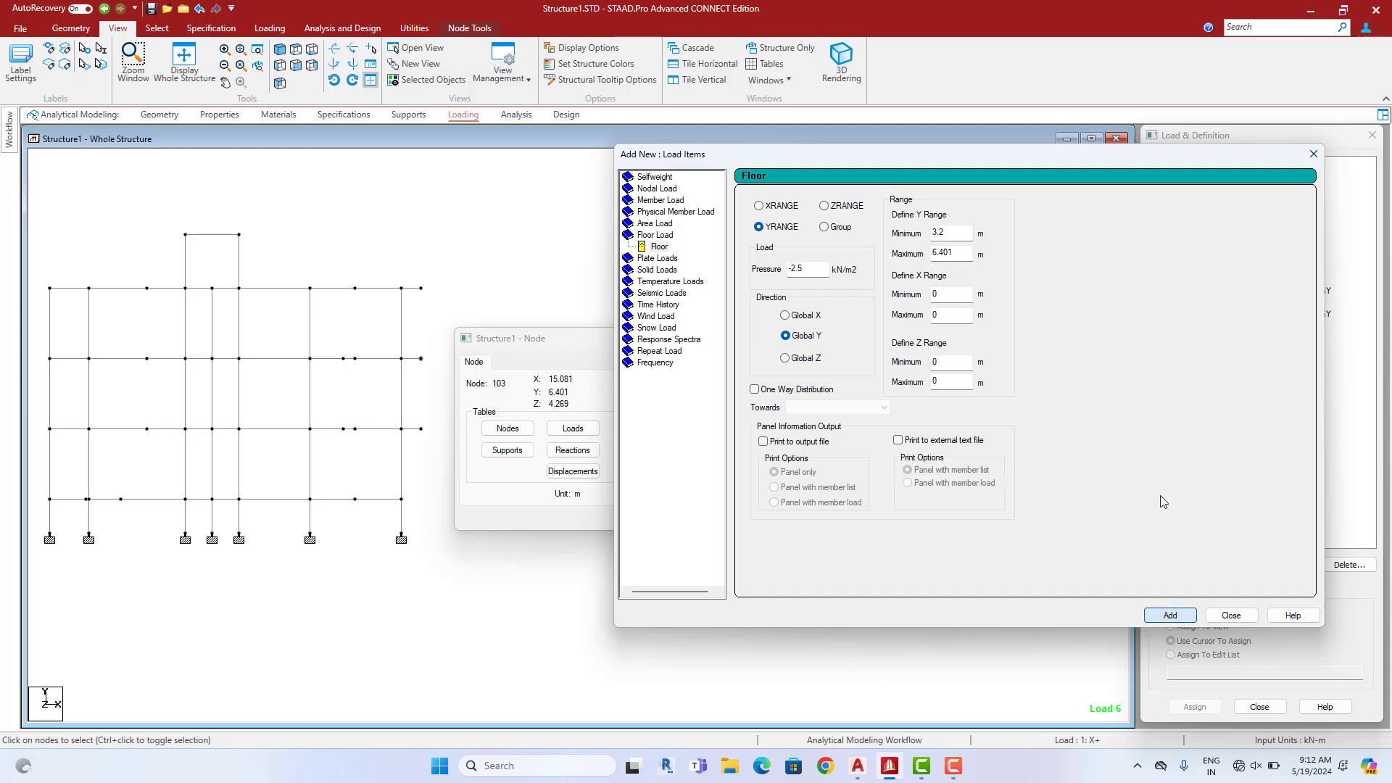
Set the pressure for the next live floor load to -1.5 kN/m2 and look up the coordinates of a main-roof node
drag(1138, 166, 1173, 151)
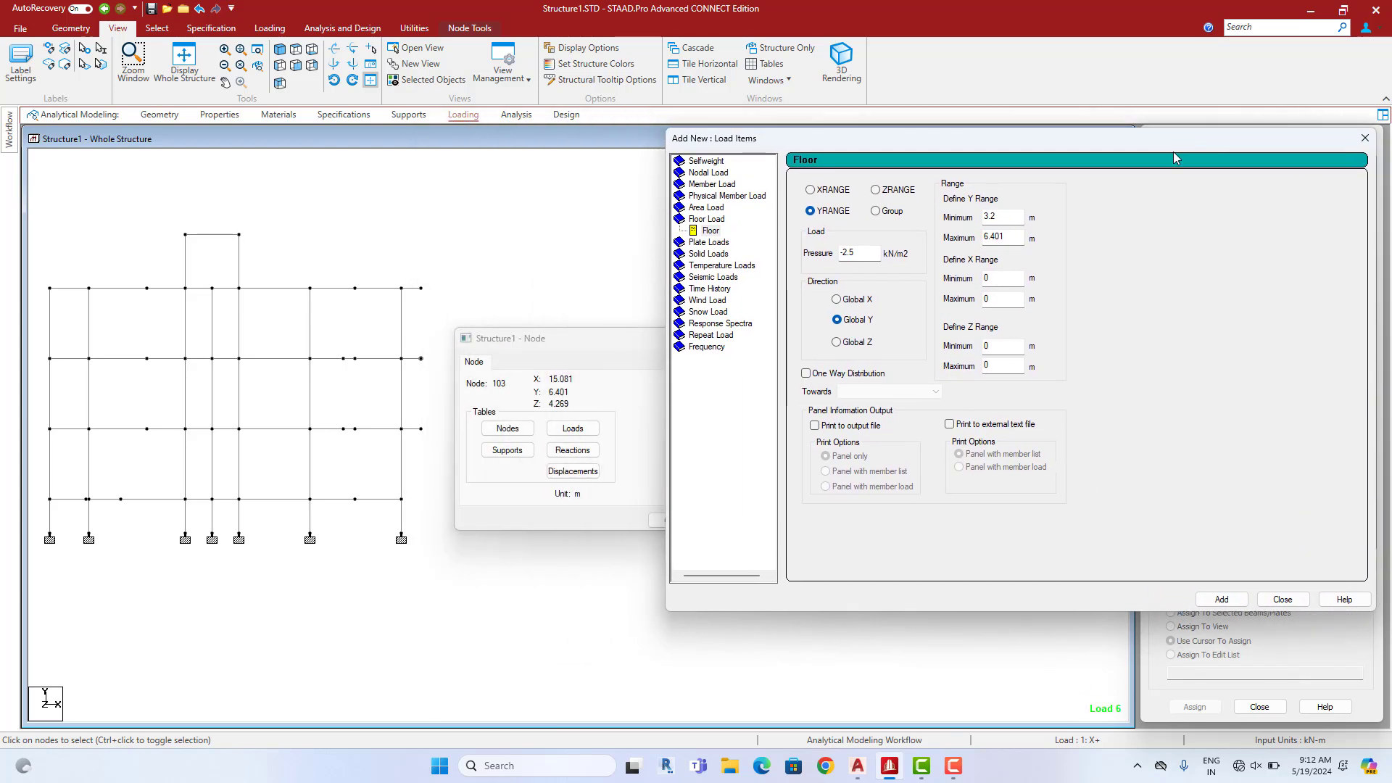
drag(868, 252, 811, 259)
text(-1.5)
click(423, 289)
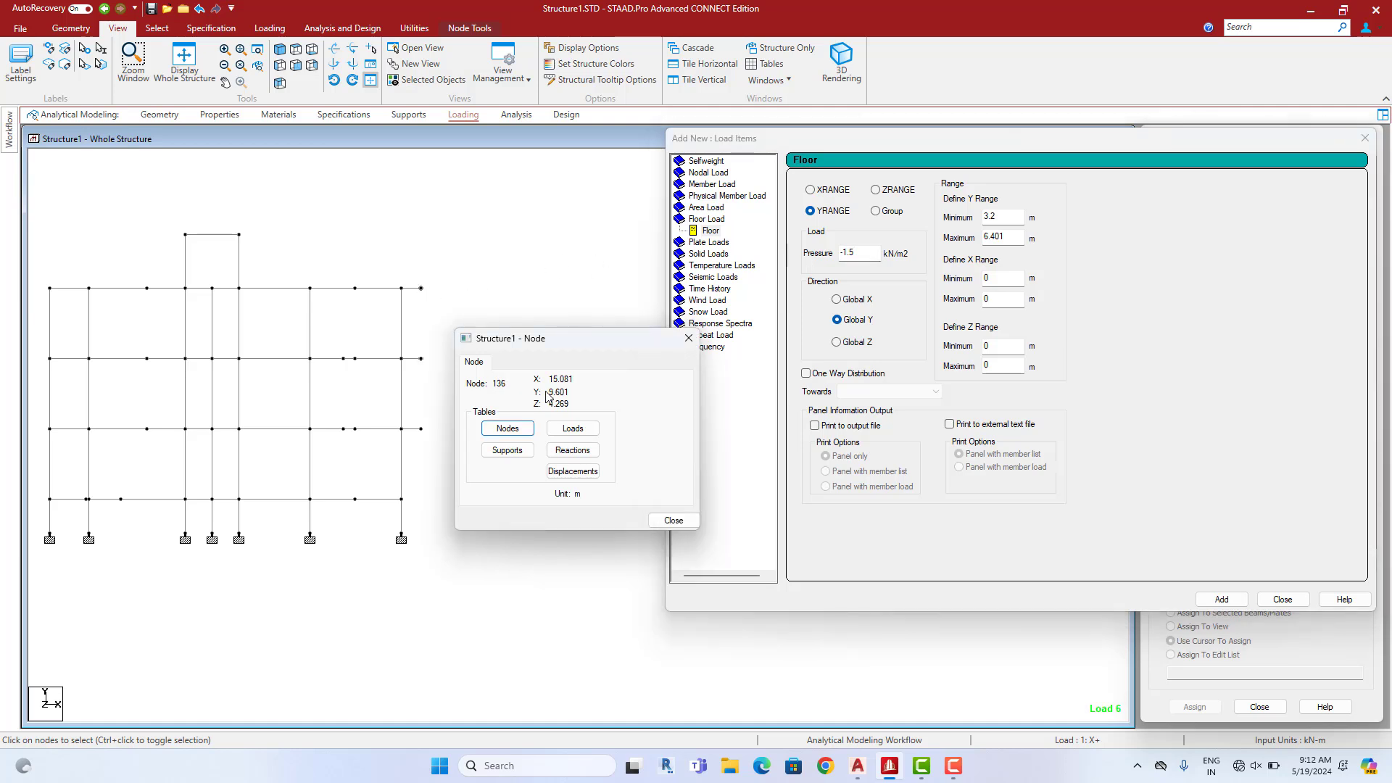
Set the Y range from 9.5 m to 9.7 m, add this roof live load, and close the load item and node windows
drag(1020, 218, 949, 217)
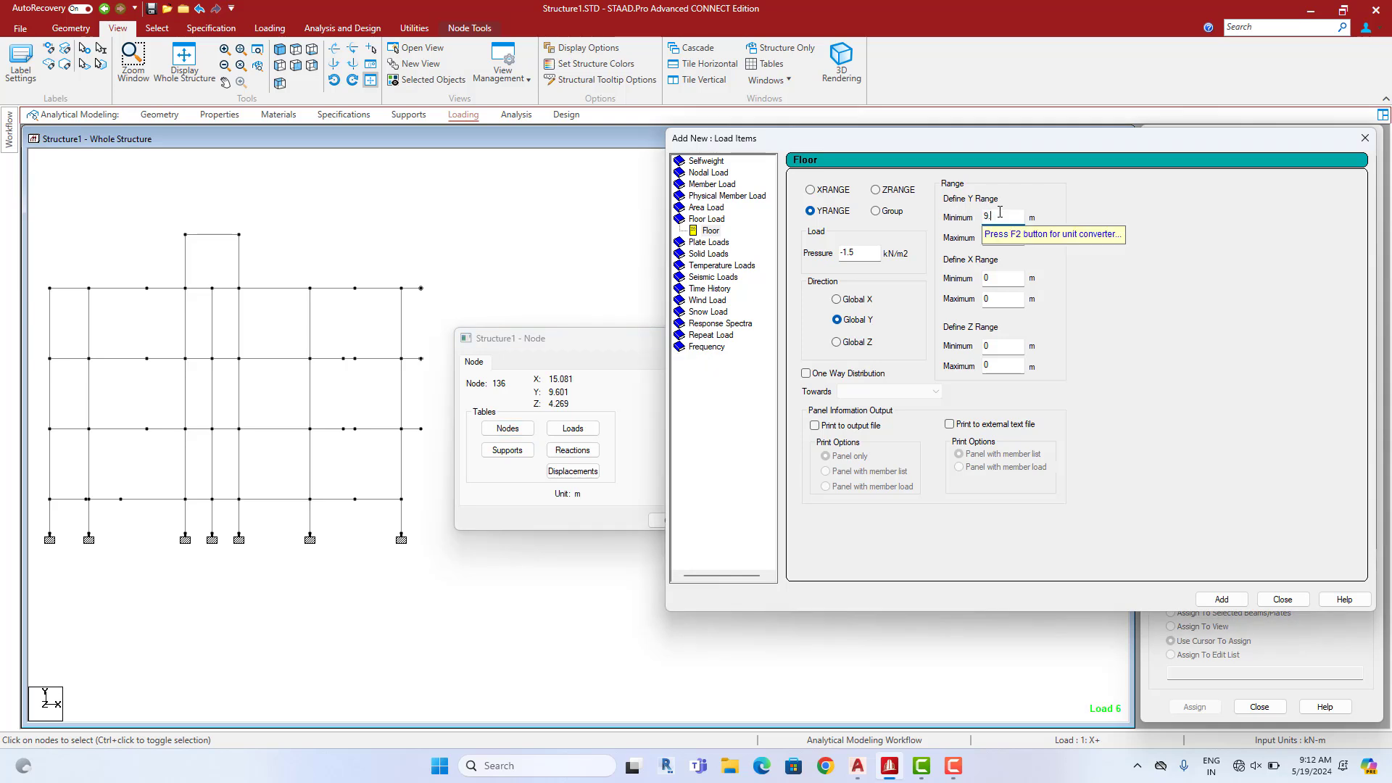
key(BackSpace)
text(5)
key(Tab)
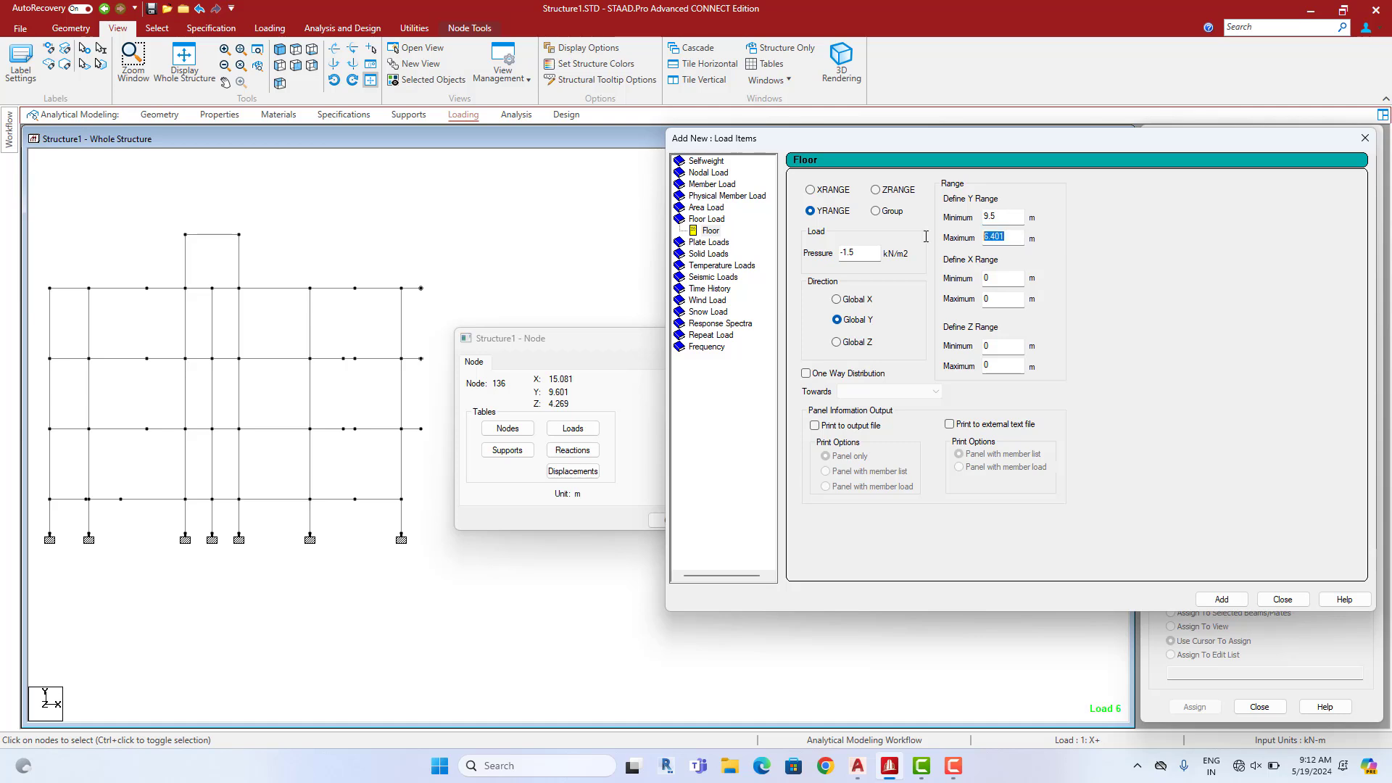
text(9.7)
click(1222, 599)
click(1283, 598)
click(689, 338)
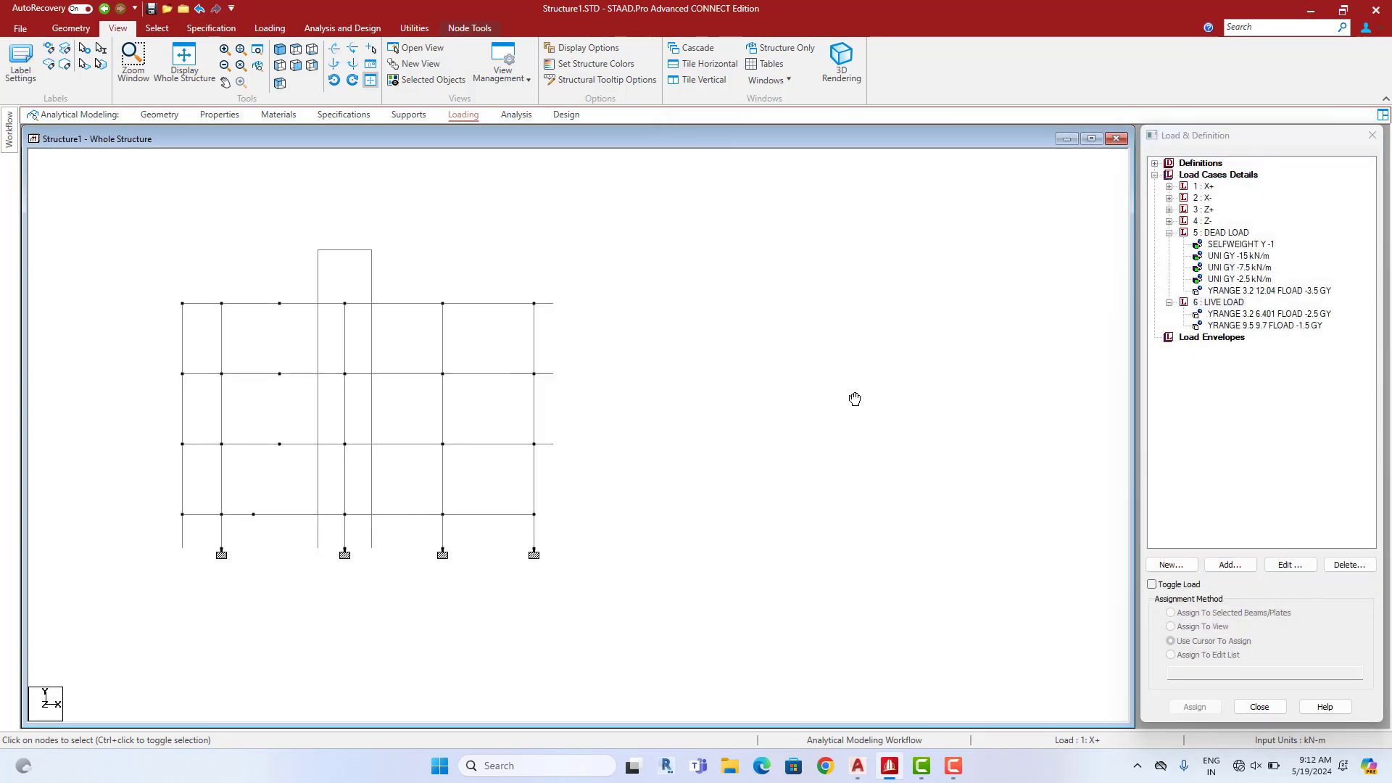
Examine in turn where the live floor loads and each of the dead load items act on the model
click(1264, 314)
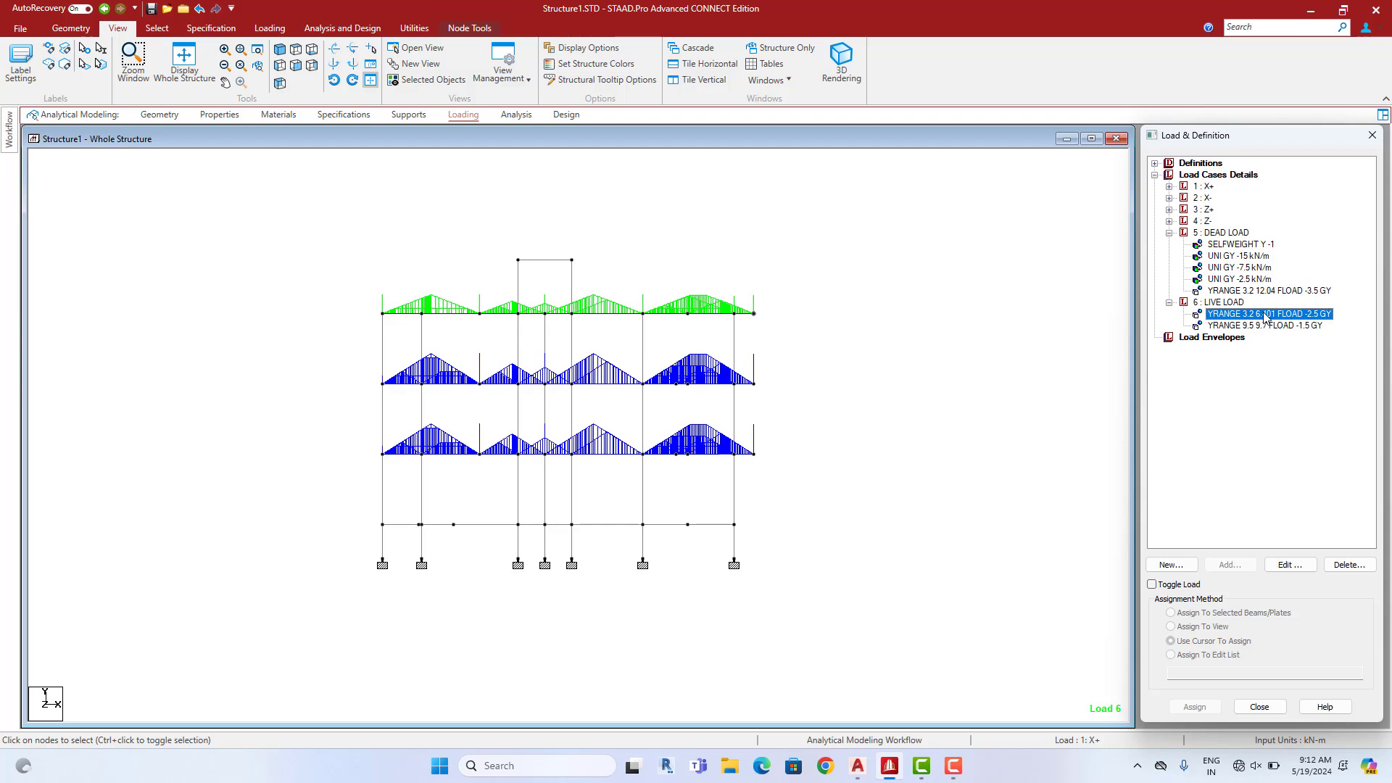
click(1309, 327)
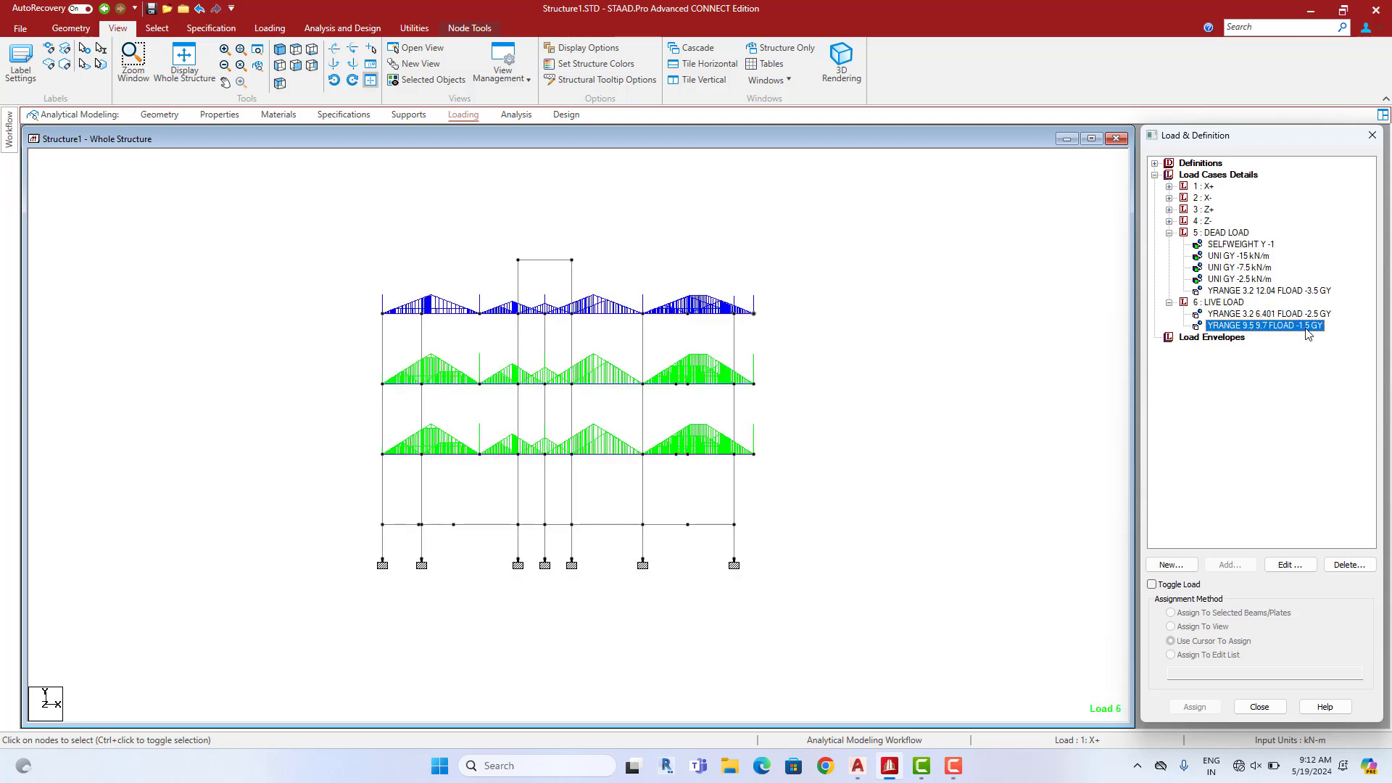
click(1251, 244)
click(1250, 256)
click(1251, 268)
click(1254, 279)
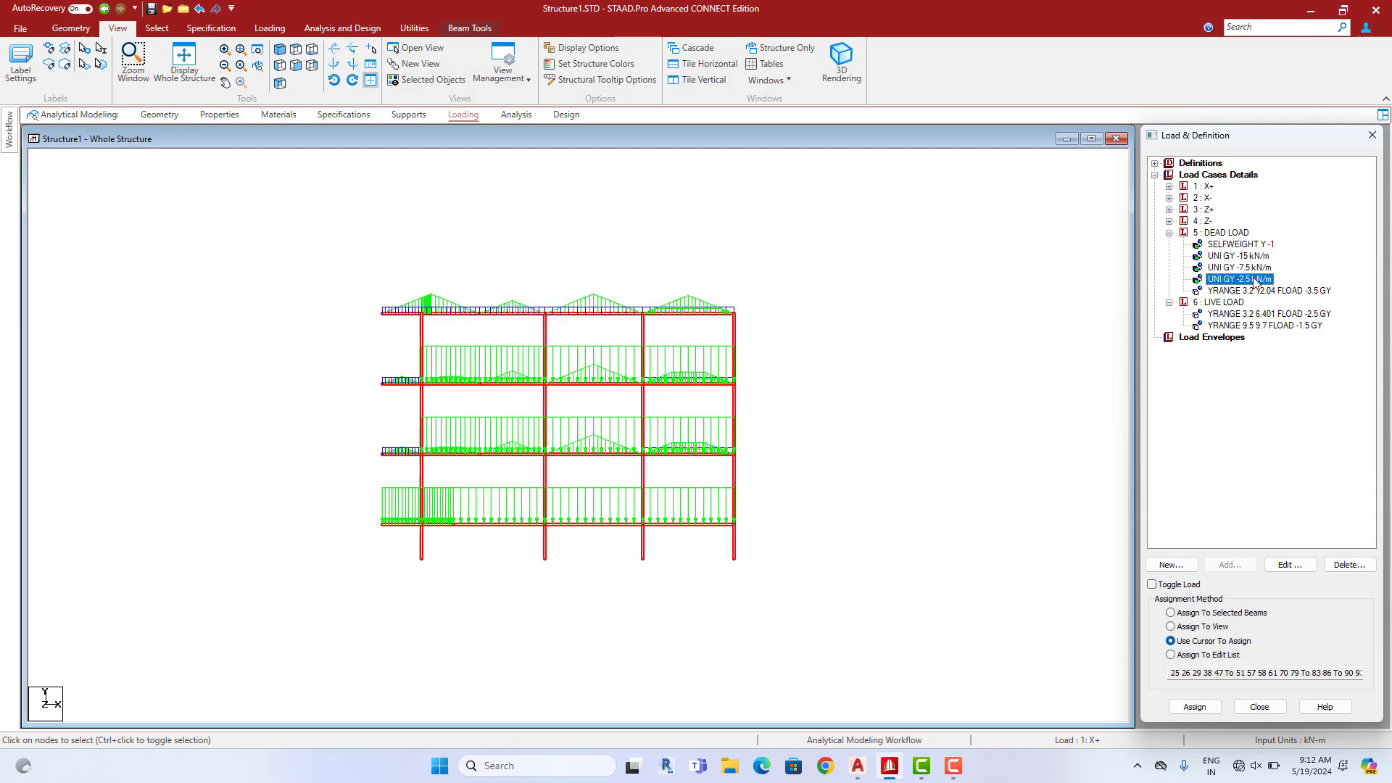
click(1258, 291)
click(1100, 314)
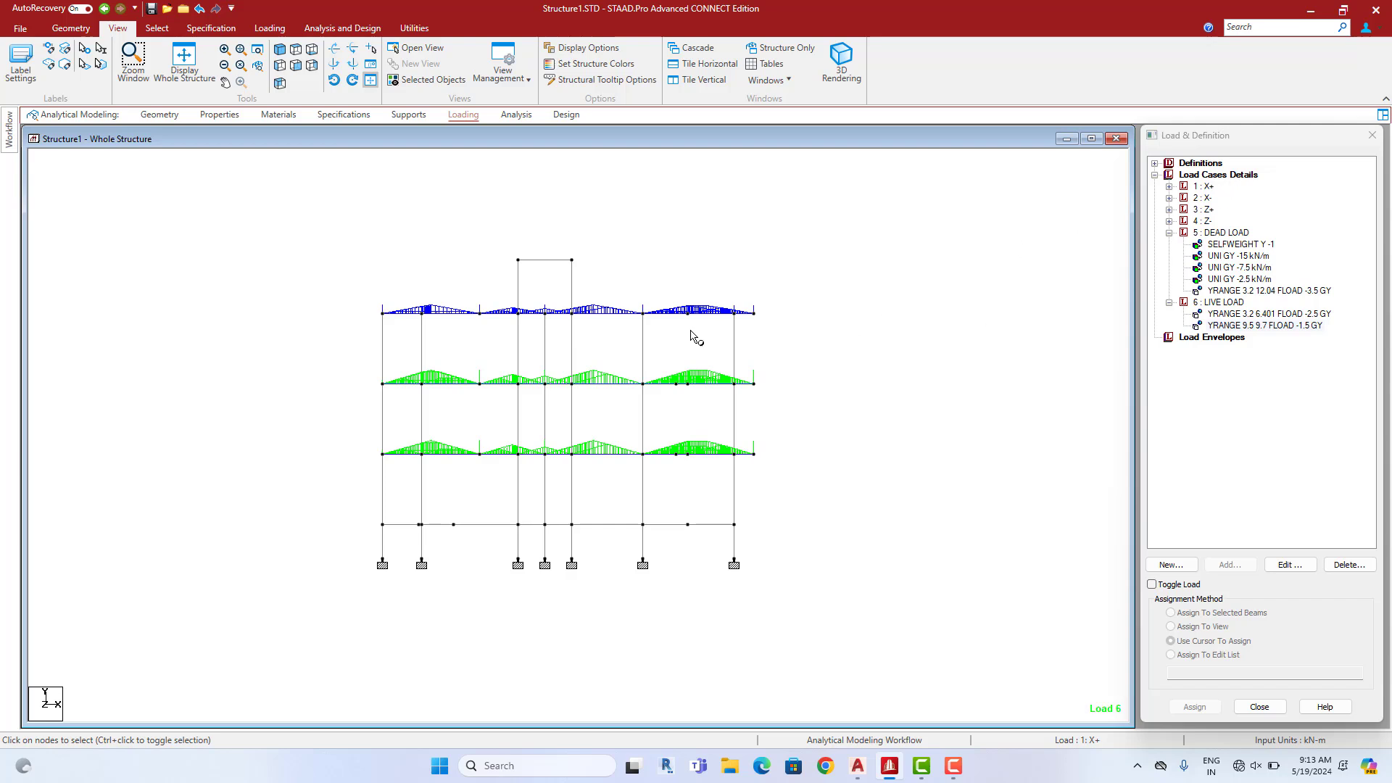
scroll(789, 325, up, 2)
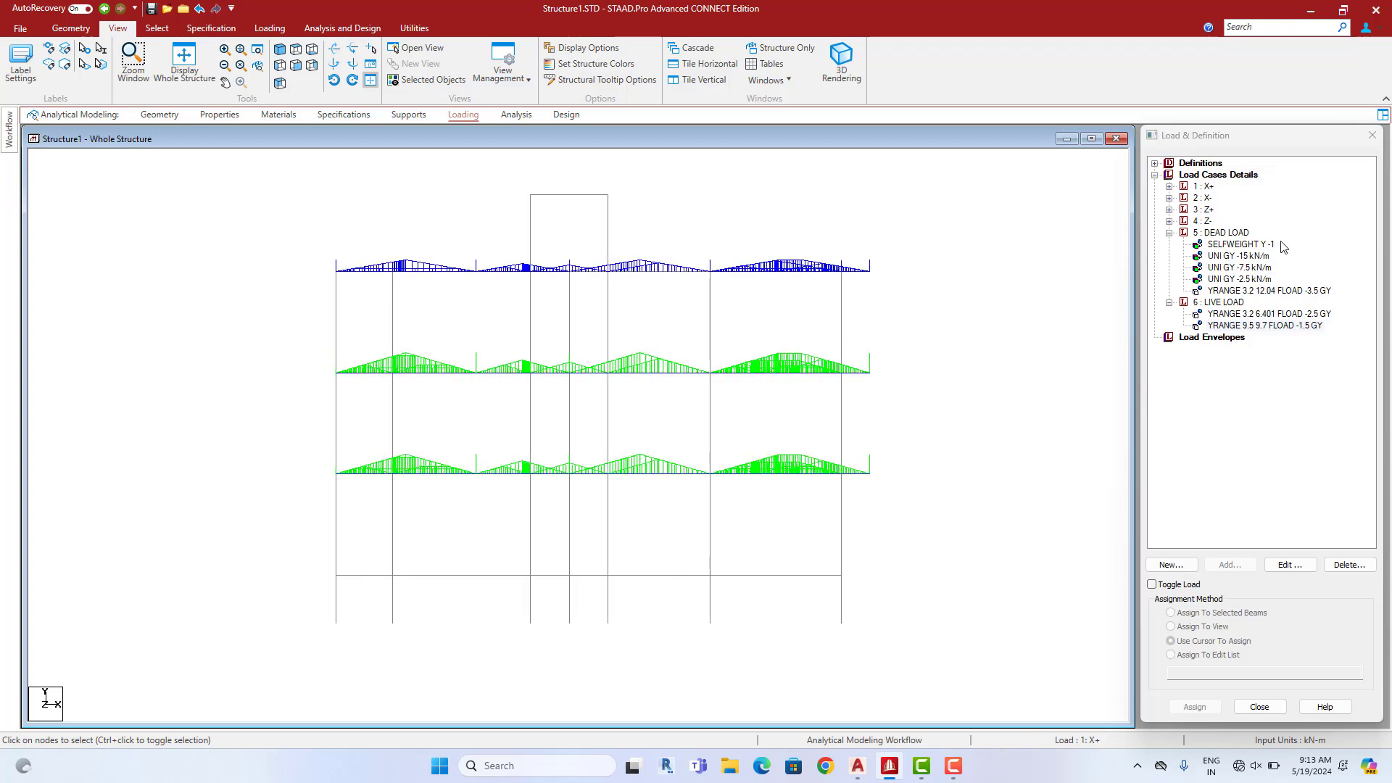
Add load combination 7 of normal type, combining DEAD LOAD and LIVE LOAD with a factor of 1.5 each
click(1229, 179)
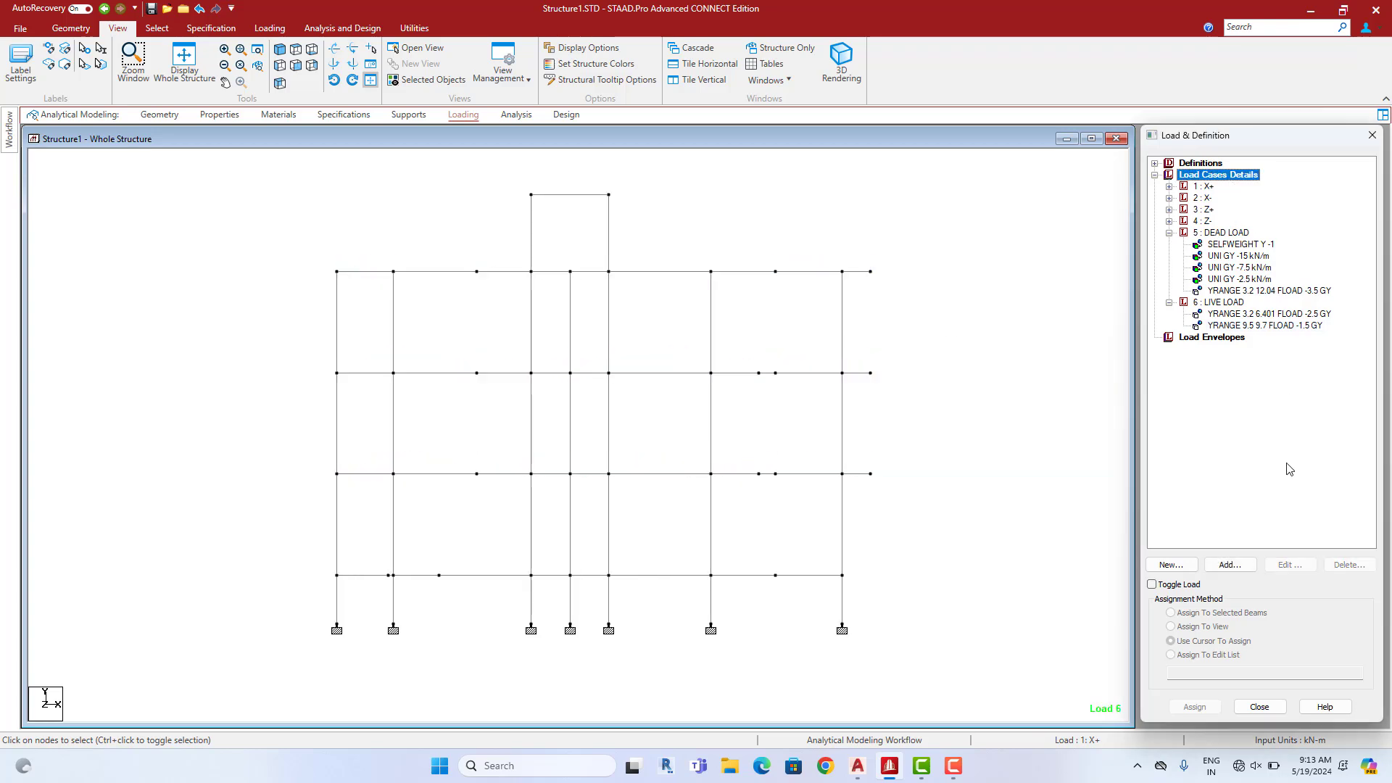
click(1230, 565)
click(469, 258)
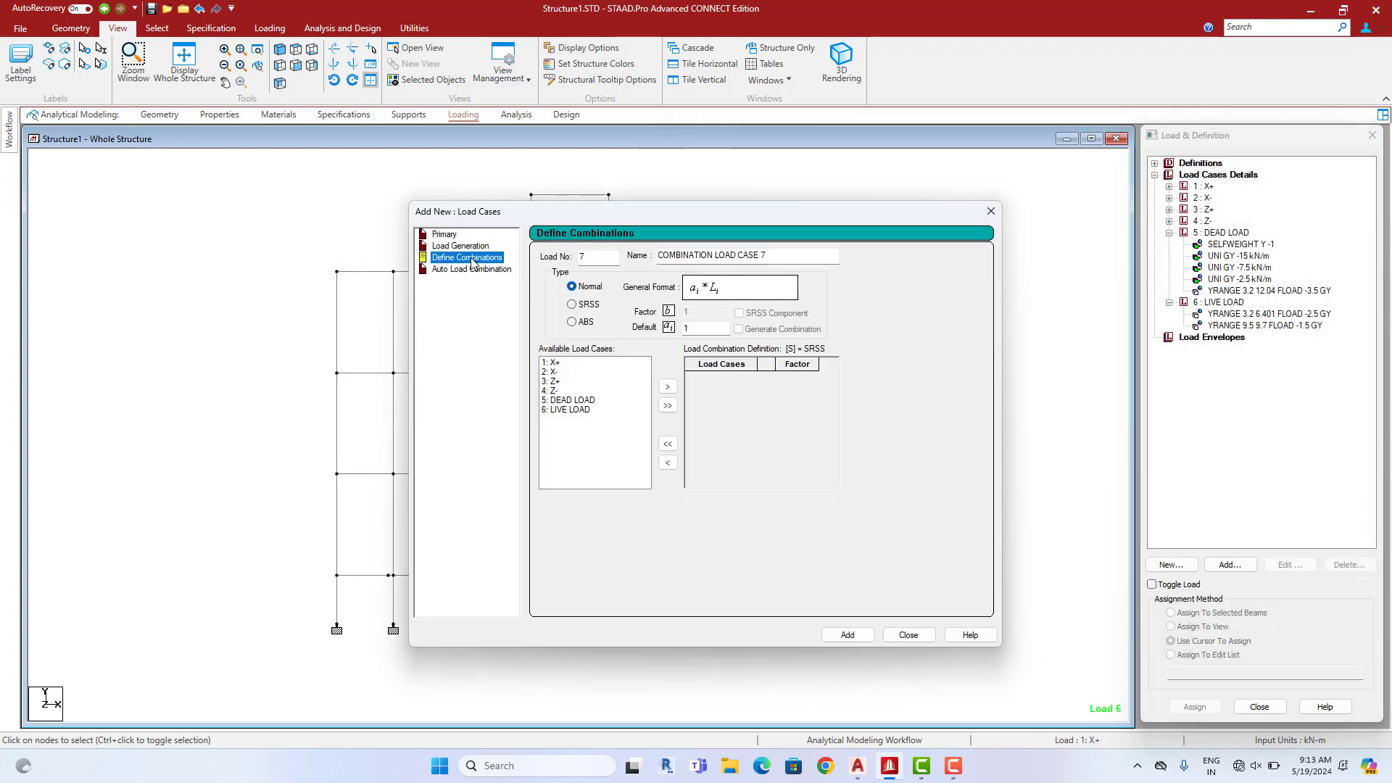
click(703, 331)
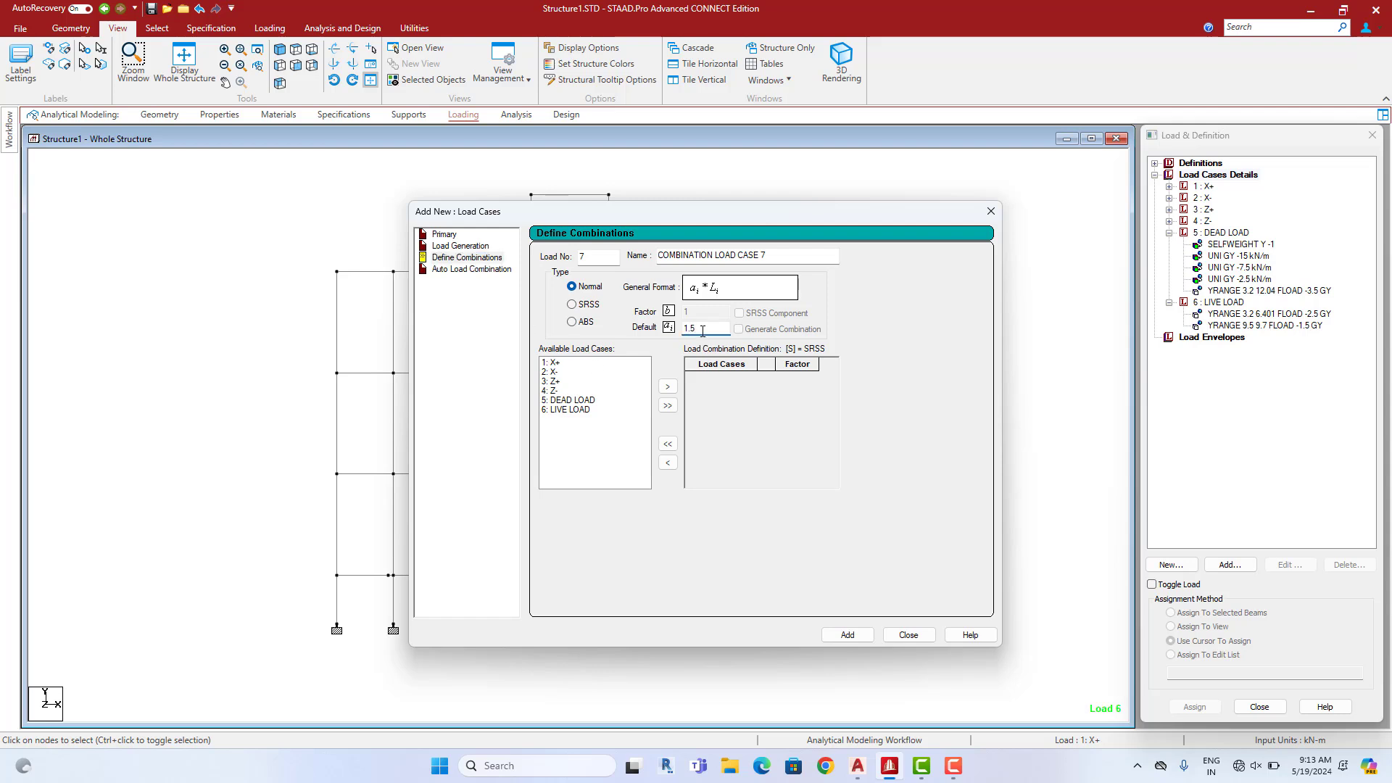
drag(576, 400, 577, 411)
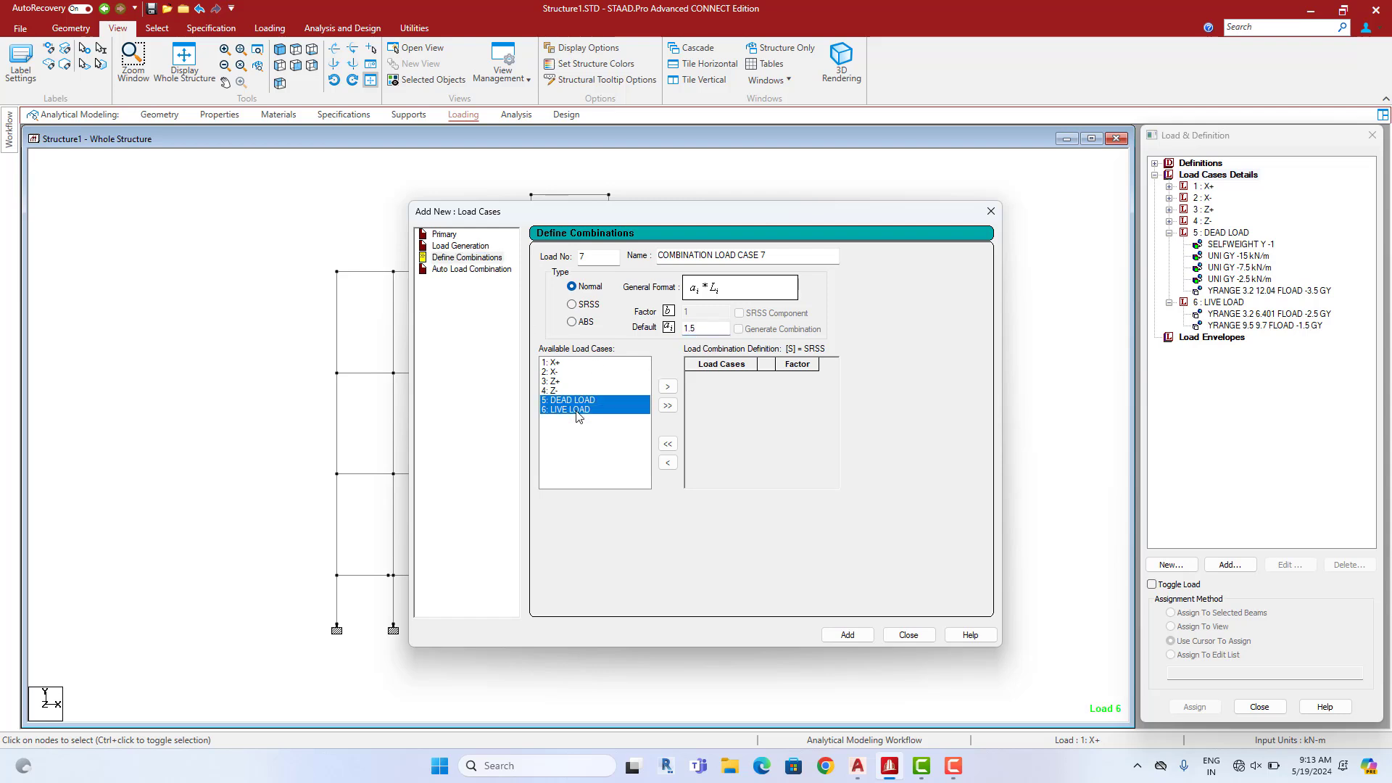
click(666, 389)
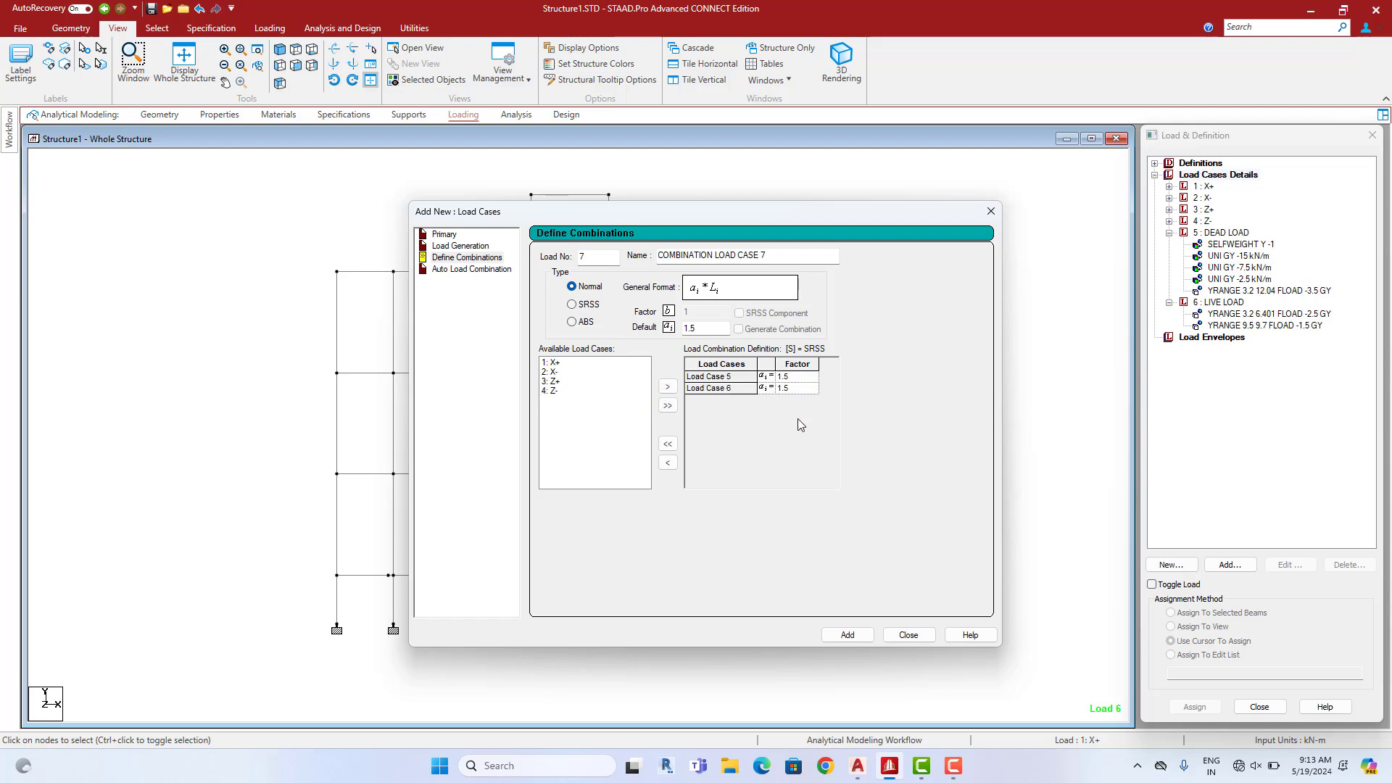
click(851, 635)
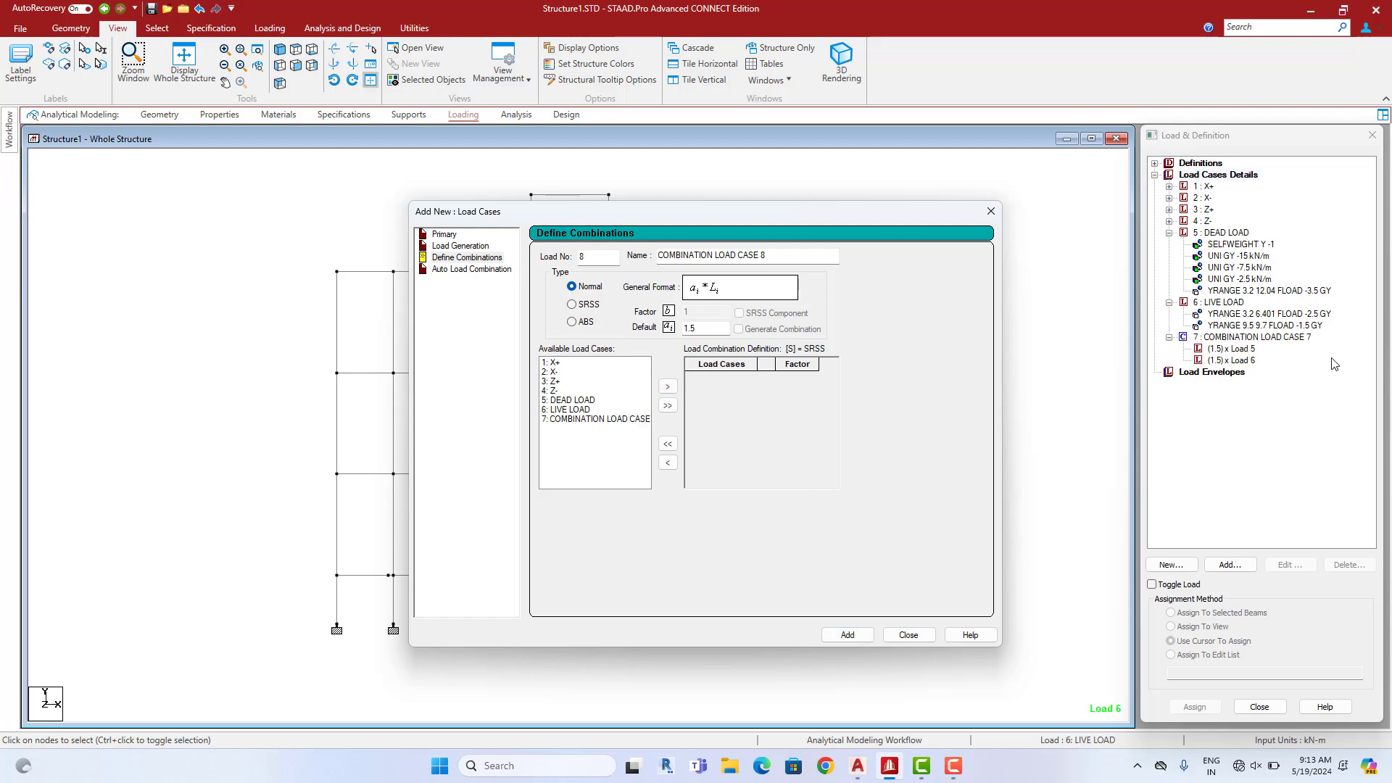
Add load combination 8 of normal type, combining X+, DEAD LOAD and LIVE LOAD with a factor of 1.2 each
click(708, 326)
drag(565, 401, 565, 411)
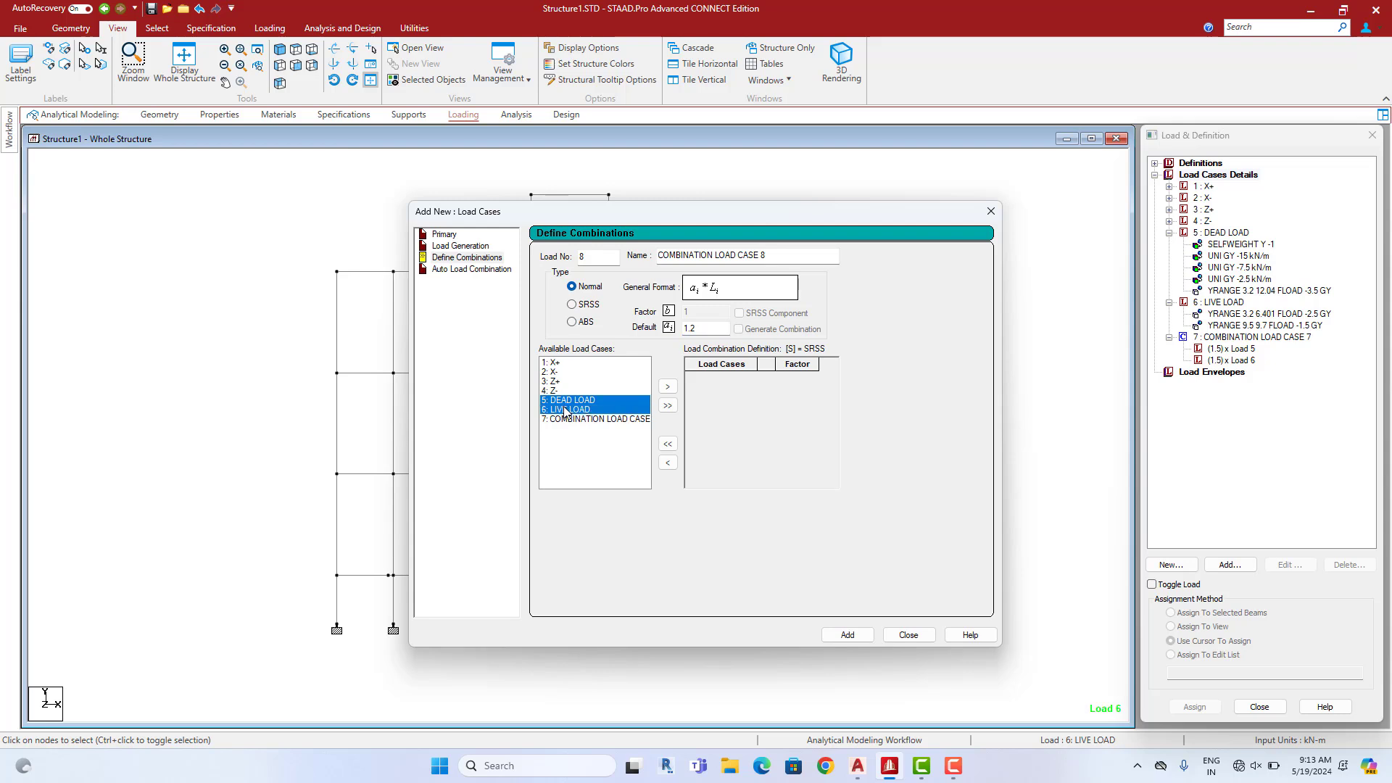
ctrl+click(556, 364)
click(667, 406)
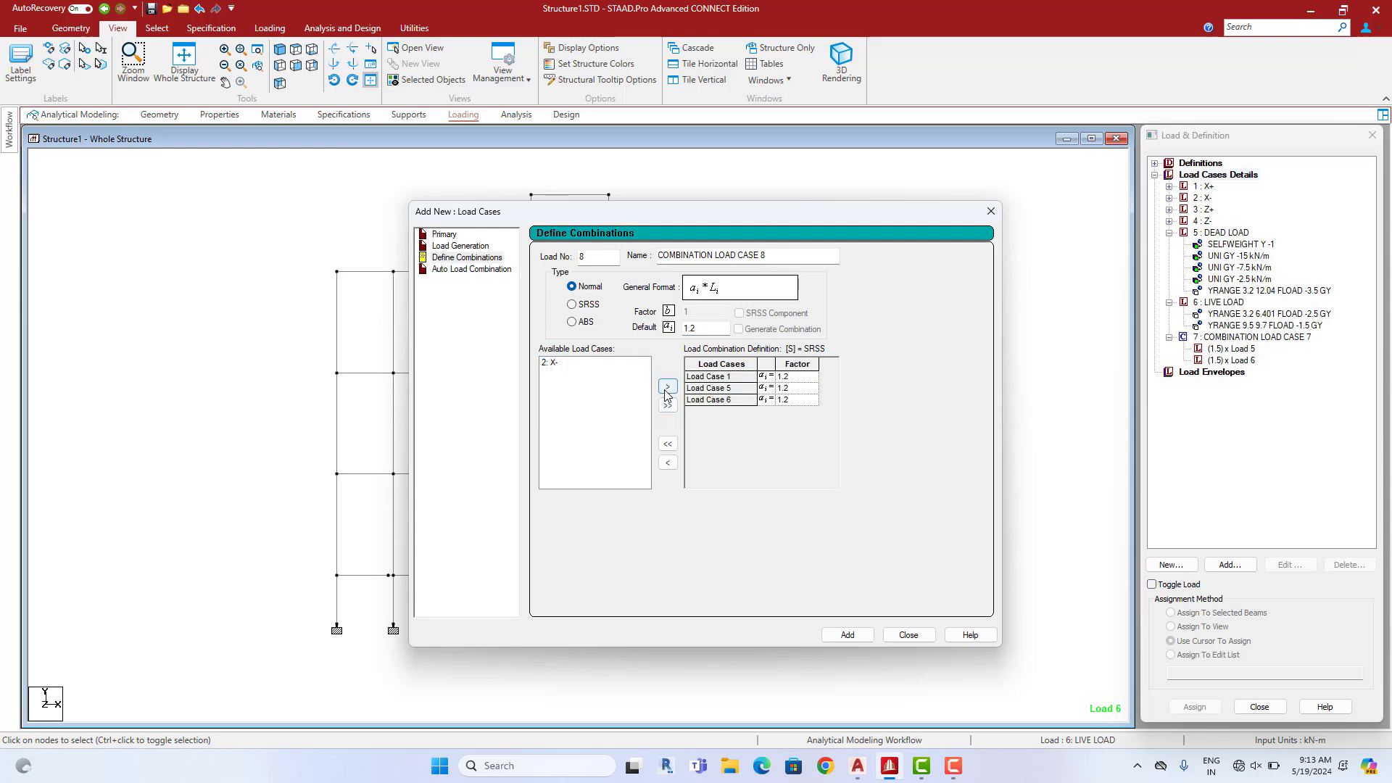
click(847, 634)
Add load combination 9, combining X-, DEAD LOAD and LIVE LOAD with a factor of 1.2 each
click(558, 371)
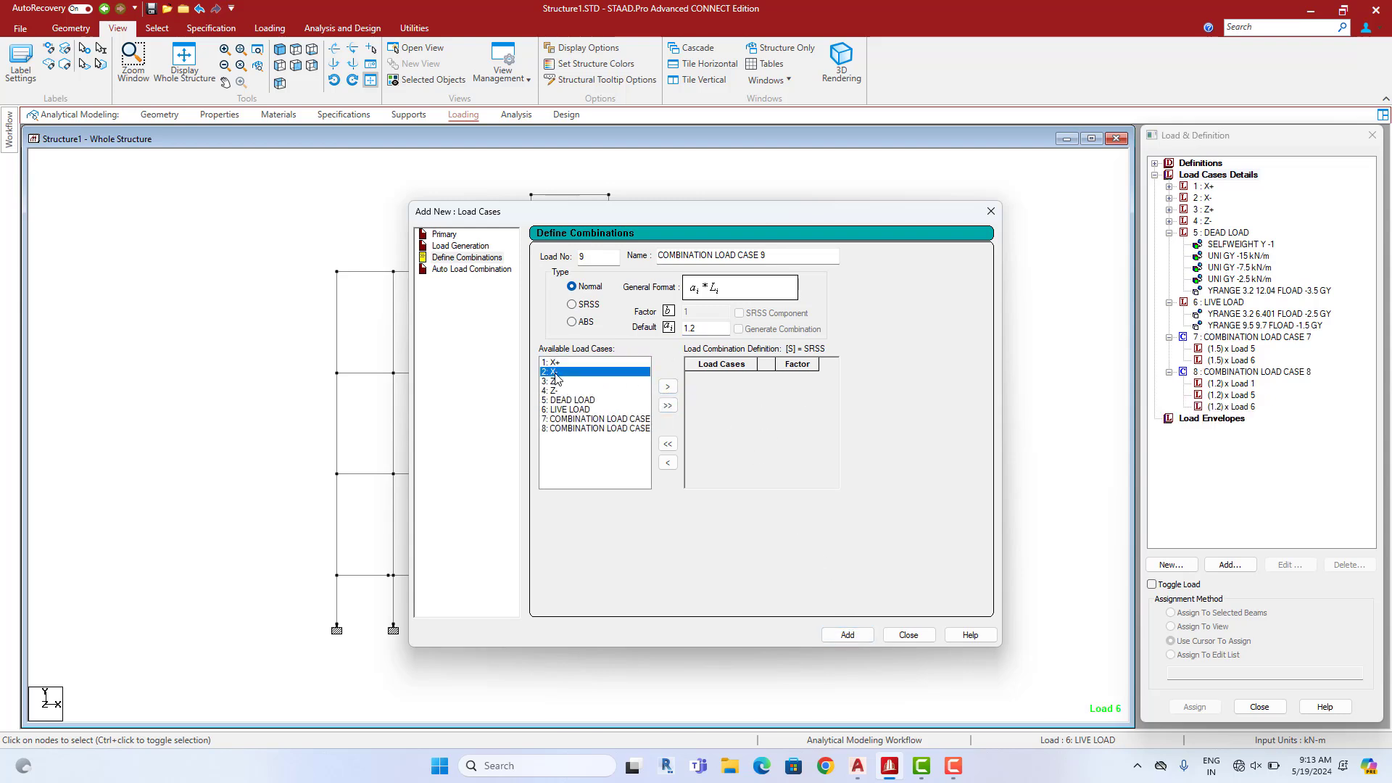
ctrl+drag(573, 400, 573, 409)
click(667, 386)
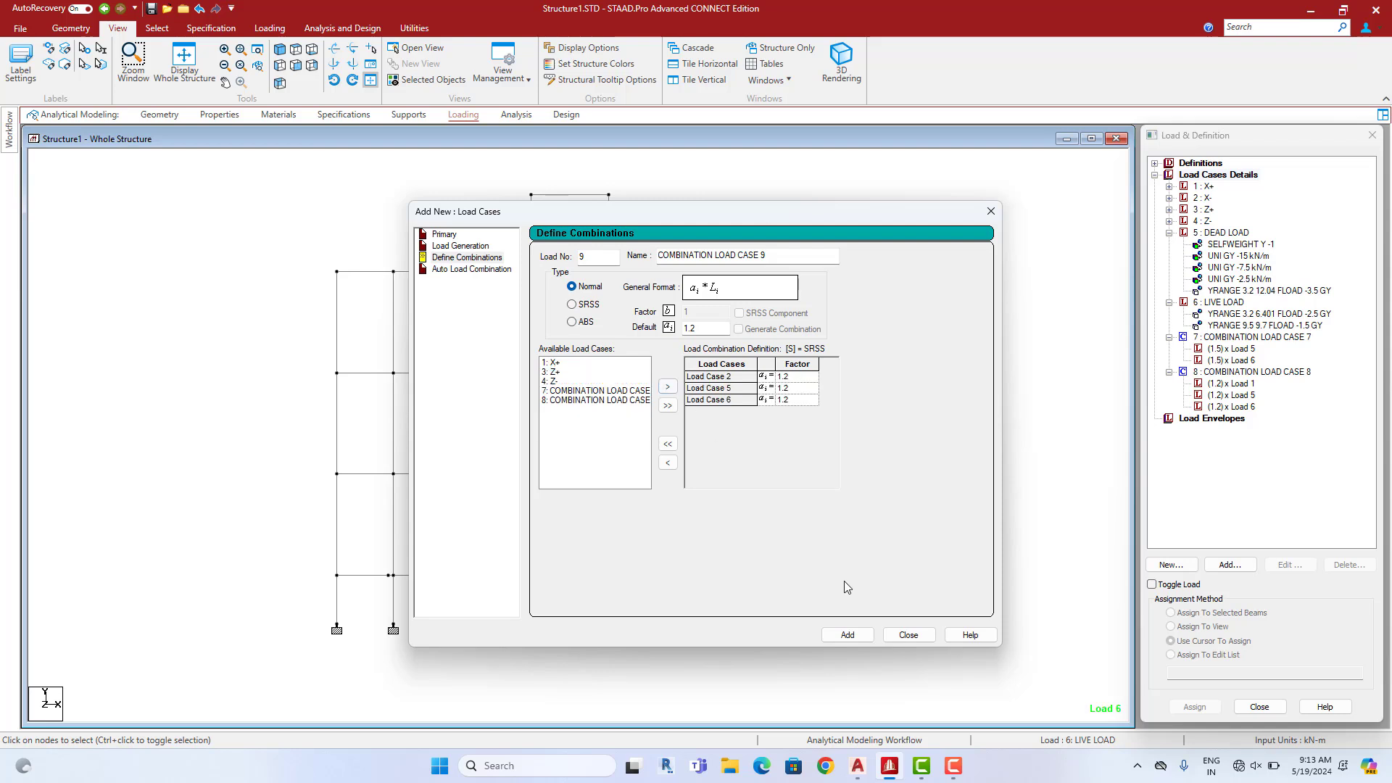
click(847, 634)
Add load combination 10, combining Z+, DEAD LOAD and LIVE LOAD with a factor of 1.2 each
click(556, 380)
ctrl+drag(573, 400, 572, 409)
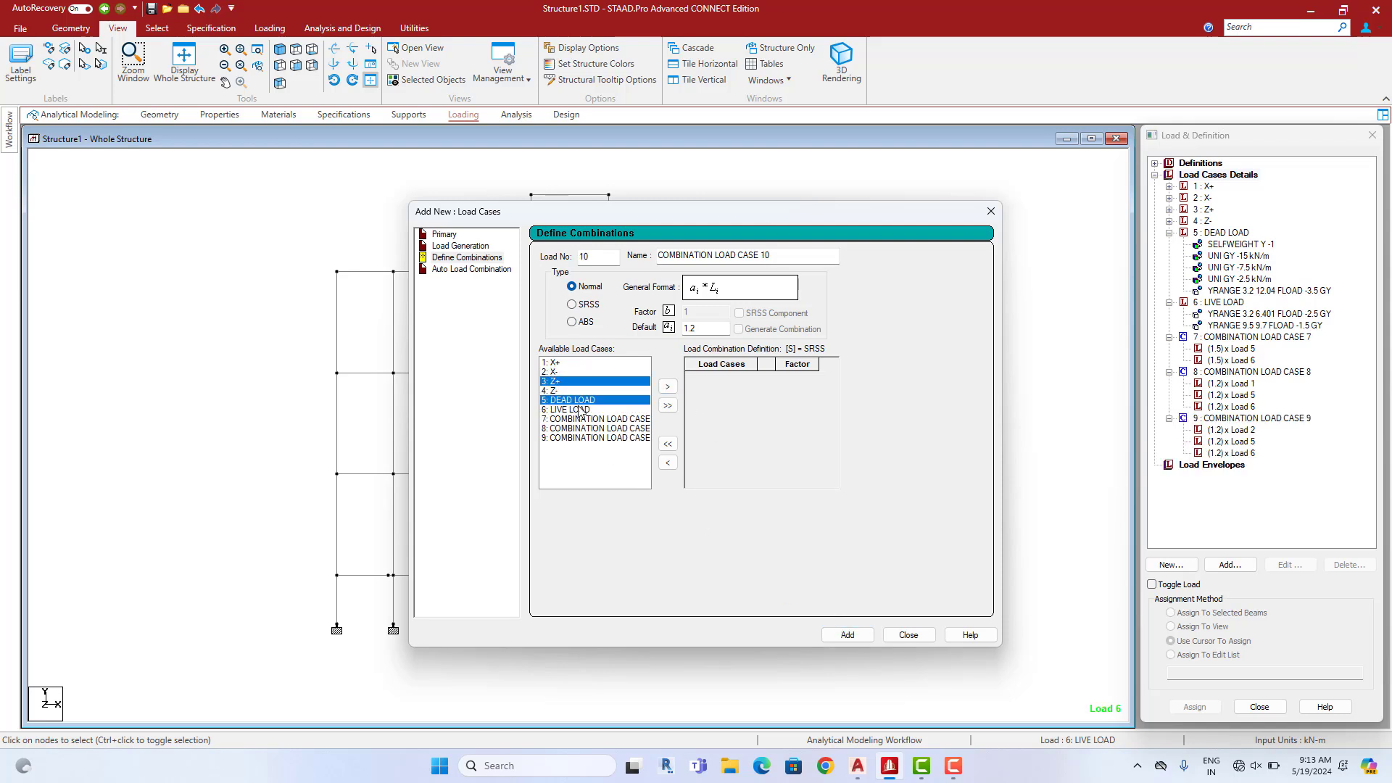
click(667, 385)
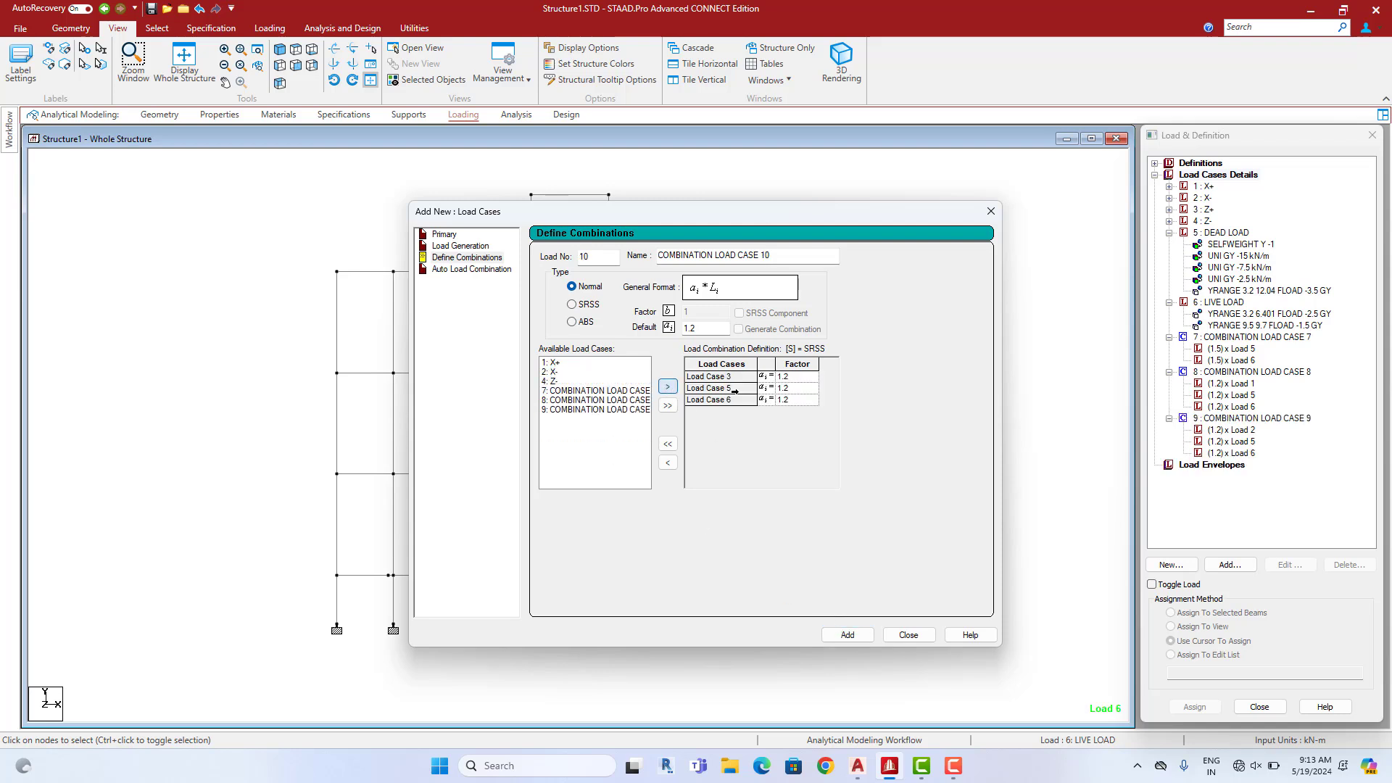
click(846, 634)
Add load combination 11, combining Z-, DEAD LOAD and LIVE LOAD at 1.2 each, and finish defining load cases
drag(551, 392, 554, 412)
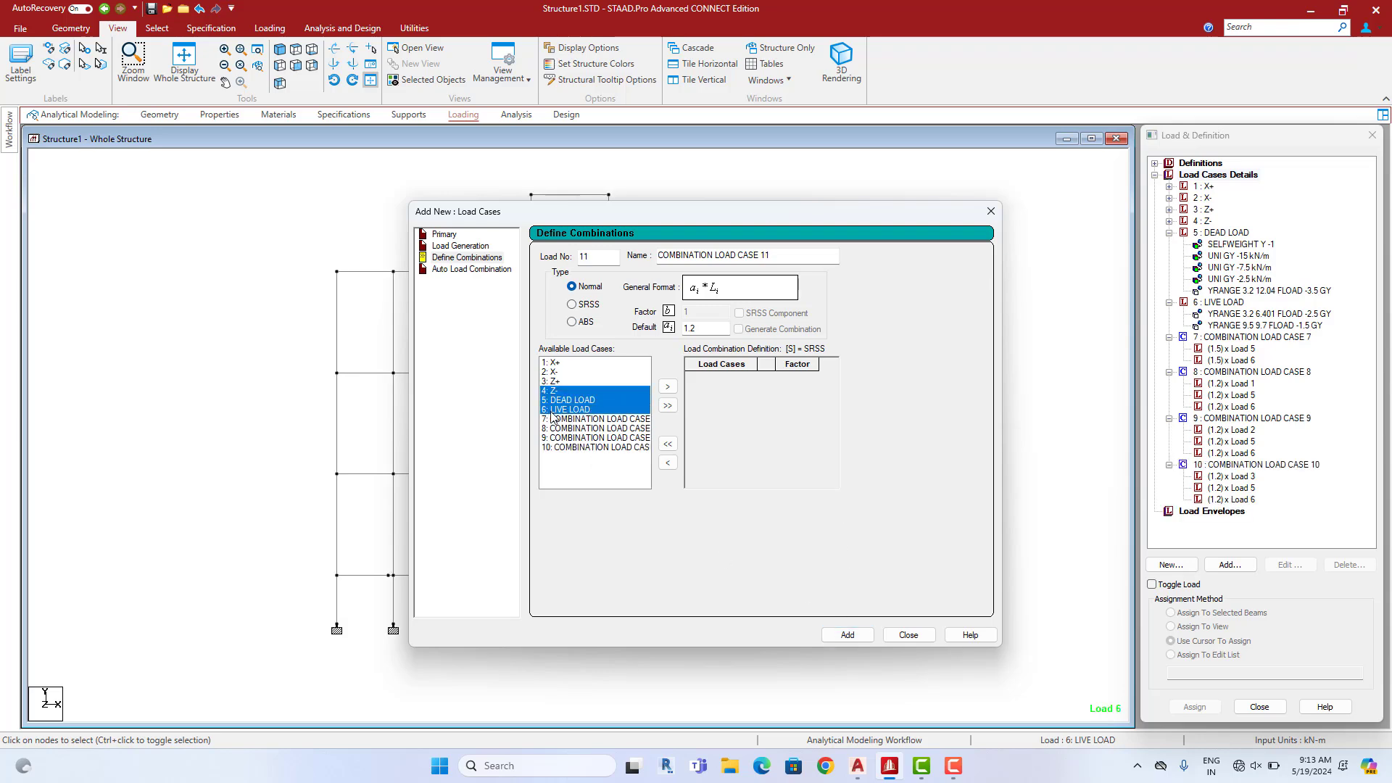
click(667, 386)
click(846, 635)
click(911, 636)
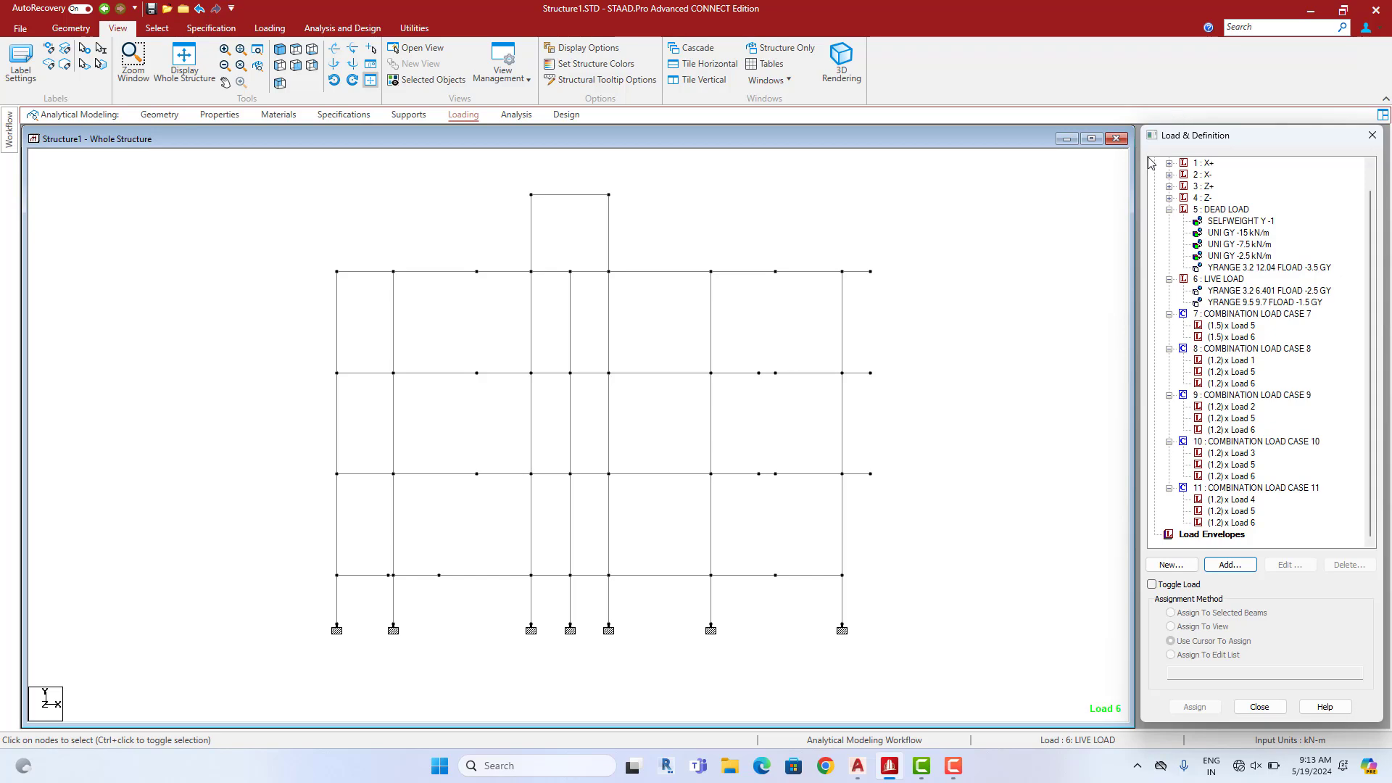
Add a Perform Analysis command with the No Print option and close the analysis commands dialog
click(1058, 268)
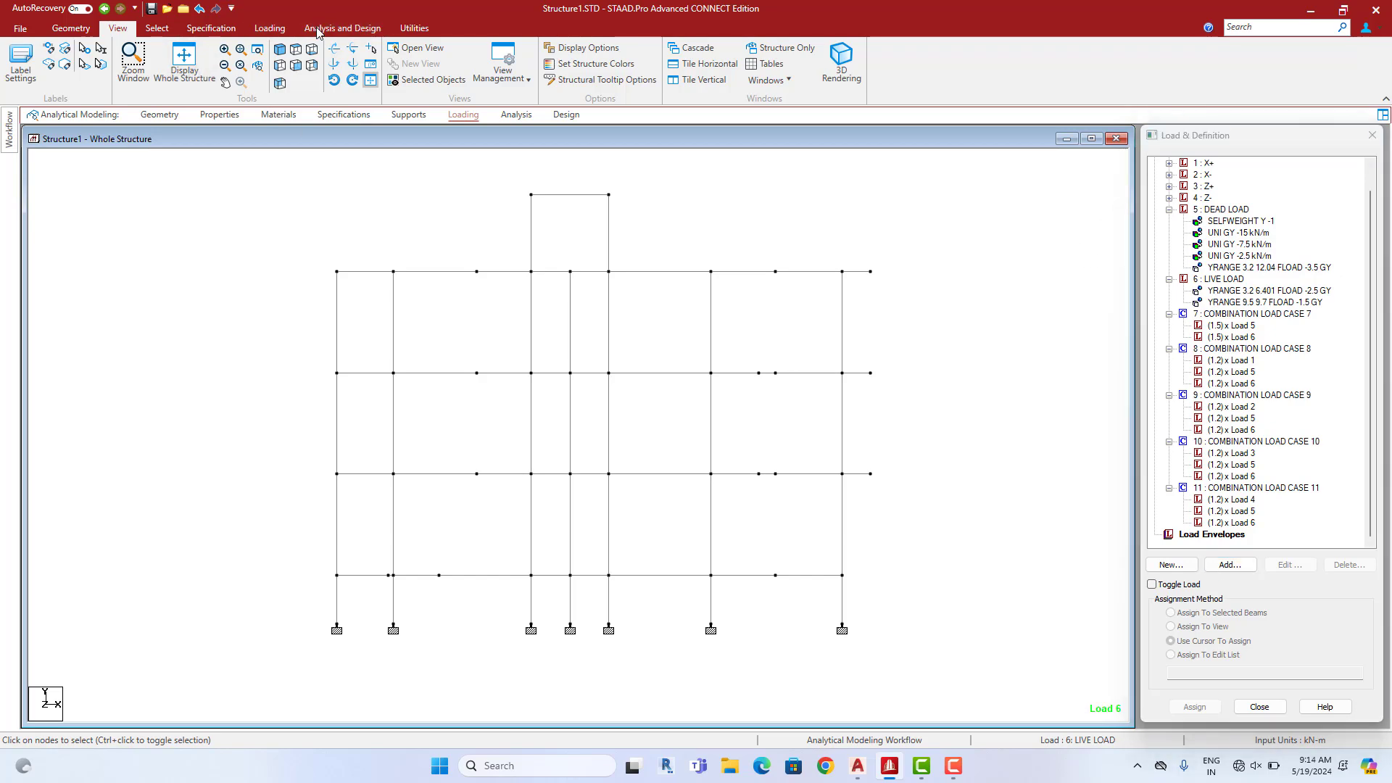
click(343, 28)
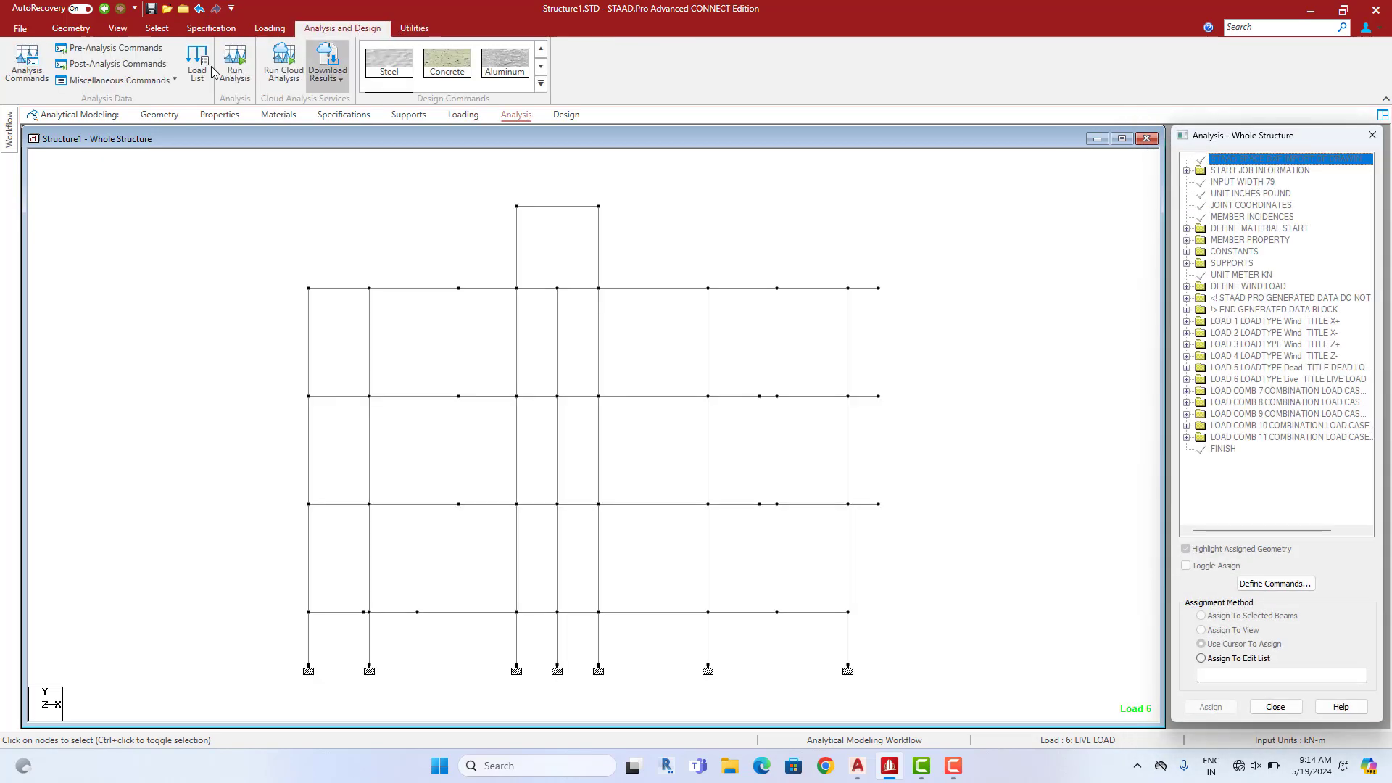
click(40, 77)
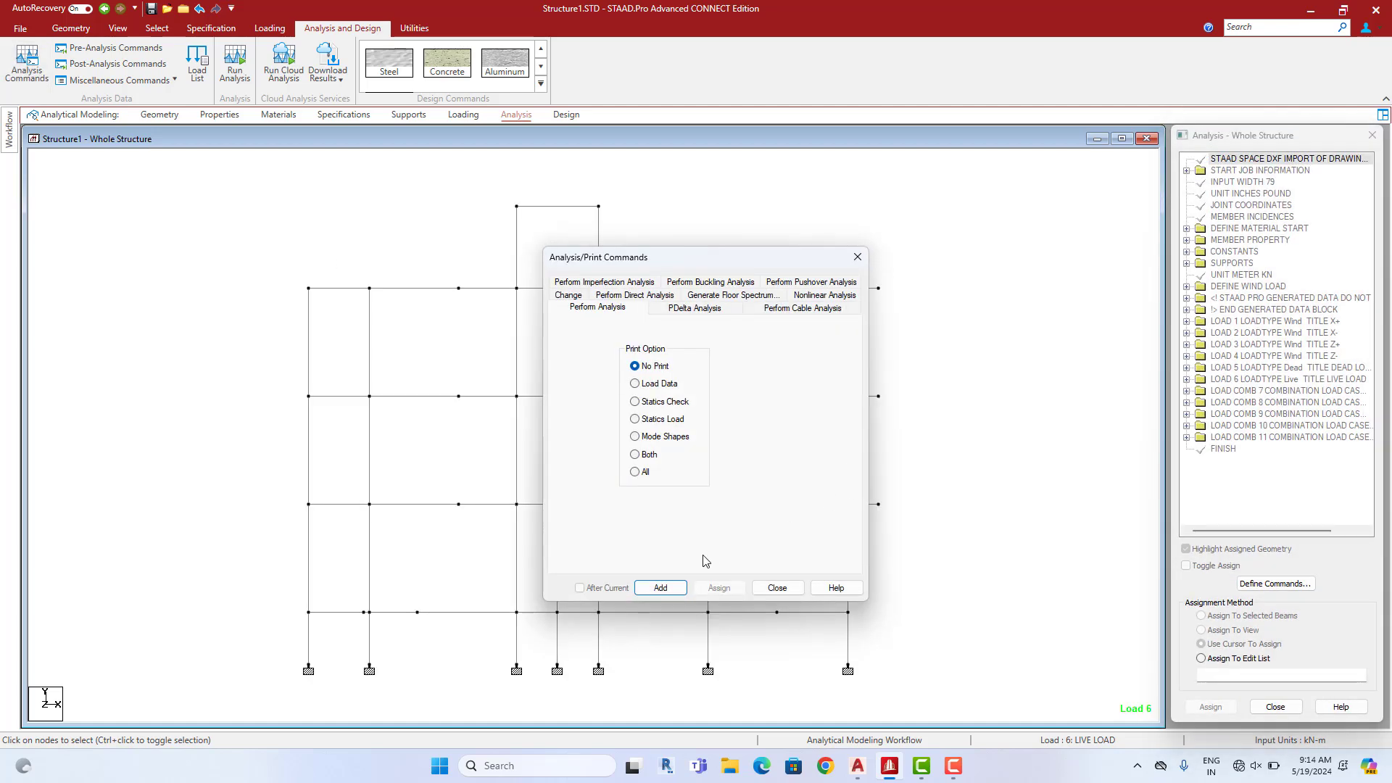
click(661, 587)
click(777, 587)
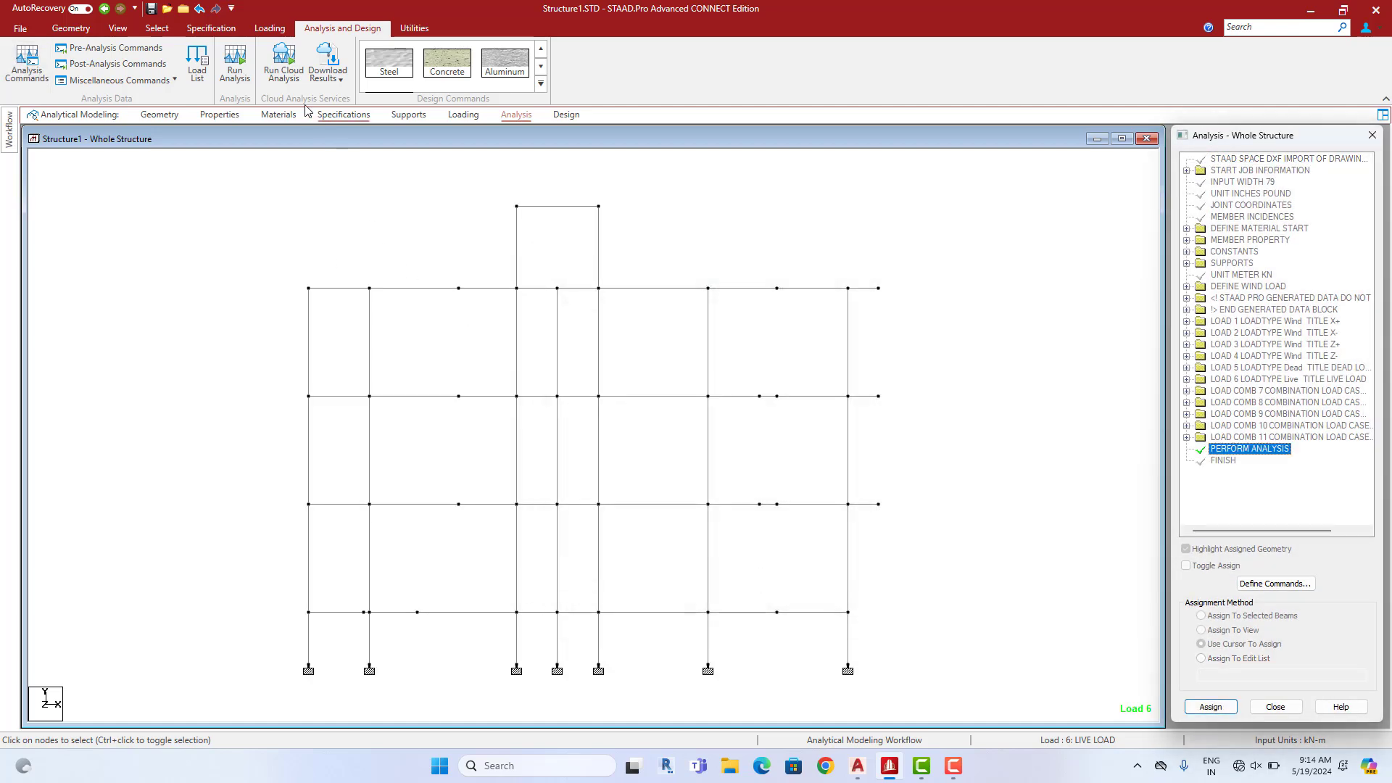
Add a post-analysis load list containing all load cases and combinations 1 to 11
click(115, 64)
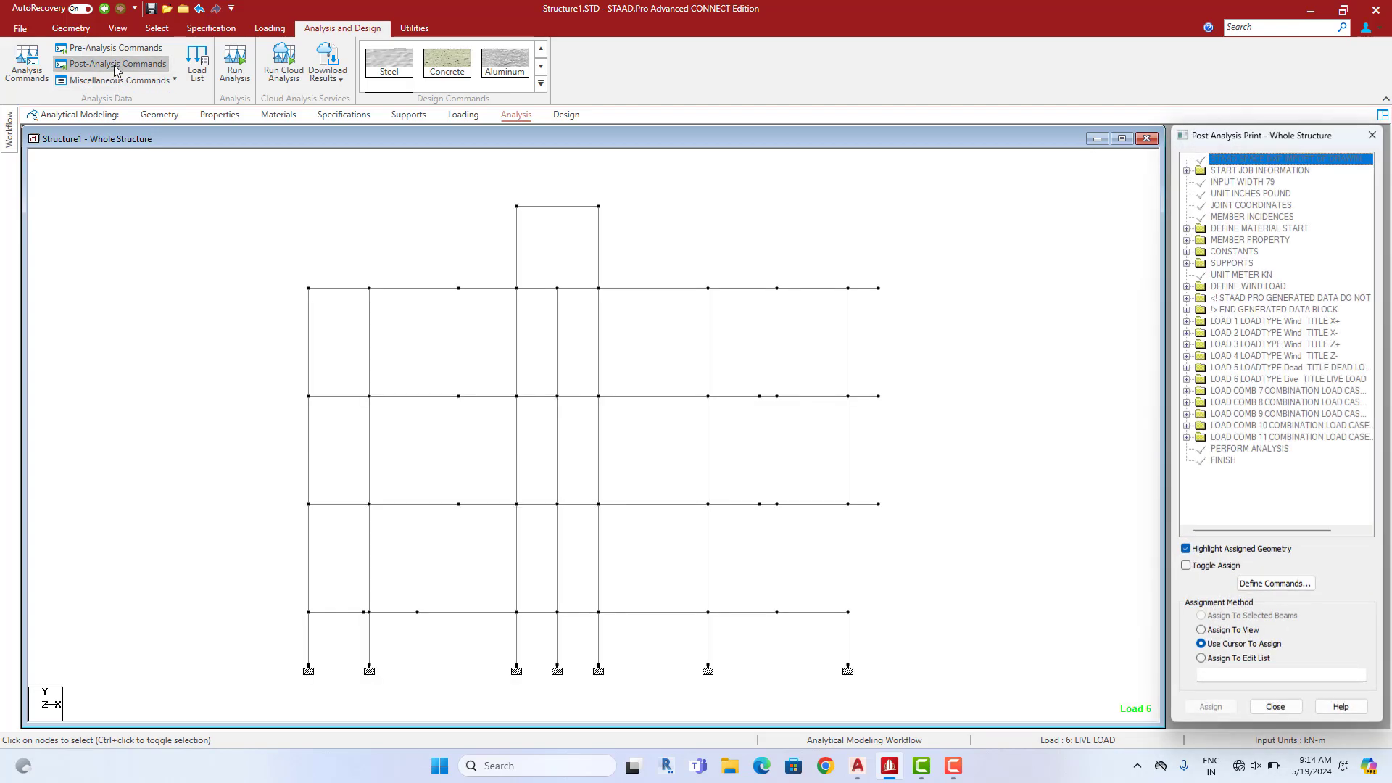
click(1275, 583)
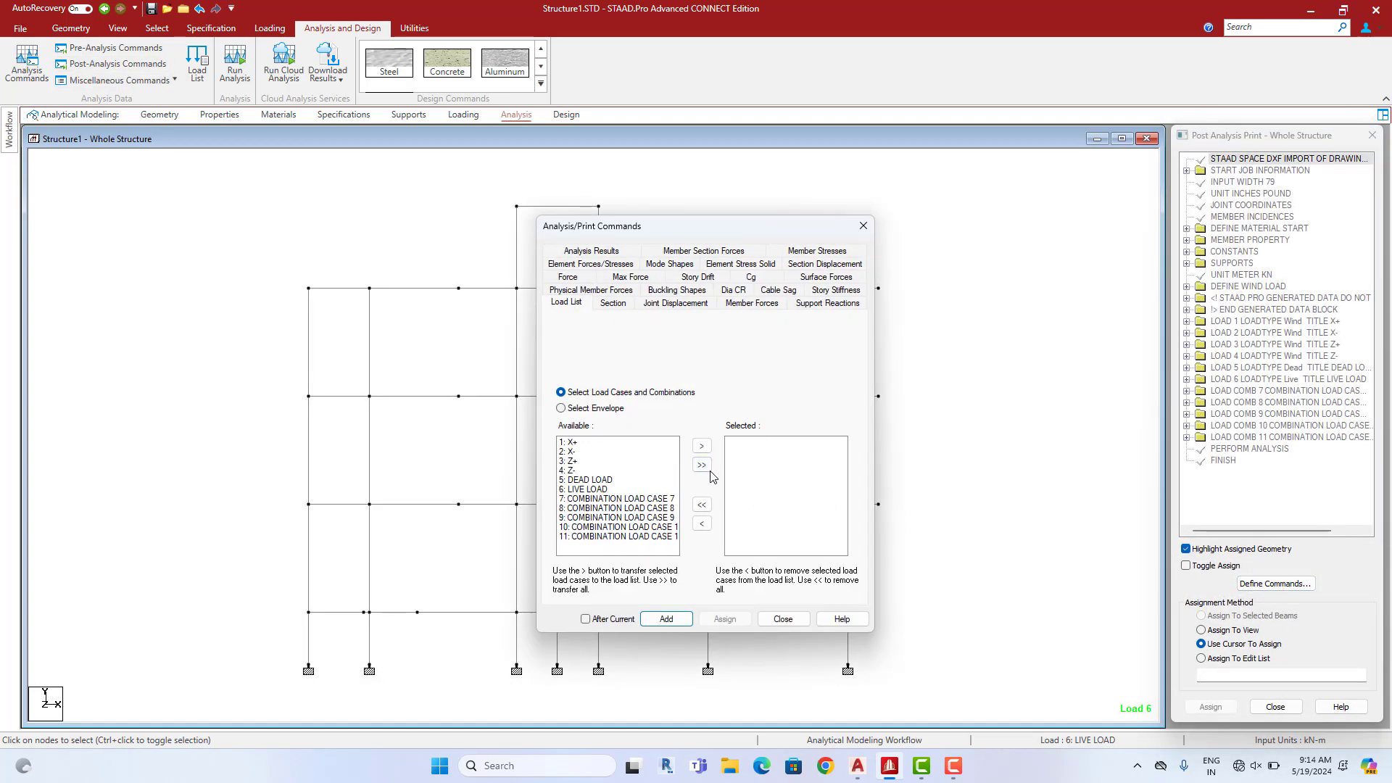
click(701, 464)
click(666, 619)
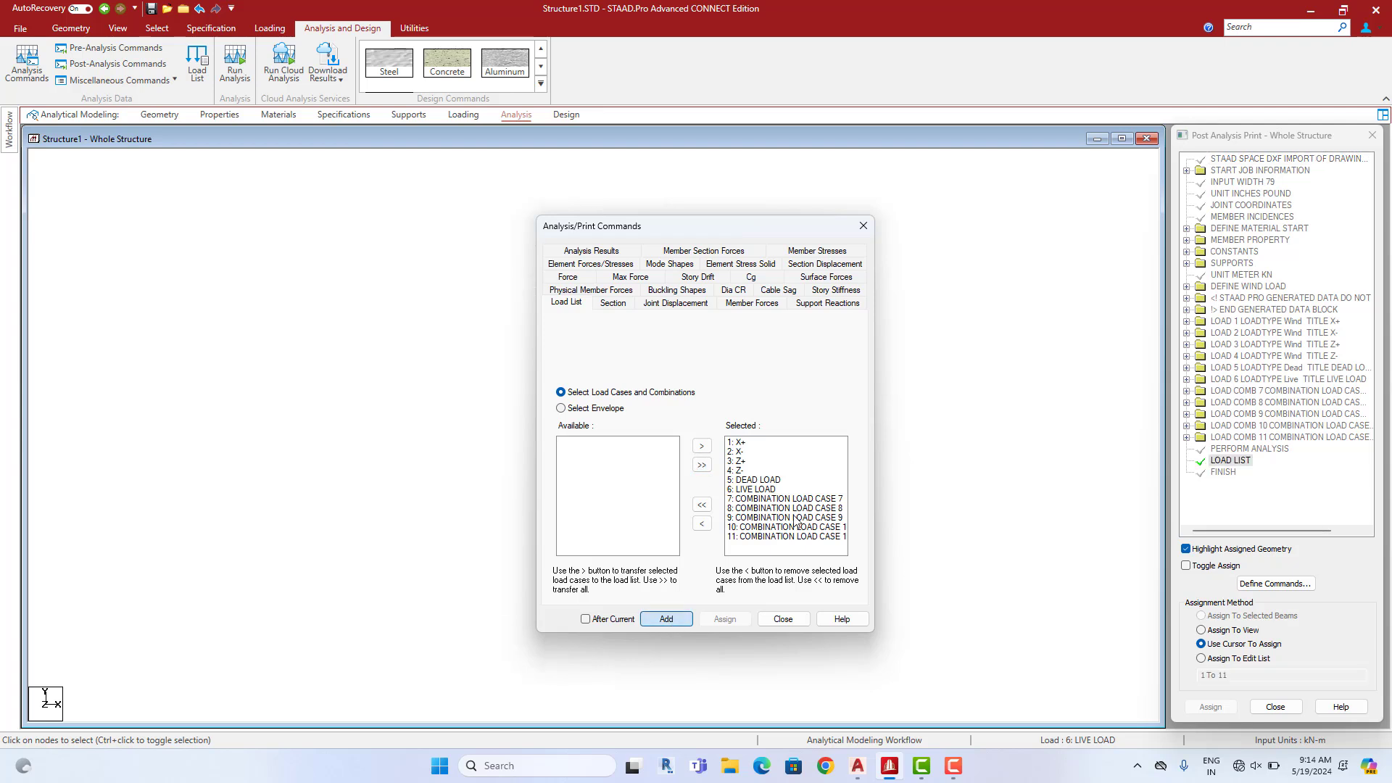
Add a support reactions print command and assign it to the view
click(827, 303)
click(665, 619)
click(781, 619)
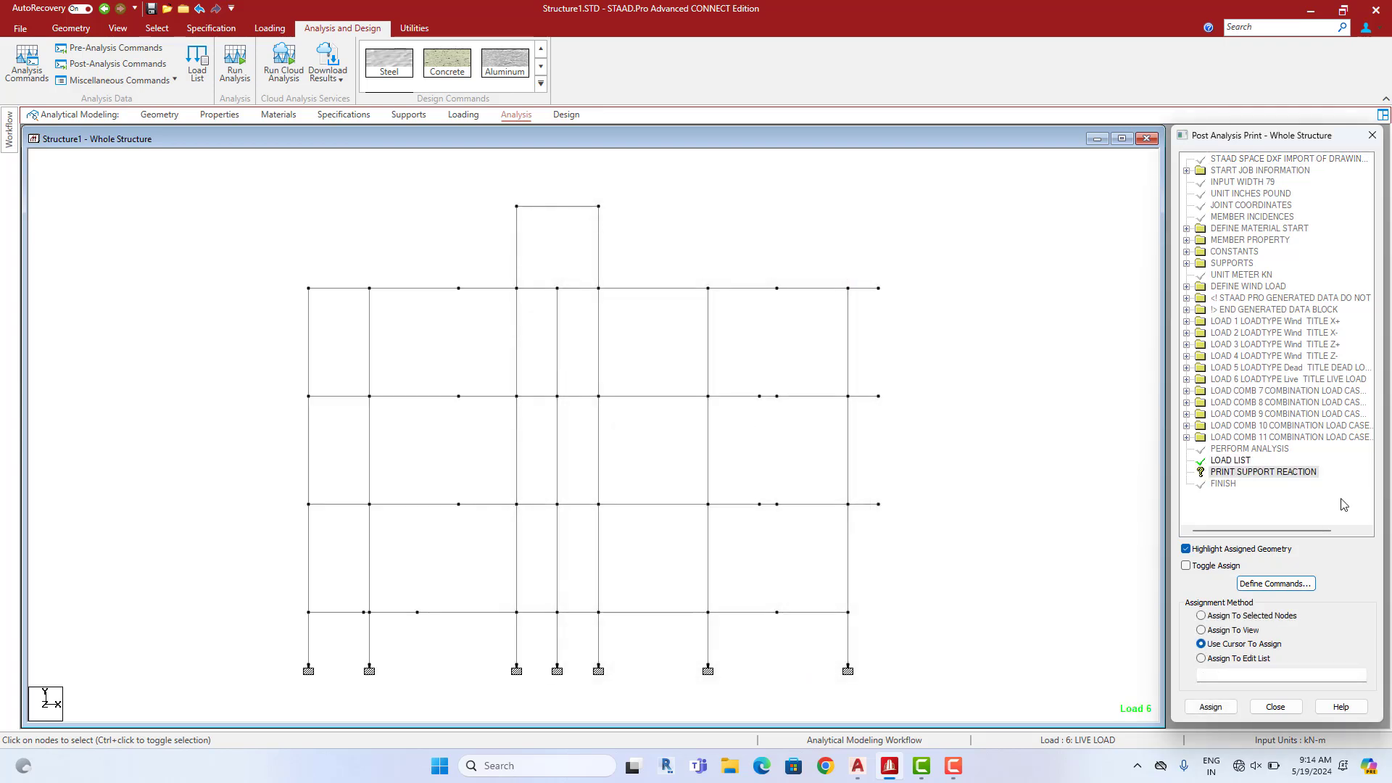
click(1201, 630)
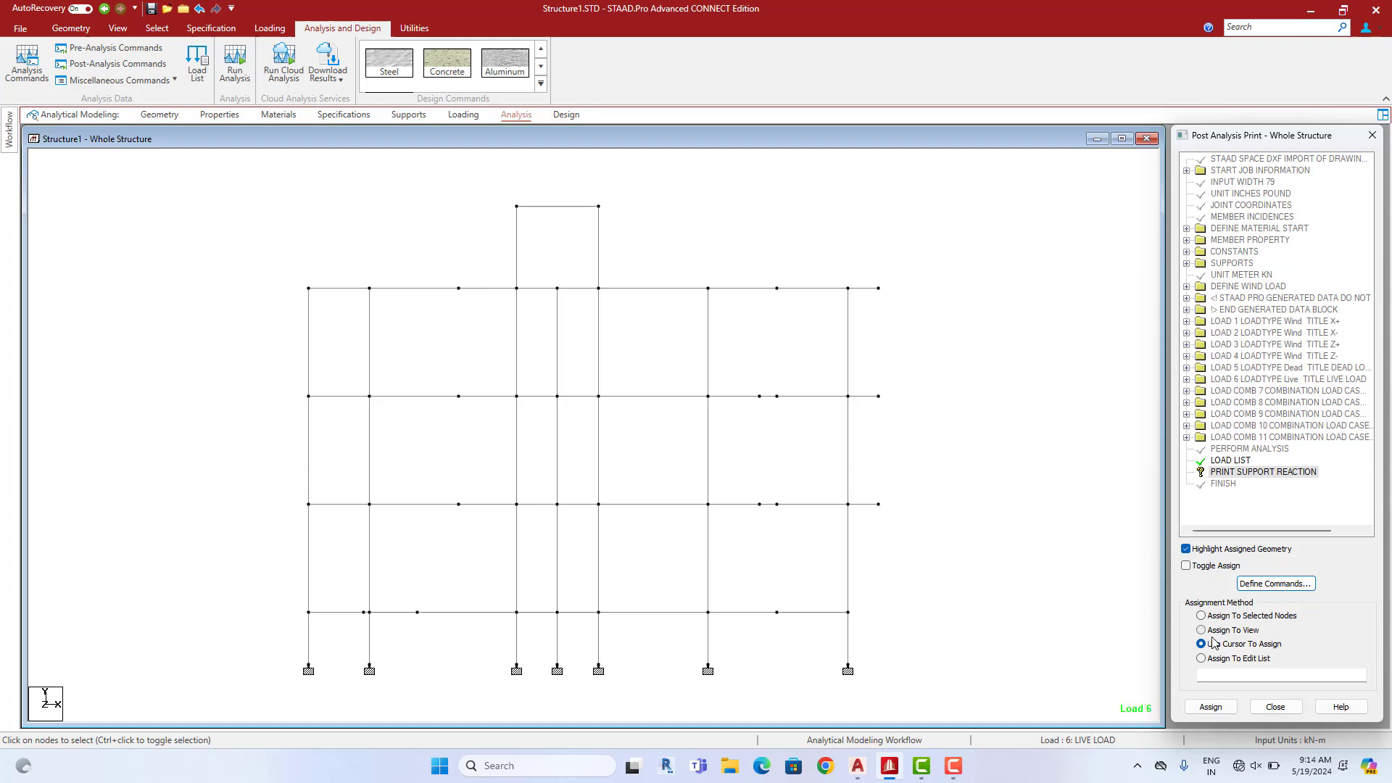
click(1211, 707)
click(1288, 463)
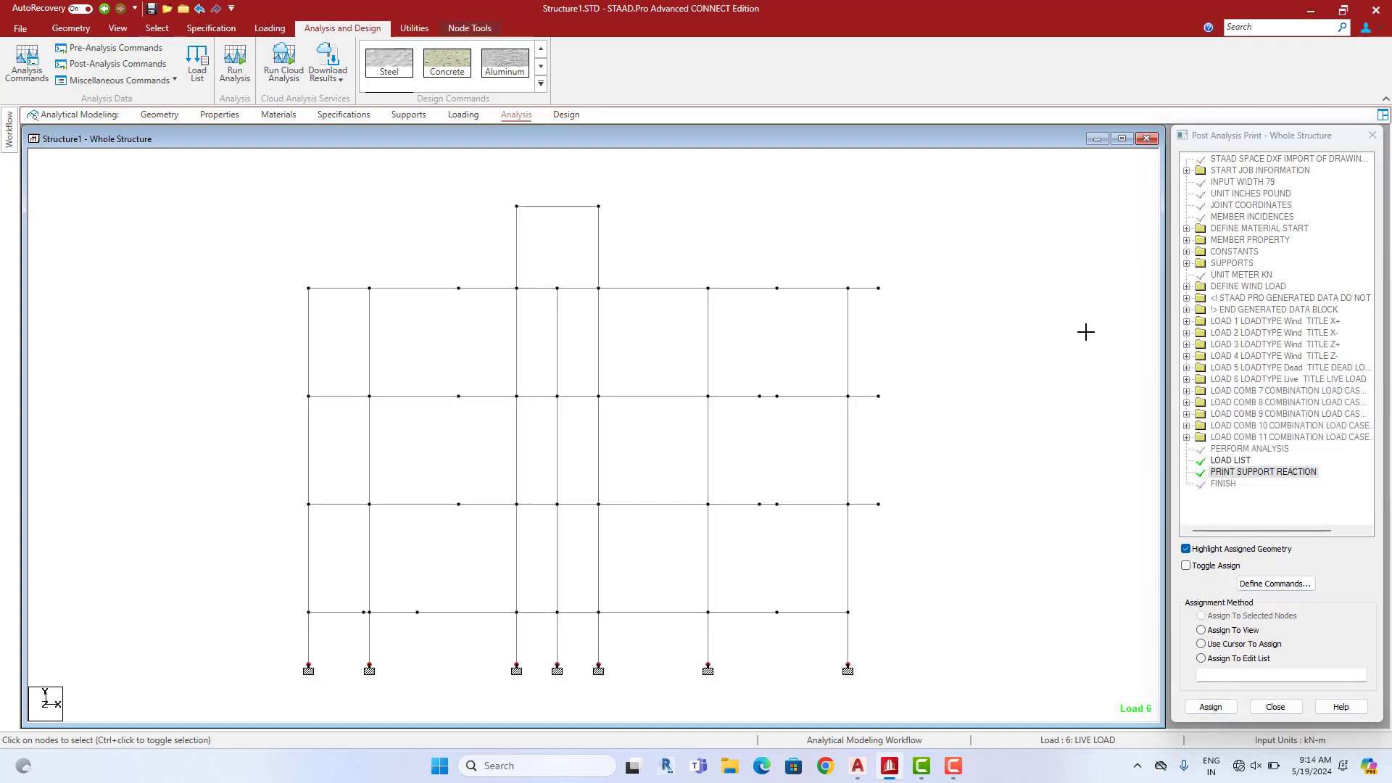
Run the analysis, saving the modified structure, and close the analysis report while staying in modeling mode
click(250, 67)
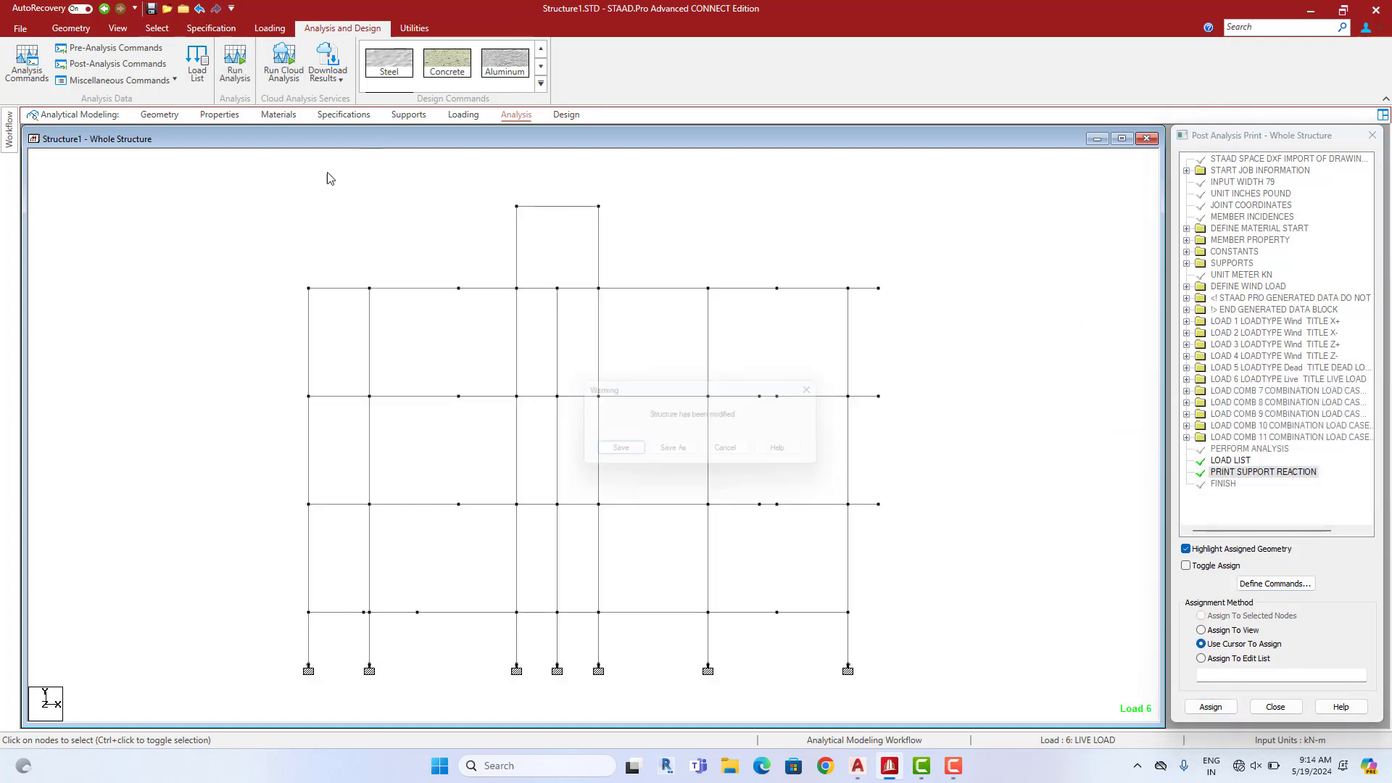
click(620, 454)
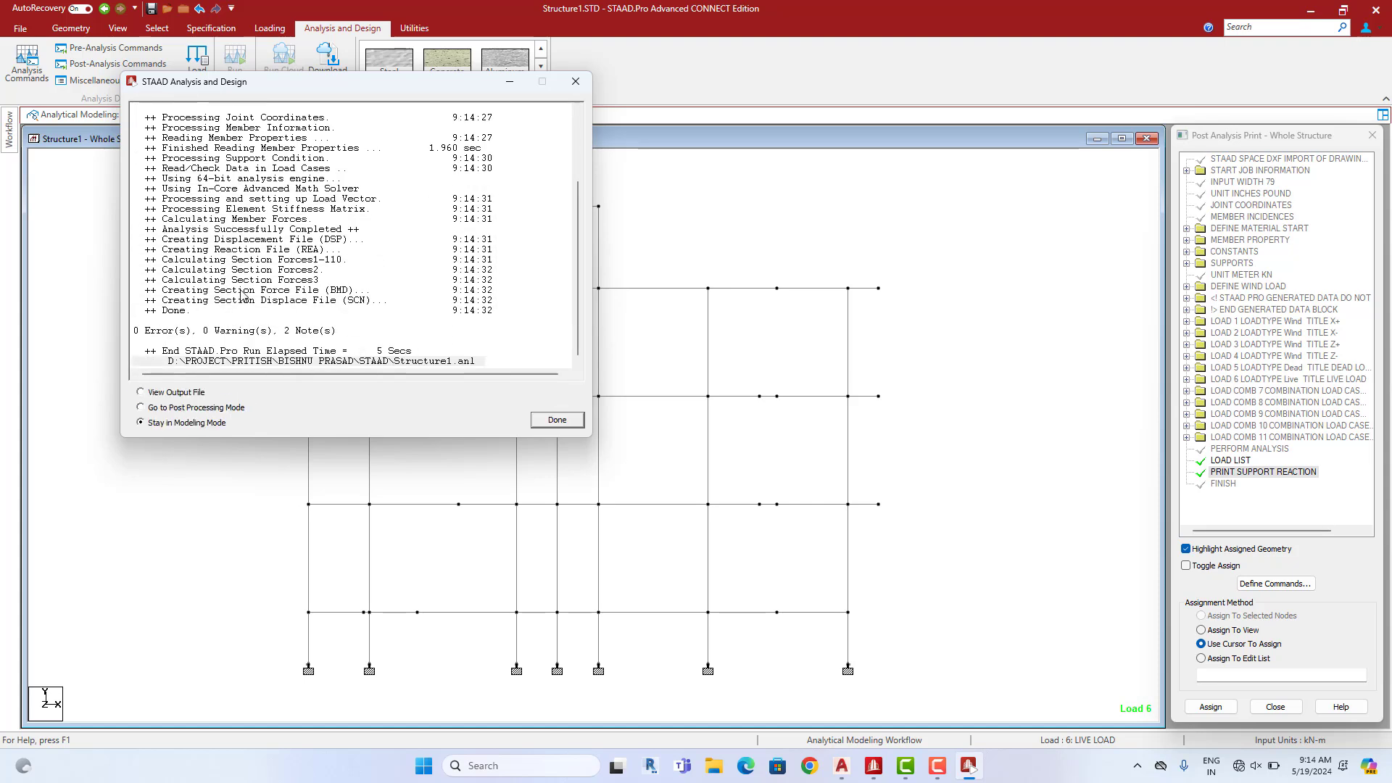
click(557, 420)
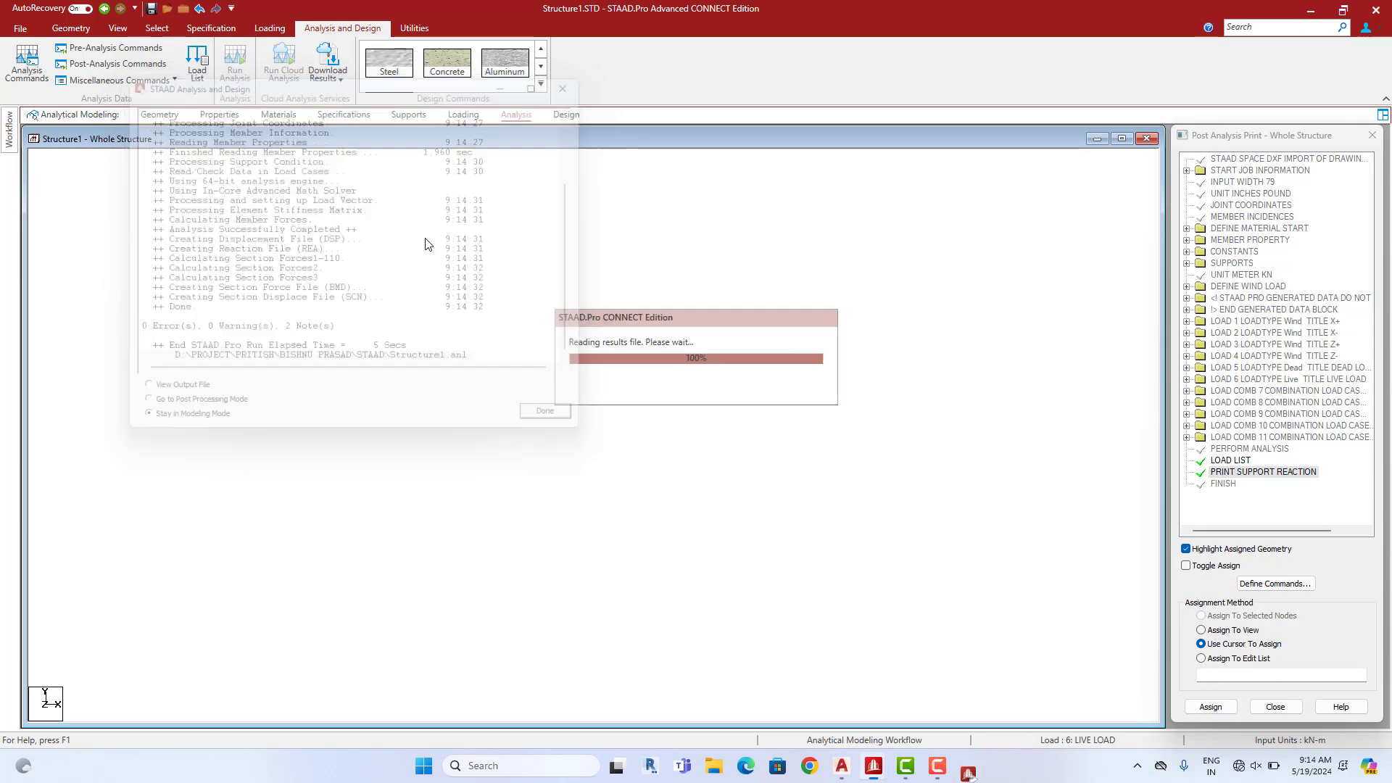
Show the model in isometric view and examine the global X and Y deflection of roof beam 222 under X+
click(118, 29)
click(280, 51)
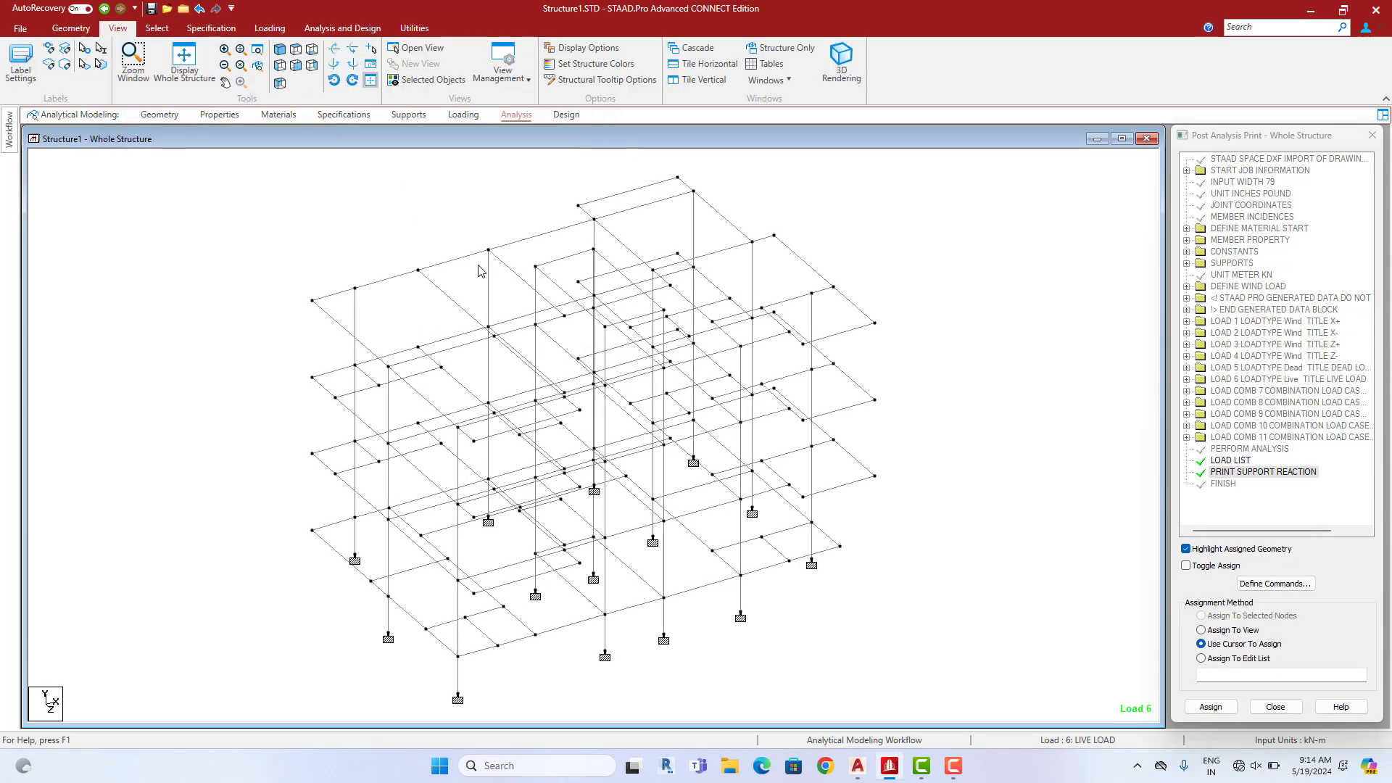
double_click(466, 238)
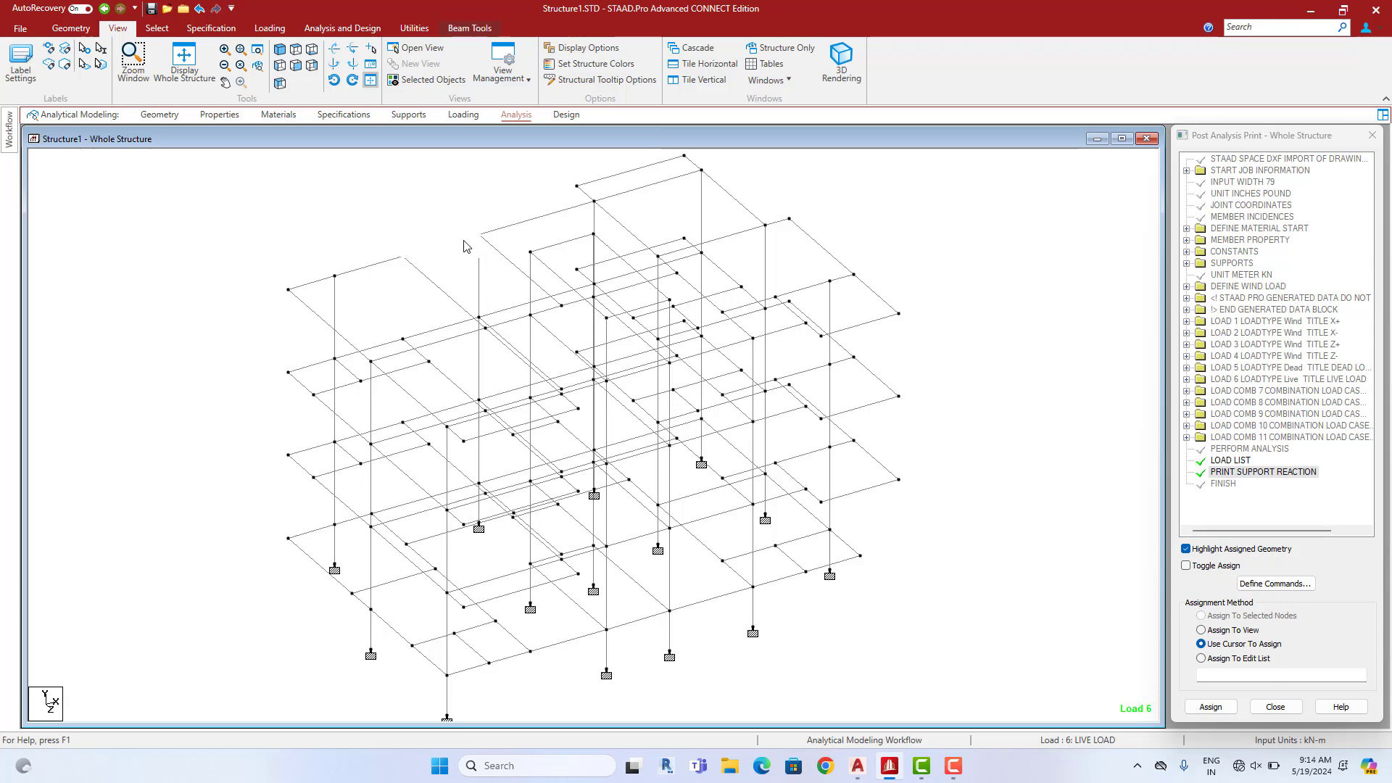
click(717, 228)
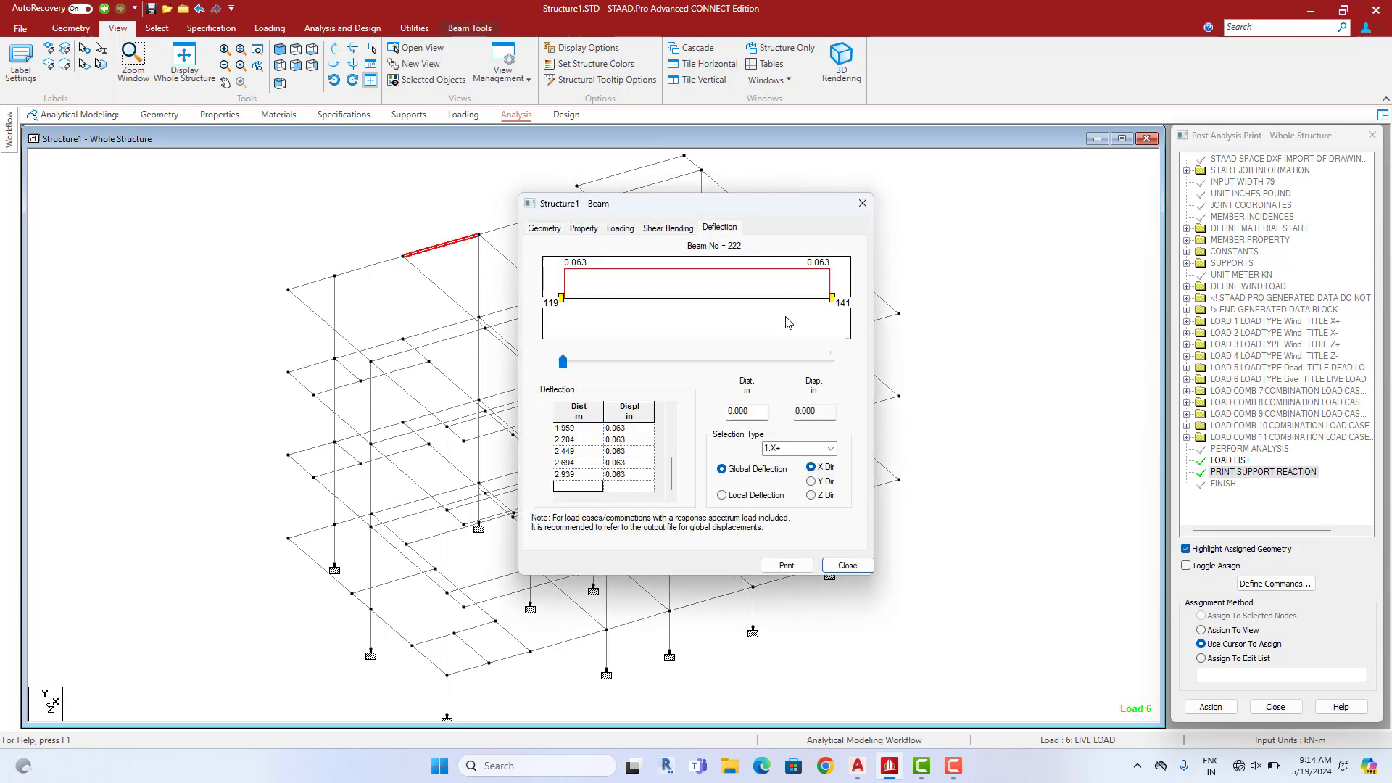
click(812, 482)
Examine the bending and shear diagrams of beam 222 about Z and Y, and close its properties
click(663, 231)
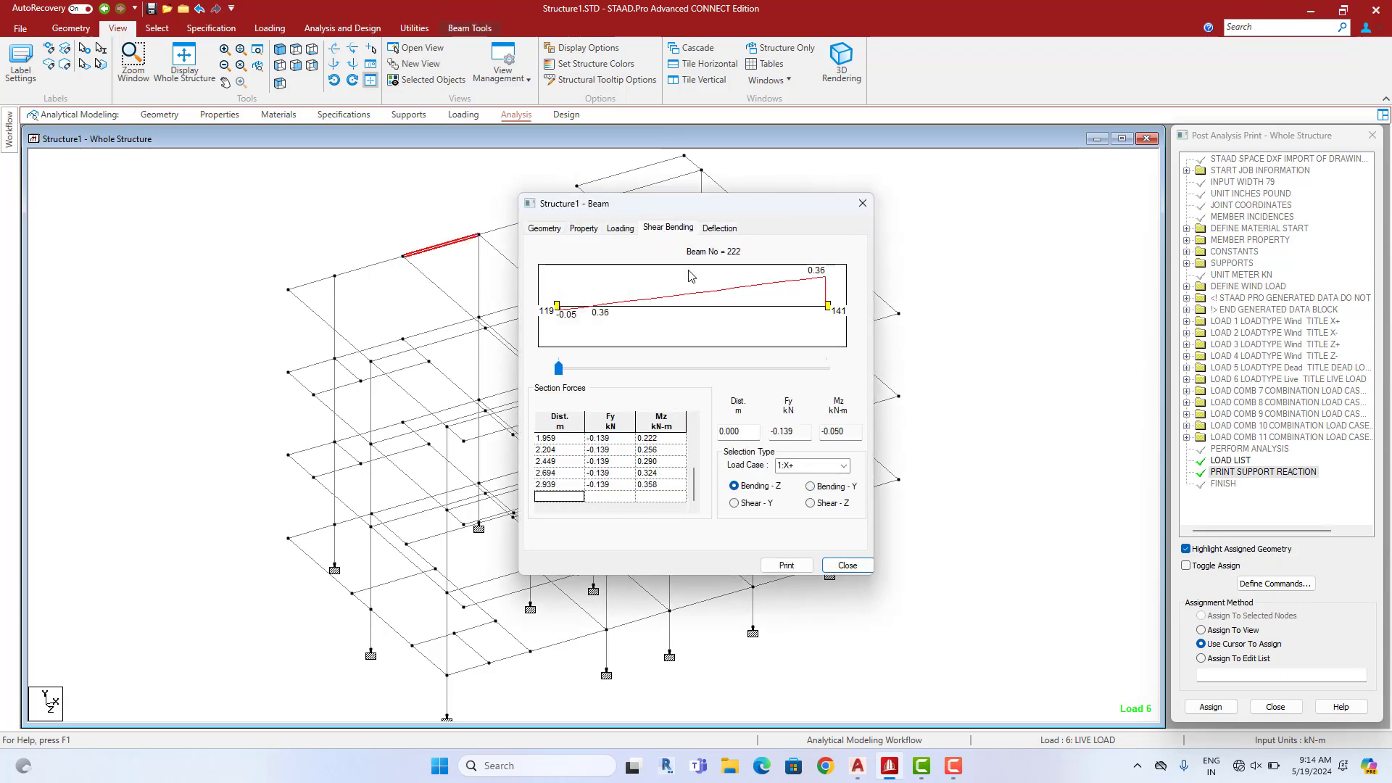
click(734, 503)
click(811, 486)
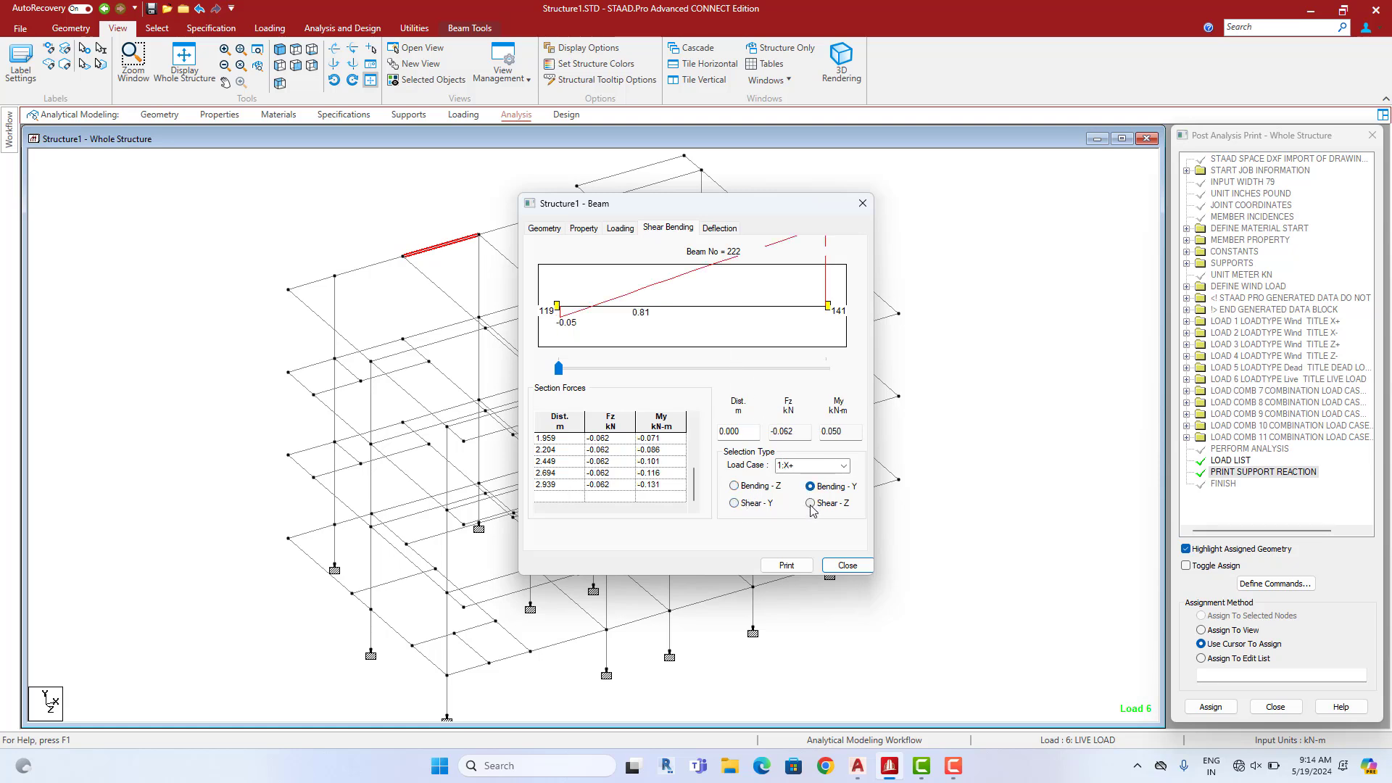
click(810, 503)
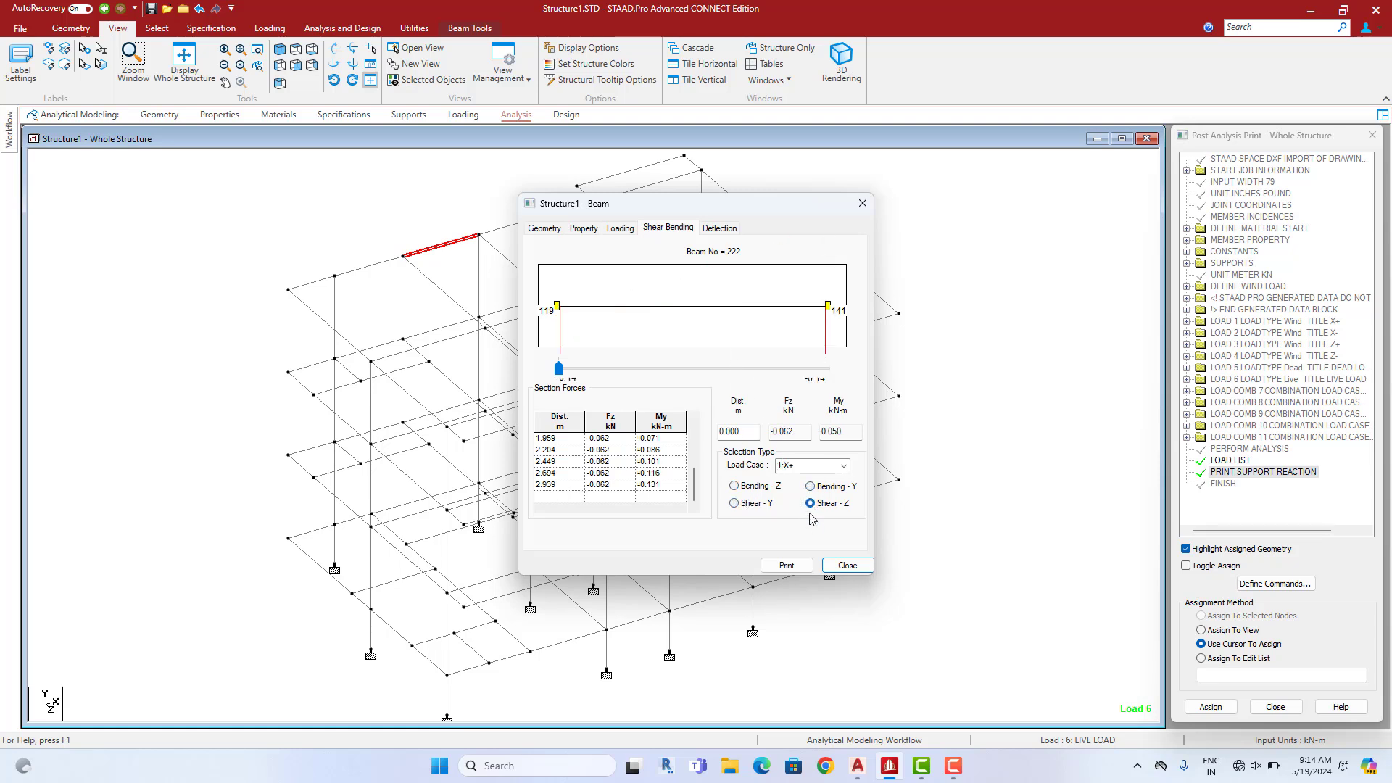
click(847, 566)
Examine the deflection in the Y direction and the bending diagram of top-storey column 266, and close its properties
double_click(480, 283)
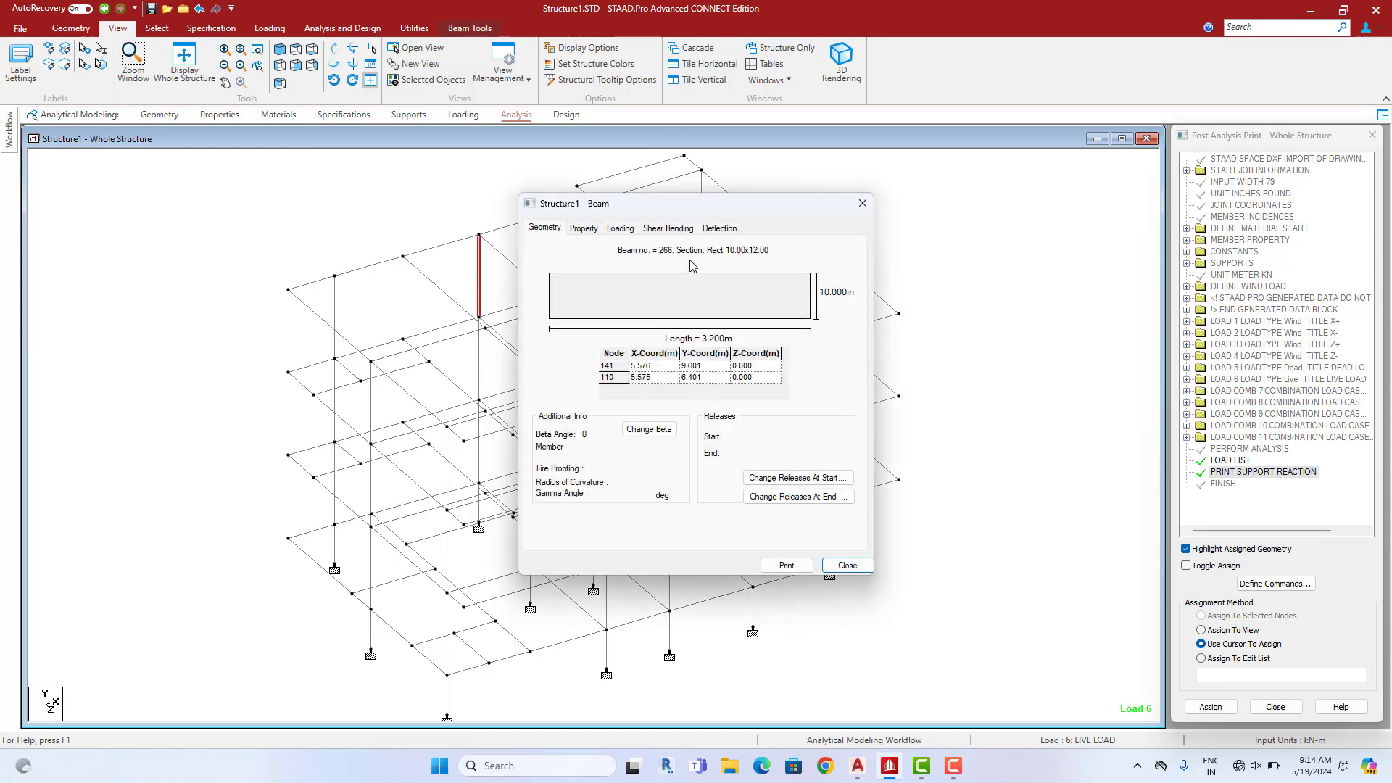
click(718, 228)
click(812, 481)
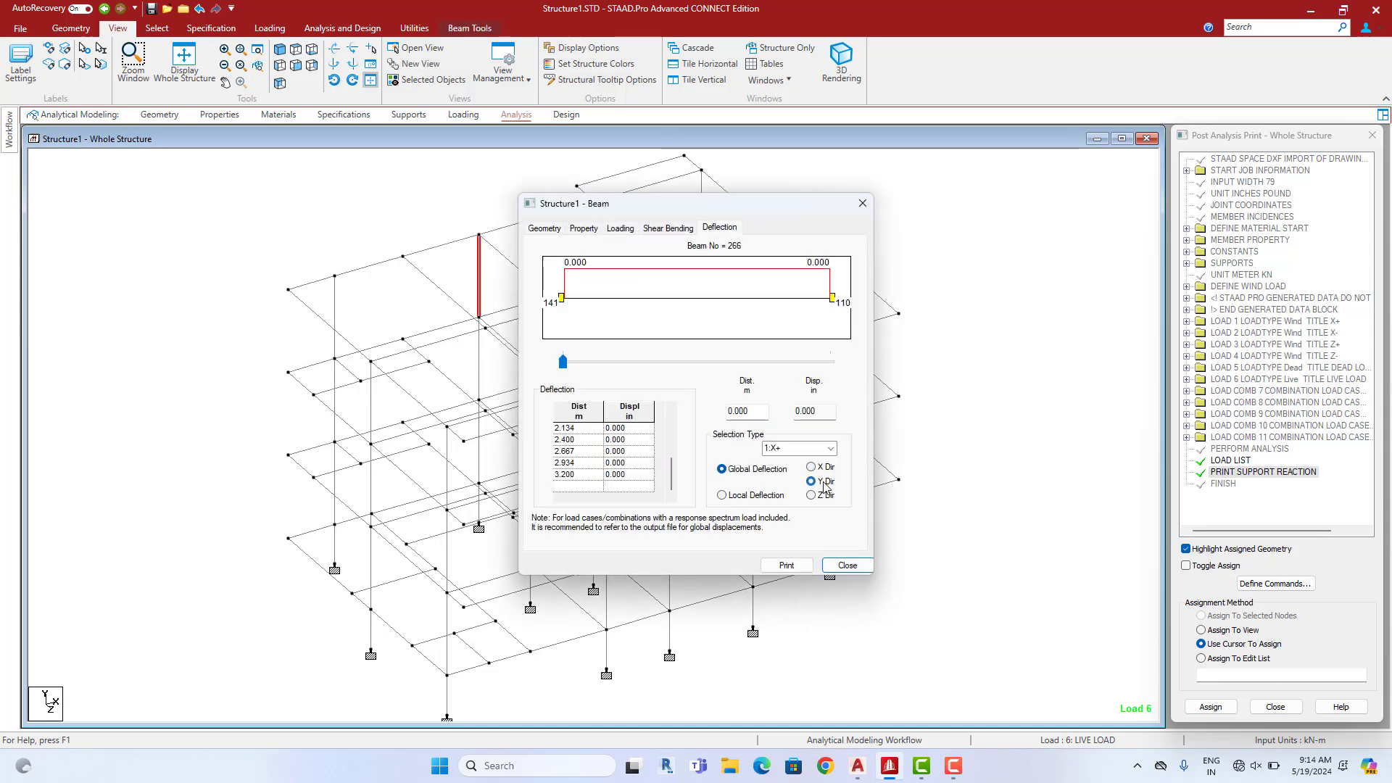
click(667, 227)
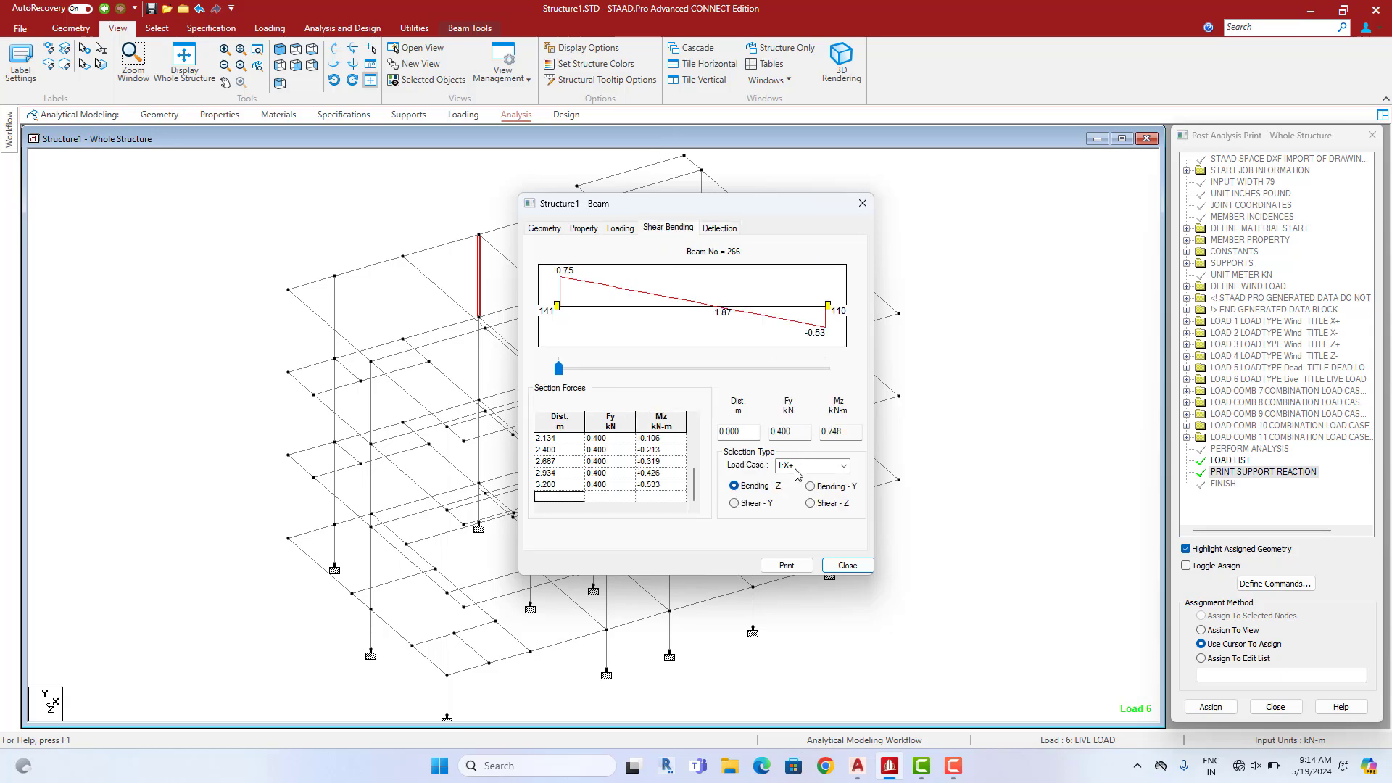
click(862, 203)
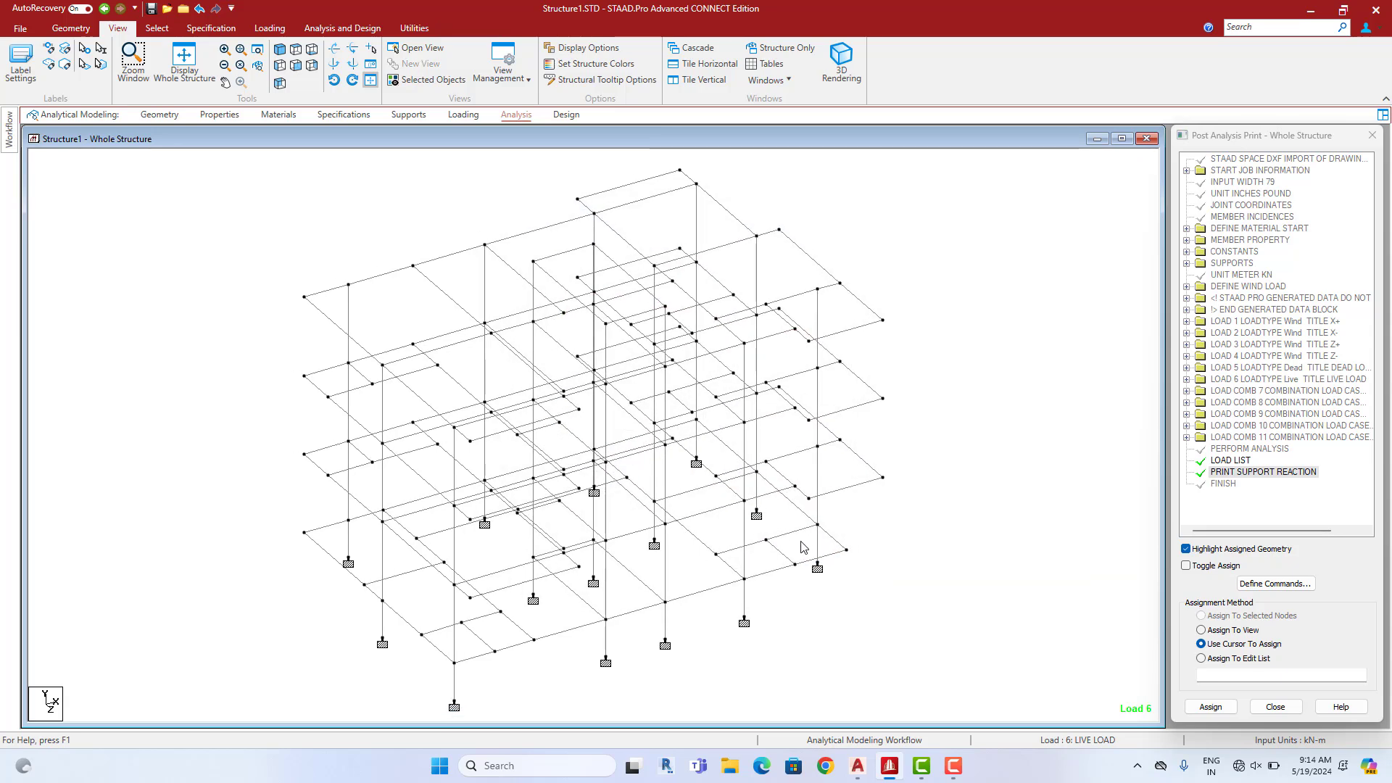
Examine the deflection of a beam at the lowest floor level's outer corner and close its properties
double_click(836, 543)
click(719, 227)
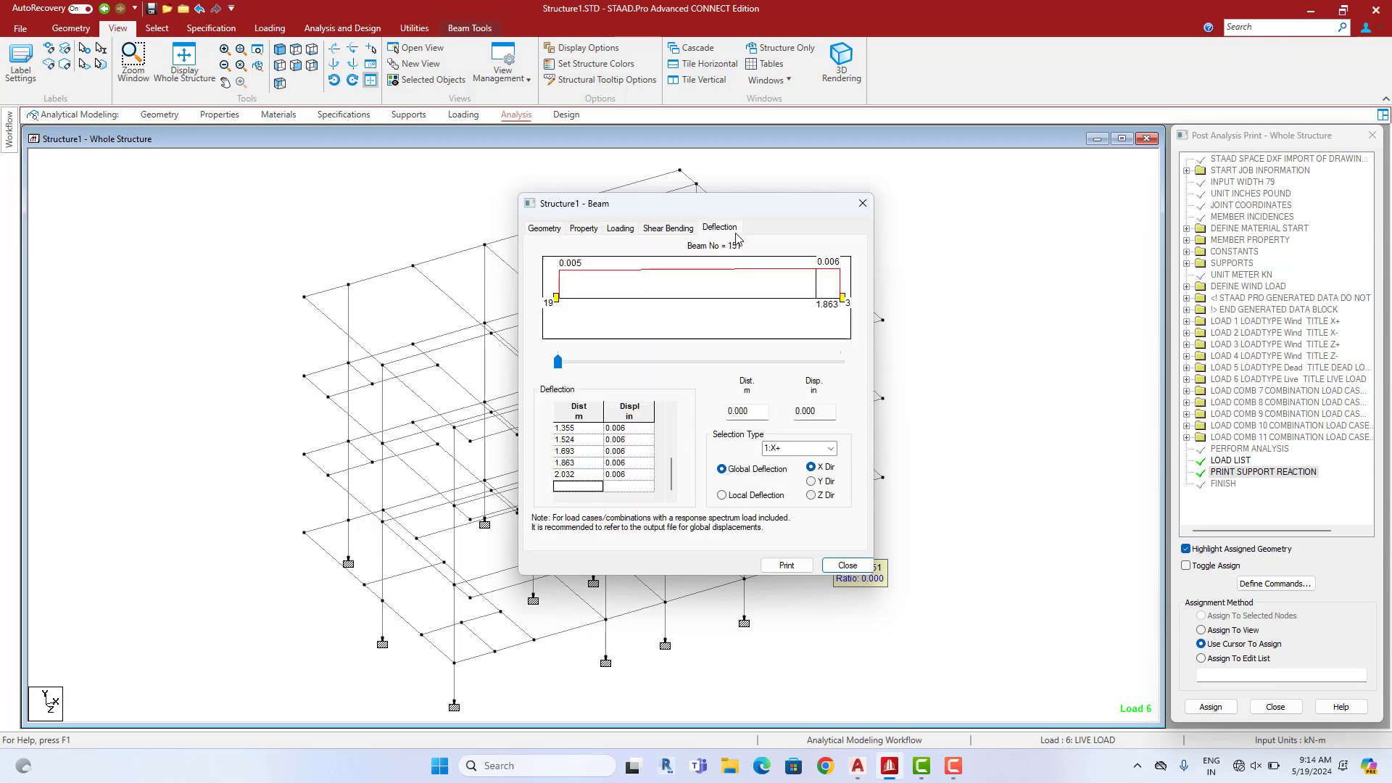
click(861, 206)
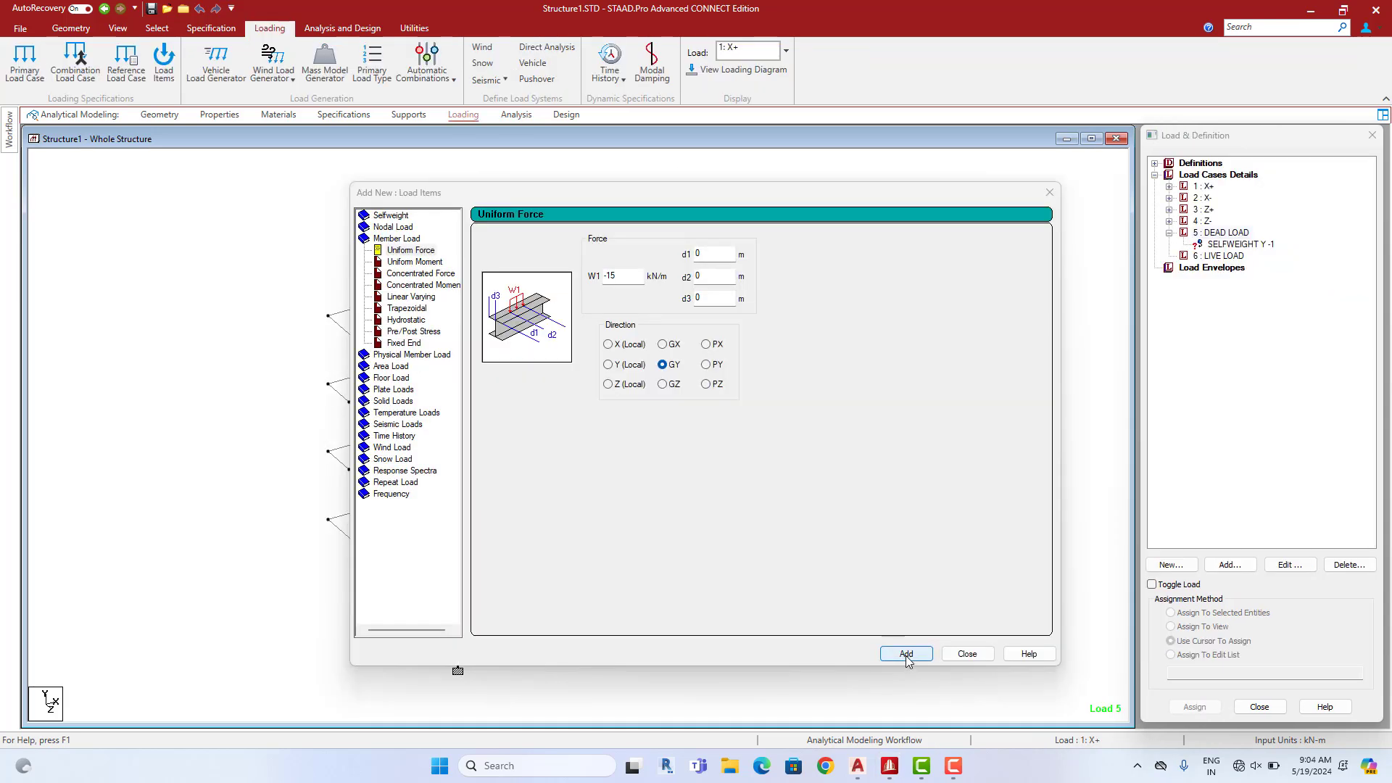
Add uniform member forces of -15 kN/m and -7.5 kN/m in the GY direction to the DEAD LOAD case
click(906, 653)
drag(627, 275, 559, 282)
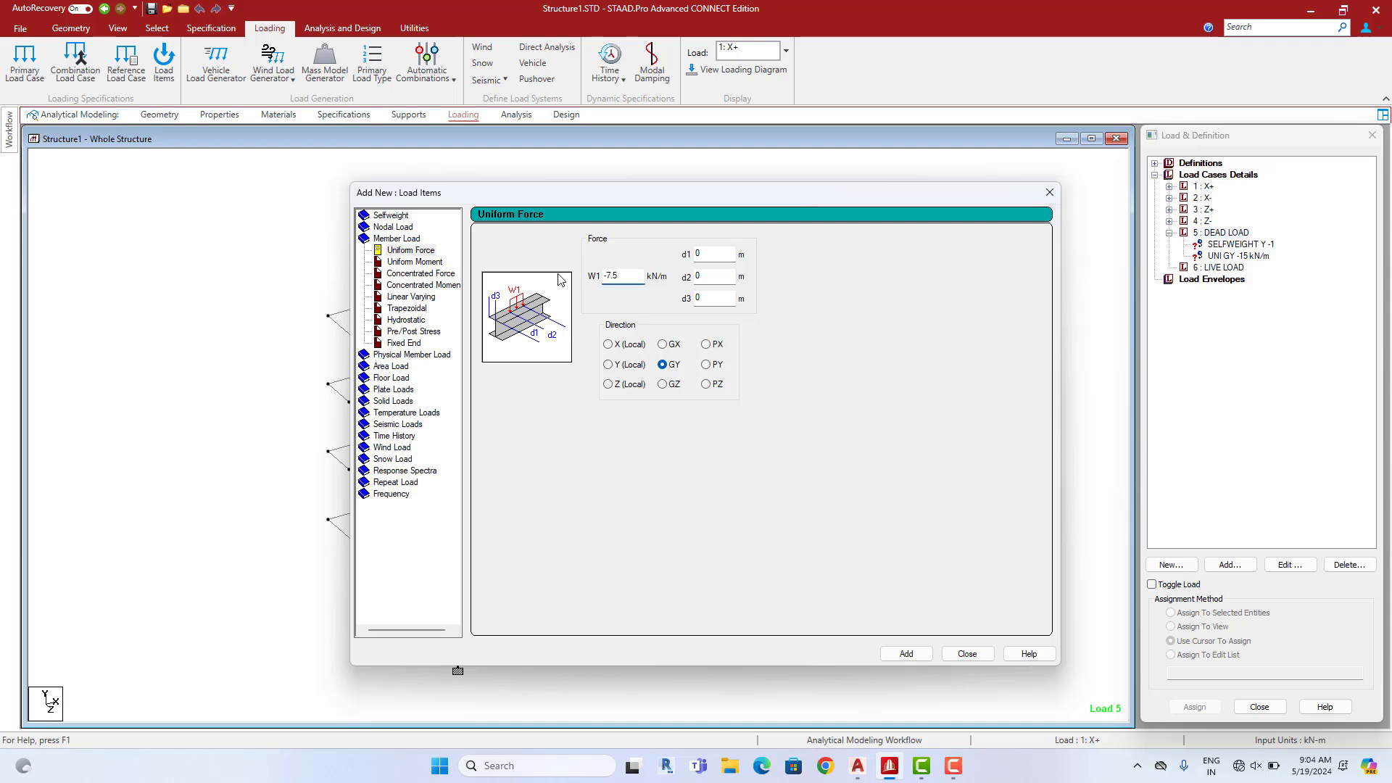
click(907, 653)
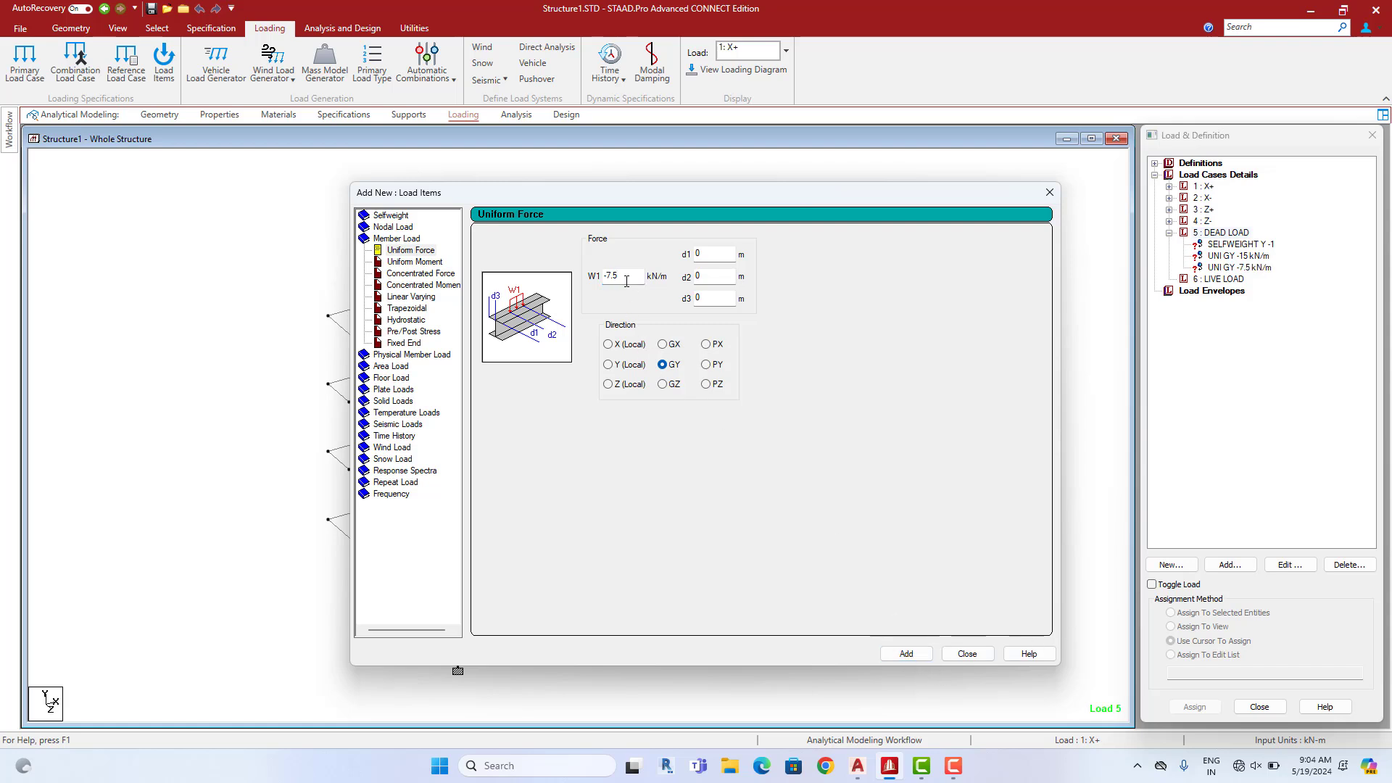
Add a uniform member force of -2.5 kN/m in the GY direction to the DEAD LOAD case and finish adding load items
drag(626, 280, 589, 277)
text(-2.5)
click(905, 654)
click(967, 653)
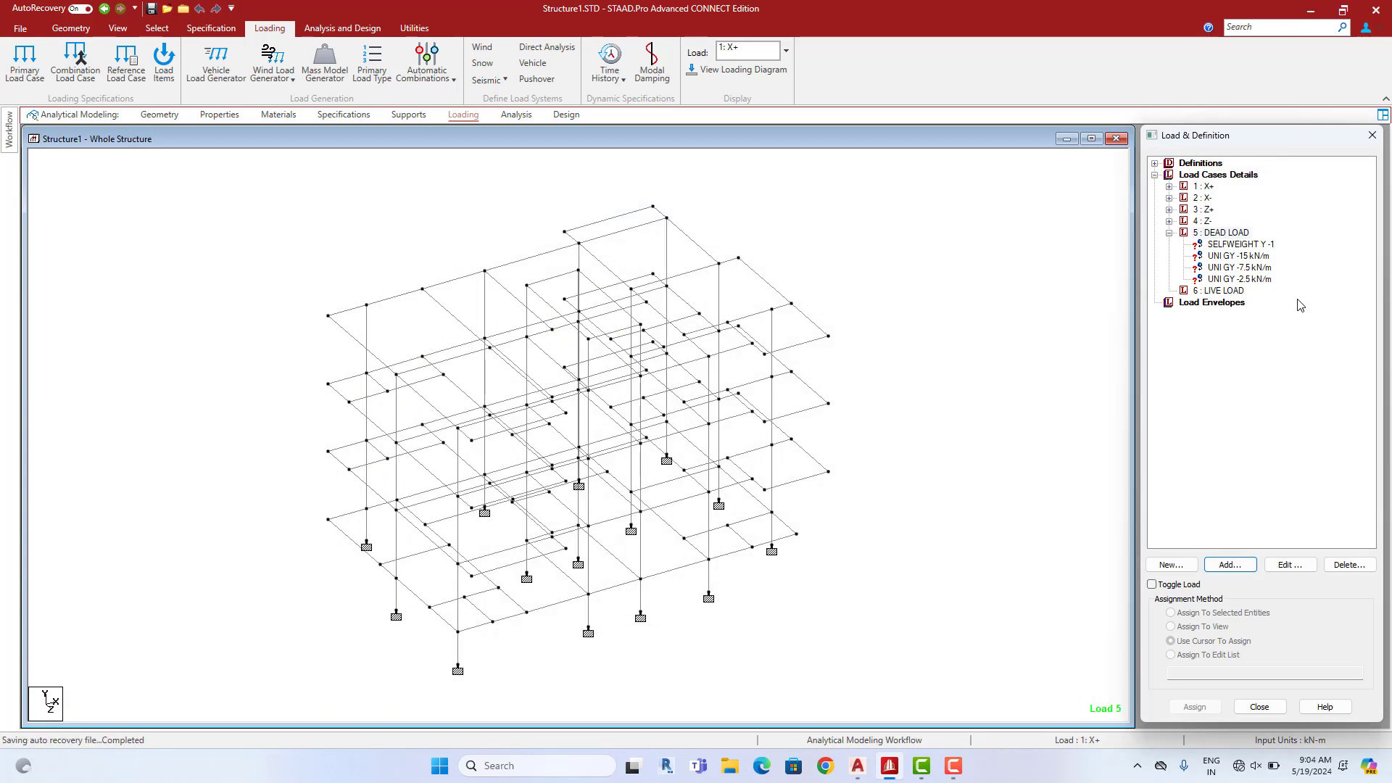
Assign the SELFWEIGHT Y -1 load of the DEAD LOAD case to the entire structure in view
click(1242, 244)
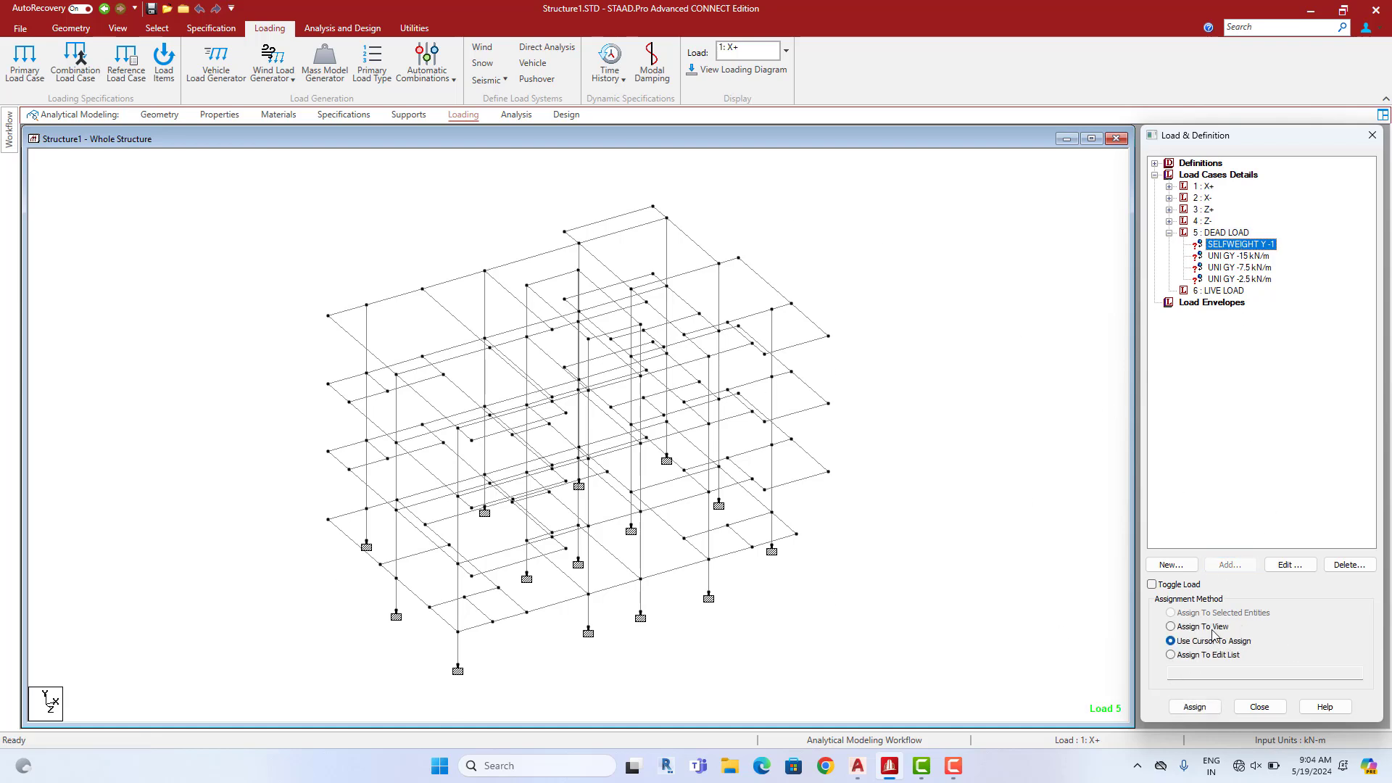
click(1207, 628)
click(1209, 708)
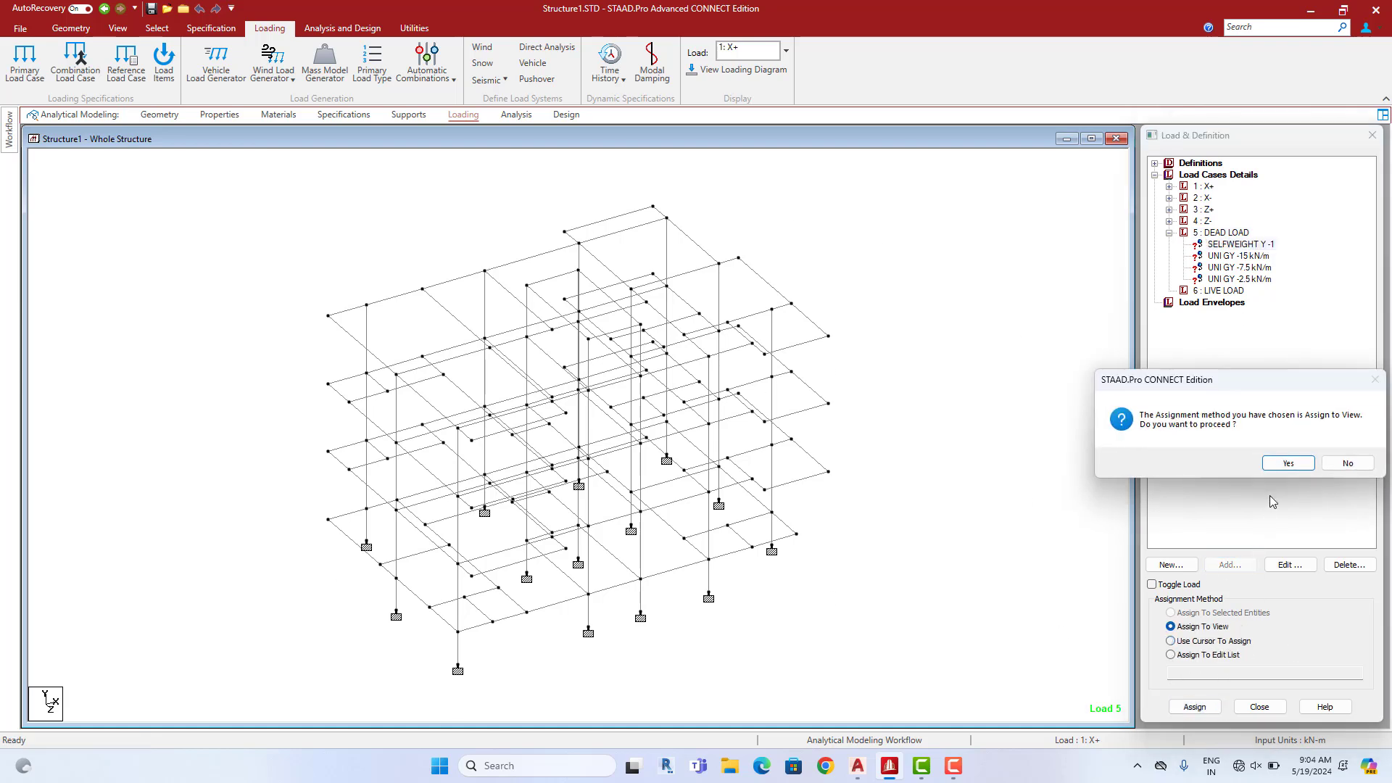
click(1287, 462)
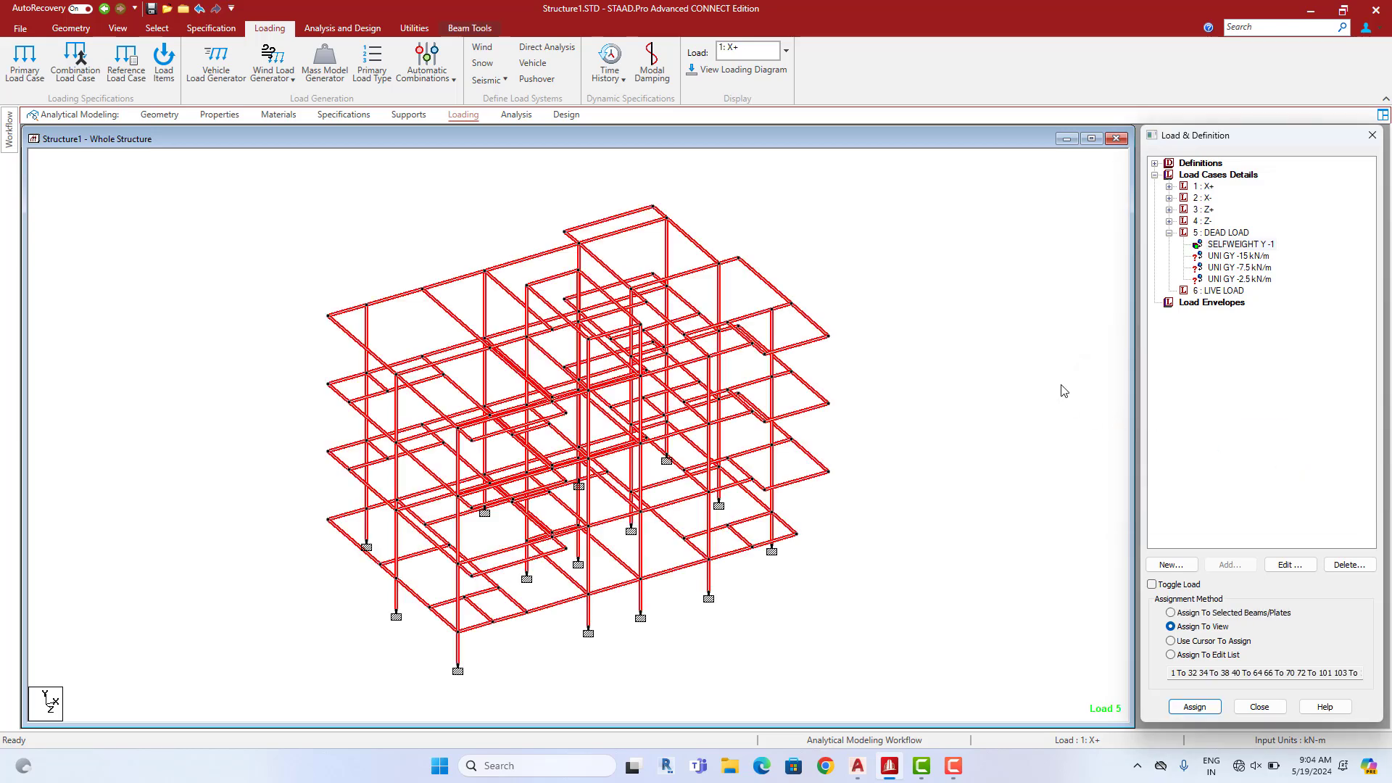
With the -15 kN/m load selected, examine the wall layout of both floor plans in AutoCAD and return to STAAD.Pro
click(1236, 256)
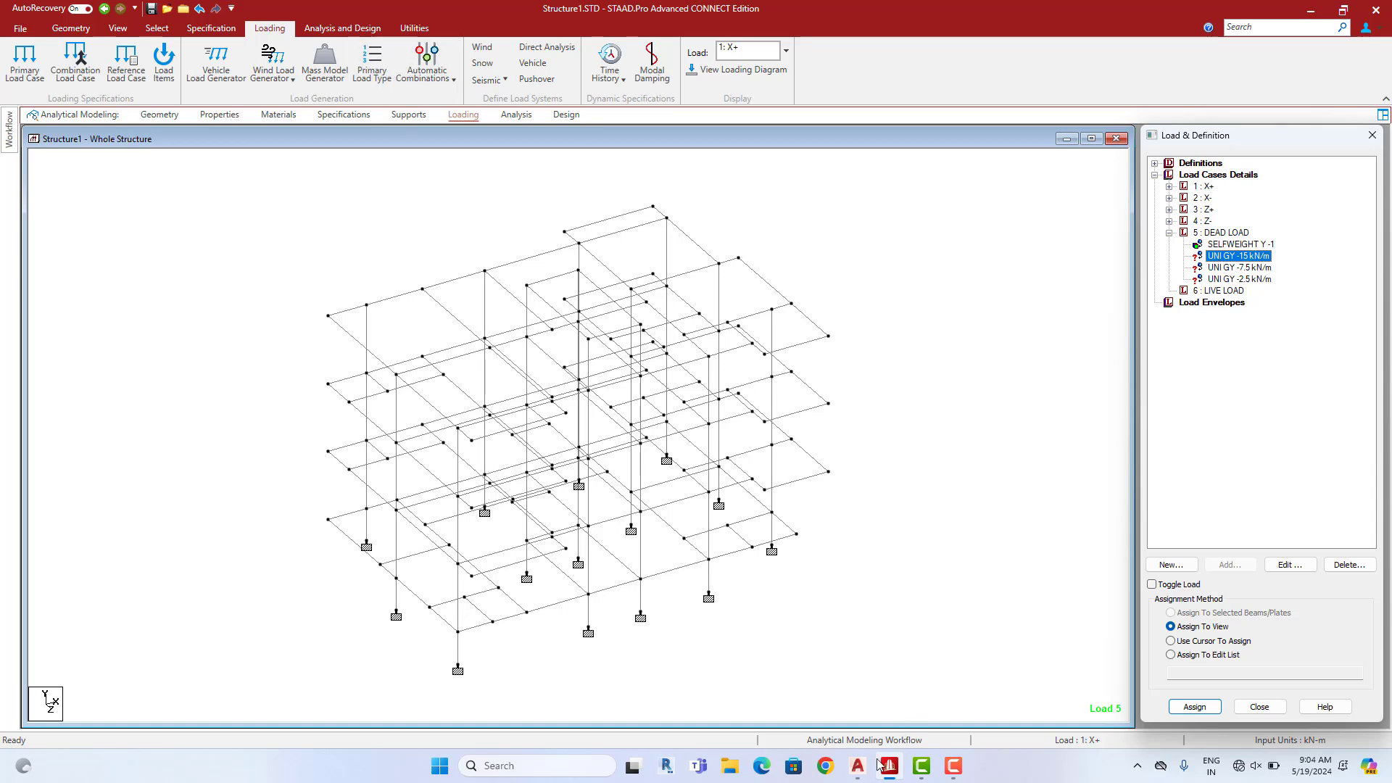
mouse_move(858, 765)
click(864, 693)
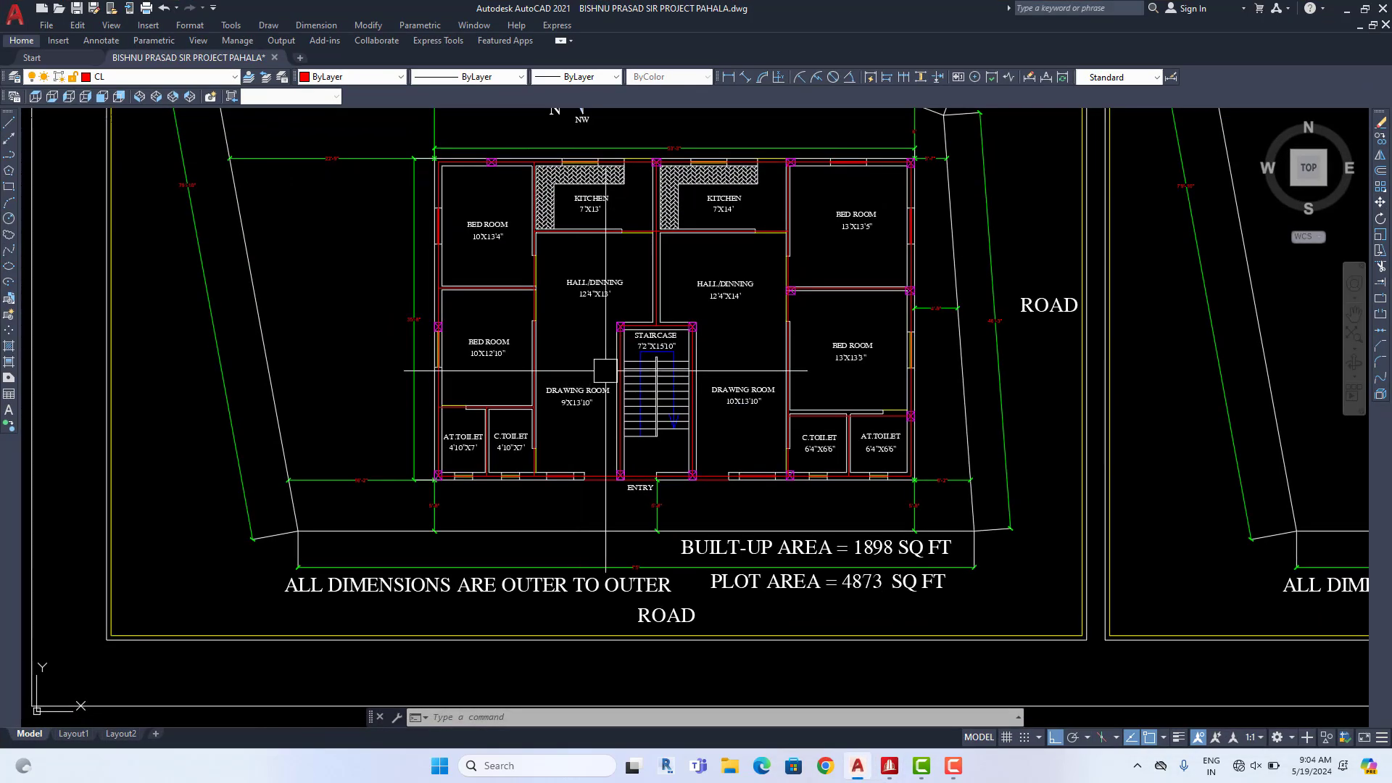
middle_drag(606, 371, 566, 399)
scroll(433, 196, up, 2)
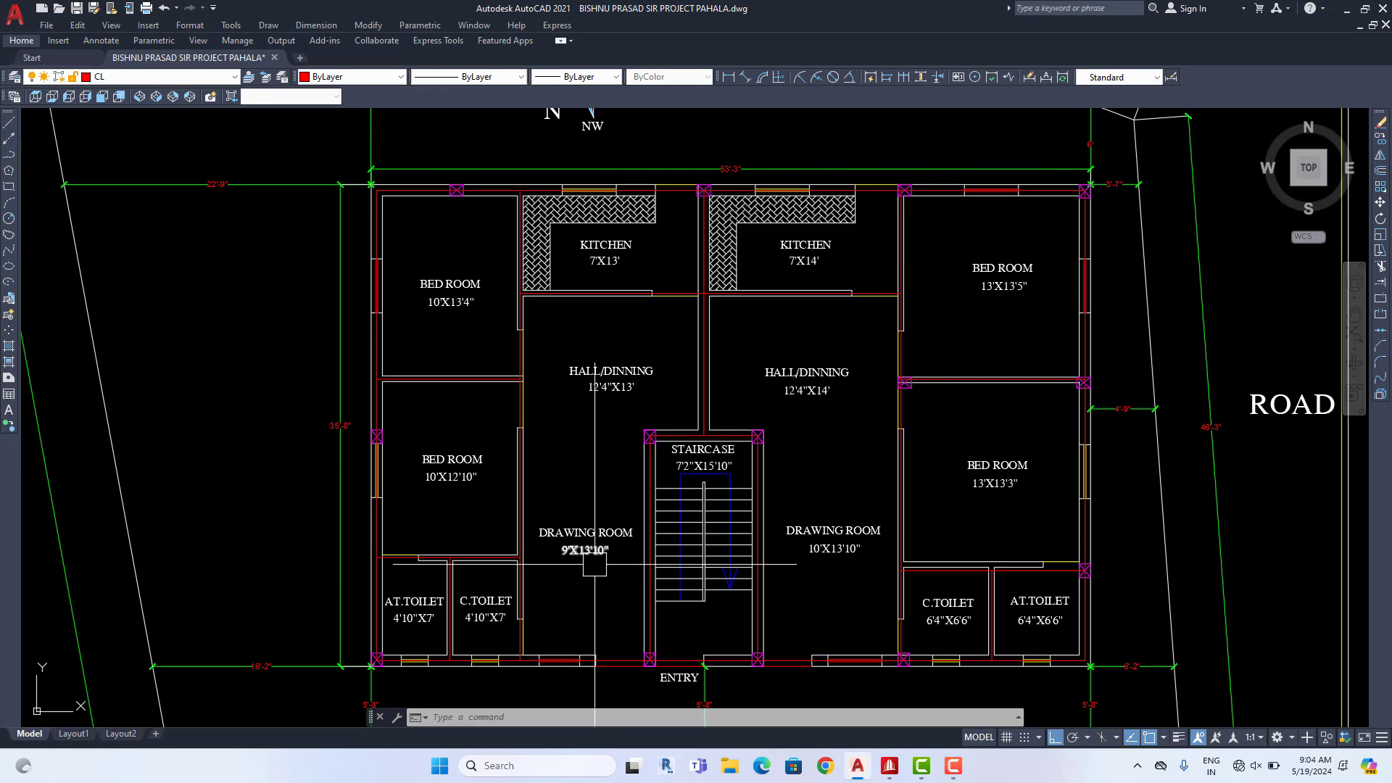
scroll(702, 392, up, 2)
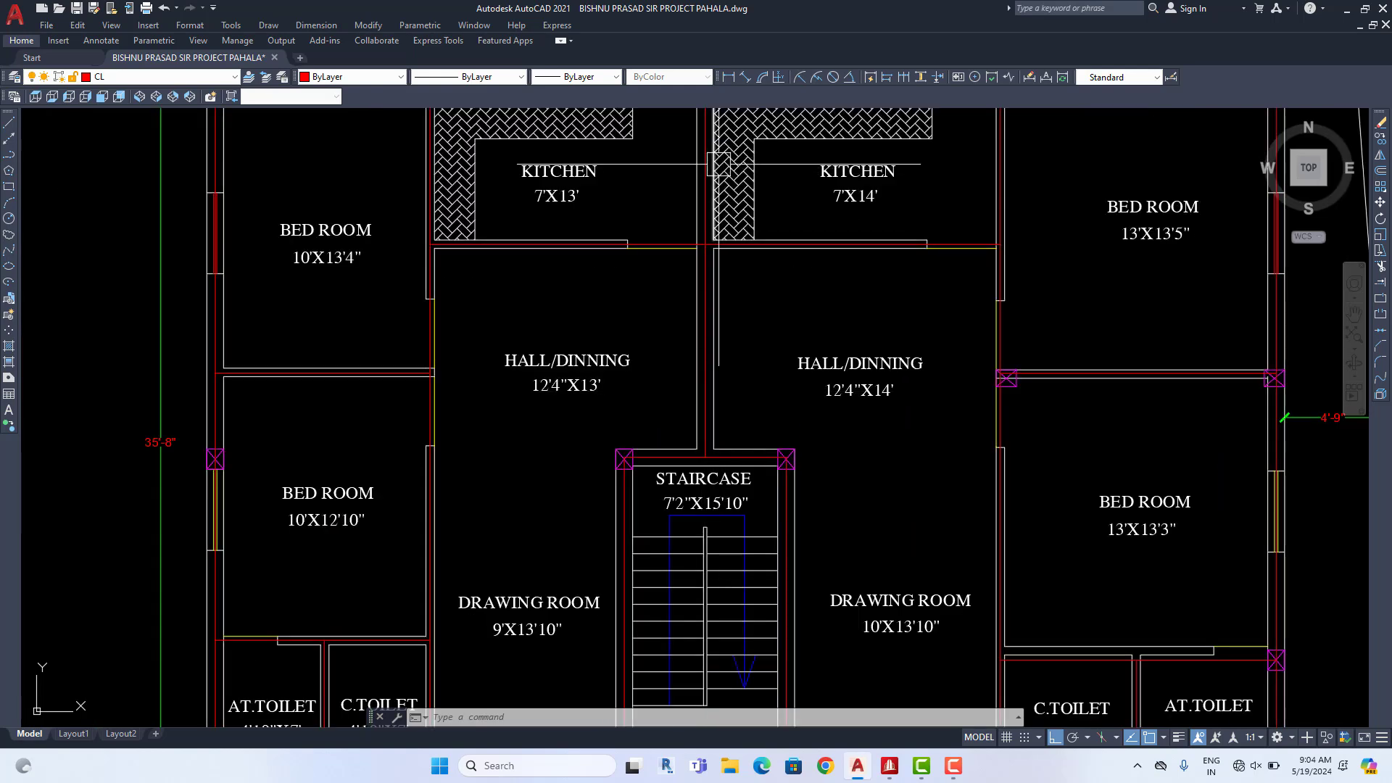
scroll(718, 164, down, 4)
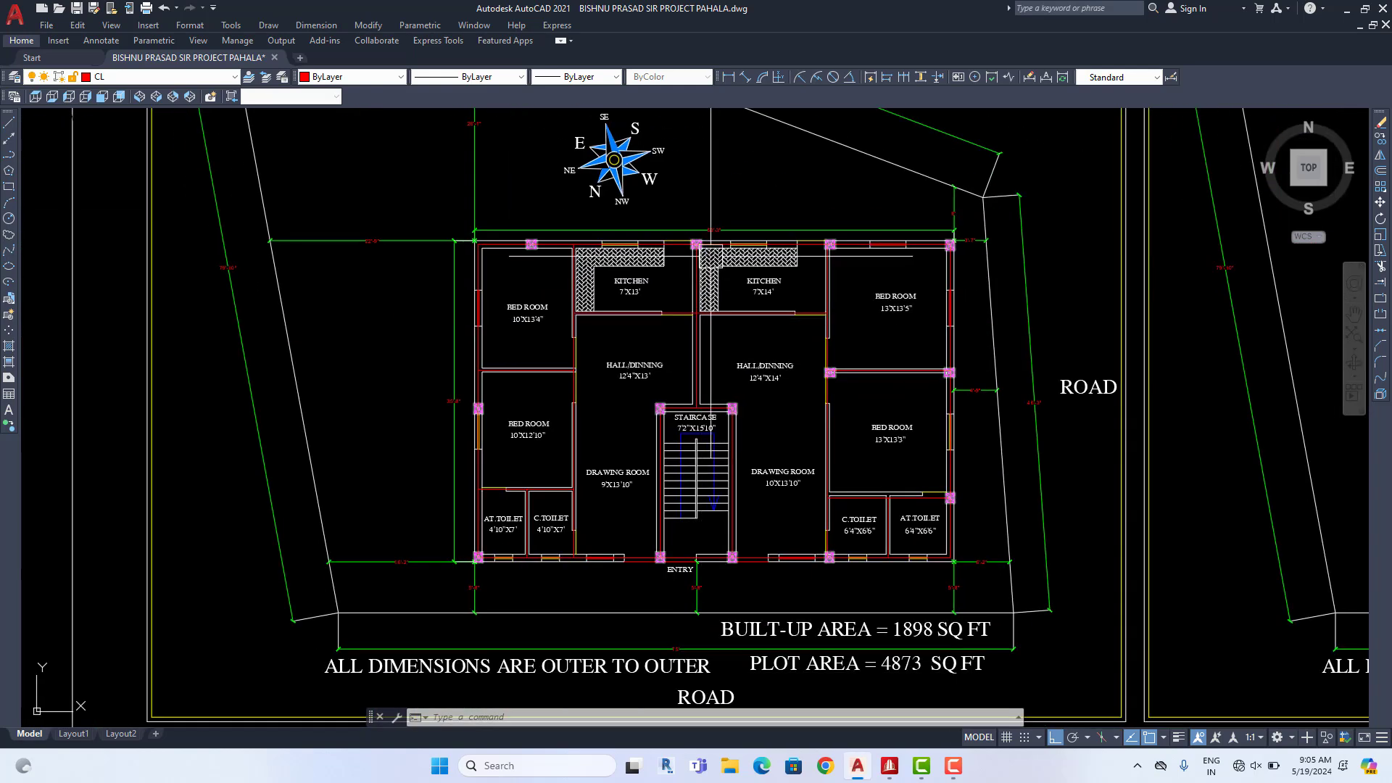
scroll(711, 256, up, 3)
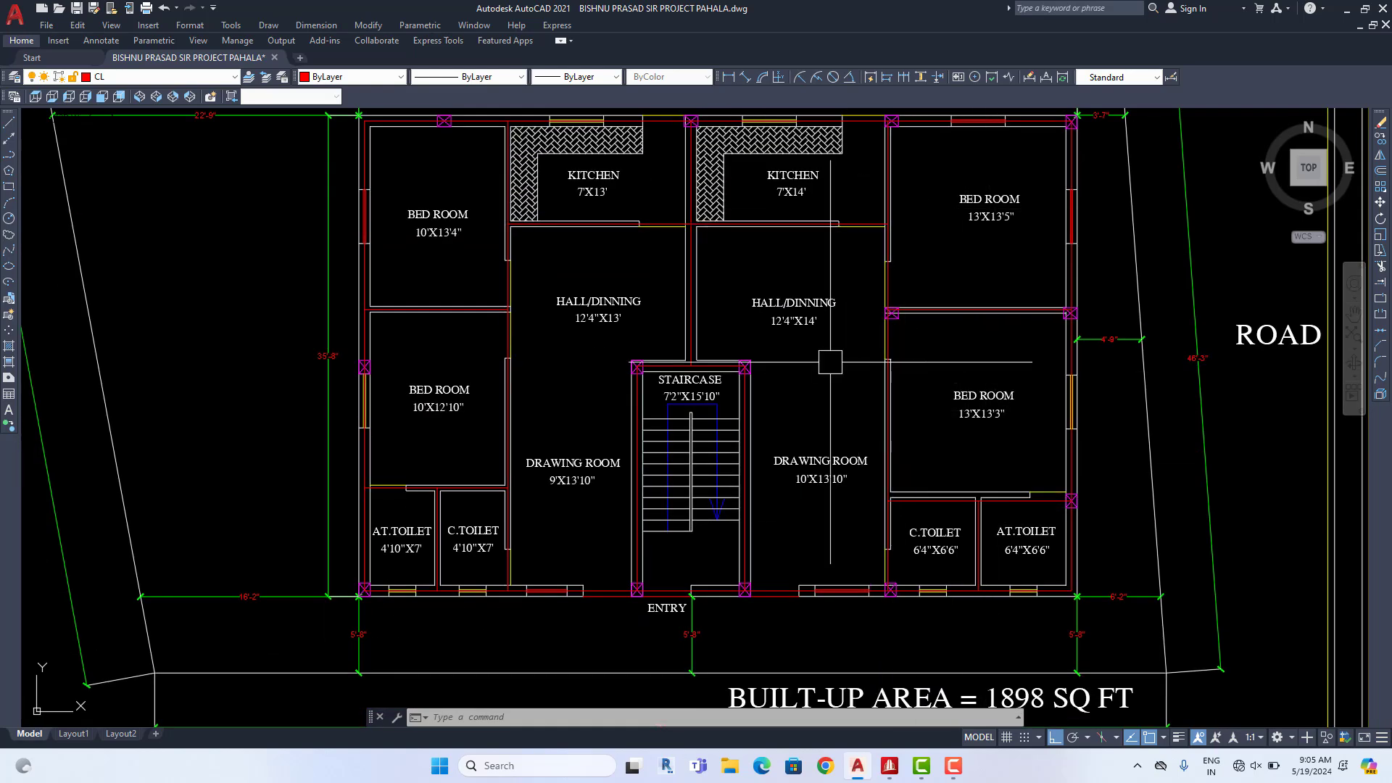
scroll(555, 377, down, 5)
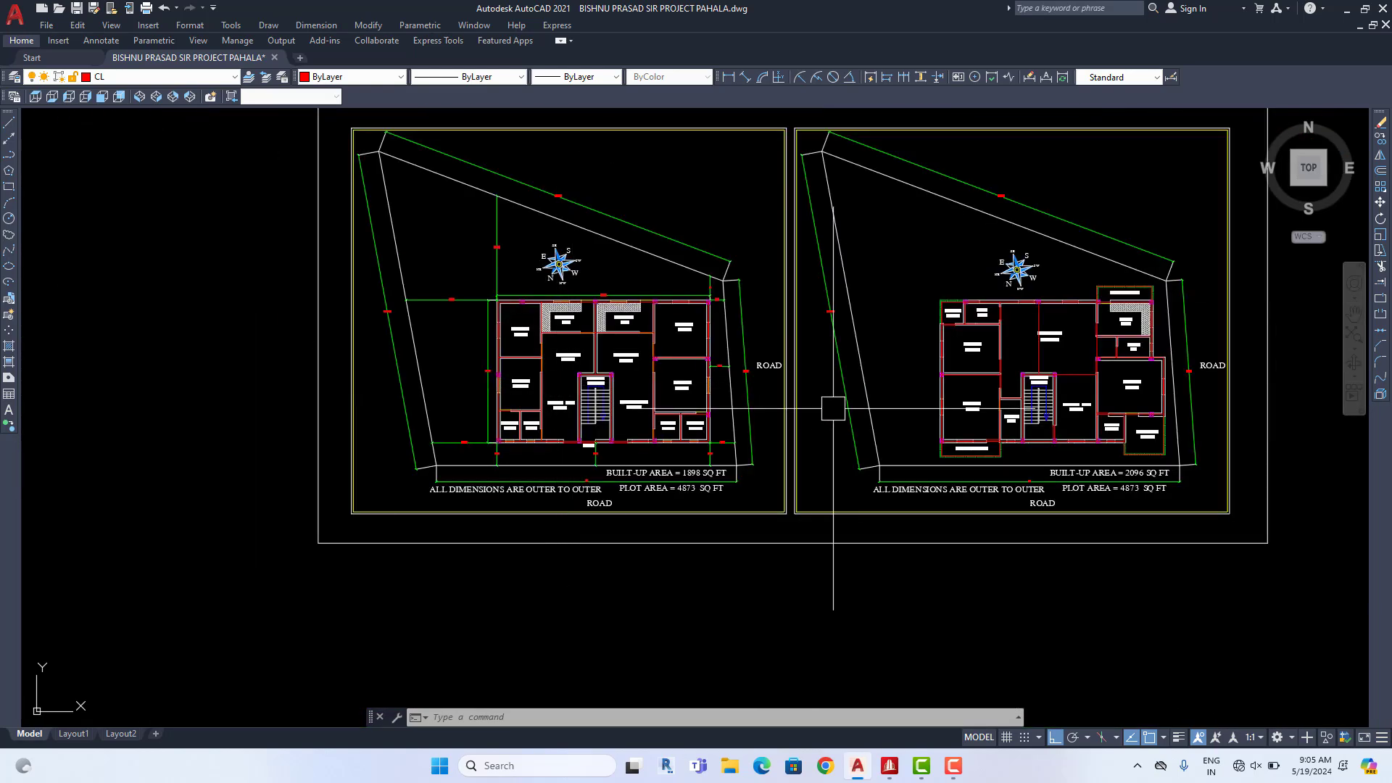
scroll(833, 408, up, 2)
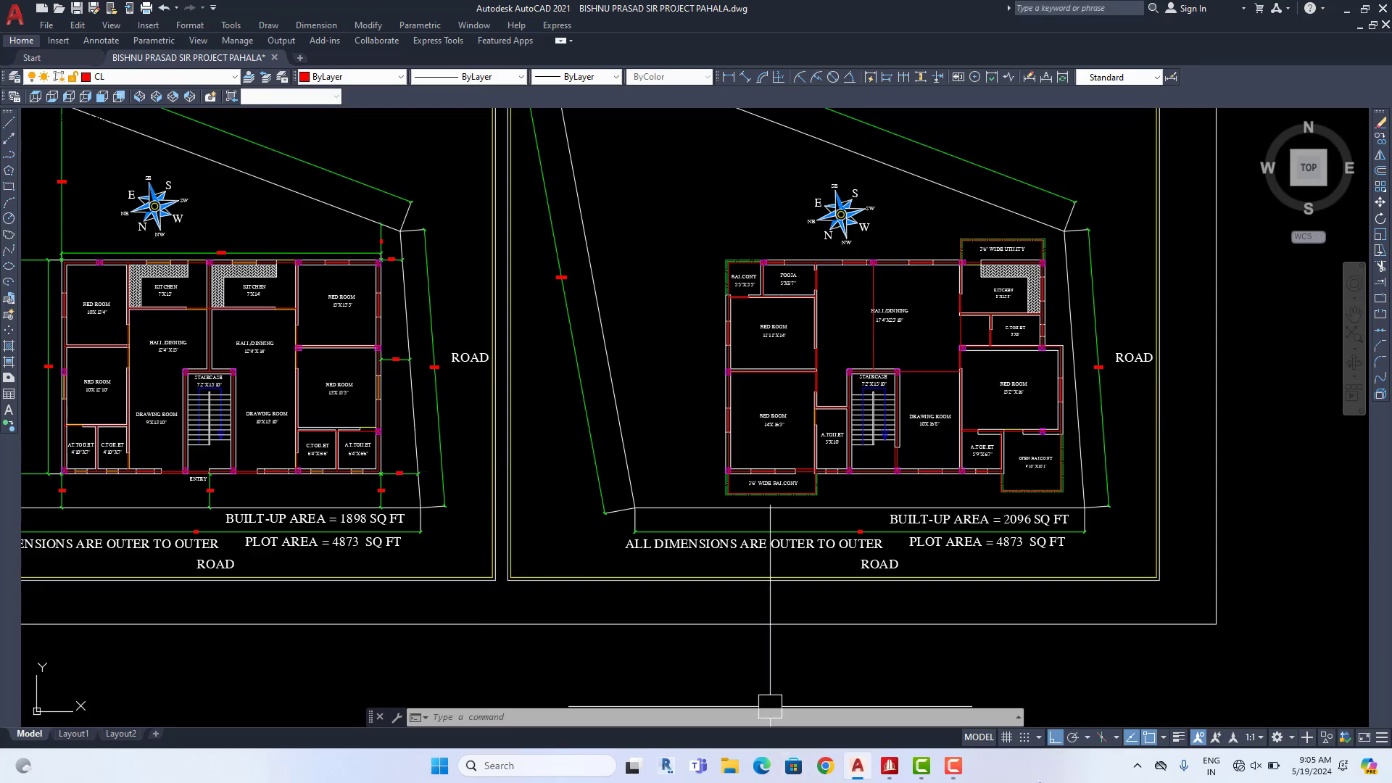
click(890, 766)
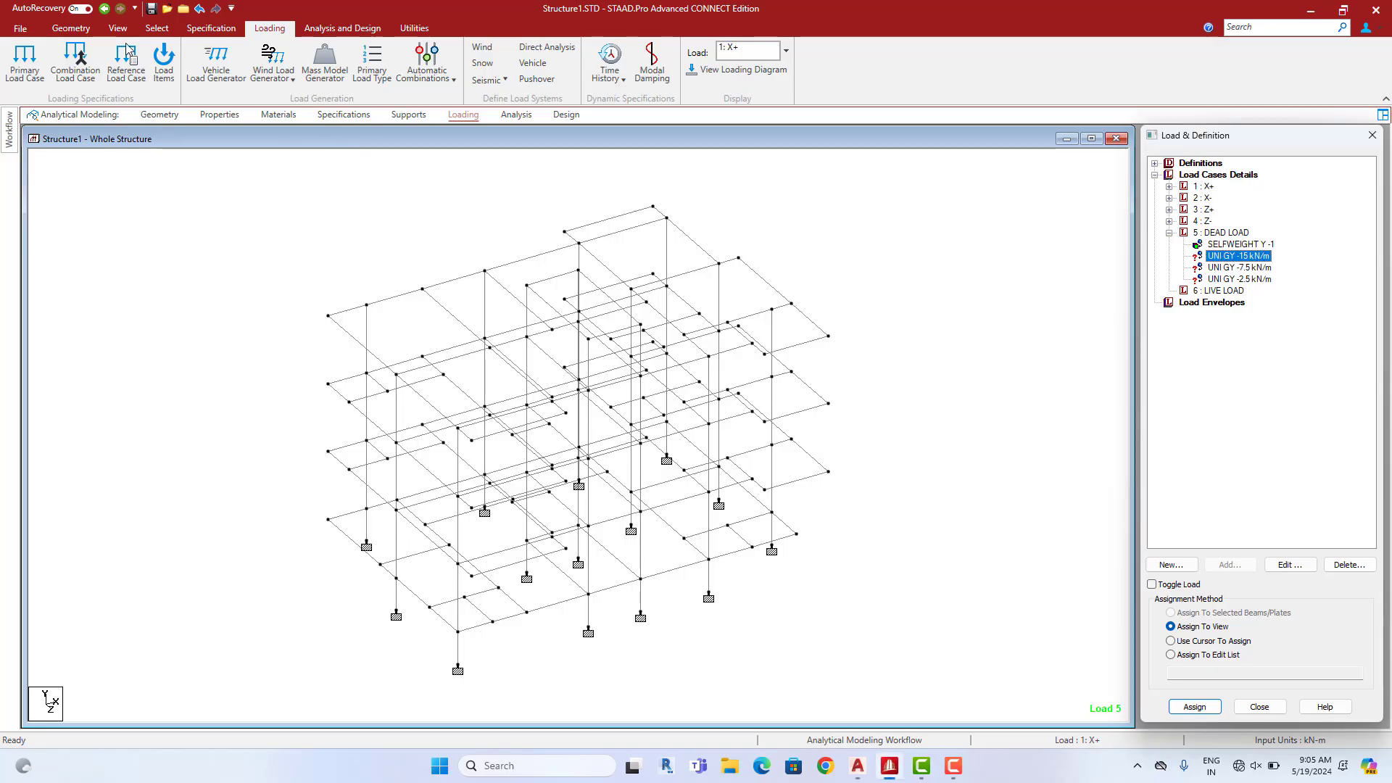
Isolate the lowest floor level's beams and supports using the geometry cursor, and show them in plan view
click(118, 27)
click(296, 64)
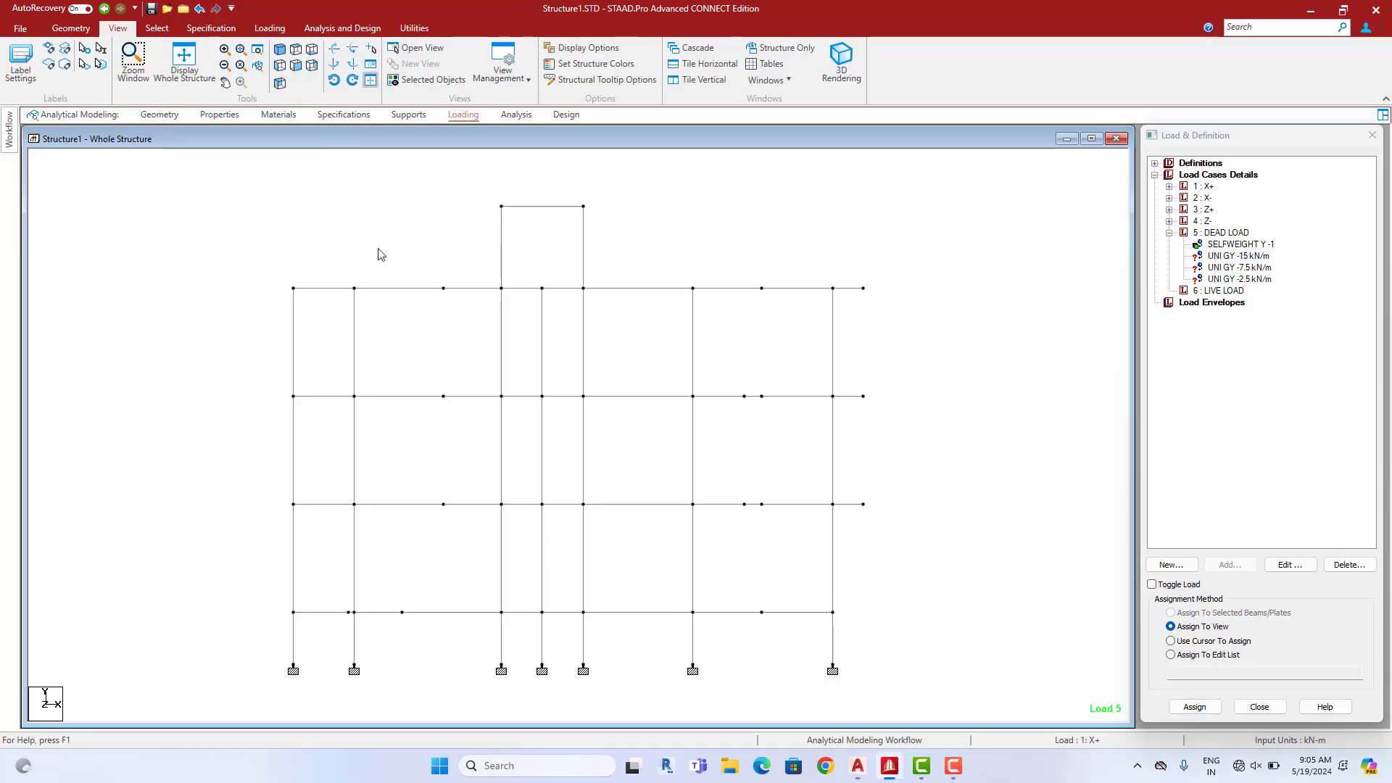
right_click(359, 225)
mouse_move(432, 323)
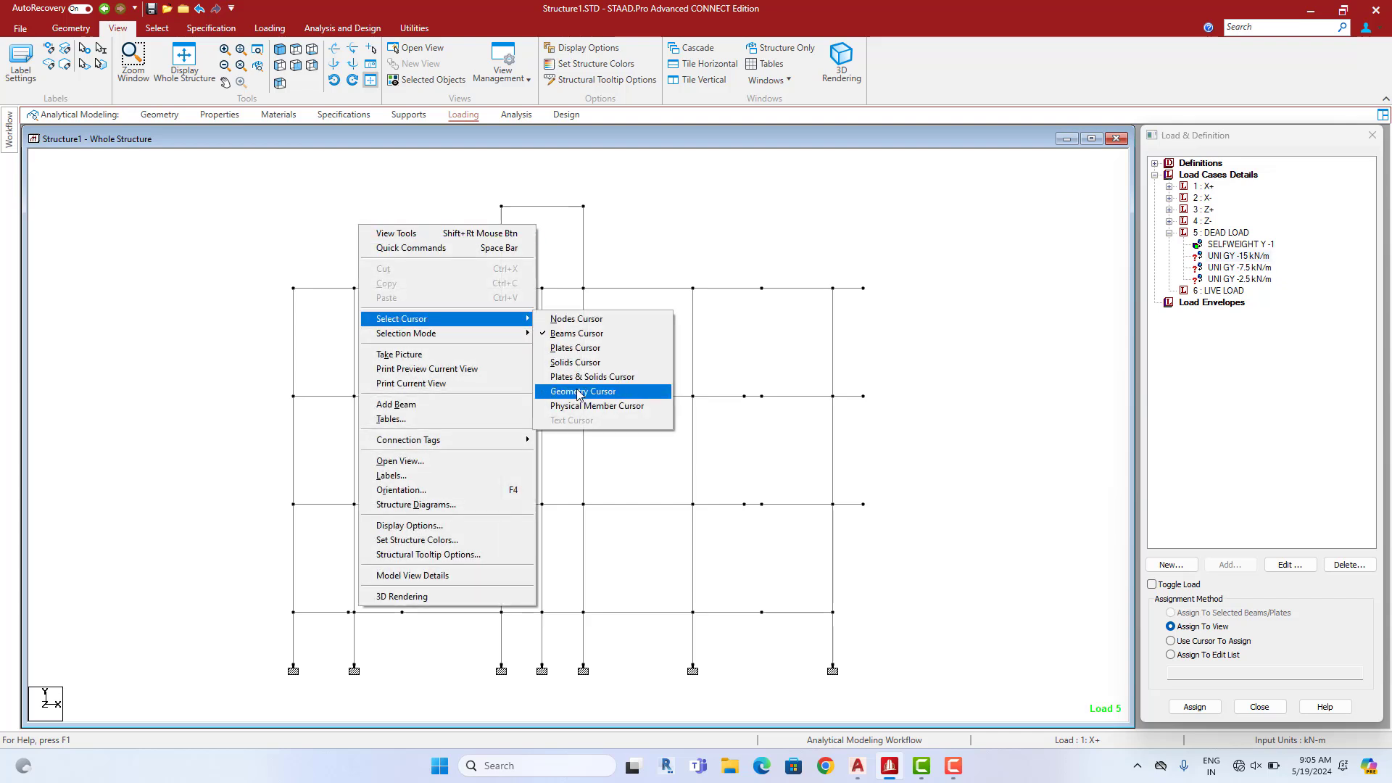
click(578, 392)
drag(269, 686, 889, 657)
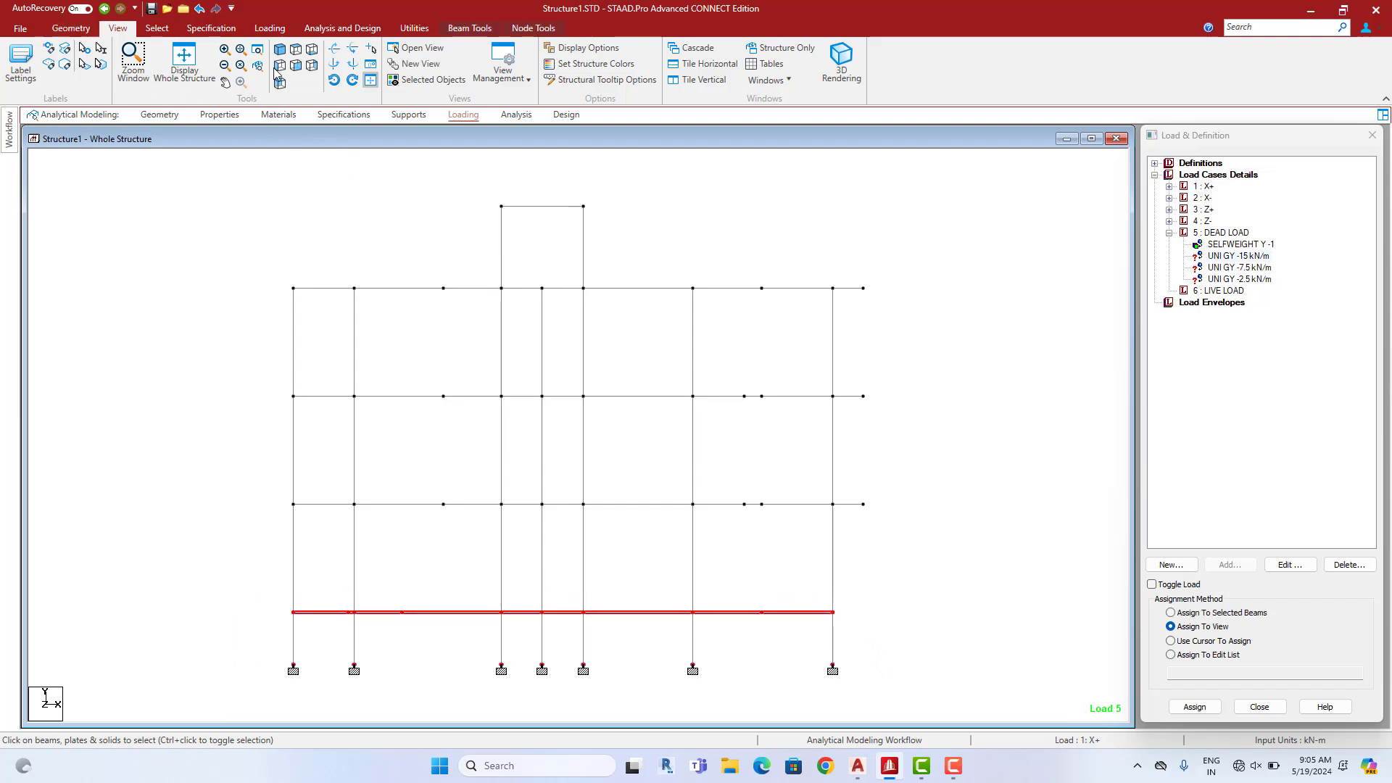
click(428, 80)
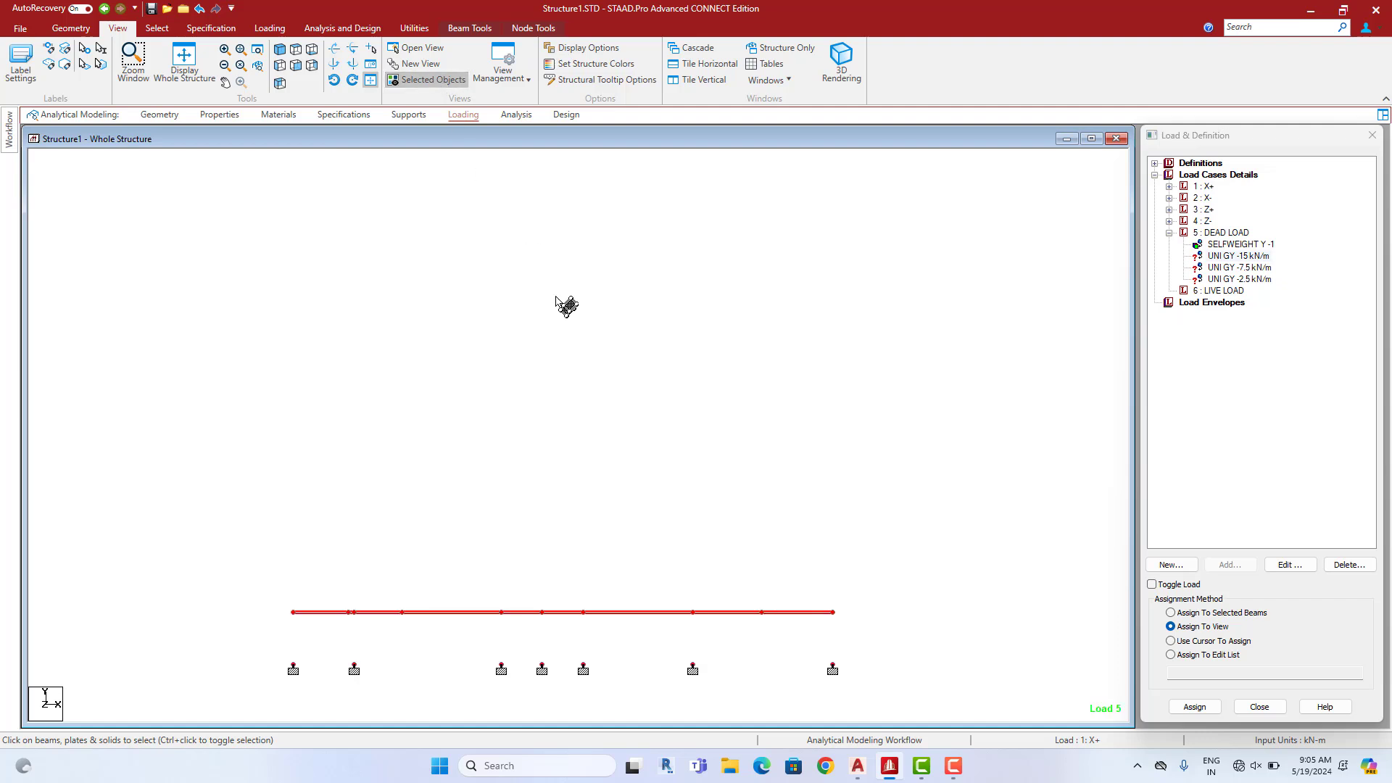
click(557, 297)
click(296, 49)
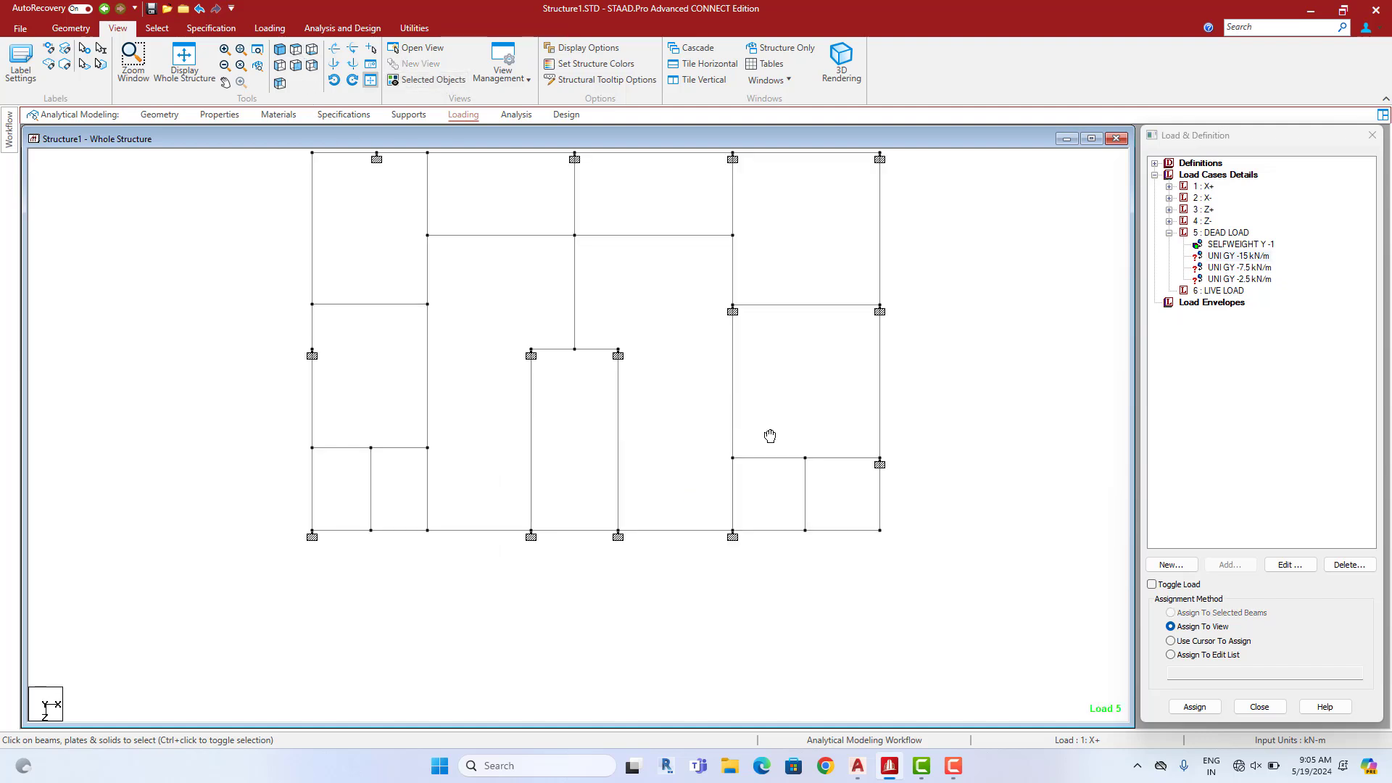
middle_drag(770, 436, 774, 490)
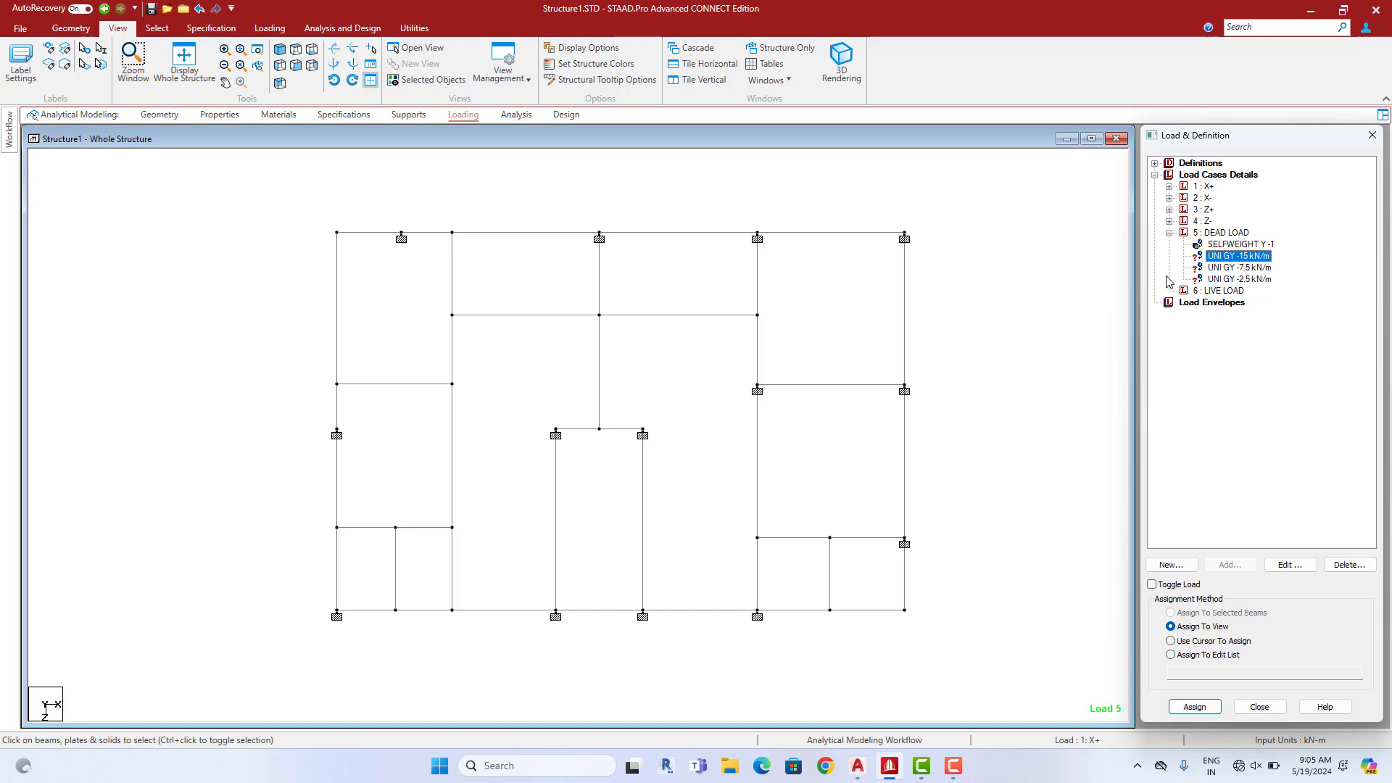
Assign the -15 kN/m uniform load to the lowest level's perimeter, central dividing wall and staircase beams
drag(979, 211, 271, 251)
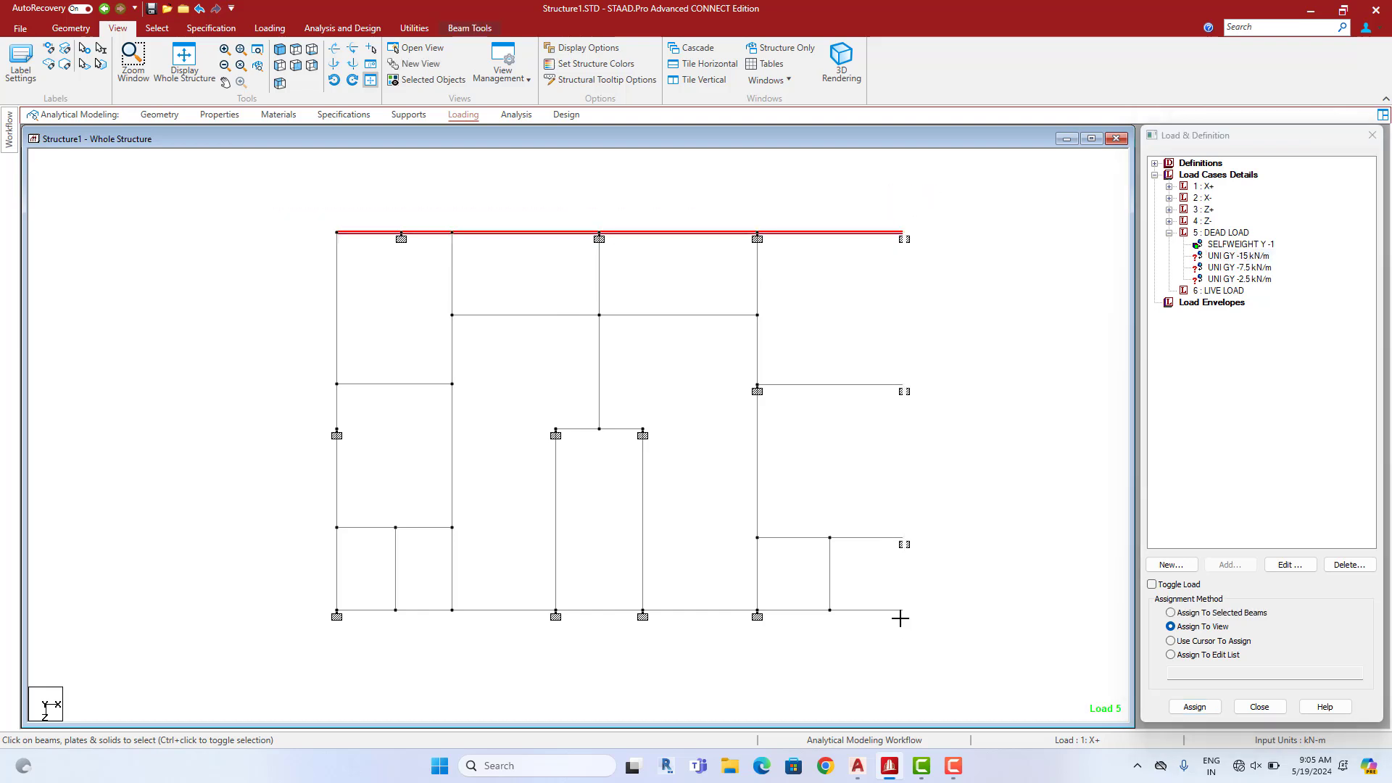
drag(901, 619, 353, 672)
ctrl+drag(591, 231, 613, 448)
ctrl+drag(538, 406, 661, 683)
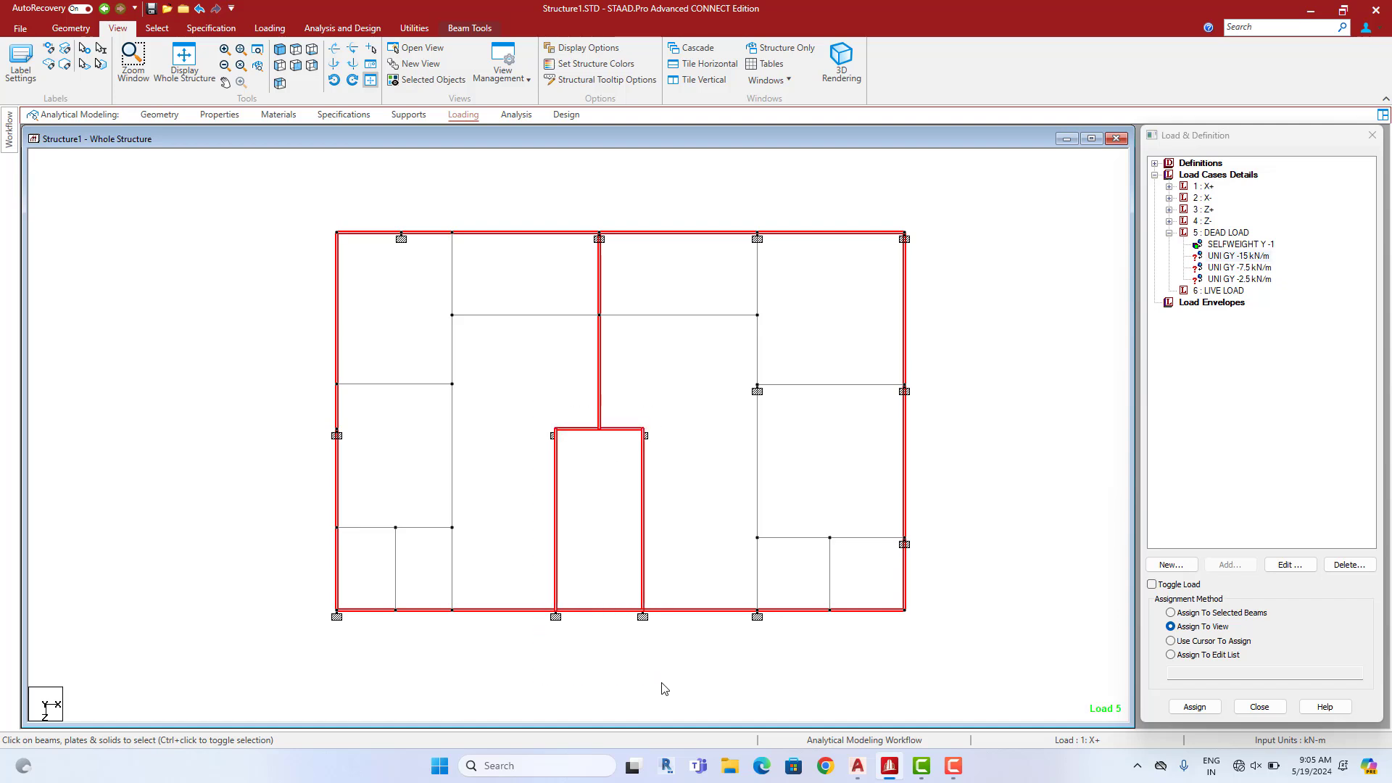
click(1237, 615)
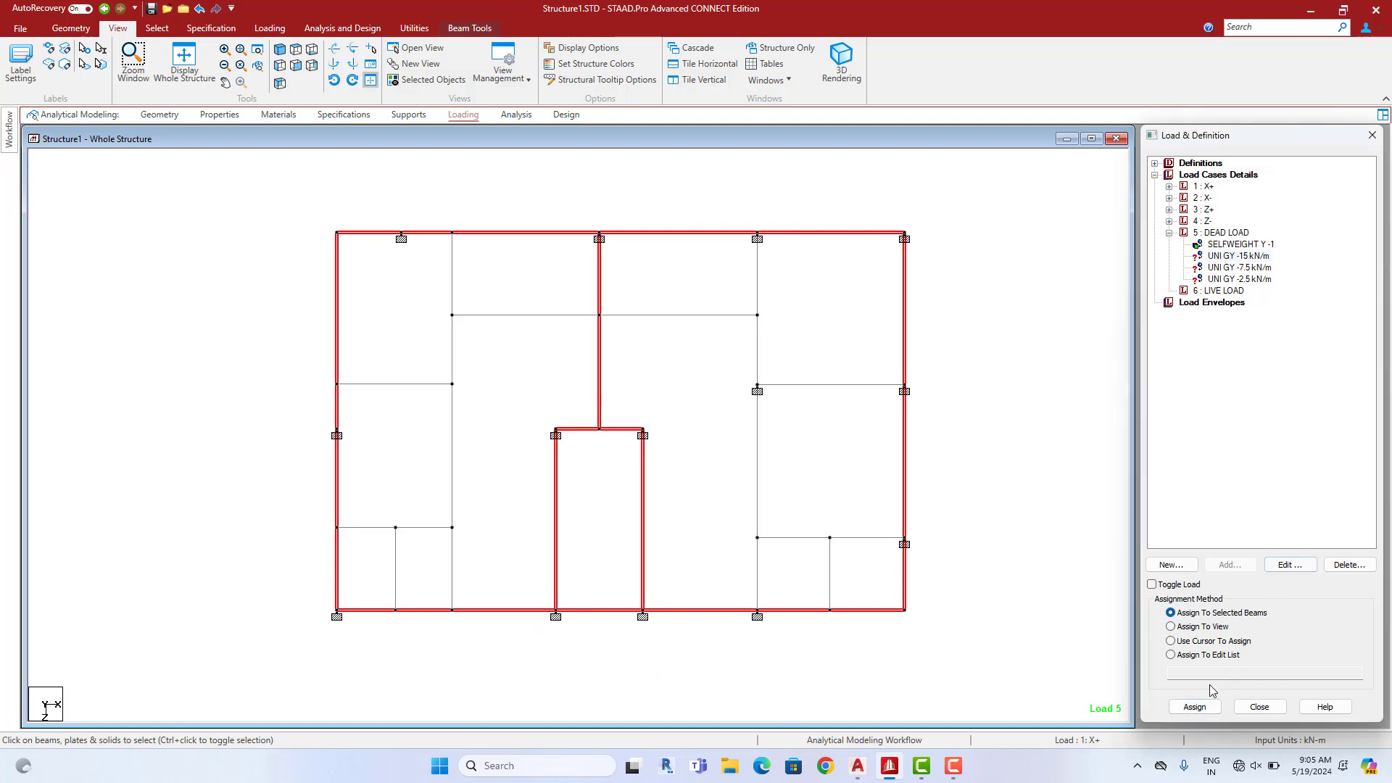
click(1195, 707)
click(1288, 463)
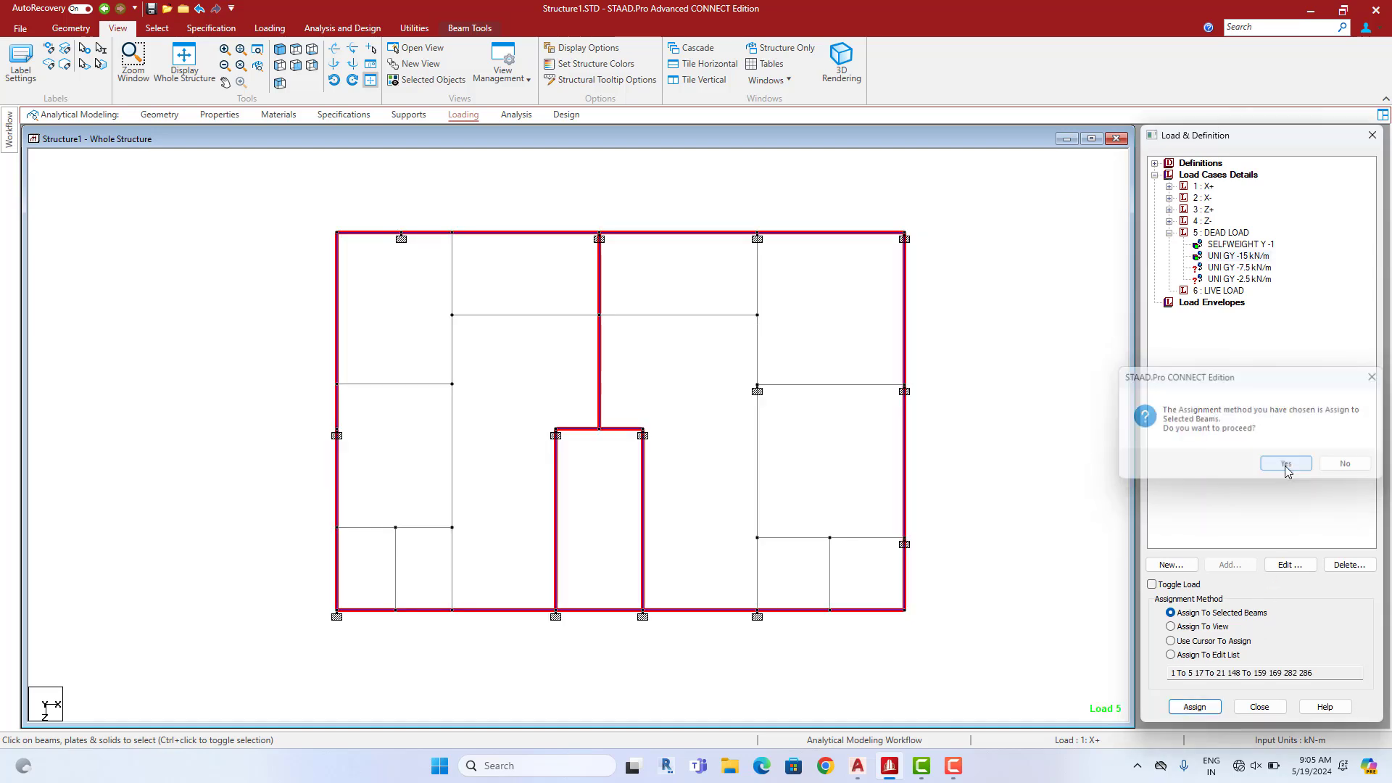
Check the partition walls on the AutoCAD floor plan and assign the -7.5 kN/m uniform load to the lowest level's remaining interior beams
click(855, 769)
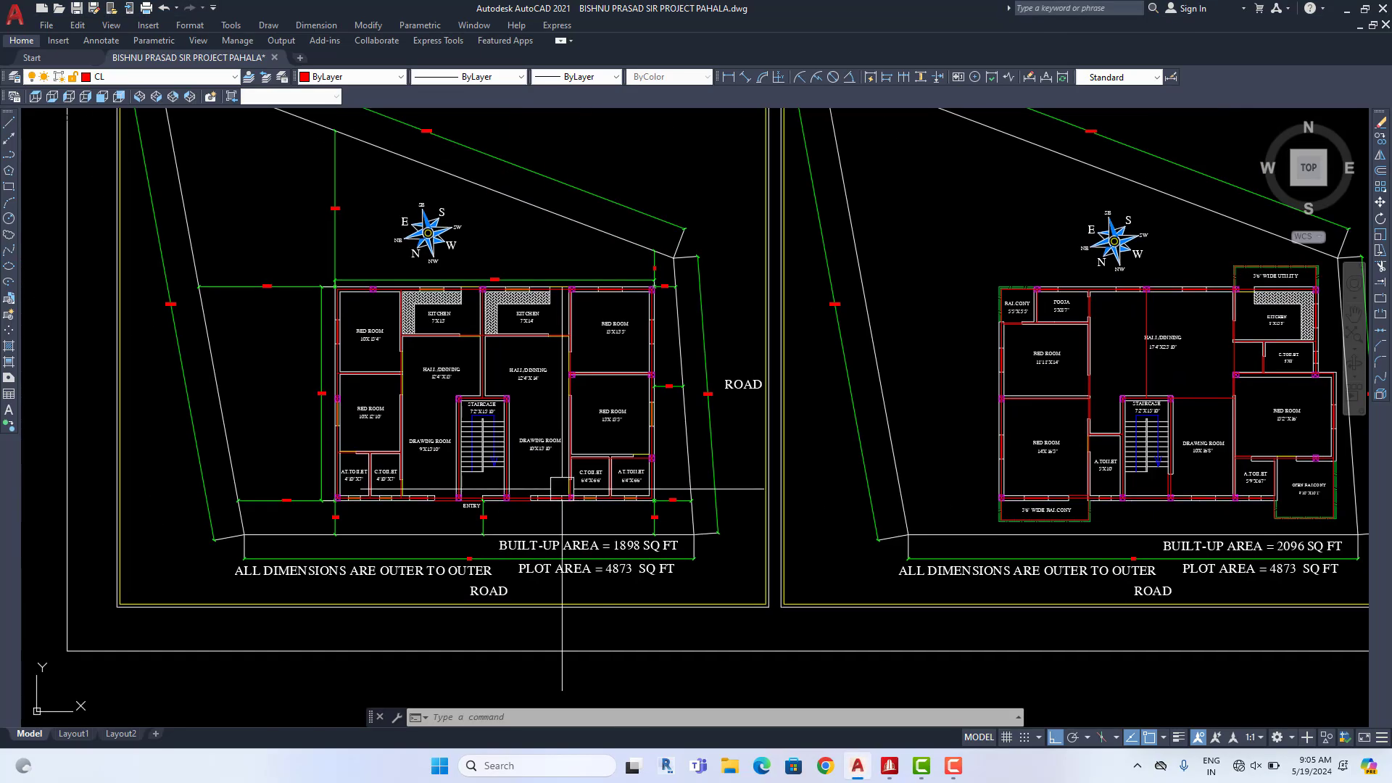
scroll(416, 392, up, 2)
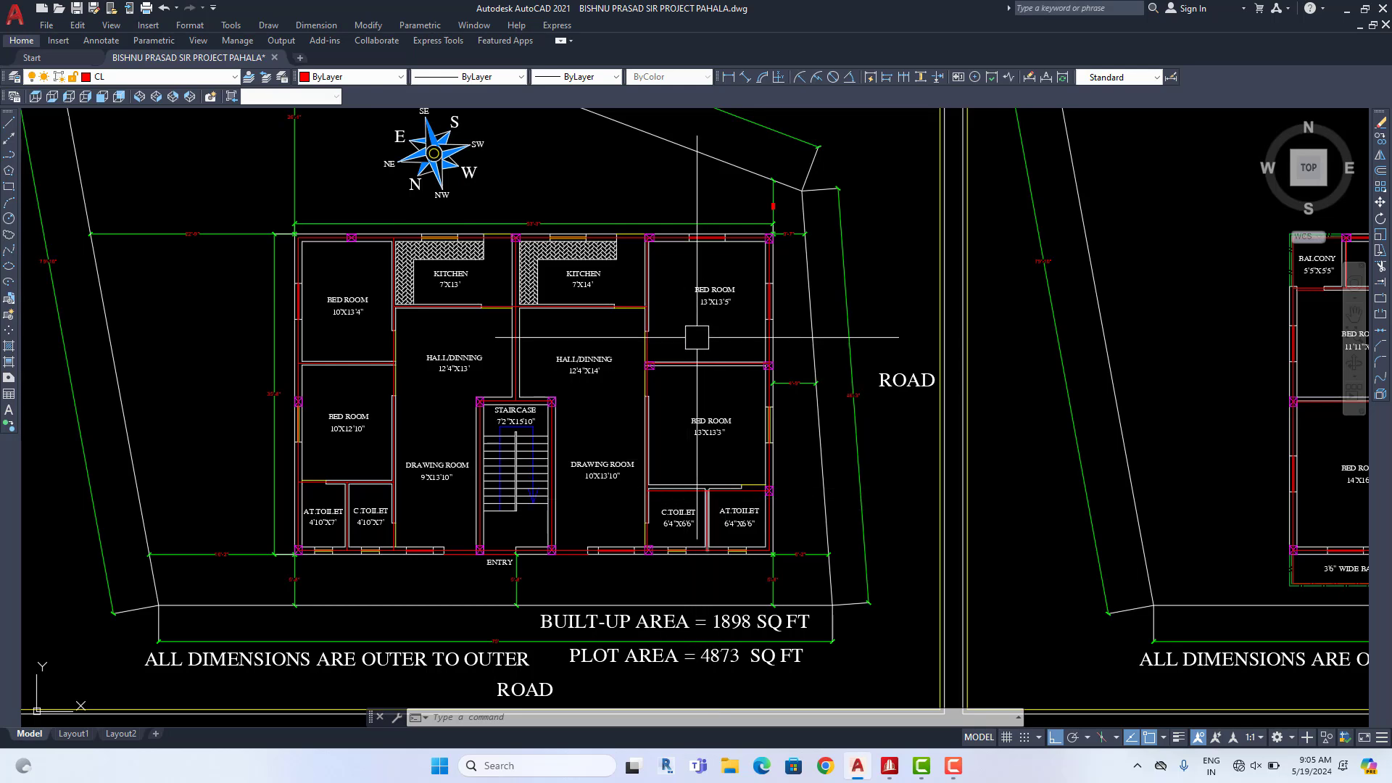
click(1348, 10)
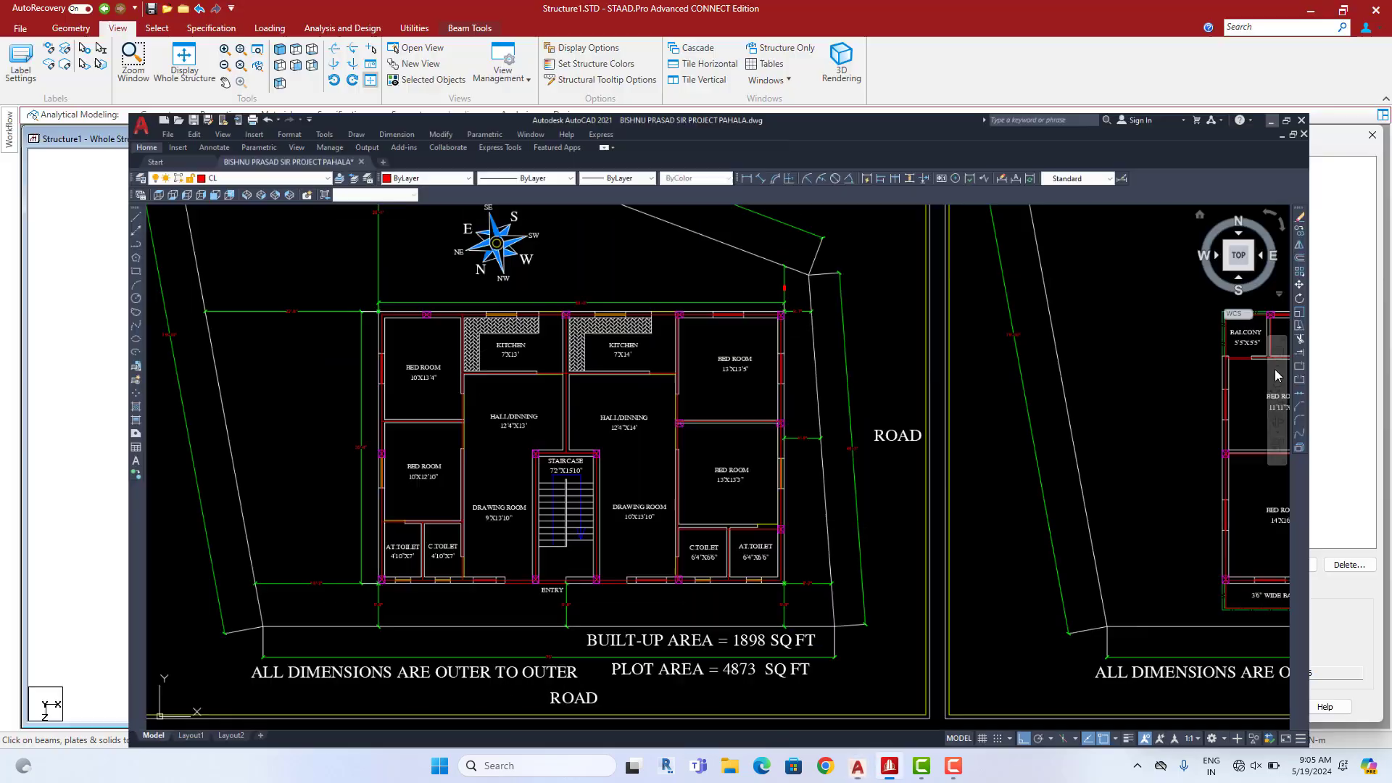
click(1223, 268)
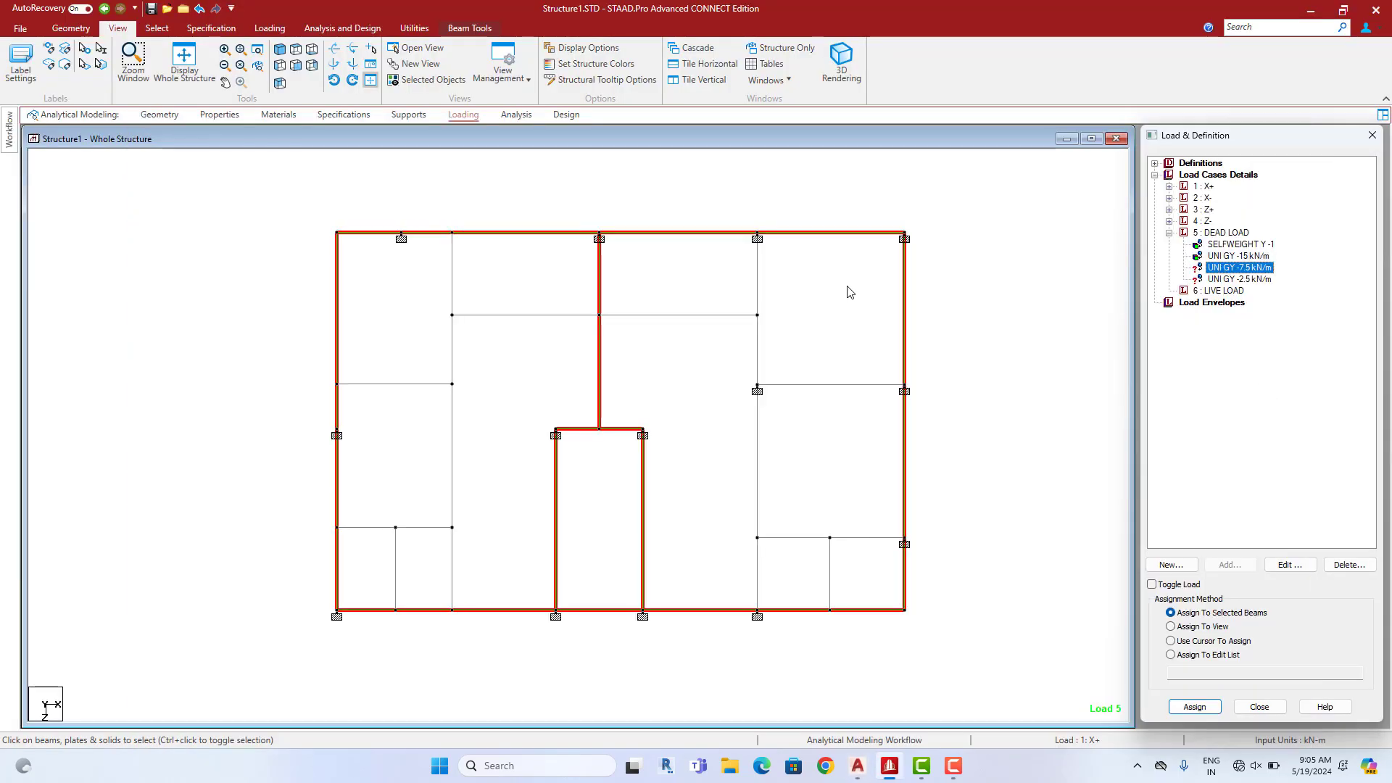
drag(869, 265, 753, 455)
drag(688, 545, 649, 587)
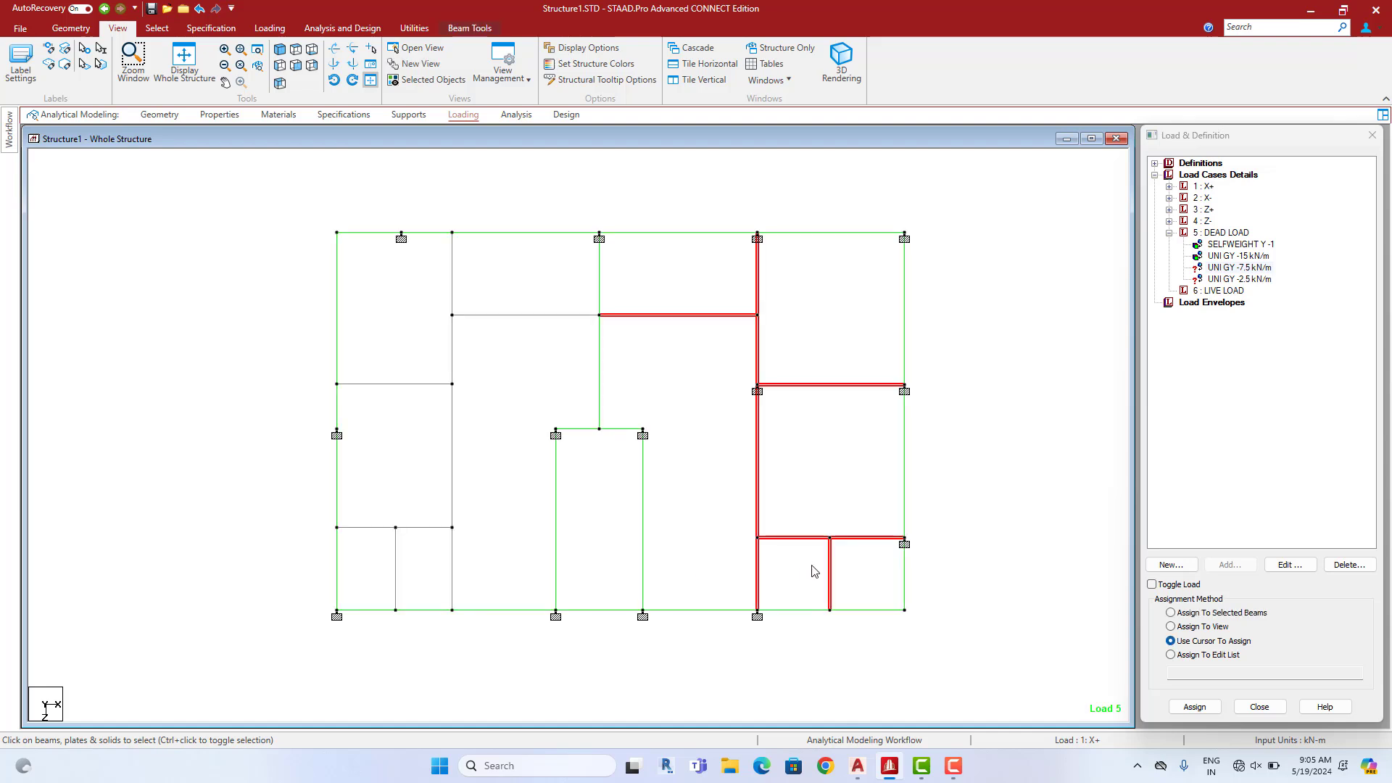
ctrl+click(508, 314)
ctrl+drag(515, 247, 339, 606)
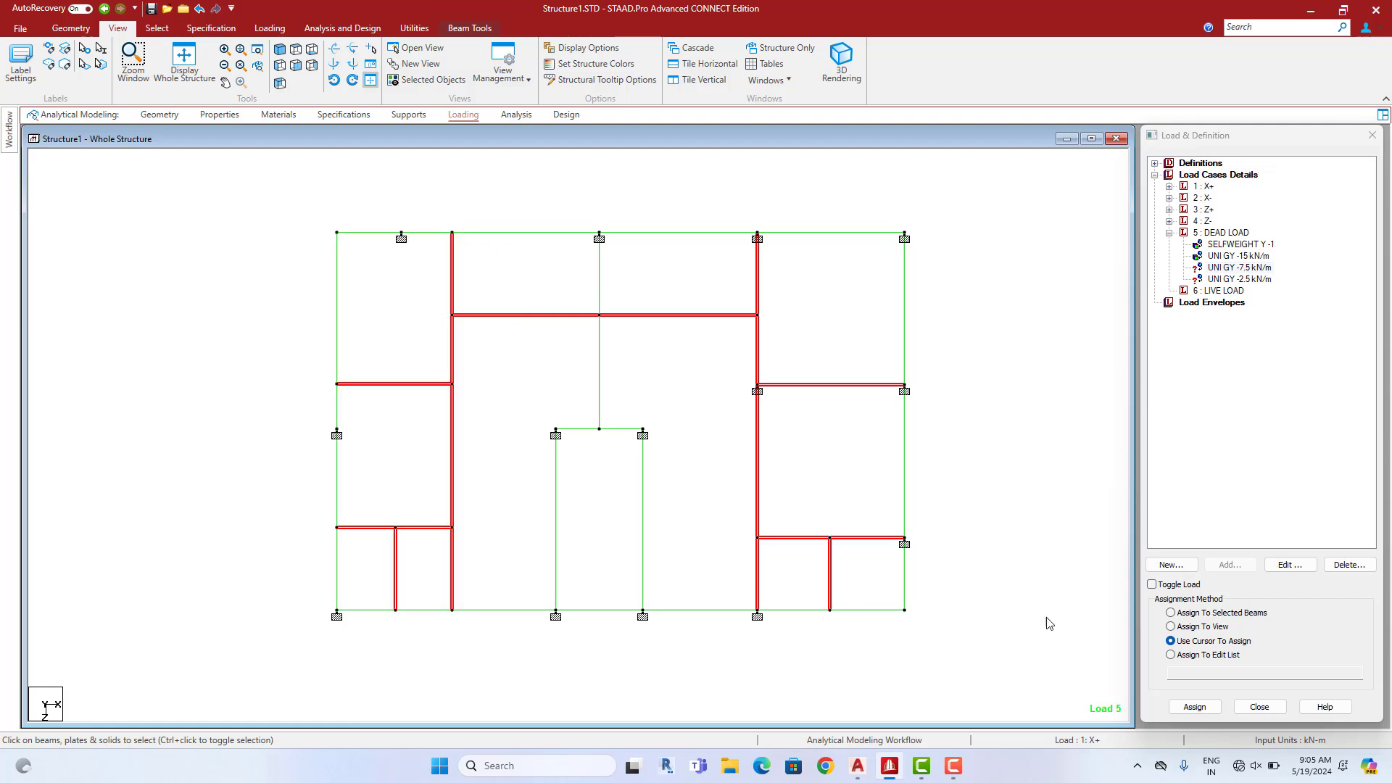
click(1171, 613)
click(1195, 707)
click(1288, 467)
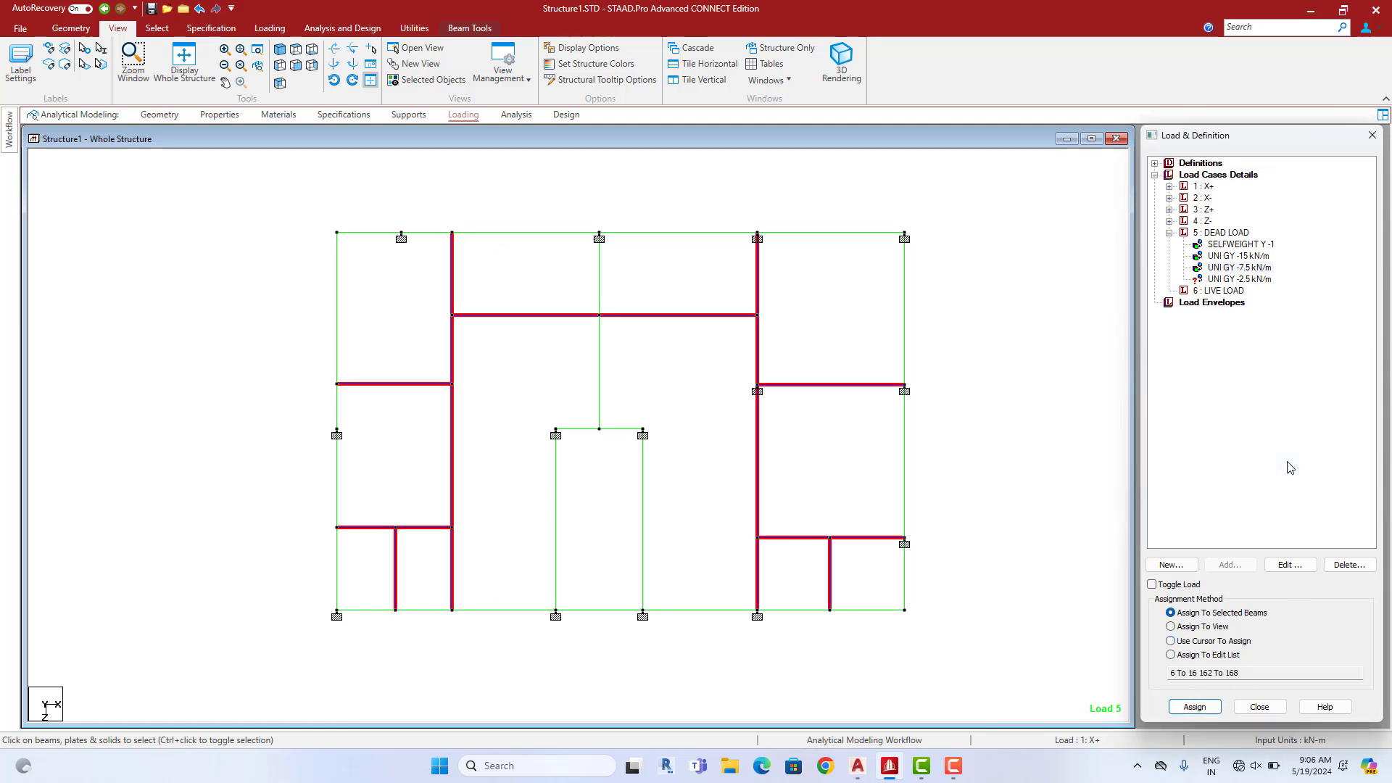
Display the whole structure again and highlight the beams carrying the -15 kN/m dead load to check the assignment
click(196, 69)
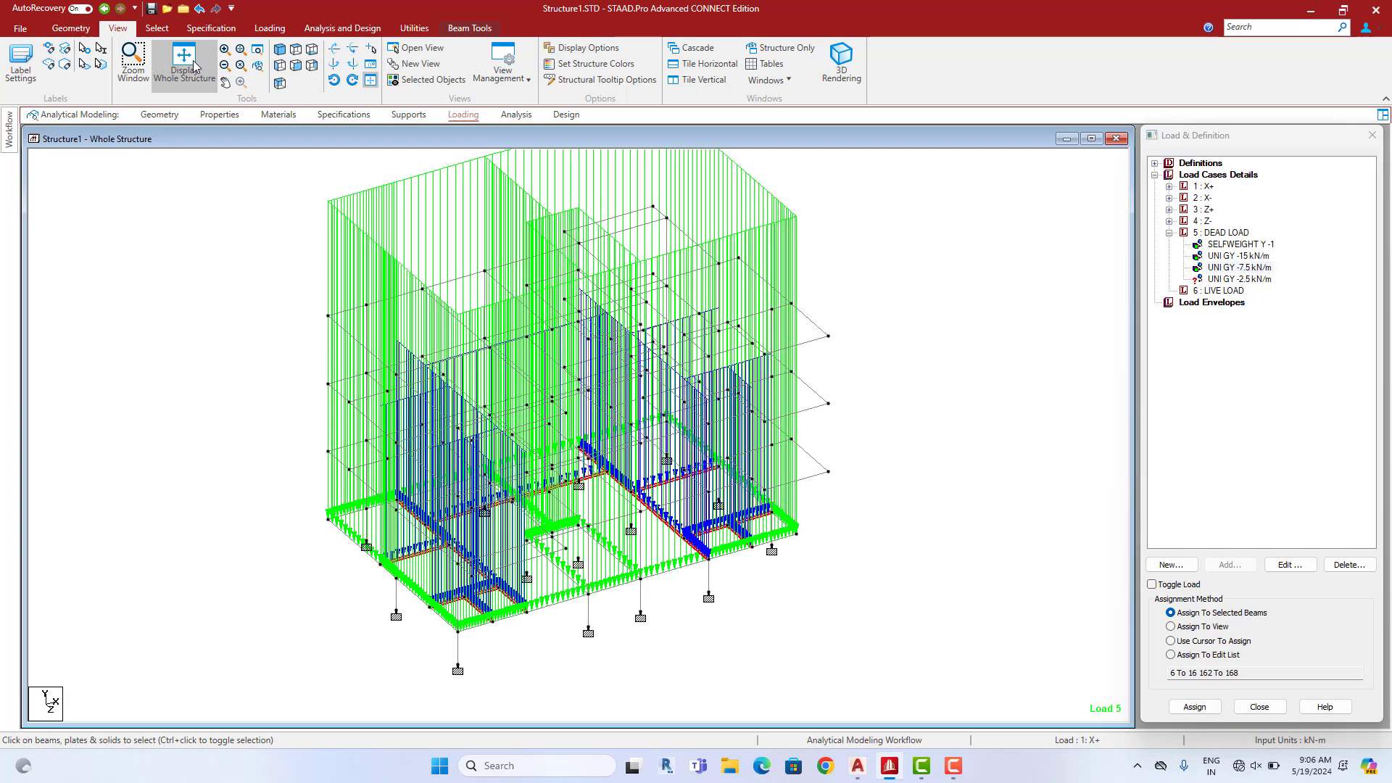
click(924, 255)
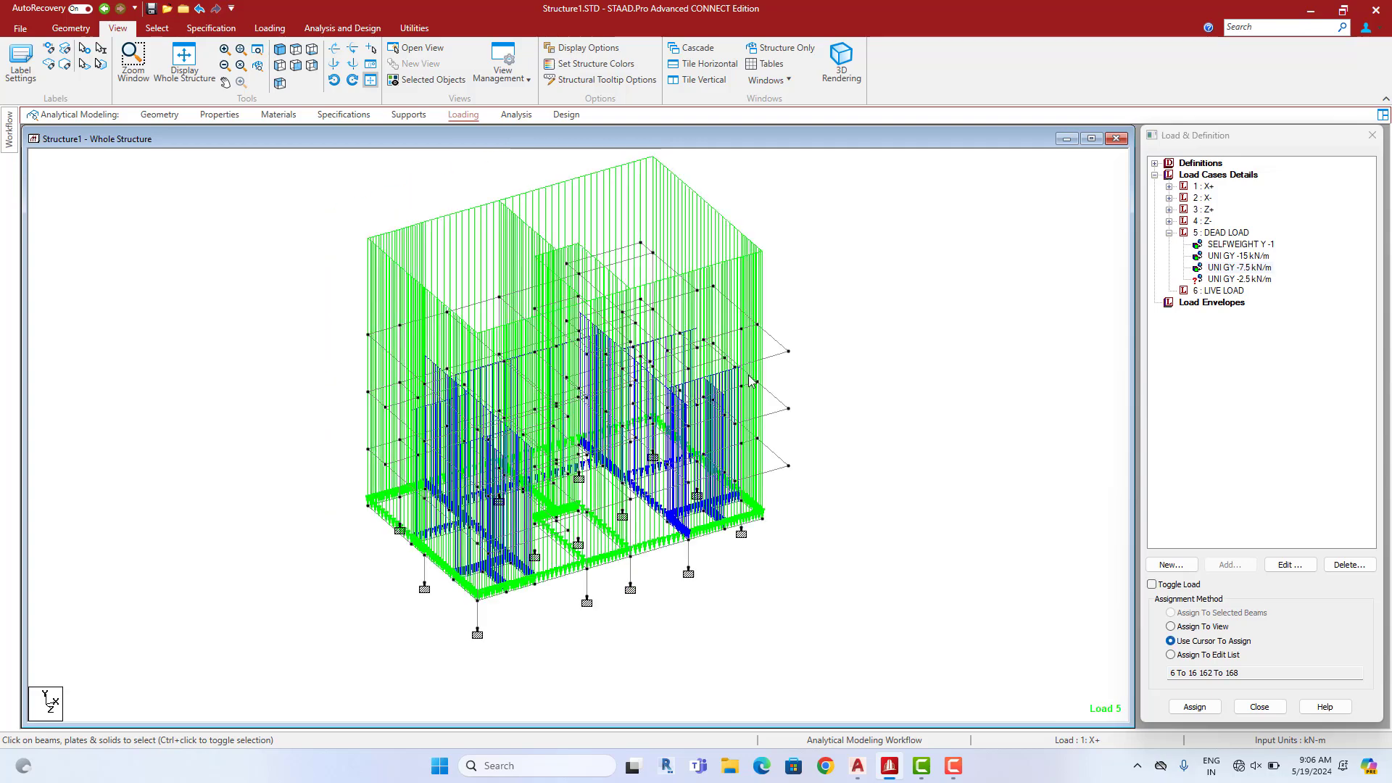
click(1237, 255)
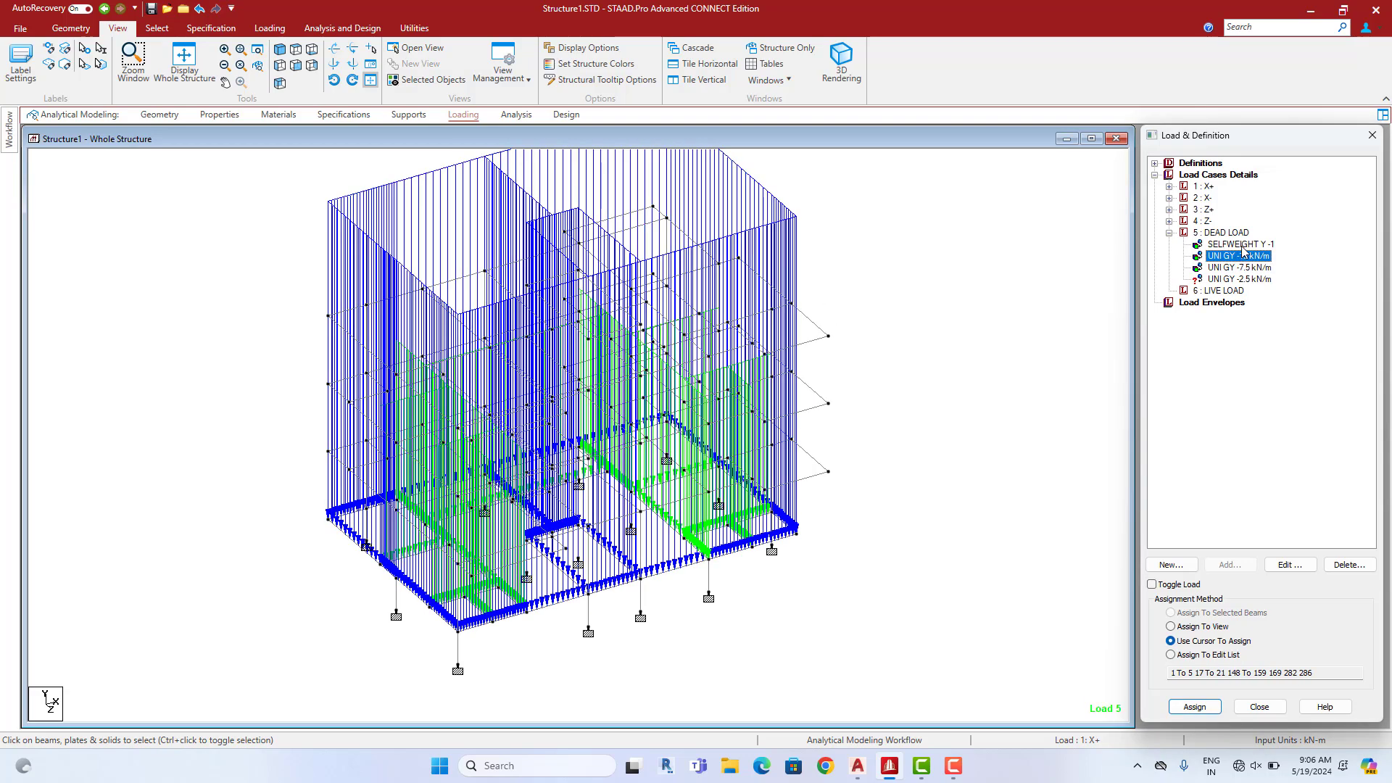
click(938, 203)
Set the distributed force display scale to 7 kN/m per m so the load diagrams are drawn smaller
right_click(940, 199)
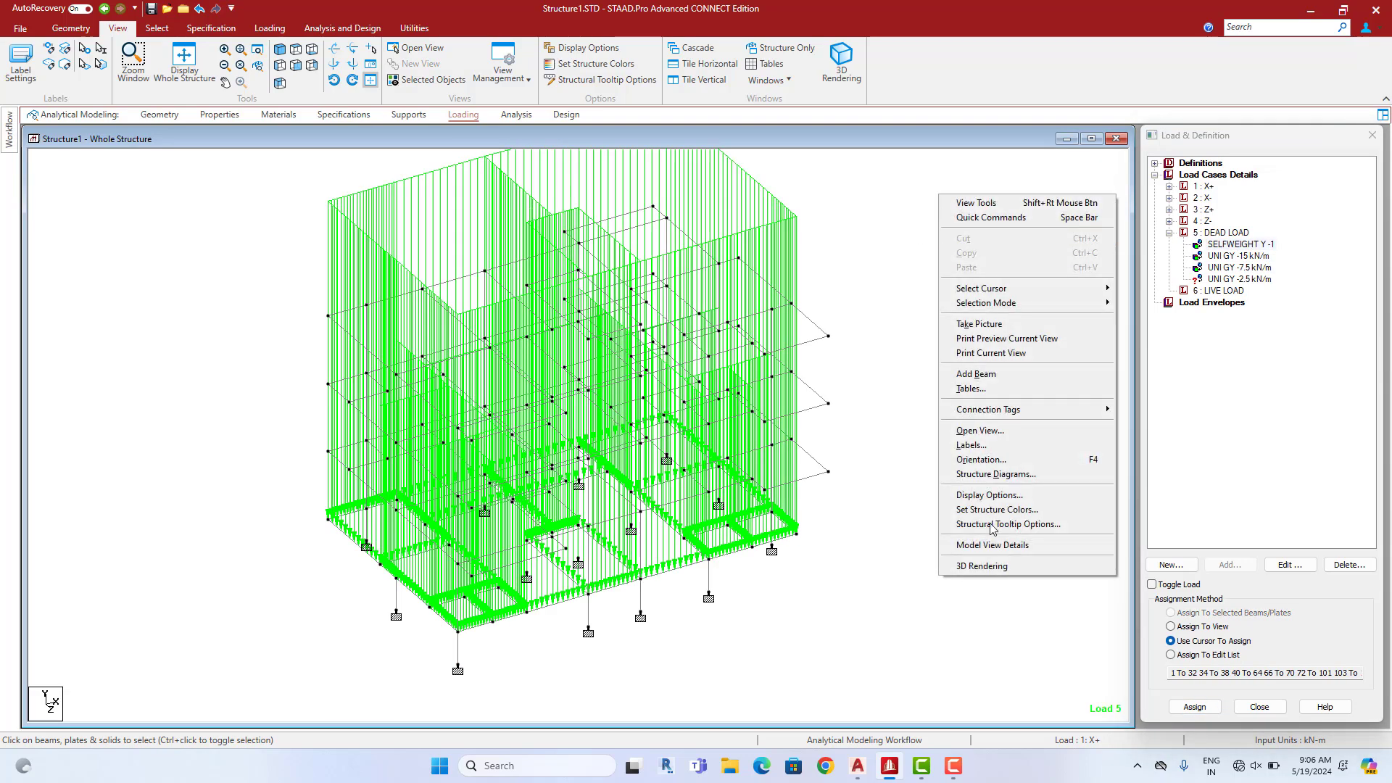
click(971, 444)
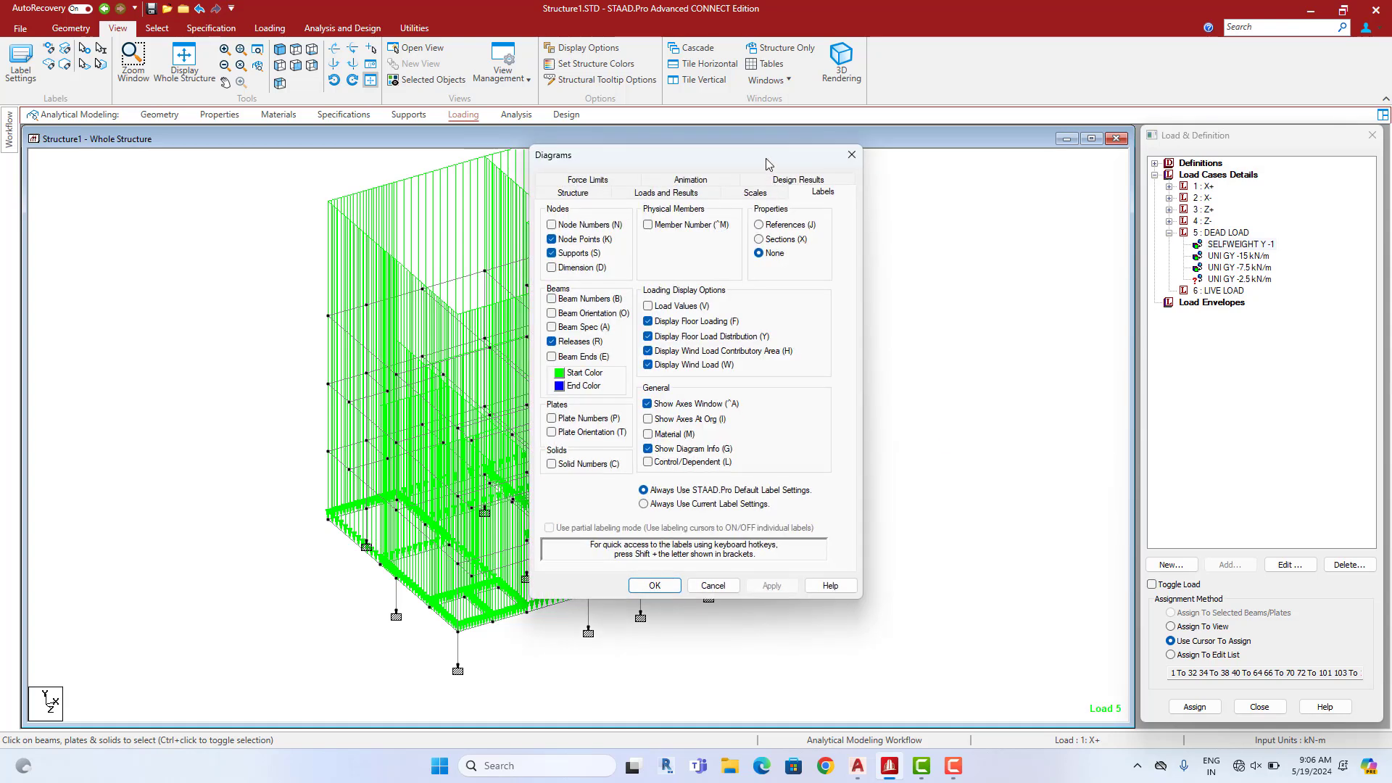
drag(766, 164, 1084, 218)
click(1082, 248)
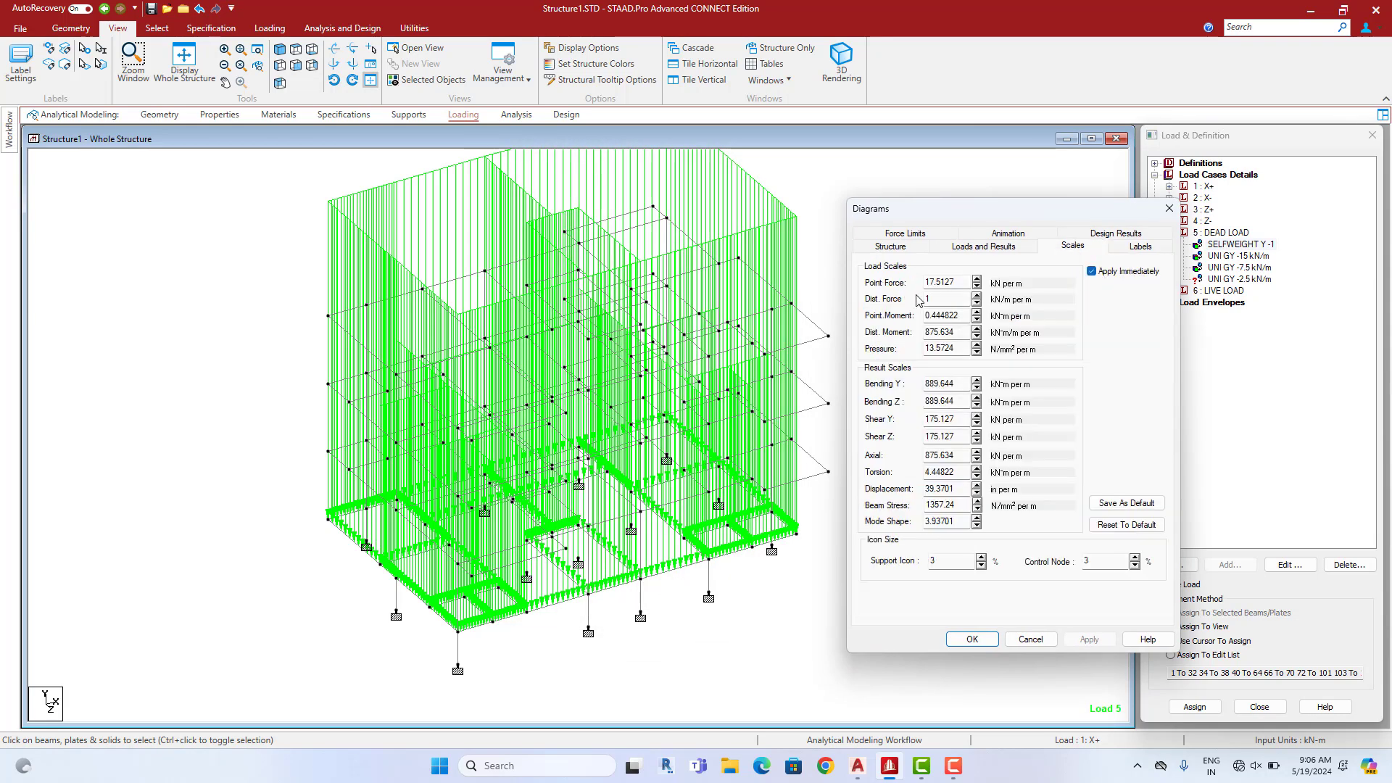
click(977, 296)
click(977, 296)
click(977, 296)
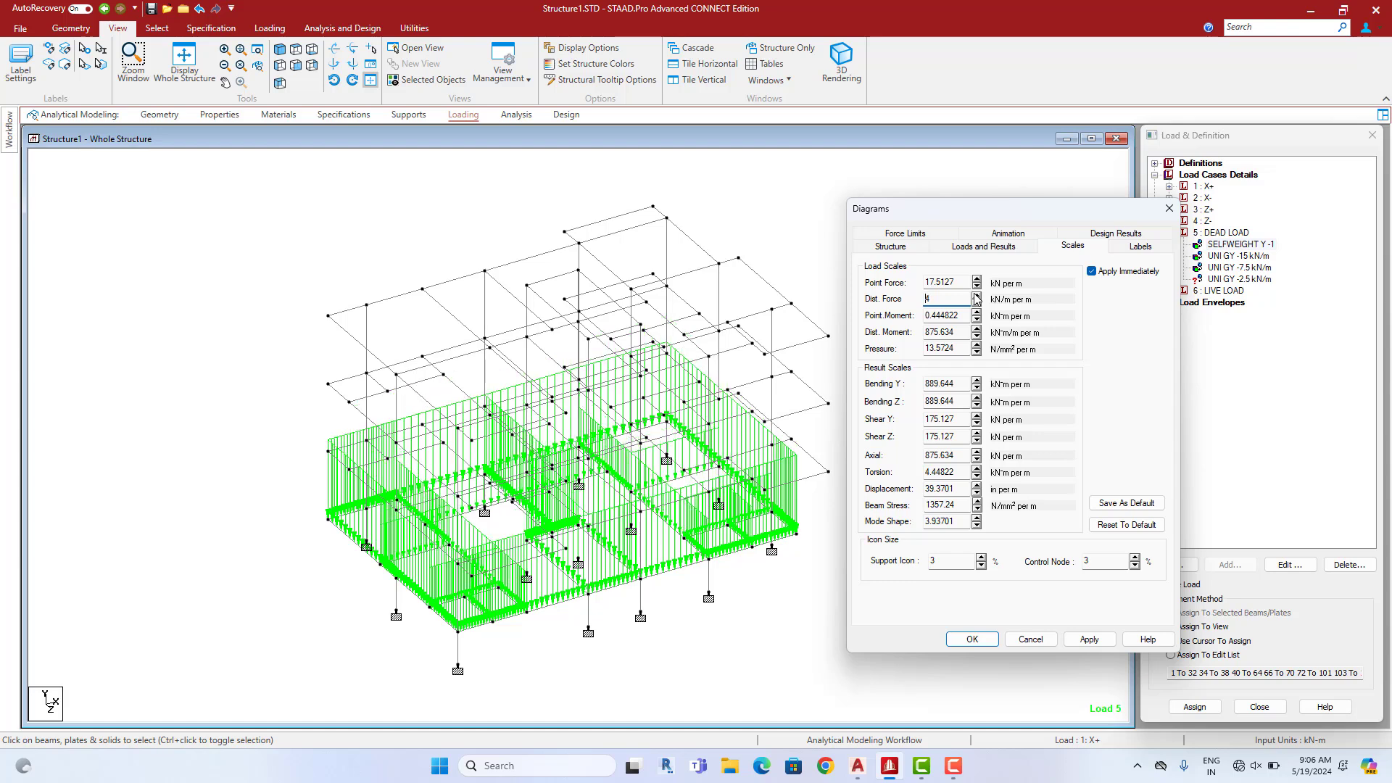
click(976, 296)
click(976, 296)
click(977, 296)
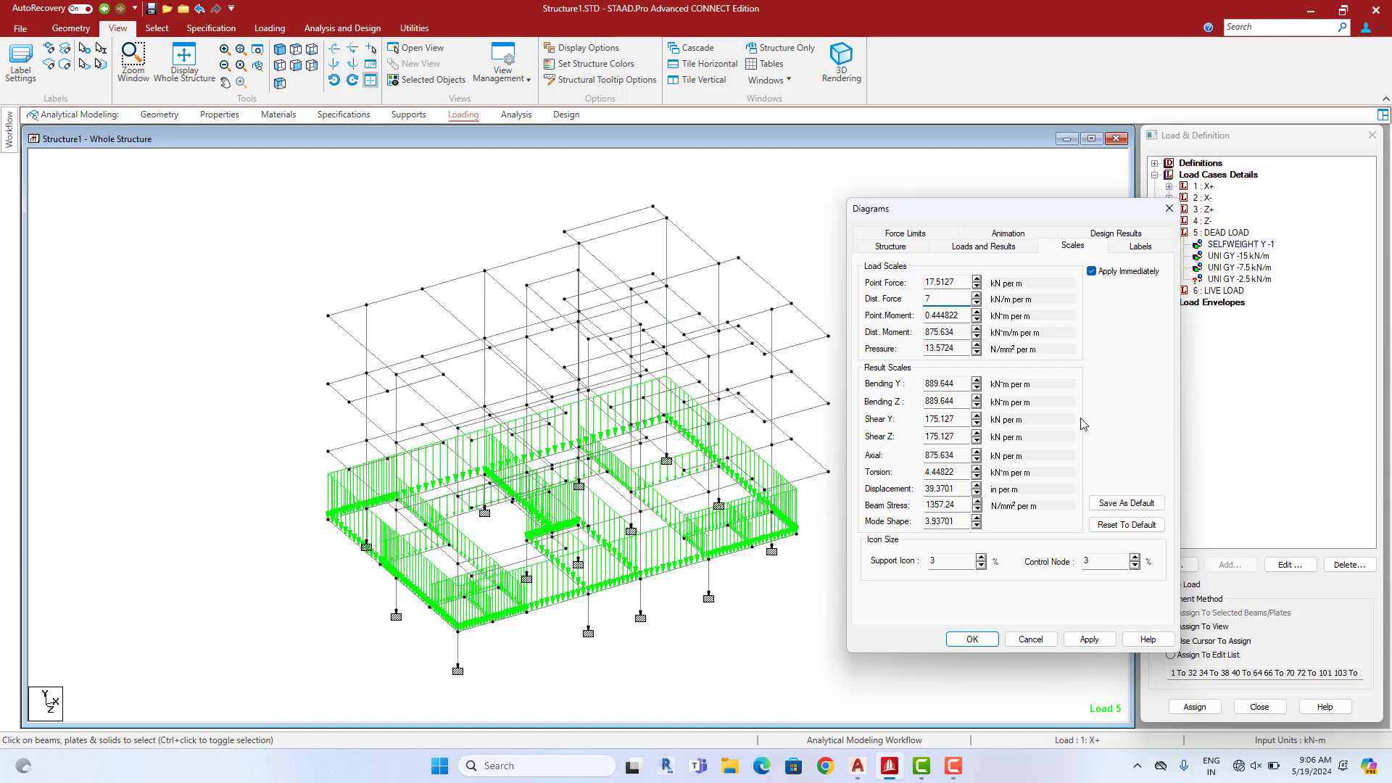
click(973, 639)
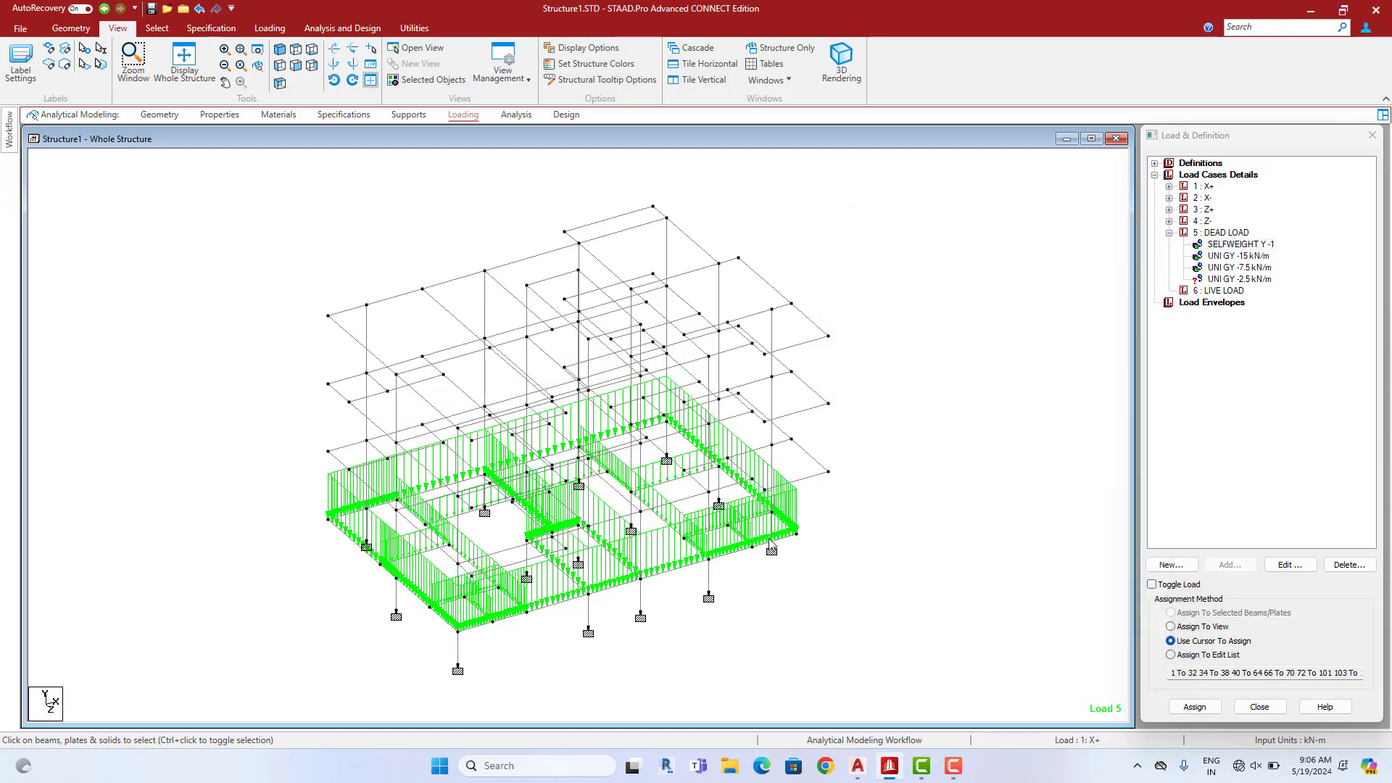
Highlight the beams carrying the -15 kN/m load and those carrying the -7.5 kN/m load to check both assignments
scroll(781, 551, up, 1)
middle_drag(781, 551, 798, 556)
click(1257, 261)
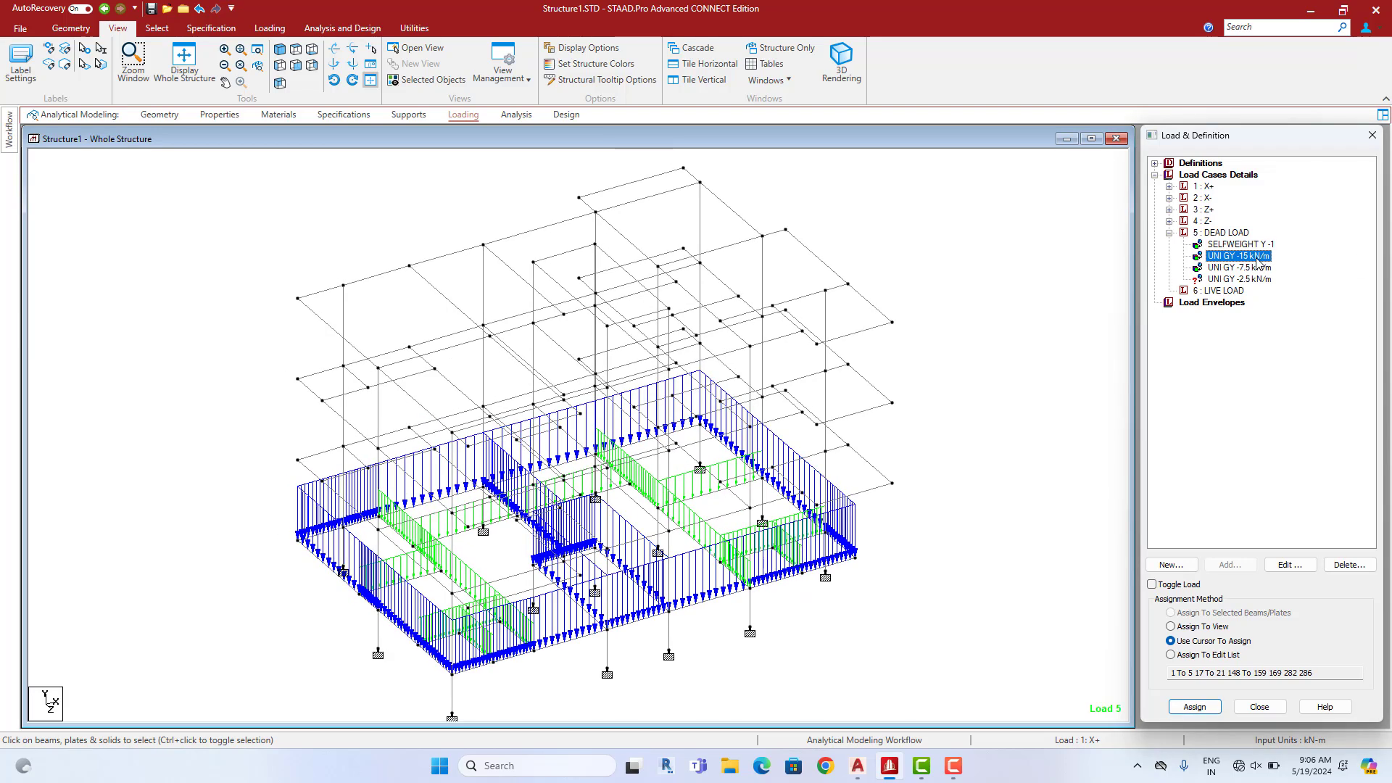
click(1257, 268)
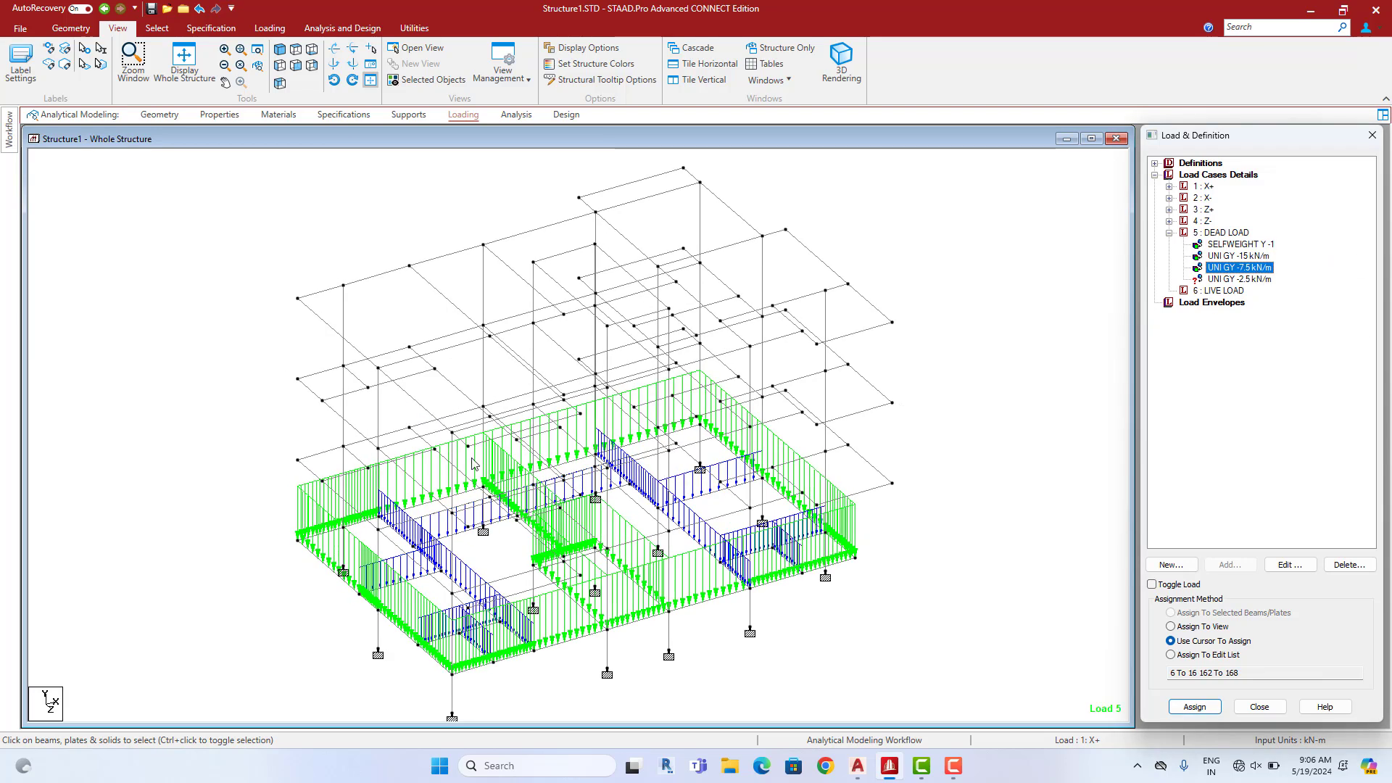
Isolate the two floor levels directly above the loaded level, together with the supports, using the geometry cursor, and show them in plan view
click(295, 65)
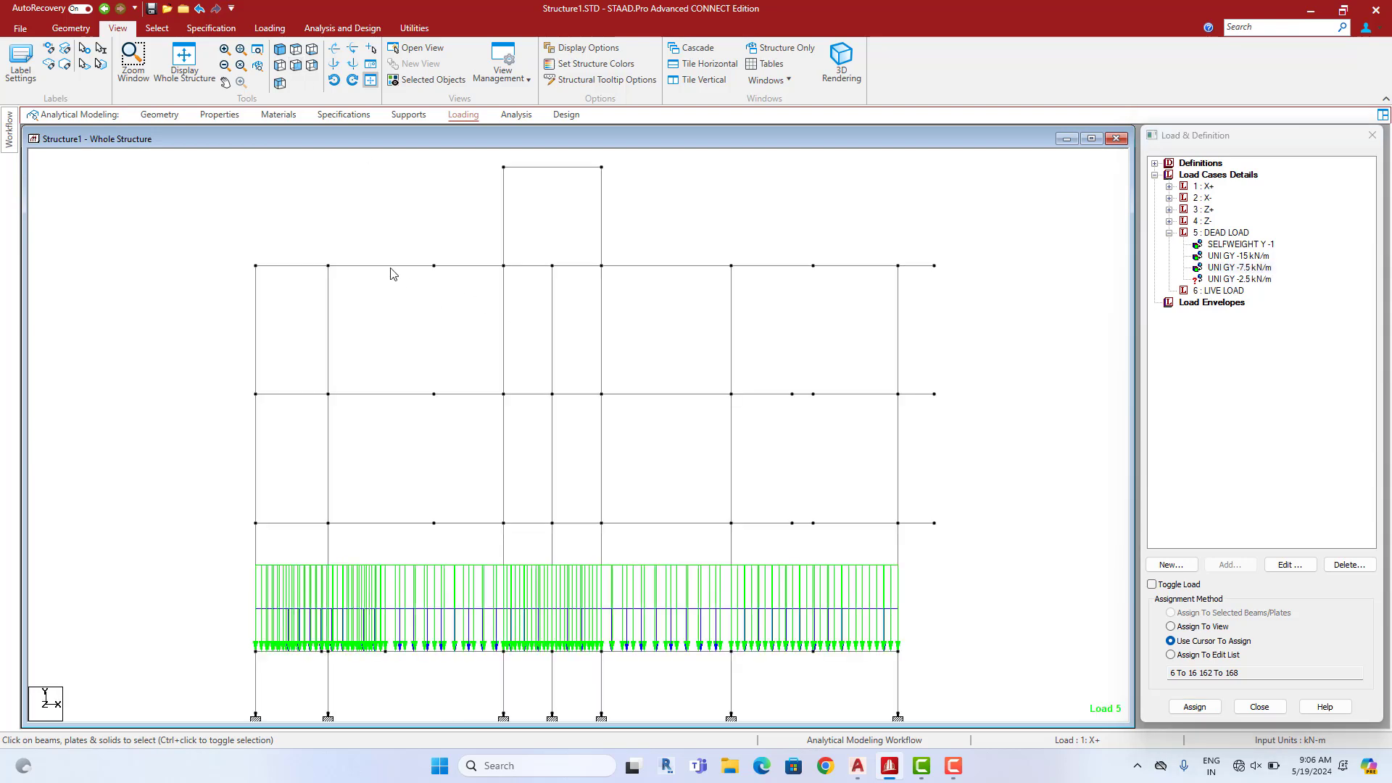
right_click(427, 294)
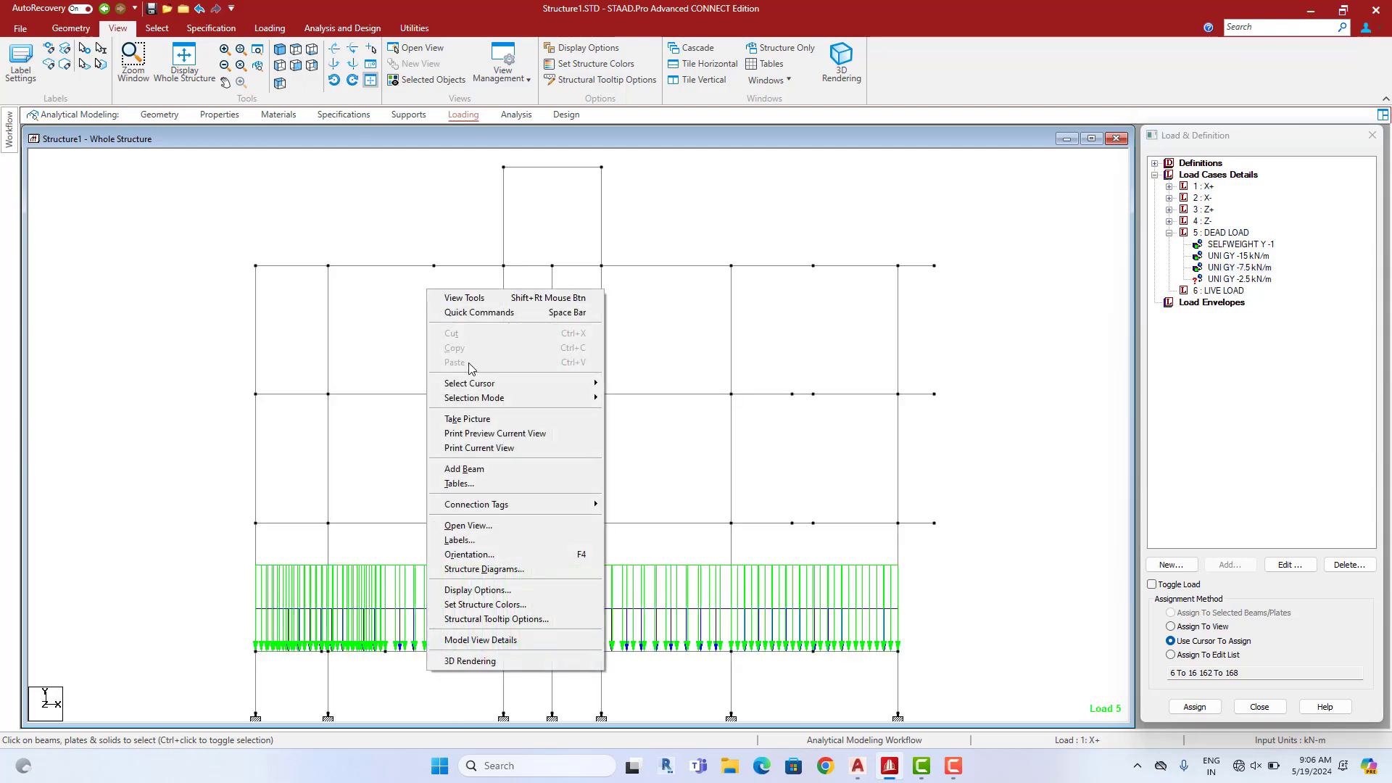
mouse_move(471, 383)
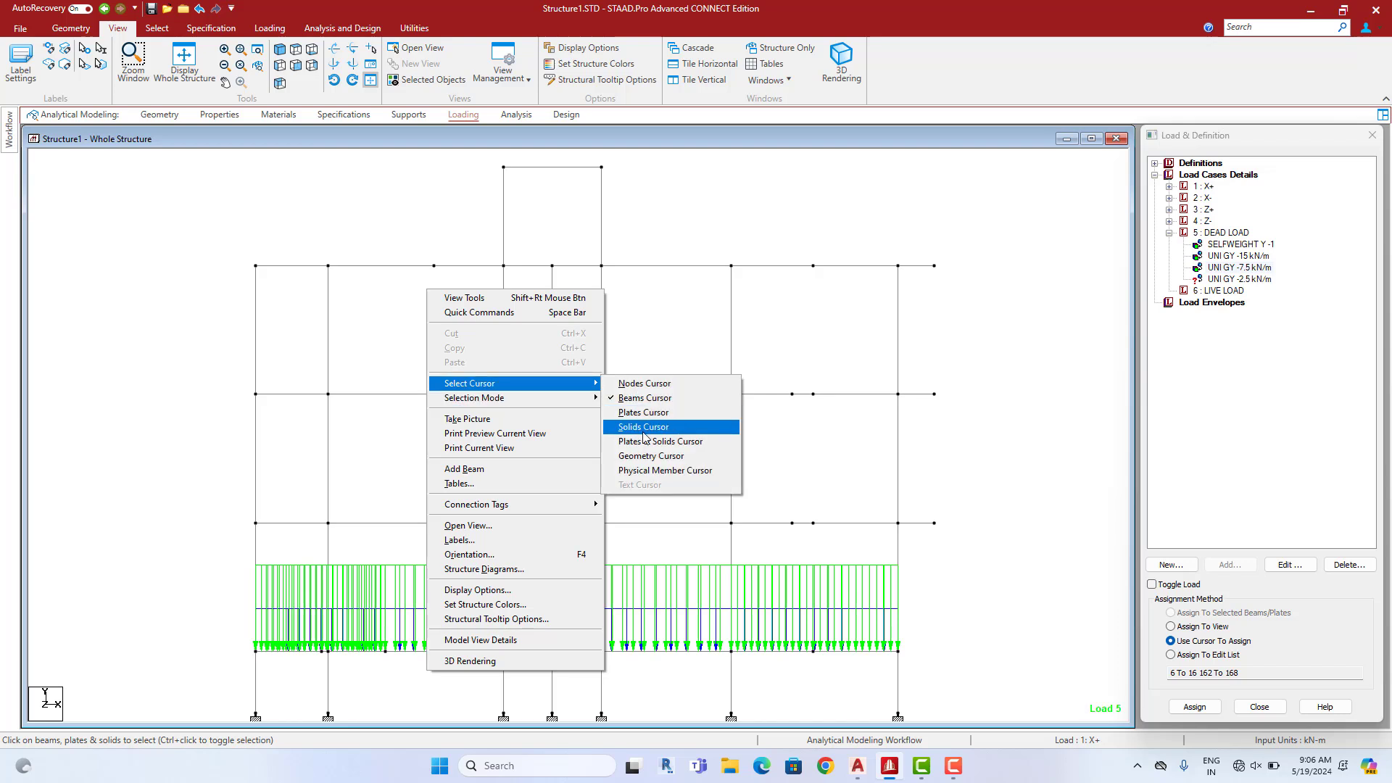
click(653, 469)
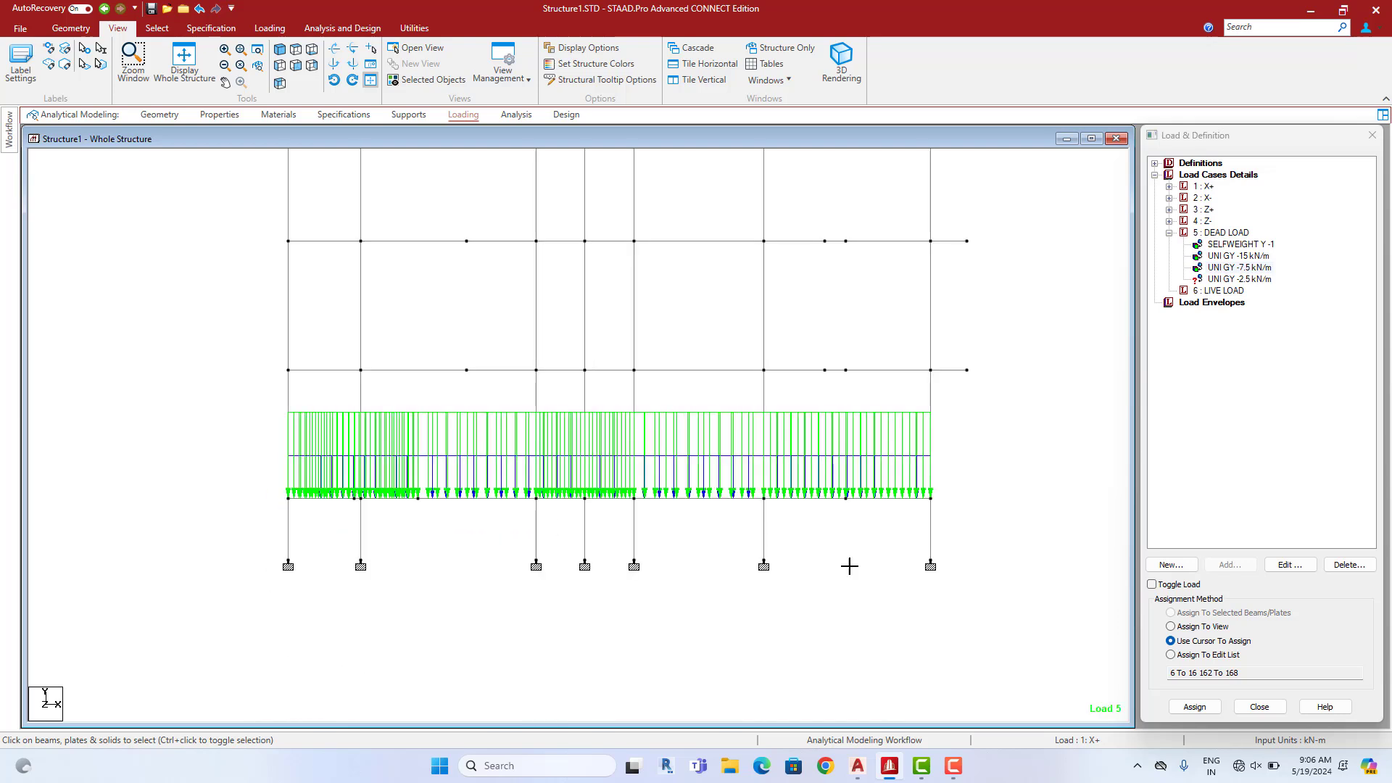
drag(849, 566, 964, 547)
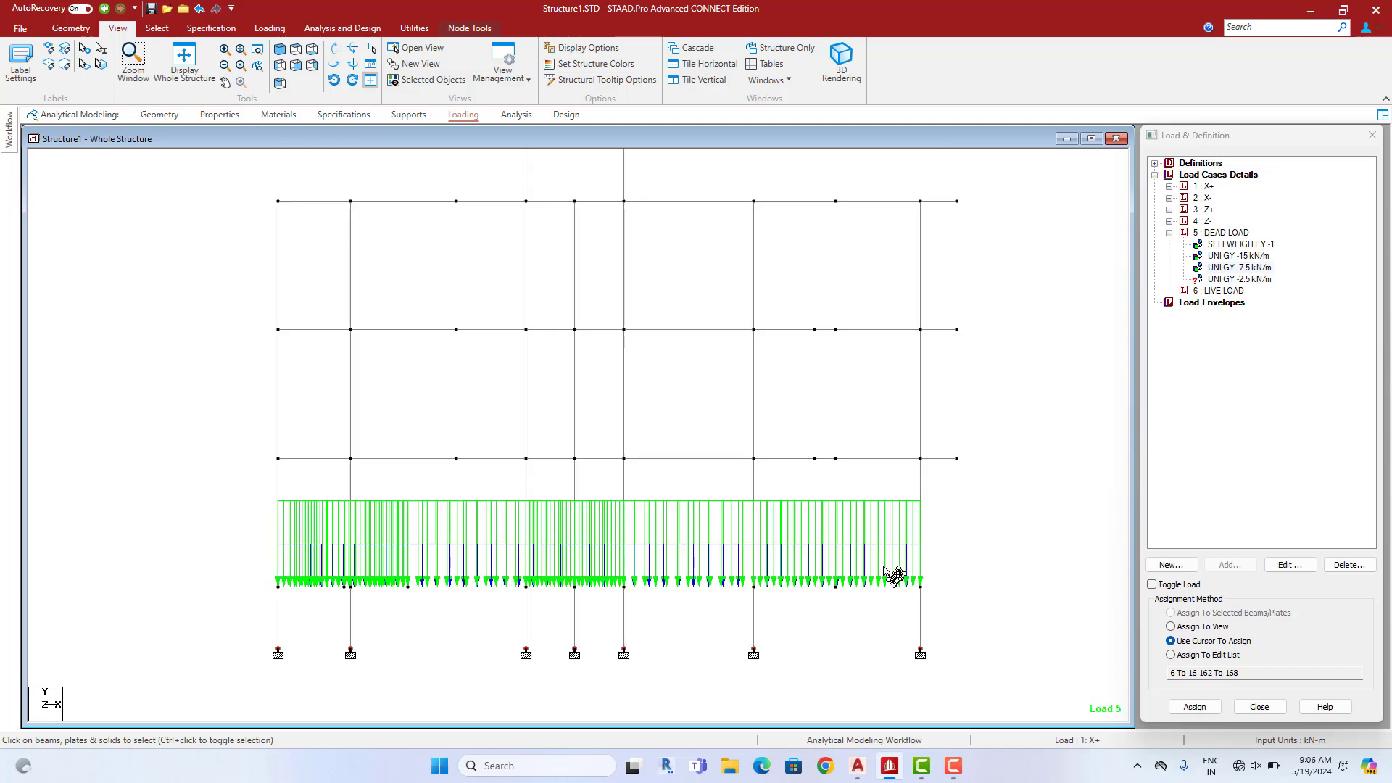
click(936, 459)
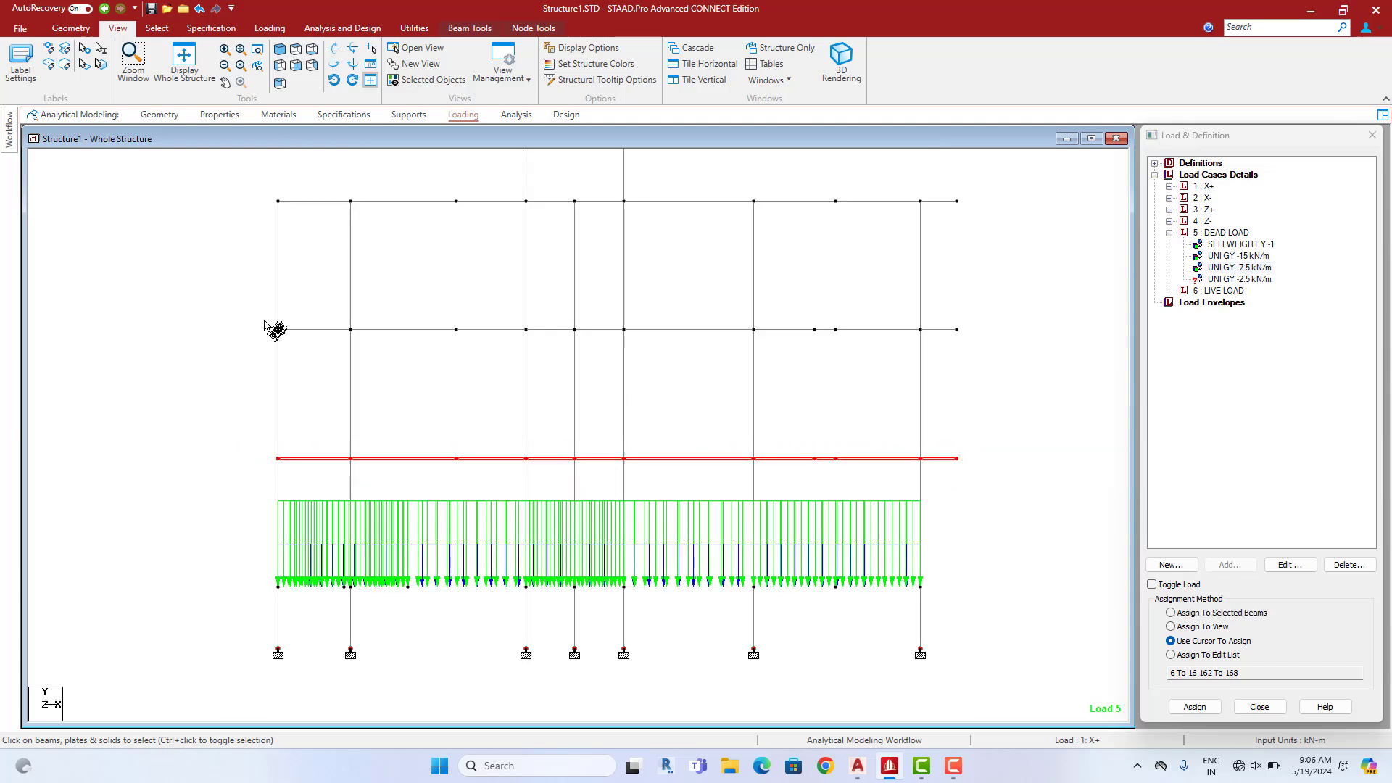
ctrl+click(831, 330)
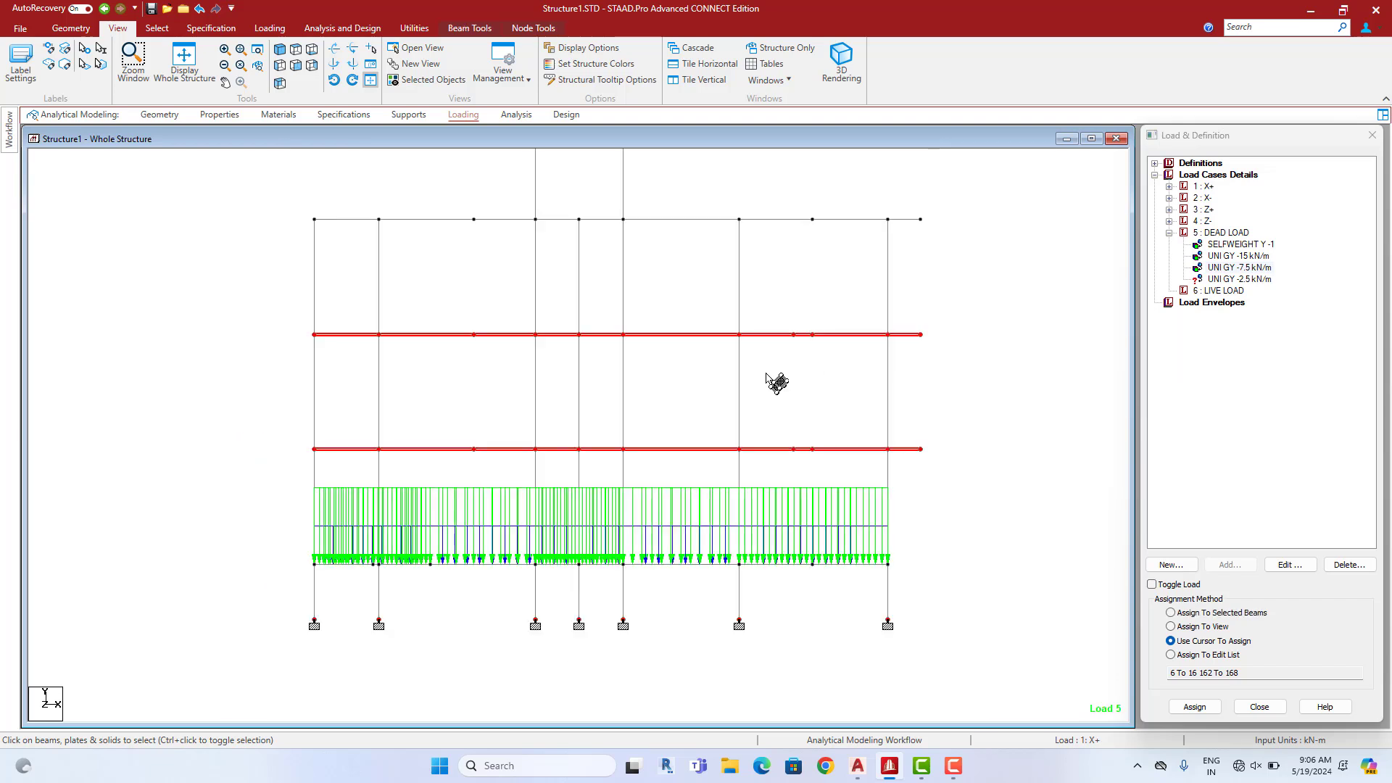
click(429, 79)
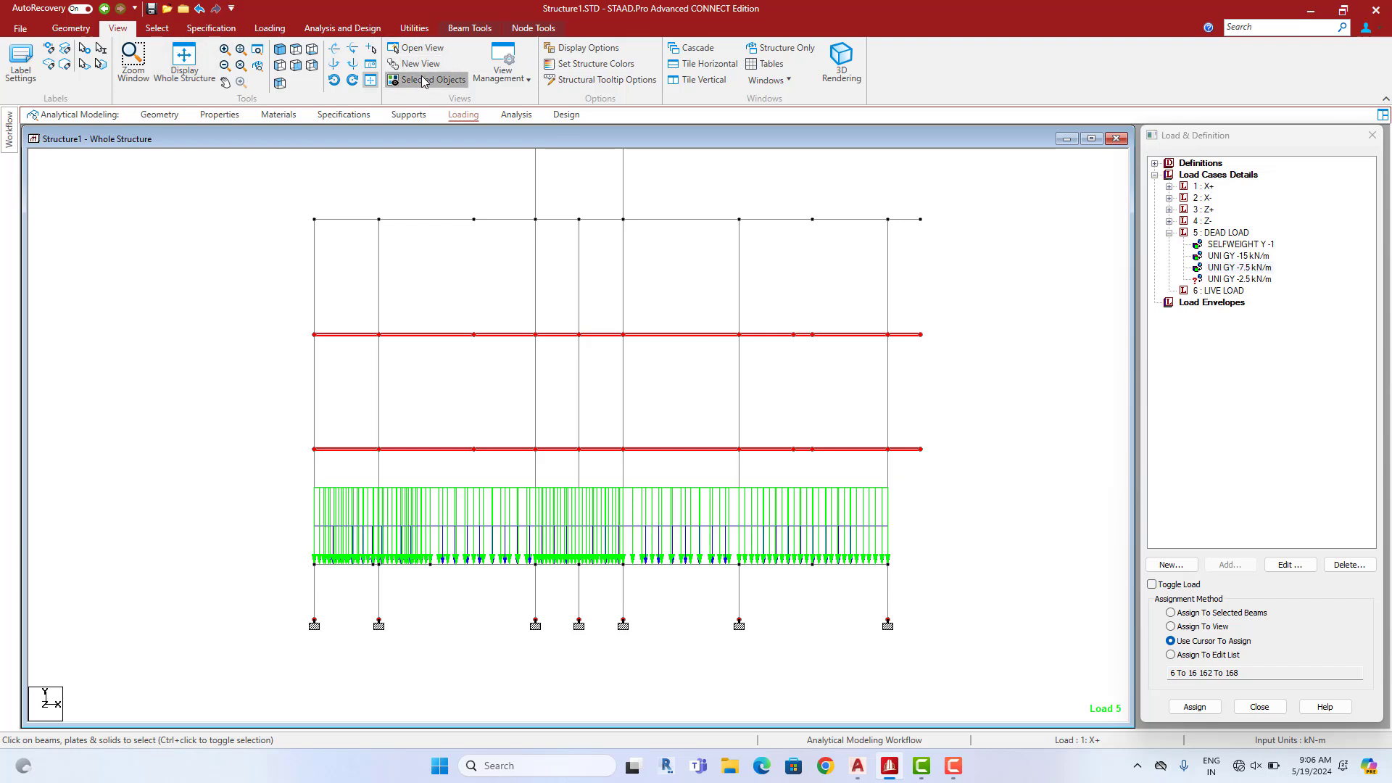
click(309, 65)
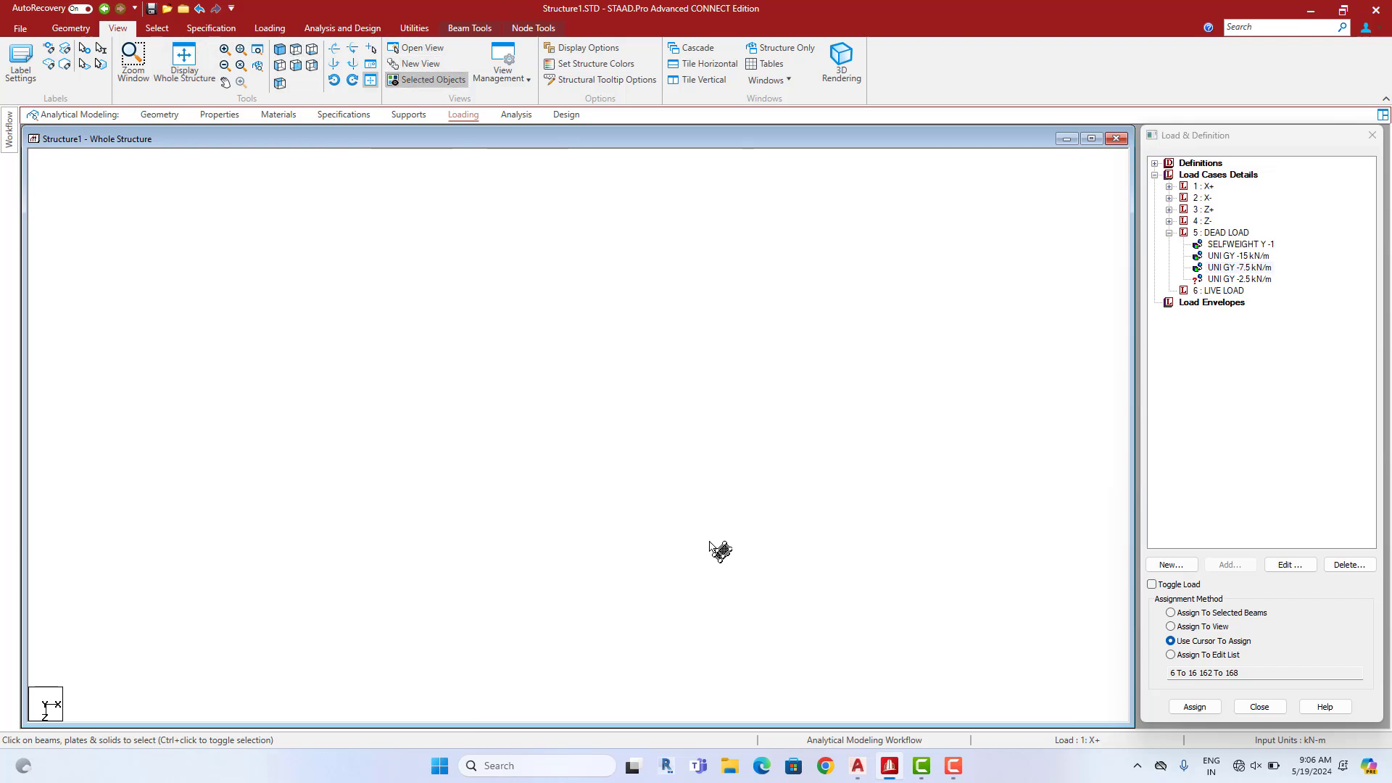
click(730, 462)
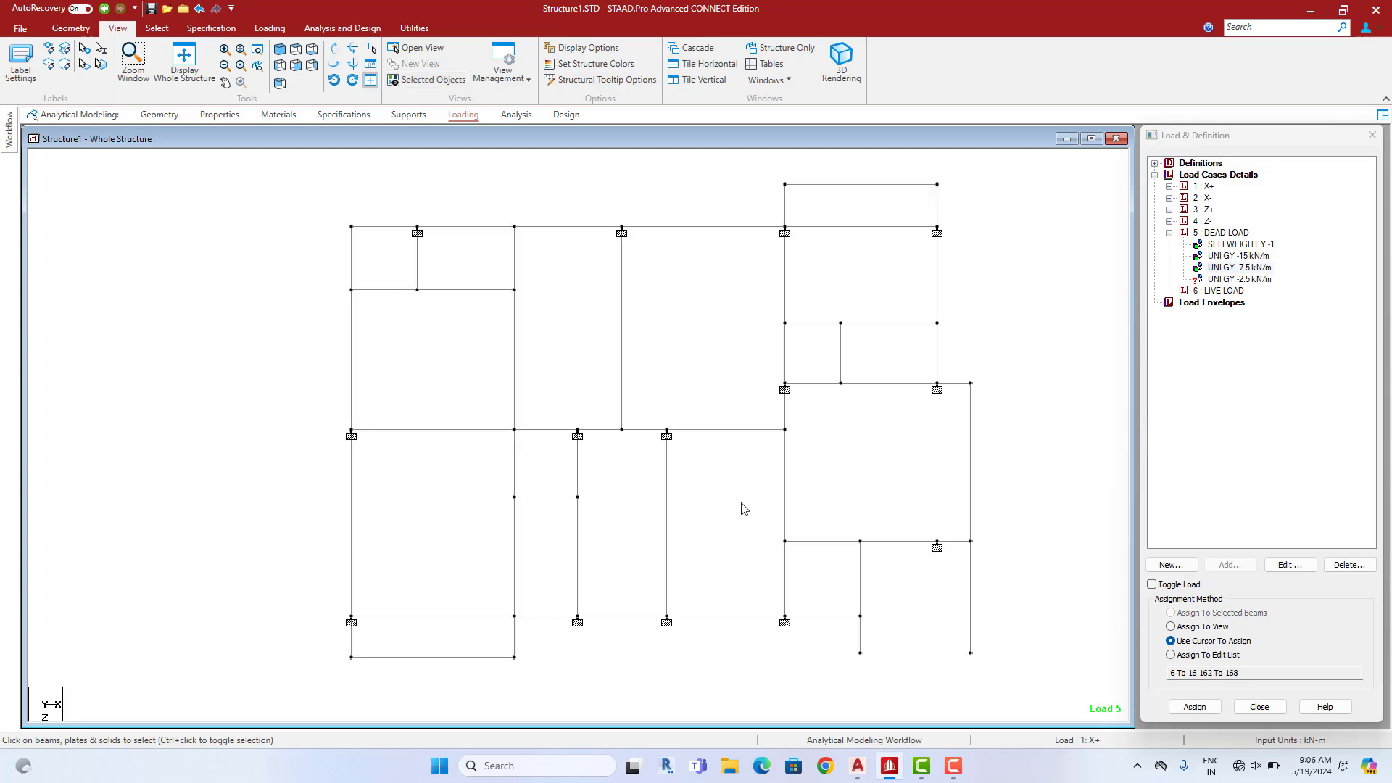
Switch to AutoCAD and examine the 2096 sq ft floor plan's outer walls, partitions, staircase and balconies
click(857, 766)
scroll(850, 473, down, 5)
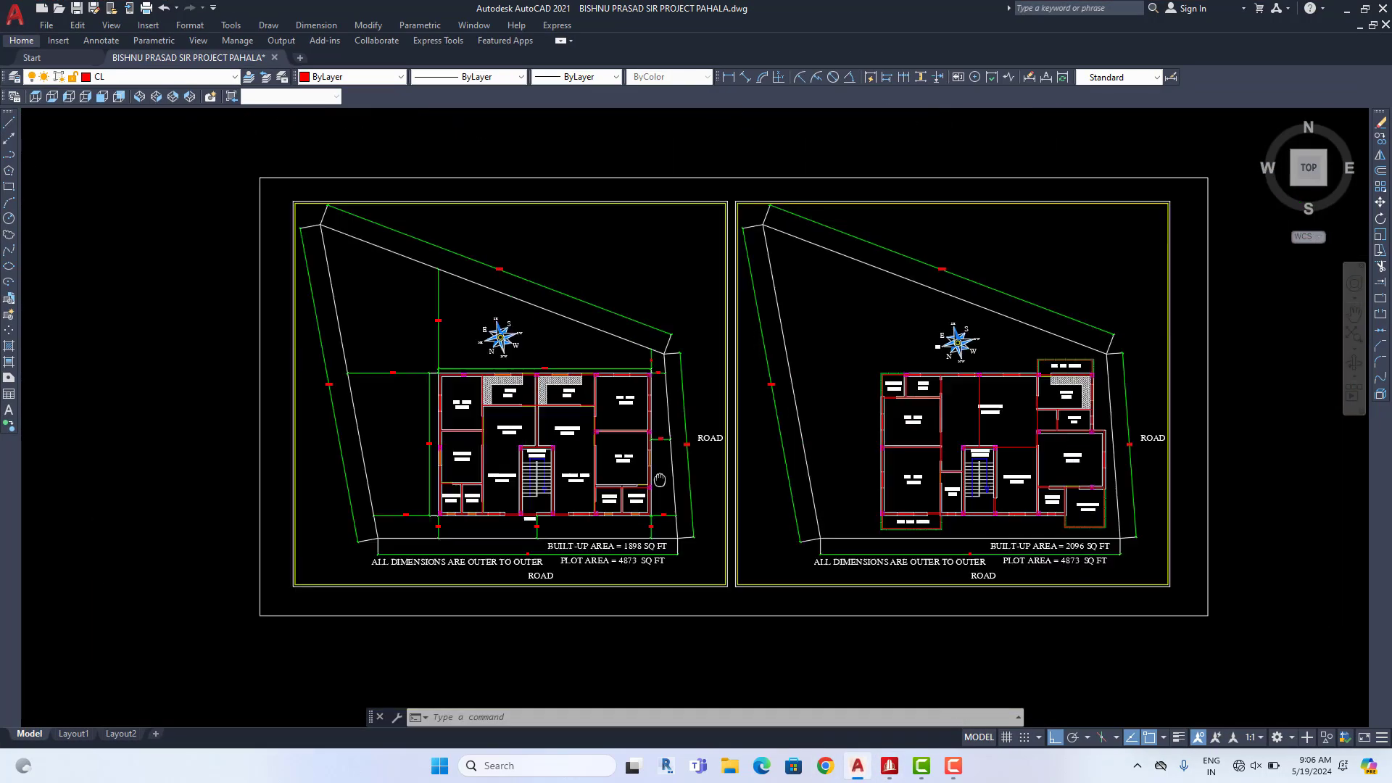
scroll(850, 473, up, 6)
middle_drag(850, 473, 596, 485)
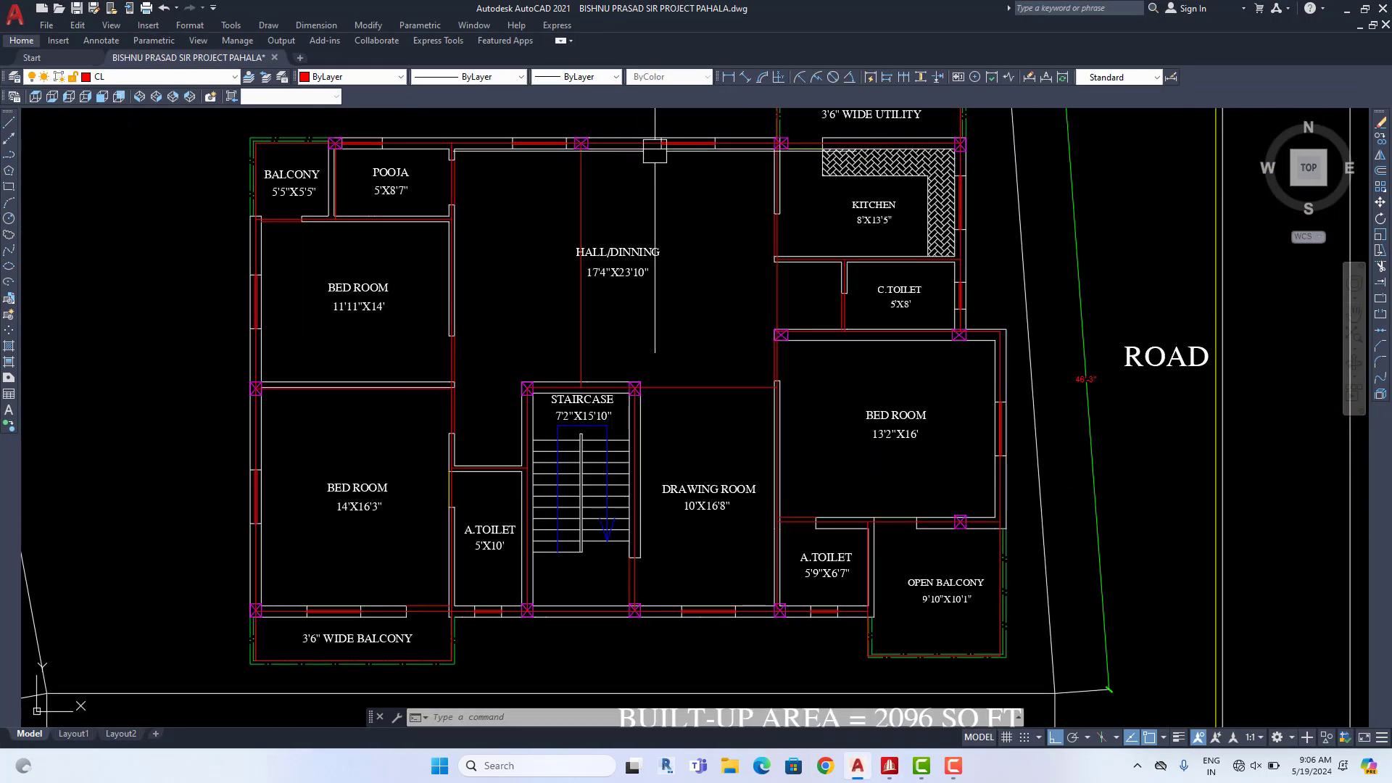
middle_drag(664, 157, 643, 187)
scroll(643, 186, down, 2)
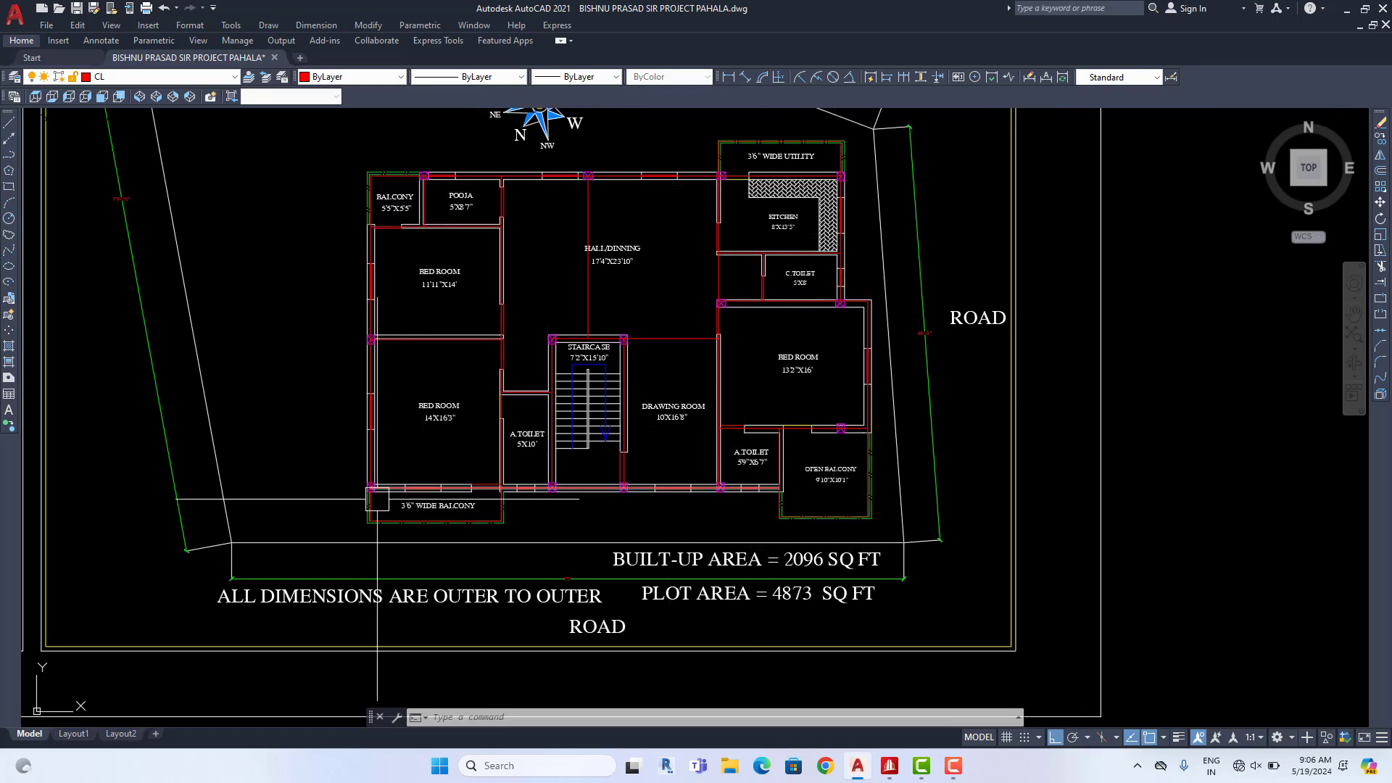
scroll(778, 466, up, 5)
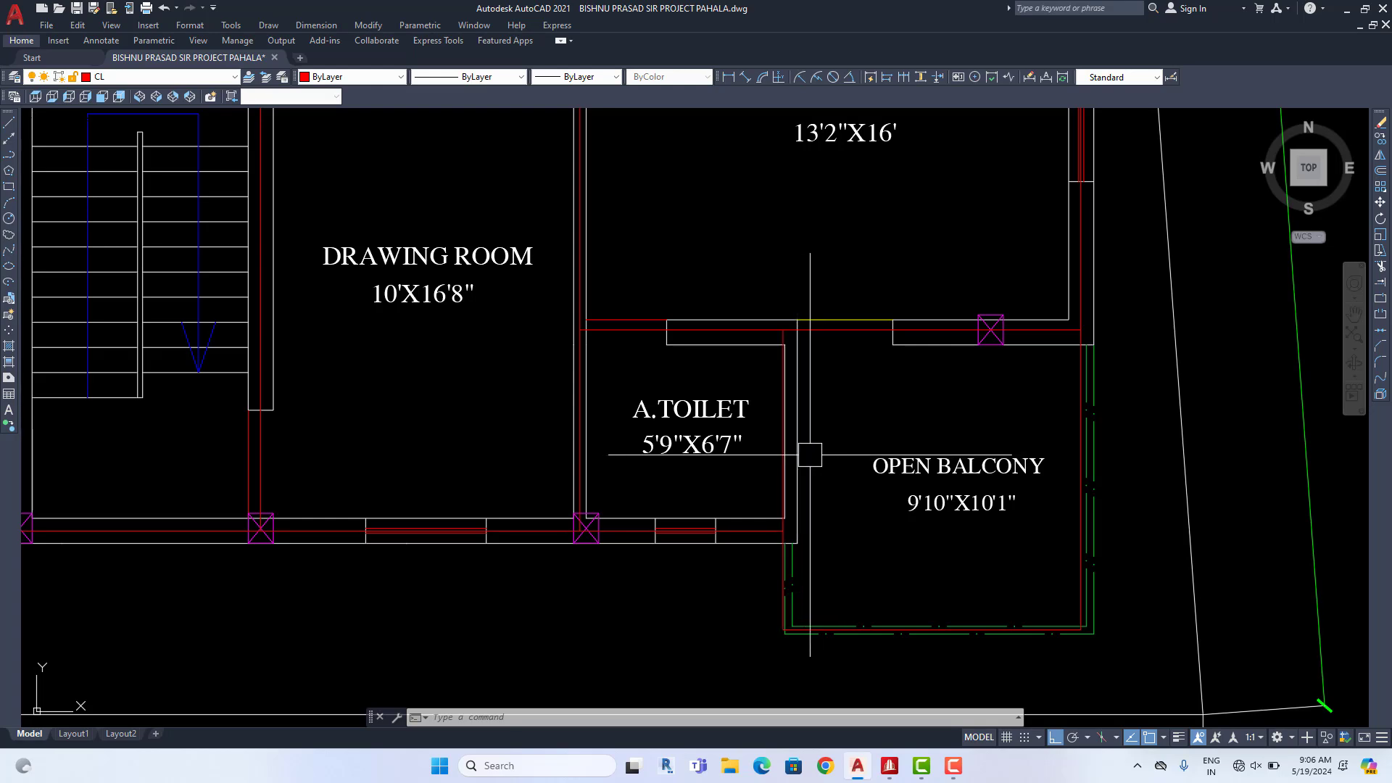
scroll(790, 456, down, 3)
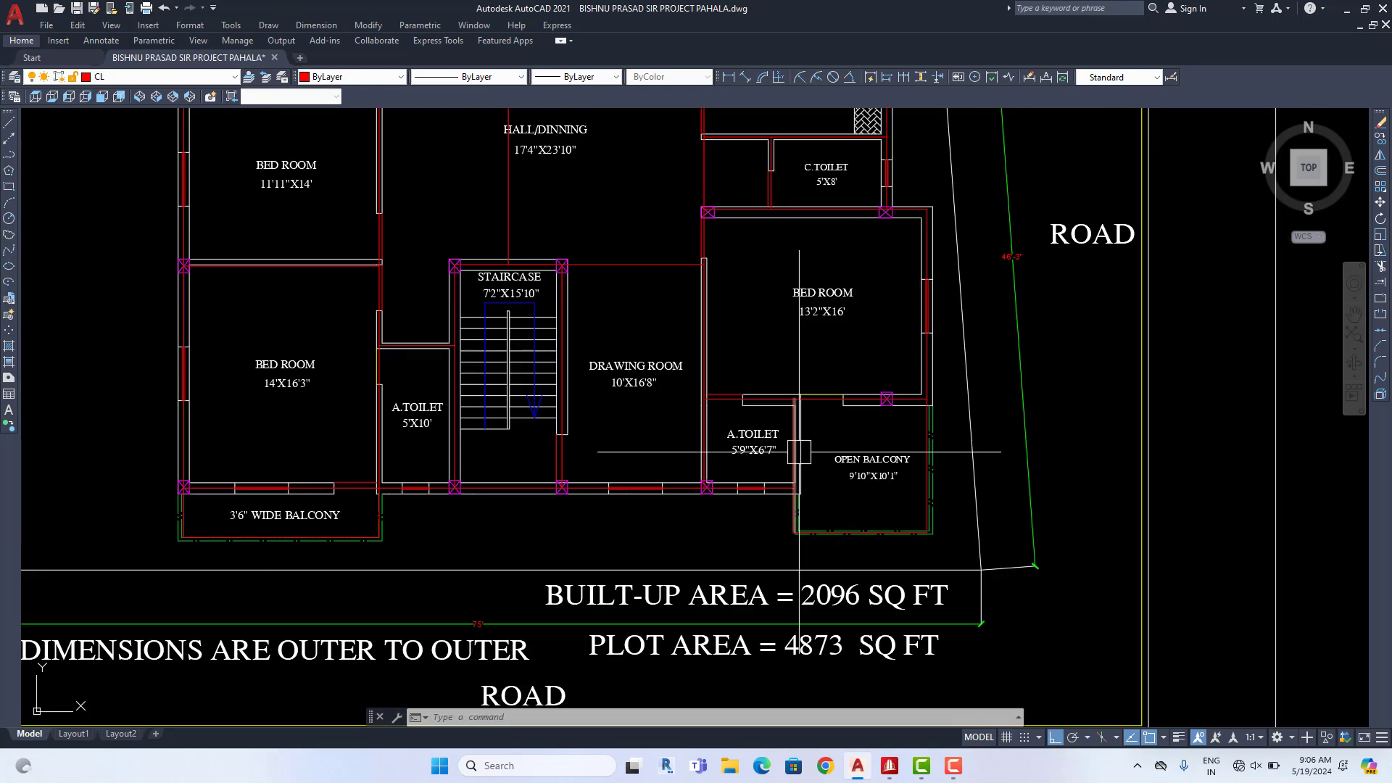
scroll(796, 451, up, 1)
scroll(796, 452, down, 3)
scroll(833, 441, up, 1)
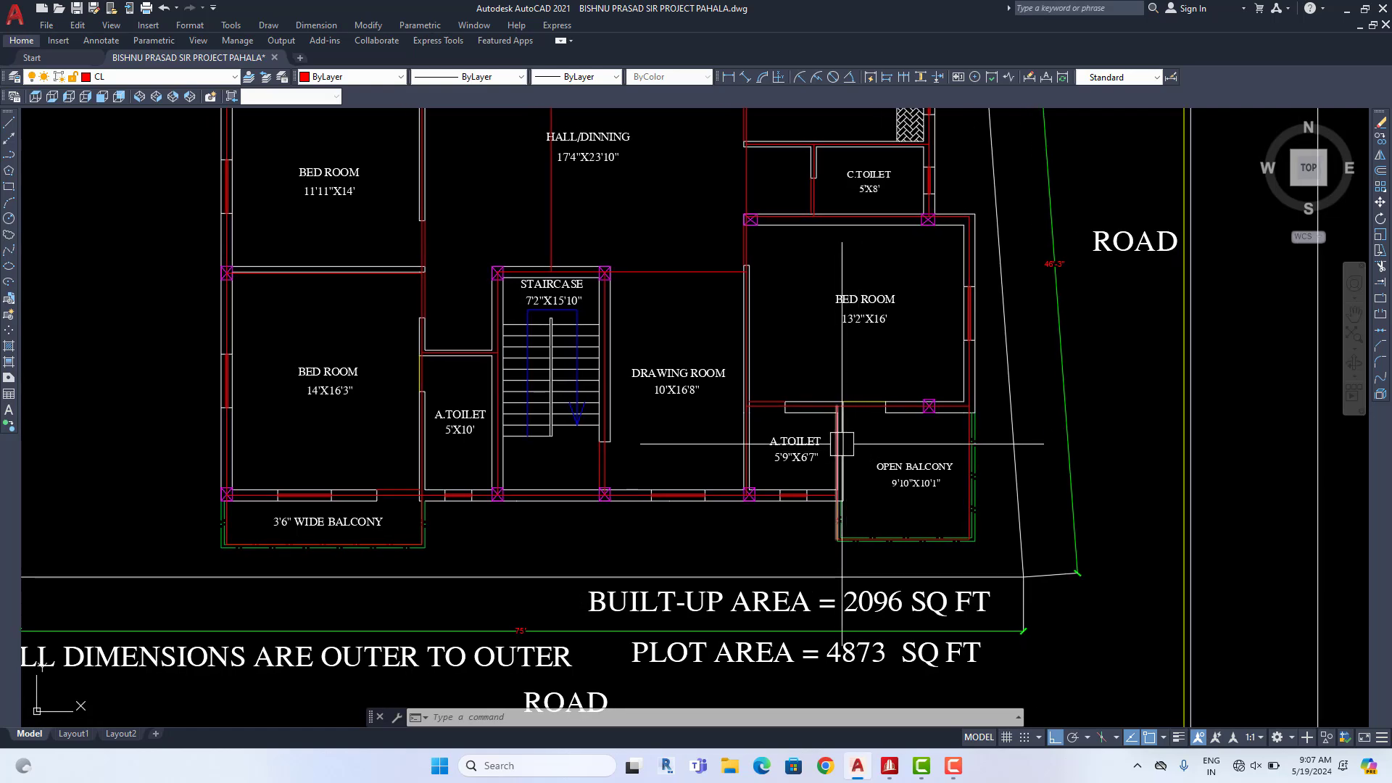
scroll(842, 444, up, 3)
scroll(842, 444, down, 4)
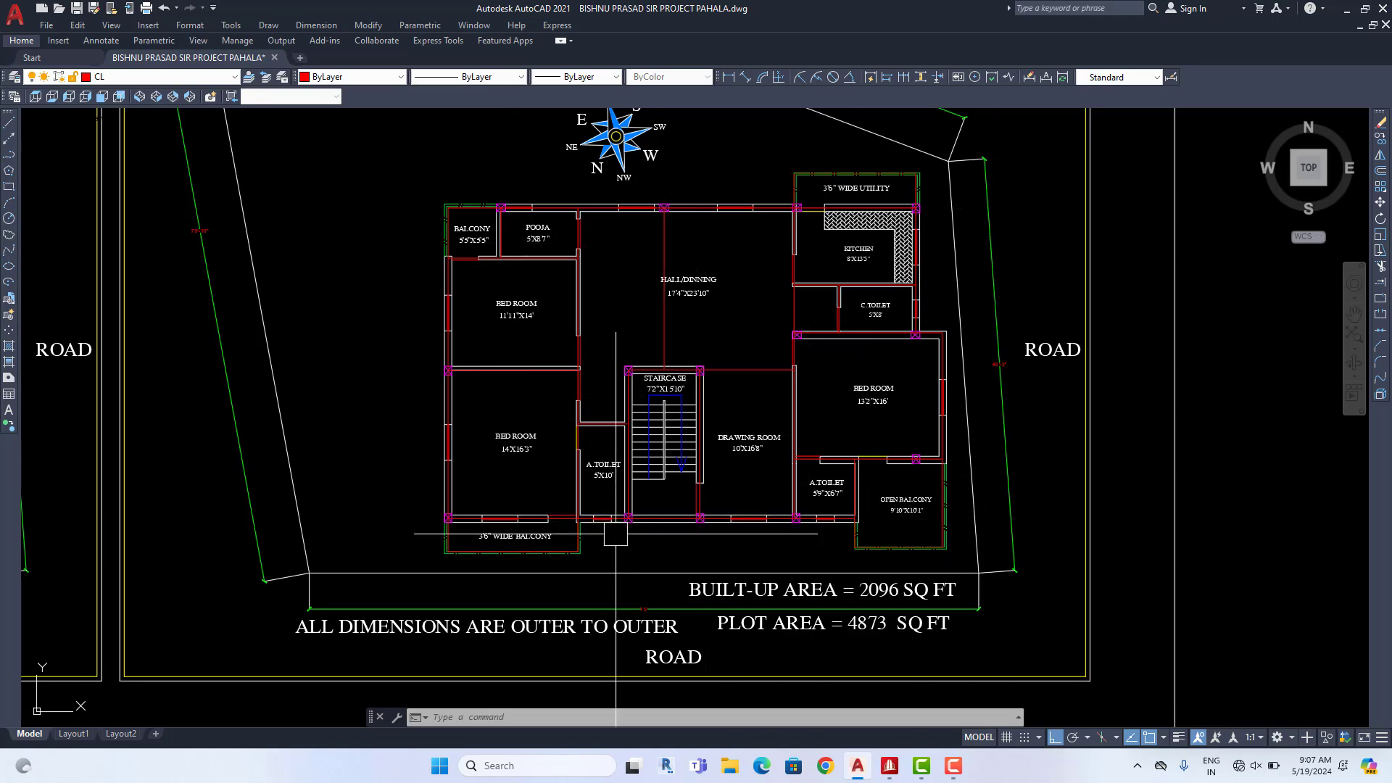
Switch to STAAD.Pro and, for the -15 kN/m dead load, select the outer-wall beams from the pooja room past the bedrooms to the open balcony
click(889, 766)
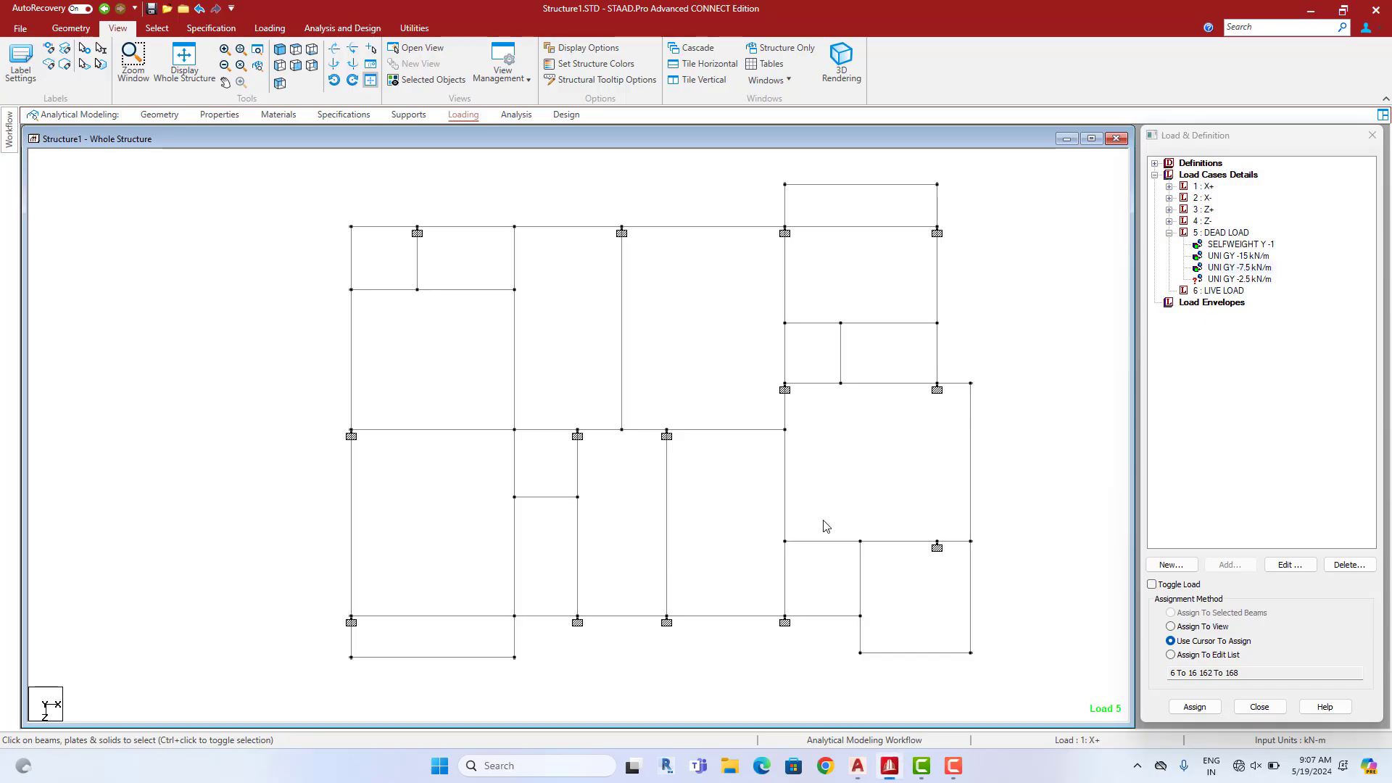
click(1234, 258)
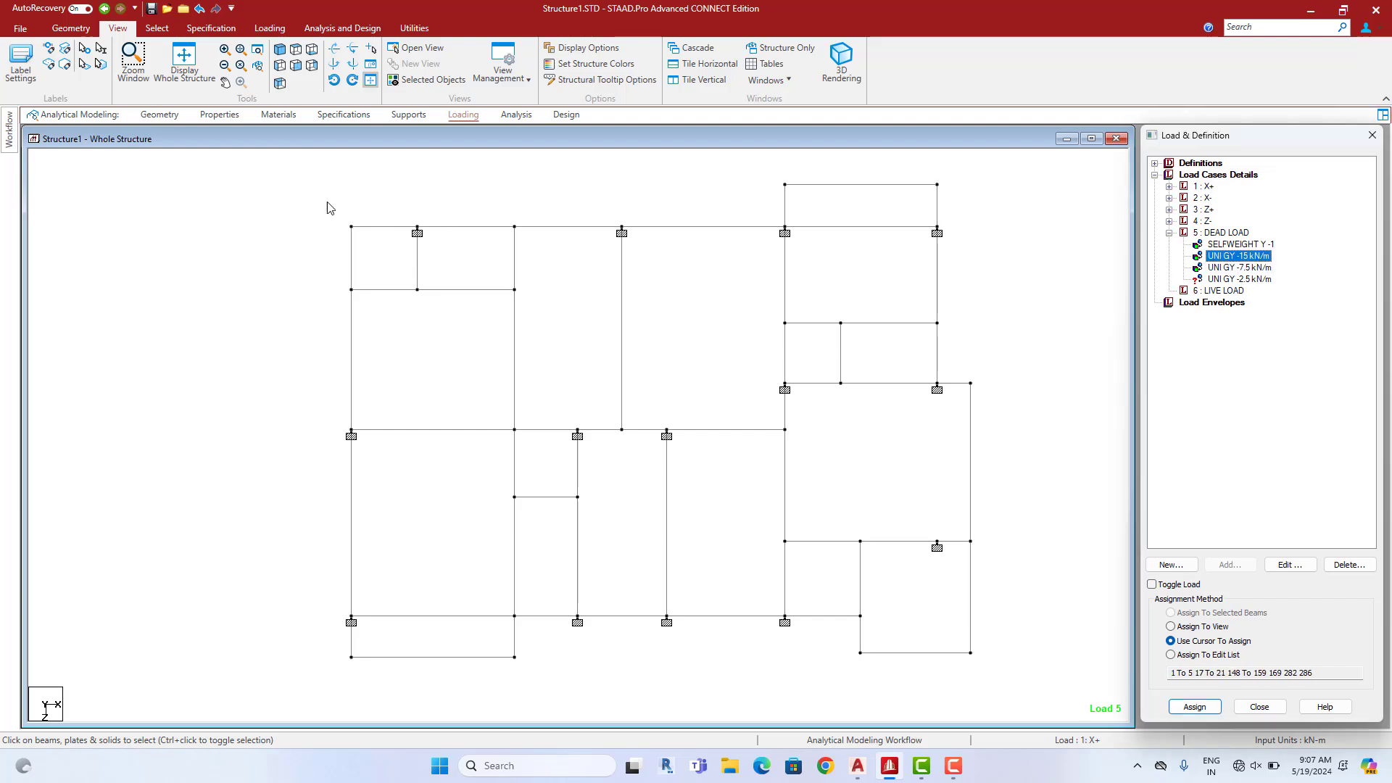
click(416, 253)
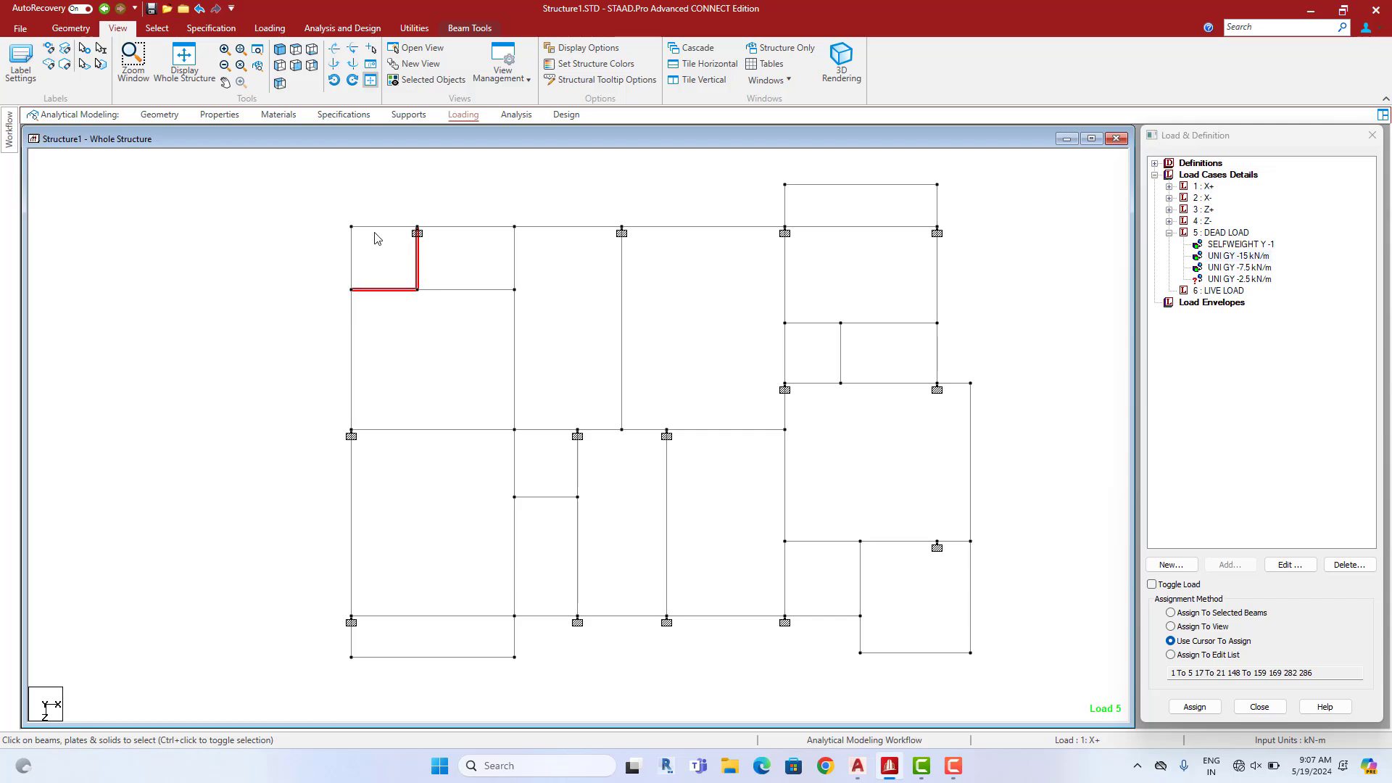
ctrl+click(352, 608)
drag(325, 607, 795, 624)
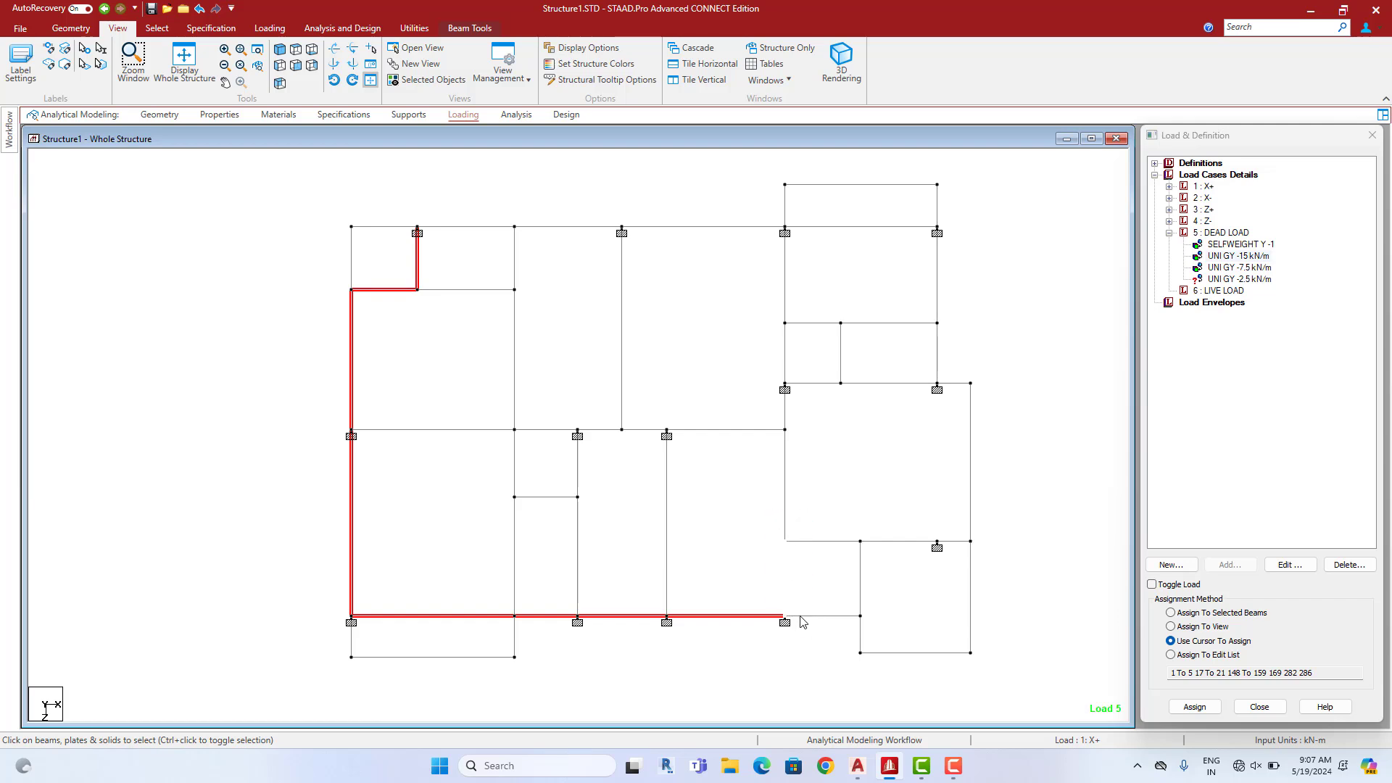
click(854, 774)
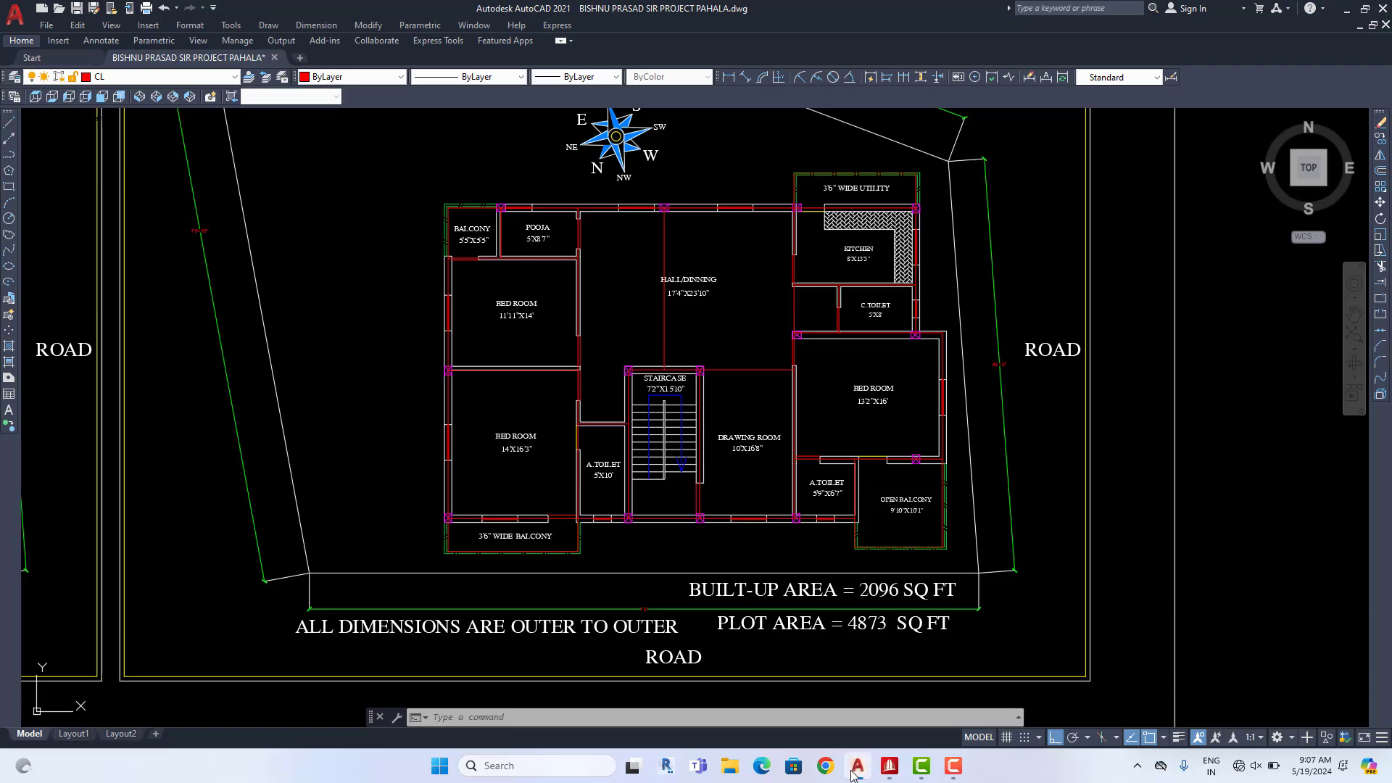
click(854, 774)
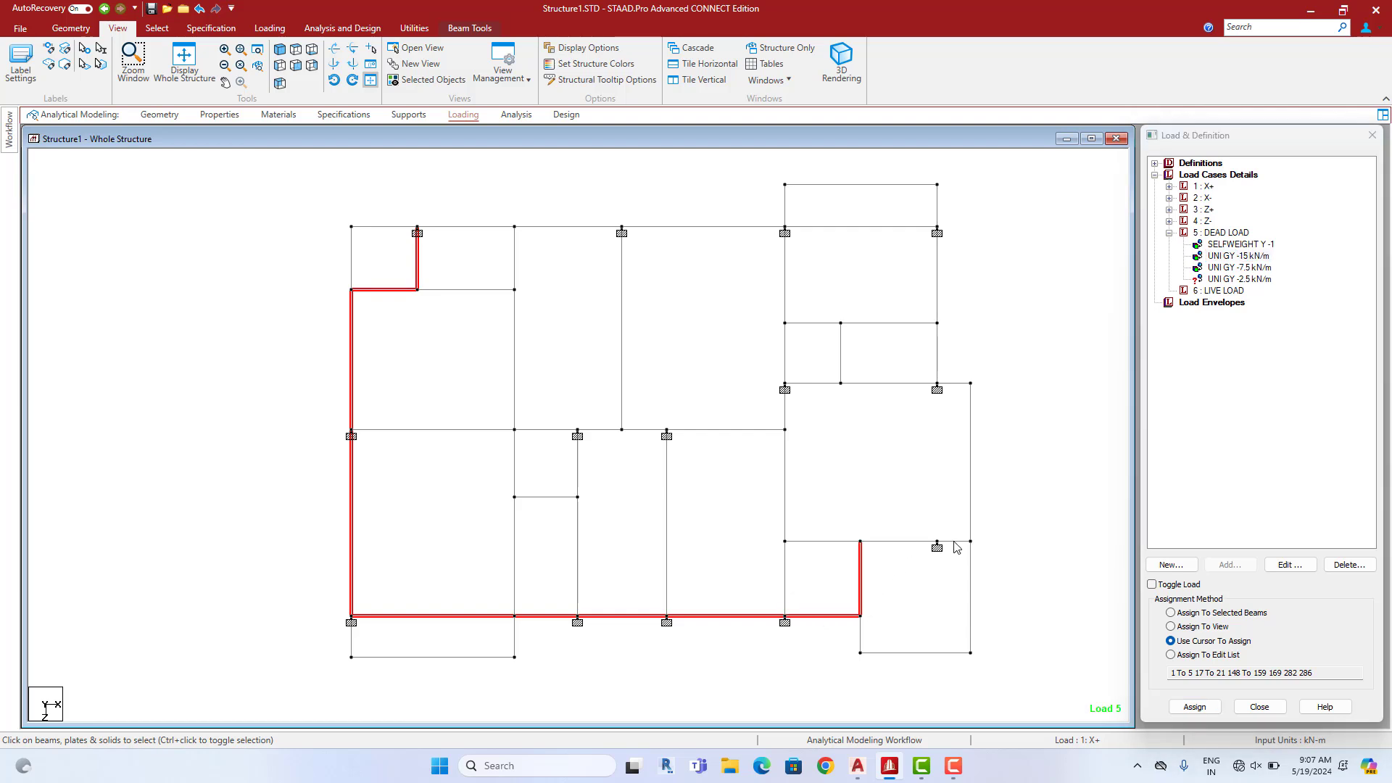
Add the remaining outer-wall beams and the staircase enclosure beams to the selection, and assign the -15 kN/m load to them
ctrl+drag(1001, 540, 1005, 548)
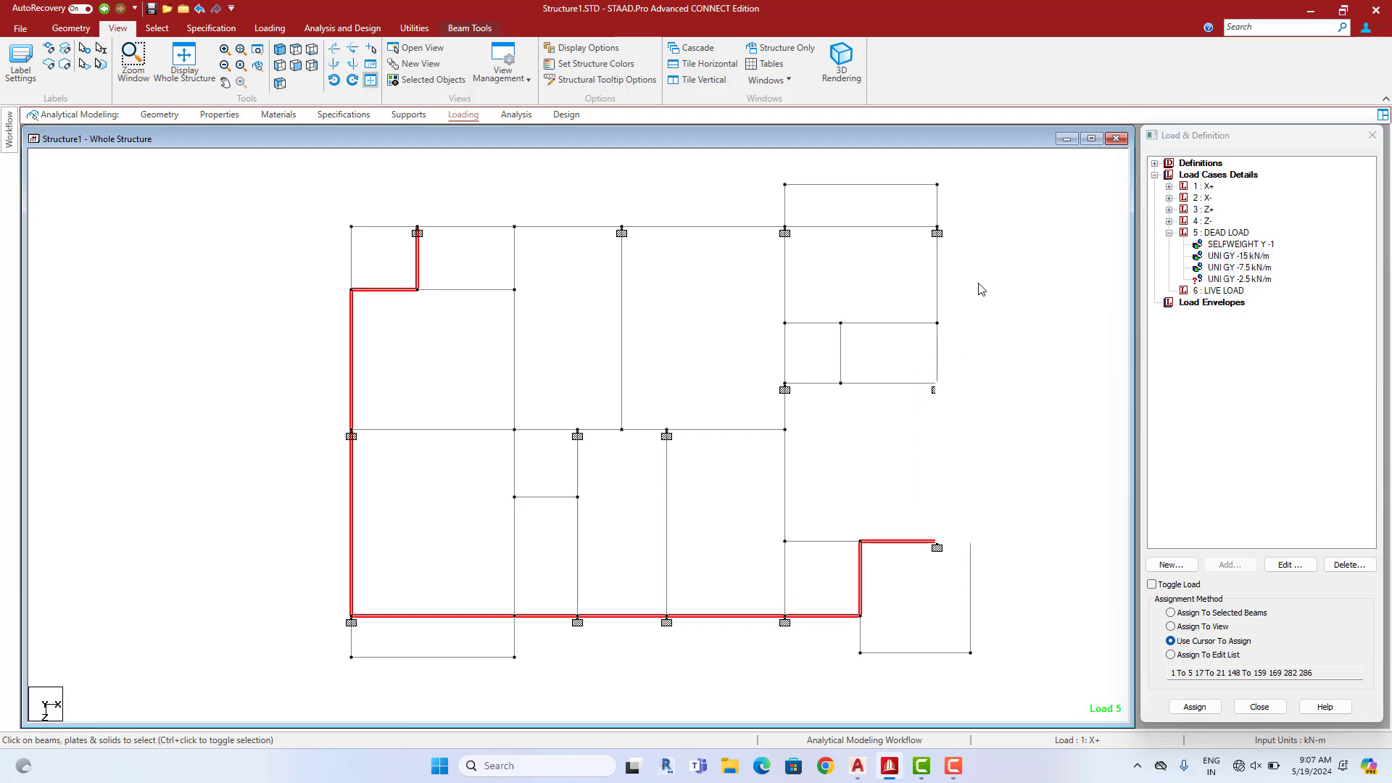
ctrl+drag(917, 210, 954, 405)
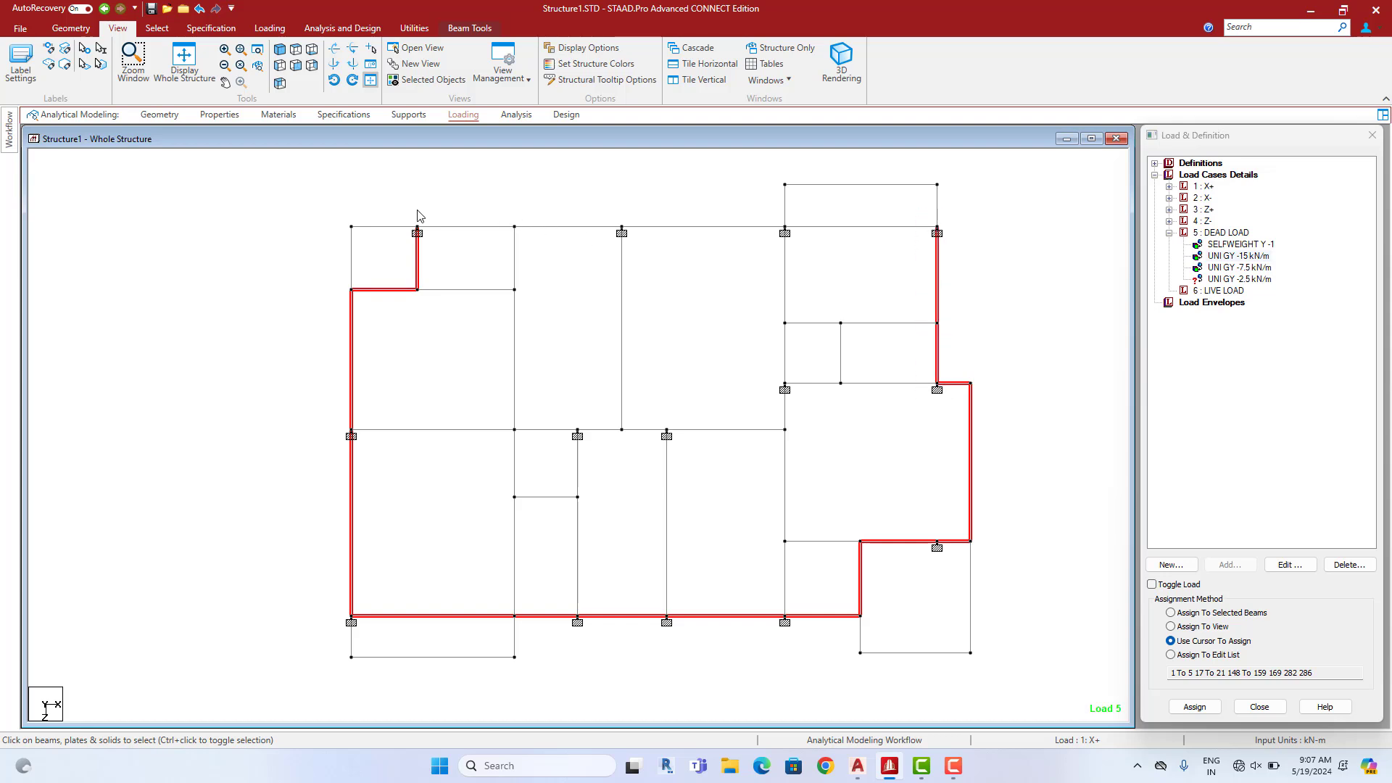
ctrl+drag(410, 212, 970, 244)
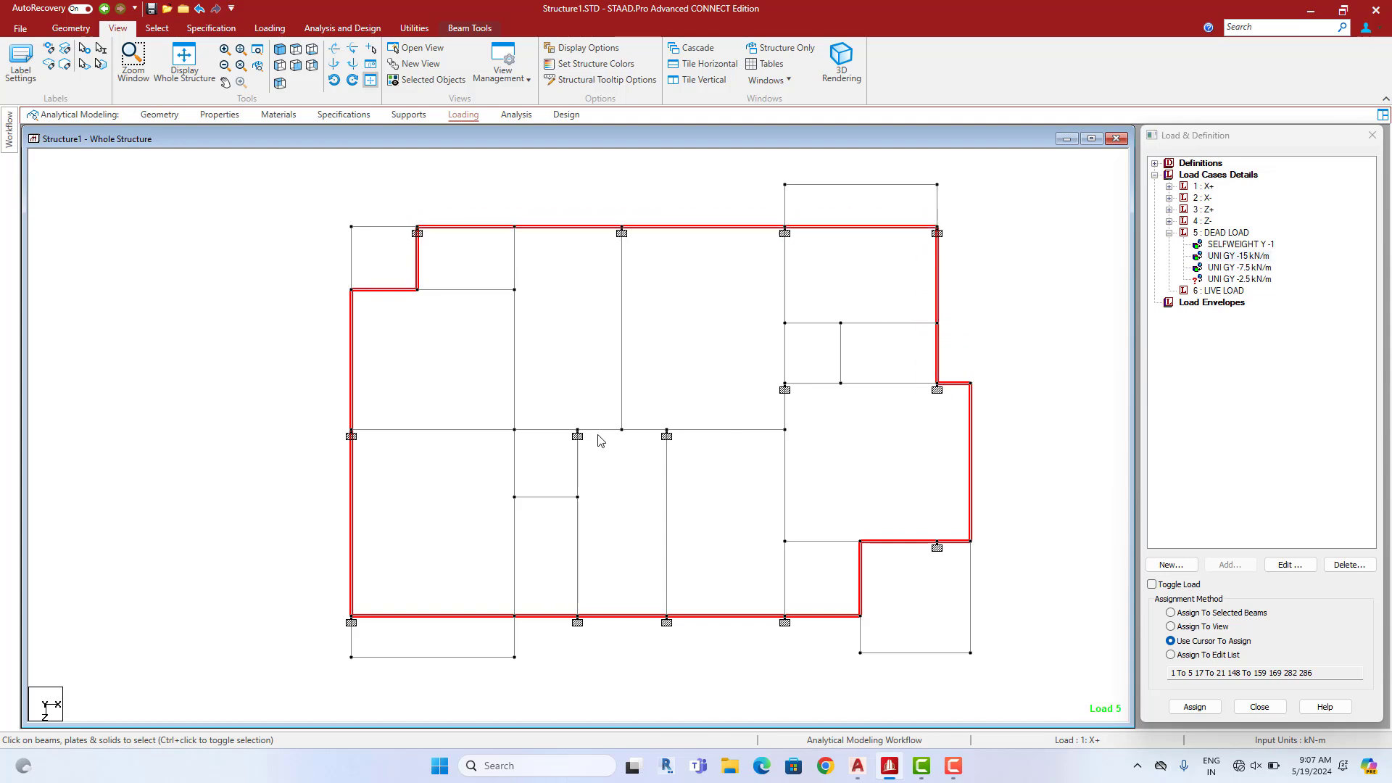
ctrl+drag(559, 411, 695, 656)
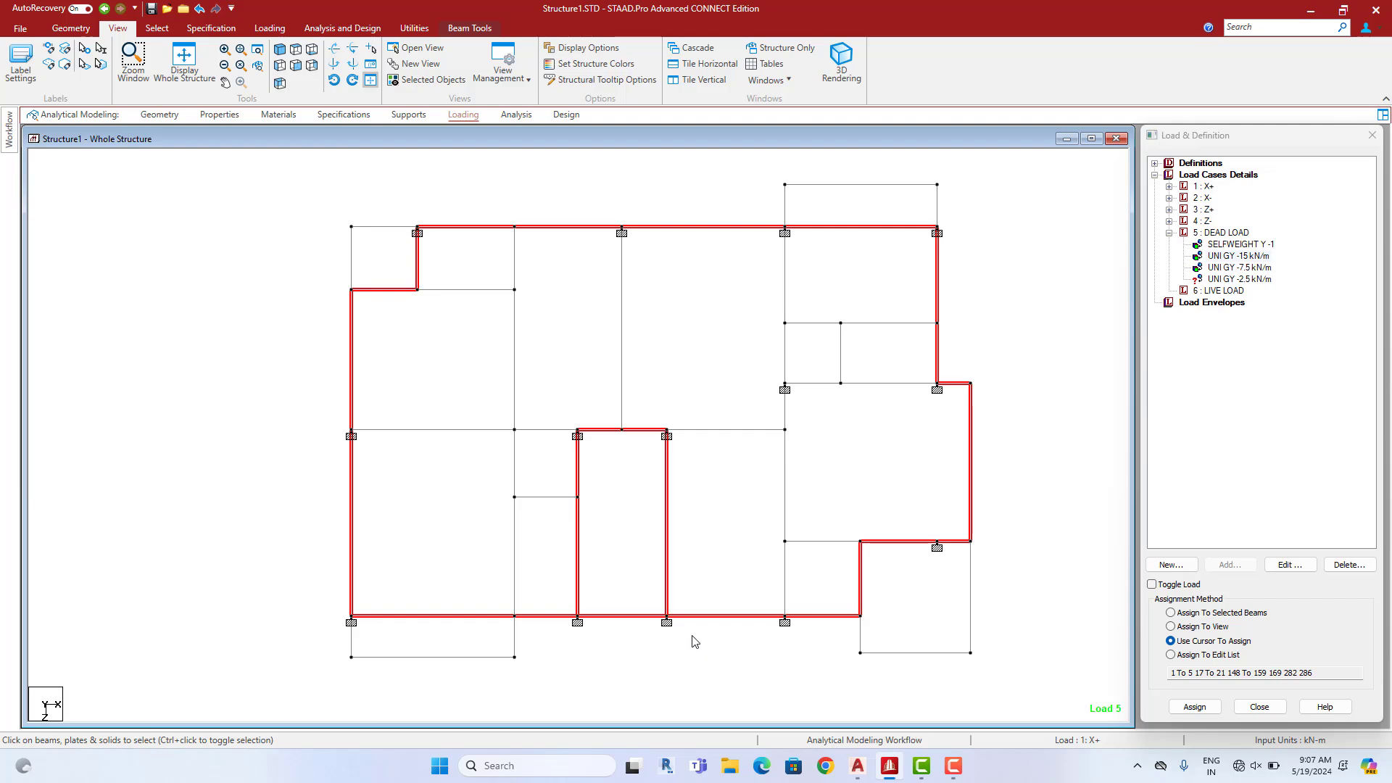
click(1214, 614)
click(1194, 708)
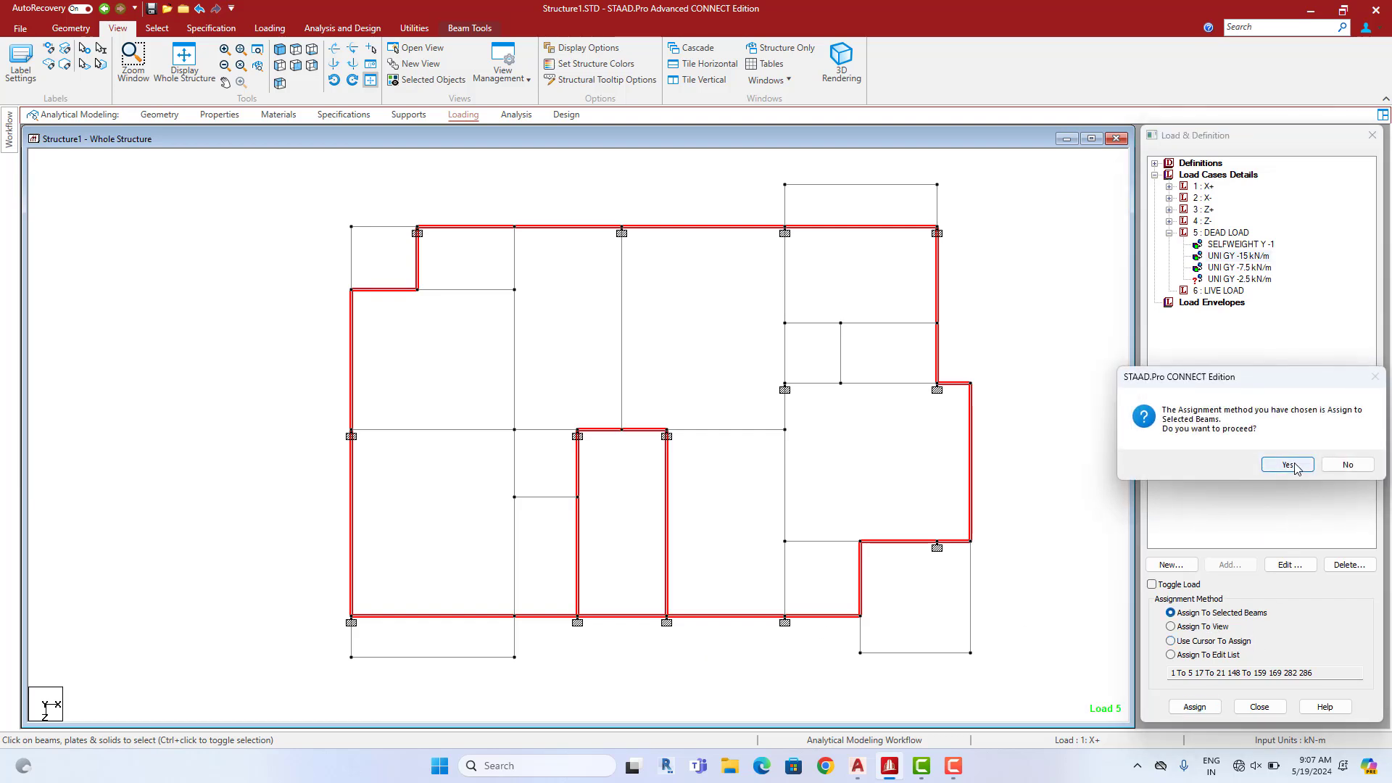
click(1295, 467)
For the -7.5 kN/m dead load, select the partition beams around the pooja room and the two adjoining bedrooms, checking them against the AutoCAD plan
click(1241, 268)
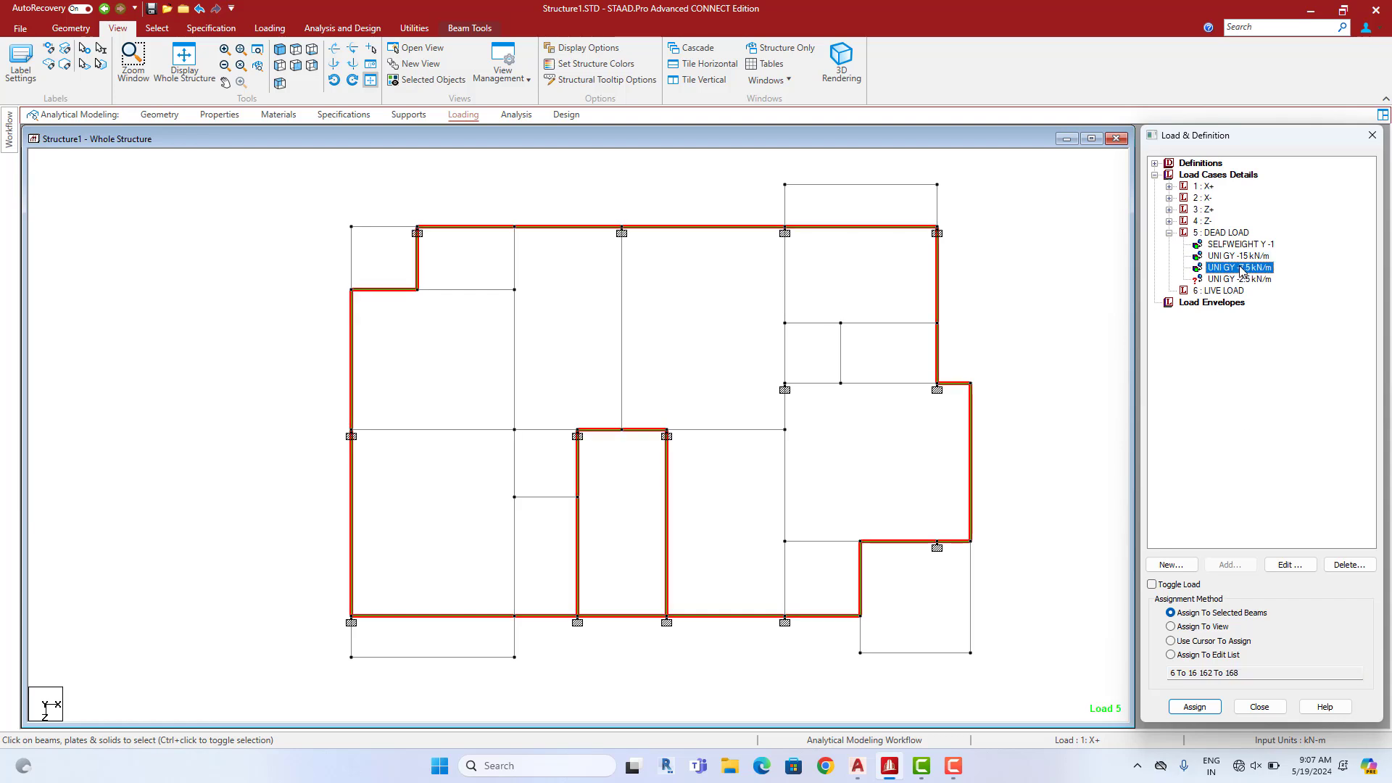
click(729, 365)
click(473, 430)
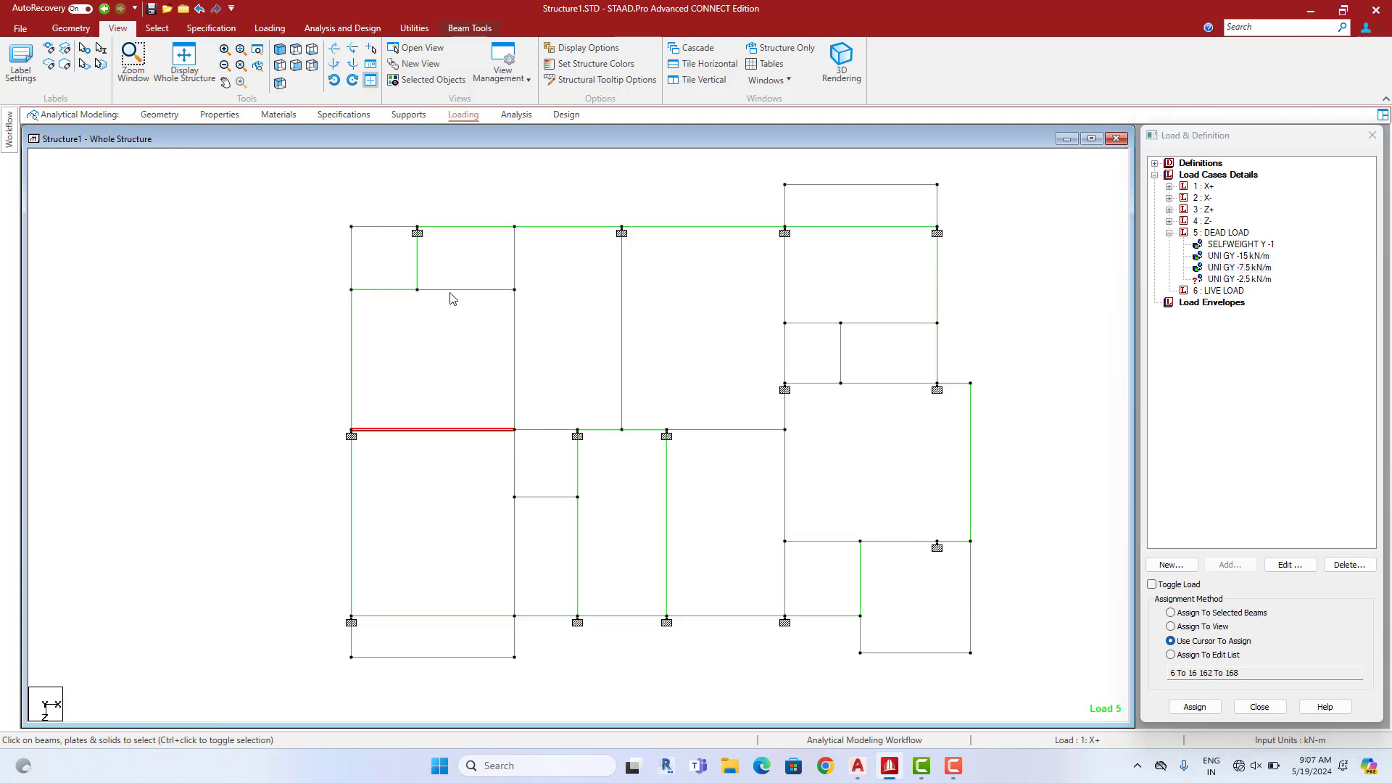
ctrl+click(515, 307)
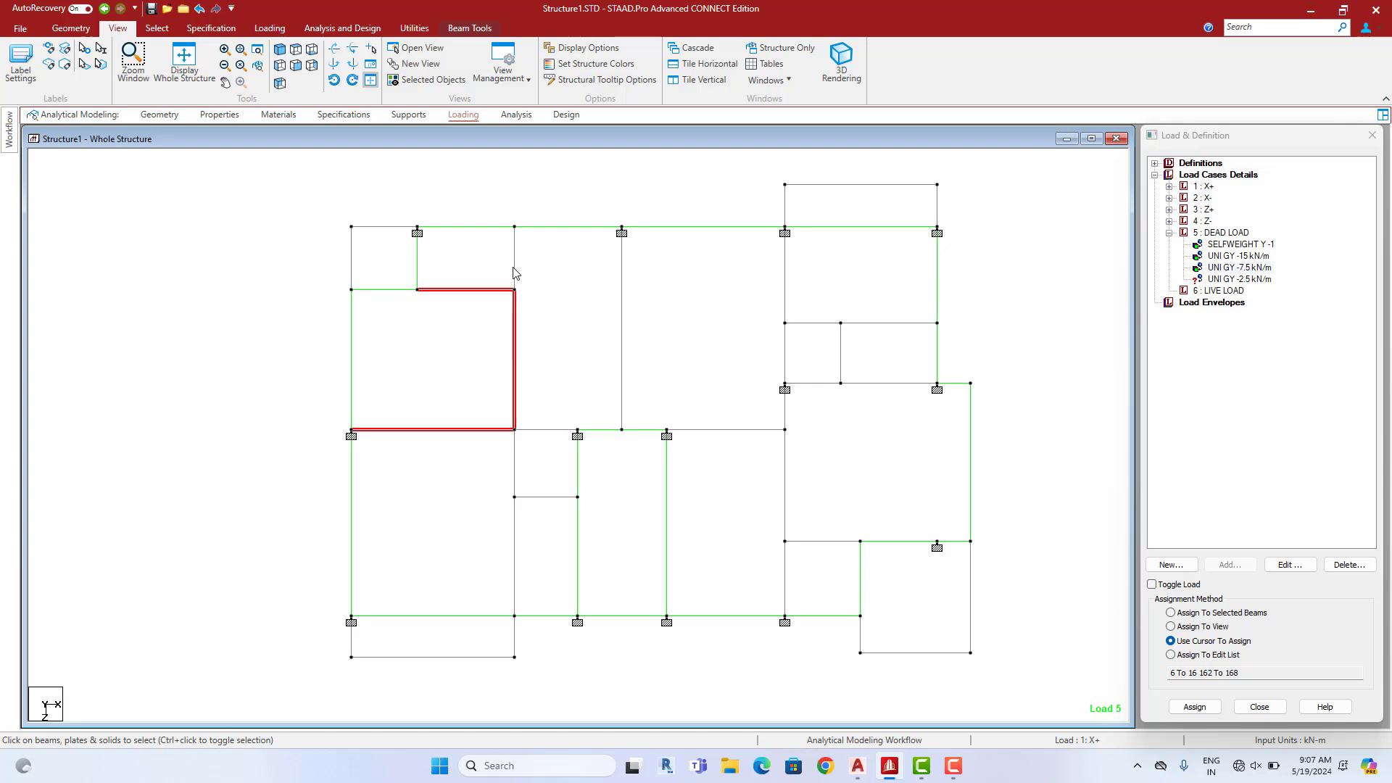
ctrl+click(516, 538)
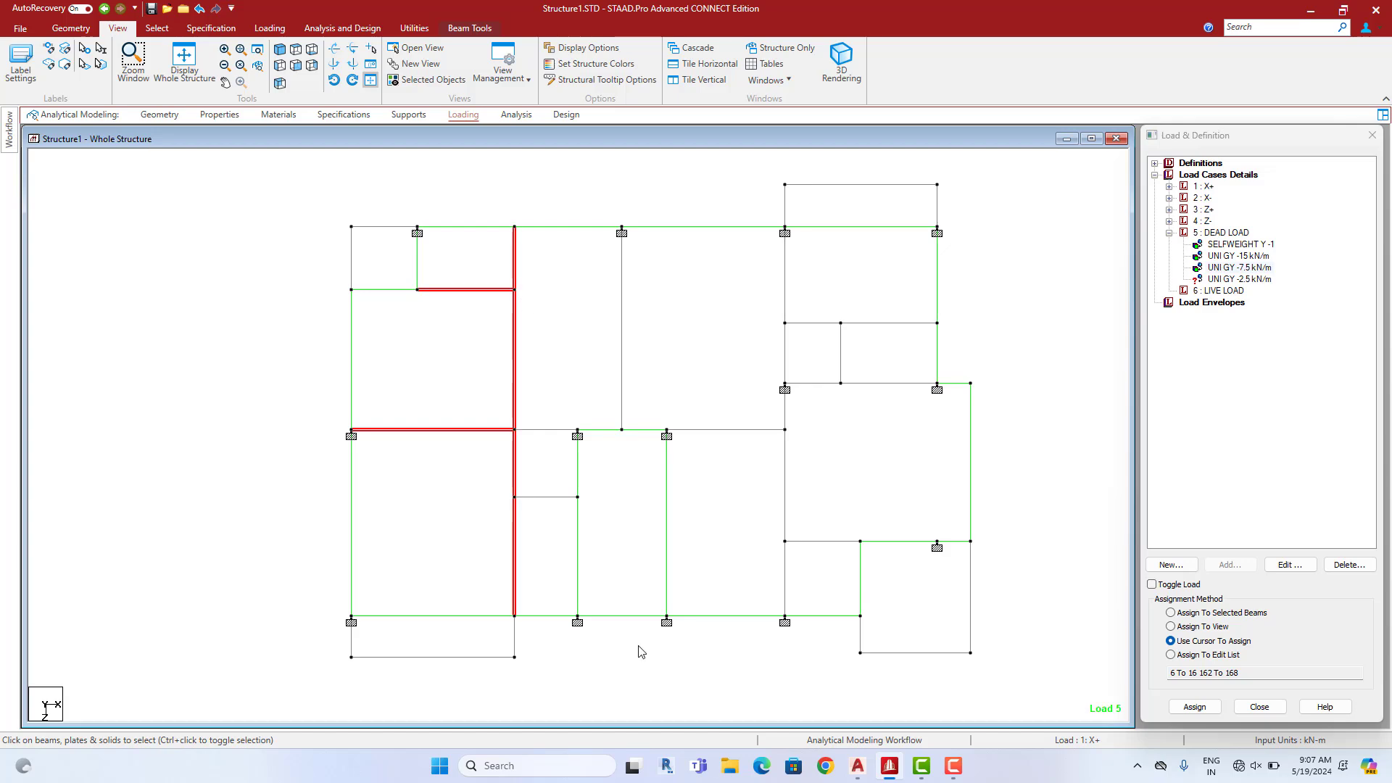
click(858, 766)
key(alt+Tab)
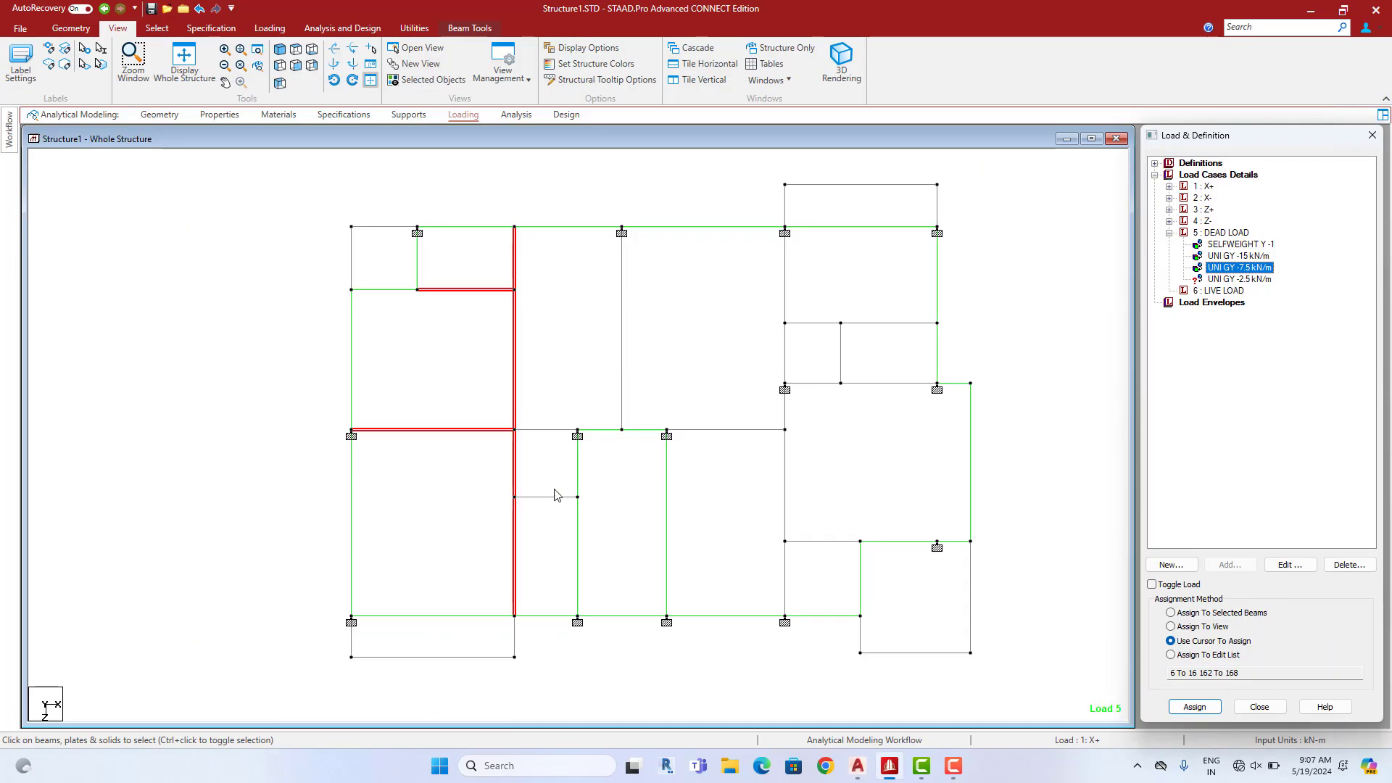
Add the toilet, kitchen and remaining bedroom partition beams to the selection, and assign the -7.5 kN/m load to them
ctrl+click(786, 362)
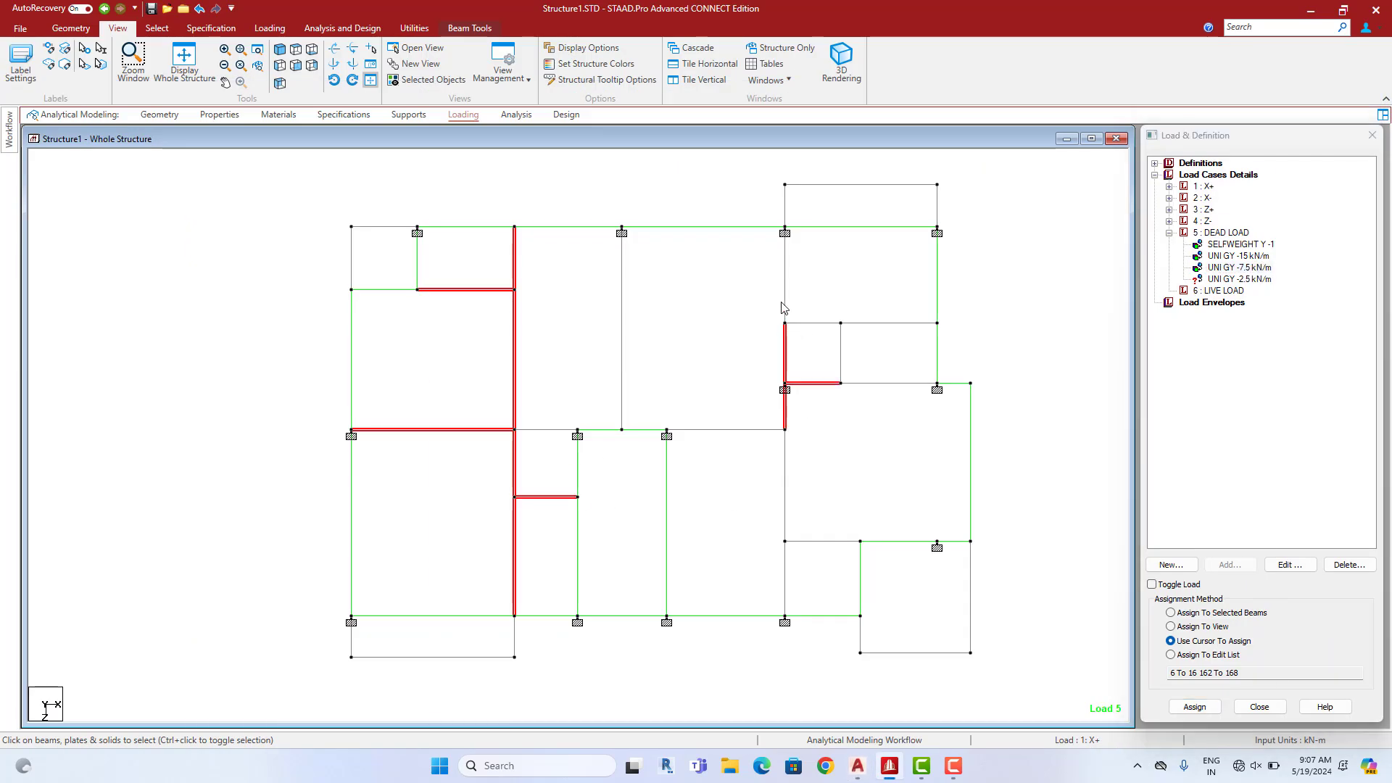
ctrl+click(842, 323)
ctrl+click(871, 382)
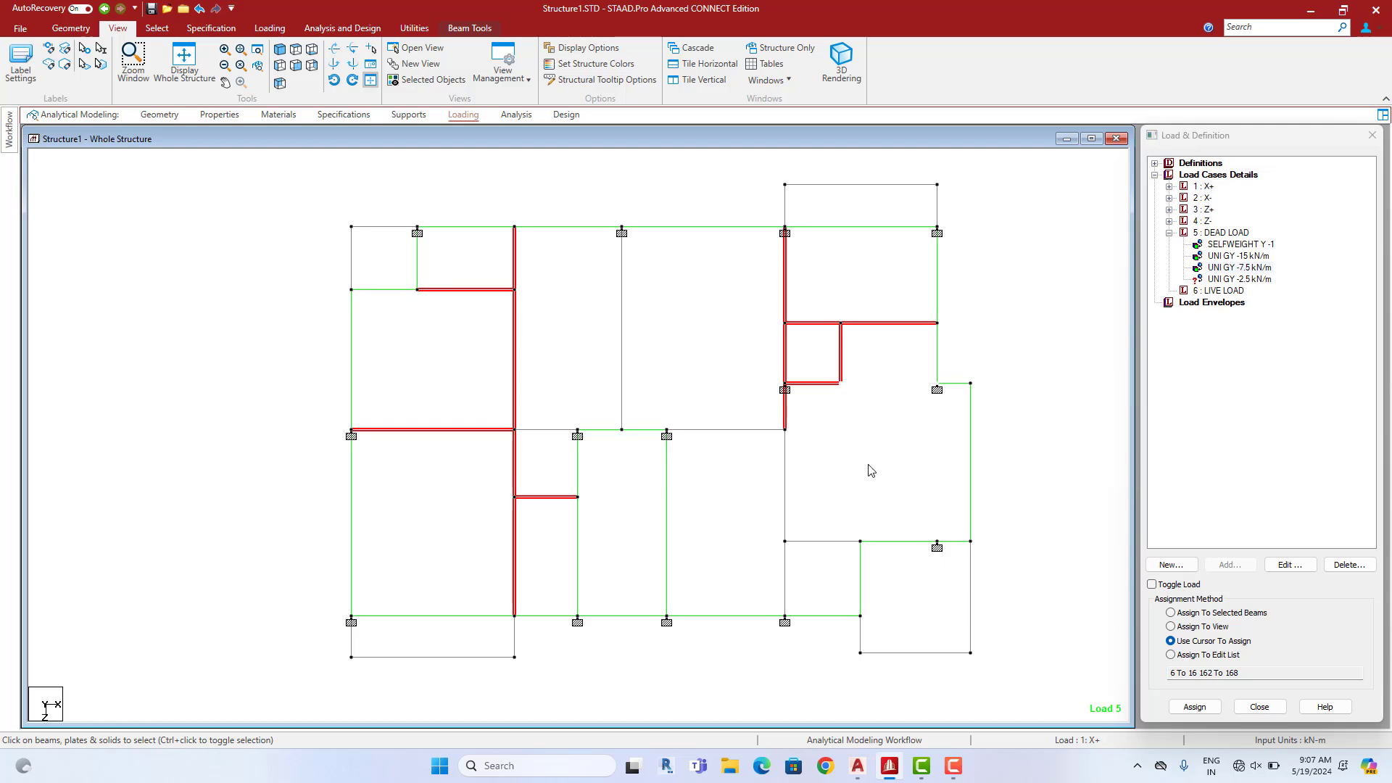
ctrl+click(786, 543)
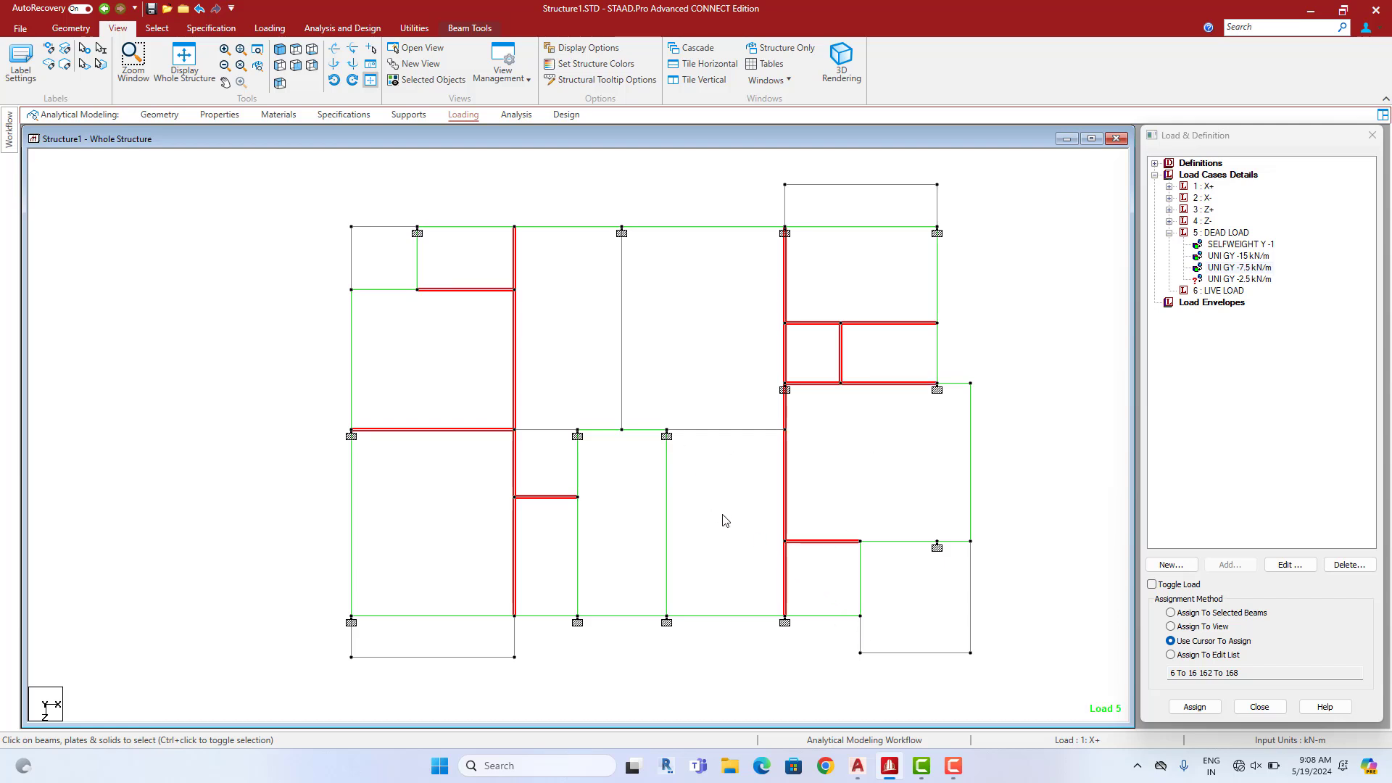
click(1225, 615)
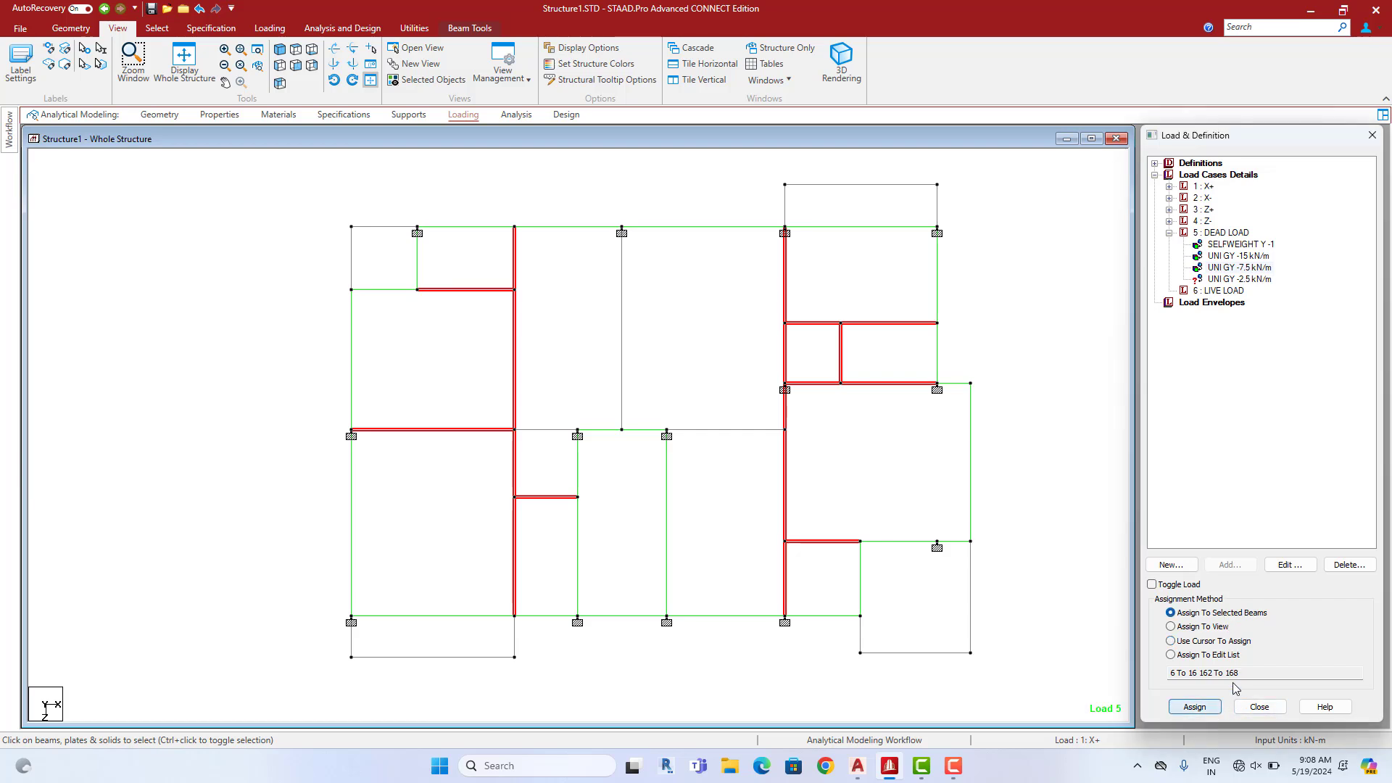
click(1195, 707)
click(1289, 465)
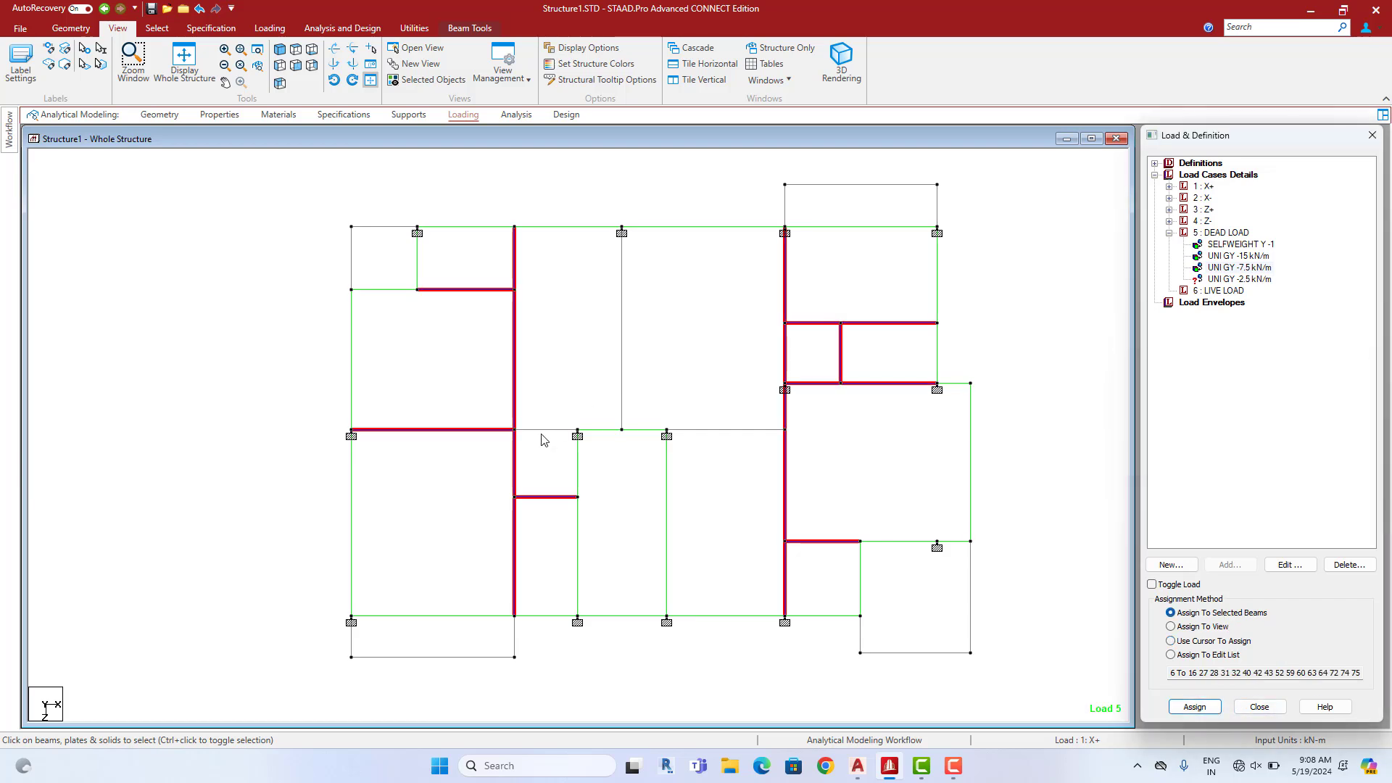
Examine the walls around the staircase in the AutoCAD plan, return to STAAD.Pro and clear the beam selection
click(857, 766)
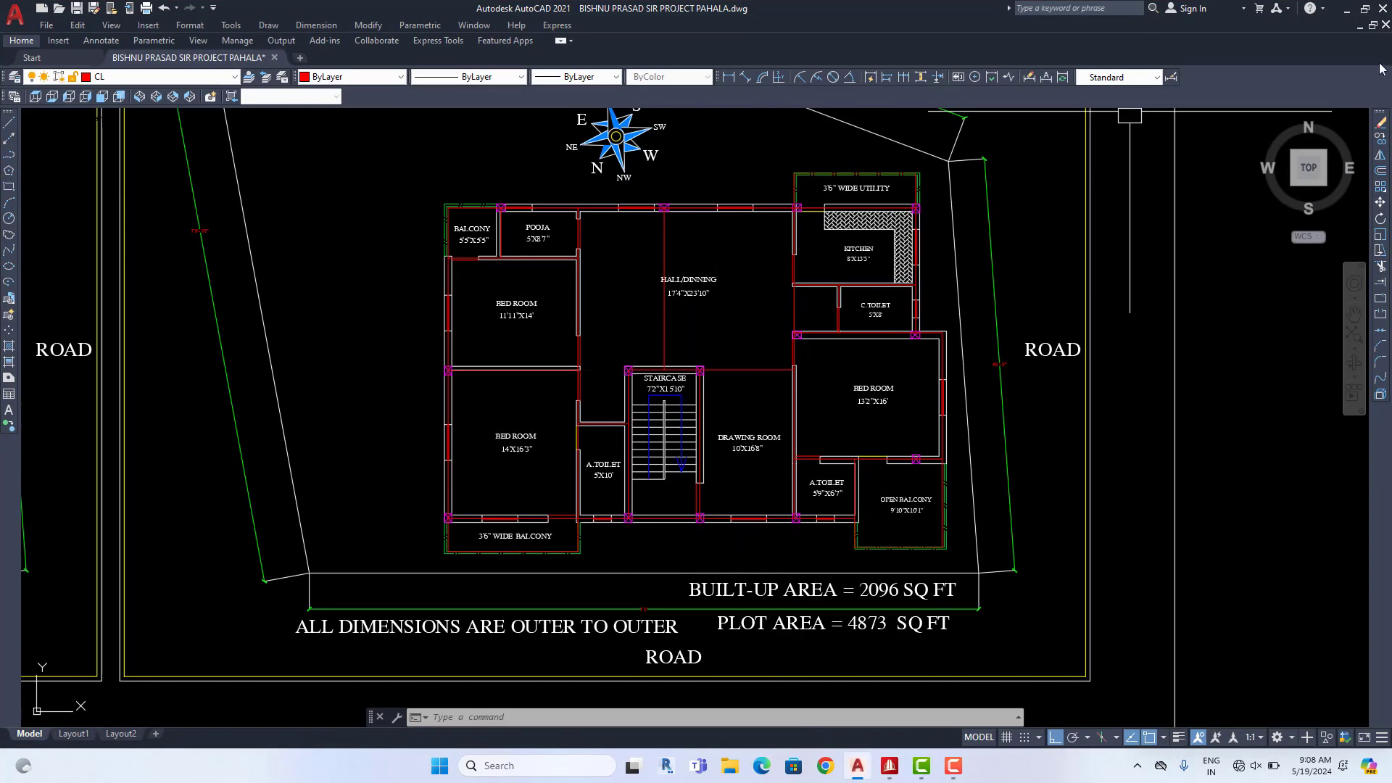
scroll(641, 410, up, 3)
scroll(687, 351, up, 3)
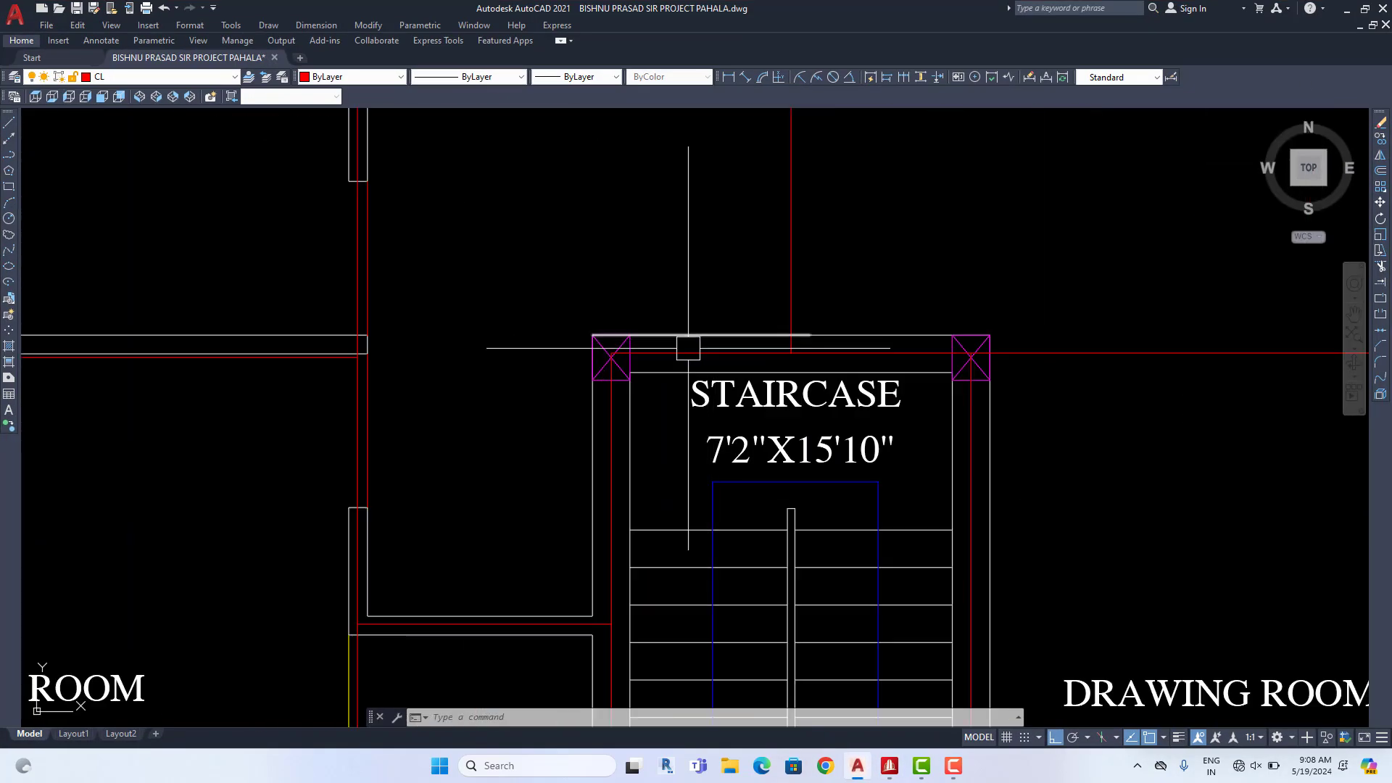
scroll(1142, 196, down, 3)
click(1353, 10)
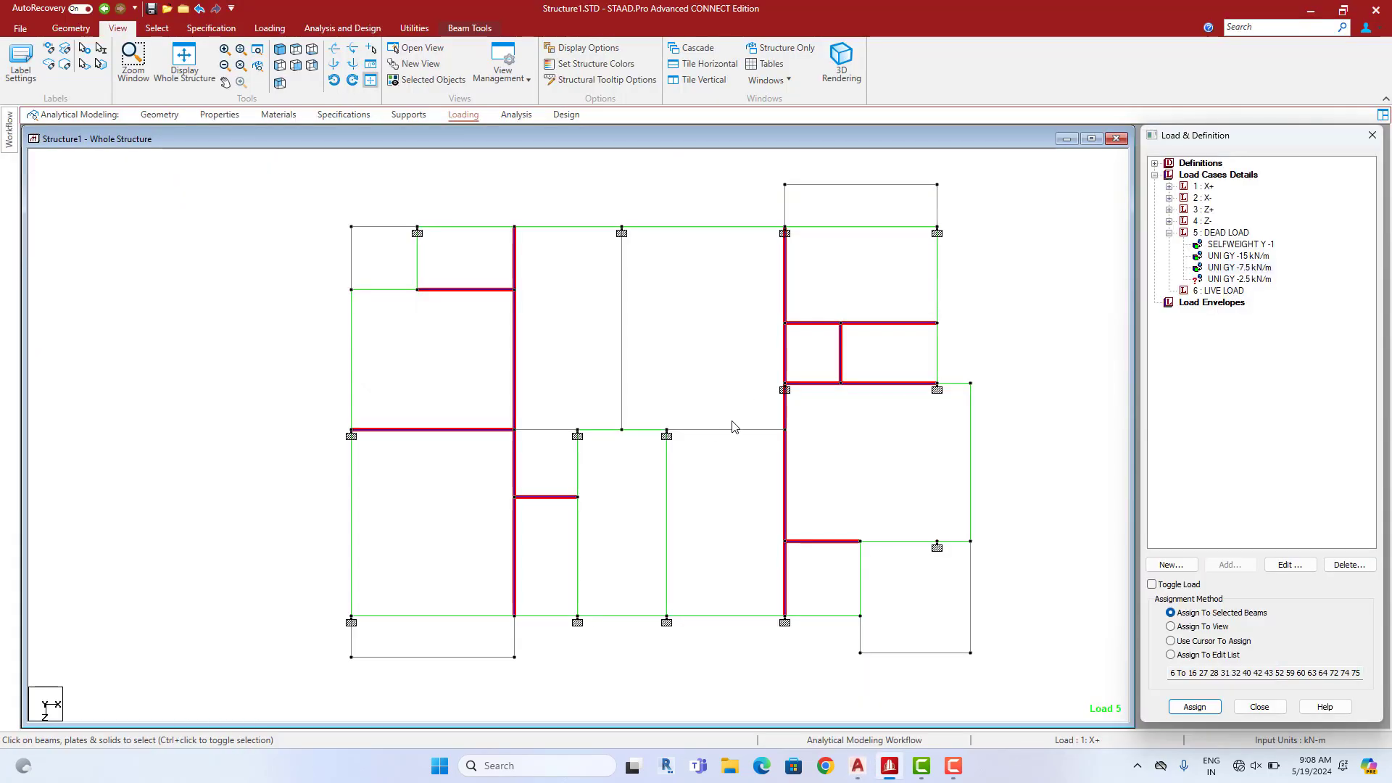
click(735, 489)
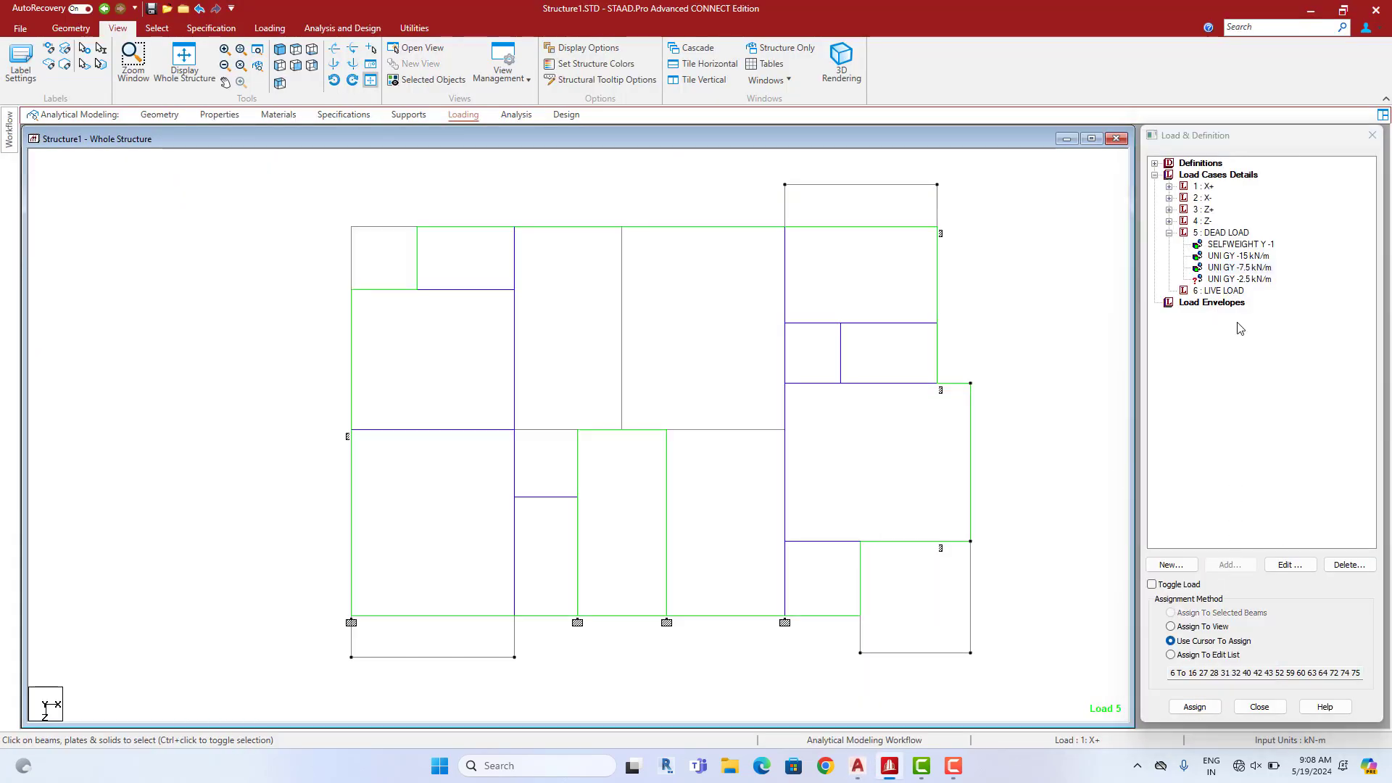
Select the outer edge beams of the utility area and the three balconies, and assign the -2.5 kN/m dead load to them
click(1231, 282)
scroll(883, 275, down, 1)
middle_drag(882, 302, 867, 339)
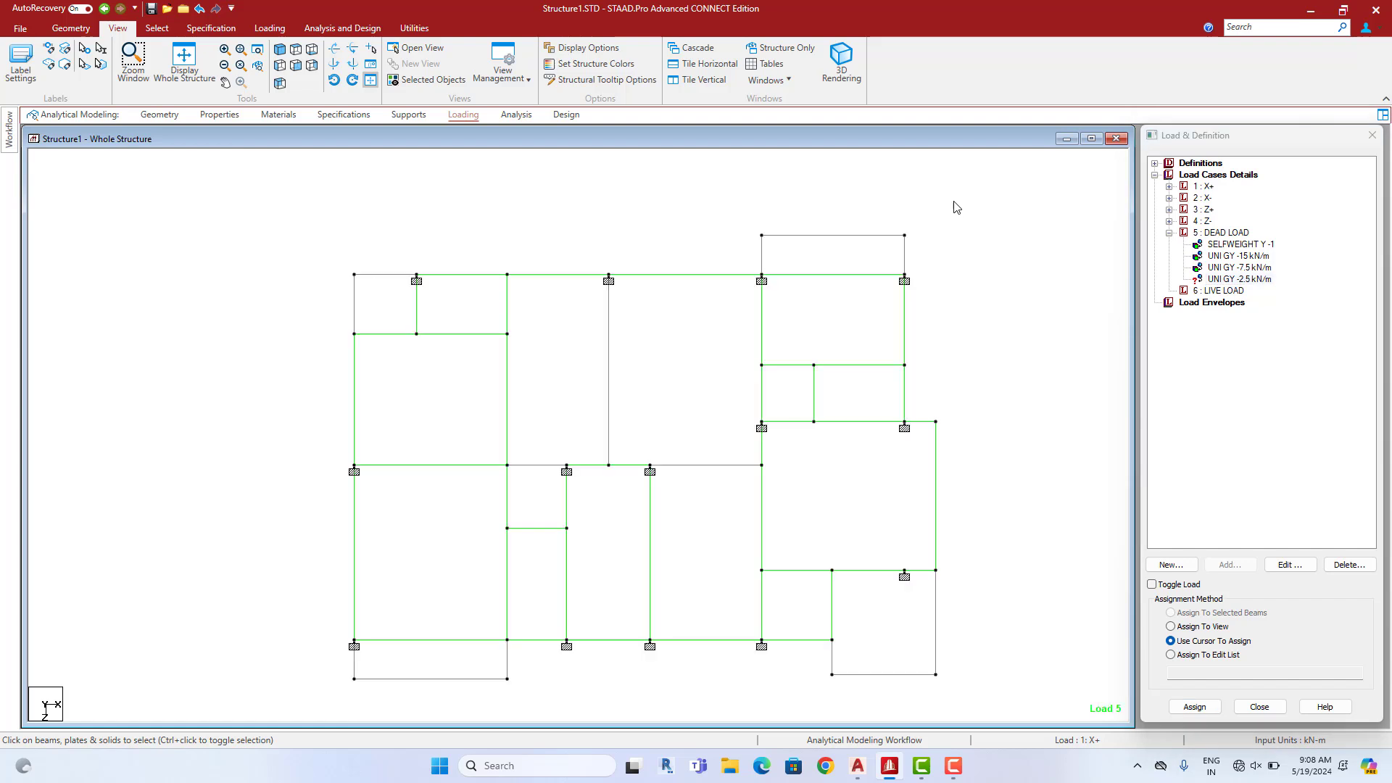
drag(955, 196, 695, 271)
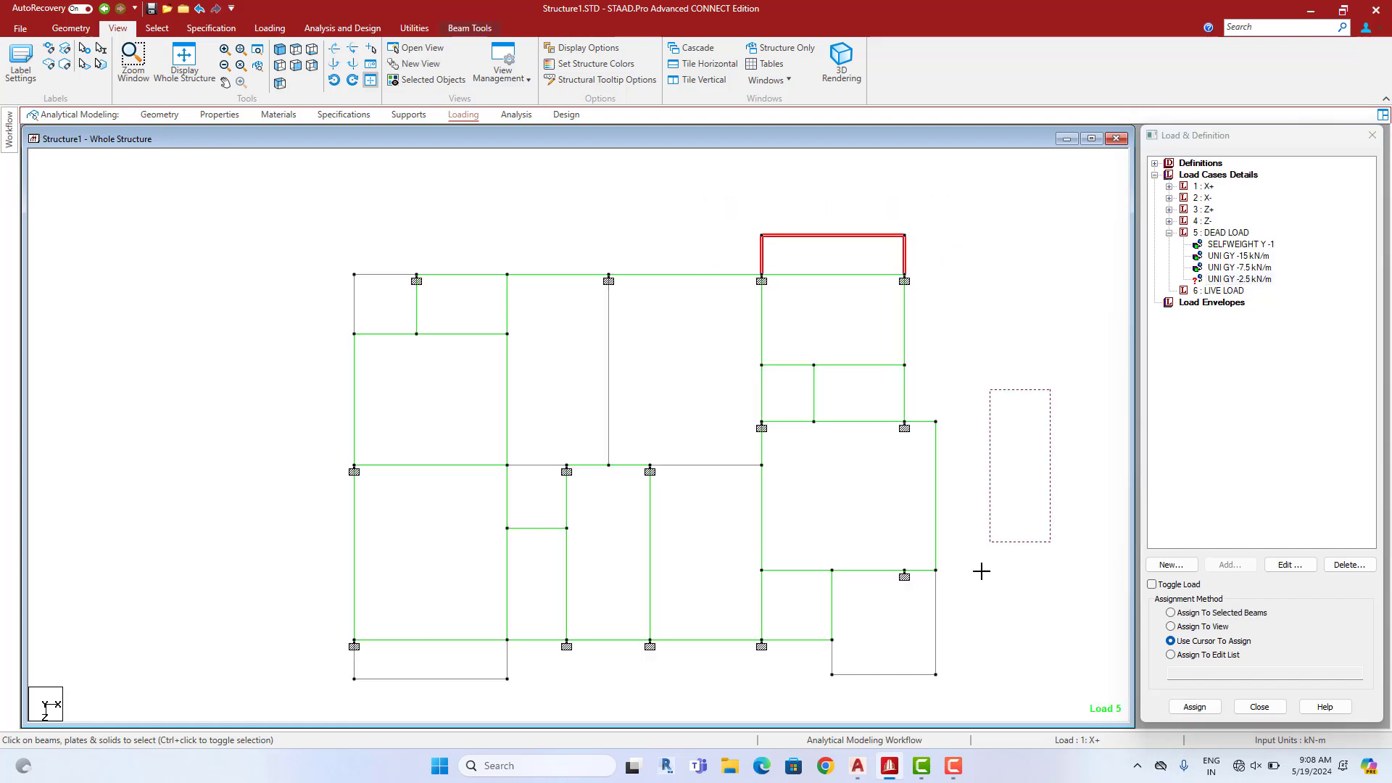
drag(902, 681, 877, 671)
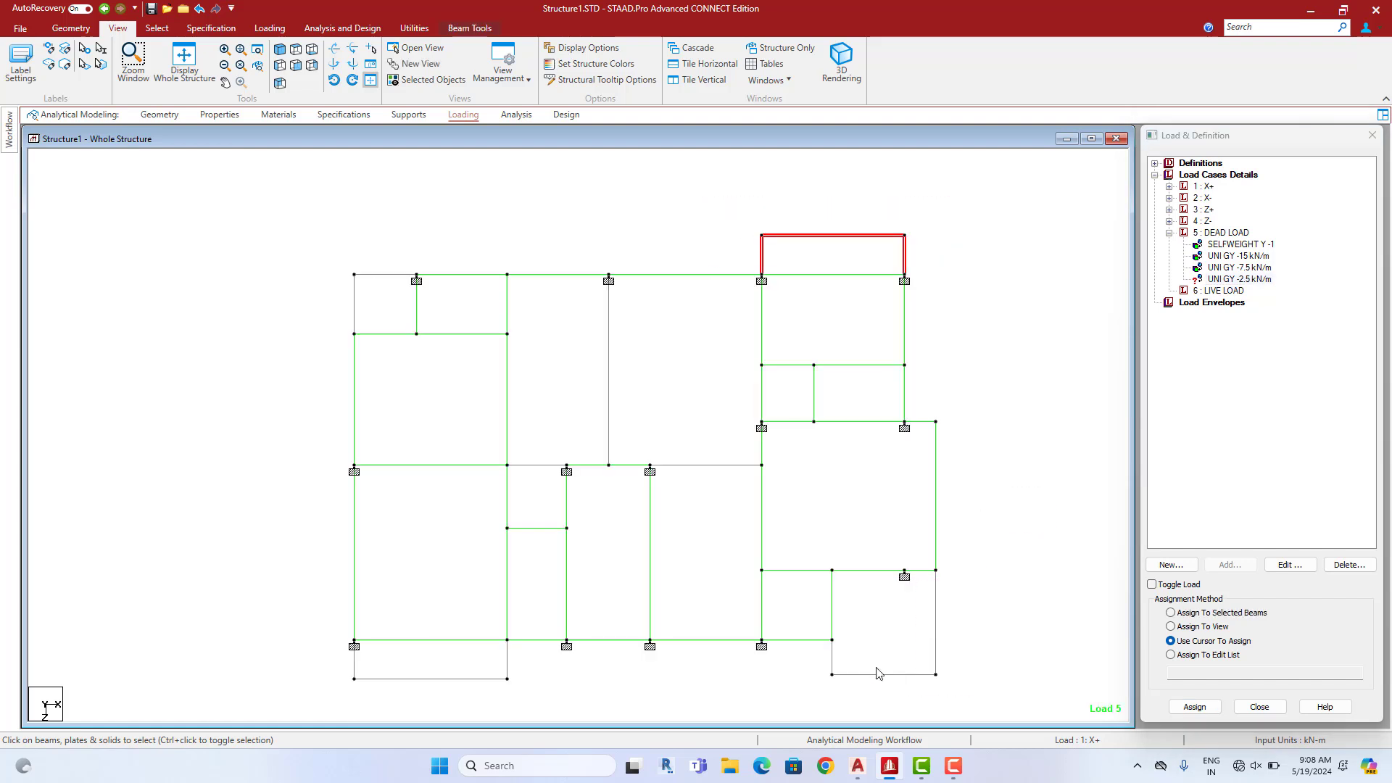
ctrl+click(833, 657)
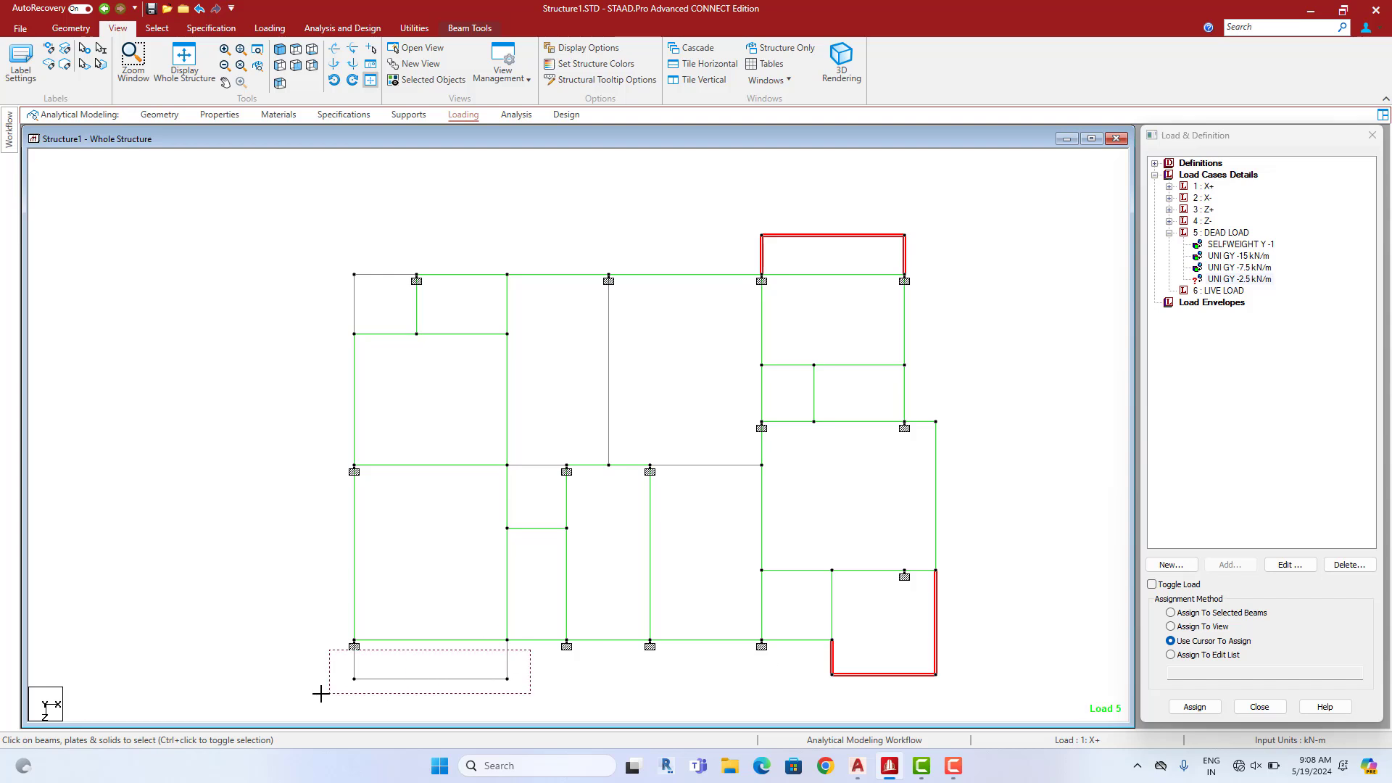
drag(321, 694, 321, 694)
ctrl+drag(367, 271, 353, 275)
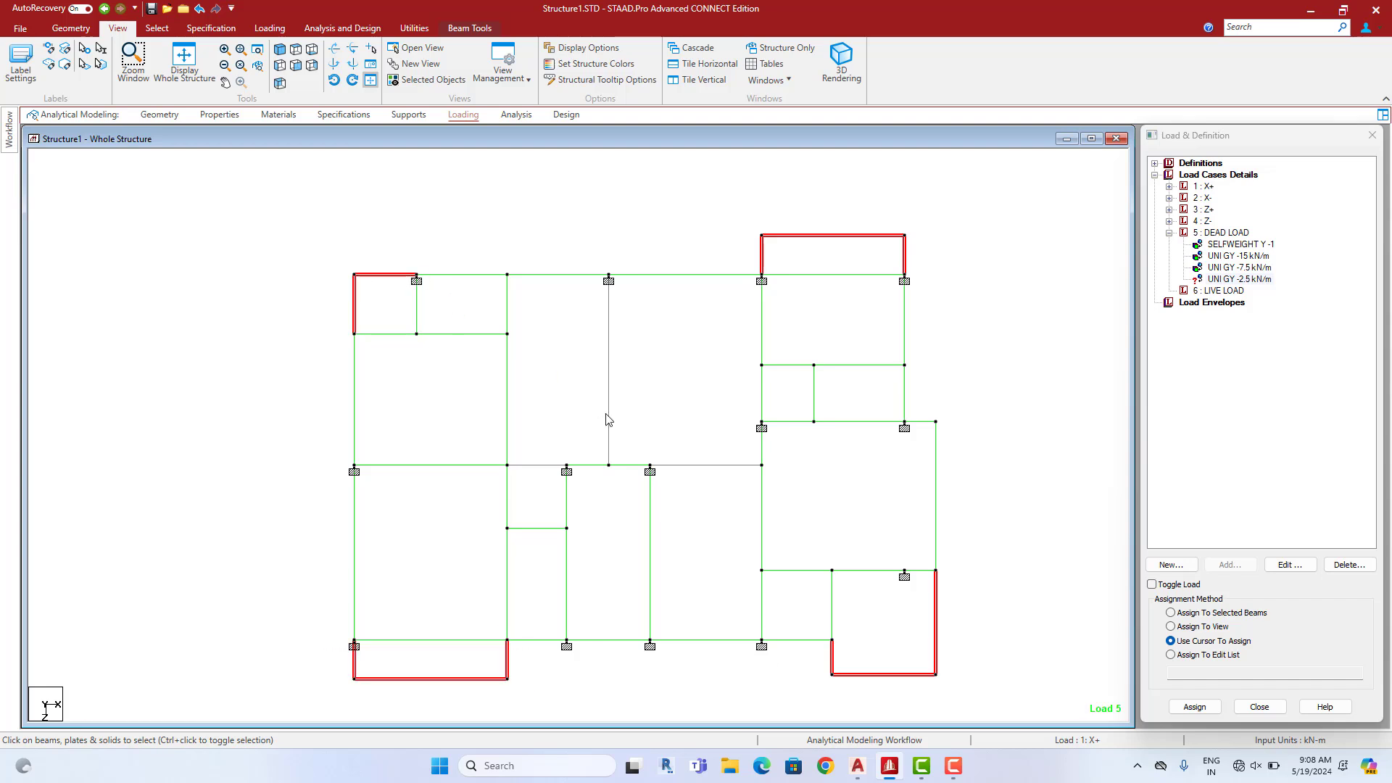
click(1238, 615)
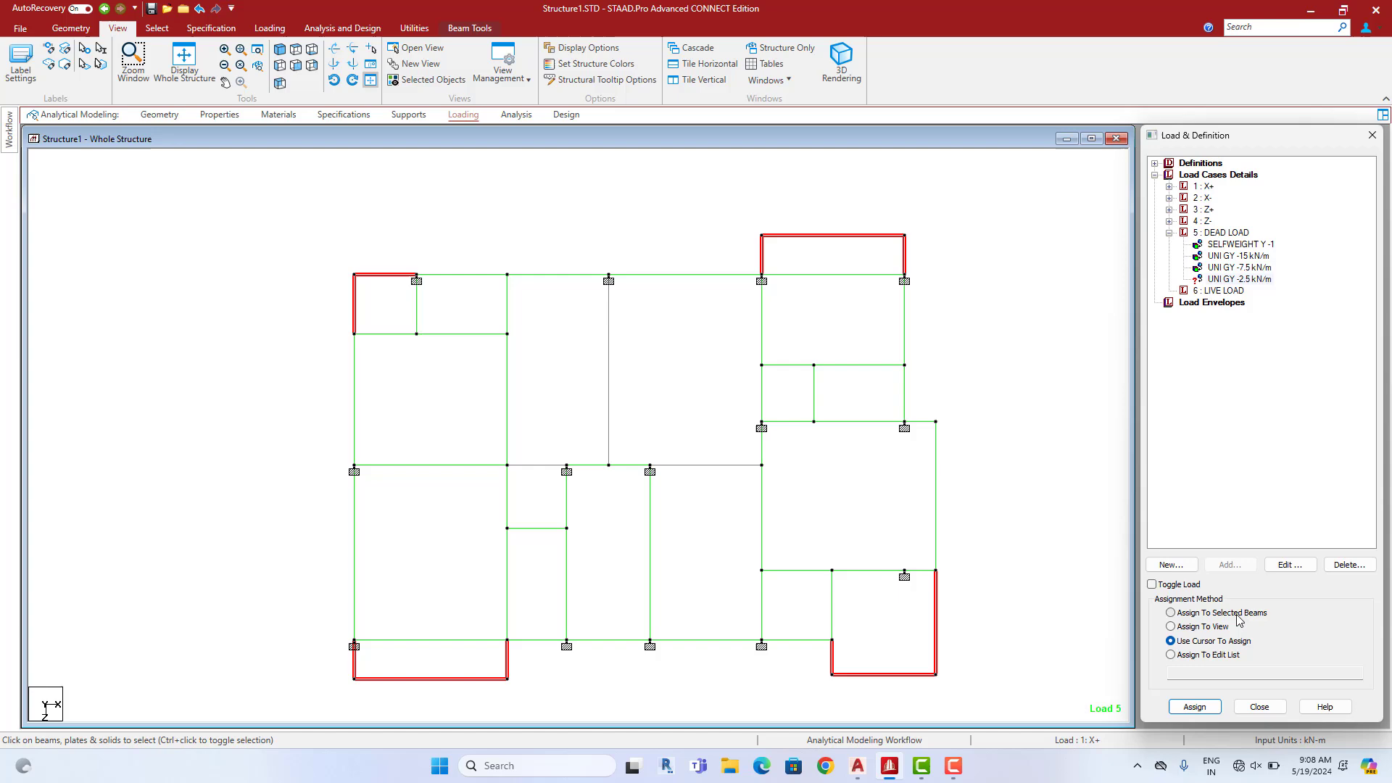
click(1209, 709)
click(1305, 465)
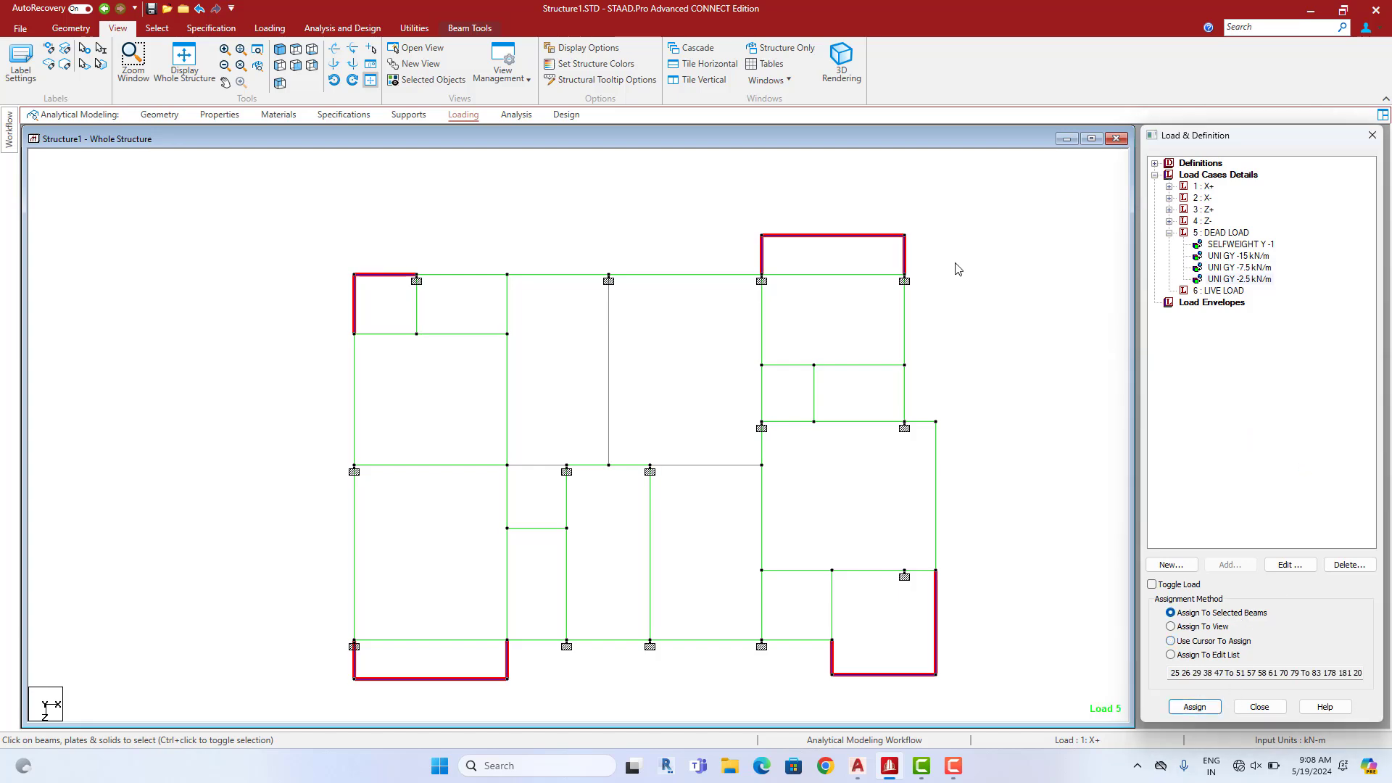
click(473, 225)
Redisplay the whole building in isometric view and highlight the -15 kN/m and selfweight dead load items
click(184, 63)
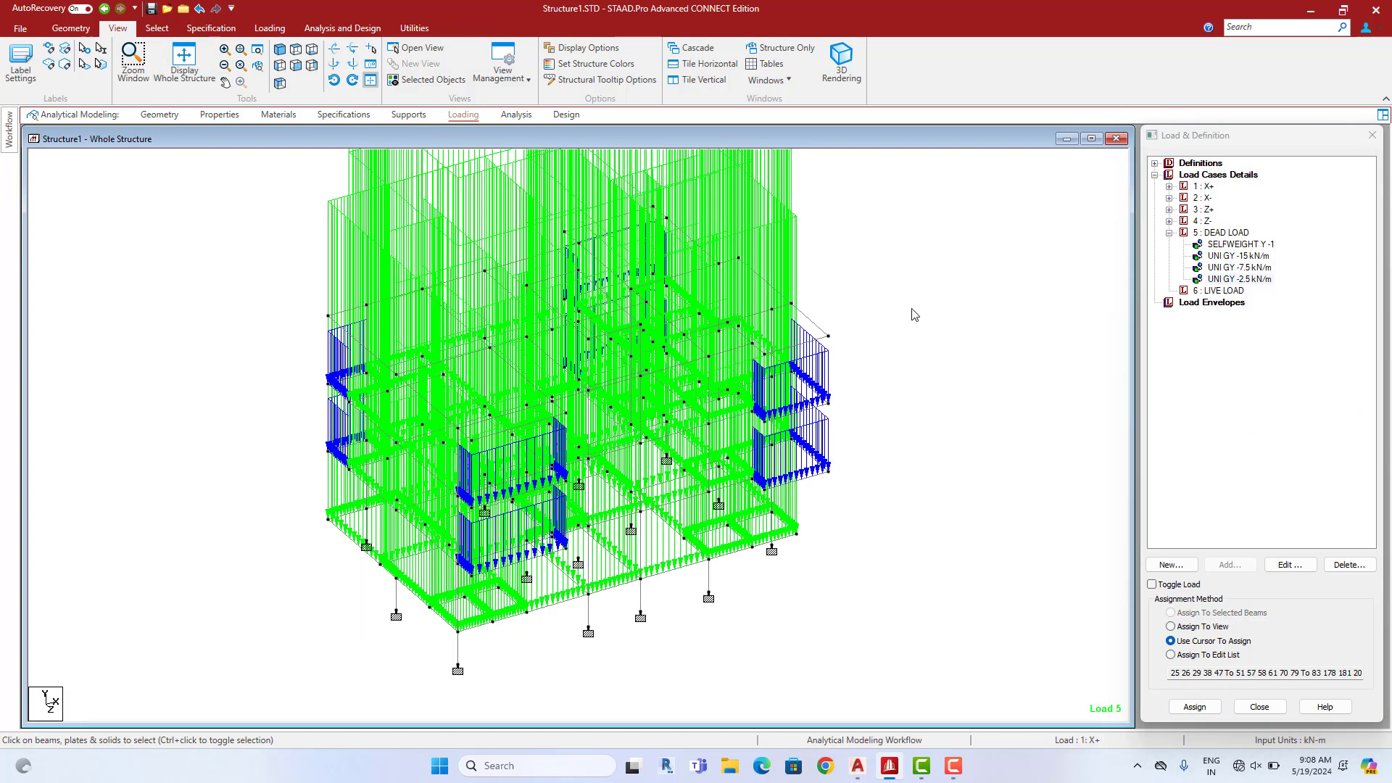
click(1256, 255)
click(1256, 245)
middle_drag(967, 294, 949, 355)
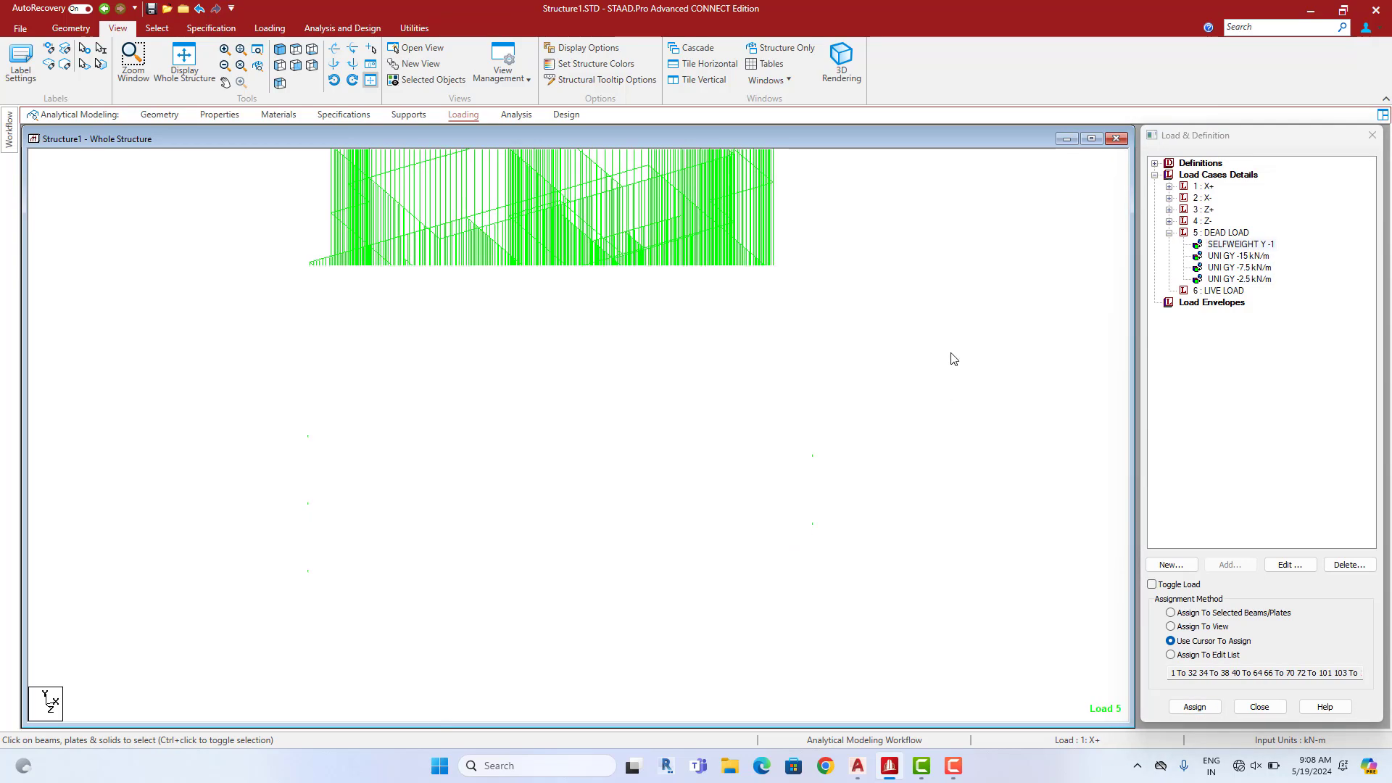
Set the distributed force display scale to 10 kN/m per m, and highlight the beams carrying the -7.5 and -2.5 kN/m loads
right_click(934, 306)
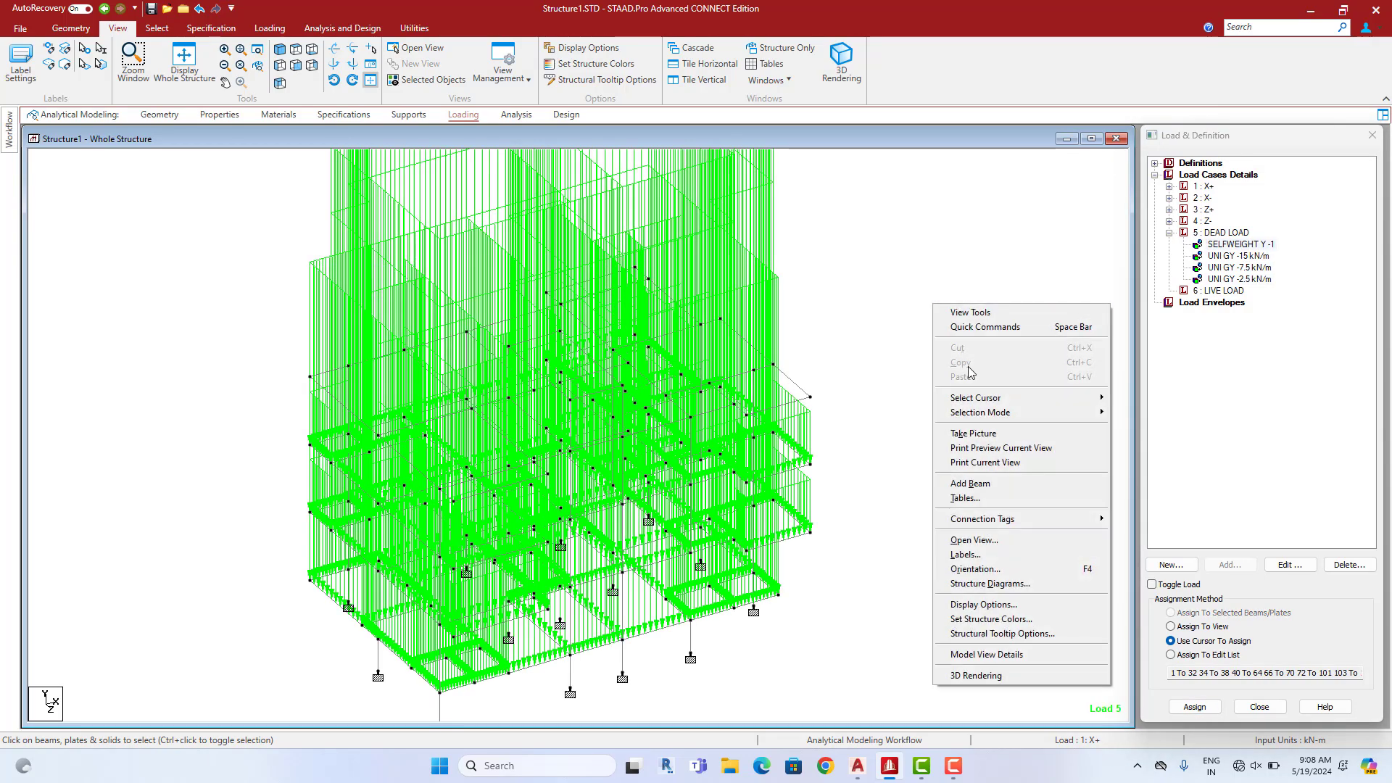
click(978, 553)
click(776, 194)
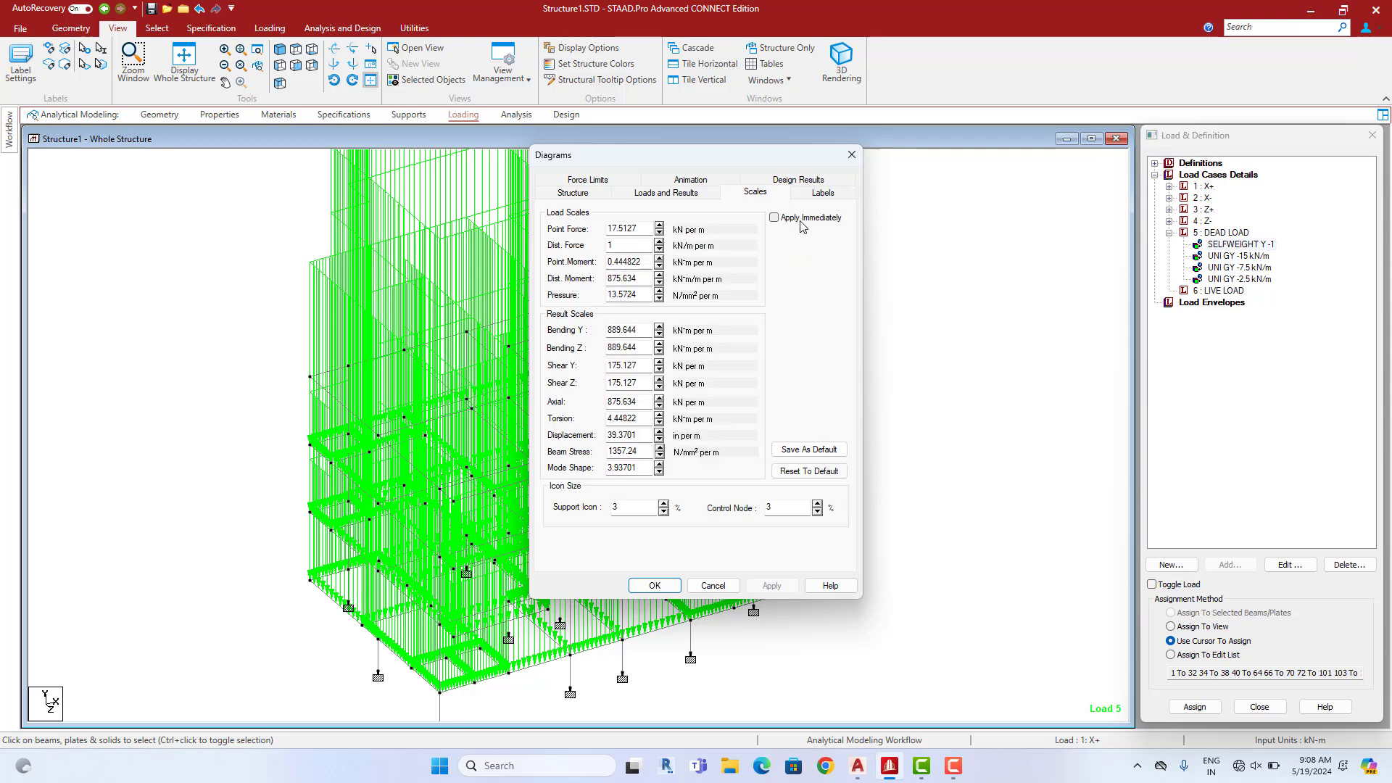
click(660, 242)
click(659, 242)
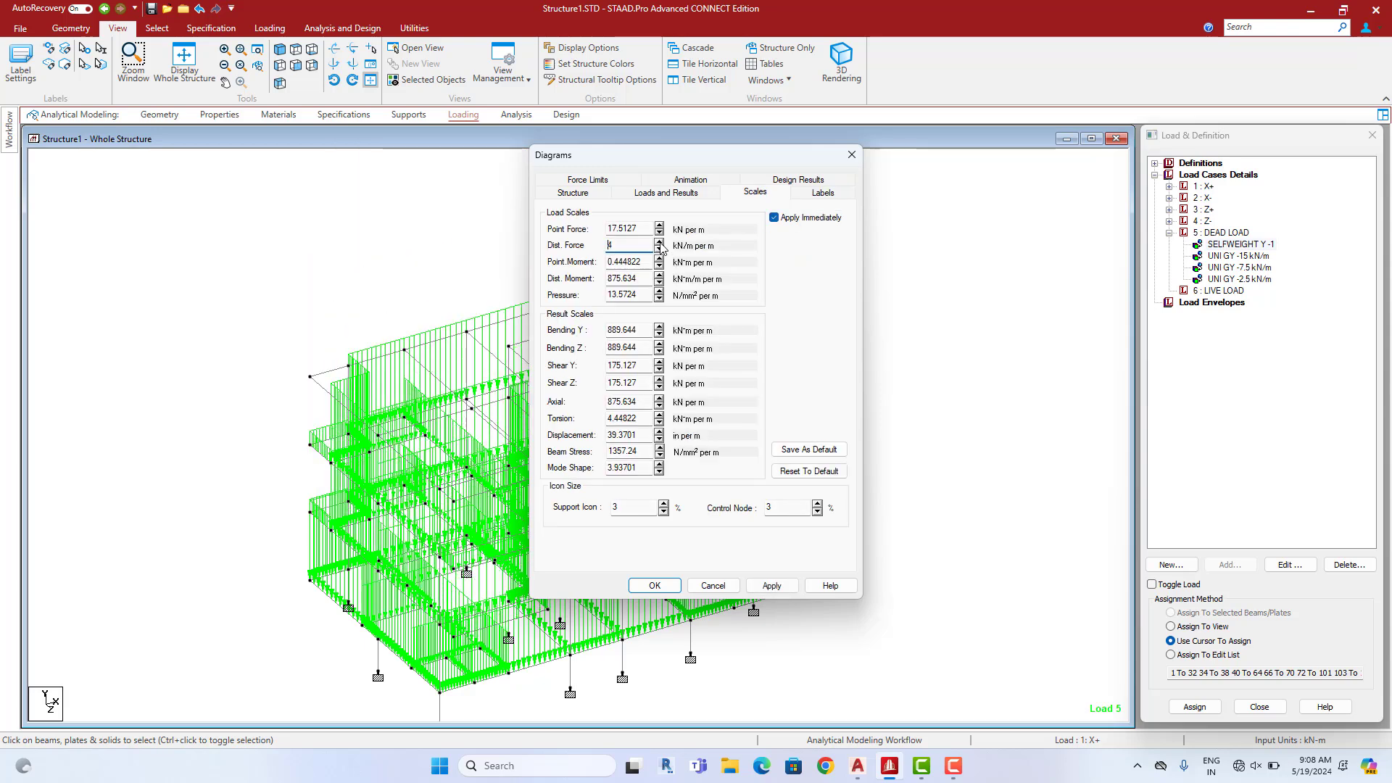
click(659, 242)
click(659, 242)
click(659, 243)
click(659, 242)
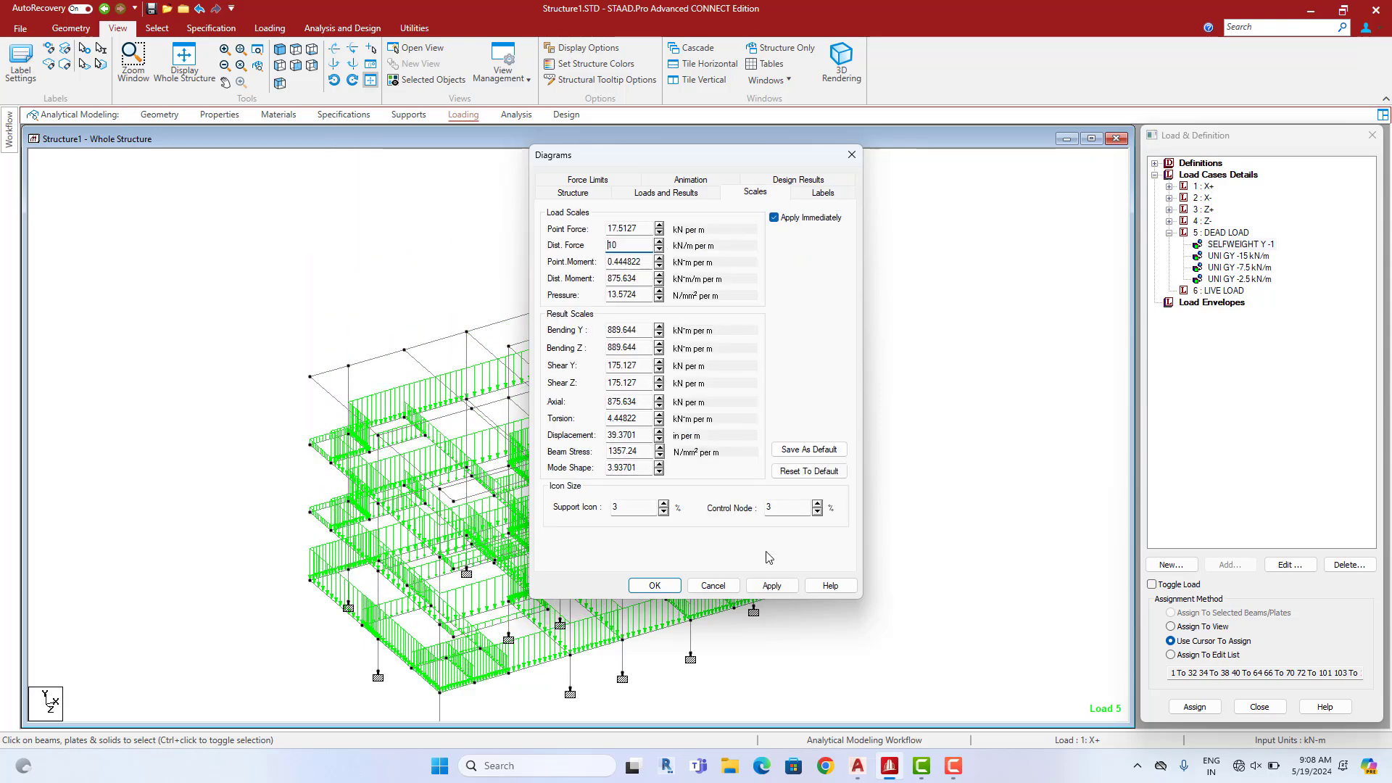
click(771, 585)
click(673, 589)
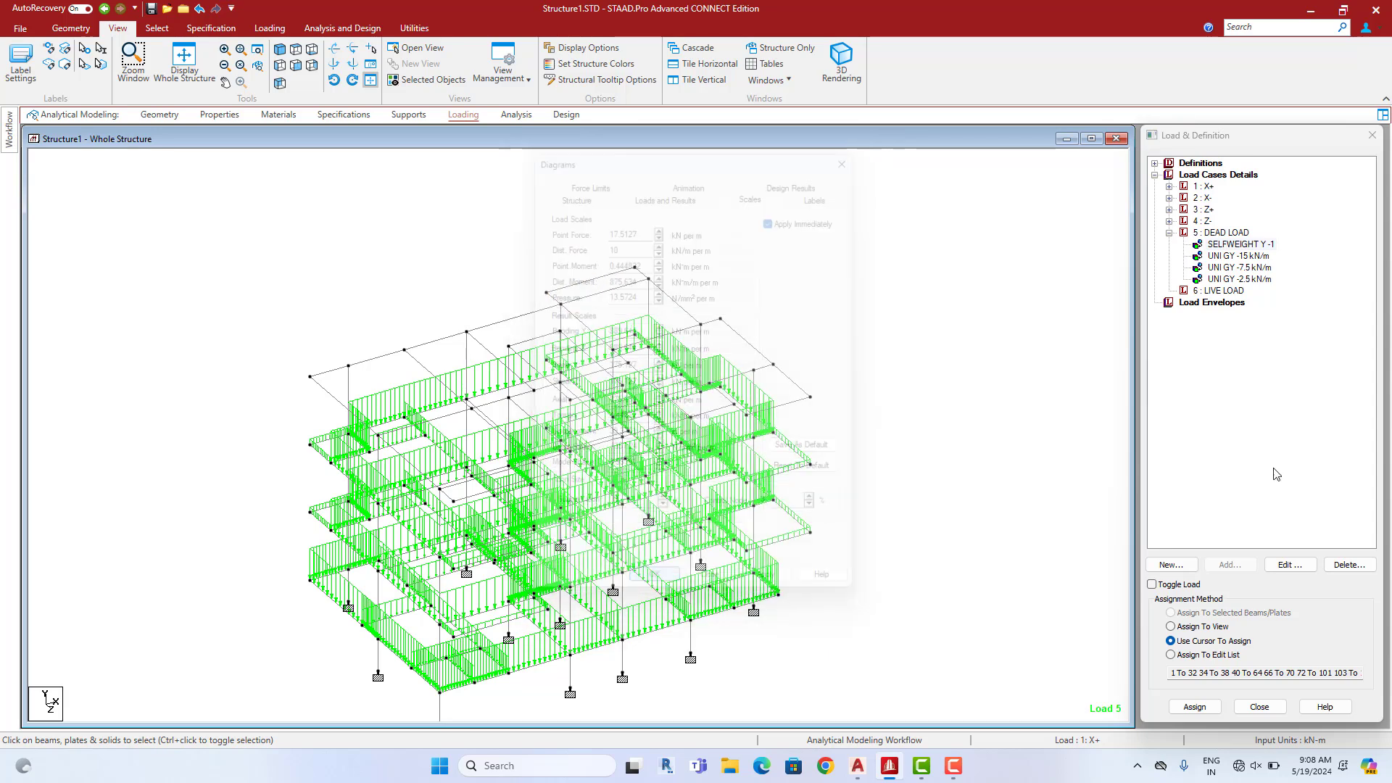
click(1238, 256)
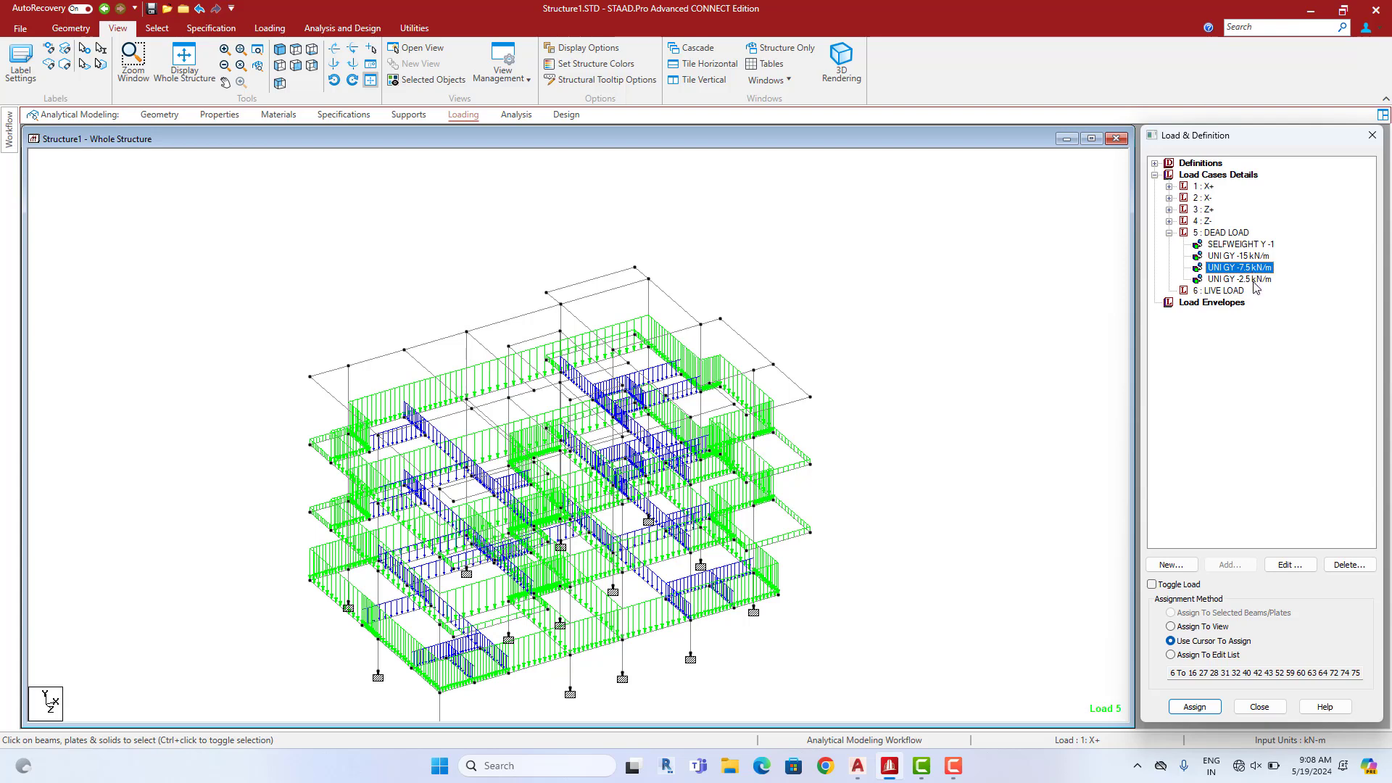
click(1240, 279)
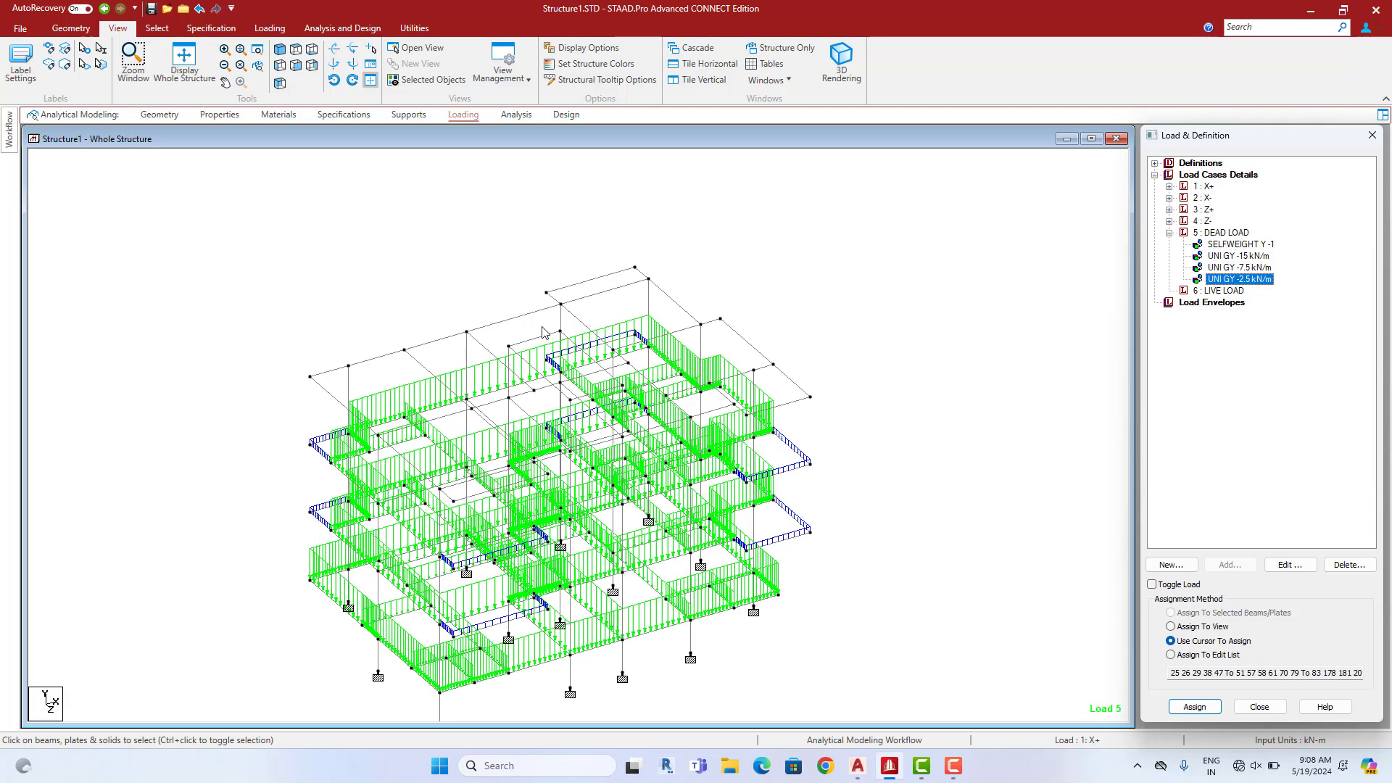
Select all beams of the roof level in elevation and show only that floor in plan view
click(299, 64)
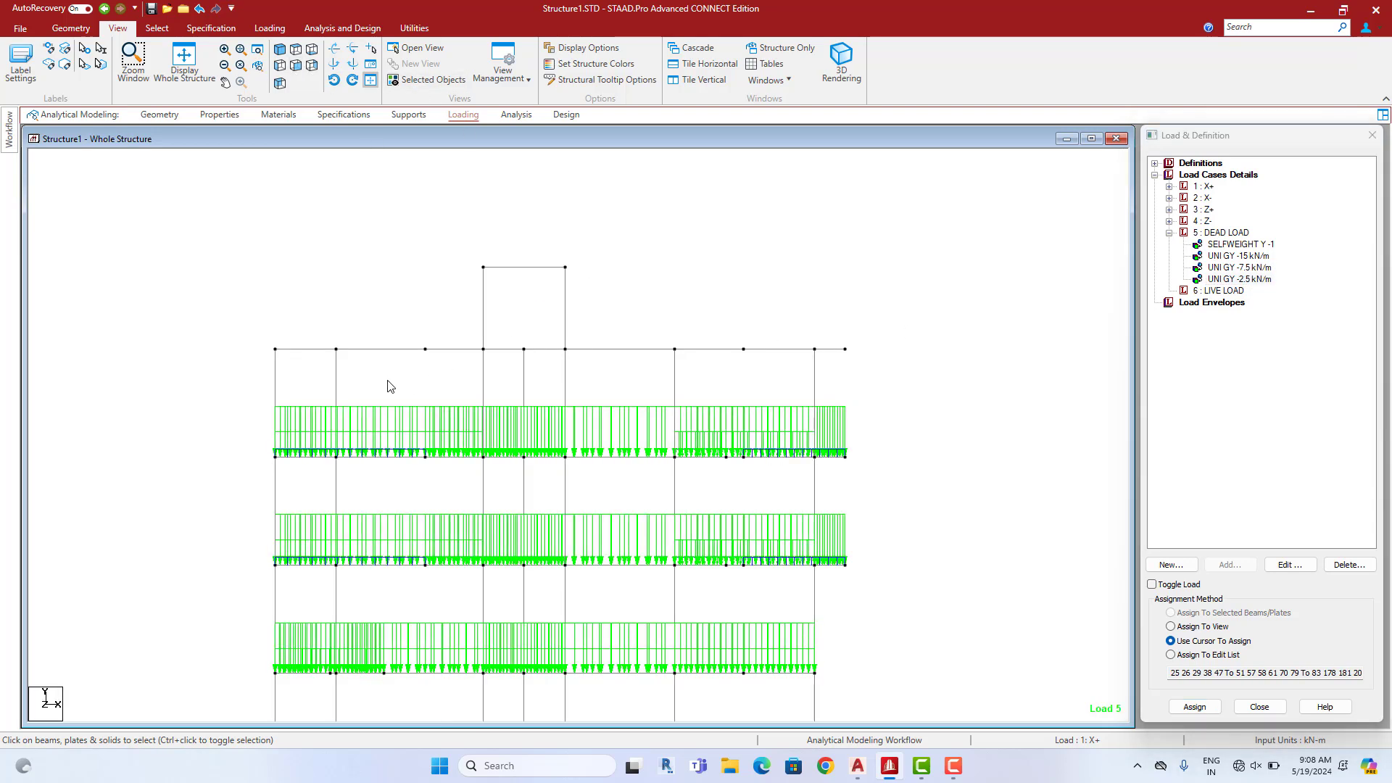
drag(251, 338, 888, 361)
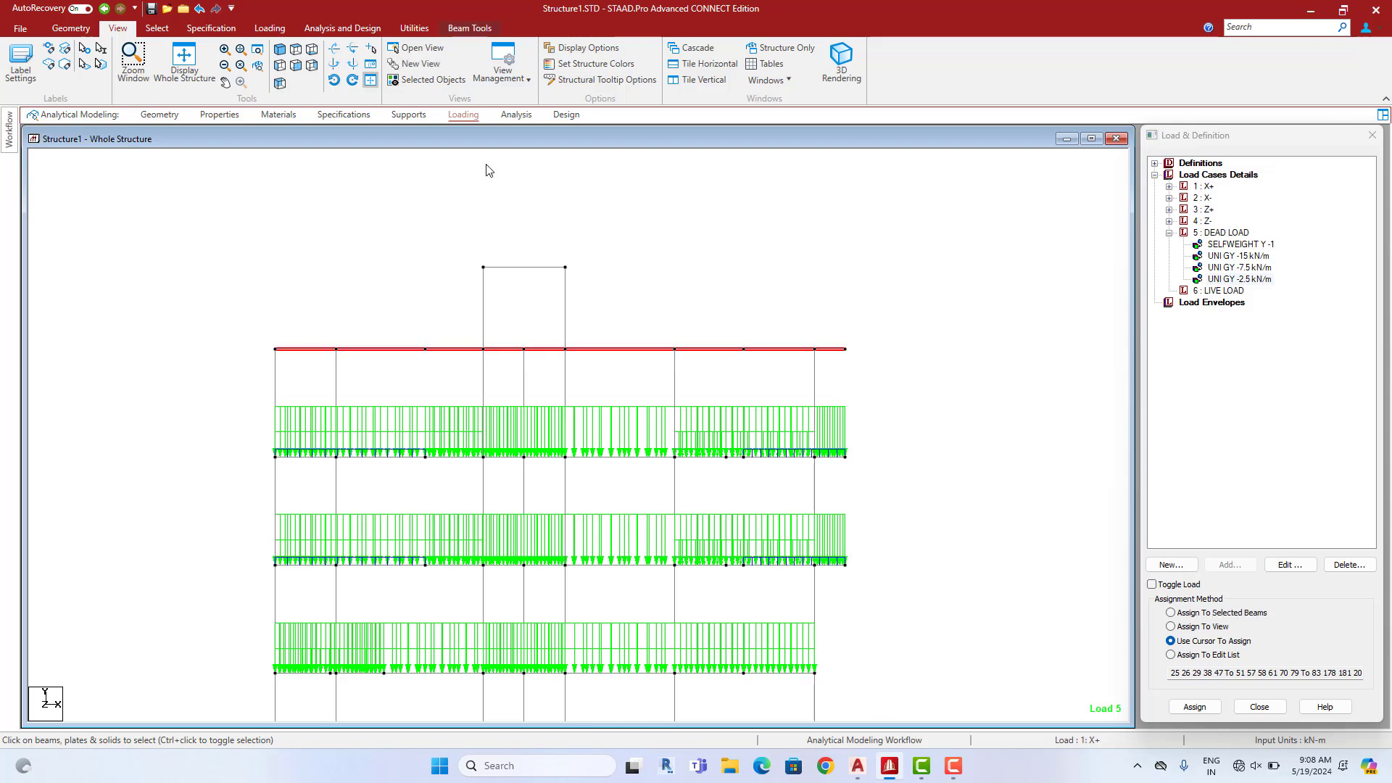
click(298, 64)
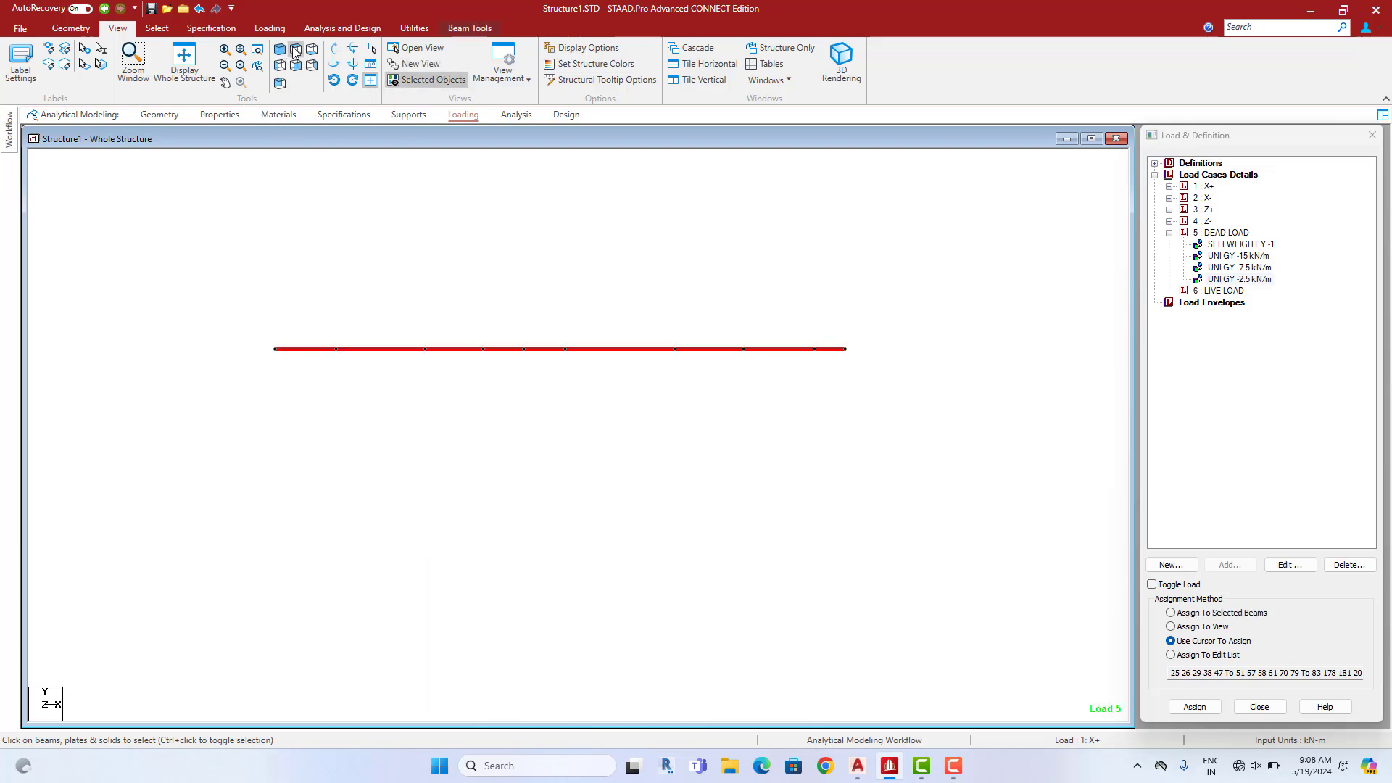
click(983, 373)
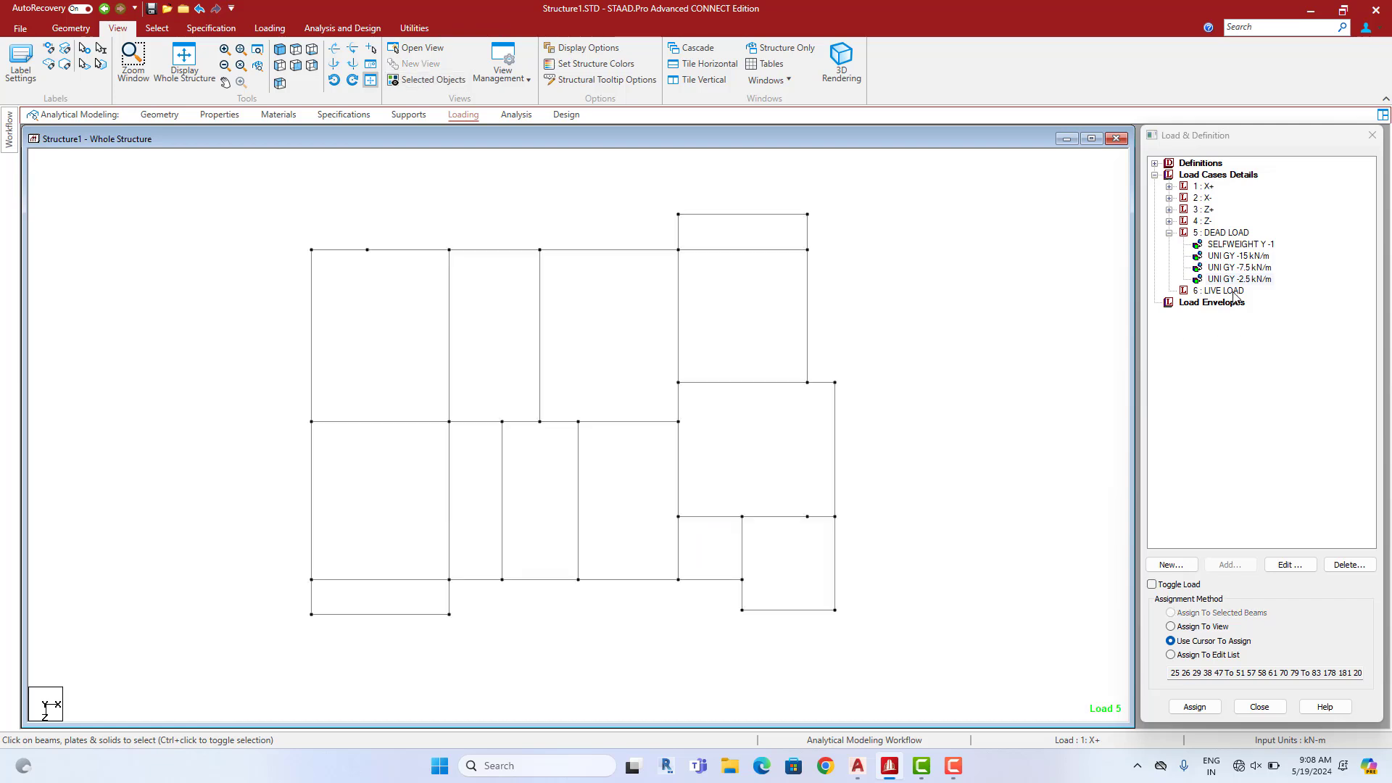
Assign the -15 kN/m dead load to the beams around the staircase at roof level, and clear the selection
click(1238, 279)
click(1244, 257)
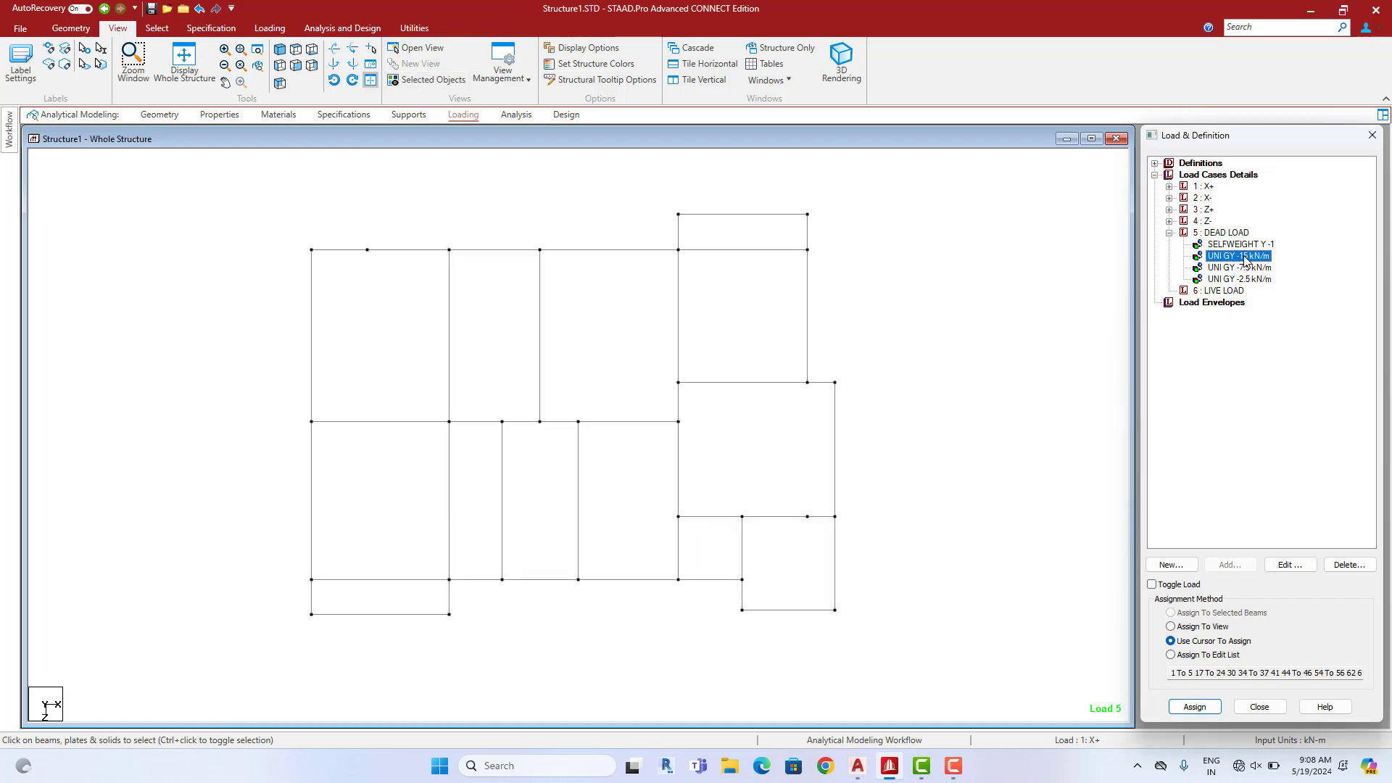
drag(495, 410, 572, 619)
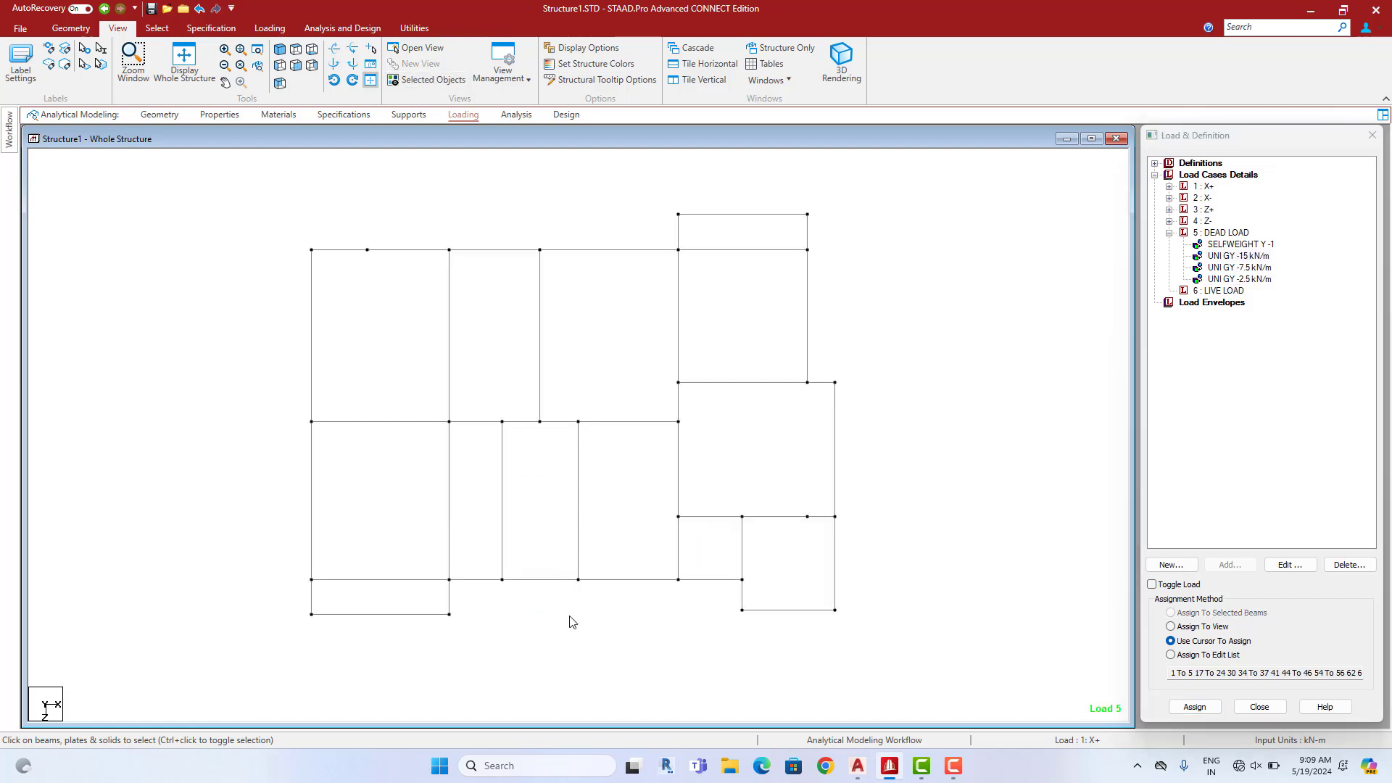
click(1208, 615)
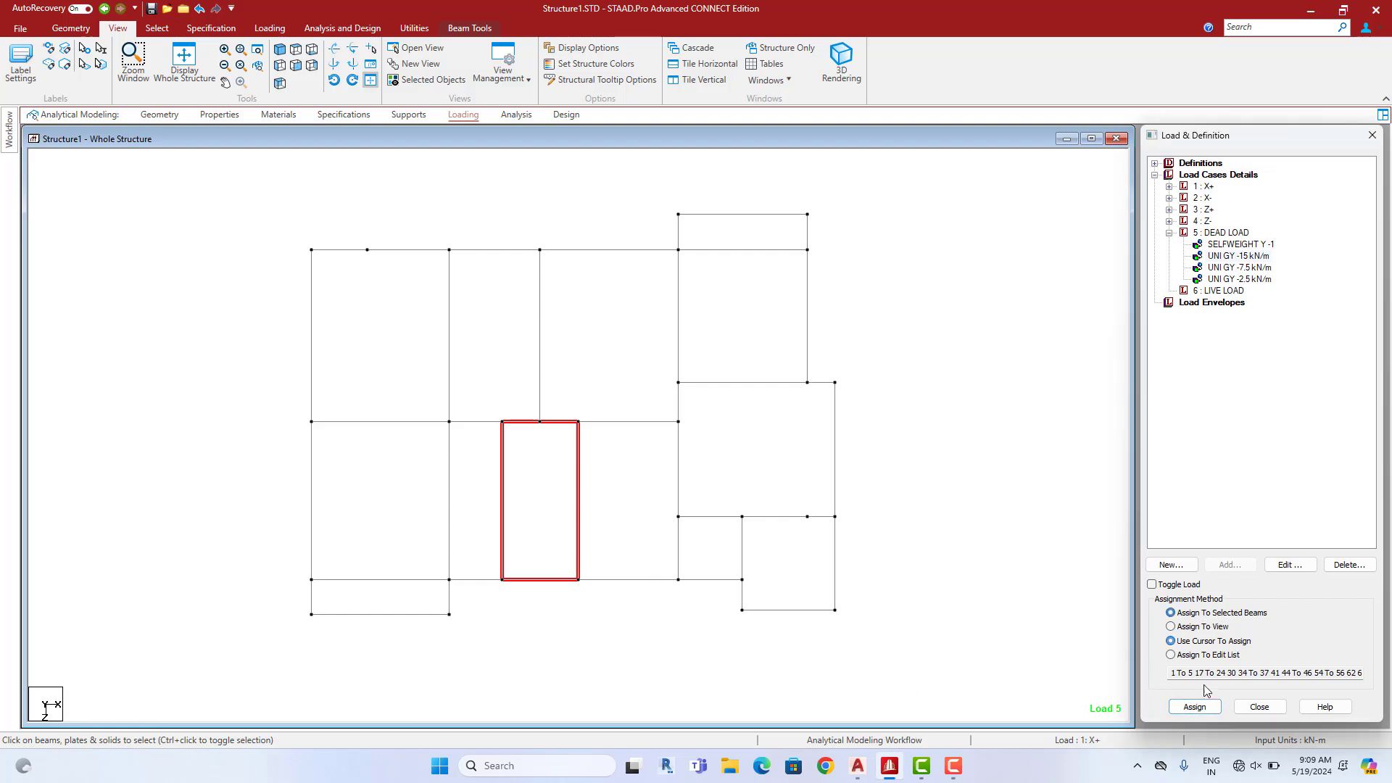
click(1198, 709)
click(1285, 463)
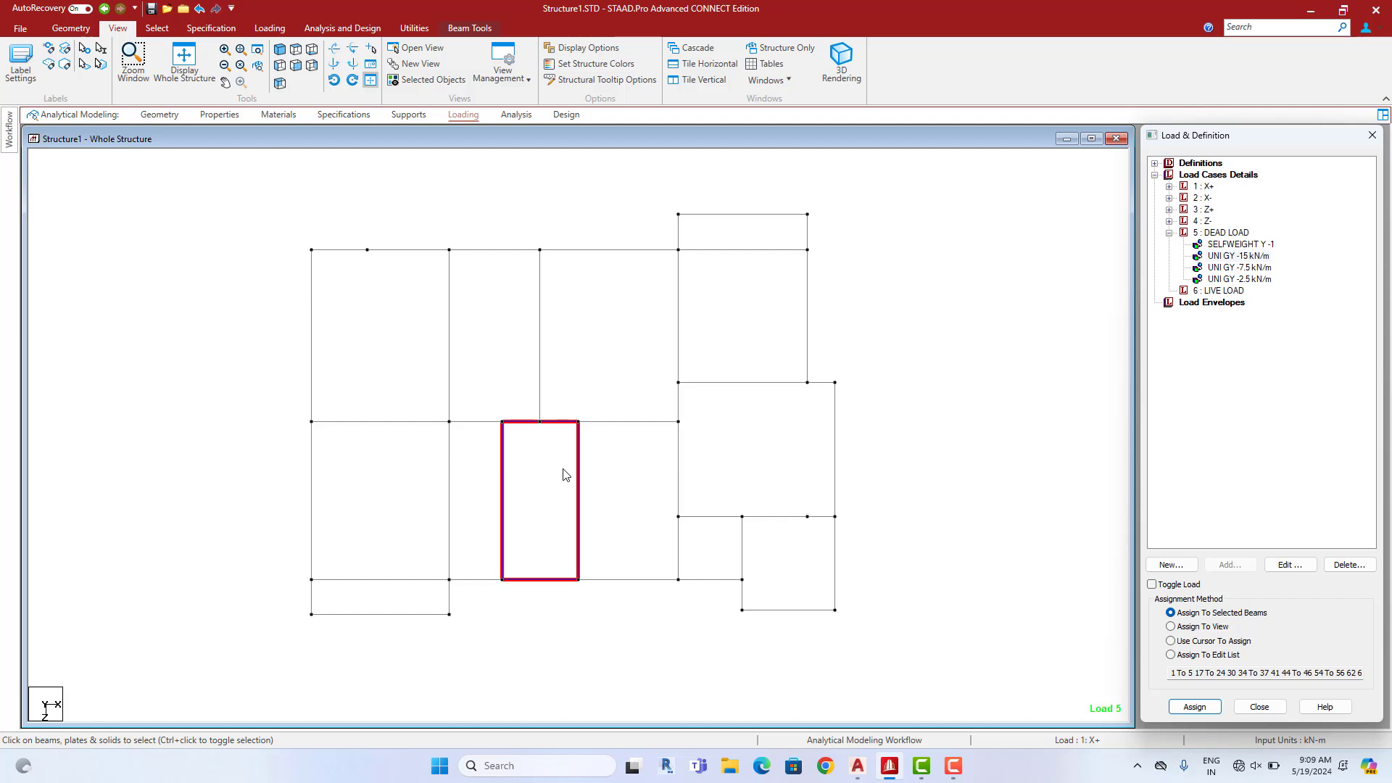
click(608, 395)
For the -2.5 kN/m dead load, select the roof's rear and open-balcony-side perimeter beams, checking the open balcony in the AutoCAD plan
click(1238, 279)
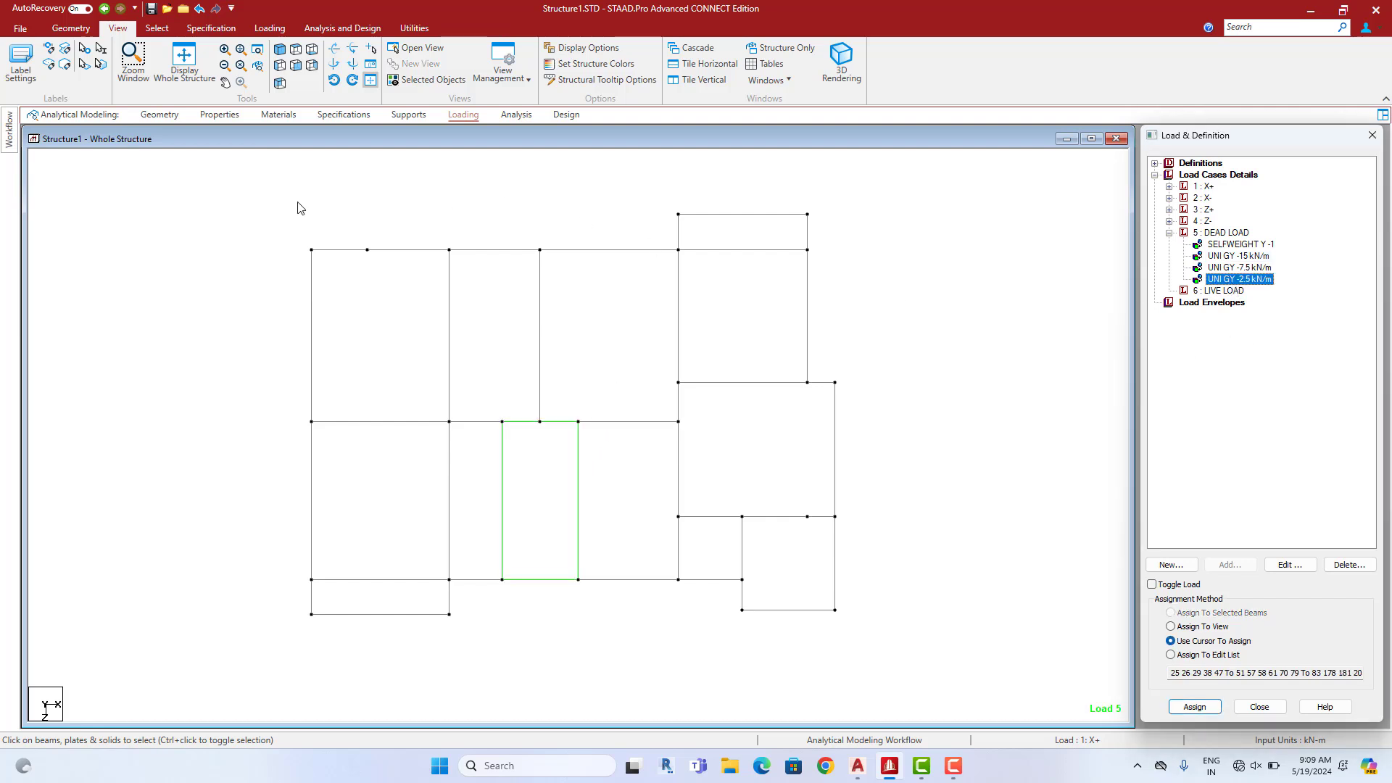
ctrl+drag(639, 189, 796, 410)
ctrl+drag(905, 360, 828, 651)
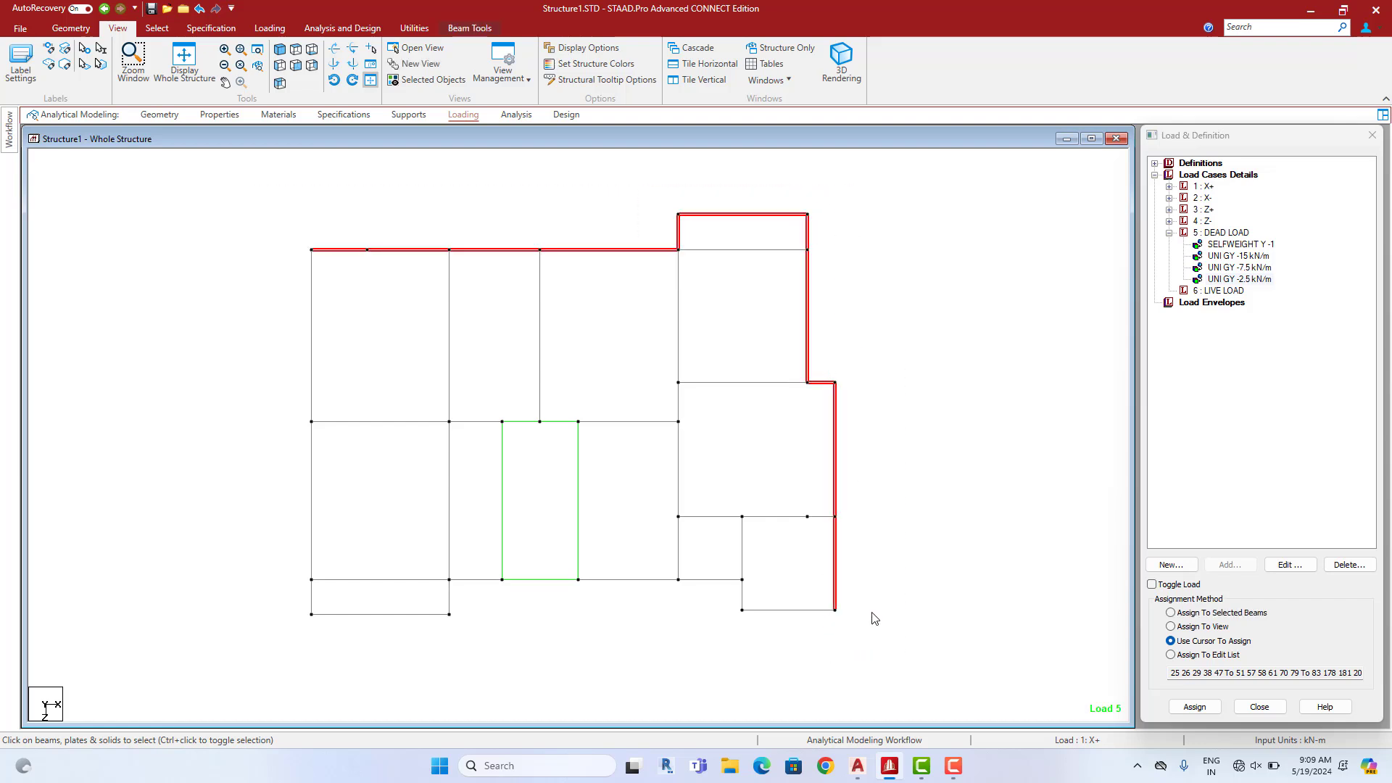
click(858, 766)
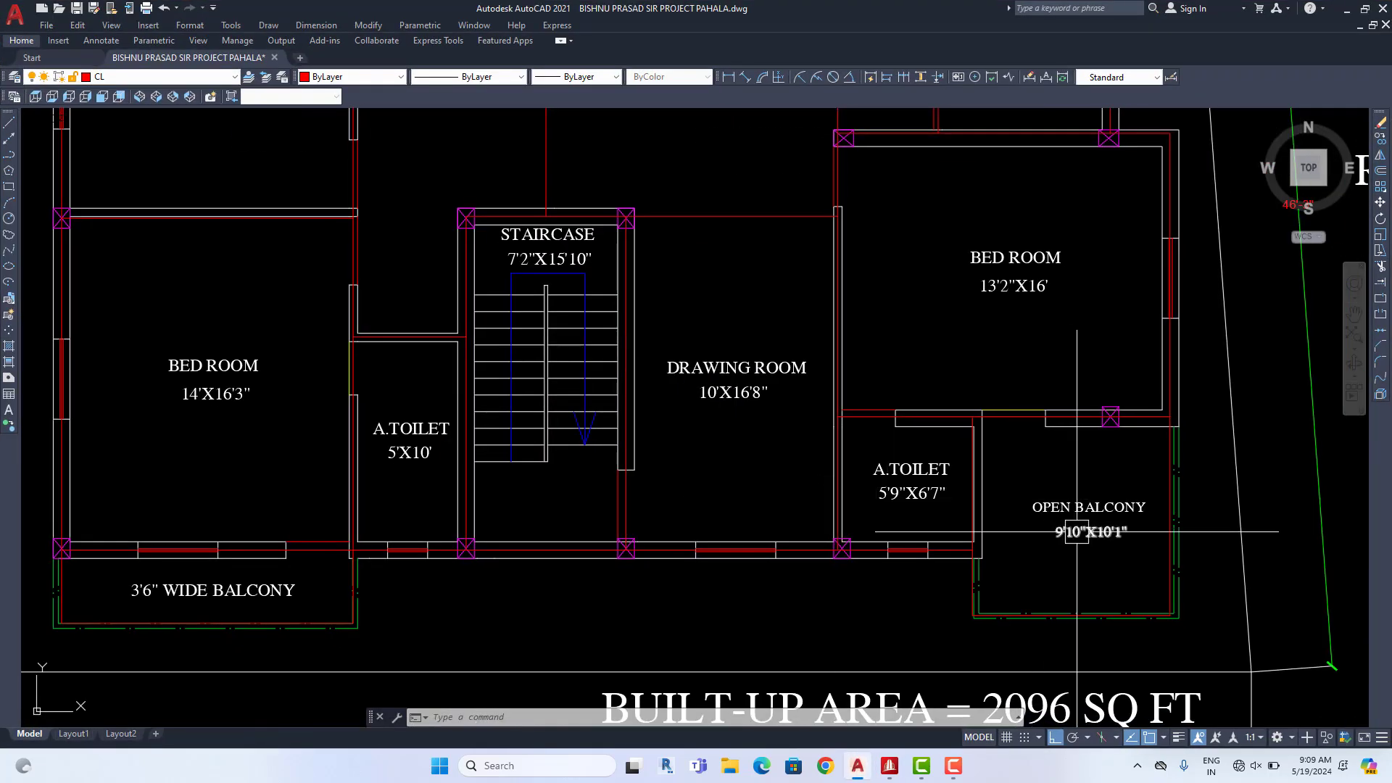
middle_drag(1066, 526, 1001, 533)
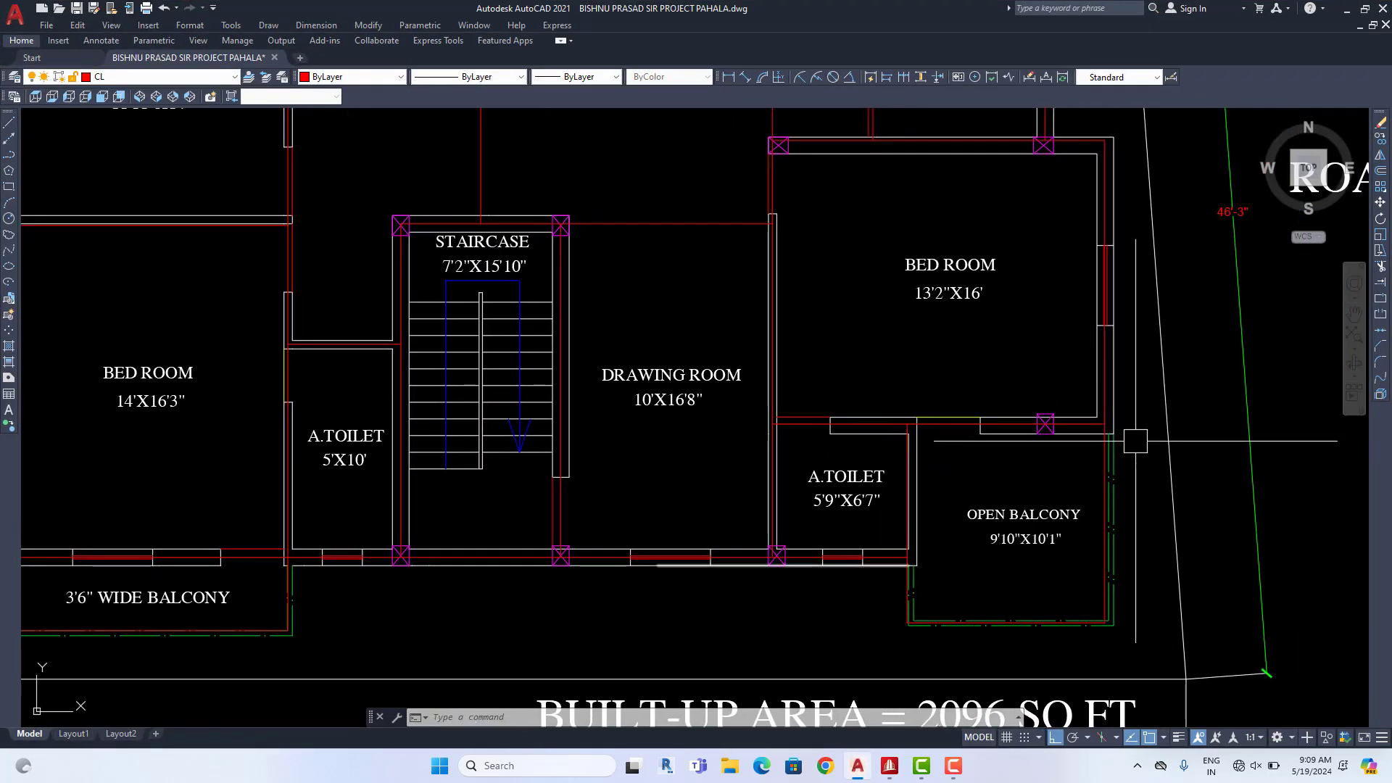
click(1351, 13)
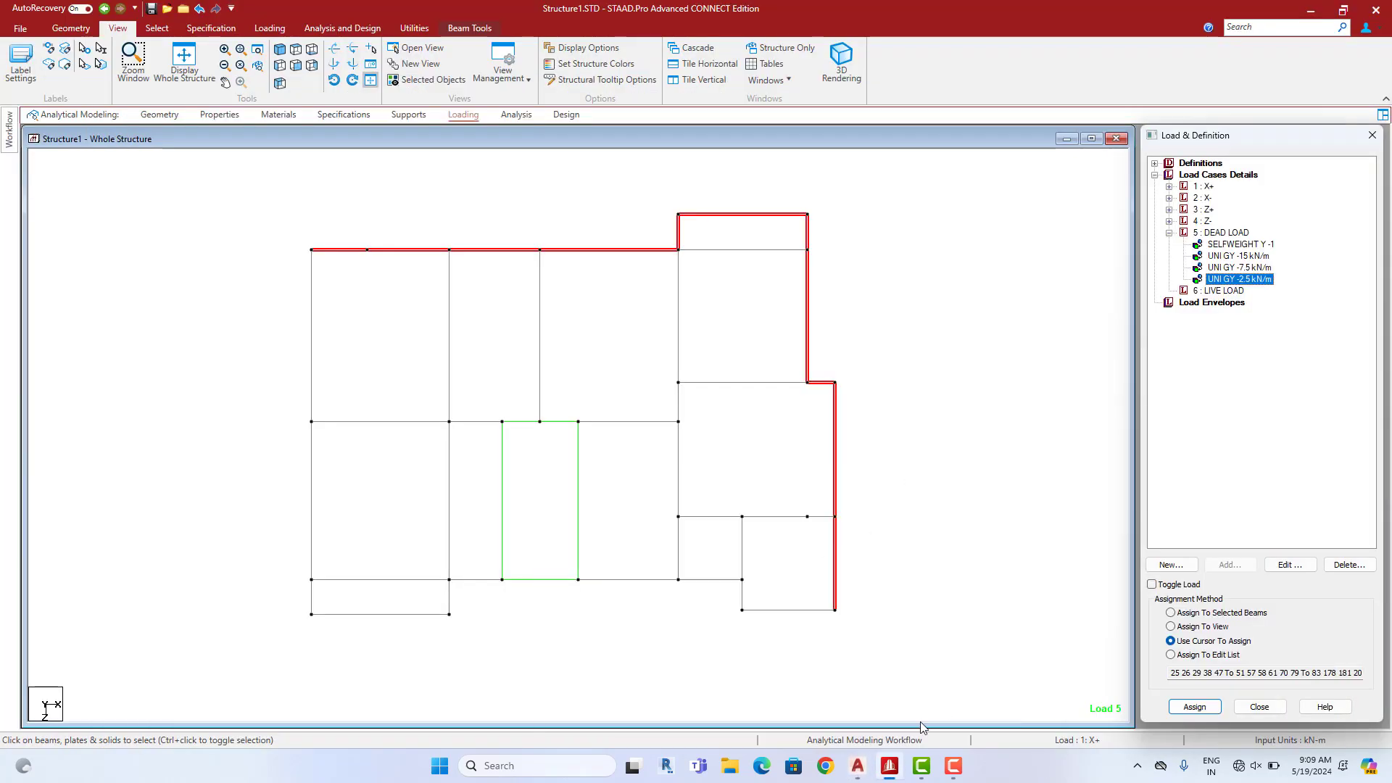
Remove the open balcony's outer side beam from the selection, and add the inner balcony, toilet and drawing room front edge beams
click(835, 570)
click(820, 517)
click(780, 517)
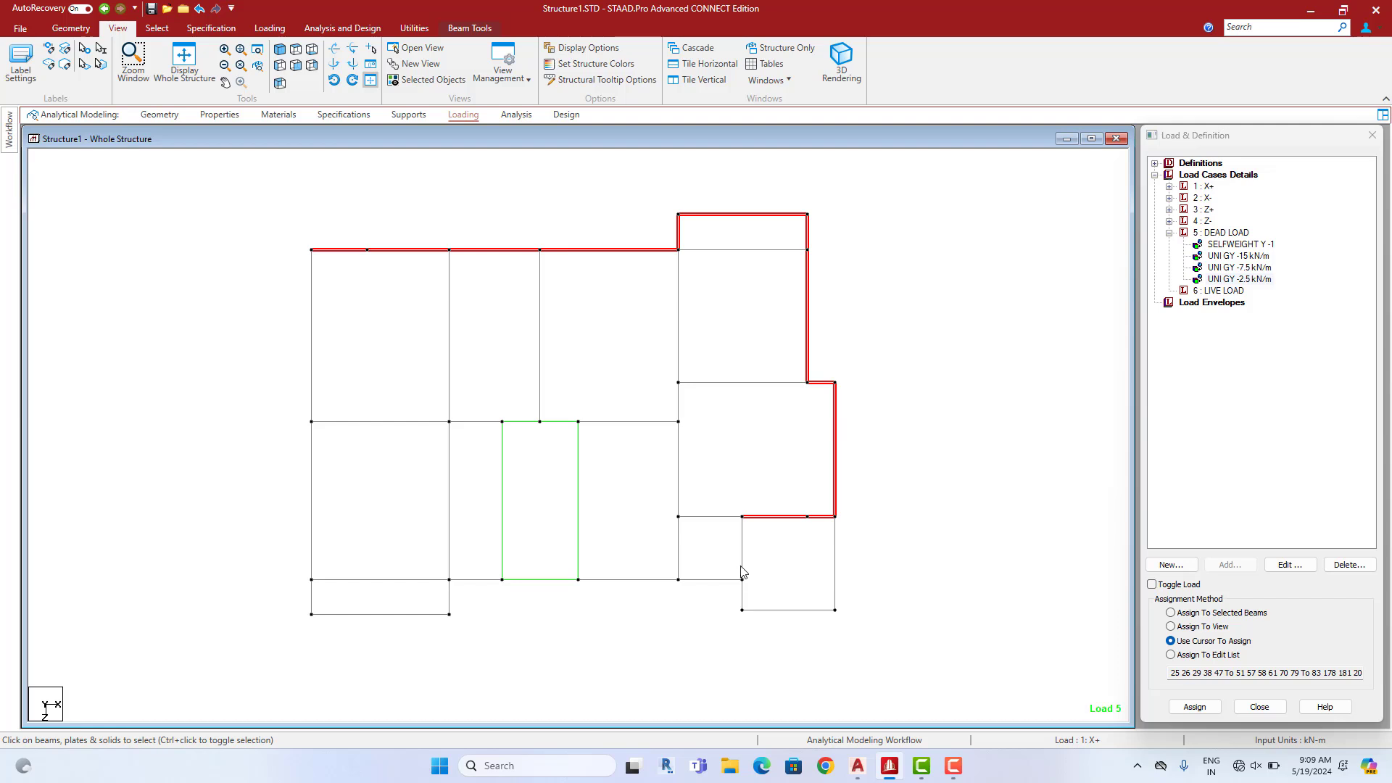
click(742, 568)
click(725, 580)
click(631, 580)
click(475, 579)
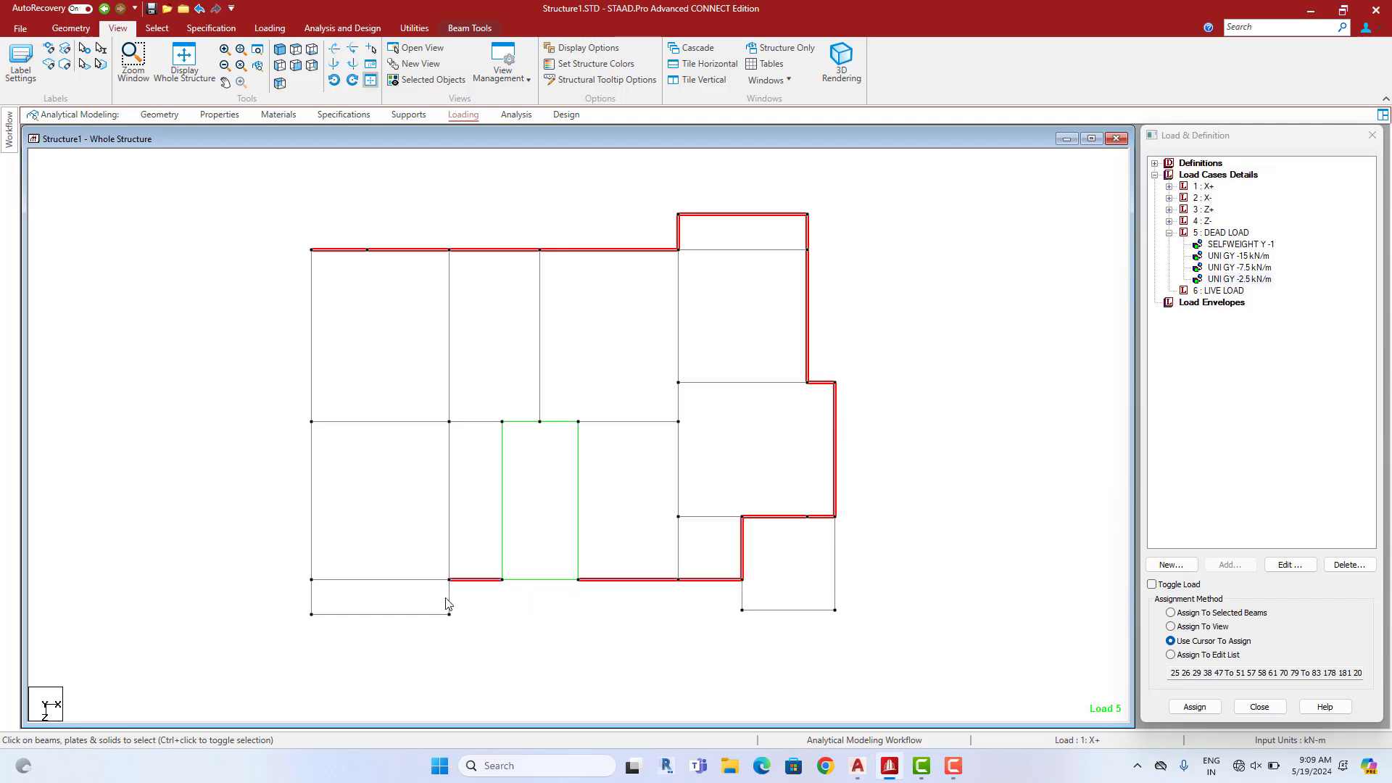
Add the front bedroom balcony edges and the outer bedroom side beams, and assign the -2.5 kN/m load to the selected roof beams
click(449, 608)
click(333, 615)
click(311, 599)
click(311, 542)
click(312, 395)
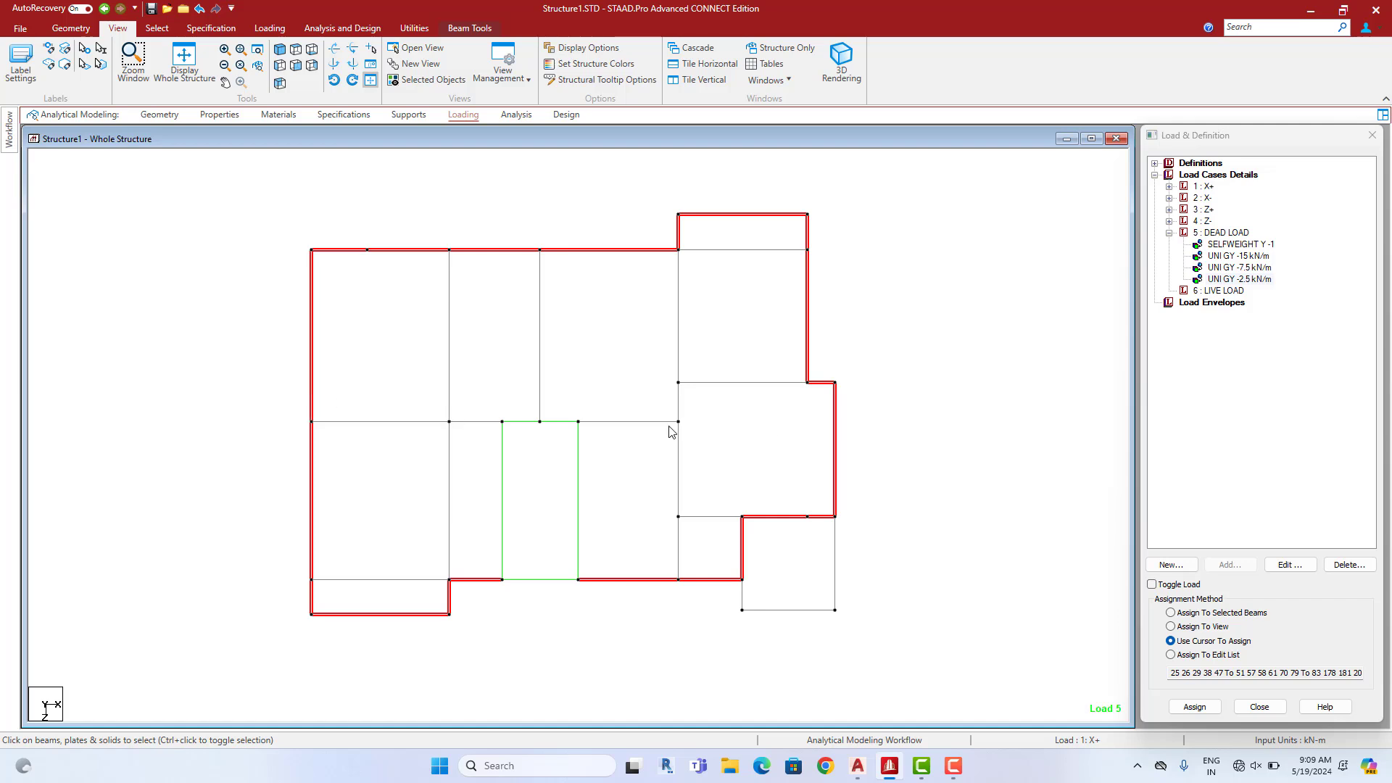
click(1215, 613)
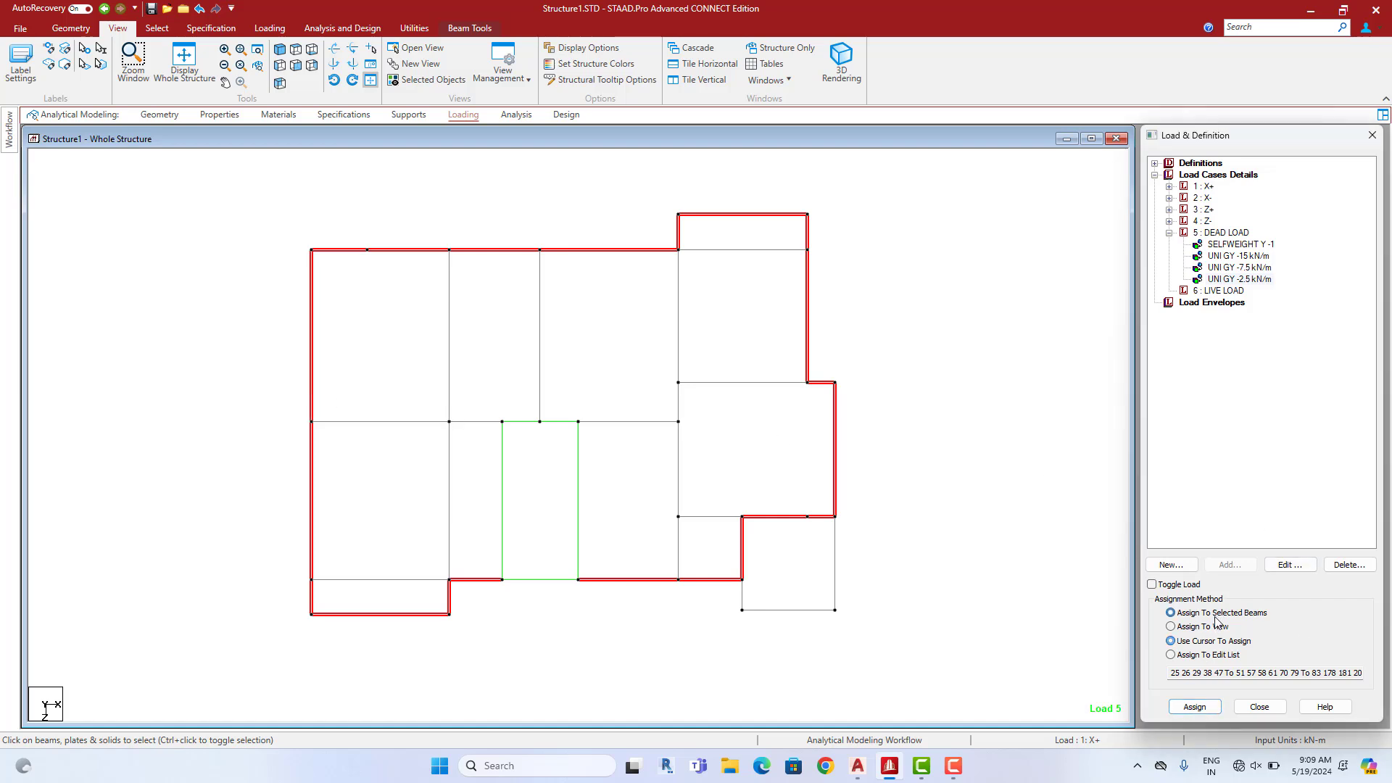
click(1203, 707)
click(1284, 467)
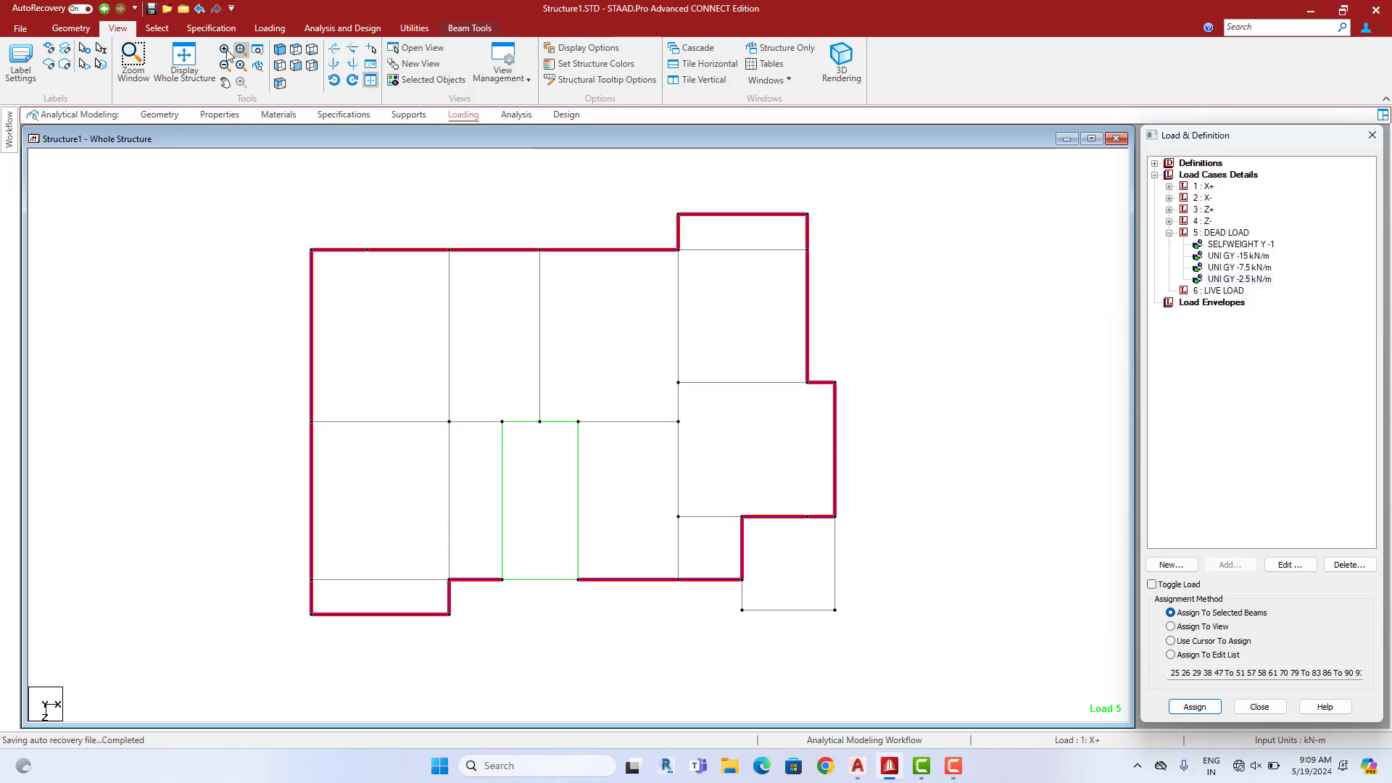
Display the whole structure again with its dead loads and clear the beam selection
click(185, 62)
click(926, 311)
middle_drag(853, 374, 842, 412)
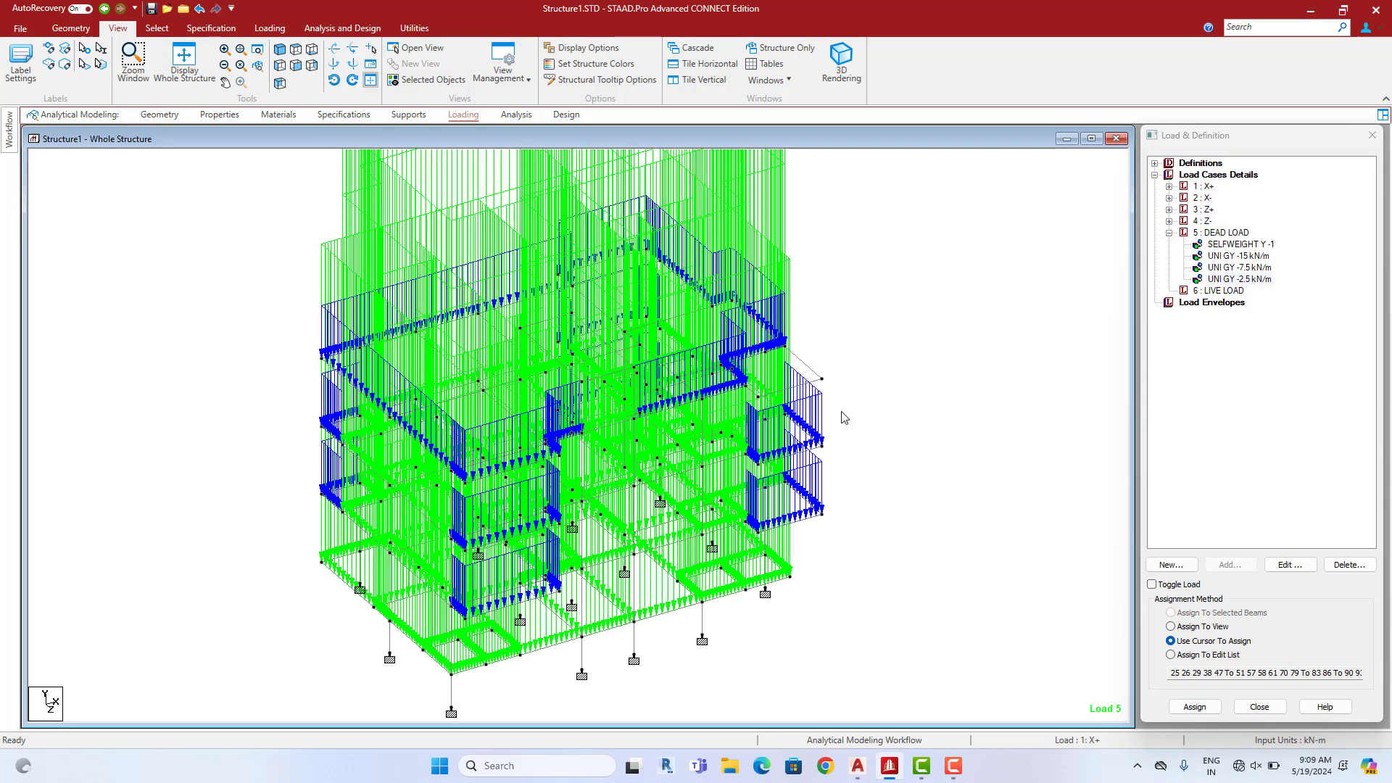
scroll(841, 417, down, 4)
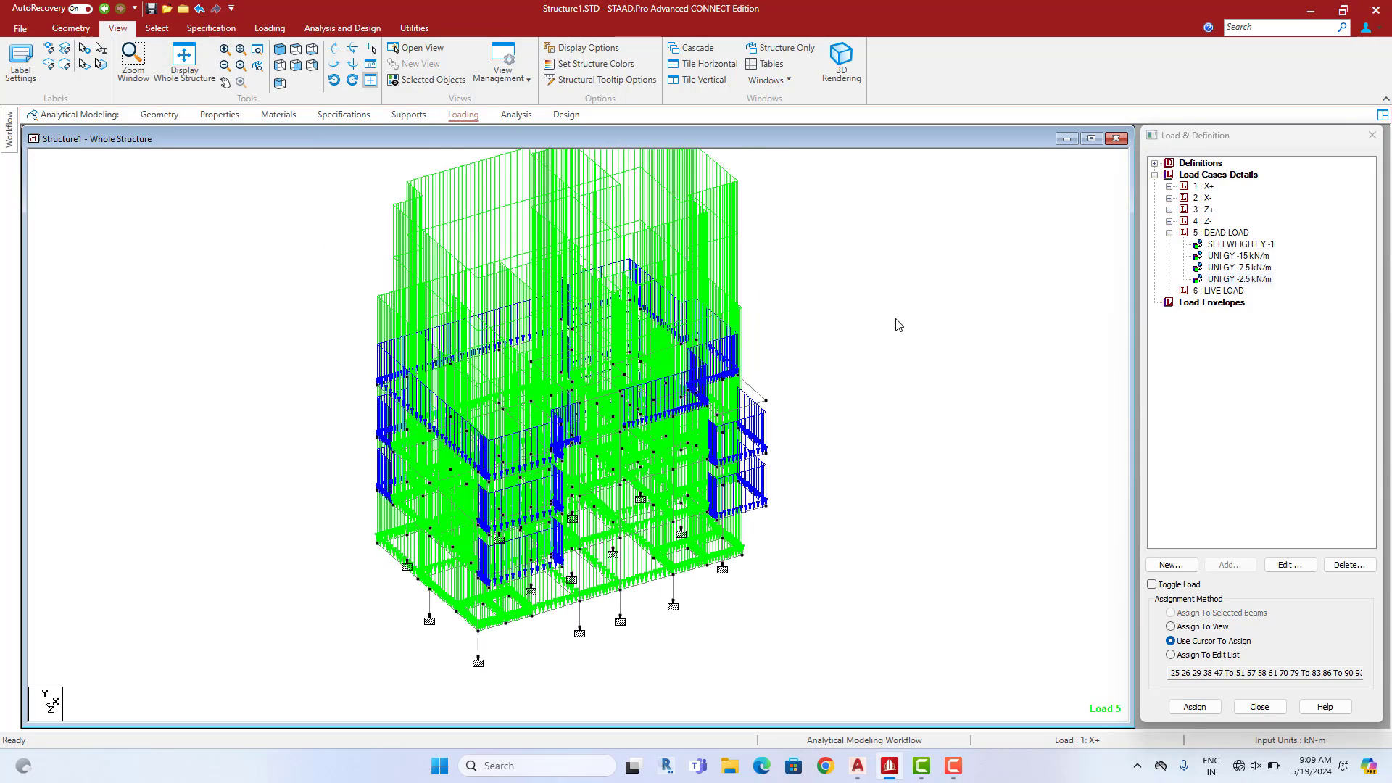
Set the distributed force display scale to 4 kN/m per m, and highlight the beams carrying the -15 kN/m dead load
right_click(899, 325)
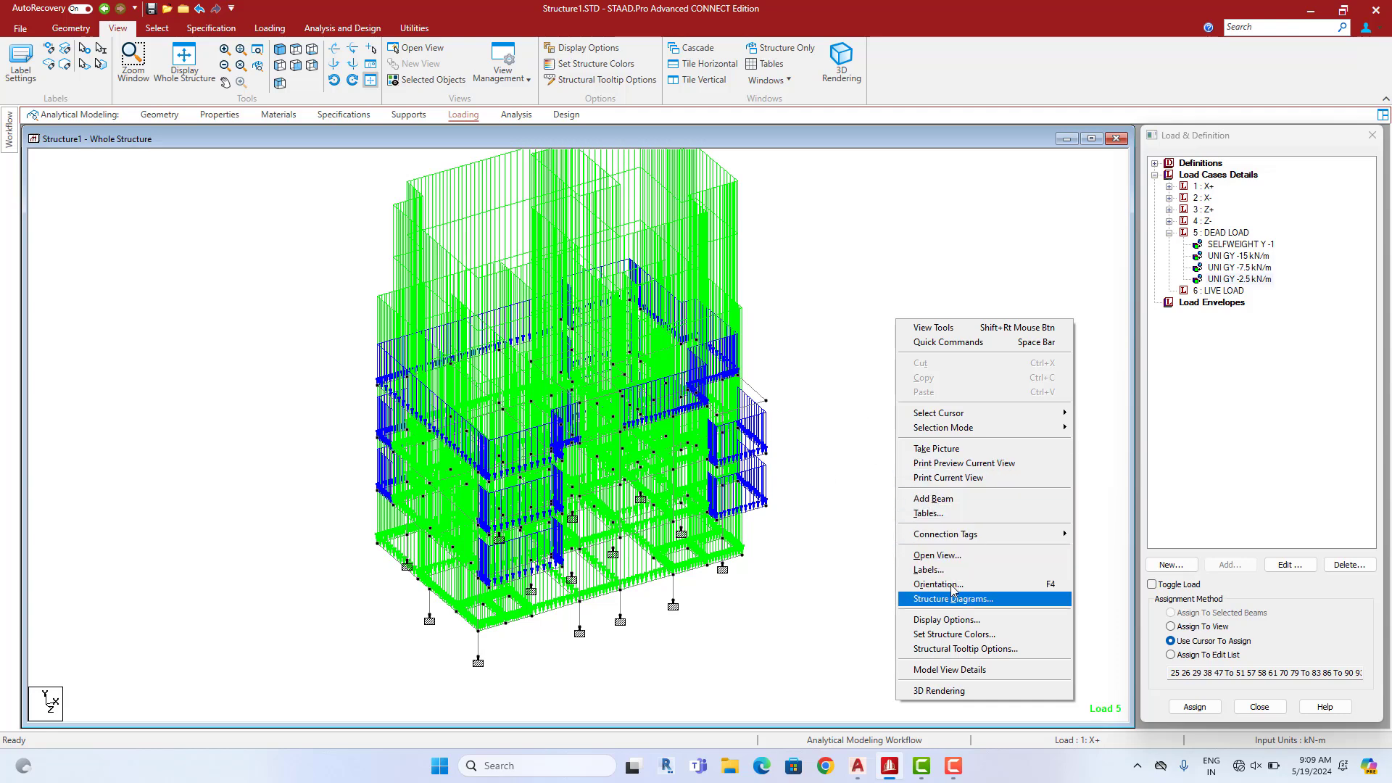
click(929, 570)
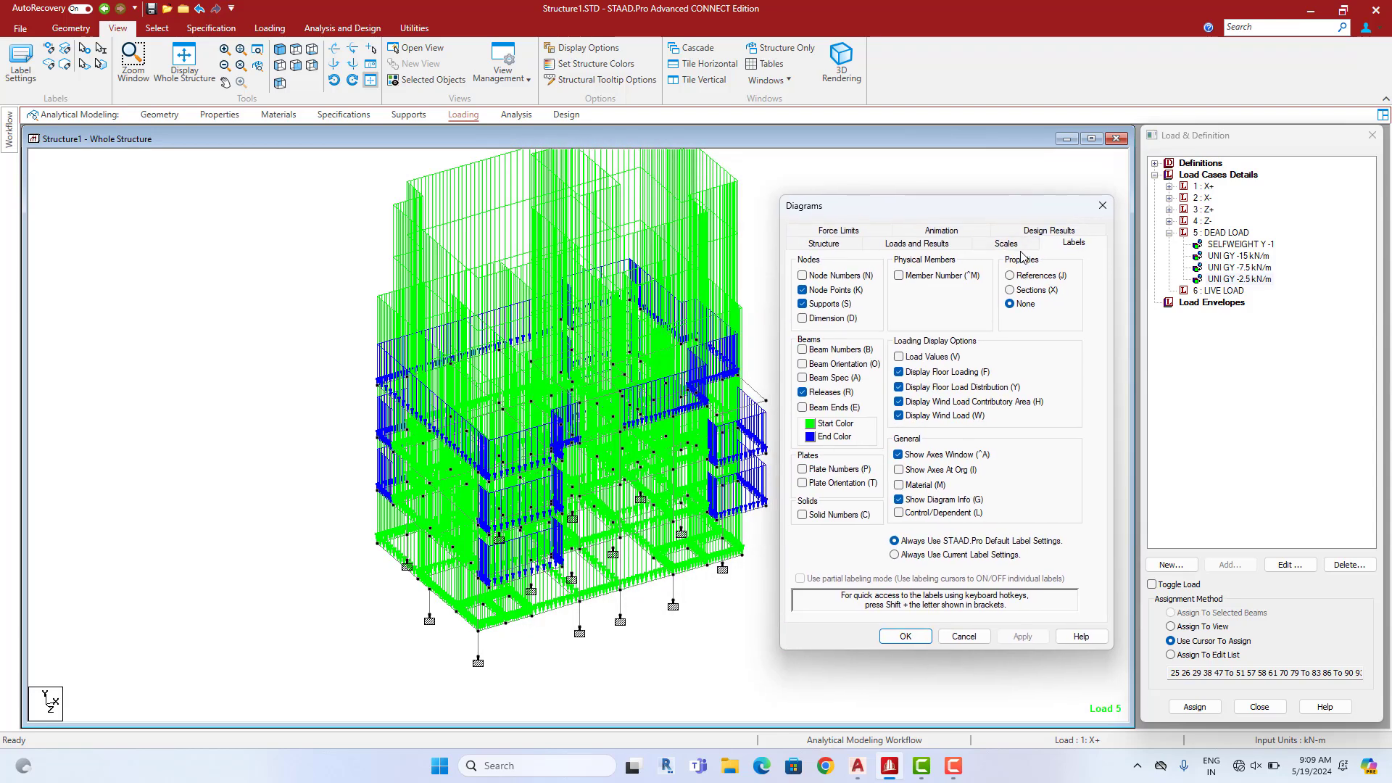
click(1024, 248)
click(1026, 269)
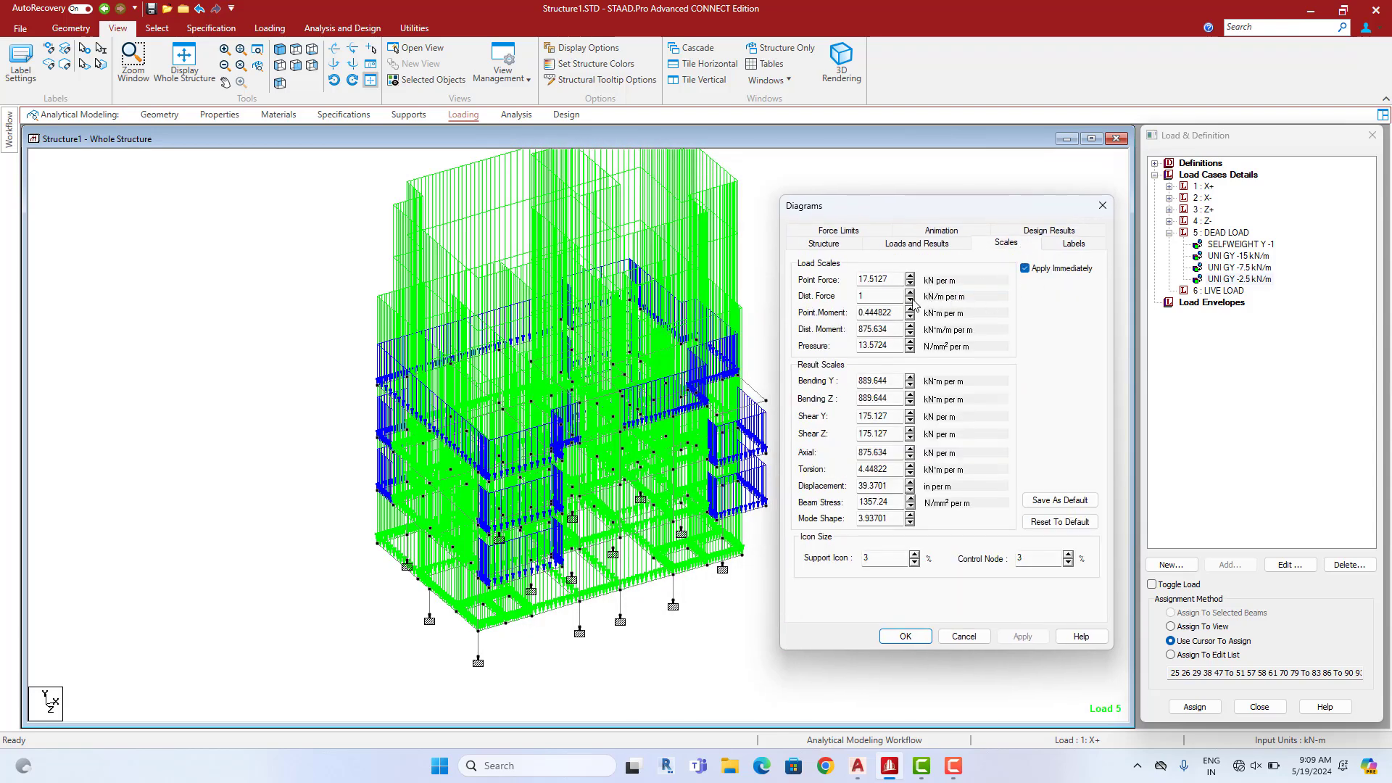
click(910, 293)
click(910, 293)
click(910, 293)
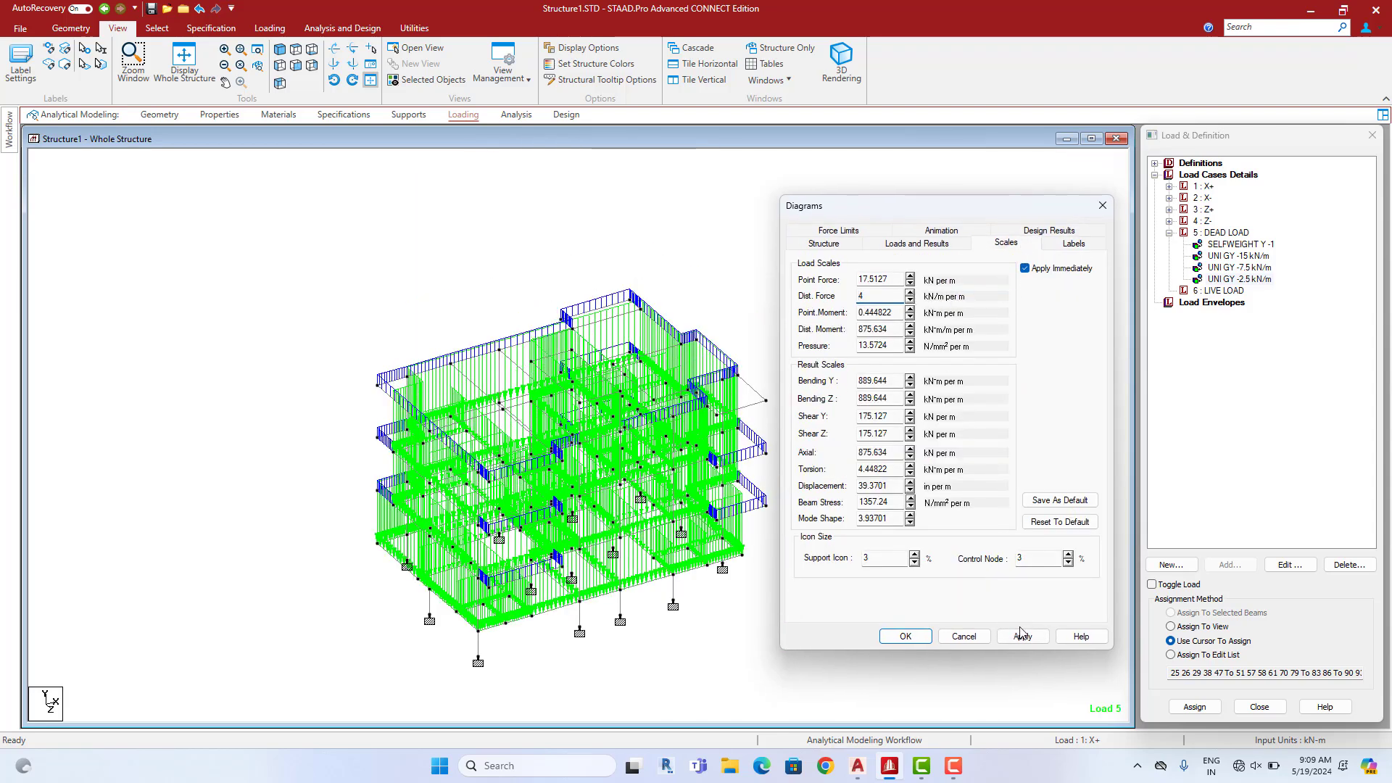
click(1020, 637)
click(906, 636)
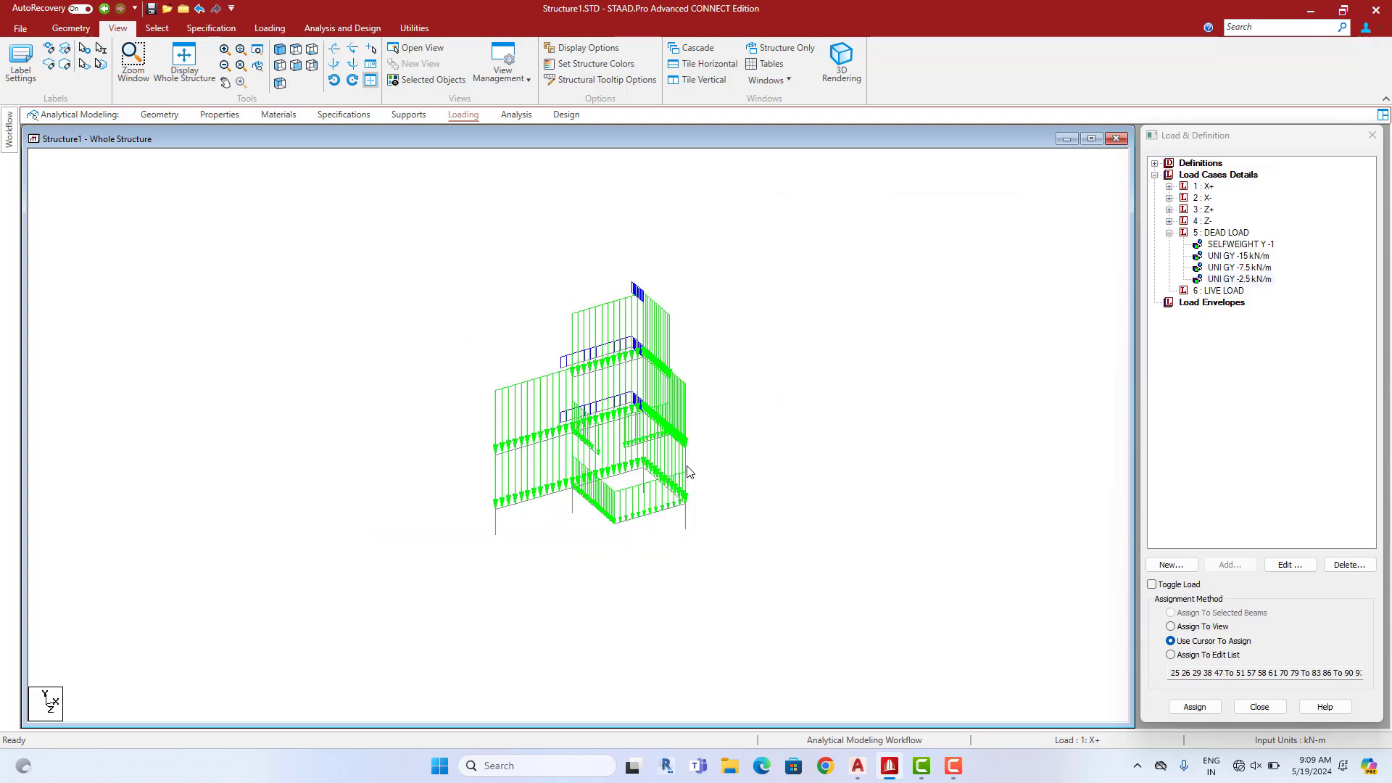
click(1248, 257)
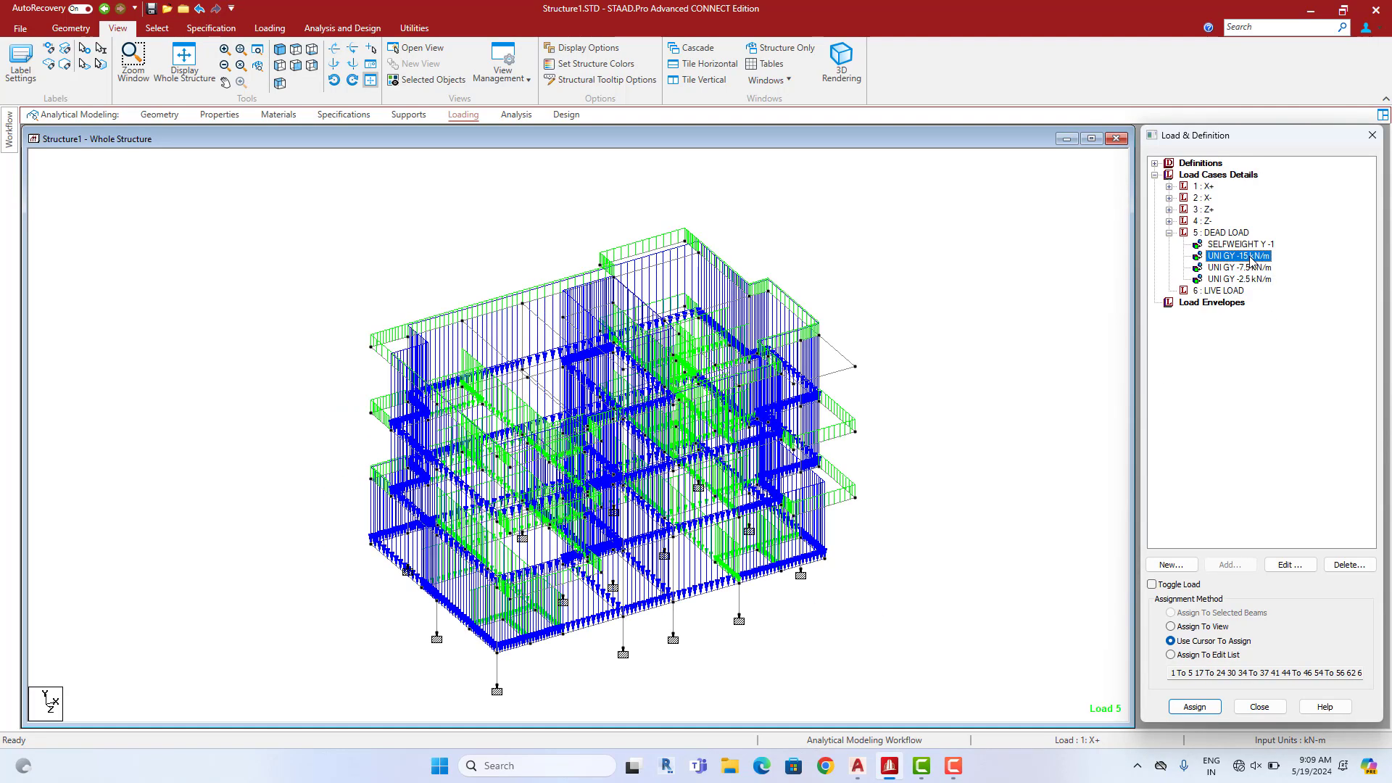
Highlight in turn the members carrying the -7.5, -2.5 and -15 kN/m loads and the selfweight in the dead load case
click(1250, 268)
click(1250, 280)
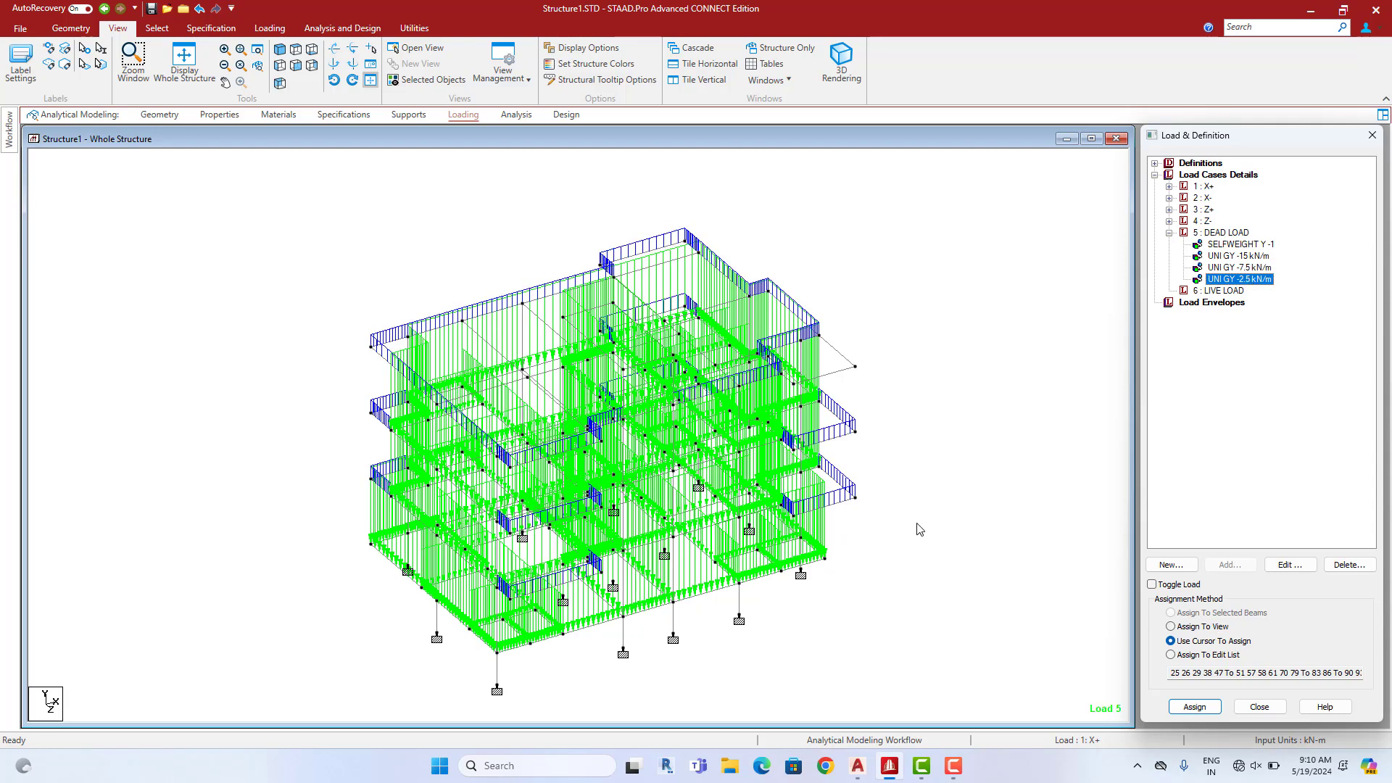
click(1236, 257)
click(1239, 246)
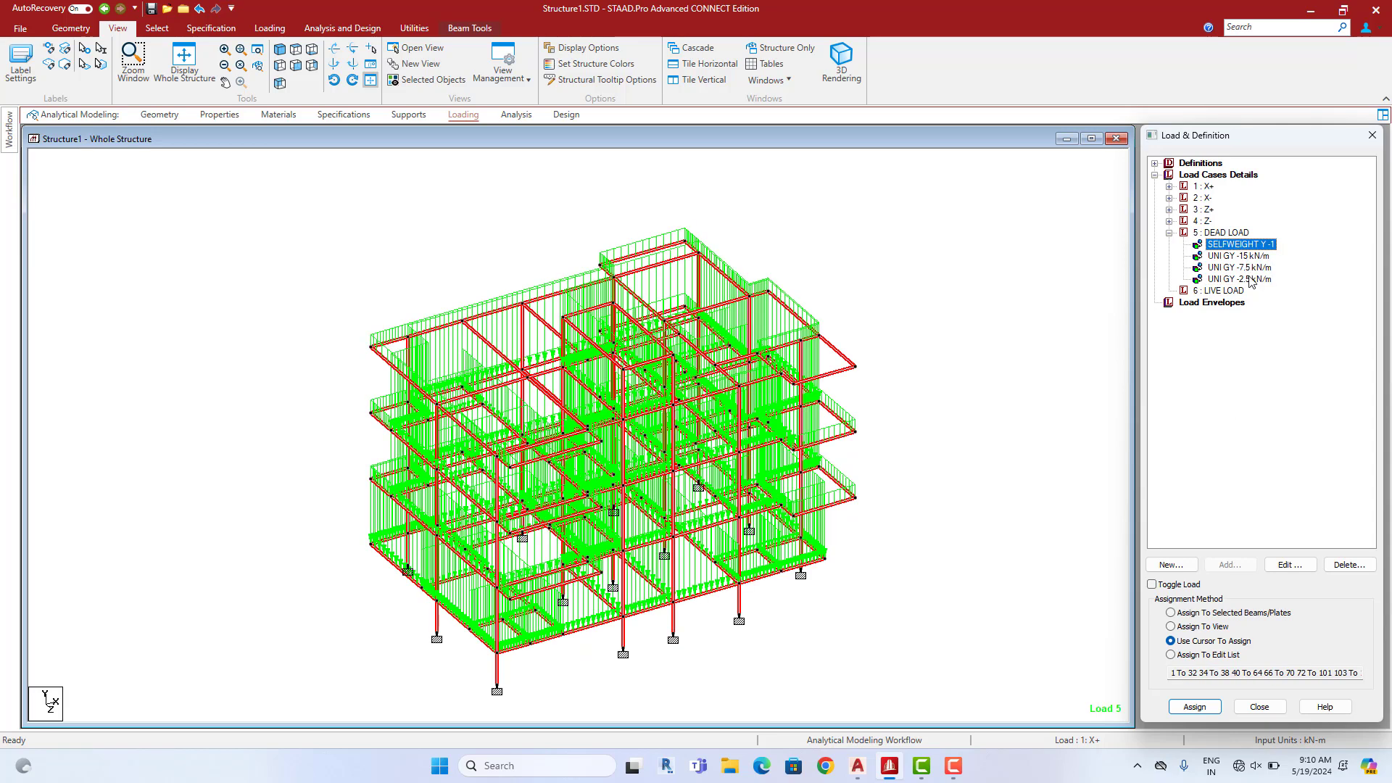
click(936, 346)
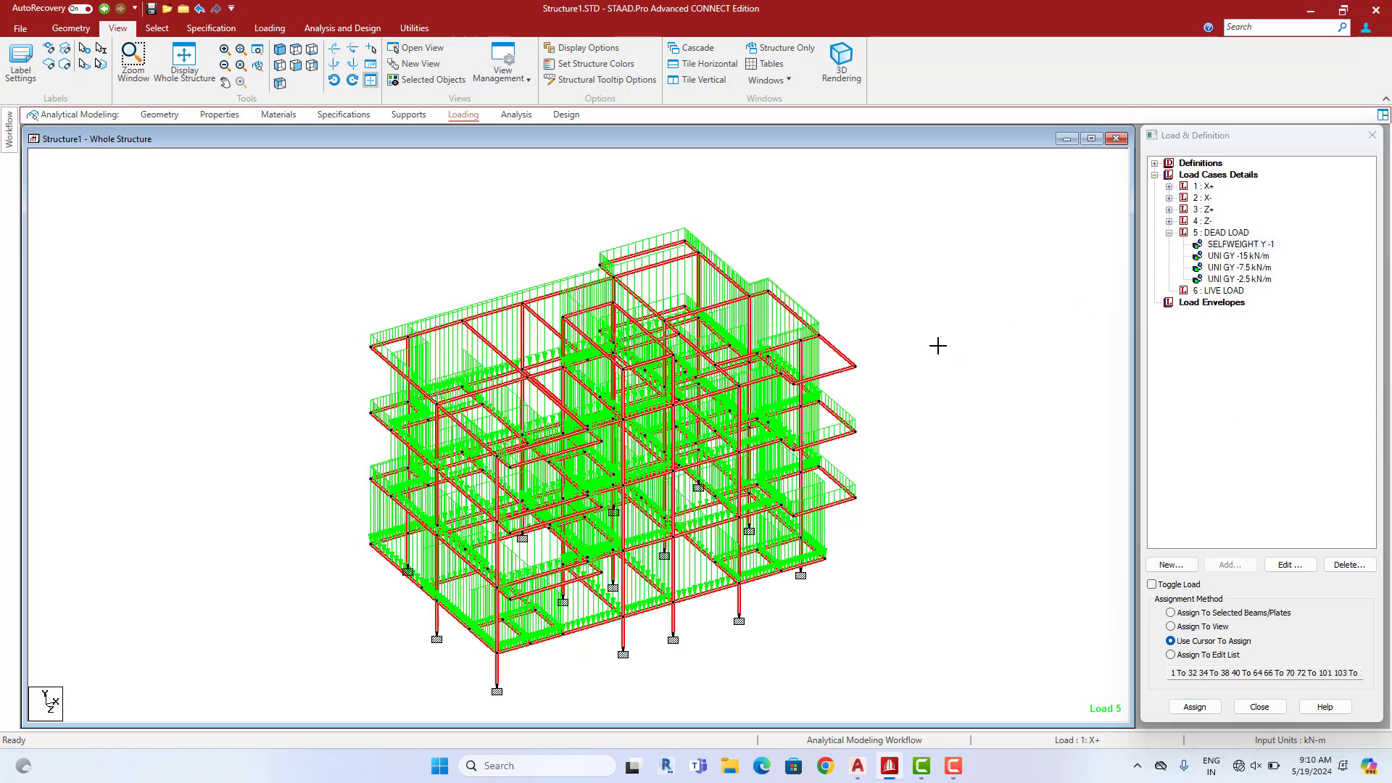
Start a floor load item in the DEAD LOAD case with a pressure of -3.5 kN/m2
click(1235, 233)
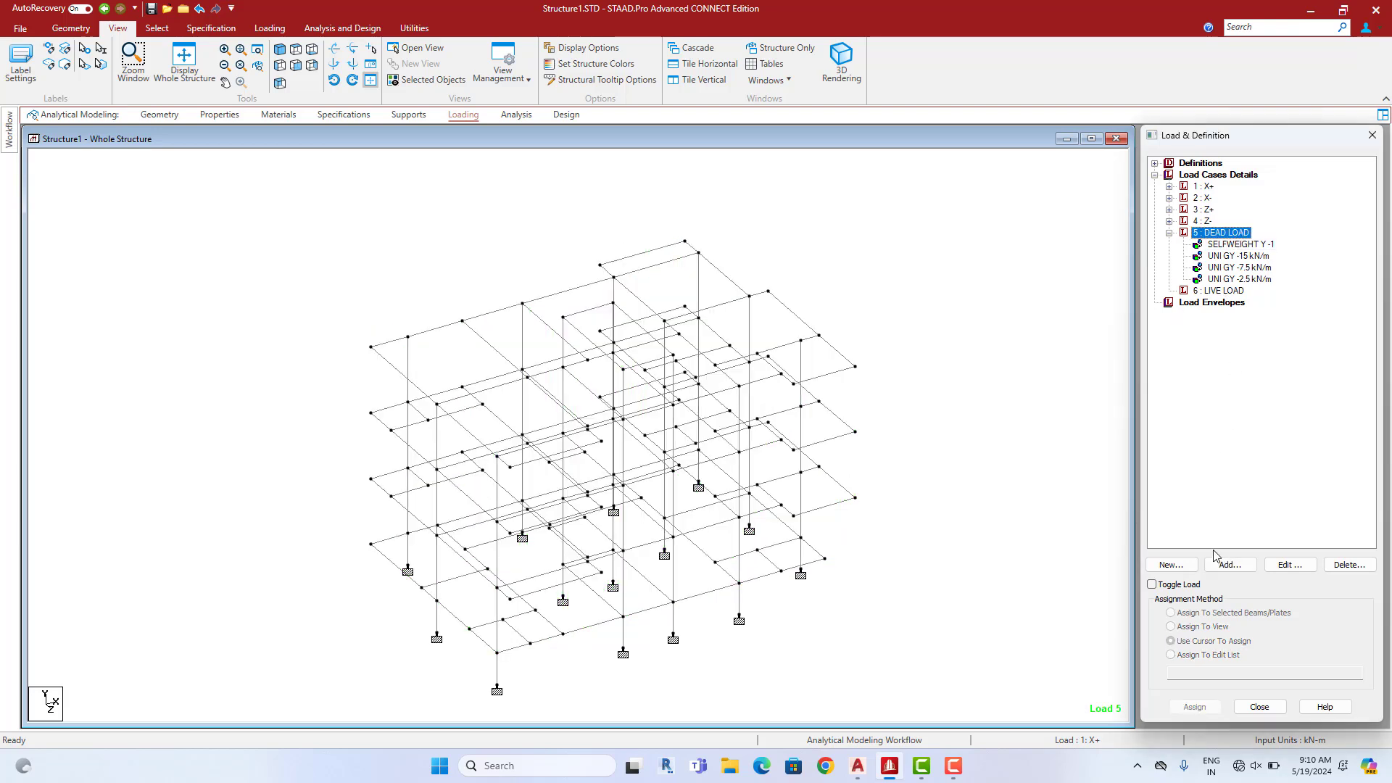
click(1227, 566)
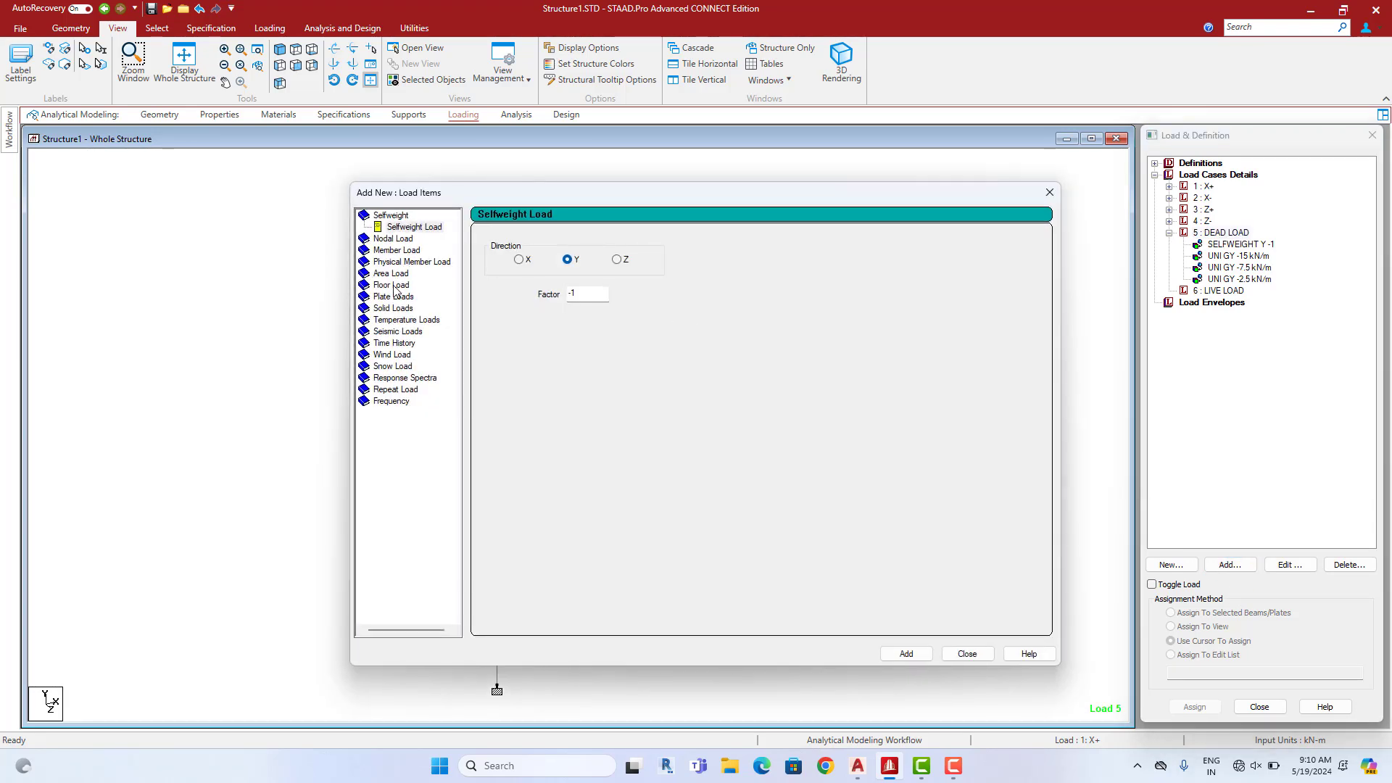
click(394, 286)
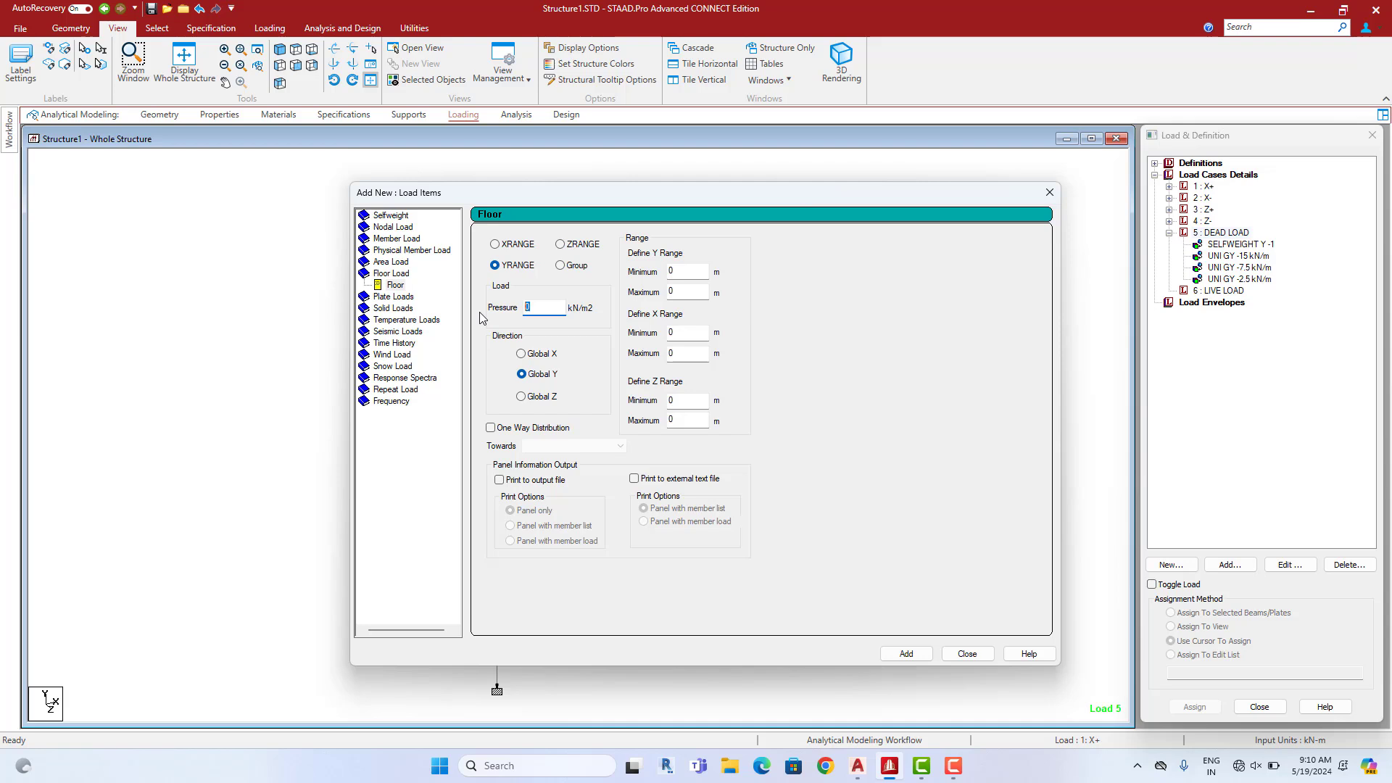
text(3.5)
click(525, 308)
drag(562, 196, 982, 159)
middle_drag(521, 314, 443, 301)
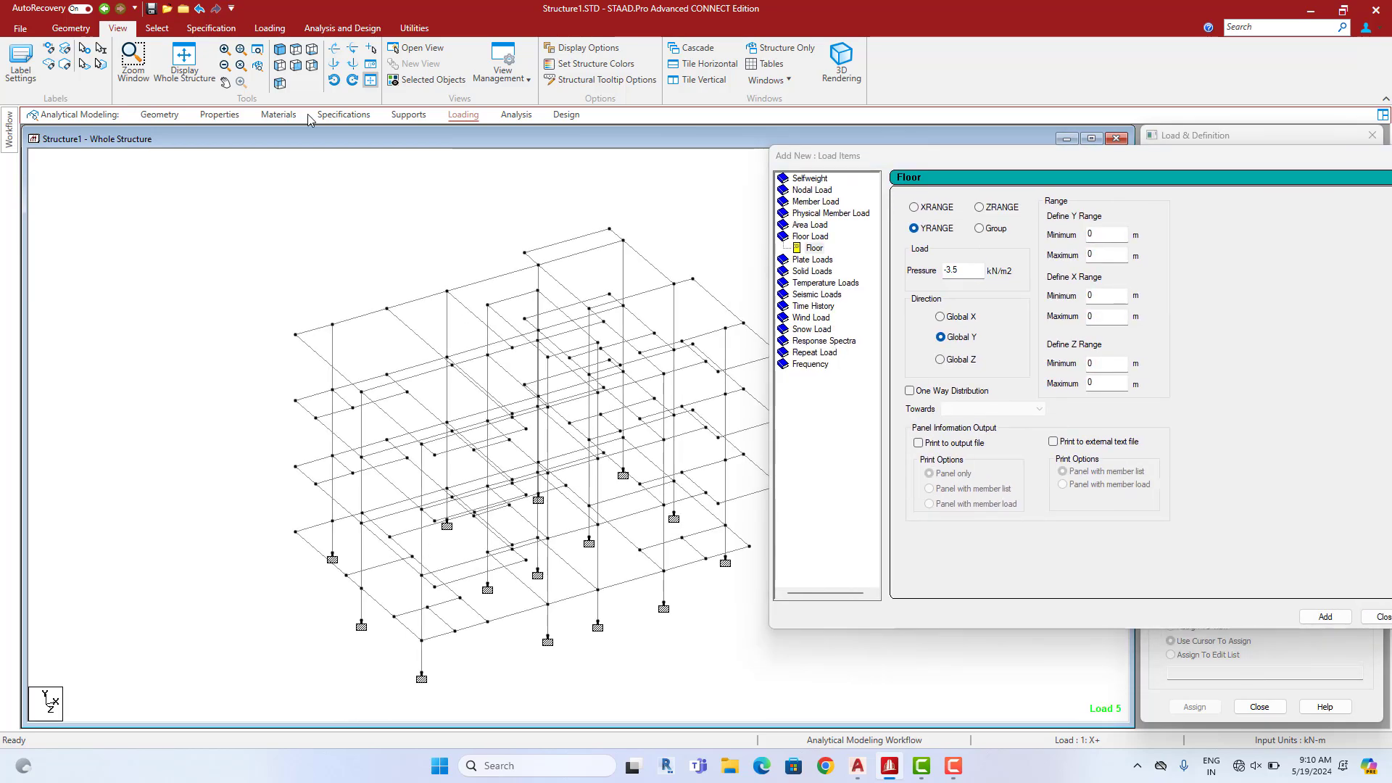
In the front elevation, query a first-floor node's coordinates and set the floor load's minimum Y to 3.2 m
click(280, 49)
middle_drag(541, 320, 362, 294)
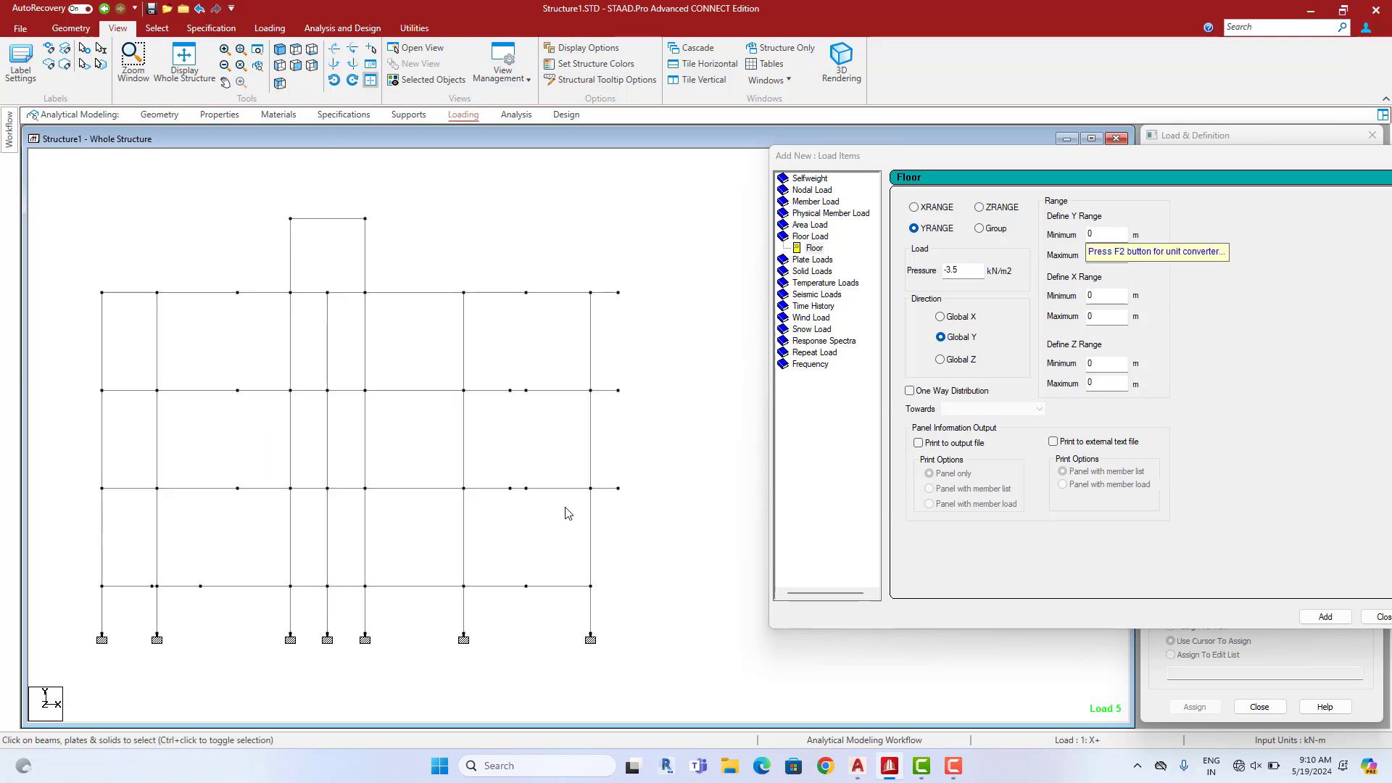
click(570, 480)
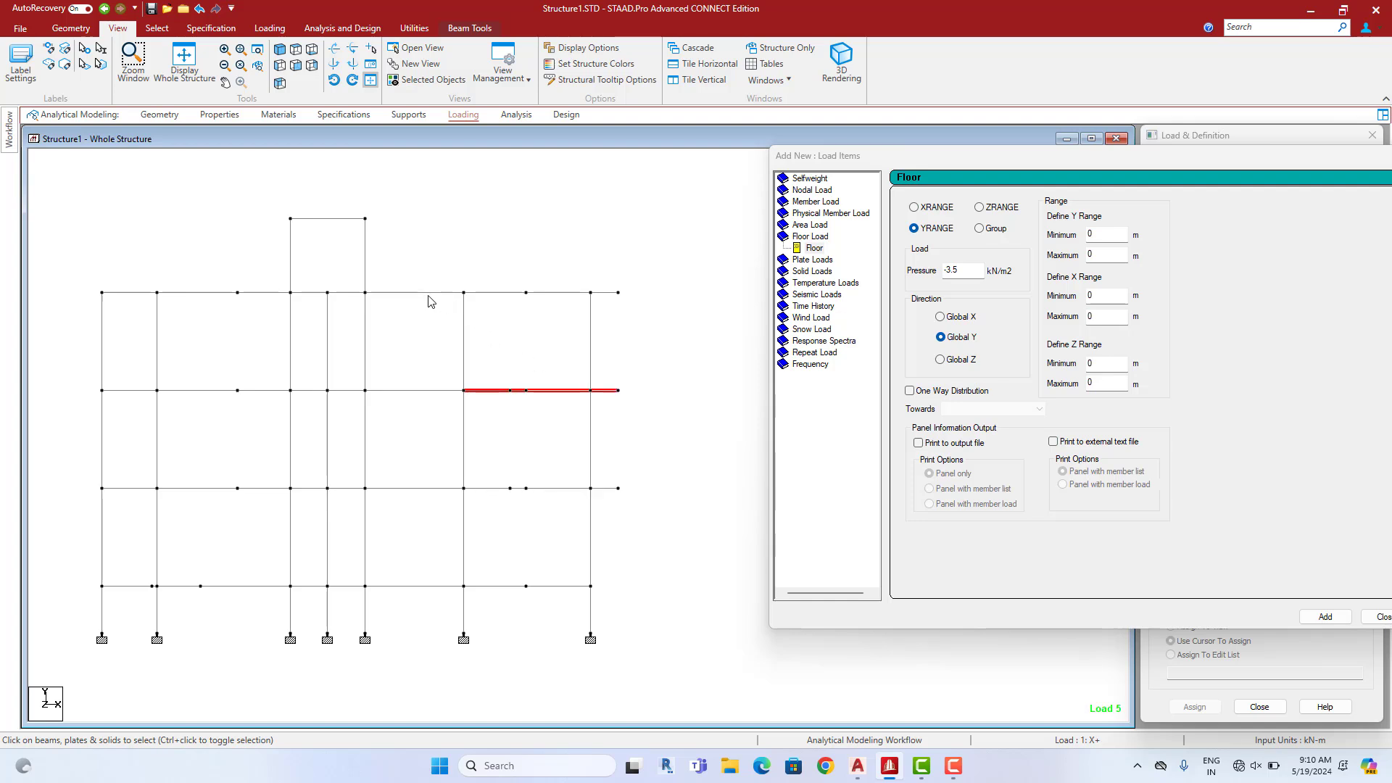
click(341, 218)
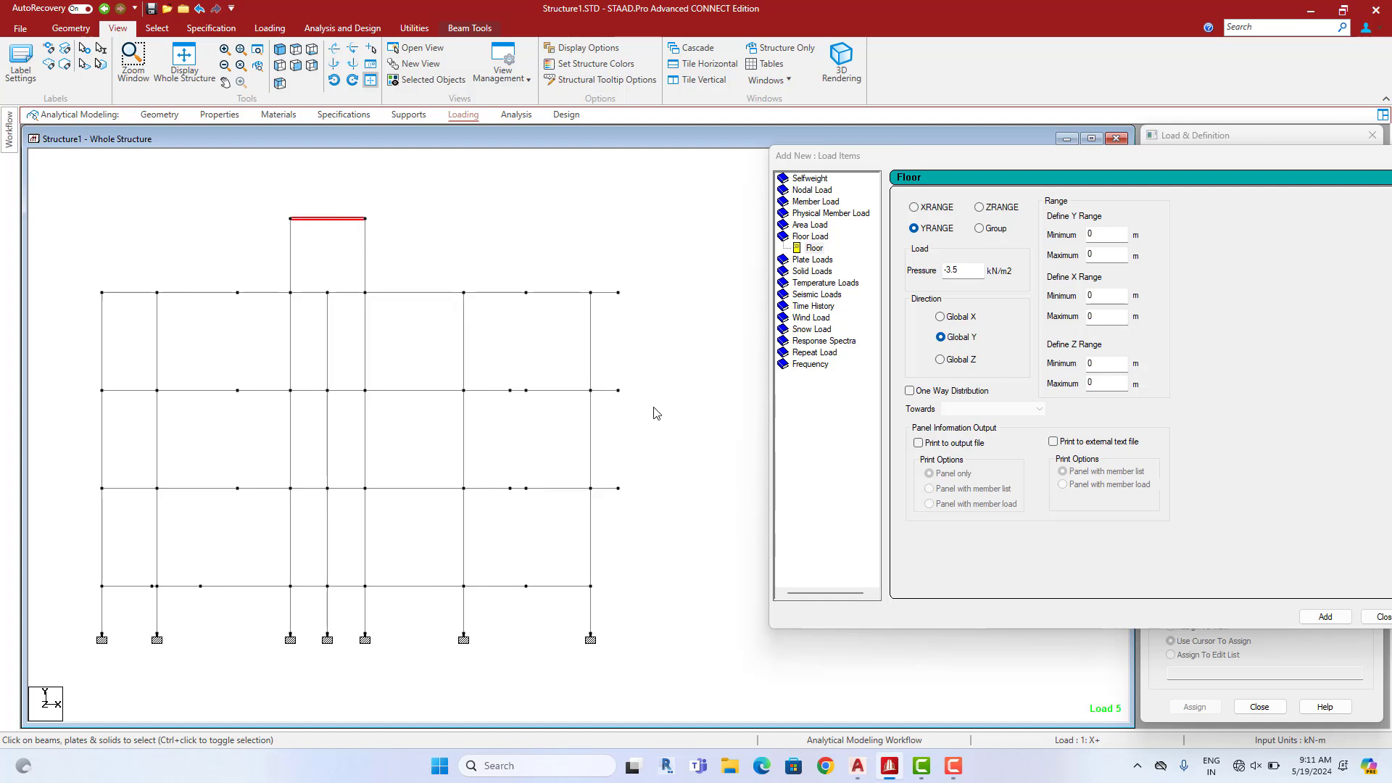
right_click(601, 256)
mouse_move(668, 365)
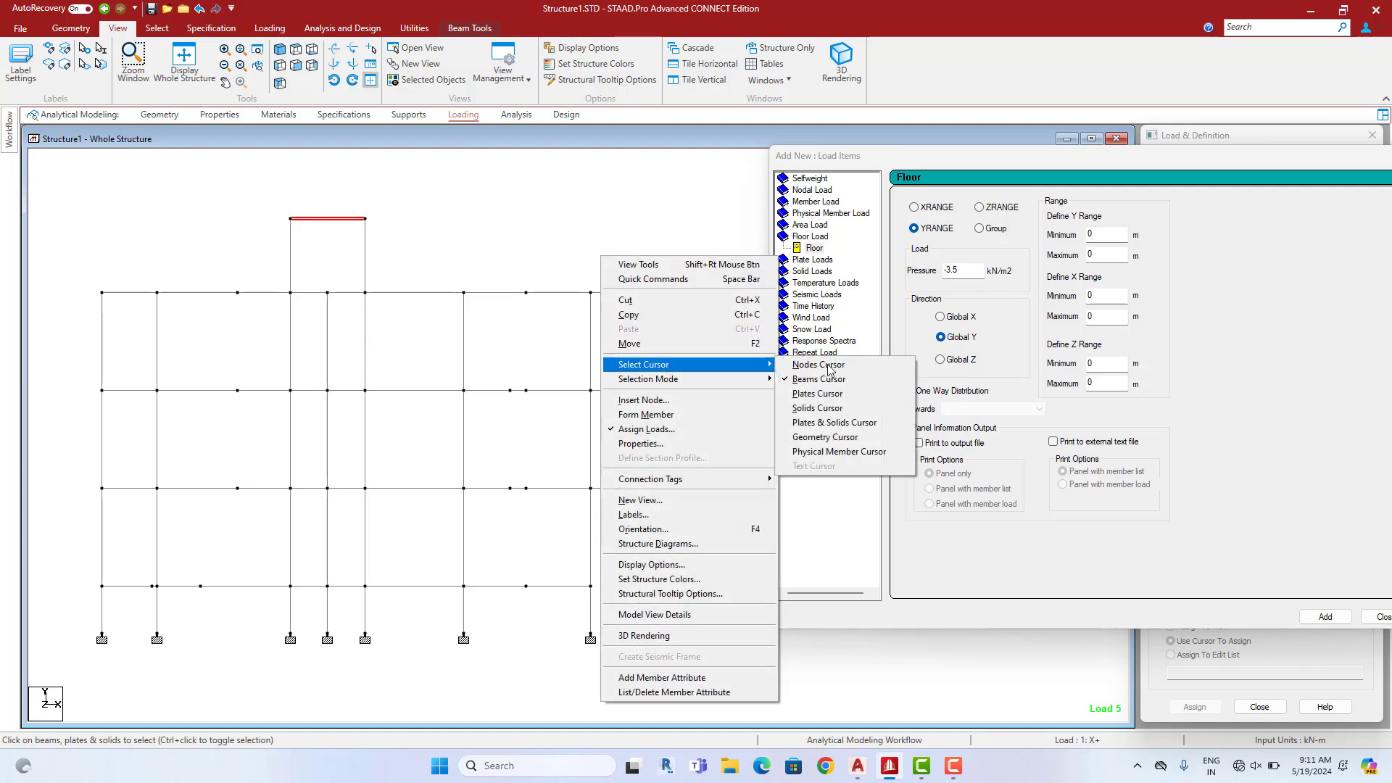
click(812, 365)
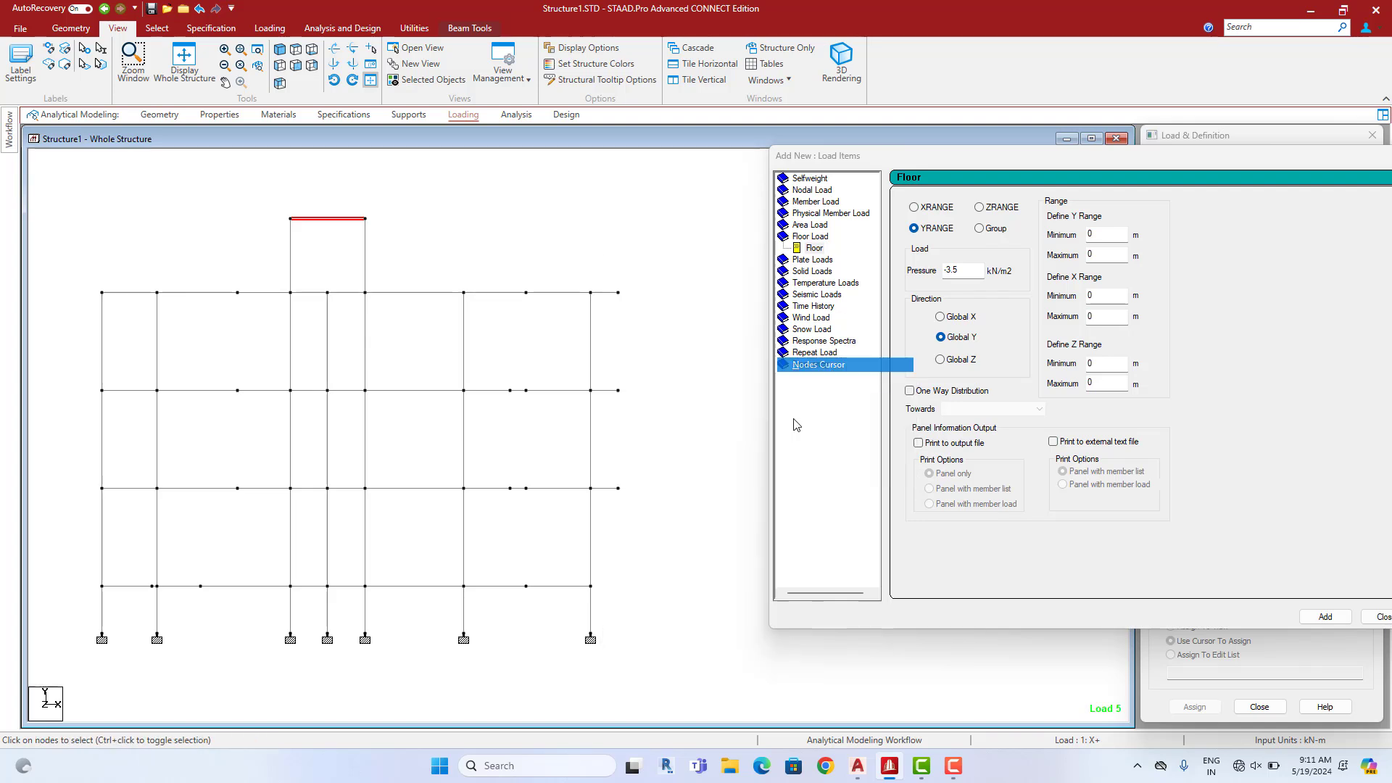
double_click(591, 489)
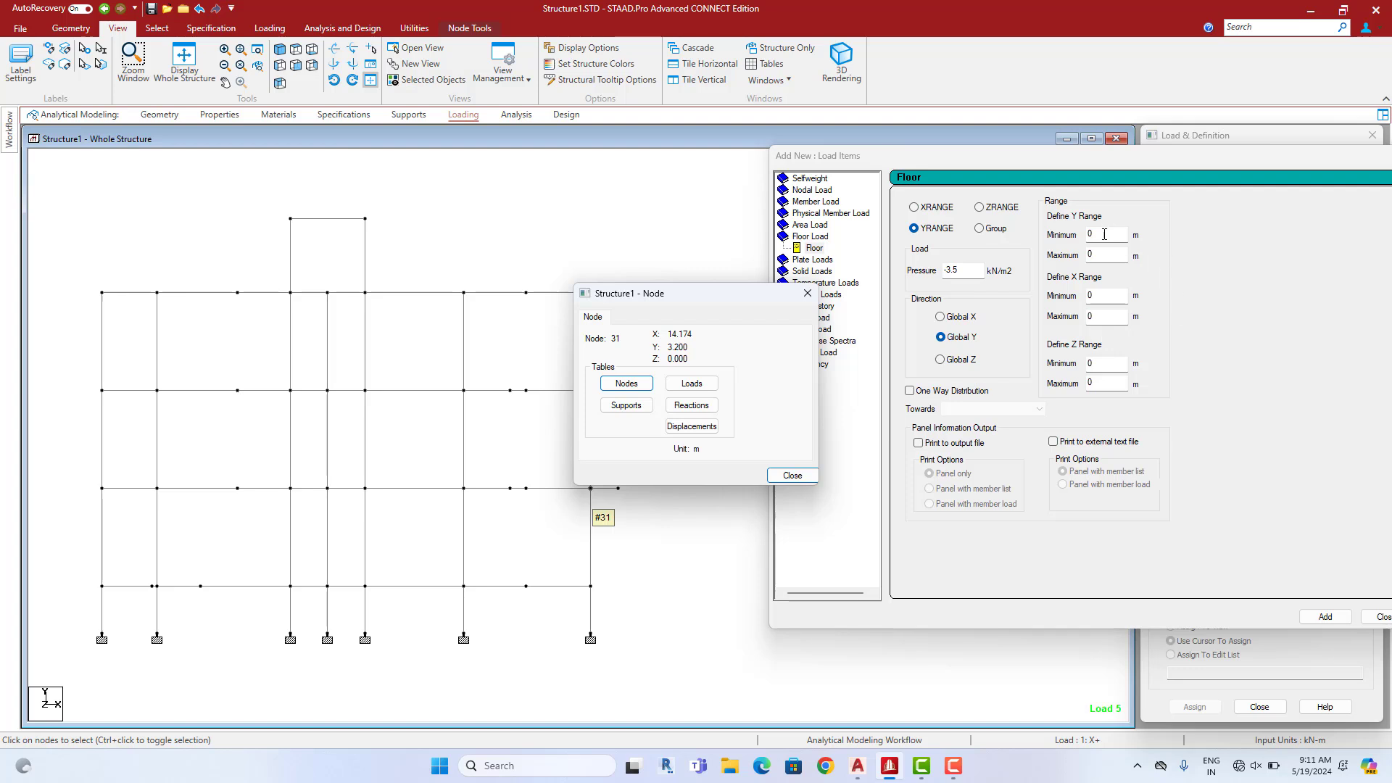
click(1059, 236)
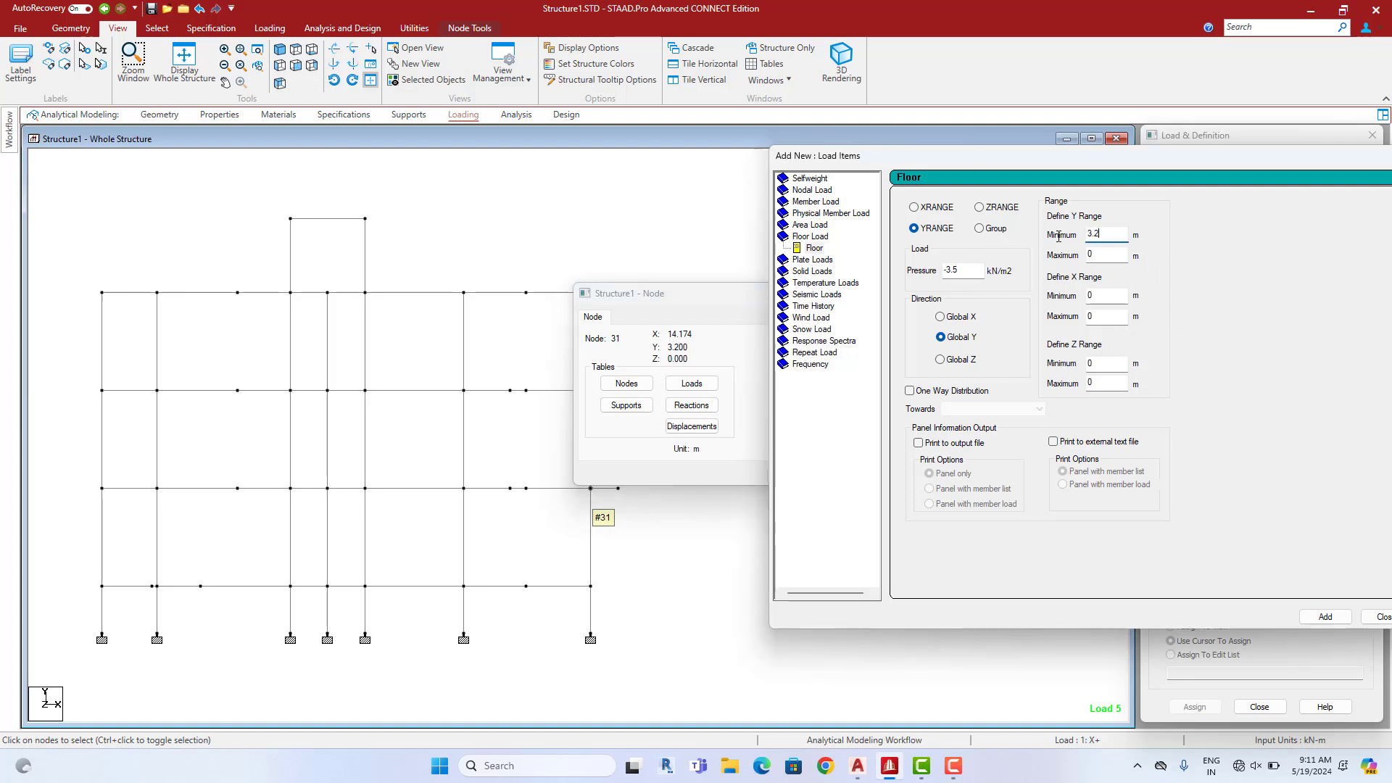
Query the top tower node, set the maximum Y to 12.04 m, and add the floor load to the dead load case
double_click(365, 219)
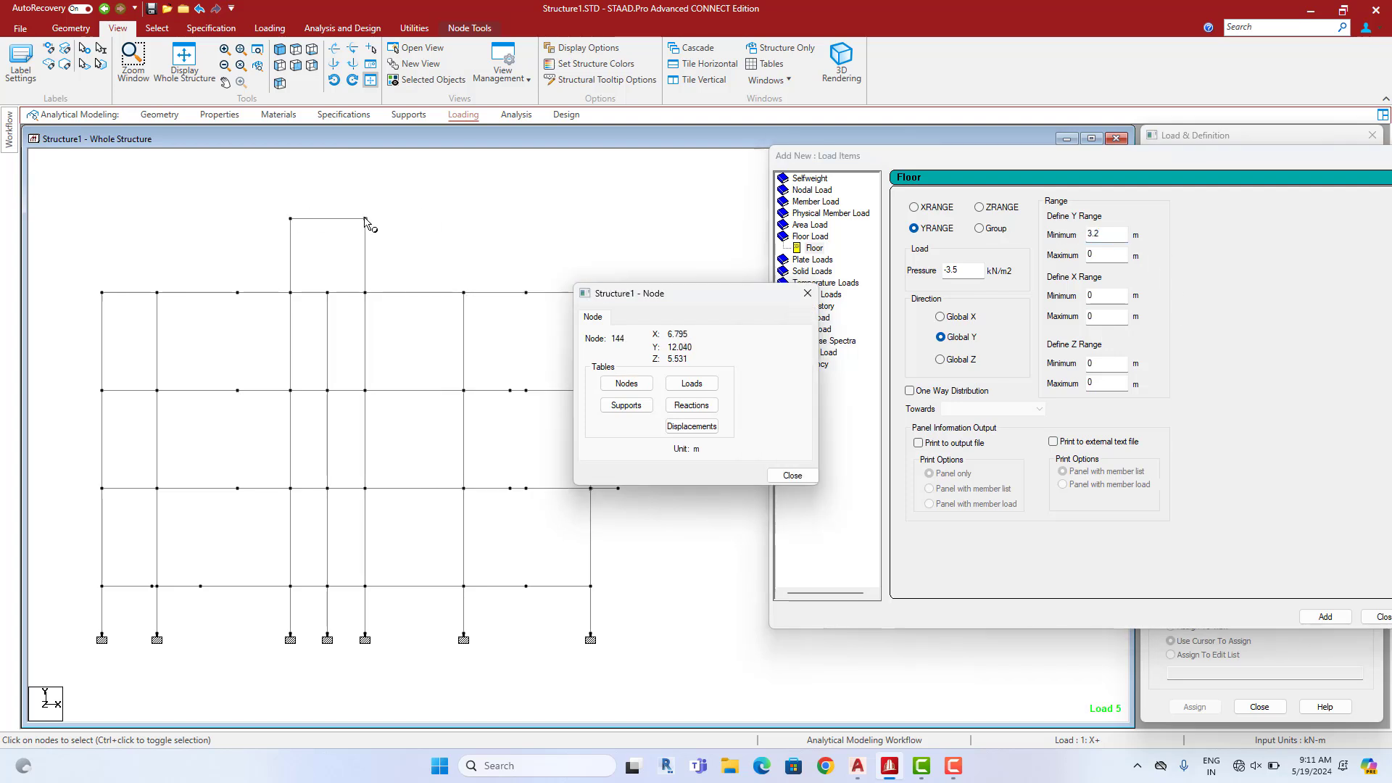
click(1104, 255)
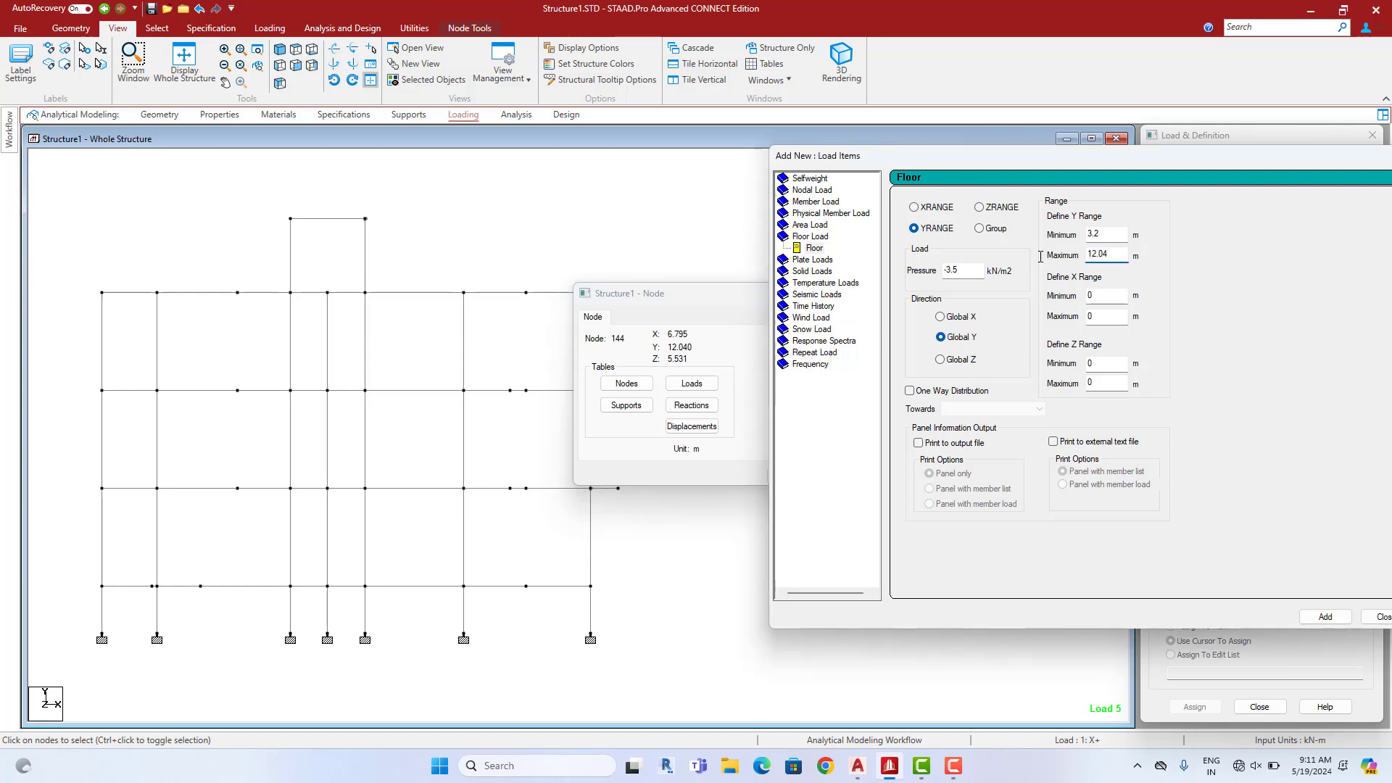
drag(1075, 156, 739, 147)
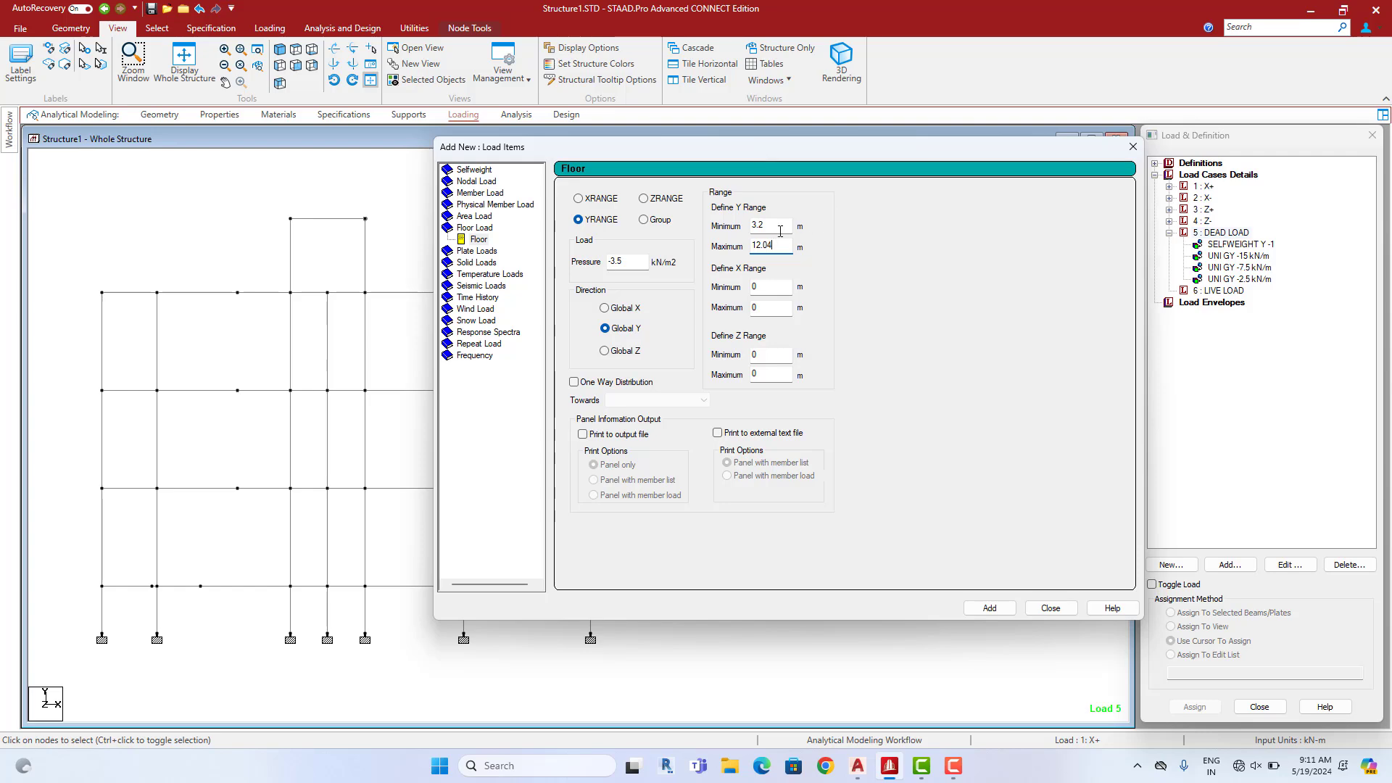
click(990, 608)
click(1051, 607)
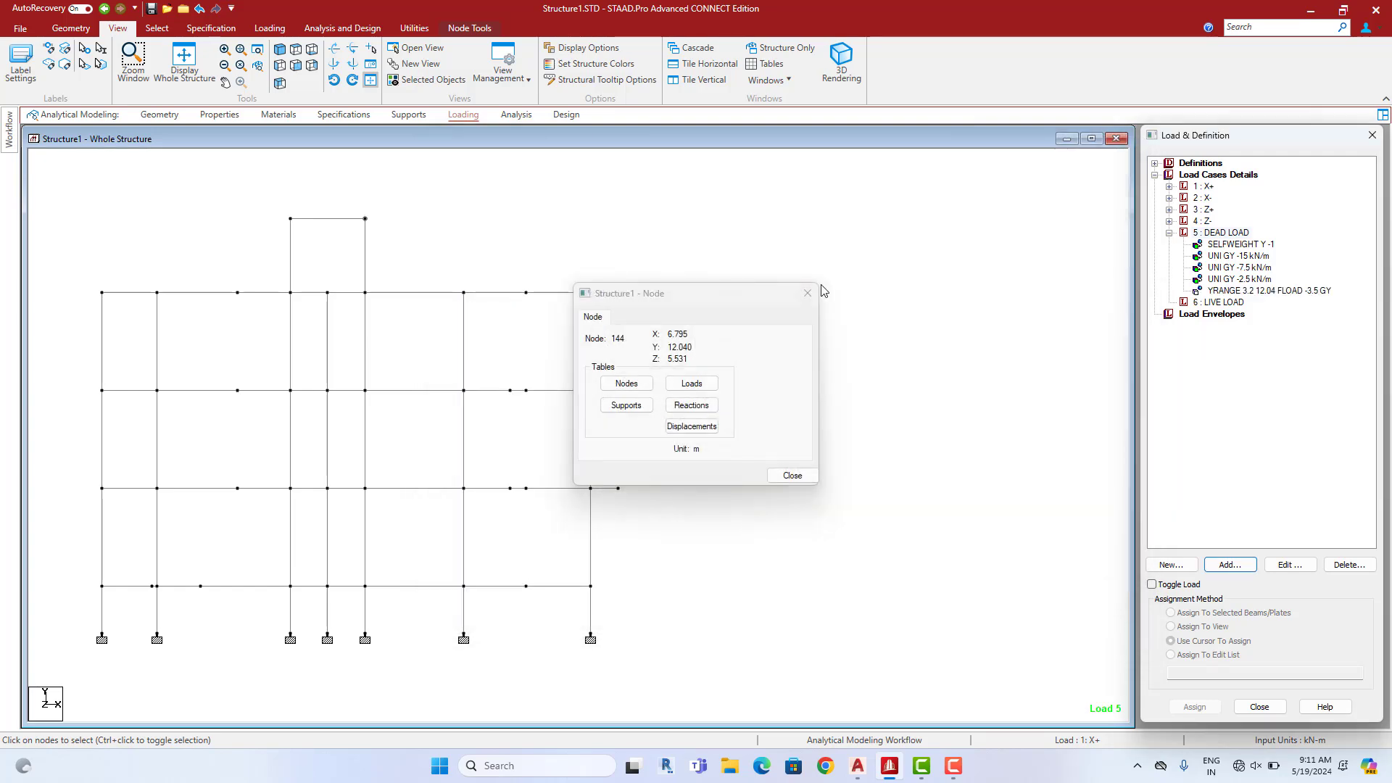
Display the dead floor load's distribution on the beams in the isometric view
click(1250, 291)
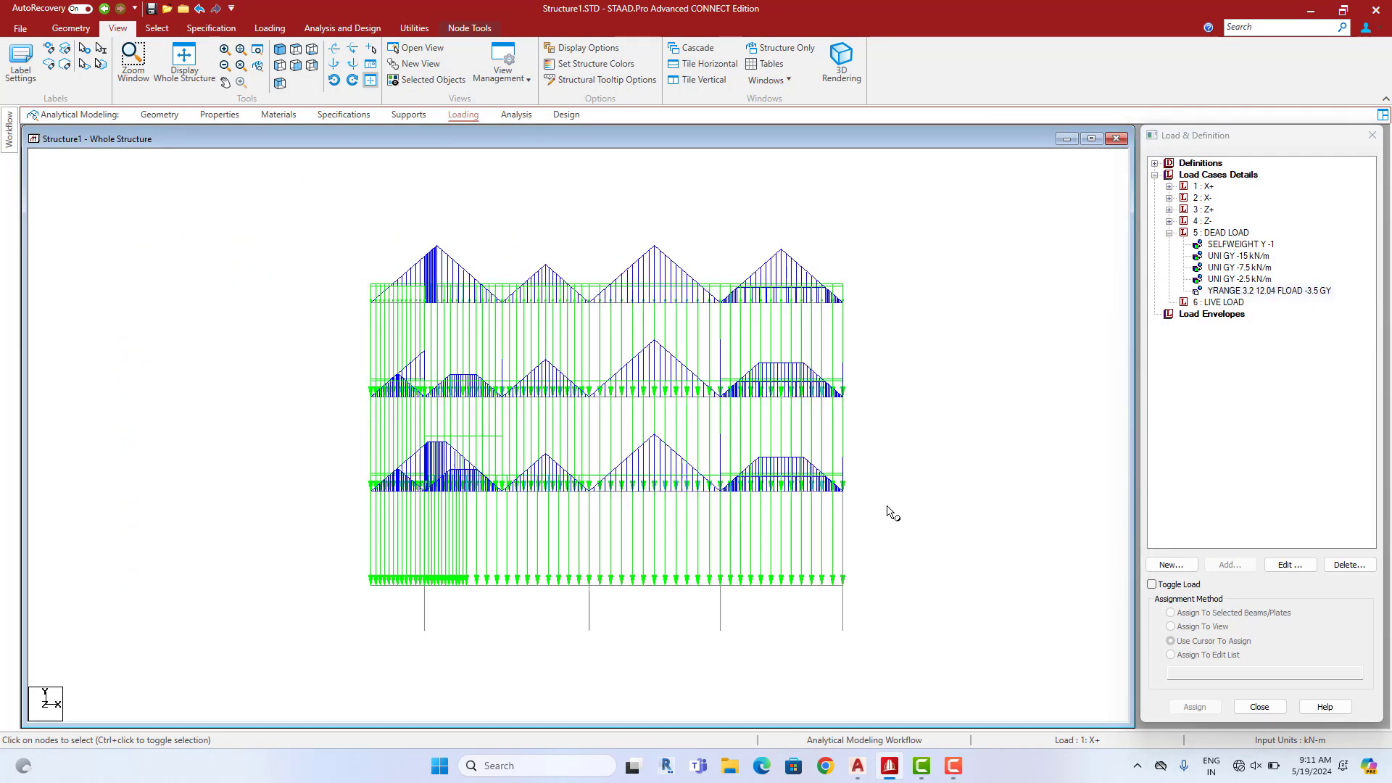
click(279, 51)
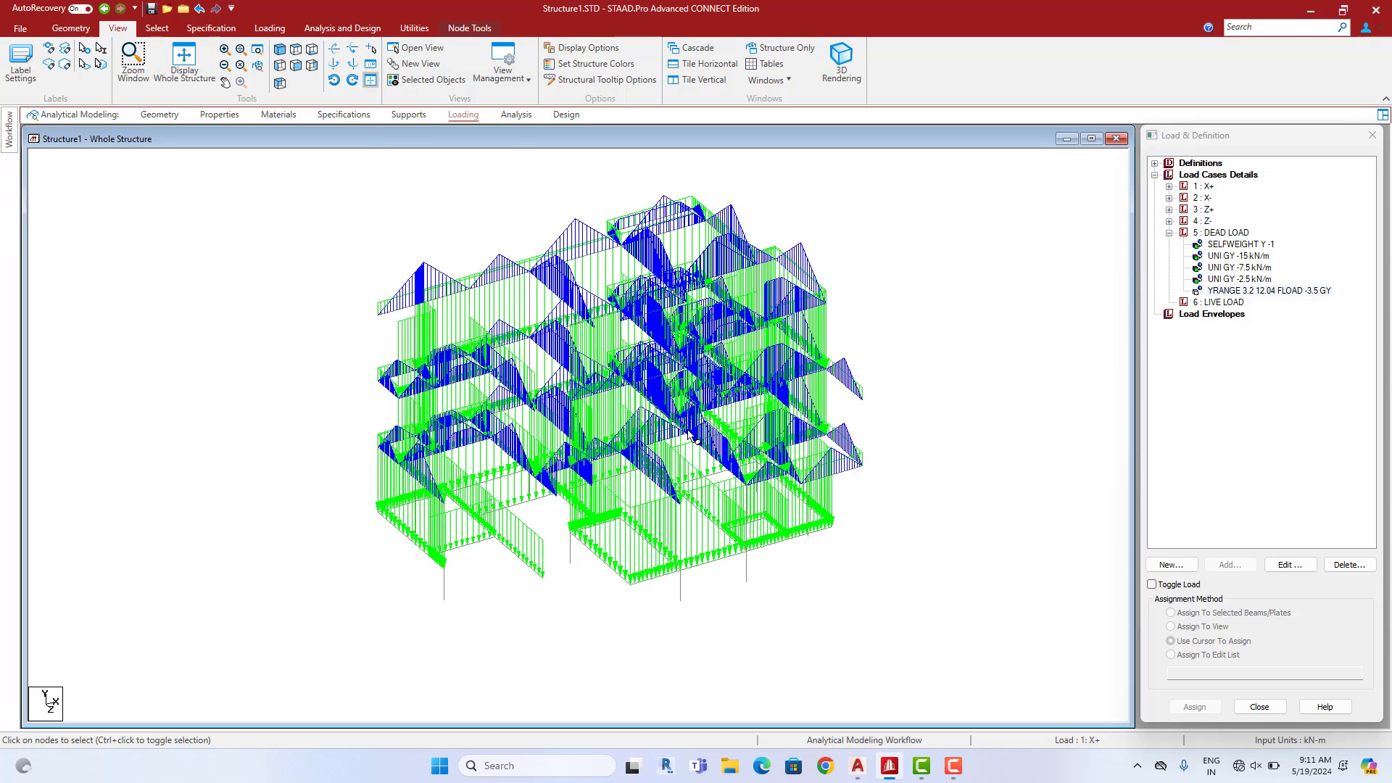
Start a new floor load item in the LIVE LOAD case
click(1224, 302)
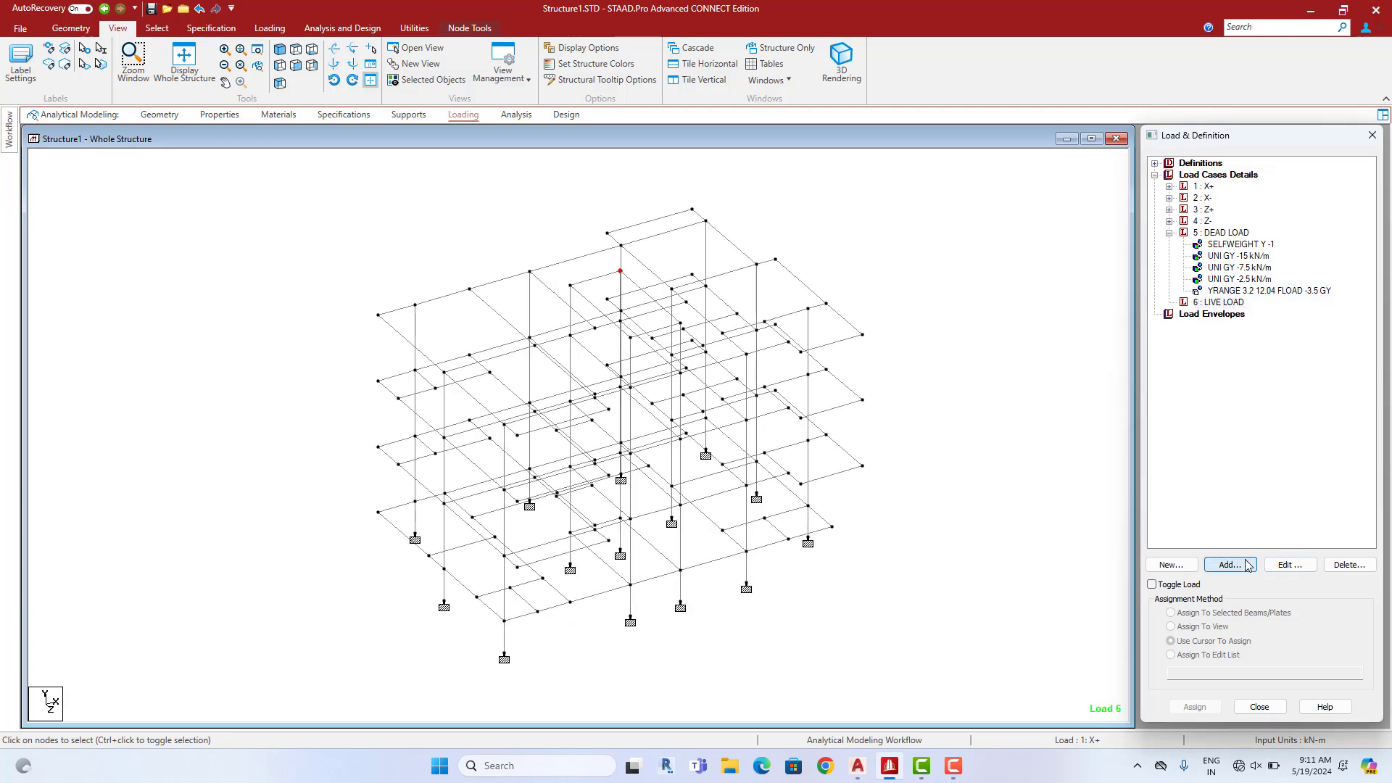
click(1230, 564)
drag(513, 203, 982, 176)
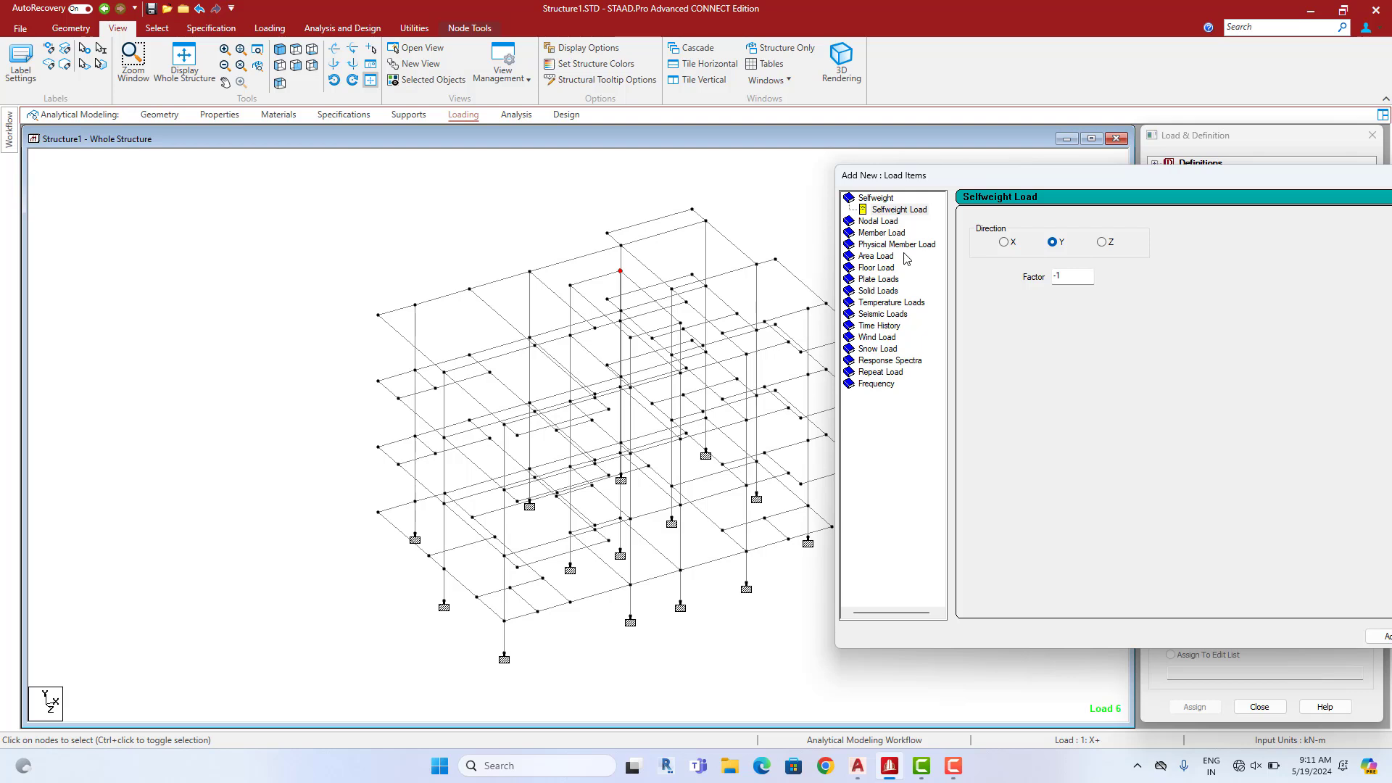
drag(950, 170, 681, 153)
double_click(557, 246)
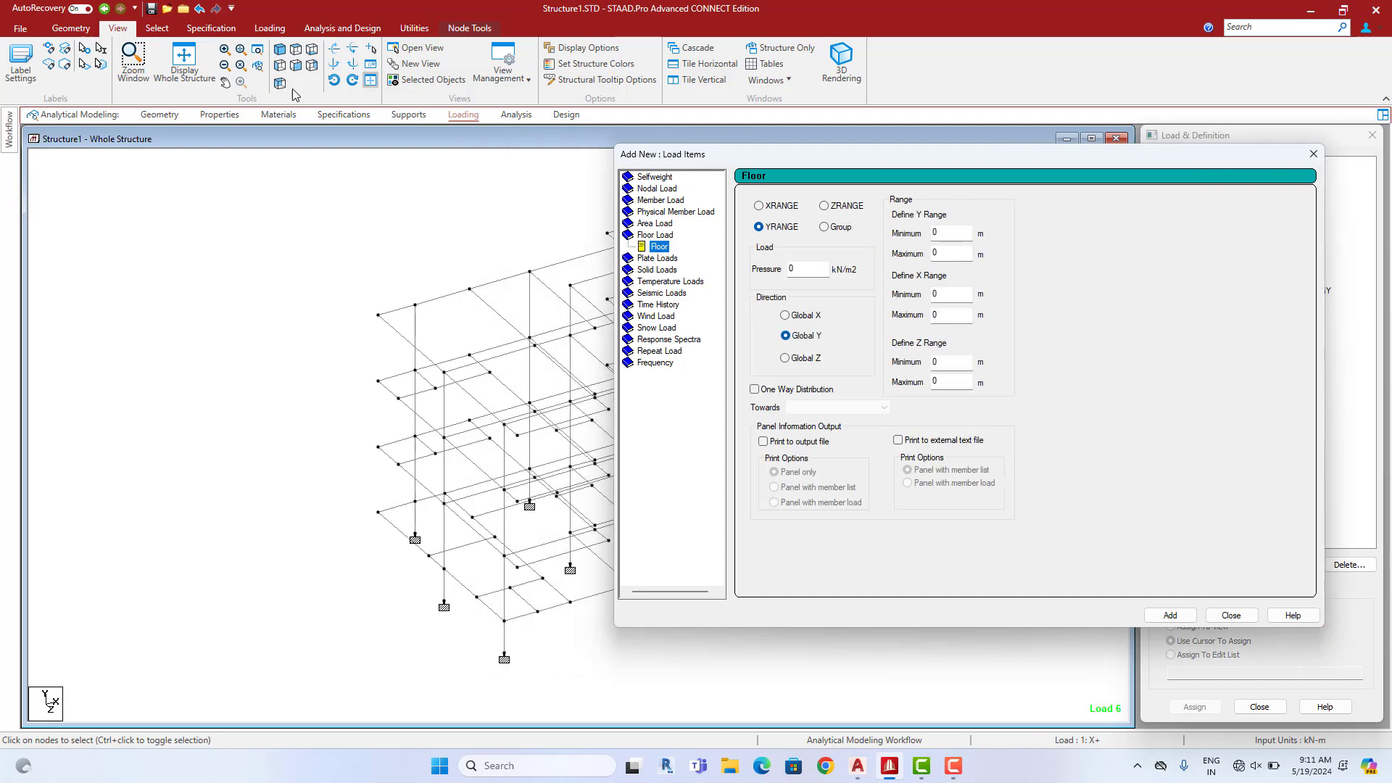
Show the structure in front elevation beside the load dialog, and set the live floor load pressure to -2.5 kN/m2
click(293, 67)
middle_drag(365, 391, 194, 374)
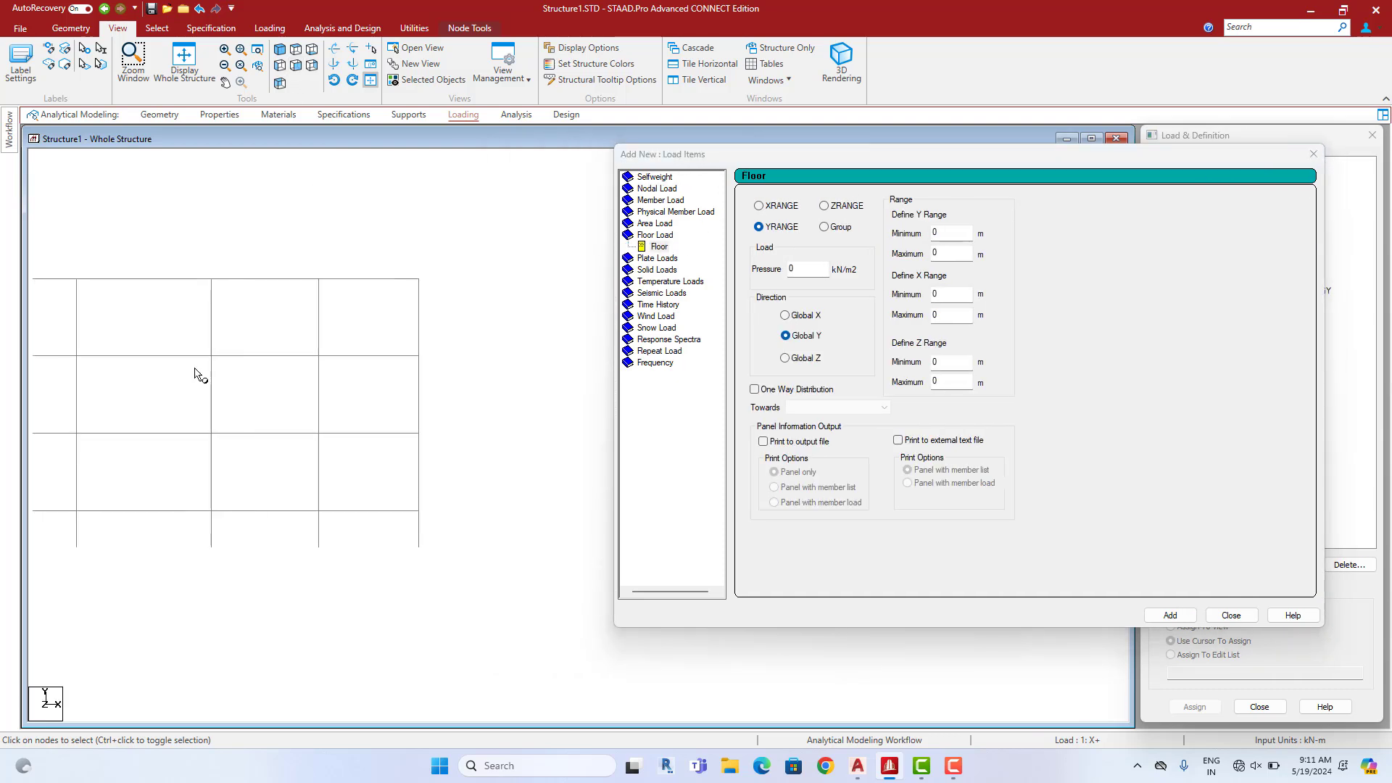
scroll(242, 372, down, 1)
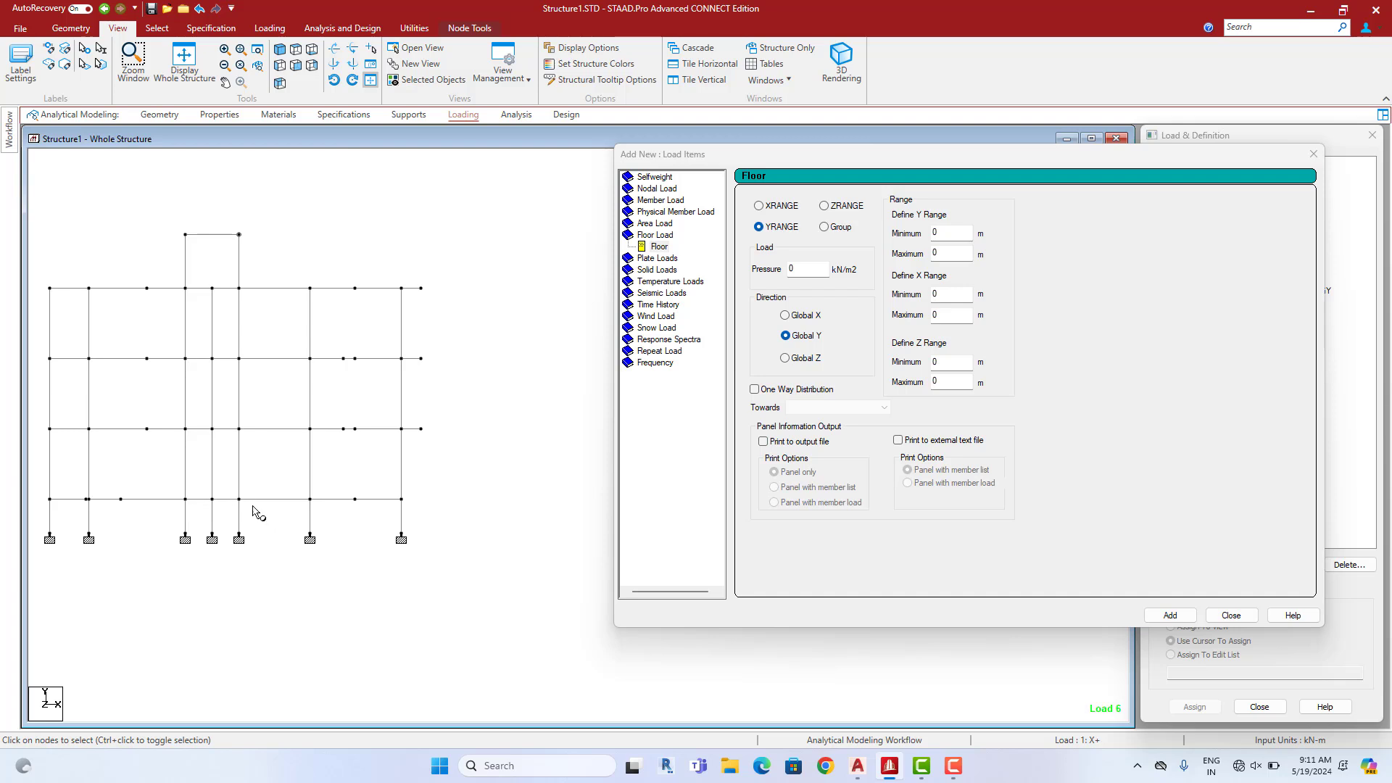
click(269, 433)
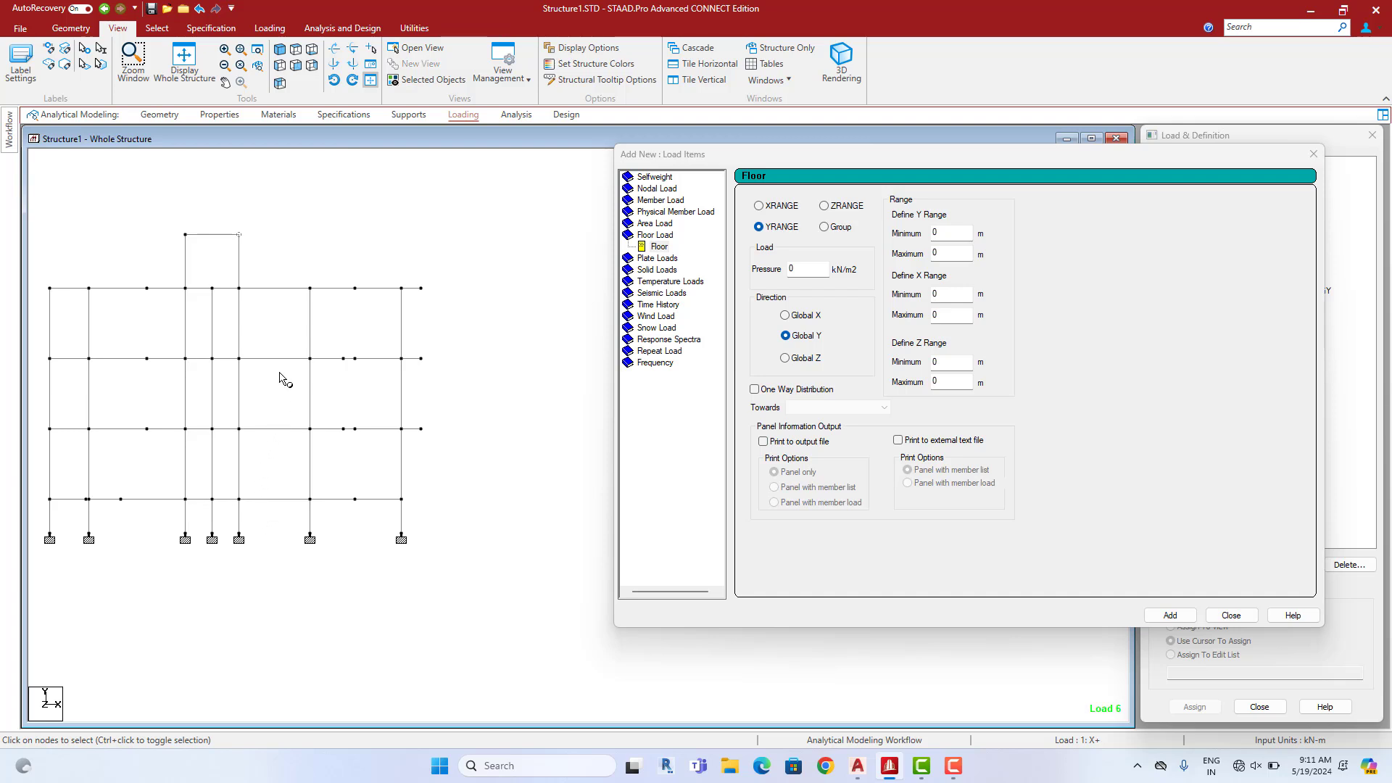
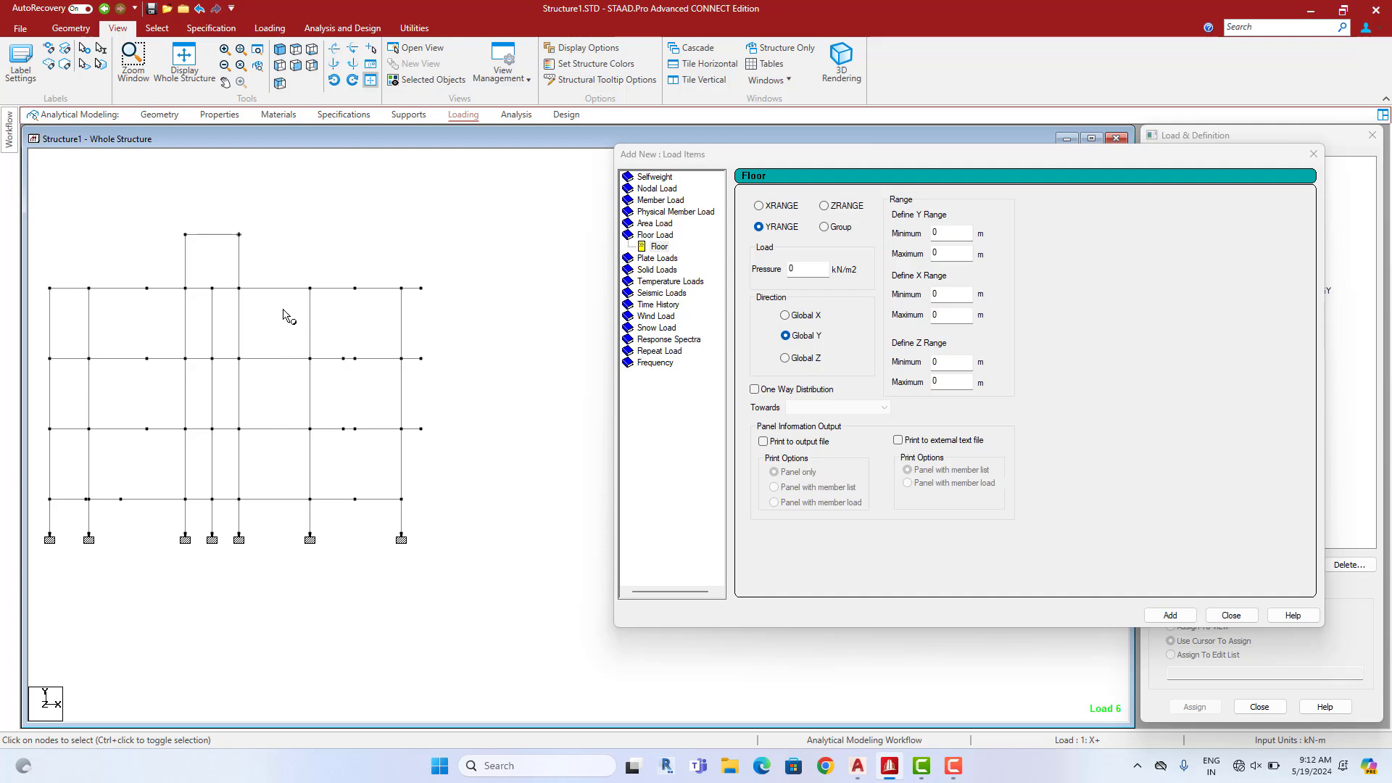
double_click(798, 268)
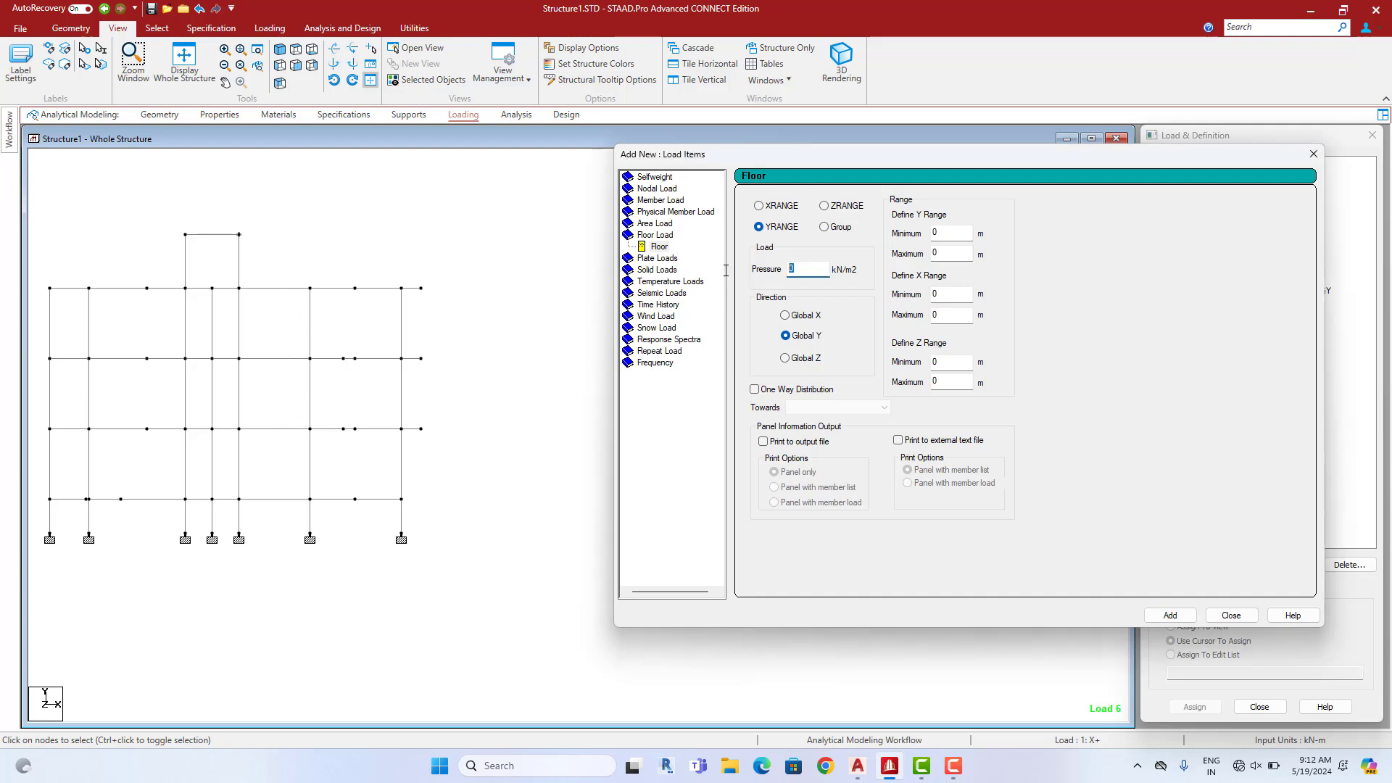
text(.5)
Query the end nodes of the first and second floors, set the Y range from 3.2 to 6.401 m, and add the live floor load
double_click(422, 428)
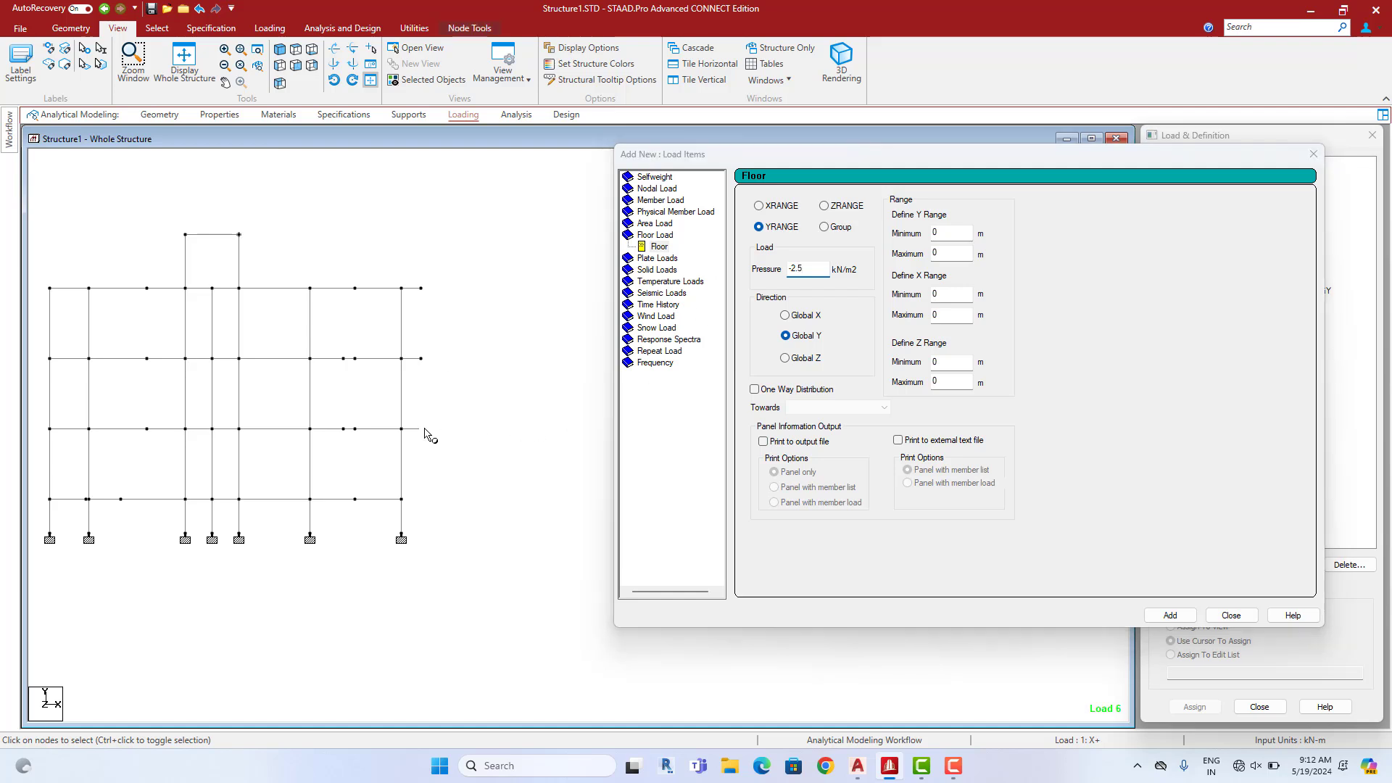
drag(736, 308, 617, 353)
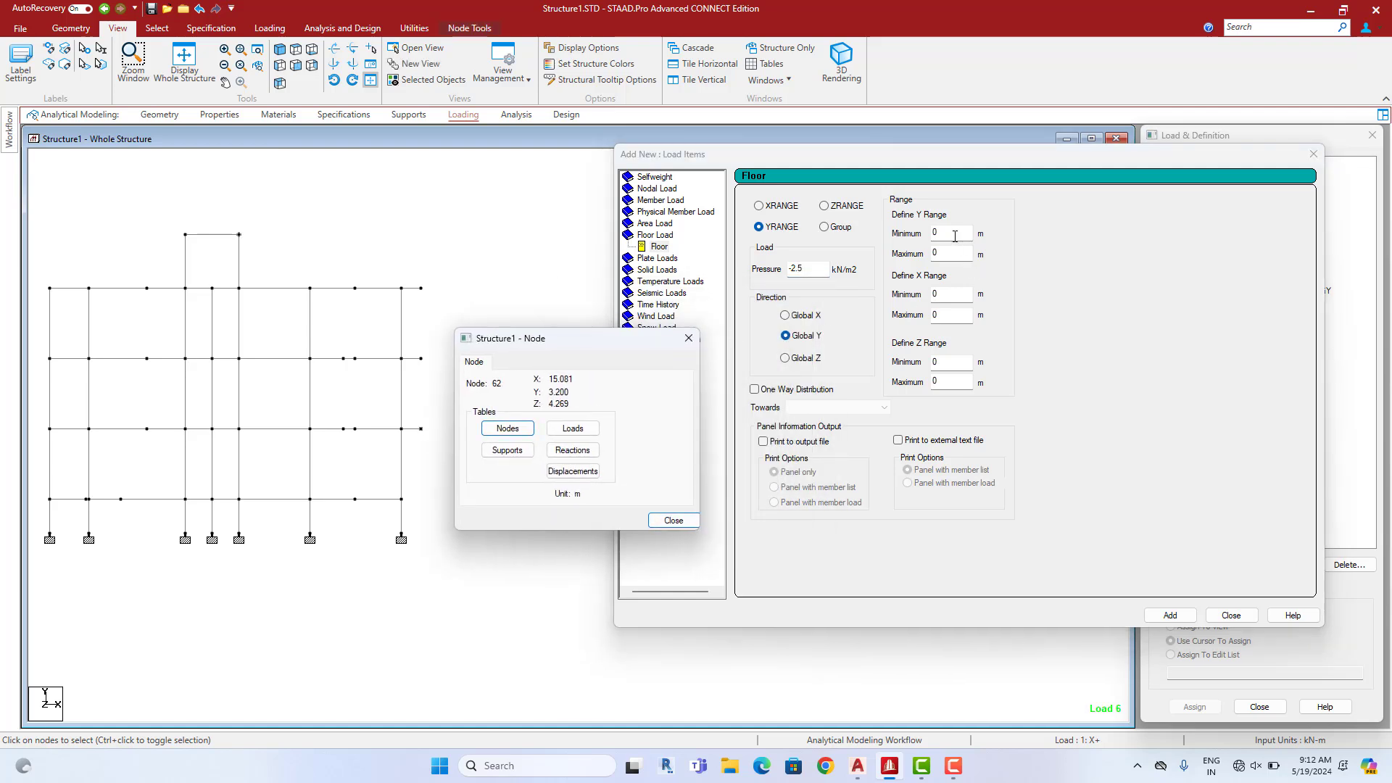
double_click(939, 232)
text(3.2)
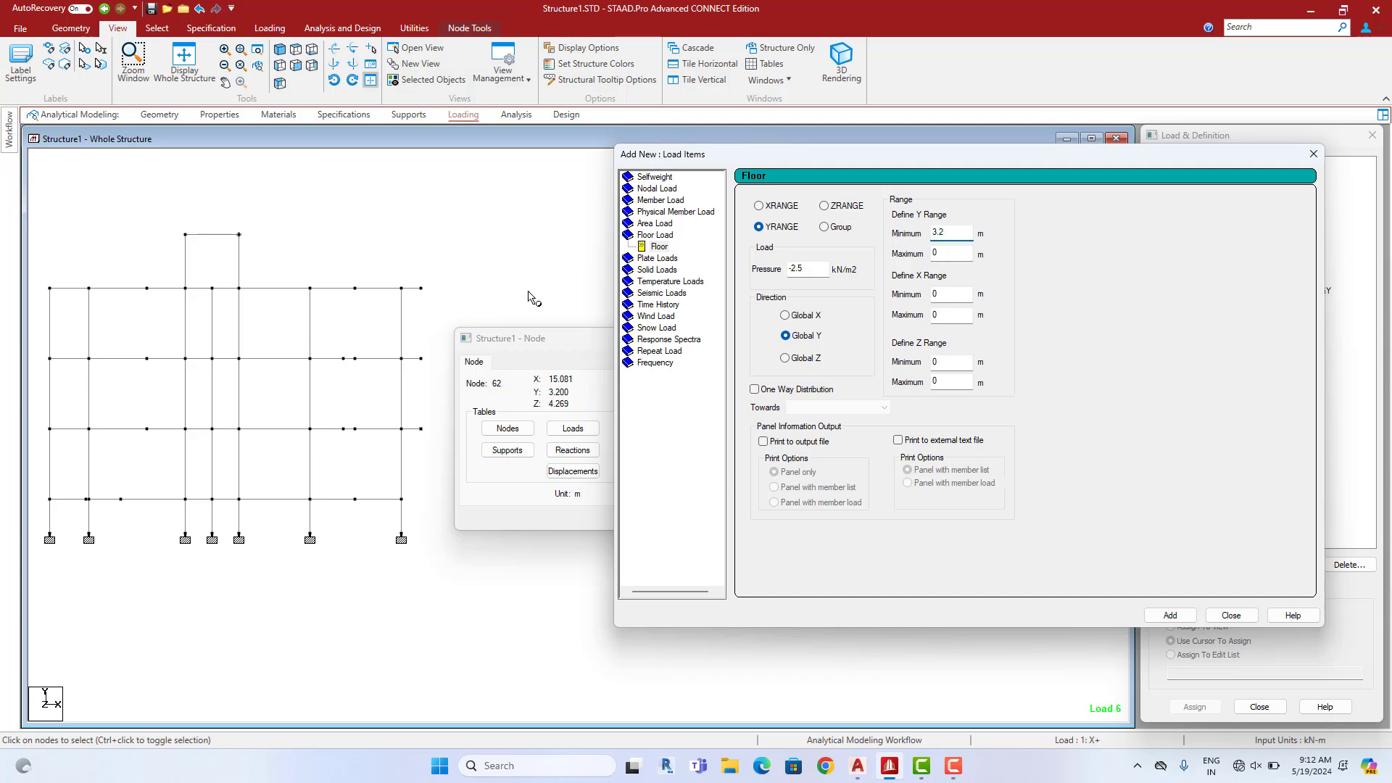
click(423, 359)
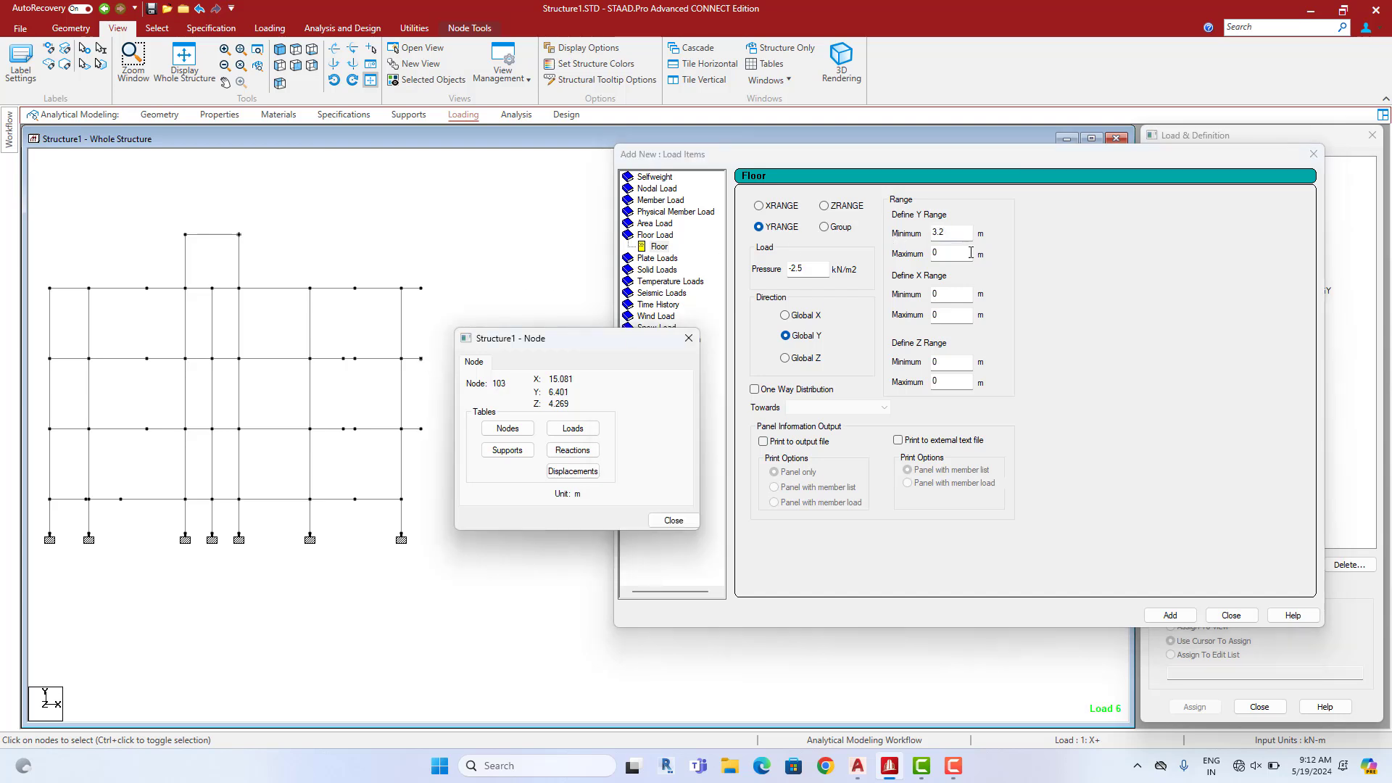
drag(952, 253, 868, 259)
text(6.401)
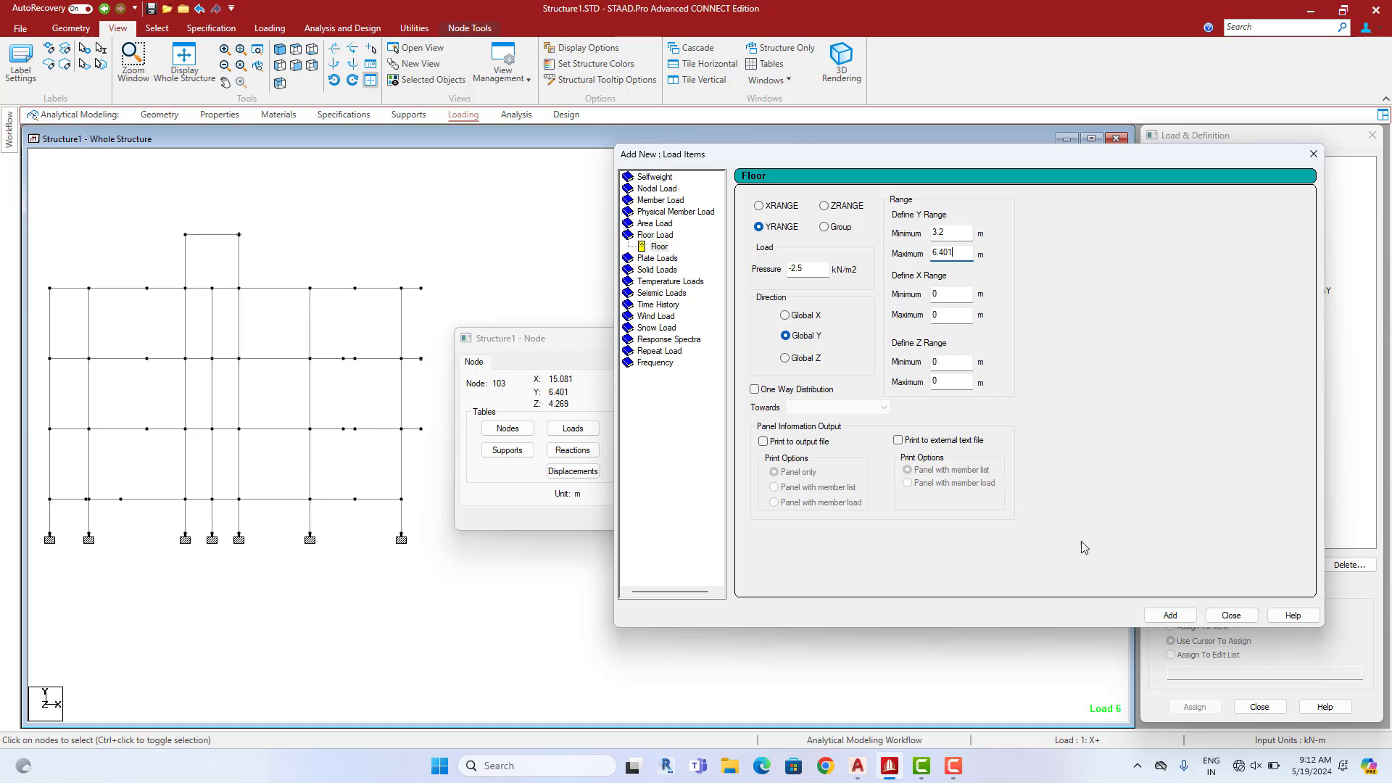
click(1170, 615)
Set the pressure to -1.5 kN/m2 for a second live floor load, and query the end node at main roof level
drag(1129, 148, 1181, 131)
drag(881, 253, 811, 259)
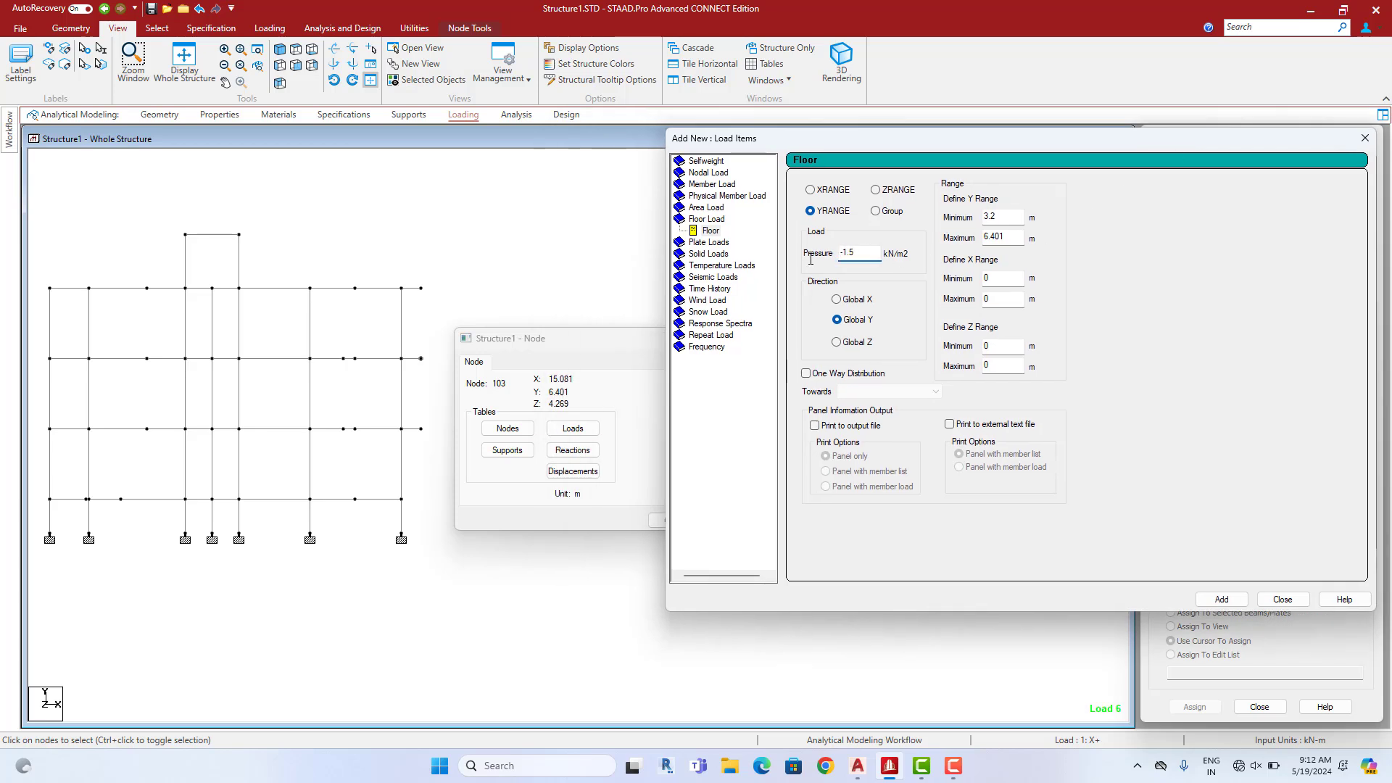
click(426, 290)
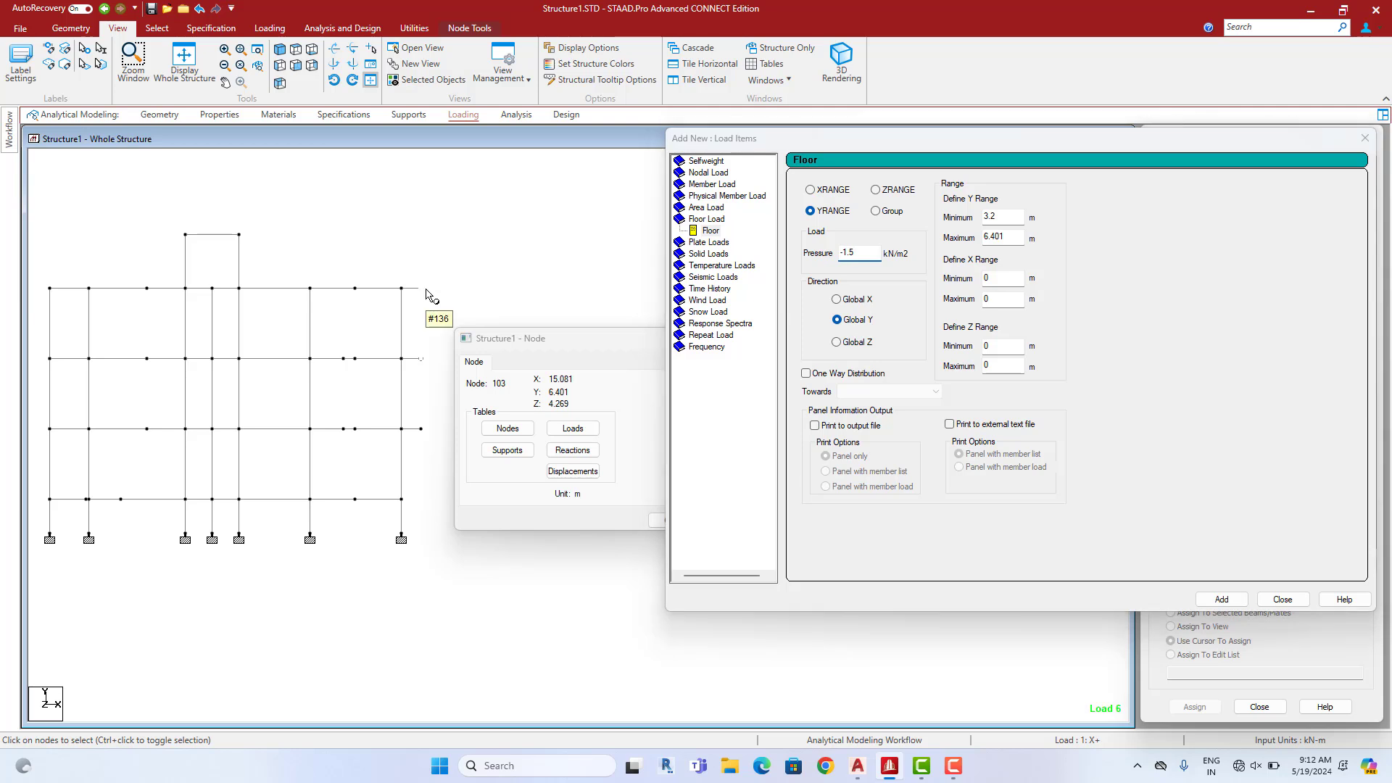
double_click(426, 290)
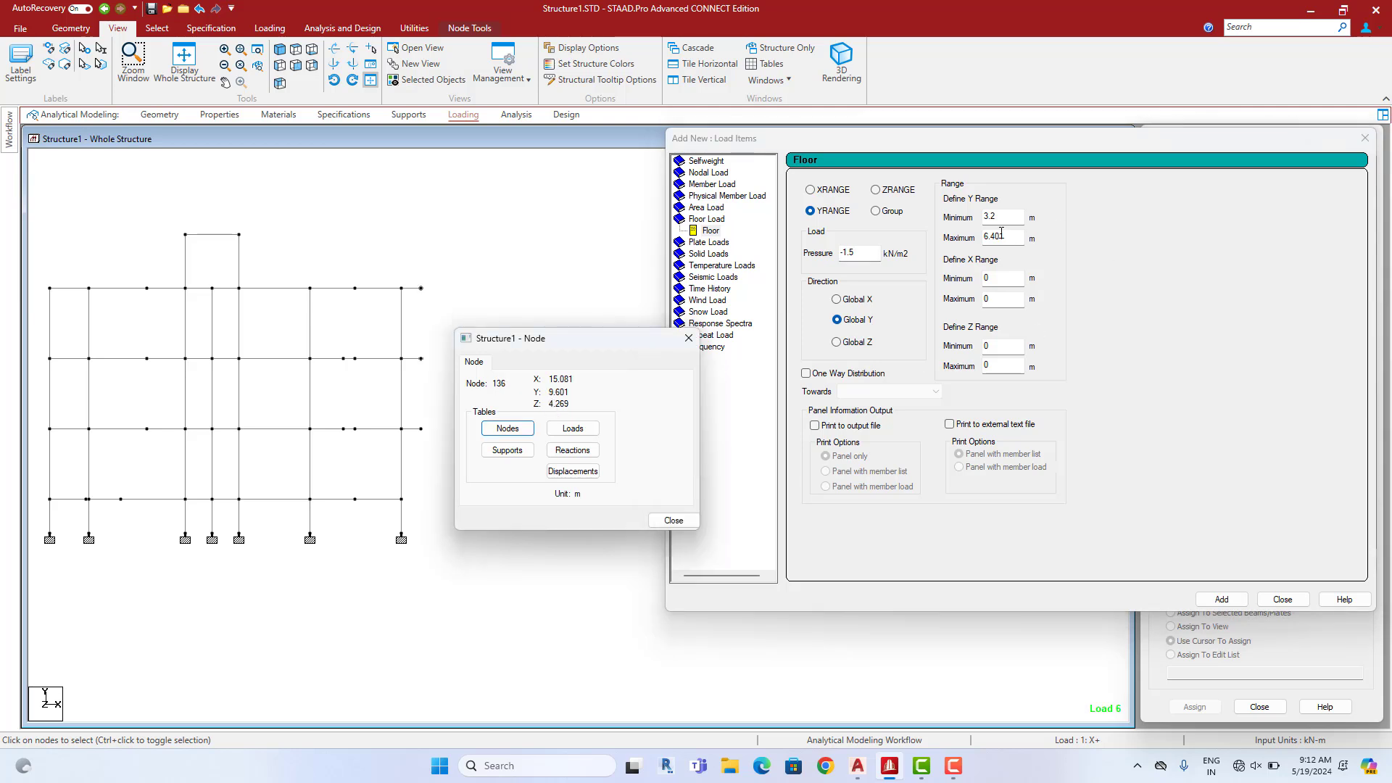
Set the roof live load's Y range from 9.5 to 9.7 m, add the load, and close the load items dialog
click(948, 218)
text(9.)
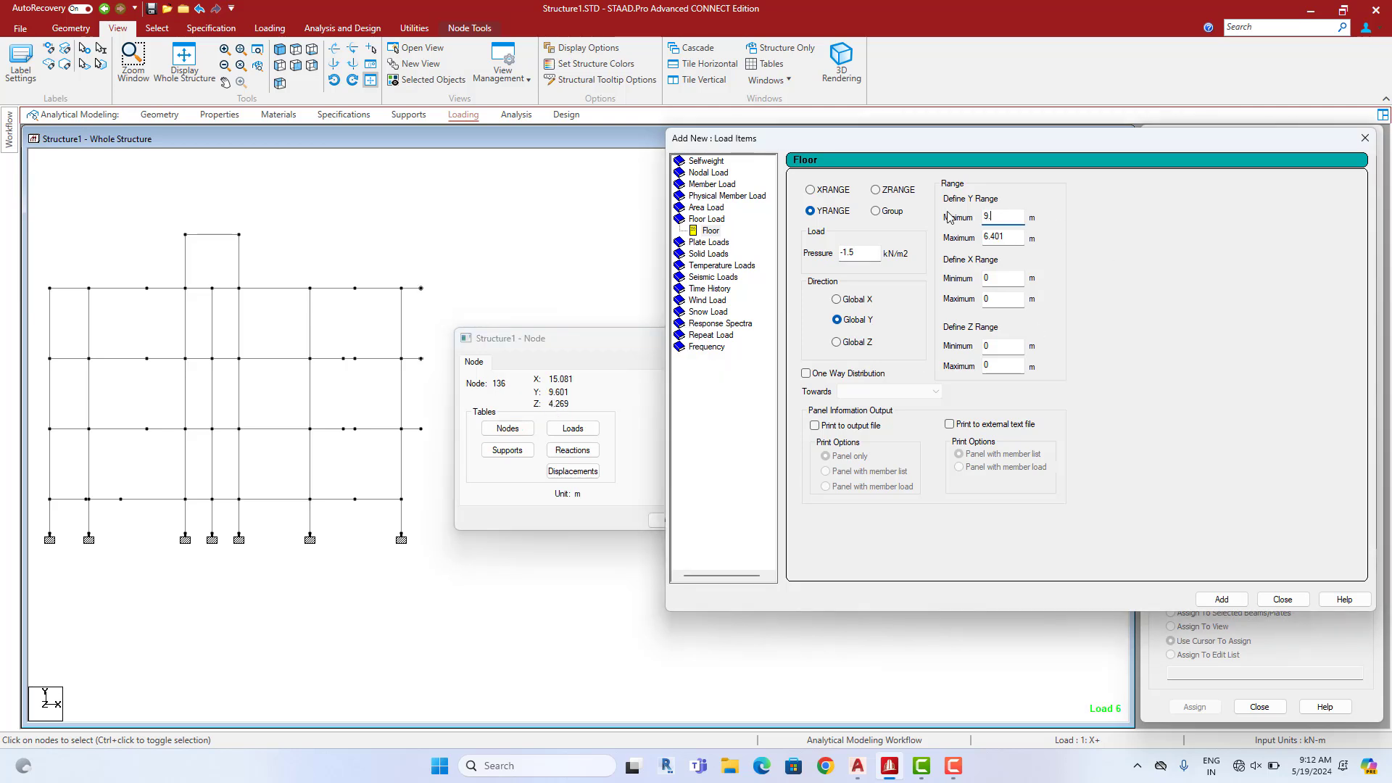
text(0)
key(BackSpace)
text(5)
key(Tab)
text(9.7)
click(1221, 600)
click(1283, 600)
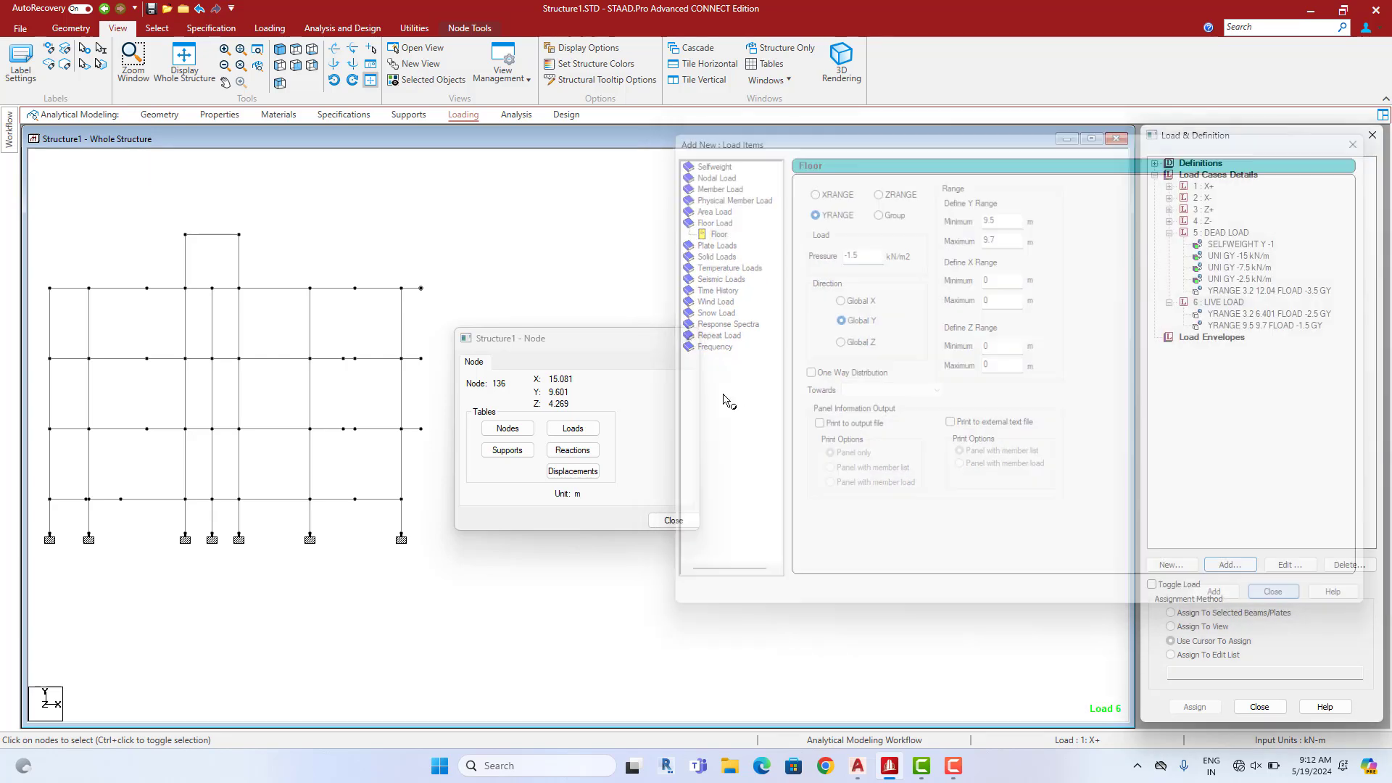
Review the individual dead load and live load items one by one as displayed on the structure
click(1264, 314)
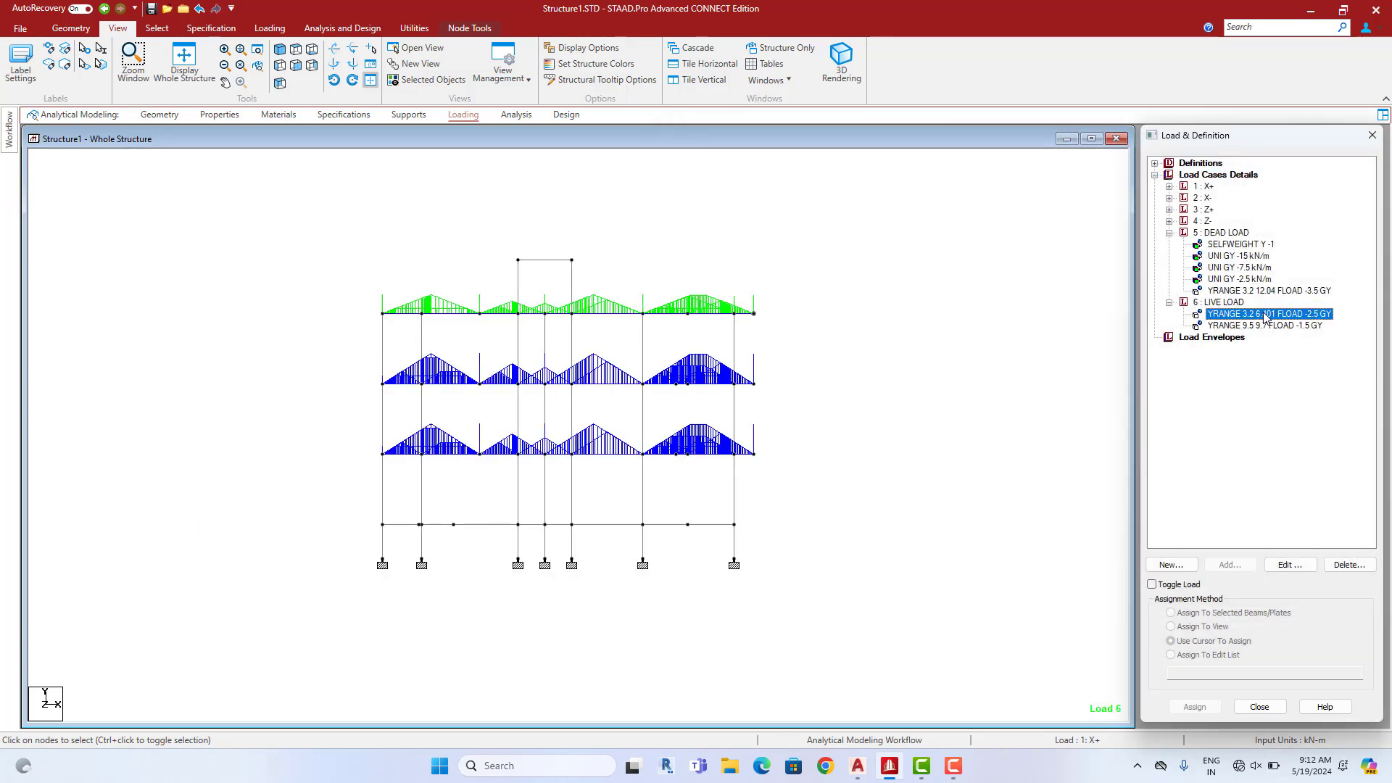
click(1308, 326)
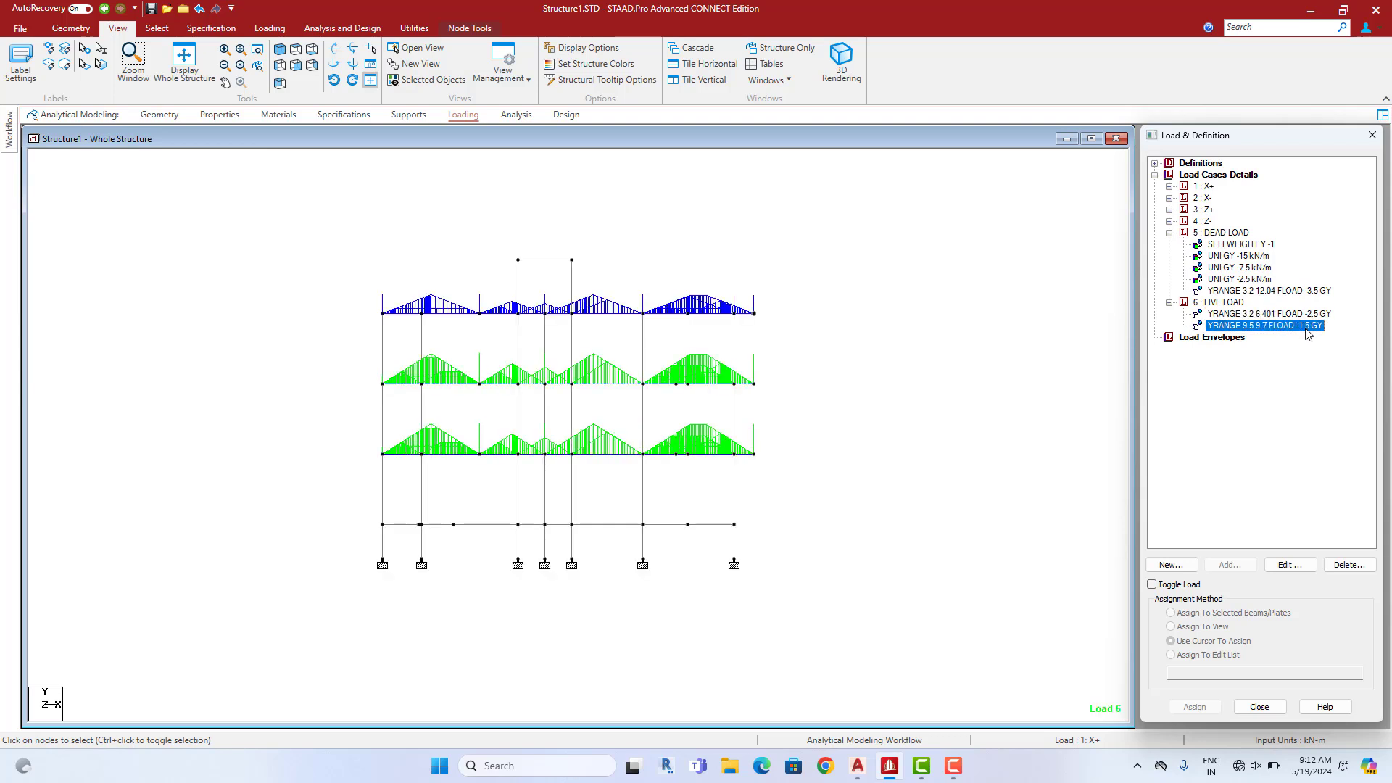
click(1252, 244)
click(1252, 257)
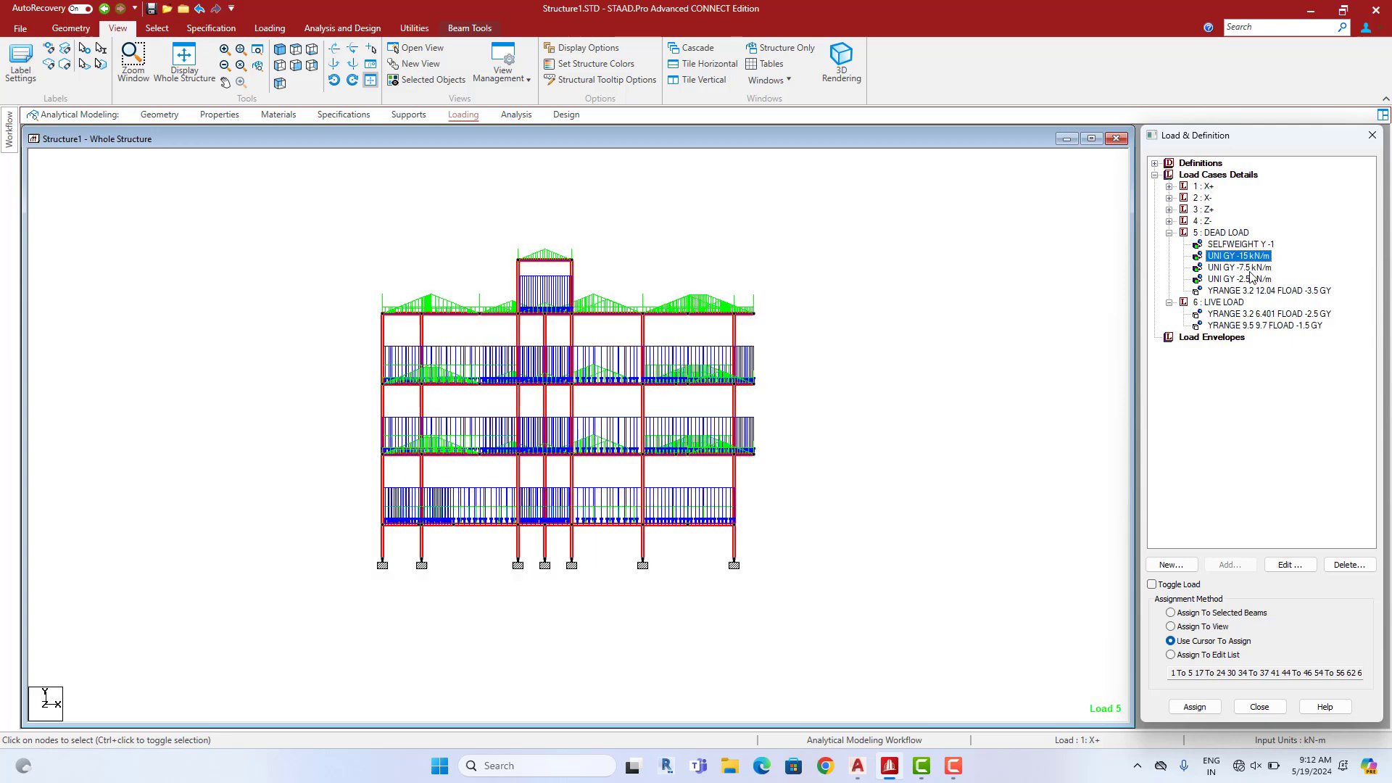
click(1253, 268)
click(1254, 279)
click(1262, 291)
click(1262, 314)
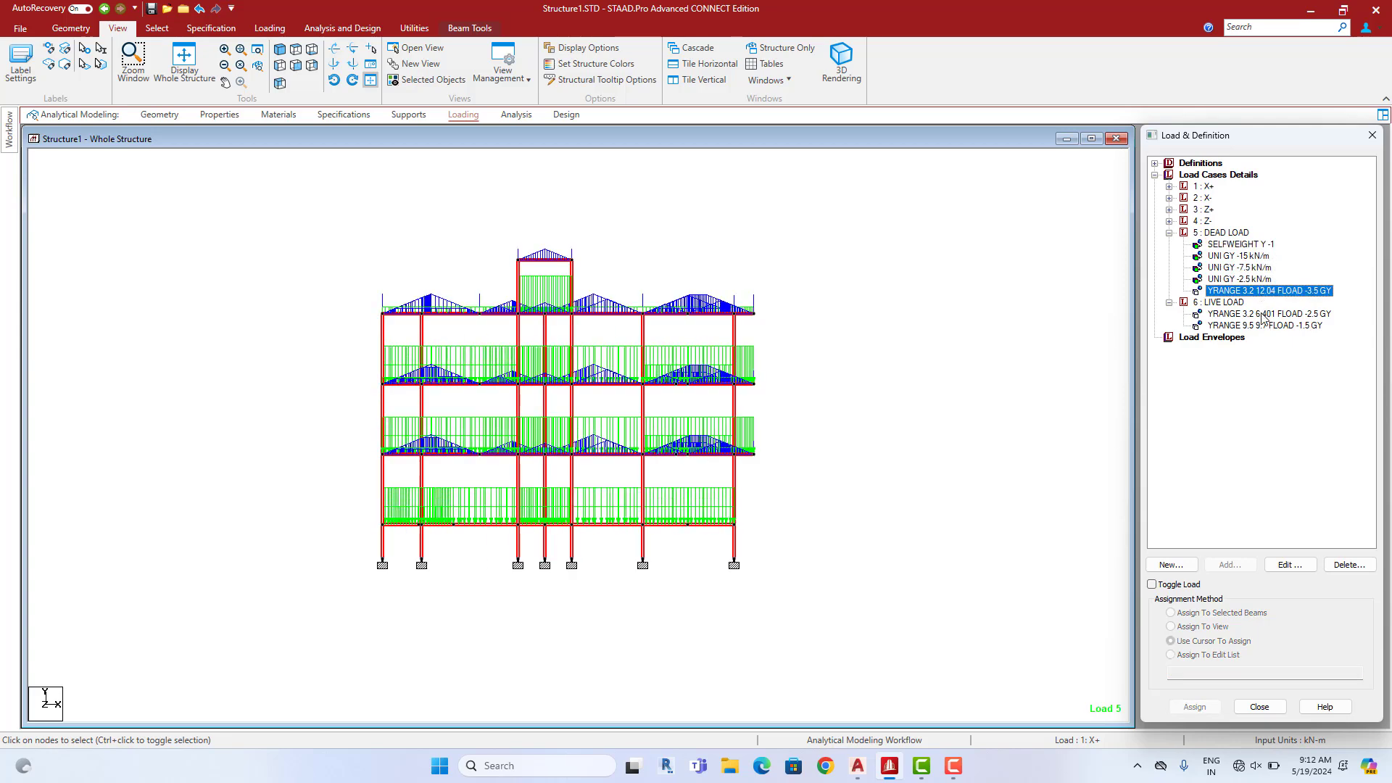
click(1262, 326)
click(1103, 314)
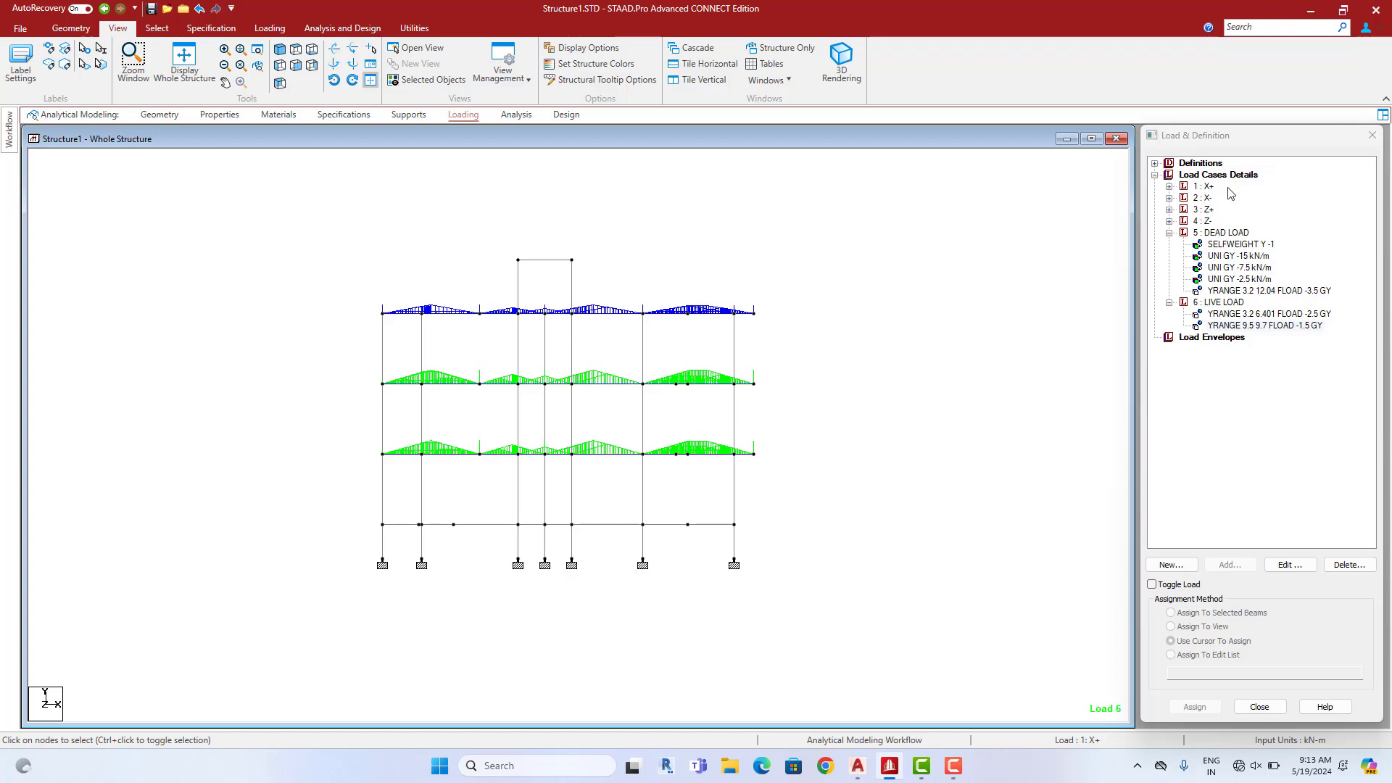
scroll(794, 326, up, 3)
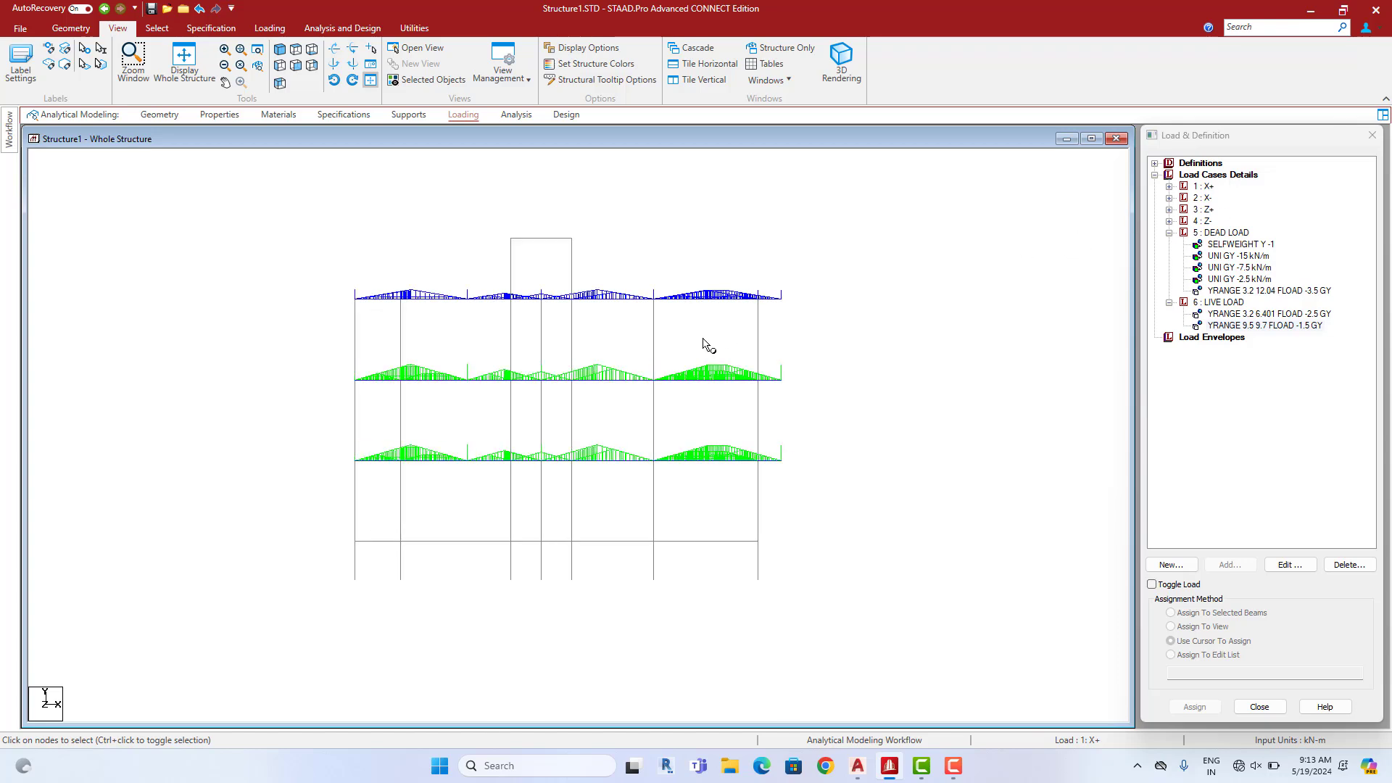
Add a normal load combination of DEAD LOAD and LIVE LOAD, each with a factor of 1.5
click(1218, 174)
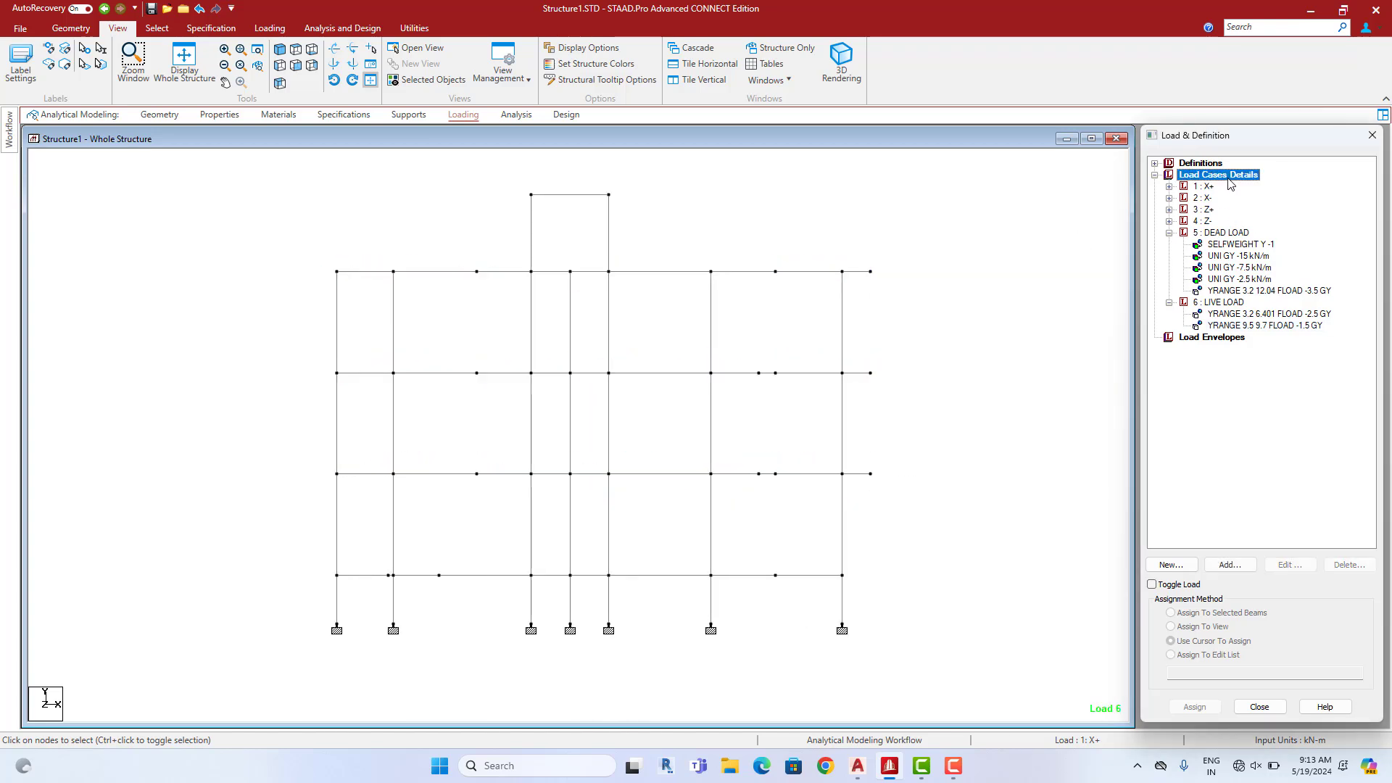
click(1229, 564)
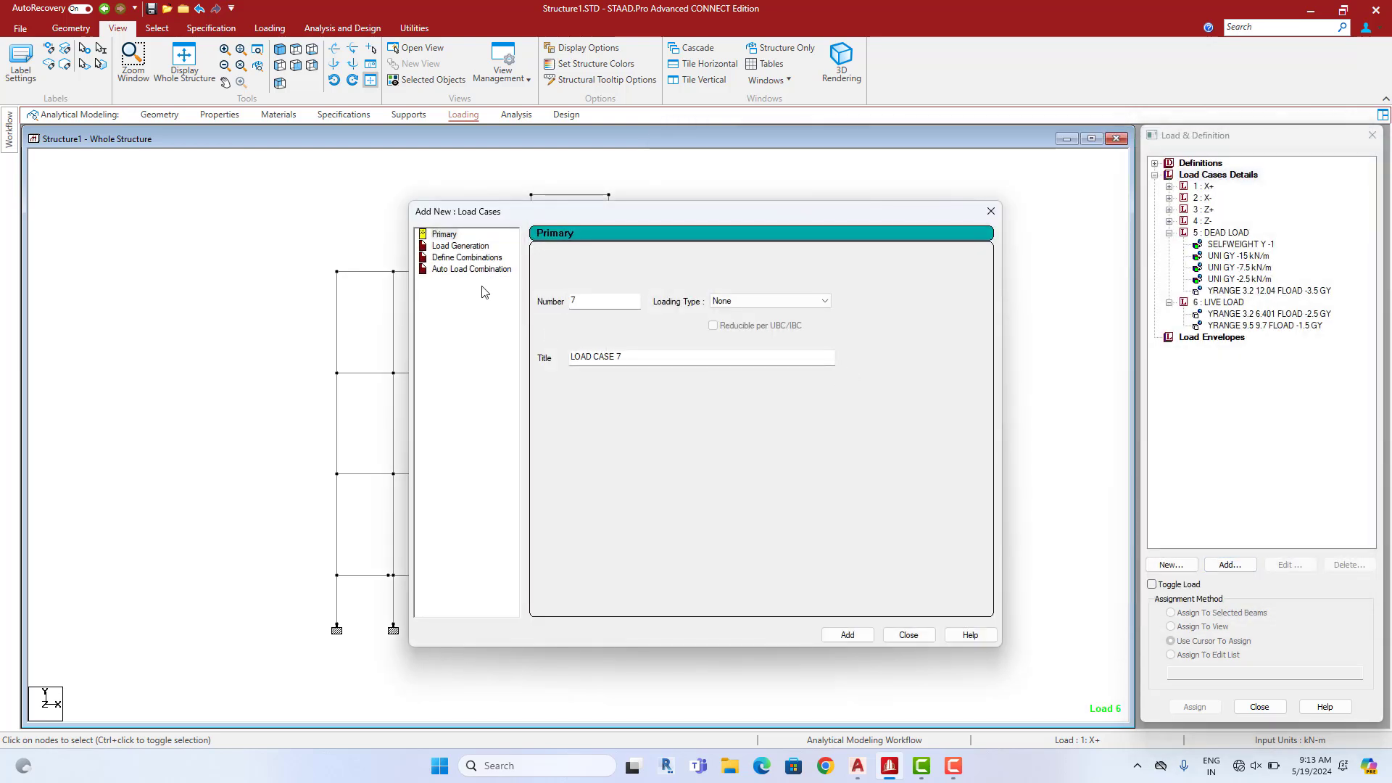
click(472, 259)
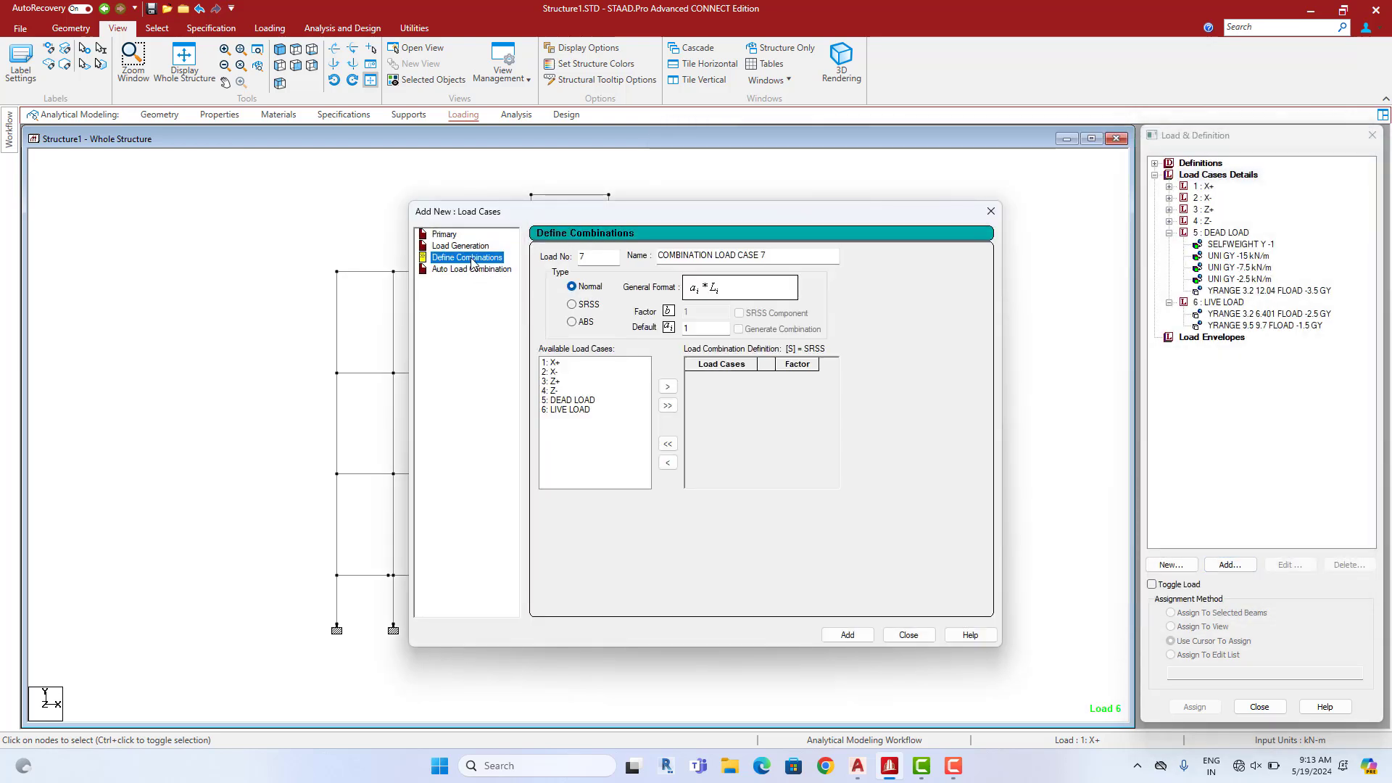
click(702, 331)
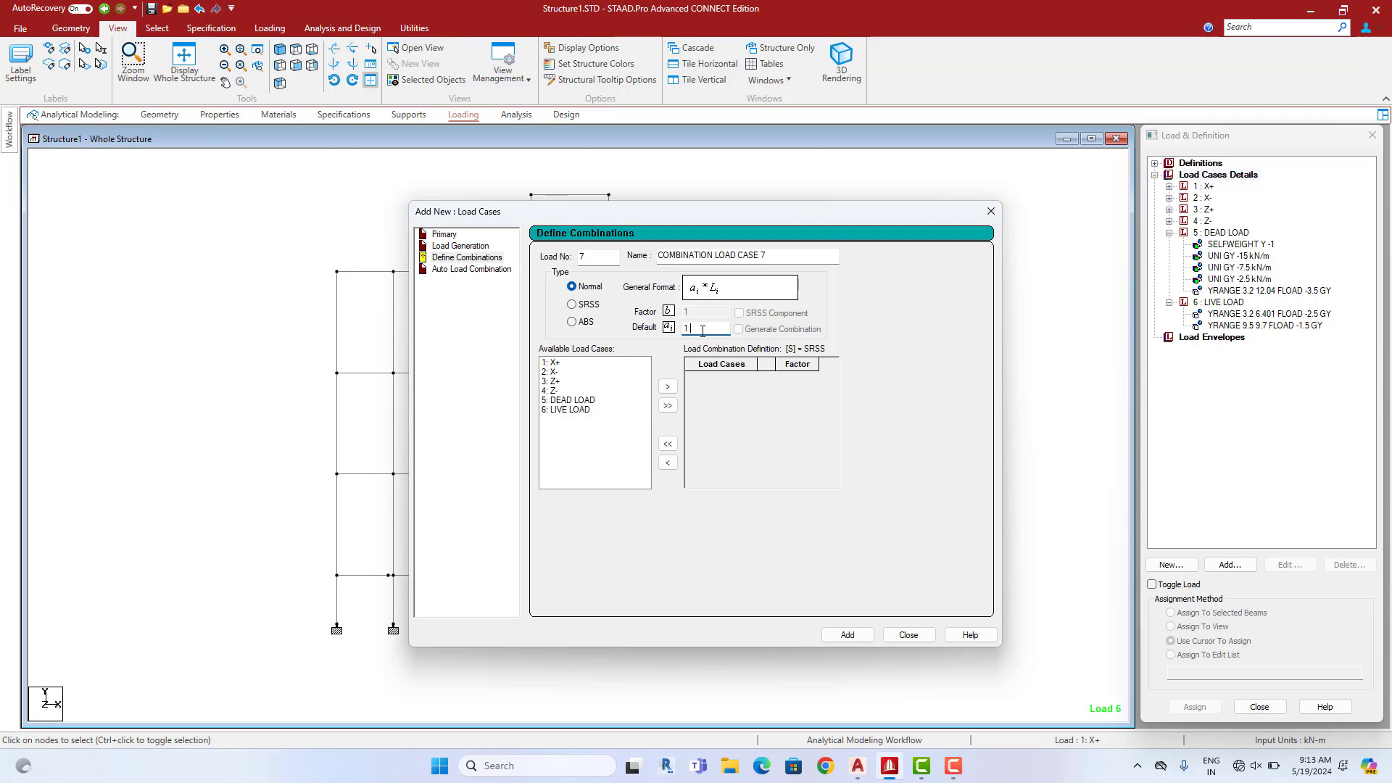
drag(576, 401, 578, 413)
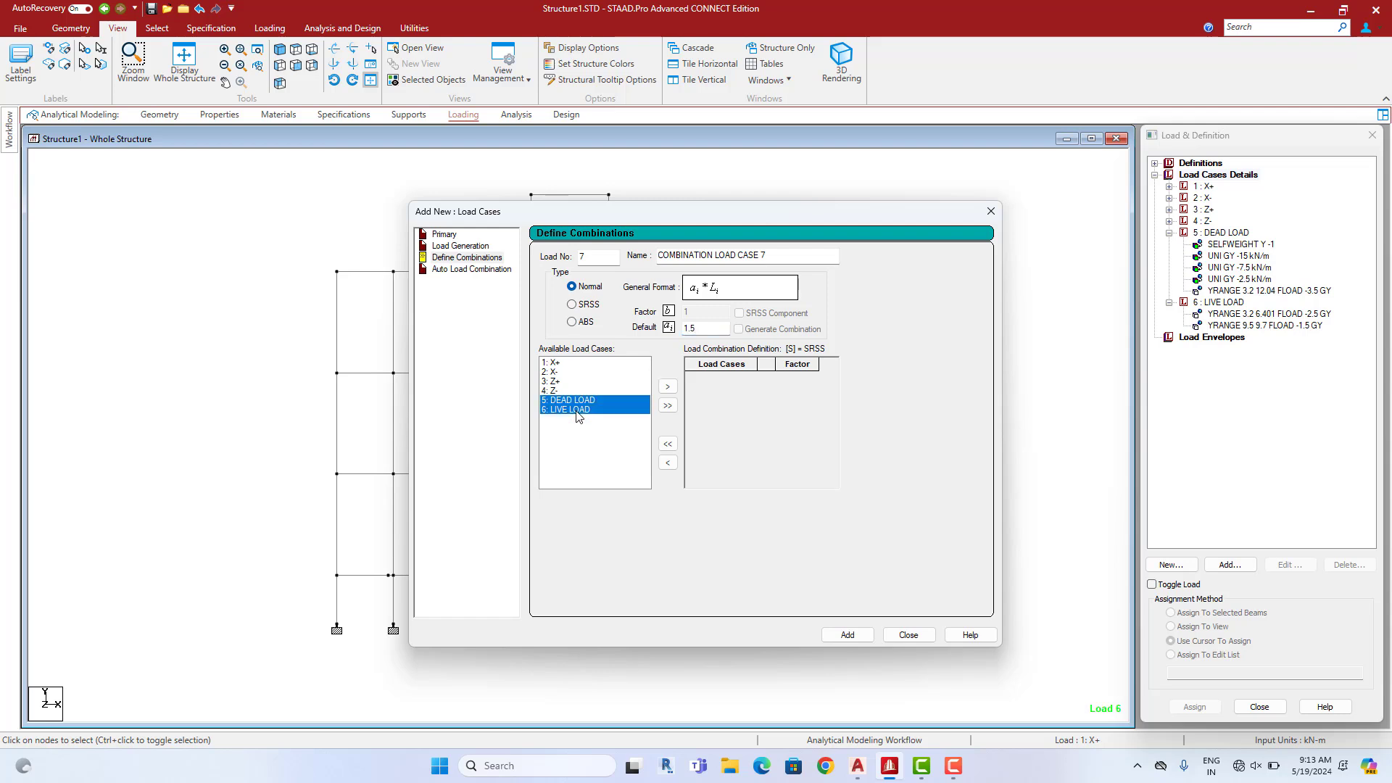
click(668, 387)
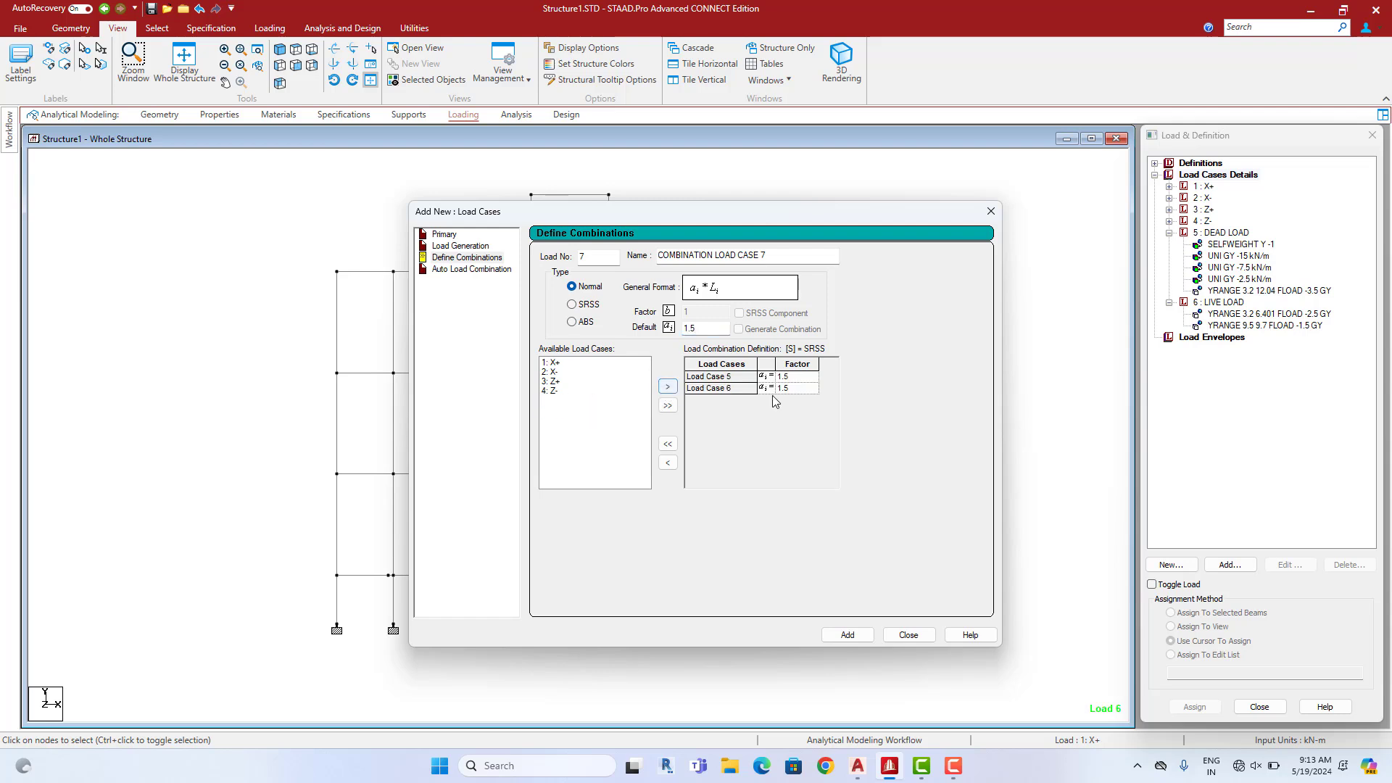
click(845, 635)
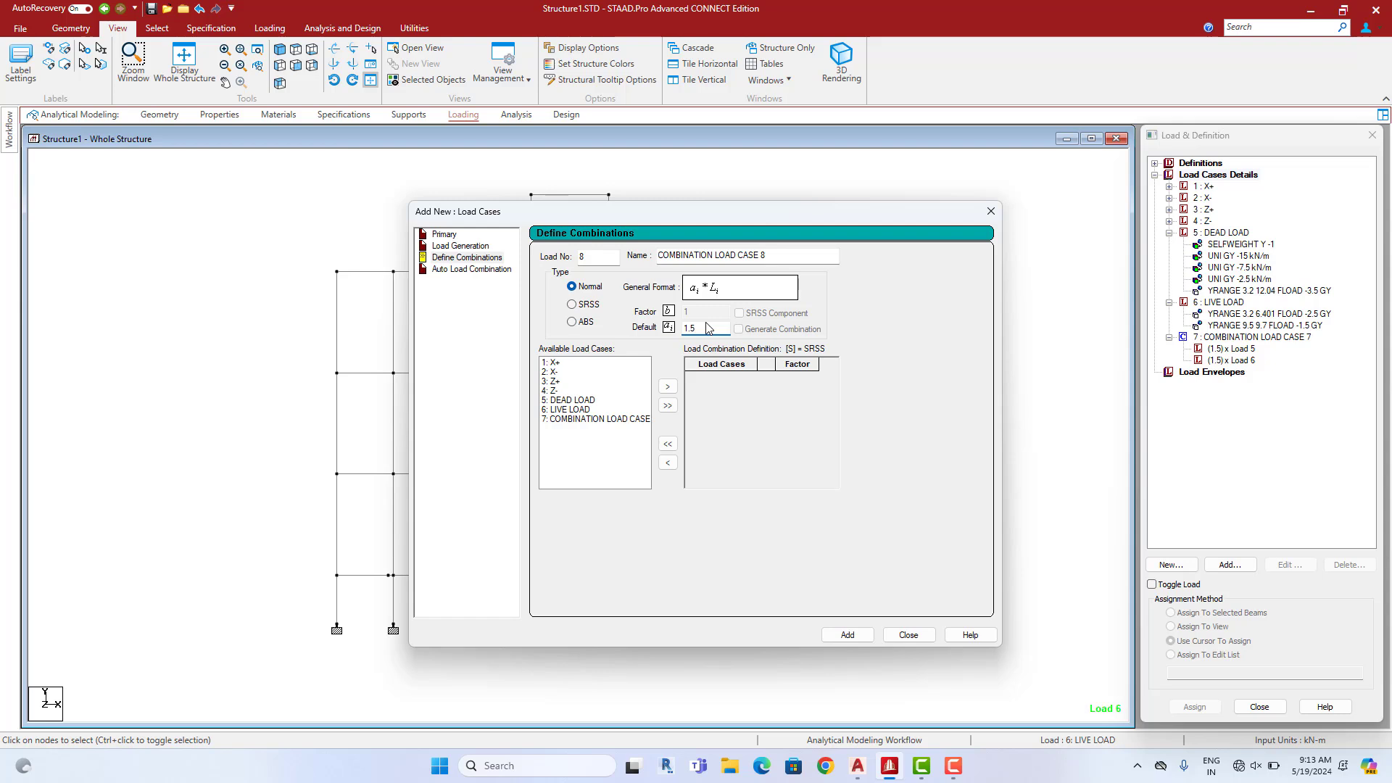
Add a load combination of X+, DEAD LOAD and LIVE LOAD, each with a factor of 1.2
click(565, 401)
ctrl+click(566, 410)
ctrl+click(608, 363)
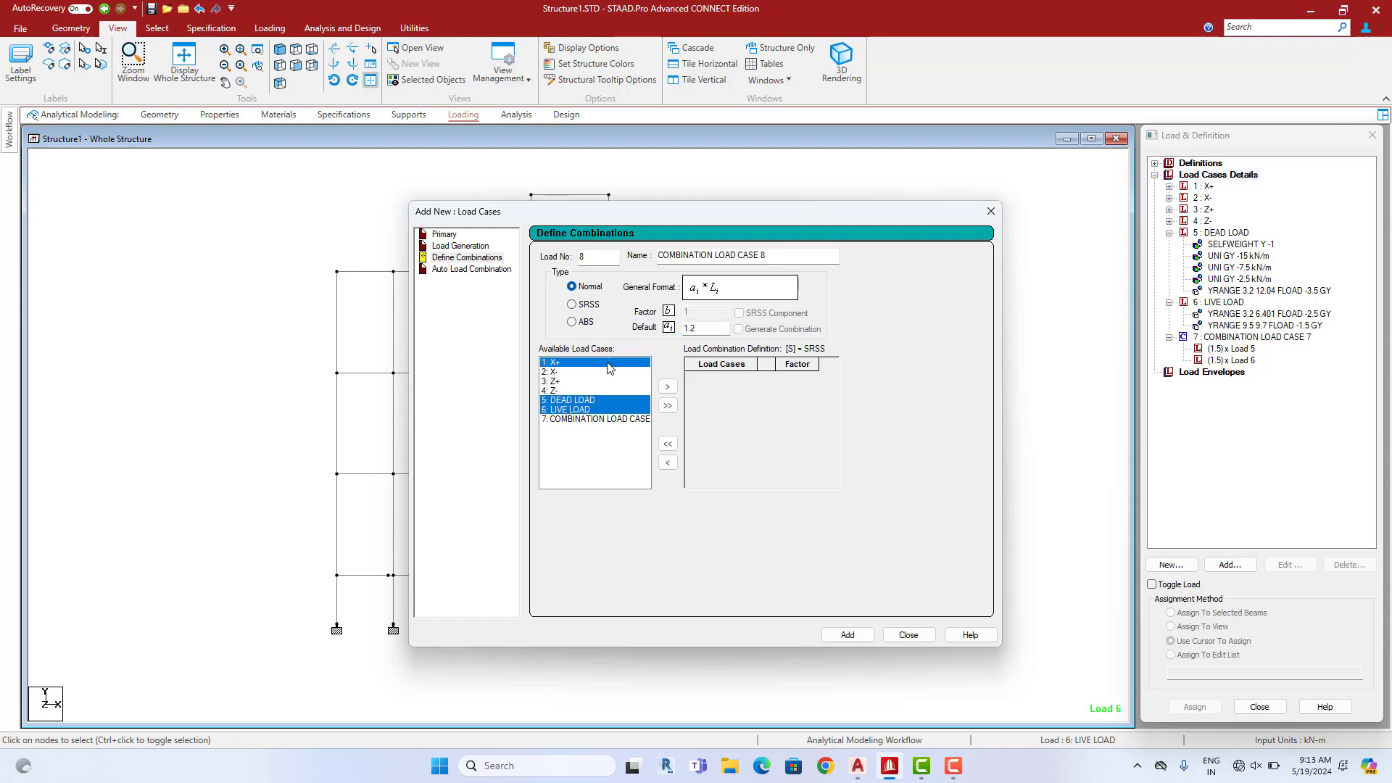
click(668, 386)
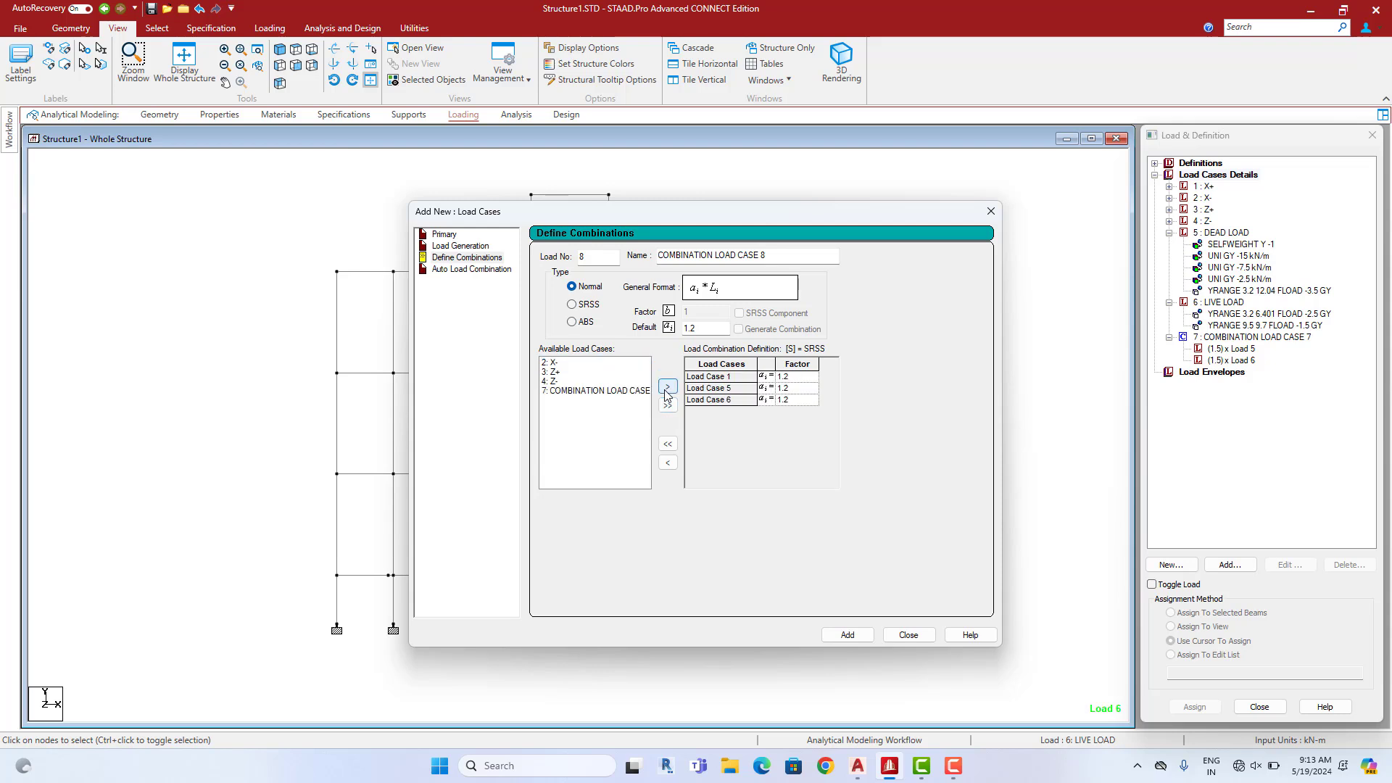
click(849, 635)
Add a load combination of X-, DEAD LOAD and LIVE LOAD, each with a factor of 1.2
click(557, 376)
ctrl+click(576, 400)
ctrl+click(580, 410)
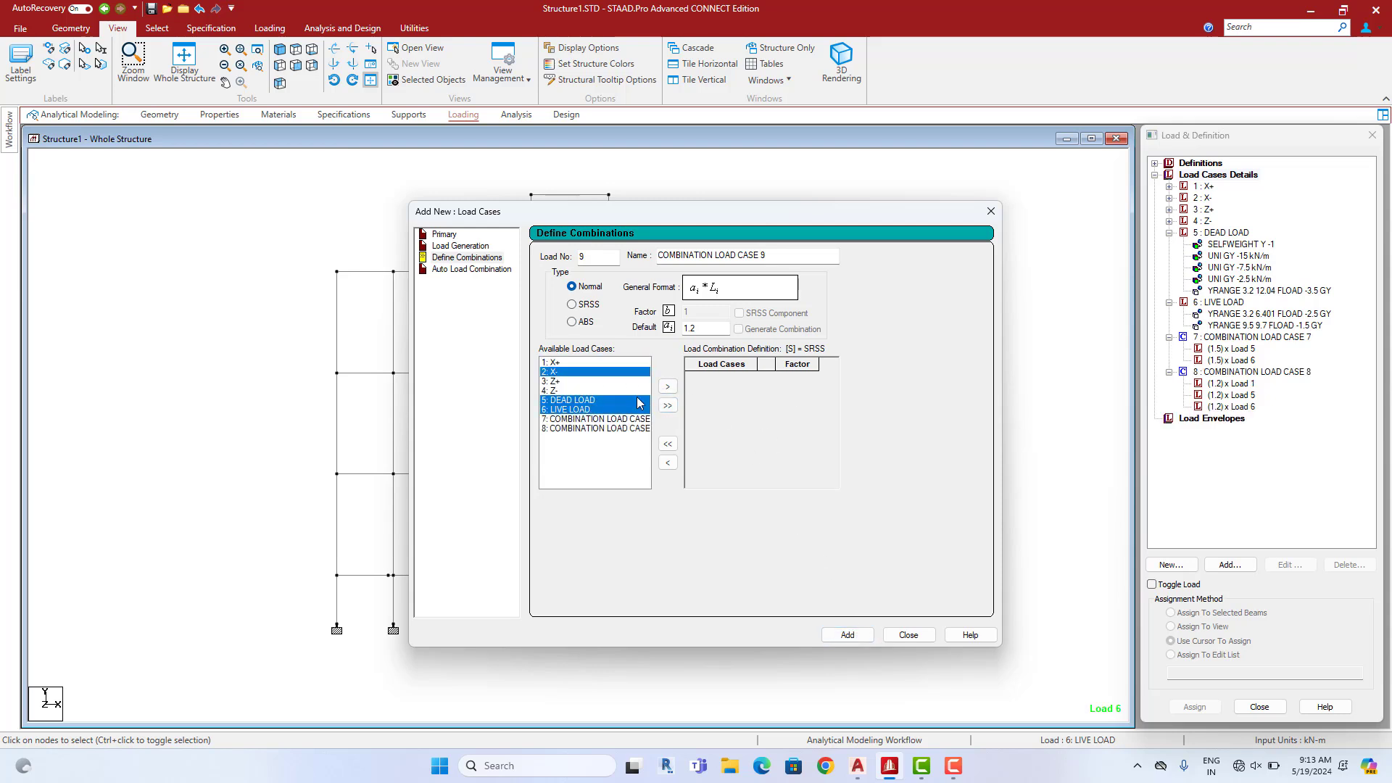
click(668, 387)
click(839, 636)
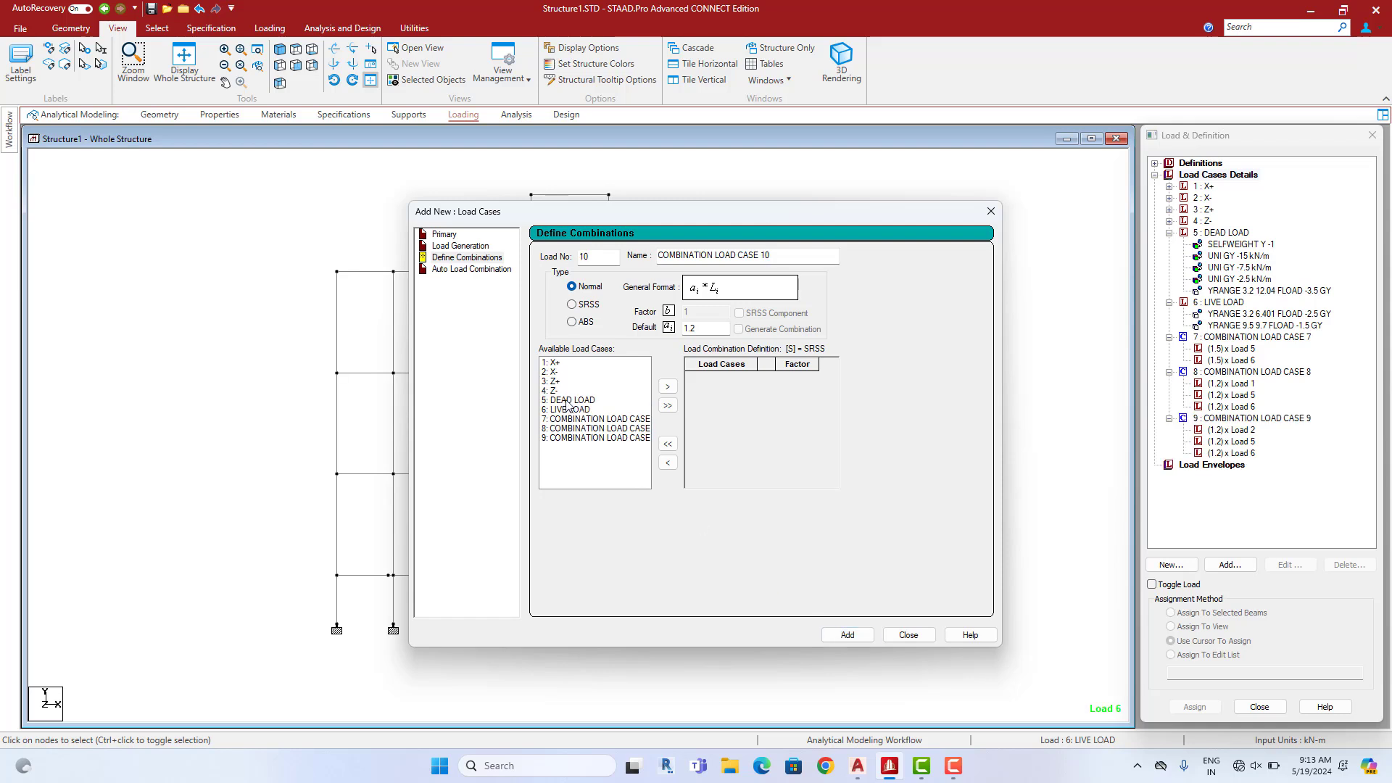
Add a load combination of Z+, DEAD LOAD and LIVE LOAD, each with a factor of 1.2
click(556, 382)
ctrl+click(576, 400)
ctrl+click(581, 410)
click(668, 386)
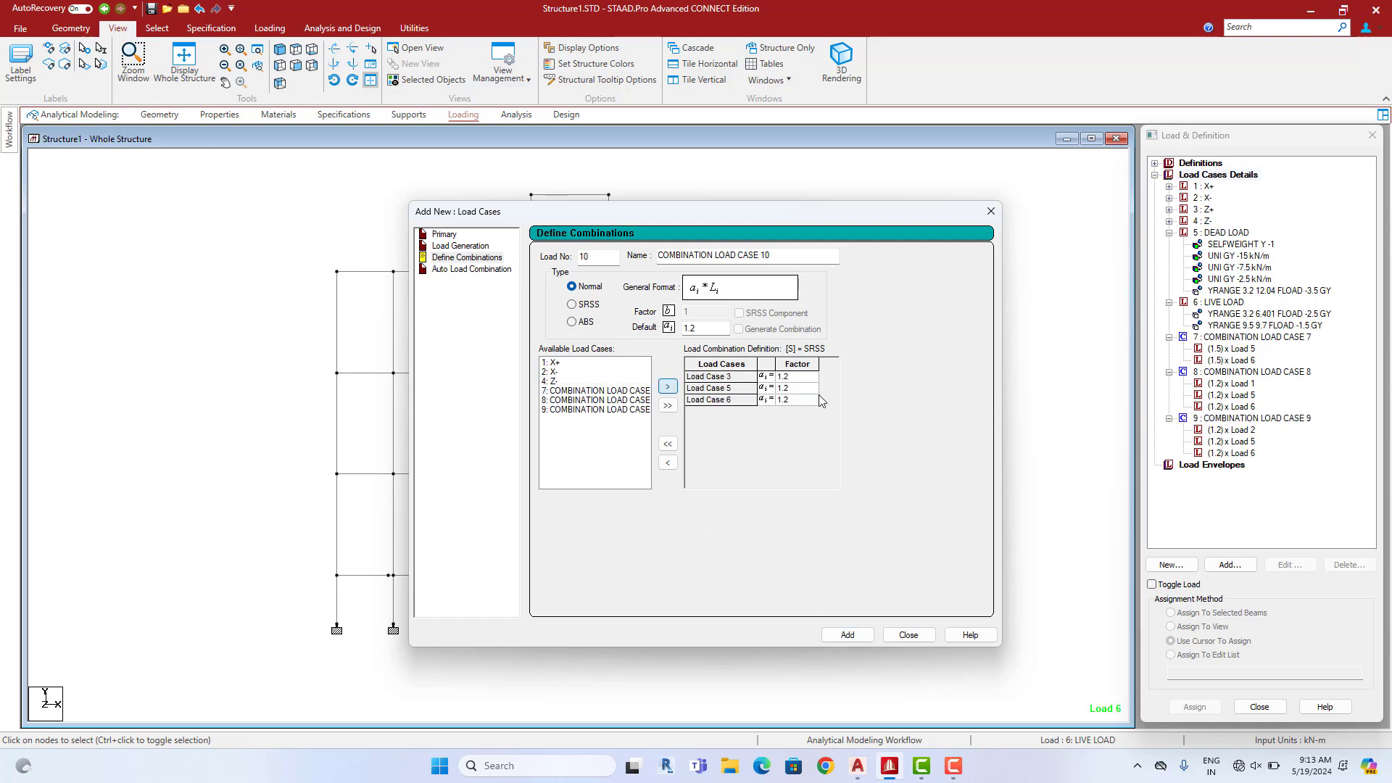
click(847, 636)
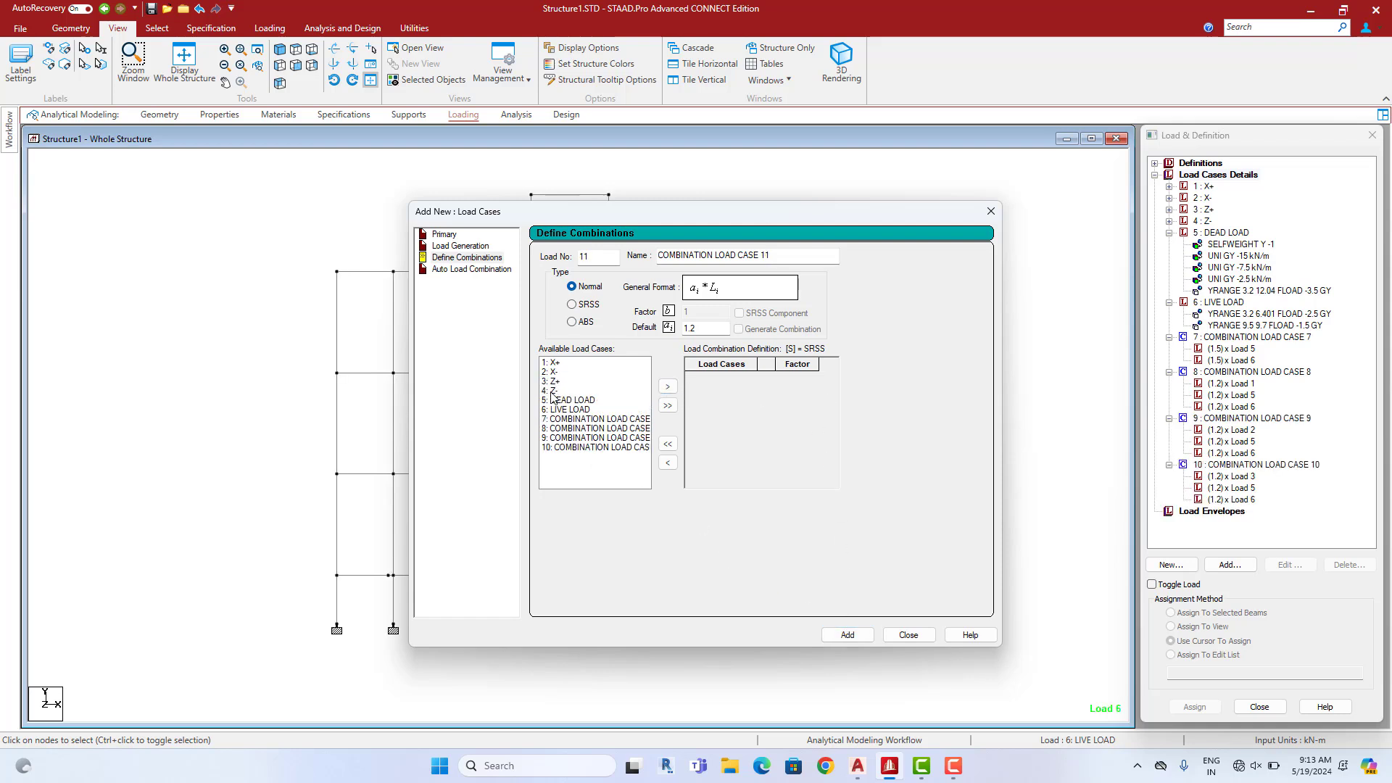
Add a load combination of Z-, DEAD LOAD and LIVE LOAD, each with a factor of 1.2, and finish defining load cases
click(553, 390)
ctrl+click(572, 400)
ctrl+click(570, 410)
click(668, 387)
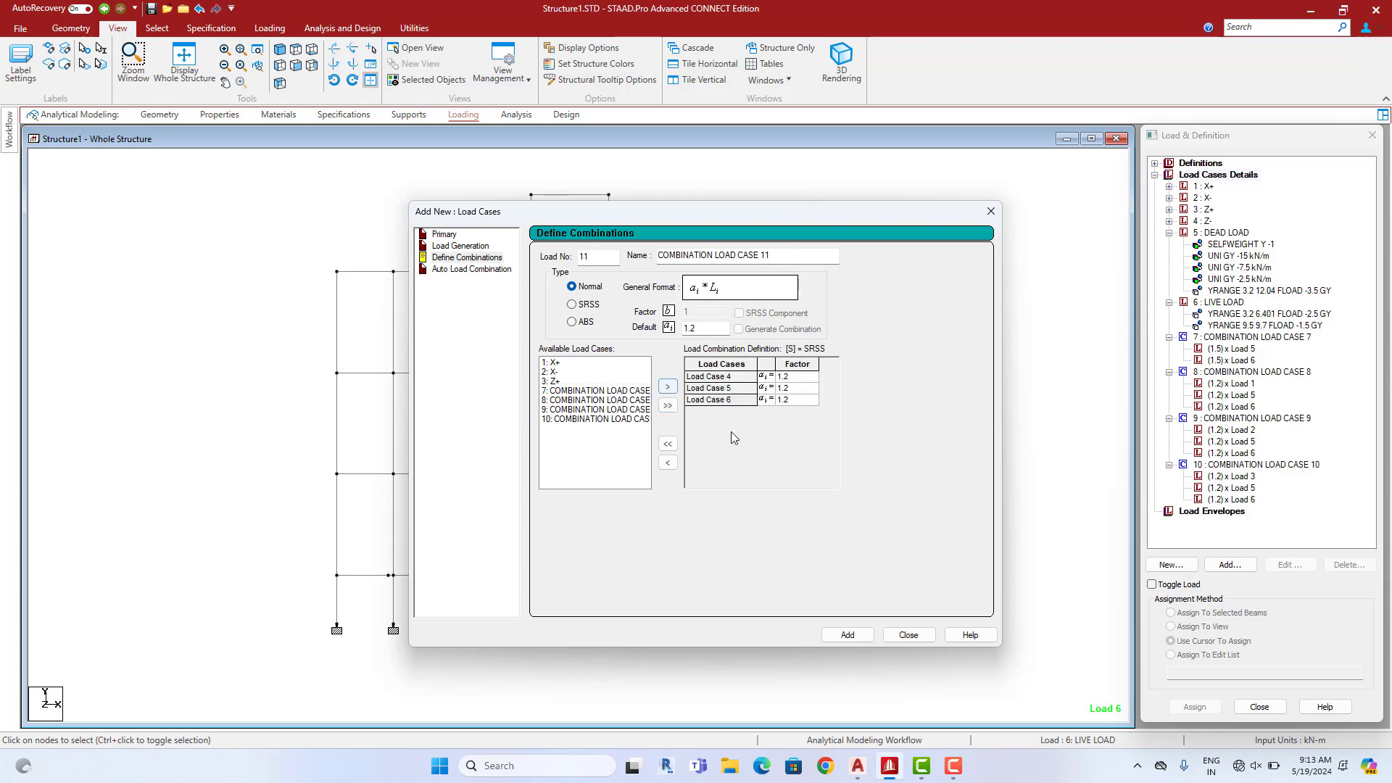
click(845, 636)
click(909, 635)
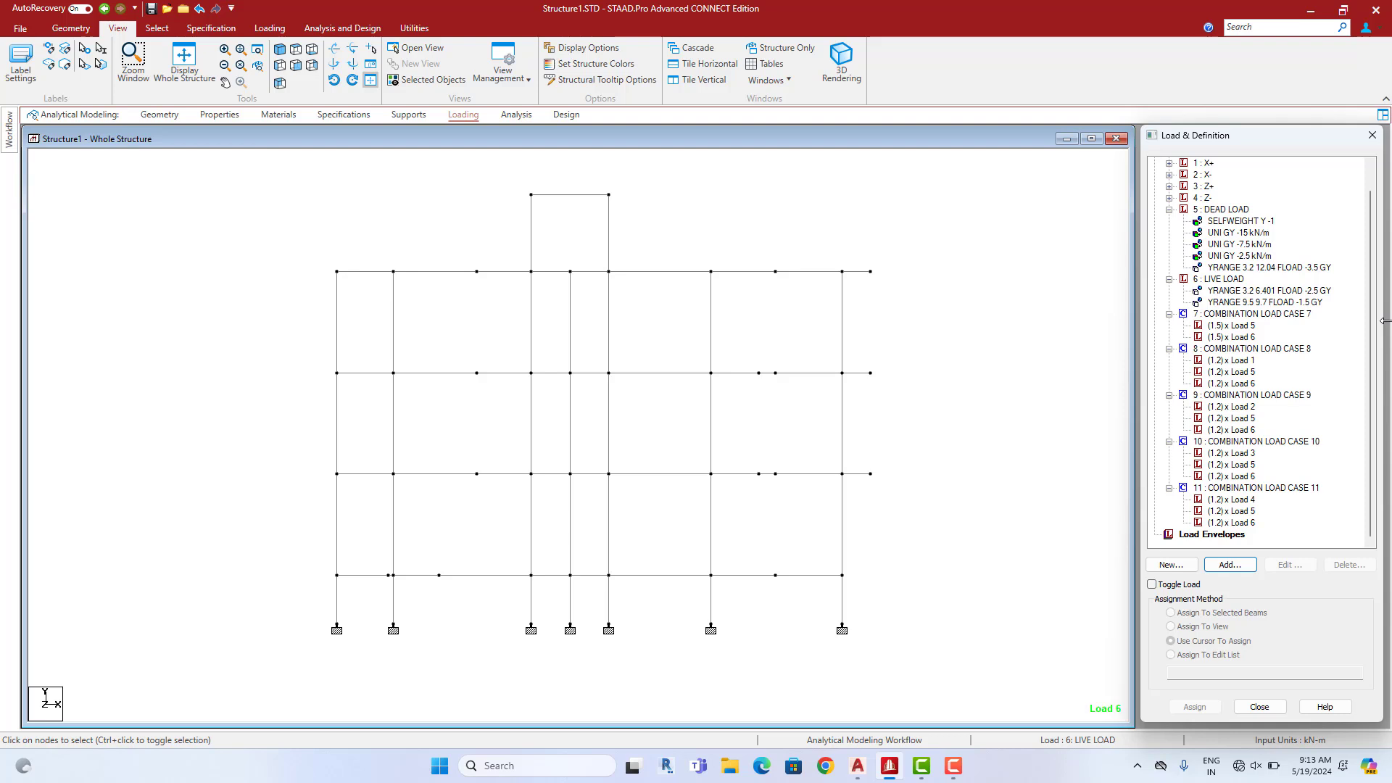
click(1000, 254)
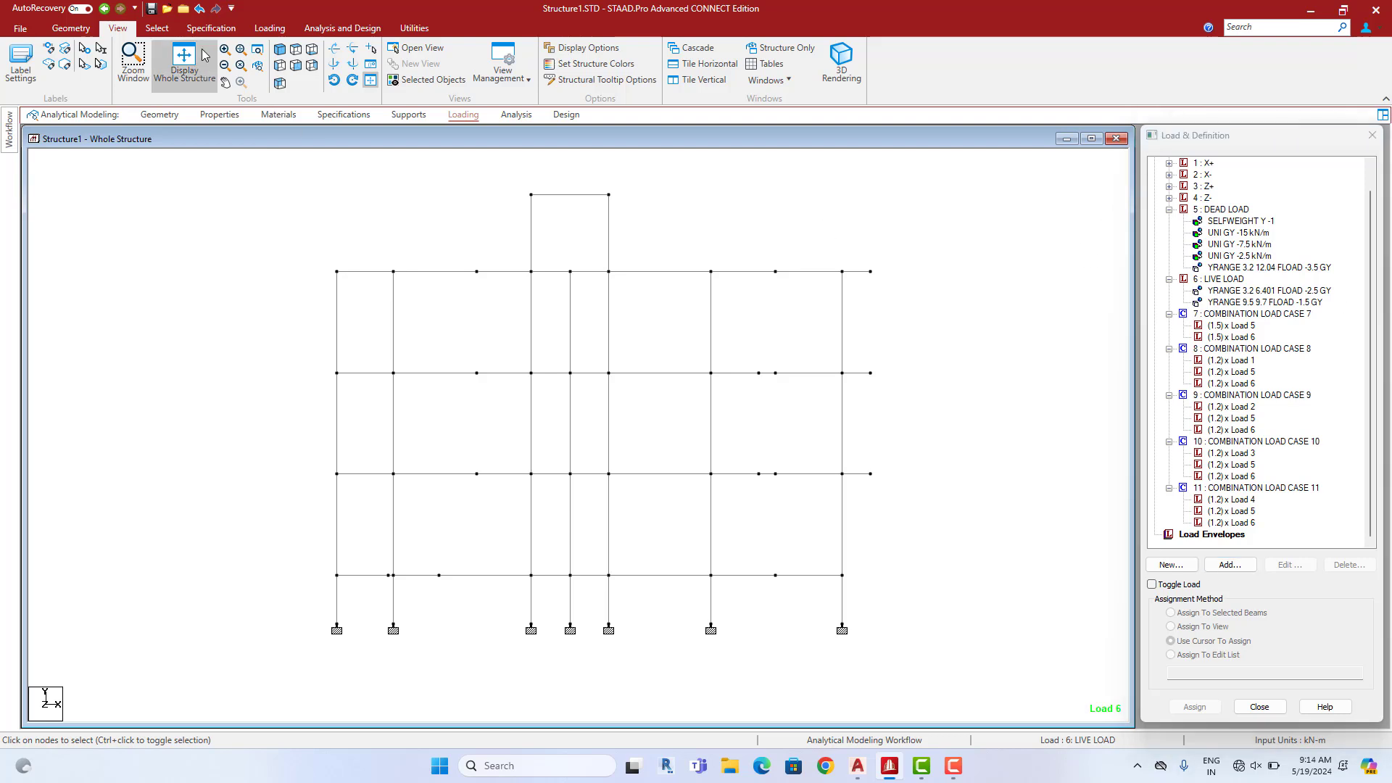
Add a Perform Analysis command with the No Print option
click(317, 27)
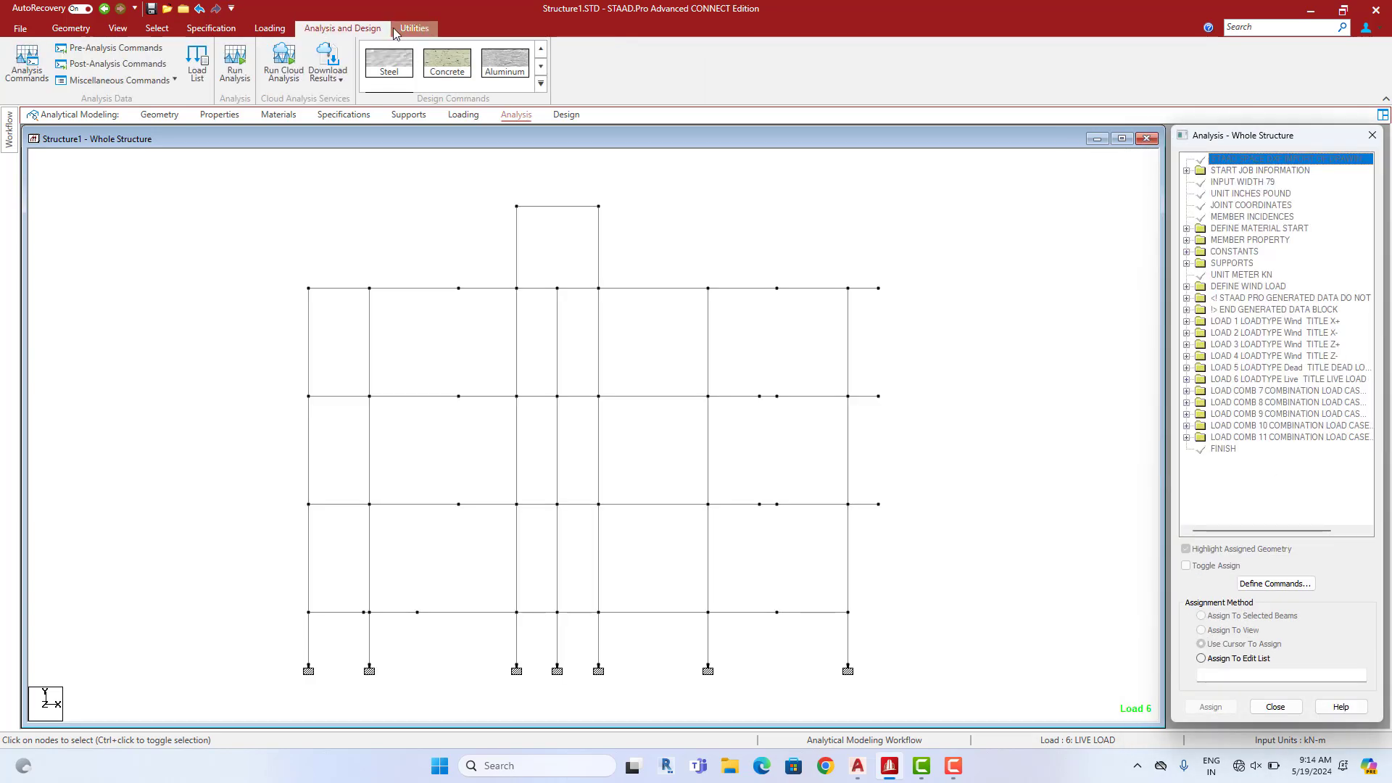
click(36, 81)
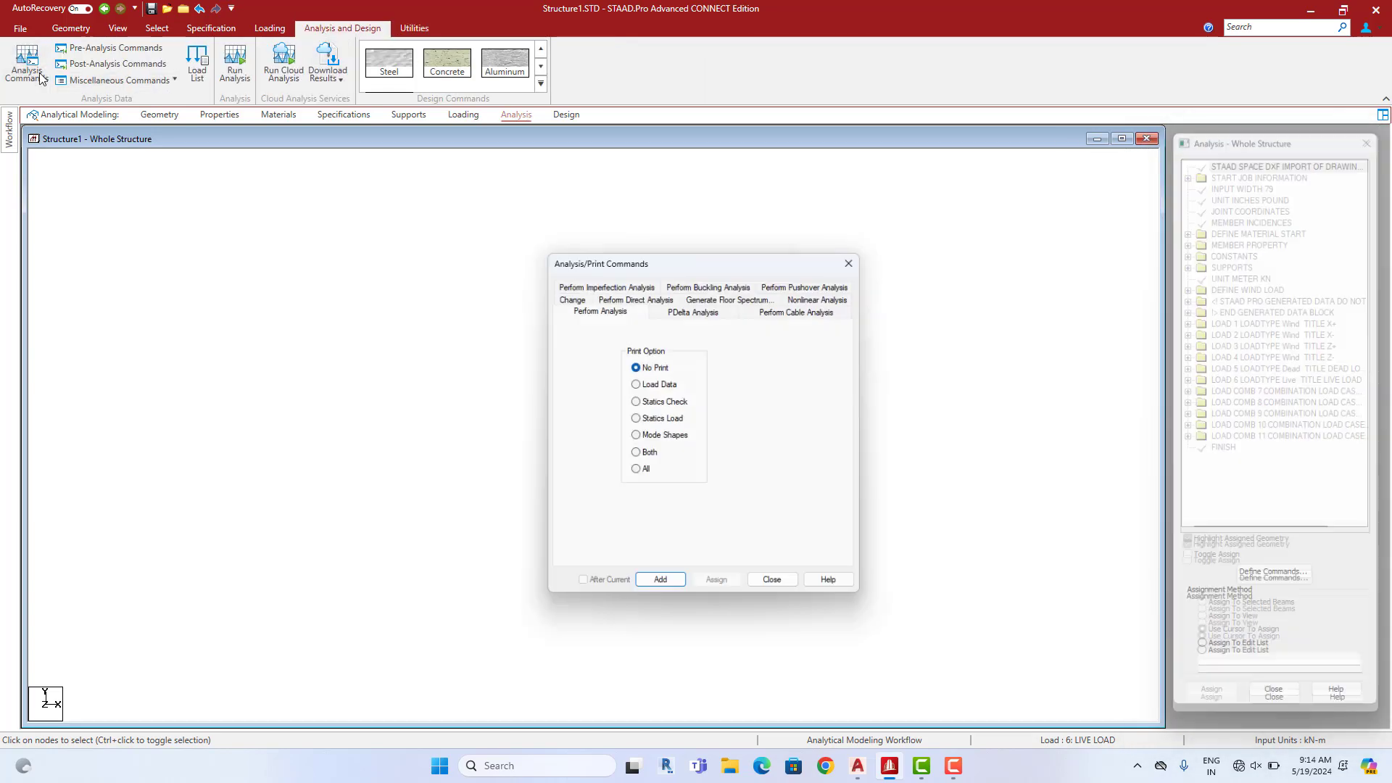
click(661, 587)
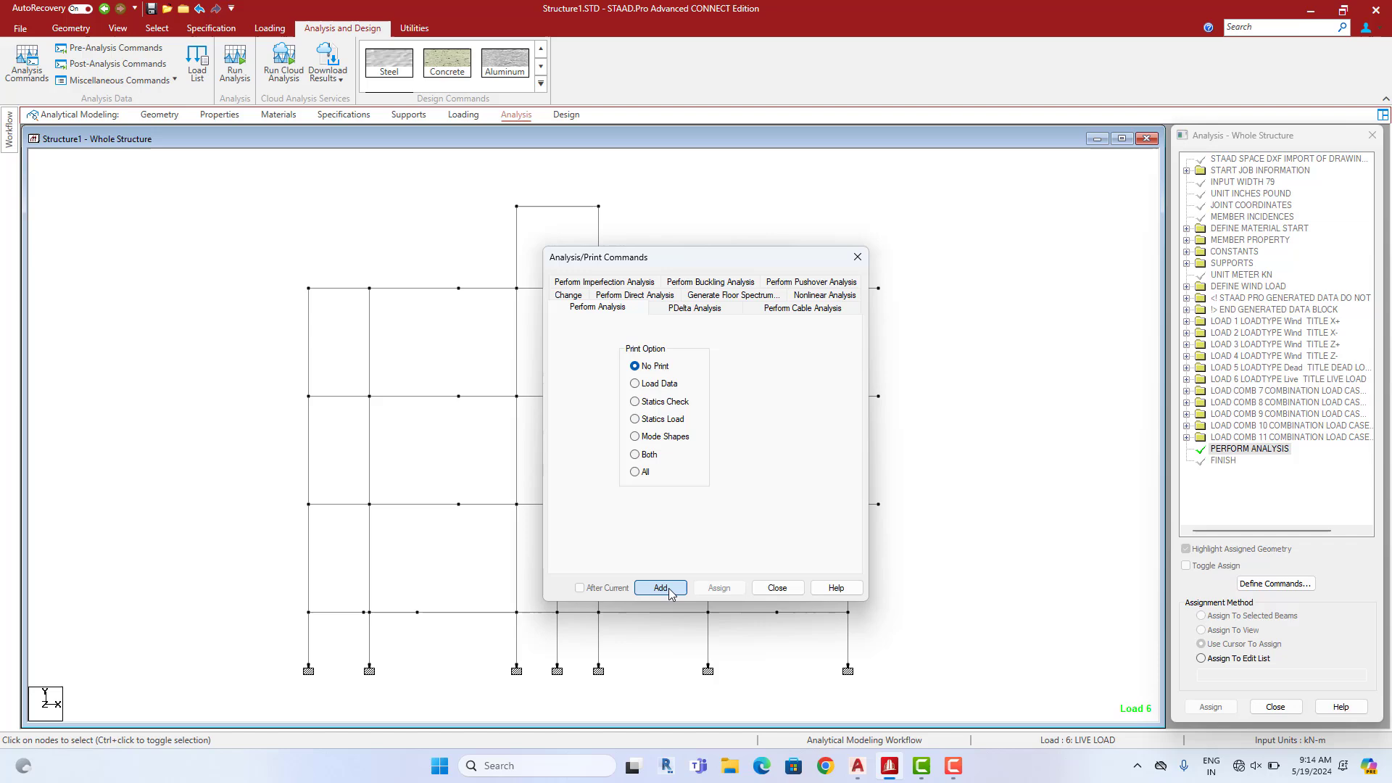
click(777, 587)
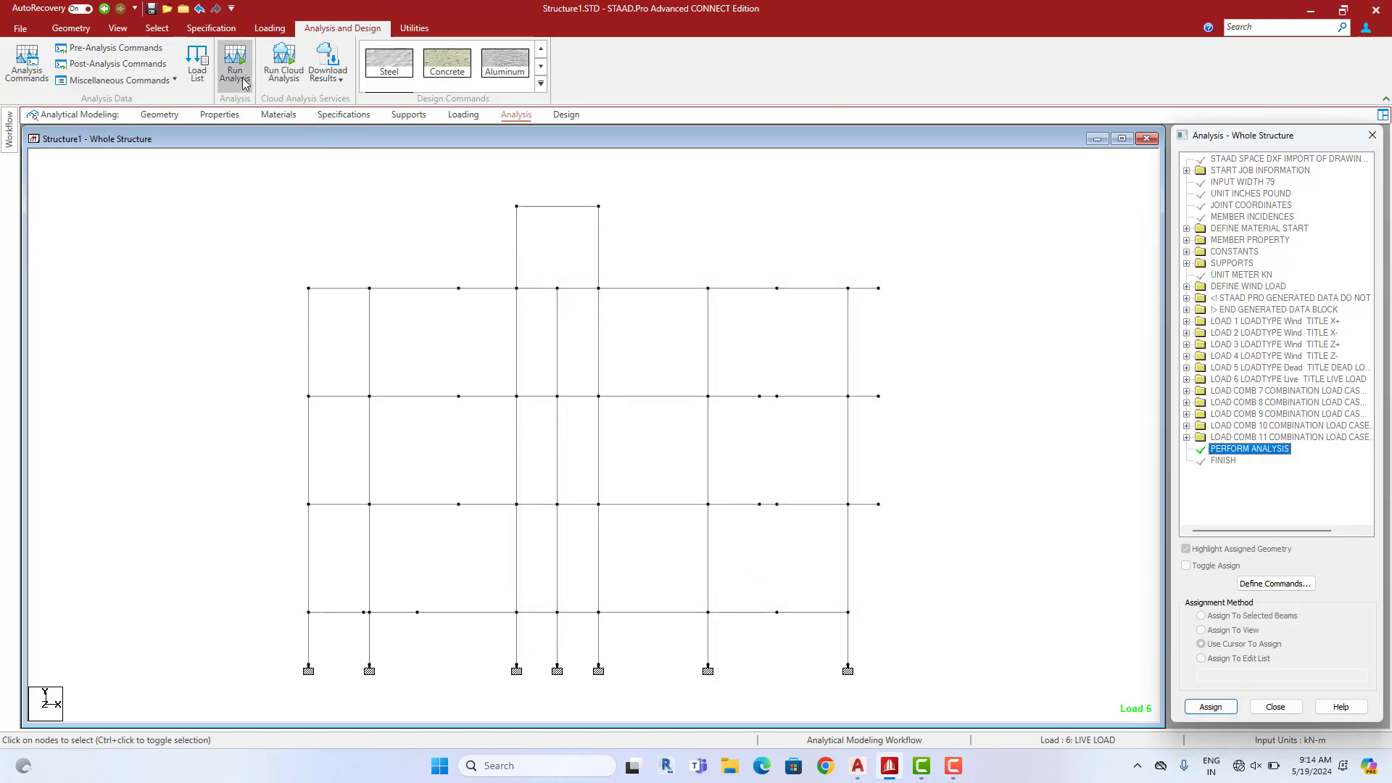
Add a post-analysis Load List command containing all load cases and combinations, 1 to 11
click(116, 65)
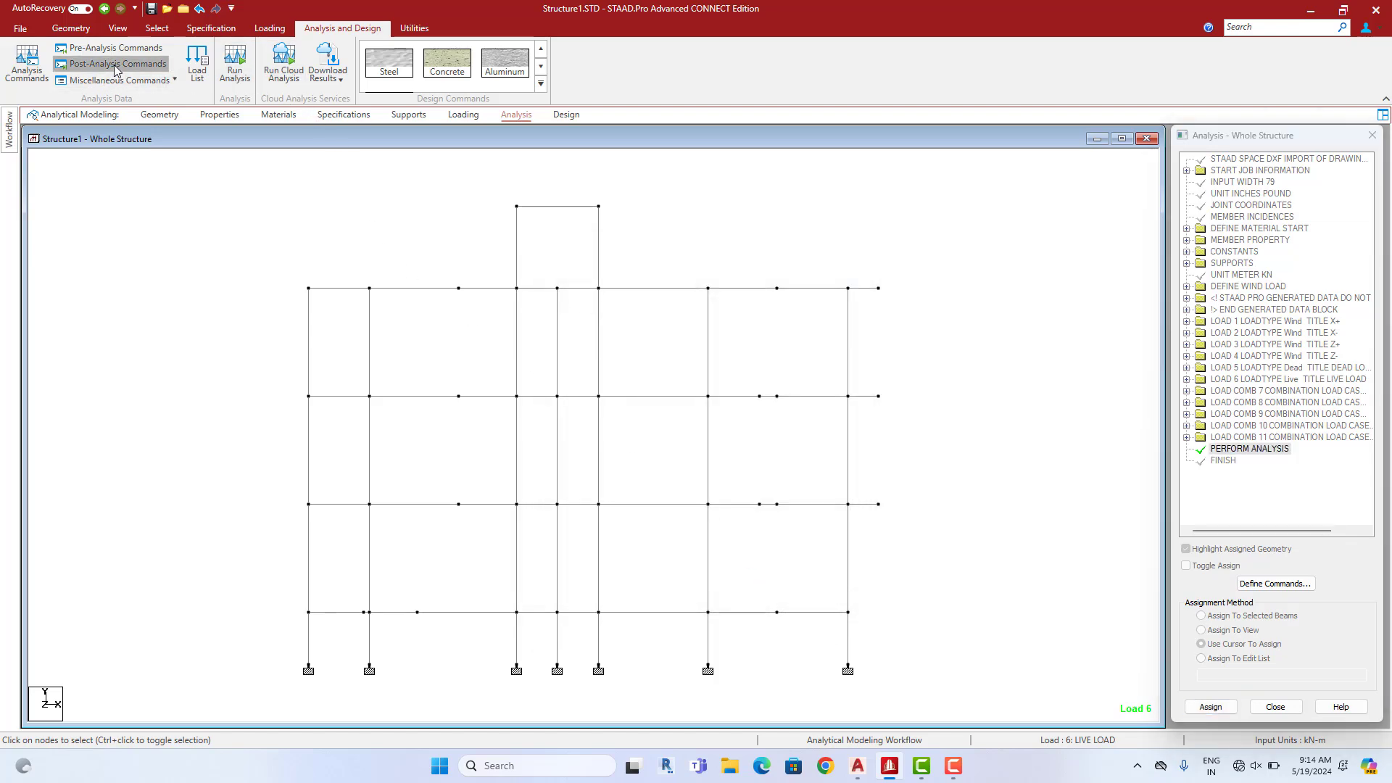
click(1277, 584)
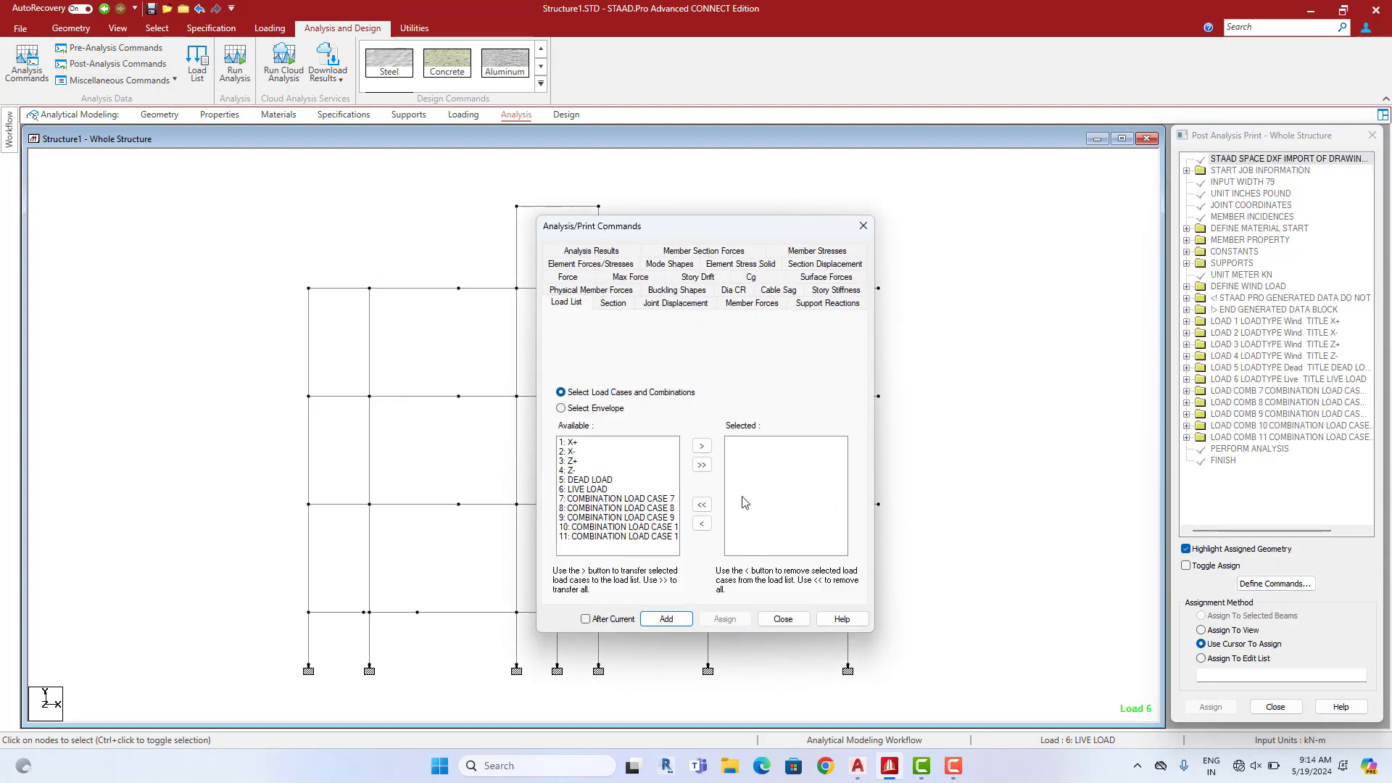
click(701, 465)
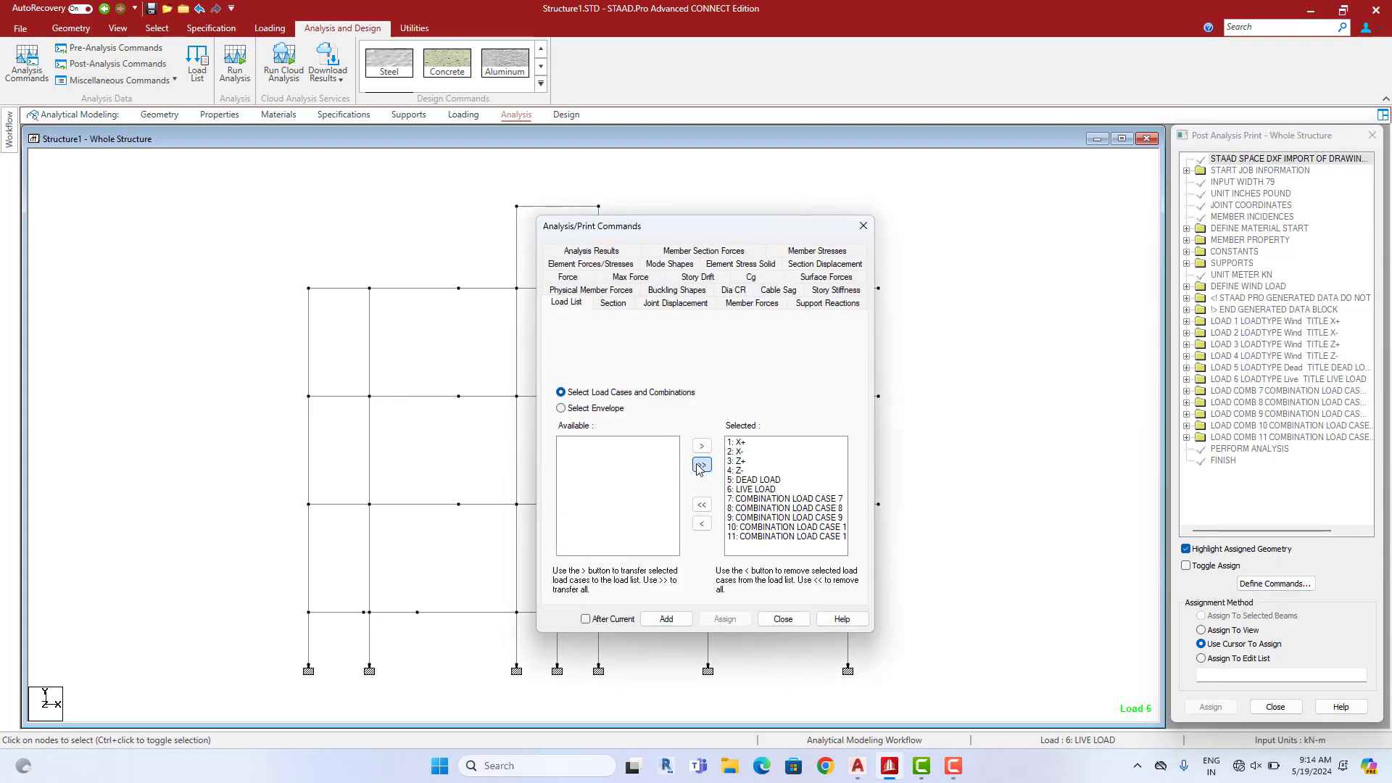
click(673, 618)
Add a Support Reactions print command and assign it to the whole view
click(828, 302)
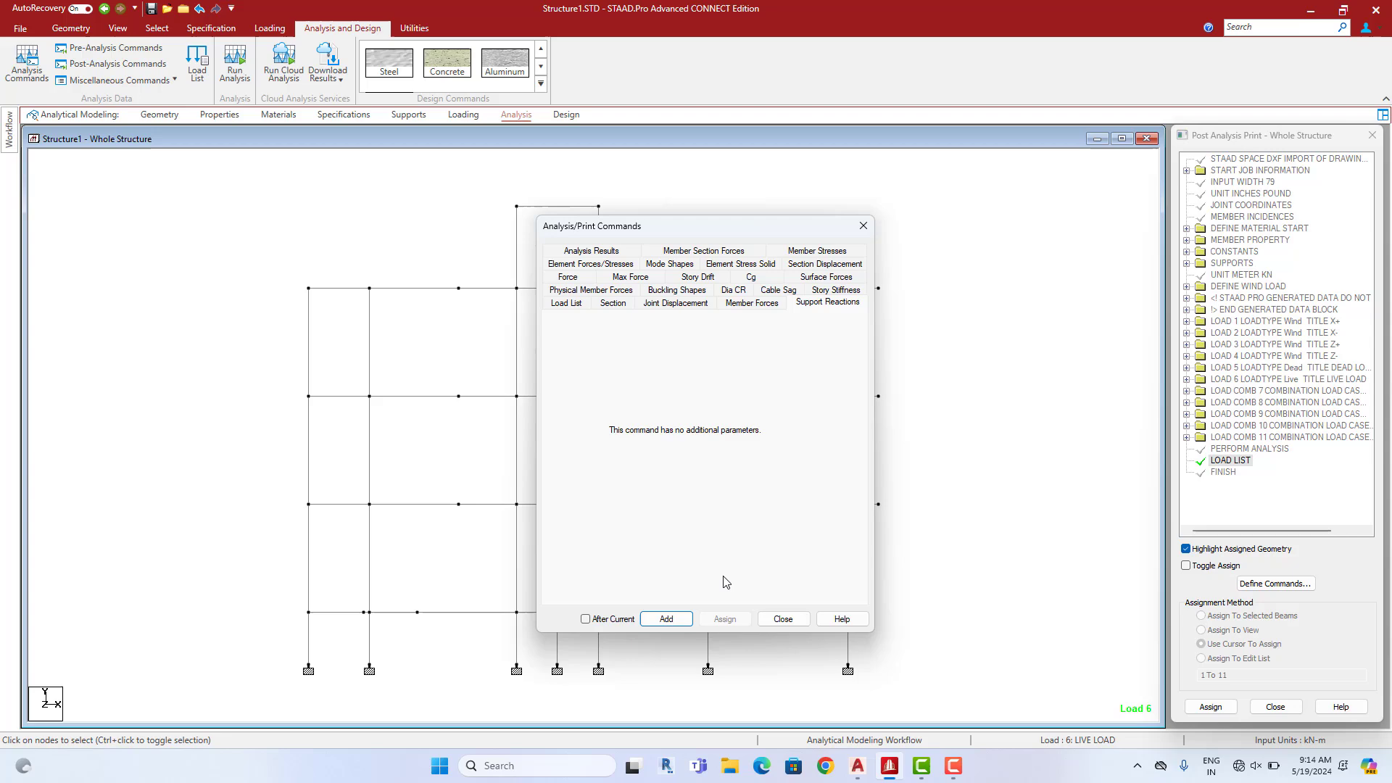
click(666, 619)
click(784, 618)
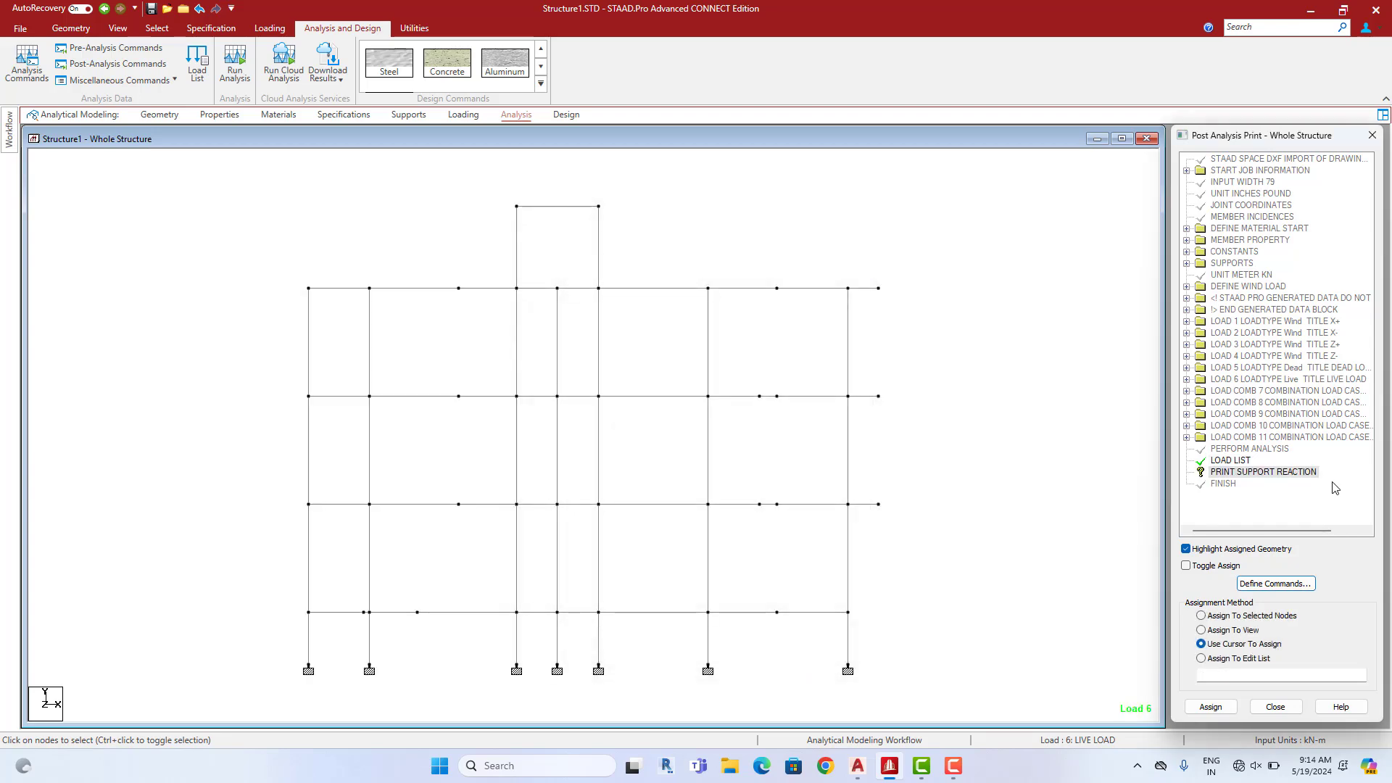
click(1202, 630)
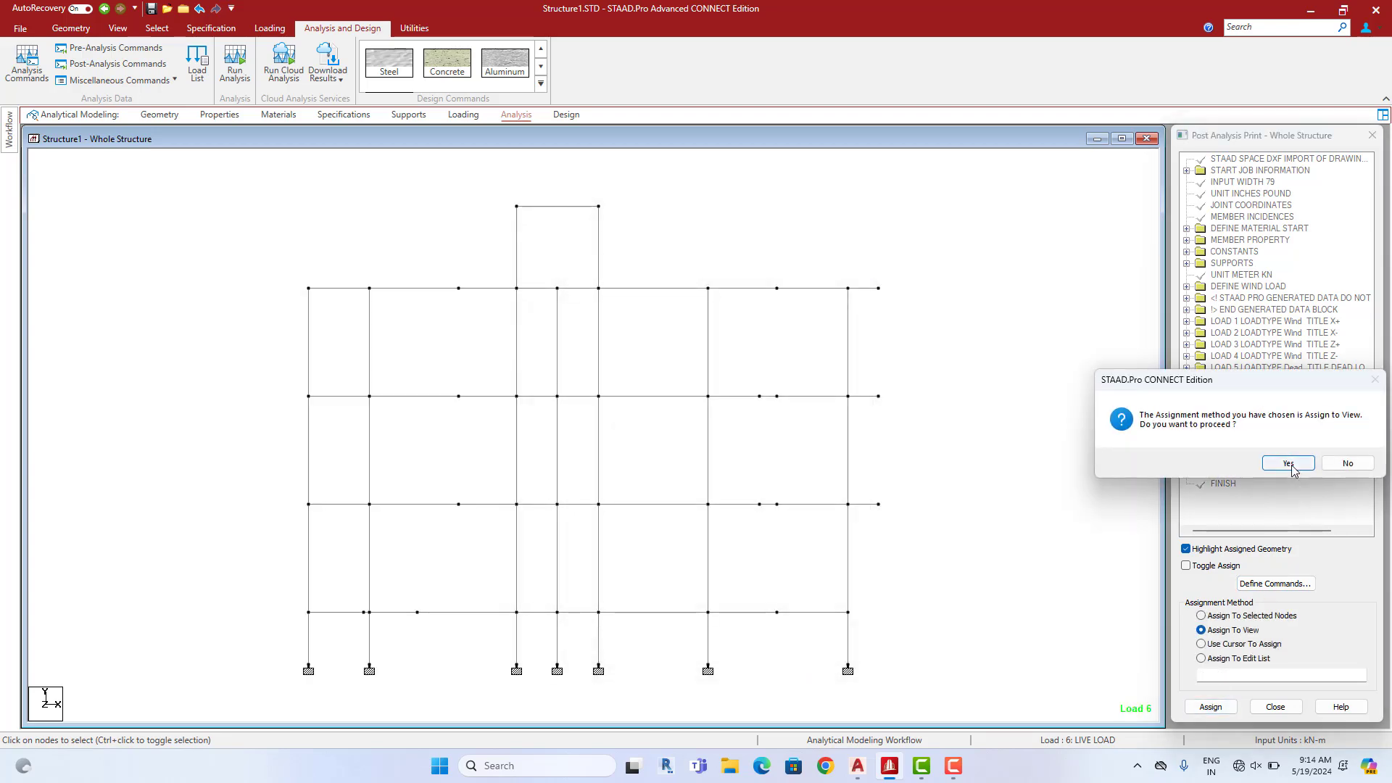
click(1290, 466)
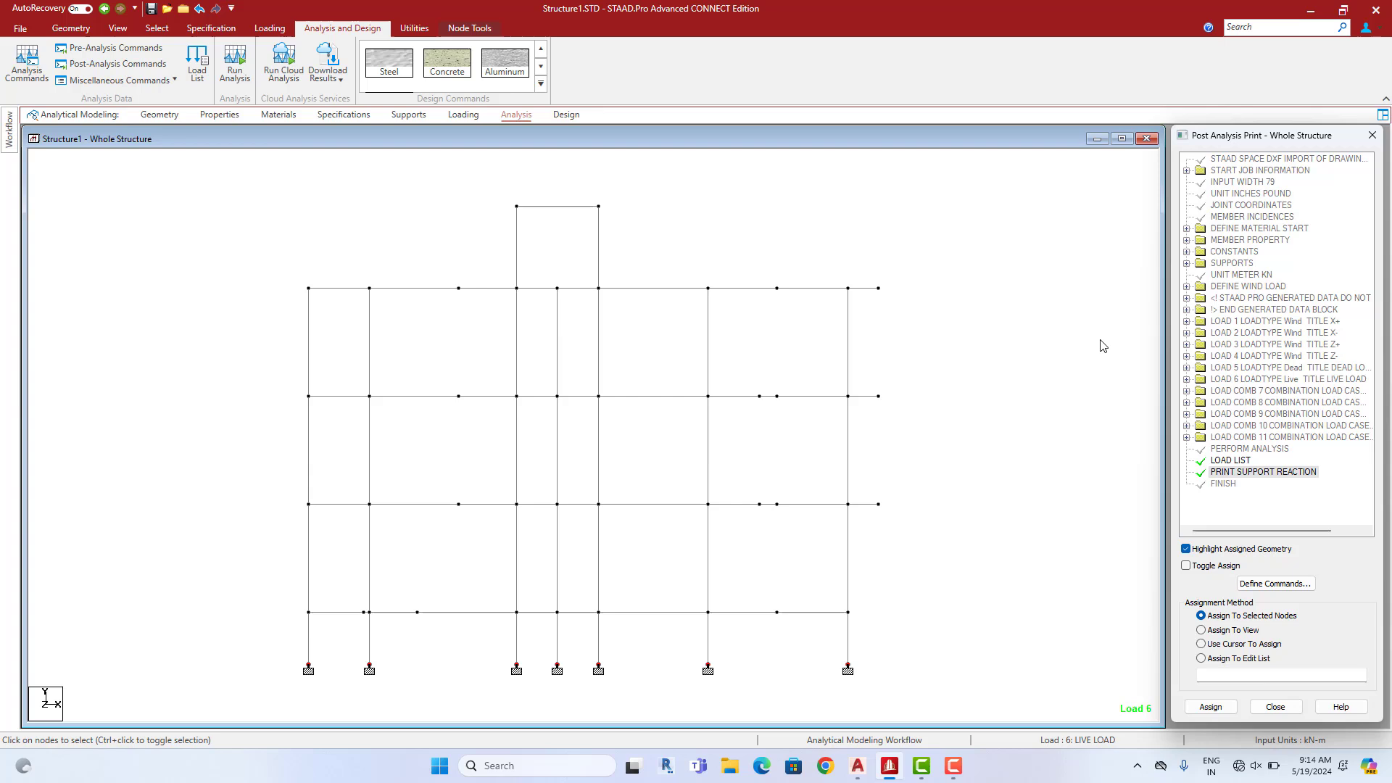
Run the analysis and close its report, staying in modeling mode
click(250, 67)
click(619, 451)
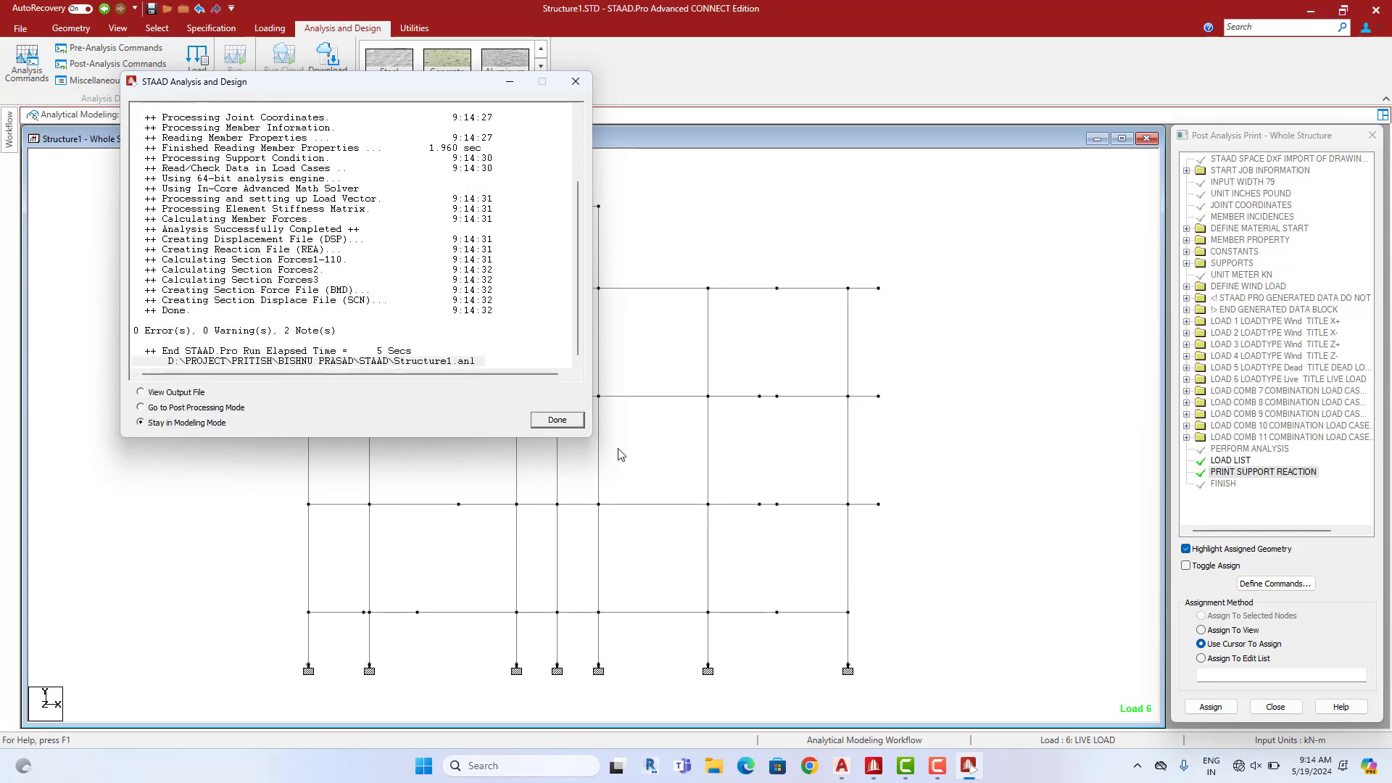
click(564, 423)
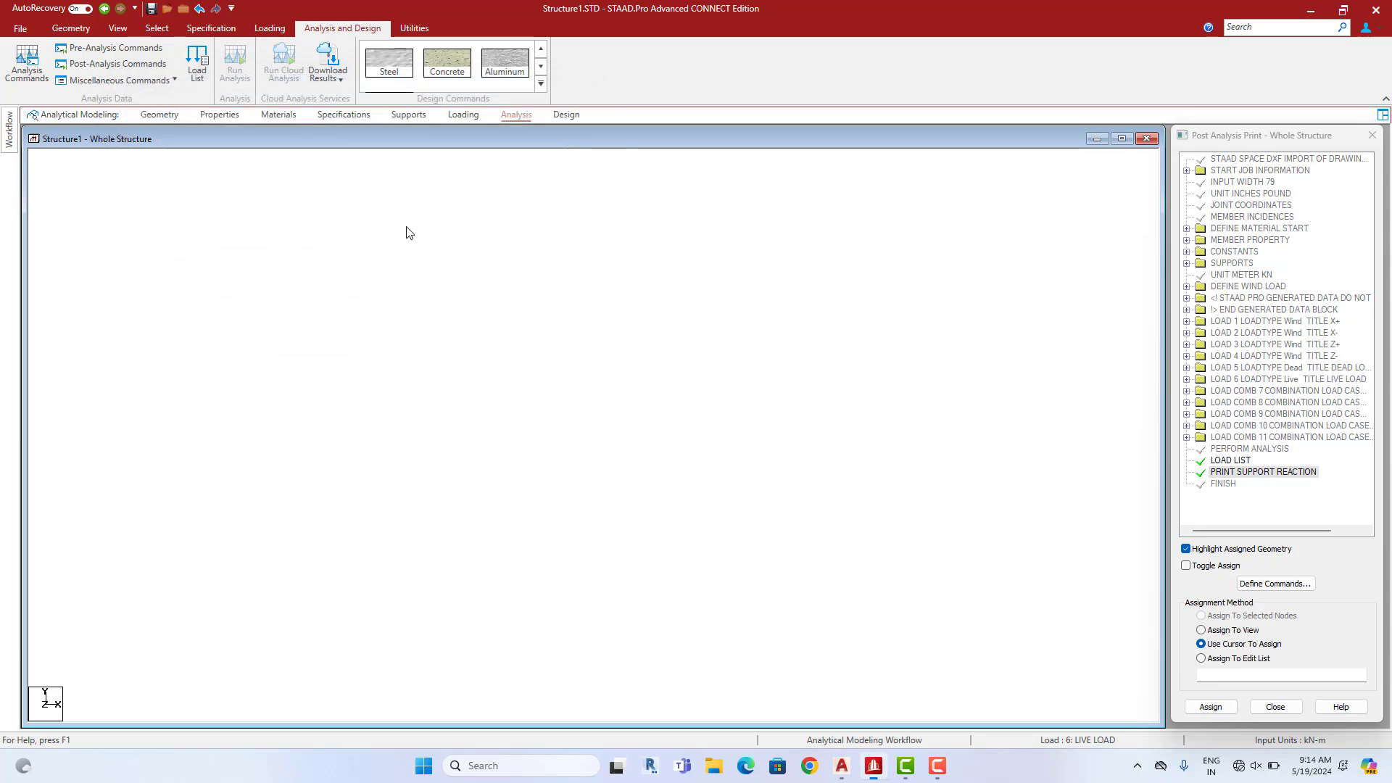
Show the frame in isometric view and inspect the global Y deflection of roof beam 222
click(117, 28)
click(281, 49)
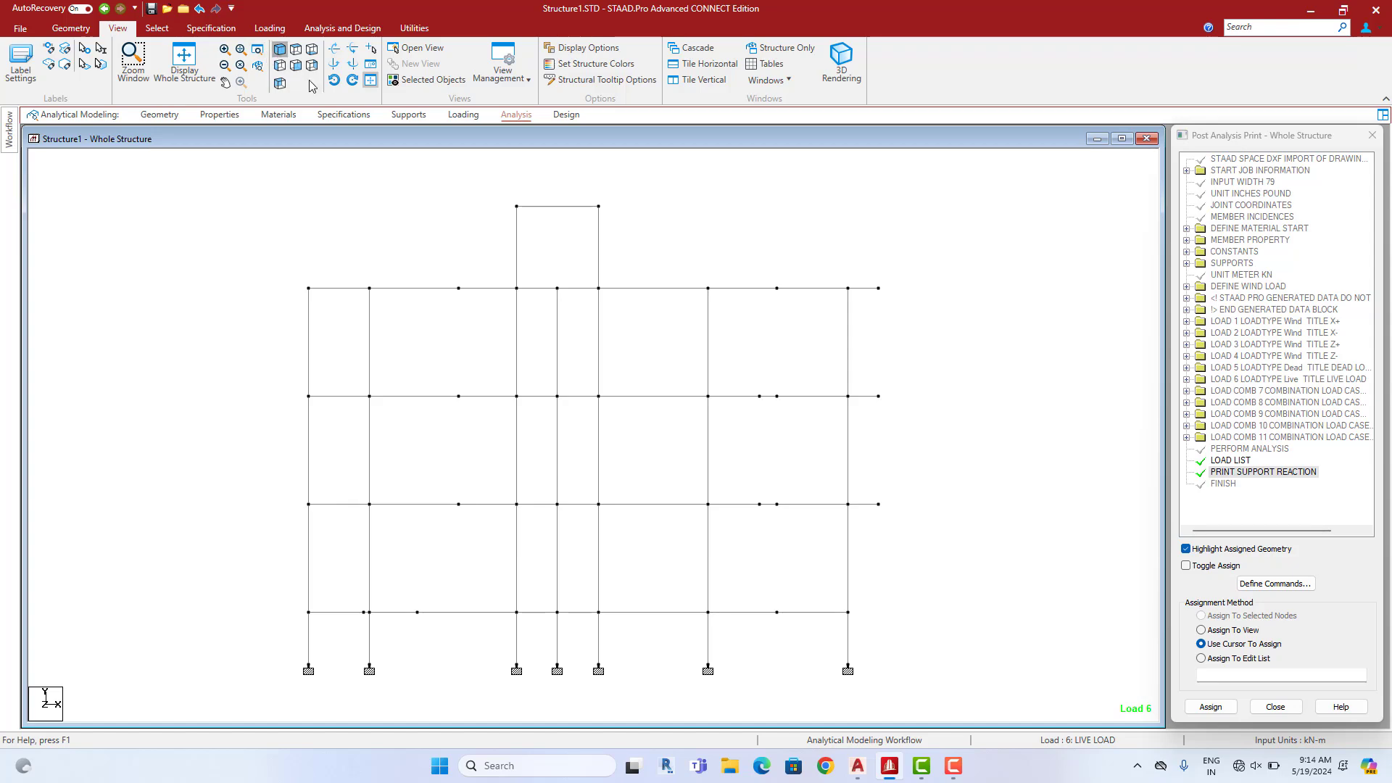
scroll(435, 247, up, 2)
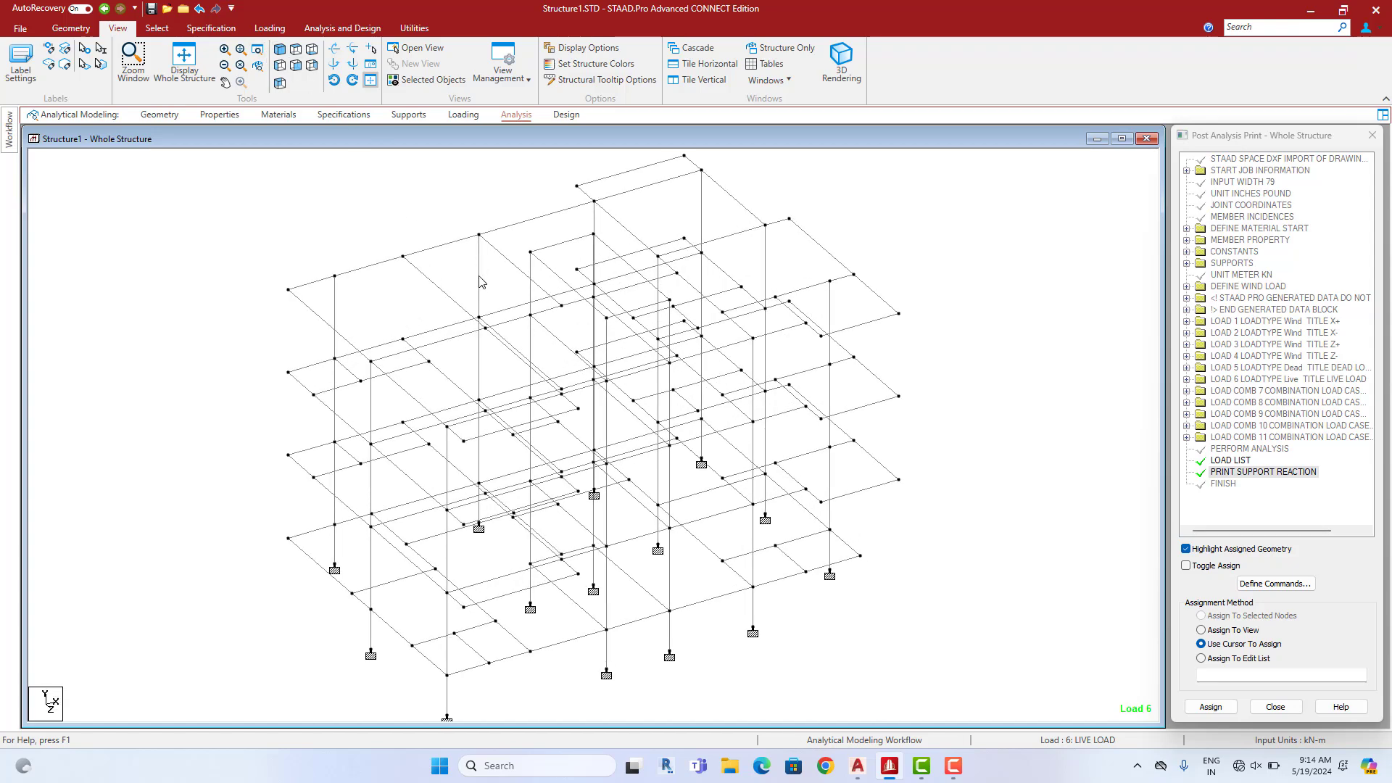
double_click(466, 240)
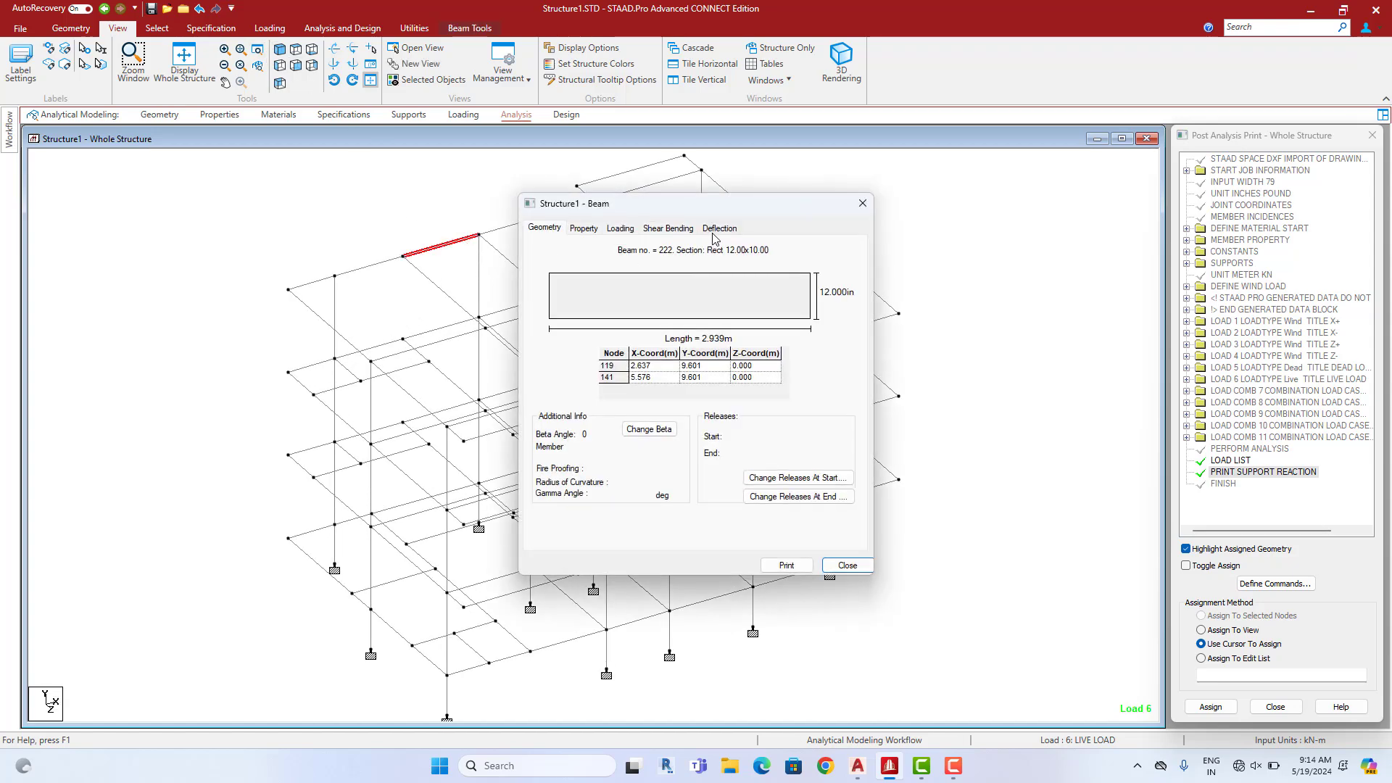
click(718, 229)
click(811, 481)
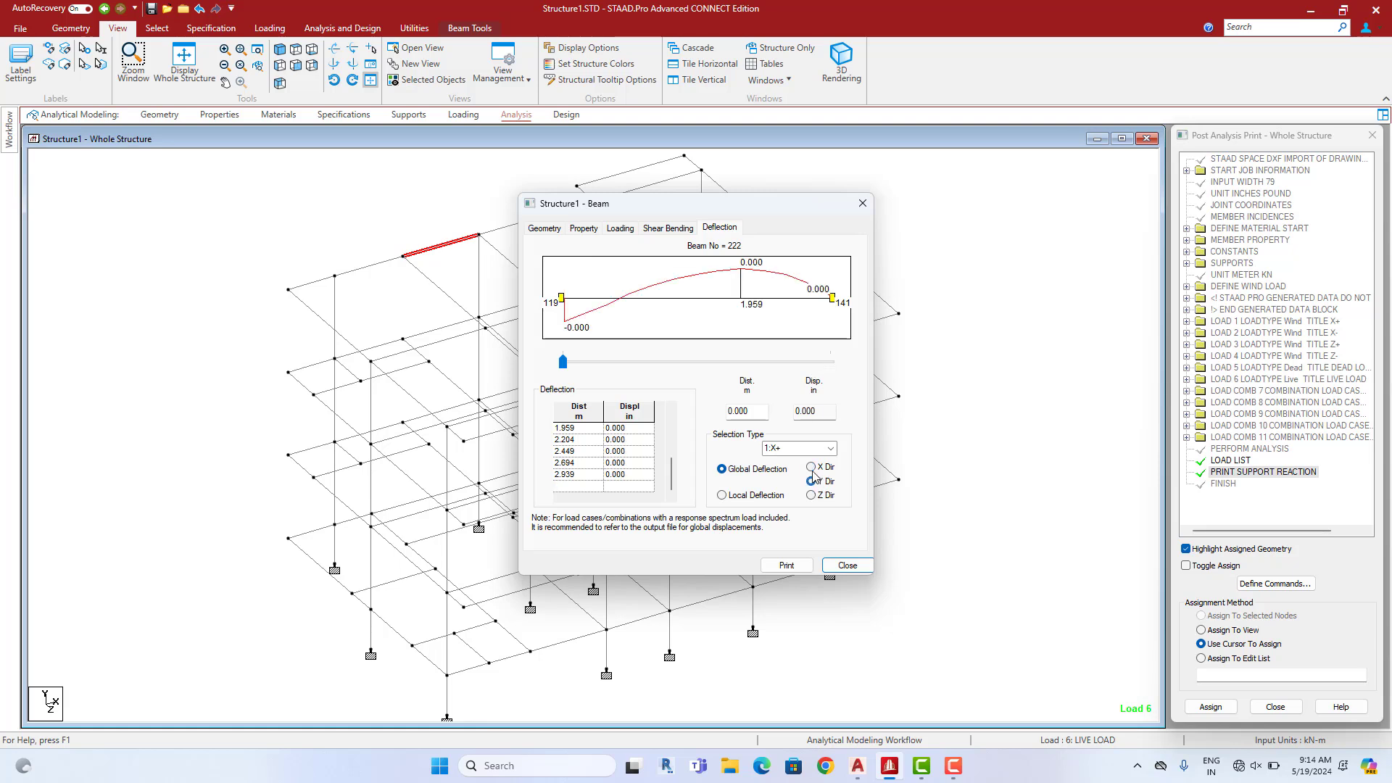
Review beam 222's bending and shear diagrams in both the Y and Z directions, and close its beam details
click(664, 228)
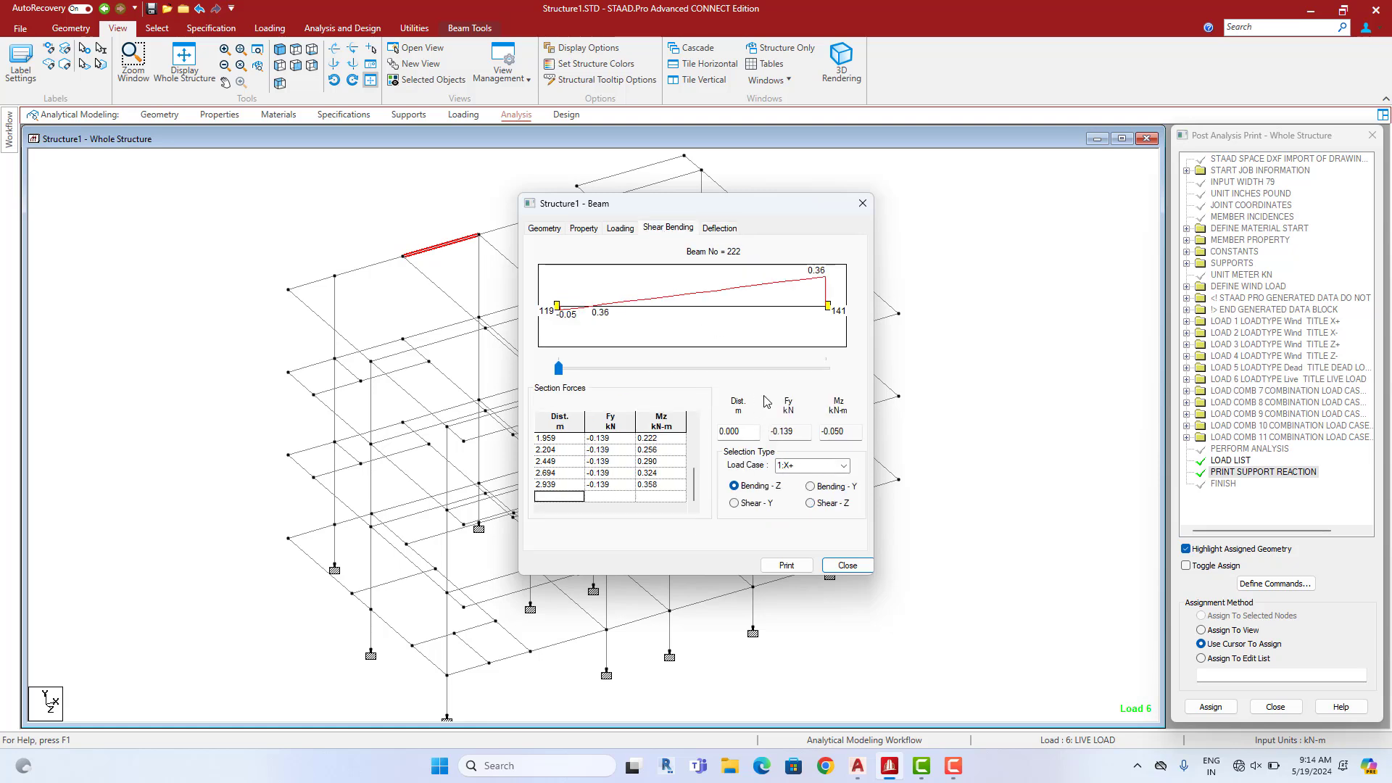
click(749, 504)
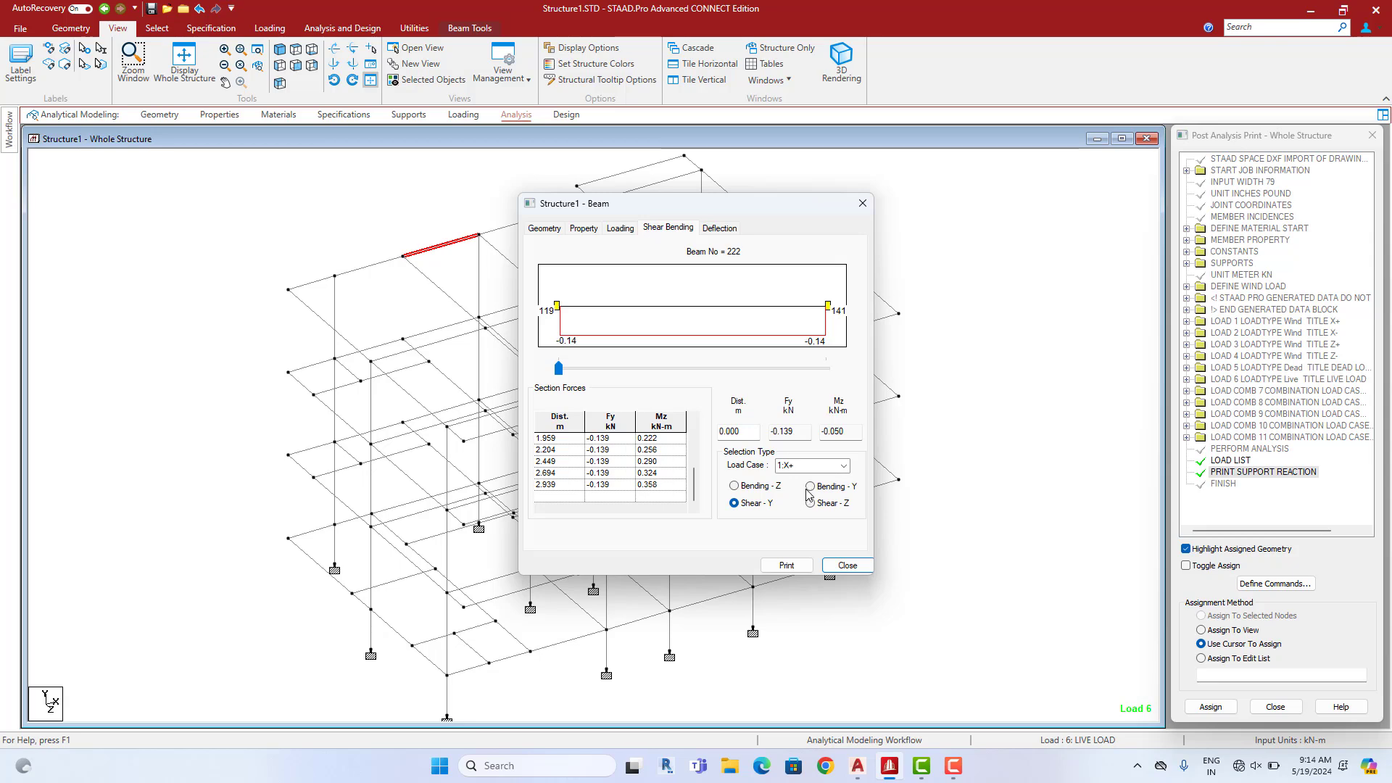
click(813, 487)
click(811, 503)
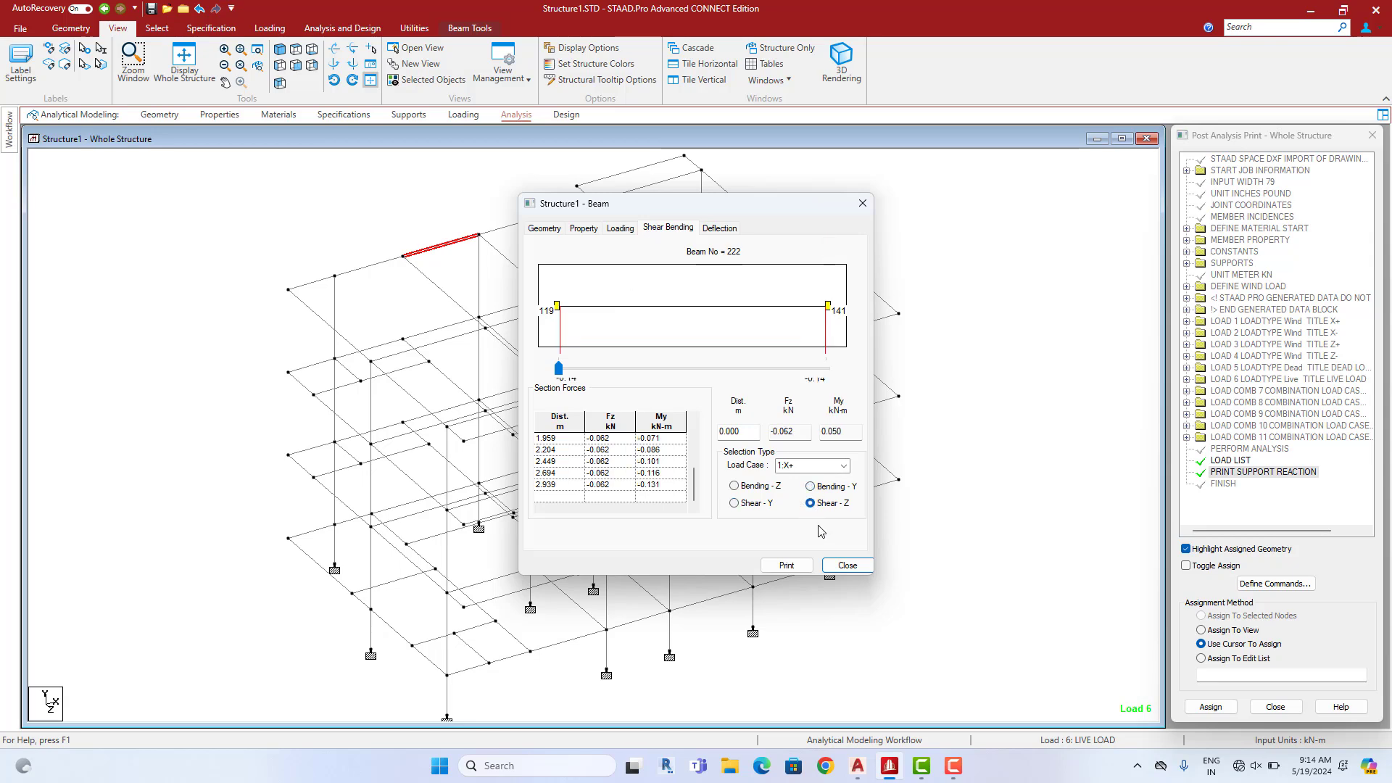
click(841, 567)
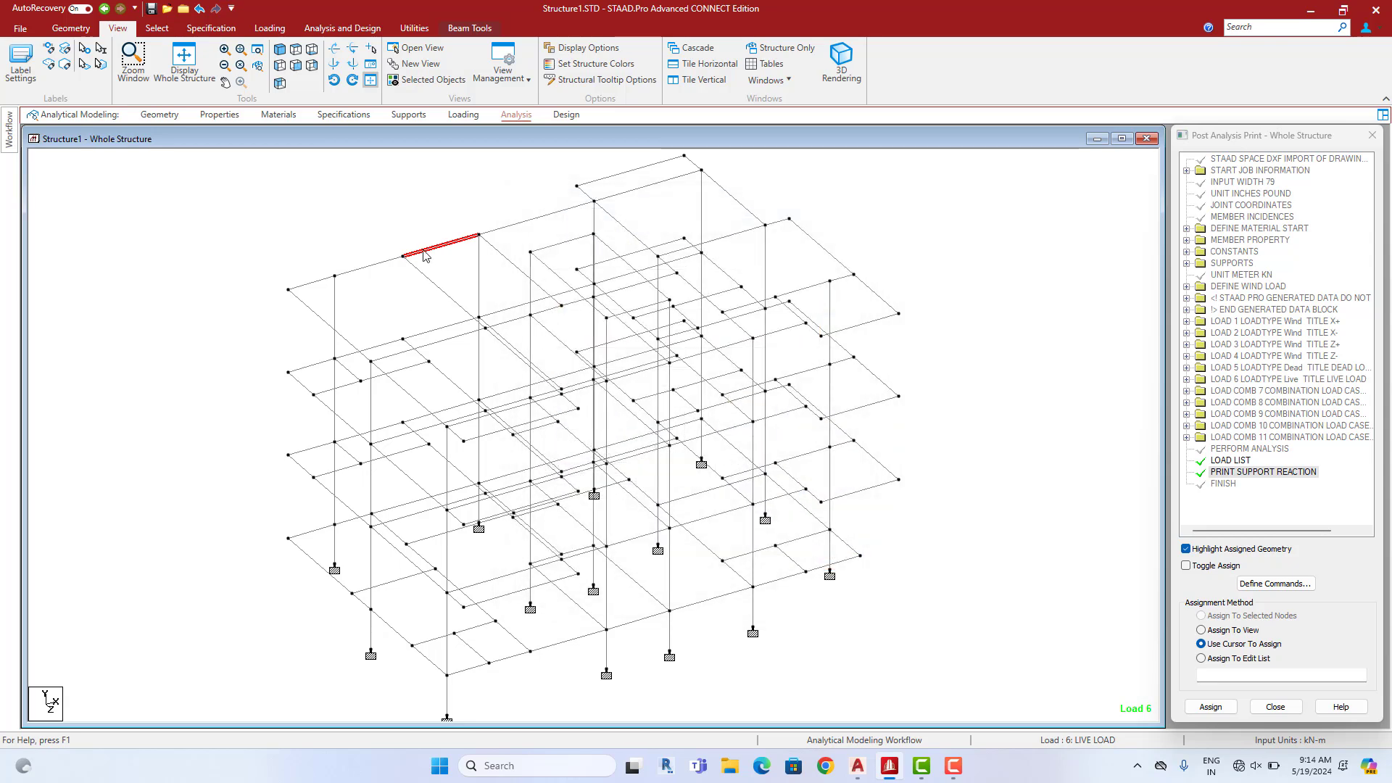
Inspect the global X and Y deflection of top-storey column 266 and close its details
double_click(482, 281)
click(720, 227)
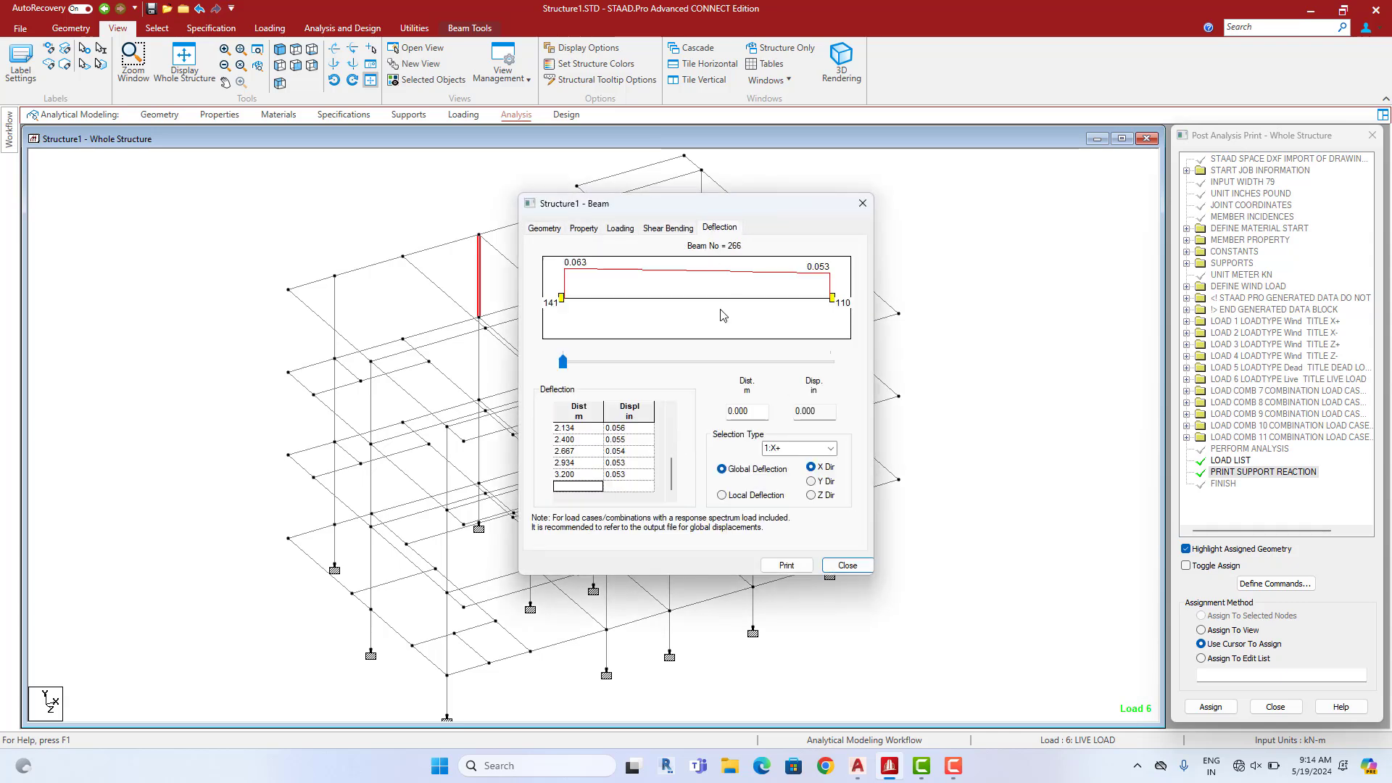
click(812, 481)
click(668, 227)
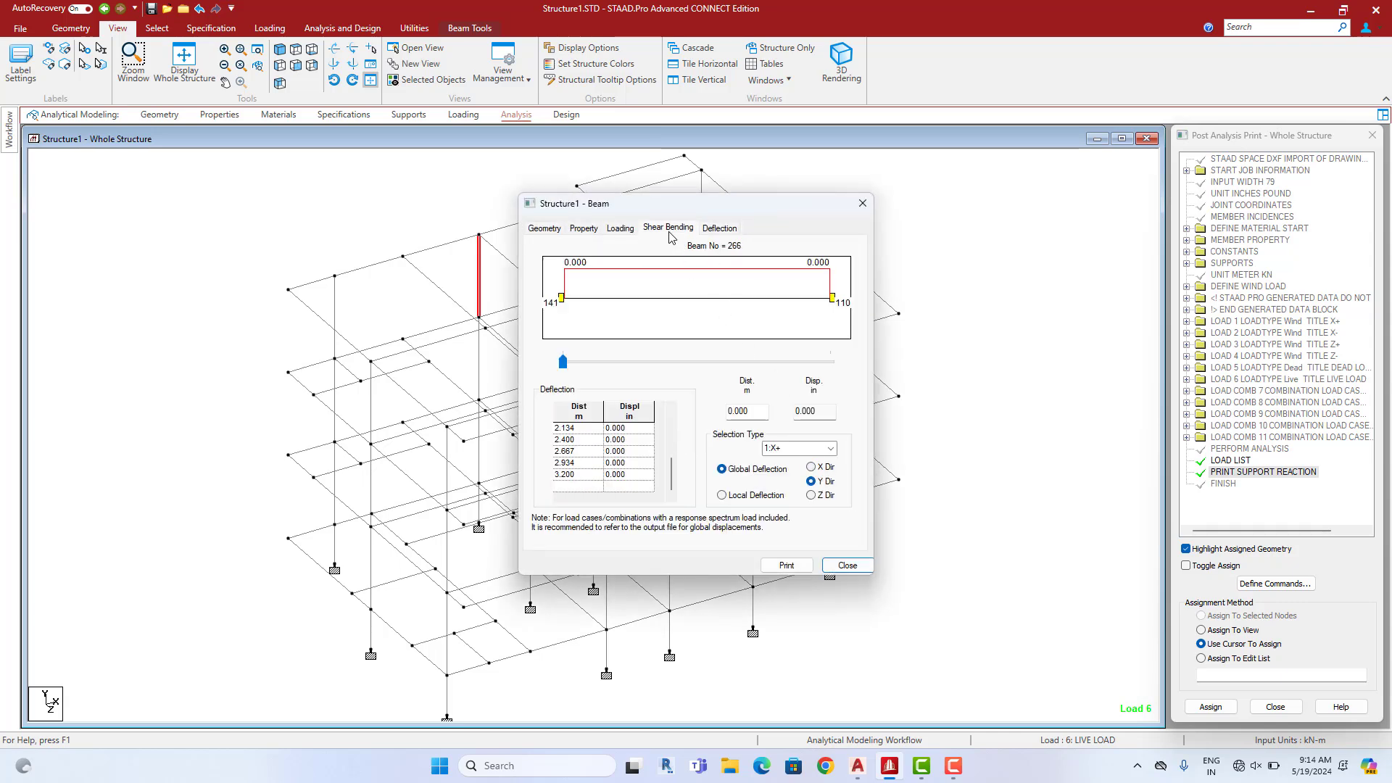
click(862, 203)
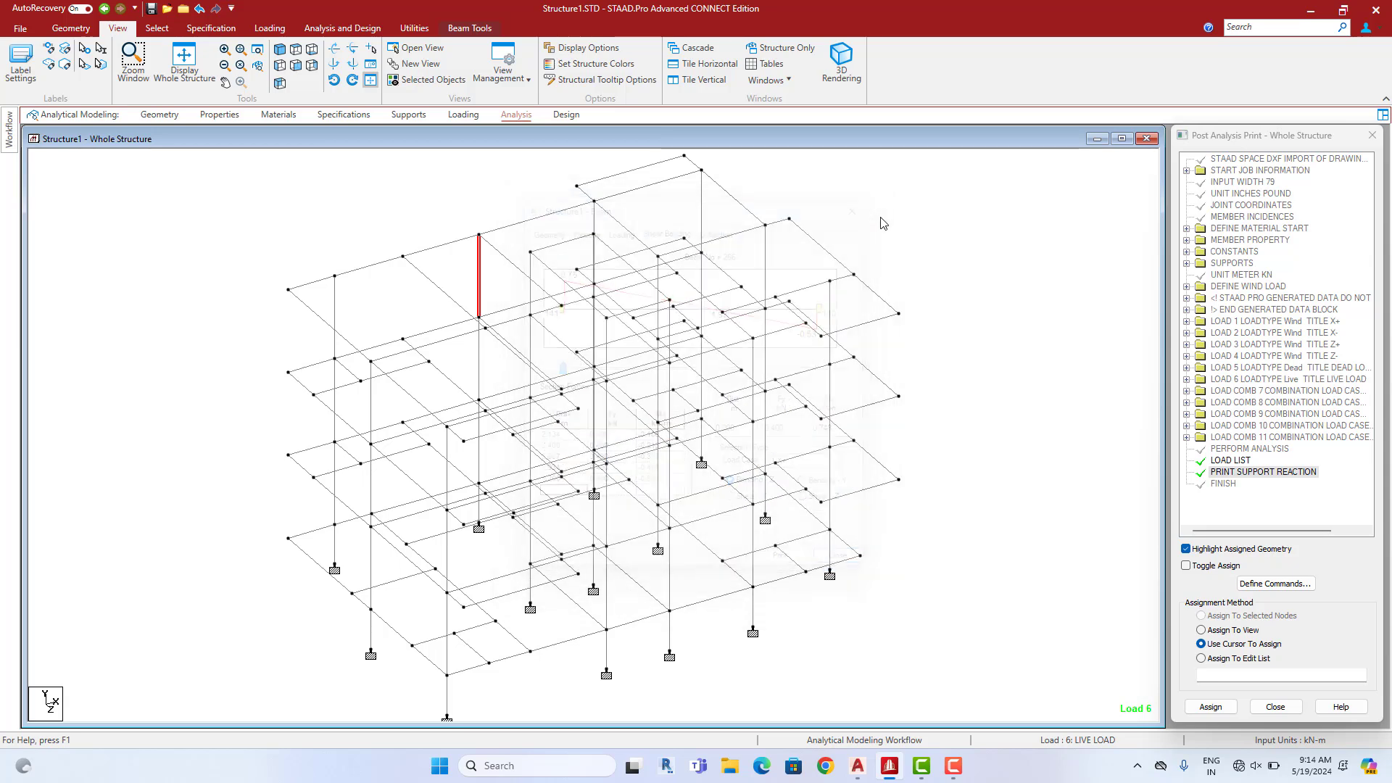
Inspect the deflection of lowest-level beam 151 and close its details
double_click(834, 539)
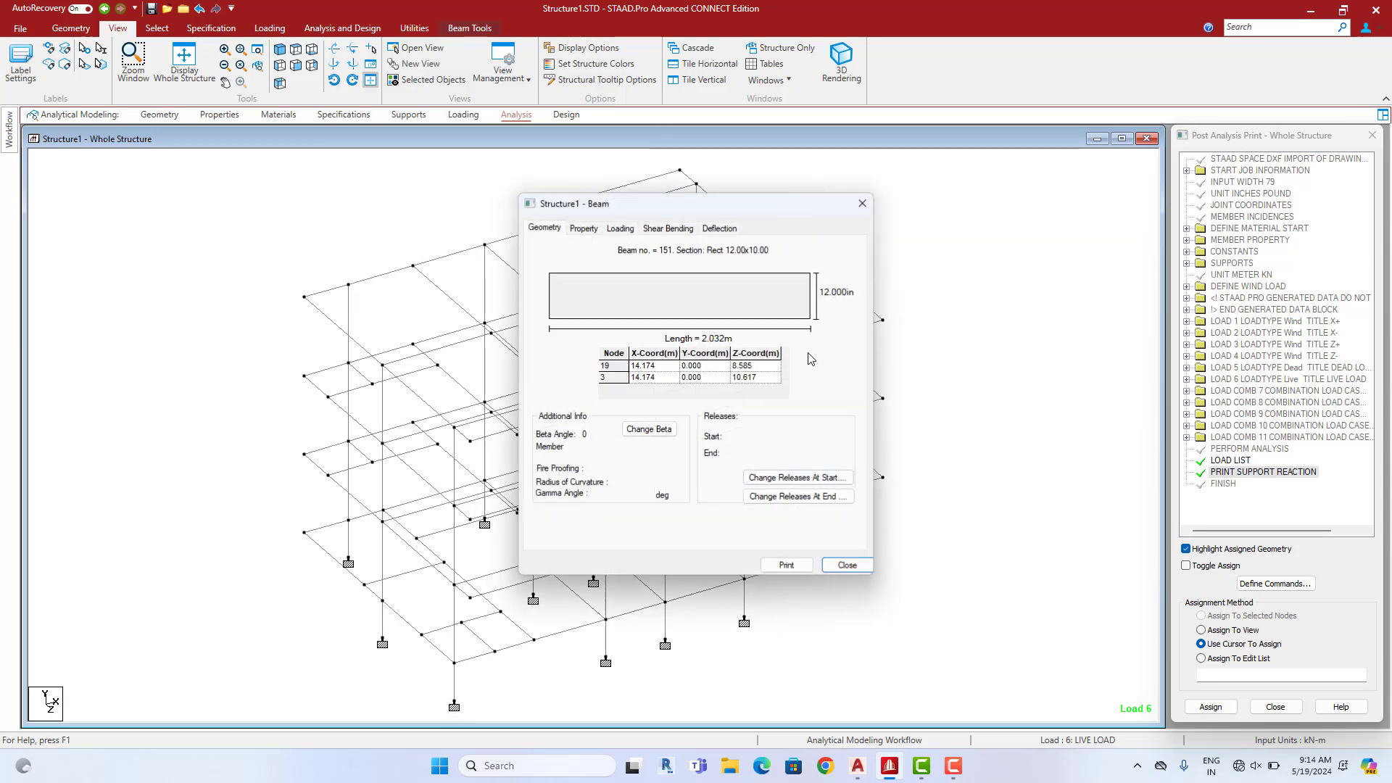
click(720, 227)
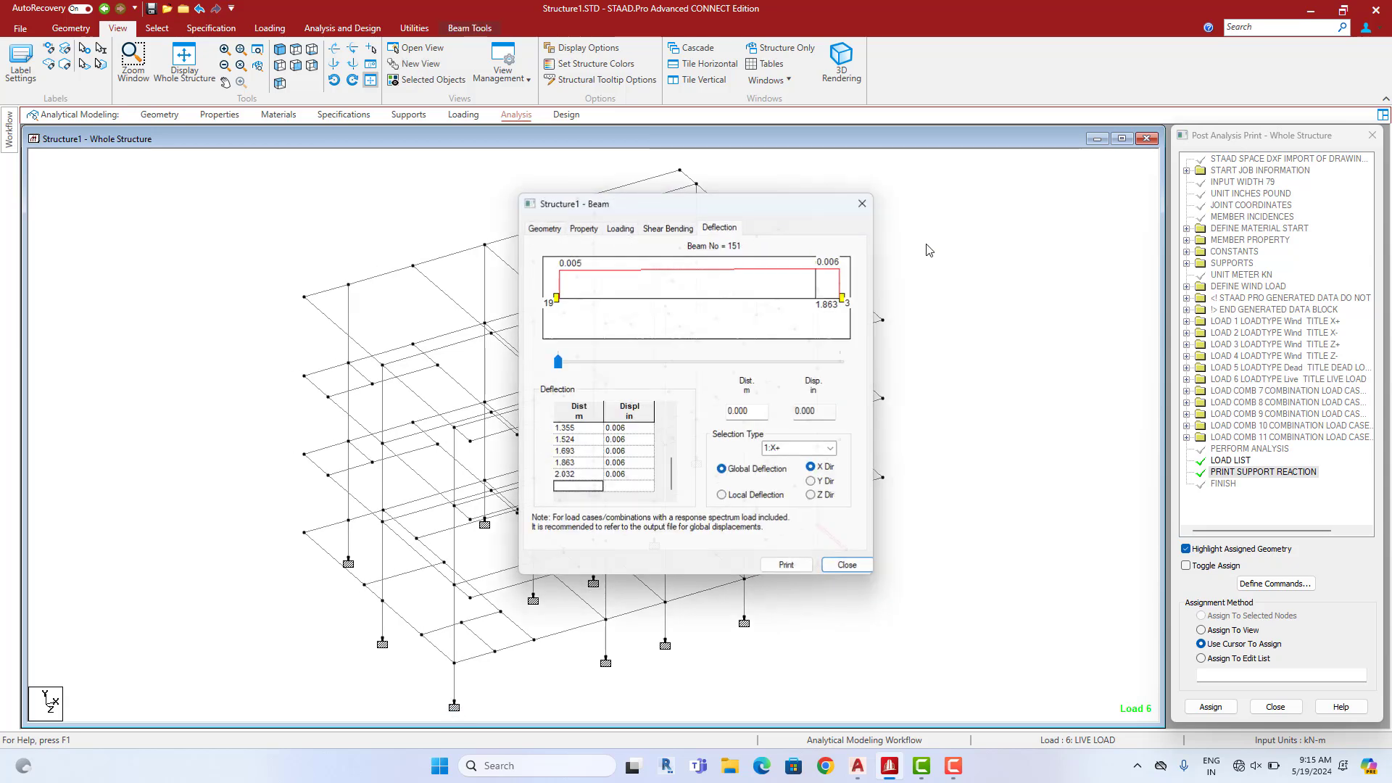
click(862, 205)
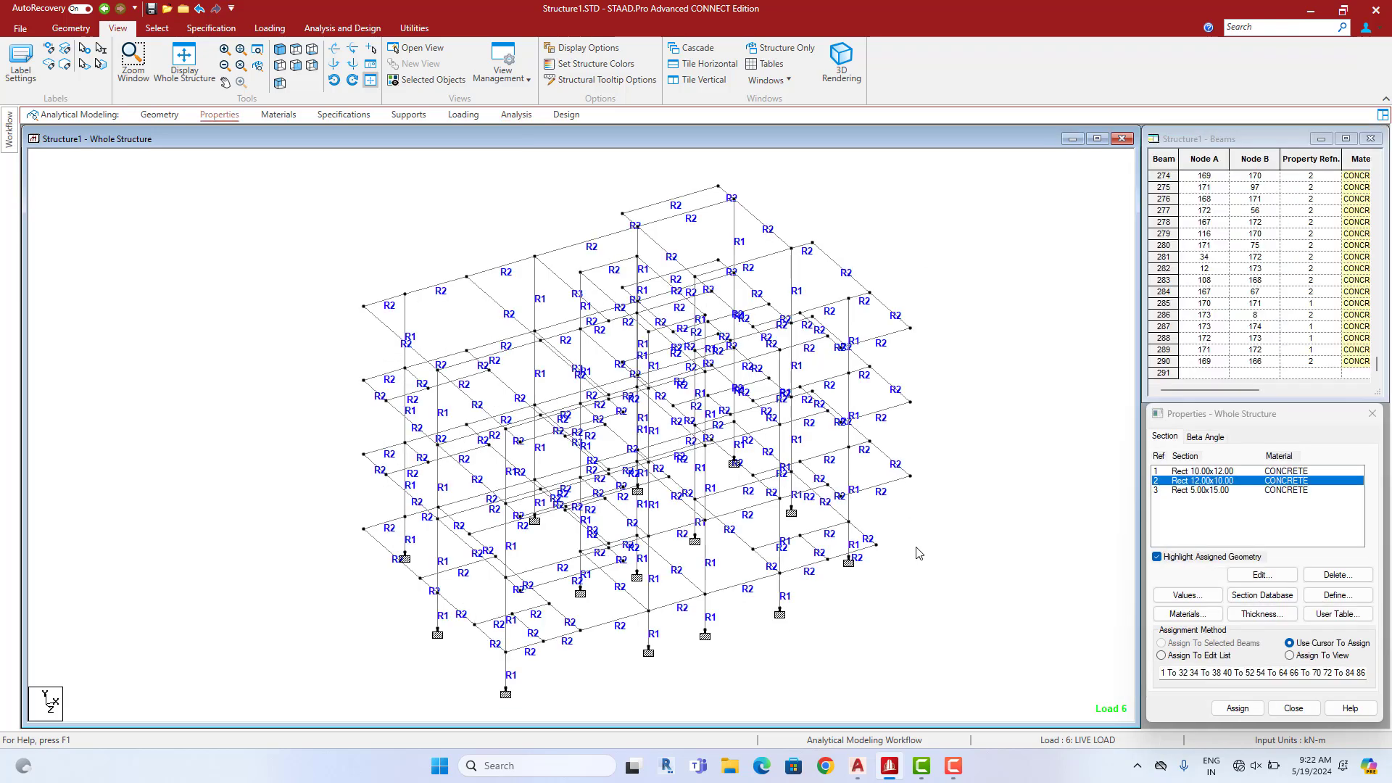
Highlight the members assigned the Rect 10.00x12.00 section and examine their locations in isometric view
scroll(864, 528, up, 1)
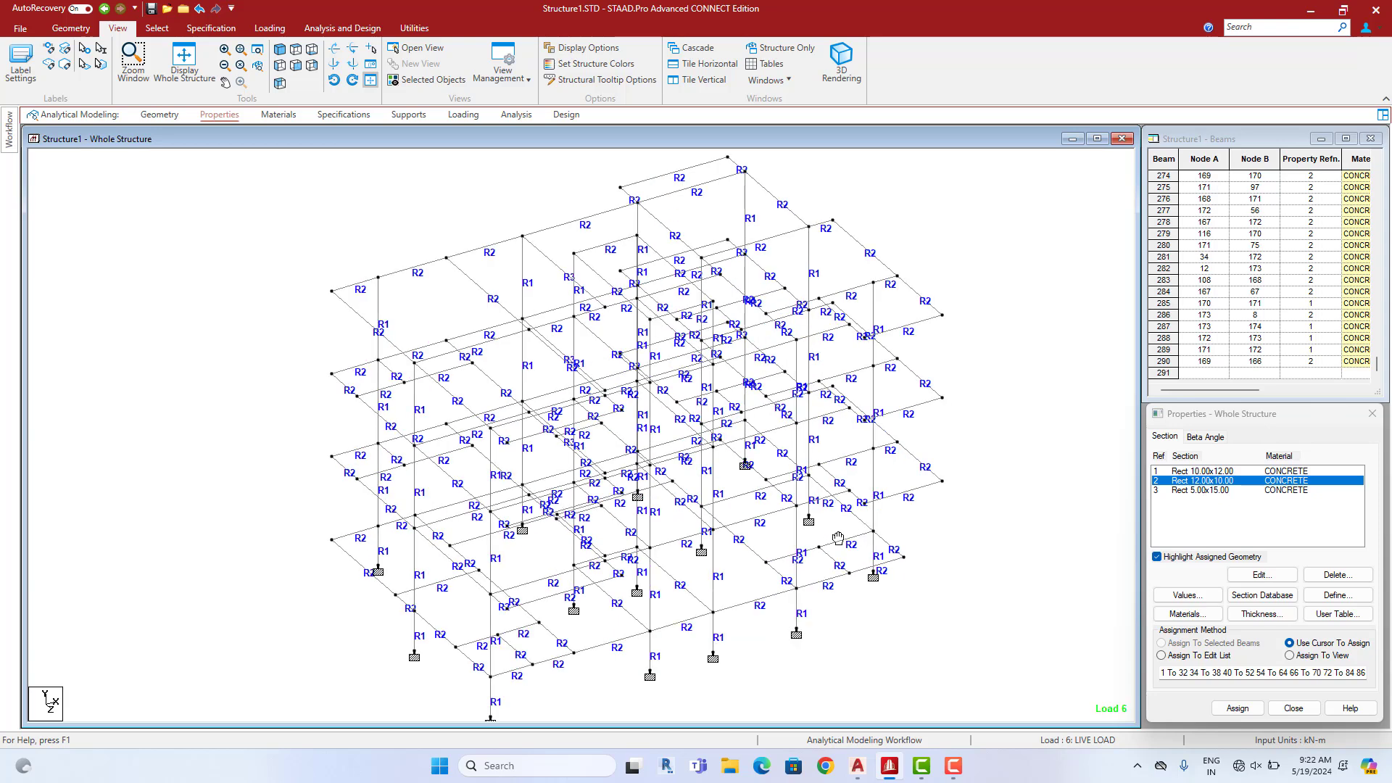
middle_drag(838, 538, 854, 532)
click(294, 64)
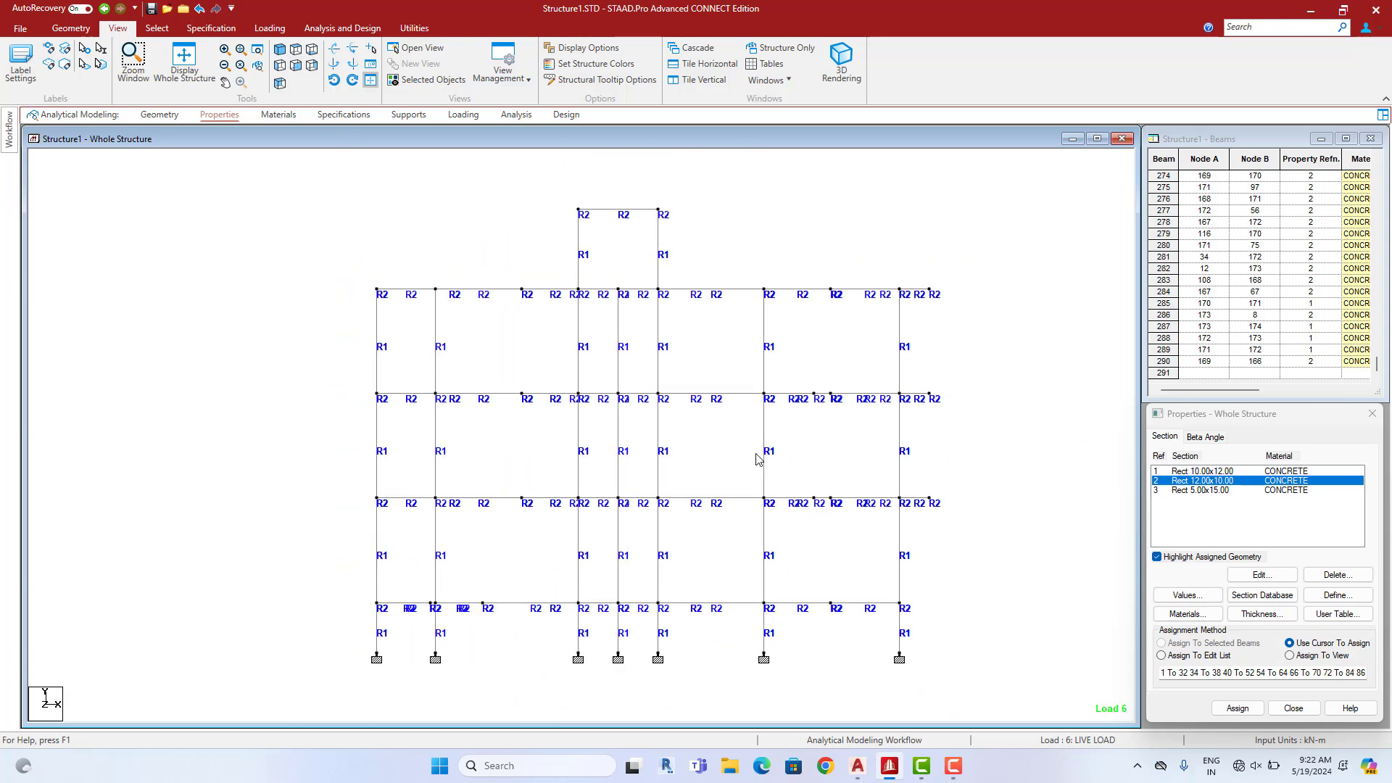
click(293, 49)
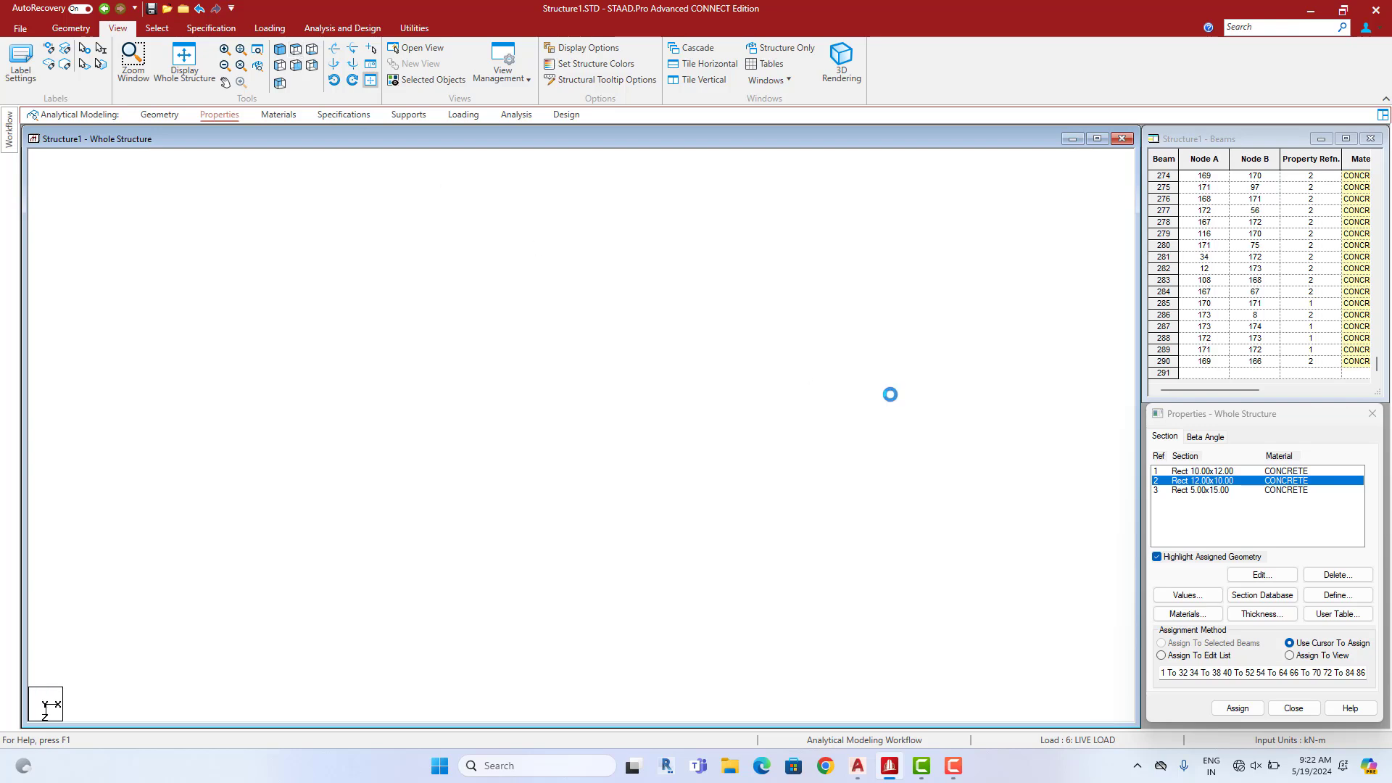
click(1224, 472)
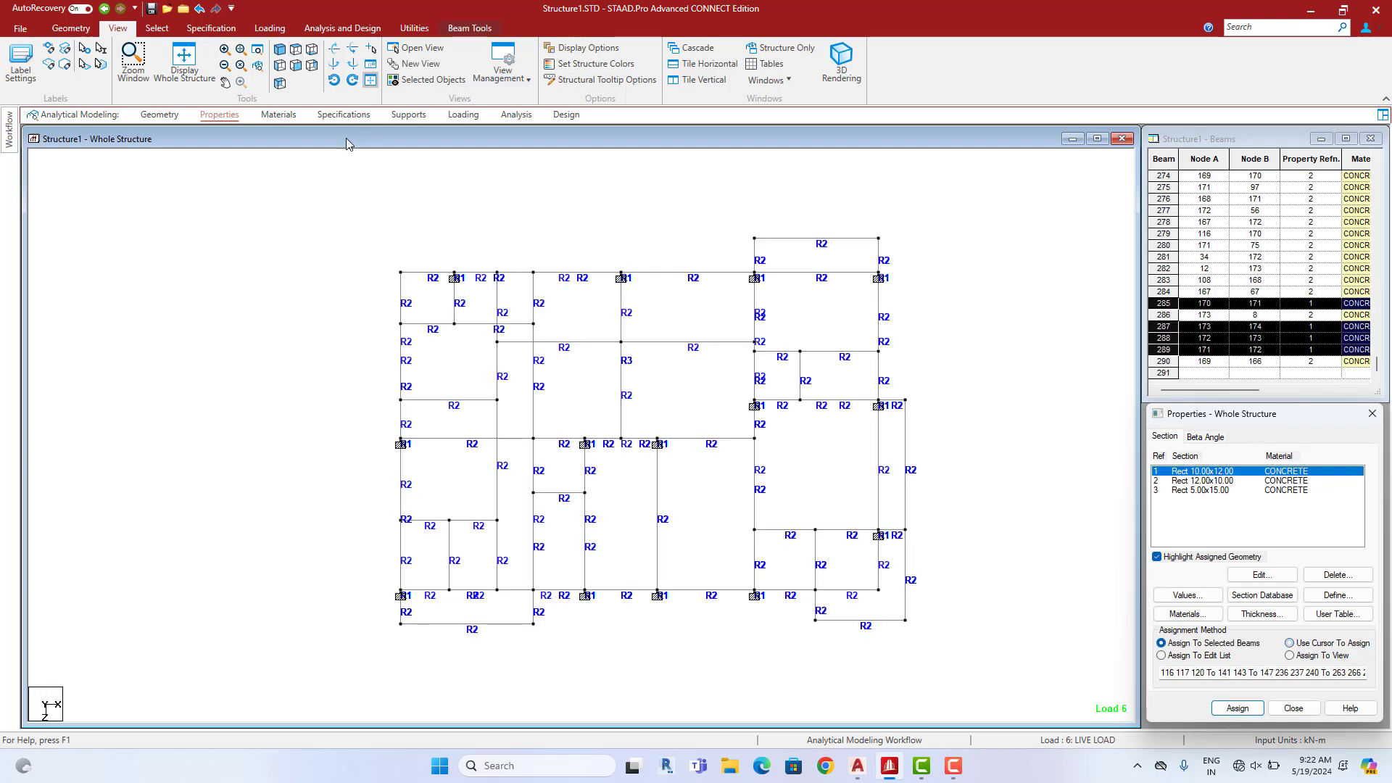
click(279, 48)
scroll(932, 497, up, 2)
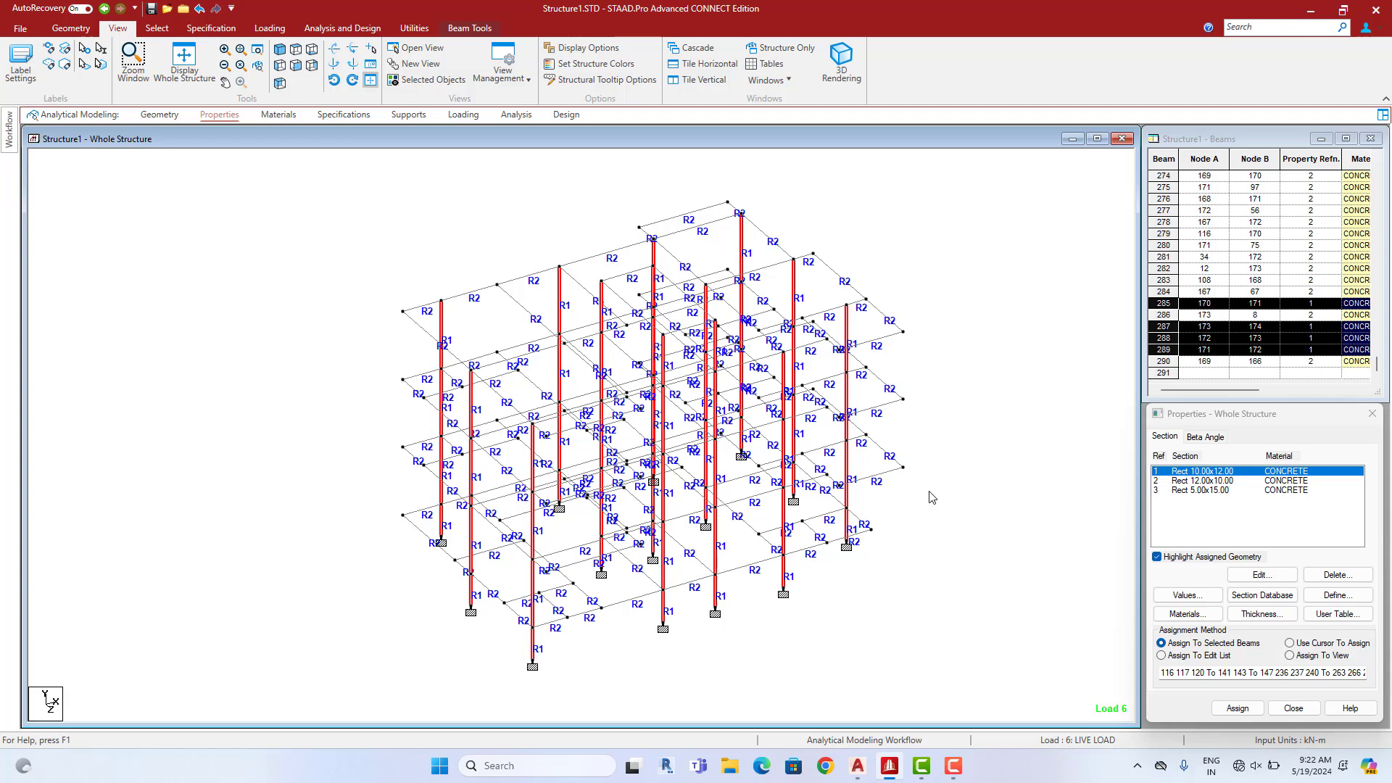
Show the frame in plan view, and switch to AutoCAD to bring up the first floor plan with its column layout
click(295, 49)
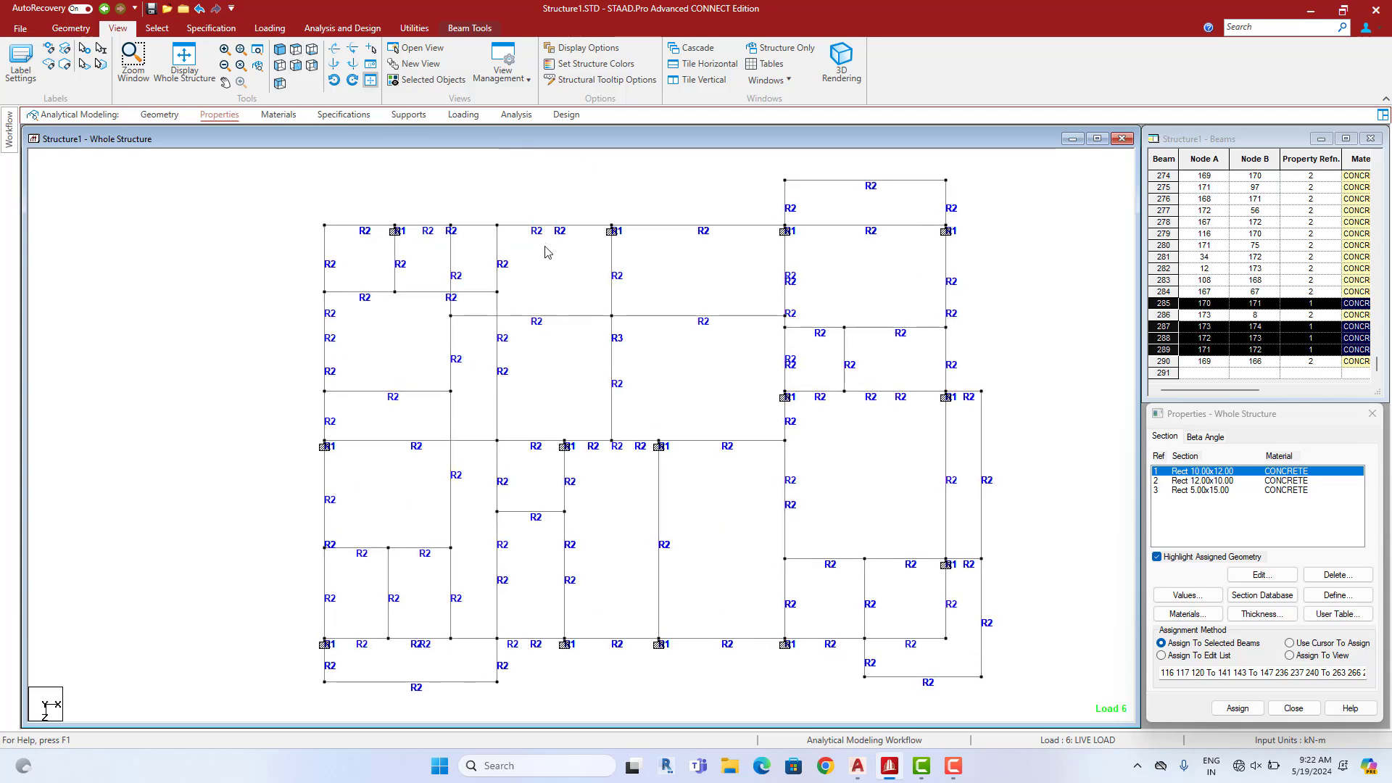
scroll(546, 251, up, 1)
middle_drag(562, 279, 596, 314)
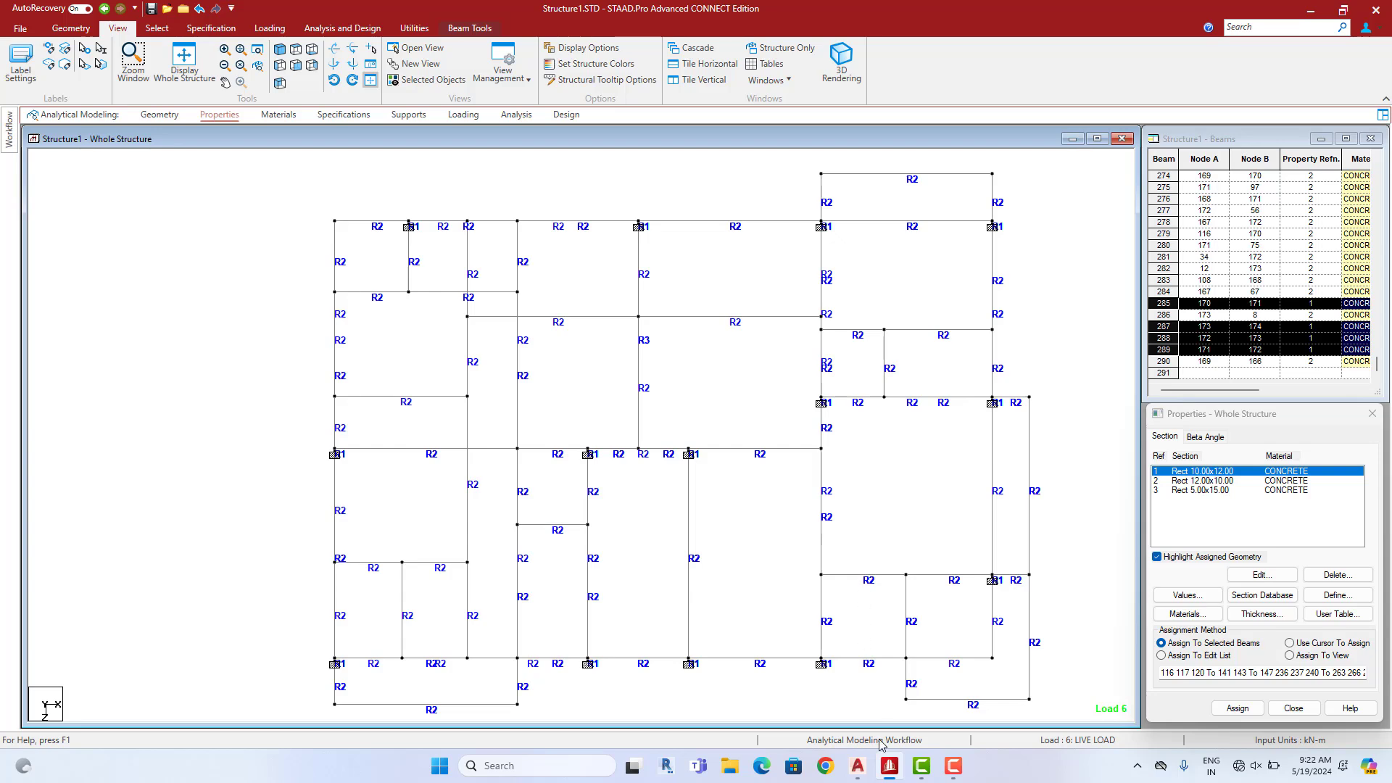
mouse_move(863, 773)
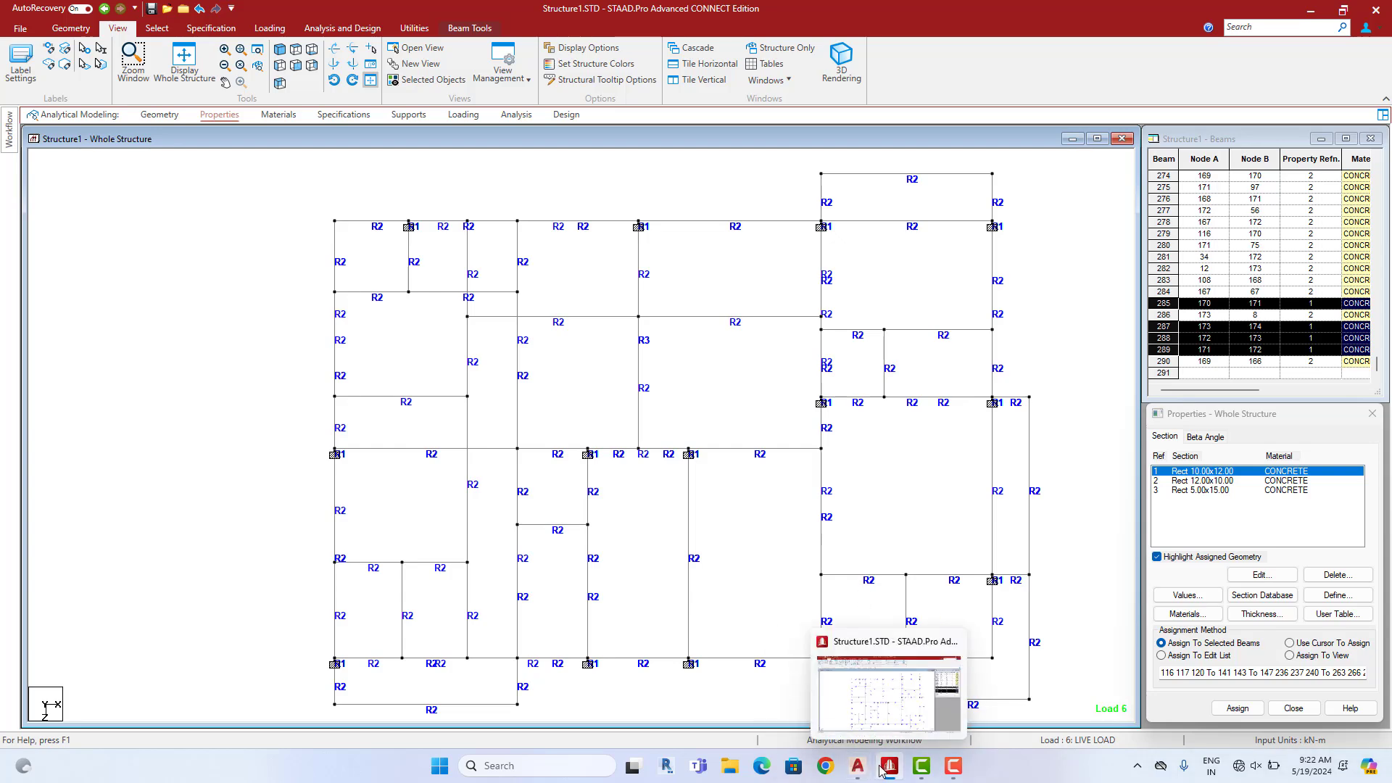
click(858, 766)
scroll(576, 455, down, 5)
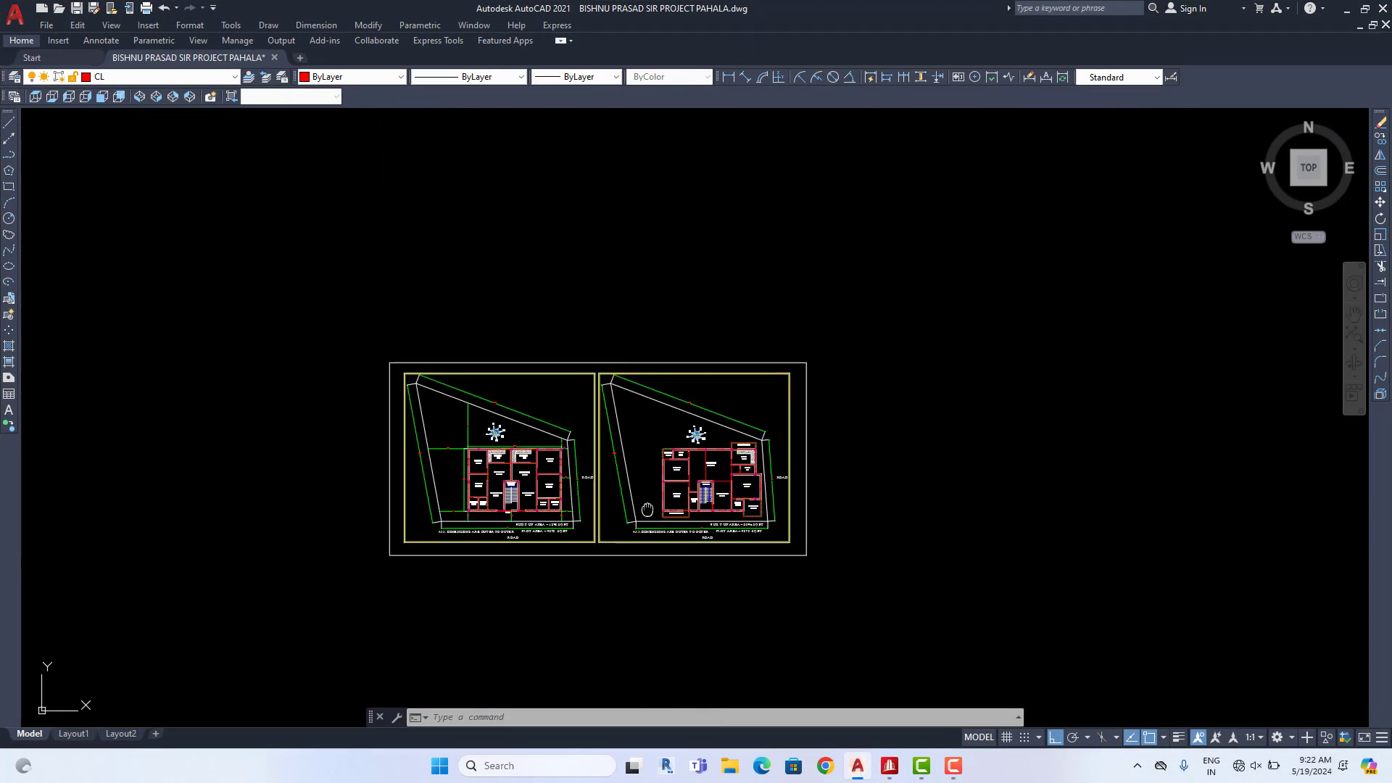
scroll(576, 454, up, 5)
scroll(576, 454, up, 3)
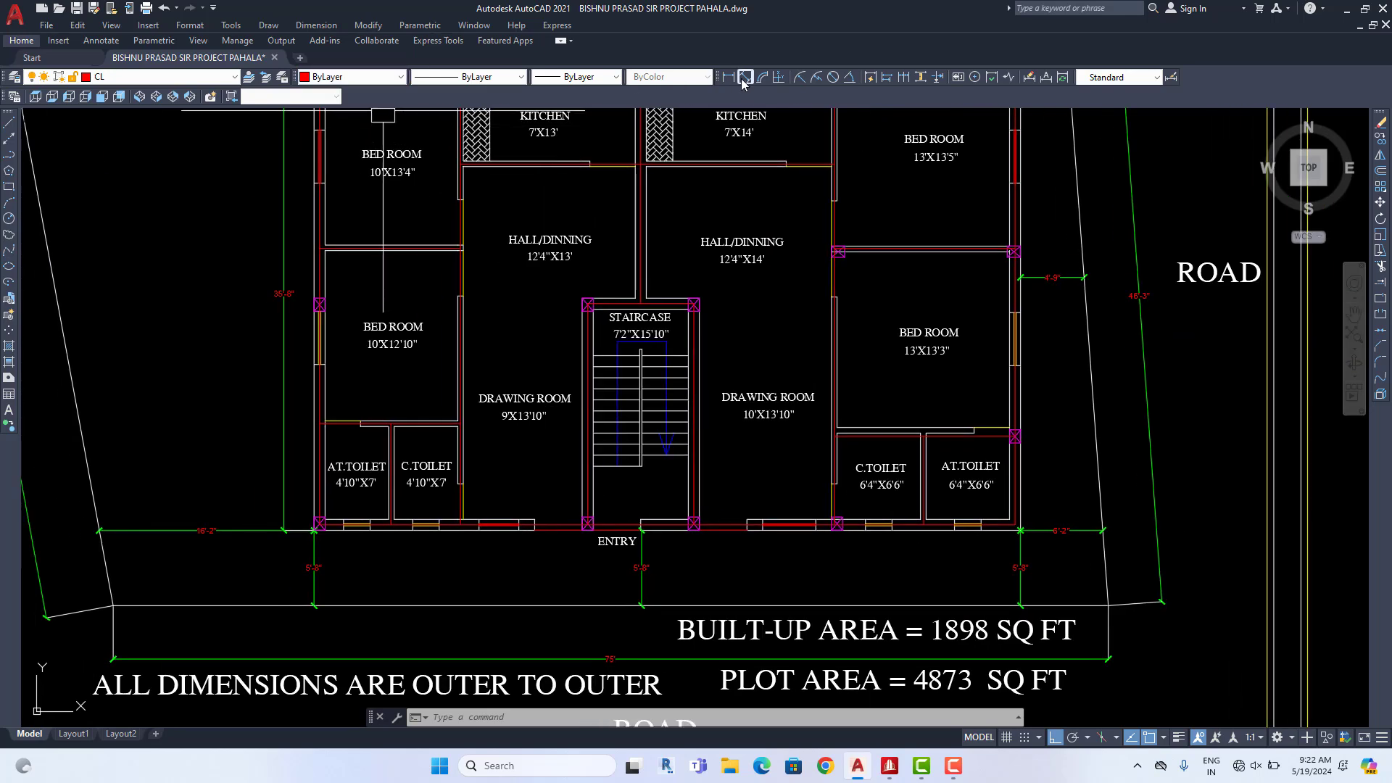
Measure the horizontal clear distance from the corner column by the attached toilet to the staircase column with a linear dimension, leaving no dimension placed
click(728, 77)
scroll(364, 526, up, 5)
click(213, 516)
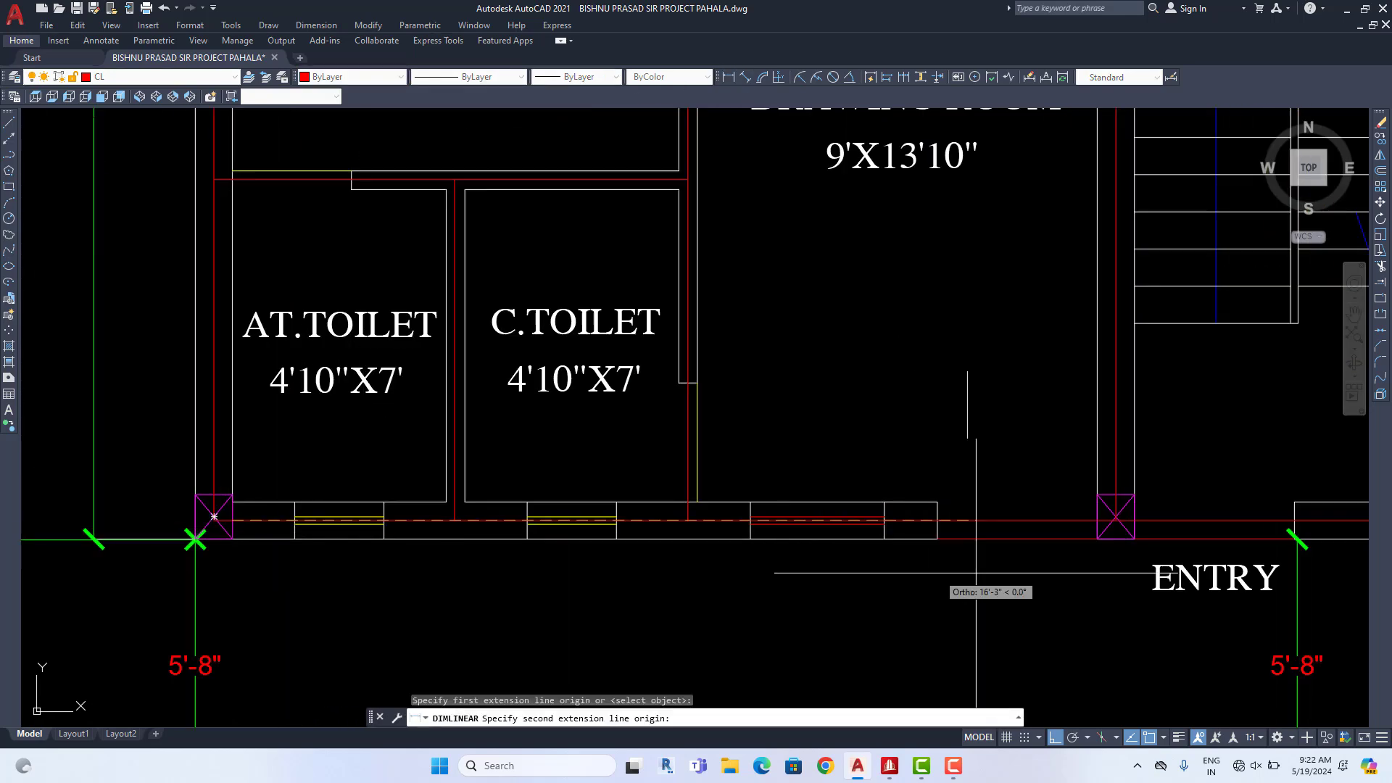
click(1098, 519)
scroll(848, 580, down, 4)
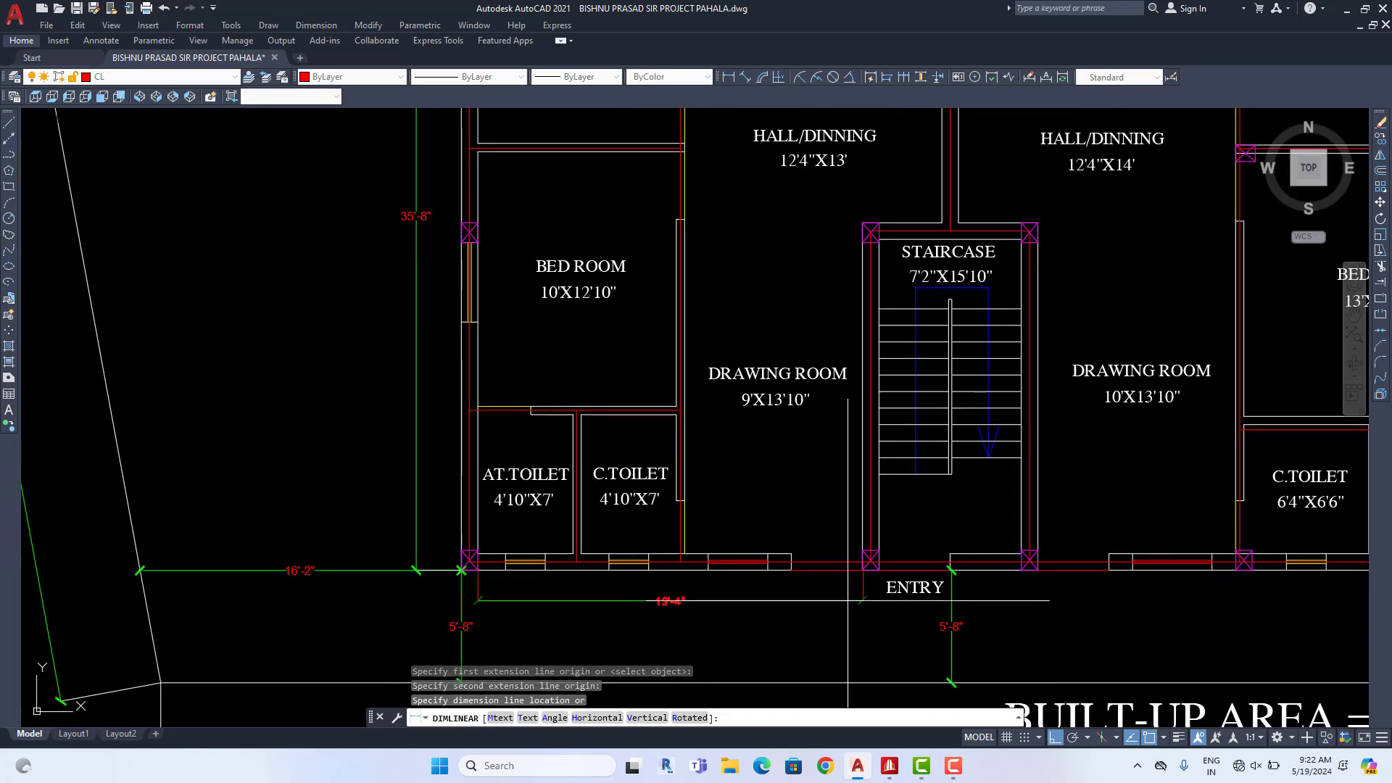
scroll(848, 601, down, 2)
key(Escape)
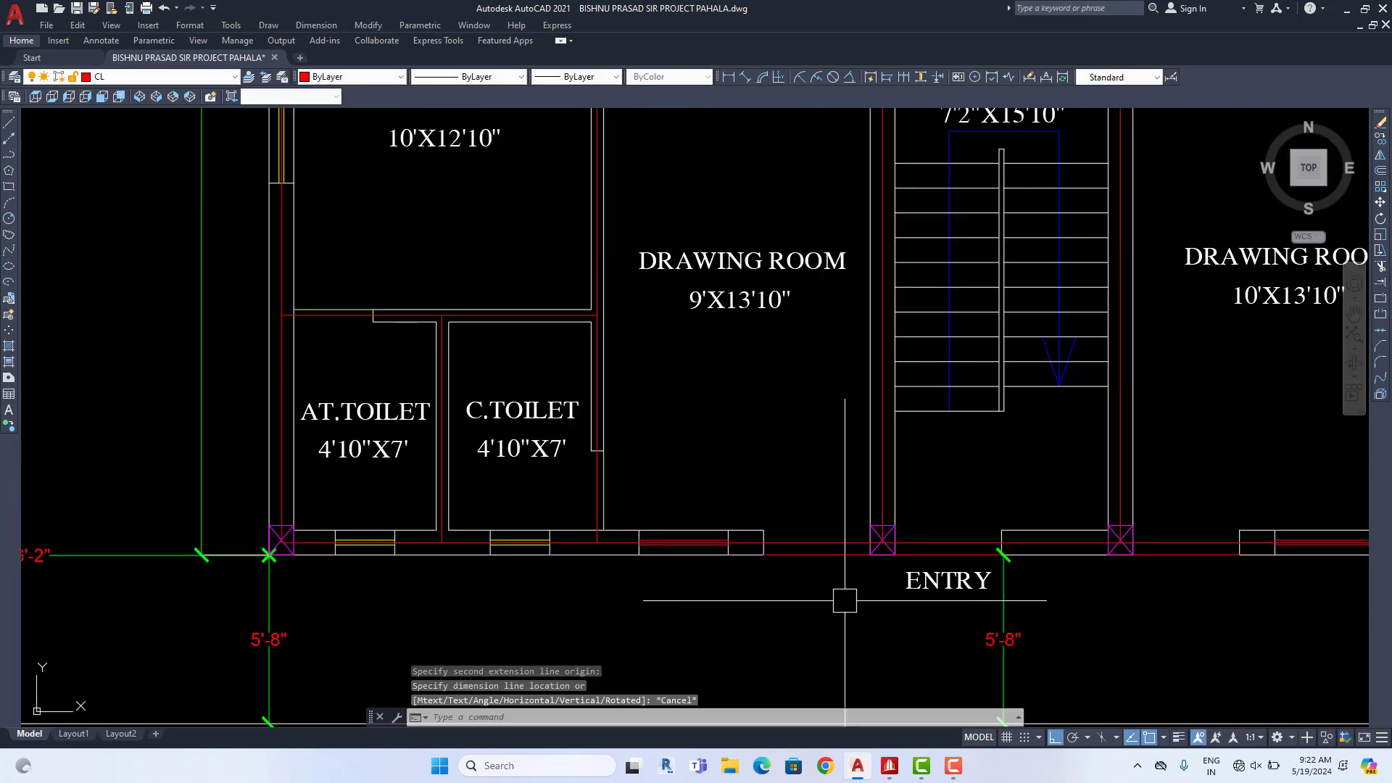
scroll(608, 617, down, 3)
scroll(312, 559, up, 4)
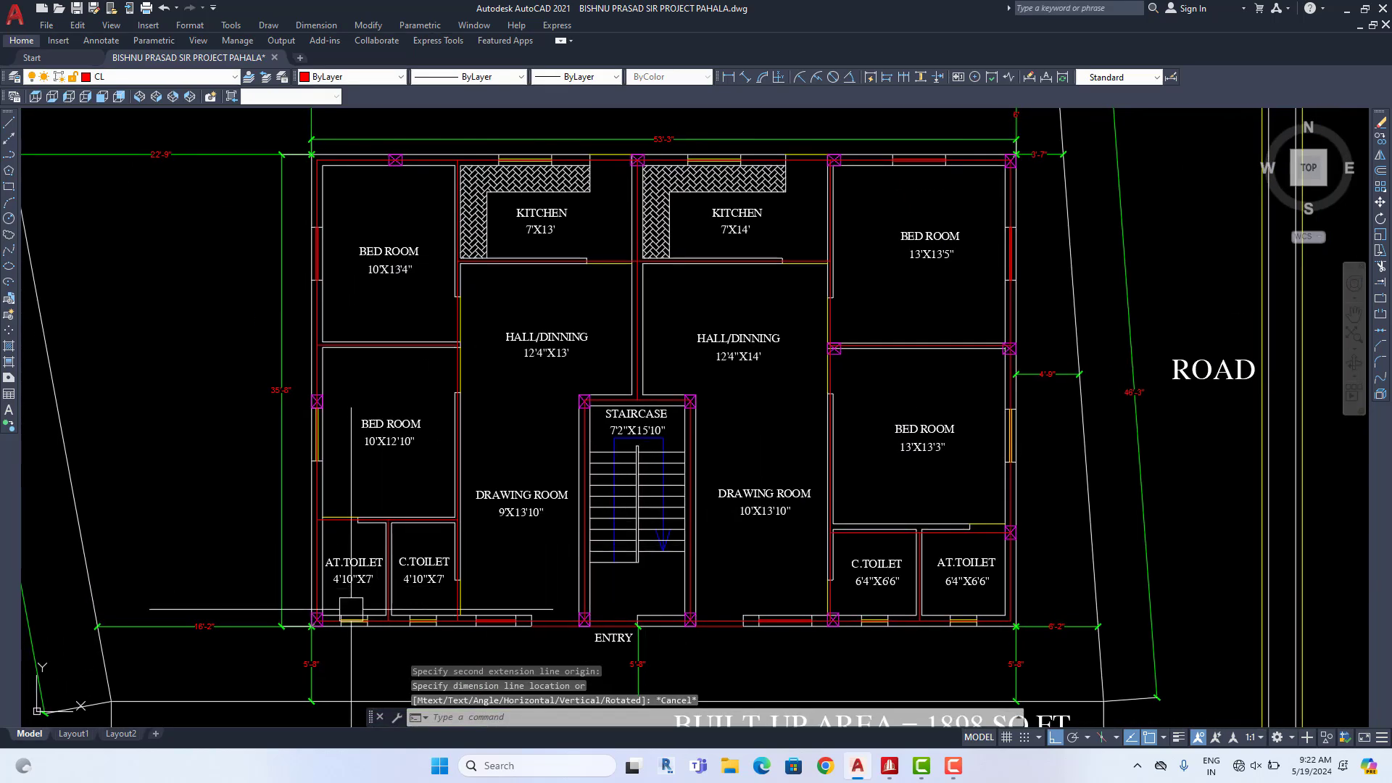
Measure the vertical distance from the same corner column to the next column along the outer bedroom wall, leaving no dimension placed
key(Return)
click(316, 603)
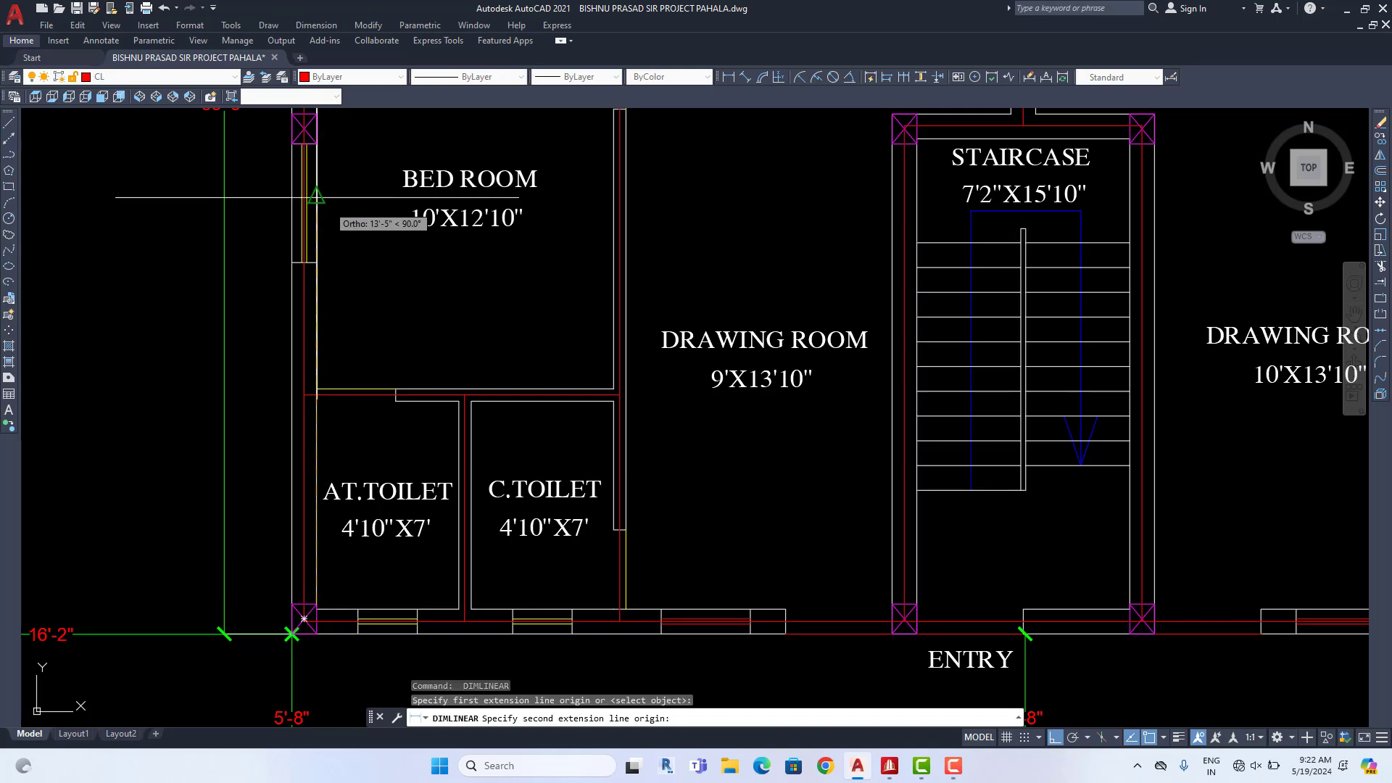
click(317, 142)
key(Escape)
scroll(368, 201, down, 3)
middle_drag(452, 231, 389, 434)
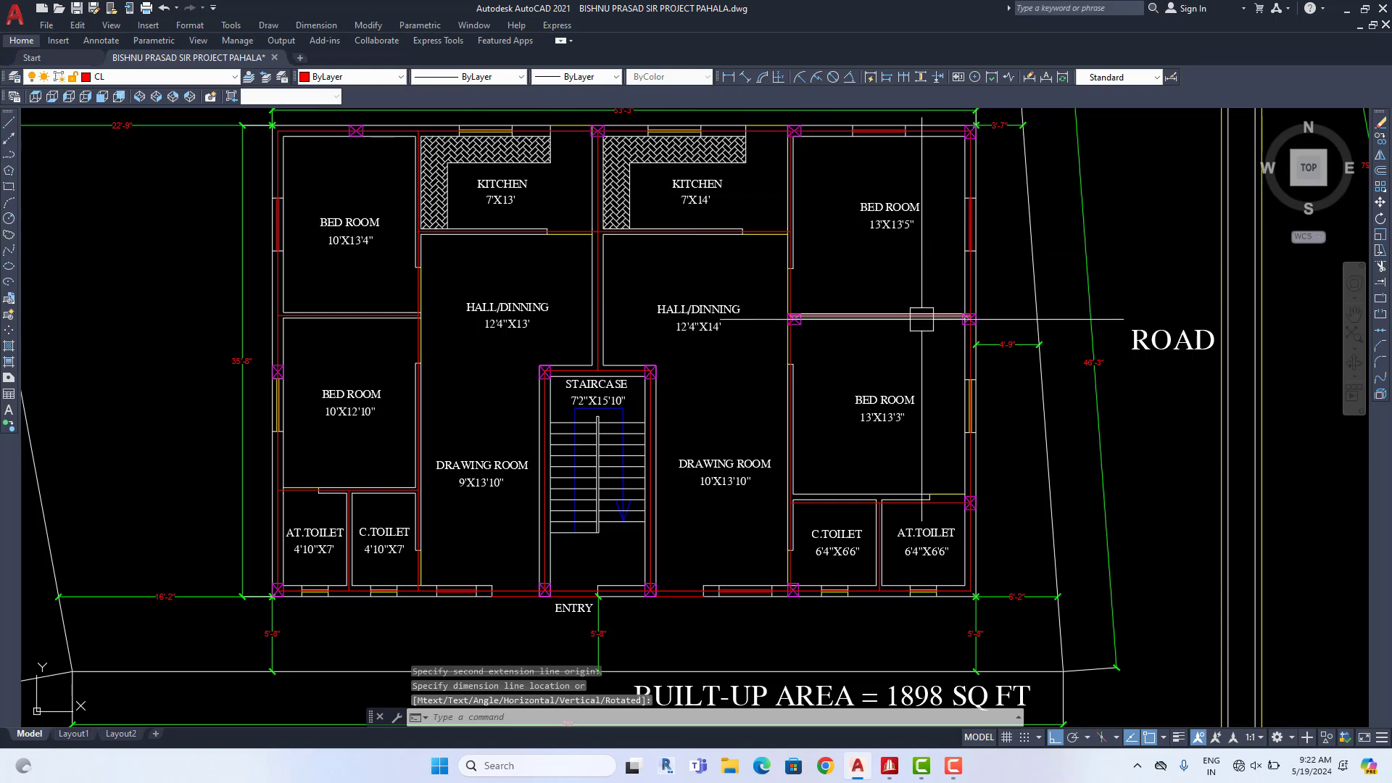
middle_drag(522, 566, 550, 558)
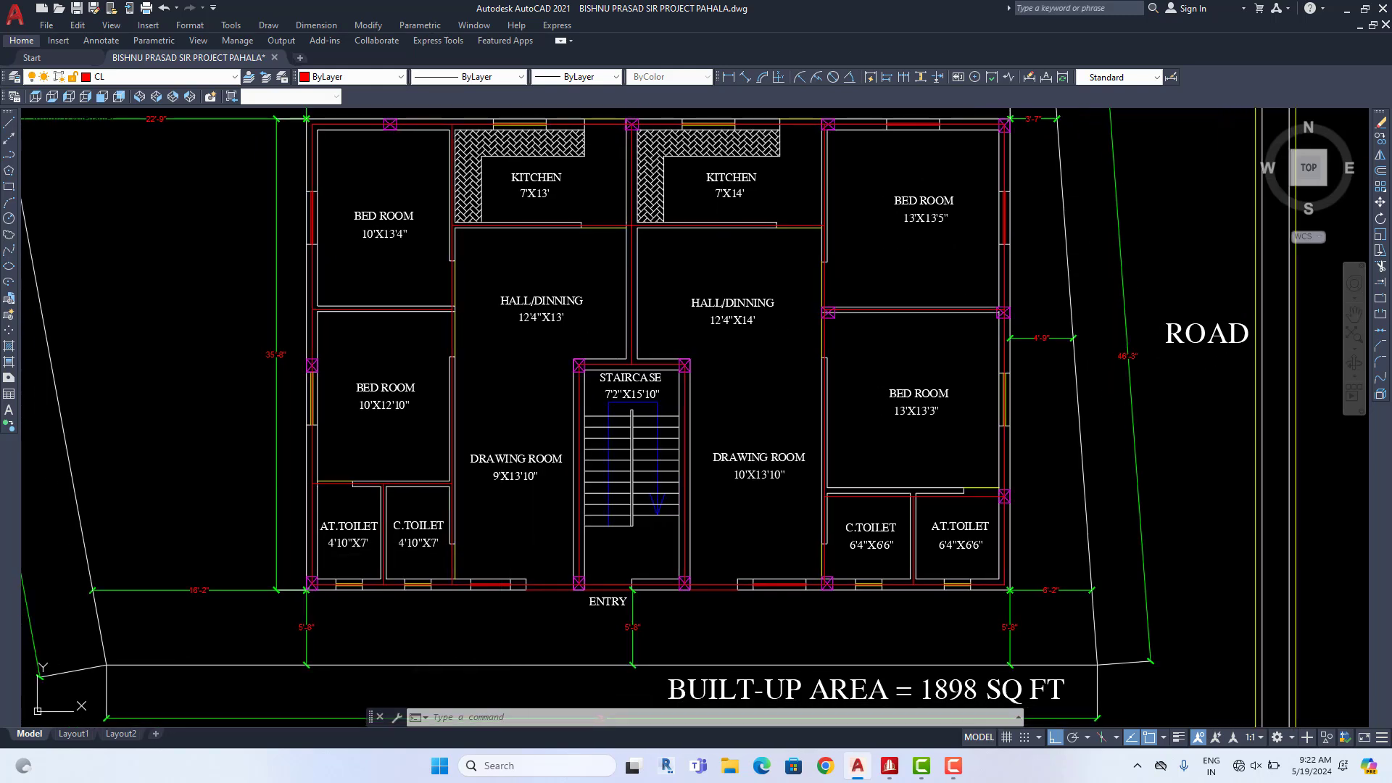
Measure the horizontal span between the toilet-side corner column and the staircase column once more without placing a dimension
scroll(297, 559, up, 4)
key(Return)
click(339, 631)
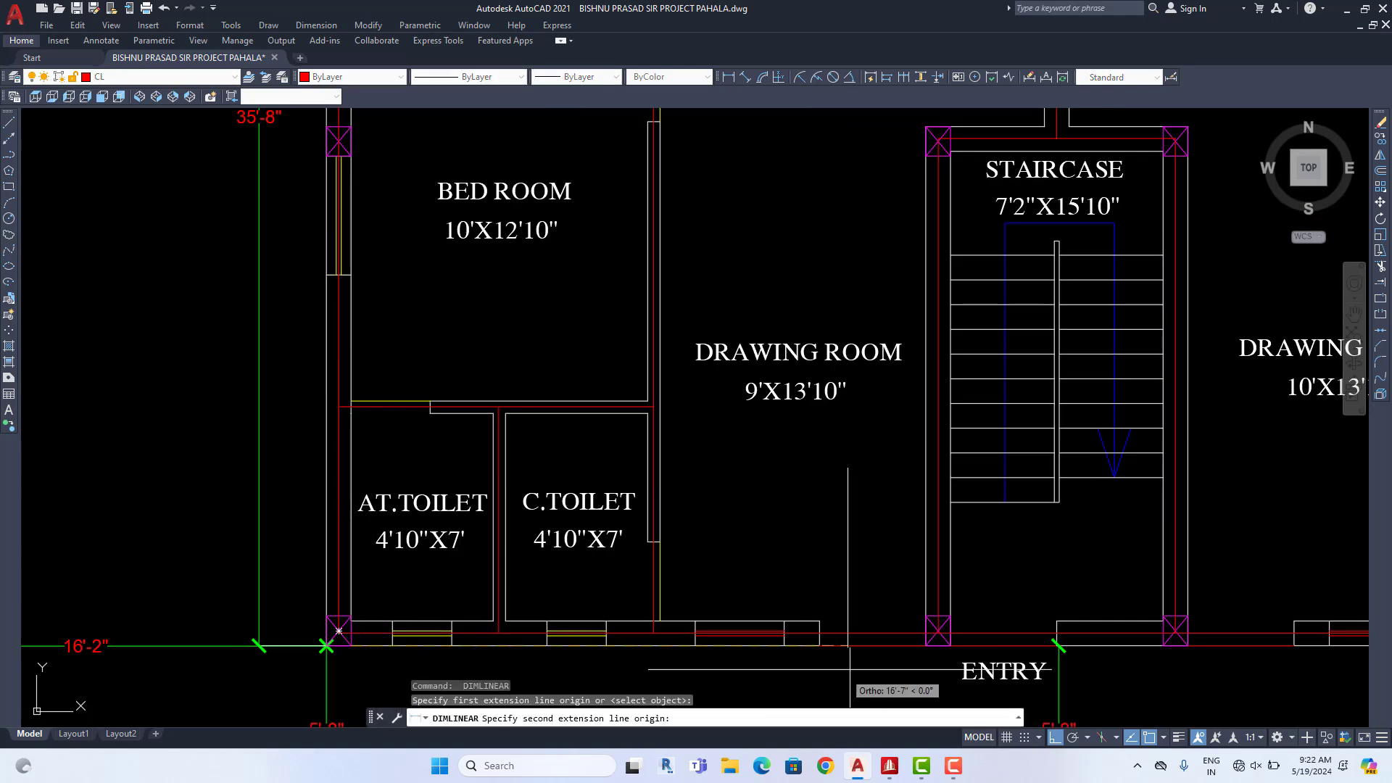
click(934, 636)
middle_drag(939, 632, 898, 595)
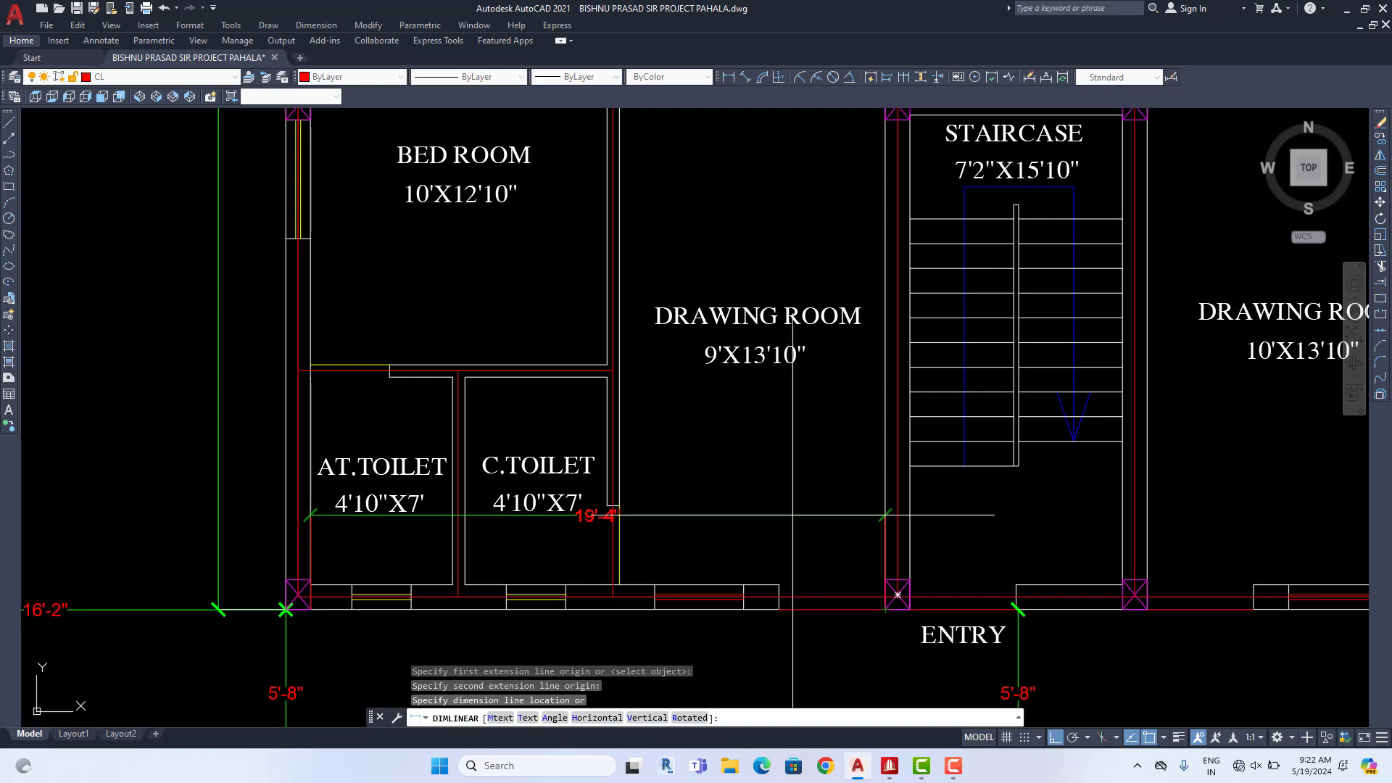
key(Escape)
Look over the full floor plan's column layout and return to the STAAD.Pro model
scroll(761, 511, down, 3)
scroll(951, 332, up, 1)
middle_drag(951, 333, 935, 333)
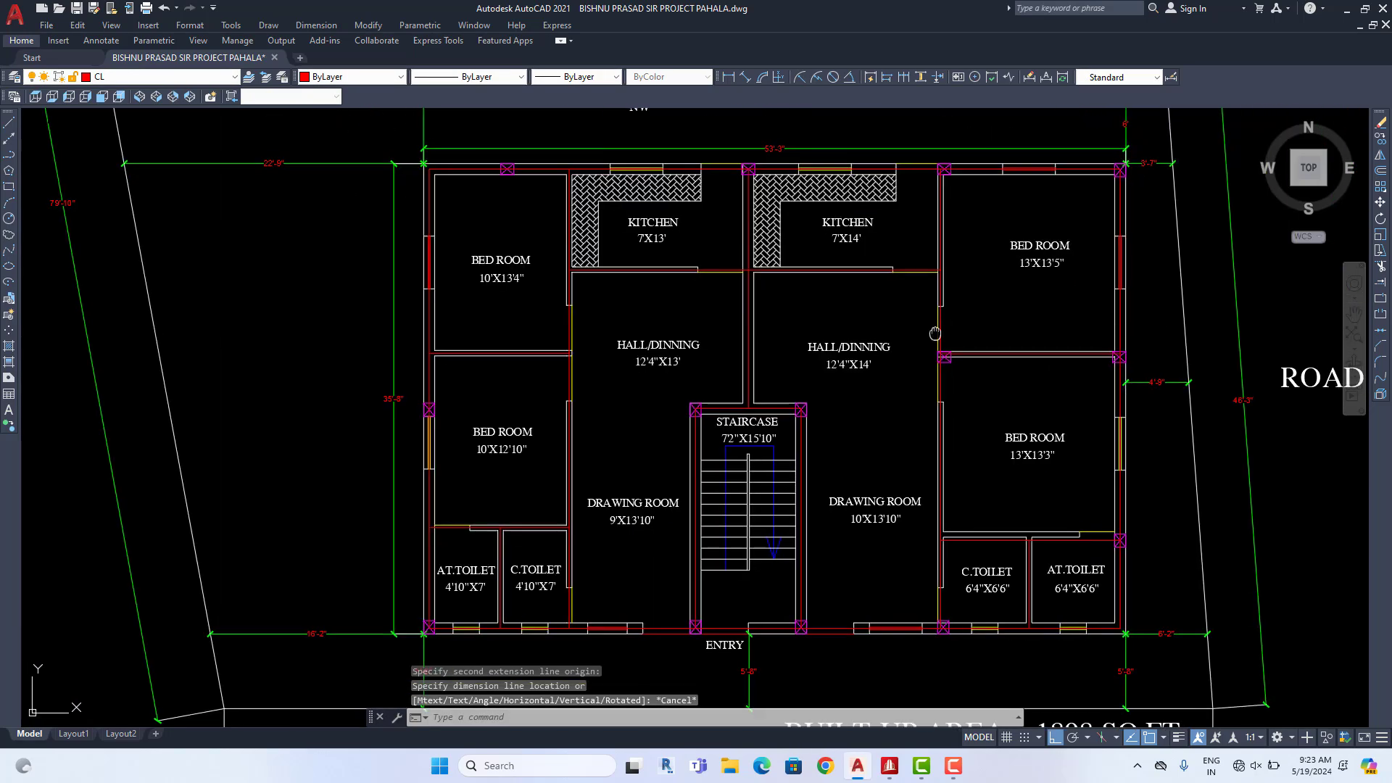
click(1347, 9)
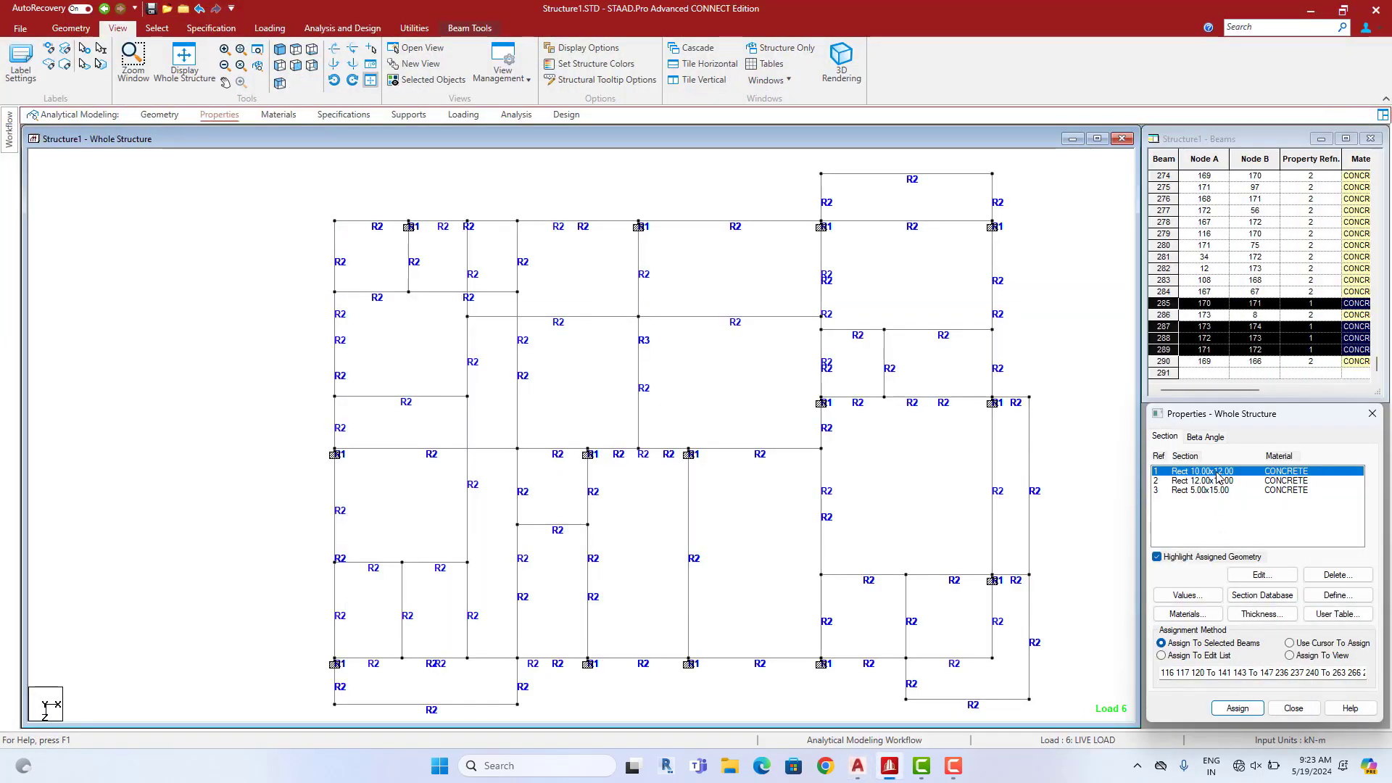
Check which members use the Rect 12.00x10.00 and Rect 10.00x12.00 sections, and clear the selection
click(1221, 482)
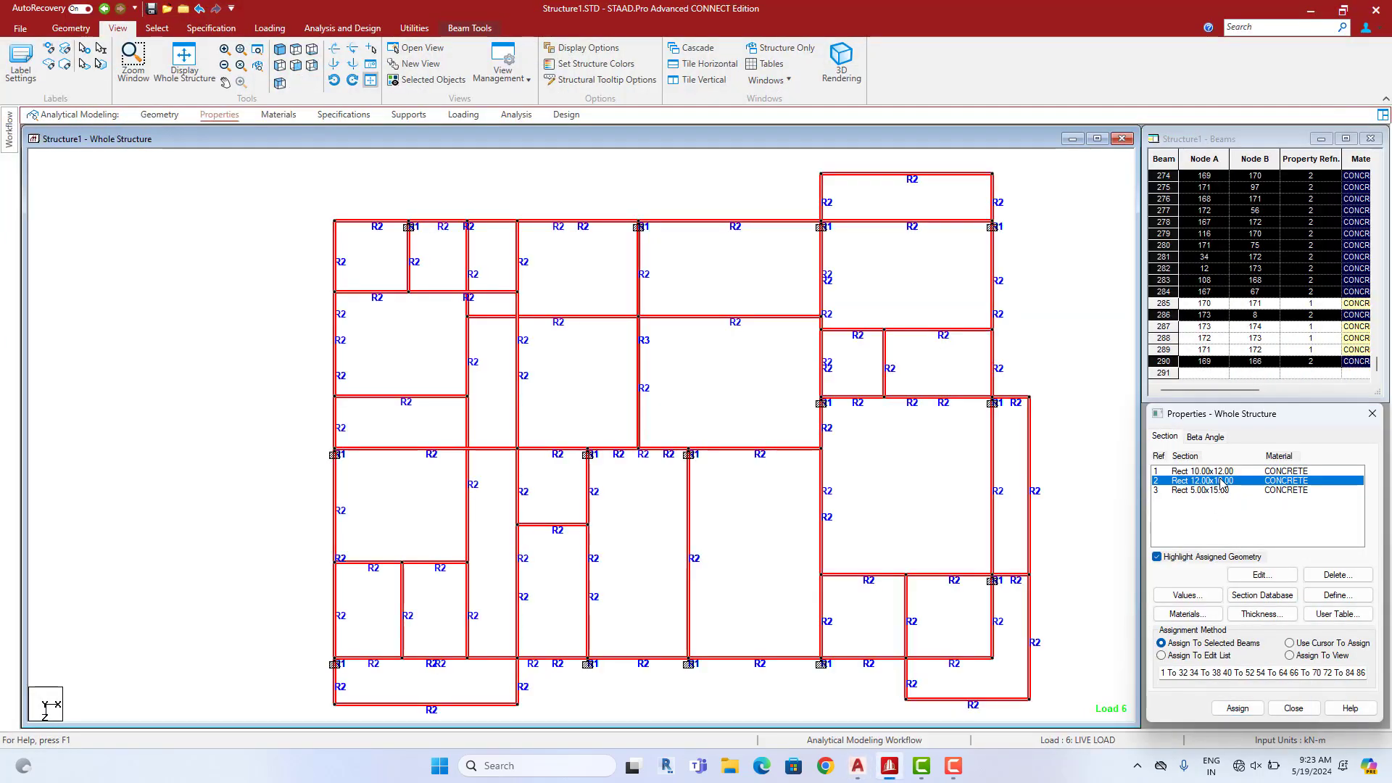
click(1221, 471)
click(1107, 522)
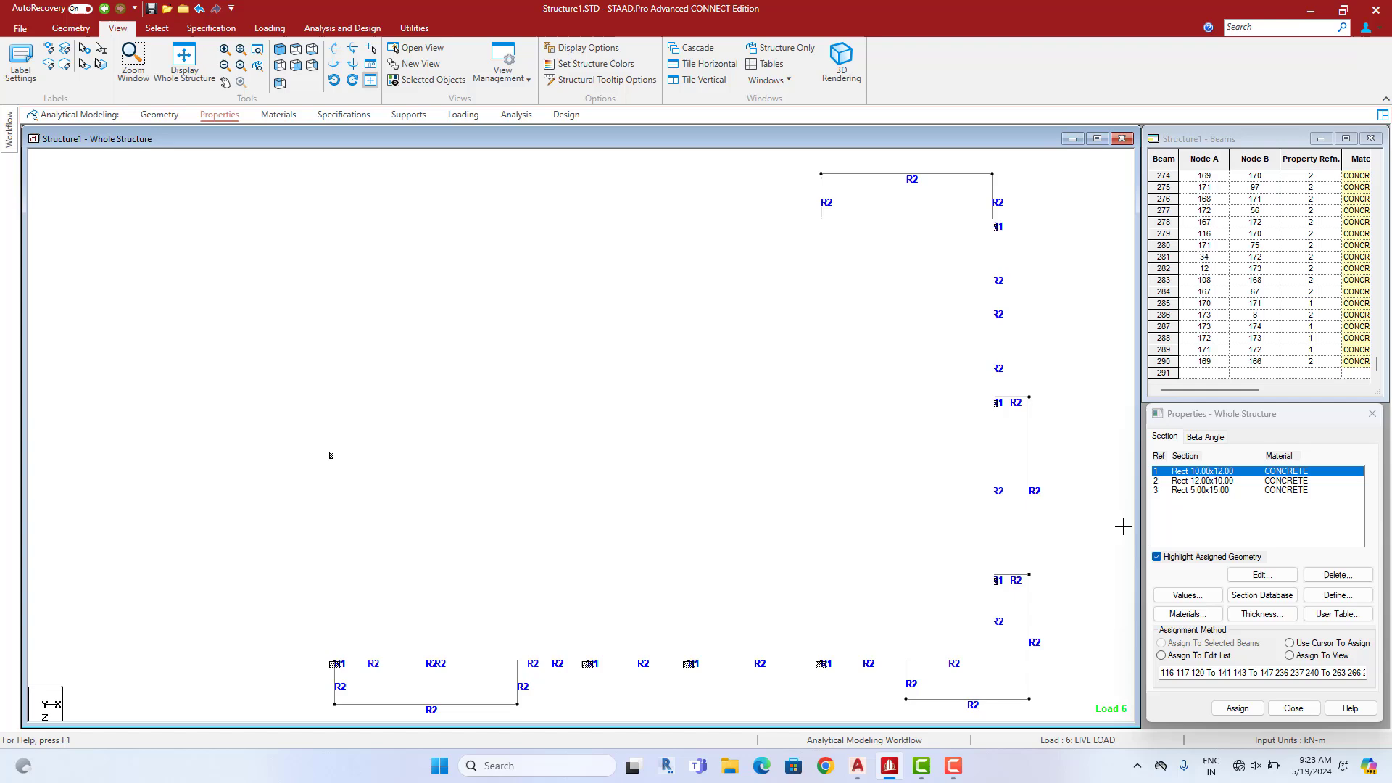
Set the input units to English with inch for length and pound for force
click(1311, 598)
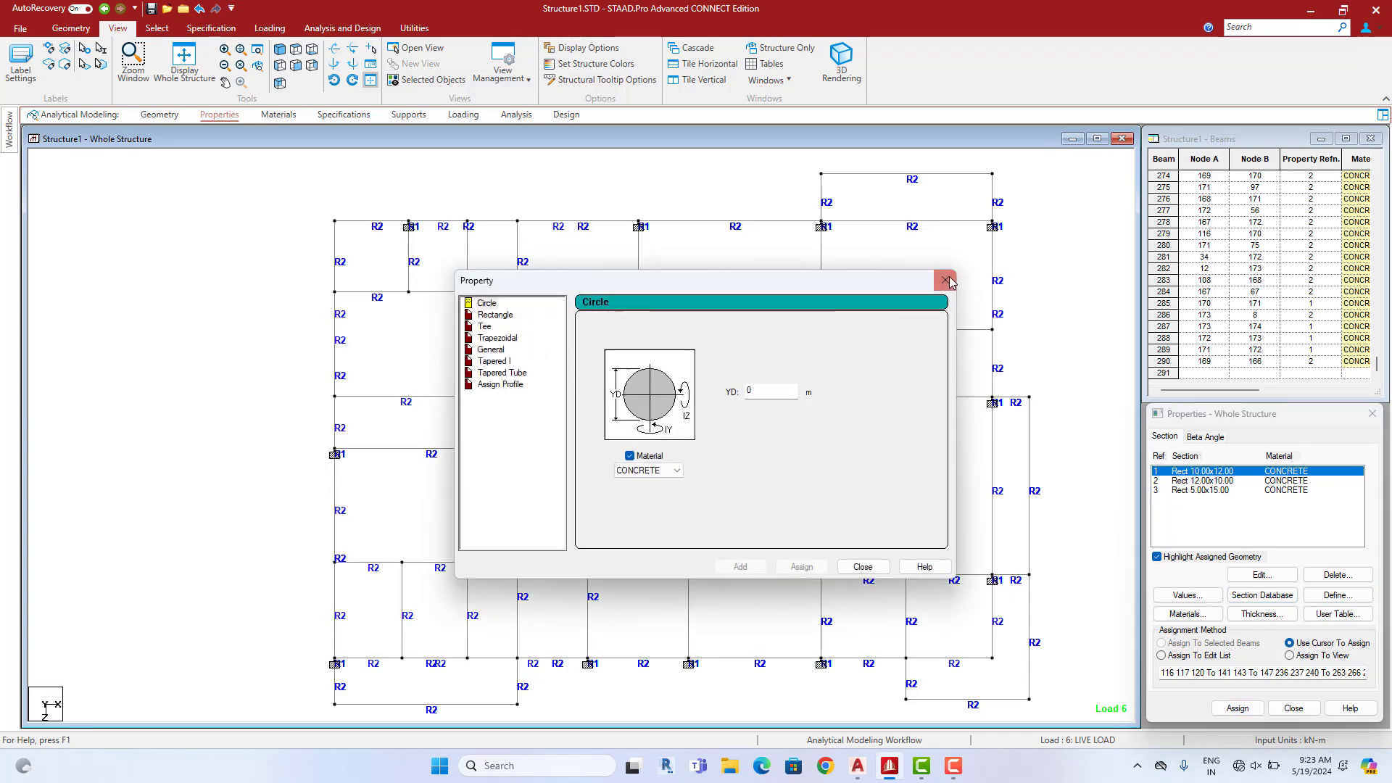
click(945, 280)
click(71, 27)
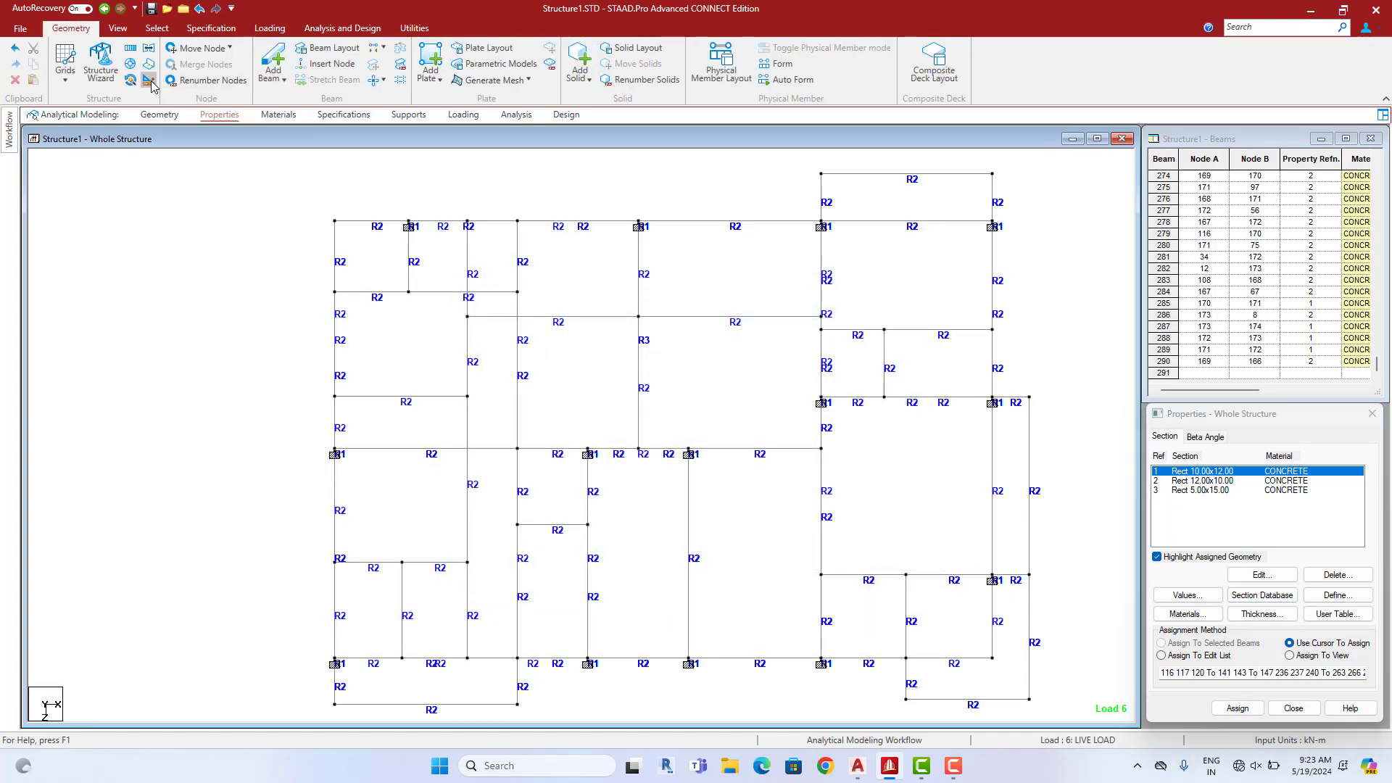
click(148, 79)
click(177, 107)
click(227, 142)
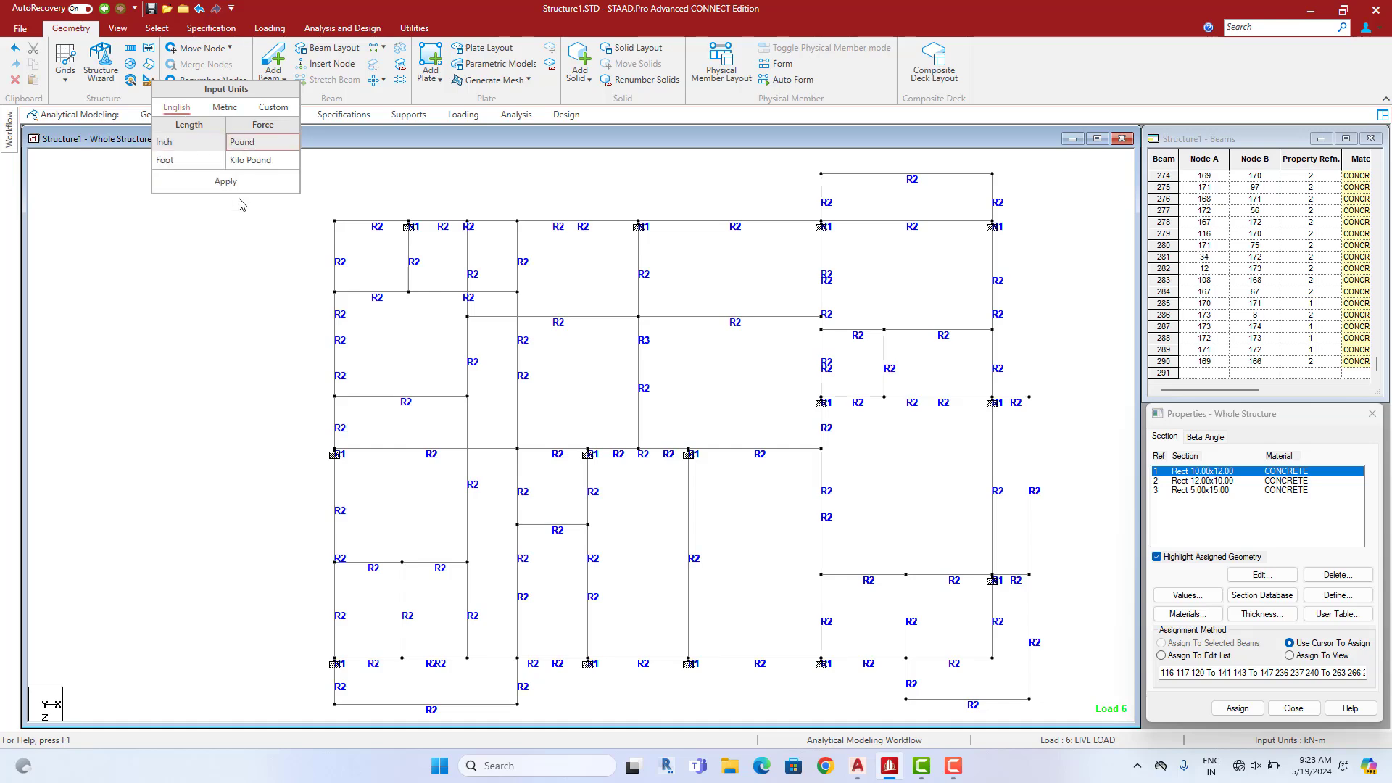
click(225, 181)
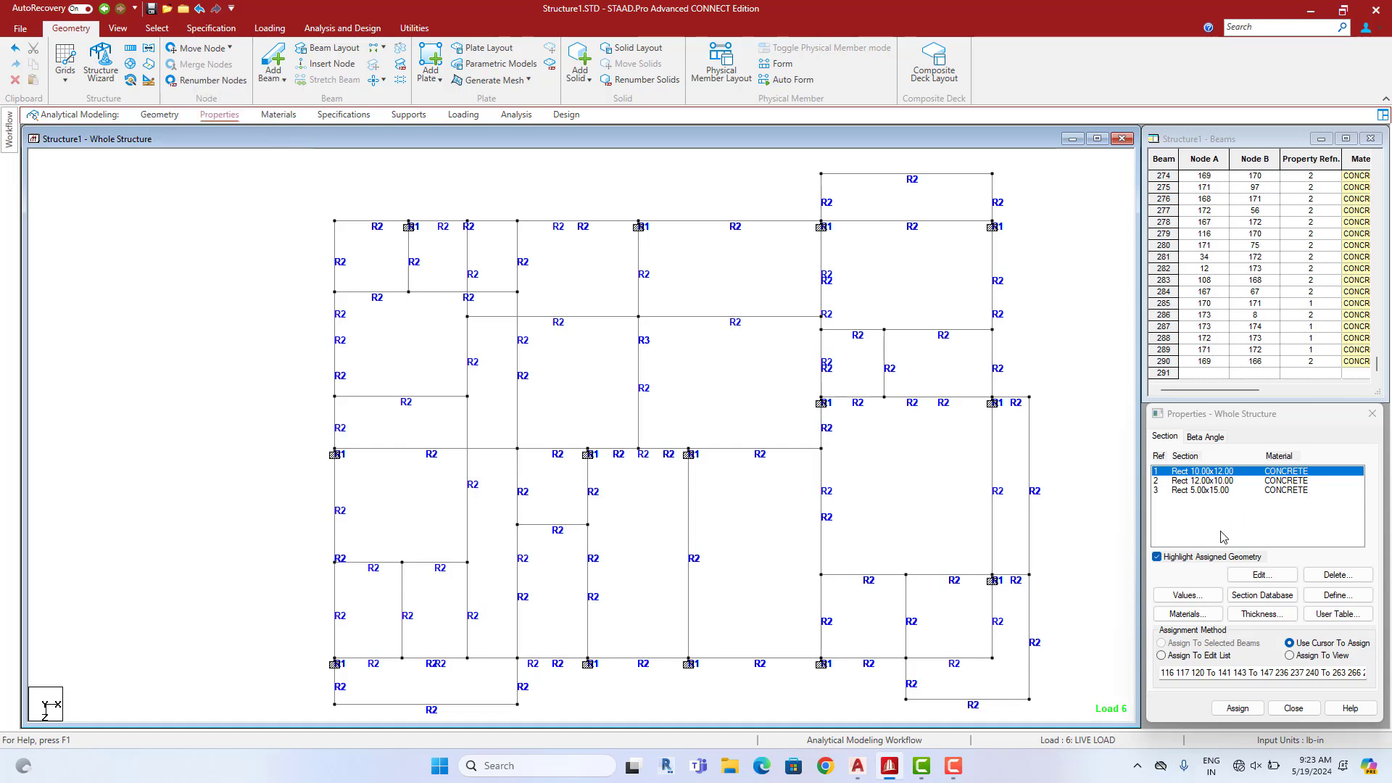
Define a rectangular concrete section with a YD of 15 in and a ZD of 10 in
click(1337, 595)
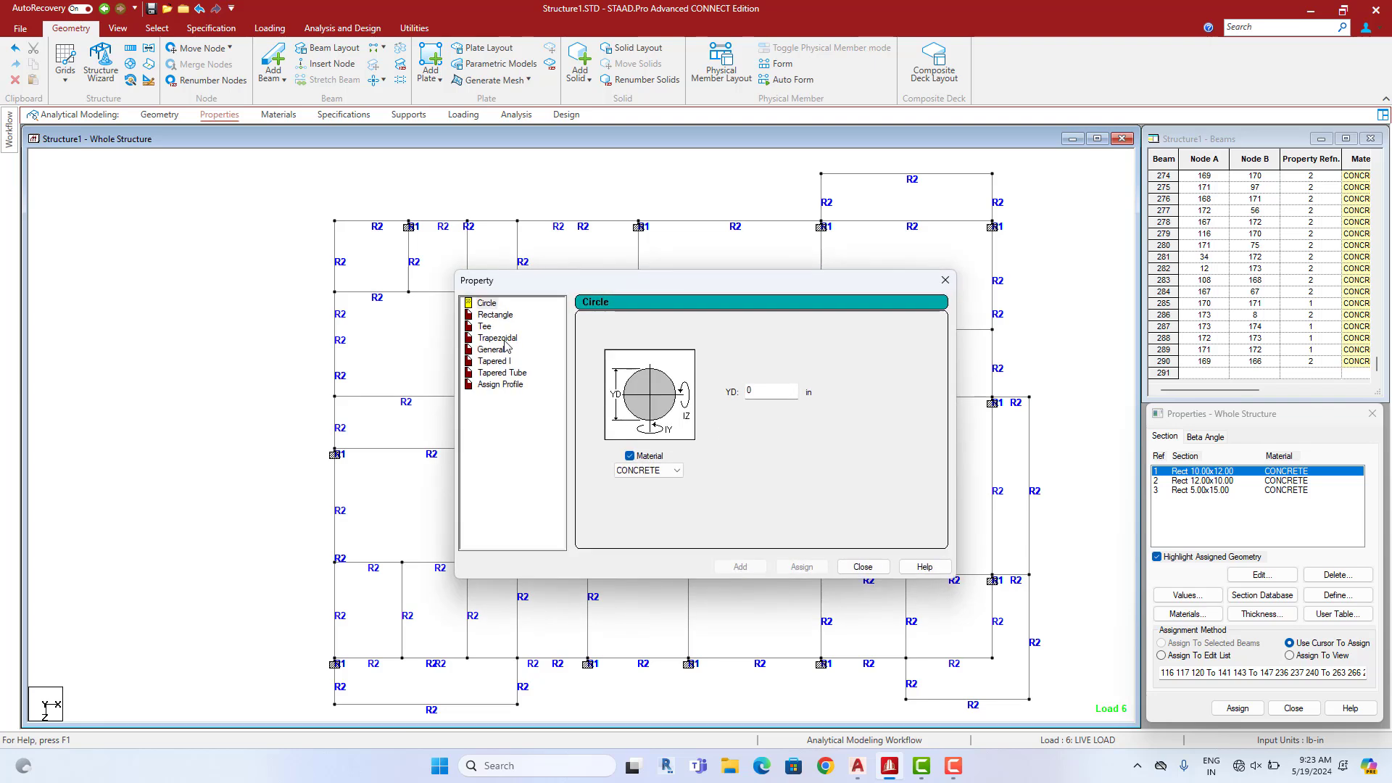
click(495, 316)
click(795, 388)
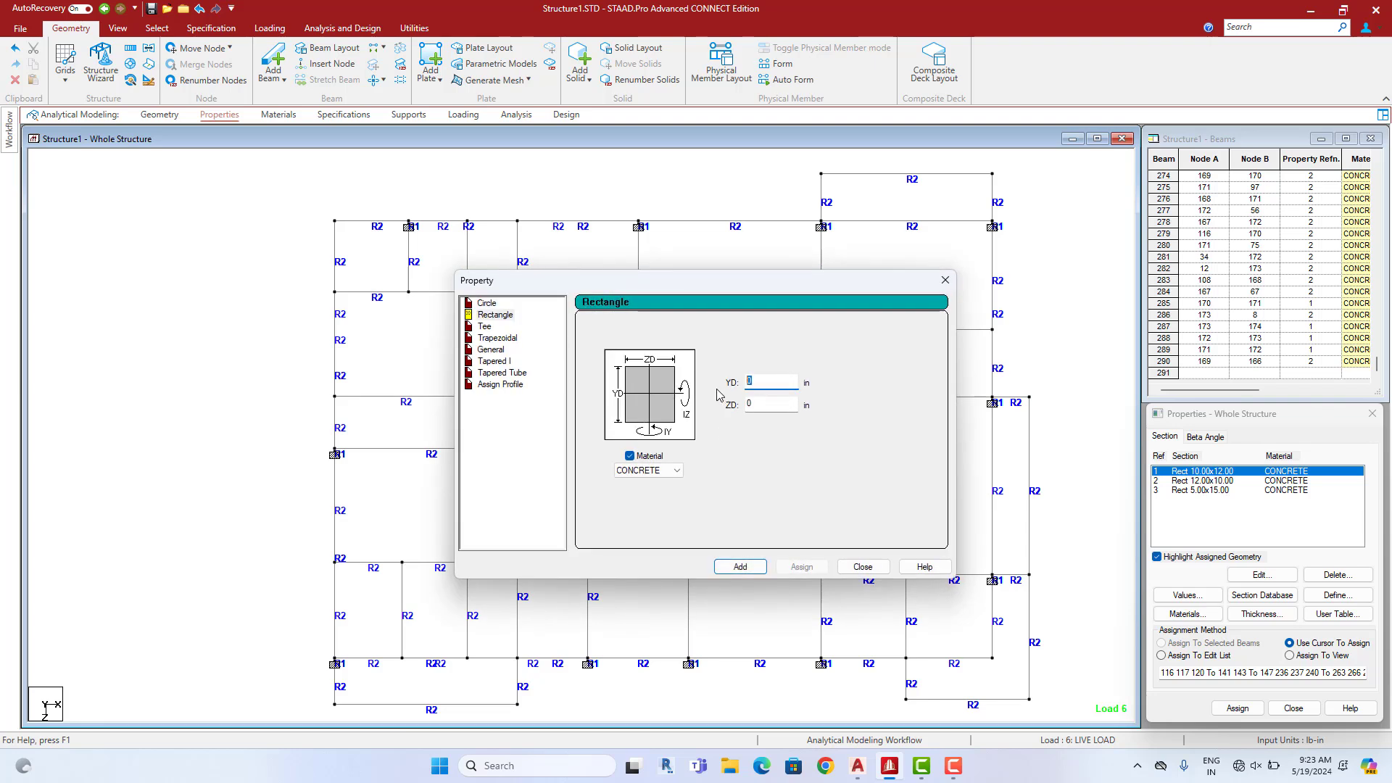
click(740, 567)
click(862, 566)
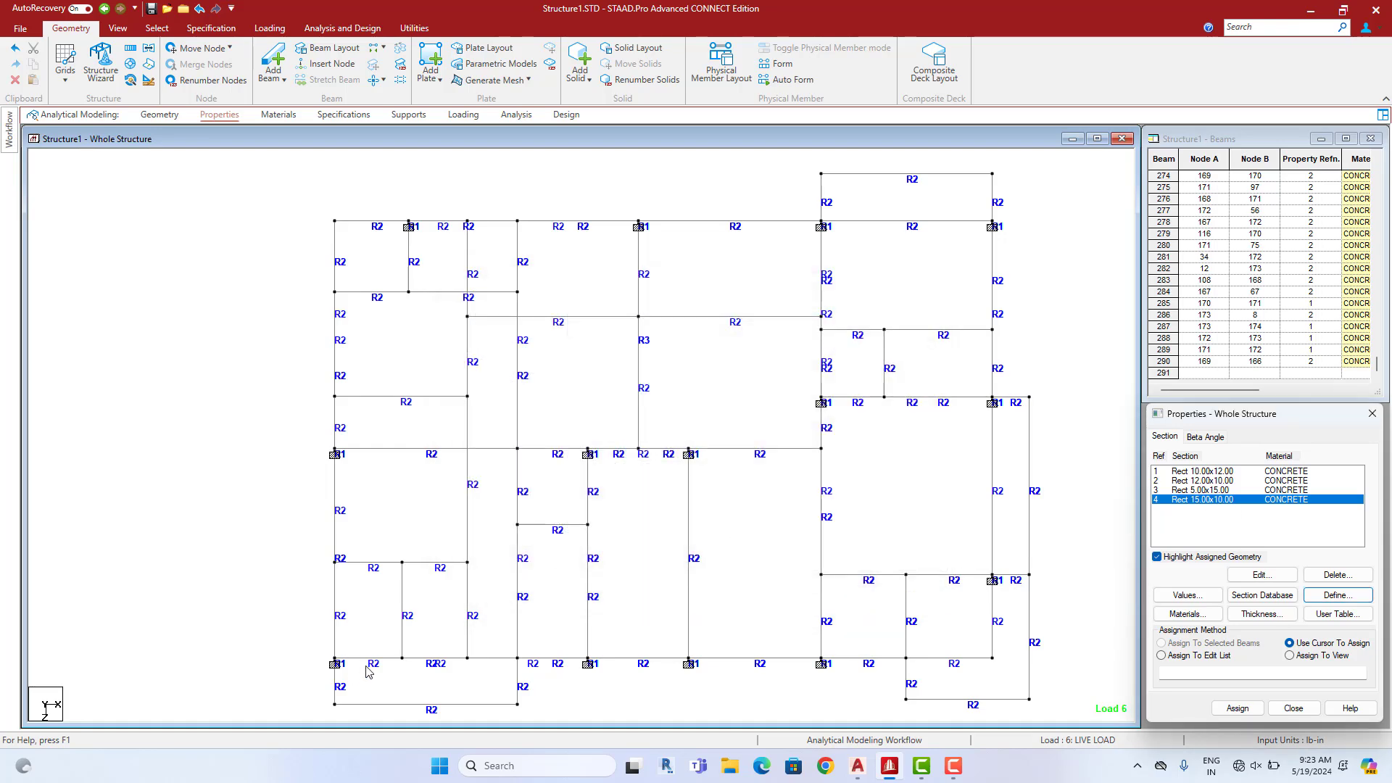
click(420, 660)
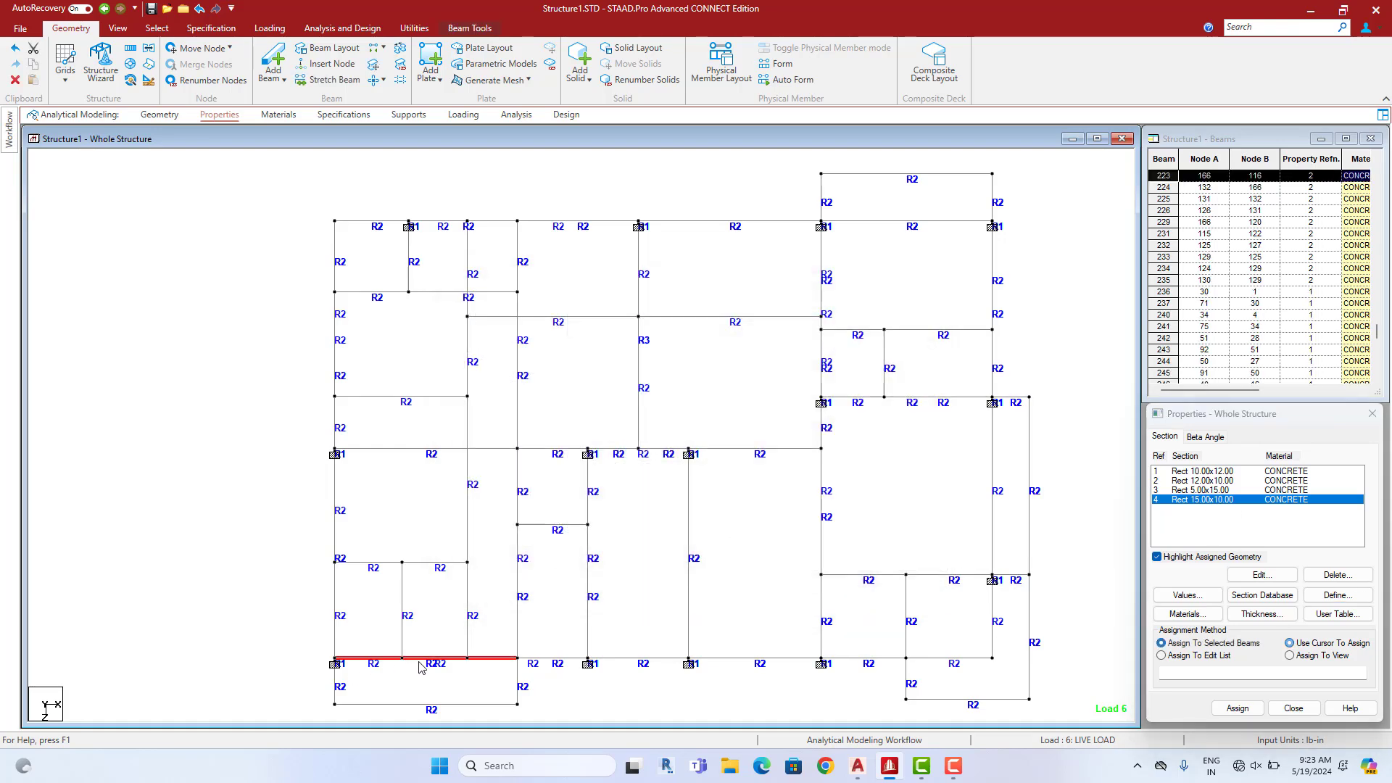
ctrl+click(551, 661)
ctrl+click(651, 661)
ctrl+click(754, 660)
ctrl+click(867, 660)
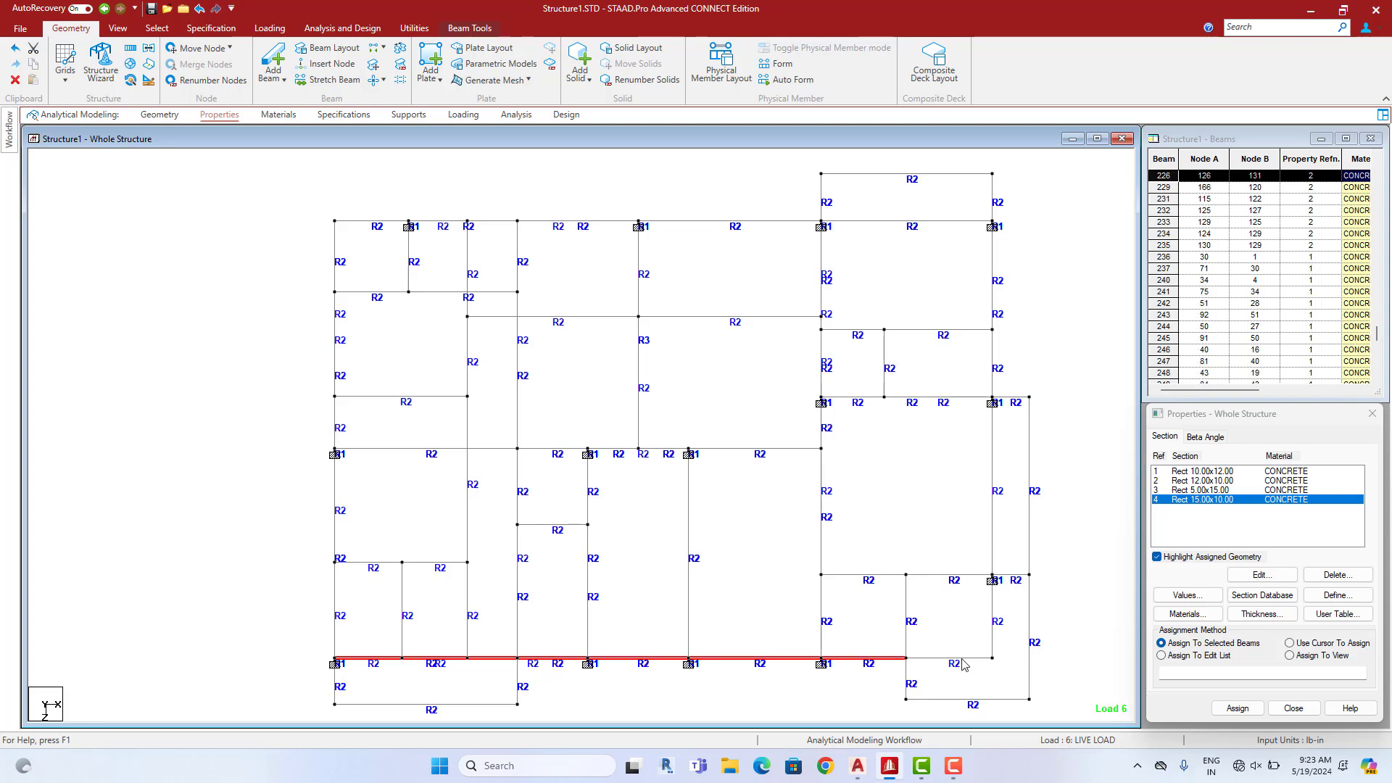
ctrl+click(950, 659)
In an elevation view, select the beams of the three upper floor levels with the Geometry Cursor and show only the selected objects
click(118, 28)
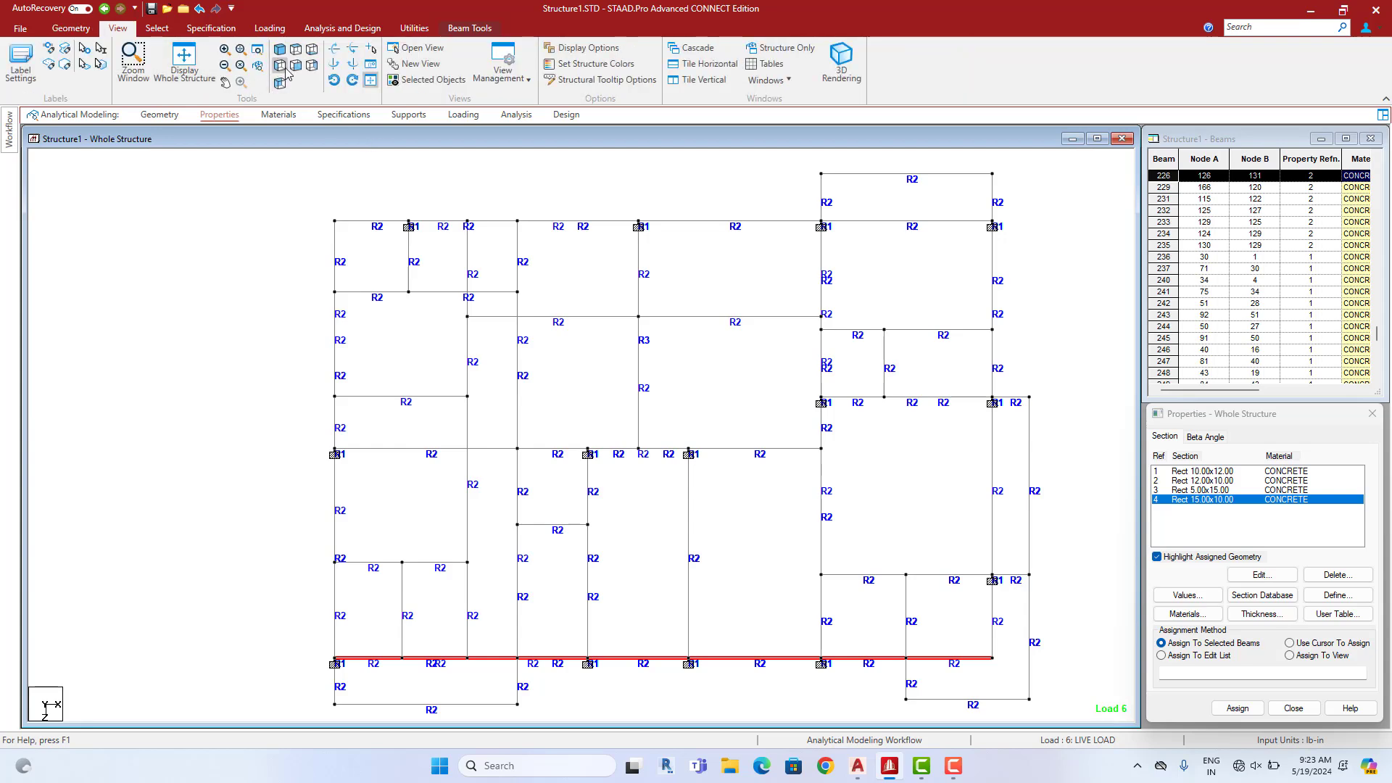
click(279, 66)
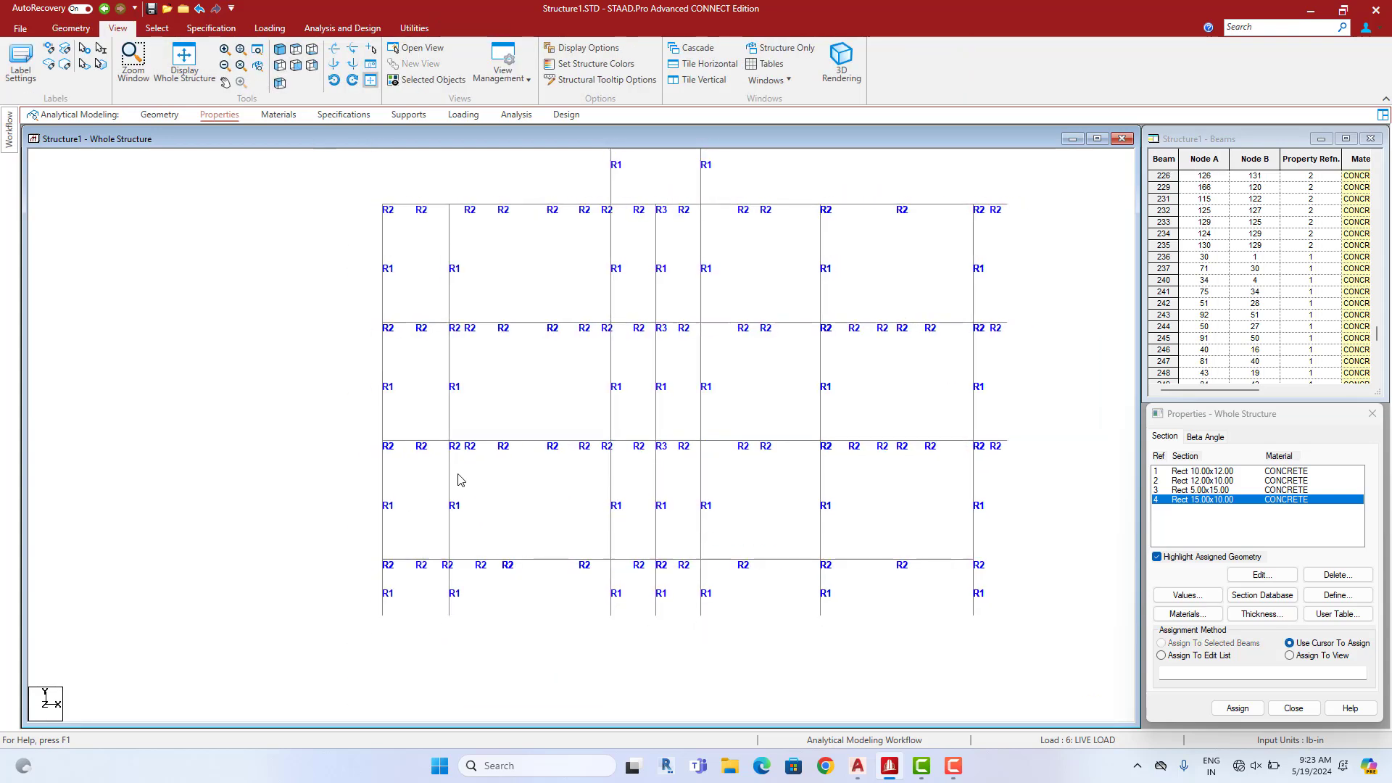
right_click(263, 373)
mouse_move(323, 462)
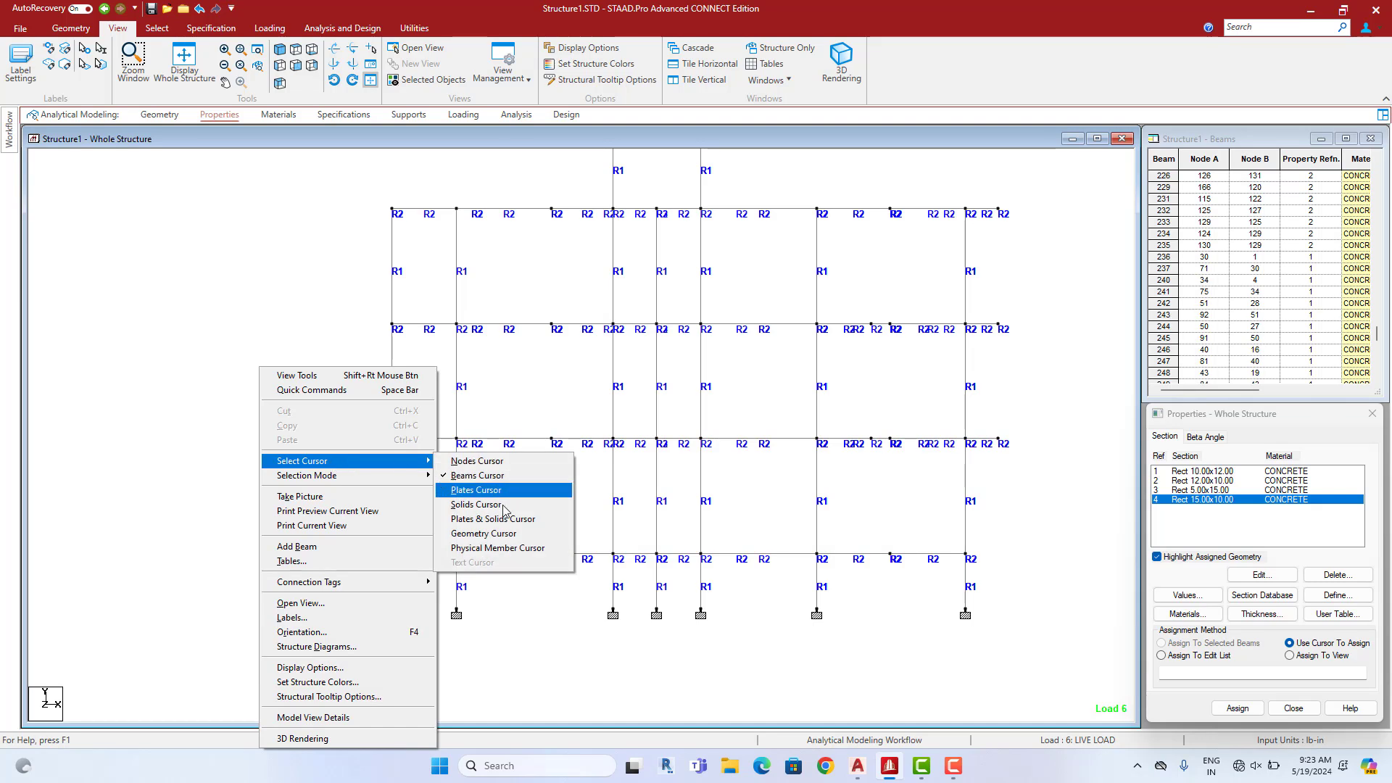
click(487, 535)
drag(332, 657, 1023, 609)
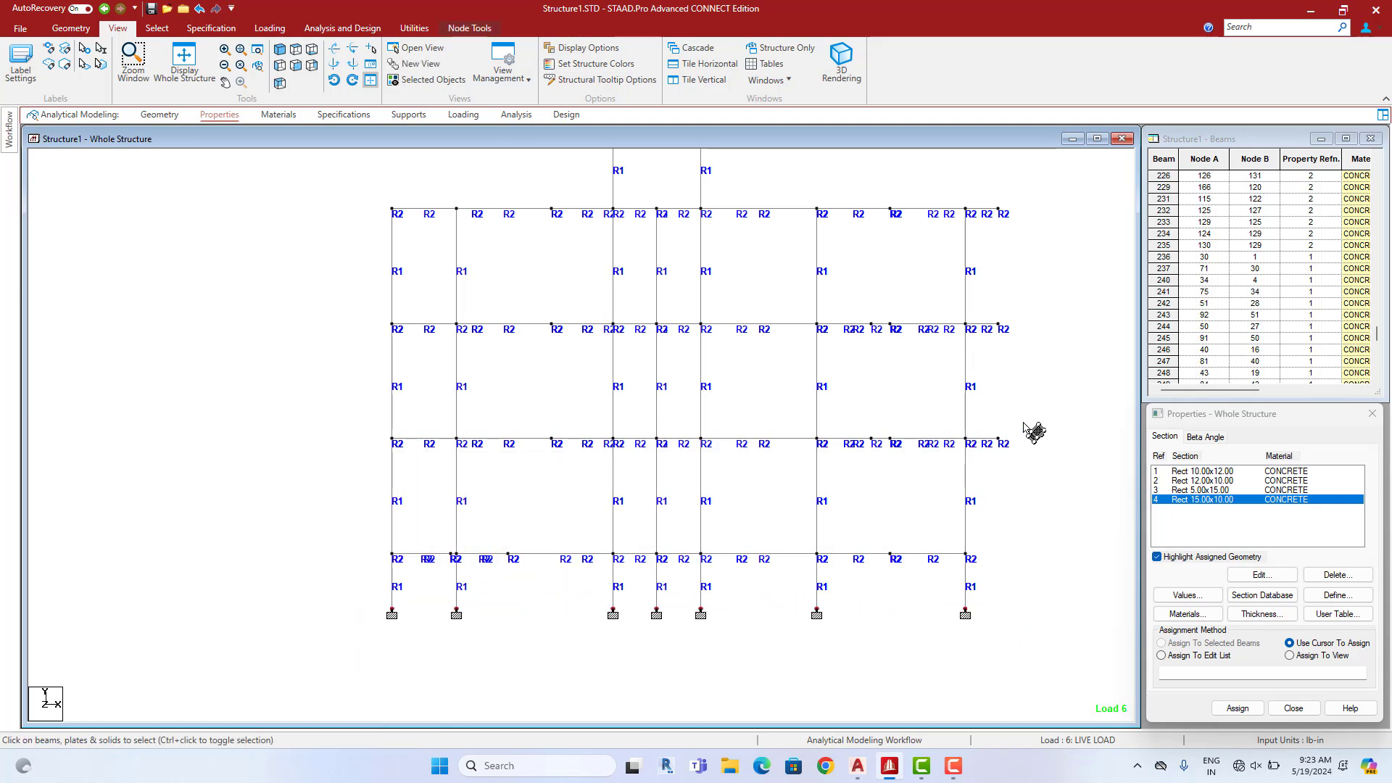
drag(1026, 428, 500, 452)
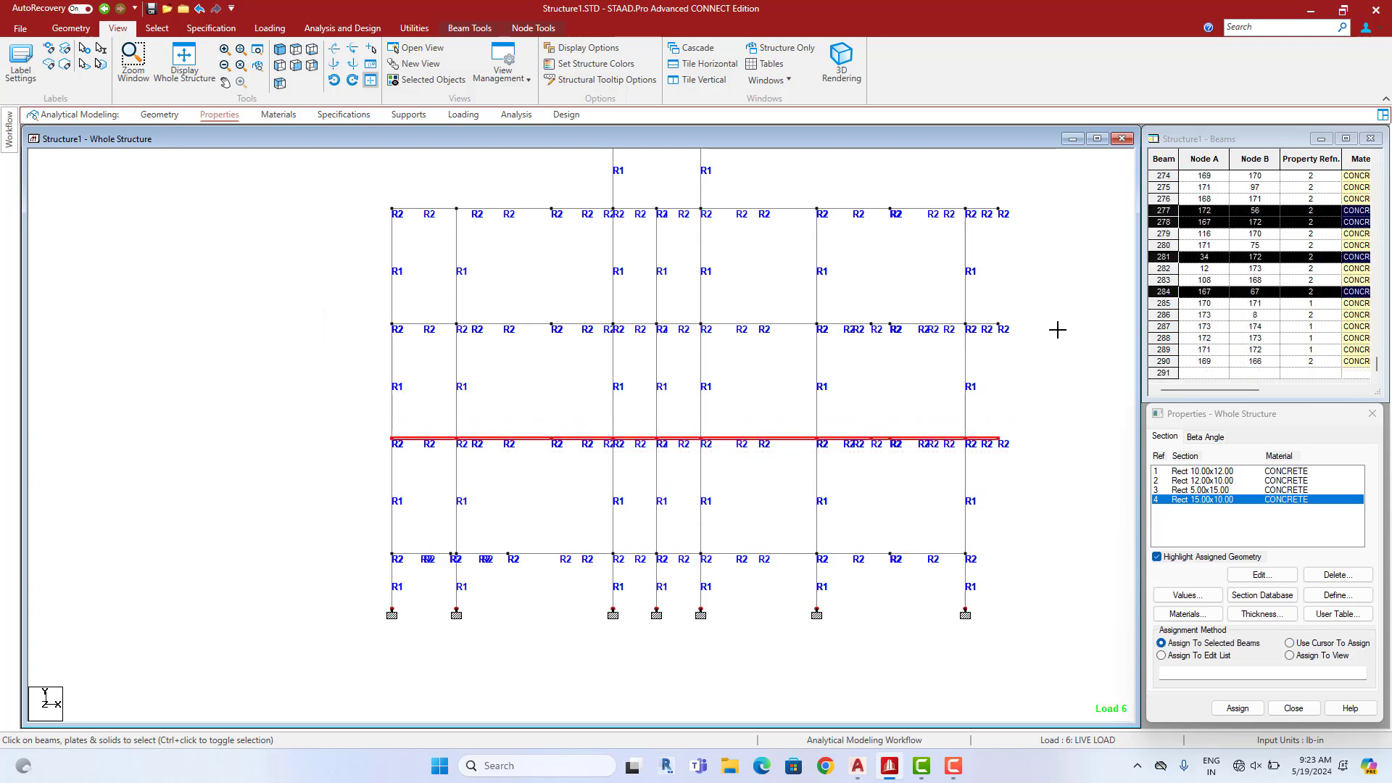
ctrl+drag(1058, 330, 1061, 332)
ctrl+drag(1036, 197, 339, 234)
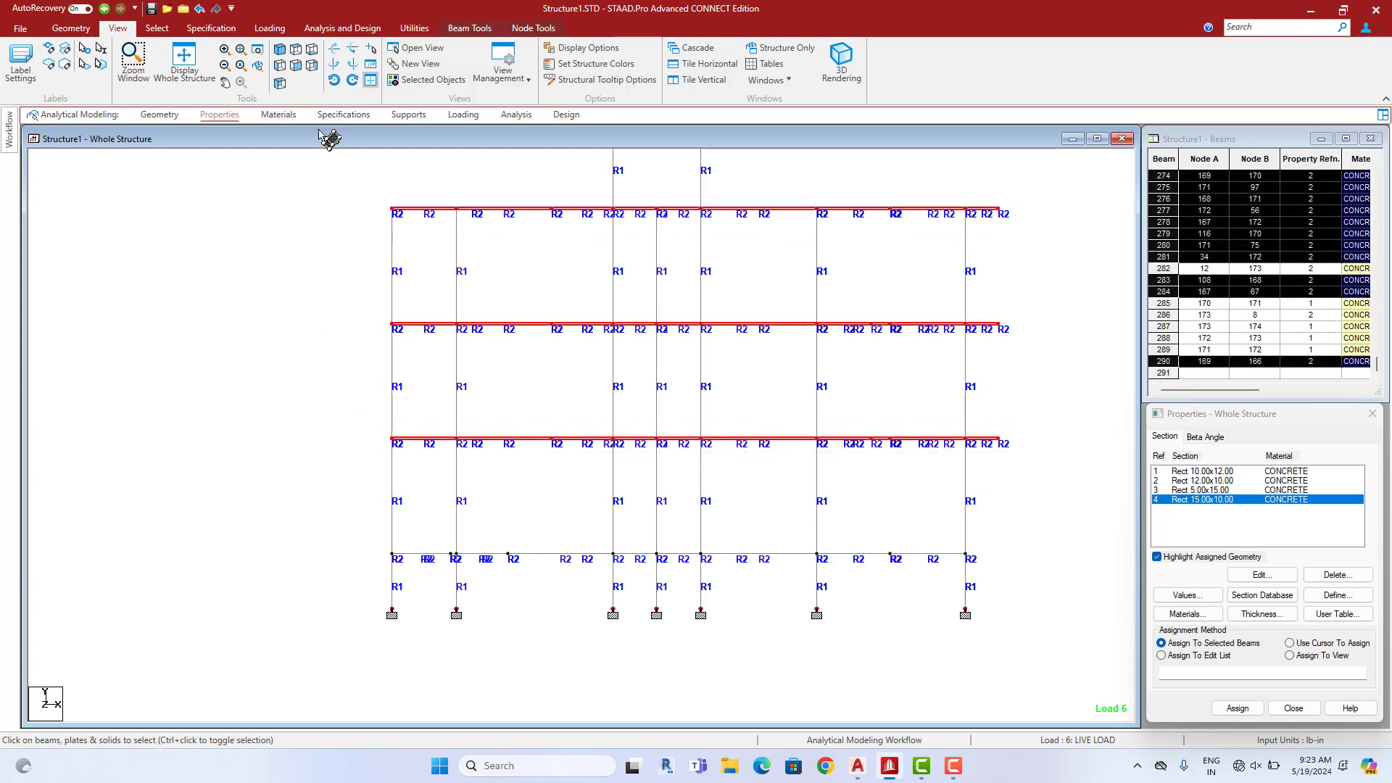
click(428, 80)
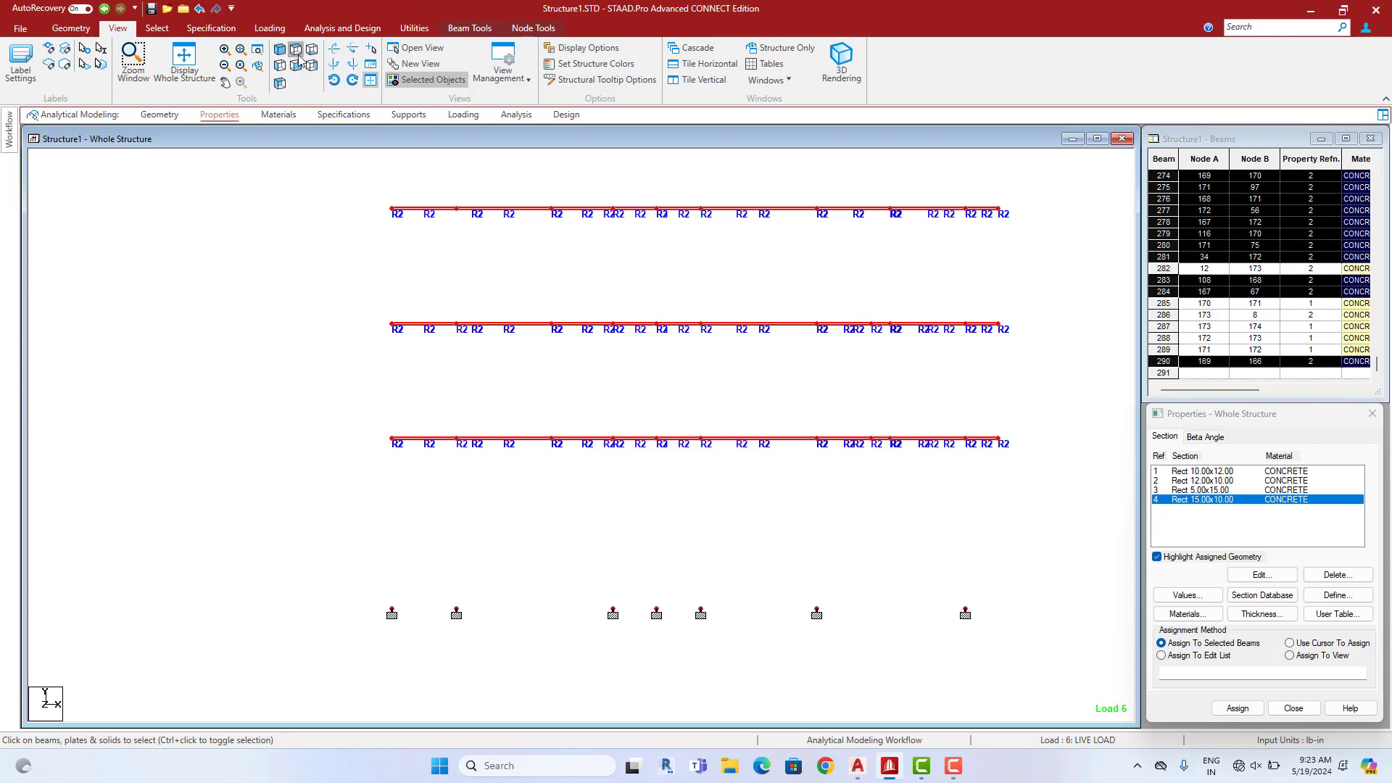
In plan view, select the floor beams along the lower, left and upper outer grid lines of the frame
click(296, 49)
click(1088, 472)
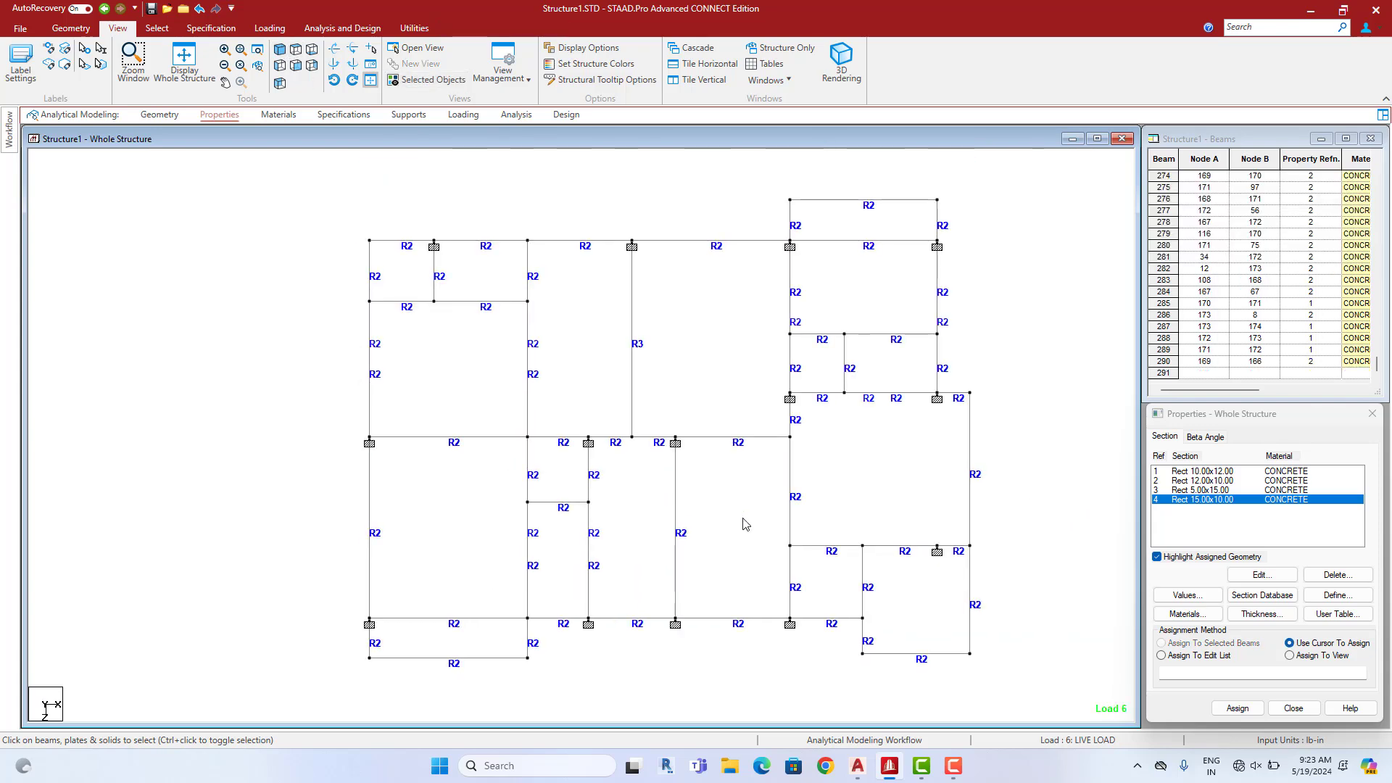
middle_drag(669, 531, 676, 518)
drag(826, 633, 901, 616)
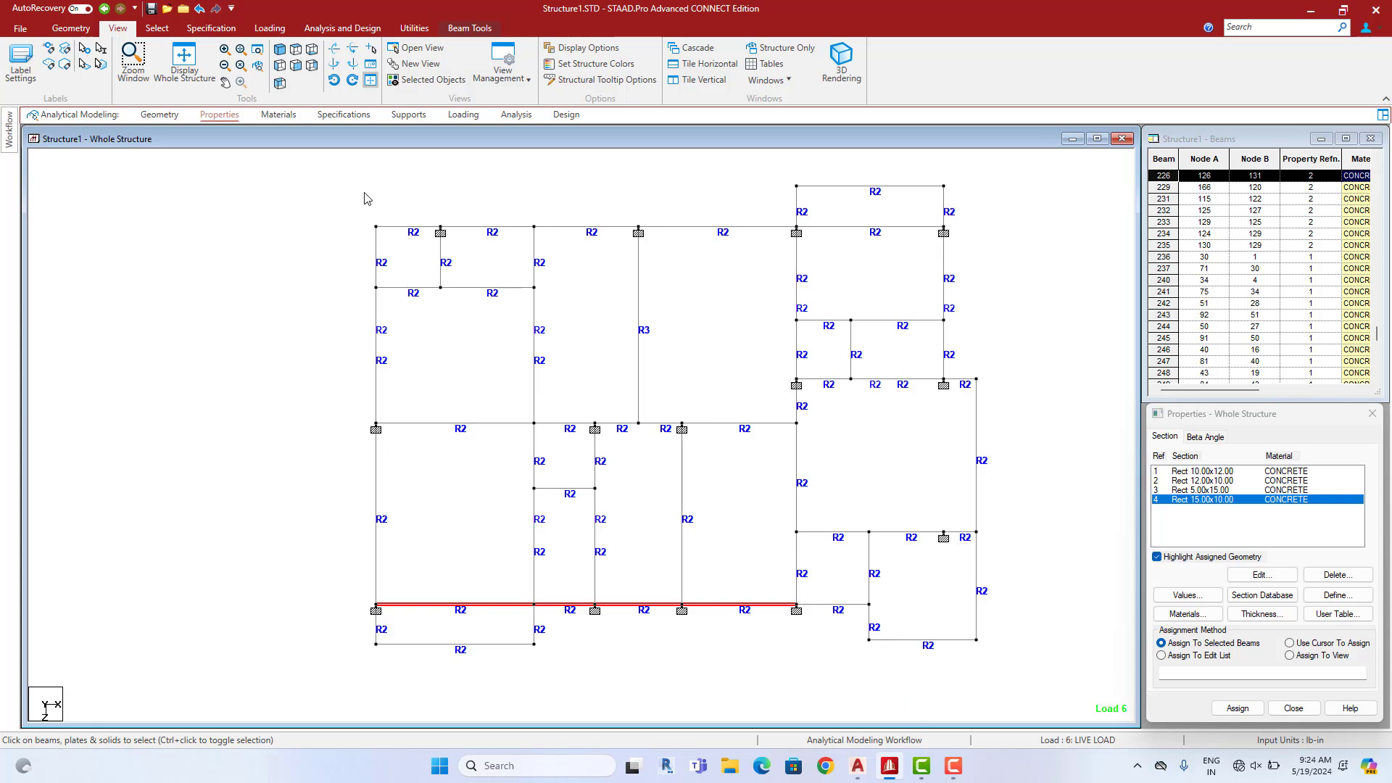
ctrl+drag(385, 604, 389, 665)
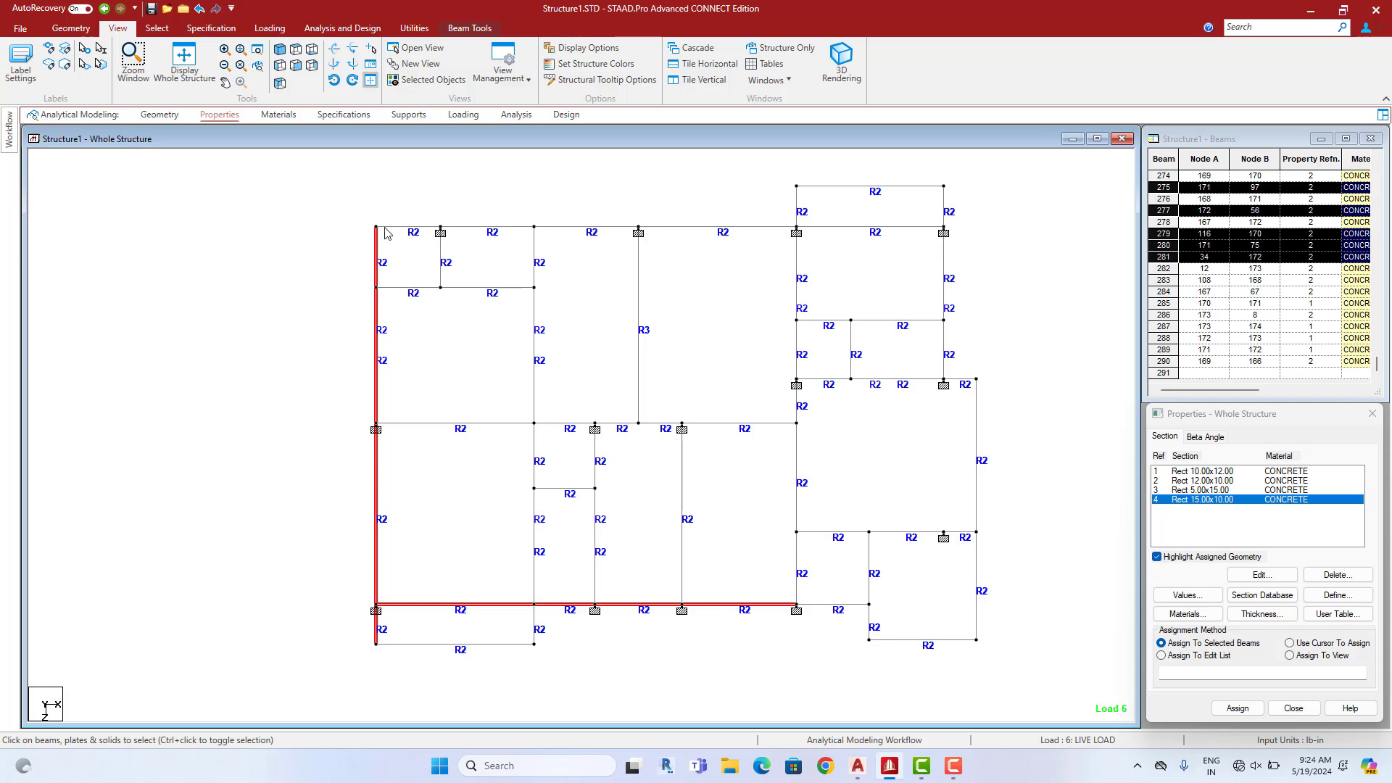
ctrl+drag(1001, 260, 1007, 245)
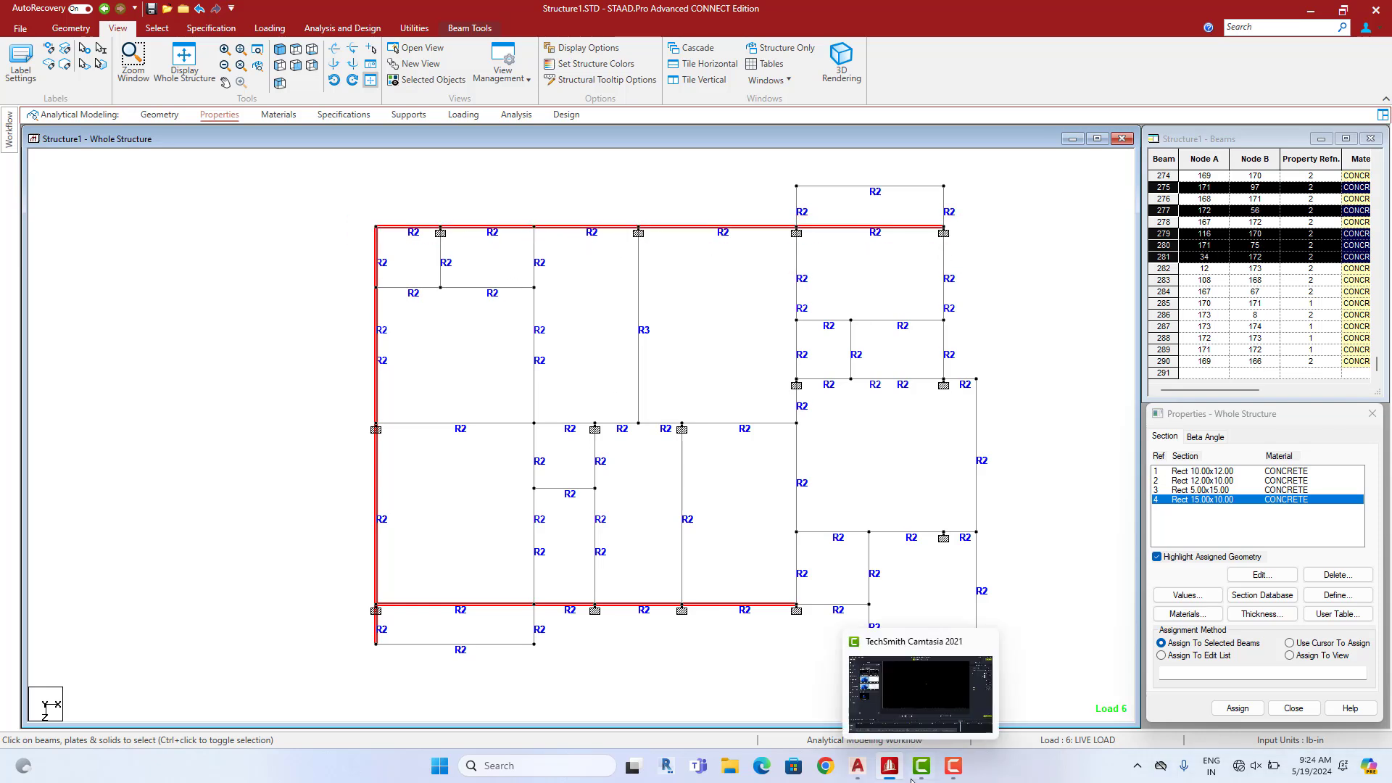
In AutoCAD, measure the span from the column above the 10'X13'4" bedroom to the column between the kitchens, and return to STAAD.Pro
click(858, 766)
middle_drag(596, 357, 573, 444)
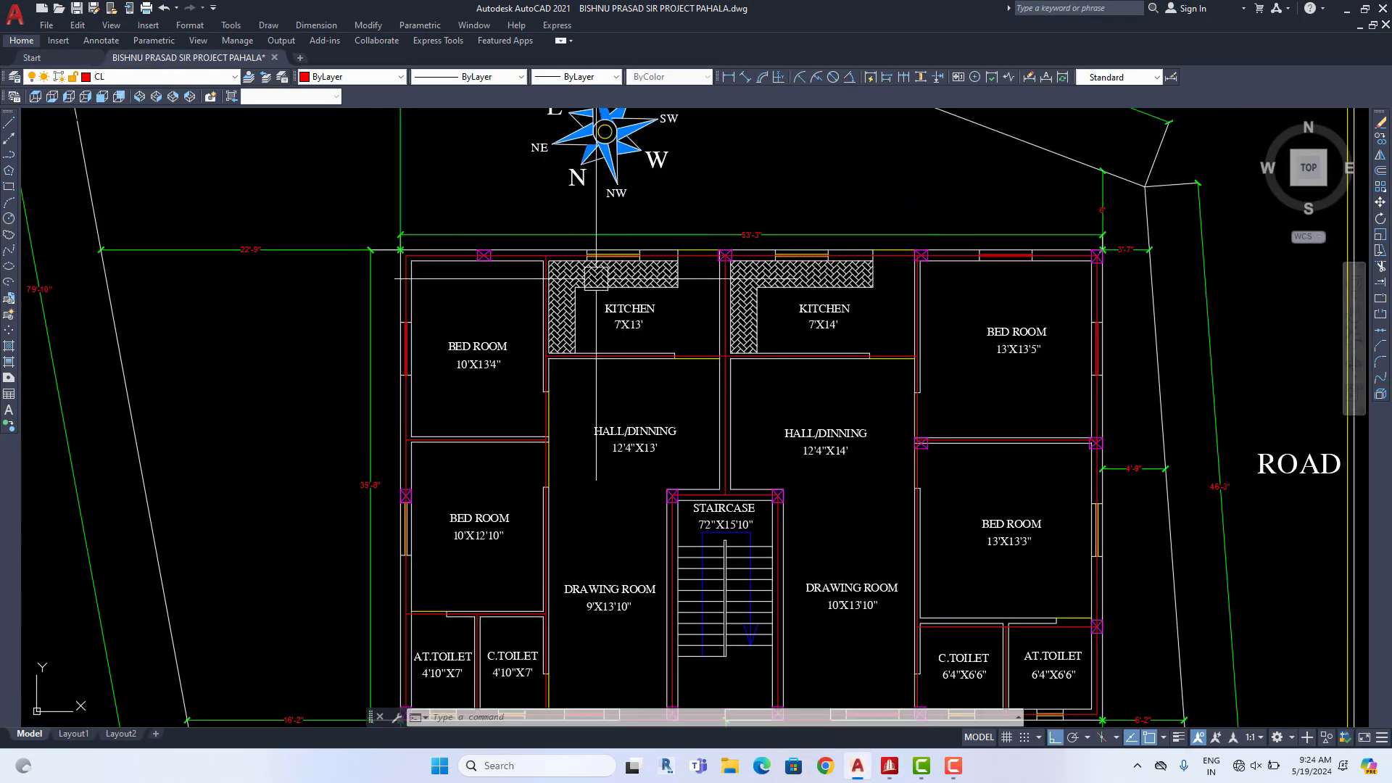
click(729, 77)
scroll(476, 243, up, 2)
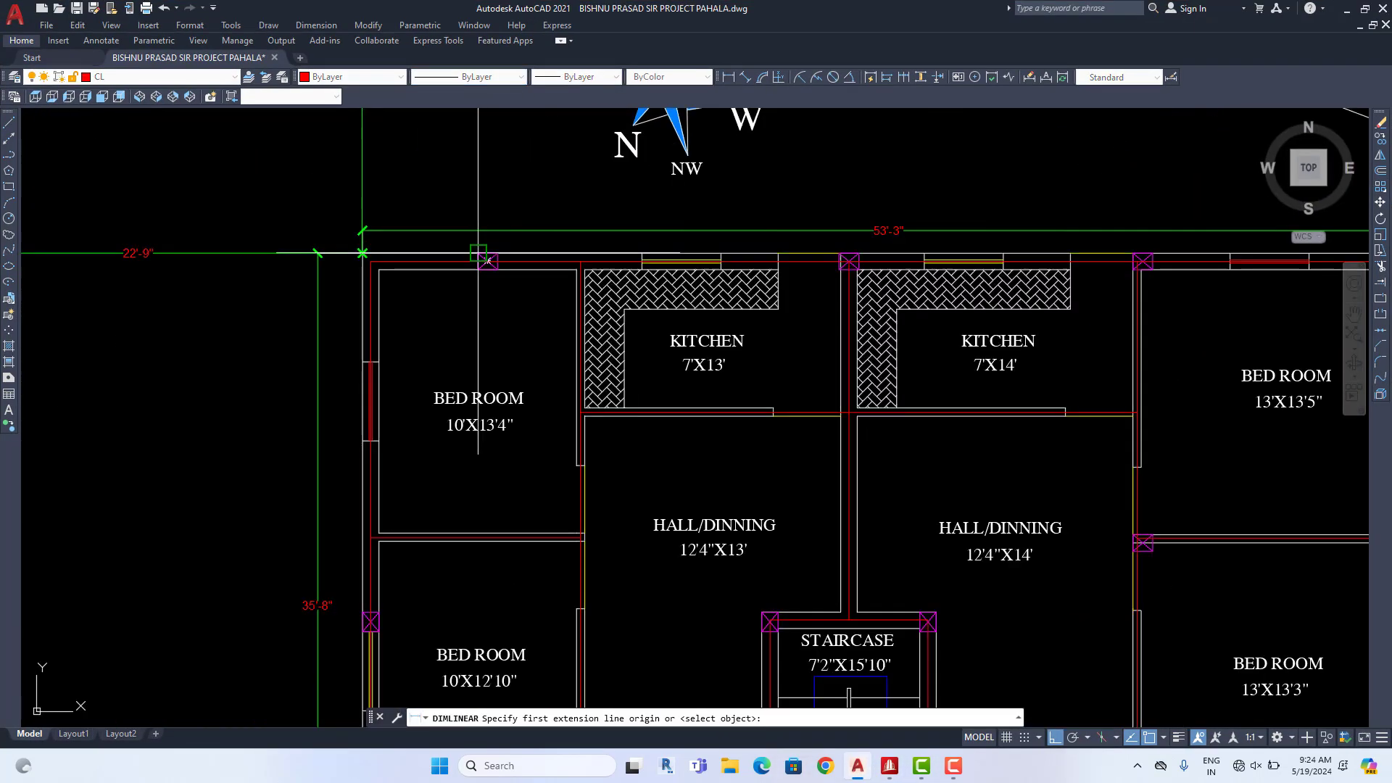
click(362, 253)
click(850, 253)
scroll(813, 221, up, 3)
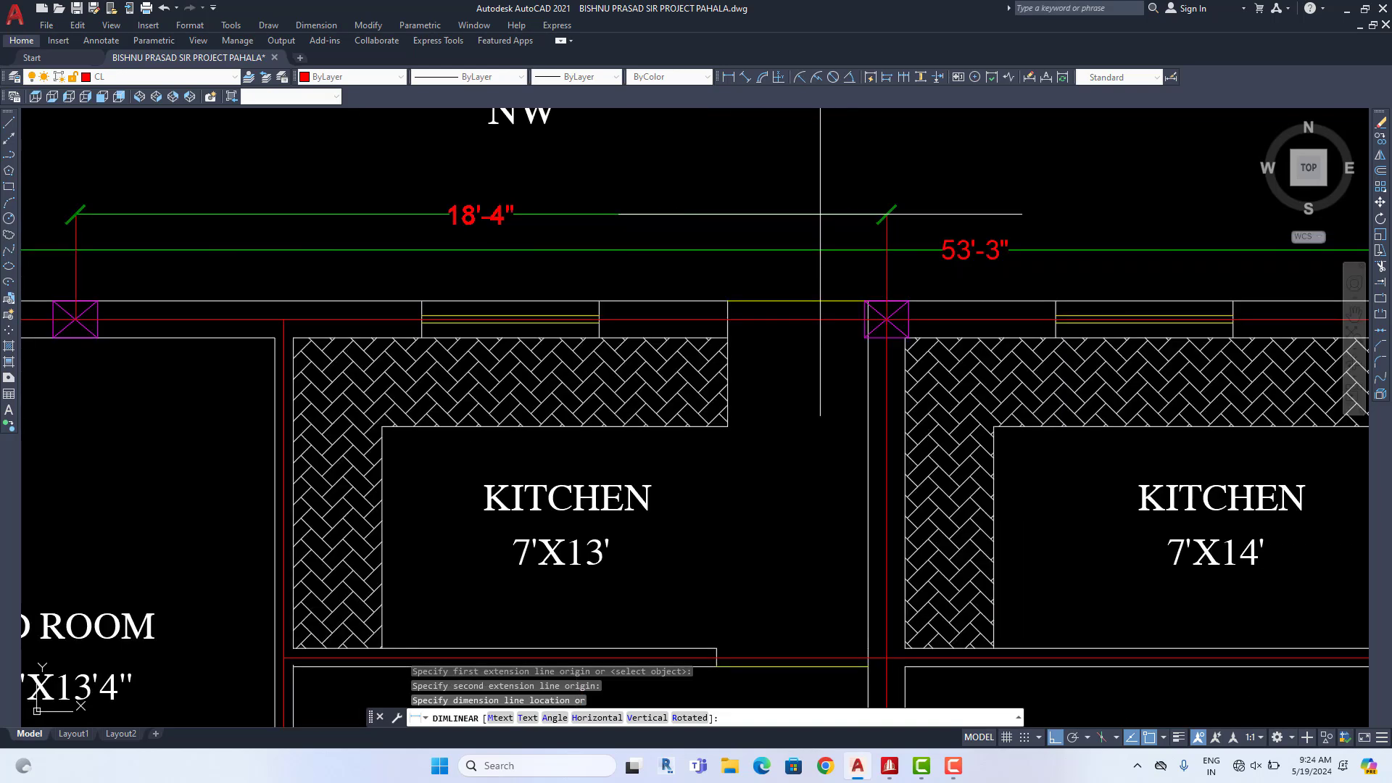
scroll(806, 233, down, 3)
scroll(812, 235, down, 3)
key(Escape)
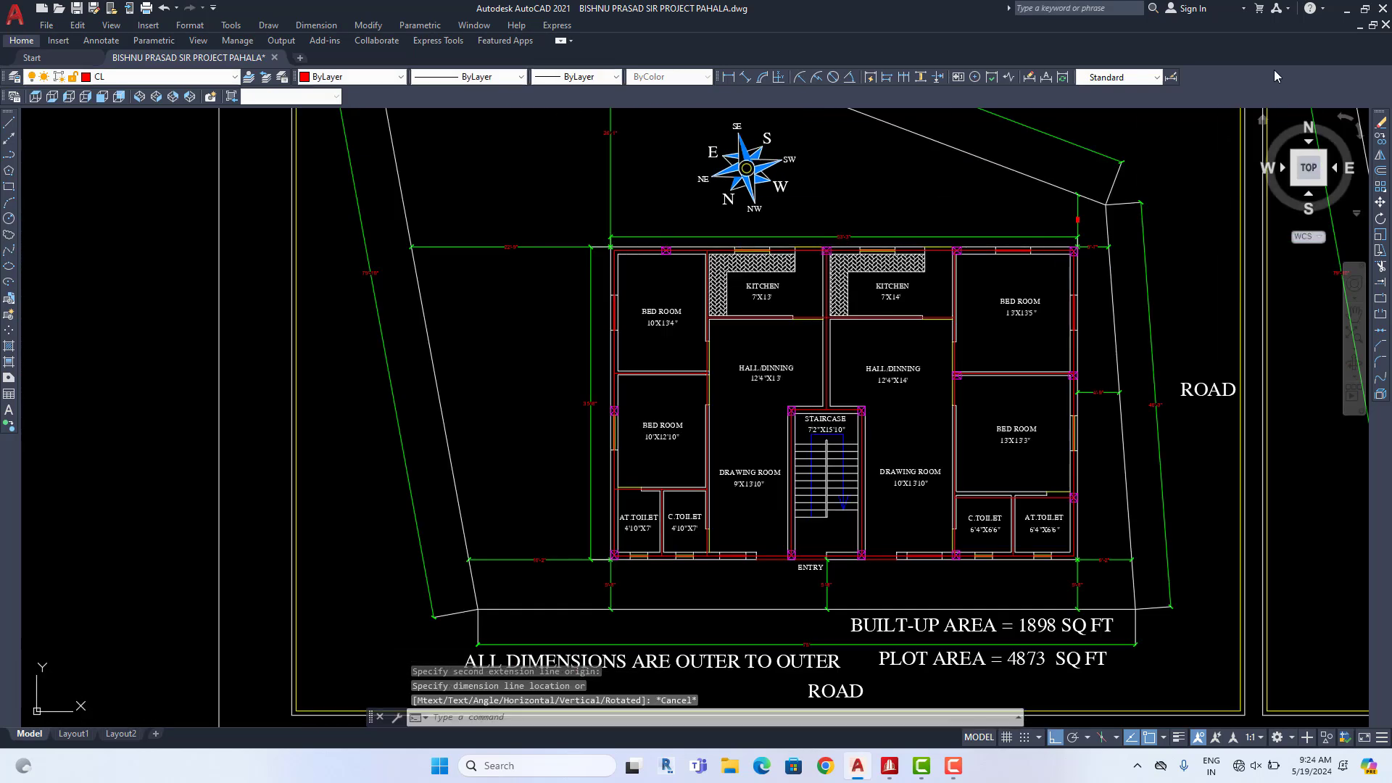
click(1348, 11)
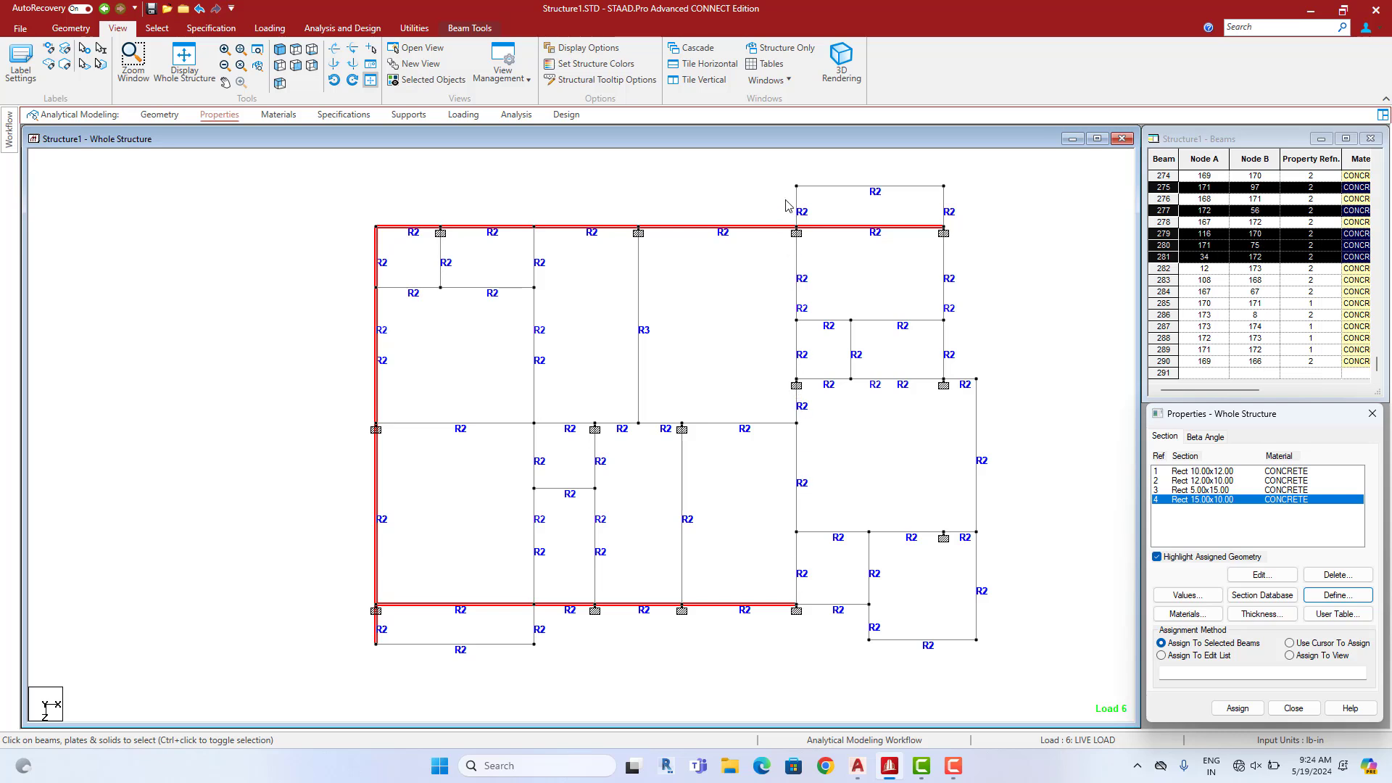
Add the middle horizontal beam line, the R3 line, the vertical line left of it and the long vertical line right of it to the selection
ctrl+drag(801, 632, 799, 627)
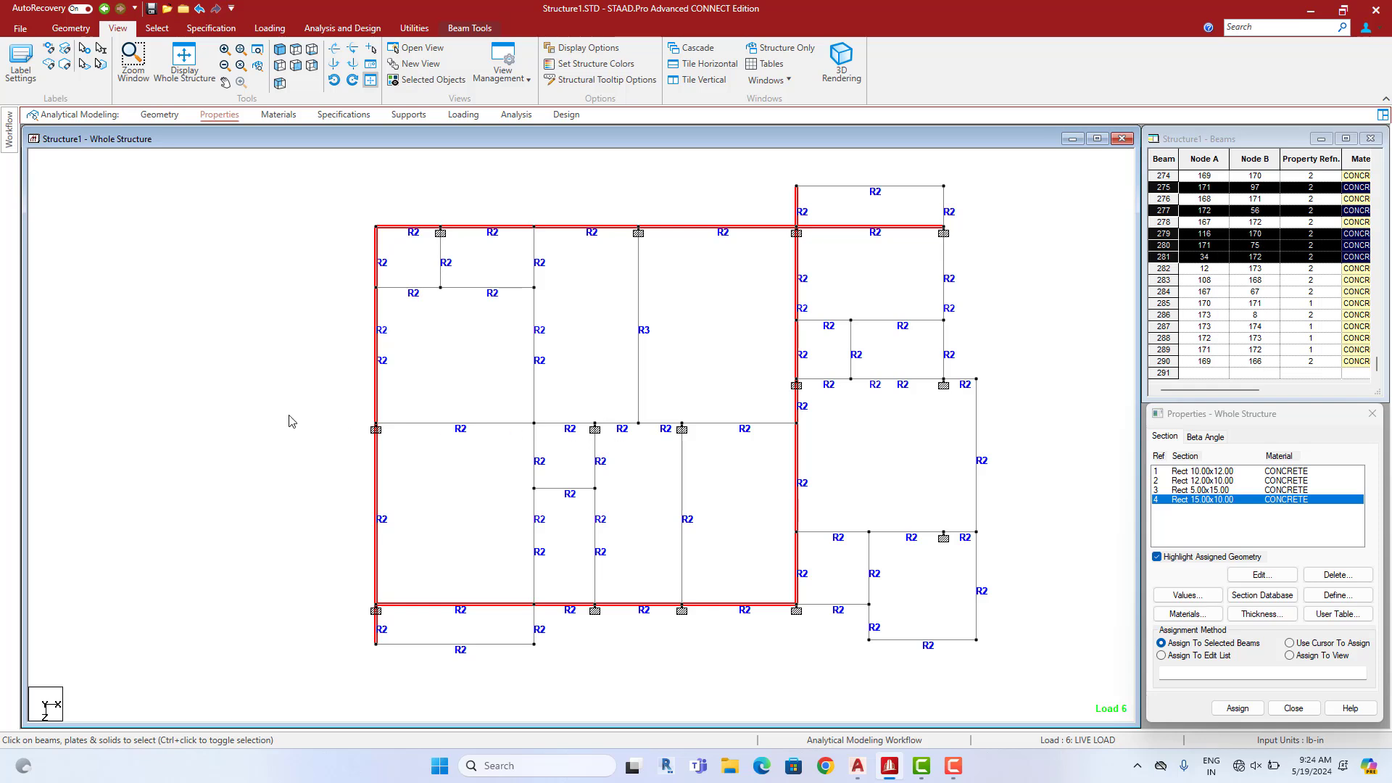
ctrl+drag(801, 435, 795, 436)
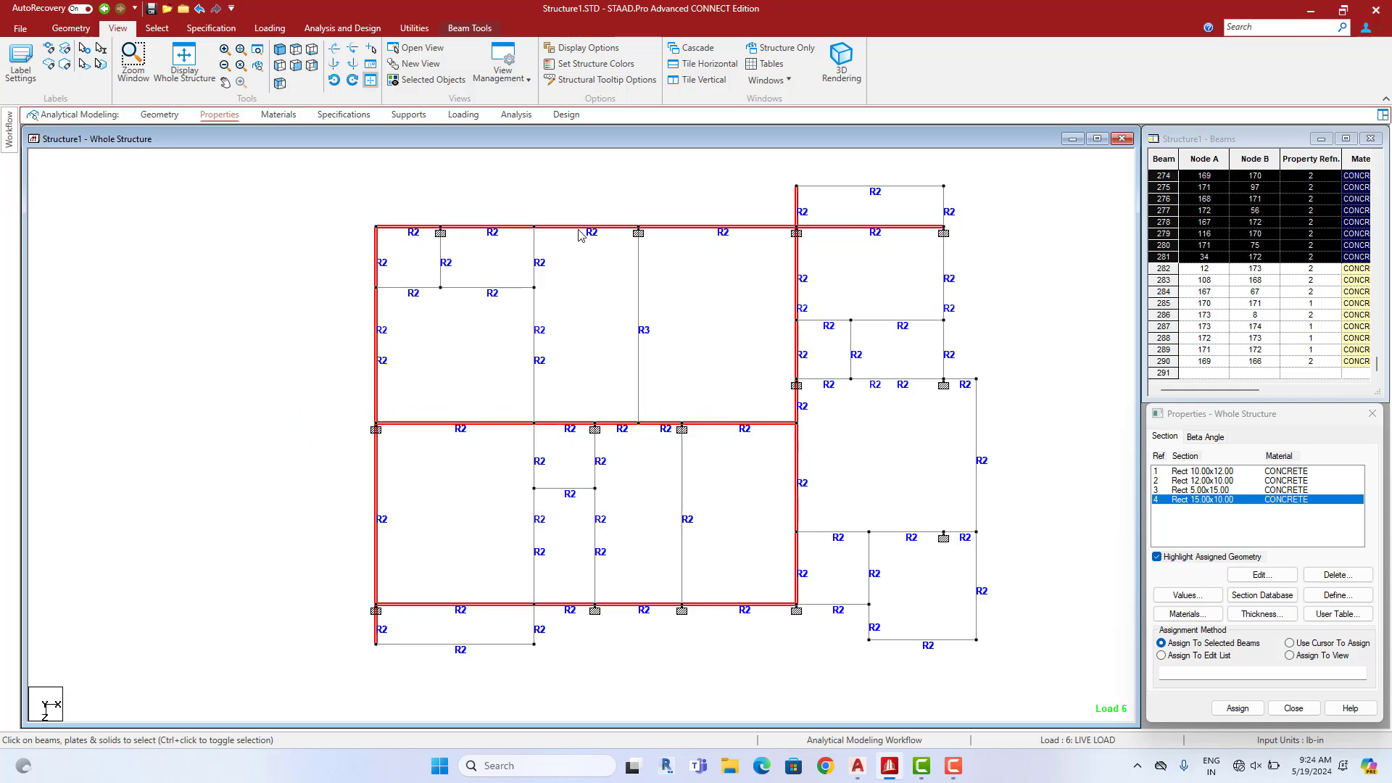
ctrl+drag(634, 199, 649, 442)
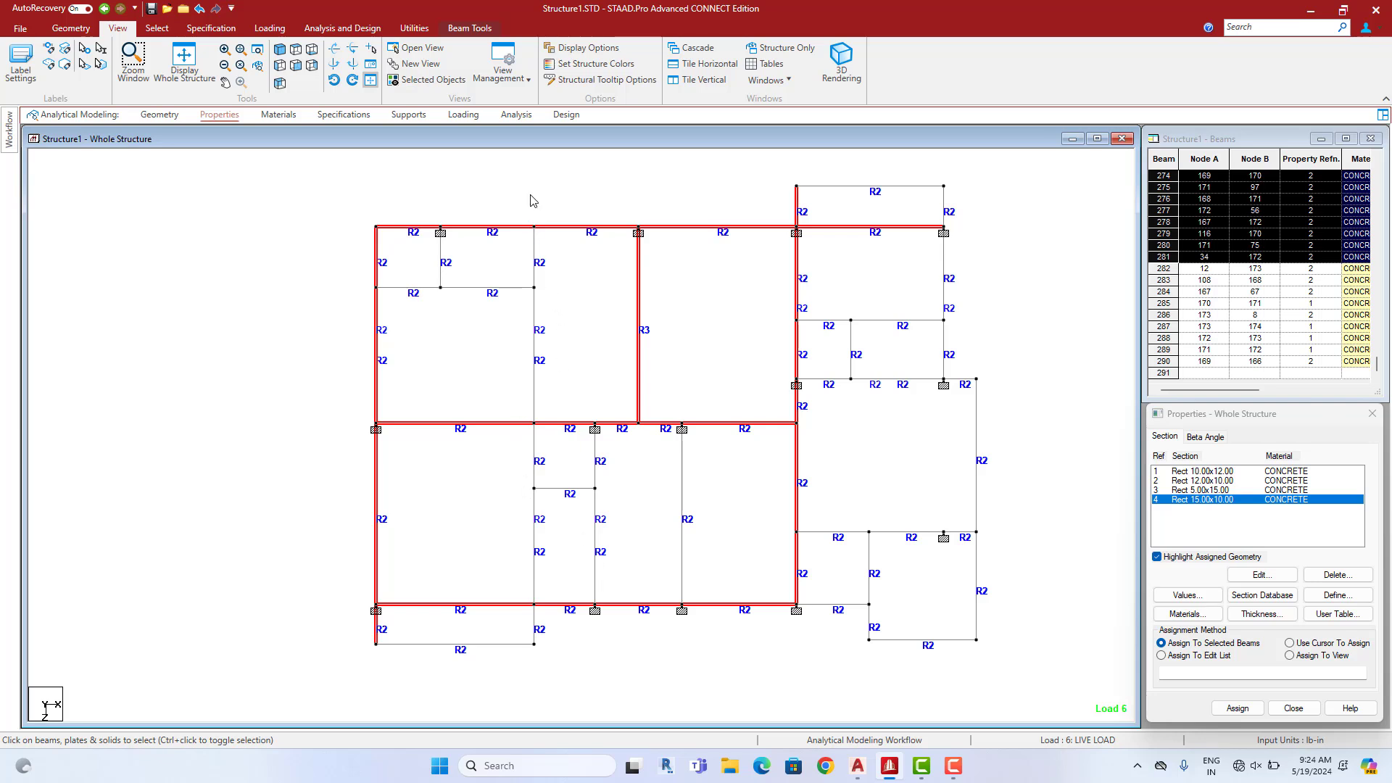
ctrl+drag(548, 640, 553, 655)
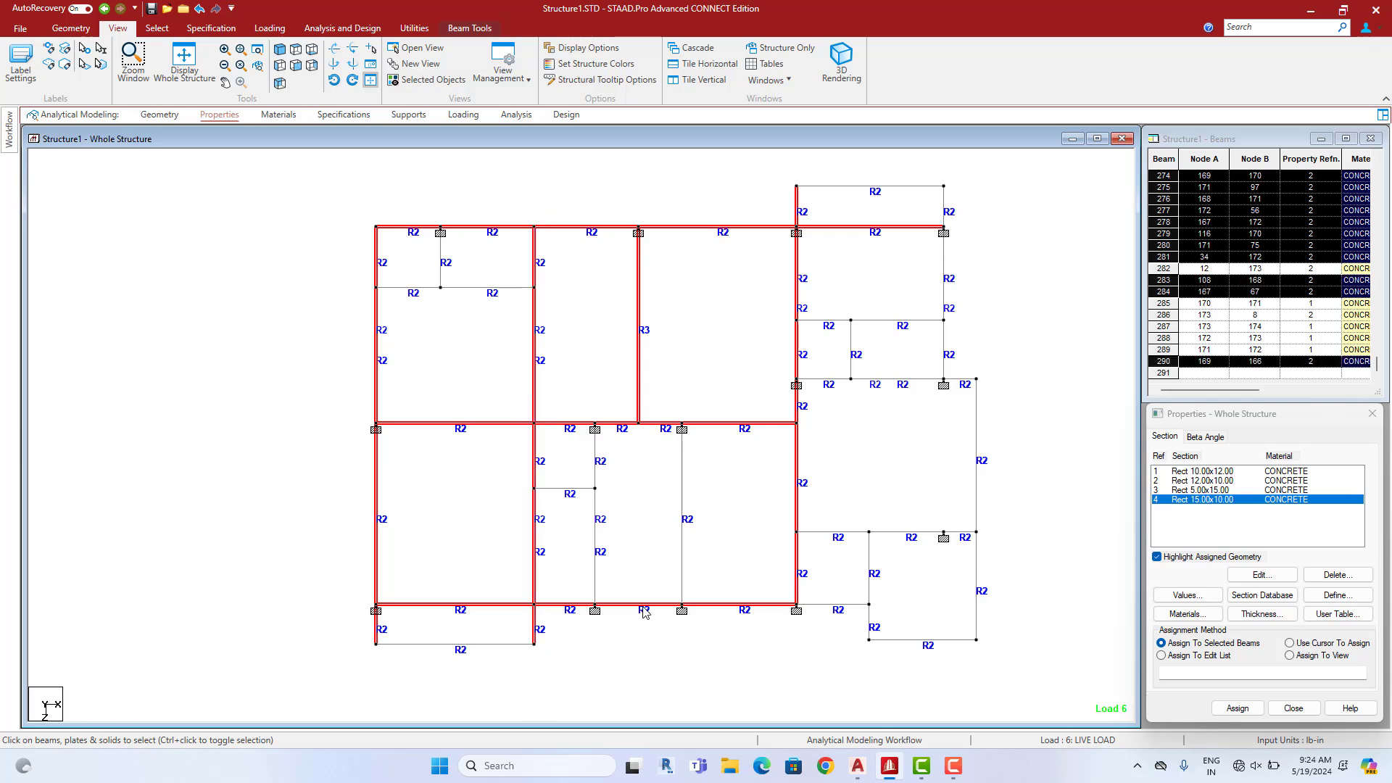
In AutoCAD, measure the vertical span between the two columns on the drawing-room side of the staircase, leaving no dimension placed
click(869, 764)
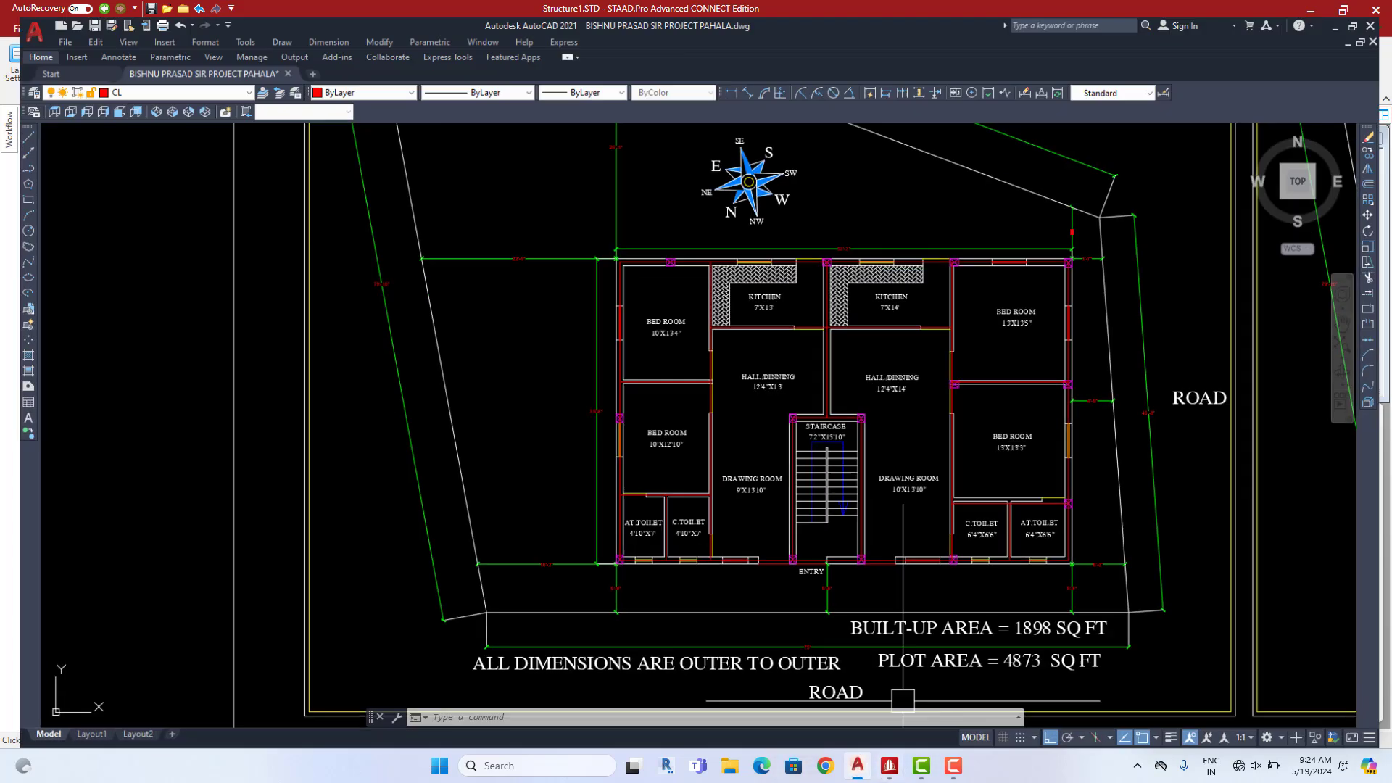
scroll(792, 522, up, 3)
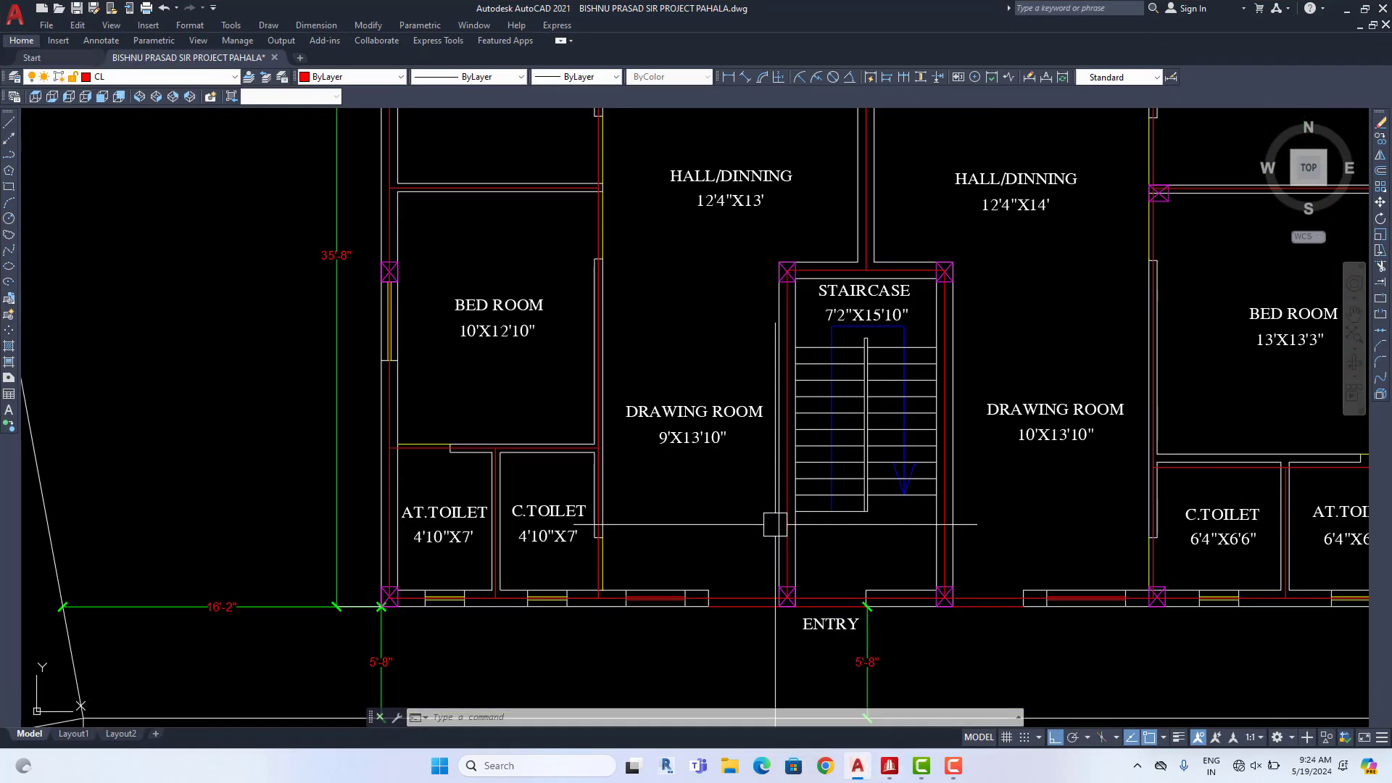
click(729, 77)
click(788, 262)
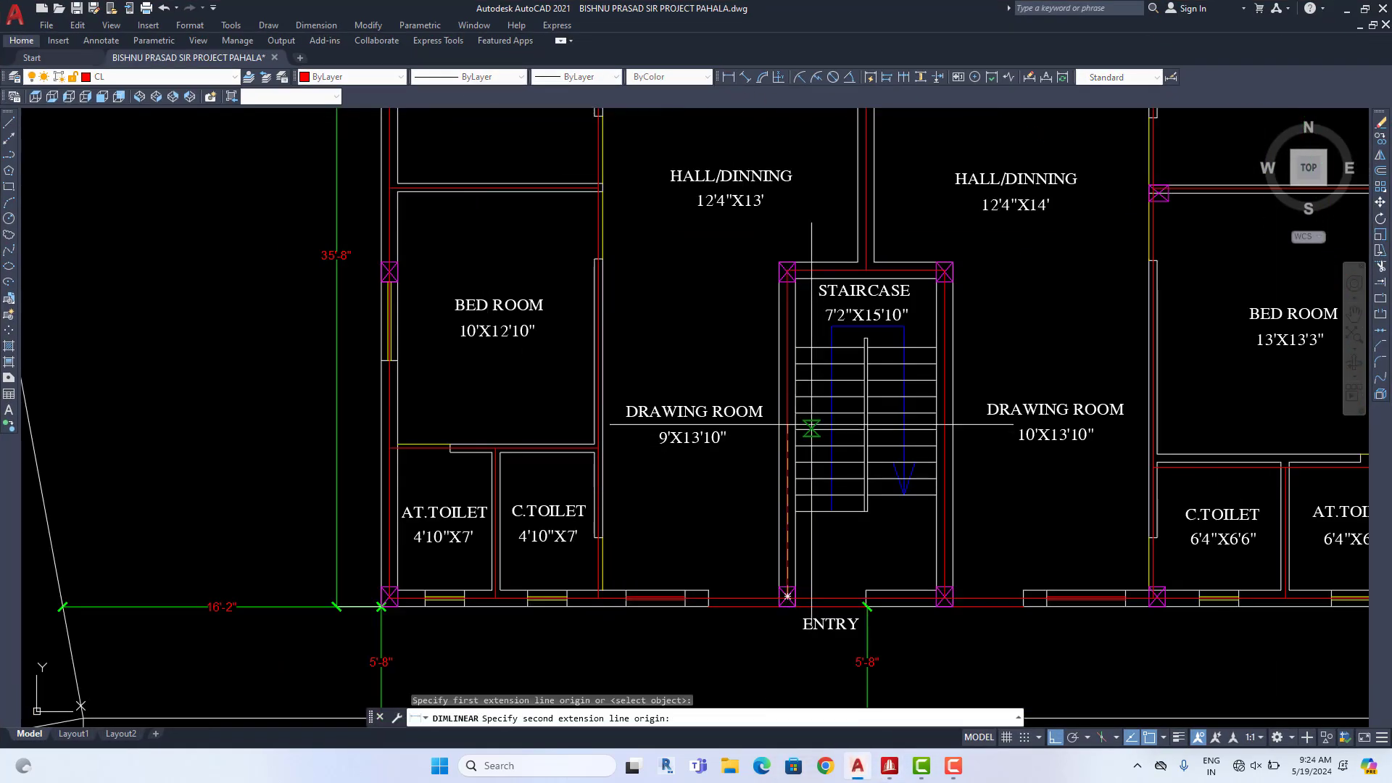
click(787, 262)
key(Escape)
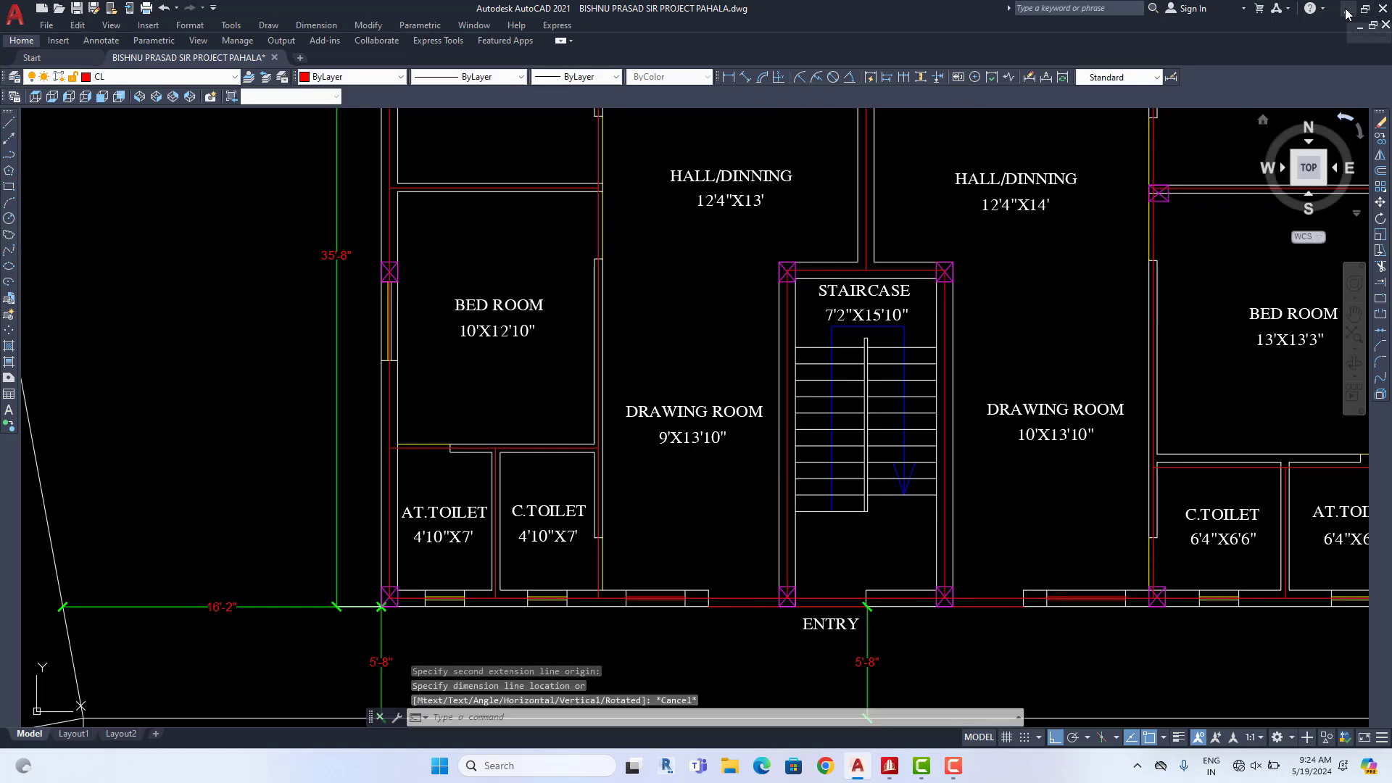
Back in STAAD.Pro, add the vertical beam lines on both sides of the staircase bay to the selection
click(1347, 9)
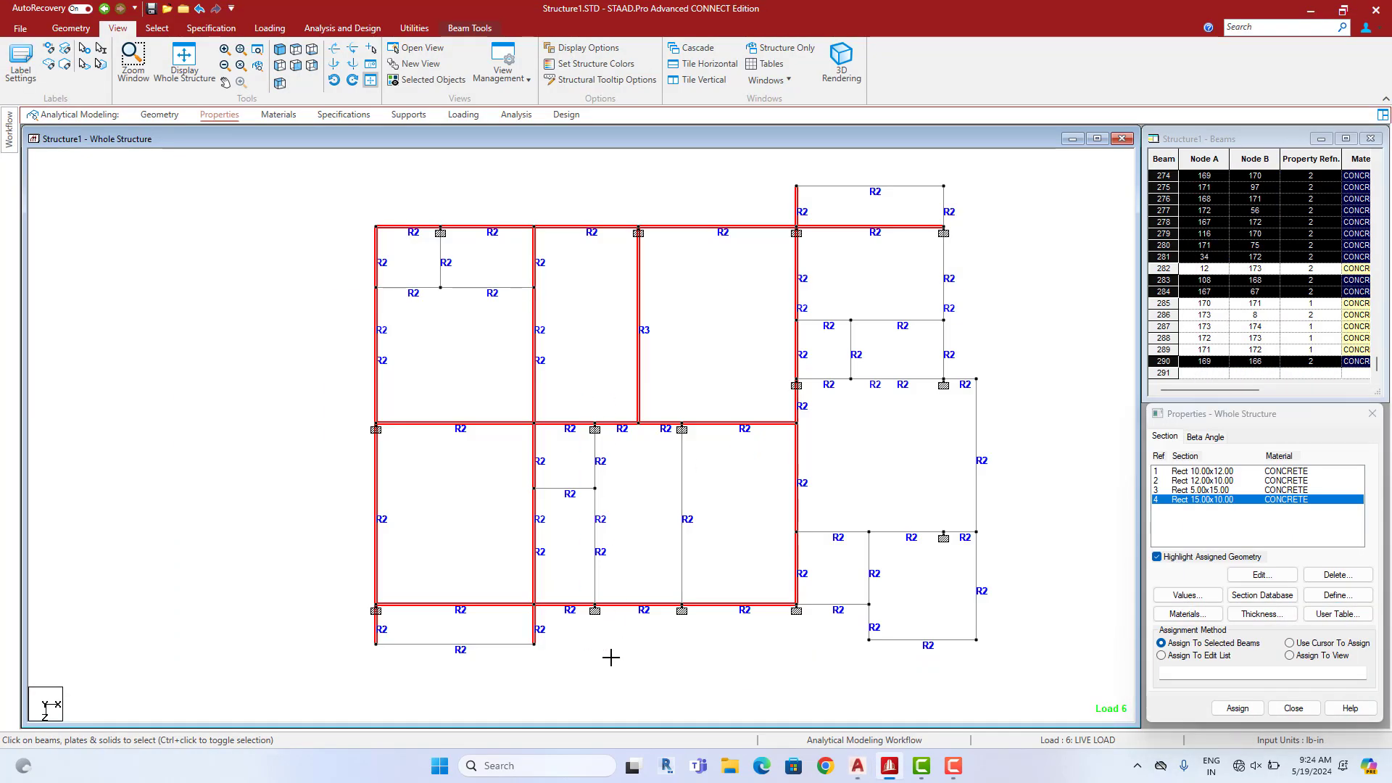
drag(680, 402, 712, 682)
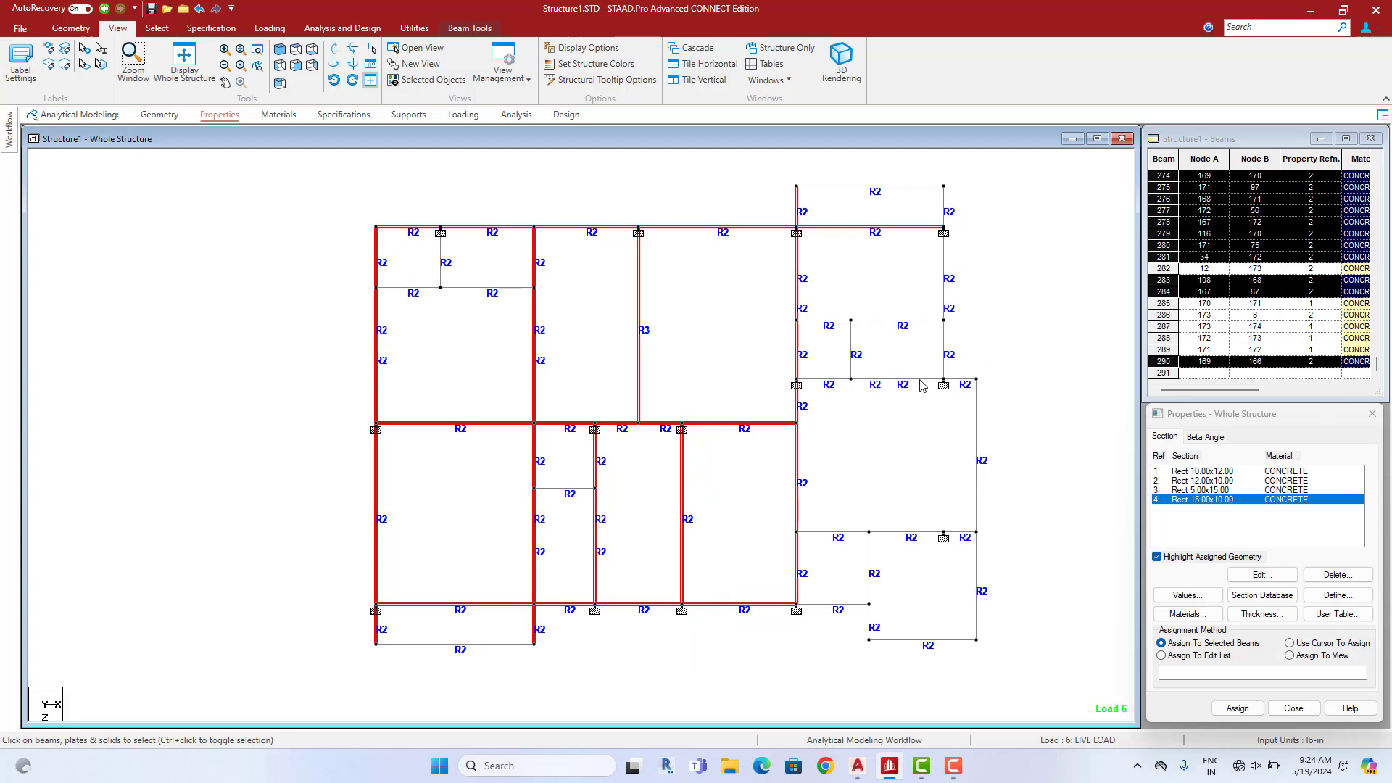
In AutoCAD, measure the horizontal span along the upper wall of the 13'2"X16' bedroom, leaving no dimension placed
click(858, 766)
mouse_move(1308, 234)
middle_down()
mouse_move(810, 544)
mouse_move(289, 454)
middle_up()
scroll(810, 543, down, 3)
scroll(885, 491, up, 5)
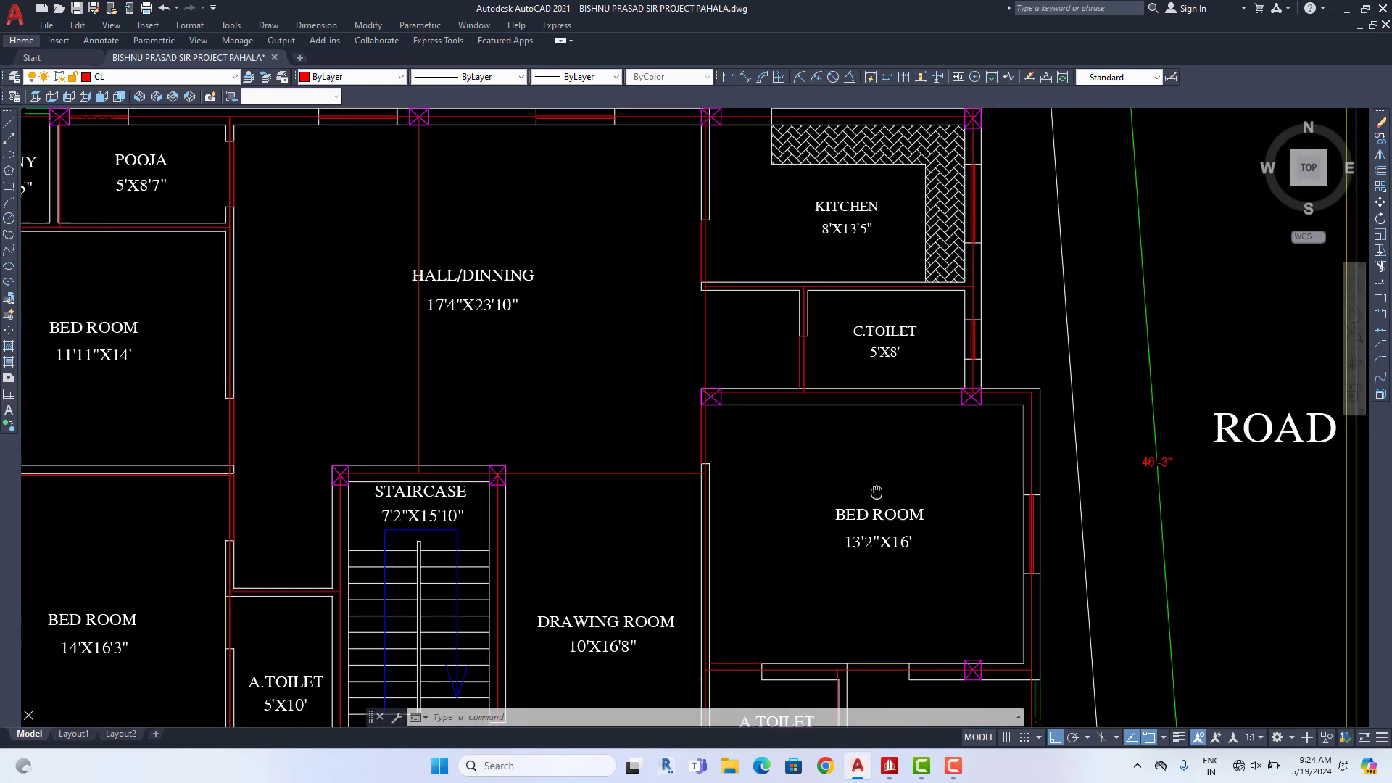
click(730, 77)
scroll(795, 430, up, 2)
click(668, 380)
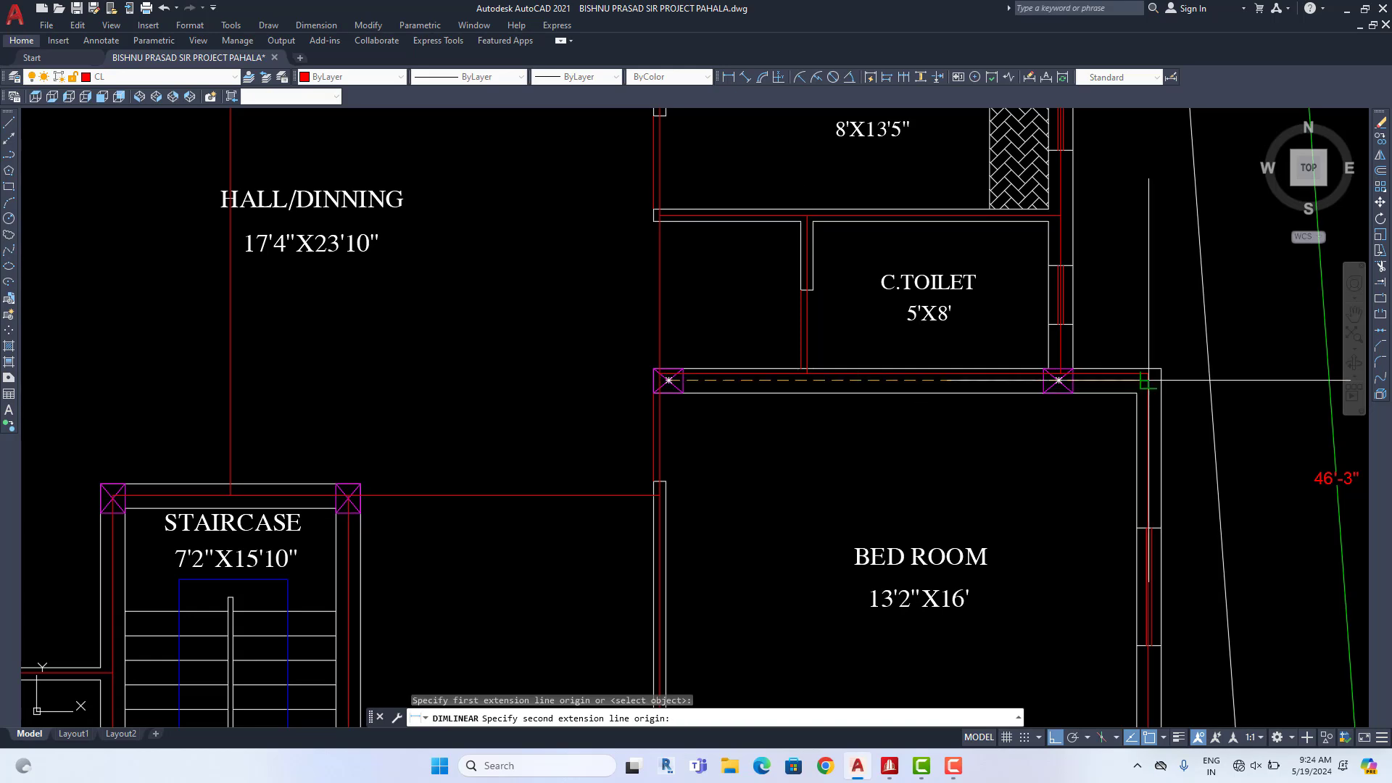
click(1148, 380)
scroll(1015, 428, up, 2)
scroll(1015, 428, down, 6)
key(Escape)
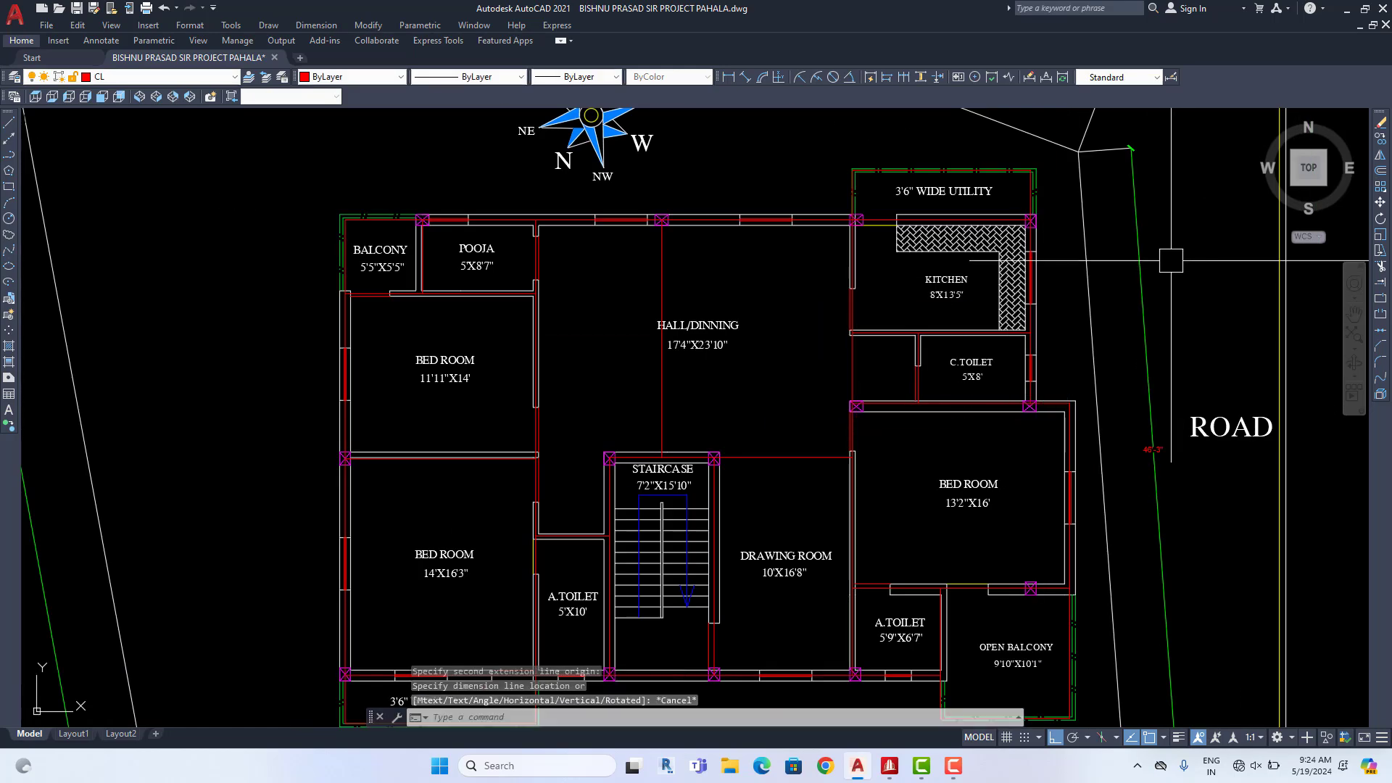
Measure the vertical span between the two outer-wall columns beside the kitchen and C.Toilet, leaving no dimension placed
scroll(1073, 236, up, 4)
key(Return)
click(976, 204)
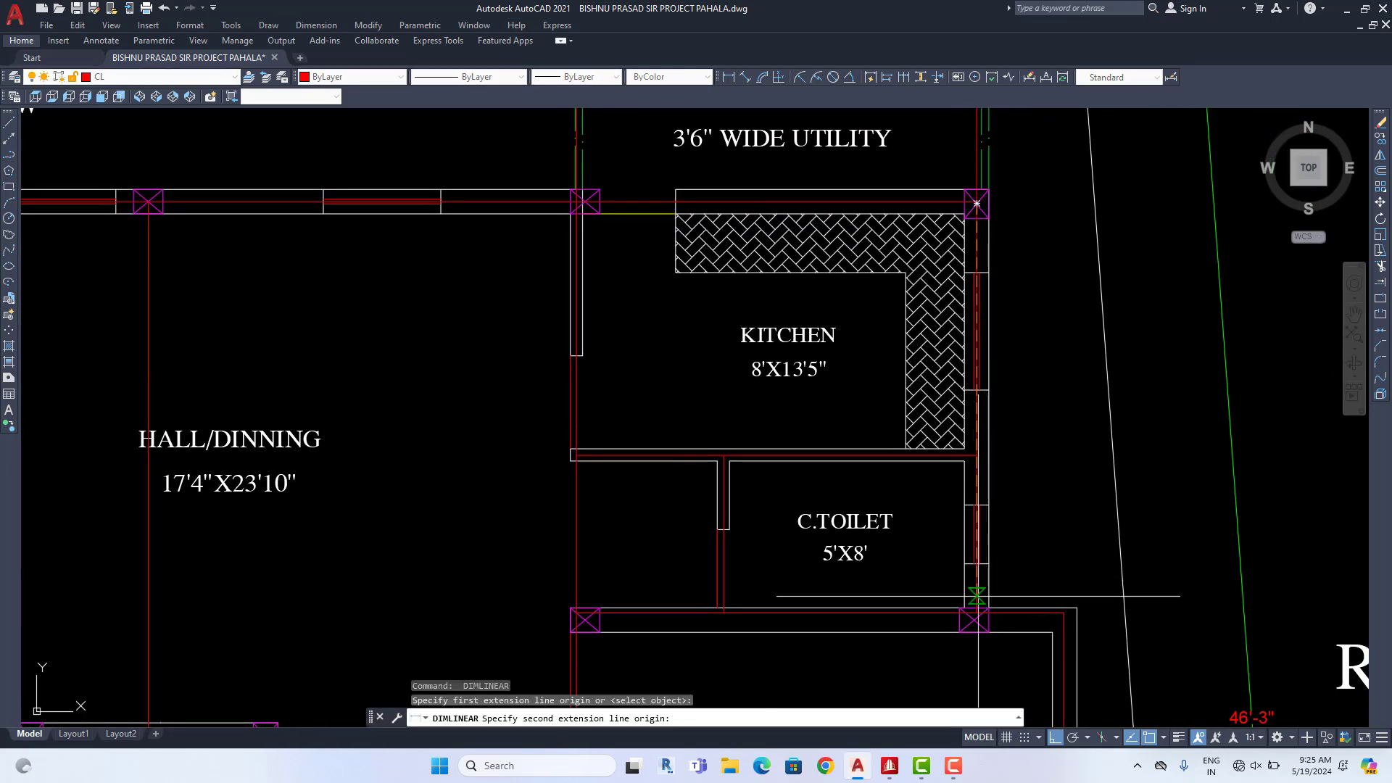
click(974, 621)
key(Escape)
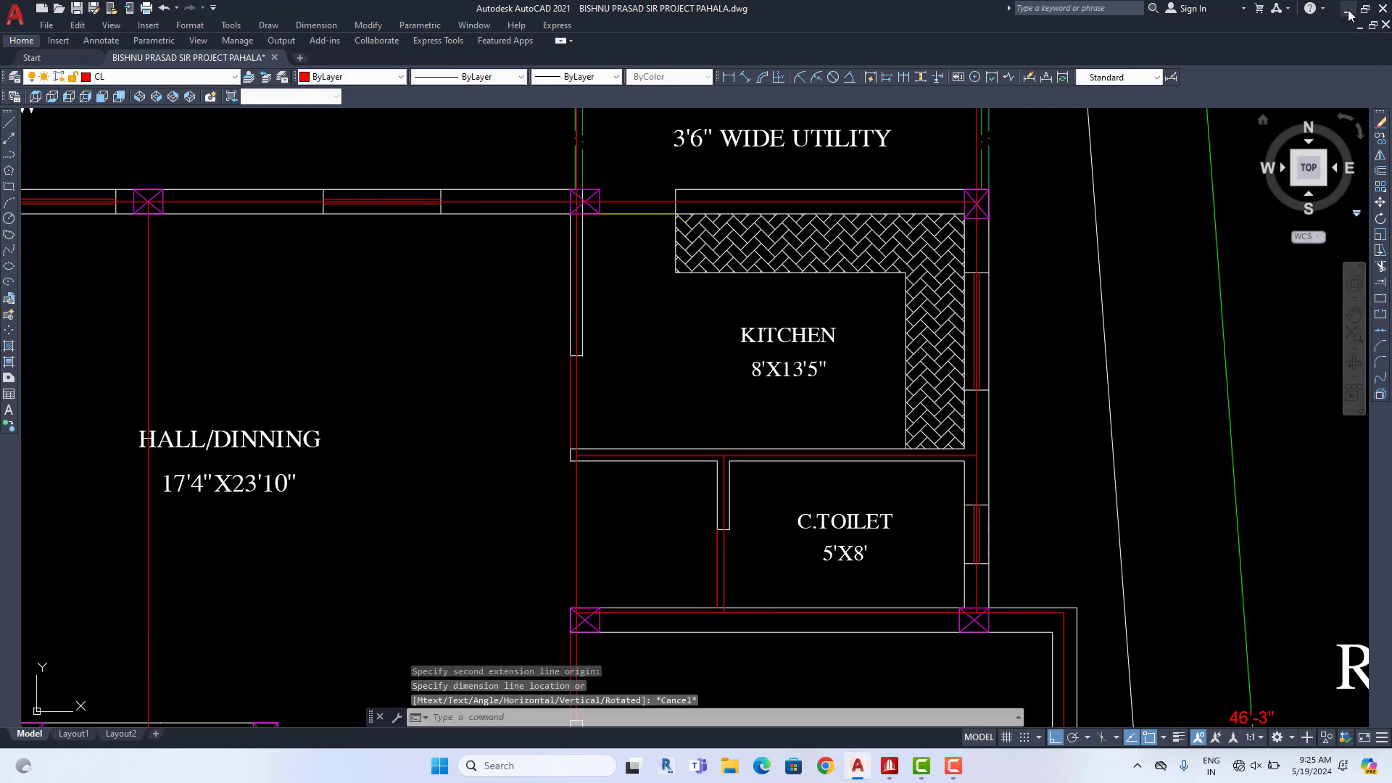
In STAAD.Pro, add the horizontal beam line above the large bedroom bay to the selection and assign Rect 15.00x10.00 to all selected beams
click(1348, 12)
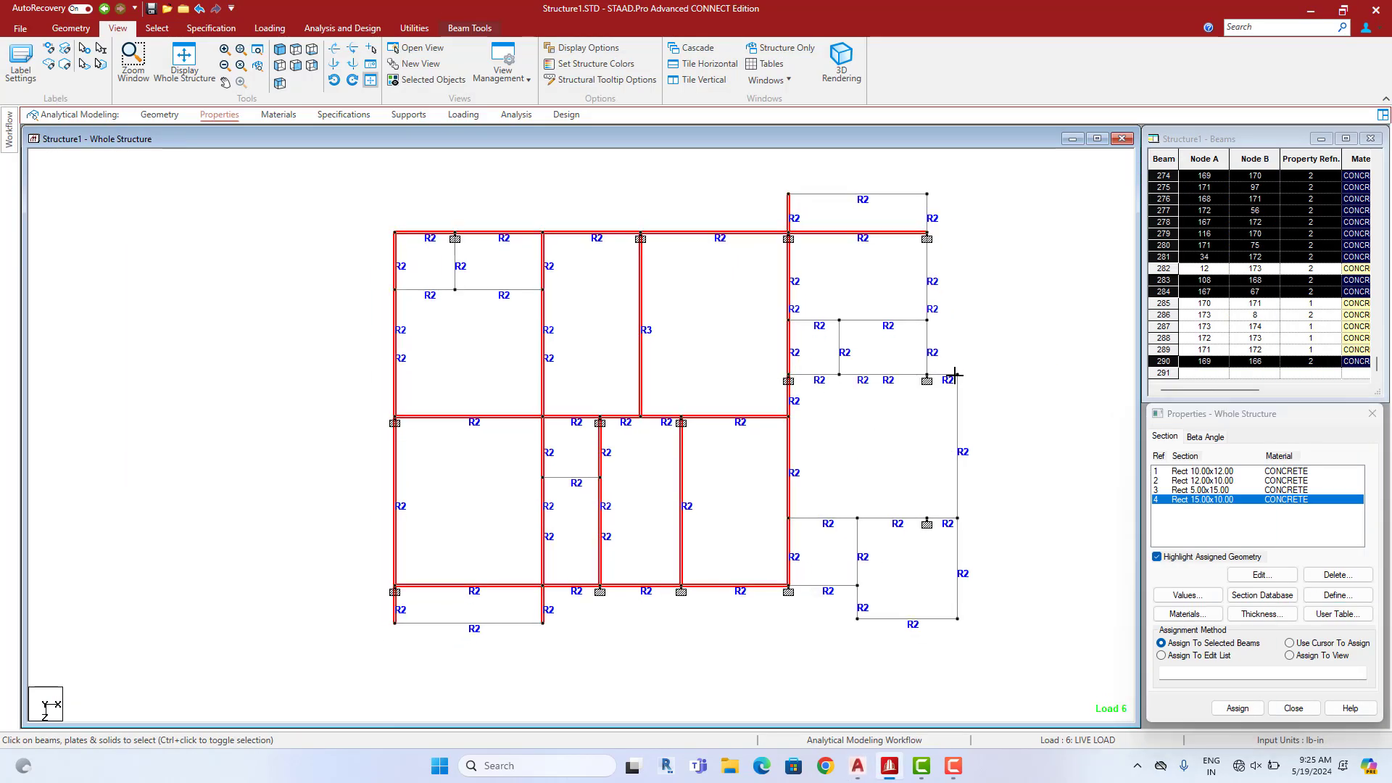
drag(770, 367, 992, 387)
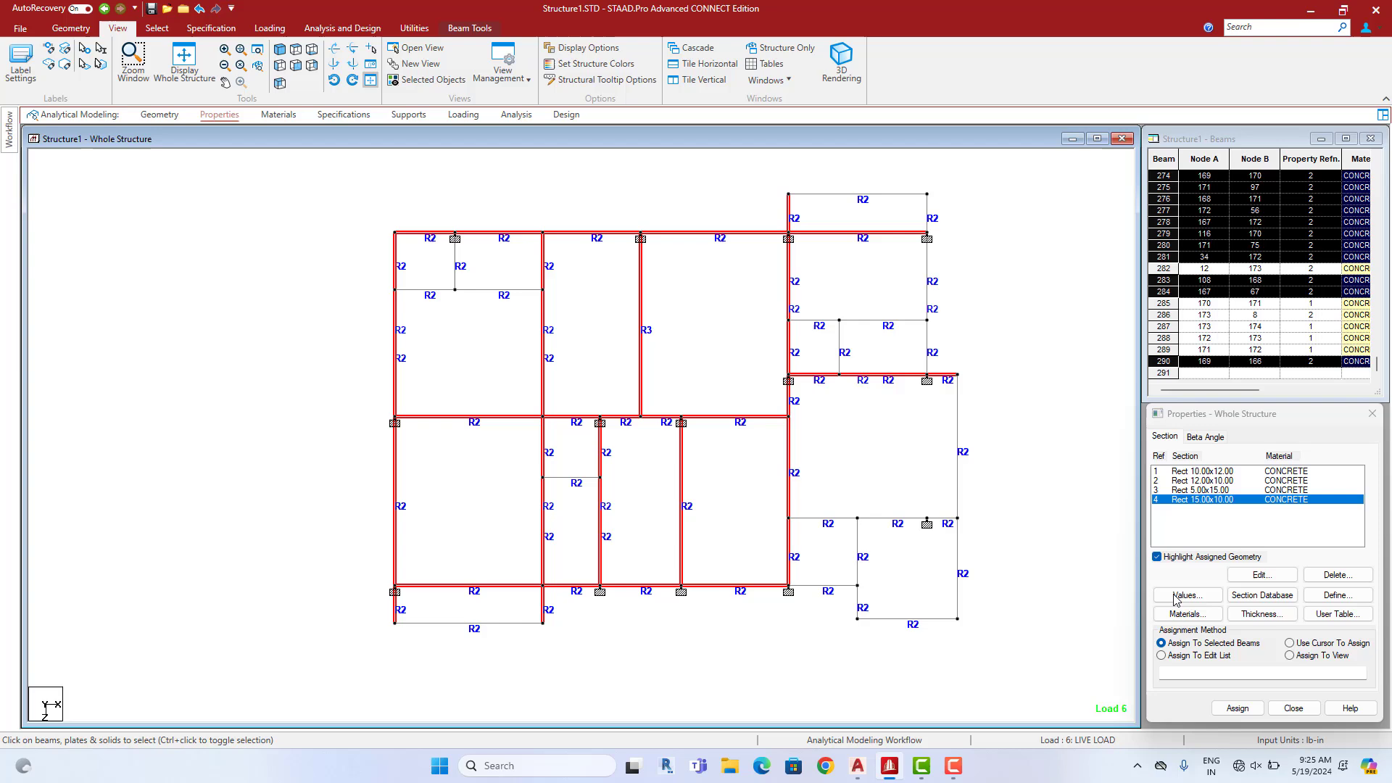
click(1238, 708)
click(1282, 604)
click(1277, 577)
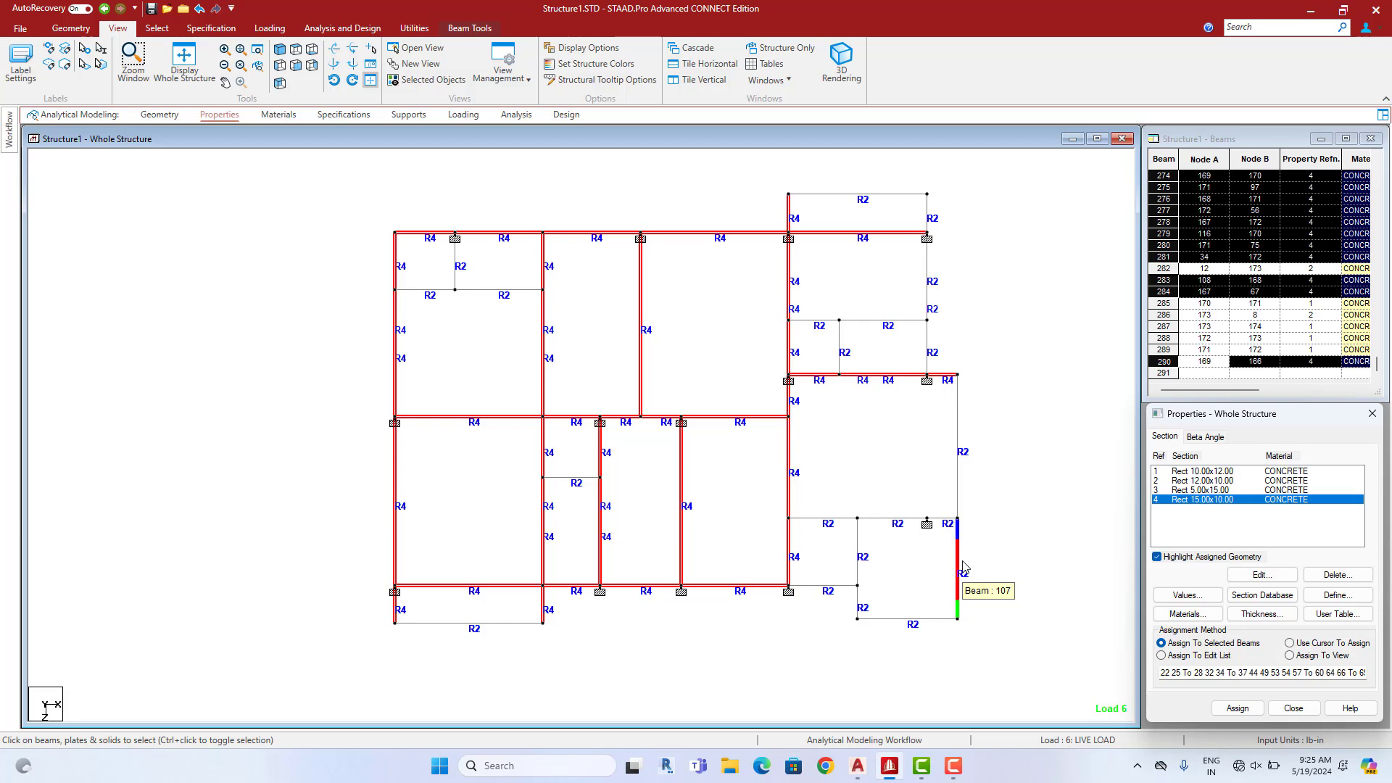
Highlight the members of sections Rect 10.00x12.00, Rect 12.00x10.00 and Rect 15.00x10.00 in turn, and display the whole structure in 3D
click(1220, 473)
click(1216, 482)
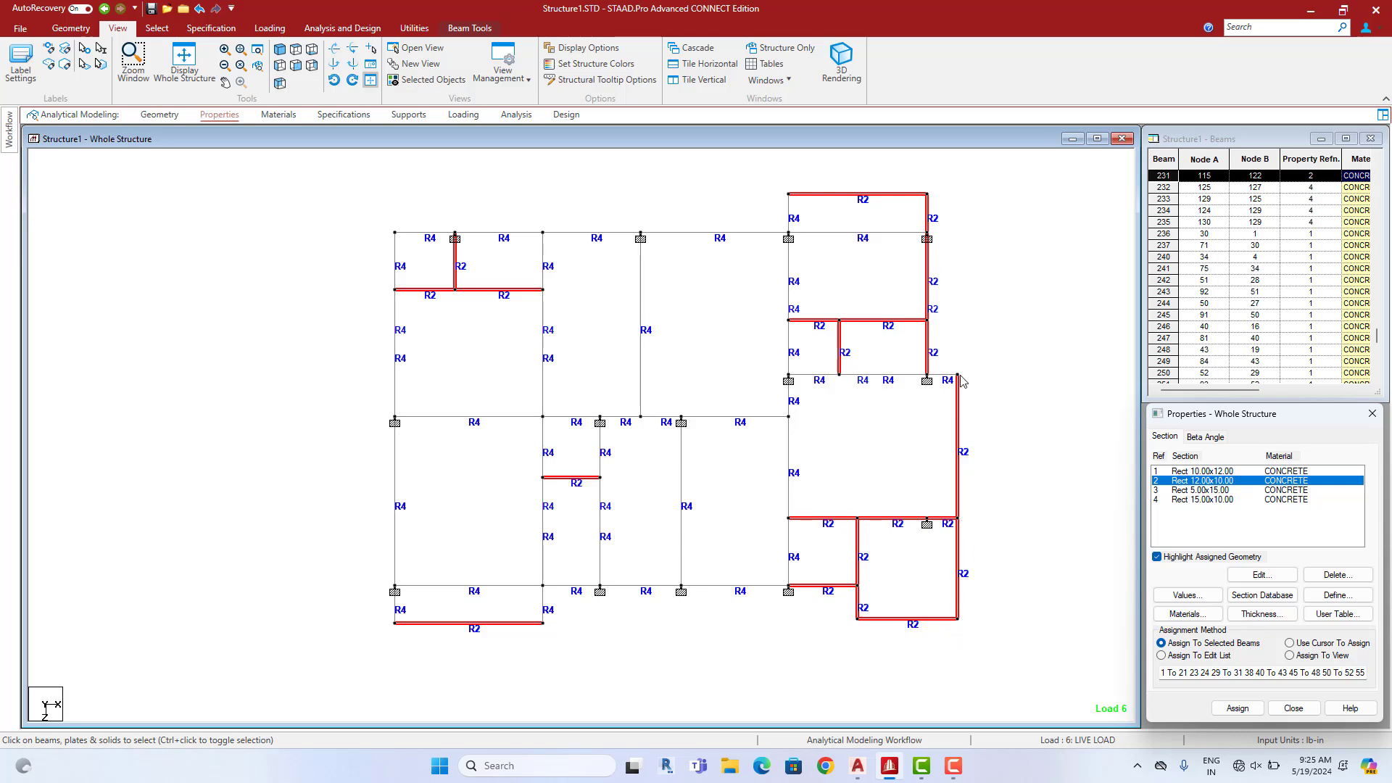
click(1208, 500)
click(184, 63)
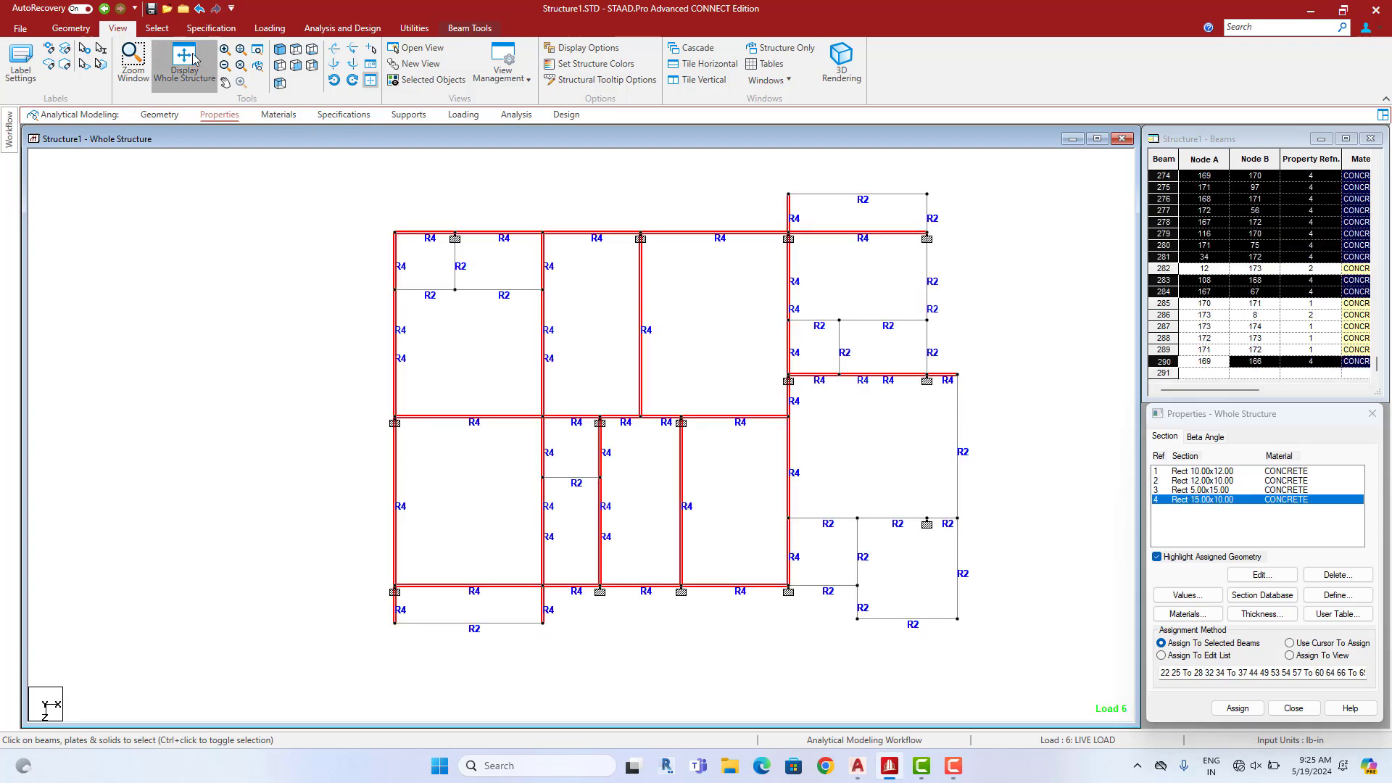
click(304, 283)
middle_drag(304, 284, 412, 346)
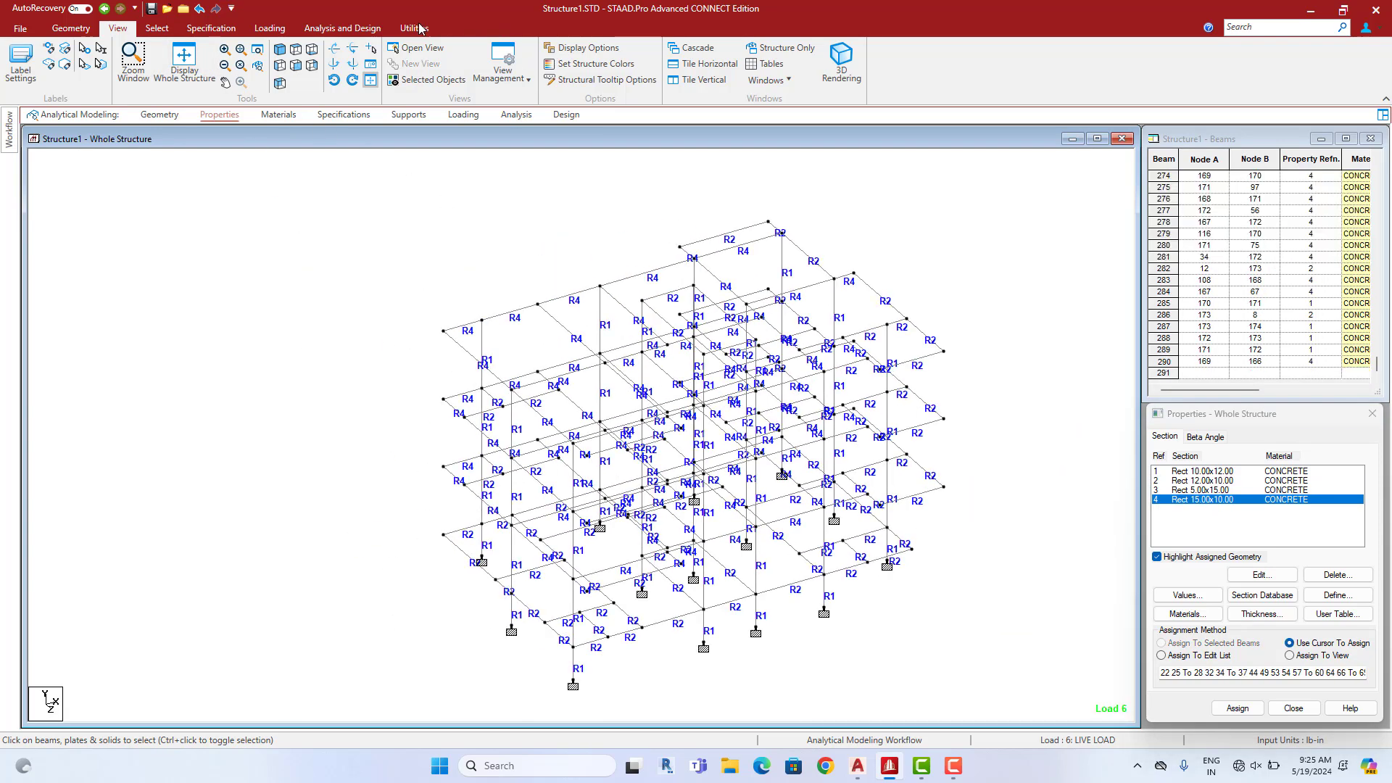
Run the analysis of the whole structure and close its report, staying in modeling mode
click(342, 28)
click(235, 64)
click(616, 452)
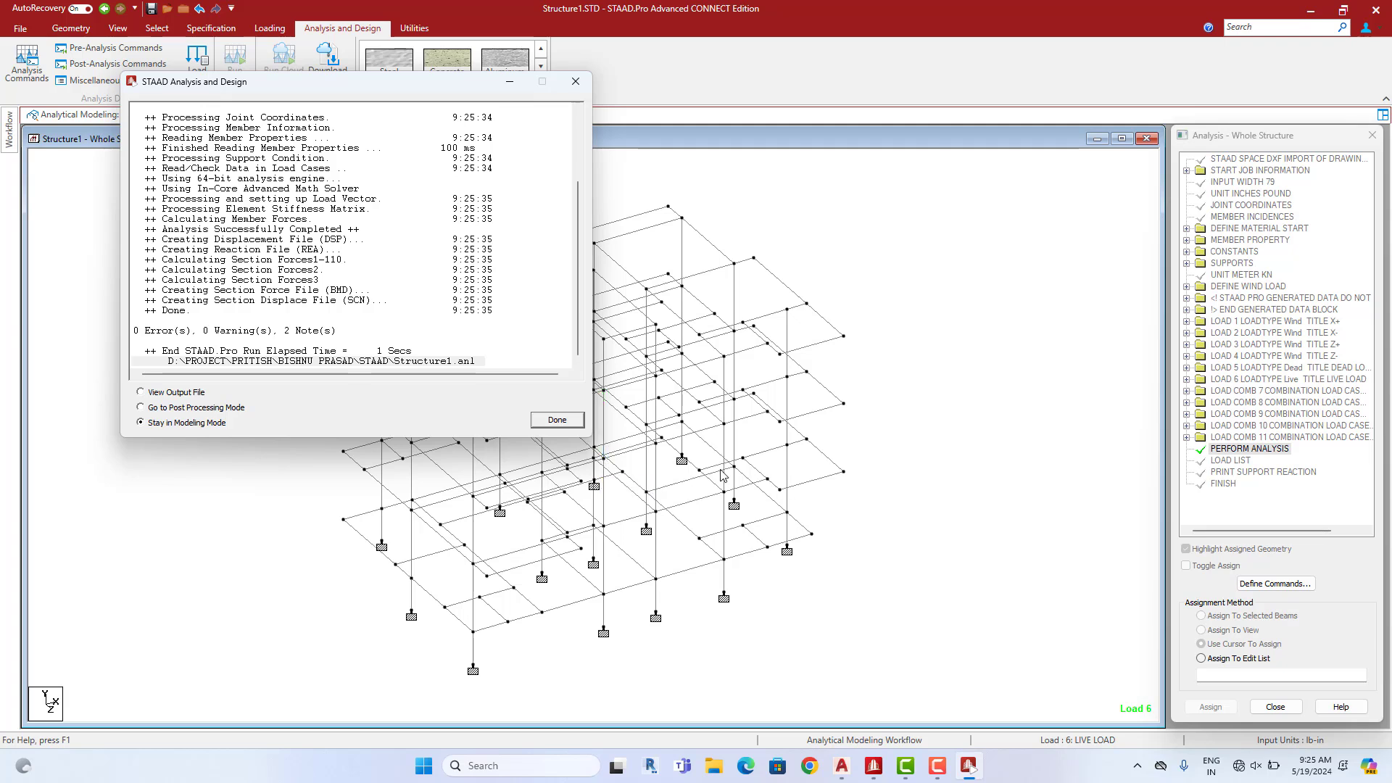
click(557, 420)
Launch the Advanced Concrete Design workflow for the analysed structure
mouse_move(7, 129)
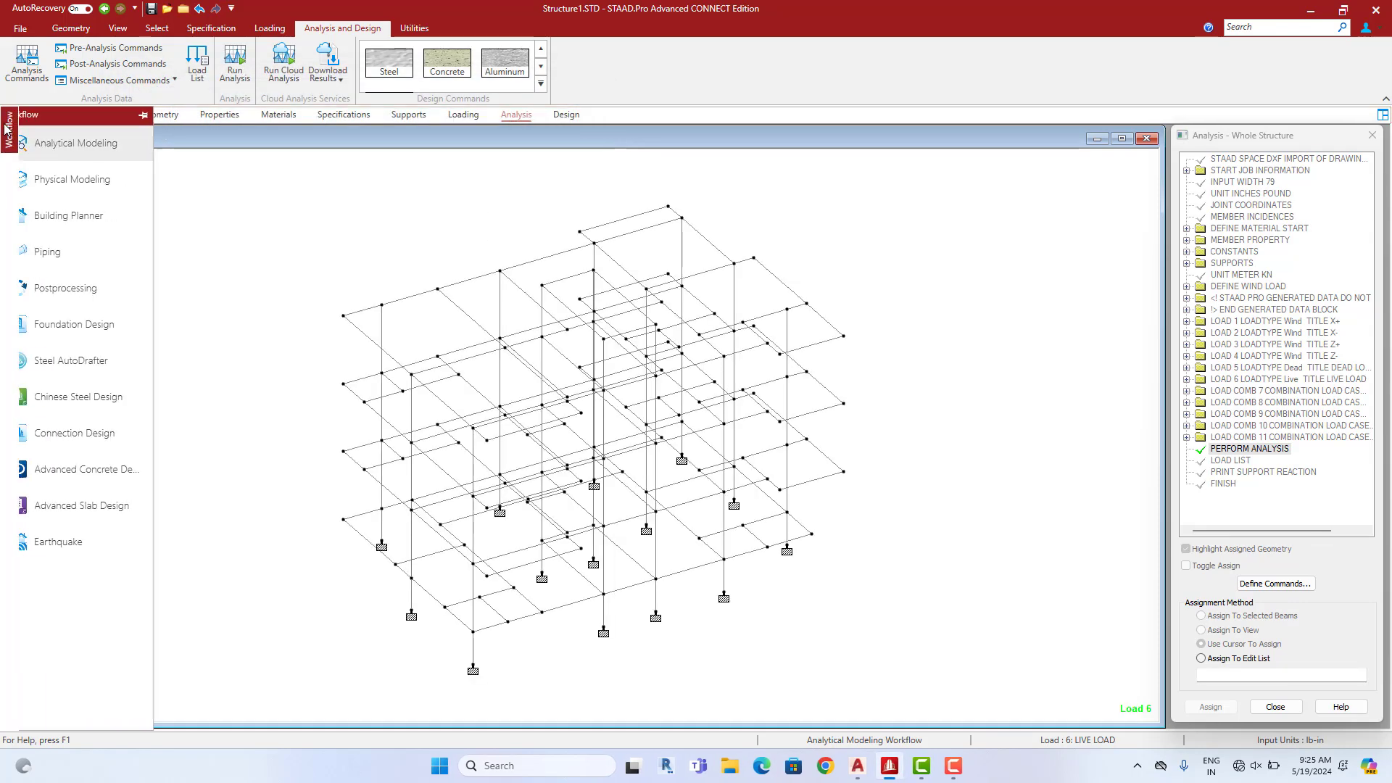
click(116, 484)
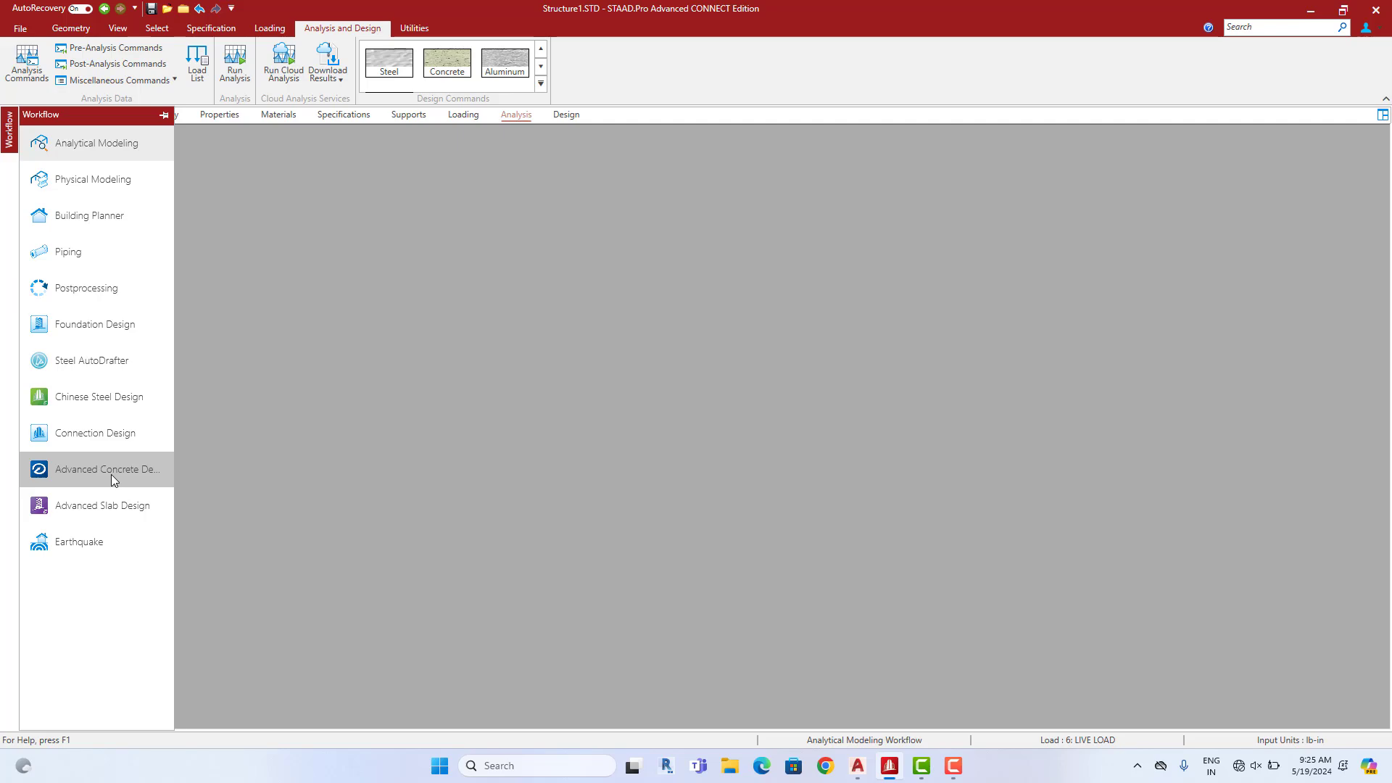
click(111, 475)
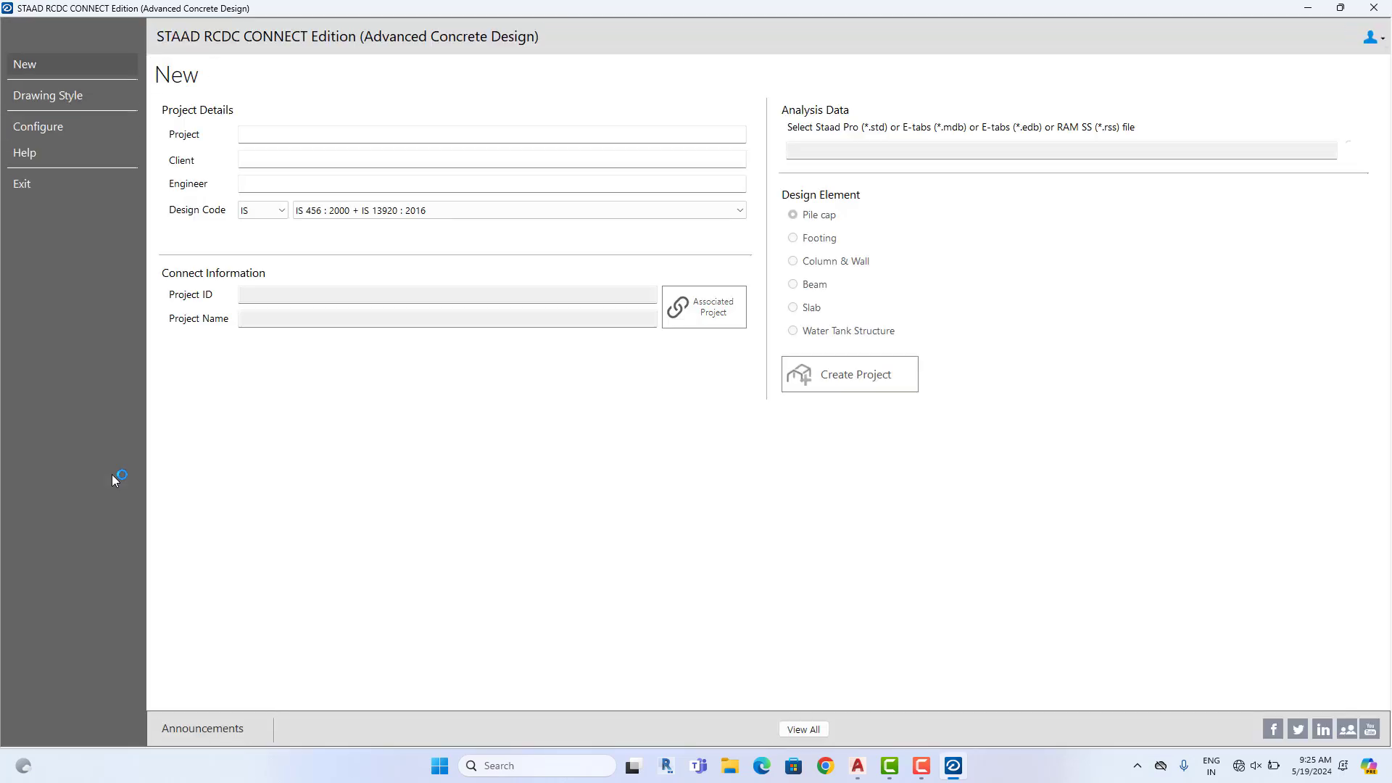
Create a Column & Wall design project named column, with design code IS 456 : 2000 + IS 13920 : 2016
click(270, 135)
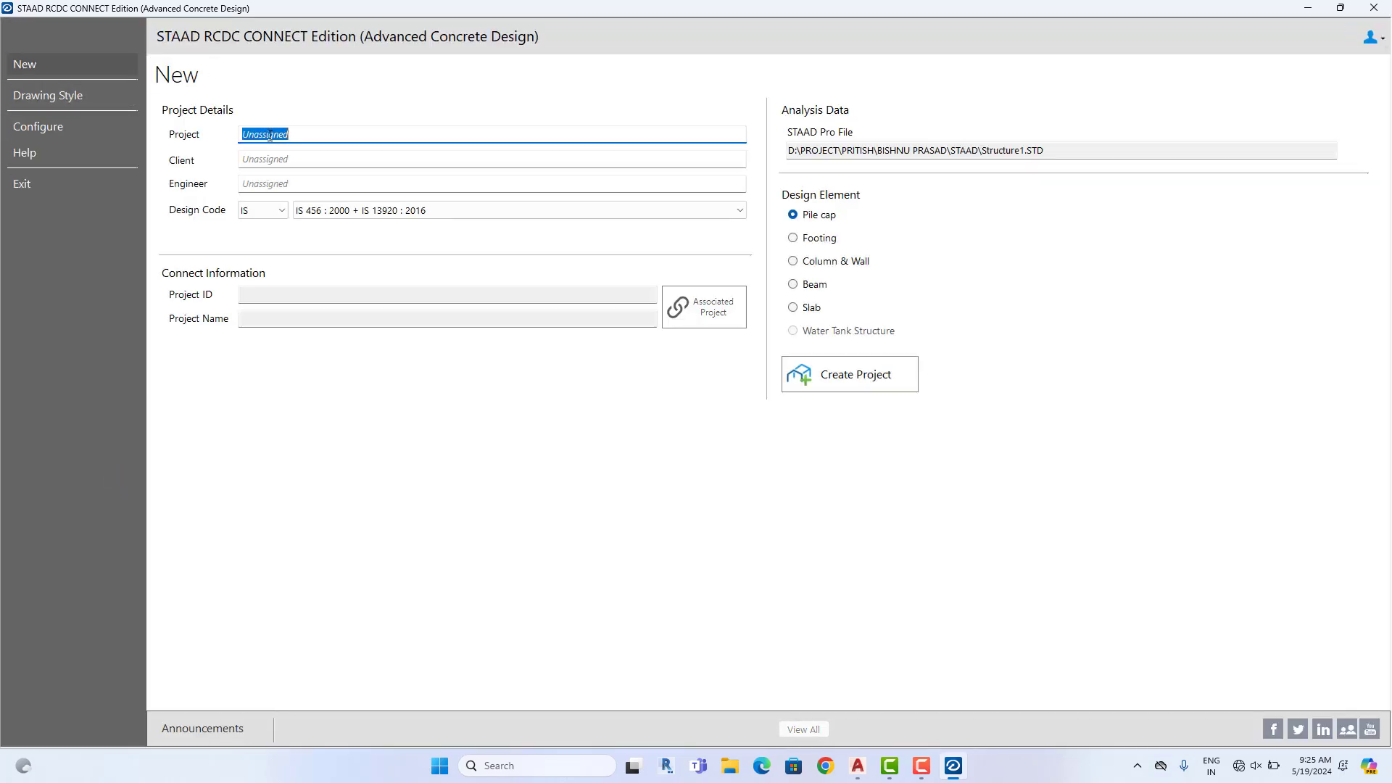
text(b)
key(BackSpace)
click(808, 267)
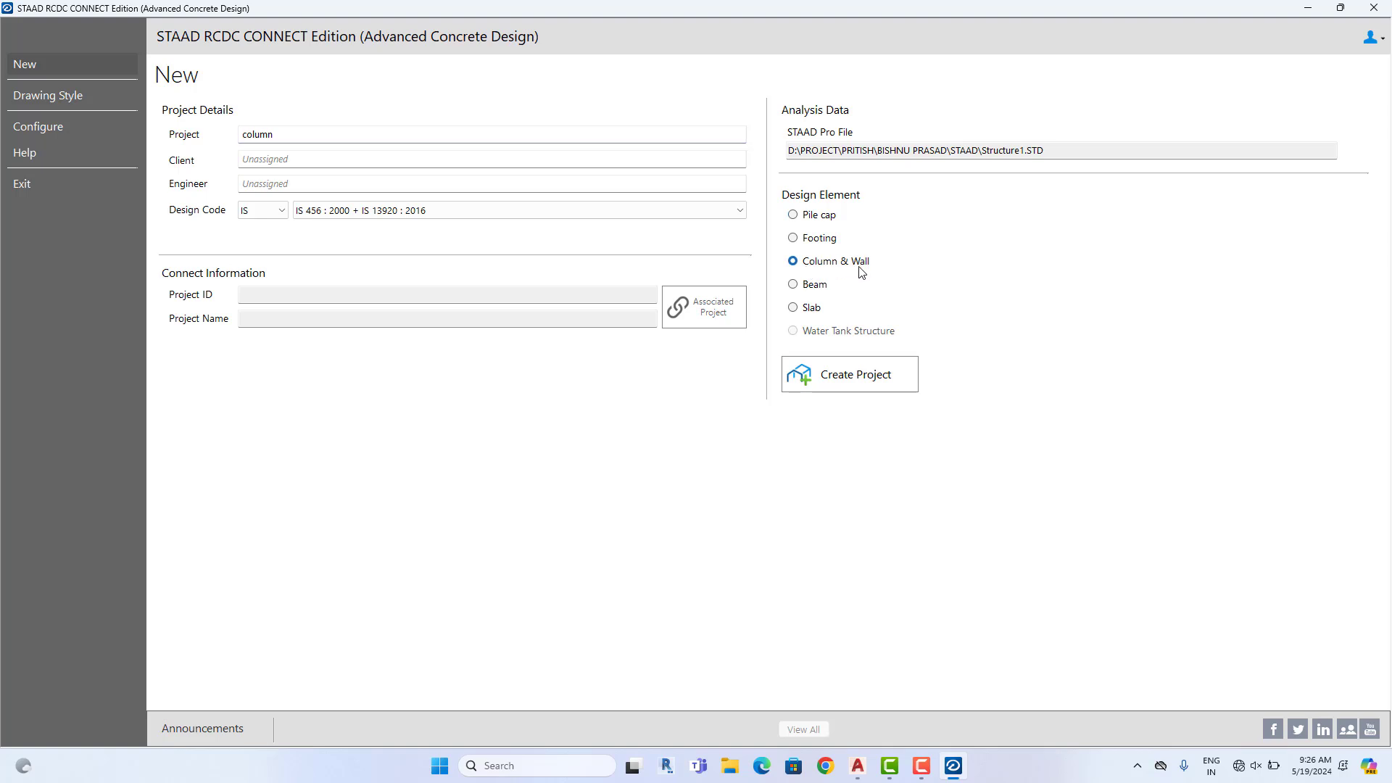
click(850, 374)
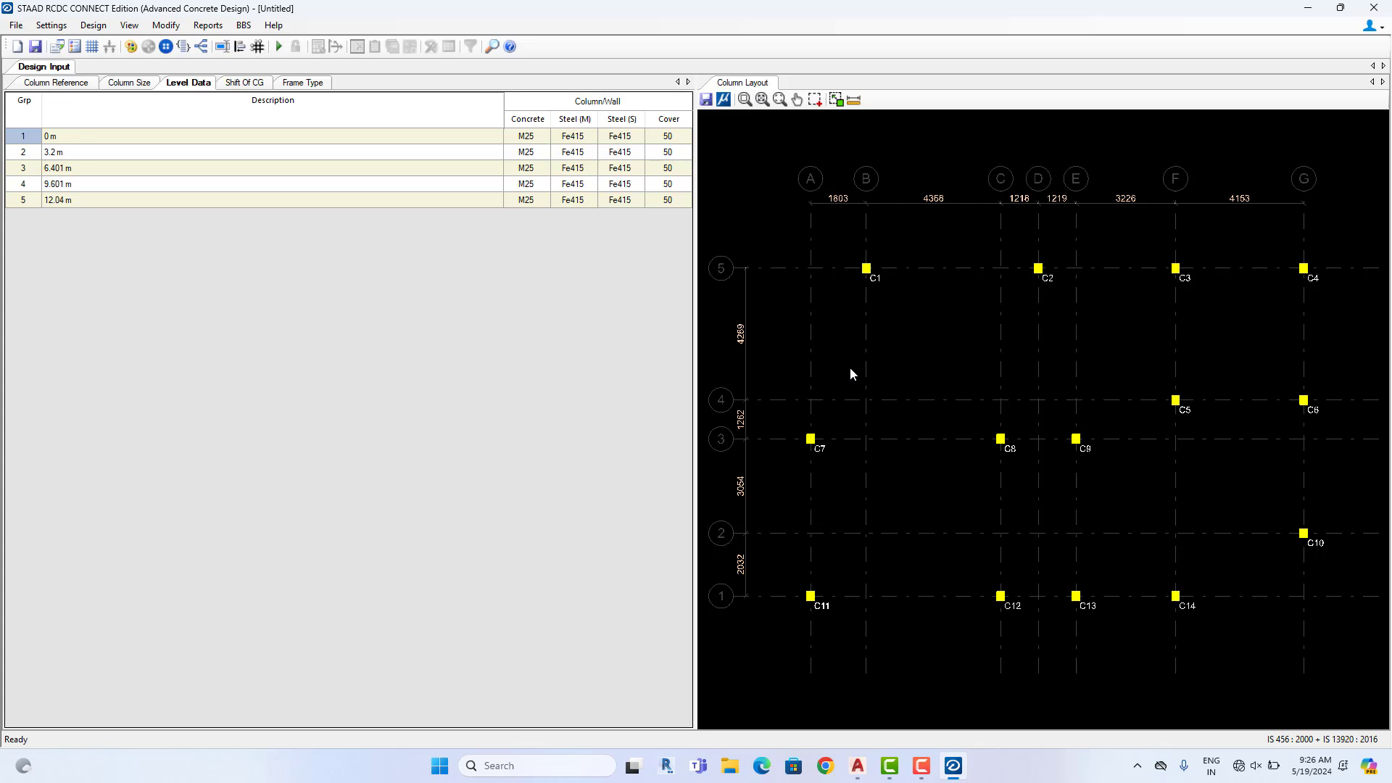
click(851, 370)
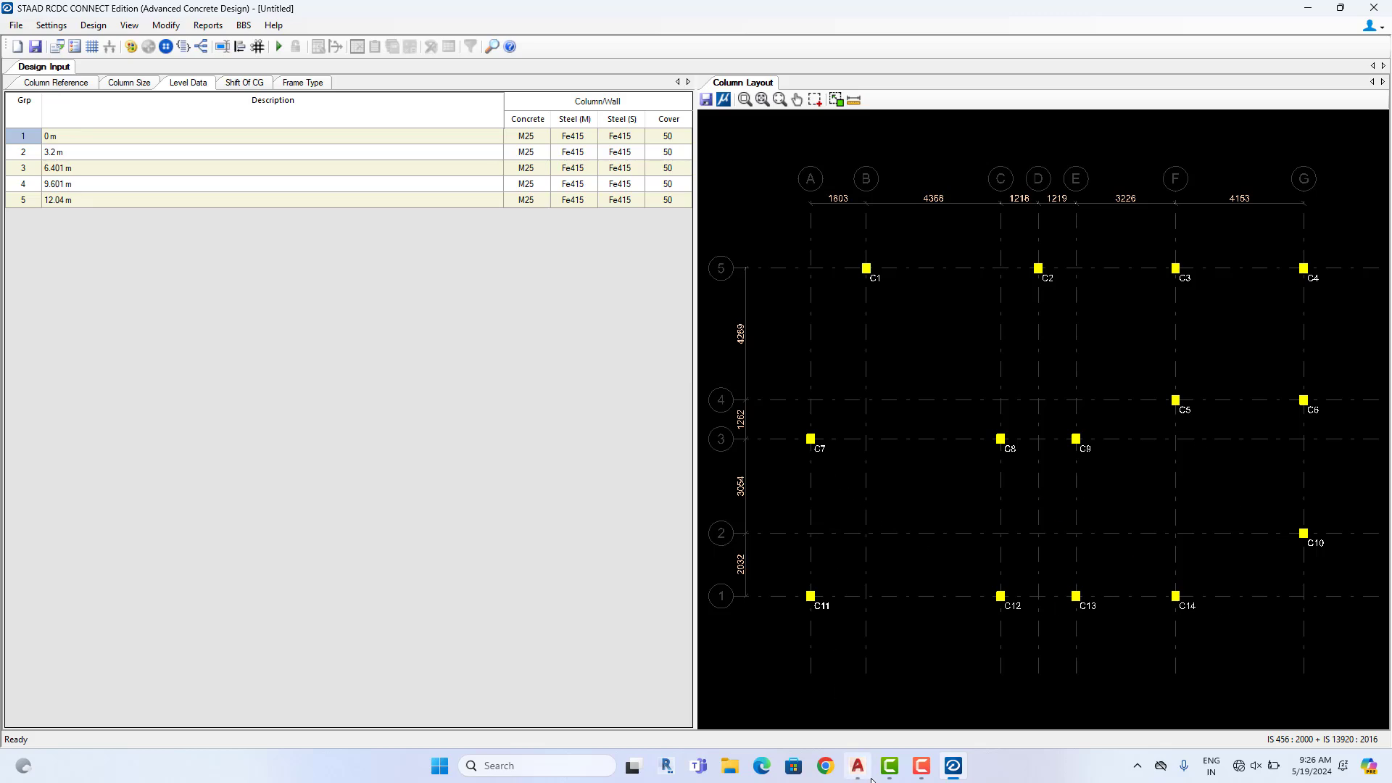
Switch to AutoCAD to check the column positions on the full floor plan, and return to STAAD RCDC
mouse_move(858, 765)
click(870, 714)
scroll(663, 402, down, 5)
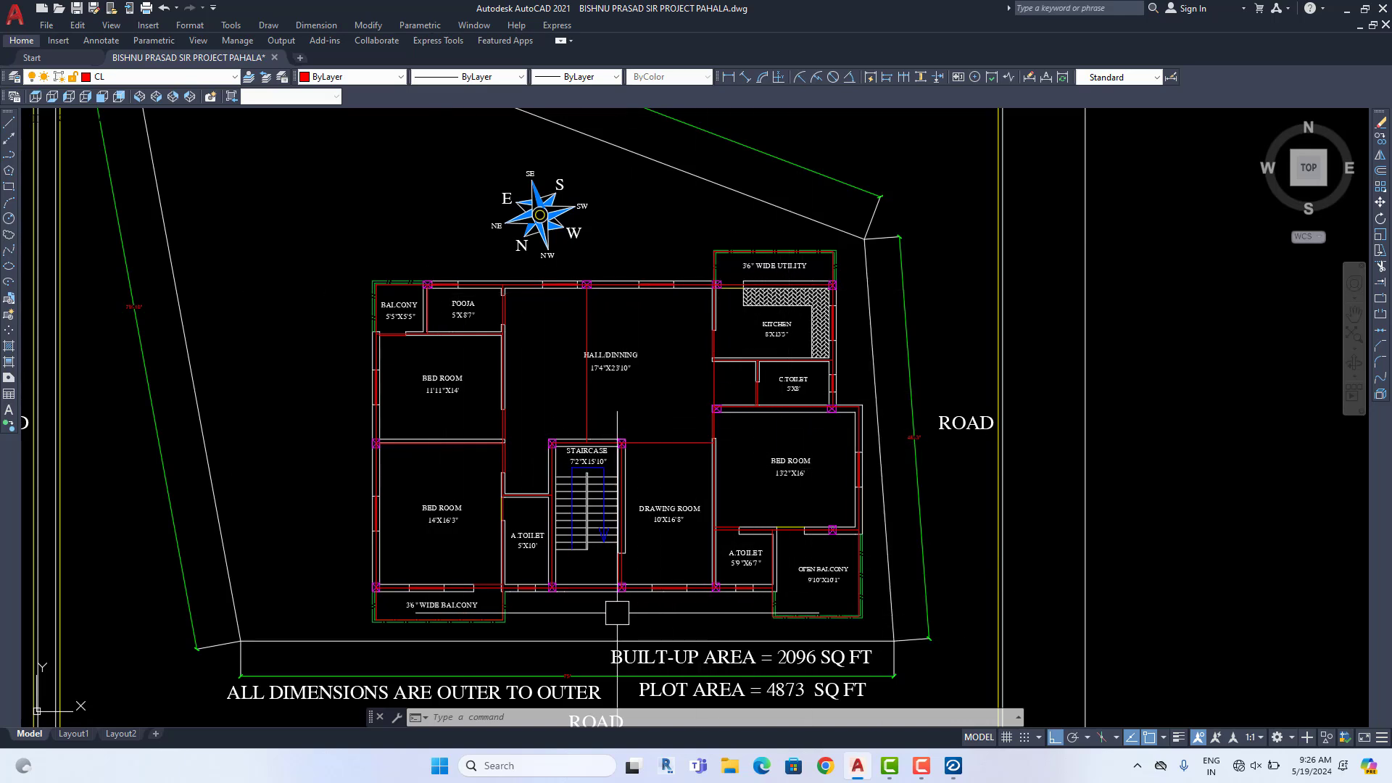
click(1347, 9)
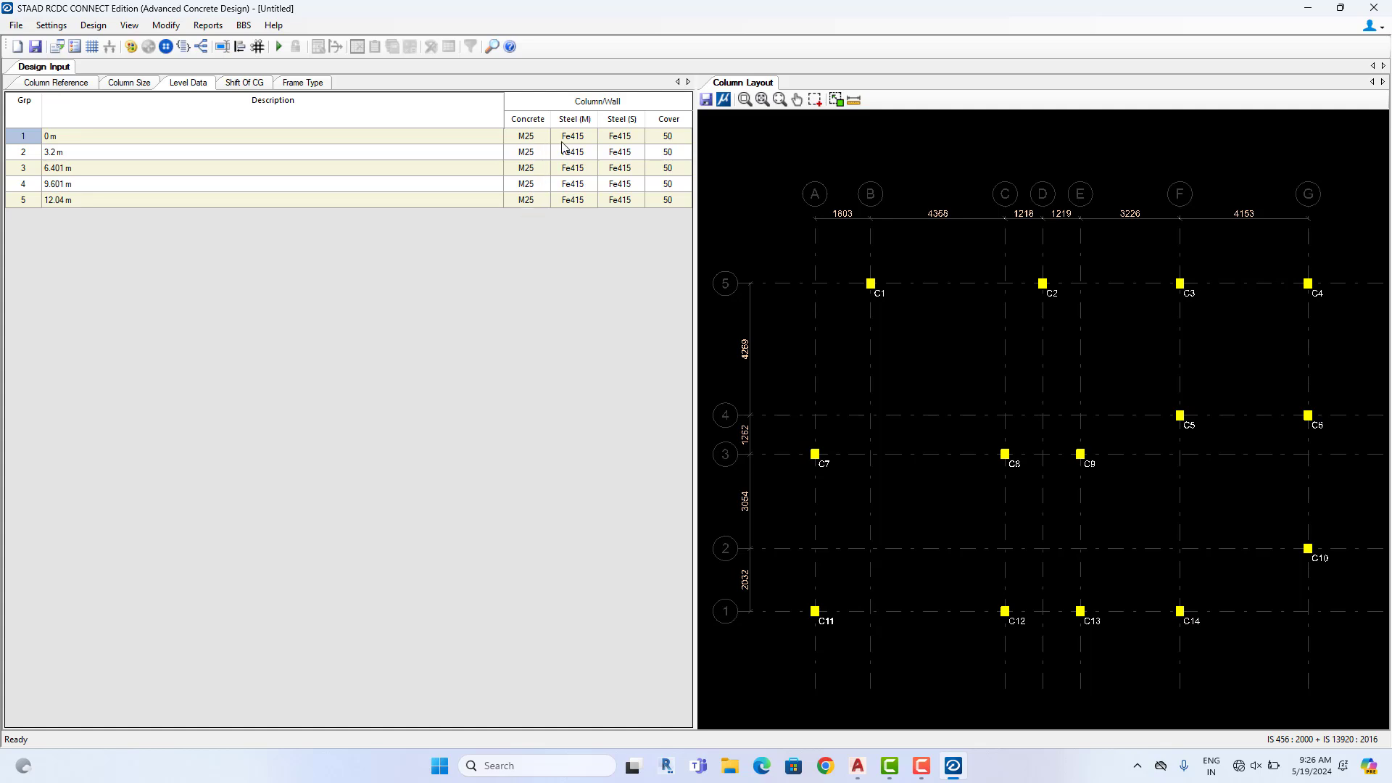
For the 0 m level, set both Steel (M) and Steel (S) to Fe550 and the cover to 40
click(588, 138)
click(591, 137)
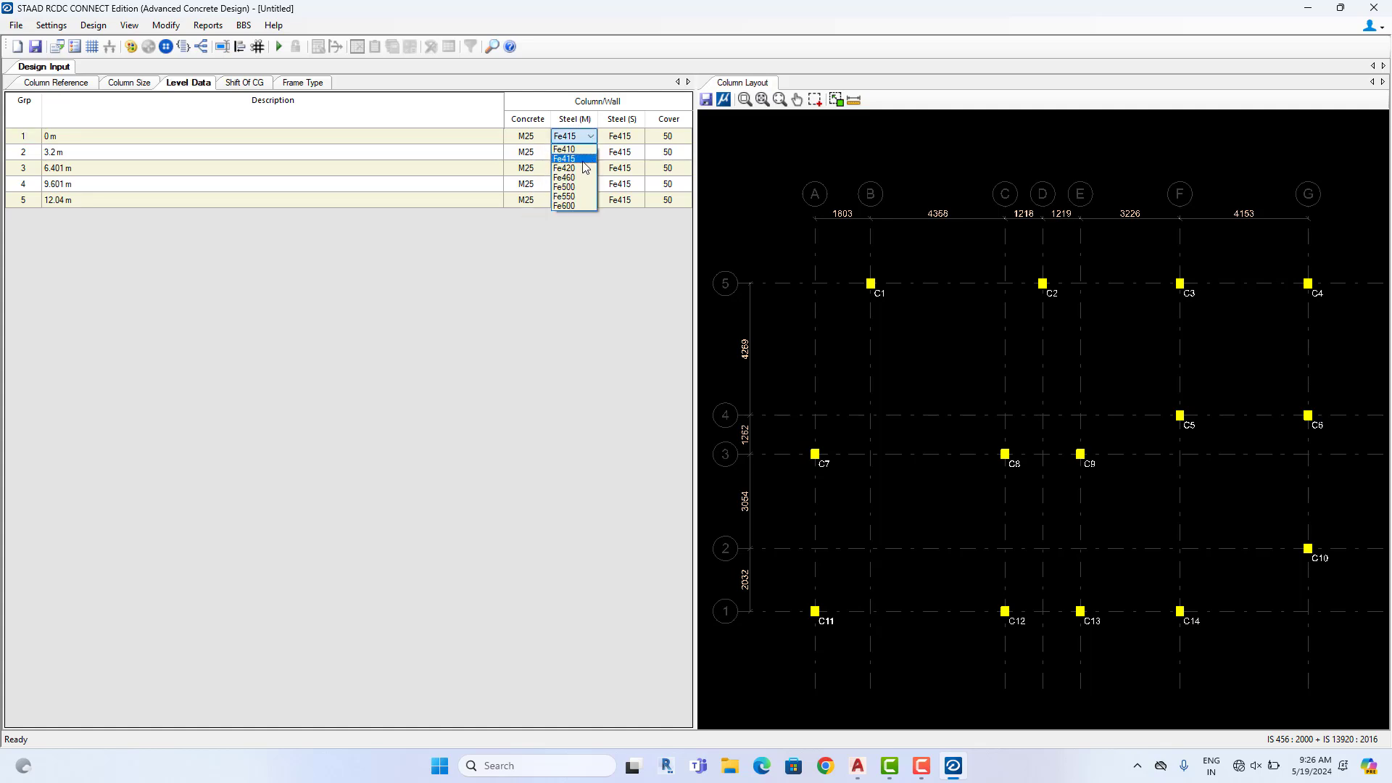
click(578, 188)
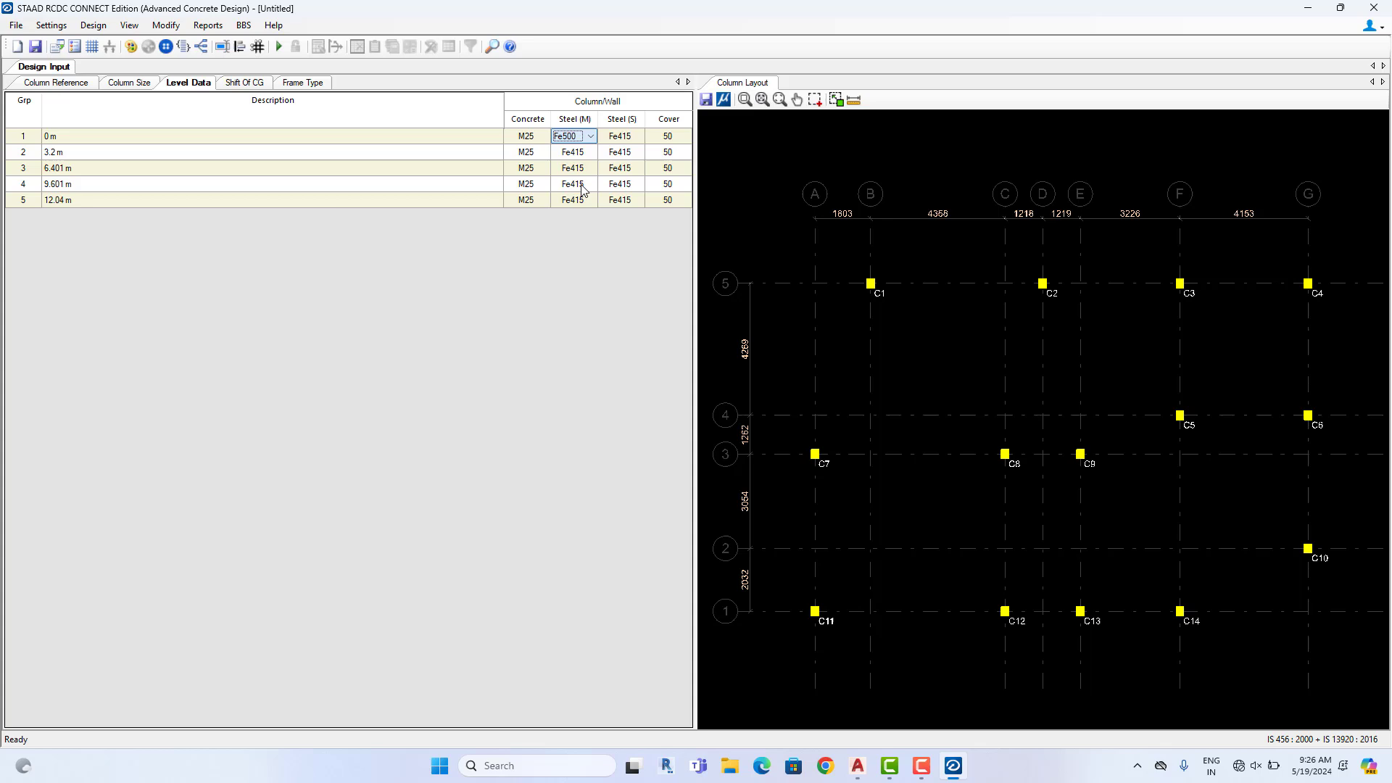
click(589, 137)
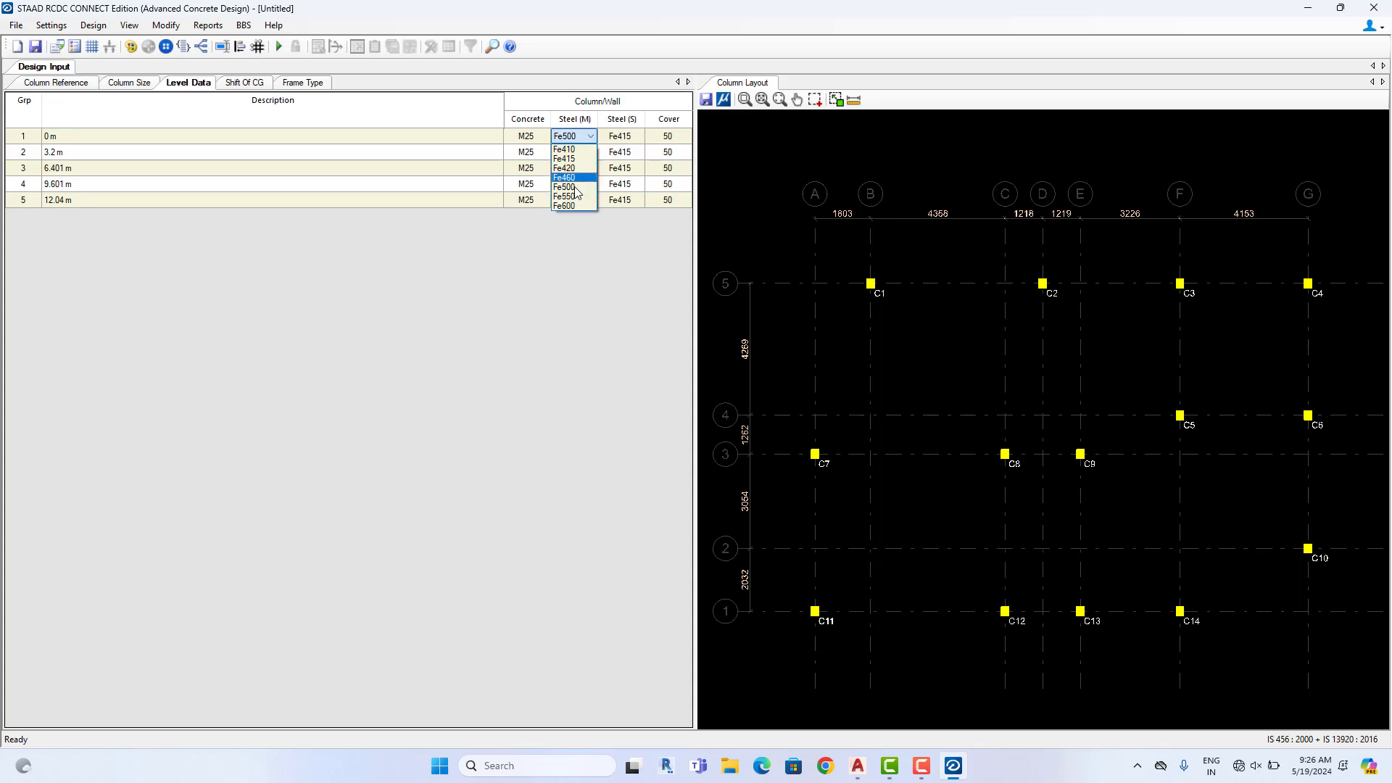
click(578, 197)
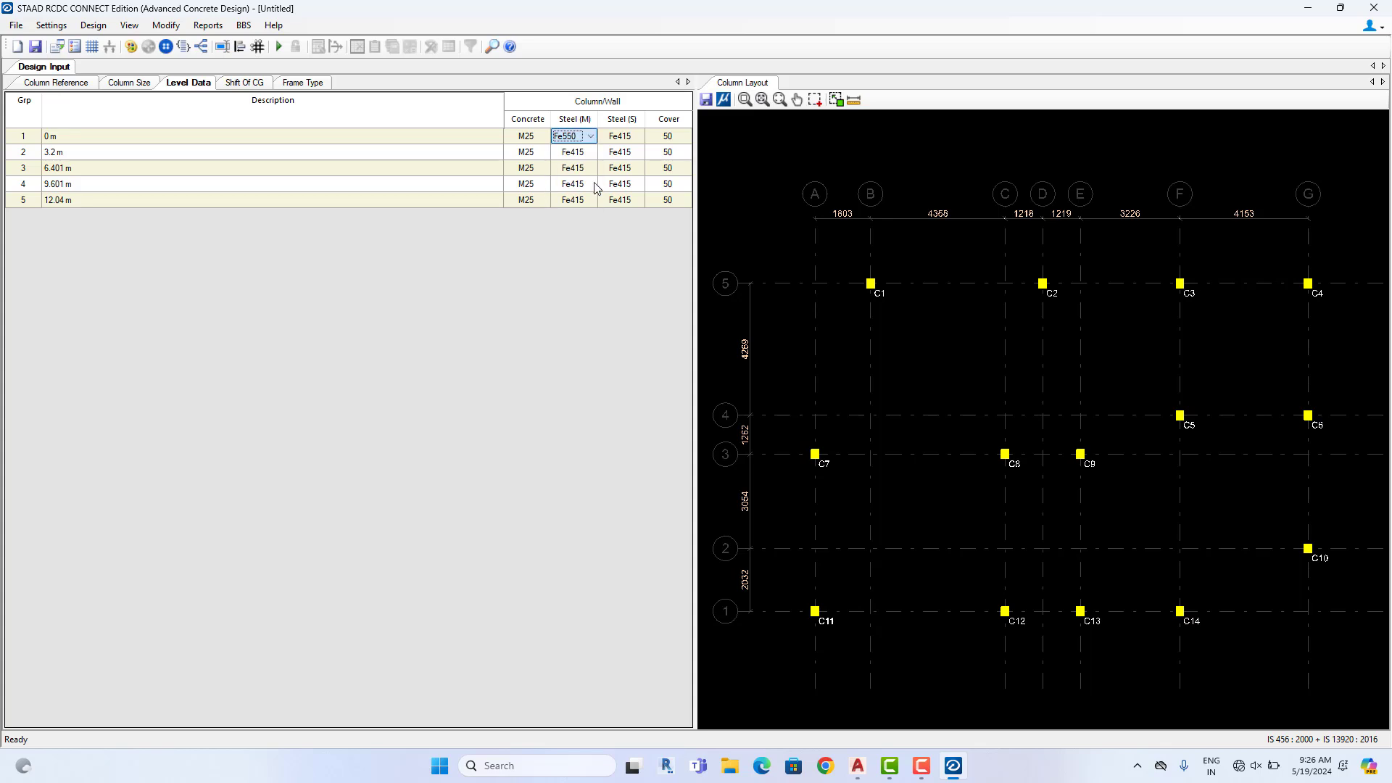
click(624, 136)
click(638, 137)
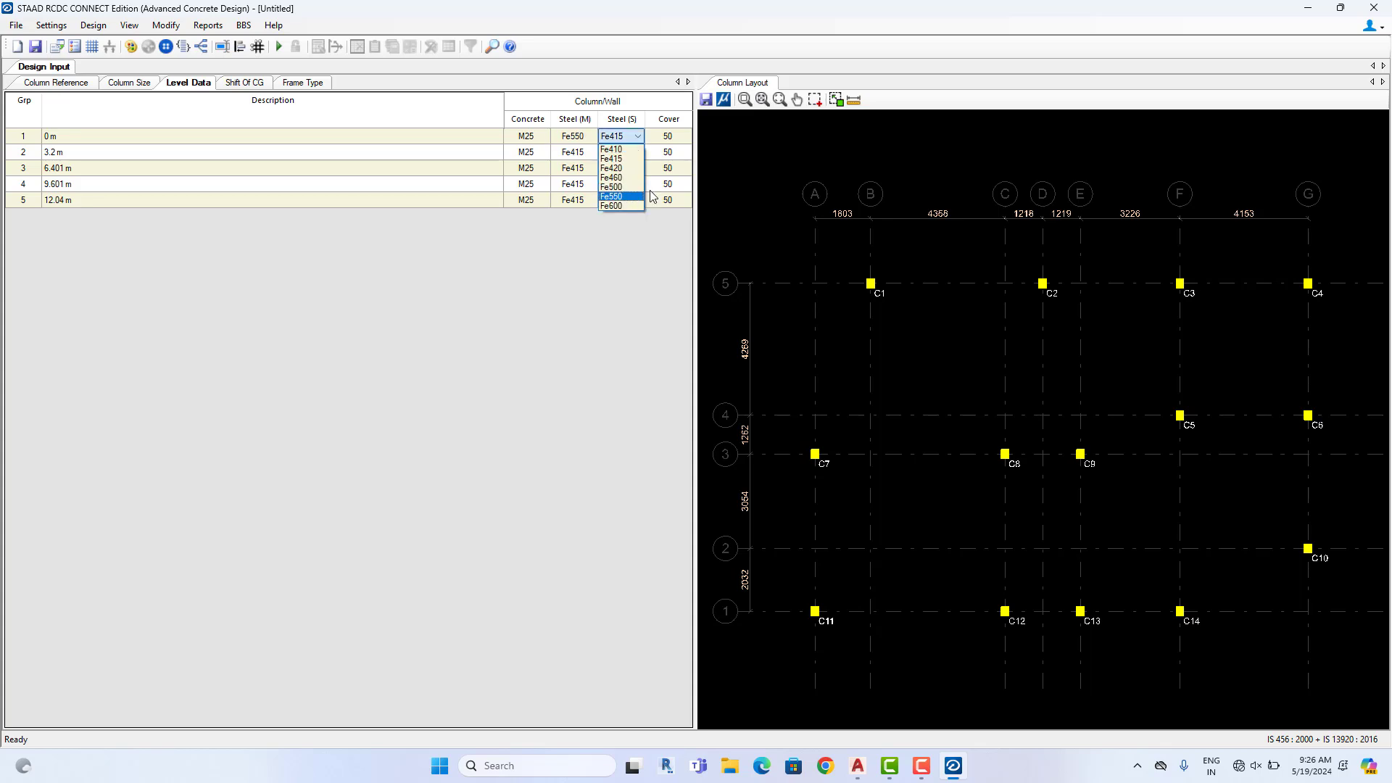
click(628, 196)
click(677, 139)
text(4)
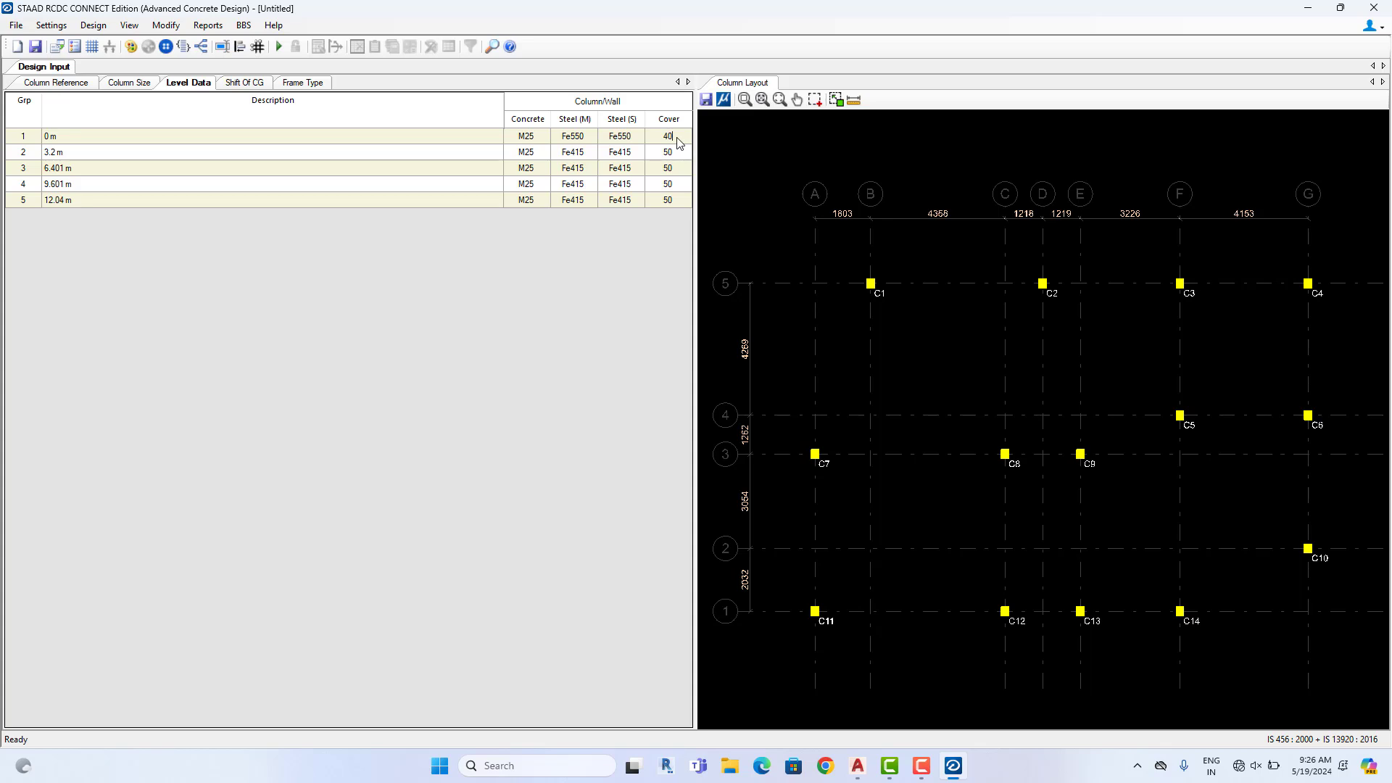
Copy the 0 m level's steel grades and cover to the 3.2 m, 6.401 m, 9.601 m and 12.04 m levels
drag(573, 137, 678, 137)
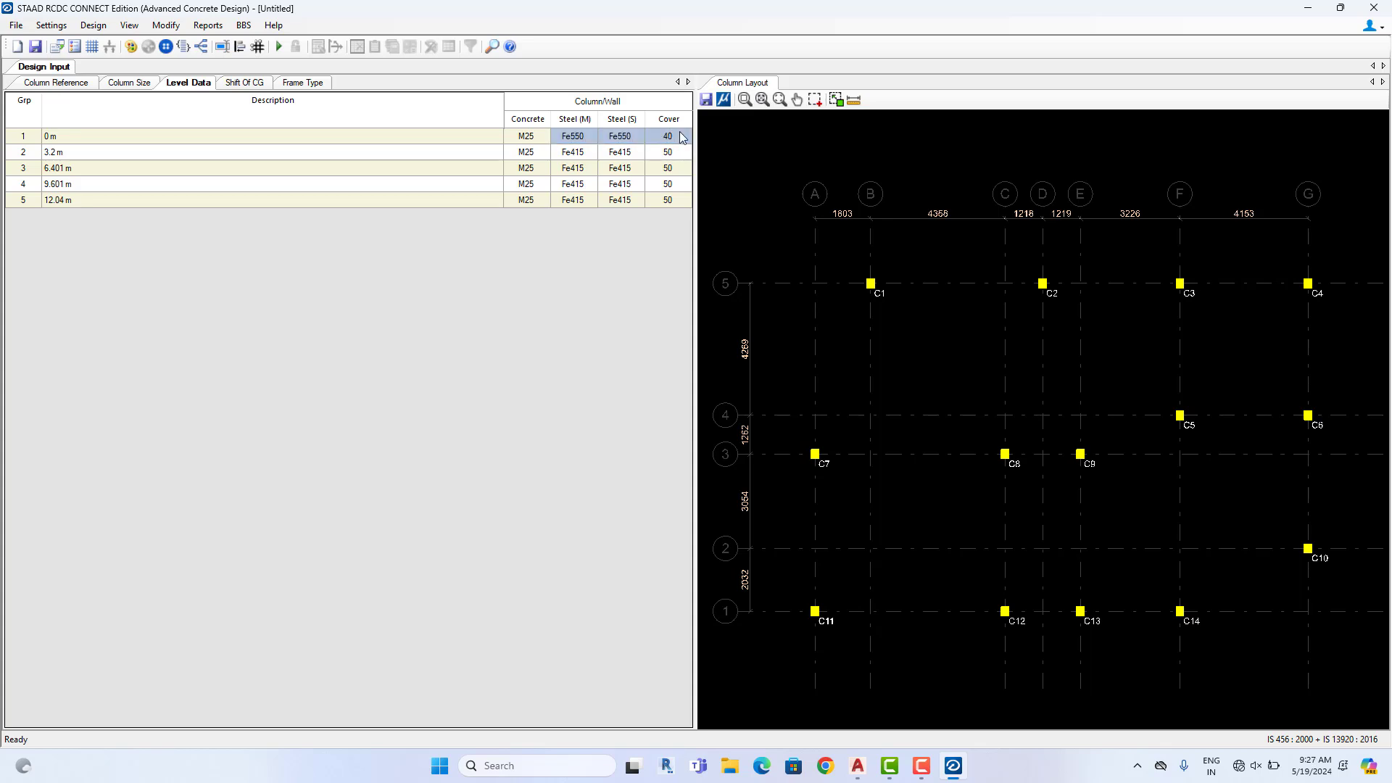
right_click(681, 137)
key(Escape)
drag(585, 154, 678, 200)
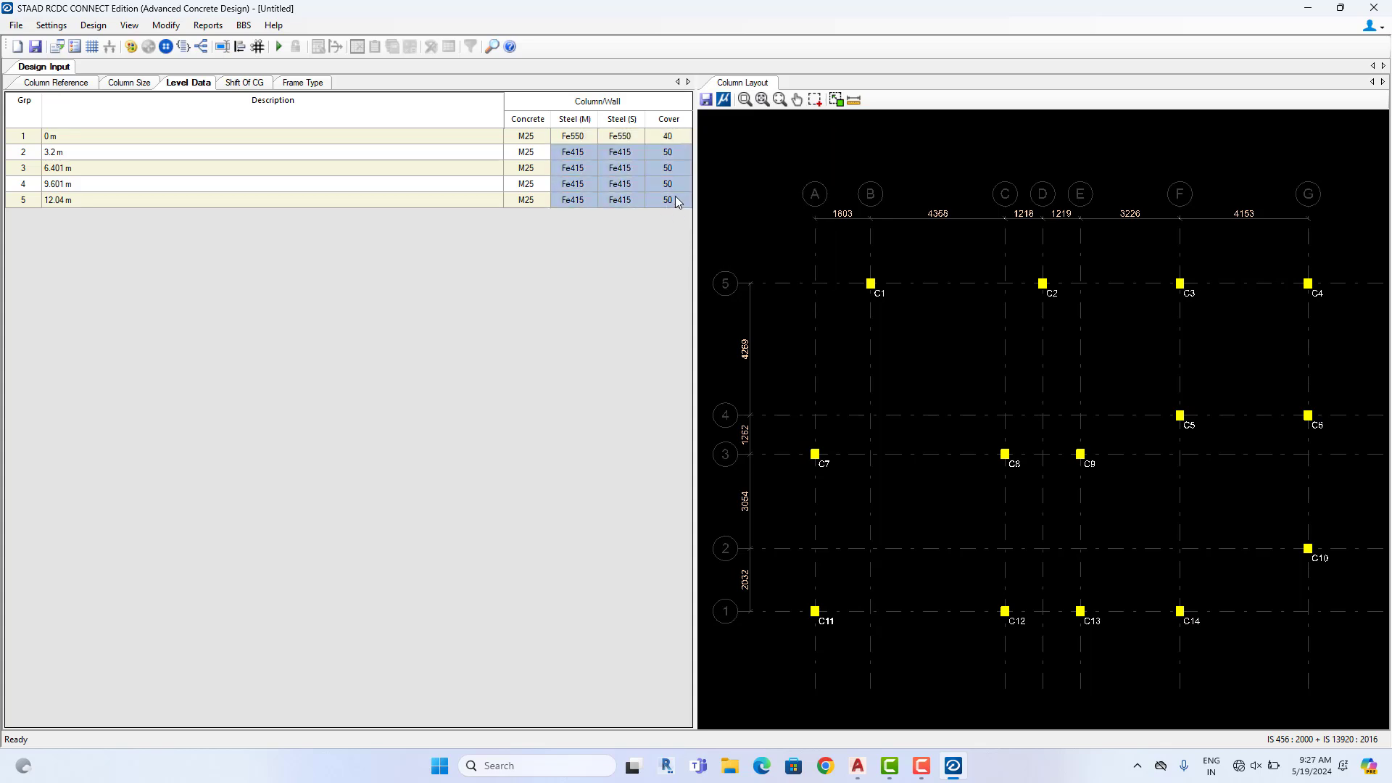
right_click(666, 179)
click(714, 293)
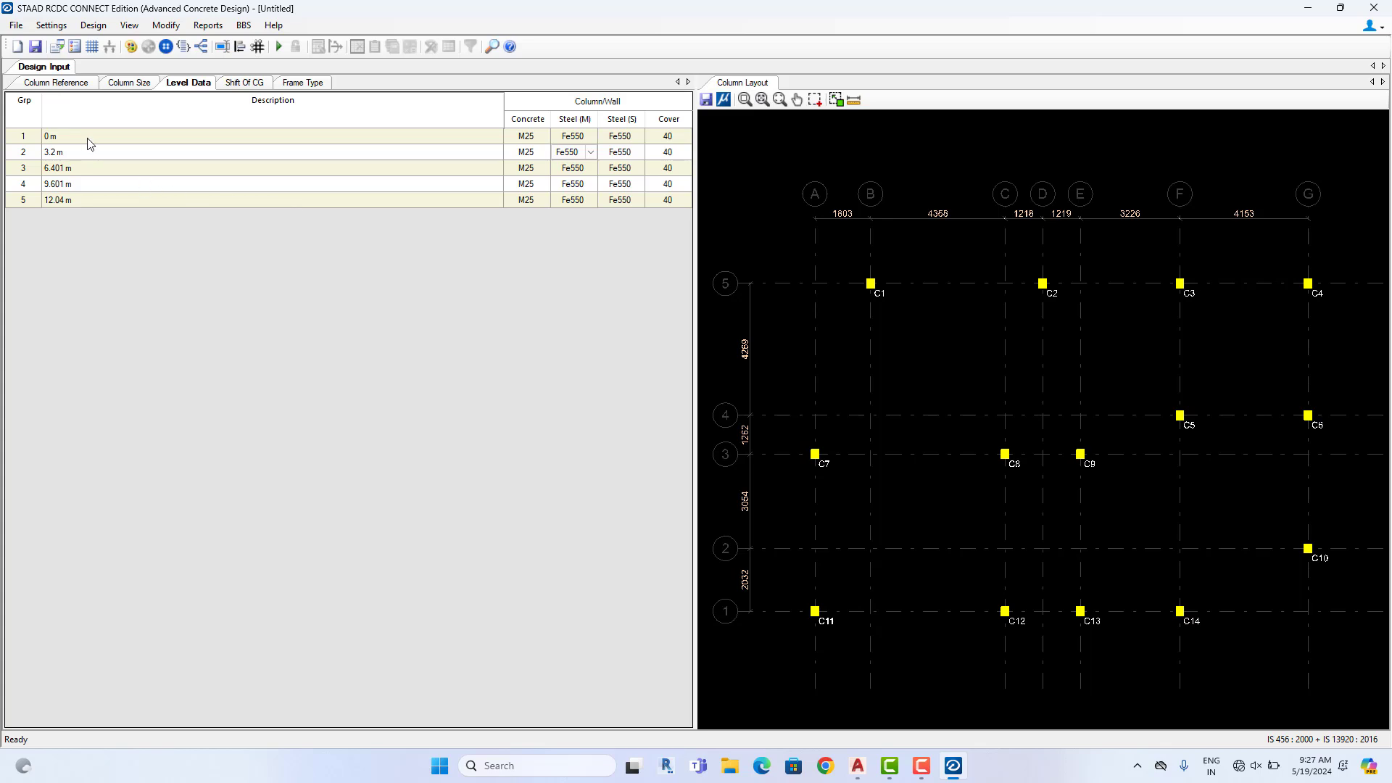
Open the column design settings and accept them with ductile design off
click(52, 27)
click(64, 44)
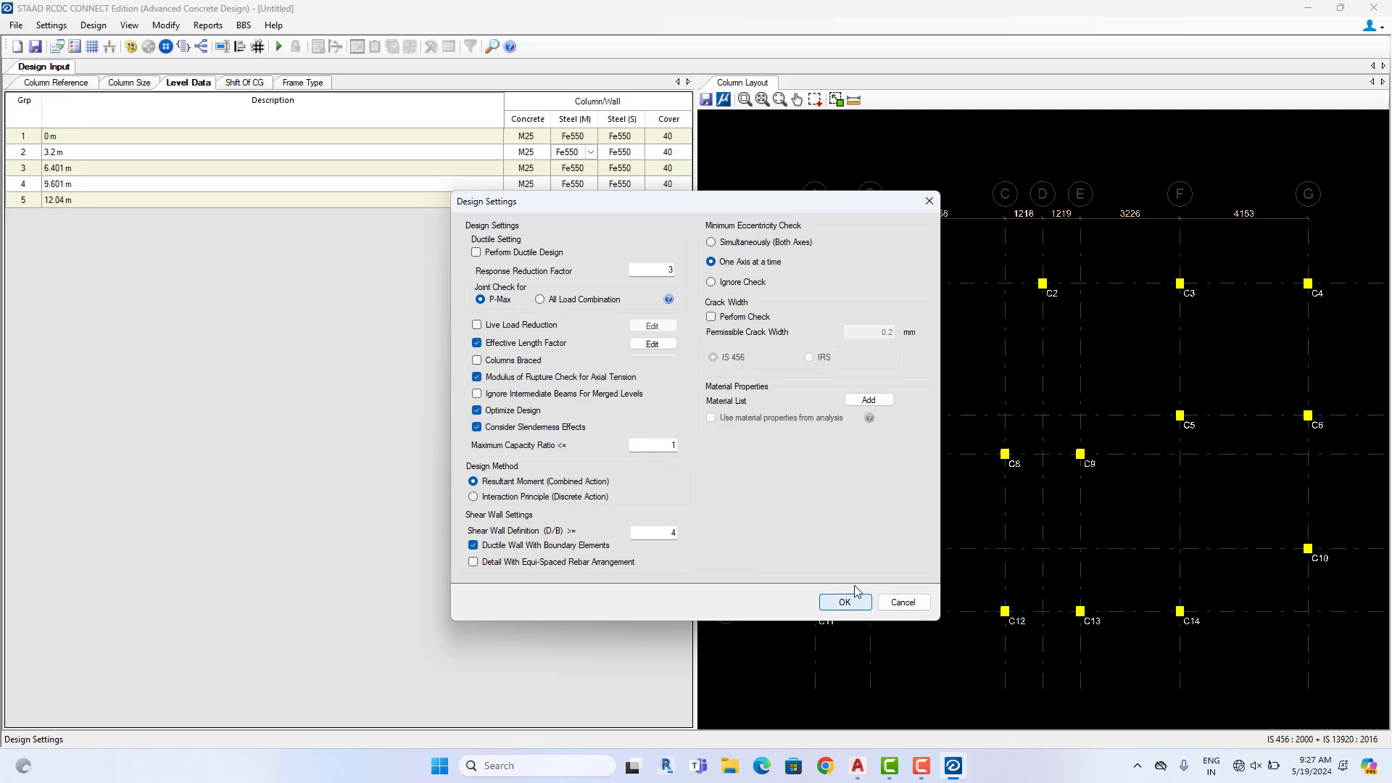
click(844, 602)
In the reinforcement settings, set the maximum column rebar diameter to 16
click(51, 25)
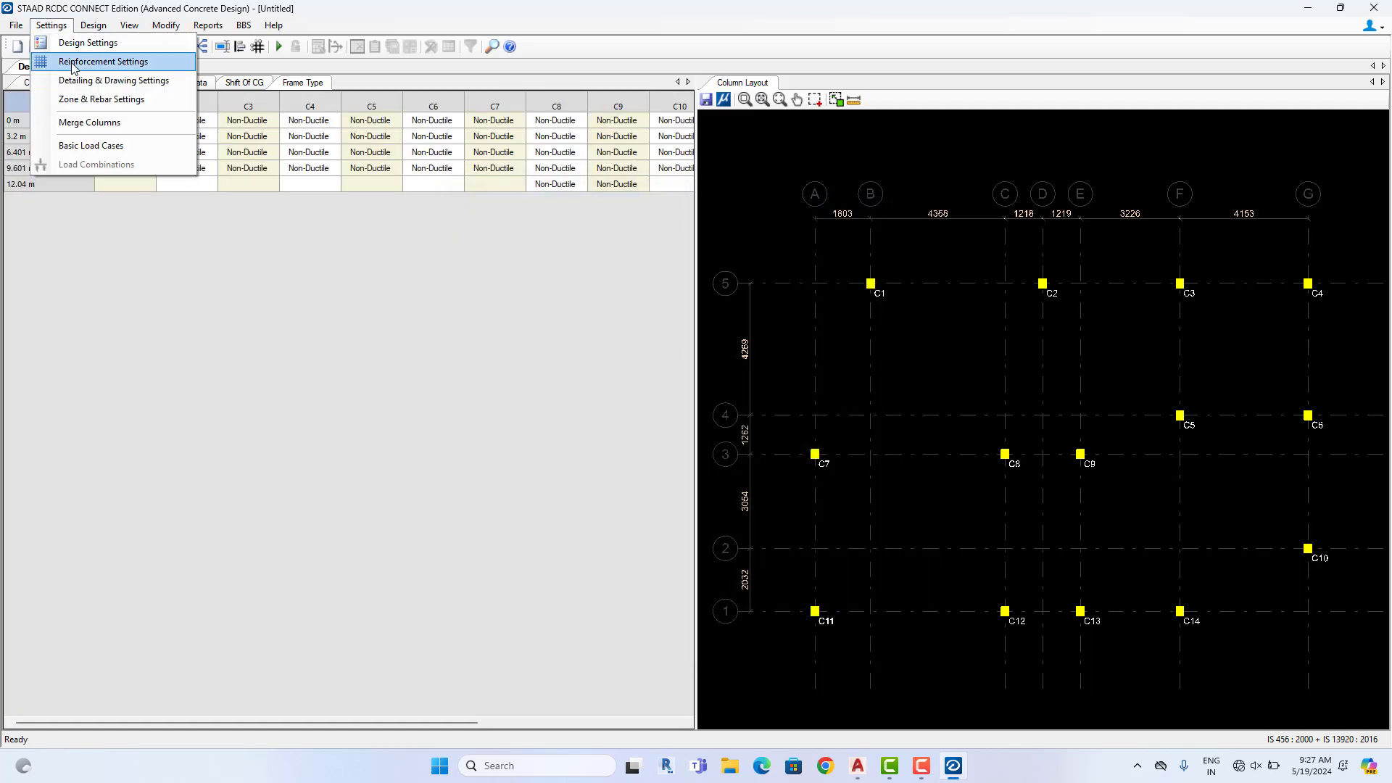
click(73, 63)
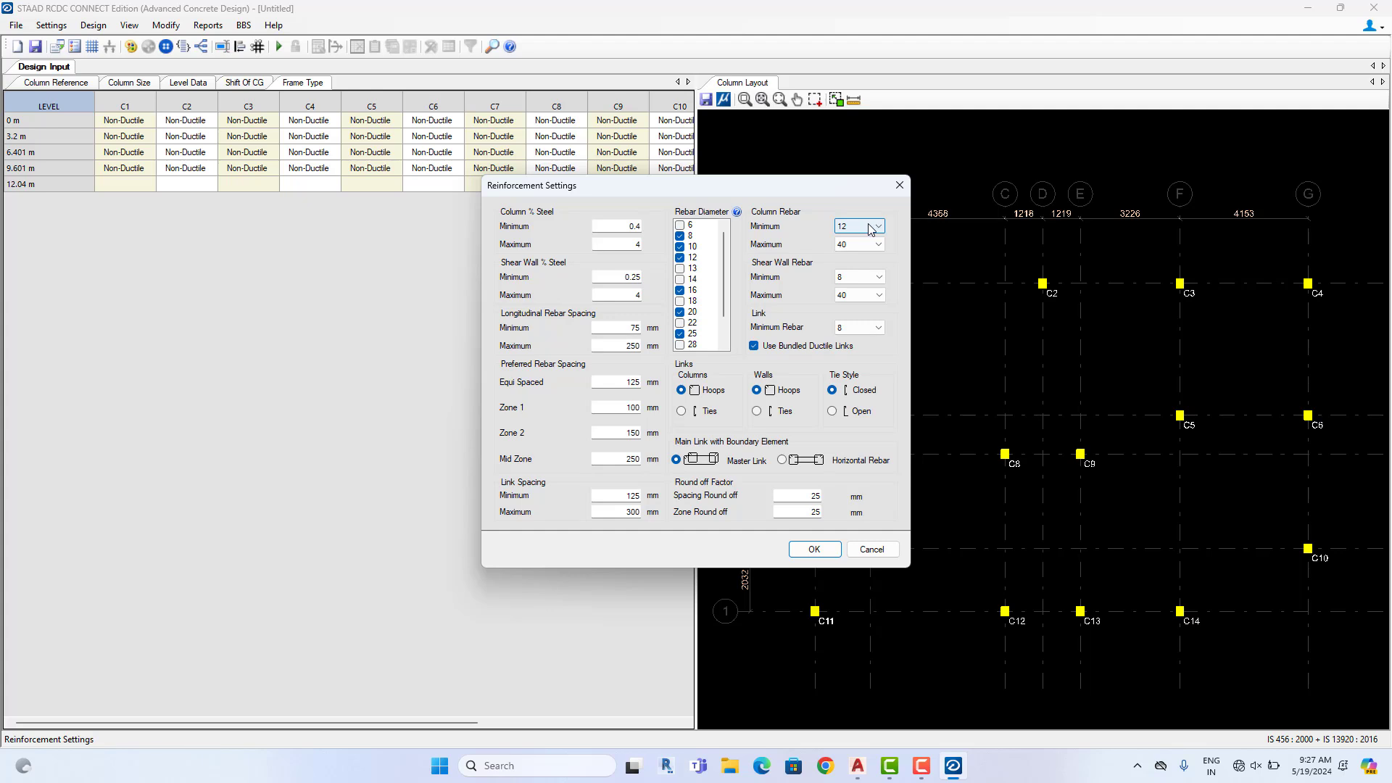
click(867, 246)
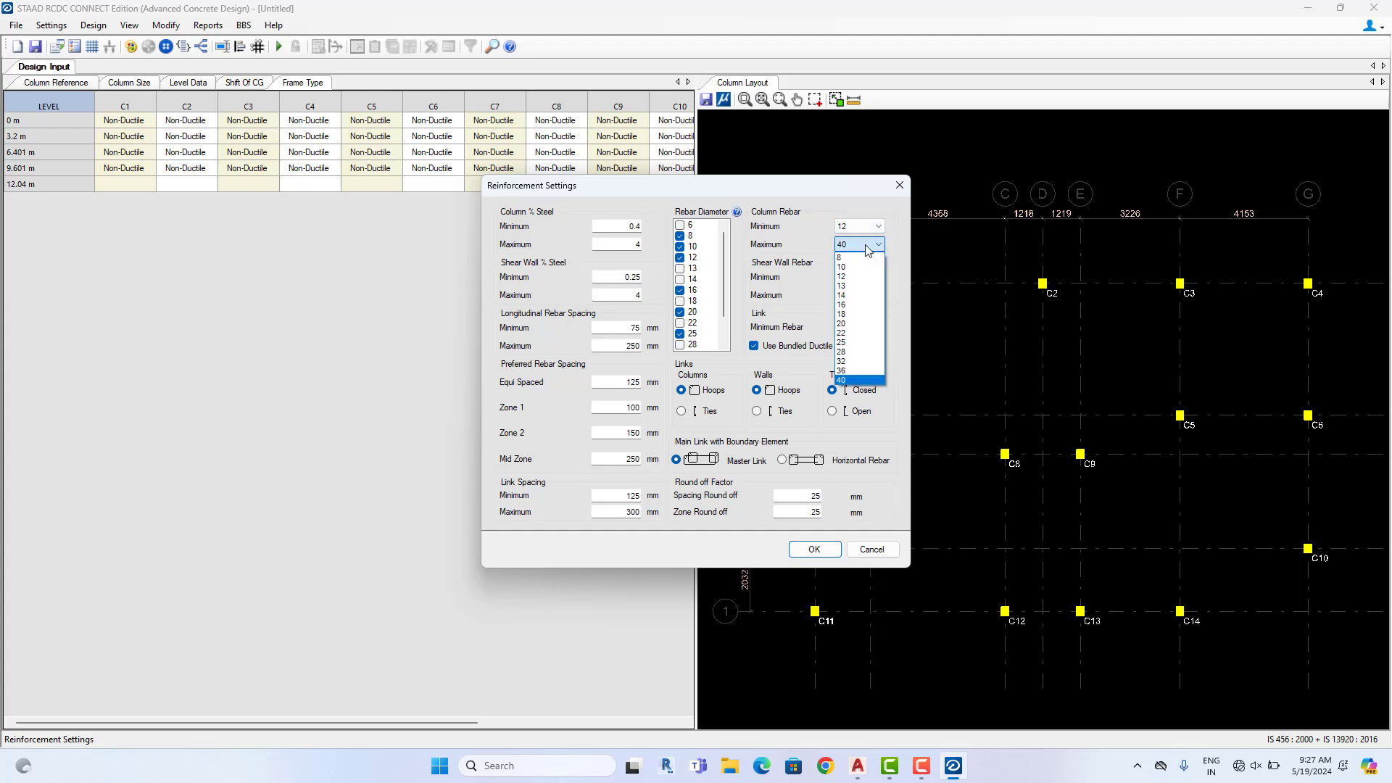
click(849, 304)
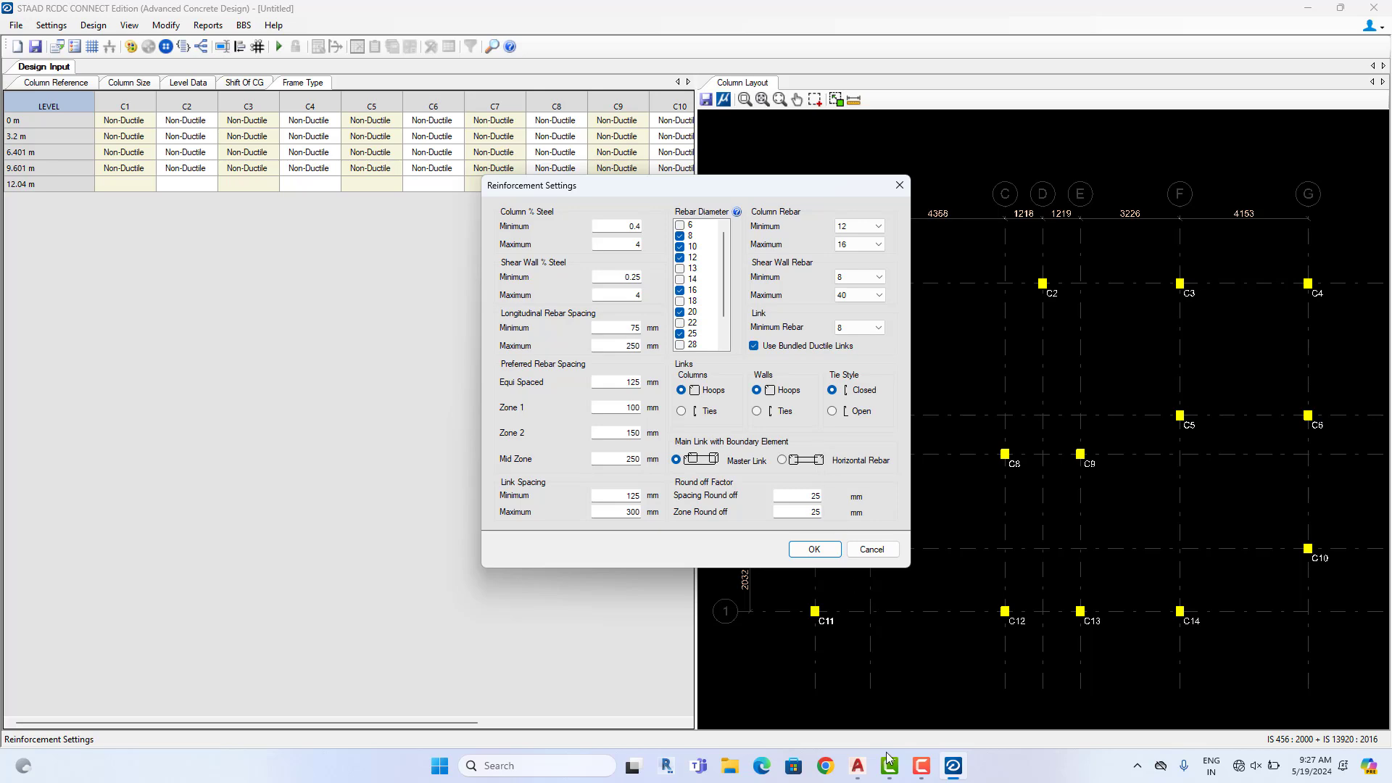
Switch to AutoCAD to look over both floor plans, and return to STAAD RCDC
click(858, 766)
middle_drag(772, 584, 785, 572)
scroll(994, 553, down, 5)
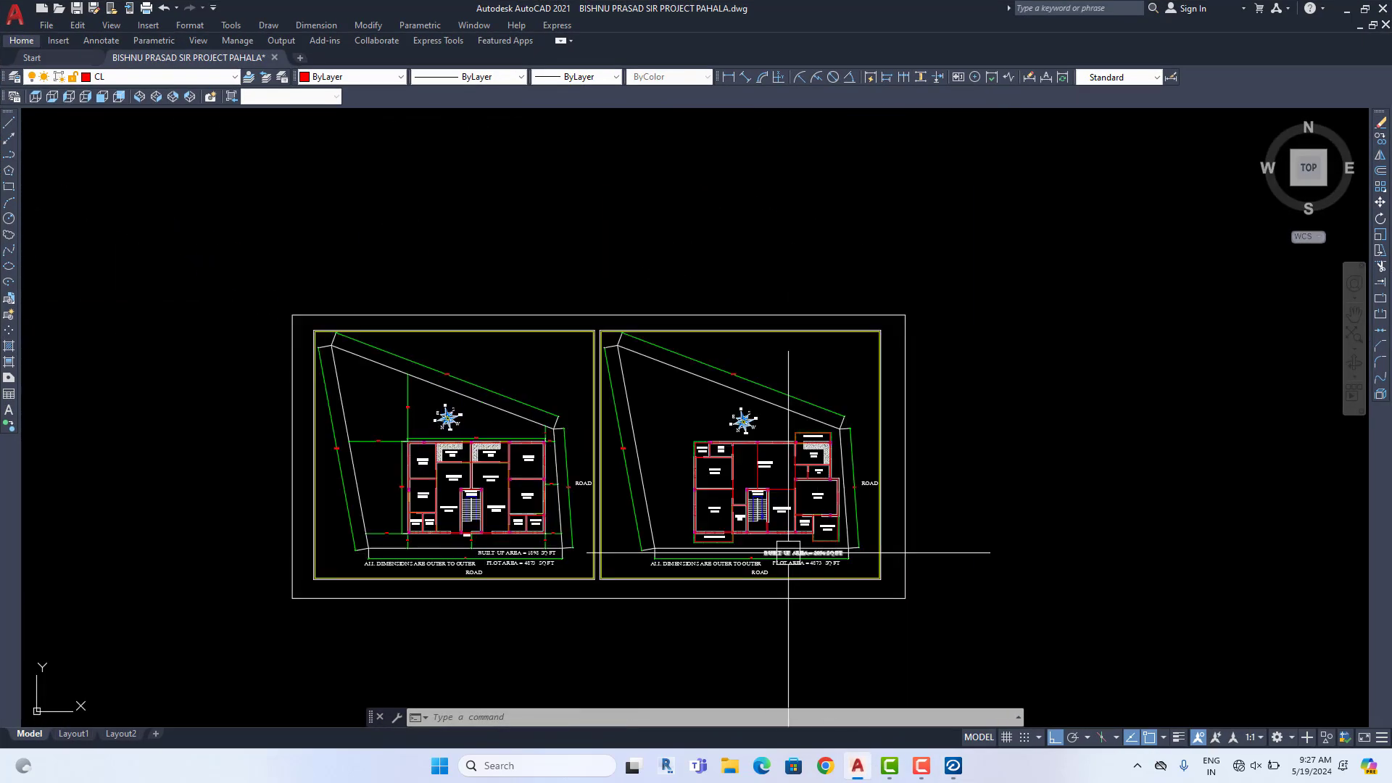
scroll(948, 512, up, 3)
scroll(949, 414, up, 2)
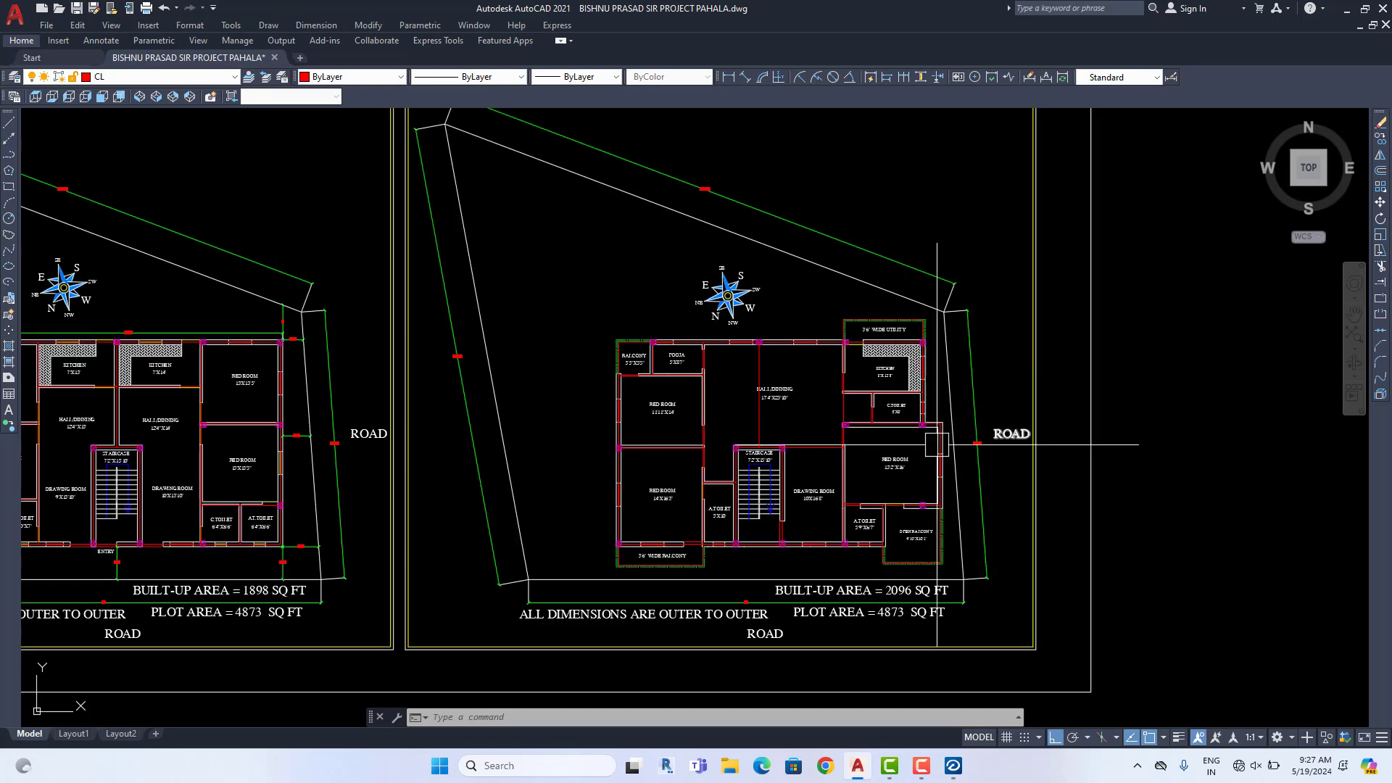
click(1346, 8)
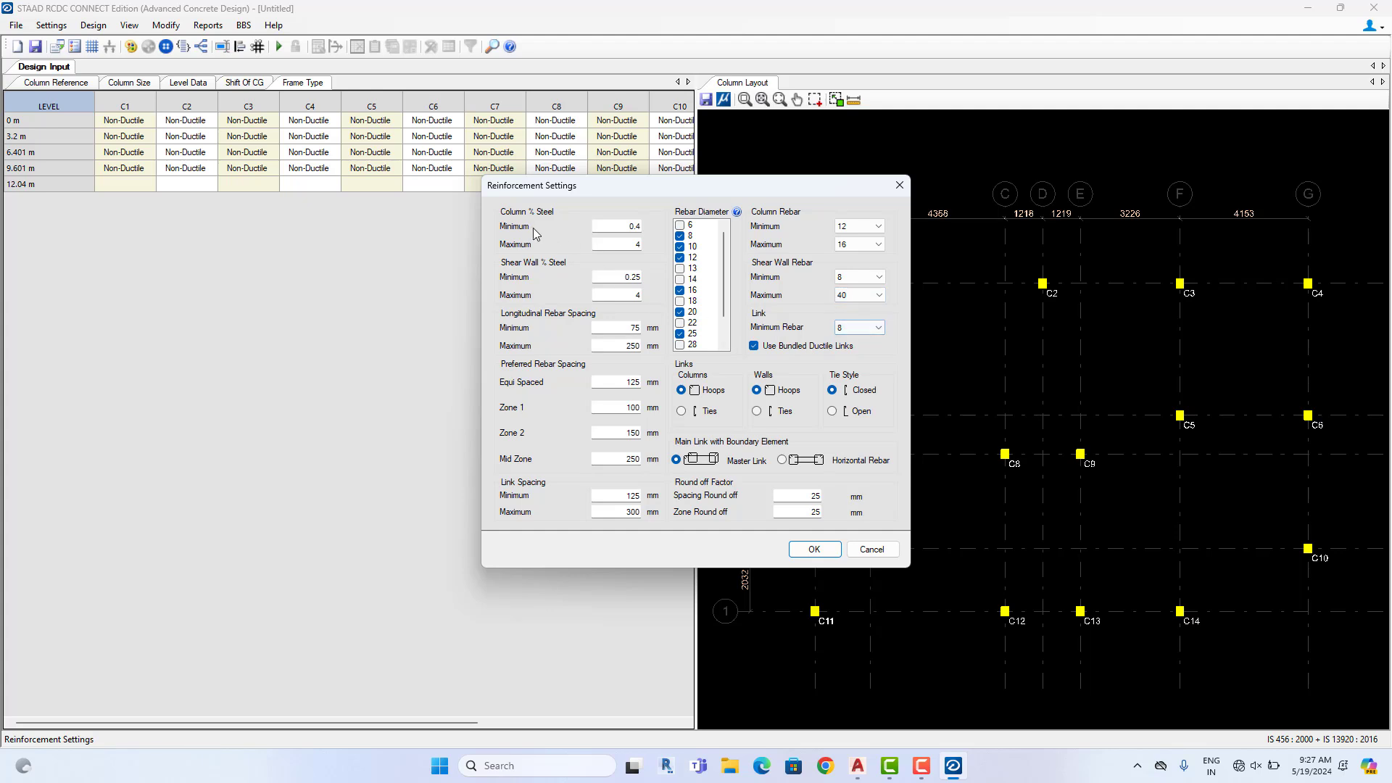
Accept the reinforcement settings with column rebar diameters from 12 to 16
drag(652, 230, 678, 233)
click(679, 236)
click(625, 245)
click(814, 549)
In the basic load cases, assign the Wind X load type to LOAD 1: X+ and LOAD 2: X-
click(53, 26)
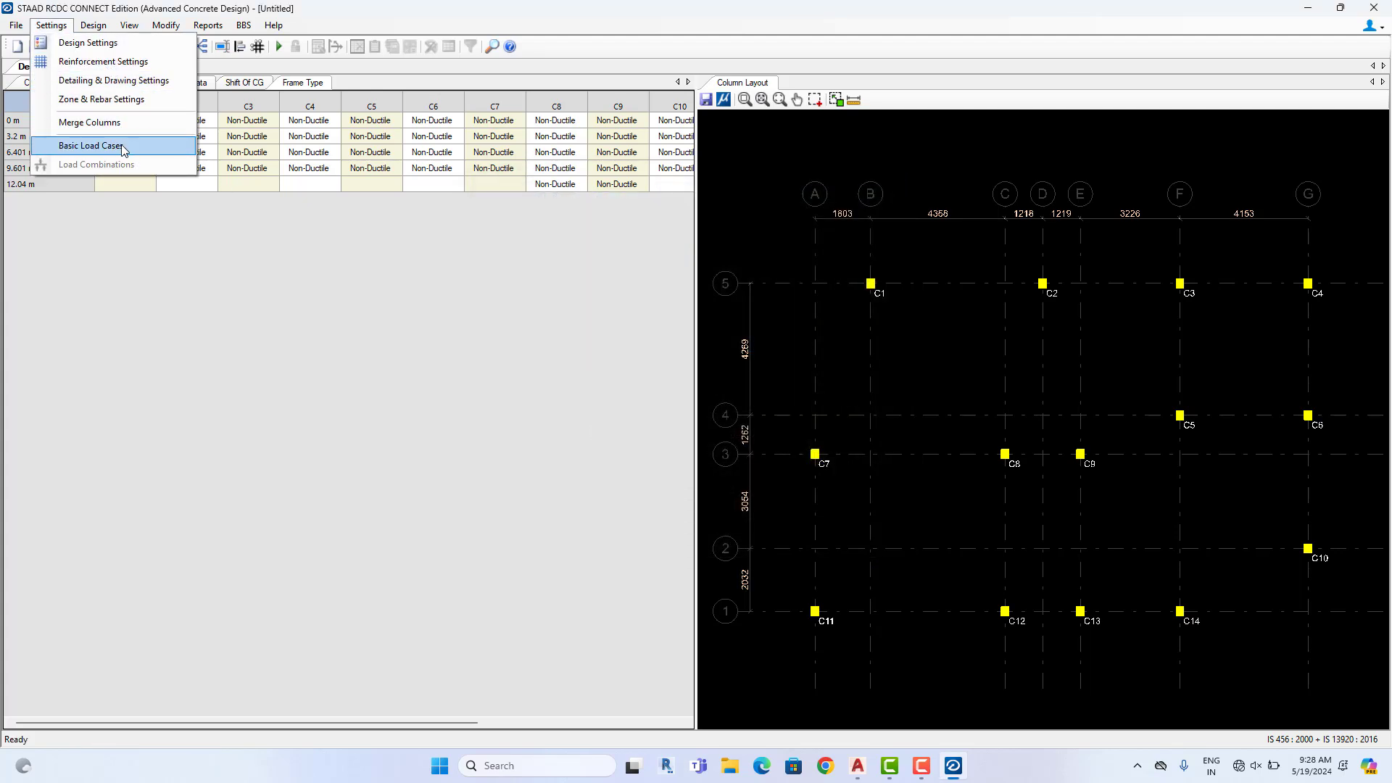
click(90, 146)
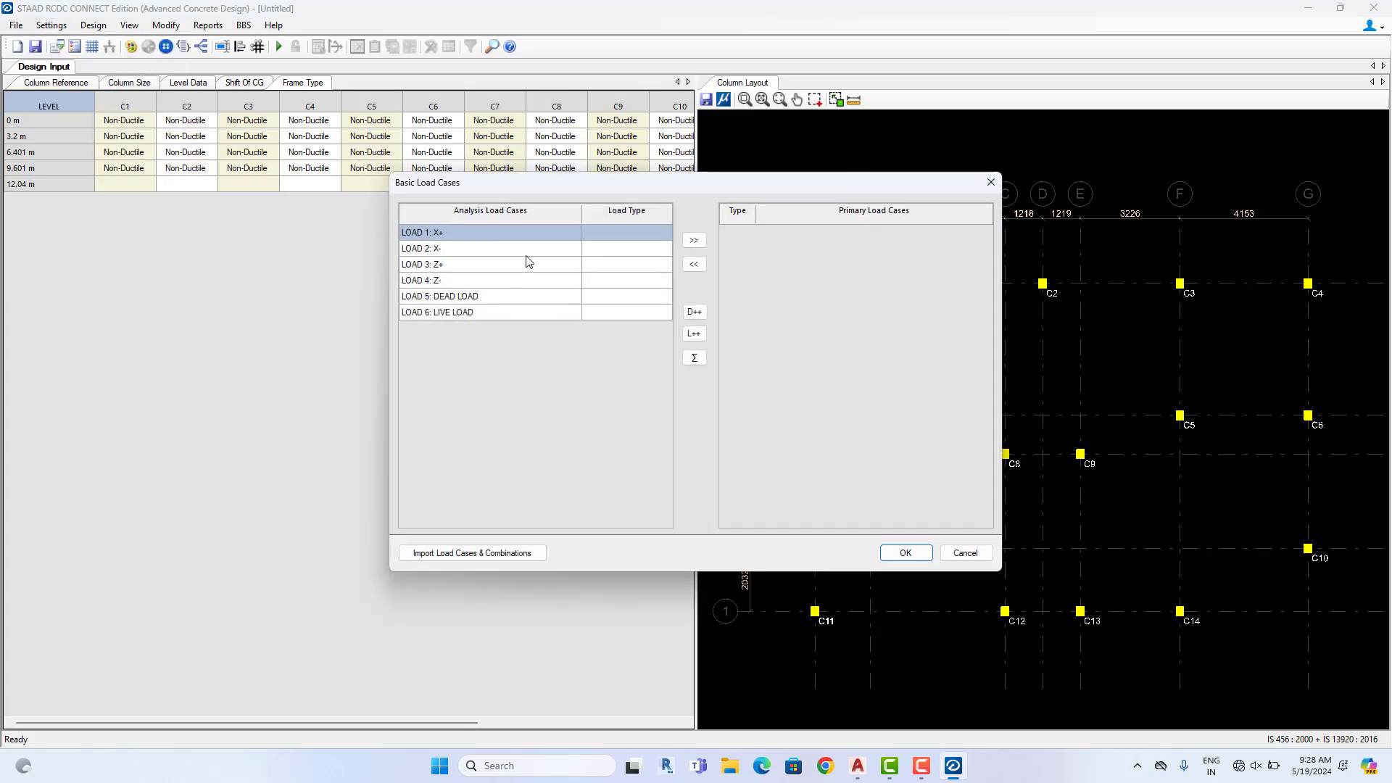
click(665, 232)
click(666, 232)
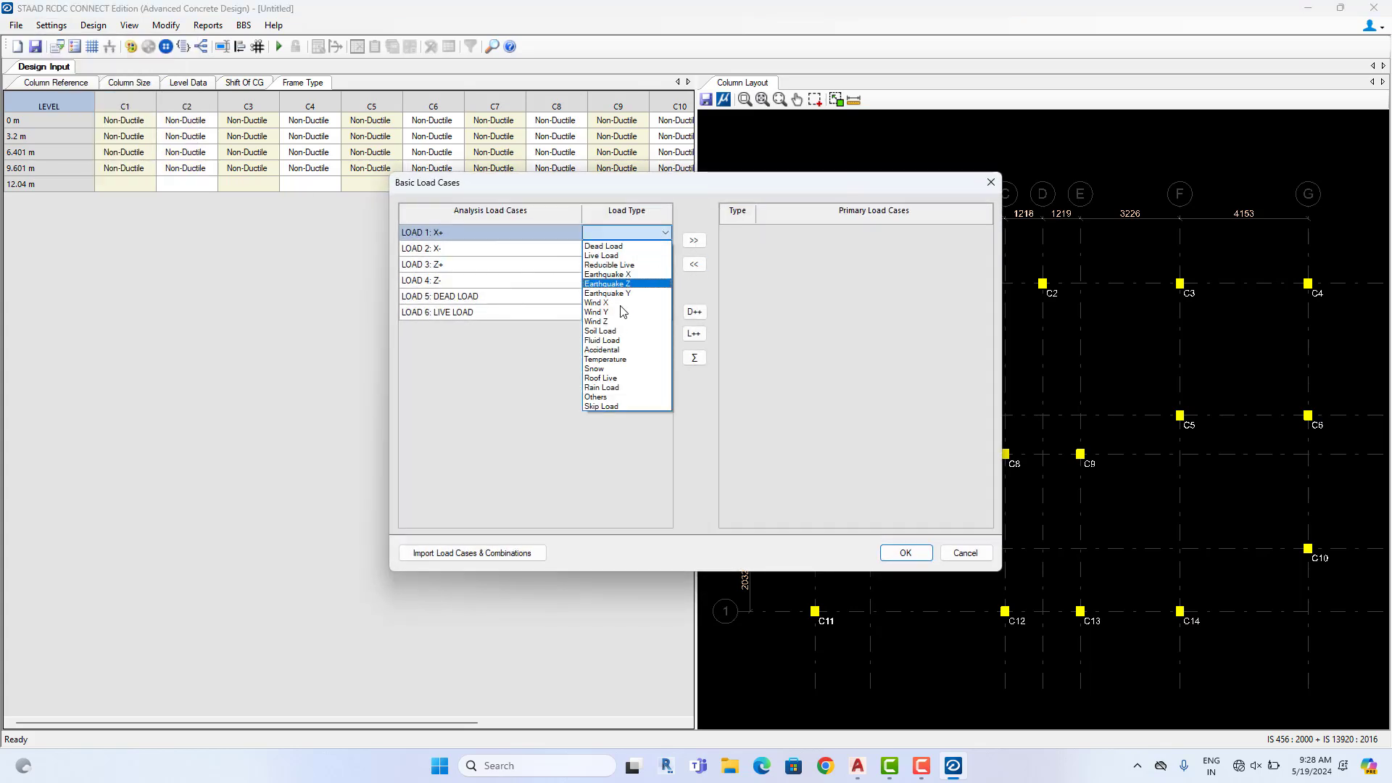
click(638, 290)
click(666, 232)
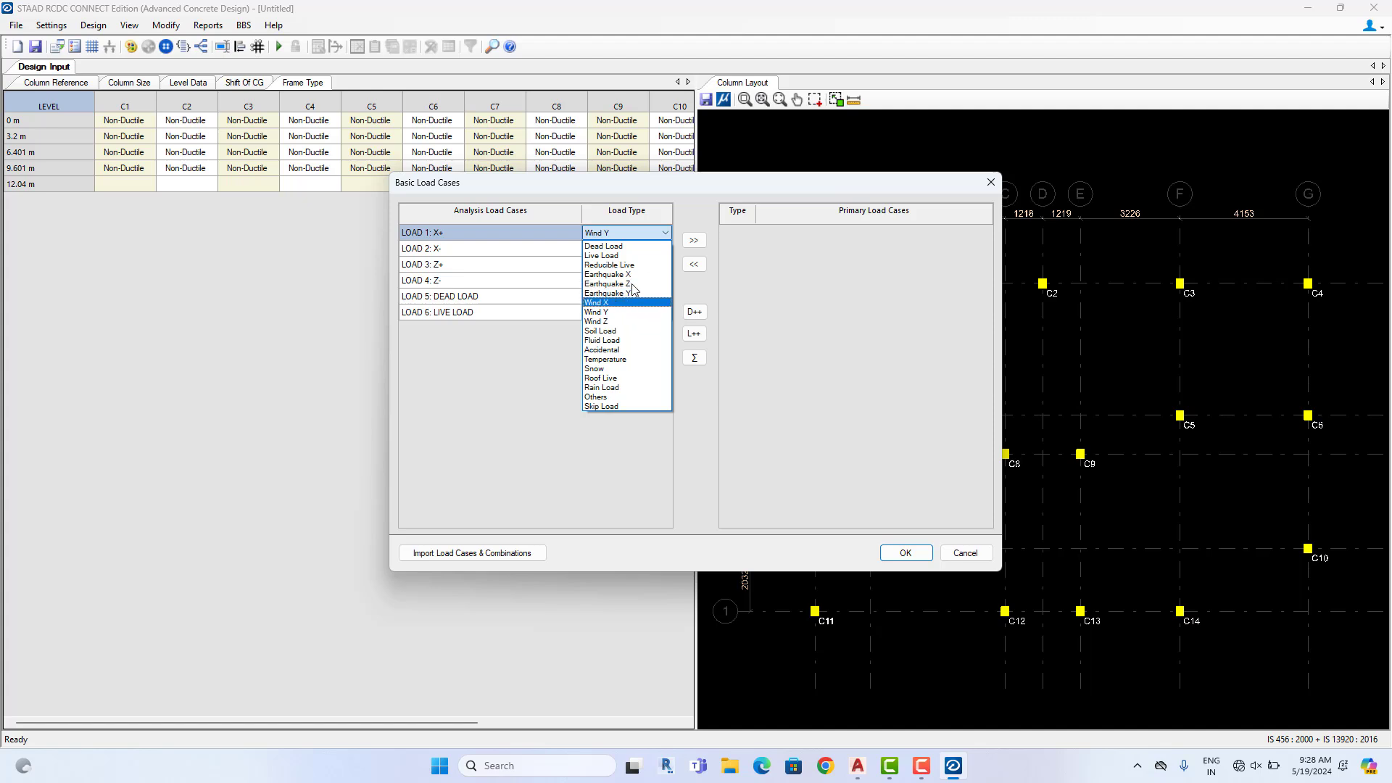
click(598, 293)
click(666, 248)
click(665, 248)
click(609, 309)
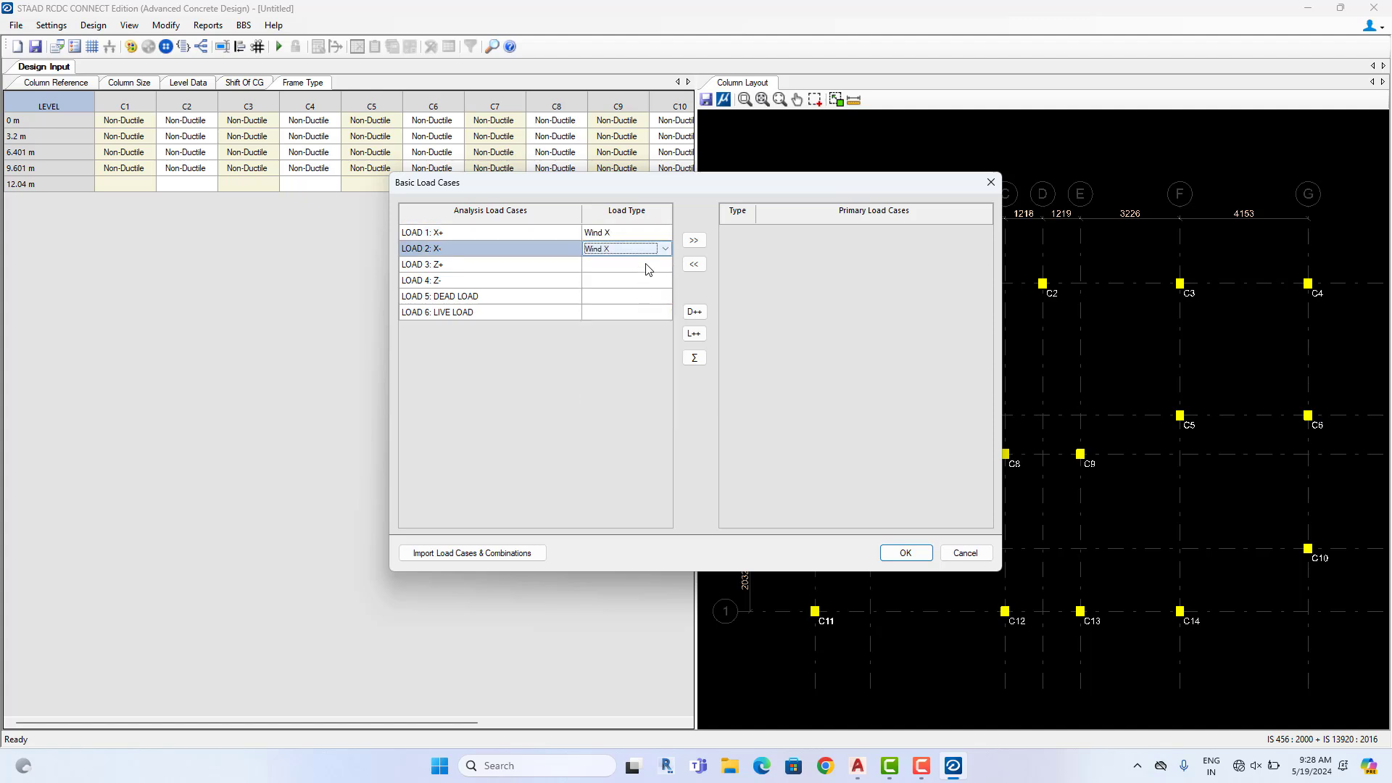
Assign the Wind Z load type to LOAD 3: Z+ and LOAD 4: Z-
click(663, 264)
click(664, 264)
click(598, 353)
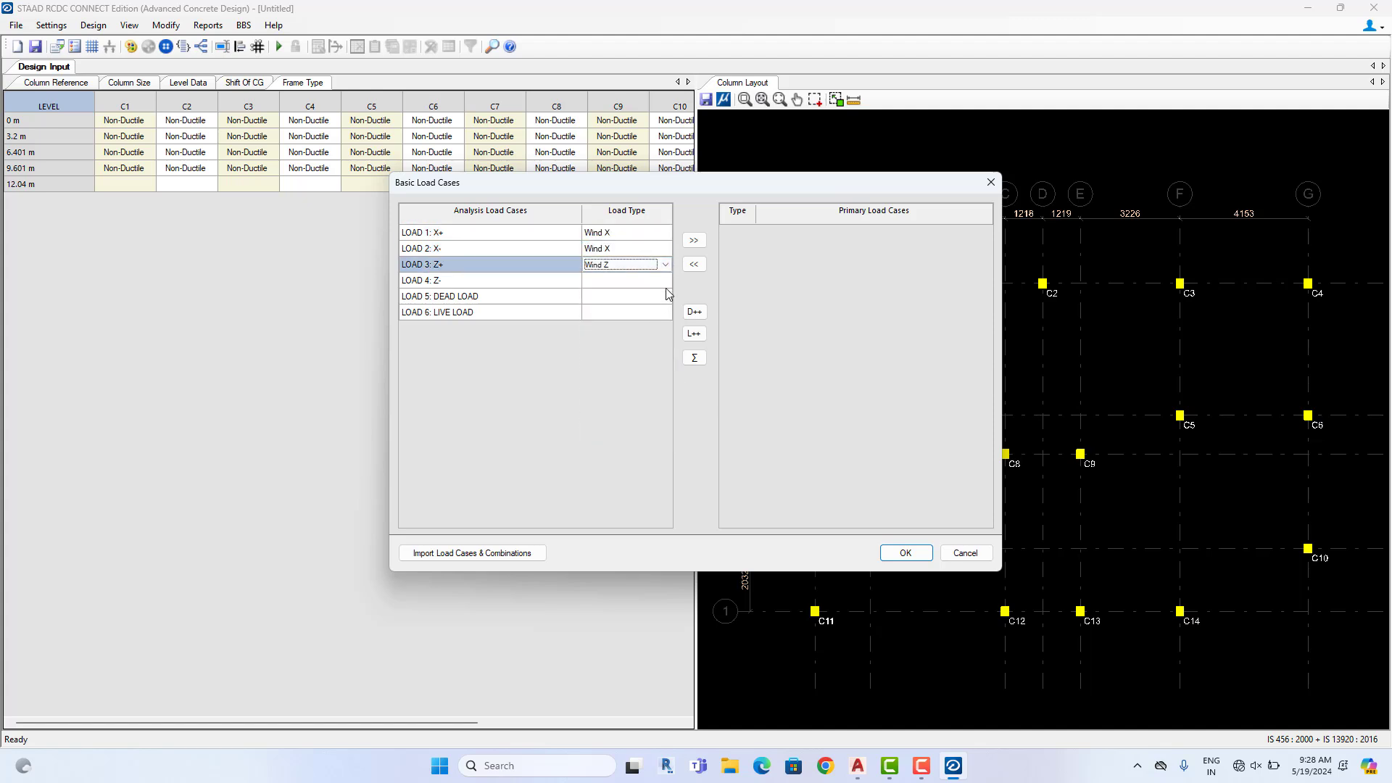
click(666, 279)
click(665, 280)
click(607, 369)
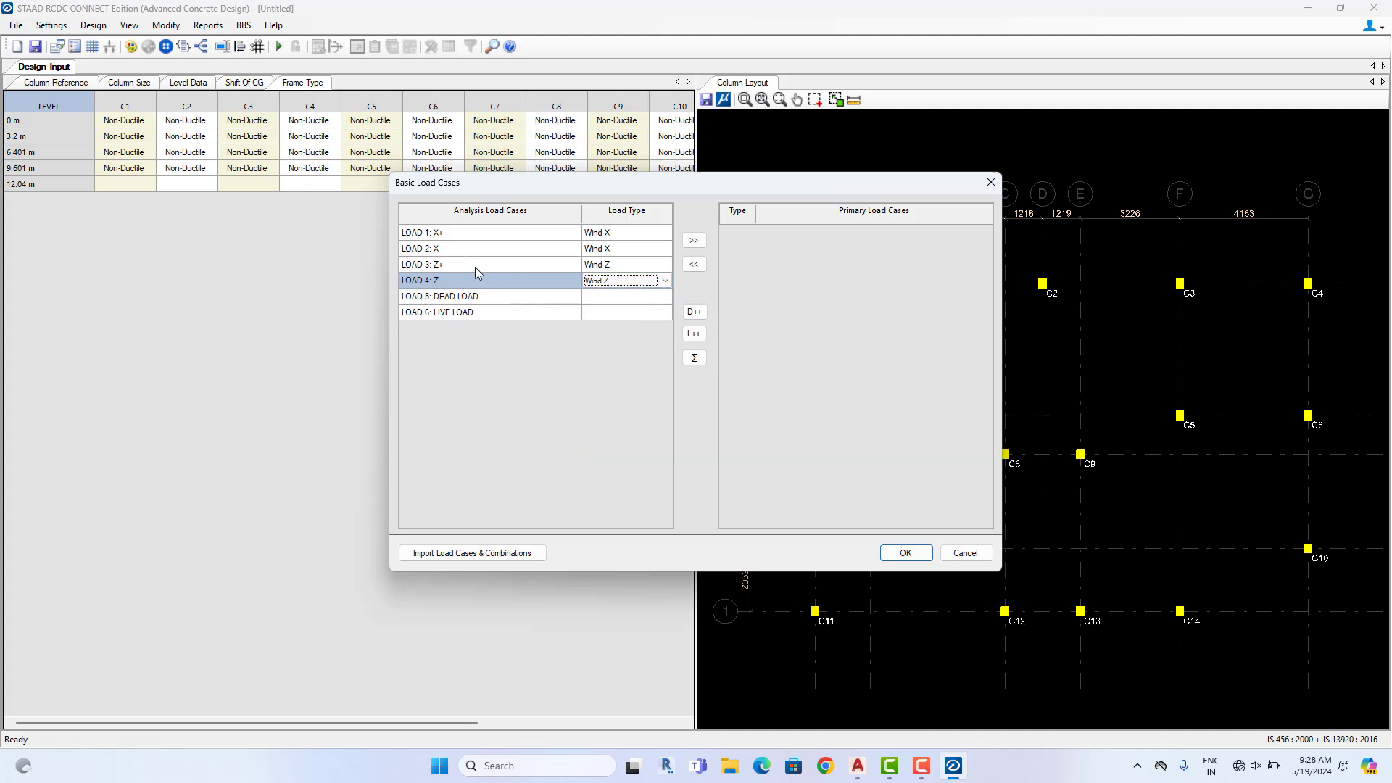
Assign the Dead Load type to LOAD 5 and the Live Load type to LOAD 6
click(636, 302)
click(665, 296)
click(638, 305)
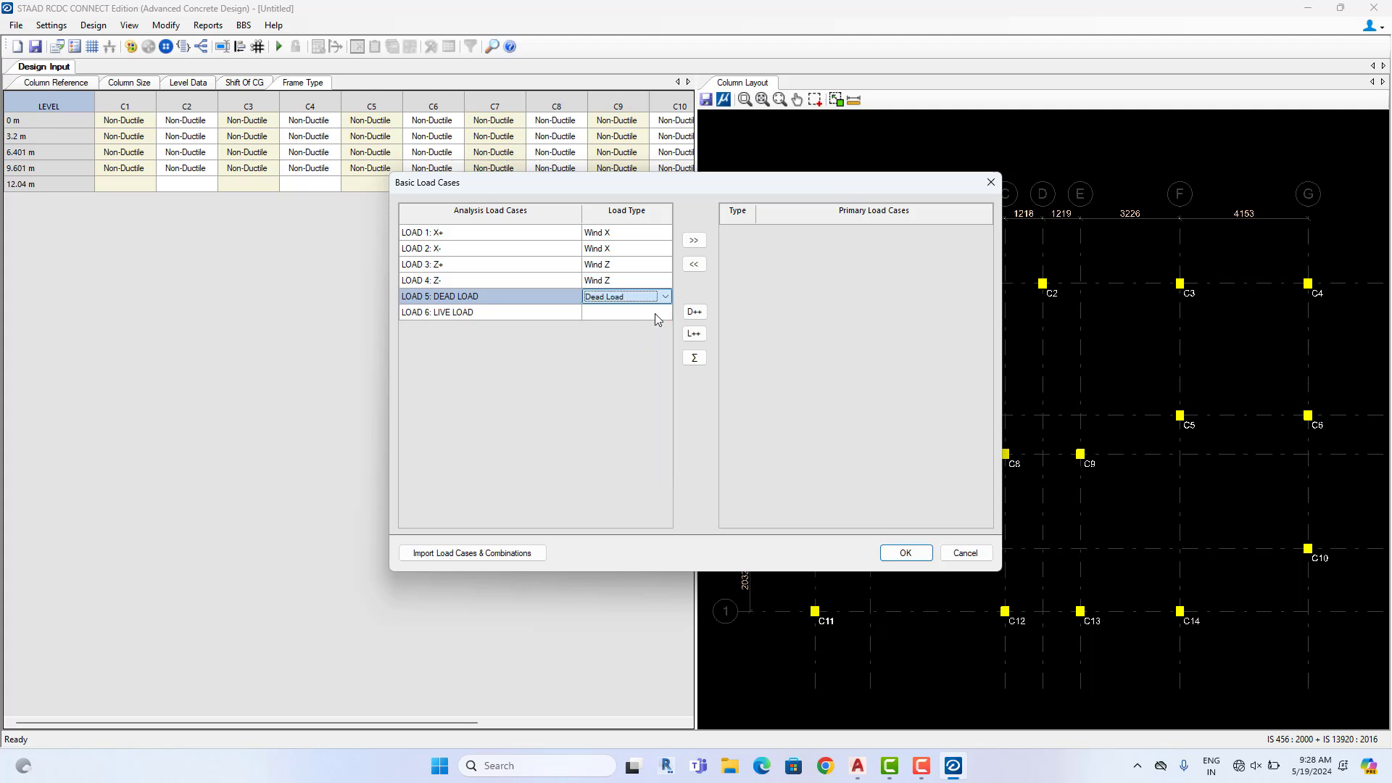
click(656, 313)
click(666, 313)
click(616, 333)
Add all six load cases to the primary load cases, and add the load combinations from the analysis
shift+click(573, 232)
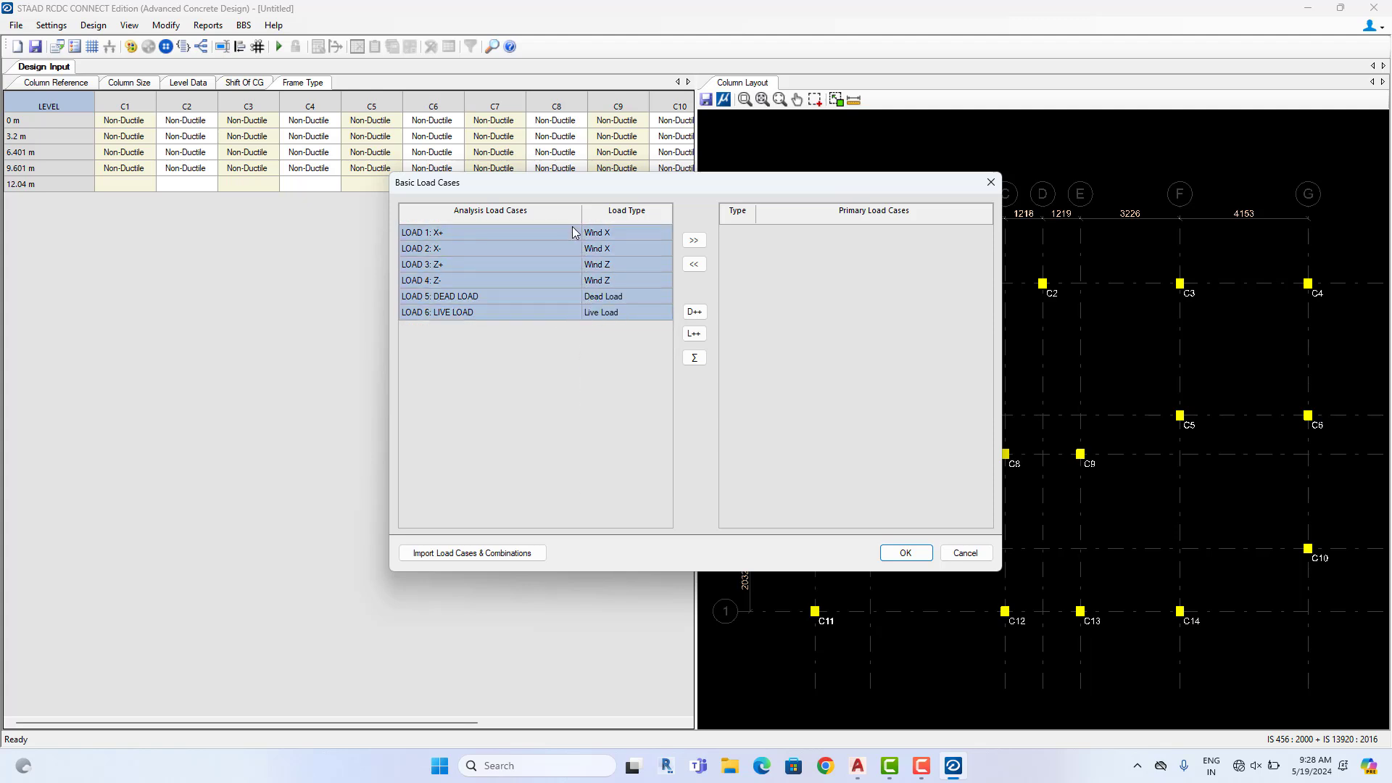
click(694, 240)
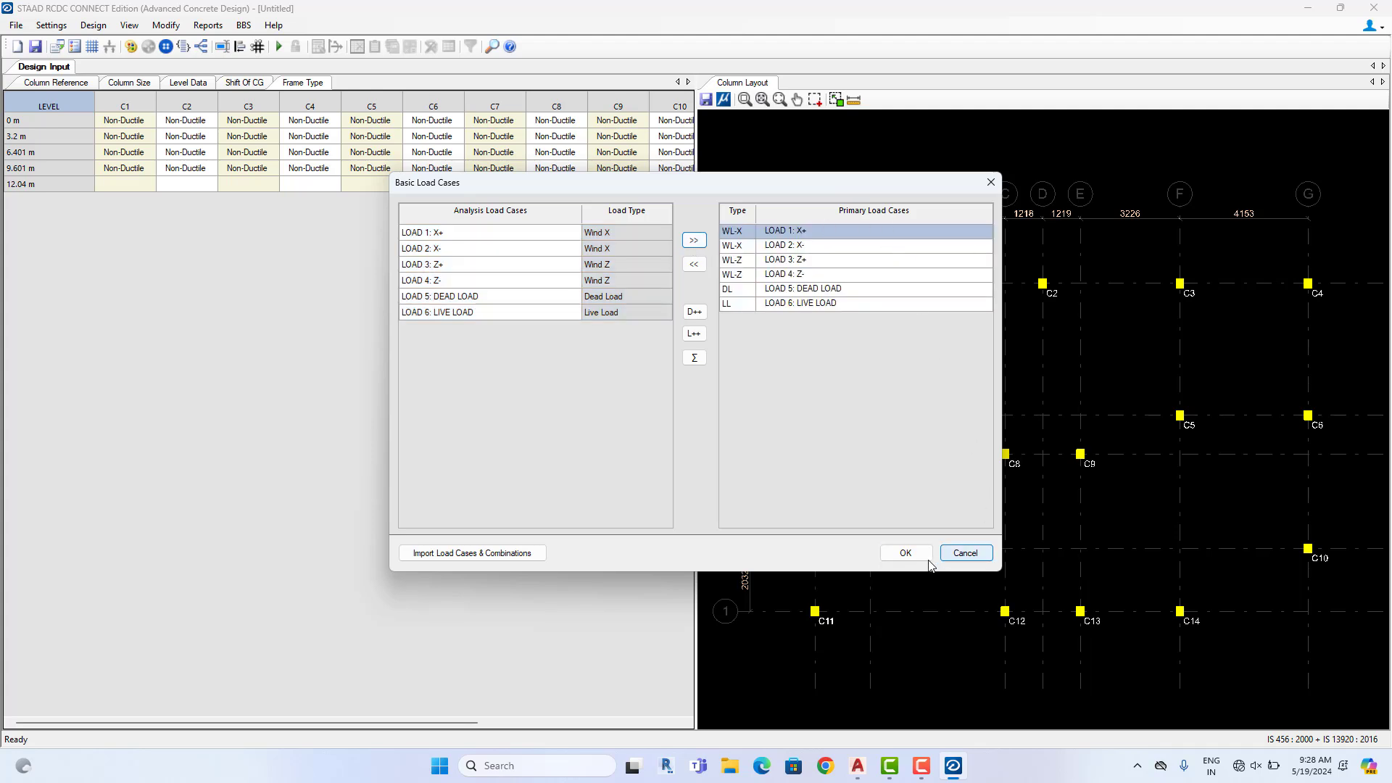
click(904, 554)
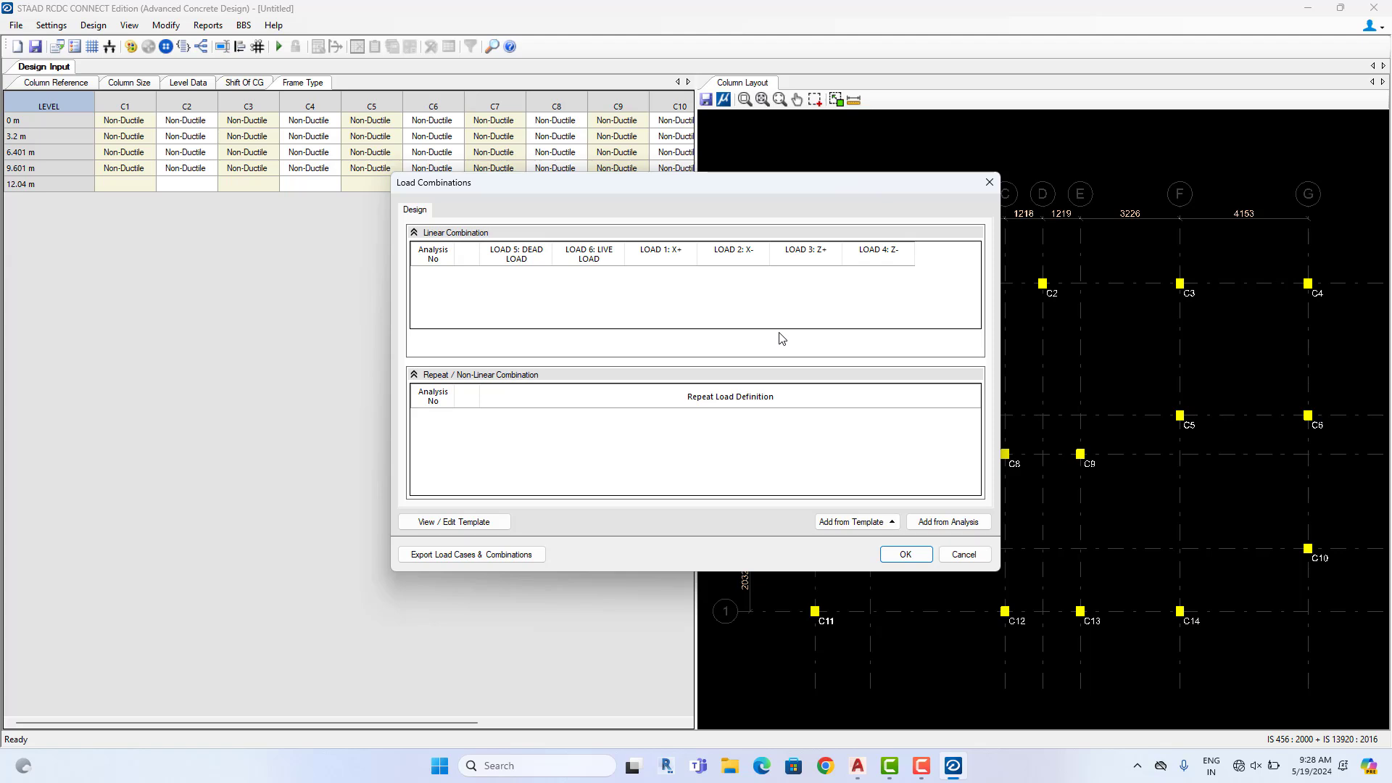
click(939, 530)
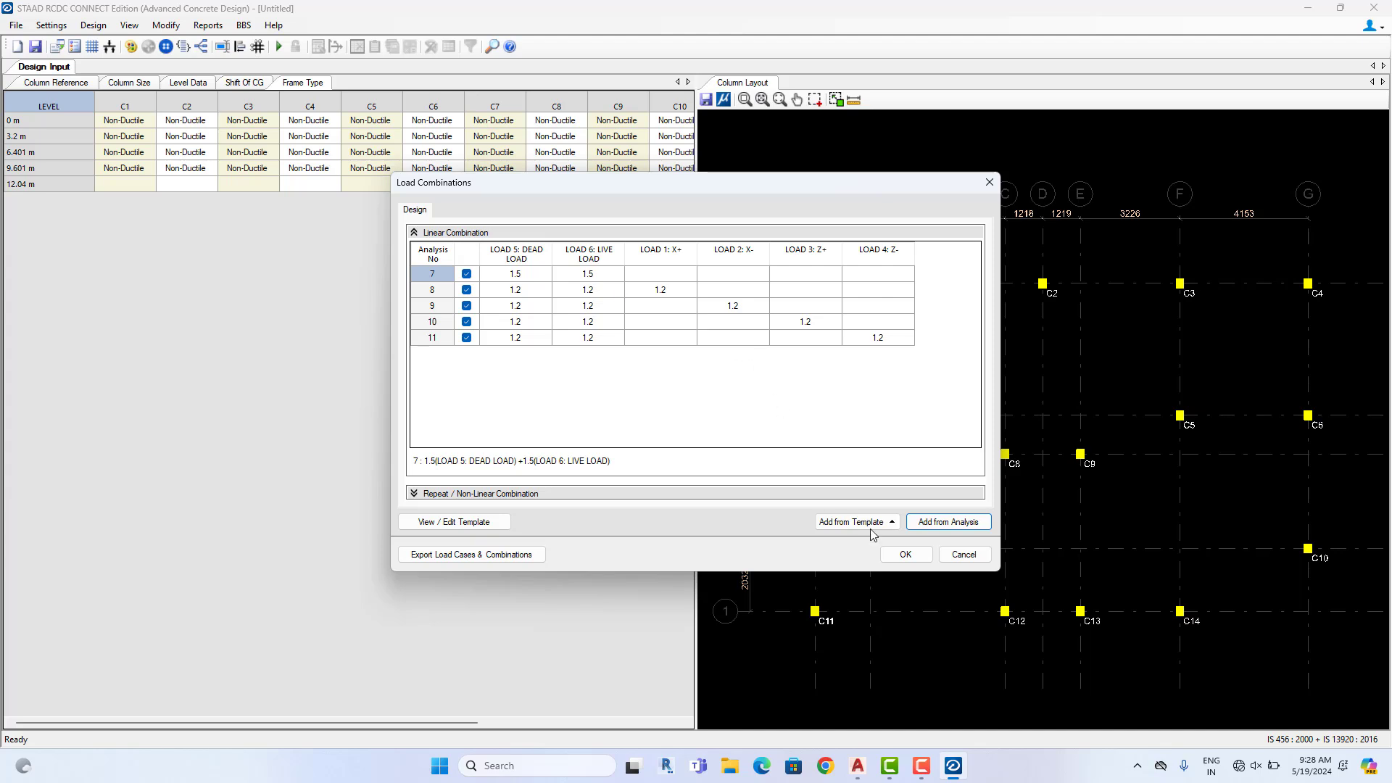
click(900, 555)
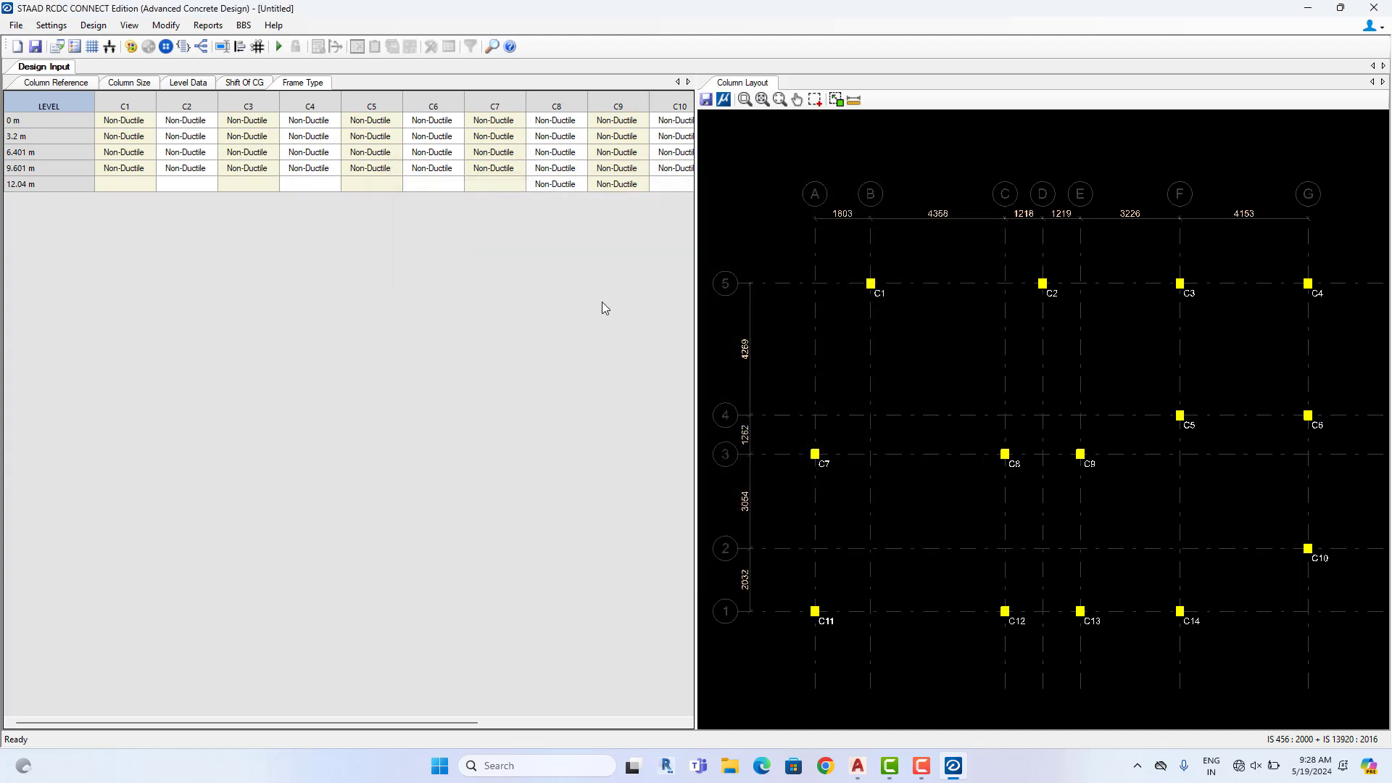
Run the column design and look through the design results of all columns for failing levels
click(104, 29)
click(116, 44)
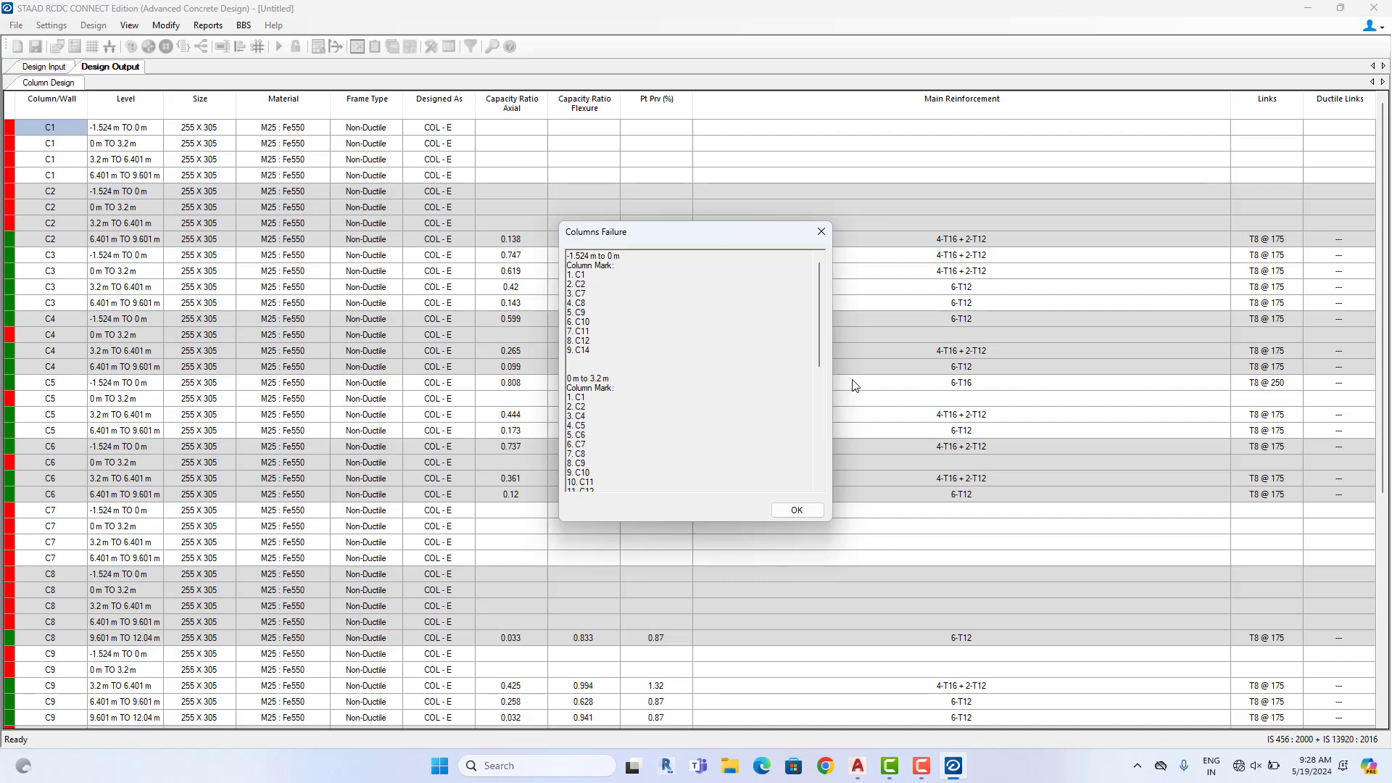
click(797, 510)
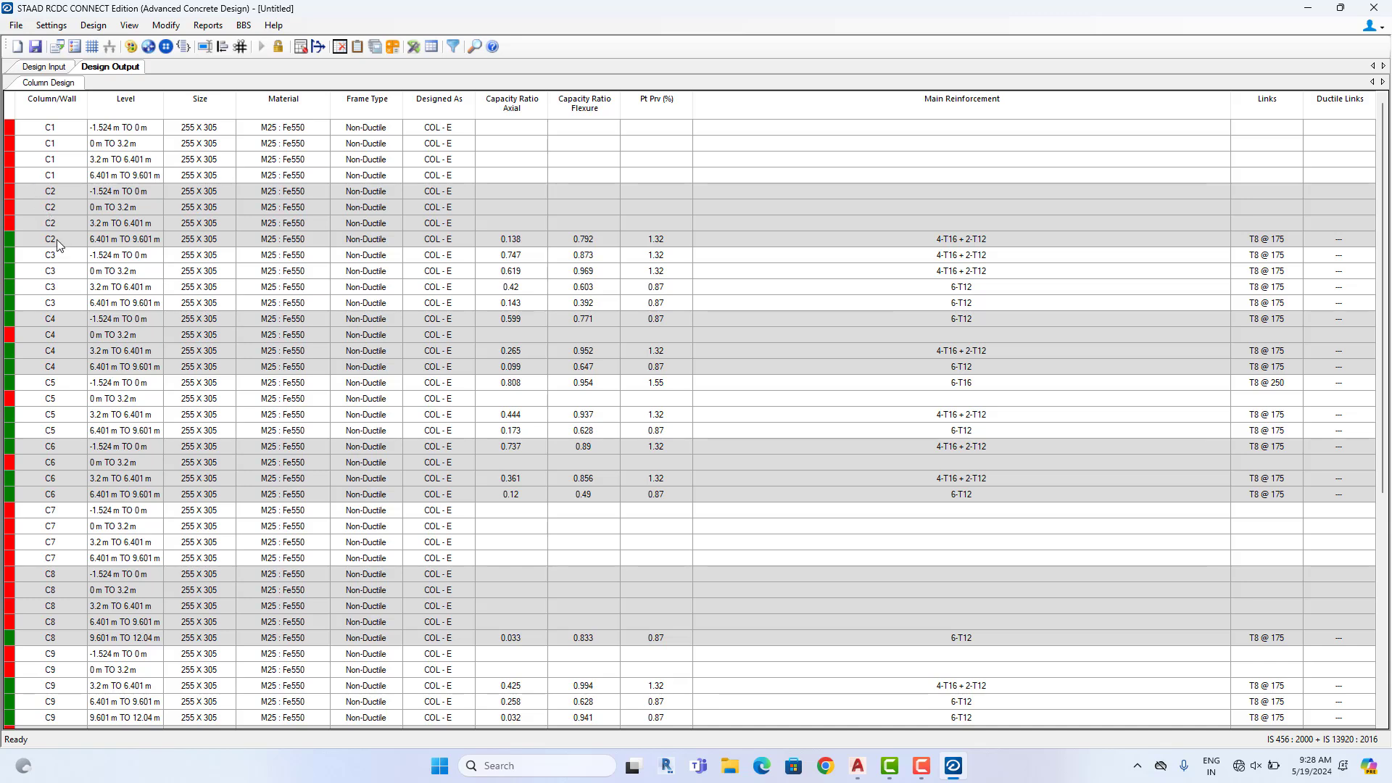
scroll(53, 348, down, 7)
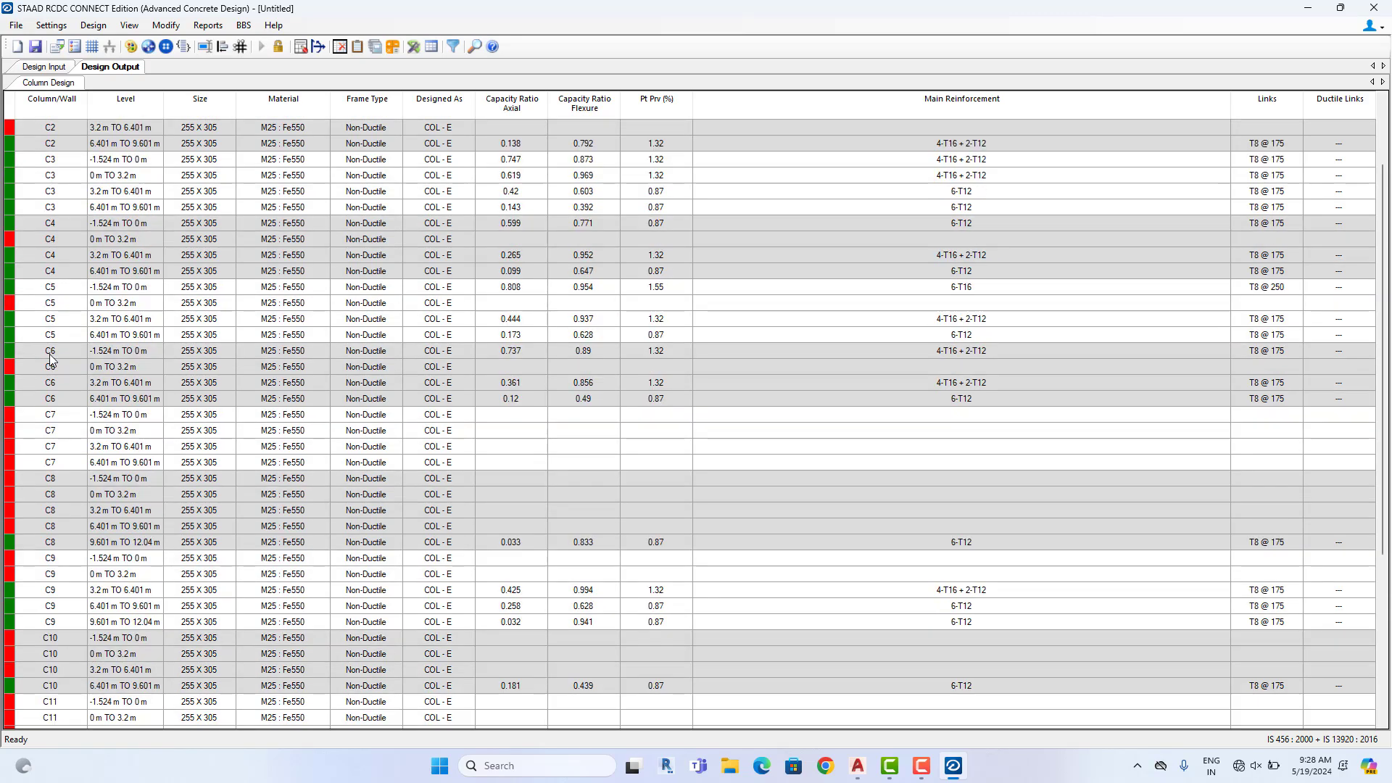
scroll(47, 543, up, 7)
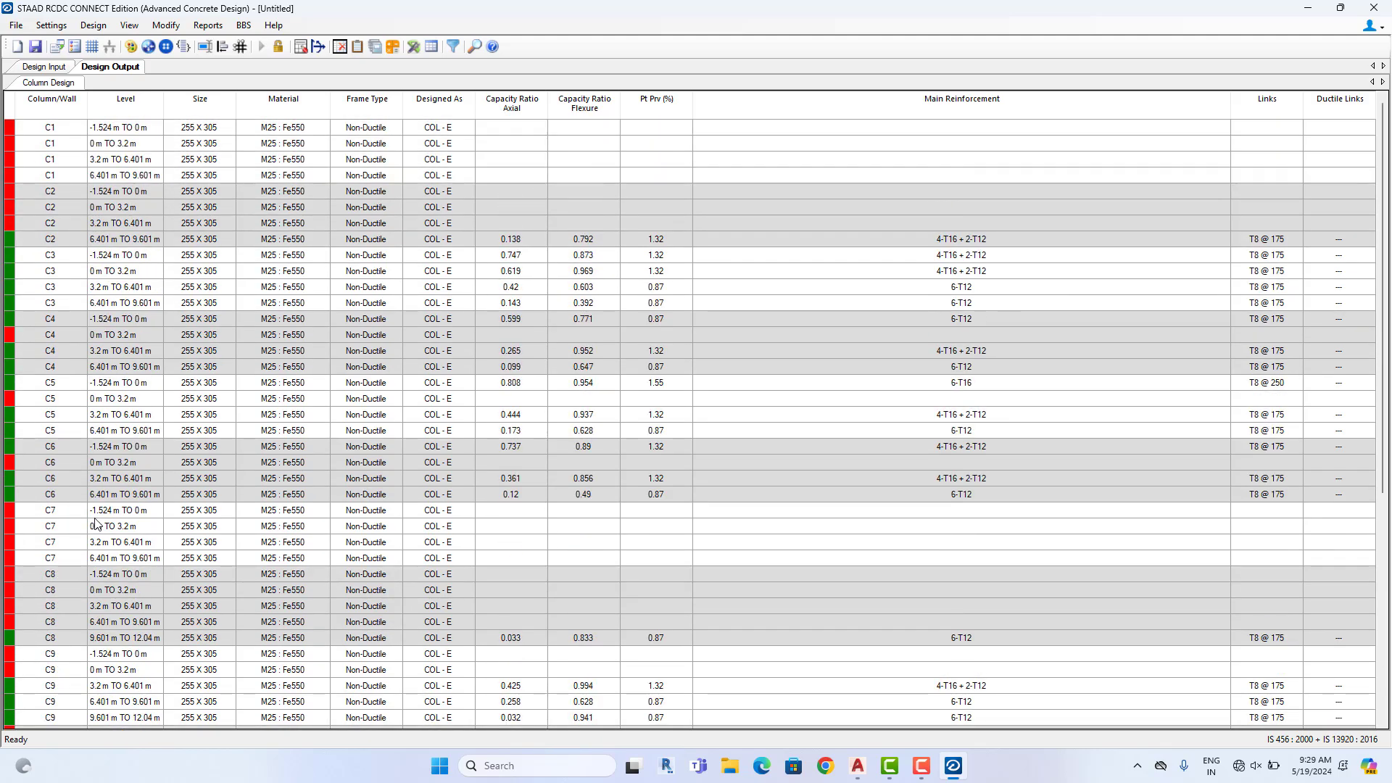
scroll(171, 484, down, 7)
scroll(167, 484, up, 7)
Start redesigning column C1 and set its depth D to 380 for the -1.524 m to 0 m level
click(215, 131)
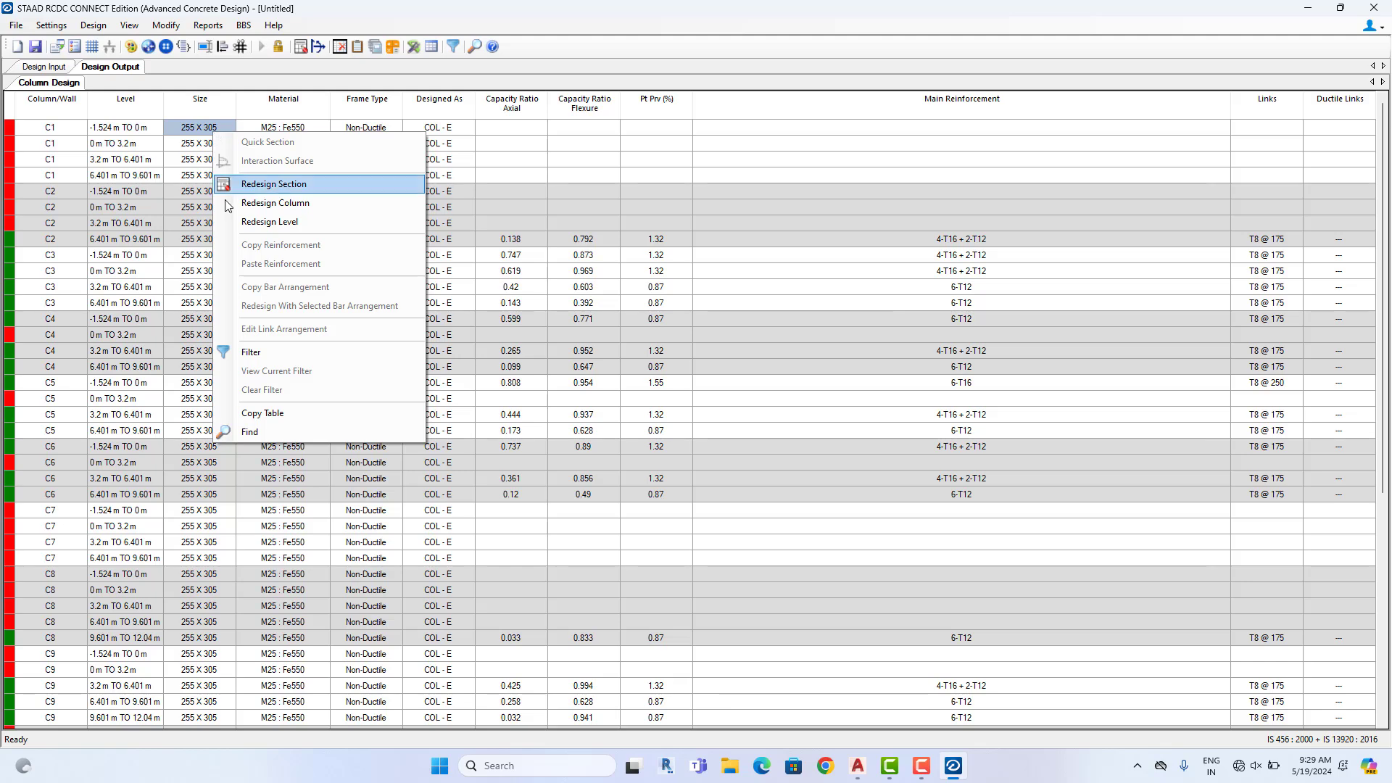
click(289, 206)
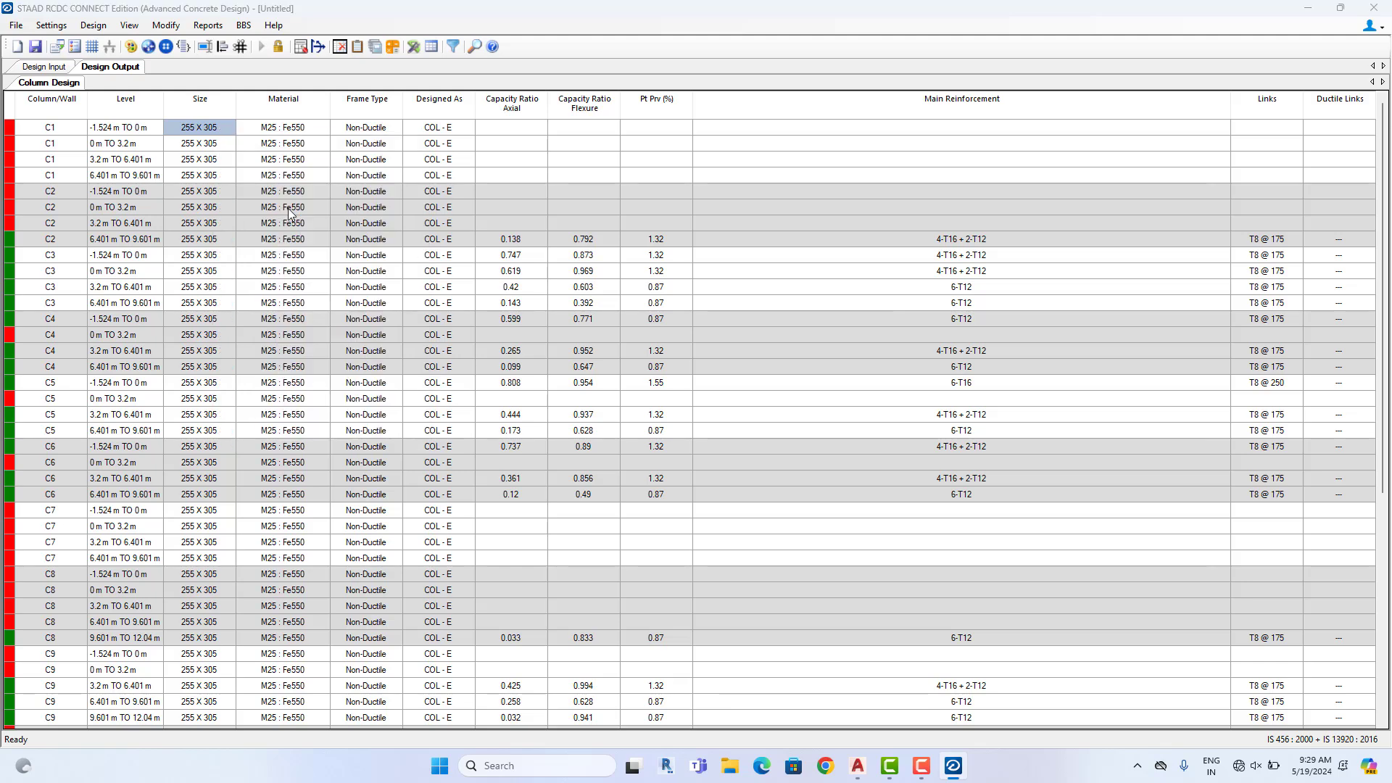
click(604, 277)
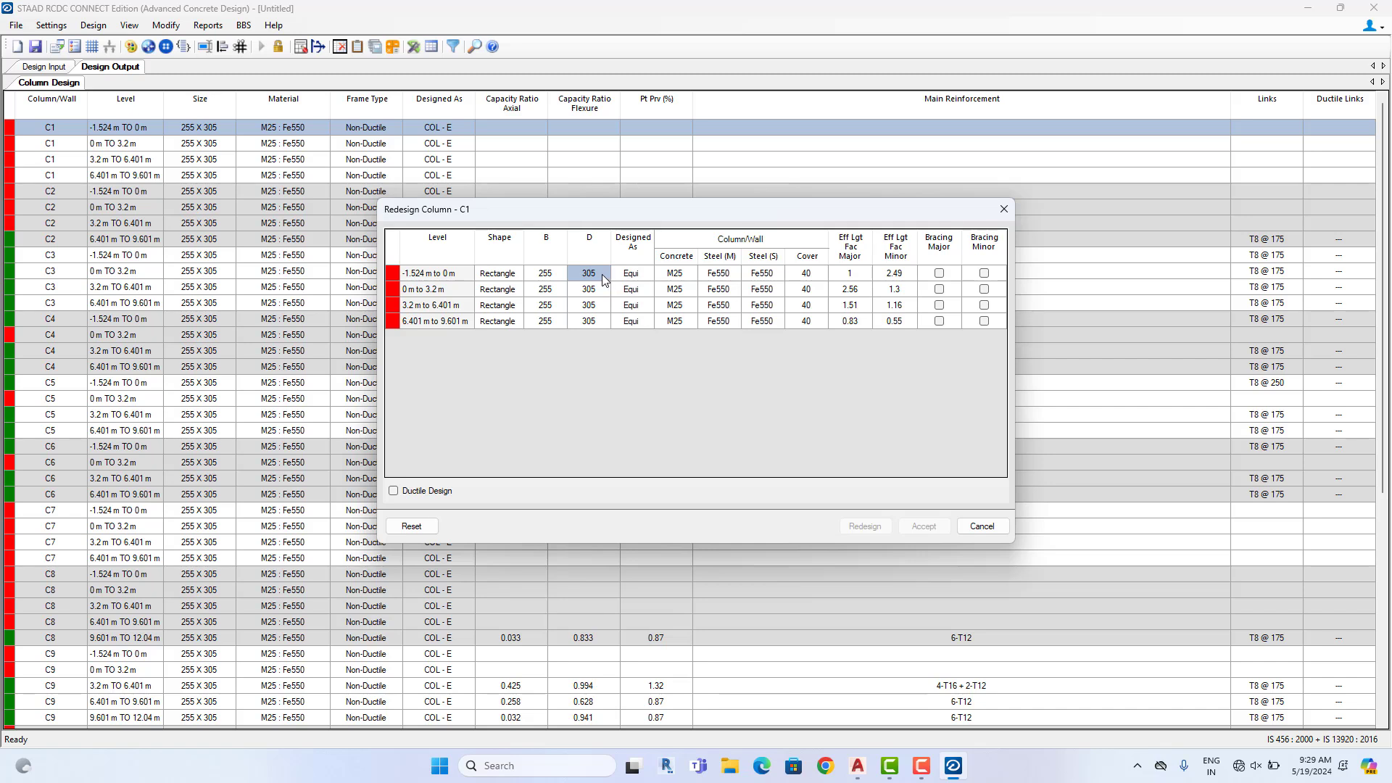
text(380)
key(Return)
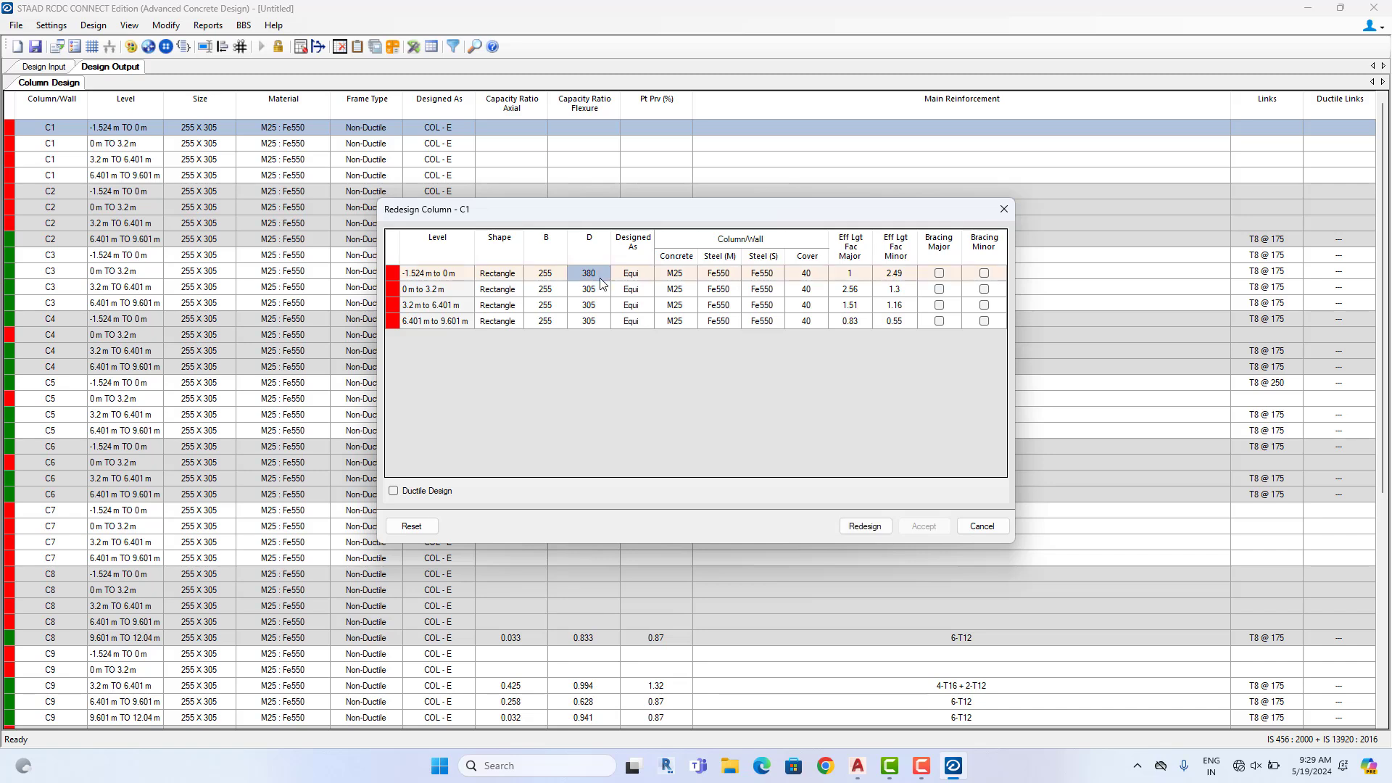
Copy the 380 depth to column C1's three upper levels, from 0 m to 9.601 m
right_click(602, 281)
click(641, 288)
drag(589, 288, 588, 316)
right_click(588, 316)
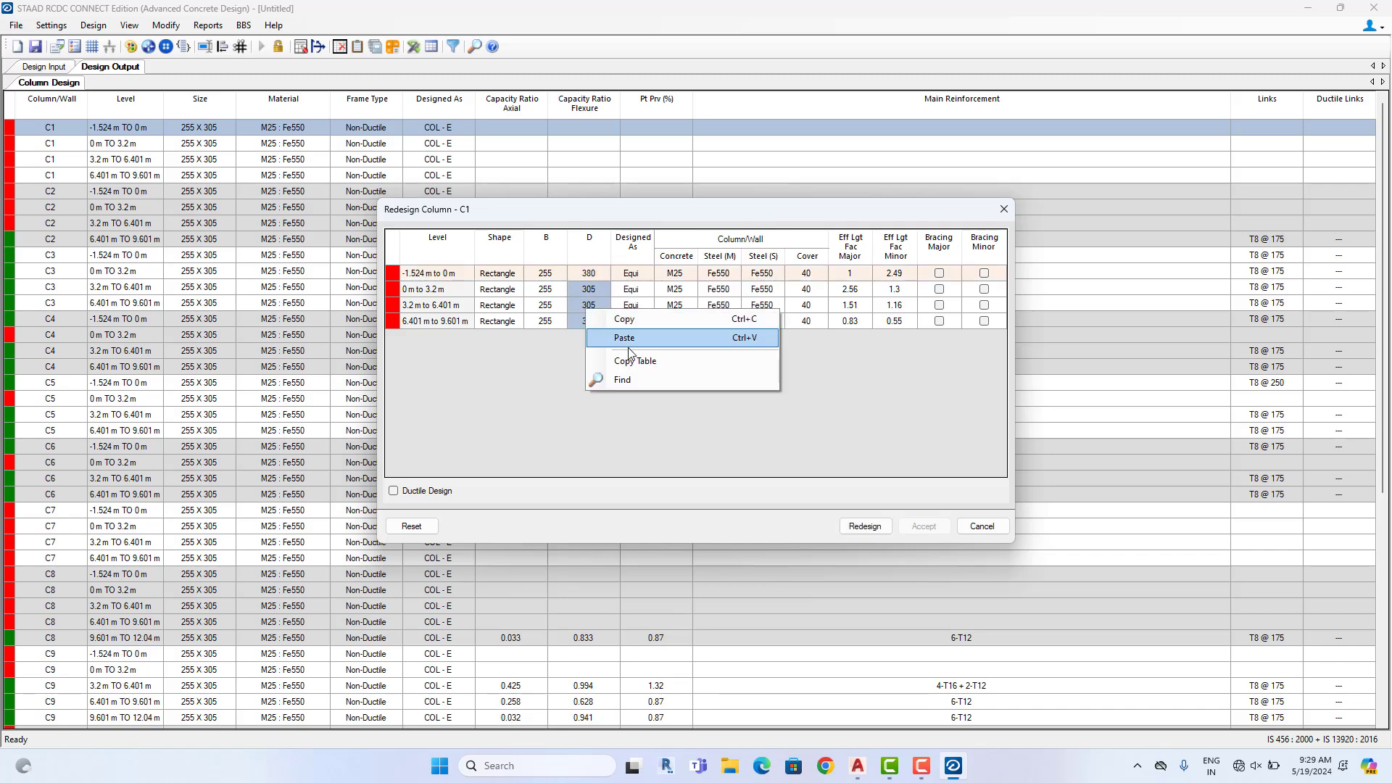
click(630, 336)
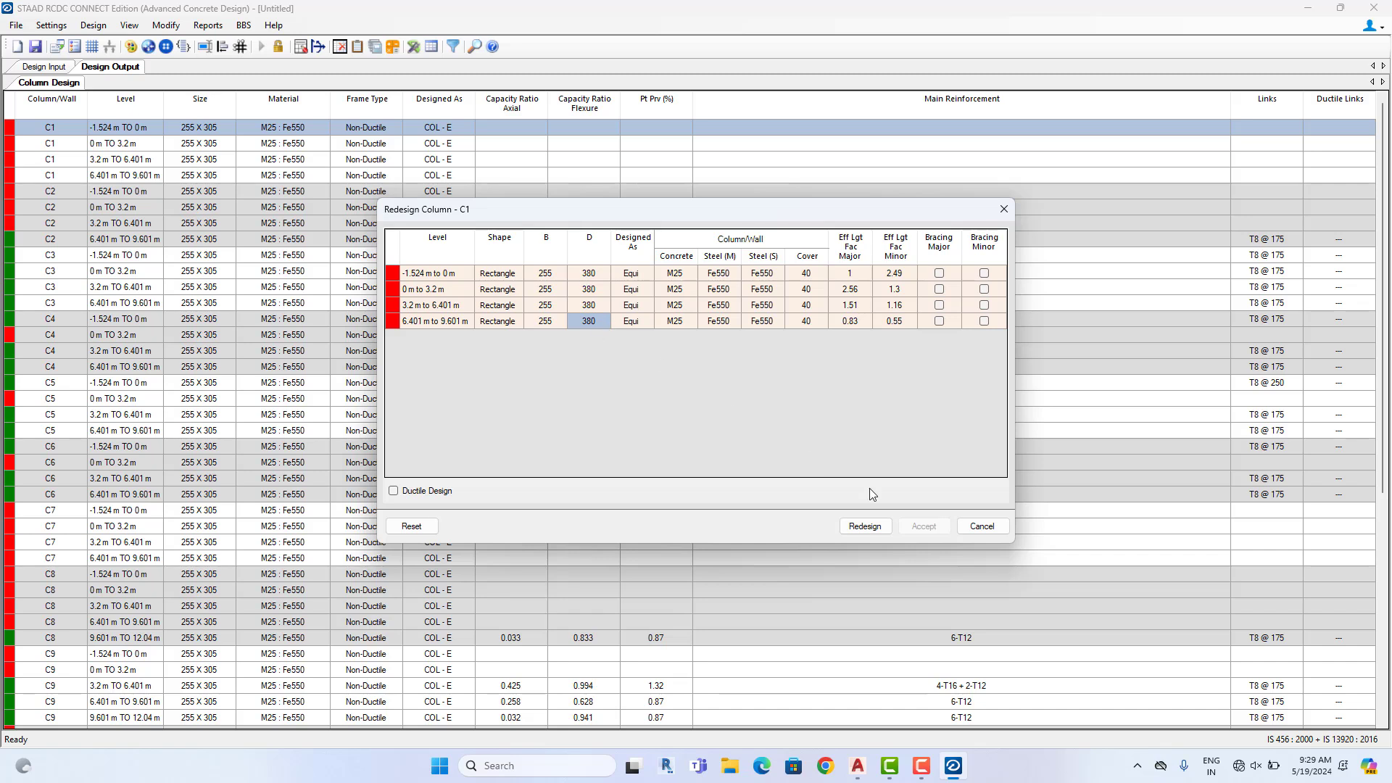
Redesign column C1 with the new depths, accept the redesign, and check its rows in the design output
click(867, 526)
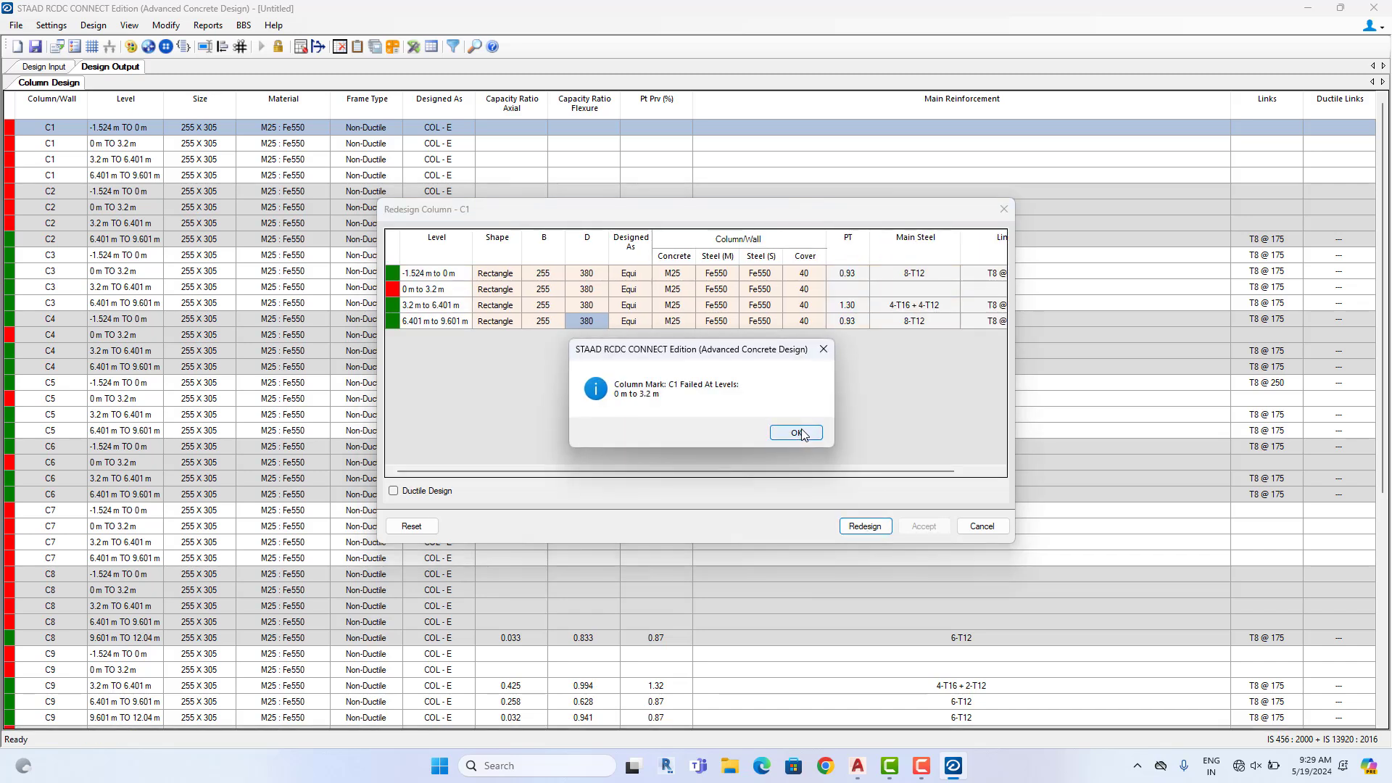
click(797, 433)
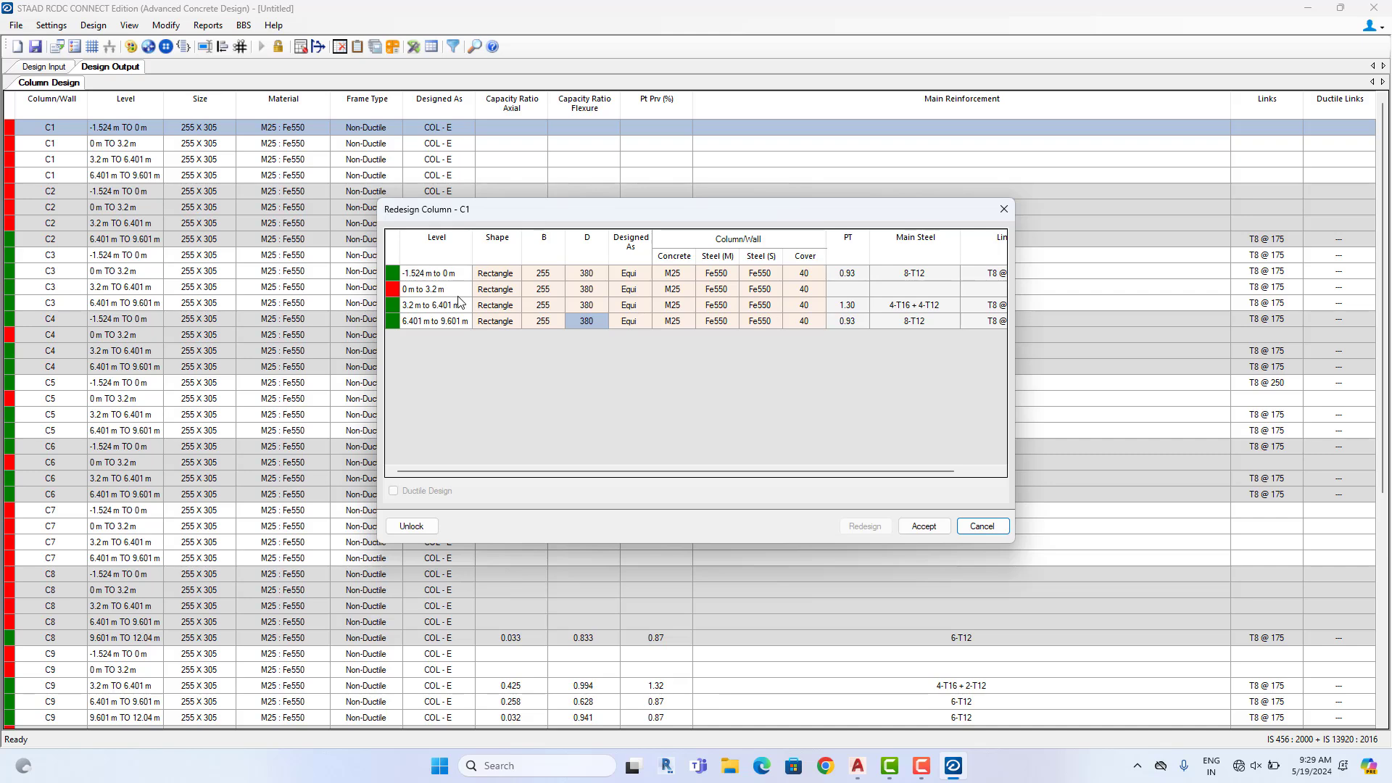
click(923, 527)
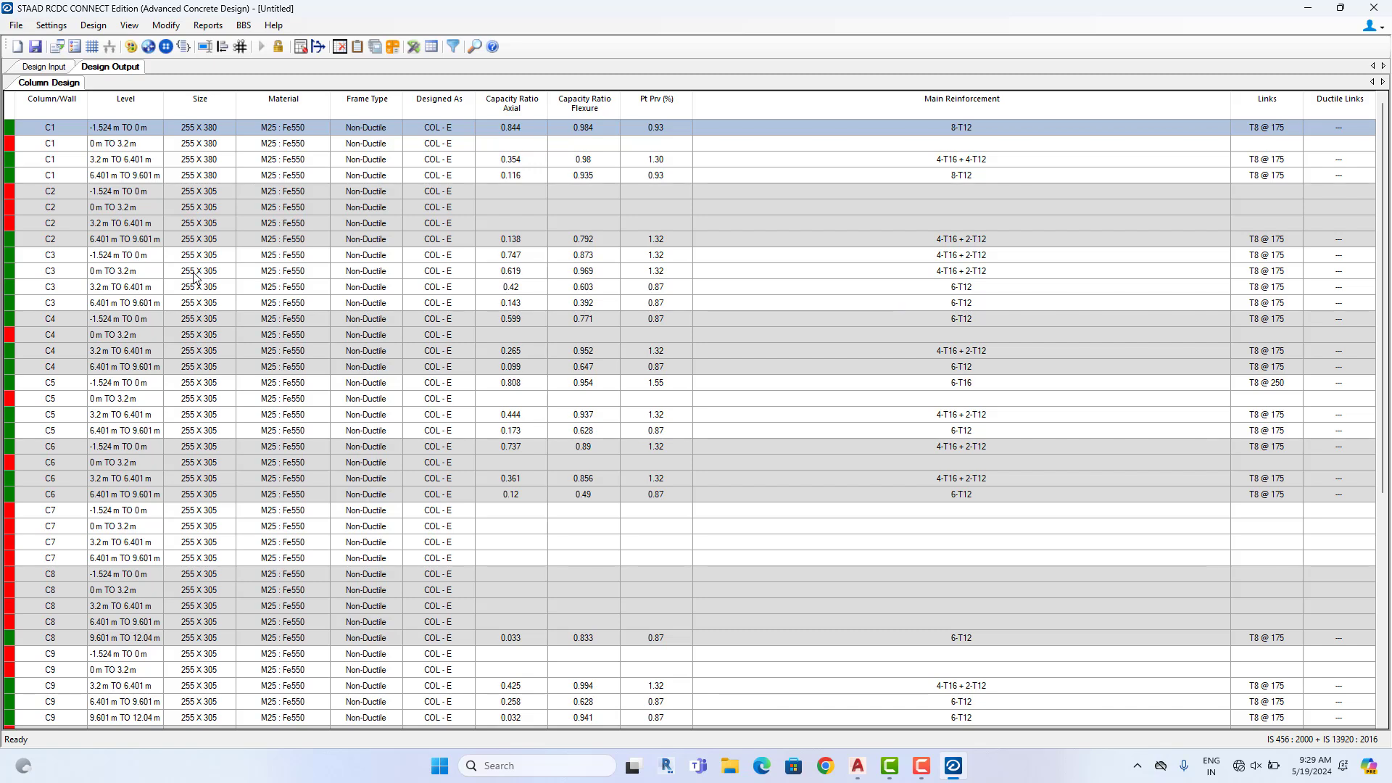
click(123, 147)
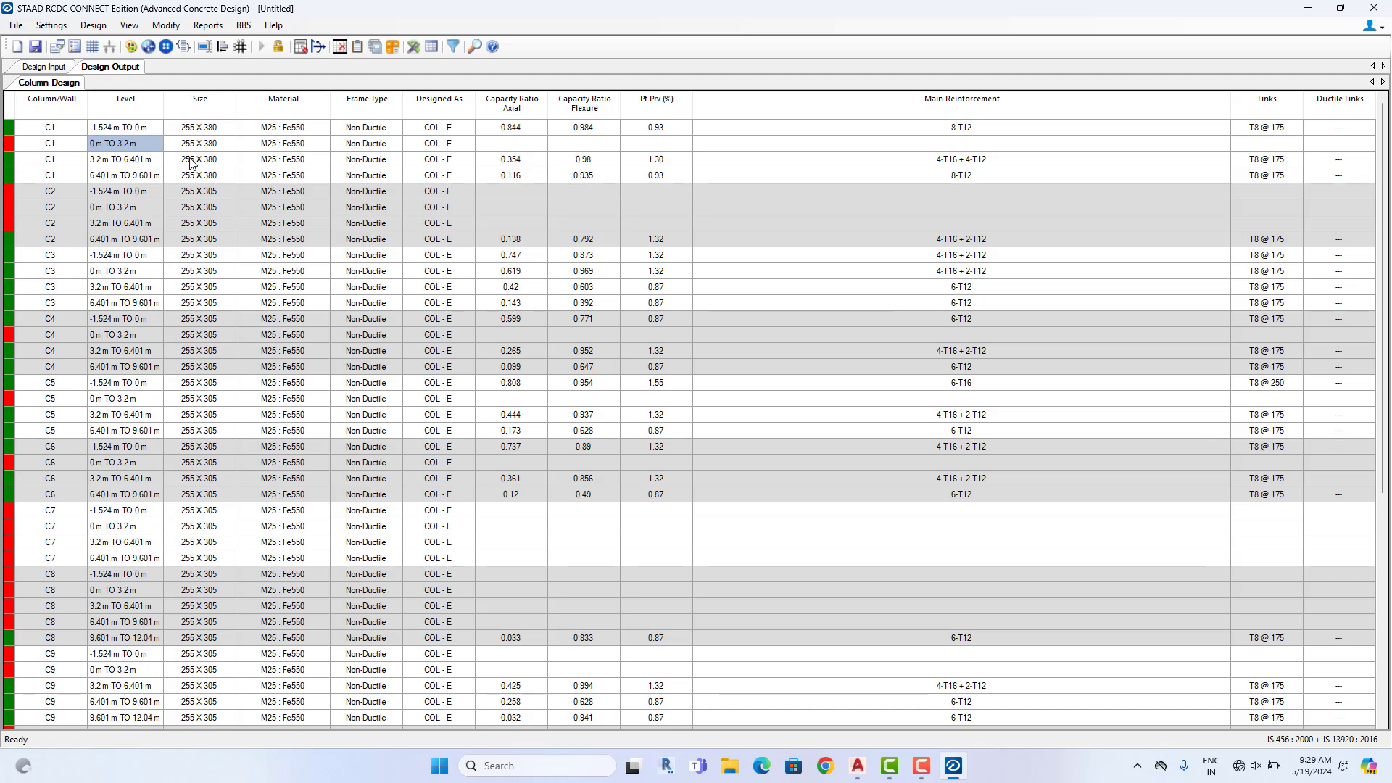
click(659, 127)
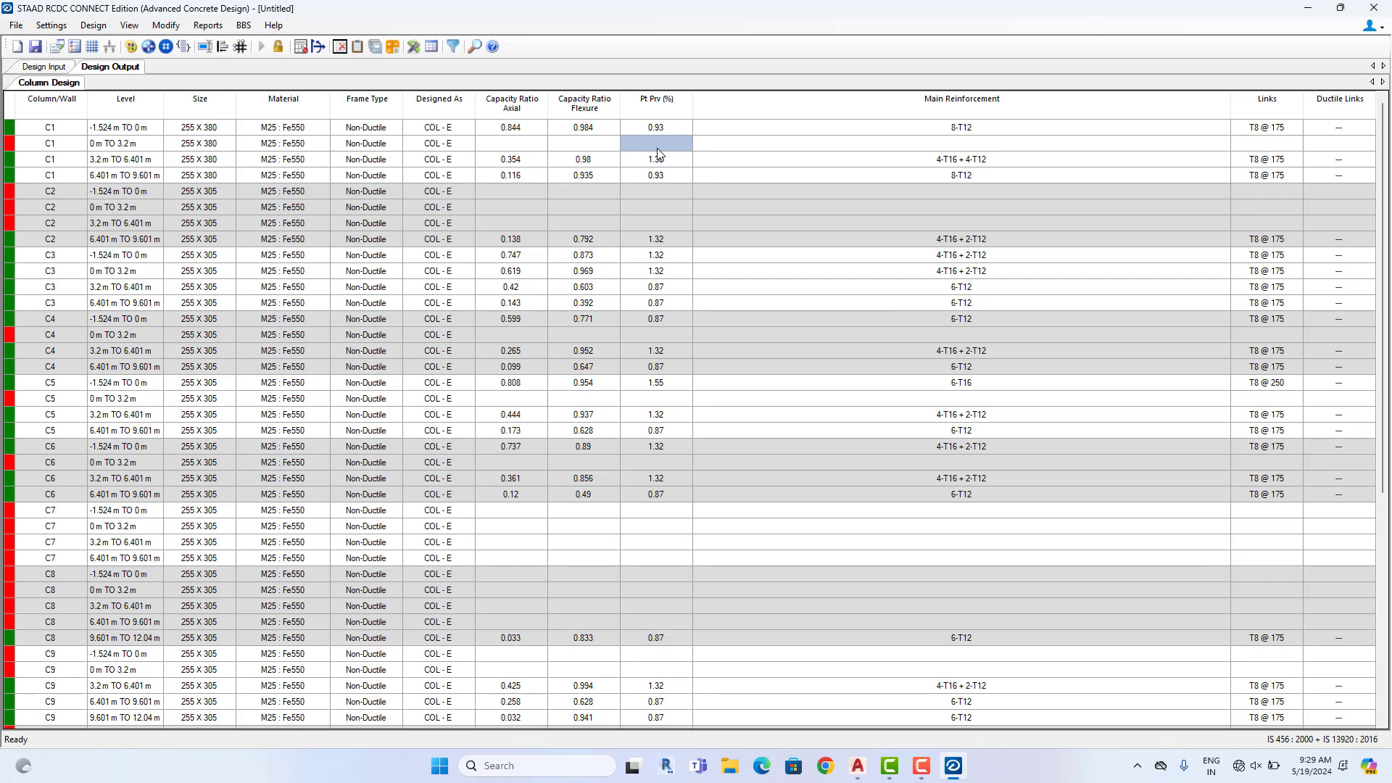
Check column C1 in the layout, then start redesigning column C2 with depth D 380 for the -1.524 m to 0 m level
click(44, 67)
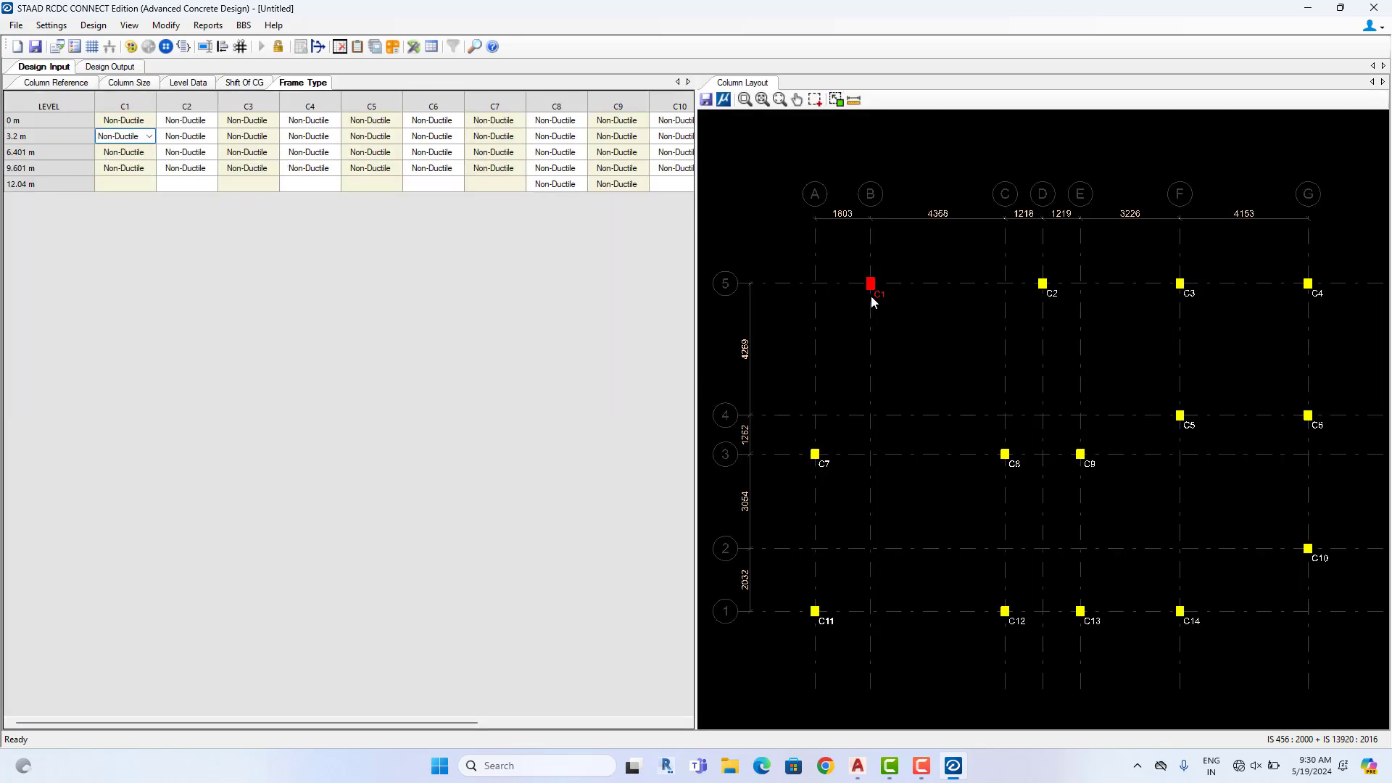
click(110, 67)
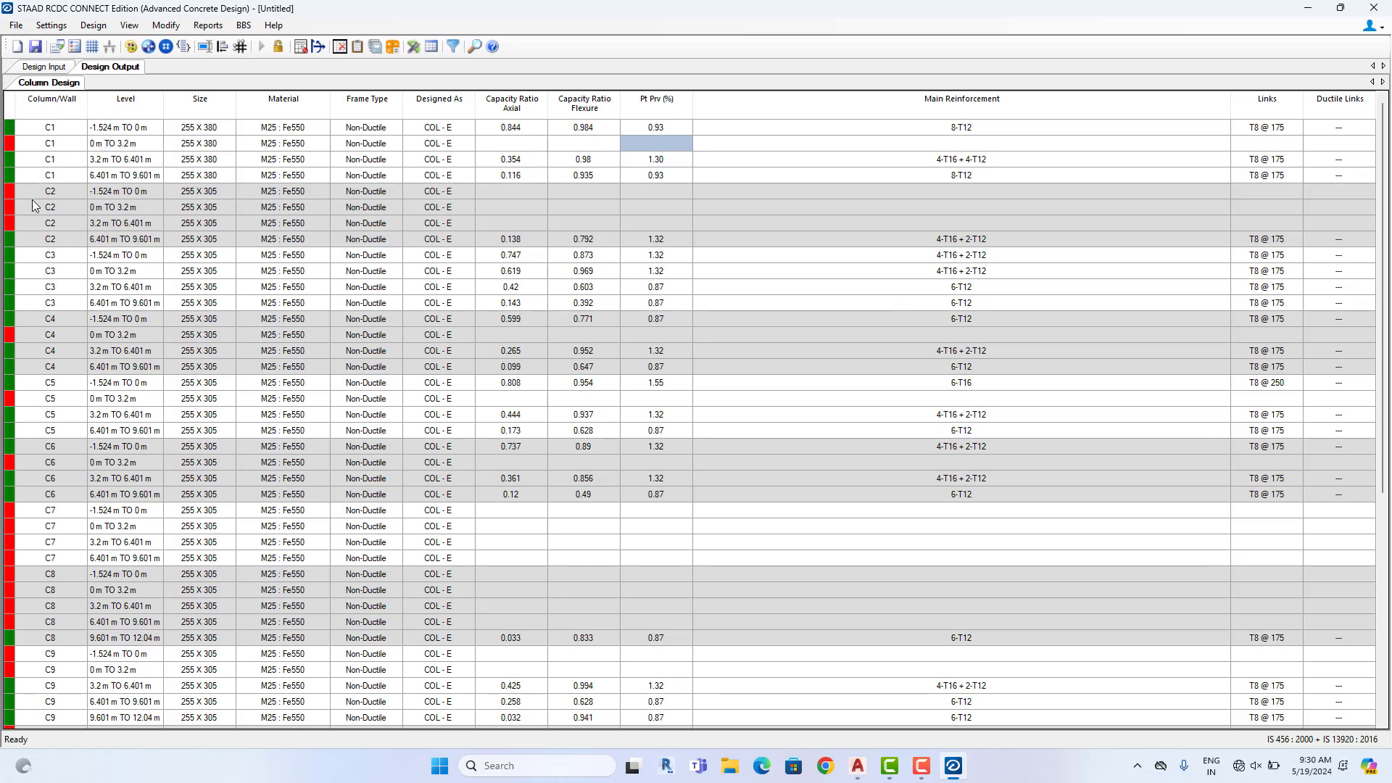
right_click(204, 193)
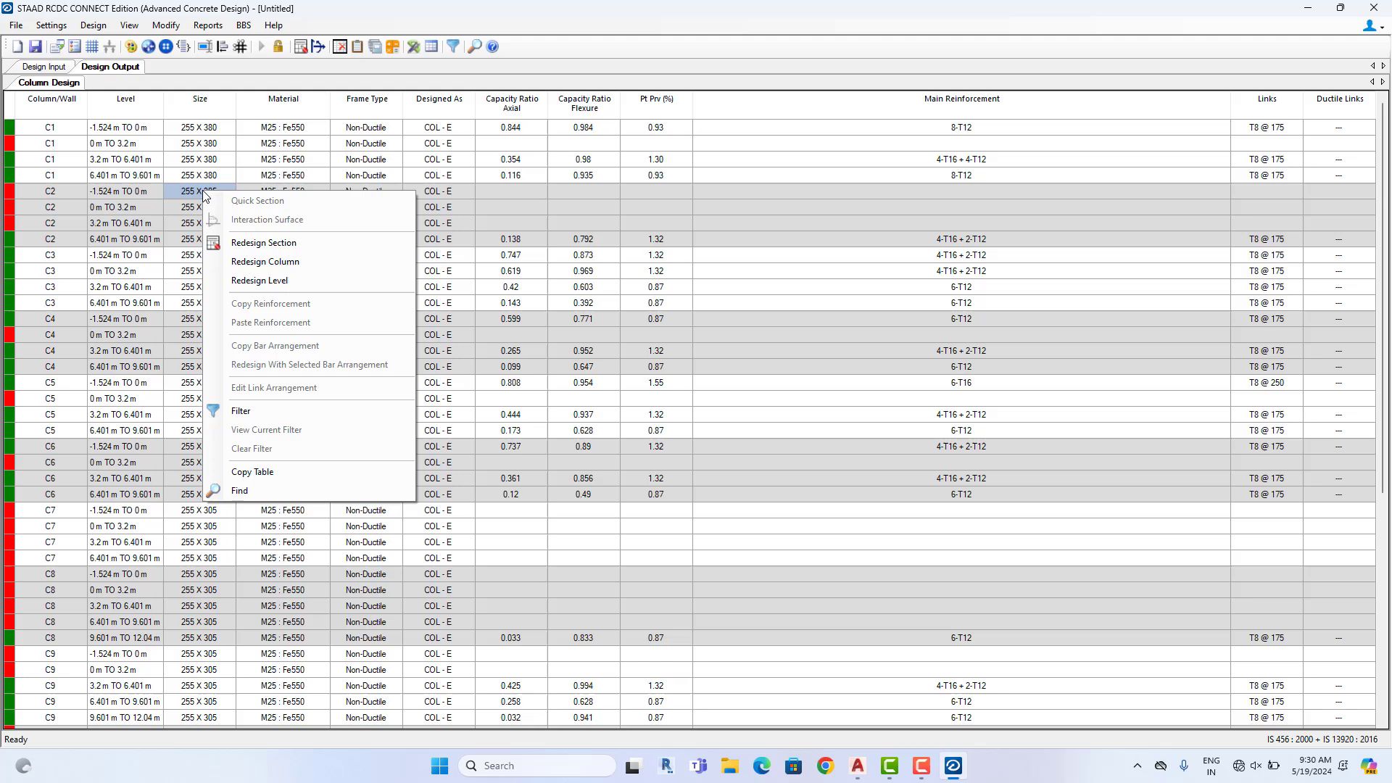
click(265, 261)
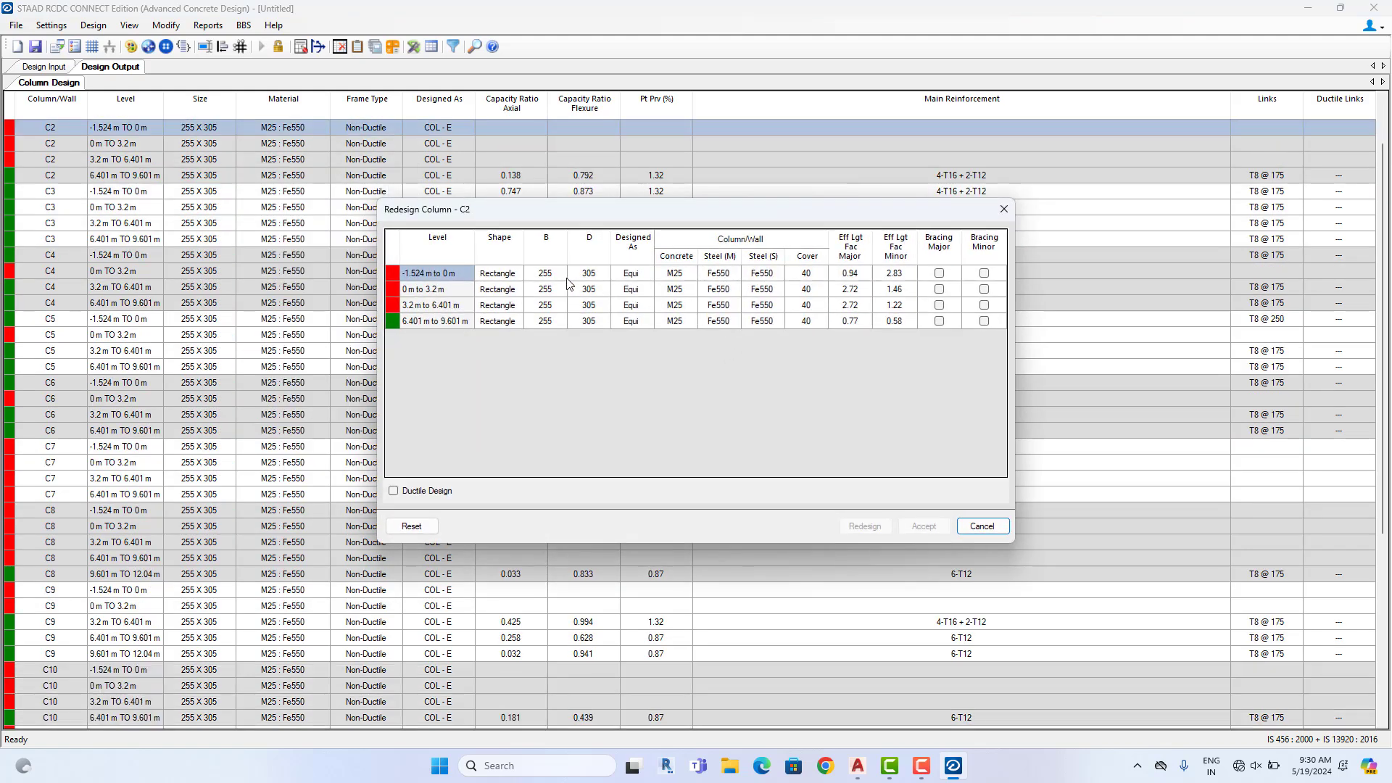
click(599, 275)
text(3)
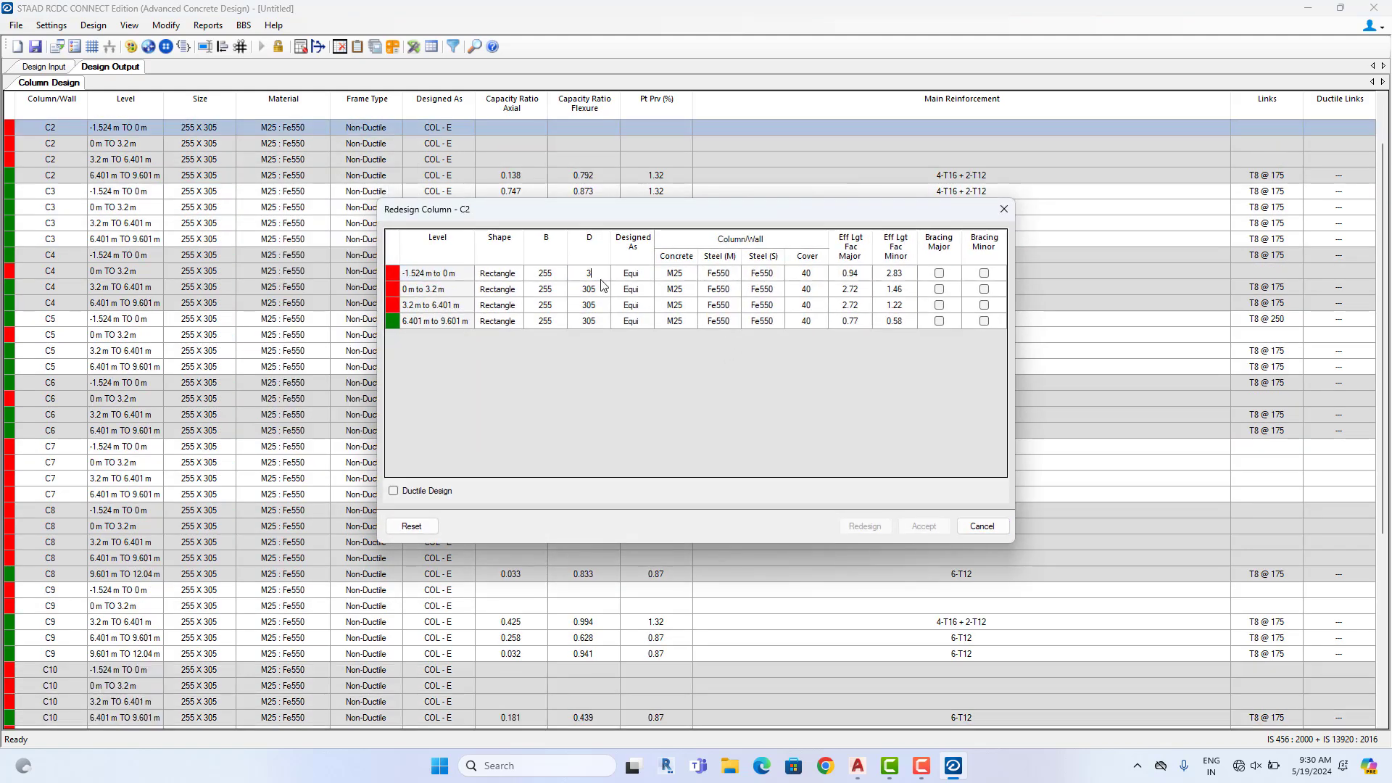
click(599, 293)
Copy the 380 depth to column C2's three upper levels, from 0 m to 9.601 m
click(602, 277)
right_click(601, 277)
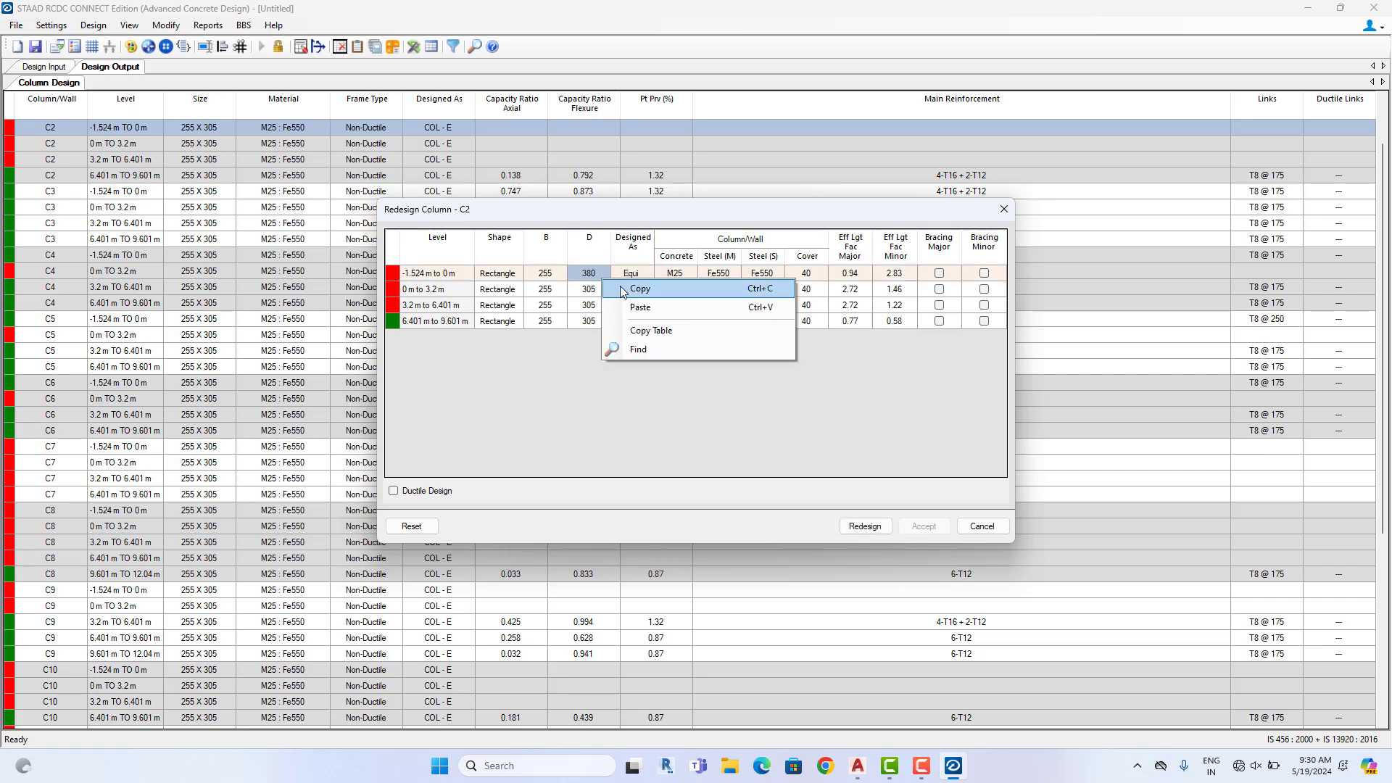
click(622, 288)
shift+click(598, 321)
right_click(608, 324)
click(622, 345)
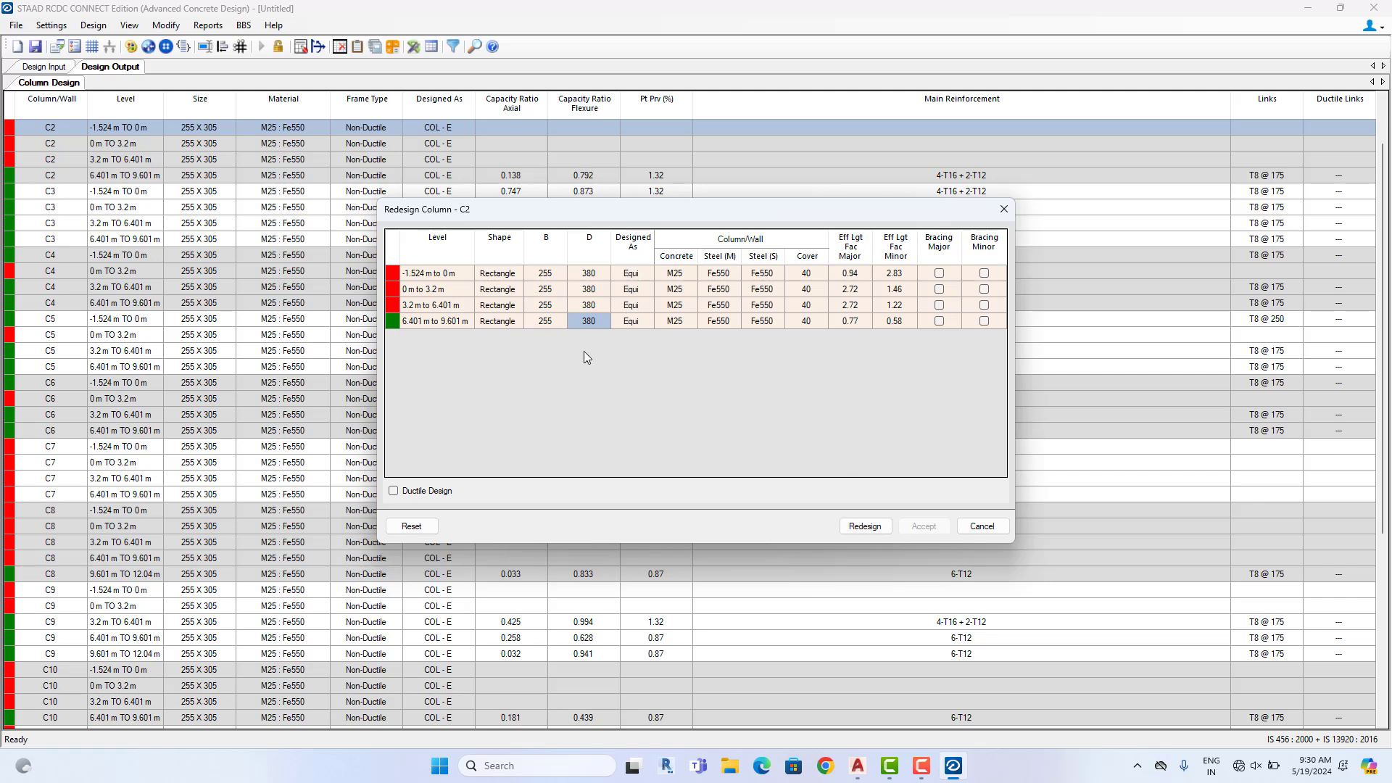
Try to redesign column C2 with the new depths, then discard the redesign
click(861, 516)
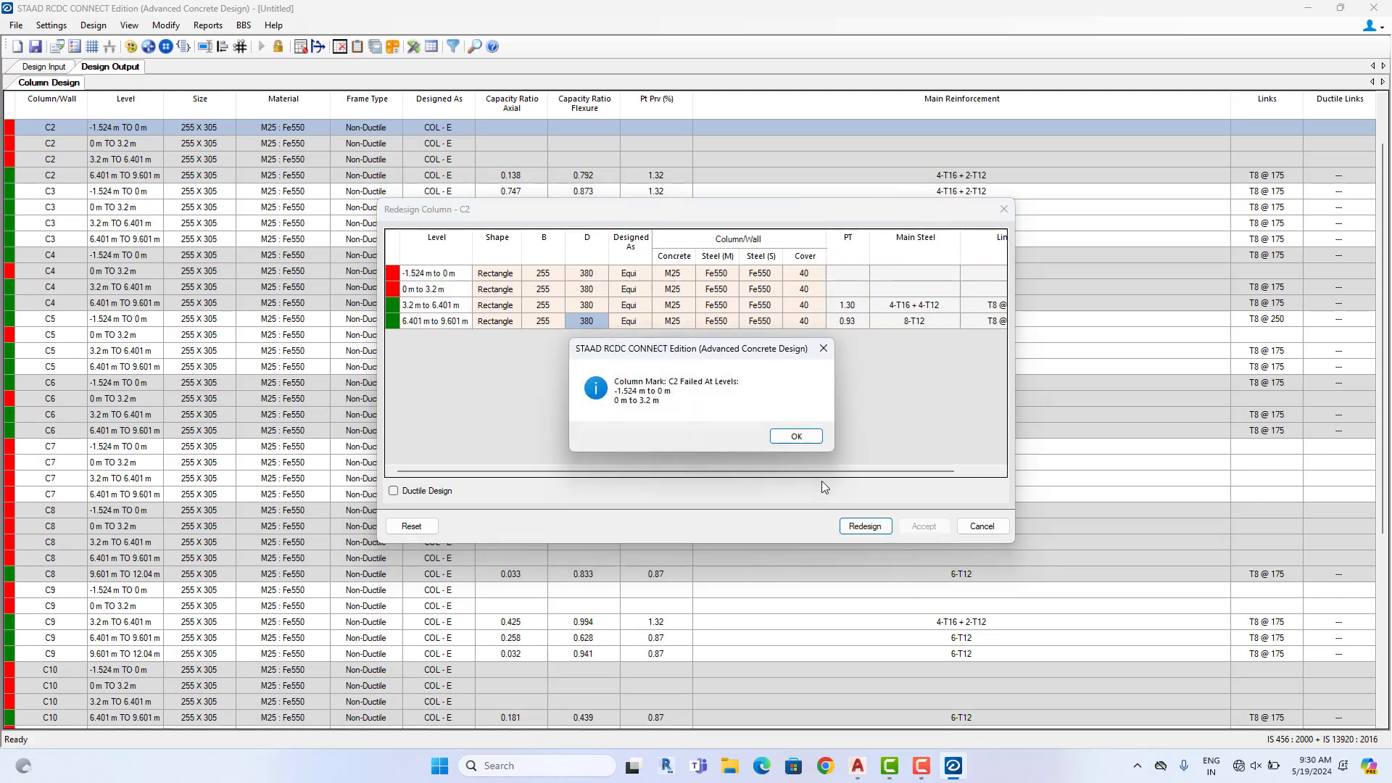
click(796, 436)
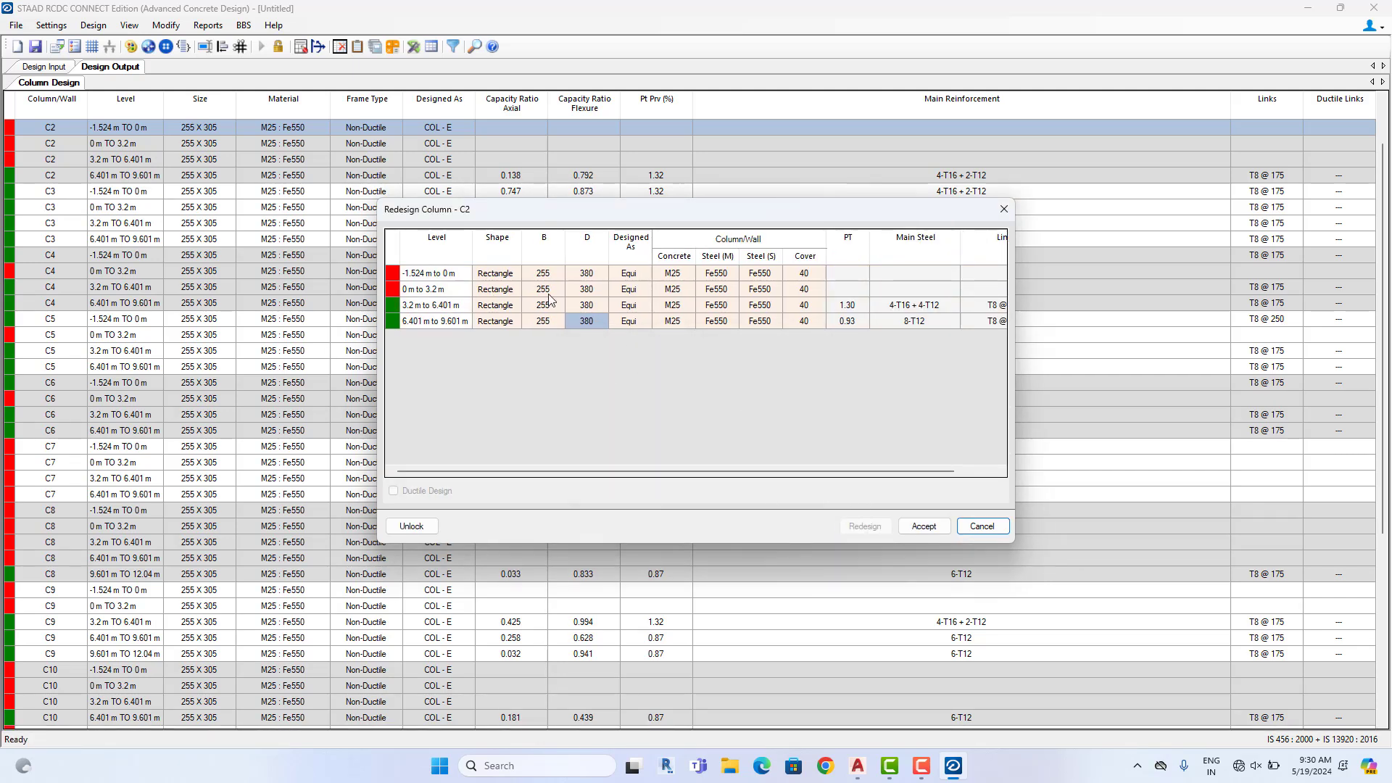
click(982, 525)
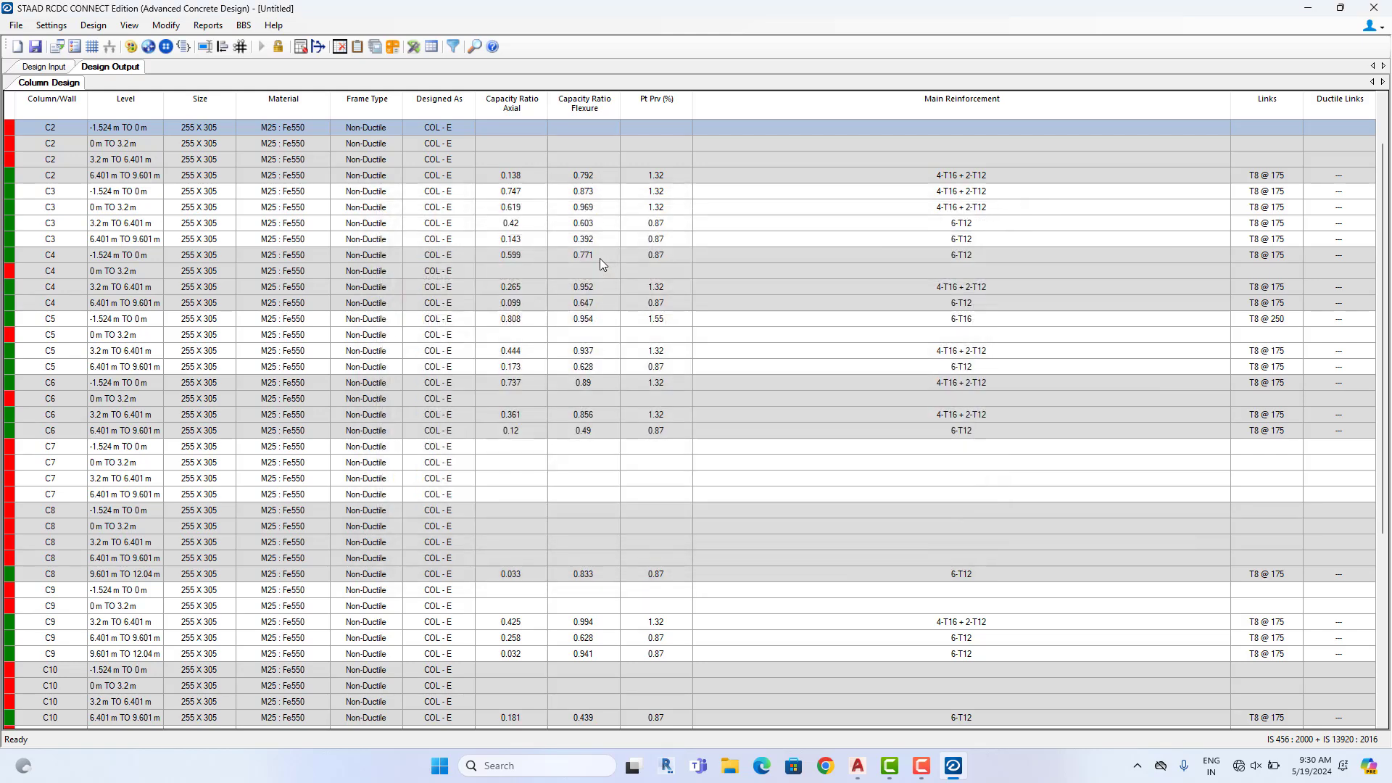
click(593, 252)
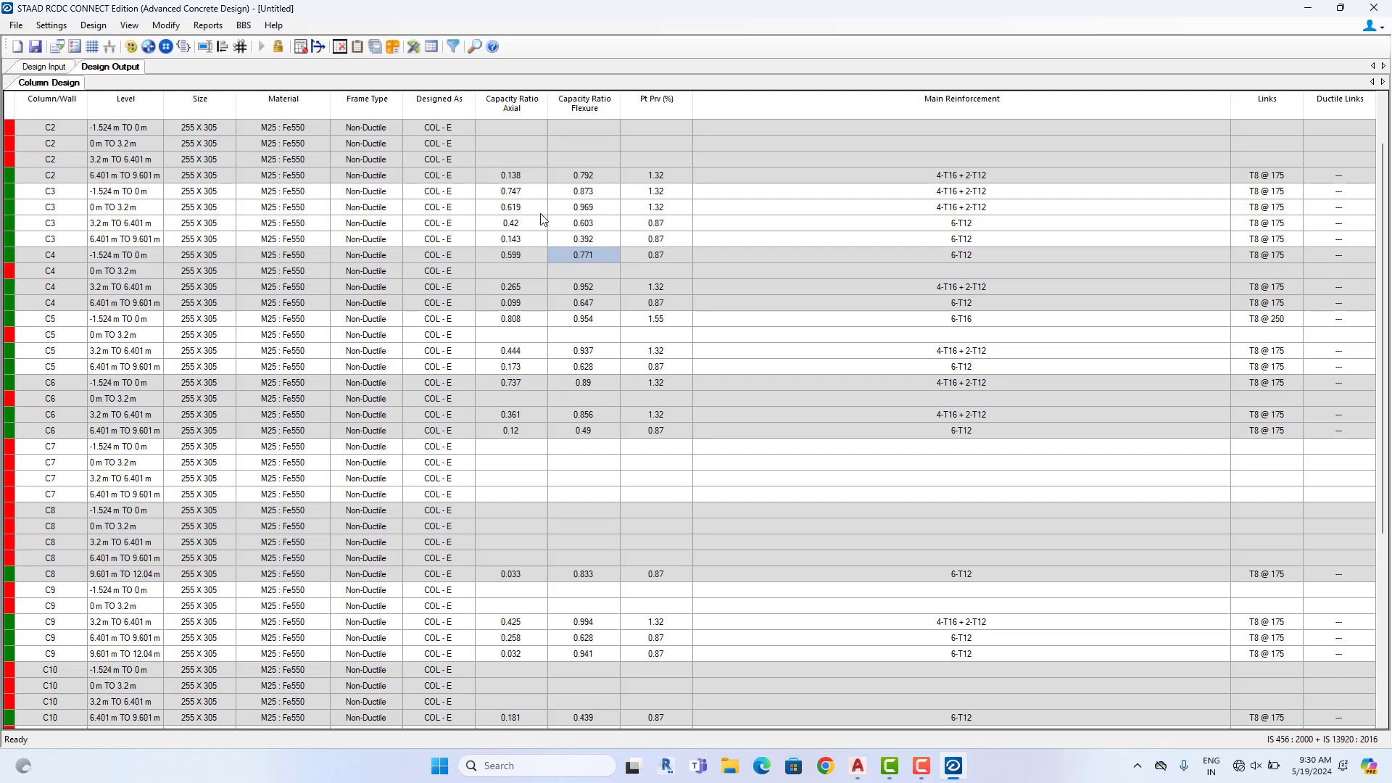
Unlock the column design and agree to delete all design values
click(93, 26)
click(111, 71)
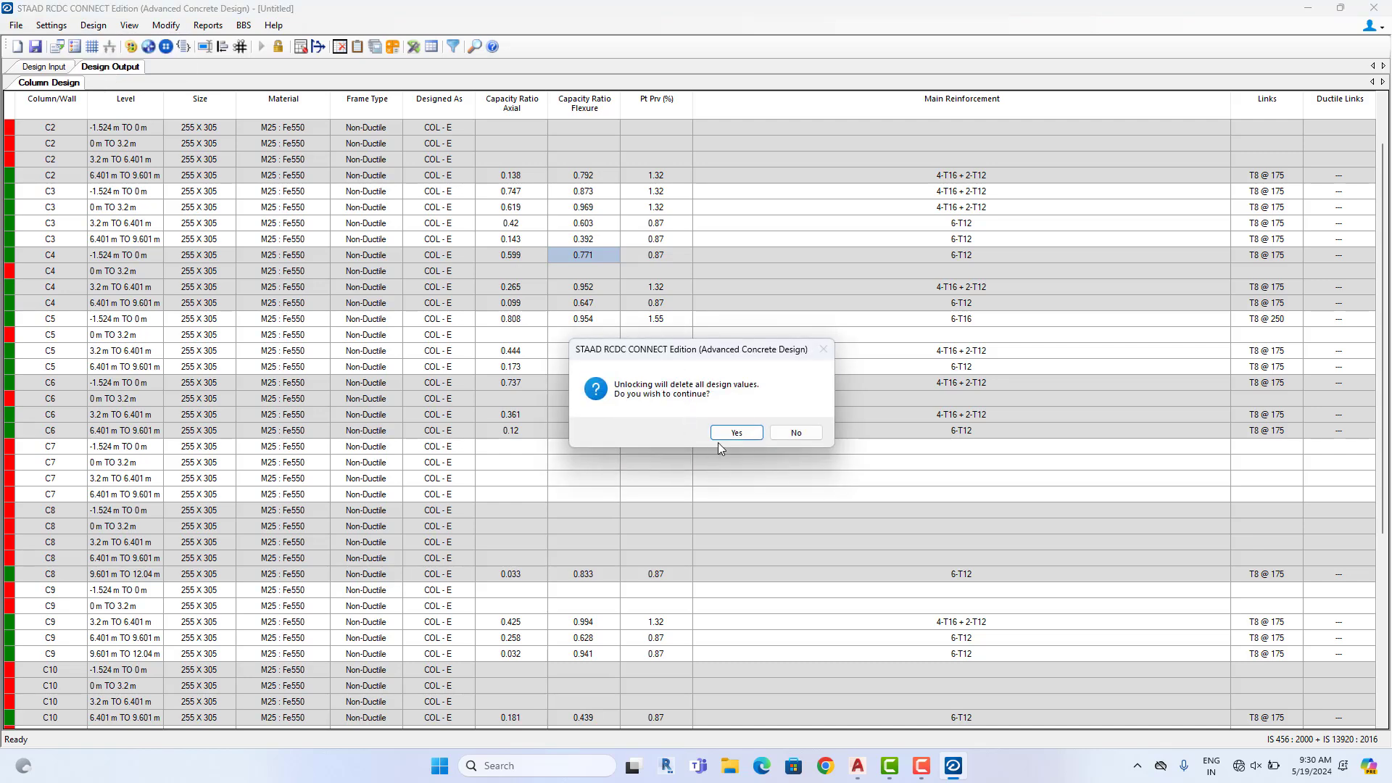
click(743, 435)
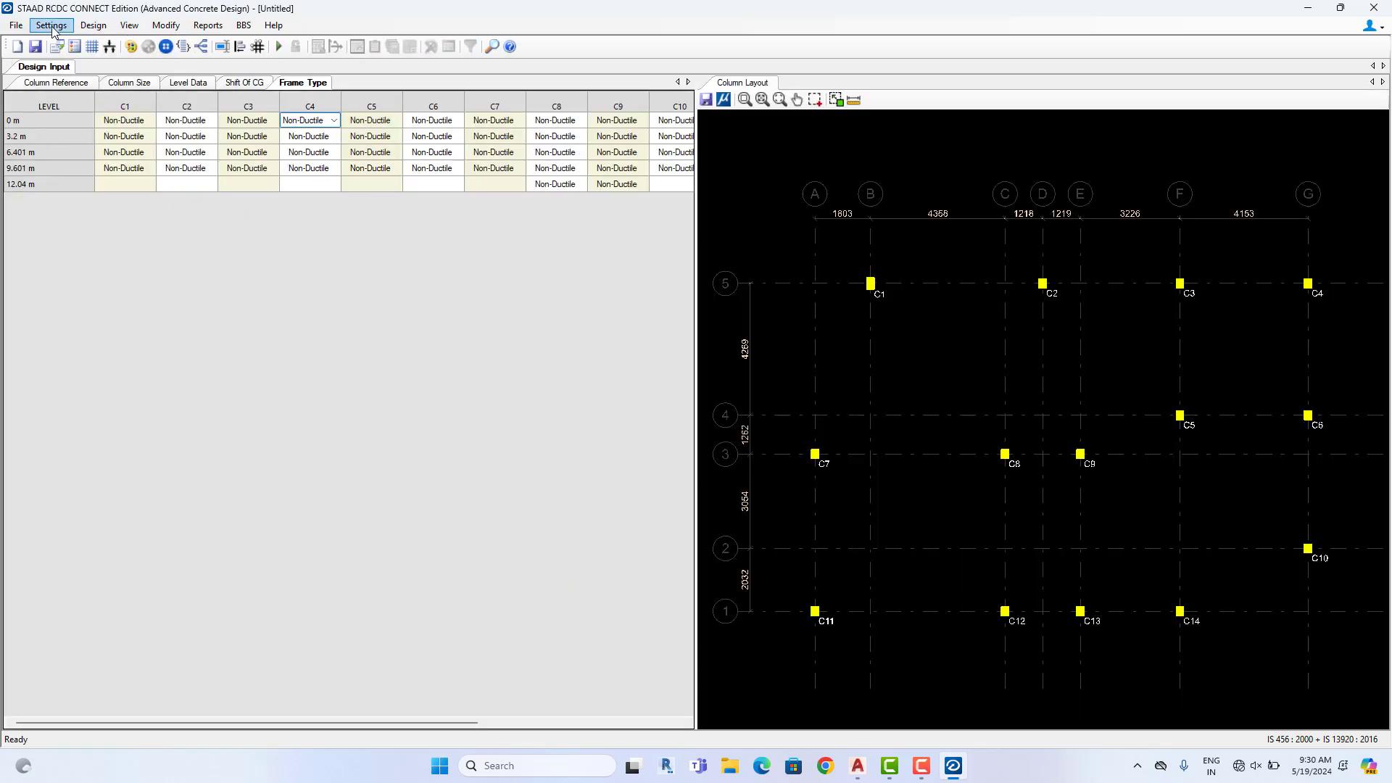
Set the maximum column rebar diameter to 20 in the reinforcement settings
click(51, 26)
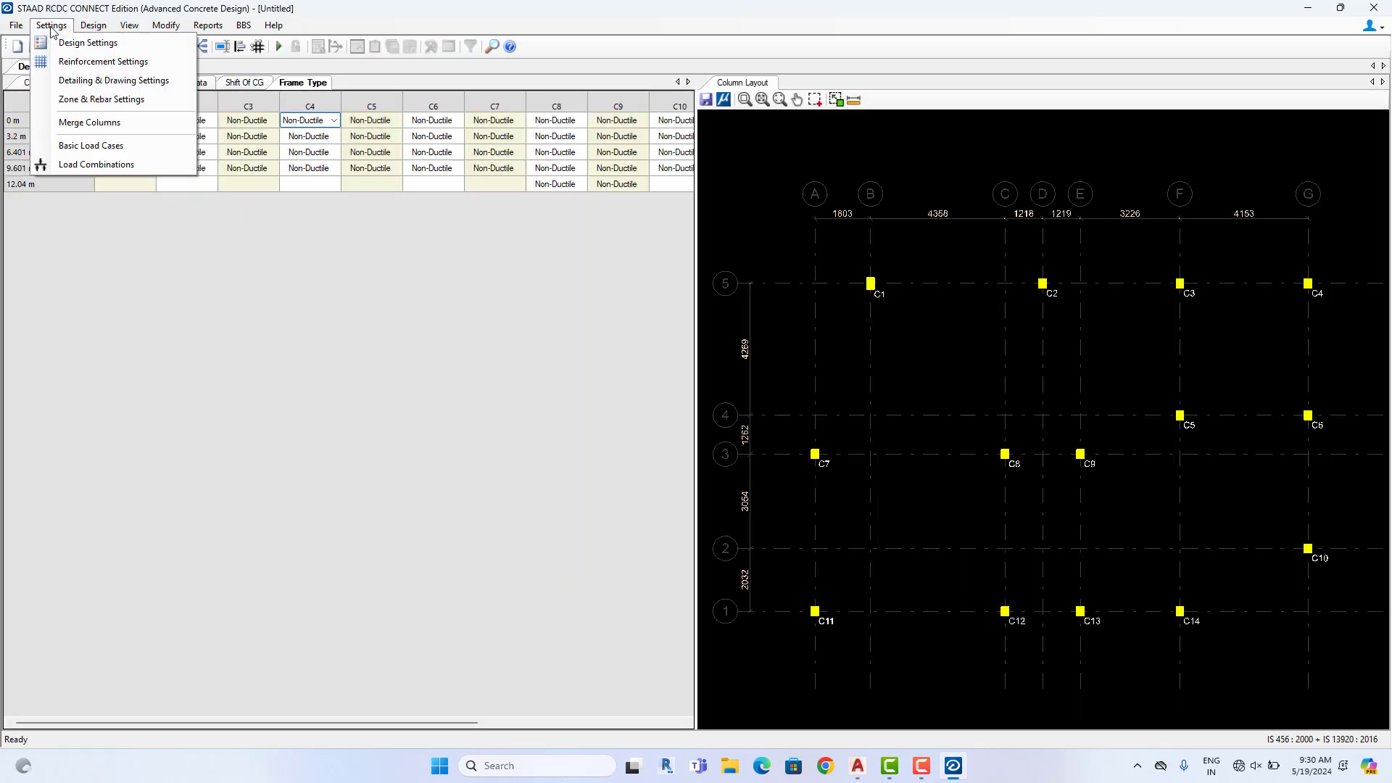
click(103, 62)
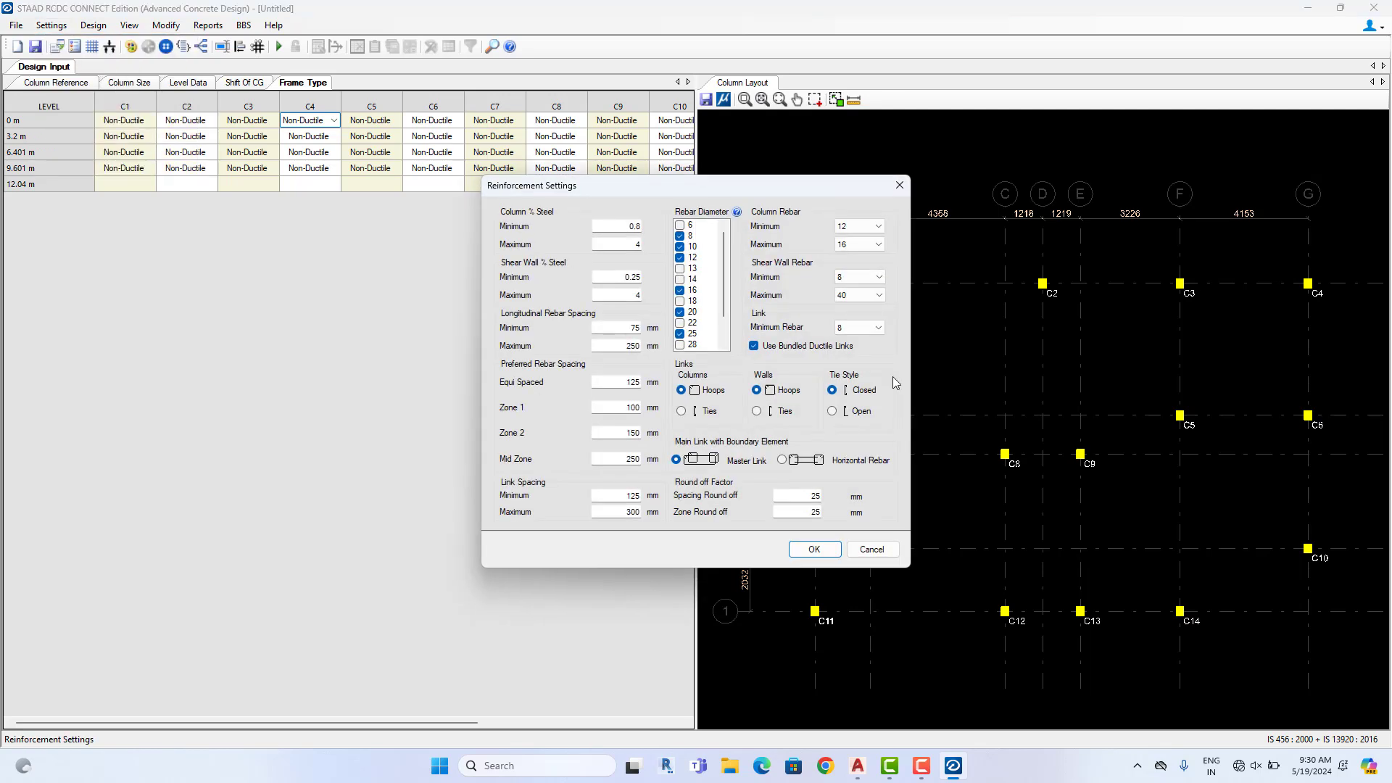
click(875, 245)
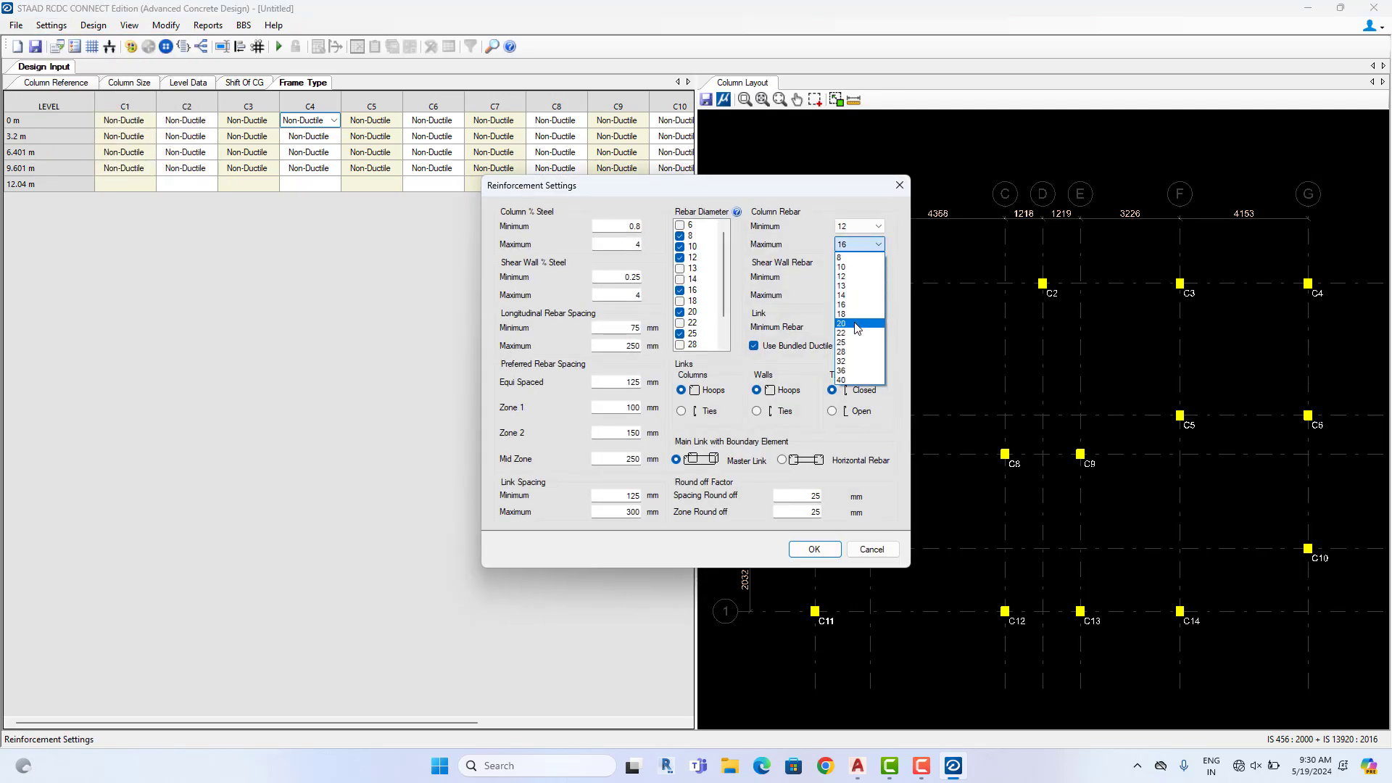
click(857, 264)
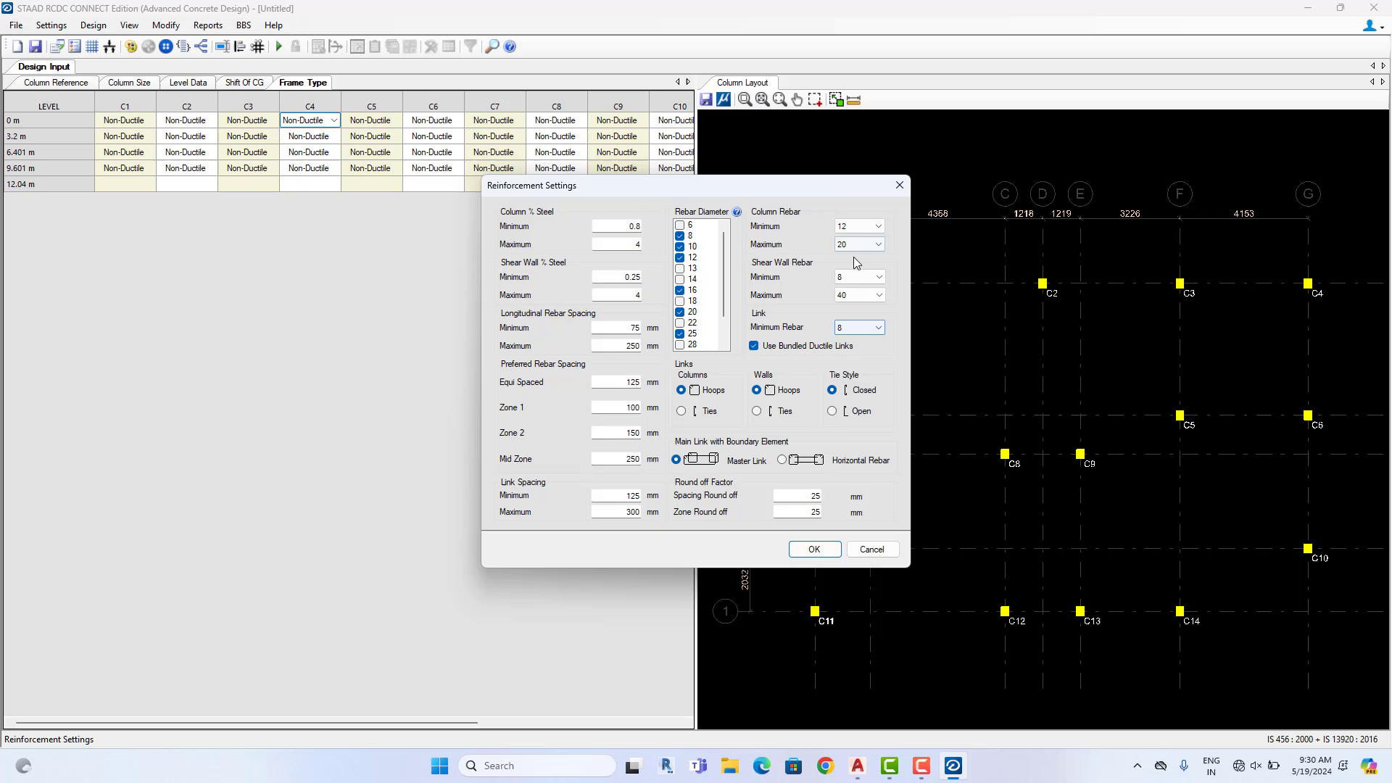
click(833, 549)
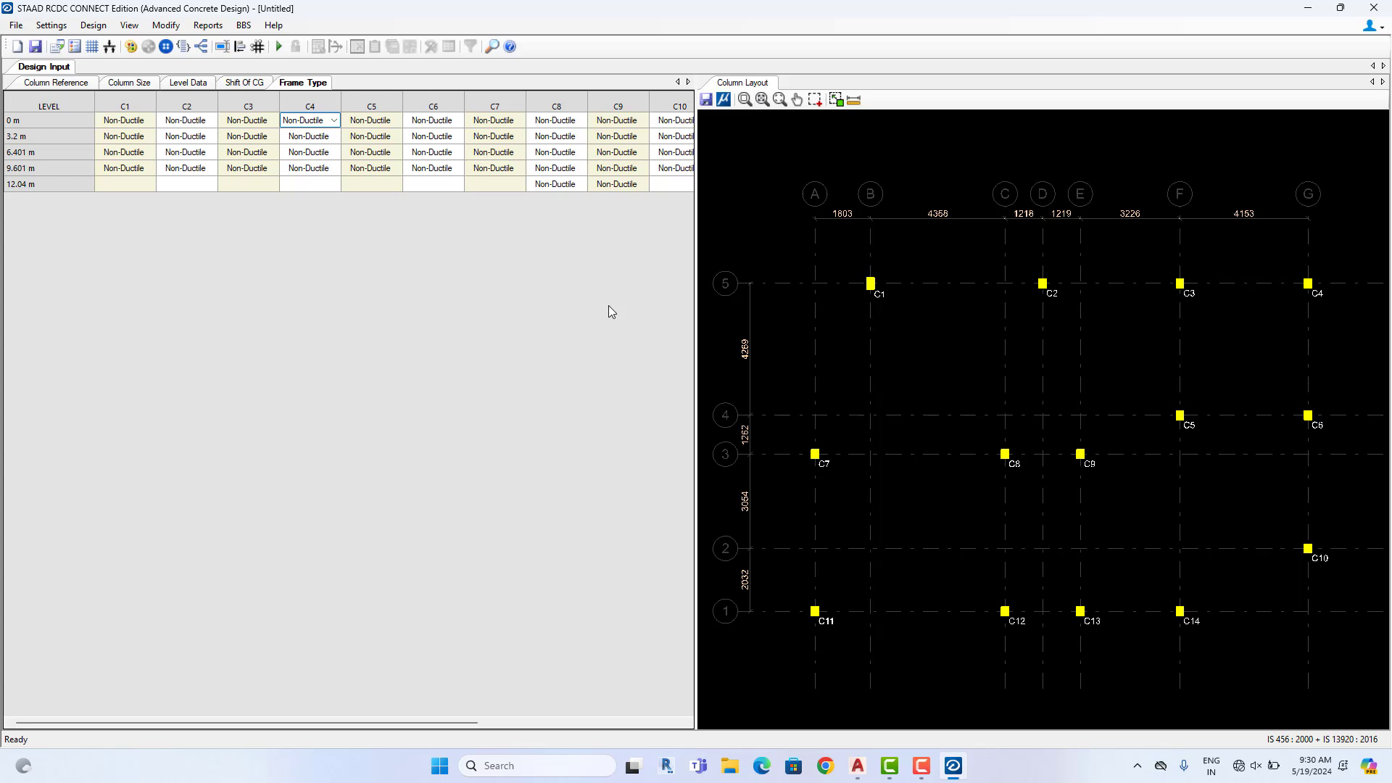
Run the automatic design again for all columns with the updated rebar limit and check column C1's rows
click(92, 24)
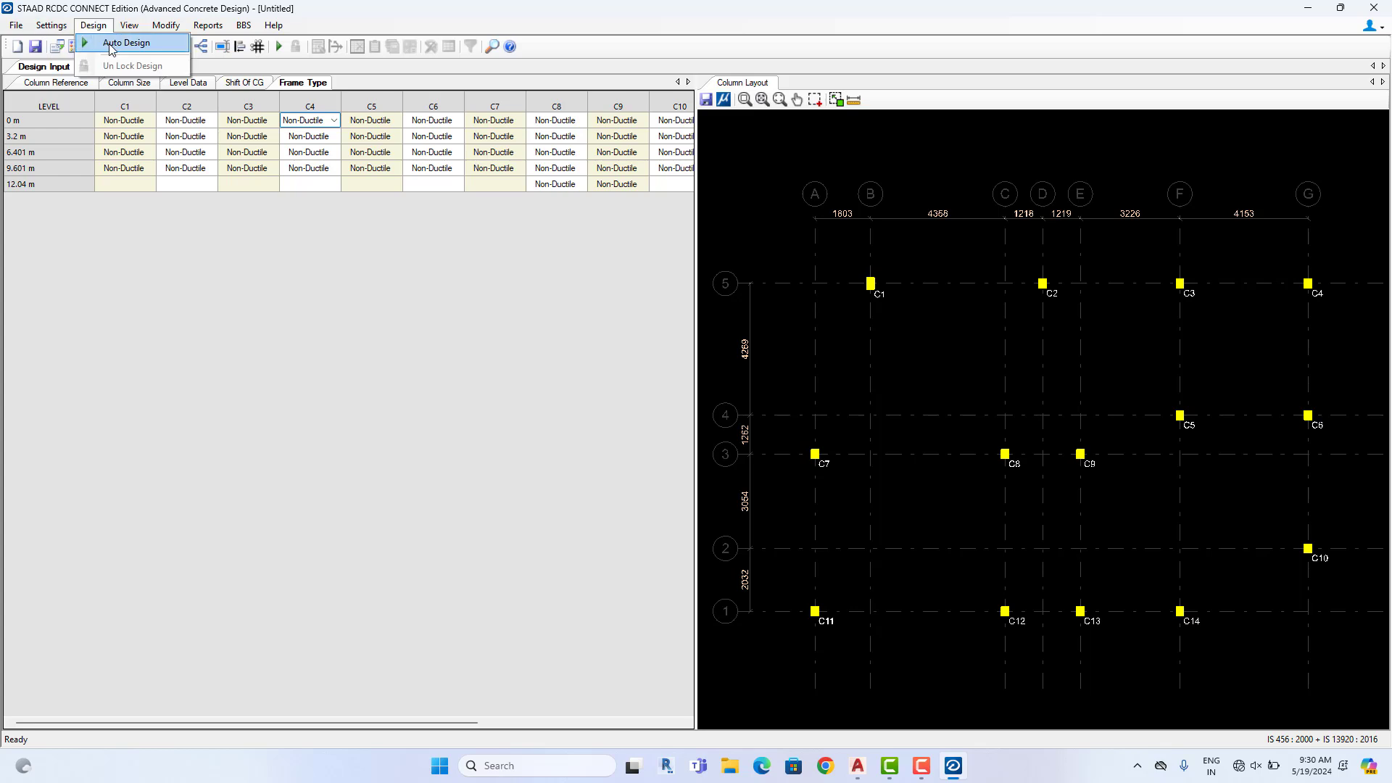
click(111, 48)
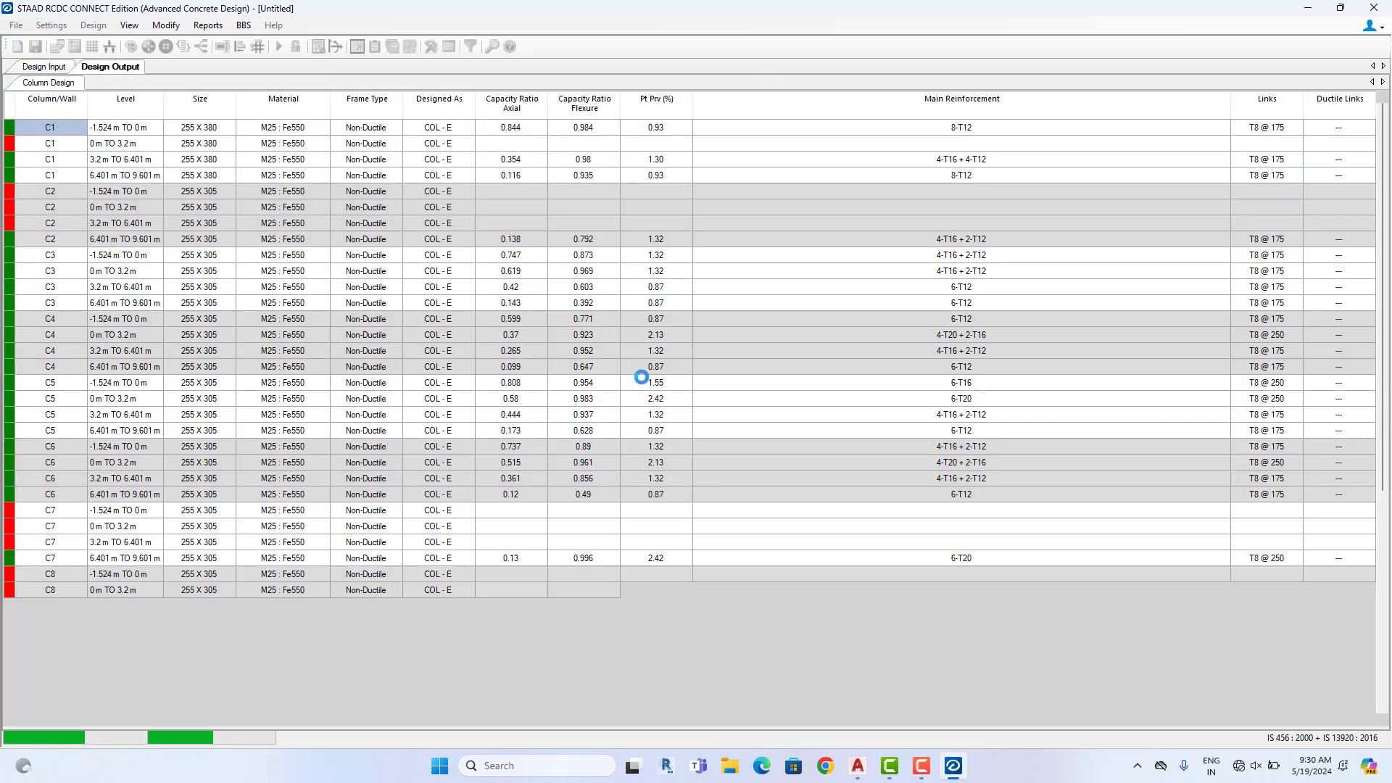
click(802, 507)
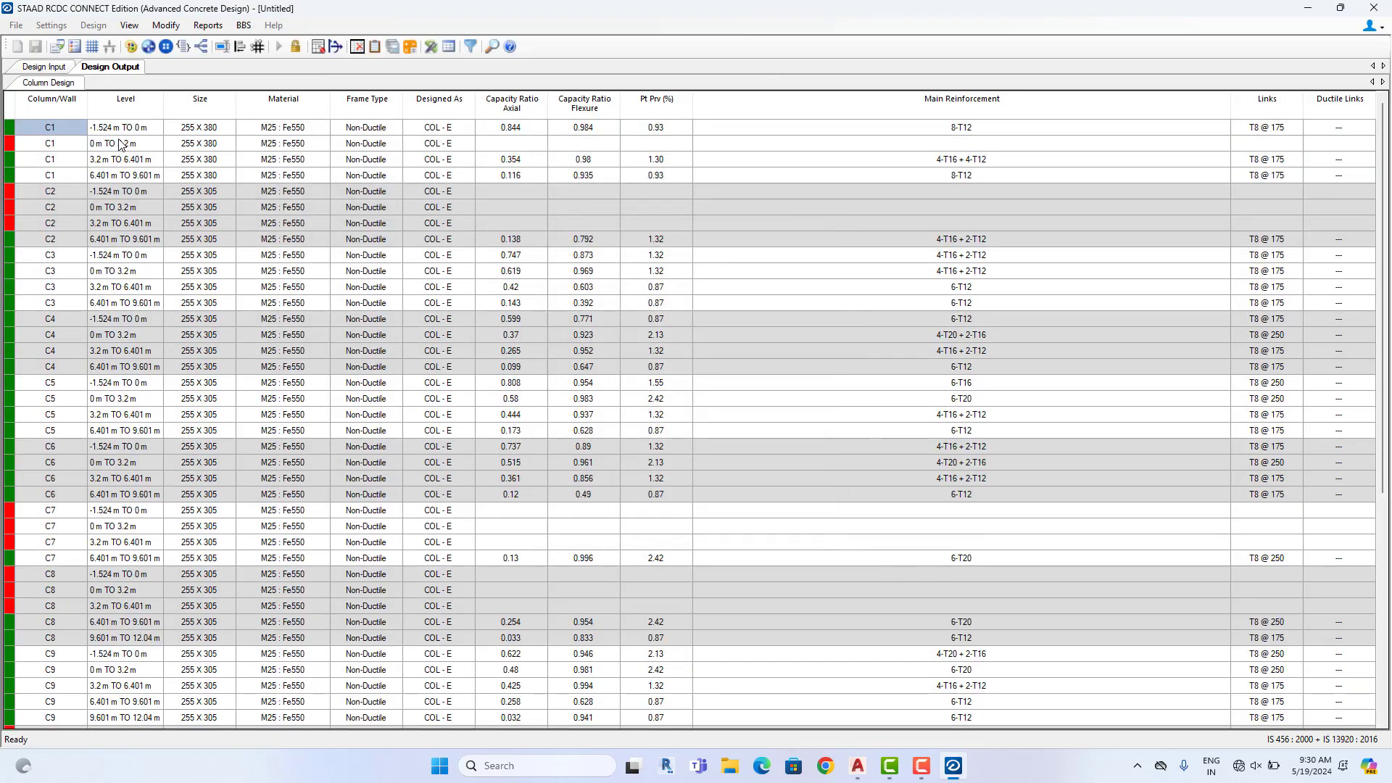
click(207, 145)
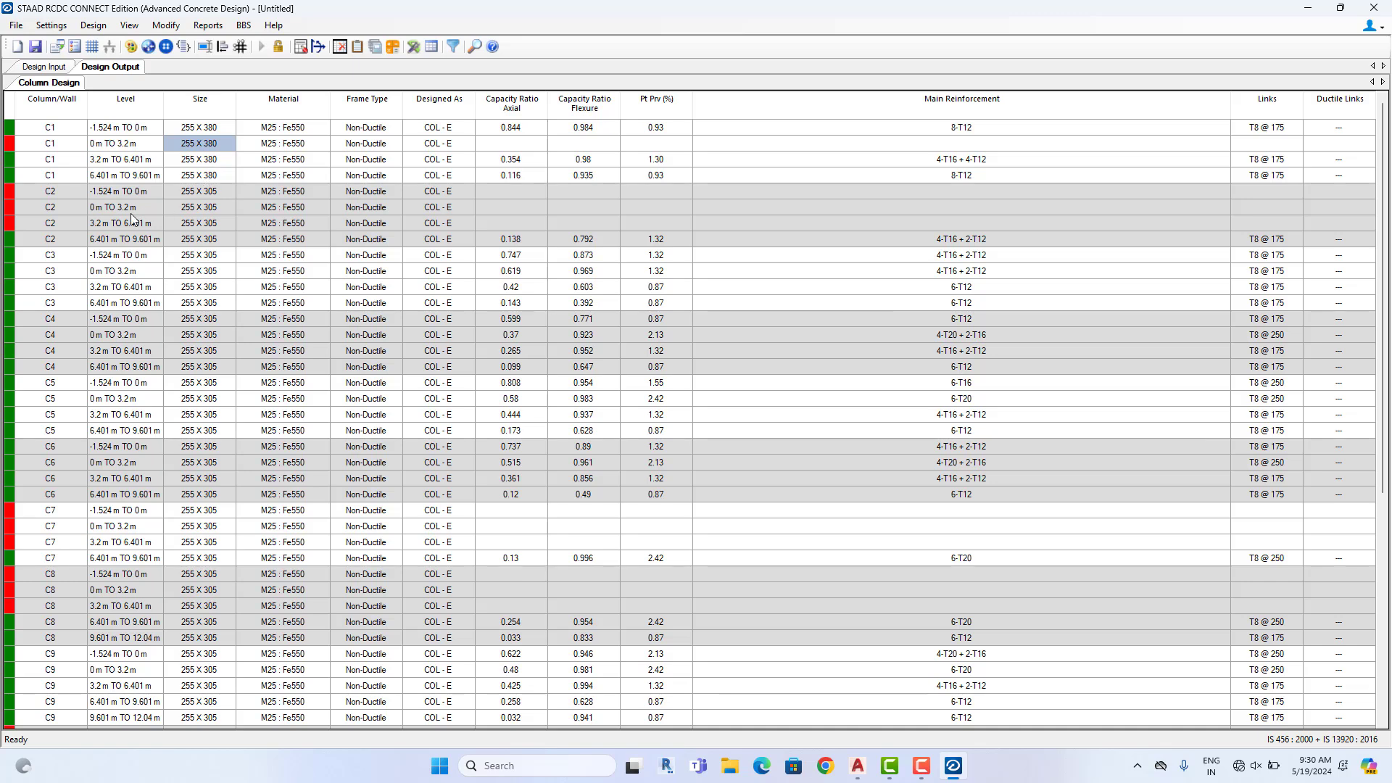
Start redesigning column C2 from the new results and set its depth D to 380 for the -1.524 m to 0 m level
click(207, 191)
right_click(208, 193)
click(326, 266)
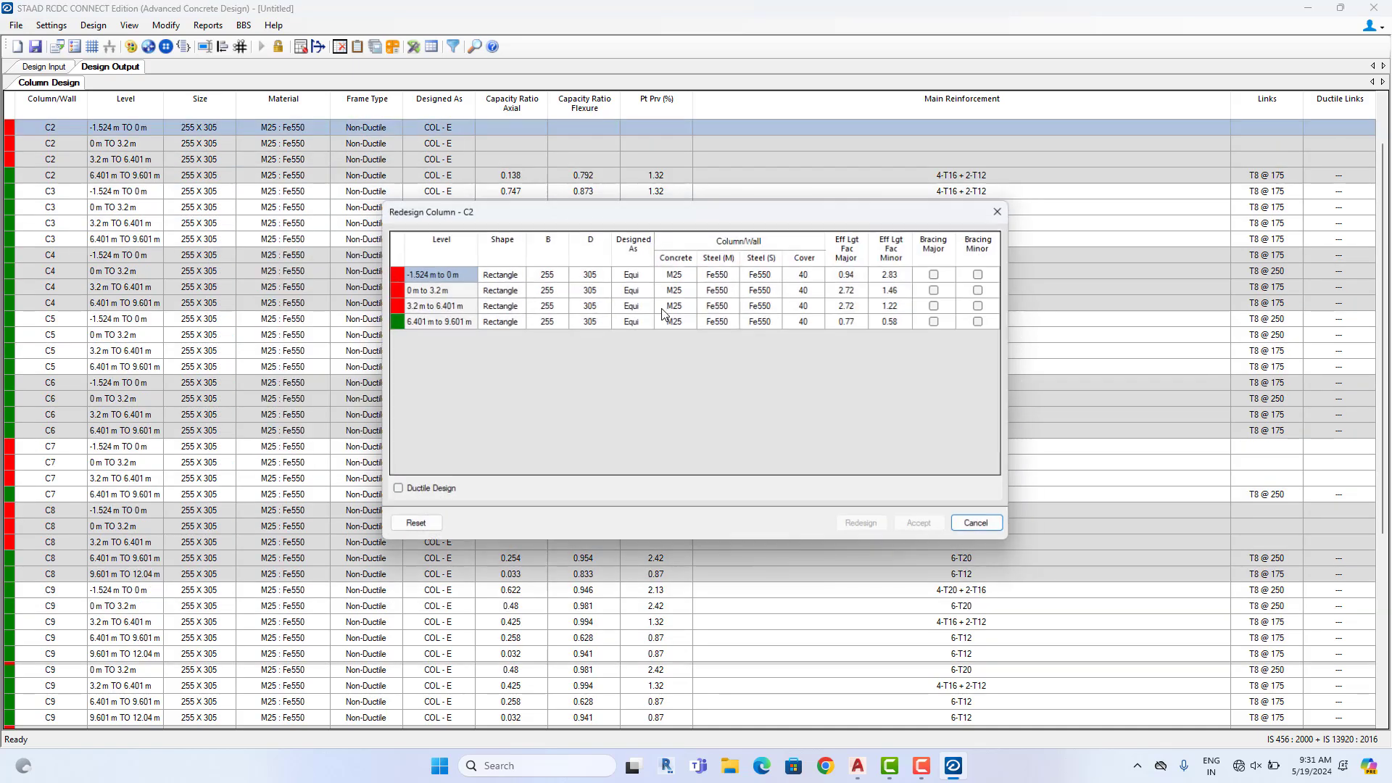
click(607, 272)
text(38)
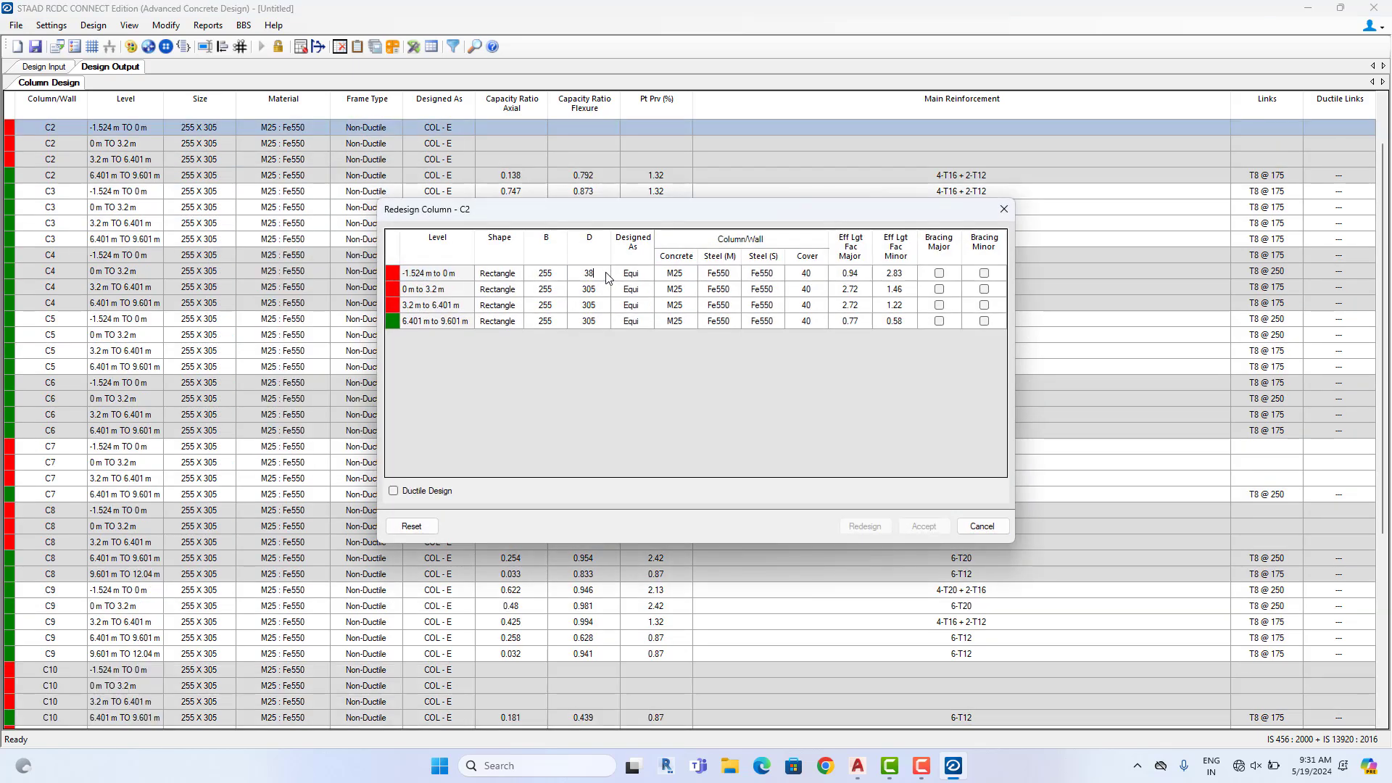
text(0)
click(590, 290)
Apply column C2's 380 depth to its 0 m to 3.2 m, 3.2 m to 6.401 m and 6.401 m to 9.601 m levels
click(590, 275)
right_click(590, 277)
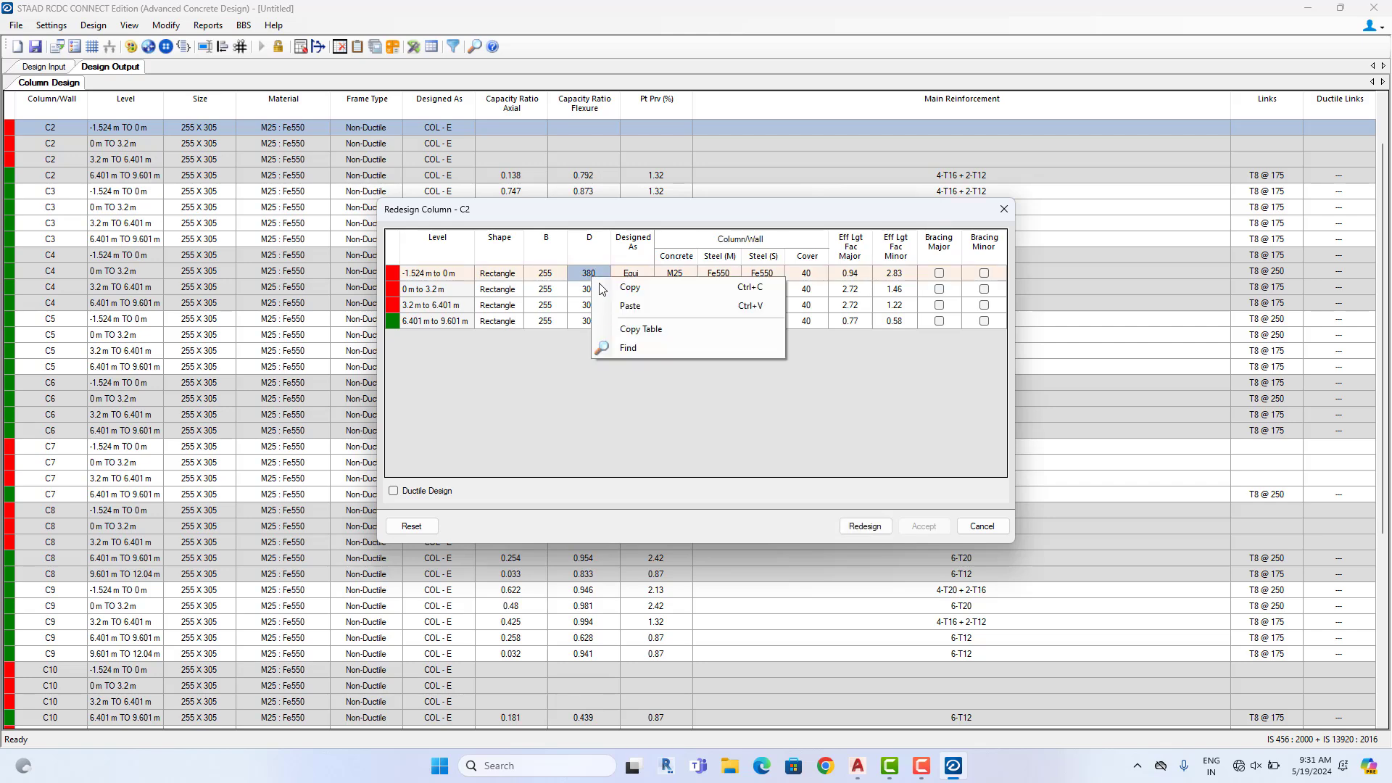
click(617, 288)
drag(588, 288, 592, 364)
right_click(604, 320)
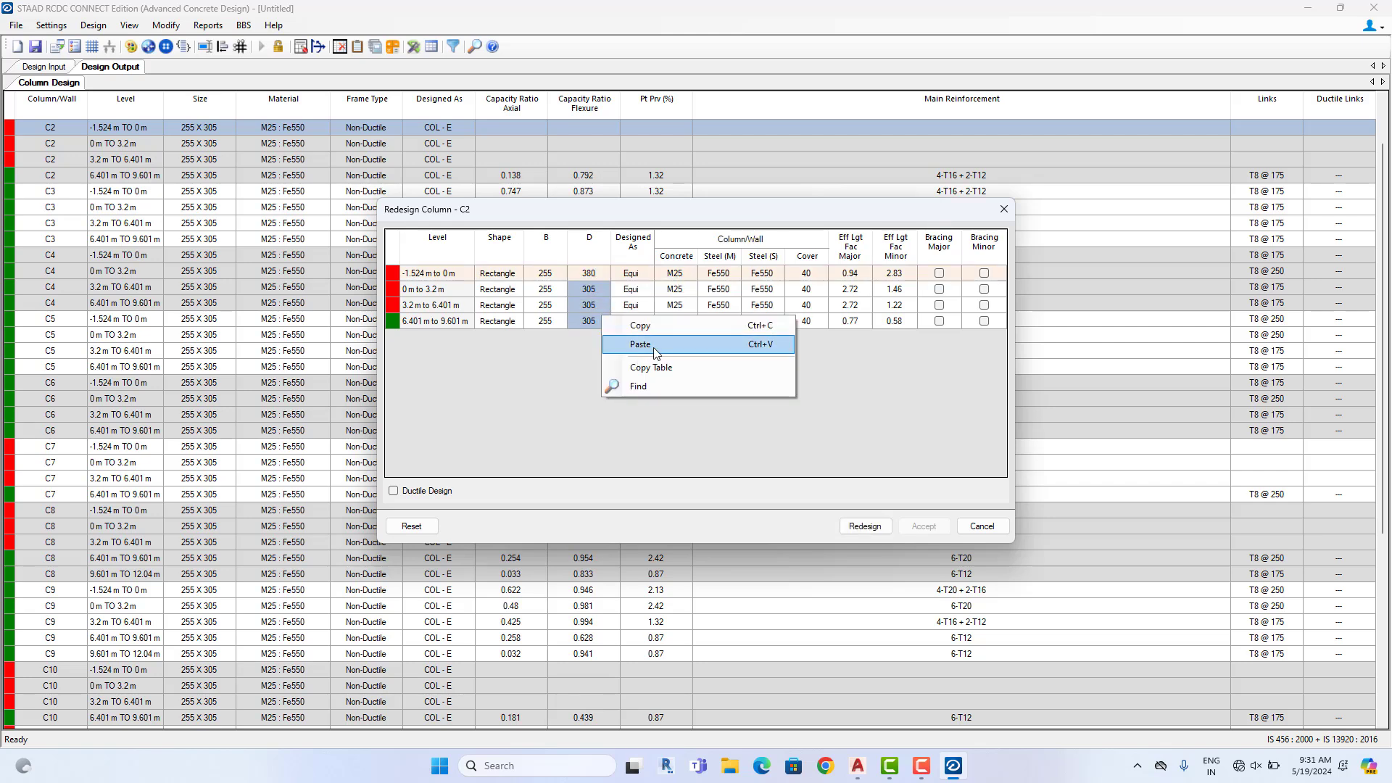
click(624, 342)
Redesign column C2 with the new depths, accept the redesign, and check the C1 and C2 rows for 0 m to 3.2 m
click(864, 528)
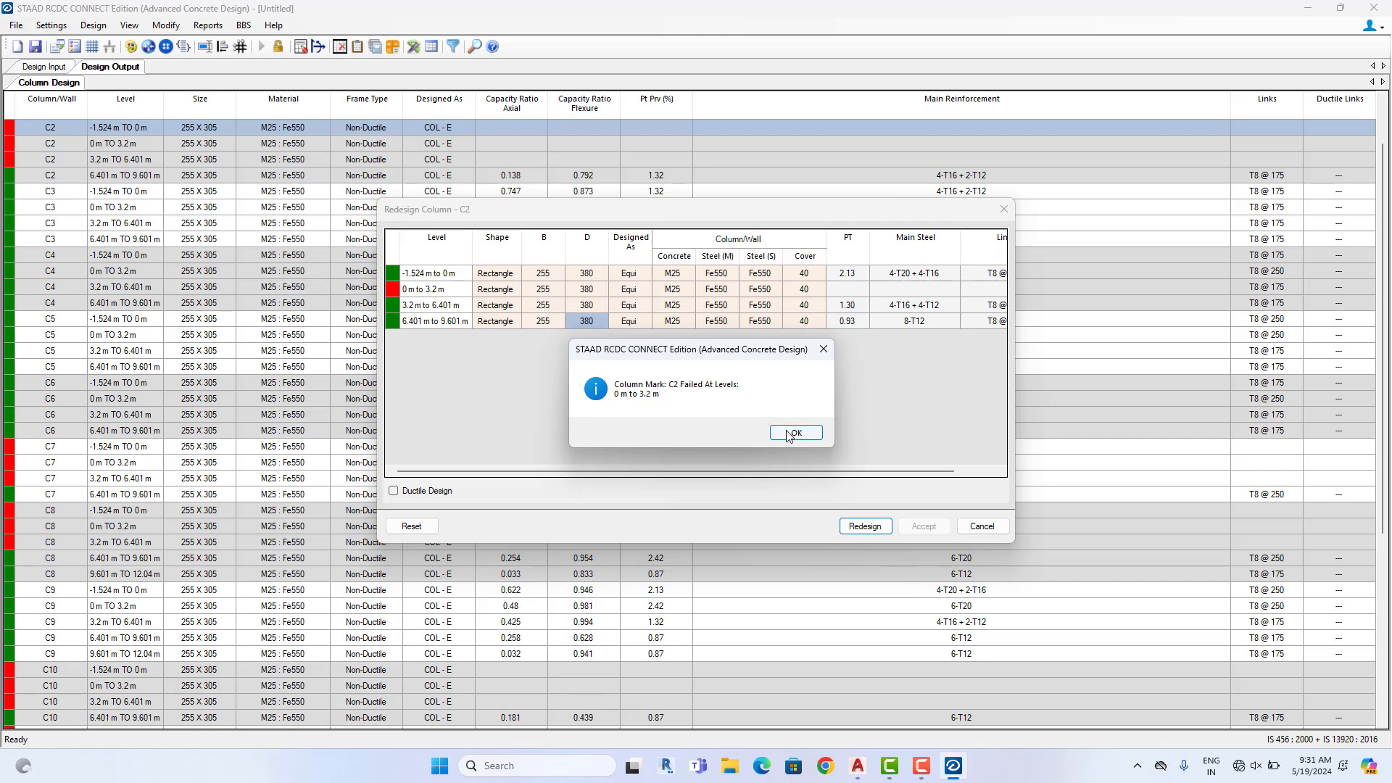
click(790, 433)
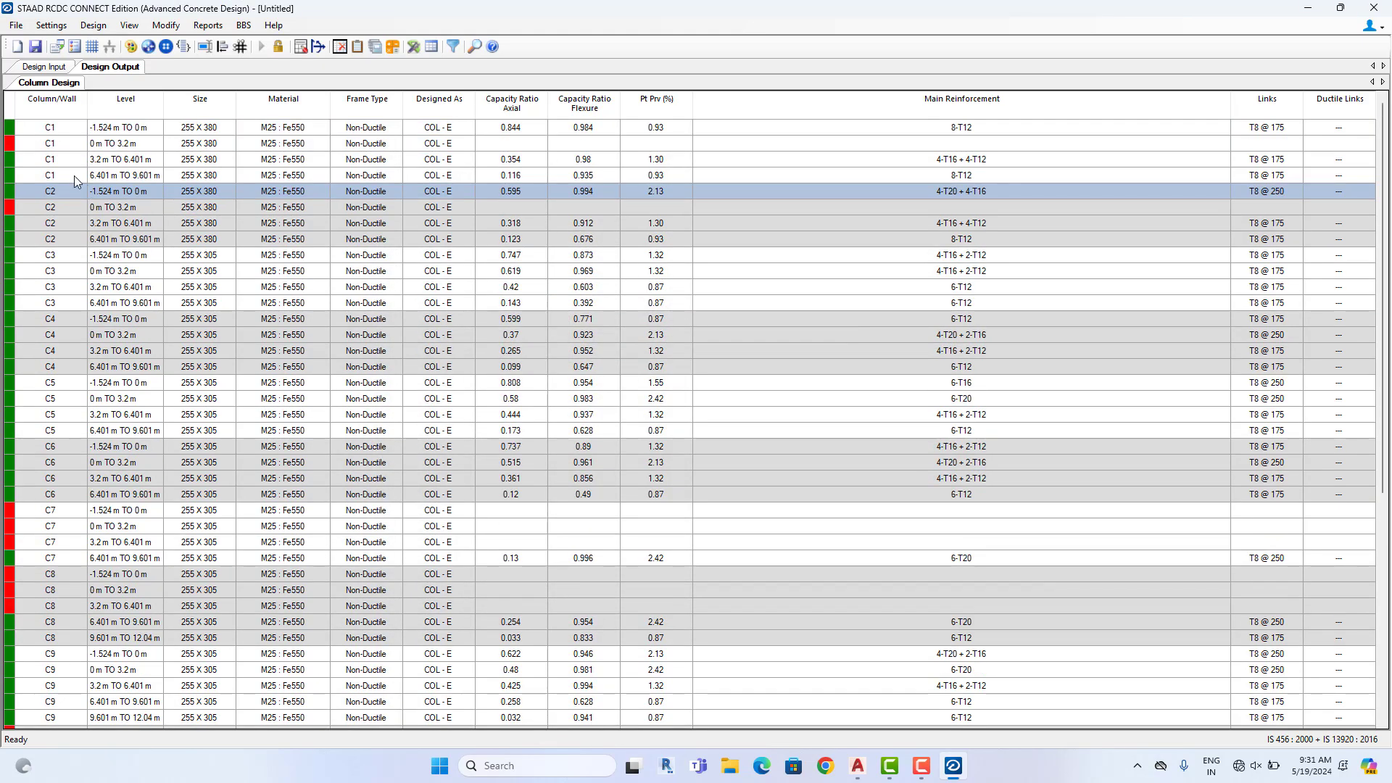
click(46, 147)
click(61, 209)
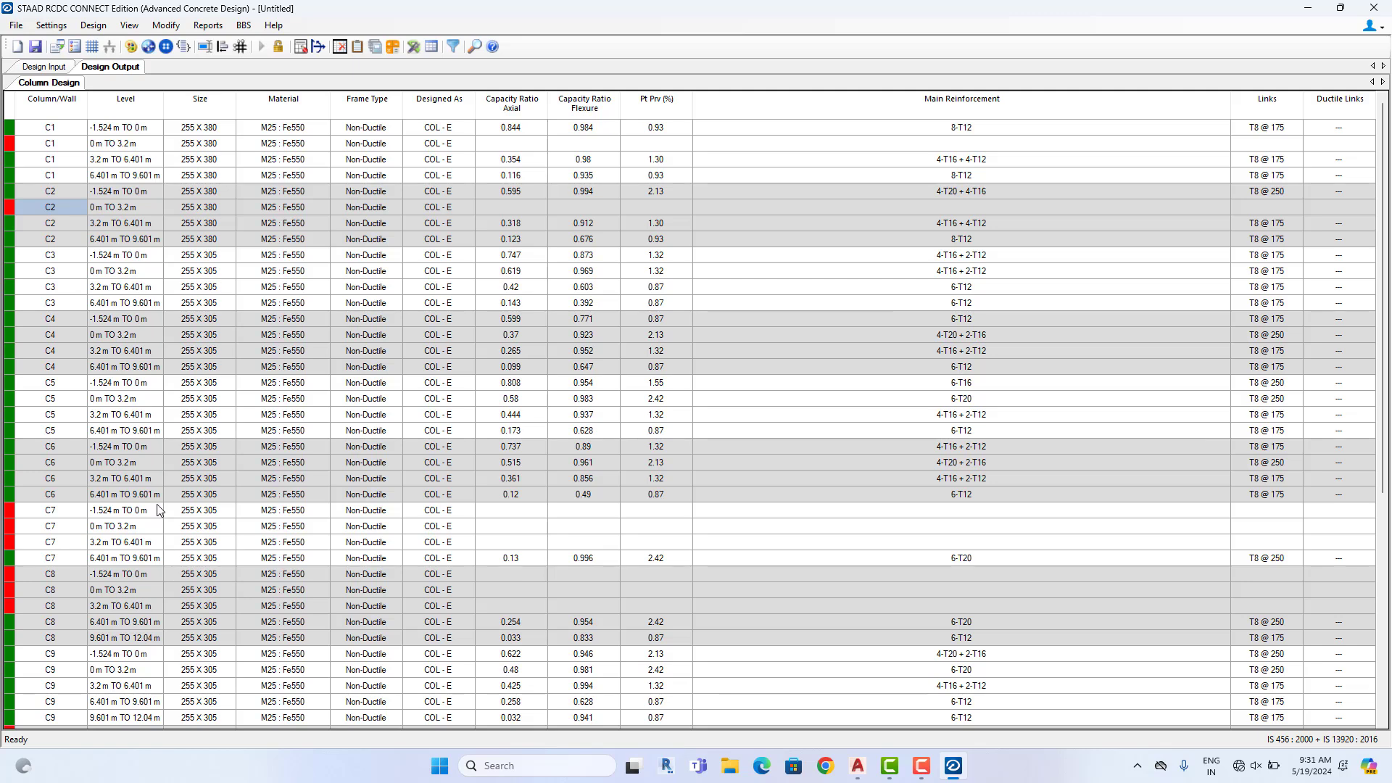
Start redesigning column C7 and set its depth D to 380 for the -1.524 m to 0 m level
scroll(155, 511, down, 2)
click(196, 418)
right_click(195, 419)
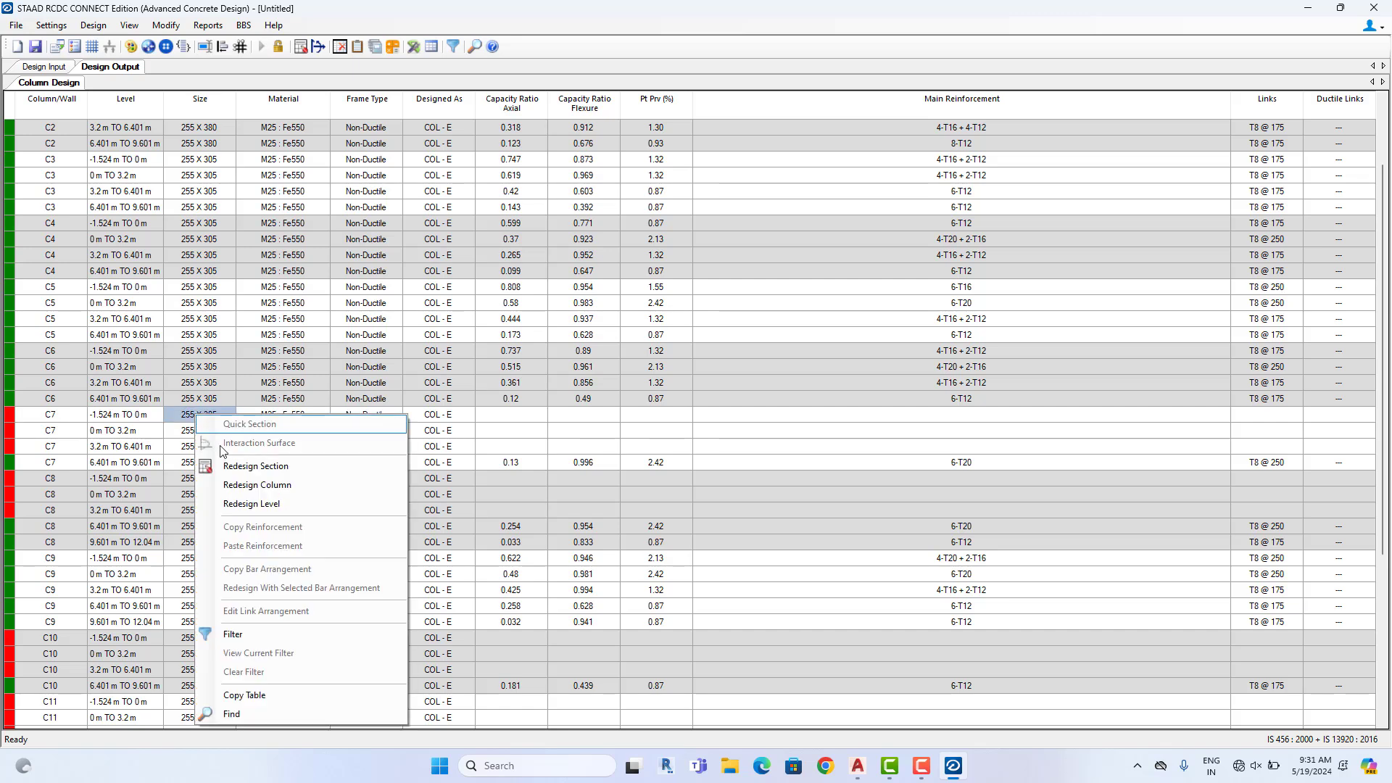
click(243, 487)
click(602, 275)
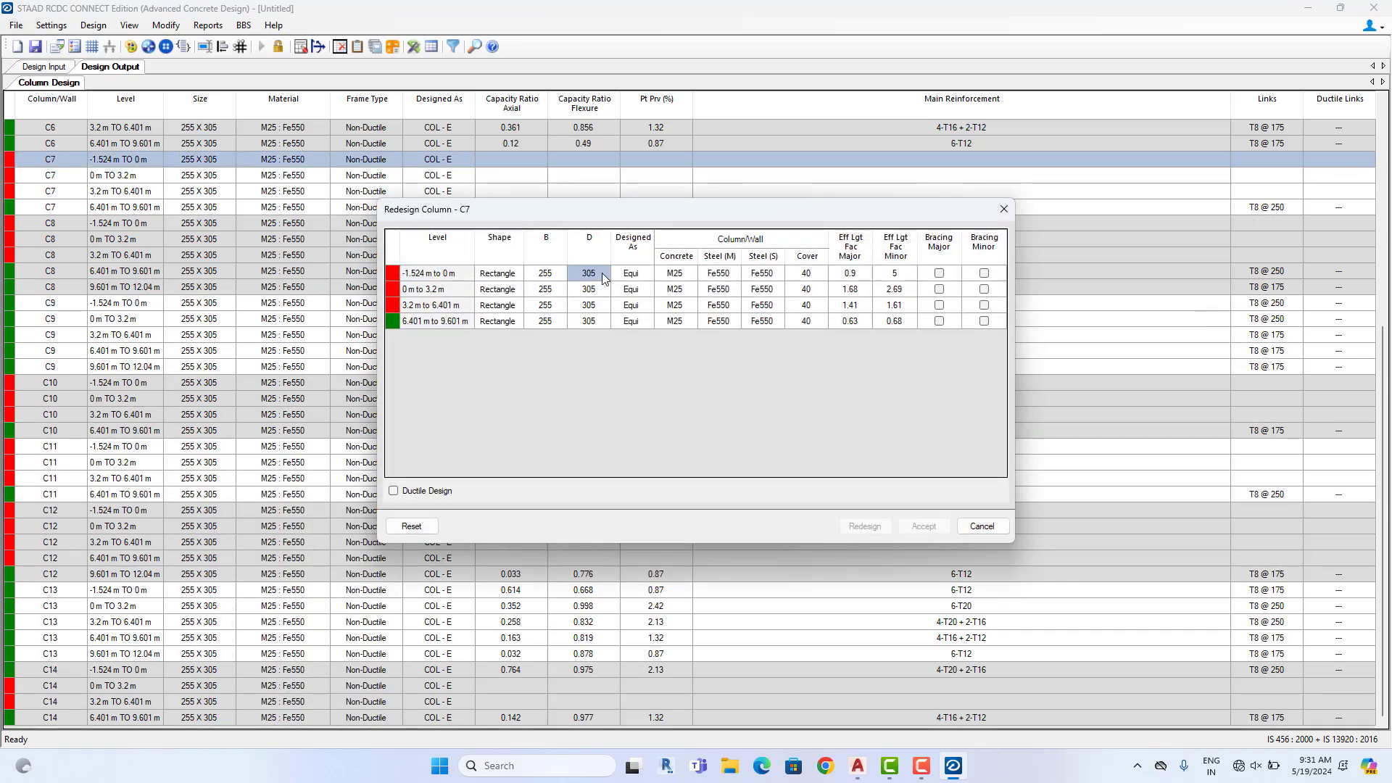
text(380)
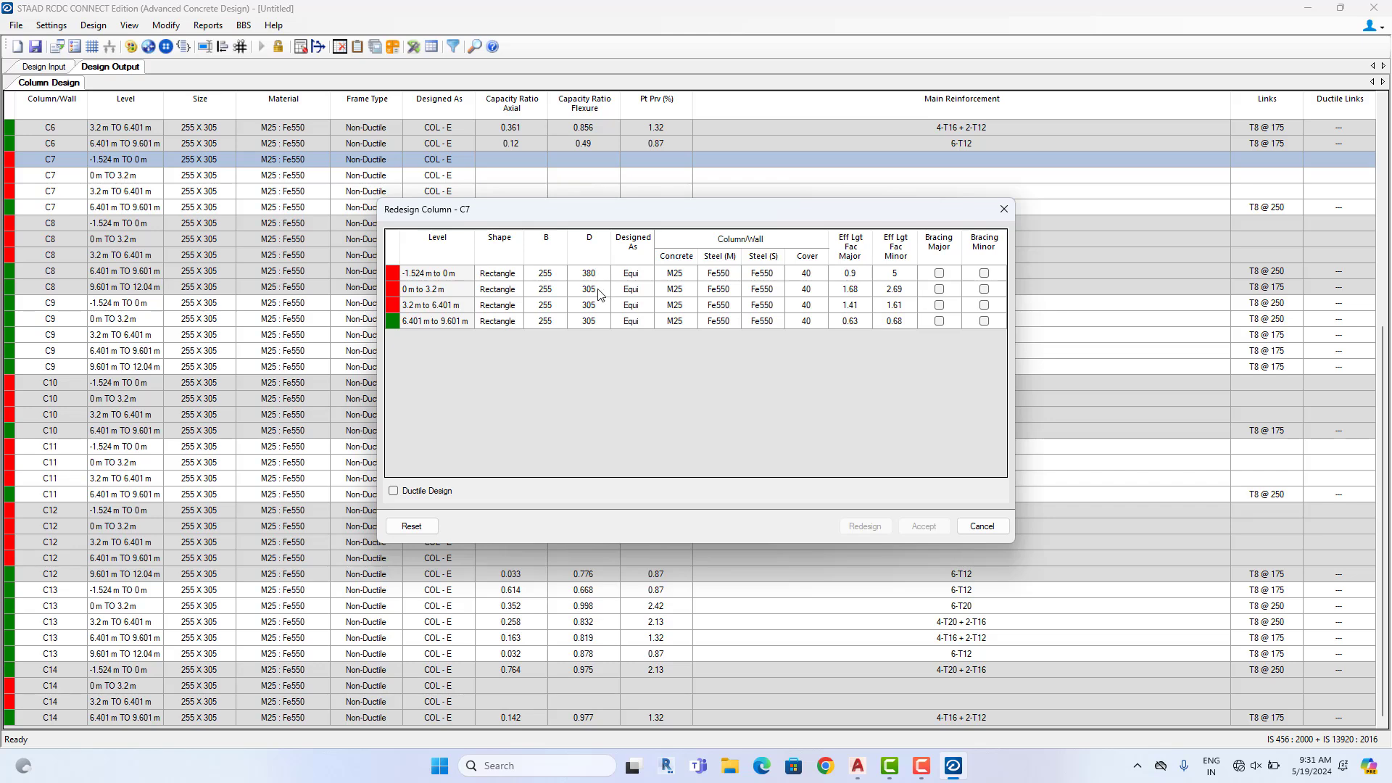
key(Return)
Copy the 380 depth to column C7's three upper levels, from 0 m to 9.601 m
right_click(599, 275)
key(Escape)
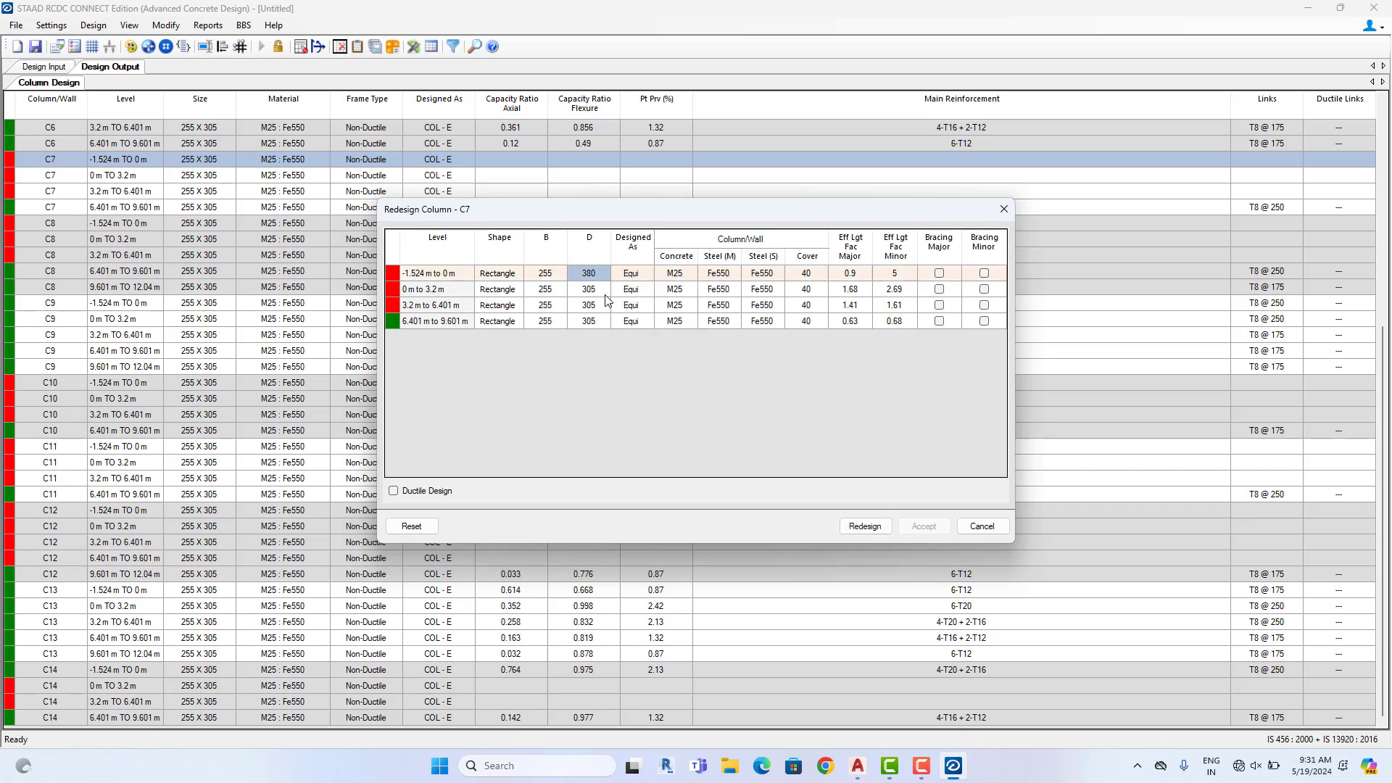
drag(607, 299, 602, 324)
right_click(590, 297)
click(619, 328)
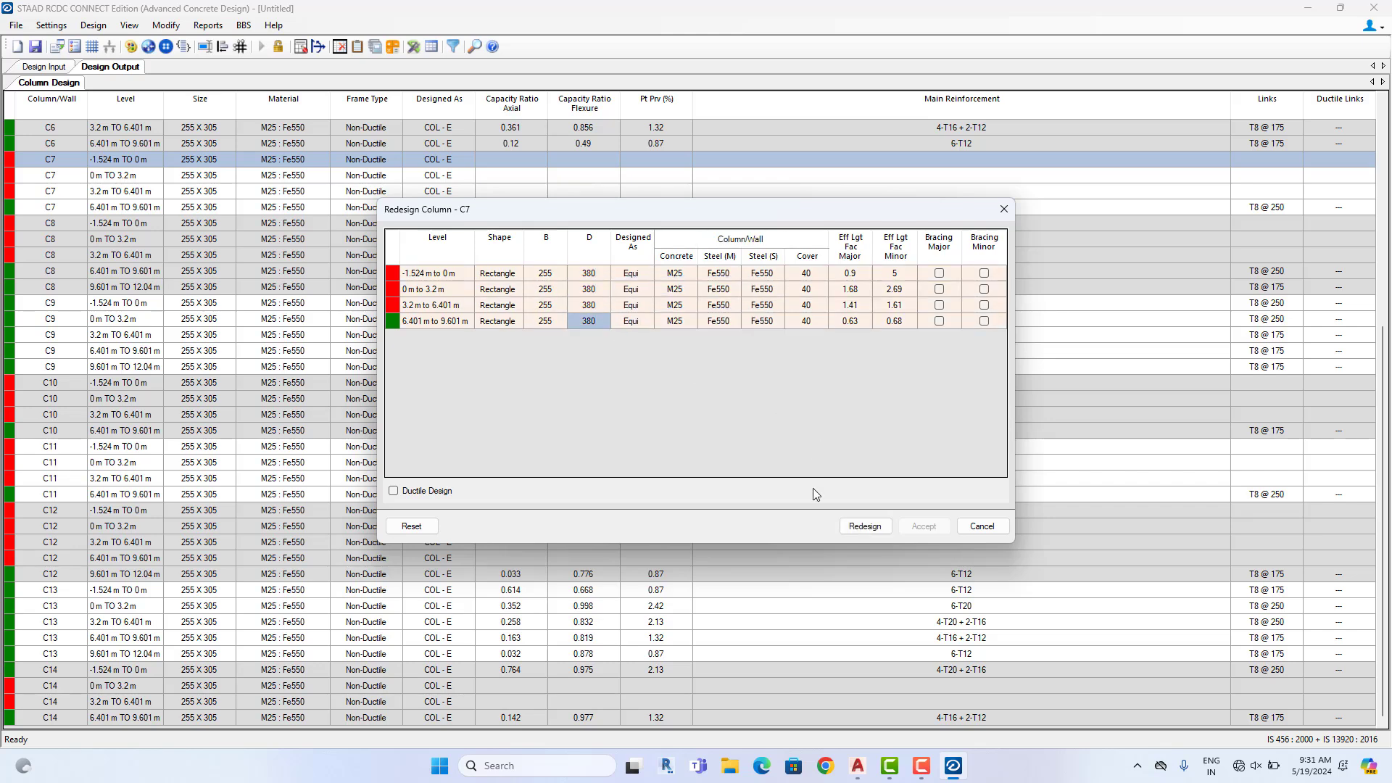
Redesign column C7 with the 380 depth and accept the redesign
click(865, 525)
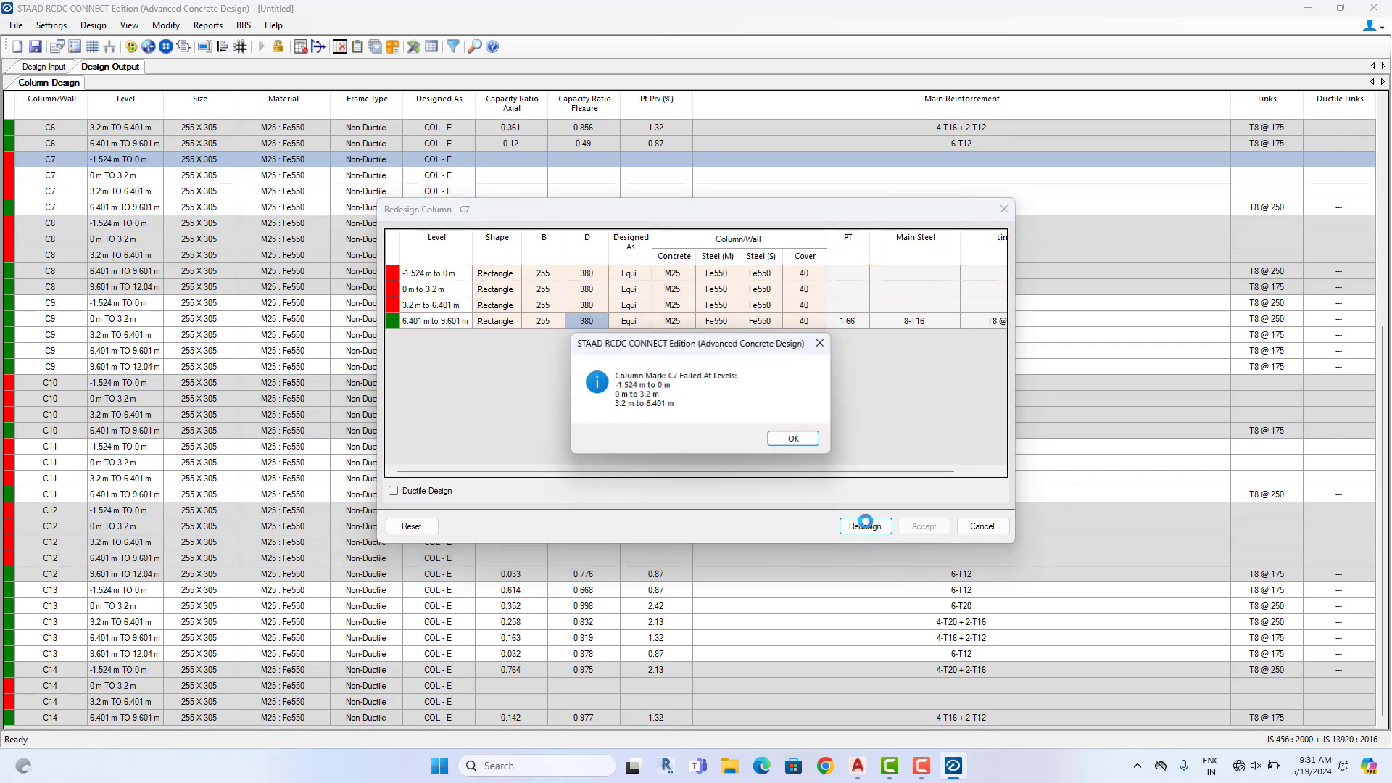
click(795, 440)
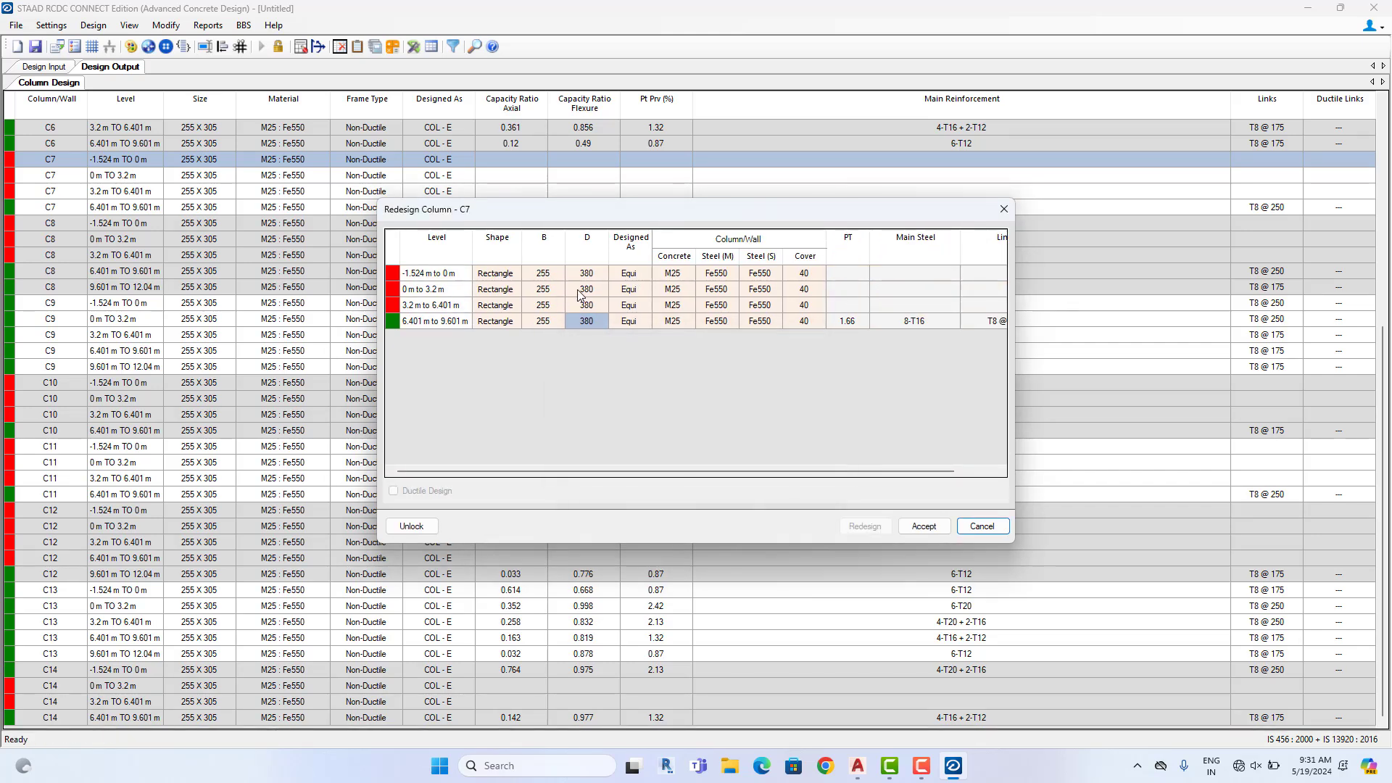
click(927, 528)
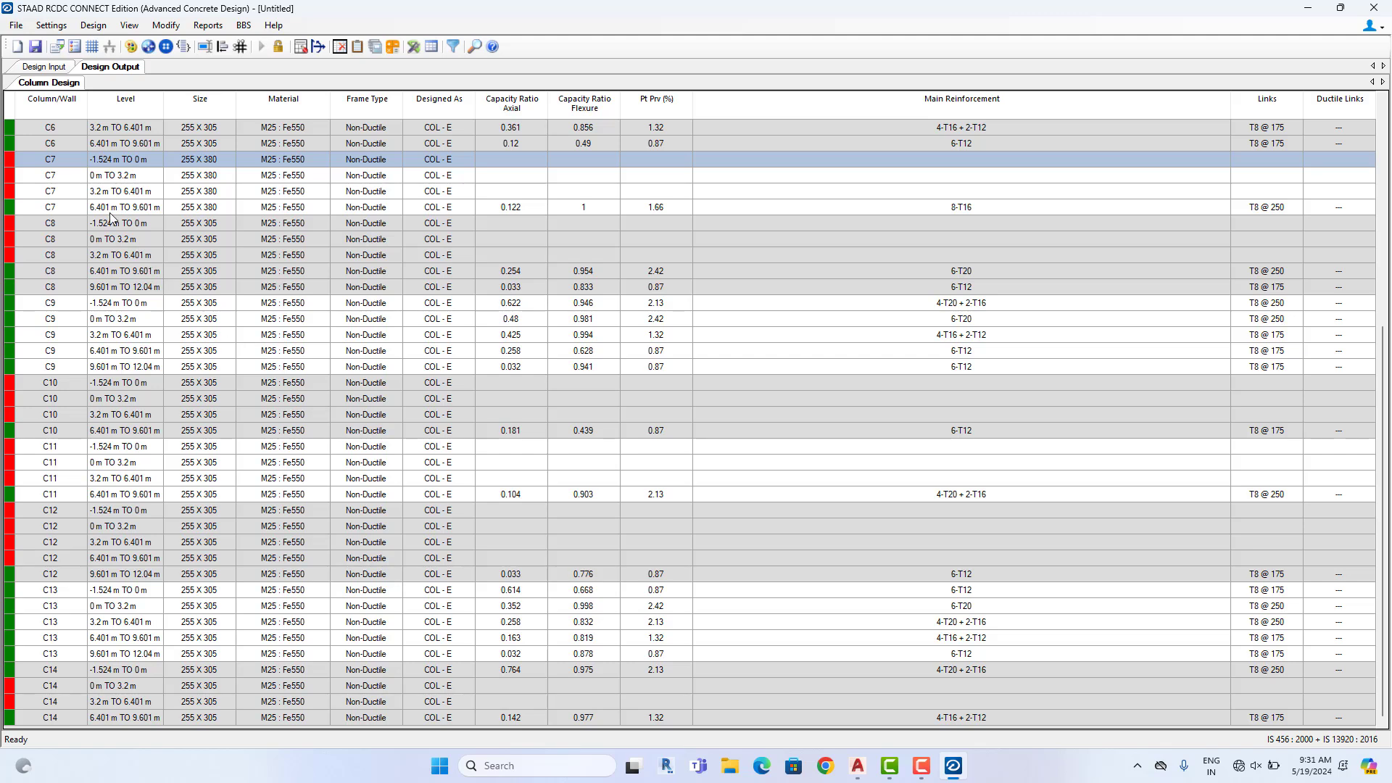
Locate column C7 in the design input's column layout and return to the design results
click(64, 68)
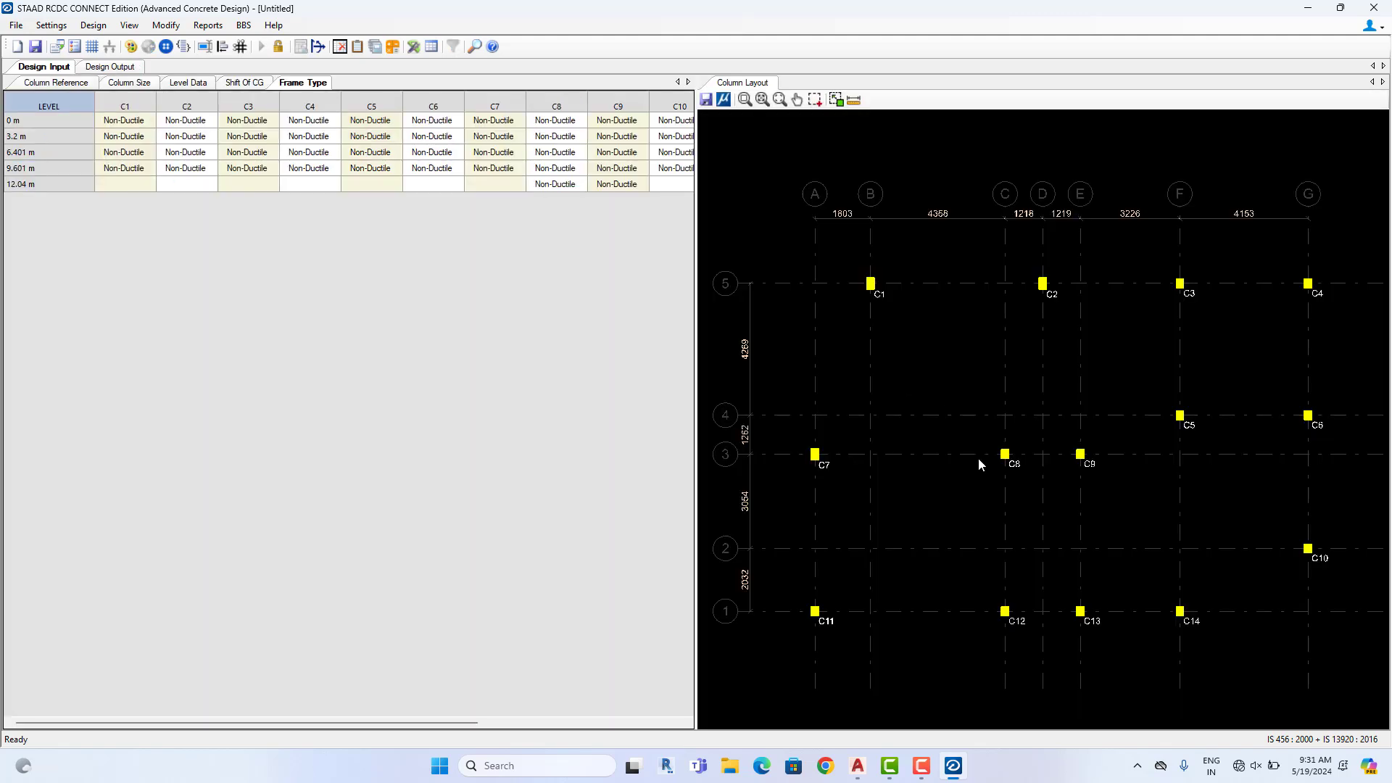
click(815, 456)
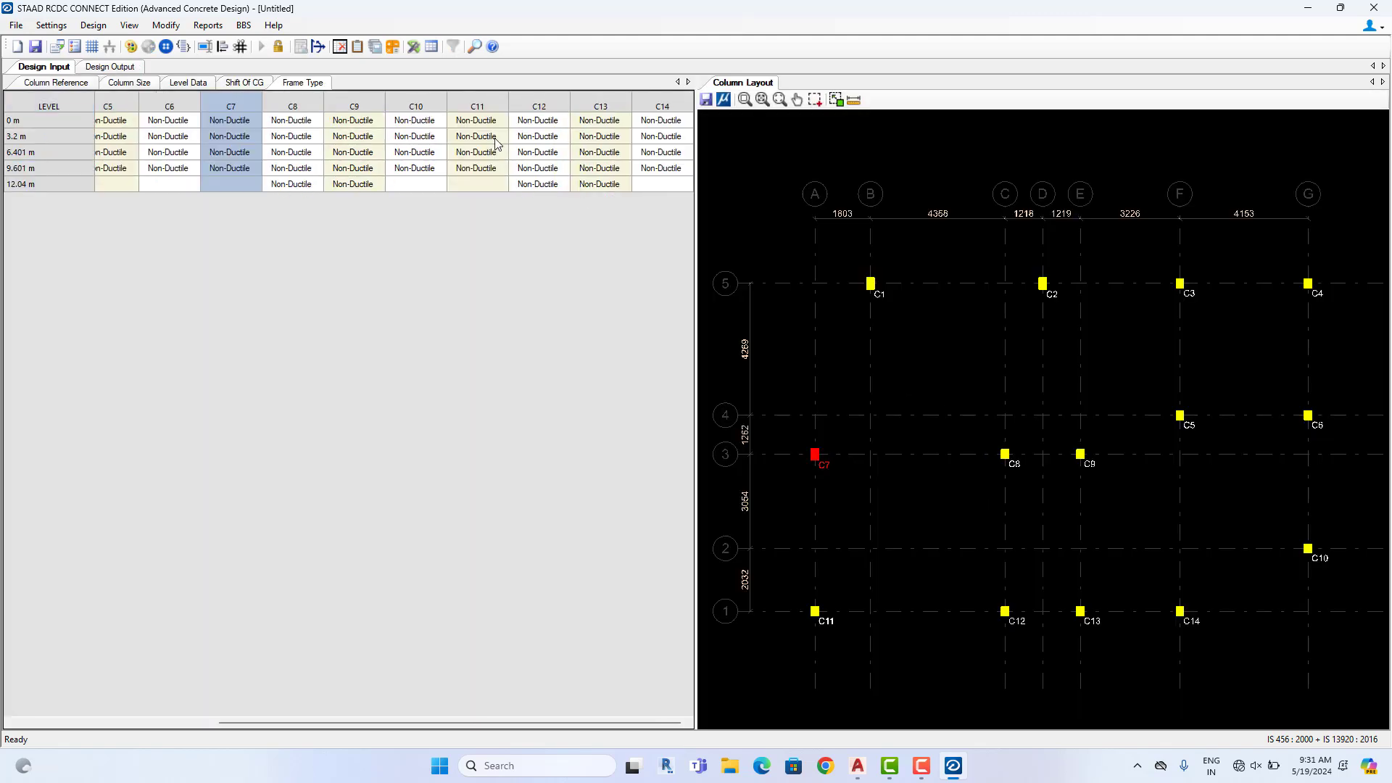
click(121, 67)
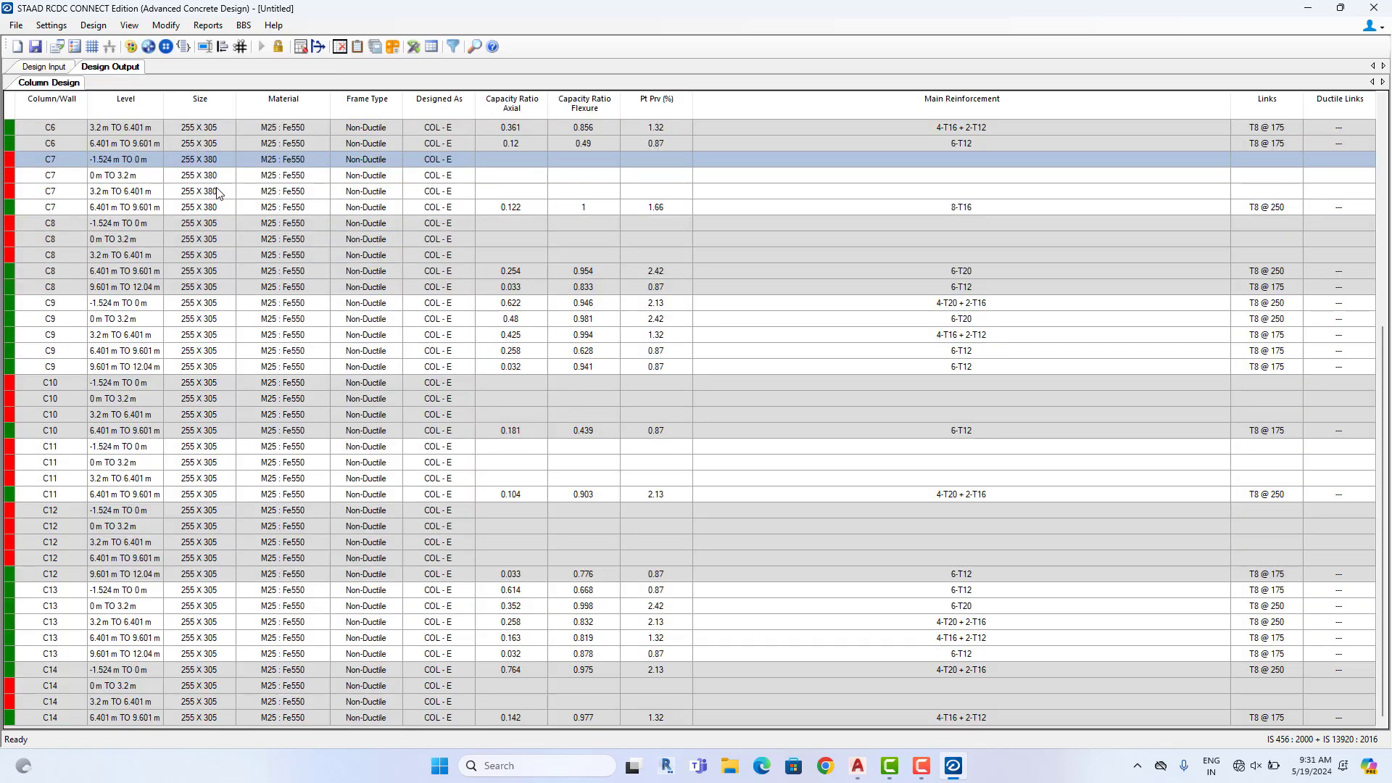
Start redesigning column C7 again and set its depth D to 450 for the -1.524 m to 0 m level
scroll(217, 195, up, 1)
click(208, 209)
right_click(208, 211)
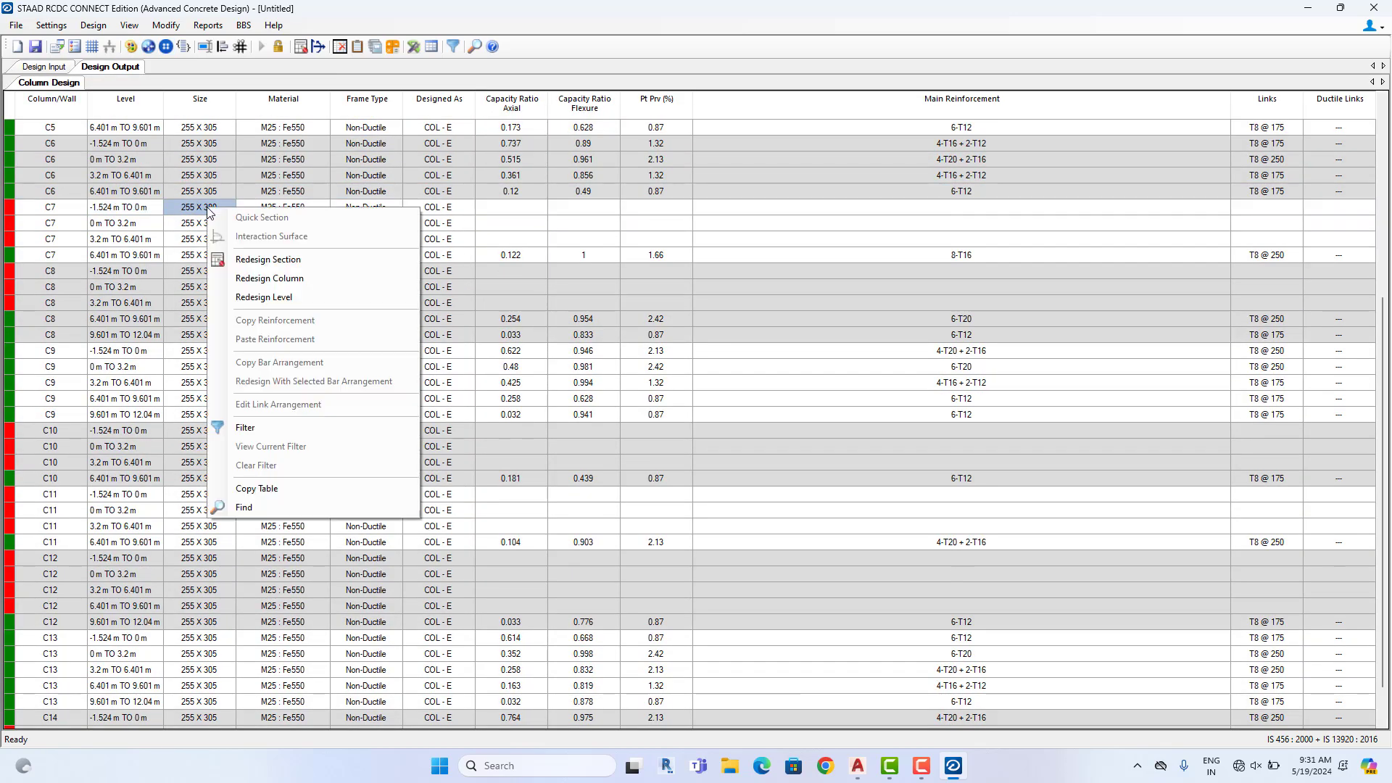
click(273, 279)
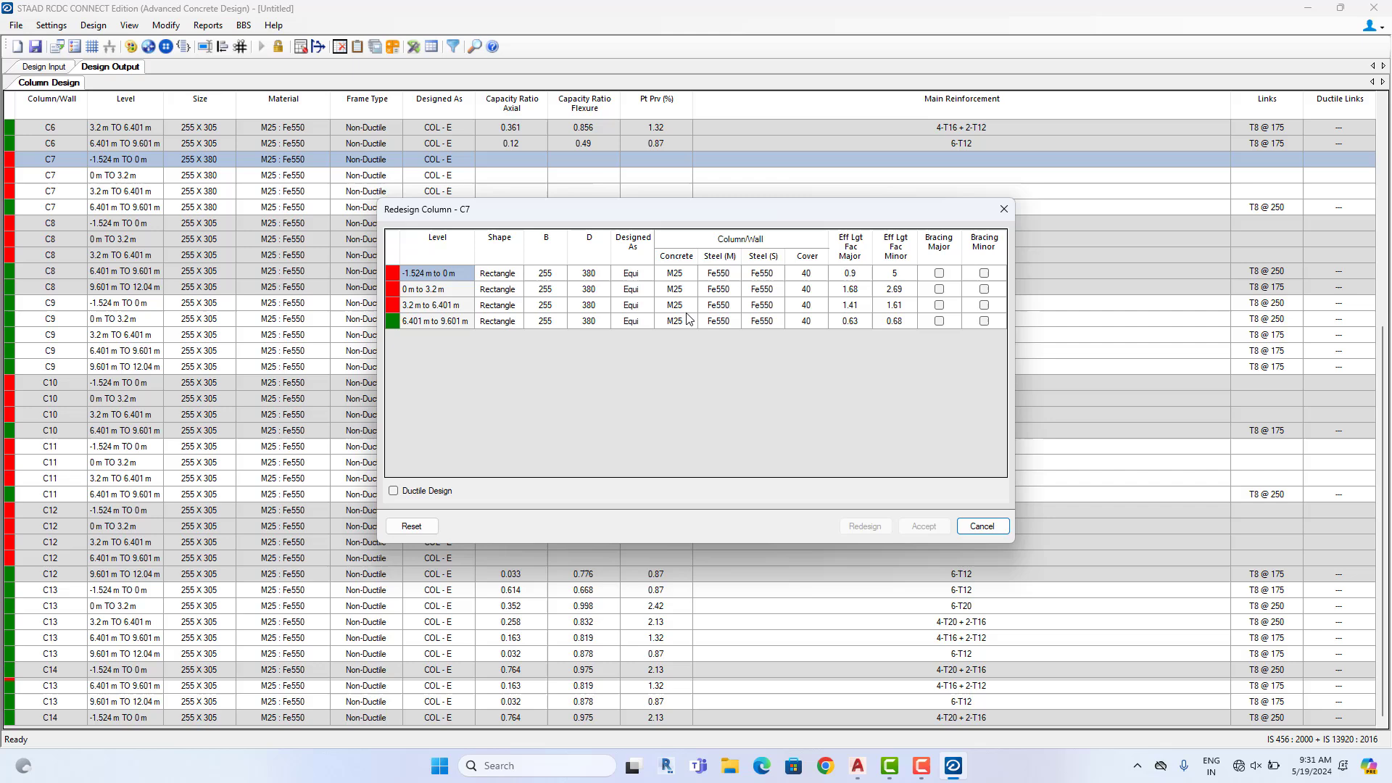
click(606, 278)
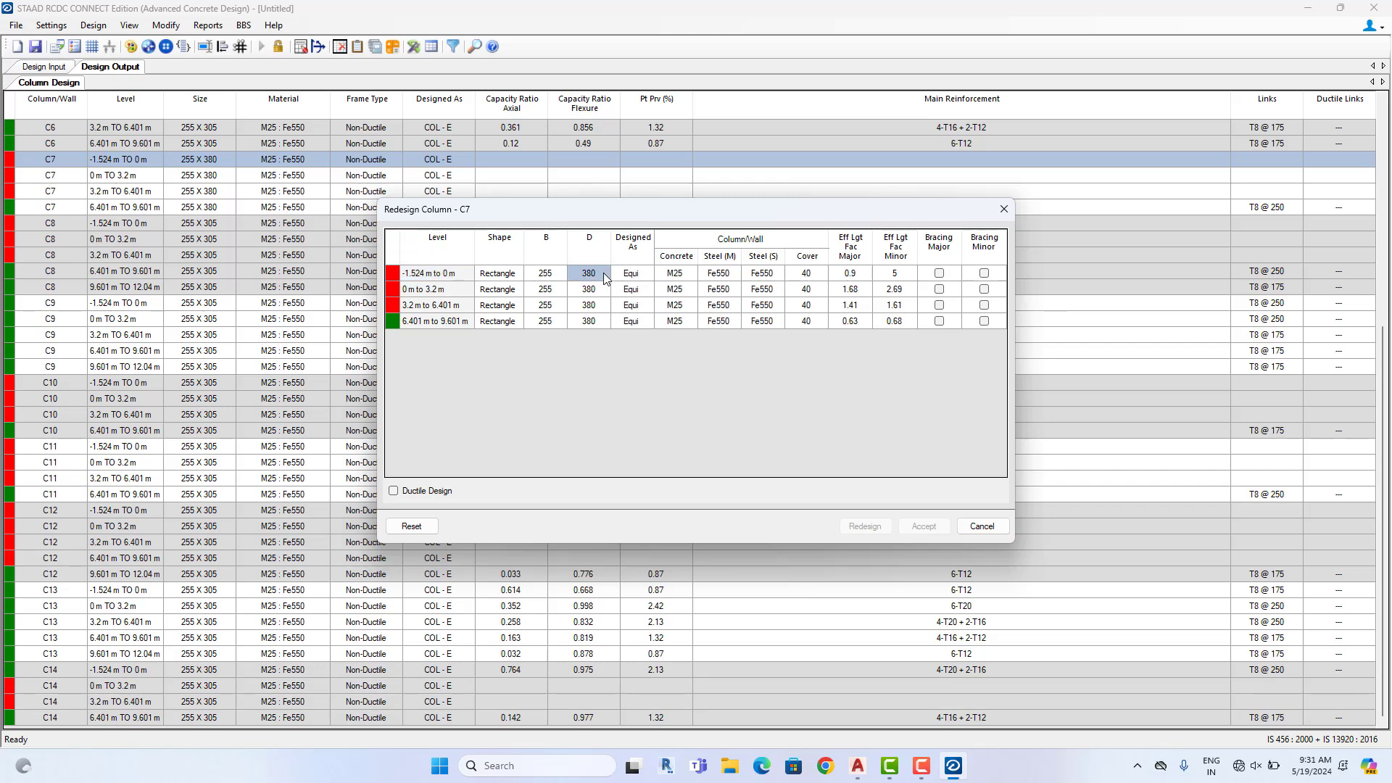
text(450)
click(602, 291)
Copy the 450 depth to column C7's three upper levels, from 0 m to 9.601 m
click(603, 276)
right_click(603, 275)
click(644, 287)
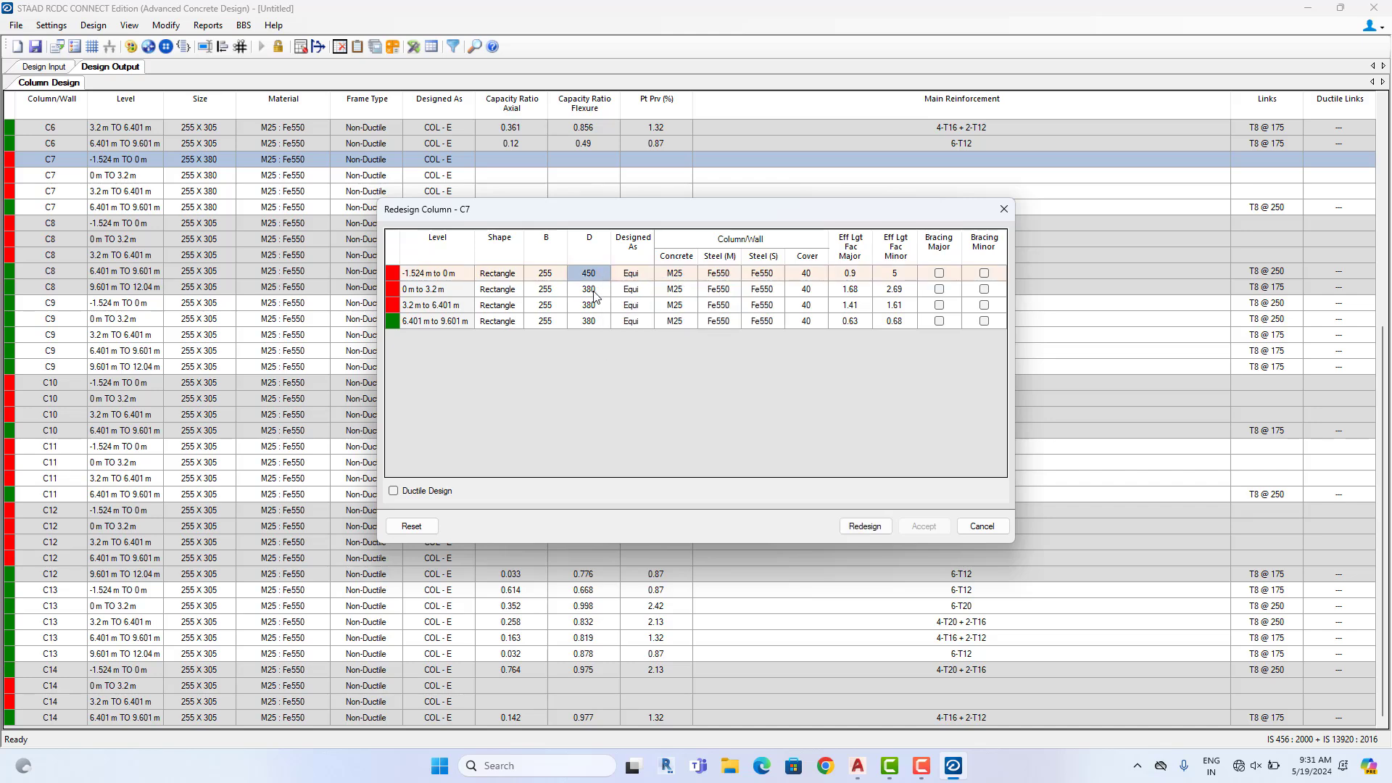
drag(594, 295, 591, 322)
right_click(610, 299)
click(639, 331)
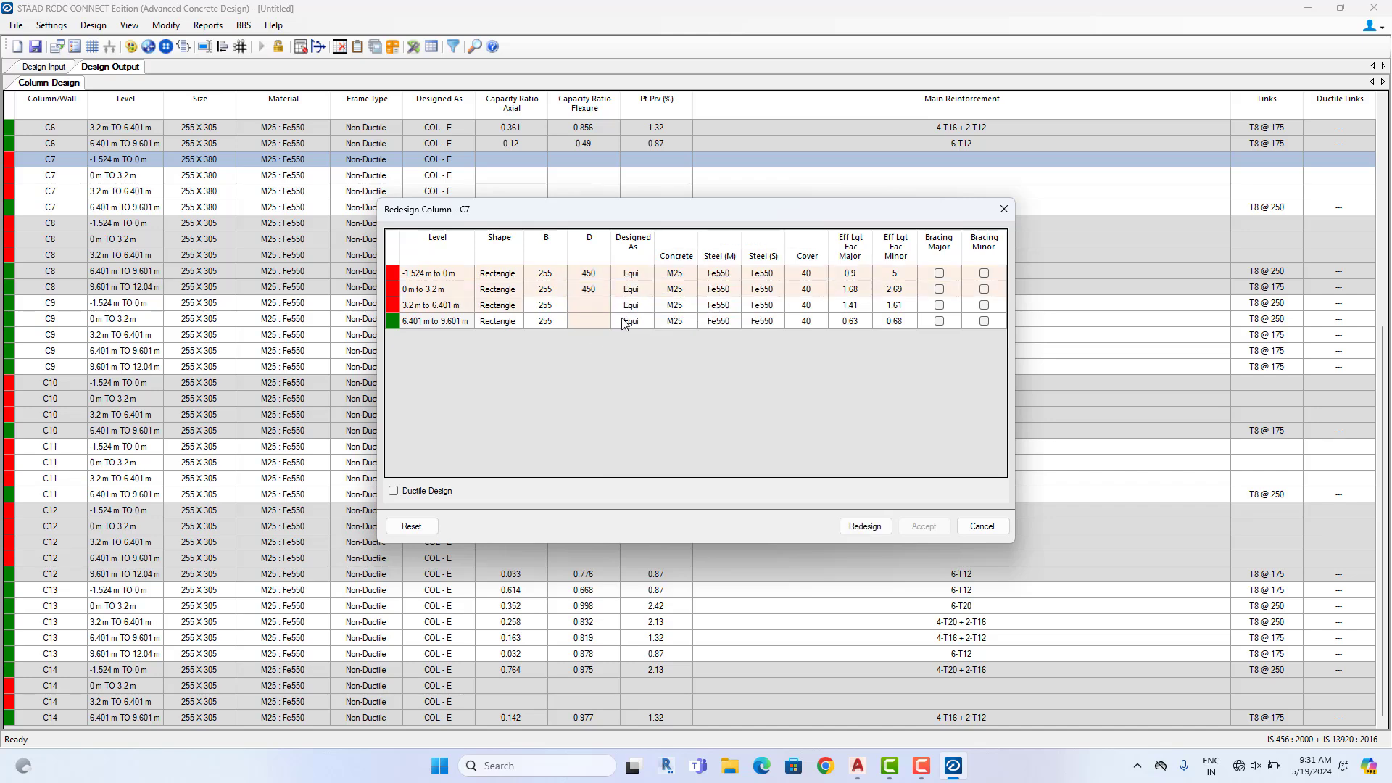
Redesign column C7 with the 450 depth and accept the redesign
click(865, 526)
click(804, 437)
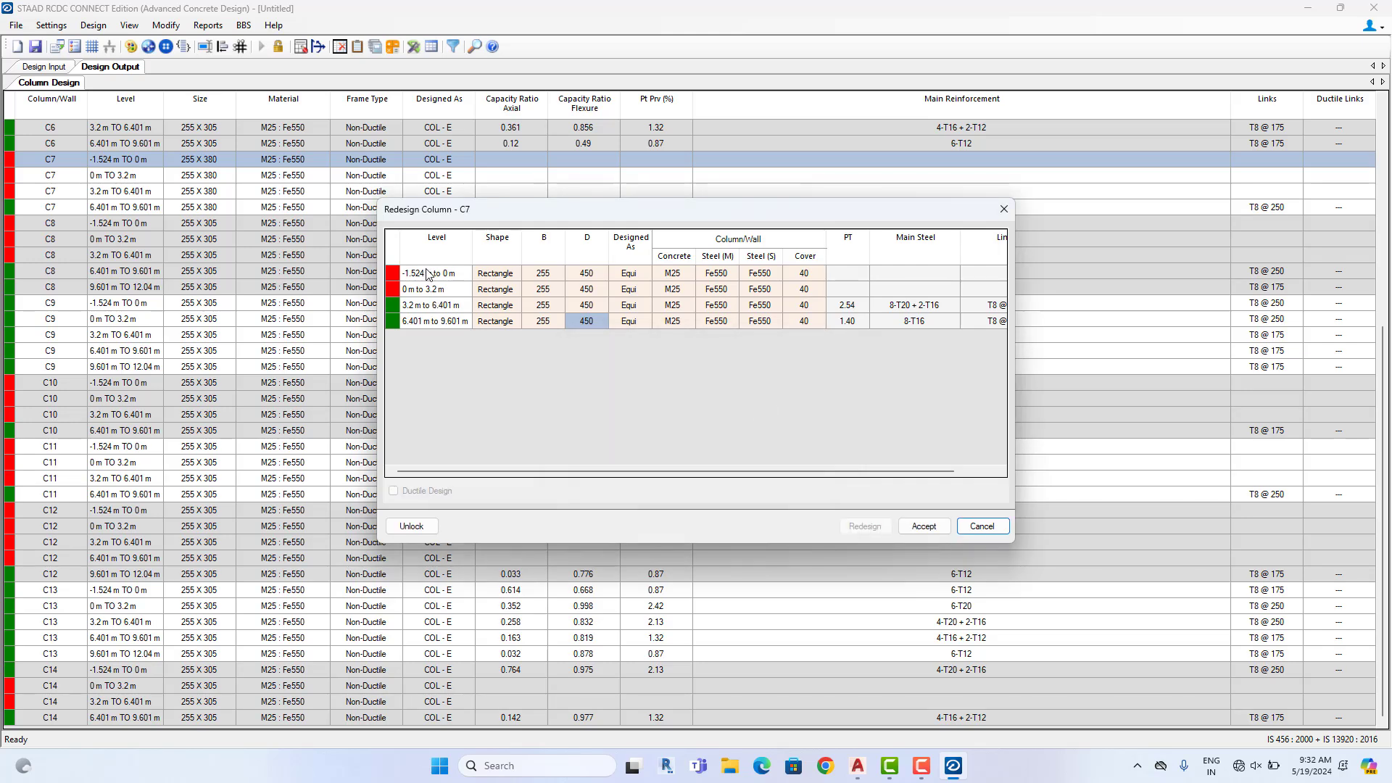
click(922, 528)
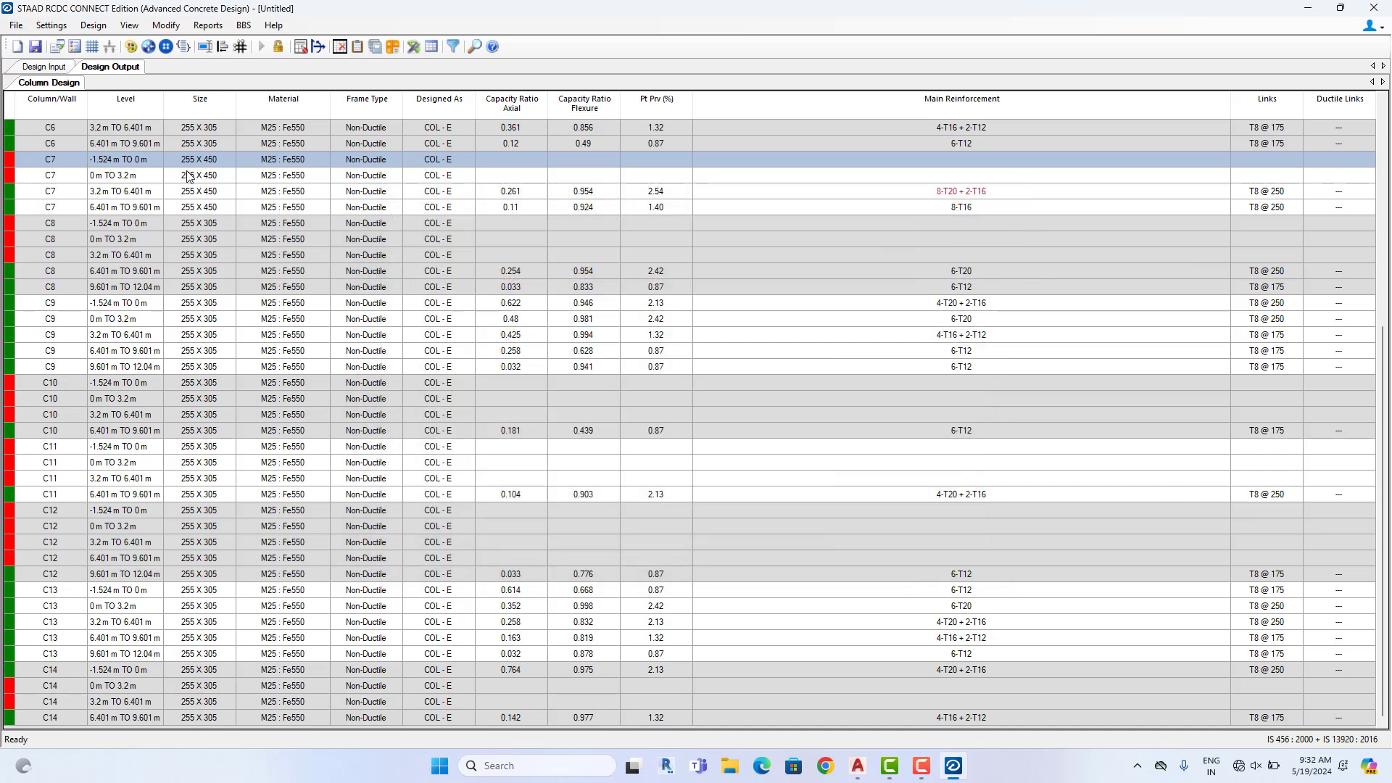
Start redesigning column C8, set D to 350 for -1.524 m to 0 m, copy it, and select the four upper levels' depths
right_click(212, 227)
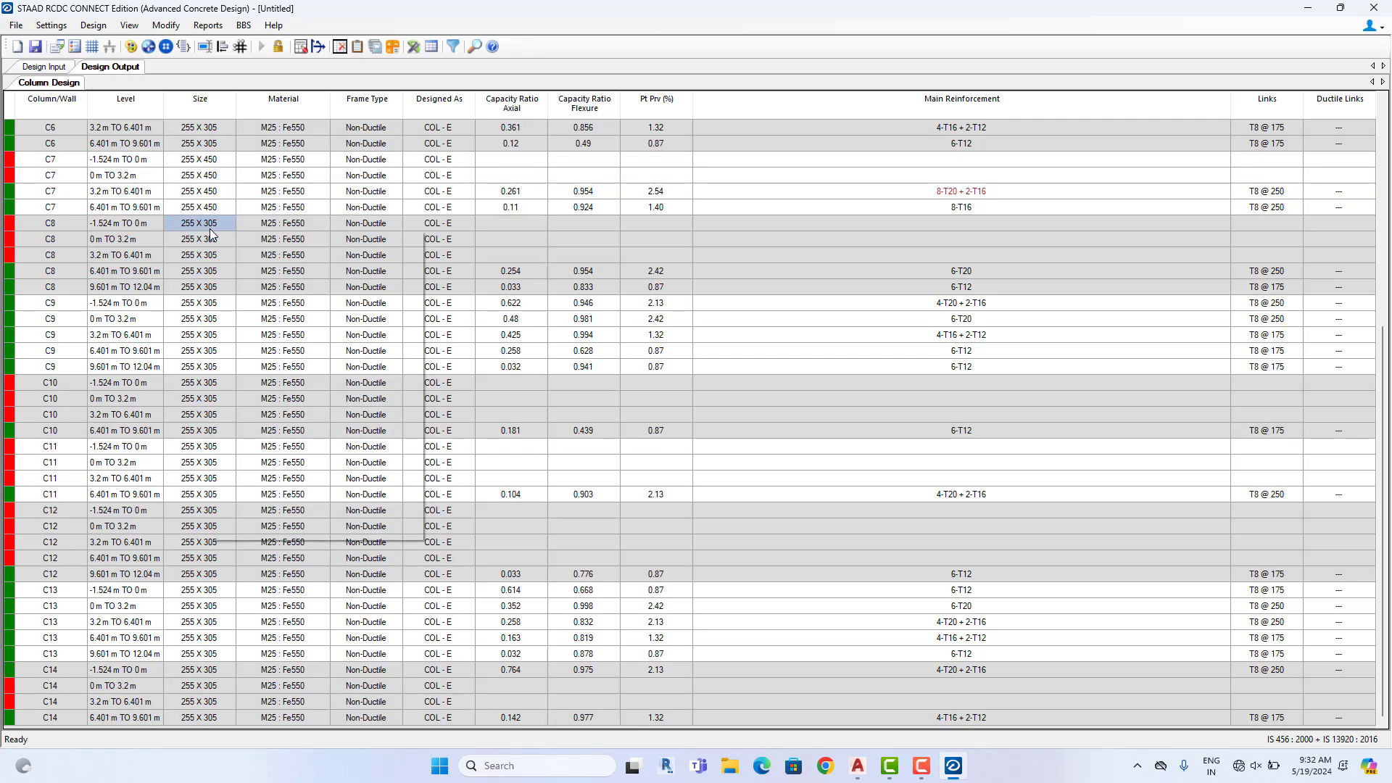
click(262, 301)
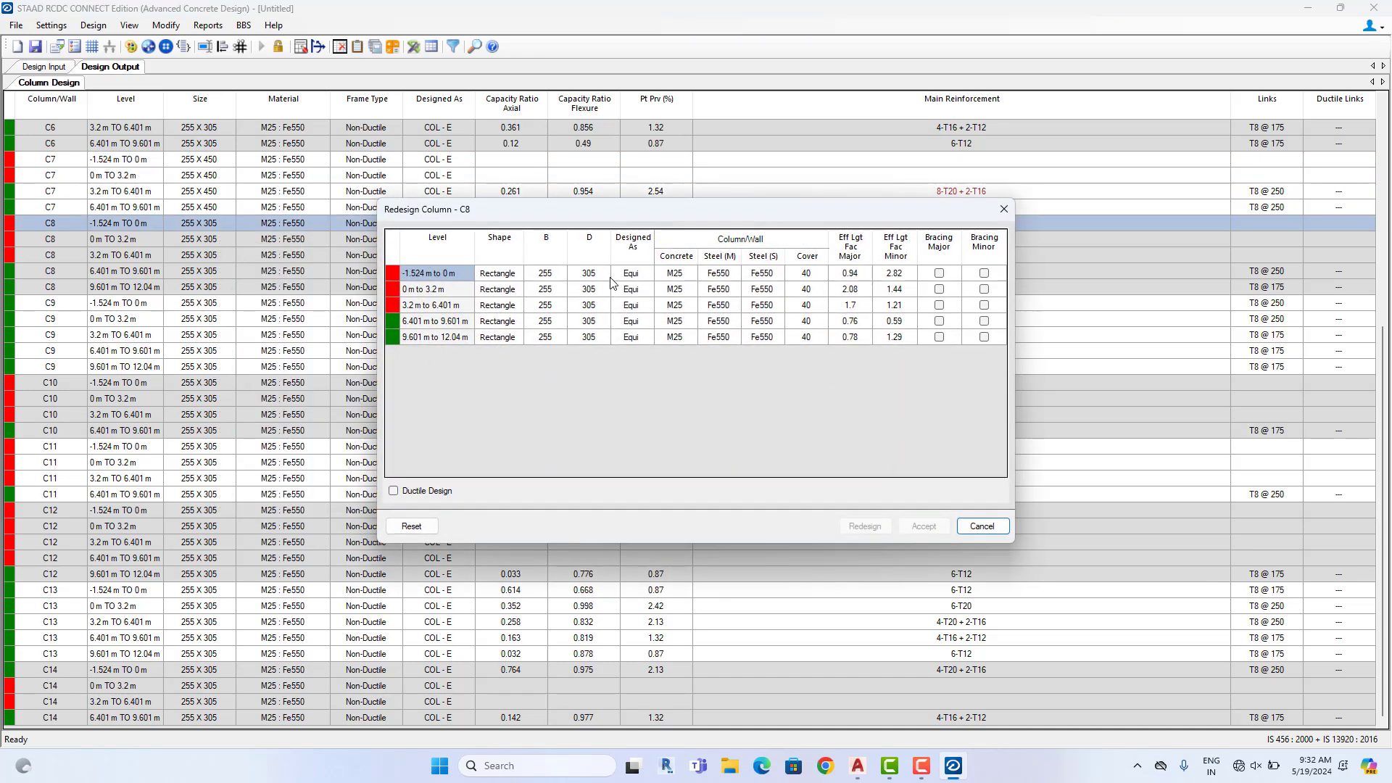
click(605, 276)
text(3)
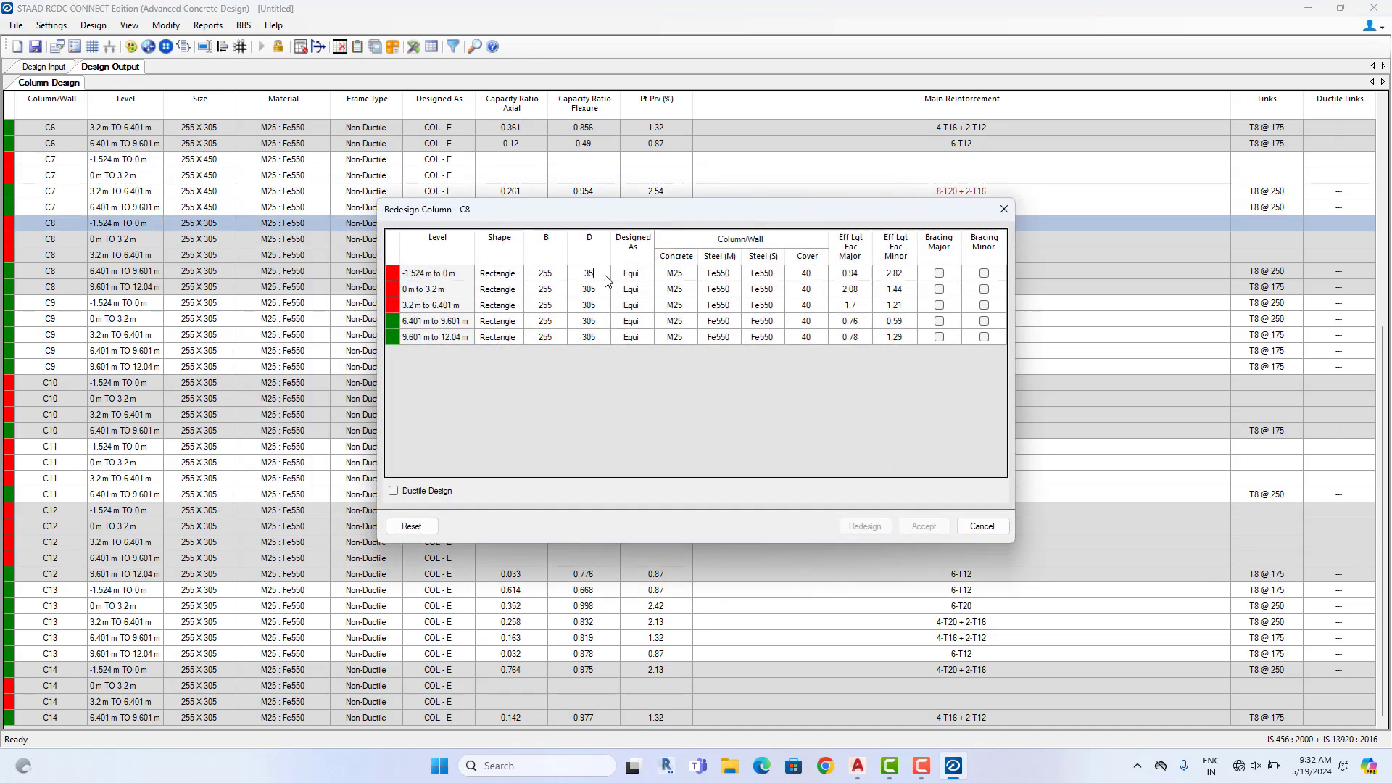
click(592, 281)
right_click(592, 279)
click(620, 286)
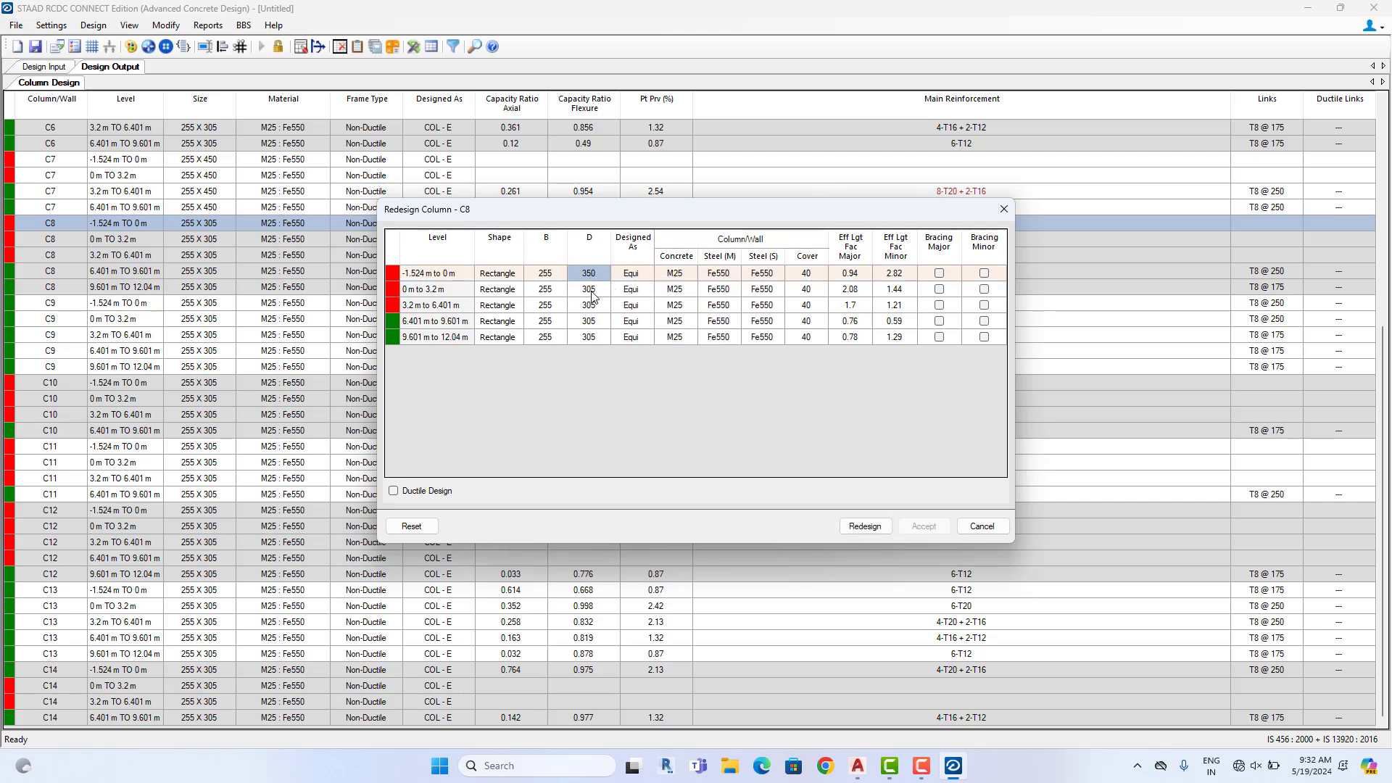
drag(592, 290, 592, 337)
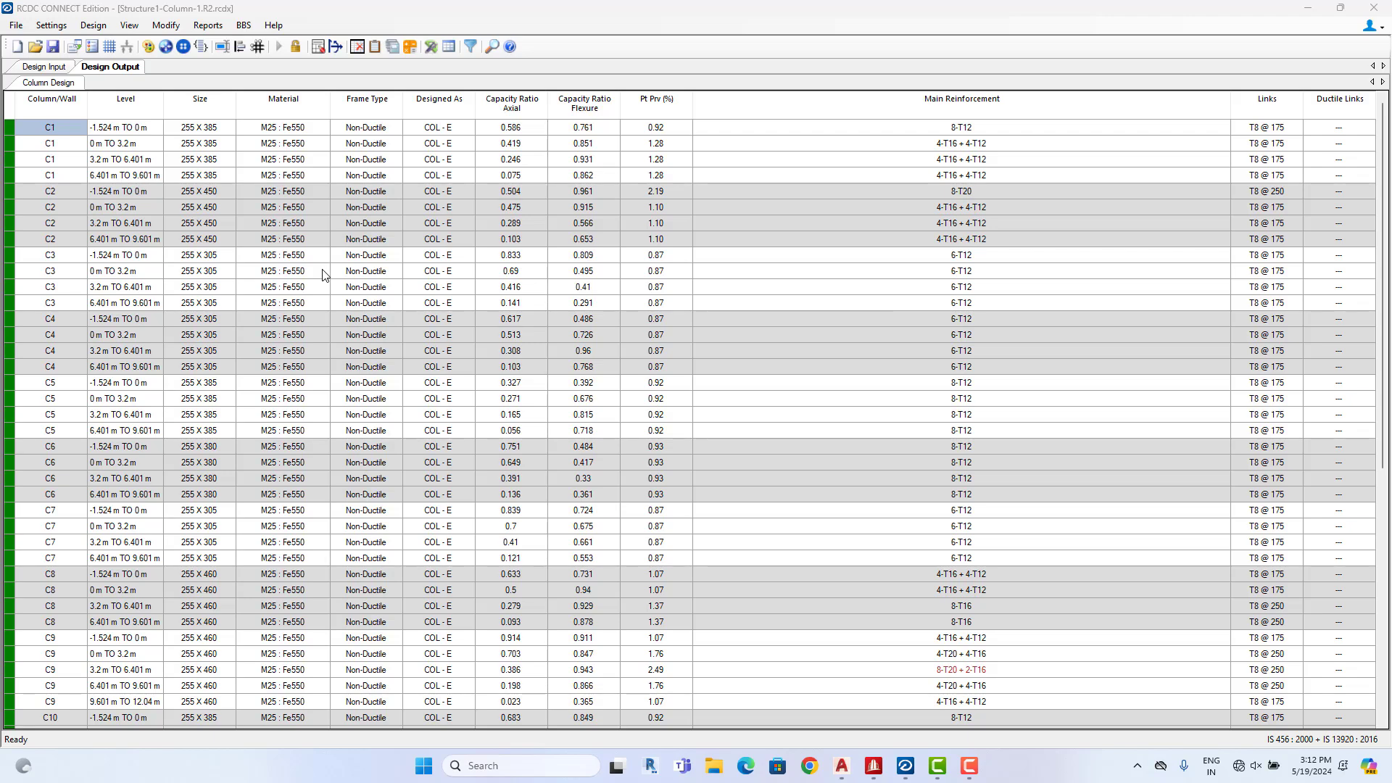
Review the column results of Structure1-Column-1.R2 and locate column C8 in the column layout
scroll(287, 232, down, 6)
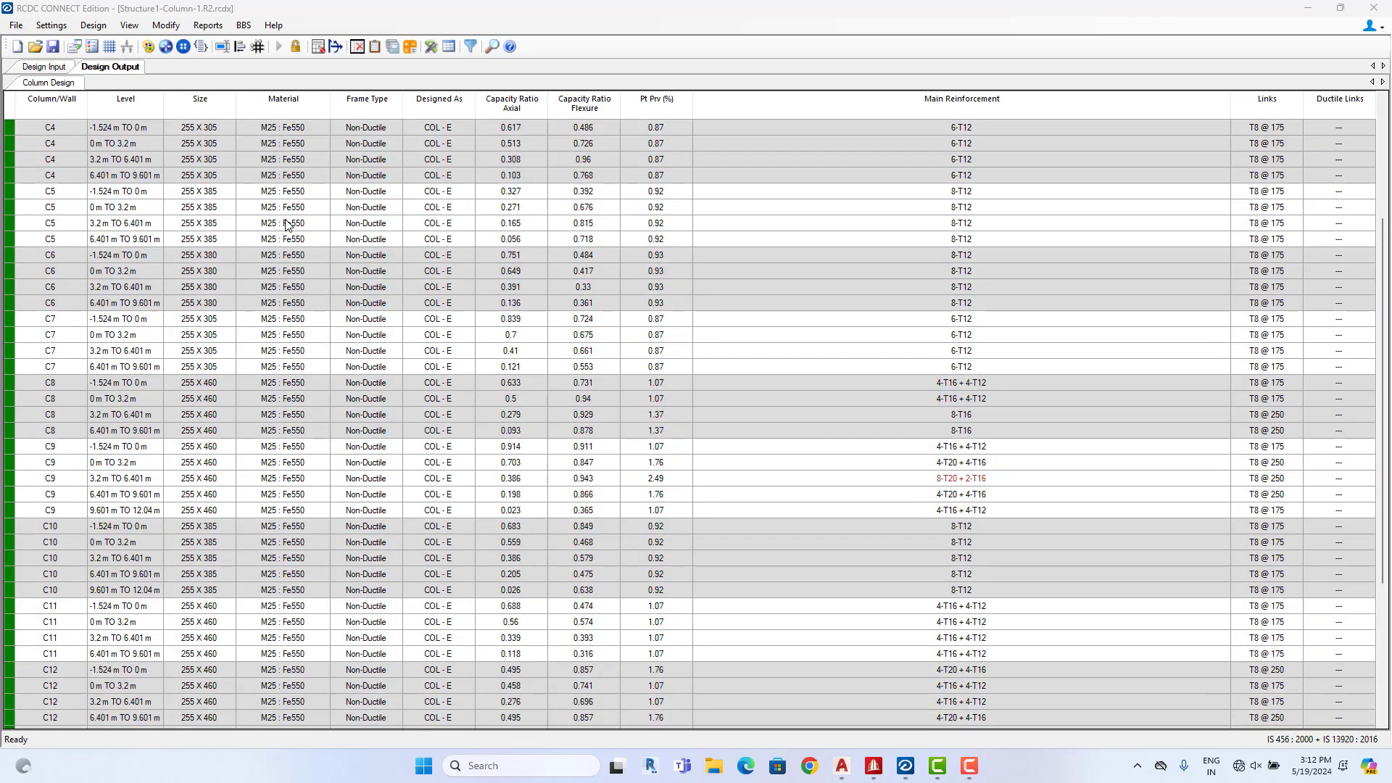
scroll(287, 232, up, 6)
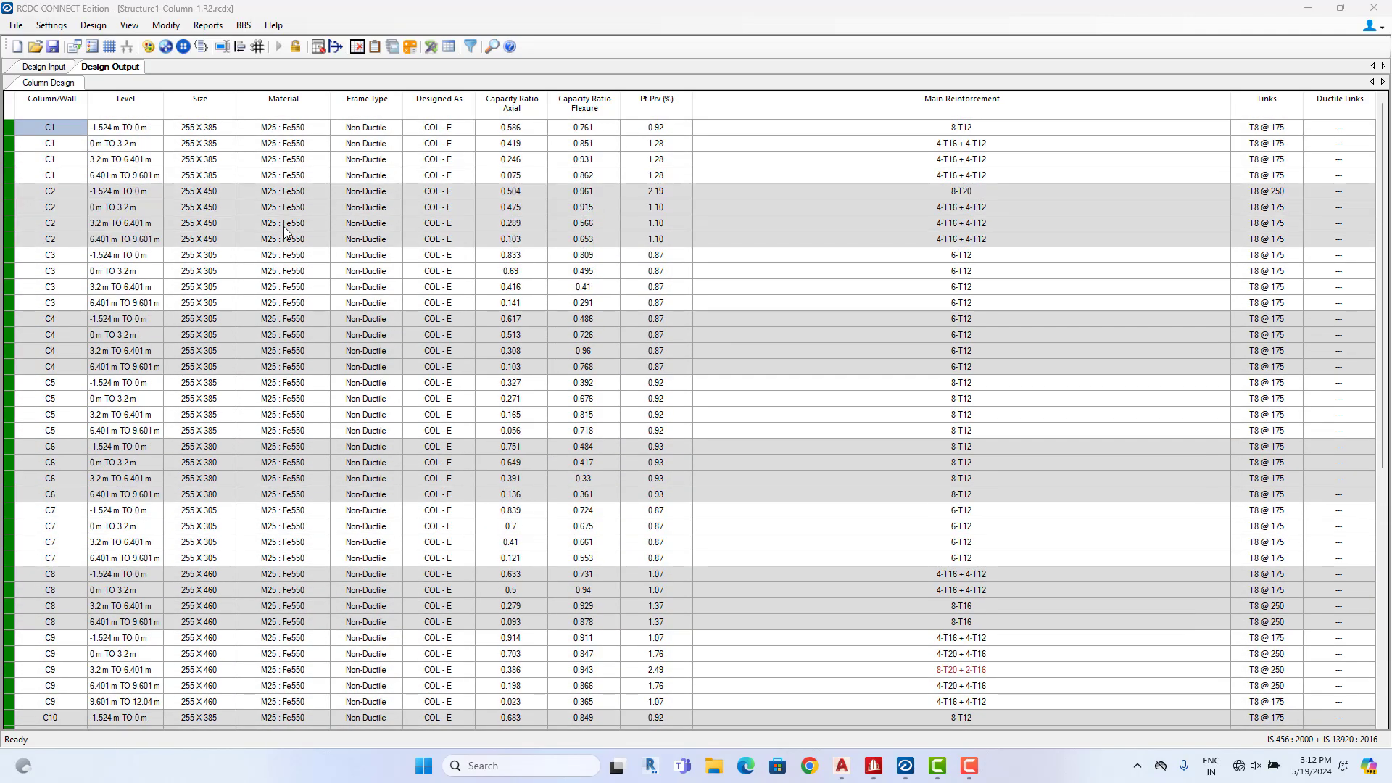
click(54, 69)
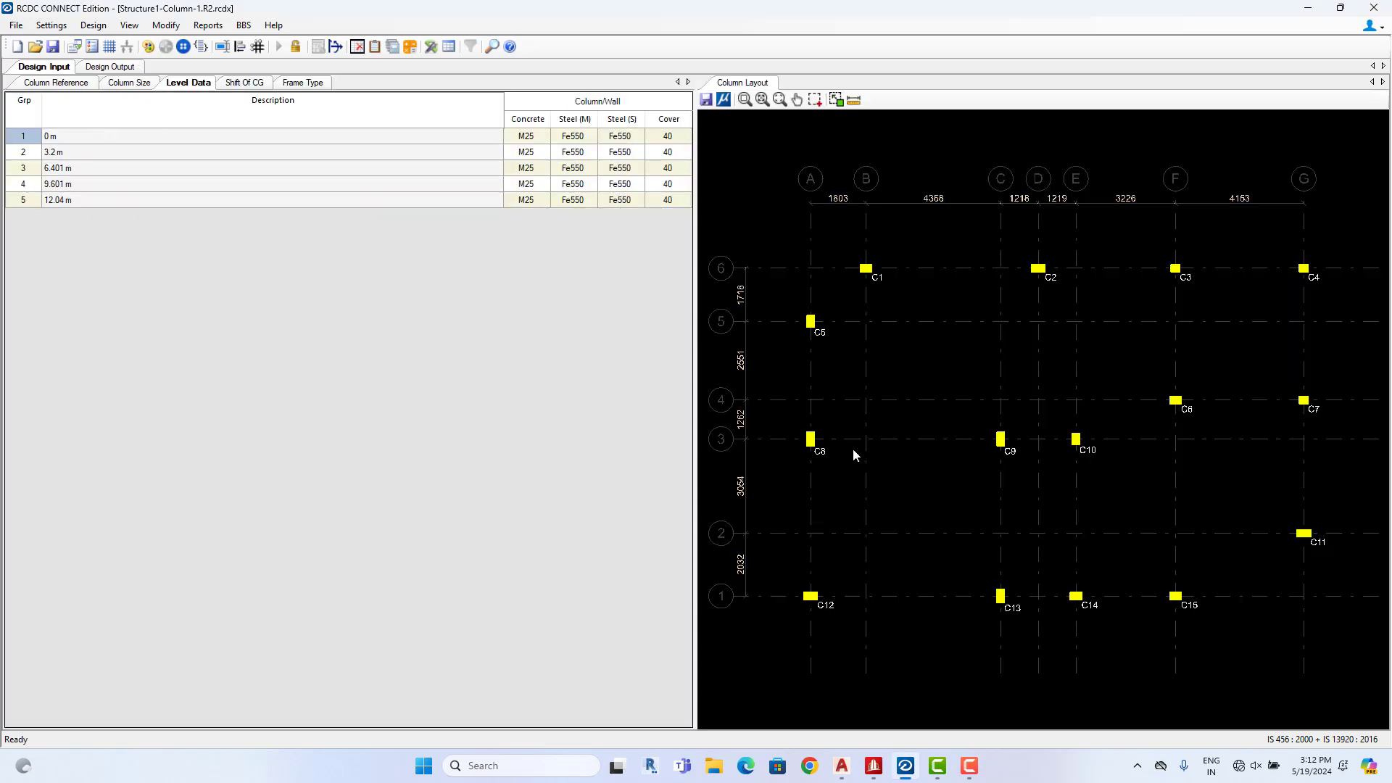
click(811, 441)
Switch to the project's floor plan drawing in AutoCAD and examine the column positions around the corner balcony and bedrooms
mouse_move(842, 766)
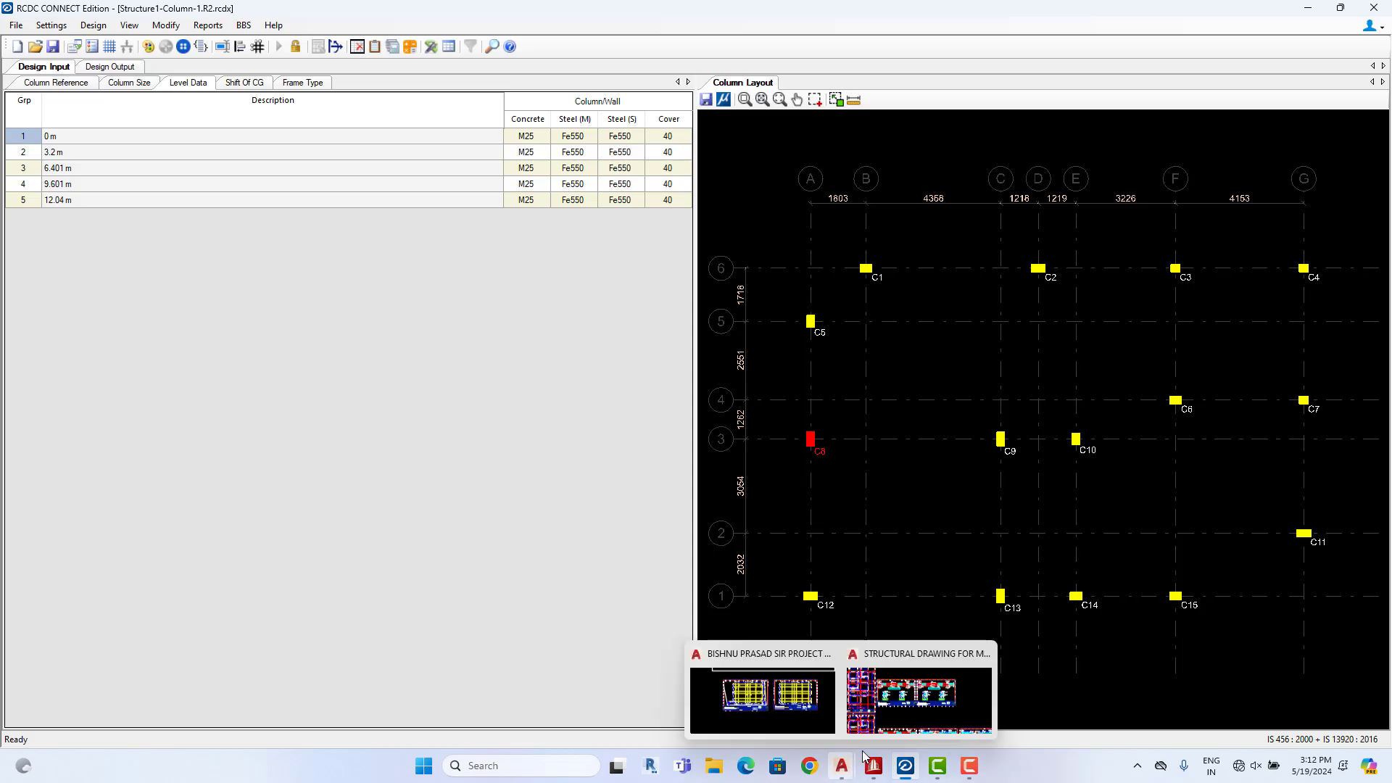
click(762, 704)
scroll(429, 283, down, 2)
scroll(441, 398, up, 6)
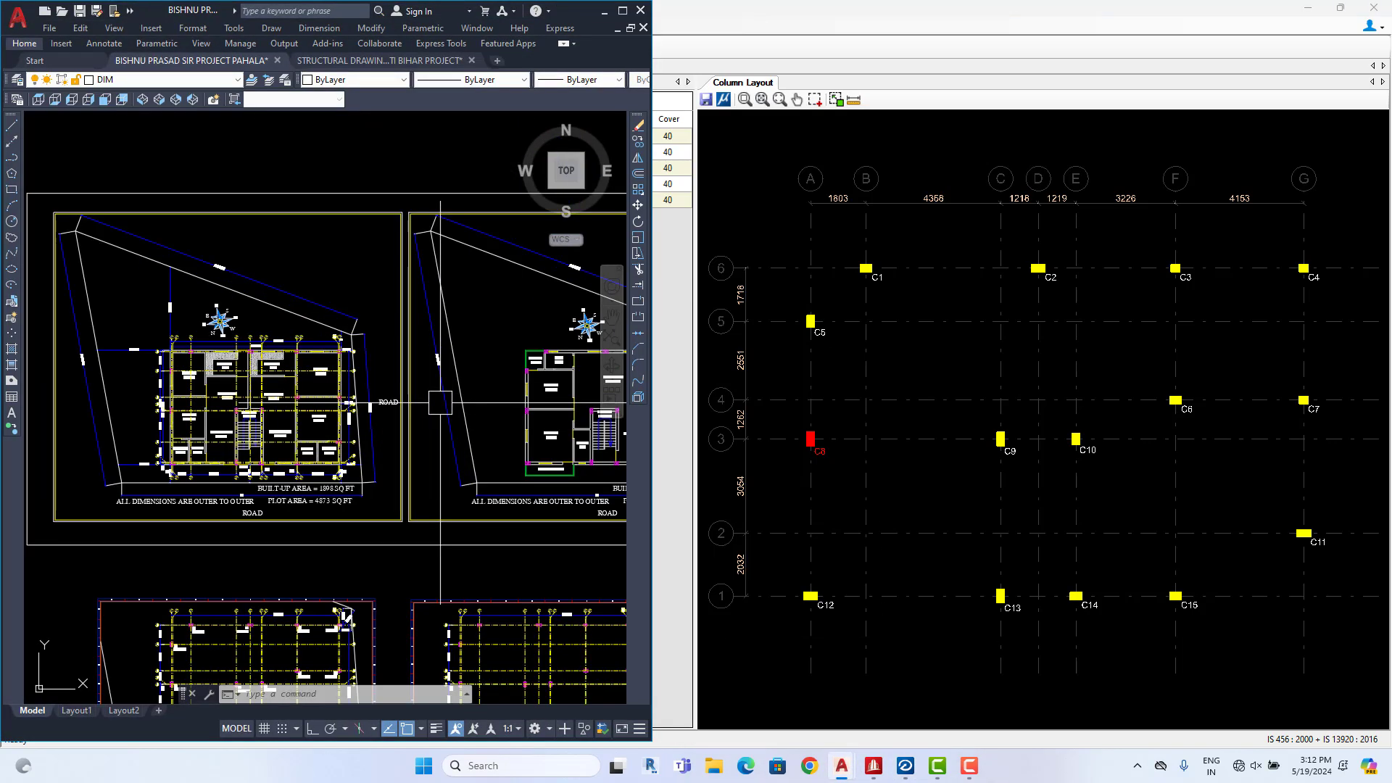
click(622, 11)
middle_drag(1363, 397, 244, 399)
scroll(579, 376, up, 2)
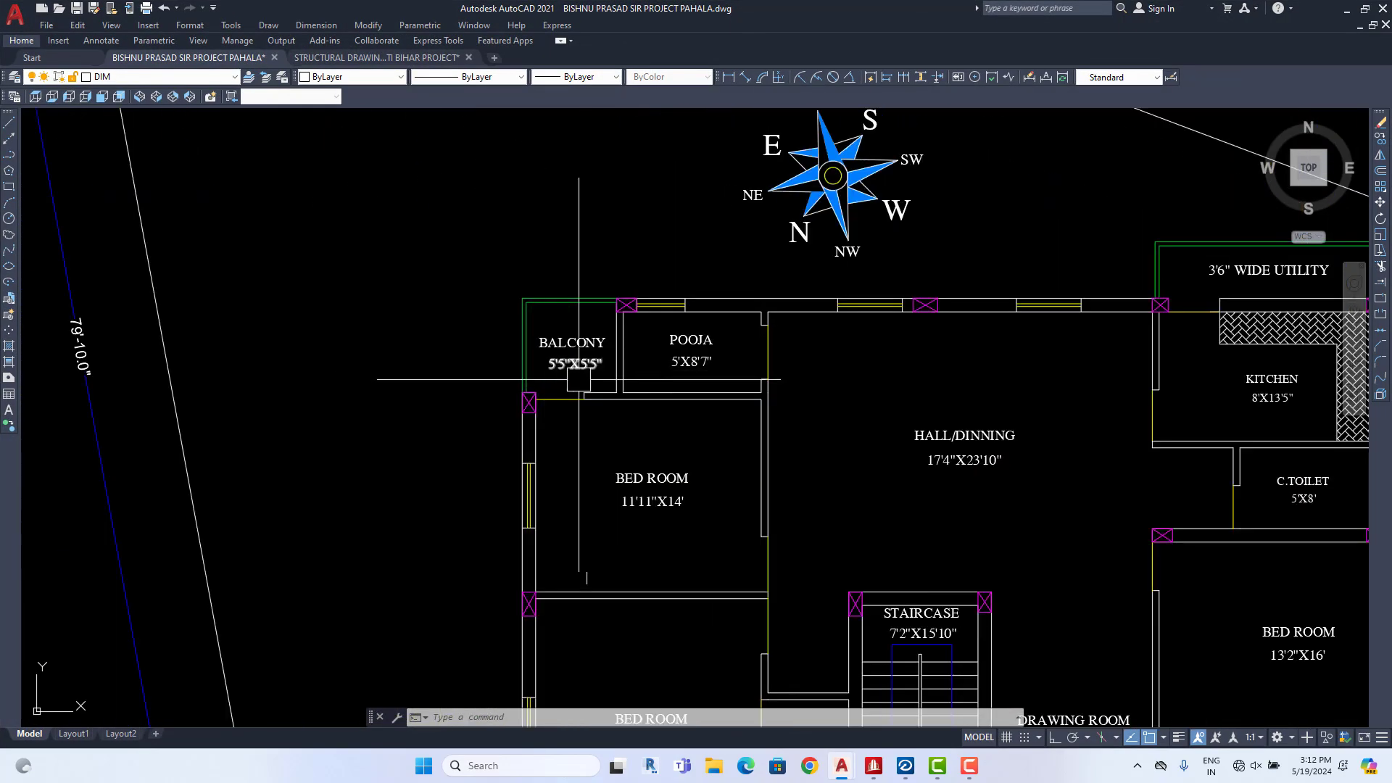
middle_drag(580, 377, 463, 263)
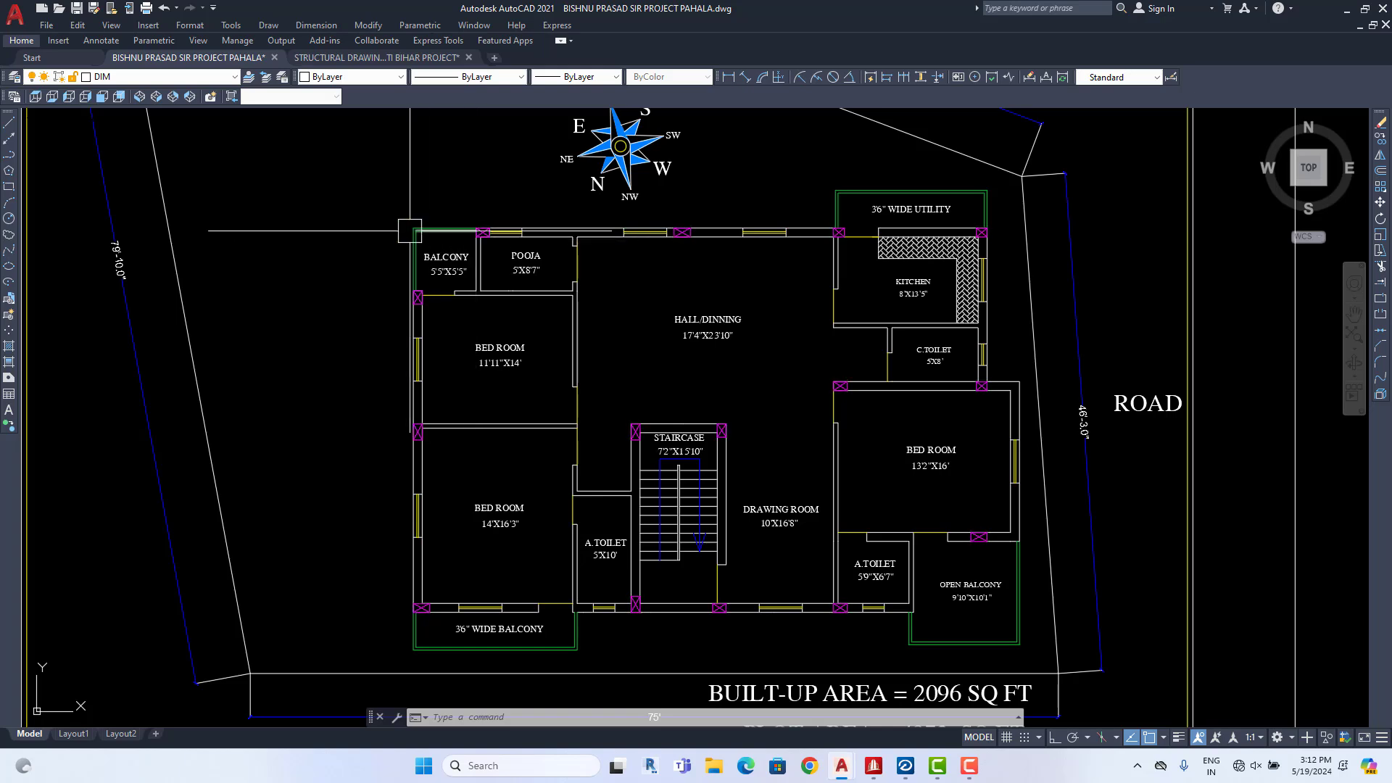
scroll(453, 275, up, 2)
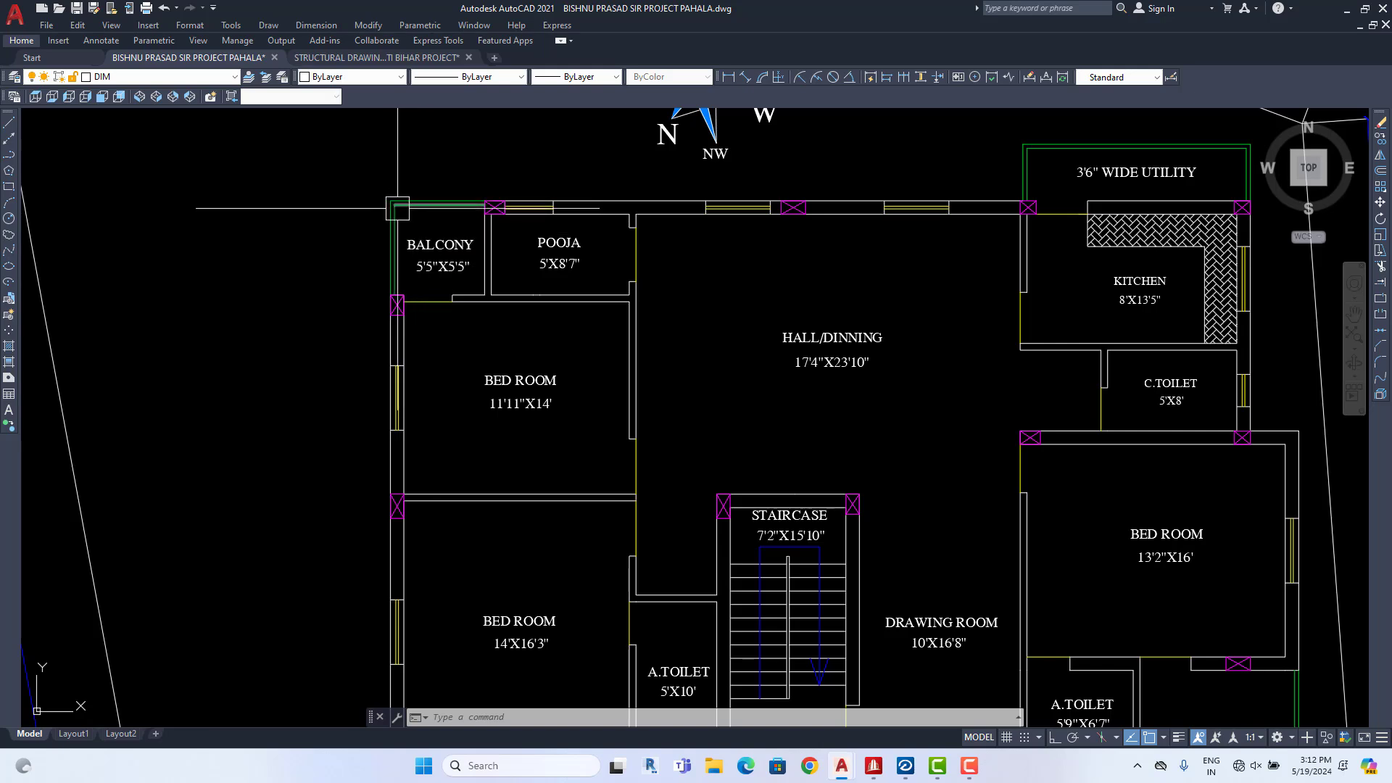
Measure the diagonal distance between the two columns beside the corner balcony with an aligned dimension, without placing it
click(746, 77)
scroll(362, 307, up, 5)
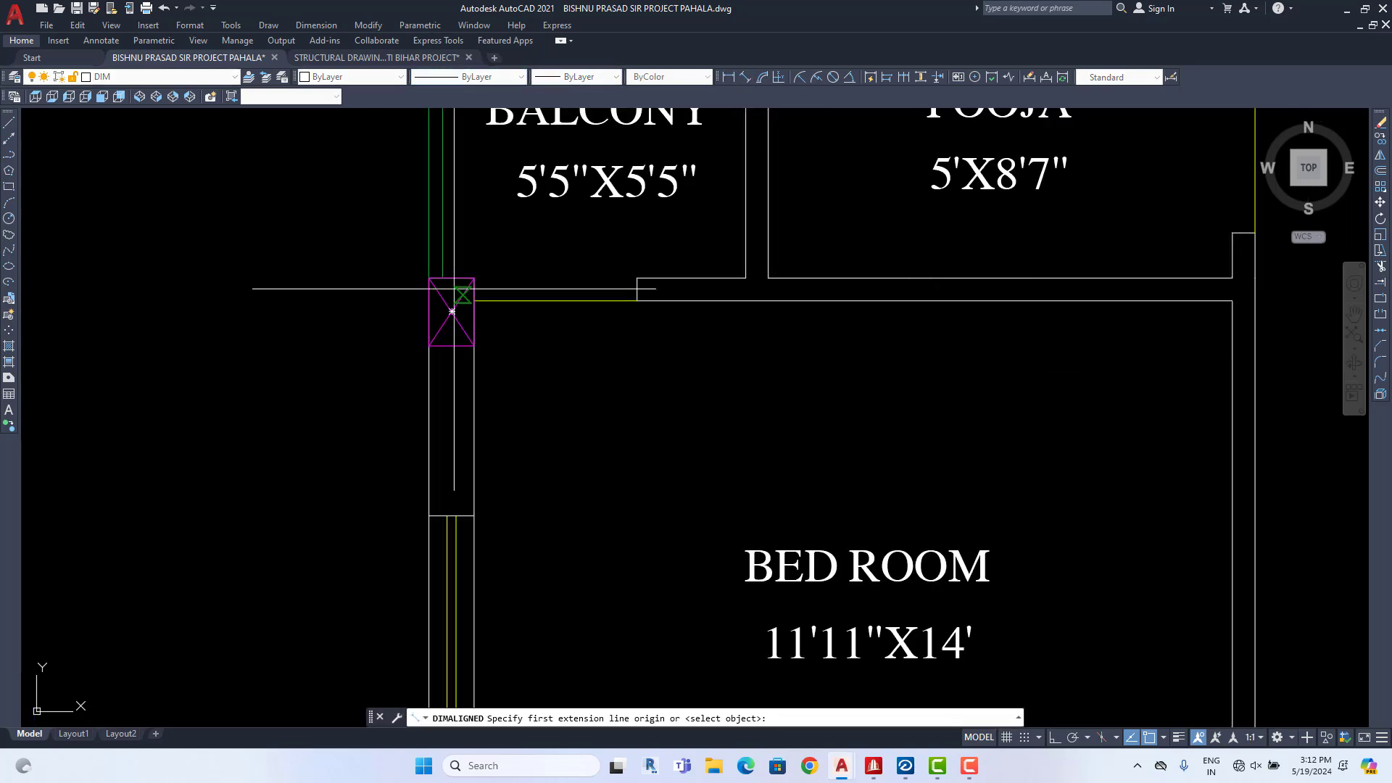
click(450, 310)
scroll(242, 652, down, 2)
click(599, 207)
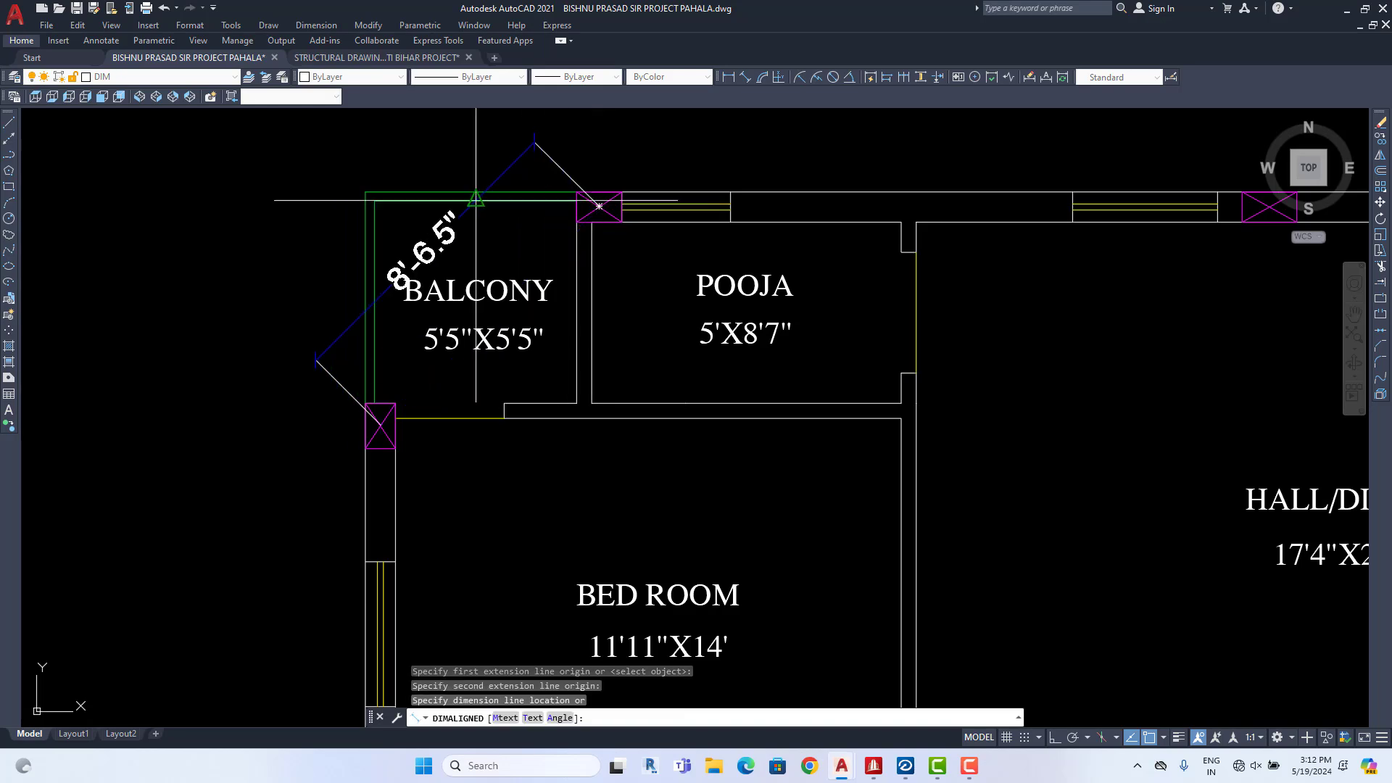
key(Escape)
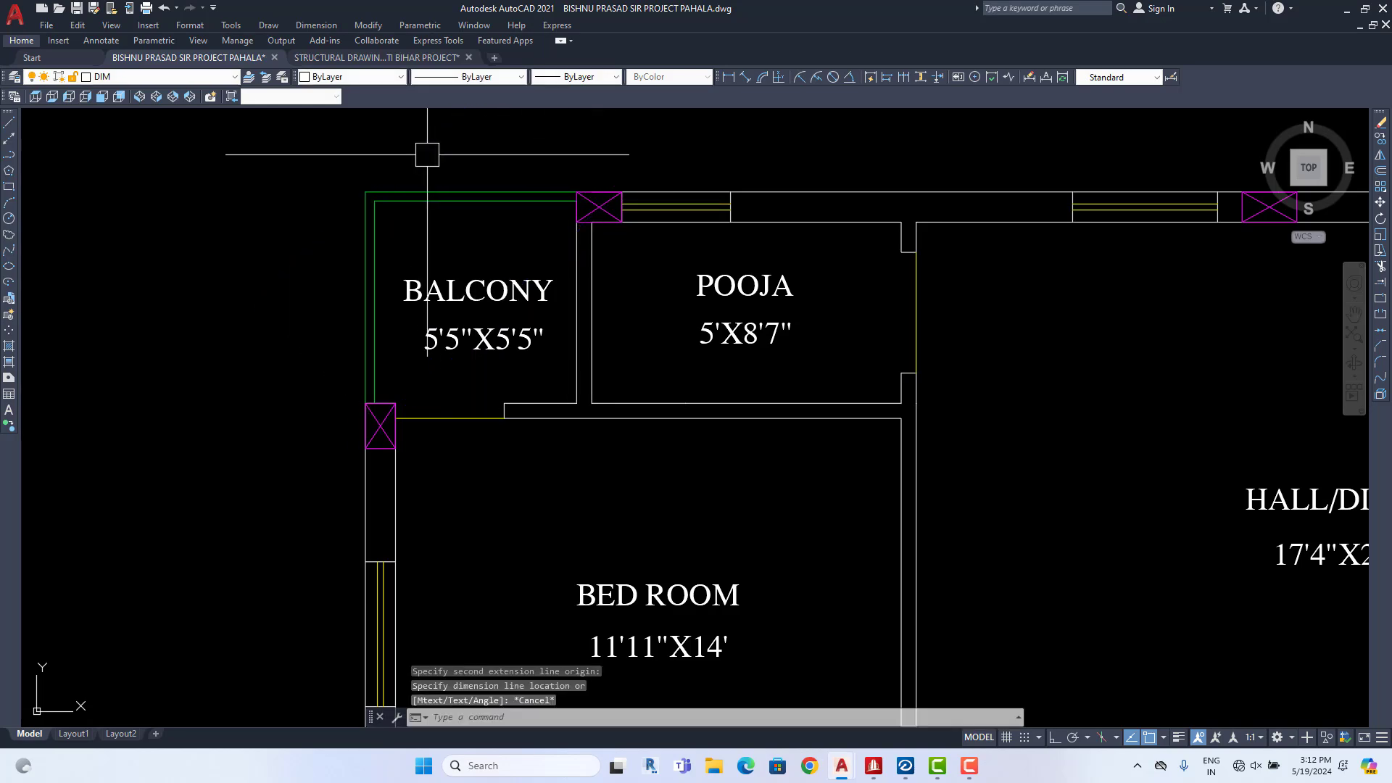
scroll(566, 119, down, 5)
scroll(476, 273, up, 2)
scroll(481, 322, down, 1)
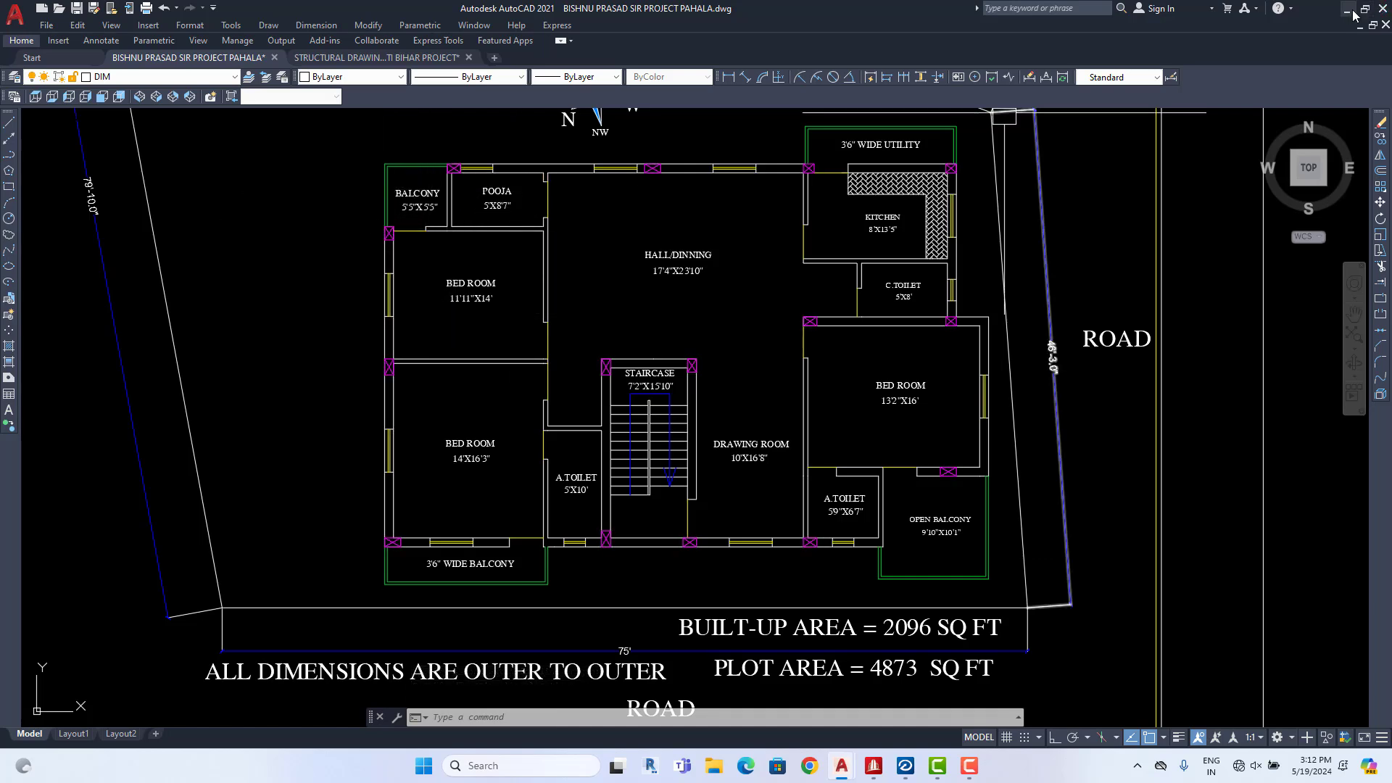
Switch back to RCDC and review the column sizes in the design results from C1 to C15
key(alt+Tab)
click(131, 67)
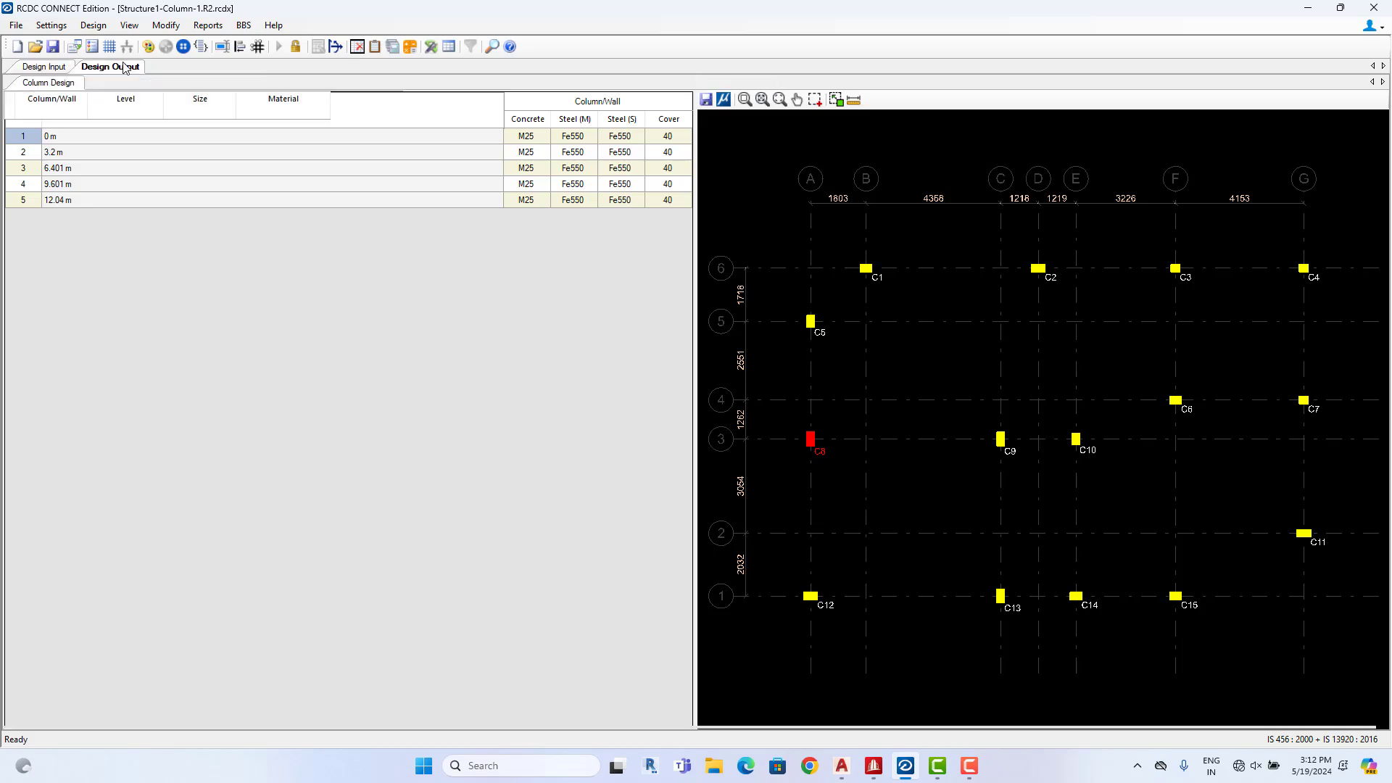
scroll(345, 285, up, 6)
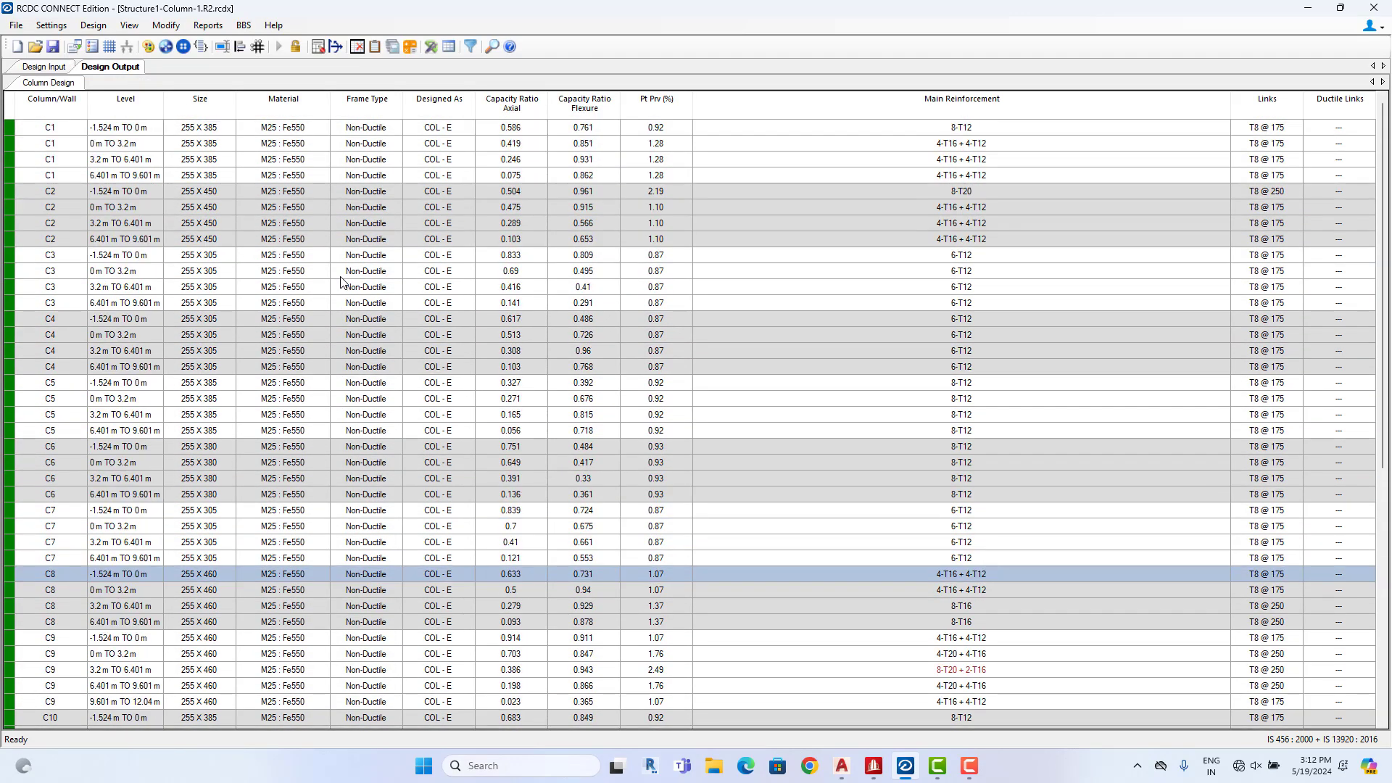
drag(224, 129, 220, 237)
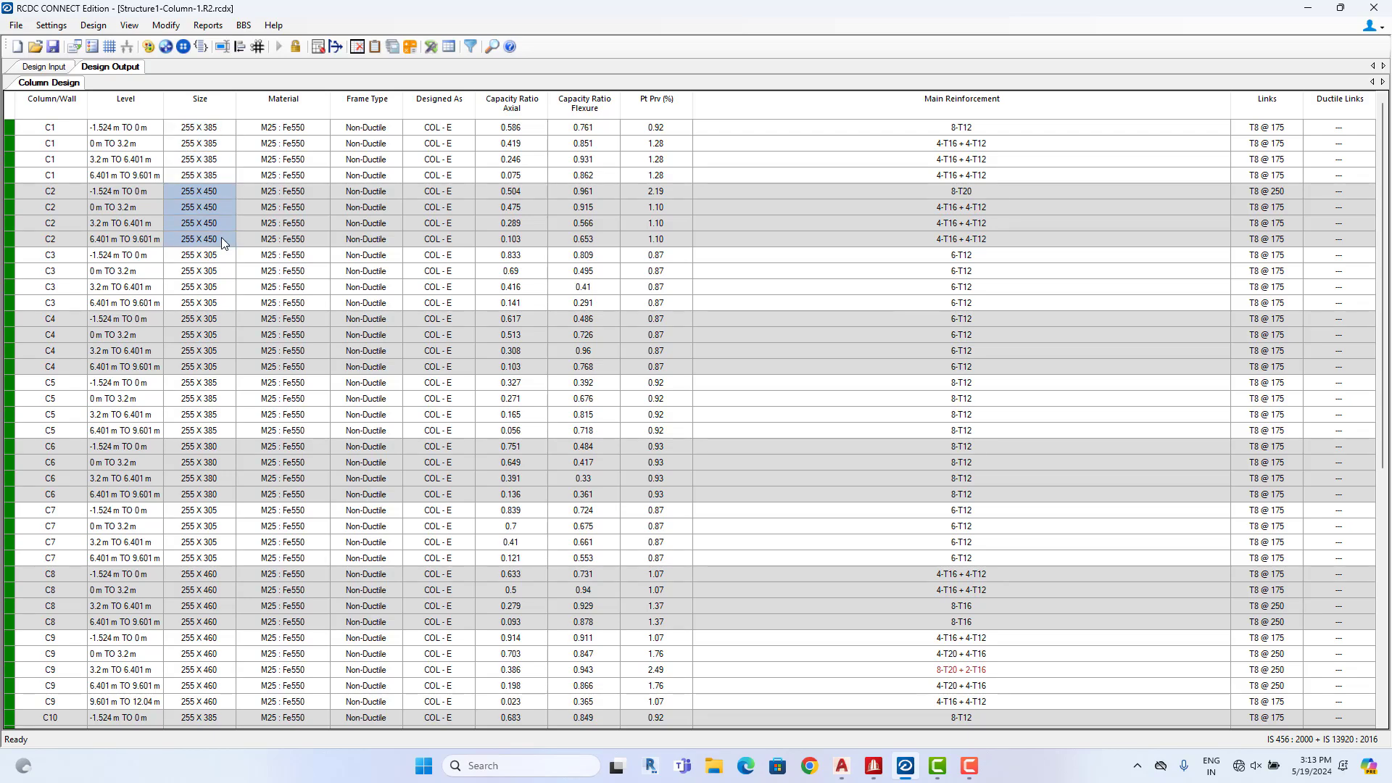
scroll(216, 298, down, 7)
scroll(216, 301, down, 2)
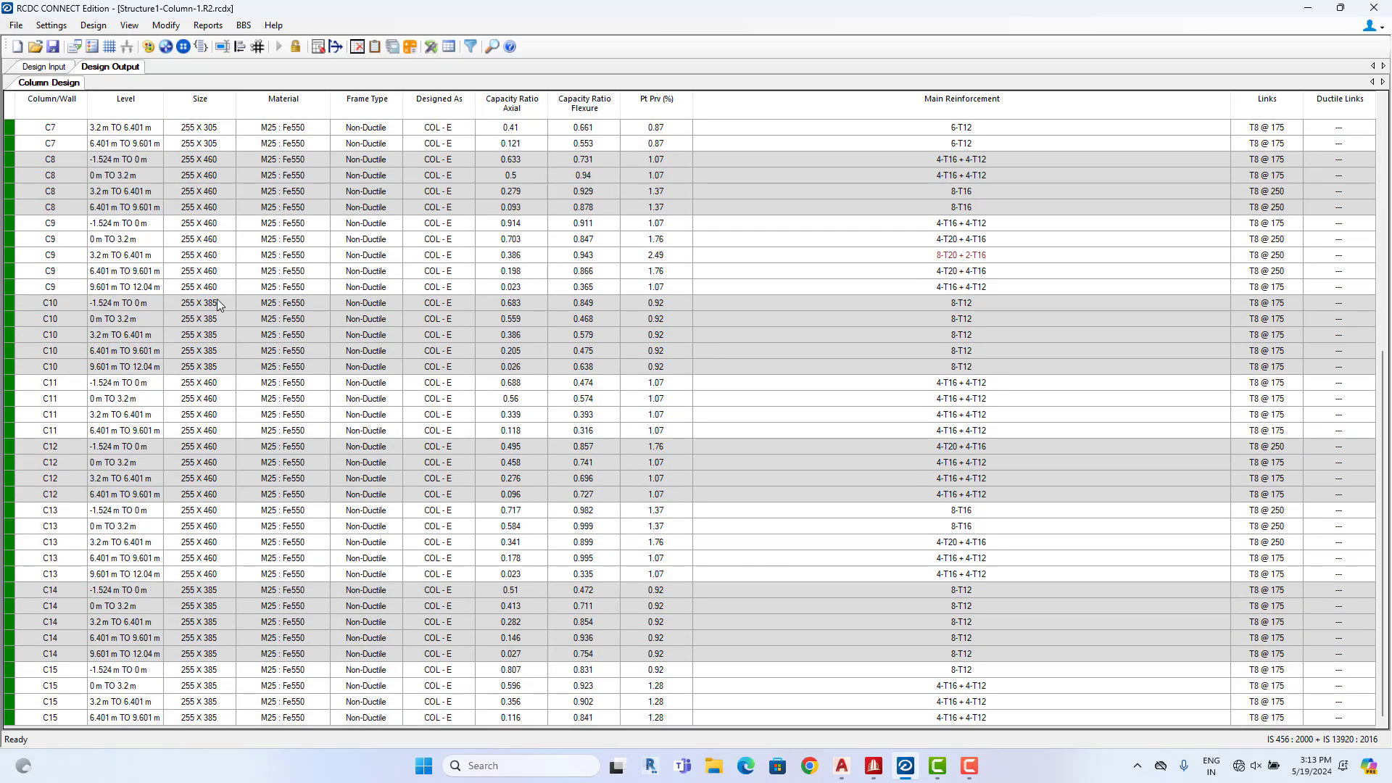
scroll(216, 347, up, 9)
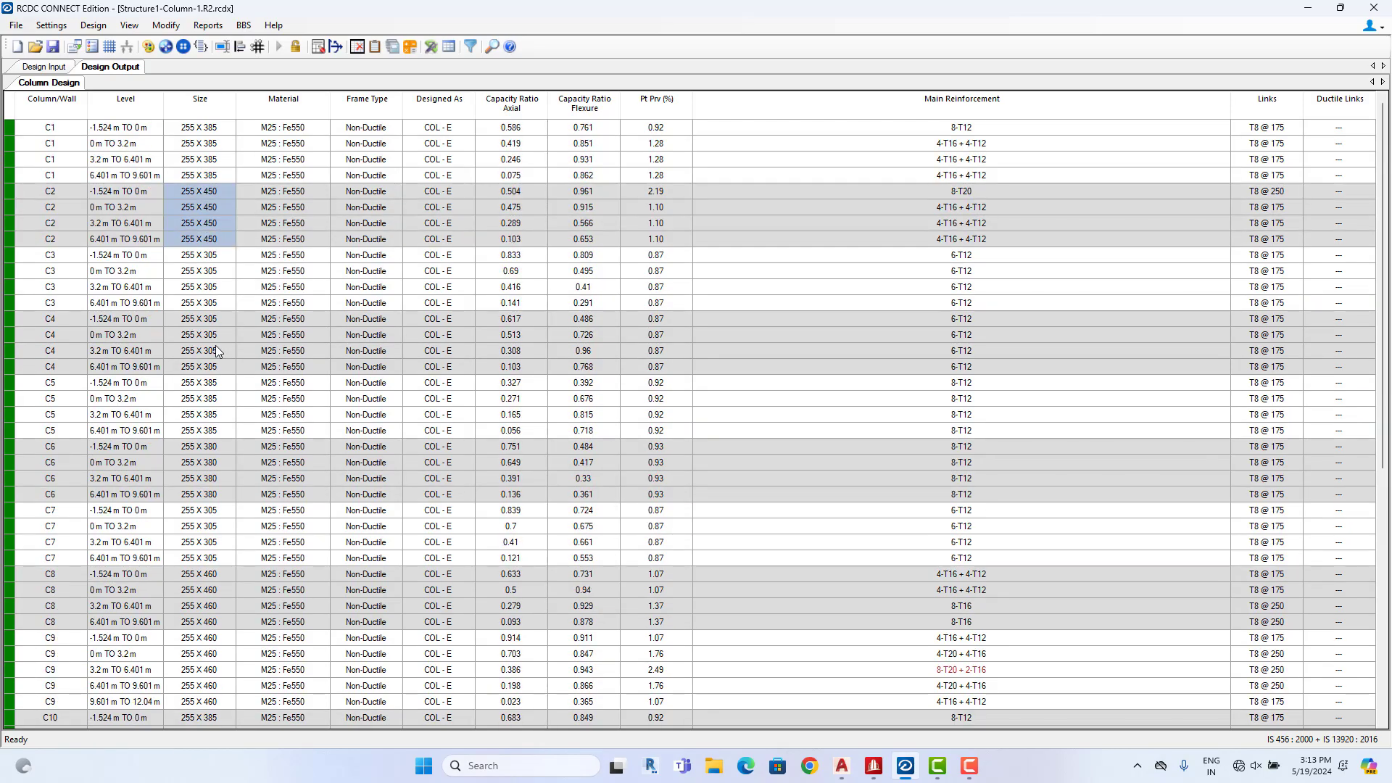
Close the column design project, switch to STAAD.Pro and launch Advanced Concrete Design from the Structure1 model
scroll(226, 297, down, 9)
scroll(226, 298, up, 9)
click(1373, 8)
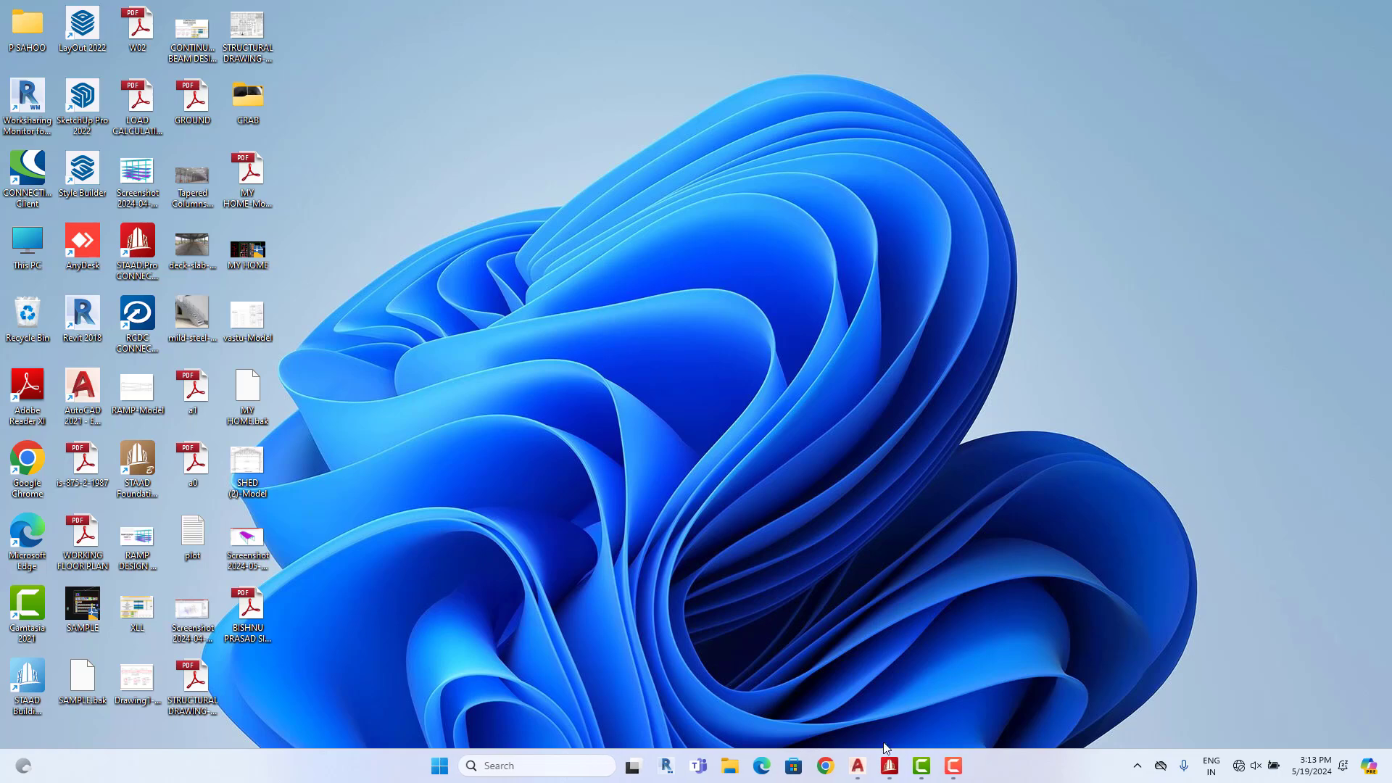
click(886, 764)
scroll(932, 342, up, 3)
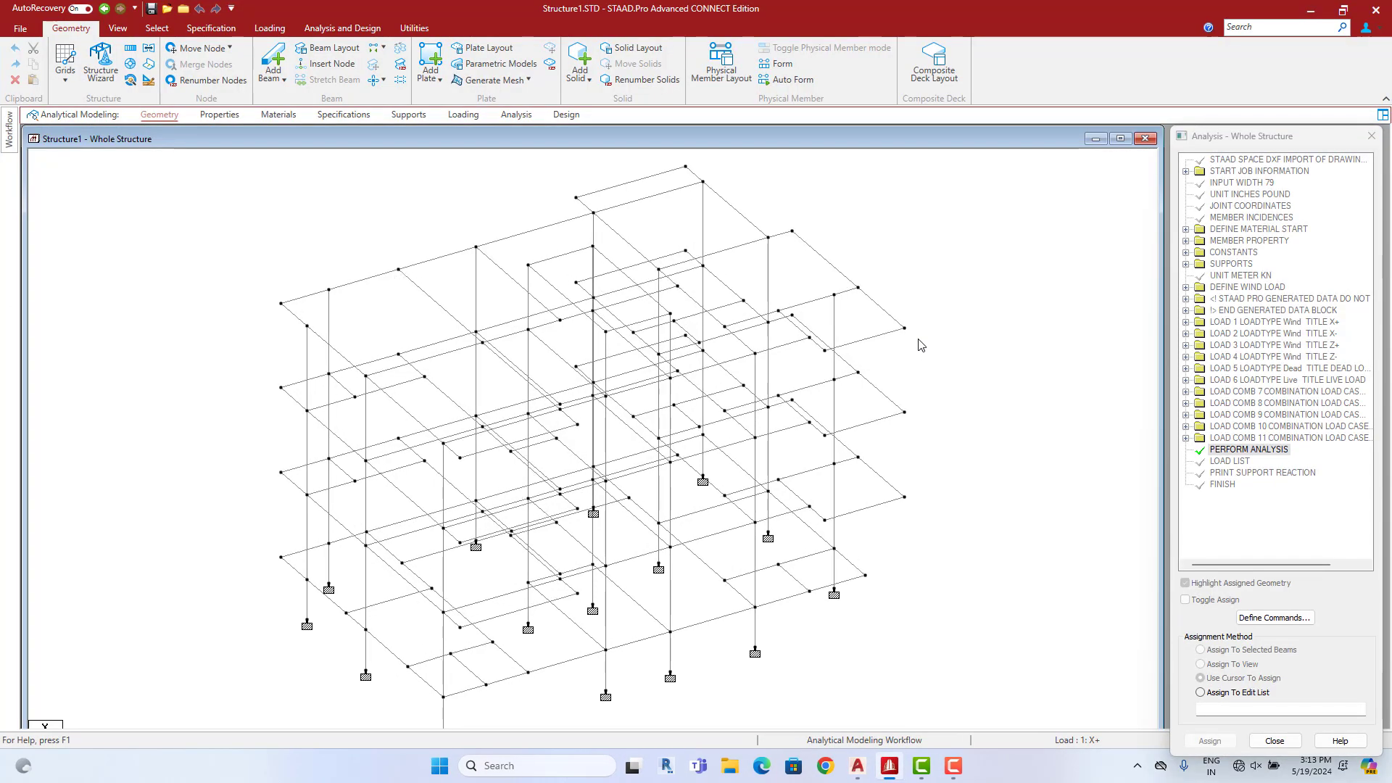
mouse_move(4, 133)
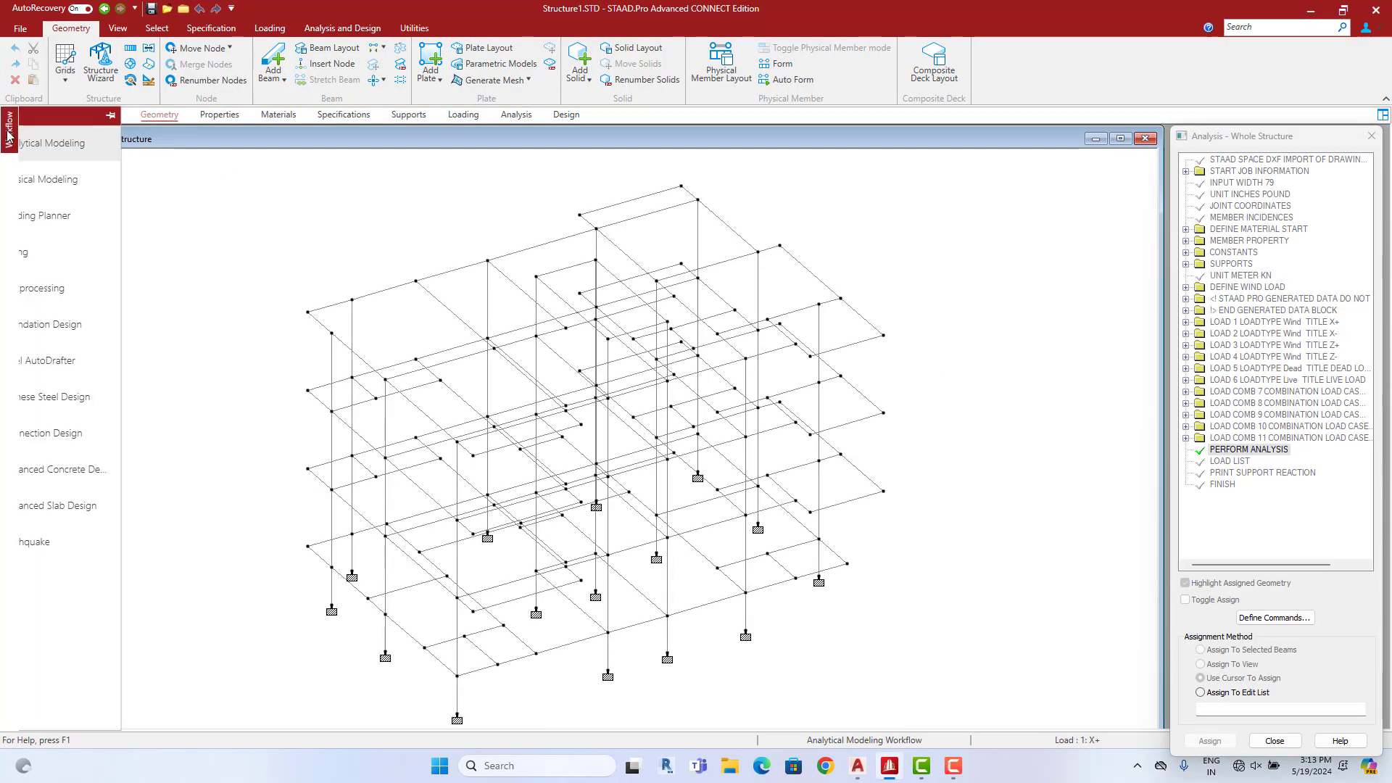
click(99, 472)
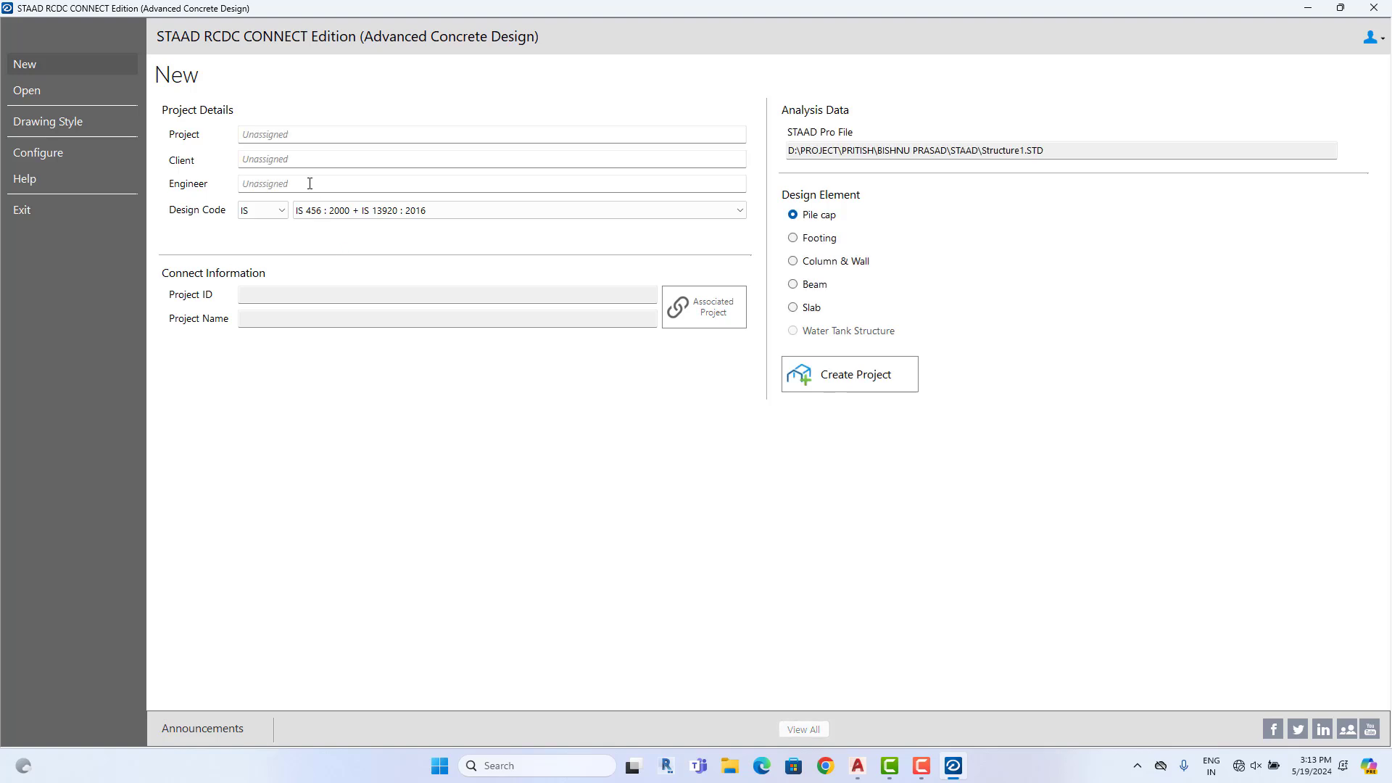
Create a footing design project named FOUNDATION from the Structure1 analysis file
click(289, 134)
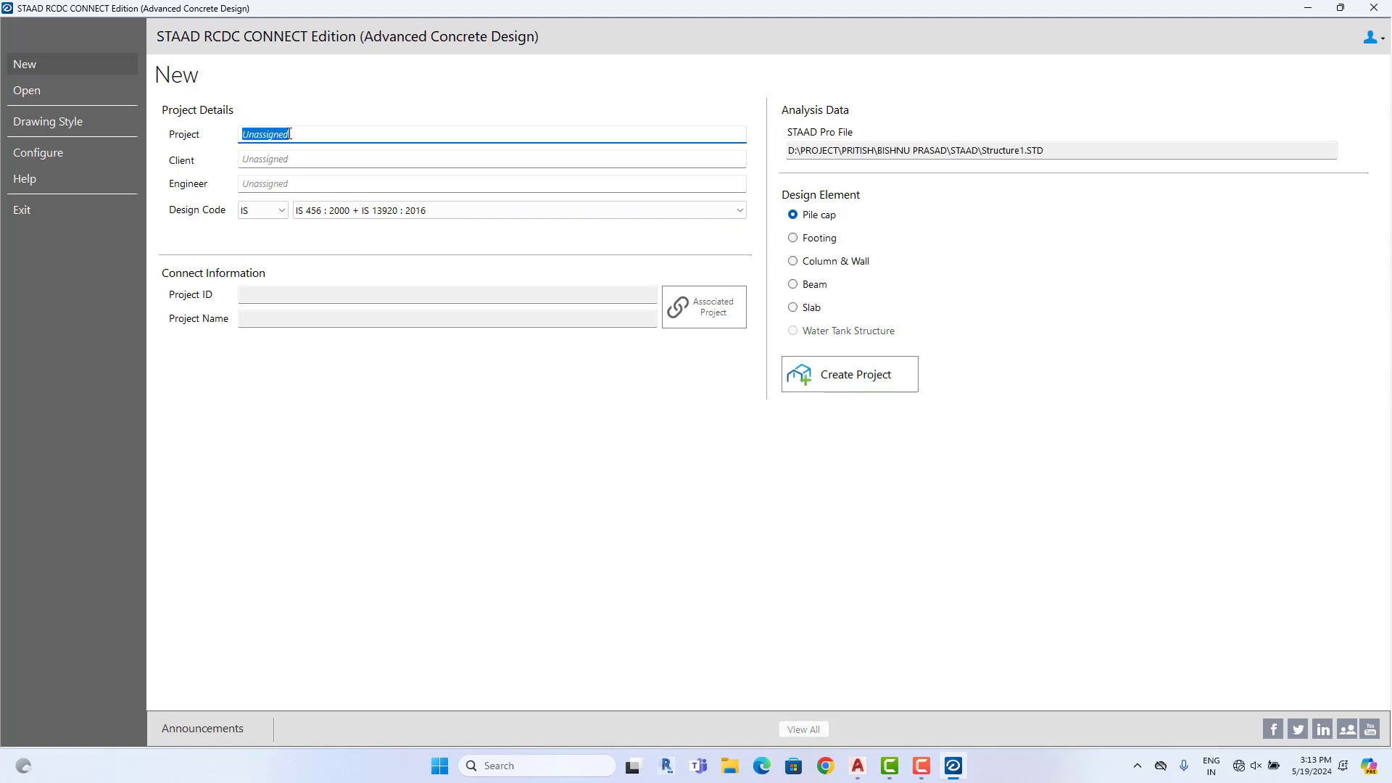
text(FOUNDATION)
click(815, 241)
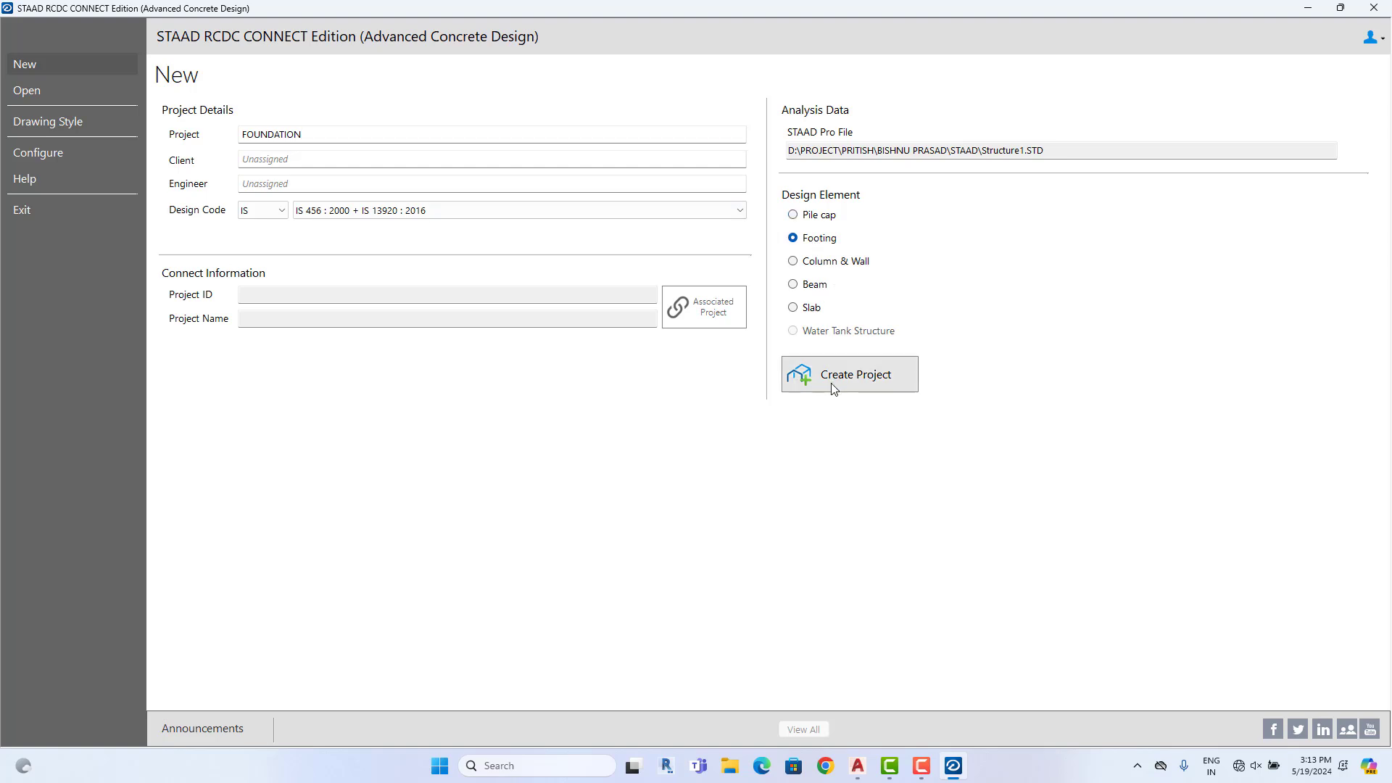
click(832, 385)
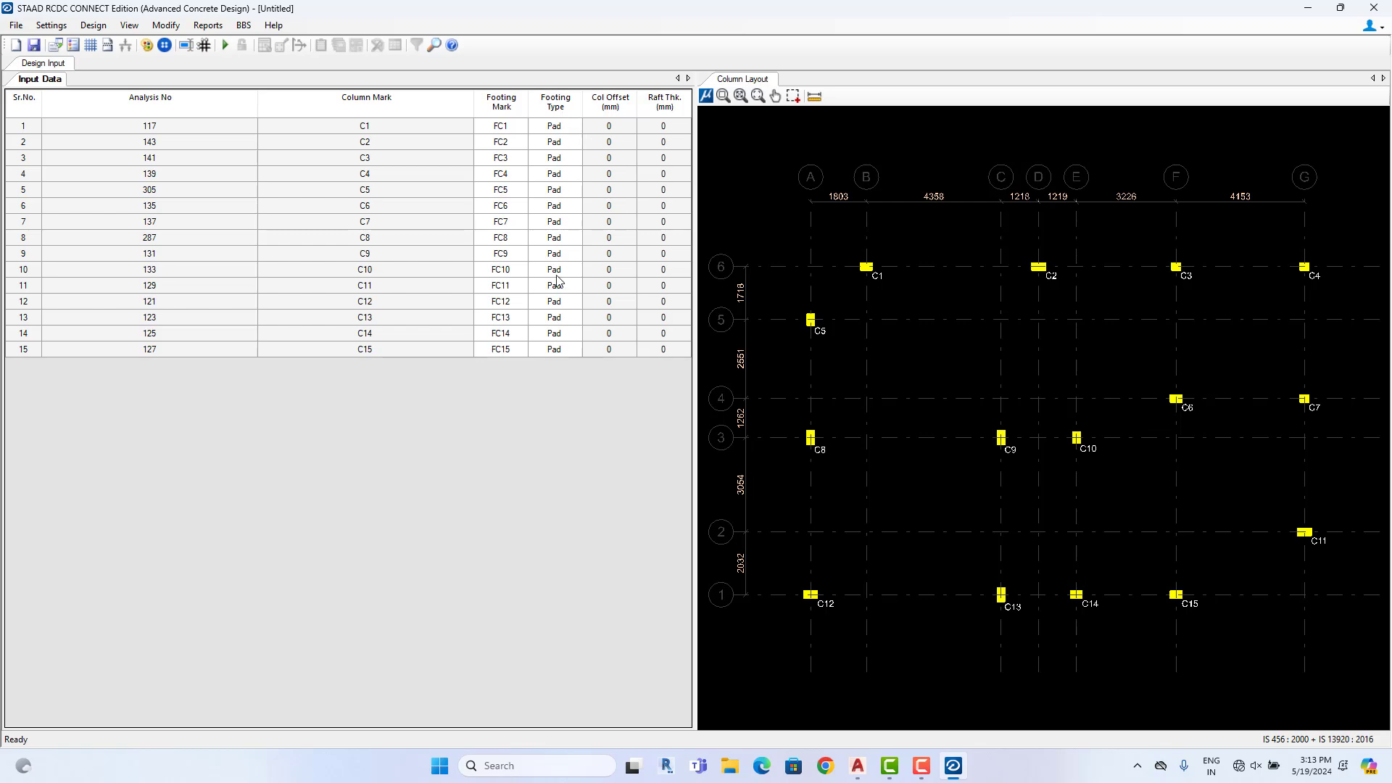
Check the footing type options for column C1 and keep Pad
click(564, 129)
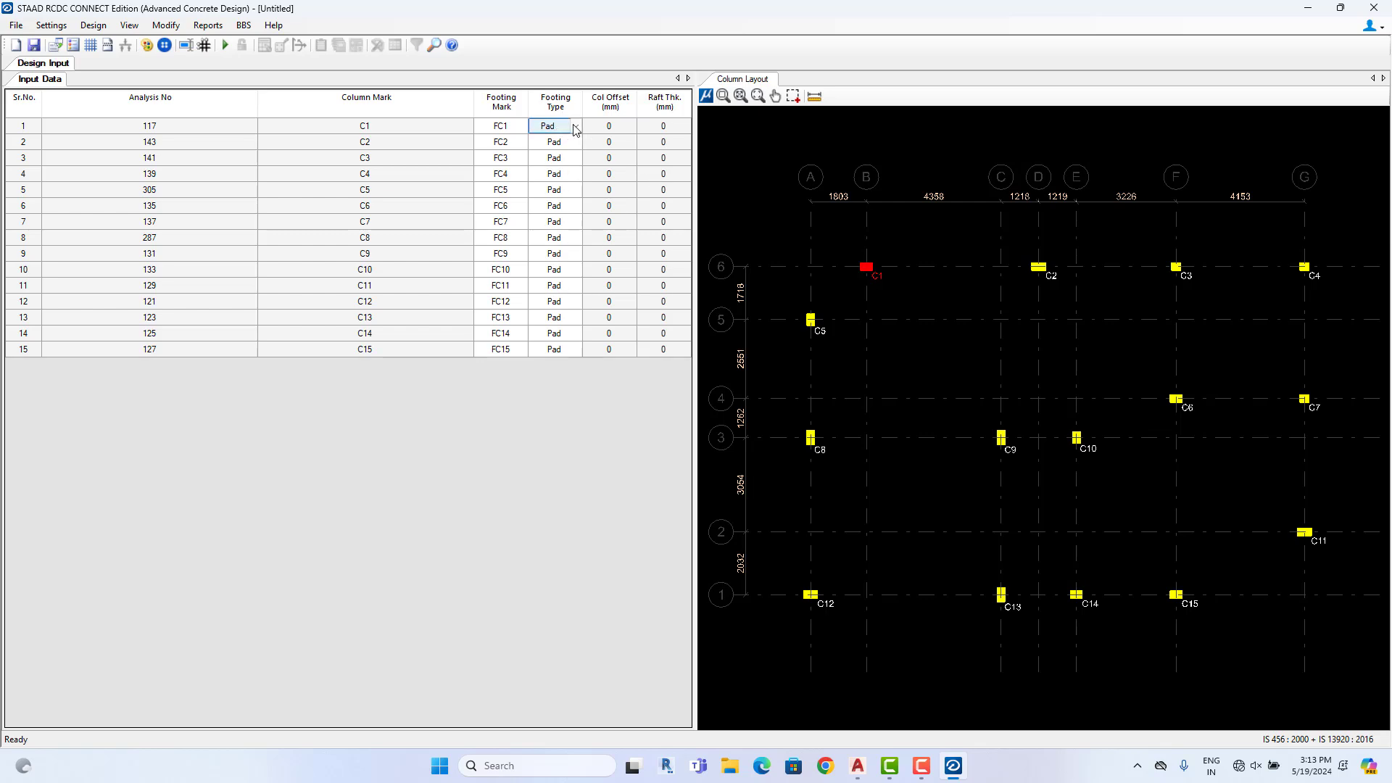
click(576, 126)
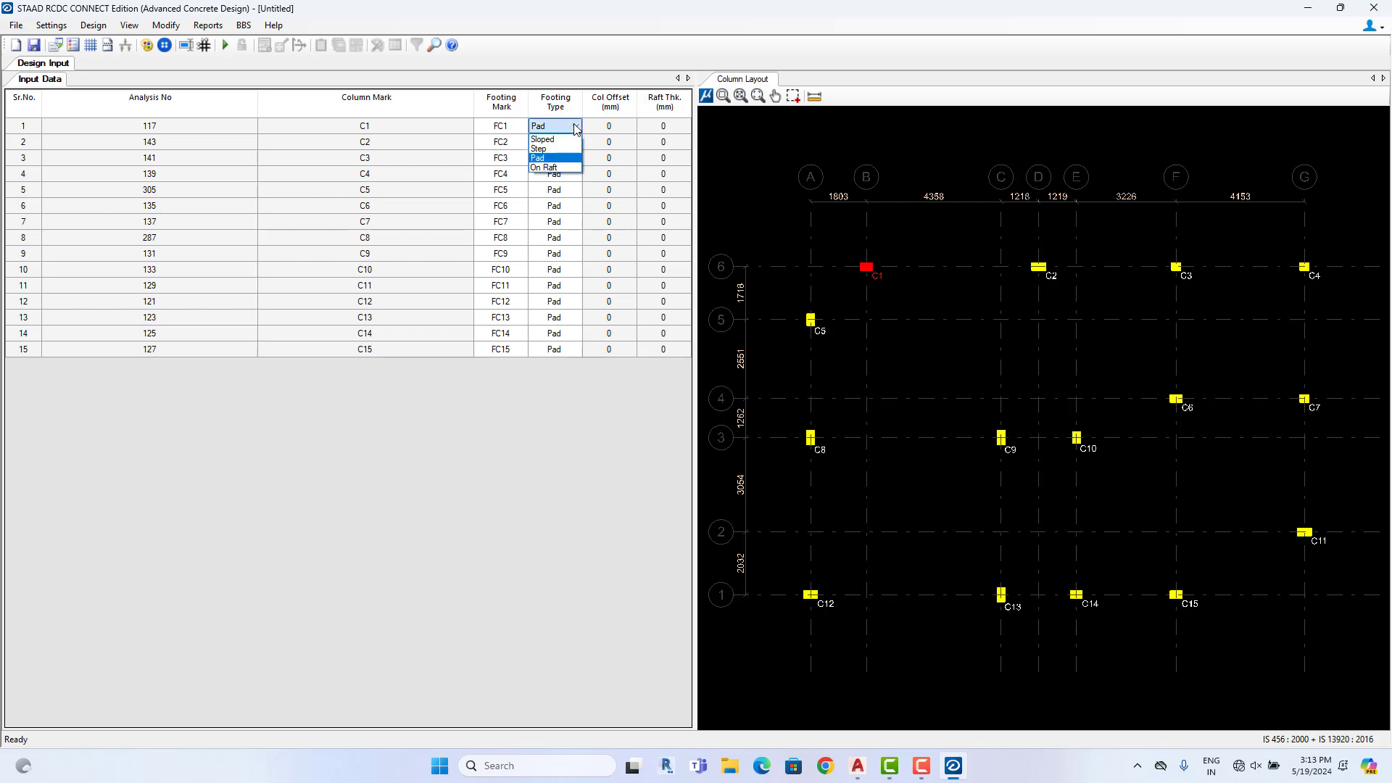
click(557, 158)
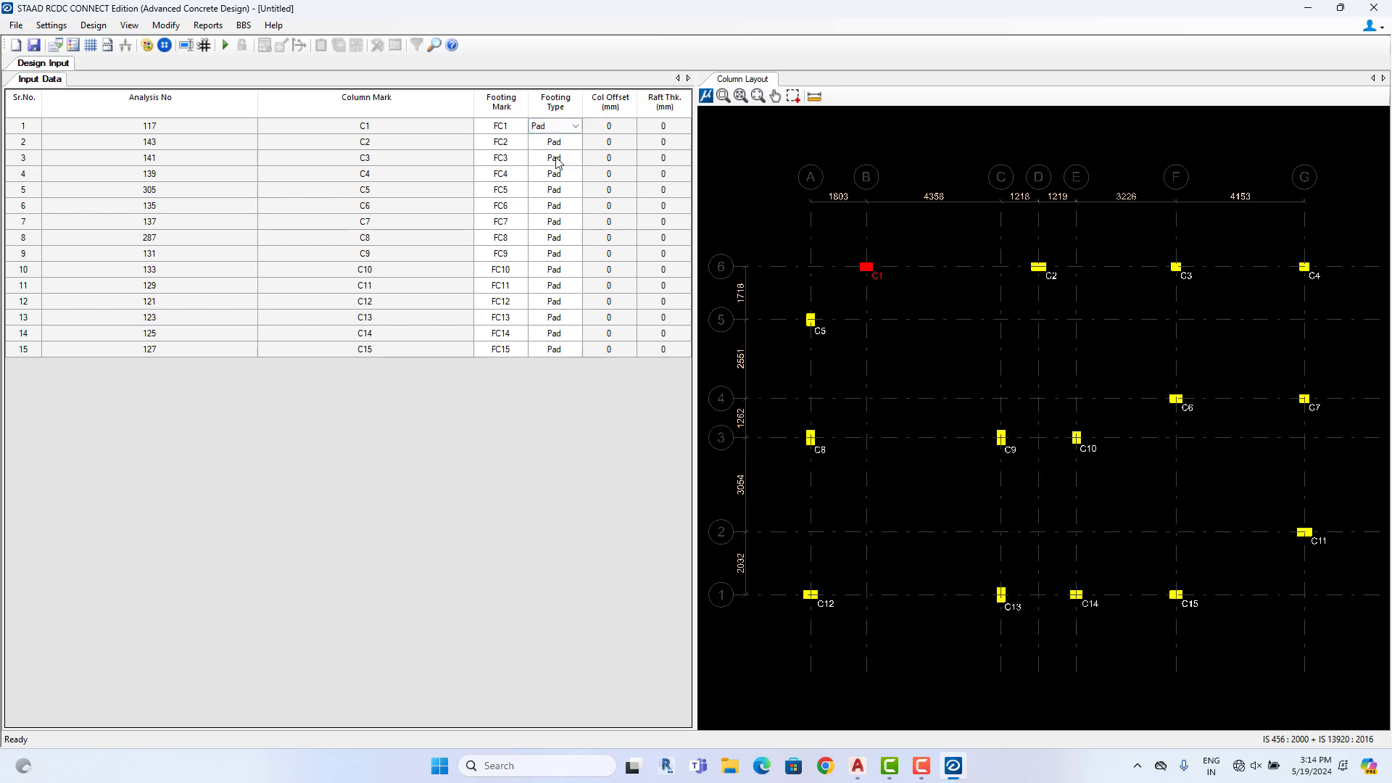
Set the footing design's general parameters to concrete grade M25 and steel grade Fe550
click(51, 25)
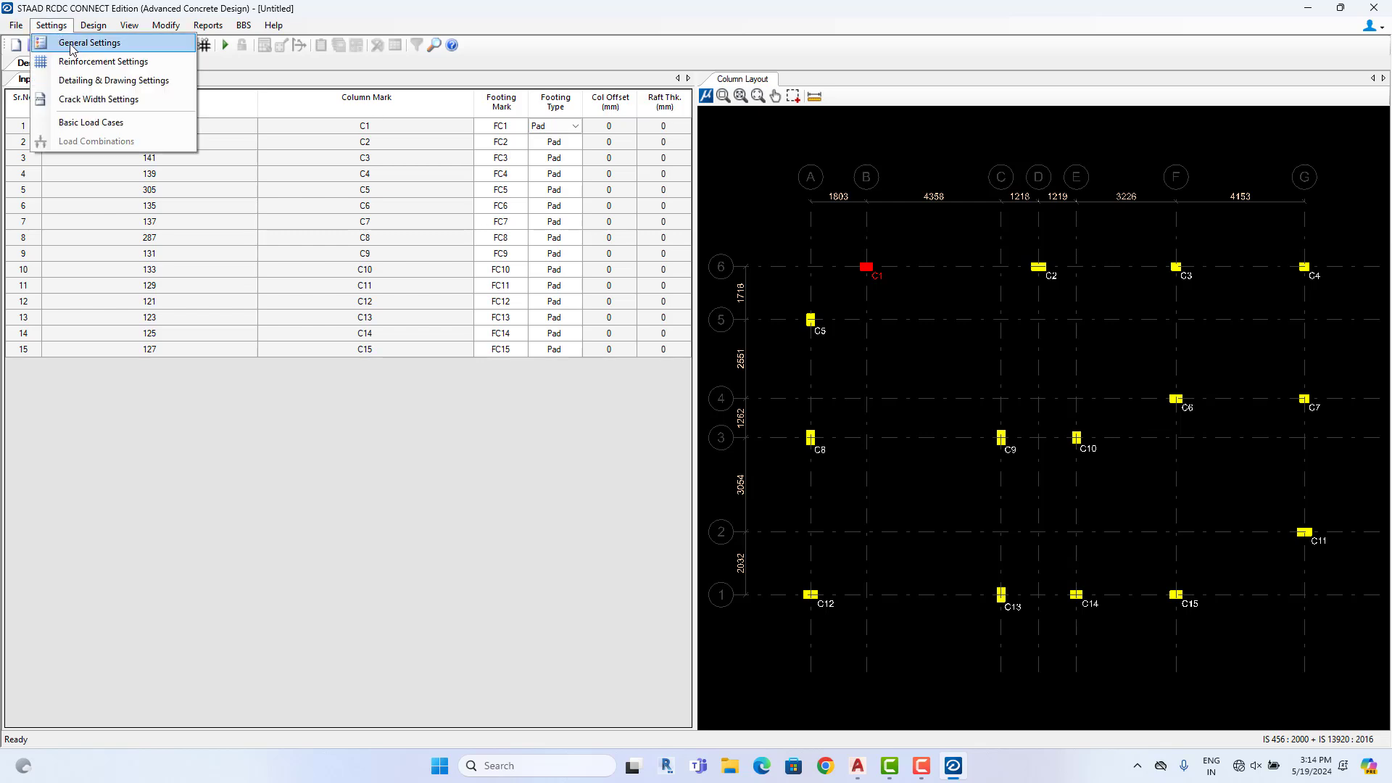
click(70, 45)
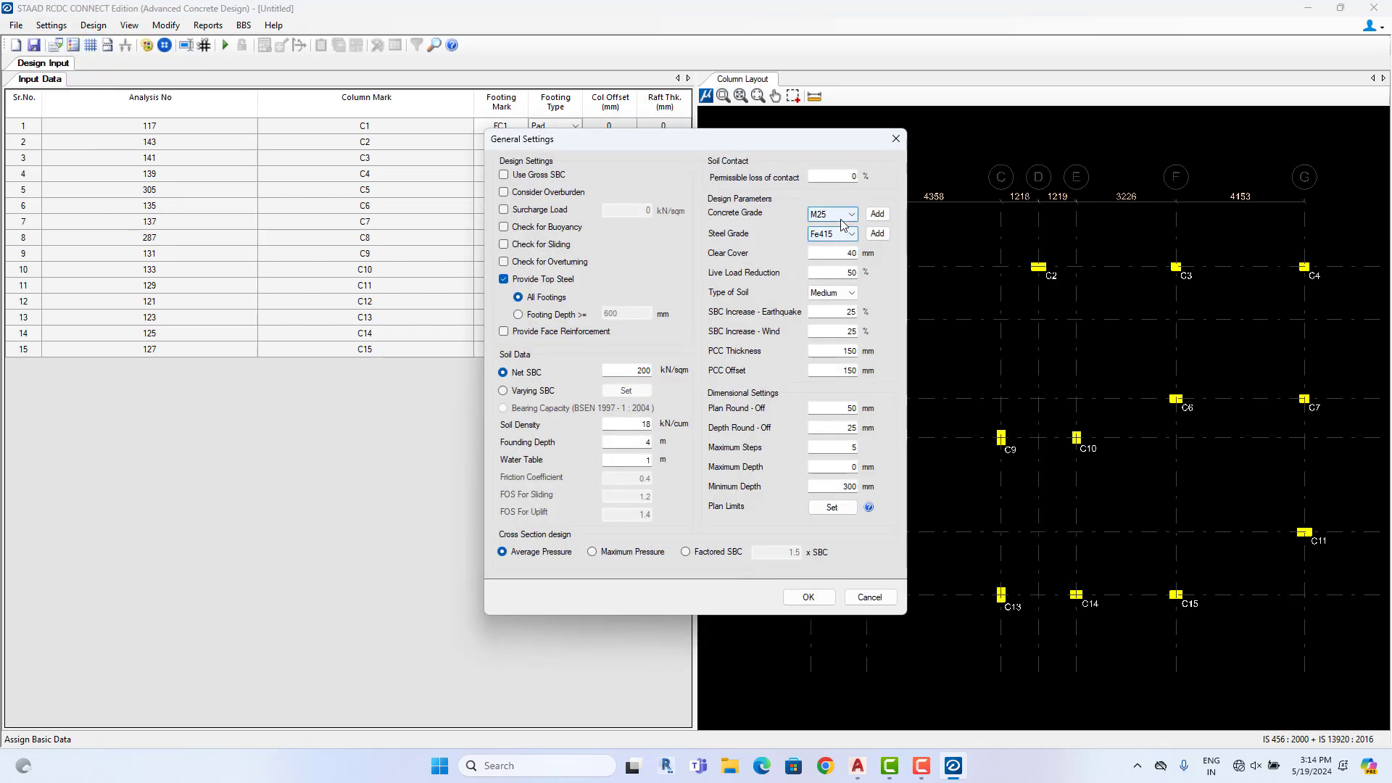
click(844, 217)
click(845, 220)
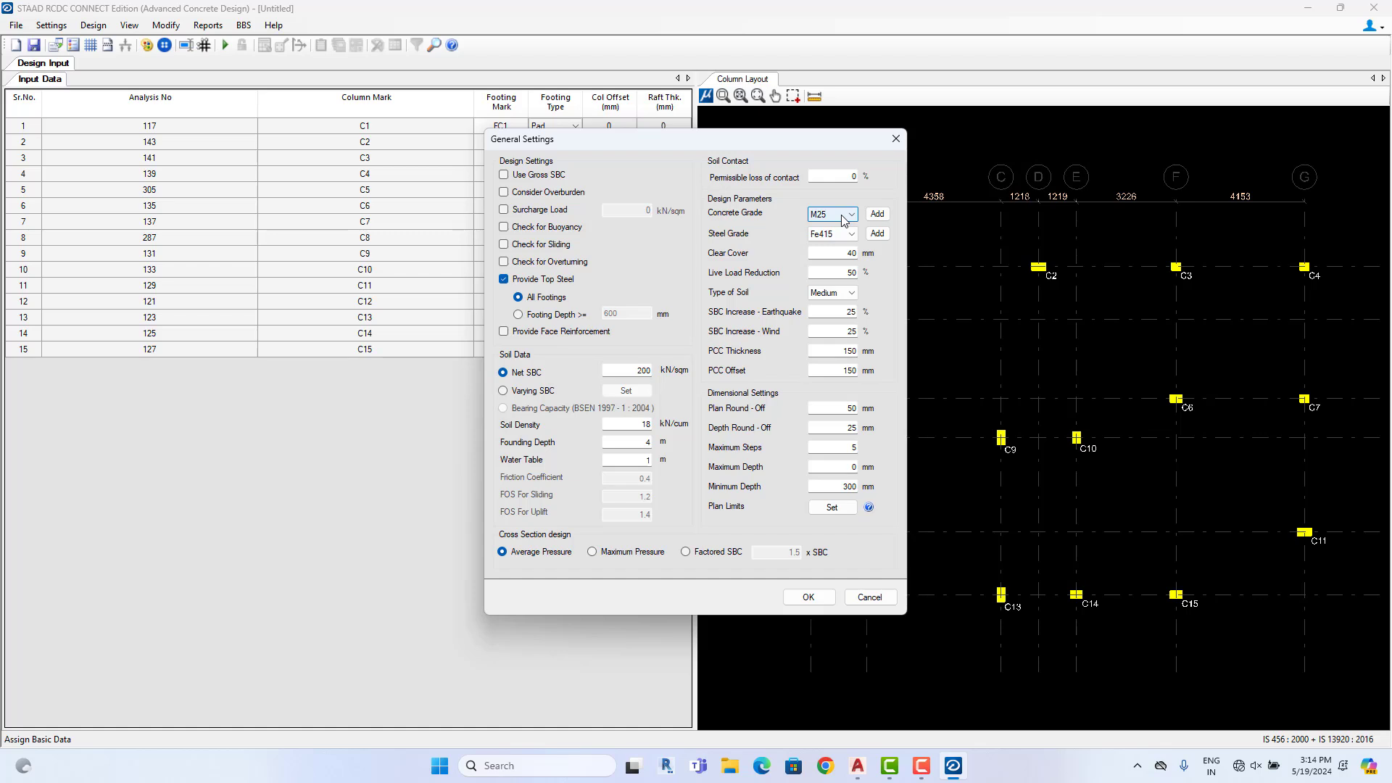
click(842, 216)
click(842, 218)
click(841, 231)
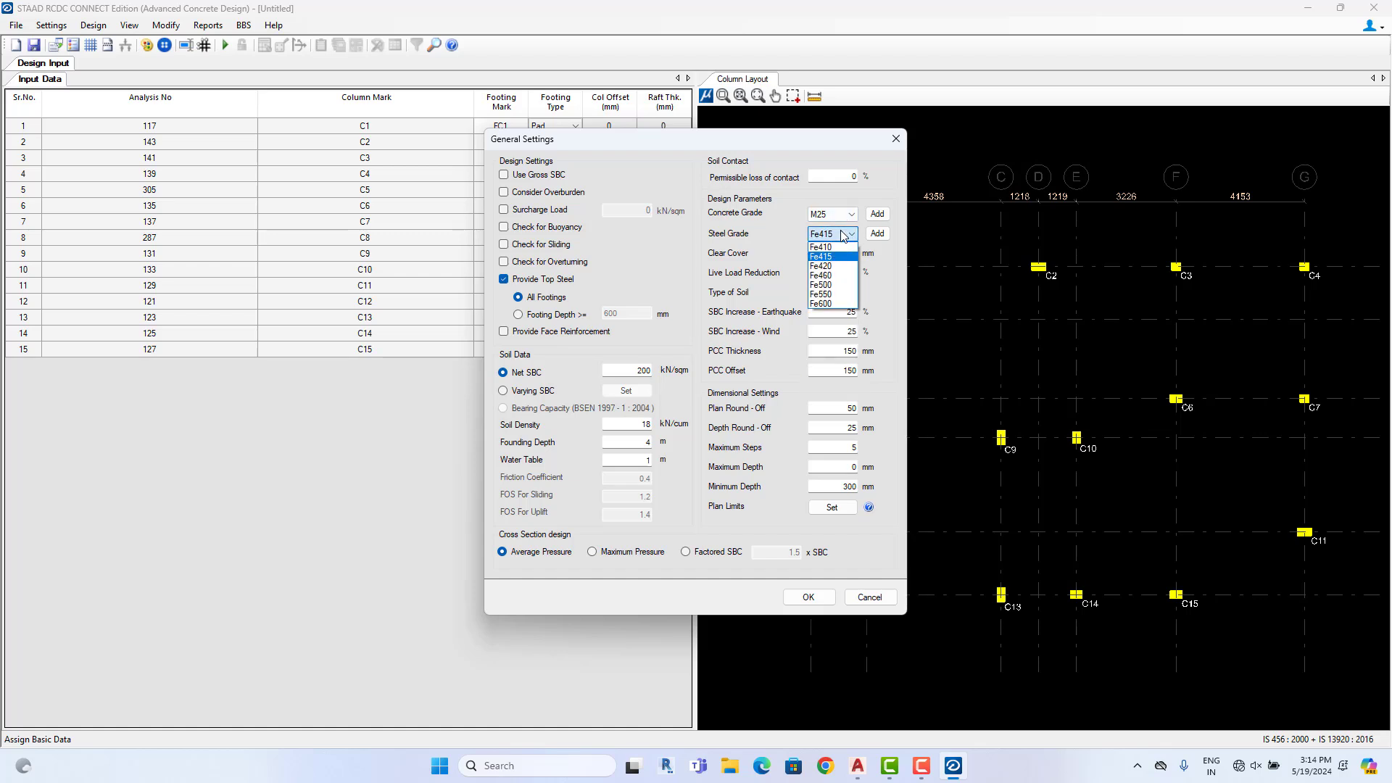
click(832, 295)
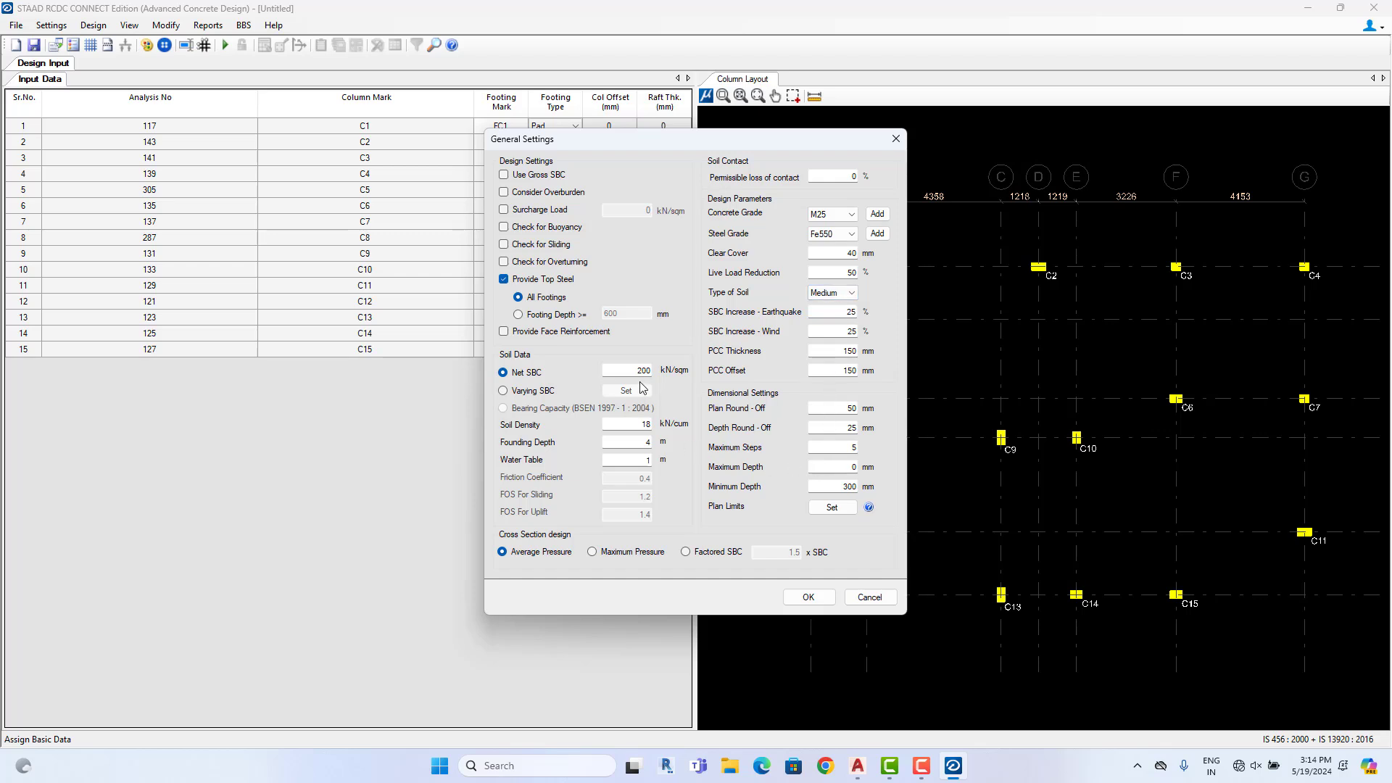
Set the soil type to Rocky / Hard, founding depth to 1.5 m and water table to 2 m, and apply the general settings
drag(634, 370, 692, 374)
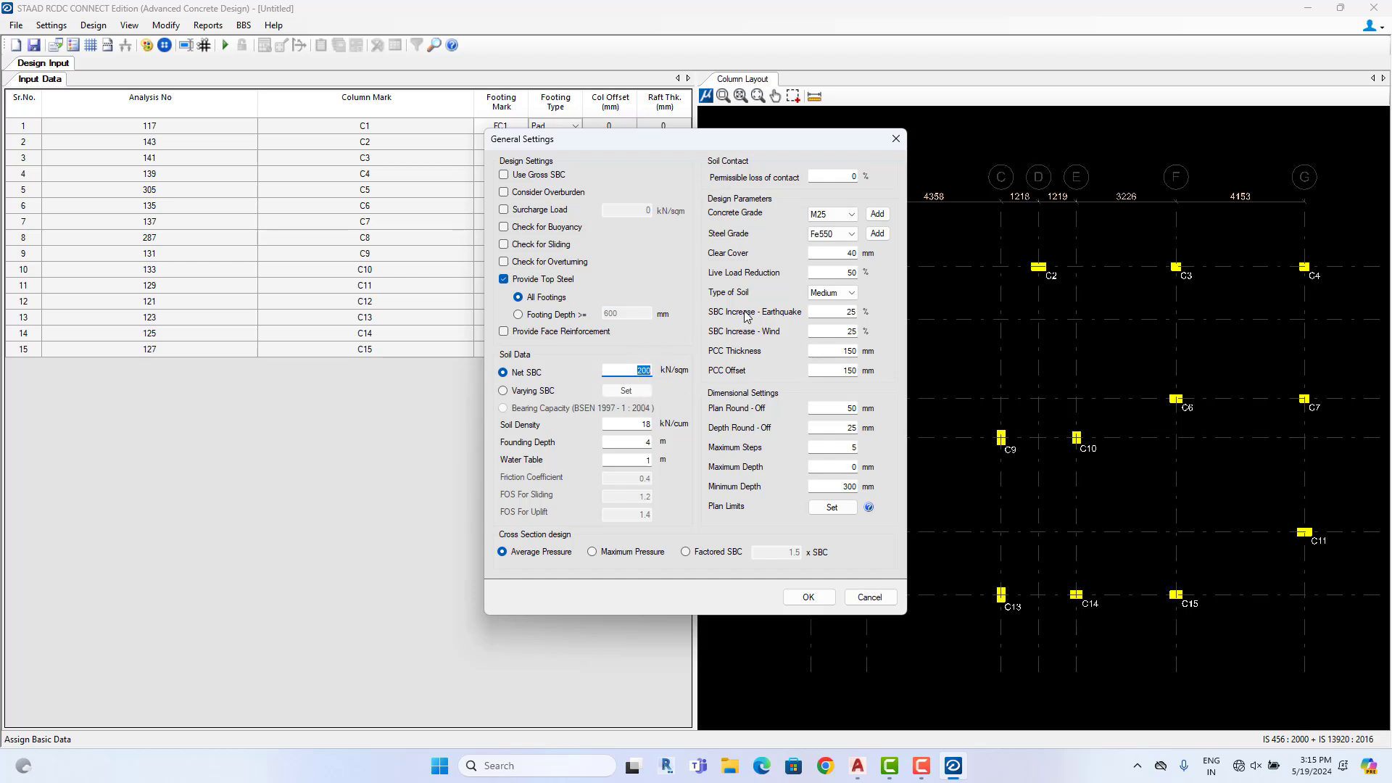
click(834, 293)
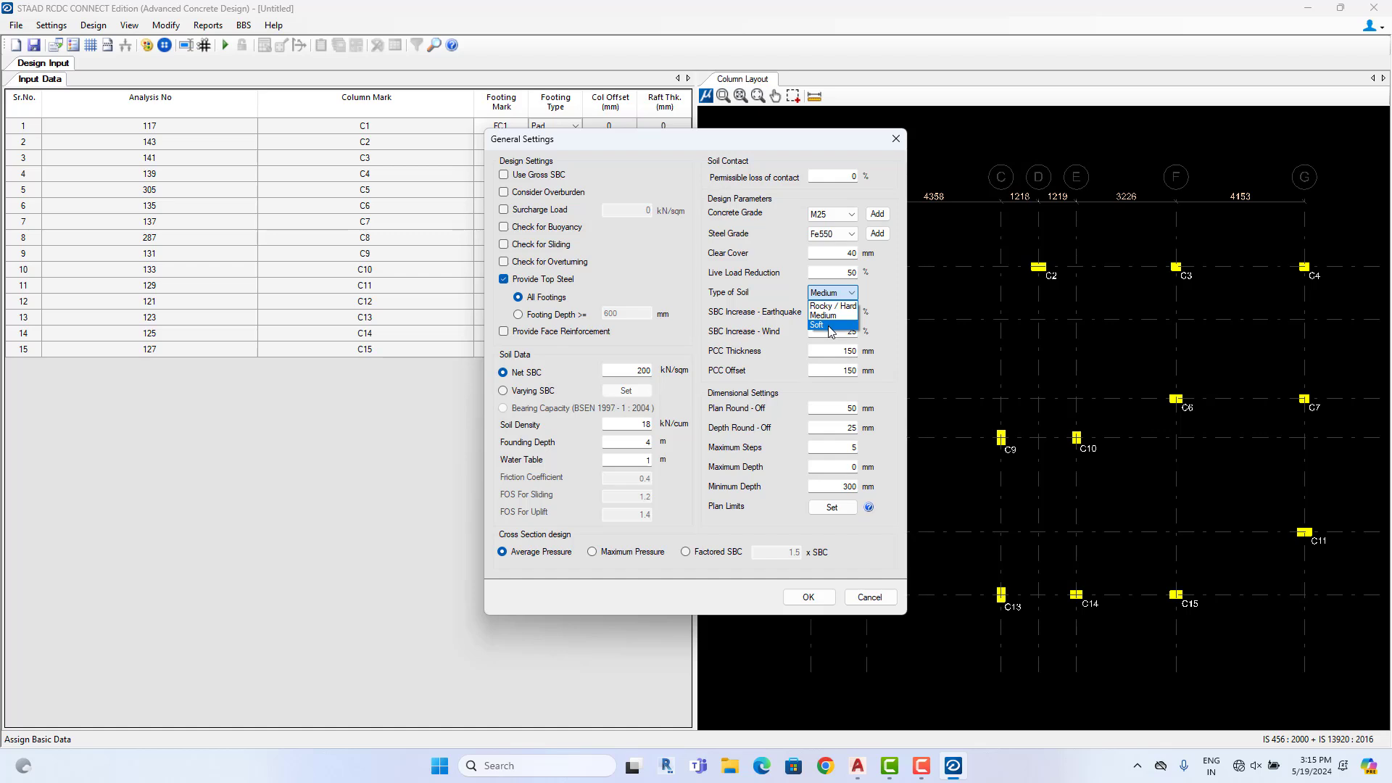
click(839, 307)
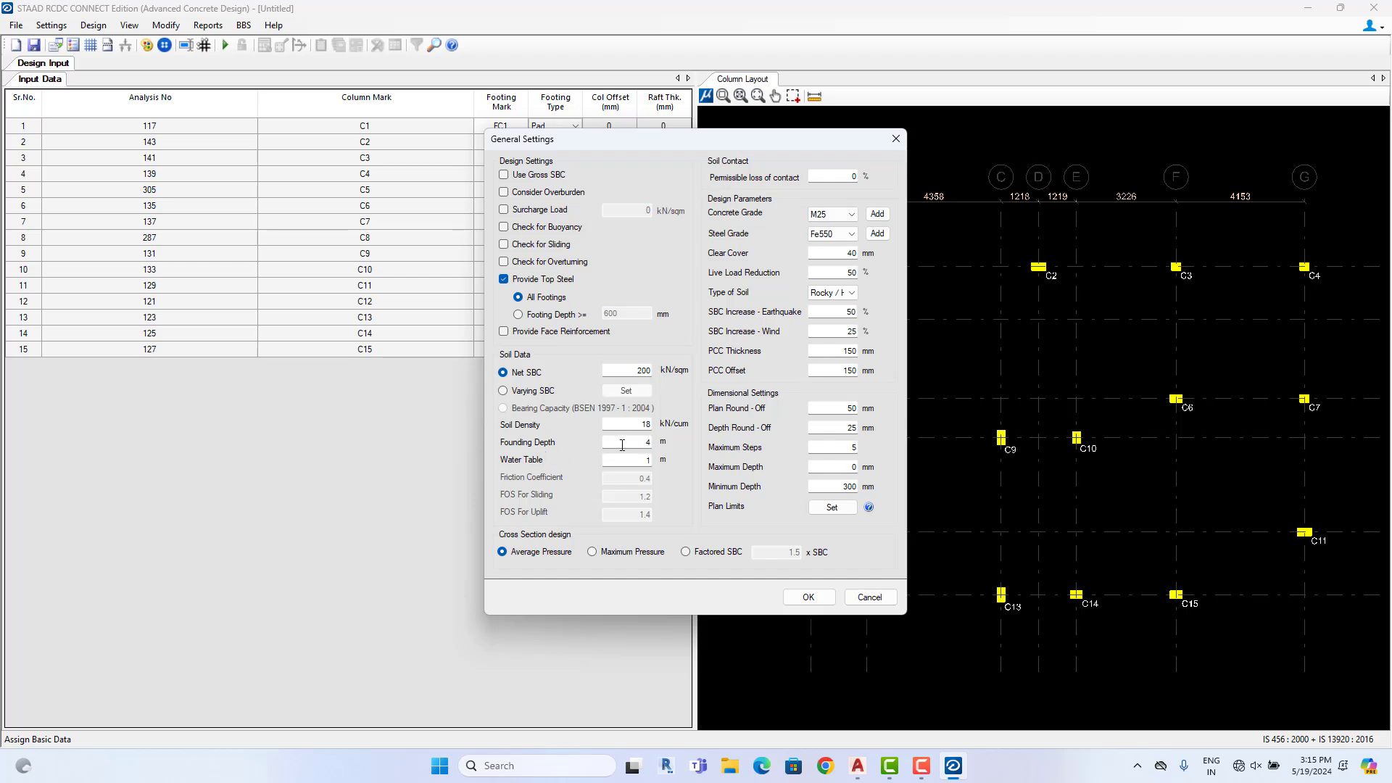
double_click(629, 443)
text(1.5)
double_click(629, 461)
double_click(642, 423)
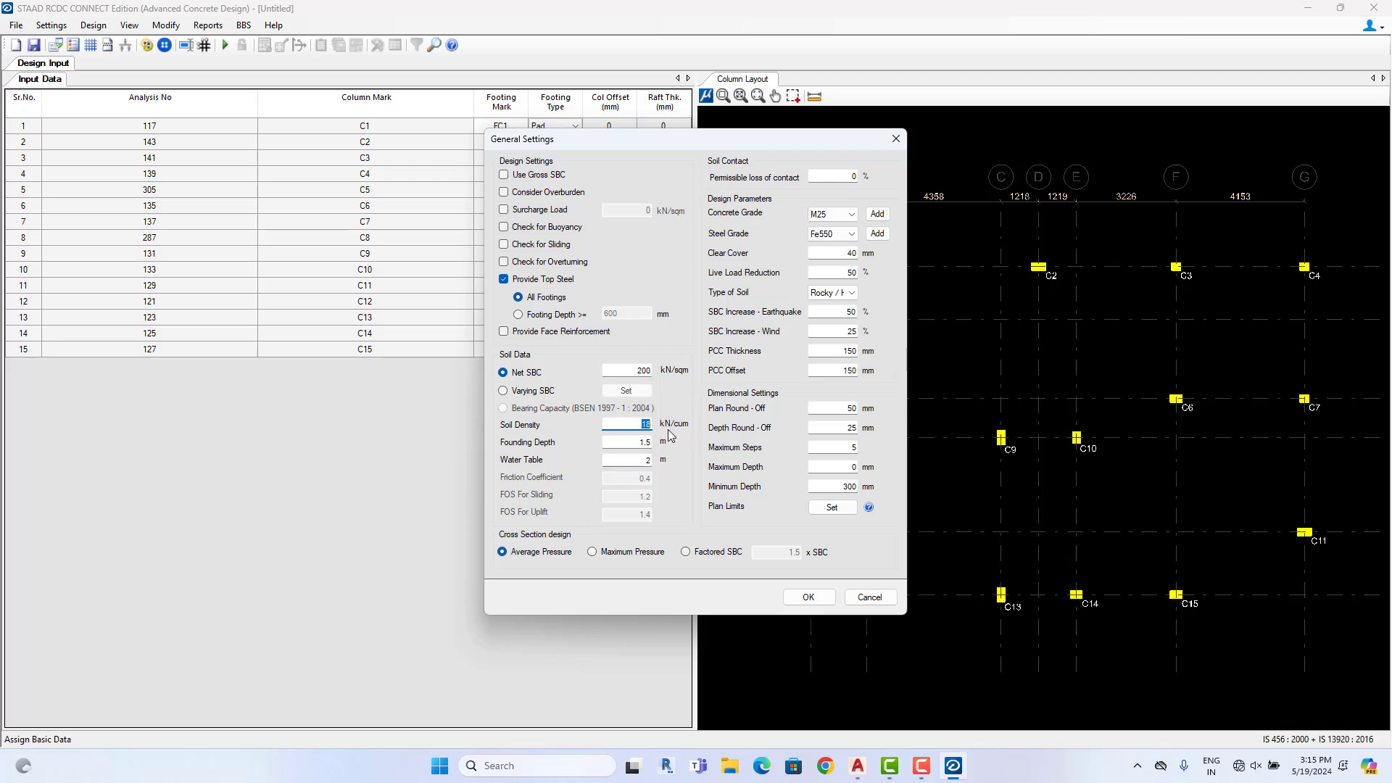
click(807, 601)
In the basic load cases, assign the Dead Load type to LOAD 5 and the Live Load type to LOAD 6
click(57, 29)
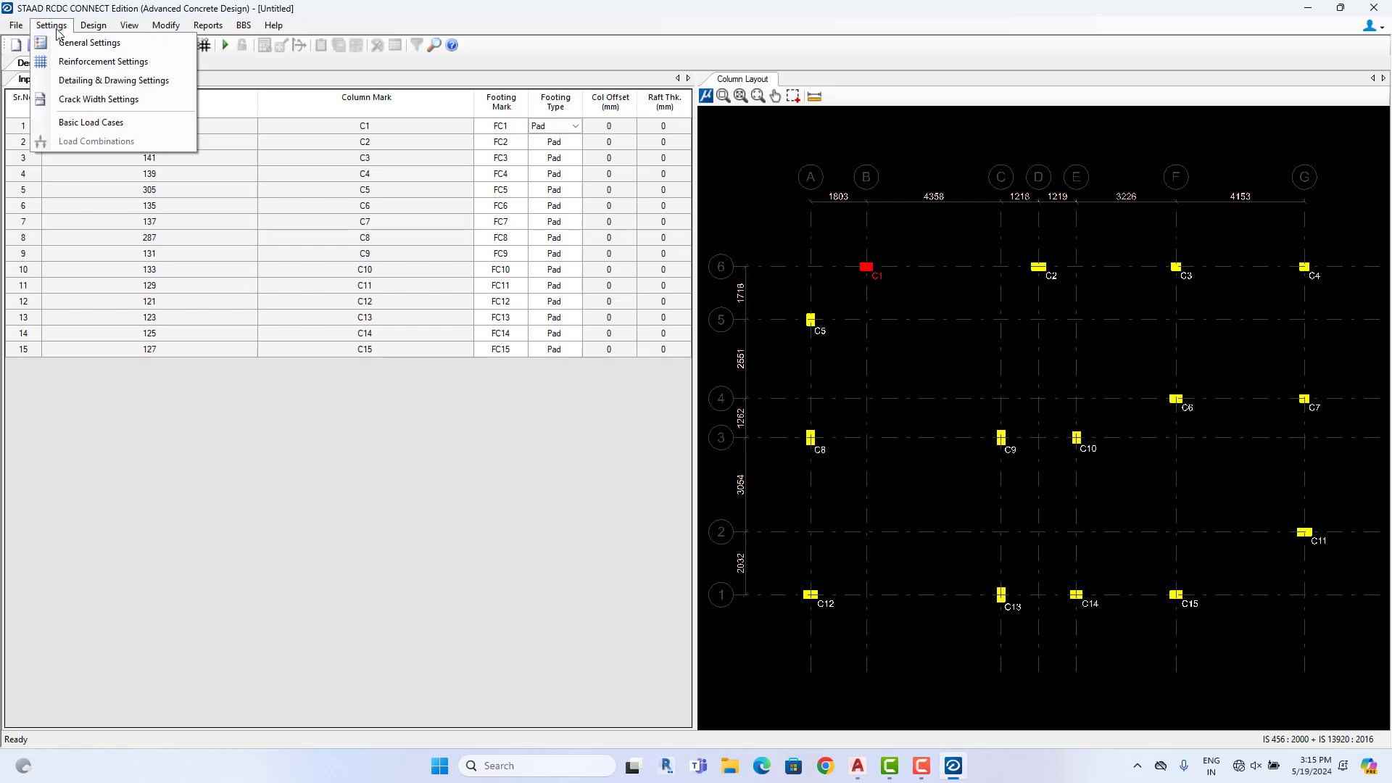
click(91, 122)
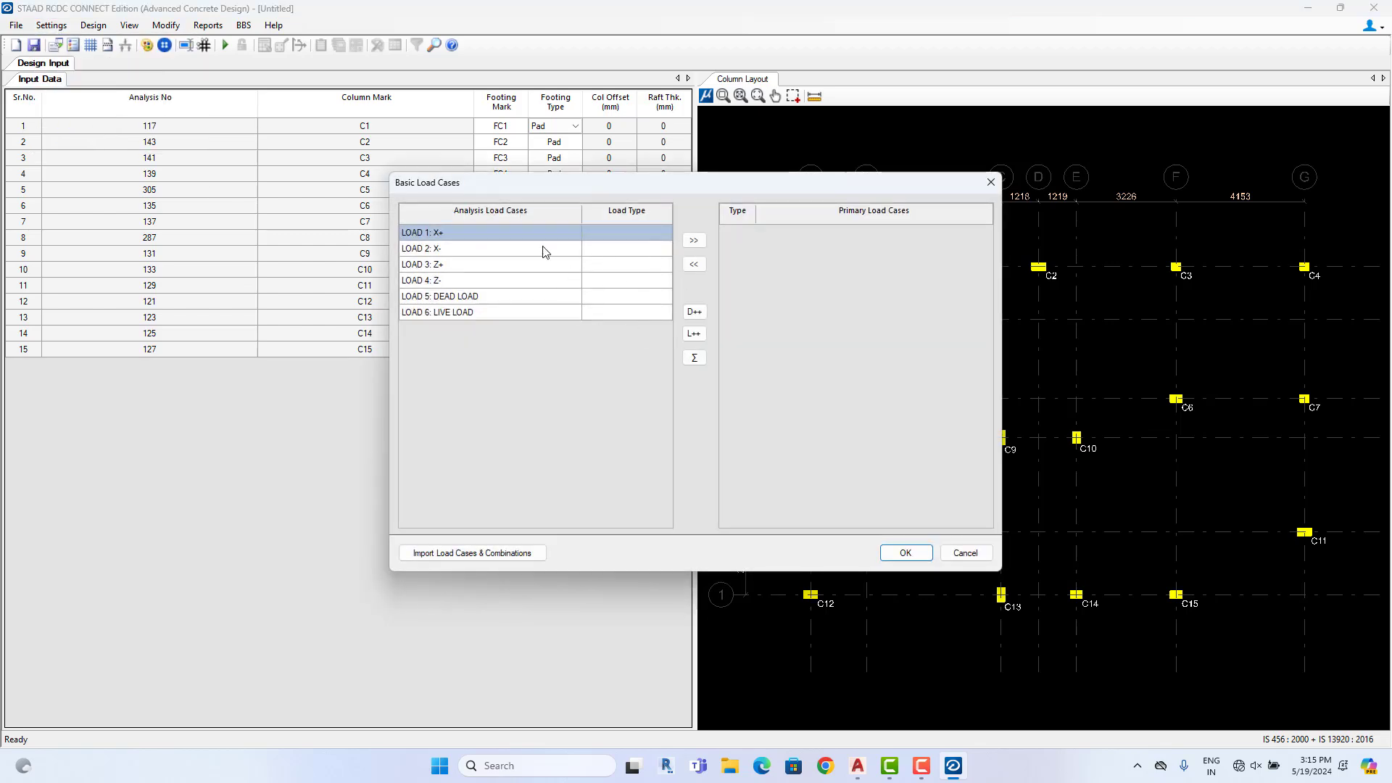
drag(480, 233, 499, 314)
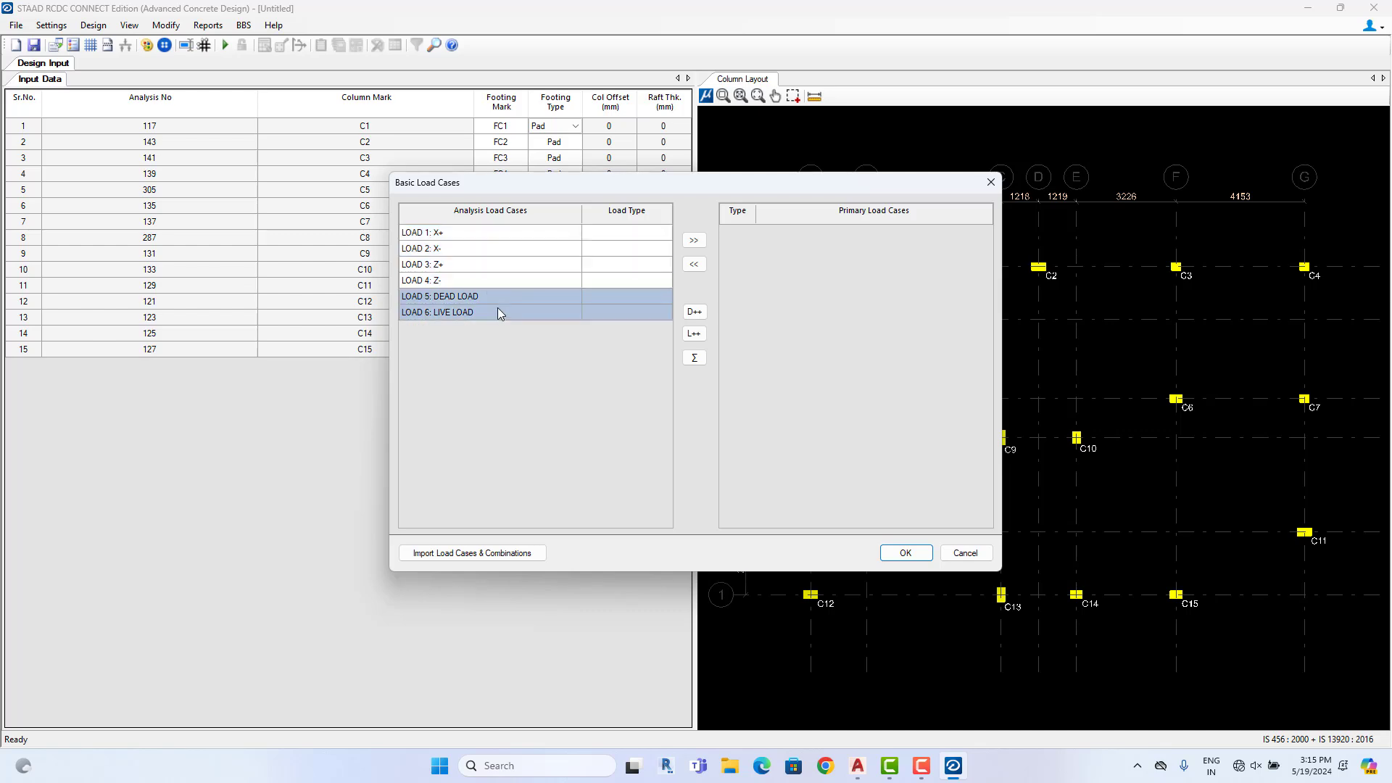
click(623, 297)
click(665, 297)
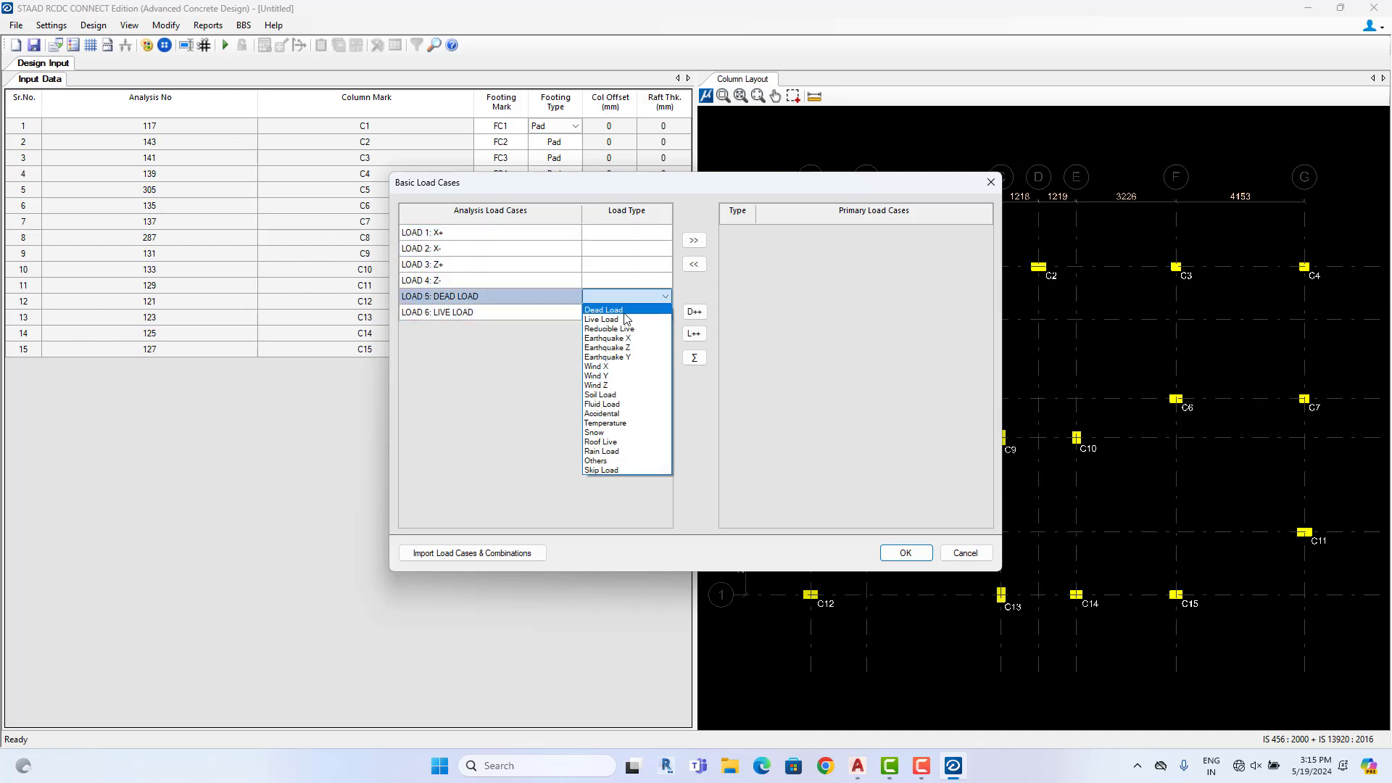
click(654, 317)
click(654, 316)
click(663, 312)
click(632, 328)
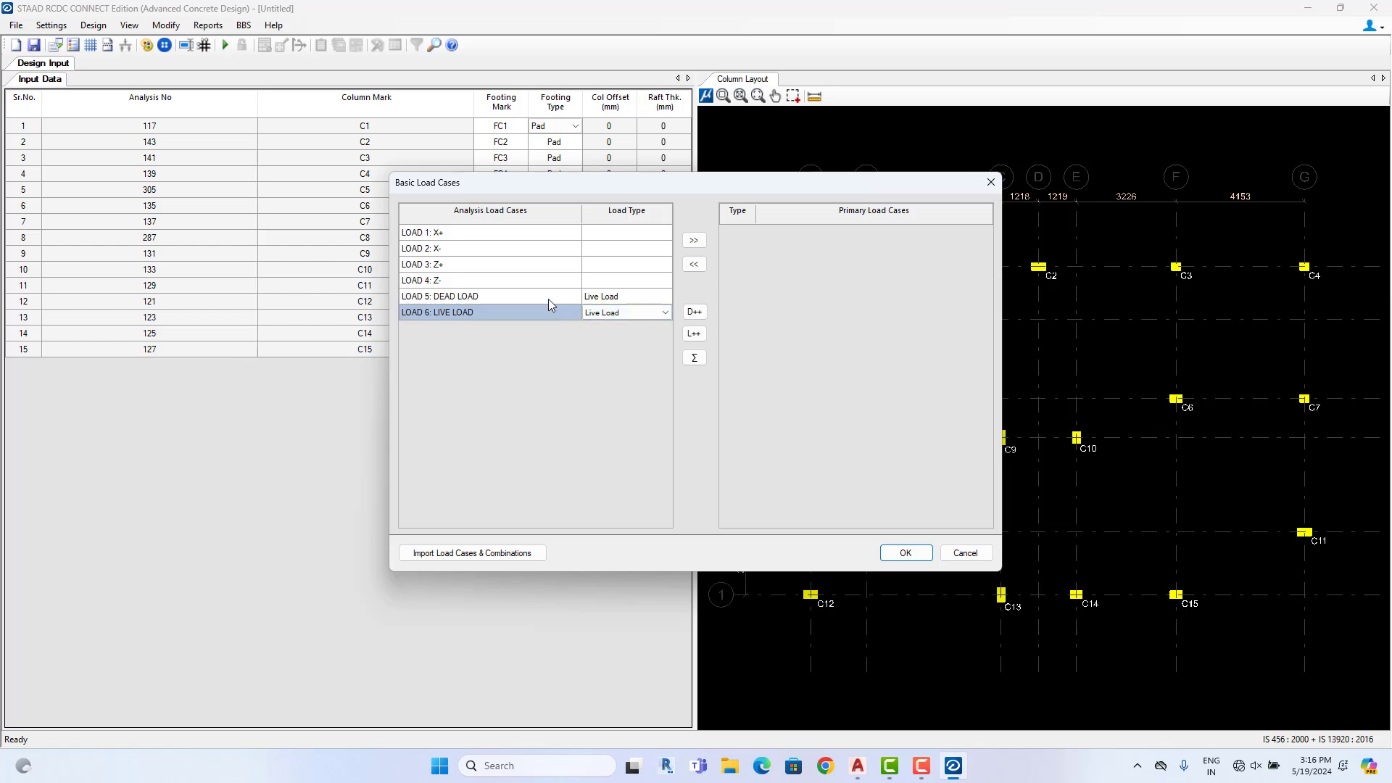
click(663, 313)
click(663, 317)
click(666, 296)
click(665, 297)
click(645, 312)
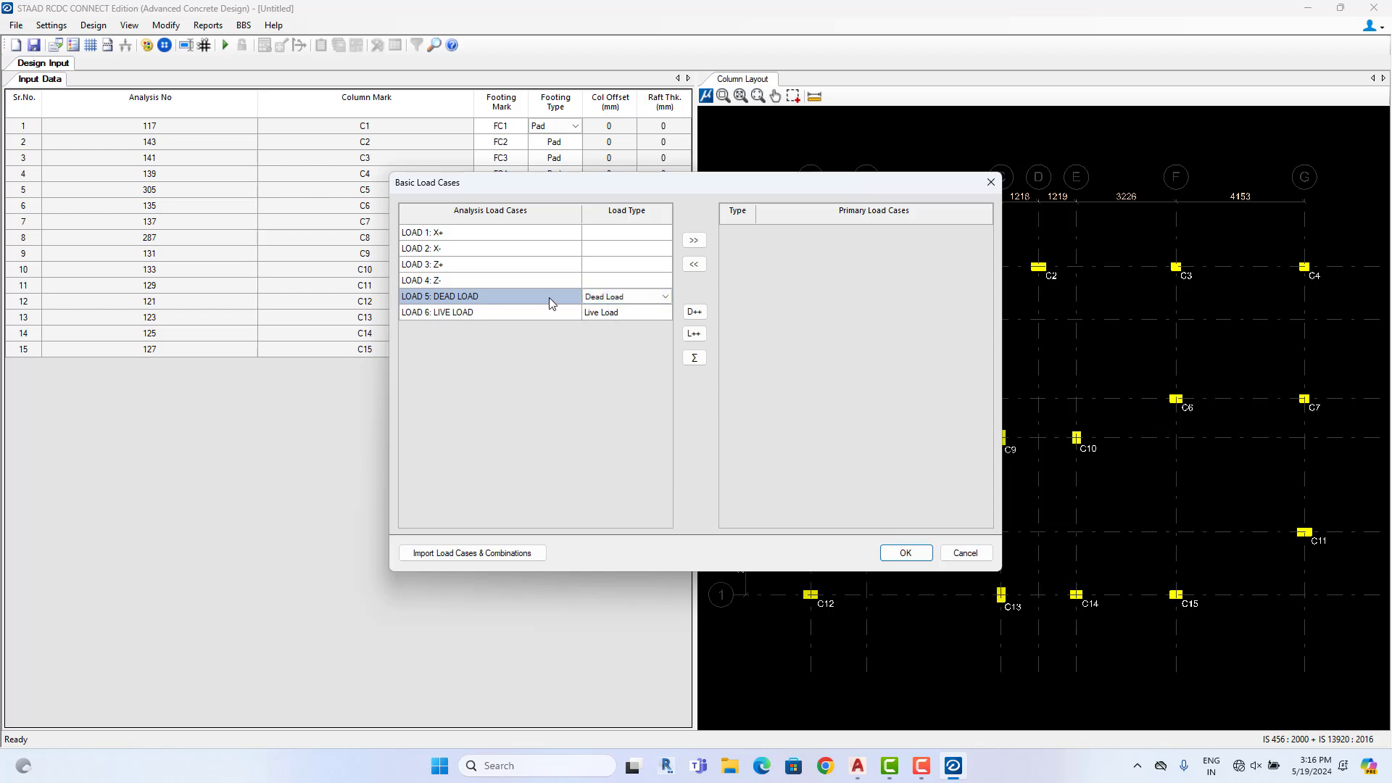
Add LOAD 5: DEAD LOAD and LOAD 6: LIVE LOAD to the primary load cases and confirm them
shift+click(547, 312)
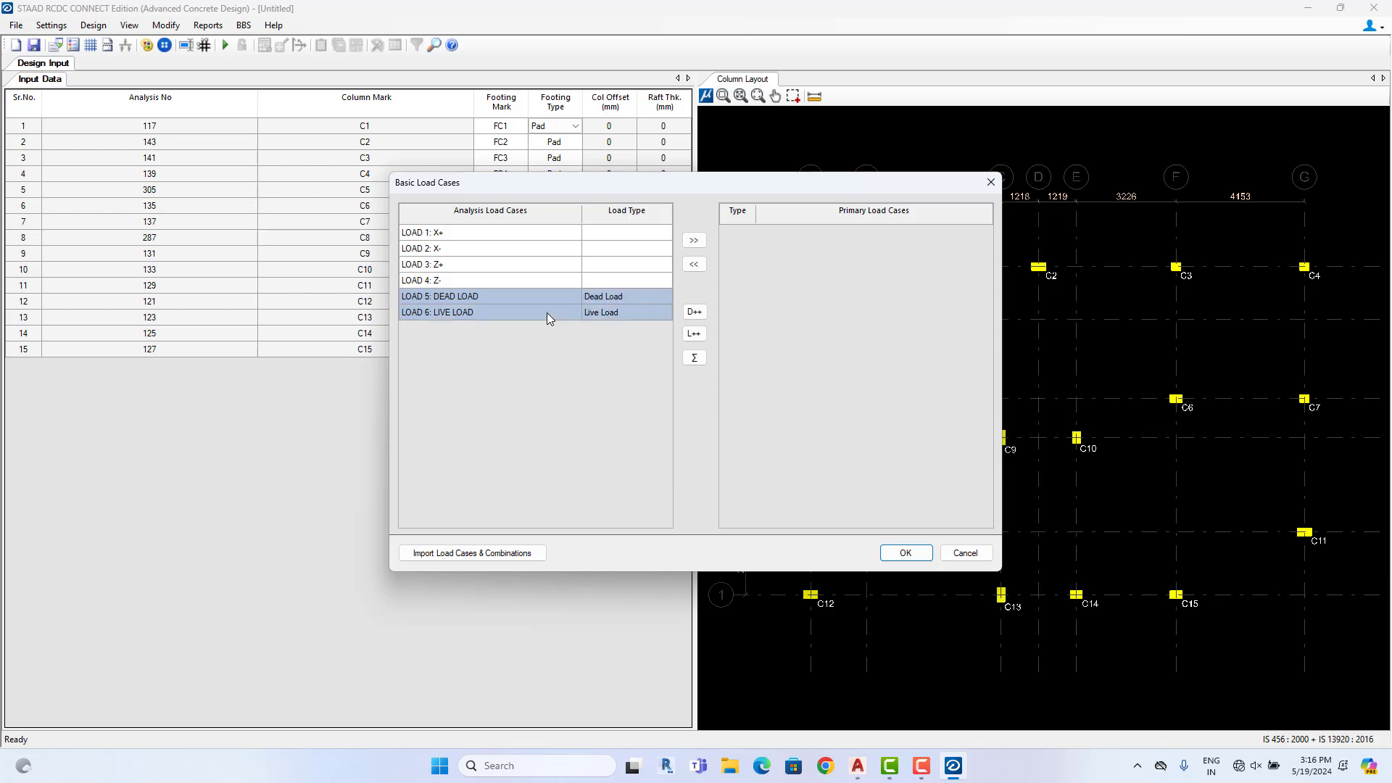
click(694, 240)
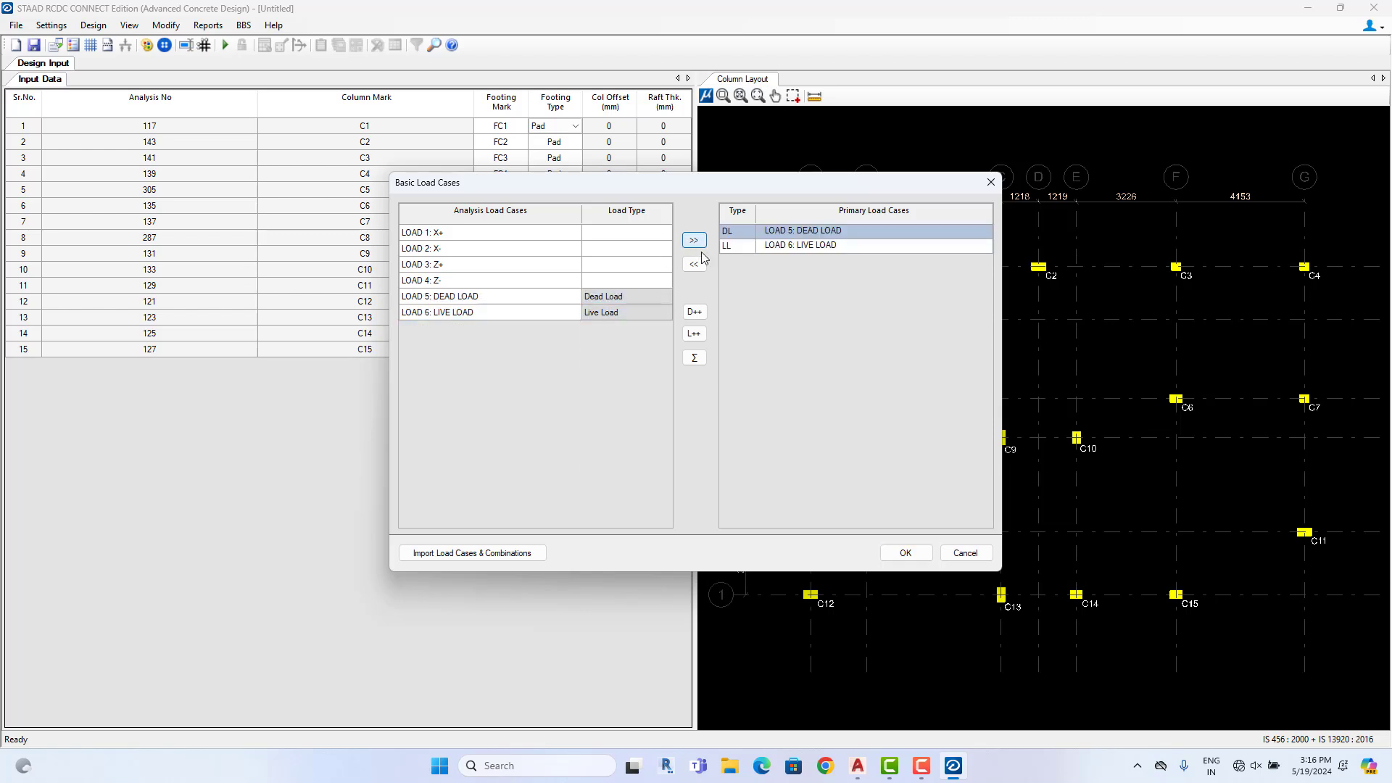
click(905, 553)
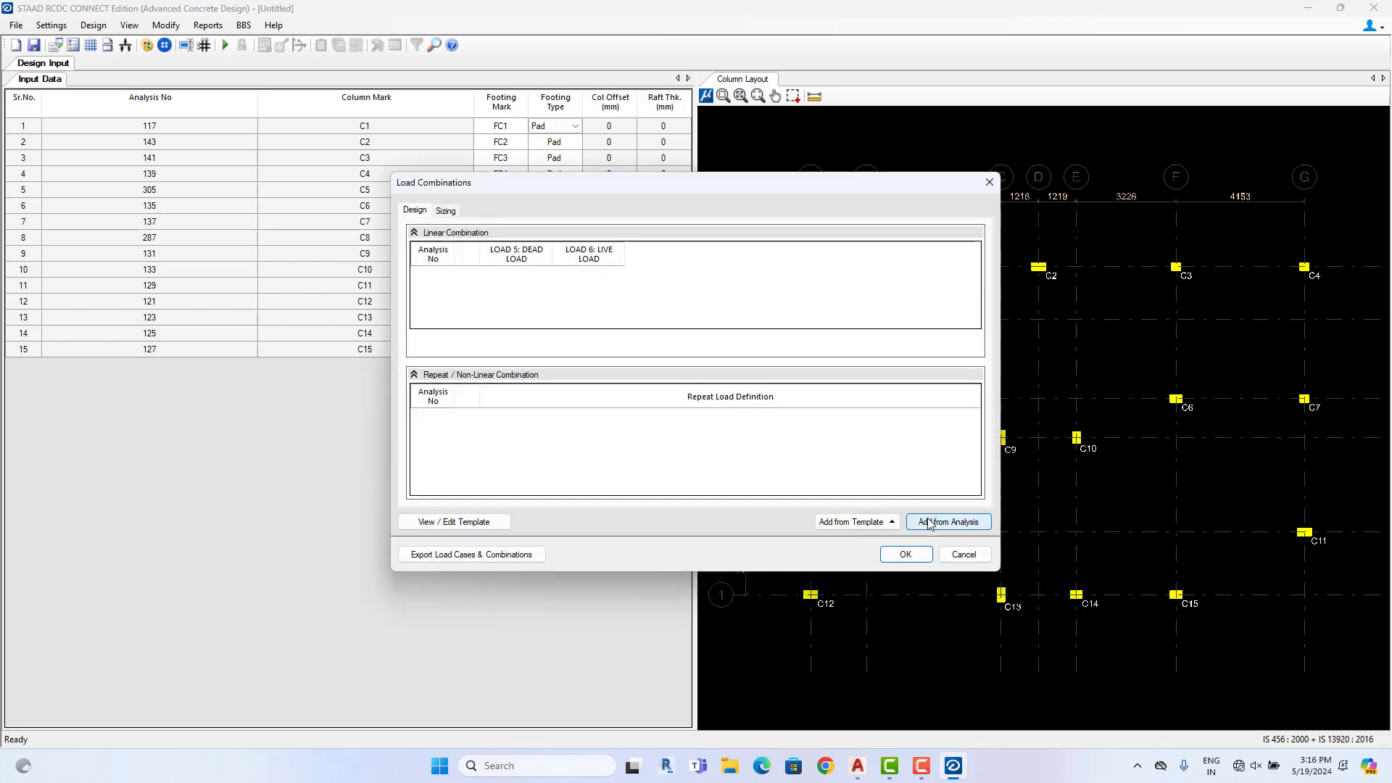
Add the design load combination from the analysis and the sizing combination from the template, and confirm the load combinations
click(930, 522)
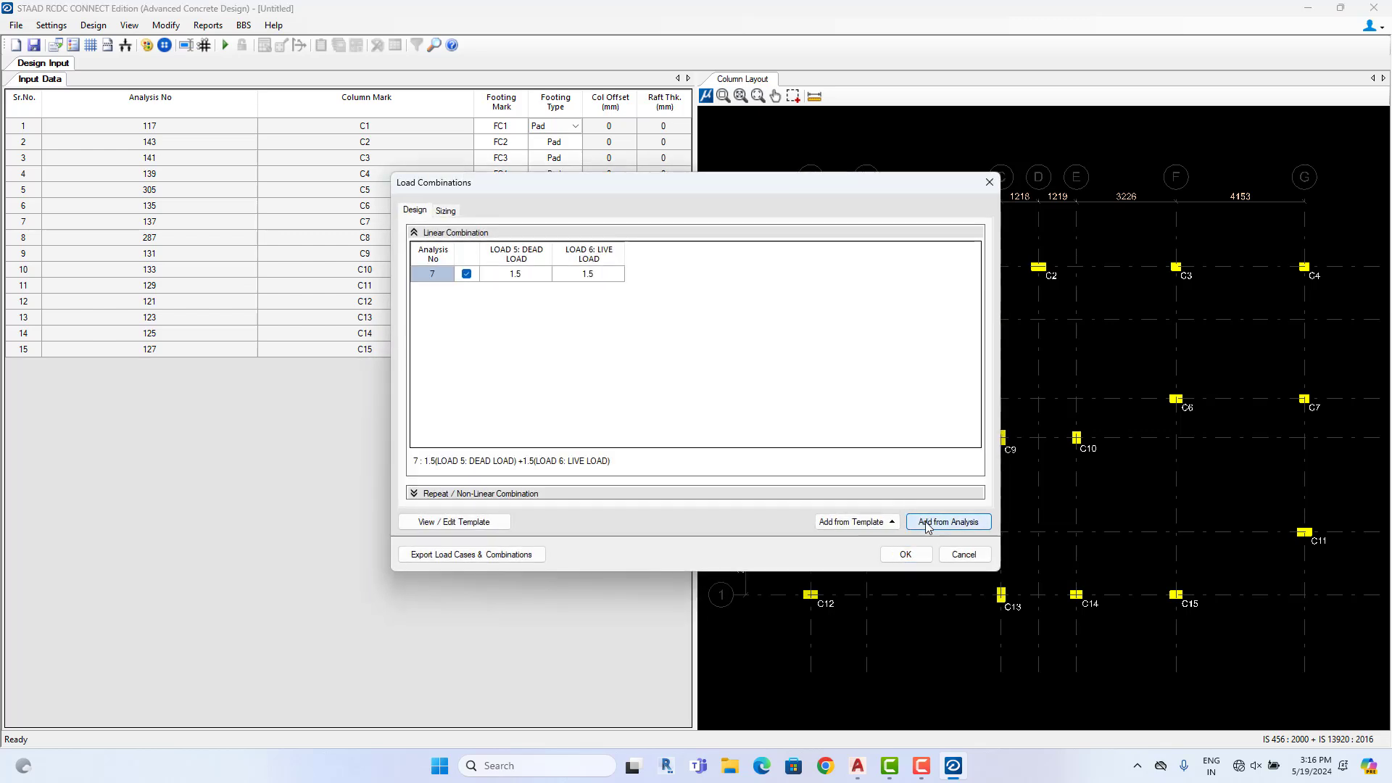
click(906, 554)
click(796, 433)
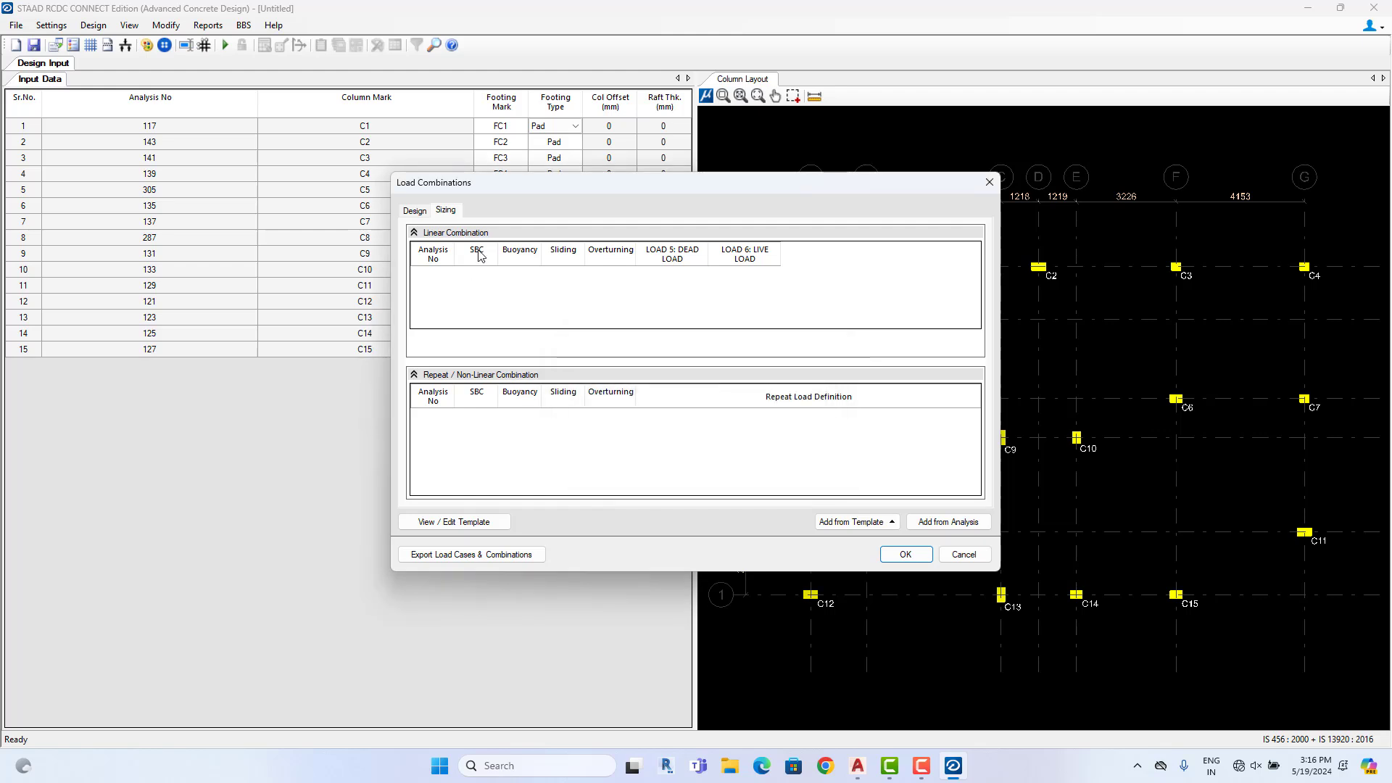
click(894, 524)
click(870, 484)
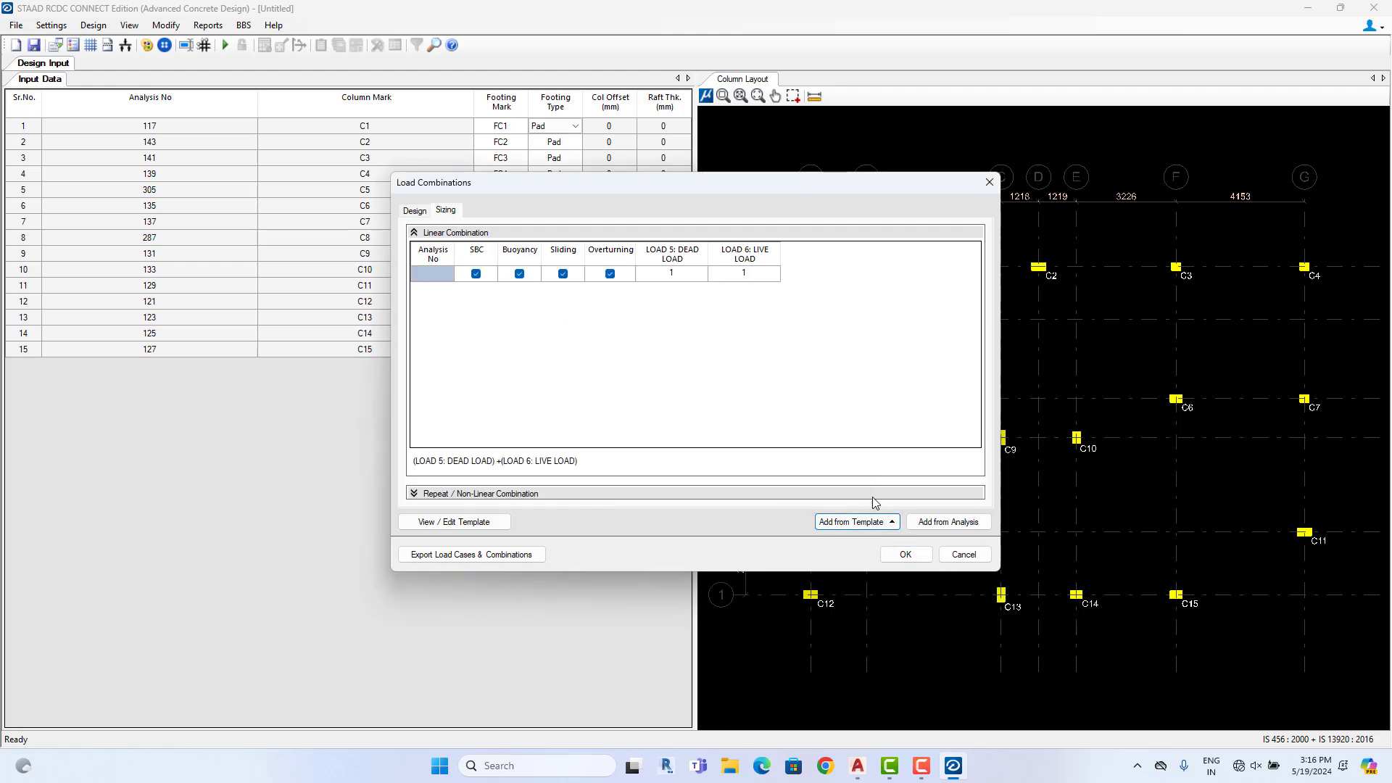
click(906, 554)
Run the automatic design of the footings, and unlock the design to discard its design values
click(92, 25)
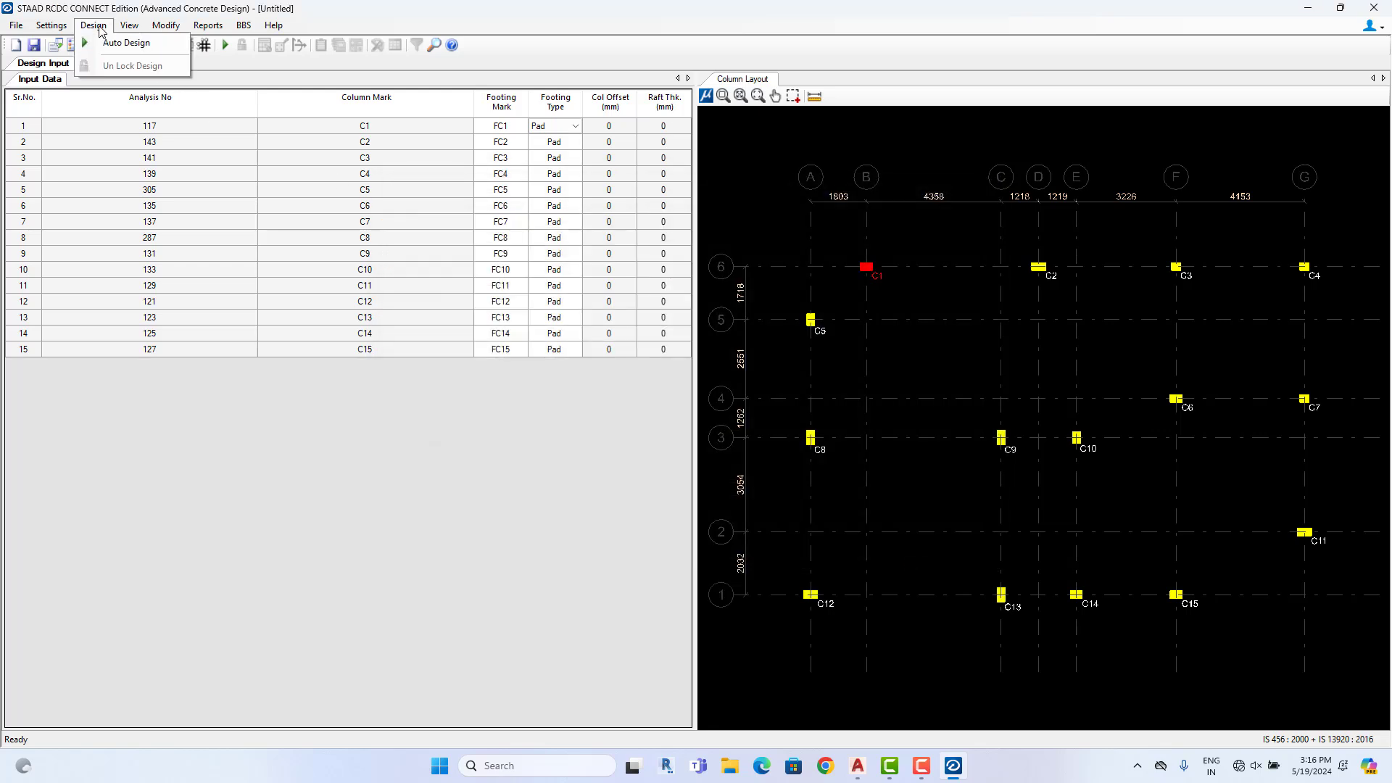
click(110, 45)
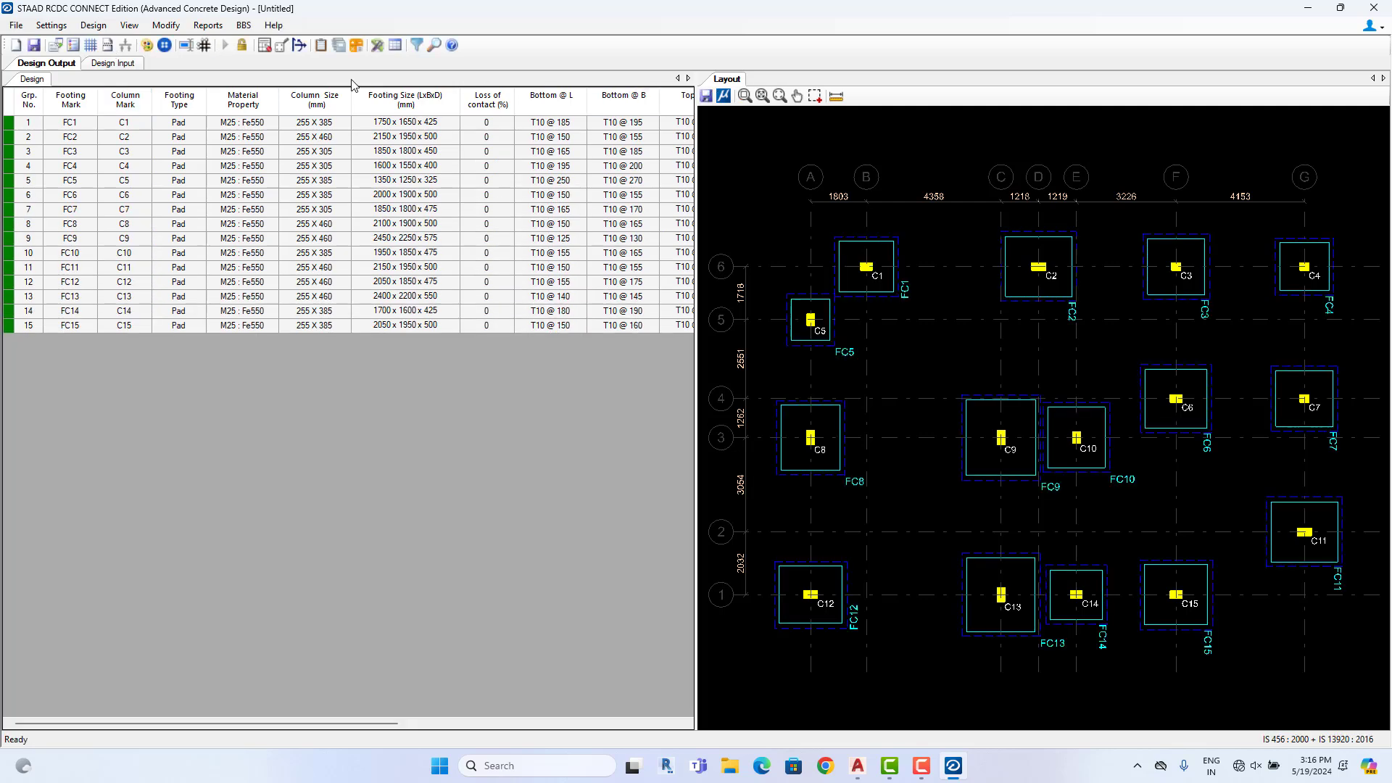
click(93, 25)
click(119, 65)
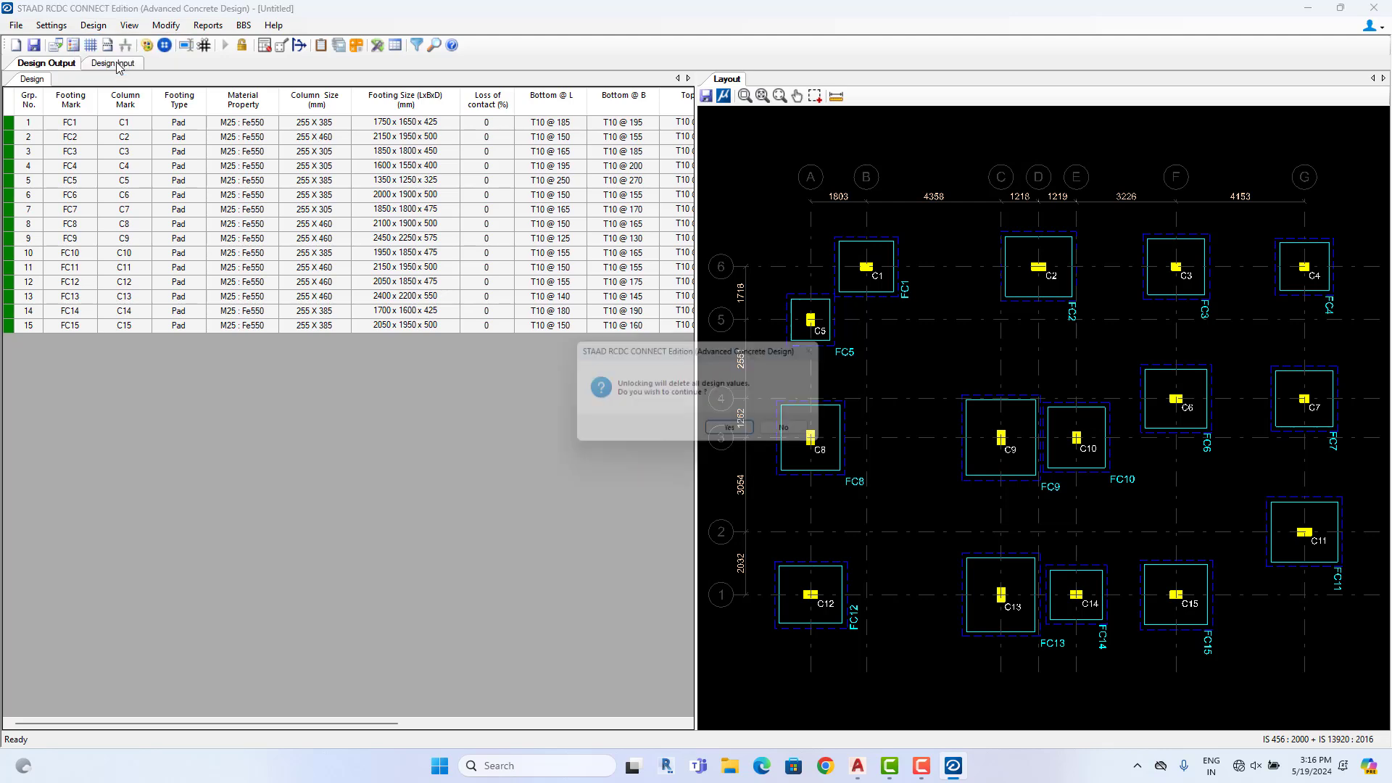
click(737, 435)
Turn off Provide Top Steel in the footing general settings and confirm the settings
click(51, 25)
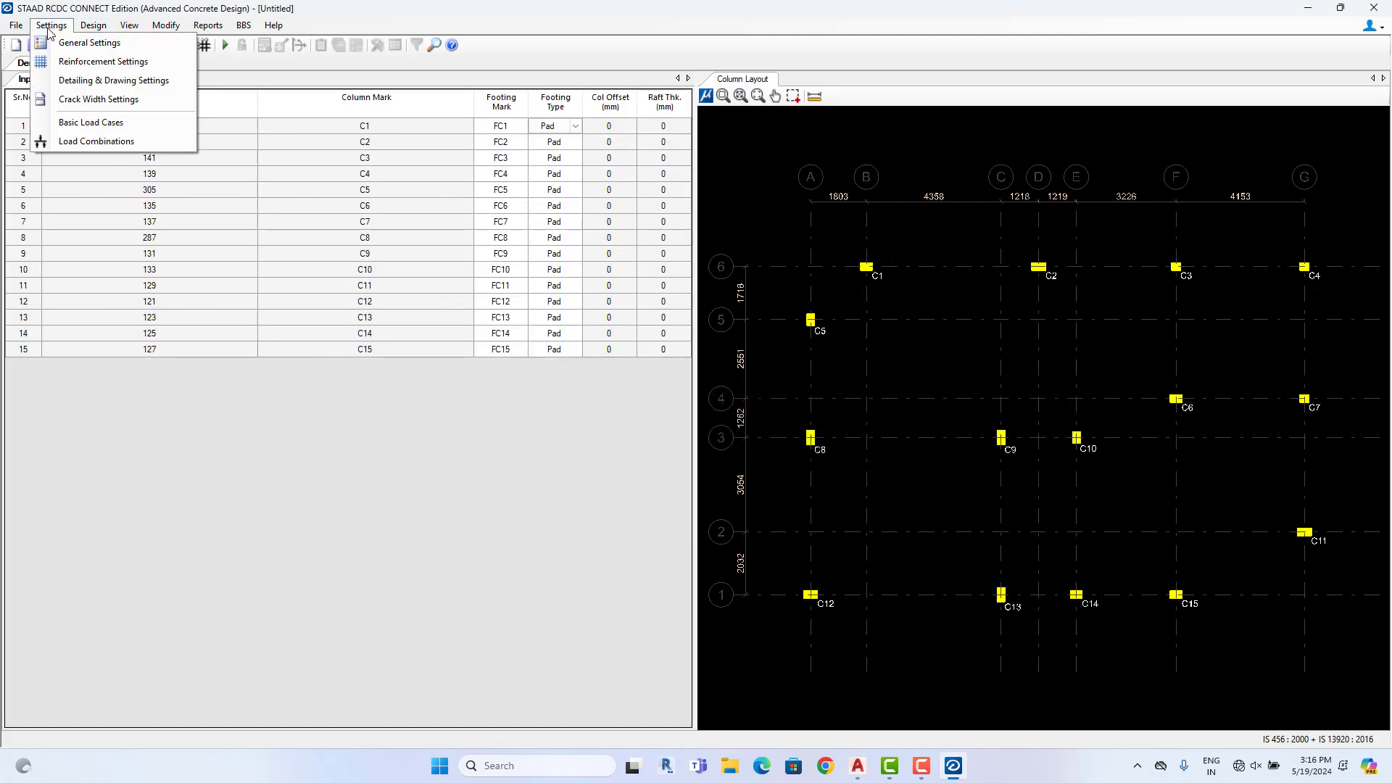
click(64, 45)
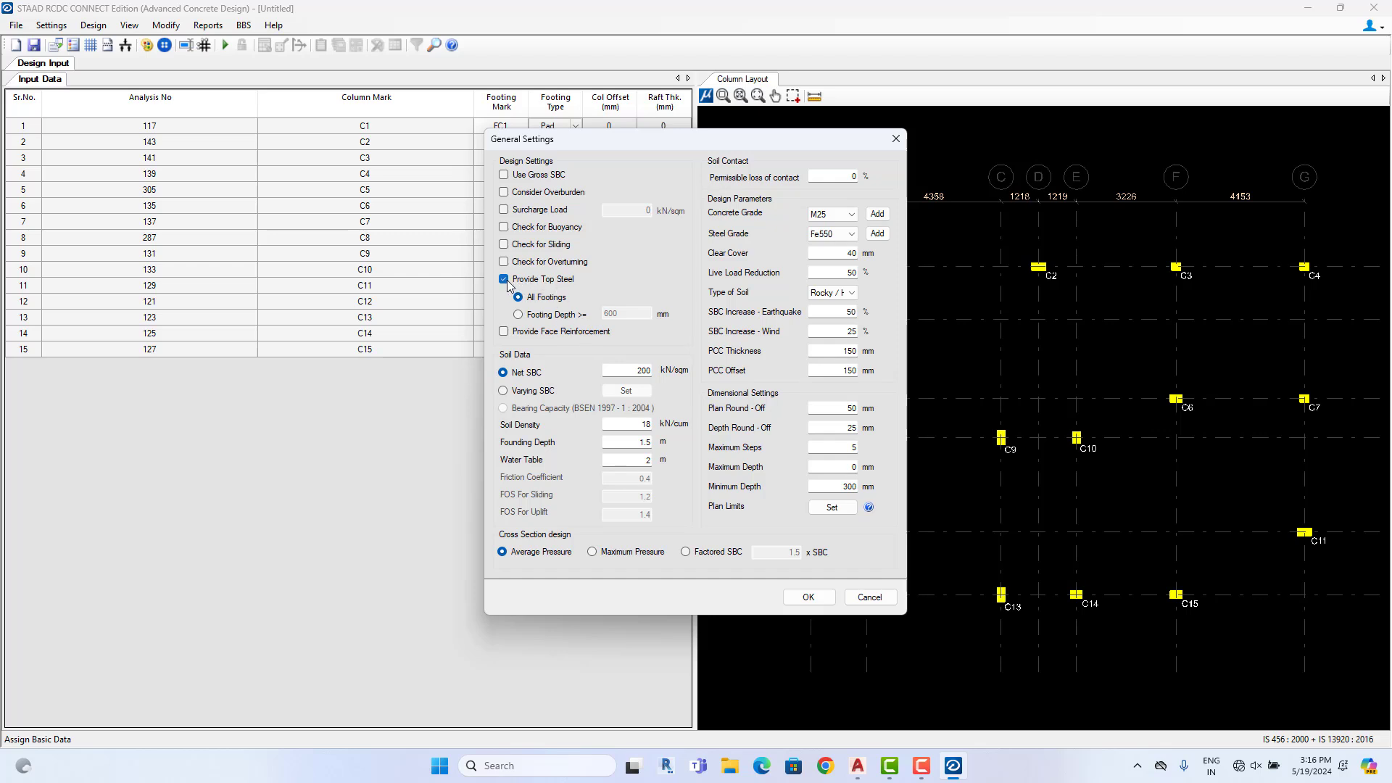
click(505, 279)
click(809, 597)
Run the automatic design of the footings and review the bottom reinforcement at L and B in the results table
click(100, 28)
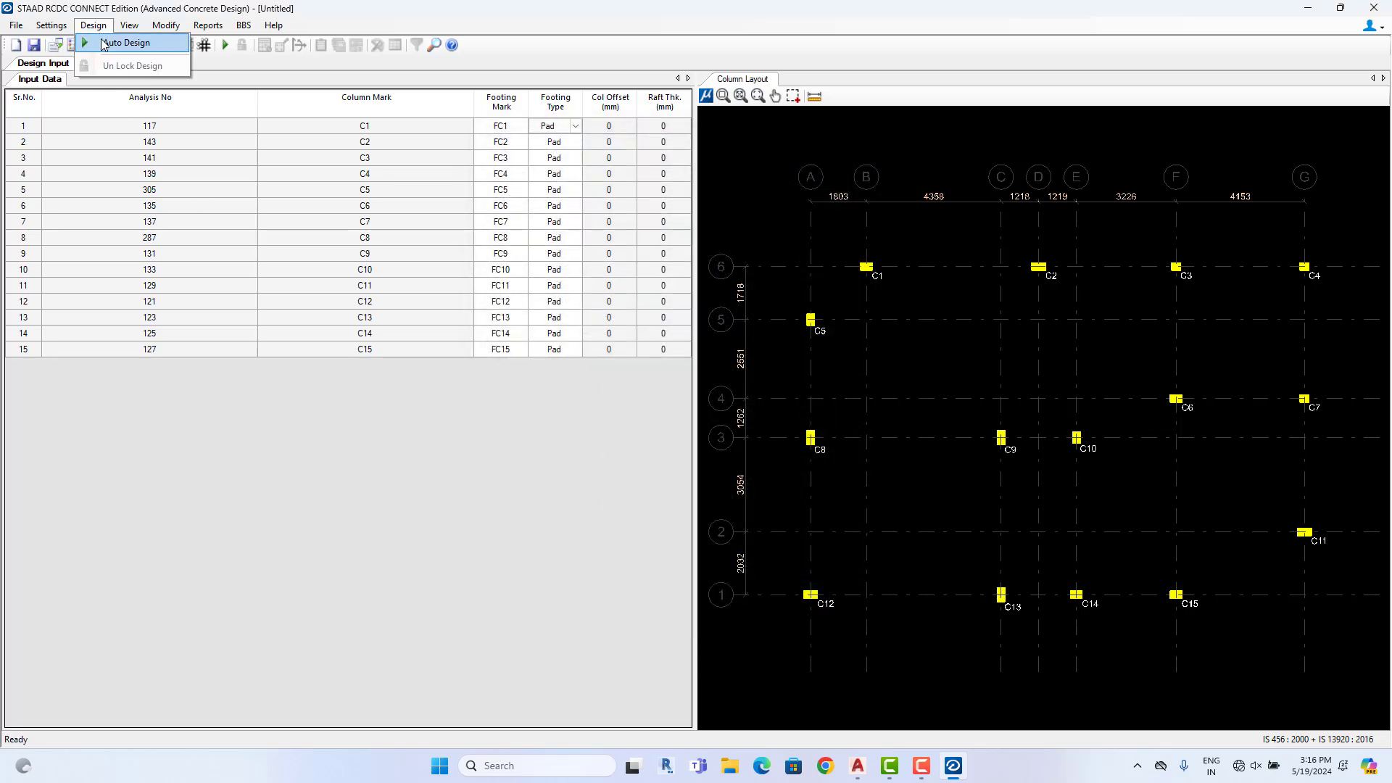
click(127, 42)
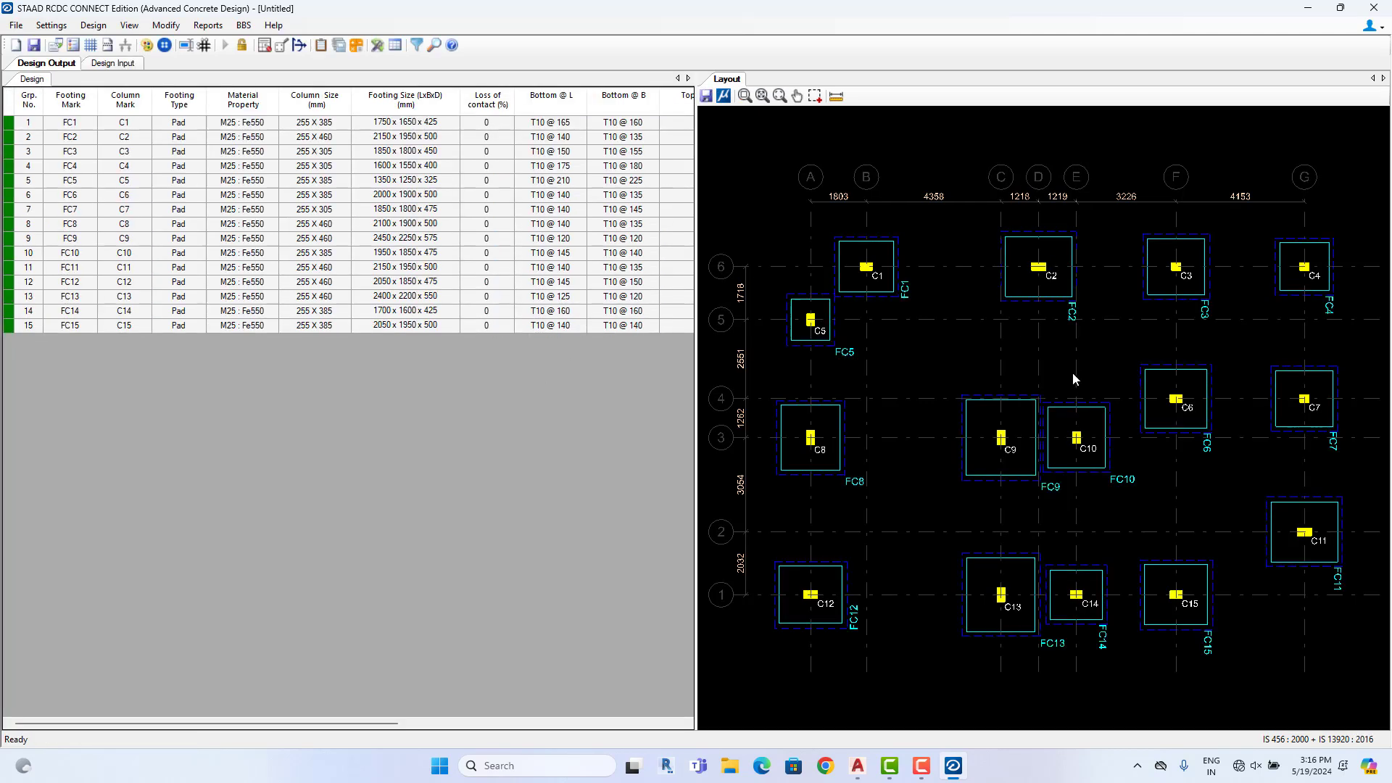
scroll(1073, 372, up, 3)
scroll(1073, 372, down, 4)
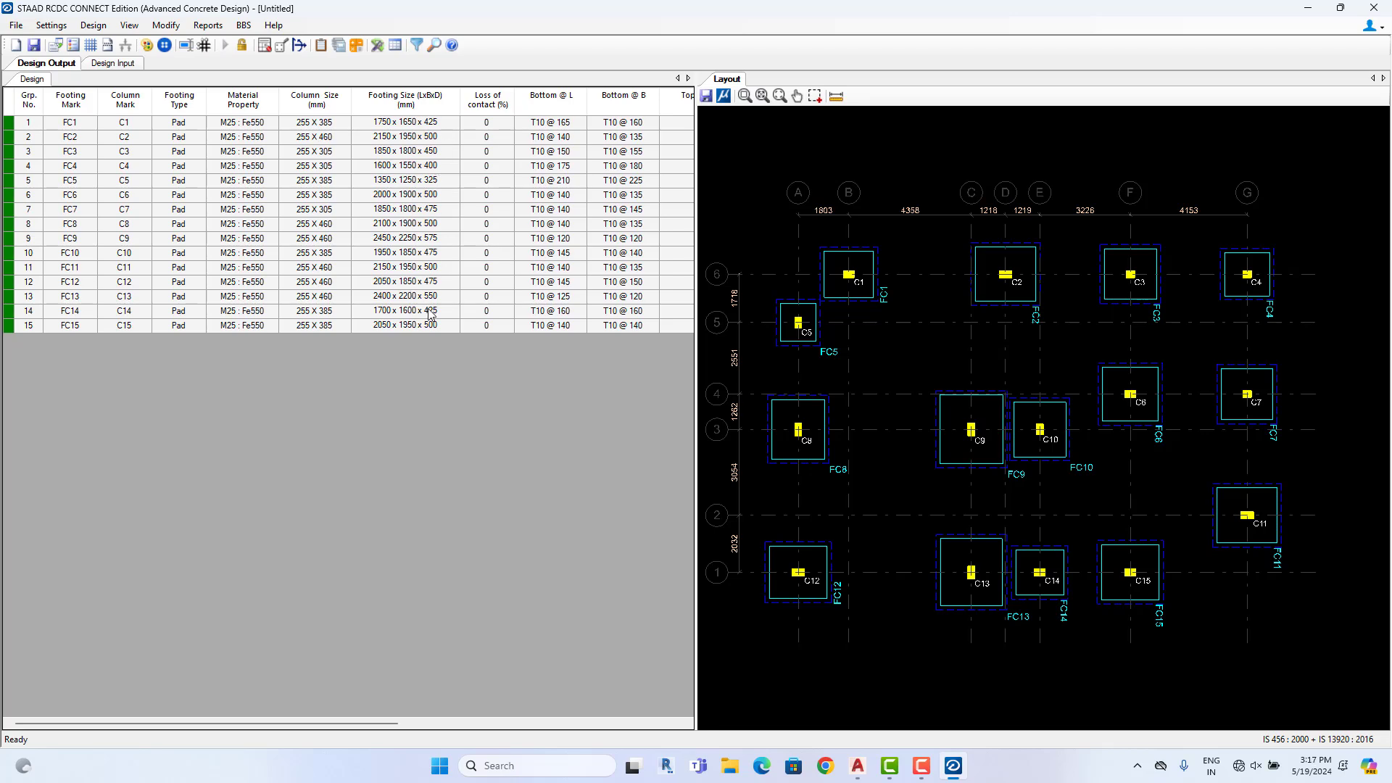
drag(698, 231, 844, 235)
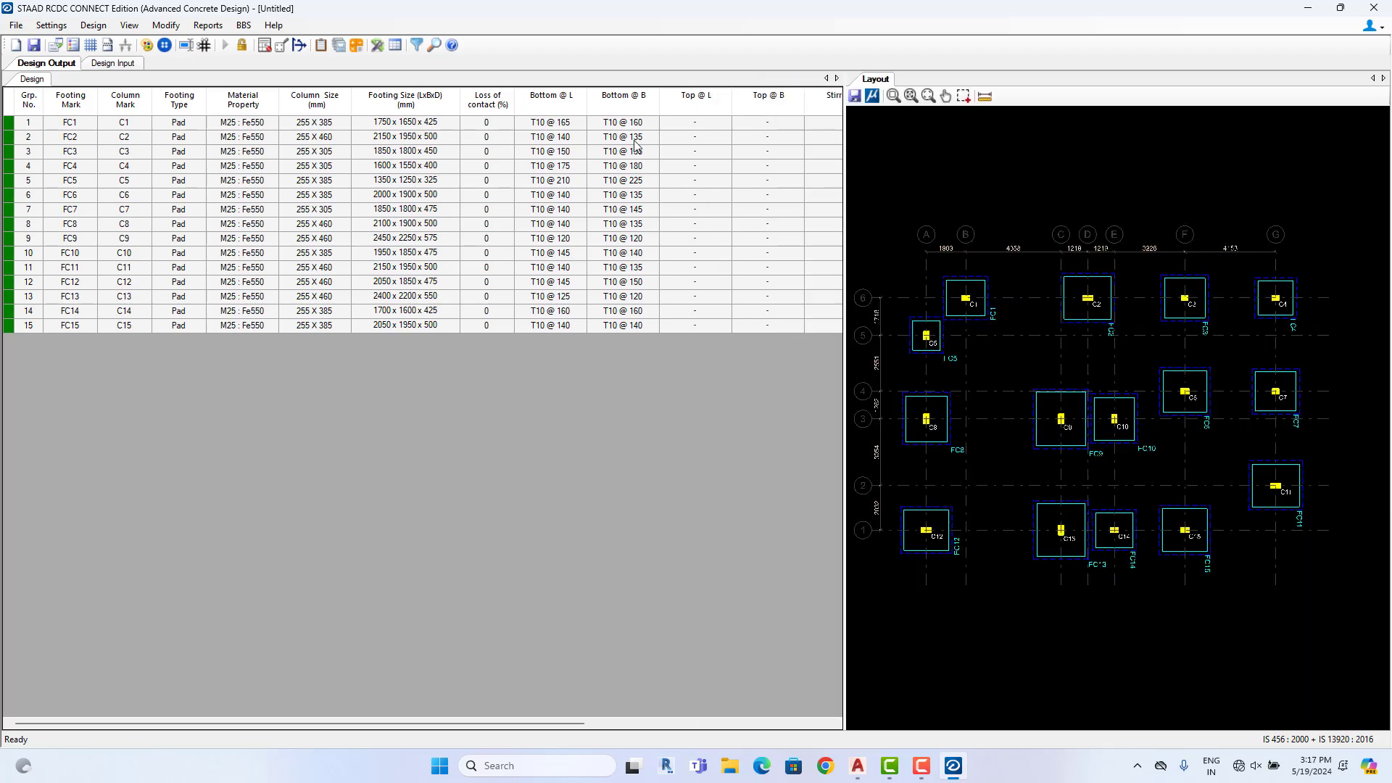
click(554, 245)
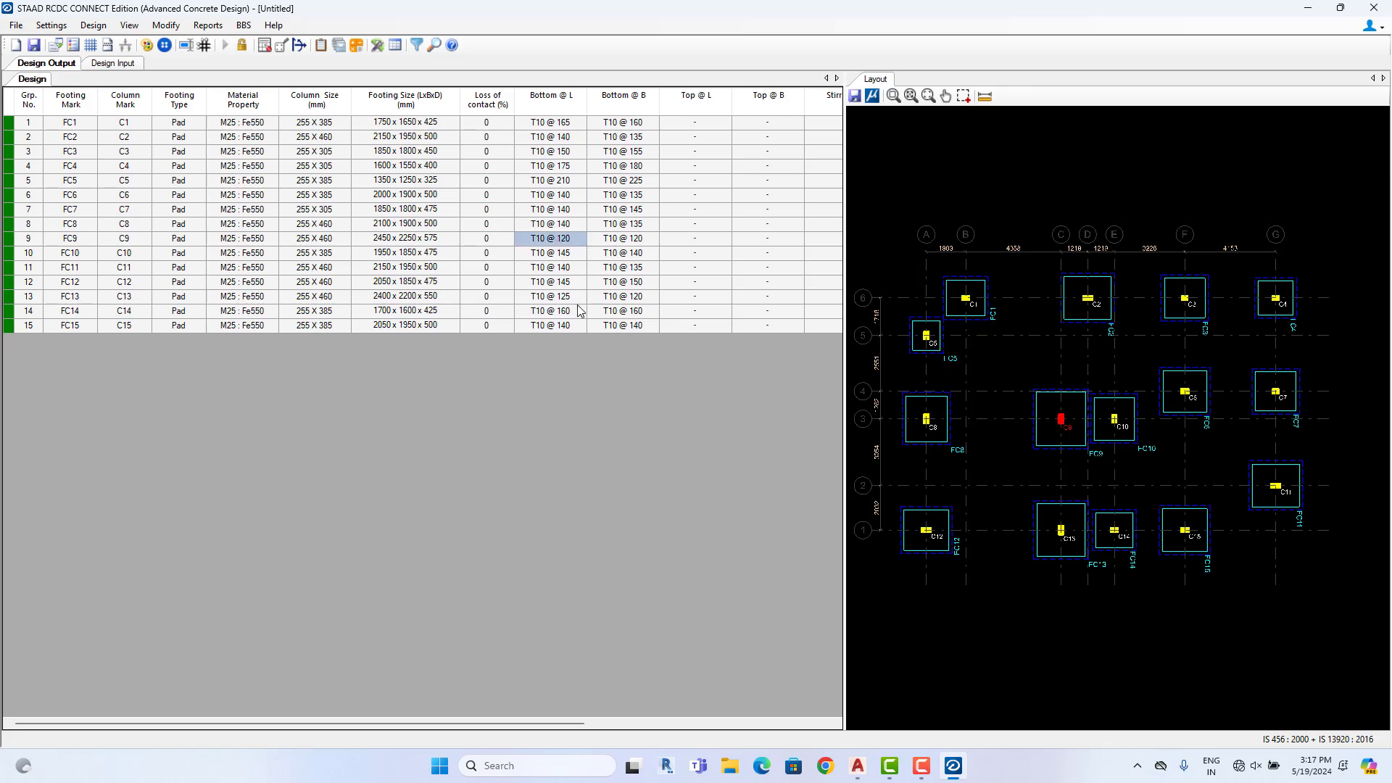
click(632, 297)
click(634, 269)
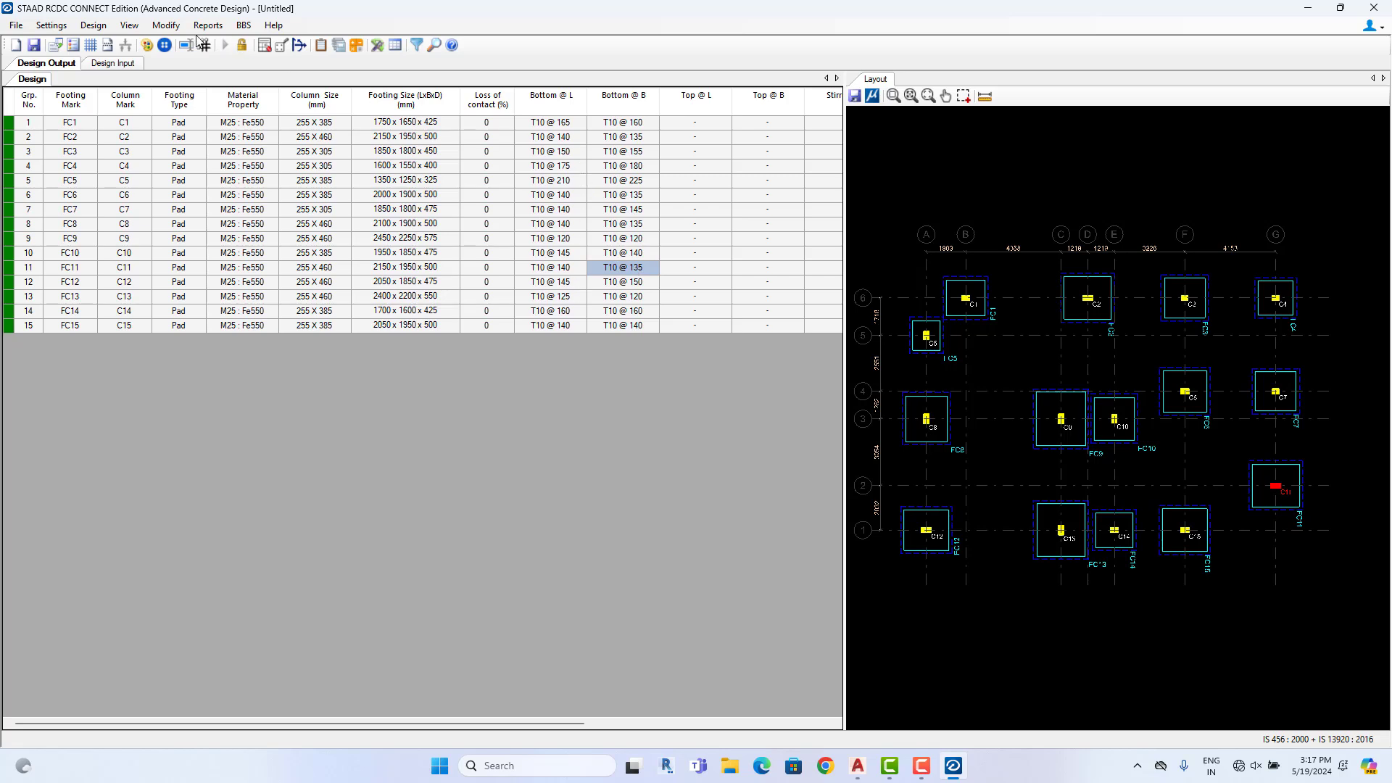
Unlock the footing design and discard its design values
click(93, 24)
click(120, 66)
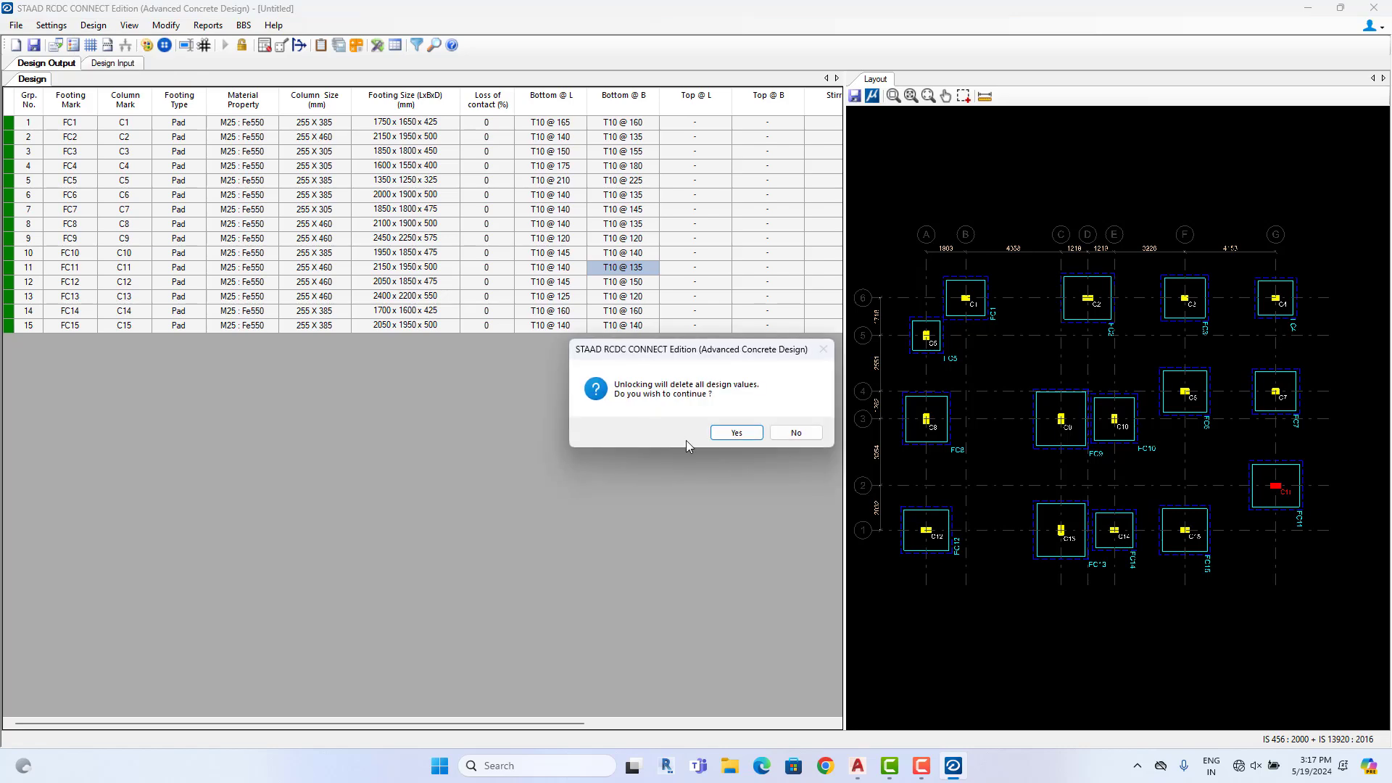
click(735, 433)
In the reinforcement settings, set the minimum bottom and top steel to 12 and the maximum main steel to 16
click(58, 27)
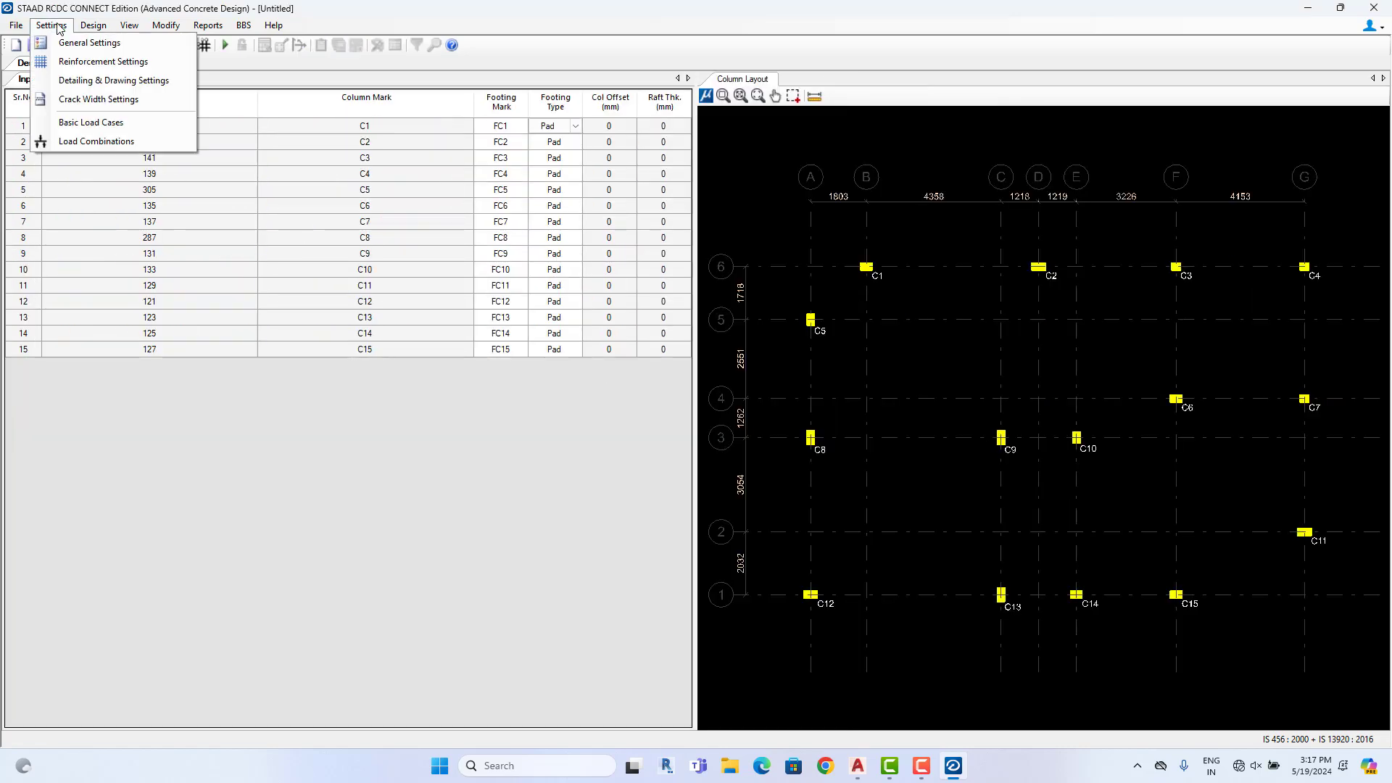
click(81, 62)
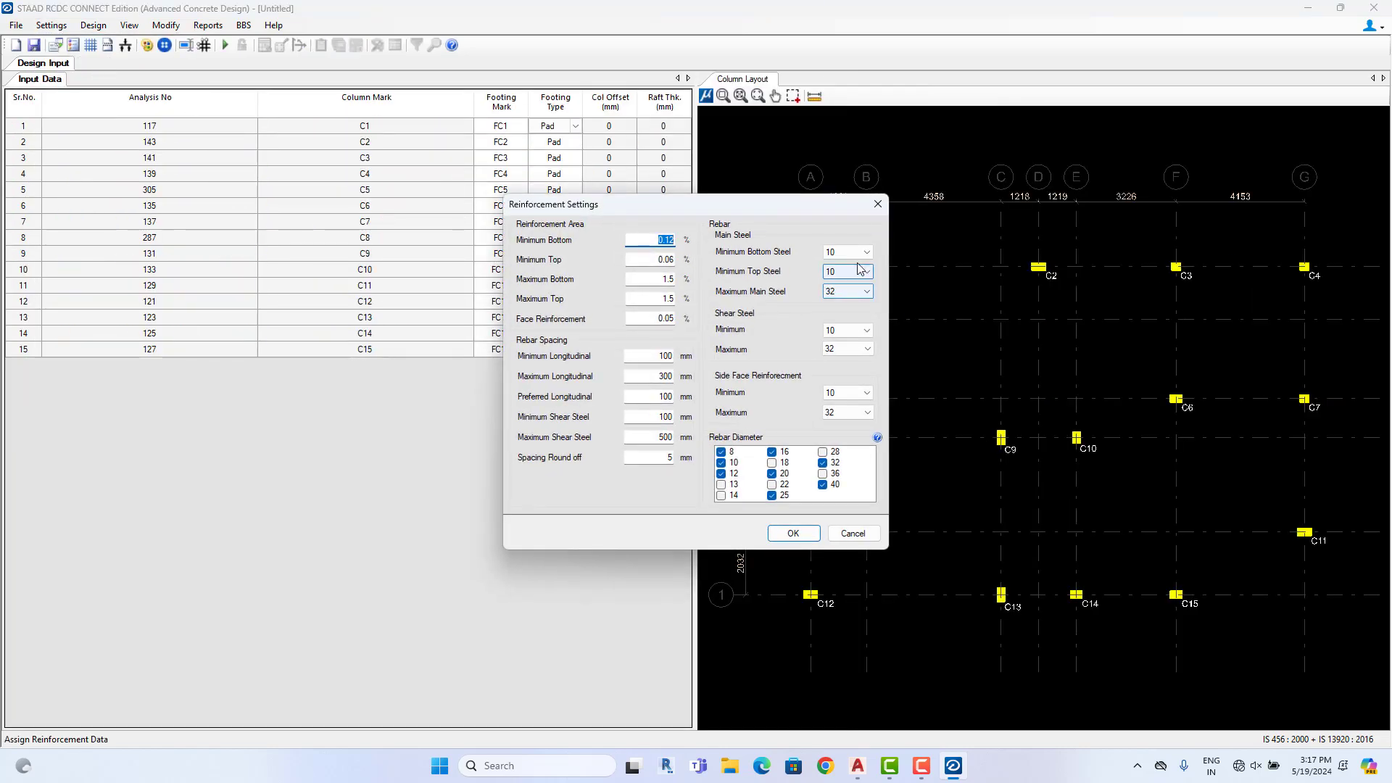
click(861, 252)
click(846, 284)
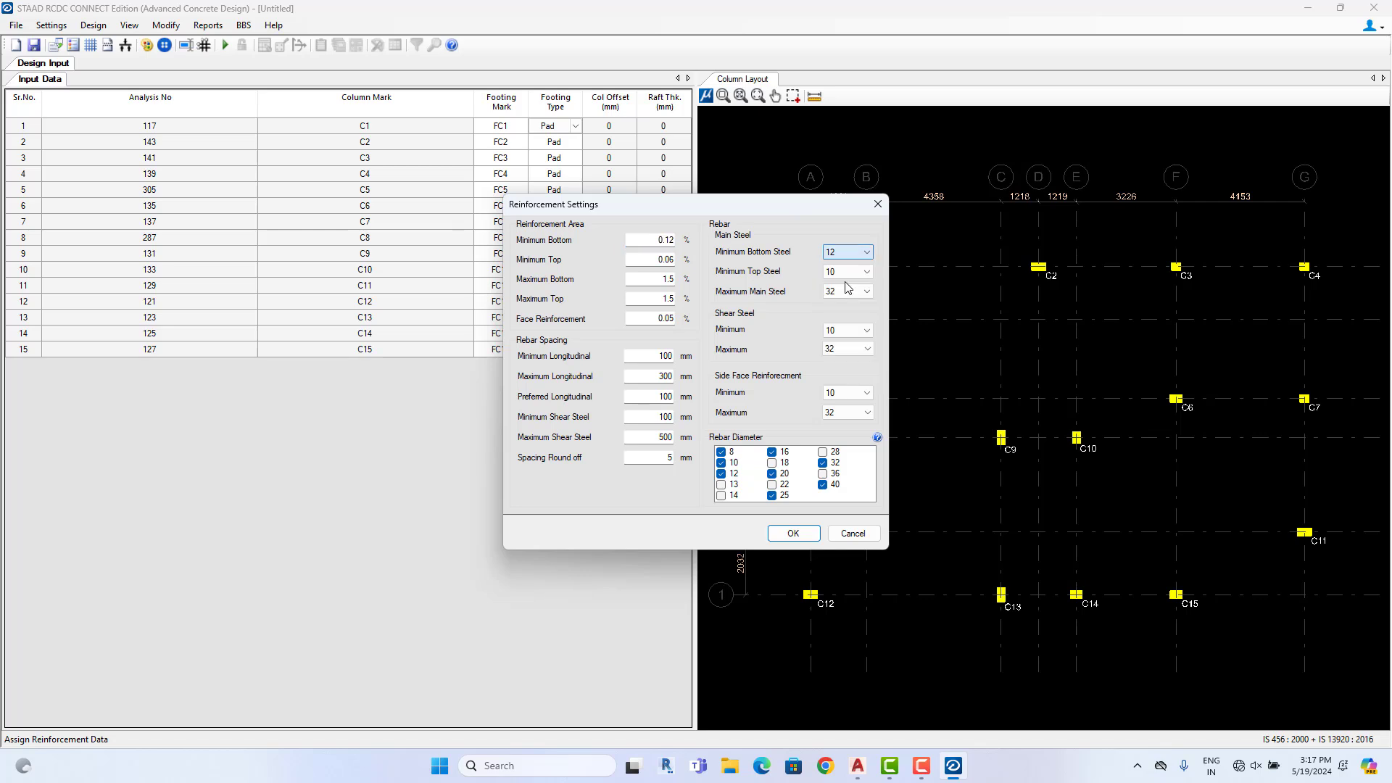
click(839, 273)
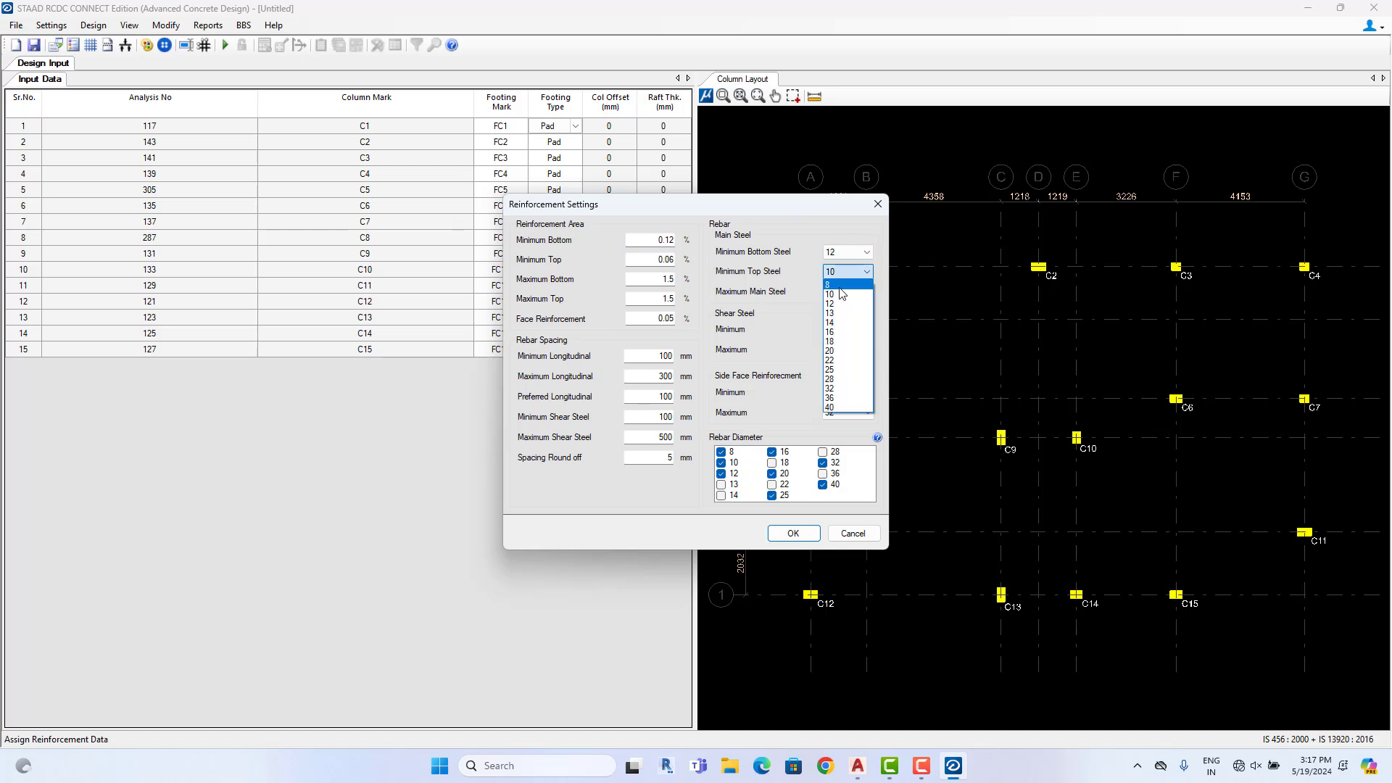
click(839, 303)
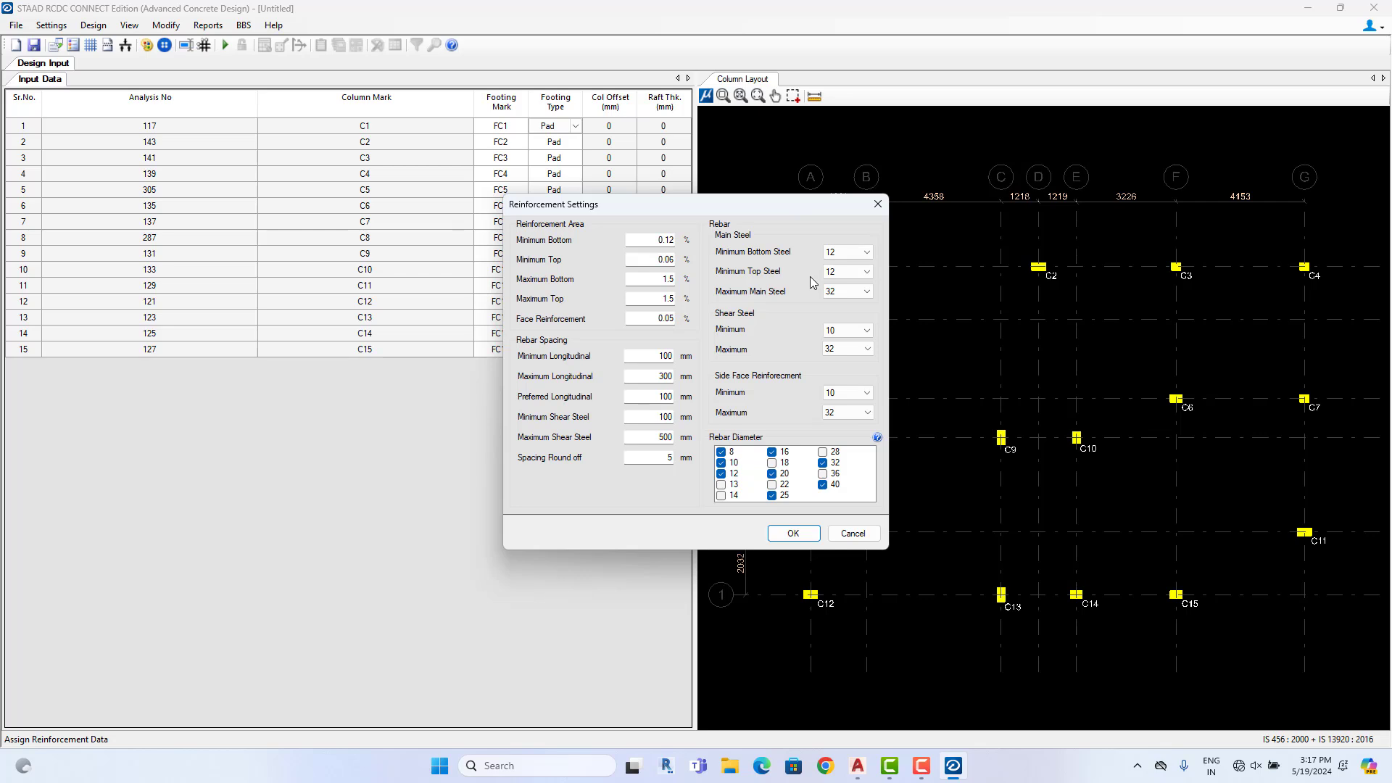
click(849, 291)
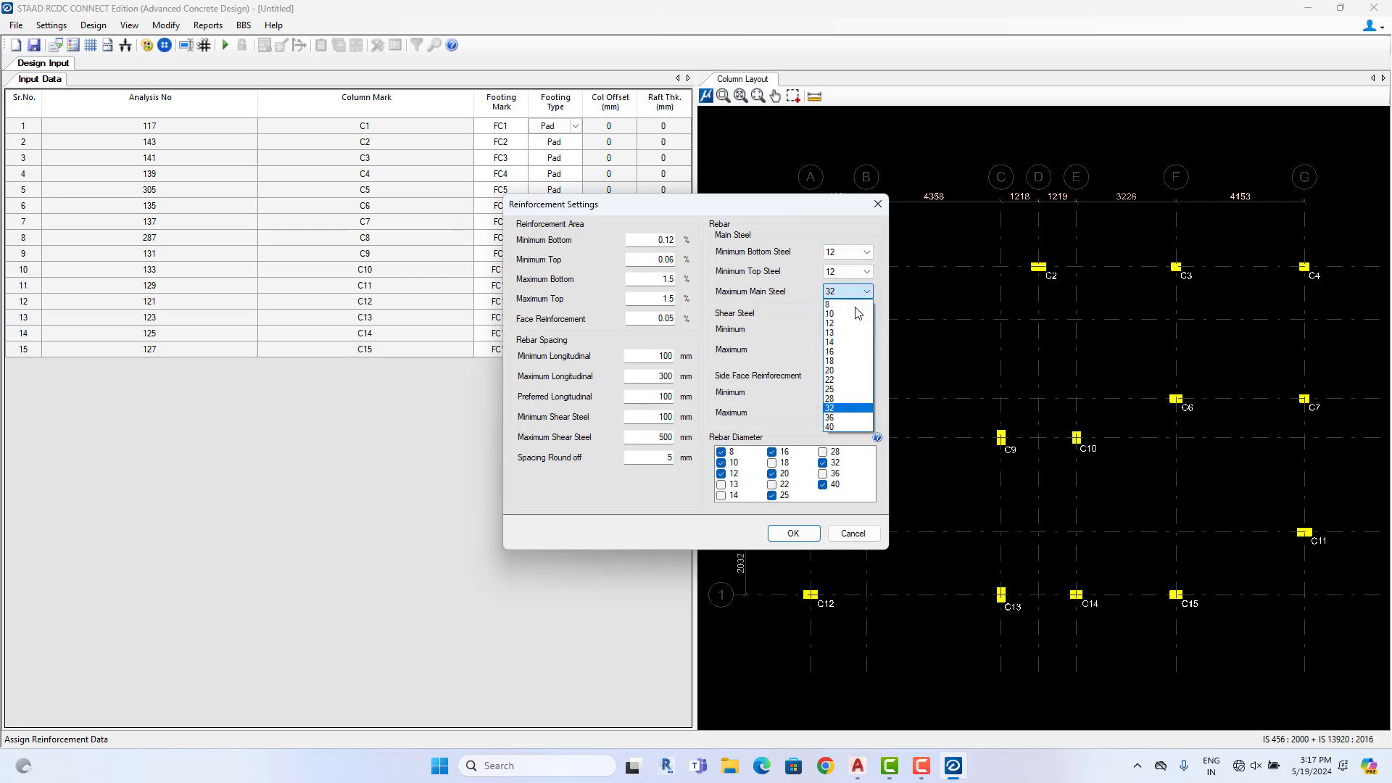
click(841, 351)
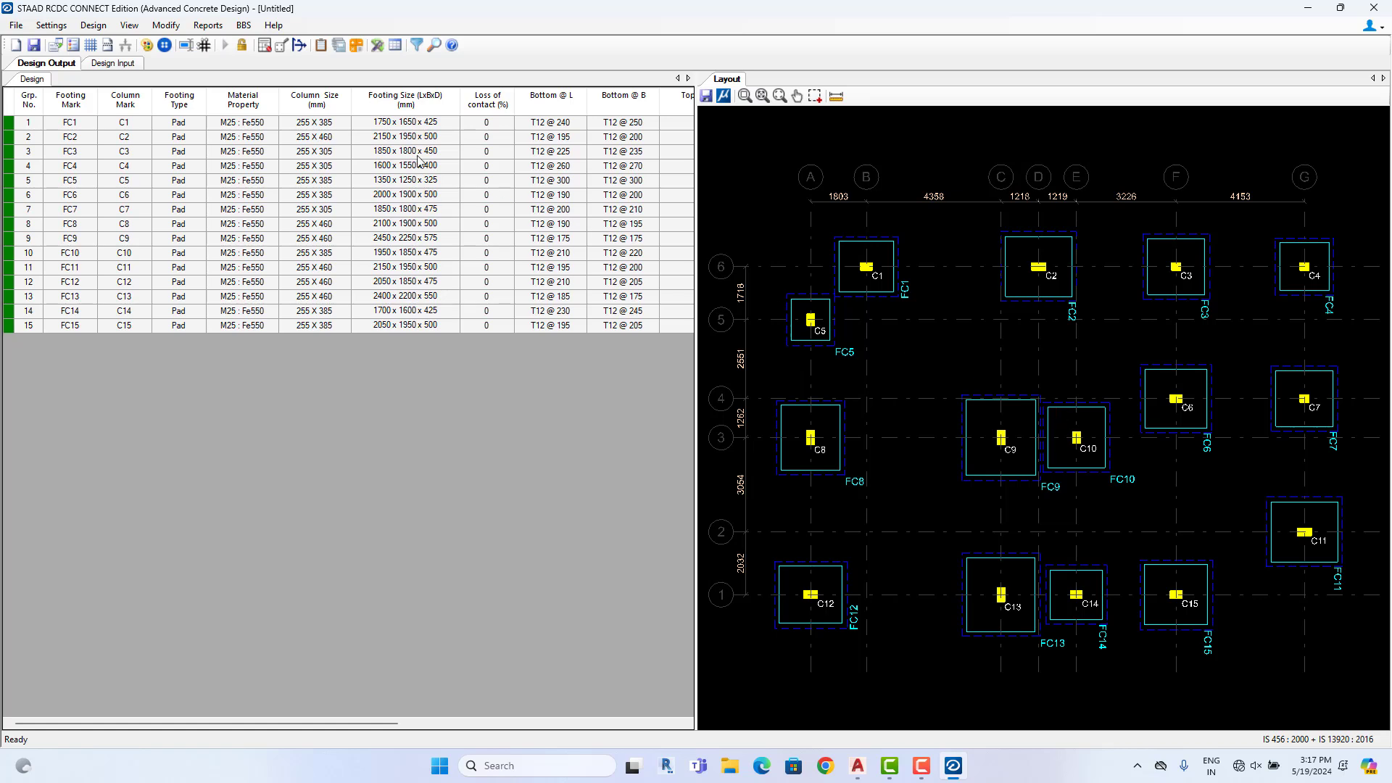
Generate detailed drawings for all footings, including the plan and the sections at L and B
click(206, 27)
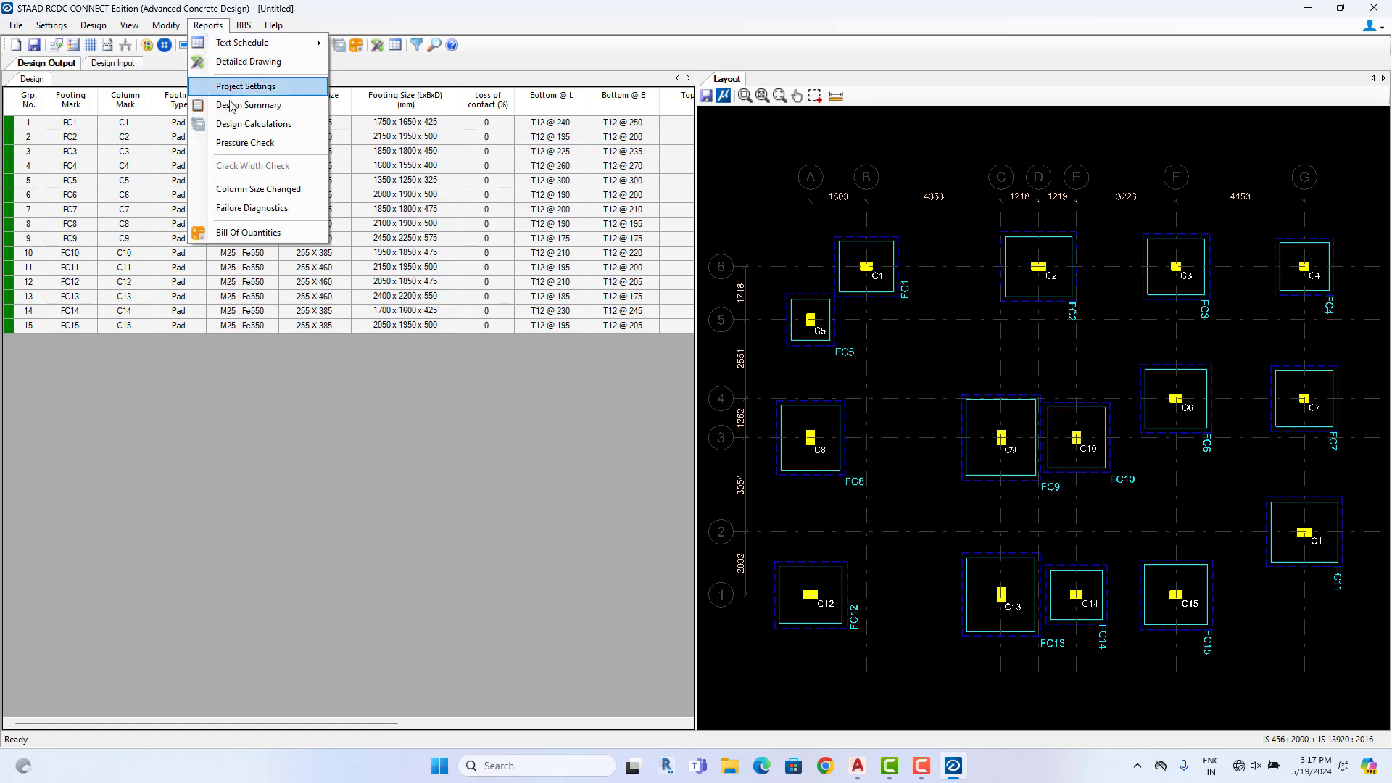
click(251, 63)
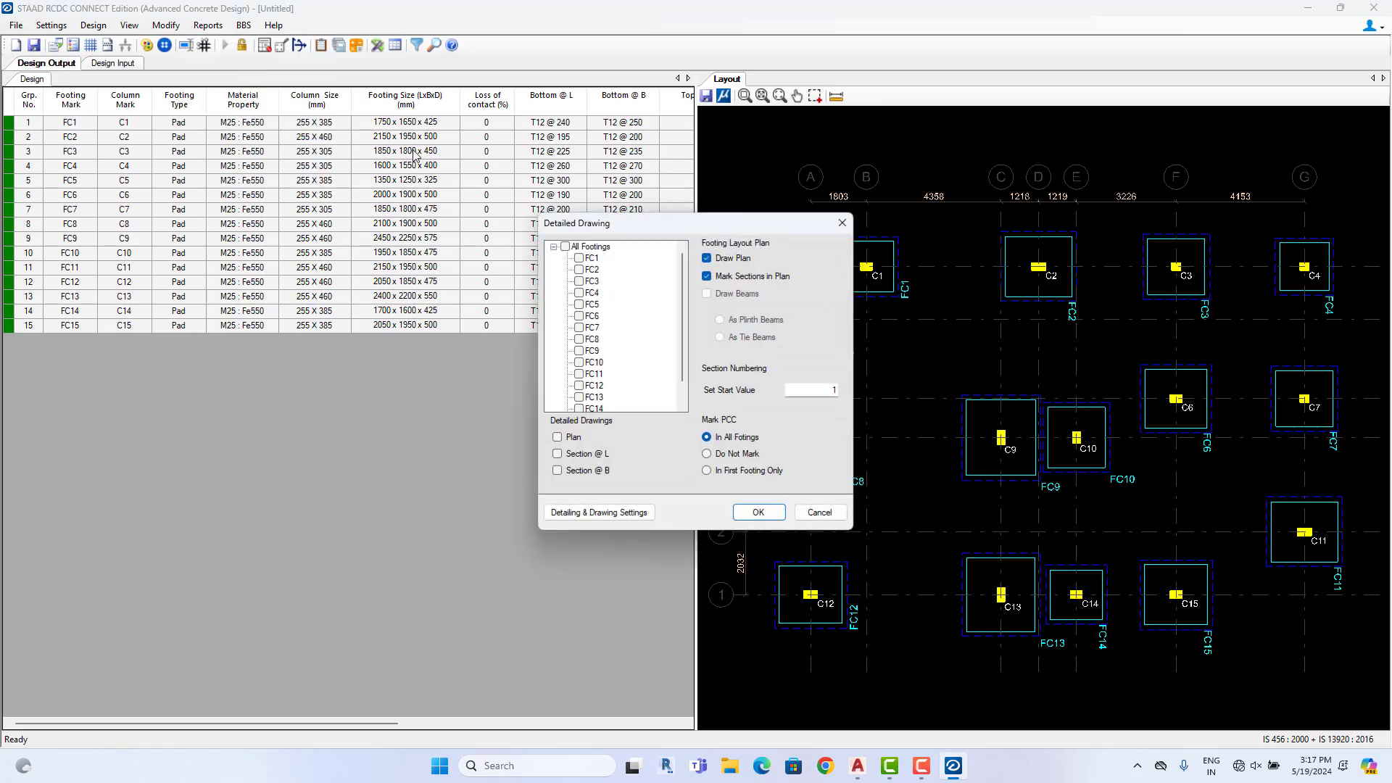
click(566, 247)
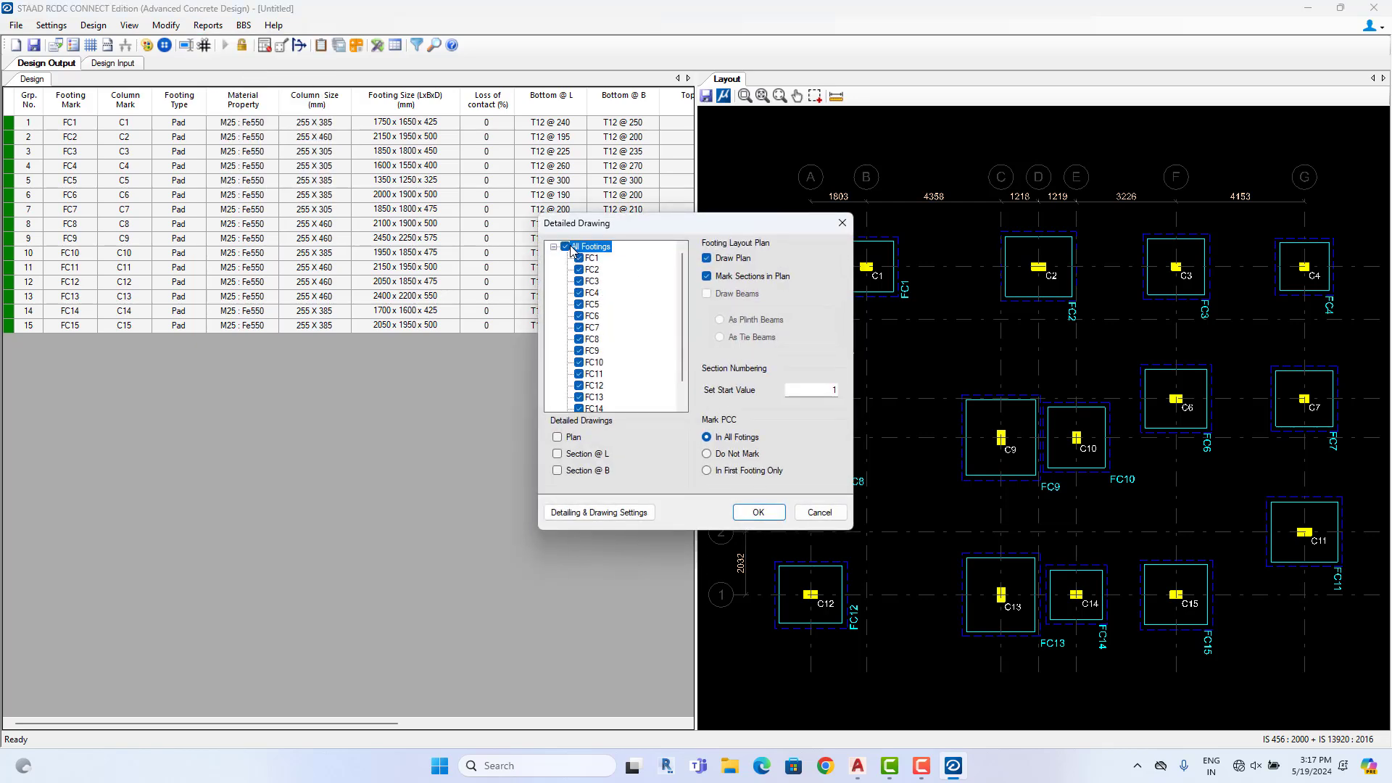
click(557, 437)
click(557, 453)
click(758, 512)
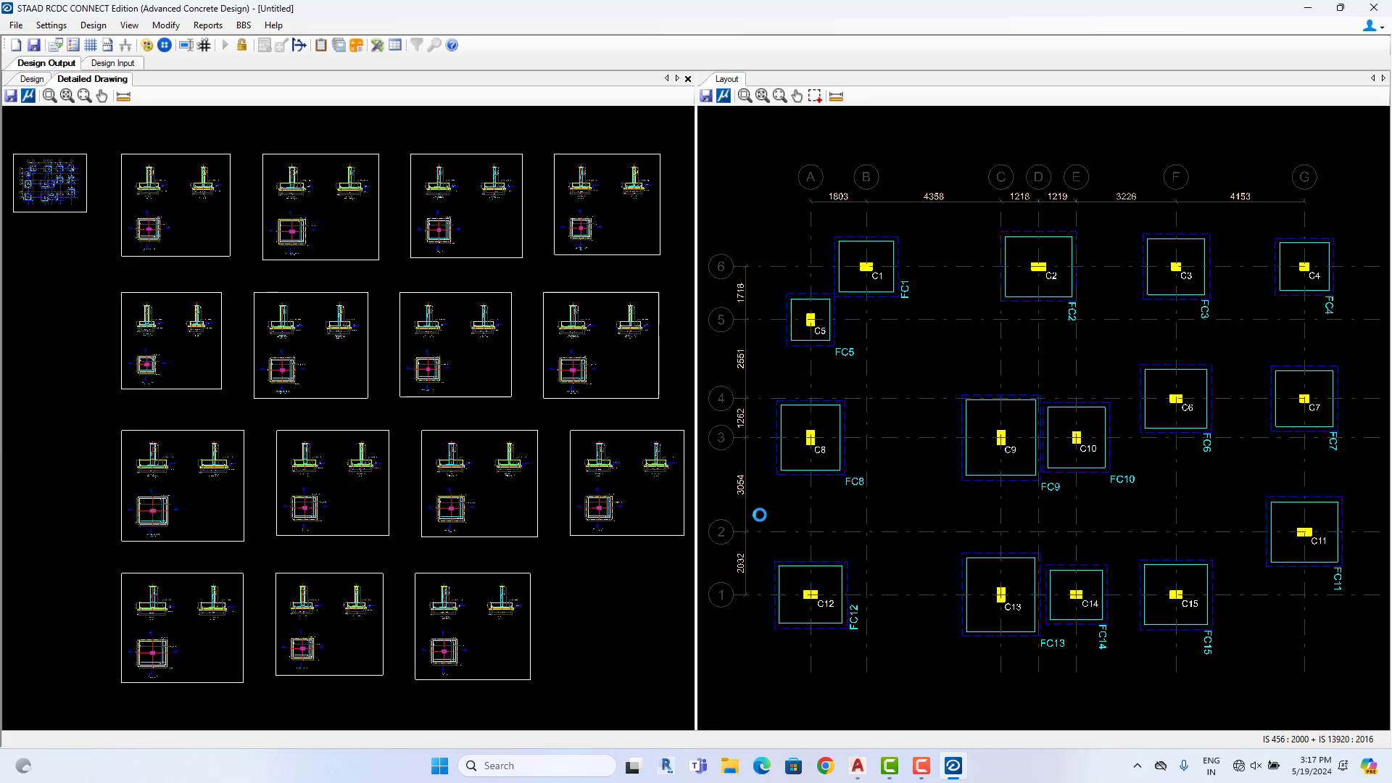
Examine the footing detail sheets, including the reinforcement and dimensions in section 6-6 of footing FC3
scroll(460, 205, up, 6)
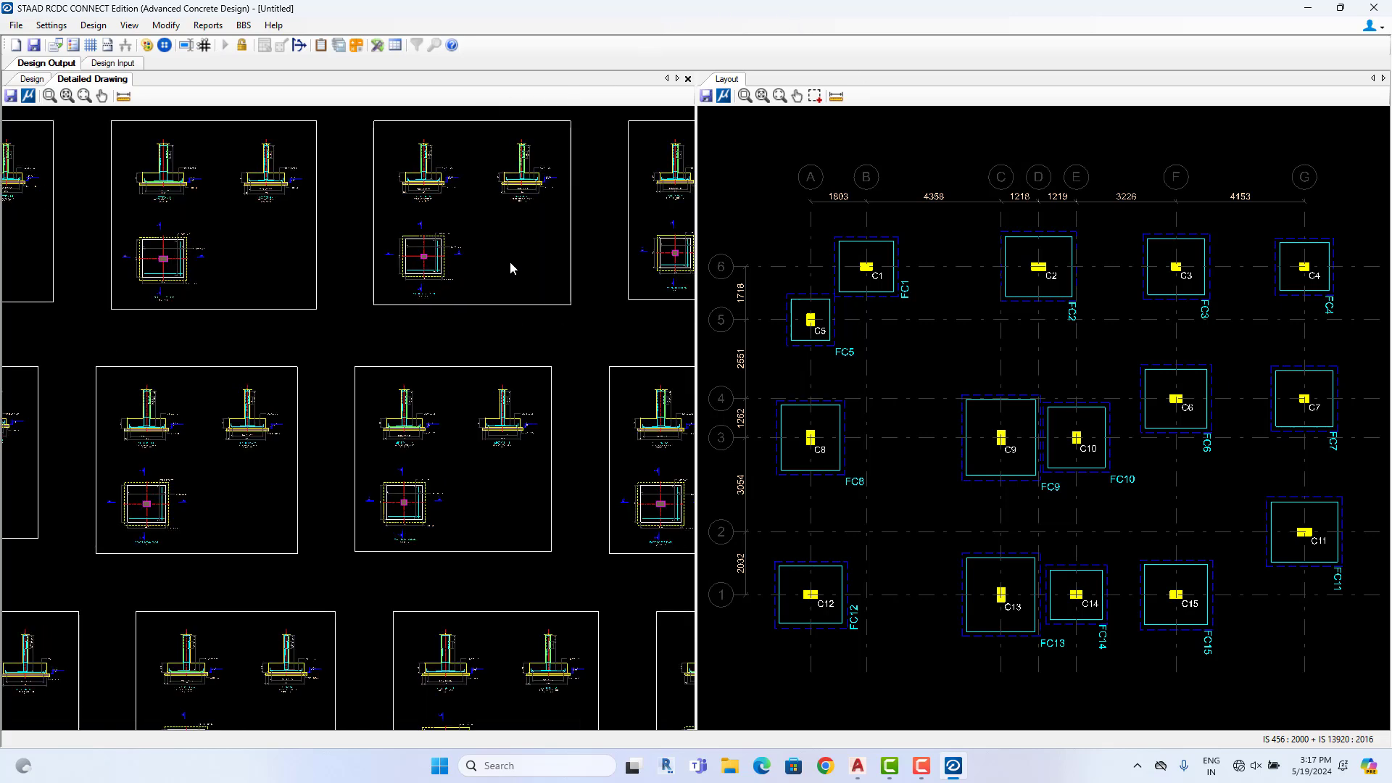
scroll(429, 319, up, 6)
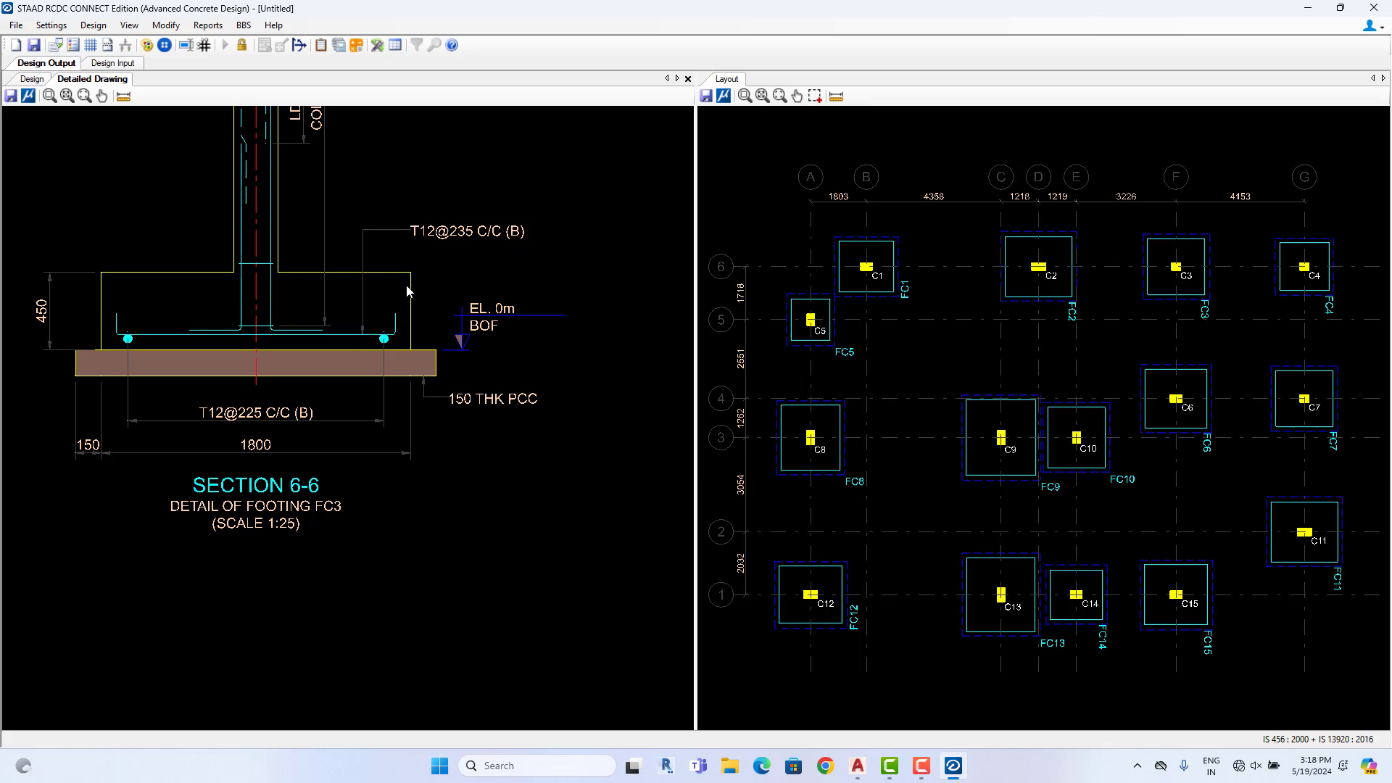
scroll(404, 341, down, 8)
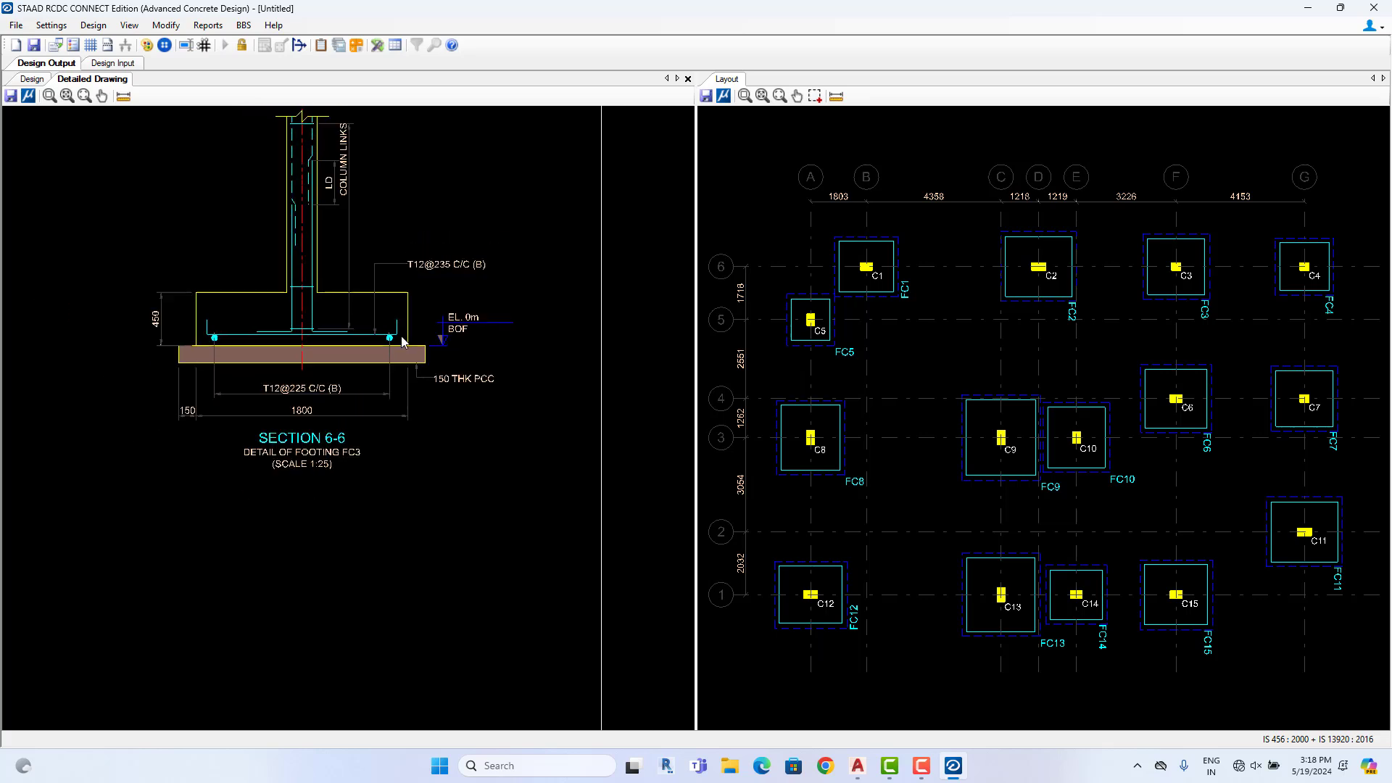
scroll(394, 357, down, 8)
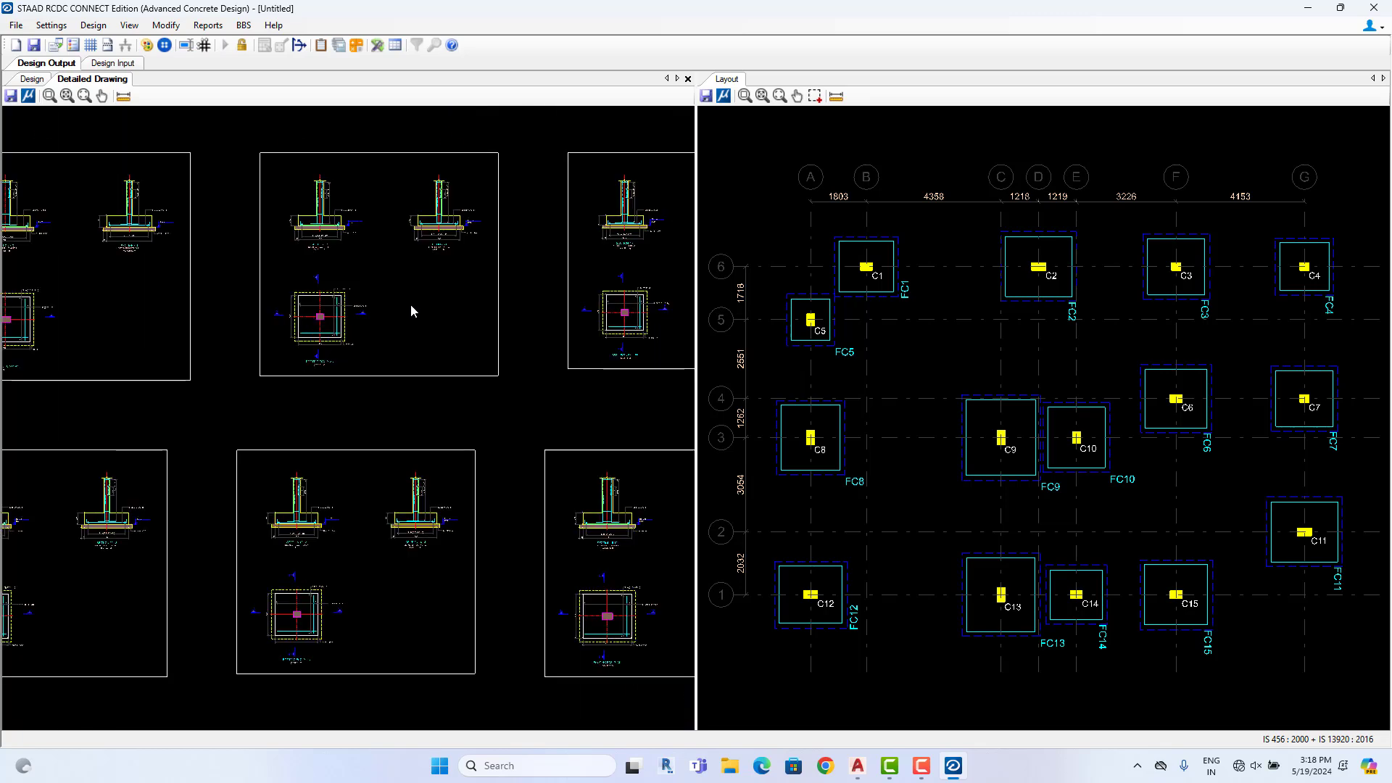
scroll(424, 336, down, 2)
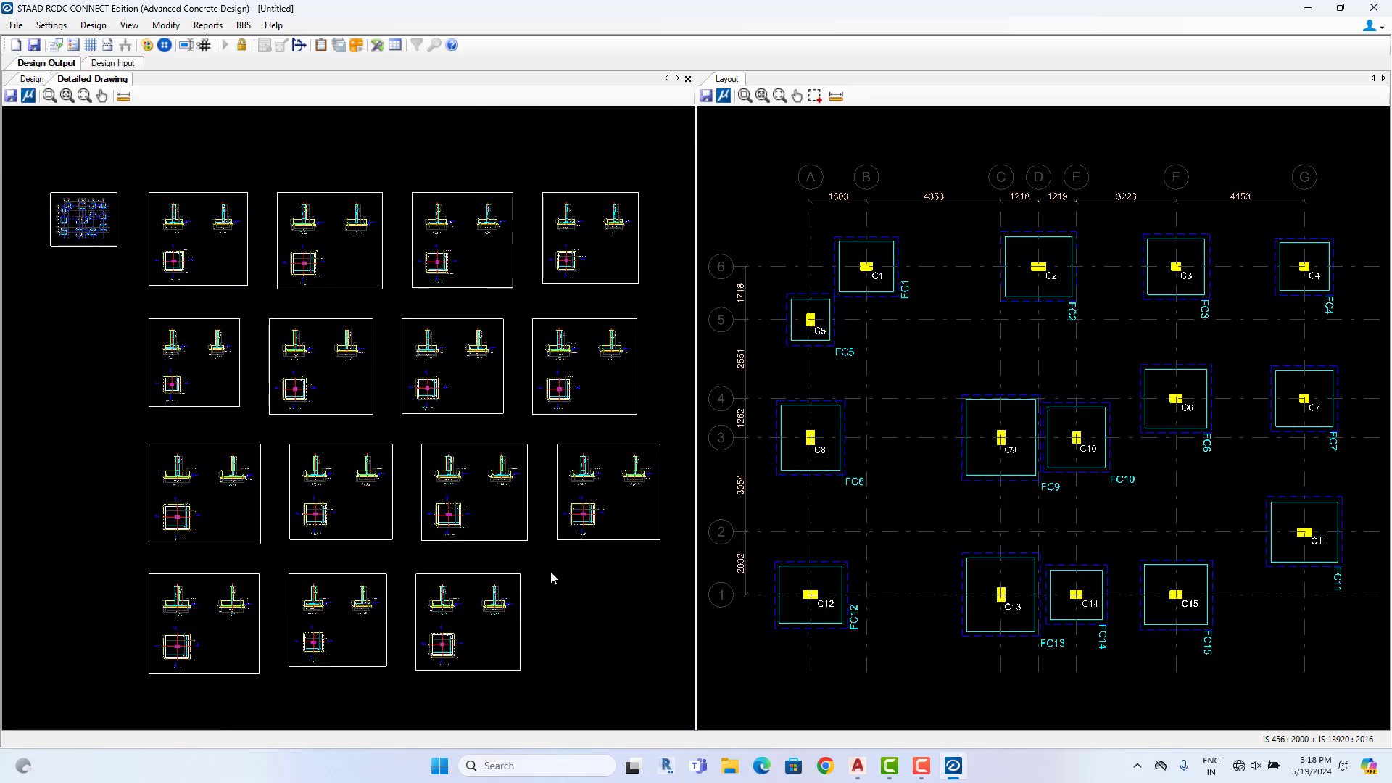
scroll(493, 404, down, 2)
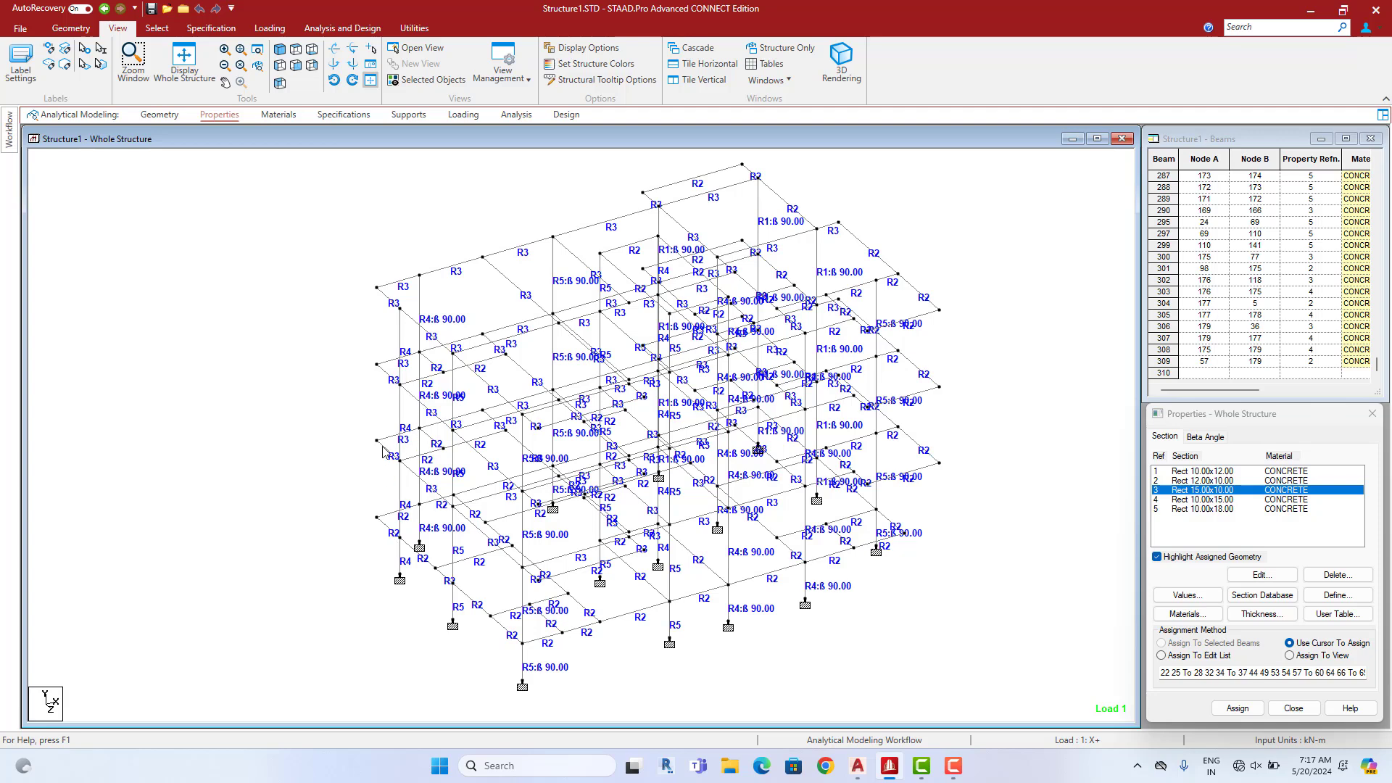
In the Structure1 model in STAAD.Pro, show the front elevation and select the beams floor by floor to inspect the levels
click(296, 65)
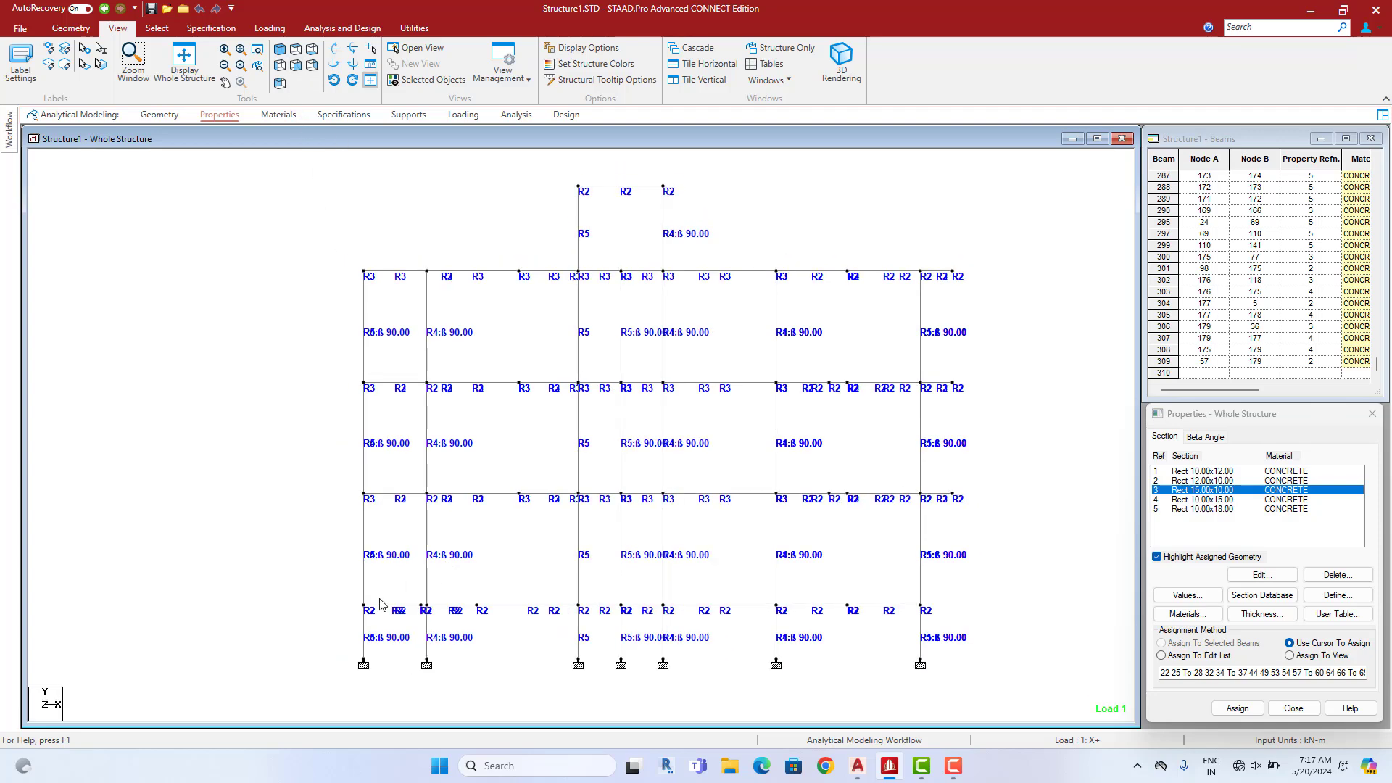
click(362, 606)
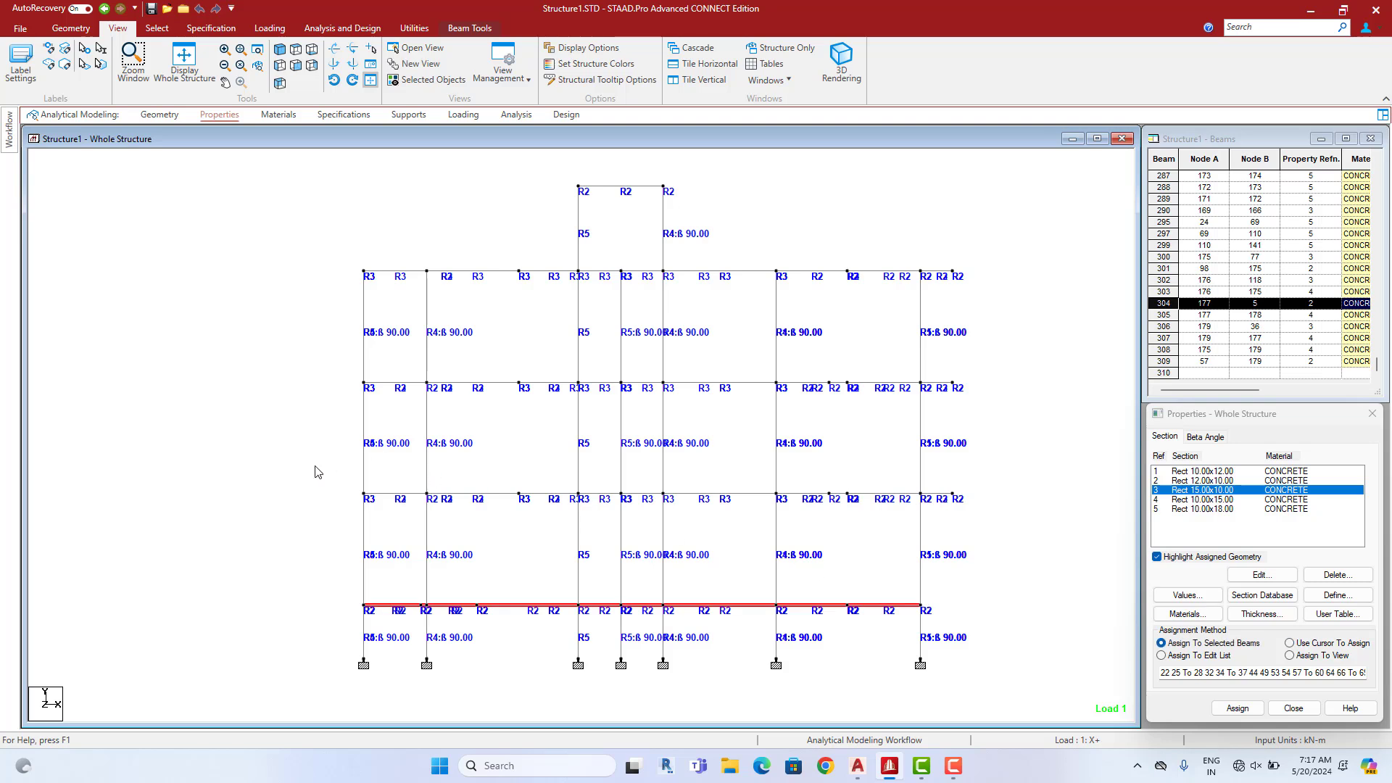
drag(314, 472, 979, 535)
drag(326, 364, 1005, 414)
drag(330, 250, 1010, 283)
drag(299, 478, 1002, 518)
drag(304, 408, 304, 408)
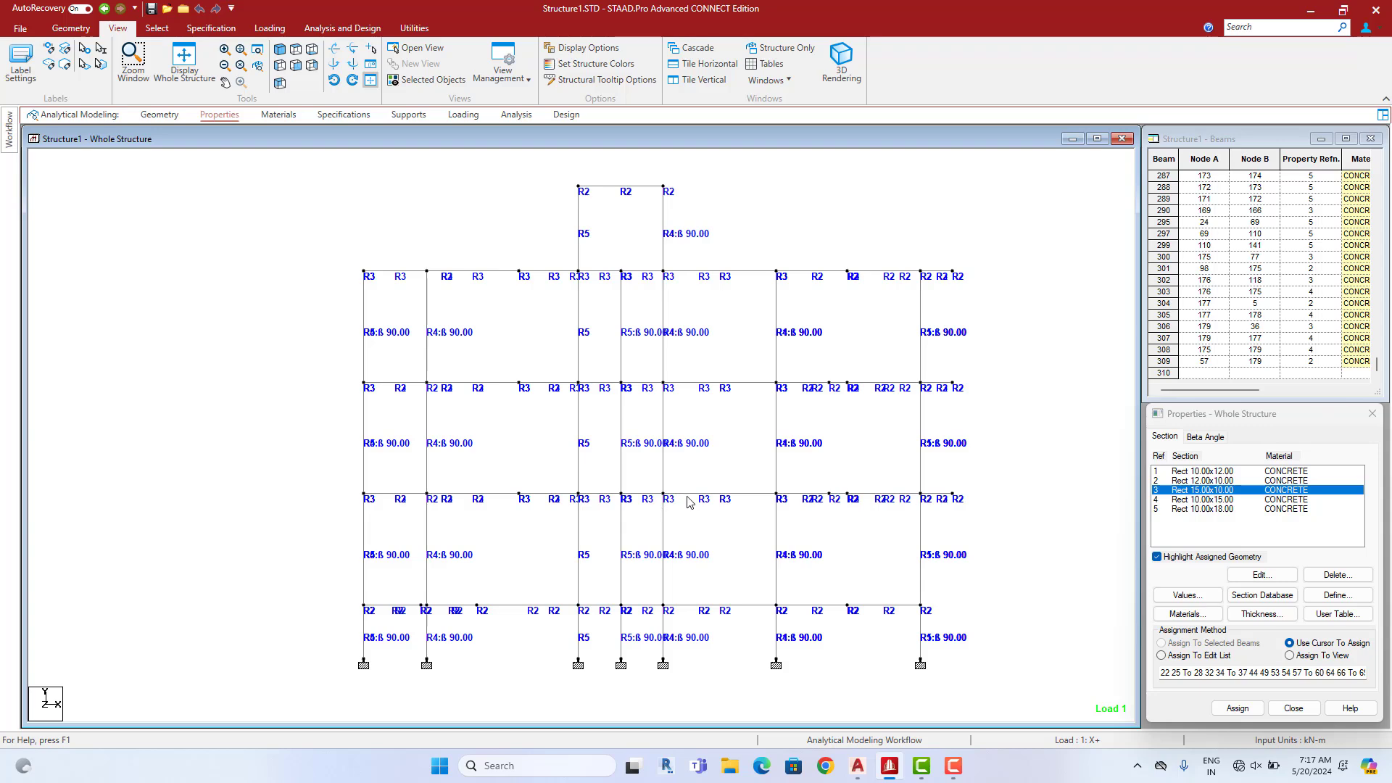
Activate the nodes cursor and look up the coordinates of a node on the floor level just above the plinth beams
right_click(259, 281)
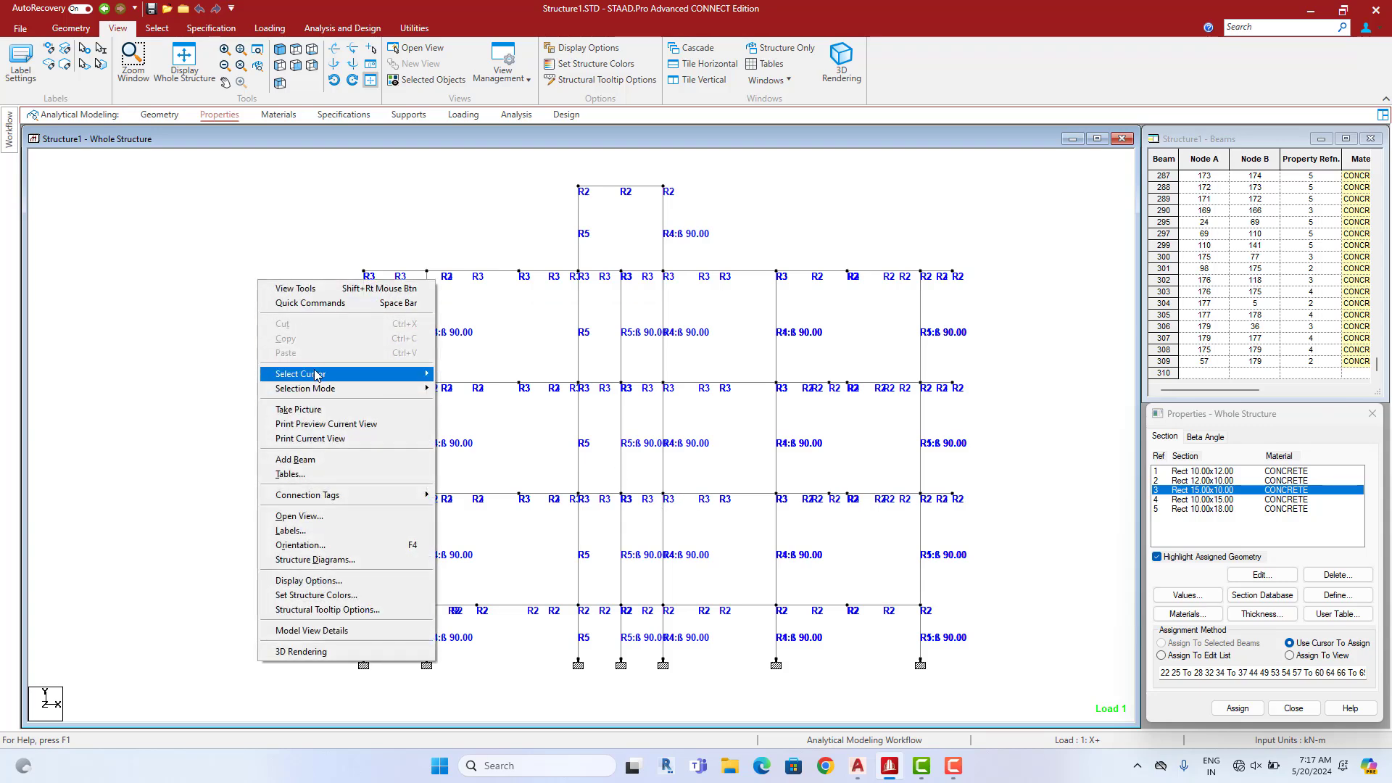
mouse_move(375, 377)
click(476, 374)
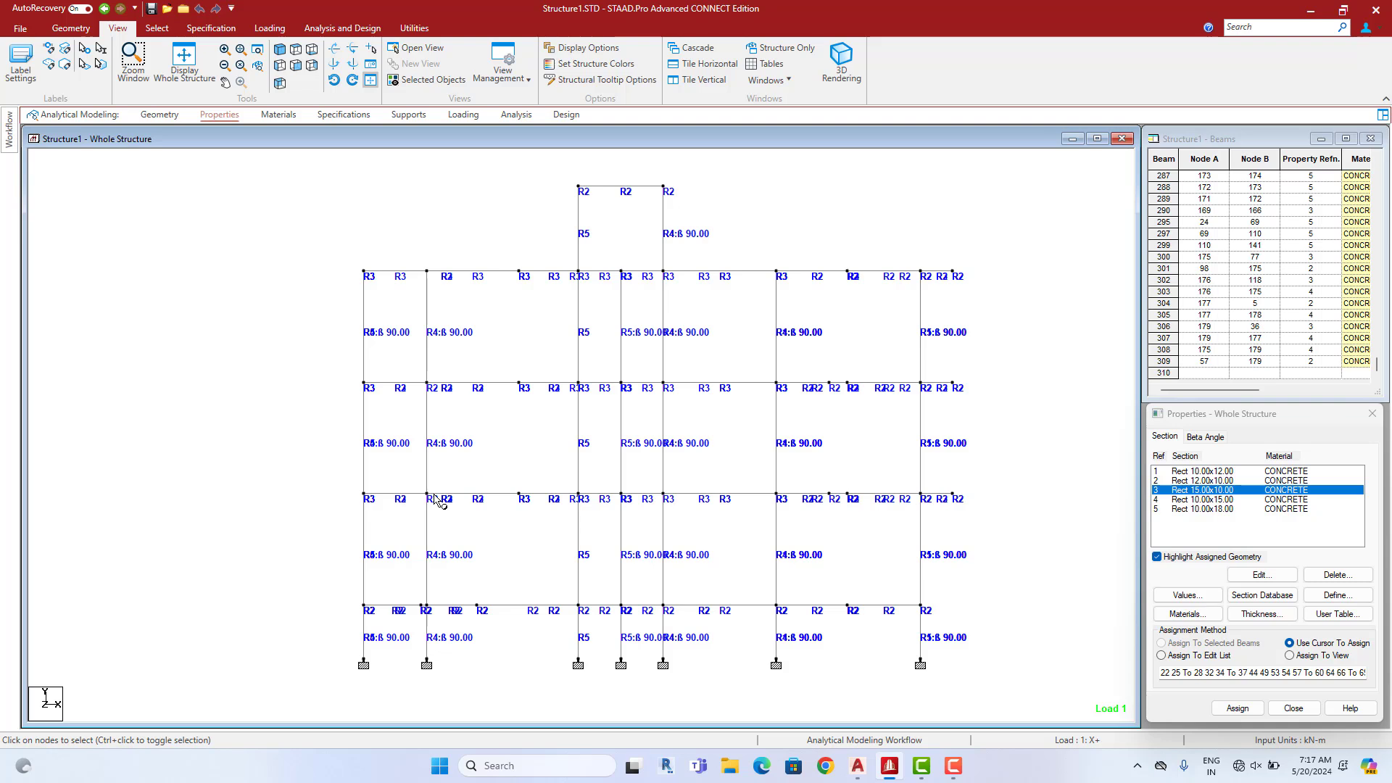
double_click(520, 495)
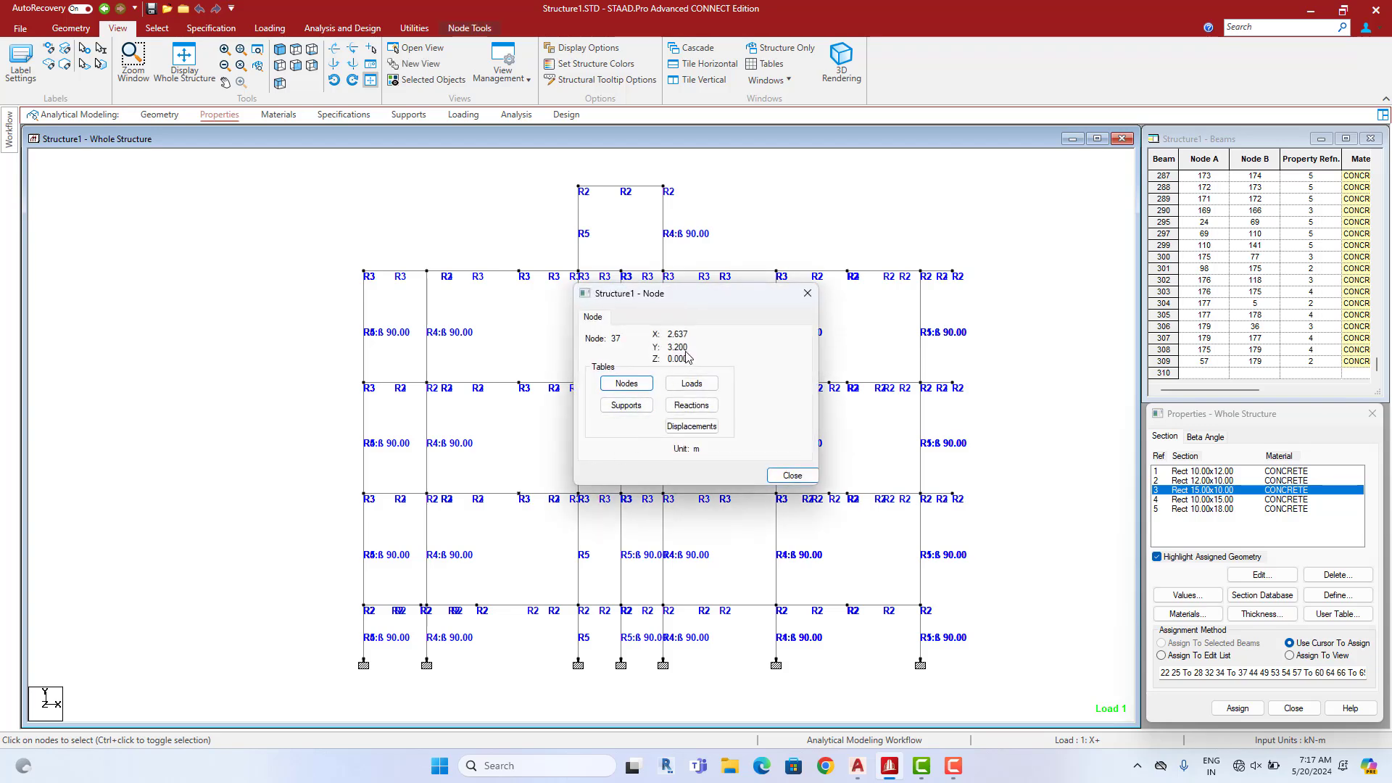
click(807, 294)
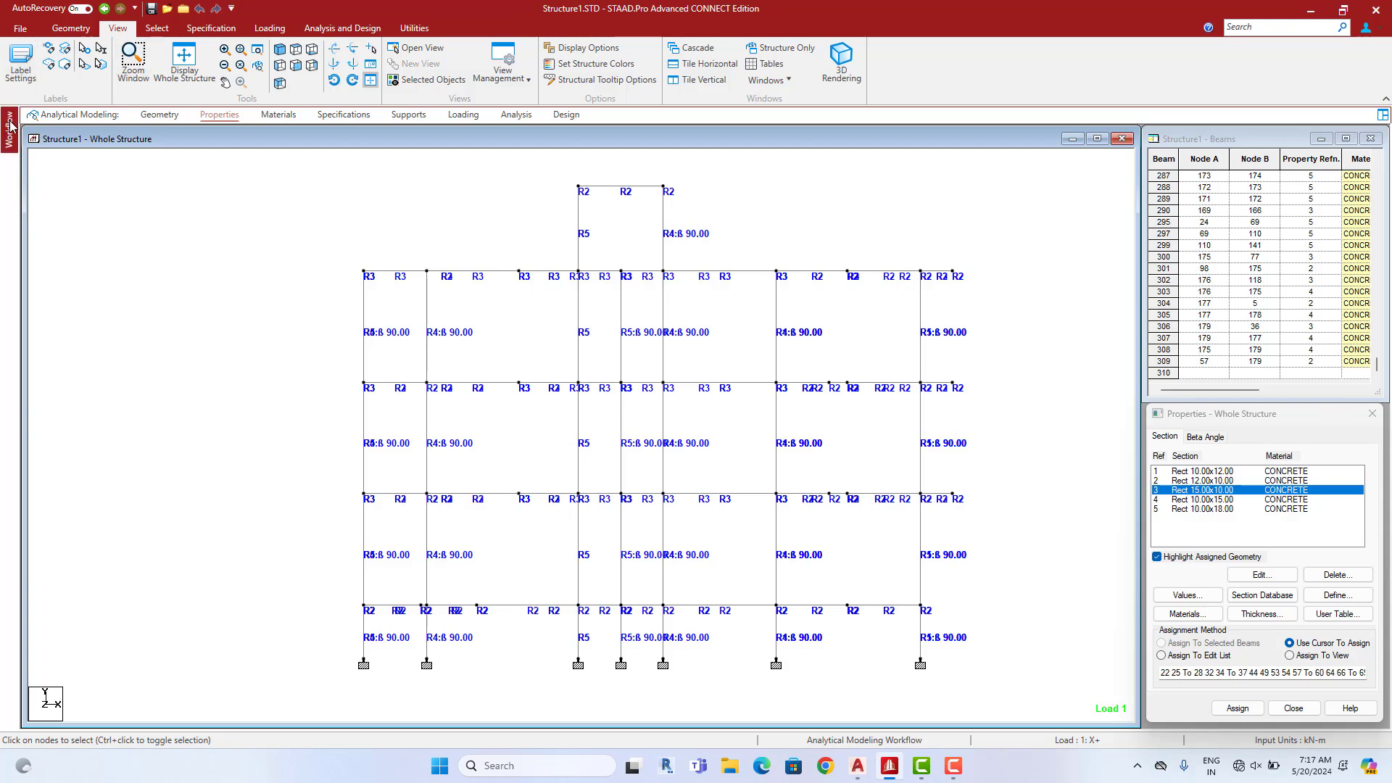
Run the analysis of the Structure1 model
click(325, 33)
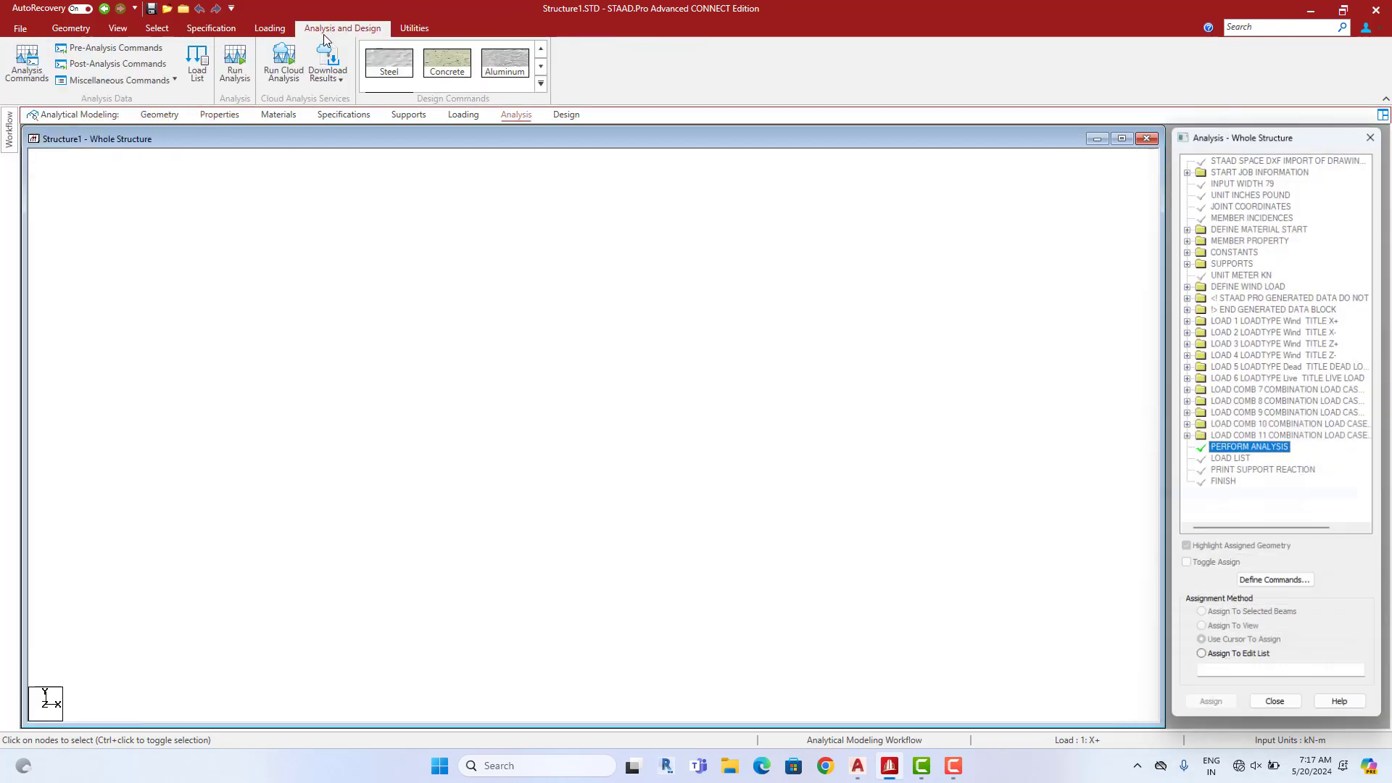
click(234, 64)
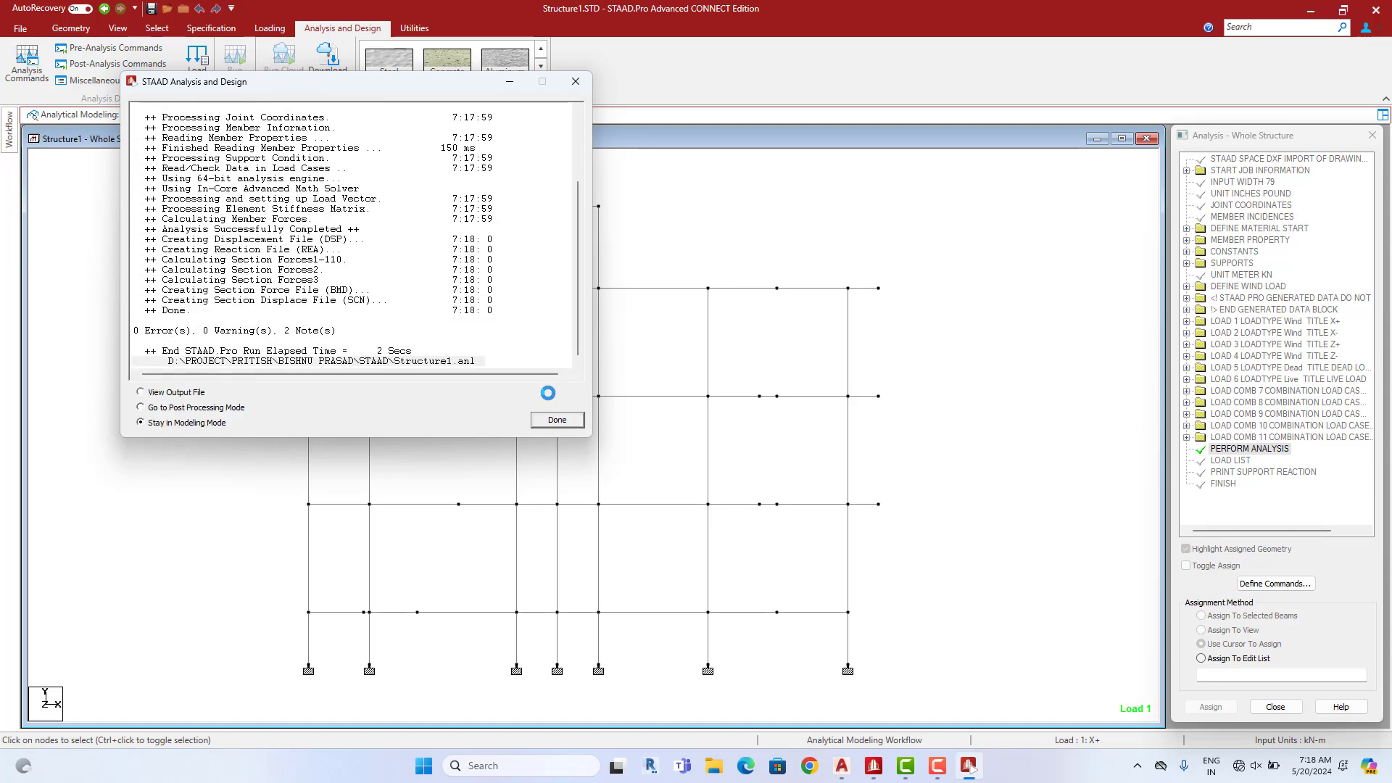
Close the finished analysis run and switch to the Advanced Concrete Design workflow (STAAD RCDC) with the Structure1 model
click(557, 420)
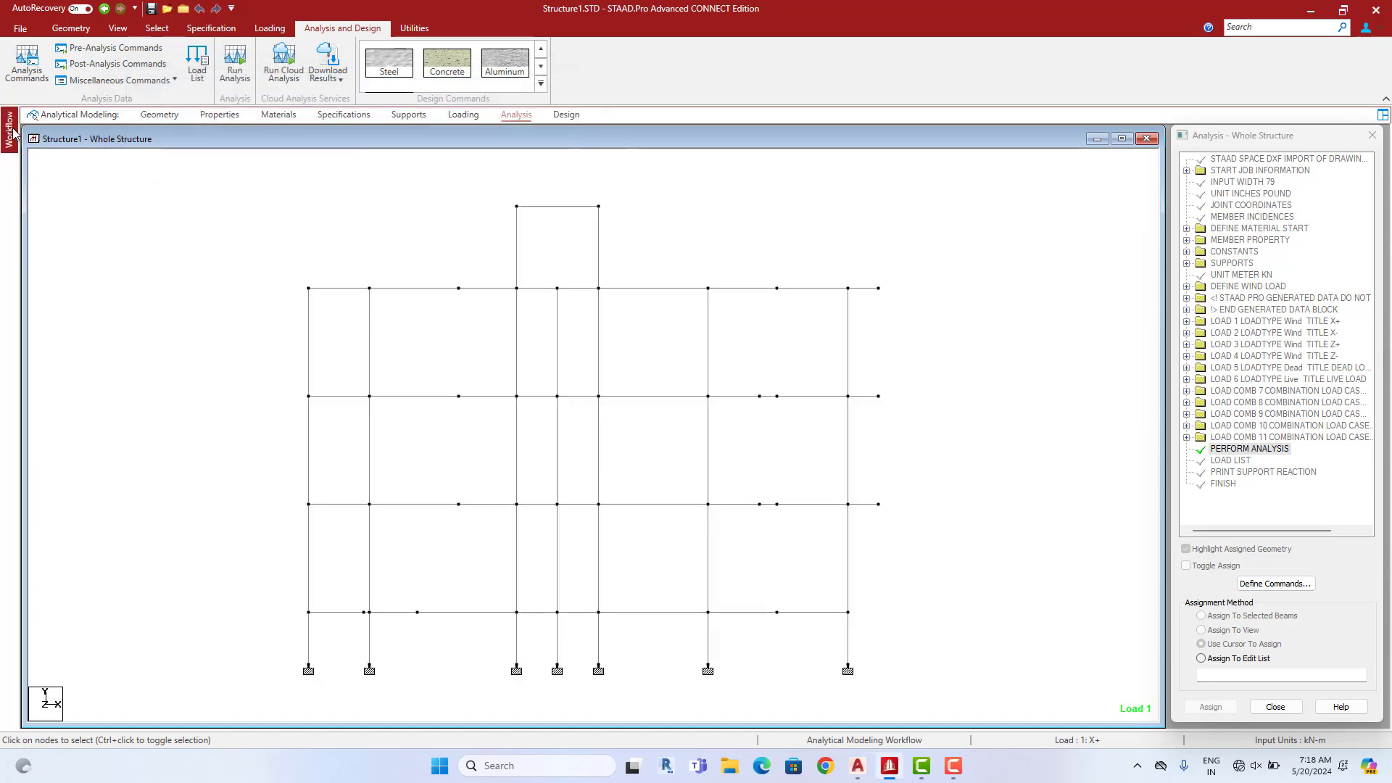
mouse_move(8, 131)
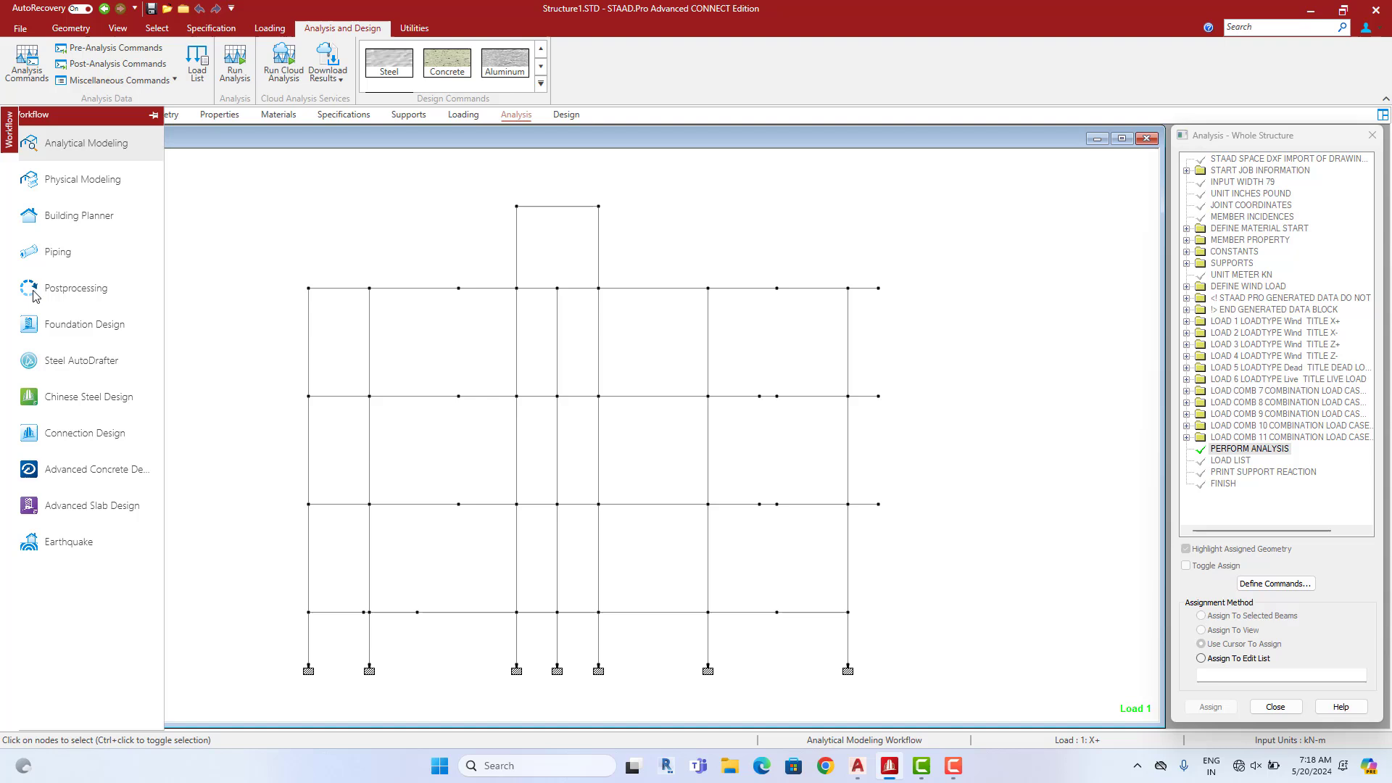
click(114, 477)
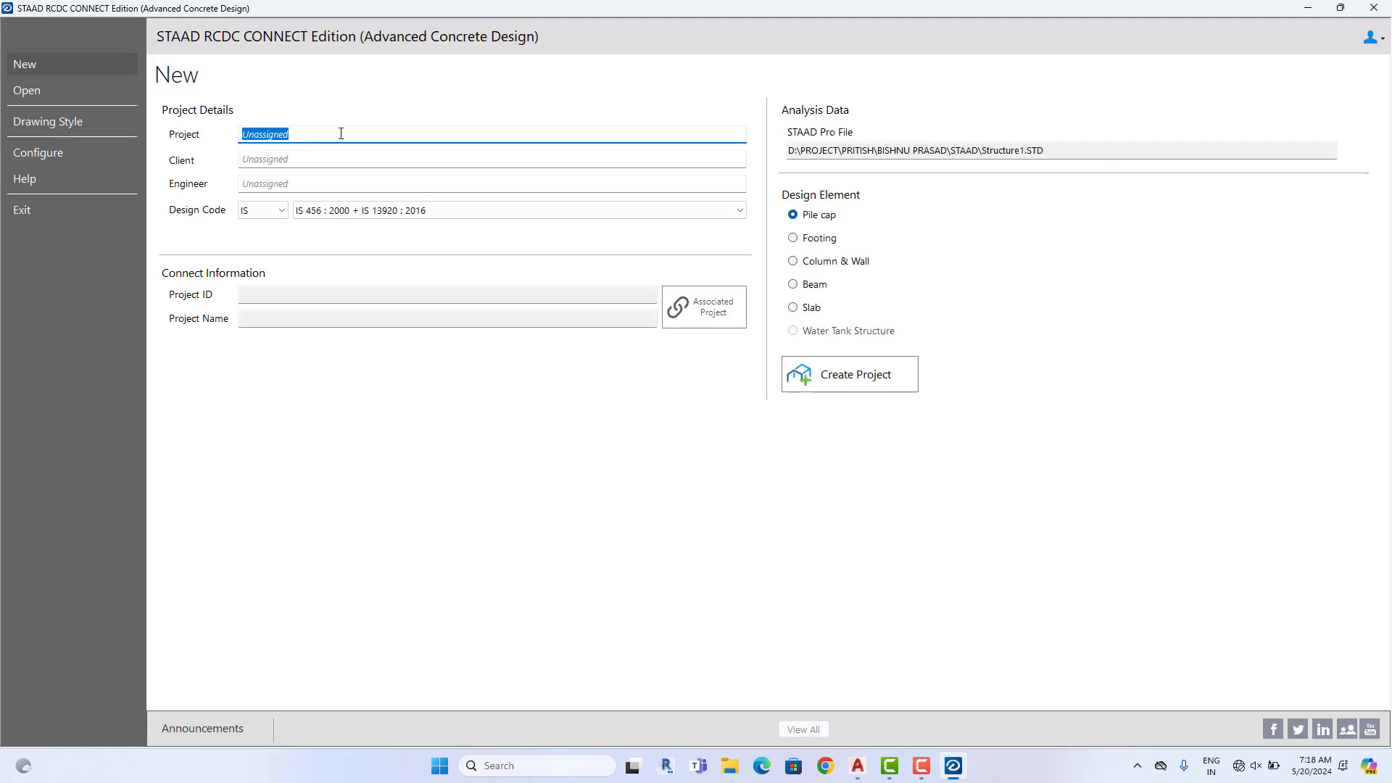
Create a new beam design project named BEAM 3.2 for the 3.2 m level only
text(BEAM 3.2)
click(812, 289)
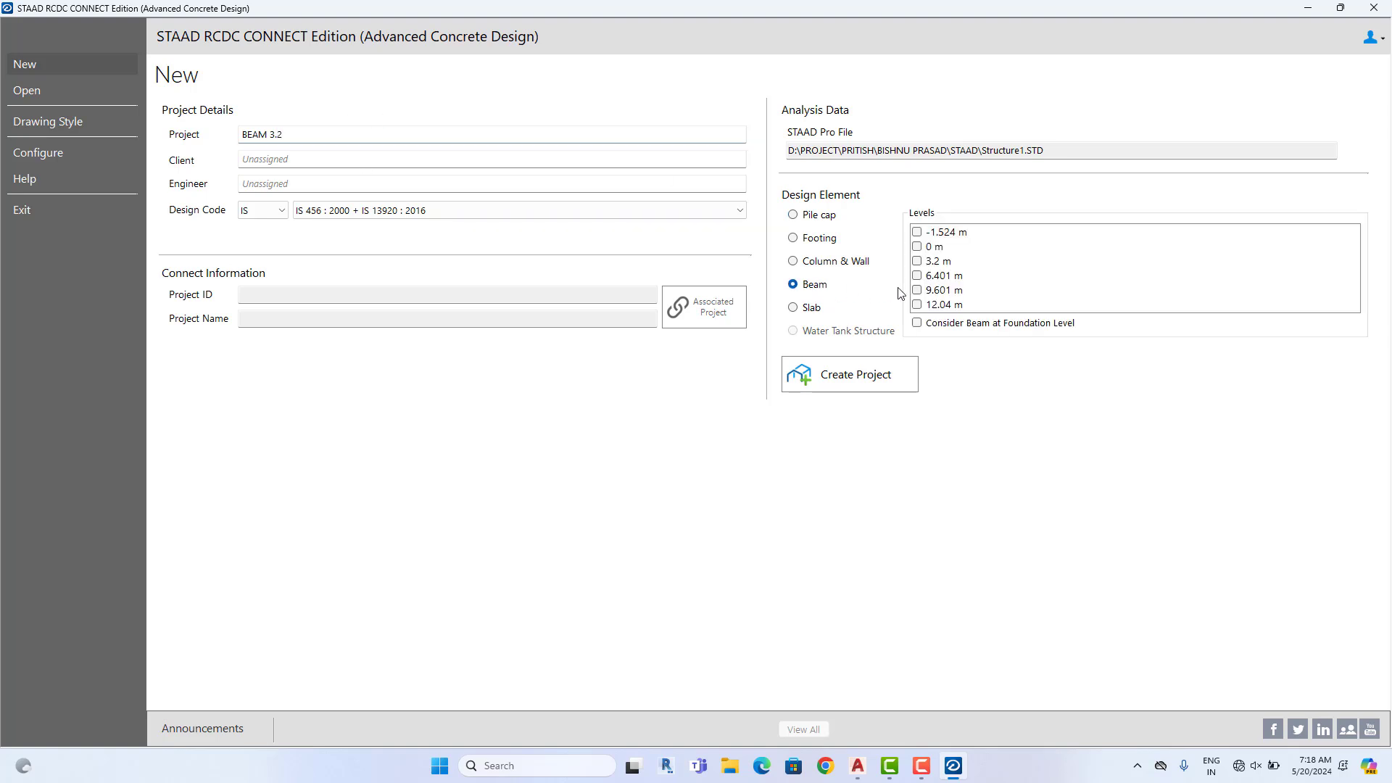
click(916, 262)
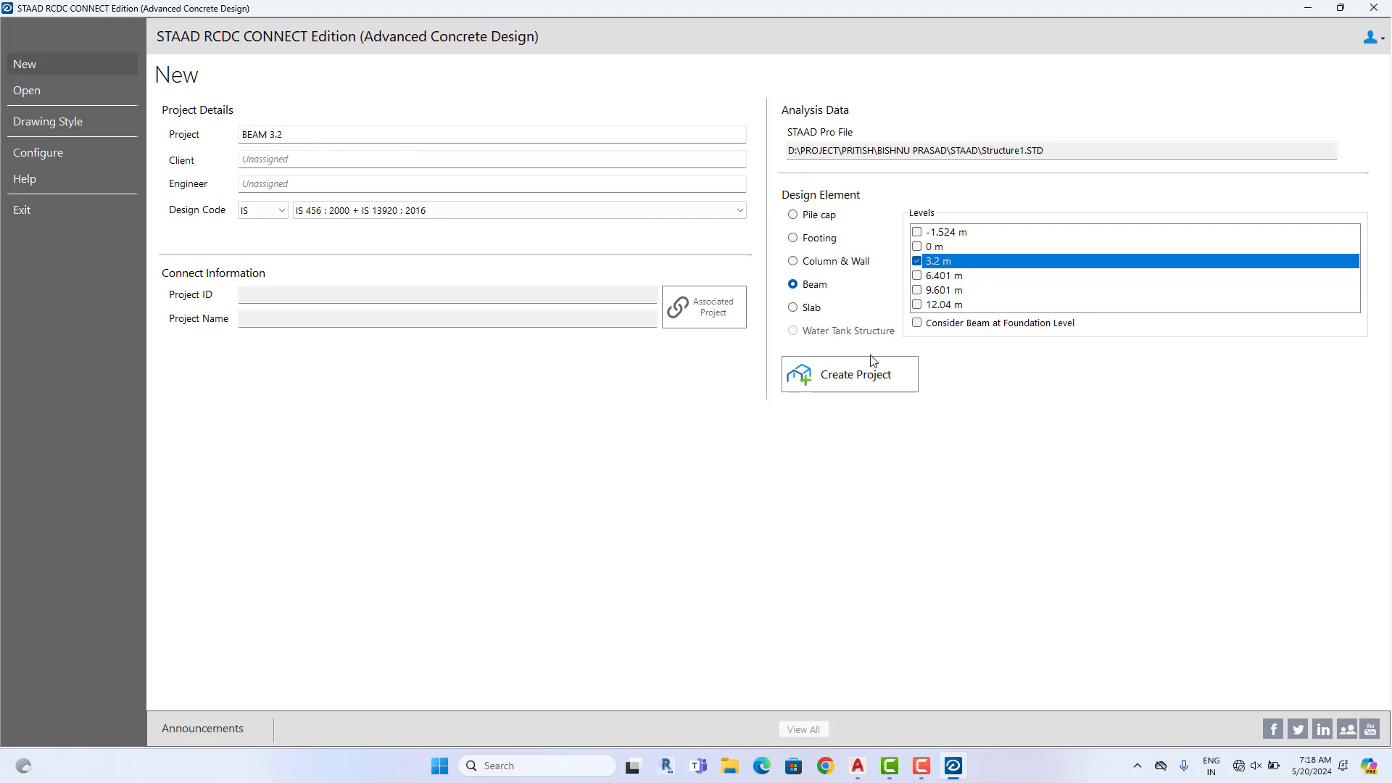
click(837, 378)
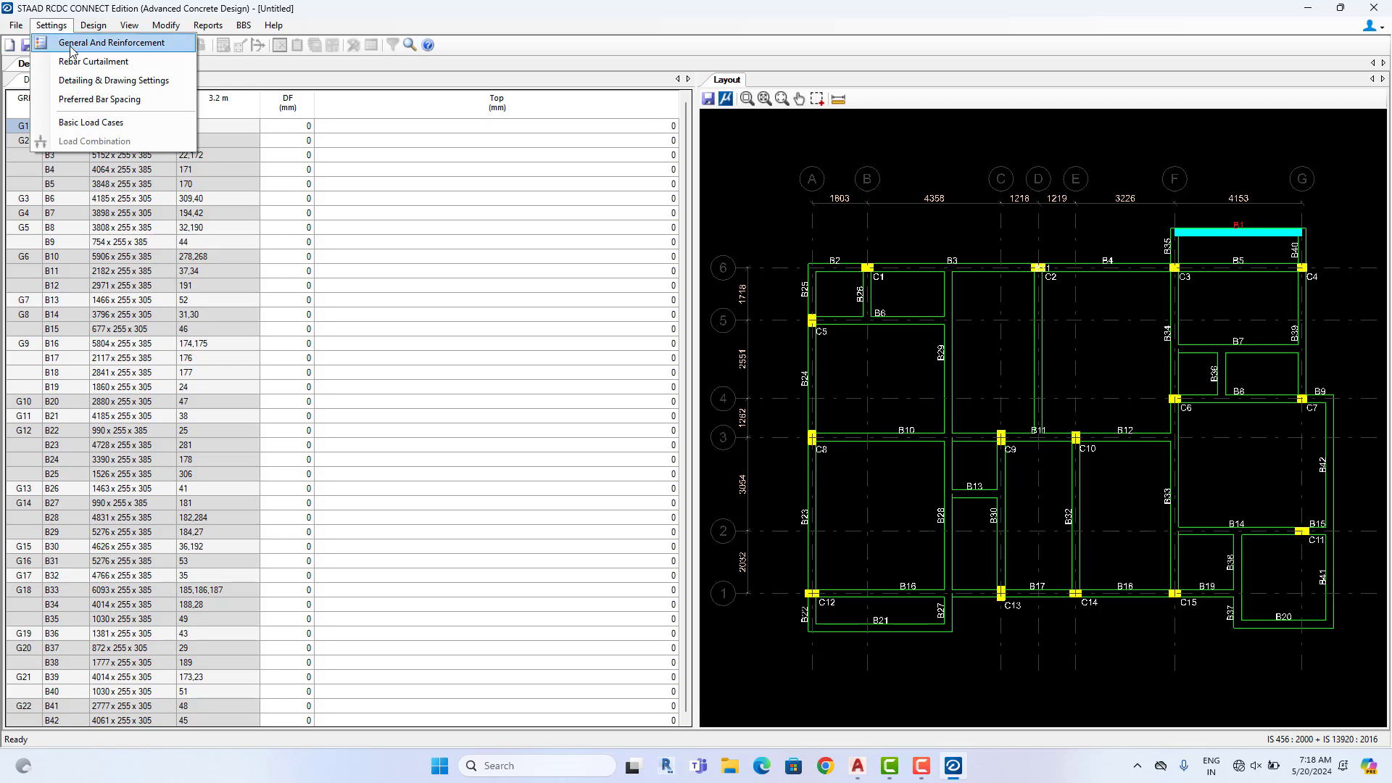
In the general and reinforcement settings, set both the main and the shear steel grade to Fe550
click(72, 45)
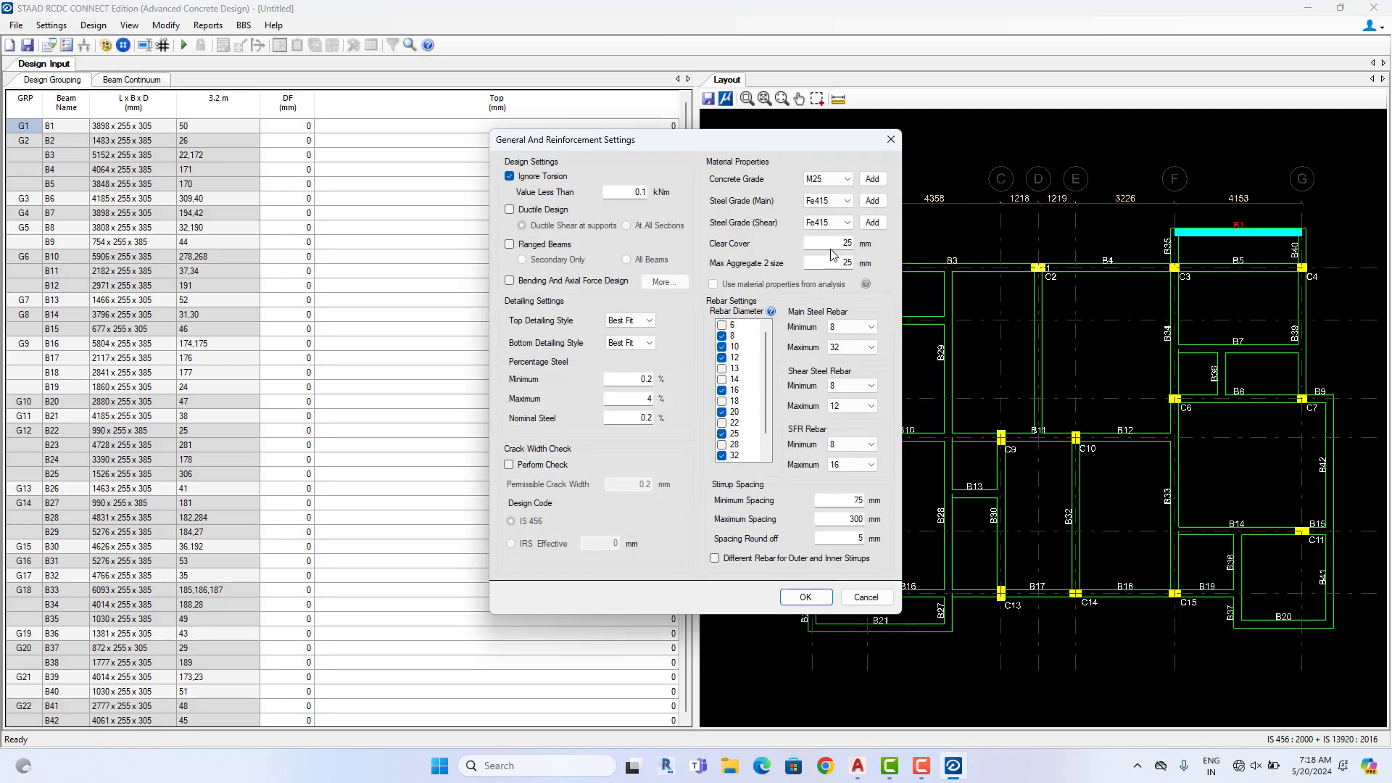
click(838, 204)
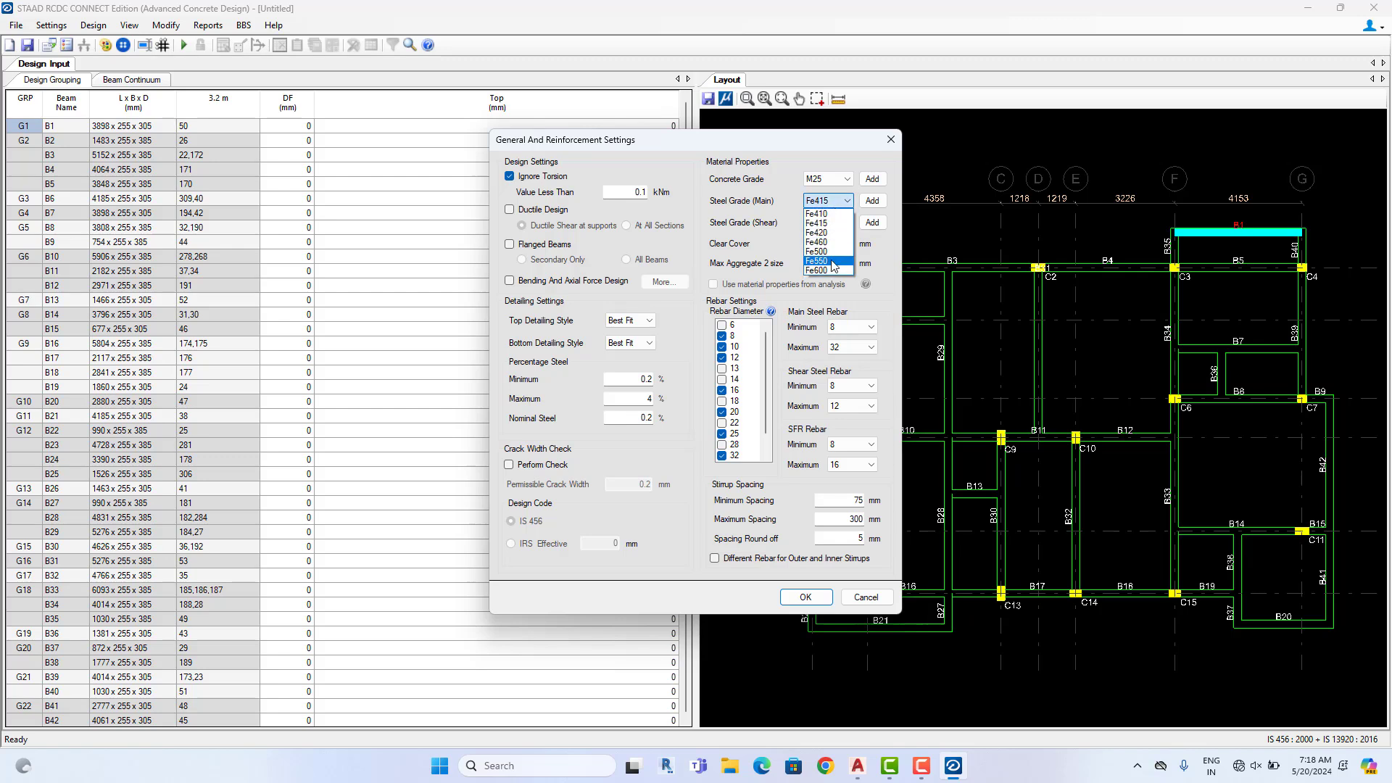
click(838, 230)
click(835, 231)
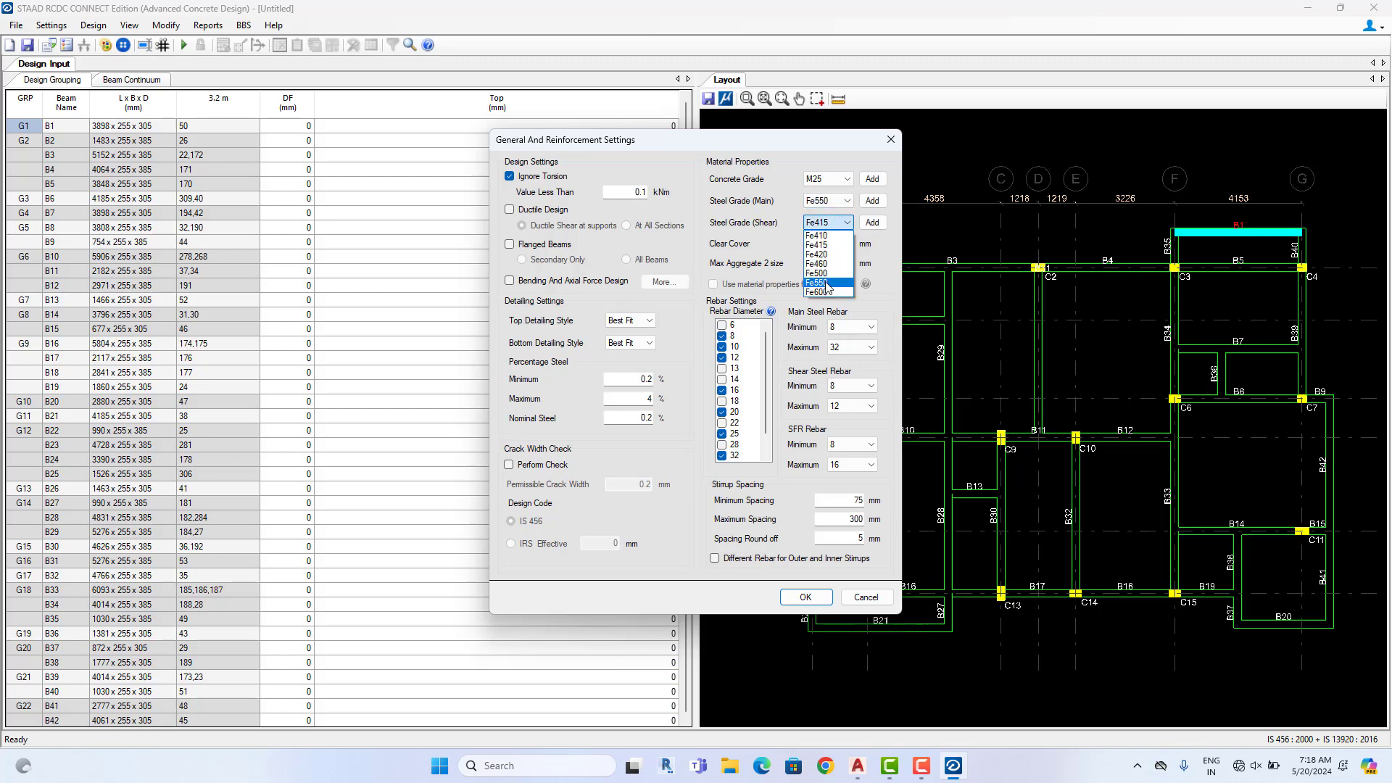
click(829, 253)
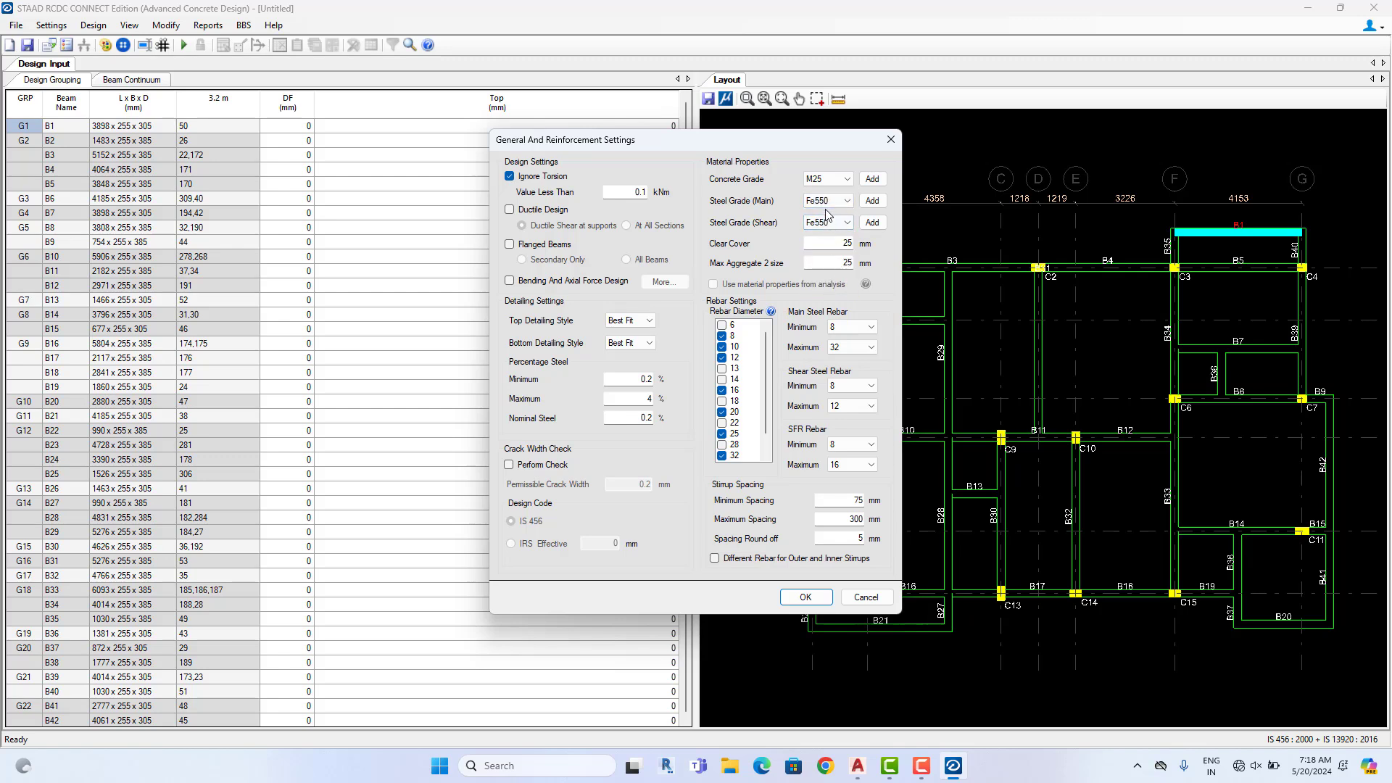
Set the main steel rebar diameters to minimum 12 and maximum 20, and apply the reinforcement settings
click(841, 327)
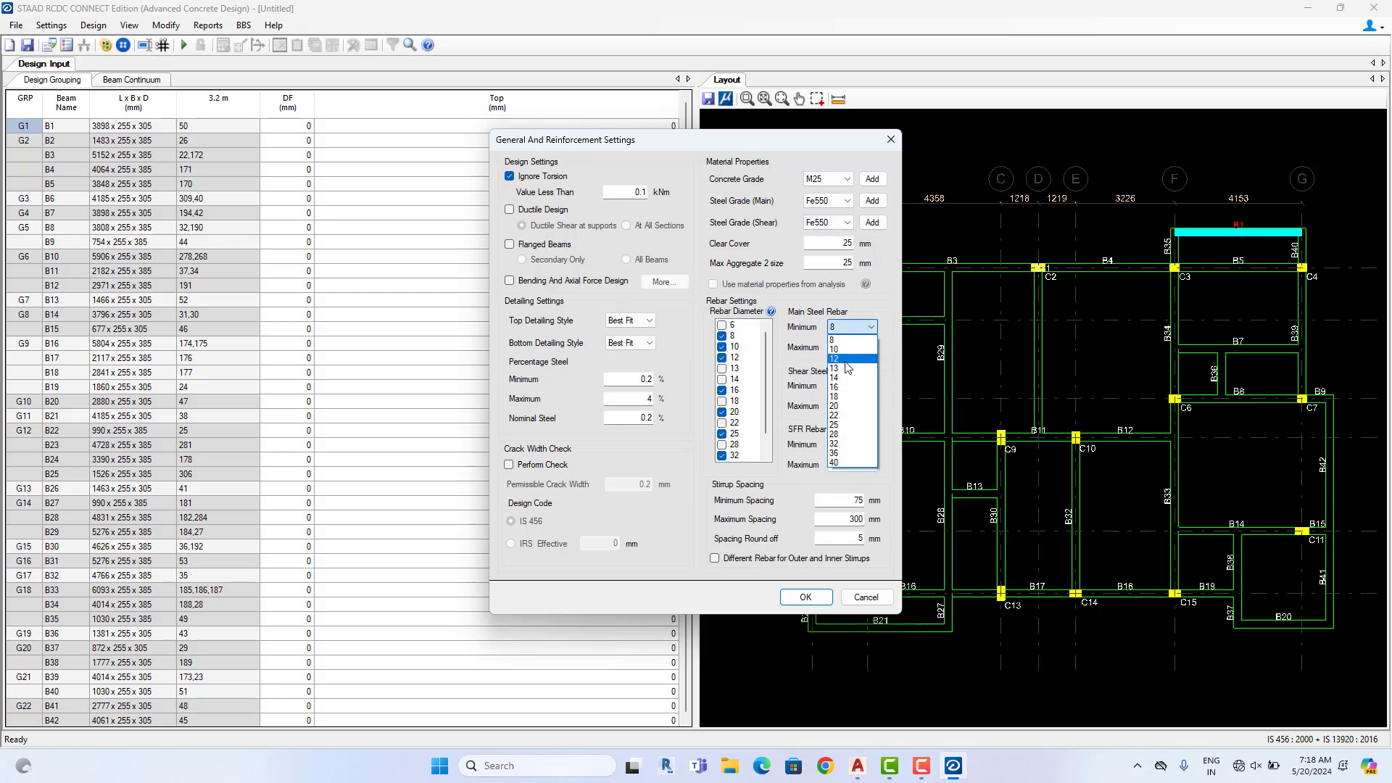
click(848, 368)
click(856, 349)
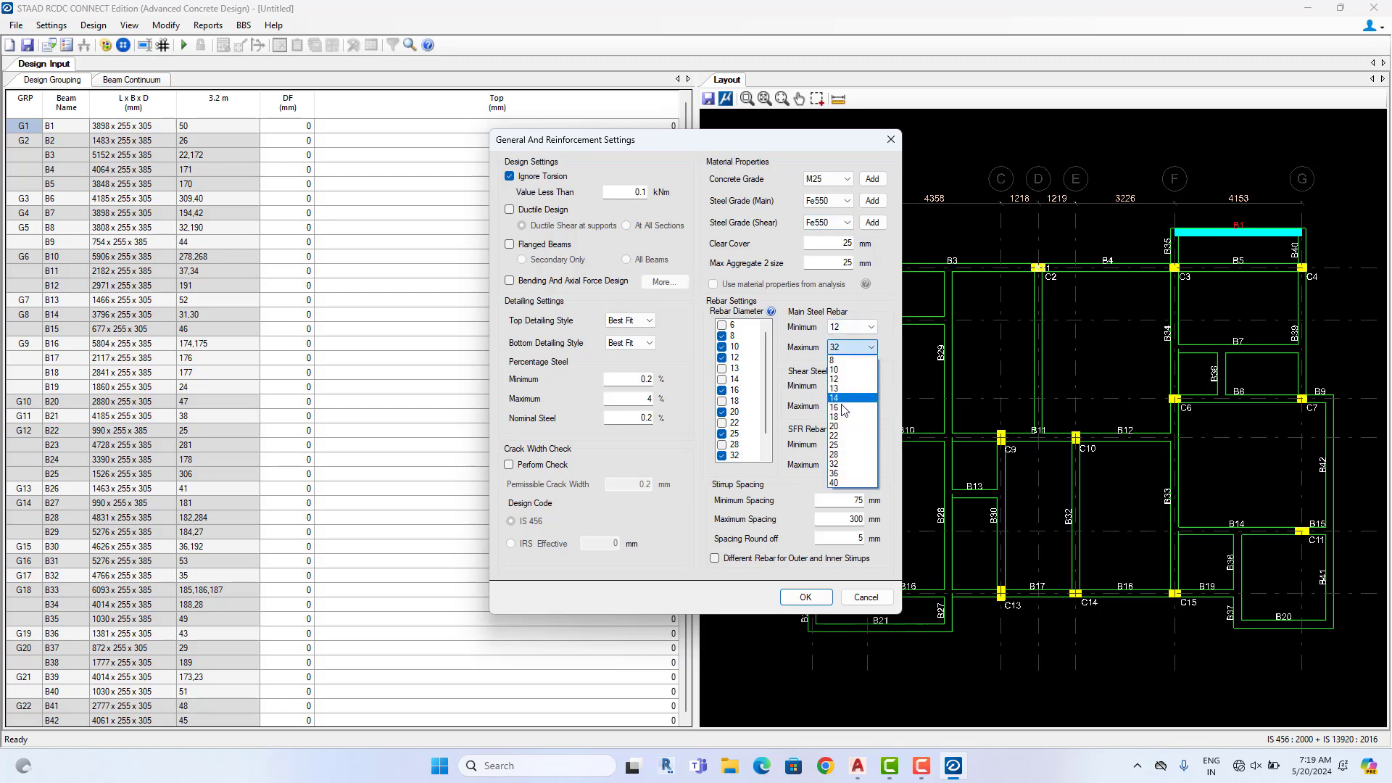
click(839, 427)
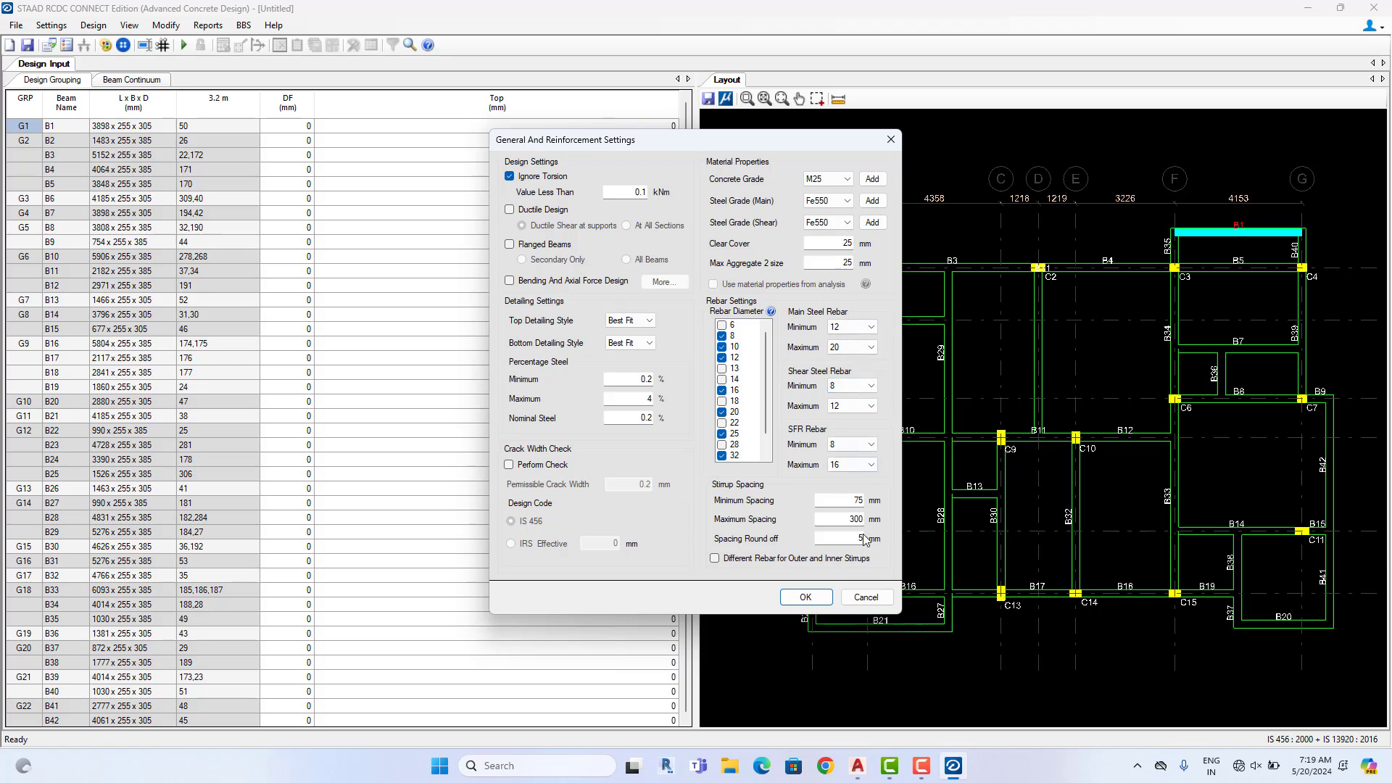
click(806, 597)
Open the basic load cases and select the four wind cases X+, X-, Z+ and Z- among the analysis load cases
click(55, 28)
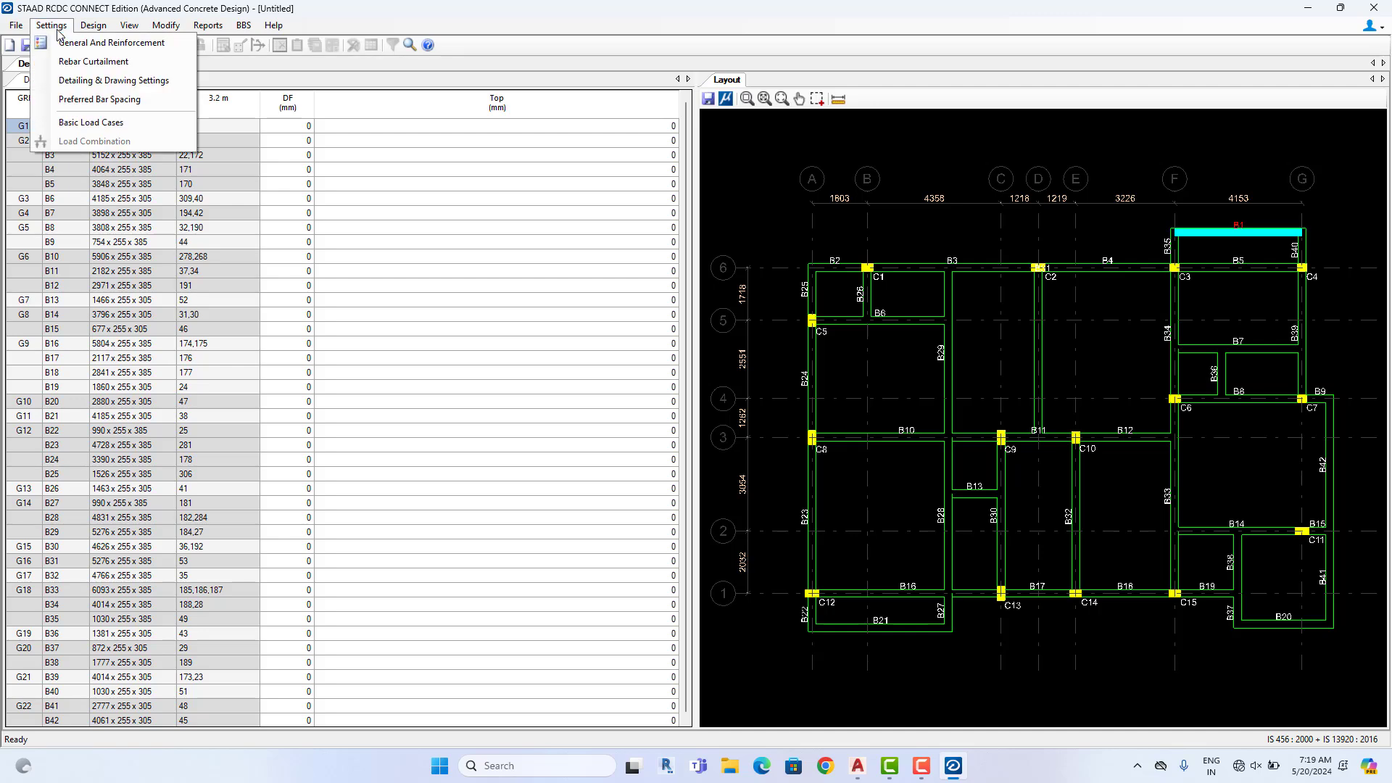
click(99, 122)
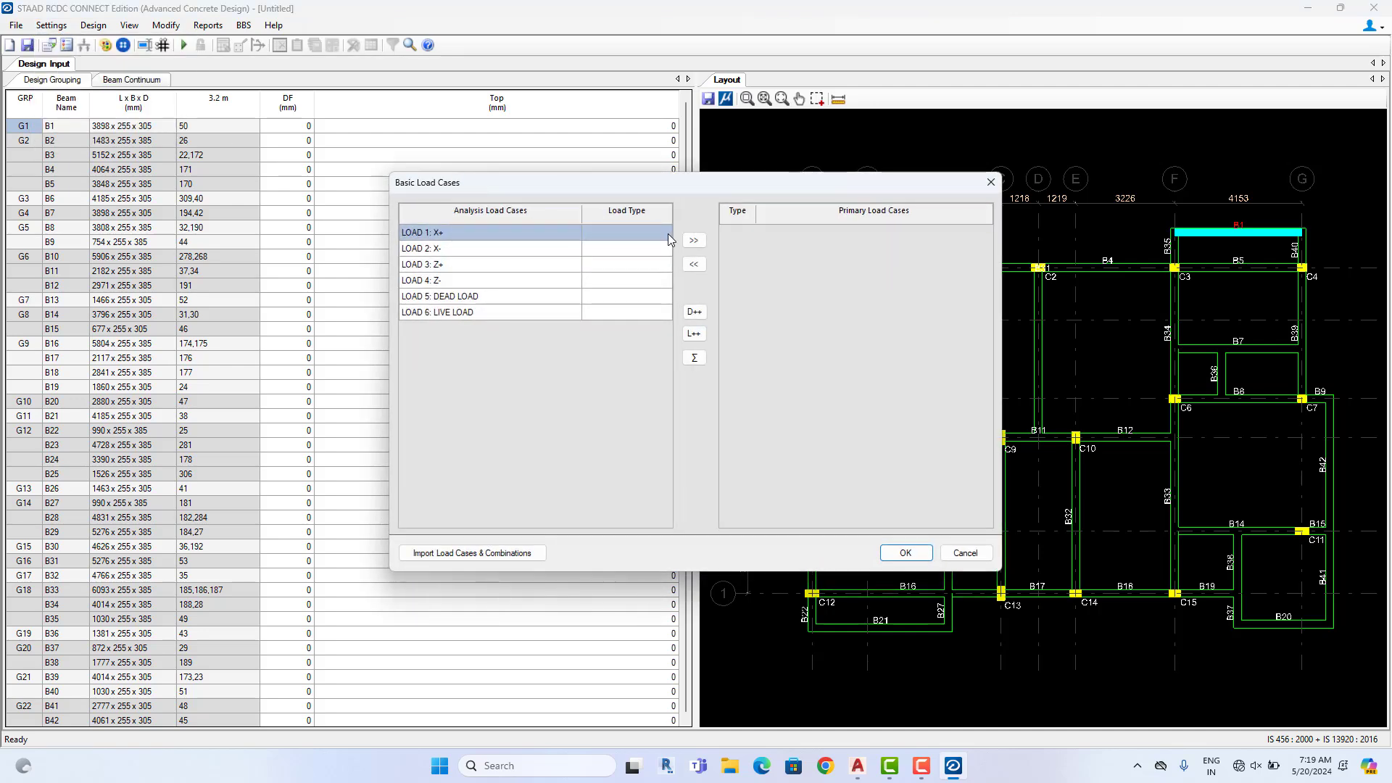
click(665, 234)
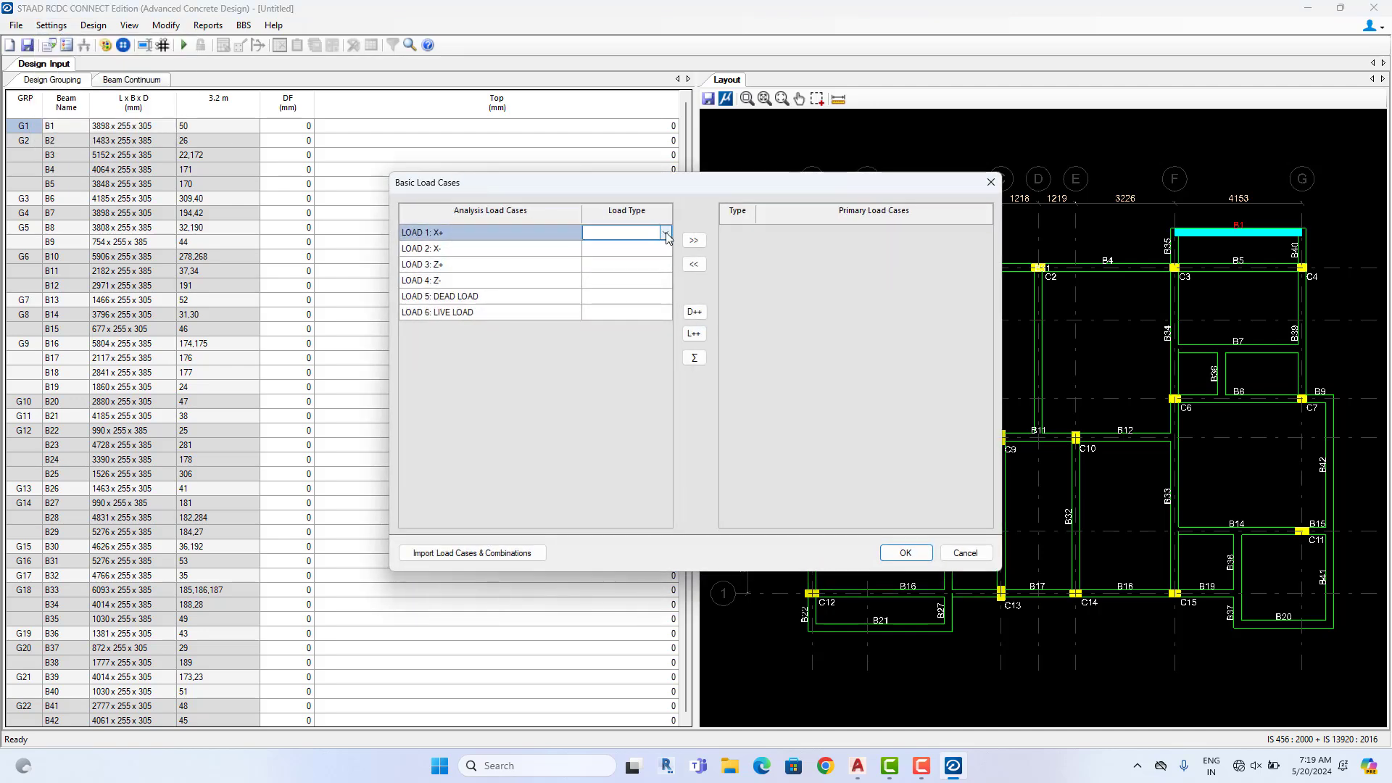
click(649, 297)
click(651, 314)
click(651, 299)
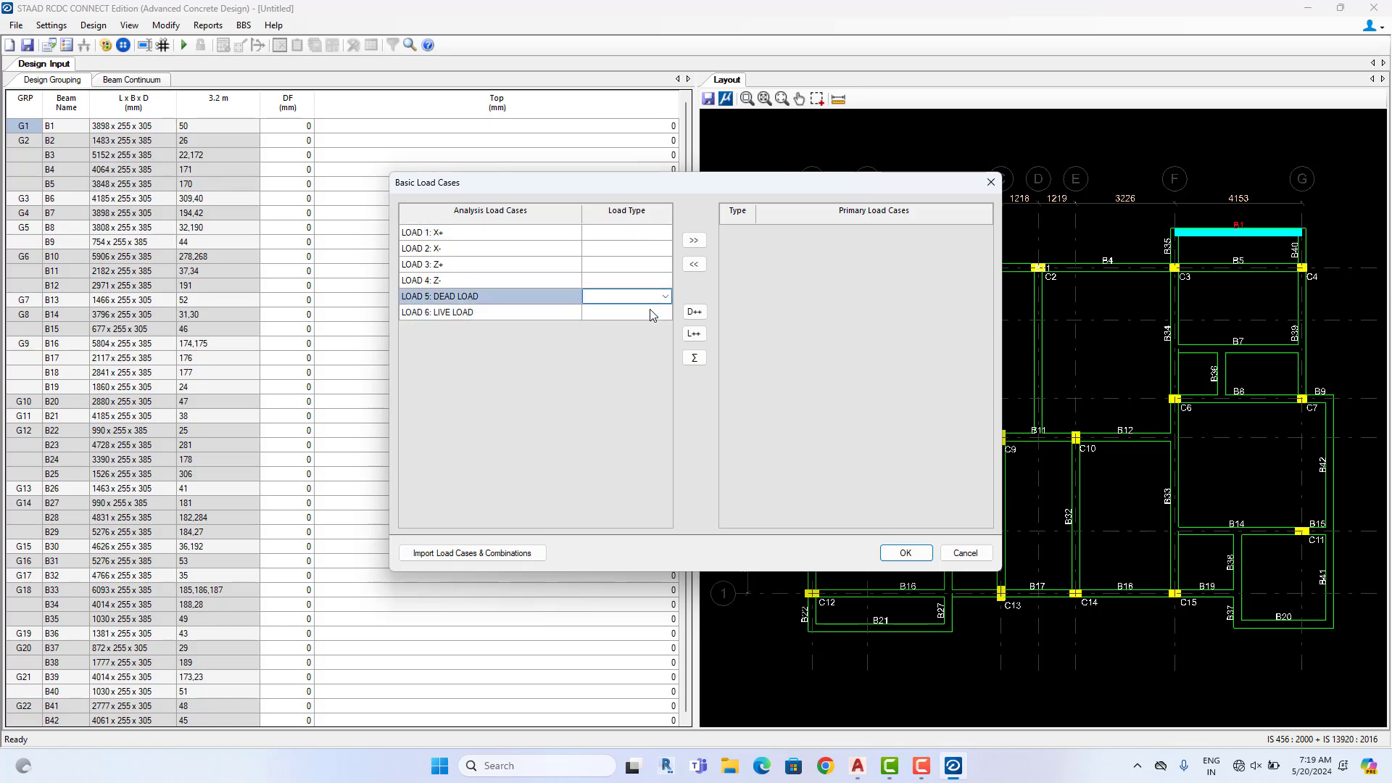
click(651, 314)
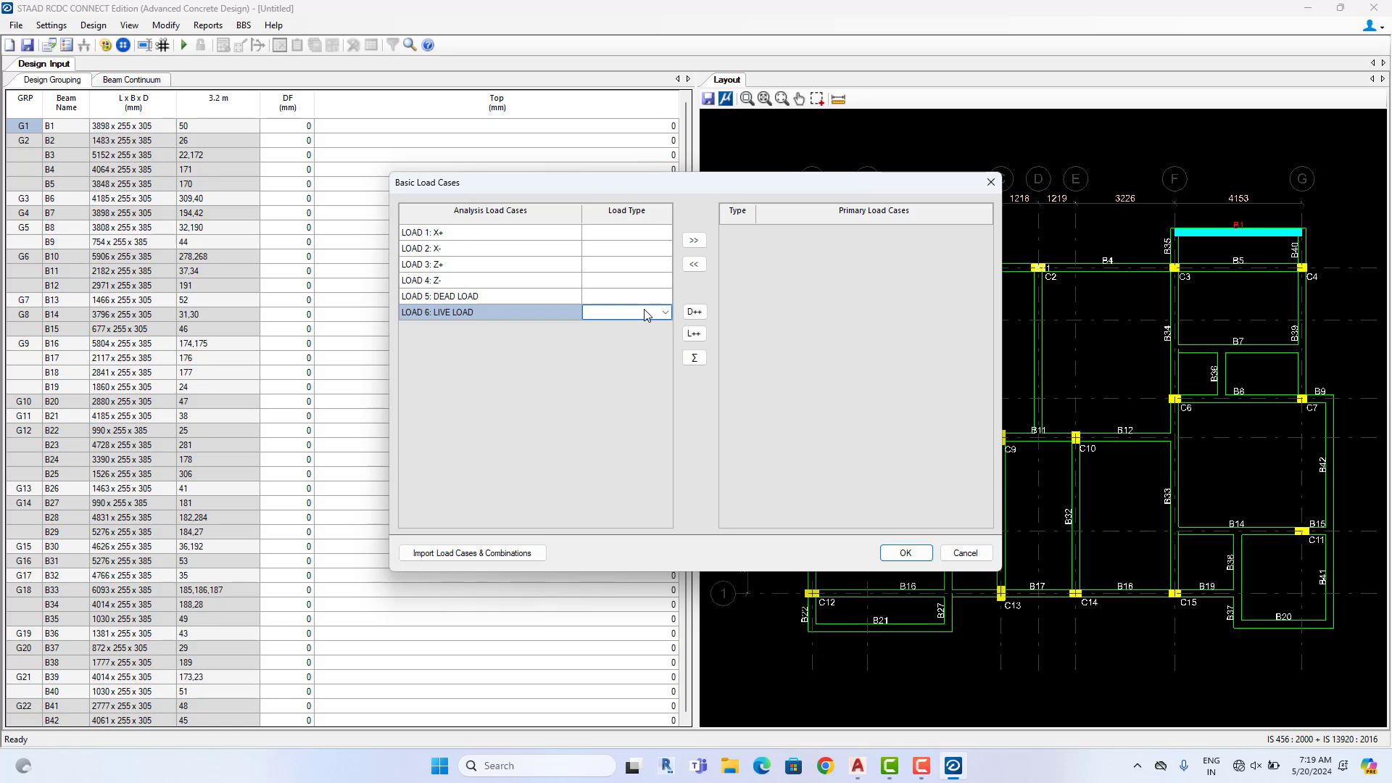
drag(490, 233, 485, 284)
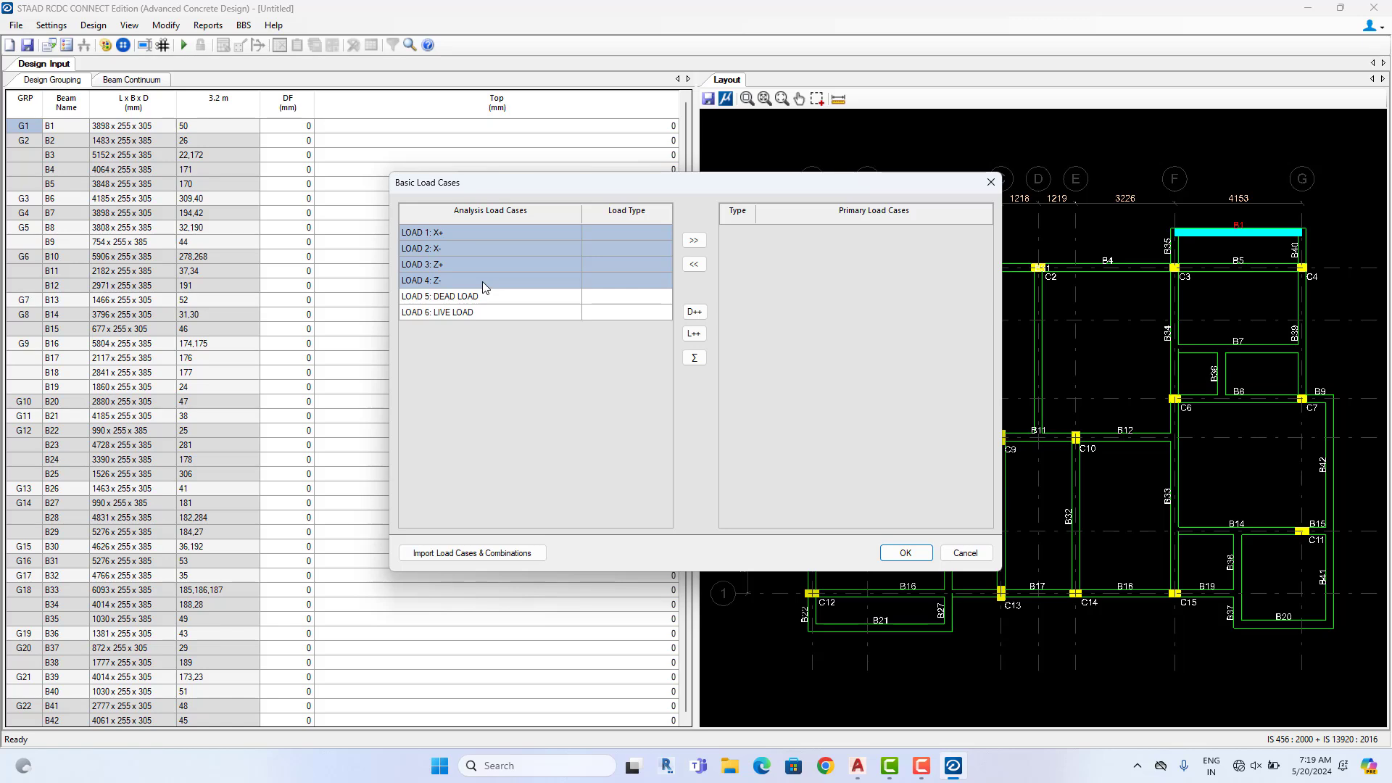
Assign the Dead Load type to LOAD 5: DEAD LOAD and the Live Load type to LOAD 6: LIVE LOAD
click(619, 297)
click(654, 297)
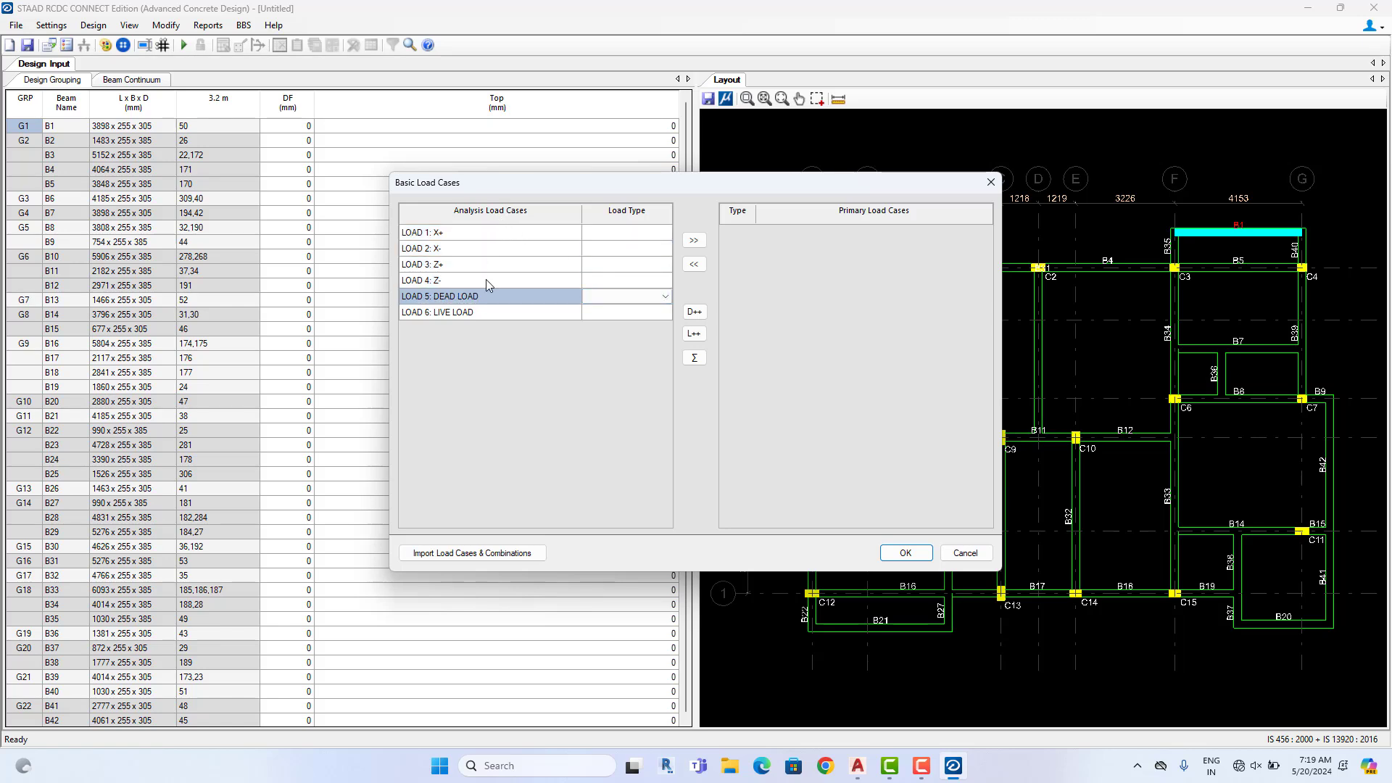
drag(502, 229, 490, 281)
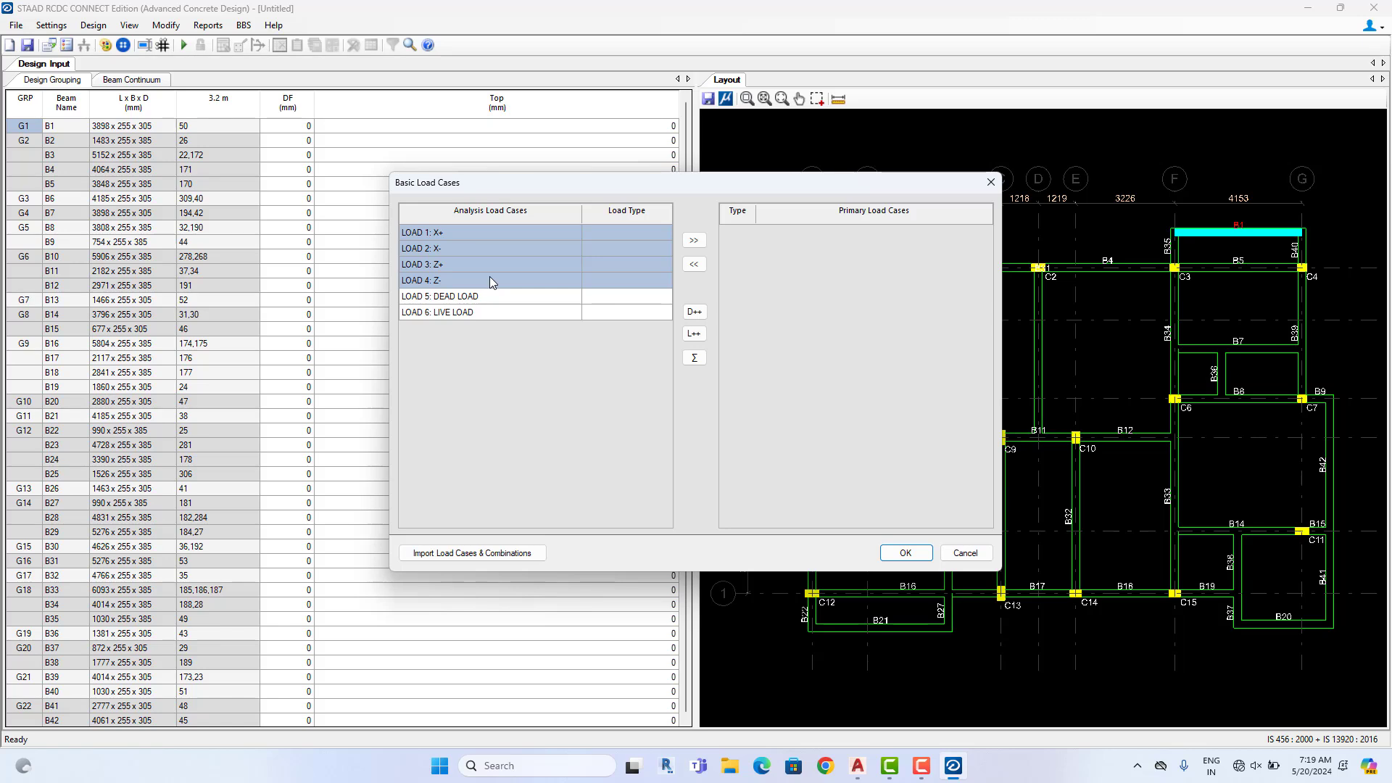
click(498, 297)
click(647, 303)
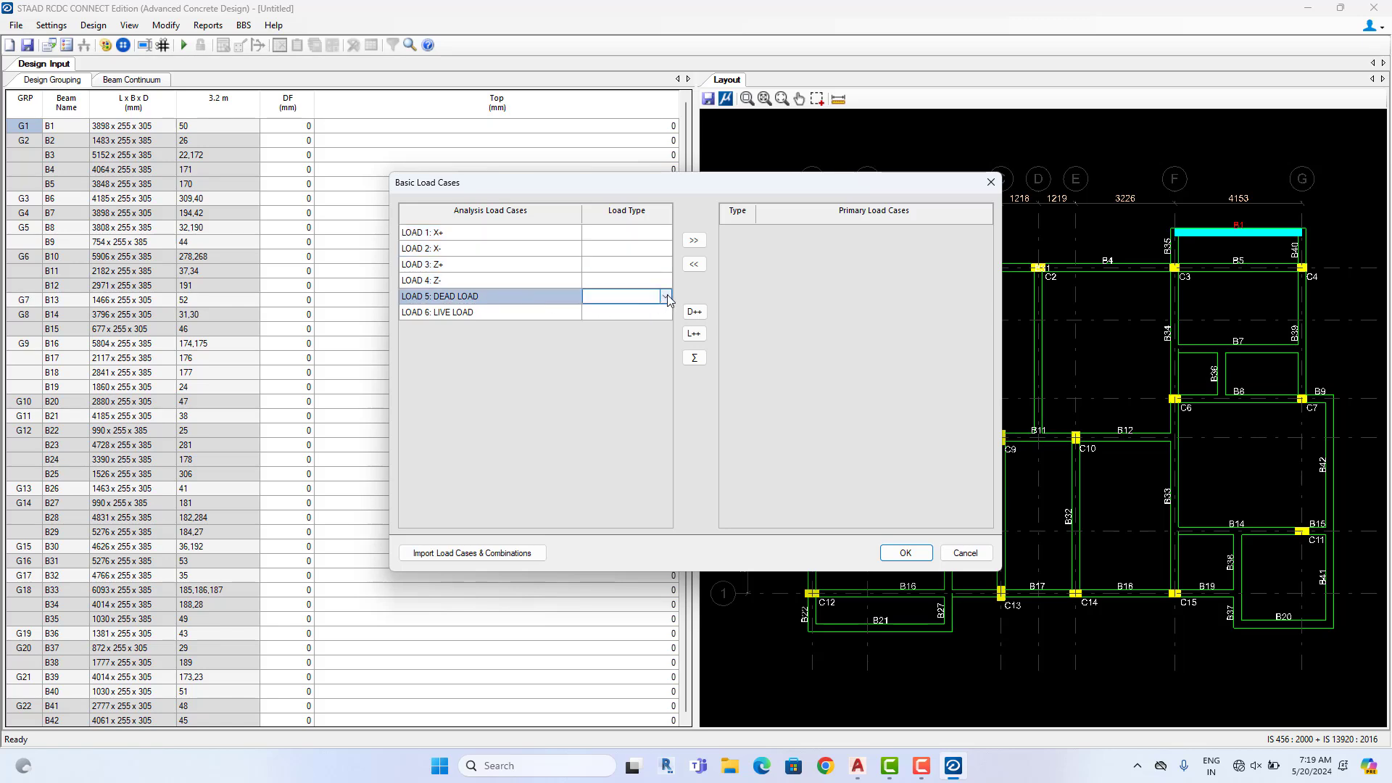
click(665, 296)
click(638, 310)
click(661, 315)
click(664, 313)
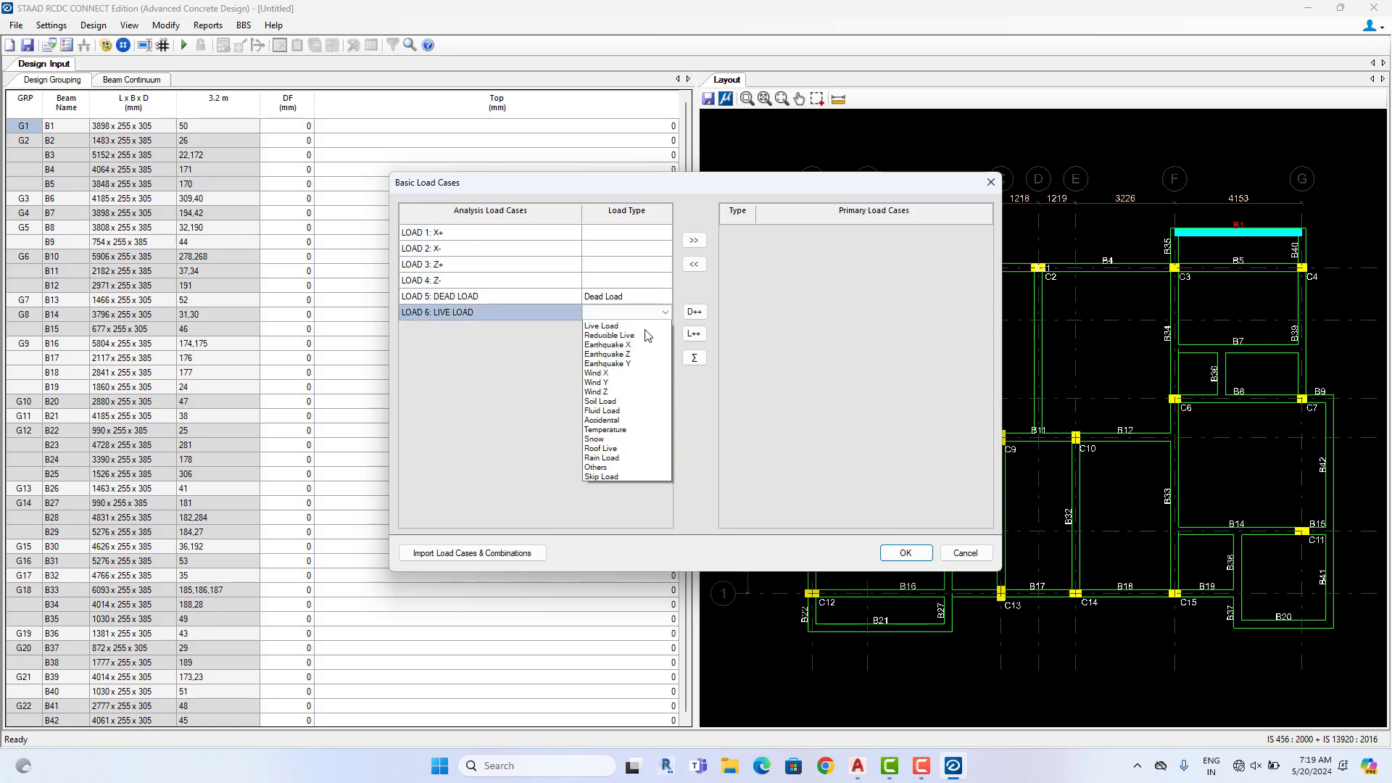
click(633, 345)
Add LOAD 5: DEAD LOAD and LOAD 6: LIVE LOAD to the primary load cases and accept the basic load cases
drag(537, 312, 607, 290)
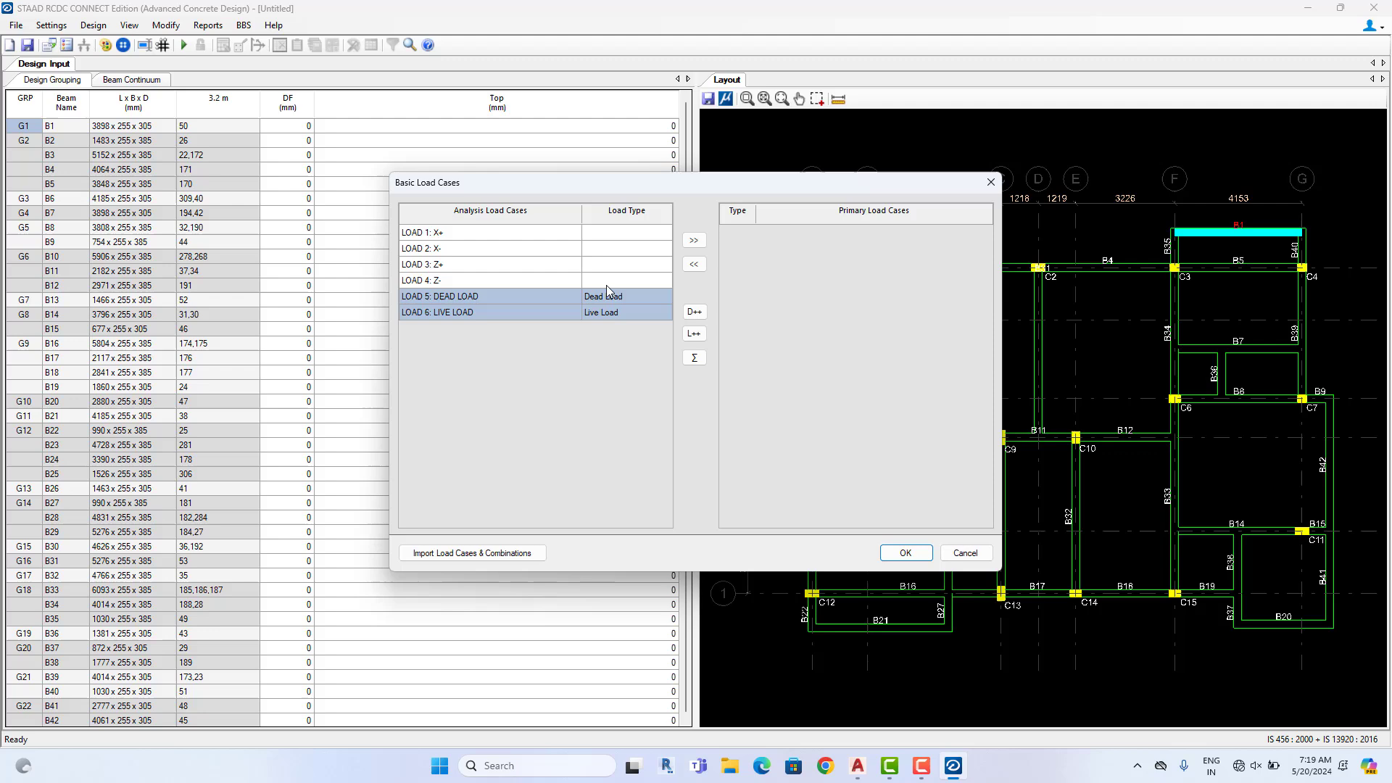
click(694, 240)
click(906, 553)
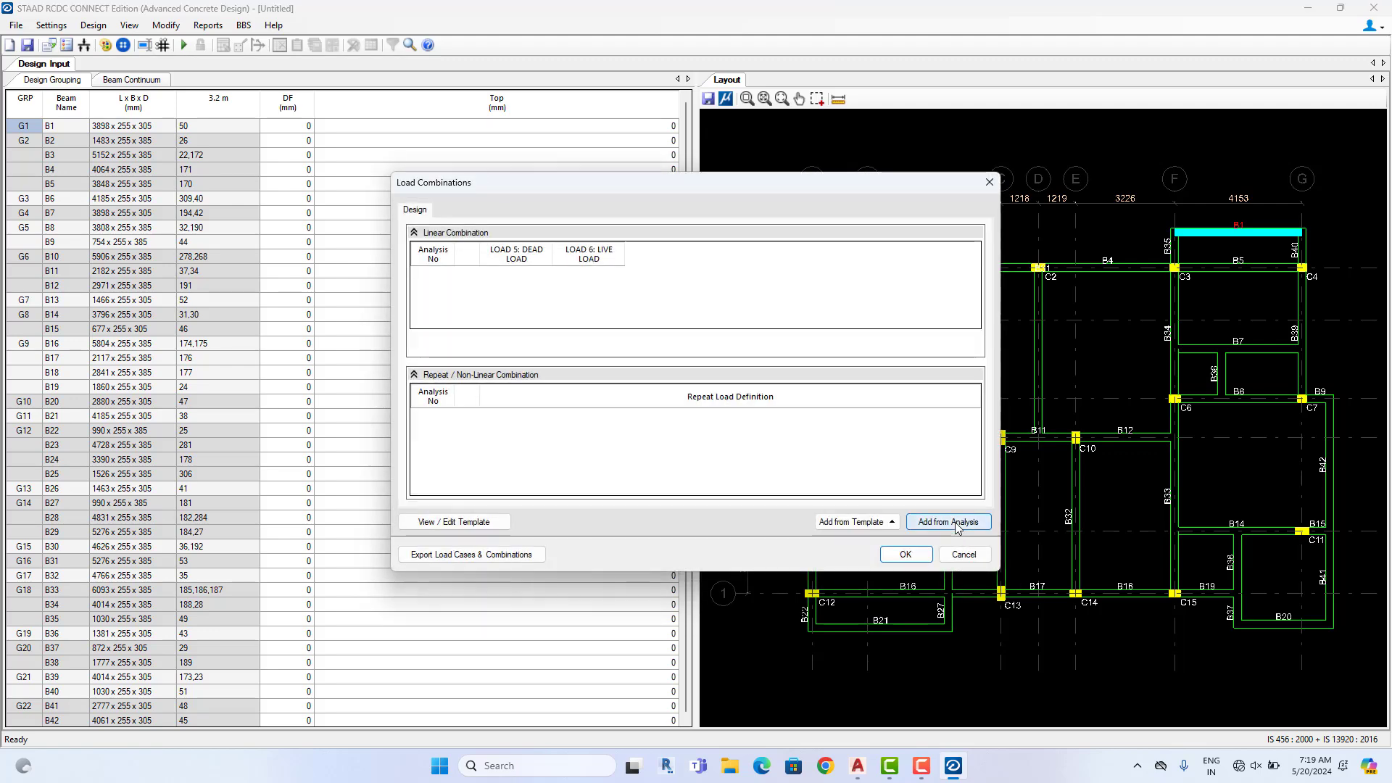
Add the load combinations from the analysis, accept them, and run the automatic design of the beams
click(946, 523)
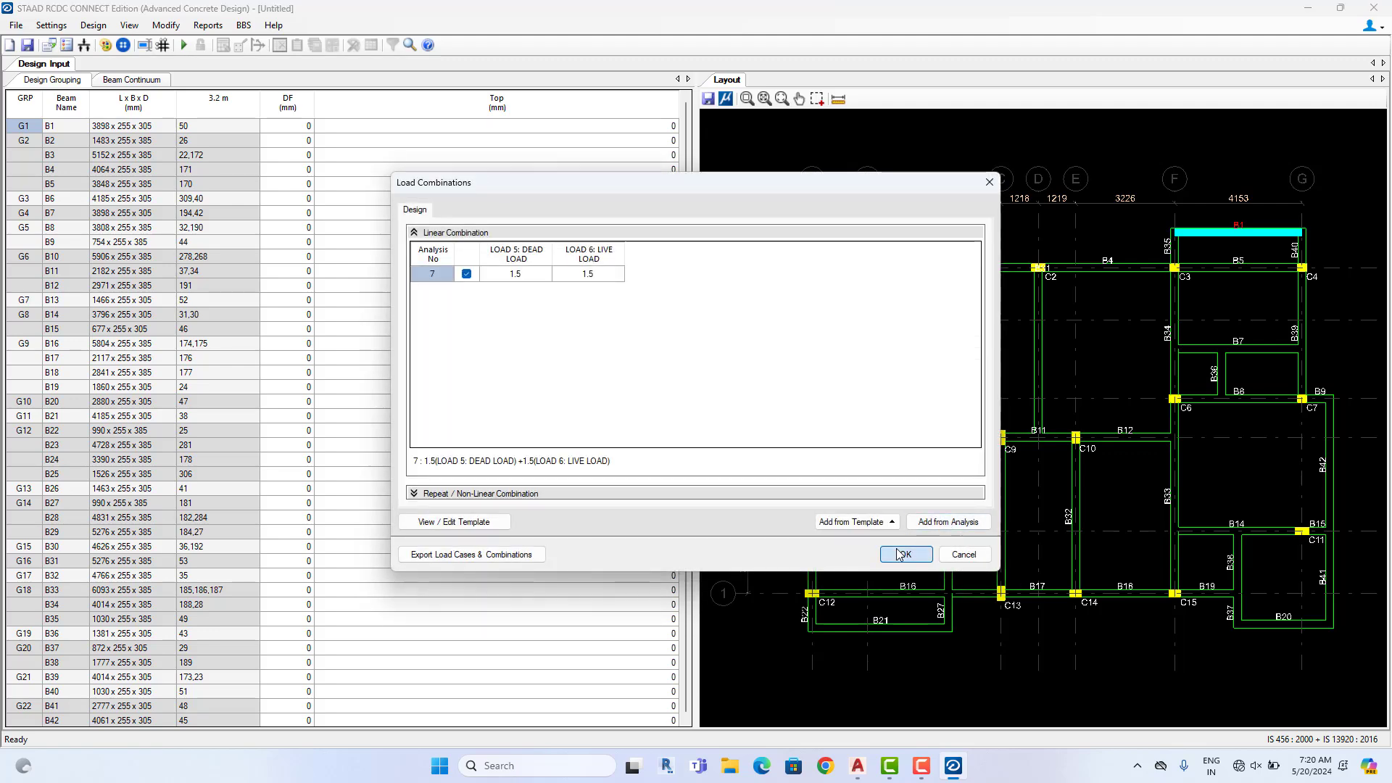
click(906, 554)
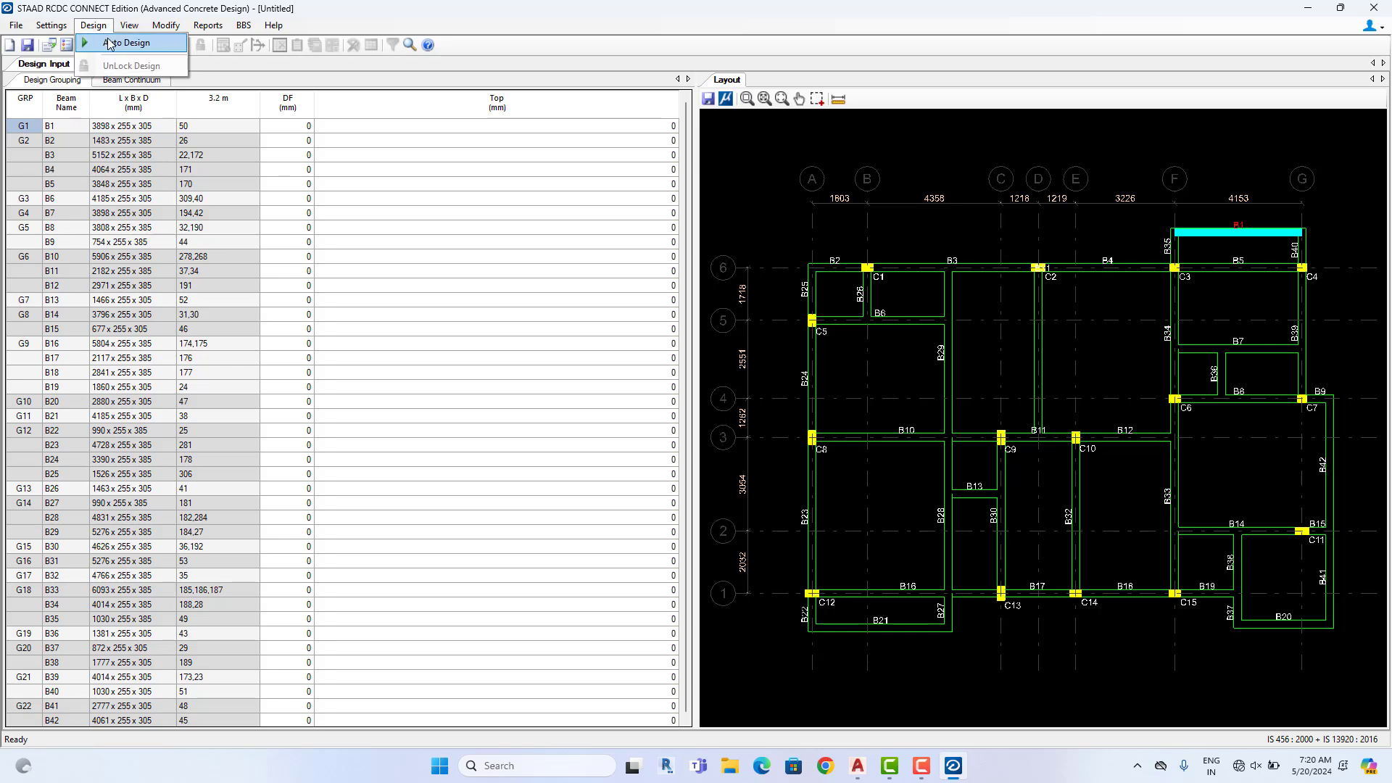
click(108, 45)
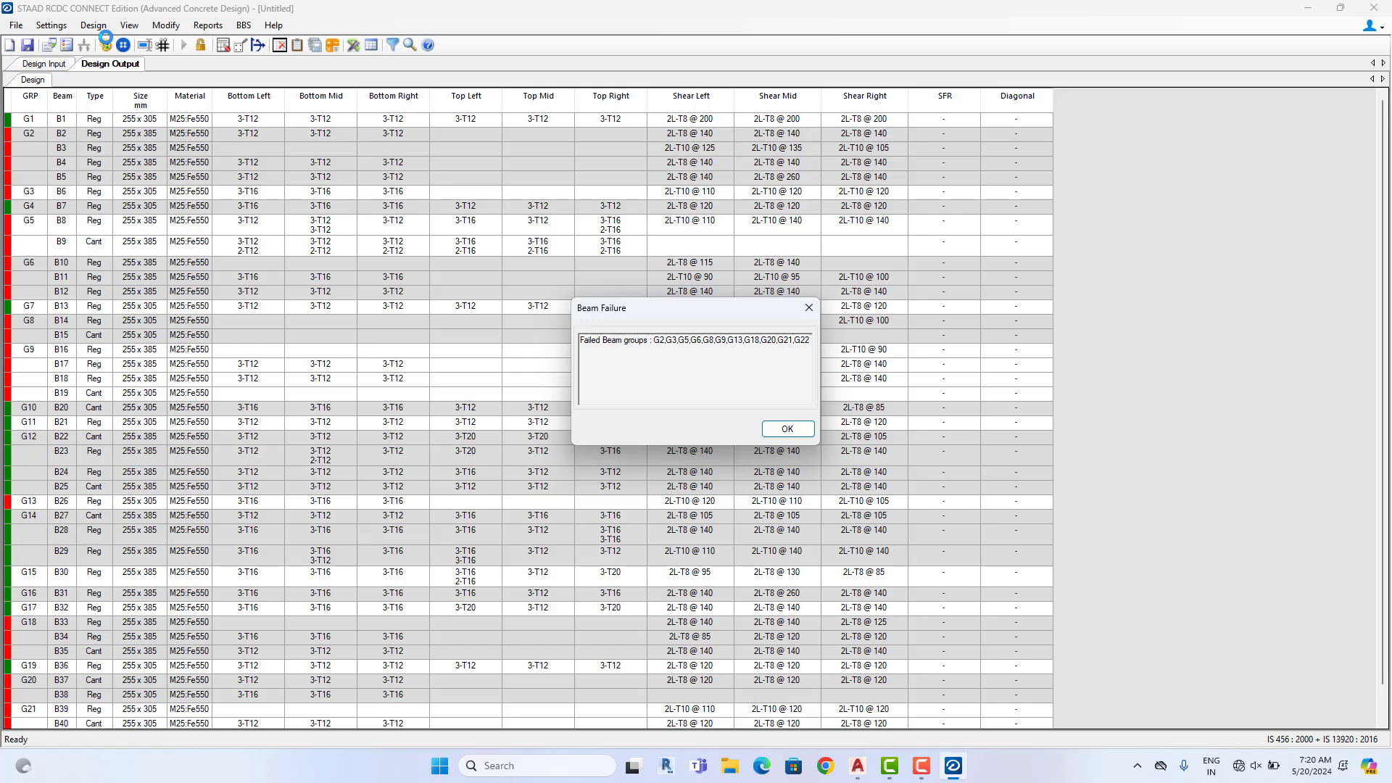
click(786, 430)
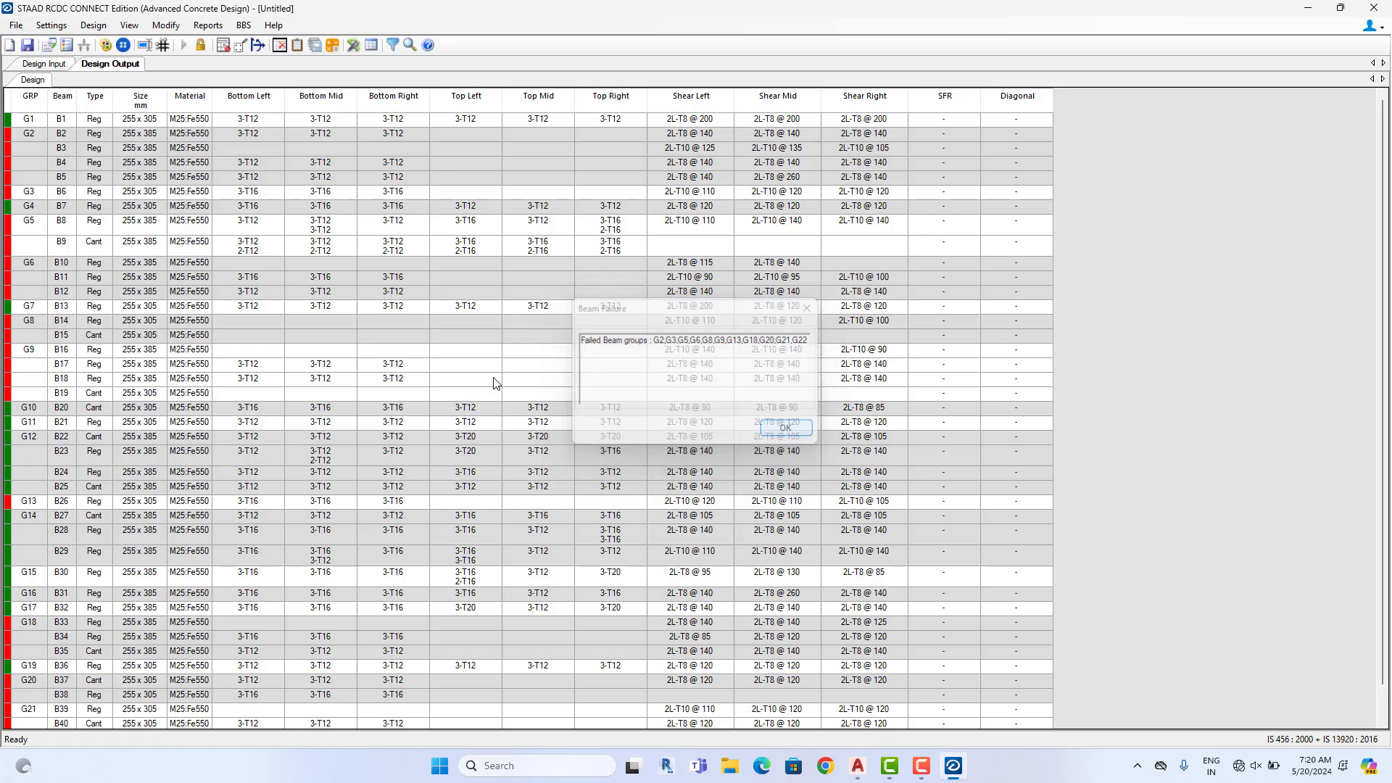
Review the design output table for the pass or fail status of all beam groups
scroll(391, 382, down, 1)
scroll(392, 383, up, 1)
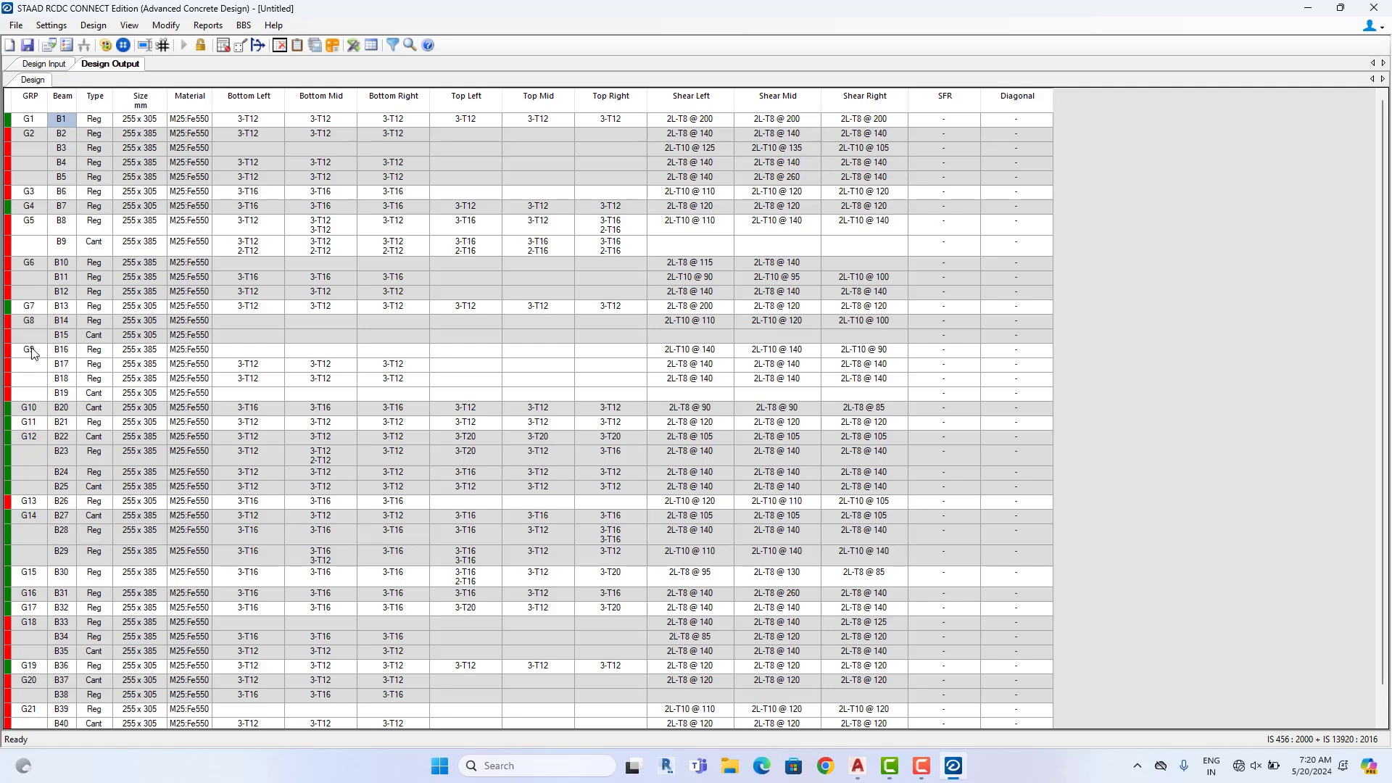
scroll(6, 526, down, 1)
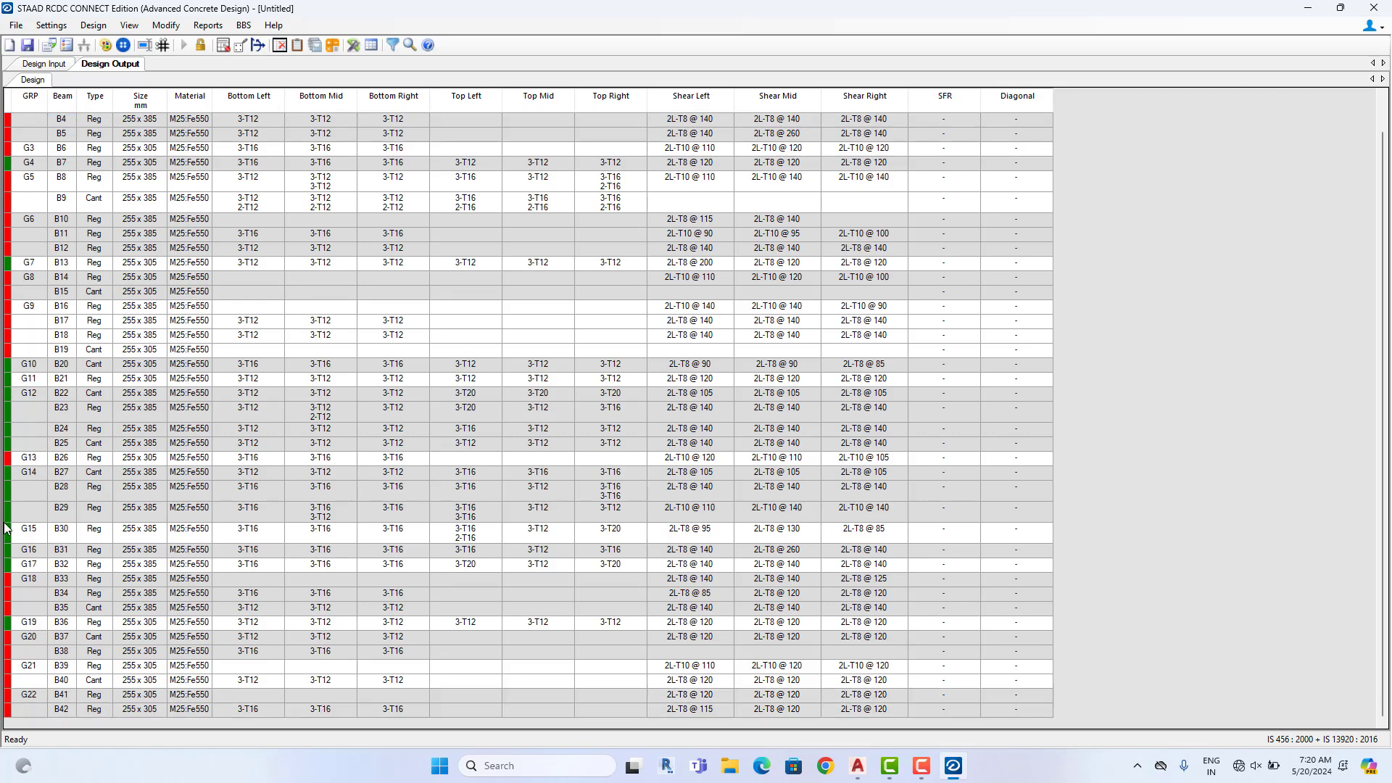
scroll(6, 525, up, 1)
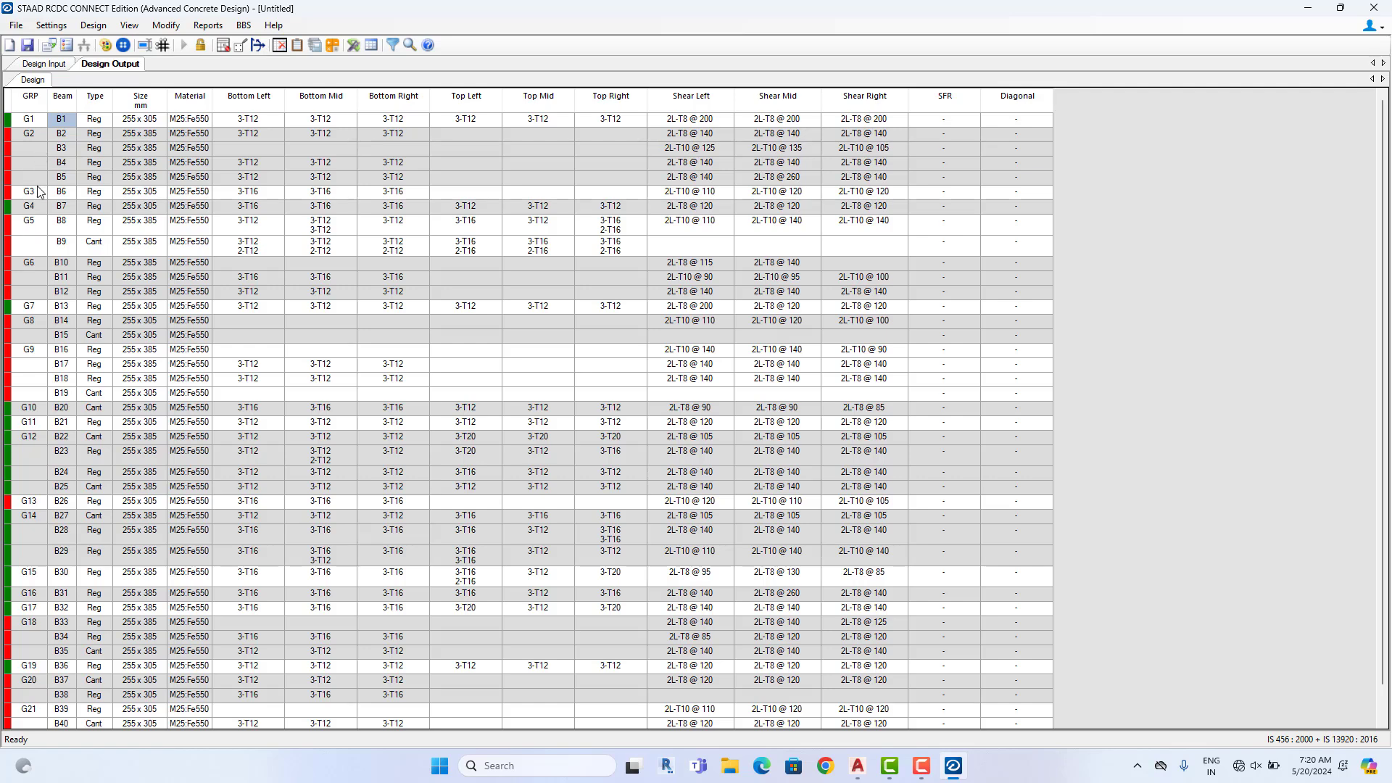
Locate beam groups G2 and G3 on the layout and check the size of beam B3 in the design output
click(45, 65)
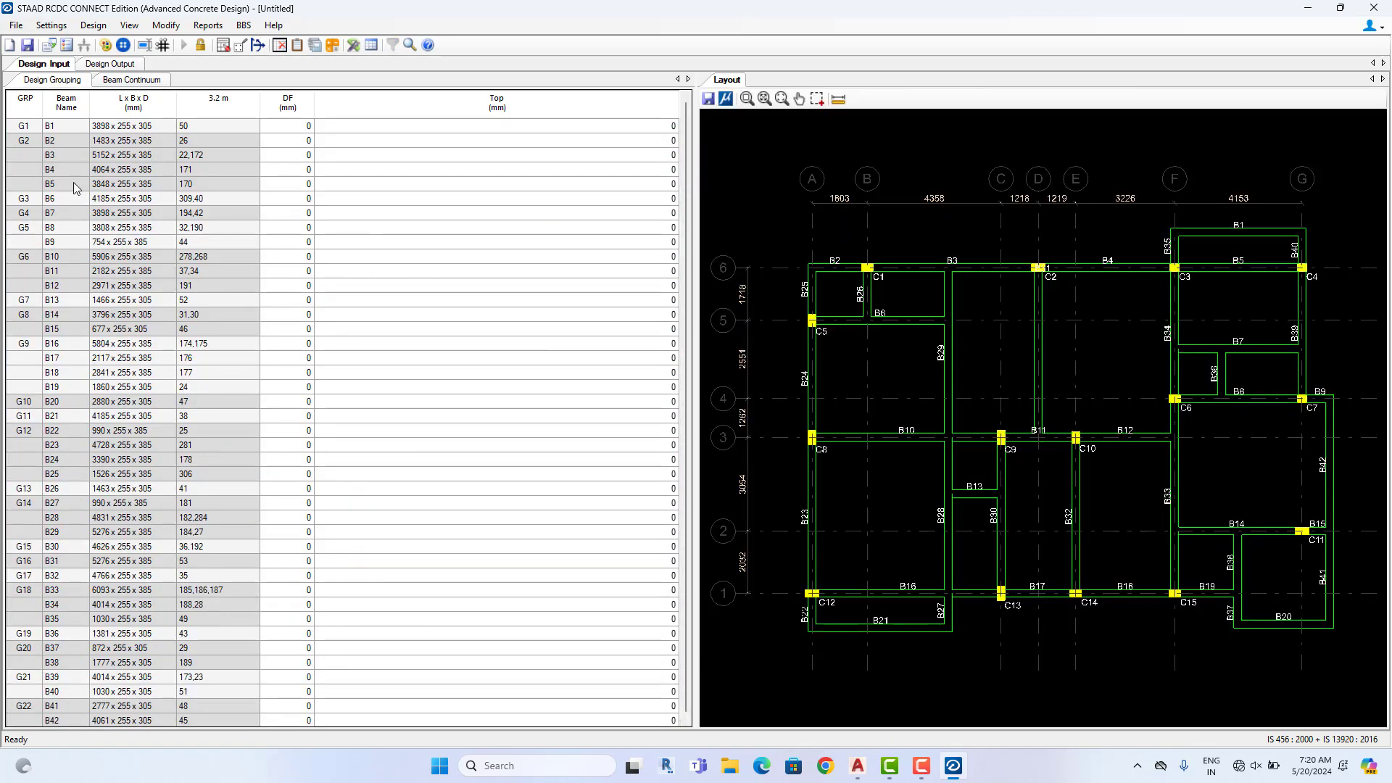
click(24, 142)
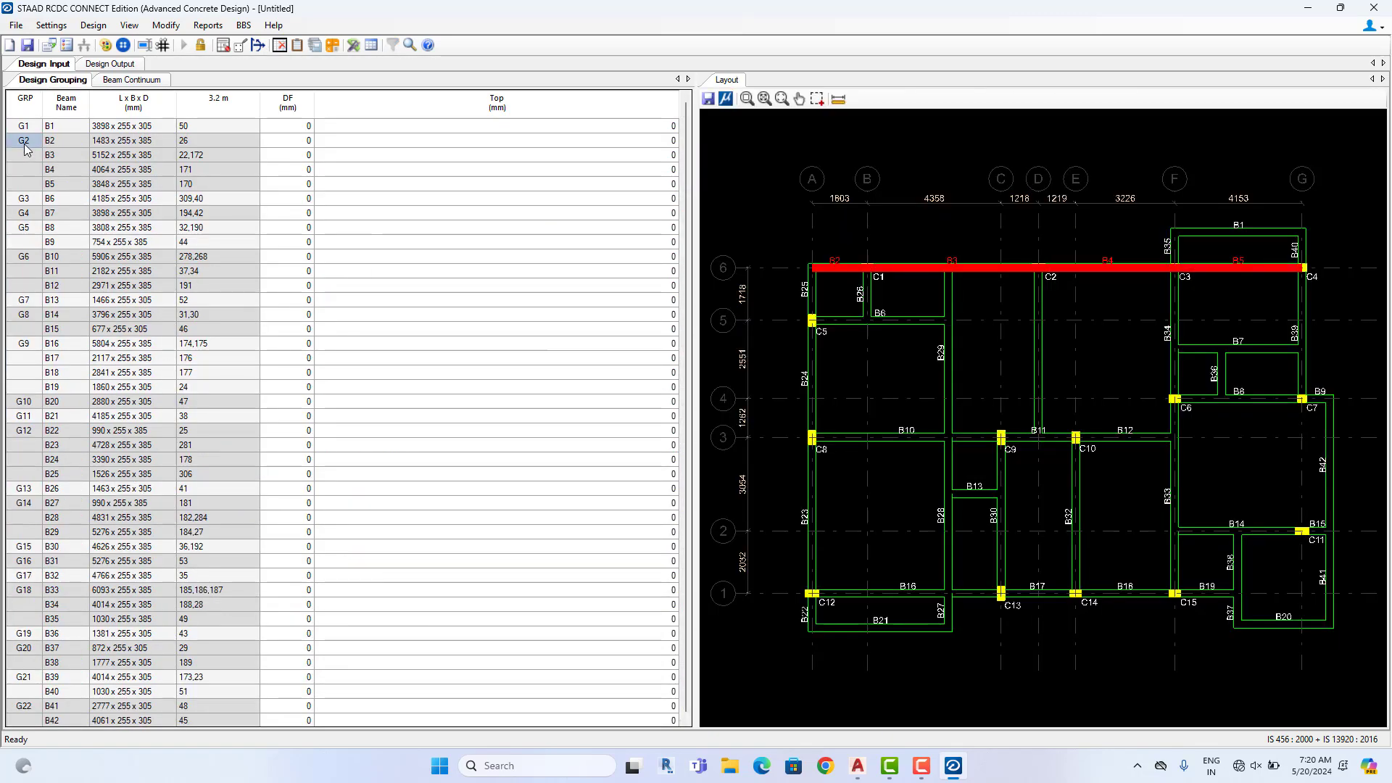
click(25, 199)
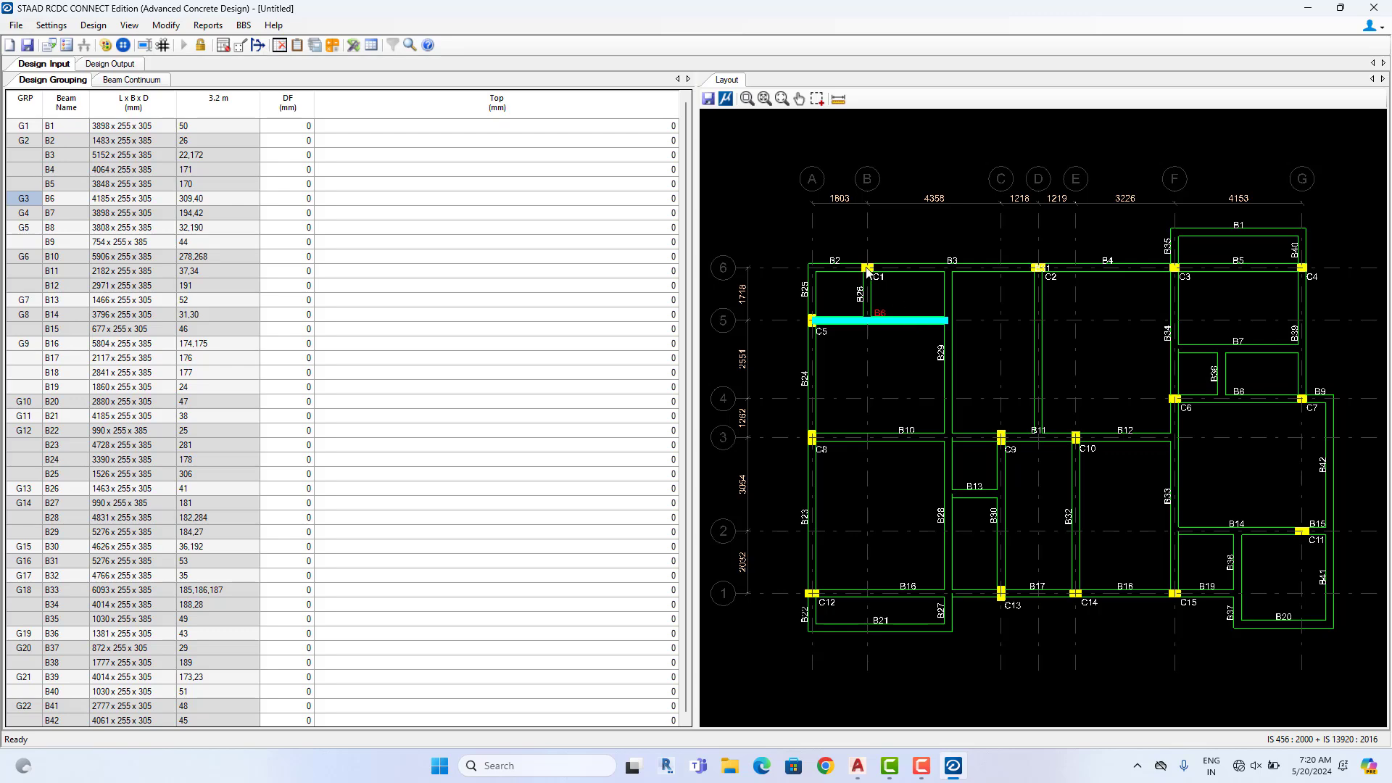
click(108, 65)
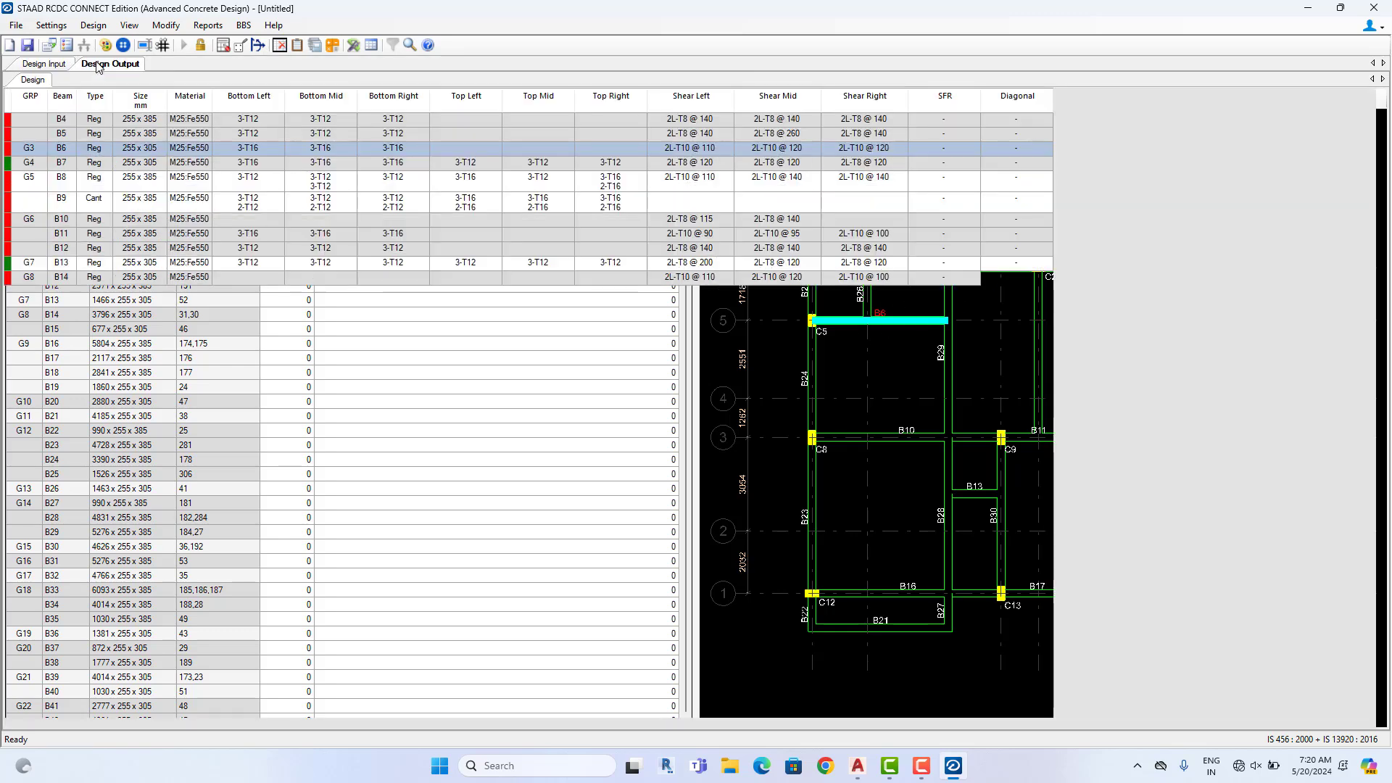
scroll(68, 168, up, 1)
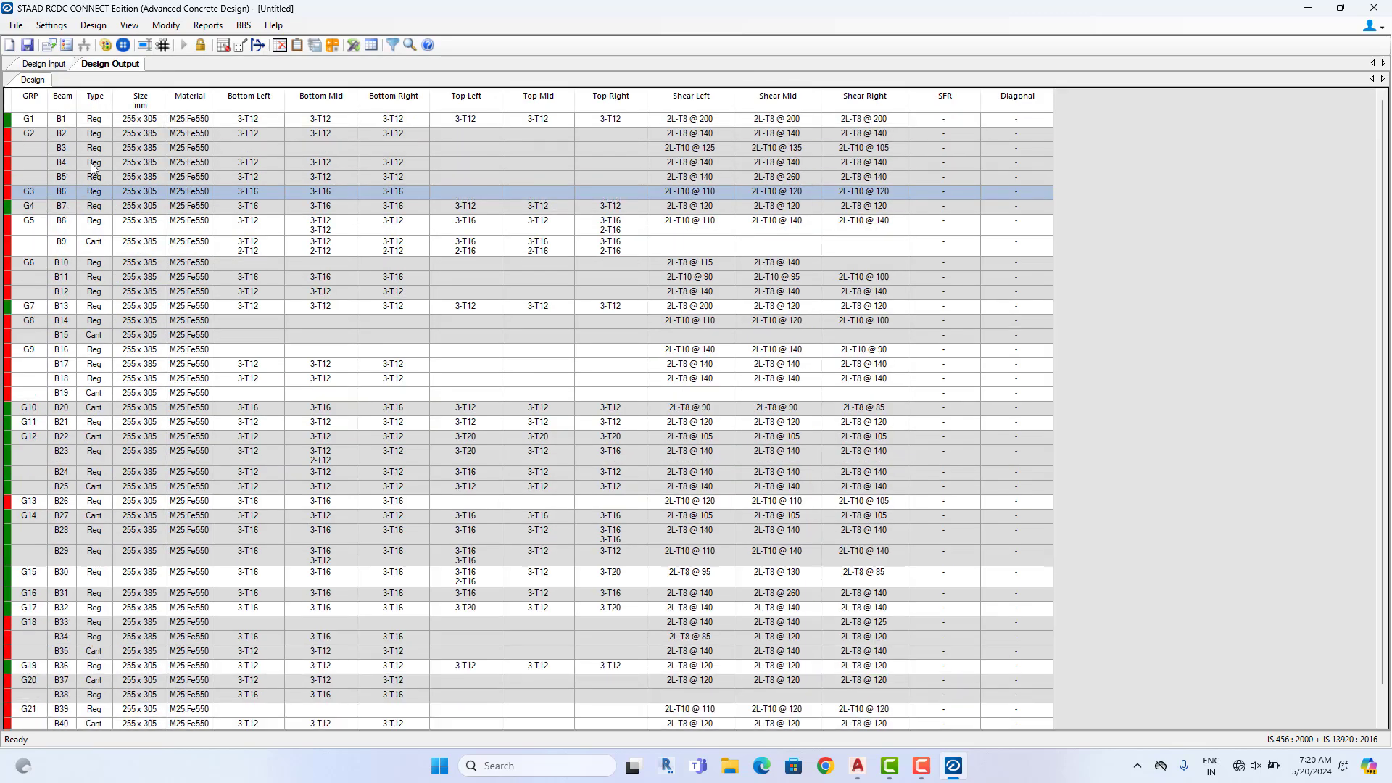
click(143, 148)
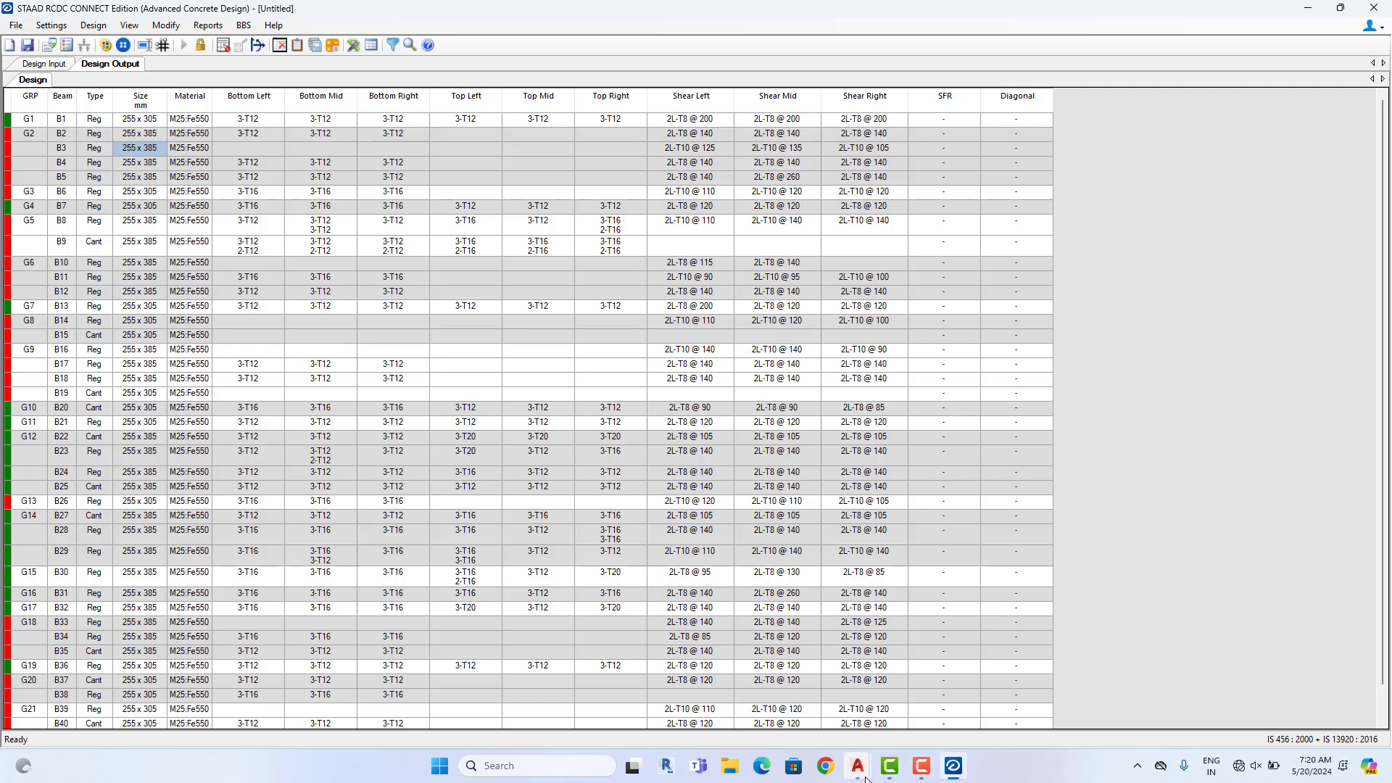
Switch to the Pahala project drawing in AutoCAD and maximize its window
mouse_move(858, 765)
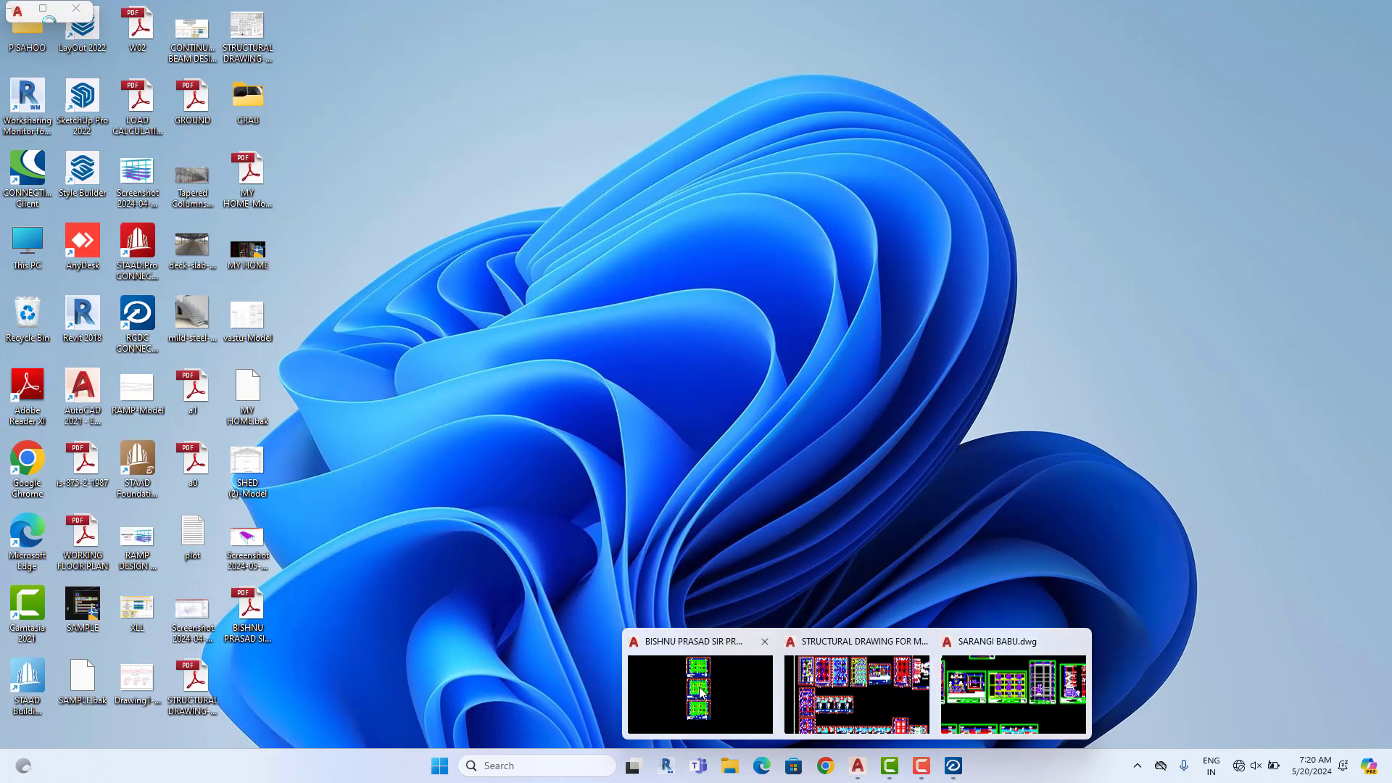
click(702, 692)
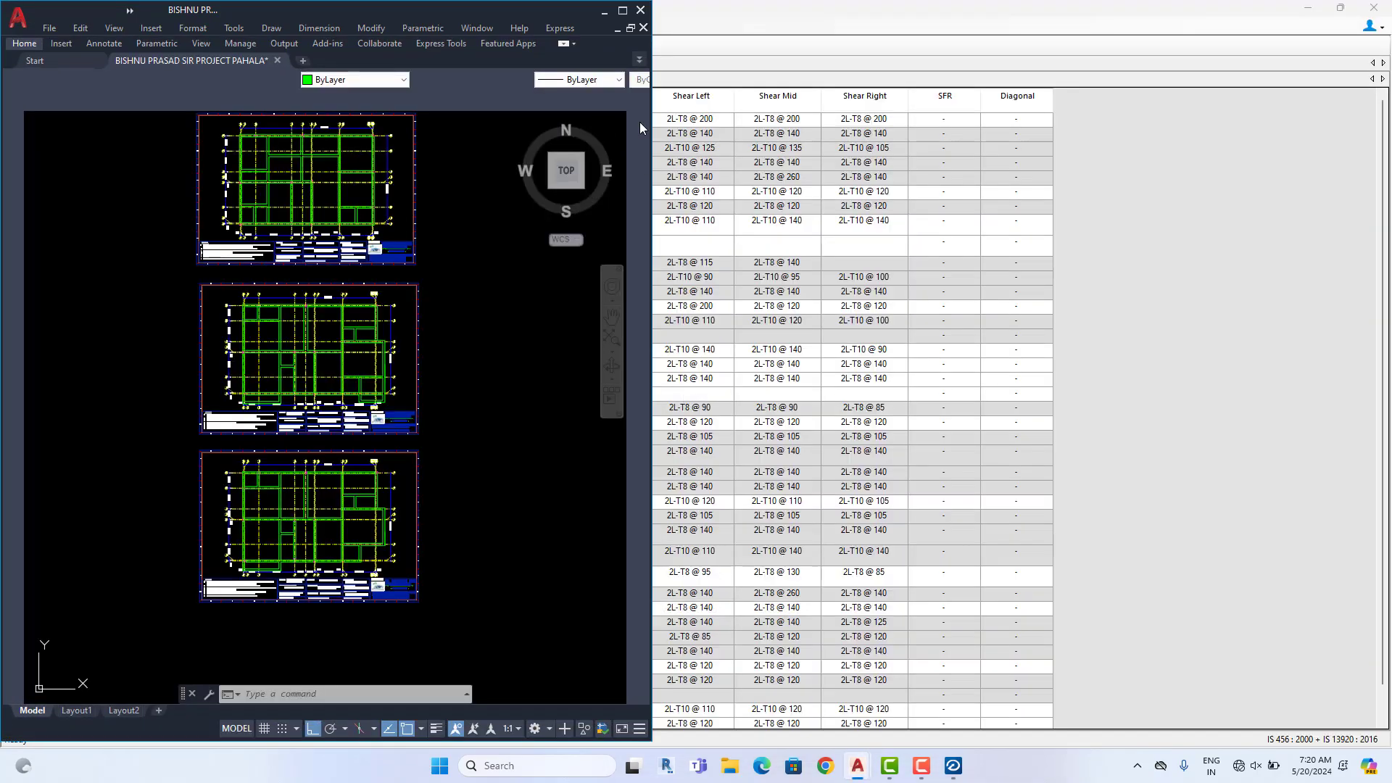
click(627, 8)
middle_drag(505, 345, 449, 536)
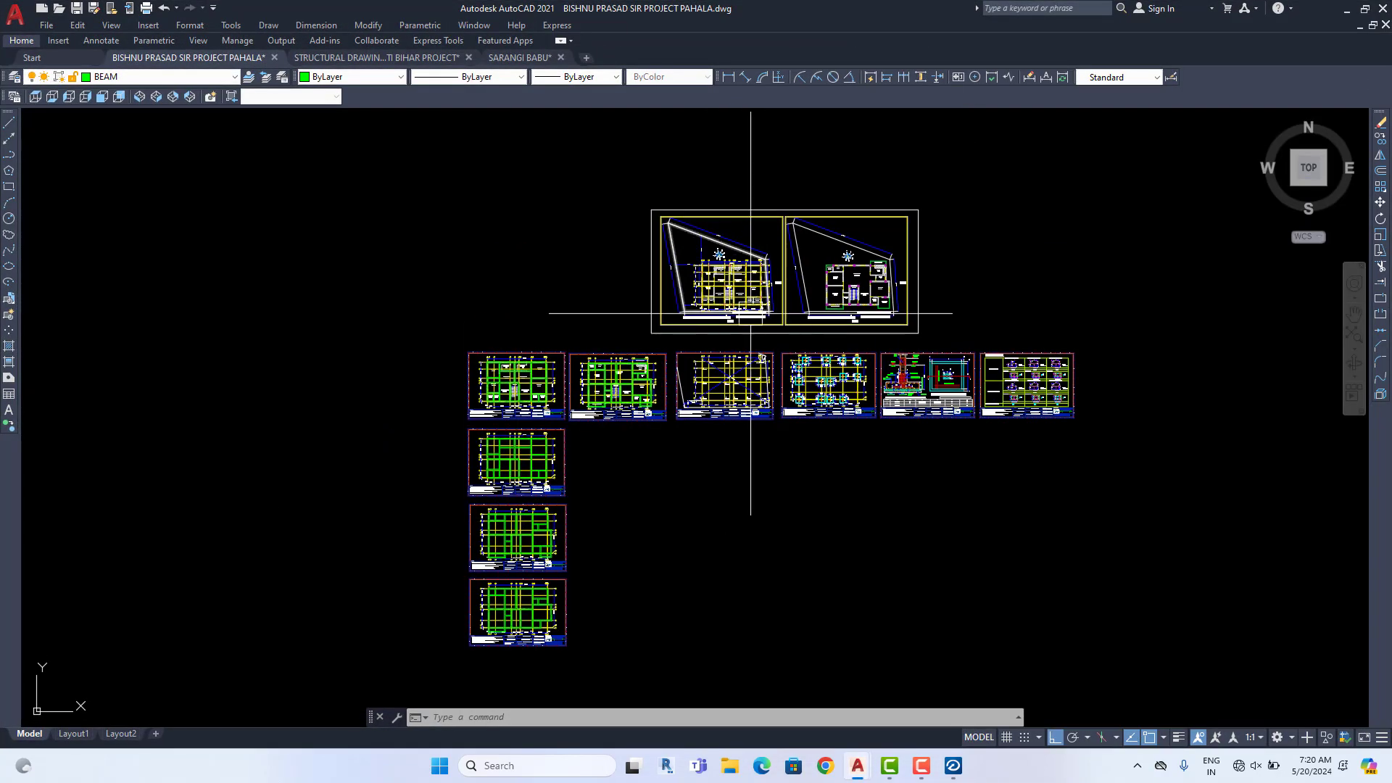
scroll(598, 338, up, 3)
scroll(349, 468, up, 4)
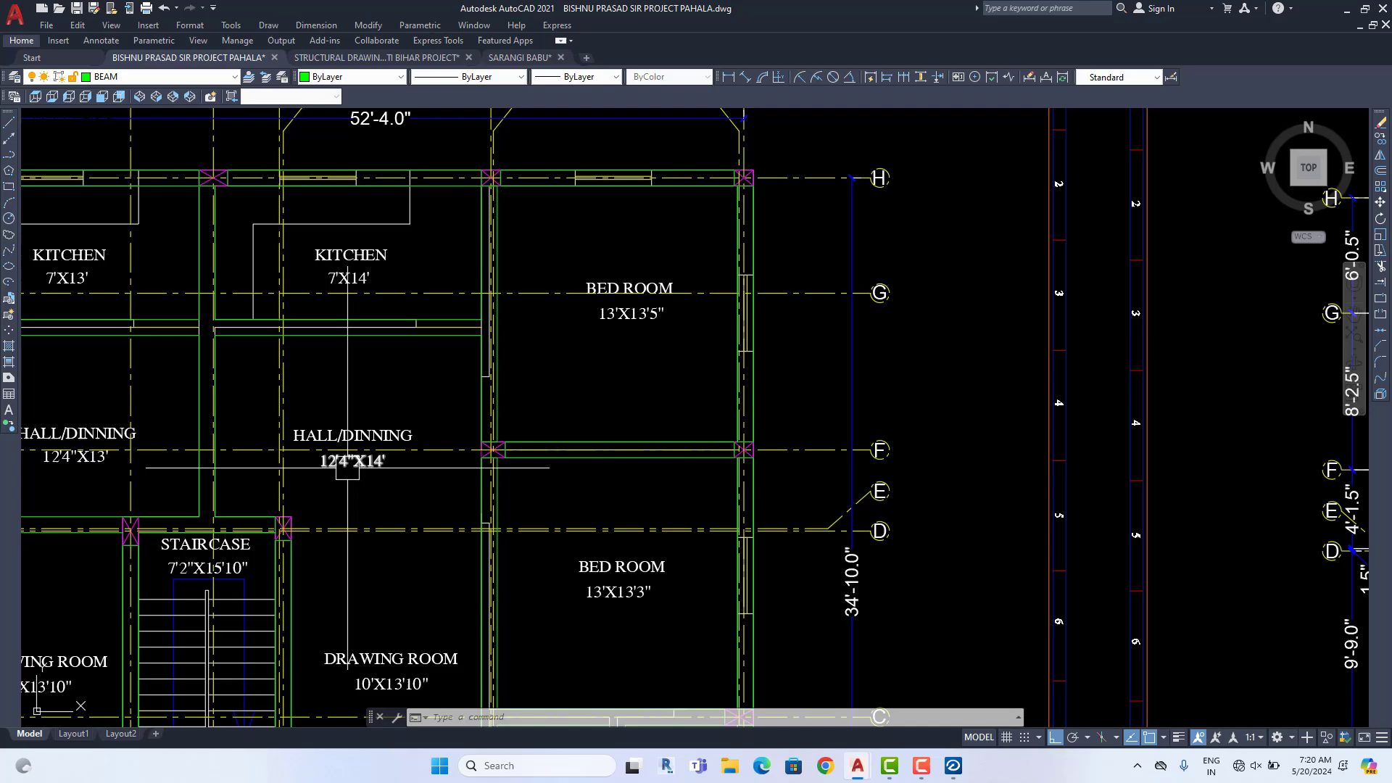
Erase the green beam layouts overlaid on the ground-floor and first-floor plans
click(578, 450)
key(Delete)
scroll(590, 419, down, 3)
middle_drag(1040, 437, 820, 416)
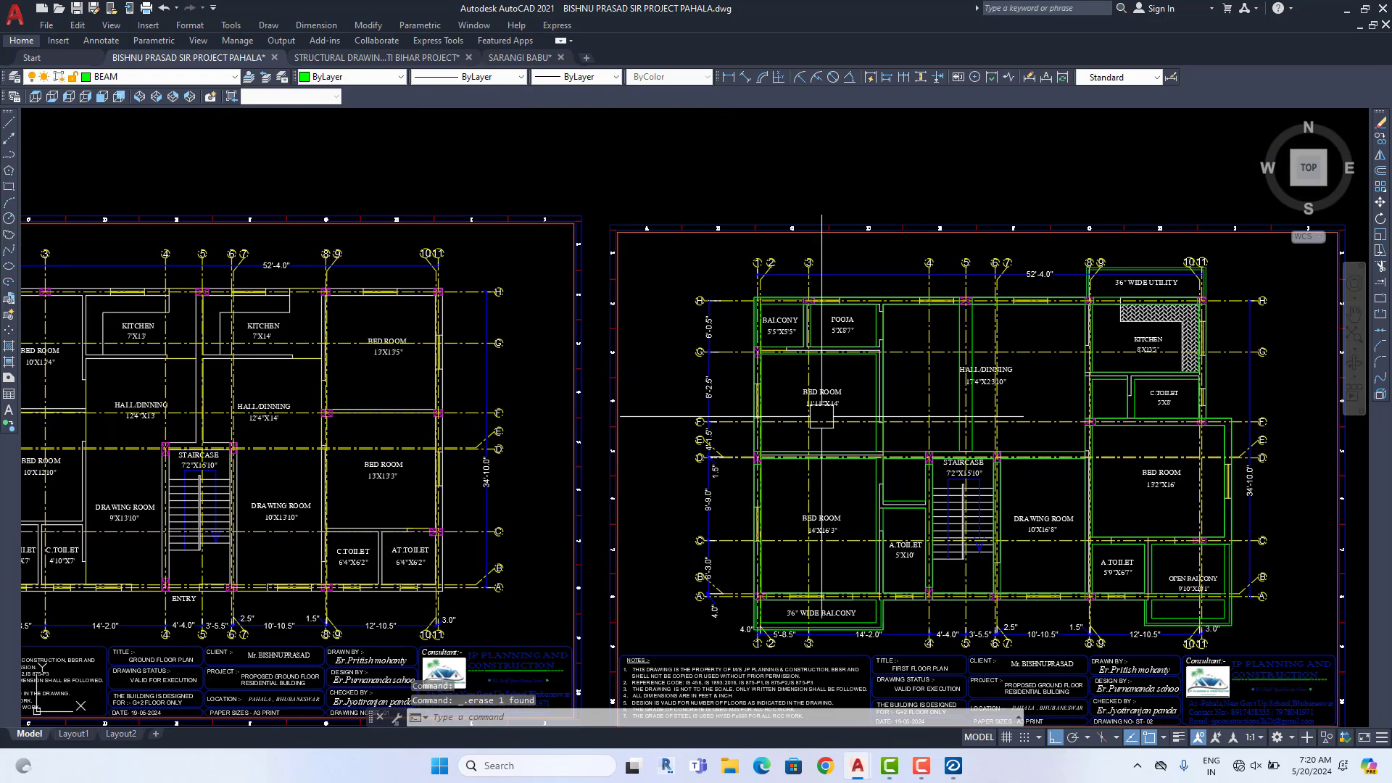
middle_drag(534, 377, 846, 399)
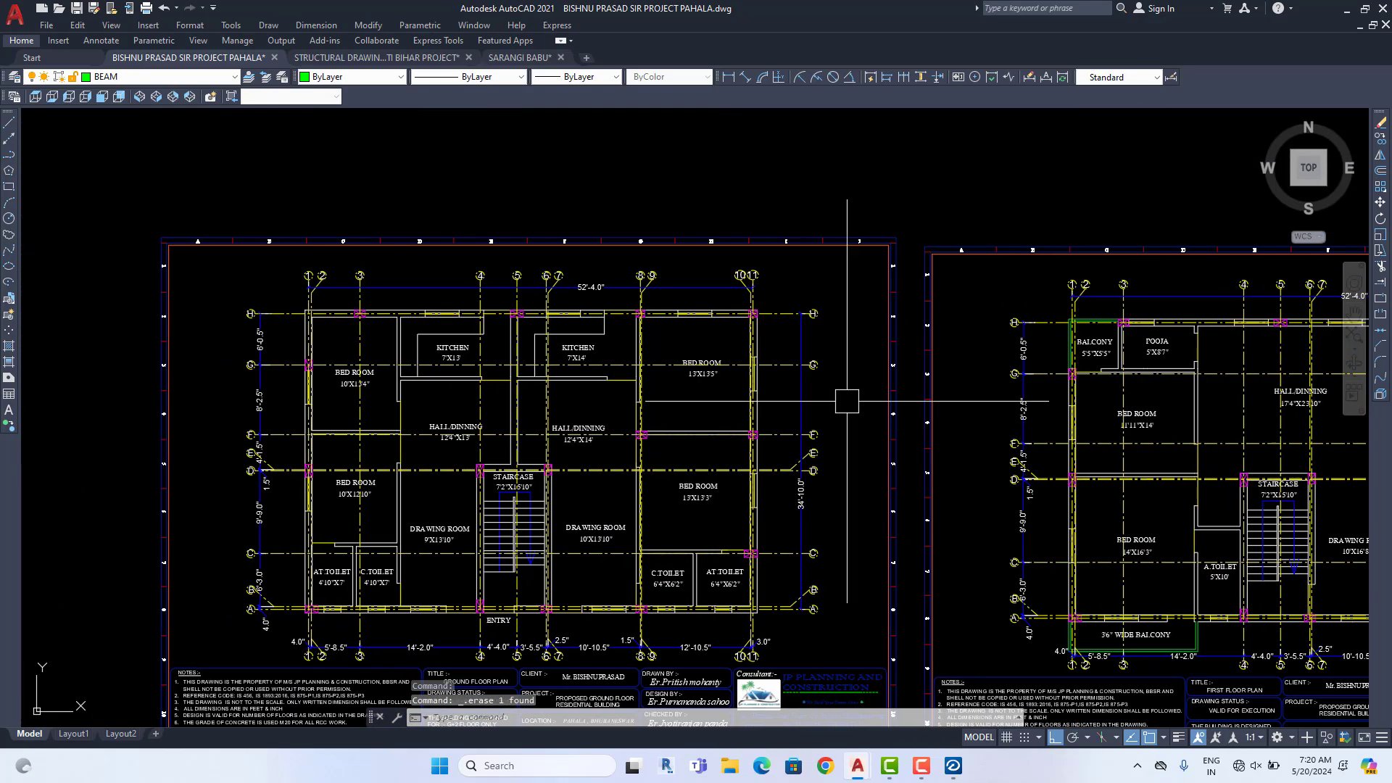
Measure the clear distance between the columns at grids 3 and 5 along grid H on the first-floor plan with a linear dimension
scroll(518, 322, up, 3)
middle_drag(518, 323, 850, 364)
scroll(1001, 385, down, 3)
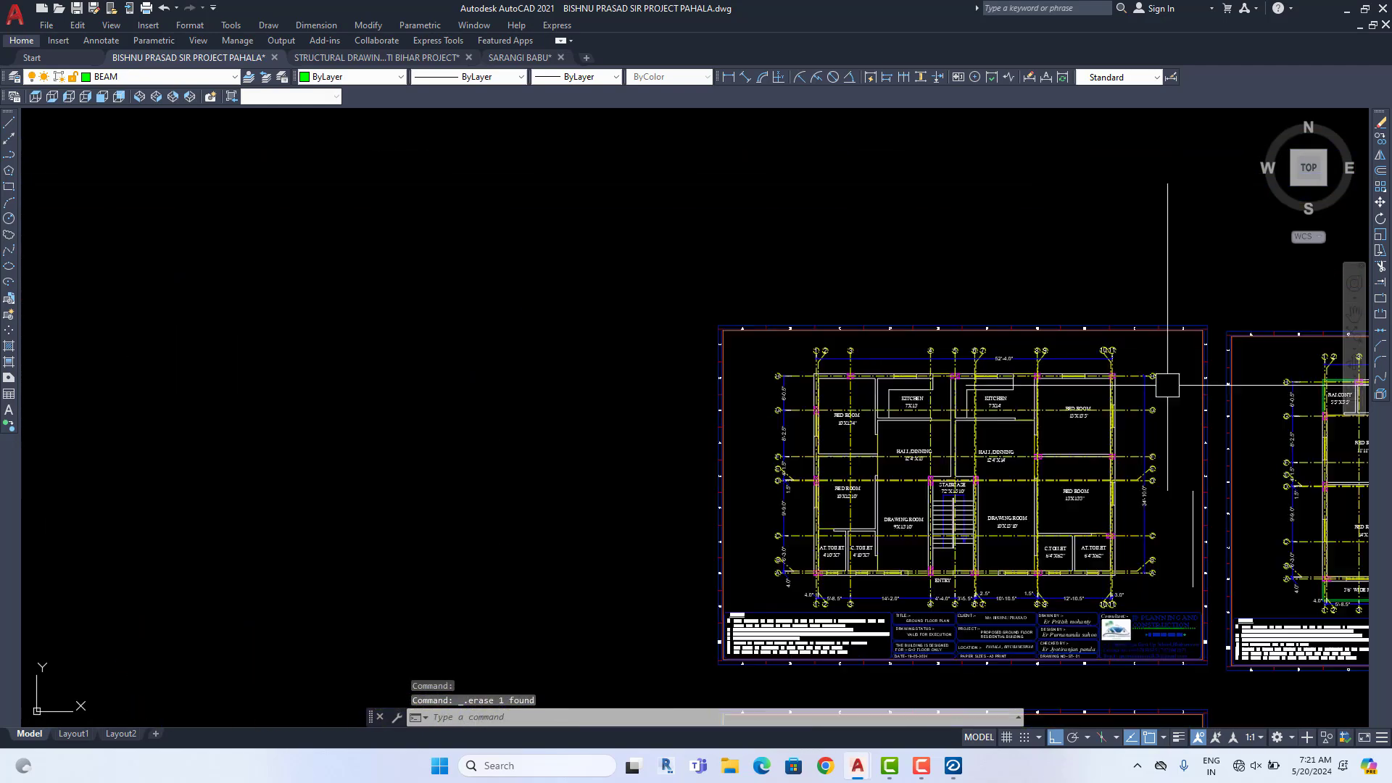
middle_drag(1165, 385, 293, 366)
scroll(707, 359, up, 2)
middle_drag(563, 370, 678, 368)
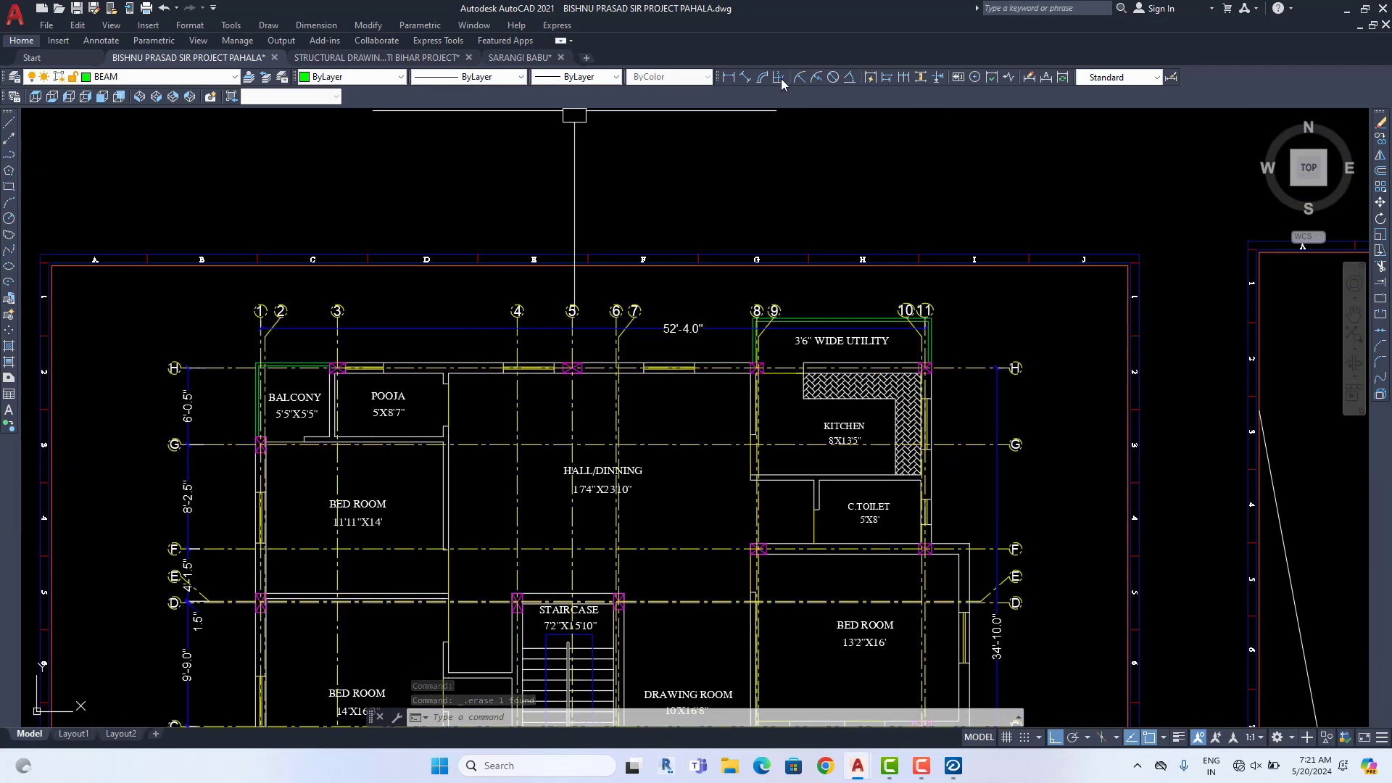
click(727, 77)
scroll(362, 361, up, 3)
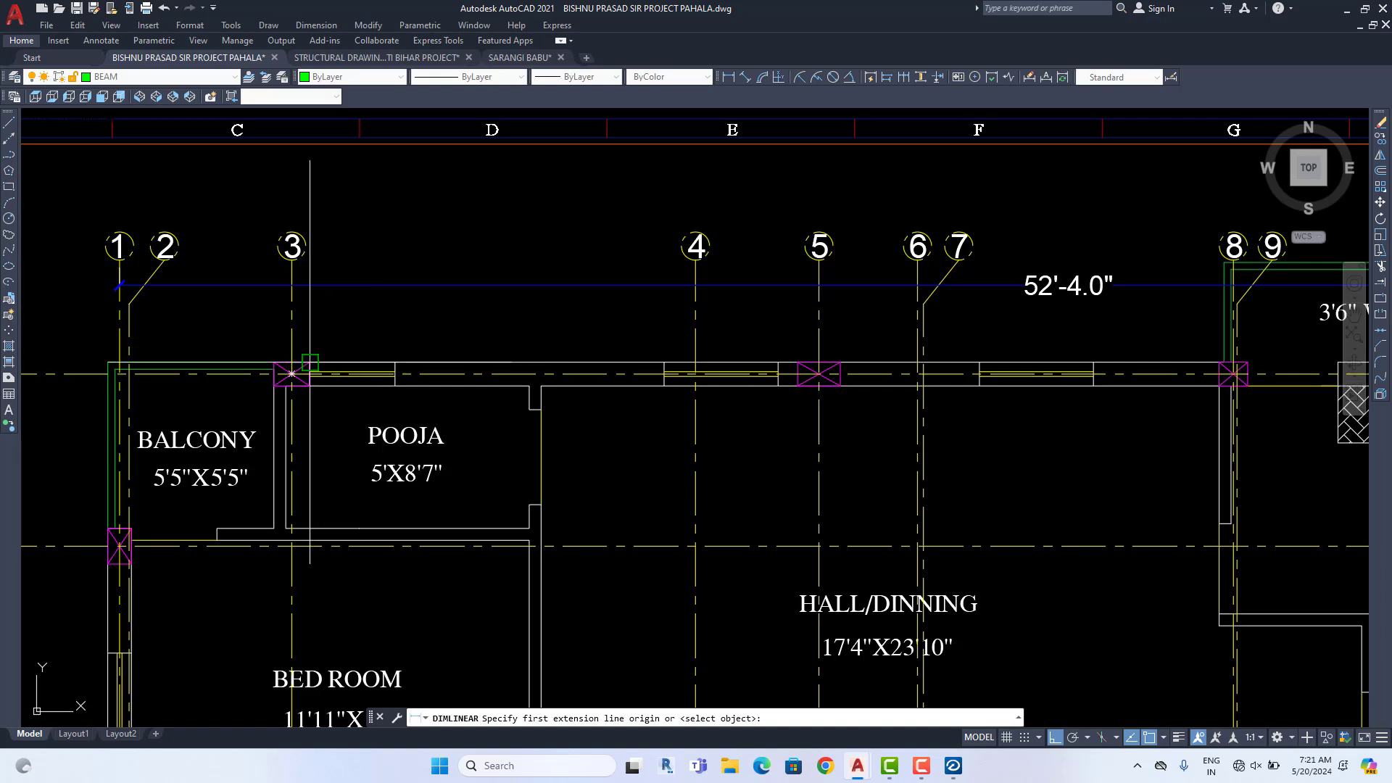
click(292, 374)
click(818, 374)
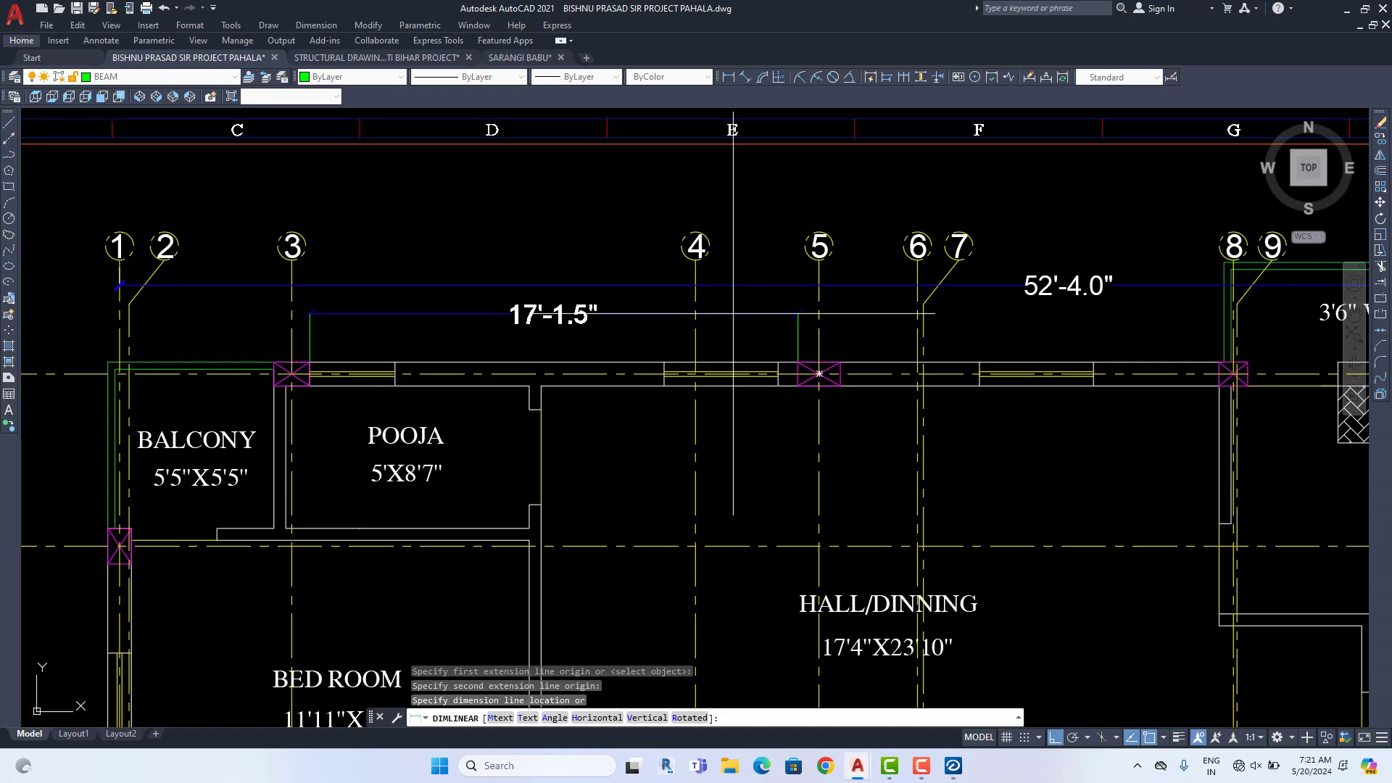
key(Escape)
Measure the clear distance between the columns at grids 5 and 8 along grid H
middle_drag(992, 360, 707, 367)
key(space)
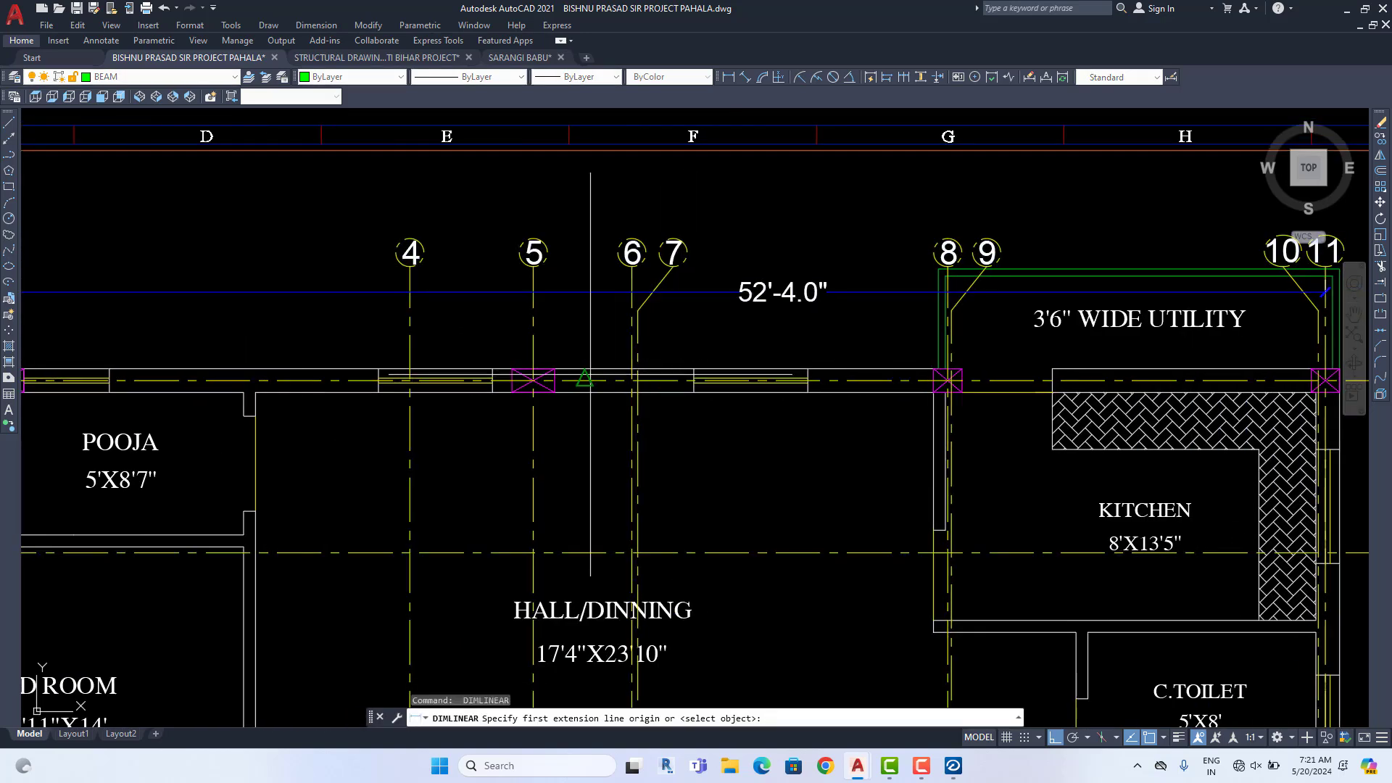
click(555, 370)
click(934, 370)
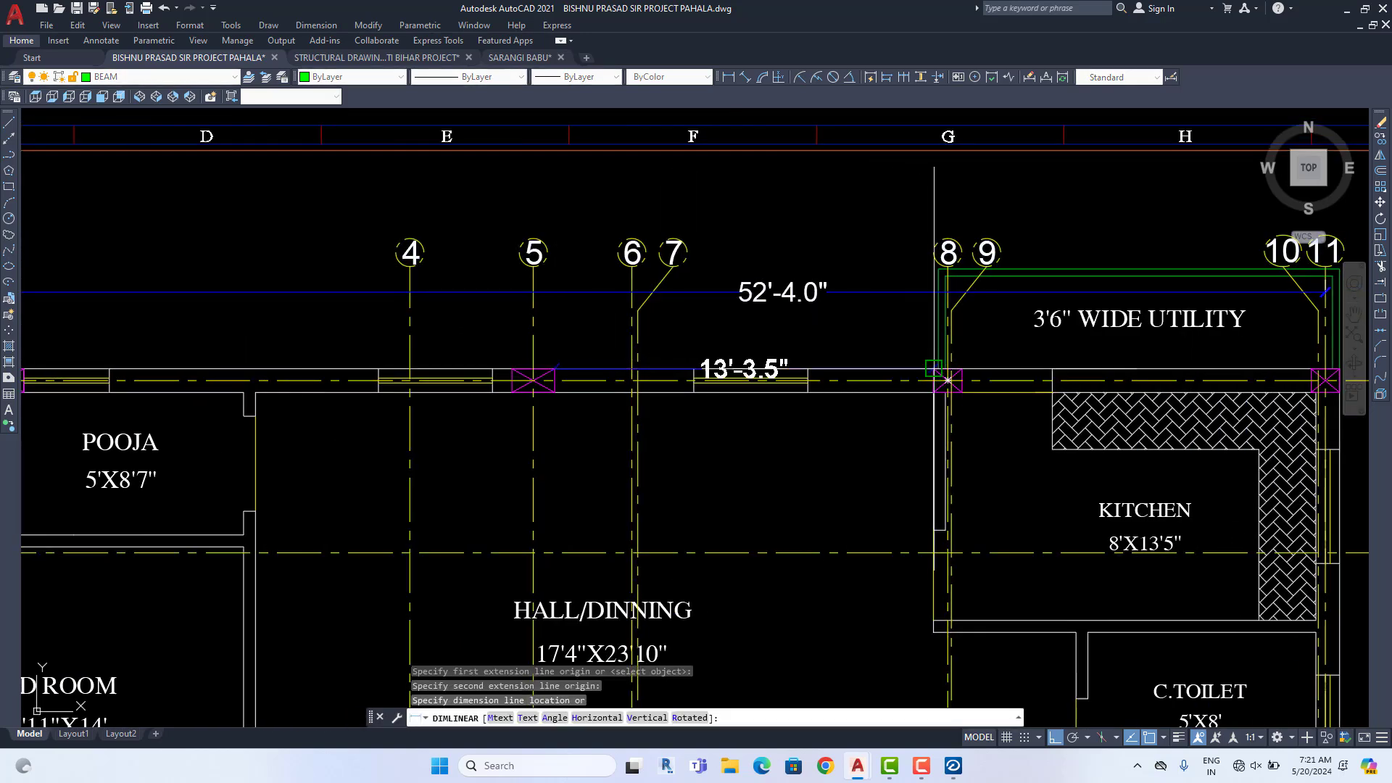
key(Escape)
Measure the clear distance between the columns at grids 8 and 11 along grid H beside the utility area
key(space)
middle_drag(1010, 363, 720, 398)
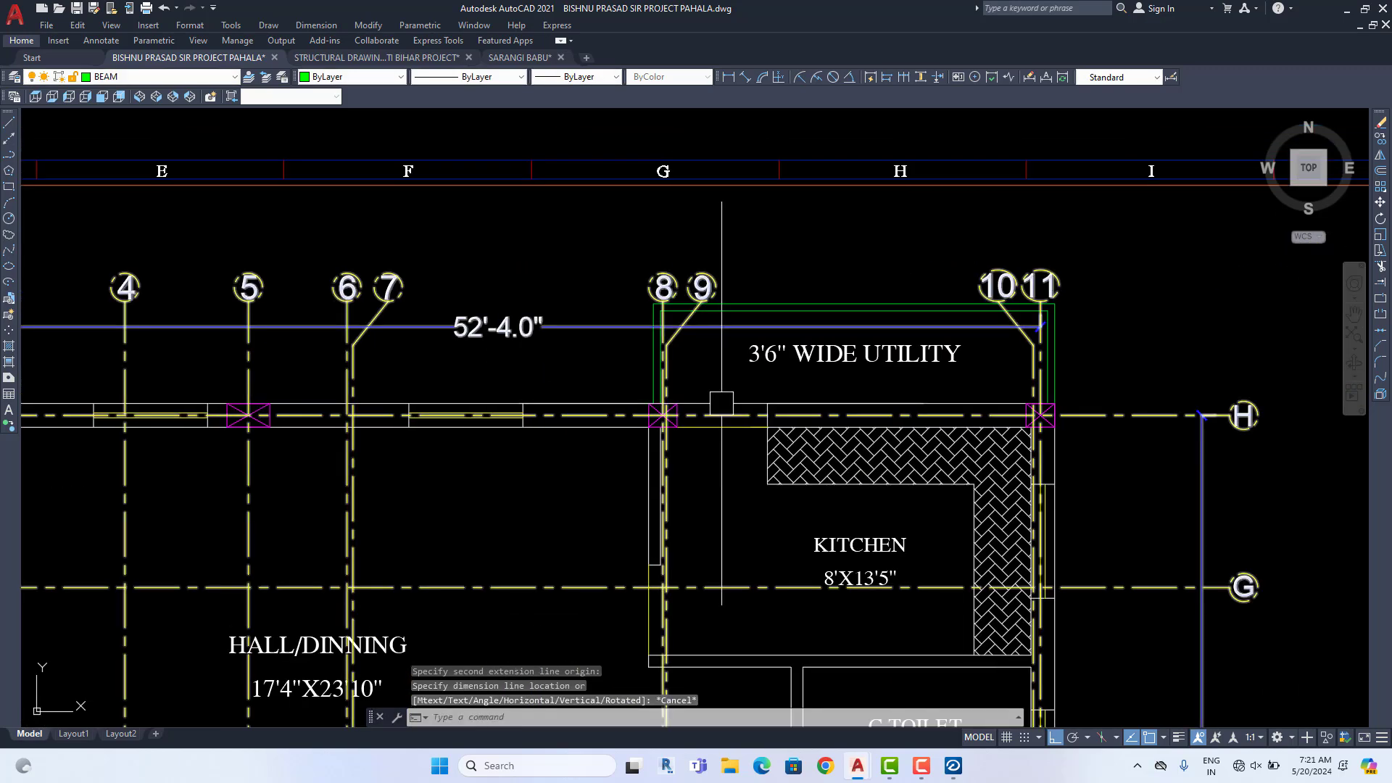
click(677, 404)
click(1027, 403)
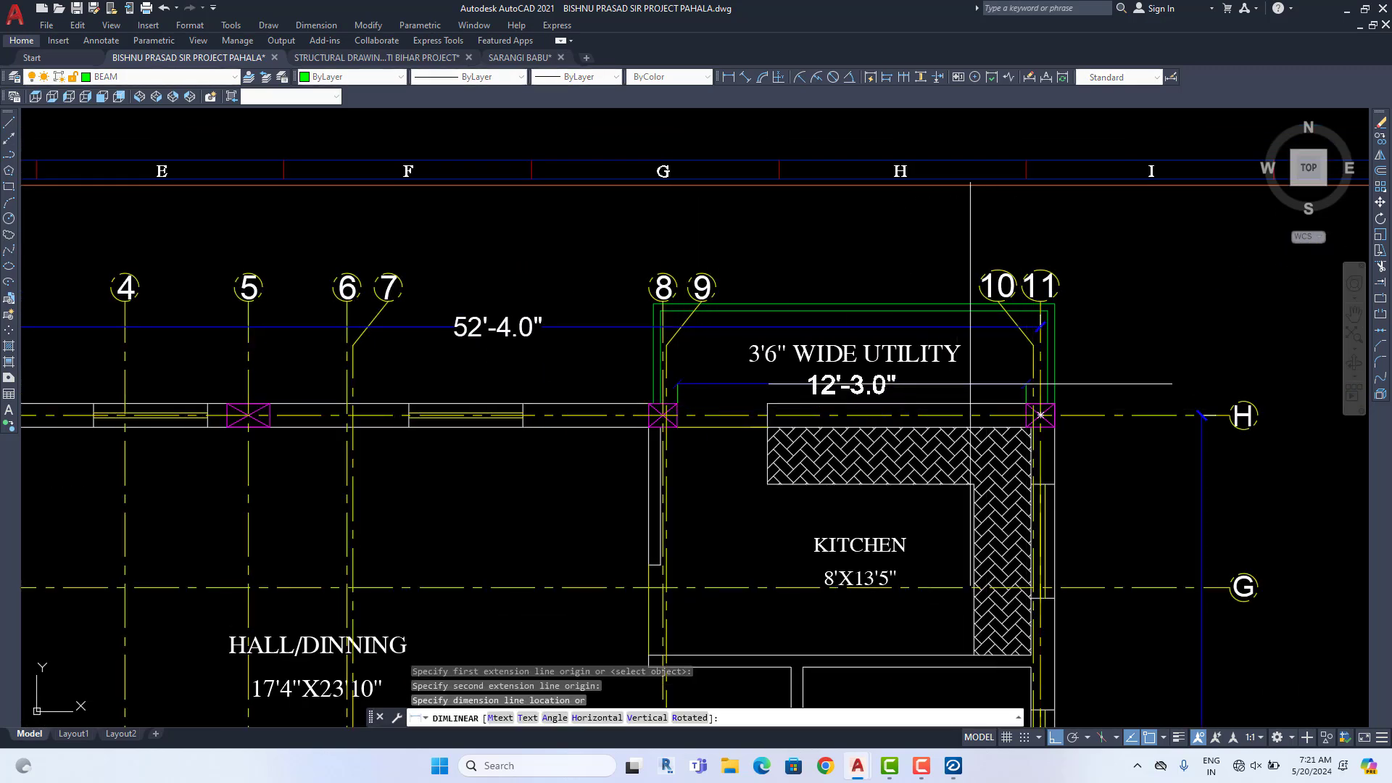
scroll(969, 383, down, 3)
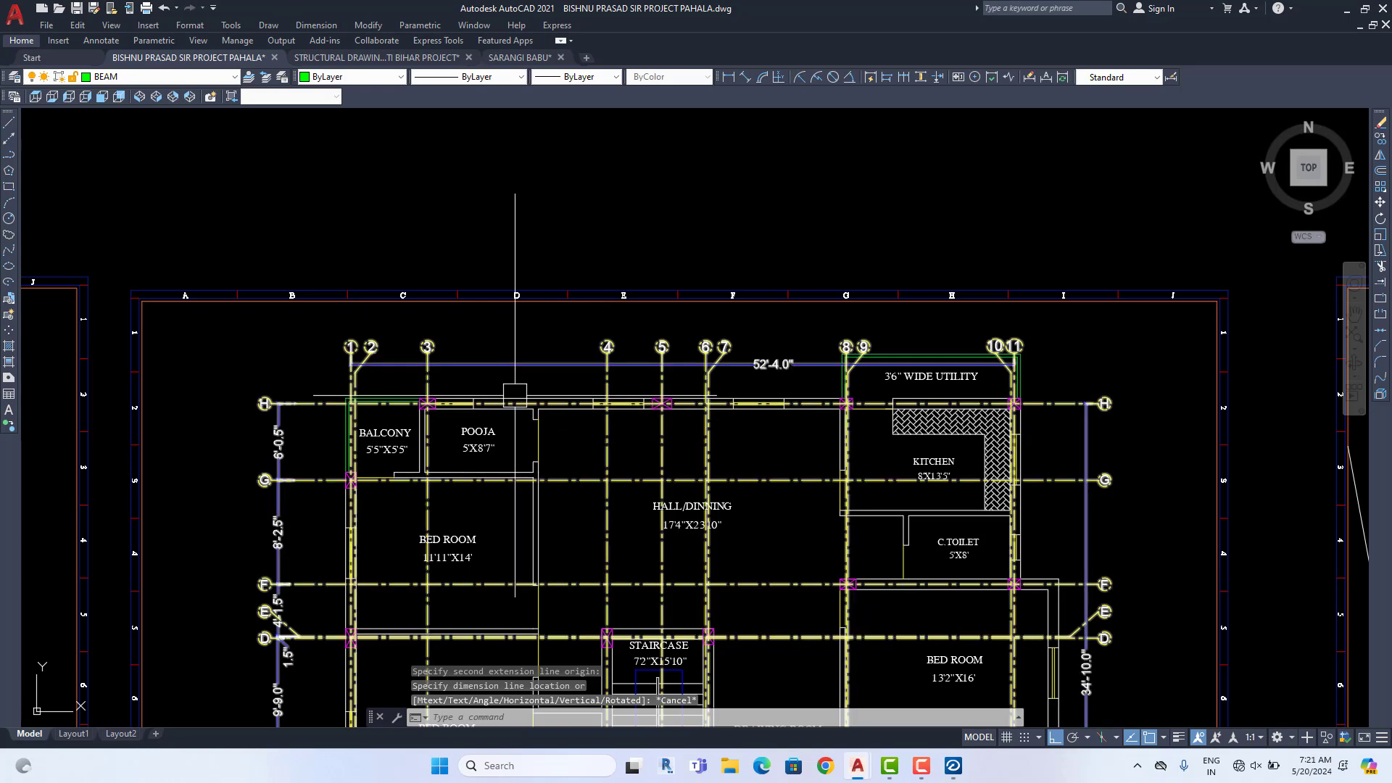
key(Escape)
scroll(466, 395, up, 2)
middle_drag(627, 392, 468, 399)
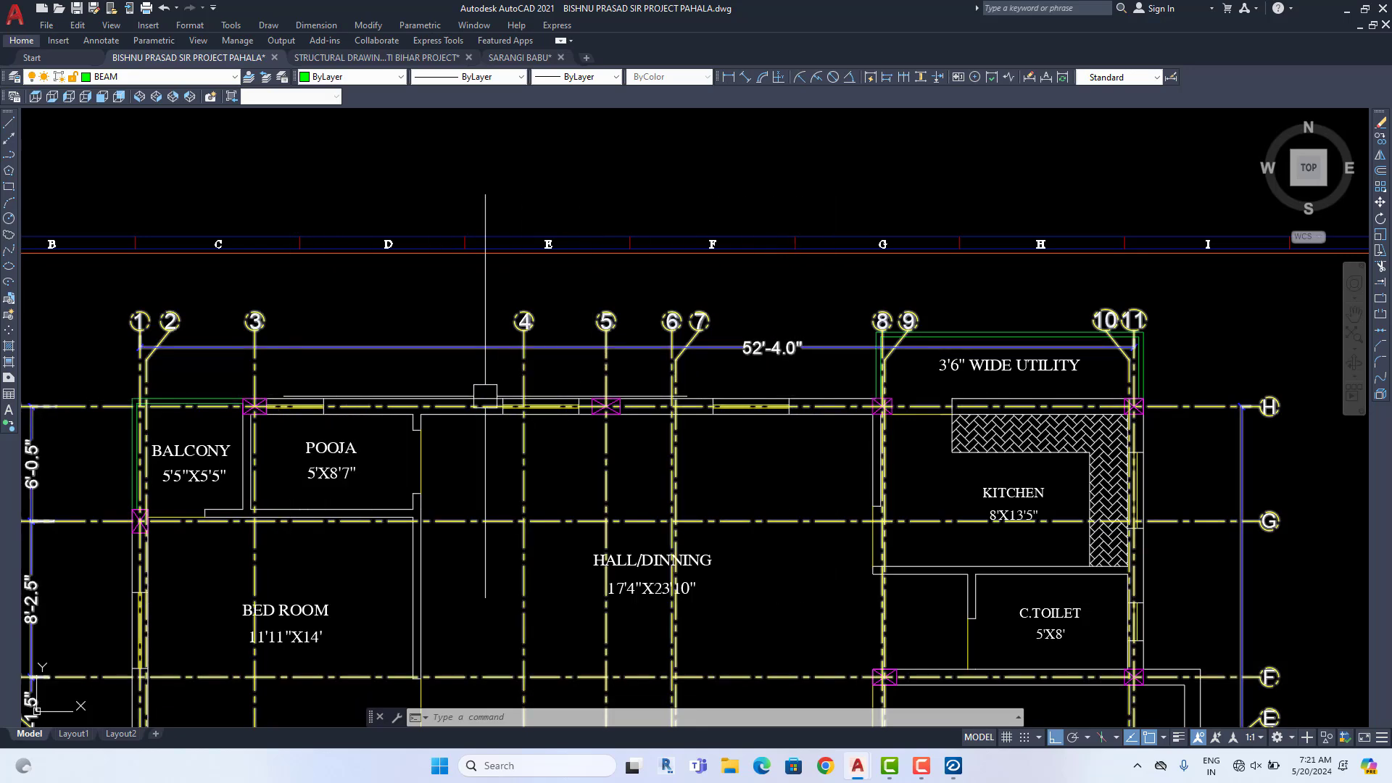
middle_drag(373, 414, 571, 405)
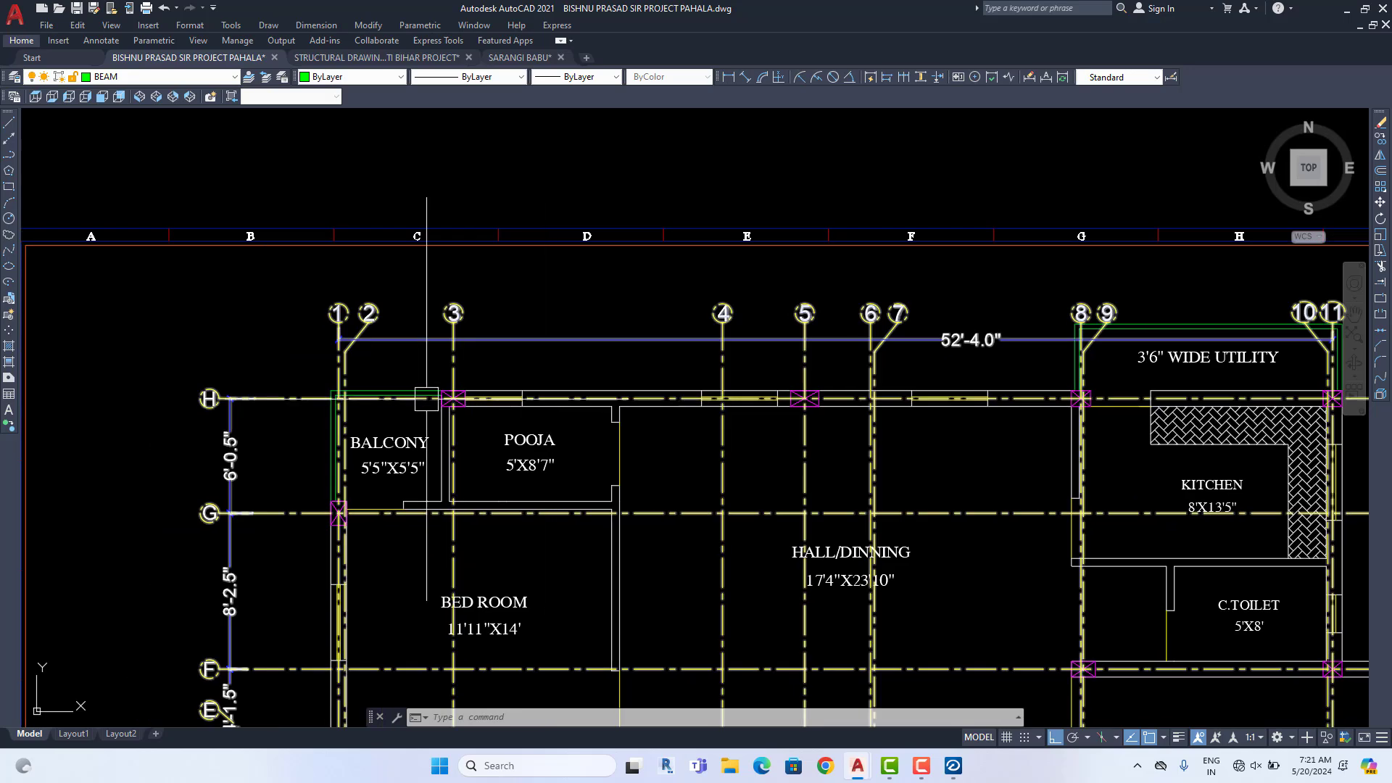
scroll(426, 398, up, 2)
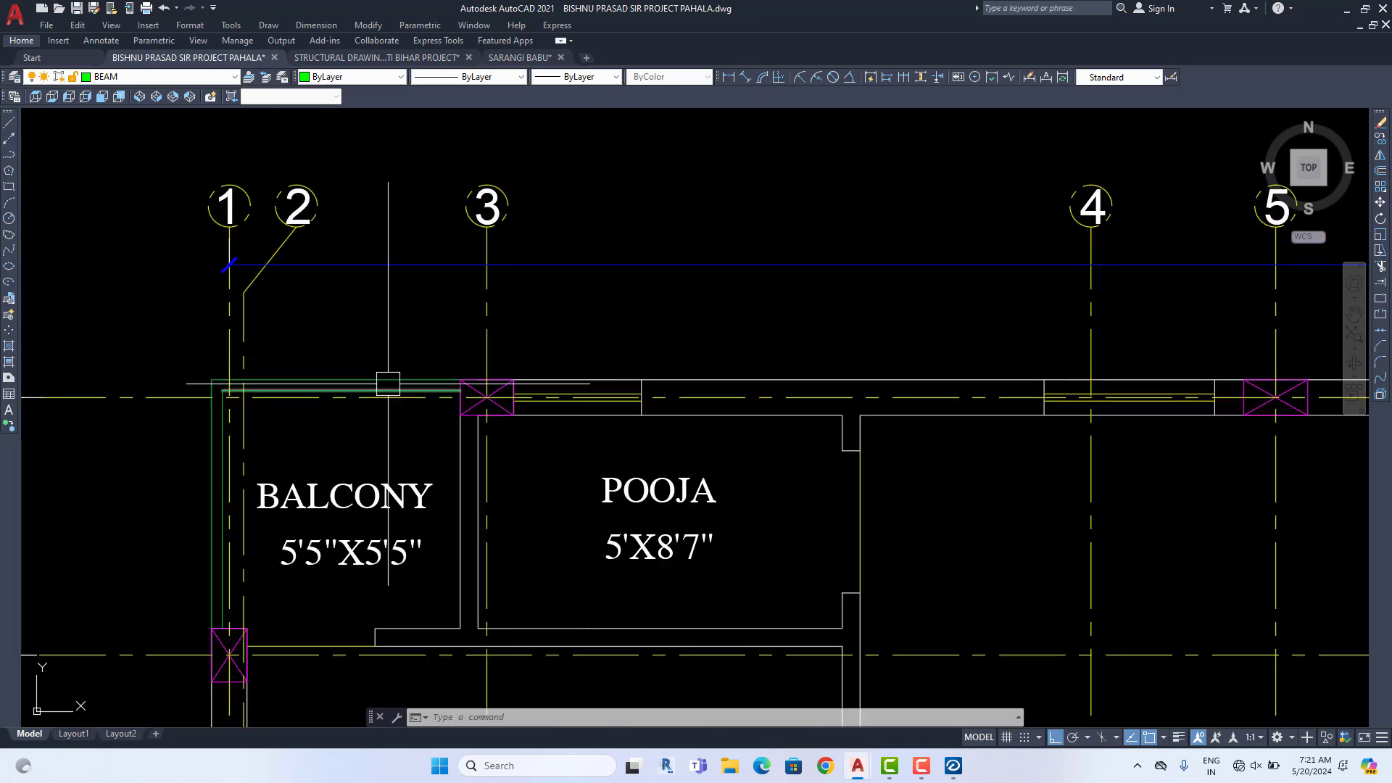
scroll(349, 403, down, 2)
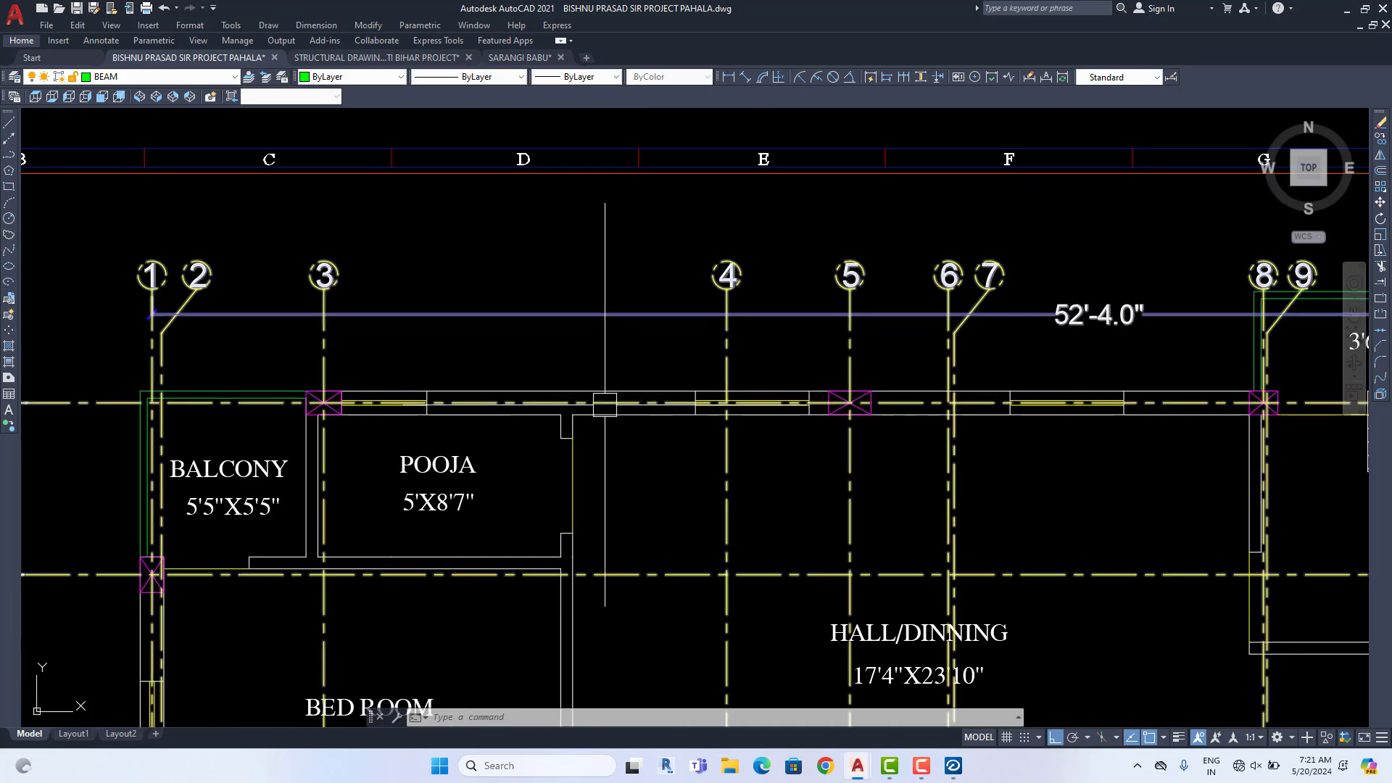
scroll(604, 404, down, 5)
scroll(536, 396, up, 3)
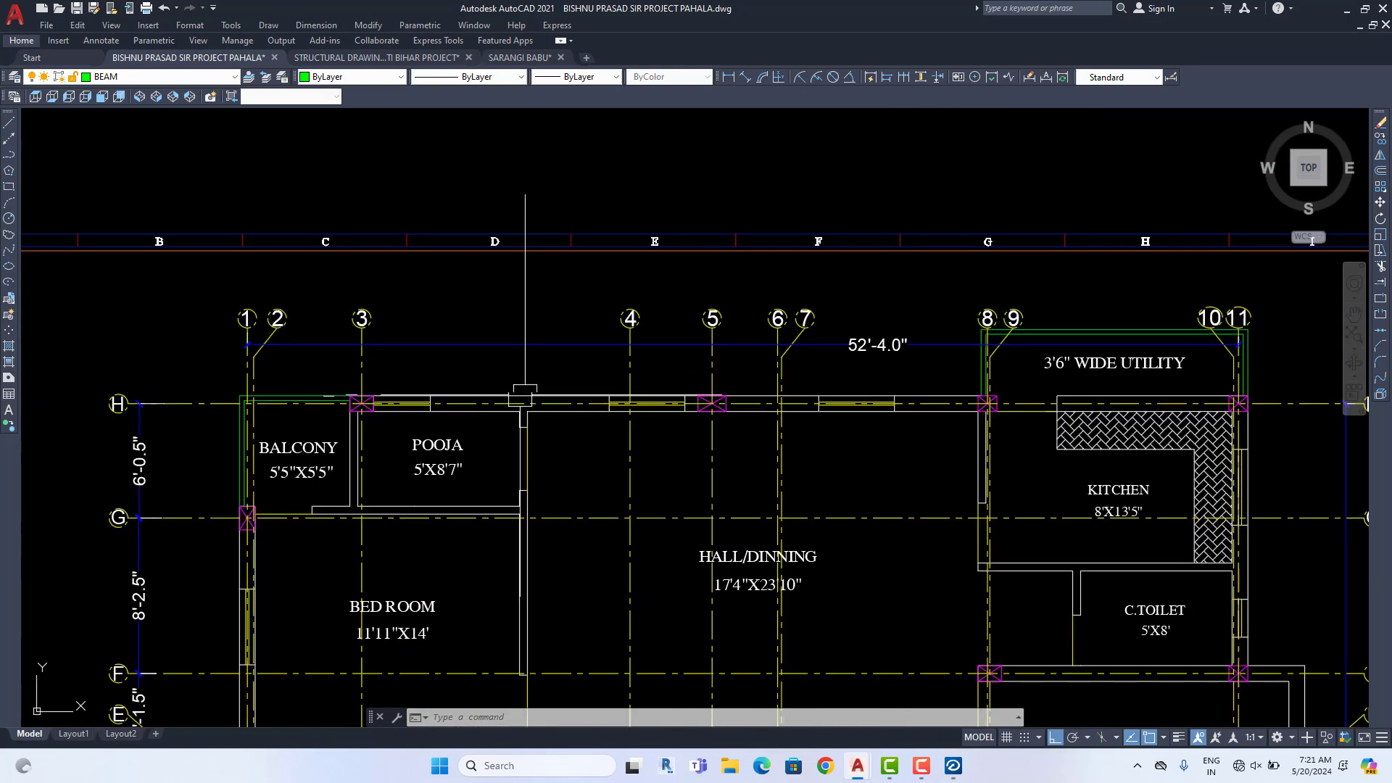
Switch to STAAD RCDC and open beam group G2 for redesign from beam B2's size in the design output table
click(953, 765)
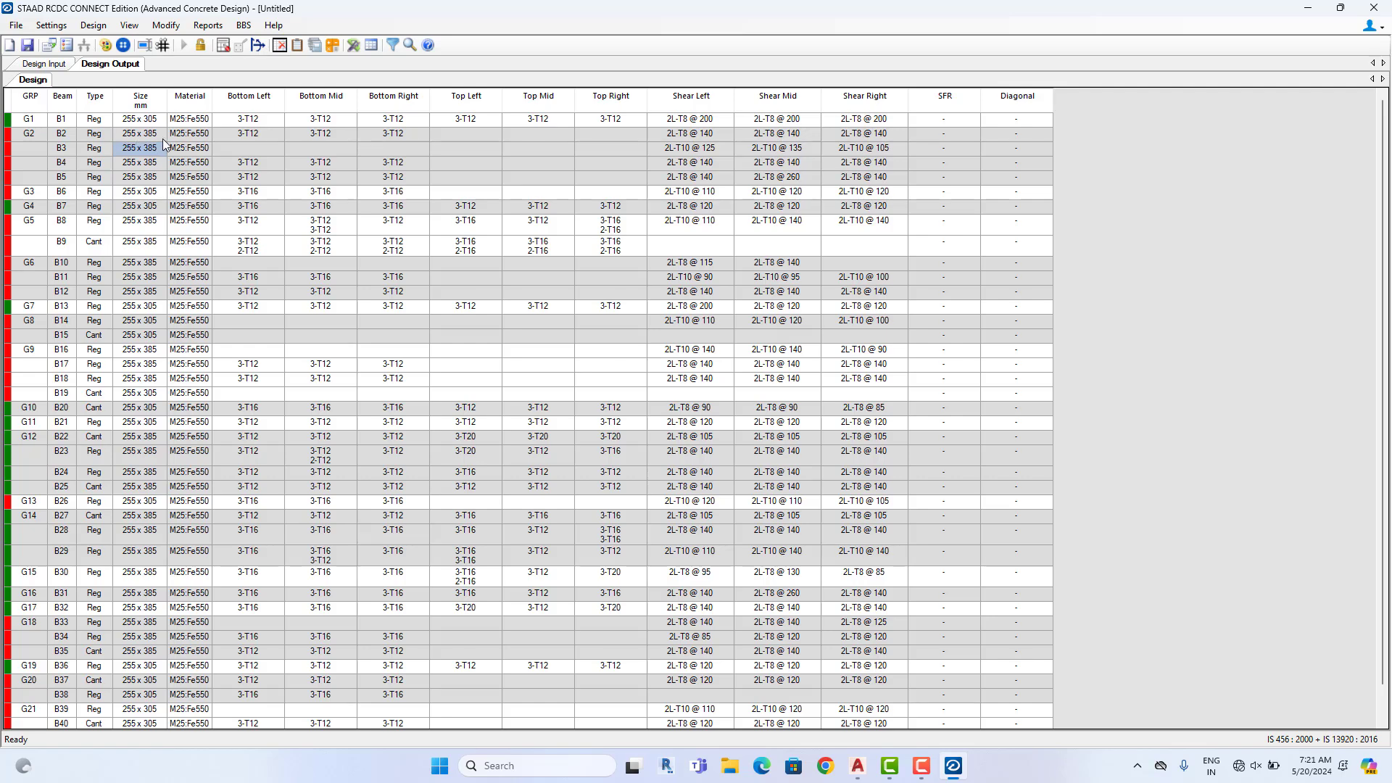
click(134, 137)
right_click(134, 141)
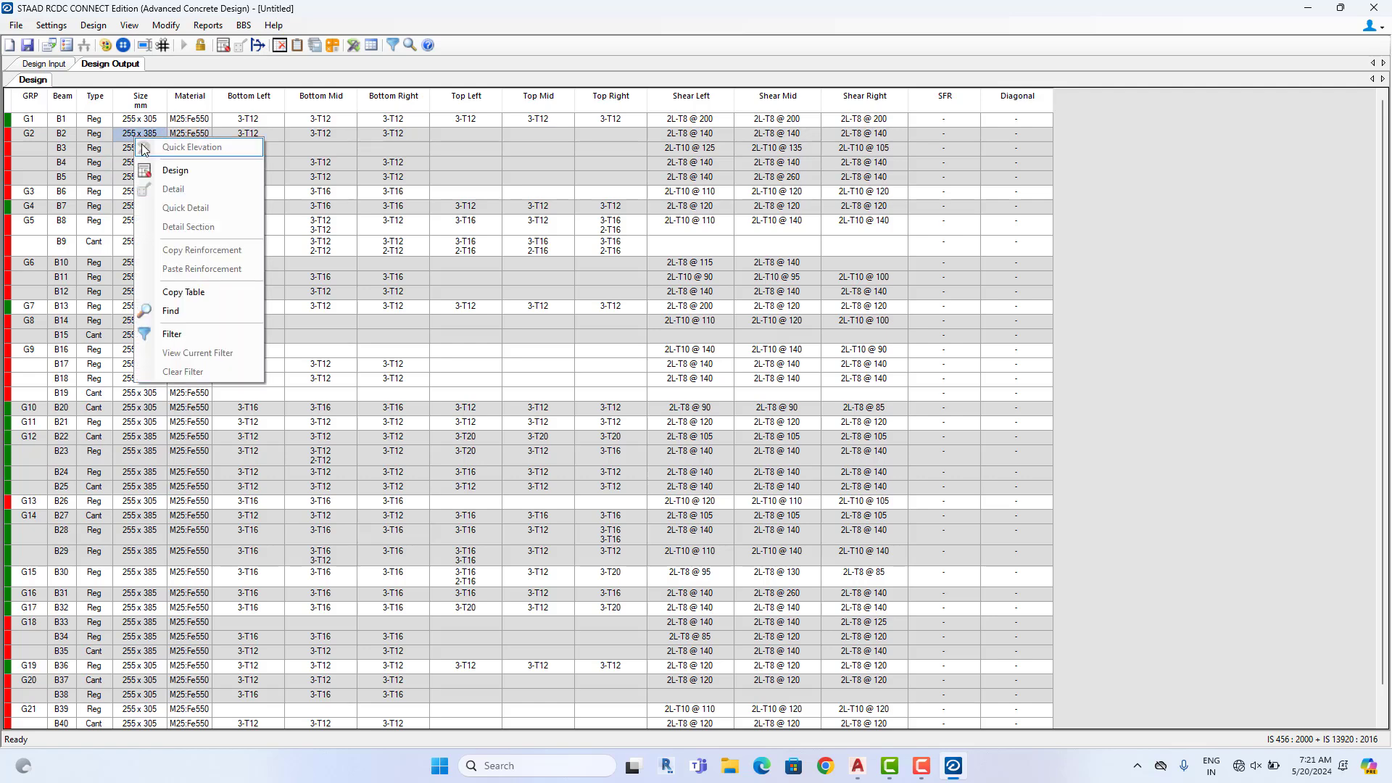
click(171, 171)
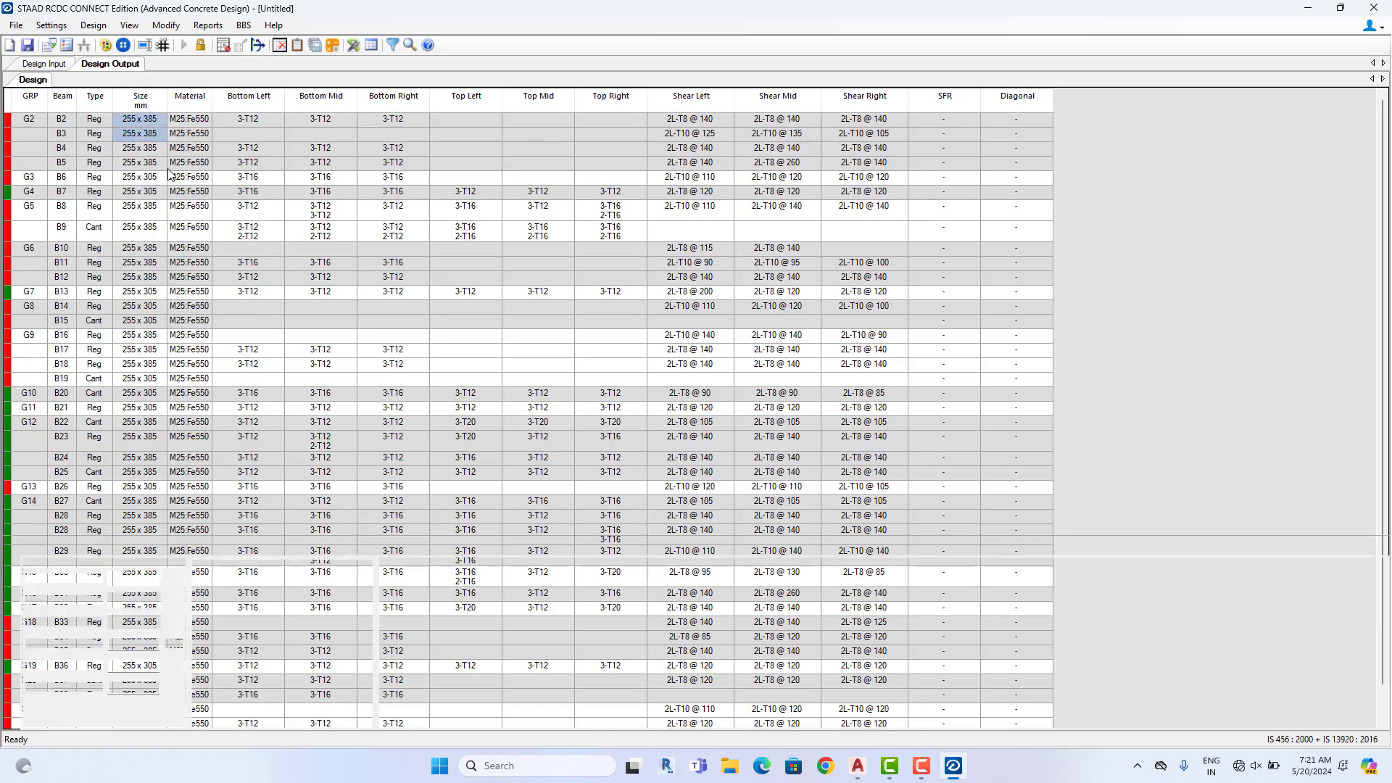
Try redesigning group G2 with the depth of beams B2 to B5 set to 450 mm
click(308, 596)
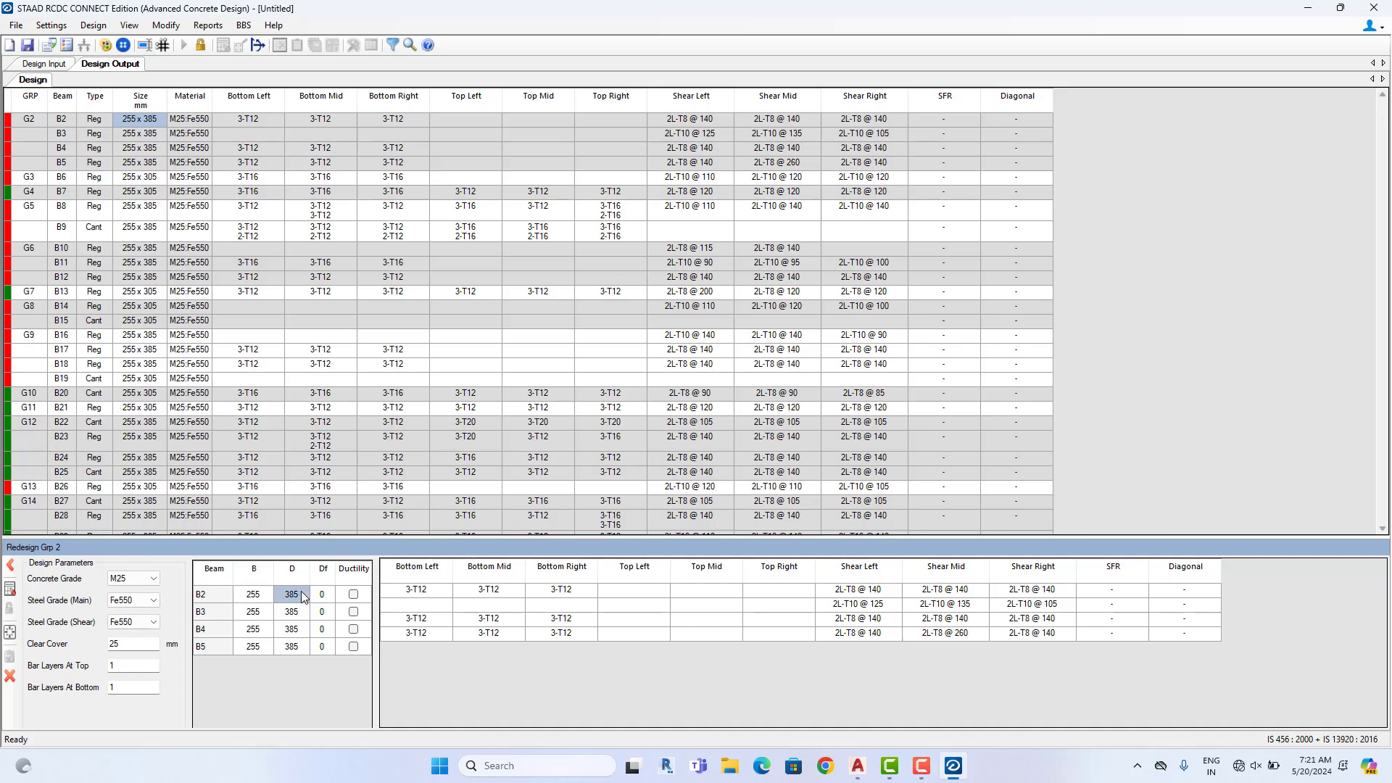
text(450)
click(298, 610)
click(299, 594)
right_click(298, 594)
click(322, 602)
drag(301, 613, 303, 654)
right_click(298, 621)
click(323, 648)
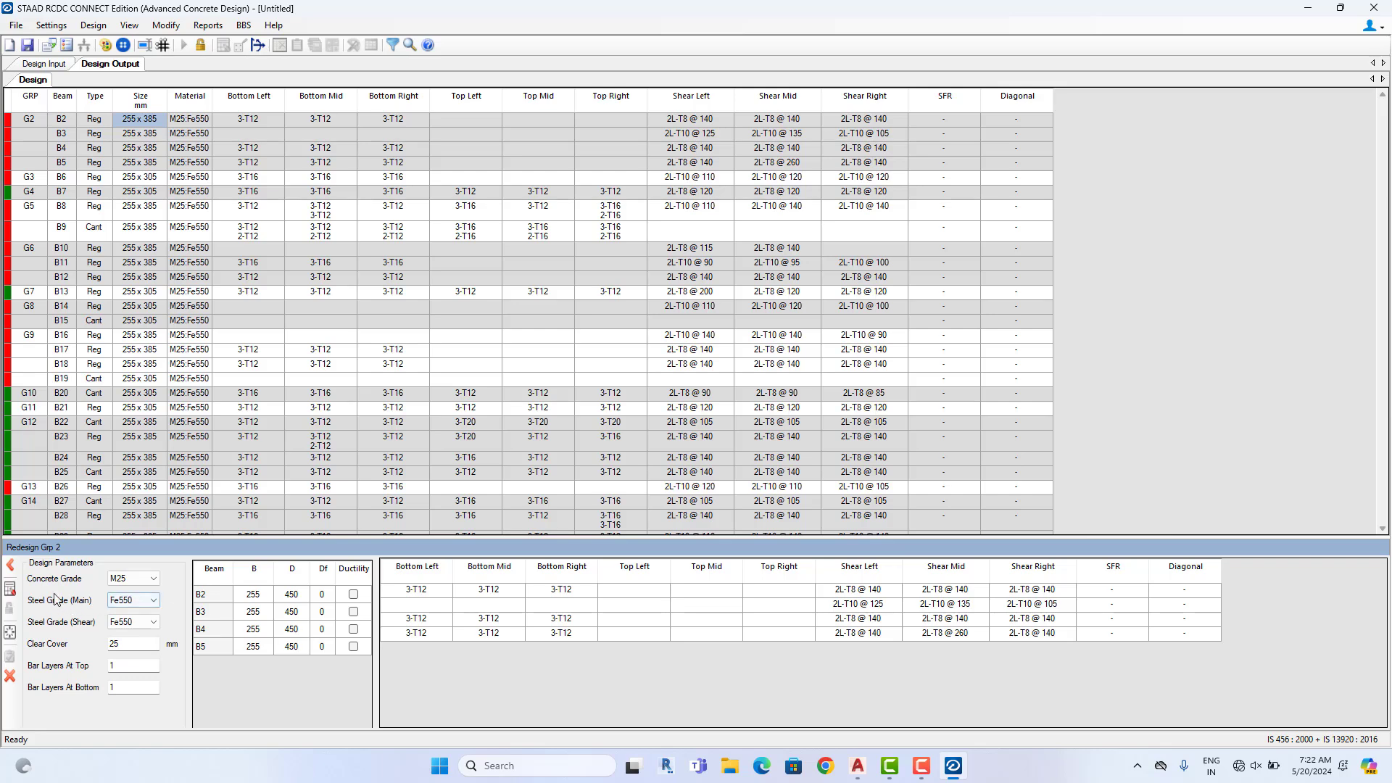
click(11, 590)
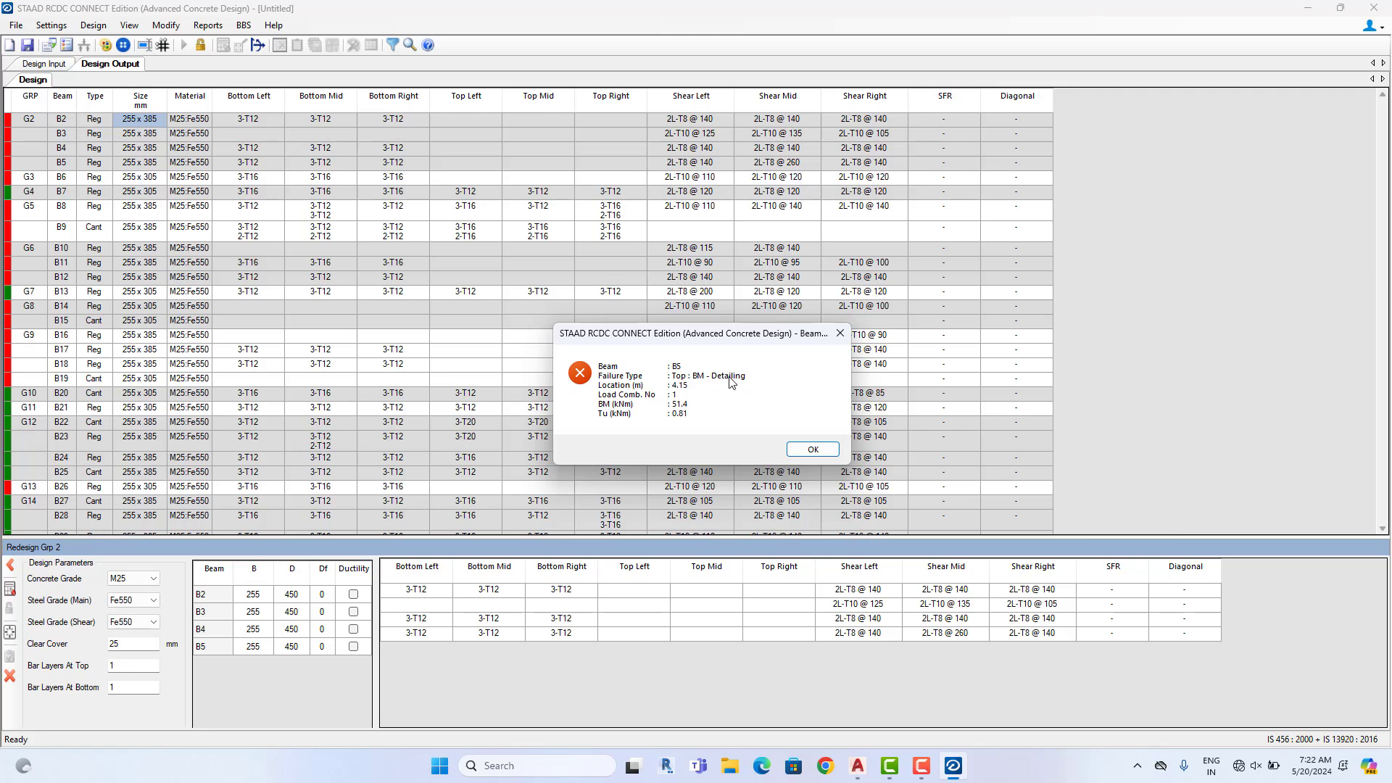
click(804, 451)
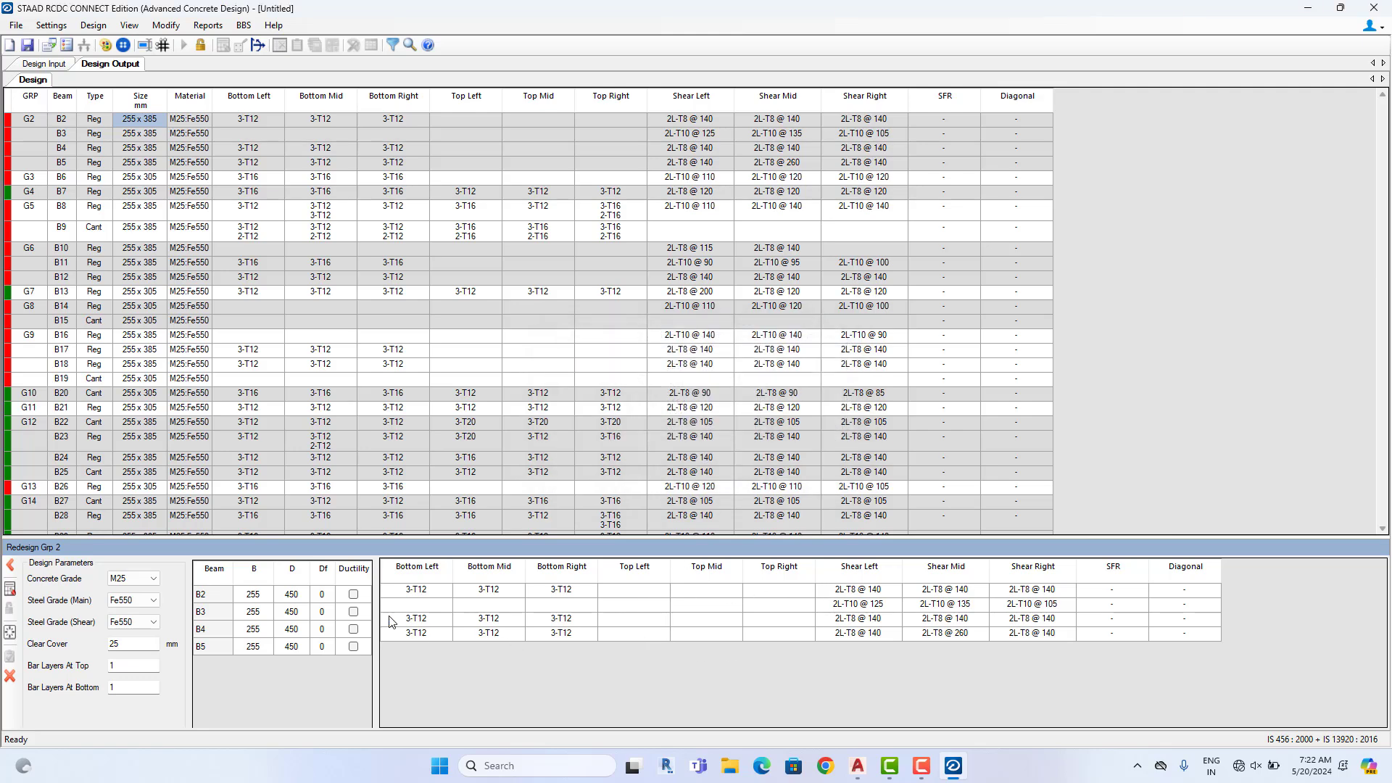
Try redesigning group G2 with the depth of beams B2 to B5 increased to 500 mm
click(306, 599)
text(5)
click(300, 609)
click(299, 599)
click(320, 613)
drag(290, 611, 293, 645)
right_click(305, 623)
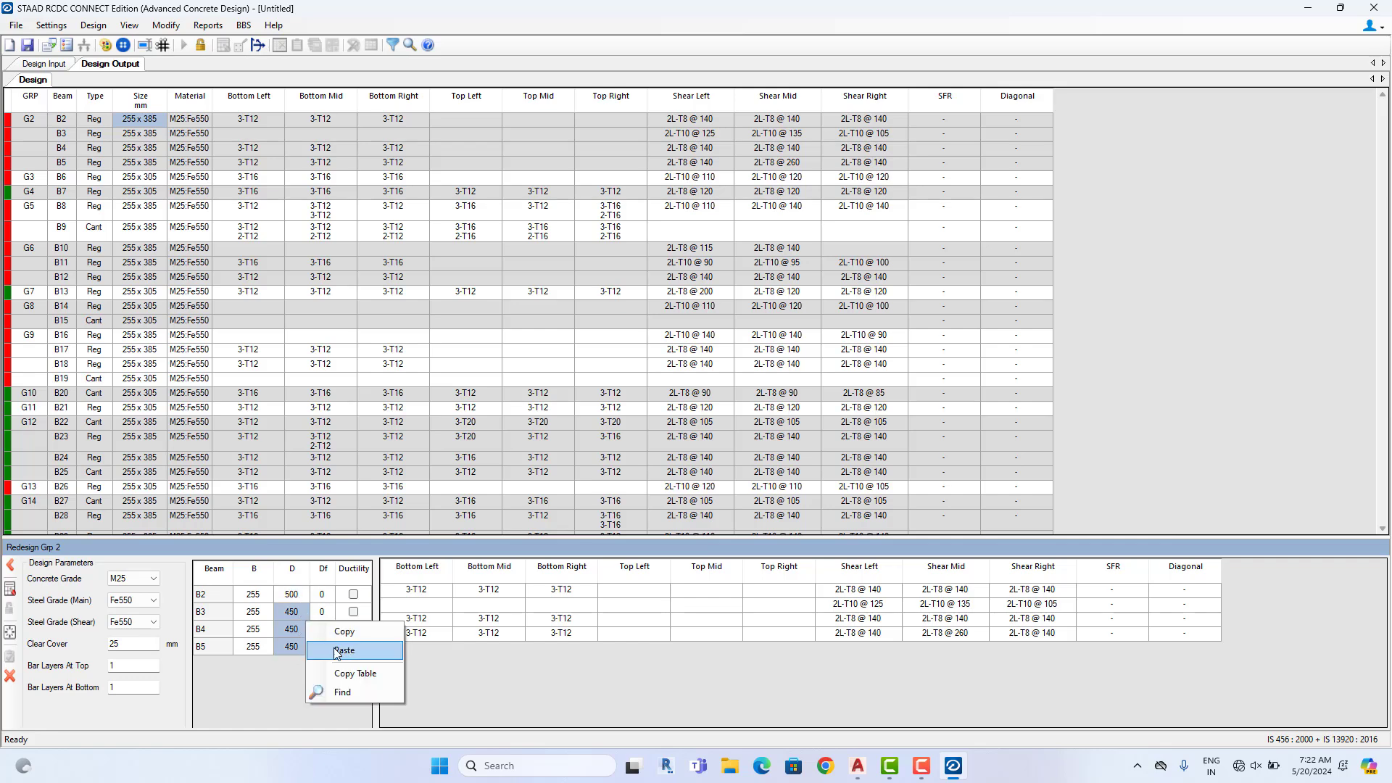
click(341, 651)
click(10, 589)
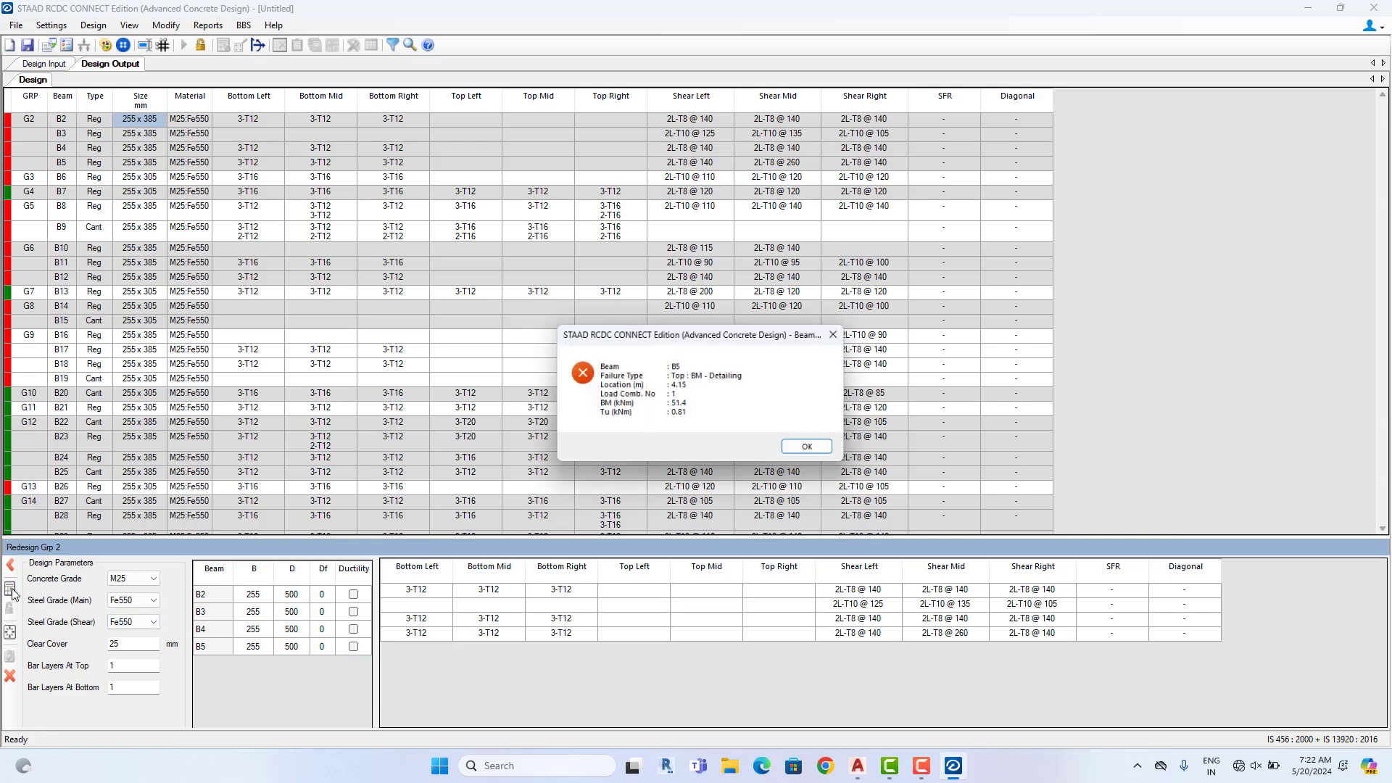
click(810, 449)
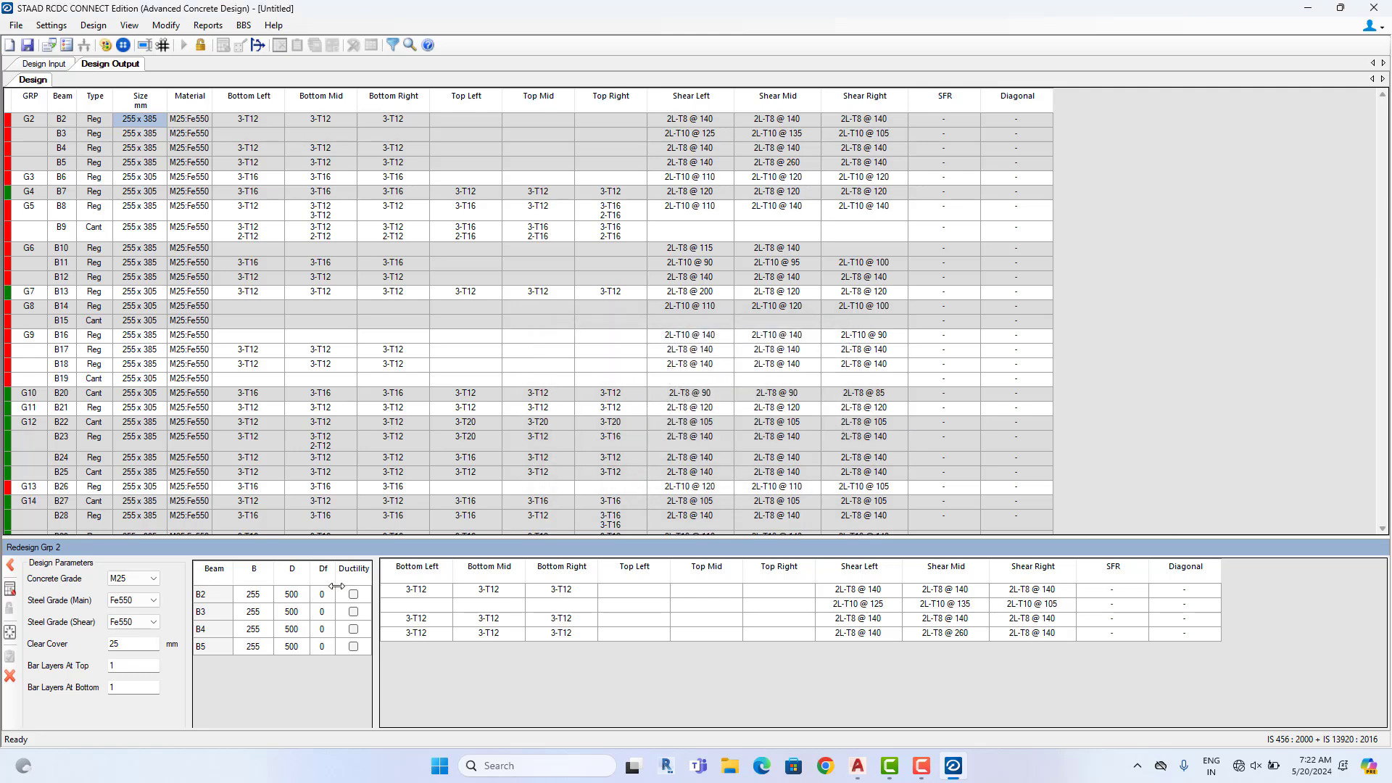
Set beams B2 to B5 to 300 mm wide and 450 mm deep and redesign the group
click(270, 599)
text(300)
click(299, 595)
text(45)
drag(261, 600, 293, 645)
right_click(286, 599)
click(314, 608)
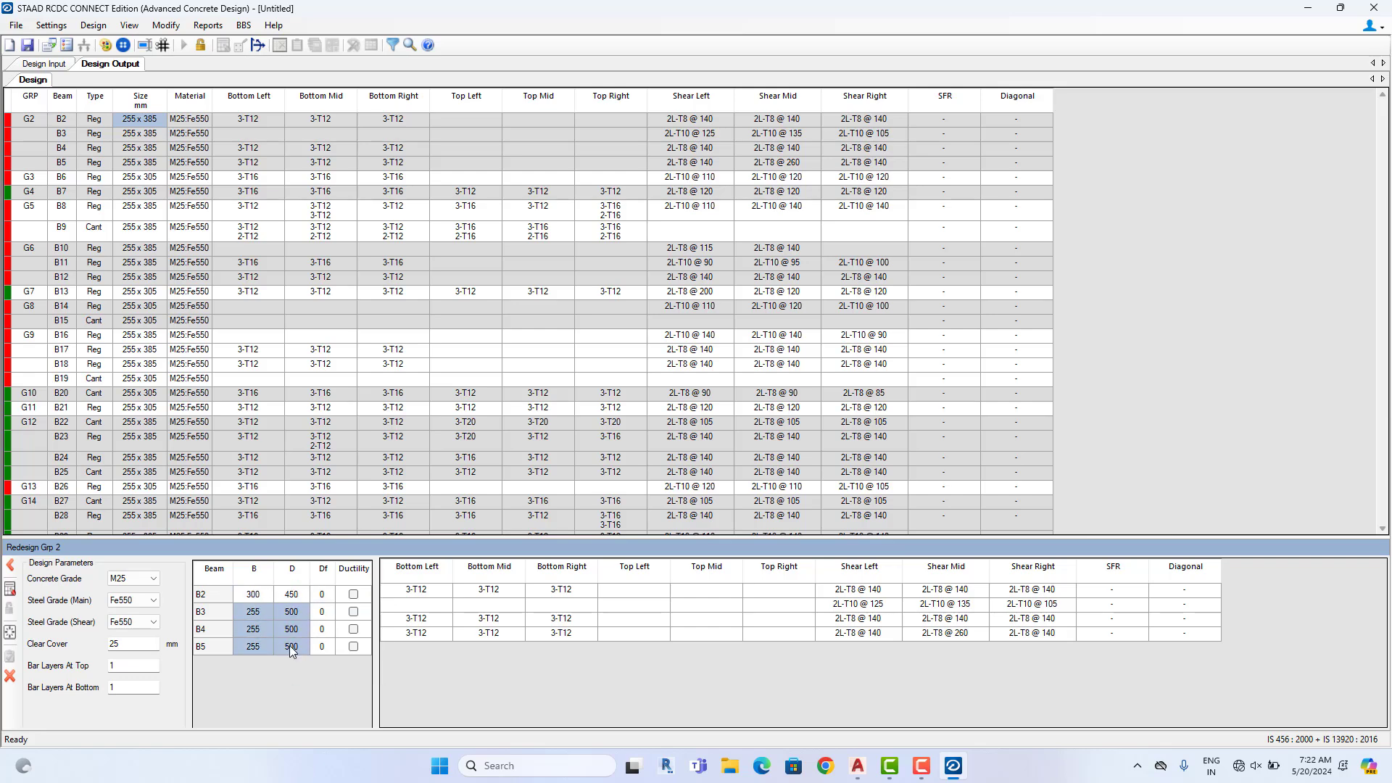
right_click(293, 638)
click(326, 704)
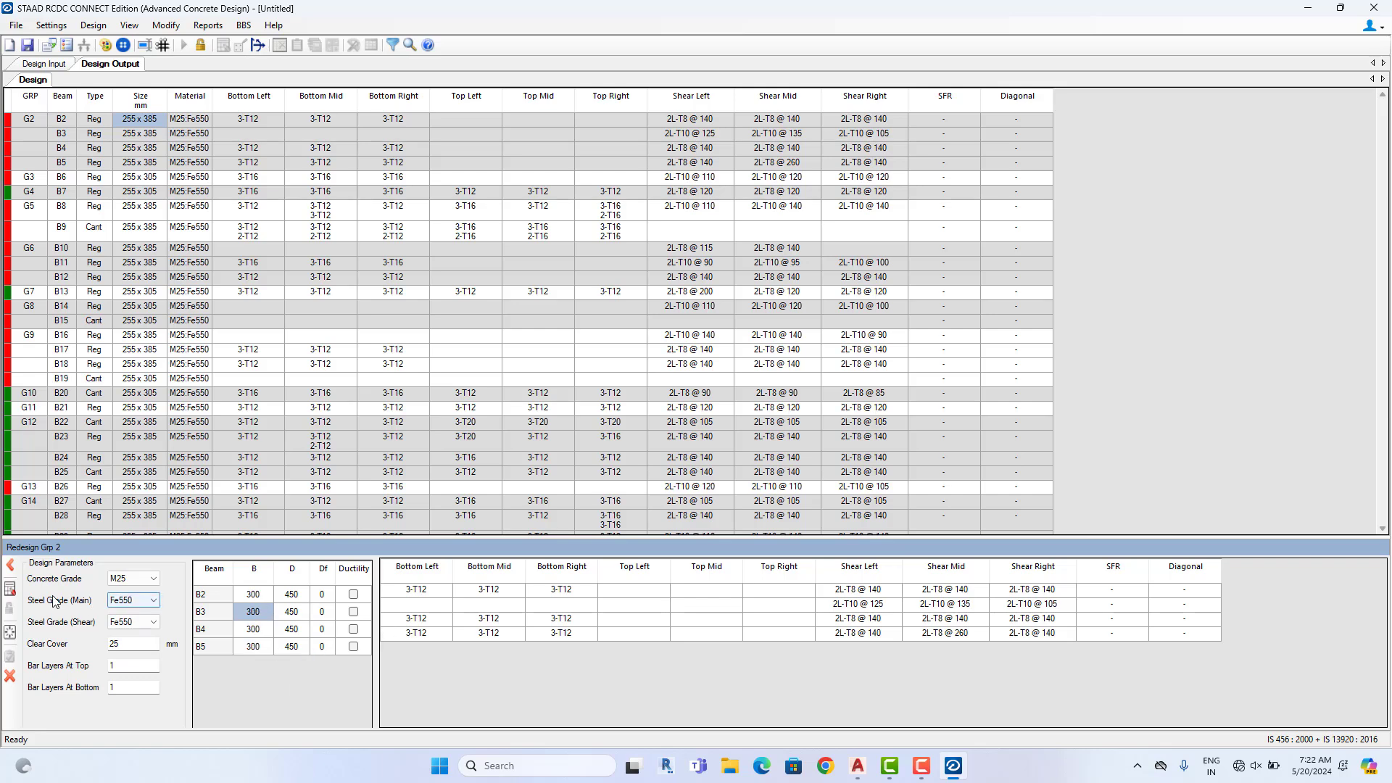
click(10, 589)
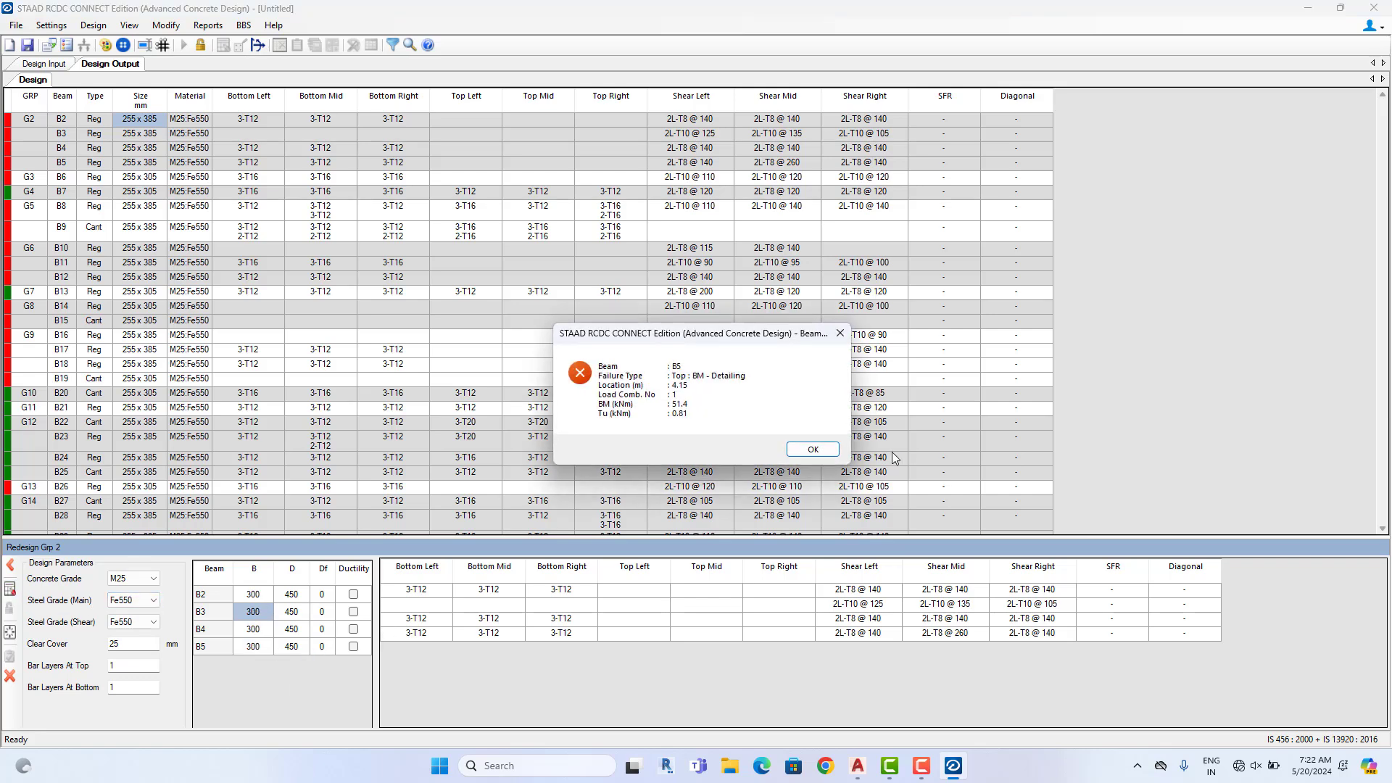
click(813, 449)
Try a depth of 500 mm for the 300 mm wide beams B2 to B5 and redesign the group
click(299, 595)
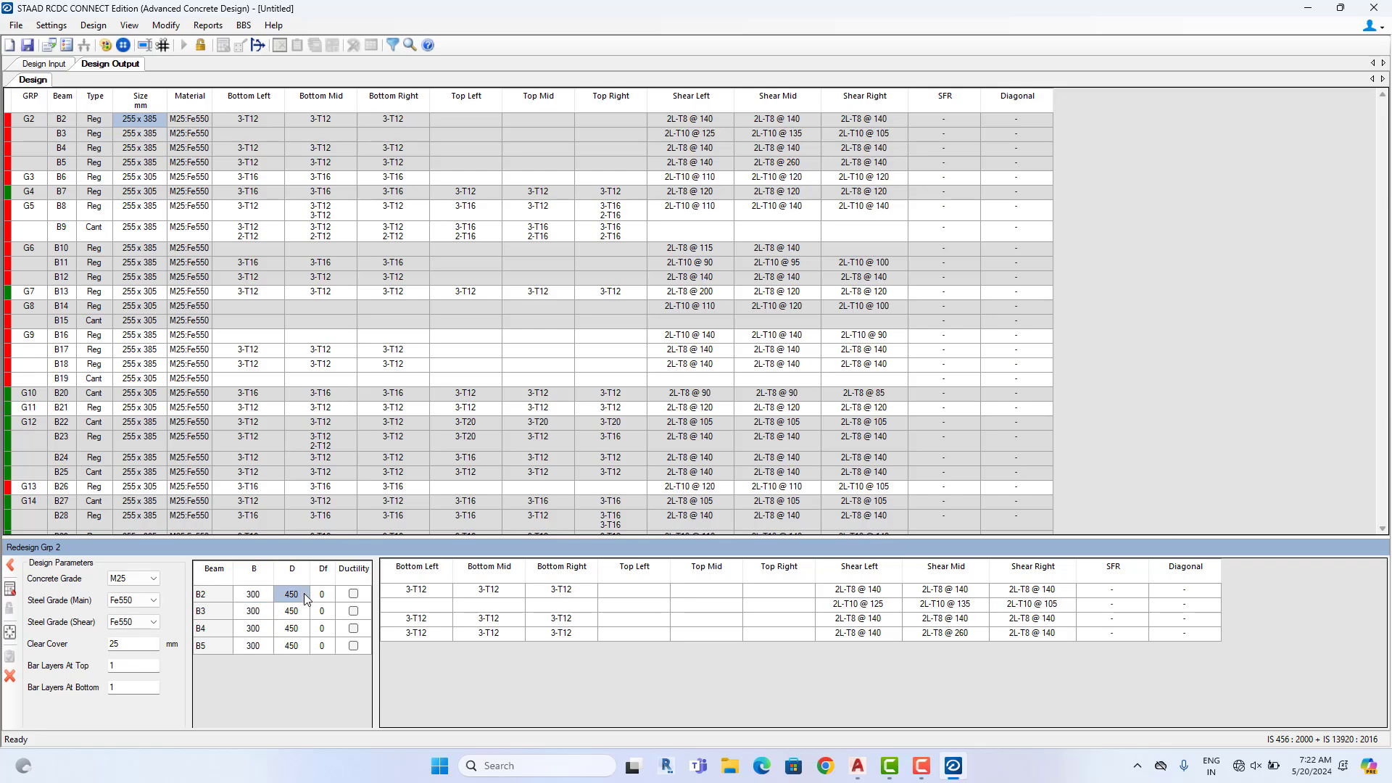
text(50)
click(300, 610)
click(297, 596)
right_click(298, 595)
click(326, 607)
drag(303, 617, 299, 650)
right_click(296, 627)
click(331, 652)
click(9, 589)
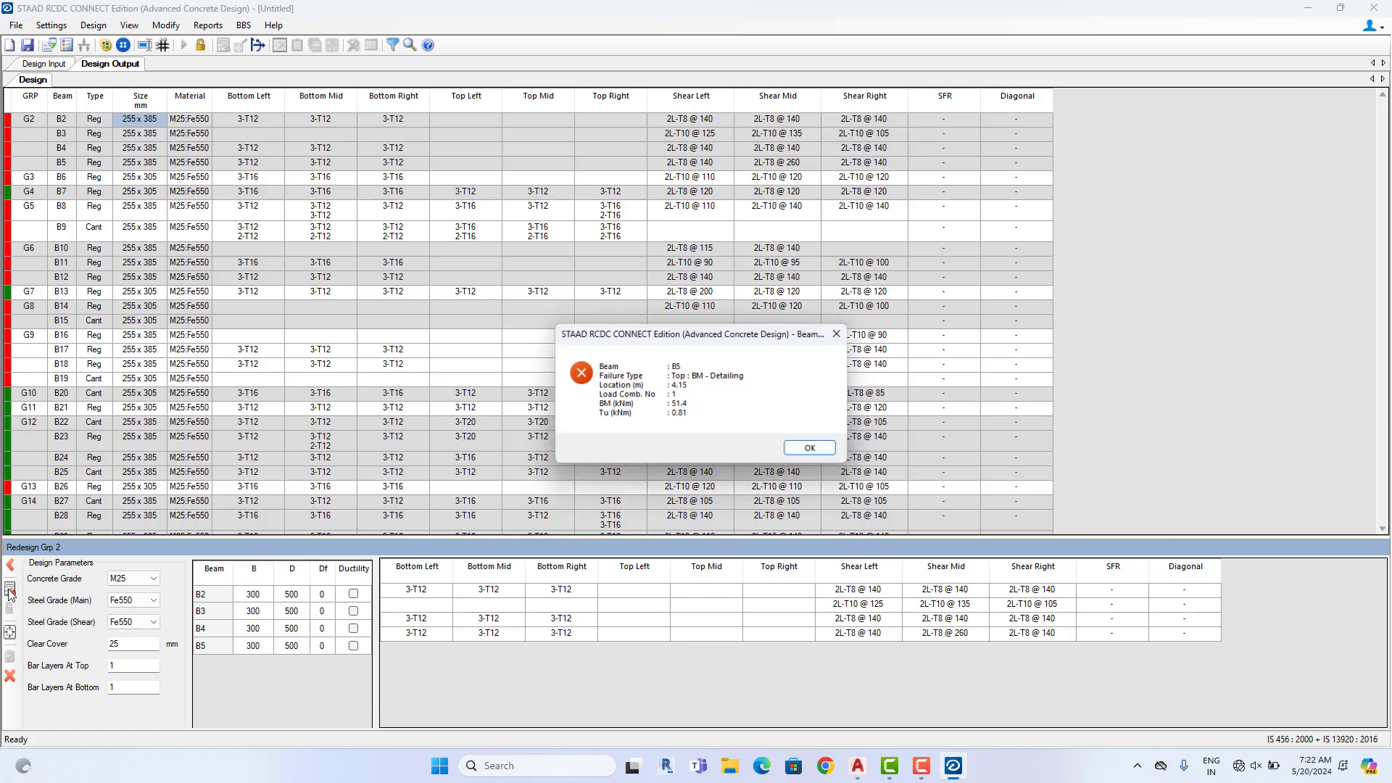
click(813, 451)
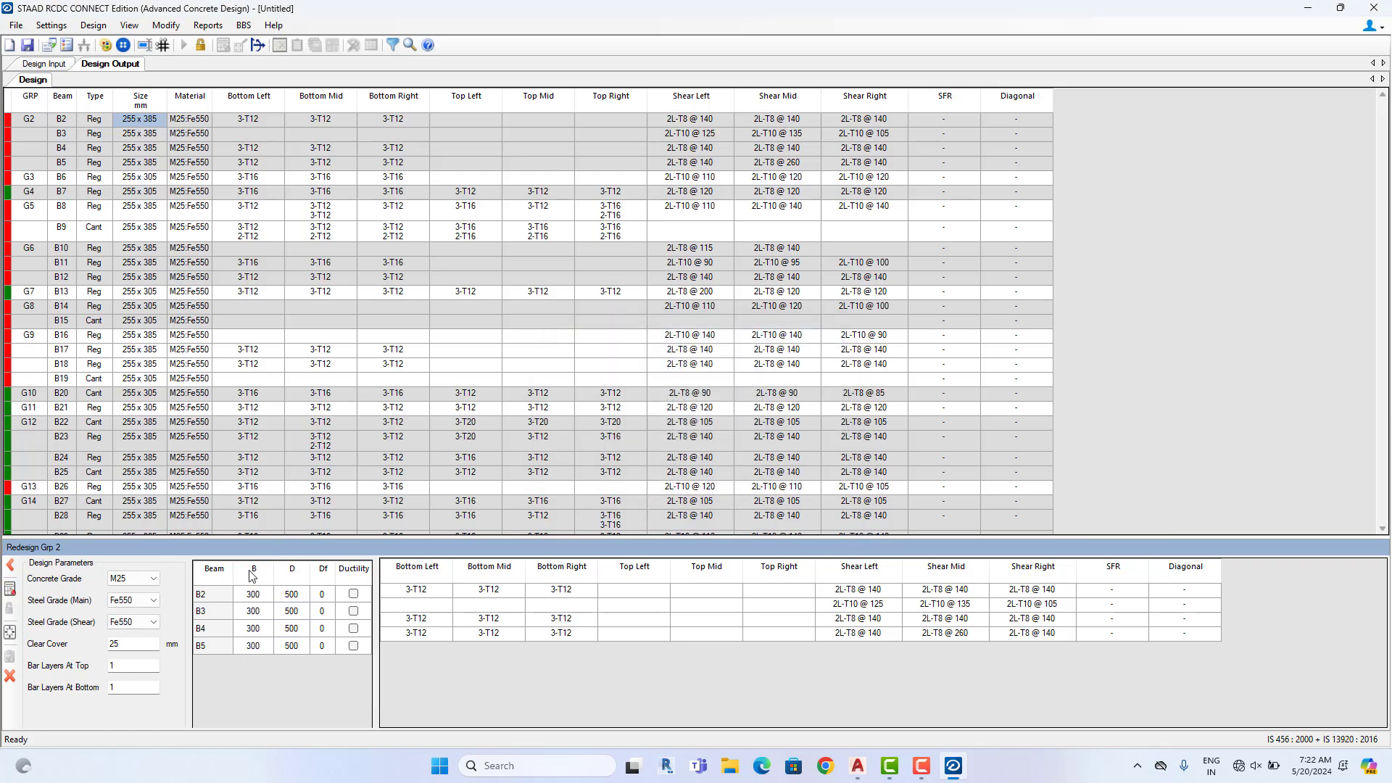
Redesign group G2 with a depth of 550 mm for beams B2 to B5 and apply the result to the design table
click(290, 596)
text(55)
right_click(298, 594)
click(336, 601)
drag(291, 612, 293, 649)
right_click(301, 621)
click(340, 650)
click(15, 591)
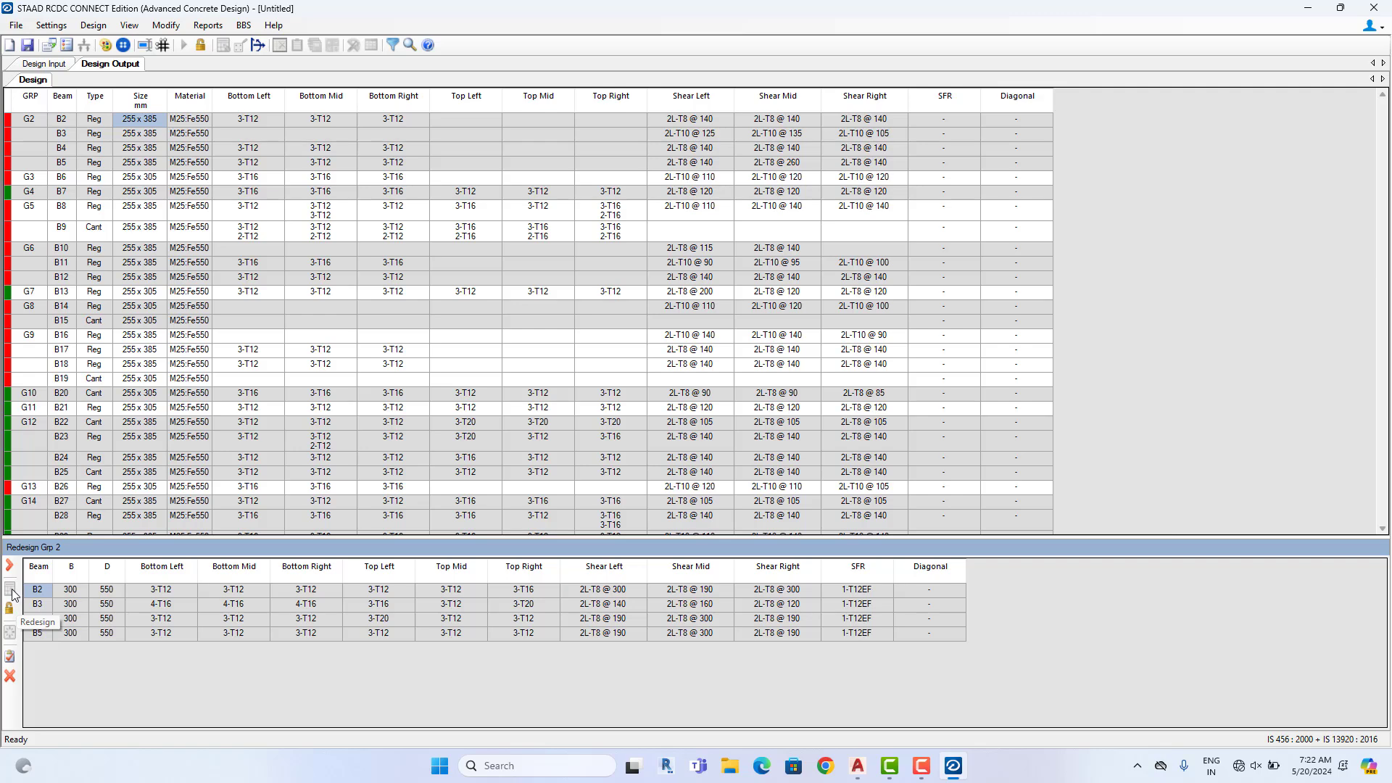
click(12, 657)
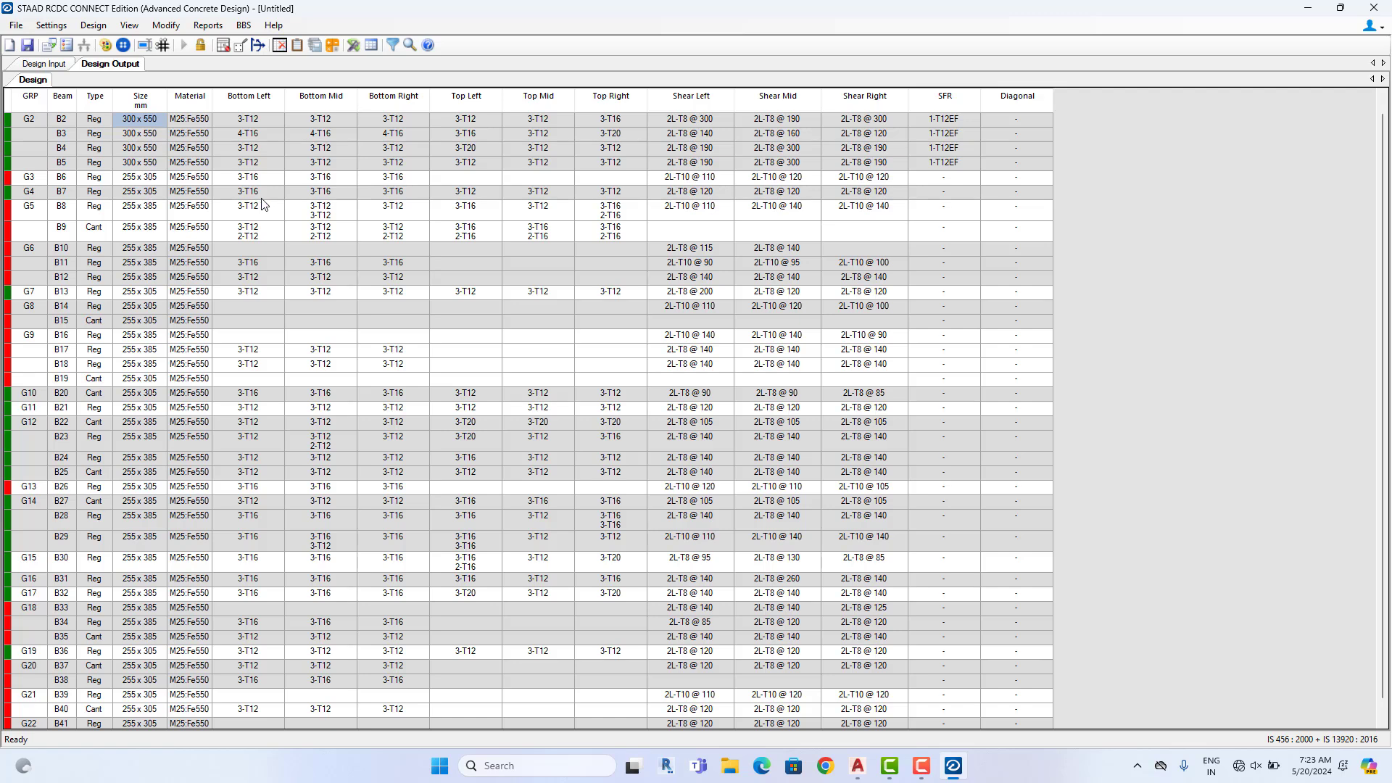
scroll(263, 246, down, 2)
scroll(272, 455, up, 3)
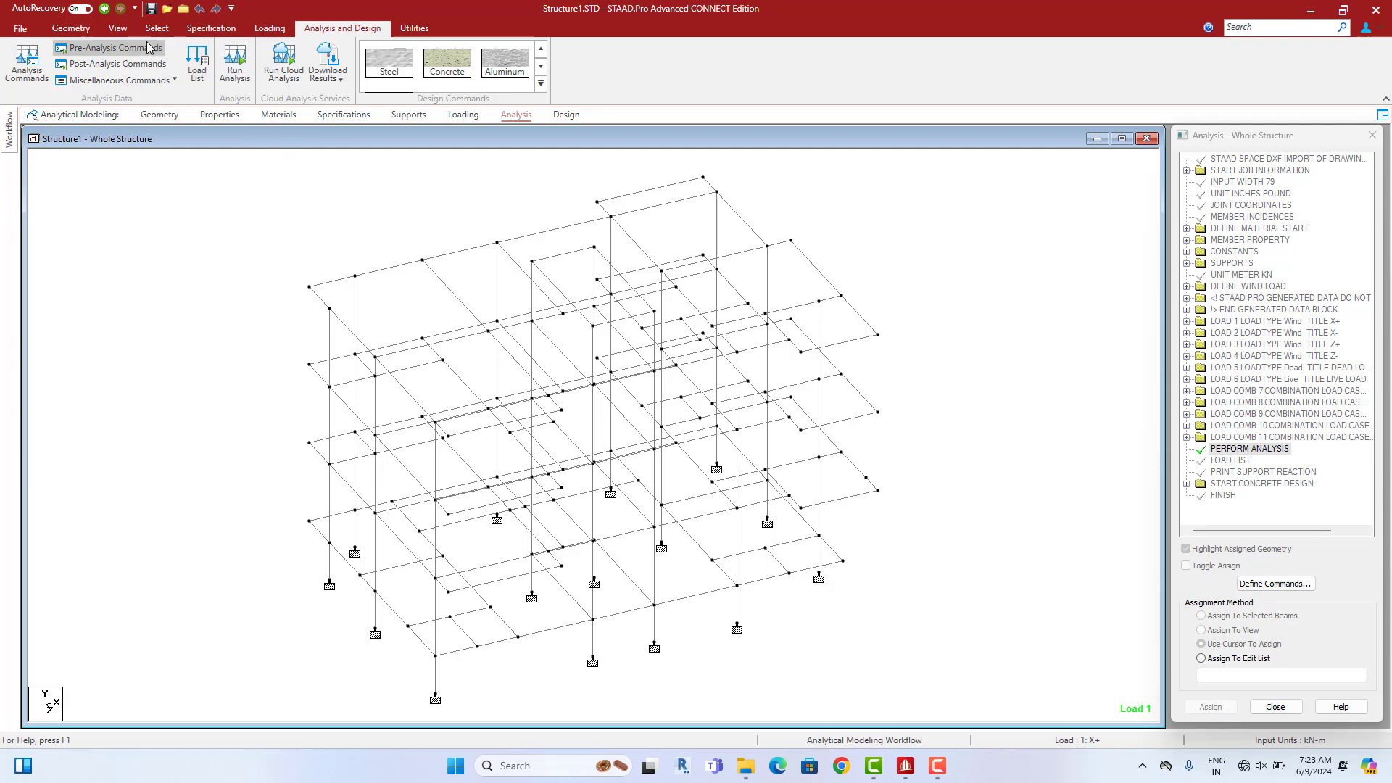
Switch to STAAD.Pro, show the structure in front elevation and select the beams at the first level above the plinth
click(118, 27)
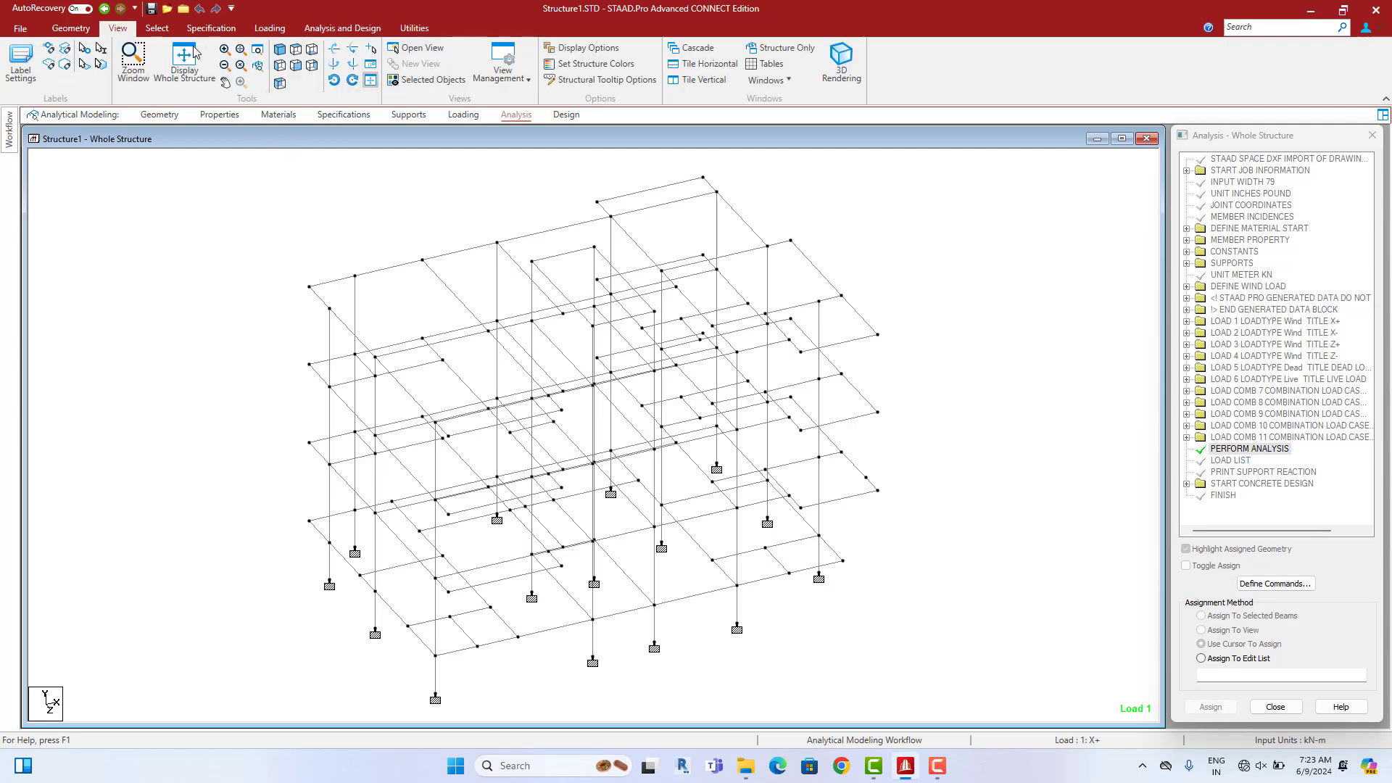
click(296, 65)
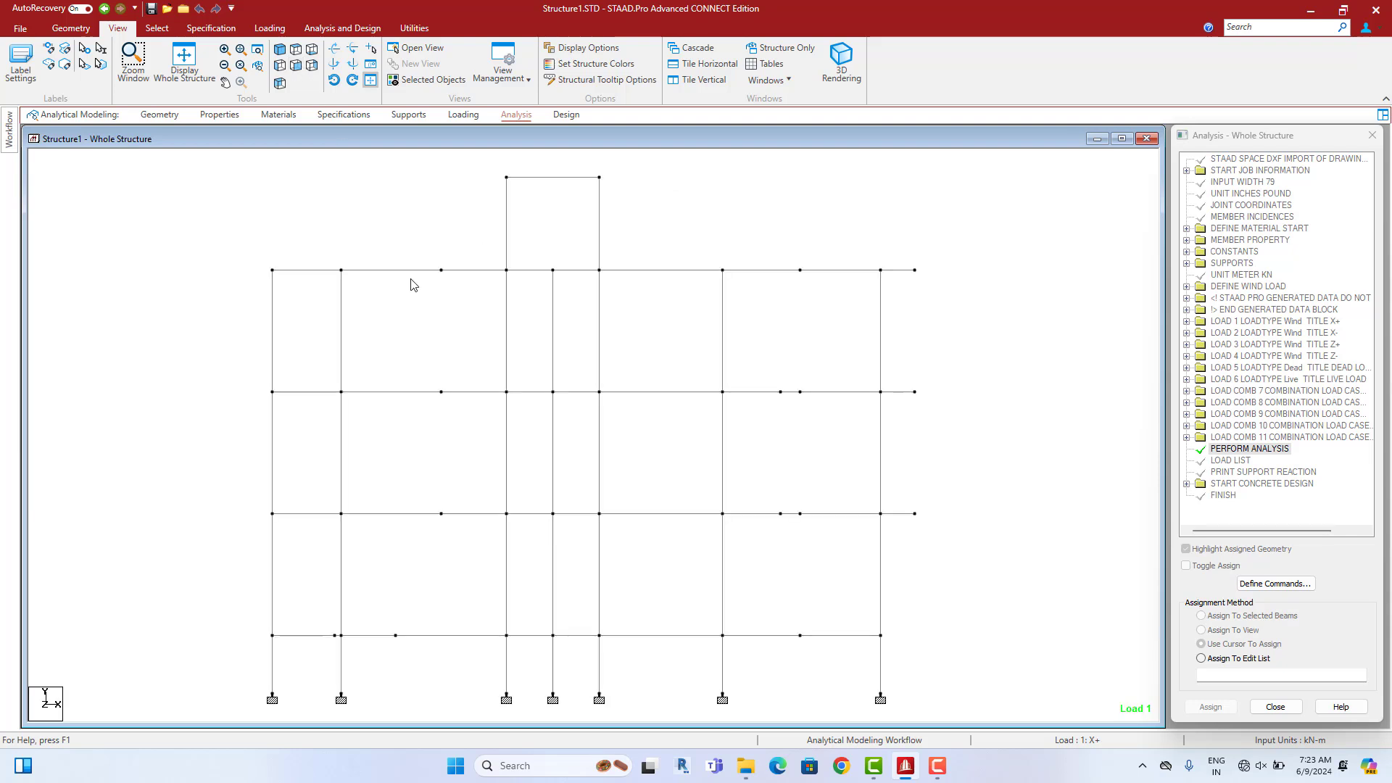
drag(428, 459, 392, 532)
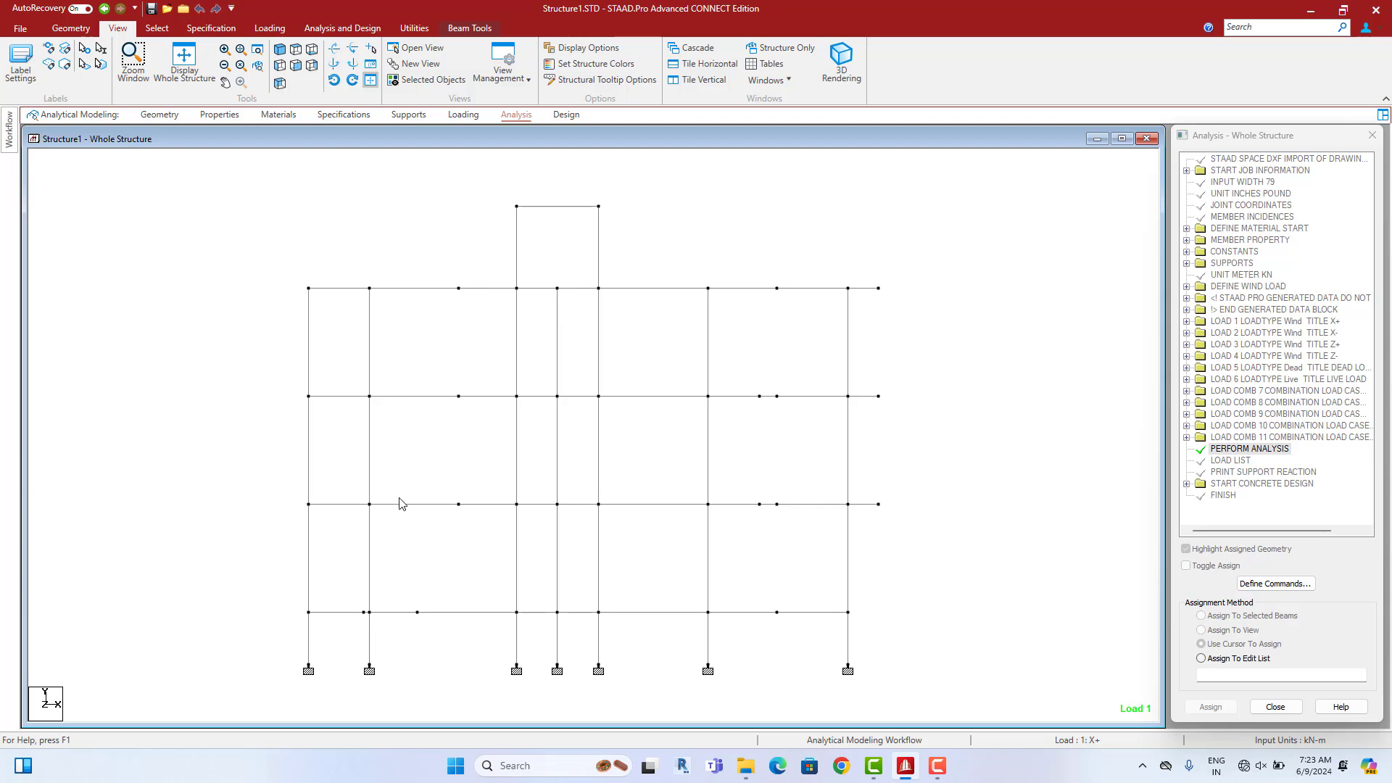
mouse_move(451, 294)
drag(281, 483, 967, 534)
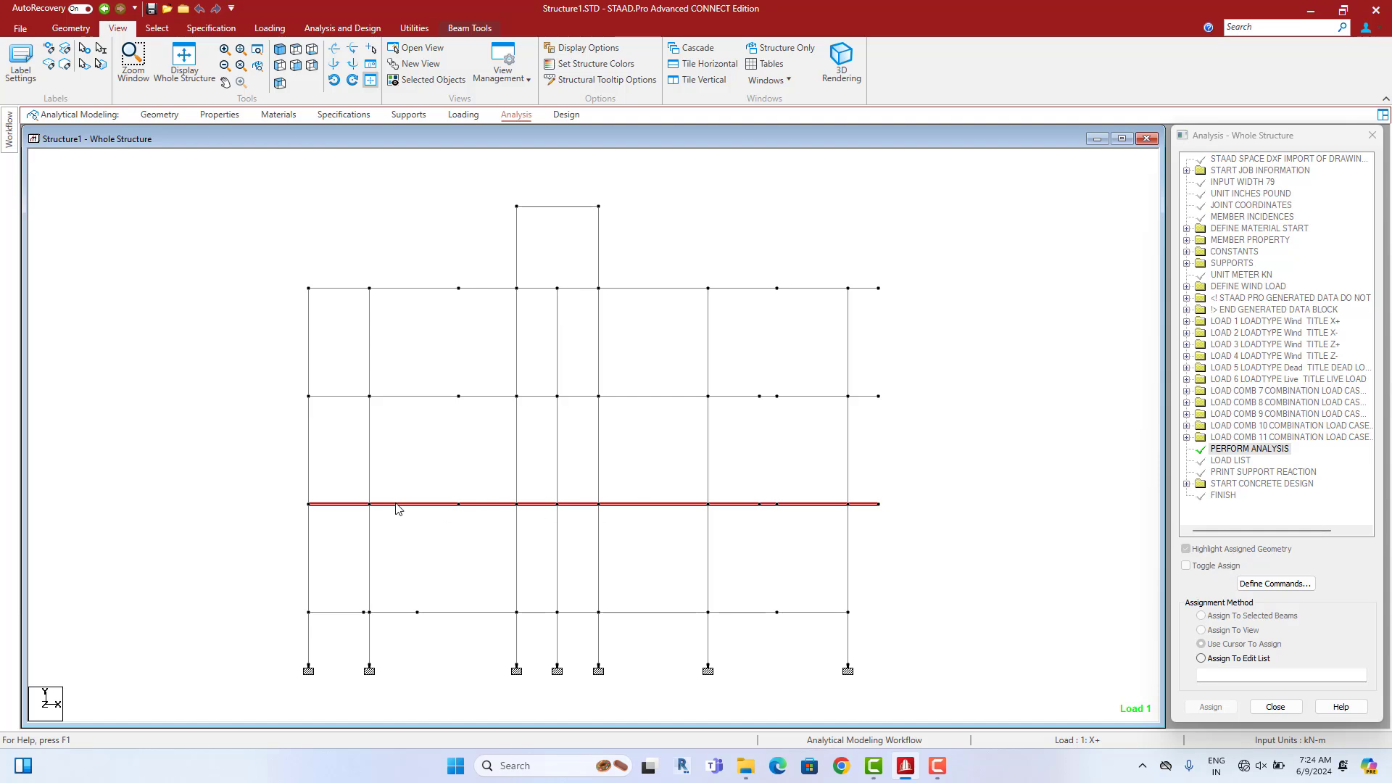
Change to the Nodes Cursor and check the coordinates of a node on that floor level
right_click(210, 316)
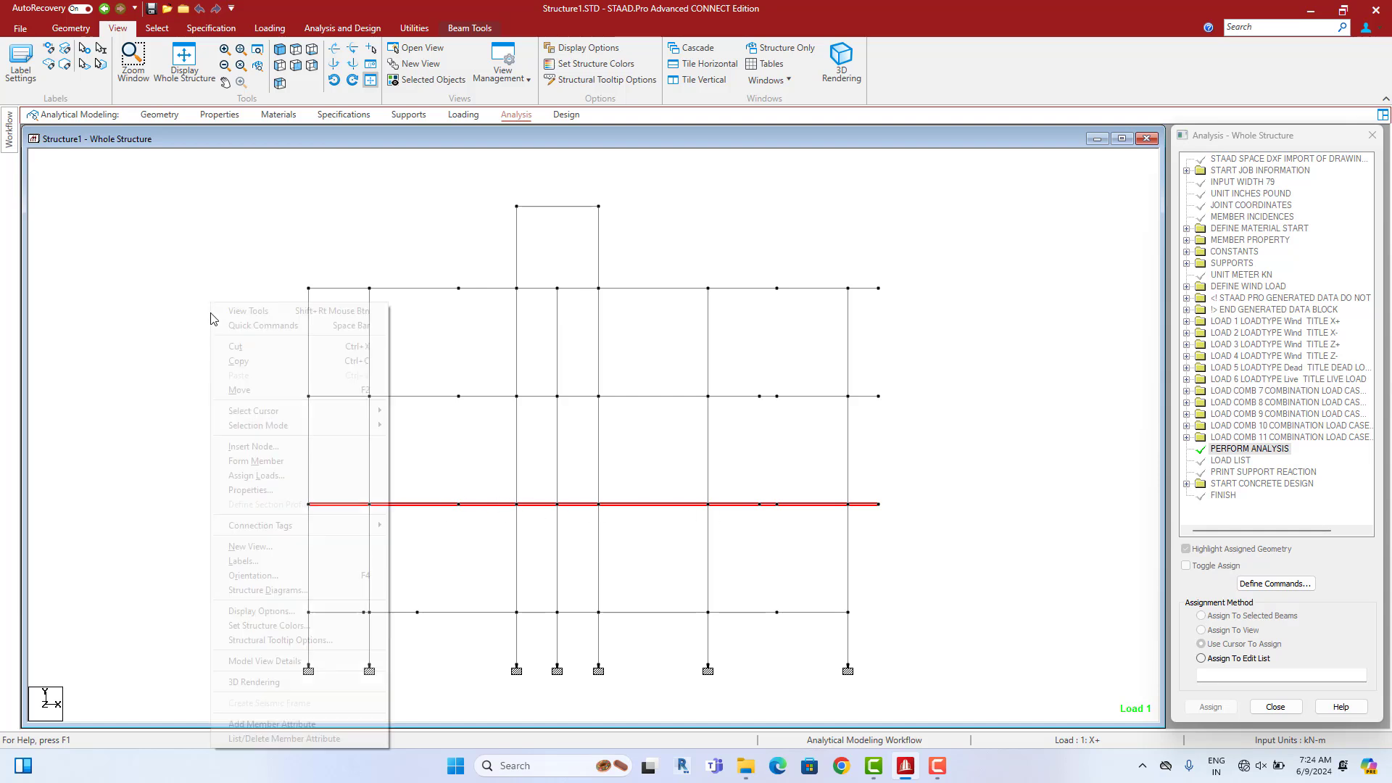
mouse_move(281, 413)
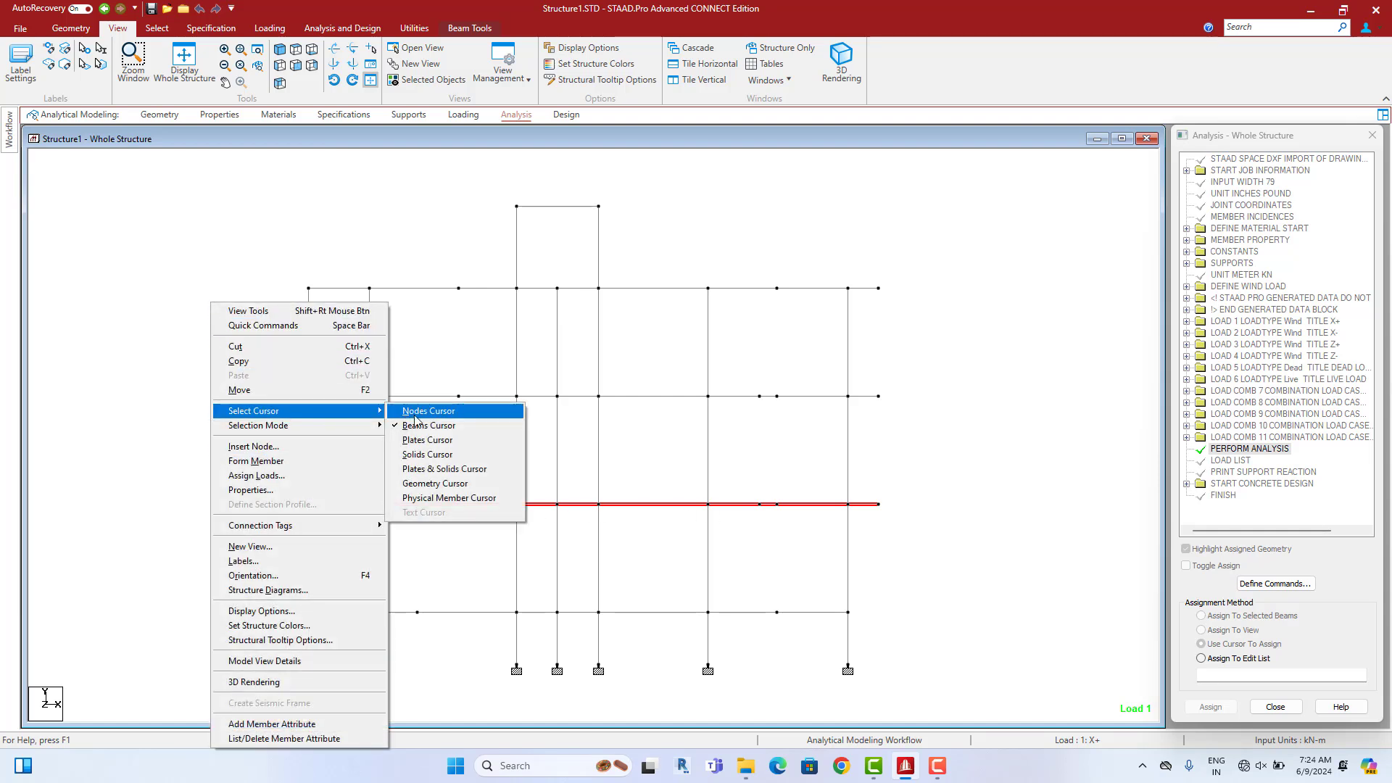
click(419, 412)
double_click(371, 505)
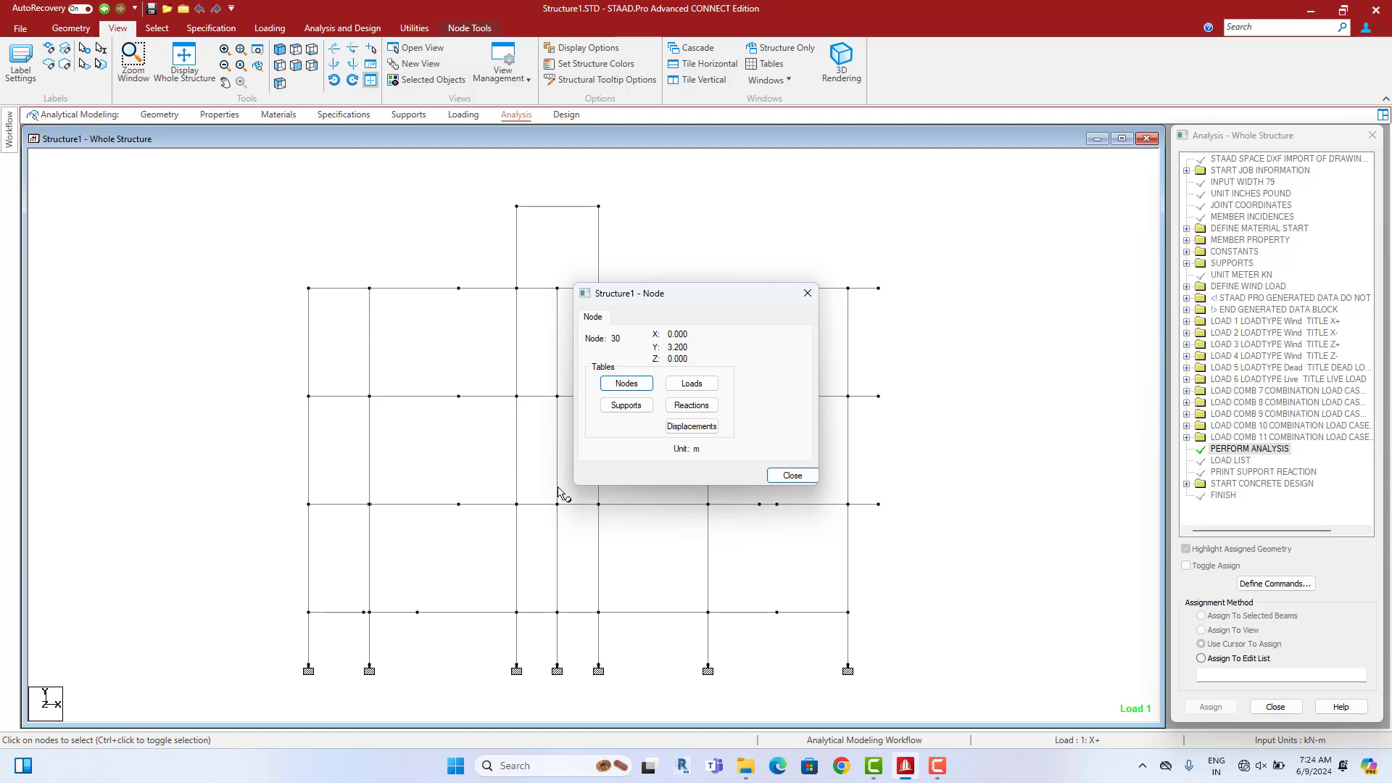
click(807, 293)
Switch to the Advanced Concrete Design workflow and create a project named "slab" with design element Slab at the 3.2 m level
mouse_move(12, 150)
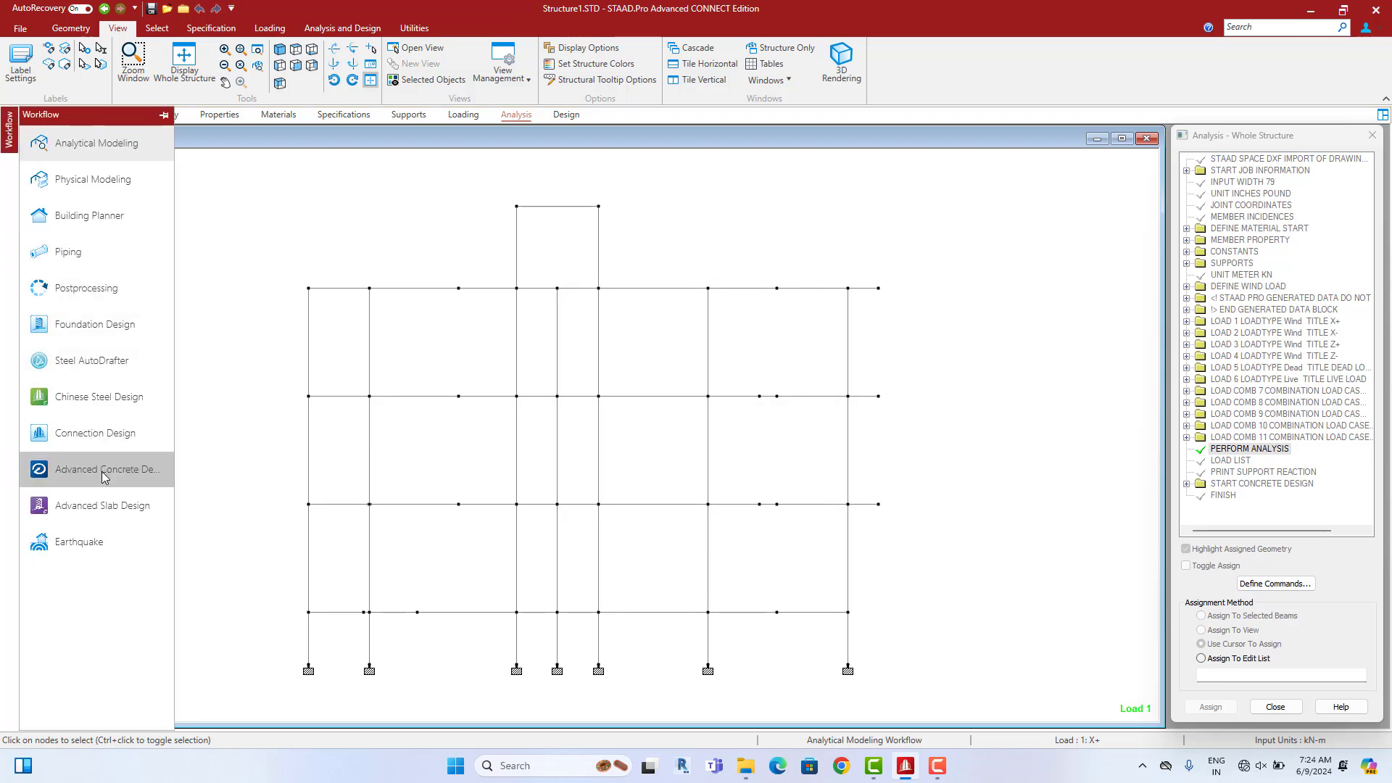
click(103, 472)
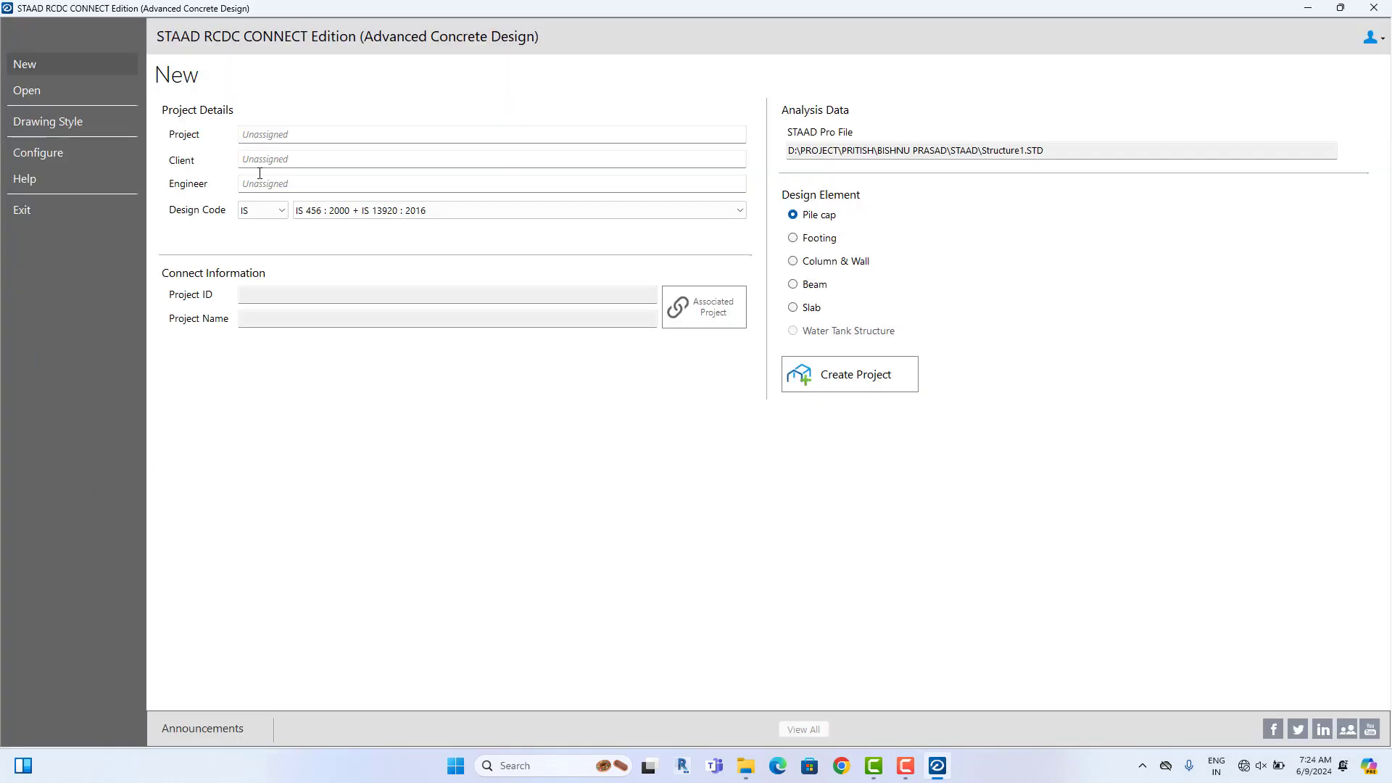
click(283, 136)
text(slabd)
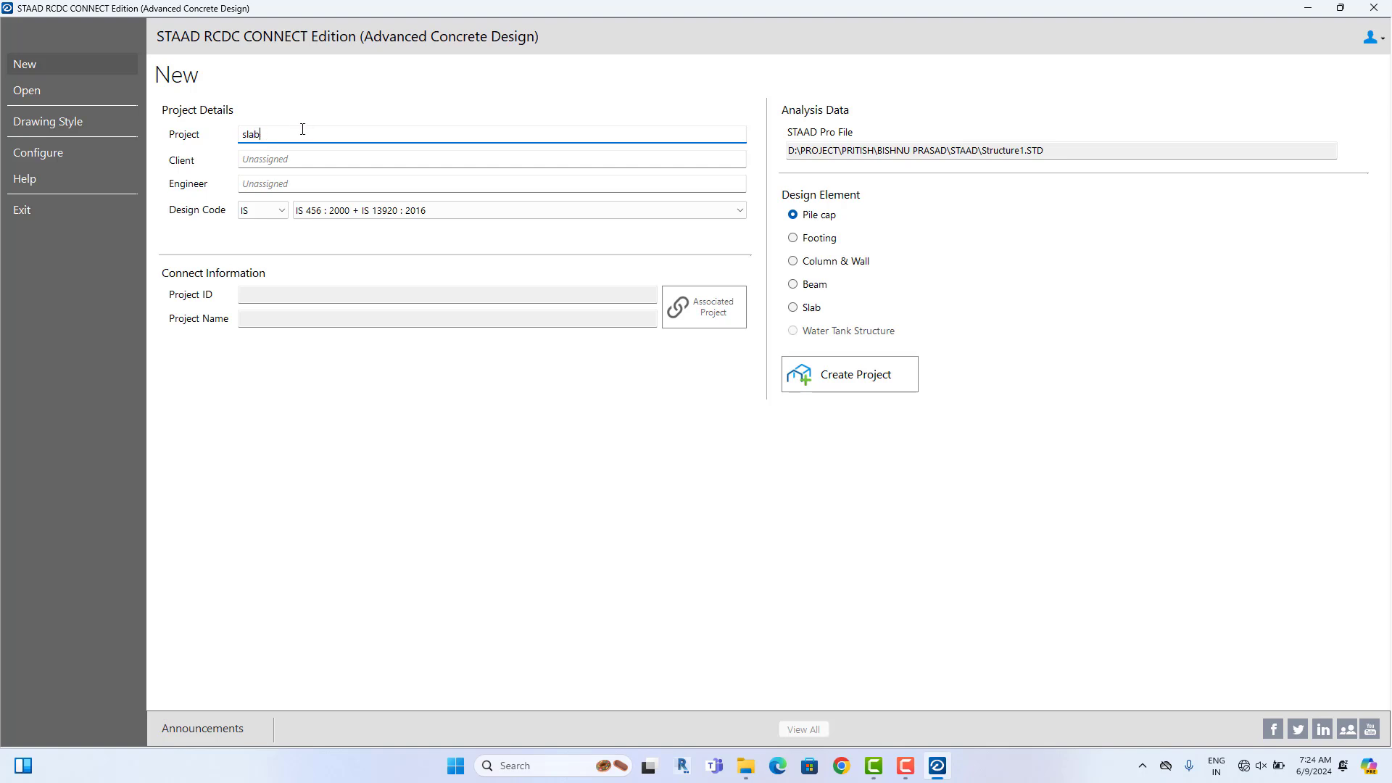
click(795, 310)
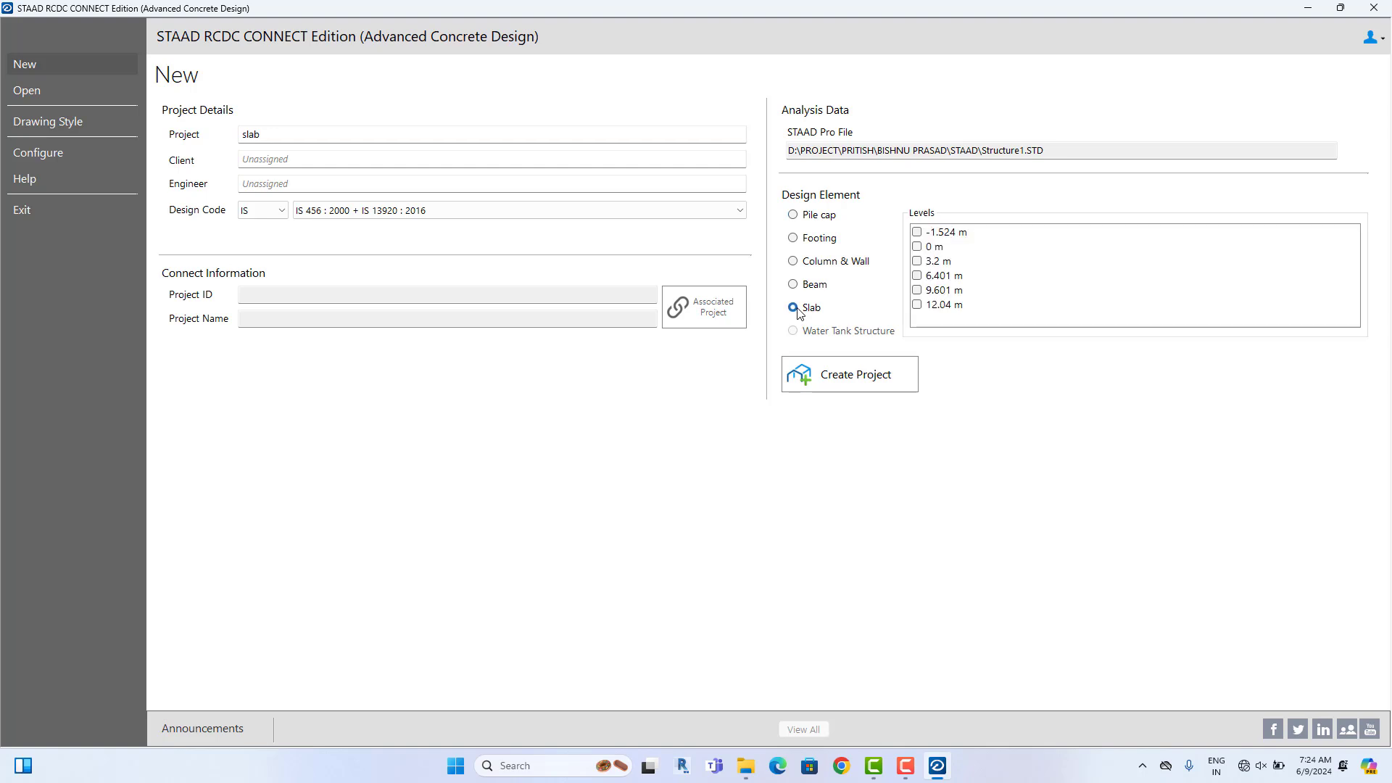
click(918, 262)
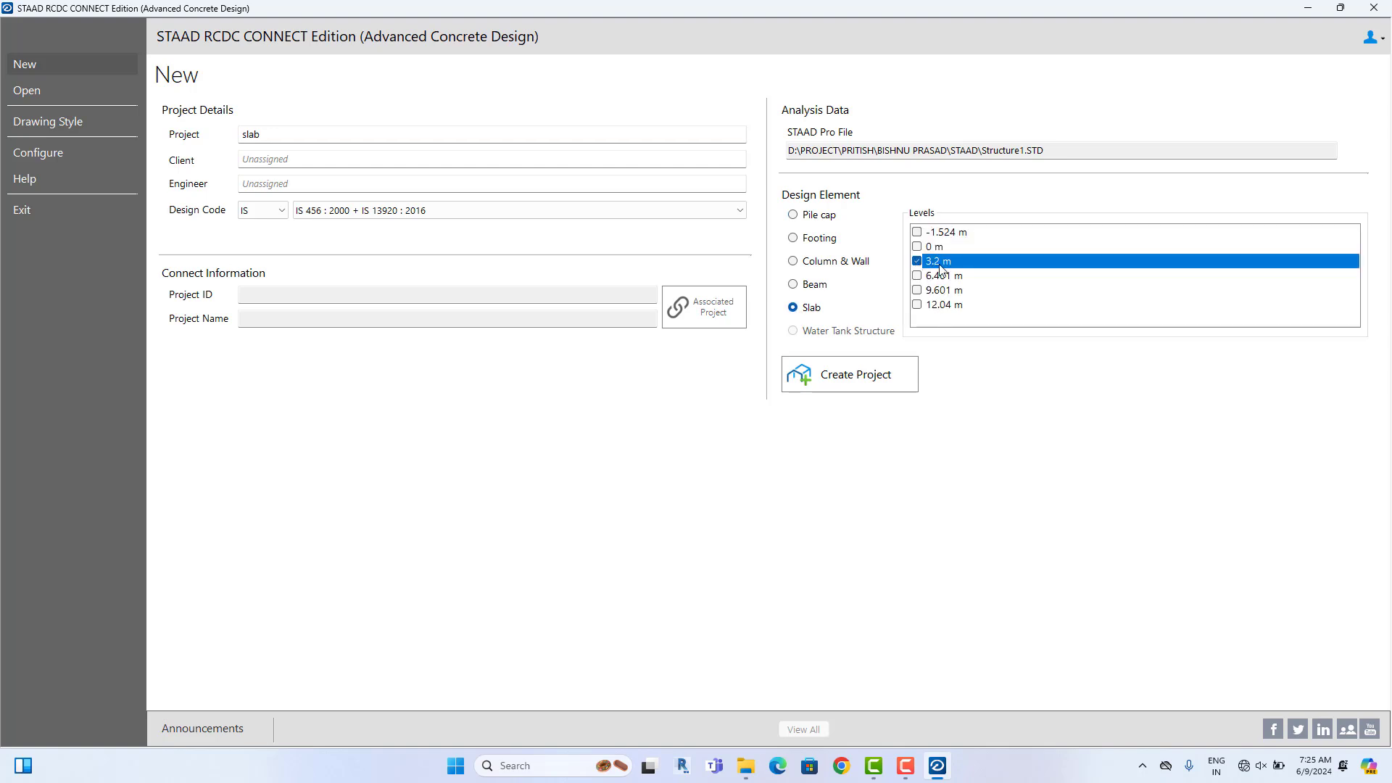
click(859, 386)
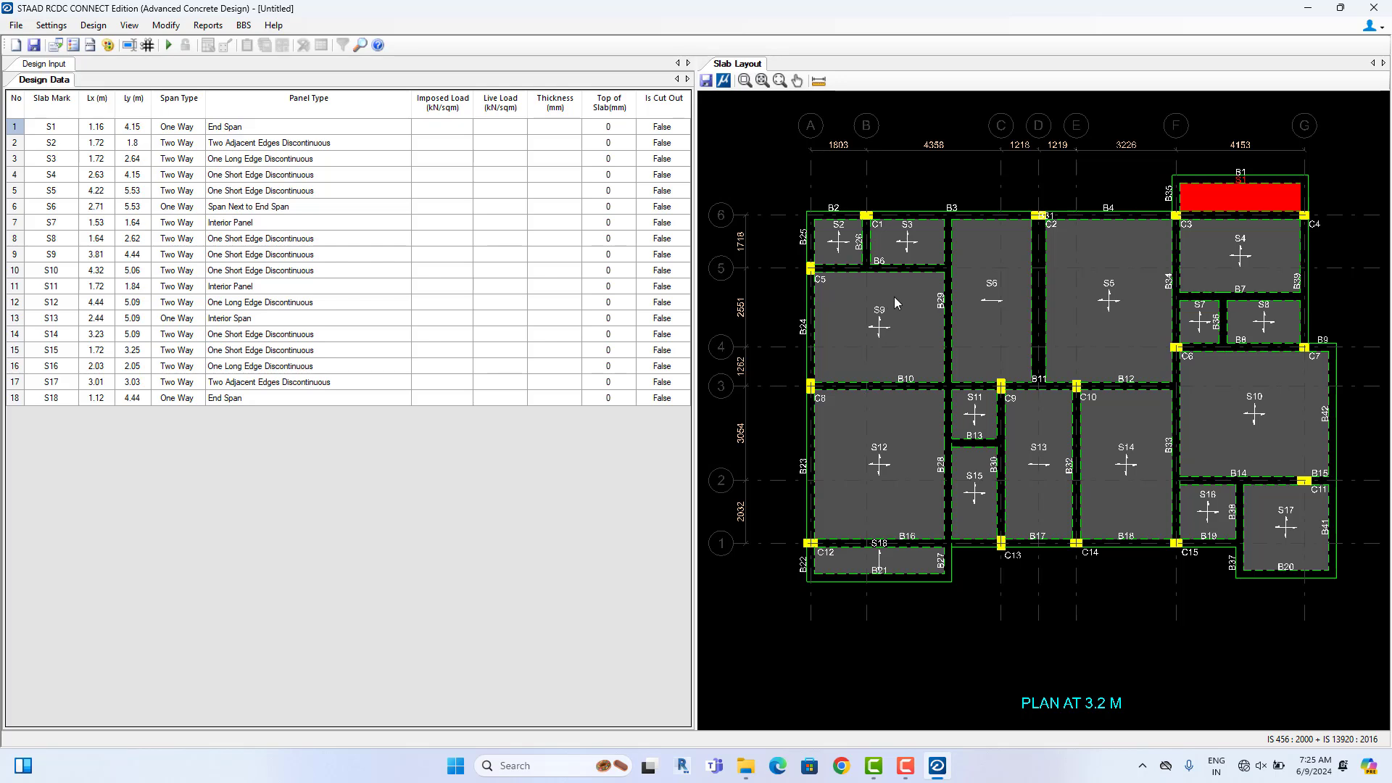
Examine panels S9, S12, S18, S14 and S10 in the plan, and the span type, load and thickness columns of the design table
click(891, 338)
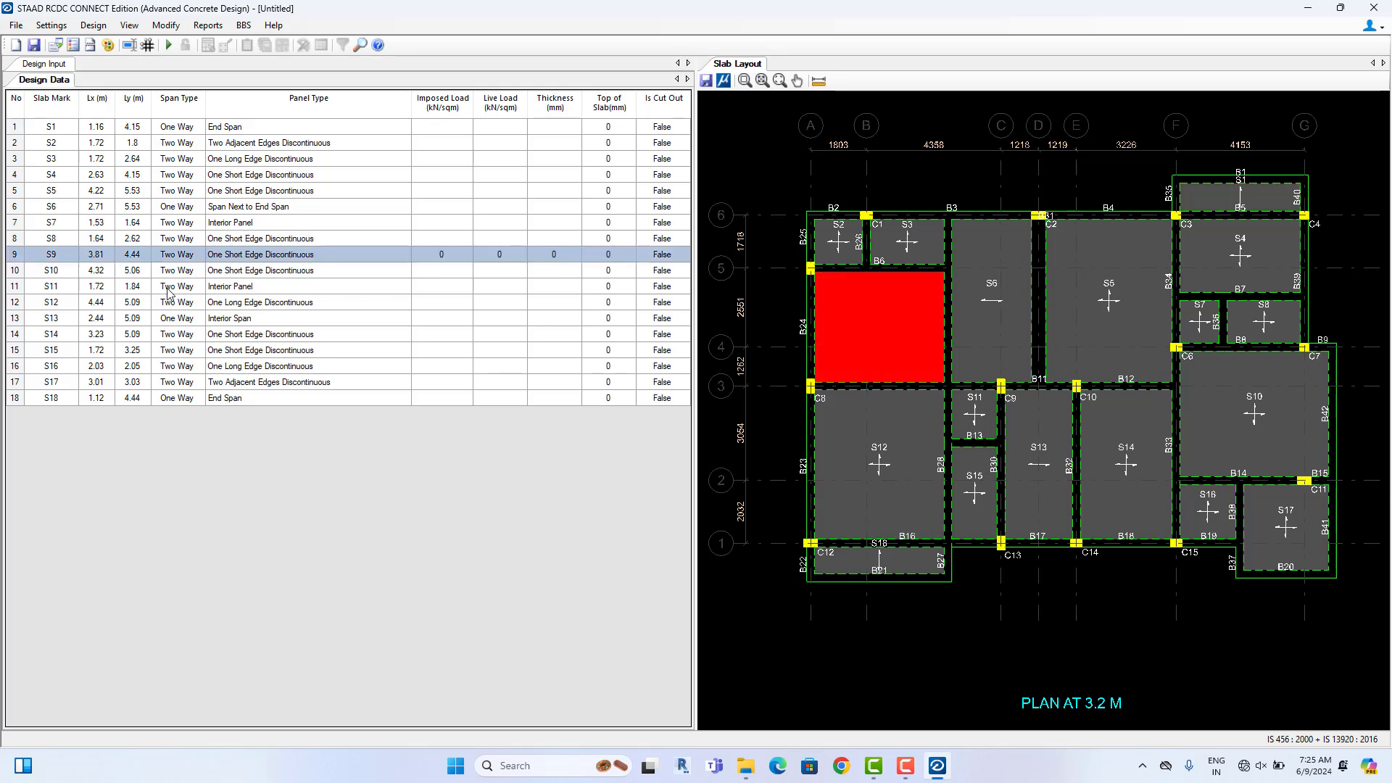
click(906, 428)
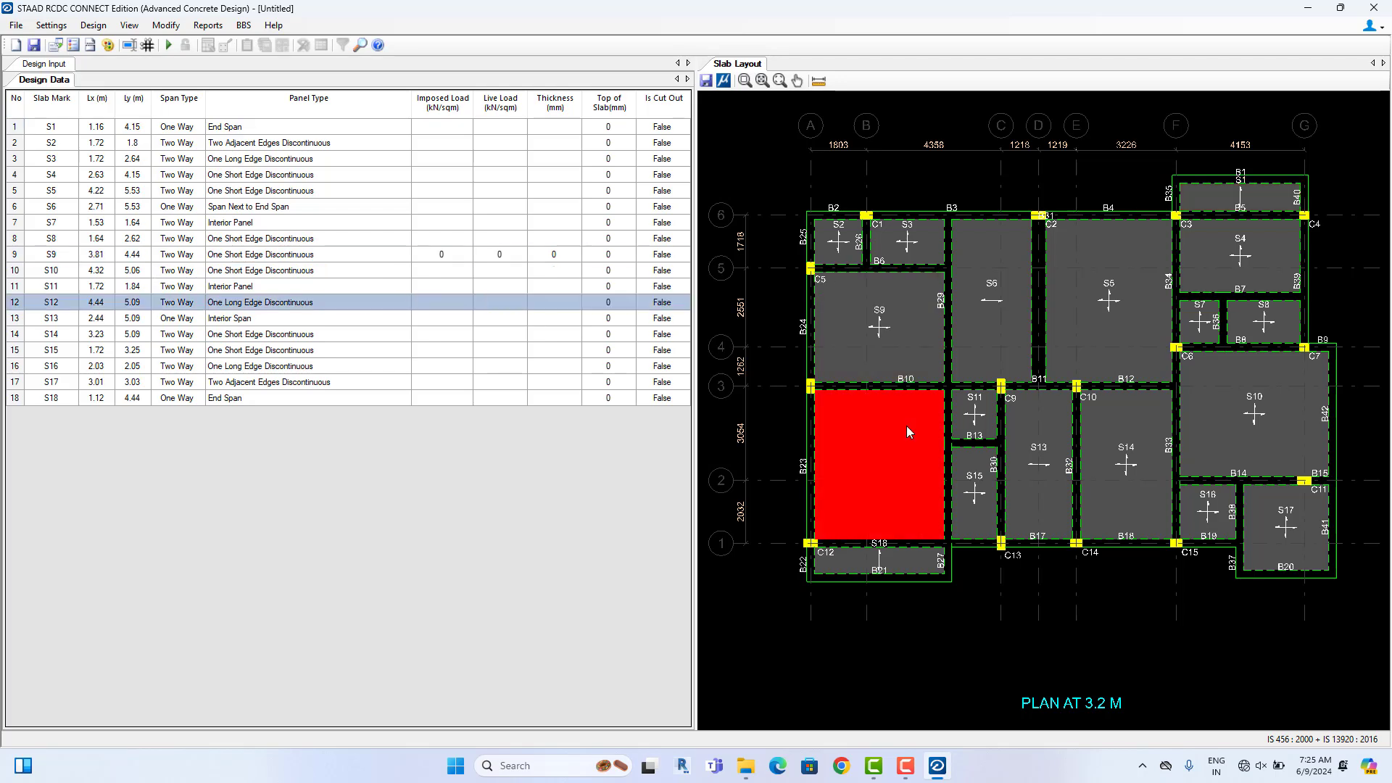
click(908, 561)
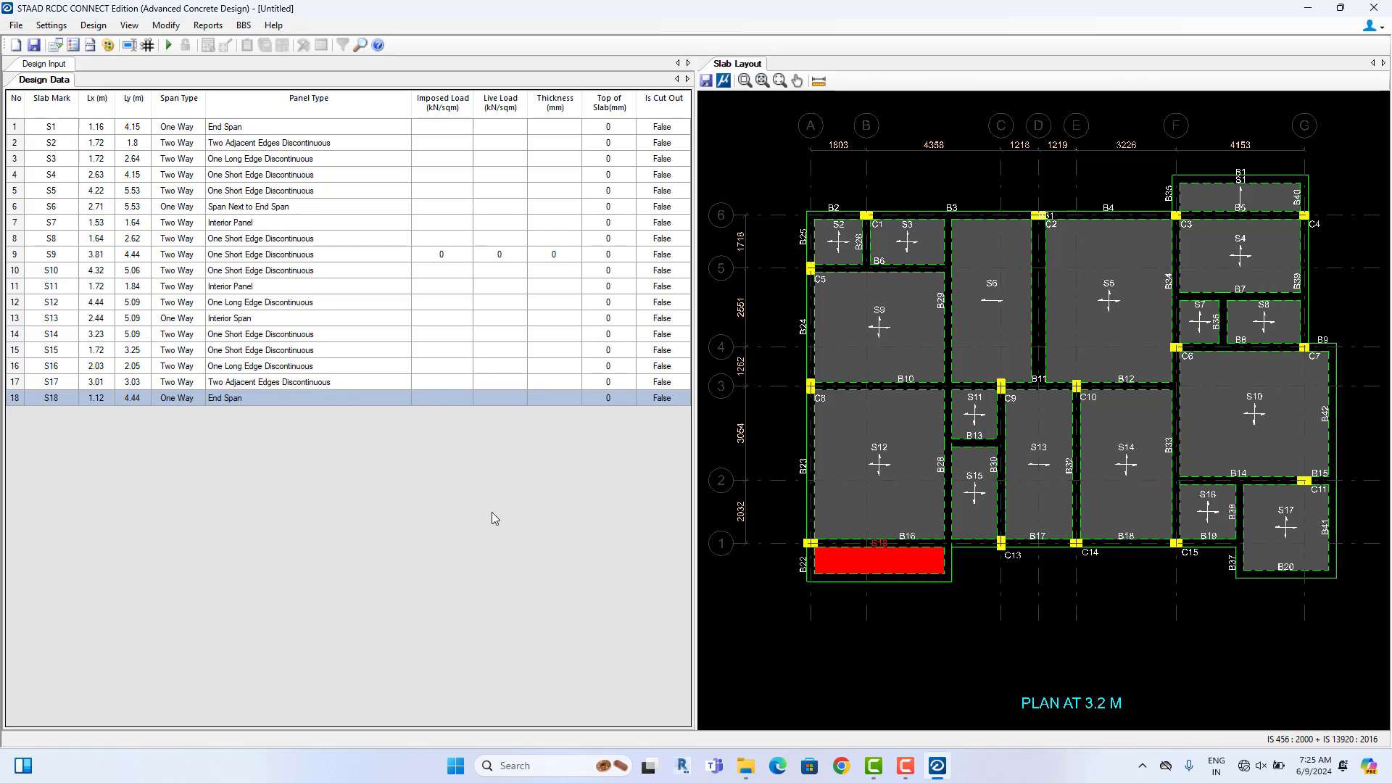
click(1115, 493)
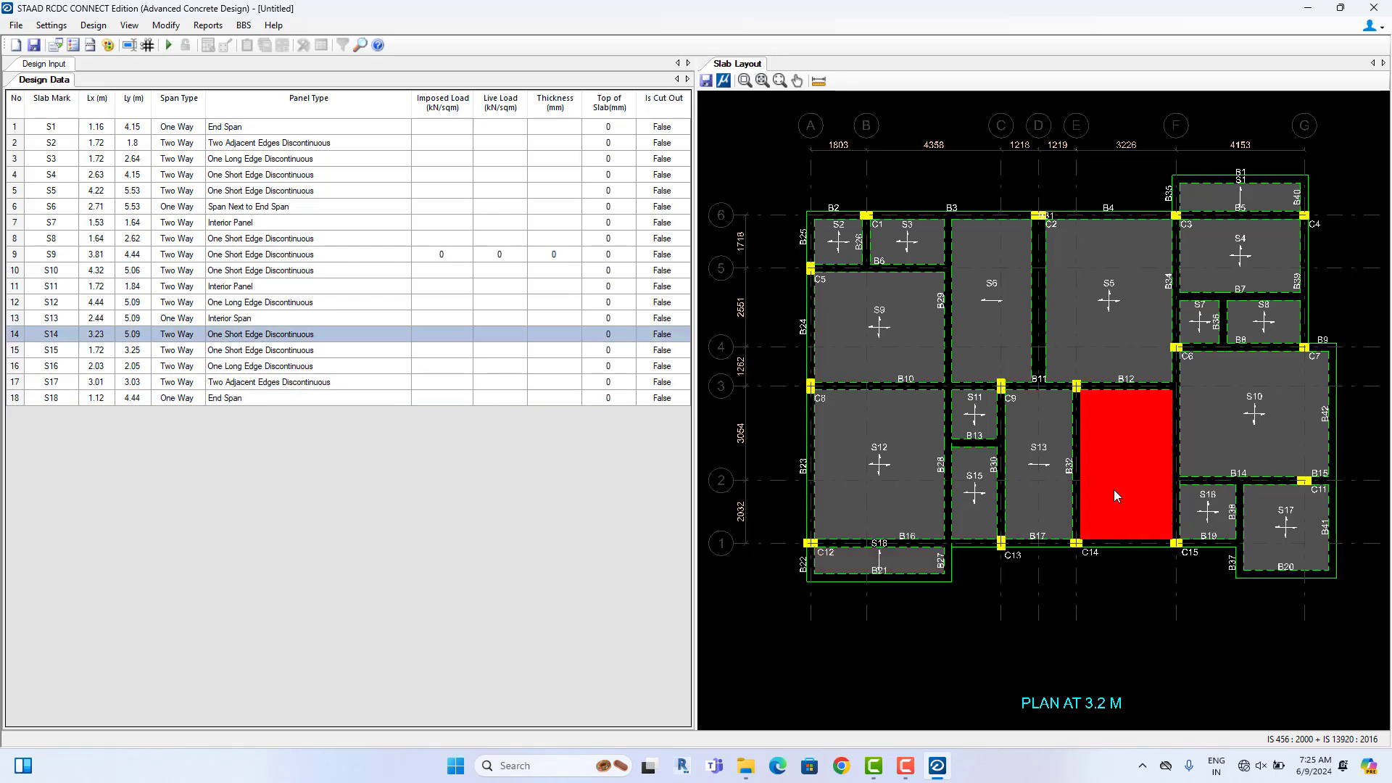
click(1269, 411)
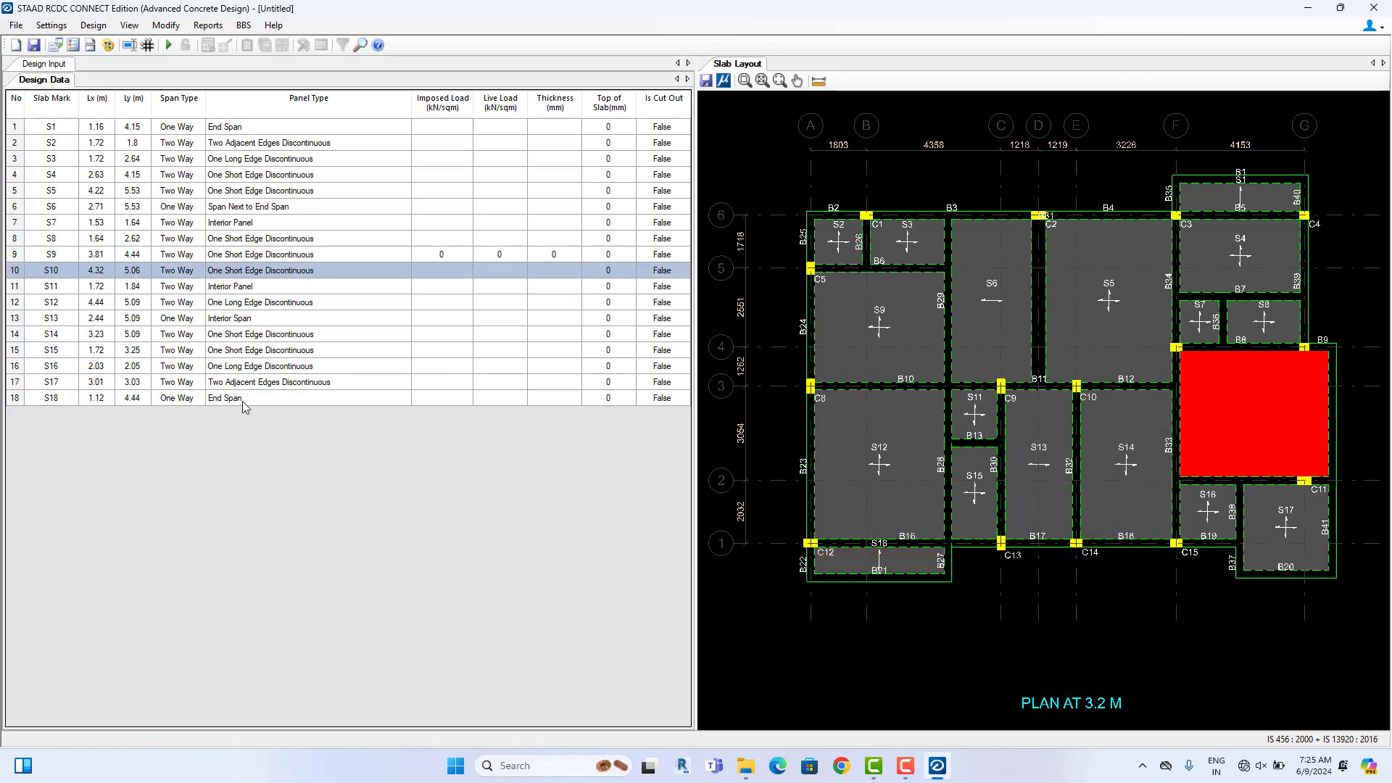
click(187, 400)
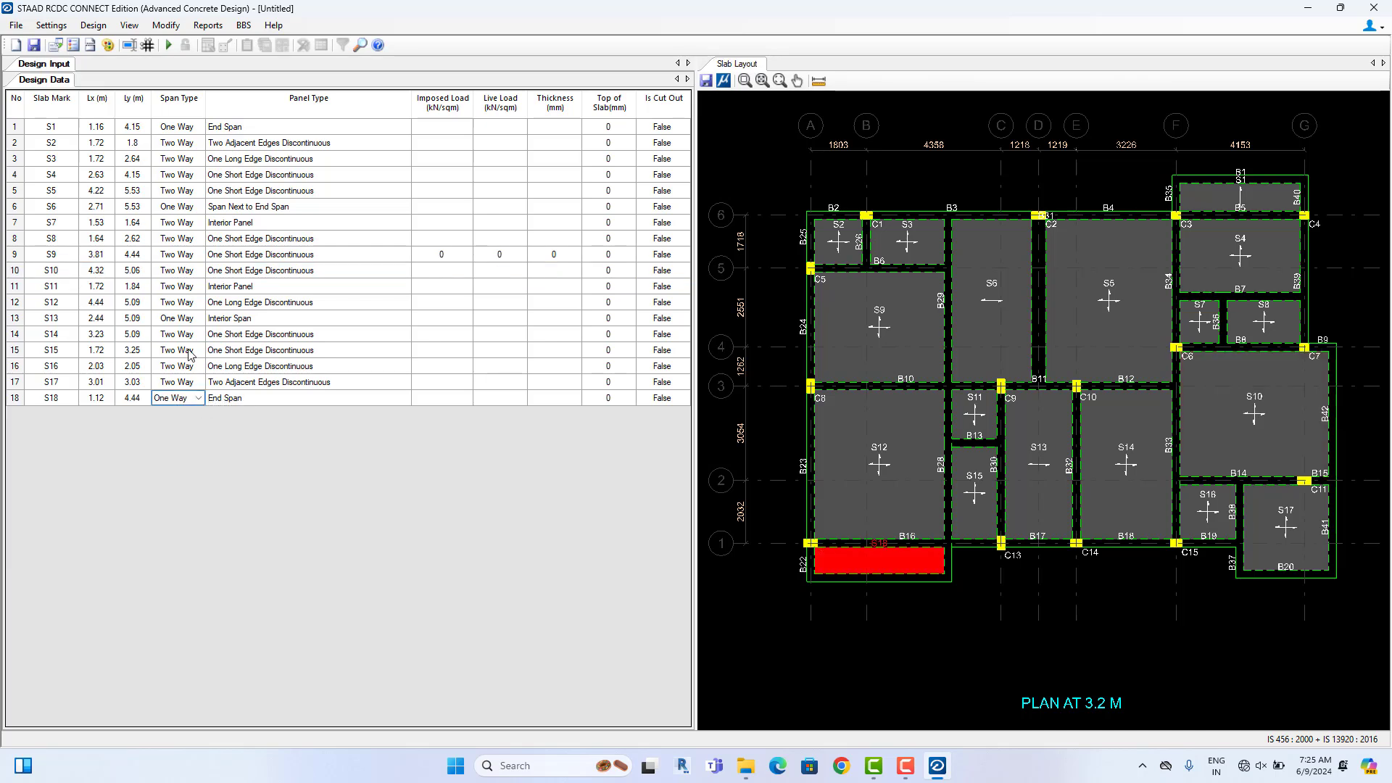
click(181, 129)
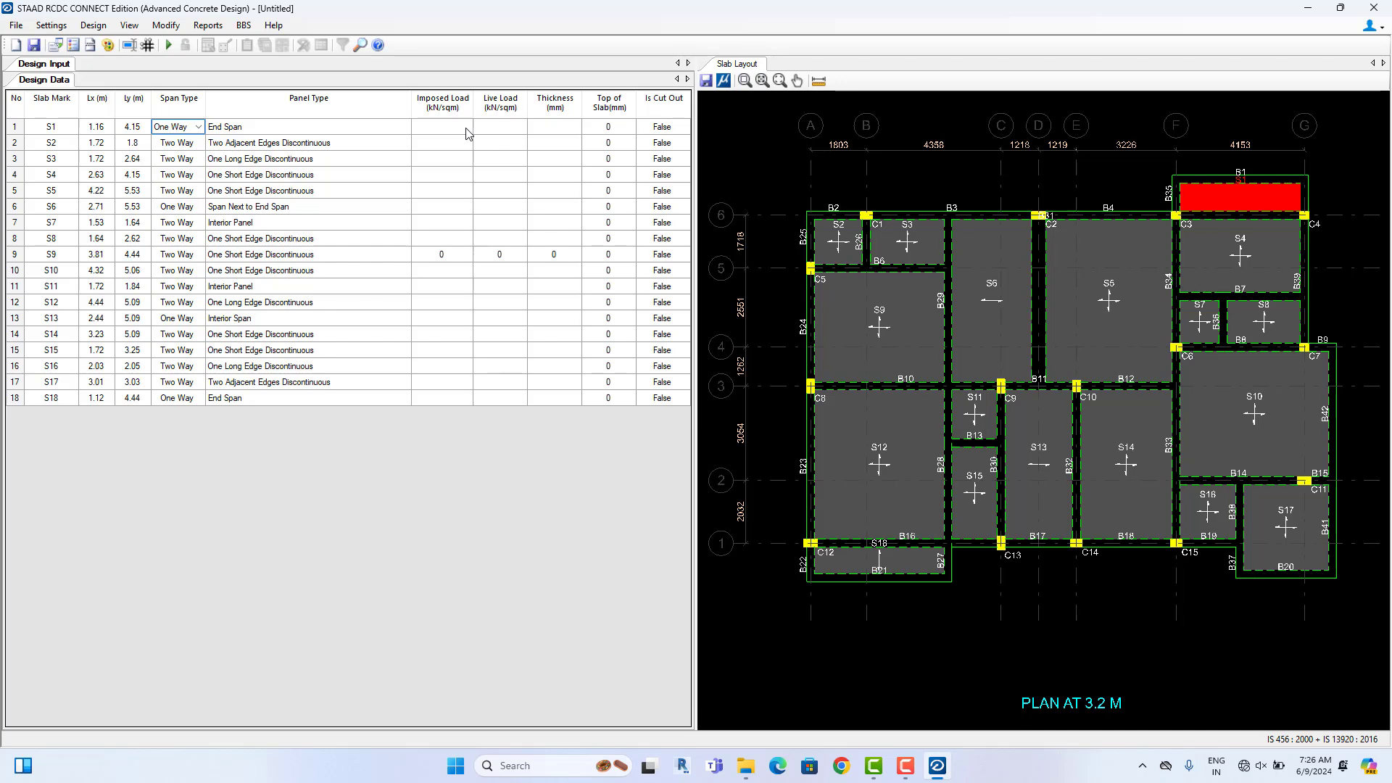
drag(466, 131, 448, 407)
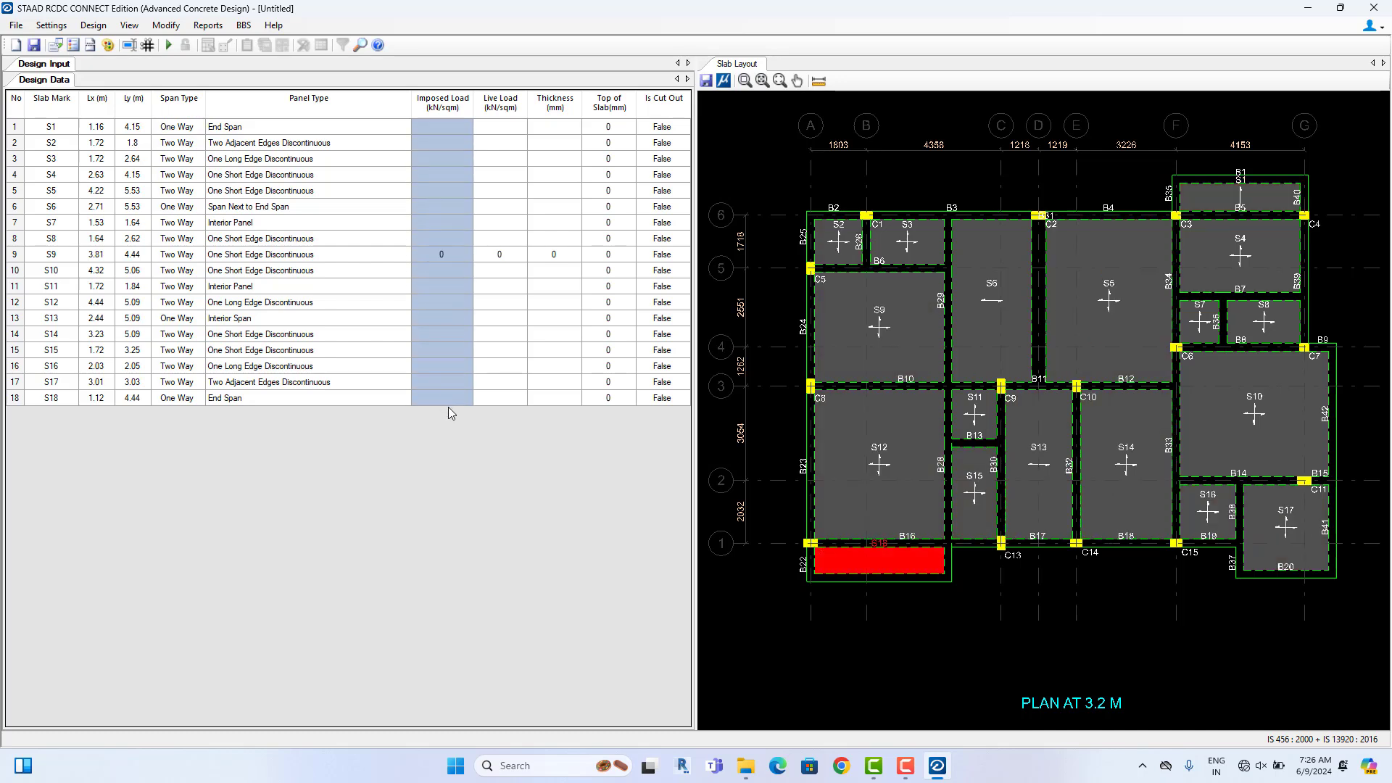
drag(502, 128, 489, 402)
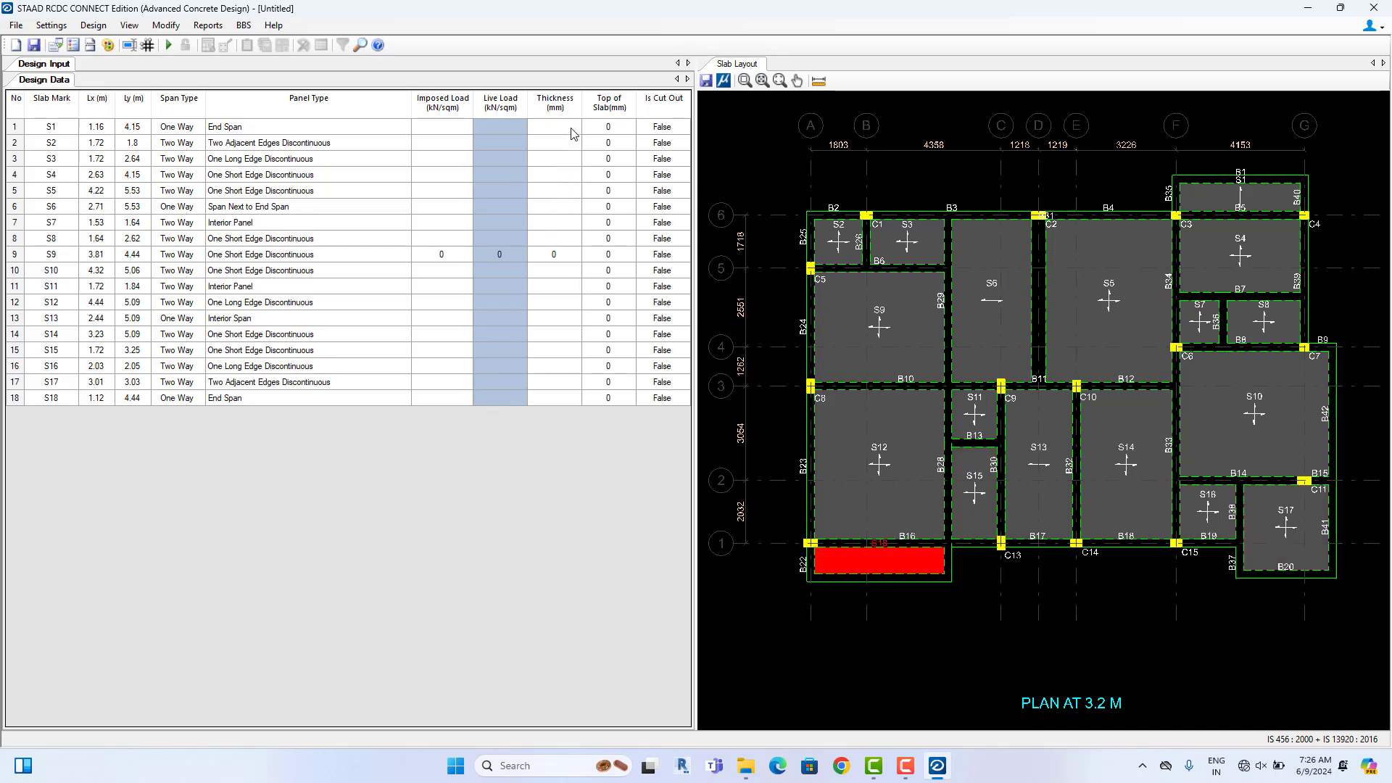
drag(572, 131, 545, 406)
For slab S1, enter imposed load 1.5 kN/sqm, live load 1.5 kN/sqm, thickness 125 mm and top of slab 12 mm
click(447, 131)
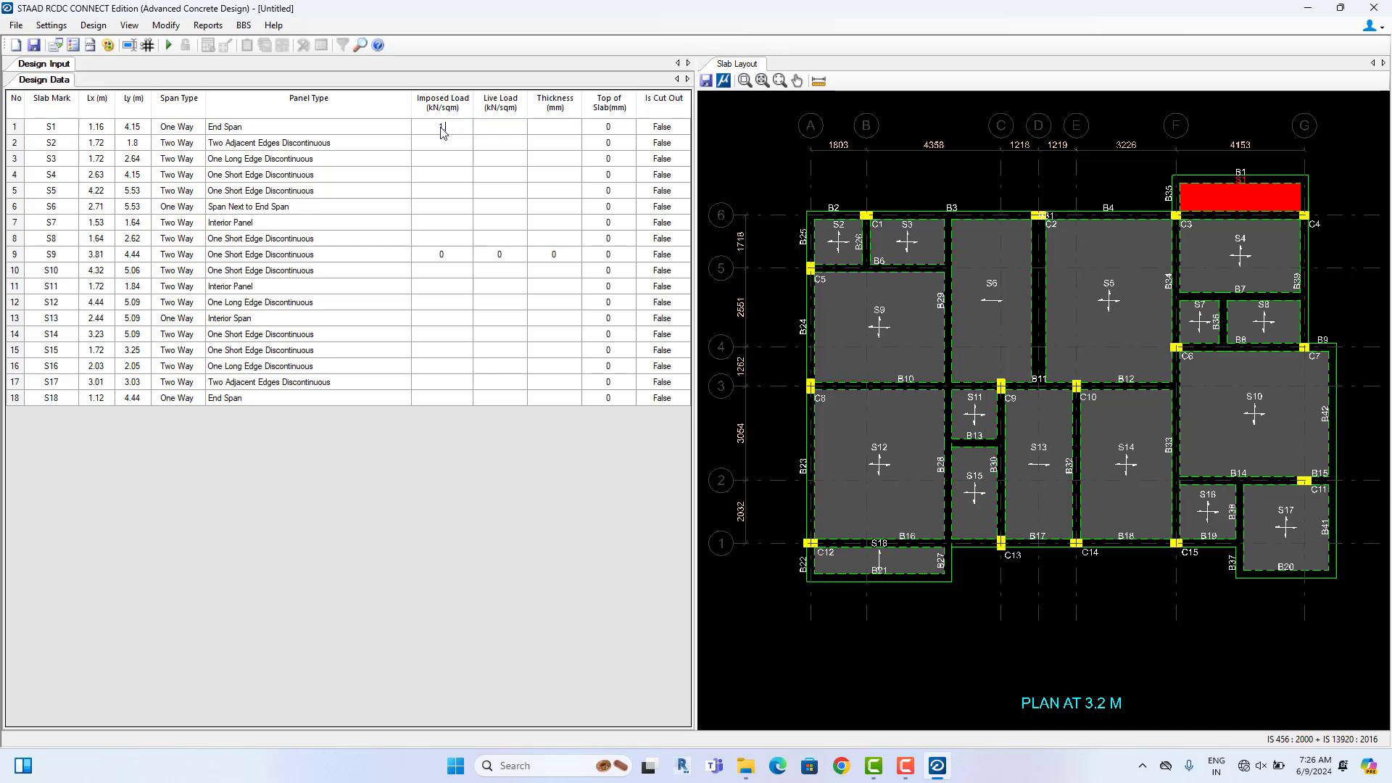
text(.5)
click(493, 130)
text(1.5)
click(564, 132)
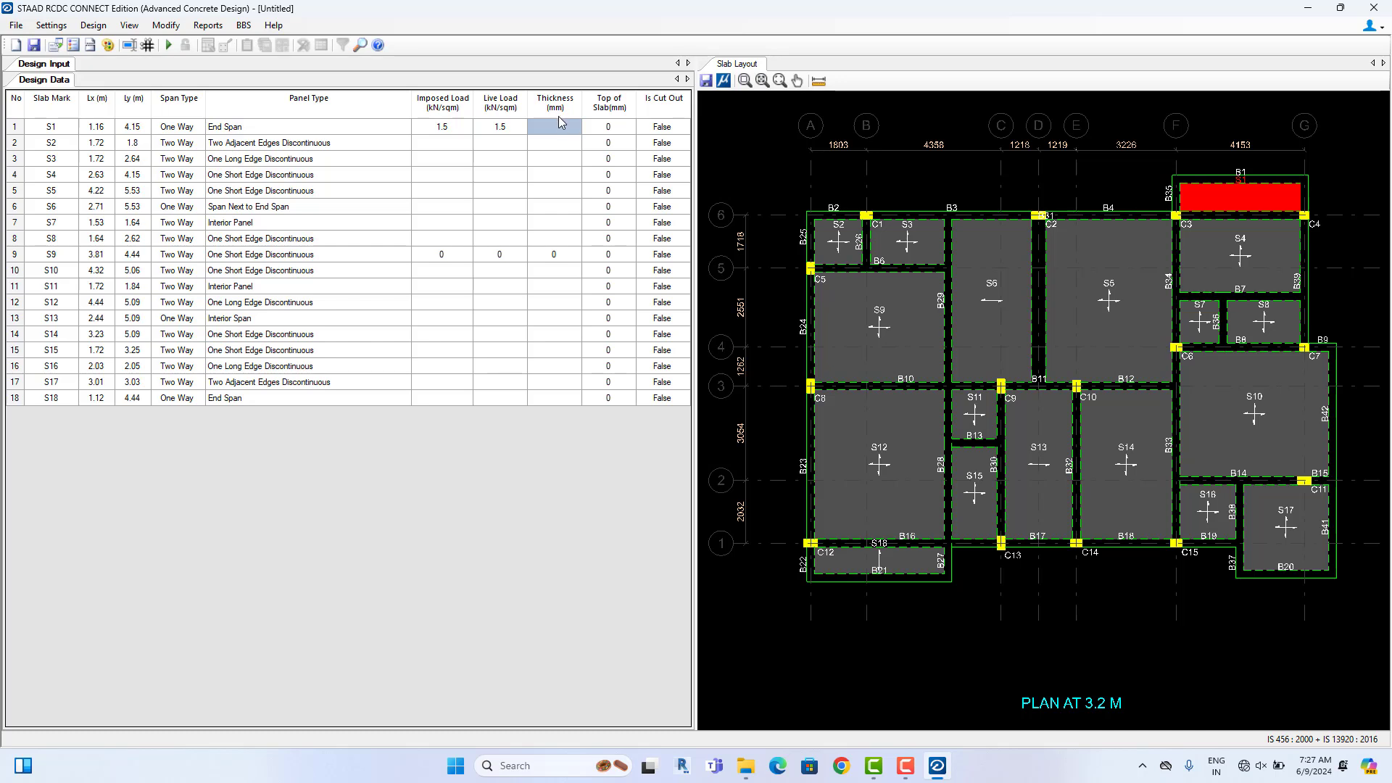
text(125)
click(618, 131)
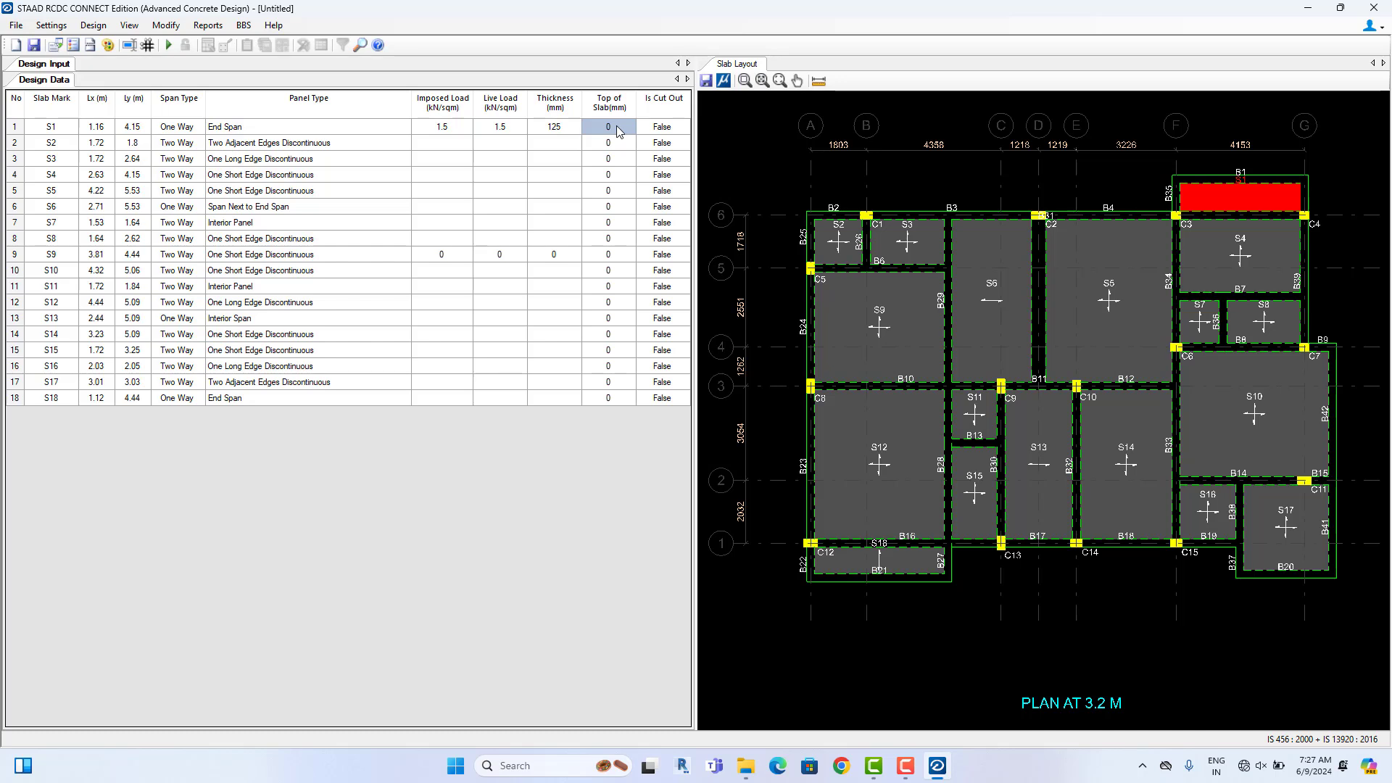
text(10)
key(BackSpace)
text(2)
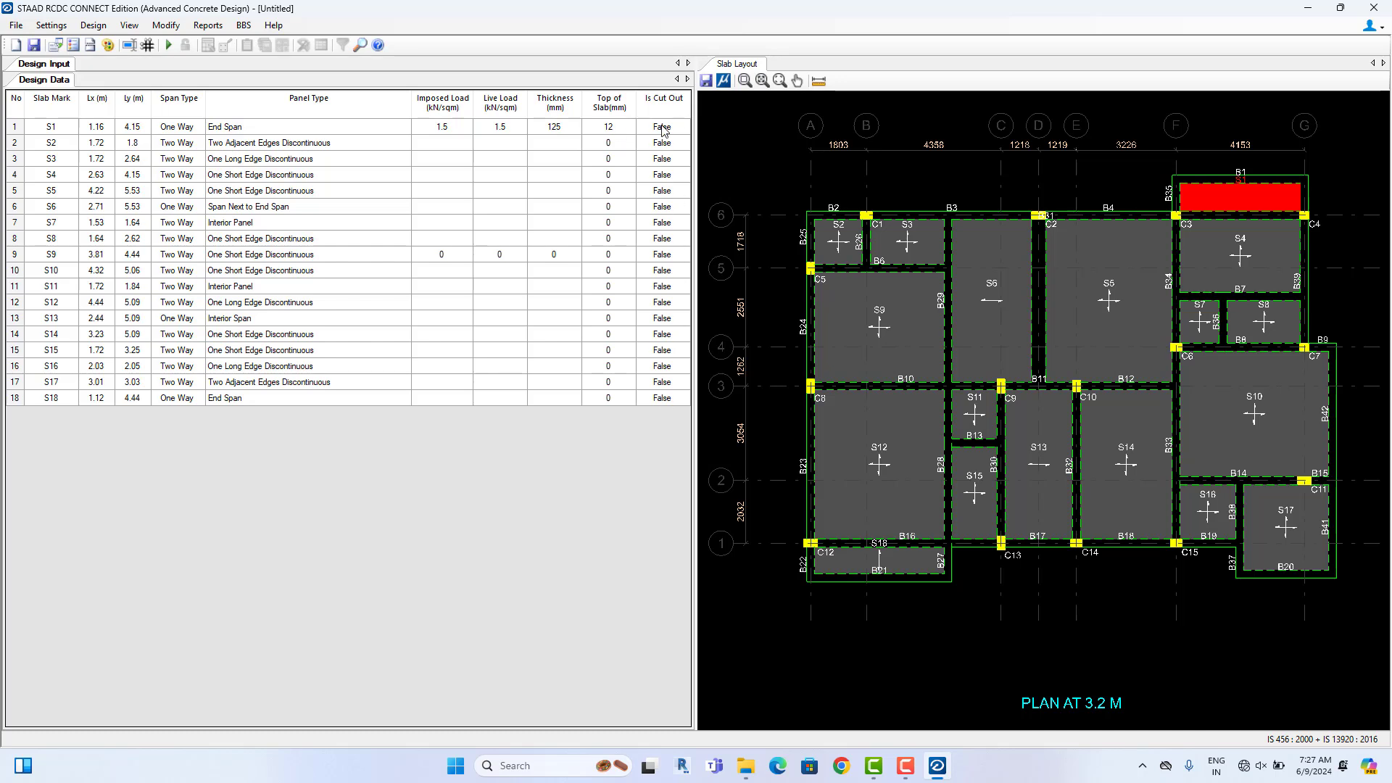
Mark slab S5 as a cut-out and check the opening in the slab layout
click(1111, 290)
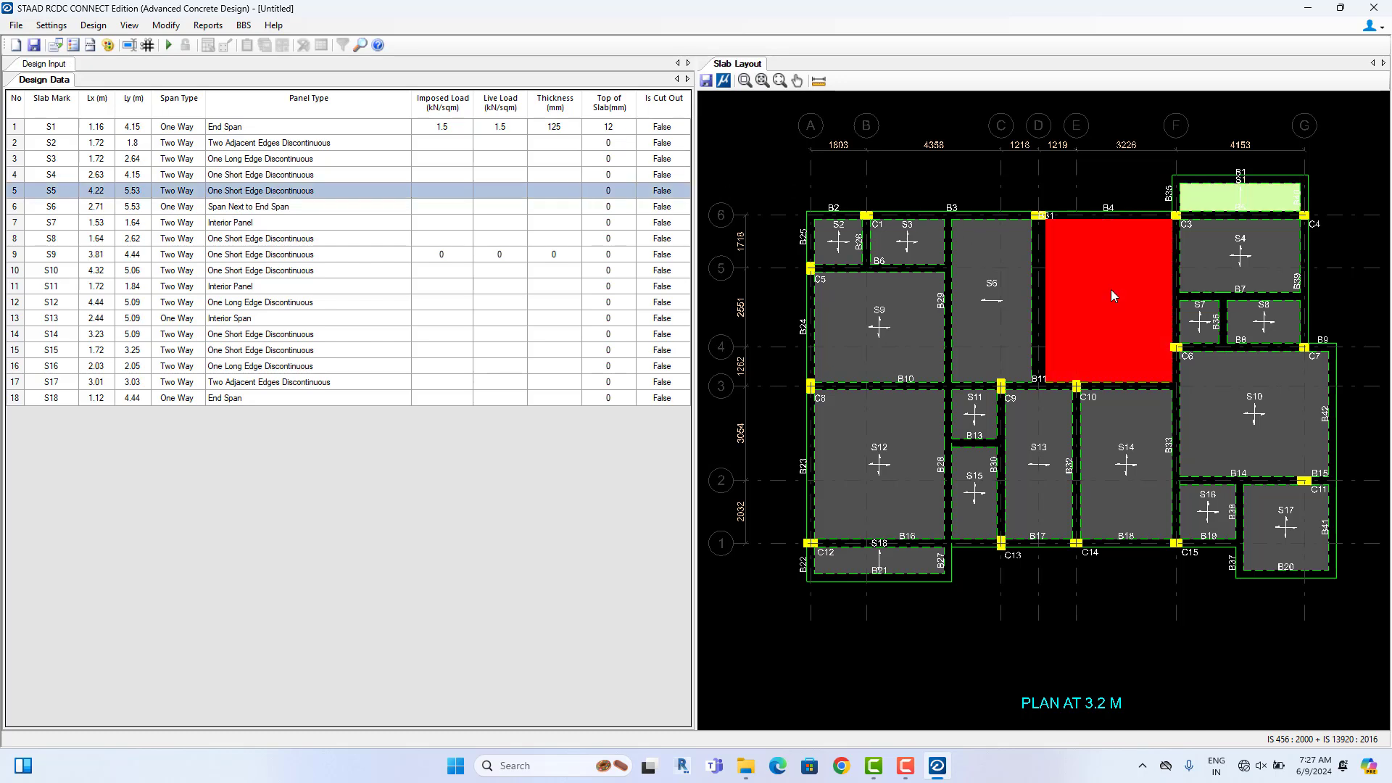
click(676, 193)
click(683, 191)
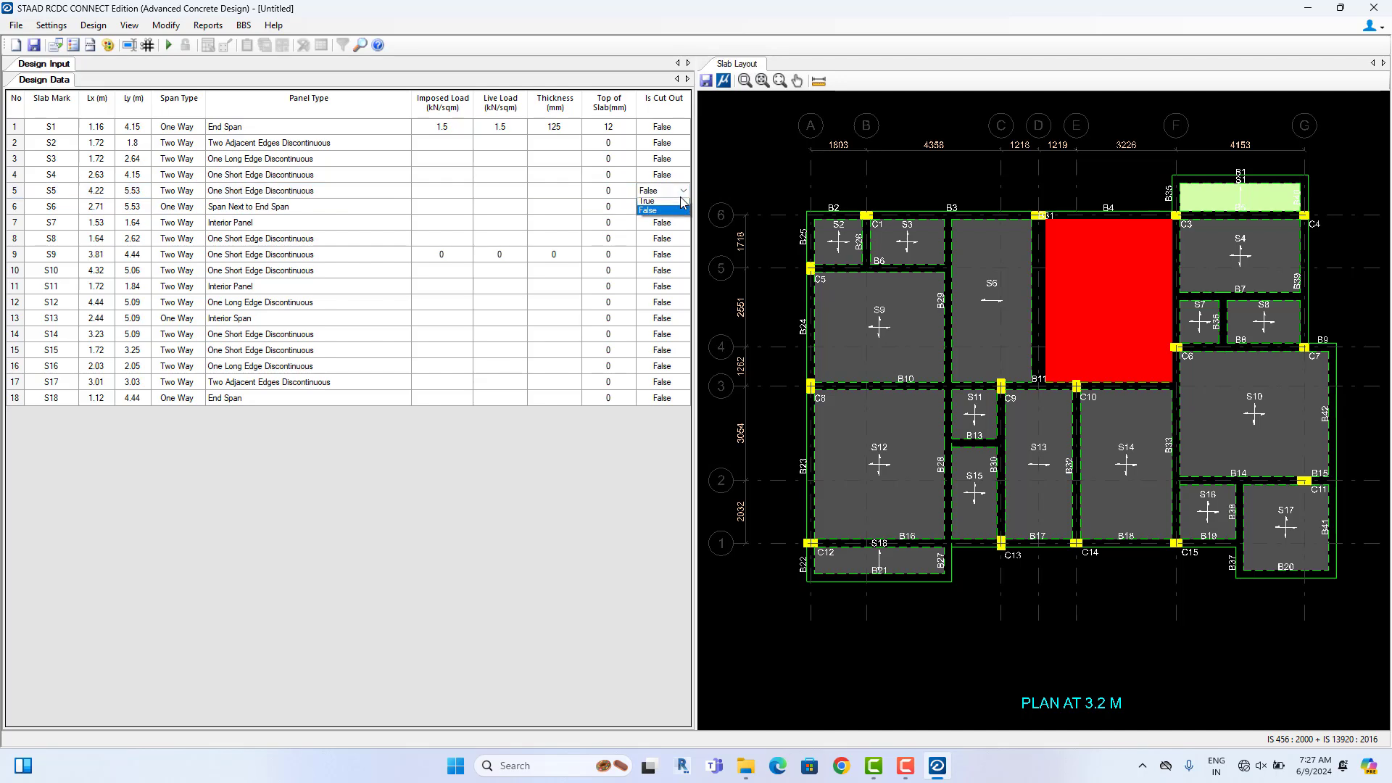
click(660, 216)
click(992, 299)
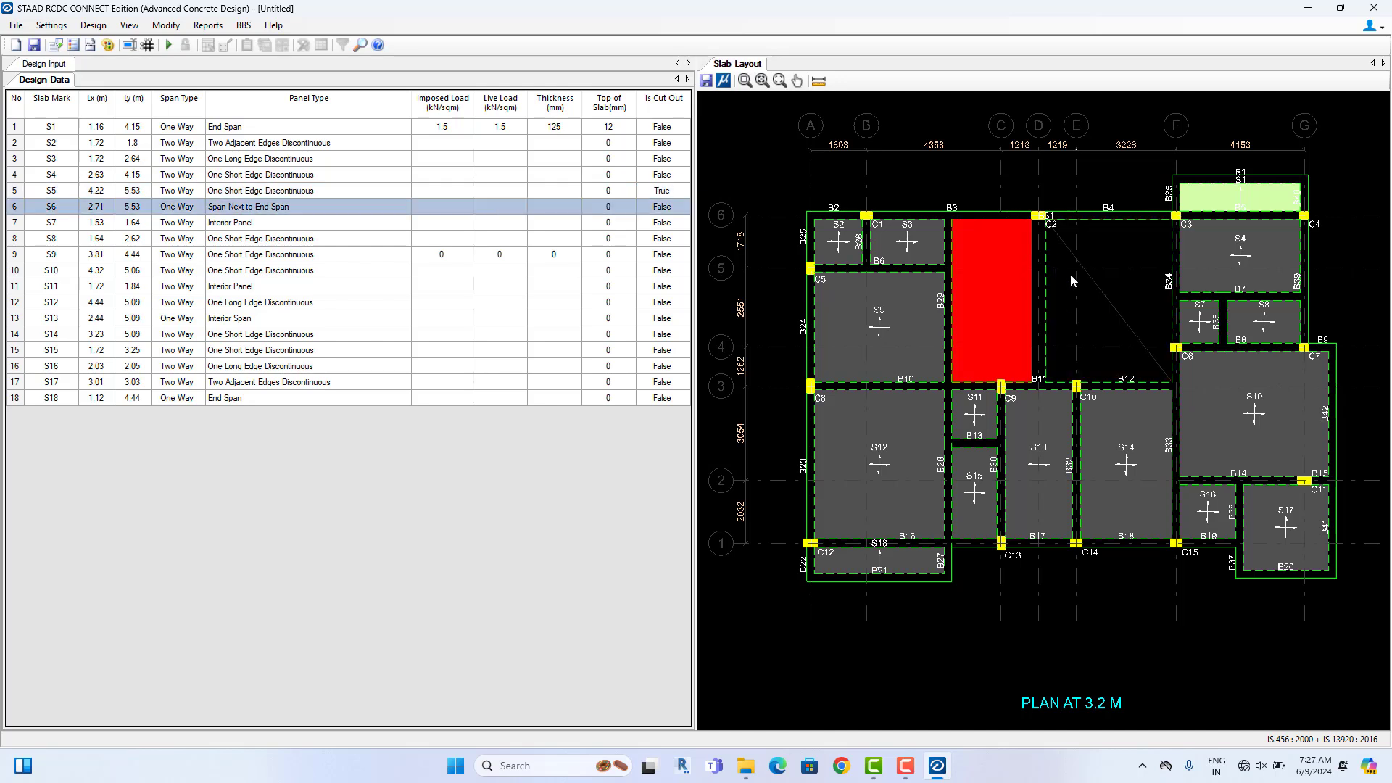
click(1110, 432)
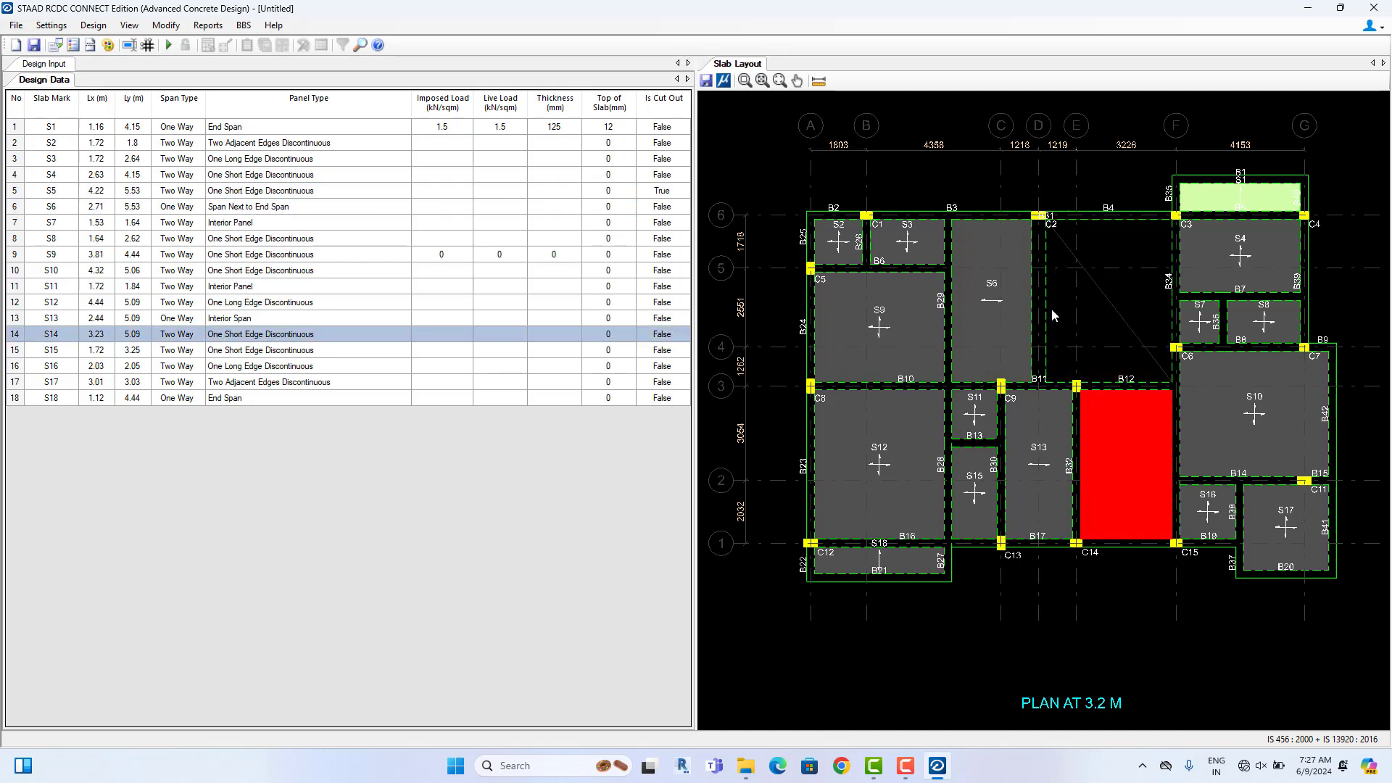
Set the cut-out option of slab S5 back to False and refresh the slab layout
click(1099, 283)
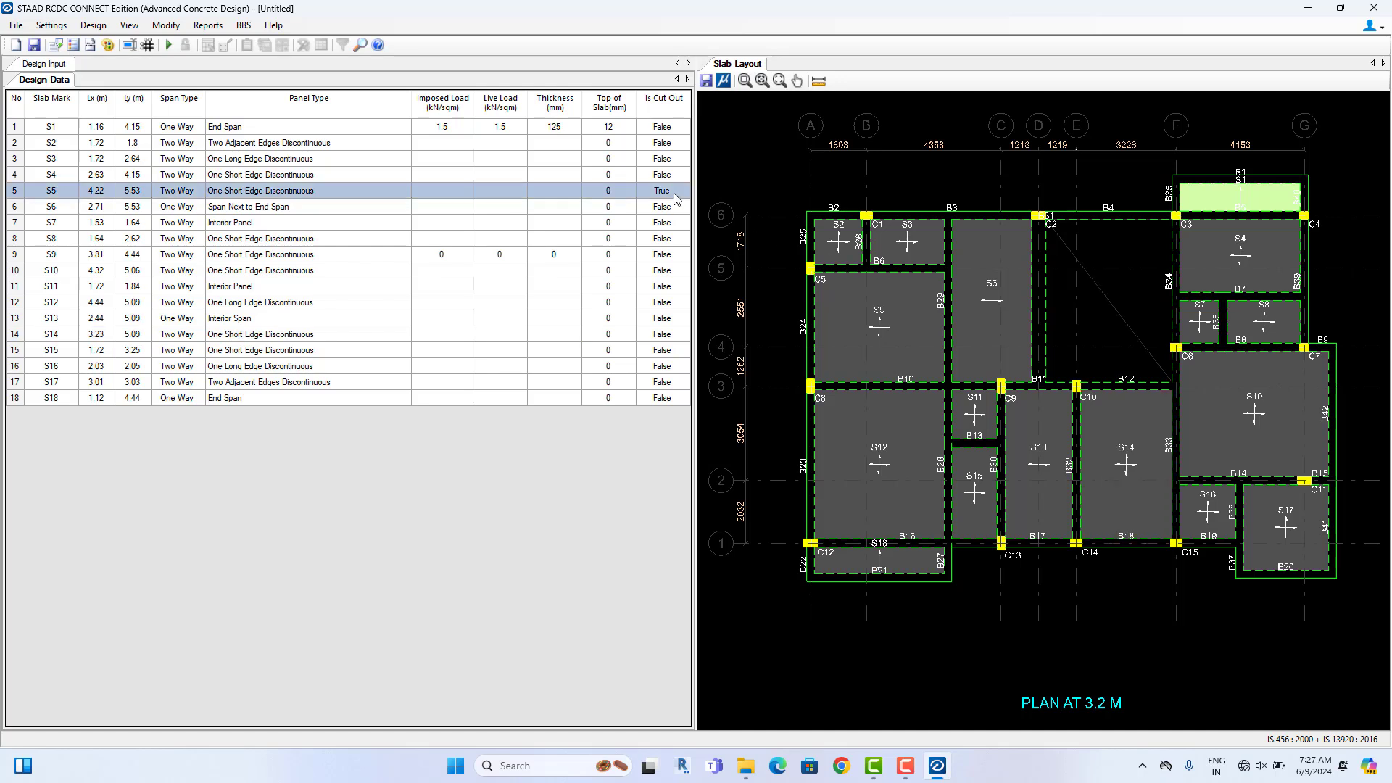
click(673, 193)
click(683, 191)
click(657, 216)
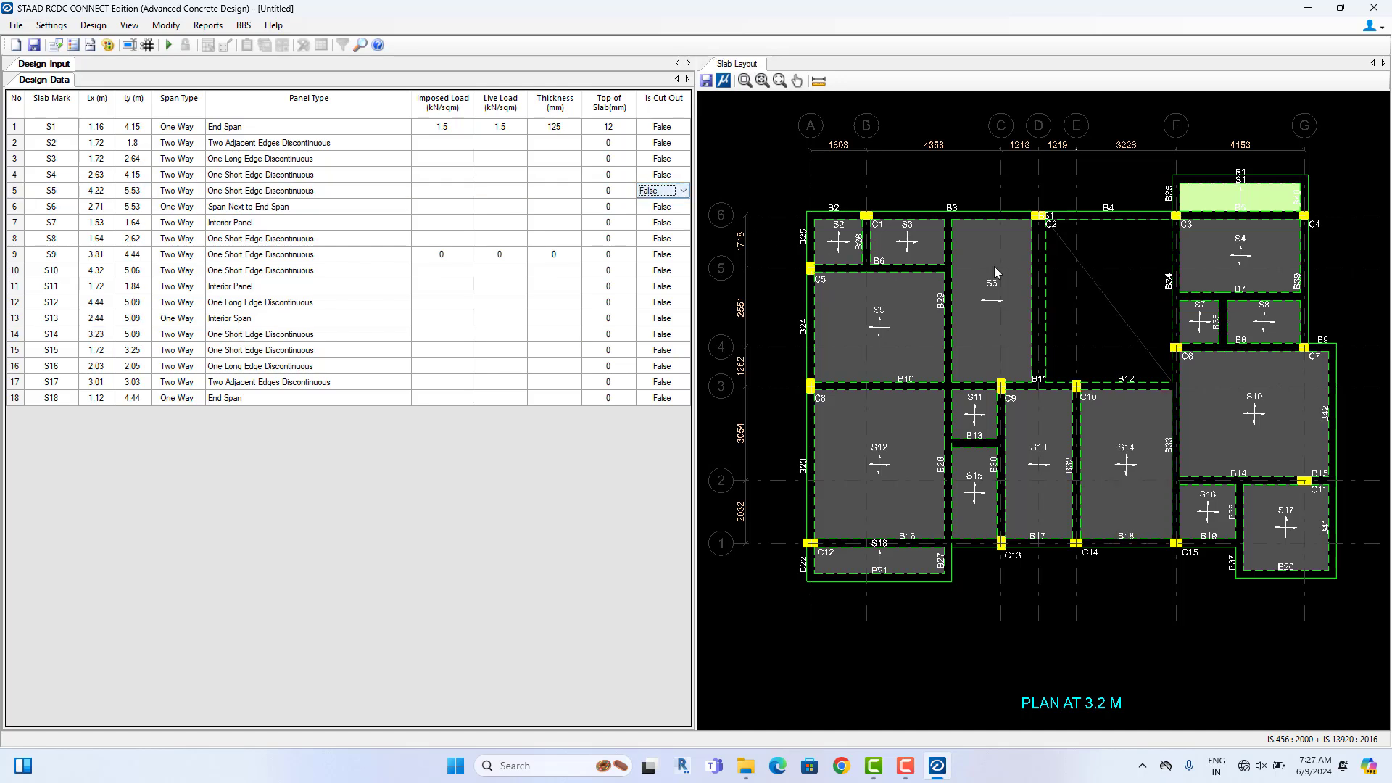
click(1084, 424)
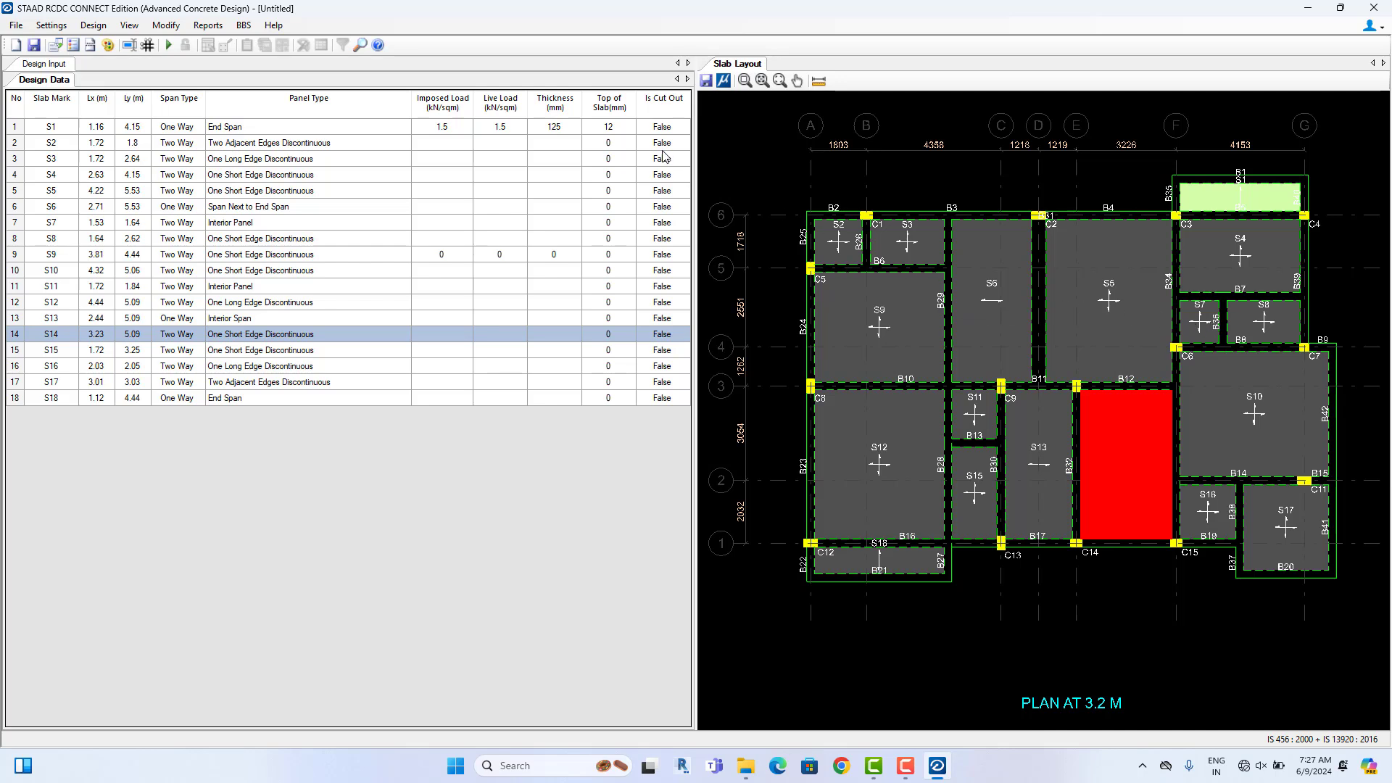
Copy the imposed load, live load, thickness and top-of-slab values of S1 to slabs S2 through S18
drag(628, 129, 447, 132)
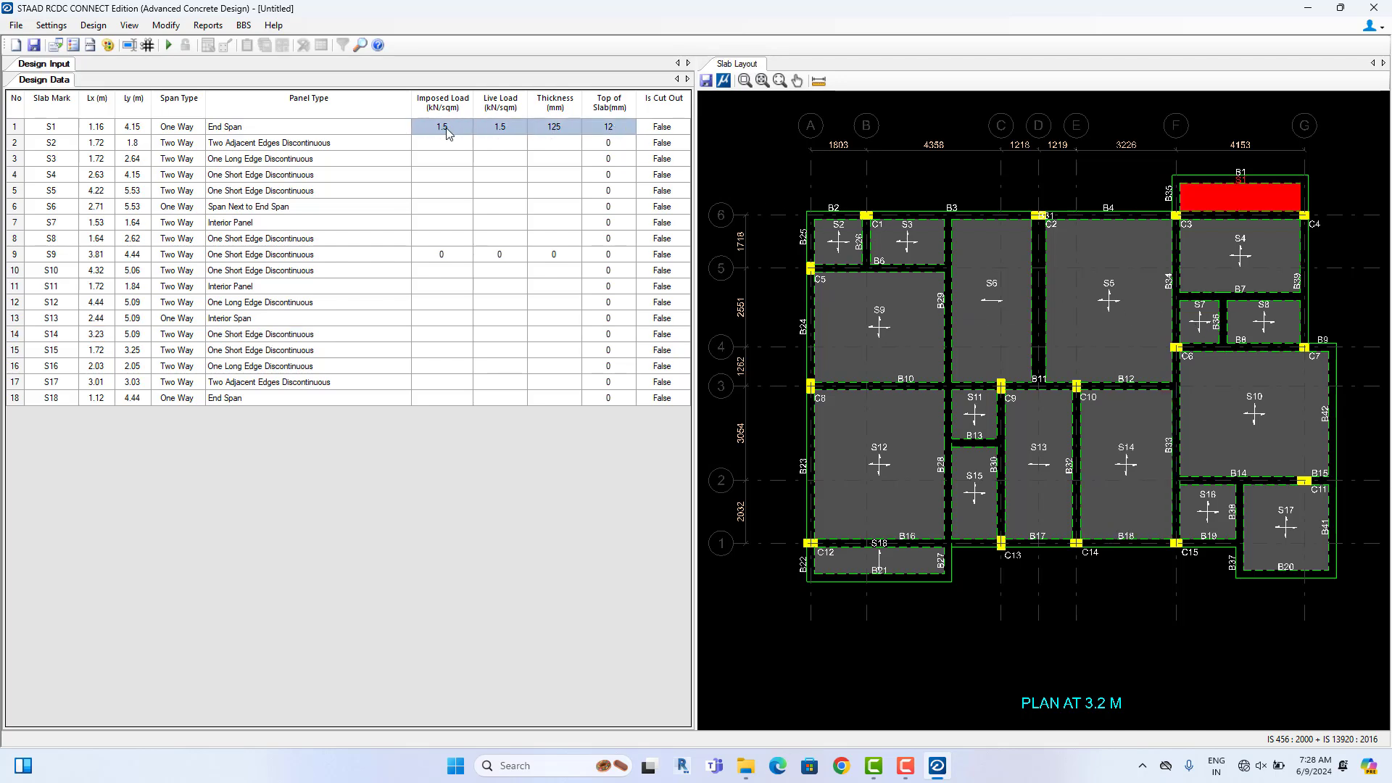
drag(436, 145, 572, 435)
drag(442, 145, 609, 423)
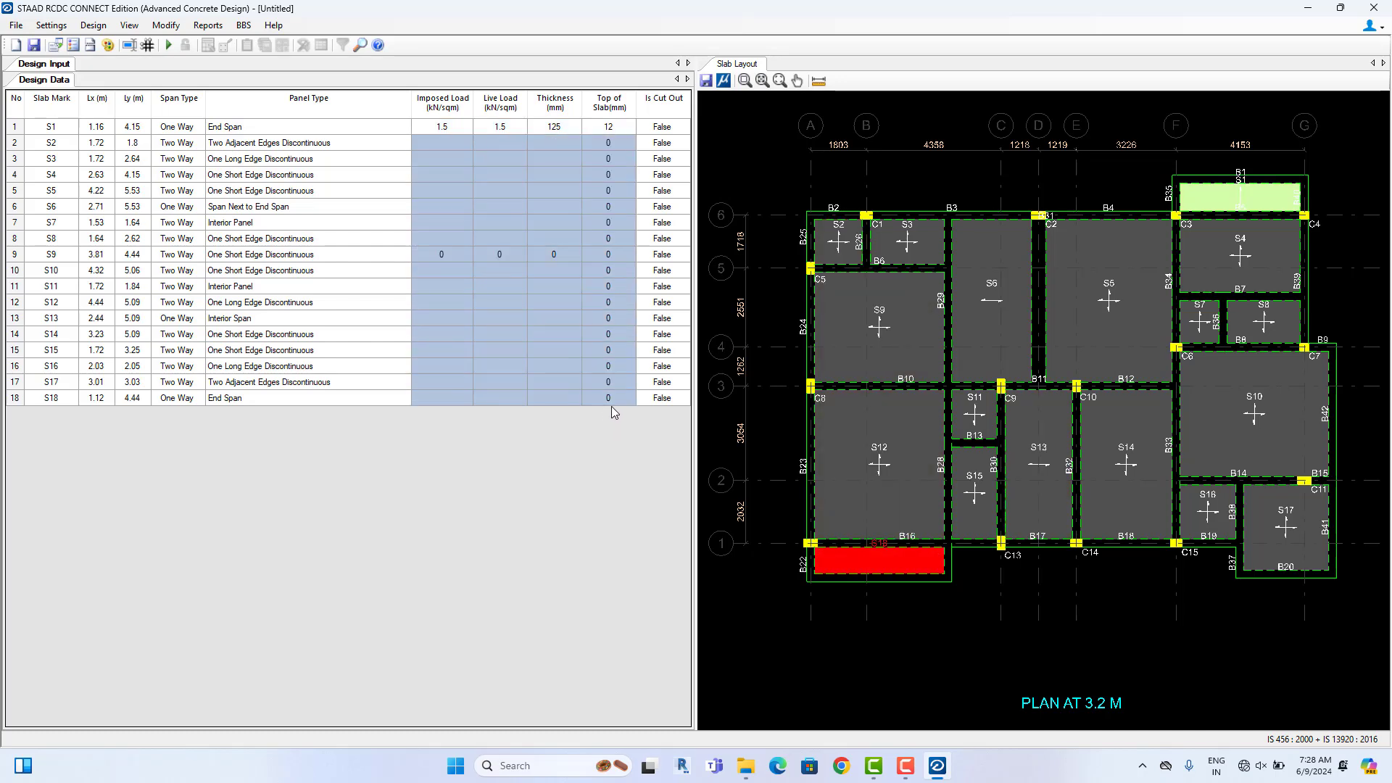
drag(436, 129, 601, 131)
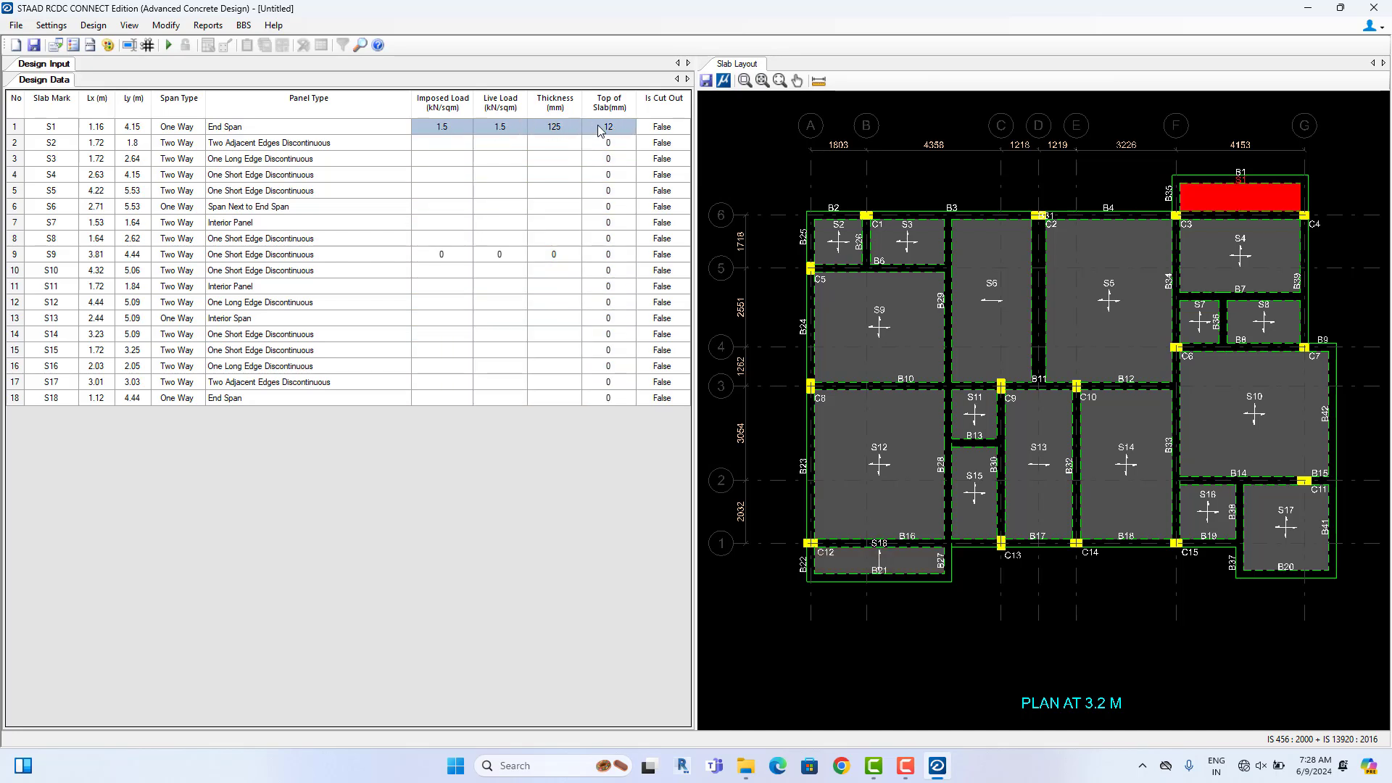
right_click(599, 131)
click(637, 140)
drag(444, 147, 593, 449)
right_click(604, 343)
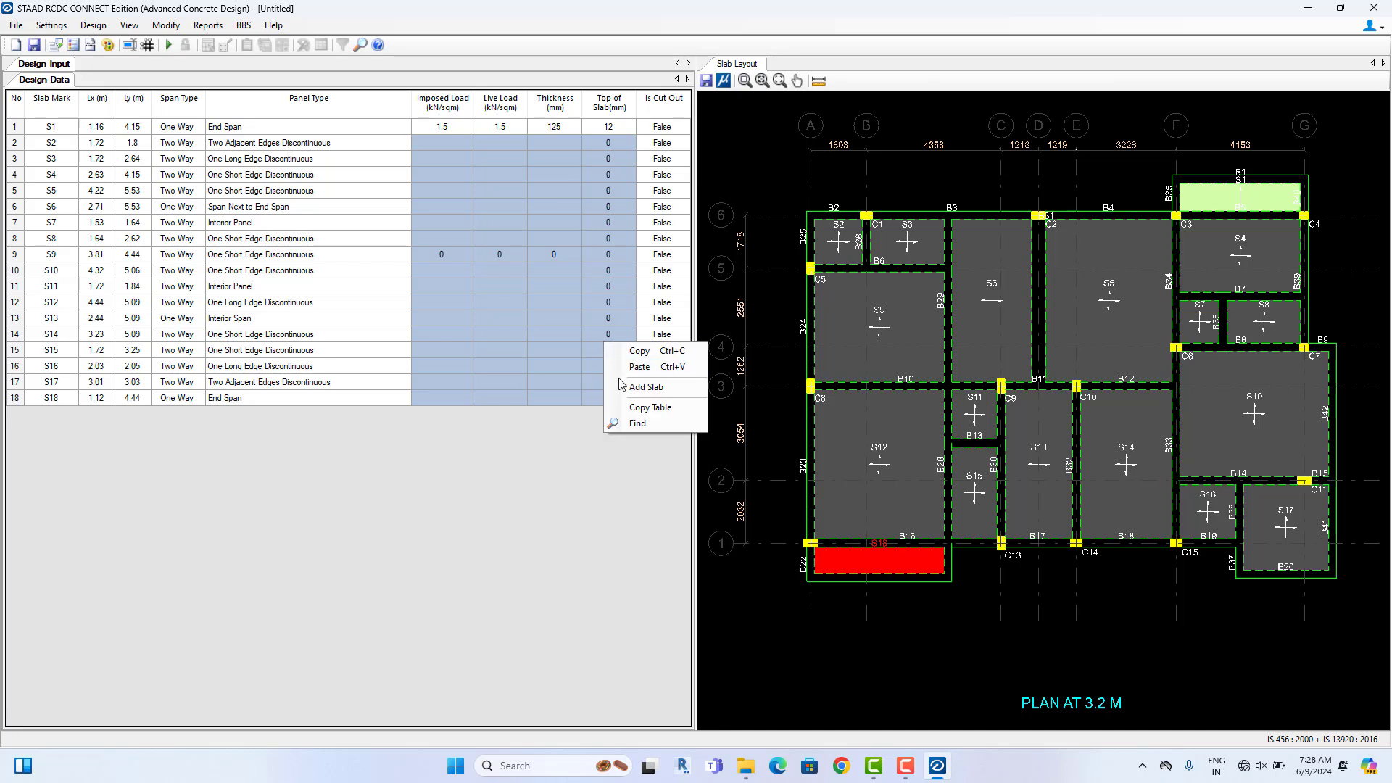
click(630, 371)
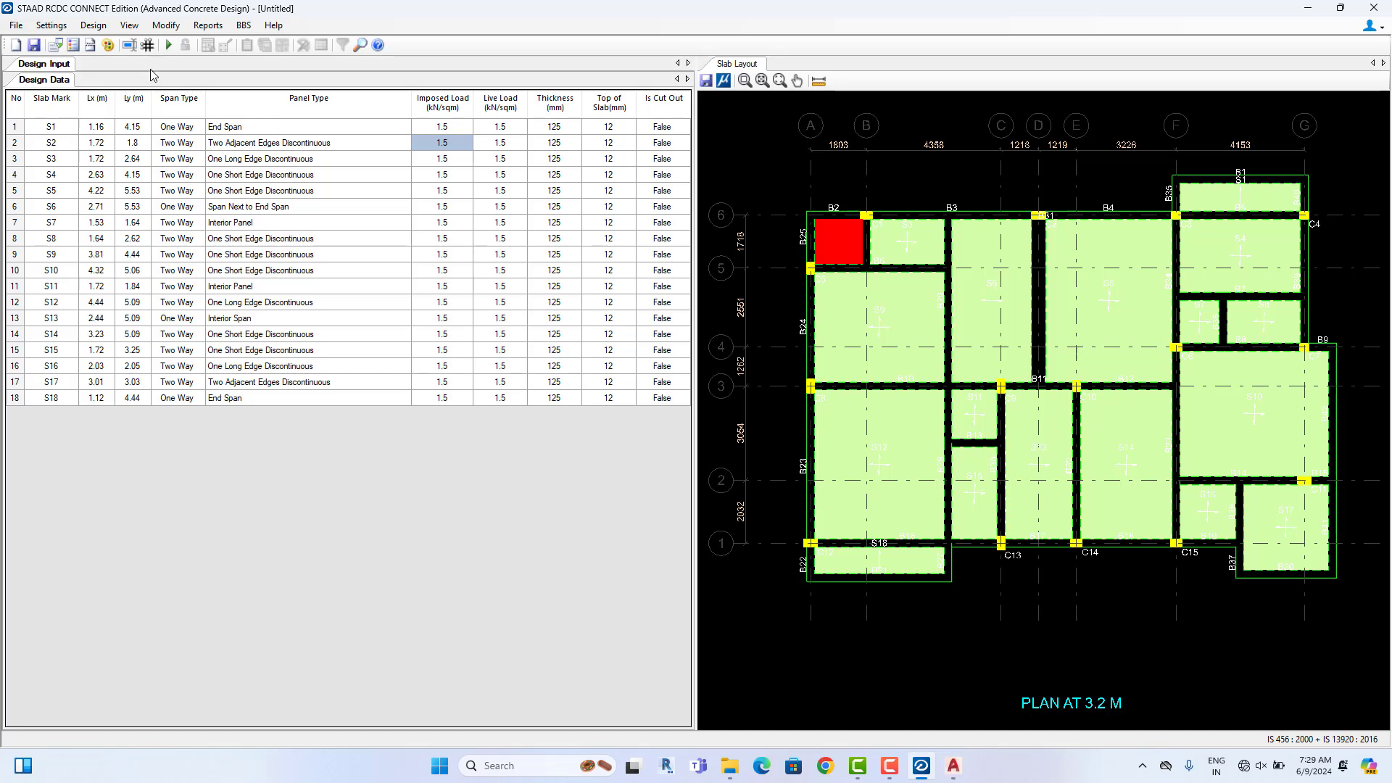
In the slab design parameters, set the detailing style to Bent Up Rebars and the steel grade to Fe550
click(52, 27)
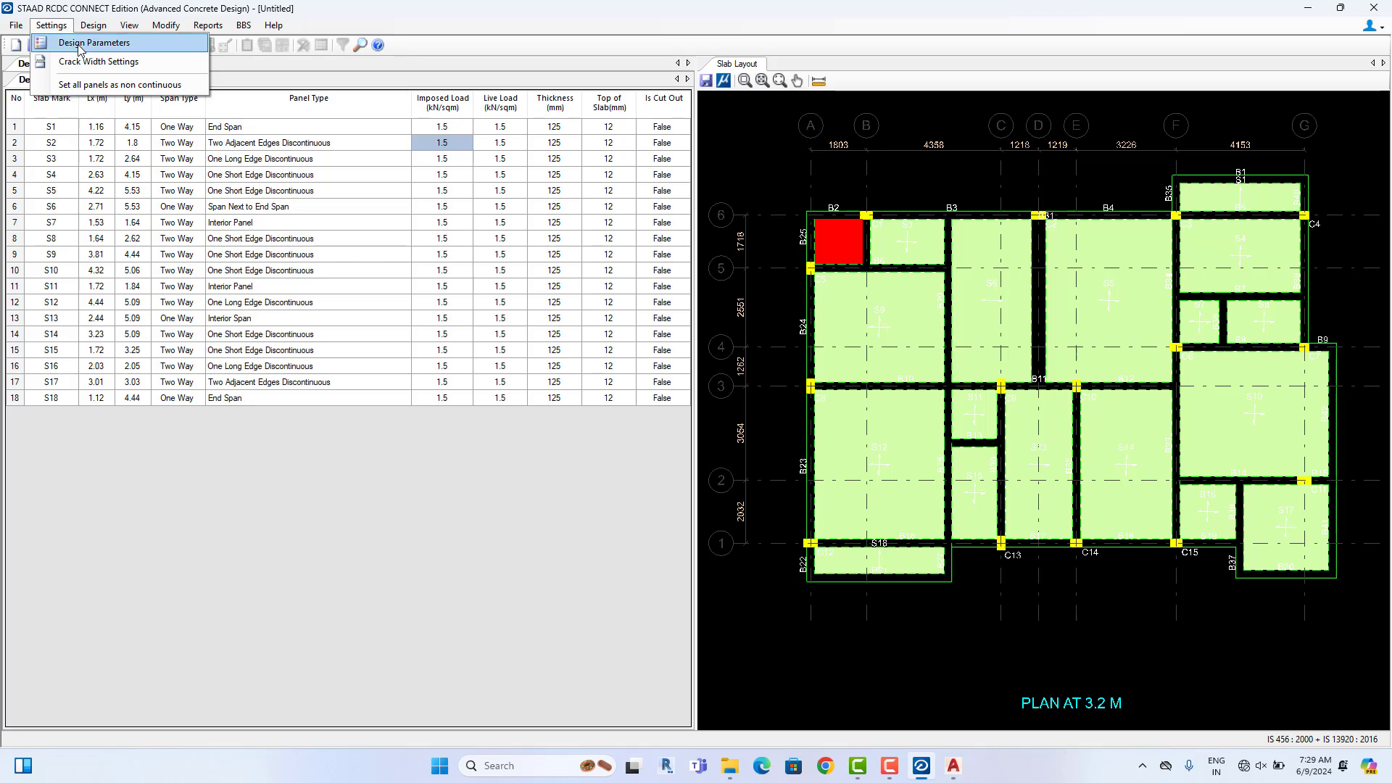
click(80, 45)
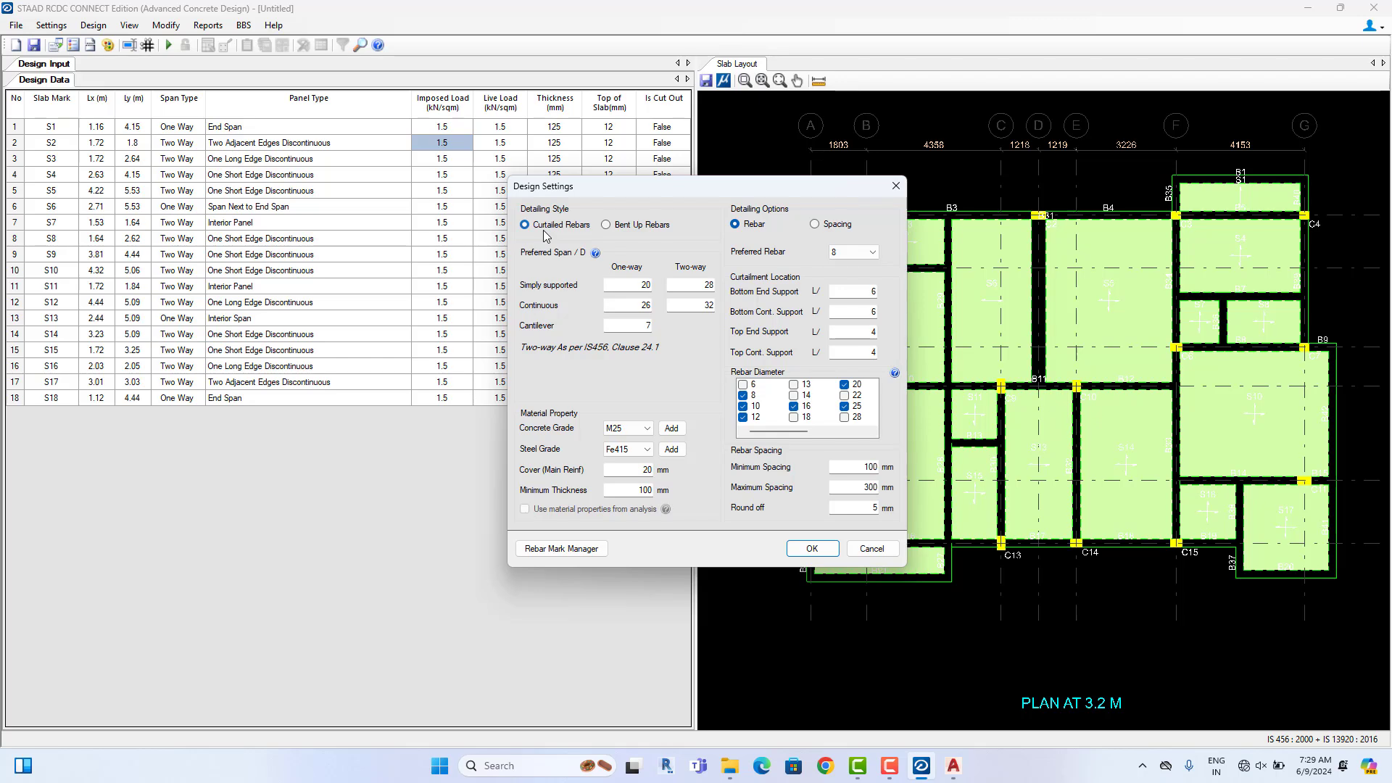
click(607, 226)
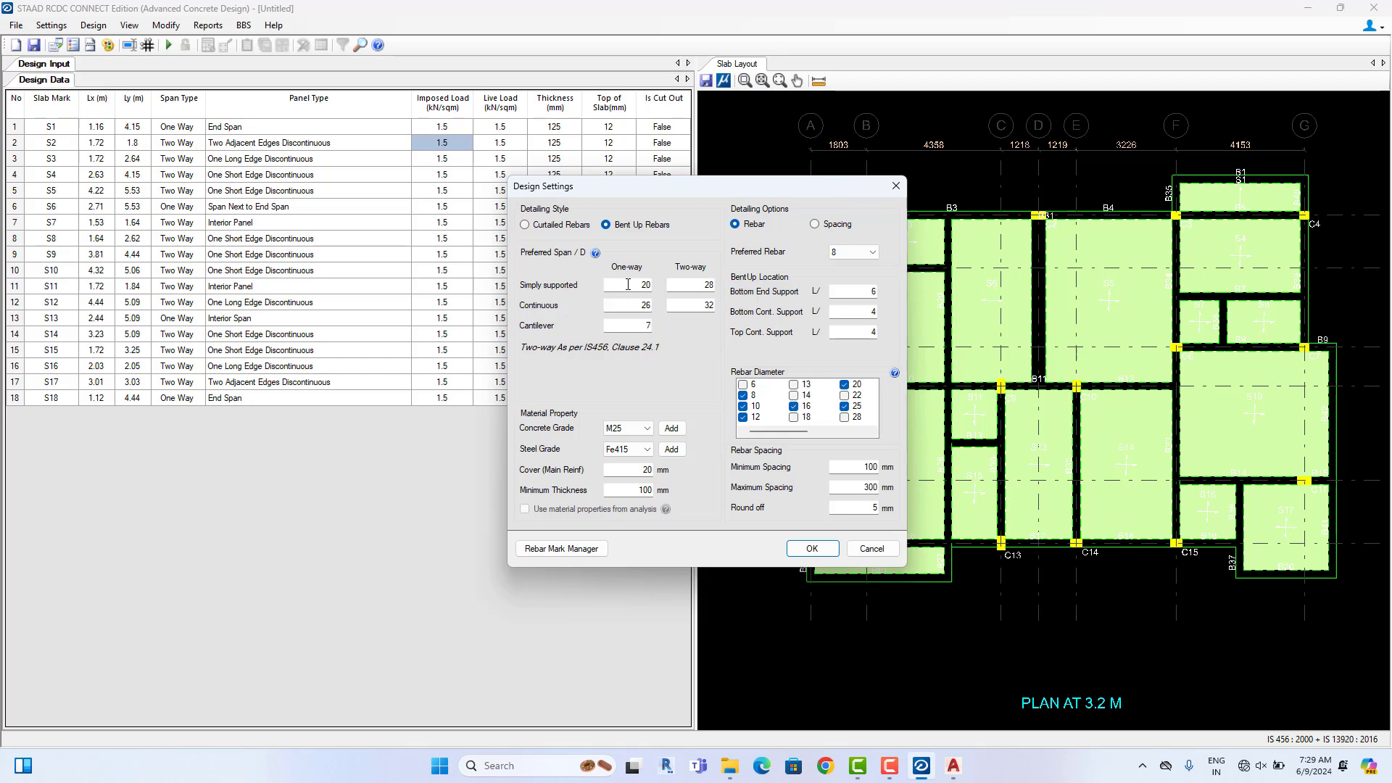
click(618, 453)
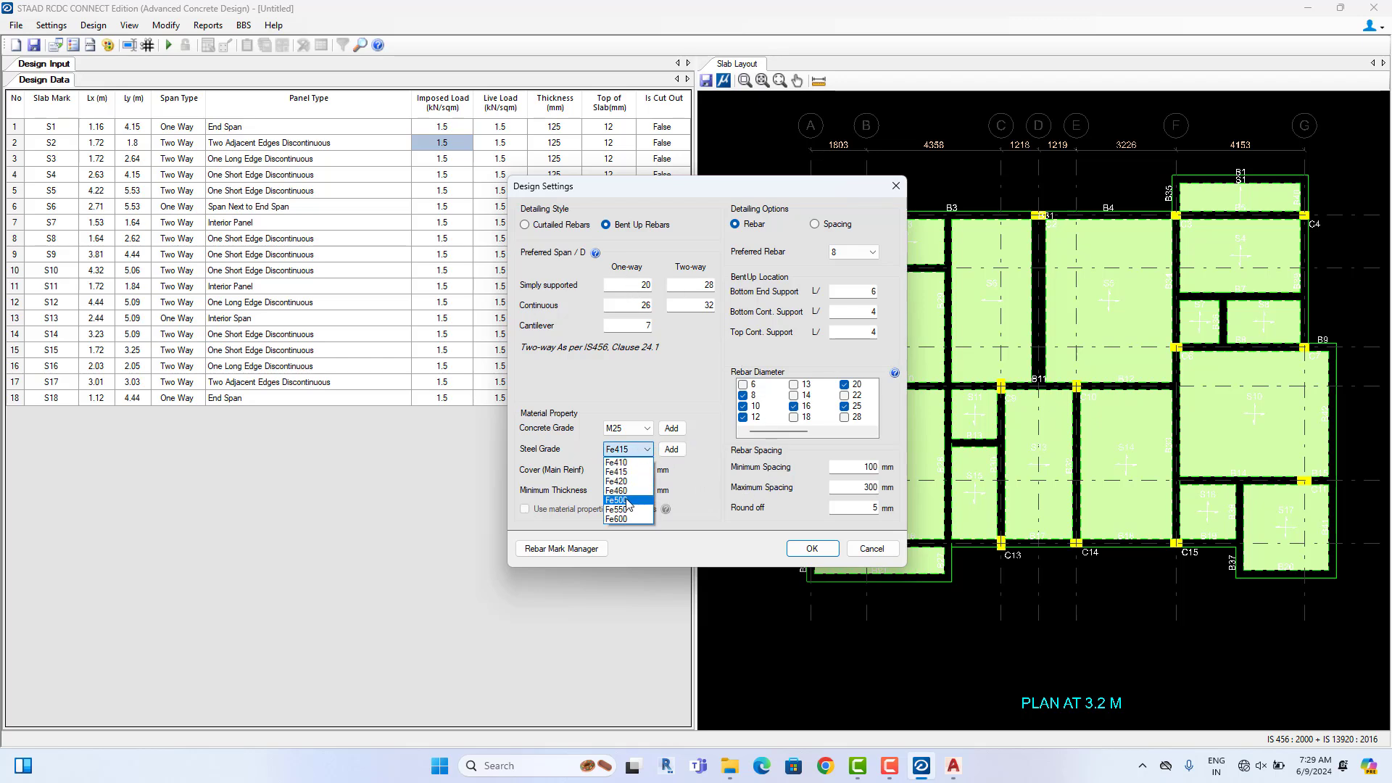
click(628, 510)
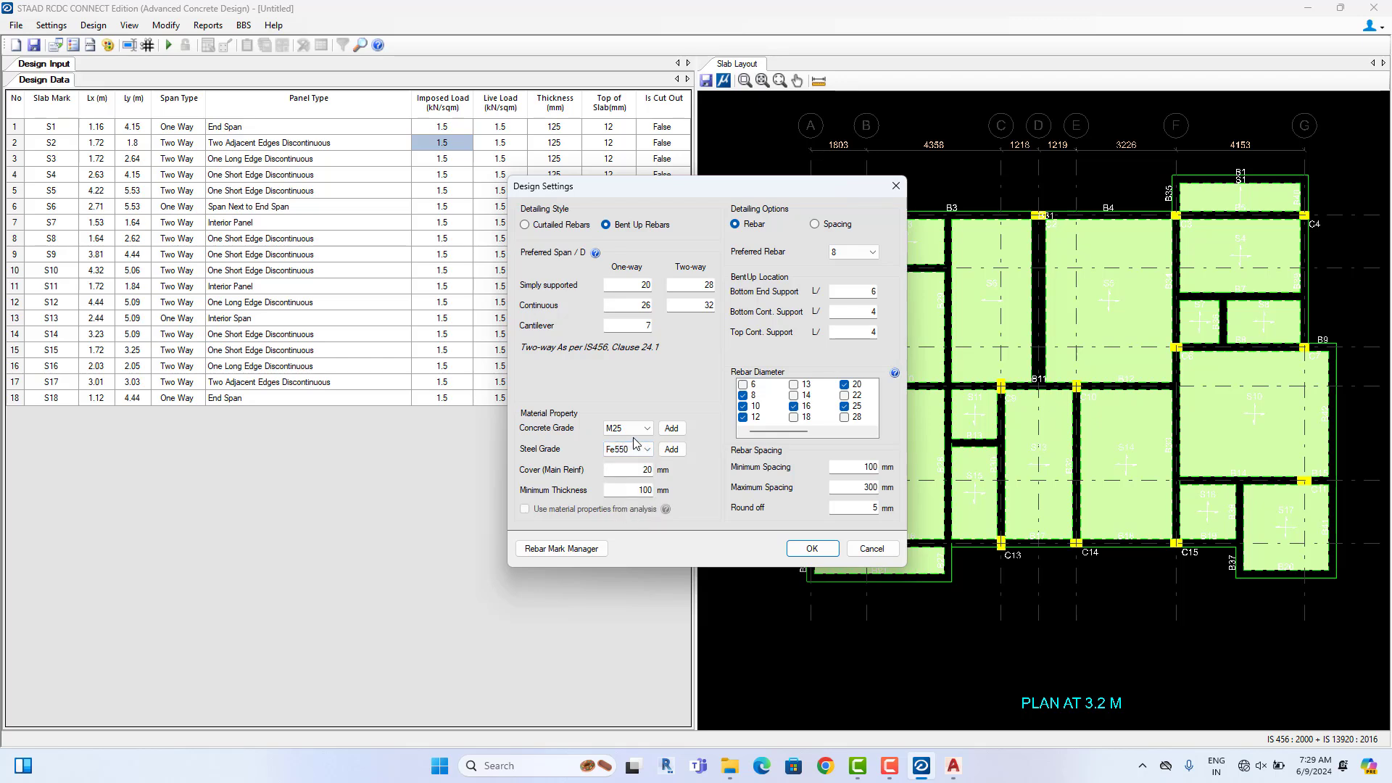
click(809, 552)
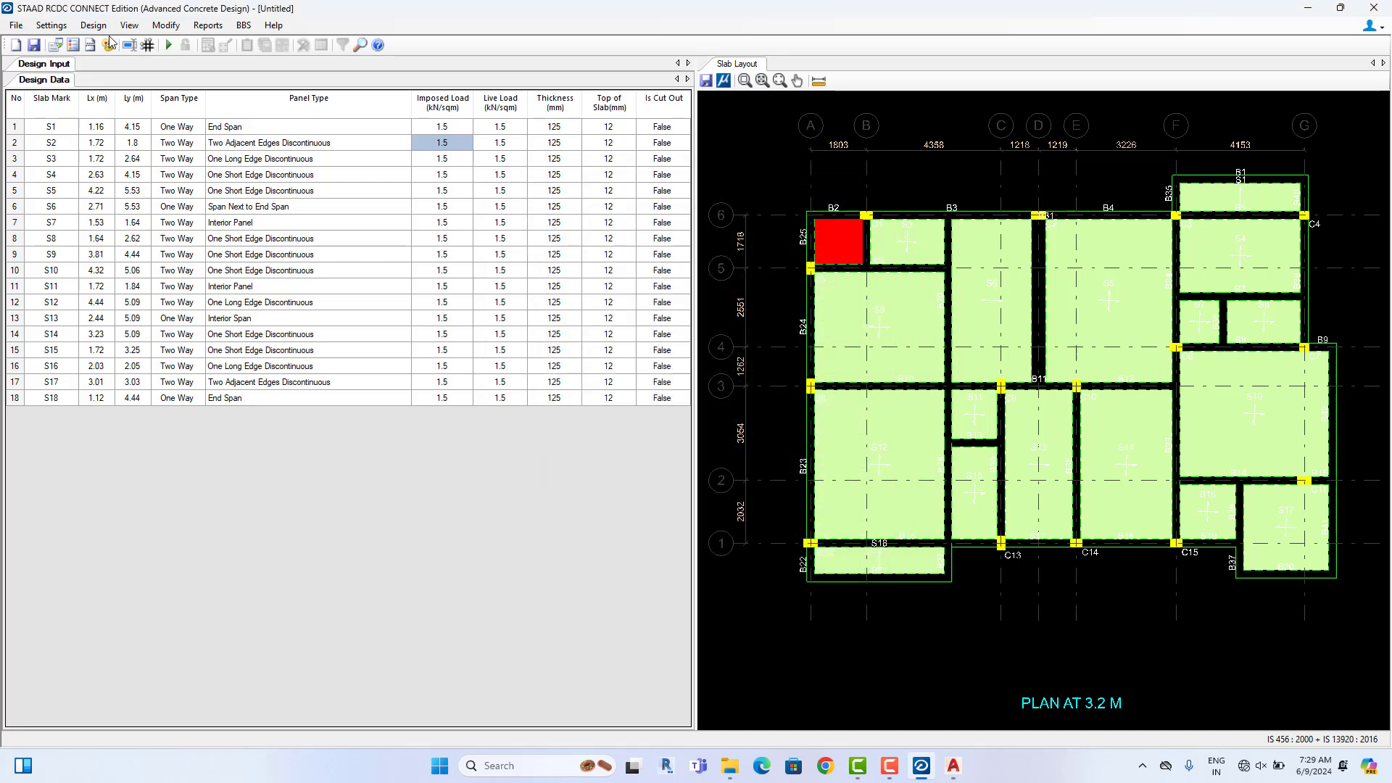
Run the auto design of all slabs with continuity re-evaluated, and widen the design output table to show every column
click(52, 28)
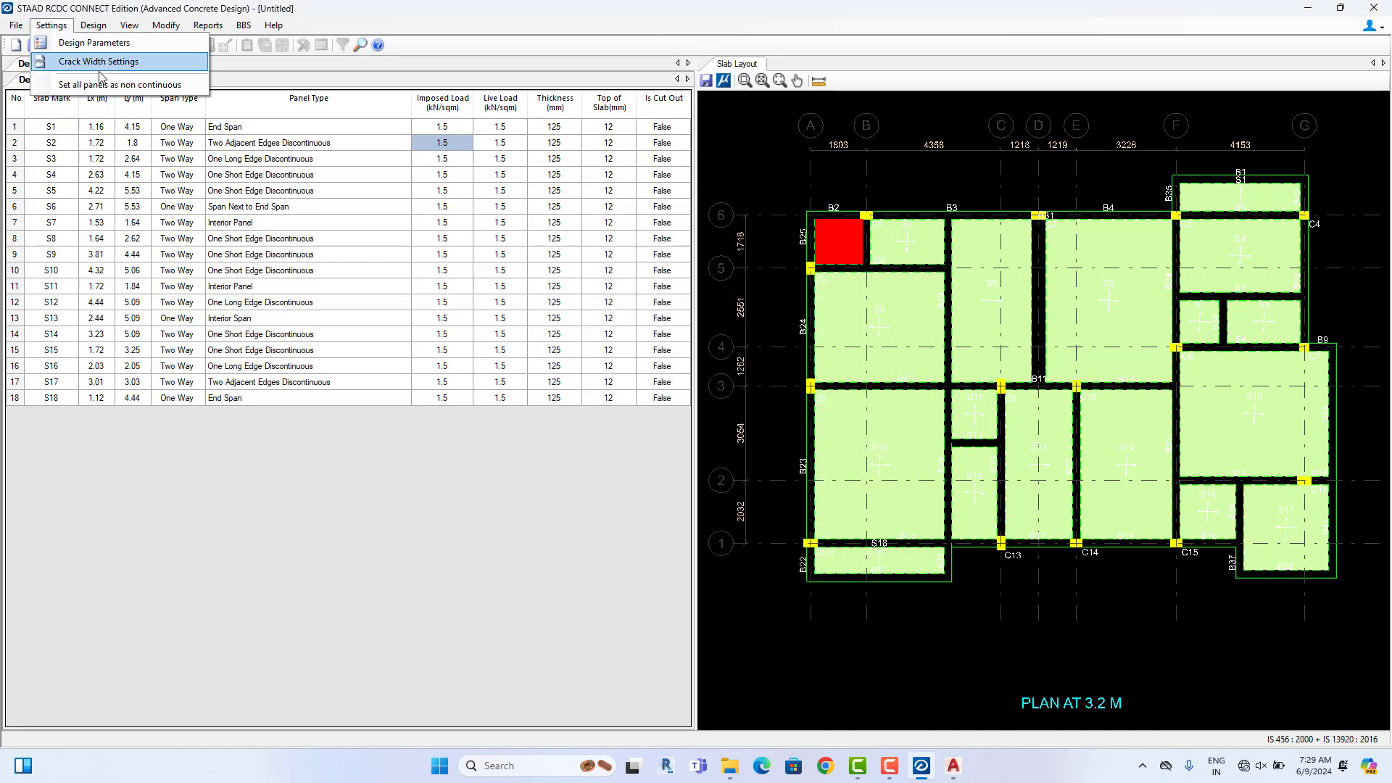
mouse_move(104, 27)
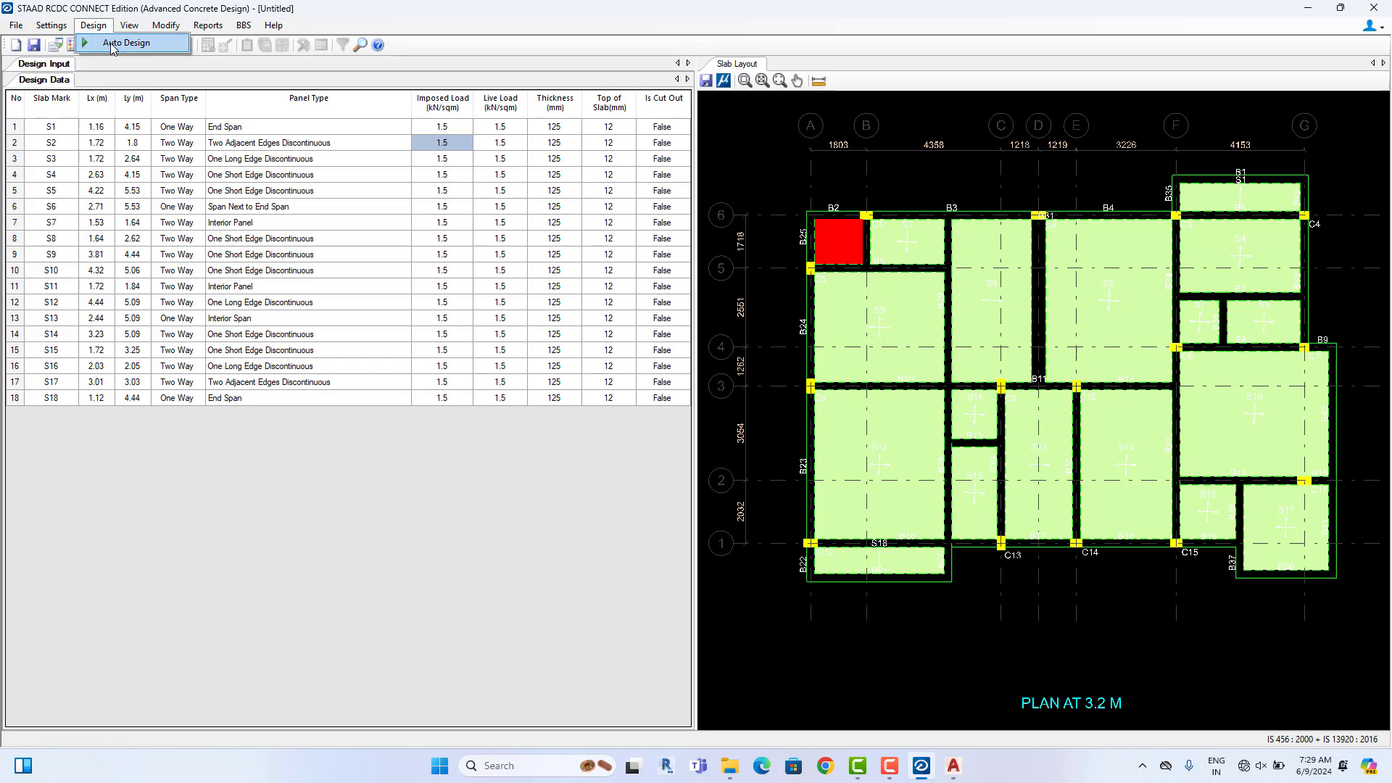
click(112, 45)
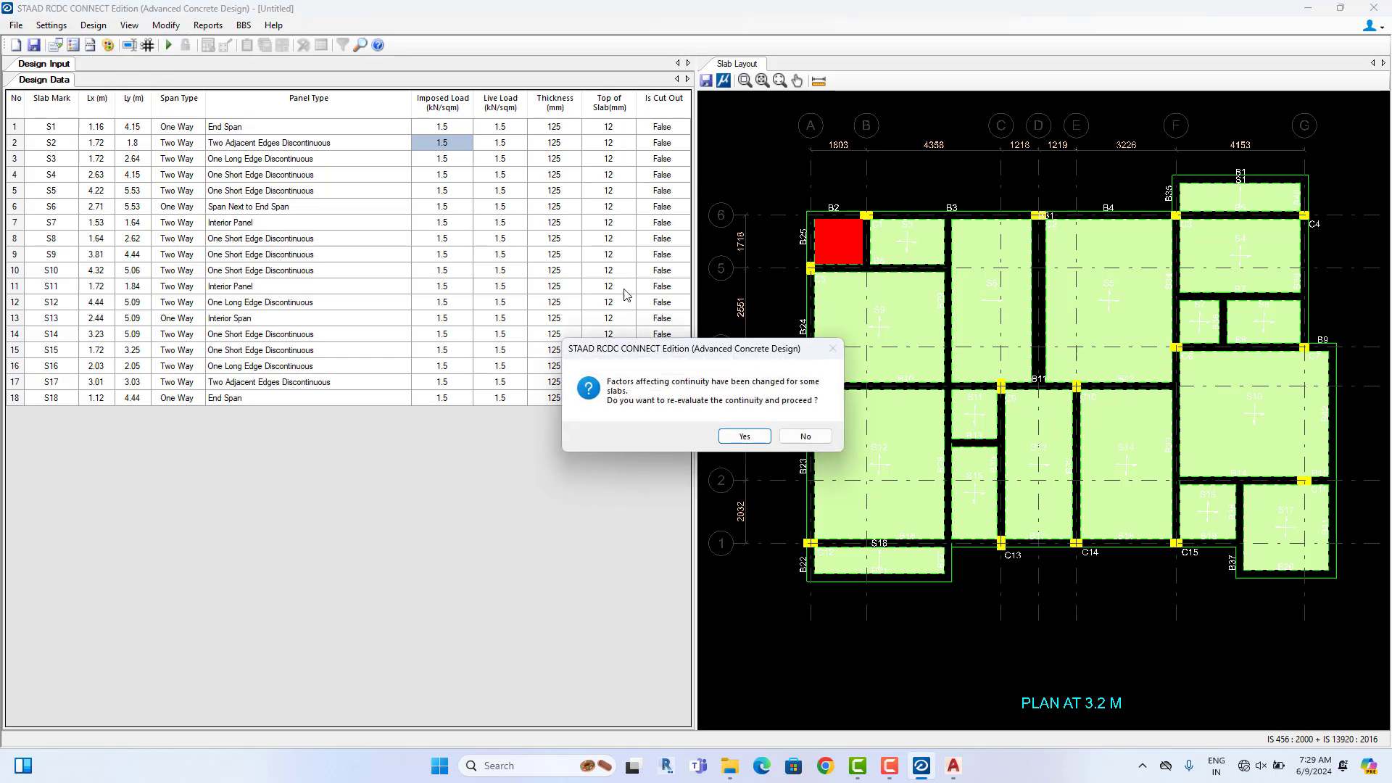
click(750, 439)
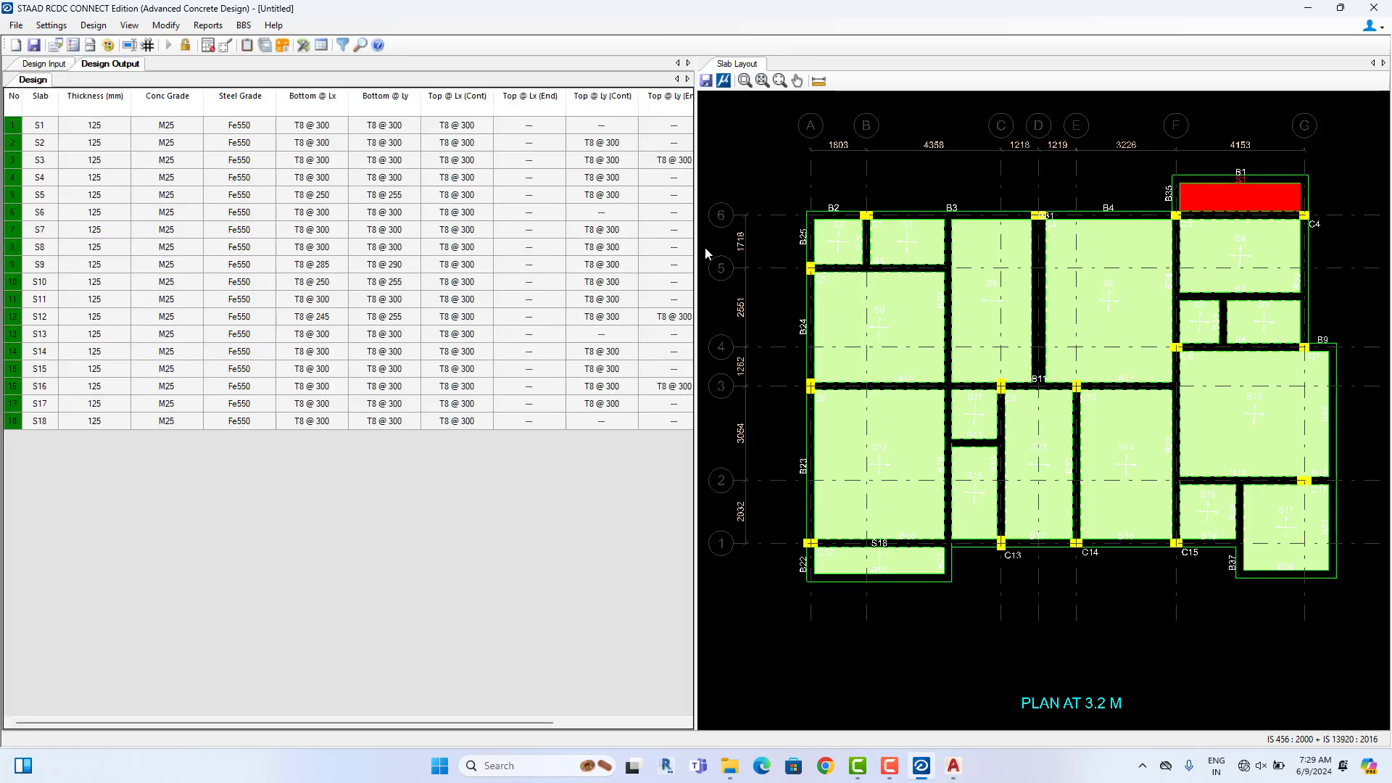
drag(699, 239, 1094, 228)
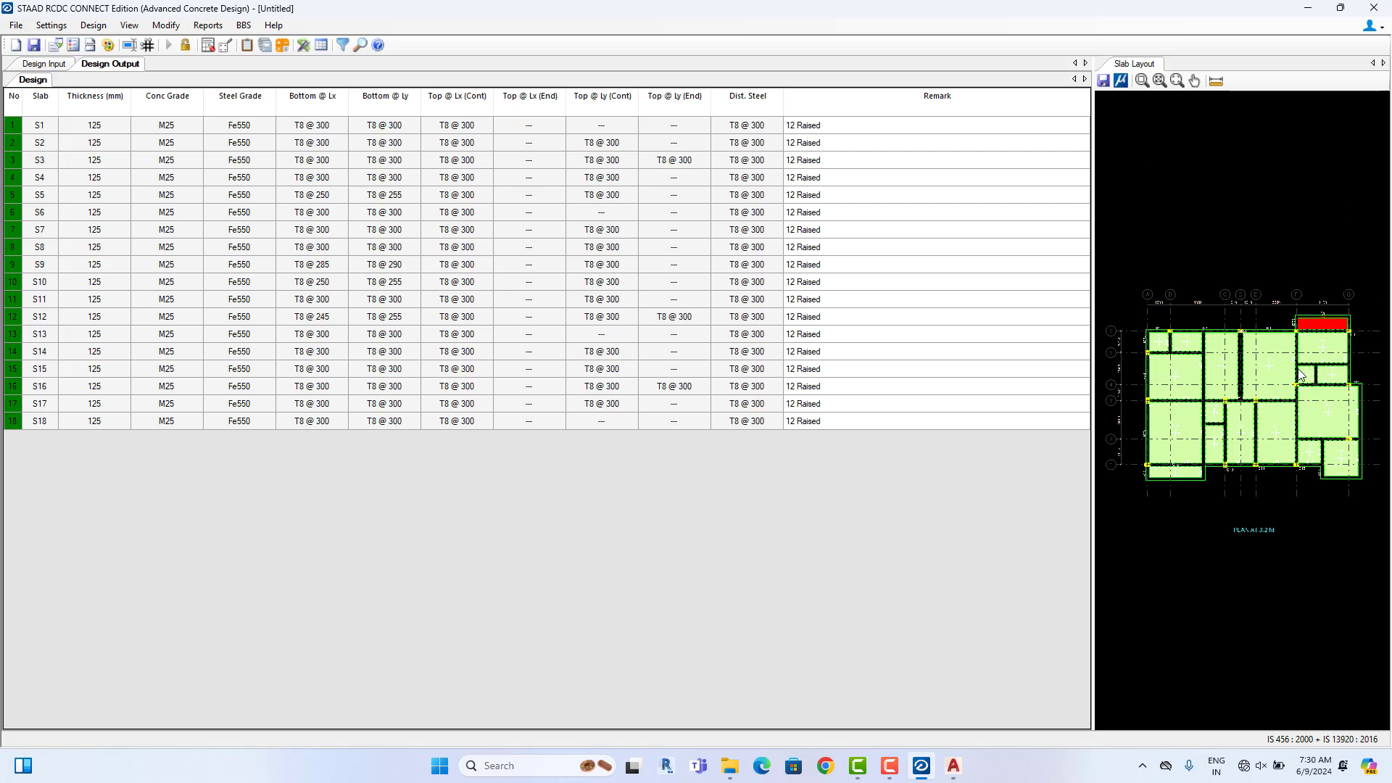
Start a slab section report for one slab and choose slab S9
click(1193, 385)
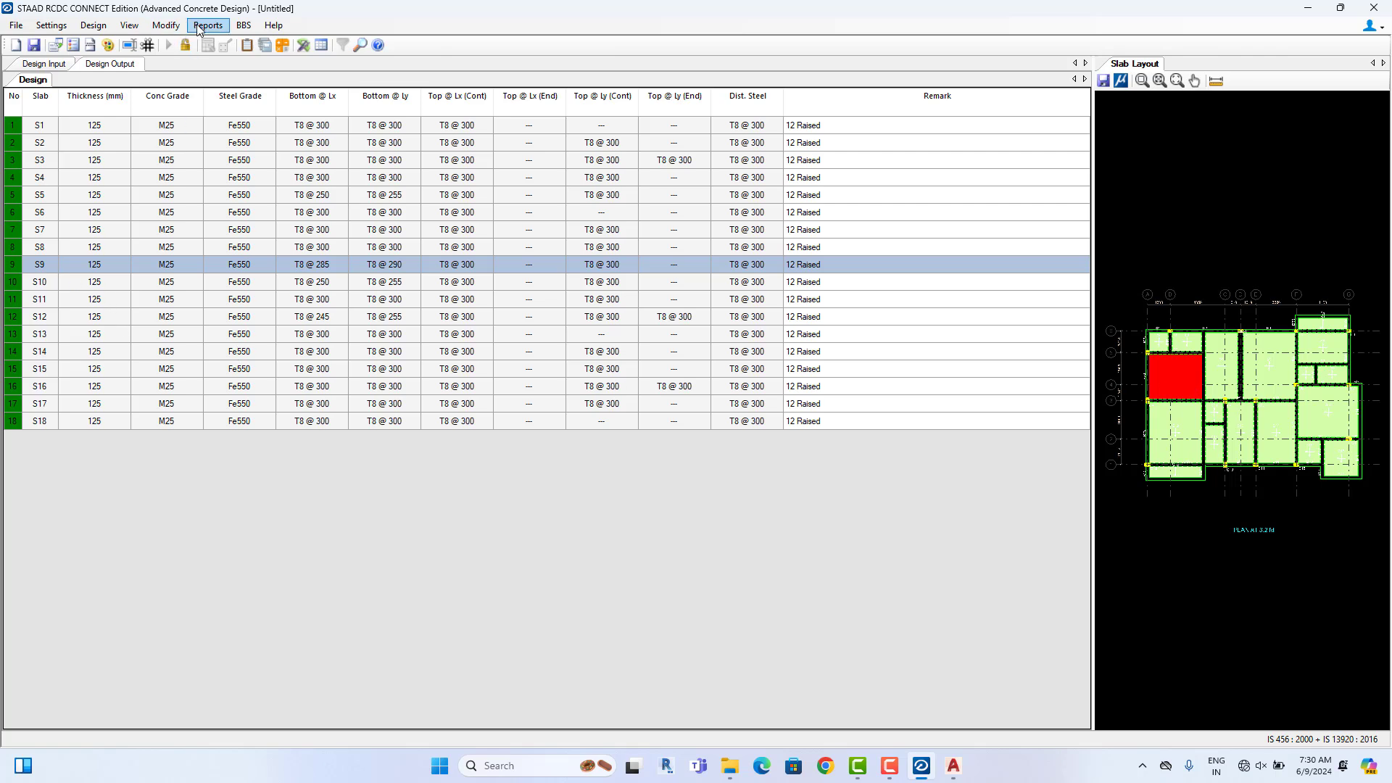
click(198, 29)
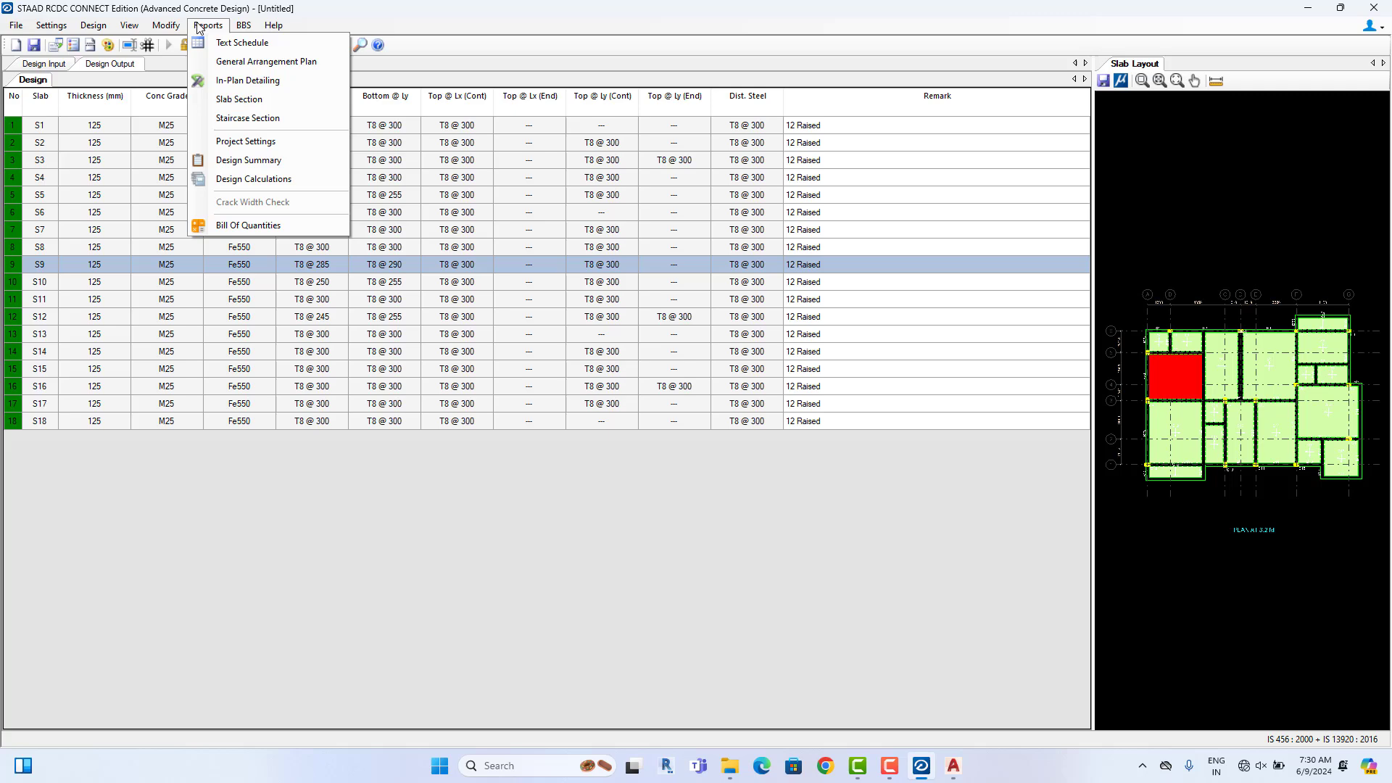
click(249, 106)
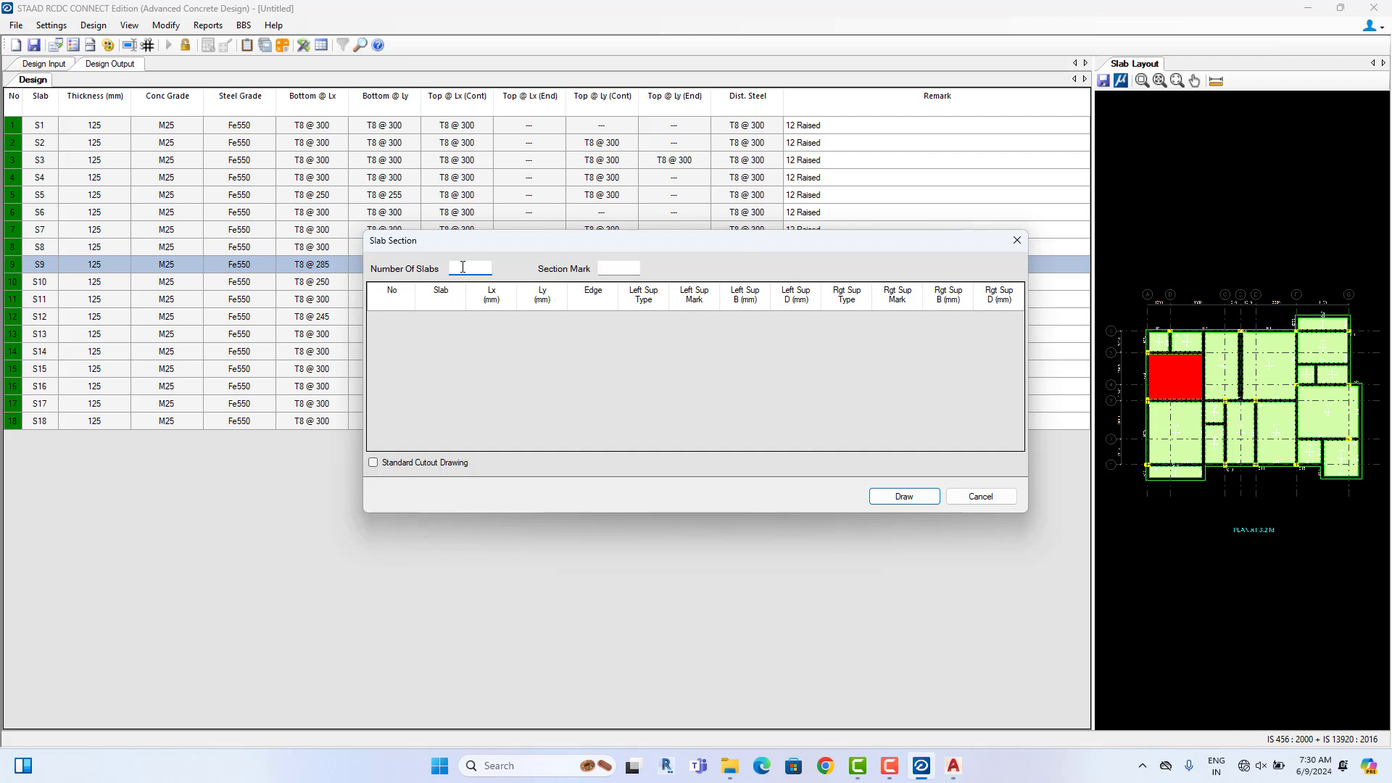
text(1)
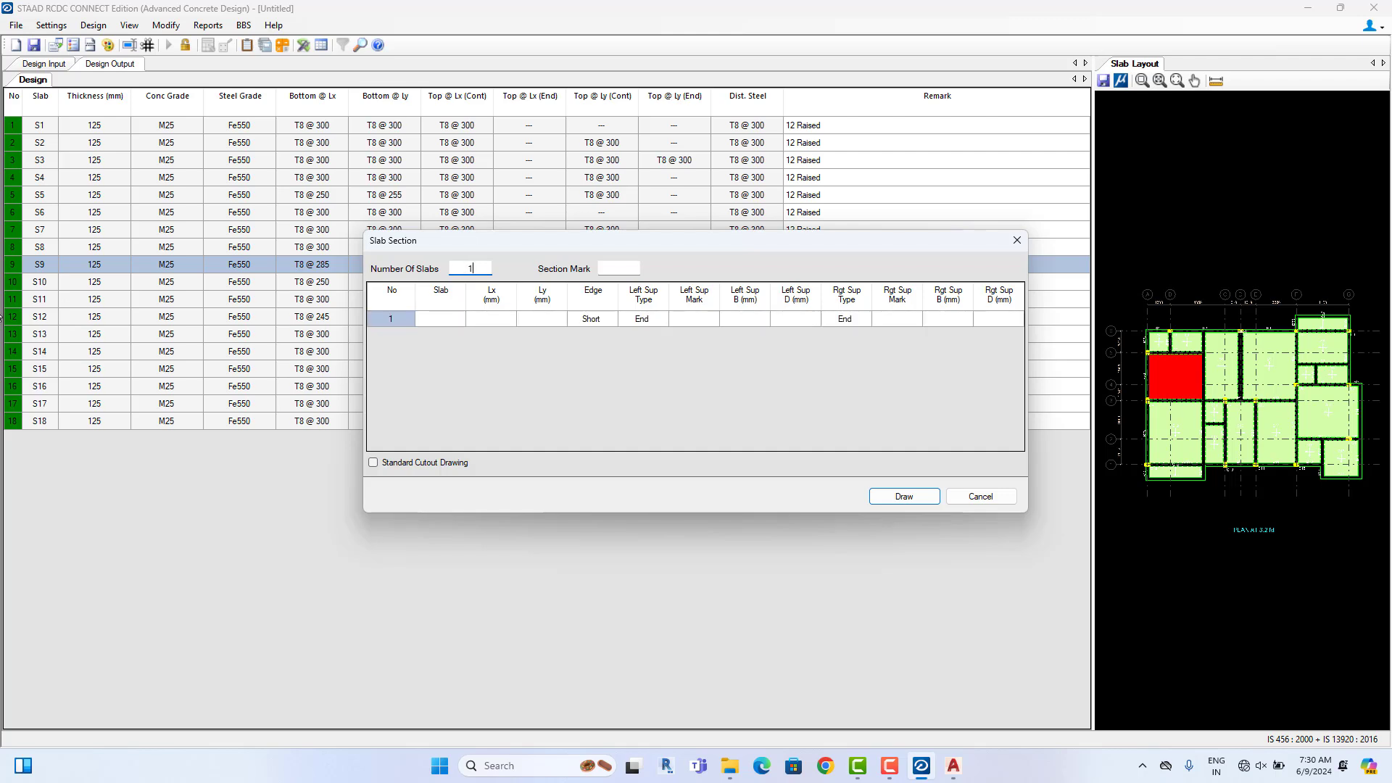
click(443, 319)
click(460, 319)
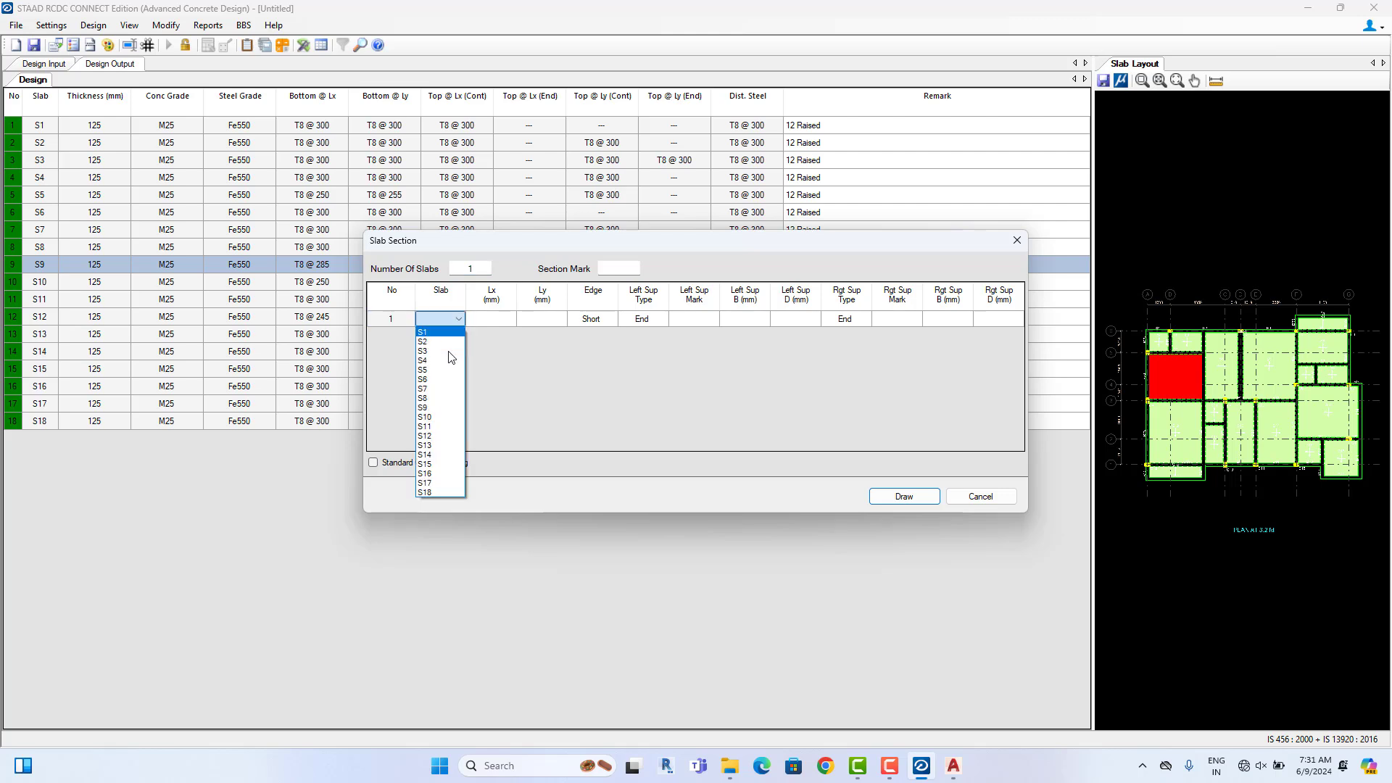
click(433, 408)
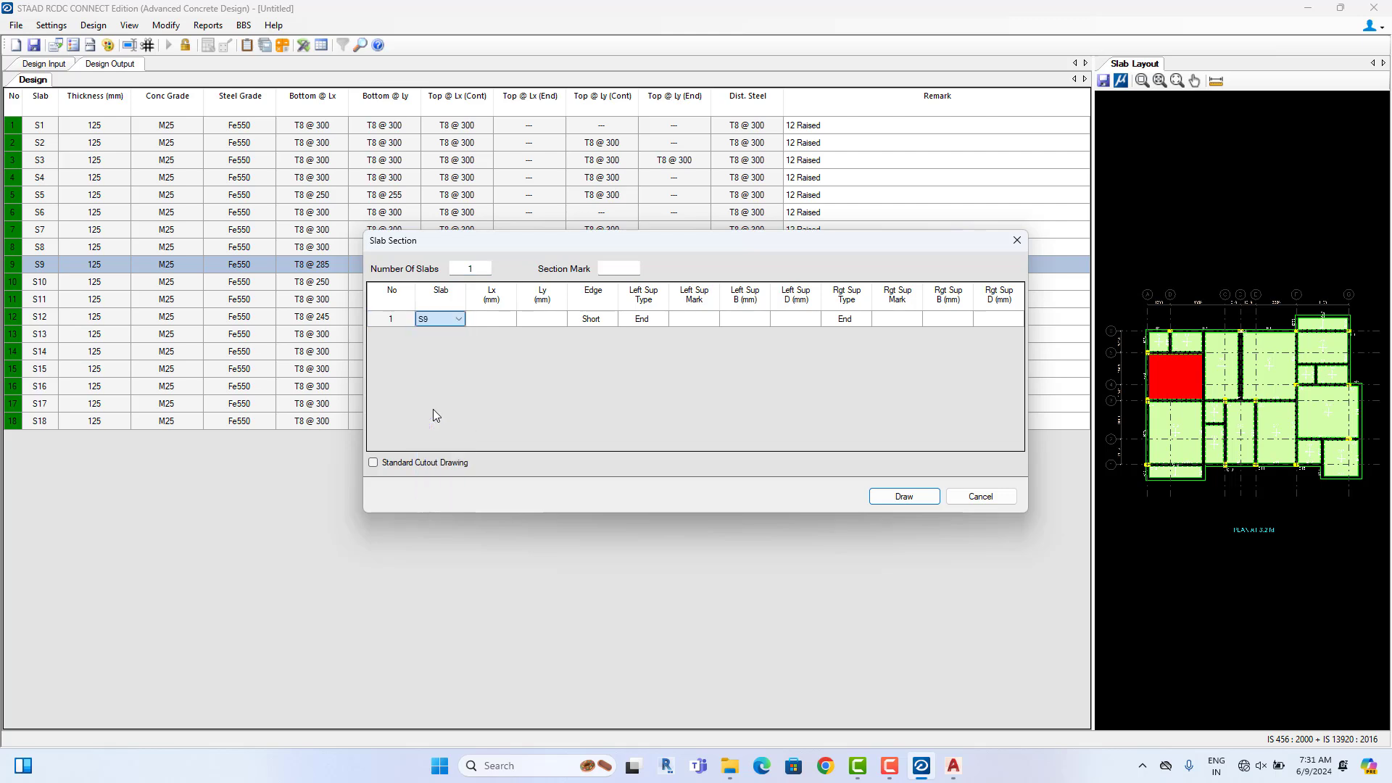
Give S9 left support A and right support B, each 250 x 300 mm, and draw the section with mark SEC-1
click(707, 319)
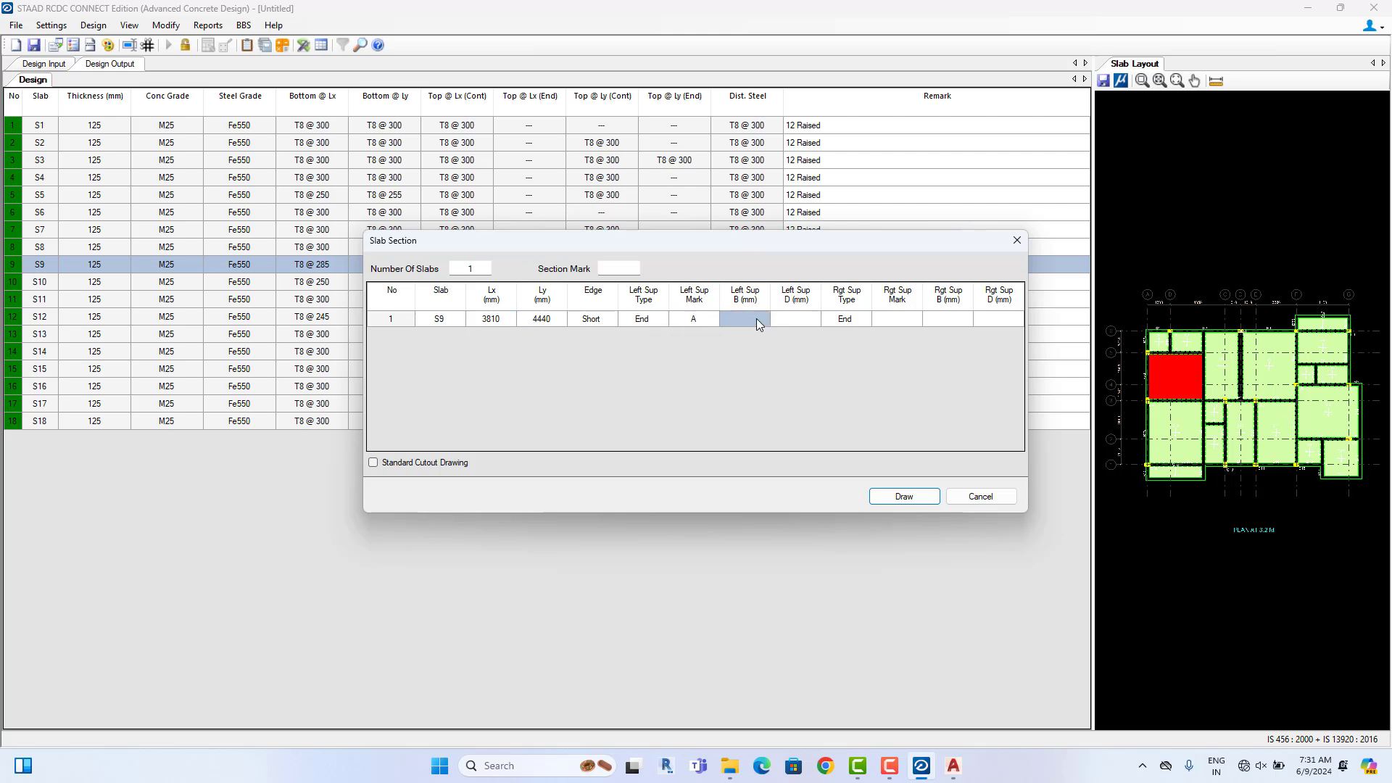
text(25)
text(B)
click(962, 321)
text(250)
click(997, 320)
click(618, 267)
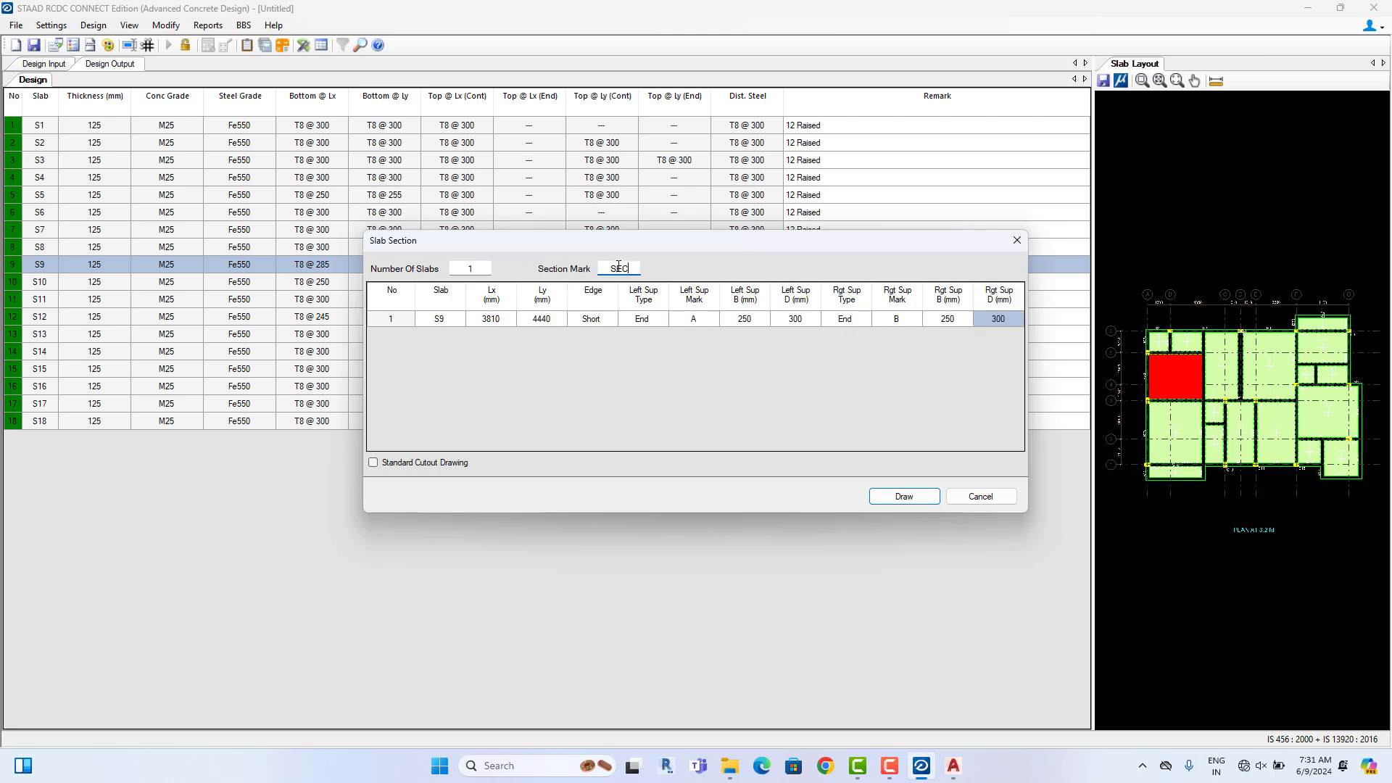
text(SEC-1)
click(906, 497)
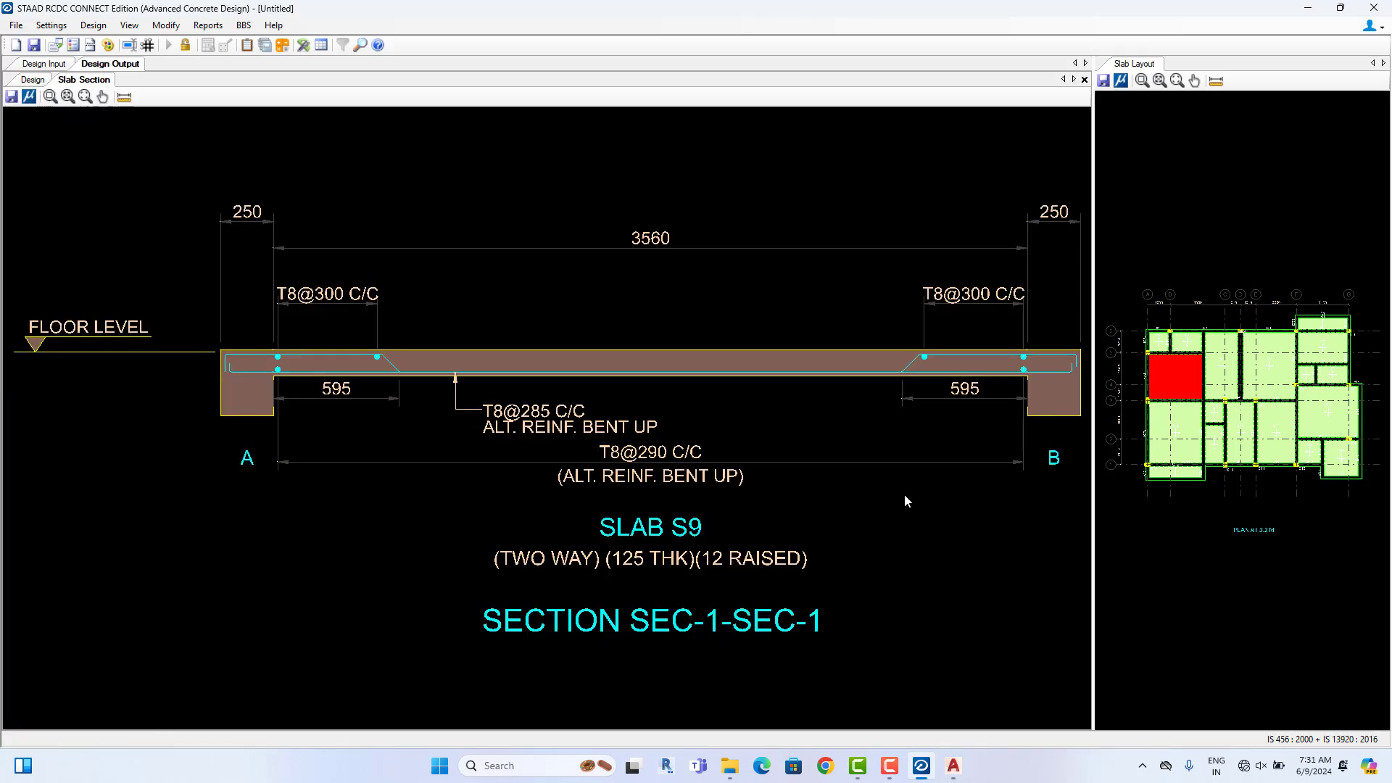
Examine the reinforcement and dimensions in the section drawing of slab S9
middle_drag(630, 475, 522, 472)
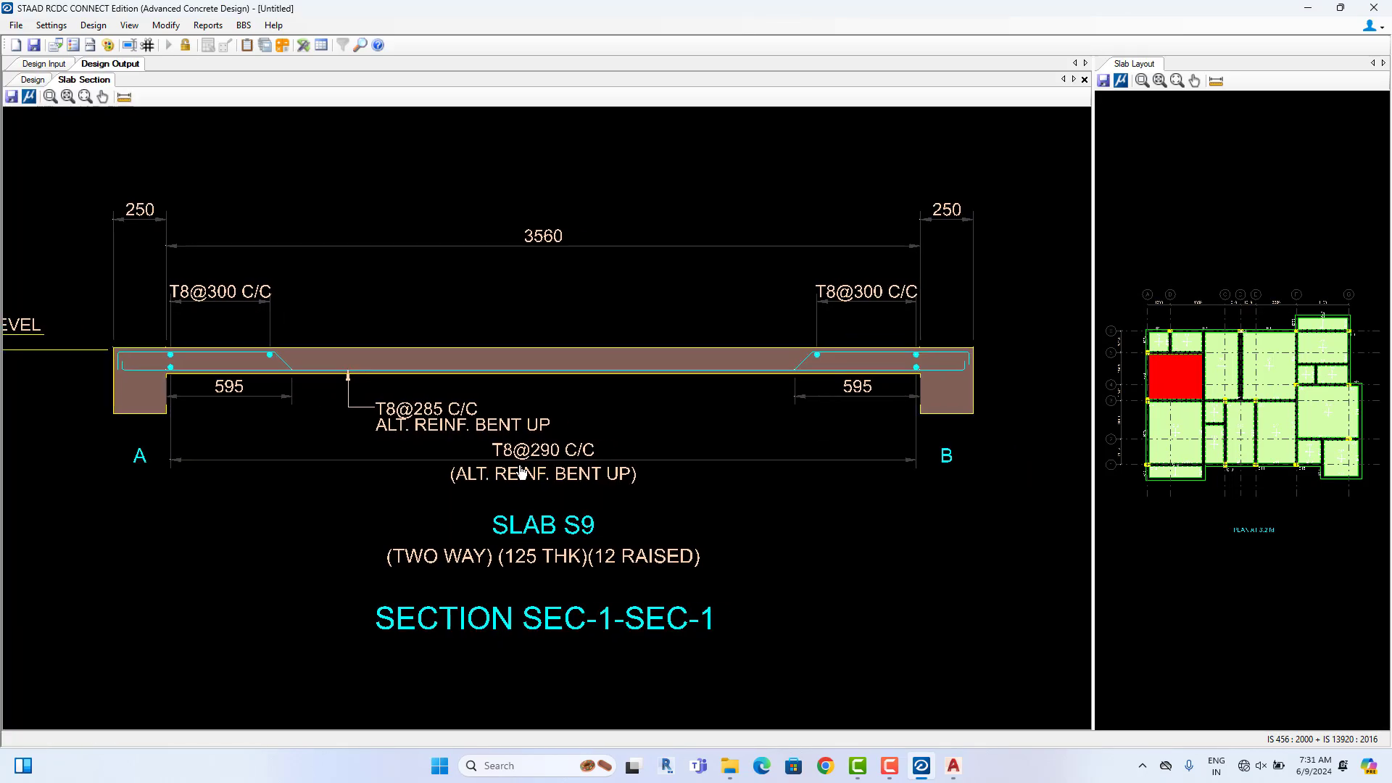
scroll(522, 472, up, 2)
scroll(159, 362, down, 2)
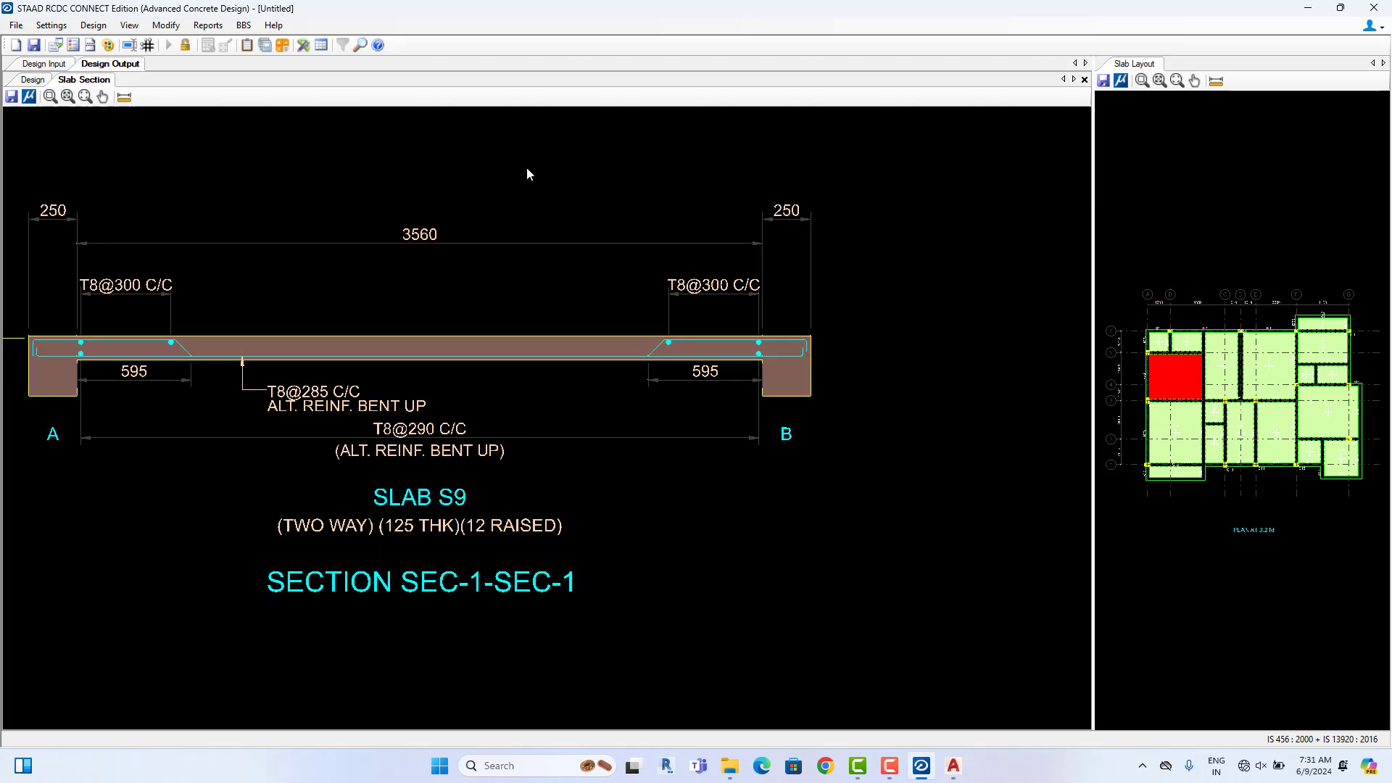
middle_drag(374, 450, 498, 423)
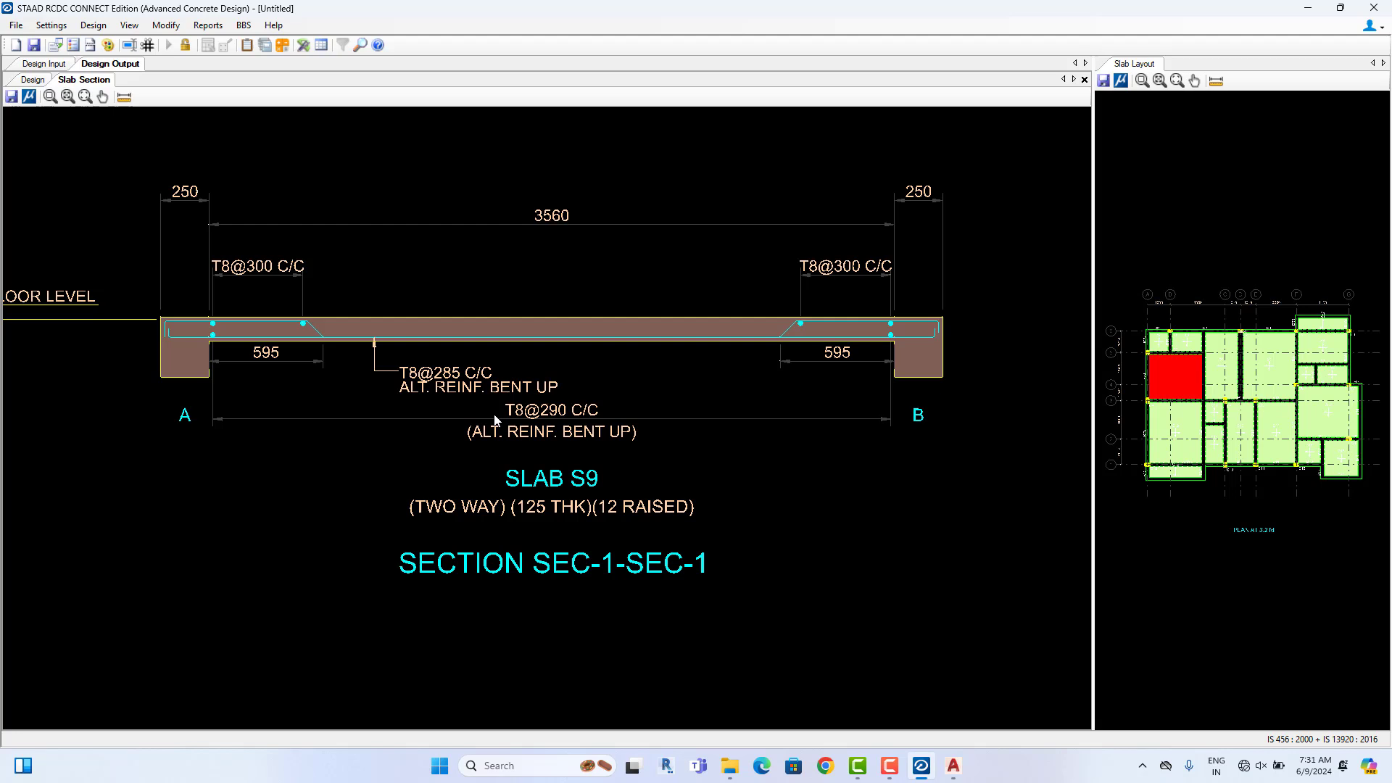
scroll(495, 415, down, 7)
middle_drag(494, 417, 524, 406)
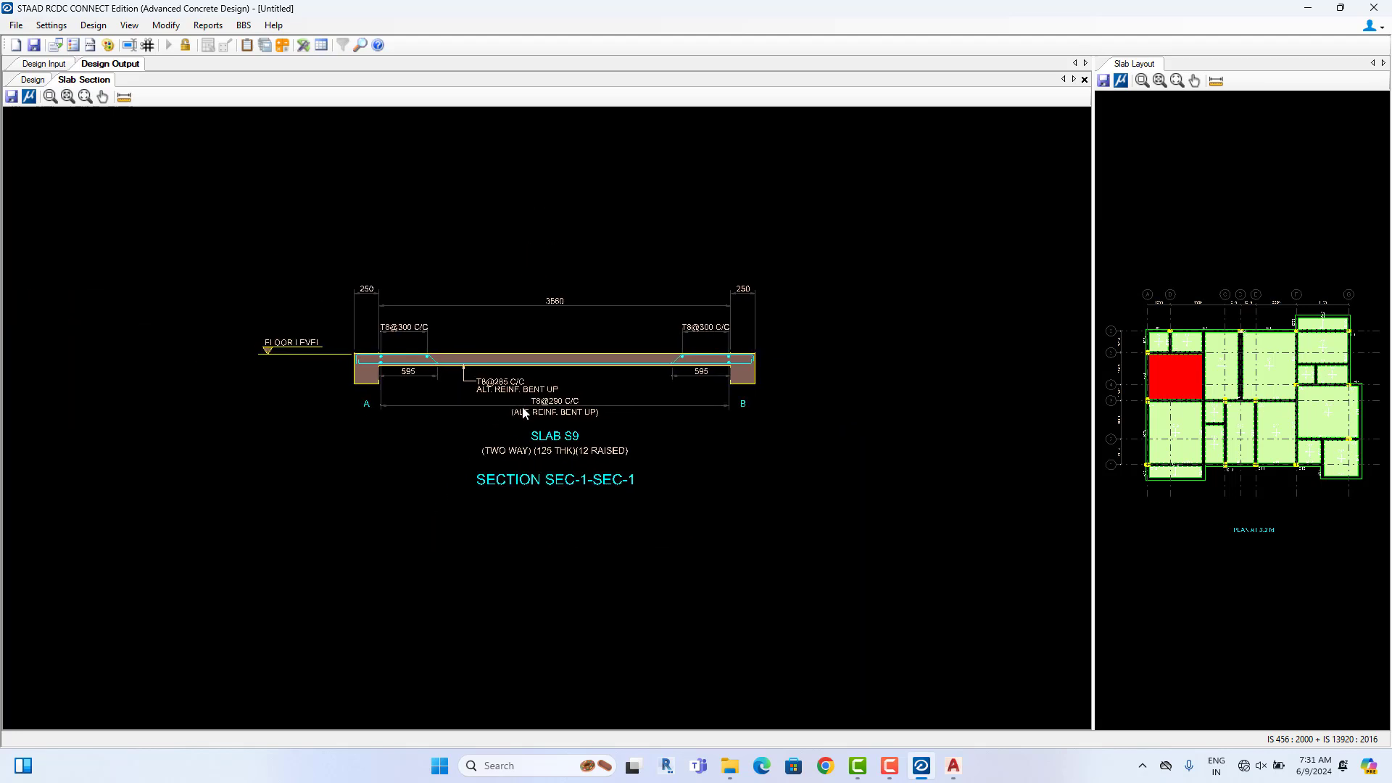
scroll(525, 407, up, 4)
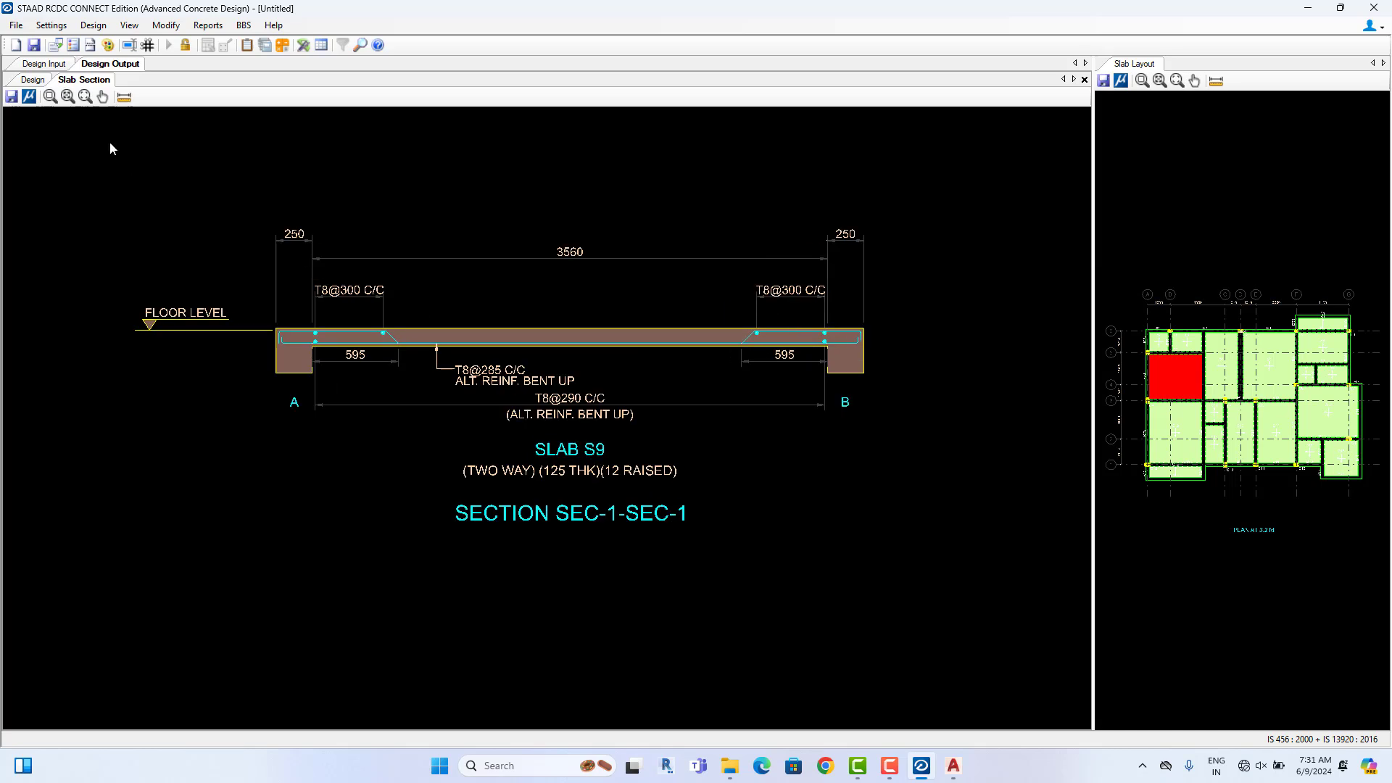
Return to the slab design results, select slab S13 in the layout and check the staircase location in the AutoCAD floor plan
click(33, 79)
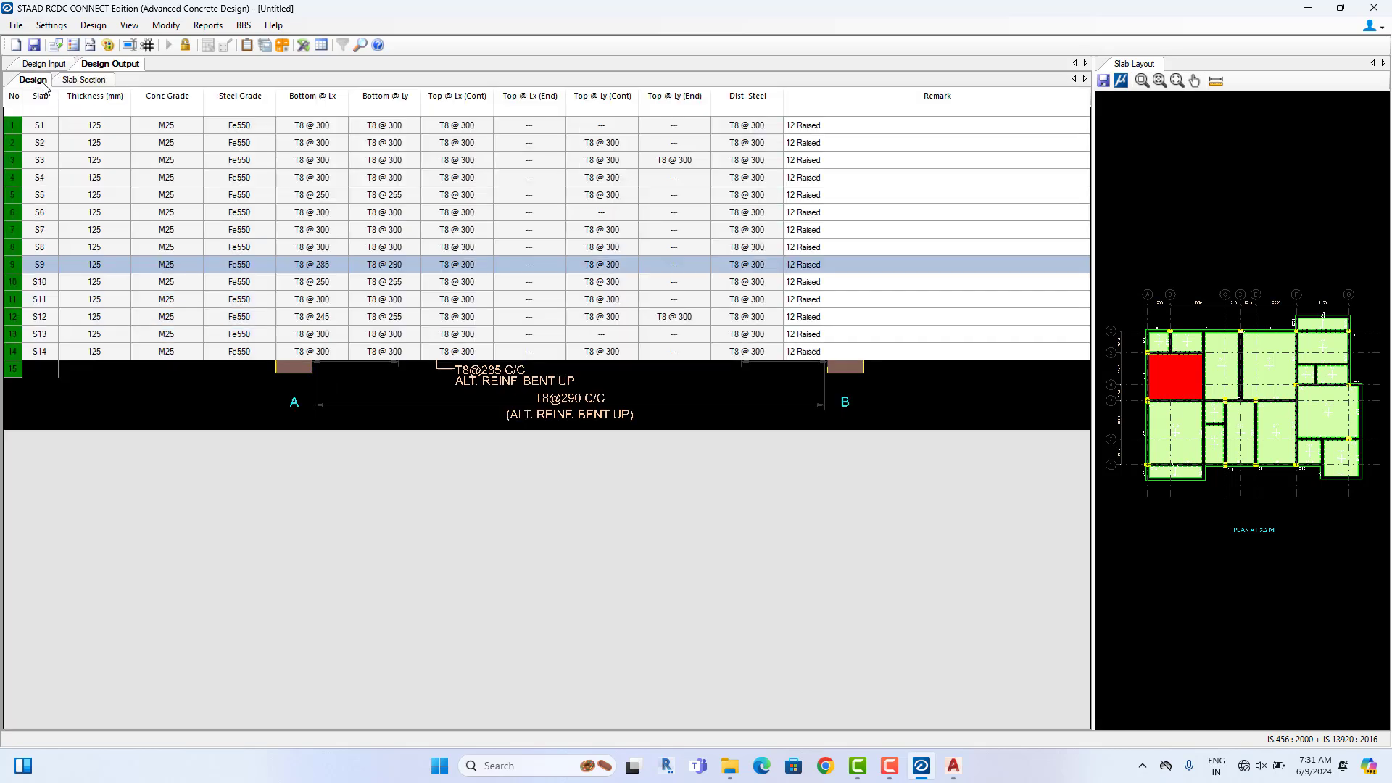
click(1245, 435)
click(953, 765)
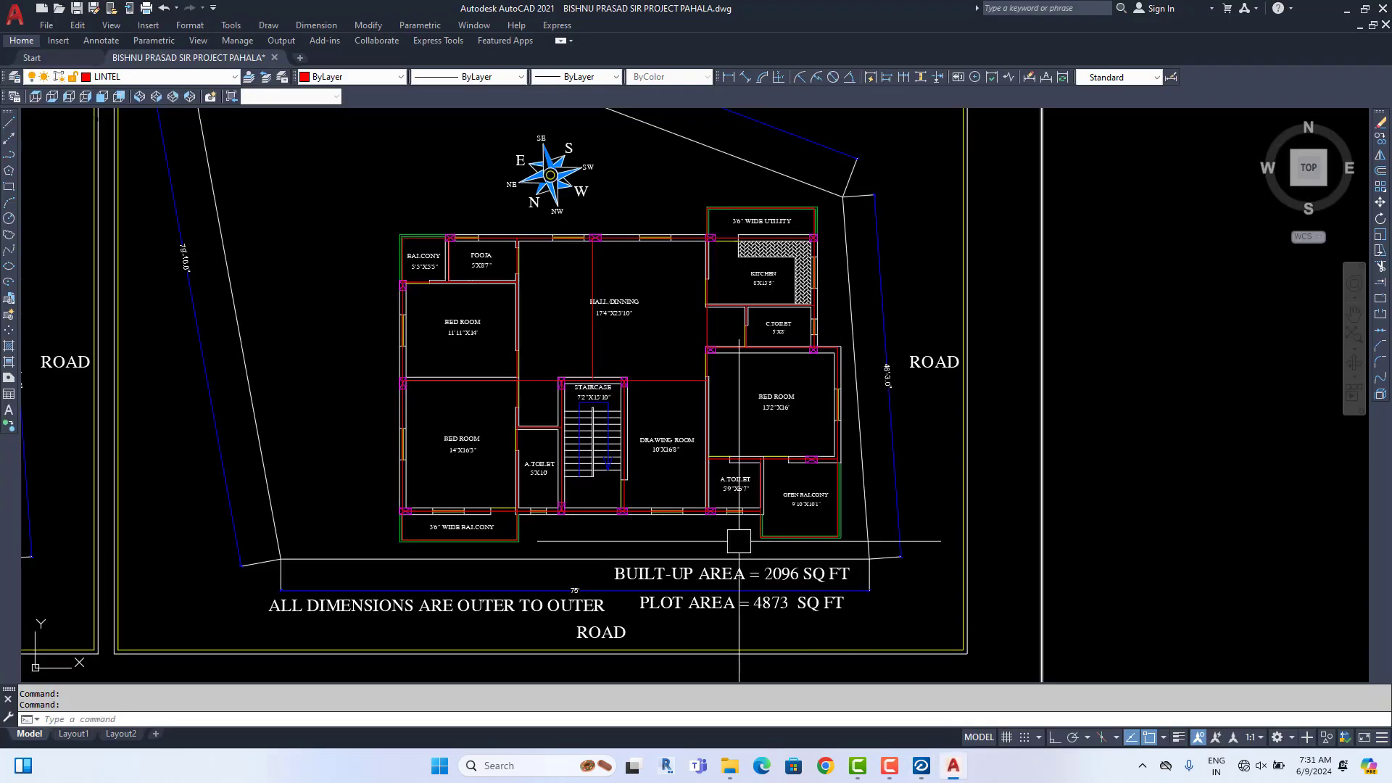
scroll(556, 451, up, 4)
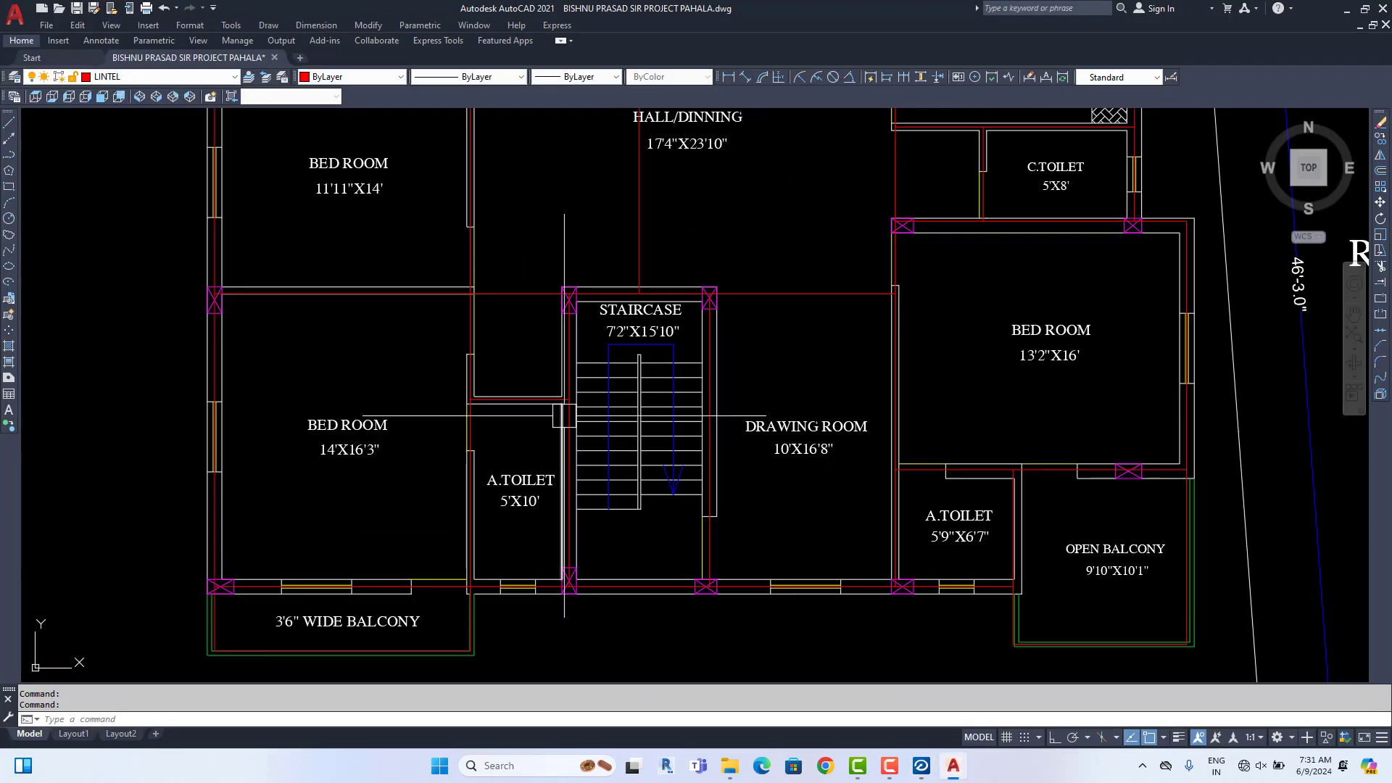
click(922, 765)
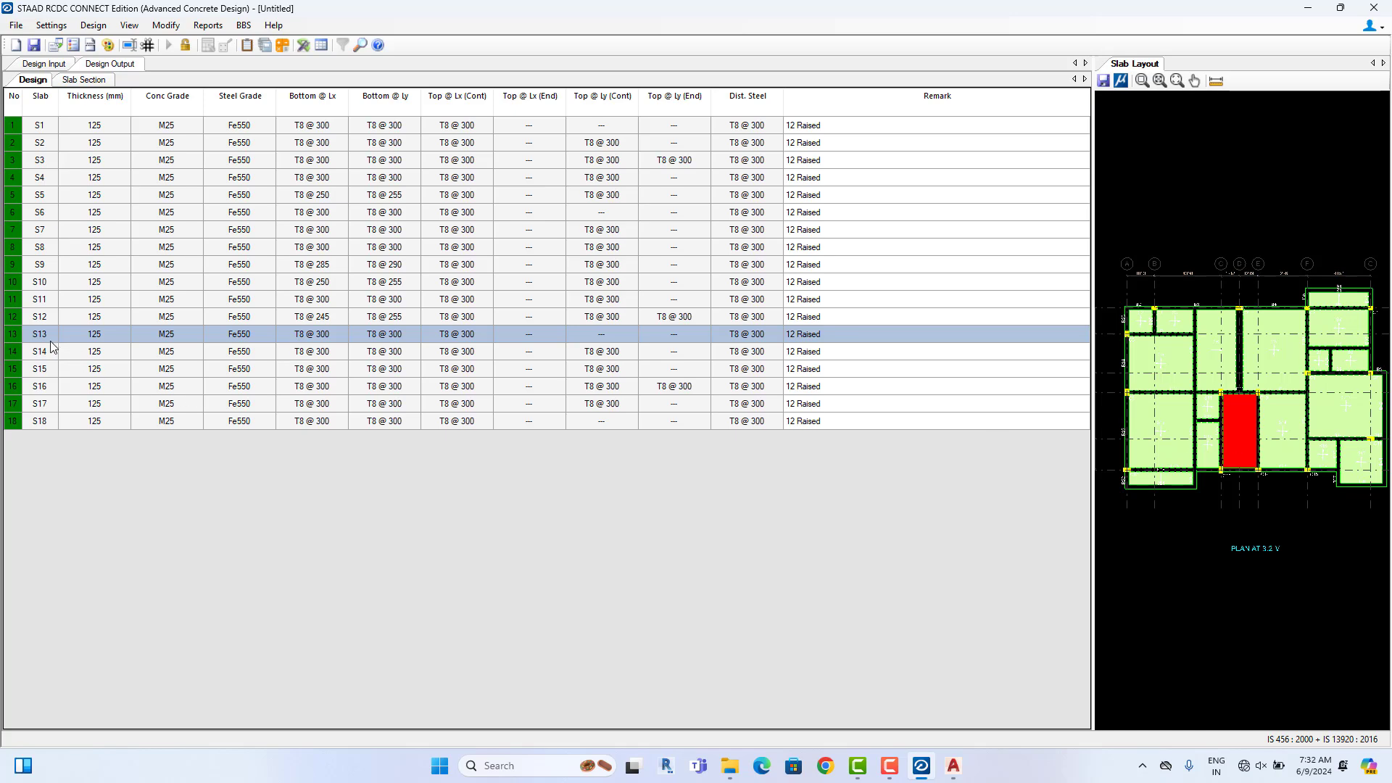
Draw a staircase section for slab S13 with the default beam sizes, staircase dimensions and landing spans
click(209, 25)
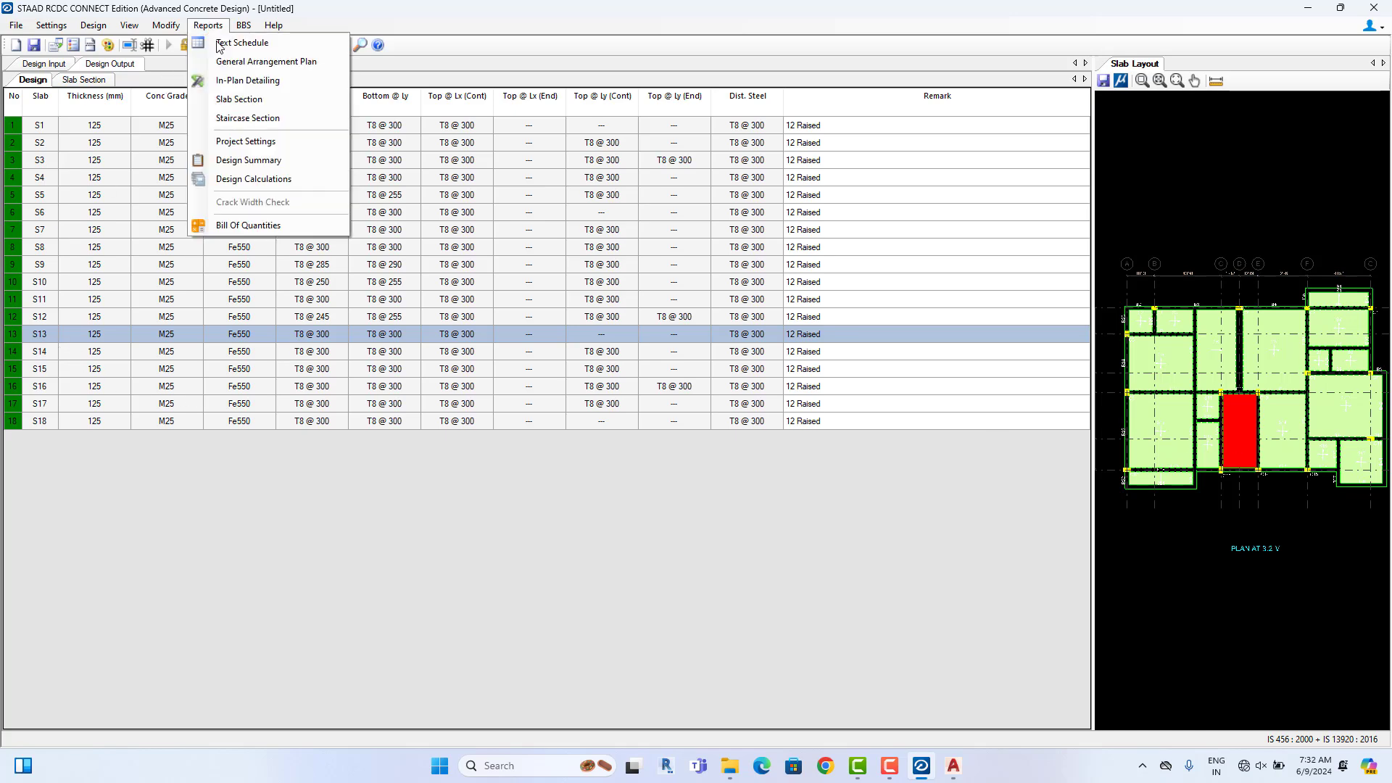
click(247, 118)
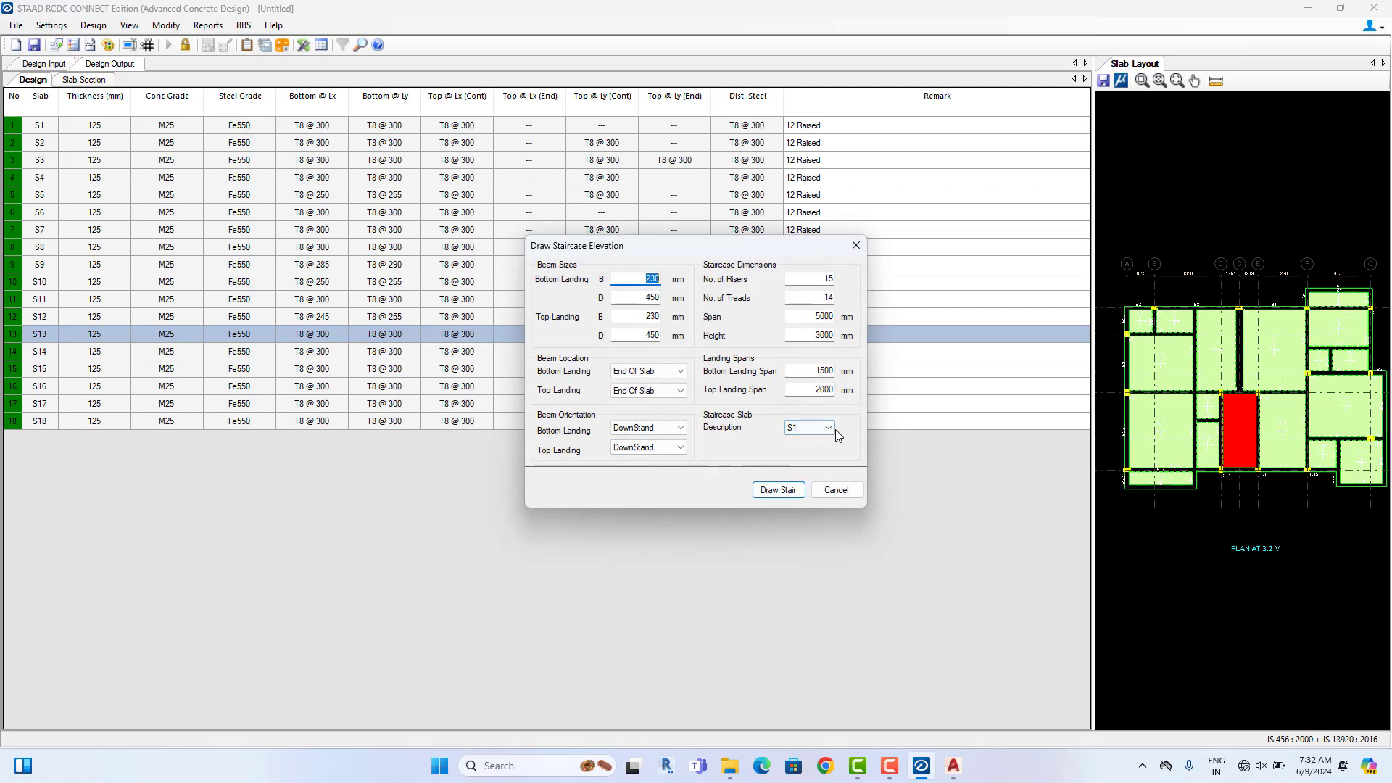
click(817, 431)
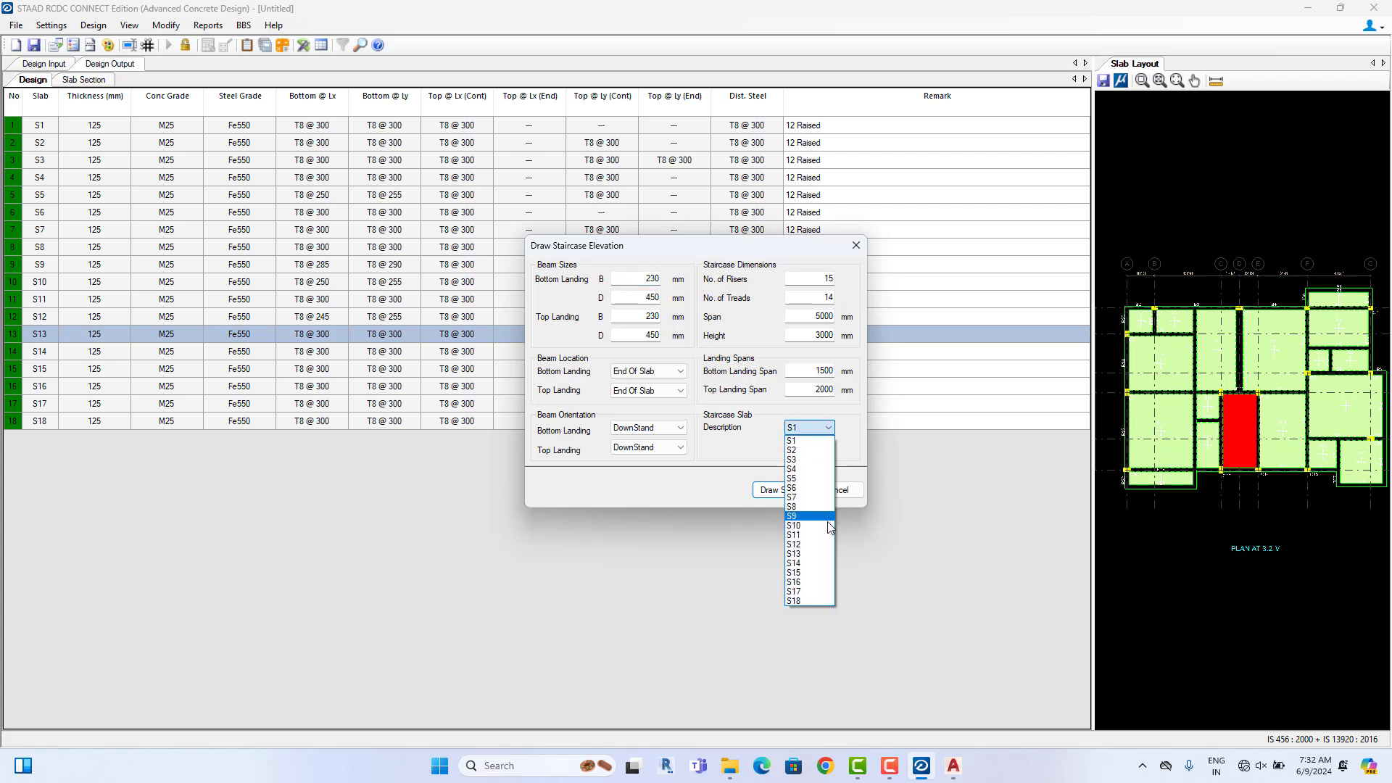
click(820, 554)
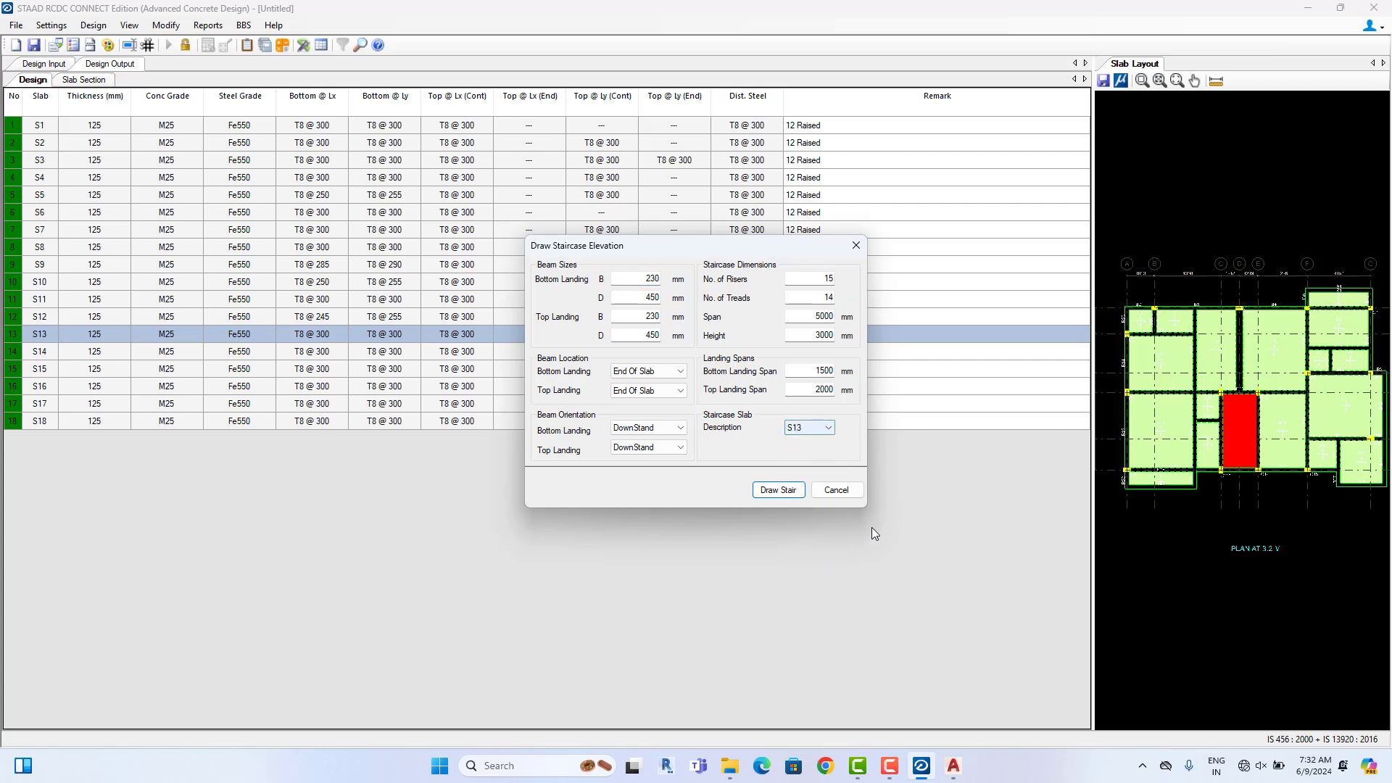
click(793, 490)
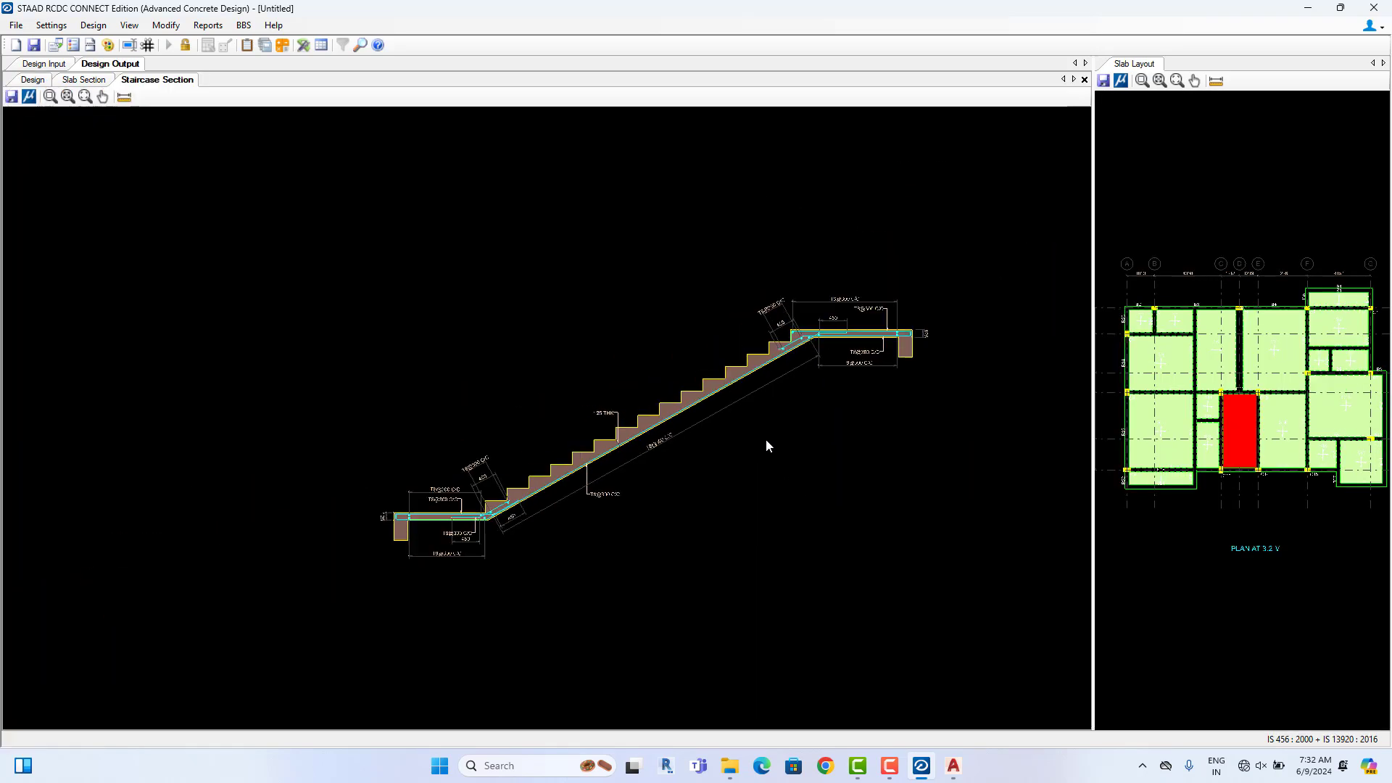
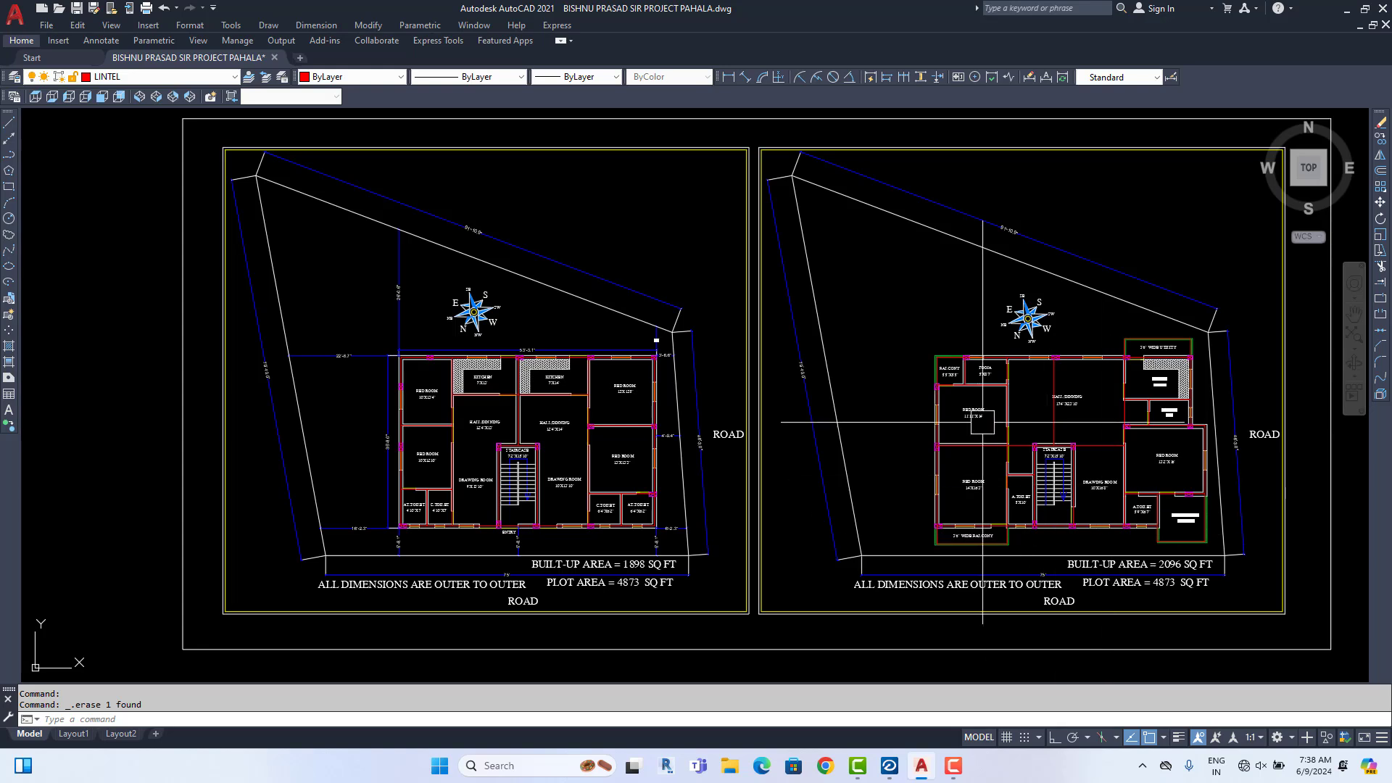
Find the ground floor plan sheet with grid lines among the project drawings and examine its room and column layout
middle_drag(1147, 474, 1080, 481)
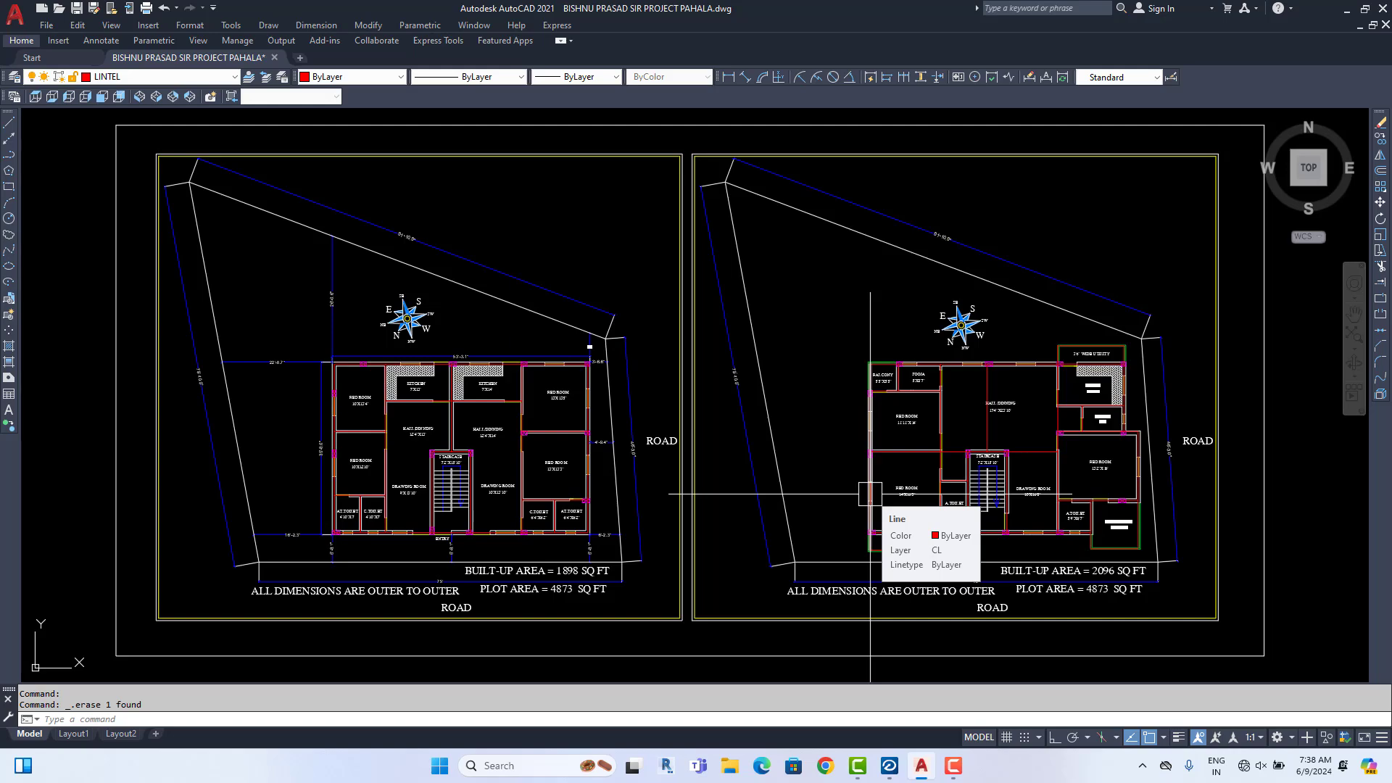
scroll(871, 494, down, 4)
scroll(845, 404, down, 3)
scroll(635, 486, up, 8)
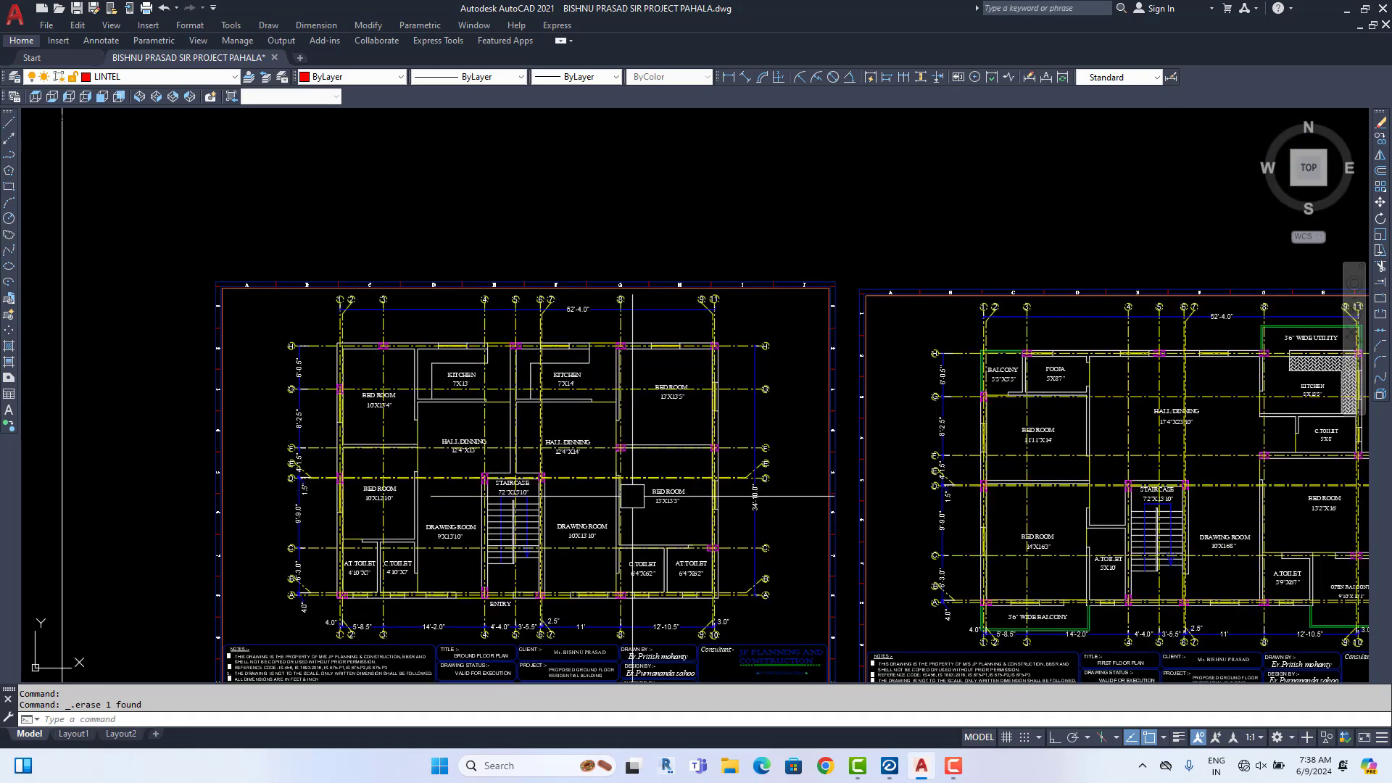
middle_drag(633, 496, 779, 357)
scroll(678, 540, up, 2)
scroll(537, 496, down, 3)
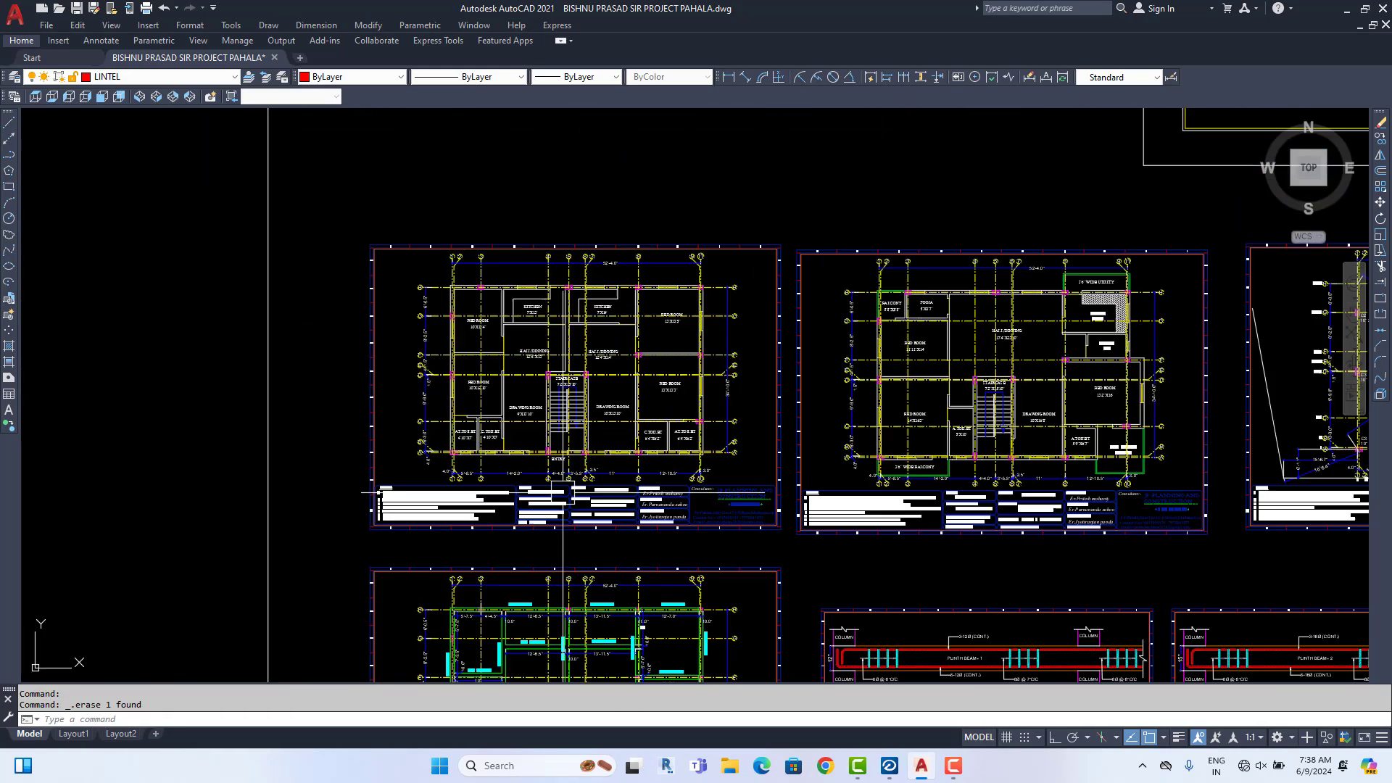
scroll(563, 493, up, 2)
scroll(442, 297, up, 3)
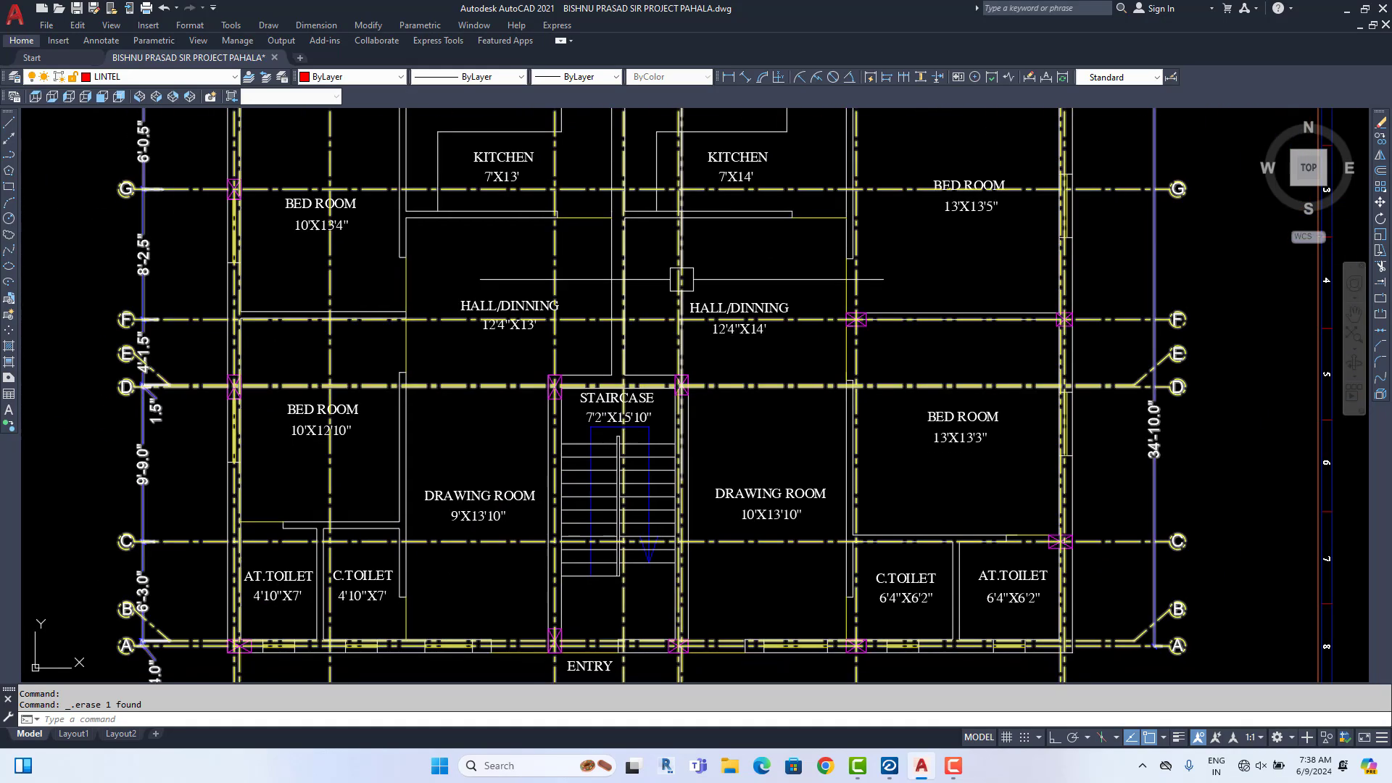
scroll(682, 279, down, 2)
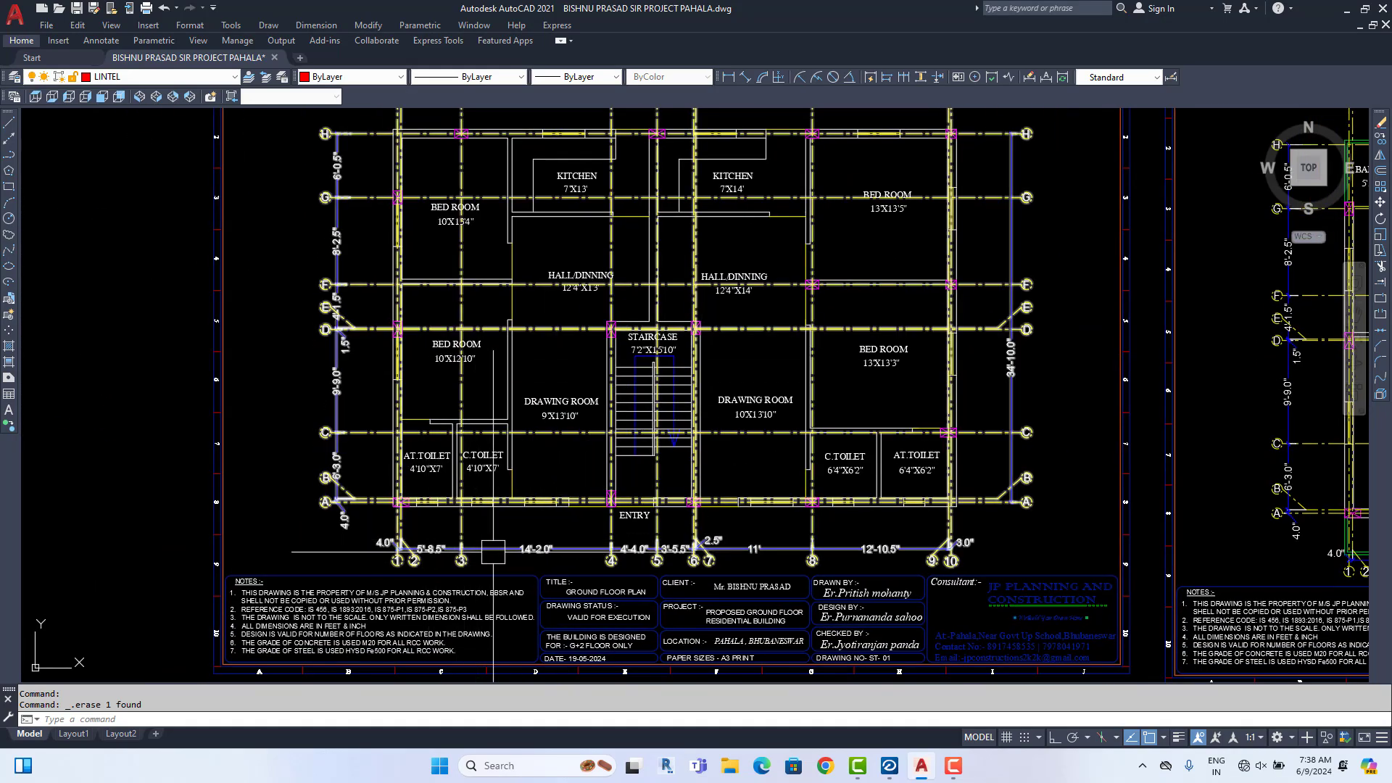
Examine the columns on the ground floor plan's outer wall along grid line 1, at grid lines A and D
scroll(397, 501, up, 5)
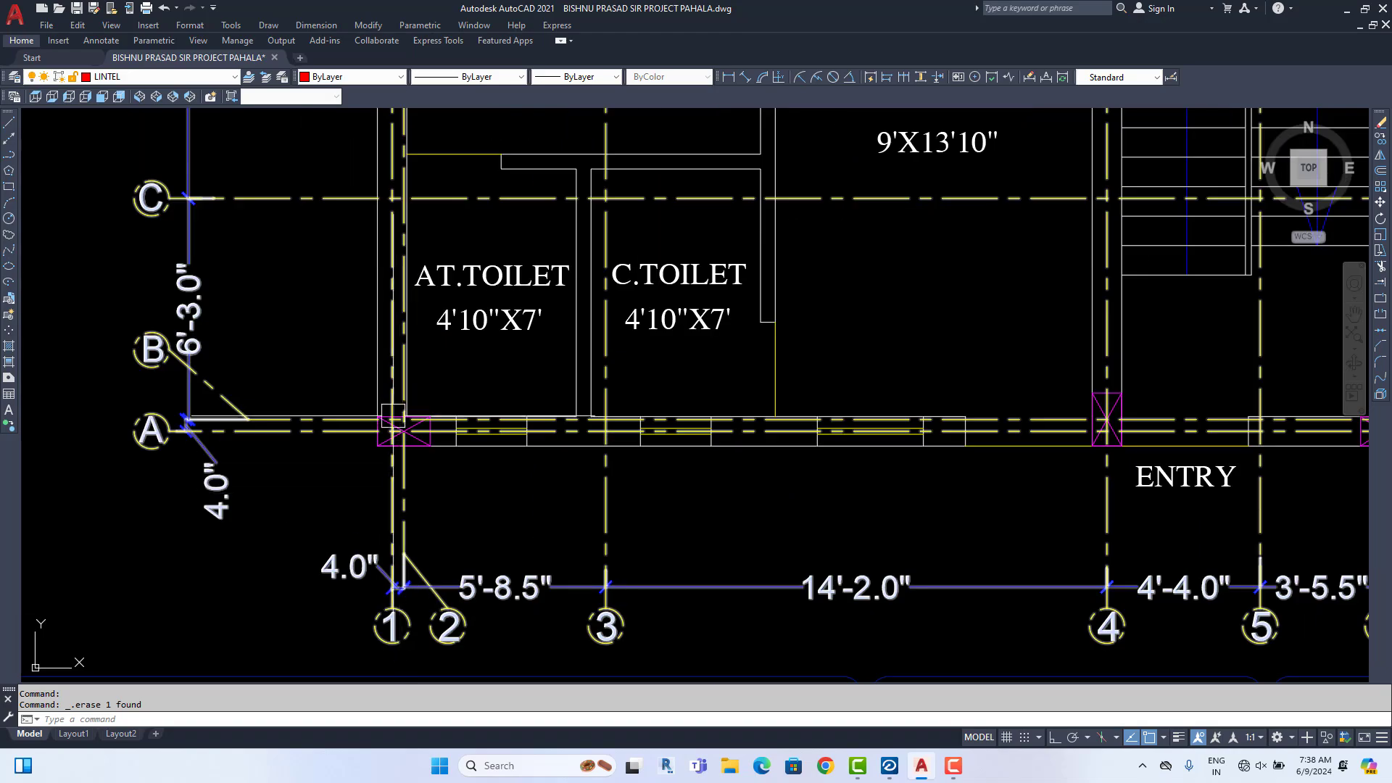
scroll(392, 416, down, 4)
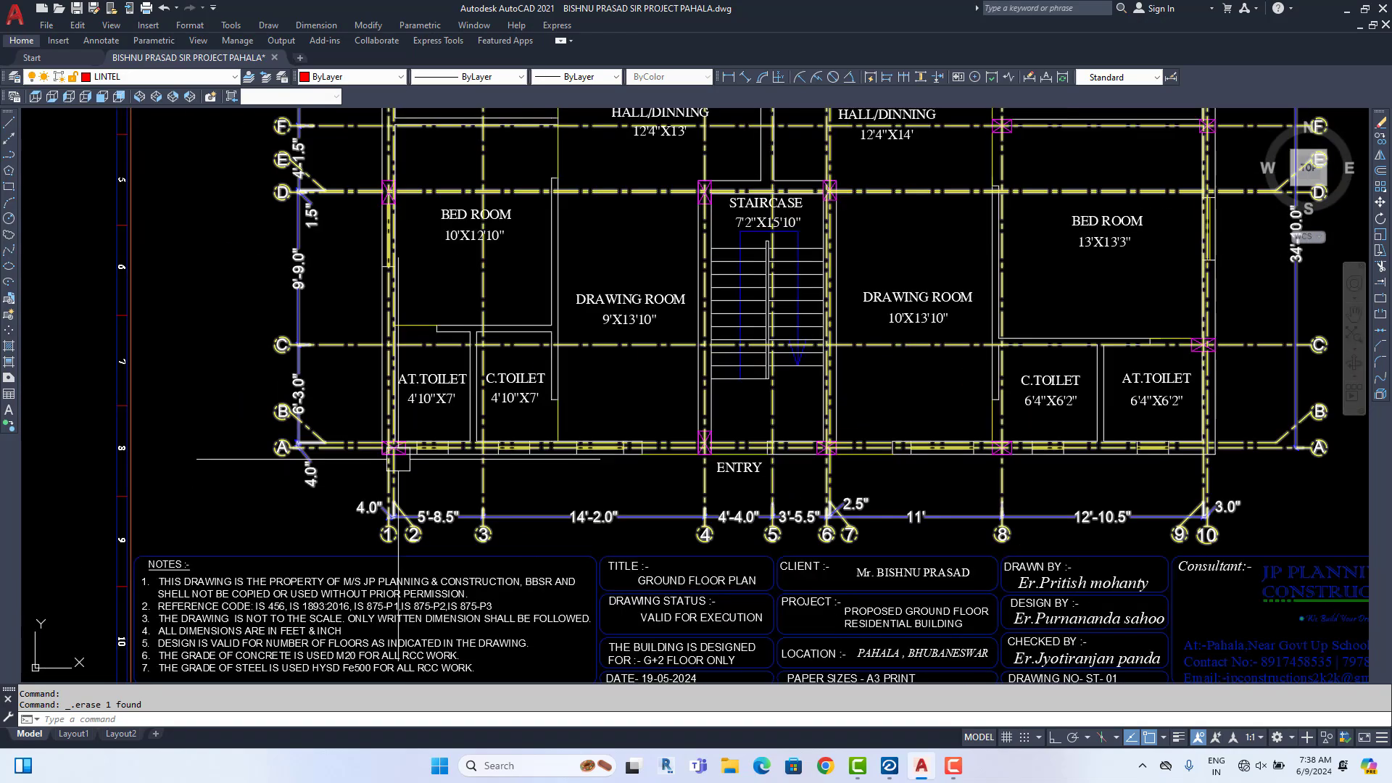
scroll(395, 363, up, 10)
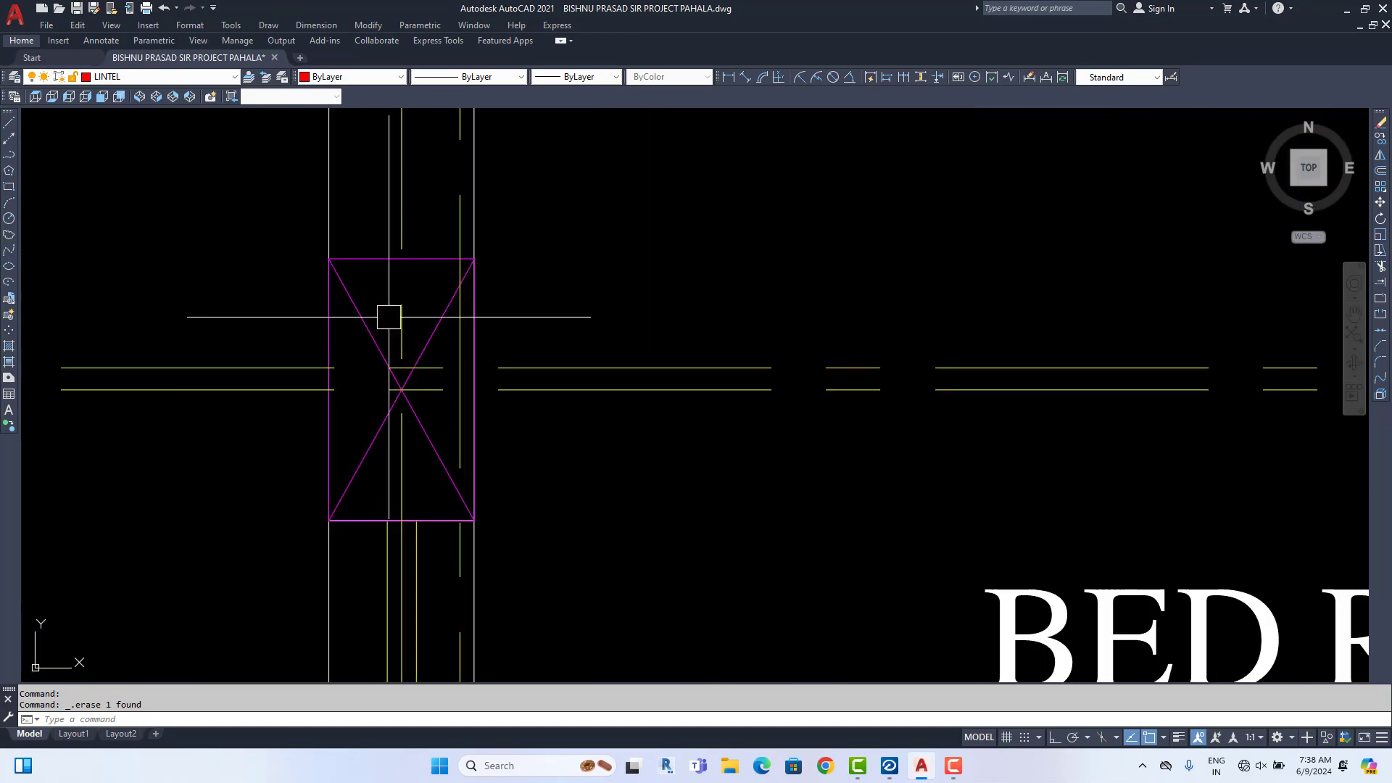
scroll(398, 471, down, 9)
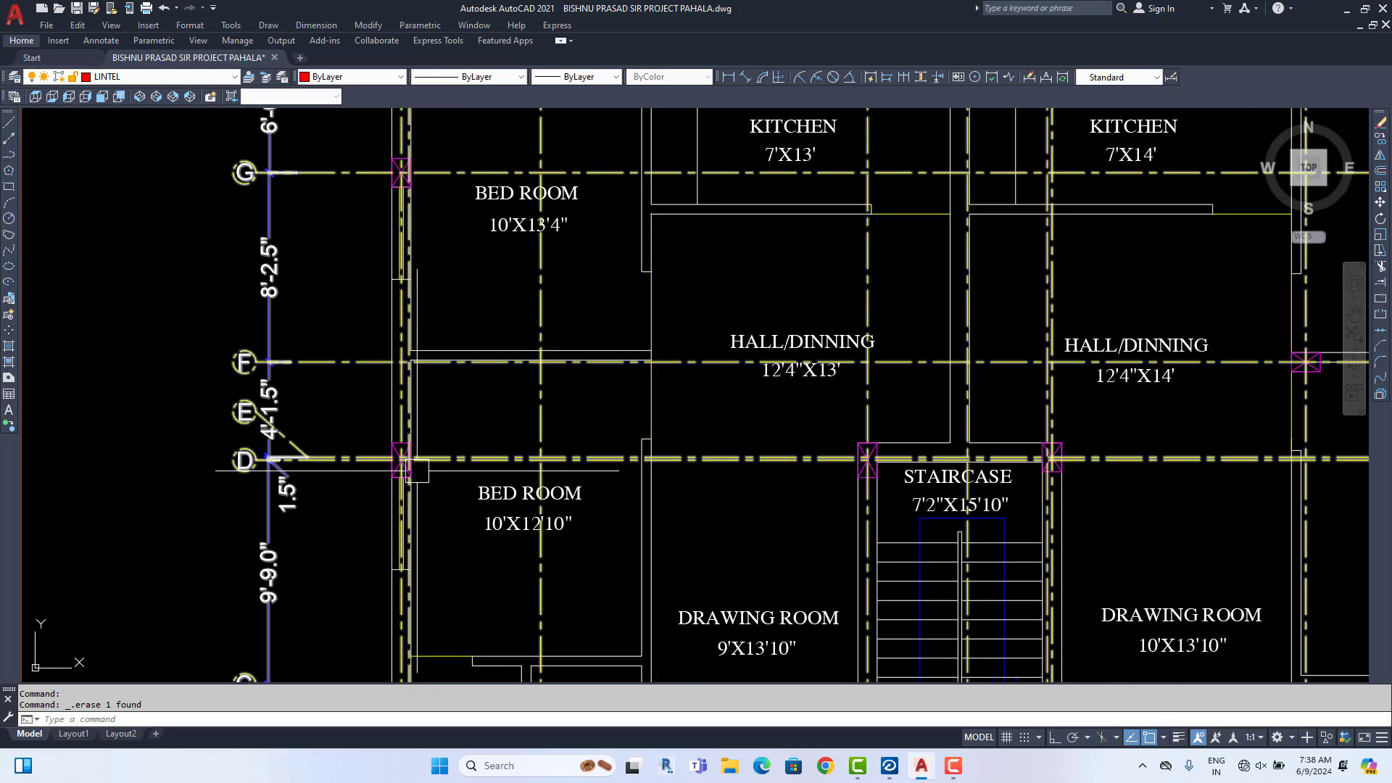
middle_drag(417, 471, 391, 448)
middle_drag(379, 329, 431, 246)
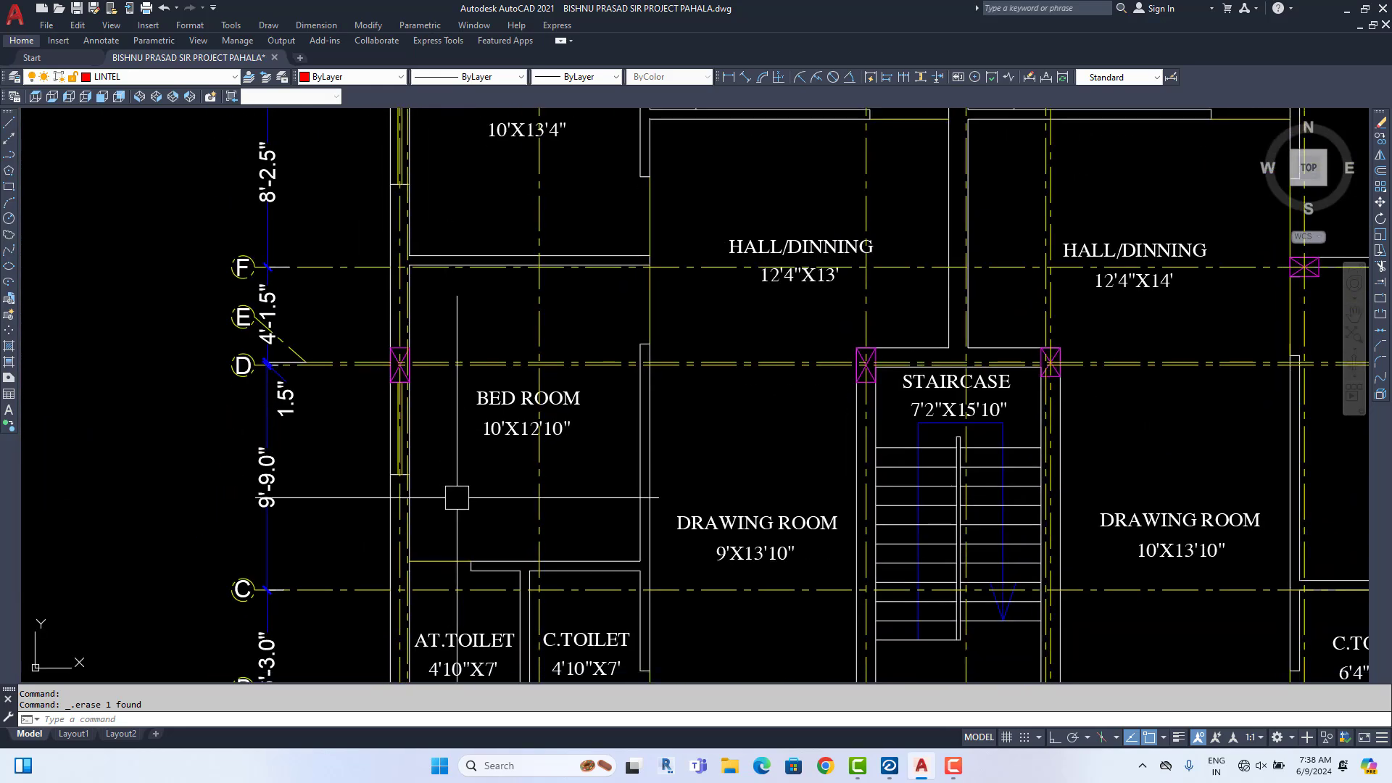
middle_drag(457, 498, 463, 242)
middle_drag(457, 454, 449, 417)
scroll(409, 576, down, 4)
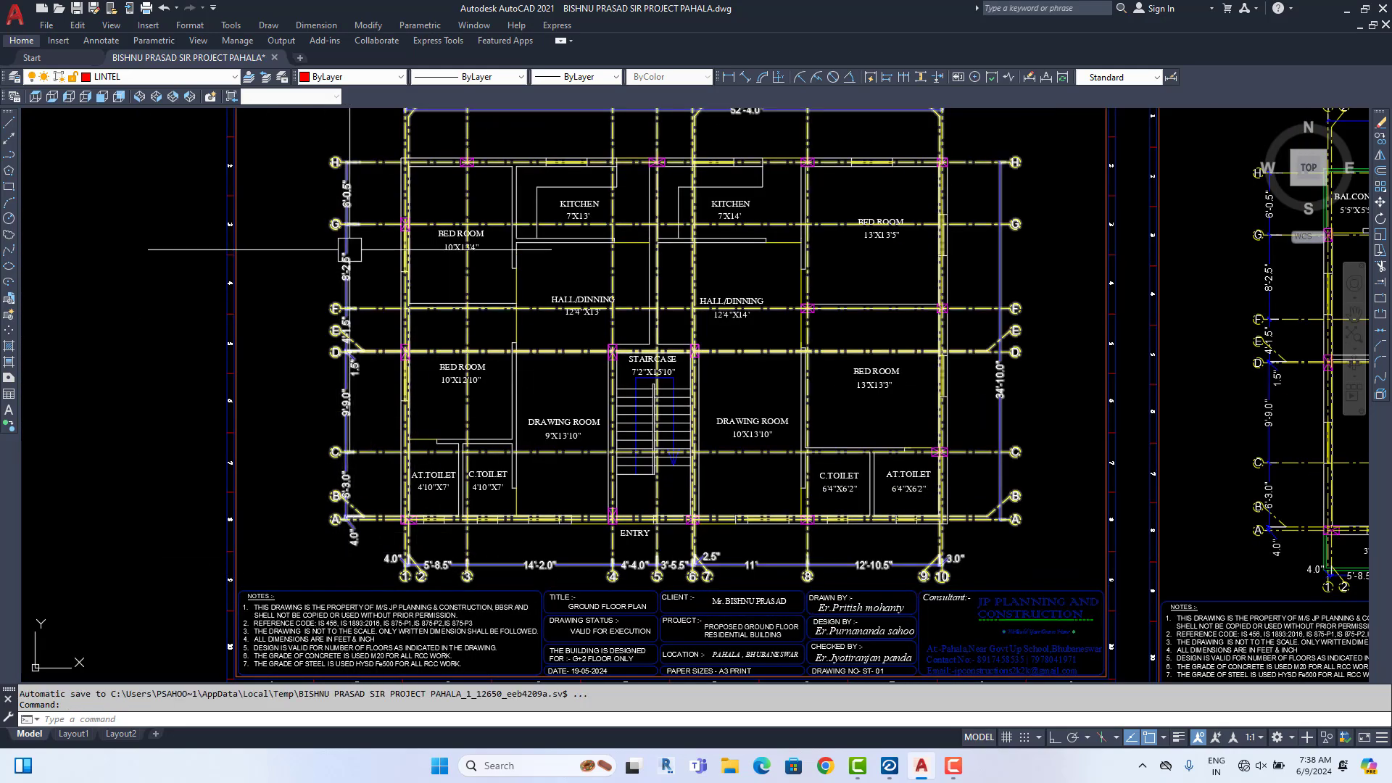
Compare column orientation and spacing along grid line 1 beside the ground floor bedrooms and toilets
scroll(454, 569, up, 2)
scroll(350, 472, up, 2)
middle_drag(370, 539, 425, 365)
middle_drag(393, 305, 379, 422)
scroll(379, 423, down, 2)
middle_drag(389, 145, 378, 357)
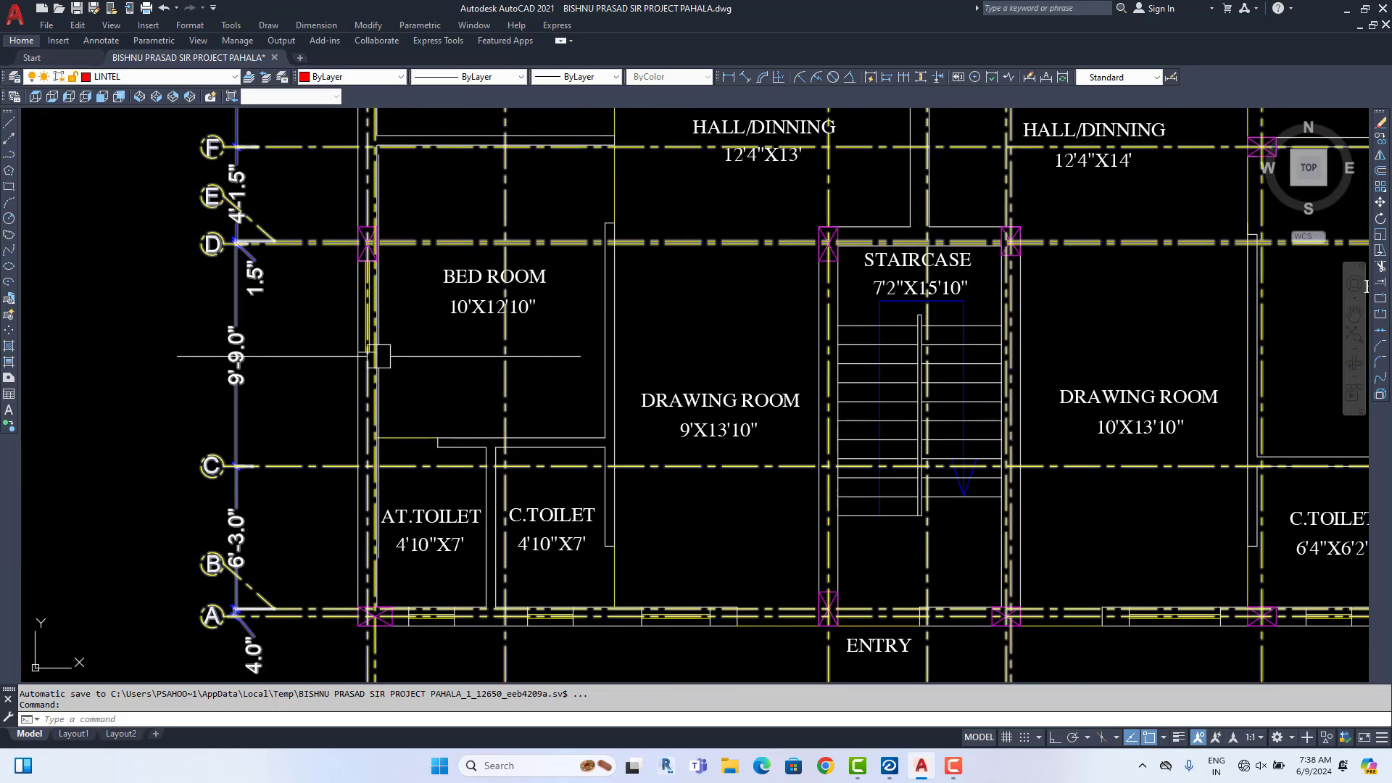
scroll(378, 356, up, 5)
scroll(357, 388, down, 4)
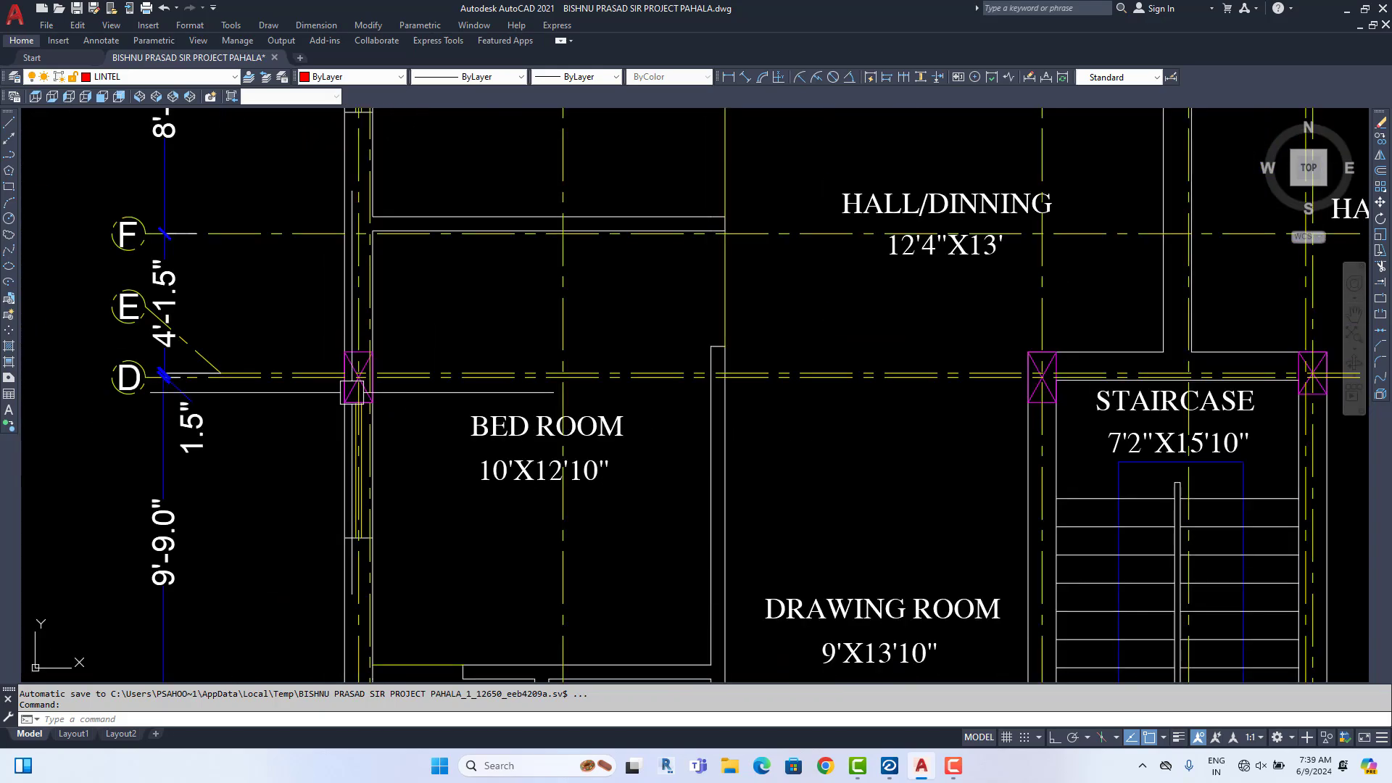
scroll(351, 392, down, 4)
middle_drag(355, 308, 351, 498)
middle_drag(358, 623, 372, 327)
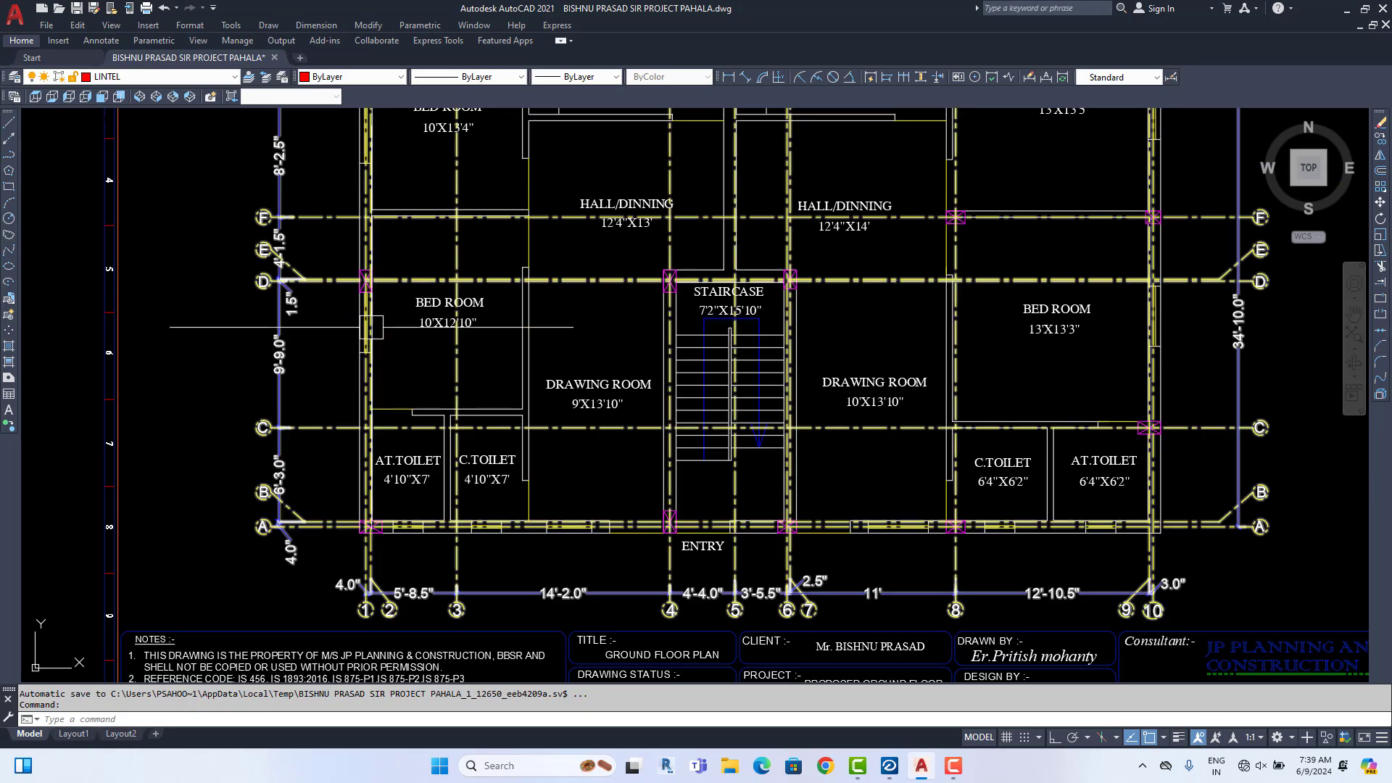
Examine the ground floor corner column at grids A and 1 and the columns along the kitchen-side outer wall
scroll(373, 601, up, 5)
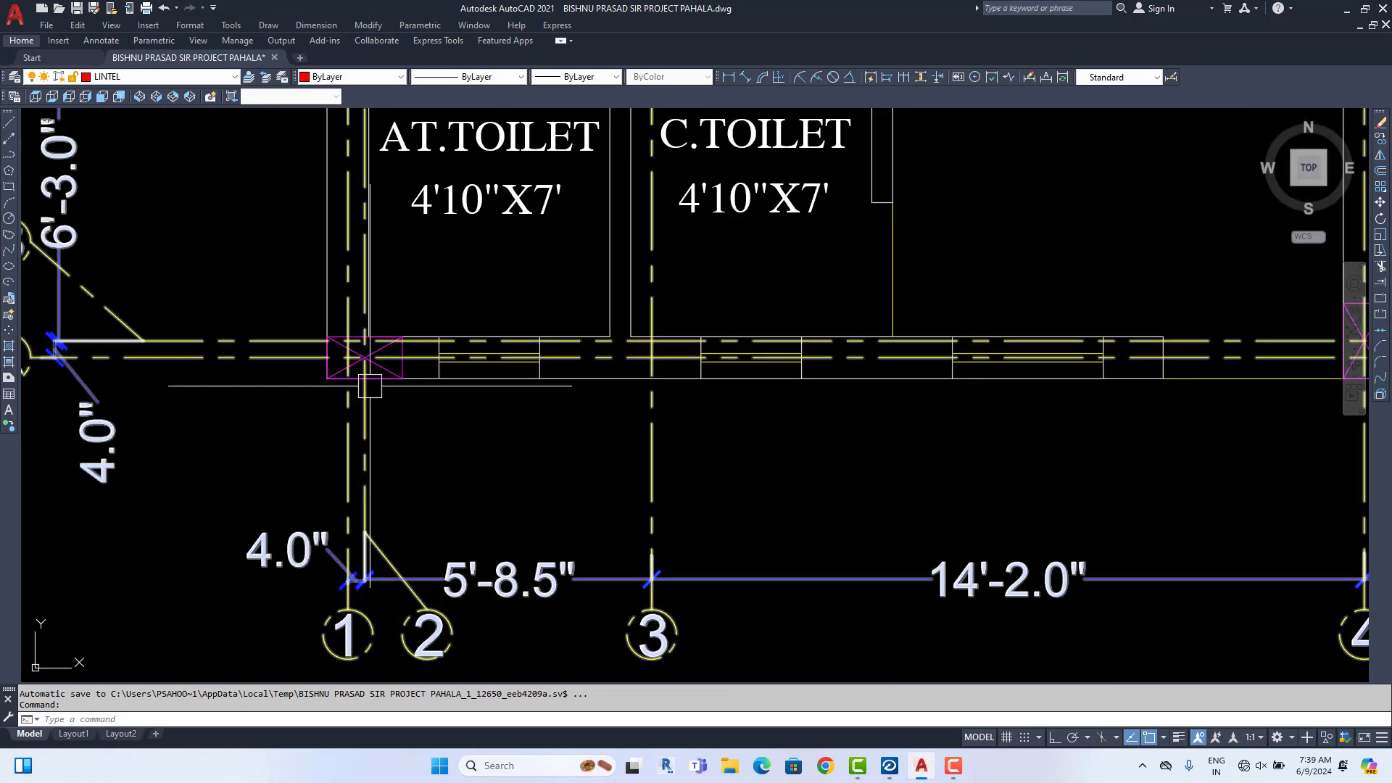
scroll(366, 362, down, 4)
middle_drag(646, 390, 509, 436)
scroll(441, 439, down, 2)
middle_drag(423, 311, 396, 524)
scroll(338, 286, up, 4)
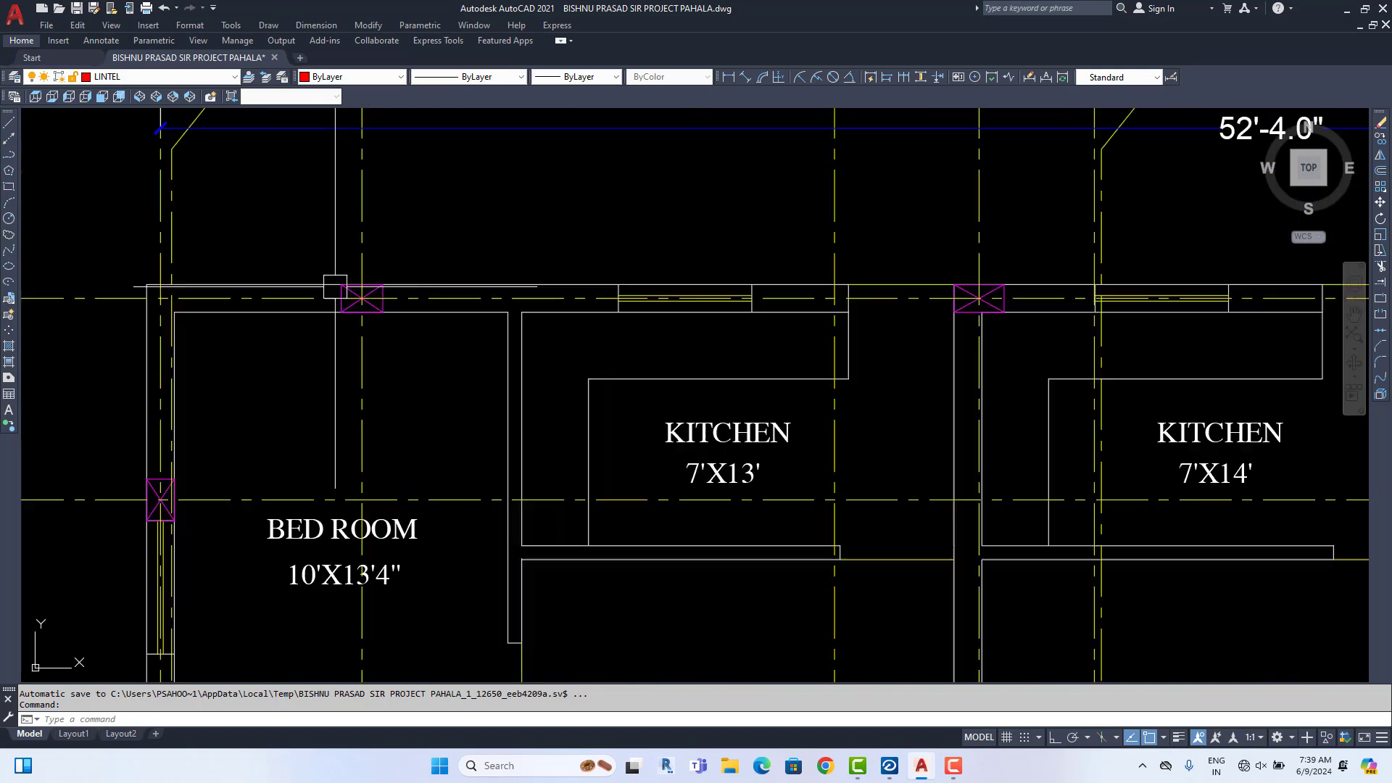
scroll(357, 355, down, 2)
middle_drag(464, 402, 407, 271)
middle_drag(534, 518, 530, 330)
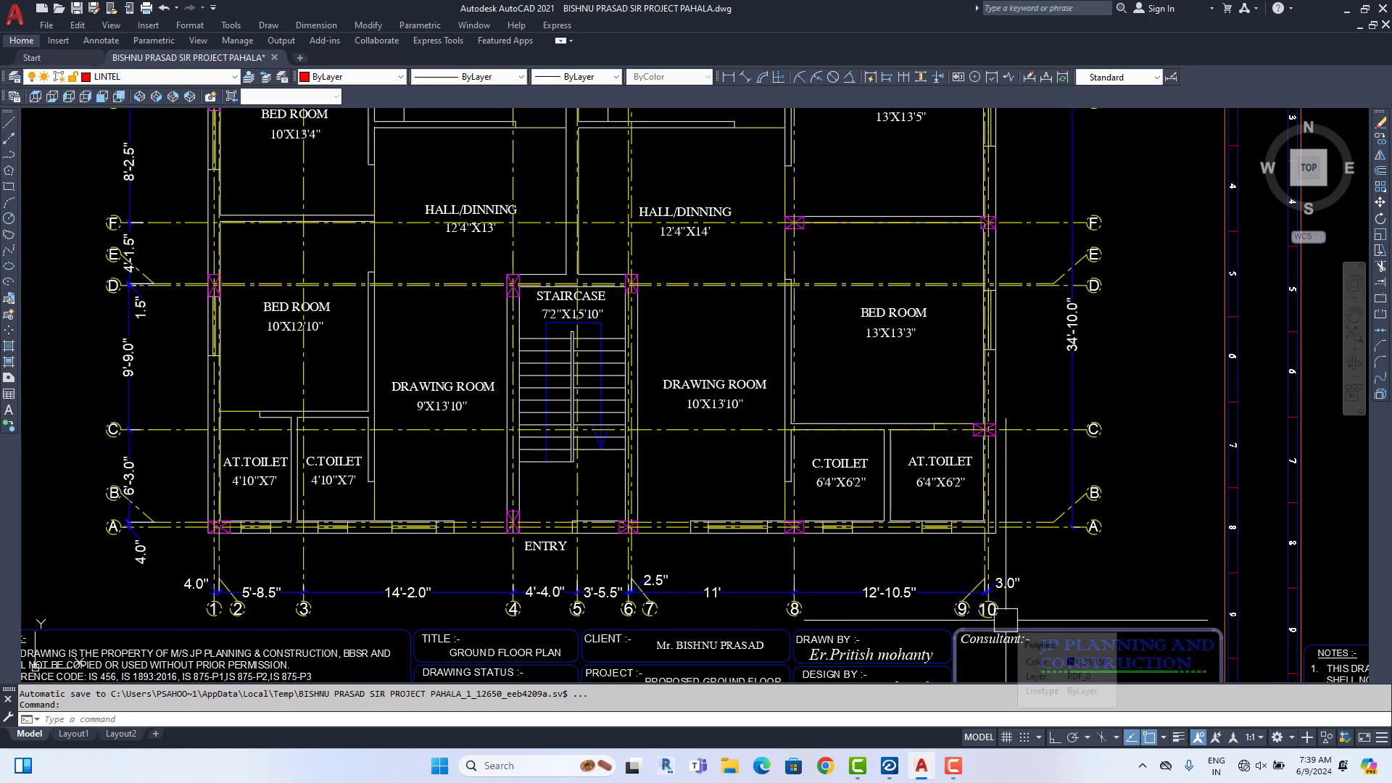
Examine the ground floor columns along grid line A, from the toilet corner to the staircase entry
middle_drag(544, 551, 751, 614)
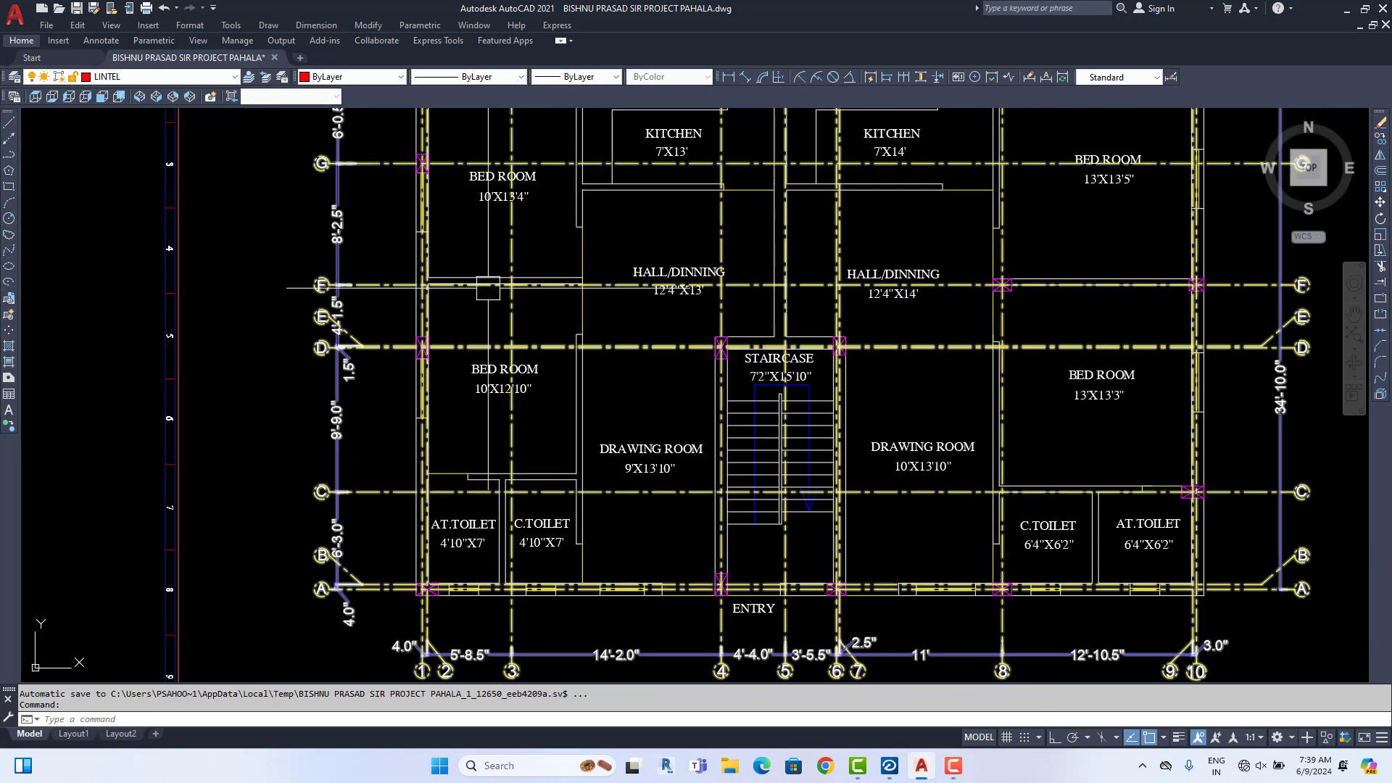
scroll(390, 575, up, 7)
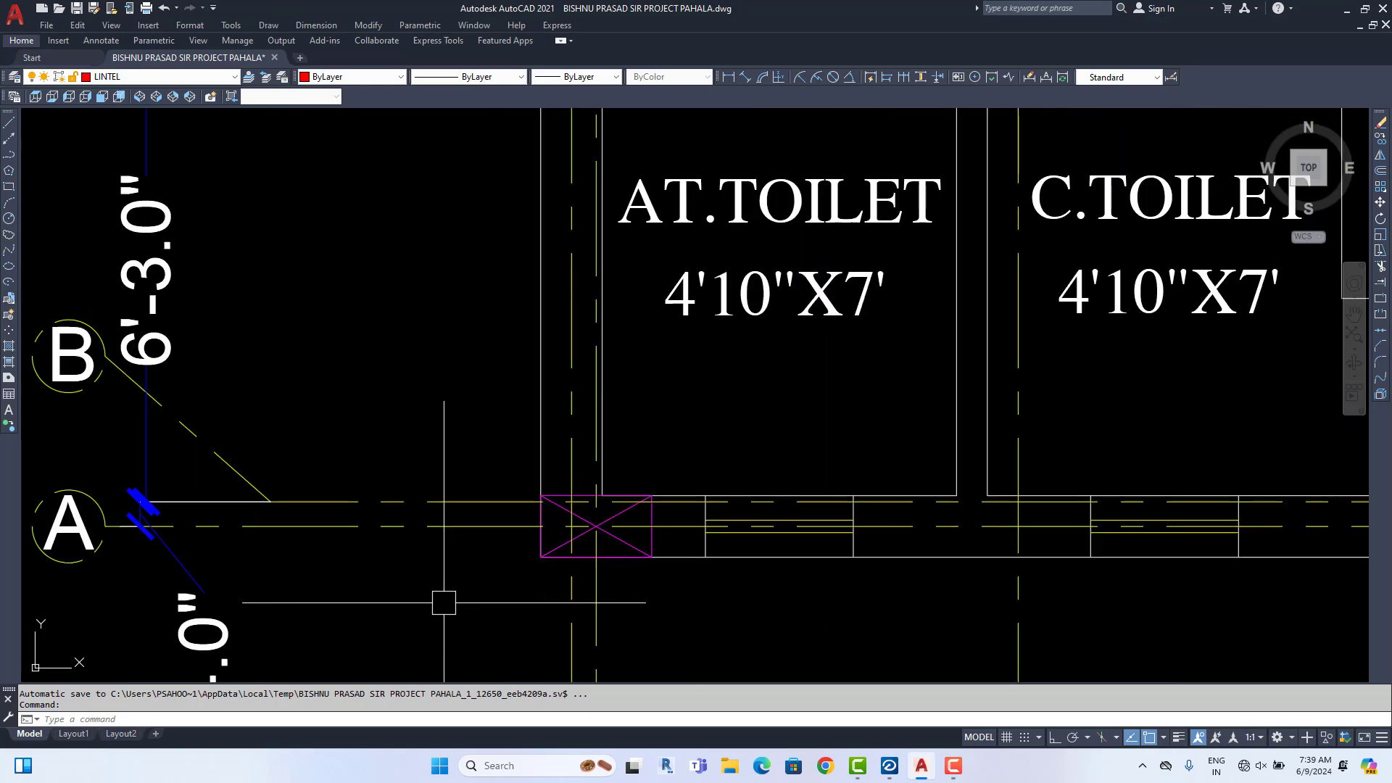
scroll(491, 483, down, 8)
middle_drag(965, 500, 687, 500)
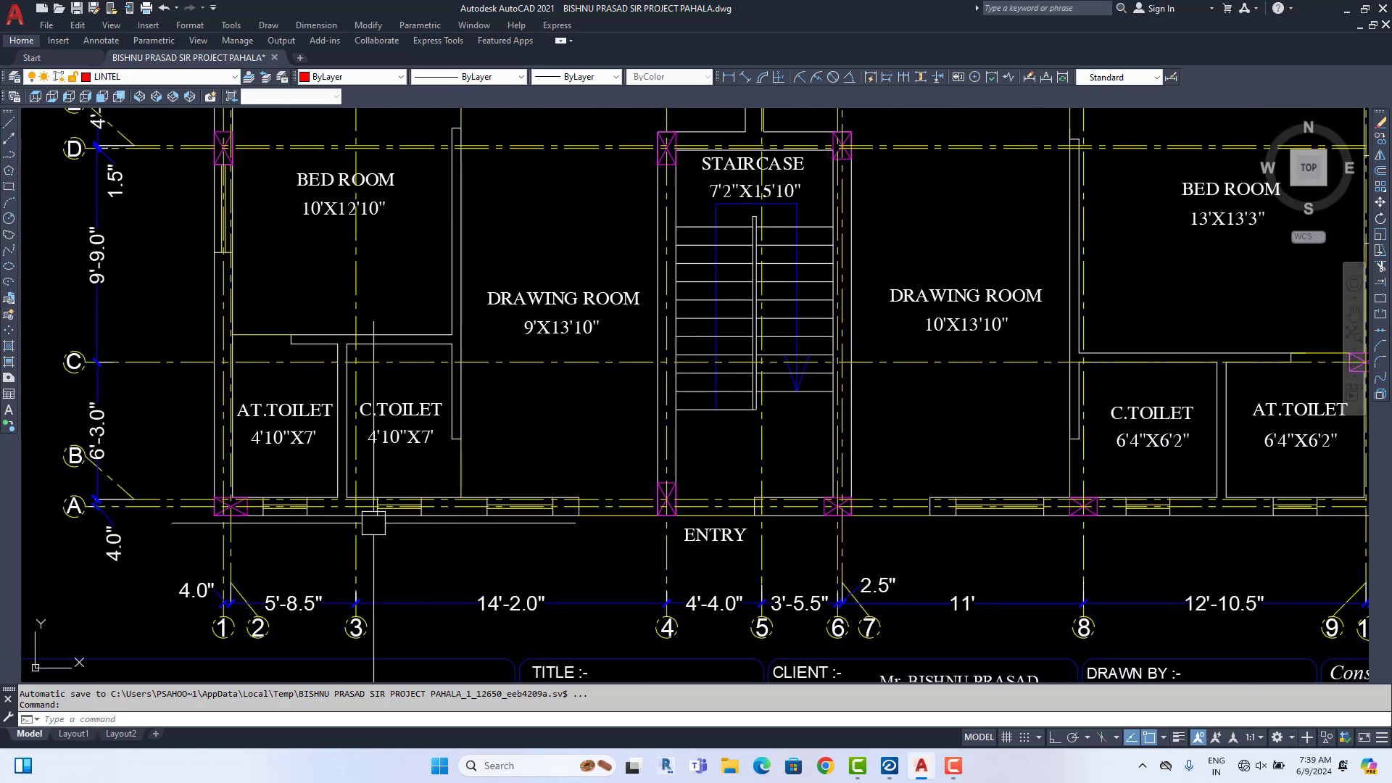
scroll(687, 500, up, 7)
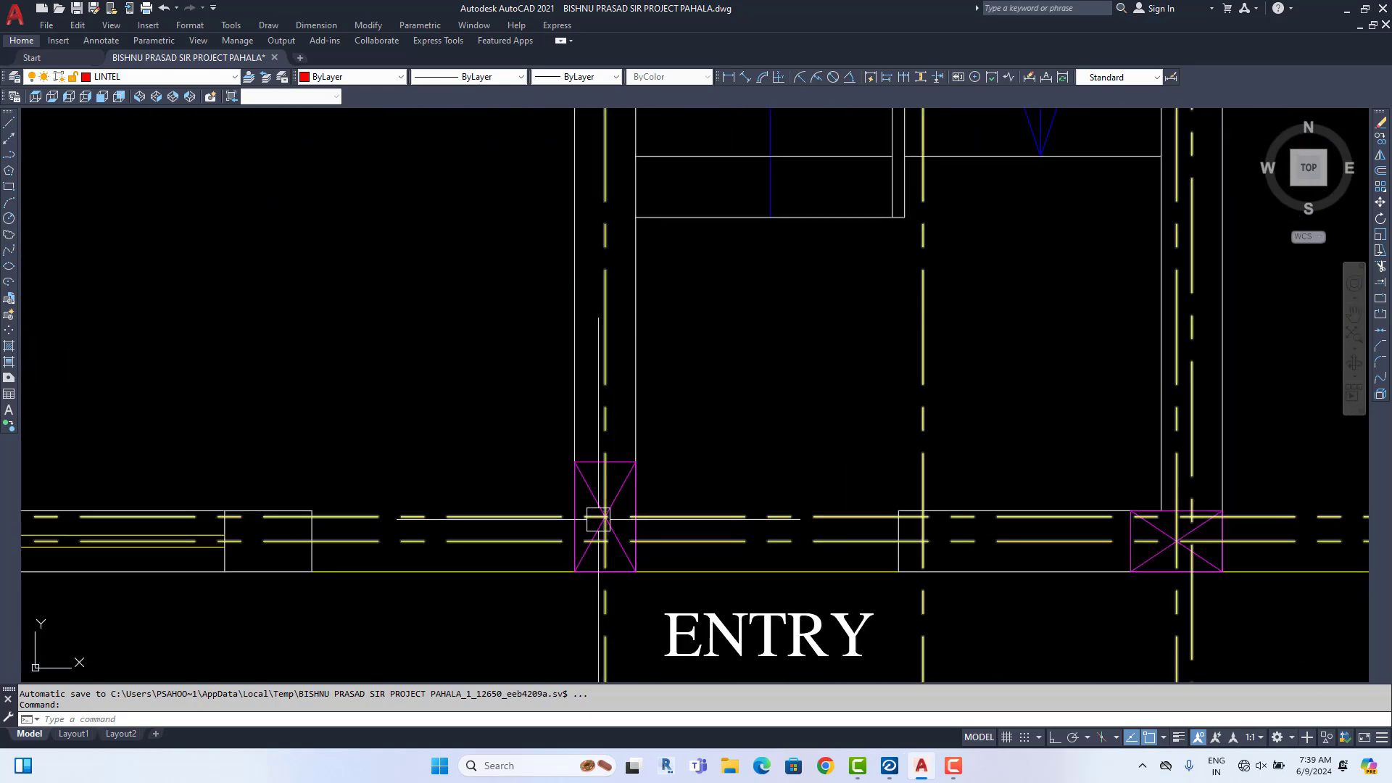
scroll(597, 522, down, 4)
middle_drag(1176, 533, 613, 513)
scroll(560, 512, down, 6)
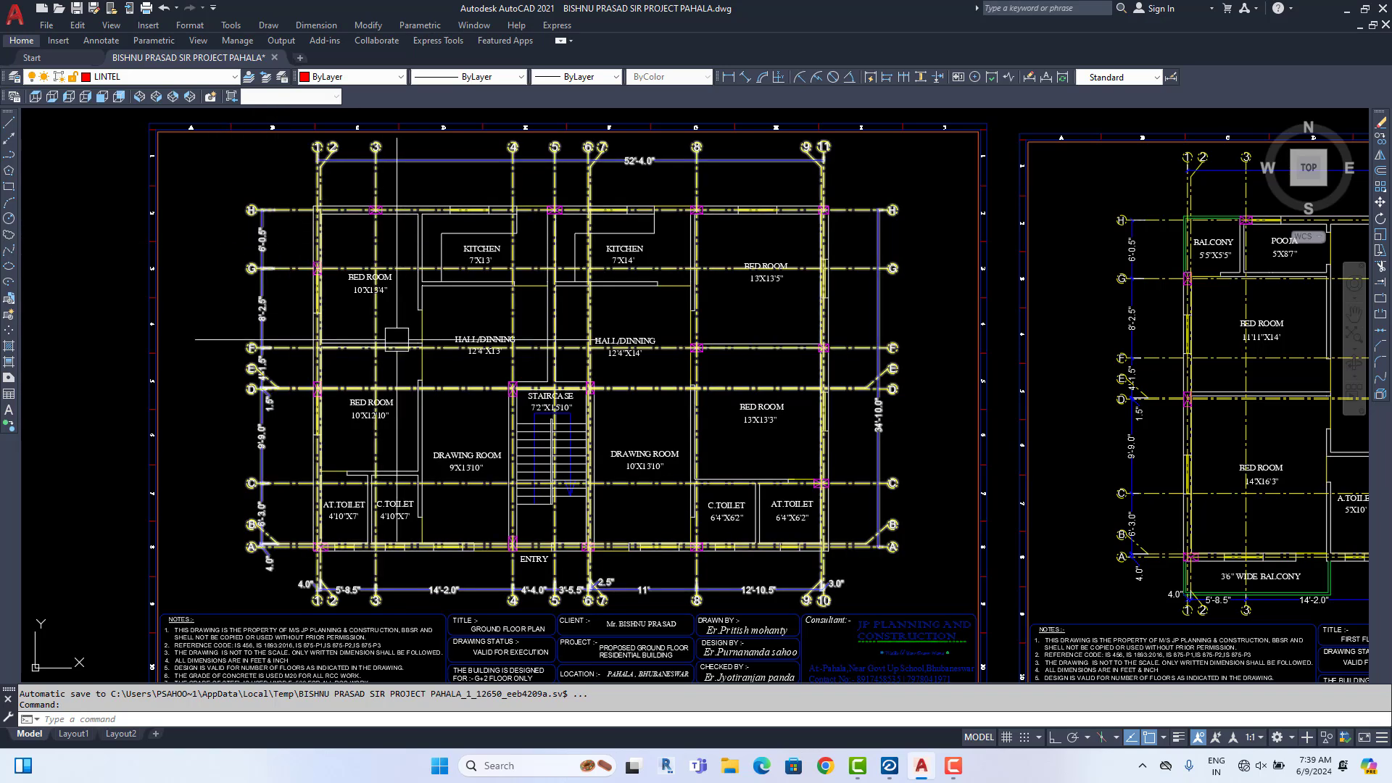
scroll(495, 558, up, 4)
scroll(495, 558, up, 4)
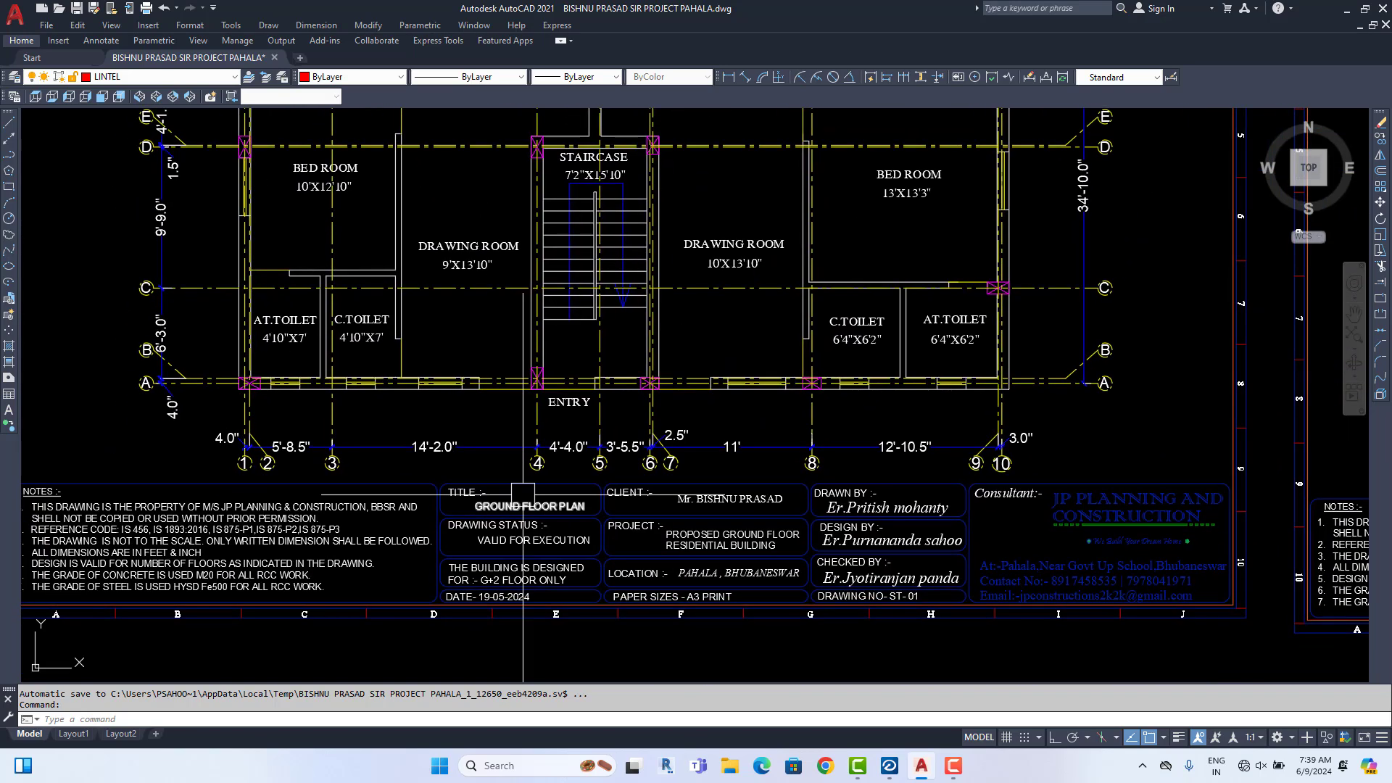
Examine the first floor plan's column positions around the 13'2"x16' bedroom, open balcony, drawing room and staircase
scroll(316, 500, down, 7)
scroll(1030, 472, up, 4)
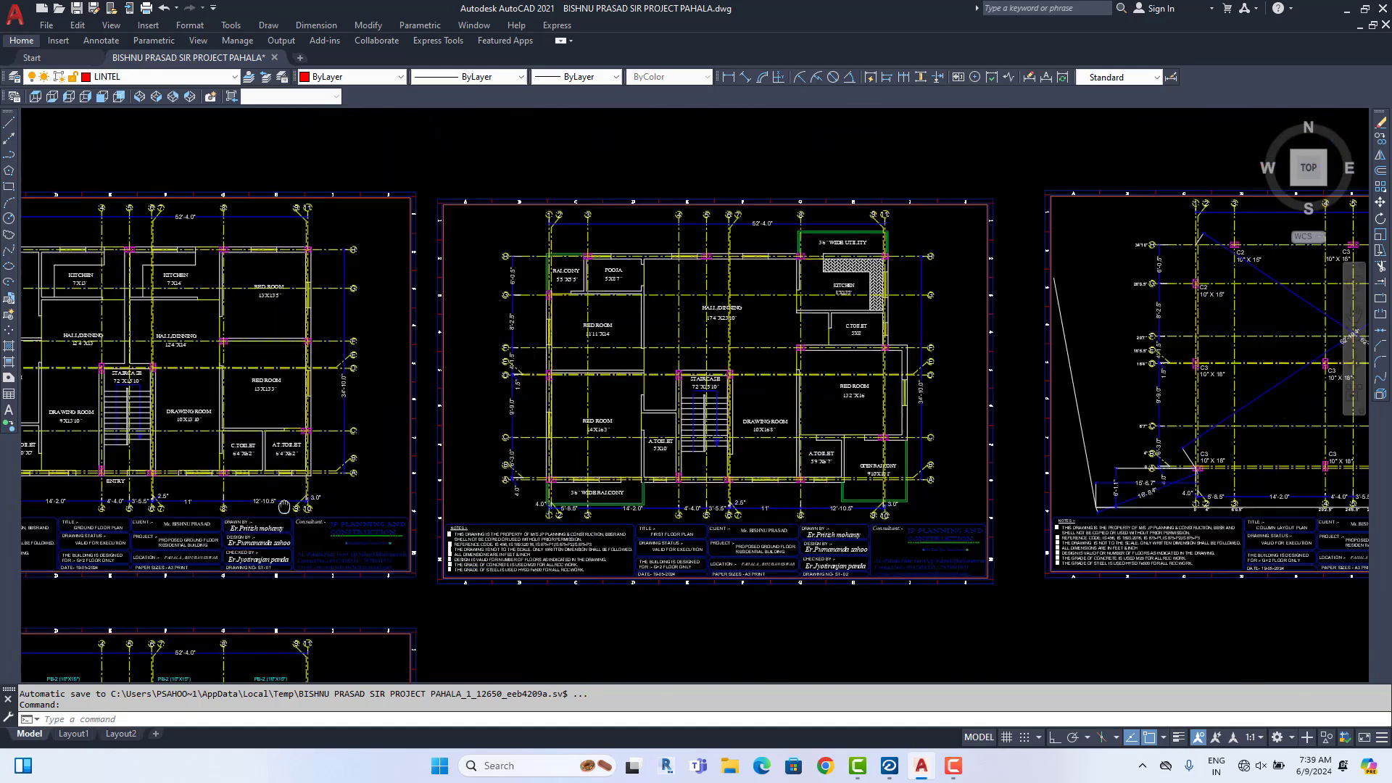
middle_drag(361, 474, 473, 512)
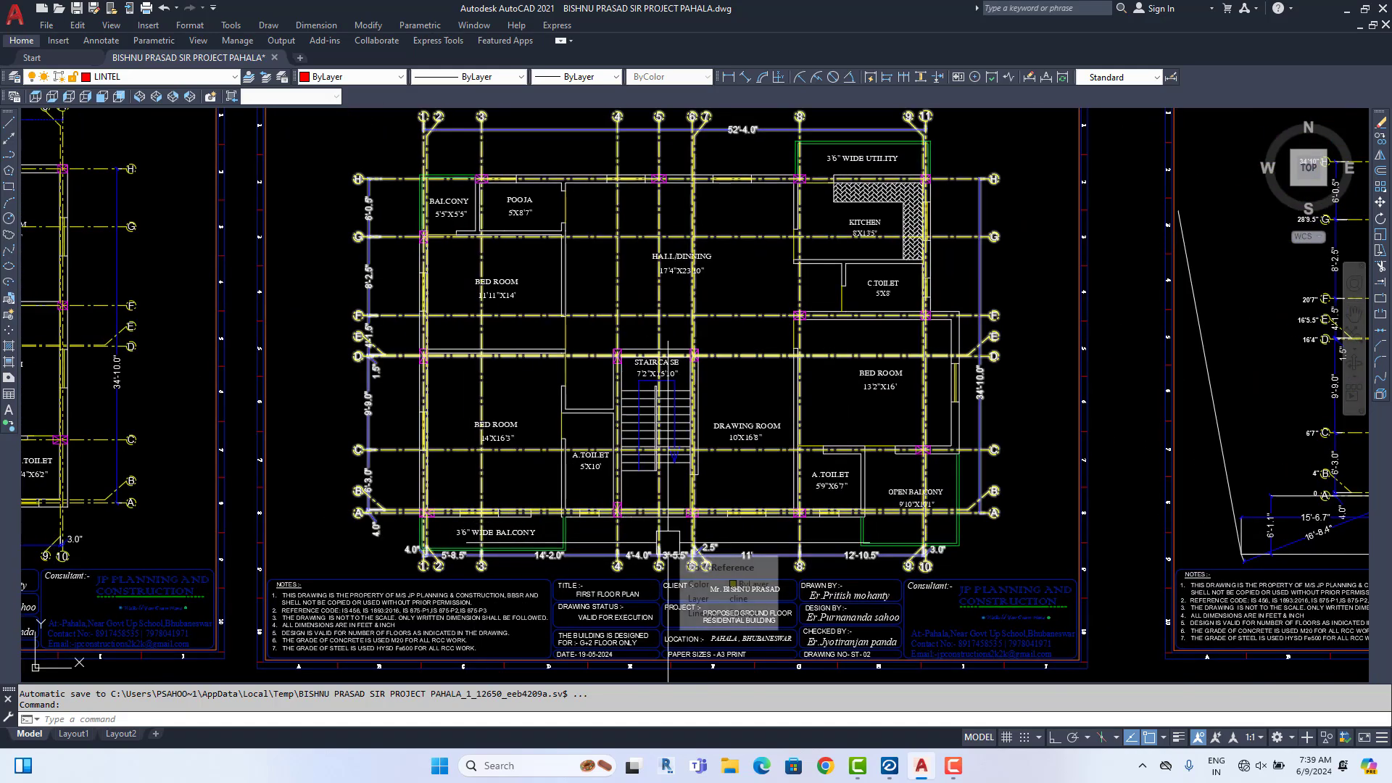
middle_drag(668, 544, 614, 568)
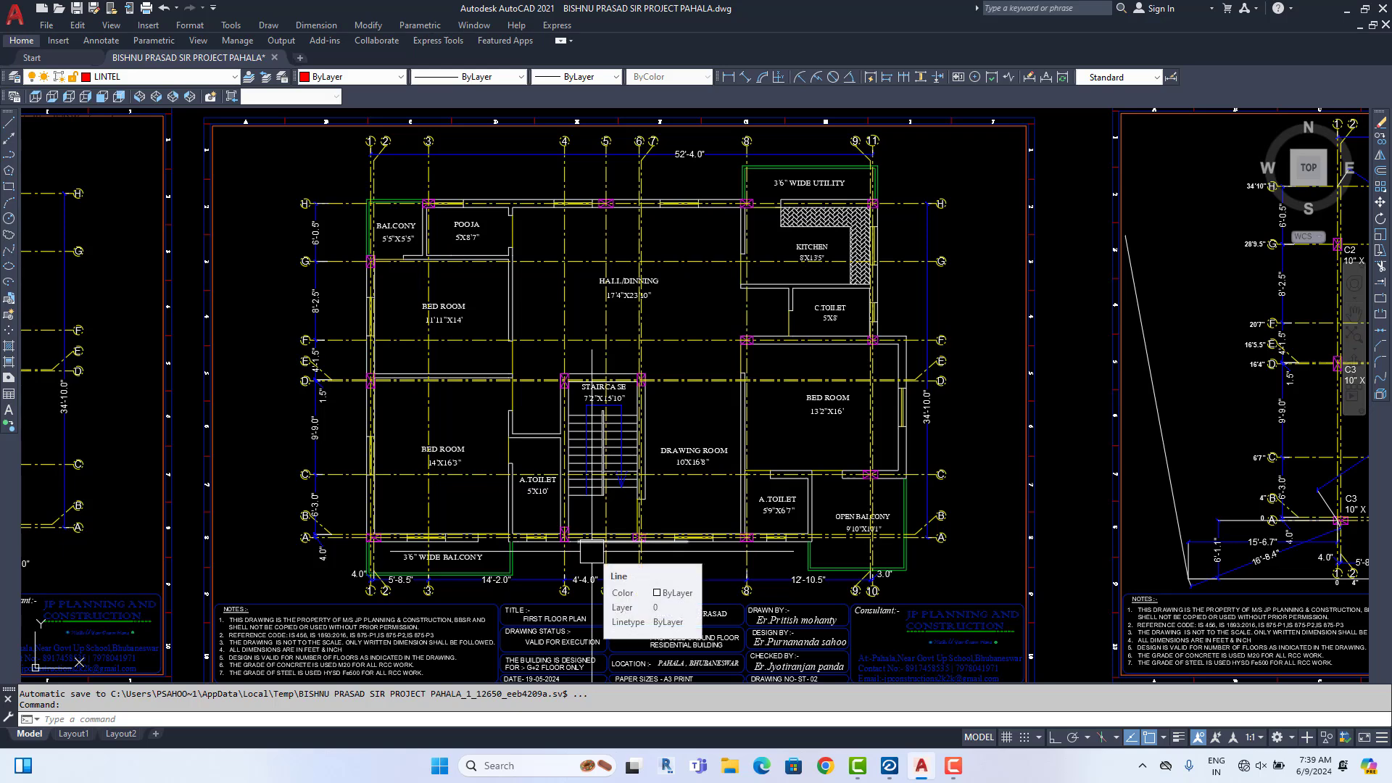
scroll(602, 355, up, 5)
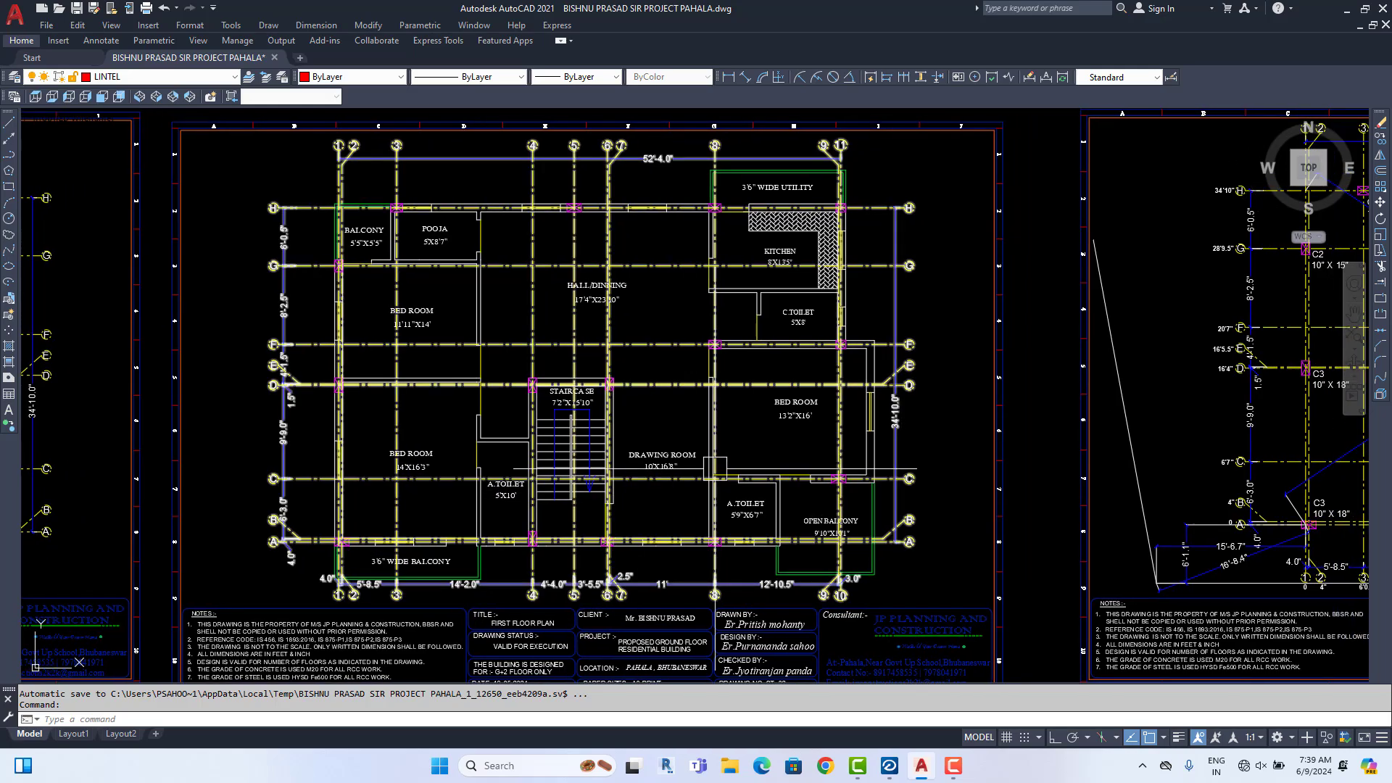
scroll(575, 327, down, 2)
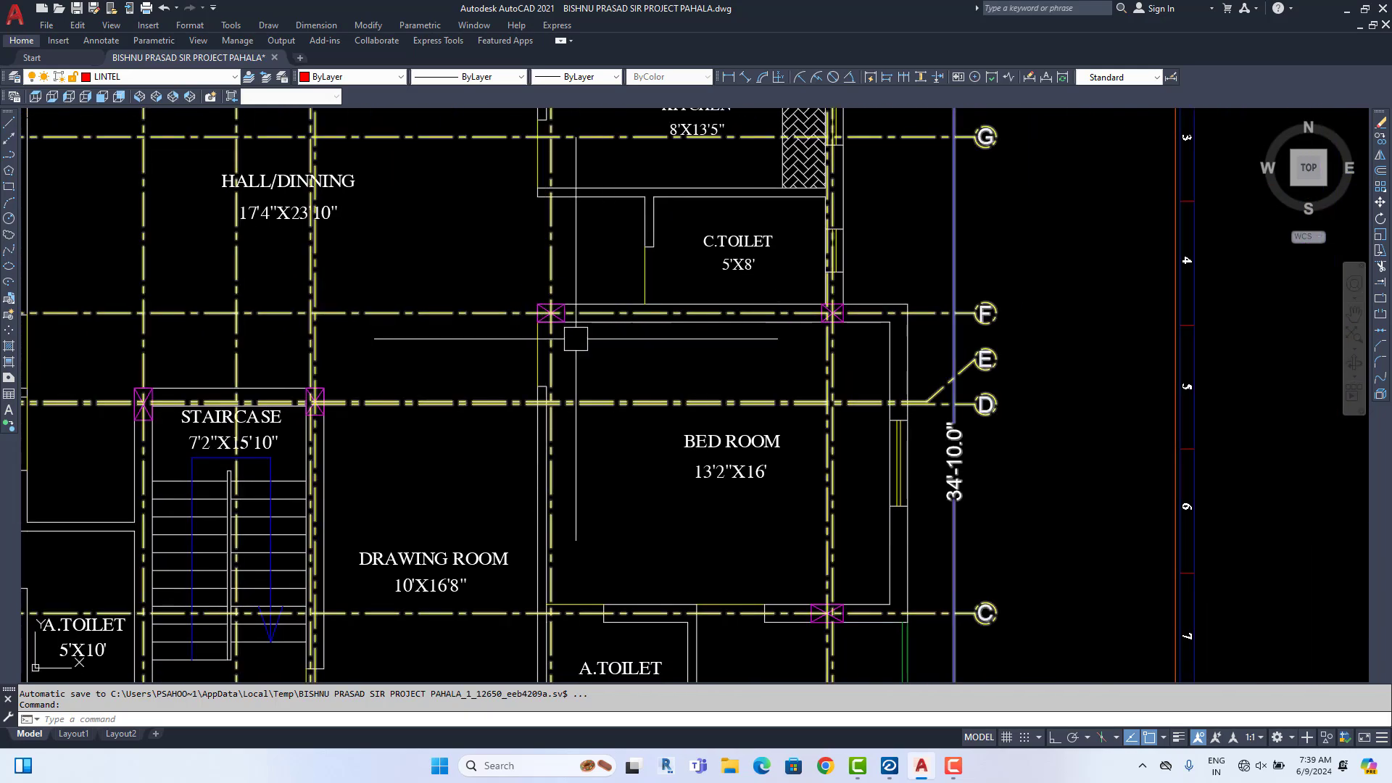
scroll(519, 329, down, 2)
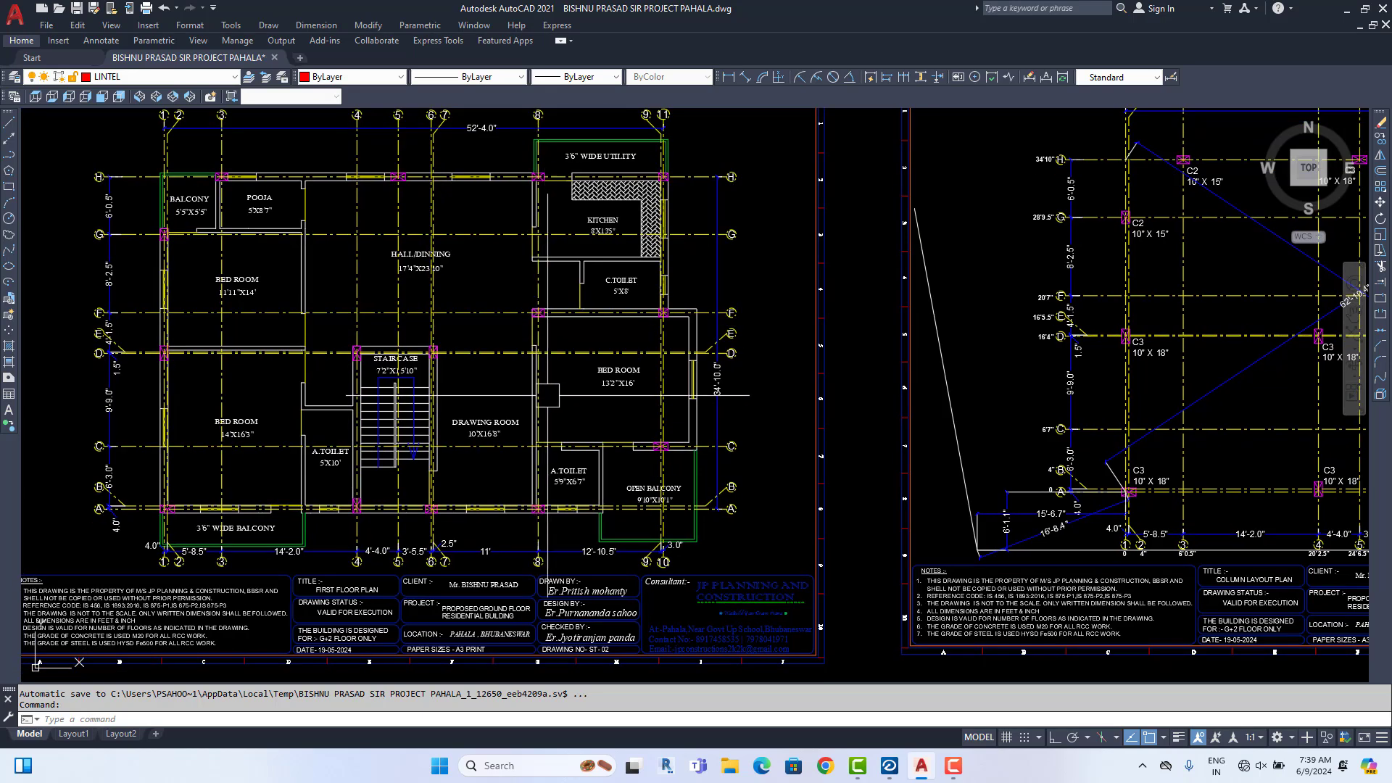
scroll(550, 573, up, 4)
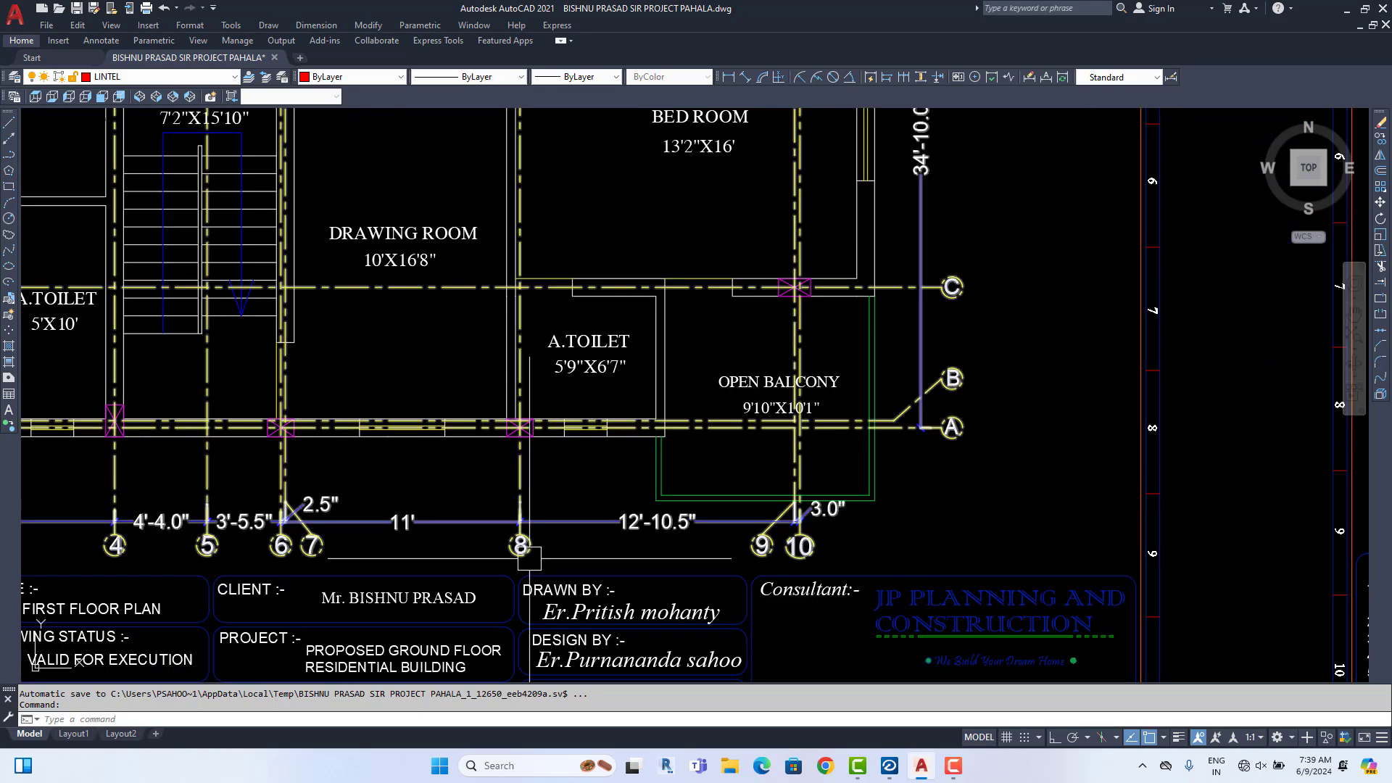
scroll(529, 560, down, 2)
middle_drag(541, 399, 543, 448)
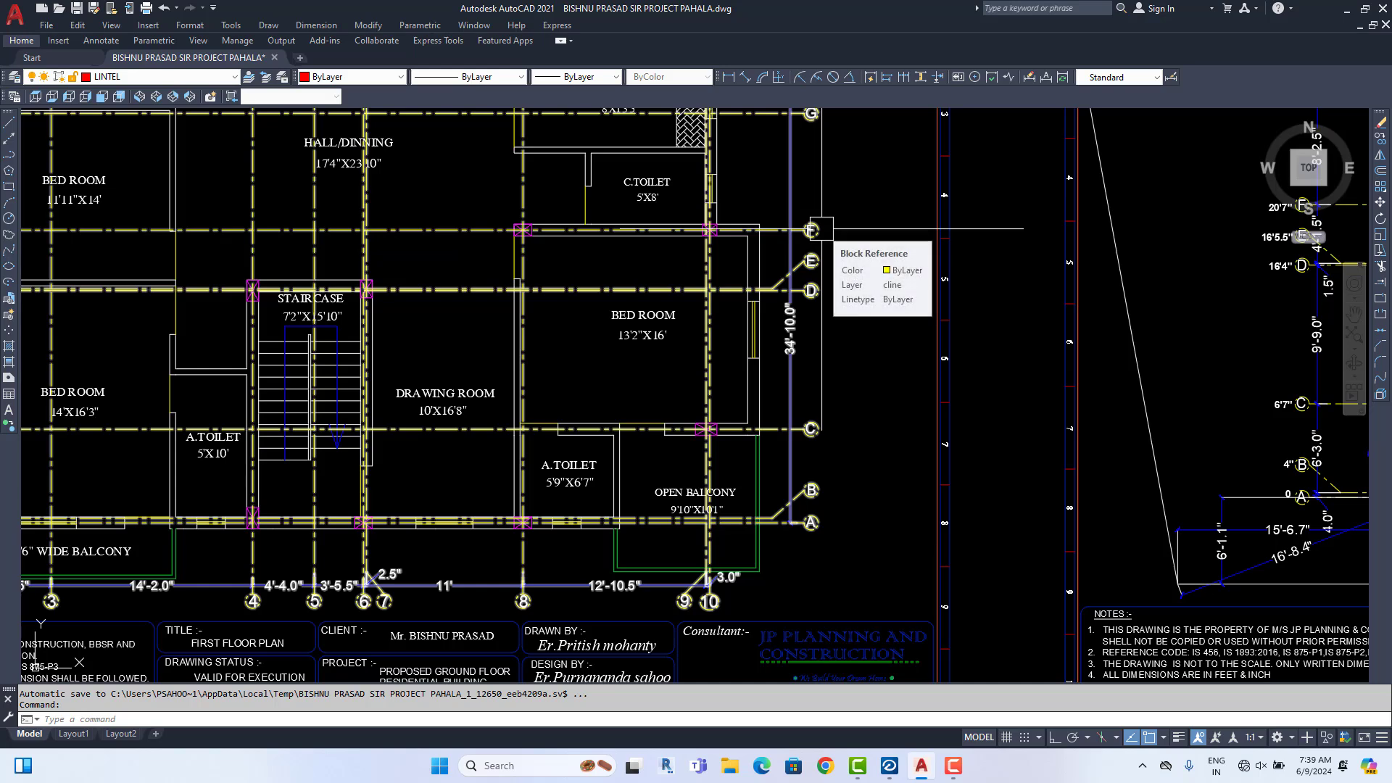
middle_drag(773, 268, 810, 250)
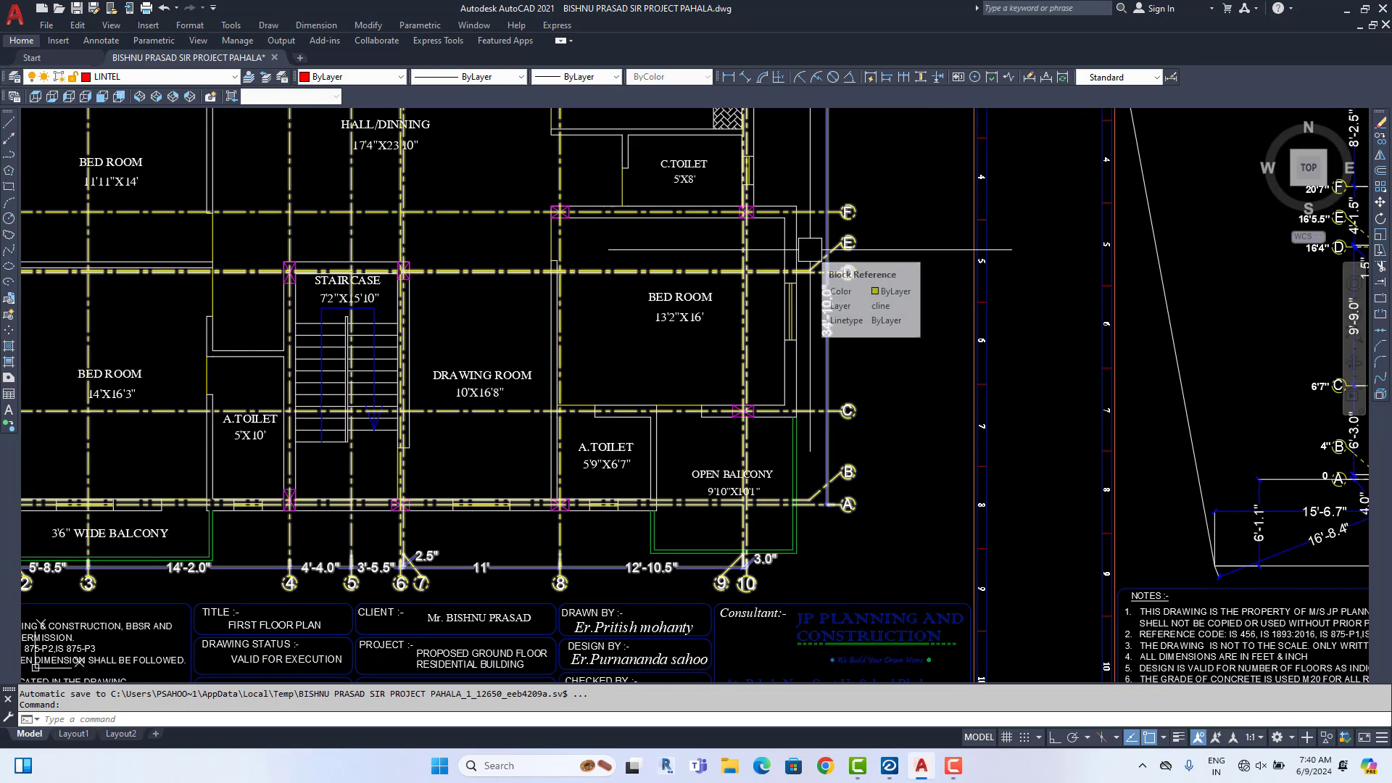
mouse_move(590, 458)
middle_down()
mouse_move(696, 398)
mouse_move(665, 467)
middle_up()
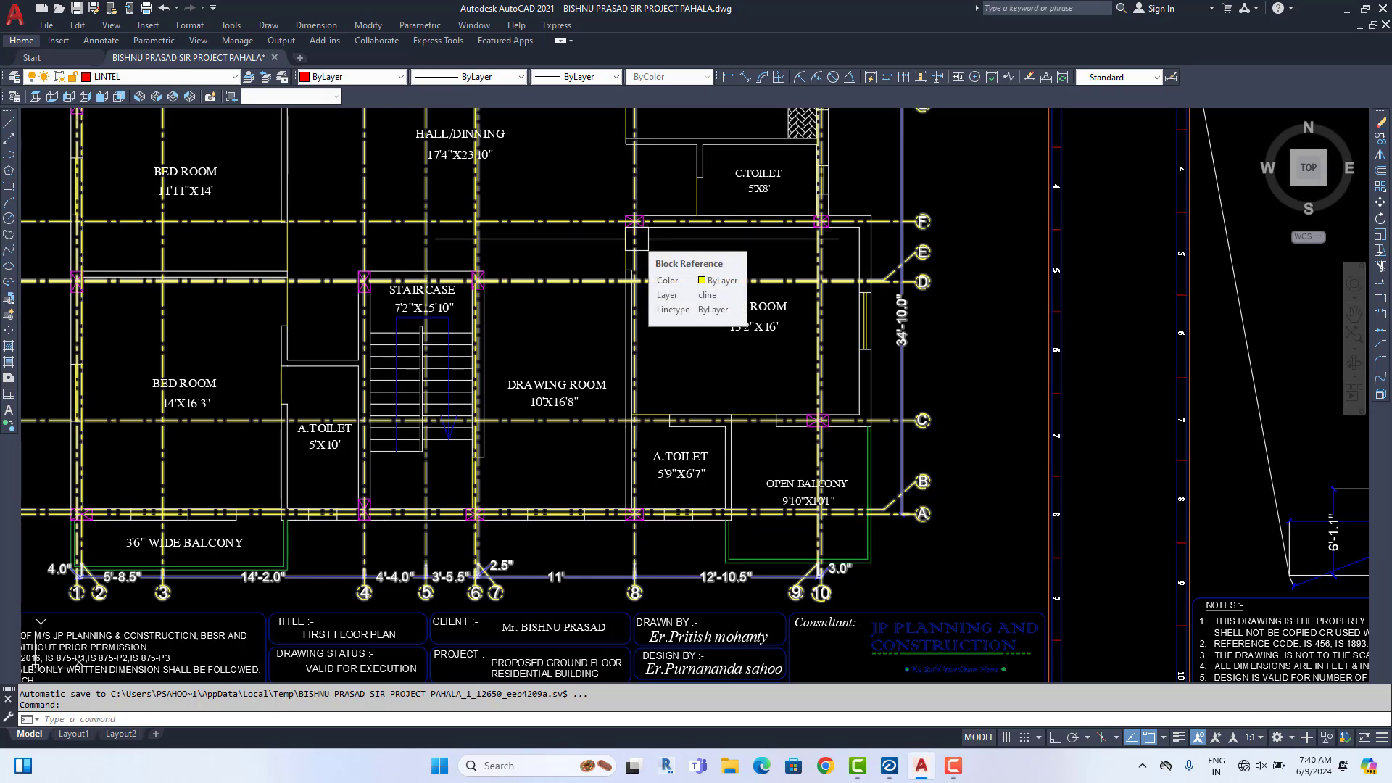
mouse_move(473, 208)
middle_down()
mouse_move(594, 342)
mouse_move(633, 281)
mouse_move(614, 174)
middle_up()
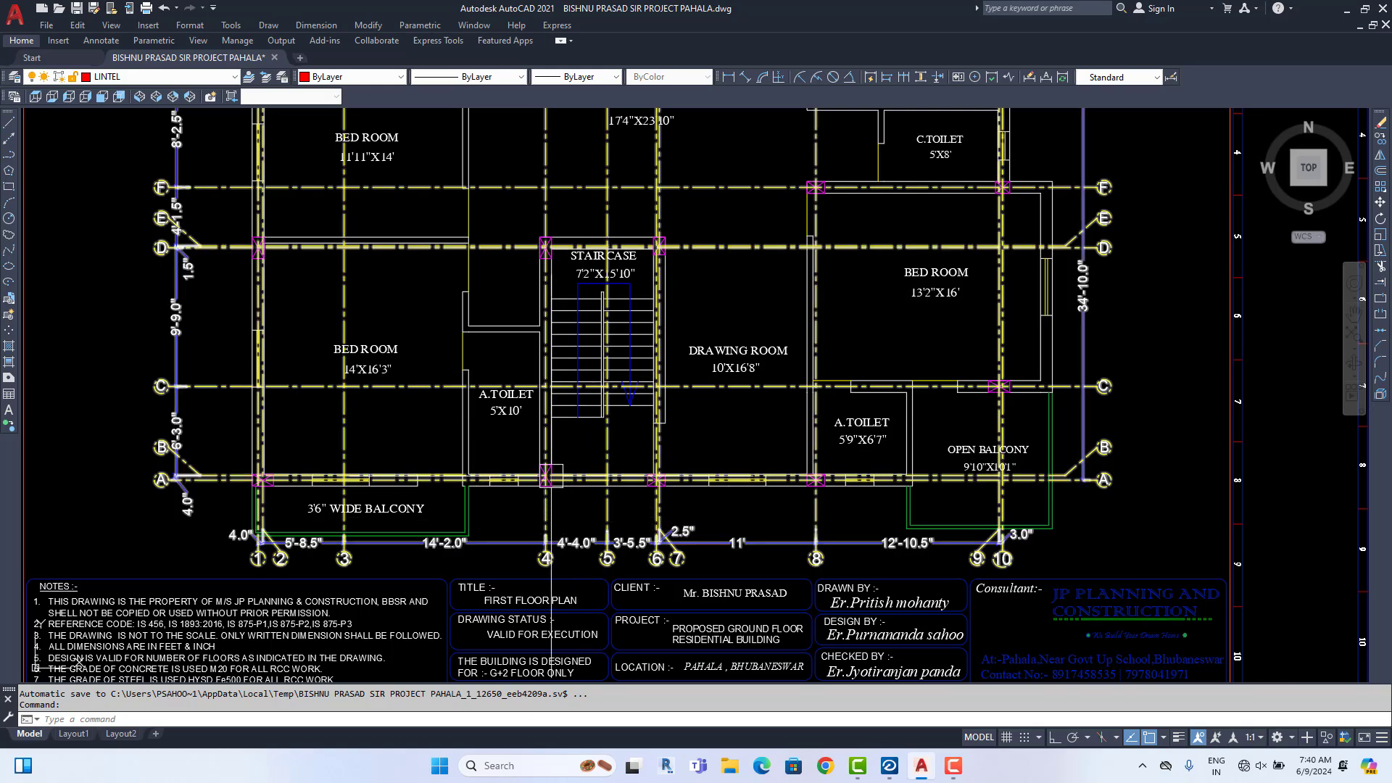
scroll(552, 275, up, 2)
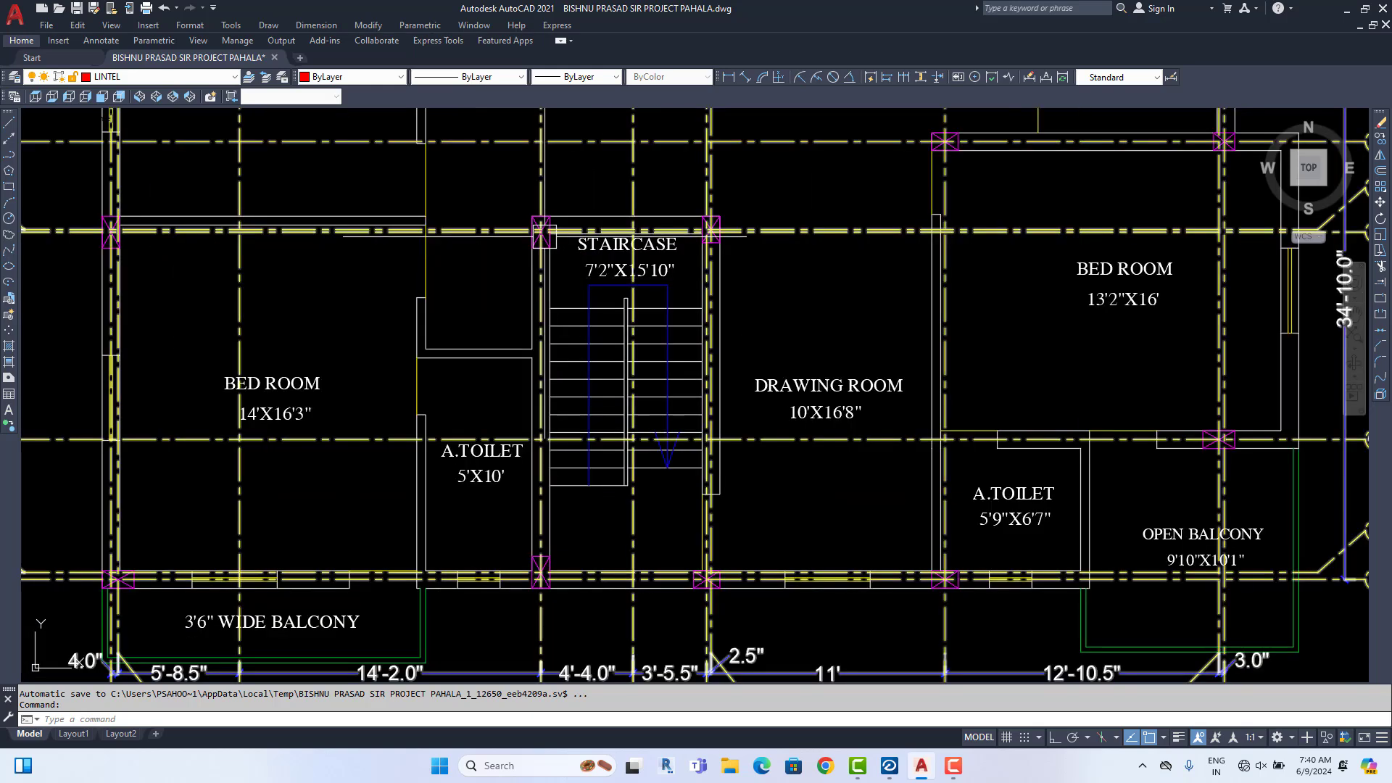
Examine the first floor columns around the staircase and how they line up with the adjoining bedroom and drawing room walls
scroll(545, 237, up, 5)
scroll(575, 271, down, 5)
scroll(497, 187, up, 9)
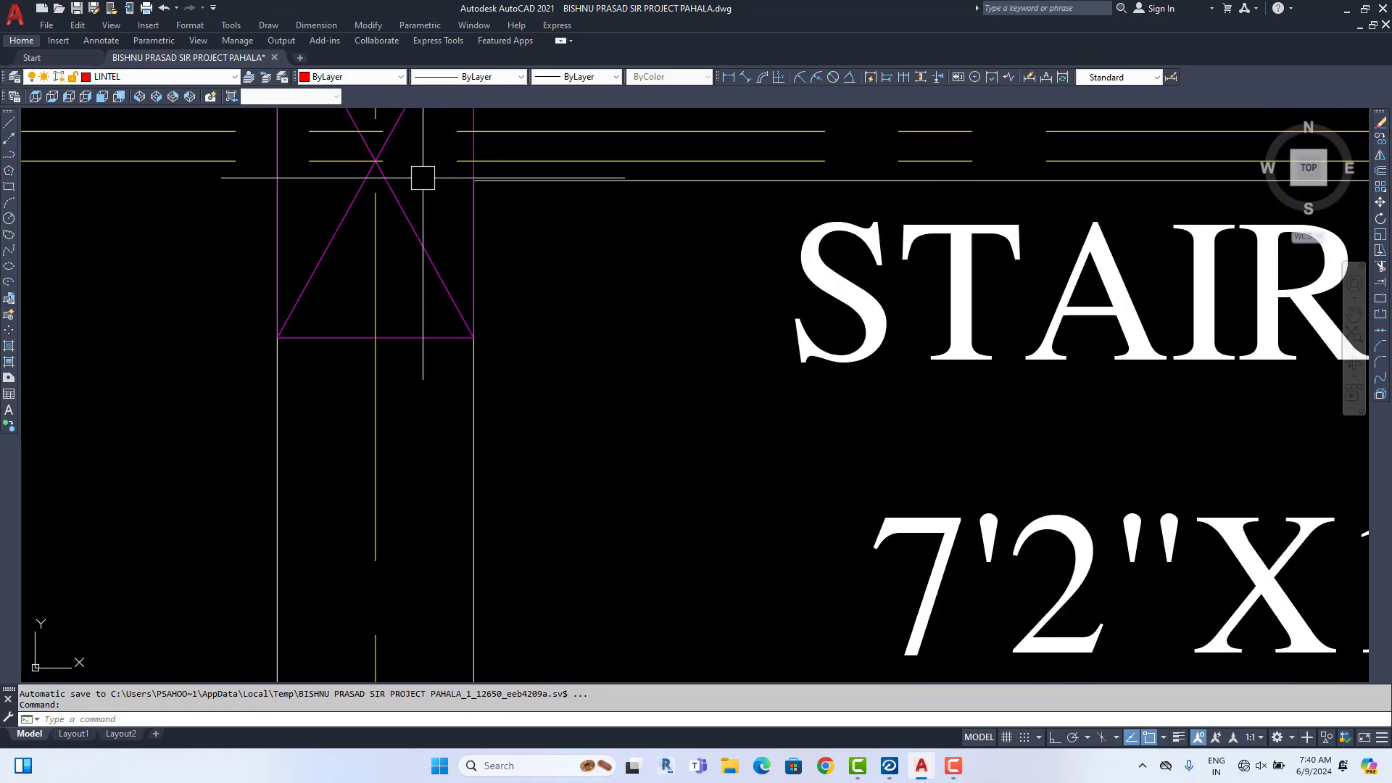
scroll(423, 178, down, 10)
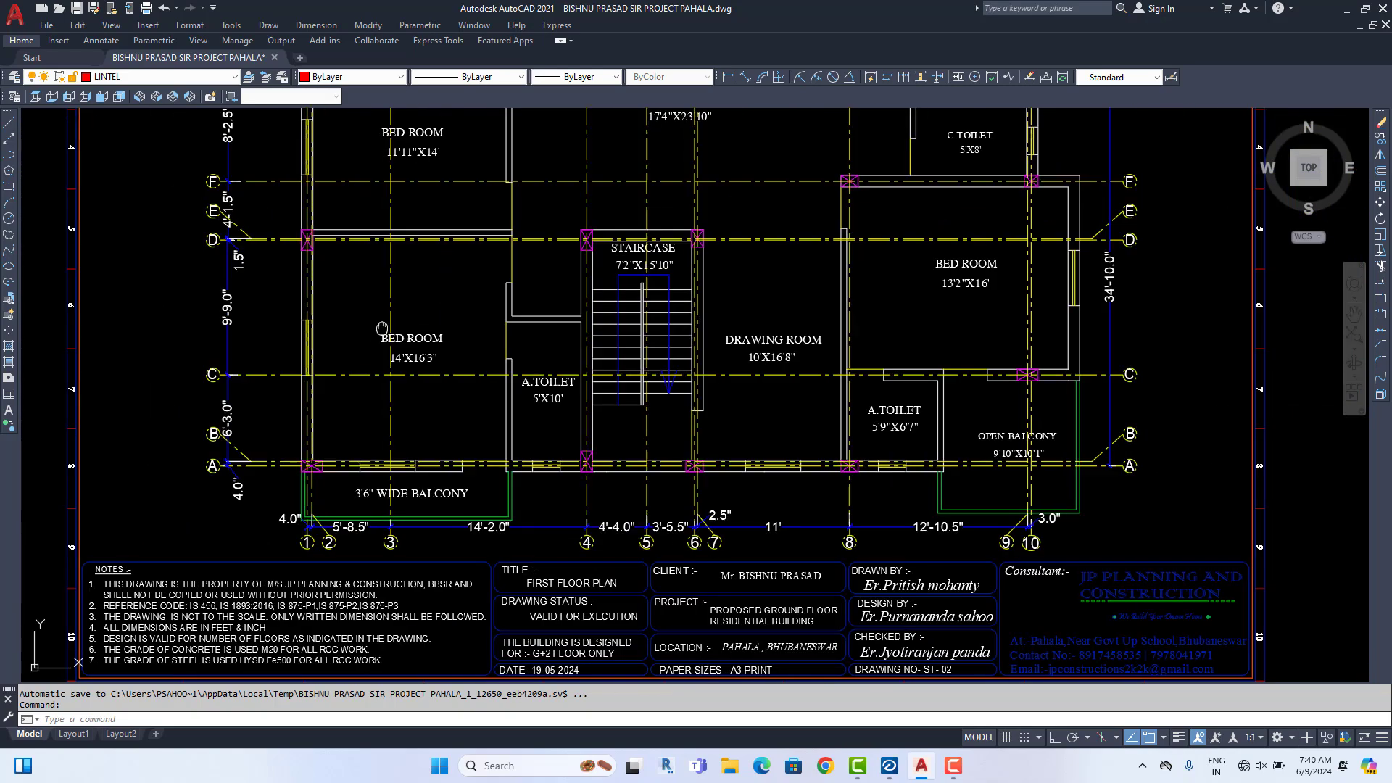
mouse_move(383, 327)
middle_down()
mouse_move(337, 301)
mouse_move(267, 313)
middle_up()
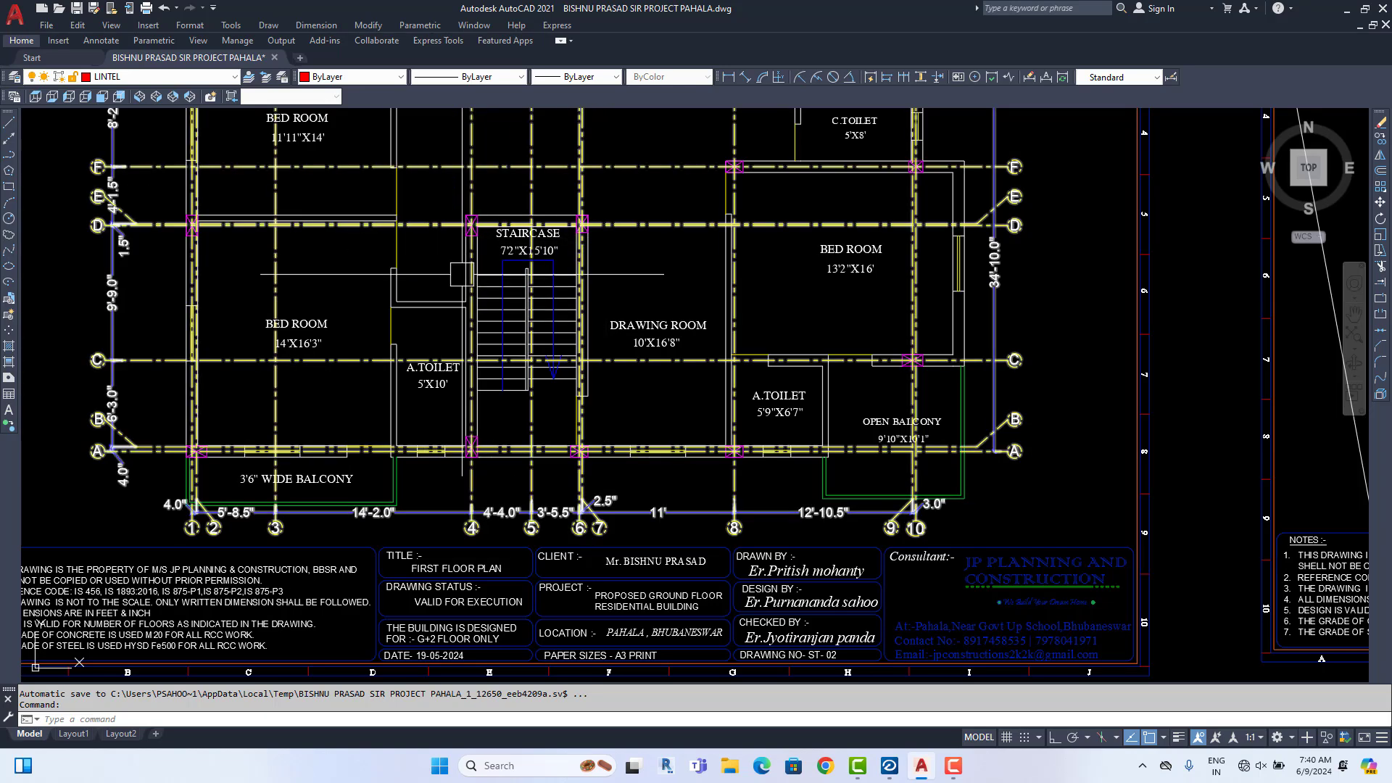
scroll(353, 373, down, 4)
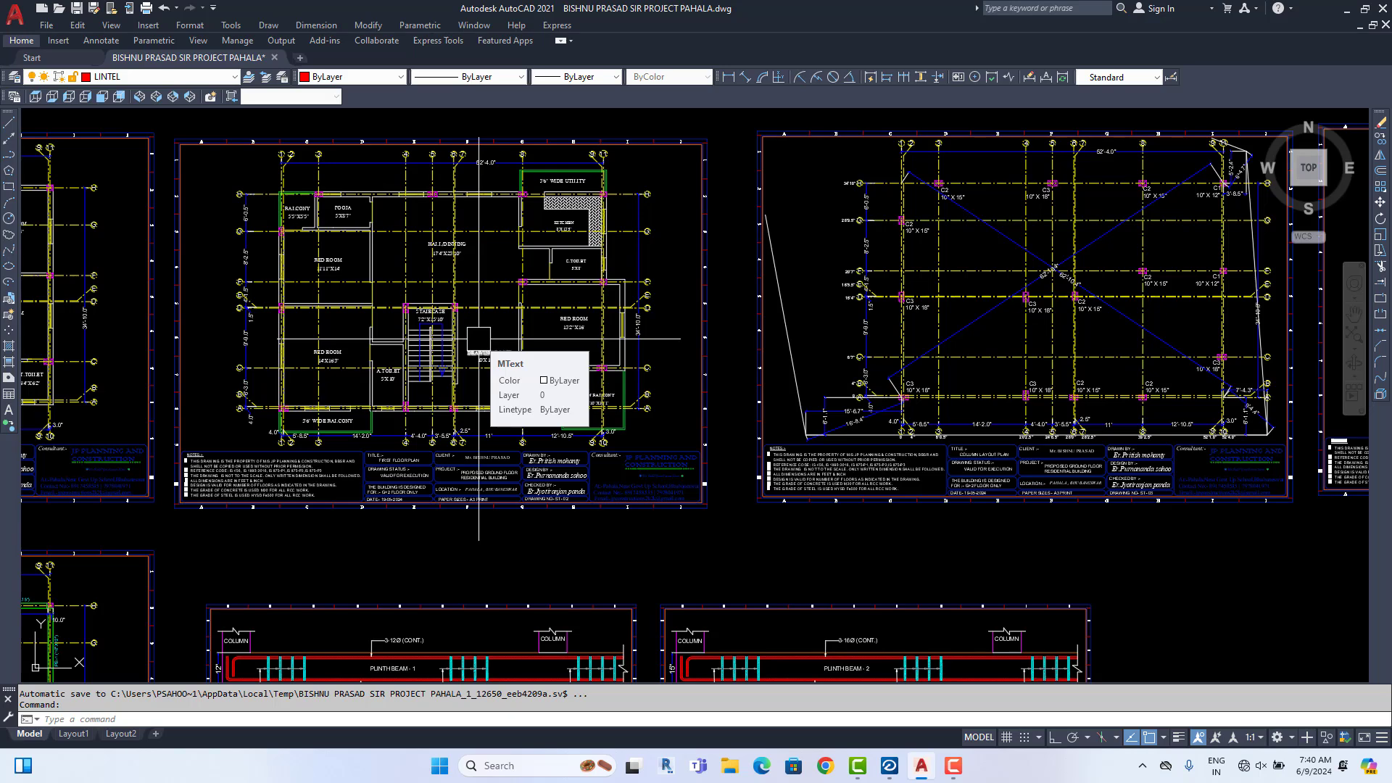
Read the first floor plan's title block for the drawing title, drawing status and number of floors the building is designed for
scroll(501, 410, up, 6)
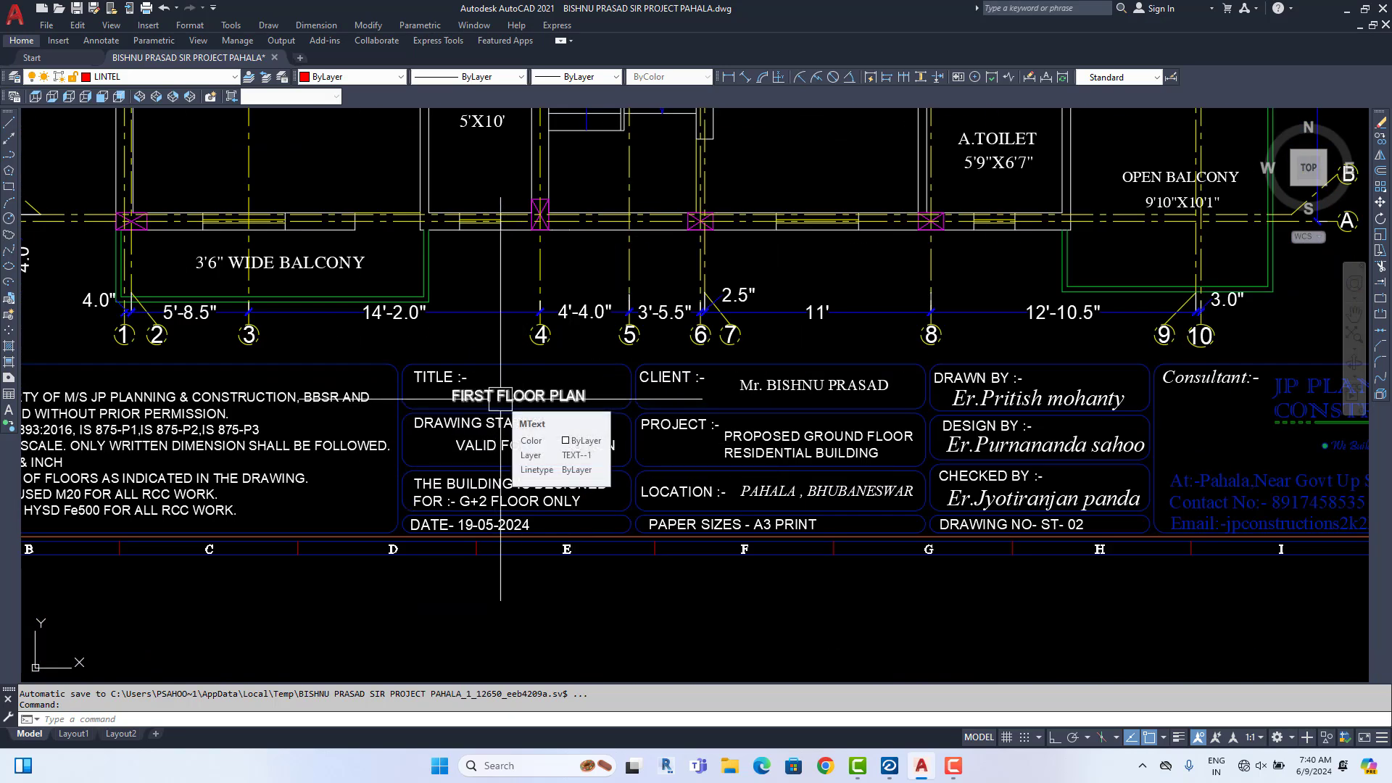
scroll(533, 420, down, 4)
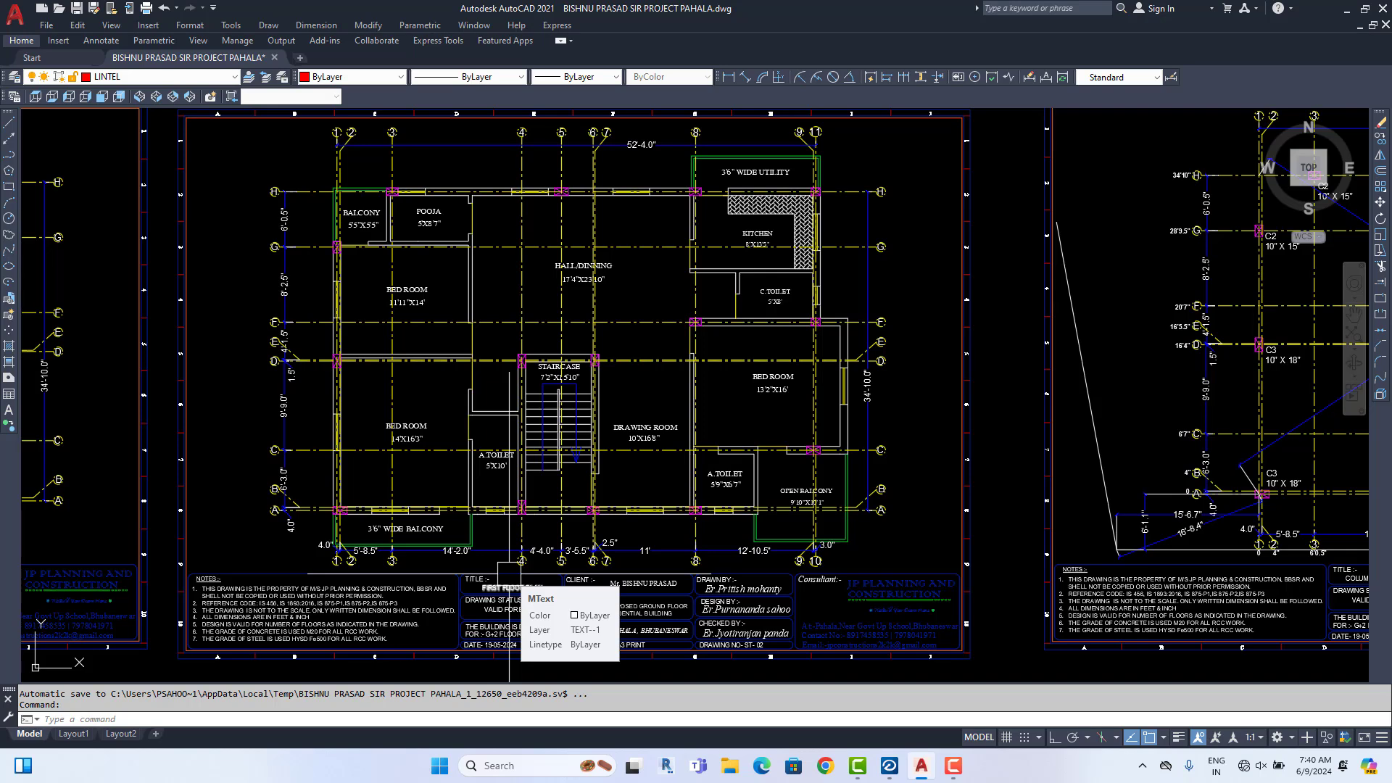
scroll(509, 564, up, 6)
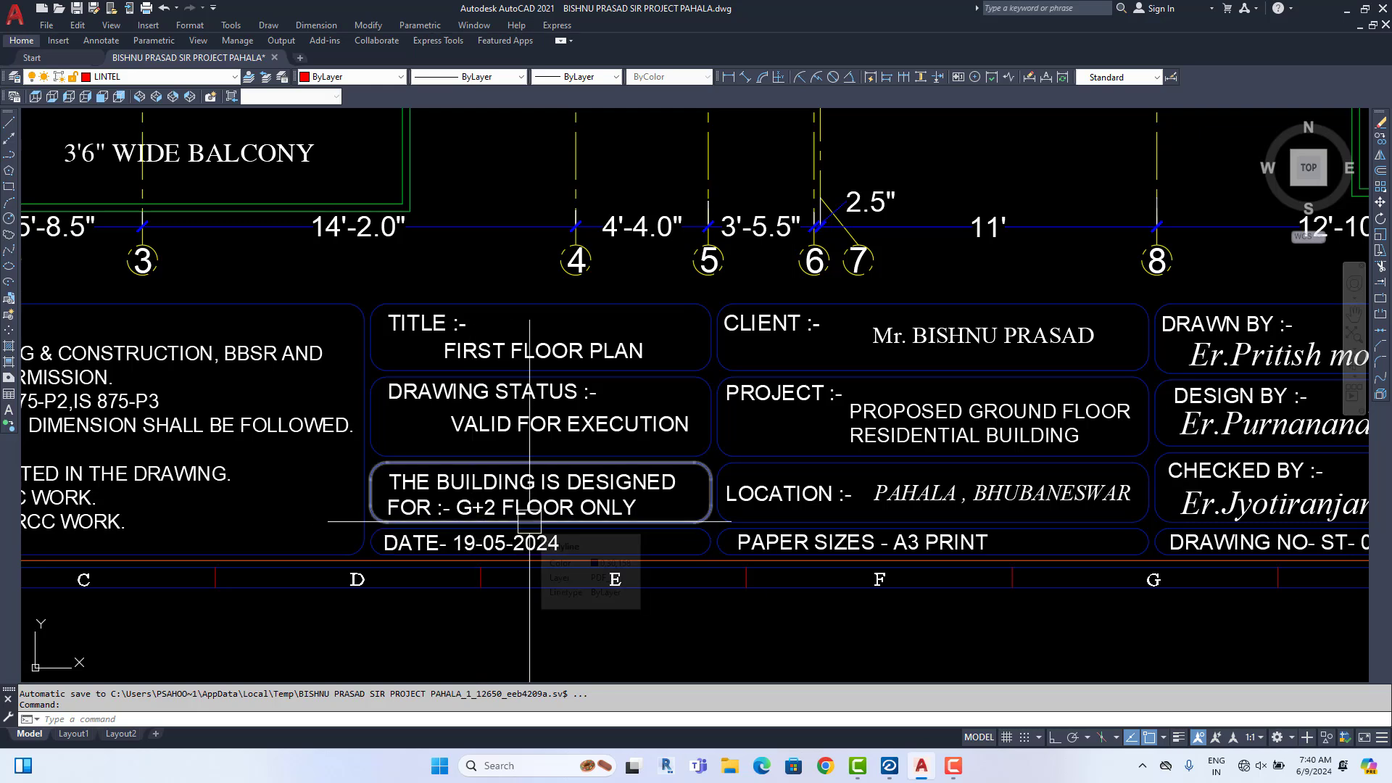
scroll(467, 512, up, 4)
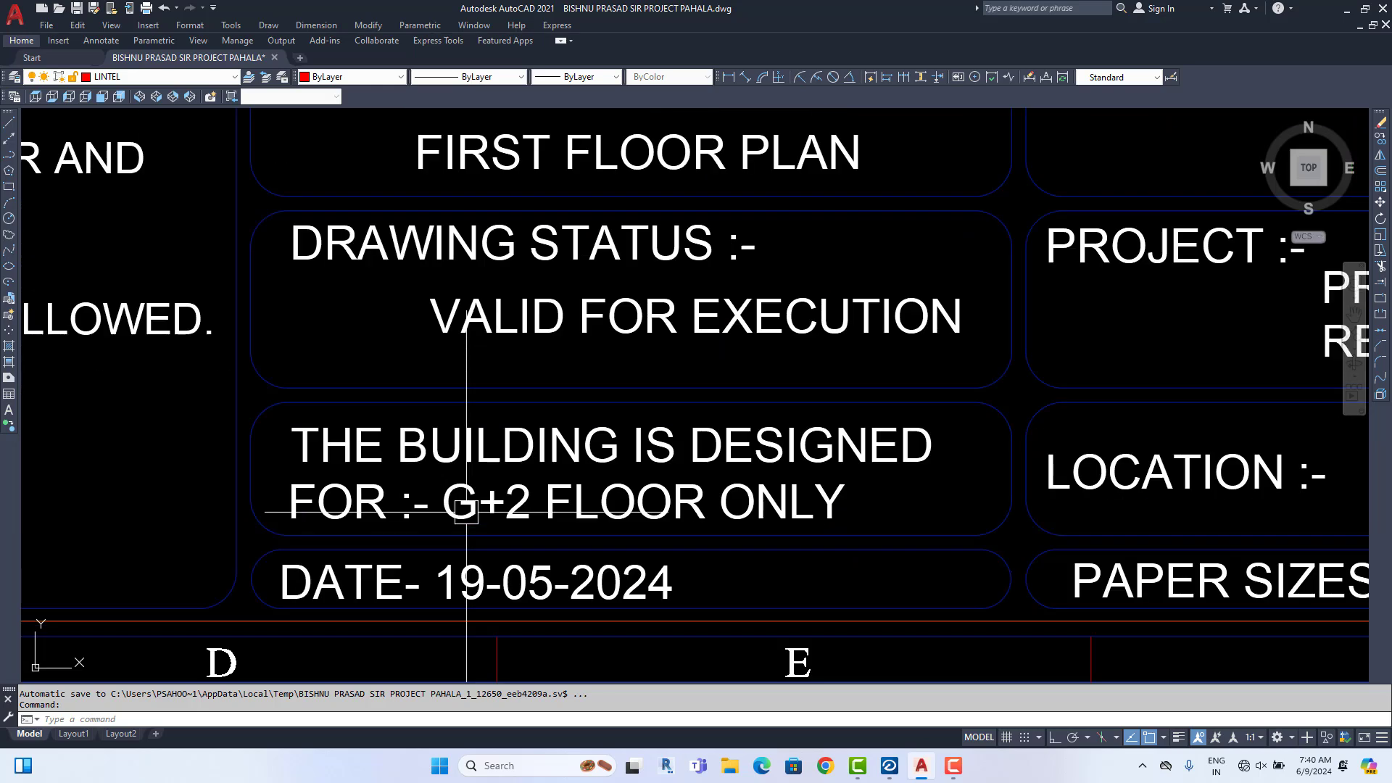
scroll(466, 512, down, 6)
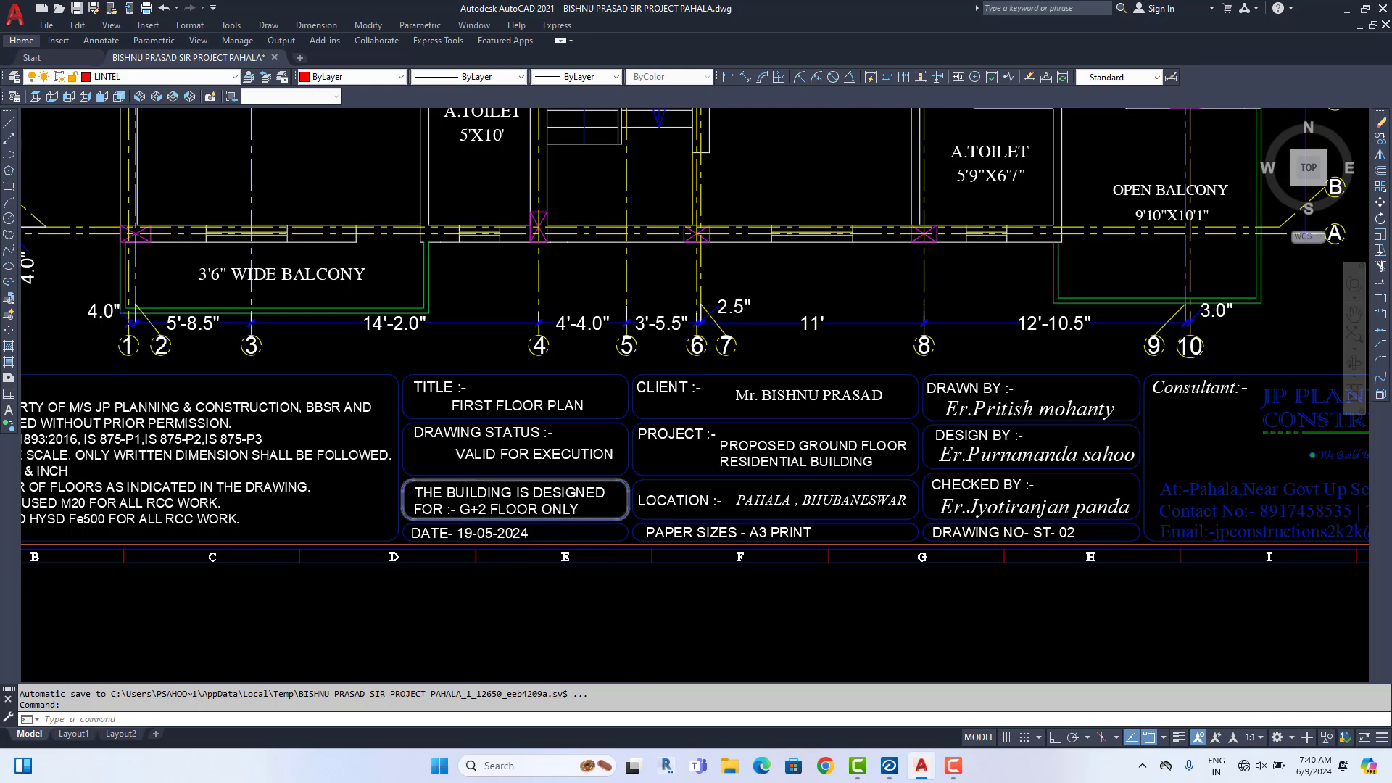
scroll(467, 512, up, 6)
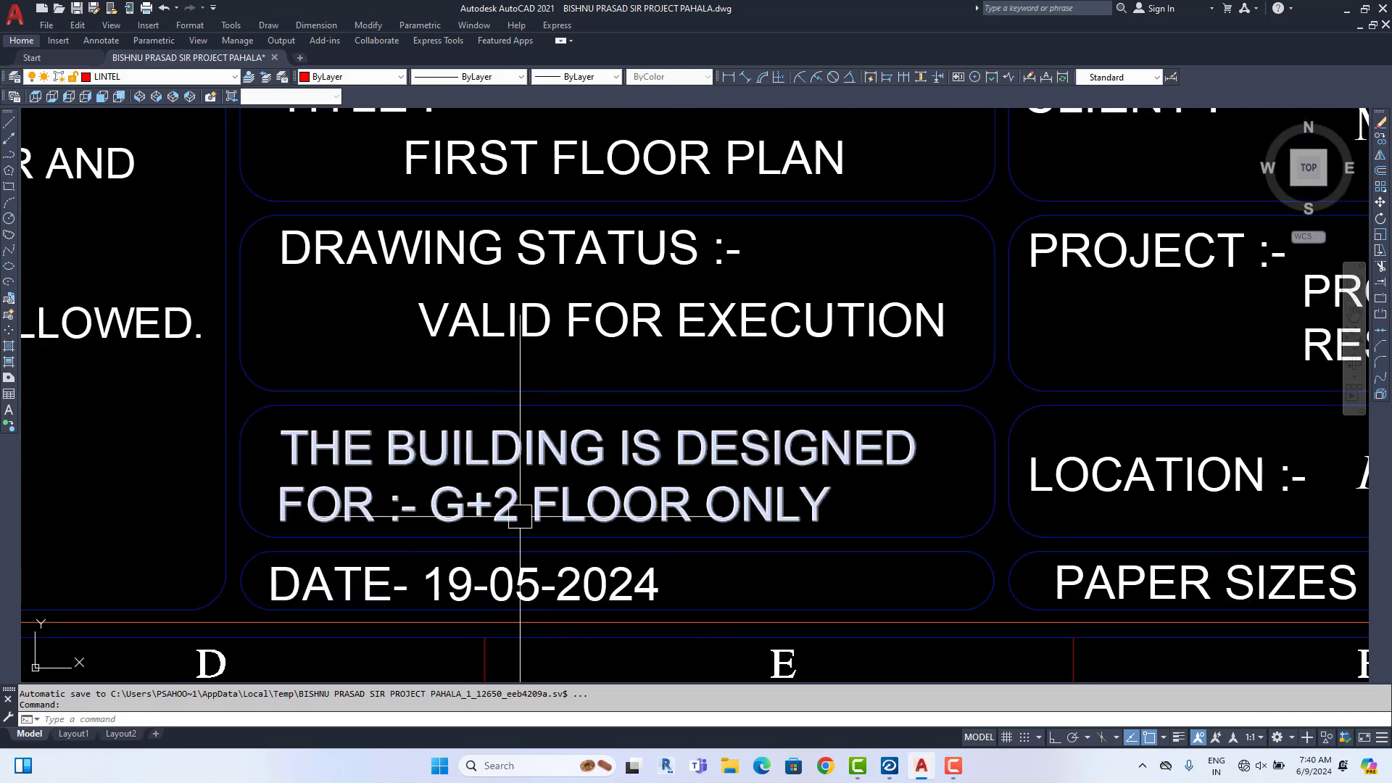
scroll(592, 468, down, 6)
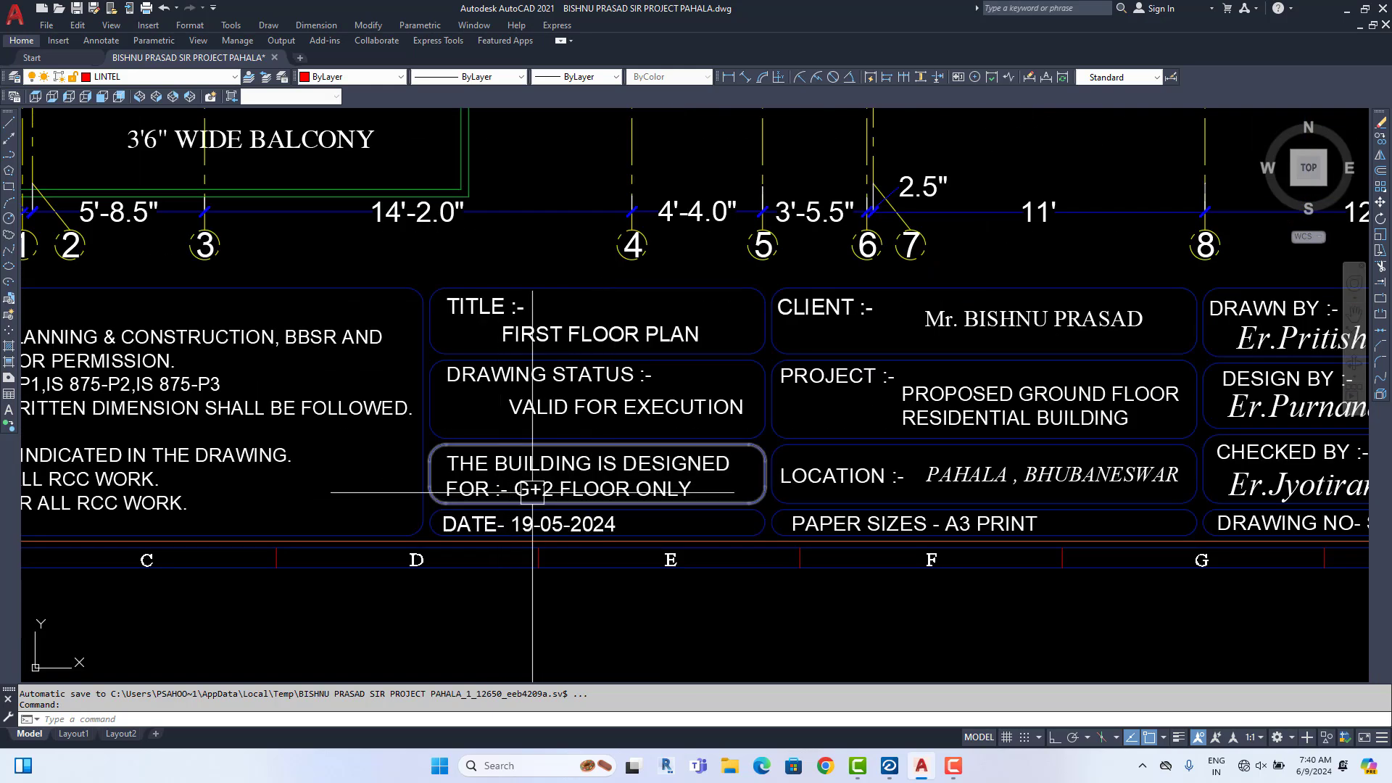
Review the first floor sheet's general notes, consultant block, and drawn-by, design-by and checked-by entries
scroll(619, 480, down, 2)
middle_drag(699, 485, 655, 488)
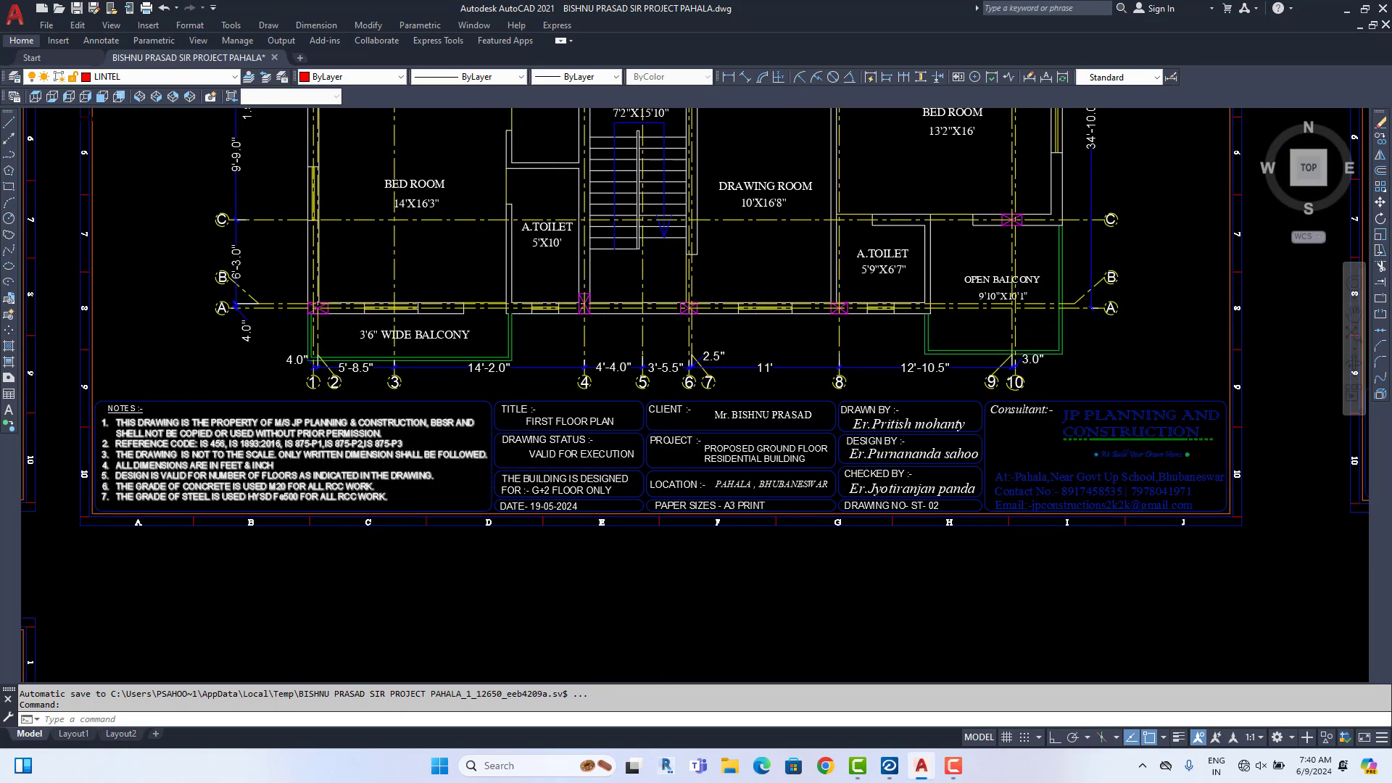
scroll(463, 440, up, 4)
middle_drag(1035, 489, 540, 458)
scroll(645, 458, down, 2)
middle_drag(915, 462, 651, 479)
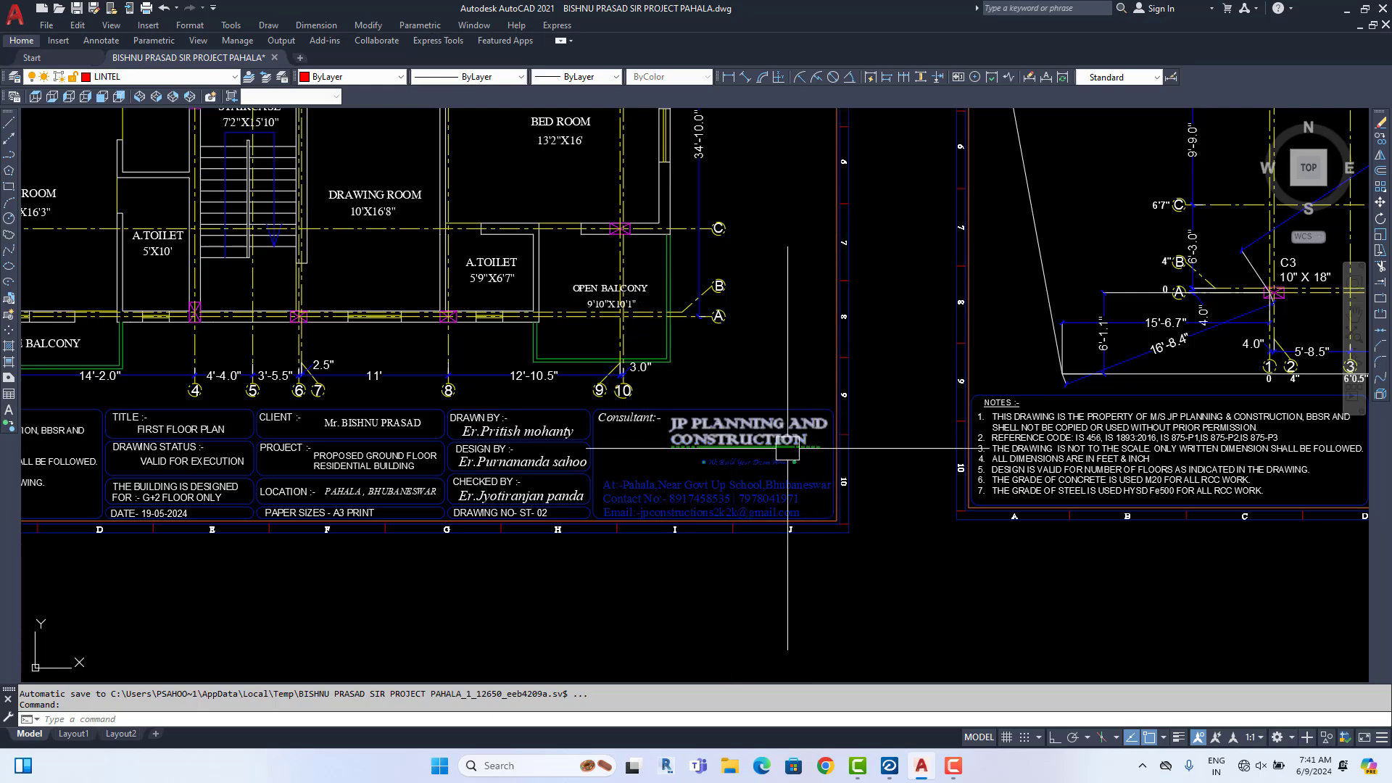
scroll(698, 448, down, 3)
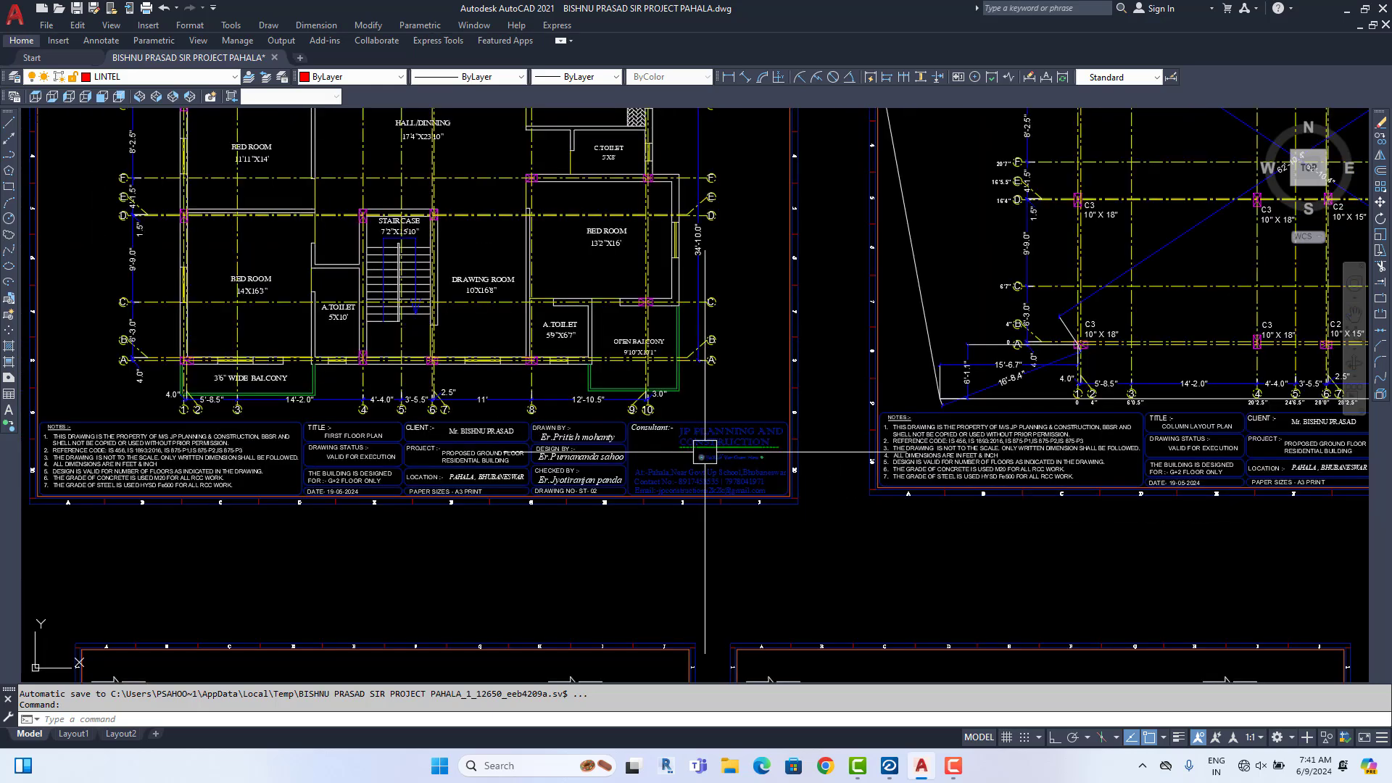
middle_drag(742, 451, 751, 490)
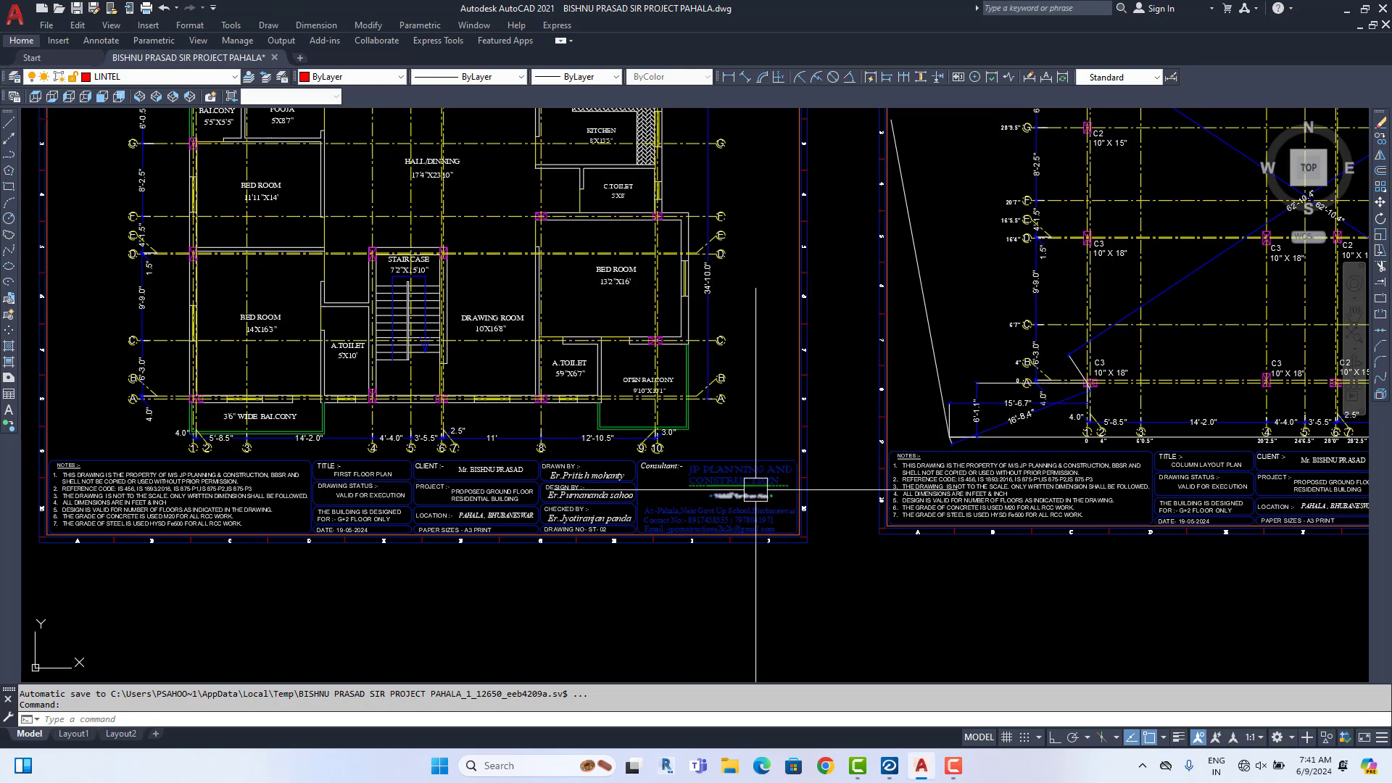
scroll(600, 506, up, 5)
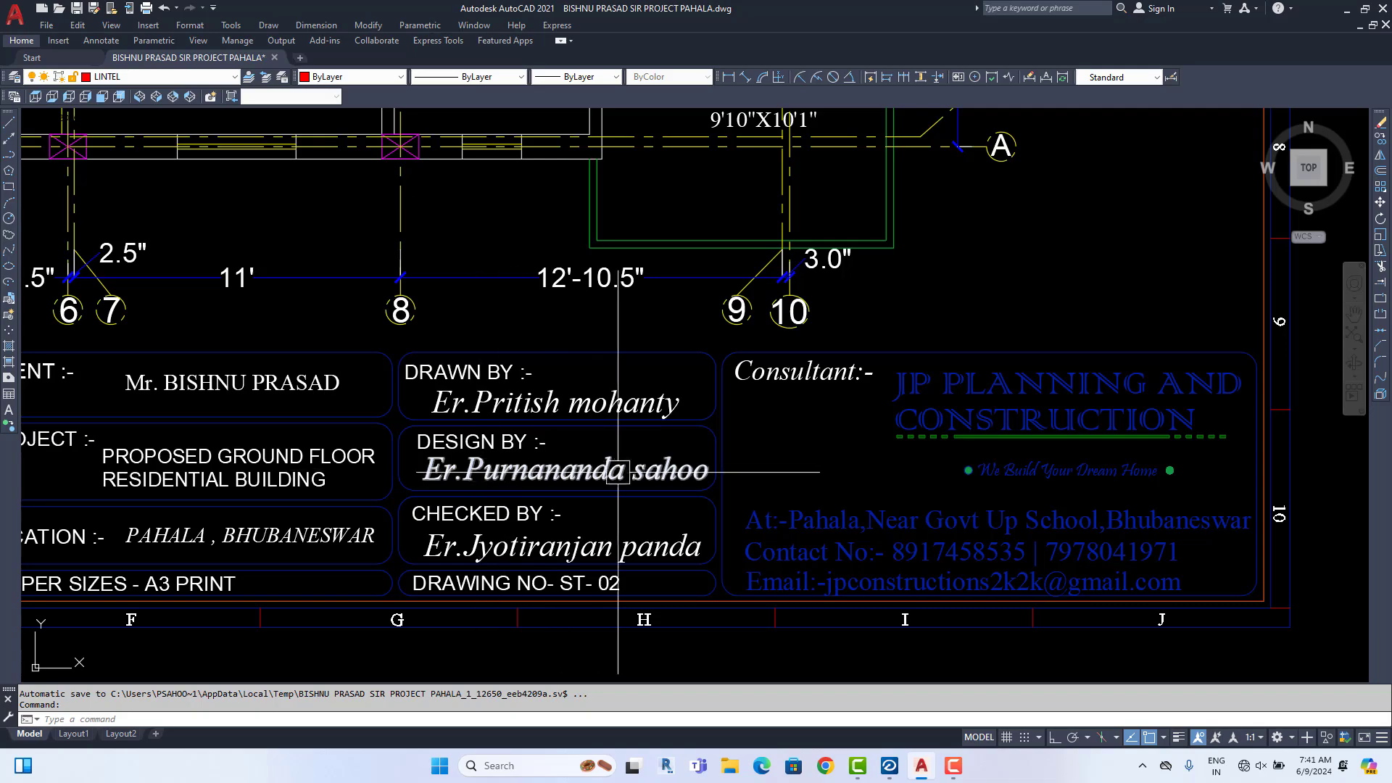
scroll(618, 472, down, 5)
middle_drag(618, 473, 523, 493)
mouse_move(820, 464)
middle_down()
mouse_move(618, 489)
mouse_move(665, 476)
middle_up()
scroll(505, 458, up, 2)
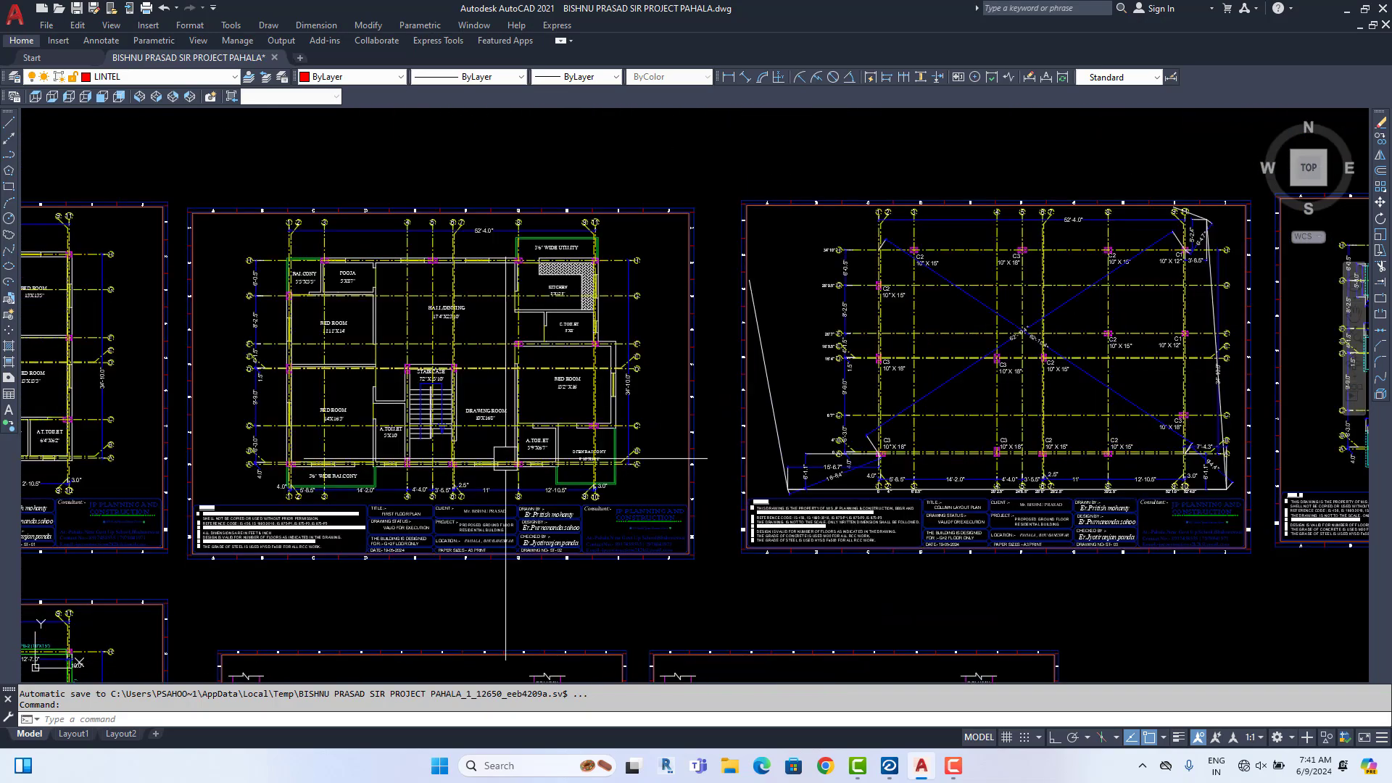
mouse_move(505, 458)
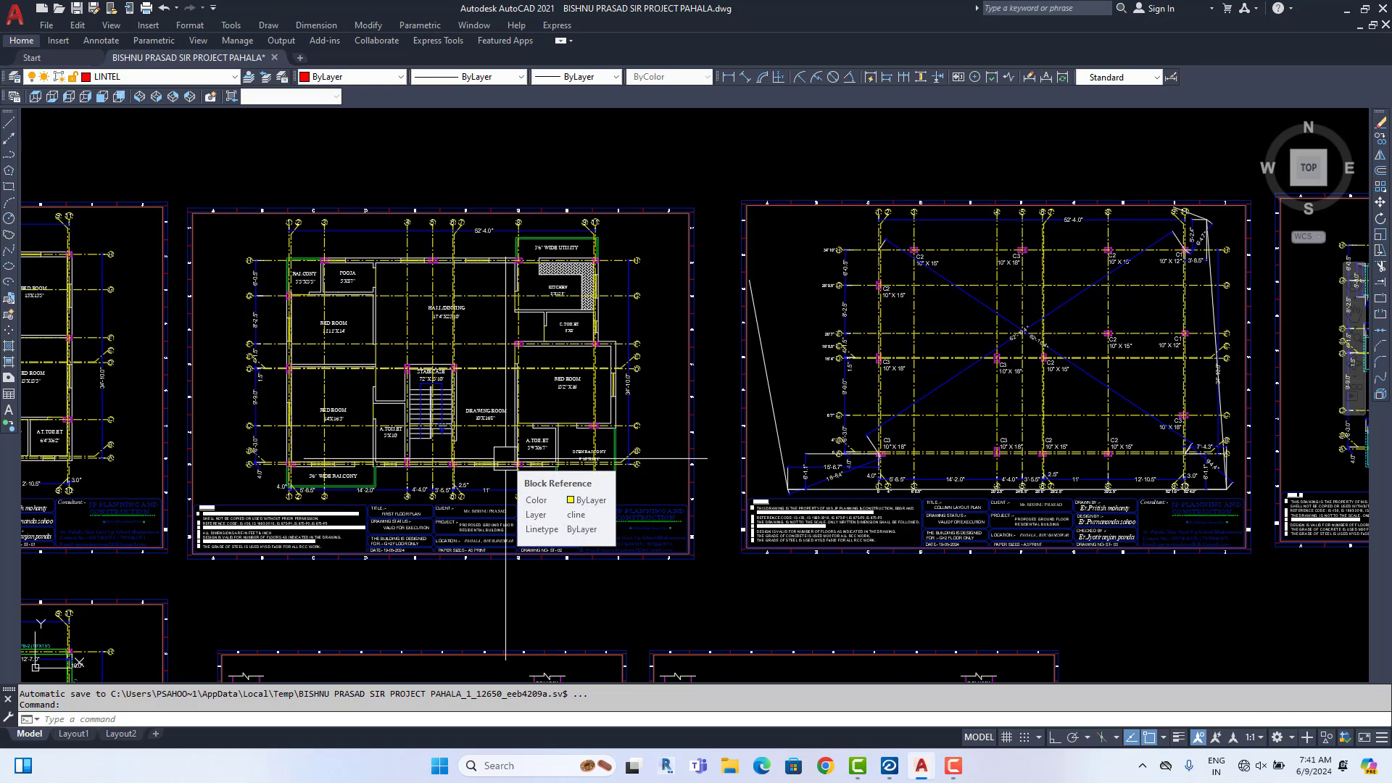
middle_drag(506, 458, 644, 466)
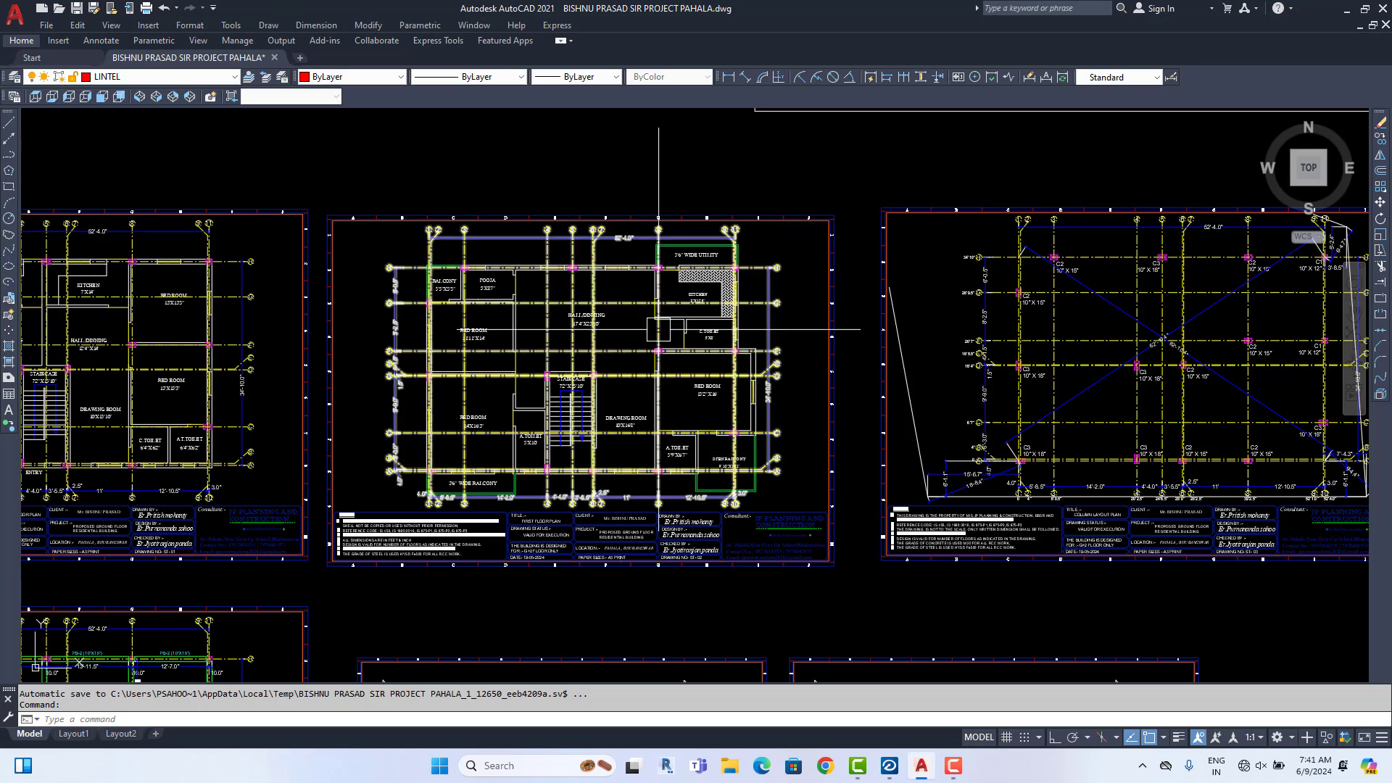
scroll(648, 350, down, 4)
scroll(647, 349, up, 4)
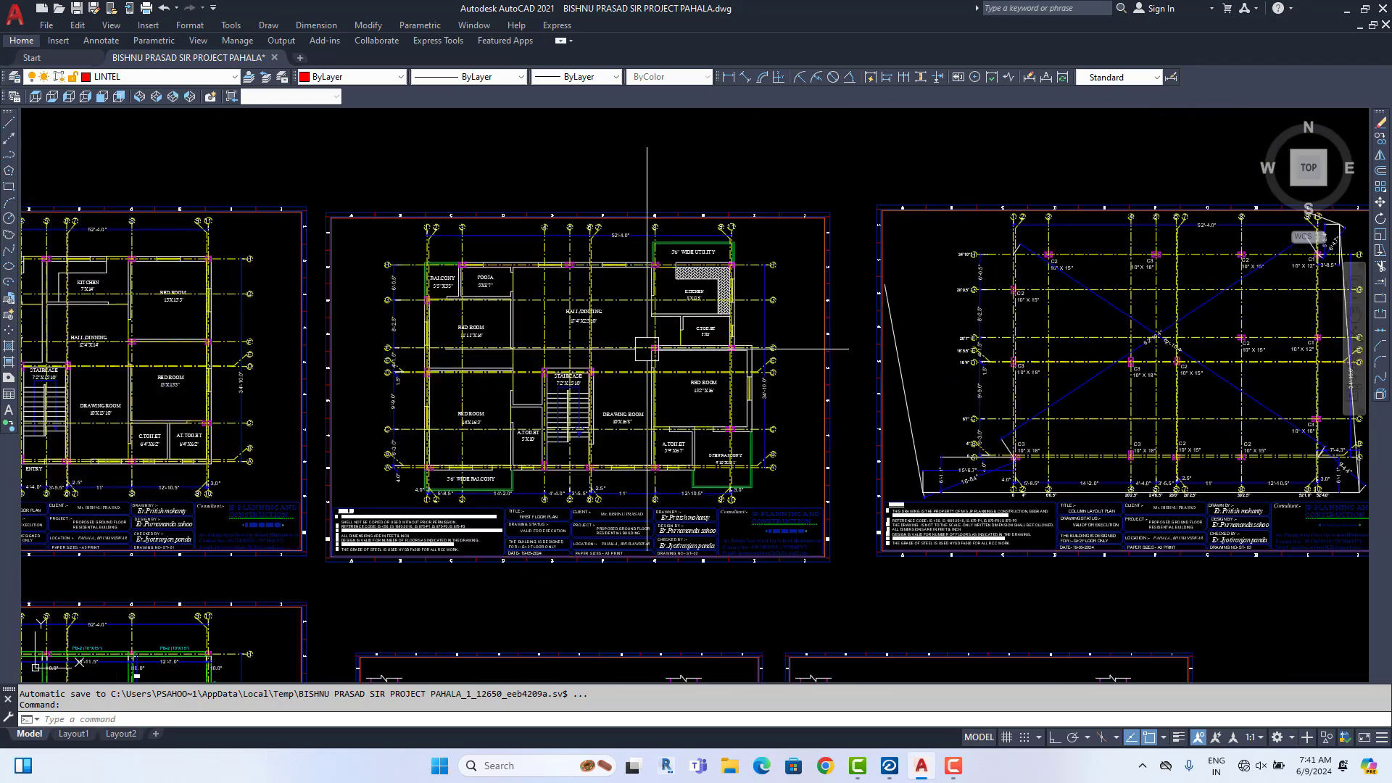
mouse_move(647, 349)
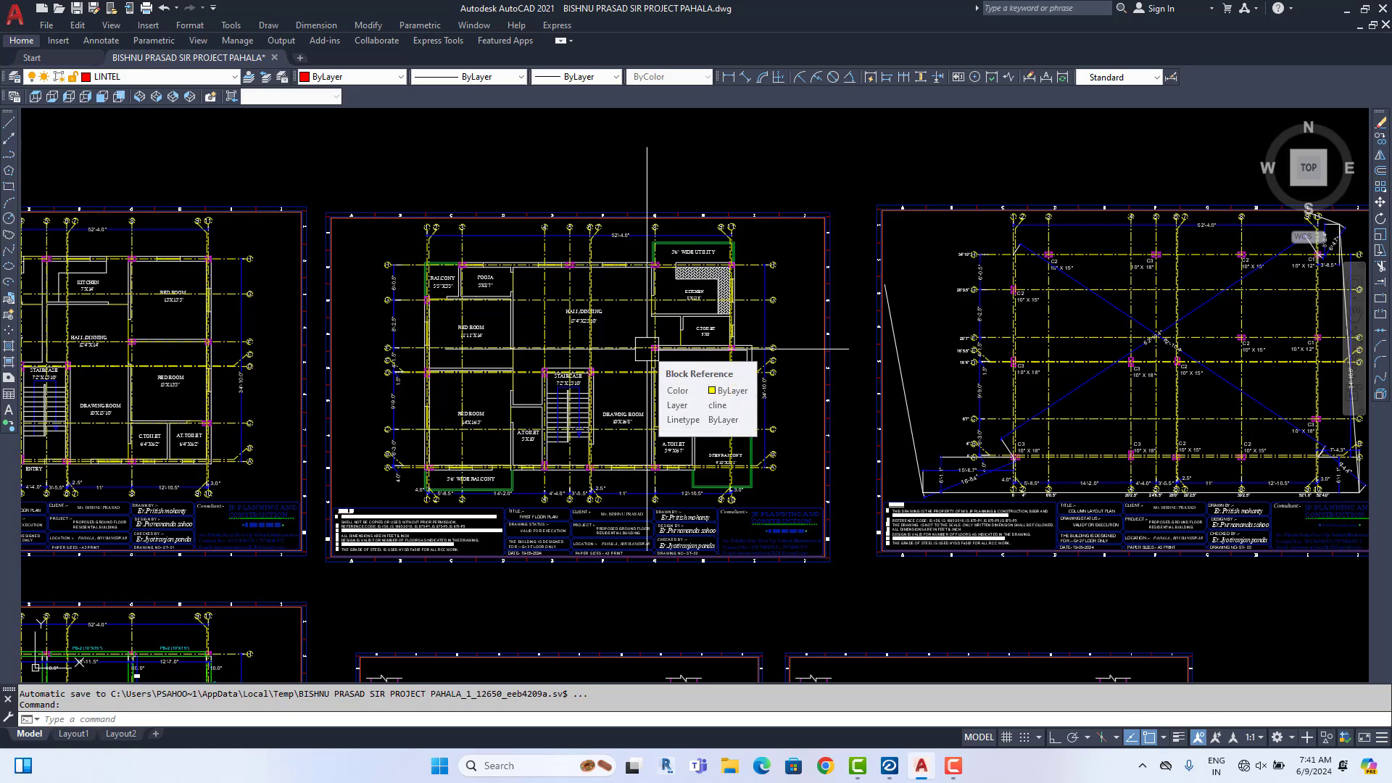
Examine the column layout plan for the C1, C2 and C3 column sizes, grid spacing, diagonals and plot boundary offsets
middle_drag(1191, 467, 691, 467)
scroll(691, 467, up, 5)
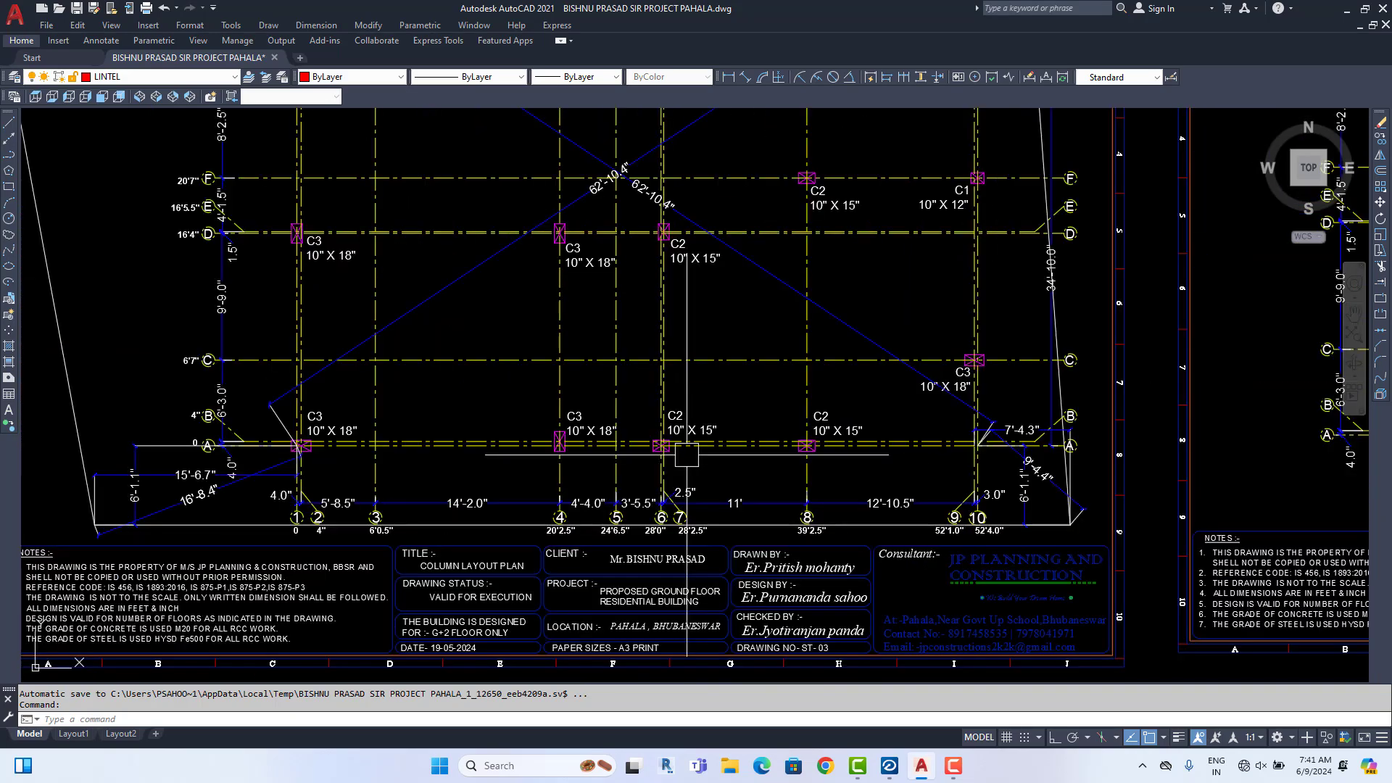
scroll(580, 391, down, 5)
scroll(677, 421, up, 4)
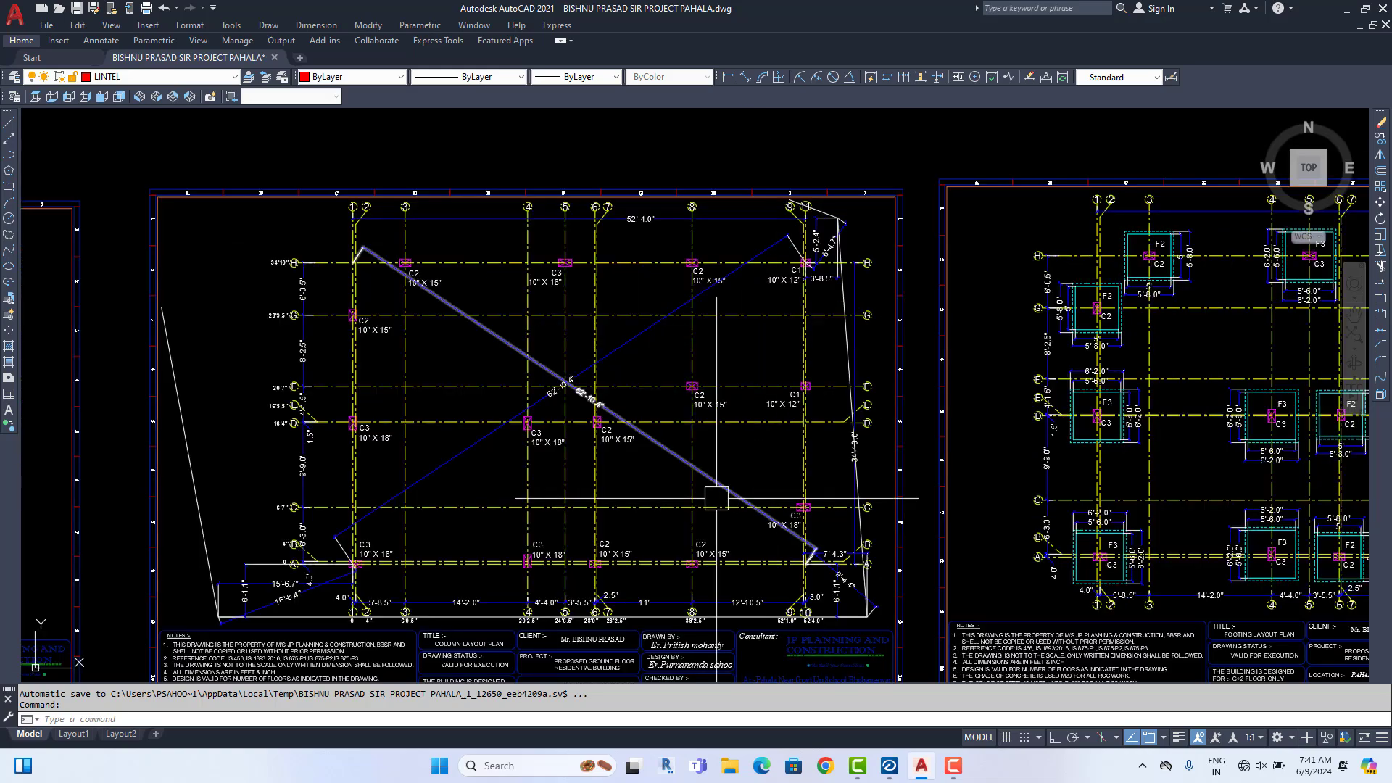
scroll(616, 525, up, 3)
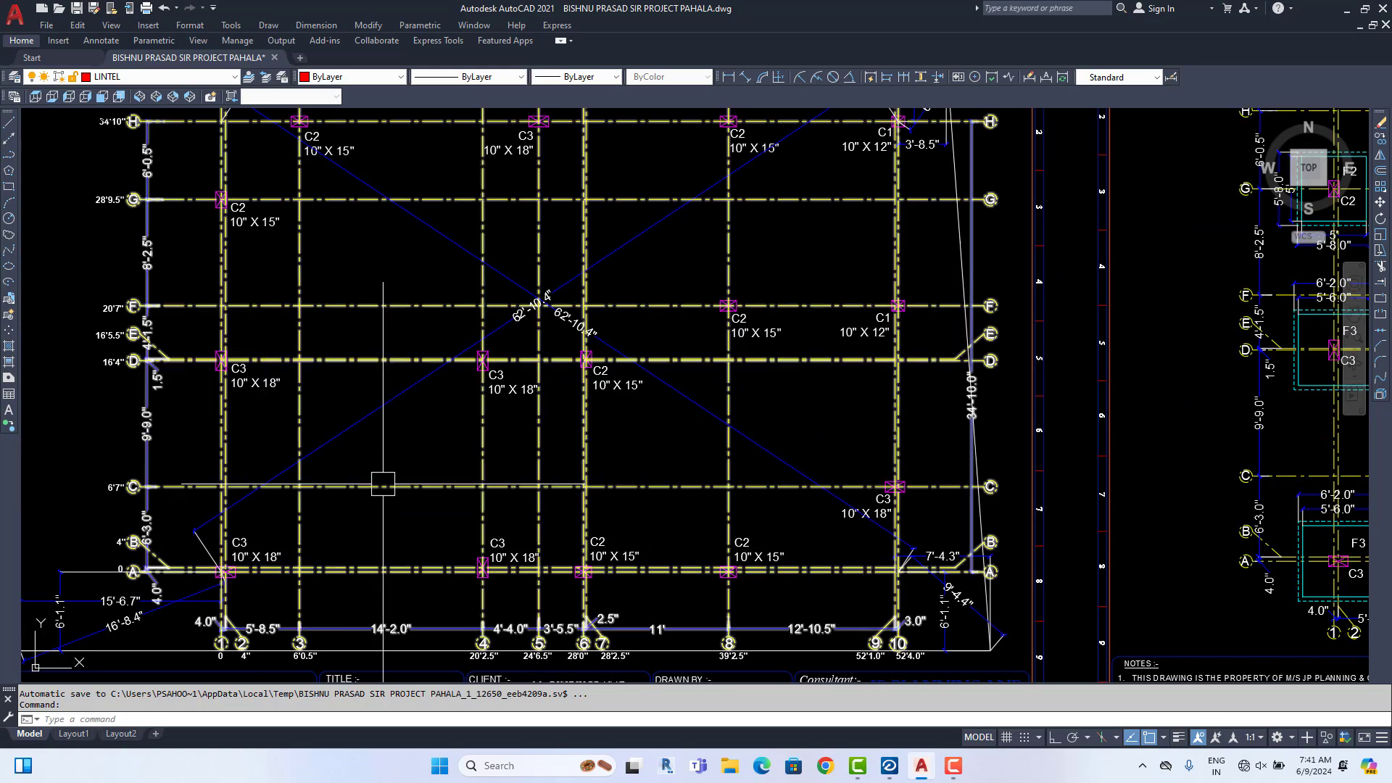
middle_drag(531, 438, 524, 464)
middle_drag(608, 447, 548, 475)
middle_drag(662, 445, 584, 448)
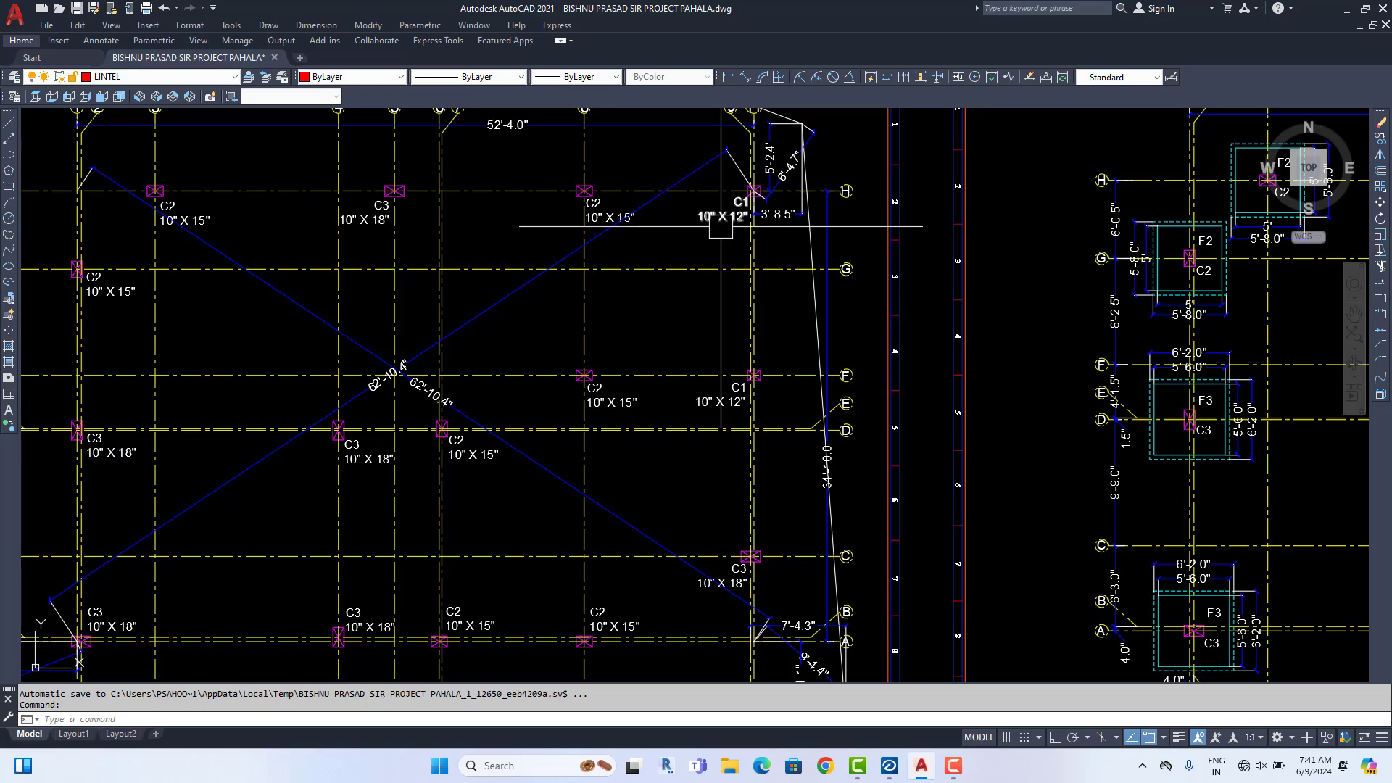
scroll(720, 226, down, 4)
scroll(721, 226, up, 4)
mouse_move(672, 424)
middle_down()
mouse_move(784, 329)
mouse_move(747, 361)
middle_up()
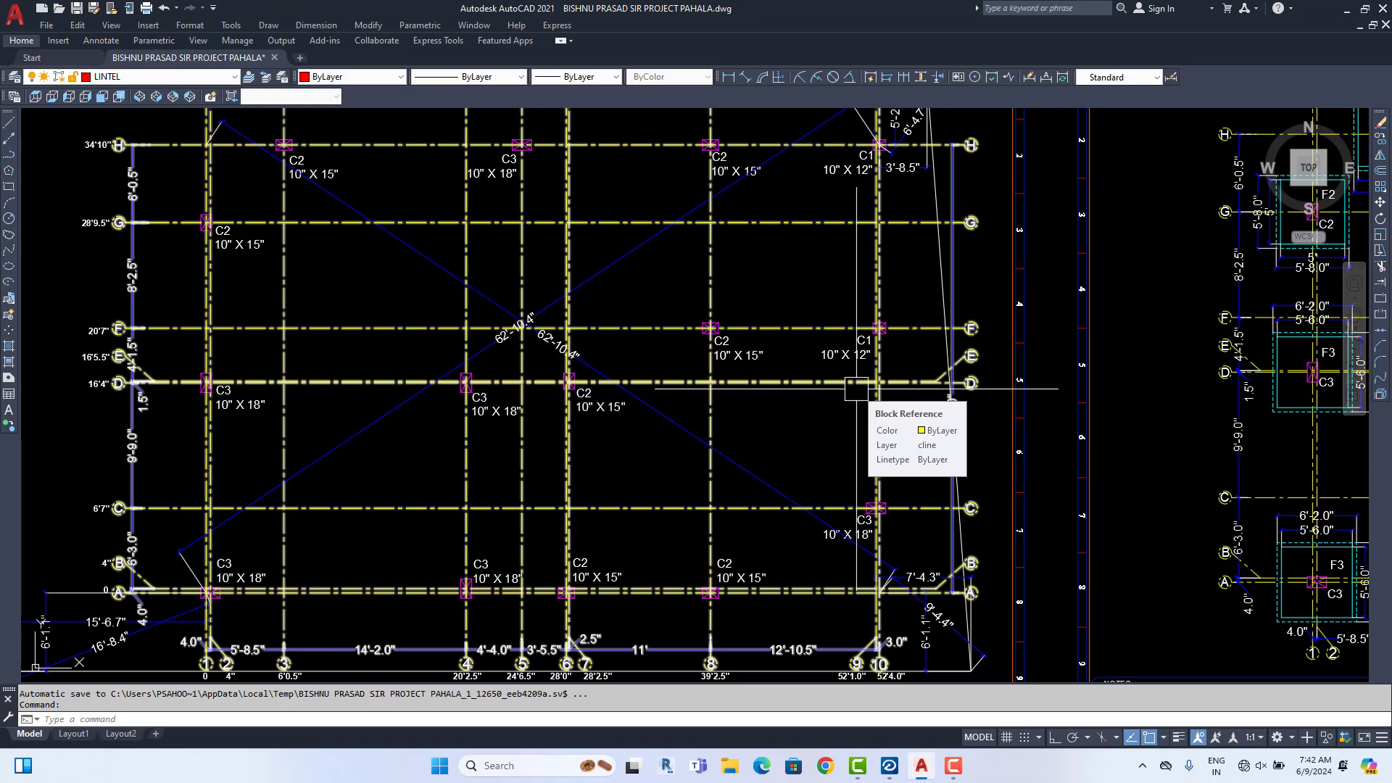
Examine the footing layout plan for the F1, F2 and F3 footing positions and dimensions under each column
scroll(856, 388, down, 4)
scroll(681, 403, up, 5)
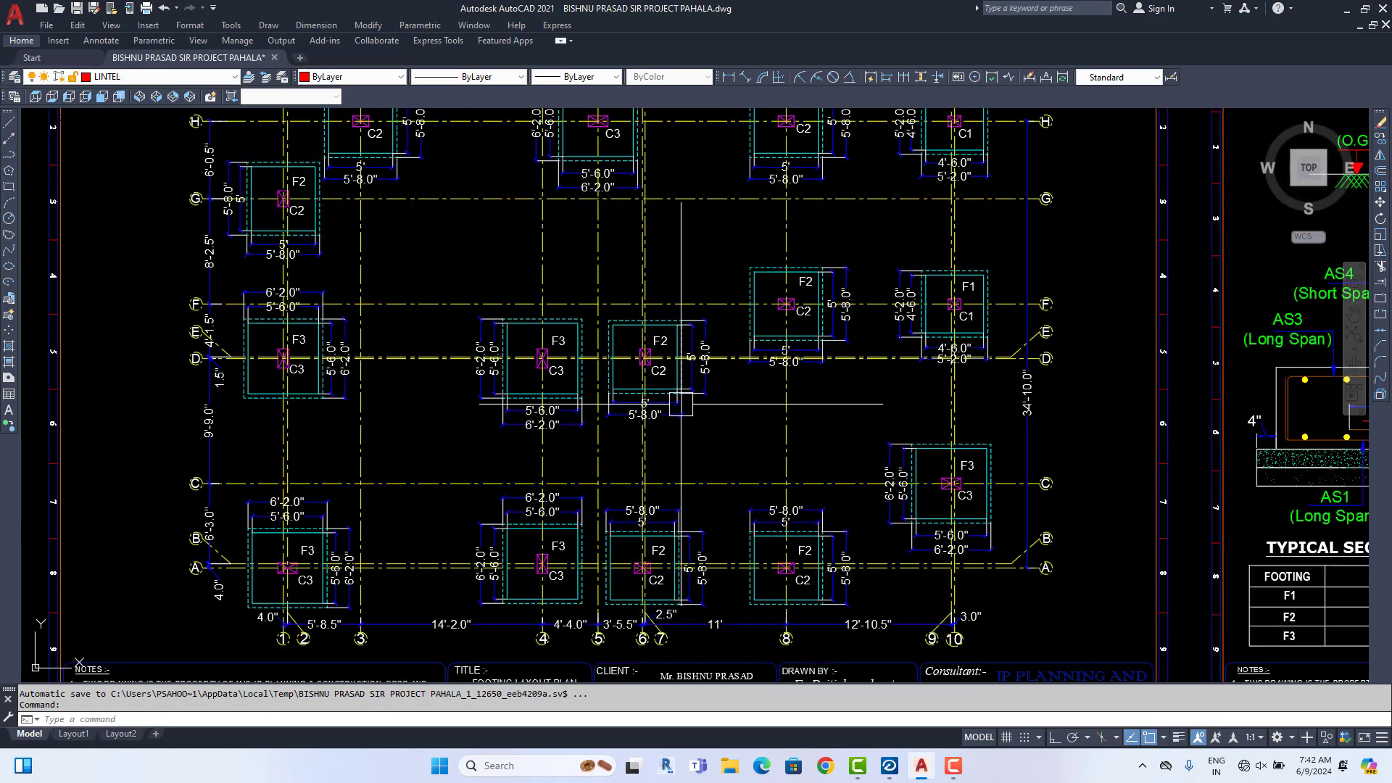
mouse_move(681, 404)
middle_down()
mouse_move(640, 426)
mouse_move(646, 454)
middle_up()
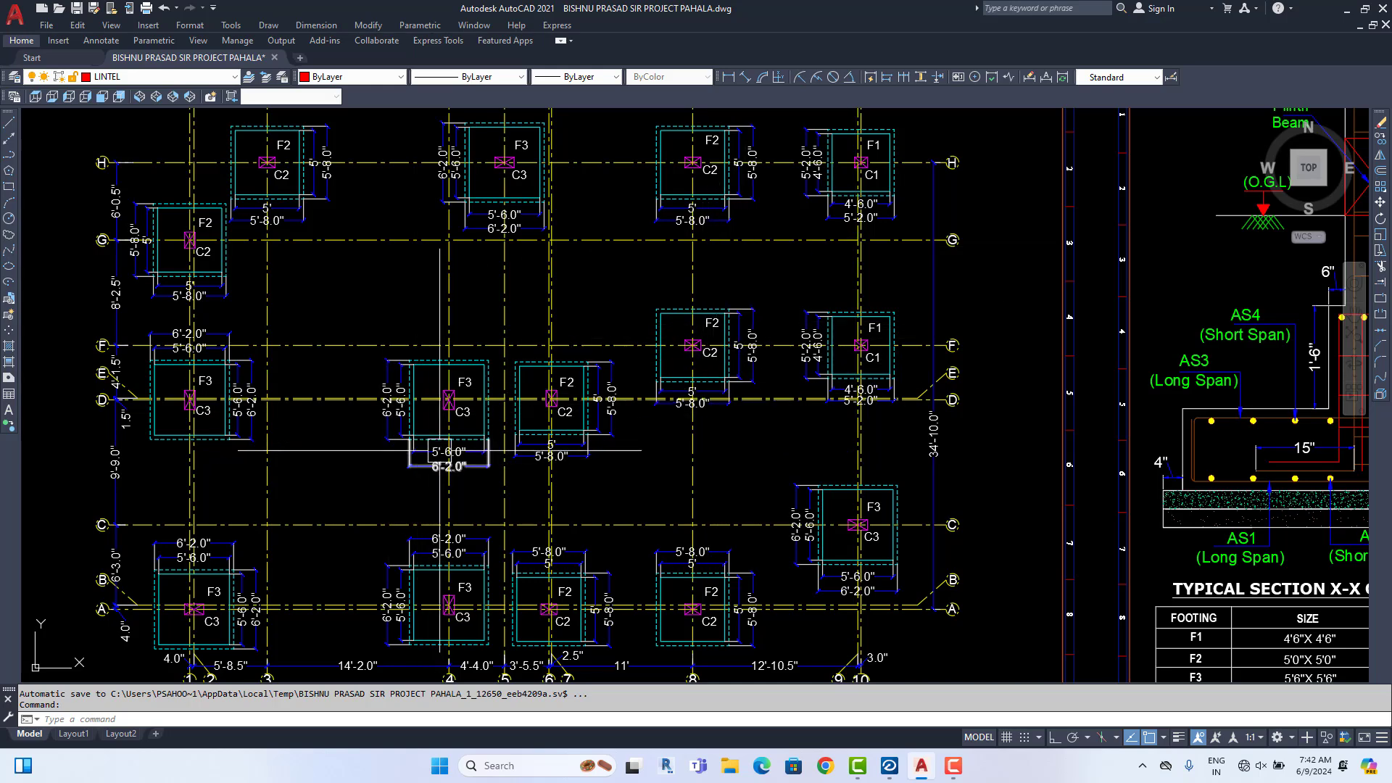
scroll(440, 450, down, 2)
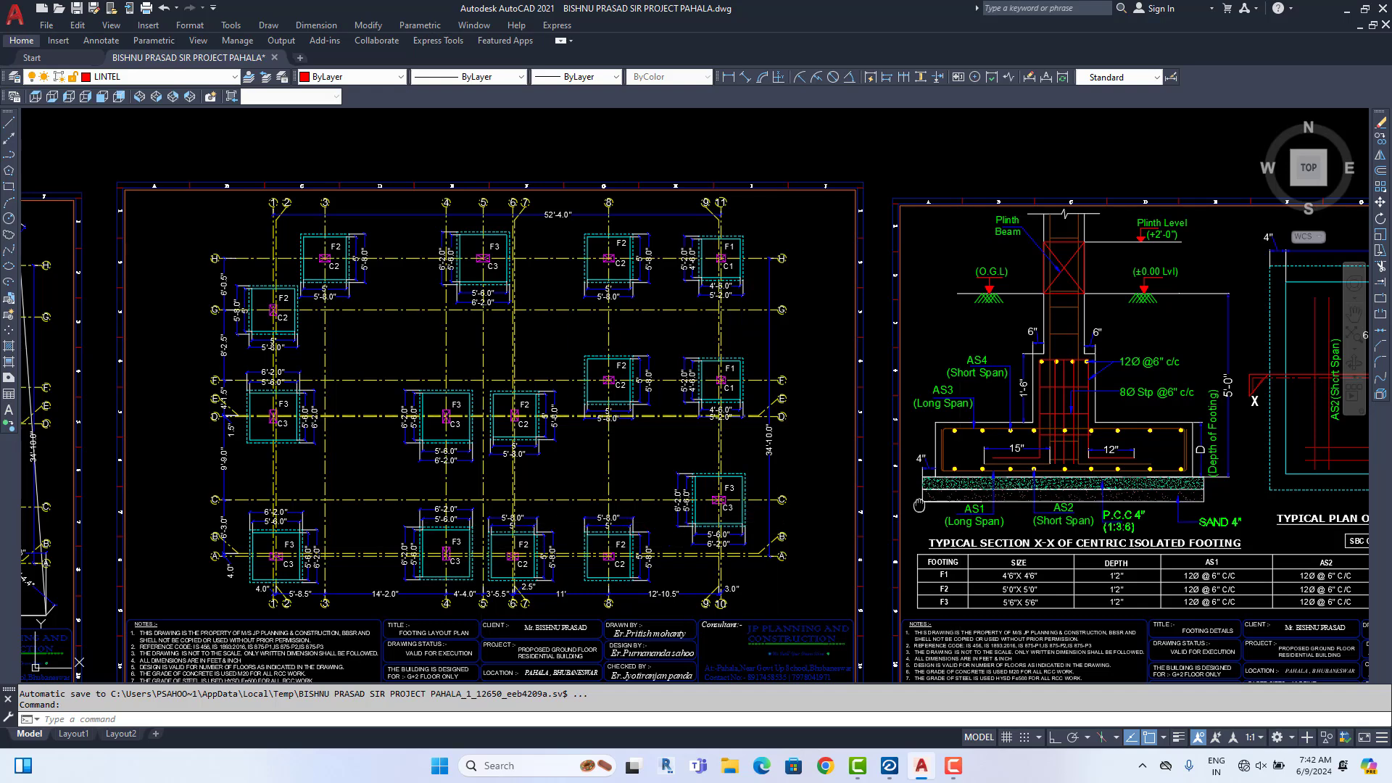
Review the footing details sheet's isolated footing section and plan, and its schedule of sizes, depths and AS1 to AS4 reinforcement
middle_drag(920, 506, 265, 481)
middle_drag(596, 481, 552, 505)
scroll(557, 500, down, 2)
scroll(557, 491, up, 2)
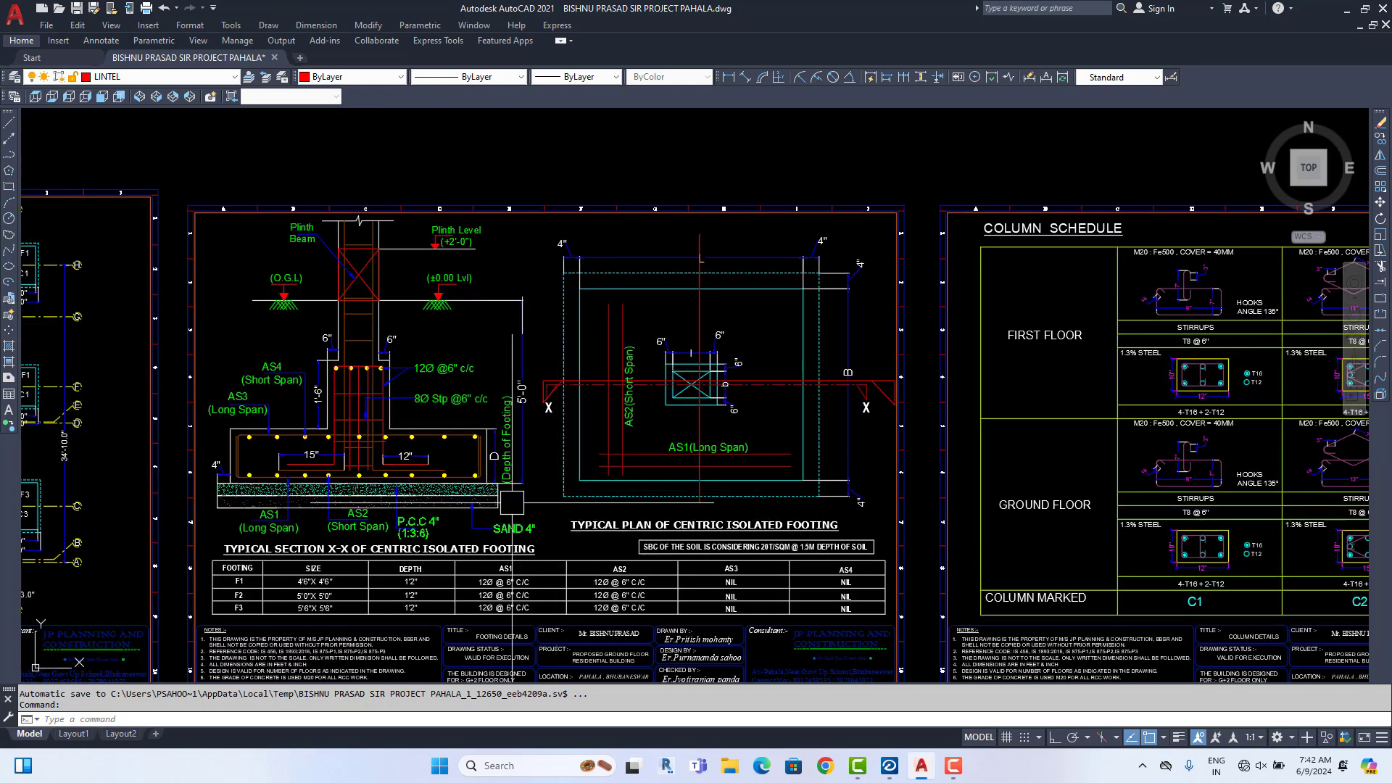
scroll(245, 598, up, 3)
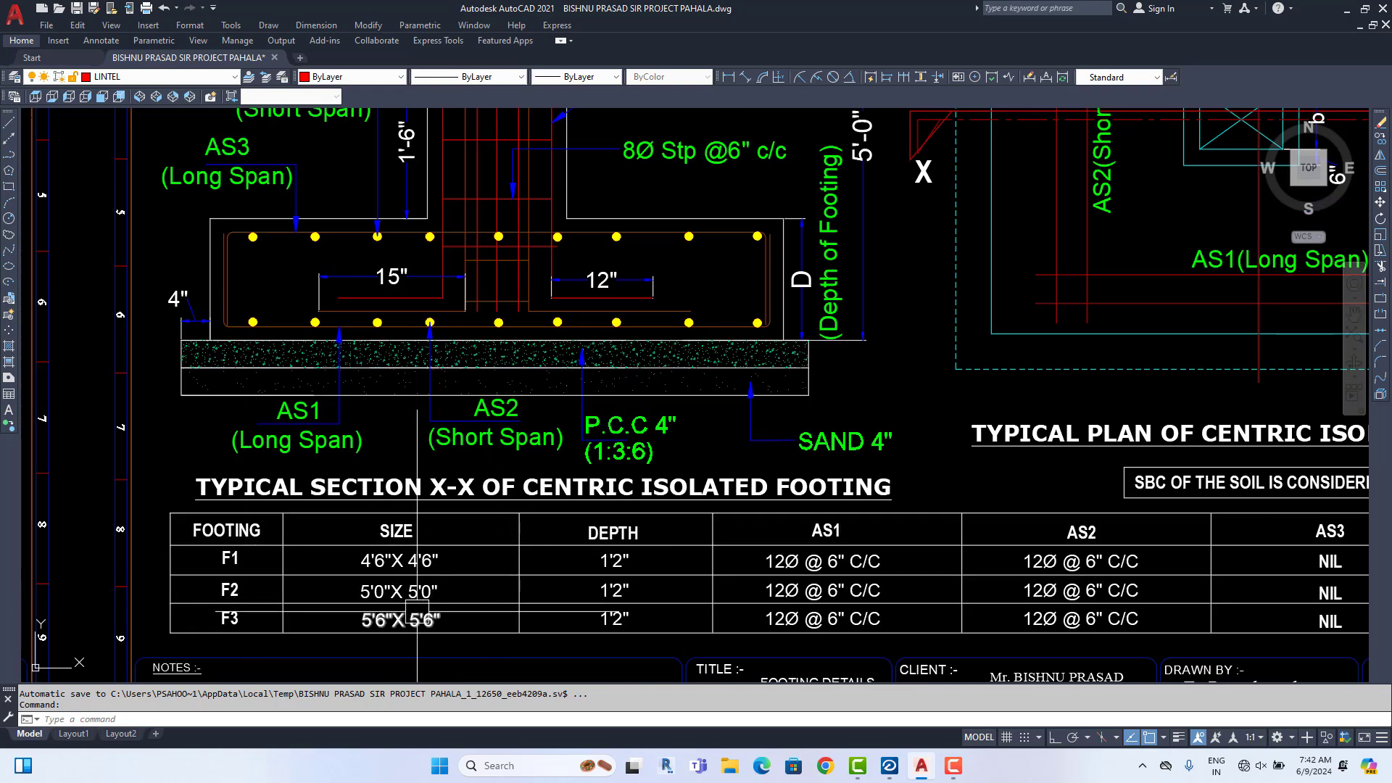
scroll(417, 607, down, 2)
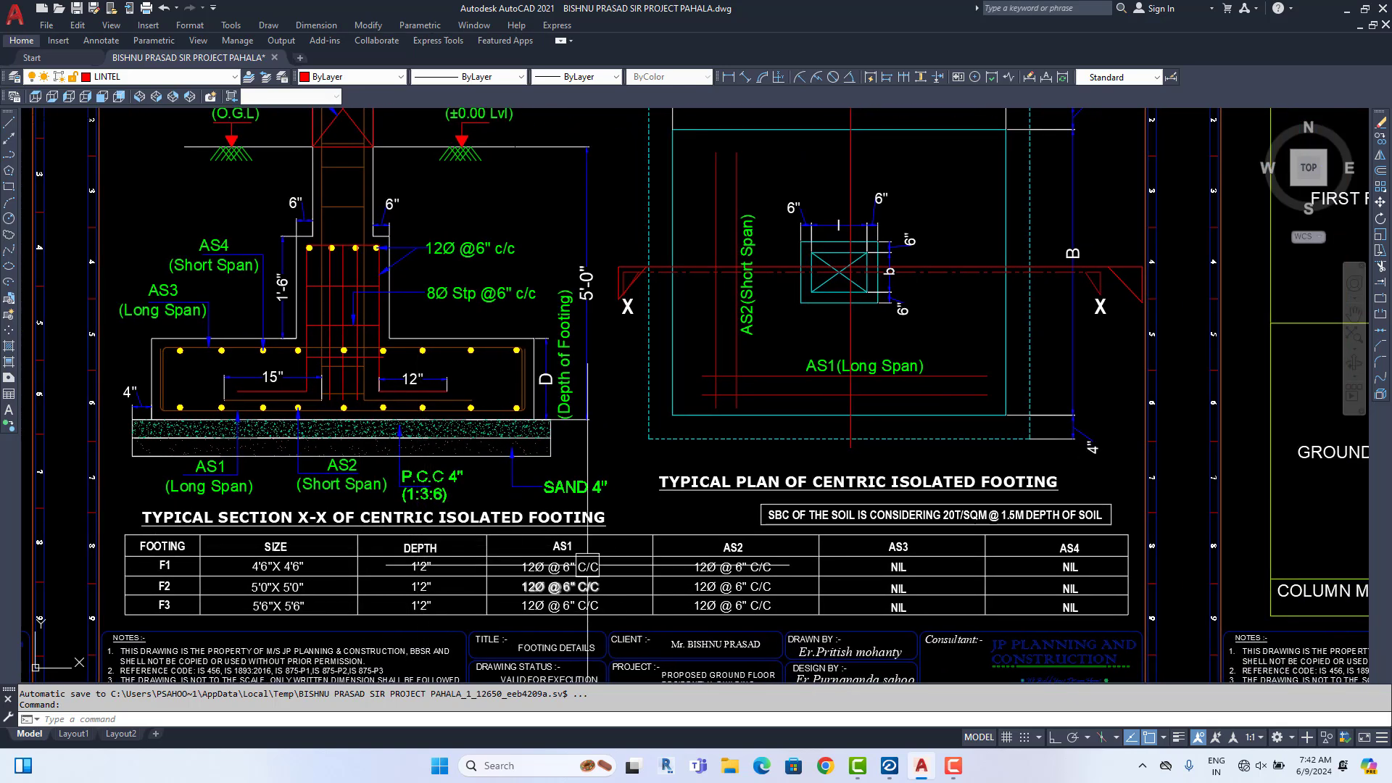
middle_drag(587, 566, 481, 563)
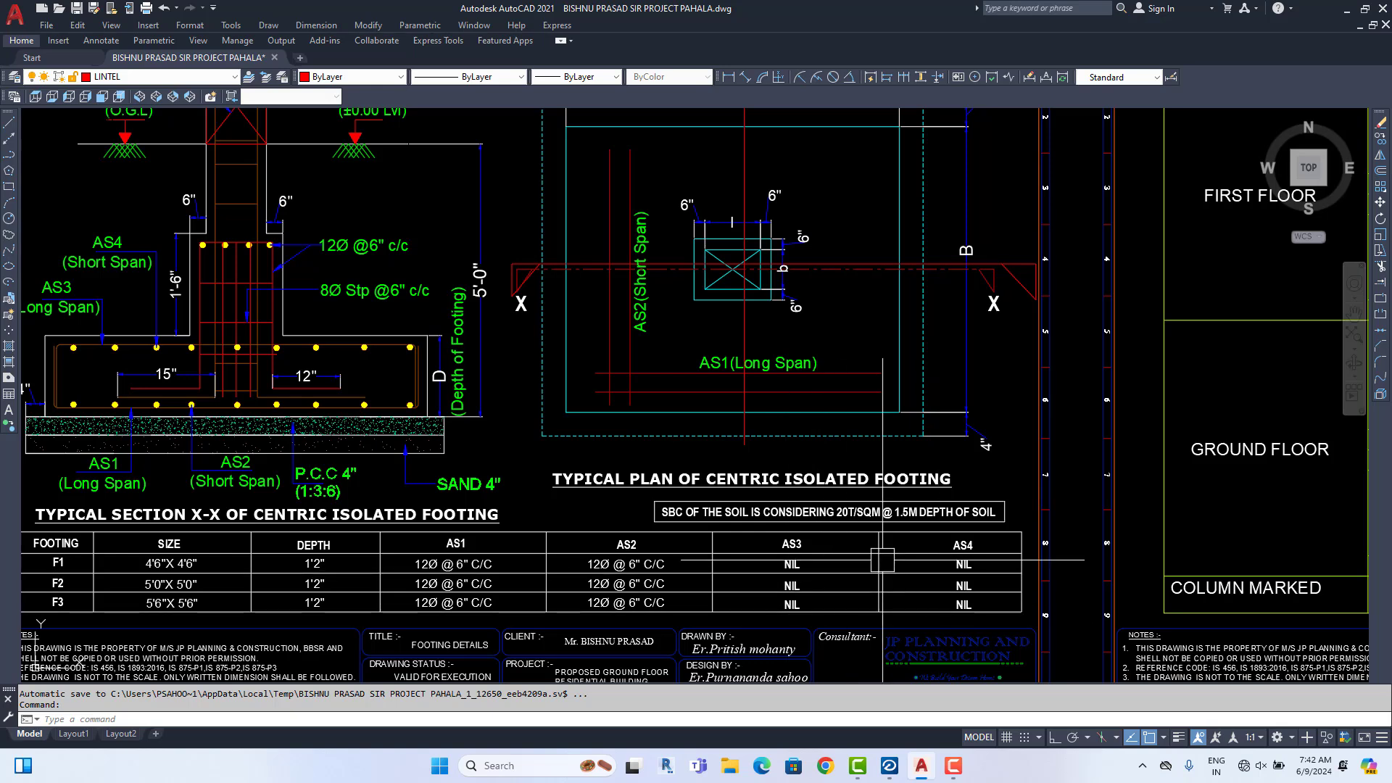
middle_drag(404, 453, 499, 477)
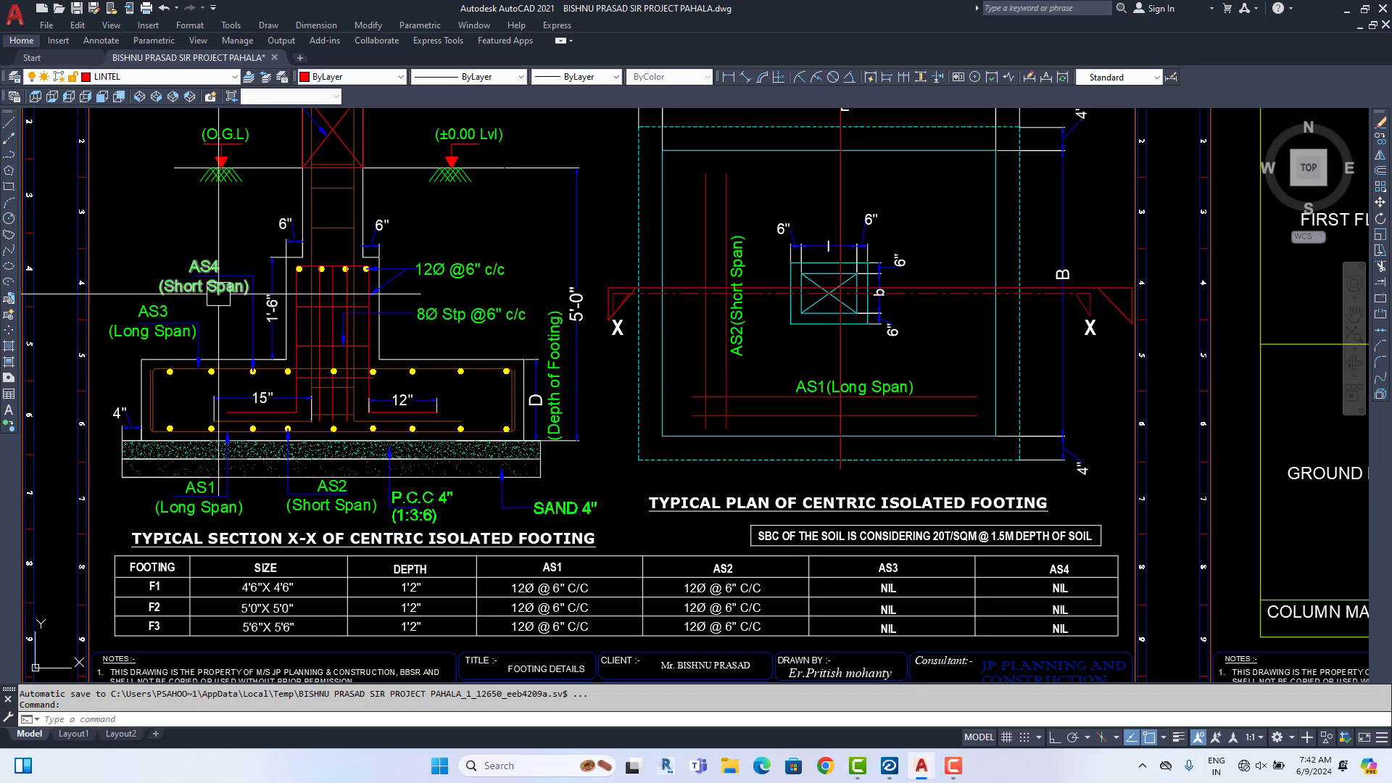
scroll(682, 421, down, 2)
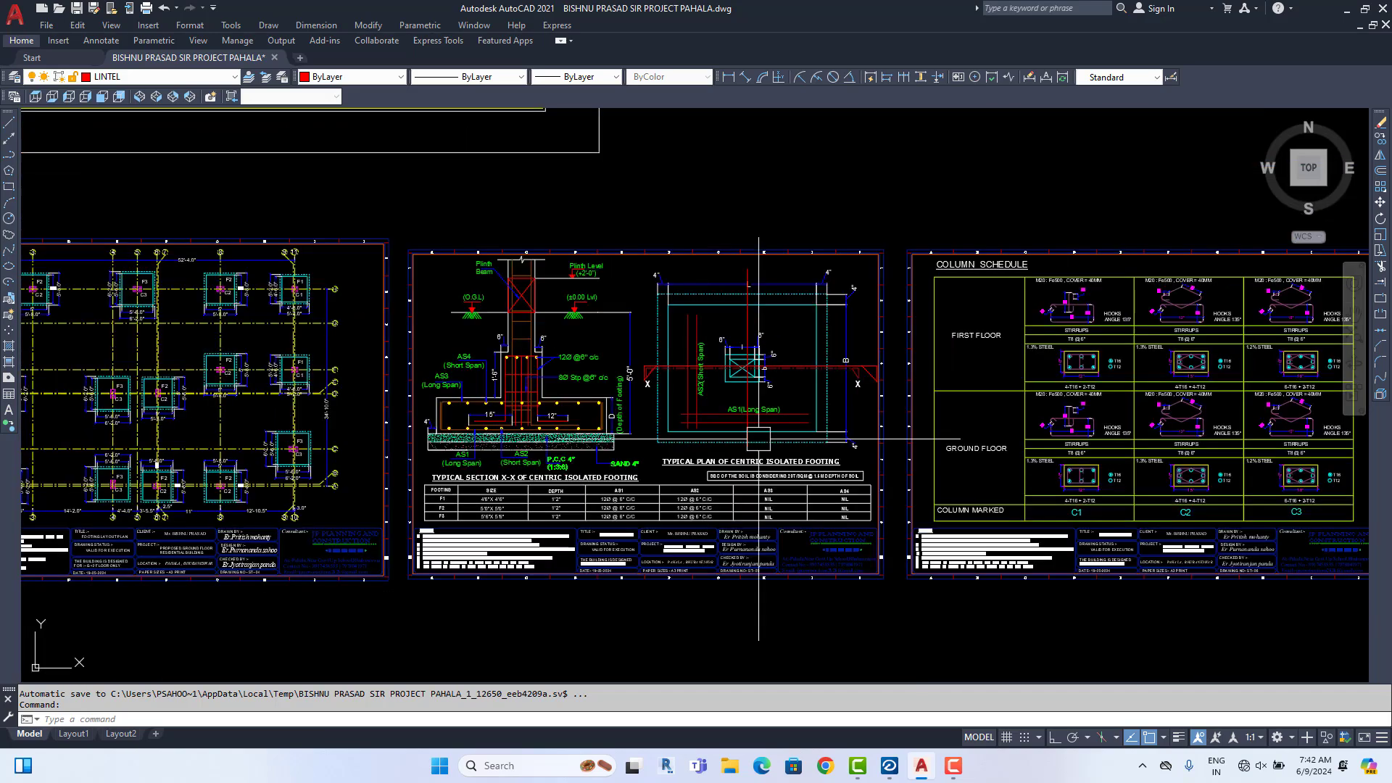
Review the column schedule sheet's first floor and ground floor rows for C1, C2 and C3, along with its title block
mouse_move(1168, 475)
middle_down()
mouse_move(727, 437)
mouse_move(683, 407)
mouse_move(662, 501)
middle_up()
scroll(683, 407, up, 2)
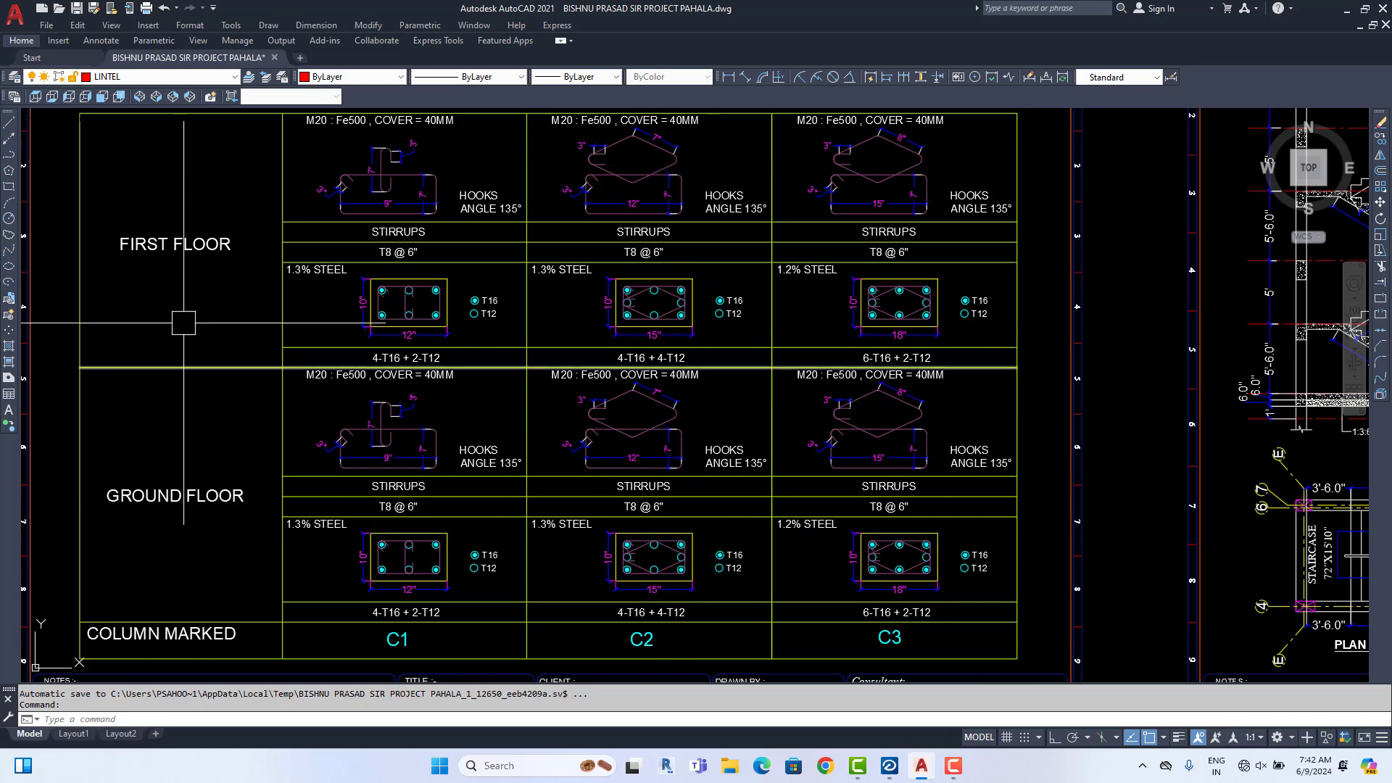
scroll(268, 624, down, 3)
scroll(269, 624, up, 4)
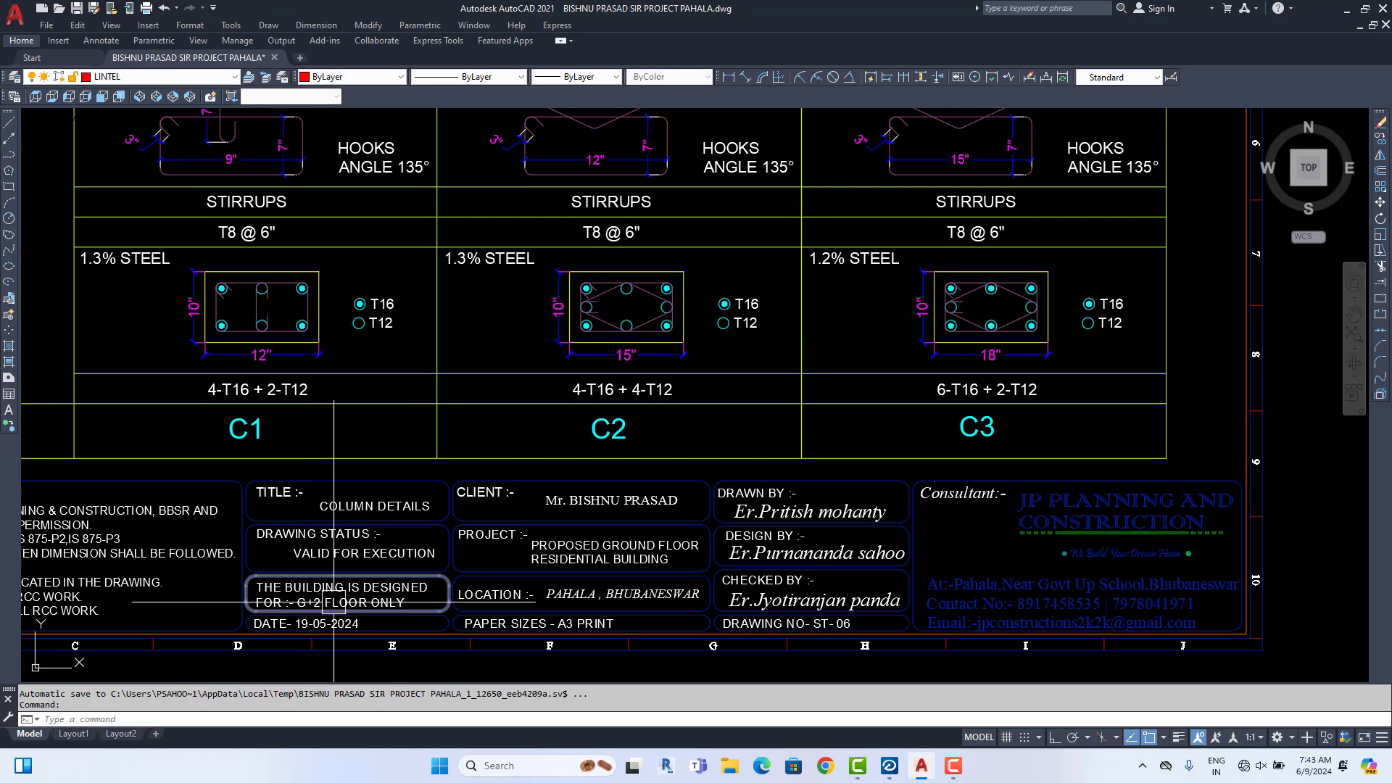
scroll(333, 602, down, 3)
scroll(348, 605, up, 1)
scroll(362, 609, down, 2)
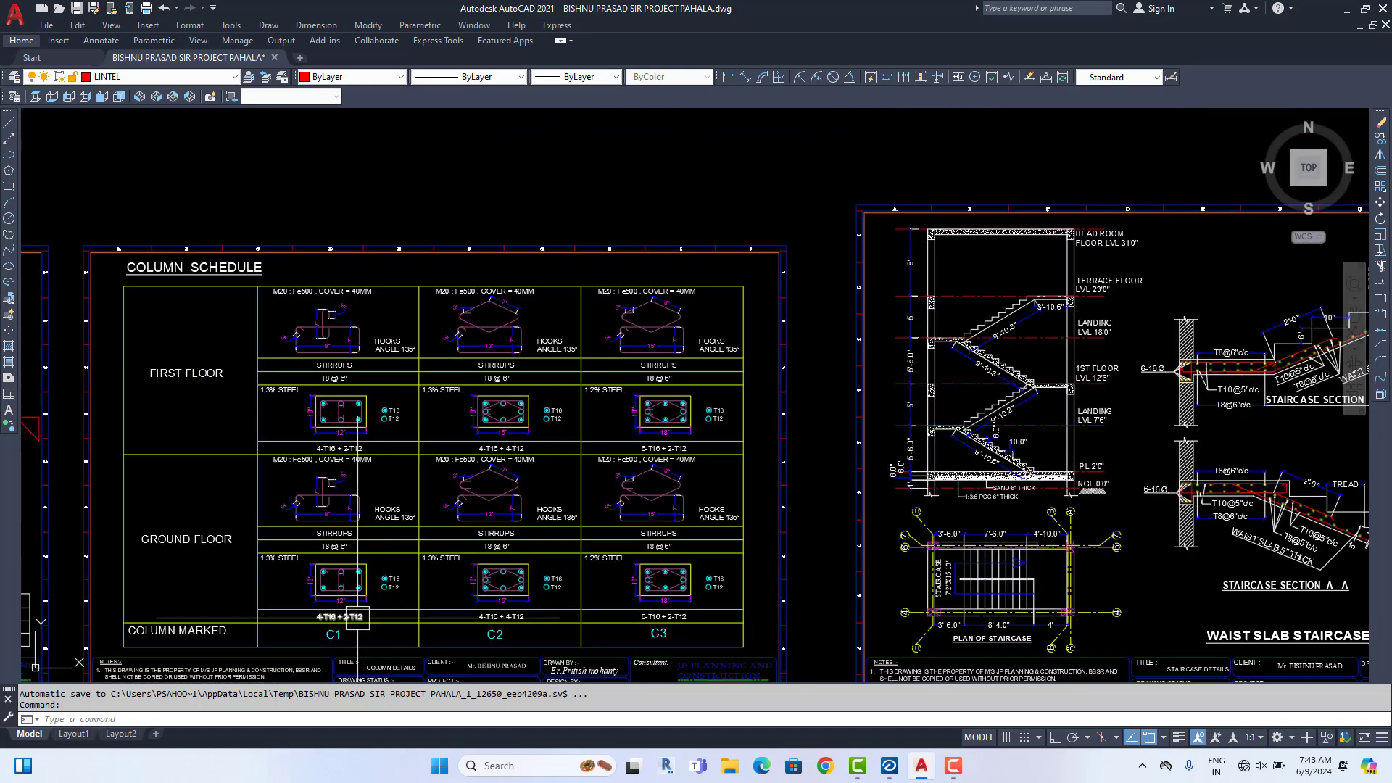
Examine the C1 and C2 column details for section sizes, T16 and T12 bars, stirrup spacing, hook angle and concrete cover
scroll(546, 622, up, 2)
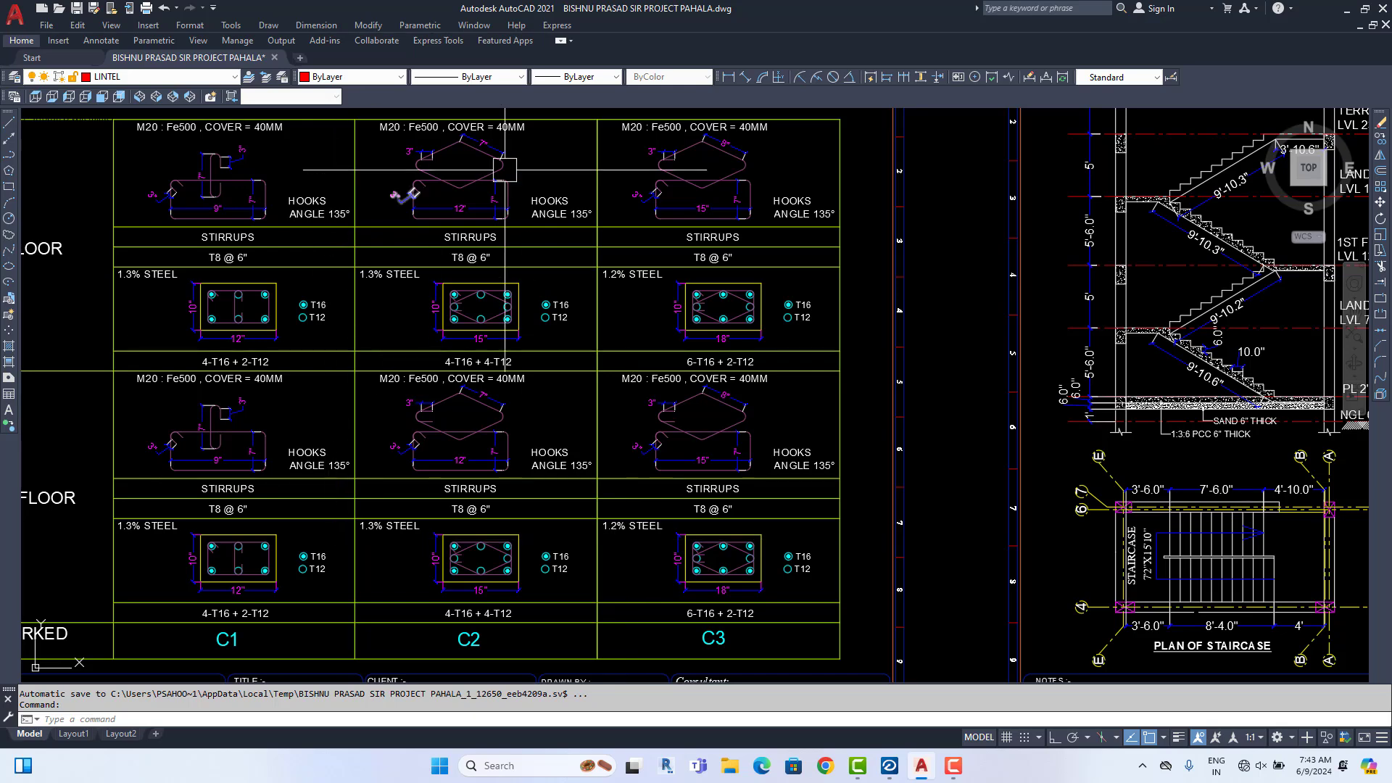
scroll(218, 638, up, 4)
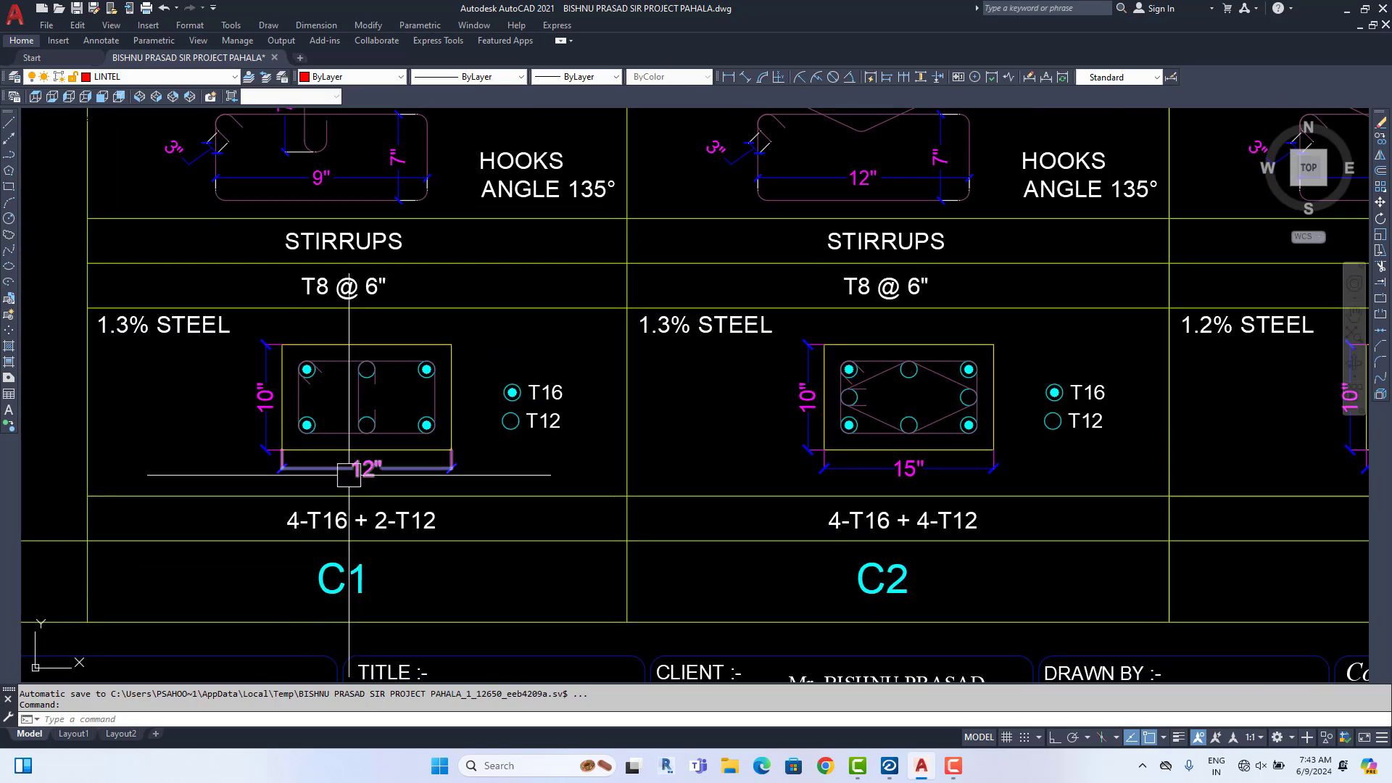
scroll(558, 391, up, 4)
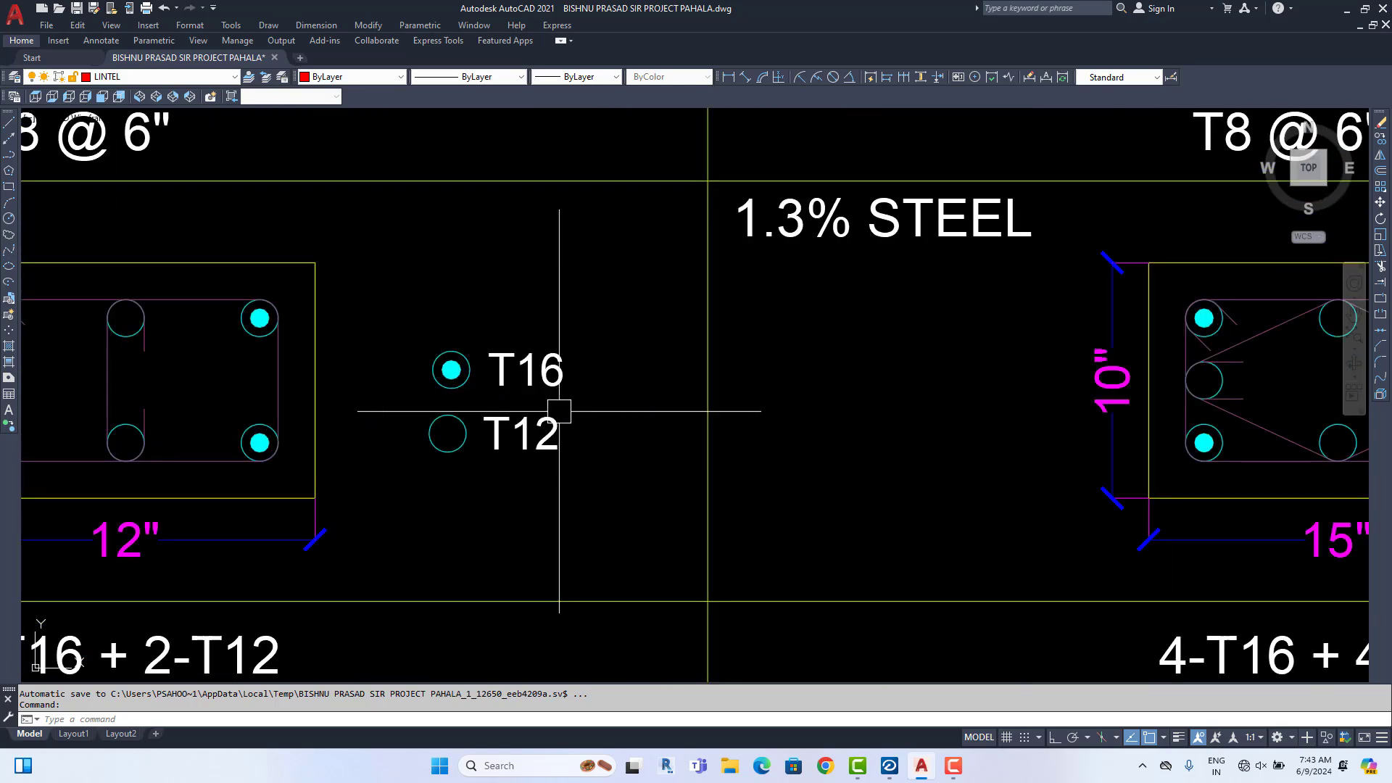
scroll(493, 444, down, 2)
middle_drag(496, 446, 610, 437)
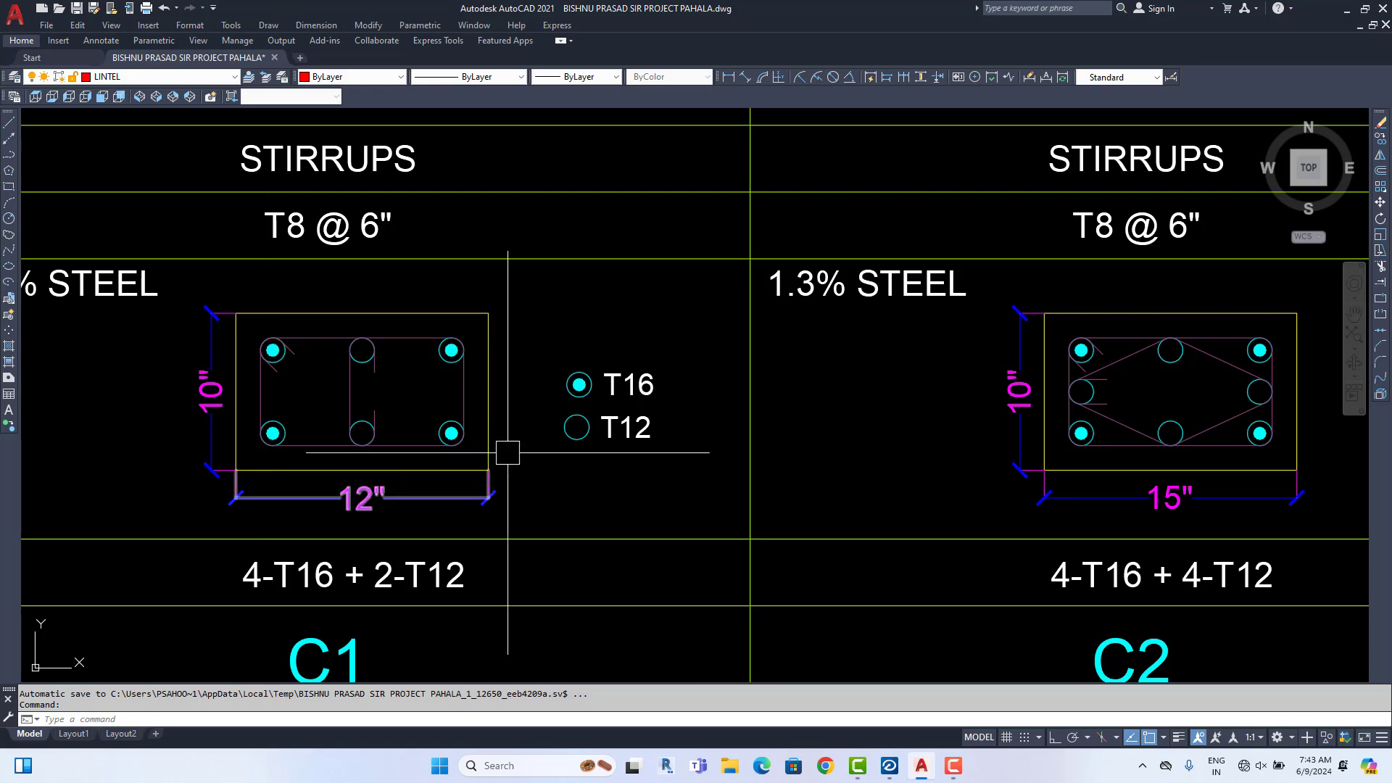
middle_drag(367, 352, 397, 557)
scroll(384, 544, down, 2)
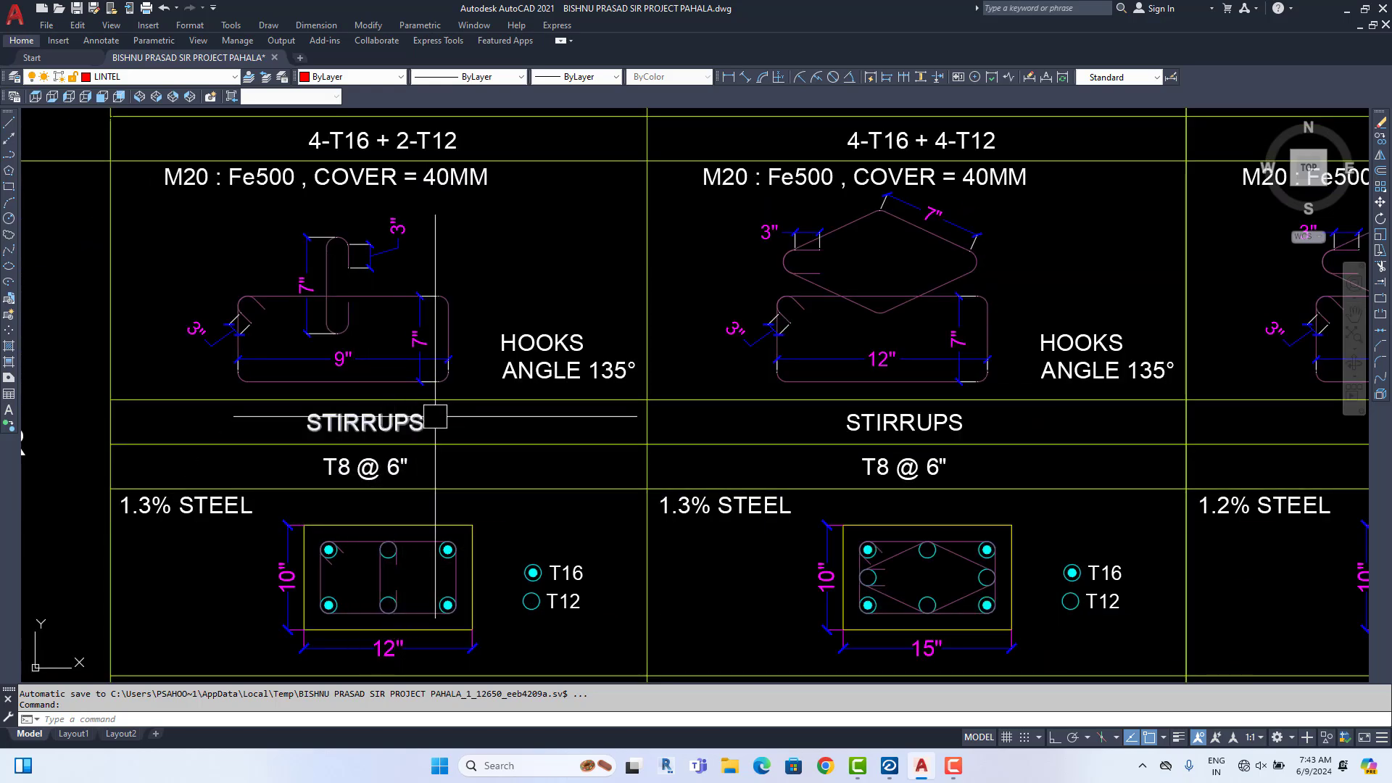
mouse_move(435, 416)
middle_down()
mouse_move(447, 494)
mouse_move(508, 320)
mouse_move(431, 389)
middle_up()
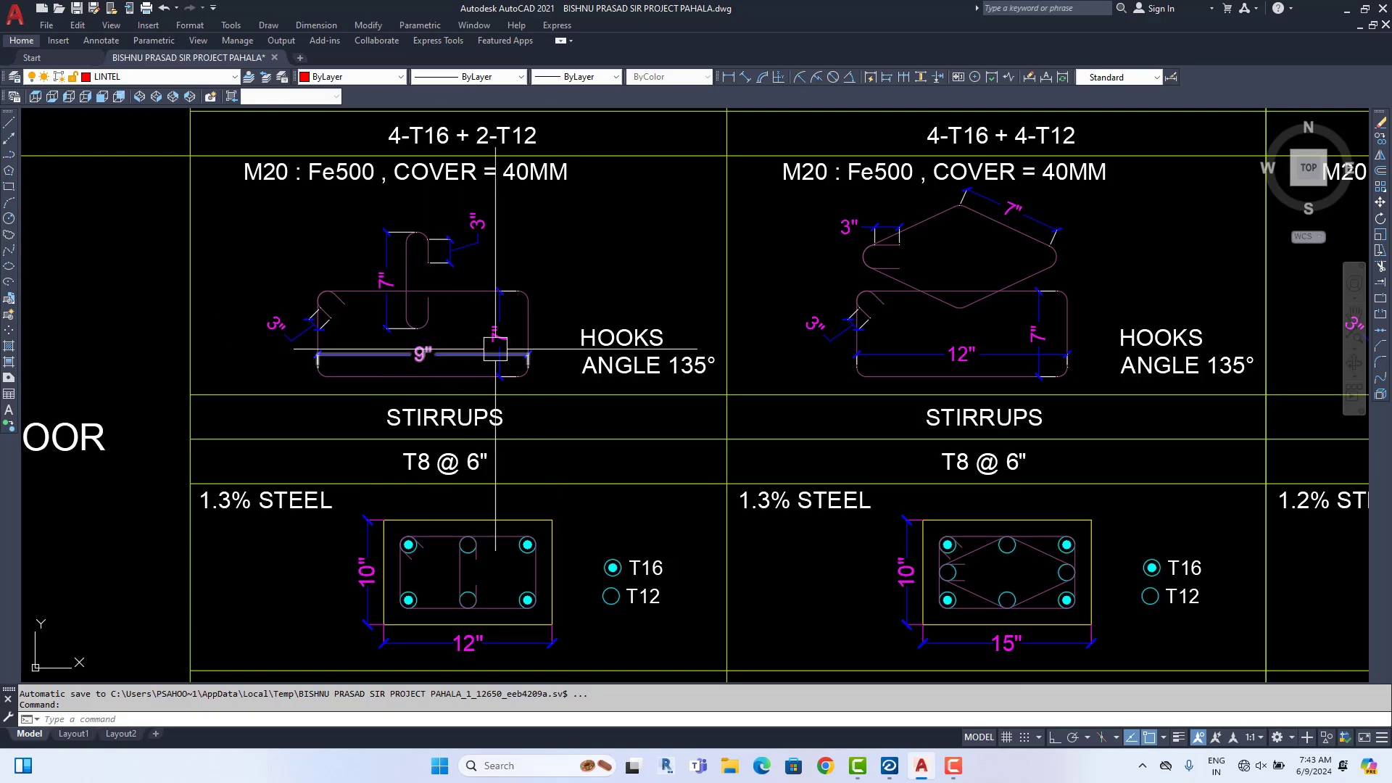
middle_drag(496, 349, 493, 451)
scroll(449, 454, down, 2)
scroll(570, 508, down, 2)
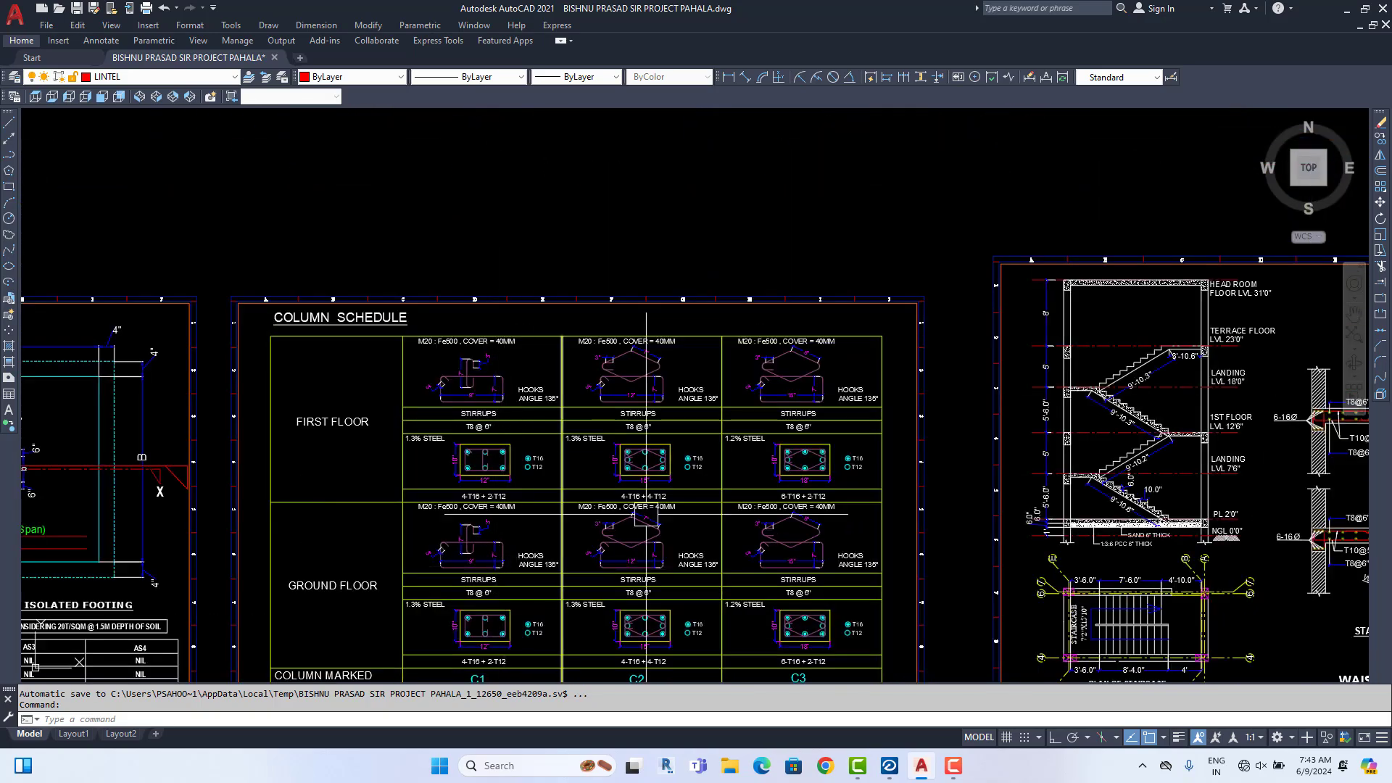
Examine the staircase details sheet's floor level section, staircase plan, and waist slab sections A-A and B-B with their reinforcement
middle_drag(646, 512, 498, 380)
scroll(609, 483, up, 2)
scroll(583, 469, down, 2)
scroll(582, 468, down, 2)
middle_drag(879, 486, 449, 464)
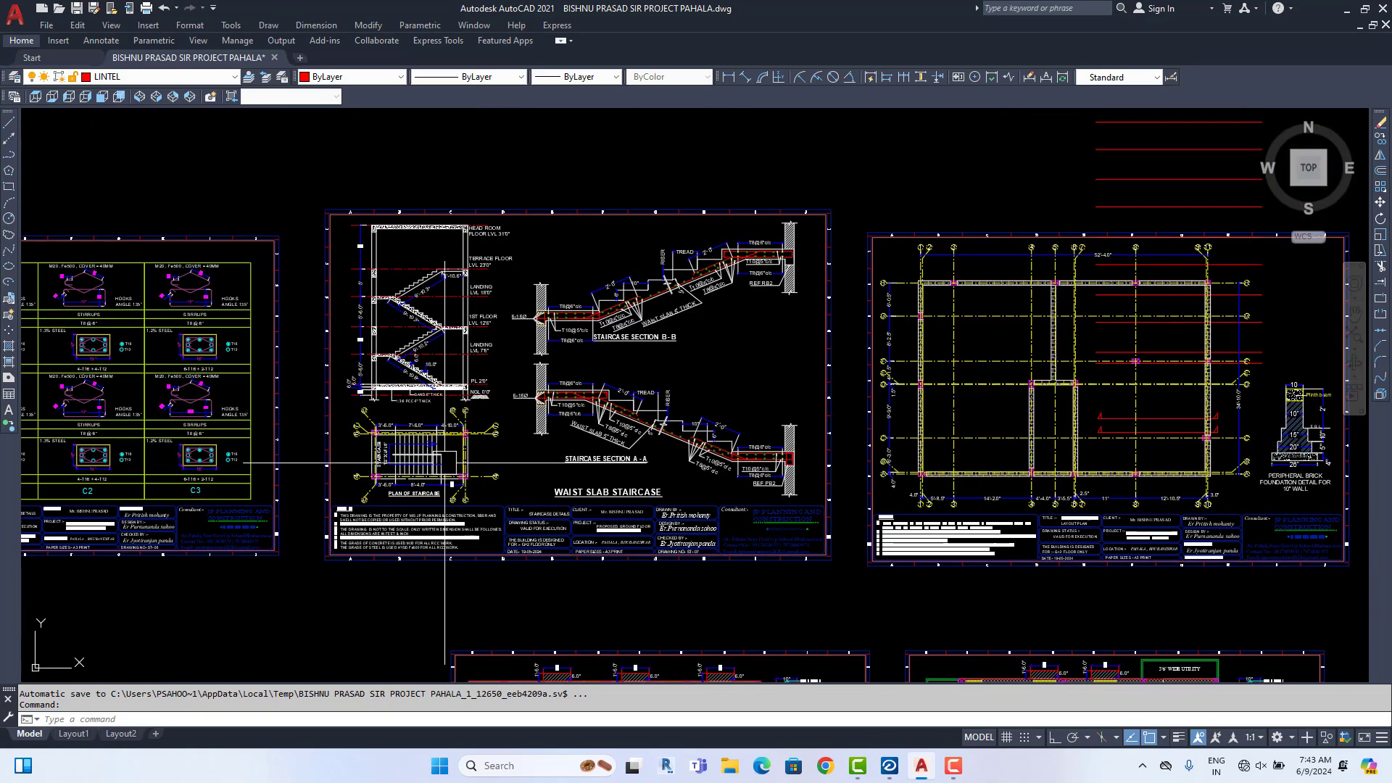
scroll(636, 459, up, 4)
middle_drag(609, 414, 640, 507)
scroll(621, 509, down, 2)
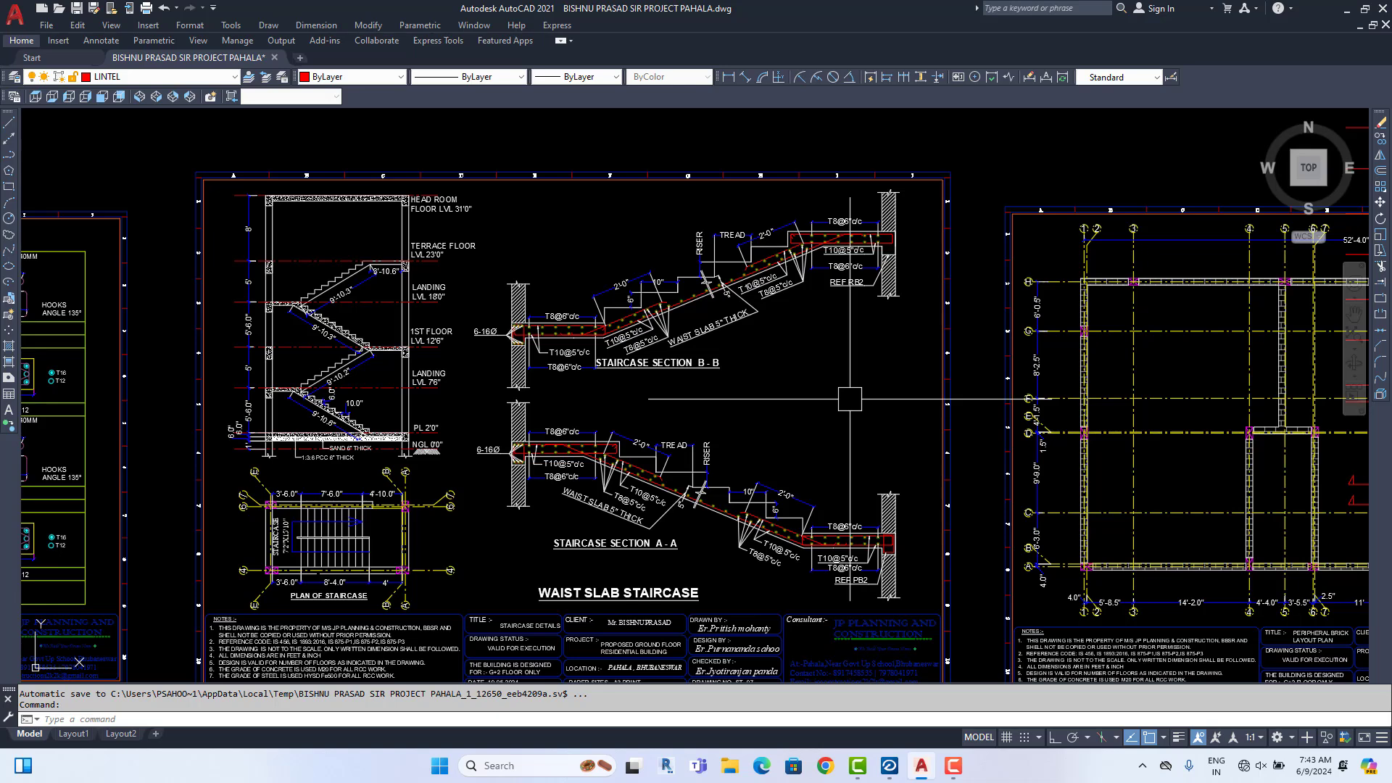
scroll(831, 601, up, 2)
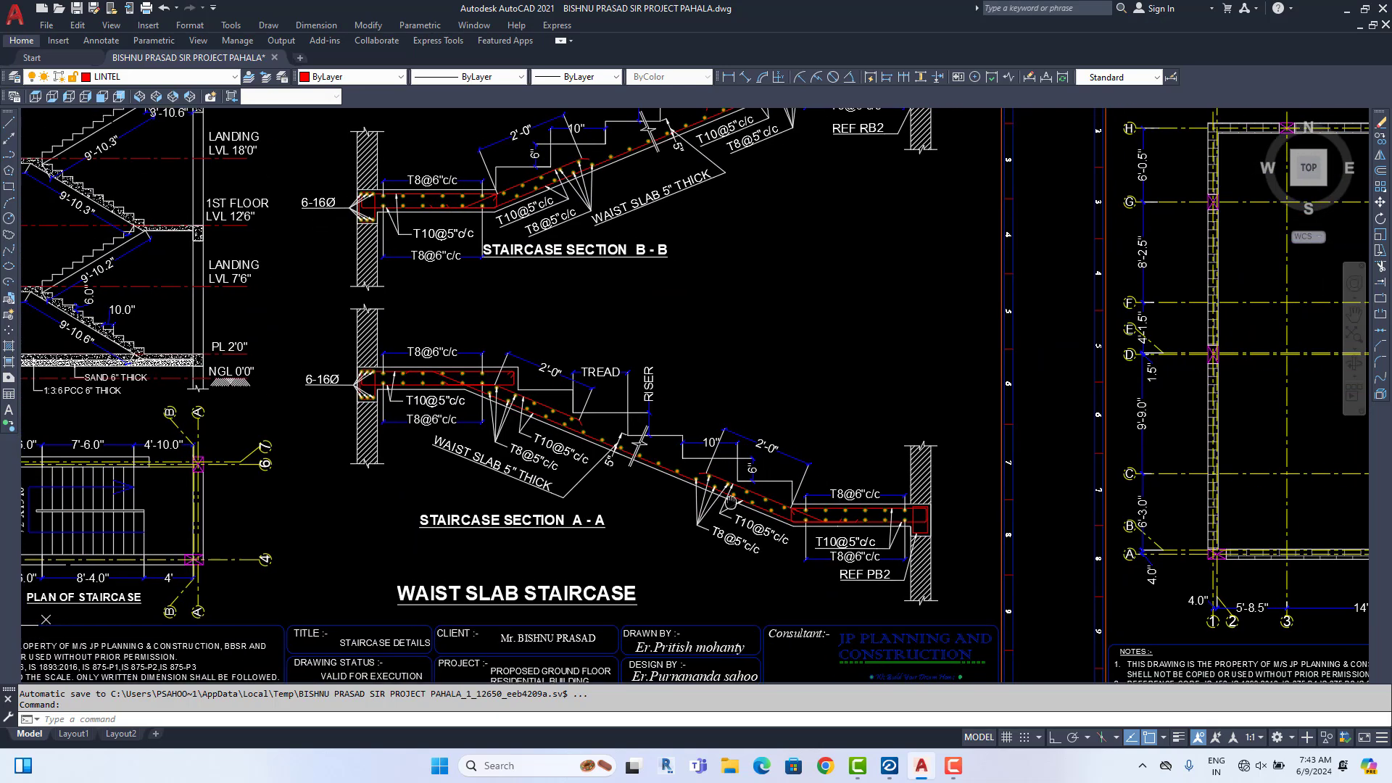
scroll(839, 544, up, 2)
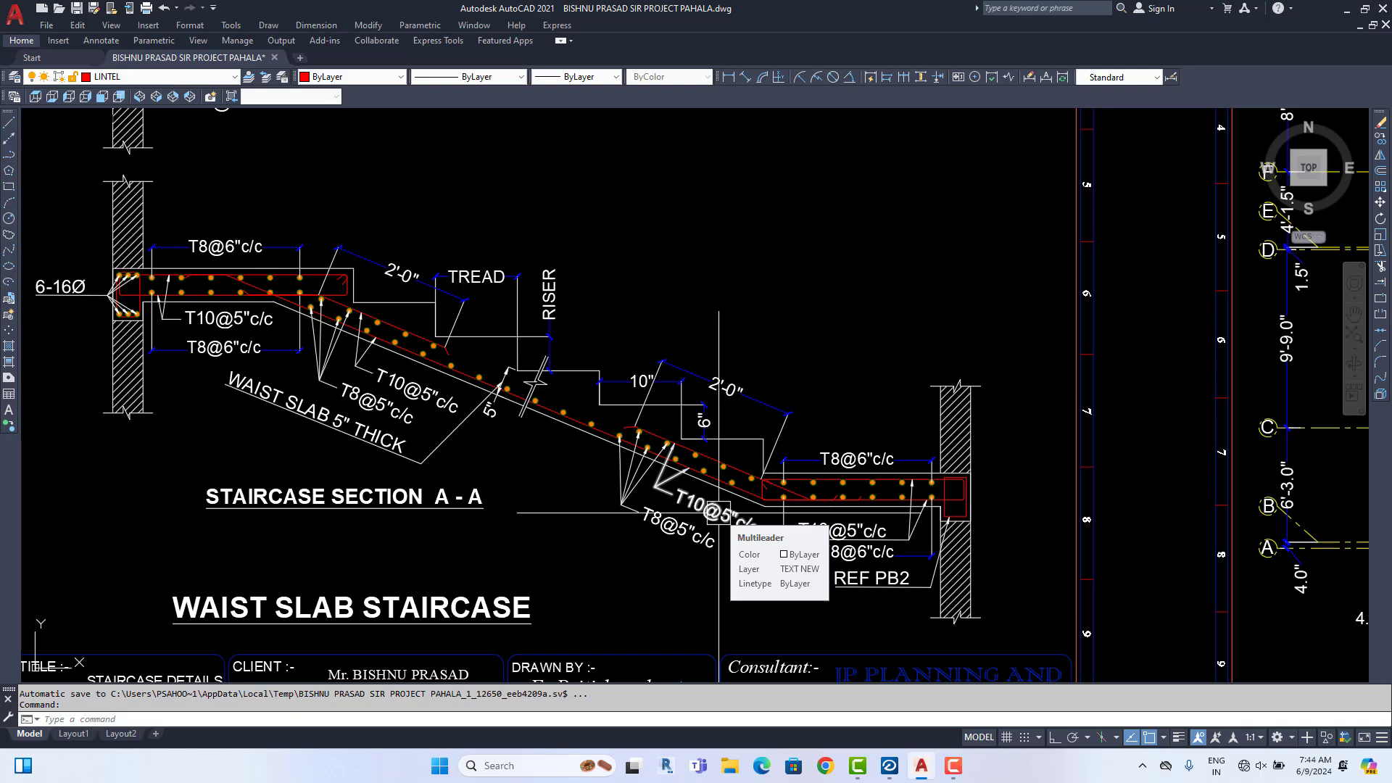
scroll(638, 444, down, 2)
middle_drag(191, 303, 456, 541)
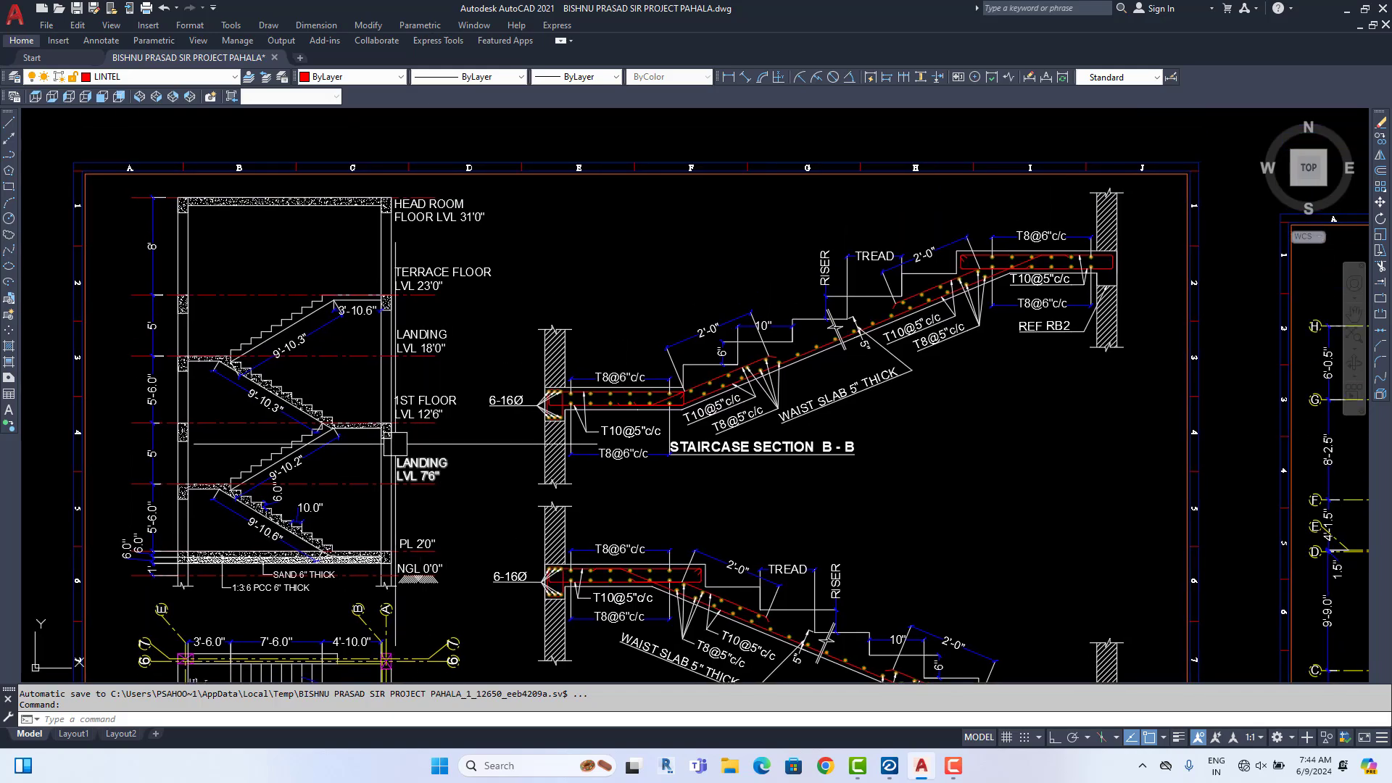
Delete the stray red horizontal lines above and across the upper part of the peripheral brick layout plan
scroll(430, 454, down, 2)
middle_drag(724, 498, 504, 366)
middle_drag(976, 472, 442, 409)
middle_drag(609, 446, 602, 508)
scroll(581, 171, up, 4)
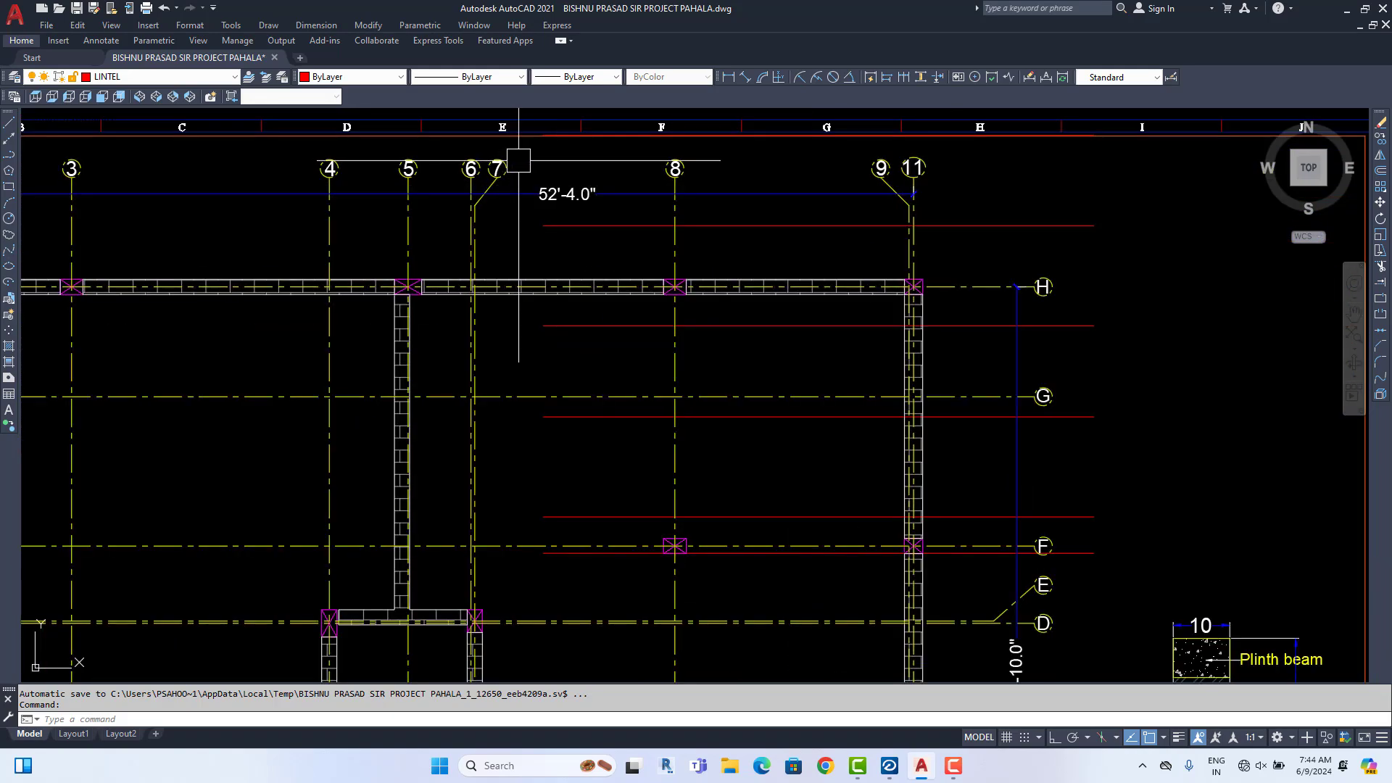
middle_drag(525, 158, 520, 208)
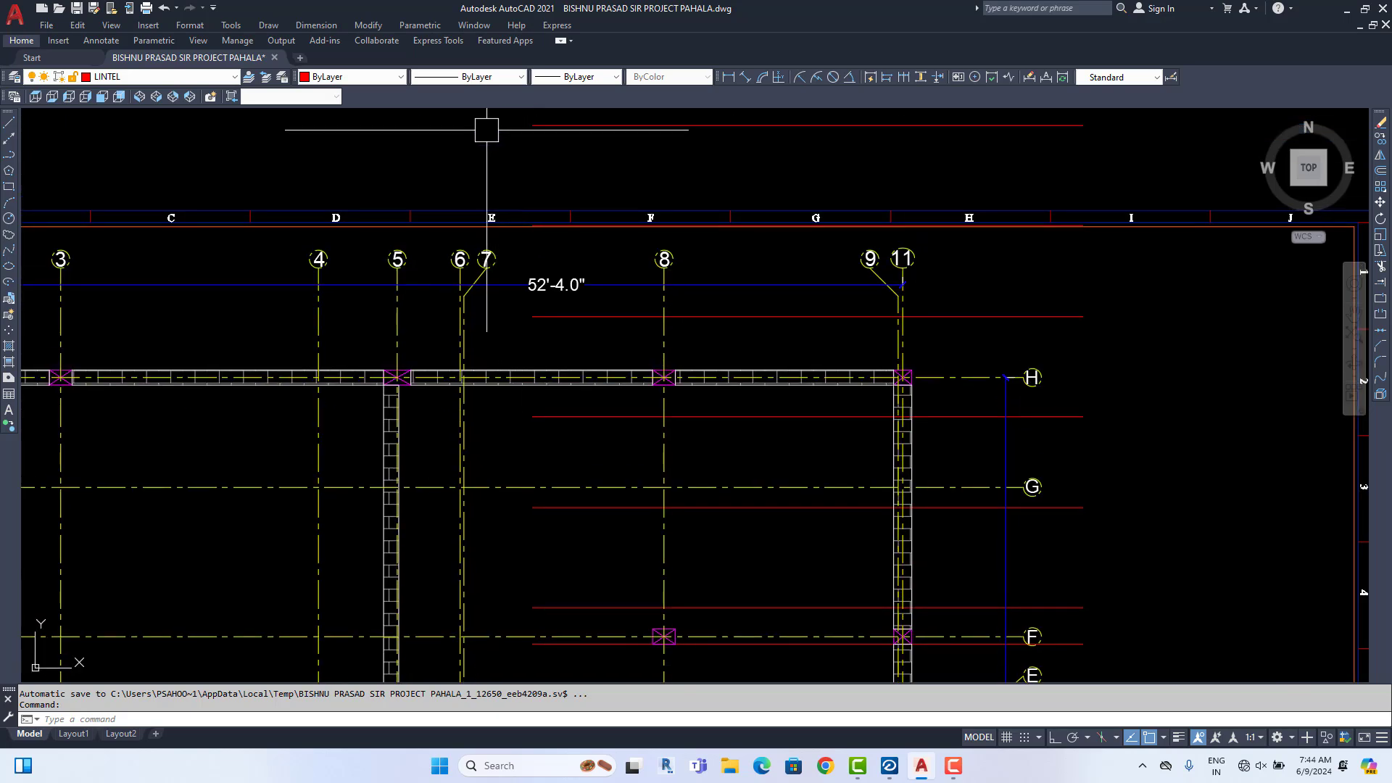
middle_drag(487, 130, 482, 341)
scroll(482, 342, down, 2)
scroll(493, 263, down, 4)
scroll(631, 401, up, 2)
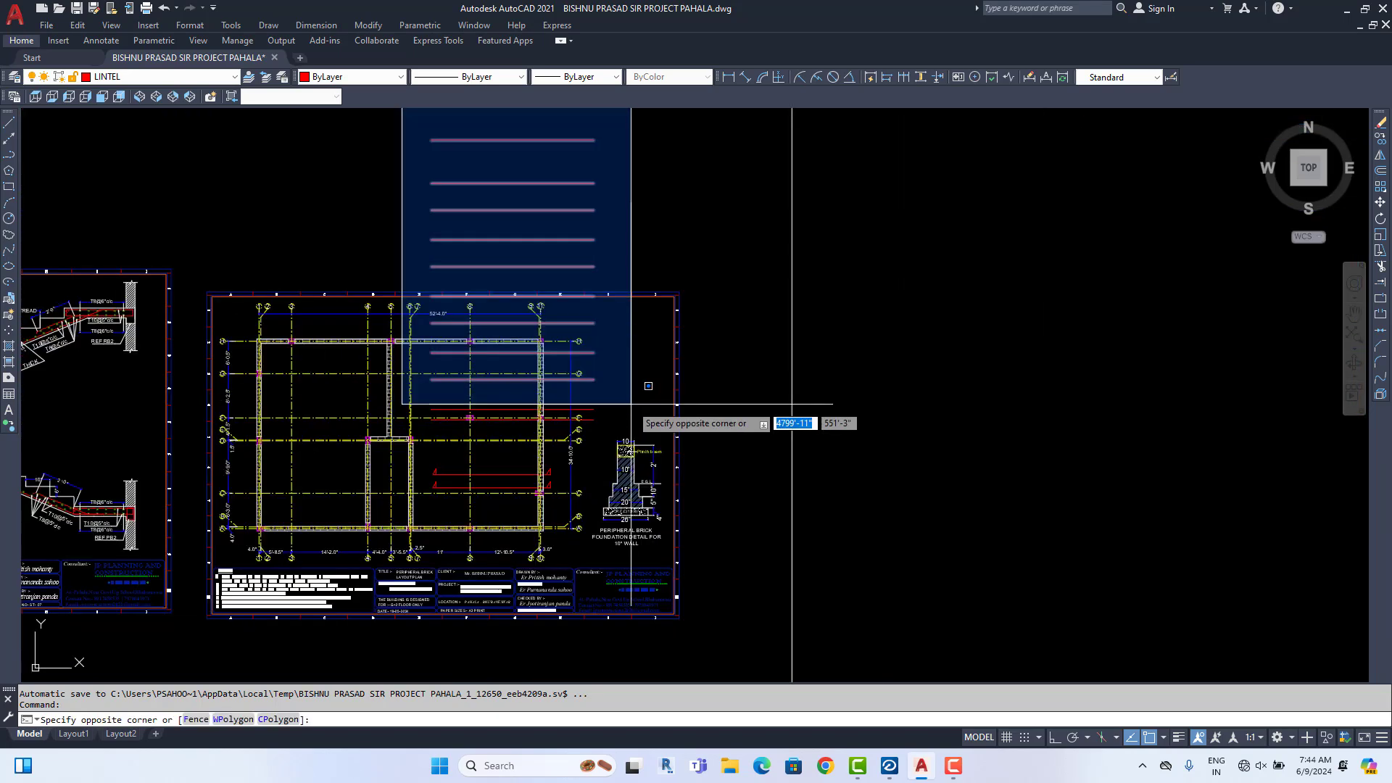
click(631, 404)
middle_drag(632, 405, 668, 342)
key(Delete)
Delete the remaining four red lines near grids F and C inside the peripheral brick layout plan
middle_drag(601, 383, 663, 331)
scroll(582, 314, up, 3)
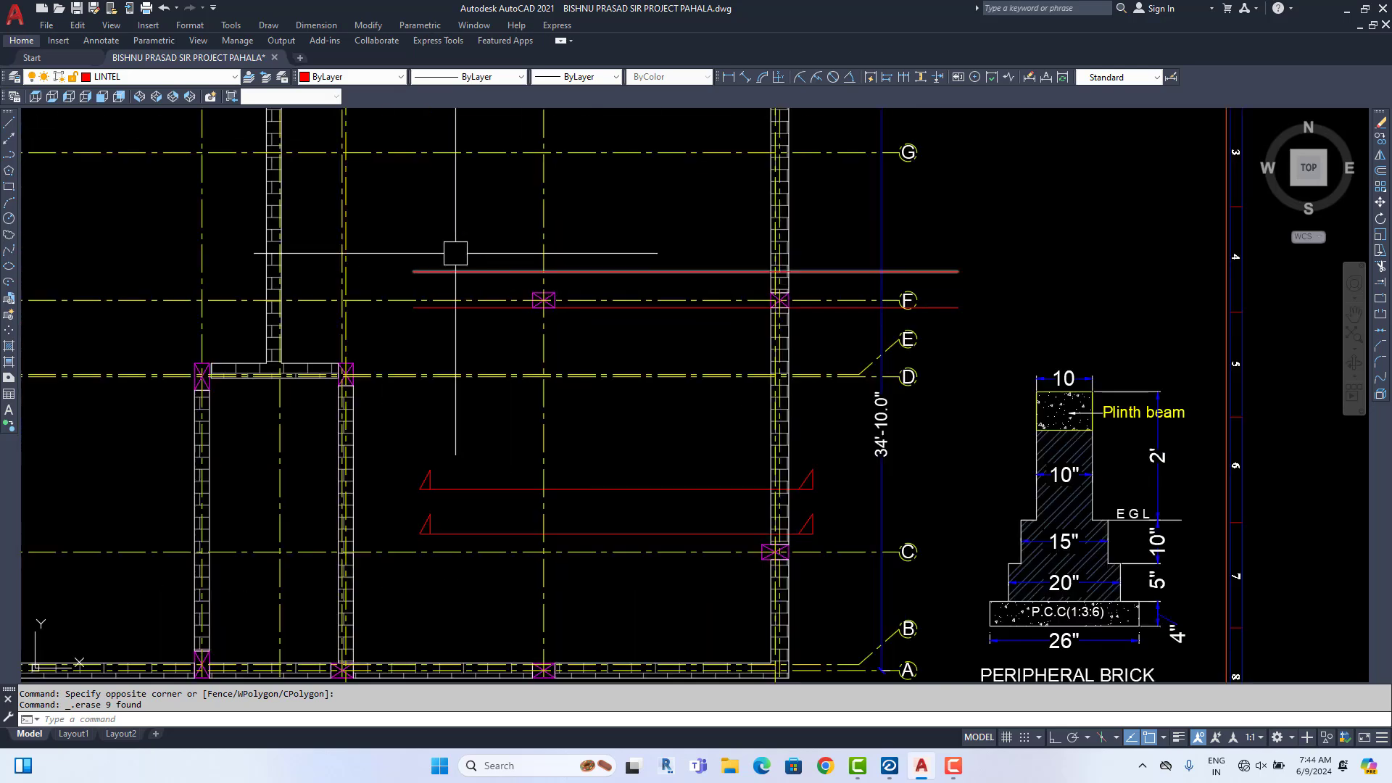
click(382, 233)
scroll(434, 268, down, 1)
middle_drag(433, 268, 526, 210)
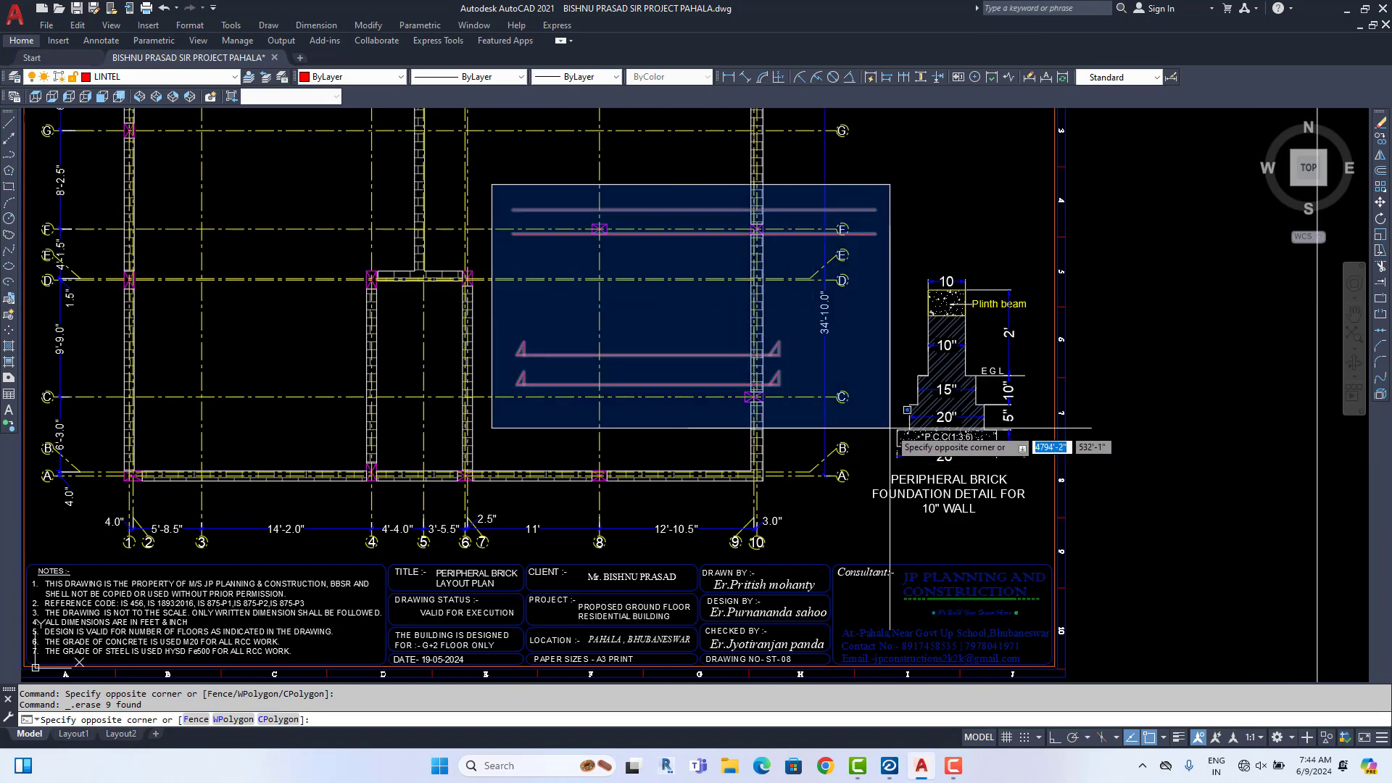
click(864, 436)
key(Delete)
Examine the peripheral brick layout plan's wall runs and grid spacing, the foundation detail for the 10" wall, and the title block
middle_drag(682, 423, 837, 439)
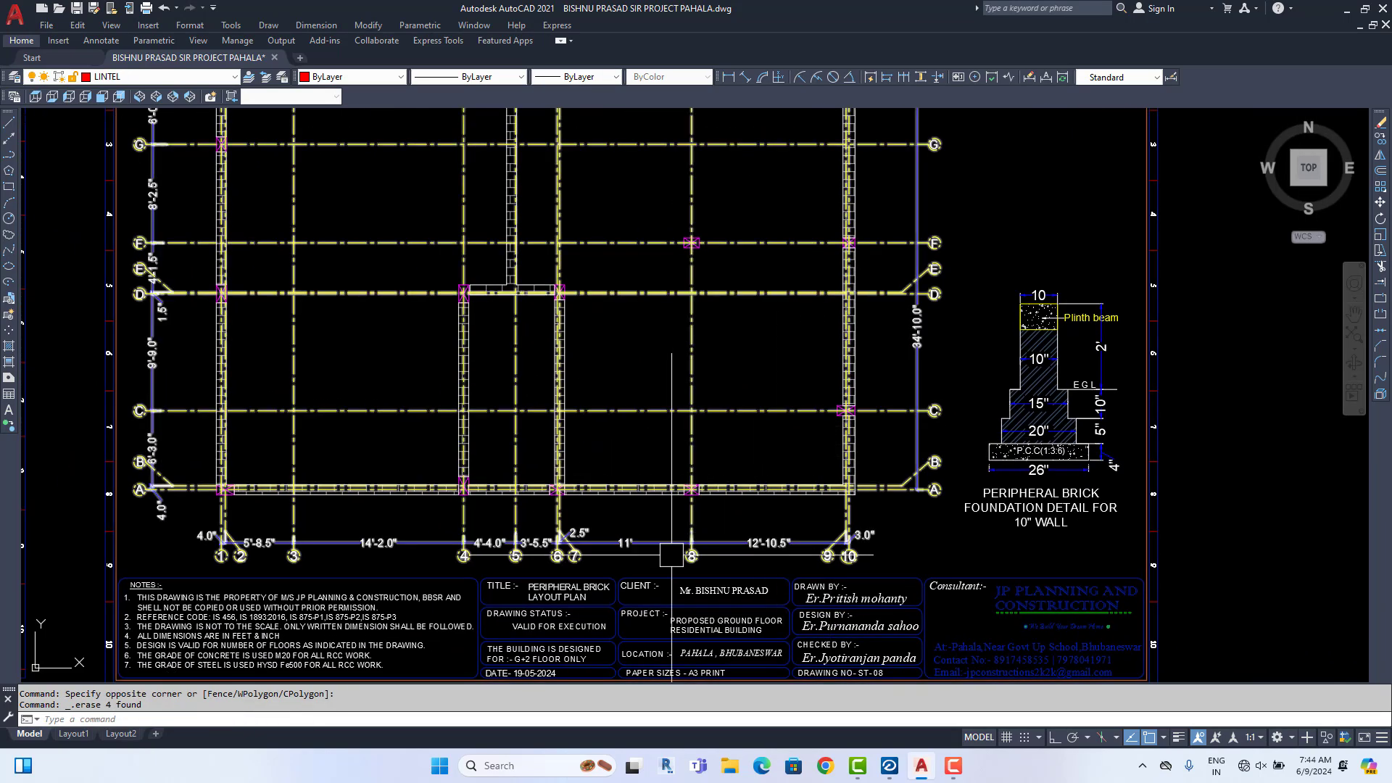
scroll(565, 594, up, 2)
scroll(564, 590, down, 3)
middle_drag(564, 591, 582, 628)
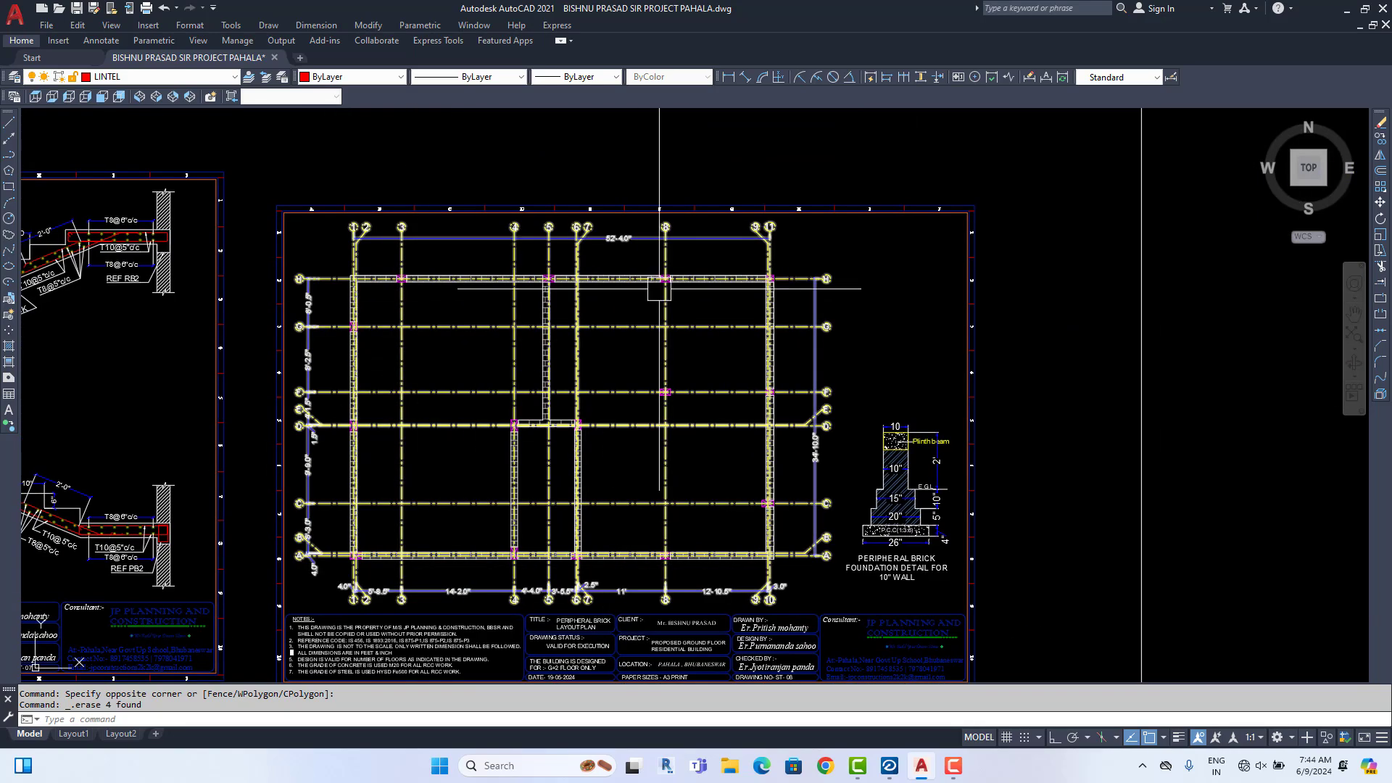
scroll(713, 432, up, 1)
middle_drag(681, 587, 707, 541)
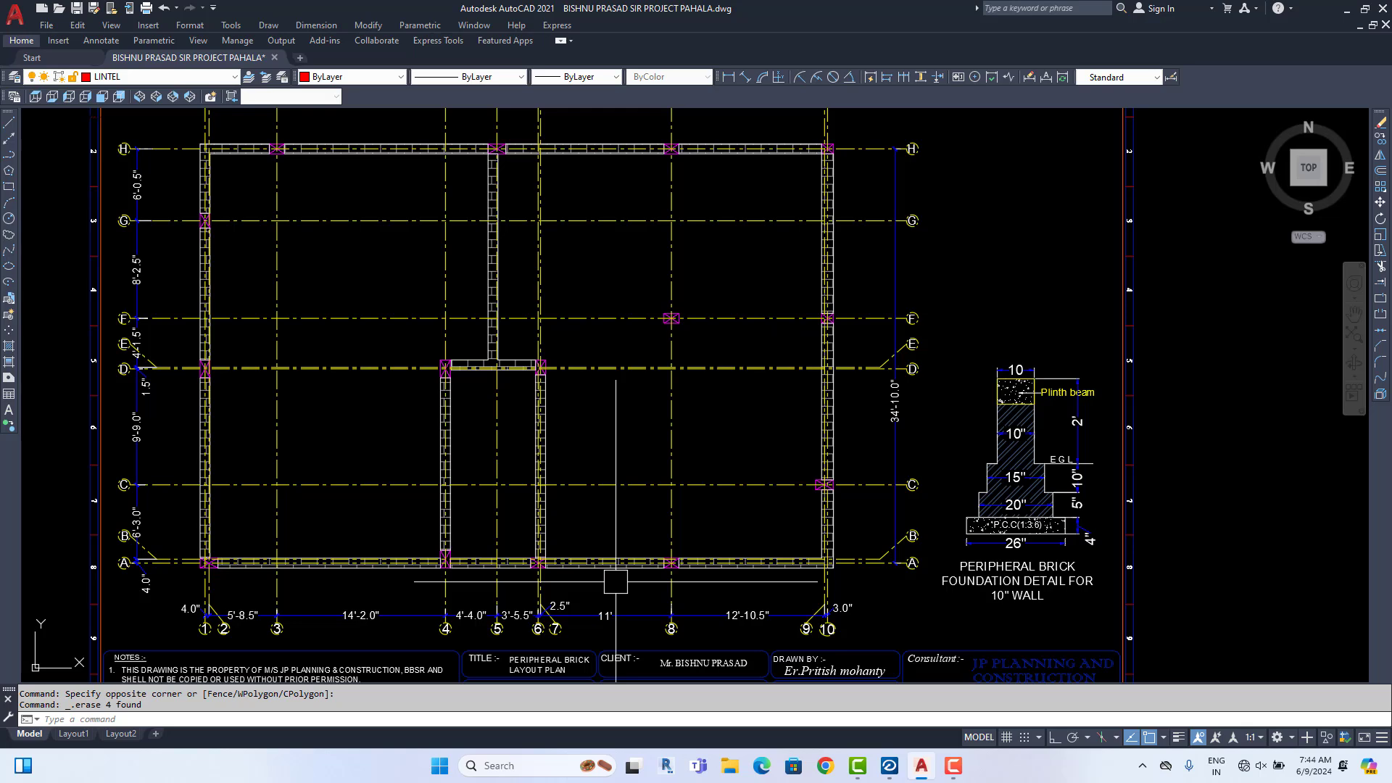
middle_drag(1033, 407, 924, 403)
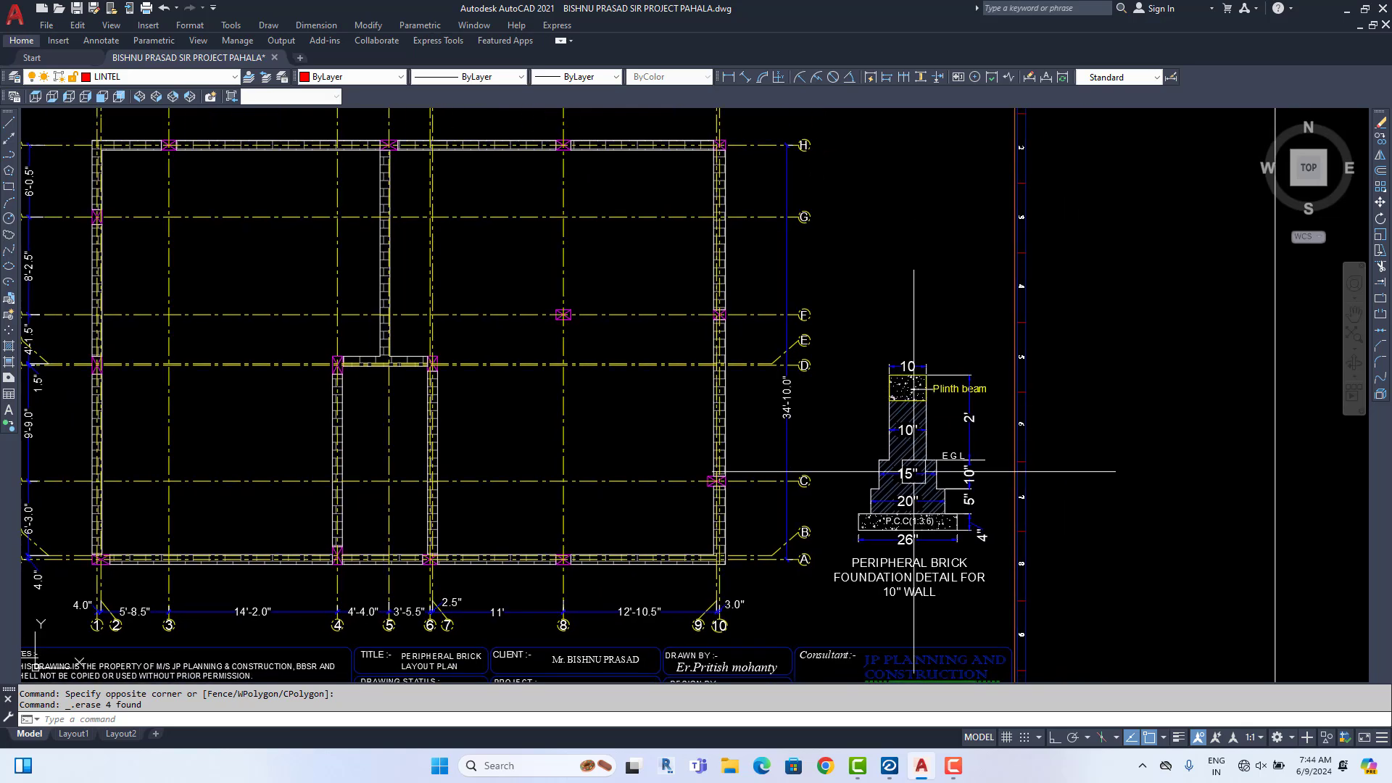
middle_drag(549, 464, 659, 494)
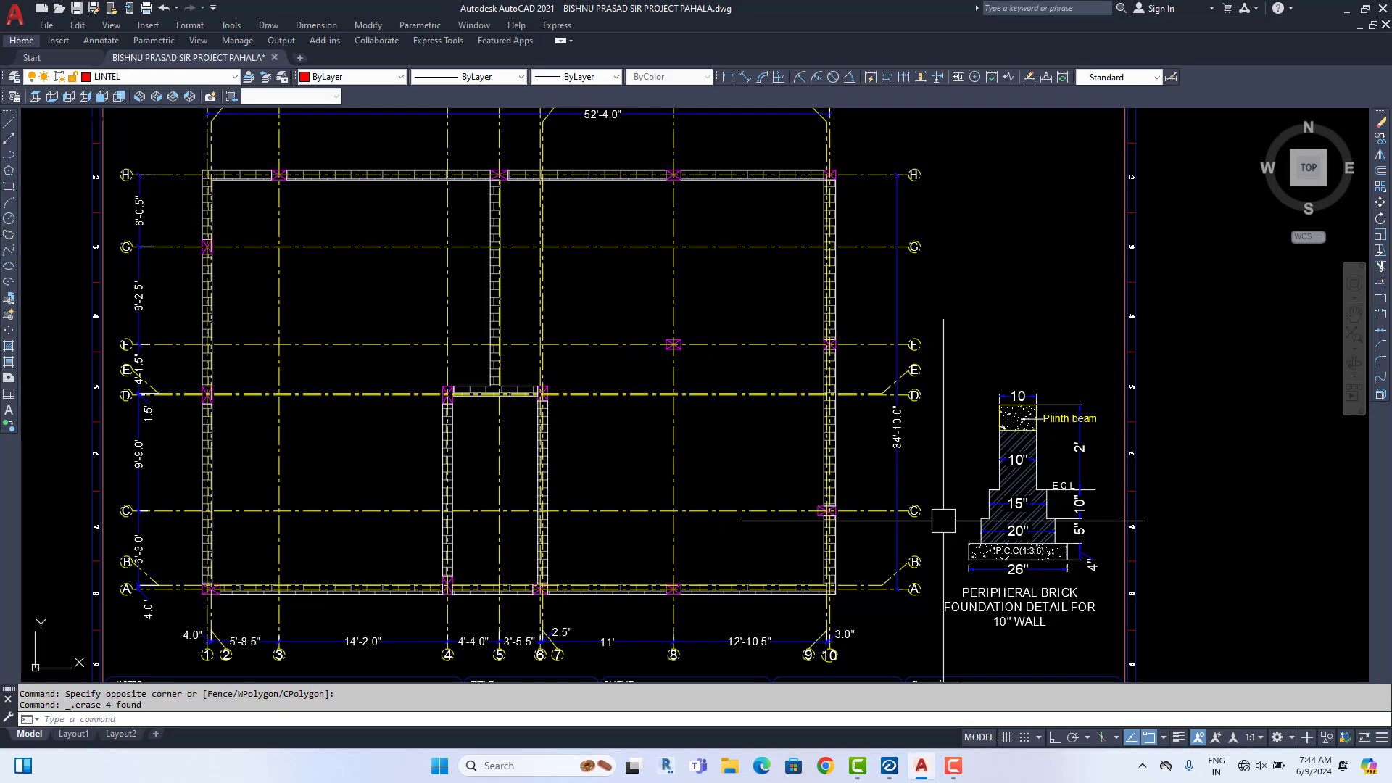
scroll(926, 462, down, 4)
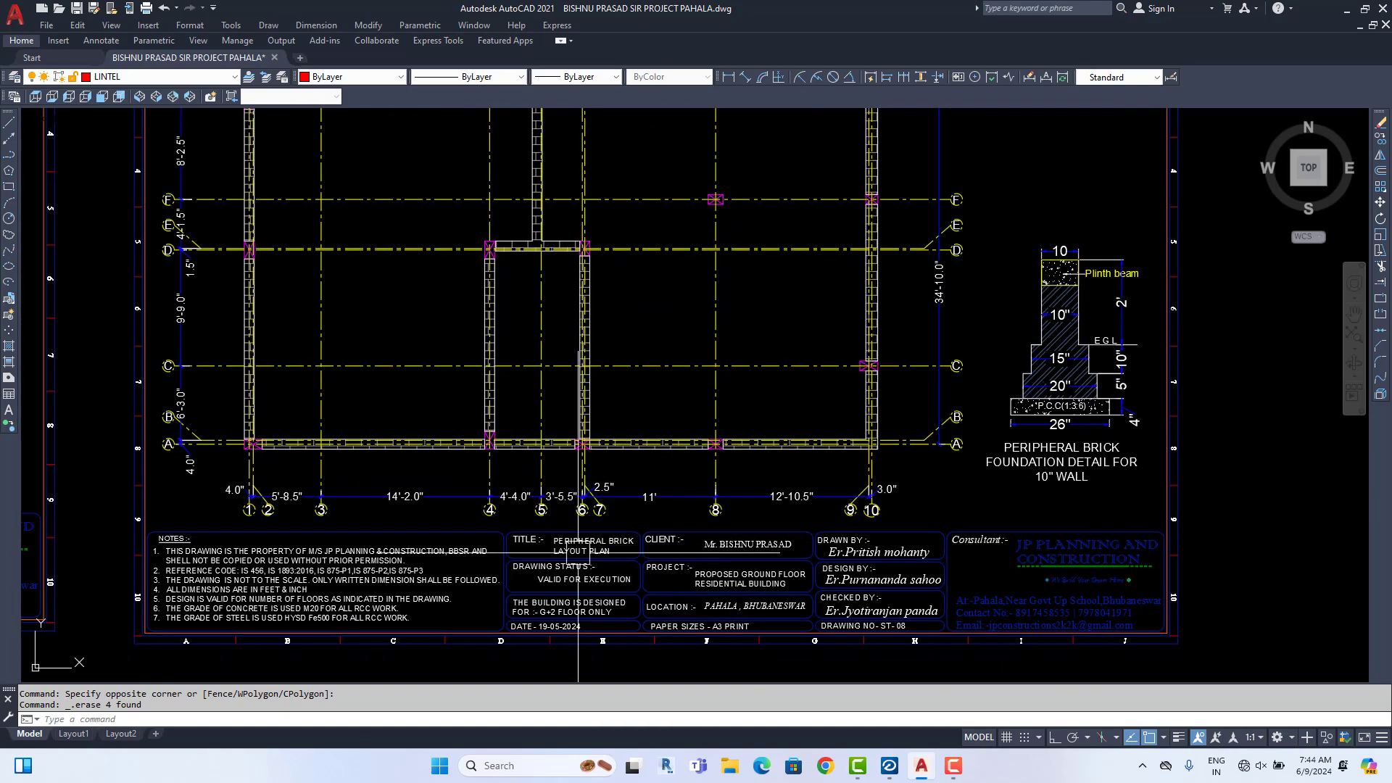
scroll(571, 541, up, 3)
scroll(571, 541, down, 3)
Examine the plinth beam layout plan for the PB-1 (10"X12") and PB-2 (10"X15") beam positions and clear spans
scroll(571, 540, down, 6)
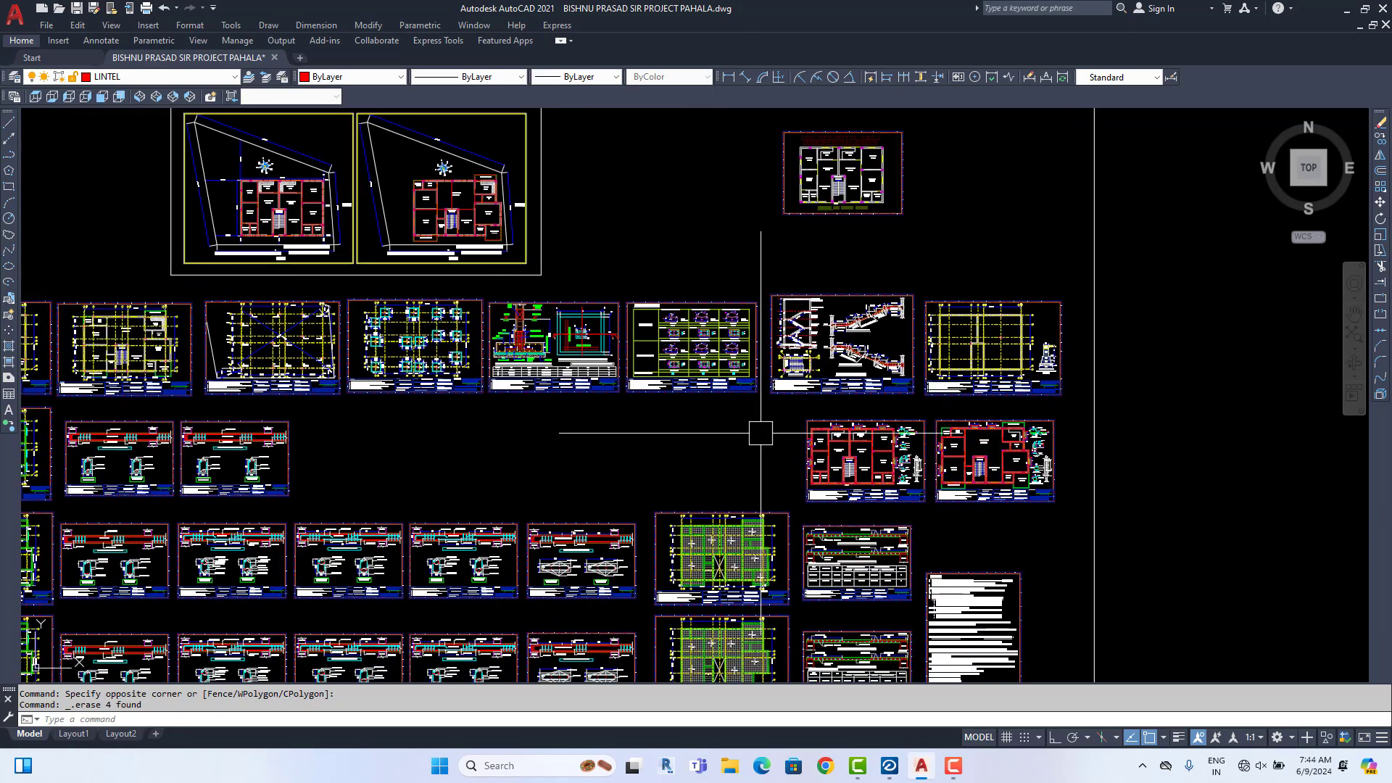
scroll(718, 490, up, 8)
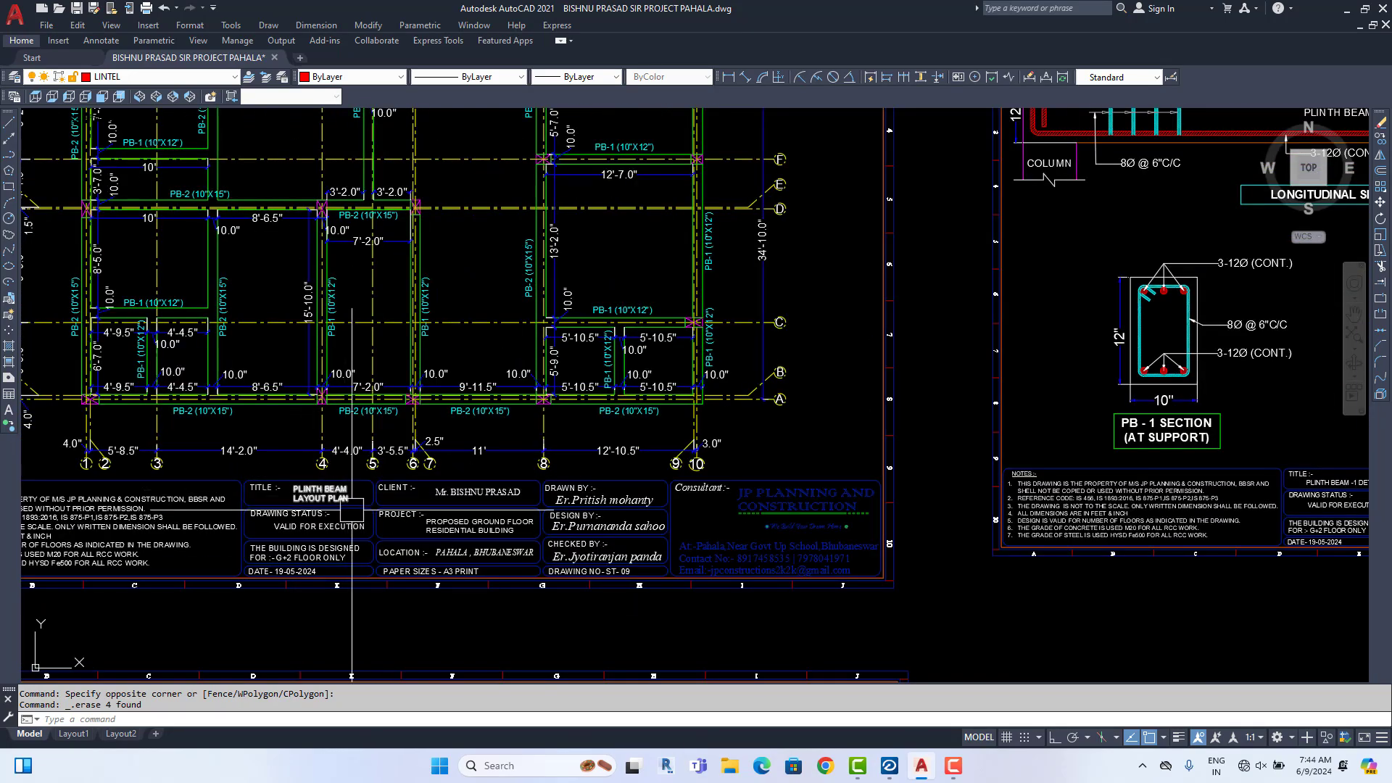
mouse_move(347, 480)
middle_down()
mouse_move(408, 478)
mouse_move(516, 549)
middle_up()
middle_drag(399, 436, 402, 495)
middle_drag(338, 396, 338, 423)
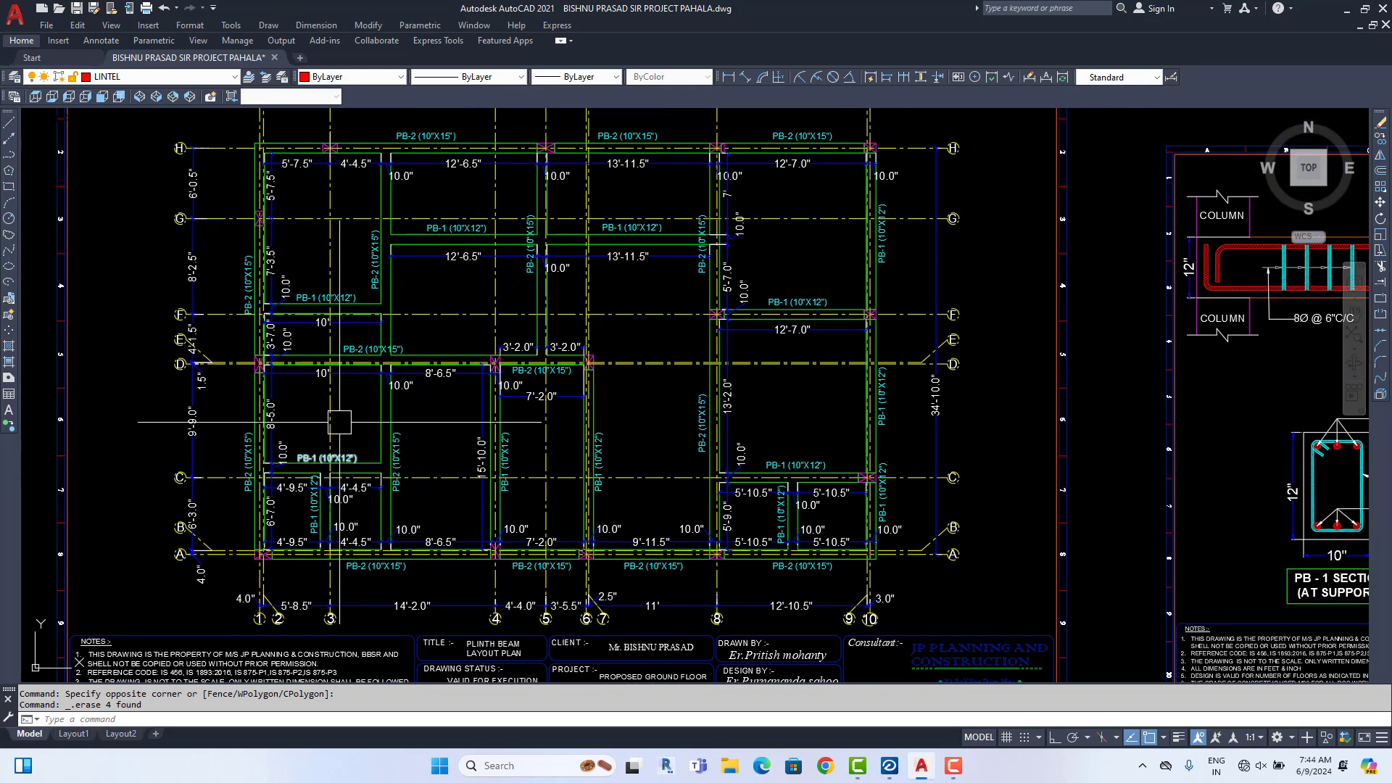
scroll(682, 476, down, 7)
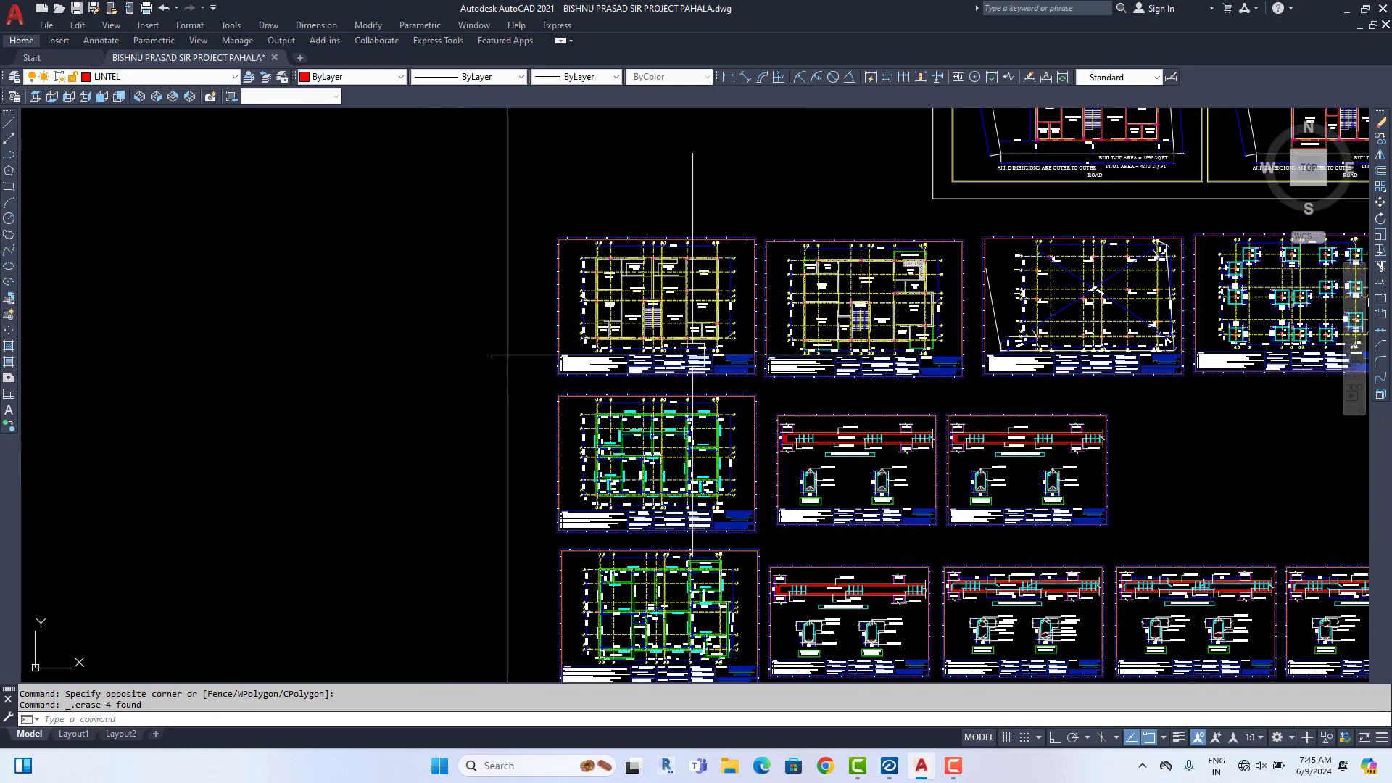
Copy the plinth beam outline from the column at grids 3 and H onto the matching column of the 1898 sq ft floor plan
middle_drag(784, 305, 739, 363)
middle_drag(1048, 187, 899, 255)
scroll(898, 255, up, 4)
middle_drag(973, 130, 881, 231)
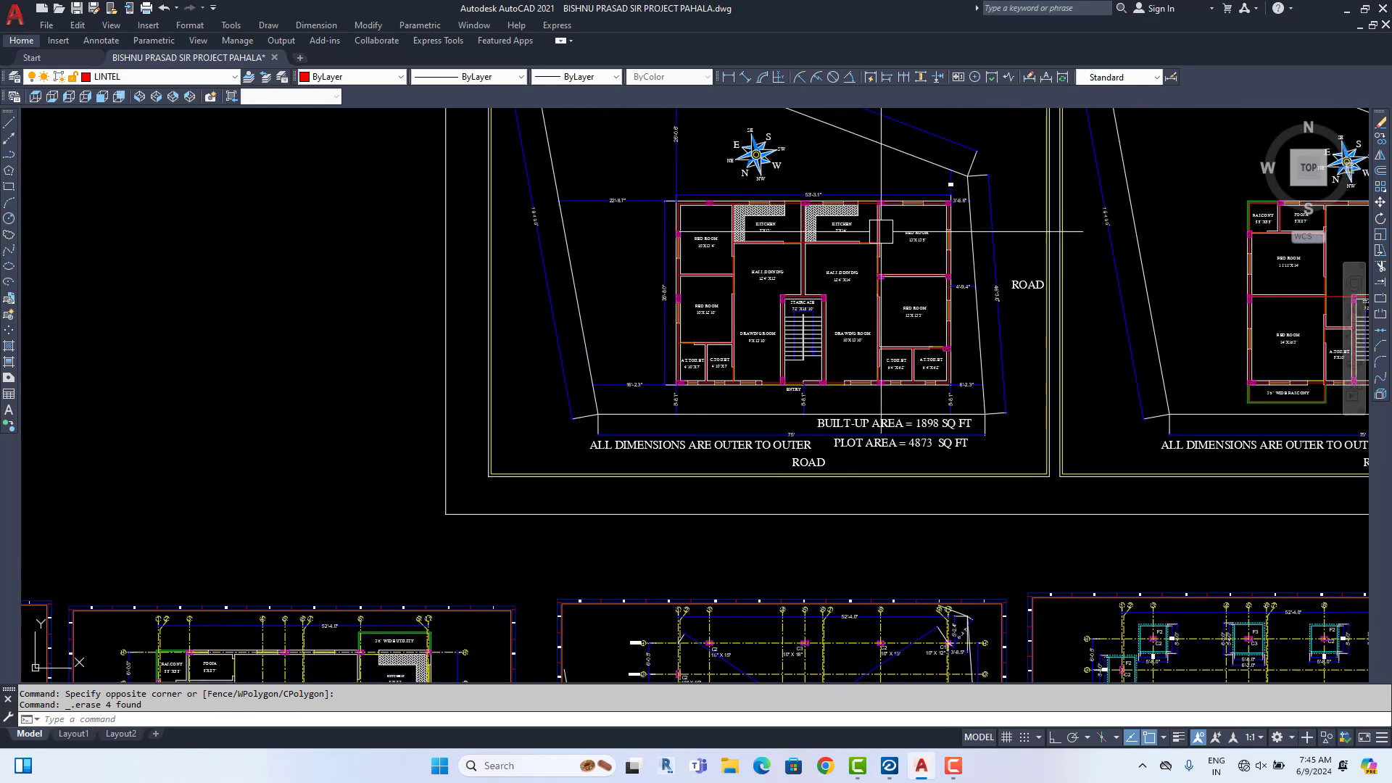
scroll(881, 231, down, 5)
scroll(264, 350, up, 10)
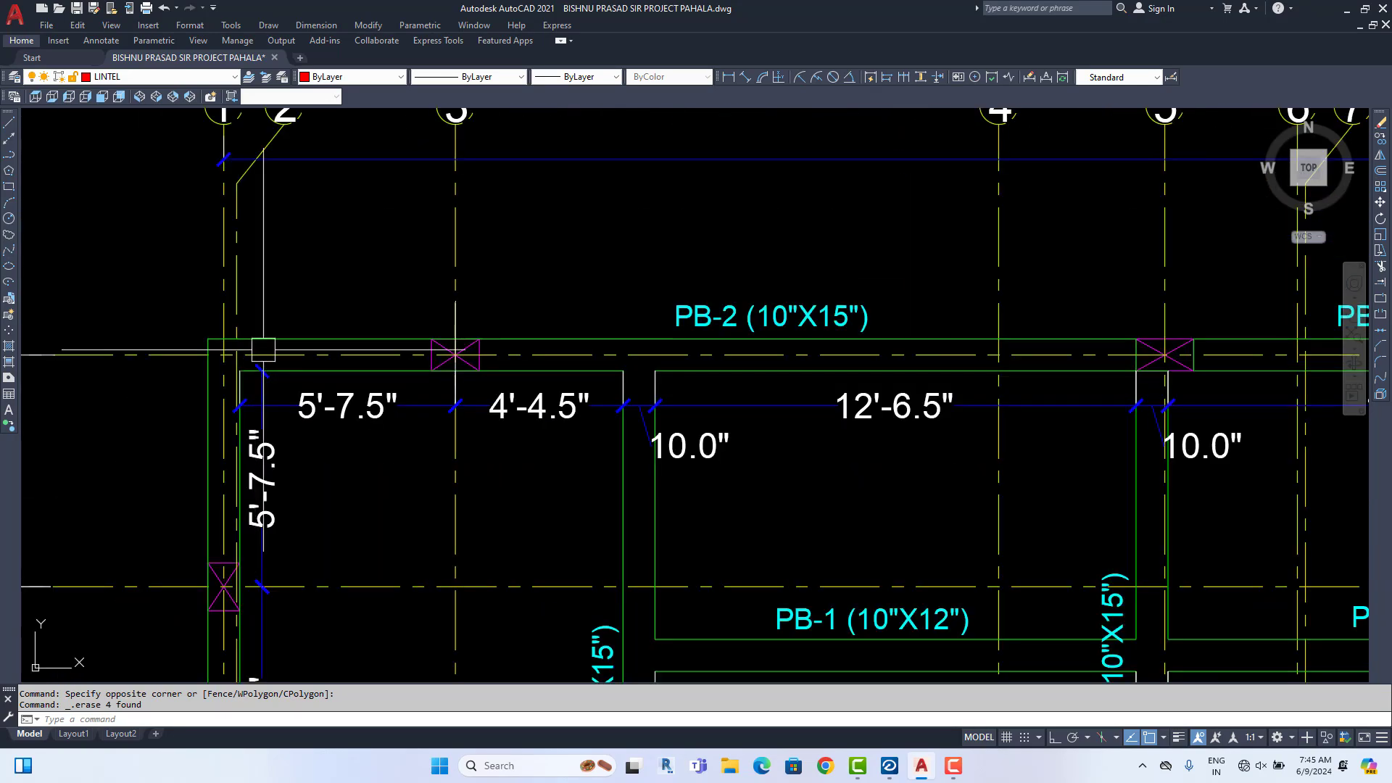
click(270, 332)
click(1380, 139)
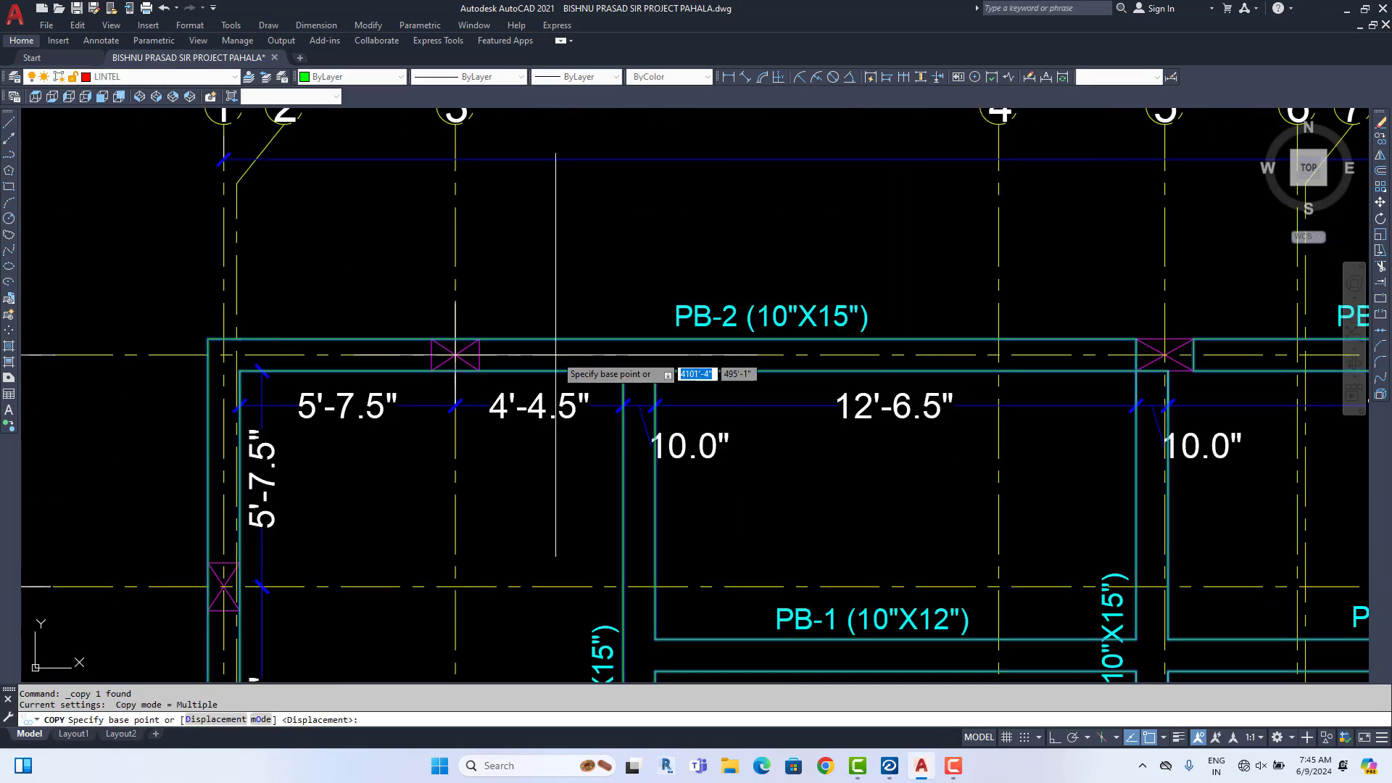
click(455, 354)
scroll(807, 274, down, 8)
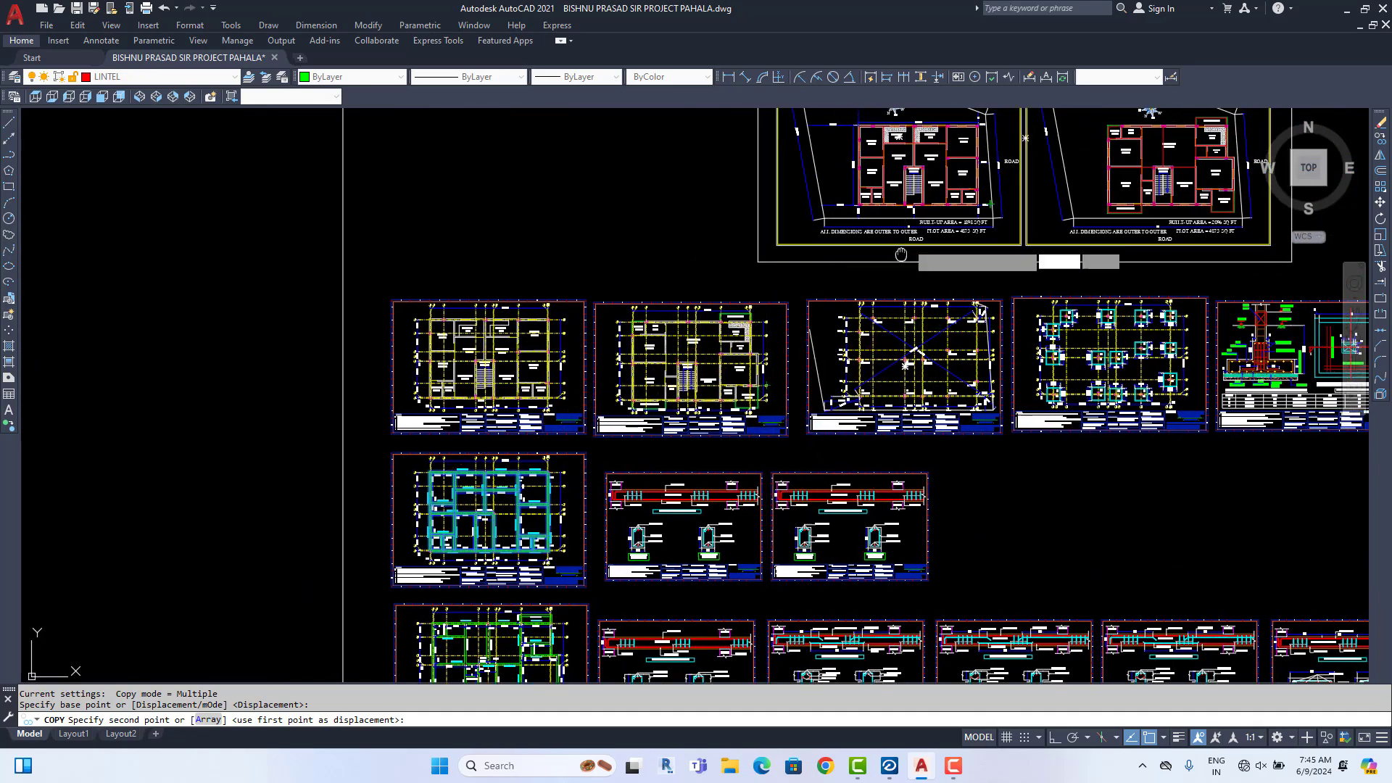
scroll(807, 274, up, 8)
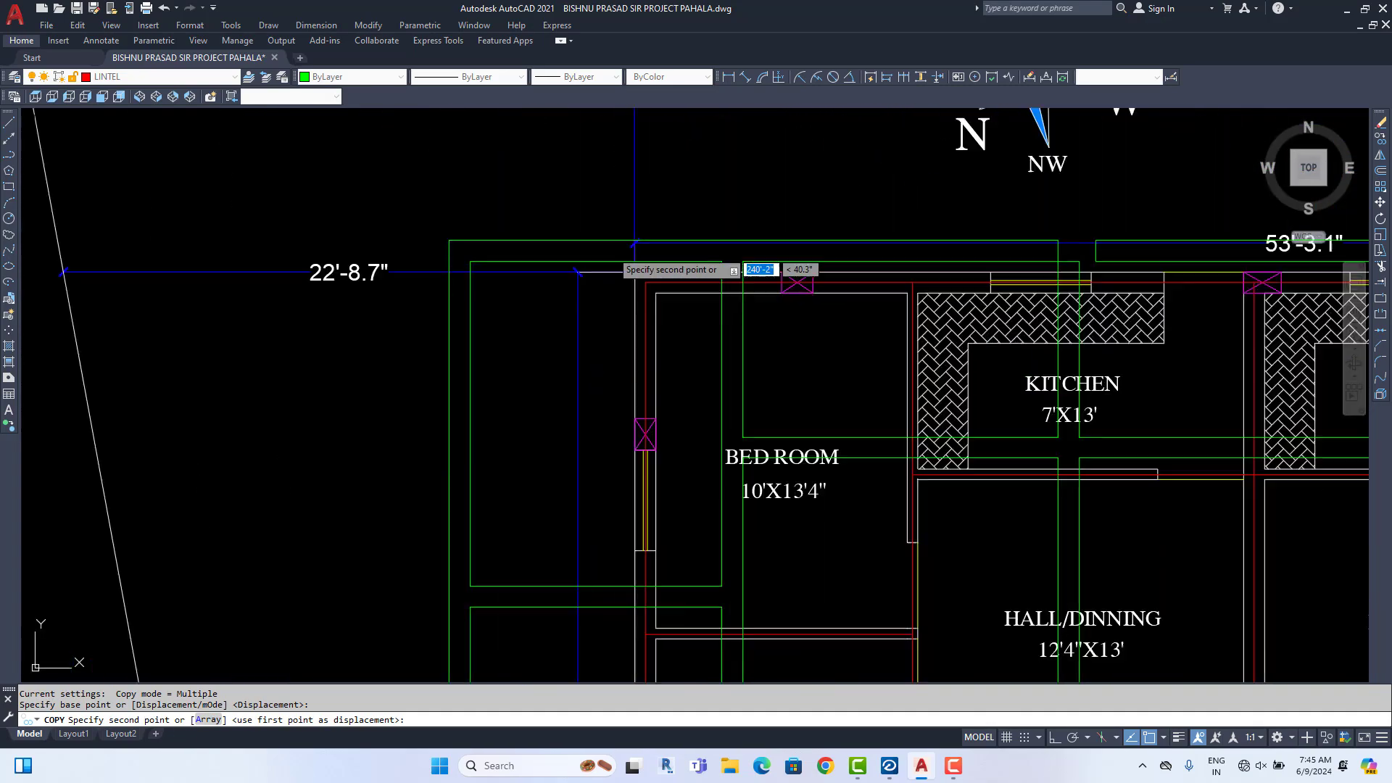
click(780, 294)
key(Escape)
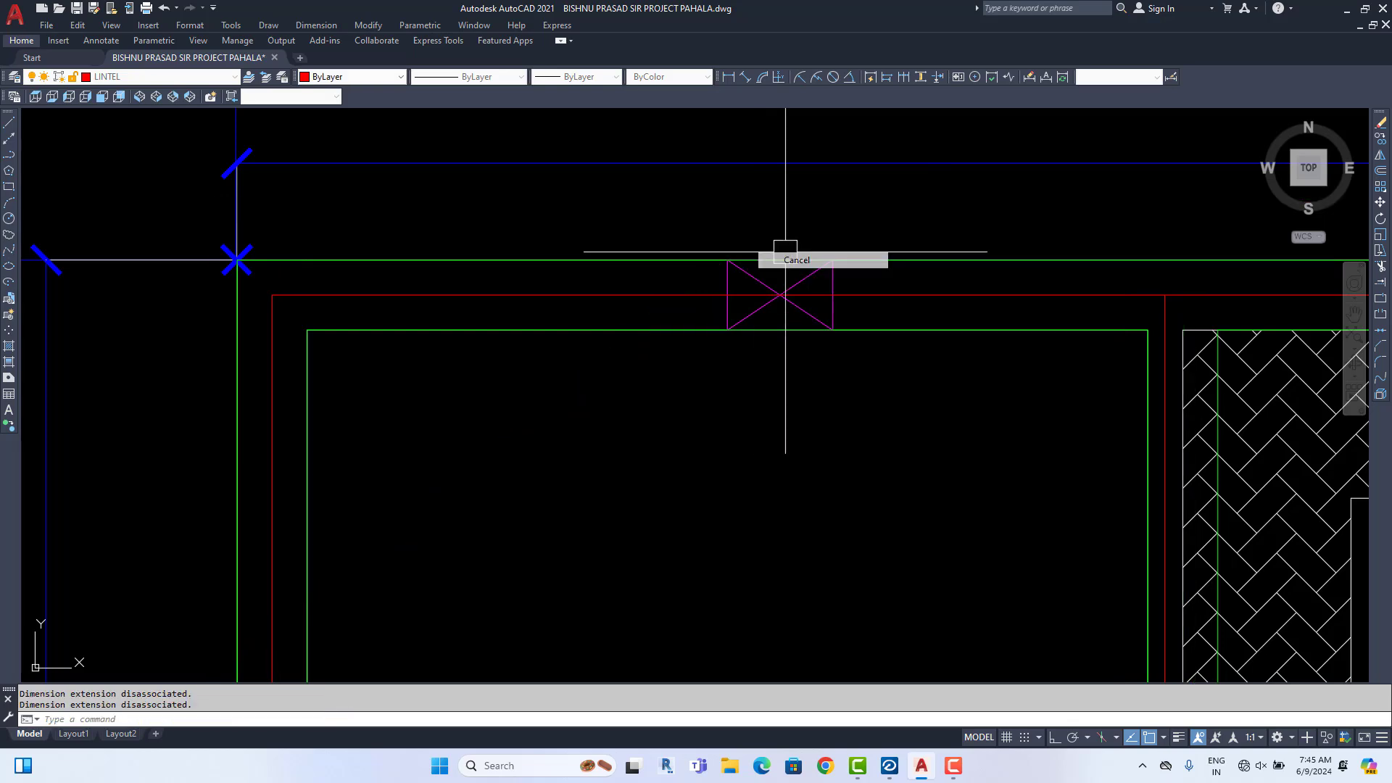
Compare the overlaid plinth beams with the room walls of the 1898 sq ft floor plan and delete the copied outline
scroll(785, 246, down, 8)
middle_drag(901, 369, 691, 277)
scroll(691, 275, down, 4)
scroll(858, 294, up, 2)
middle_drag(859, 294, 784, 379)
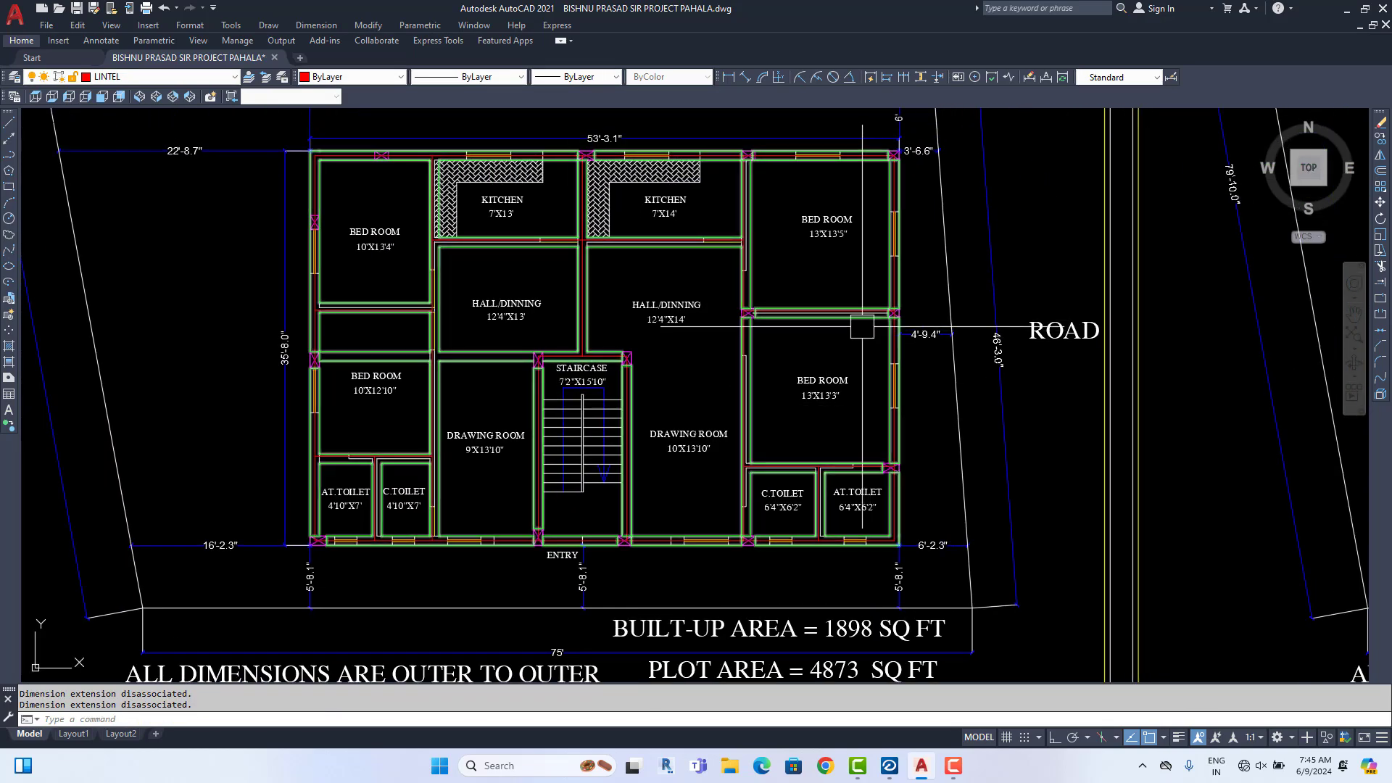
click(846, 369)
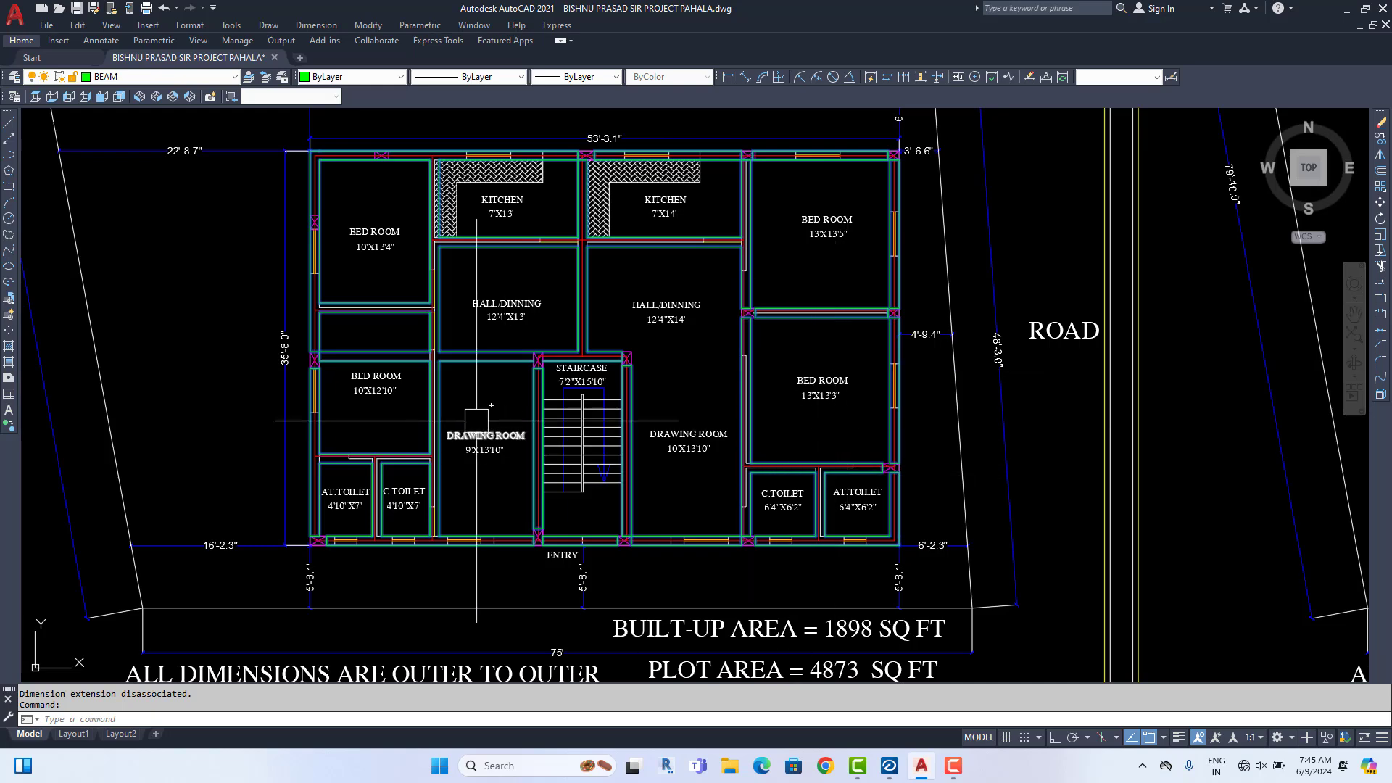
scroll(441, 399, up, 2)
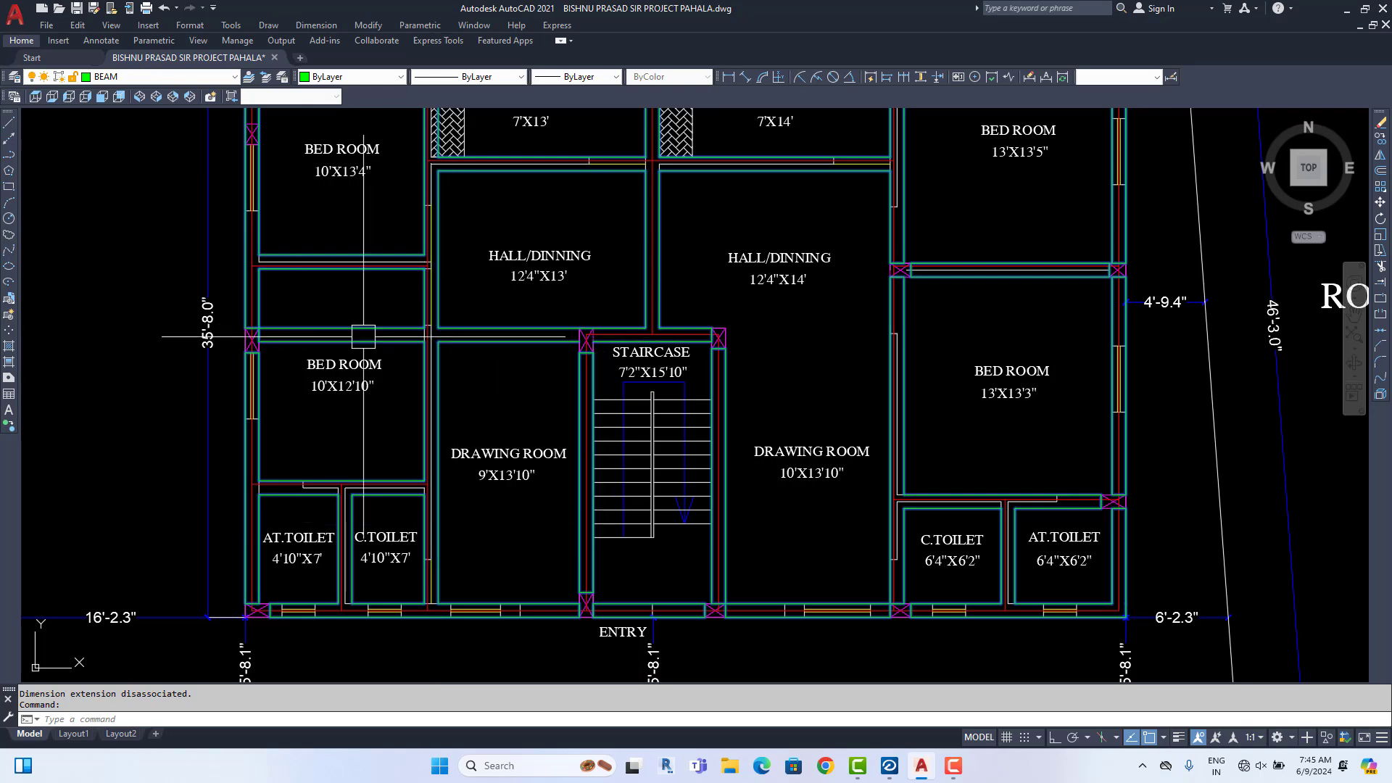
scroll(440, 319, down, 3)
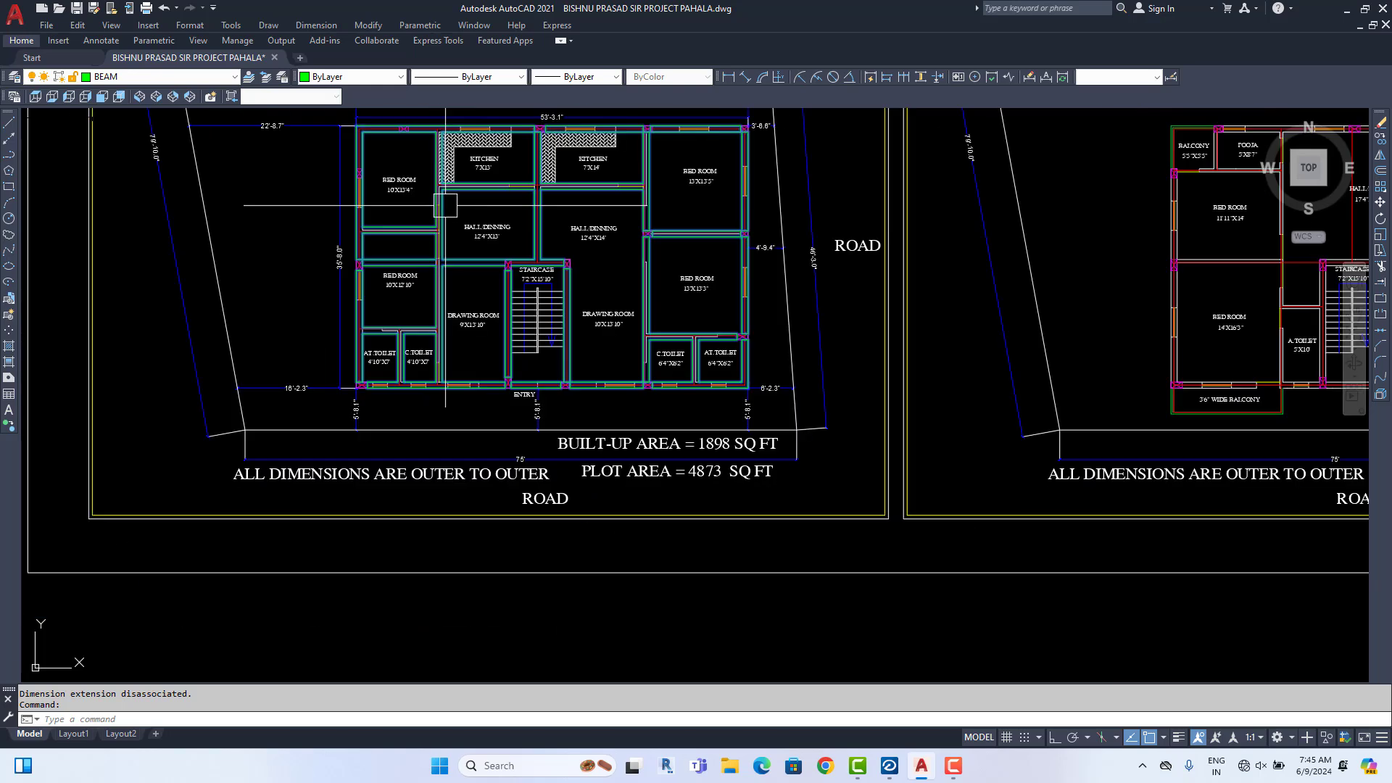
scroll(449, 246, up, 2)
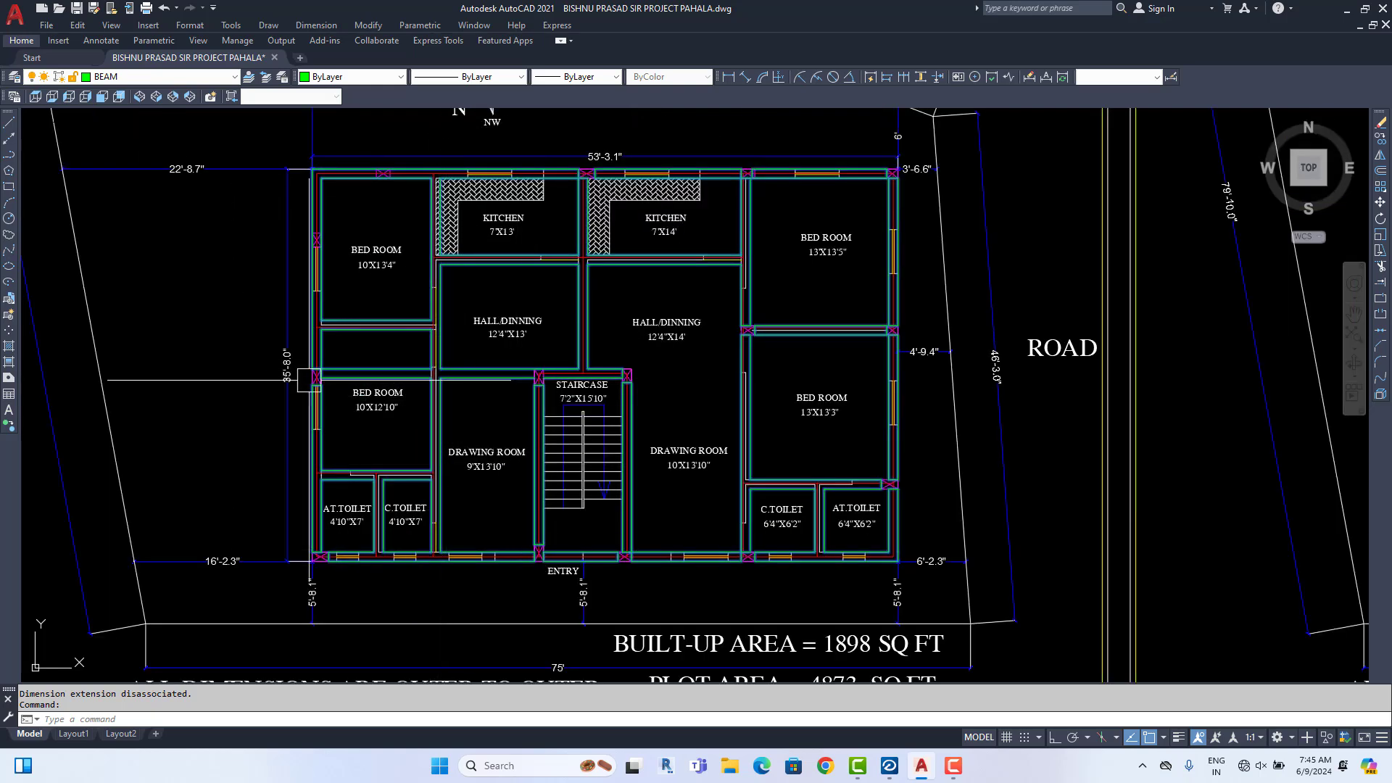
middle_drag(565, 393, 545, 399)
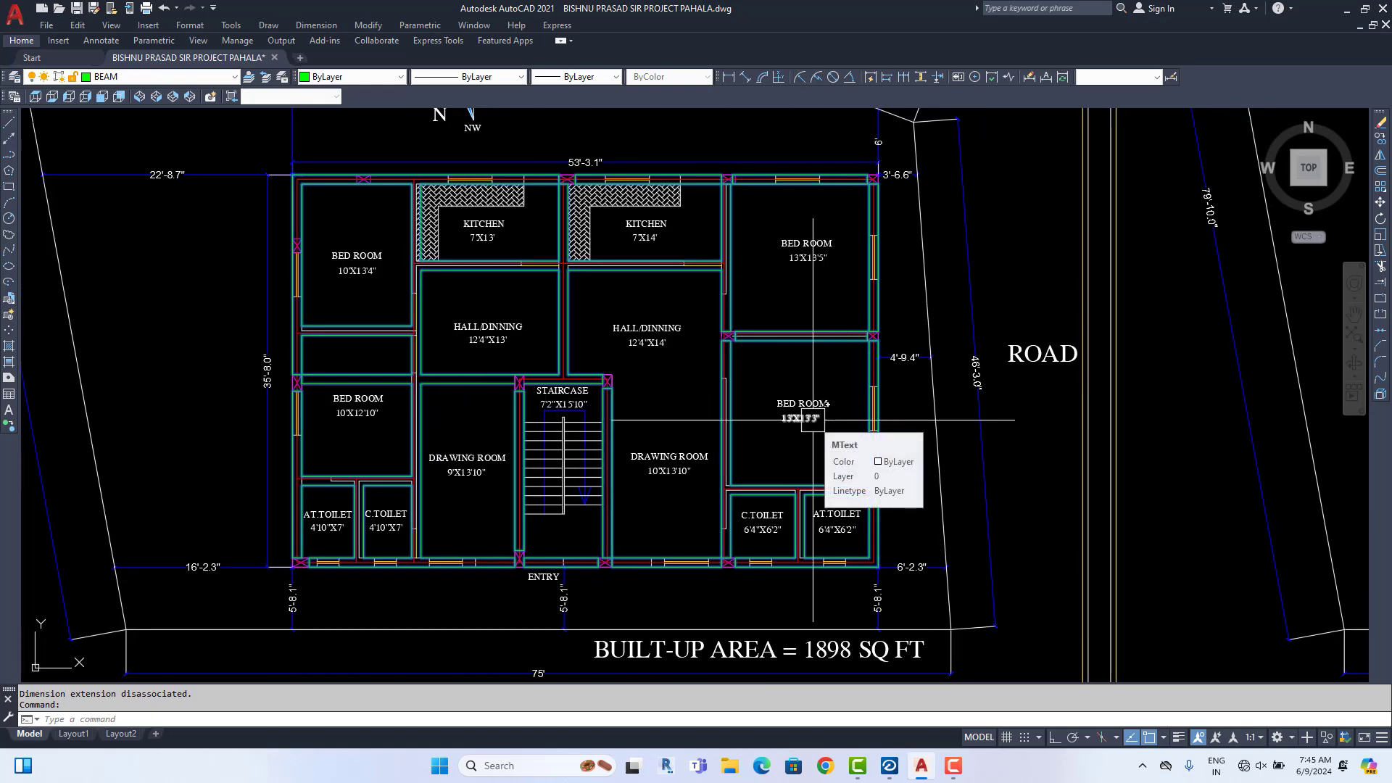
key(Delete)
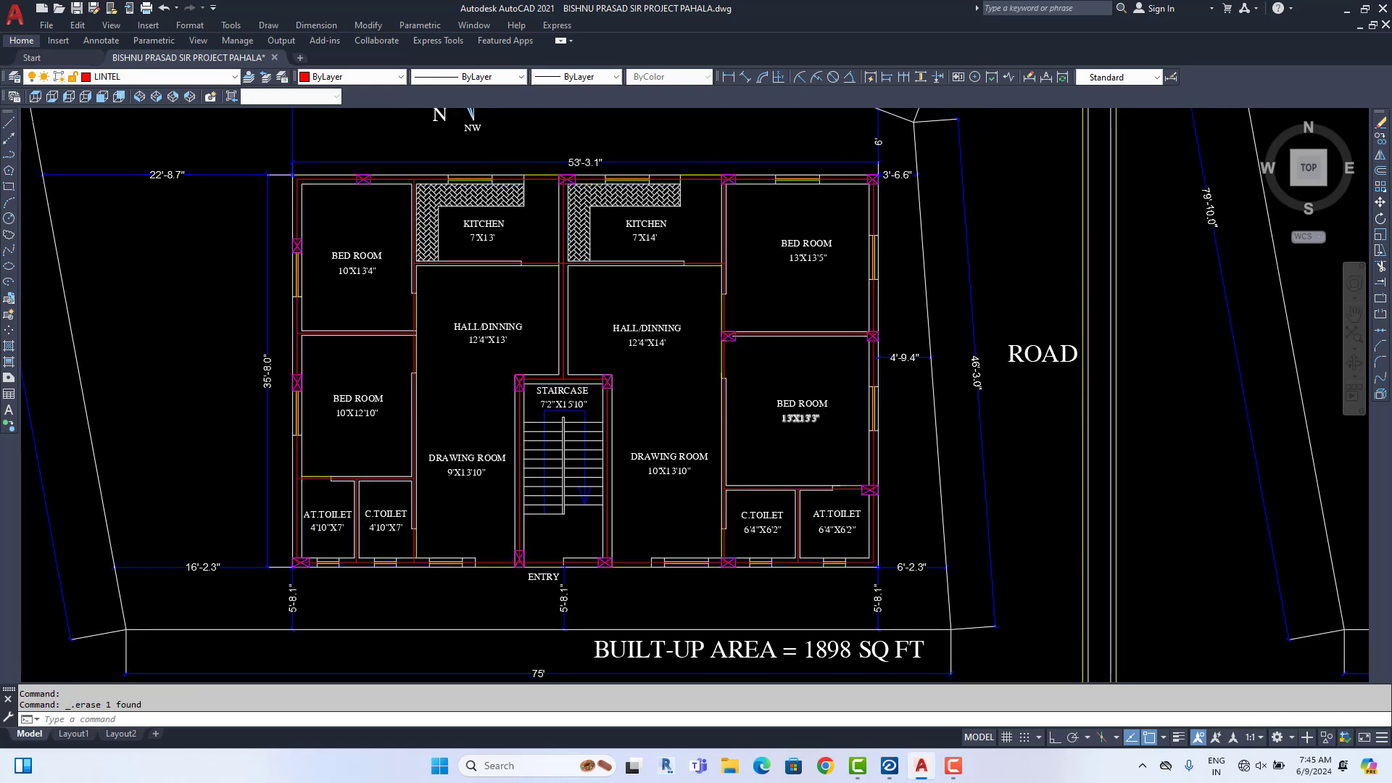
Examine the plinth beam layout plan's PB-1 (10"X12") and PB-2 (10"X15") beams around the staircase bay and toilets
scroll(754, 432, down, 7)
middle_drag(638, 470, 673, 407)
scroll(679, 449, up, 3)
scroll(679, 449, up, 6)
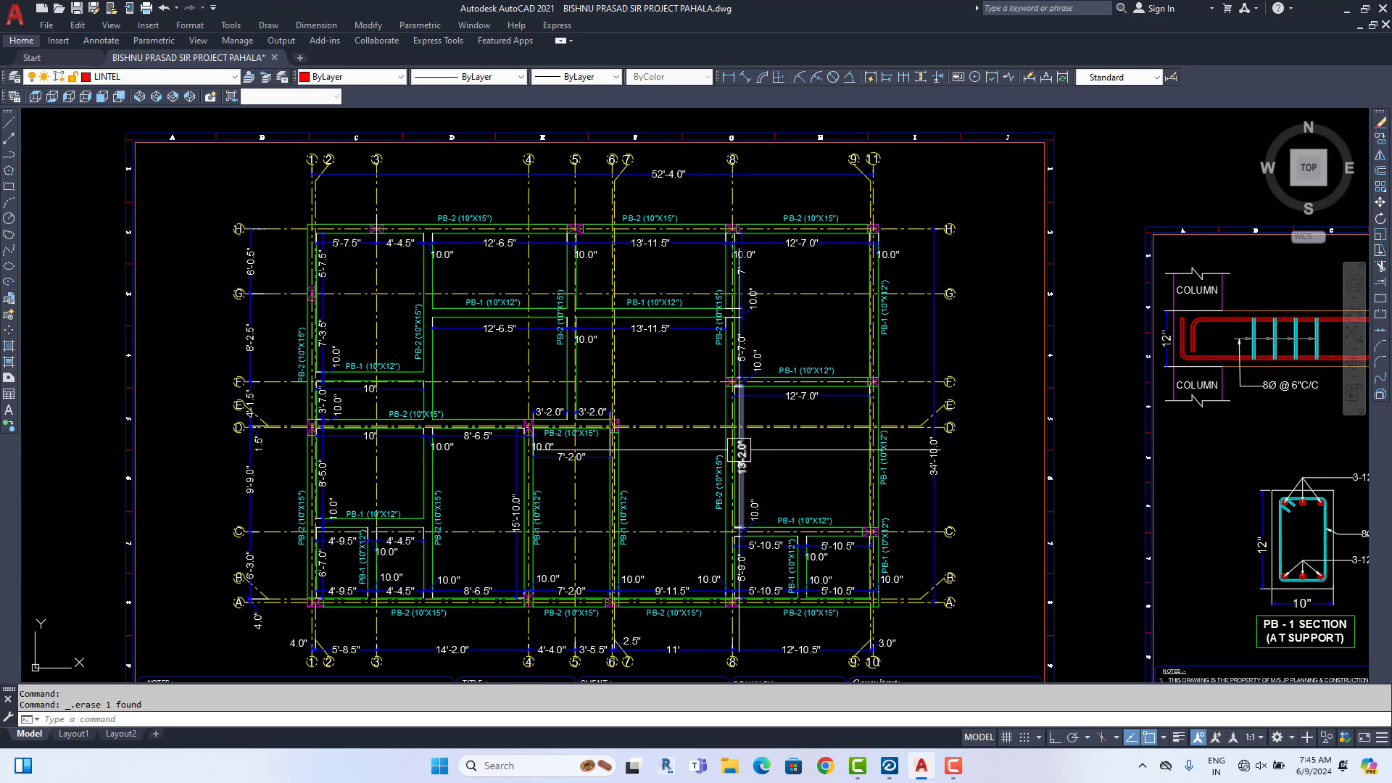
scroll(605, 475, up, 2)
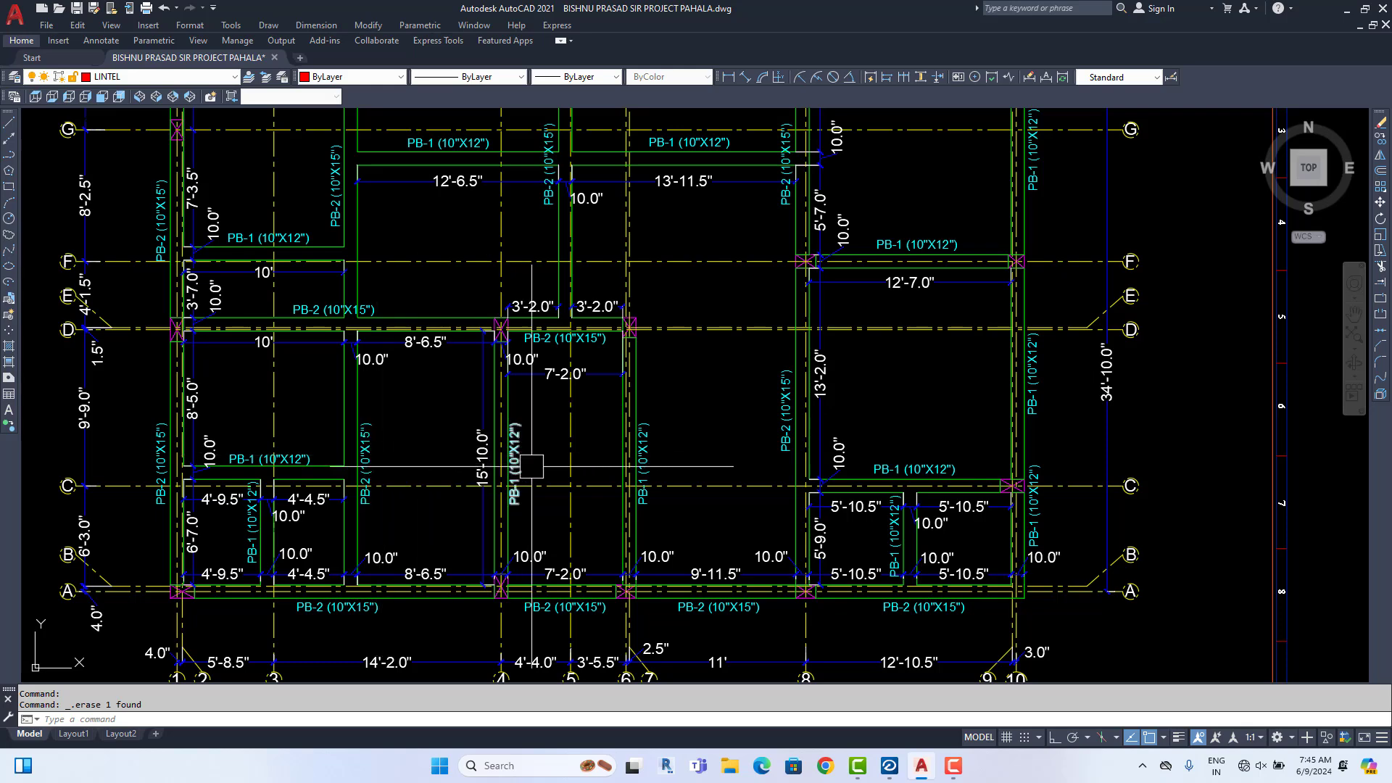
middle_drag(803, 429, 791, 556)
Examine the PB-1 and PB-2 detail sheets, comparing longitudinal bars, stirrup spacing and the support and centre sections
scroll(721, 428, down, 4)
middle_drag(1115, 529, 326, 405)
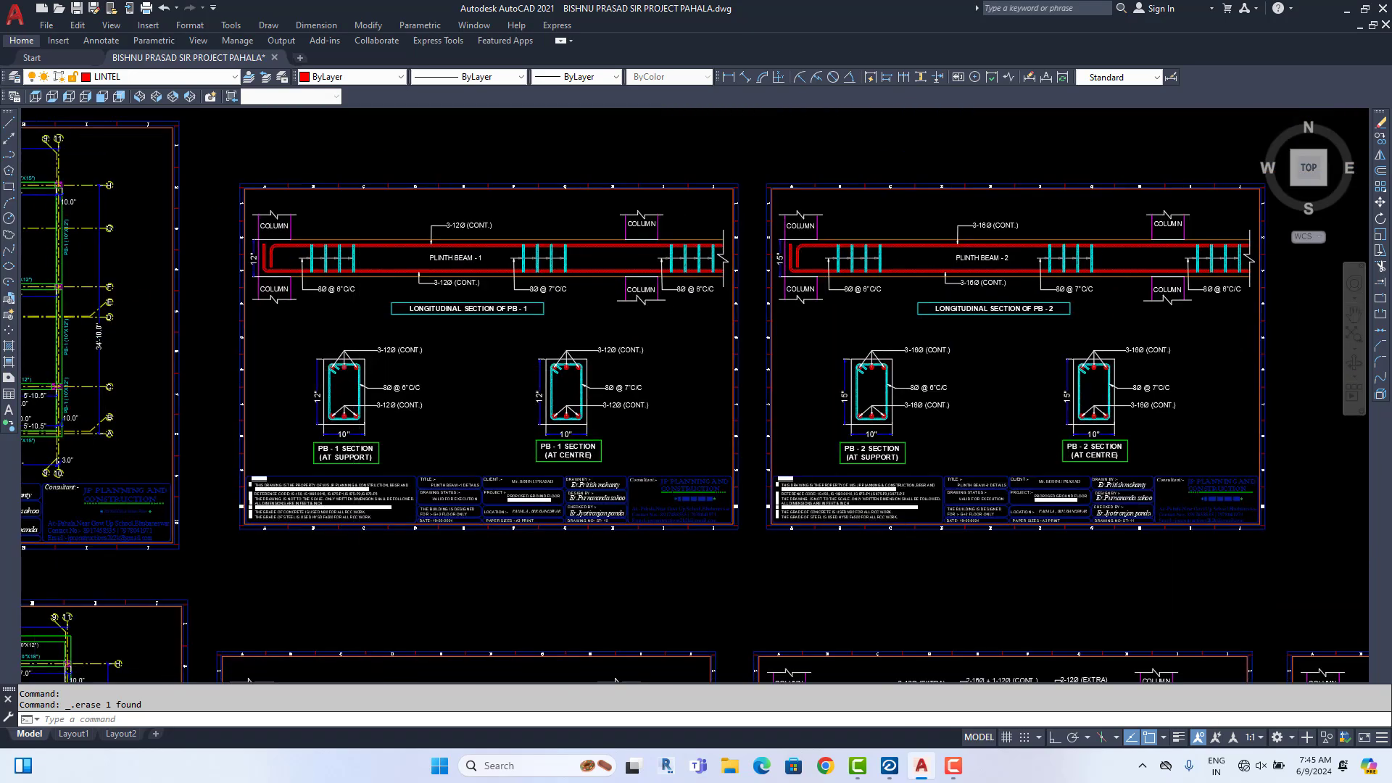
scroll(326, 404, down, 2)
scroll(581, 389, up, 2)
middle_drag(403, 374, 767, 374)
scroll(768, 374, down, 2)
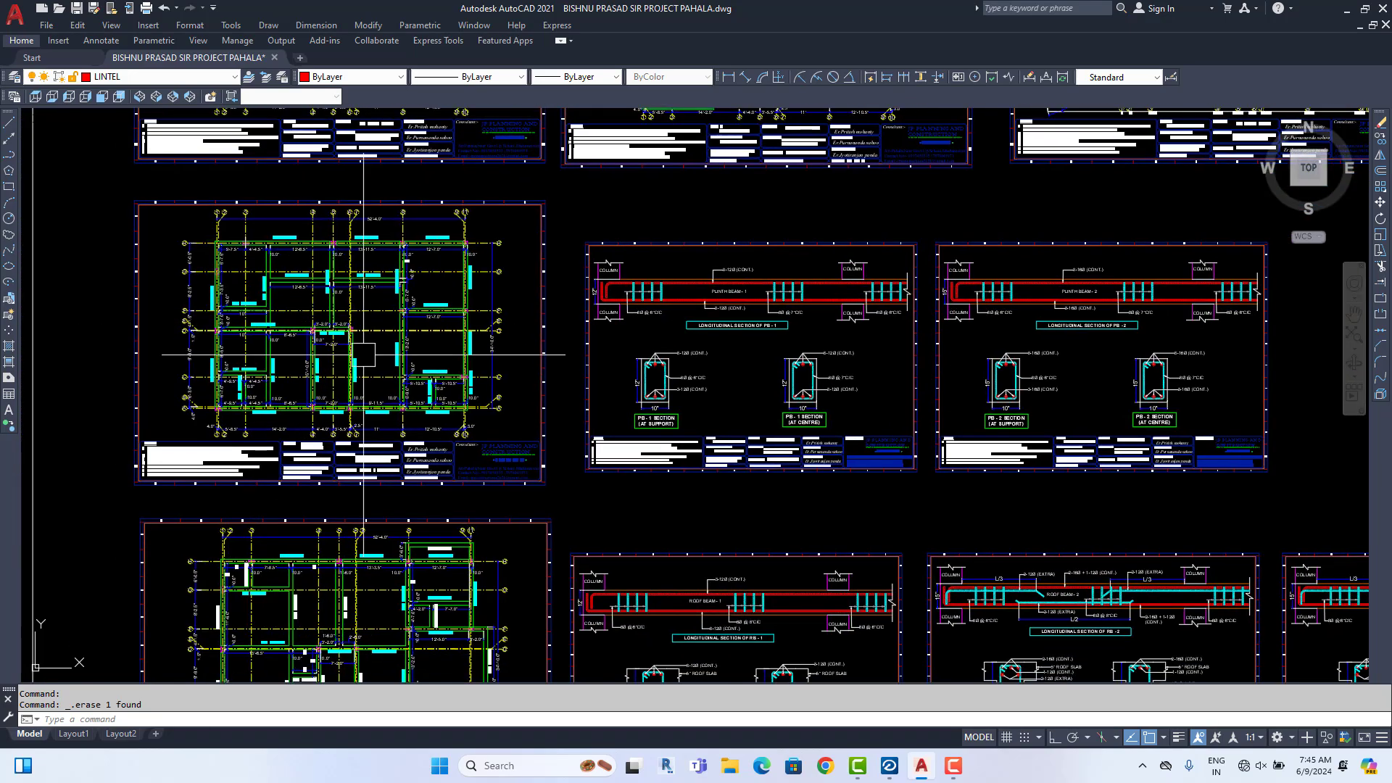
scroll(254, 335, up, 4)
middle_drag(907, 369, 206, 367)
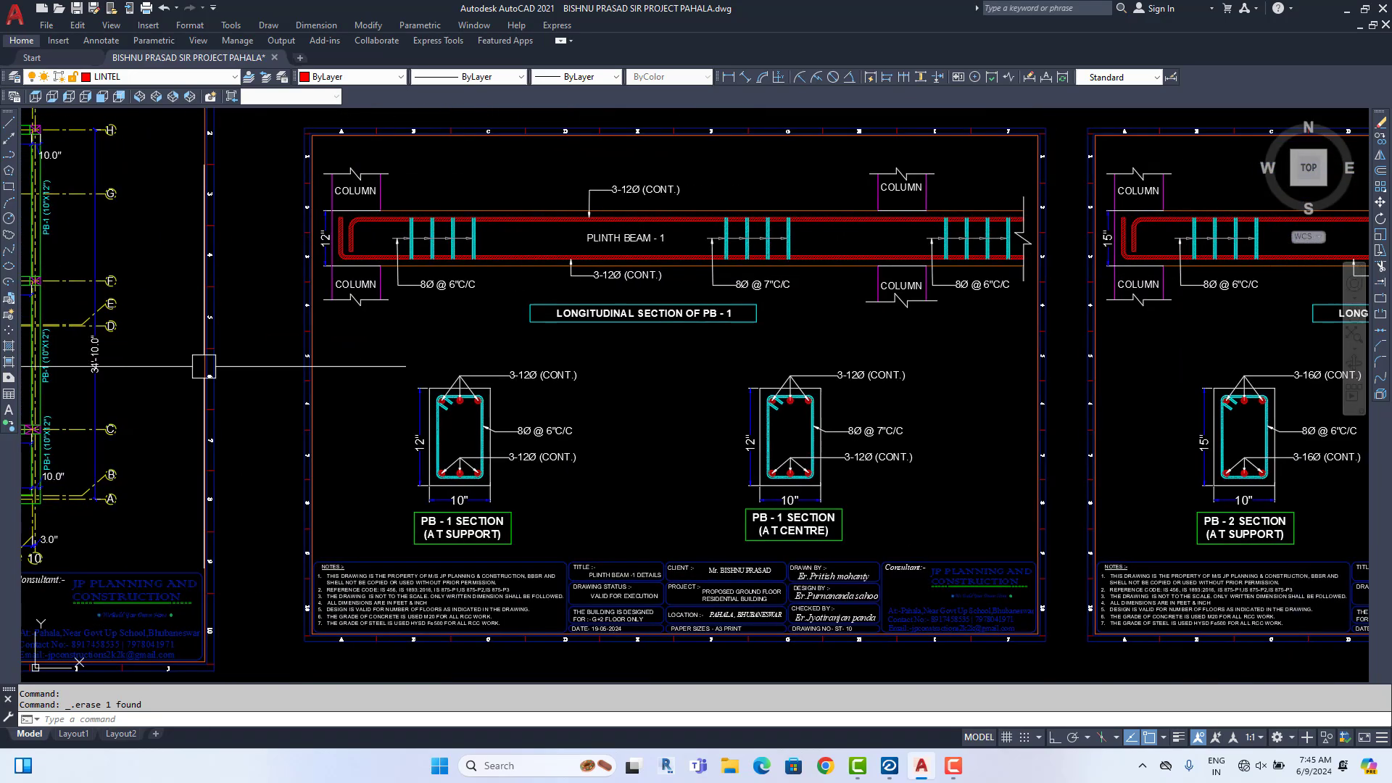
mouse_move(706, 383)
middle_down()
mouse_move(333, 370)
mouse_move(350, 371)
middle_up()
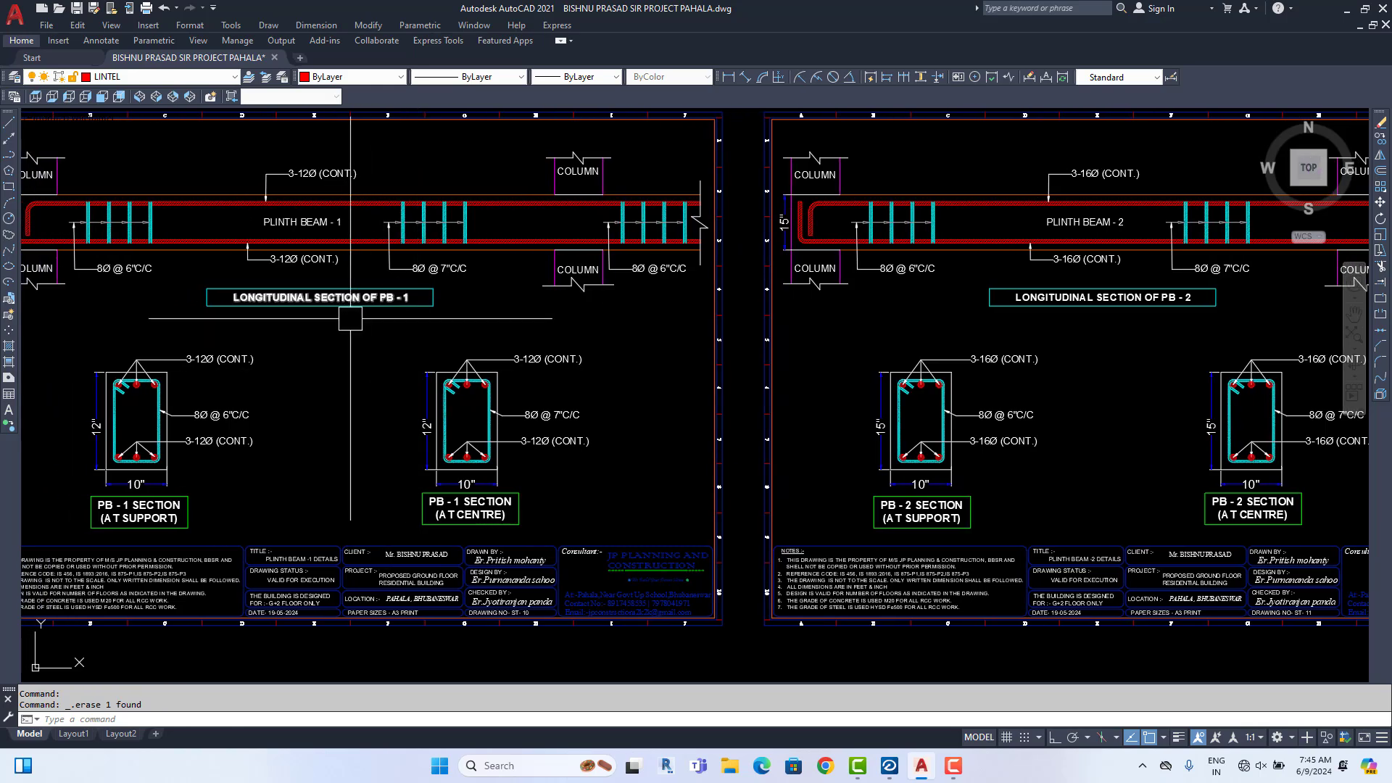
middle_drag(354, 320, 379, 313)
middle_drag(855, 465, 765, 463)
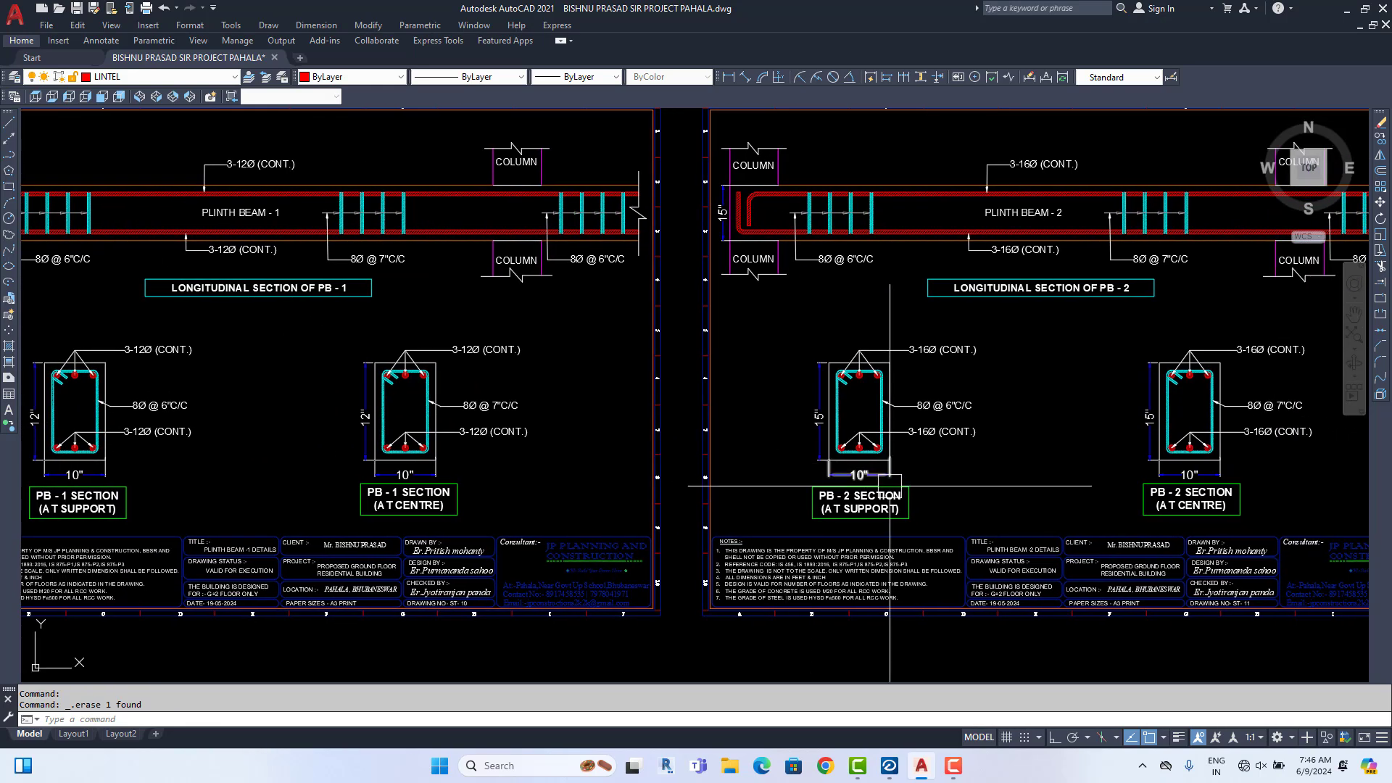
scroll(857, 415, down, 3)
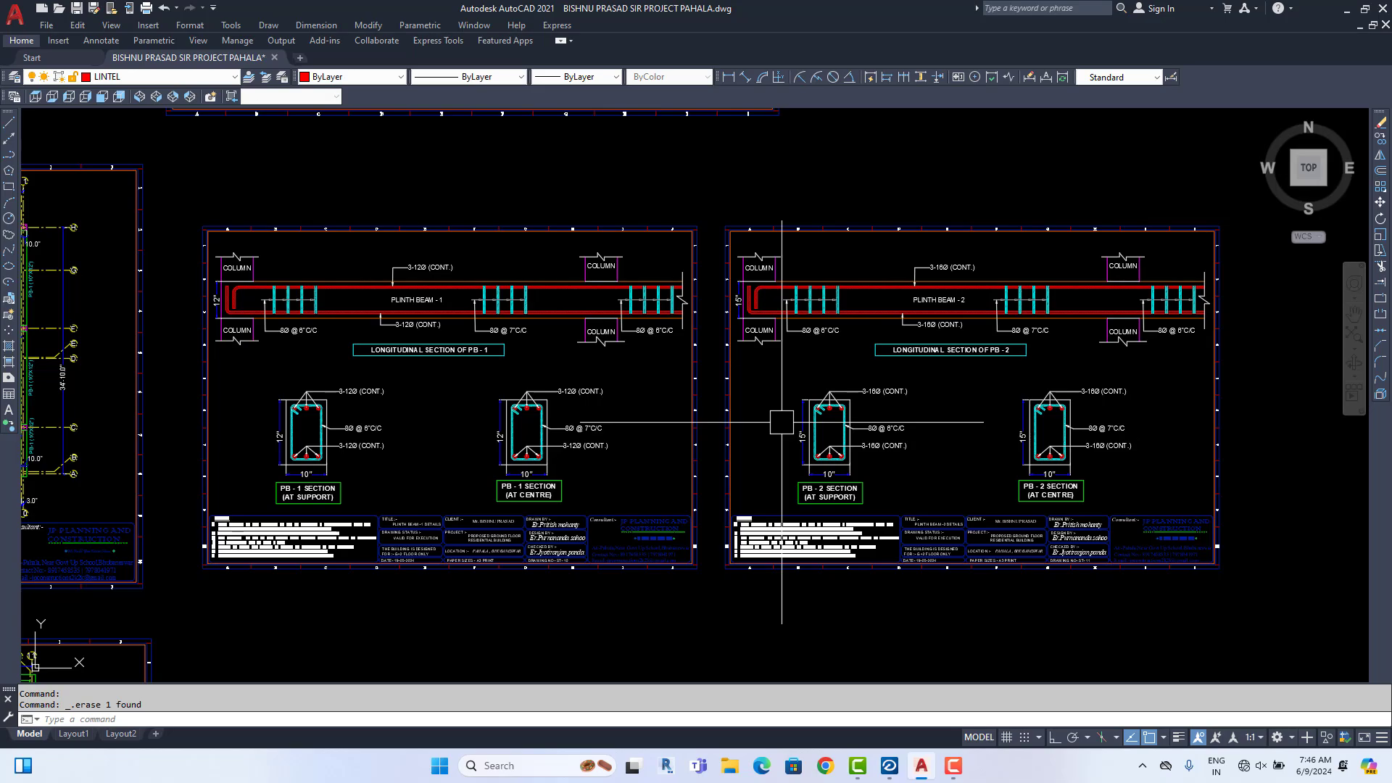
Copy the ground floor roof beam outline from the column at grids 3 and H onto the column between balcony and pooja in the 2096 sq ft plan
scroll(757, 402, down, 4)
scroll(413, 475, up, 10)
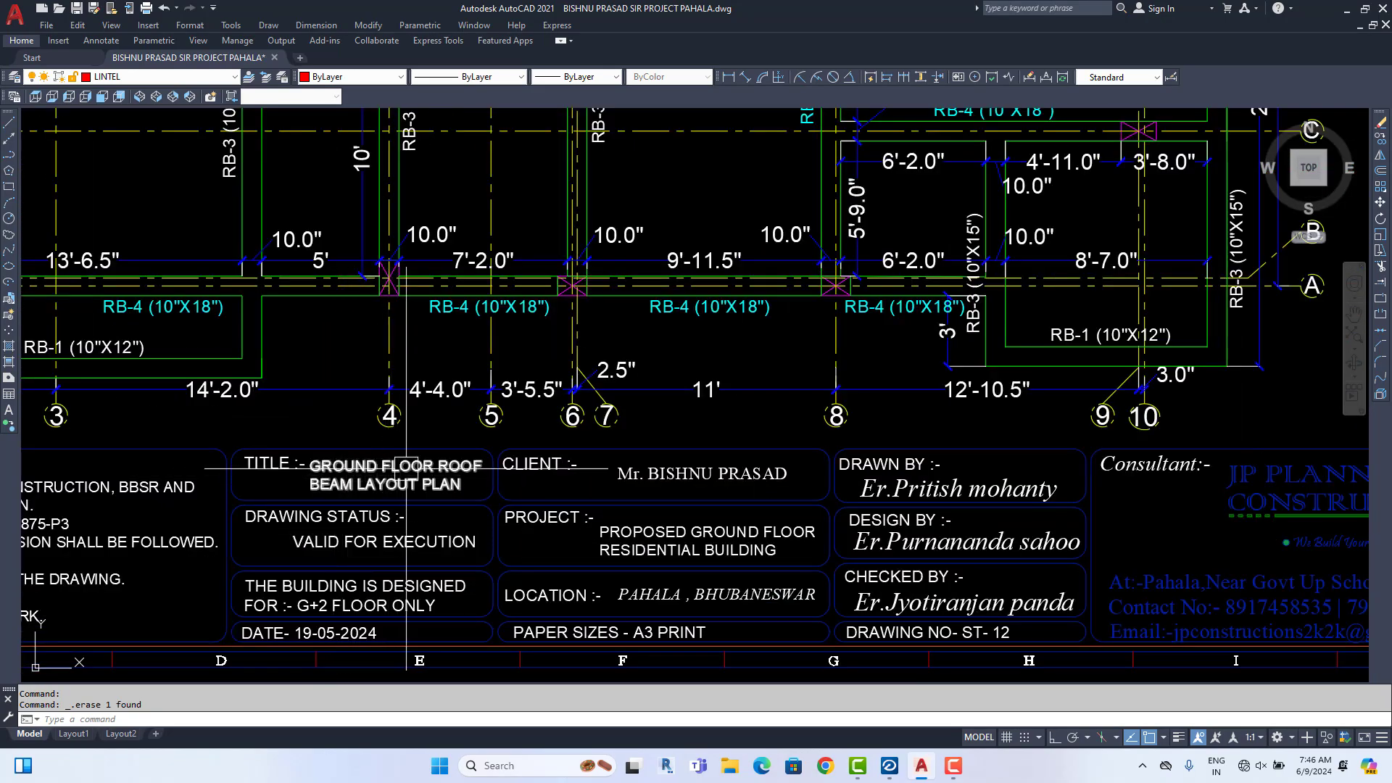
scroll(406, 468, down, 4)
scroll(301, 244, up, 7)
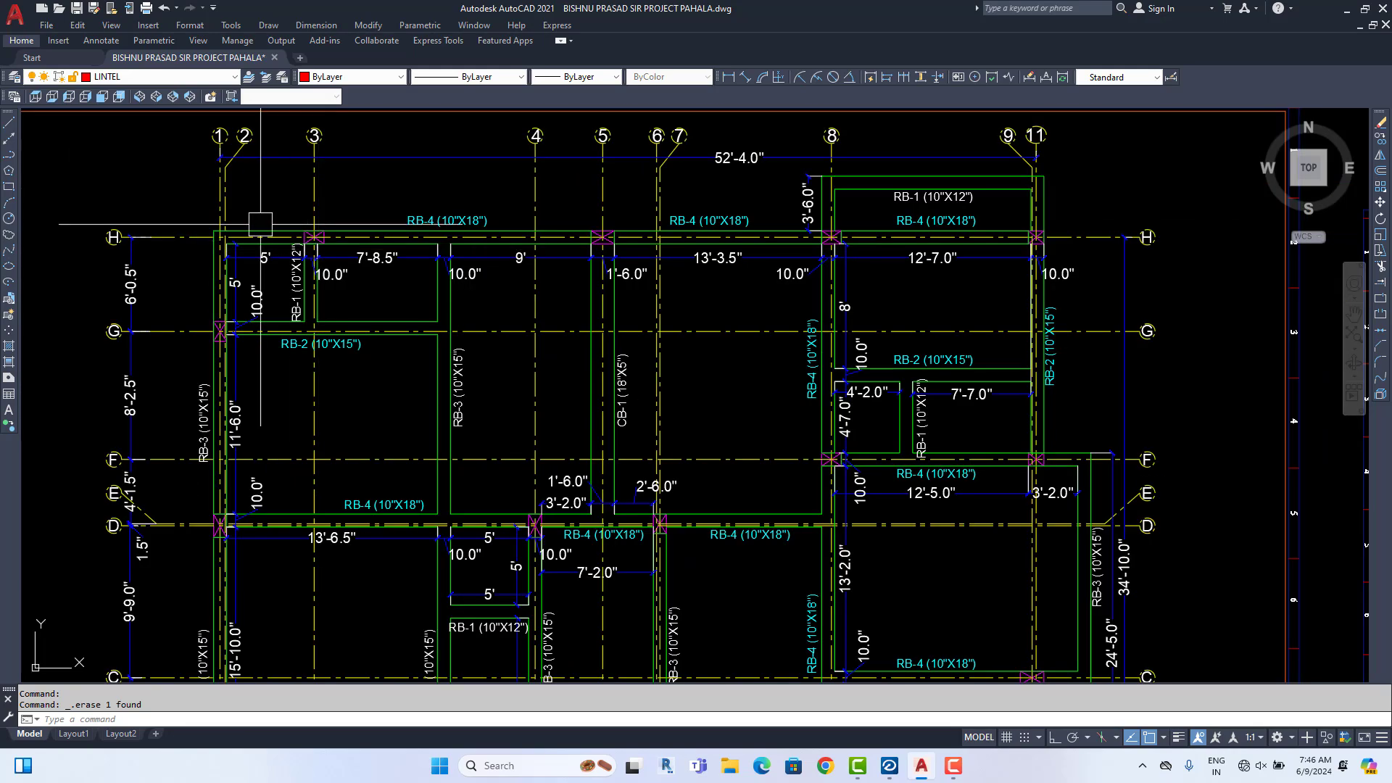
click(1381, 144)
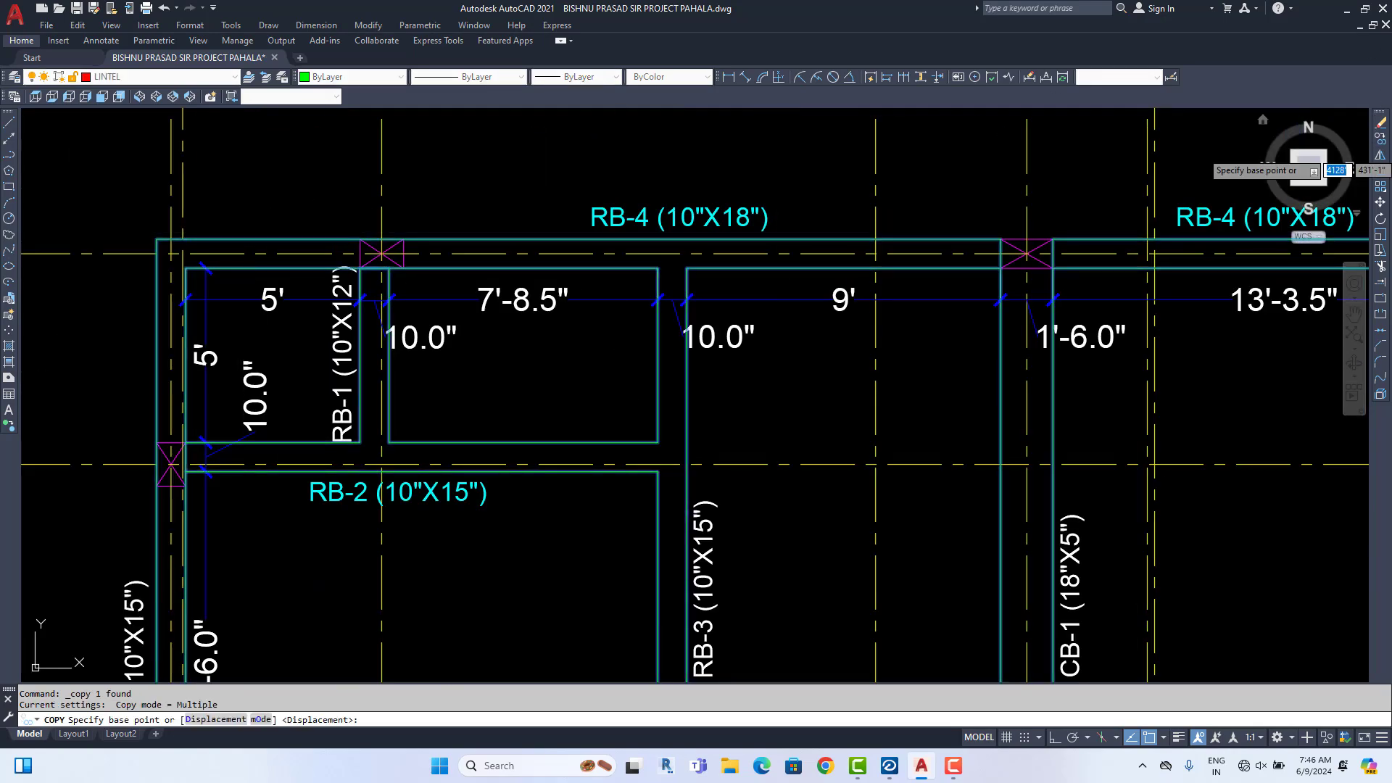
click(381, 253)
scroll(501, 301, down, 7)
scroll(503, 303, down, 3)
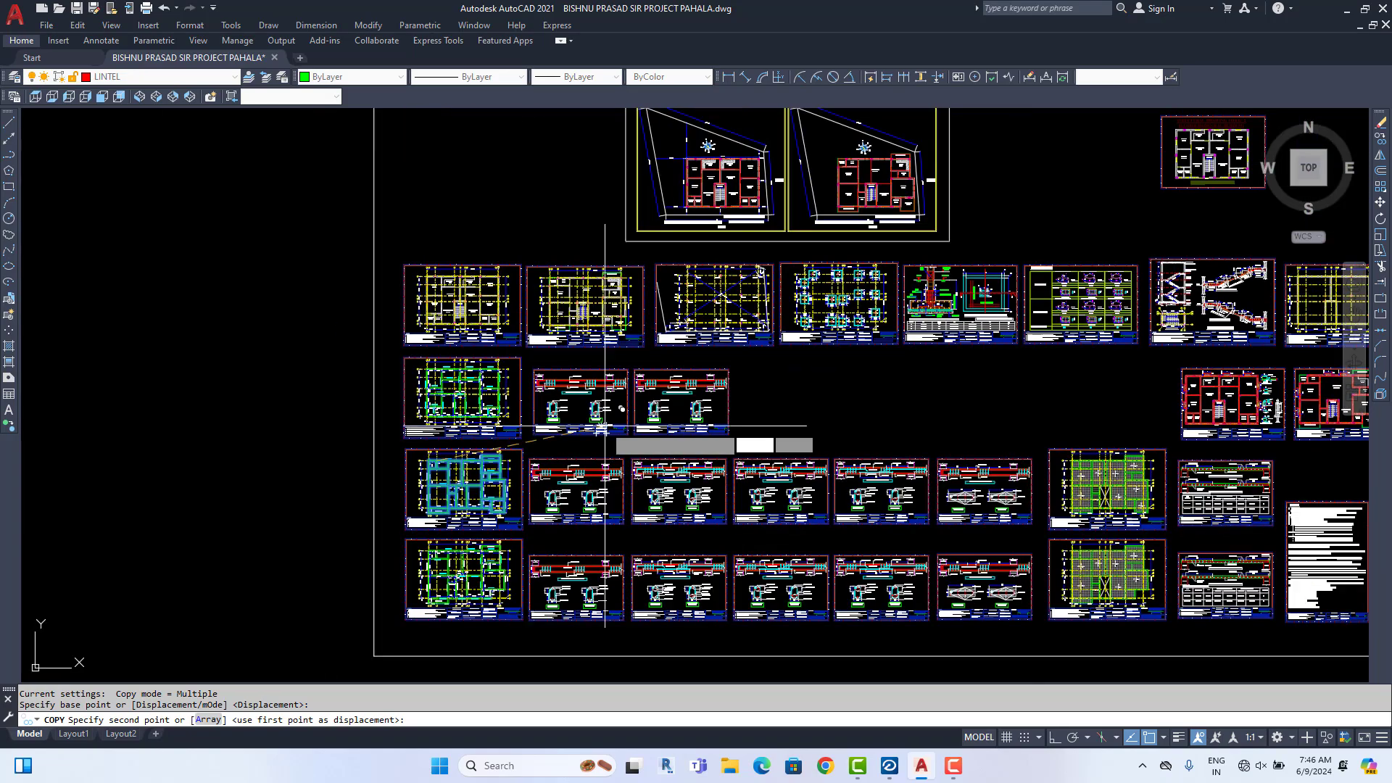
scroll(833, 283, up, 12)
scroll(694, 183, up, 3)
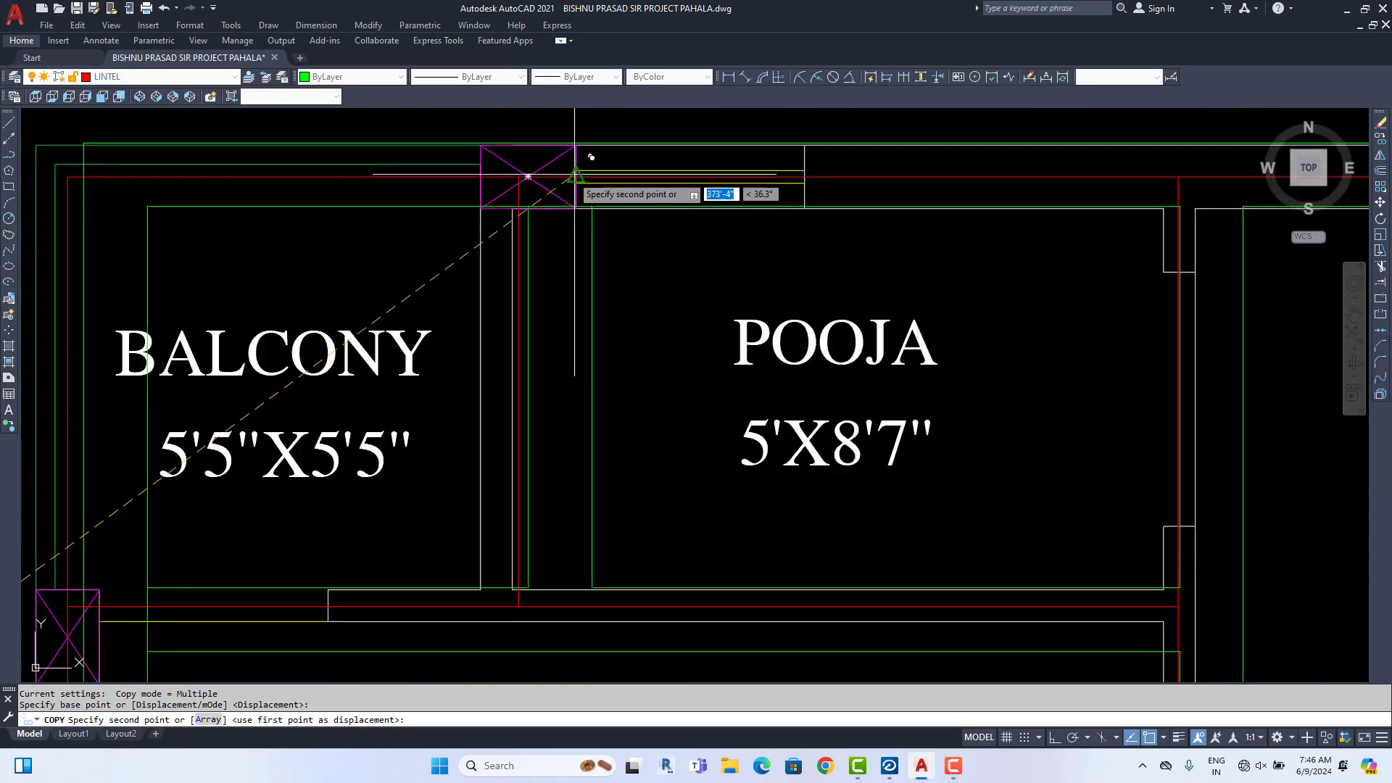
click(539, 177)
scroll(539, 178, down, 10)
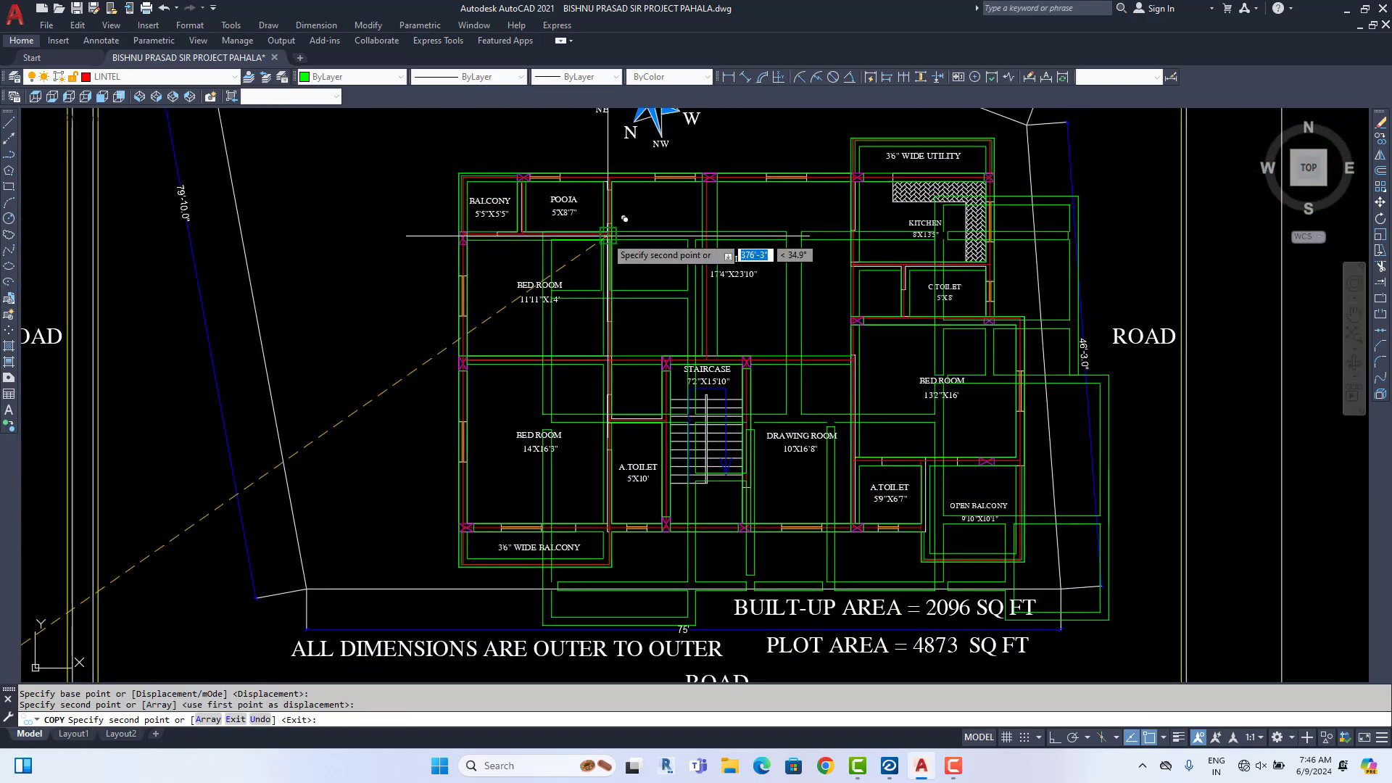
key(Escape)
Measure the span across the hall/dining room, from the bedroom-side wall to the kitchen-side wall, with a linear dimension
mouse_move(782, 315)
middle_down()
mouse_move(678, 306)
mouse_move(475, 327)
middle_up()
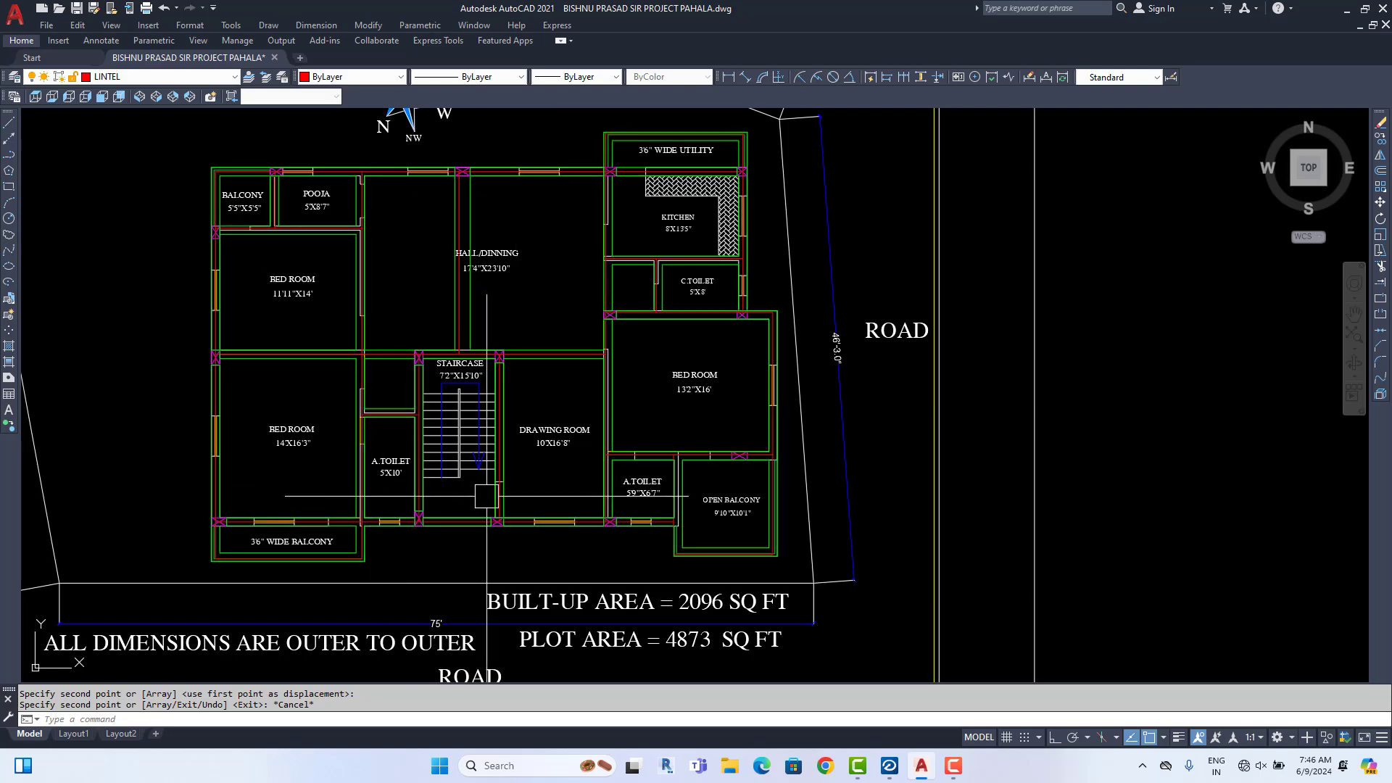
scroll(476, 331, up, 4)
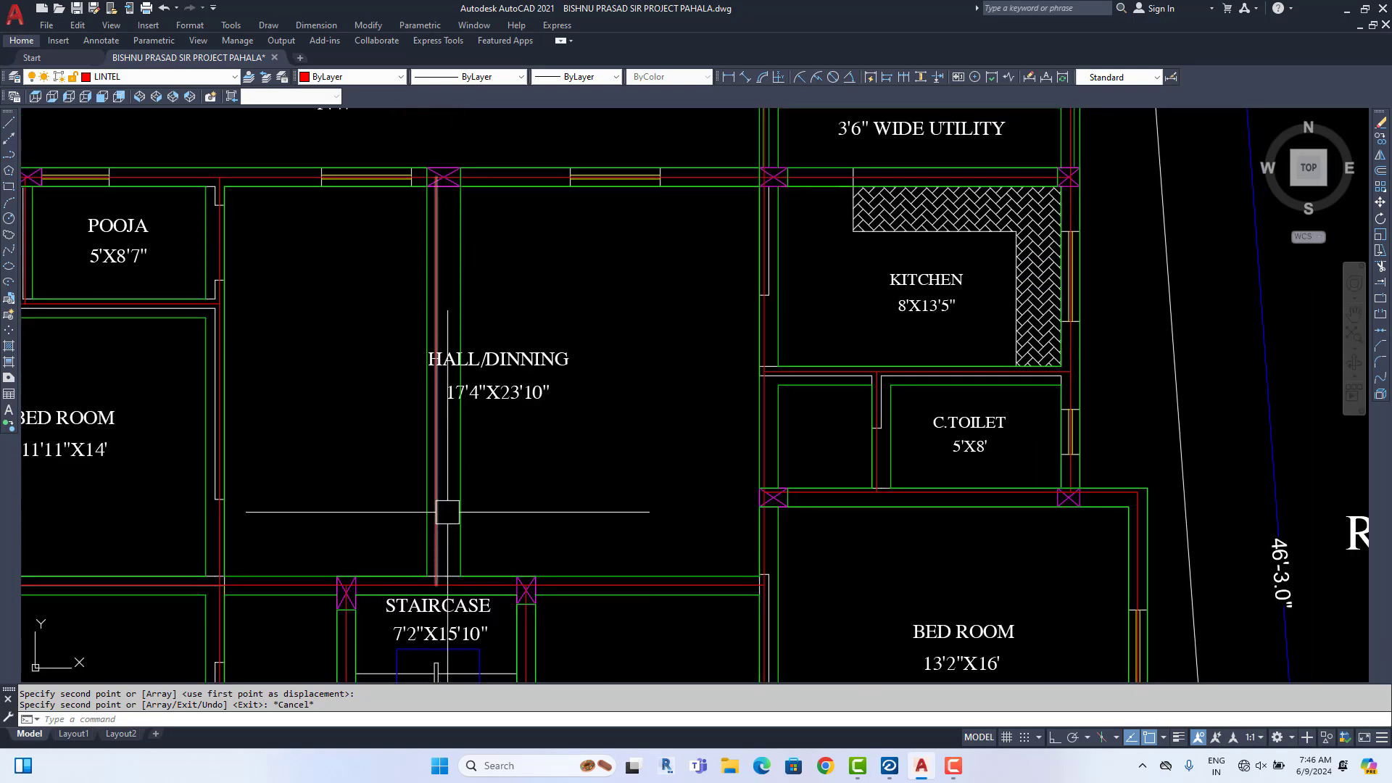
scroll(446, 514, up, 2)
middle_drag(458, 472, 453, 512)
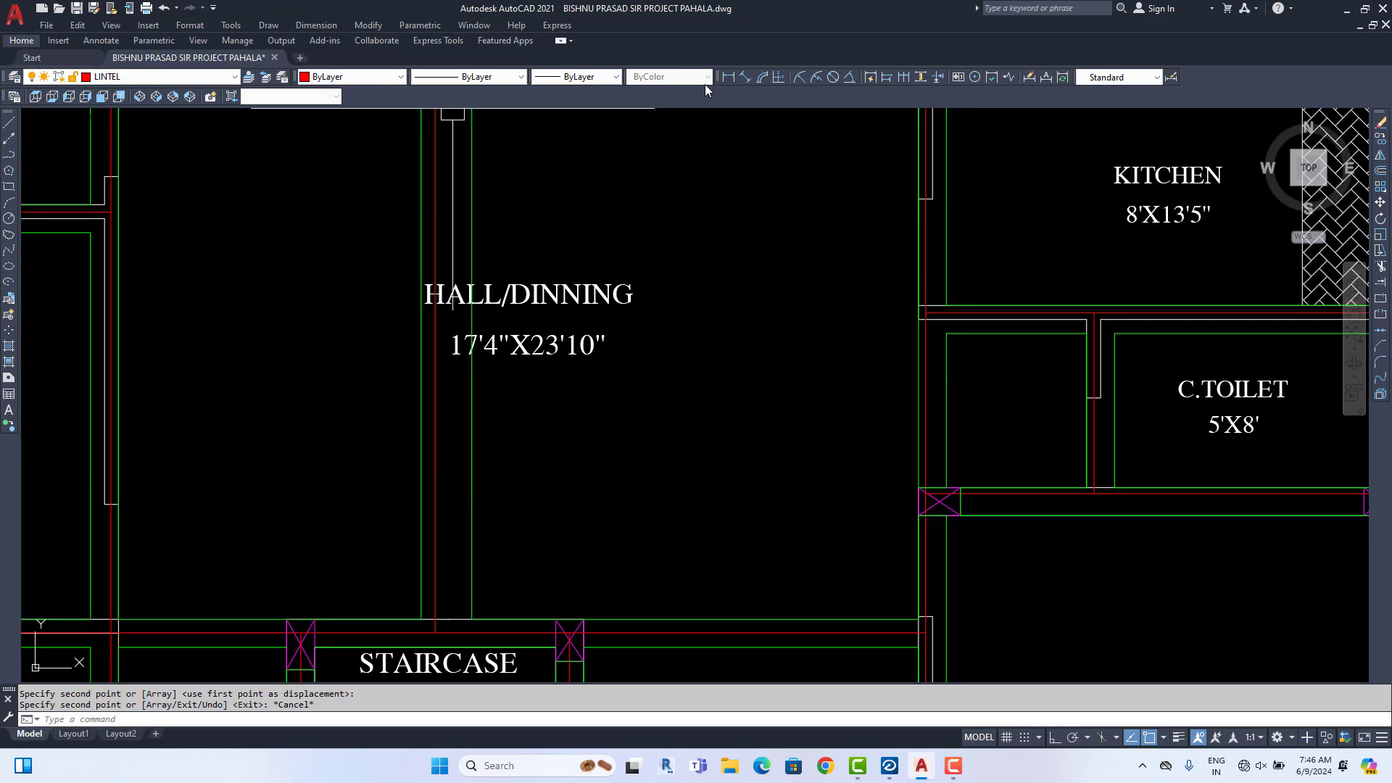
click(727, 79)
click(119, 283)
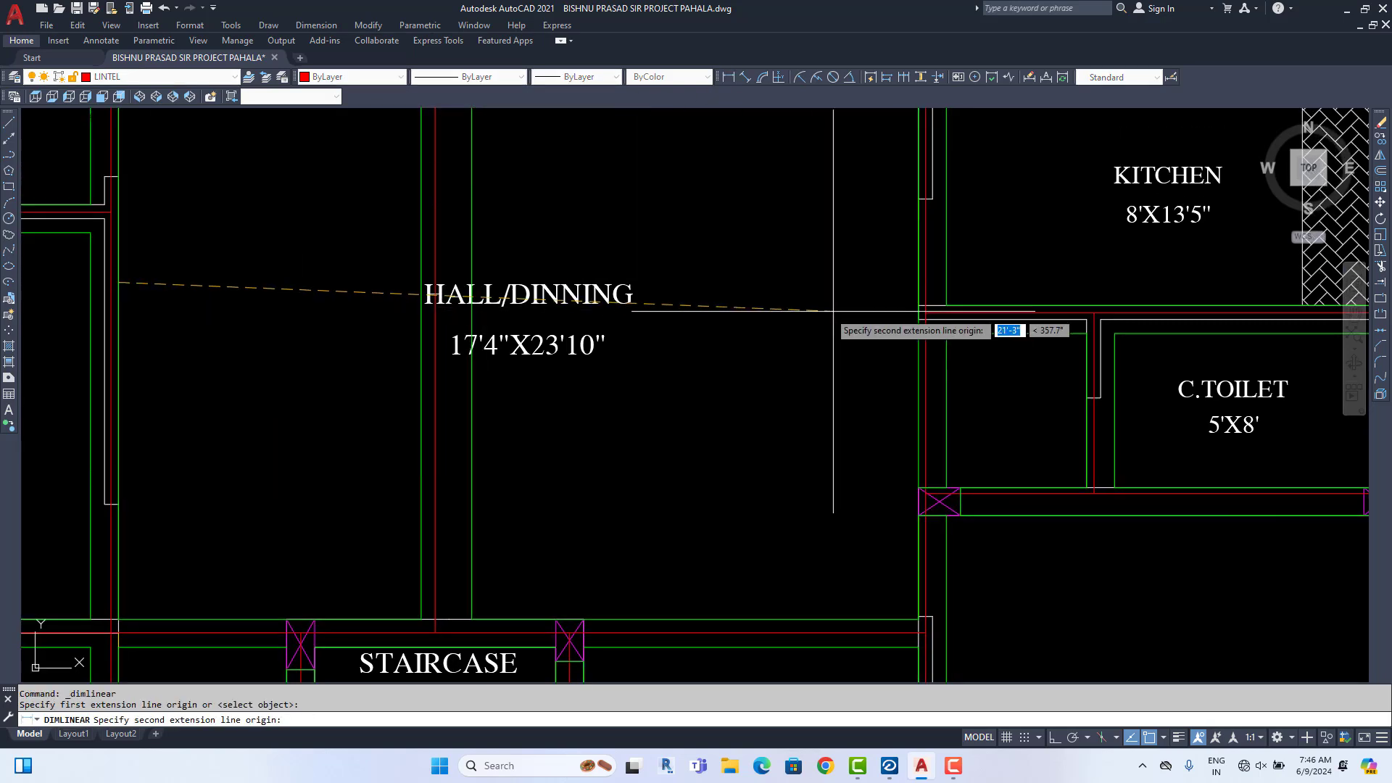
click(926, 305)
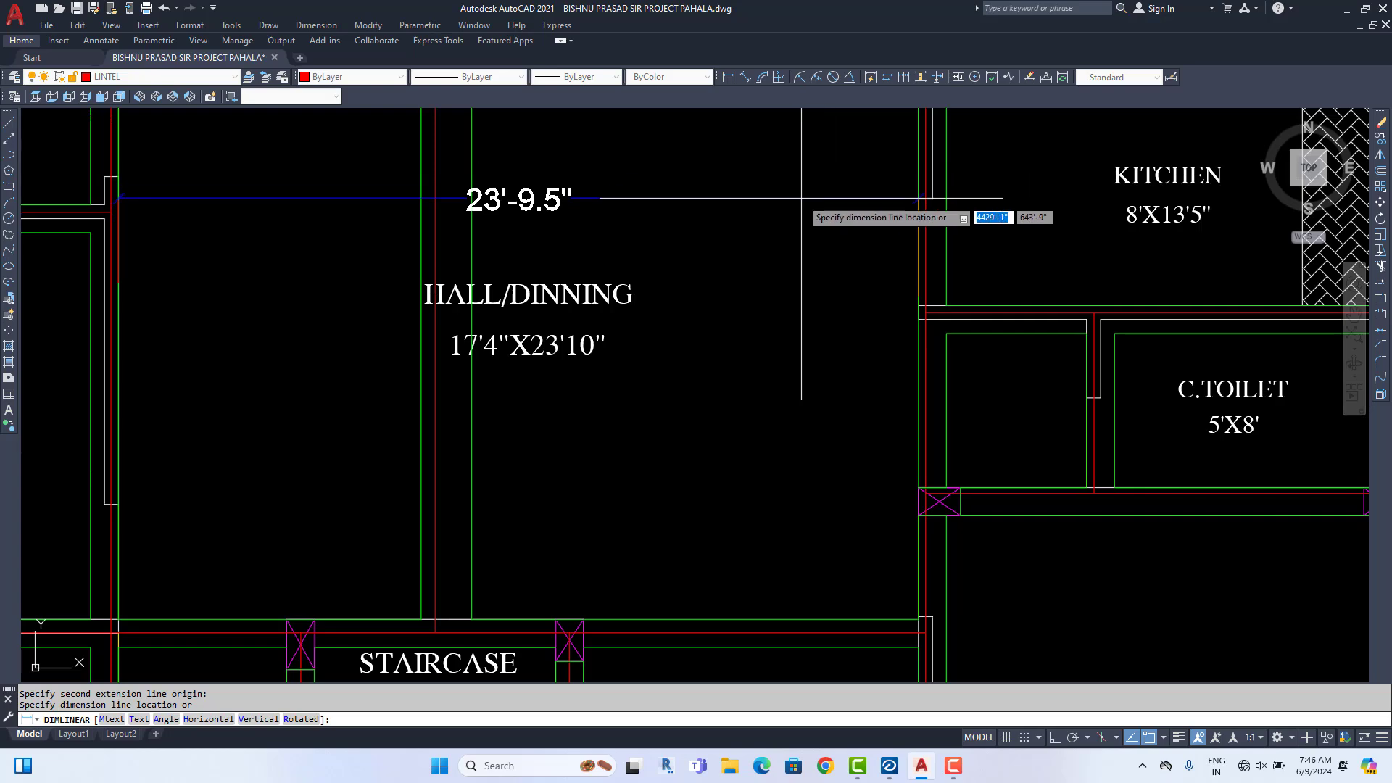
scroll(732, 254, down, 4)
key(Escape)
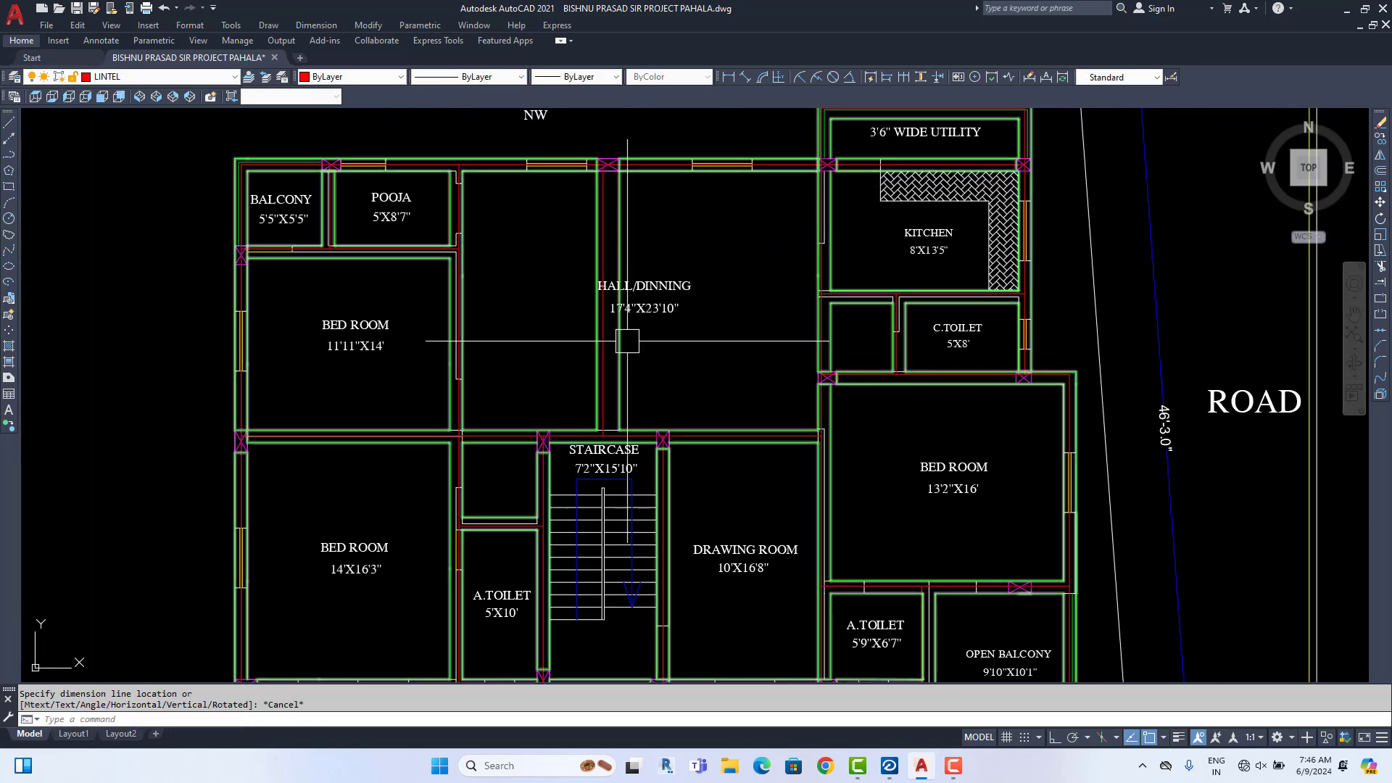
Measure the width of concealed beam CB-1 in the ground floor roof beam layout plan with a linear dimension
scroll(630, 335, up, 3)
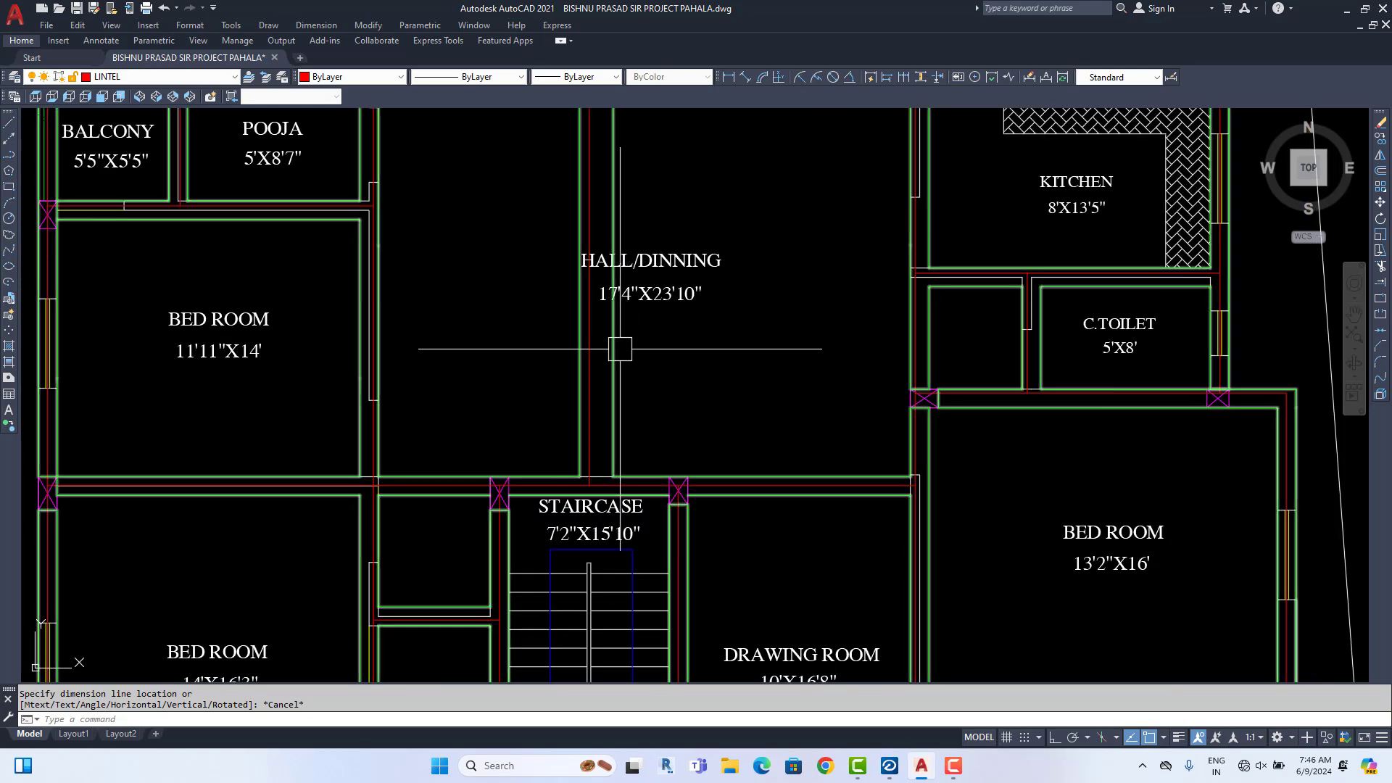
scroll(620, 348, down, 5)
scroll(560, 389, up, 8)
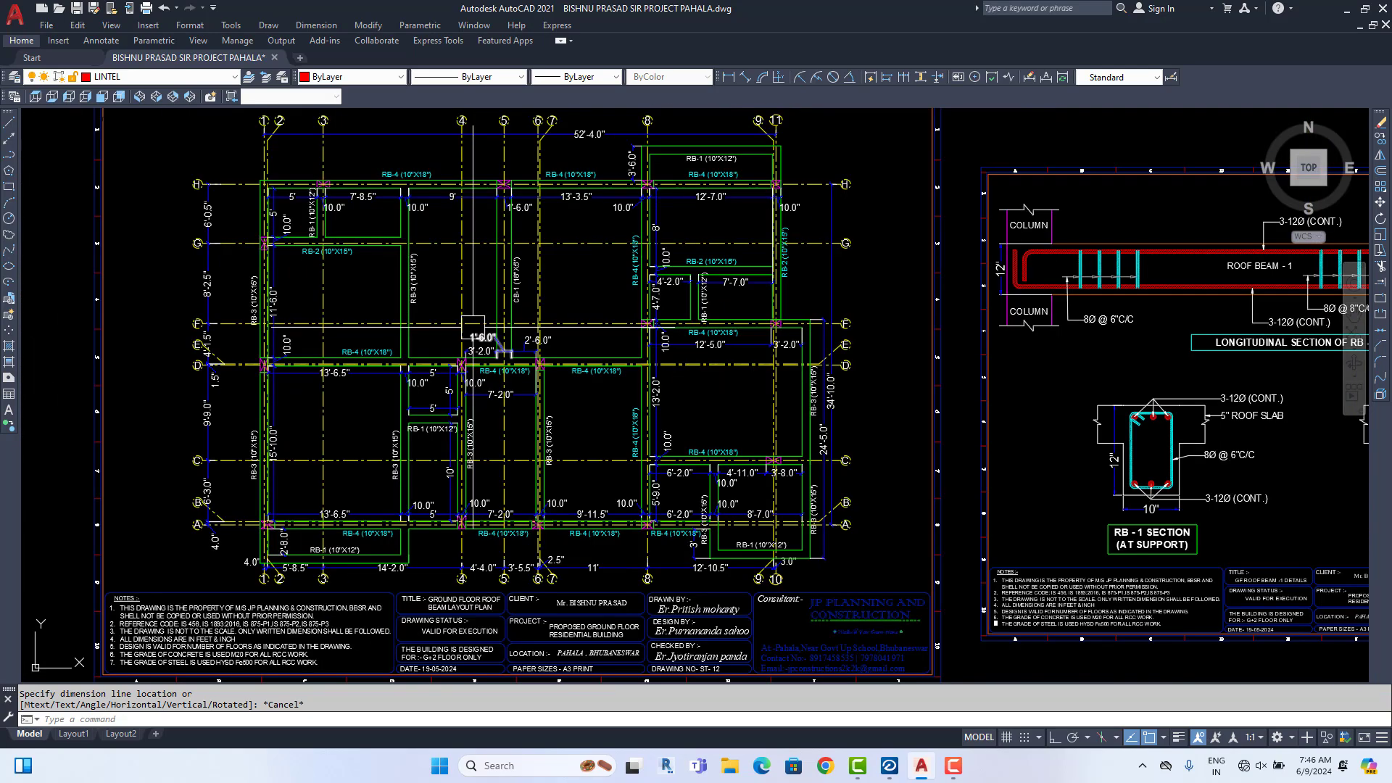
scroll(472, 328, up, 4)
middle_drag(559, 310, 542, 346)
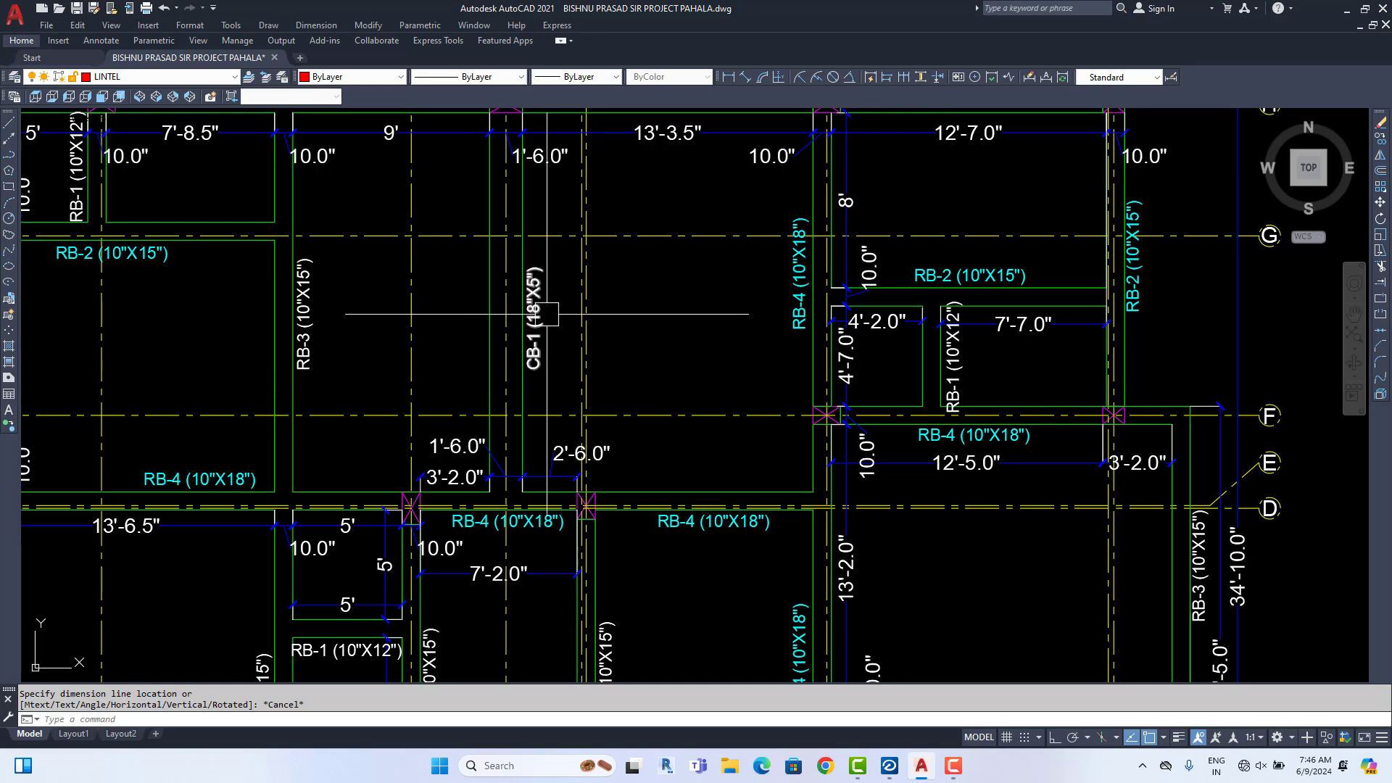
click(726, 77)
scroll(532, 235, up, 2)
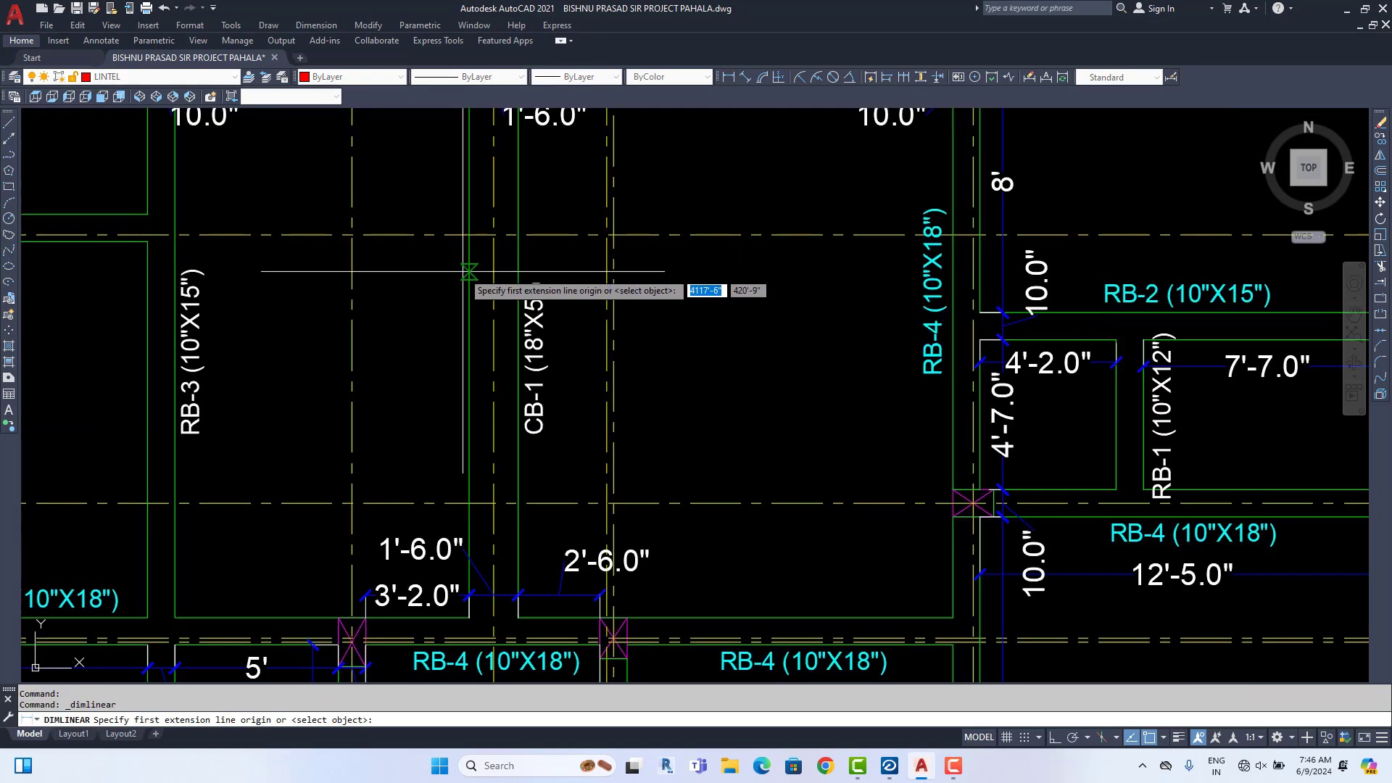
click(470, 287)
click(516, 274)
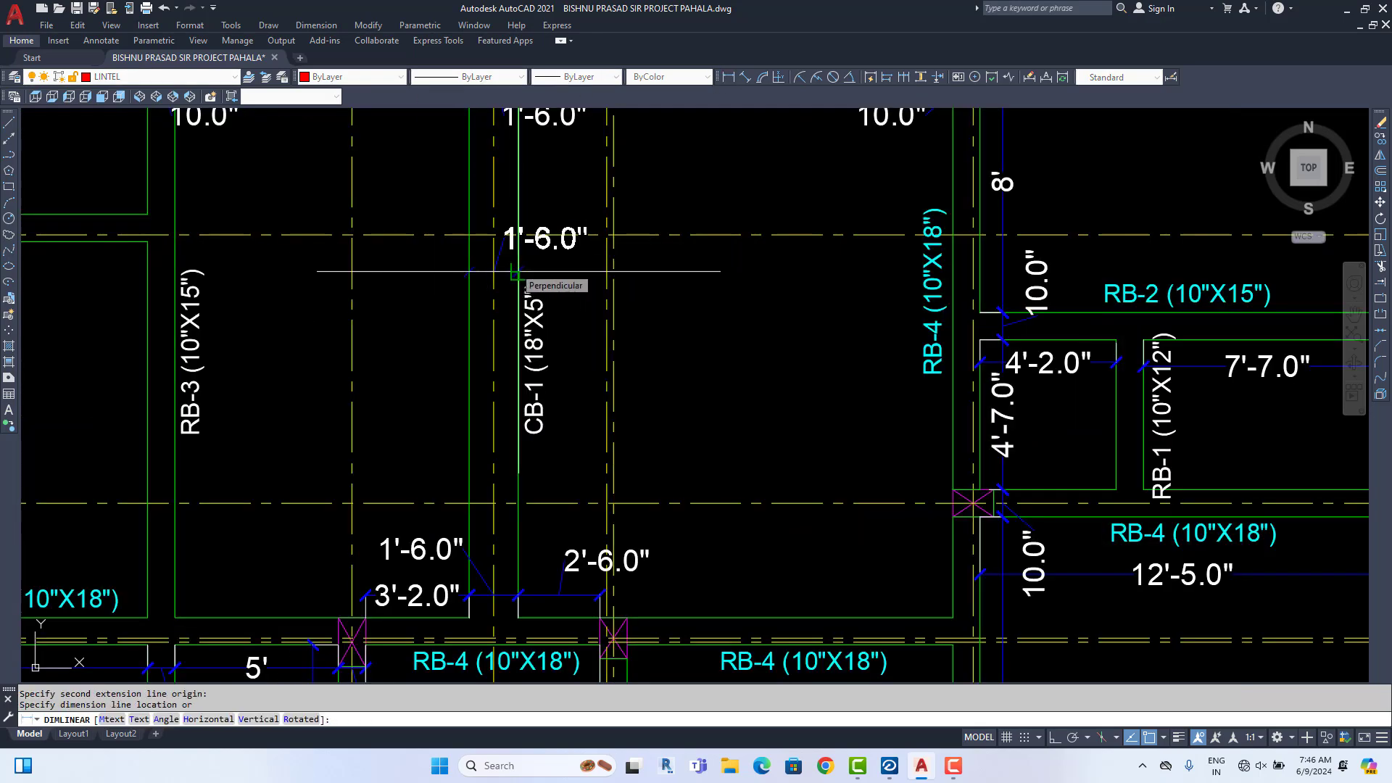
key(Escape)
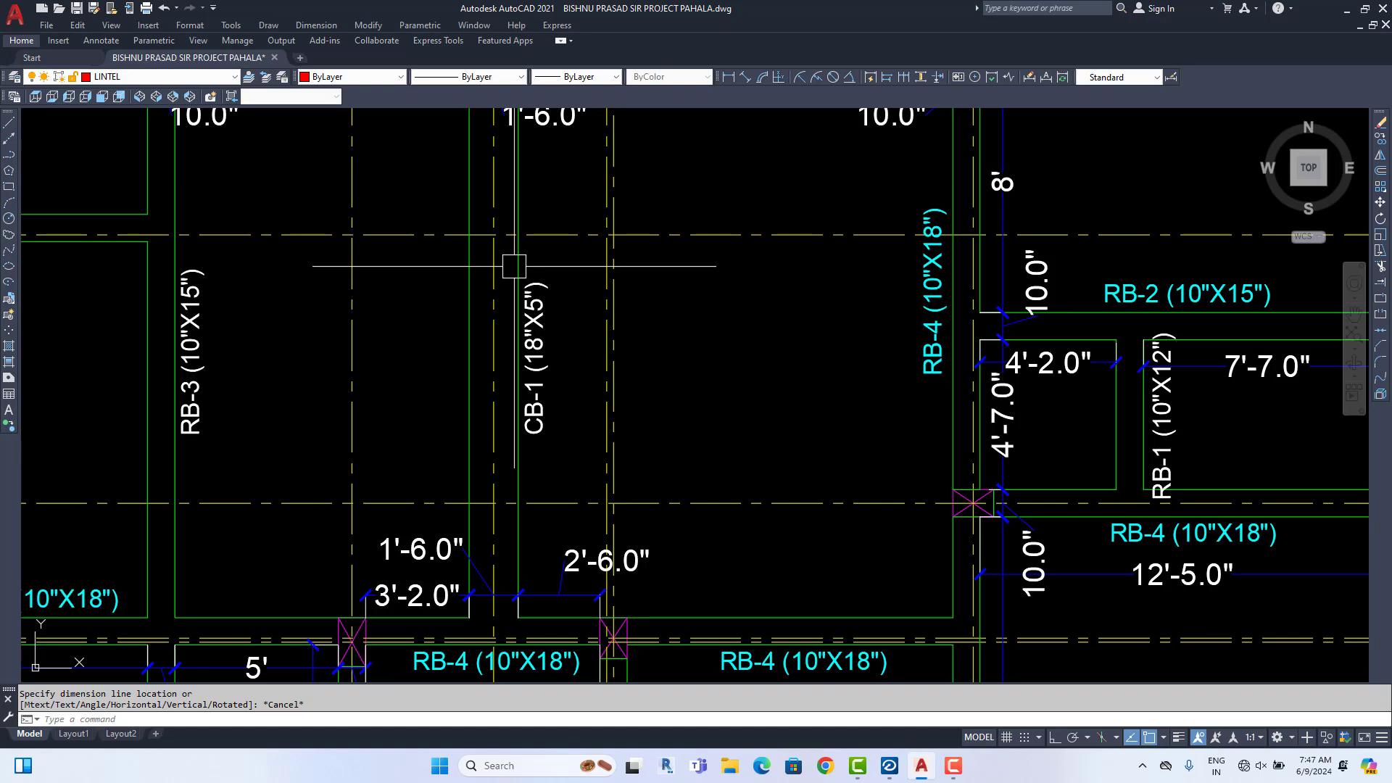
Examine the CB-1 detail sheet, checking the longitudinal bars, stirrup spacing and the support and centre sections against the beam layout plan
scroll(514, 266, down, 8)
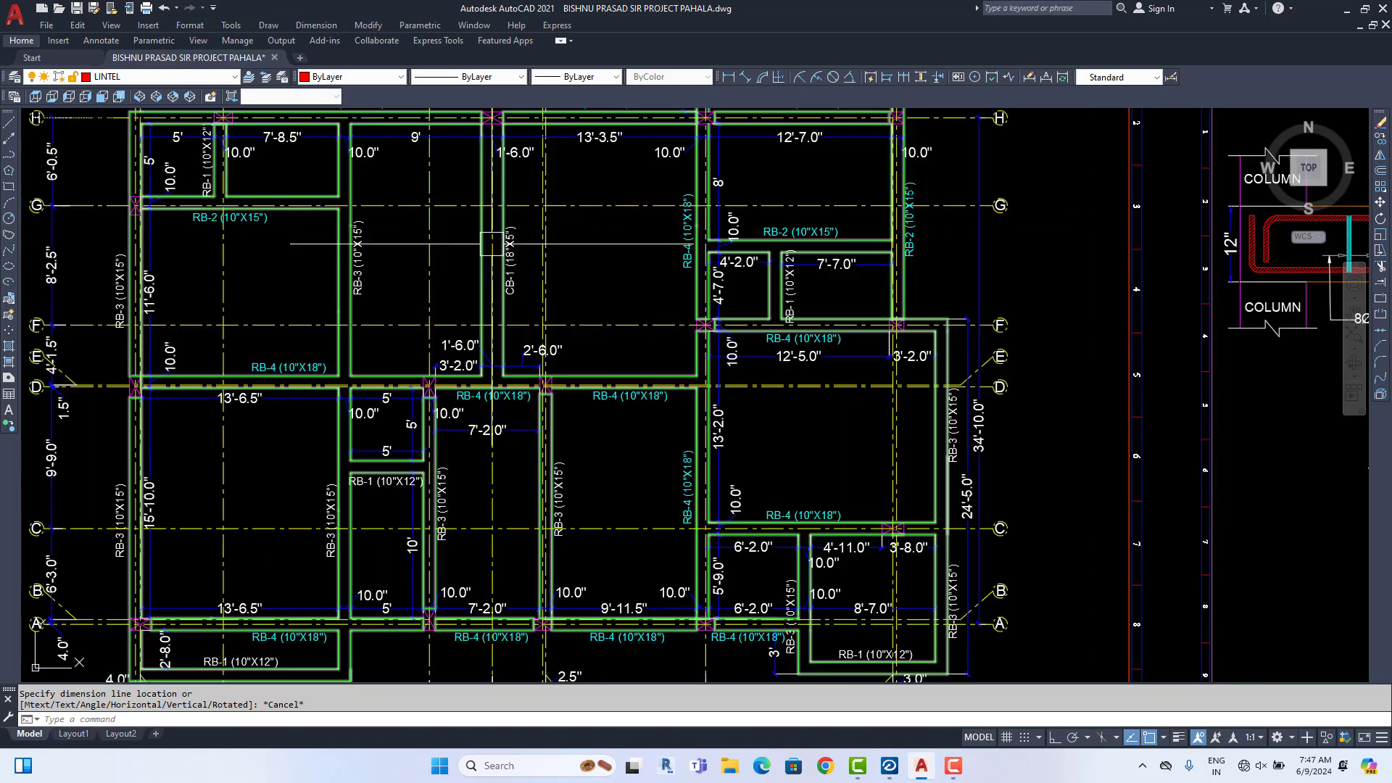
scroll(427, 317, up, 1)
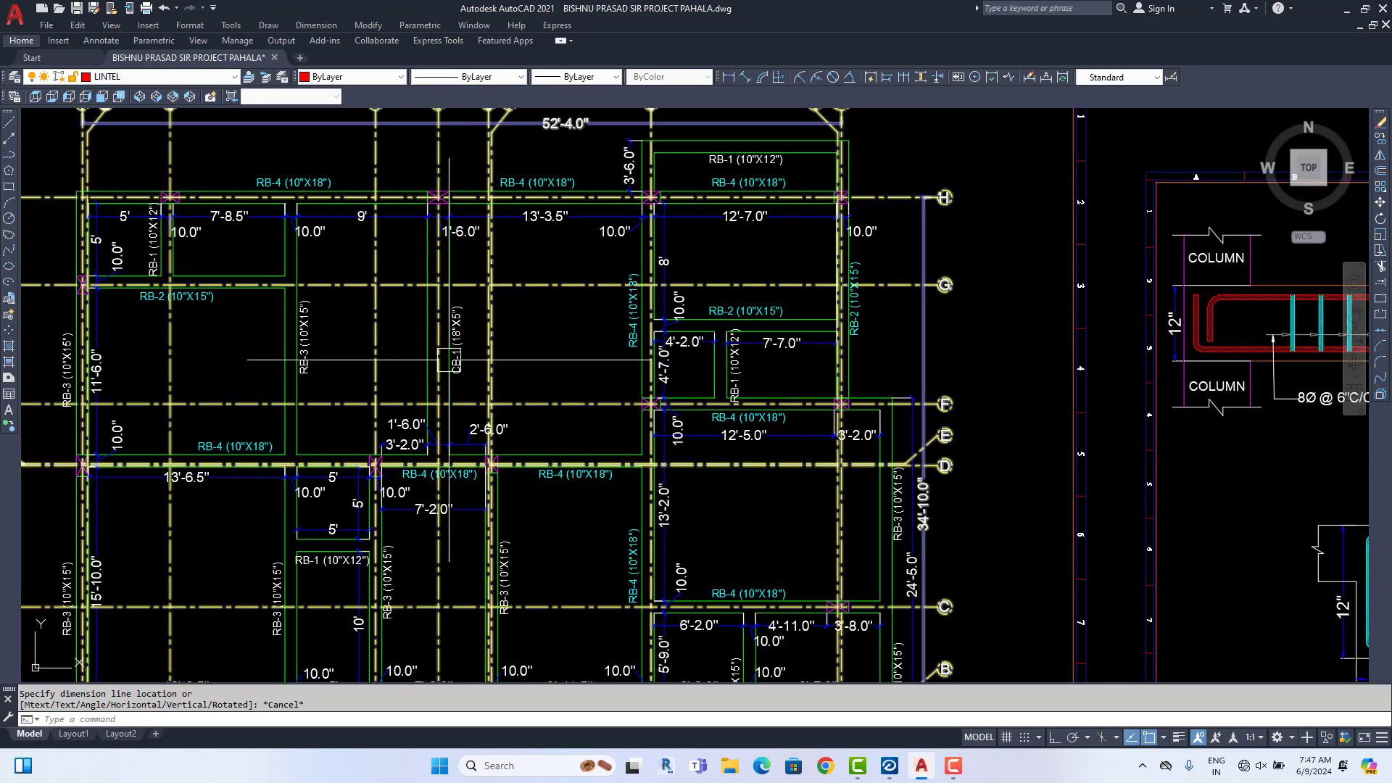
mouse_move(438, 348)
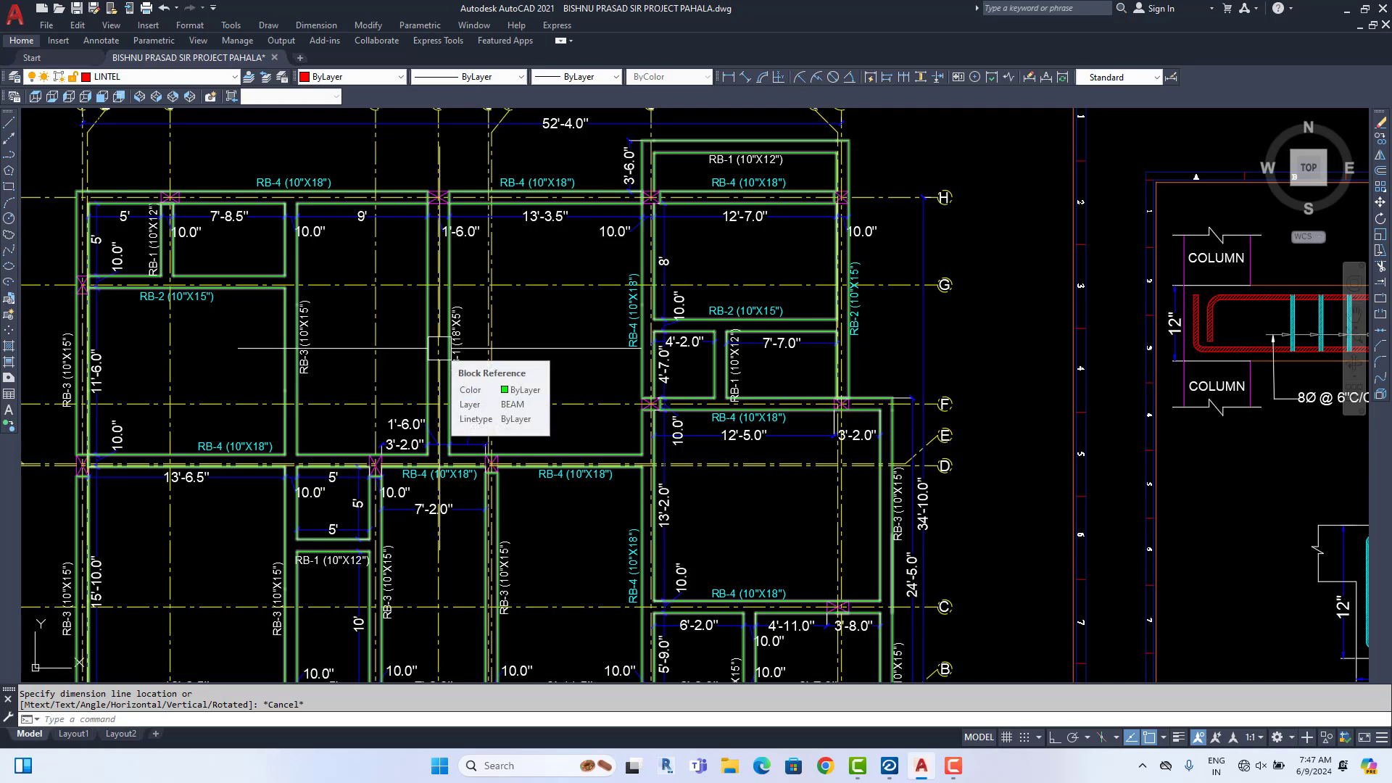
scroll(438, 348, down, 10)
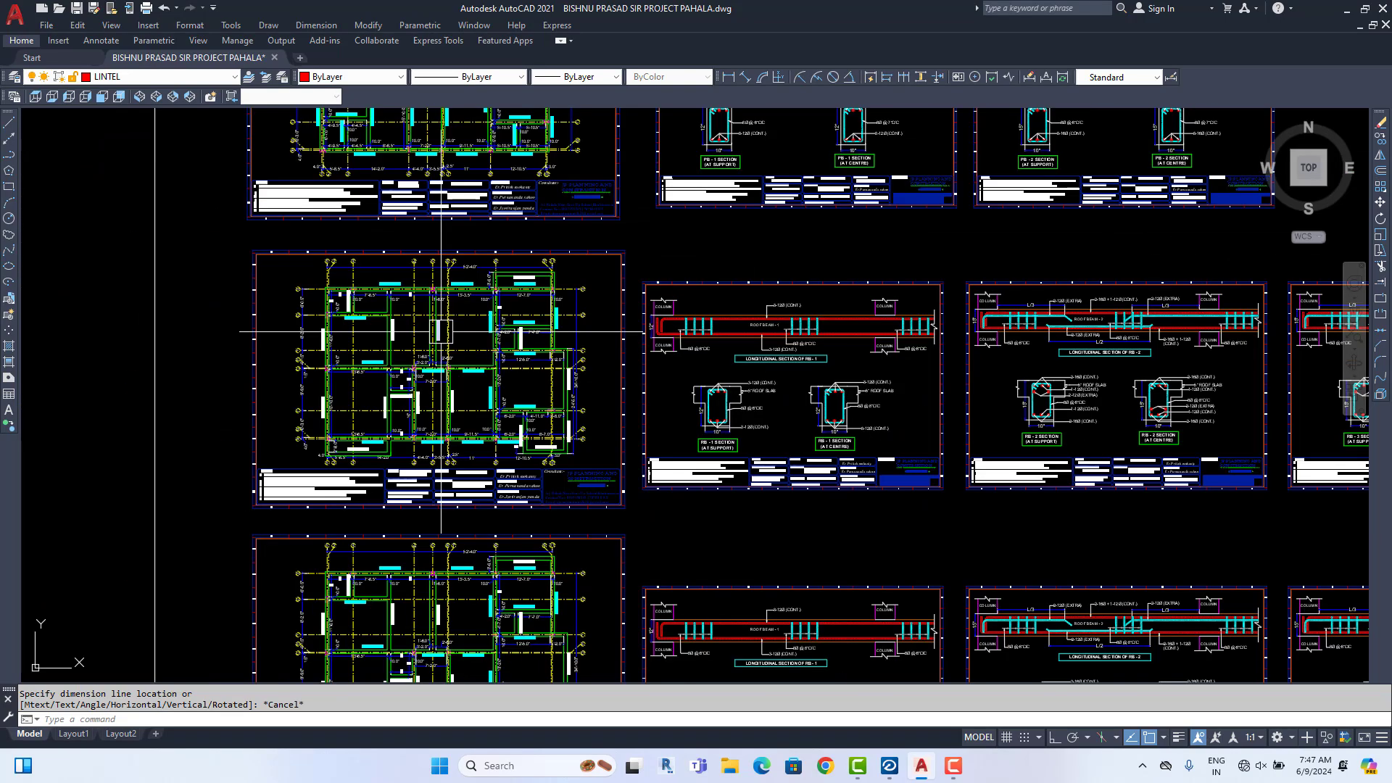
scroll(324, 342, up, 10)
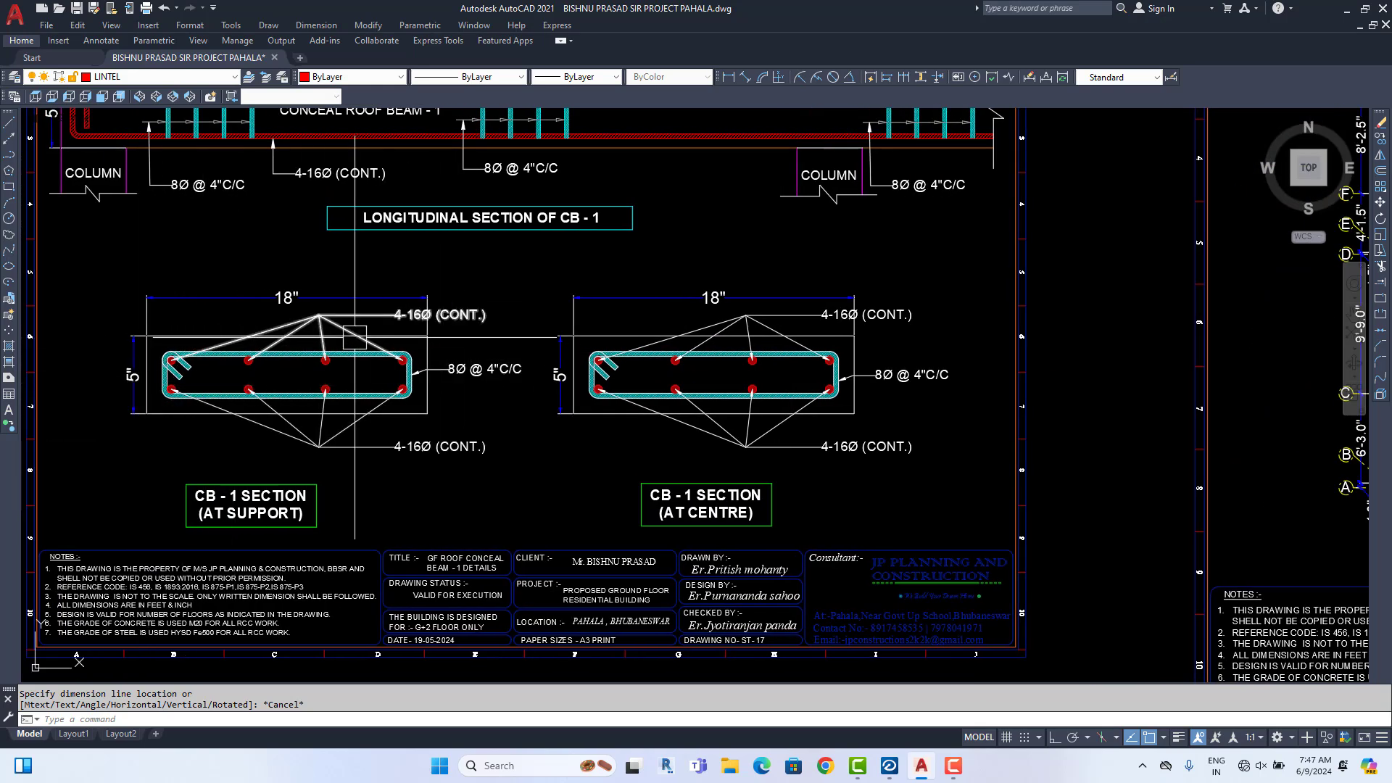
mouse_move(355, 435)
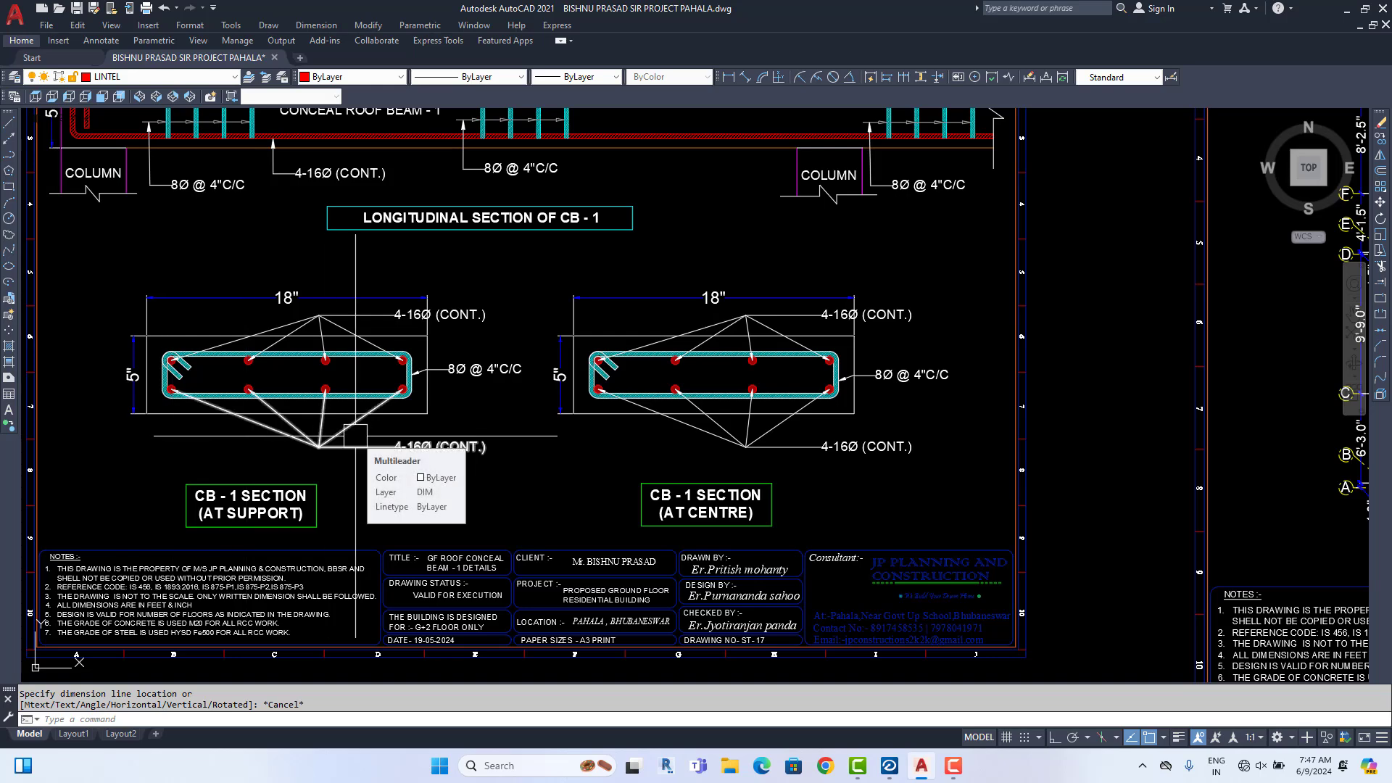
middle_drag(513, 186, 503, 359)
scroll(309, 285, up, 2)
scroll(463, 295, down, 6)
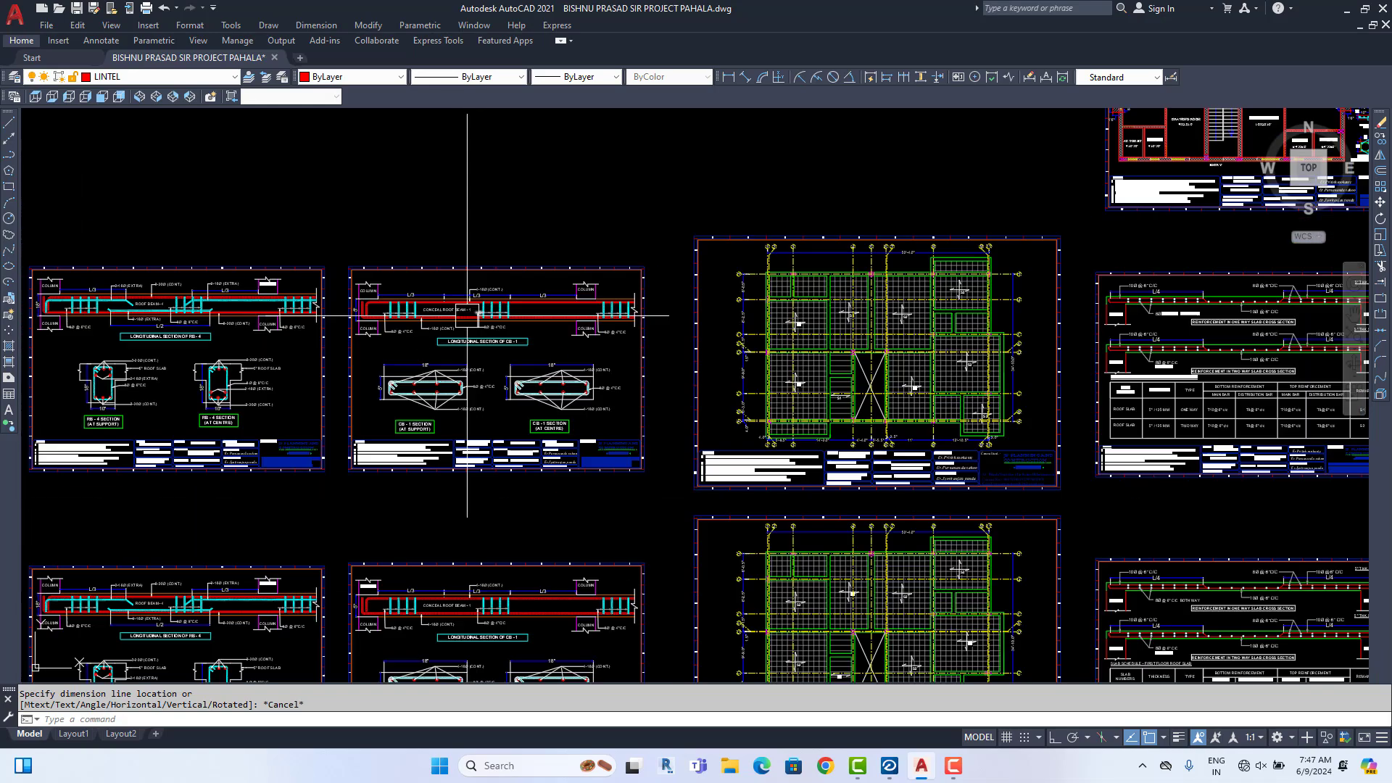
Examine the roof beam labels in the ground floor layout plan and the RB-1 detail sheet's bars, stirrup spacing and cross sections
scroll(200, 282, up, 4)
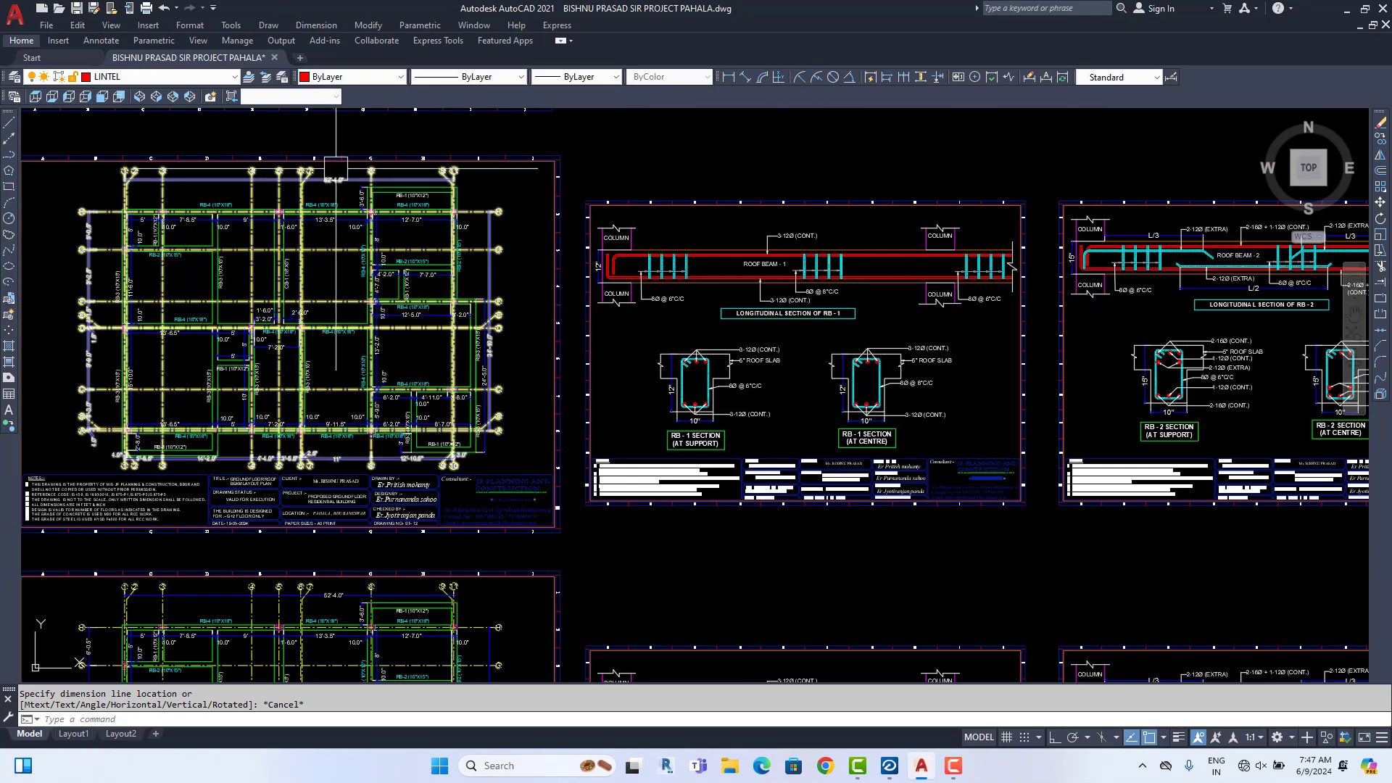
scroll(277, 201, up, 2)
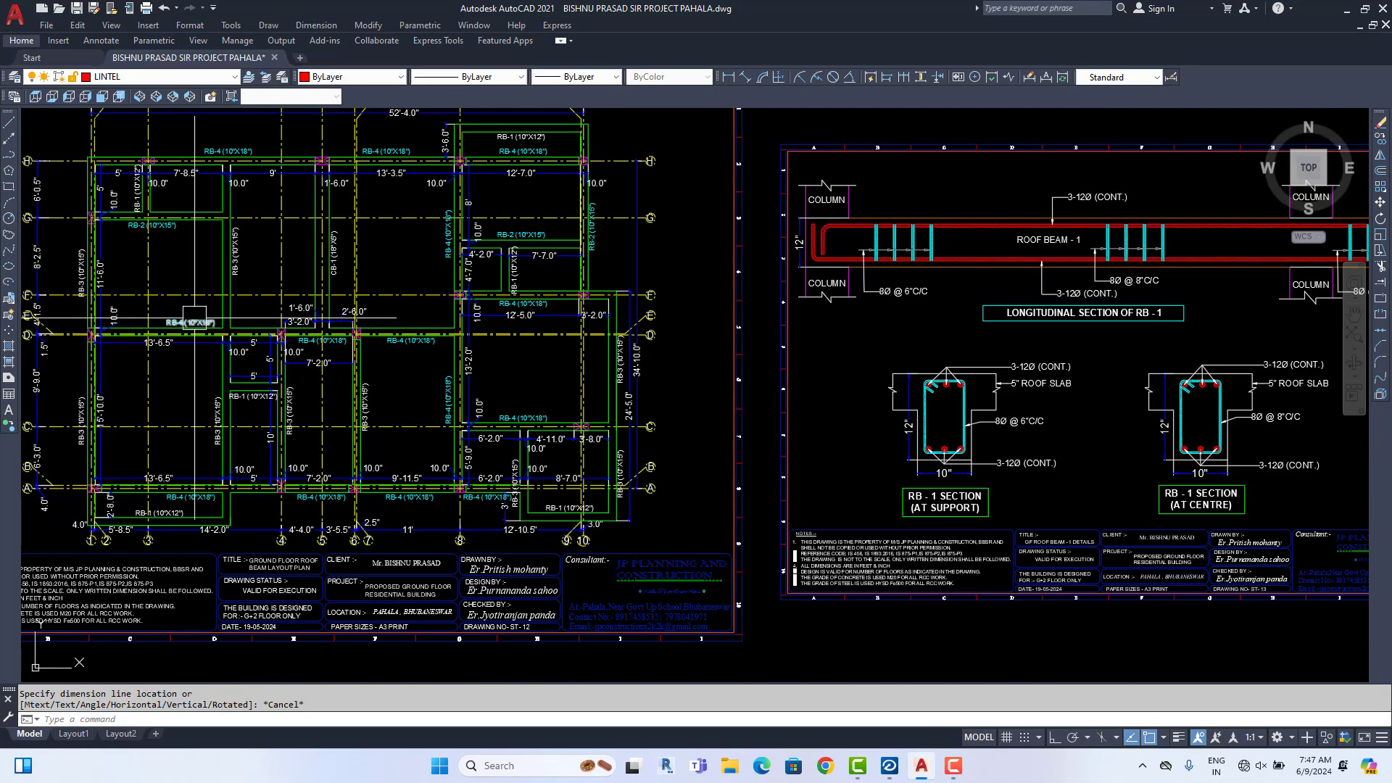
scroll(523, 278, up, 2)
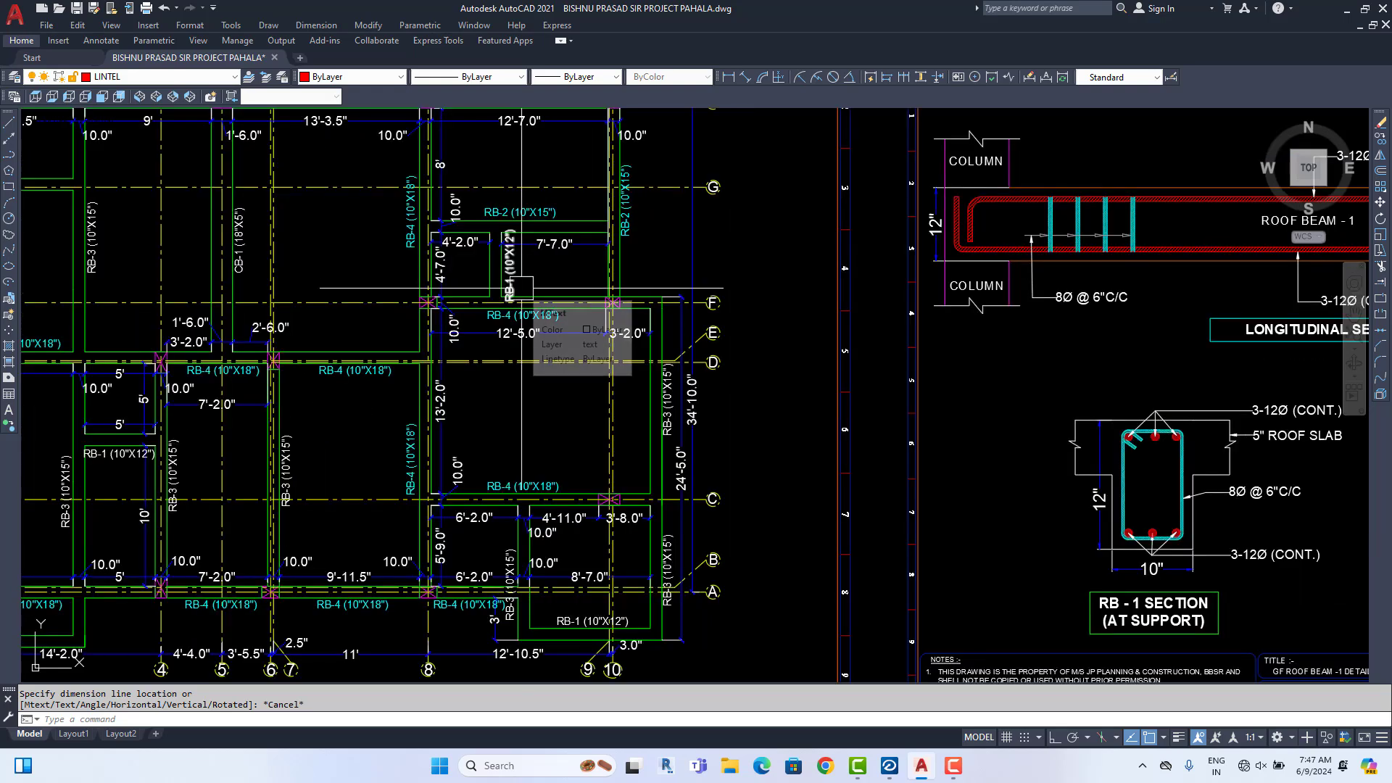
scroll(524, 290, down, 5)
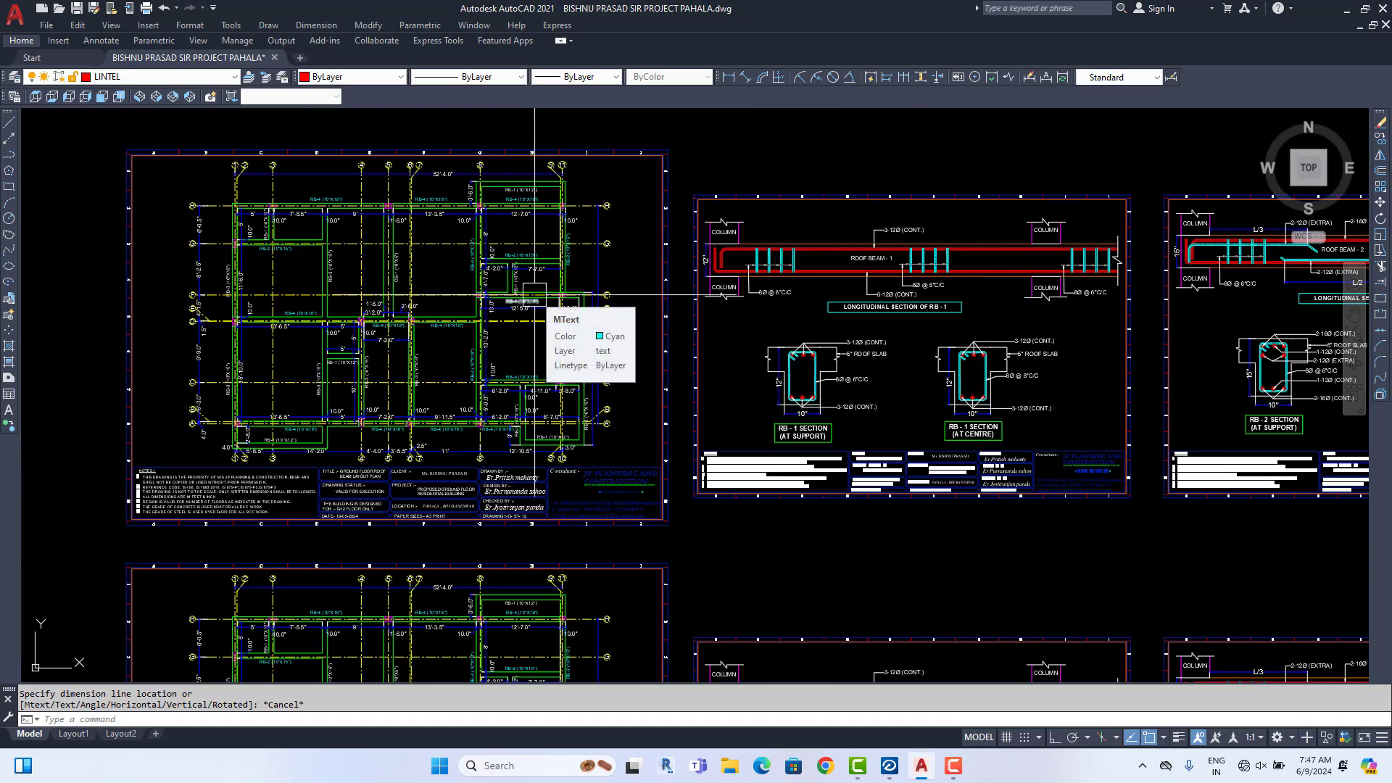
middle_drag(900, 355, 519, 358)
scroll(519, 358, up, 4)
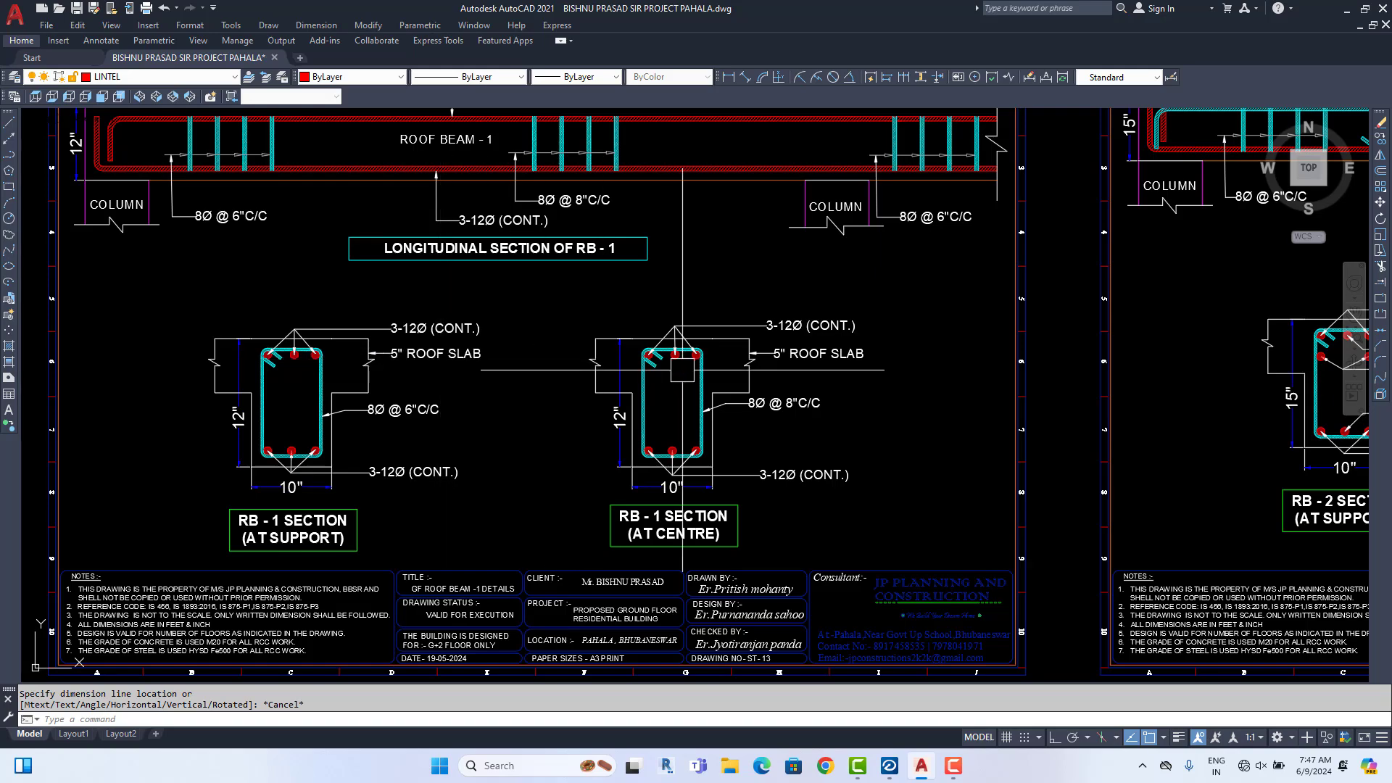
scroll(683, 359, down, 2)
middle_drag(686, 360, 364, 395)
scroll(590, 406, down, 2)
scroll(381, 430, up, 2)
scroll(513, 423, up, 2)
scroll(428, 438, down, 2)
scroll(295, 393, up, 2)
scroll(298, 347, down, 2)
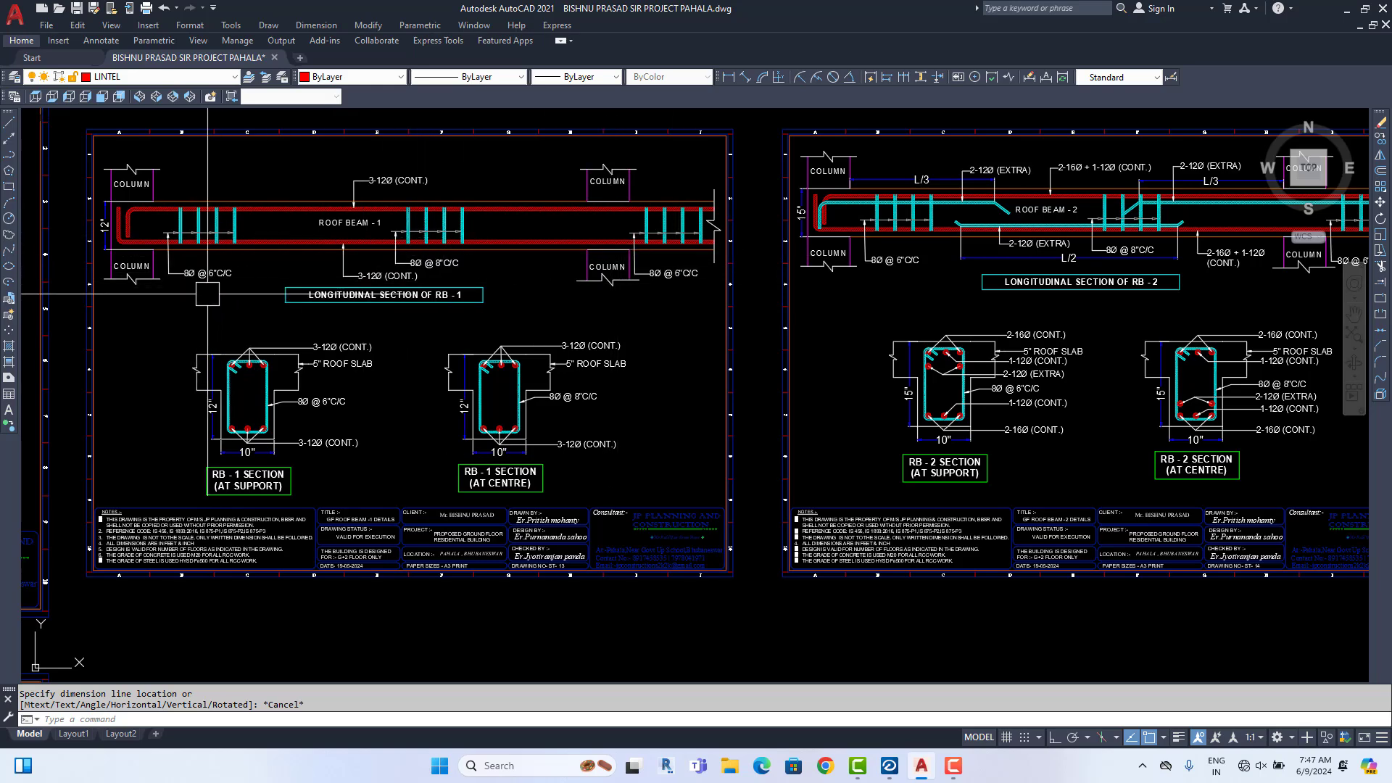
scroll(208, 294, up, 1)
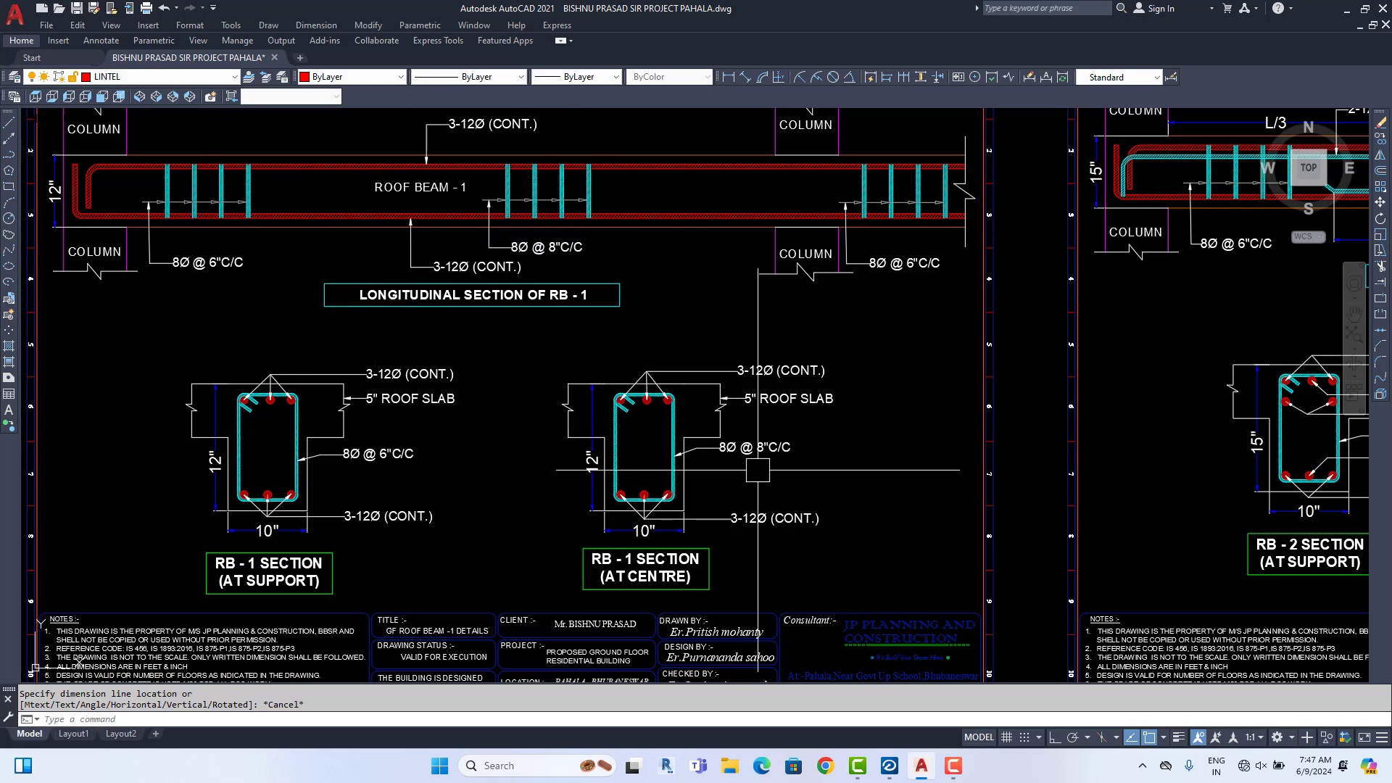
scroll(758, 470, down, 3)
Examine the RB-2 detail sheet, comparing the continuous and extra bars in the support and centre sections
middle_drag(950, 450, 542, 444)
middle_drag(187, 443, 441, 478)
scroll(441, 478, up, 2)
mouse_move(455, 403)
middle_down()
mouse_move(472, 424)
mouse_move(483, 416)
middle_up()
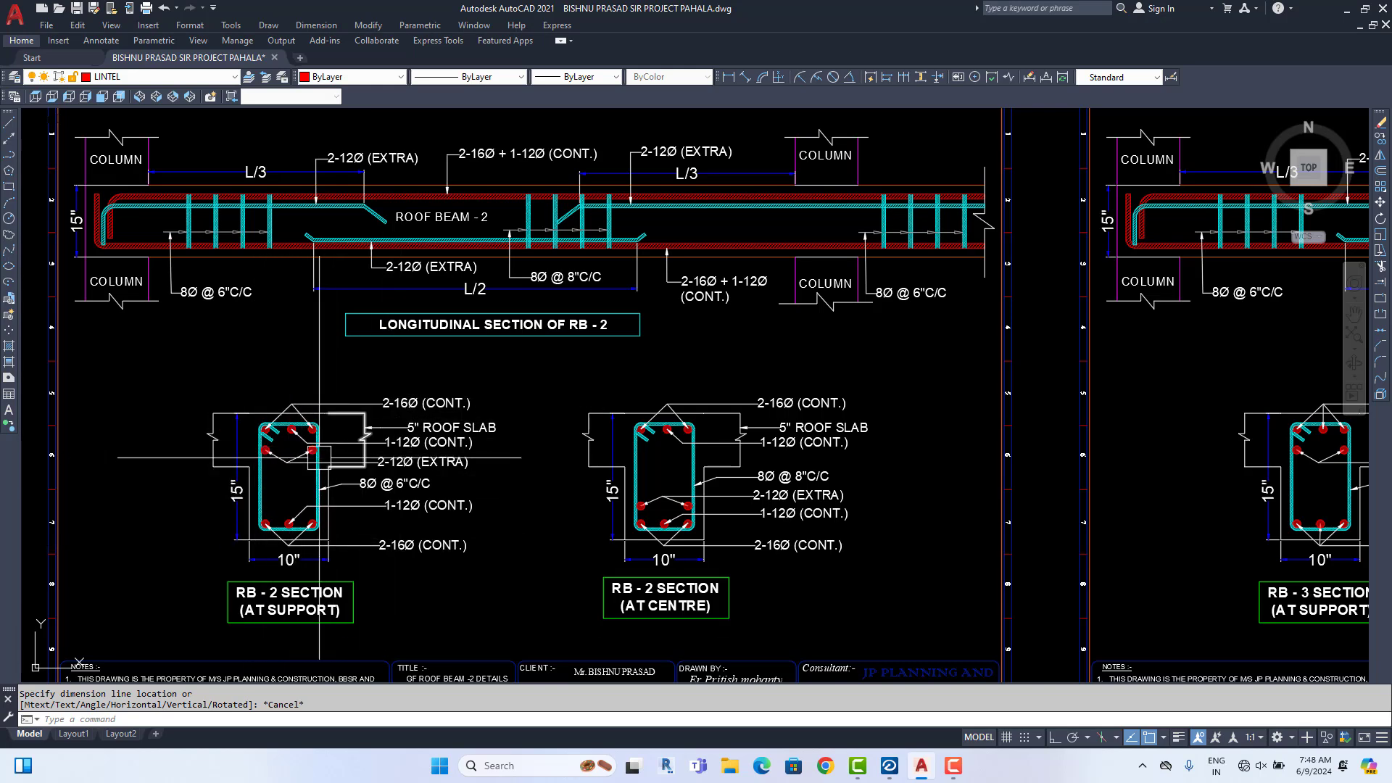
scroll(319, 457, up, 4)
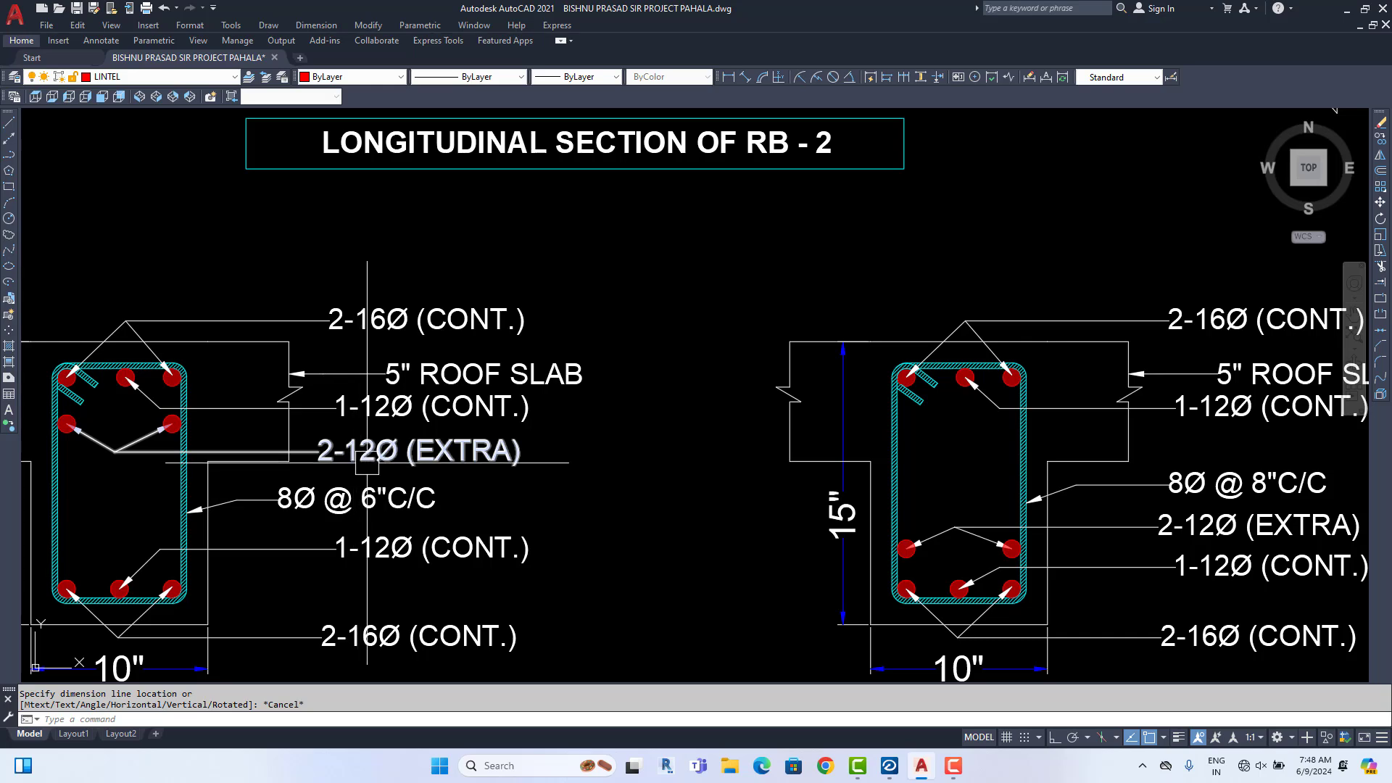
scroll(367, 465, down, 4)
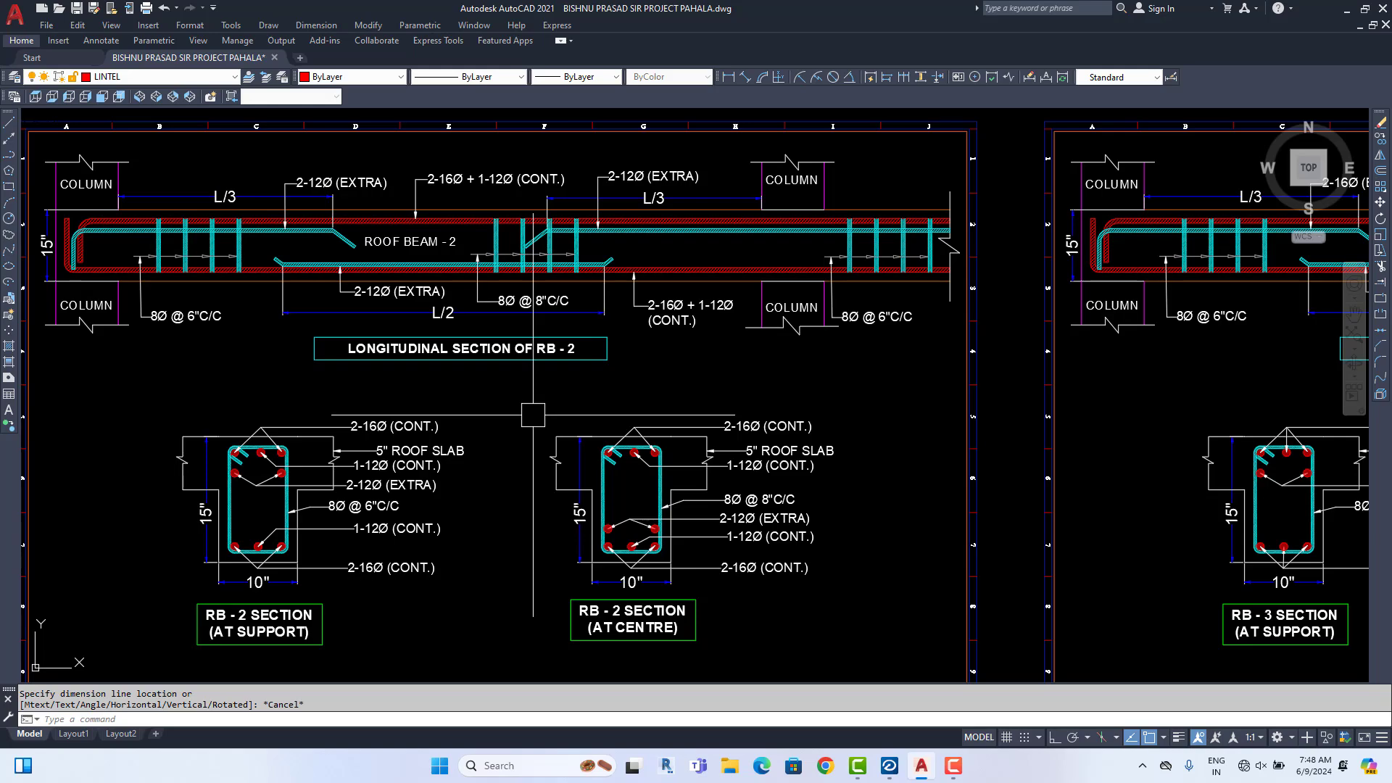
Examine the ground floor roof slab layout plan, comparing the S1 and S2 slab panels around the staircase, rooms and outer bays
scroll(621, 479, down, 4)
middle_drag(982, 504, 511, 451)
middle_drag(935, 448, 588, 446)
middle_drag(1112, 461, 475, 443)
middle_drag(1015, 441, 556, 469)
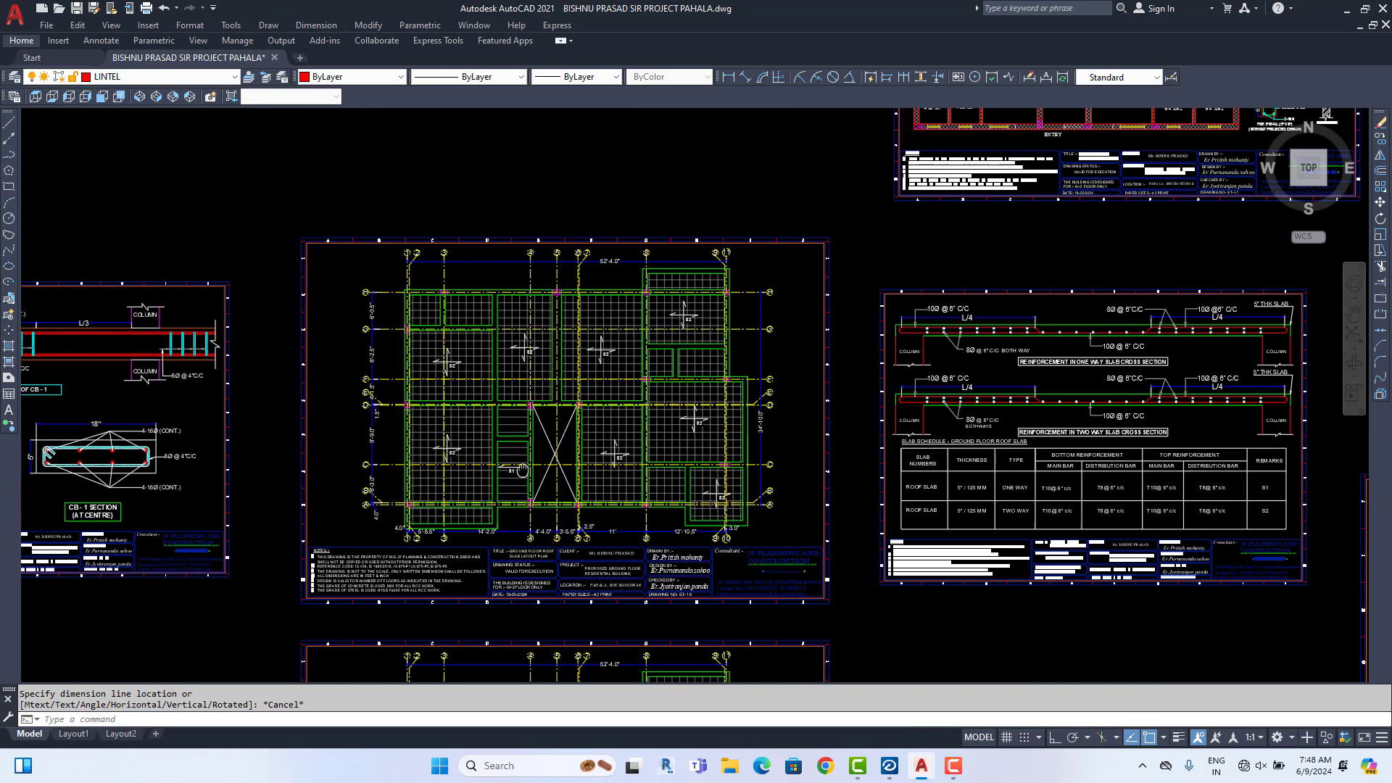
scroll(667, 447, up, 2)
middle_drag(666, 445, 667, 464)
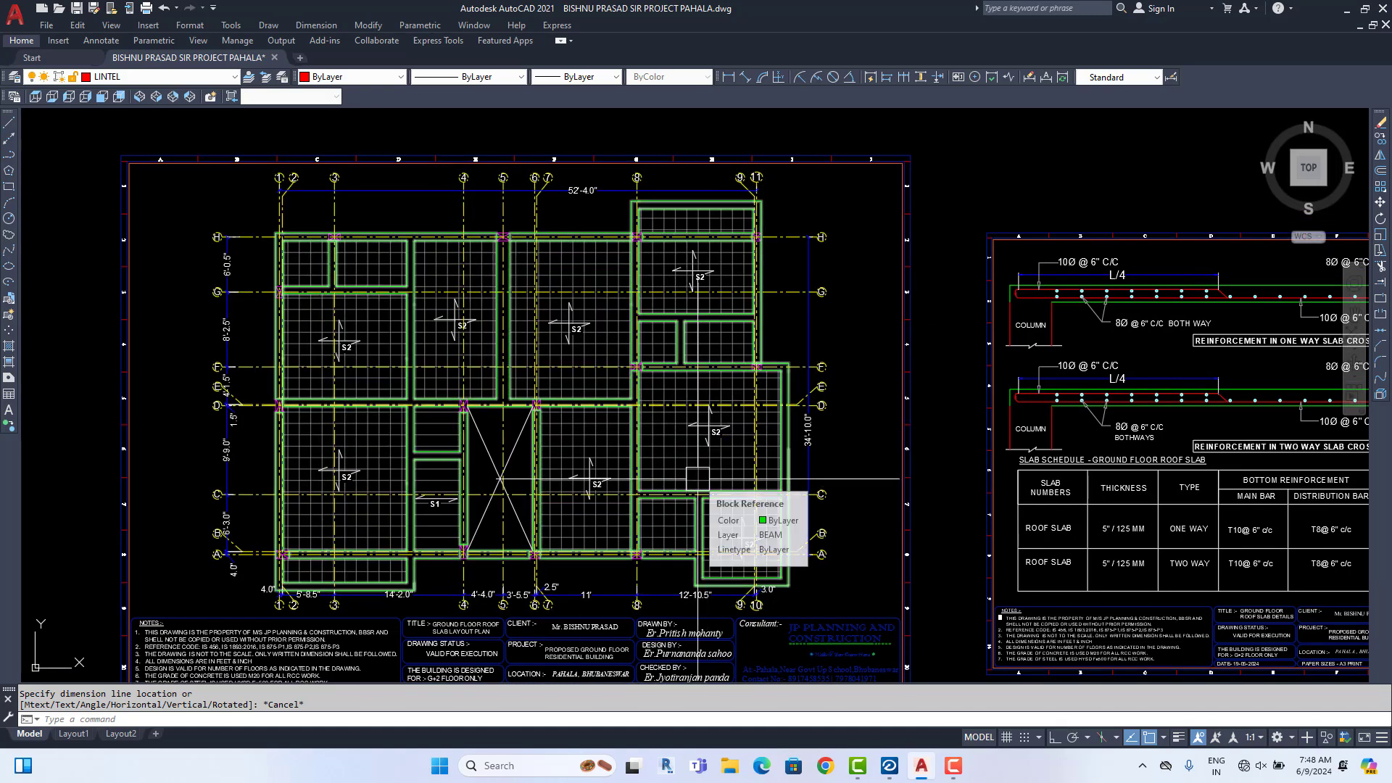
scroll(483, 486, up, 2)
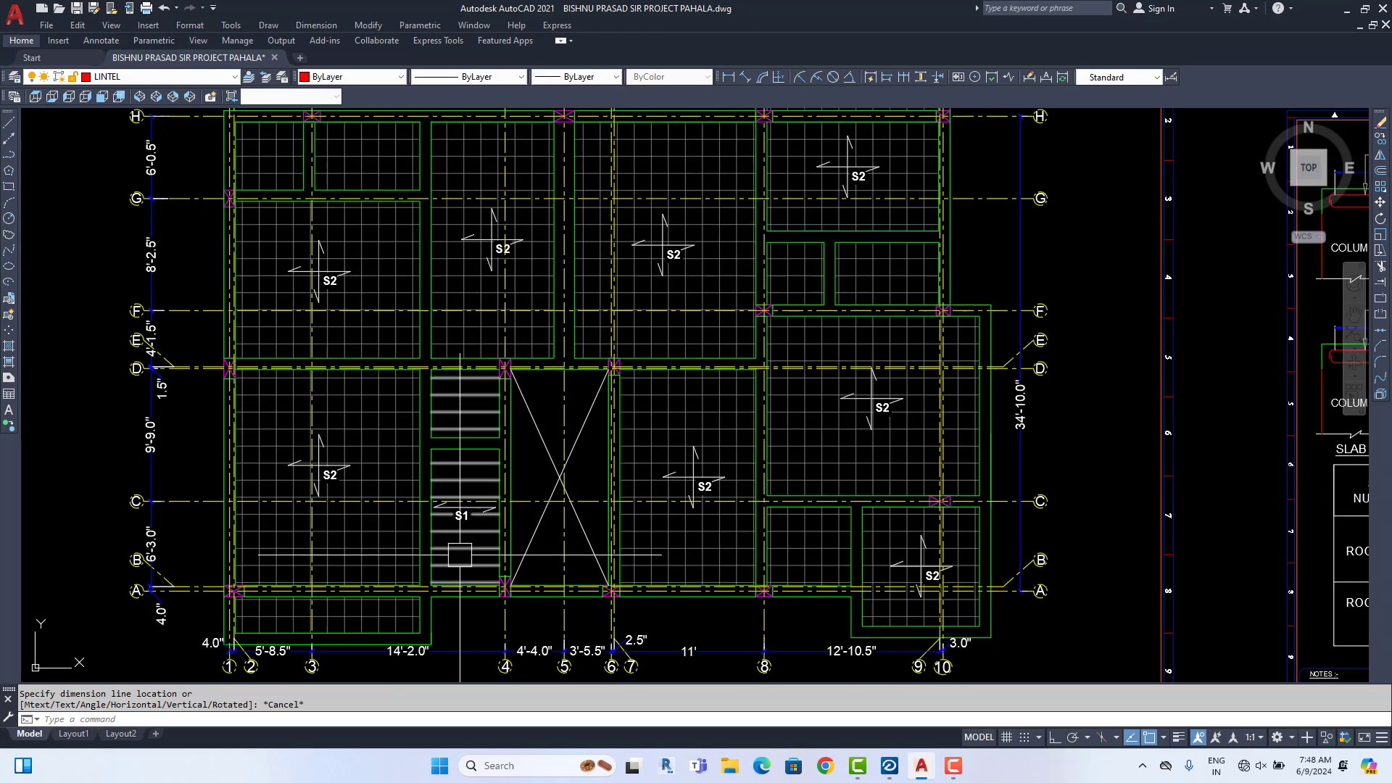
middle_drag(523, 532, 486, 540)
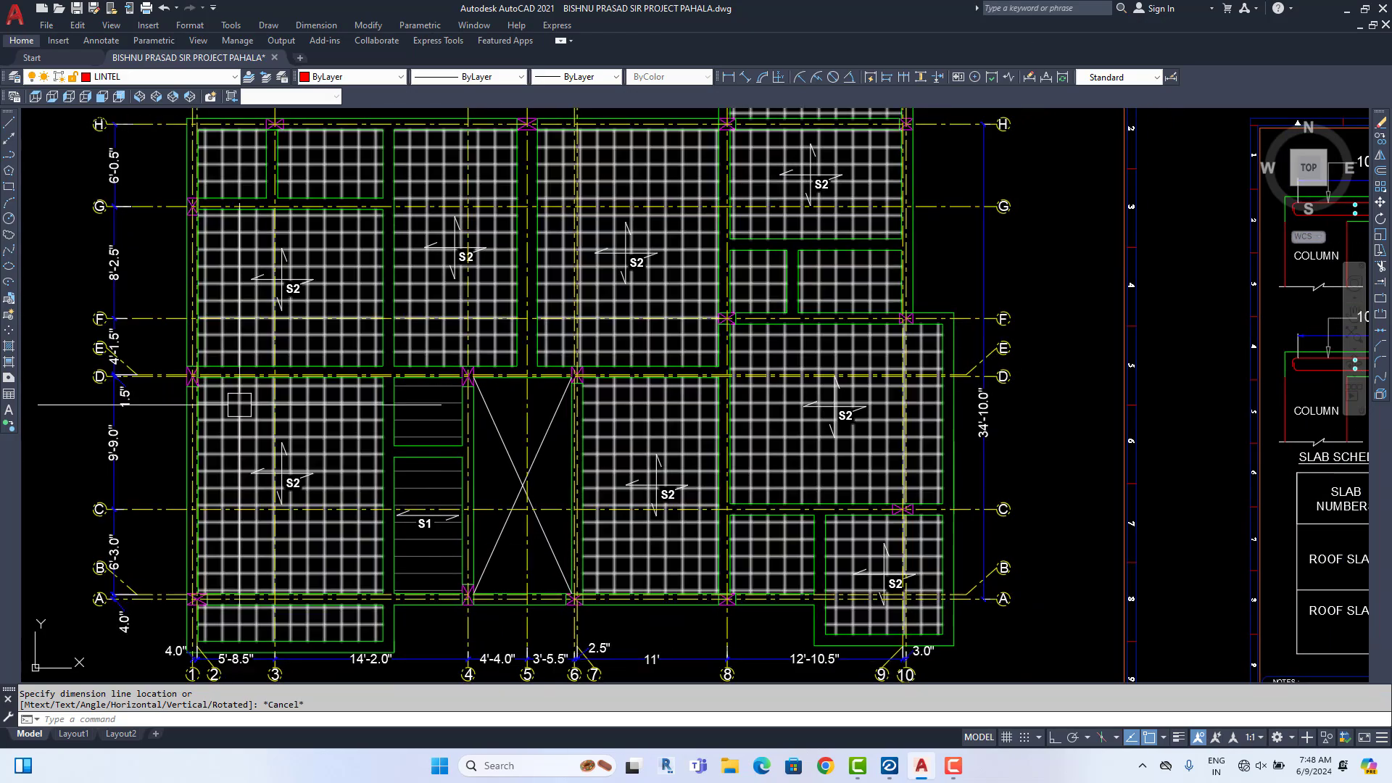
middle_drag(217, 674, 271, 612)
scroll(271, 612, up, 2)
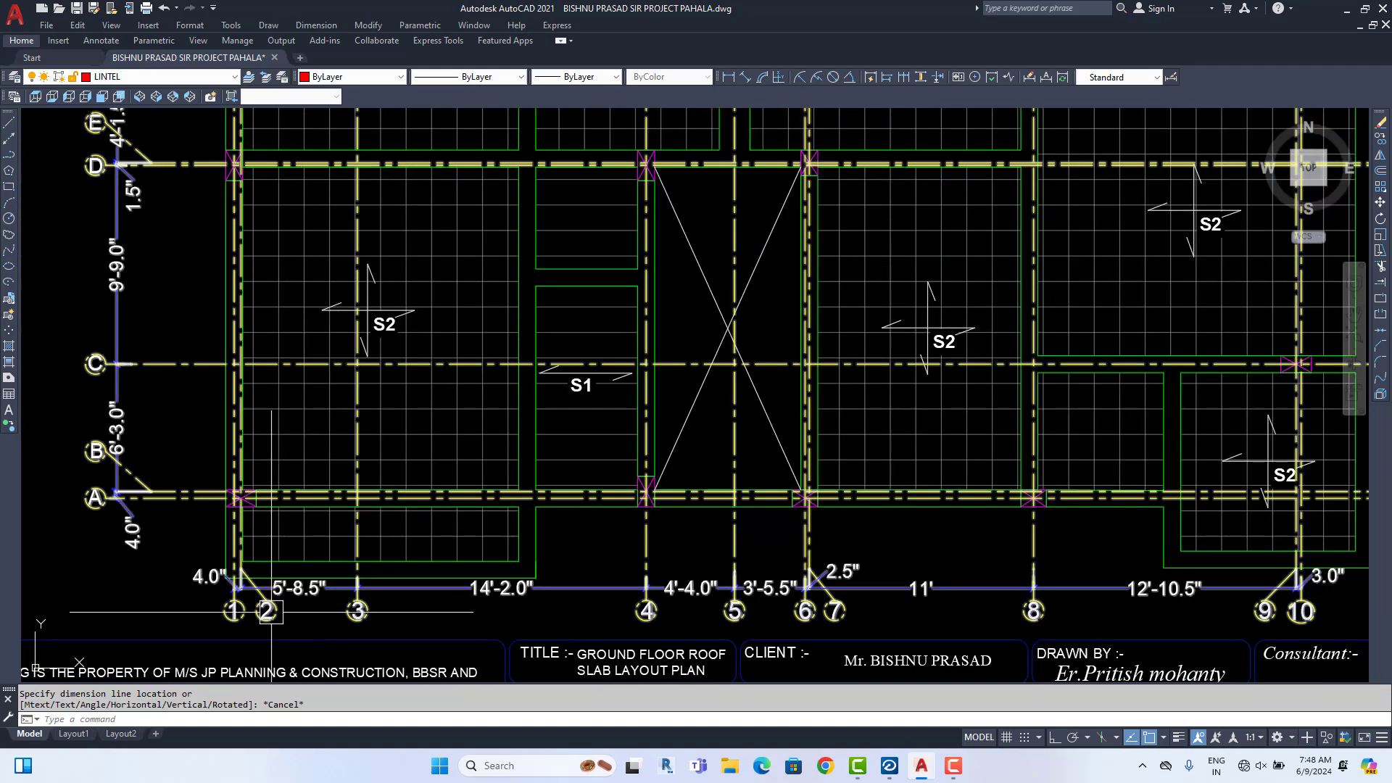
scroll(266, 580, down, 5)
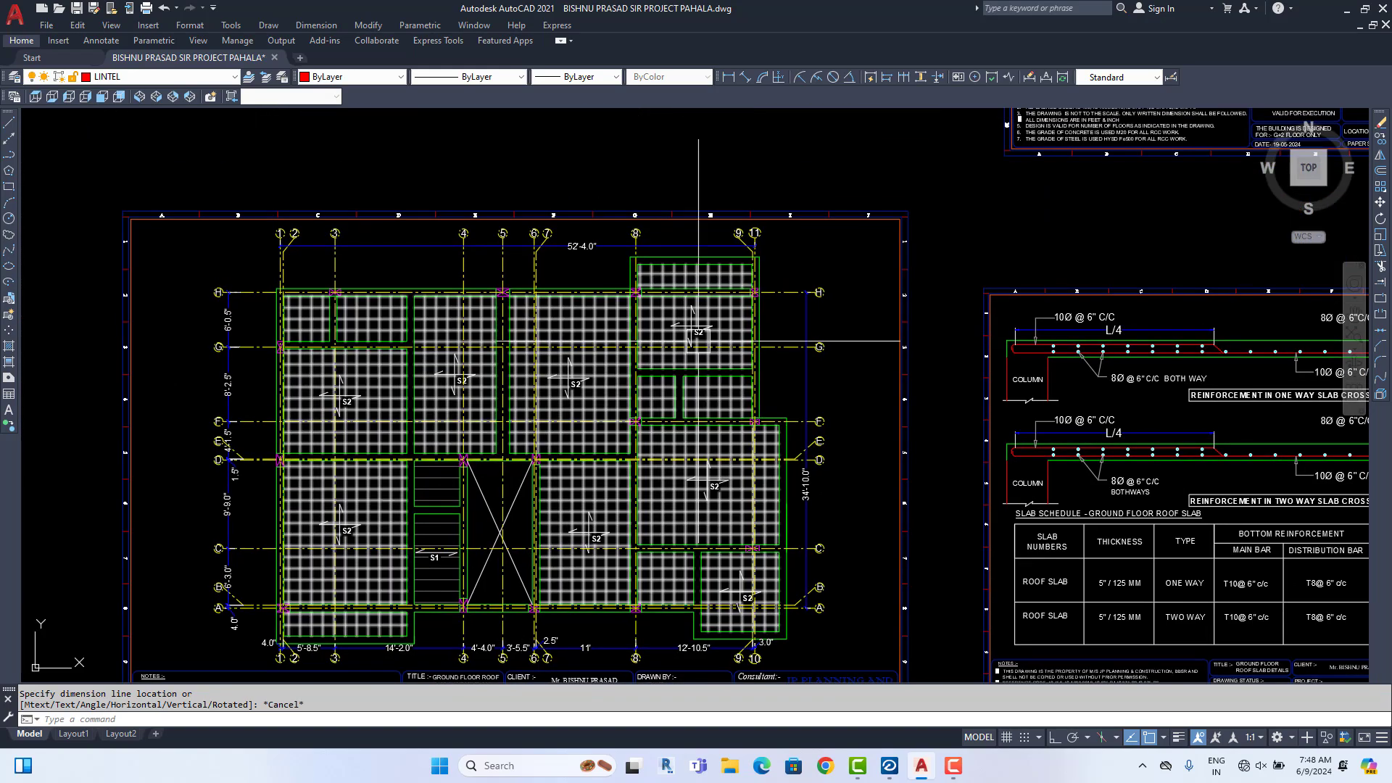
scroll(634, 289, up, 5)
scroll(633, 288, down, 5)
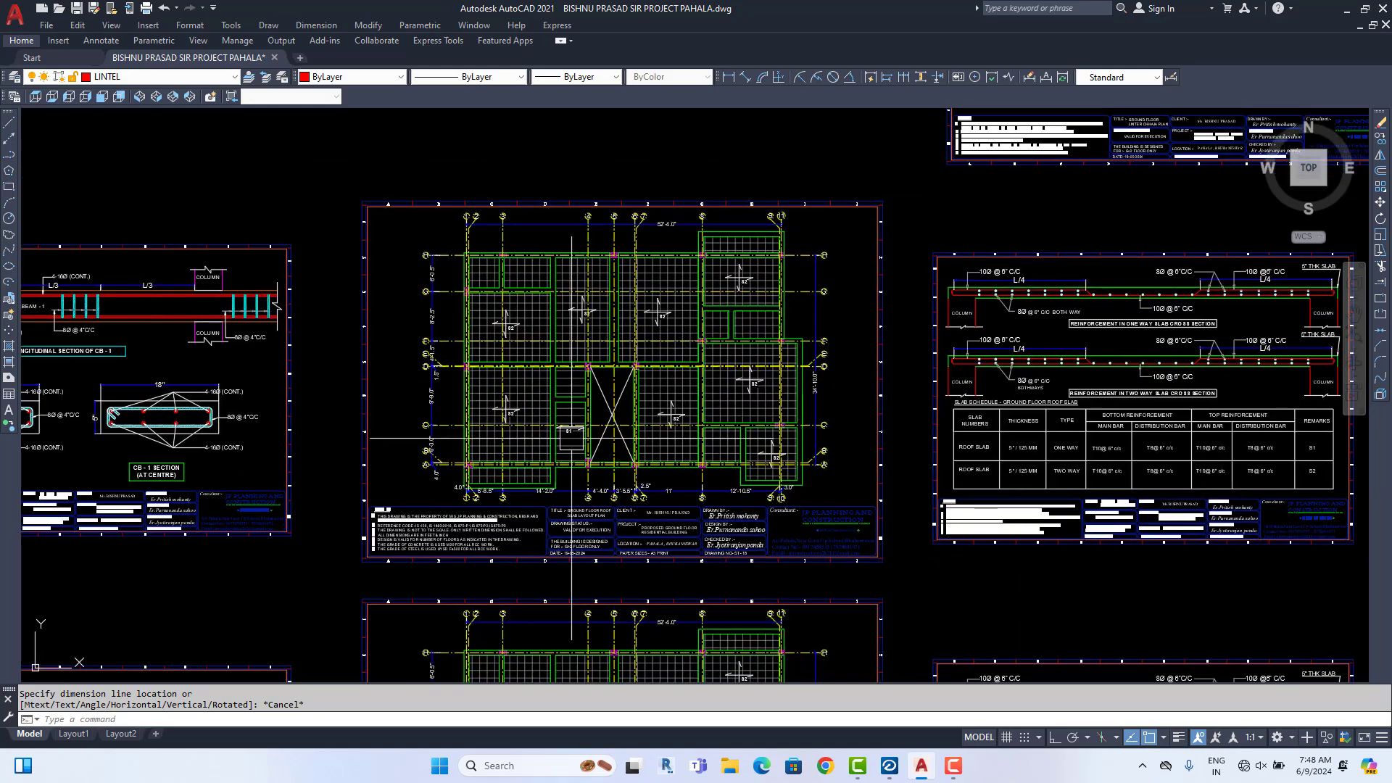
scroll(536, 458, up, 4)
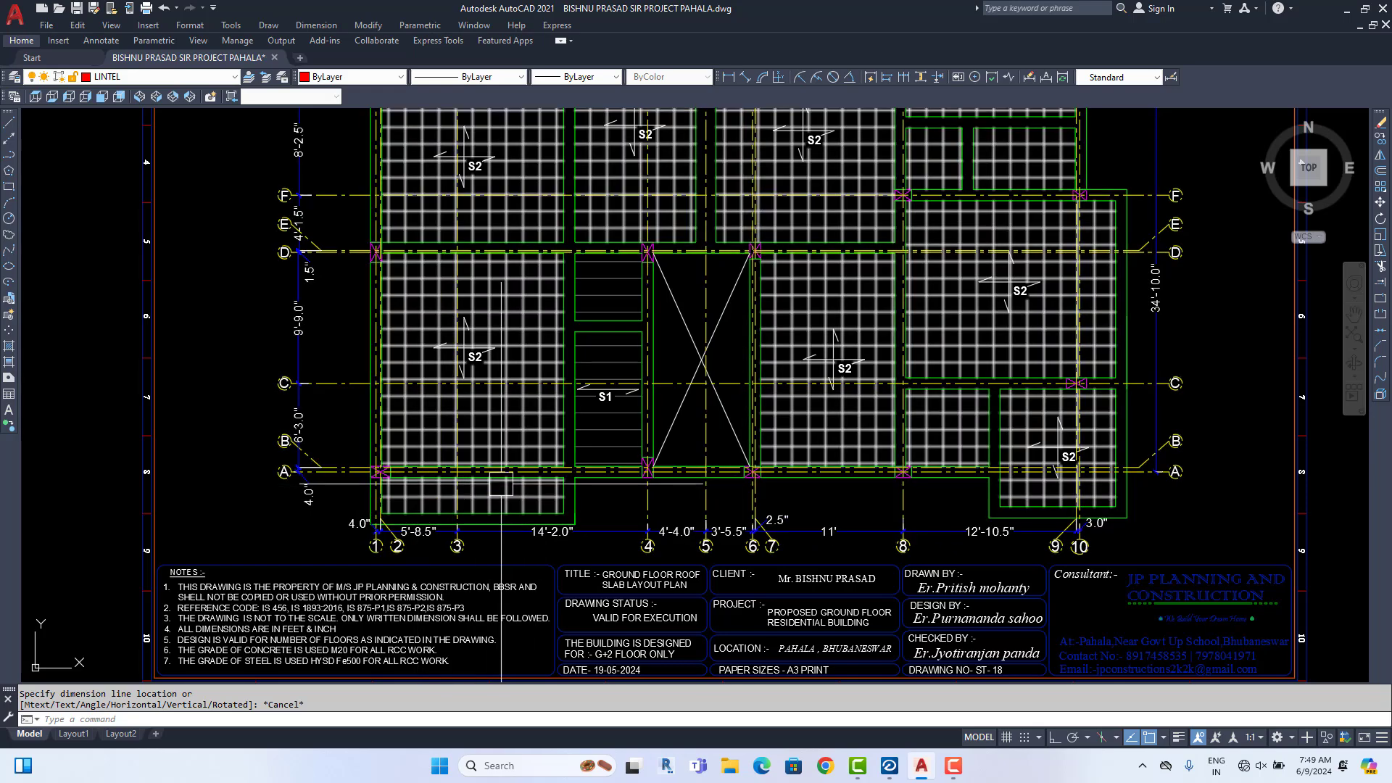
scroll(570, 470, down, 2)
middle_drag(570, 471, 520, 524)
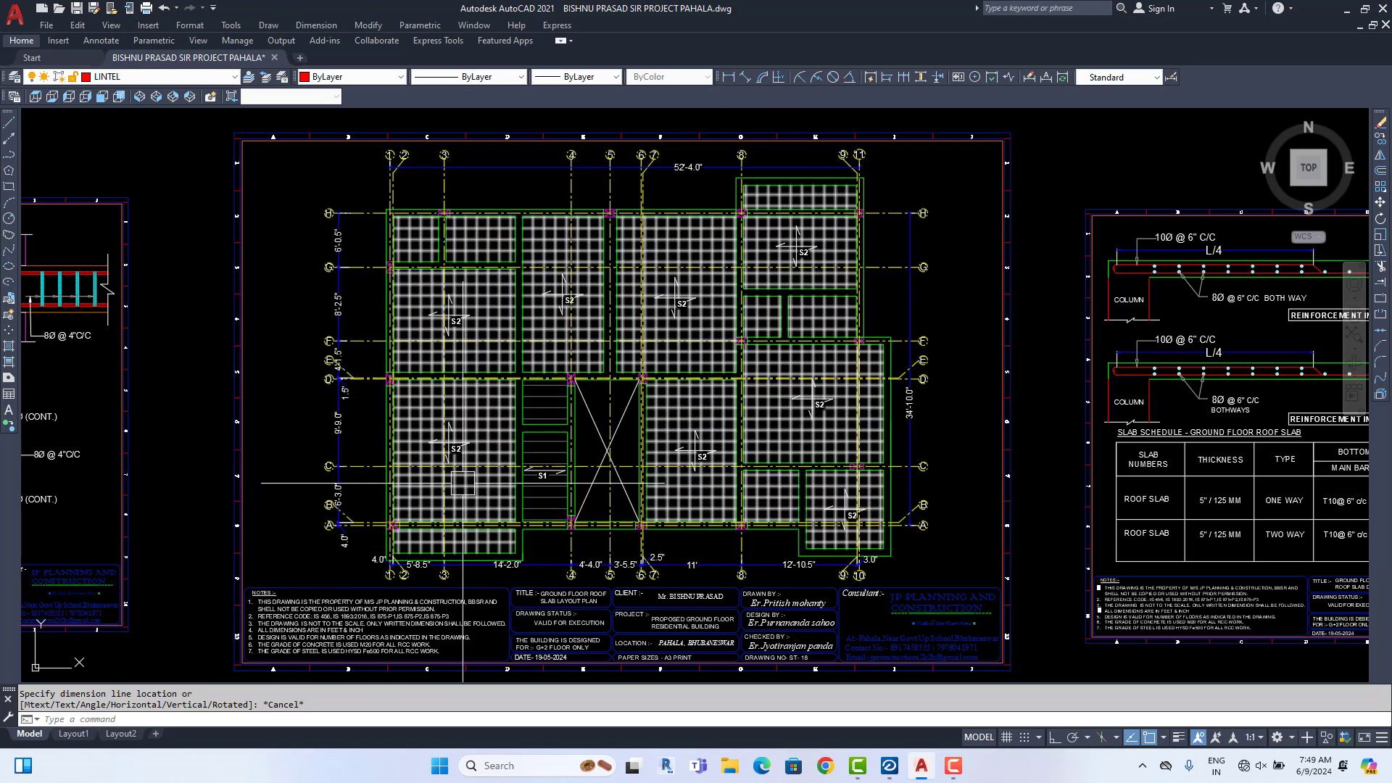
Review the ground floor roof slab details, checking the one way and two way cross sections and the slab schedule
scroll(616, 493, down, 5)
scroll(986, 486, up, 6)
scroll(703, 454, up, 4)
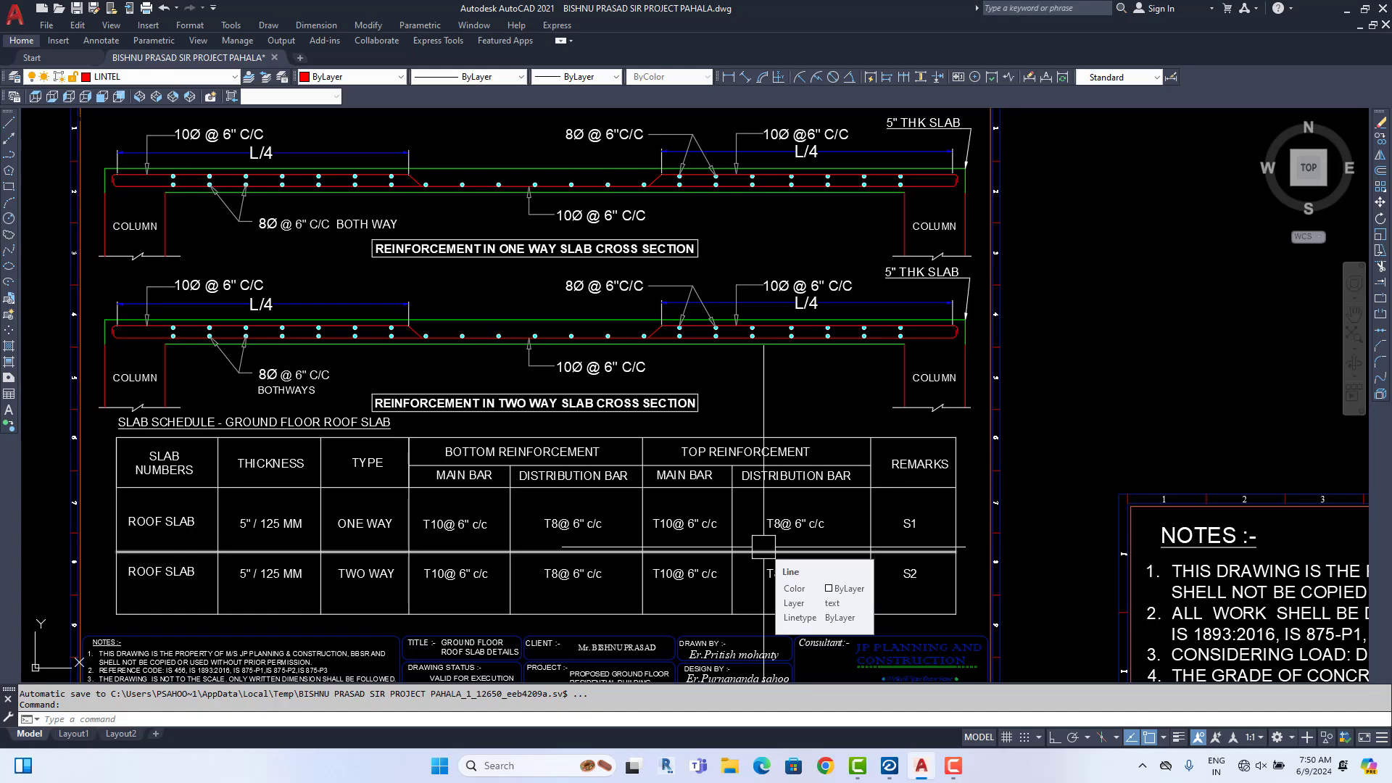
scroll(764, 546, down, 6)
Inspect the first floor roof beam layout plan's beams and title block in the drawing set
scroll(233, 506, up, 4)
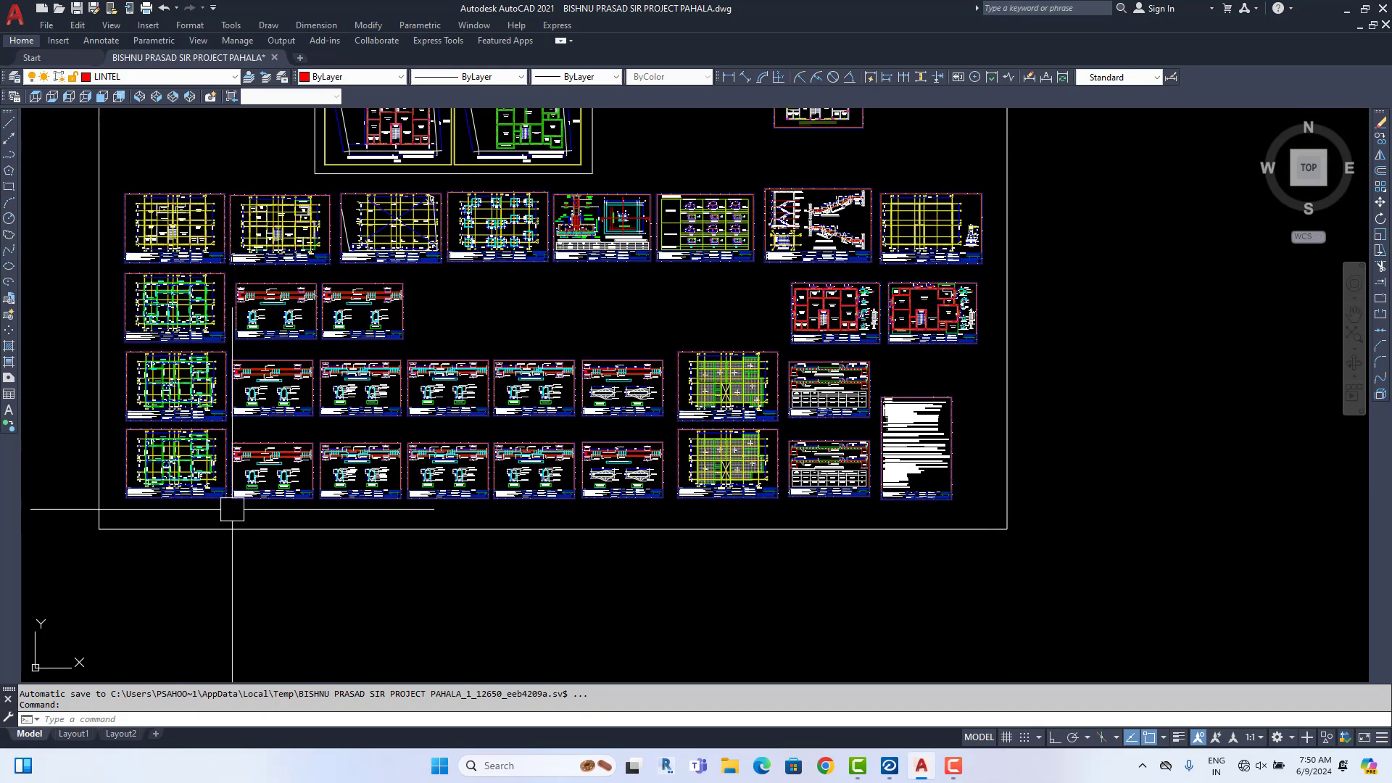
scroll(169, 475, up, 8)
scroll(148, 508, down, 8)
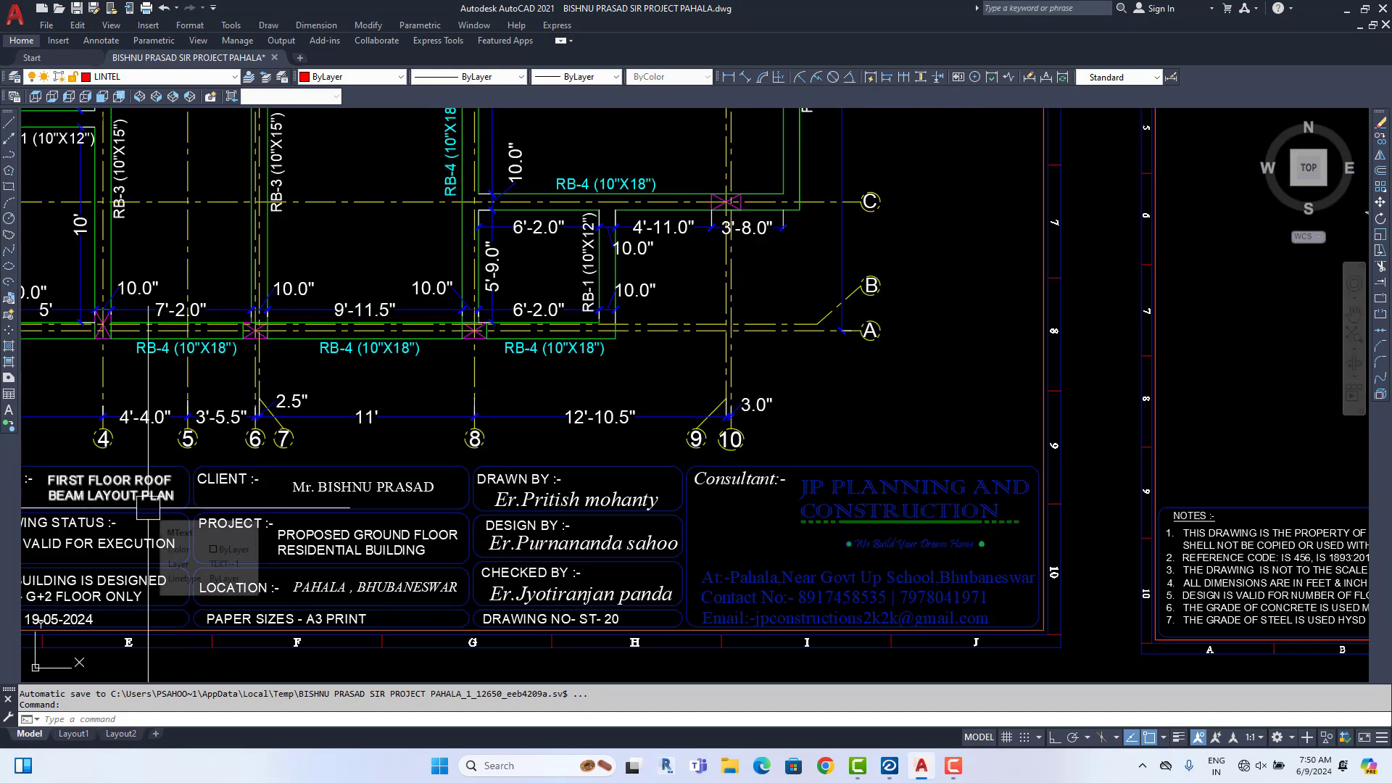
Examine the ground floor lintel chhaja plan, checking its title block, room layout and window chhaja projections
middle_drag(1097, 445, 652, 461)
scroll(671, 455, down, 2)
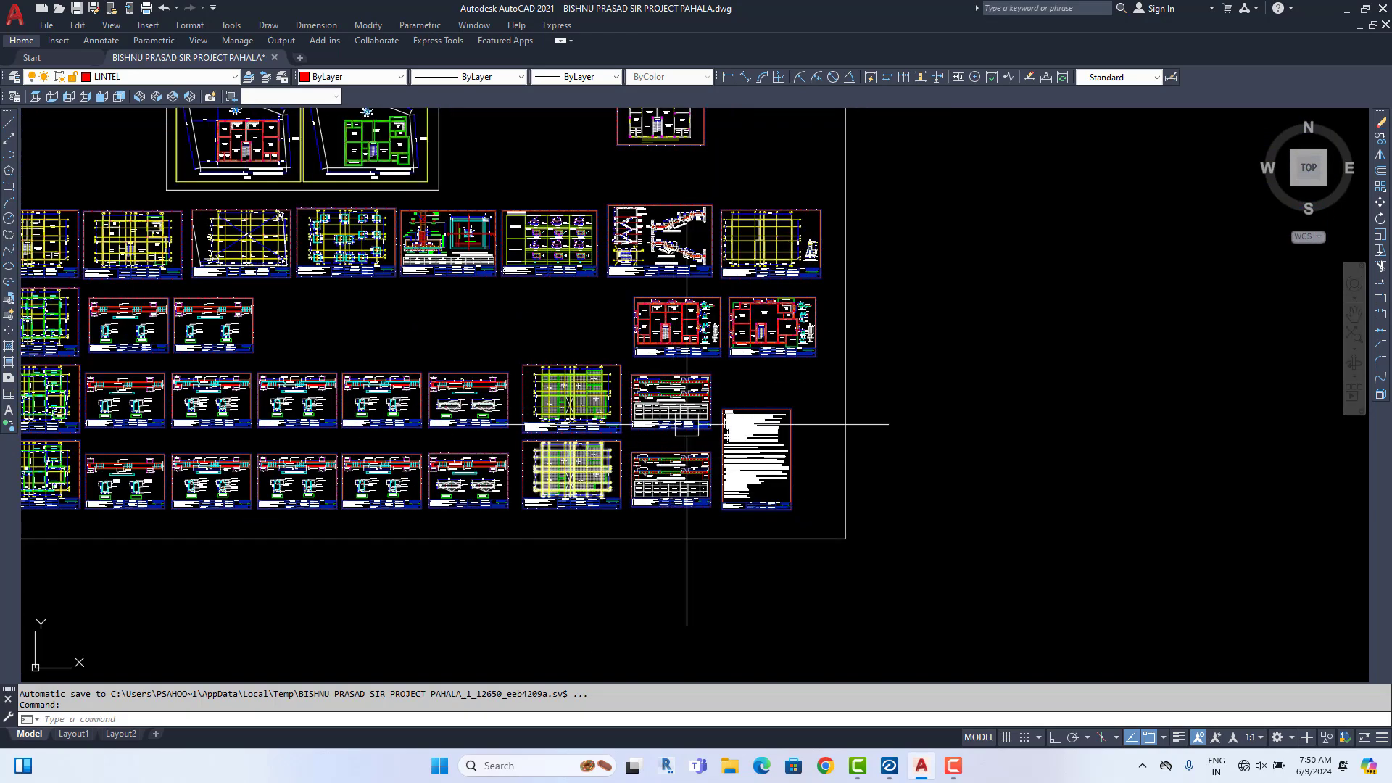
scroll(889, 426, down, 2)
scroll(808, 428, up, 9)
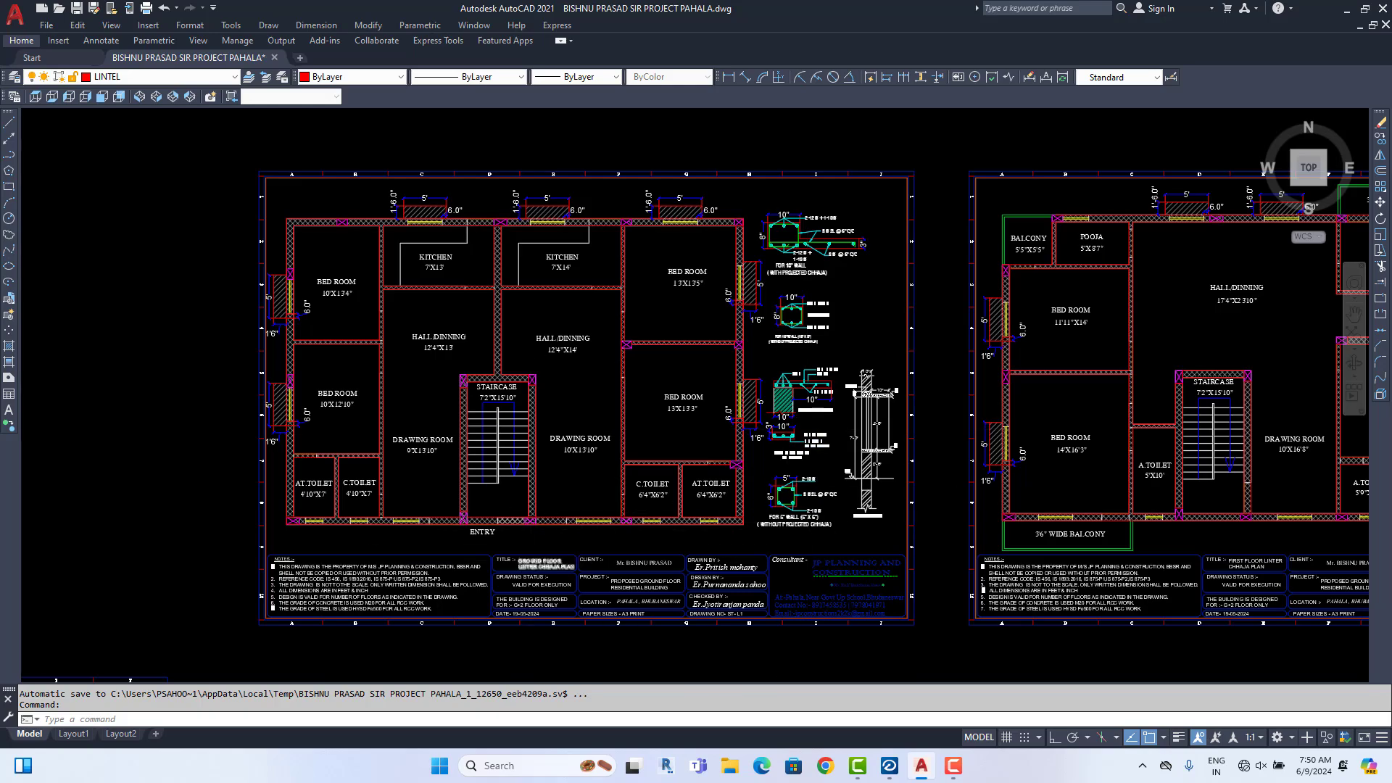
scroll(533, 562, up, 5)
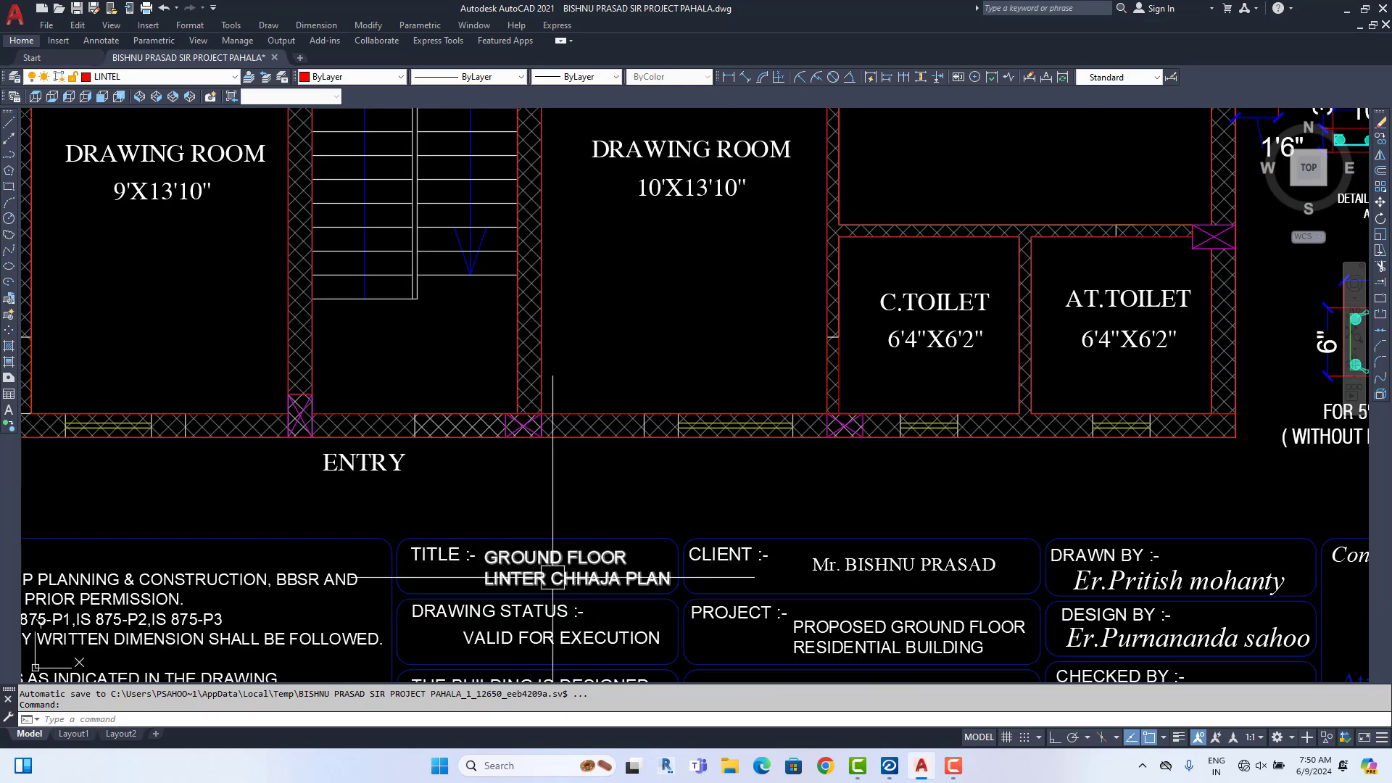
scroll(538, 580, down, 3)
scroll(482, 382, up, 5)
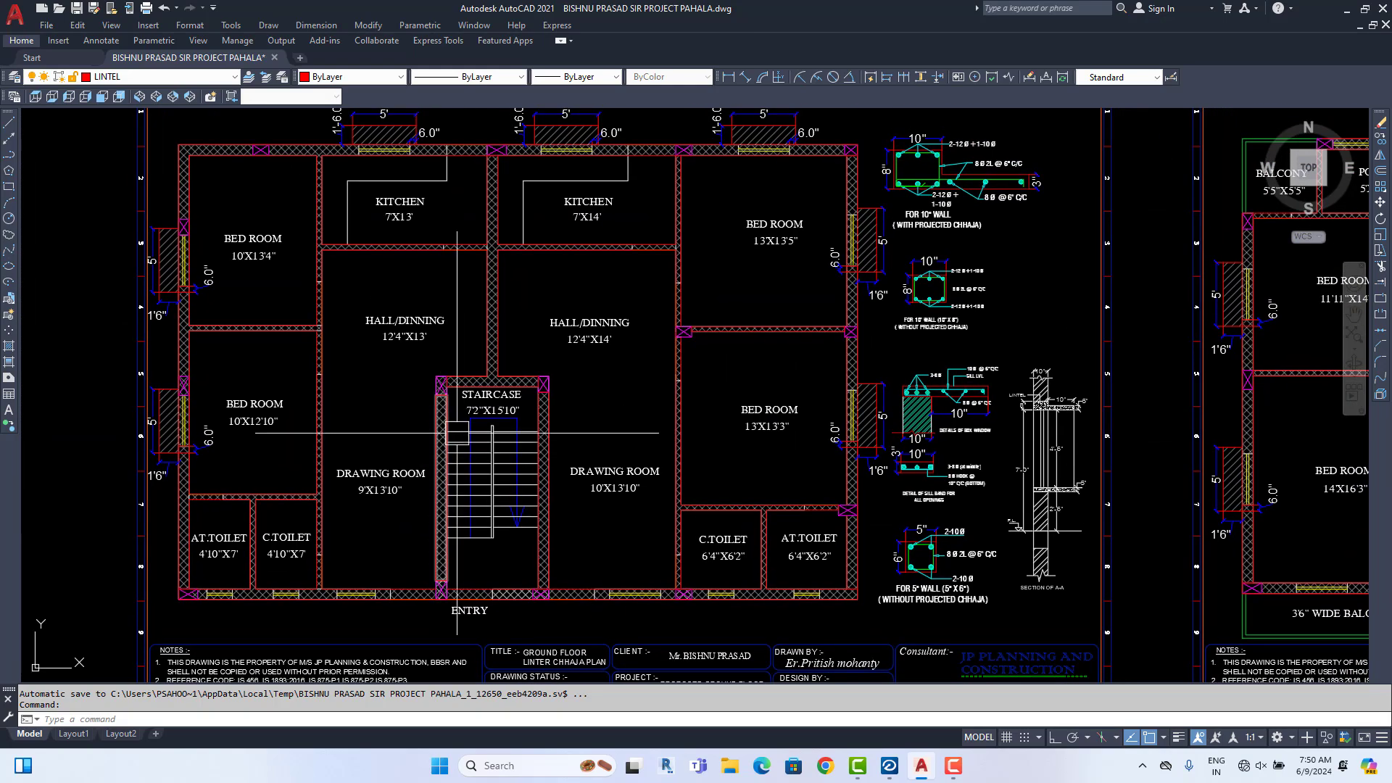
scroll(483, 382, down, 3)
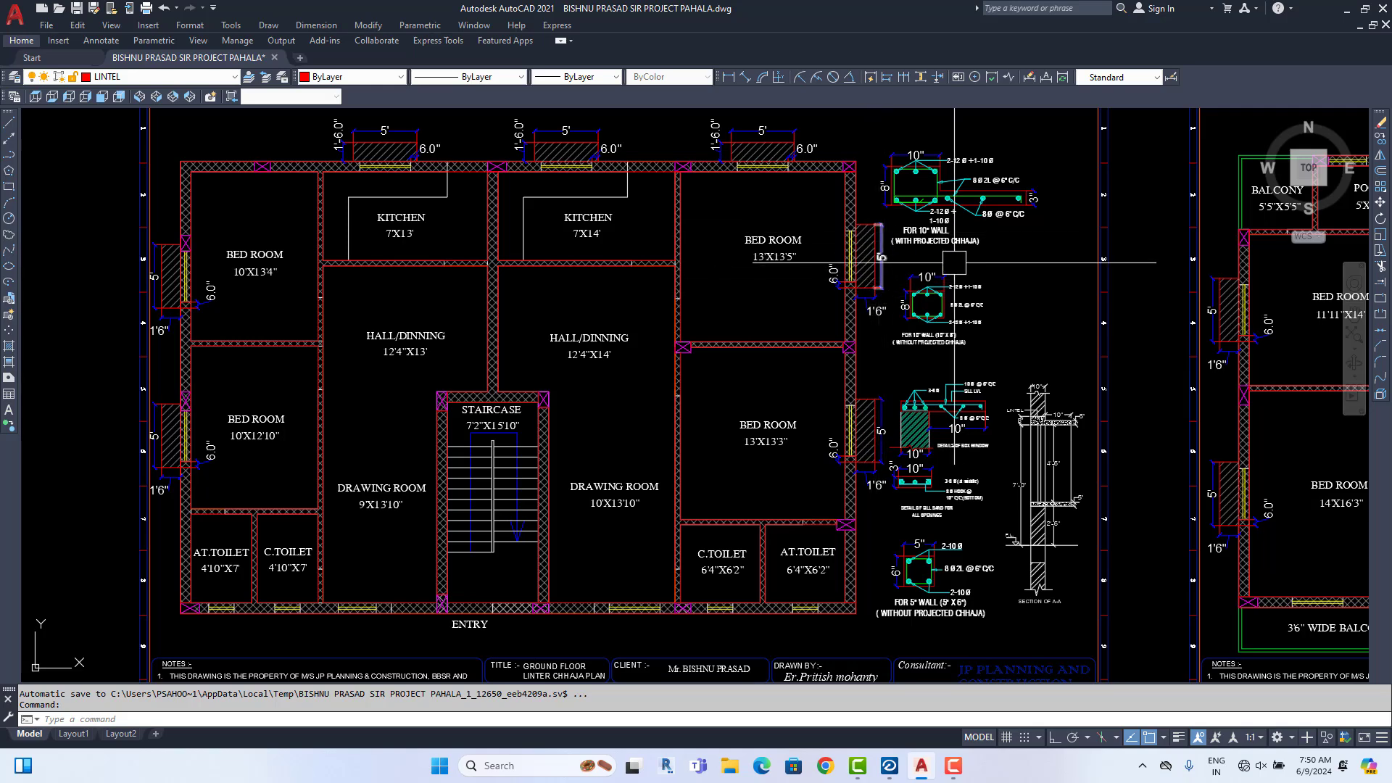
Examine the 10" wall lintel sections, comparing bars, stirrups and sizes with and without the projected chhaja
middle_drag(961, 232, 831, 351)
scroll(843, 319, up, 4)
scroll(718, 374, up, 2)
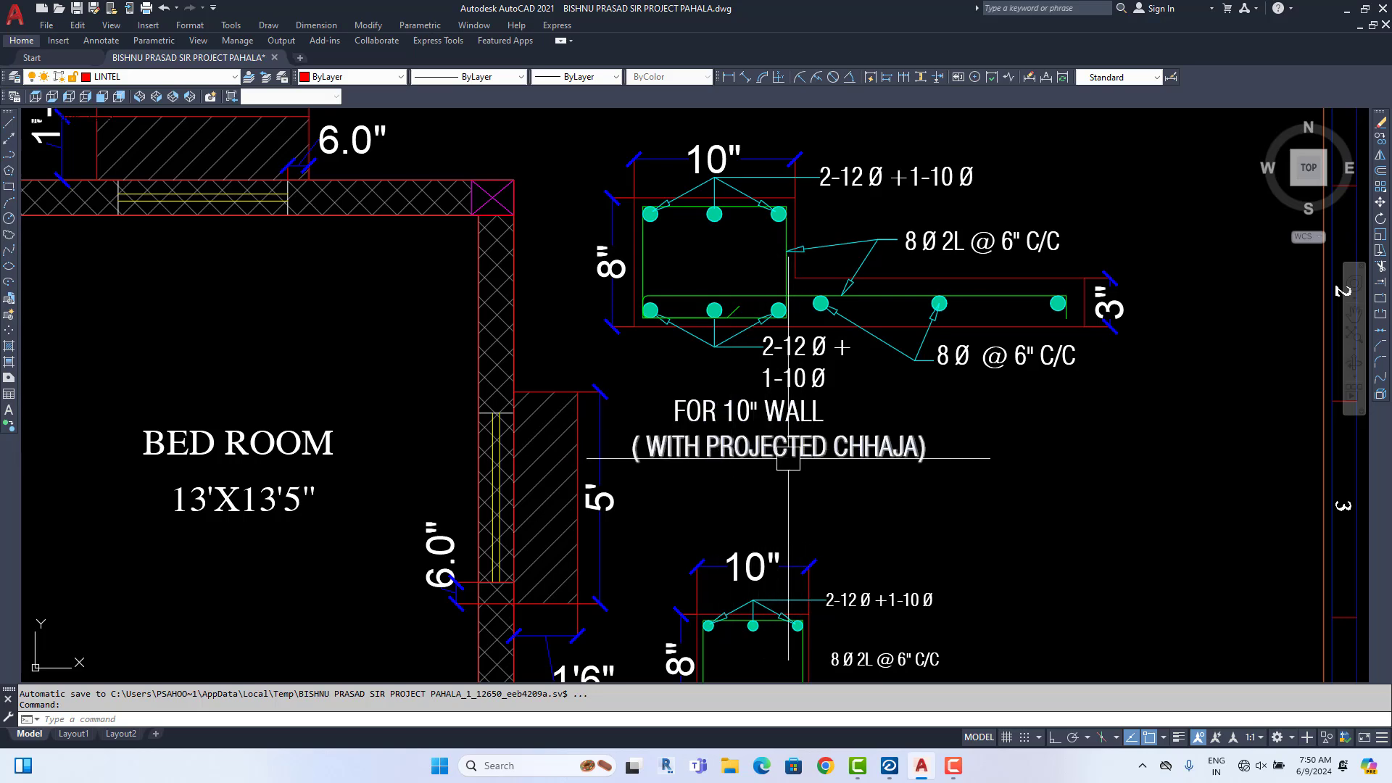
scroll(763, 338, down, 2)
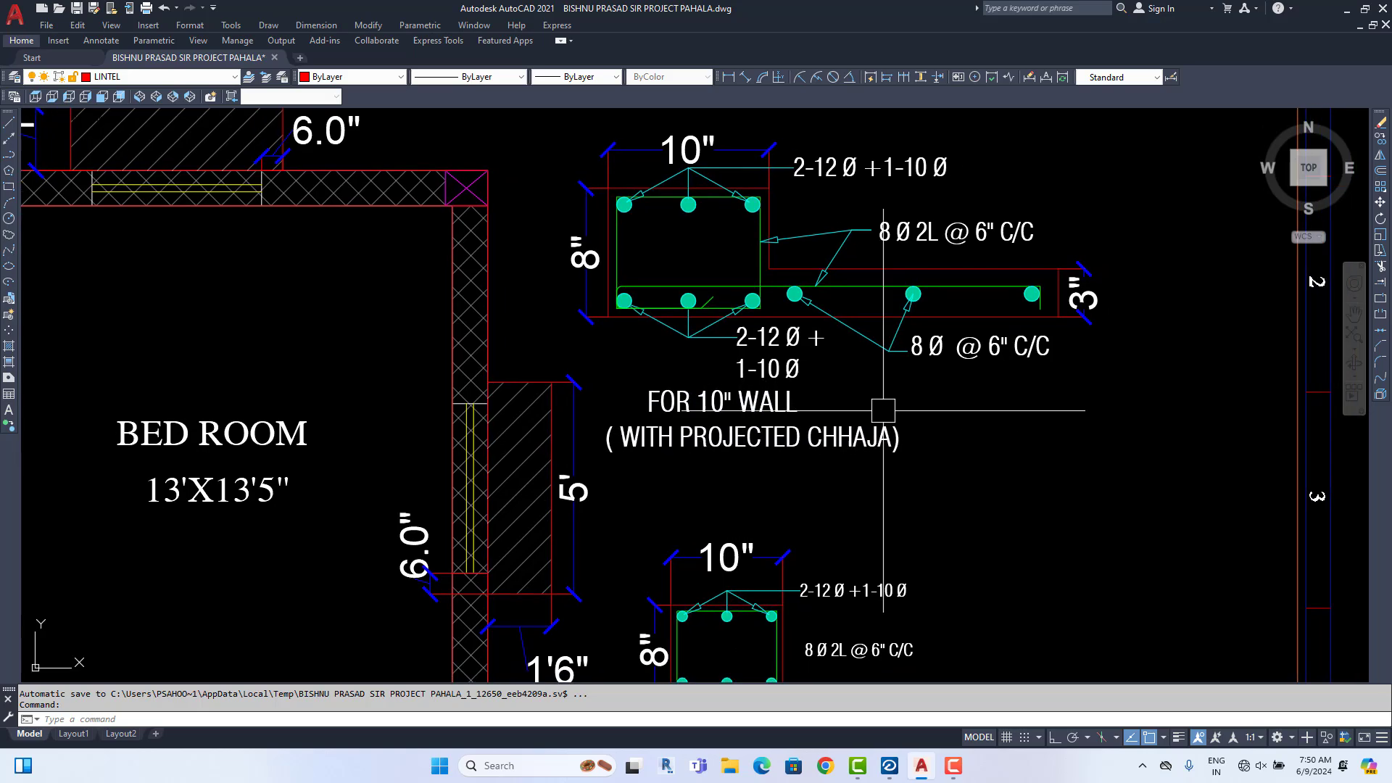
middle_drag(856, 343, 867, 294)
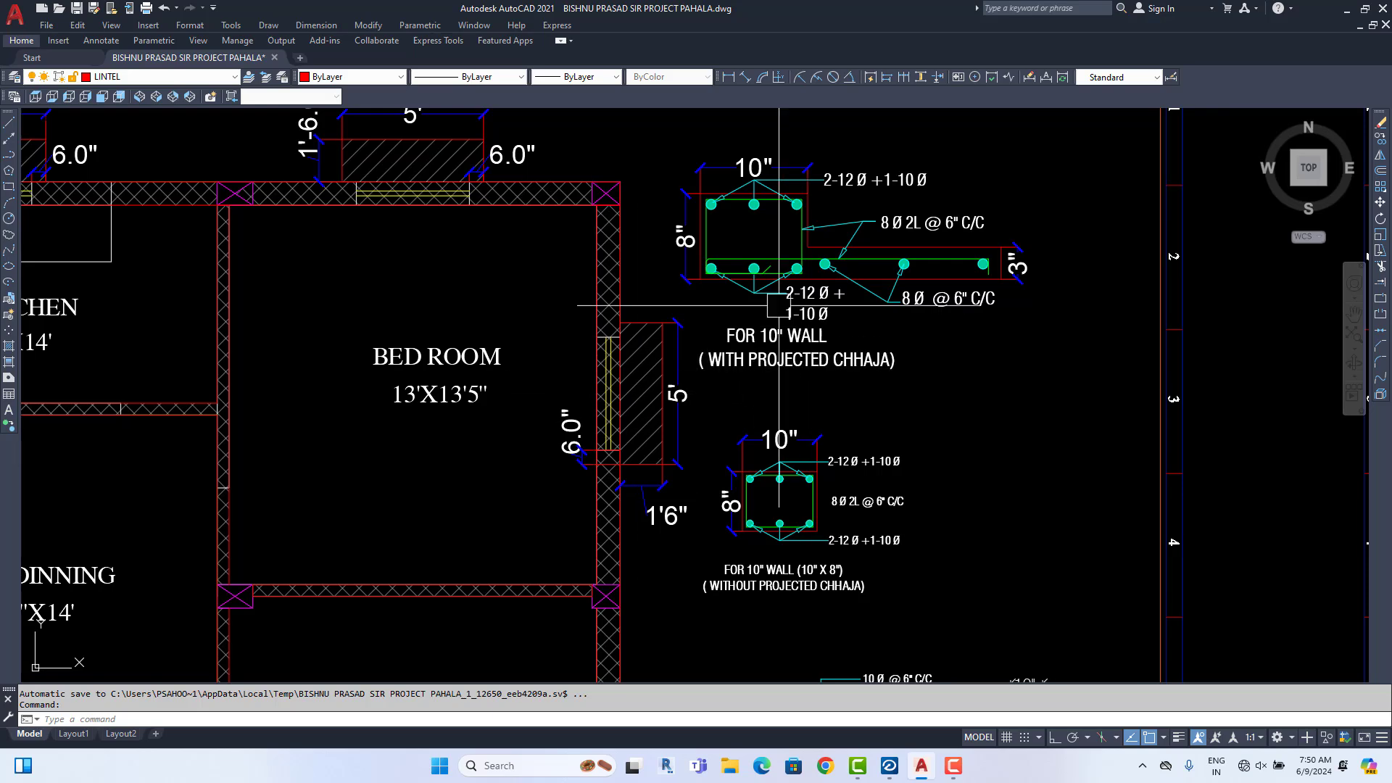
middle_drag(877, 362, 896, 276)
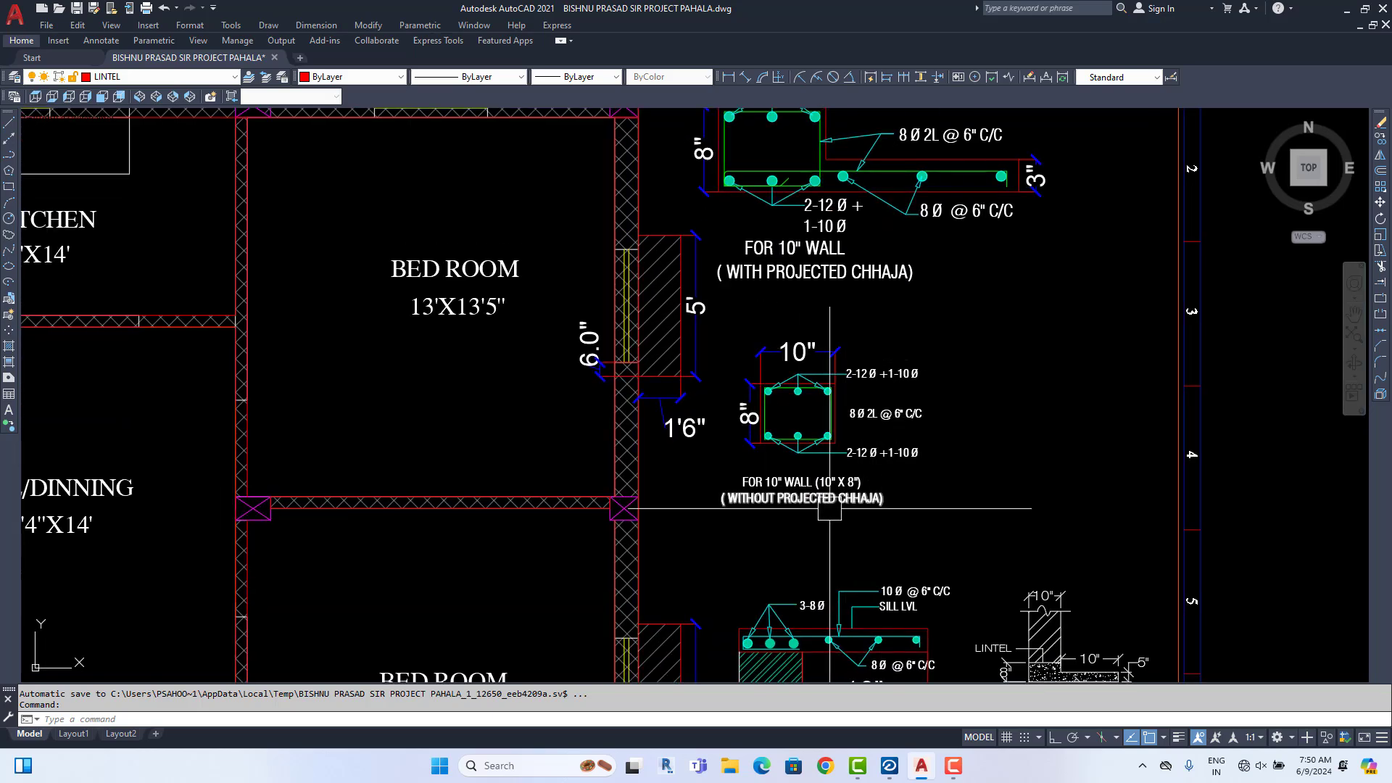
scroll(796, 502, up, 2)
scroll(784, 476, down, 3)
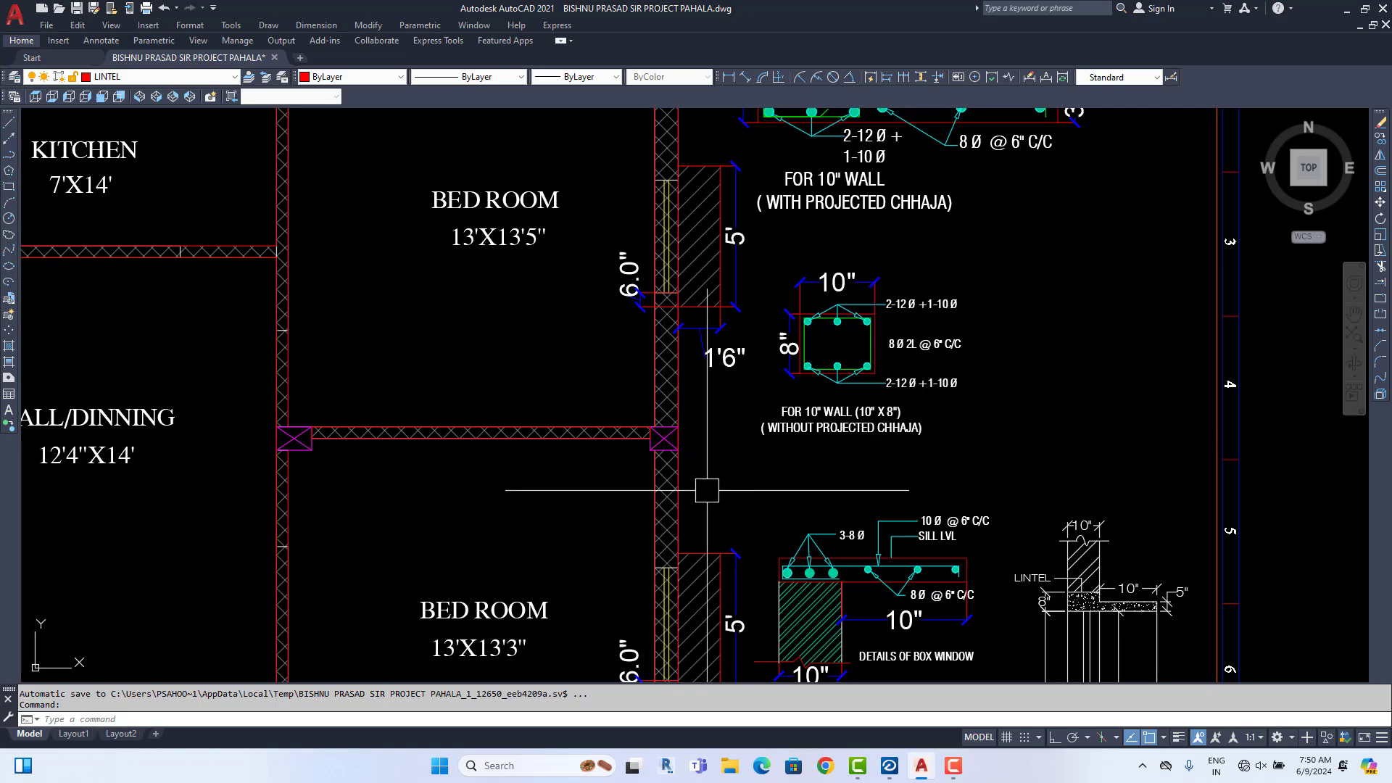
middle_drag(813, 419, 819, 520)
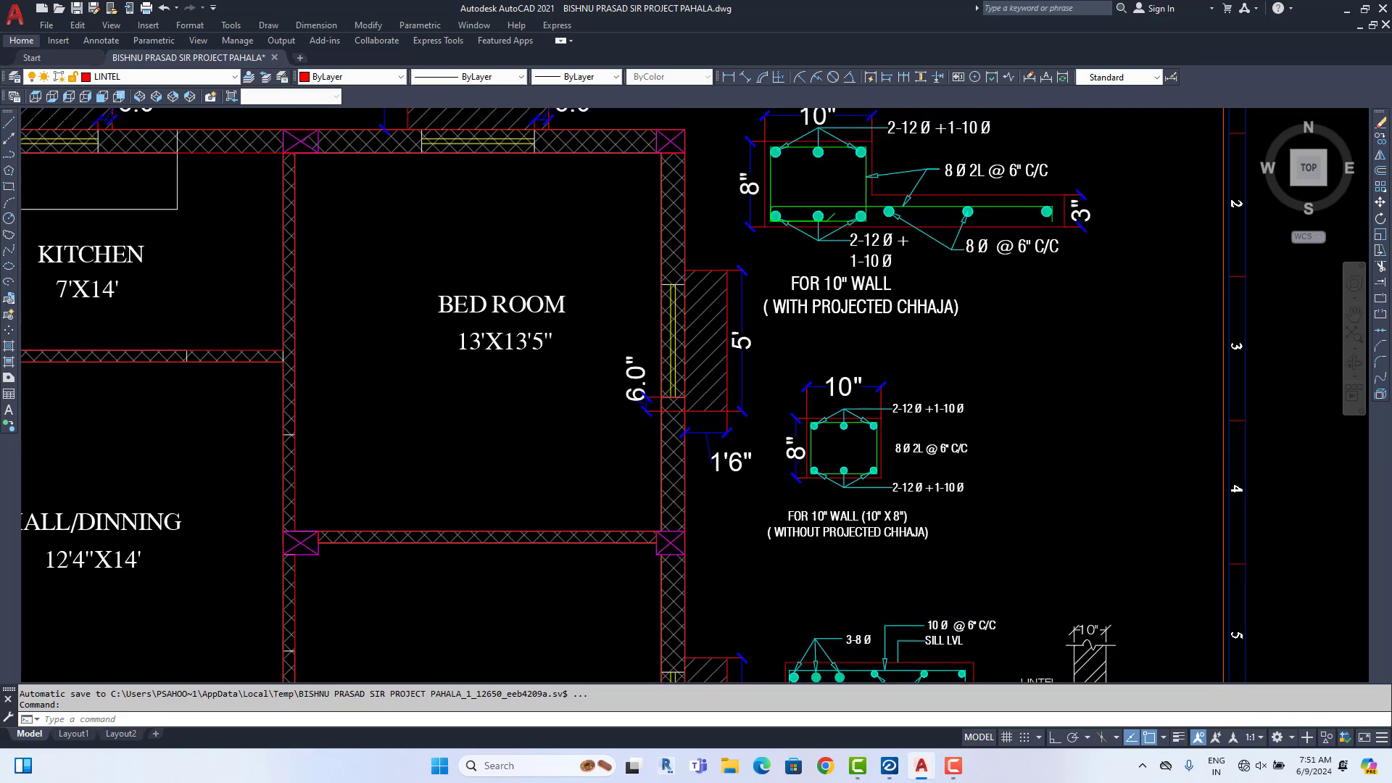
middle_drag(793, 343, 709, 425)
scroll(709, 424, down, 2)
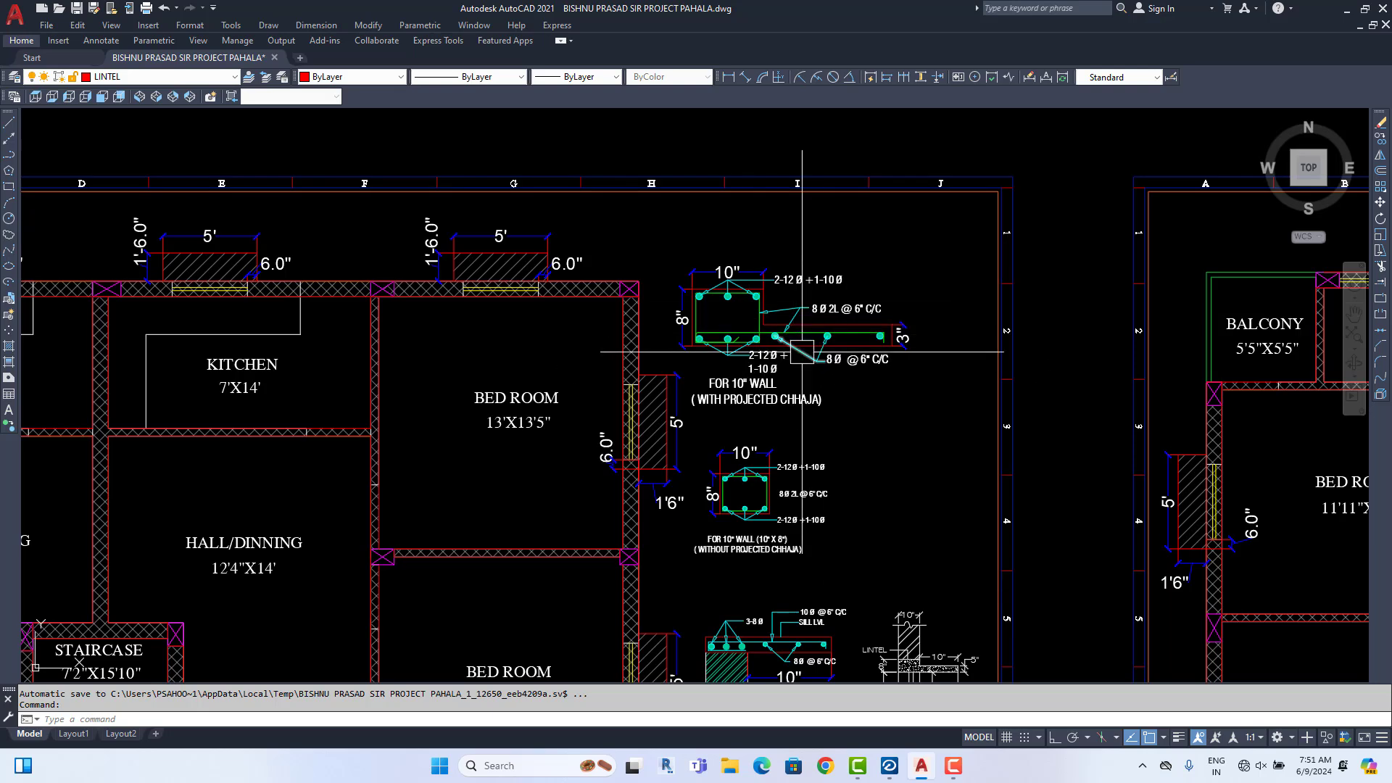
scroll(798, 327, up, 4)
middle_drag(867, 404, 928, 195)
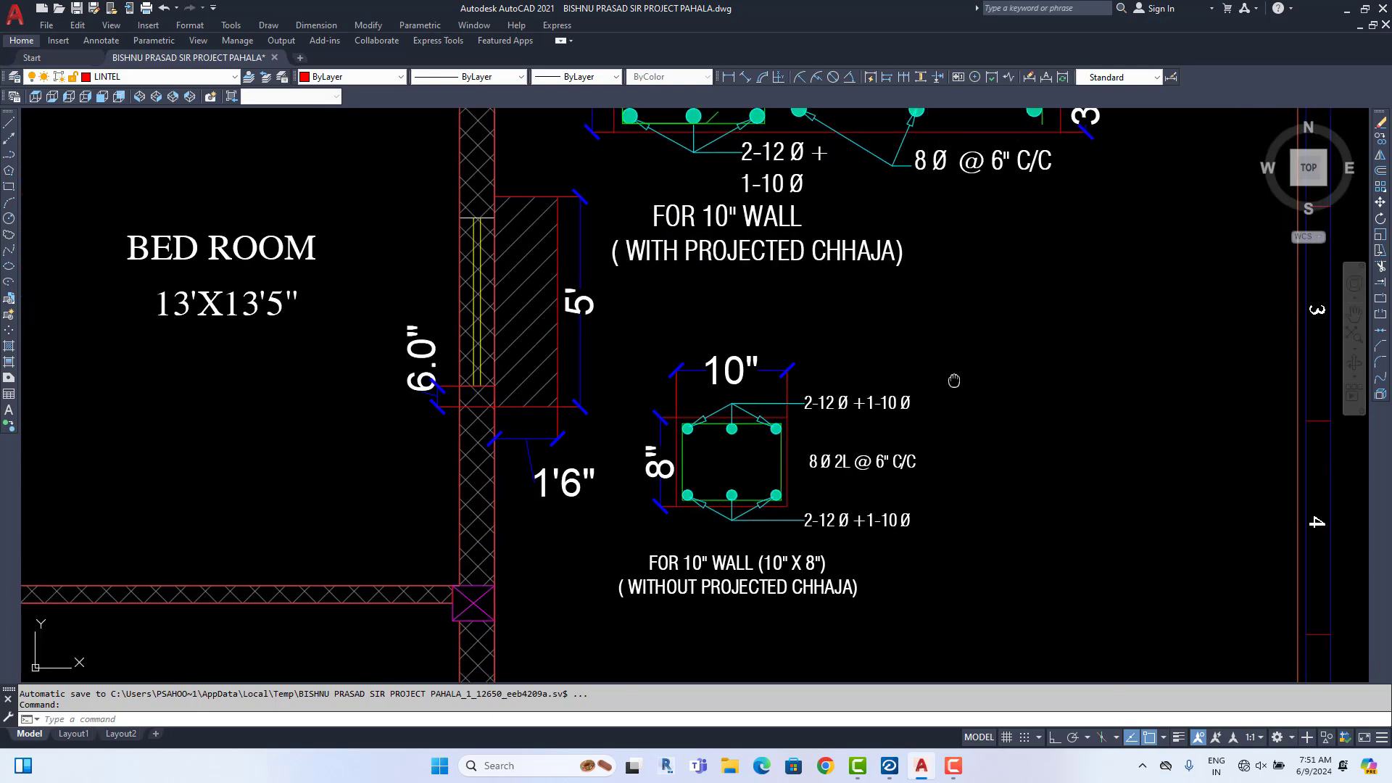
mouse_move(954, 382)
middle_down()
mouse_move(987, 261)
mouse_move(943, 520)
middle_up()
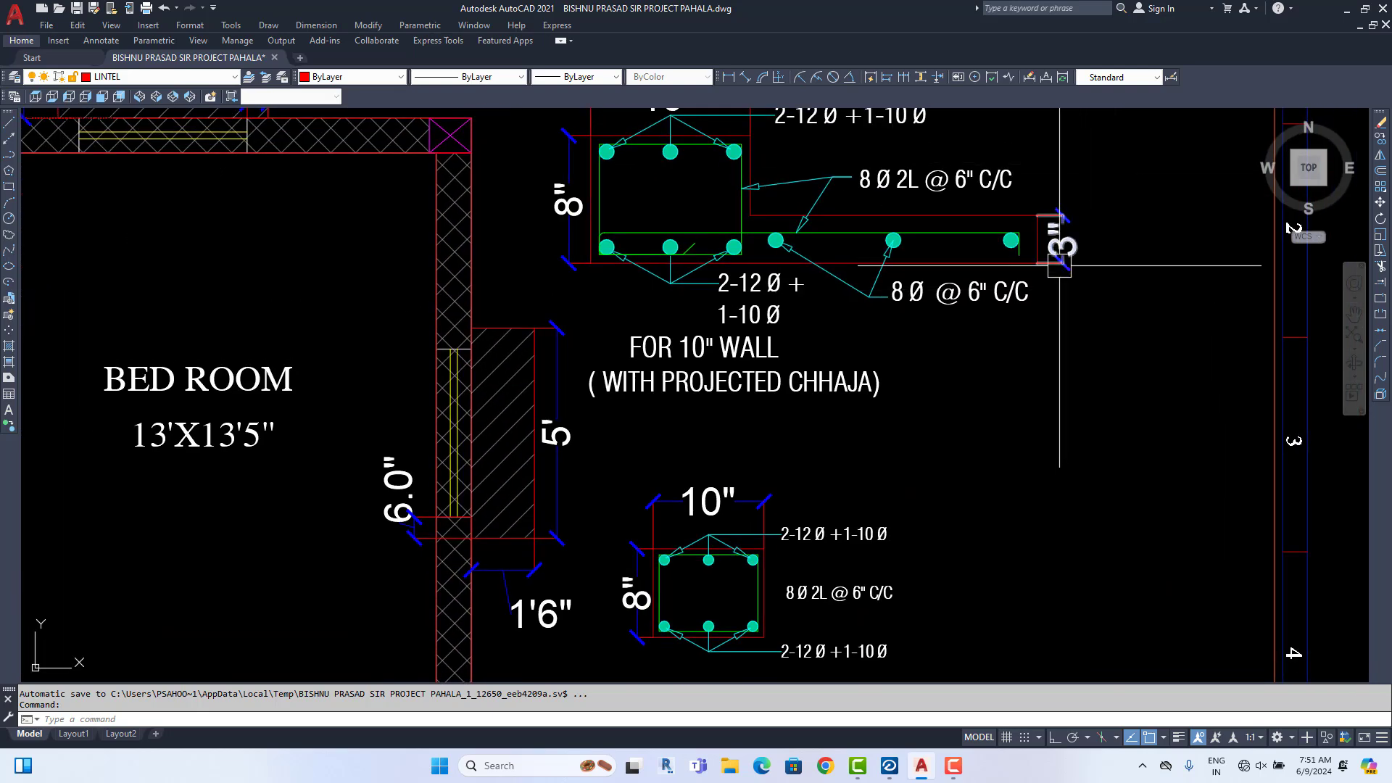
scroll(1060, 263, down, 4)
Review the box window, sill band and 5" wall lintel details along with Section A-A on the ground floor lintel sheet
middle_drag(1061, 353, 1044, 230)
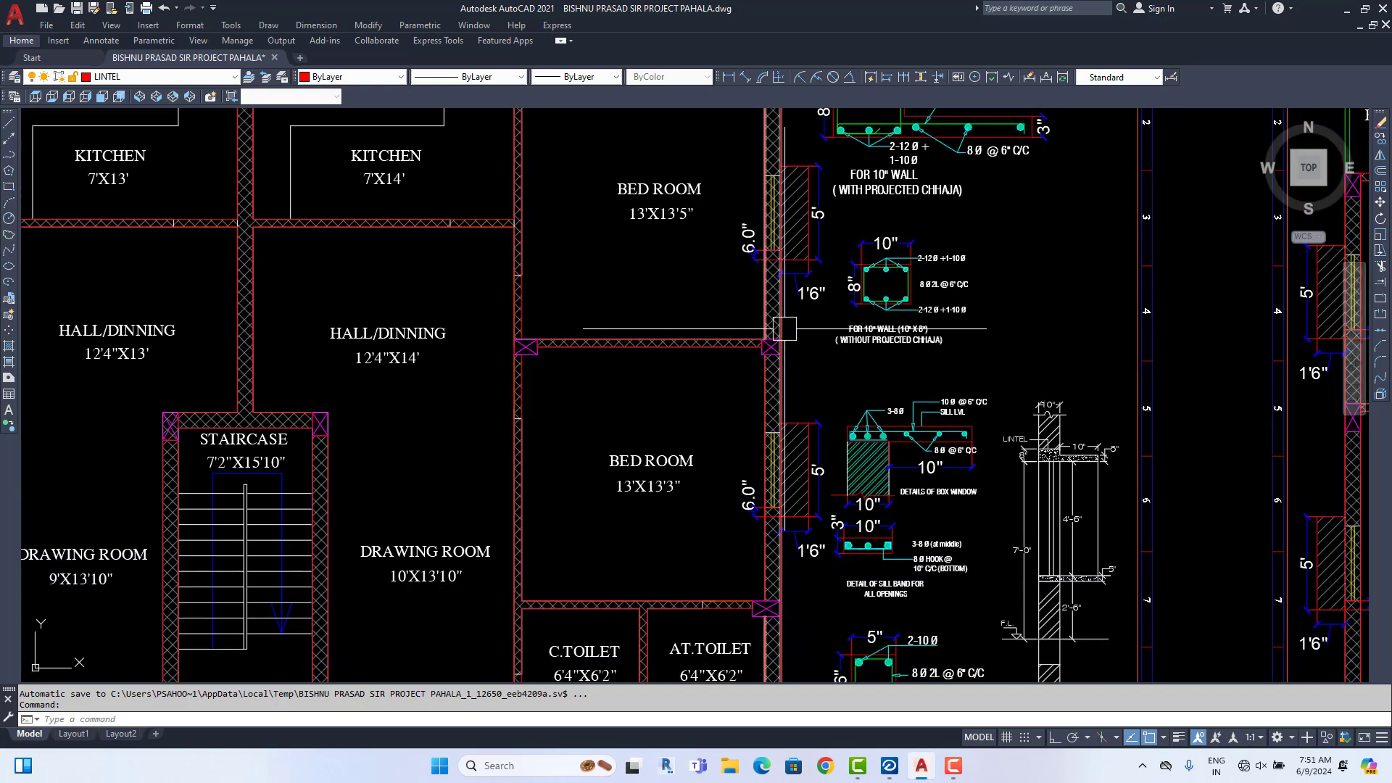
mouse_move(989, 384)
middle_down()
mouse_move(971, 464)
mouse_move(1018, 242)
middle_up()
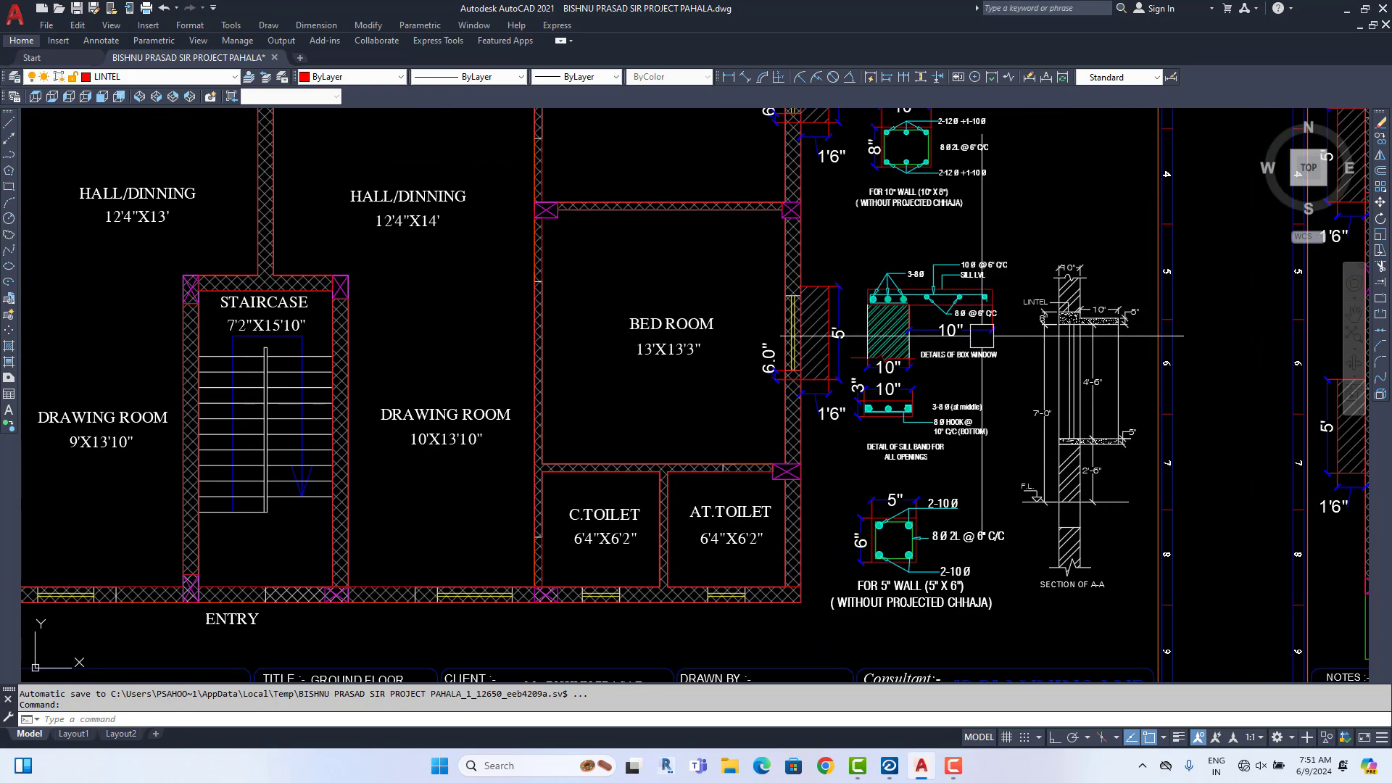
scroll(984, 338, up, 2)
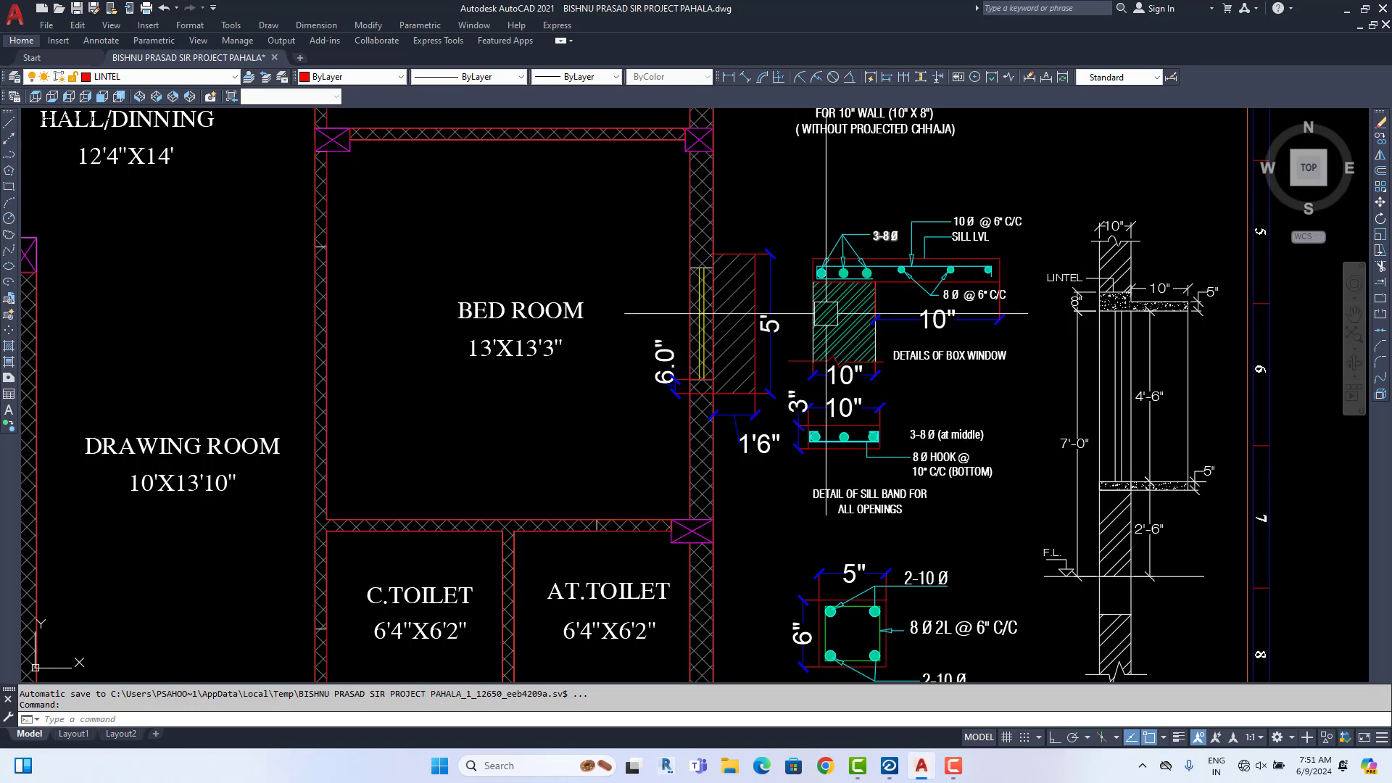
middle_drag(902, 446, 911, 218)
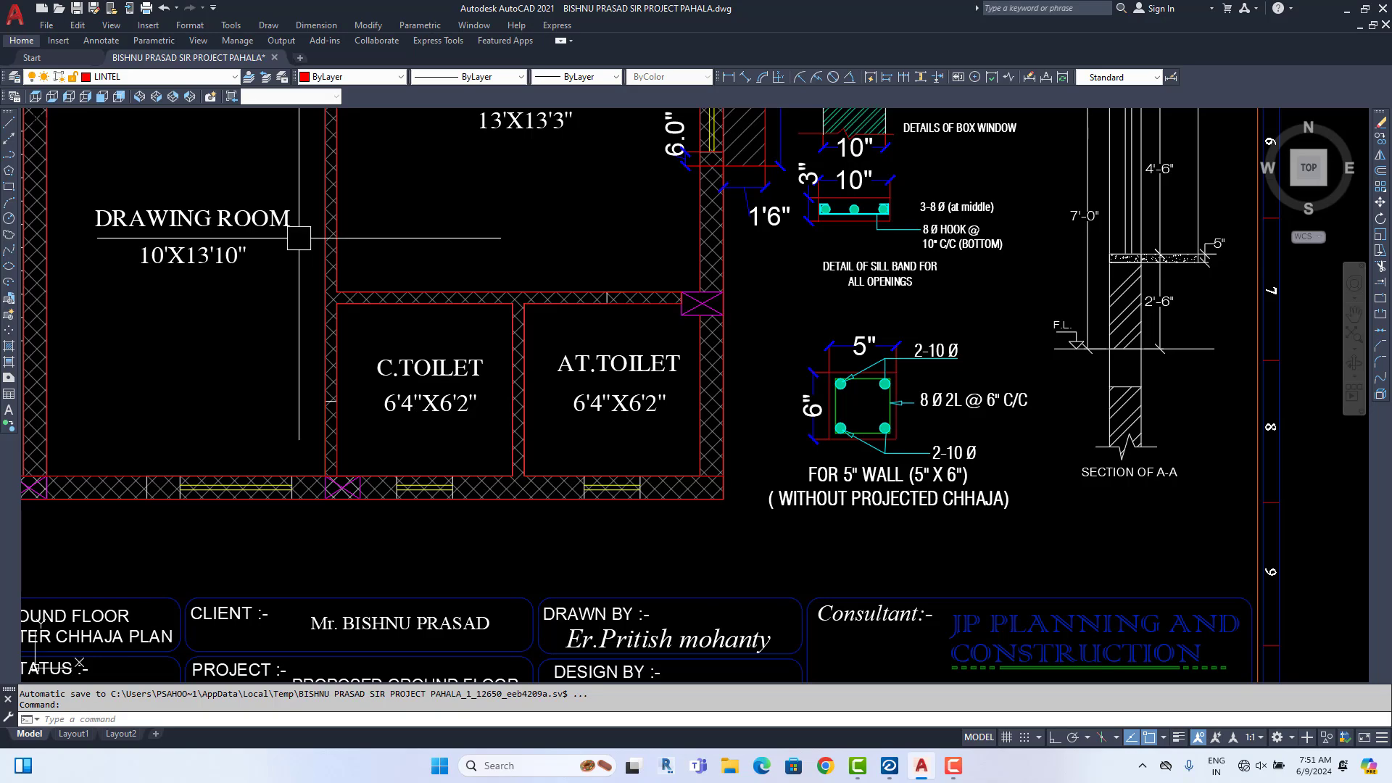
middle_drag(426, 318, 457, 335)
middle_drag(586, 288, 546, 516)
middle_drag(764, 307, 727, 635)
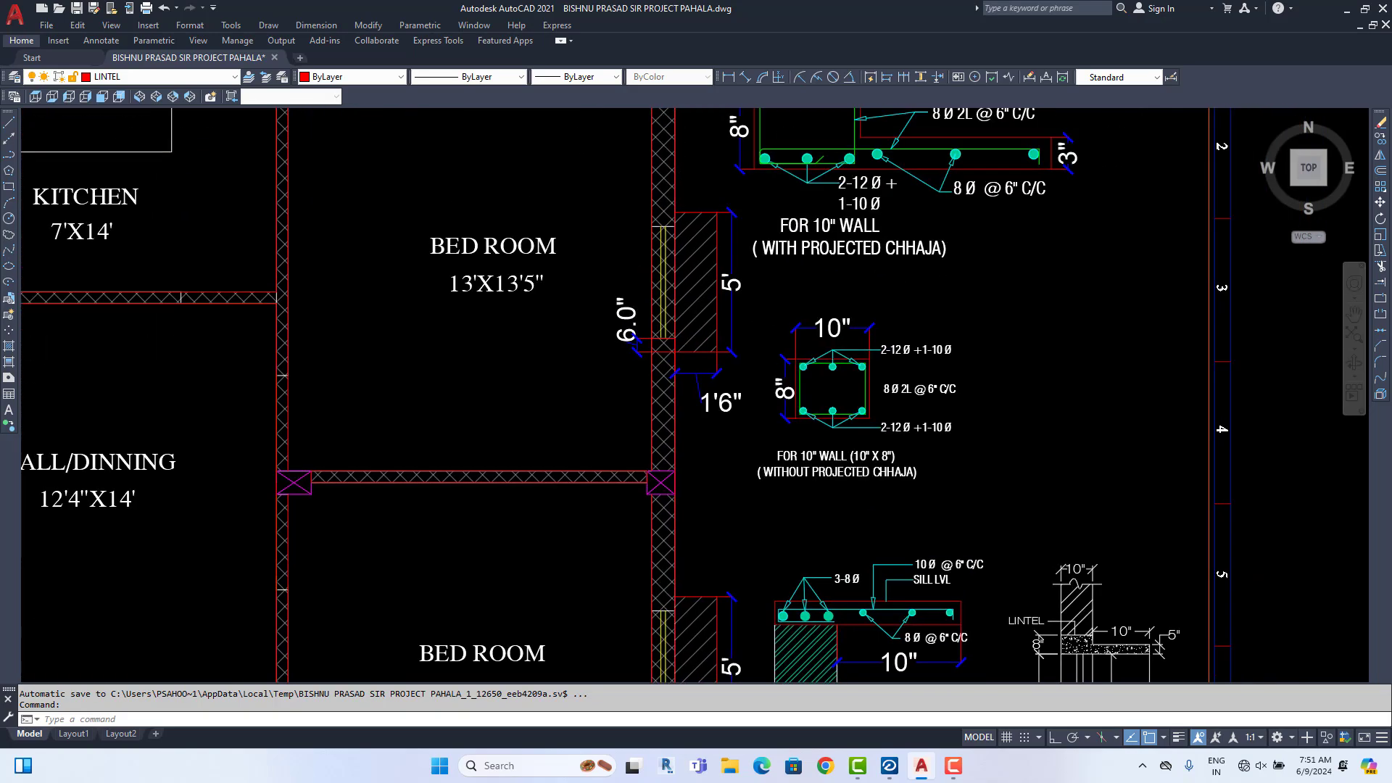
Compare the ground floor lintel chhaja plan with the neighbouring first floor lintel chhaja plan
scroll(863, 384, down, 6)
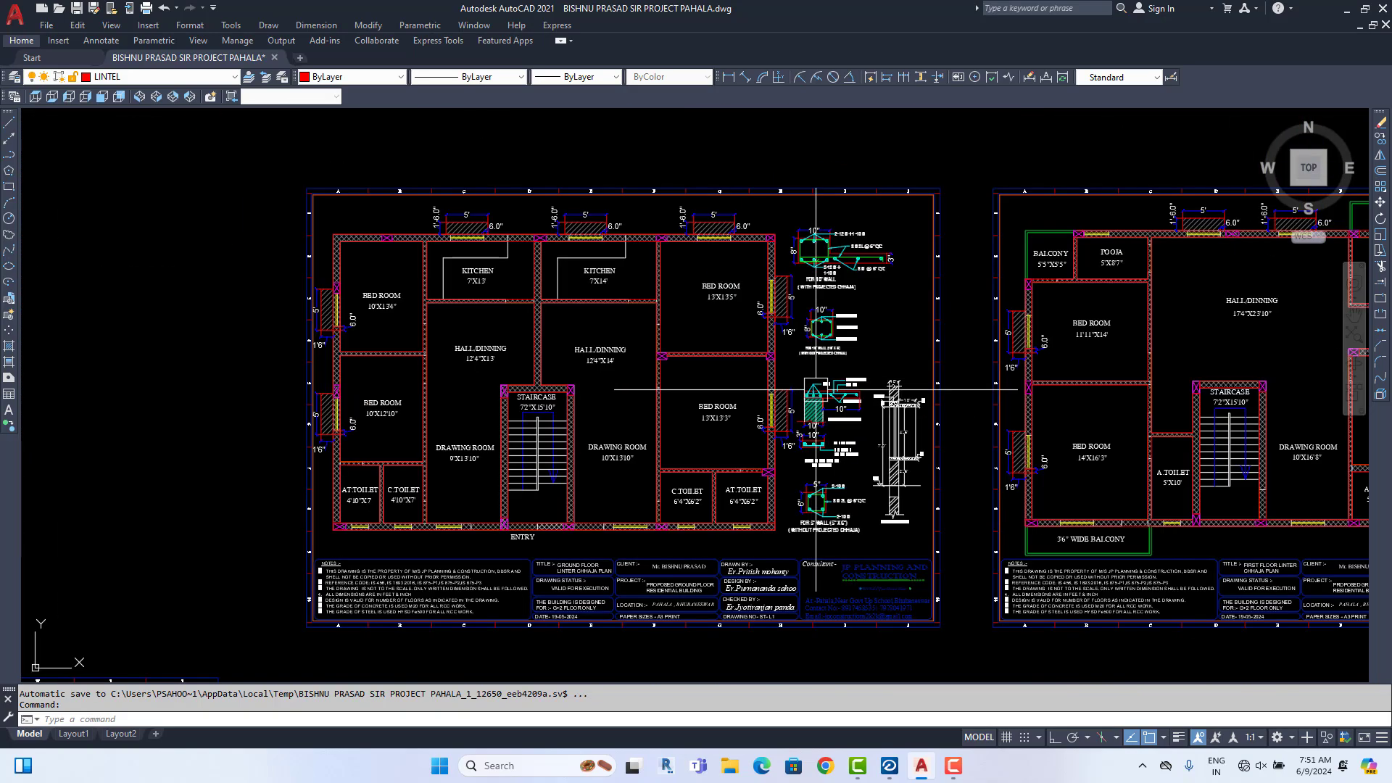
middle_drag(952, 378, 790, 393)
scroll(430, 531, up, 2)
scroll(509, 428, down, 2)
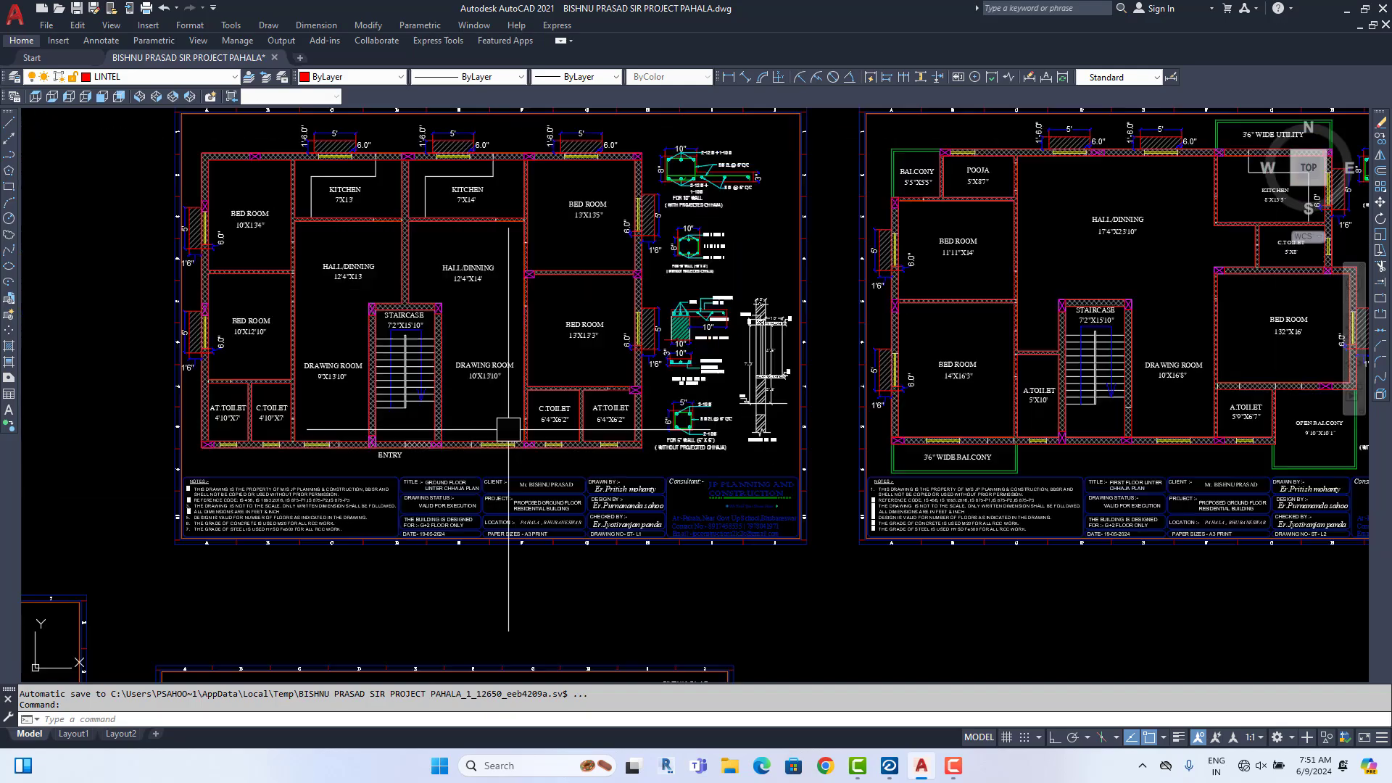
middle_drag(692, 428, 253, 431)
scroll(689, 461, up, 2)
mouse_move(695, 454)
middle_down()
mouse_move(693, 562)
mouse_move(742, 311)
middle_up()
Read the general notes sheet's design codes, loads, concrete and steel grades, and nominal covers
scroll(716, 492, down, 5)
scroll(717, 512, down, 4)
scroll(696, 510, up, 6)
middle_drag(711, 460, 706, 597)
middle_drag(749, 410, 742, 523)
scroll(672, 396, up, 2)
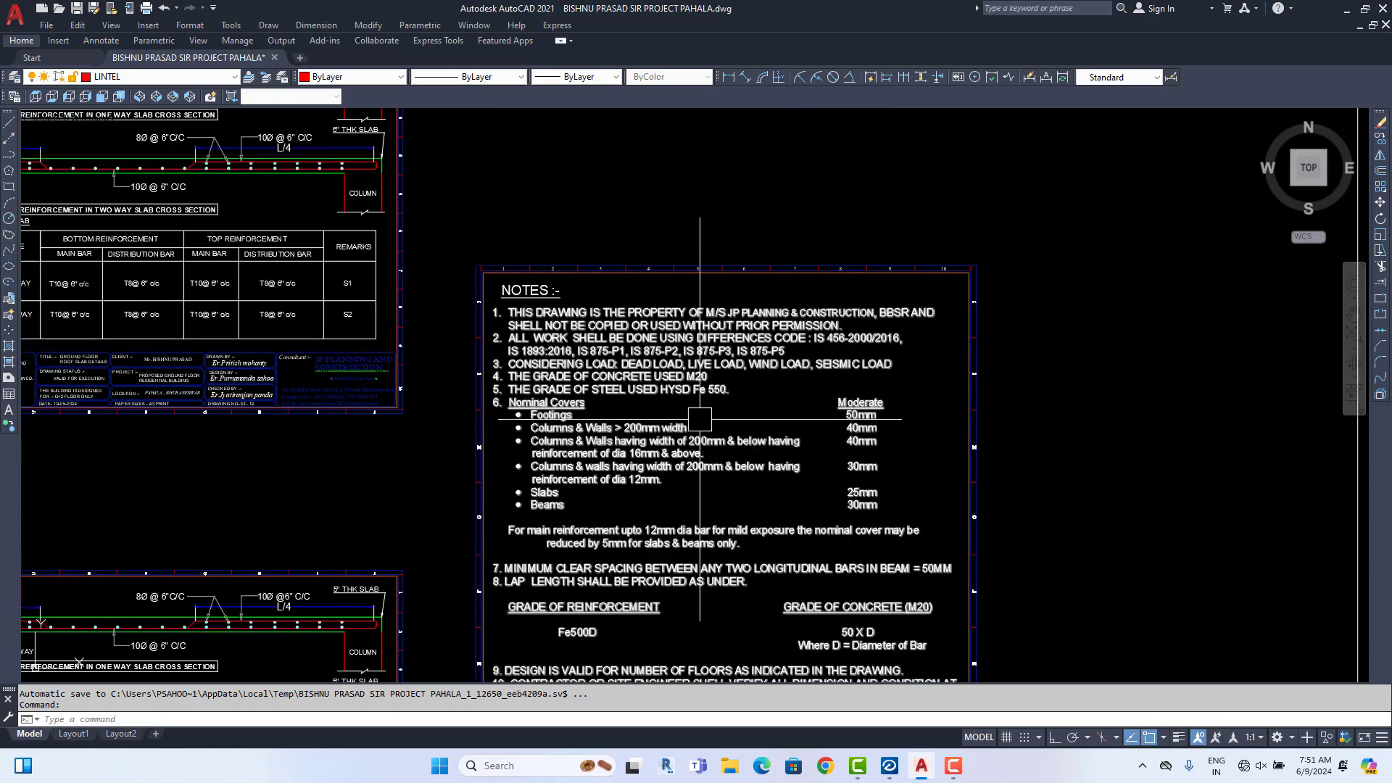
middle_drag(795, 467, 700, 368)
scroll(699, 313, up, 2)
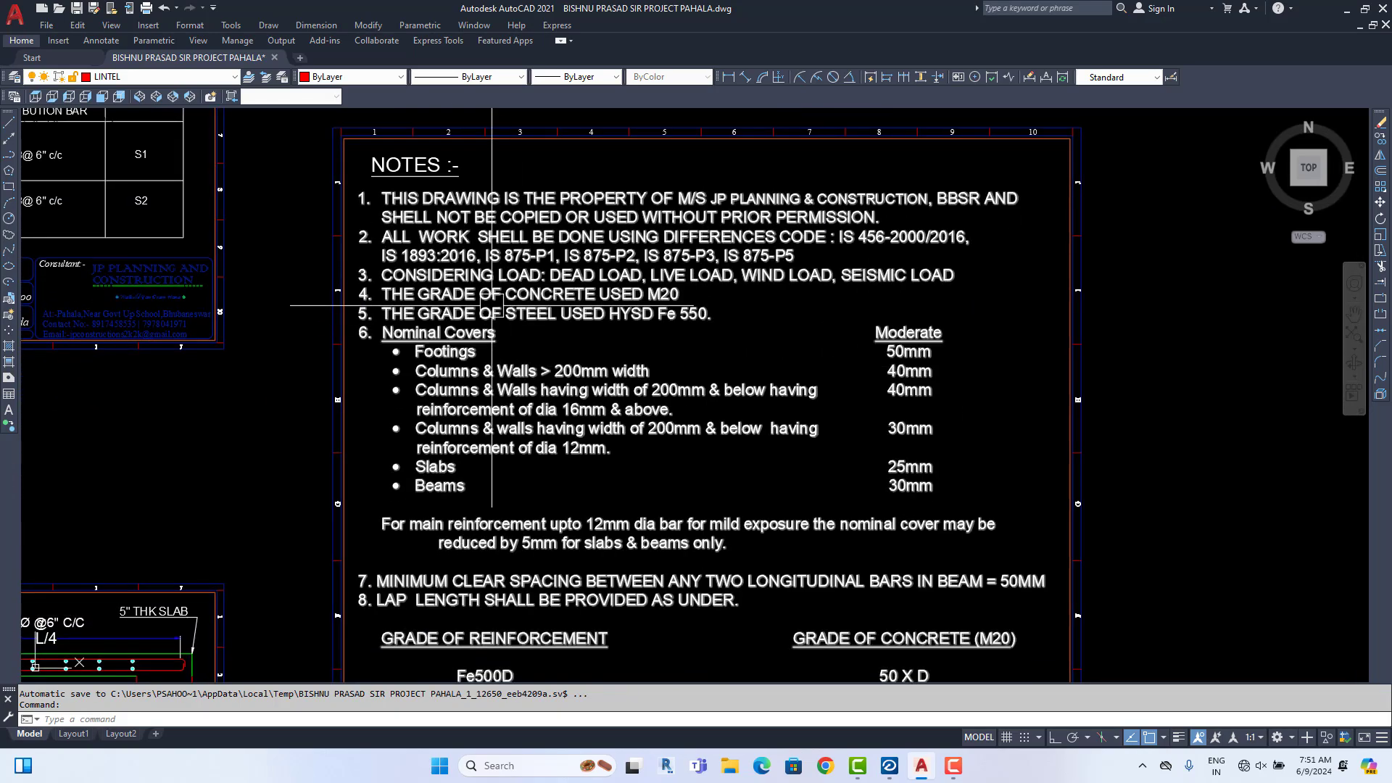
scroll(733, 203, up, 2)
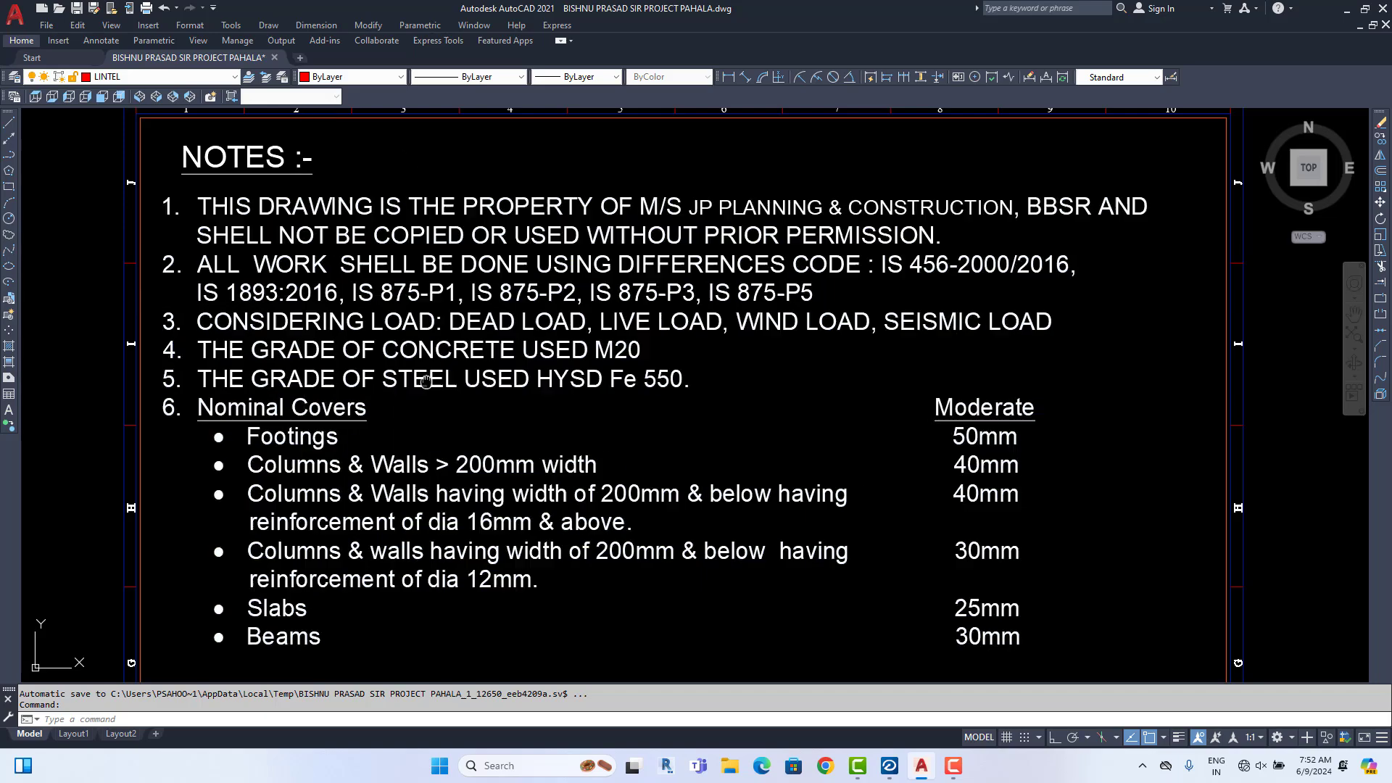
middle_drag(359, 280, 352, 230)
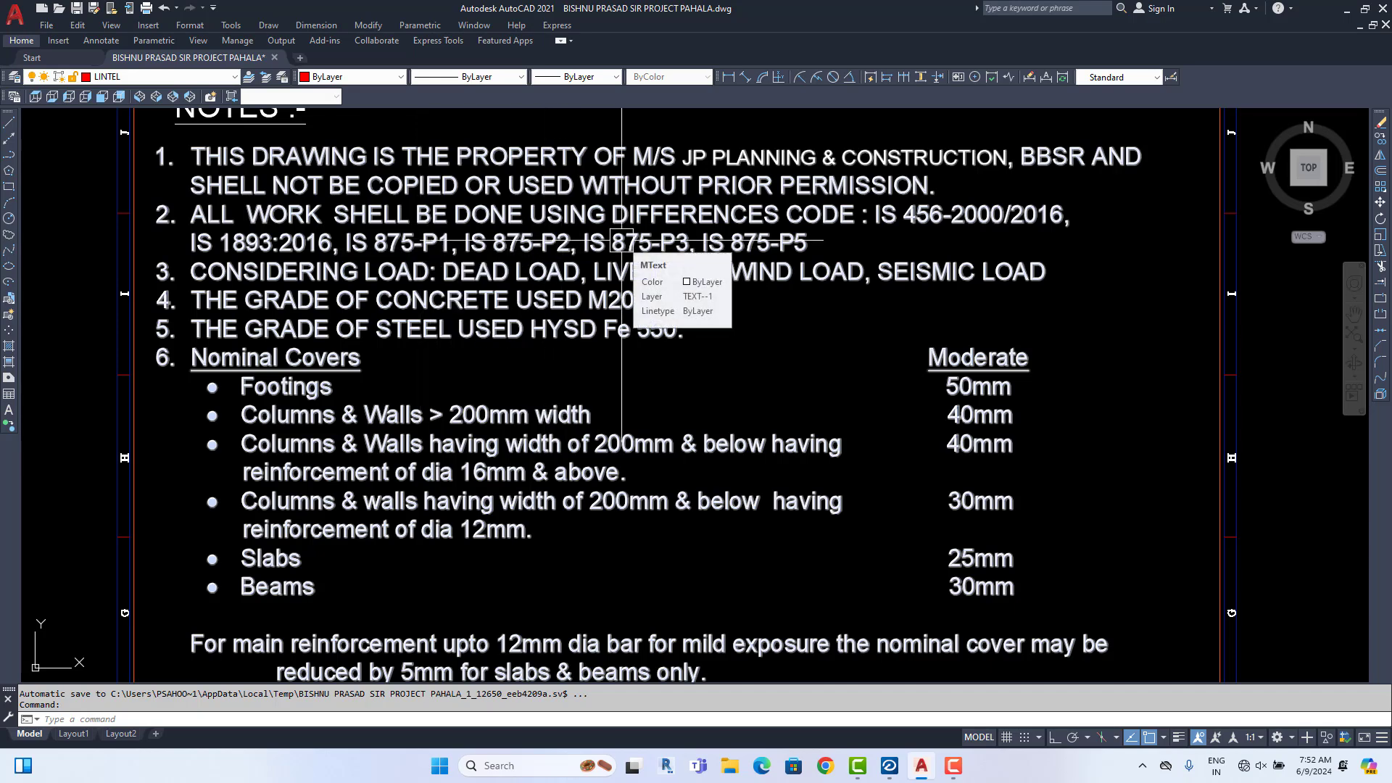
middle_drag(628, 367, 593, 319)
middle_drag(654, 381, 669, 313)
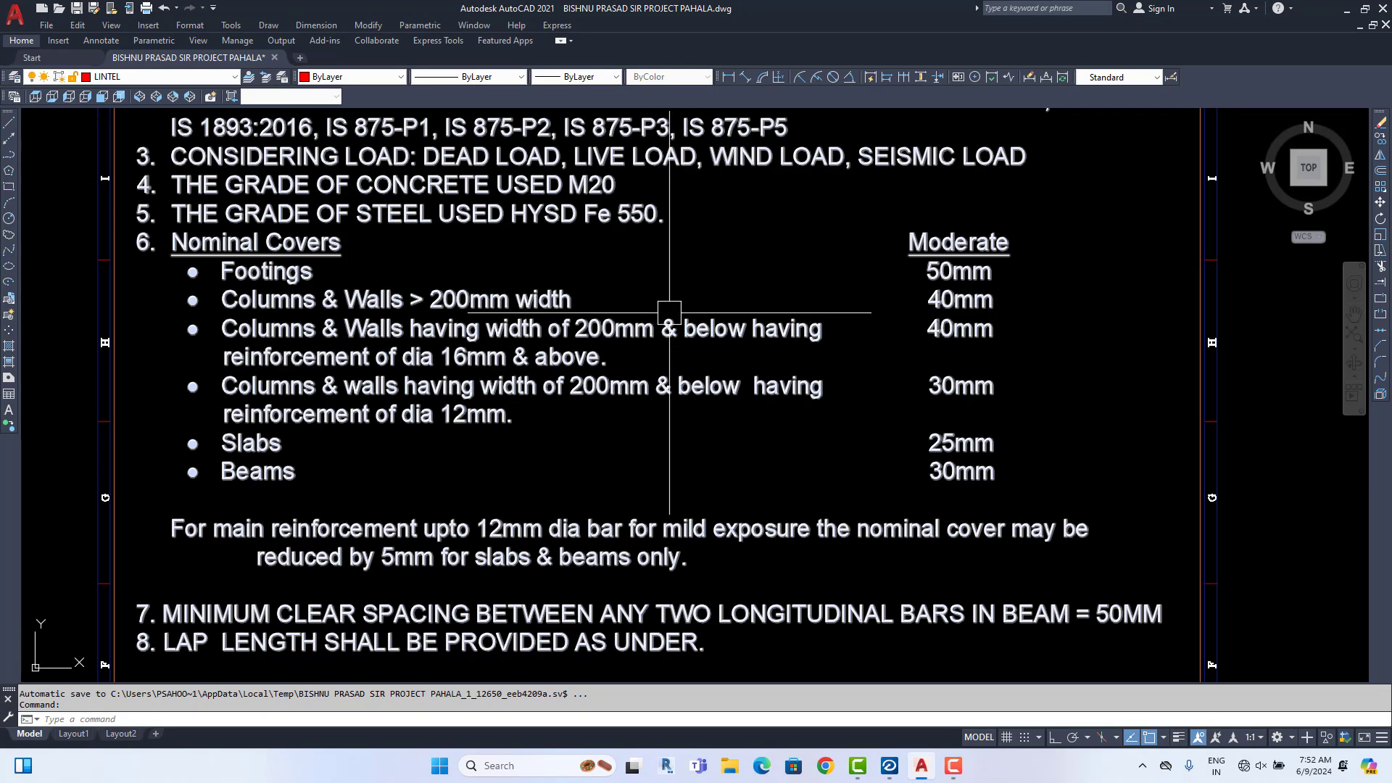
Read the remaining general notes on bar spacing, lap length, stirrup bend lengths and de-shuttering time
middle_drag(680, 401, 685, 312)
middle_drag(685, 431, 688, 287)
mouse_move(694, 392)
middle_down()
mouse_move(694, 255)
mouse_move(698, 287)
middle_up()
middle_drag(685, 435, 697, 285)
middle_drag(676, 462, 682, 340)
middle_drag(673, 448, 681, 348)
scroll(653, 341, down, 3)
scroll(606, 315, up, 2)
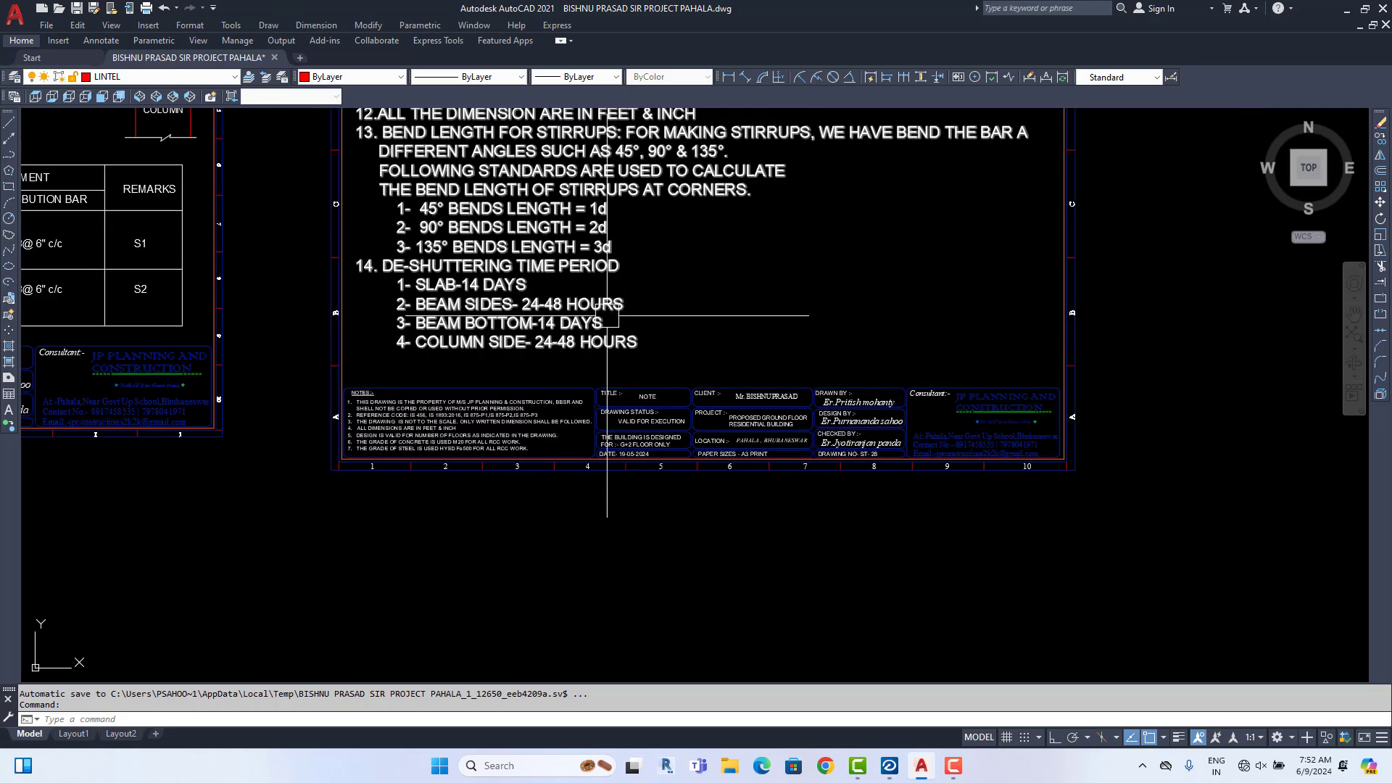
middle_drag(607, 314, 606, 431)
middle_drag(604, 236, 603, 540)
middle_drag(609, 414, 603, 573)
Inspect the structural drawing cover sheet, and survey the arrangement of all sheets in the complete drawing set
mouse_move(621, 436)
middle_down()
mouse_move(618, 603)
mouse_move(713, 480)
middle_up()
scroll(615, 581, down, 6)
scroll(605, 467, up, 2)
middle_drag(605, 467, 771, 472)
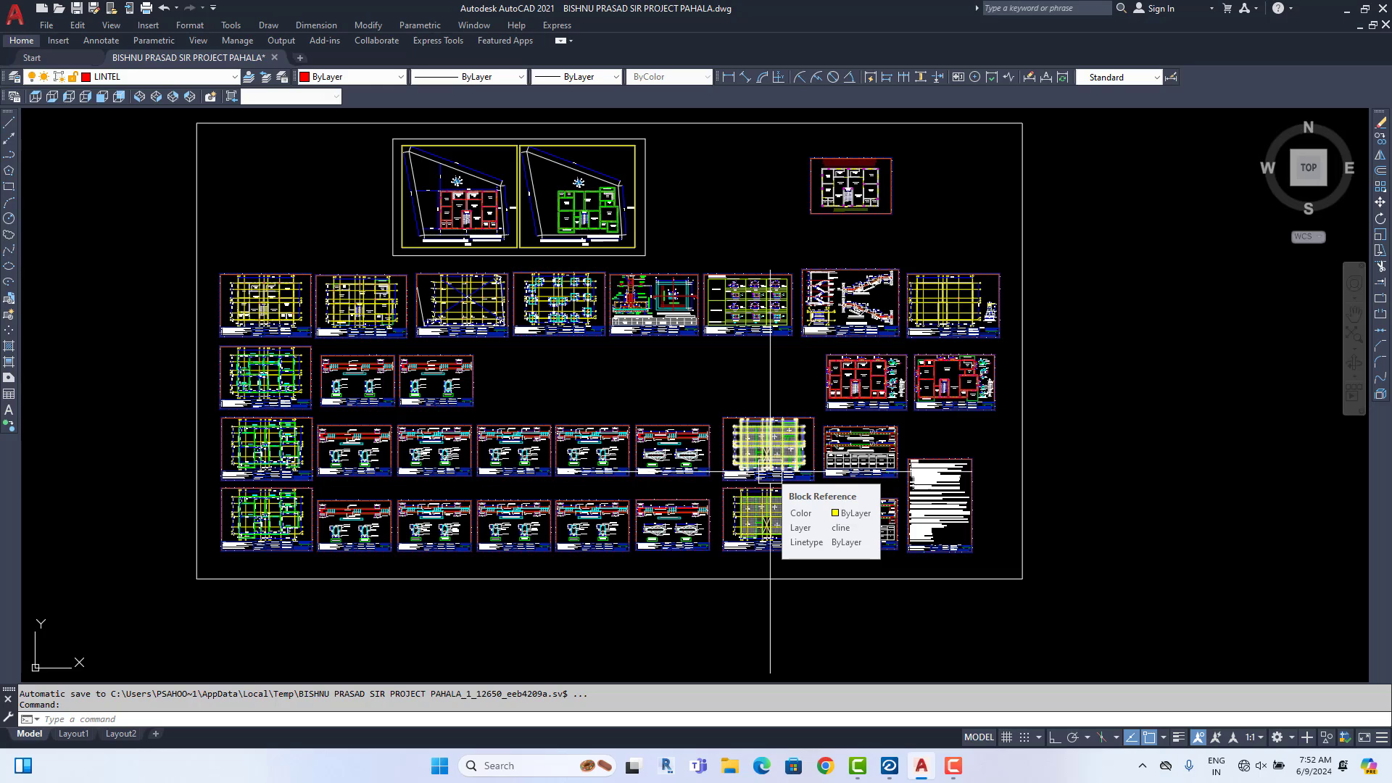
scroll(900, 211, up, 3)
middle_drag(797, 155, 796, 416)
scroll(786, 329, up, 2)
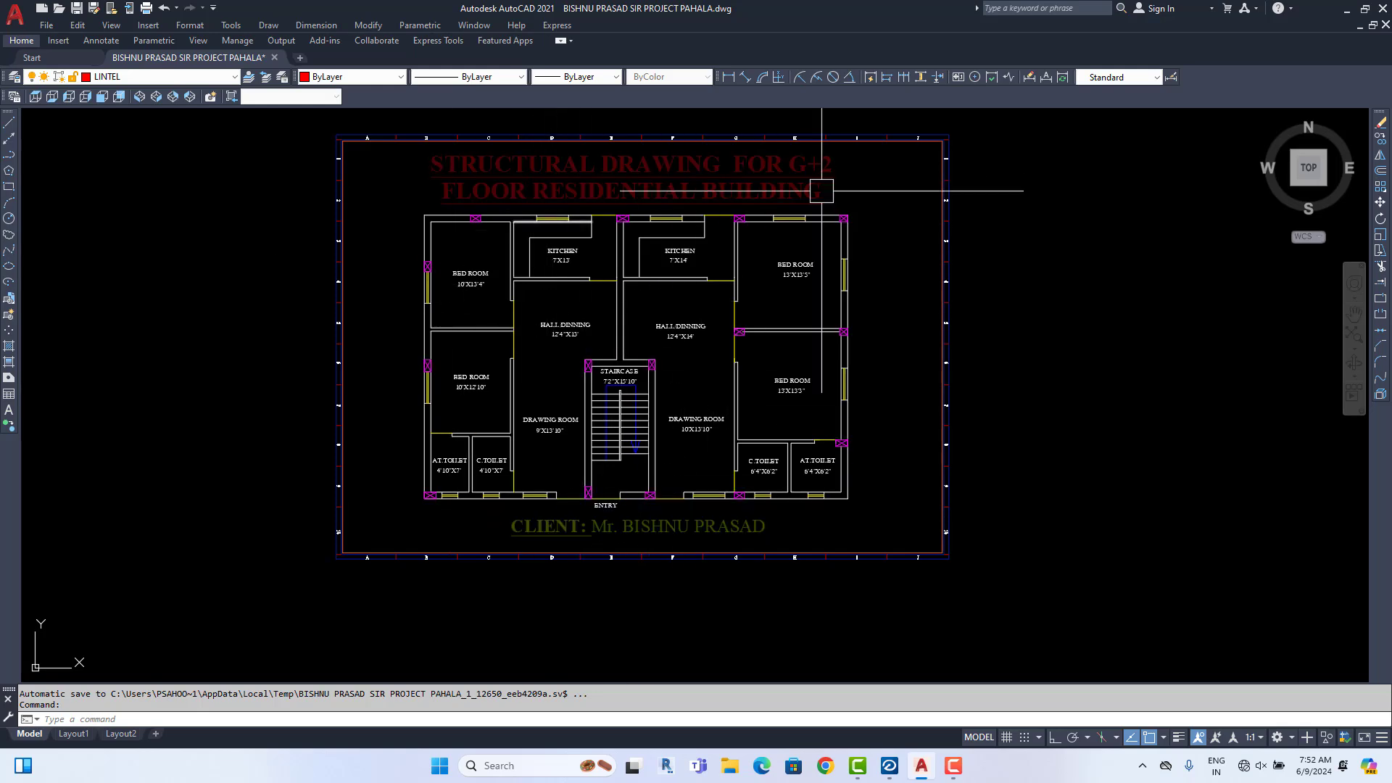
scroll(836, 335, down, 9)
scroll(795, 382, up, 3)
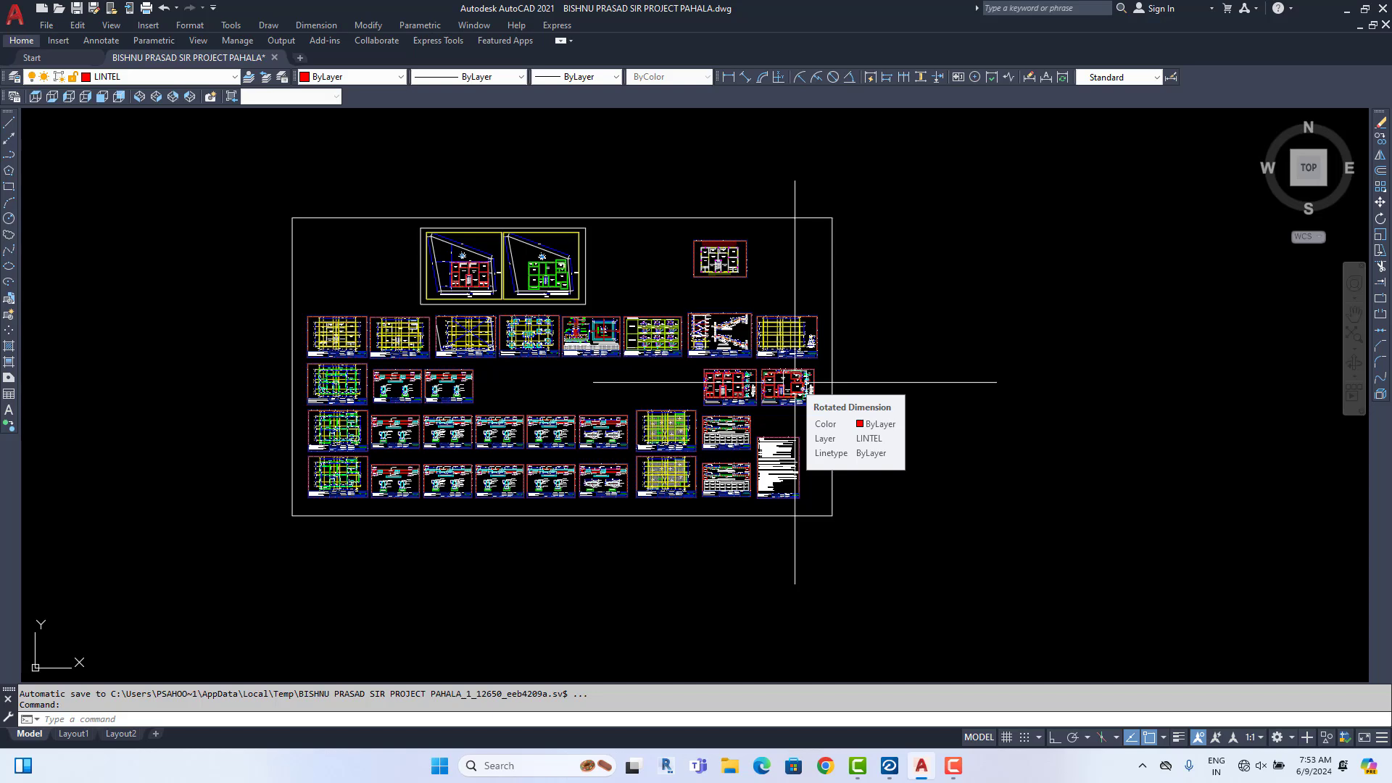
scroll(702, 354, up, 2)
middle_drag(660, 374, 881, 368)
scroll(932, 359, down, 1)
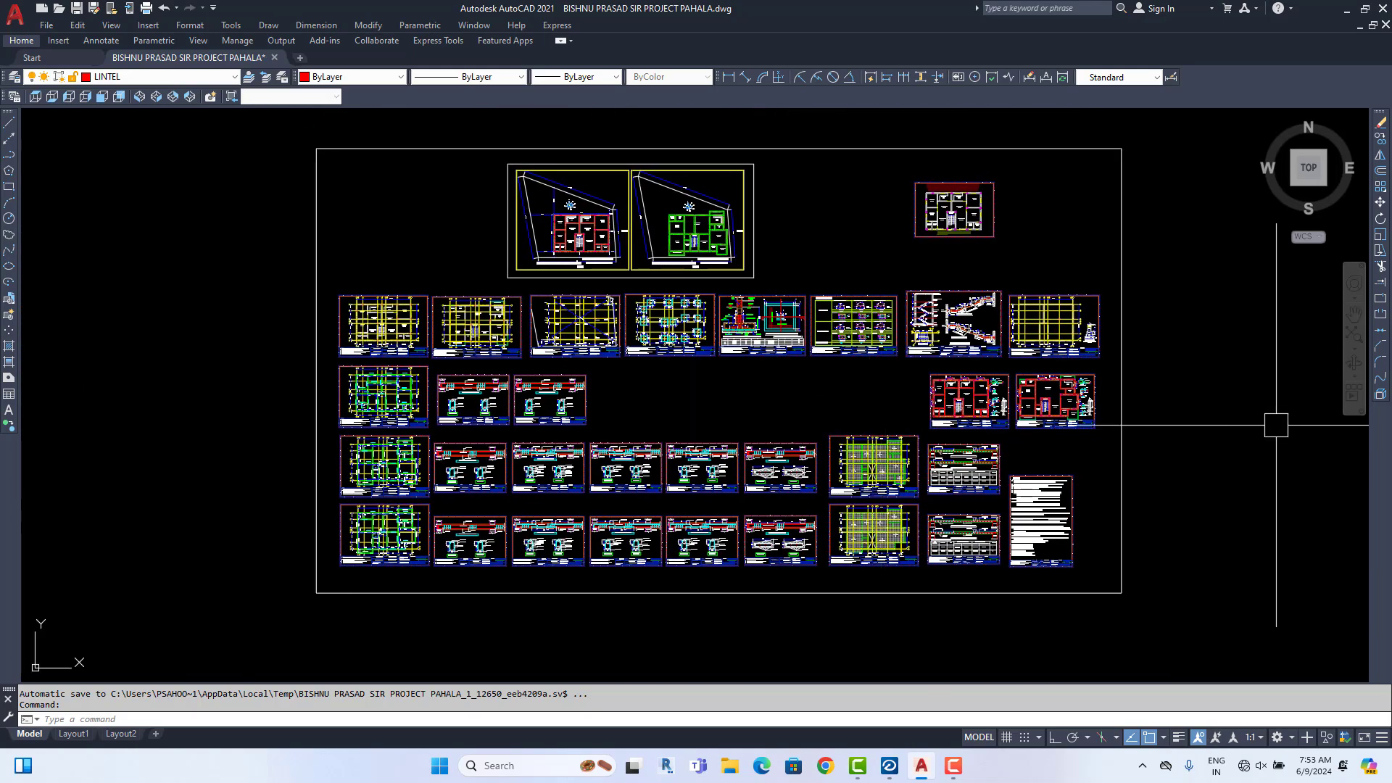